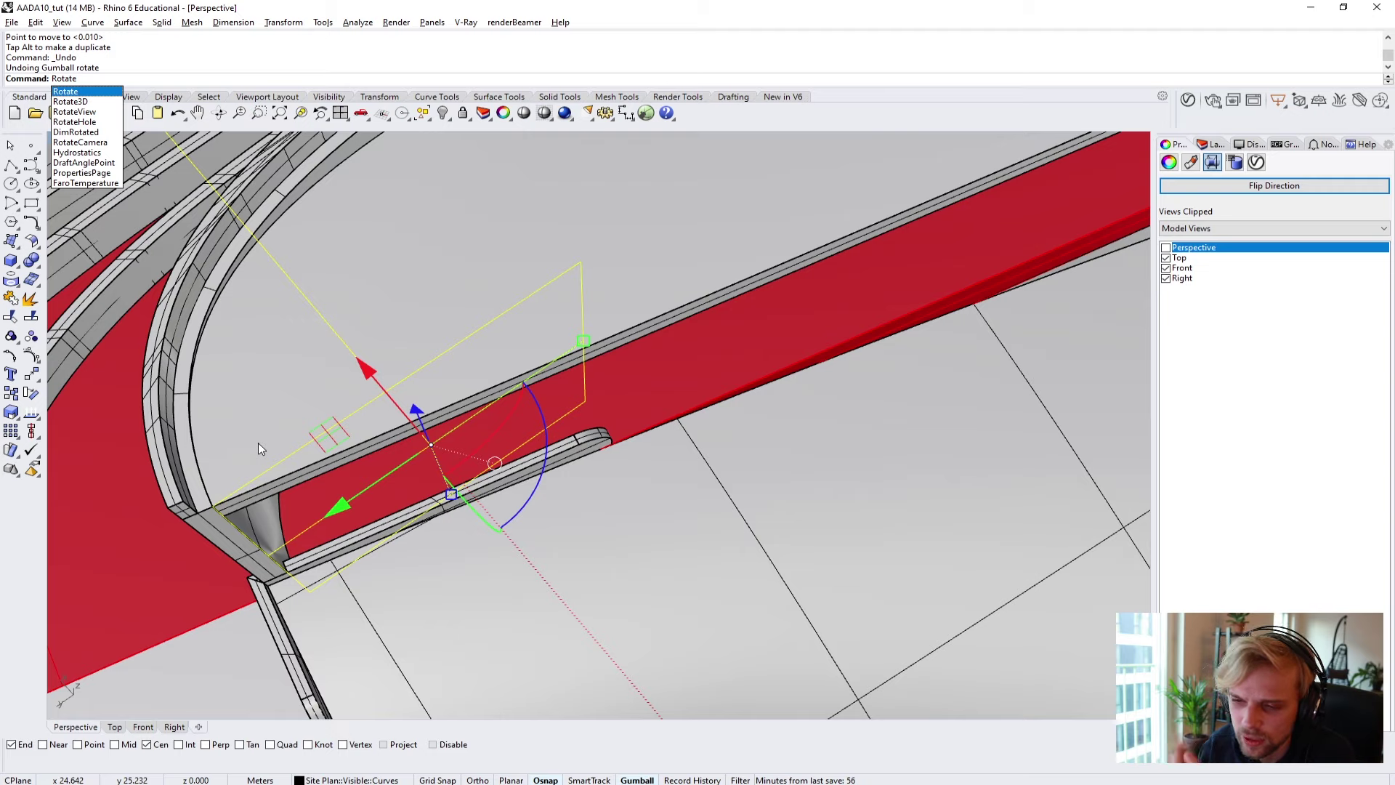
Rotate the clipping plane about its corner at the wall junction so its edge lines up with the long wall, with Near snap enabled.
key(Return)
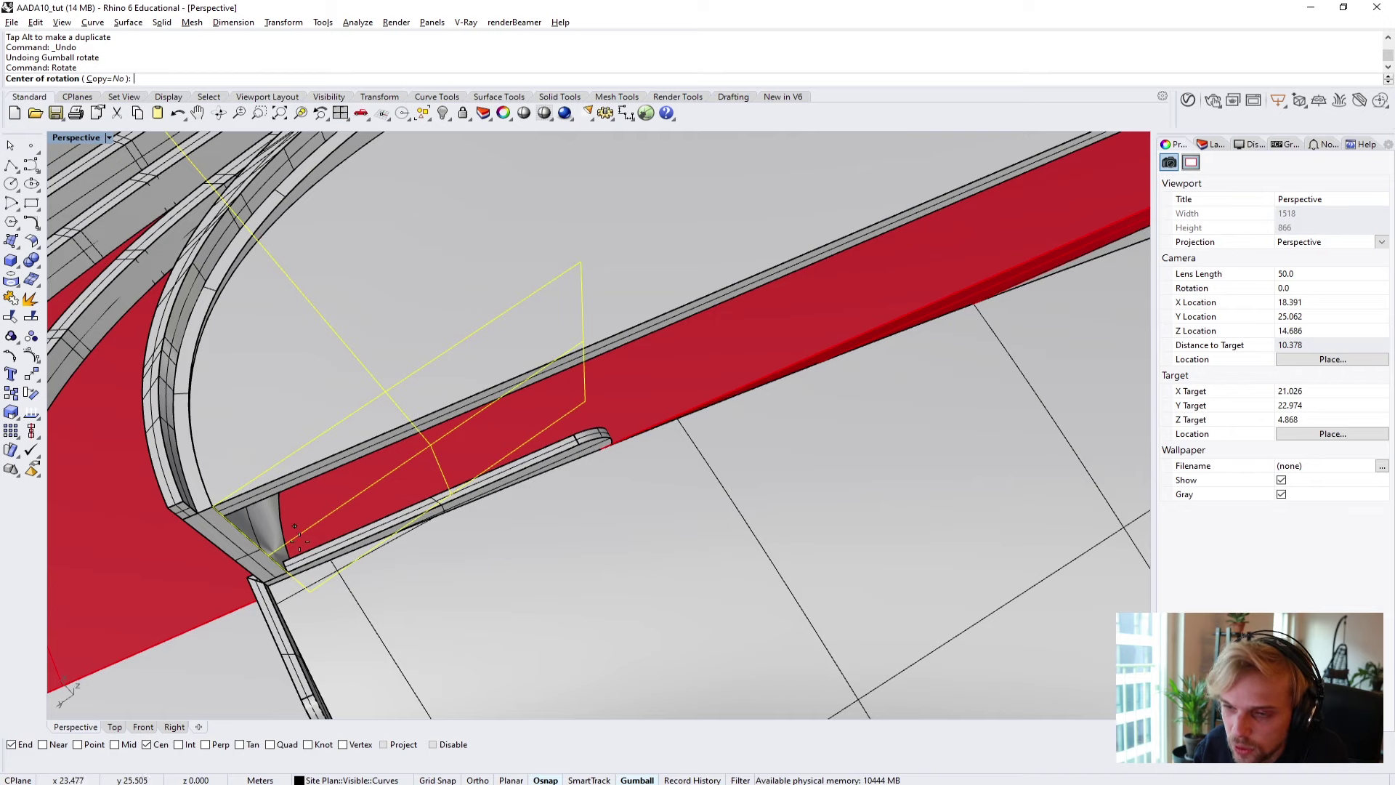
scroll(295, 526, up, 5)
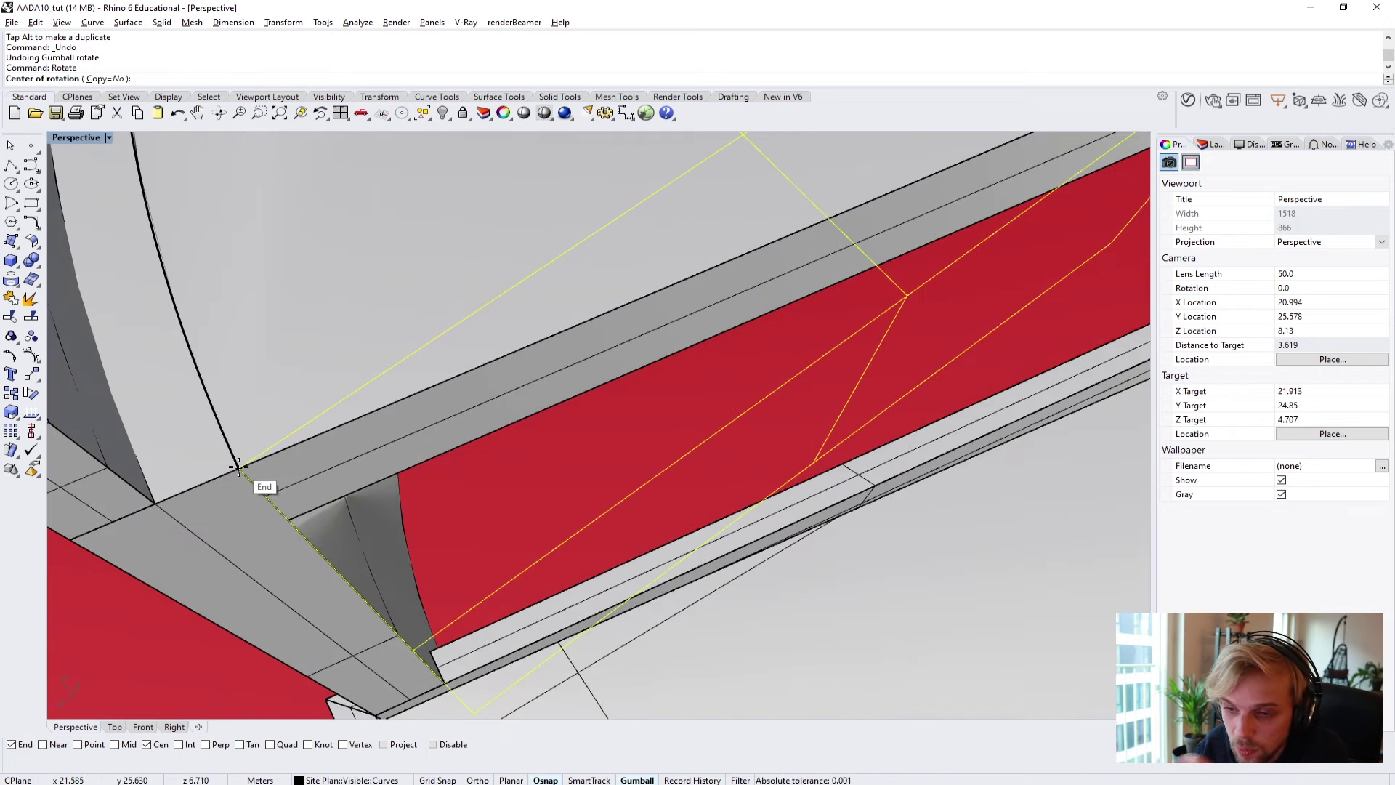
click(238, 468)
scroll(239, 467, down, 5)
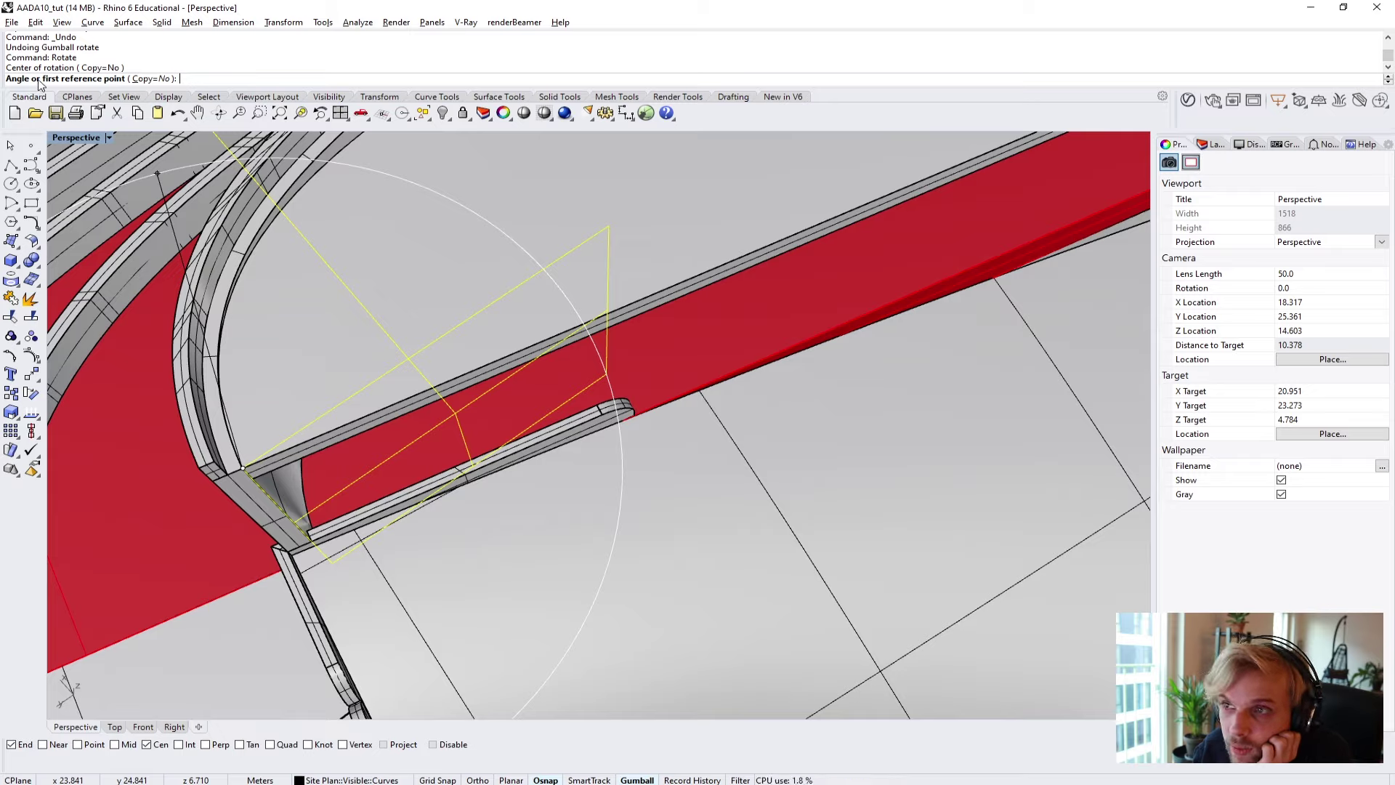
click(608, 224)
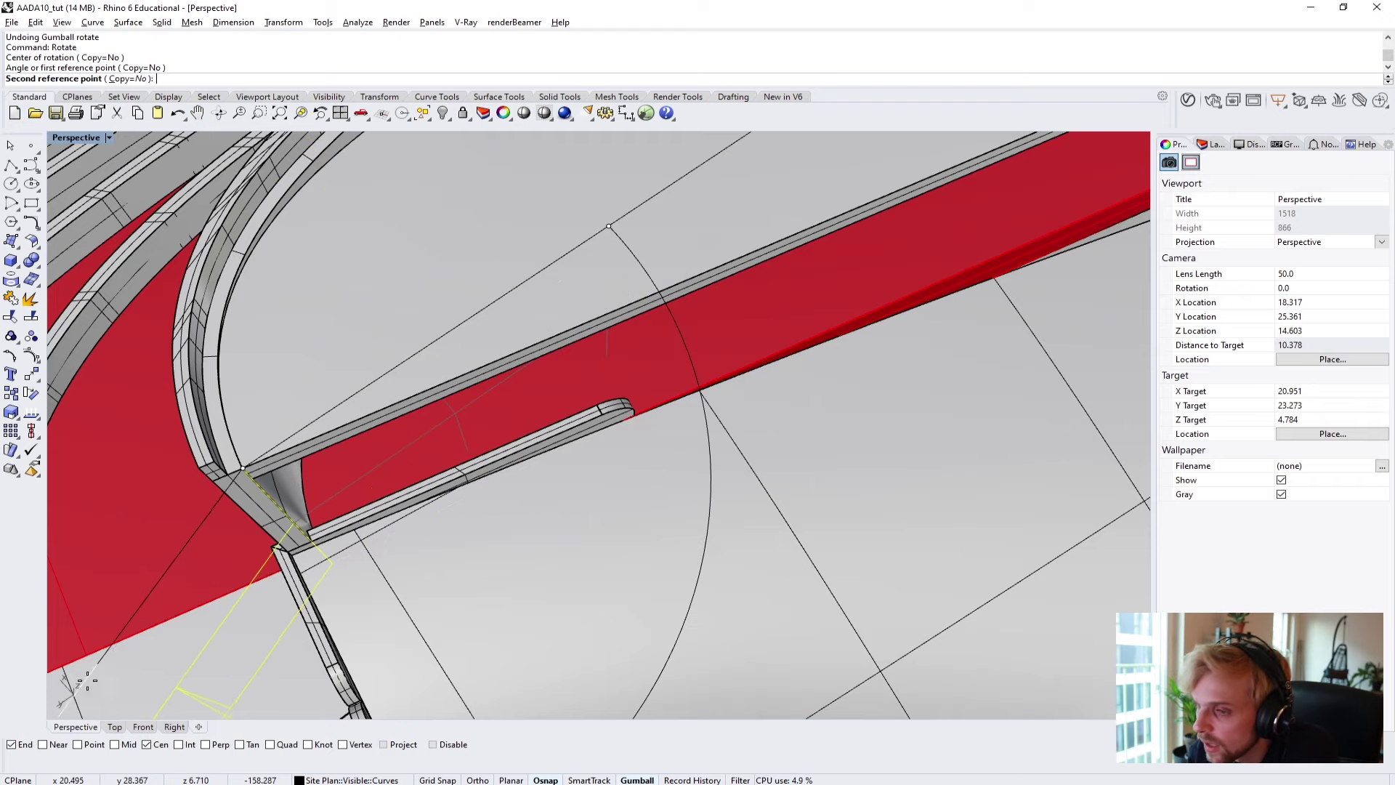
click(43, 745)
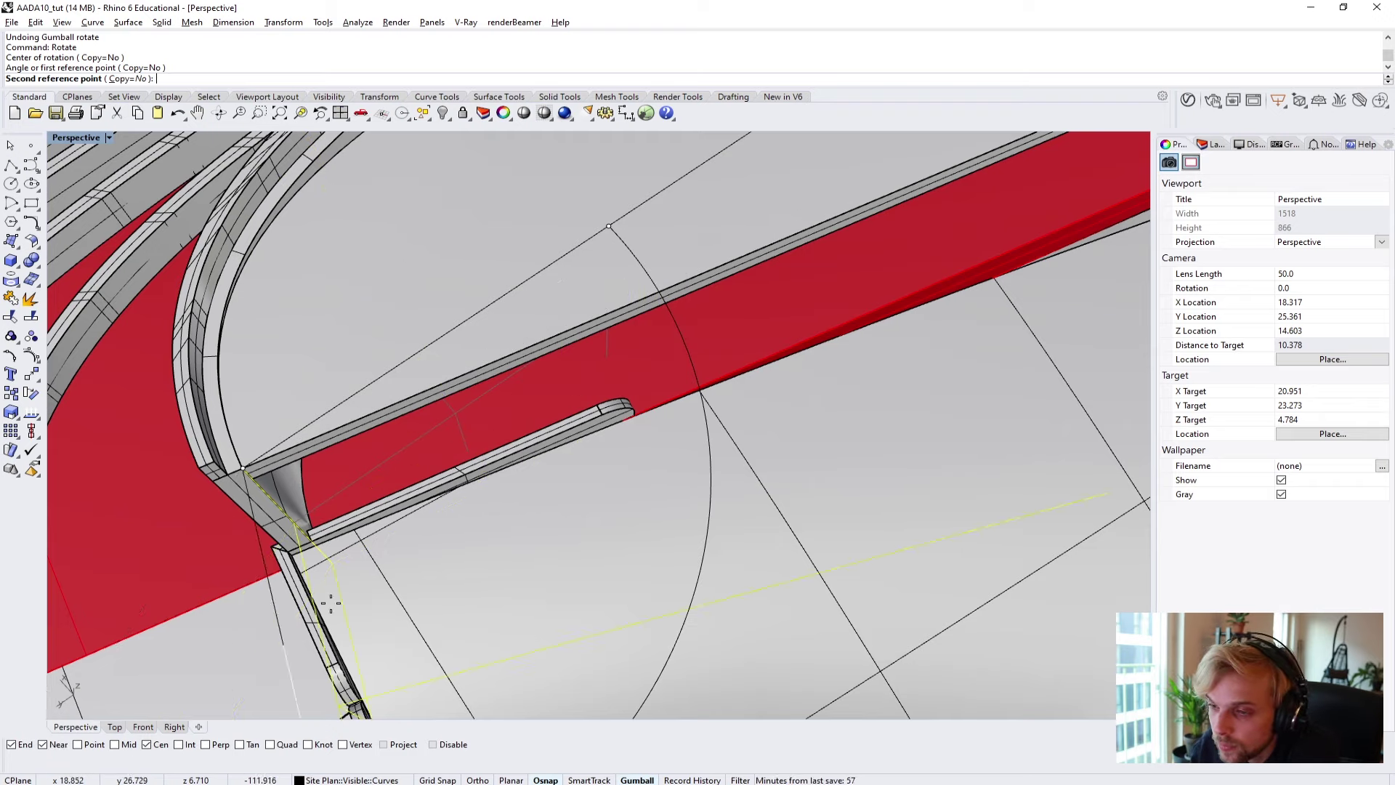
click(660, 289)
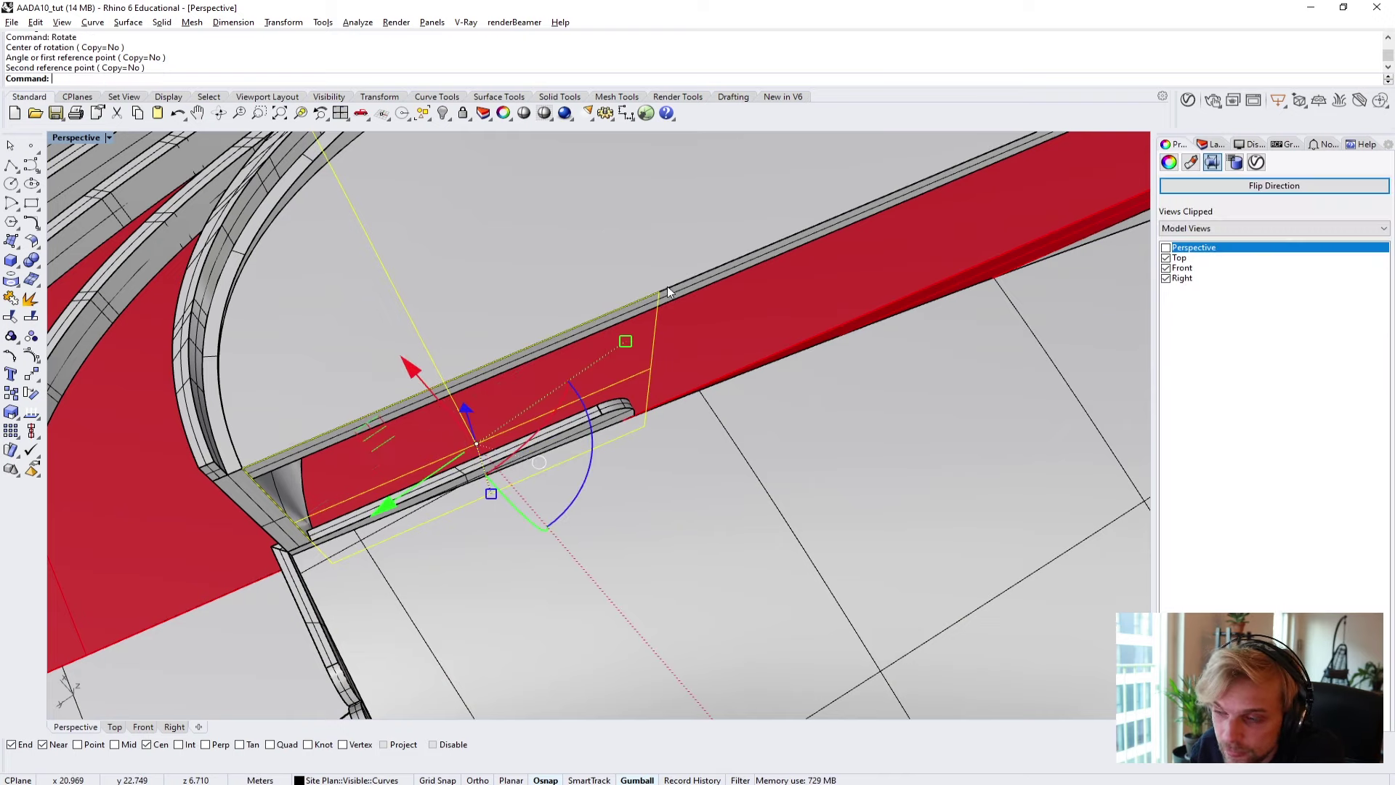
Reselect the clipping plane at the wall and set the gumball alignment to Align to Object.
right_drag(625, 355, 482, 361)
key(Escape)
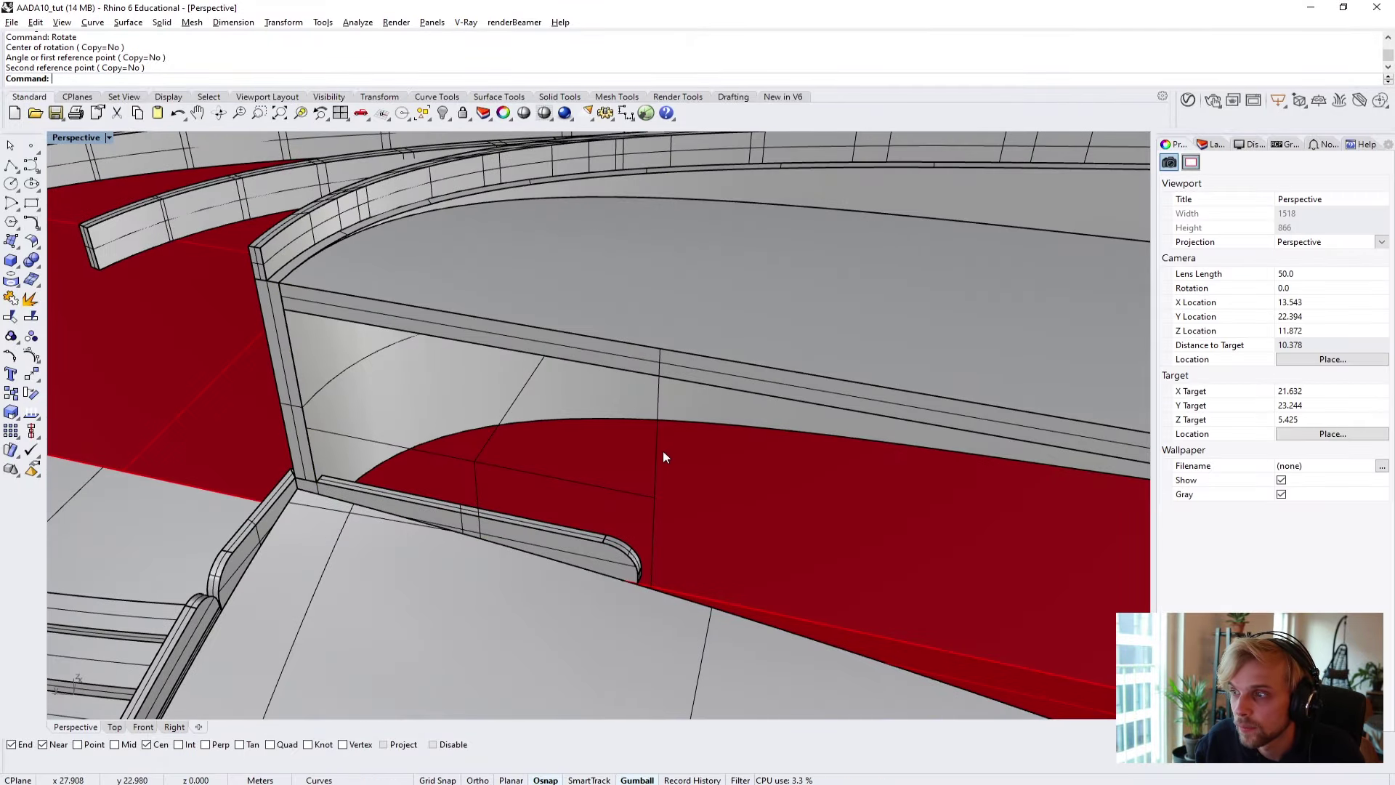
click(659, 451)
right_drag(657, 452, 545, 446)
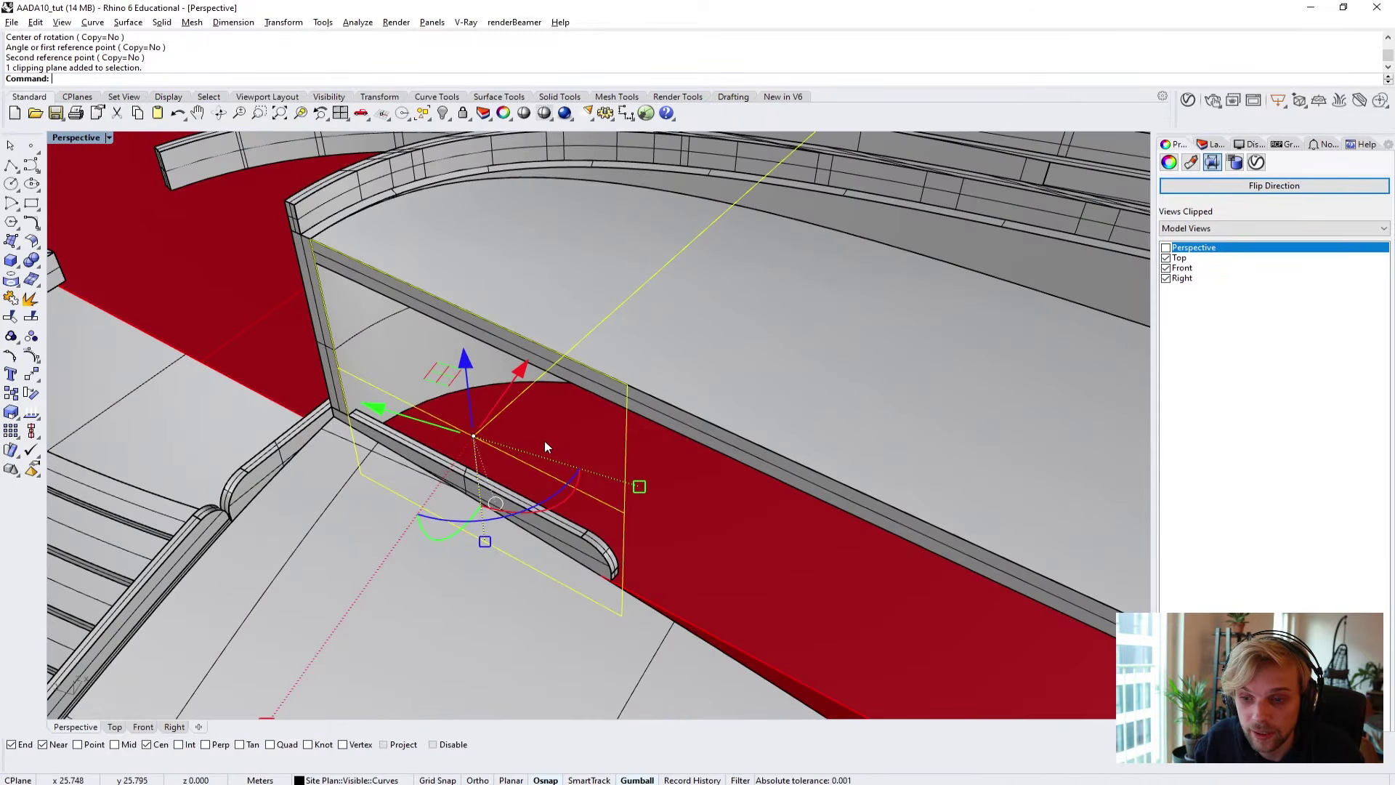
scroll(527, 435, up, 4)
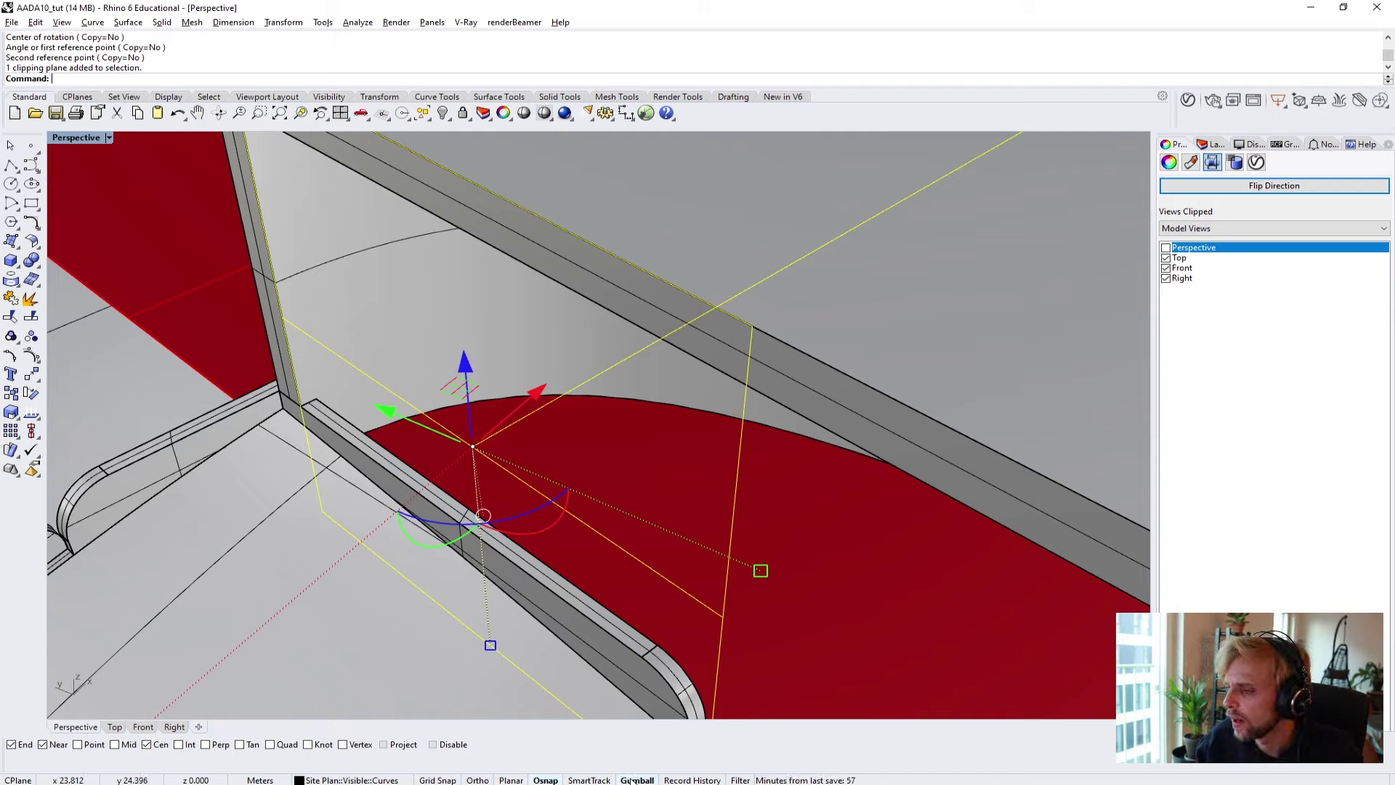
click(636, 779)
click(636, 779)
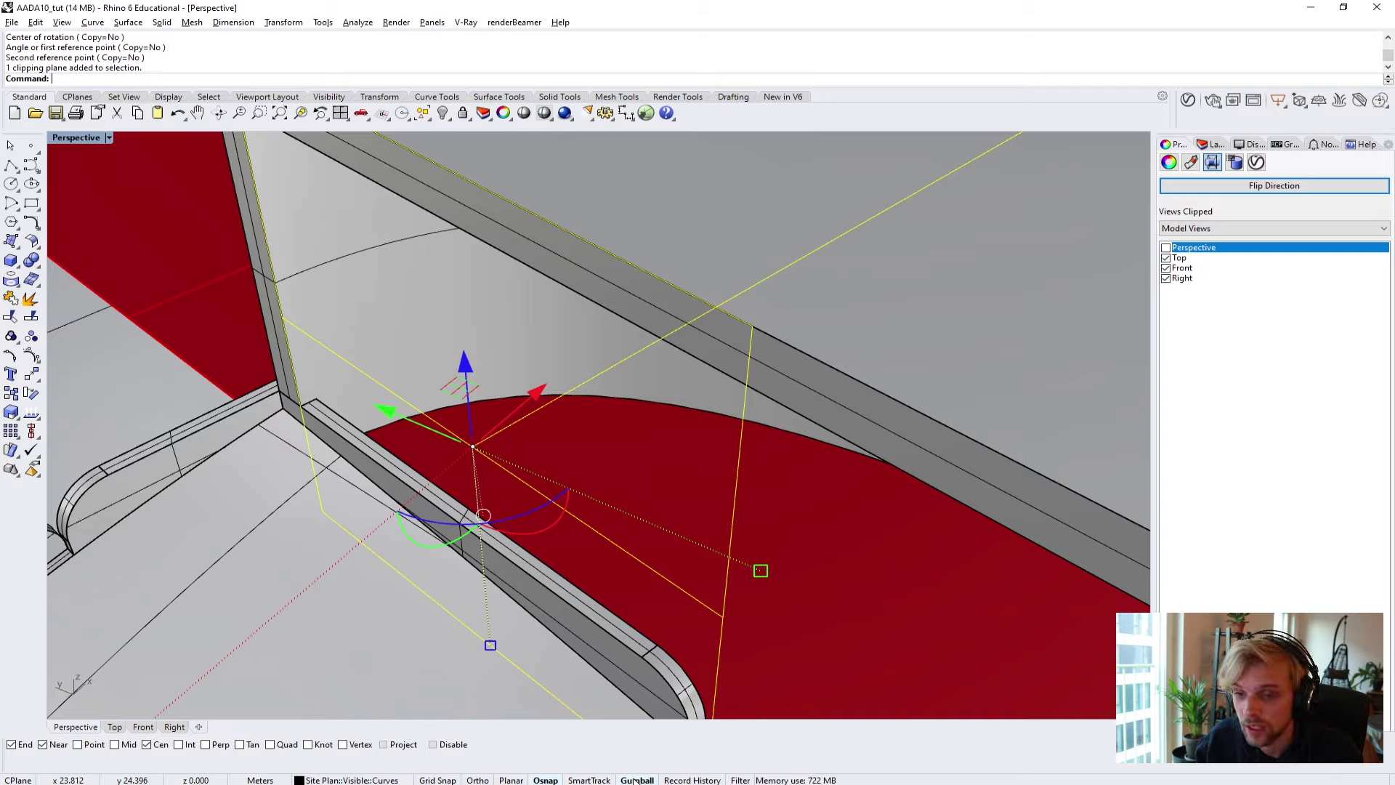
right_click(636, 779)
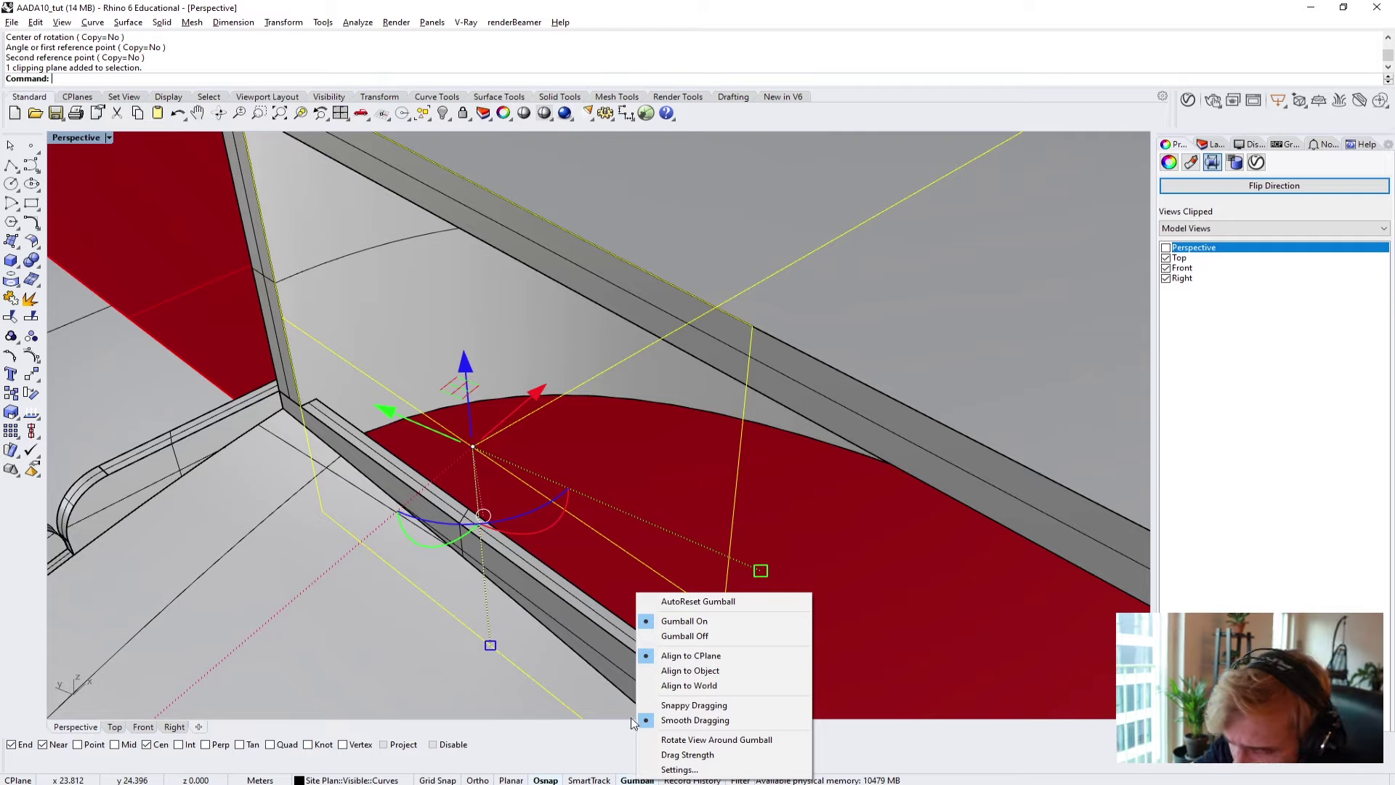
click(669, 671)
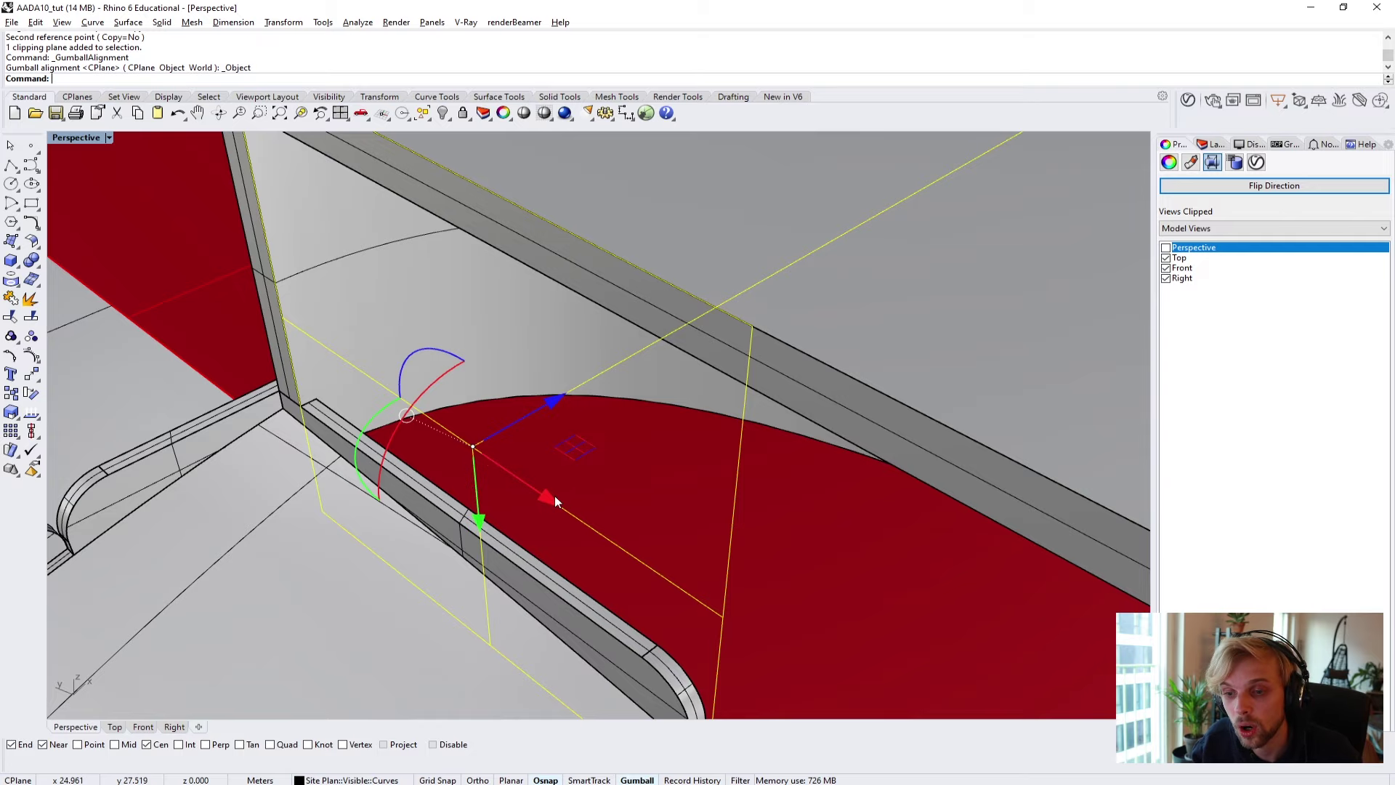
Try moving the clipping plane along its own normal, and undo the move.
scroll(520, 511, down, 5)
right_drag(521, 529, 558, 509)
drag(561, 456, 443, 543)
key(ctrl+z)
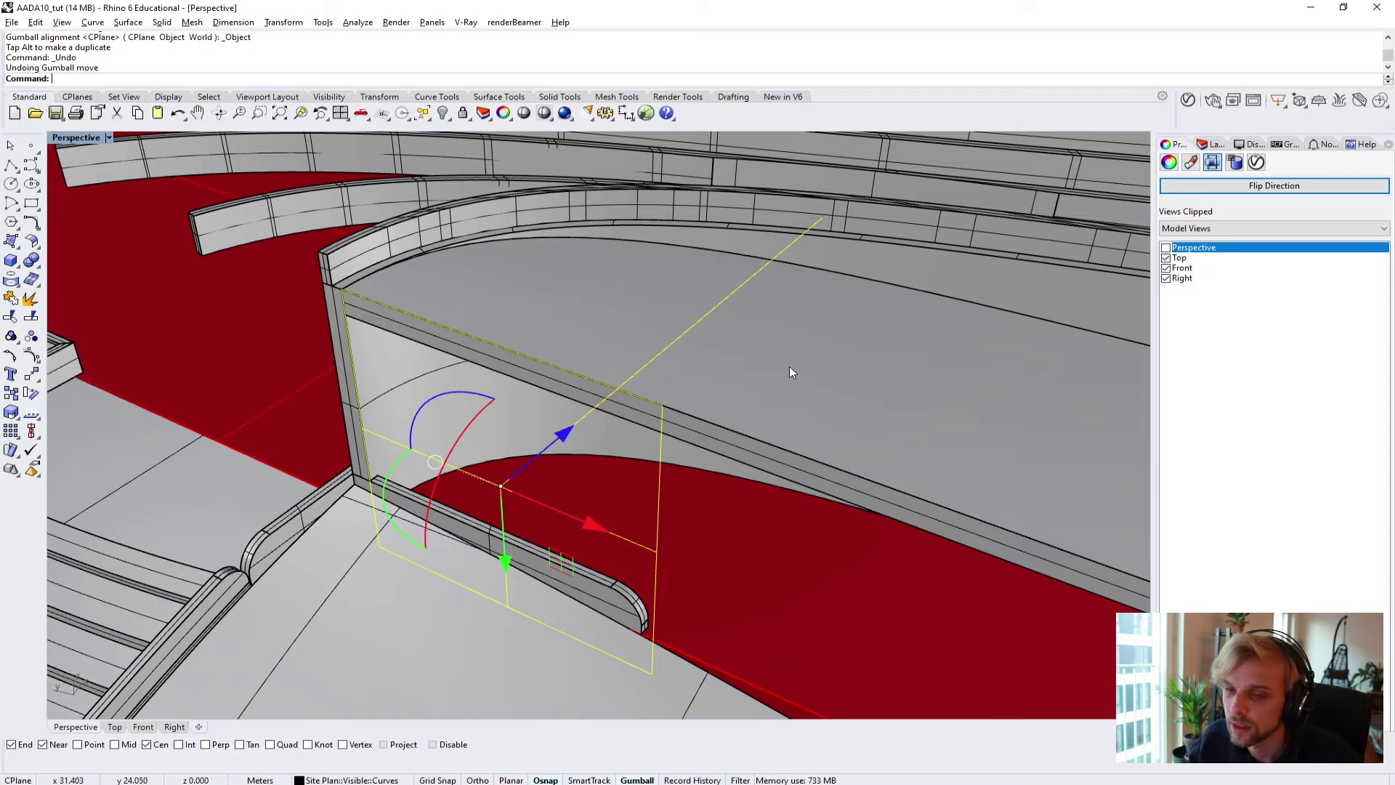
Enable clipping in the Perspective view and slide the clipping plane about 3.9 m into the building along its normal.
click(1166, 248)
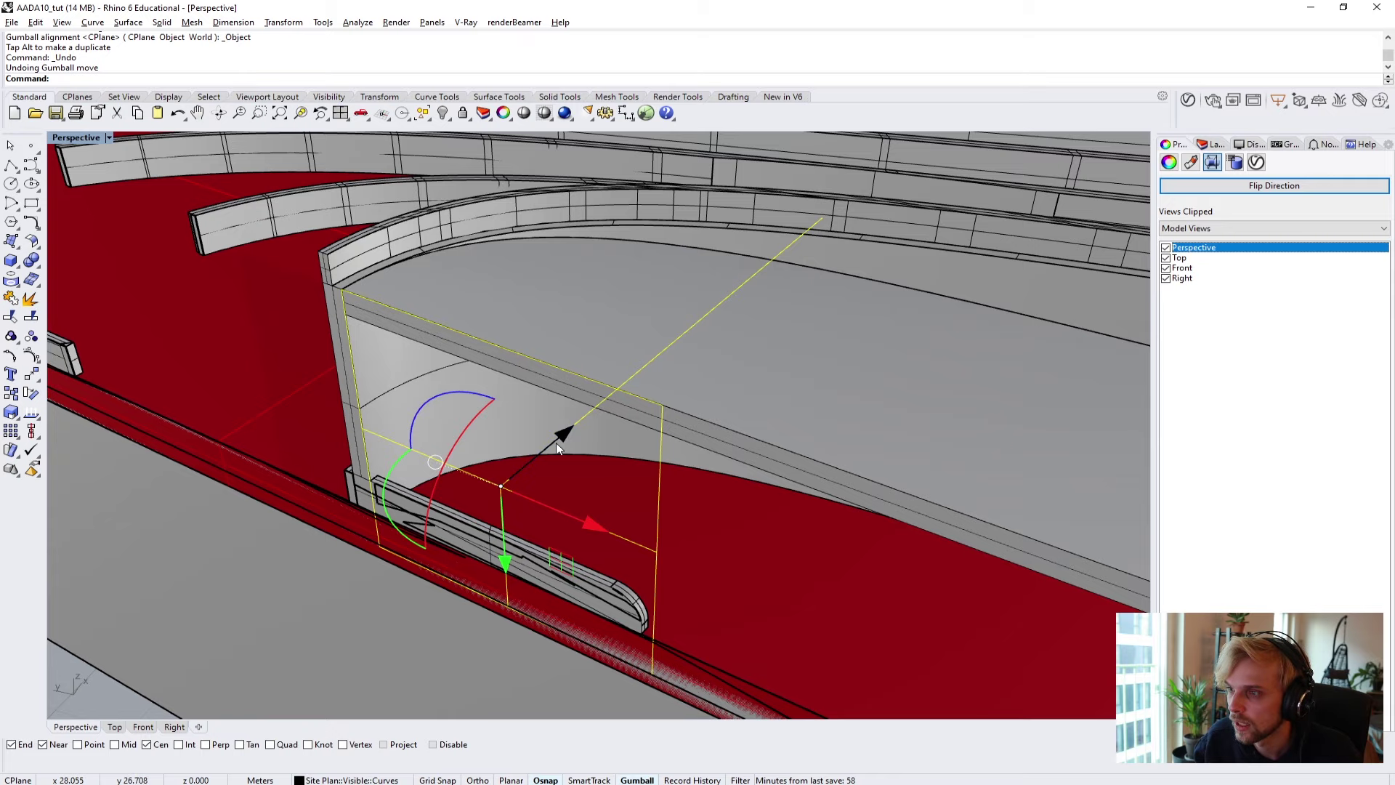
drag(556, 442, 628, 430)
scroll(628, 430, down, 8)
mouse_move(628, 430)
shift+right_down()
mouse_move(458, 455)
mouse_move(466, 399)
mouse_move(481, 434)
mouse_move(581, 404)
mouse_move(562, 408)
mouse_move(625, 409)
mouse_move(612, 409)
shift+right_up()
scroll(501, 420, up, 2)
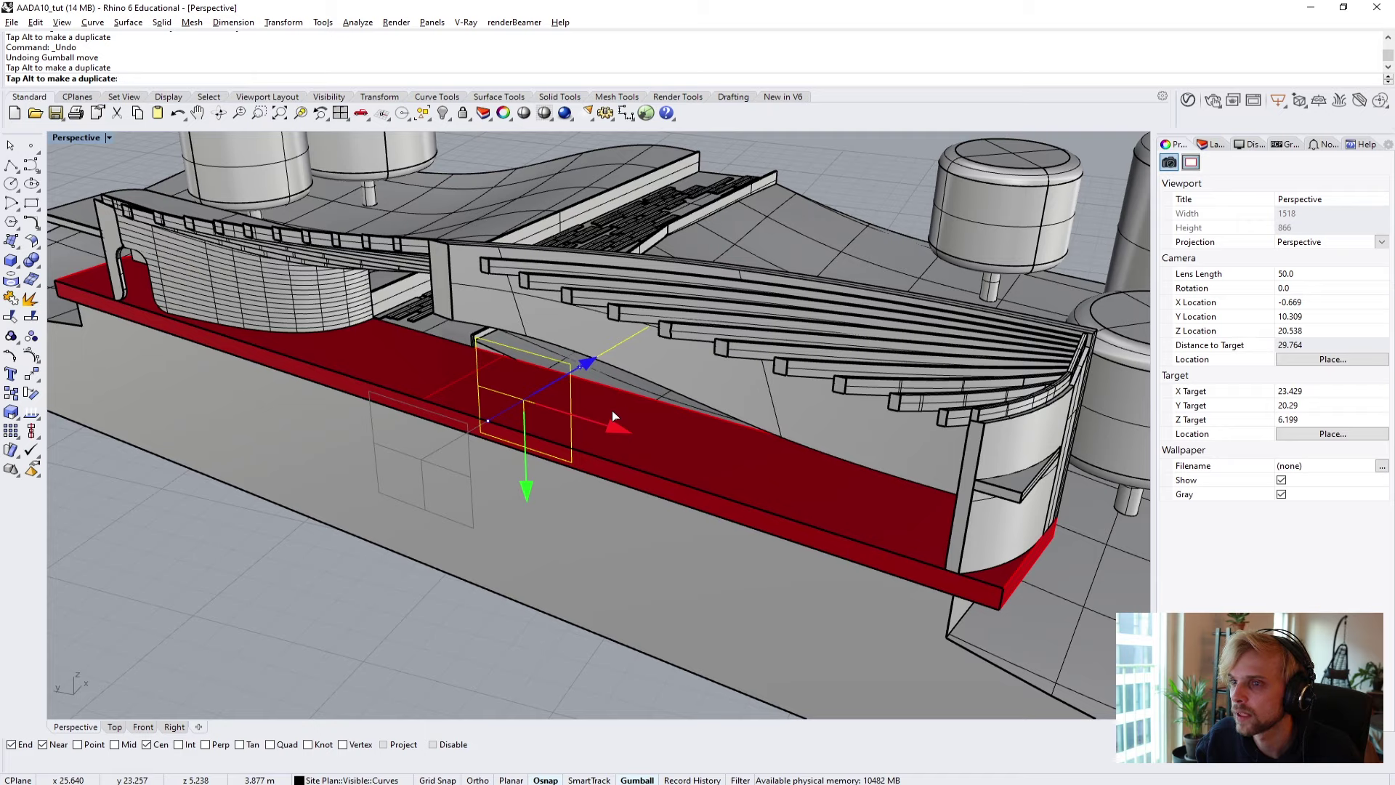
right_drag(612, 410, 610, 411)
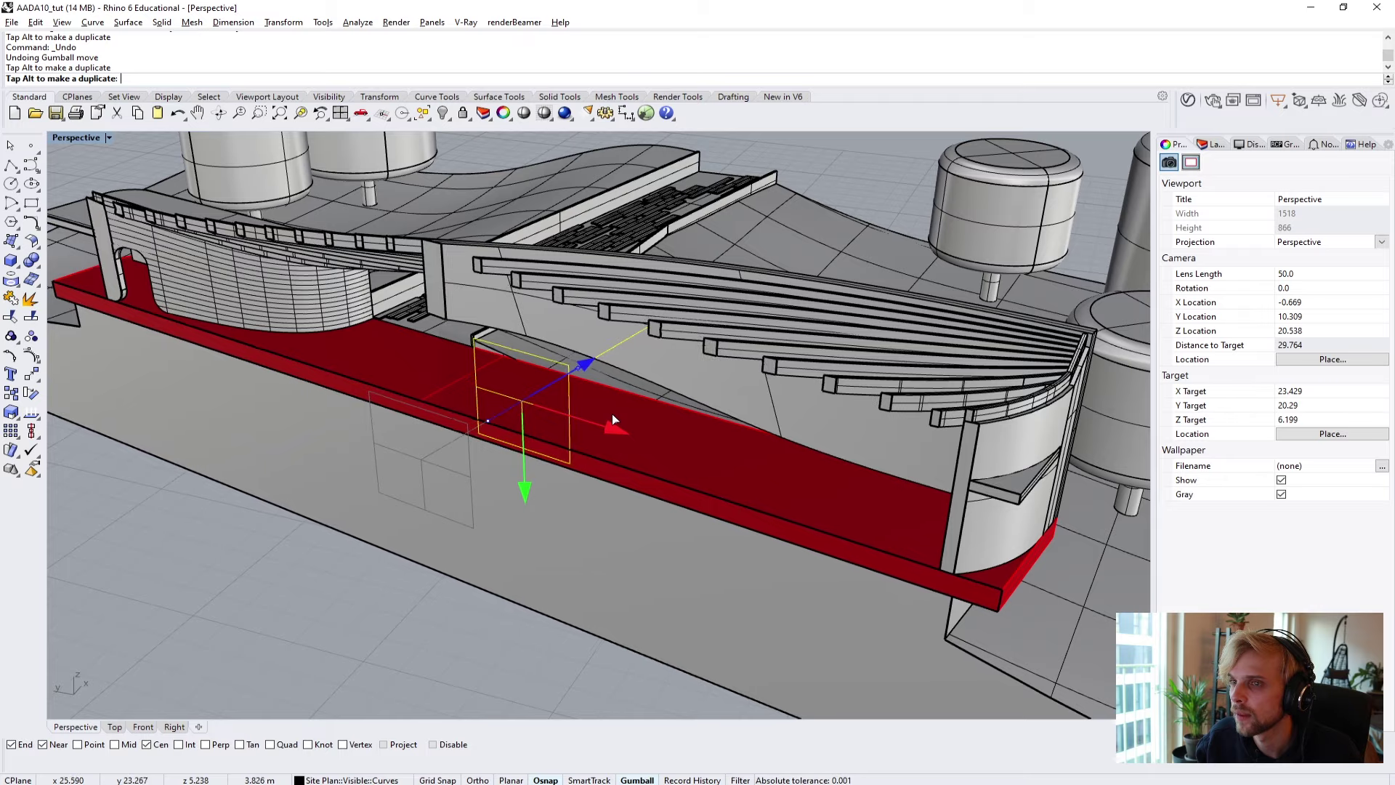
drag(611, 414, 617, 414)
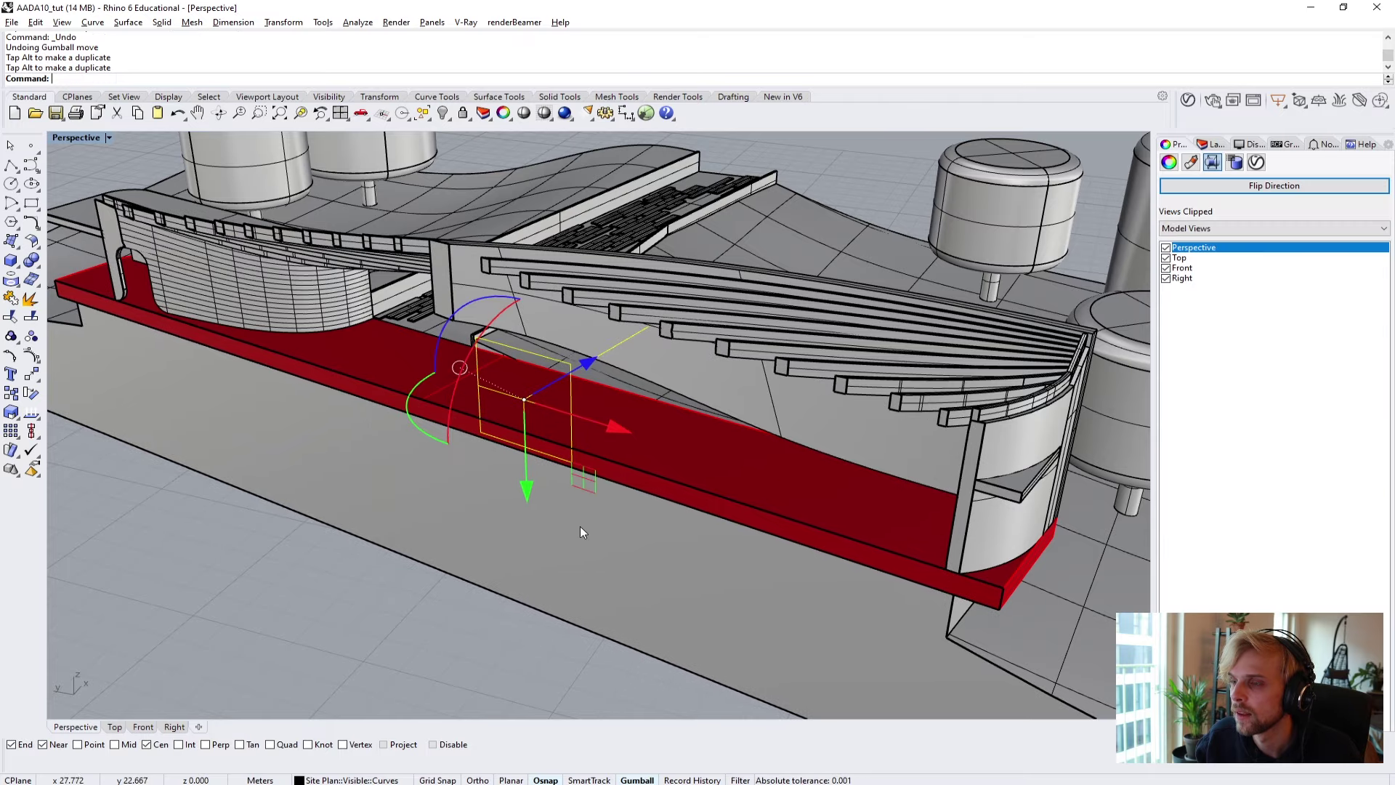
Undo the freehand move and shift the clipping plane into the building along its normal by an exact distance.
right_drag(581, 533, 626, 416)
click(508, 299)
scroll(536, 418, up, 6)
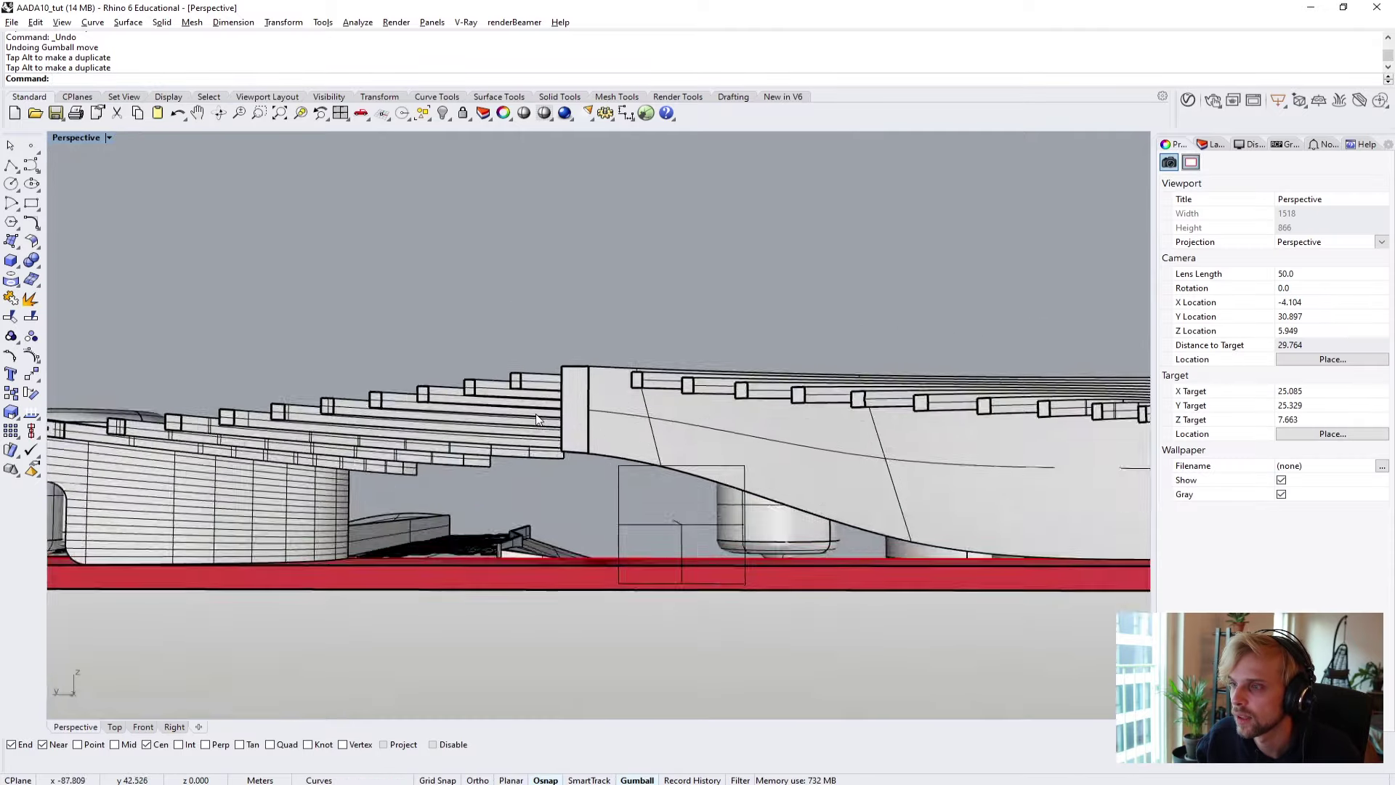
mouse_move(537, 419)
right_down()
mouse_move(794, 458)
mouse_move(567, 524)
mouse_move(467, 529)
mouse_move(398, 481)
mouse_move(523, 436)
mouse_move(539, 395)
right_up()
scroll(467, 529, down, 3)
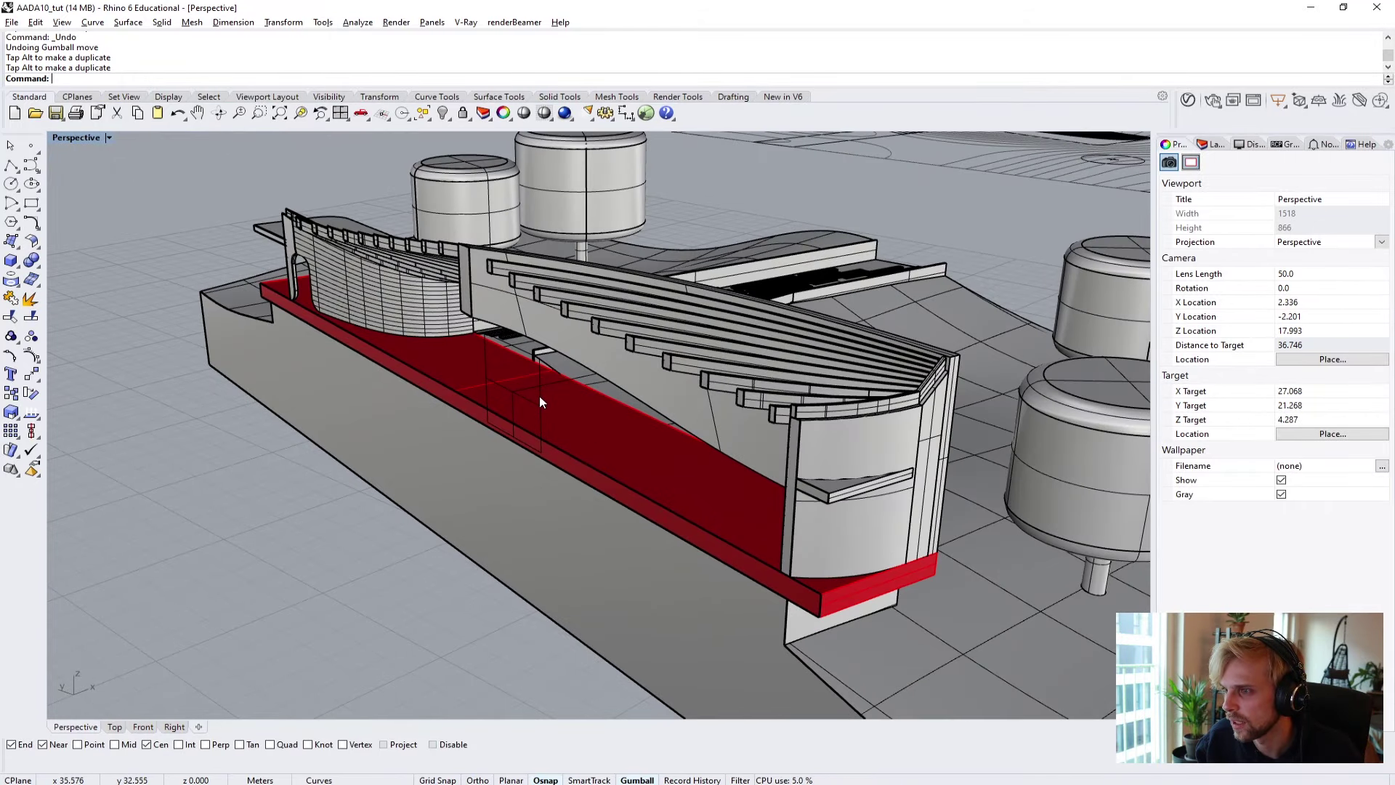
click(539, 395)
key(ctrl+z)
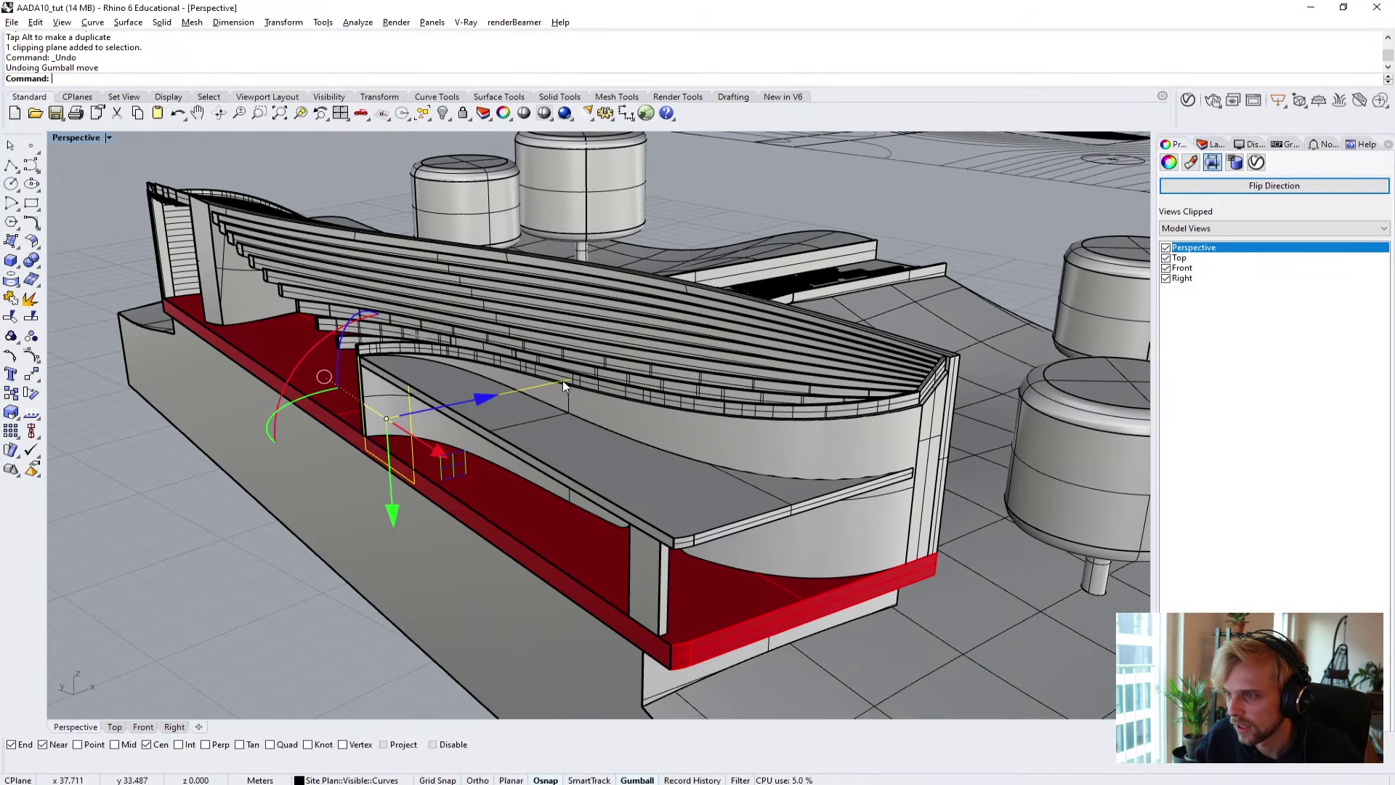
click(478, 399)
text(10)
key(Return)
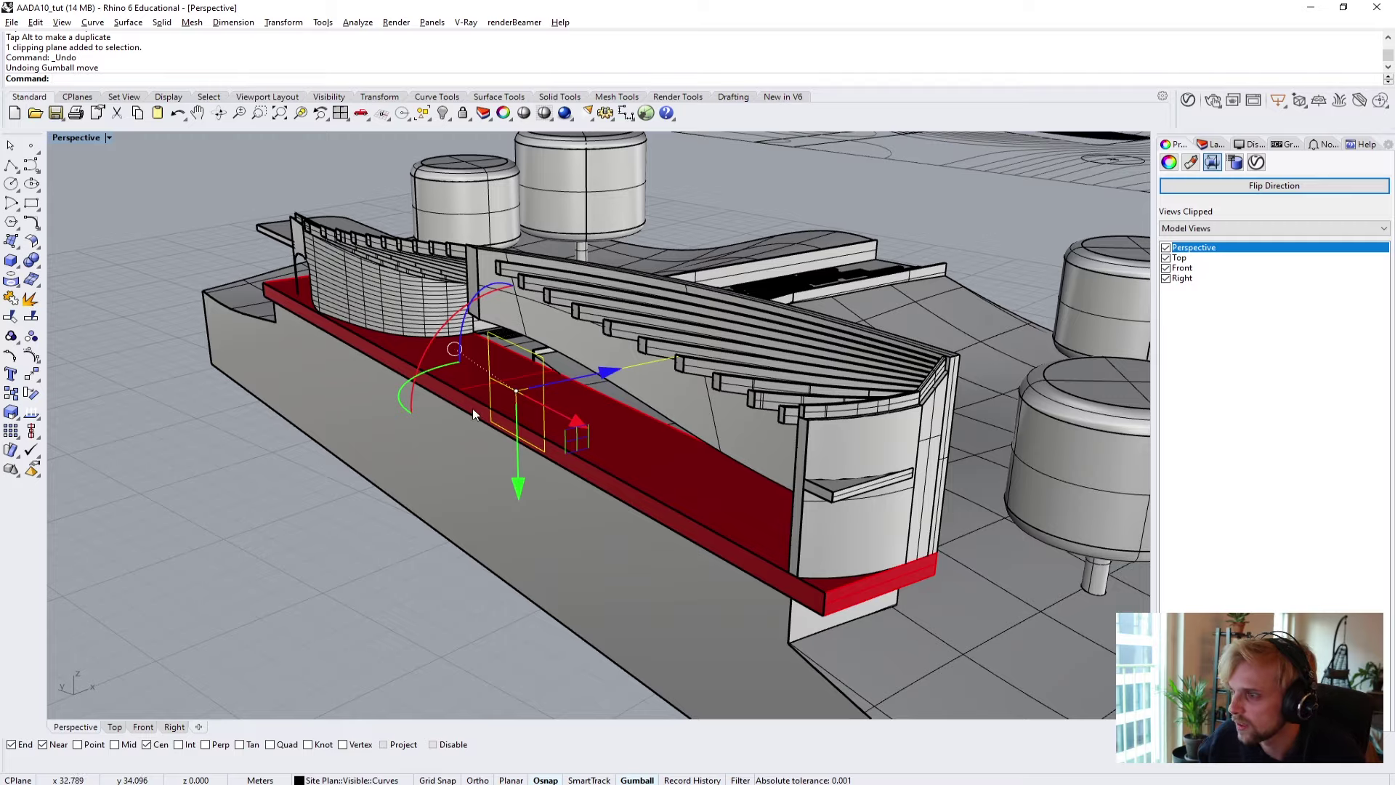
right_drag(473, 411, 566, 456)
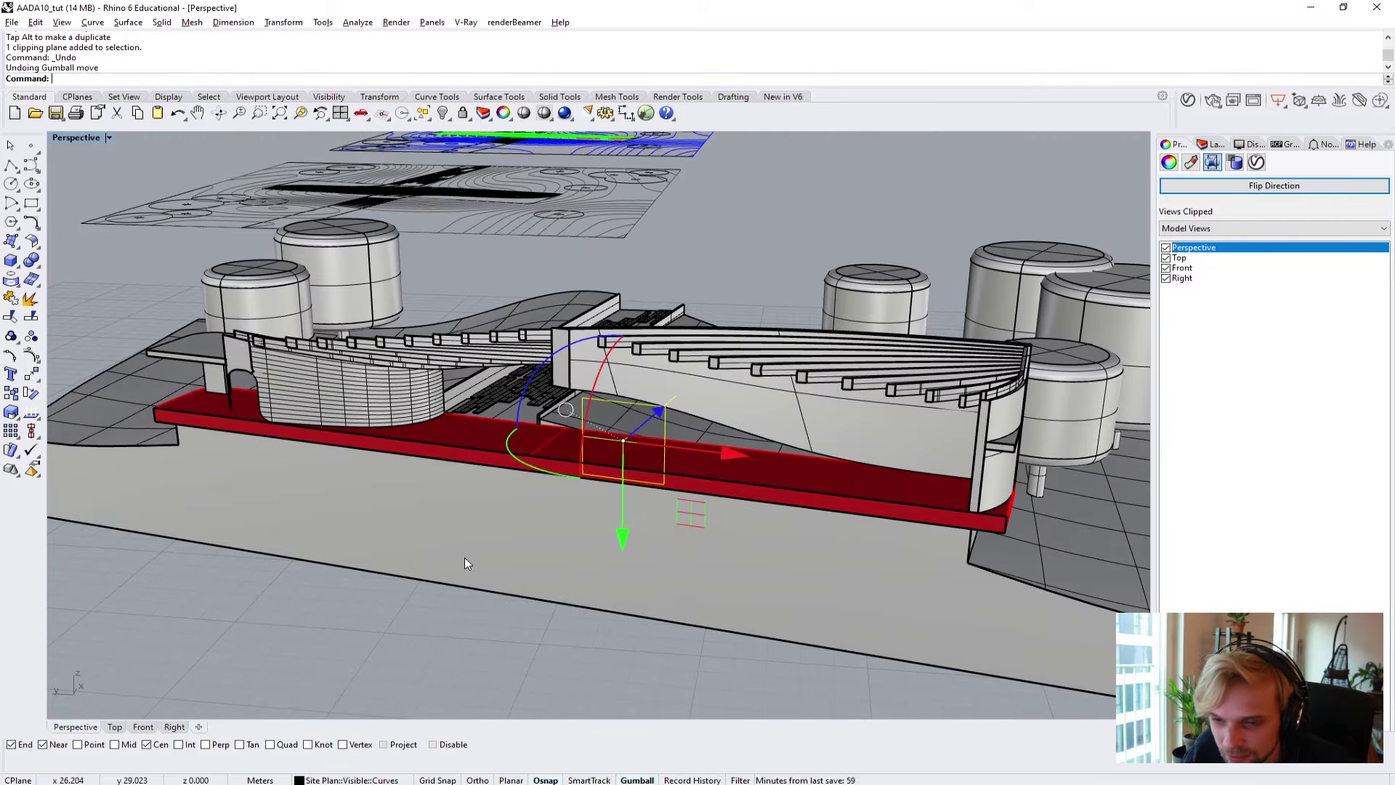
click(390, 604)
Maximize the Right viewport and set it to the Left view to see the section side.
scroll(400, 588, down, 2)
scroll(410, 568, down, 6)
right_drag(500, 547, 514, 517)
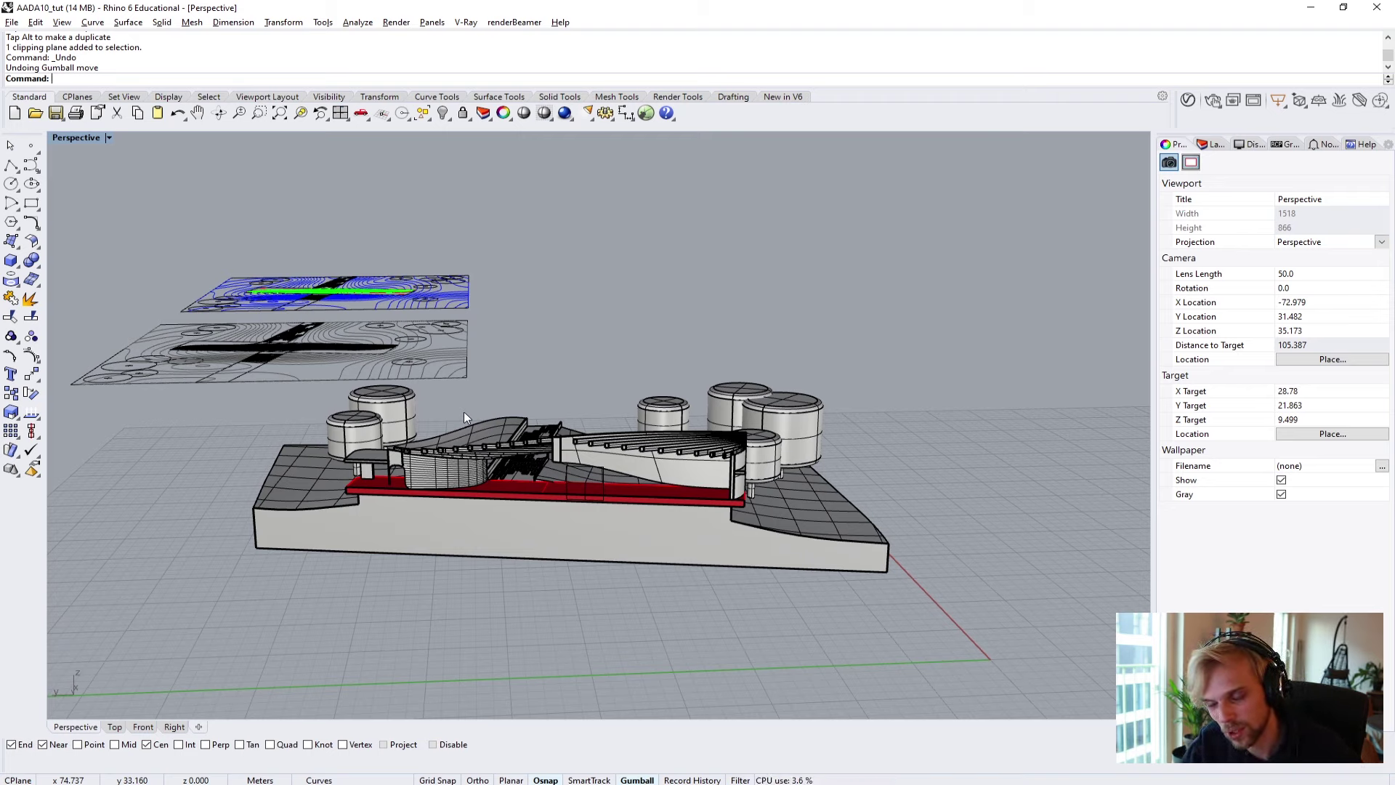
double_click(79, 135)
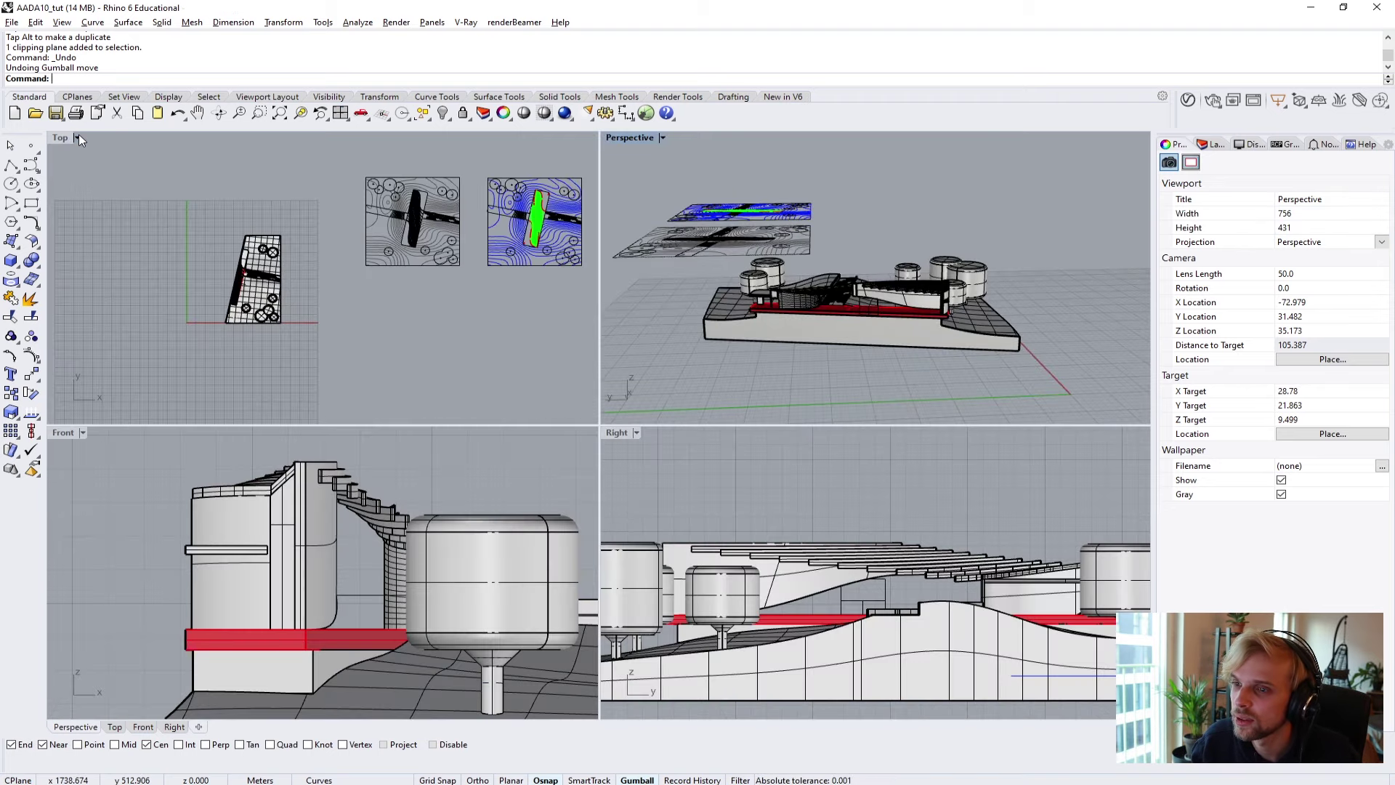
double_click(618, 432)
scroll(625, 438, down, 4)
scroll(625, 438, up, 4)
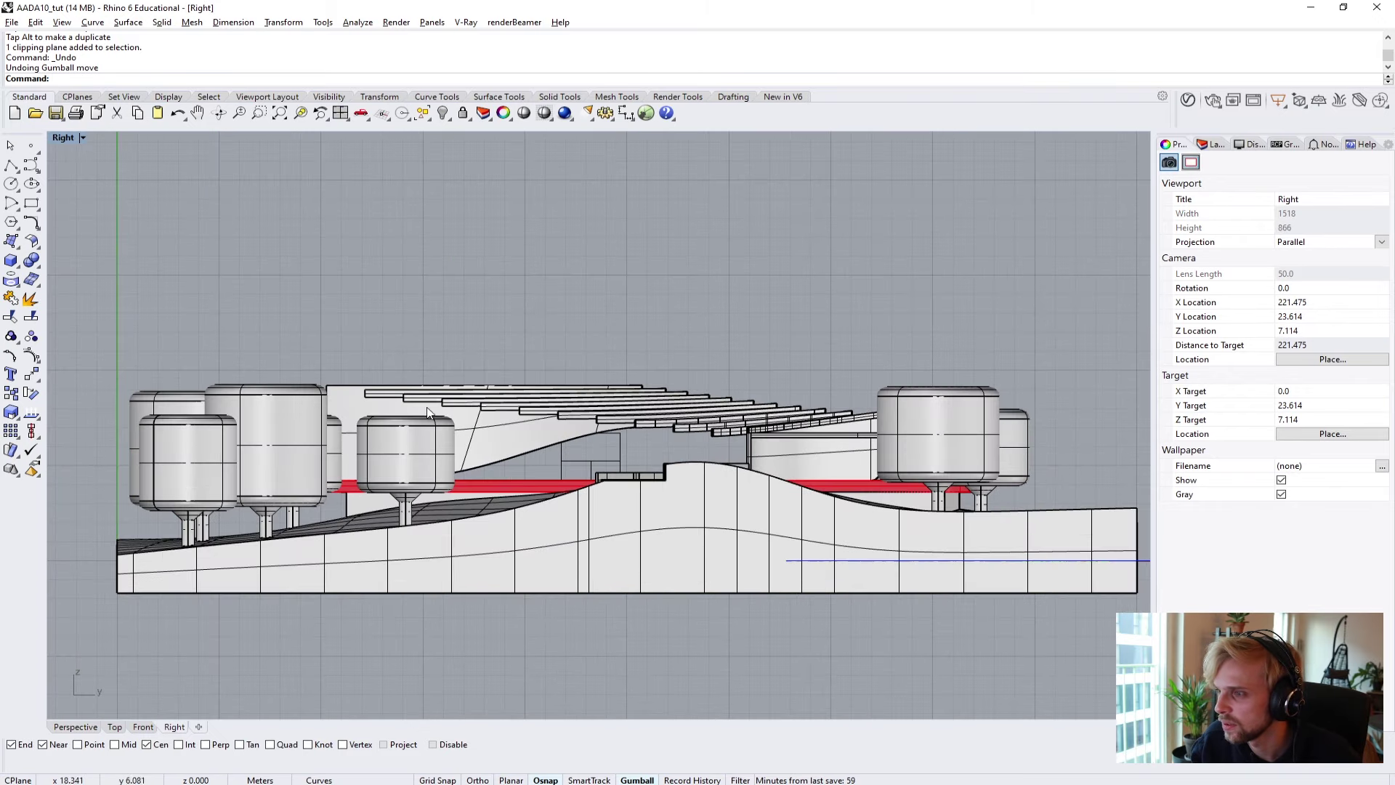
click(82, 137)
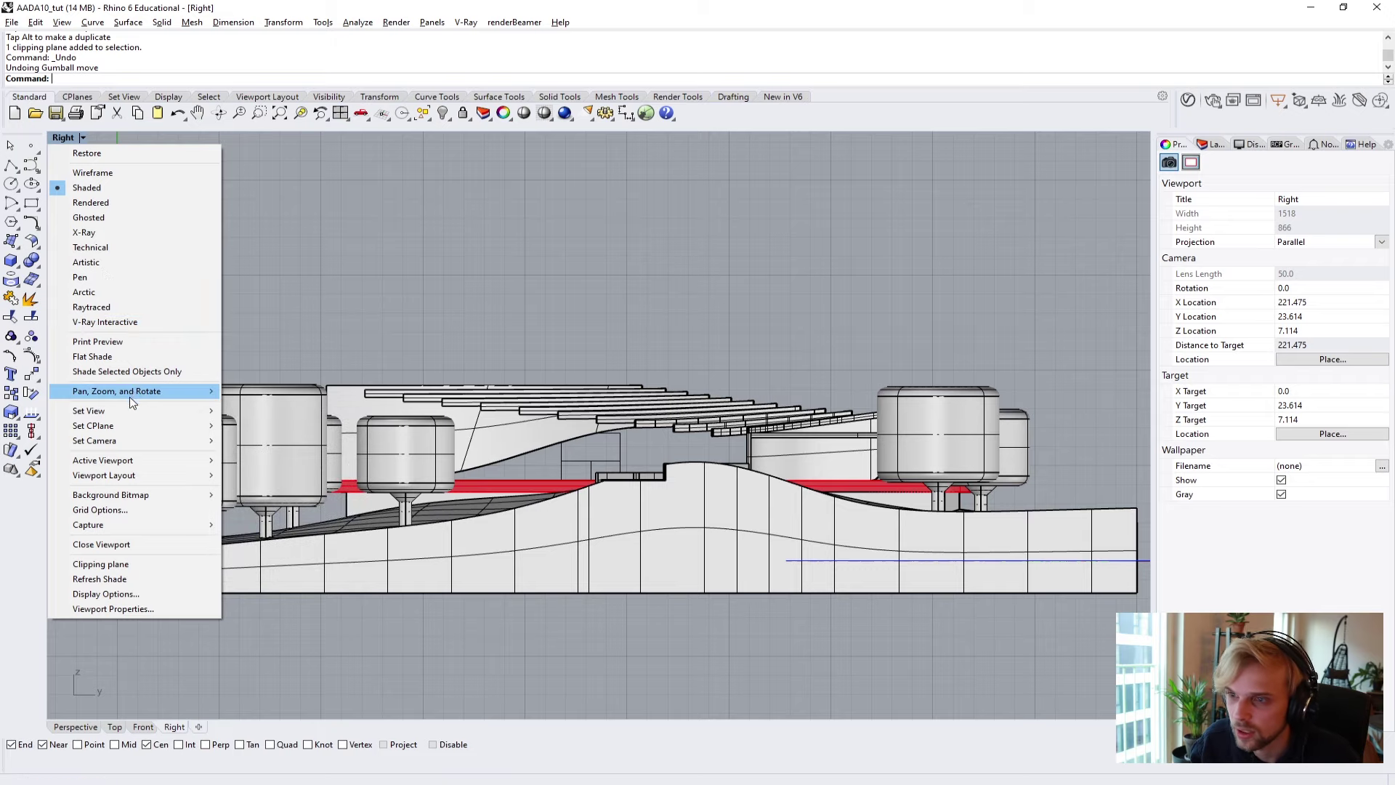
mouse_move(125, 411)
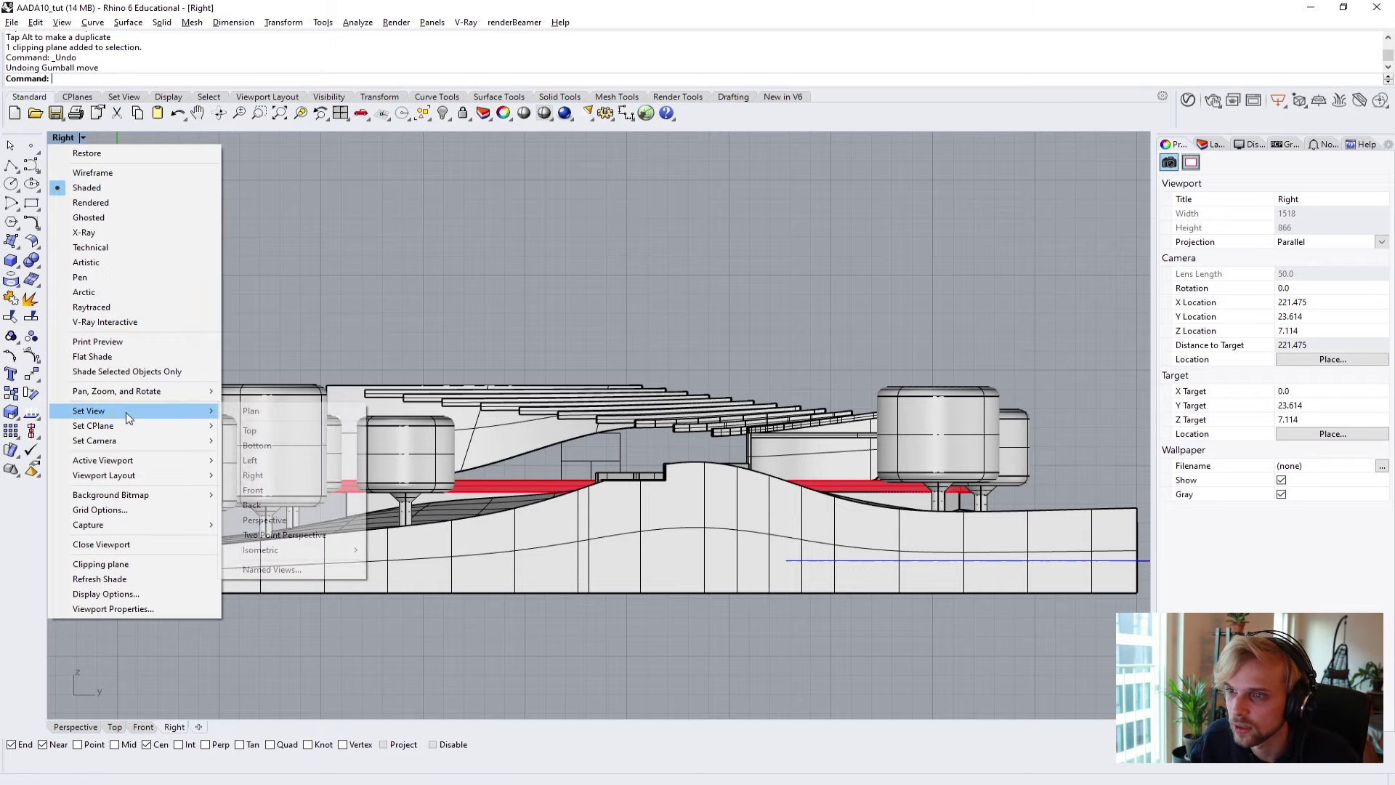
click(282, 467)
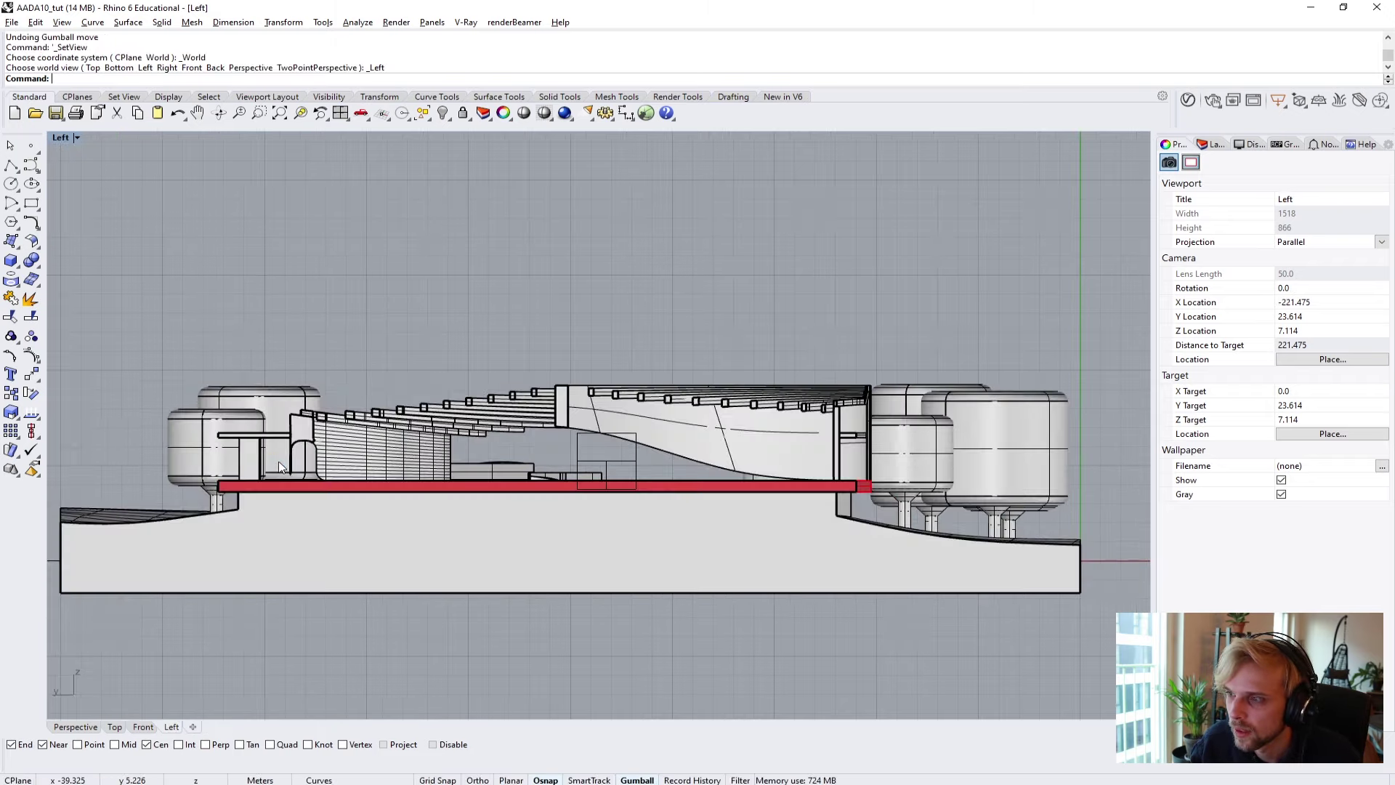
Move the clipping plane vertically in the Left view so it sits clear above the building.
click(586, 462)
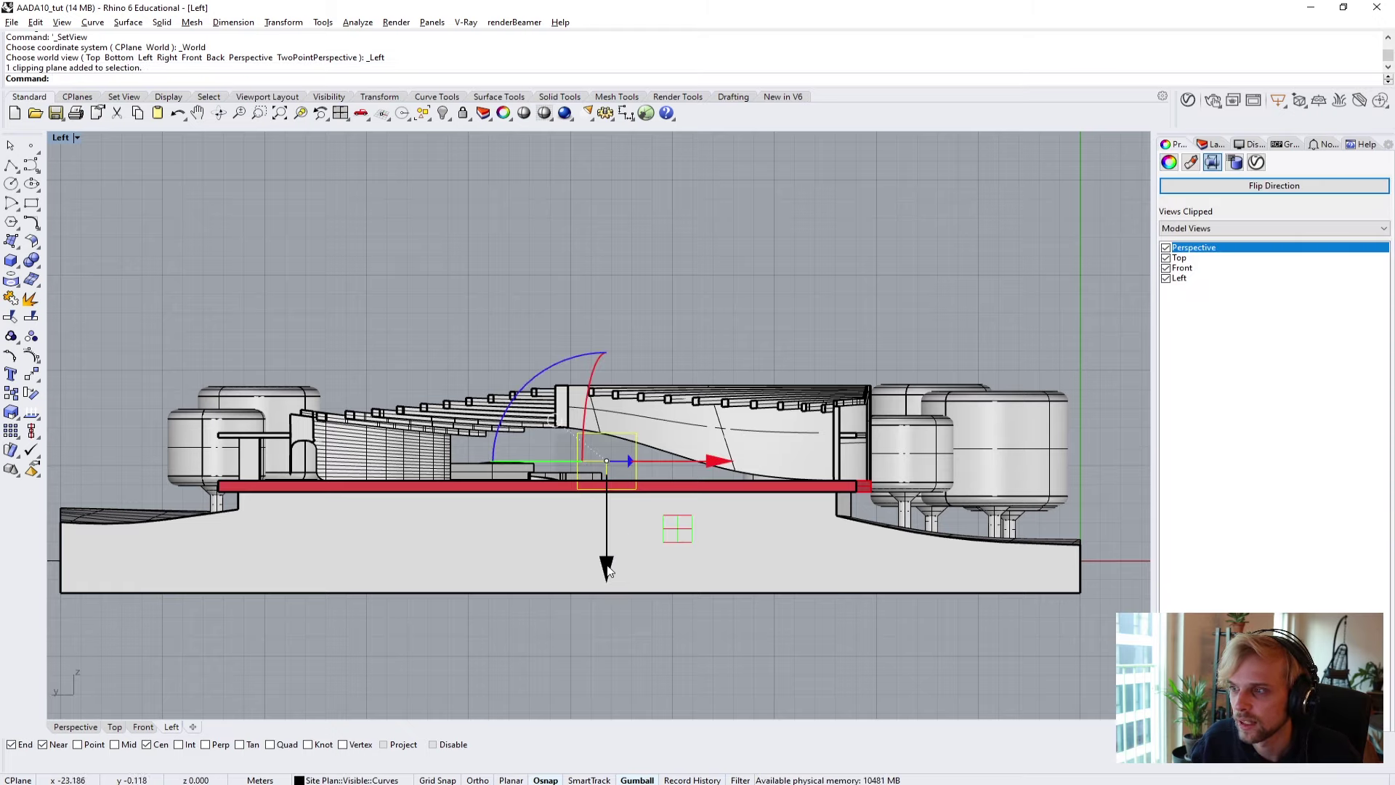
drag(607, 560, 584, 407)
scroll(568, 426, up, 4)
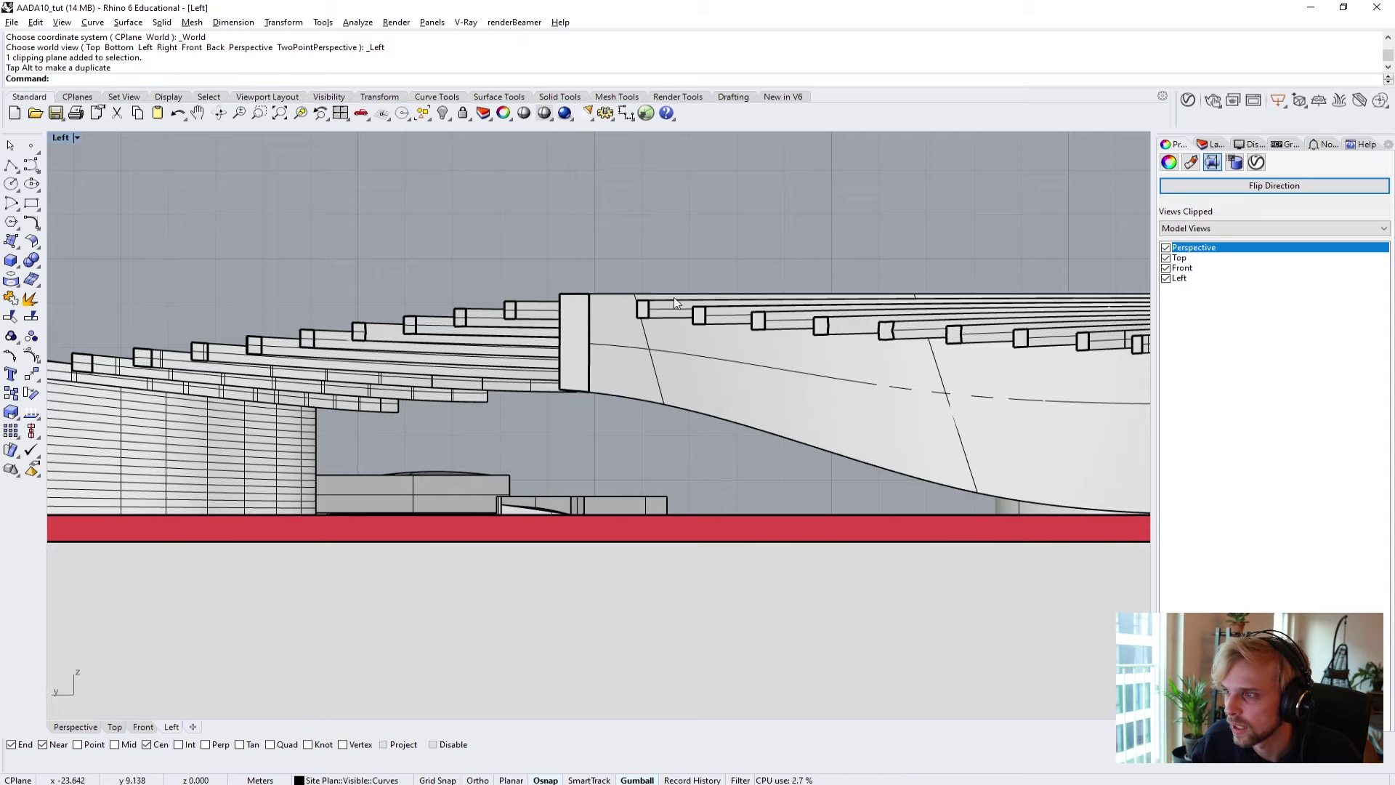
scroll(1034, 357, down, 4)
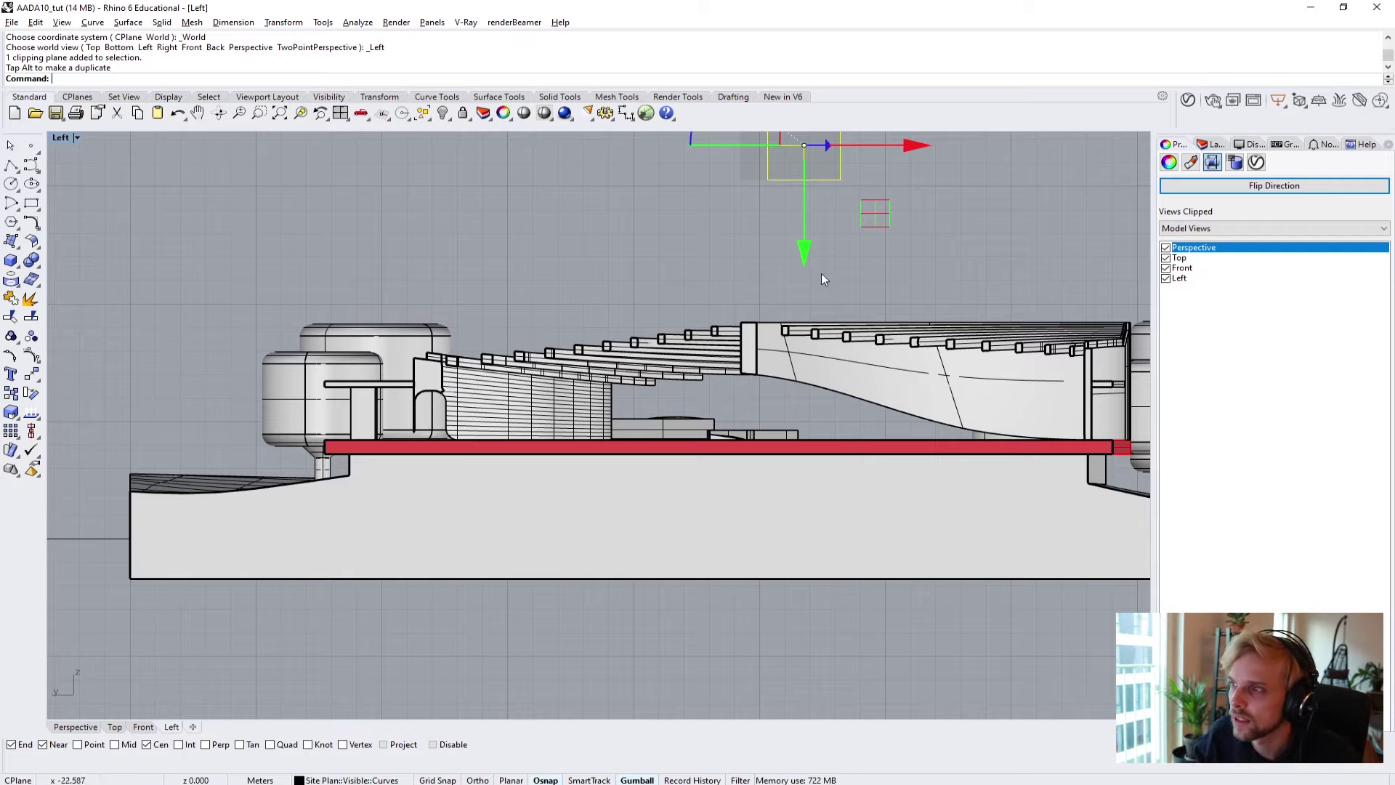
Examine the cut roof beams, wall end and floor slab in the Left section view.
right_drag(821, 274, 575, 454)
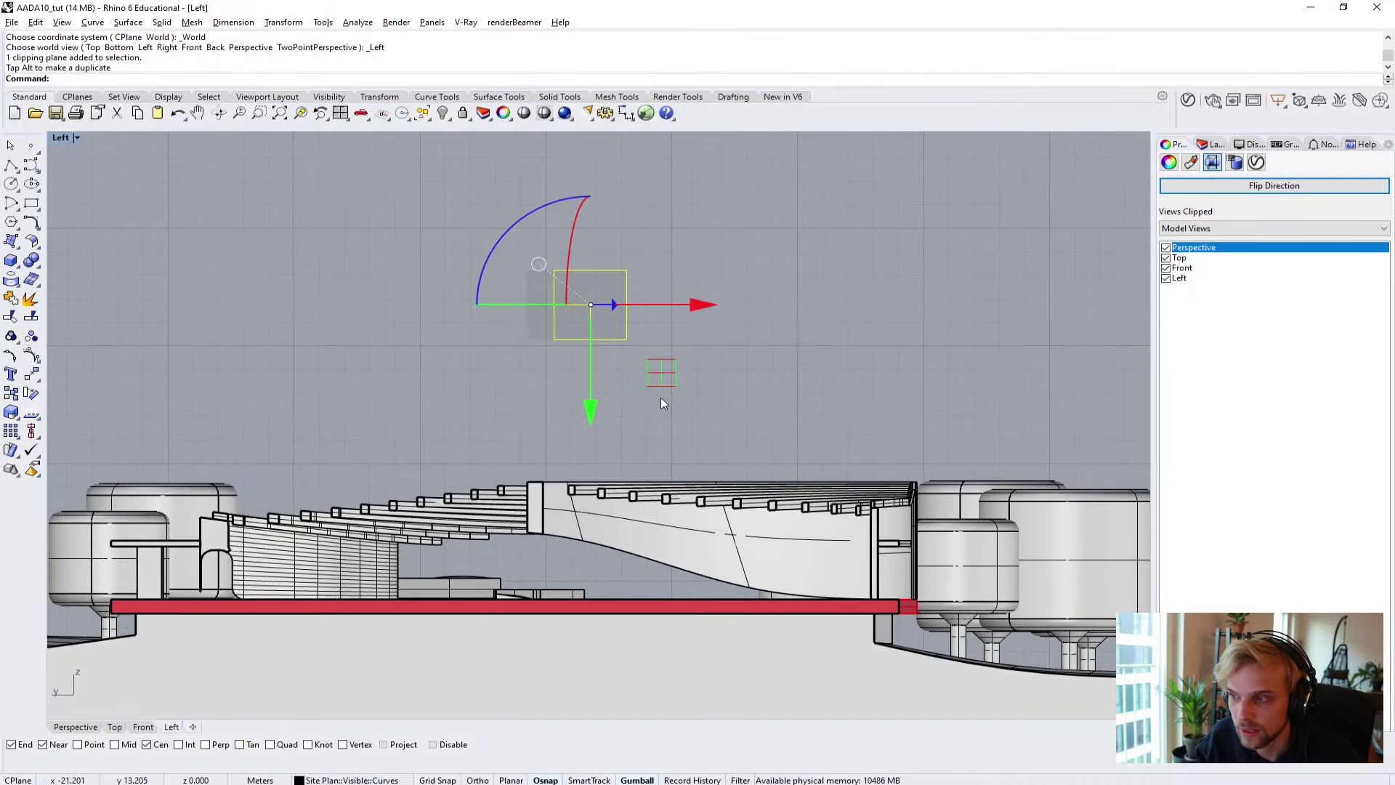
scroll(650, 436, up, 5)
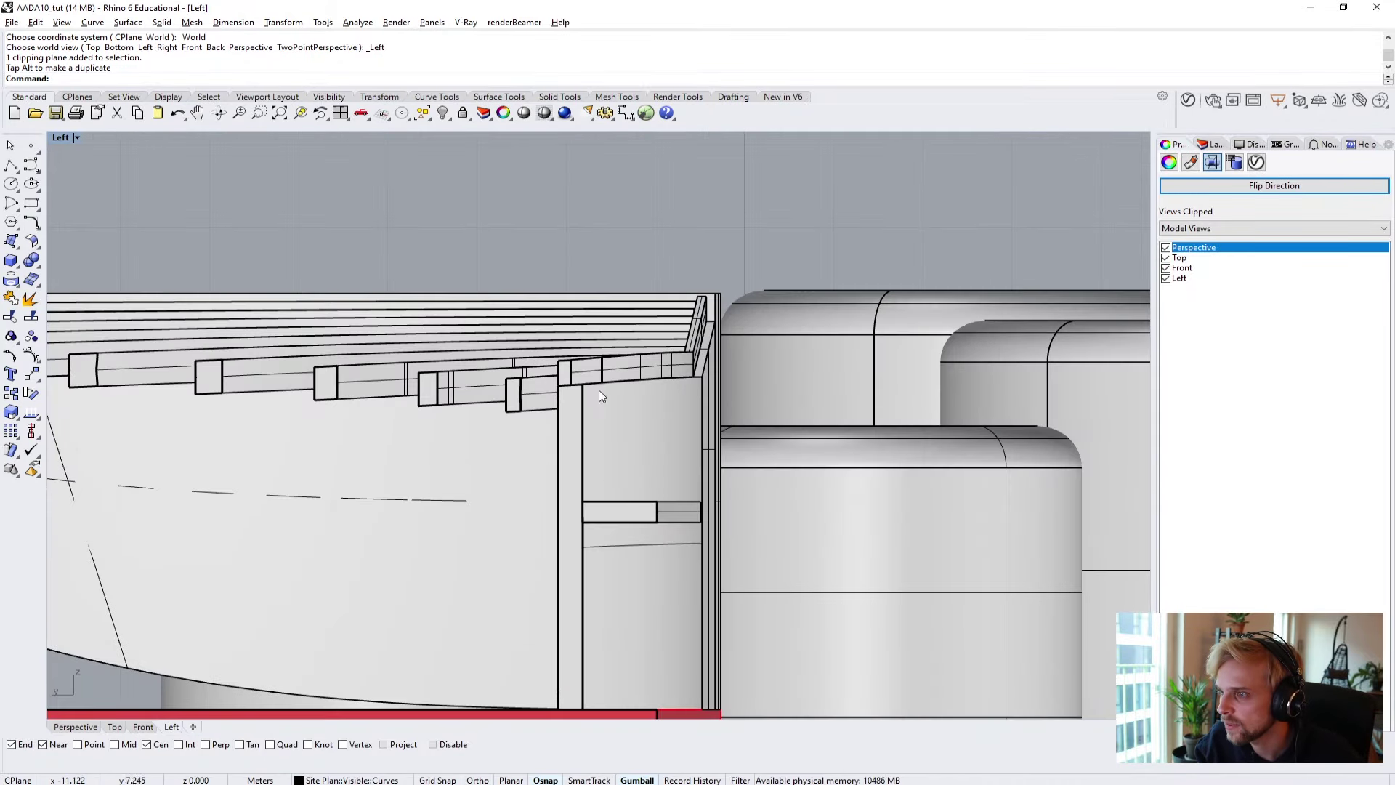
scroll(690, 554, up, 3)
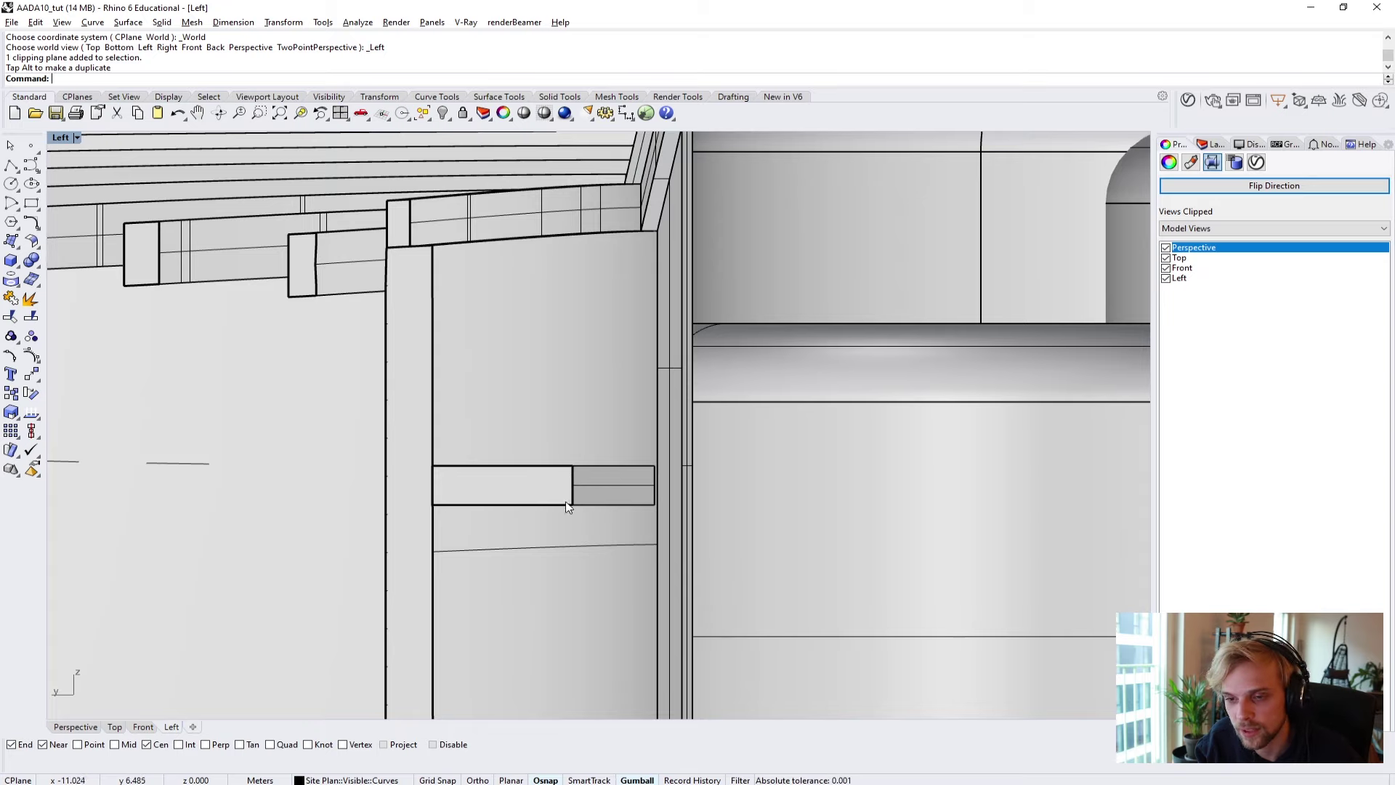
scroll(626, 503, down, 8)
scroll(466, 380, down, 6)
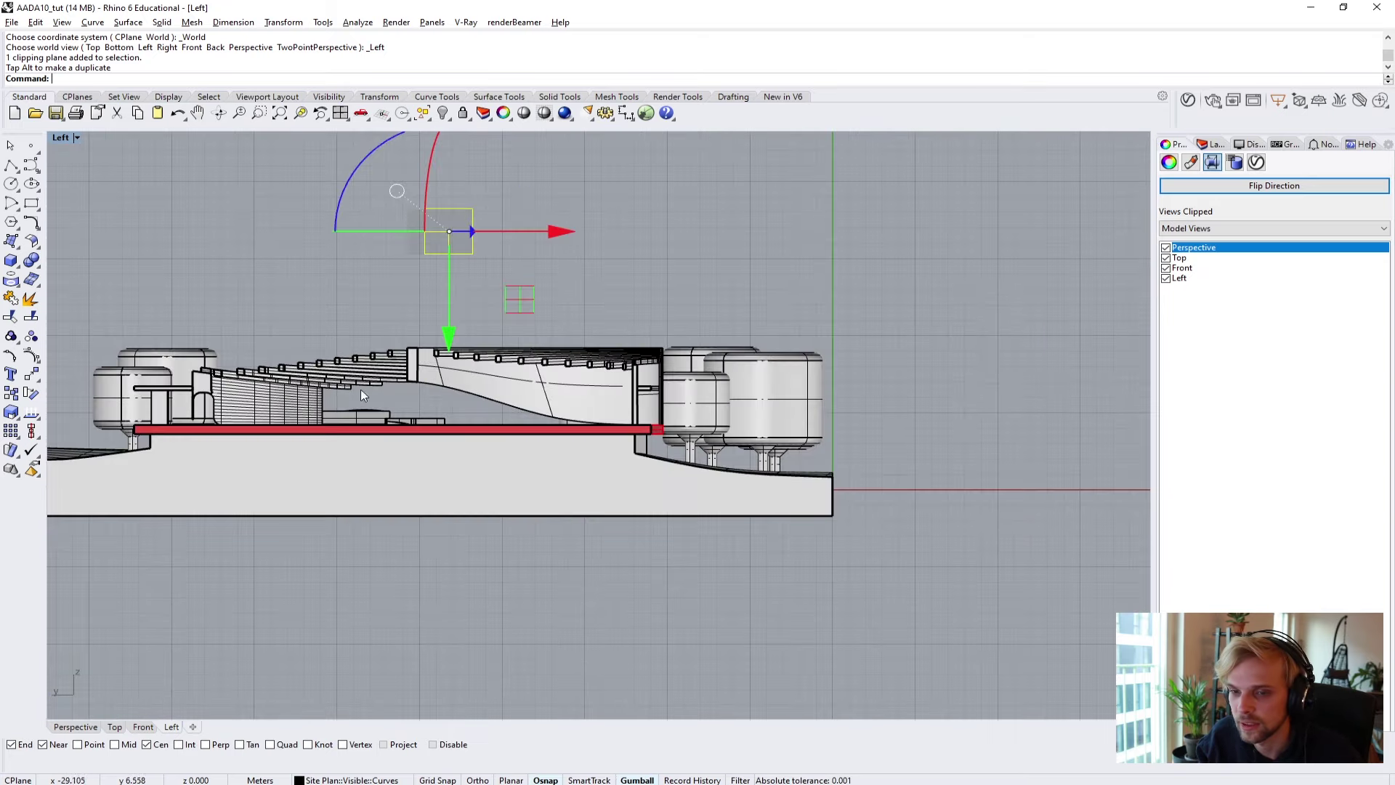
right_drag(361, 389, 462, 380)
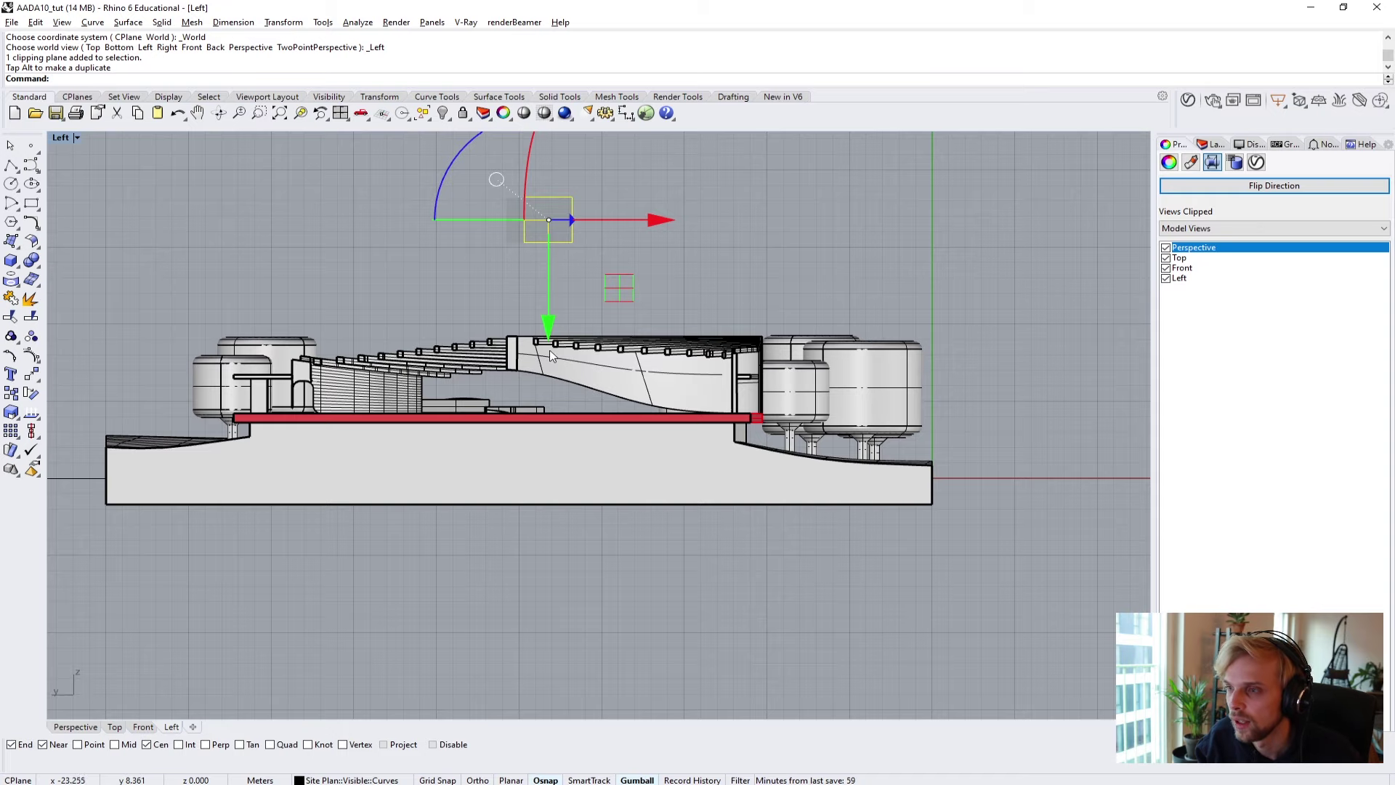
Return to the maximized Perspective view with nothing selected and bring up the construction plane tools.
click(260, 195)
double_click(61, 138)
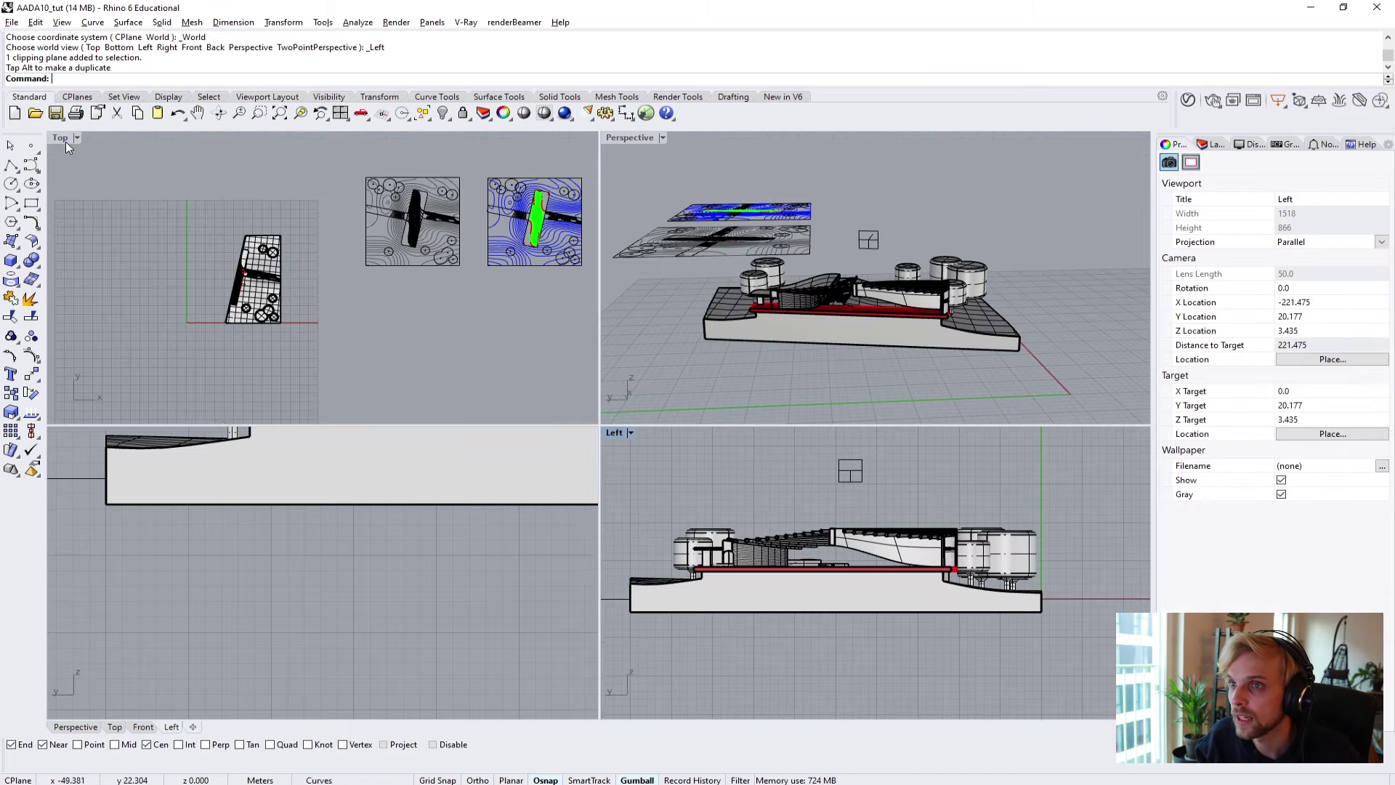
double_click(638, 135)
right_drag(590, 291, 702, 302)
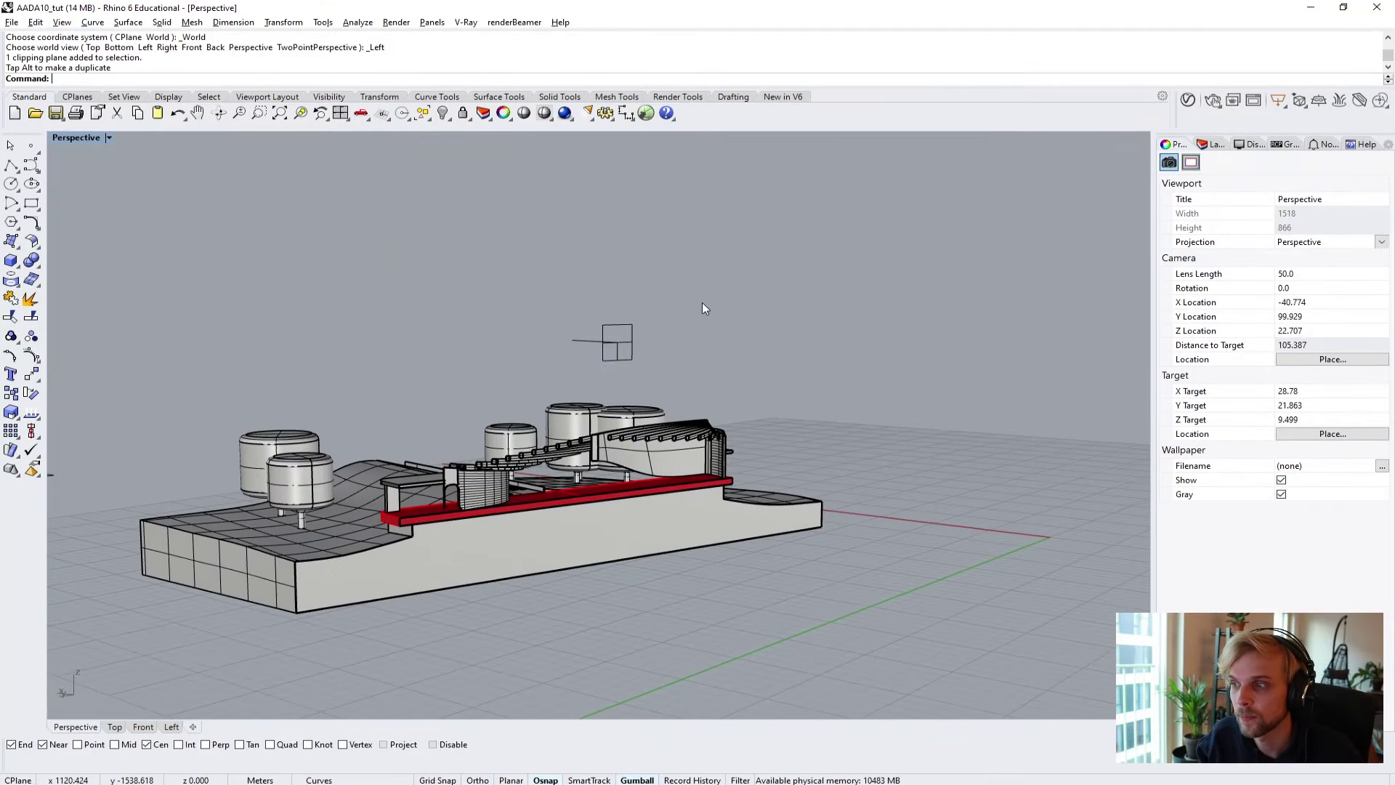
scroll(575, 349, up, 4)
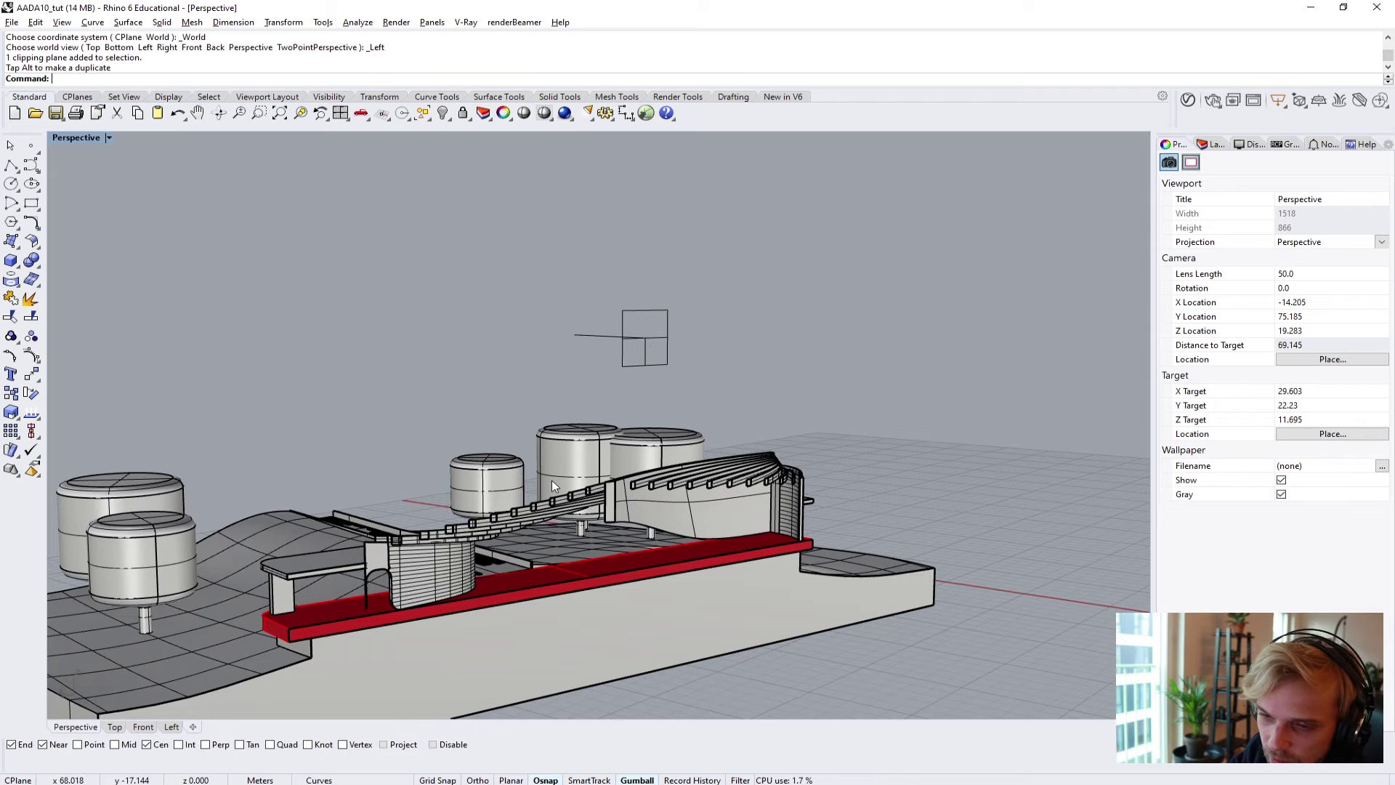
click(75, 97)
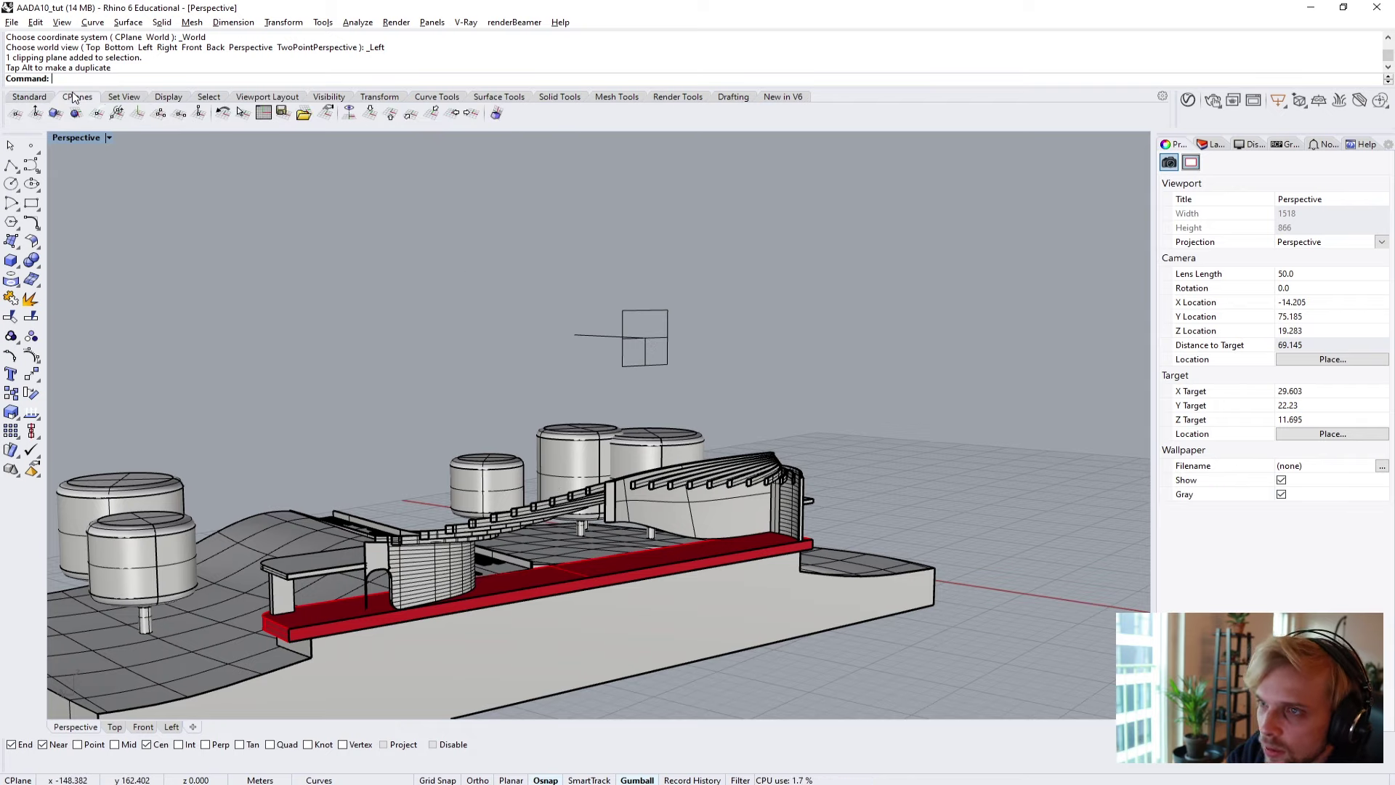
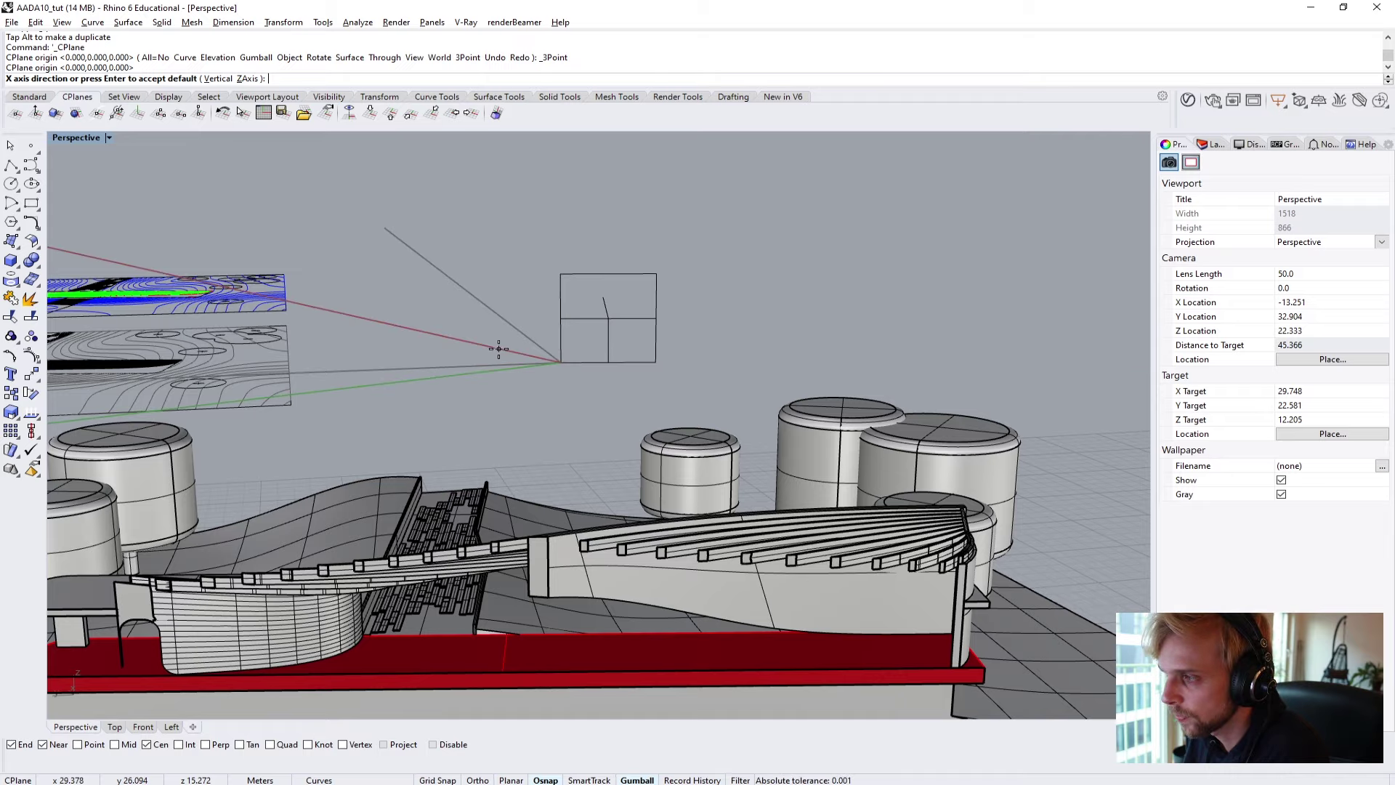
Set a three-point construction plane on the clipping plane, with X along its lower edge and Y up its side edge.
click(654, 359)
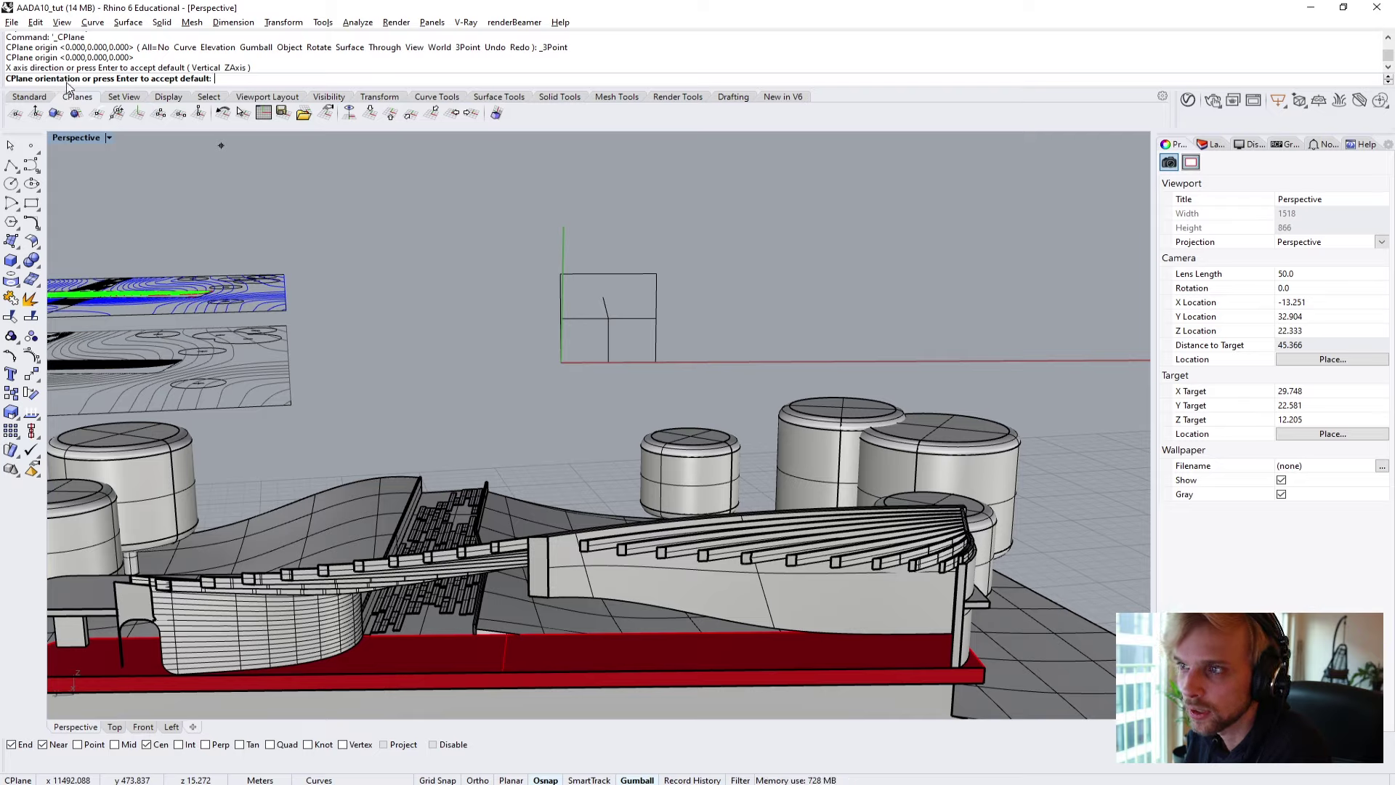
click(554, 275)
right_drag(552, 275, 618, 278)
scroll(619, 278, down, 12)
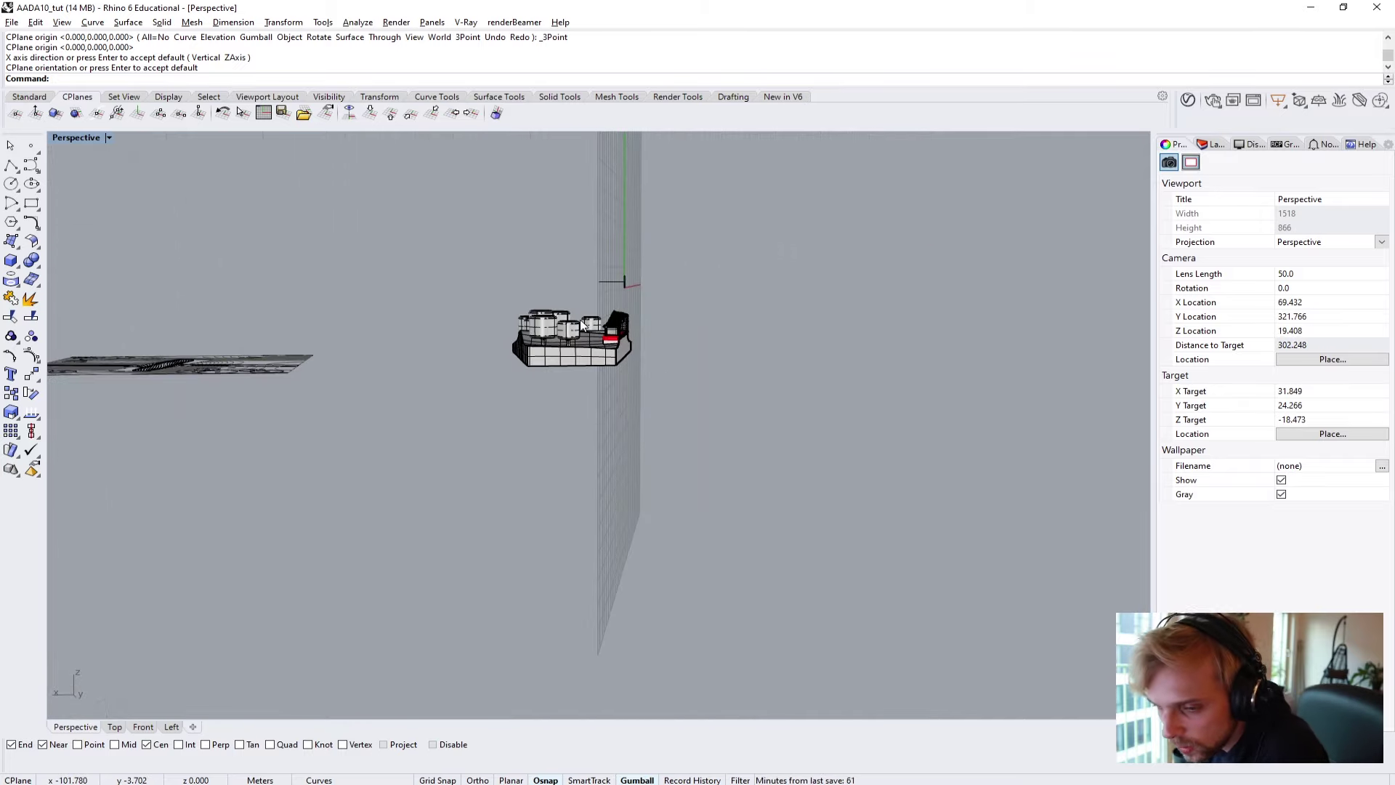
Set the Perspective viewport to the plan view of the new construction plane.
right_drag(627, 337, 544, 347)
scroll(663, 316, up, 6)
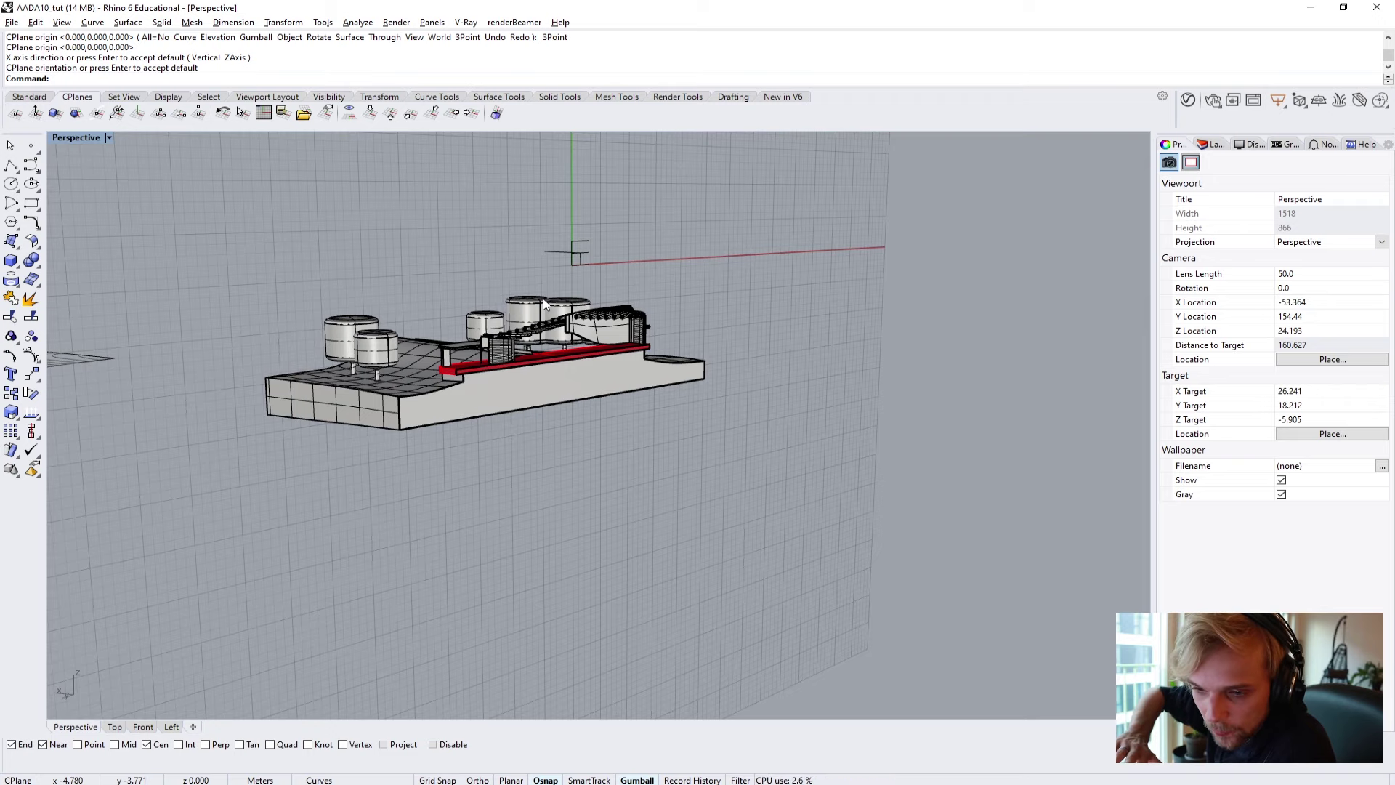
right_drag(626, 292, 464, 286)
scroll(545, 245, up, 6)
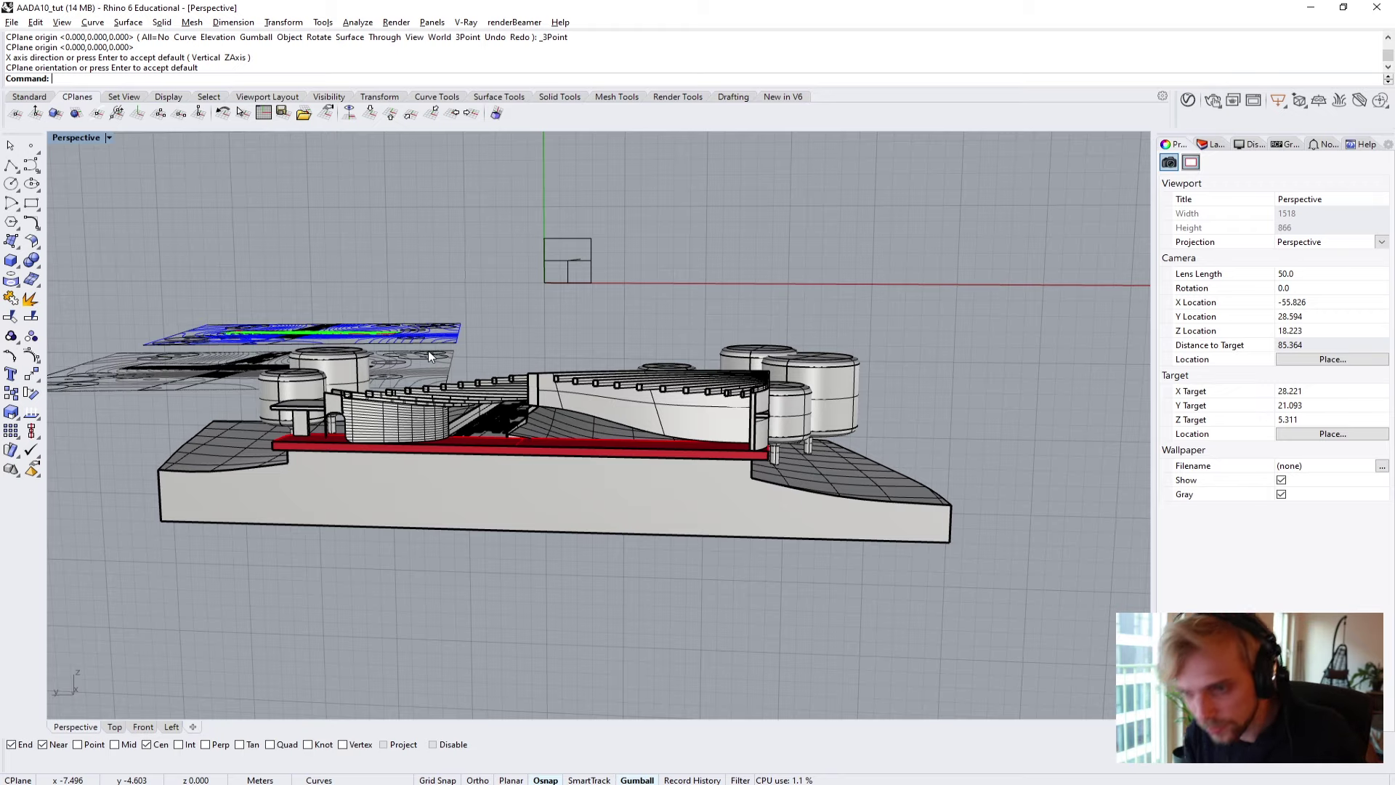
right_drag(526, 259, 595, 303)
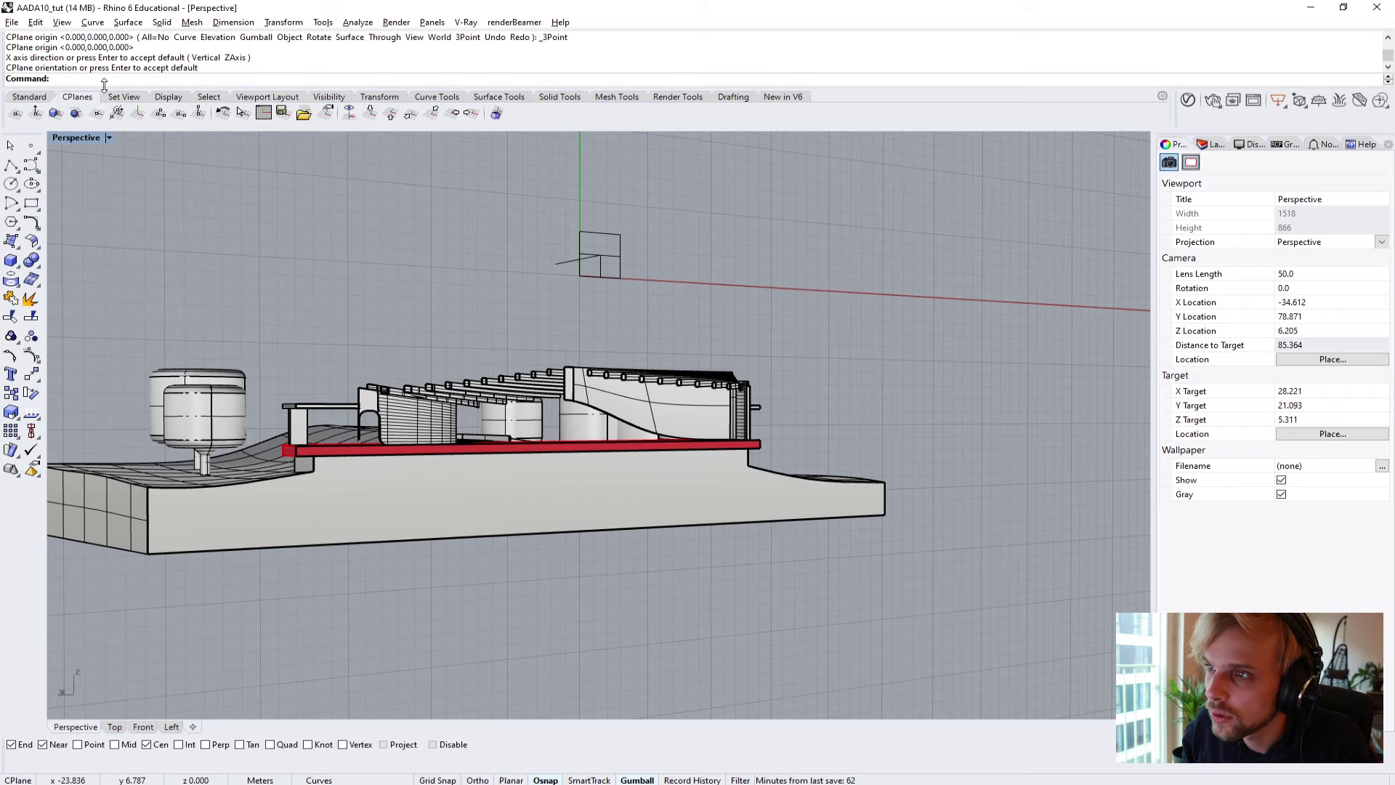
click(122, 97)
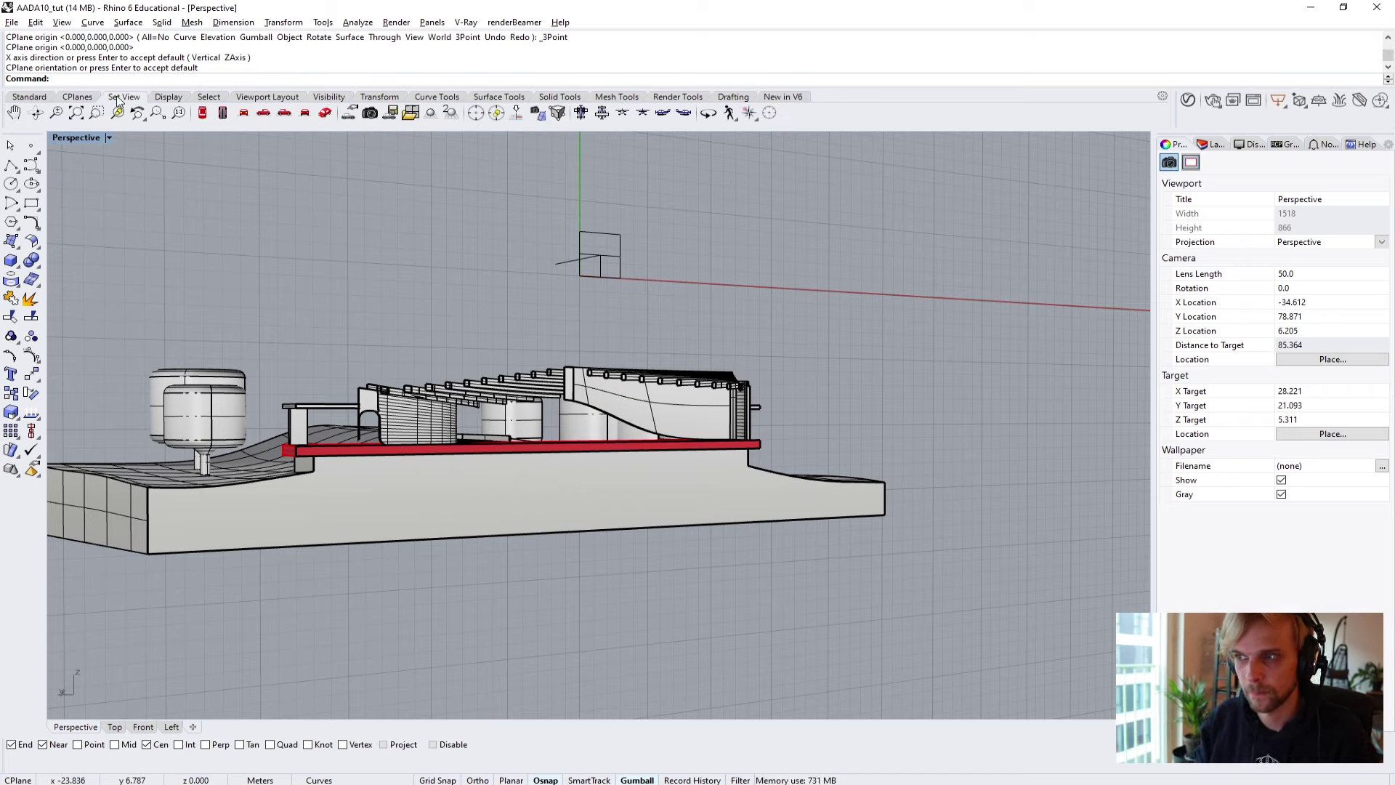
click(86, 98)
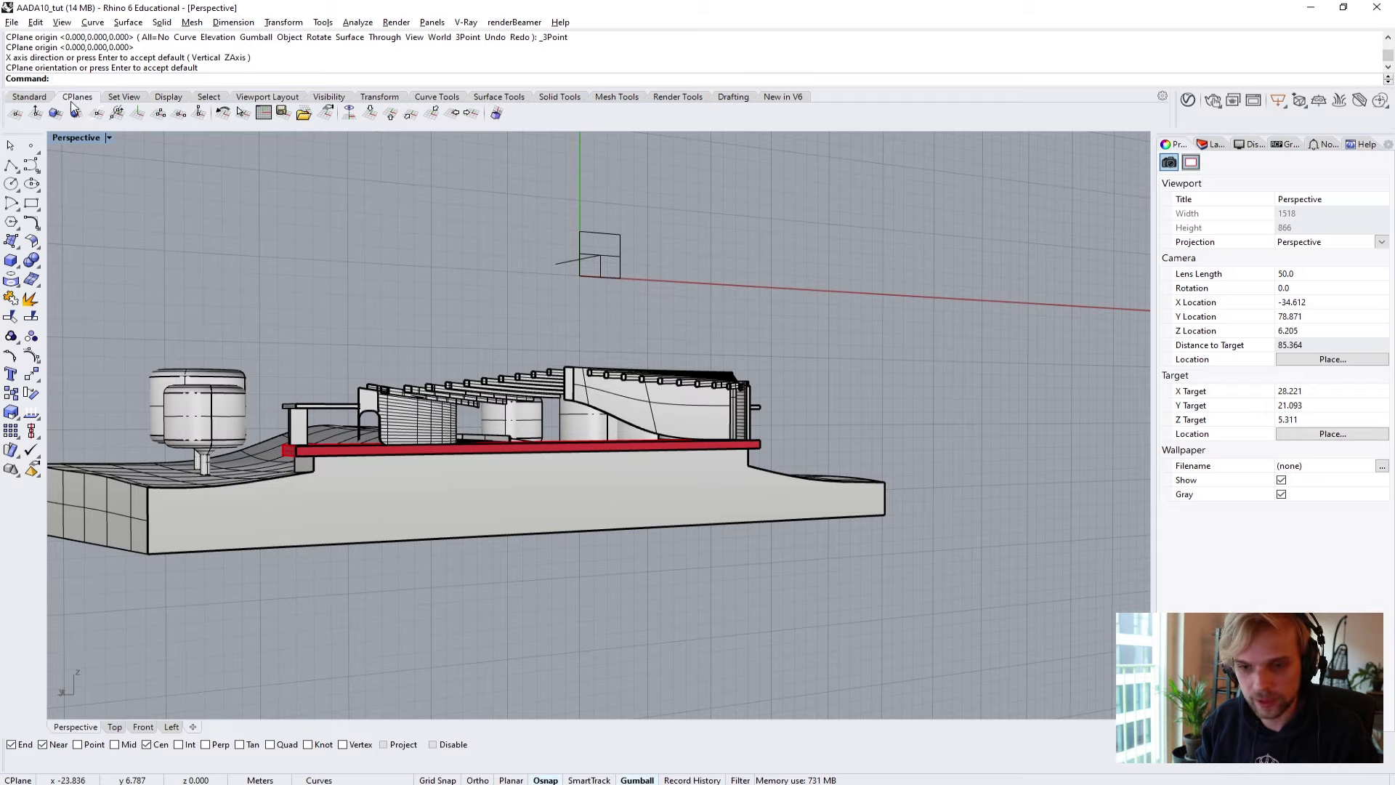
click(119, 98)
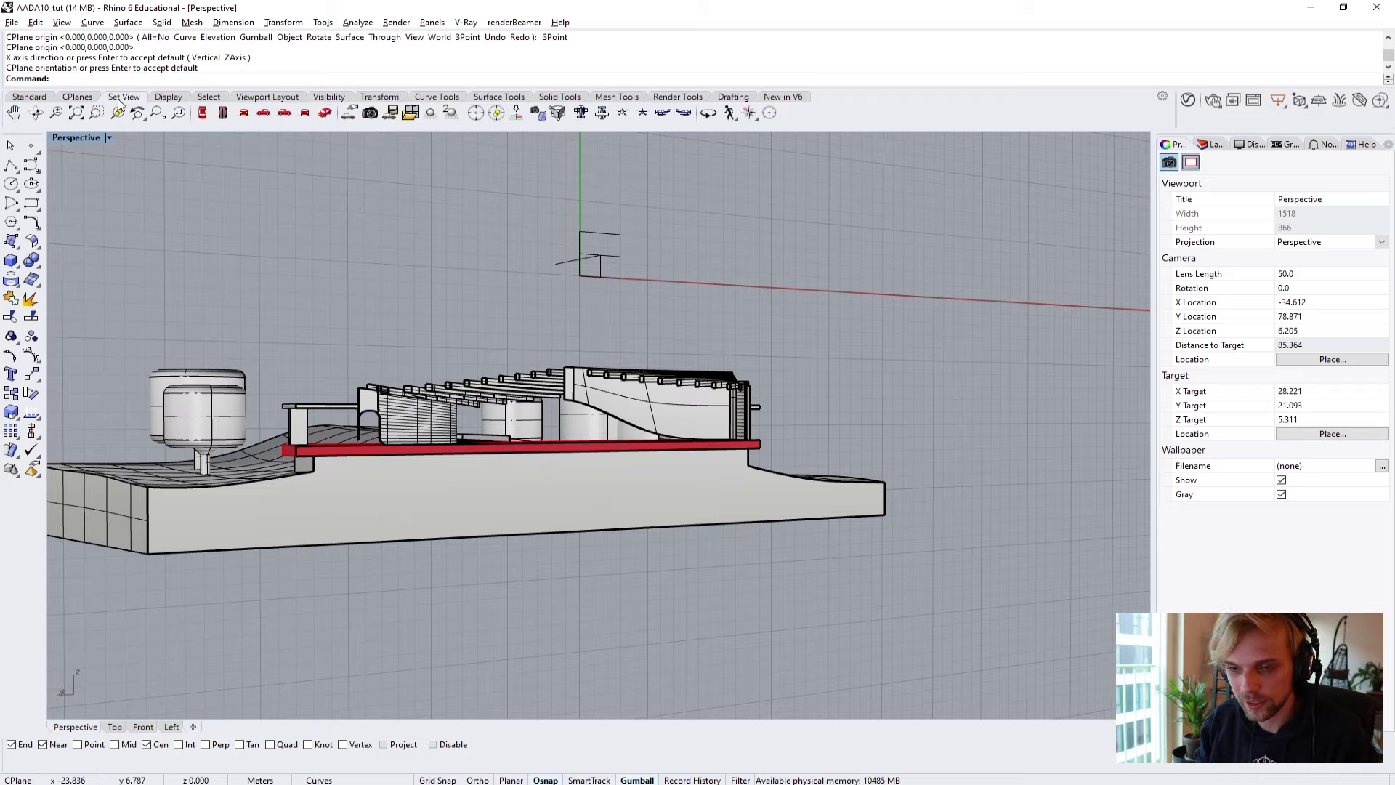
click(516, 113)
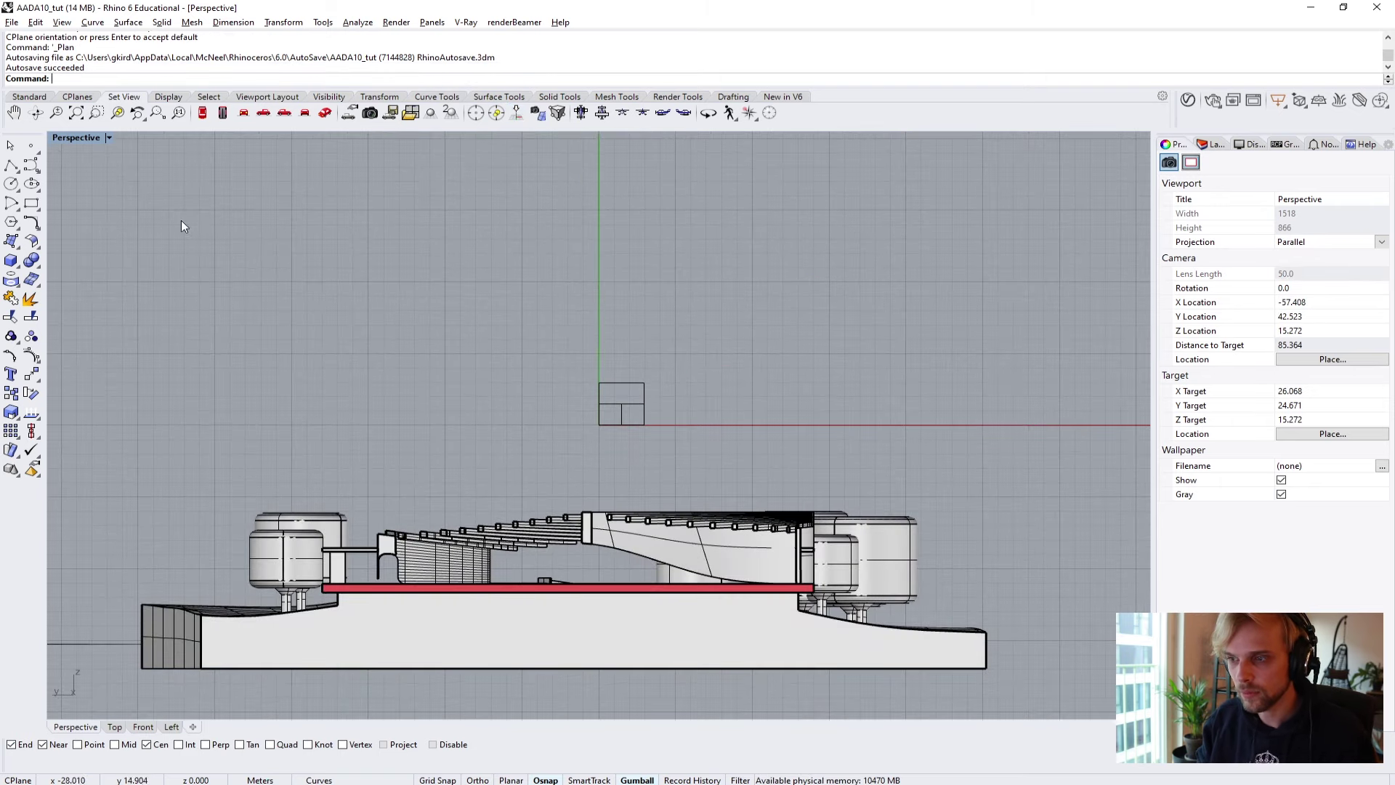
Examine the section of the building and terrain in the plan view of the construction plane.
right_drag(396, 440, 389, 329)
scroll(679, 532, up, 2)
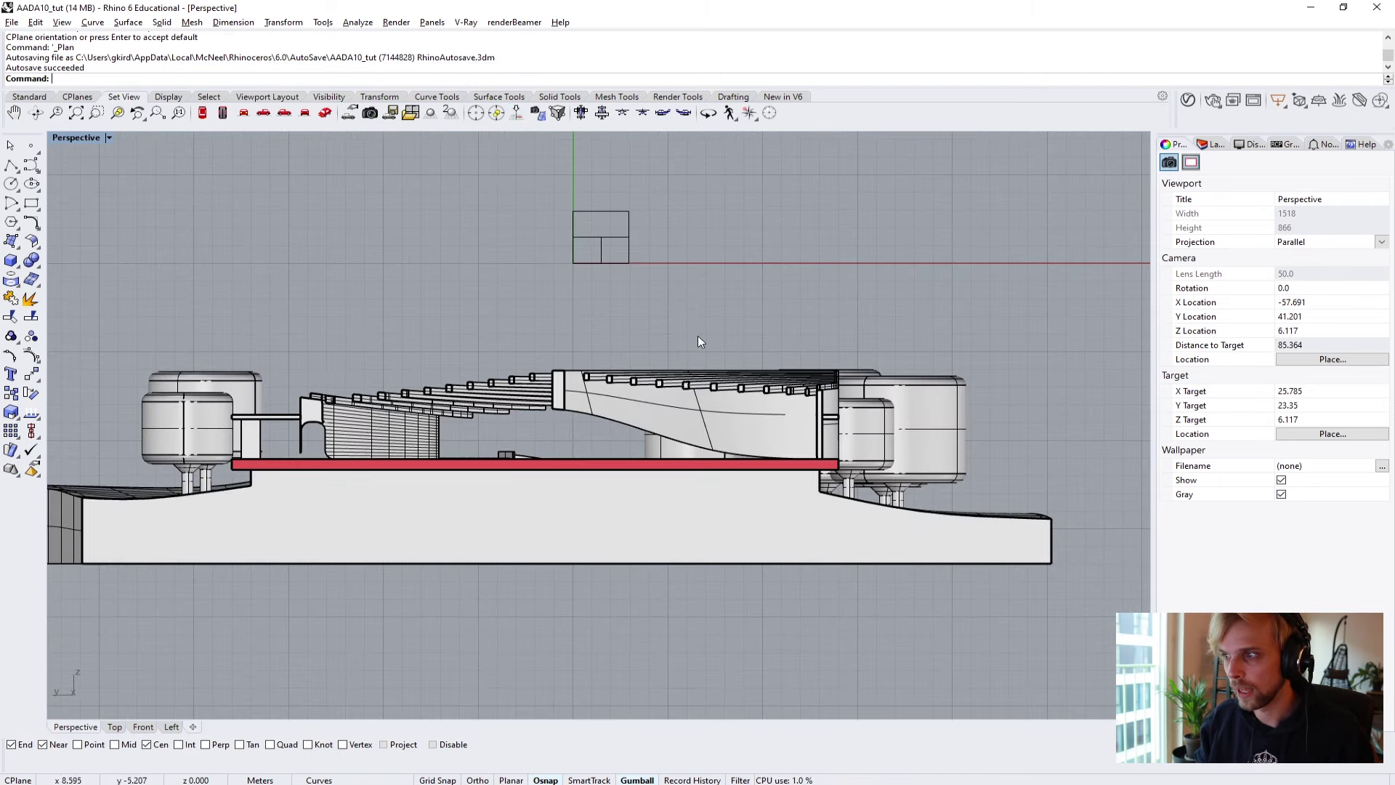
scroll(865, 473, up, 10)
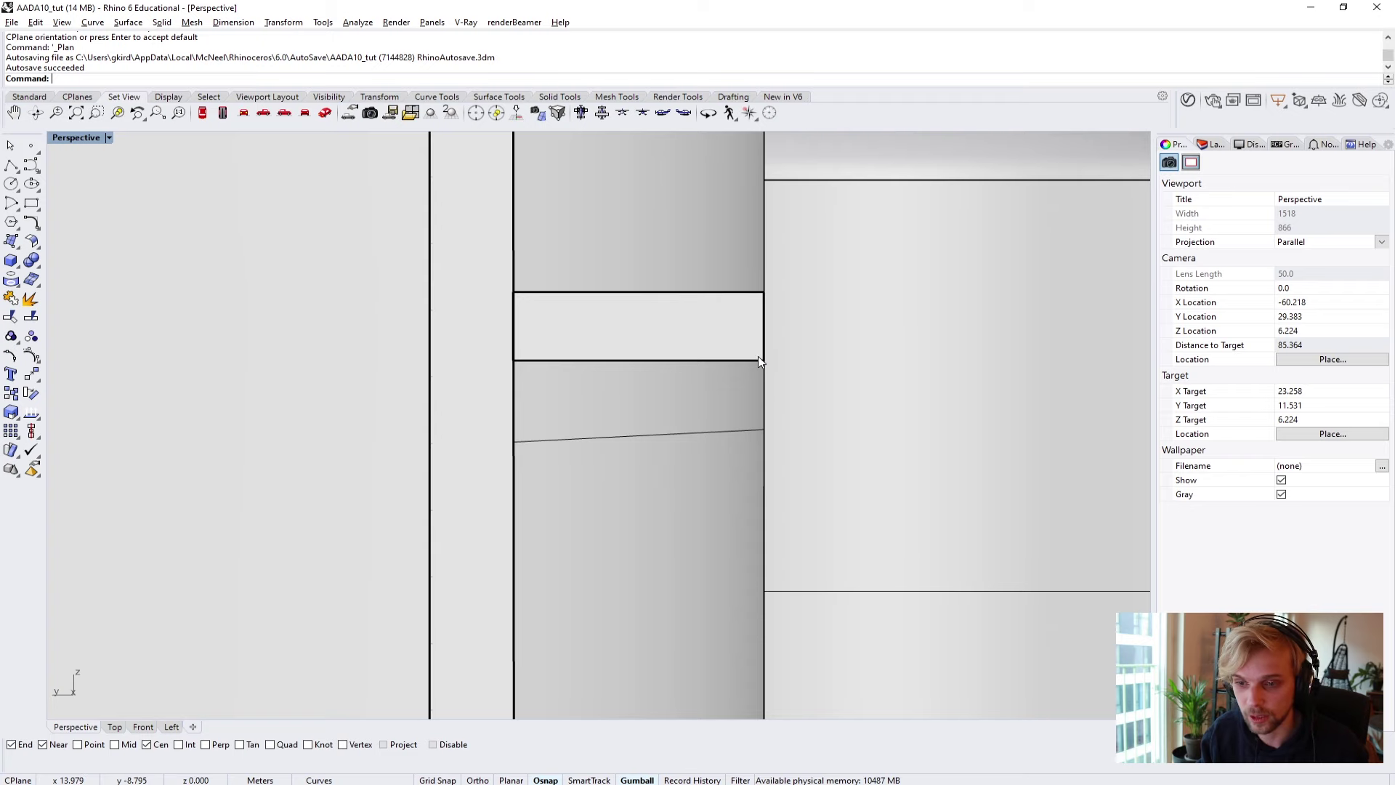
scroll(756, 360, down, 10)
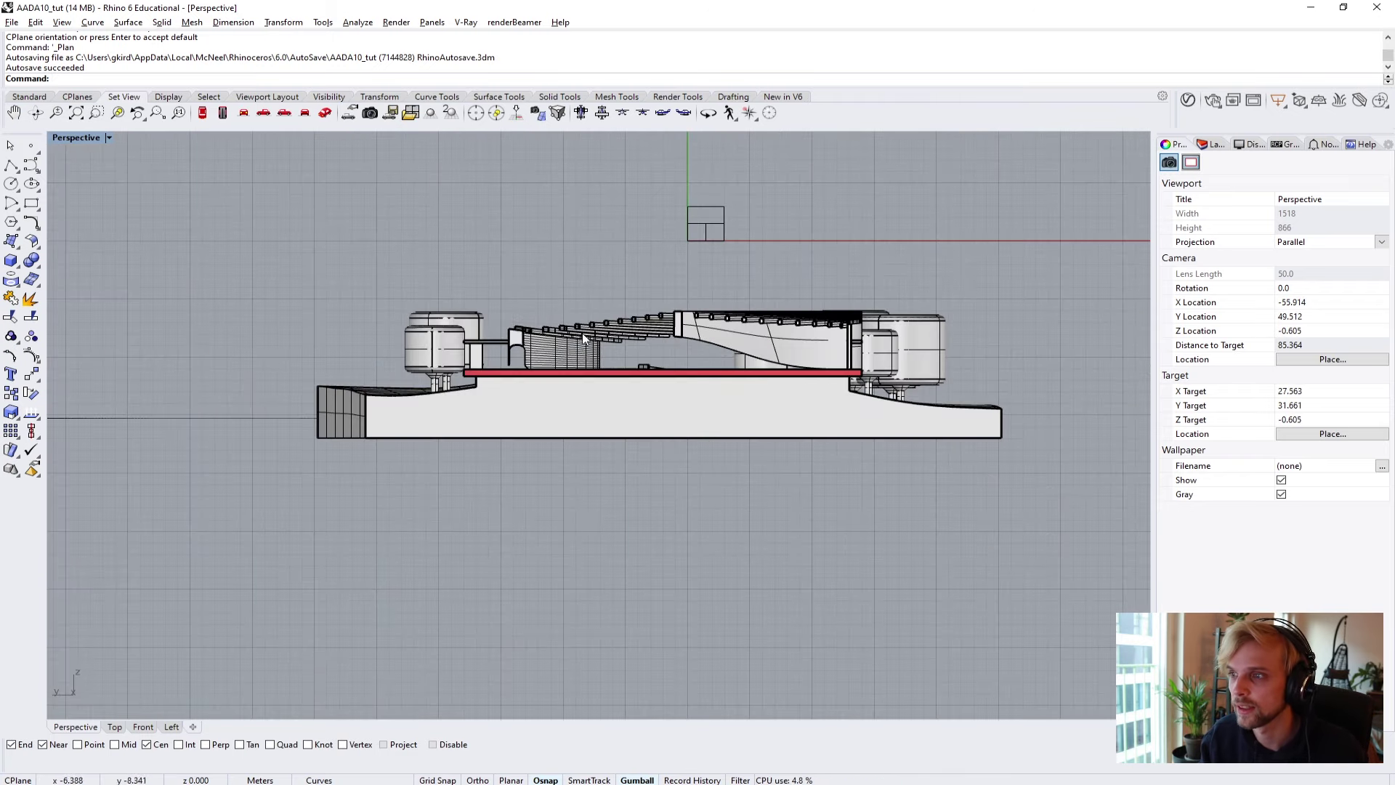
scroll(725, 384, up, 5)
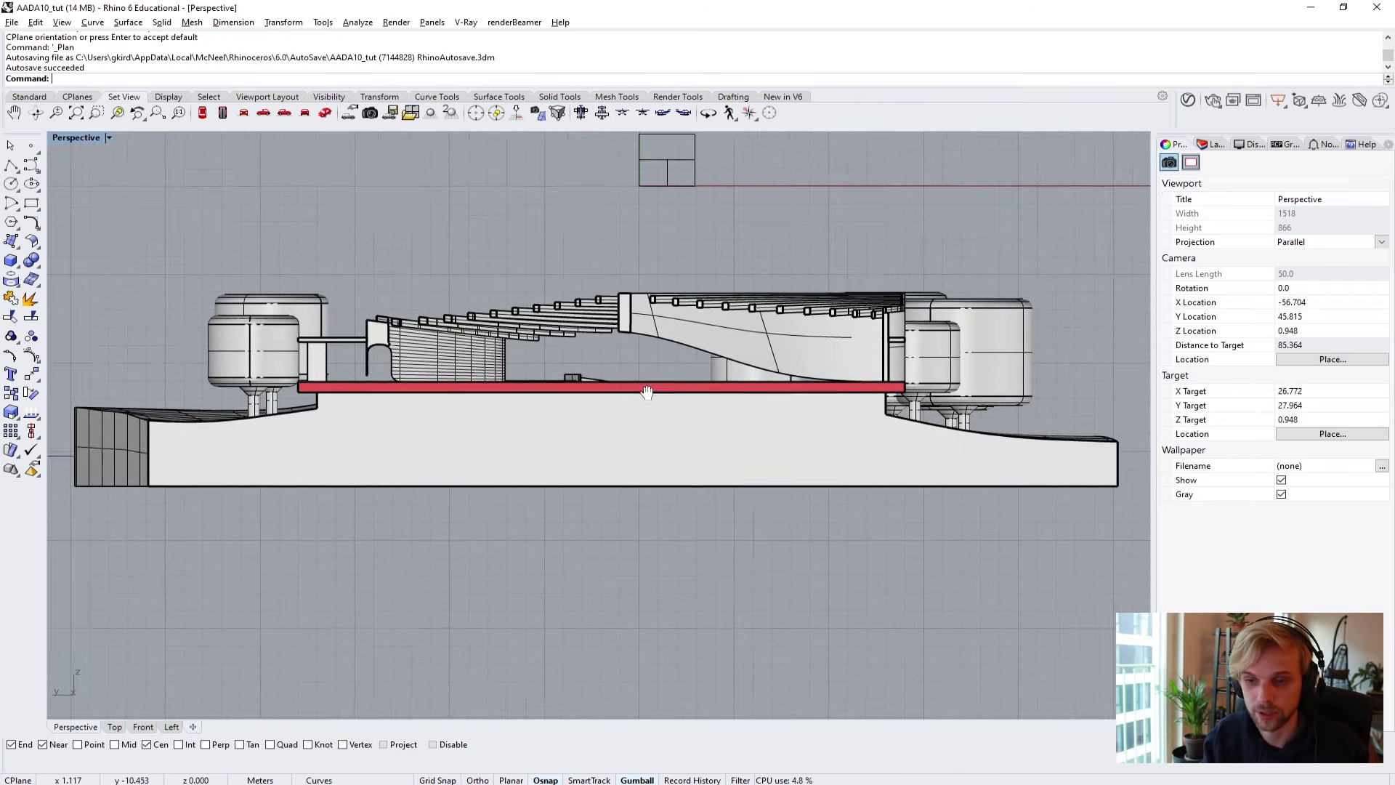
scroll(619, 407, down, 2)
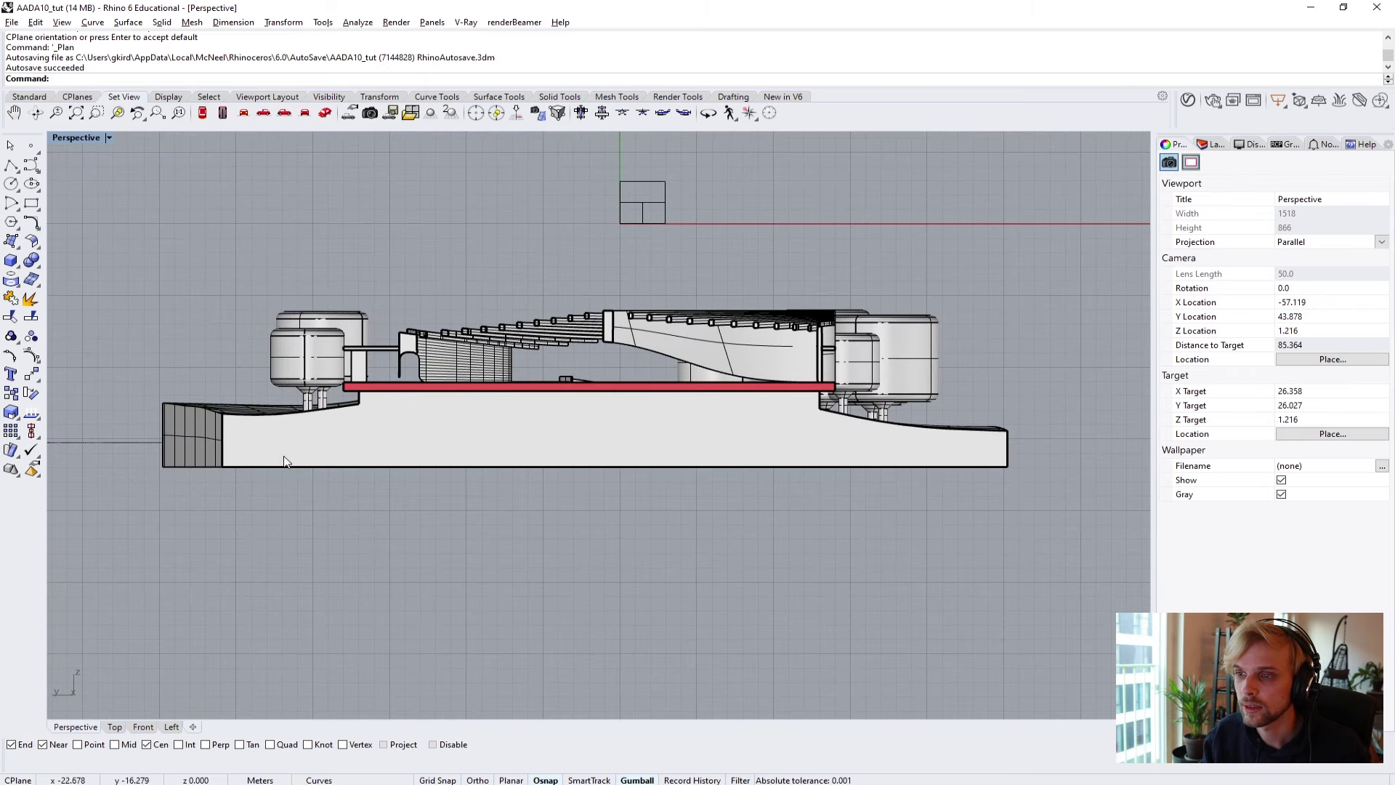
Restore the four-viewport layout and select the whole building and terrain model in the Perspective viewport, leaving out the clipping plane.
double_click(68, 138)
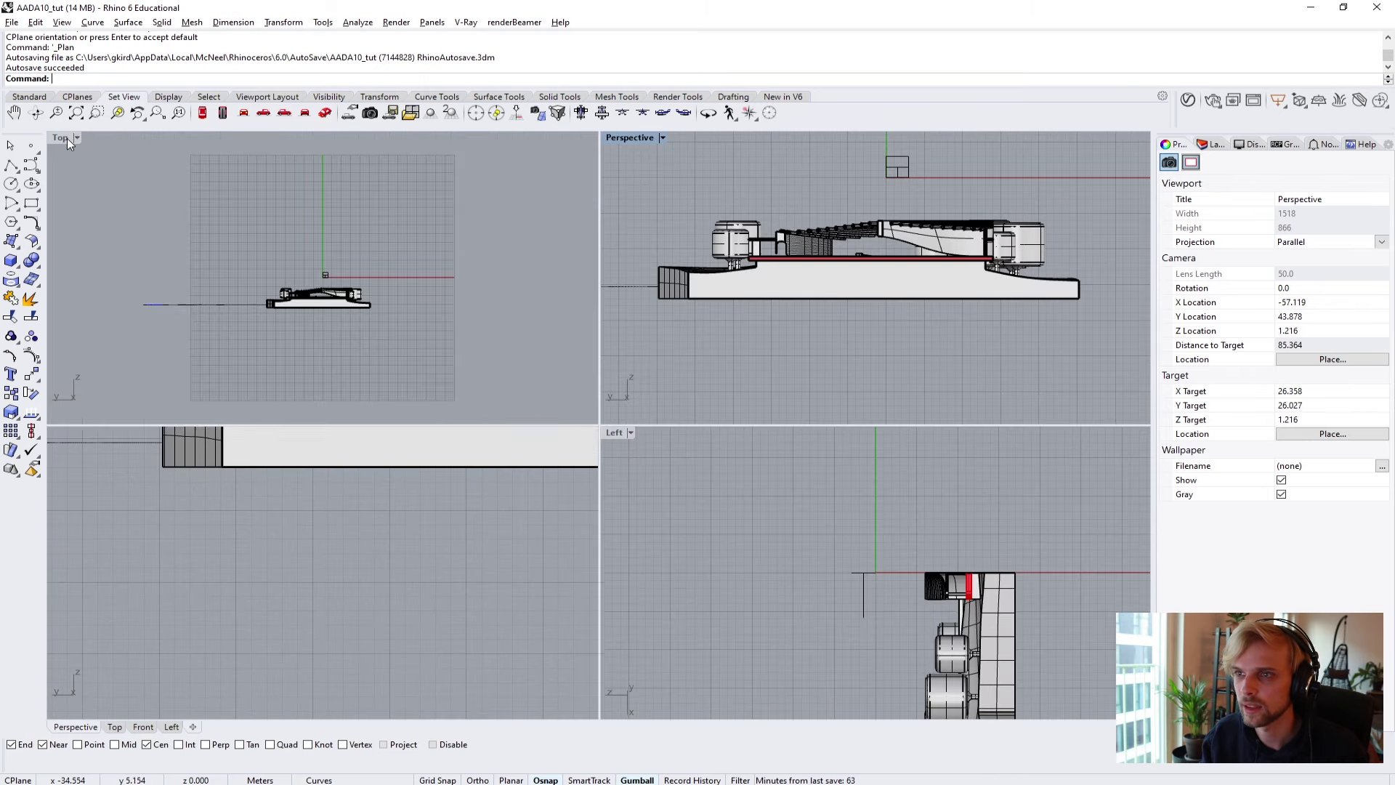
click(245, 255)
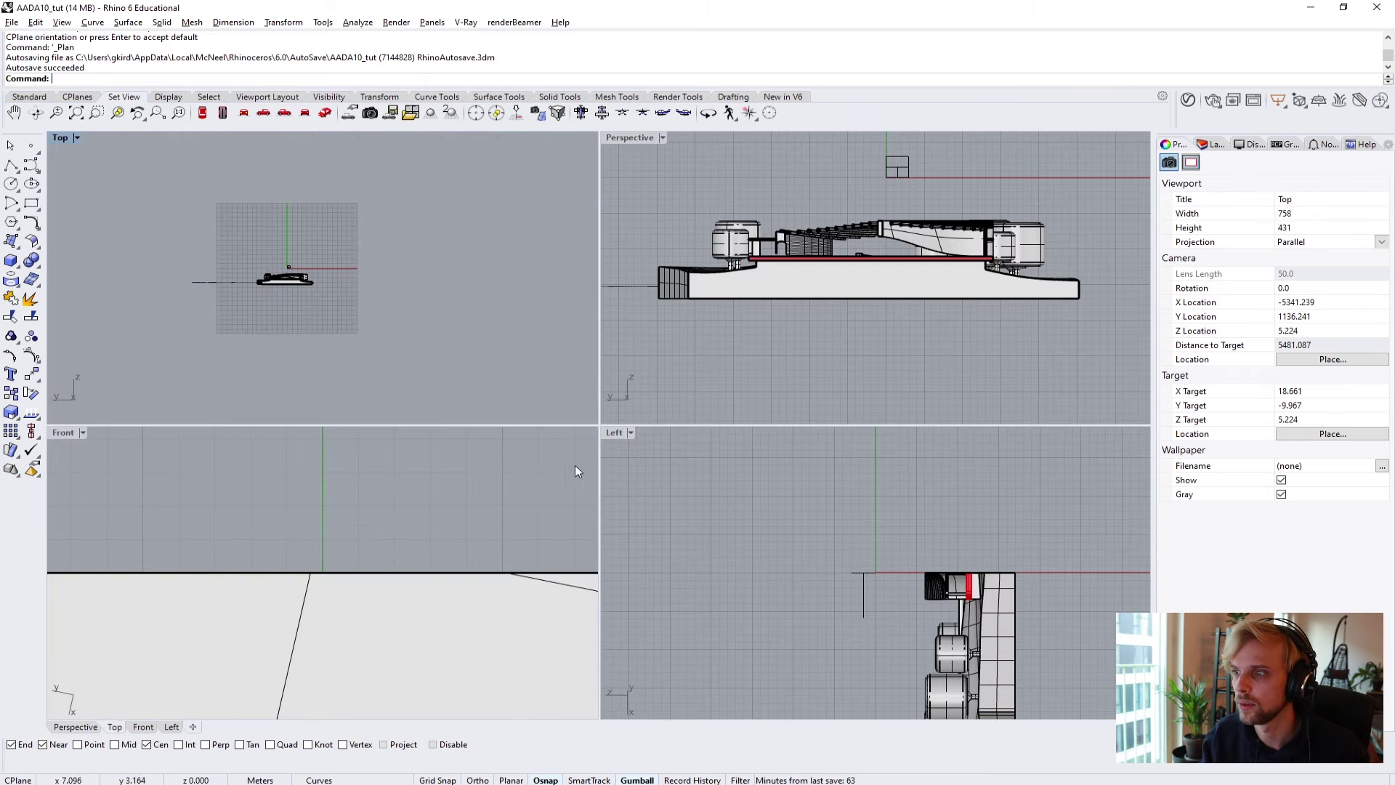
scroll(316, 255, up, 8)
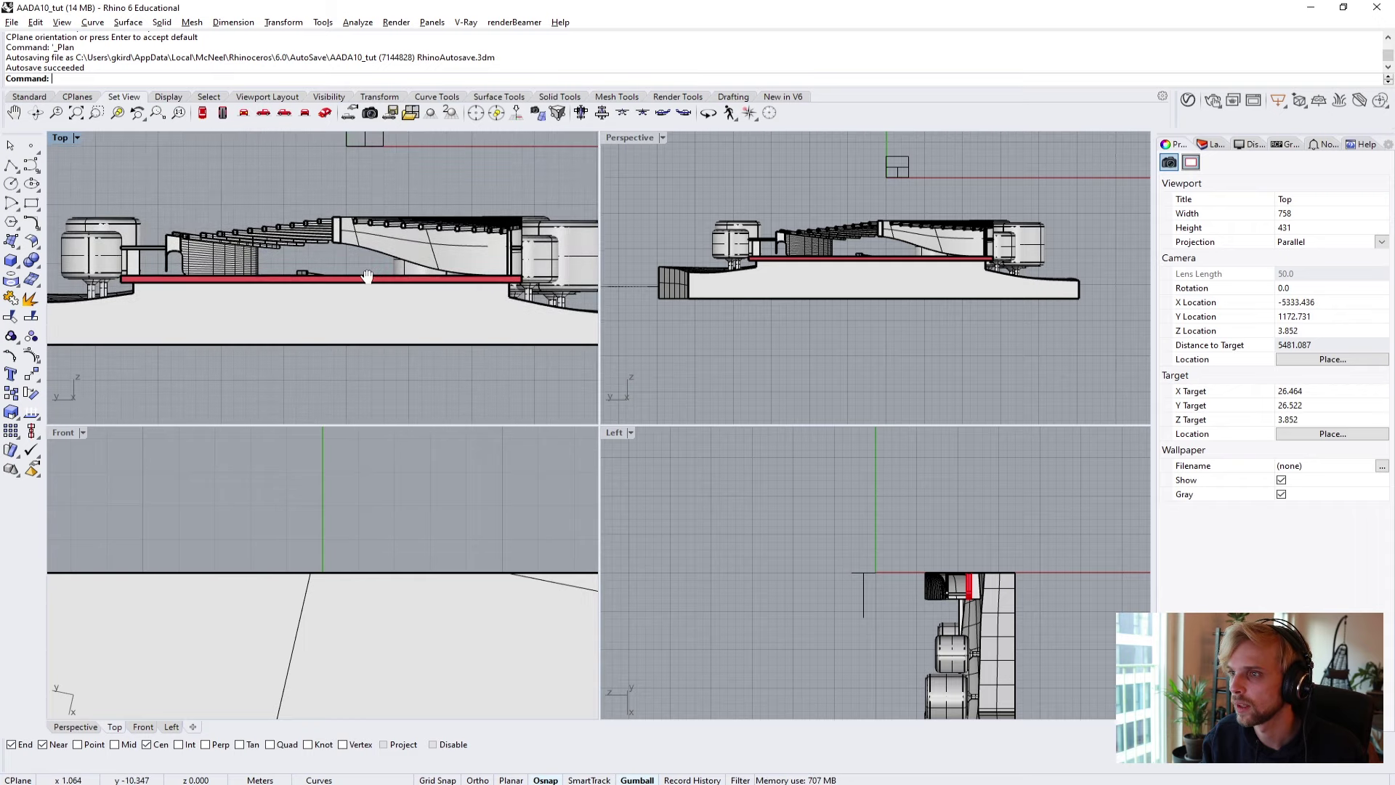
scroll(356, 283, down, 4)
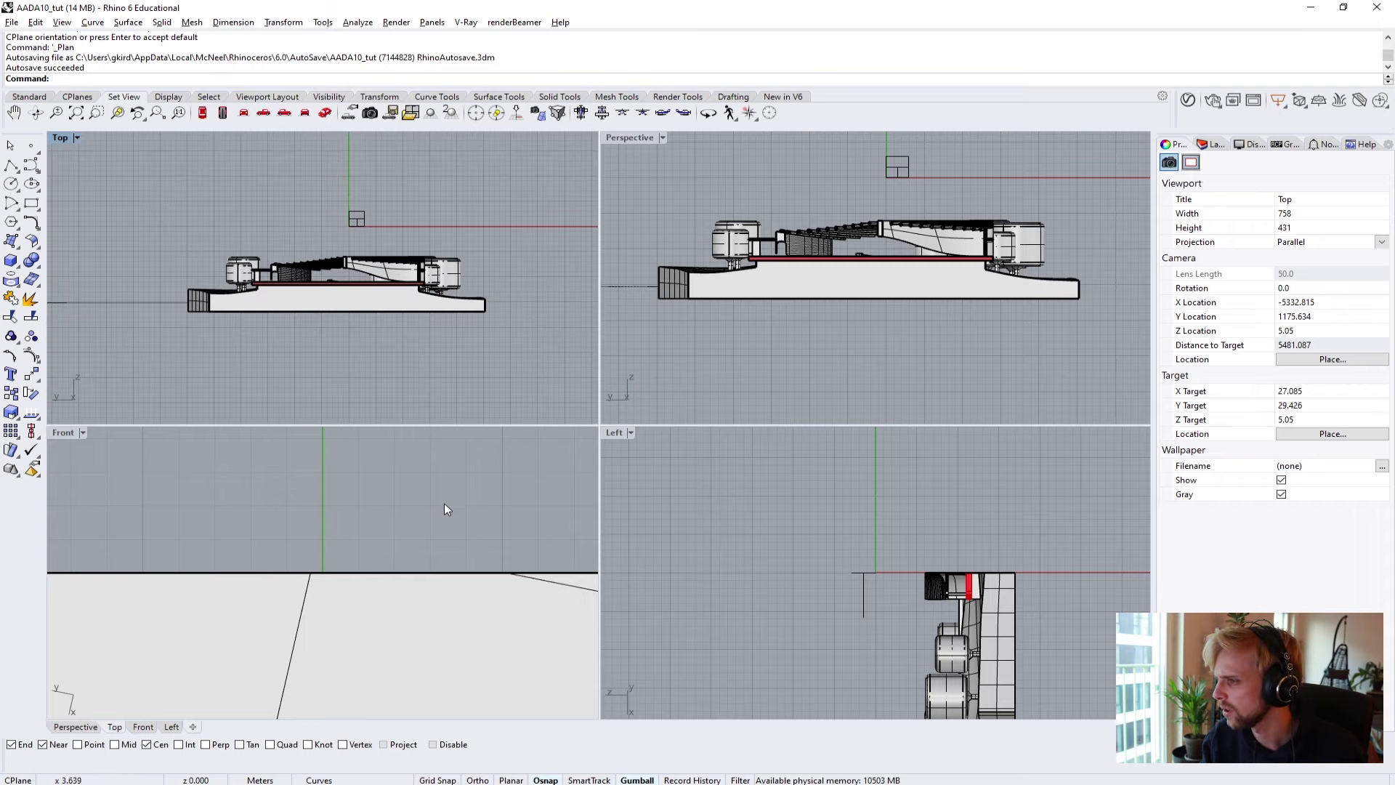
scroll(436, 505, down, 10)
scroll(404, 513, down, 3)
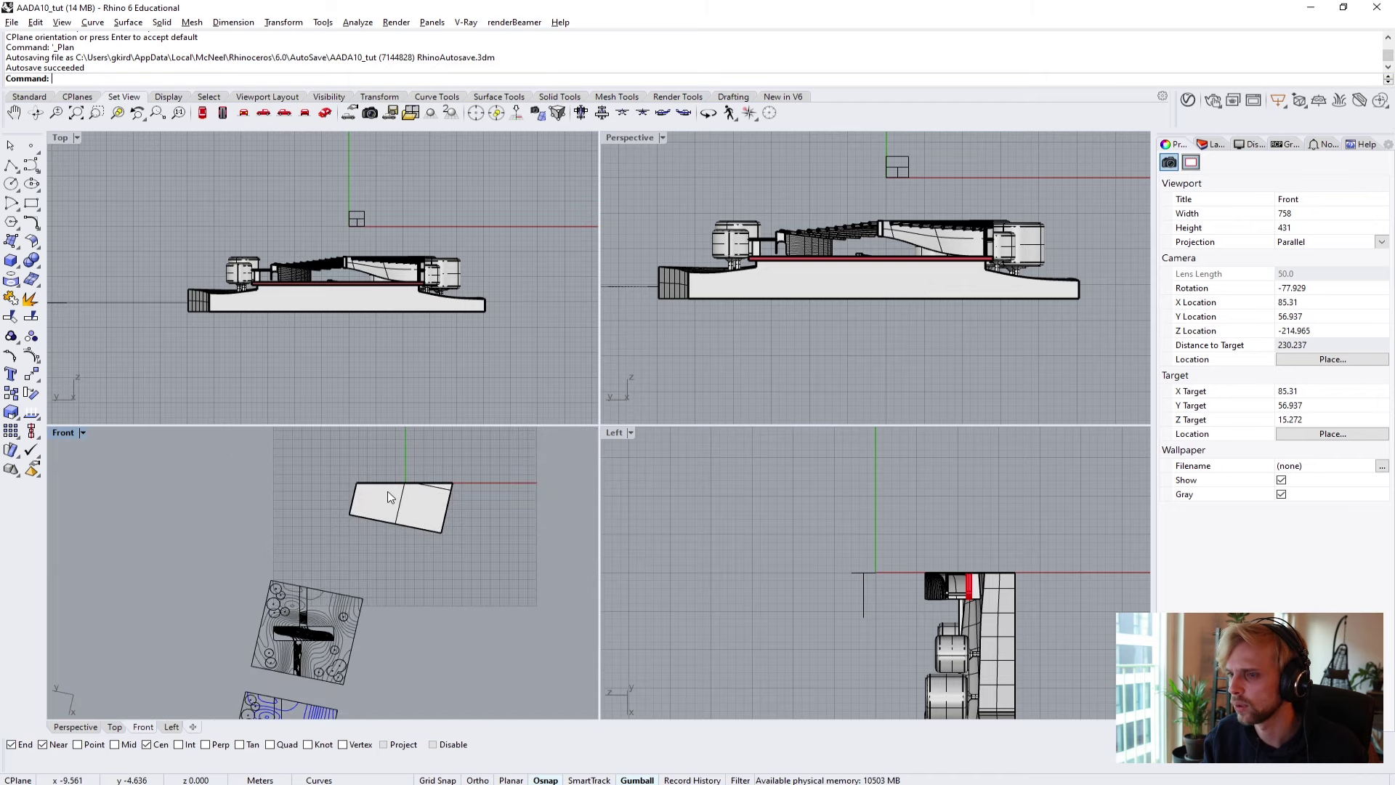
drag(292, 465, 273, 473)
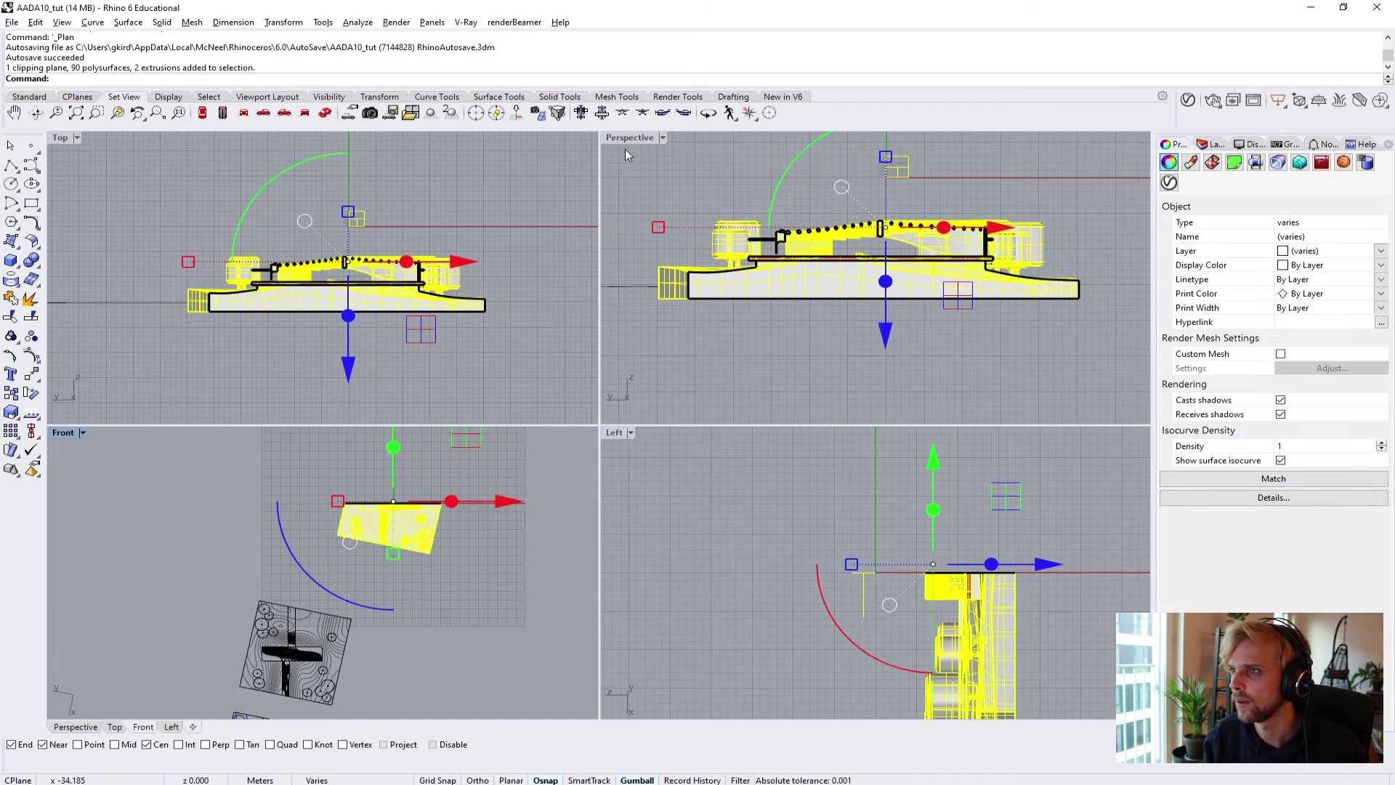
click(641, 168)
drag(639, 179, 1069, 329)
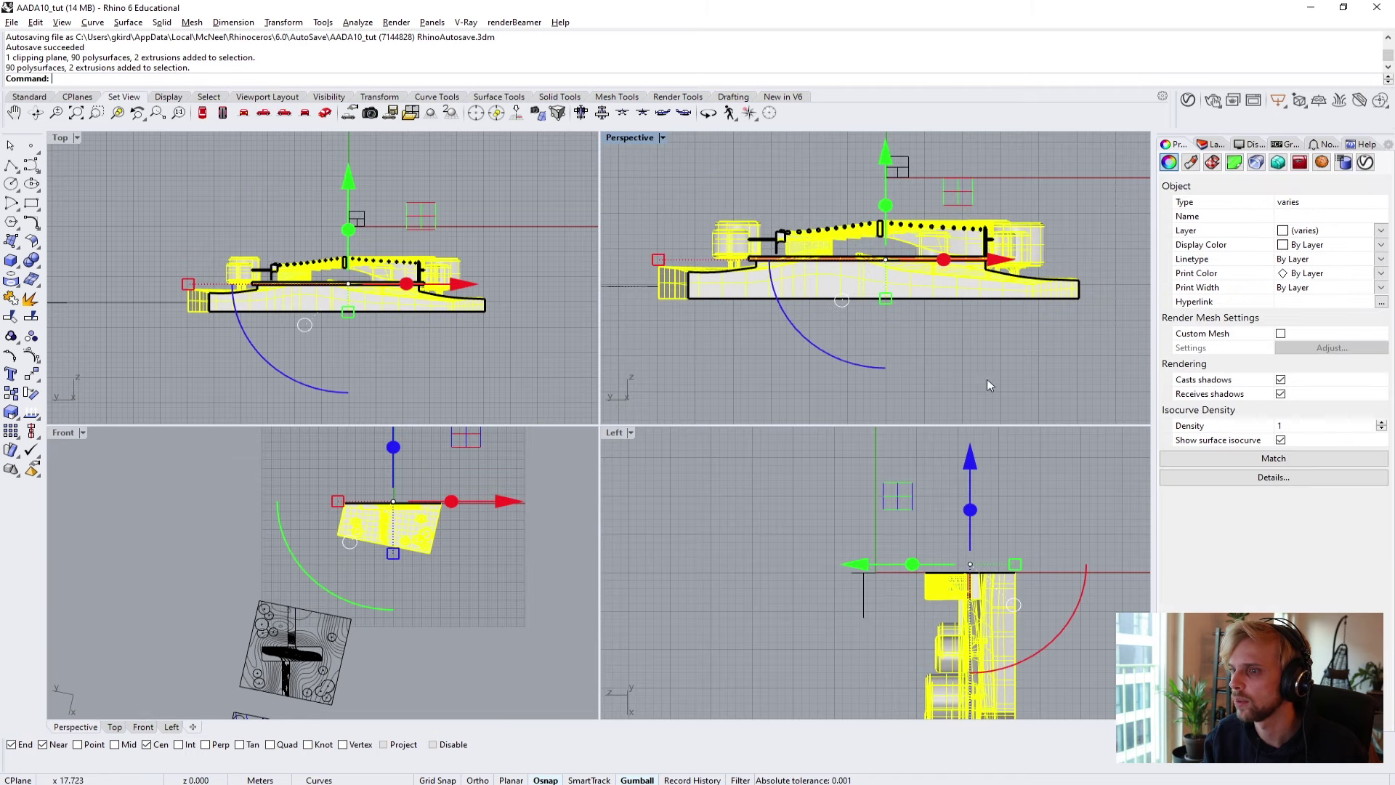
Maximize the Perspective viewport and start Make2D on the selected model.
double_click(638, 137)
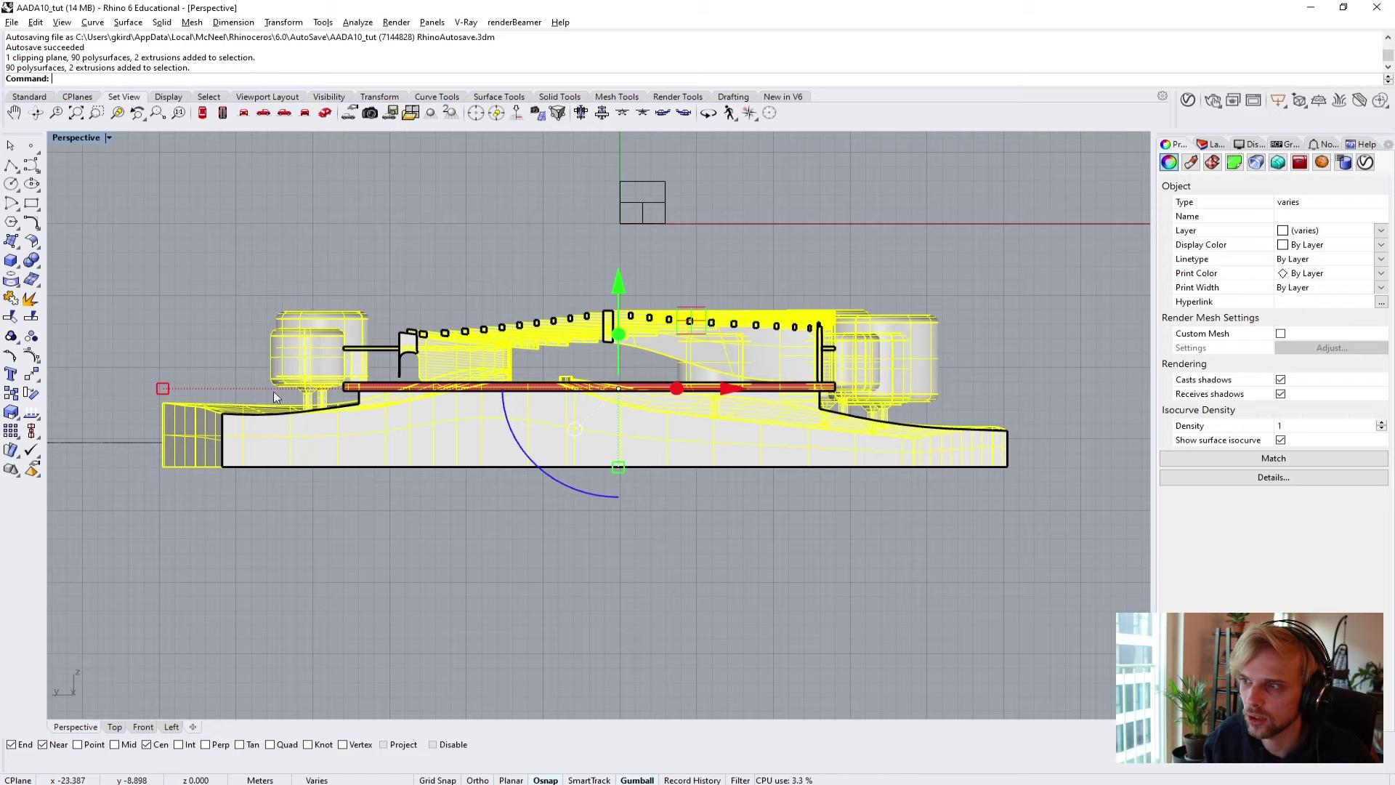
right_drag(477, 369, 689, 335)
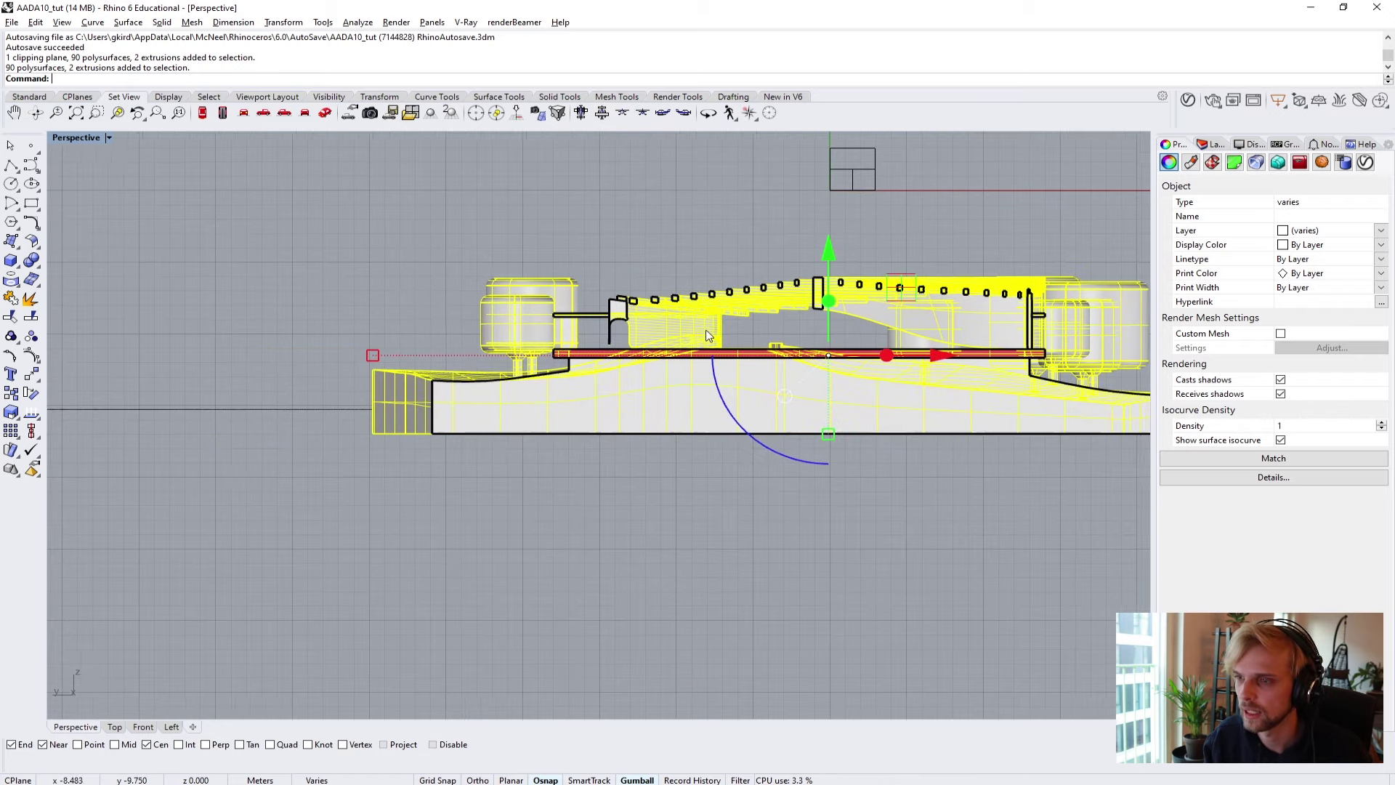
scroll(579, 373, down, 2)
scroll(579, 372, down, 2)
right_drag(578, 373, 436, 391)
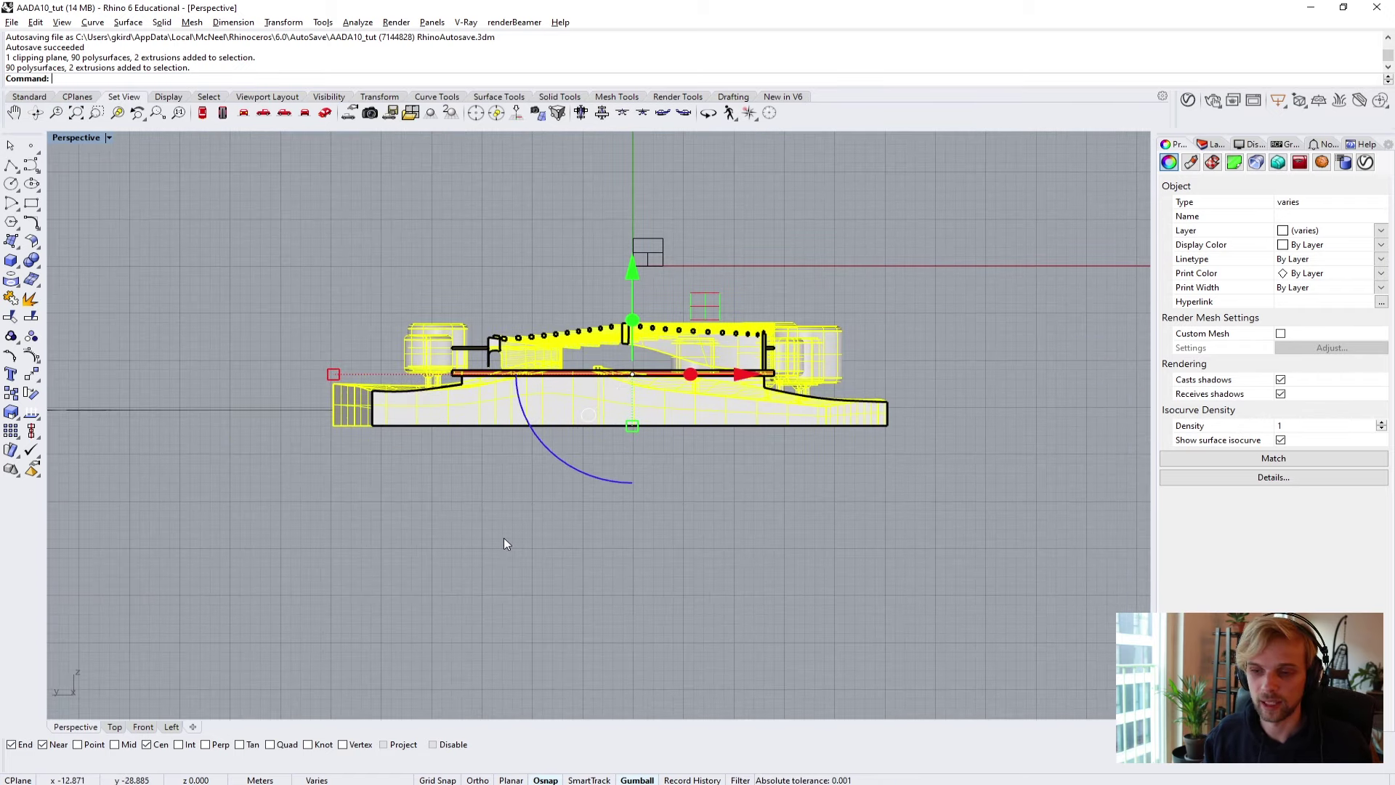
text(ake2D)
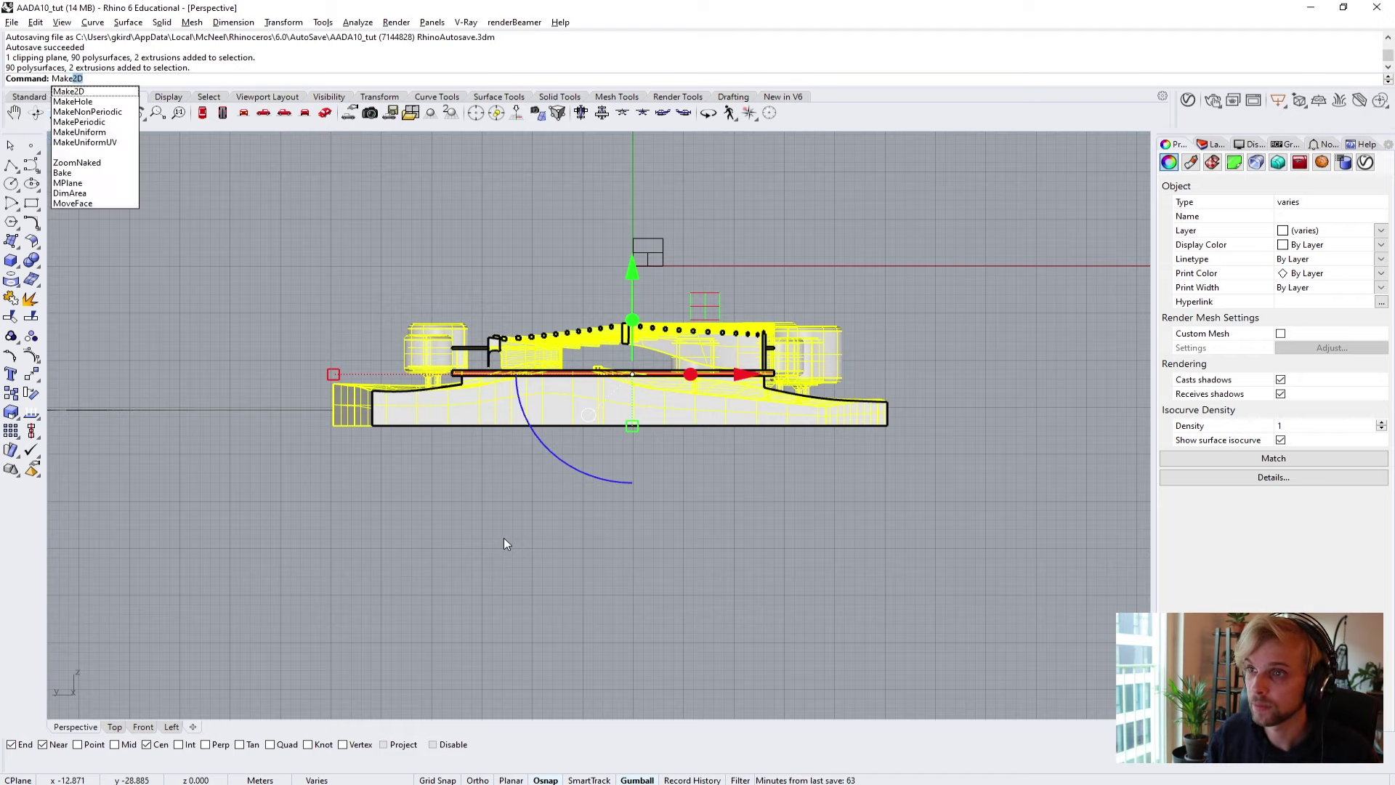
key(Return)
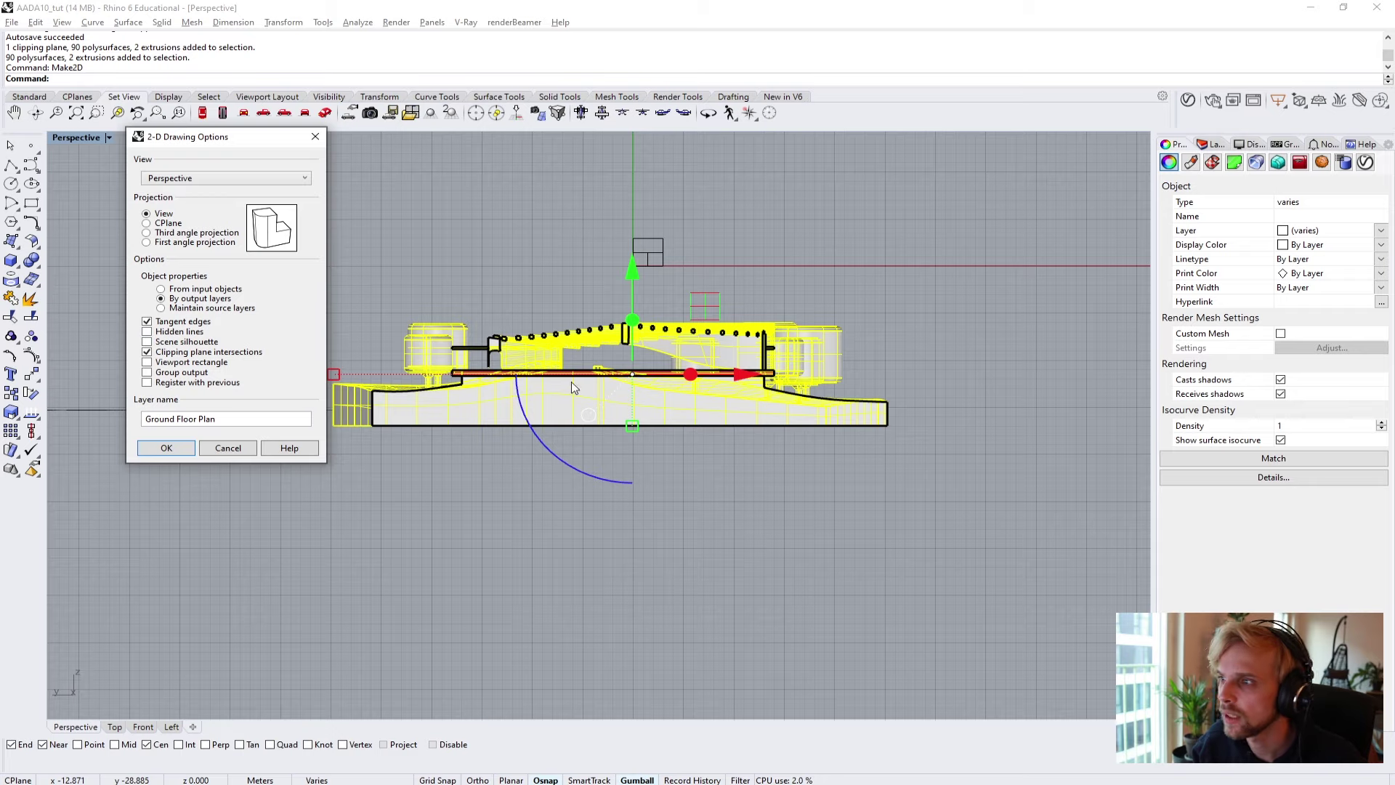
Generate the 2D drawing with scene silhouette enabled and the layer name Section AA.
click(145, 344)
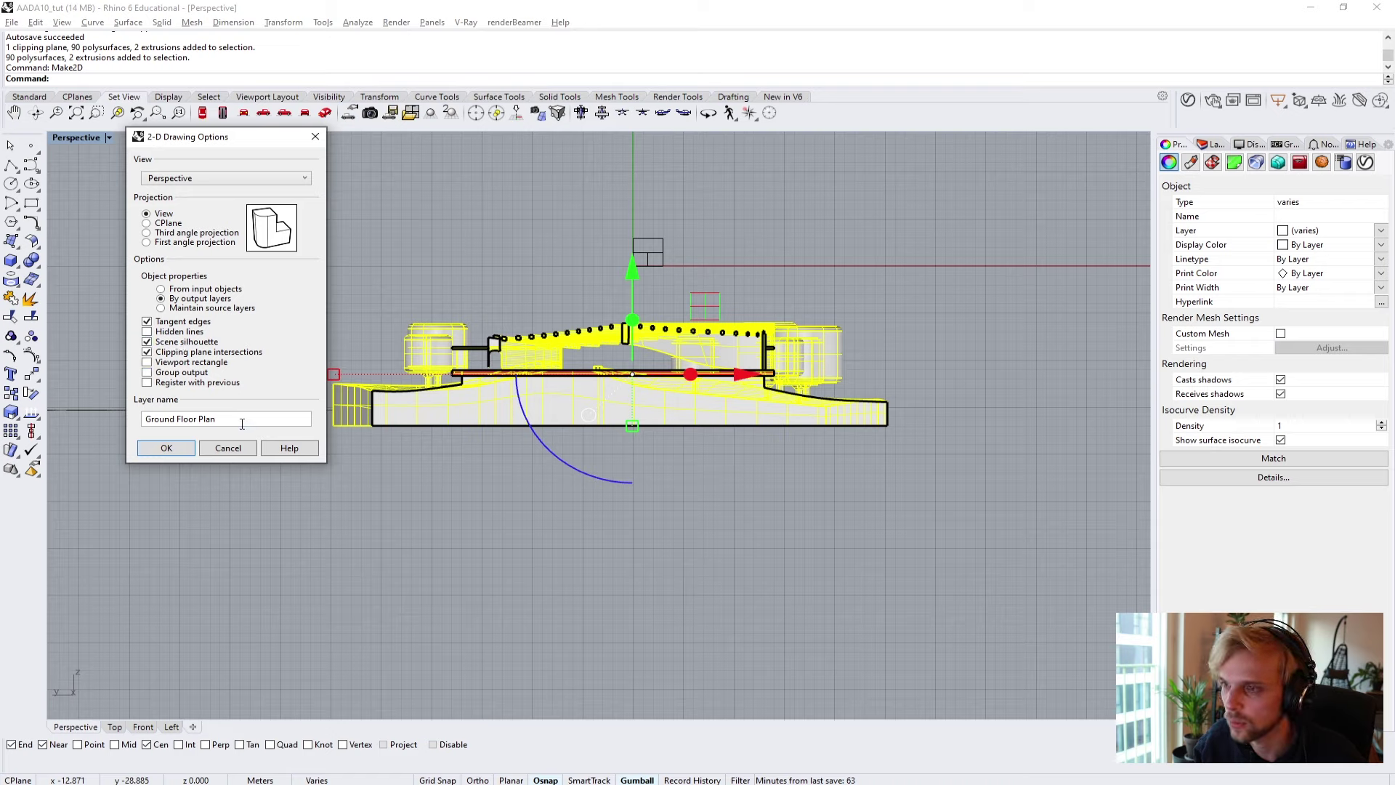
drag(221, 419, 72, 417)
text(sE)
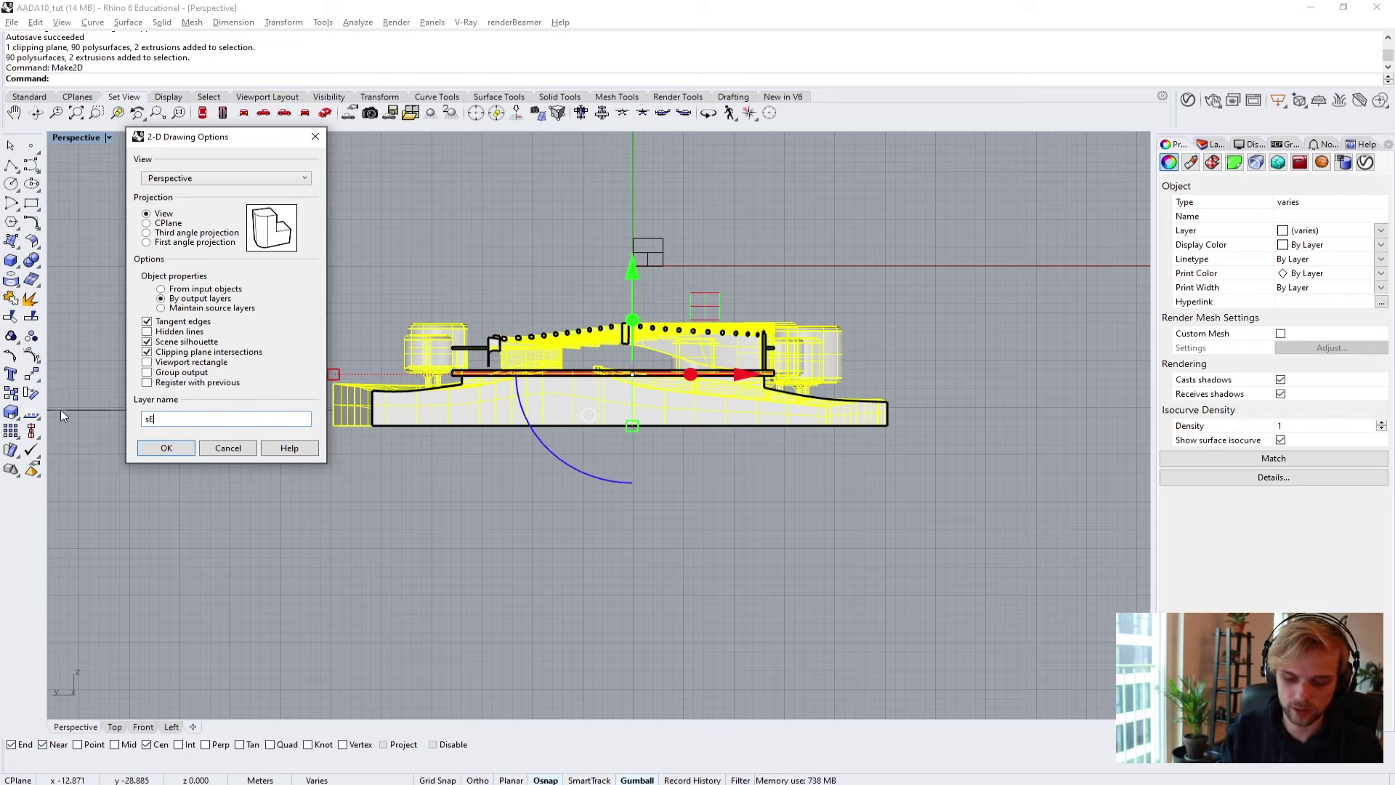
text(CTION)
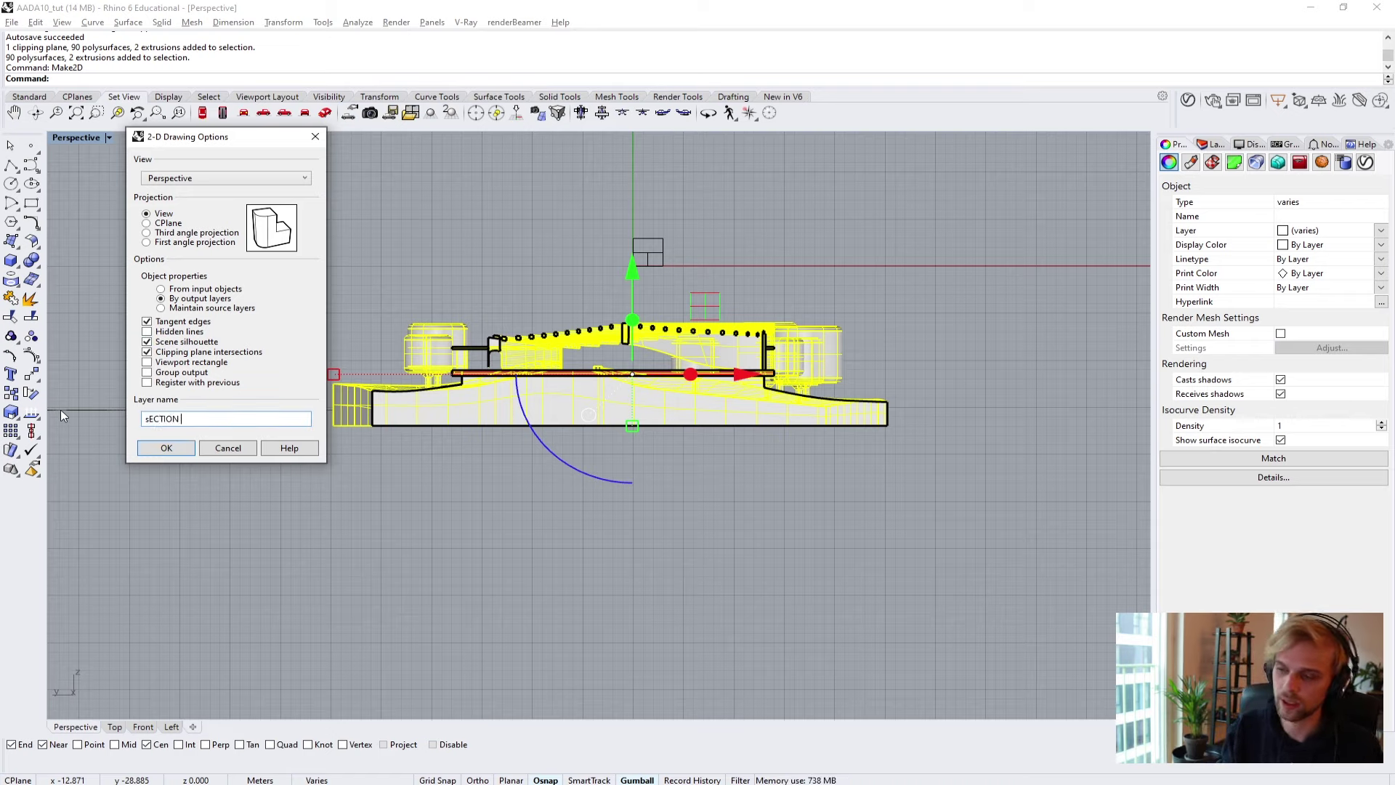
key(BackSpace)
key(BackSpace)
key(BackSpace)
key(BackSpace)
key(BackSpace)
key(BackSpace)
key(BackSpace)
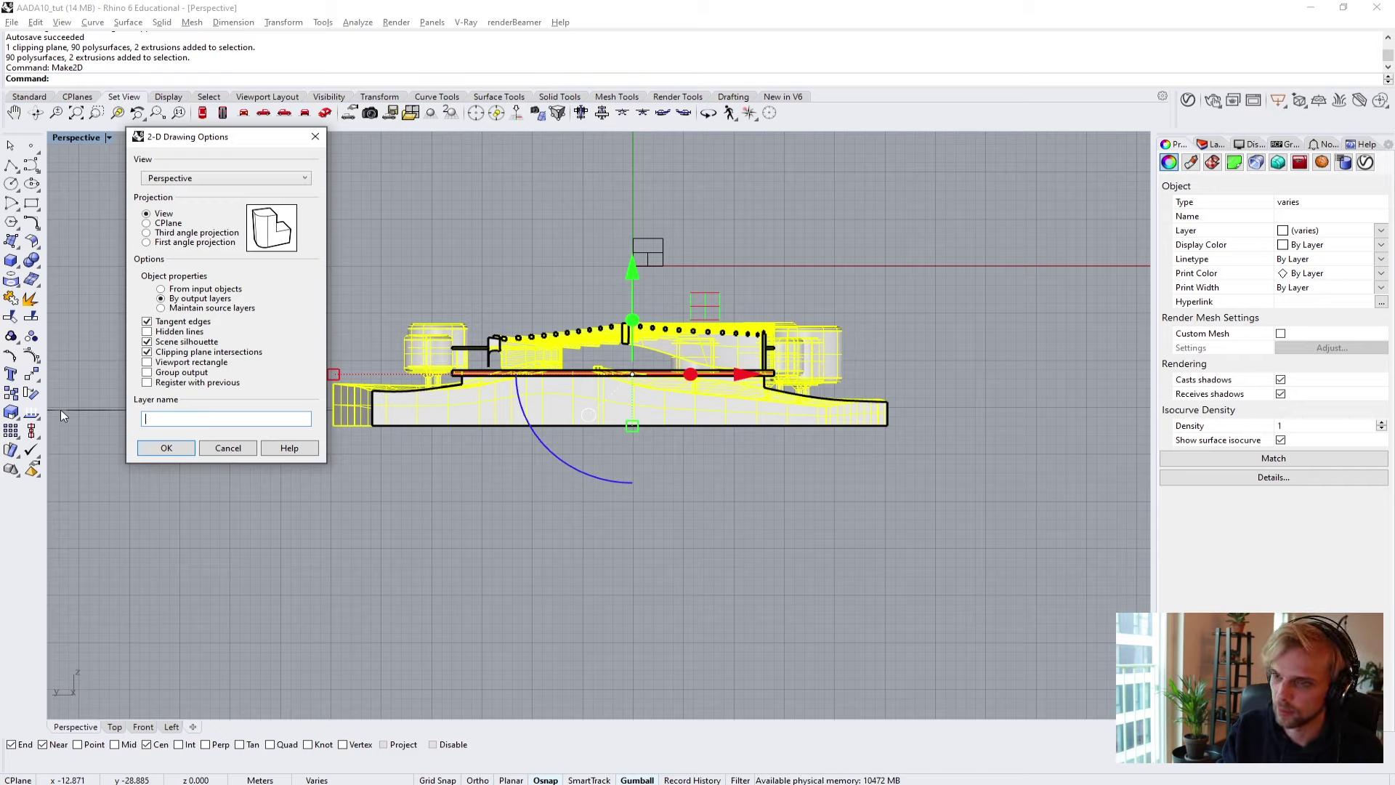
text(Section AA)
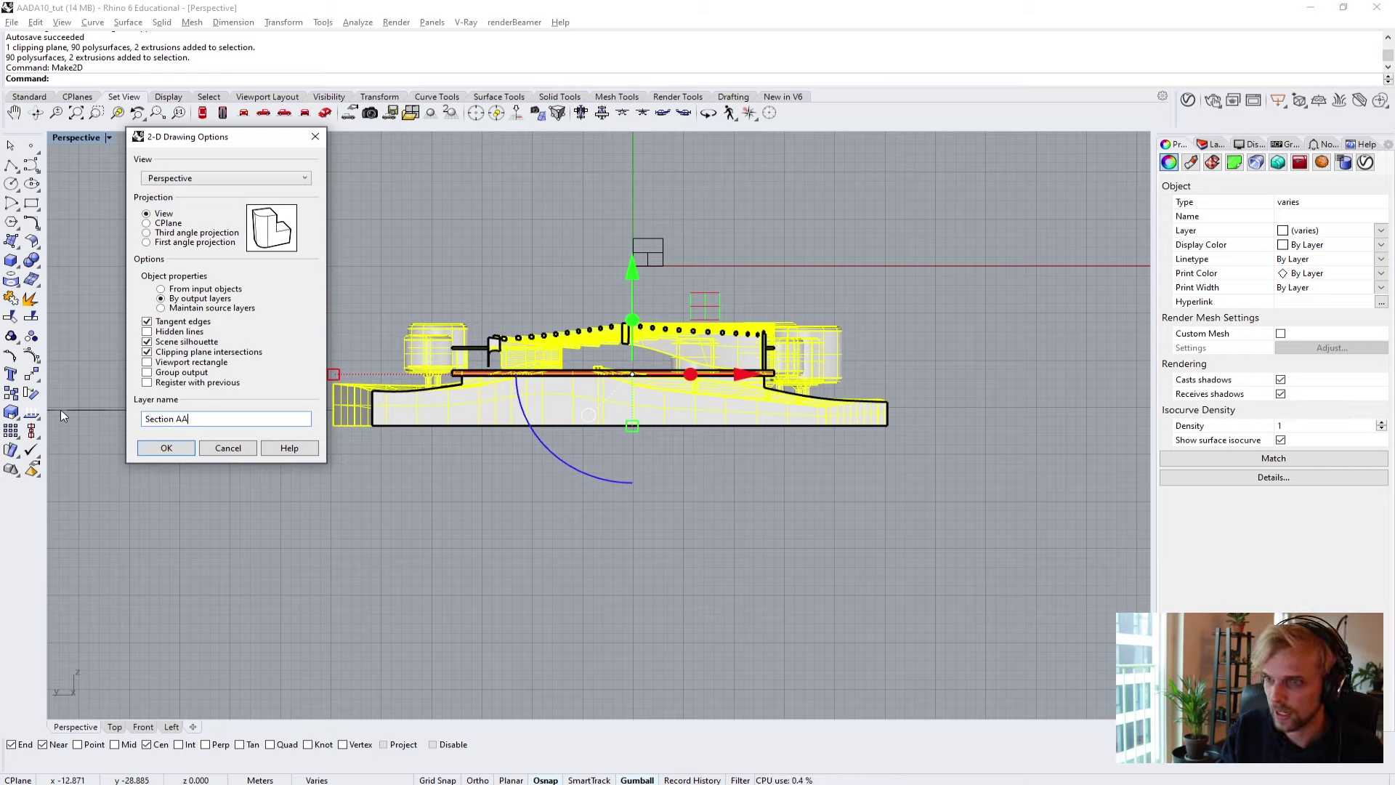
click(168, 445)
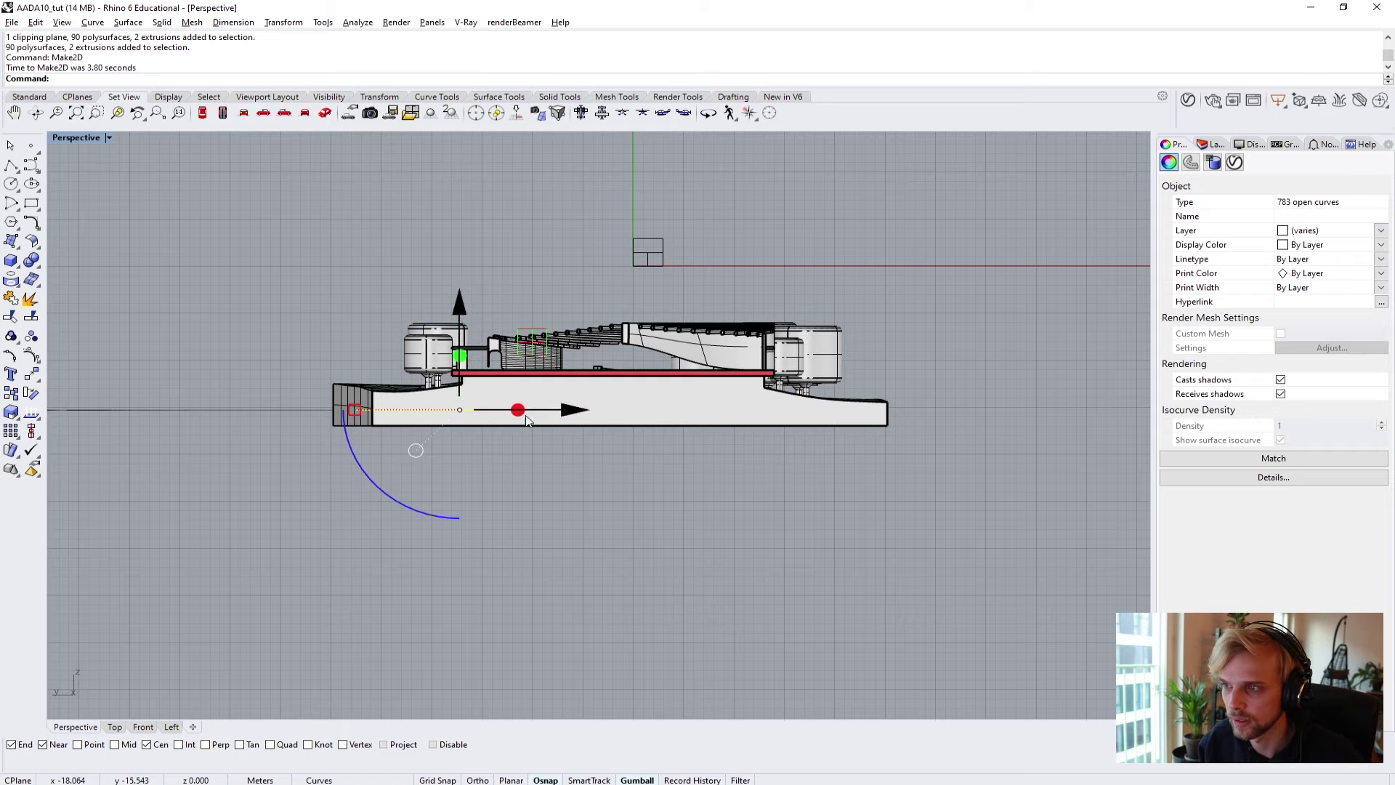
Restore the four-viewport layout and move the generated section drawing clear of the 3D model in the Front viewport.
scroll(552, 444, down, 4)
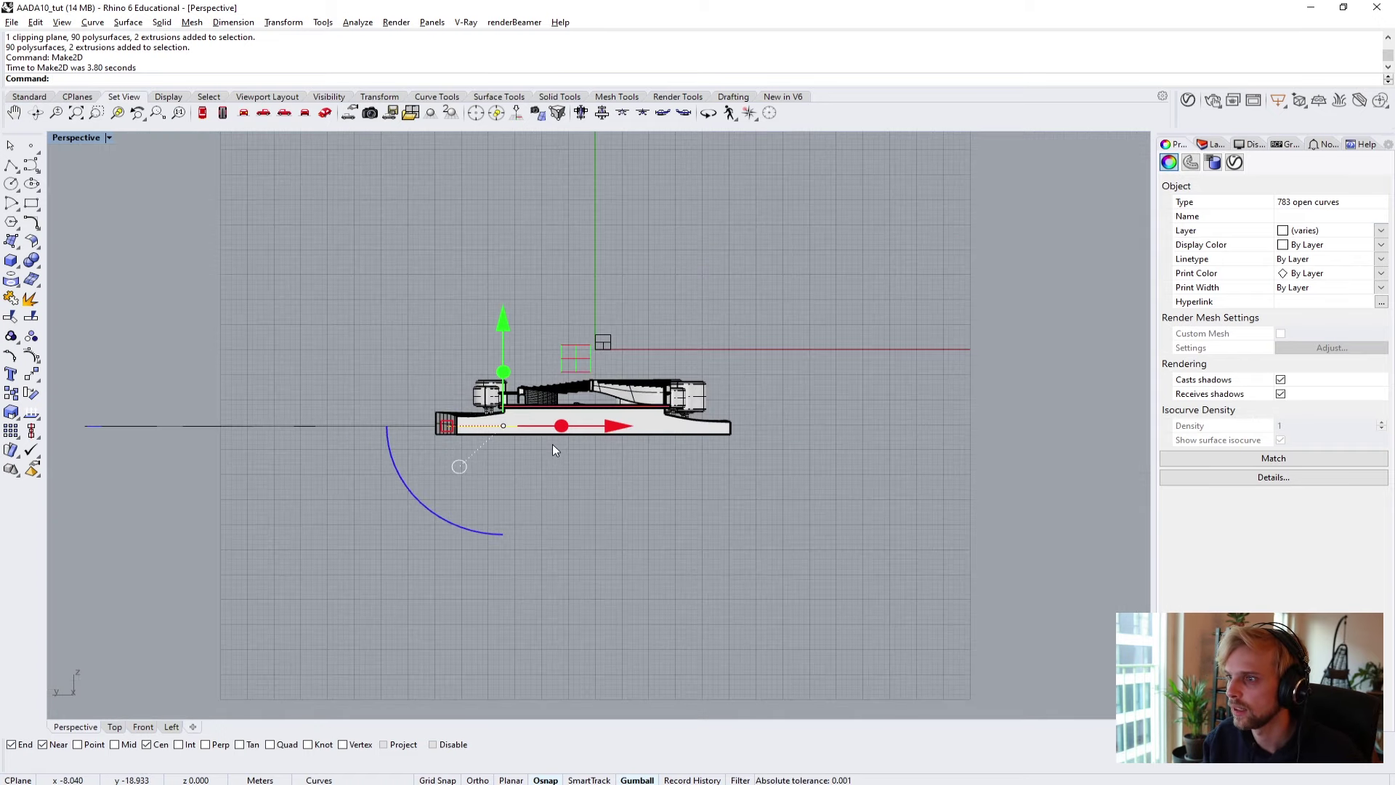
double_click(82, 137)
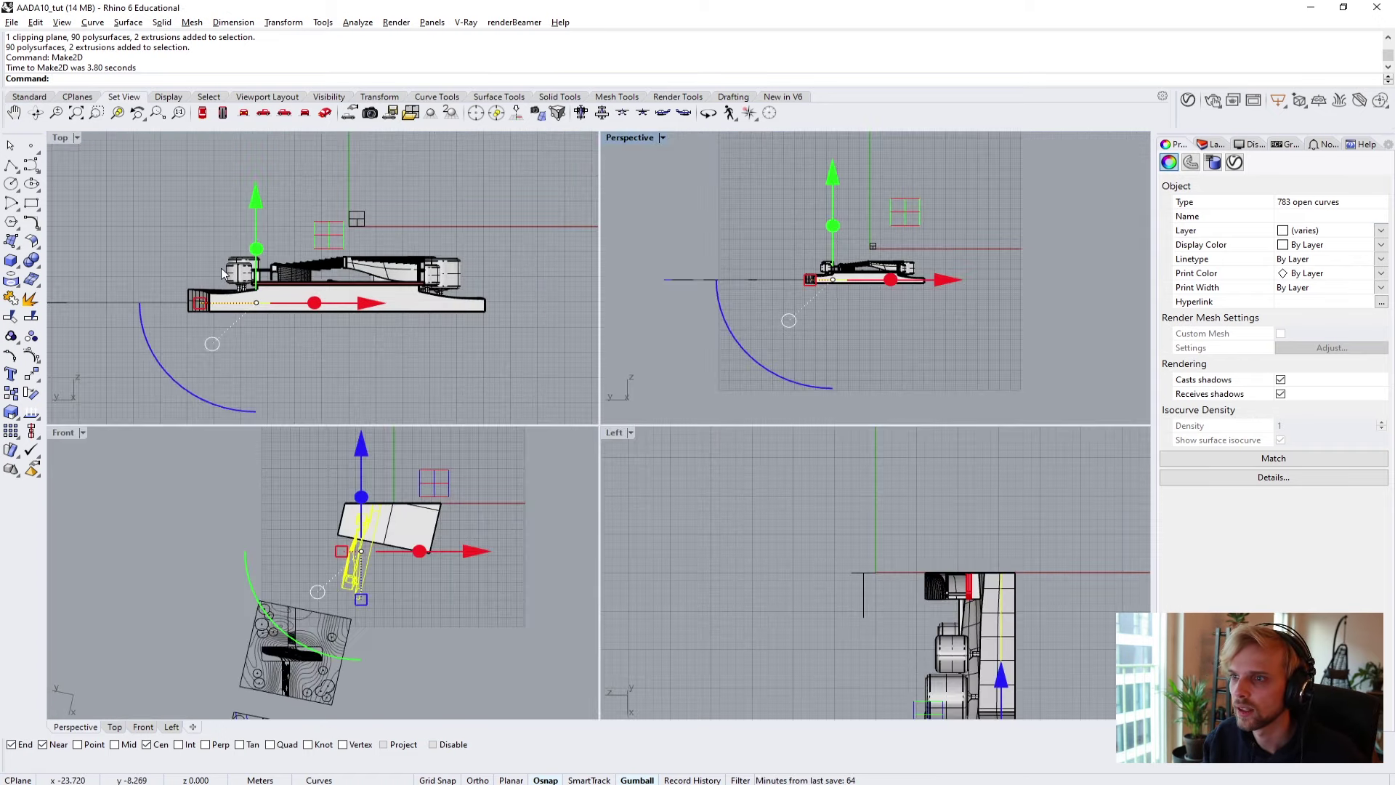
scroll(398, 534, down, 6)
right_drag(324, 539, 408, 511)
scroll(372, 476, up, 4)
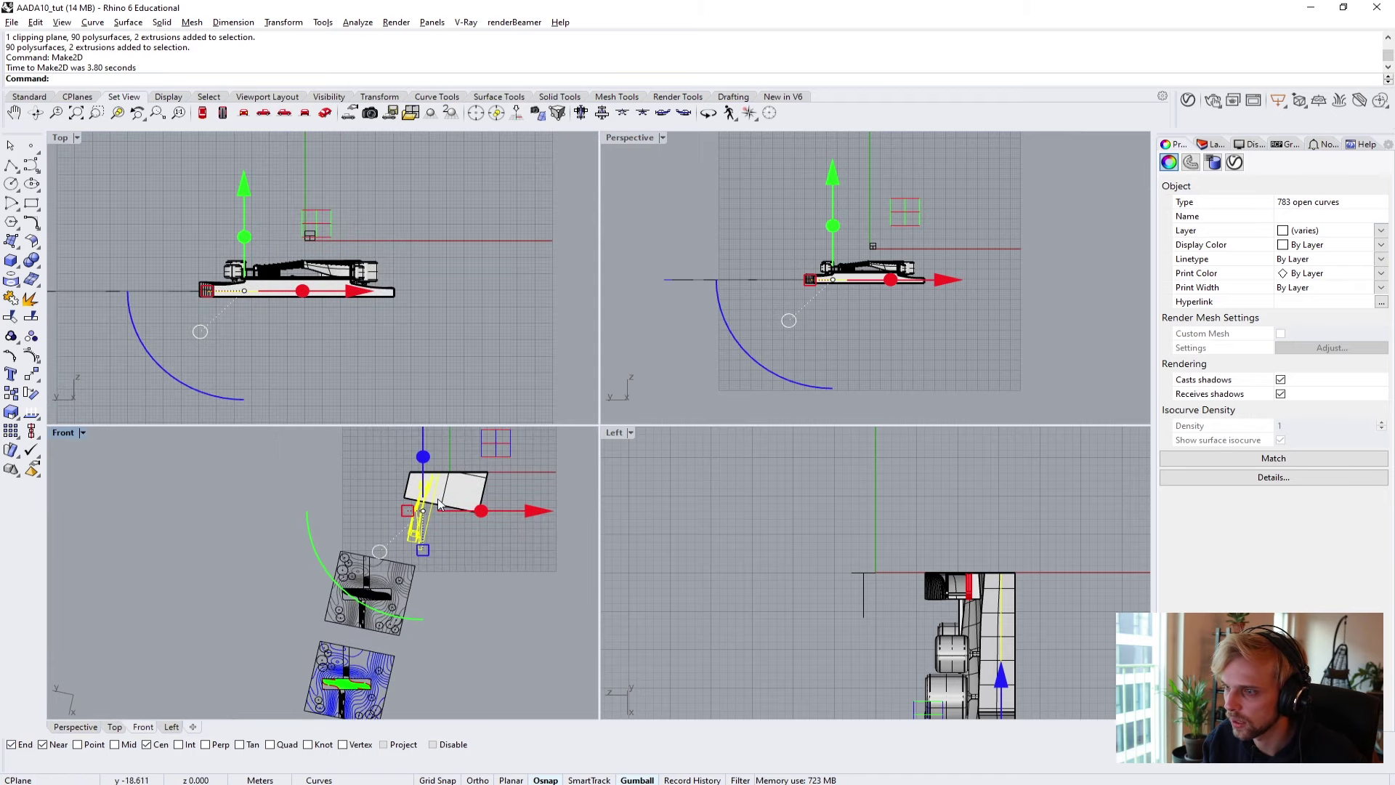
drag(465, 512, 352, 509)
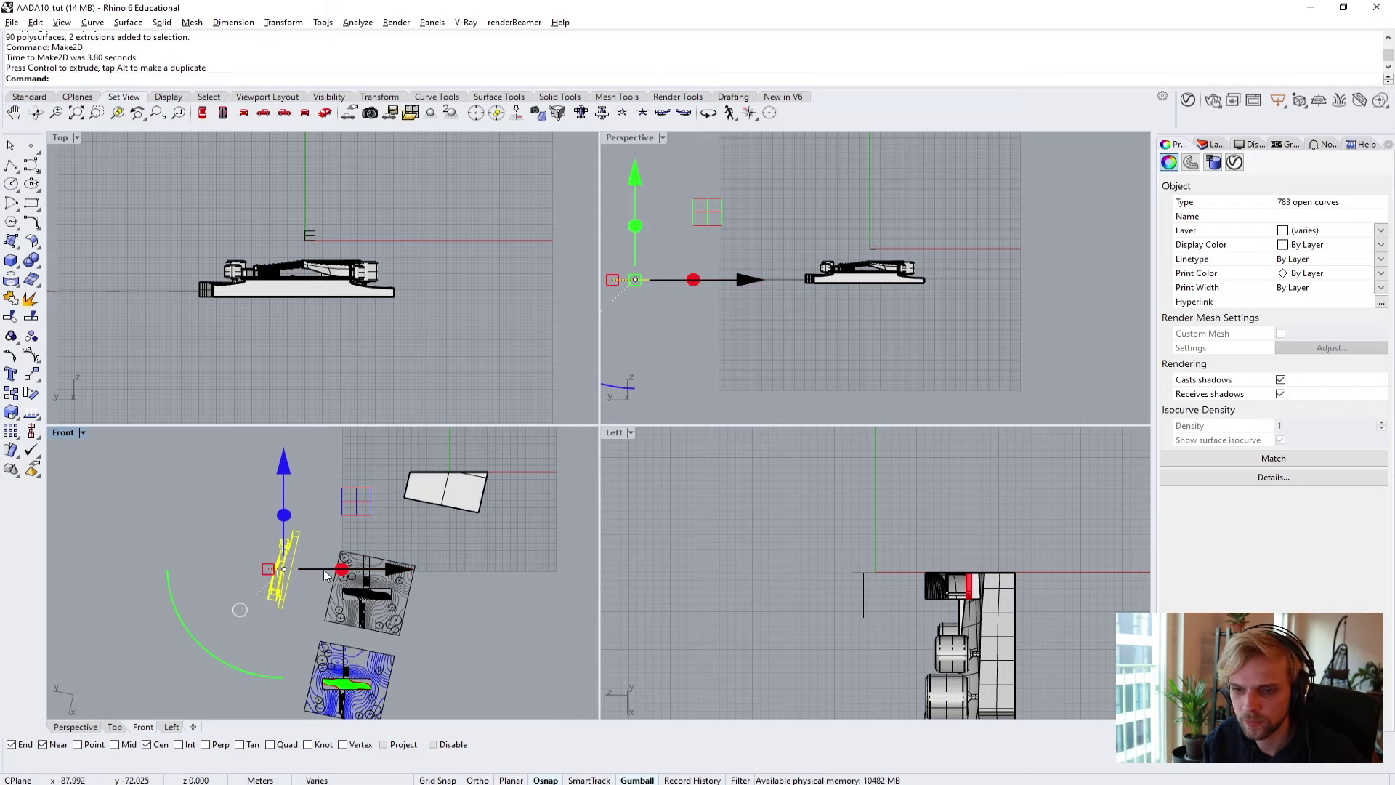
scroll(312, 573, up, 5)
click(442, 474)
scroll(442, 474, down, 5)
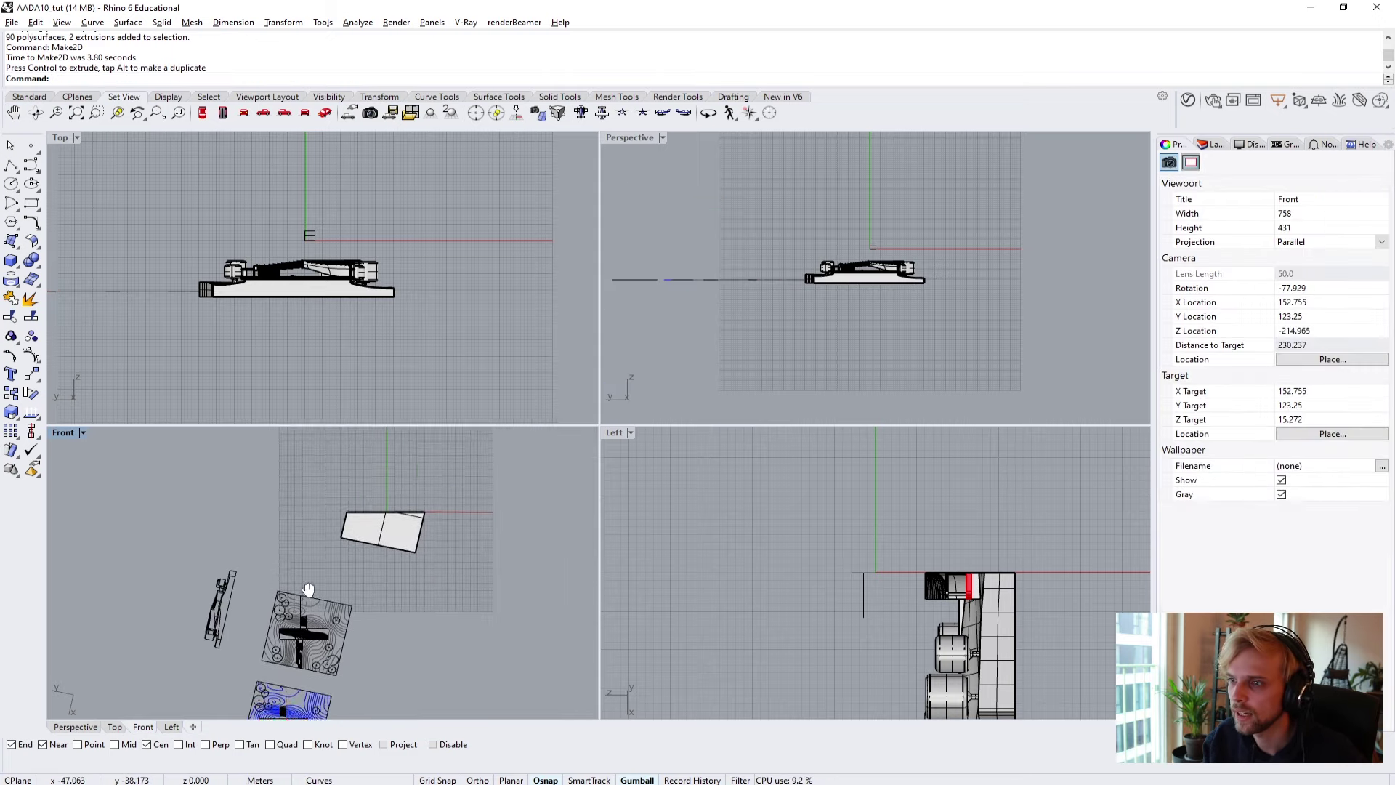
Maximize the Perspective viewport and set its construction plane to World Top with the matching plan view.
double_click(630, 143)
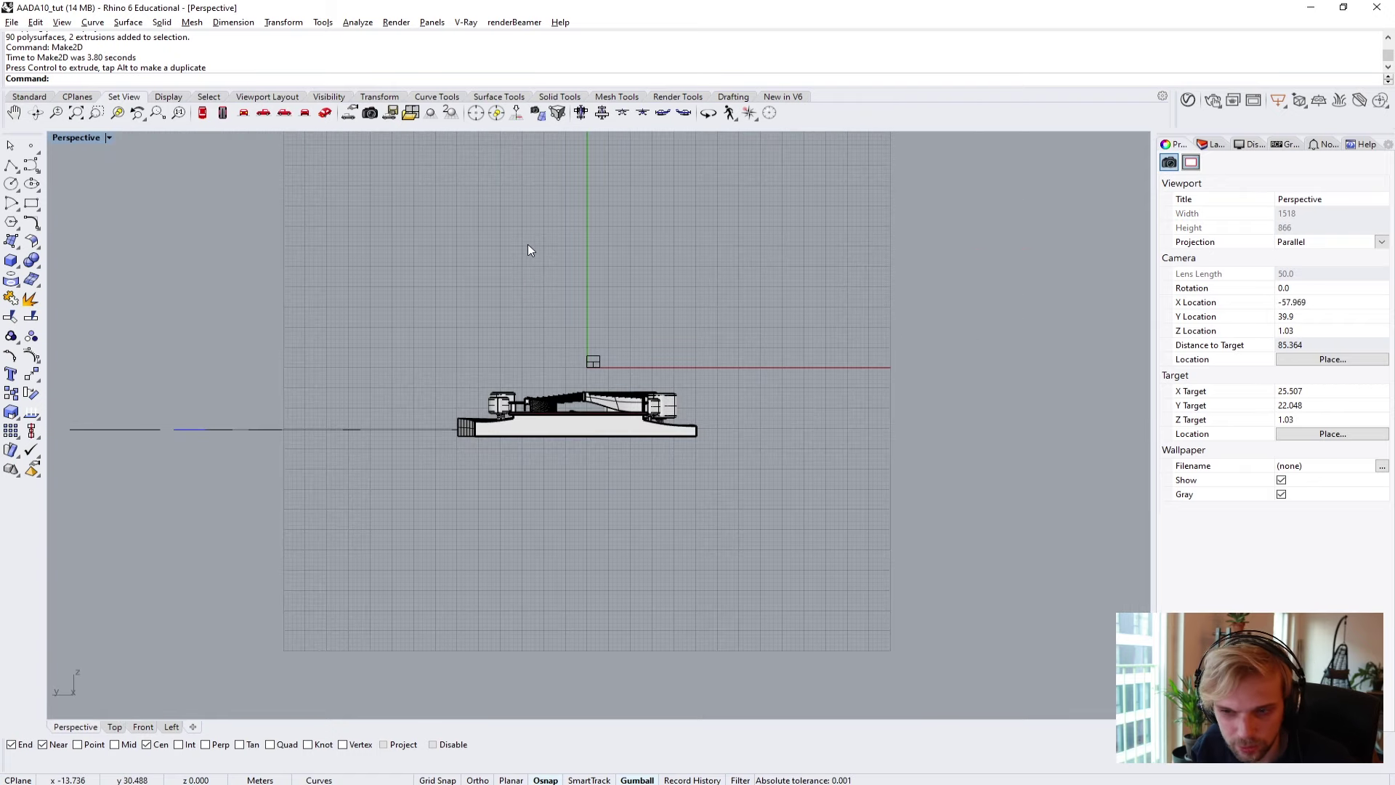
scroll(581, 378, up, 6)
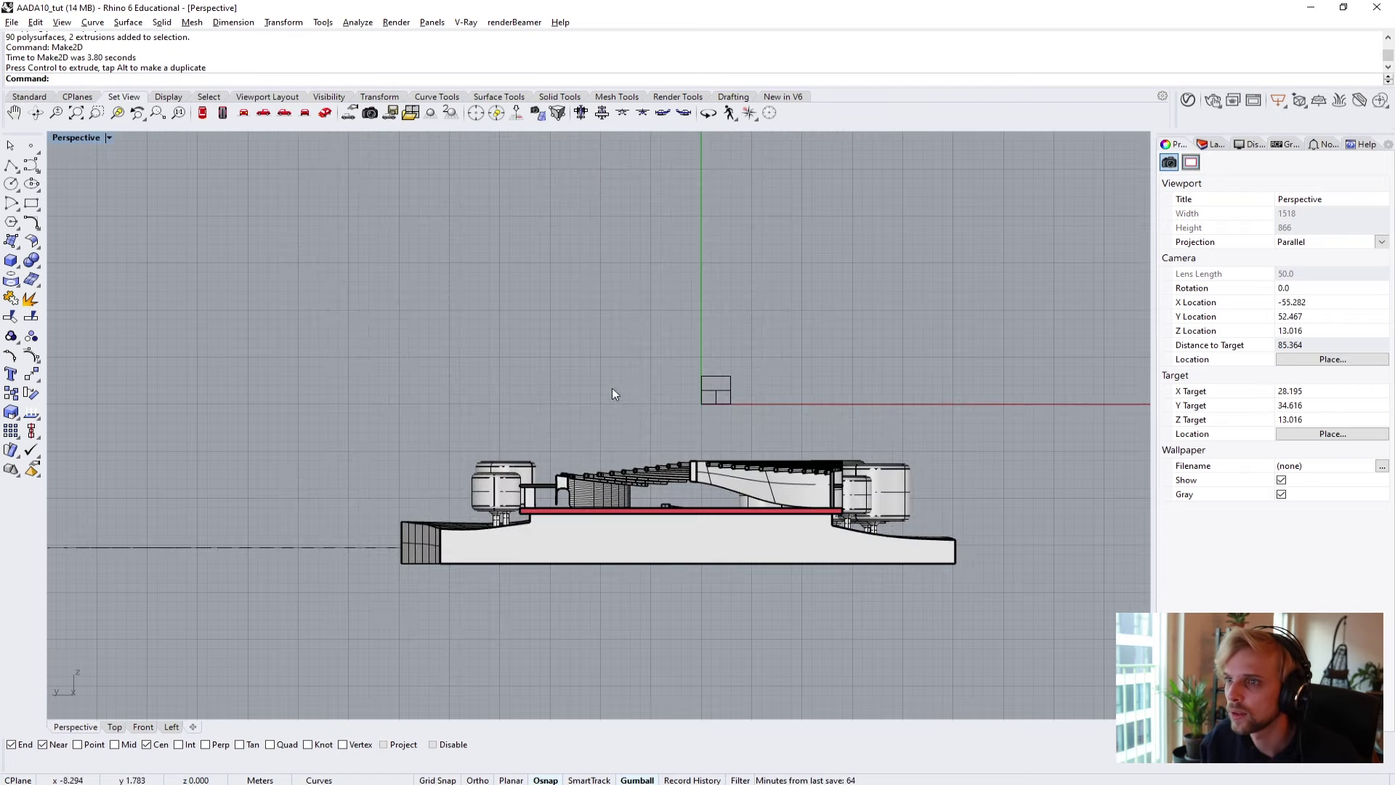
right_drag(612, 388, 531, 329)
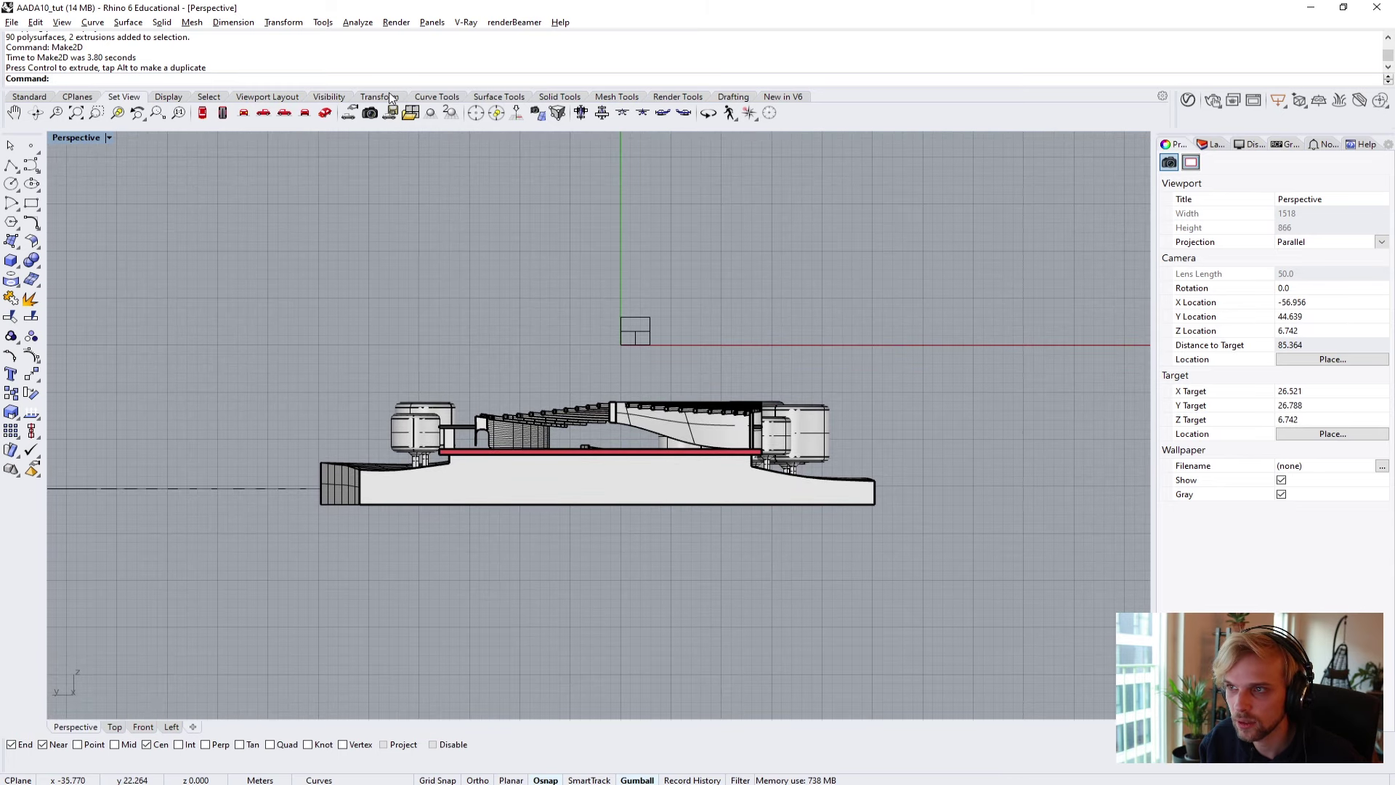
click(76, 101)
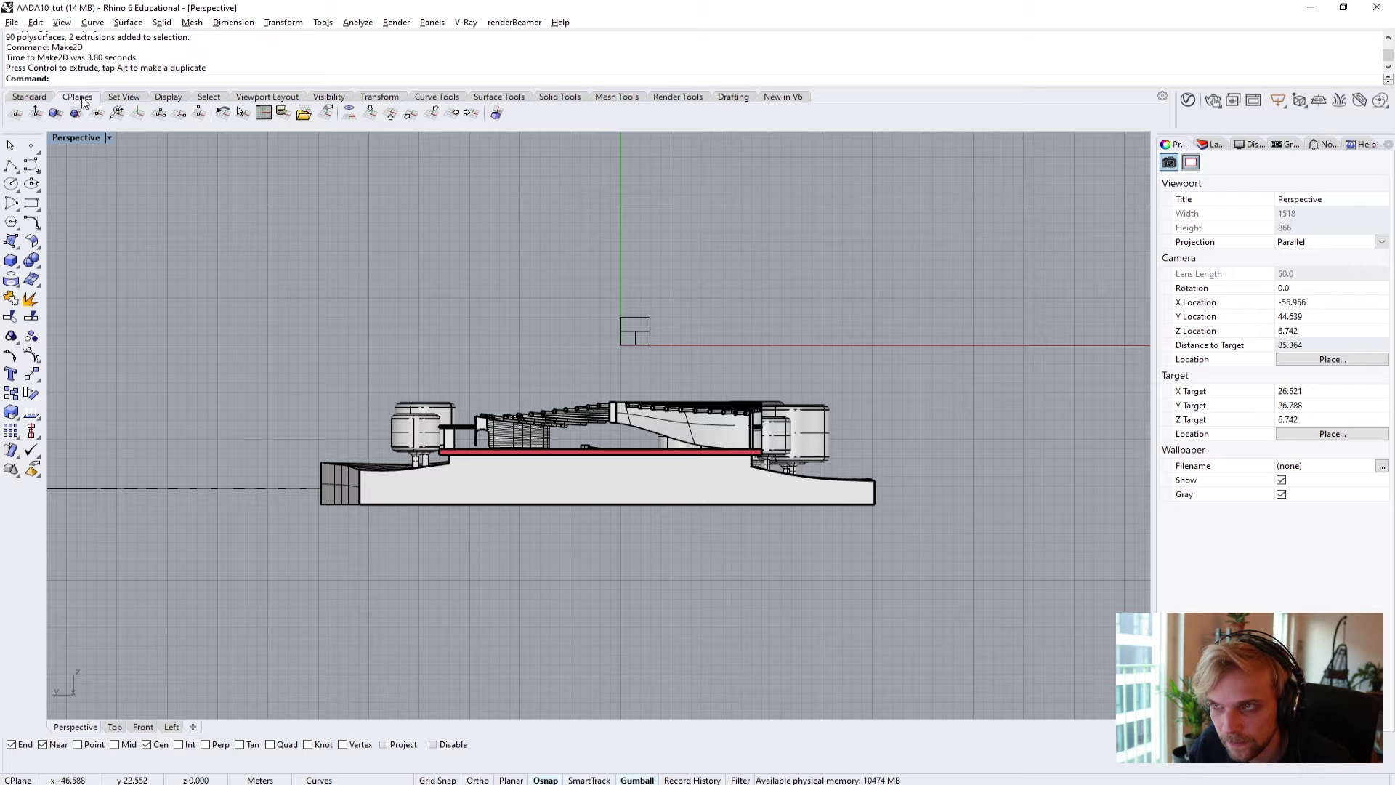
click(372, 113)
scroll(429, 378, down, 8)
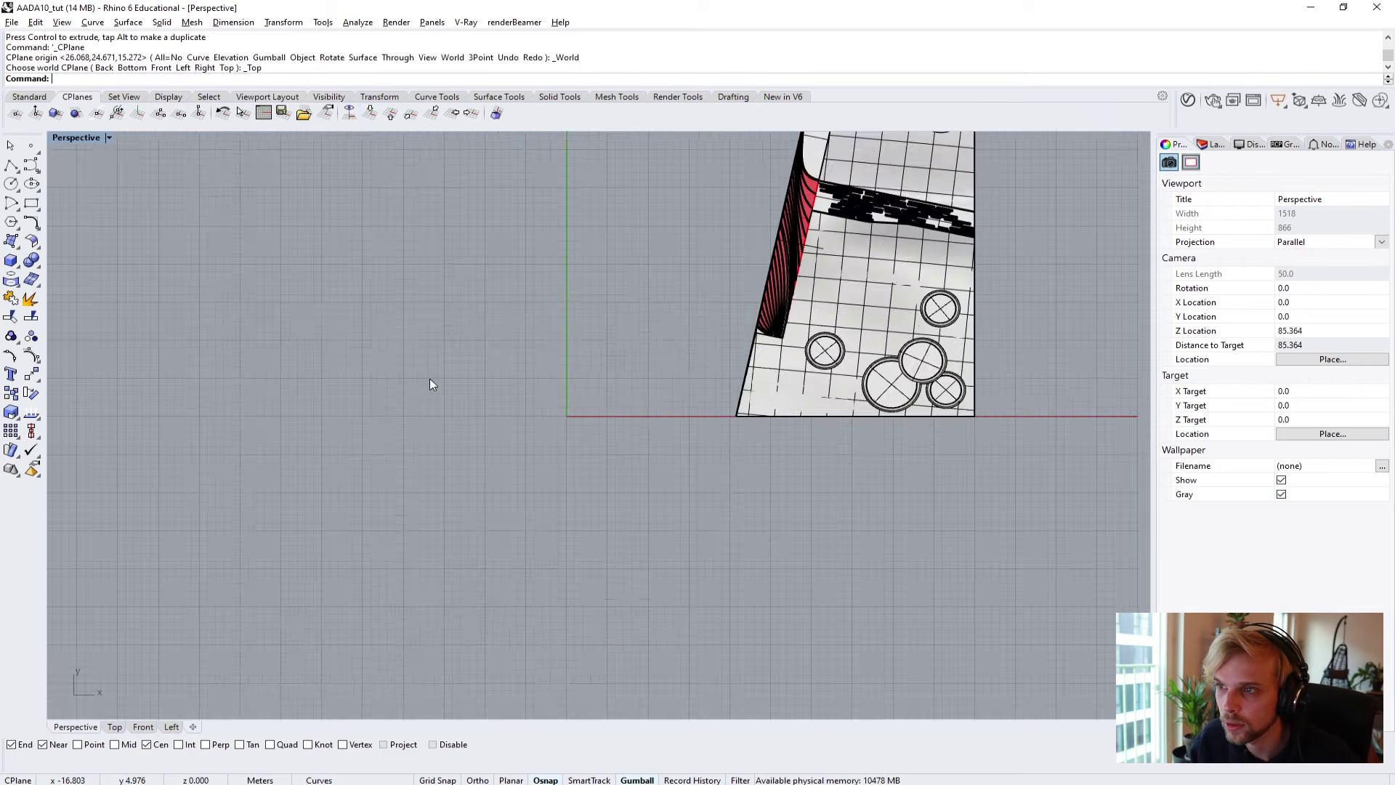
right_drag(451, 414, 247, 528)
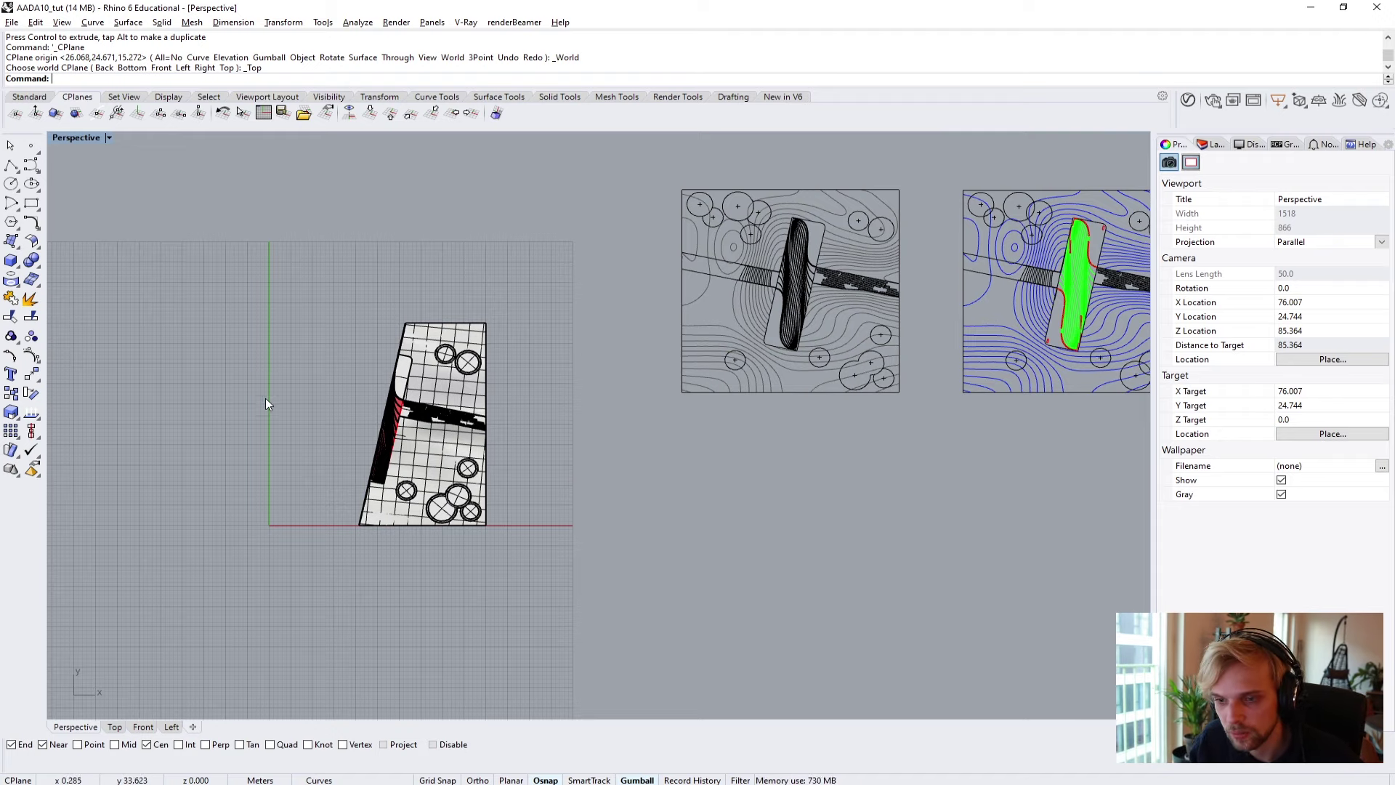
right_drag(320, 536, 366, 550)
right_drag(124, 173, 474, 580)
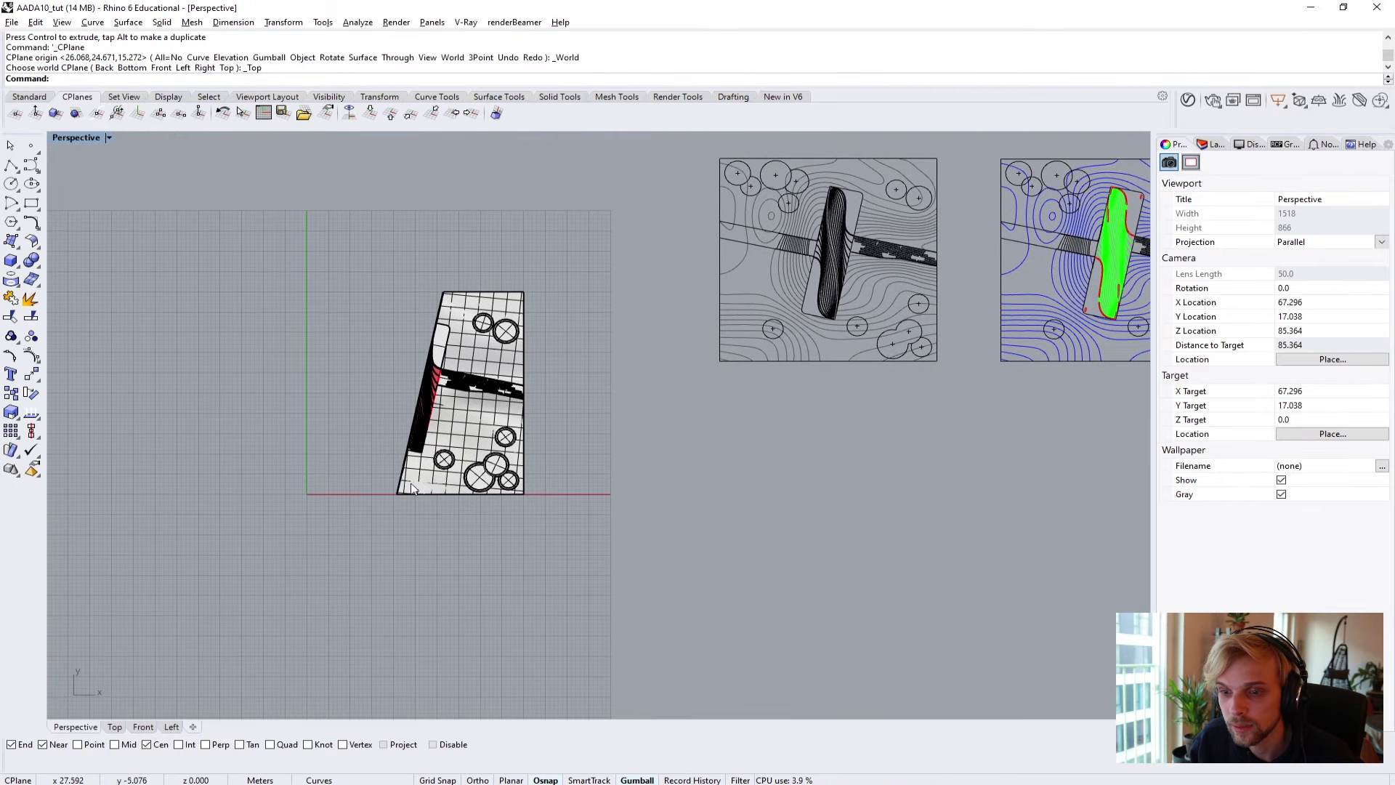
Set the maximized viewport to the world Perspective view so it frames the model and the 2D drawings.
click(79, 138)
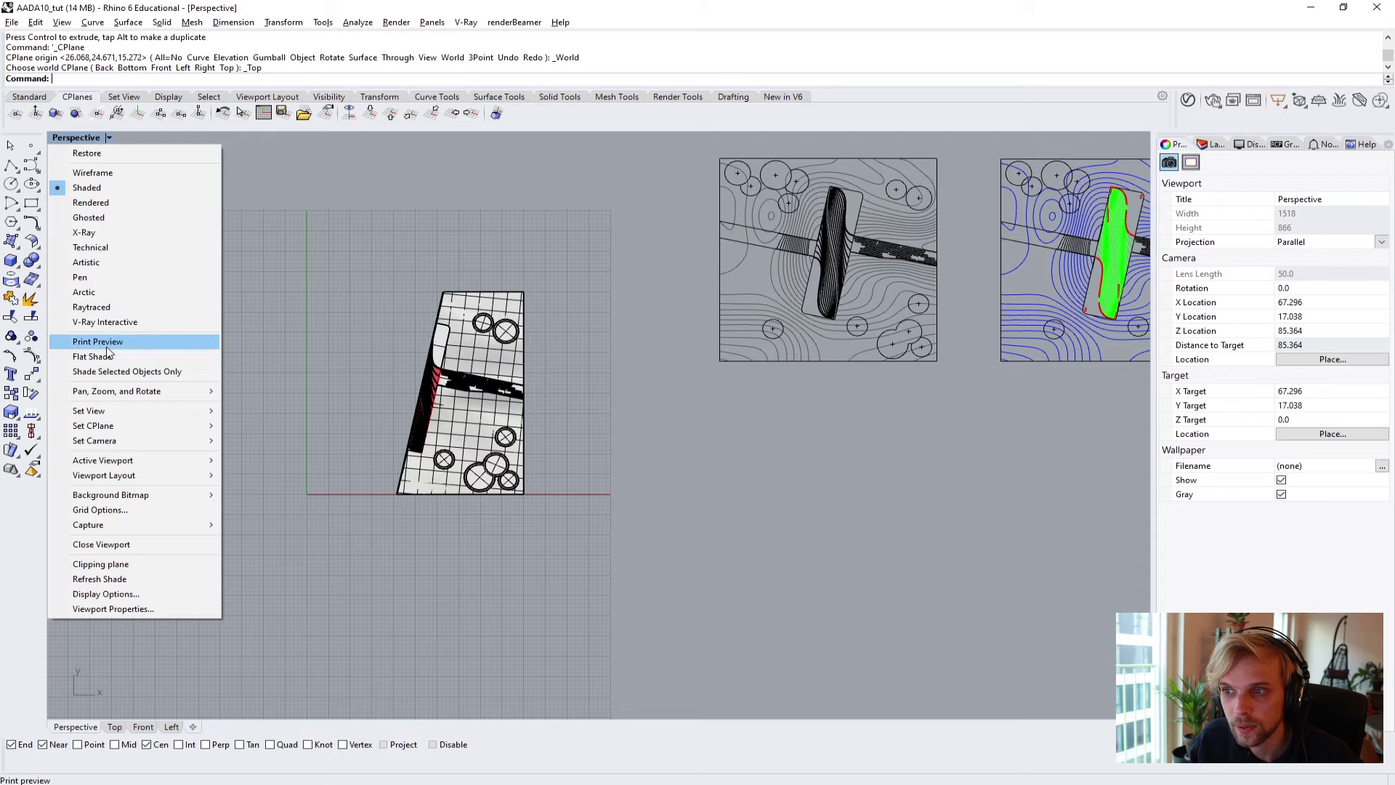
mouse_move(95, 417)
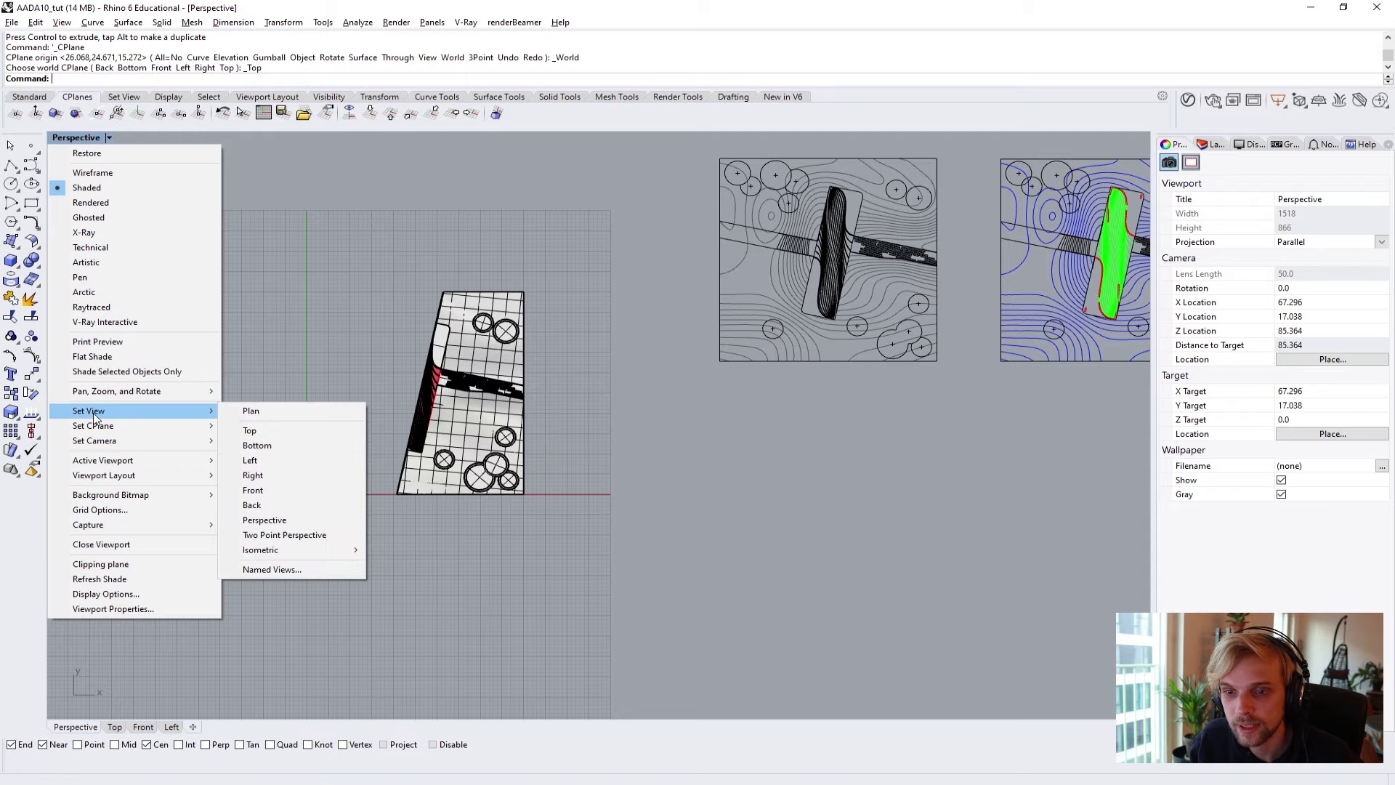
click(281, 522)
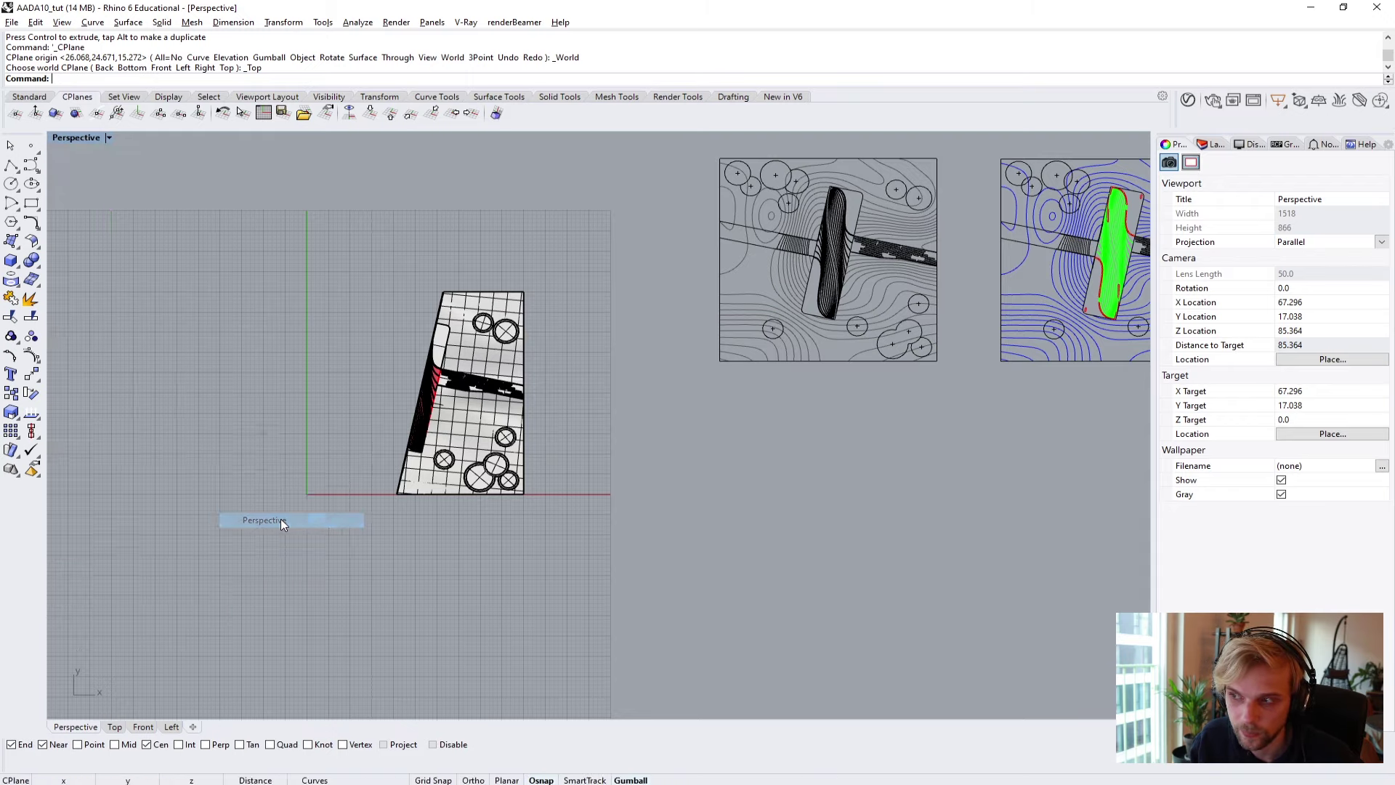
right_drag(564, 485, 701, 543)
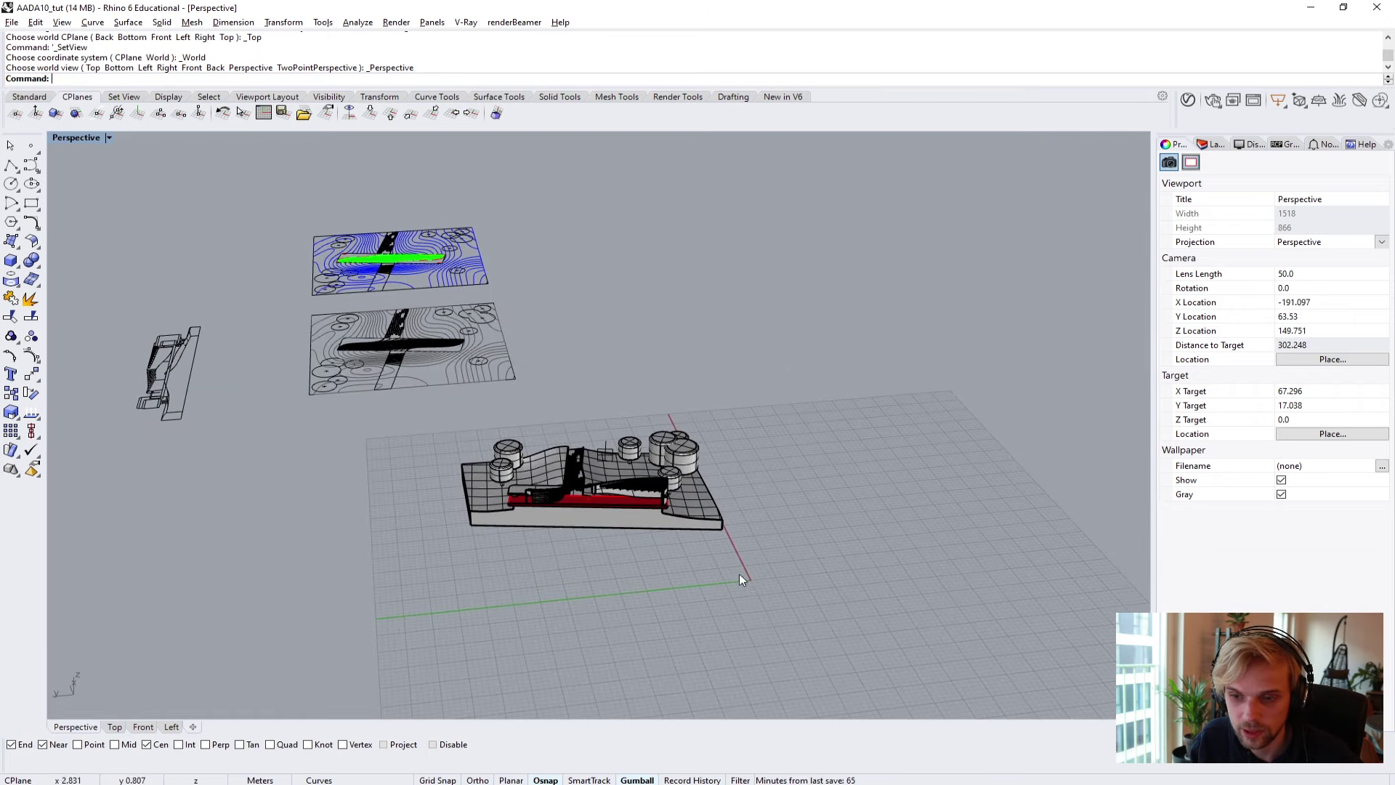
right_drag(726, 421, 550, 415)
scroll(444, 433, up, 6)
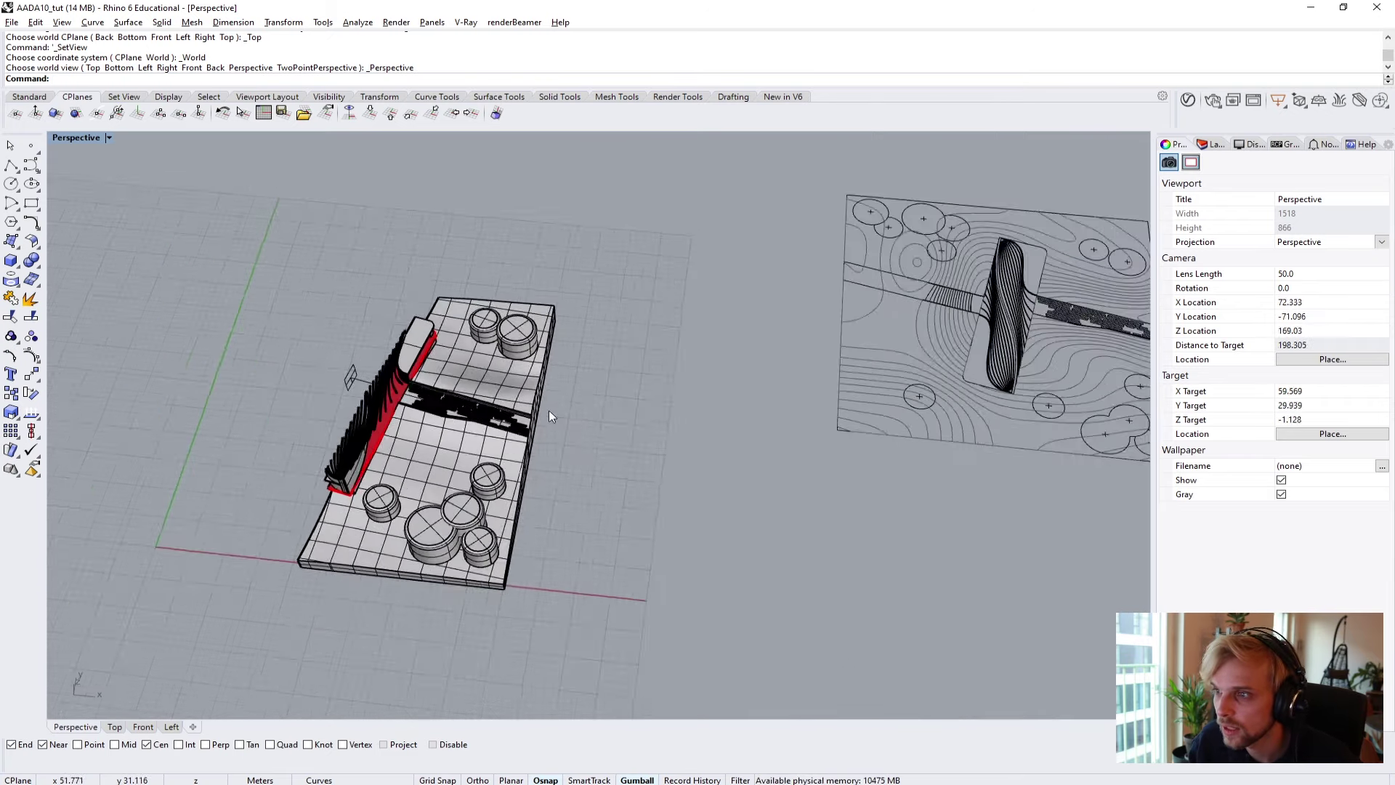
scroll(524, 417, down, 2)
scroll(574, 468, down, 3)
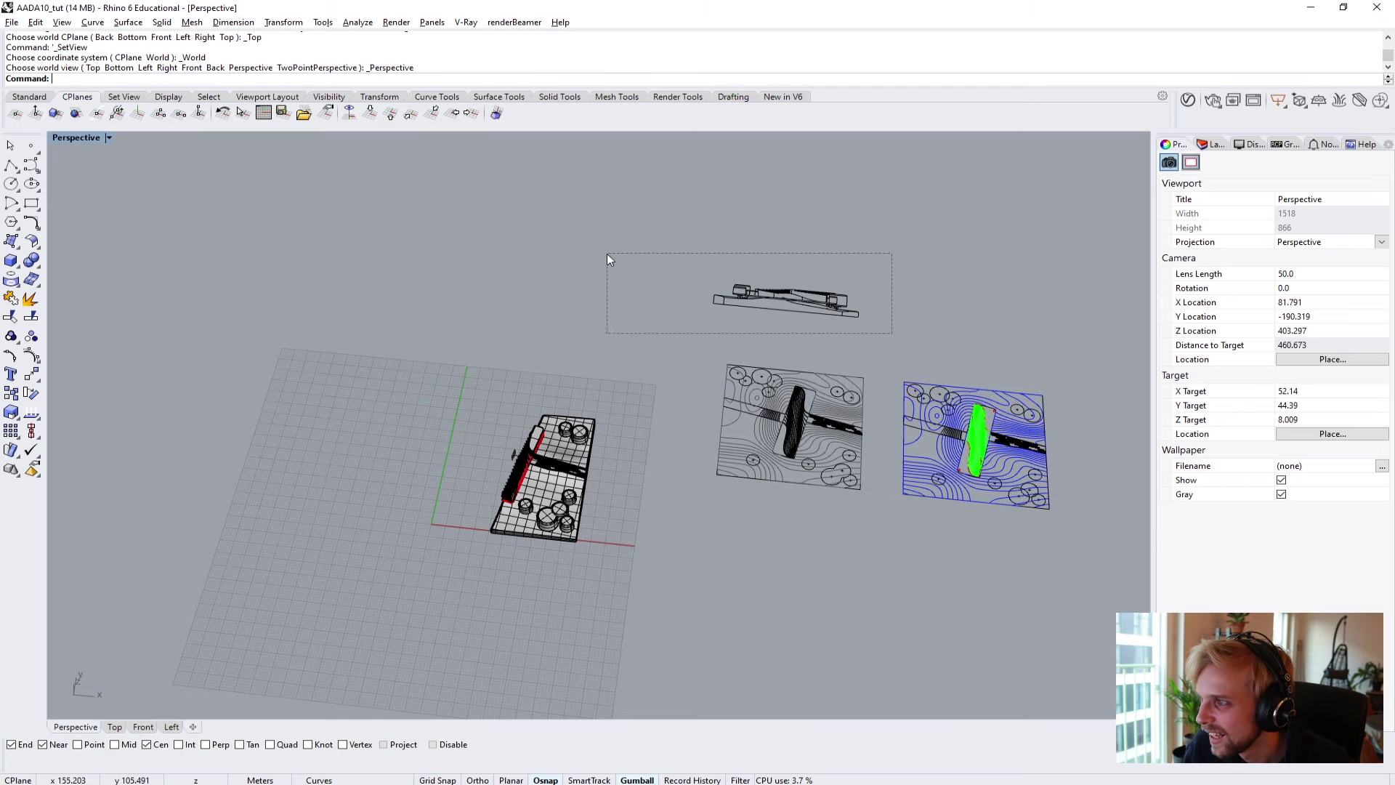
Select all curves of the section drawing and move them along the X axis to just behind the 3D model.
drag(607, 255, 609, 256)
mouse_move(857, 258)
mouse_down()
mouse_move(508, 321)
mouse_move(849, 273)
mouse_up()
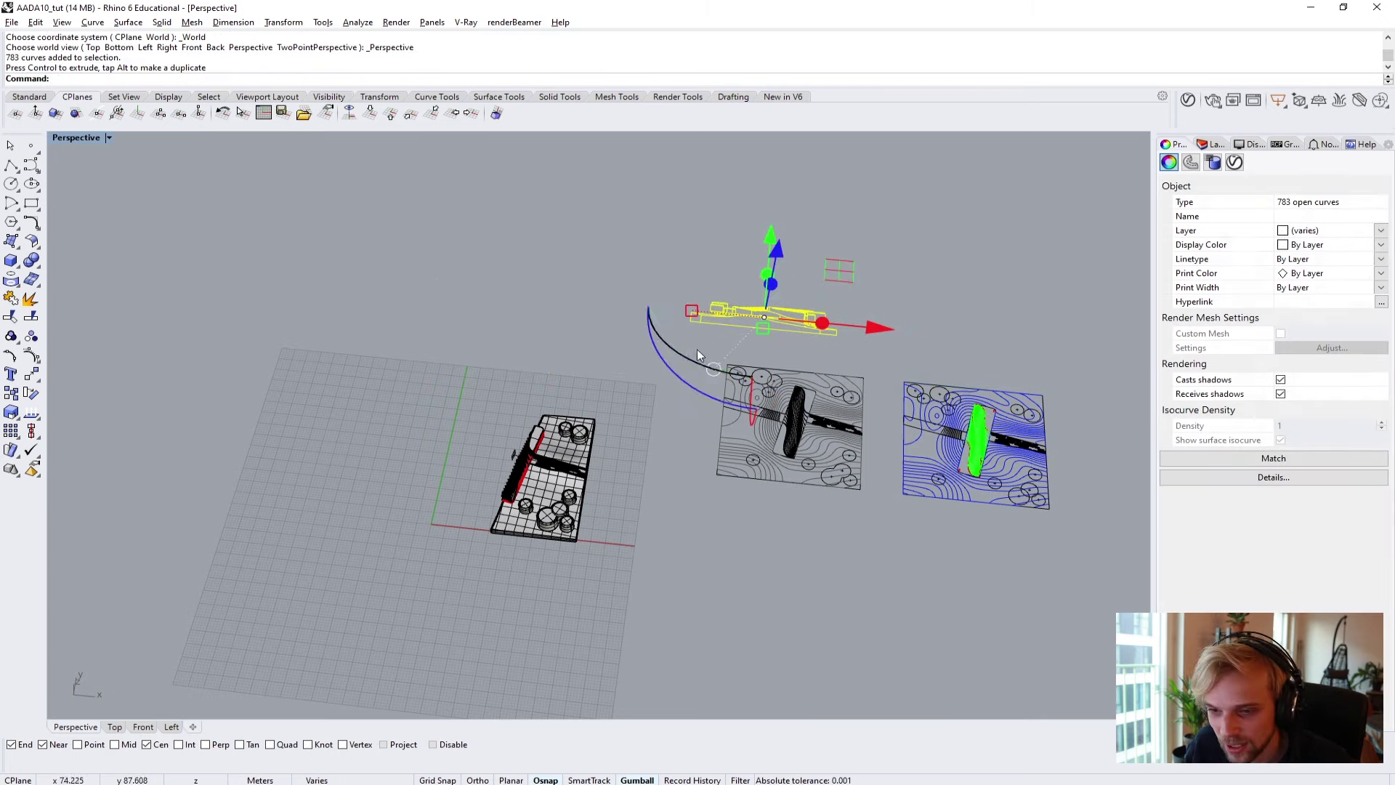
scroll(696, 349, up, 3)
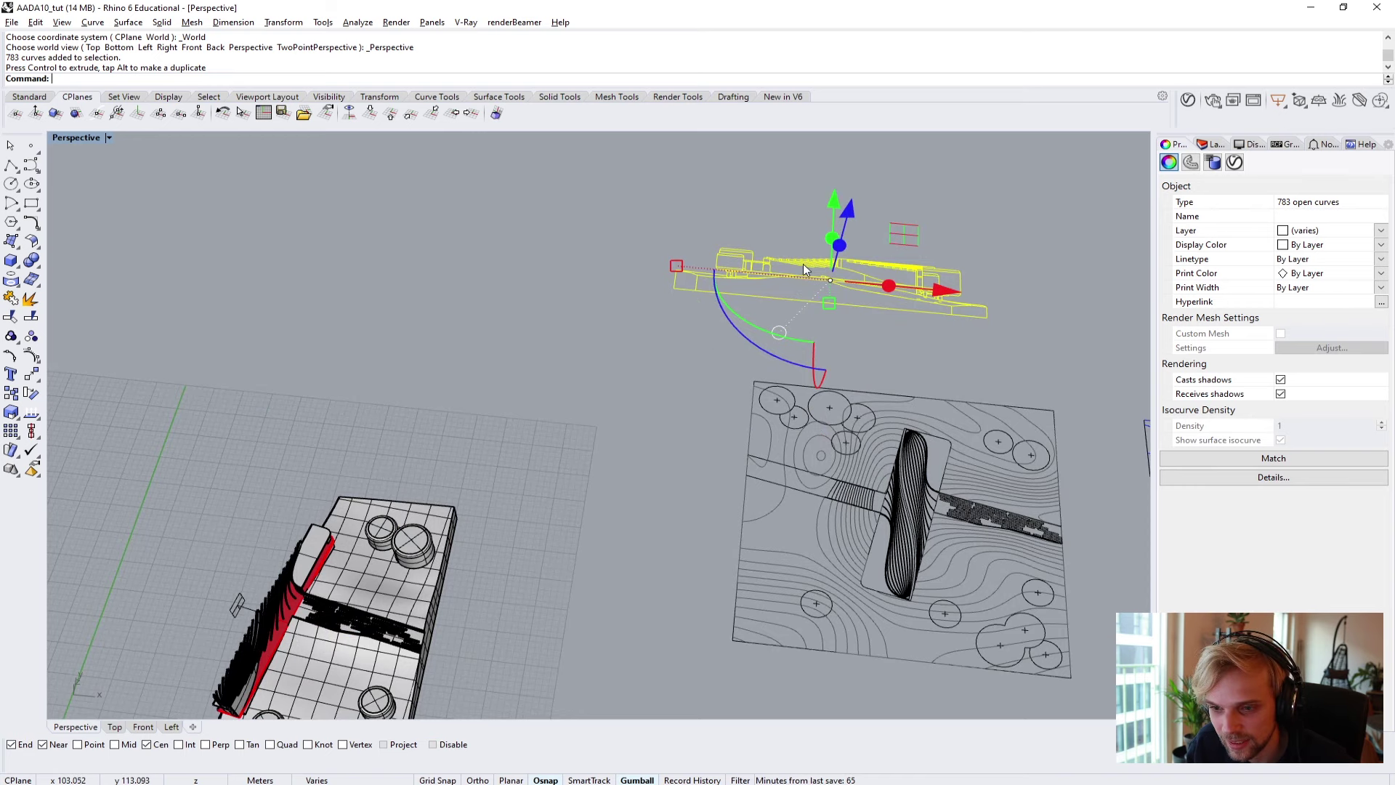
scroll(804, 263, down, 3)
drag(886, 228, 567, 236)
key(Delete)
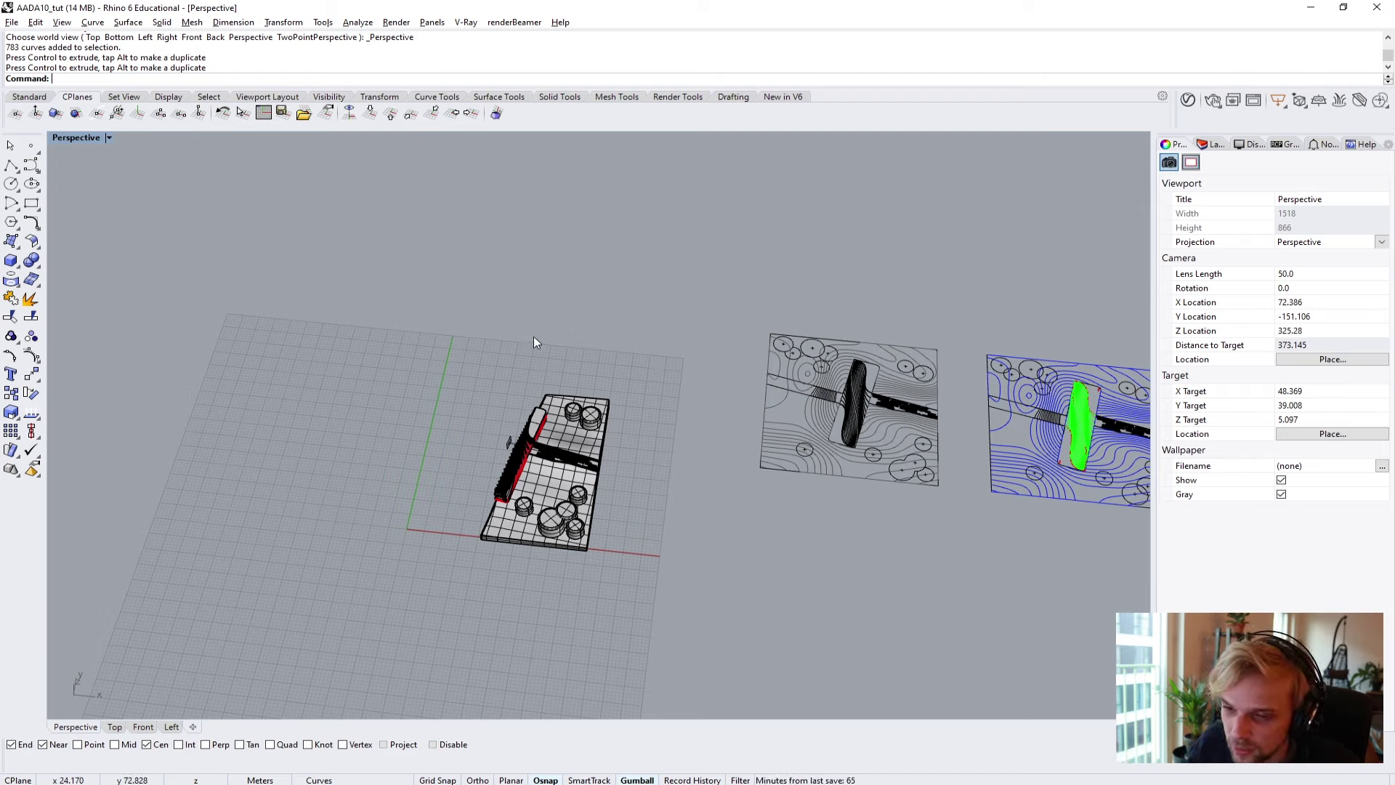
Select the clipping plane beside the building and turn off its clipping in the Perspective viewport.
scroll(534, 436, up, 10)
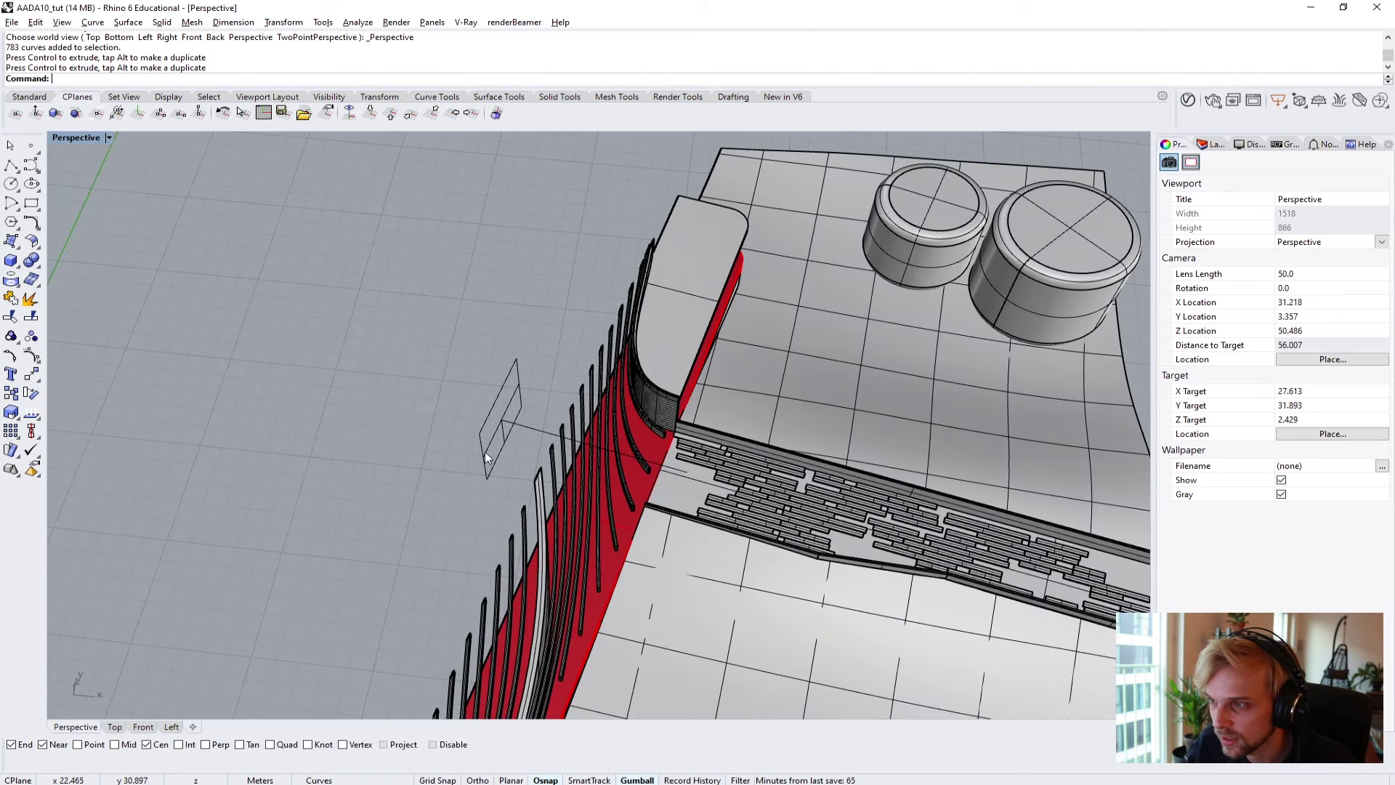
click(490, 440)
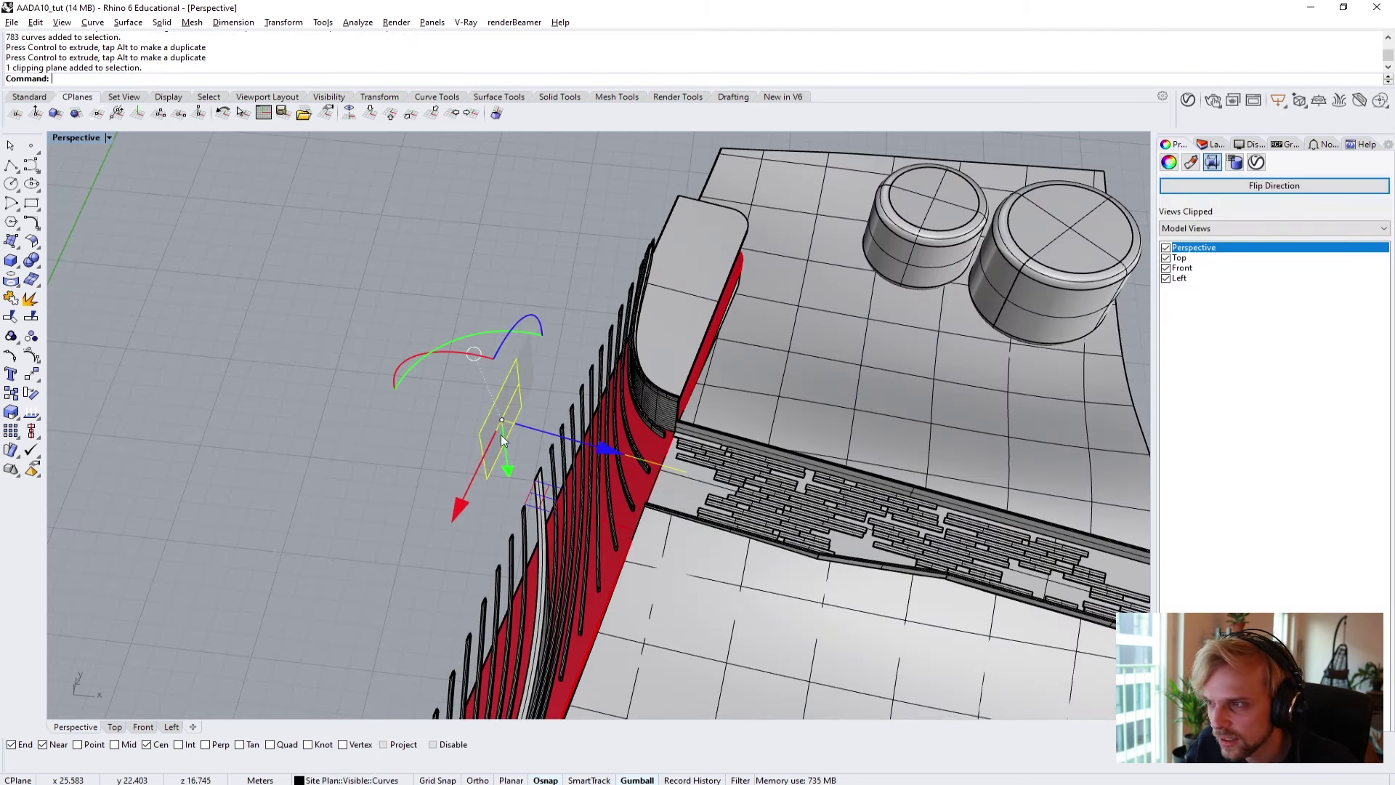
scroll(638, 308, down, 10)
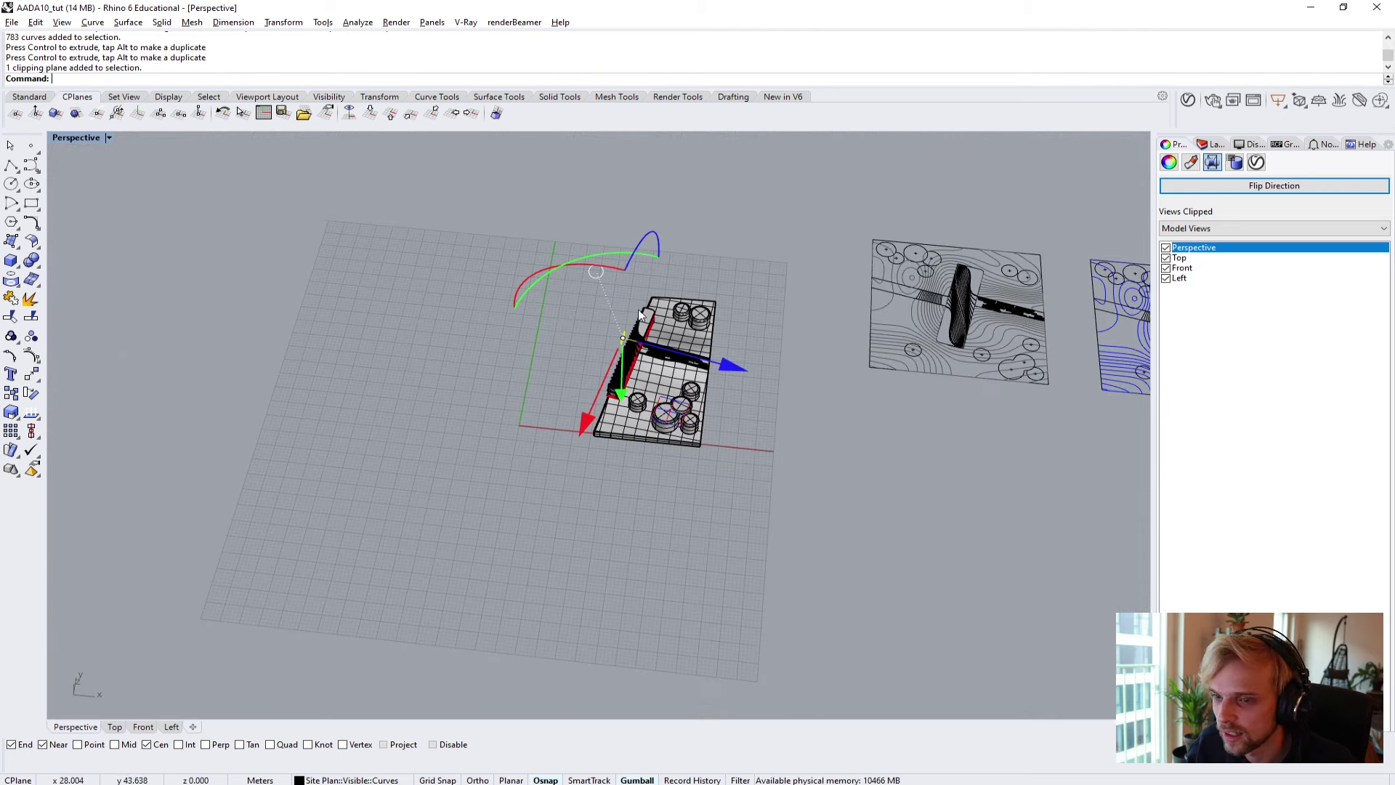
scroll(632, 334, up, 8)
shift+right_drag(612, 295, 558, 457)
scroll(559, 457, down, 4)
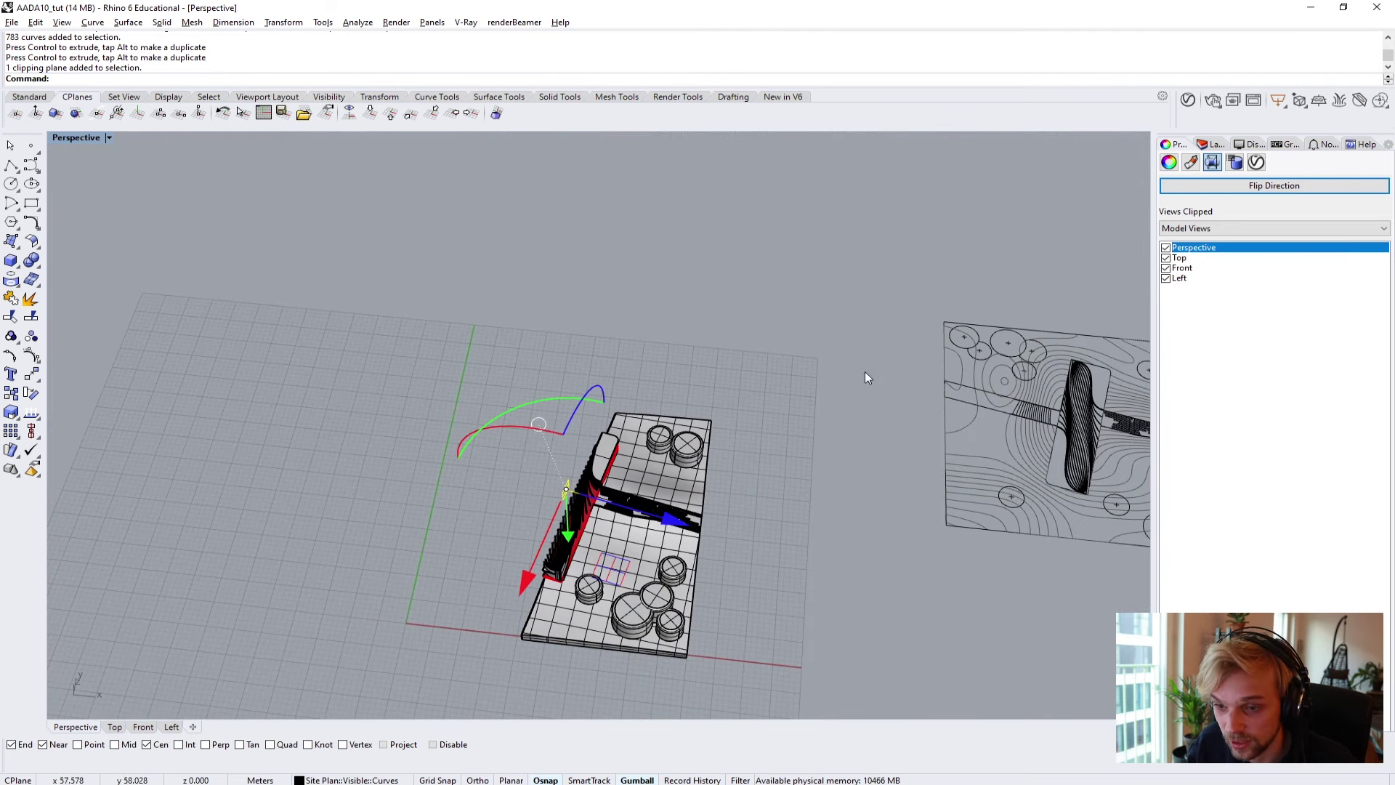
click(1166, 247)
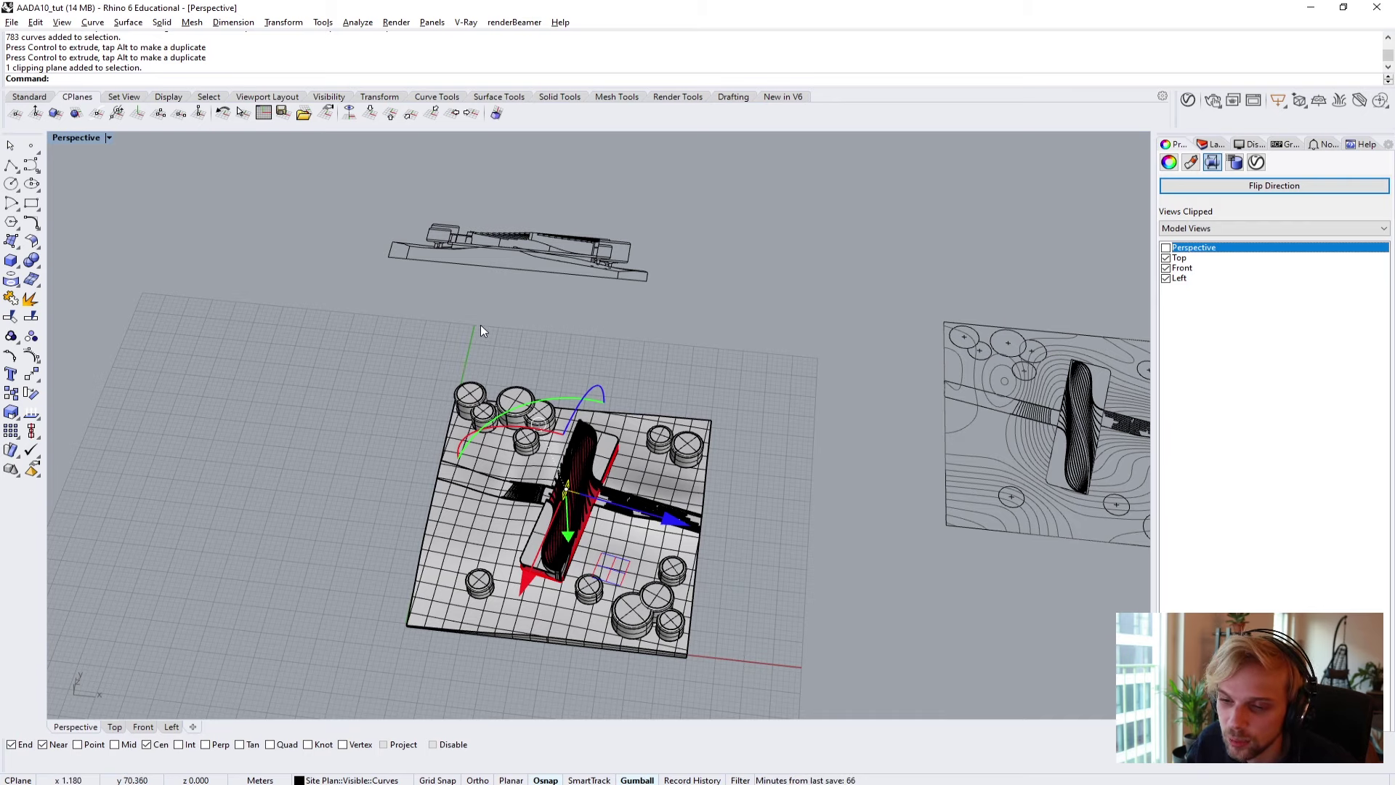
Show the layer list, then select the section drawing and move it directly above the site plan drawing.
right_drag(482, 331, 441, 446)
click(566, 316)
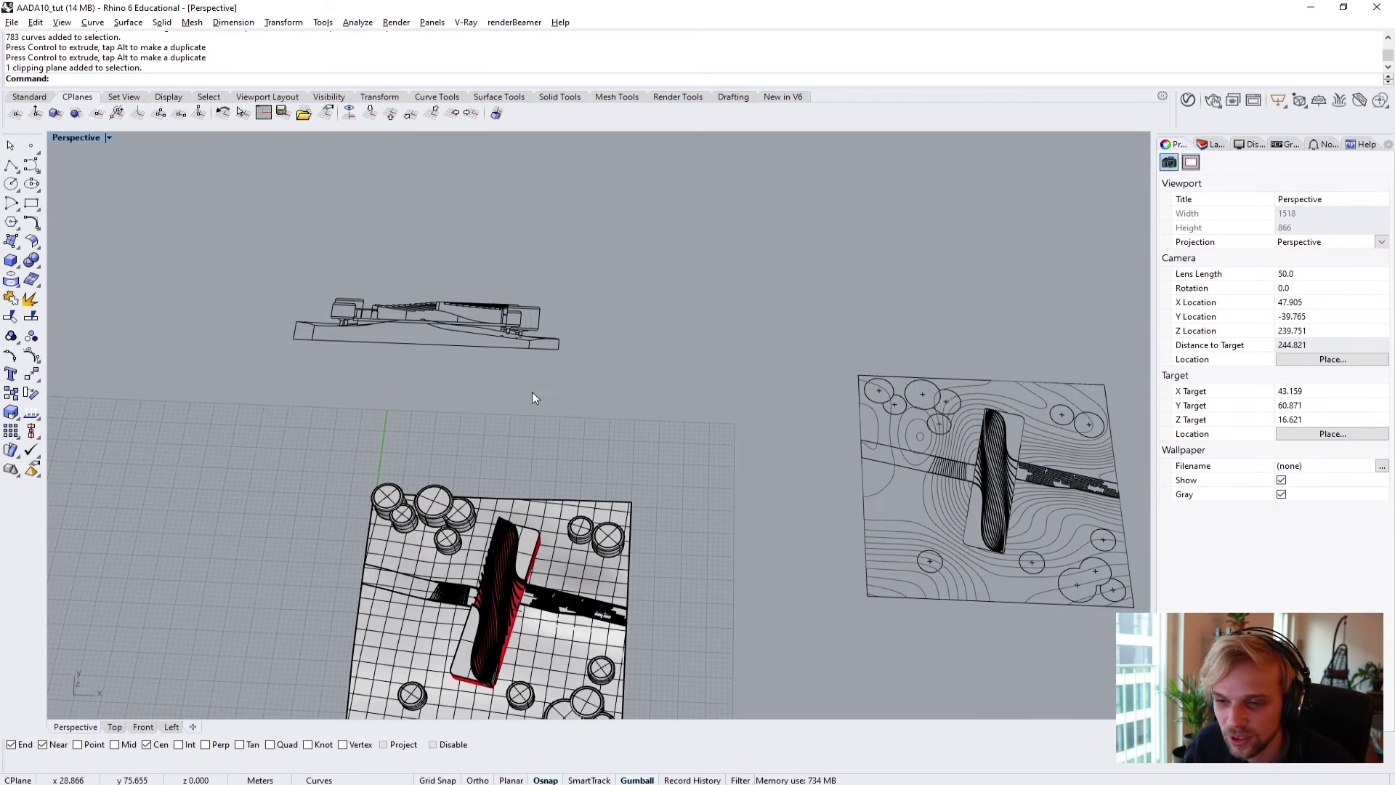
click(1212, 144)
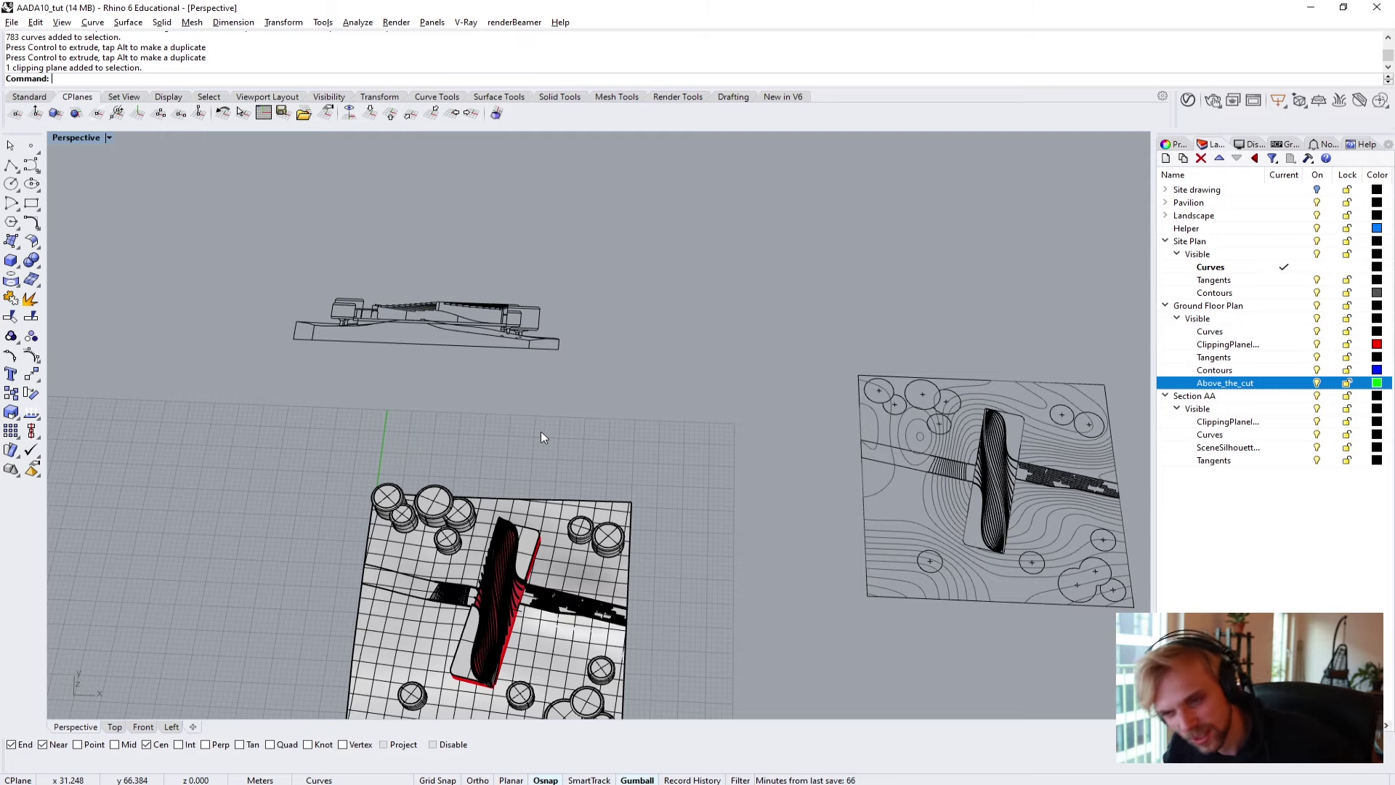
drag(610, 396, 149, 240)
scroll(281, 253, down, 3)
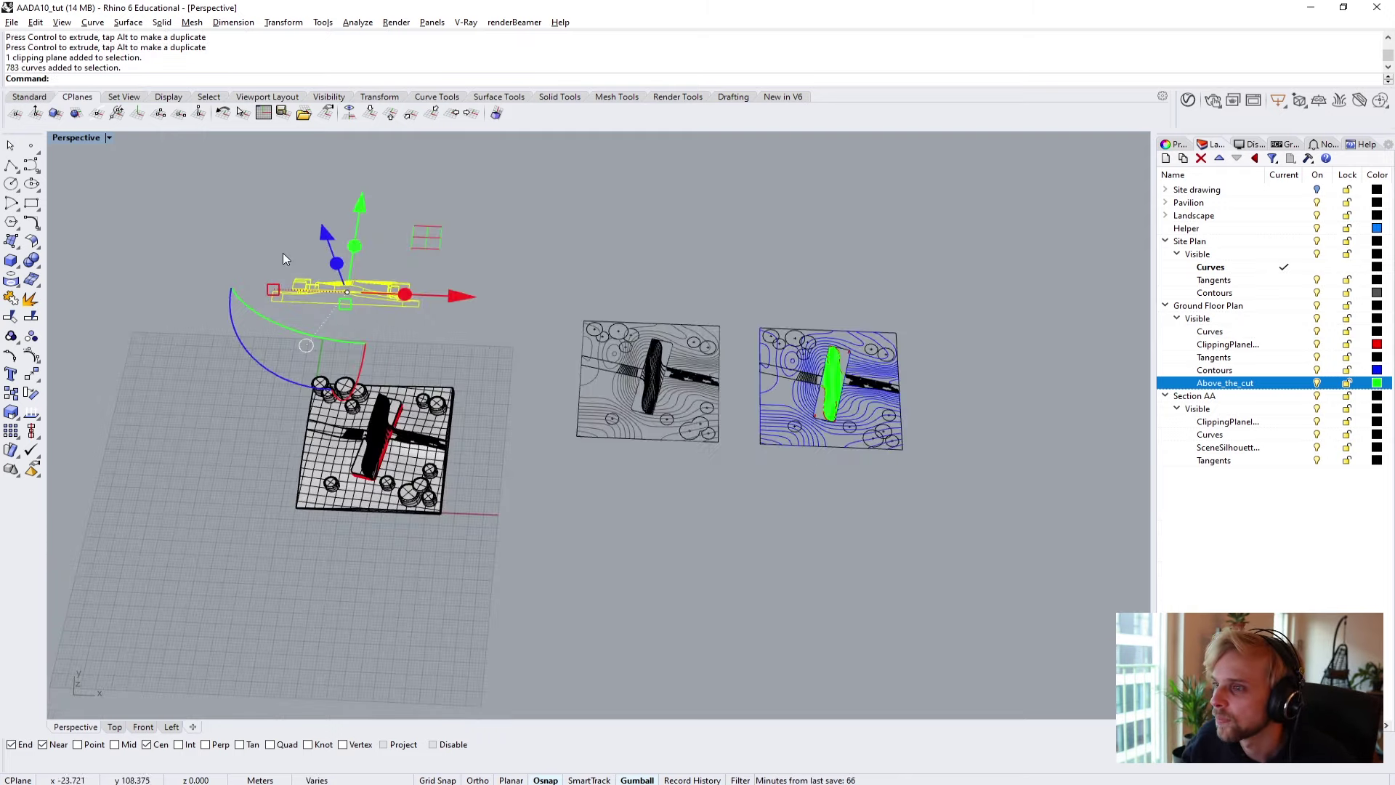
drag(435, 191, 761, 231)
click(897, 216)
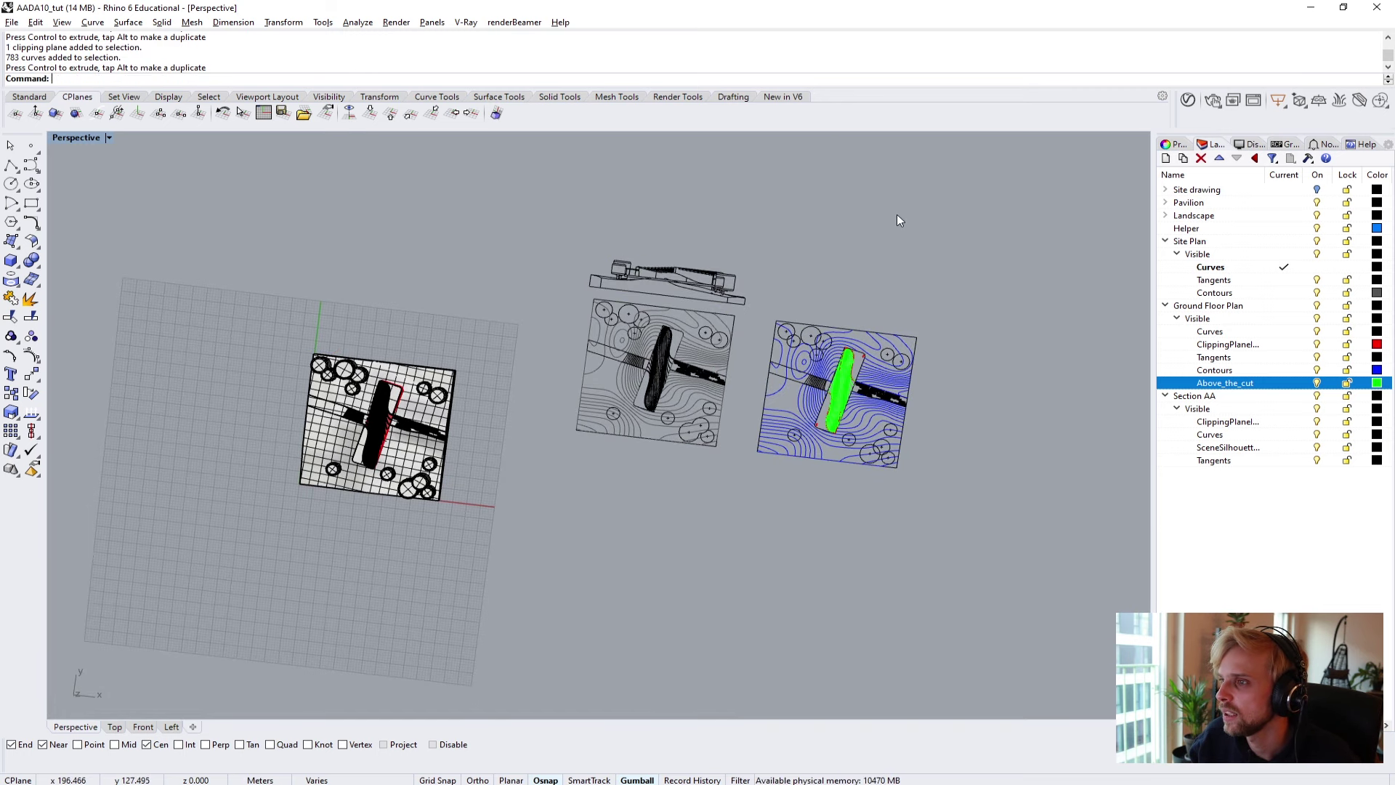
Maximize the Top viewport and examine the section drawing's linework around the building, the terrain cut and the tree trunks.
double_click(76, 138)
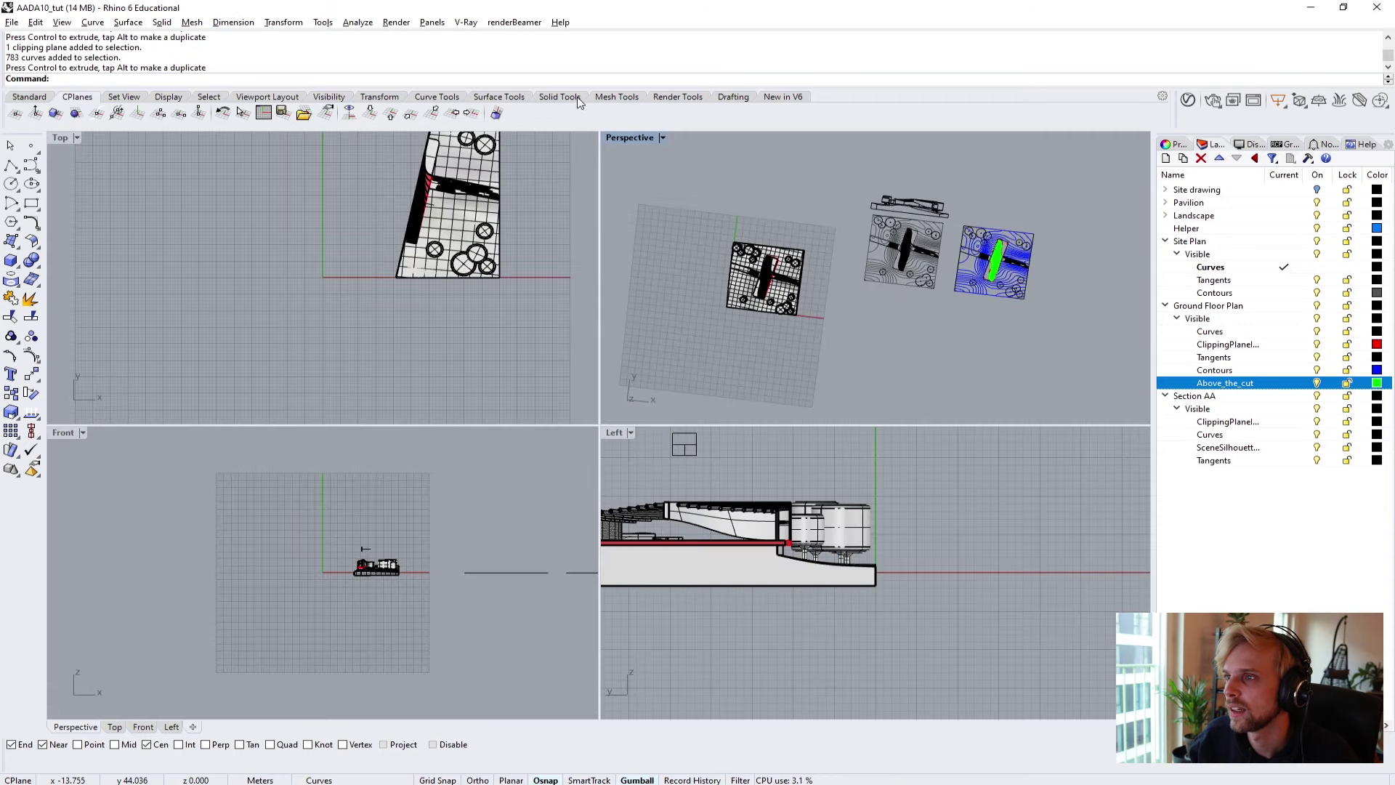
double_click(64, 137)
scroll(298, 298, down, 12)
right_drag(507, 300, 260, 487)
scroll(364, 355, up, 18)
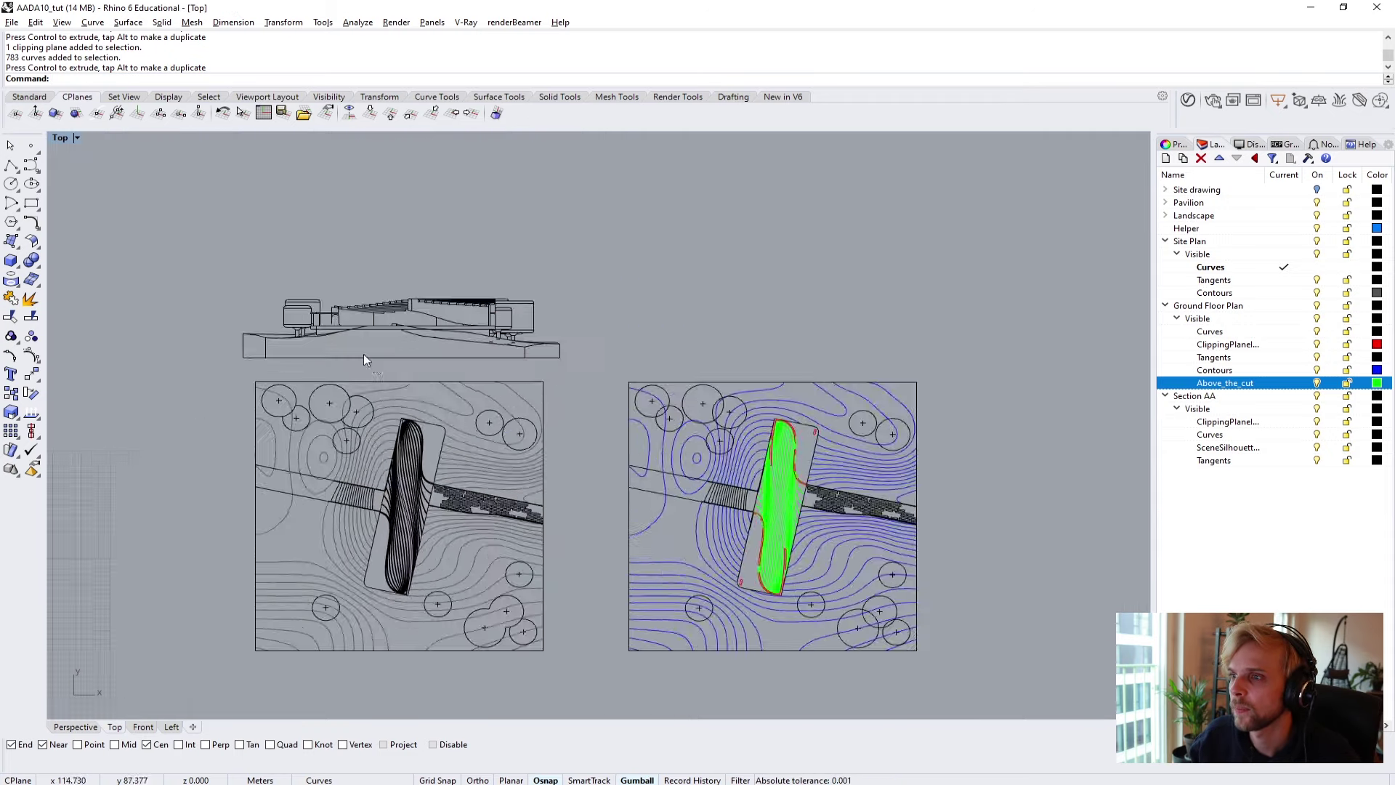
scroll(344, 403, up, 10)
scroll(341, 393, up, 3)
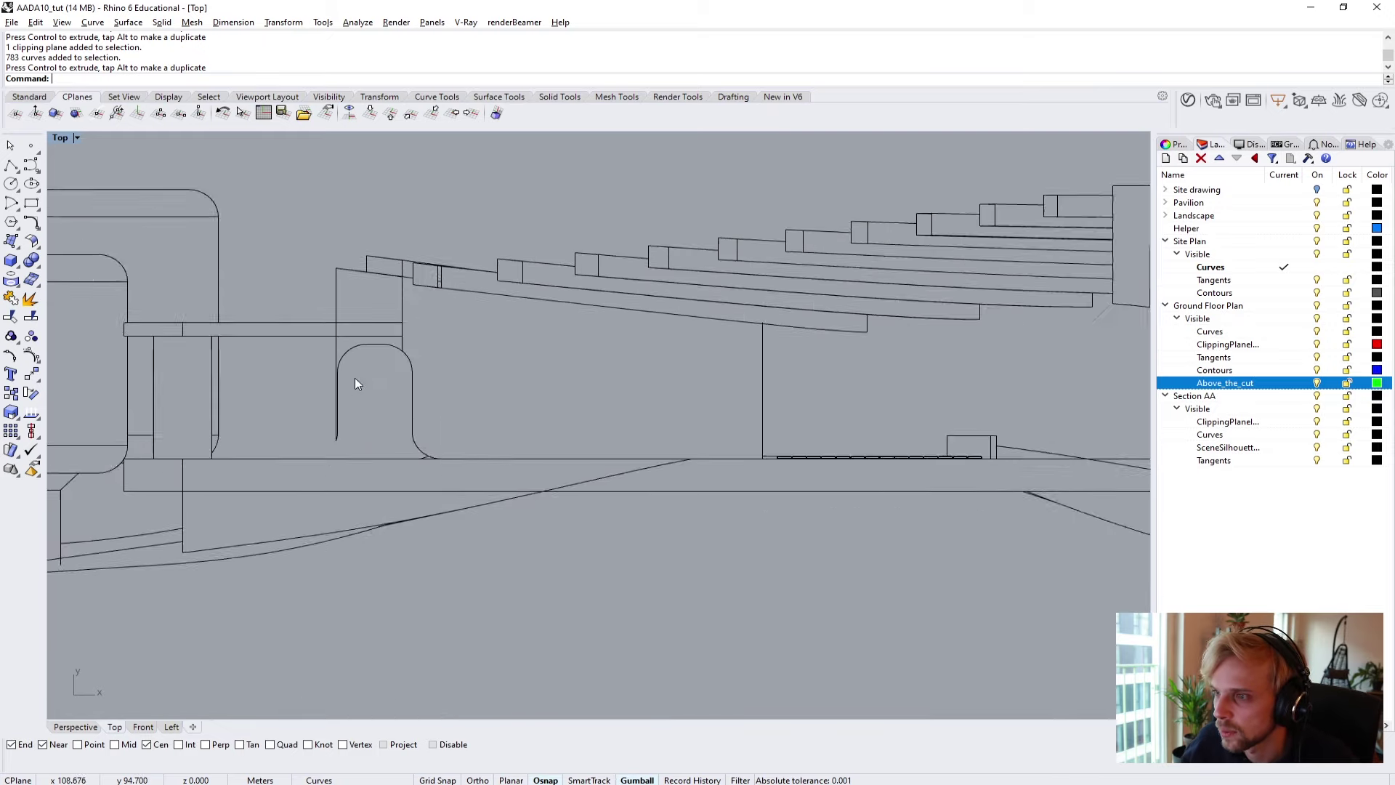
scroll(436, 338, down, 3)
scroll(568, 313, down, 2)
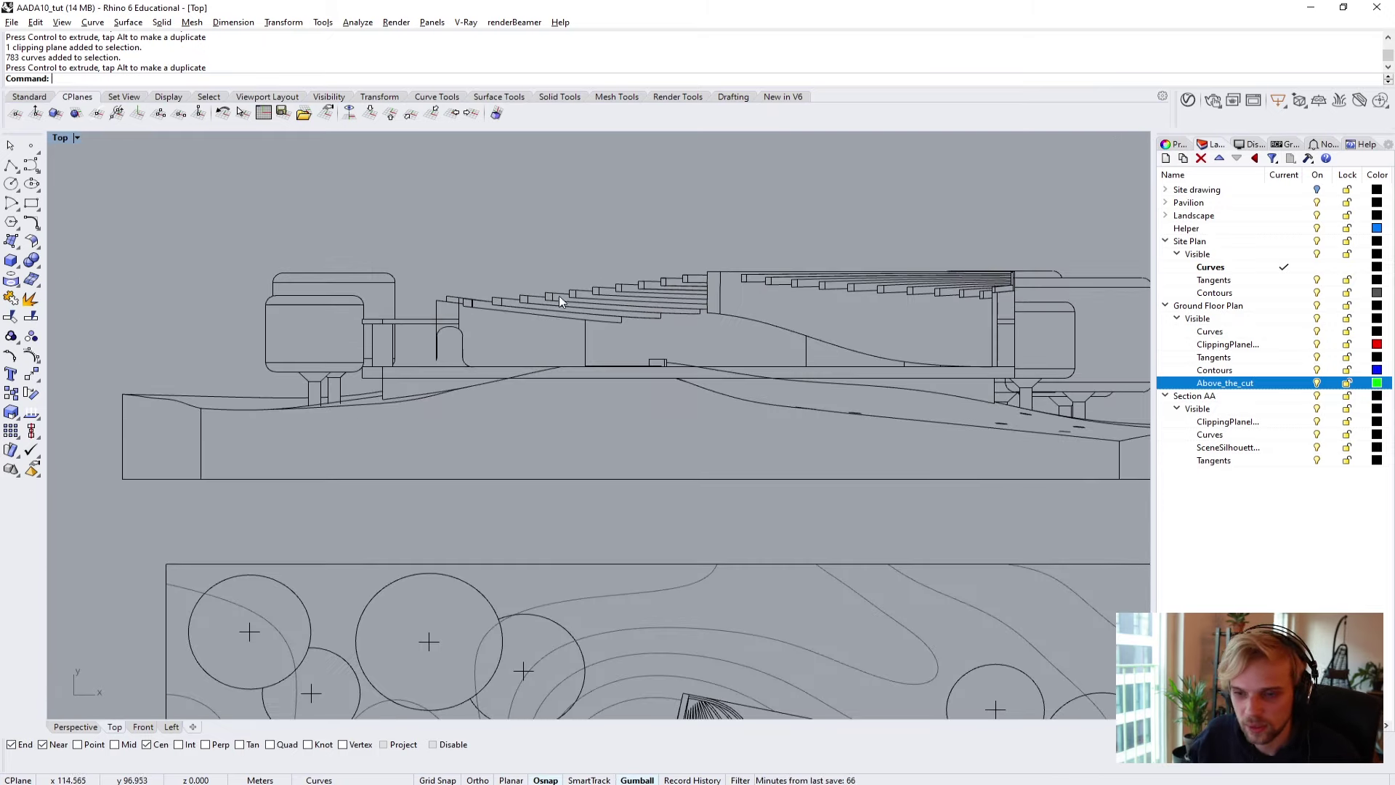
scroll(508, 291, down, 3)
scroll(722, 362, up, 1)
scroll(749, 378, up, 5)
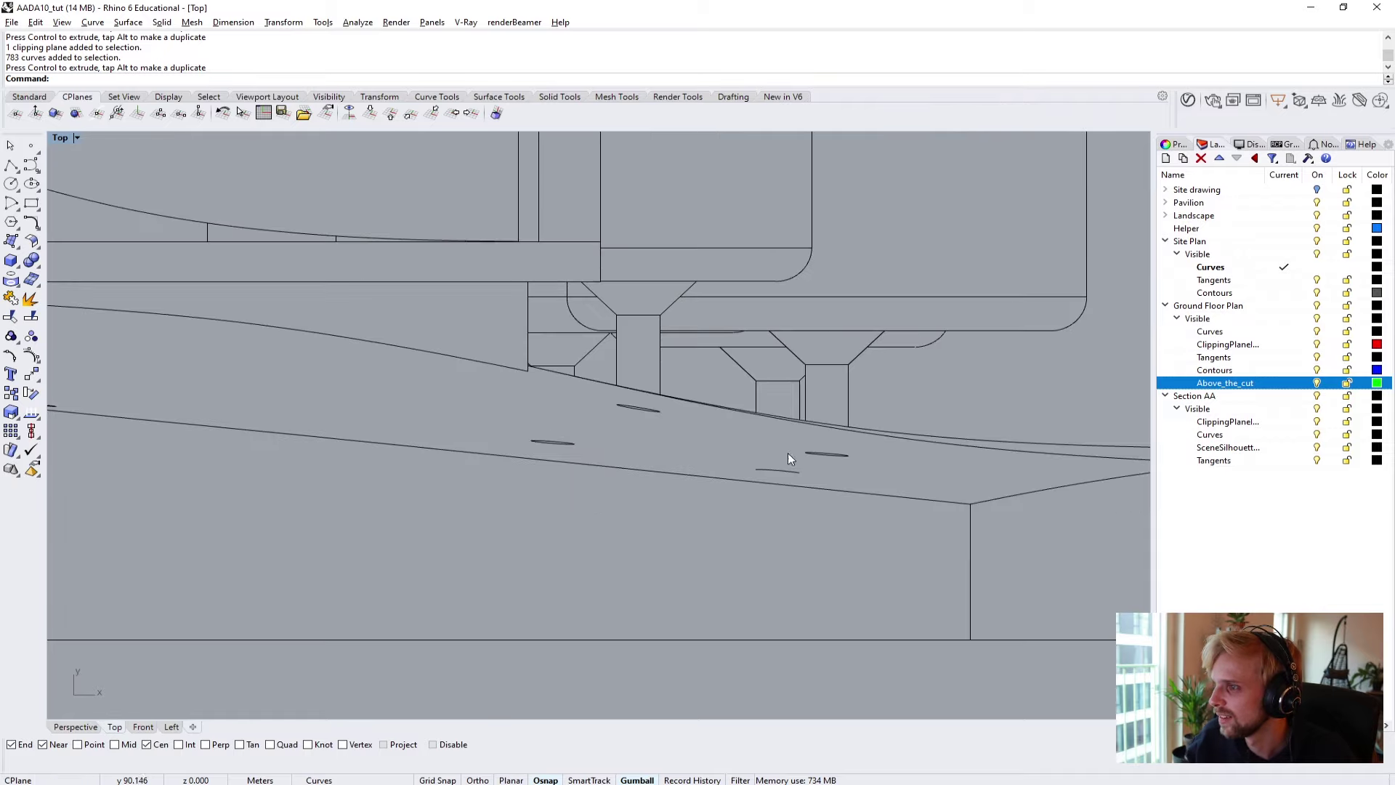
Examine the section drawing's linework below the terrain cut, around the raised volumes and along the stepped roof.
scroll(796, 456, up, 5)
click(839, 457)
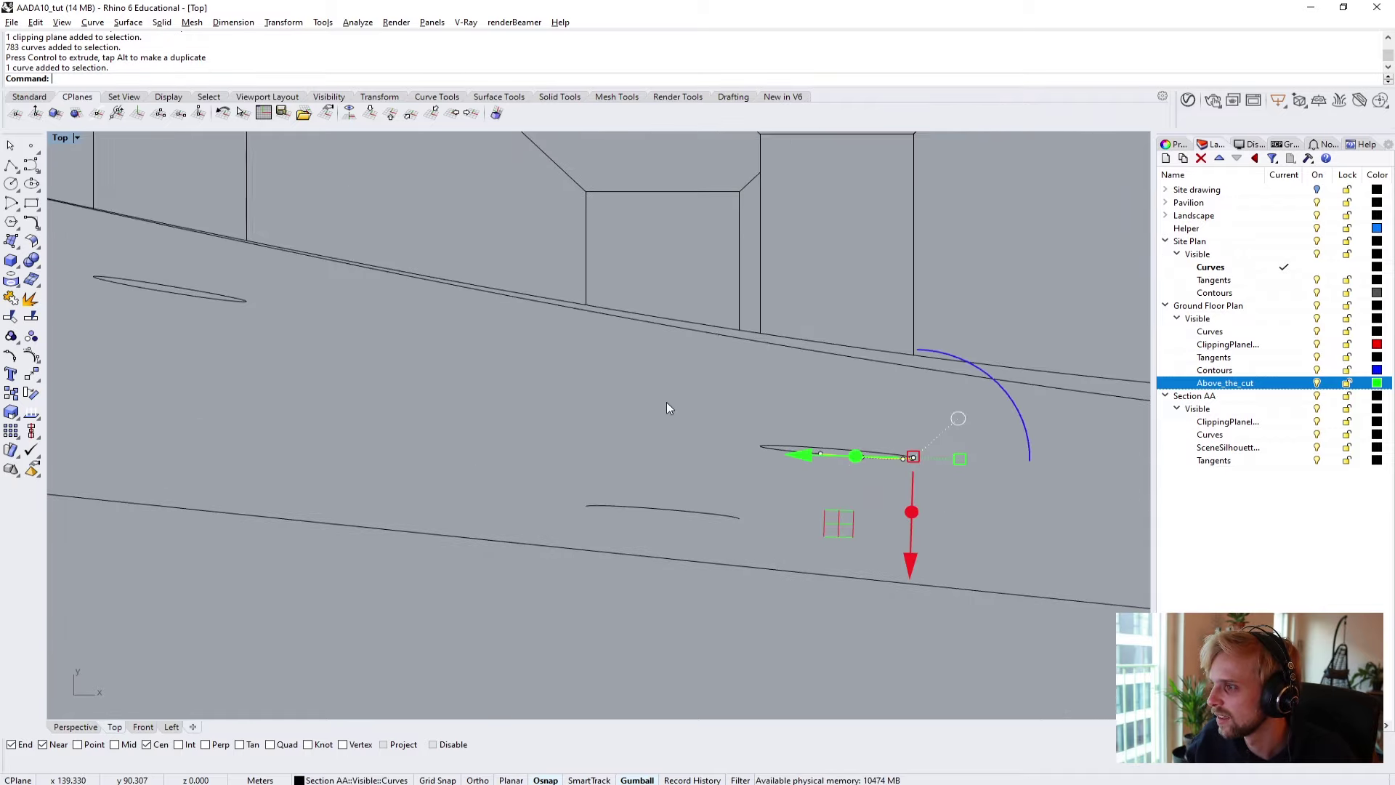
key(Escape)
scroll(676, 404, down, 6)
scroll(334, 415, up, 3)
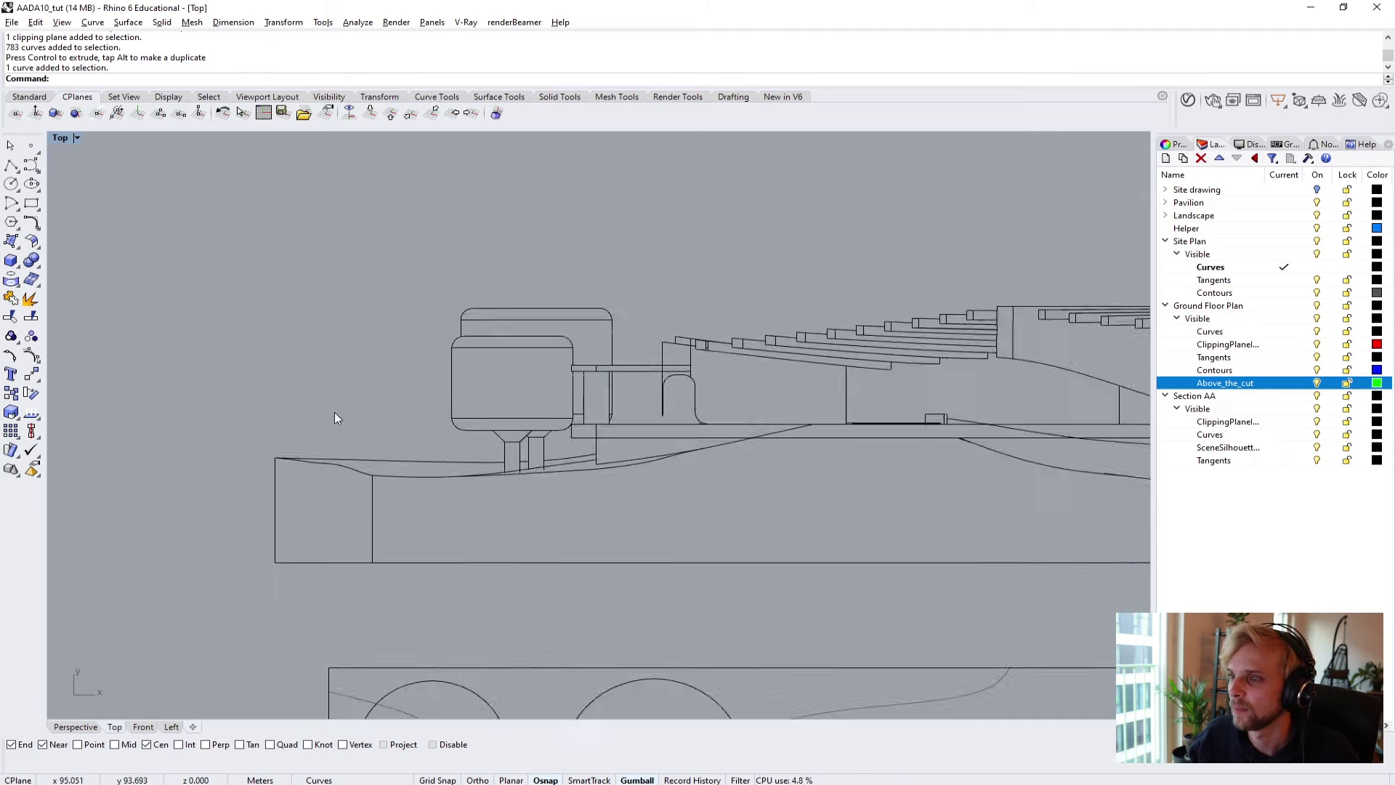
scroll(334, 414, up, 2)
right_drag(574, 345, 310, 309)
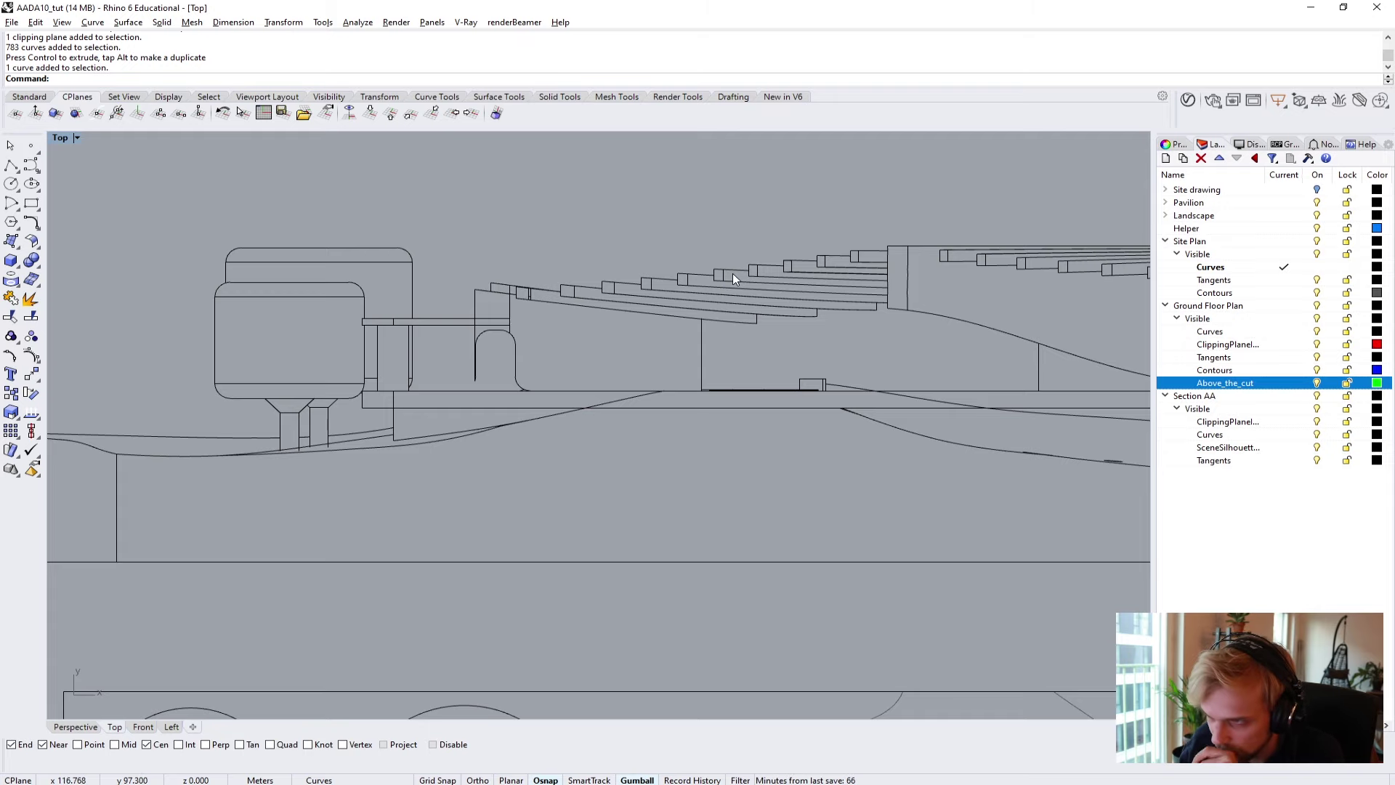
right_drag(732, 265, 863, 343)
scroll(644, 359, down, 4)
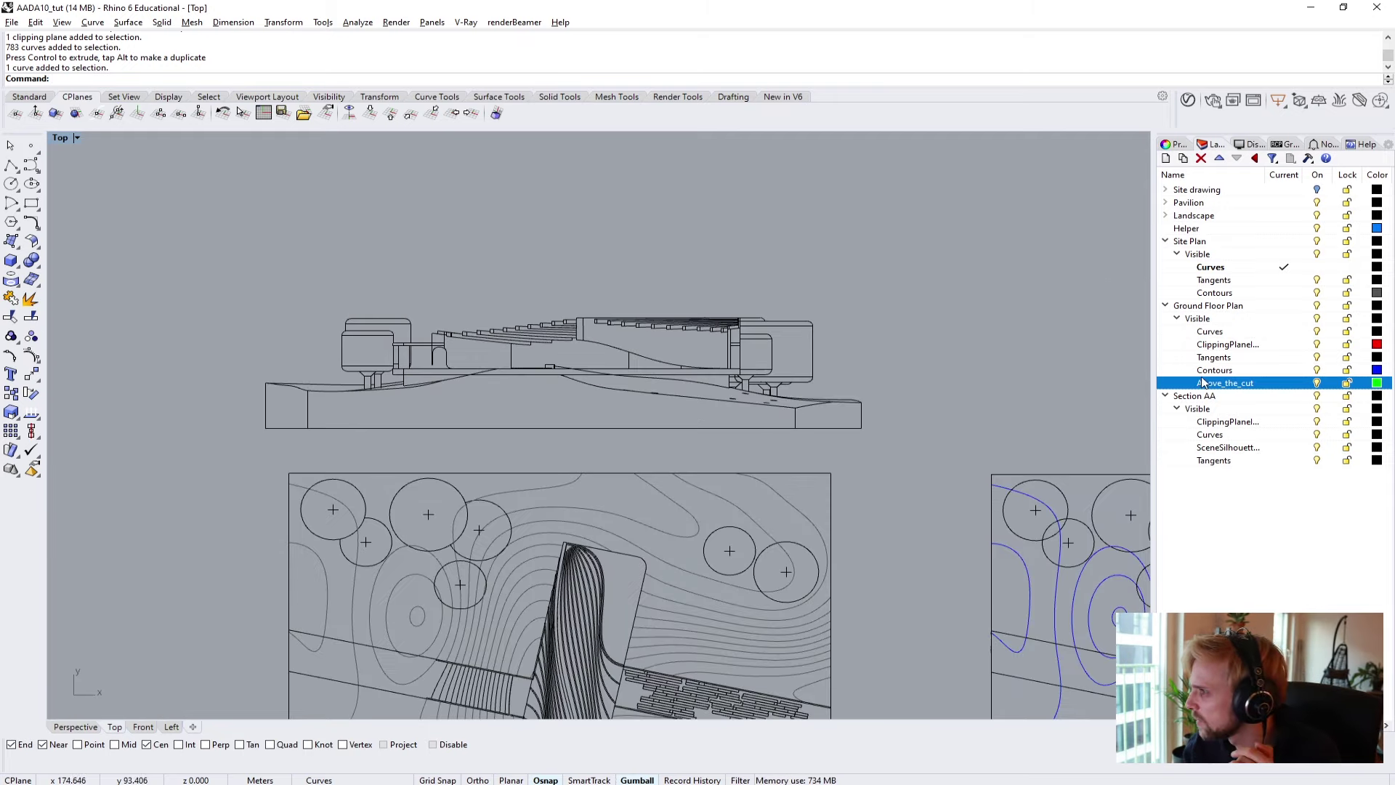
Set the color of Section AA's Tangents layer to blue (0, 55, 255) to identify its lines.
click(1220, 424)
click(1212, 438)
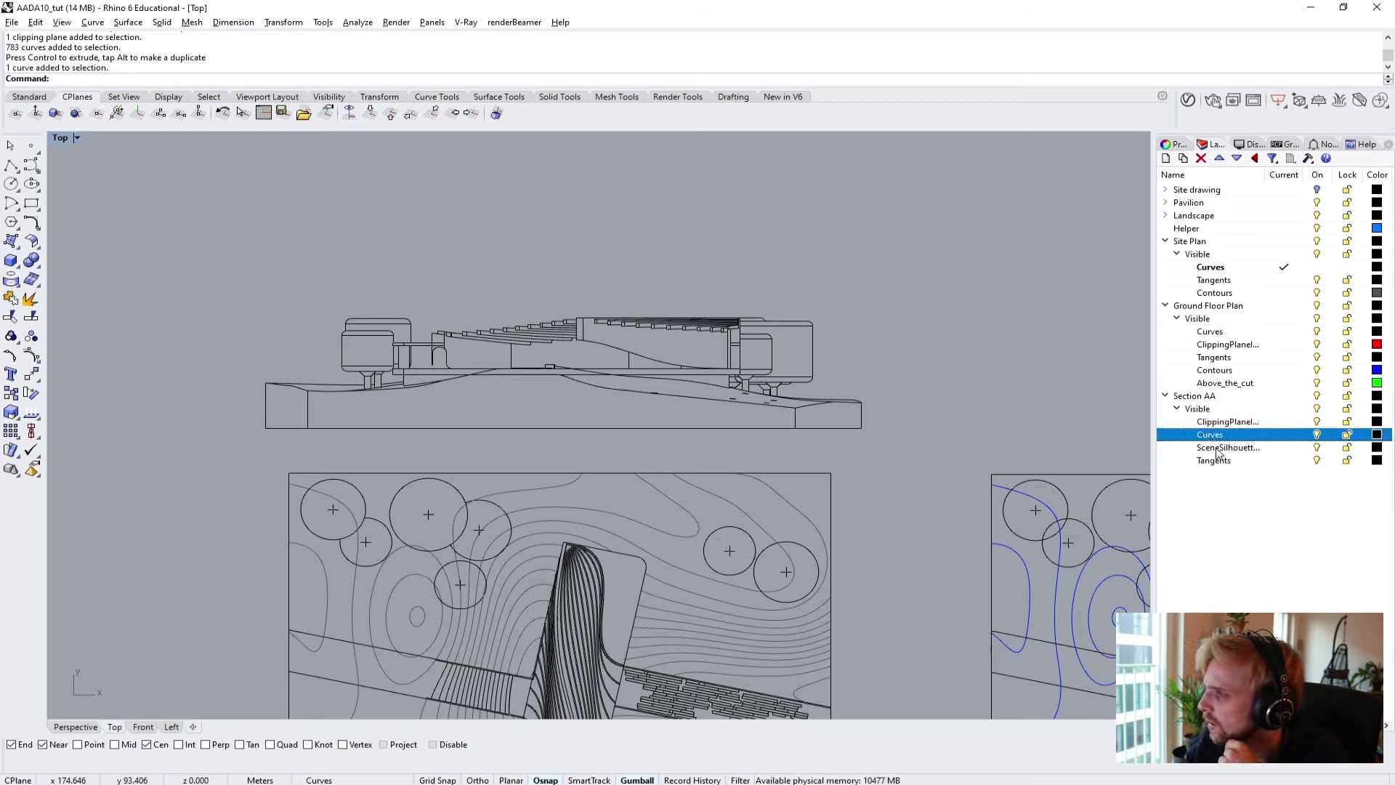
click(1218, 448)
click(1224, 461)
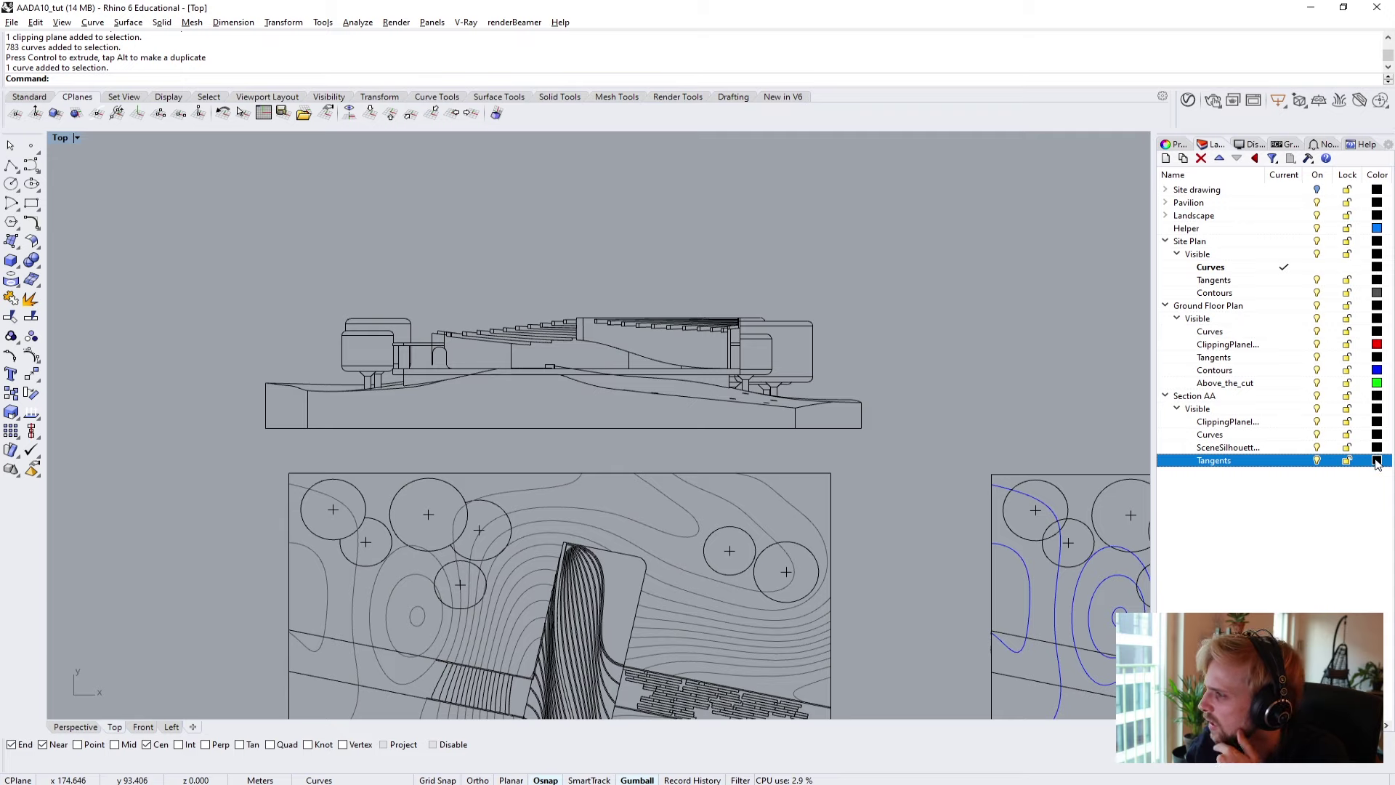
click(1377, 461)
click(851, 401)
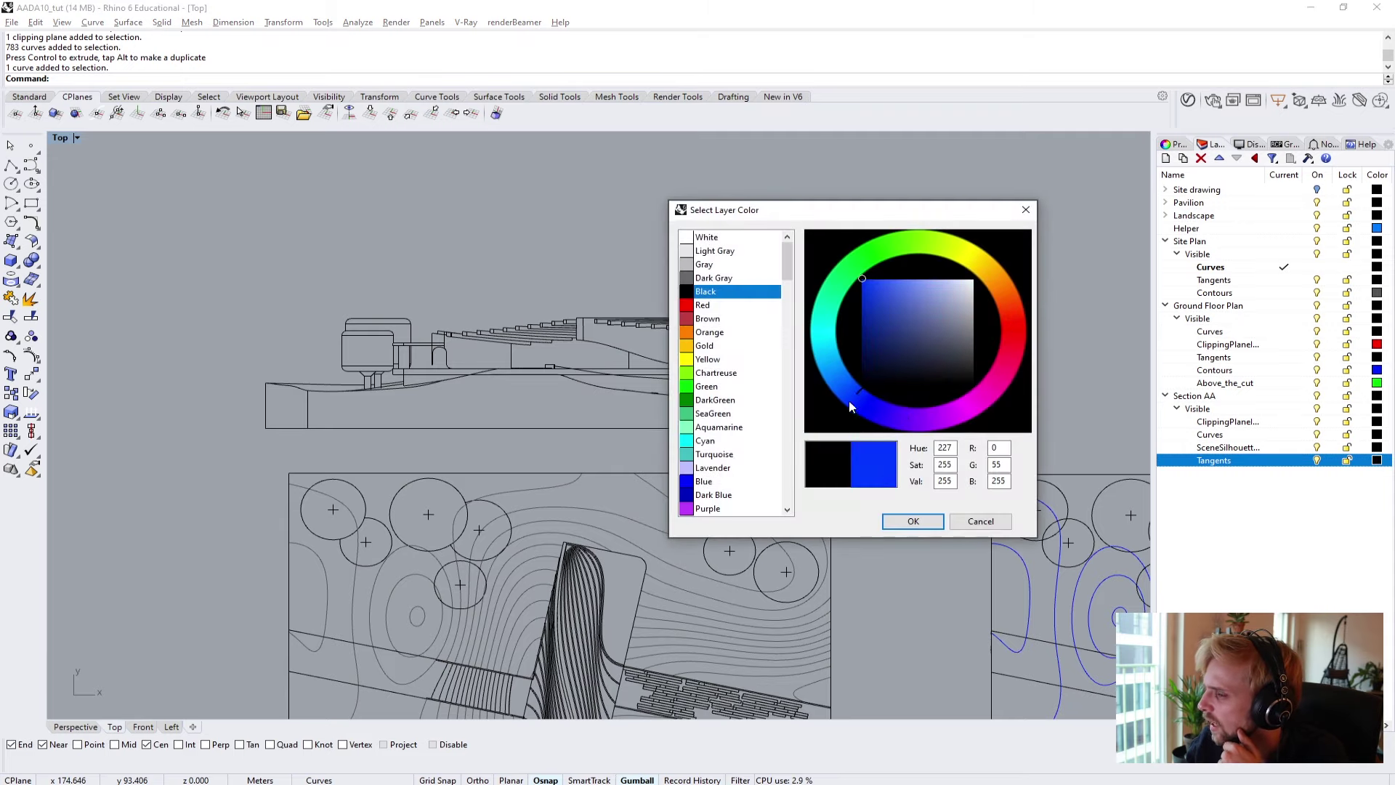
click(910, 523)
Check the blue tangent lines across the section drawing and delete Section AA's Tangents layer together with its objects.
scroll(346, 337, up, 5)
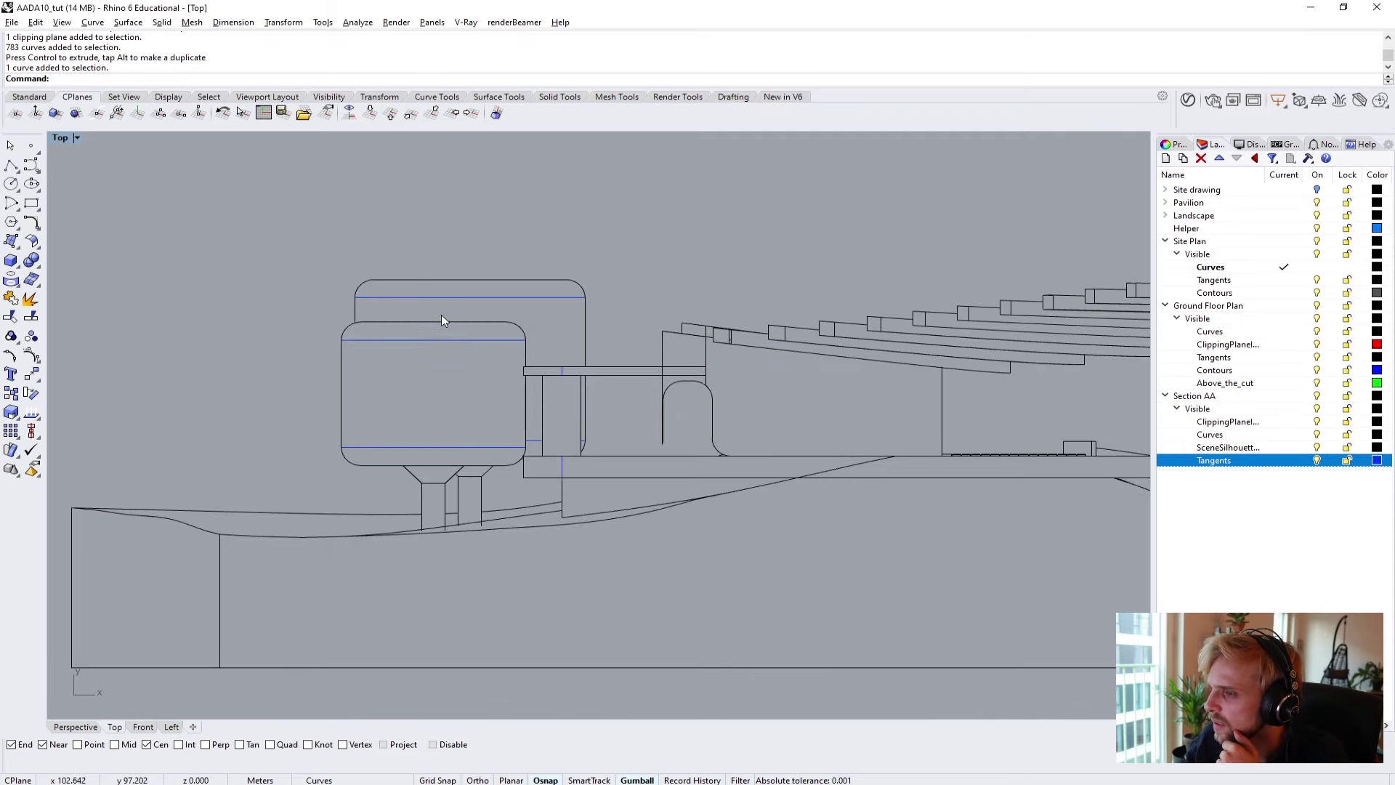
scroll(763, 373, down, 8)
right_drag(963, 389, 609, 408)
scroll(901, 387, up, 10)
scroll(901, 387, down, 10)
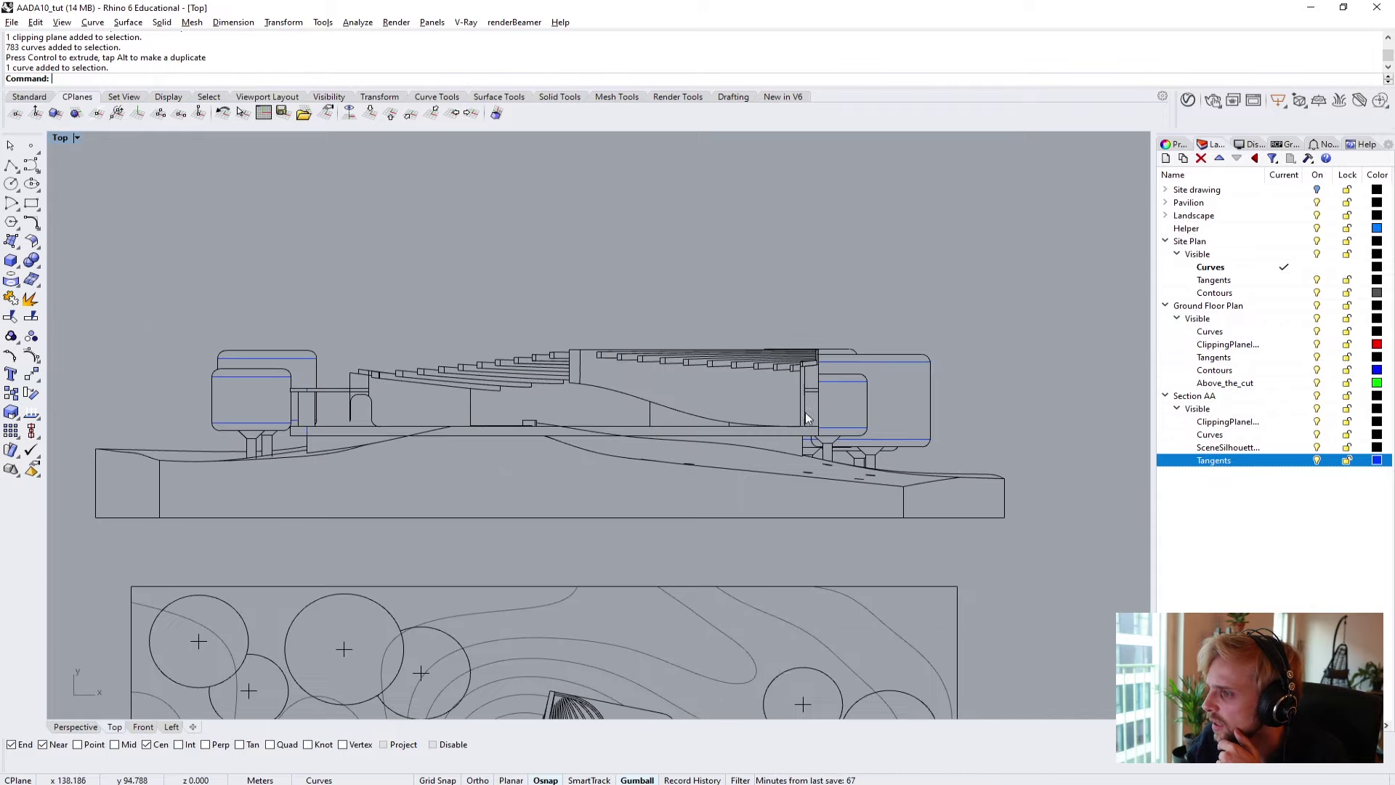
scroll(398, 398, up, 6)
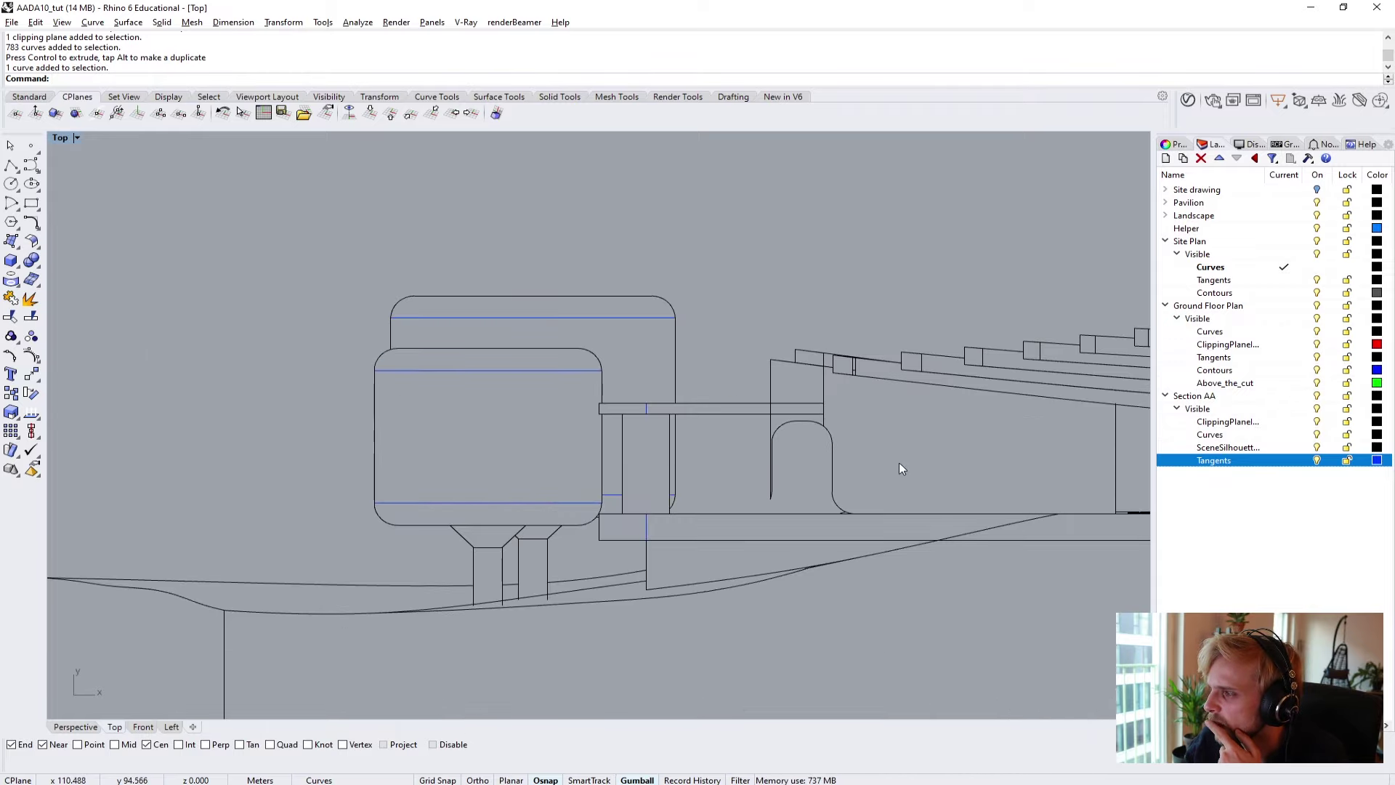
scroll(858, 363, down, 3)
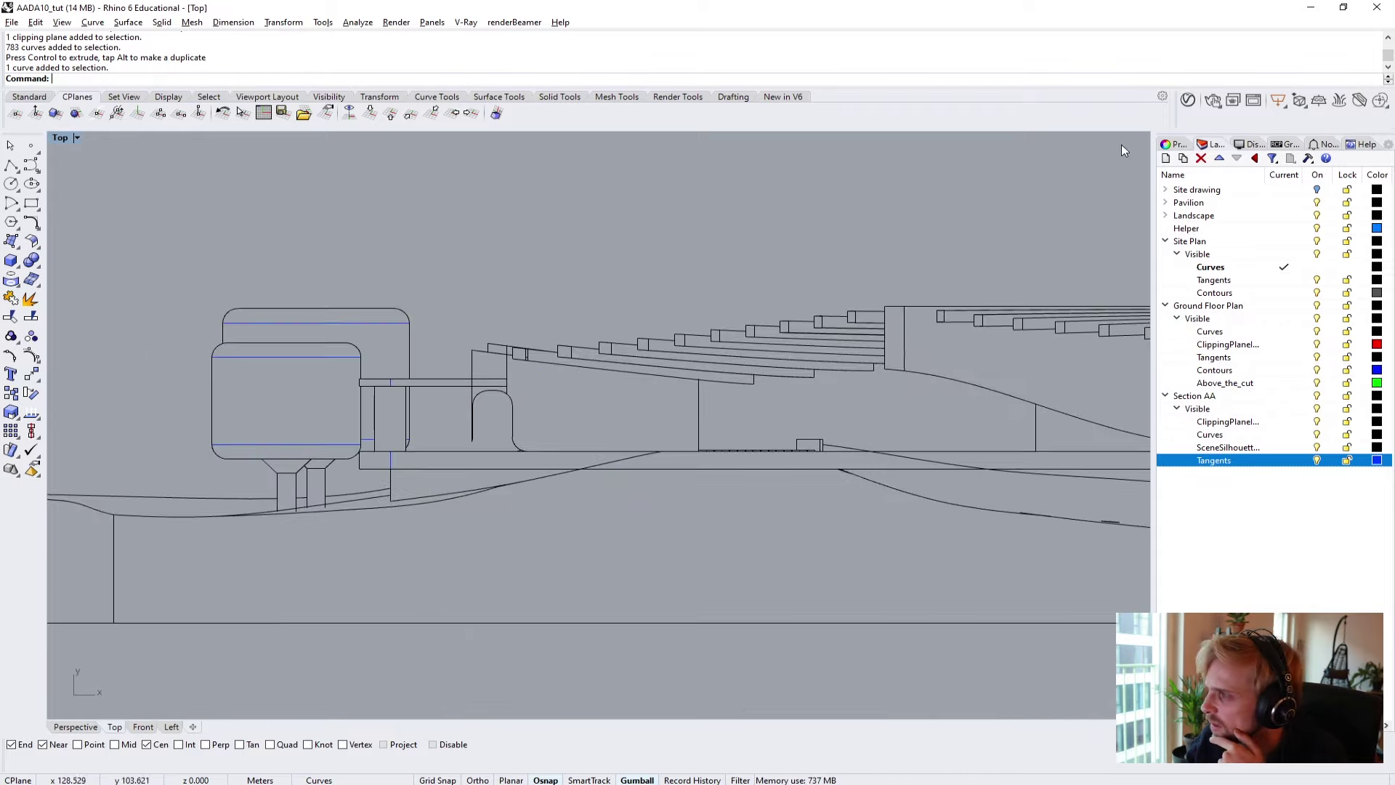
click(1201, 158)
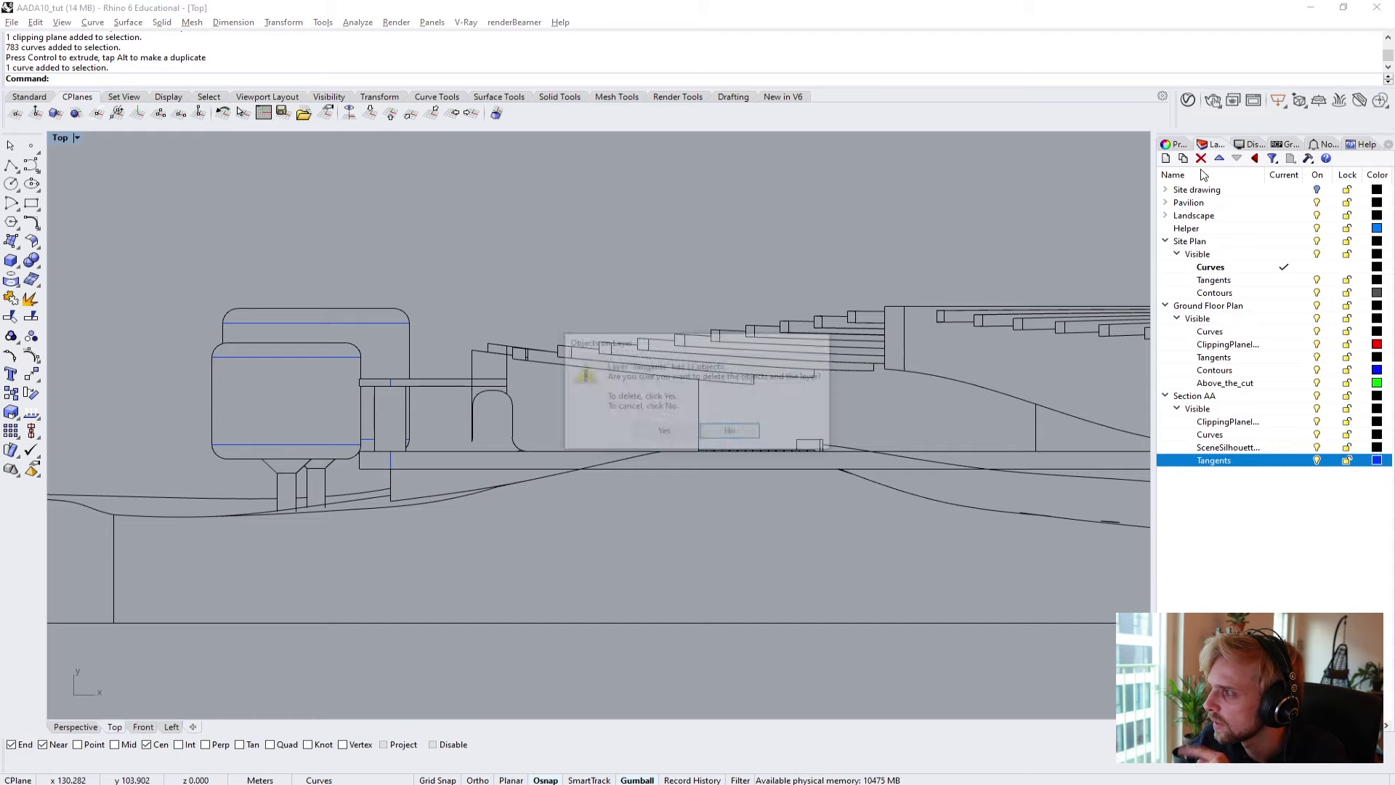
click(662, 434)
Set the color of Section AA's scene silhouette layer to blue (24, 0, 255) to identify its lines.
right_drag(883, 442, 772, 428)
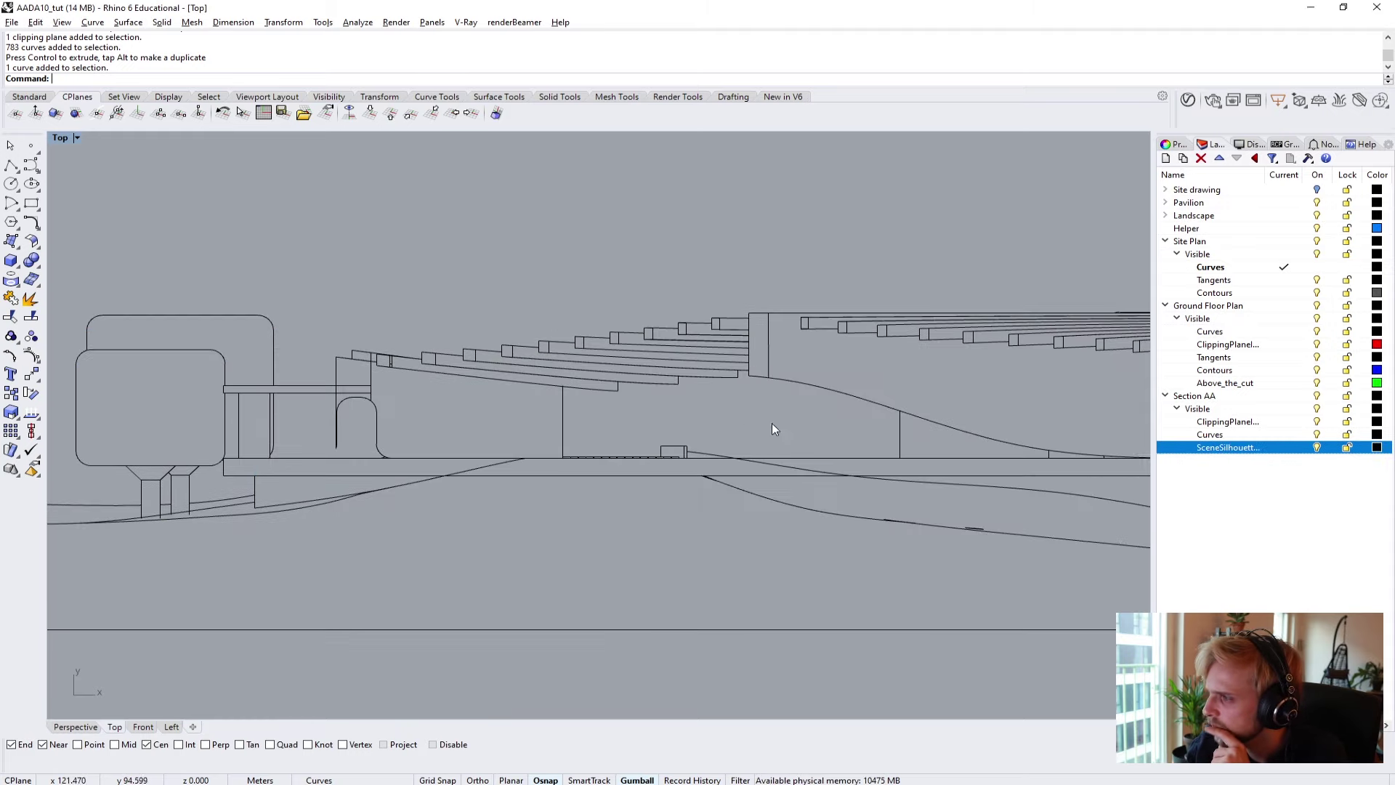
click(1377, 447)
click(876, 417)
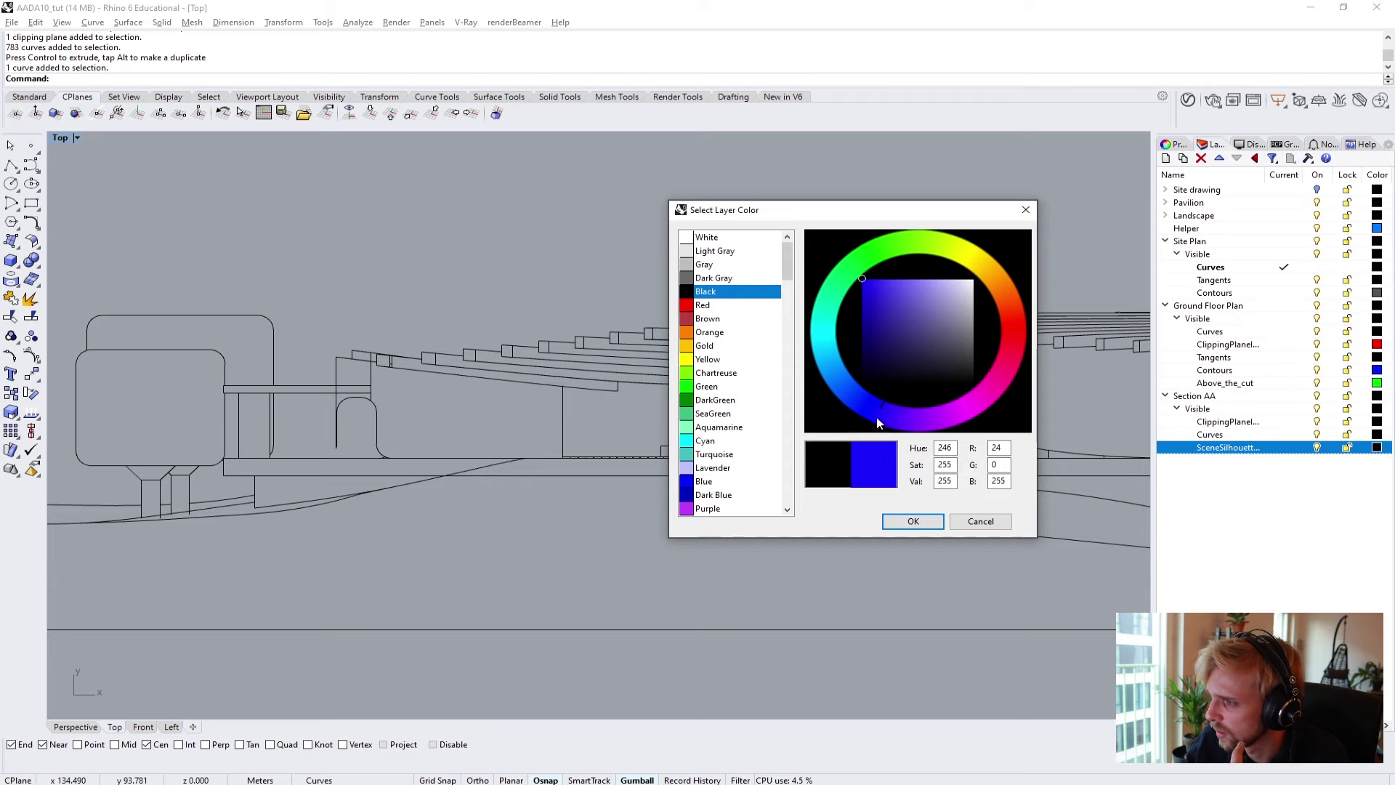
click(912, 521)
scroll(751, 489, down, 4)
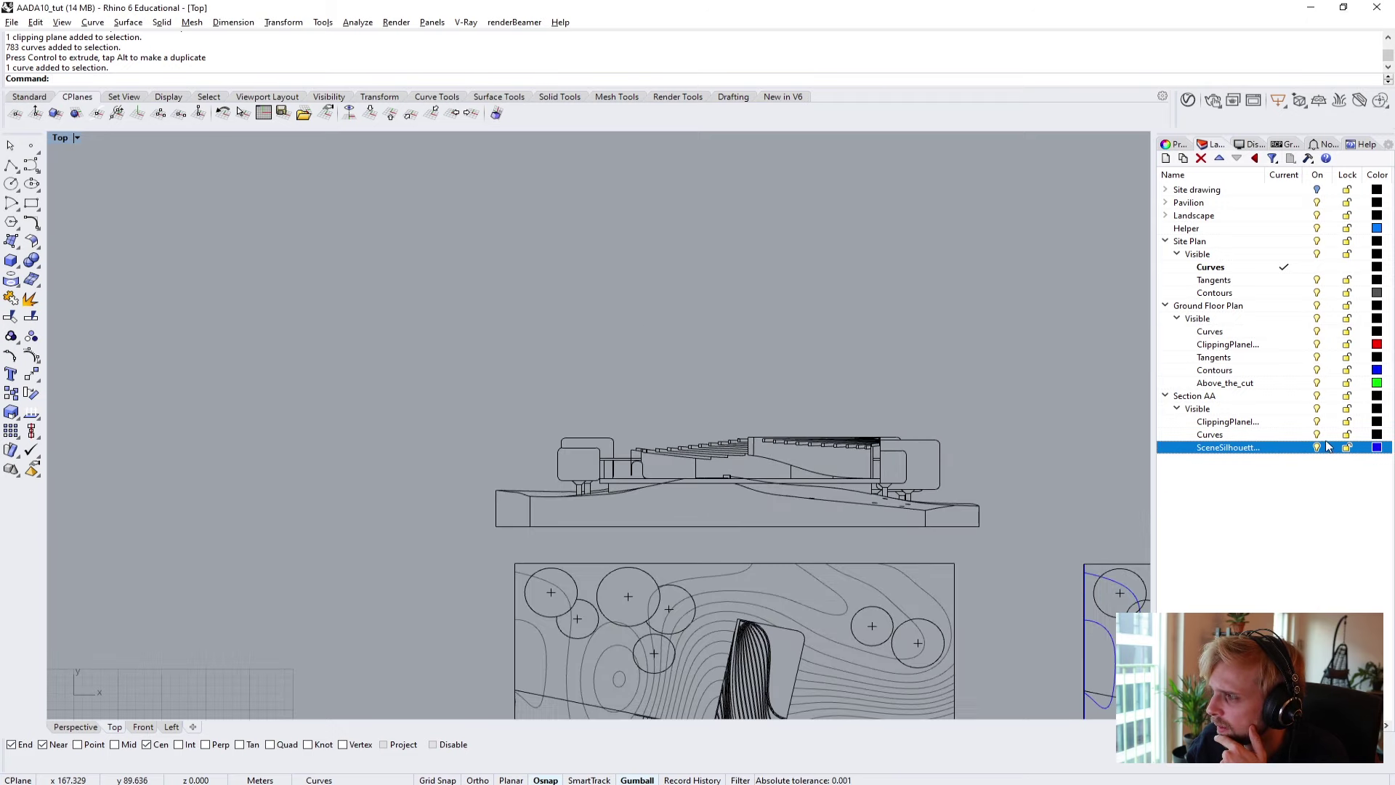
right_drag(944, 470, 831, 441)
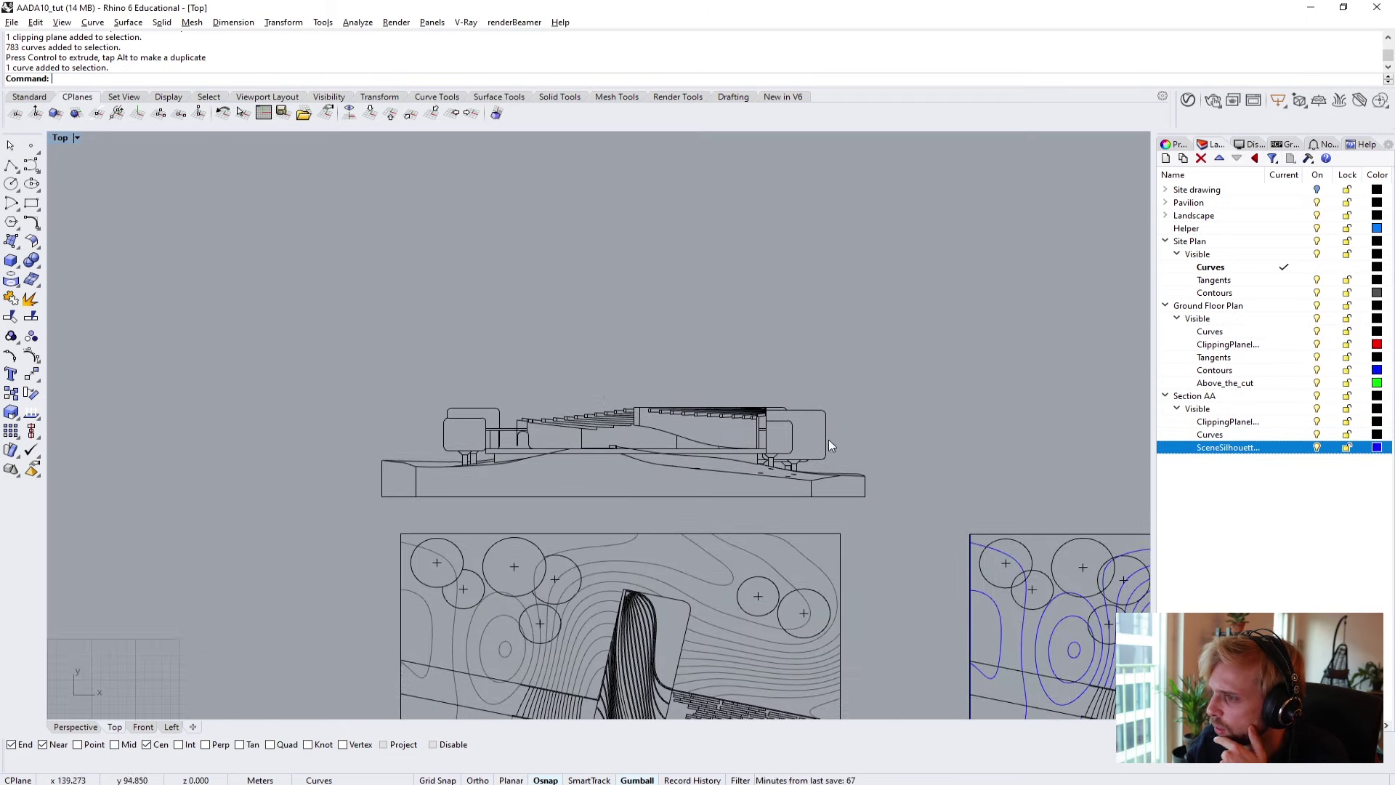
Turn off Section AA's Curves and clipping plane layers to isolate the silhouette lines, and delete the scene silhouette layer with its objects.
click(1317, 435)
click(1316, 421)
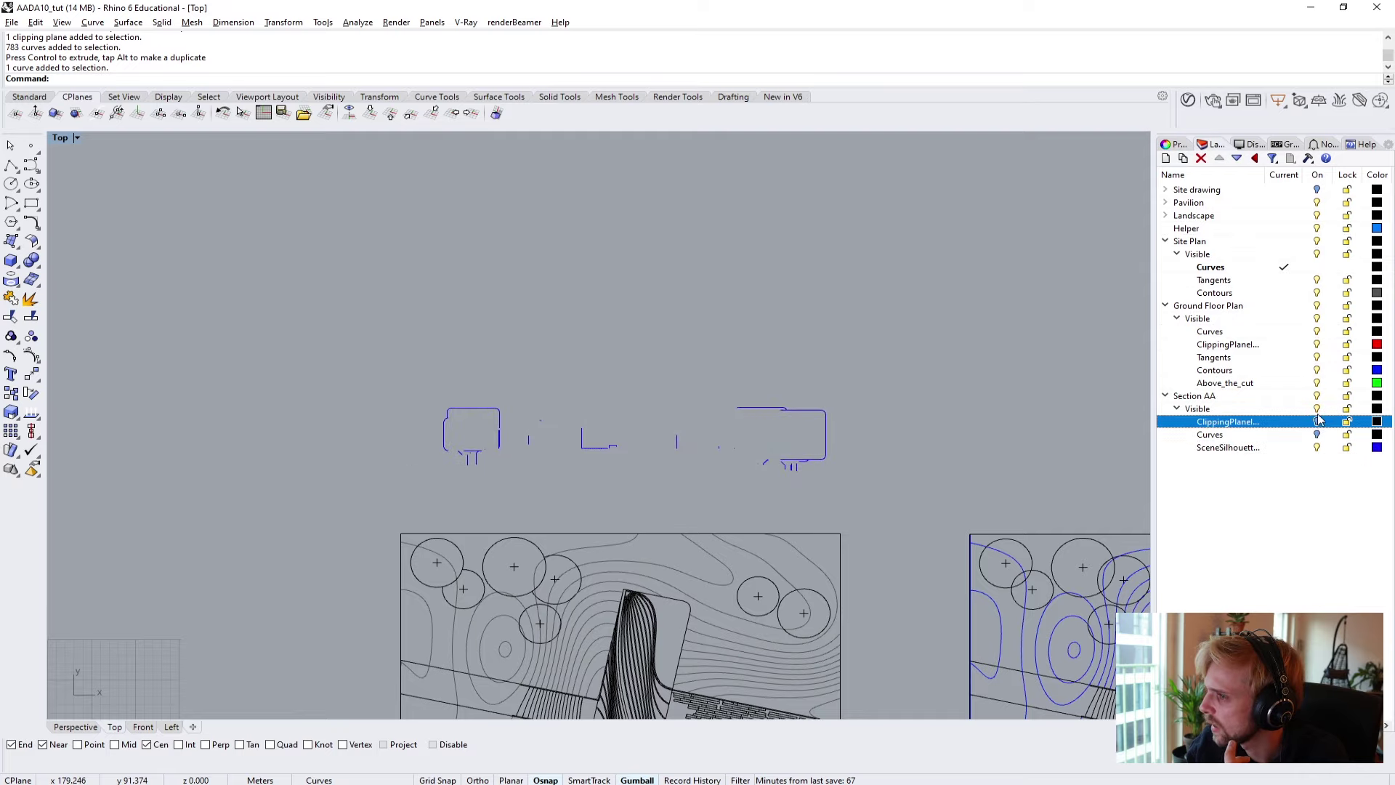
scroll(494, 458, up, 4)
key(Right)
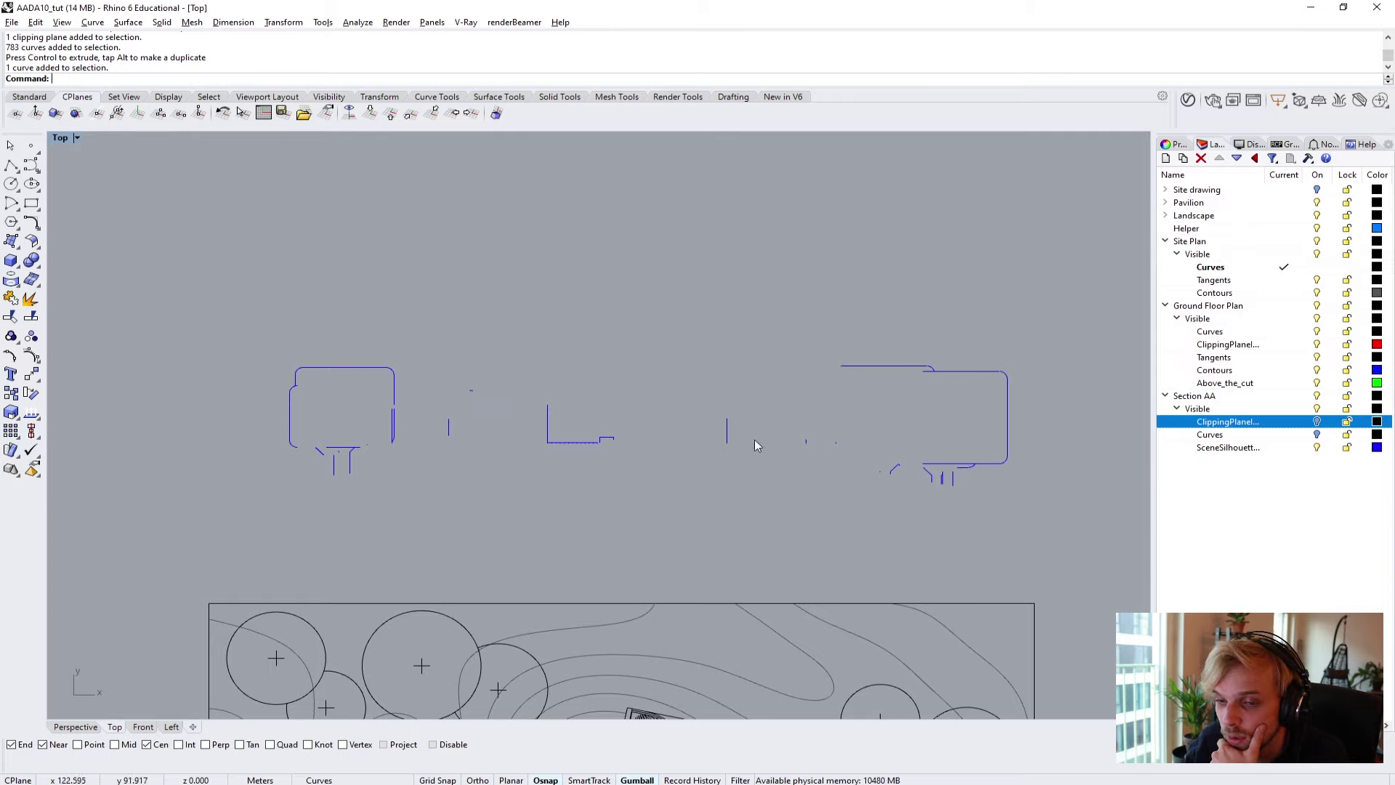
click(1250, 448)
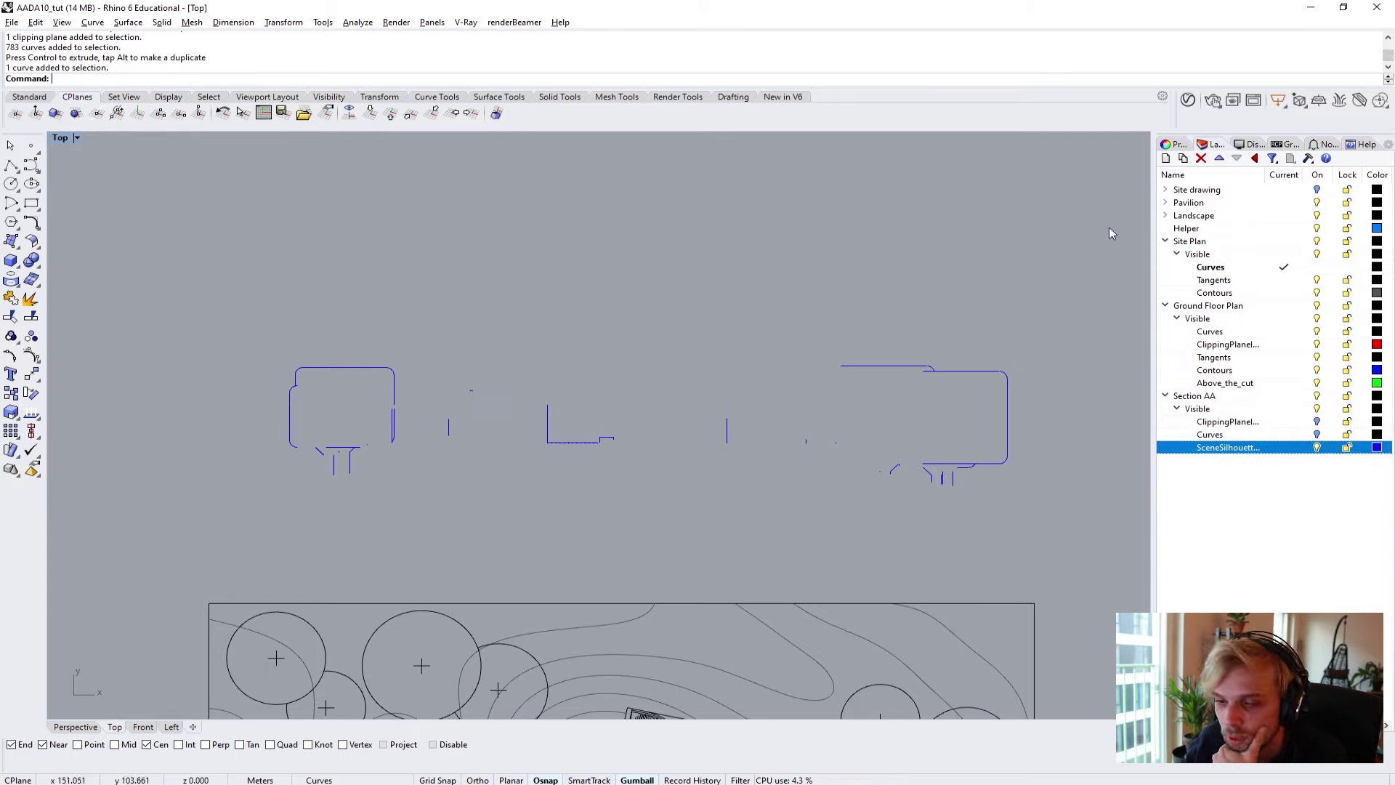
click(1201, 157)
click(676, 432)
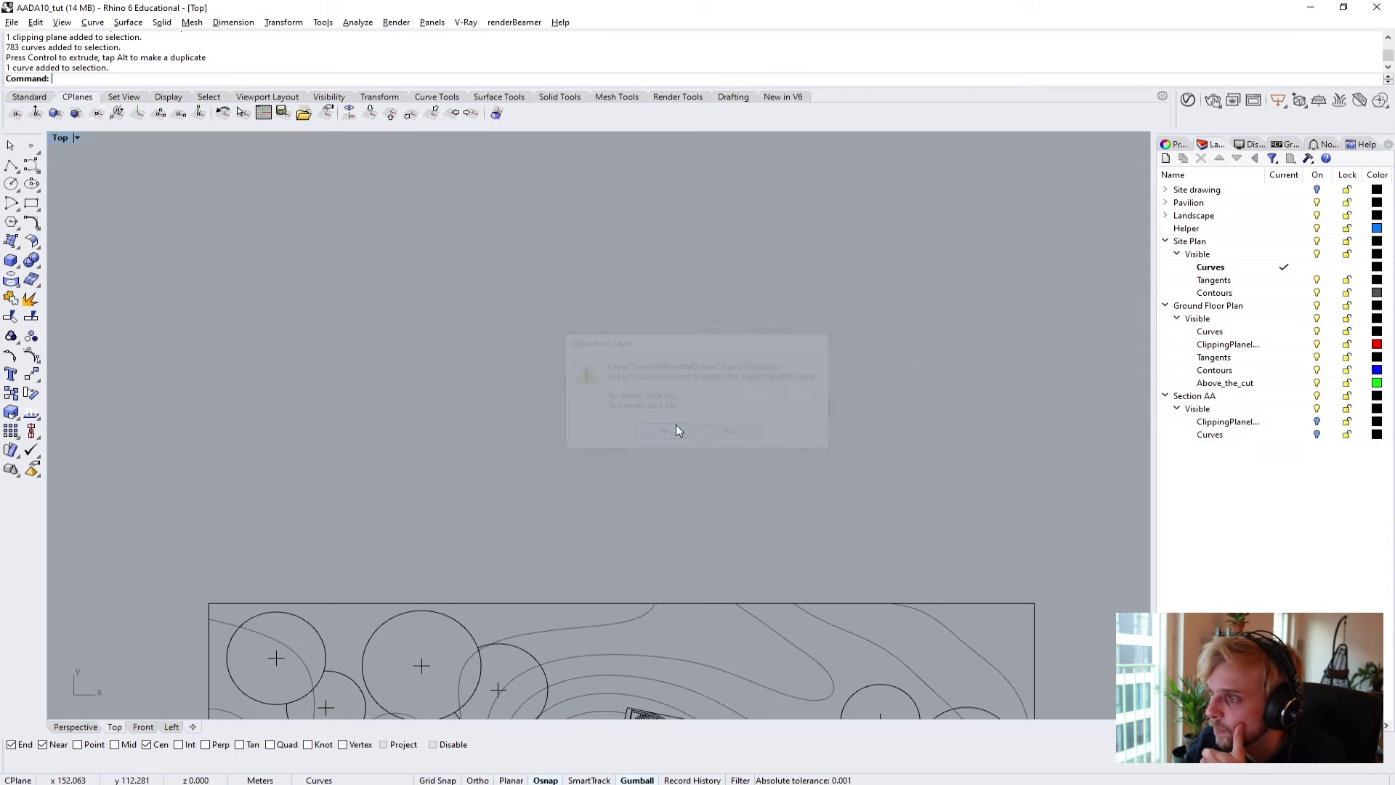
Turn Section AA's Curves and clipping plane layers back on and set the clipping plane layer's color to Red.
click(1316, 436)
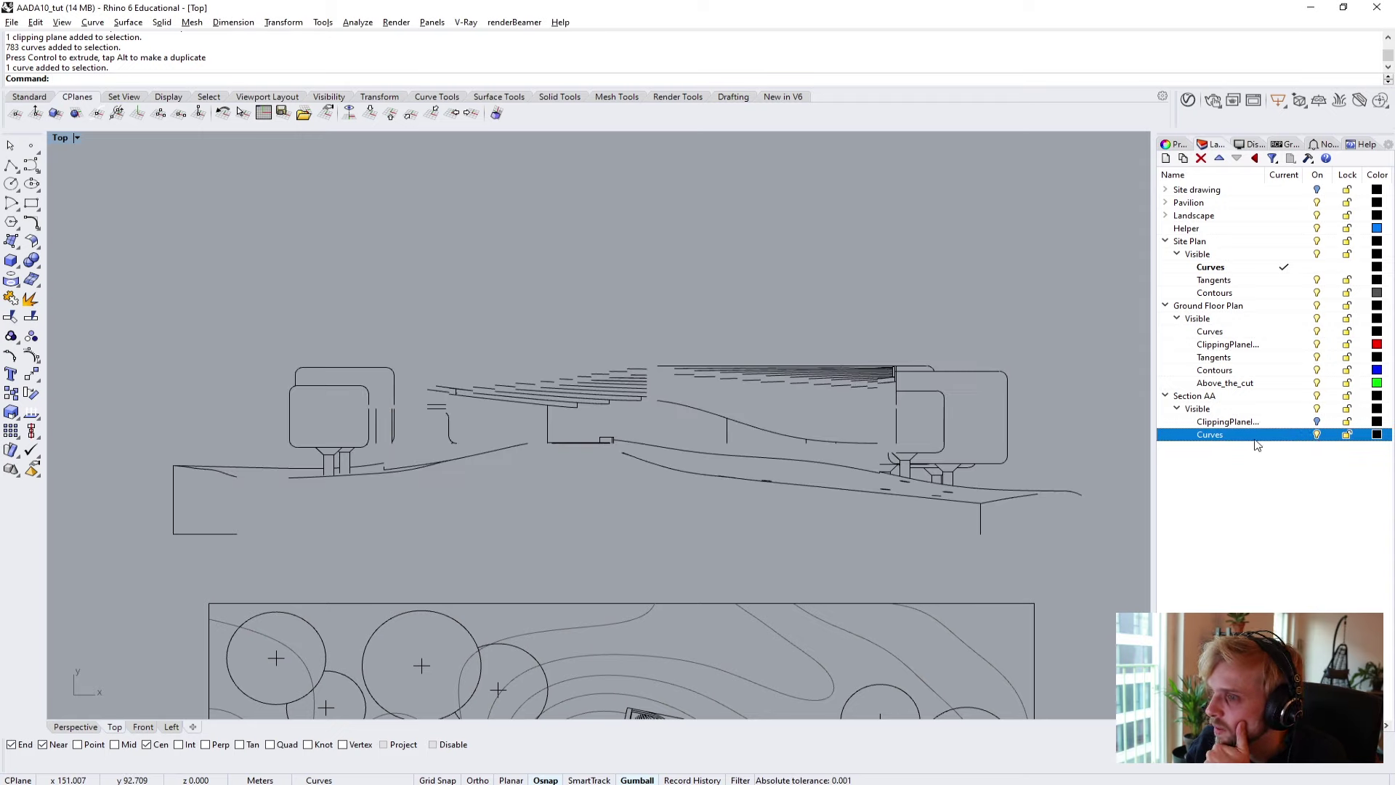
click(1317, 421)
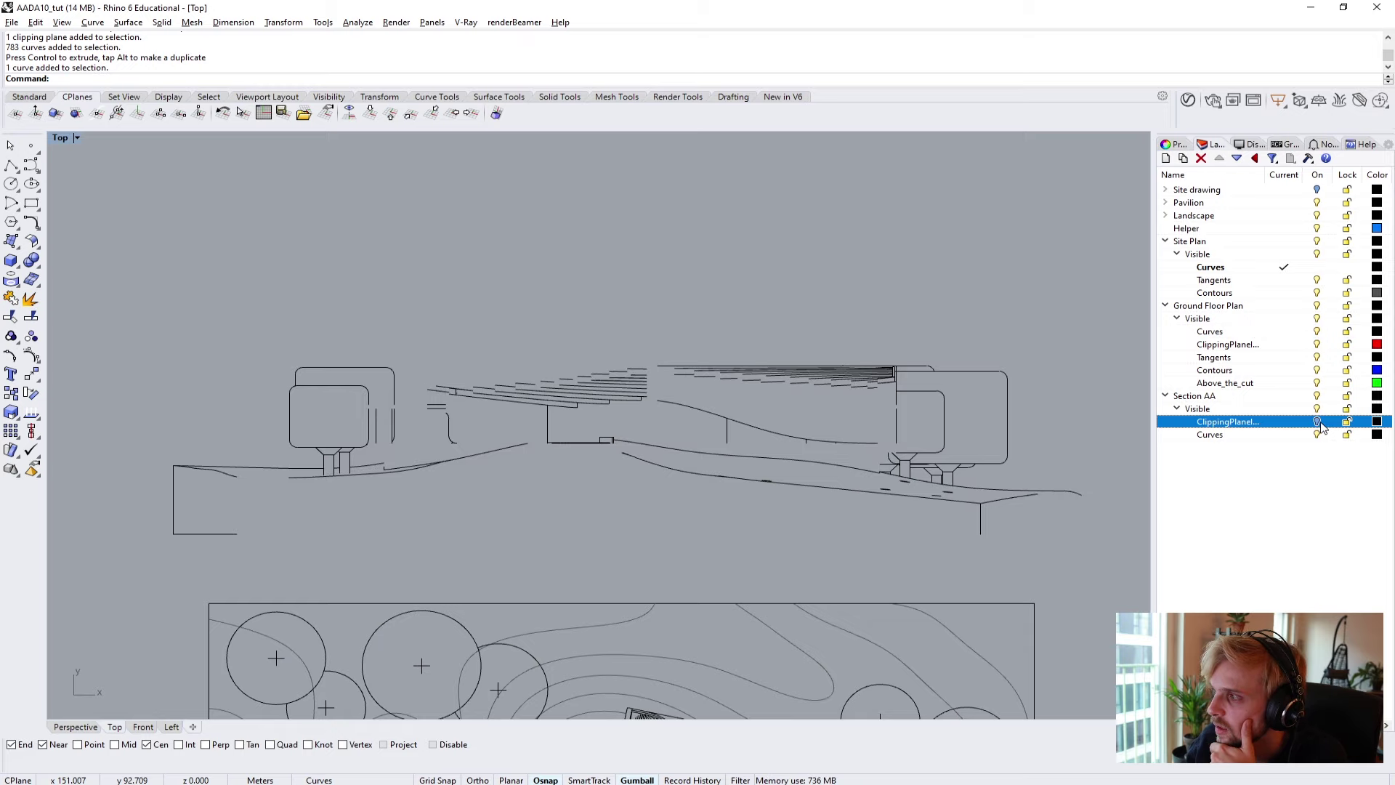
click(1376, 425)
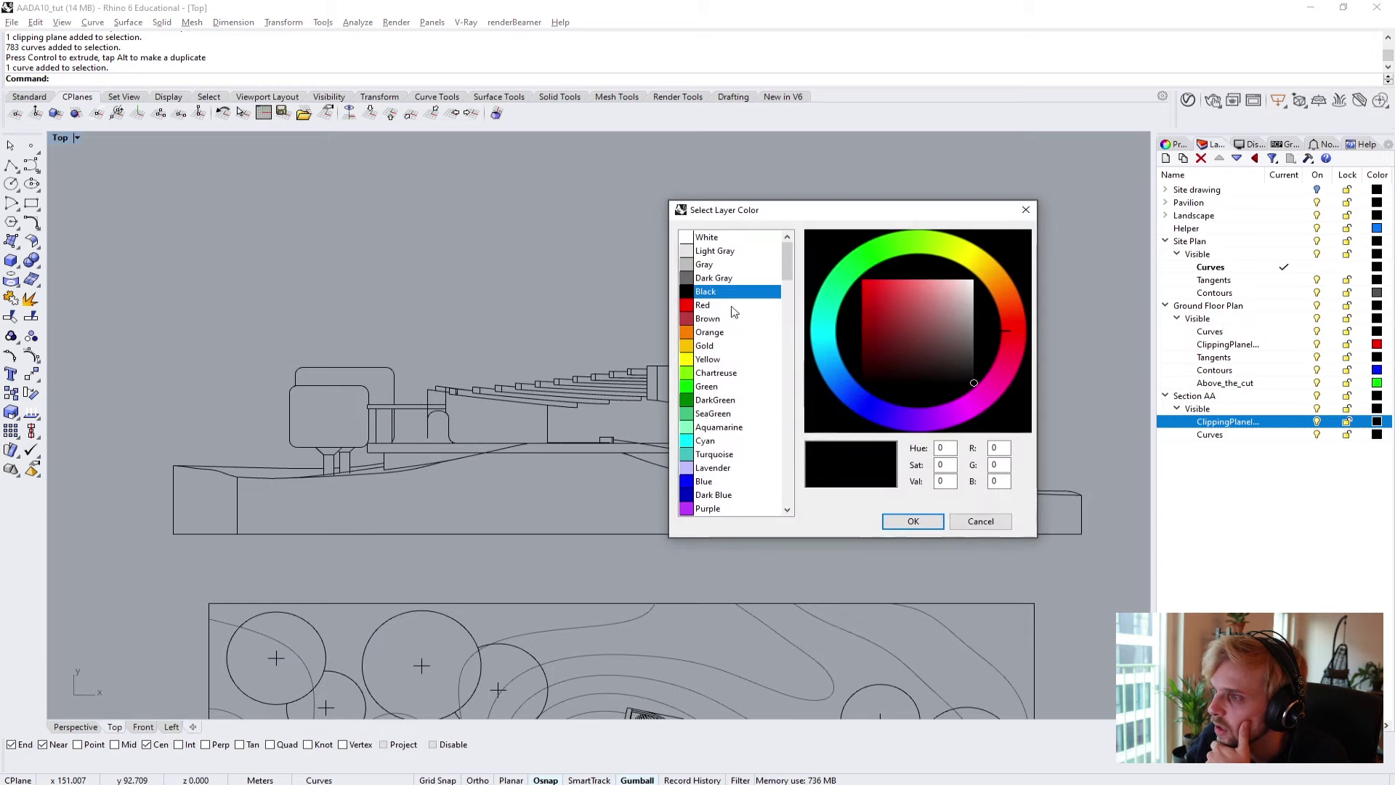
click(719, 305)
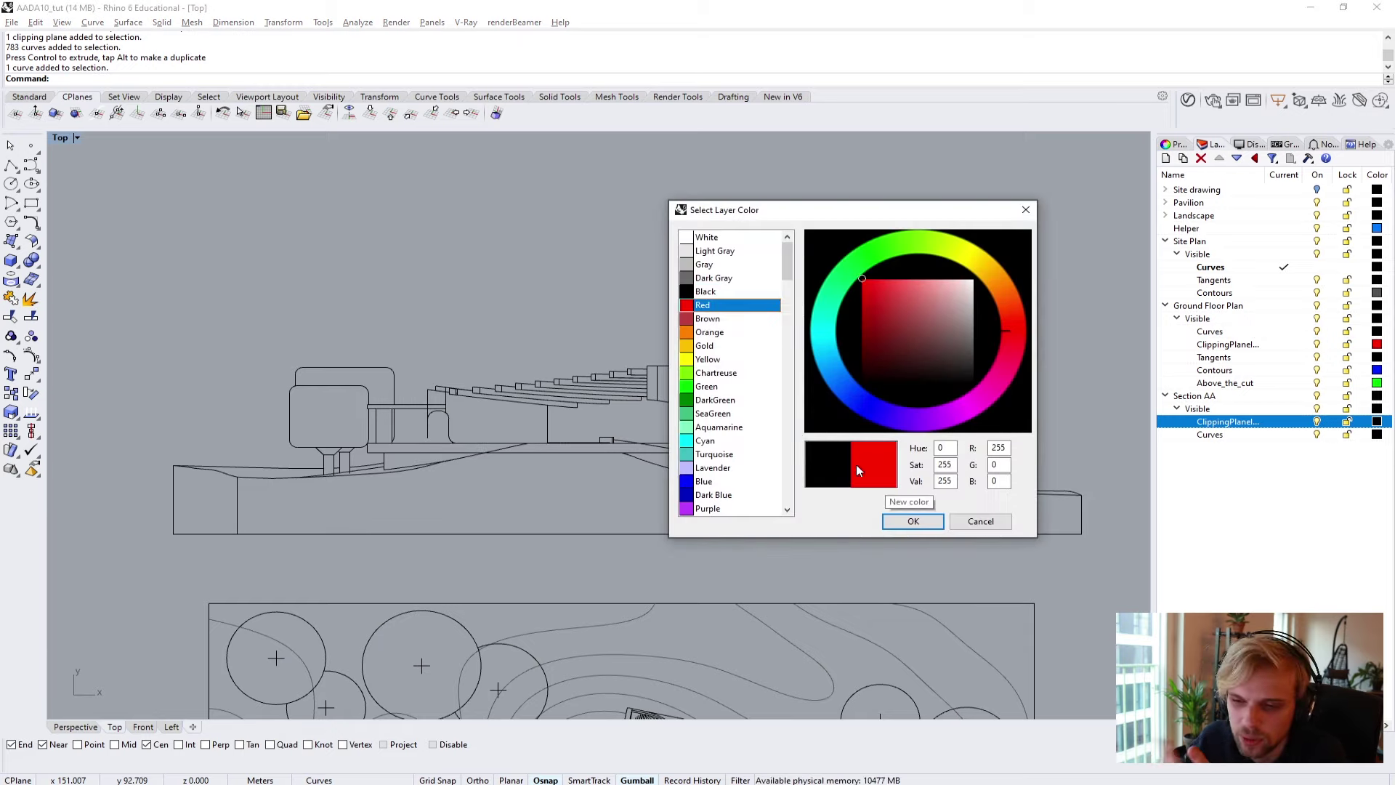
click(894, 525)
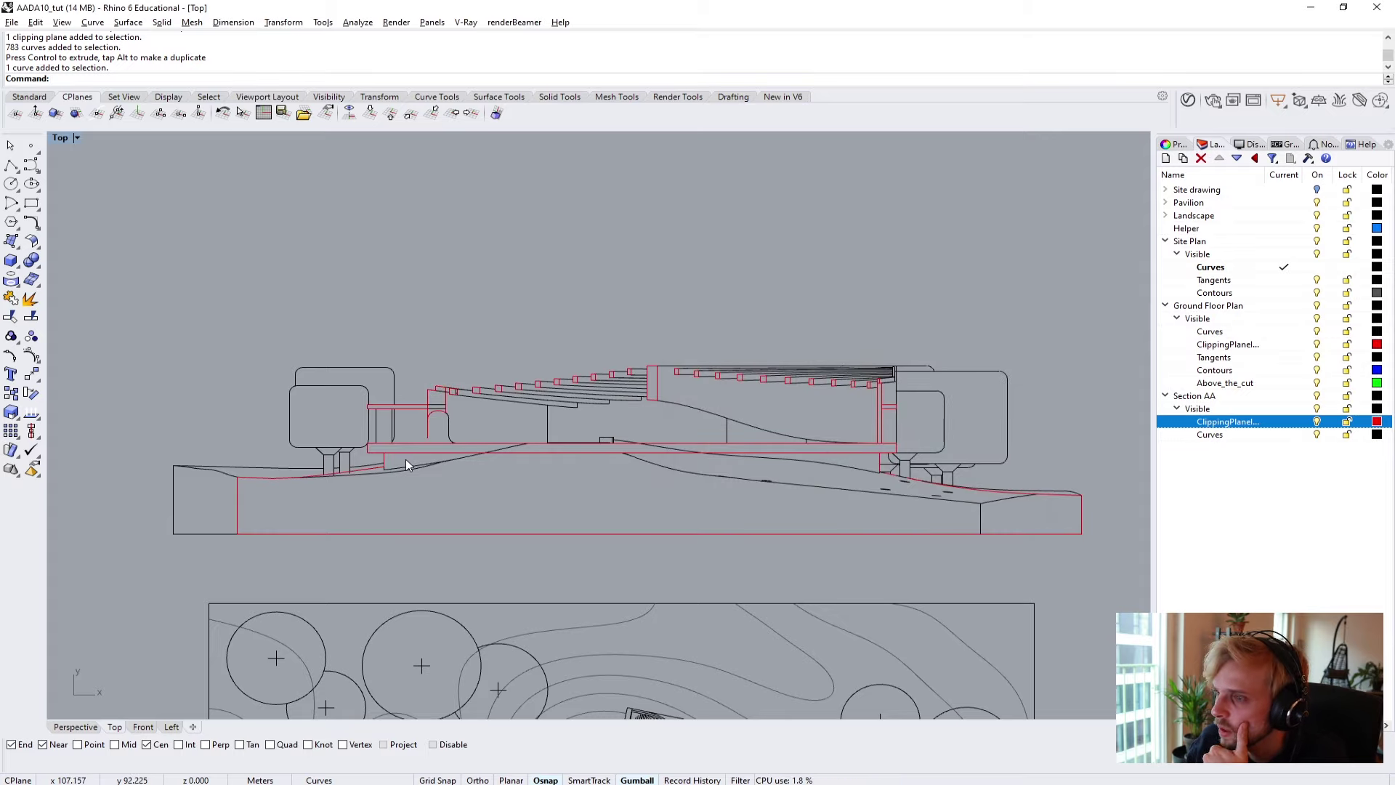
Delete the two black horizontal lines crossing the cut wall above the arched opening, in line with the thin slab.
scroll(407, 465, up, 2)
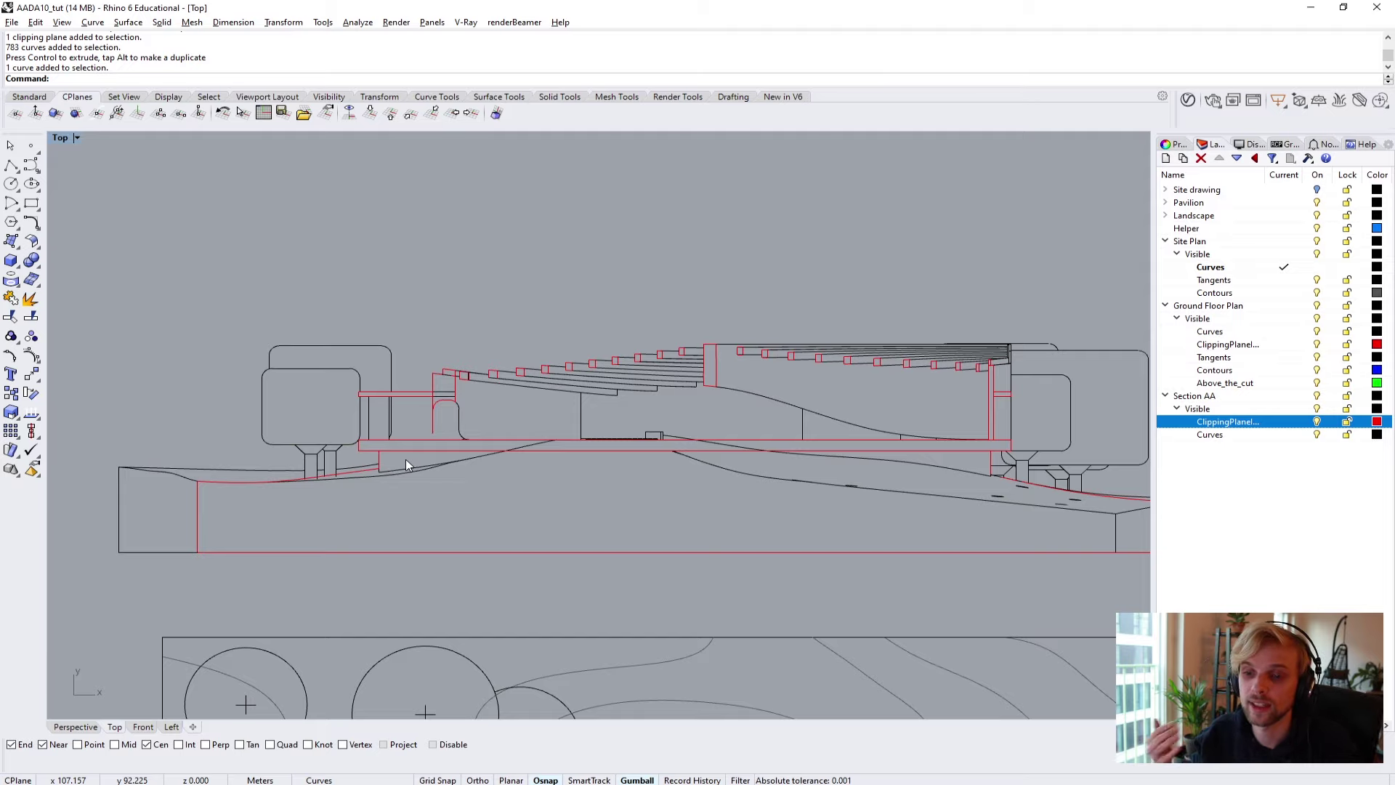
scroll(439, 379, up, 4)
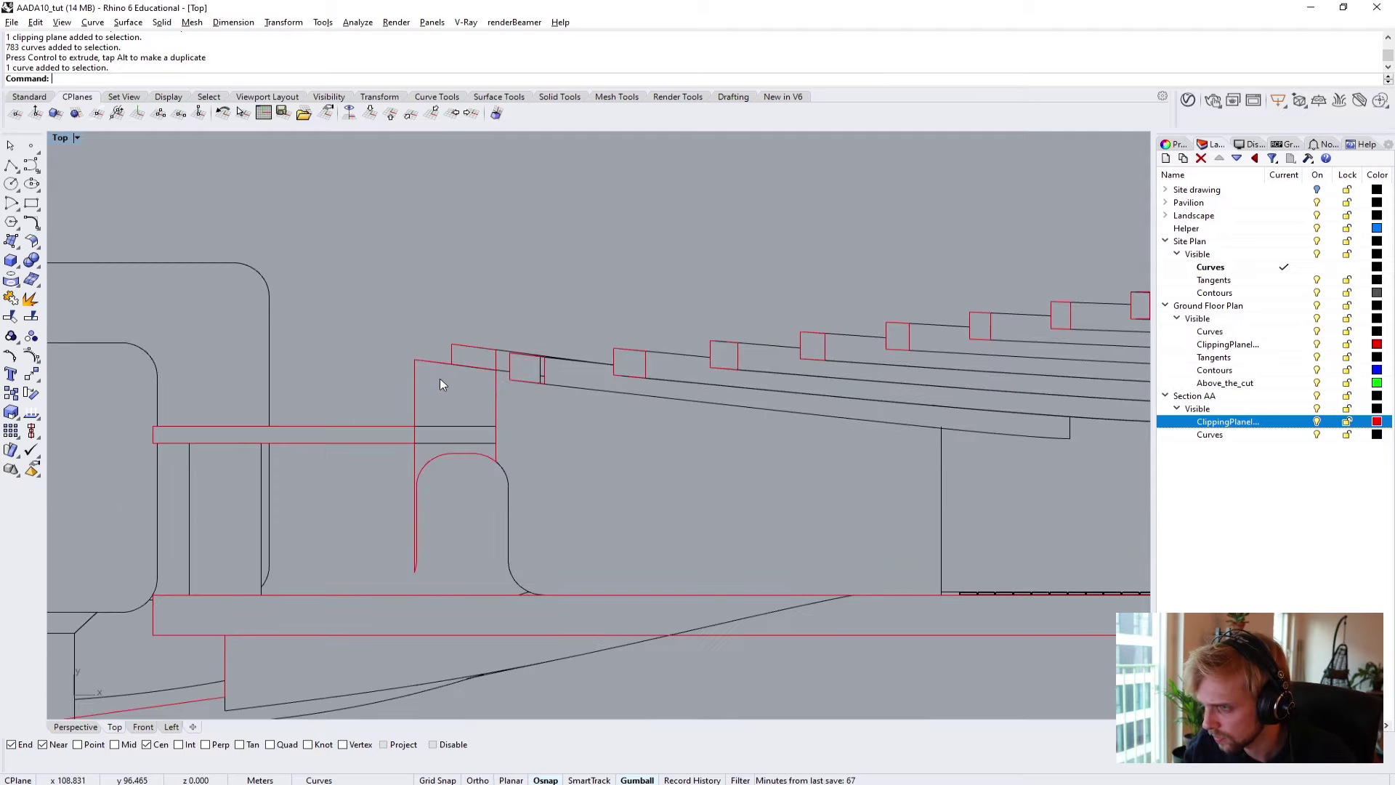
scroll(428, 468, up, 4)
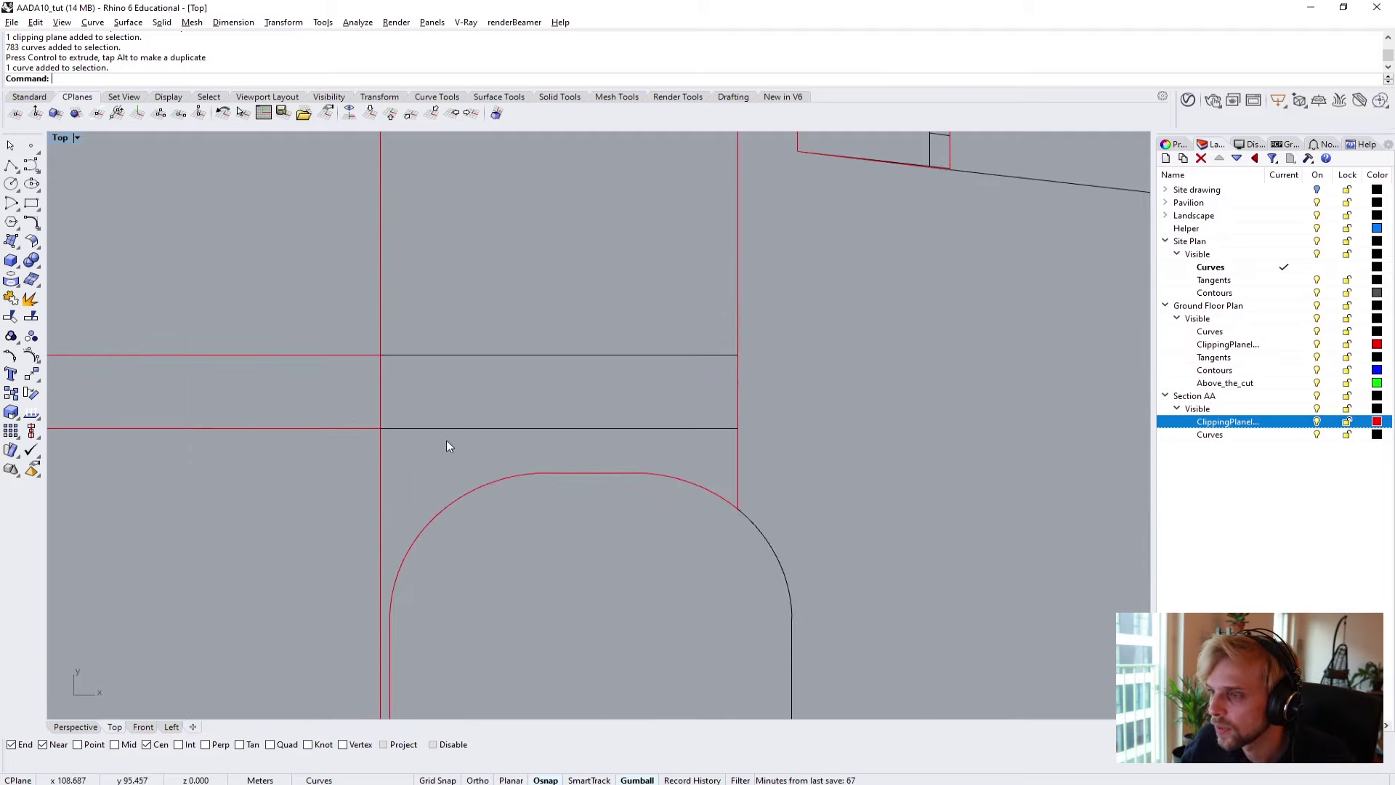
scroll(446, 441, down, 4)
scroll(473, 405, up, 1)
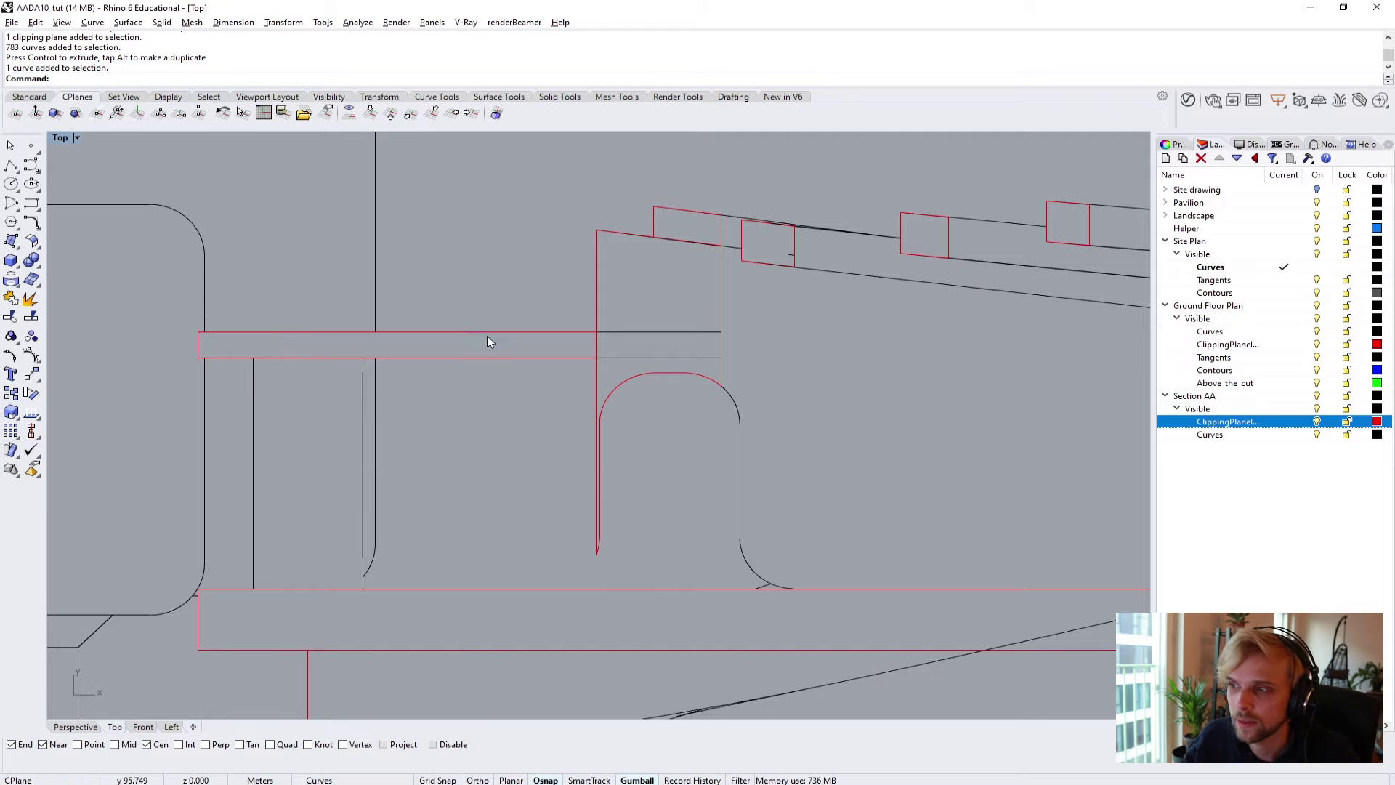
scroll(487, 342, up, 4)
drag(672, 396, 526, 419)
key(Delete)
Trim away the wall's vertical cut line between the two slab edges so slab and wall form one continuous outline.
right_drag(449, 380, 560, 399)
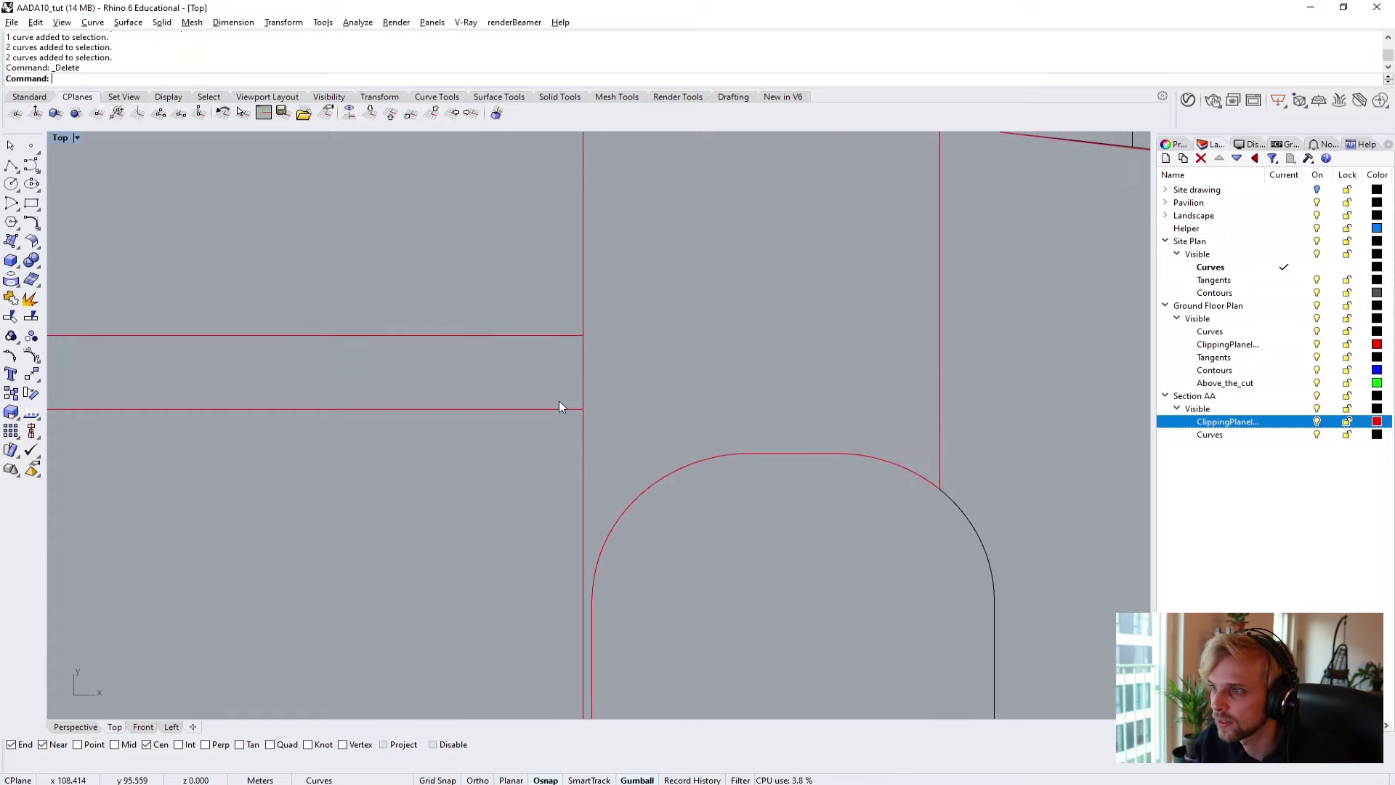
drag(556, 428, 447, 282)
key(Return)
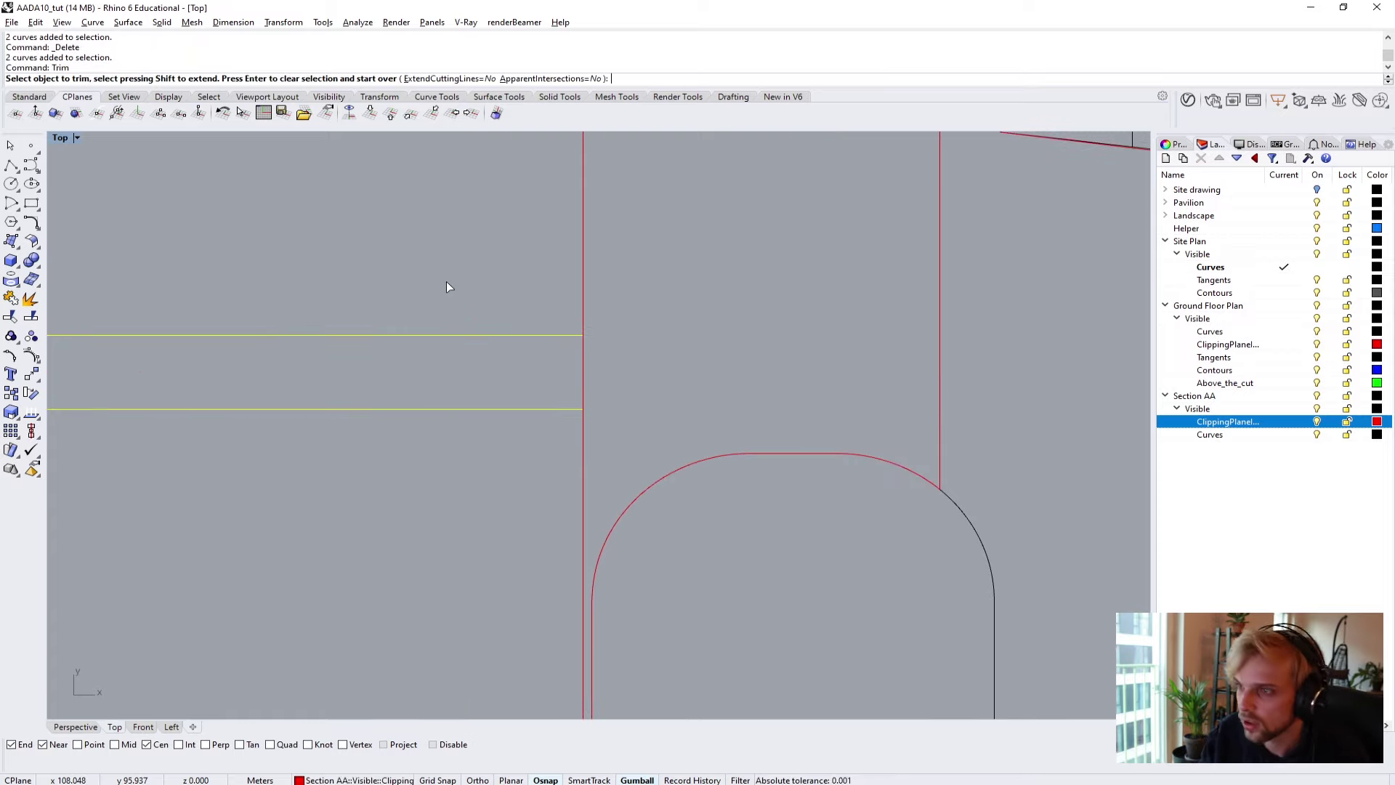
key(Return)
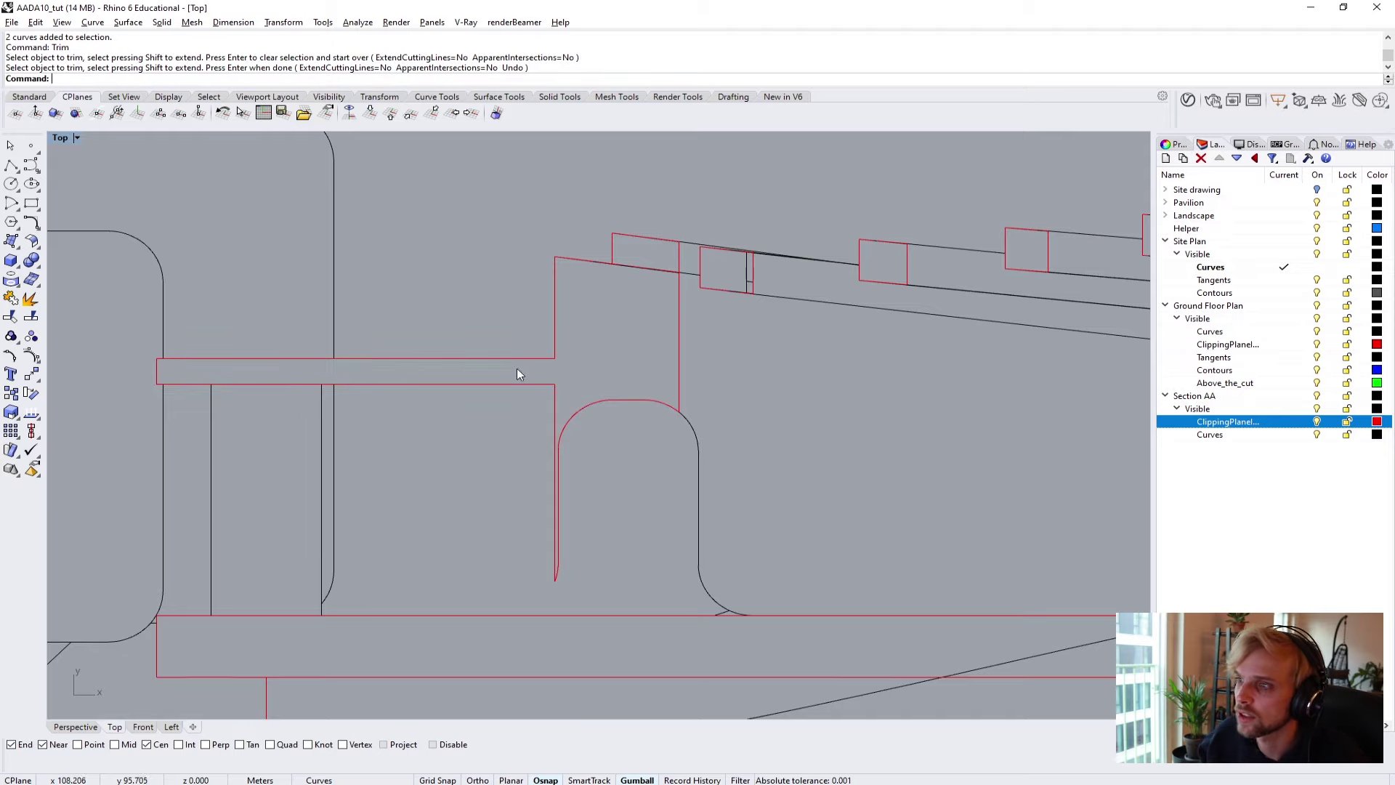
Delete the black curve overlapping the red cut line where the first roof piece meets the wall's sloping top.
right_drag(659, 486, 510, 535)
scroll(450, 452, up, 5)
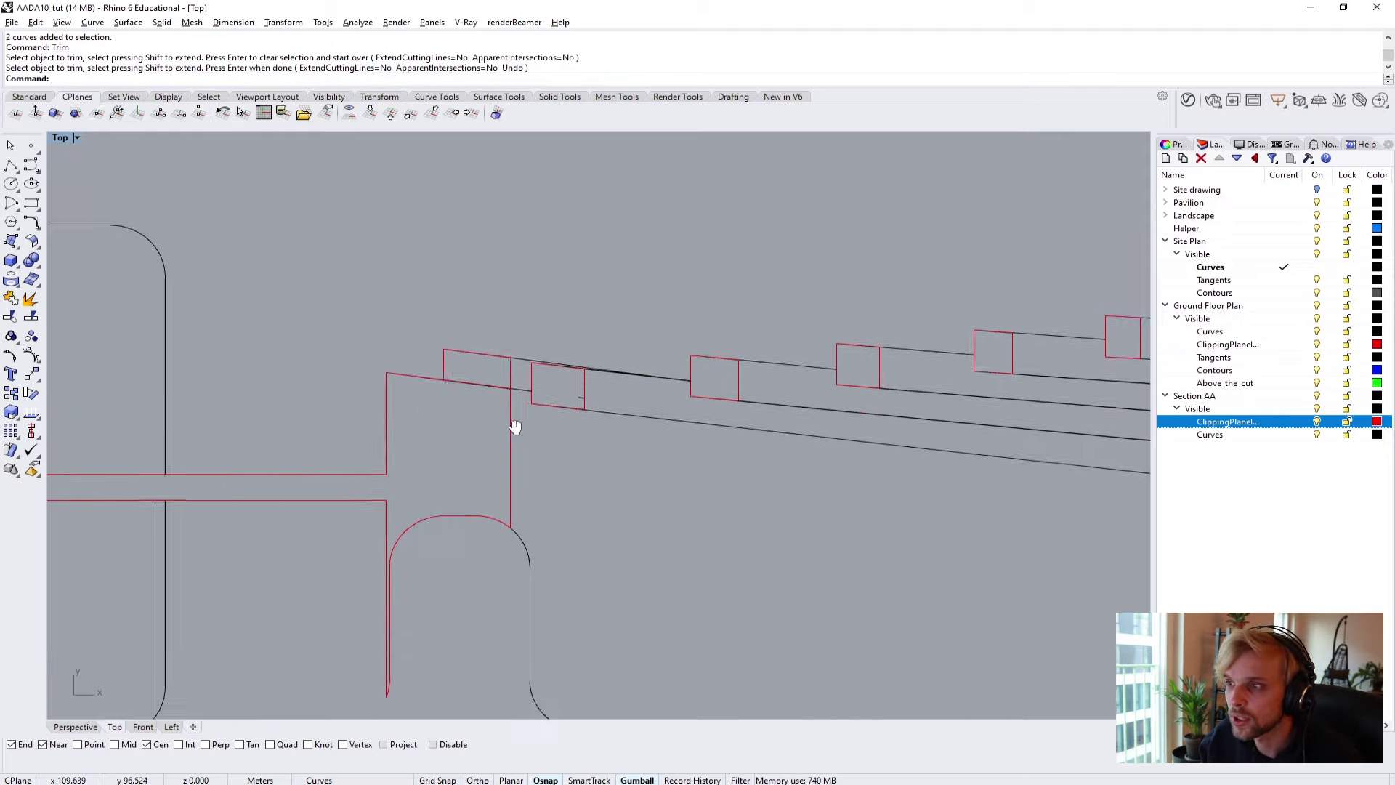
scroll(502, 435, up, 4)
scroll(396, 432, down, 3)
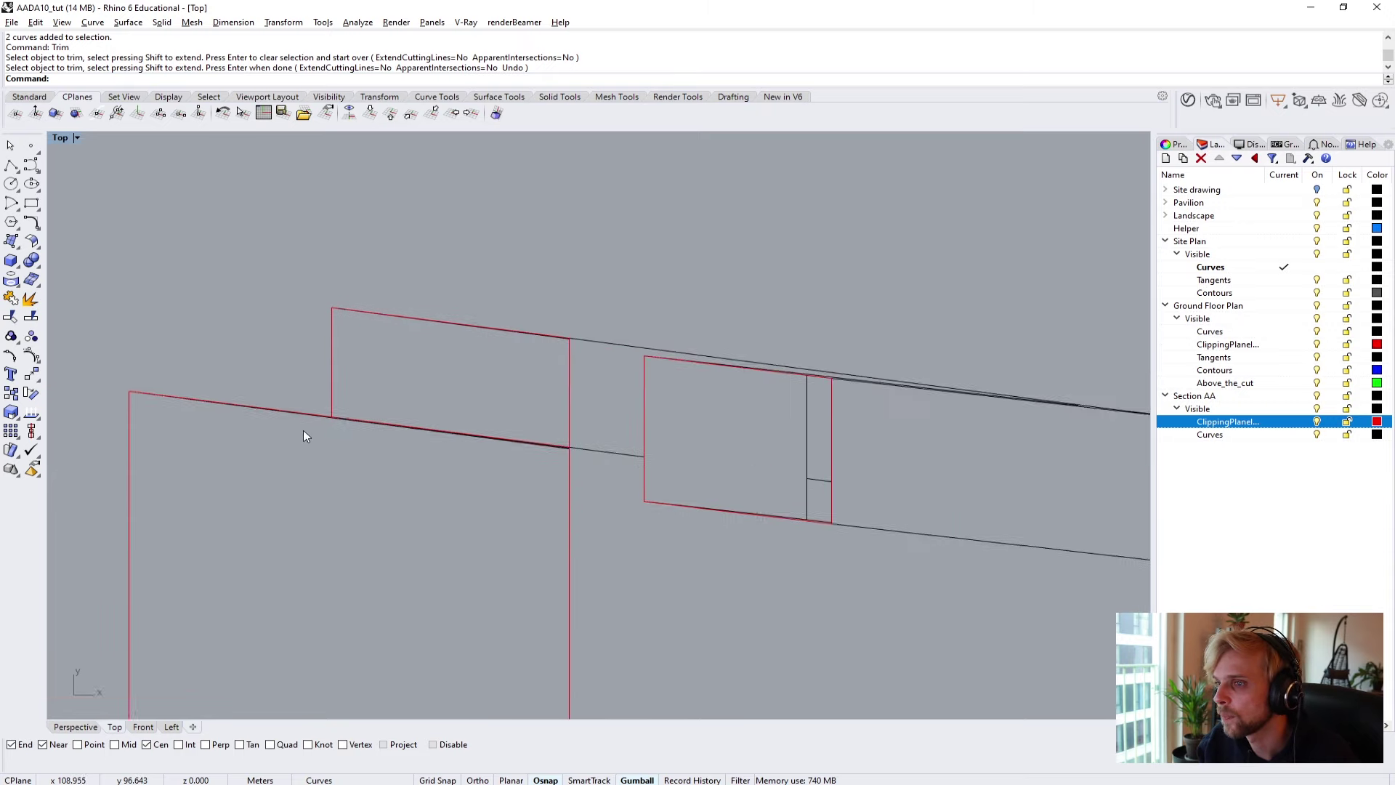
scroll(305, 429, up, 3)
click(367, 411)
key(Delete)
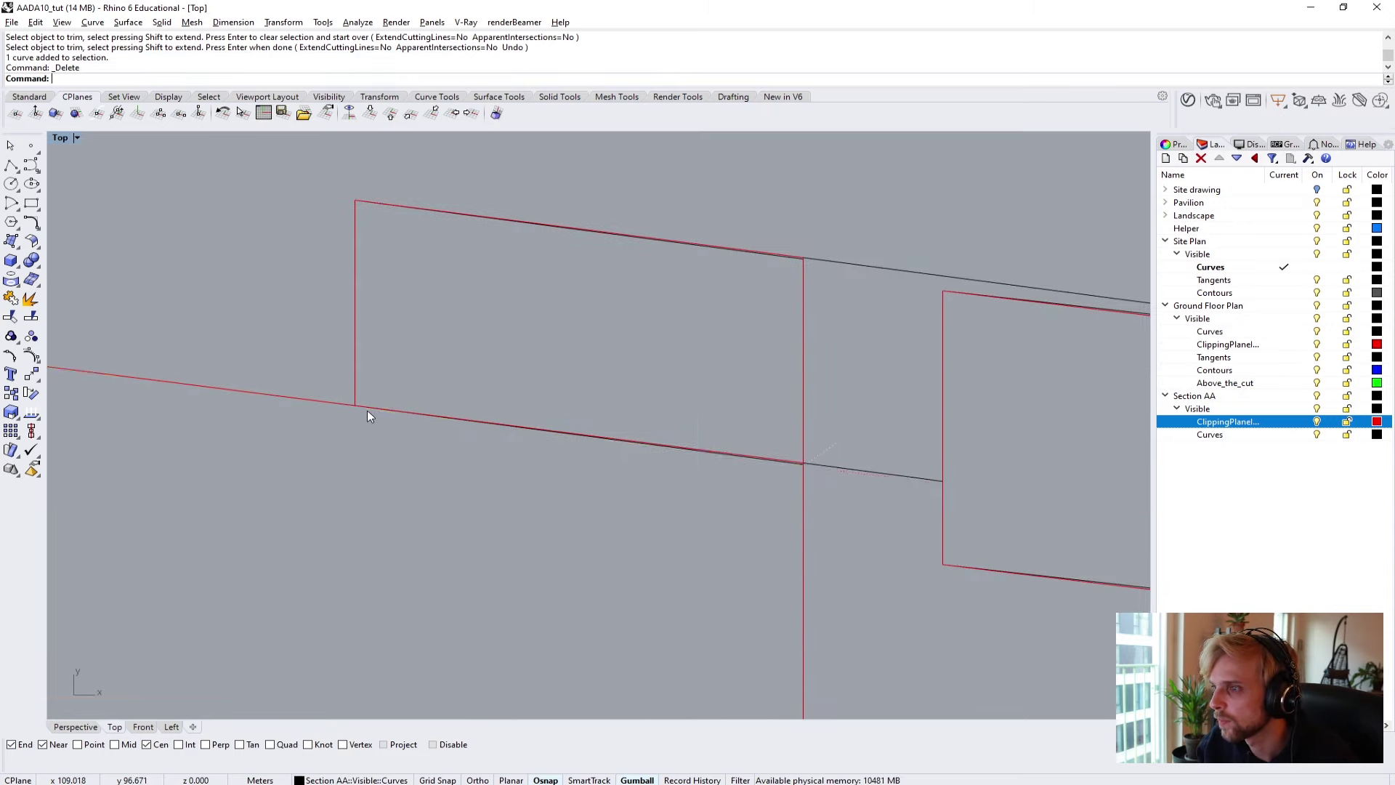
Delete the black curve overlapping the red cut line along the underside of the first roof piece, where it meets the wall.
scroll(368, 411, down, 4)
drag(218, 367, 454, 458)
scroll(404, 407, up, 8)
click(369, 429)
click(421, 465)
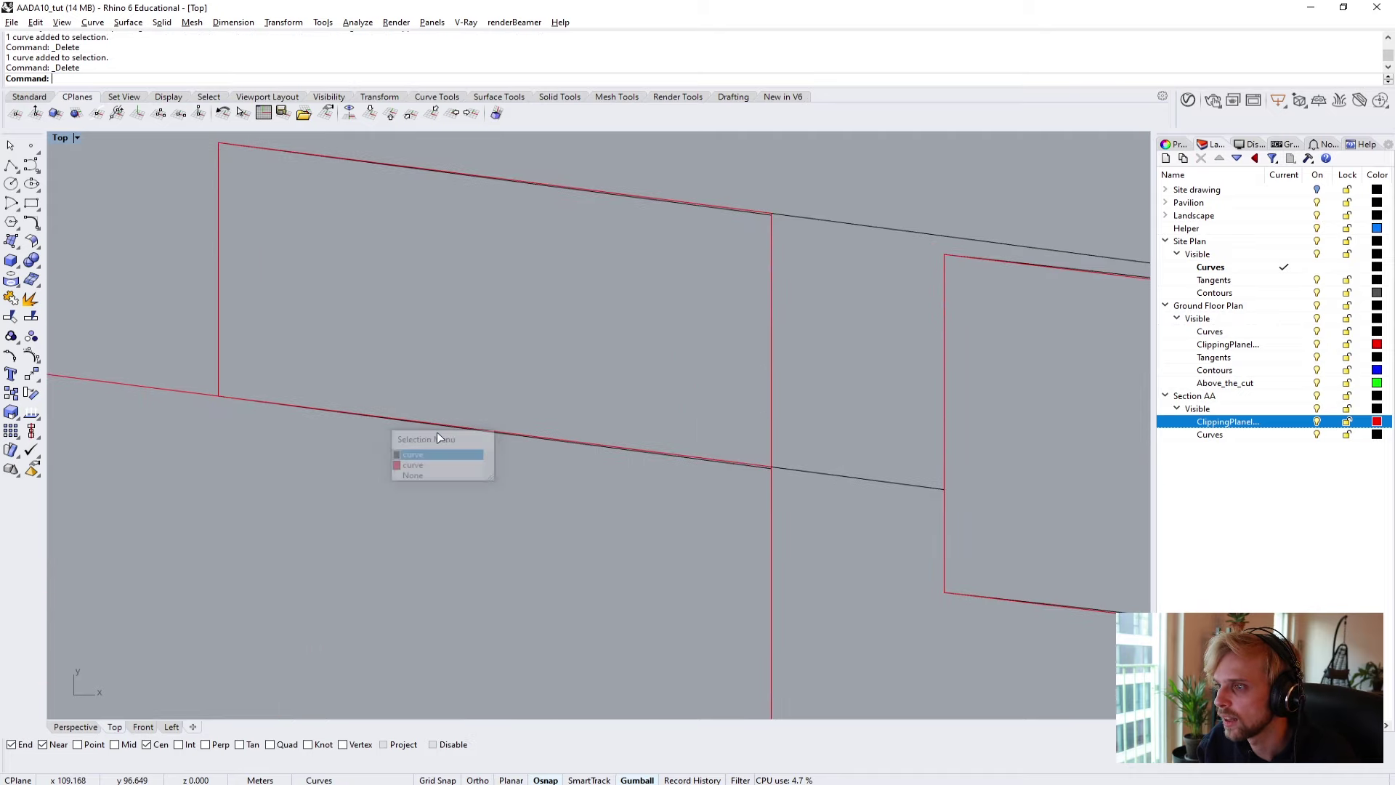
key(Delete)
Trim away the sloping red line between the first roof piece's two vertical edges so roof piece and wall form one outline.
click(280, 367)
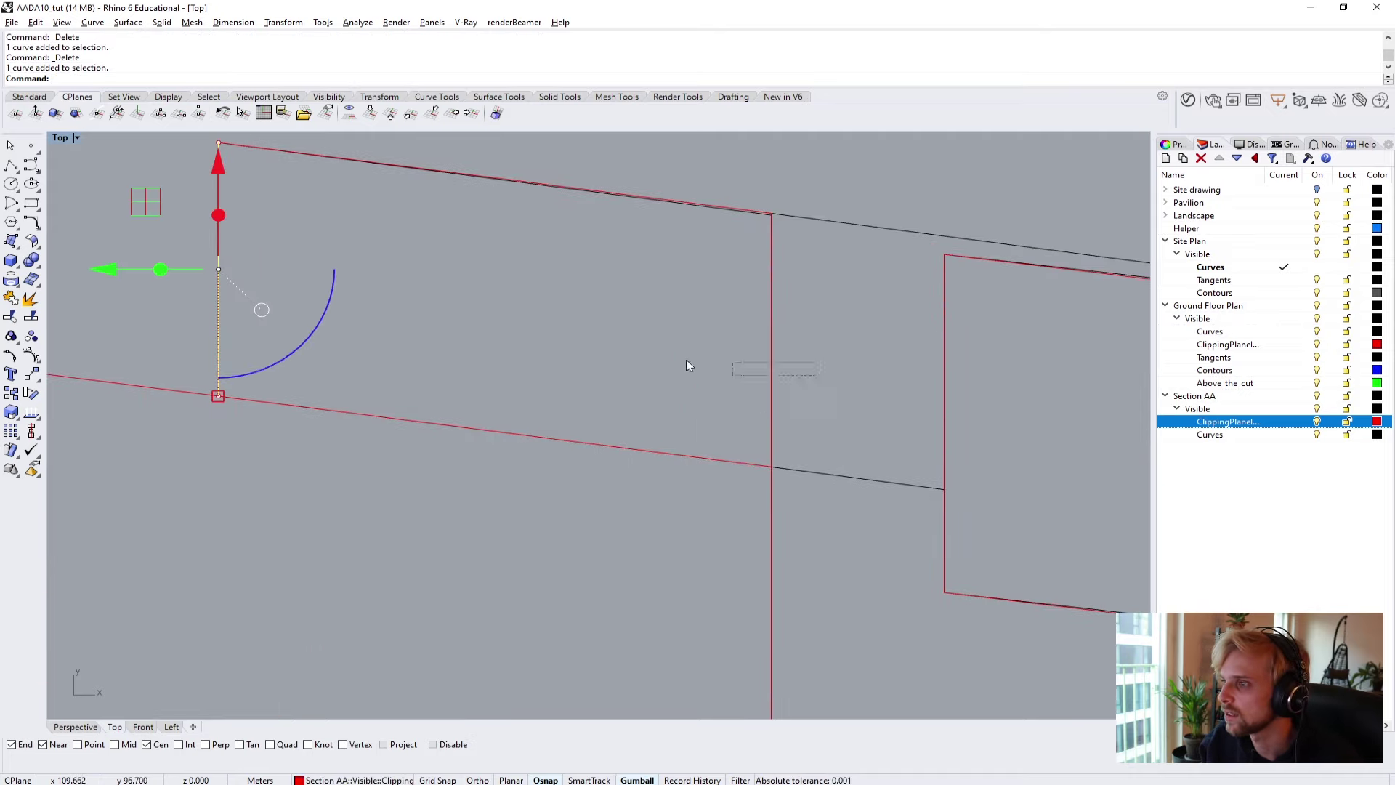
text(Trim)
key(Return)
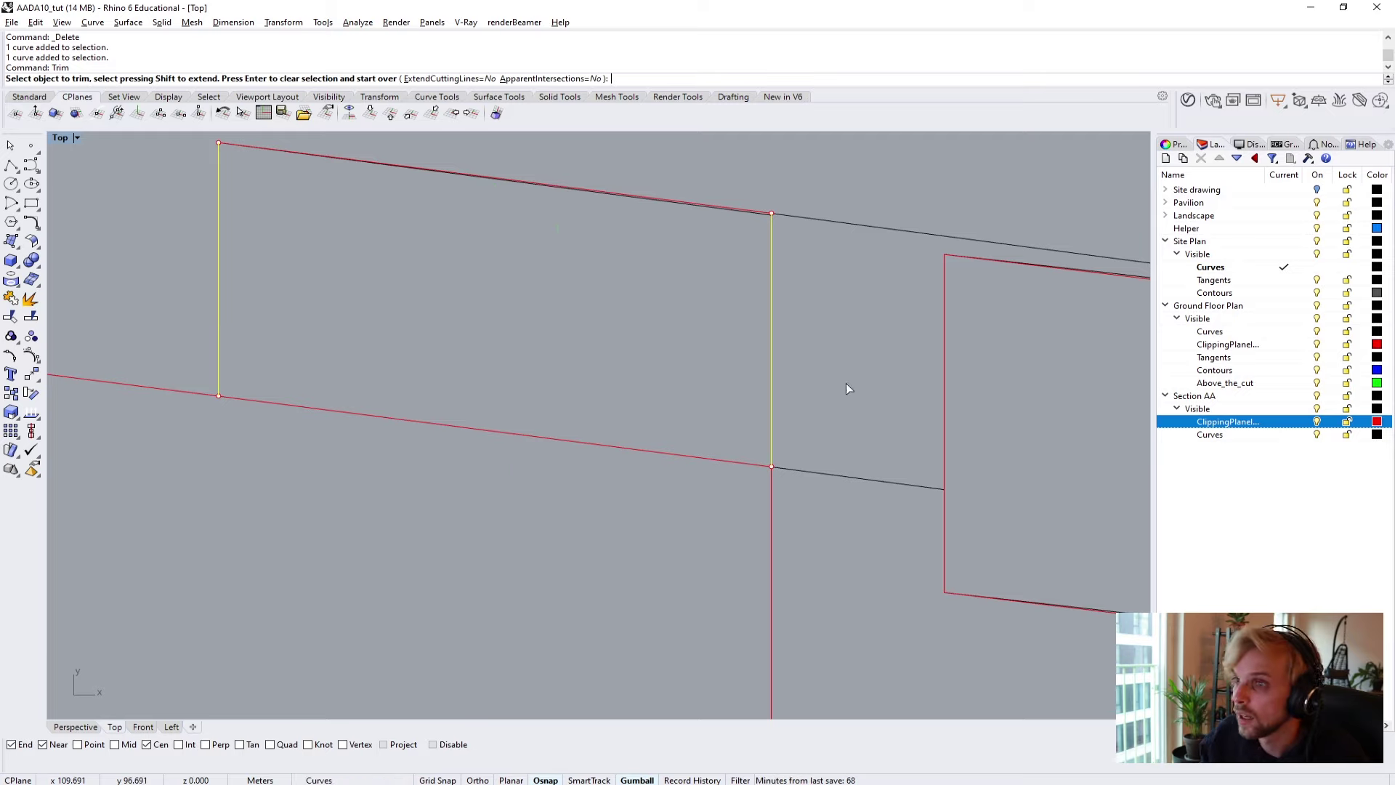
drag(470, 518, 465, 520)
key(Return)
scroll(350, 388, down, 4)
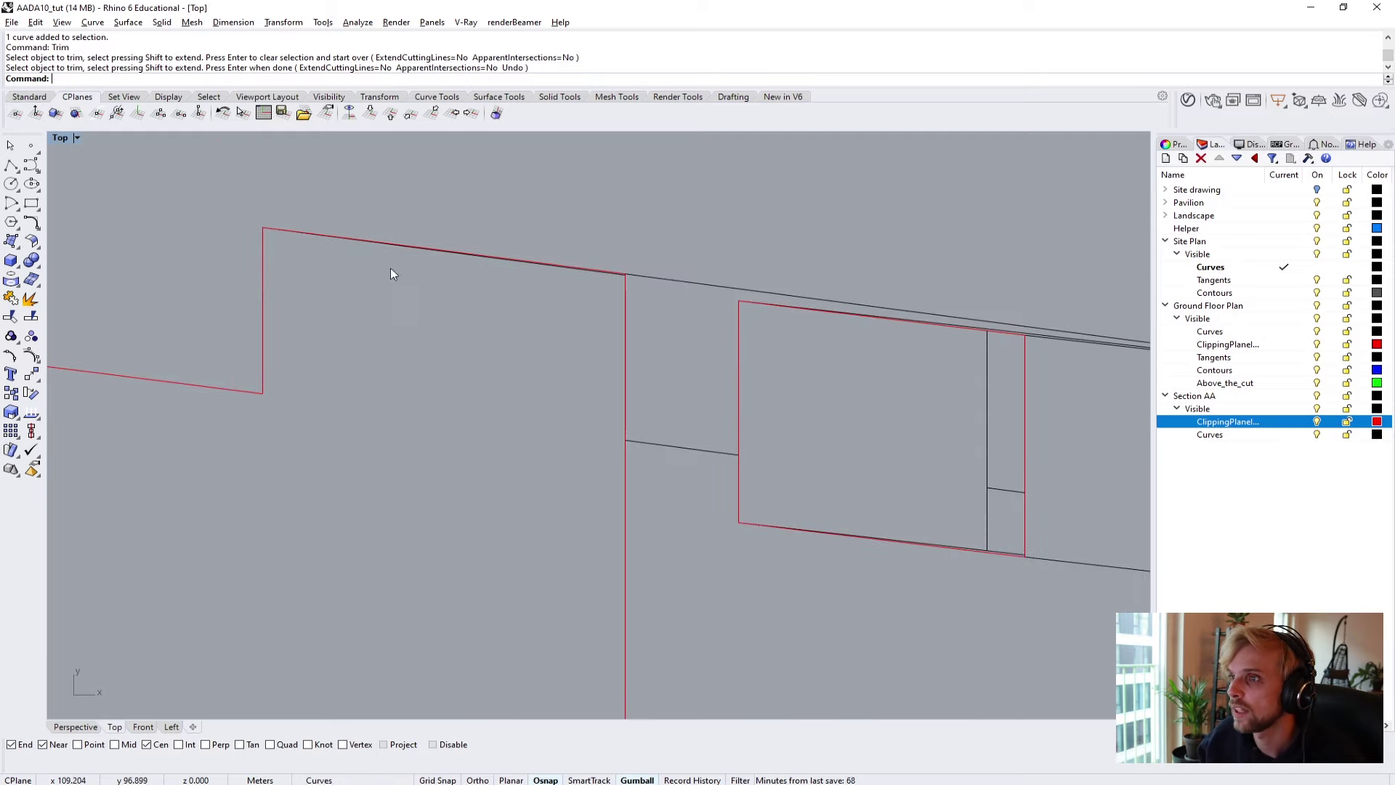
Delete the black curve overlapping the red top edge of the first roof piece.
scroll(450, 268, up, 6)
click(692, 273)
key(Delete)
scroll(699, 299, down, 2)
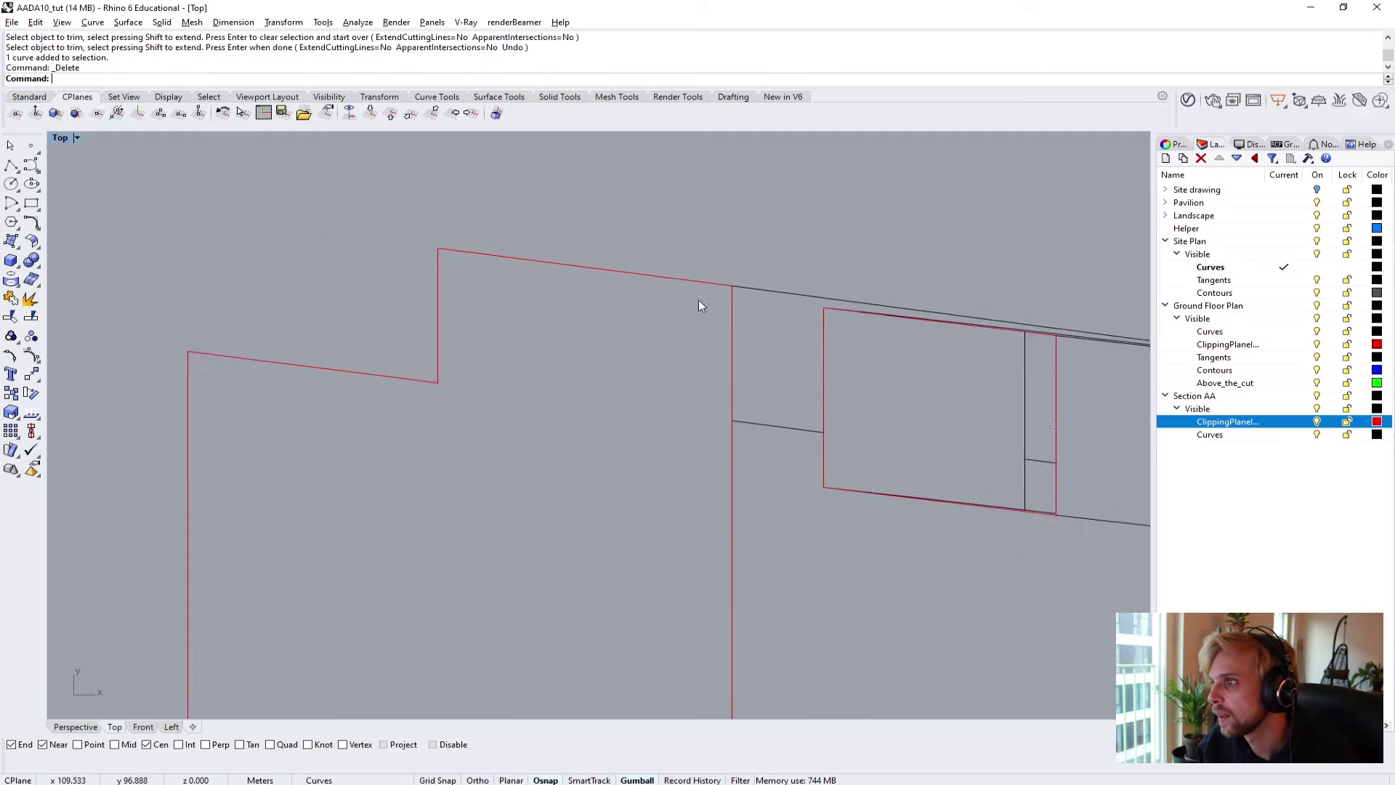
Delete the black curve running along the red bottom edge of the second cut roof beam.
right_drag(699, 300, 480, 424)
scroll(551, 464, up, 13)
click(617, 490)
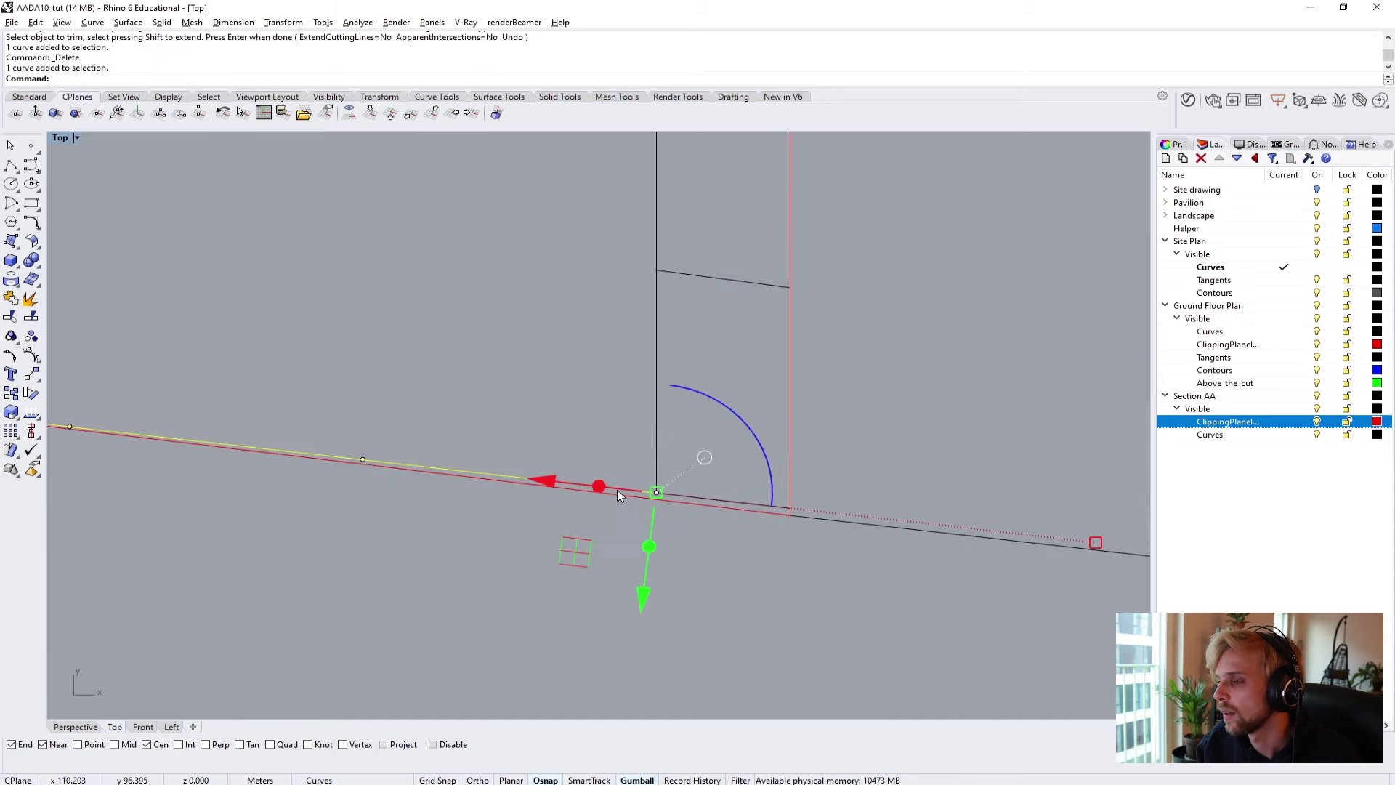
key(Delete)
Delete the black lines inside the second roof beam's outline, including the short leftover piece at its lower corner.
scroll(617, 490, down, 8)
scroll(620, 489, up, 2)
drag(654, 478, 529, 301)
key(Delete)
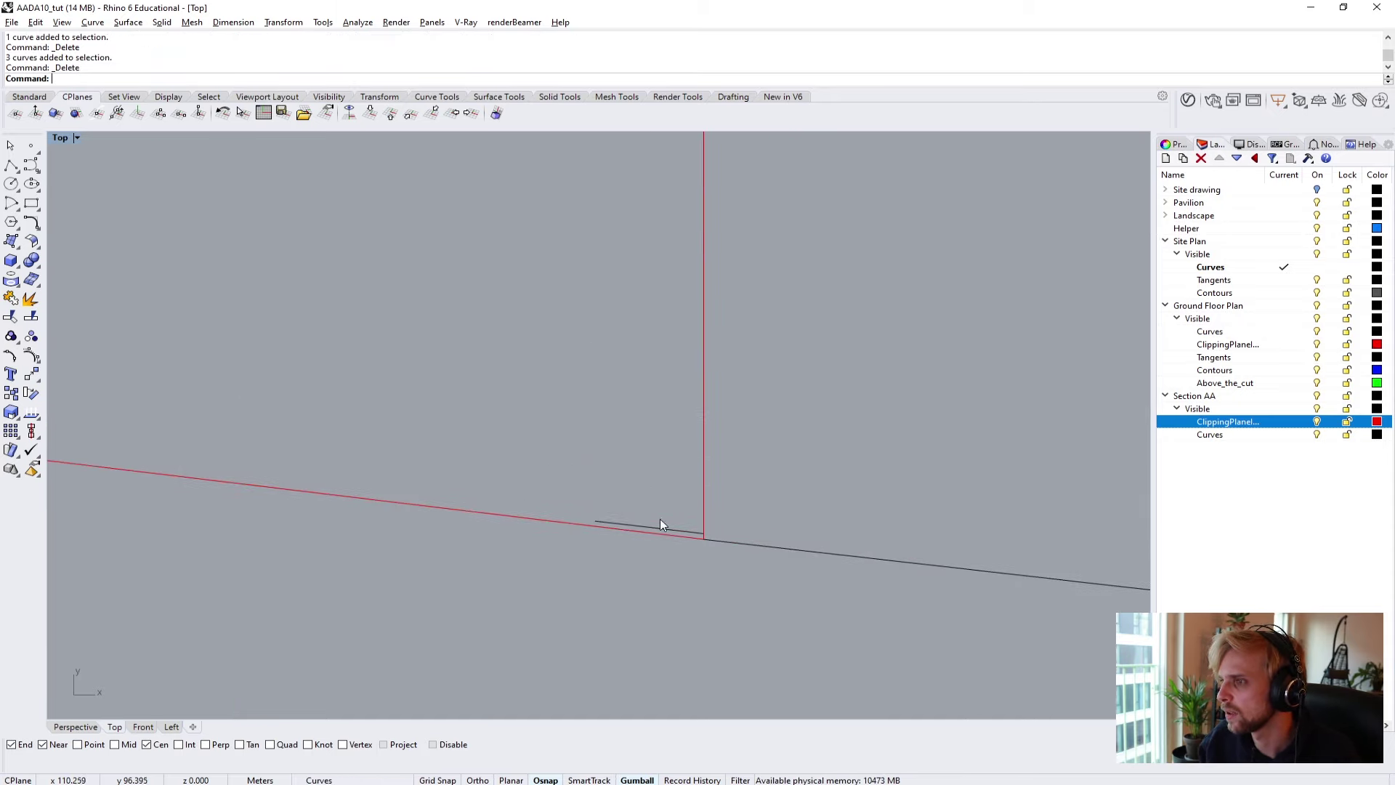
scroll(660, 495, down, 2)
scroll(643, 359, up, 2)
scroll(674, 417, down, 3)
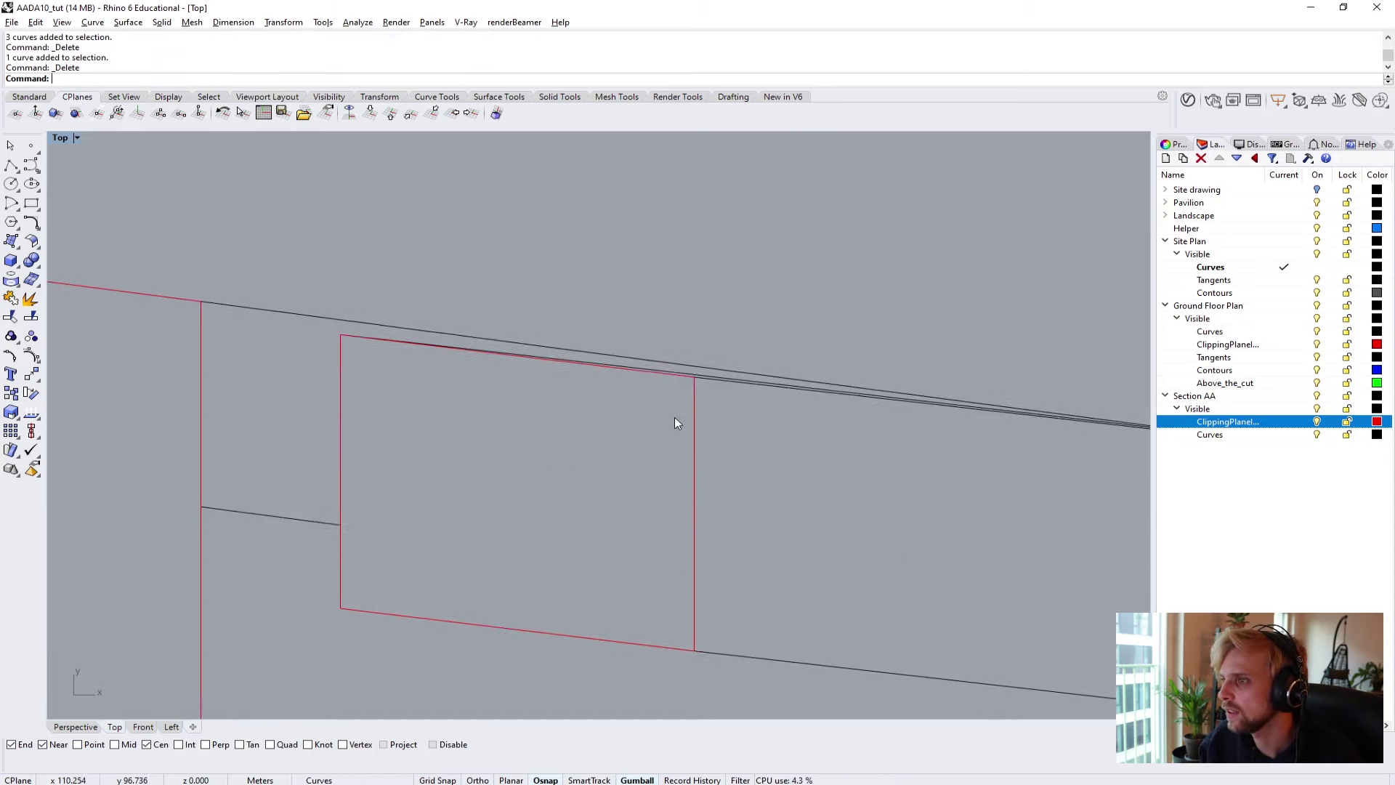
Delete the black curve doubling a red cut edge farther up the rising row of roof beams.
scroll(678, 428, down, 4)
scroll(734, 452, down, 2)
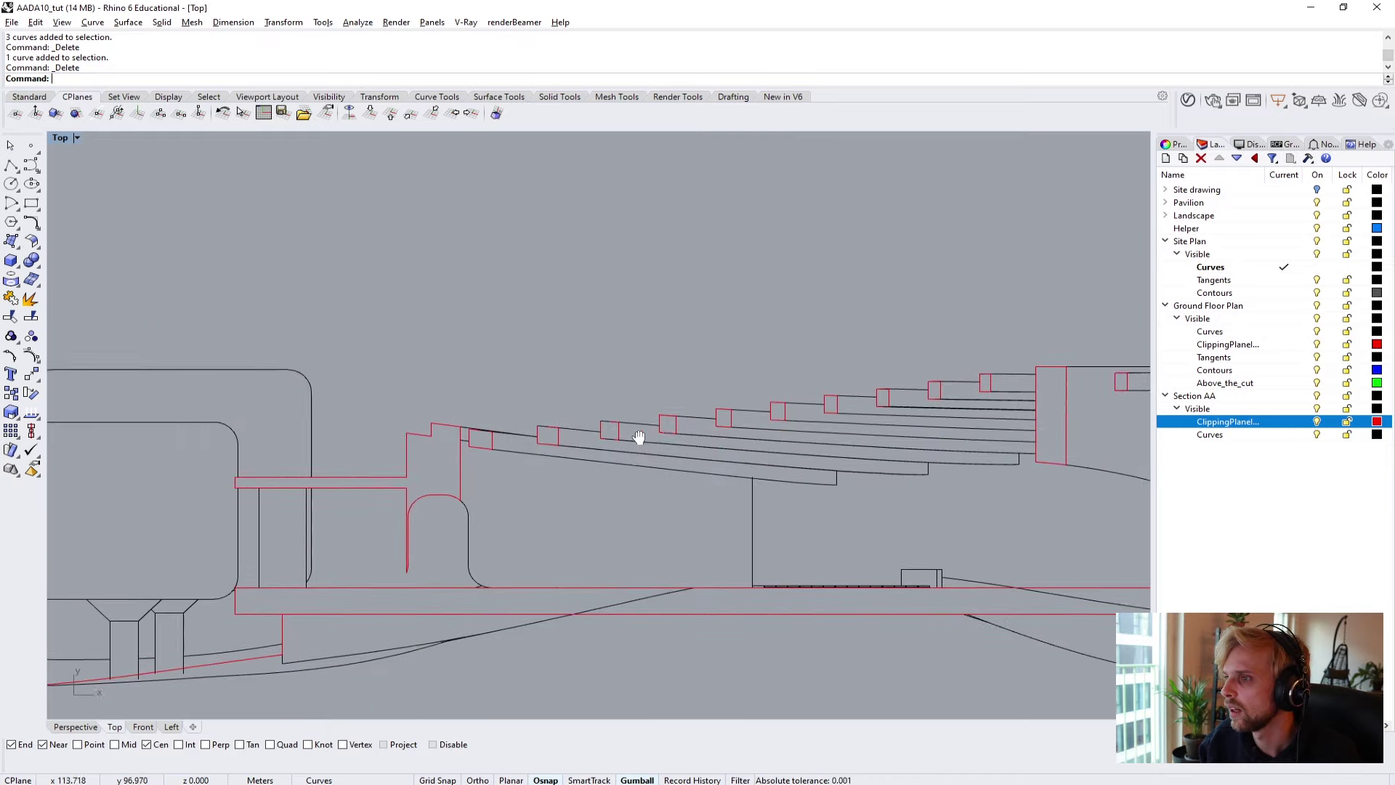
scroll(427, 468, up, 6)
right_drag(793, 393, 422, 441)
right_drag(735, 416, 367, 470)
scroll(564, 398, up, 4)
scroll(619, 383, up, 3)
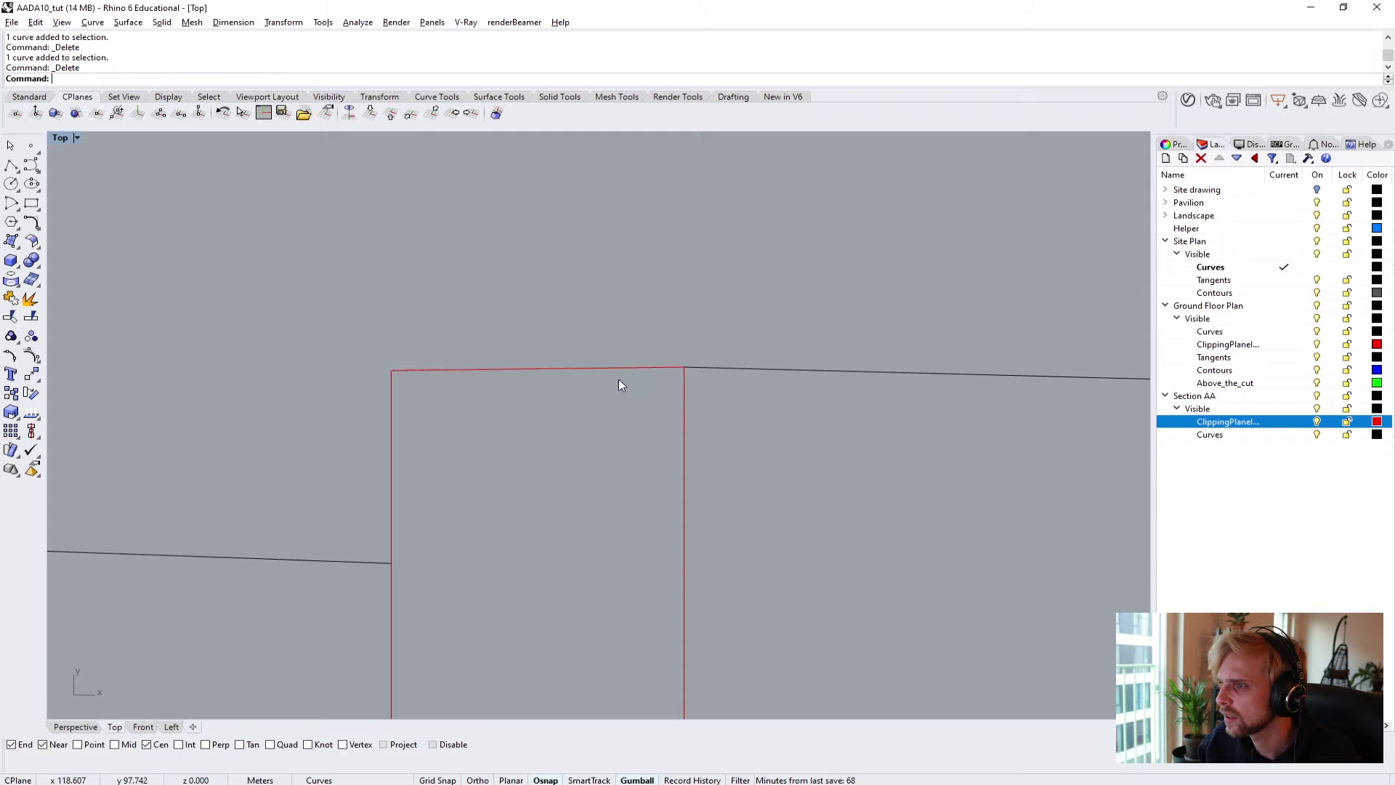
Delete the black curve under the red top edge of the second-to-last beam before the tall cut wall.
scroll(587, 425, down, 3)
scroll(558, 460, up, 2)
scroll(467, 458, down, 3)
scroll(569, 355, up, 3)
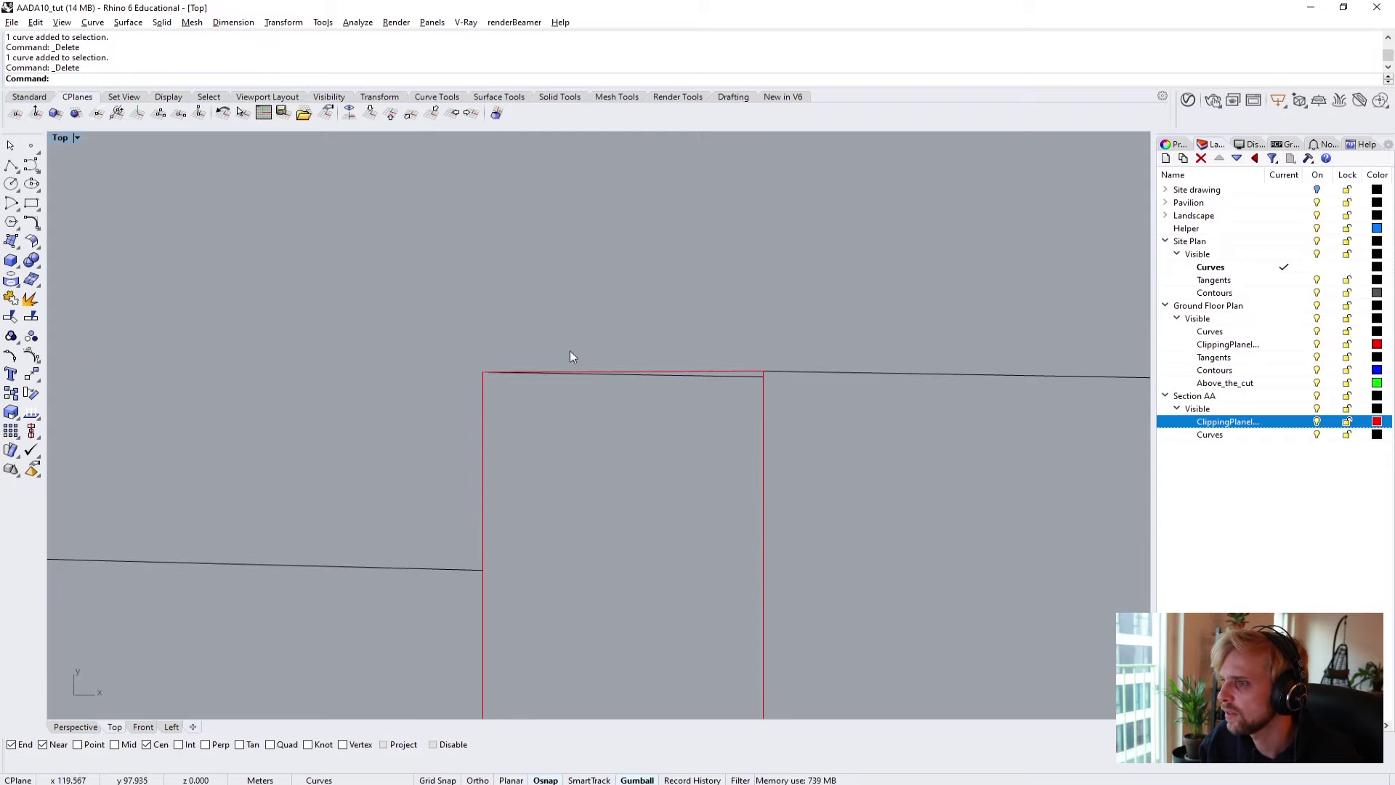
scroll(729, 378, up, 2)
scroll(731, 385, down, 5)
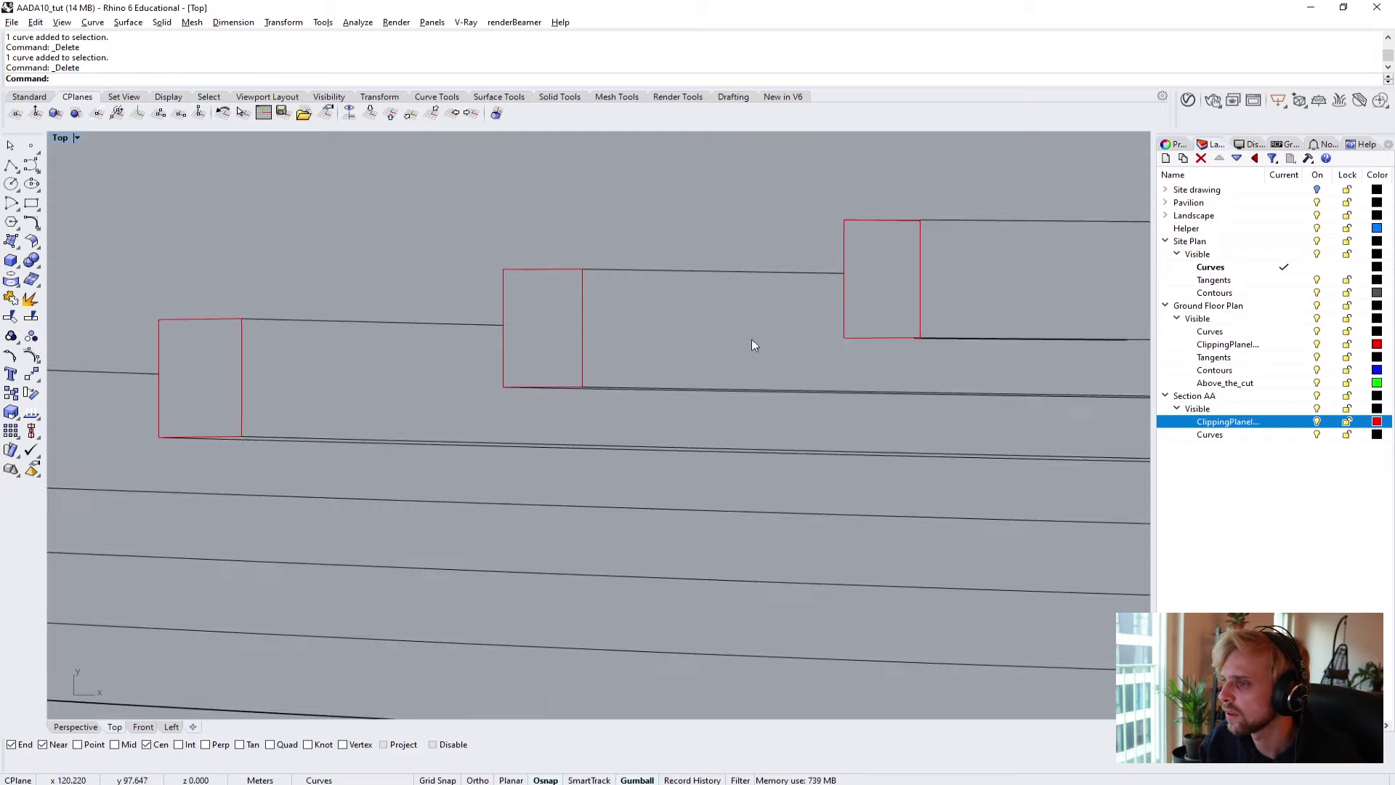
Delete the black curve overlapping the red top edge of the last beam before the tall cut wall.
scroll(629, 362, up, 9)
click(606, 370)
key(Delete)
scroll(603, 387, down, 10)
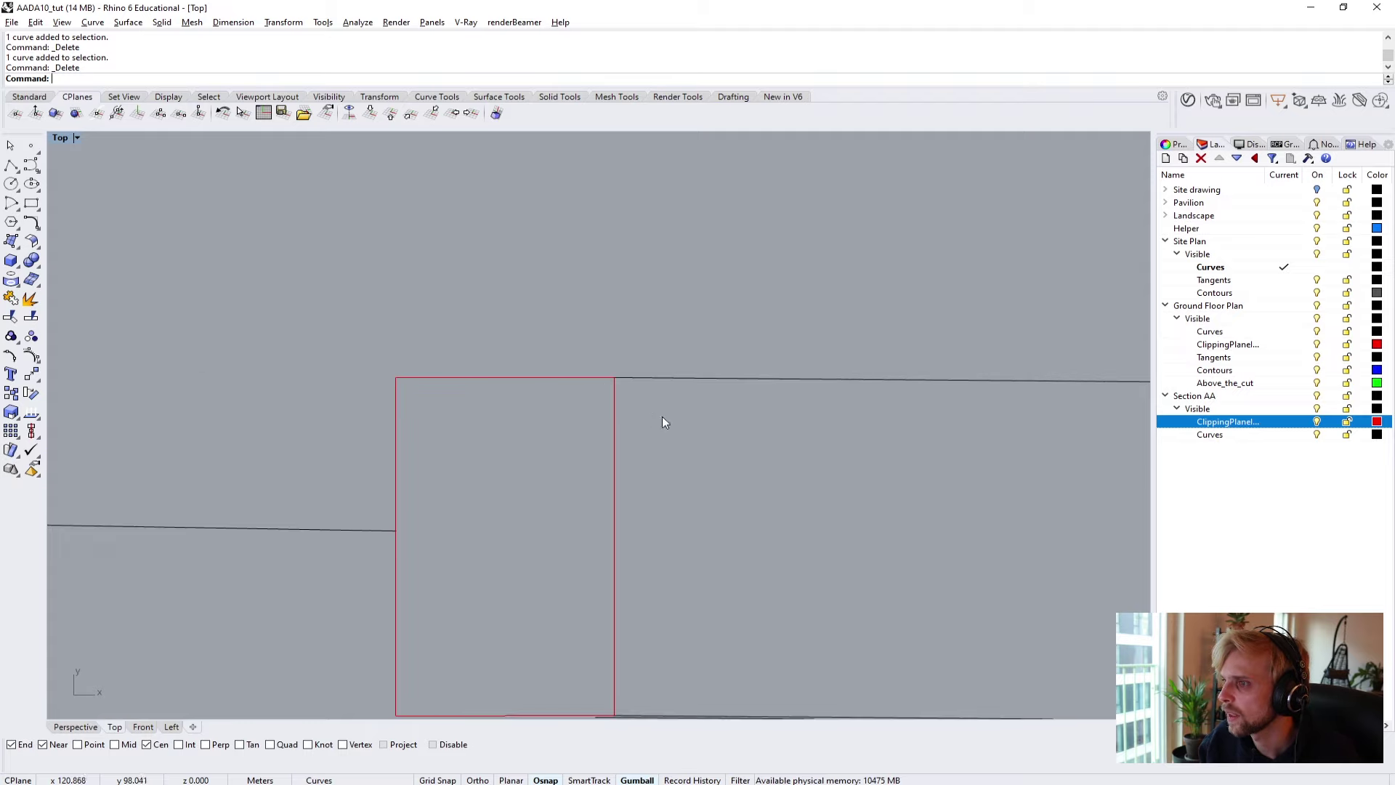
Delete the black curve overlapping the red bottom edge of the second beam past the tall cut wall.
right_drag(805, 437, 771, 443)
scroll(494, 487, down, 3)
scroll(478, 448, up, 4)
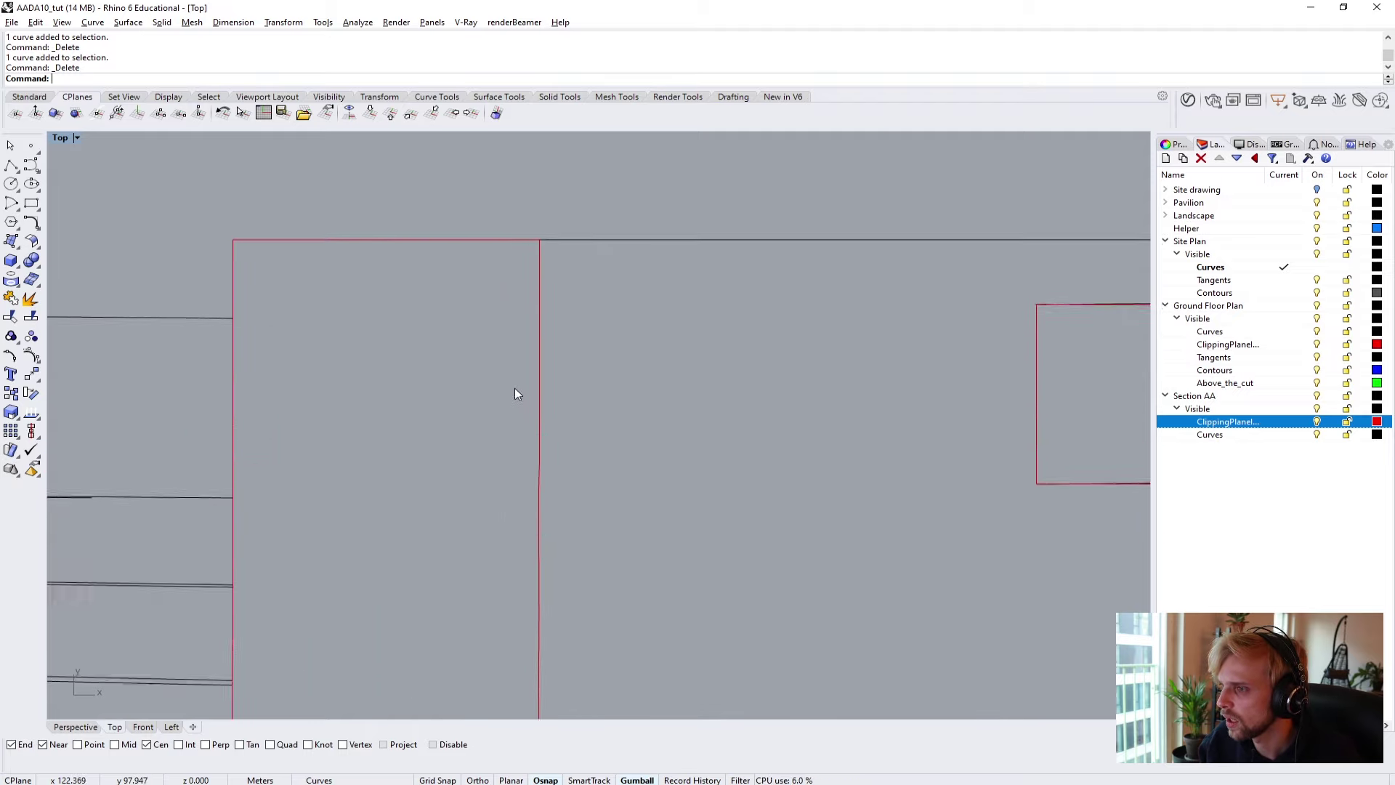
scroll(486, 592, down, 3)
scroll(486, 591, up, 4)
right_drag(688, 372, 477, 383)
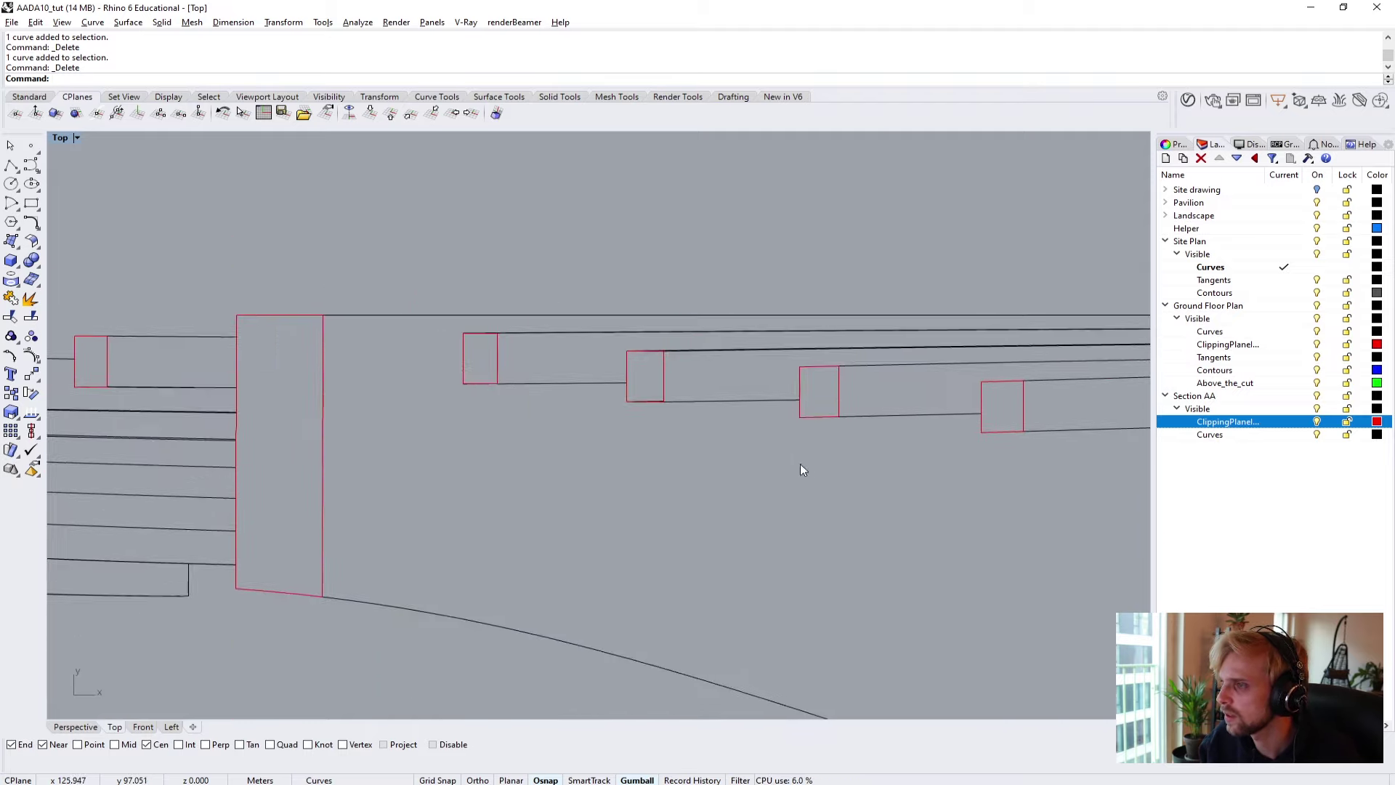
scroll(841, 375, up, 4)
scroll(553, 342, up, 3)
scroll(521, 545, down, 3)
scroll(565, 494, up, 3)
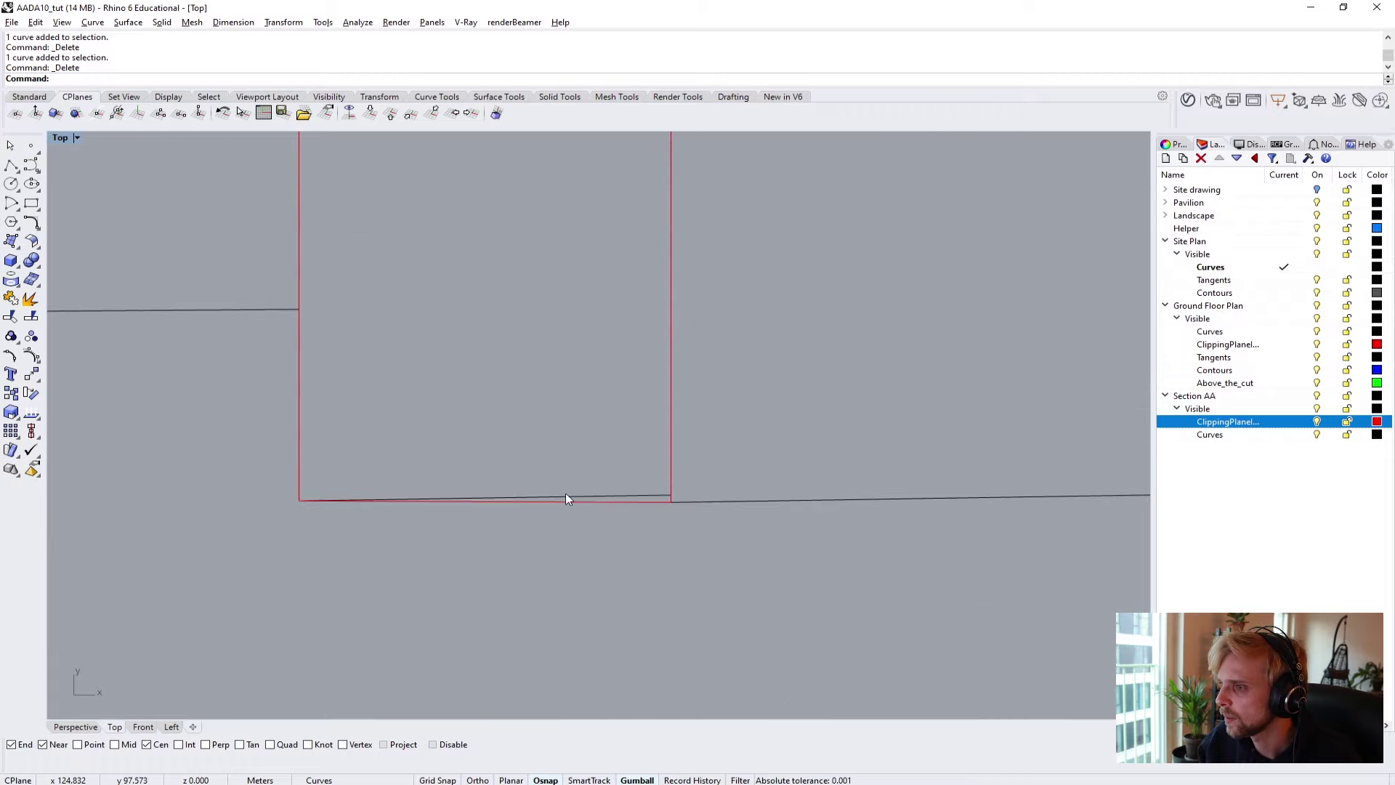
click(579, 495)
key(Delete)
scroll(579, 494, down, 4)
Delete the black curve overlapping the red bottom edge of the fifth beam in the descending row past the tall wall.
right_drag(921, 501, 133, 452)
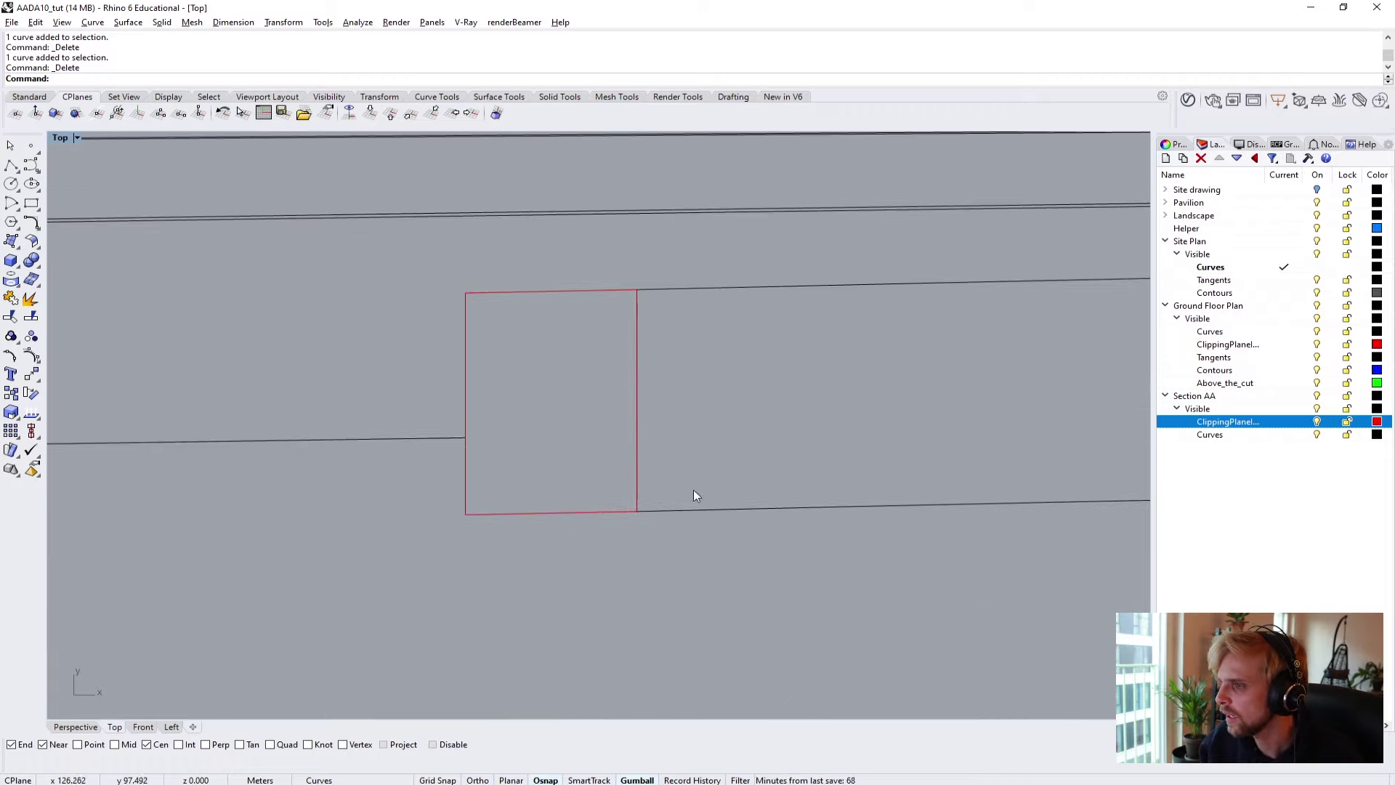
right_drag(872, 505, 337, 415)
right_drag(742, 434, 410, 399)
right_drag(645, 470, 330, 449)
scroll(487, 460, down, 6)
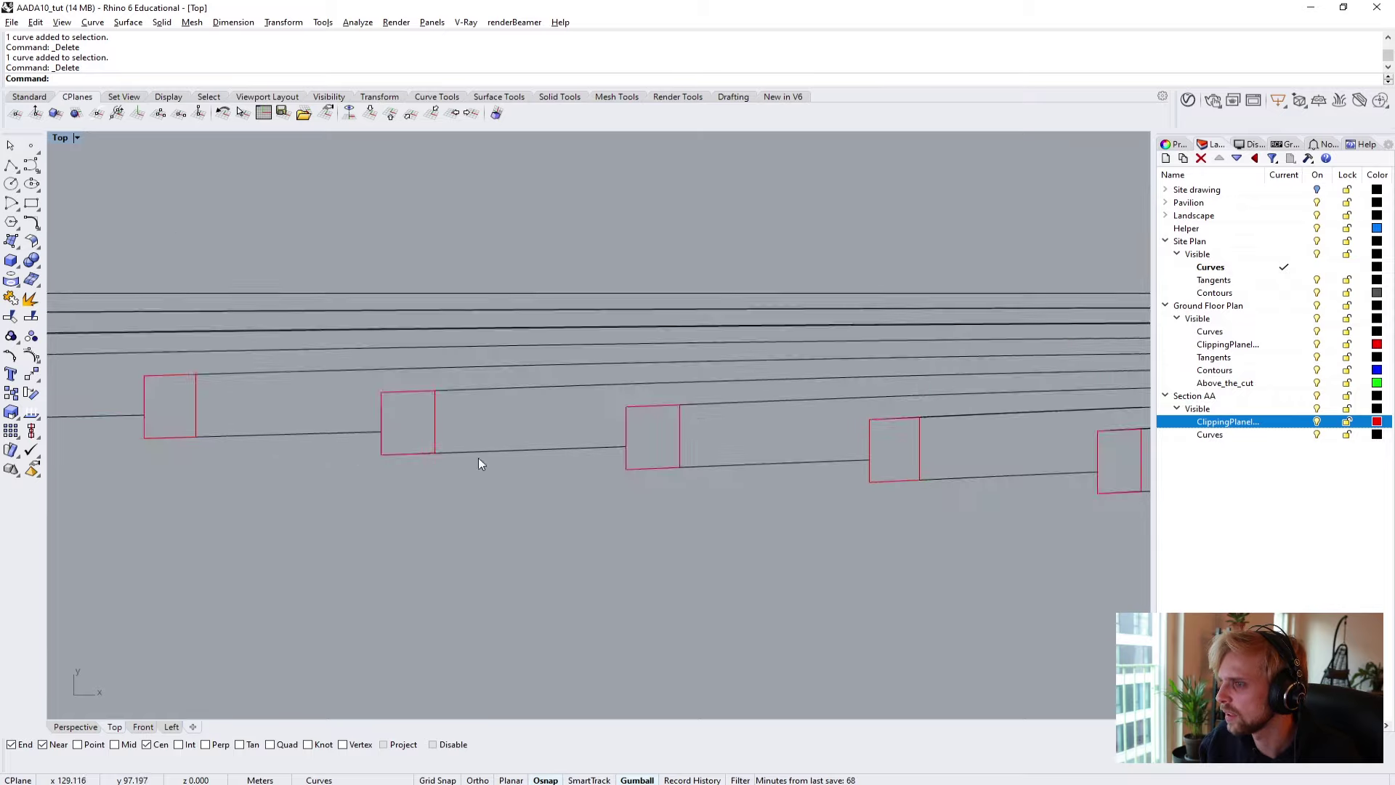
scroll(478, 458, up, 6)
right_drag(1072, 485, 274, 460)
scroll(280, 470, up, 5)
scroll(450, 460, up, 5)
click(497, 456)
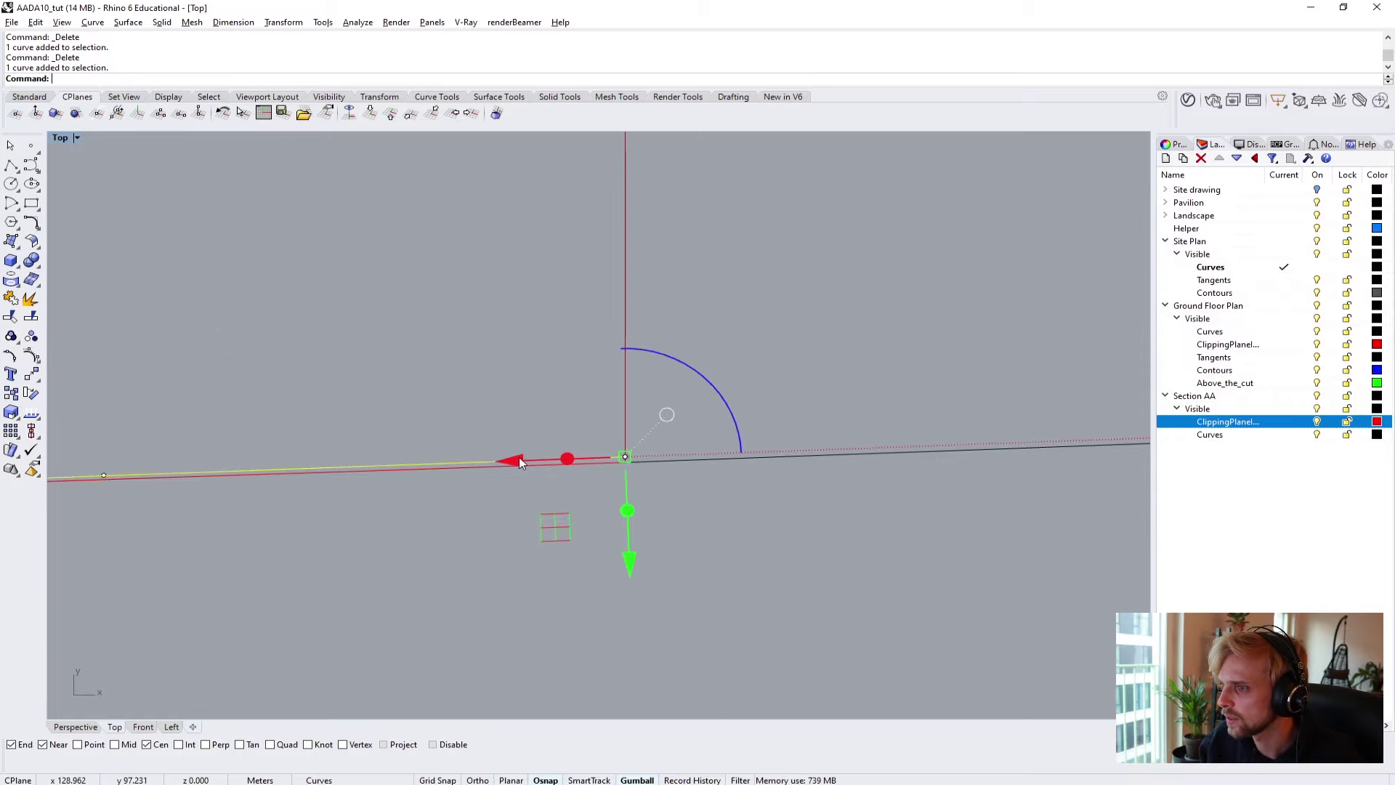
scroll(501, 457, down, 5)
right_drag(429, 455, 256, 462)
scroll(256, 462, down, 3)
key(Delete)
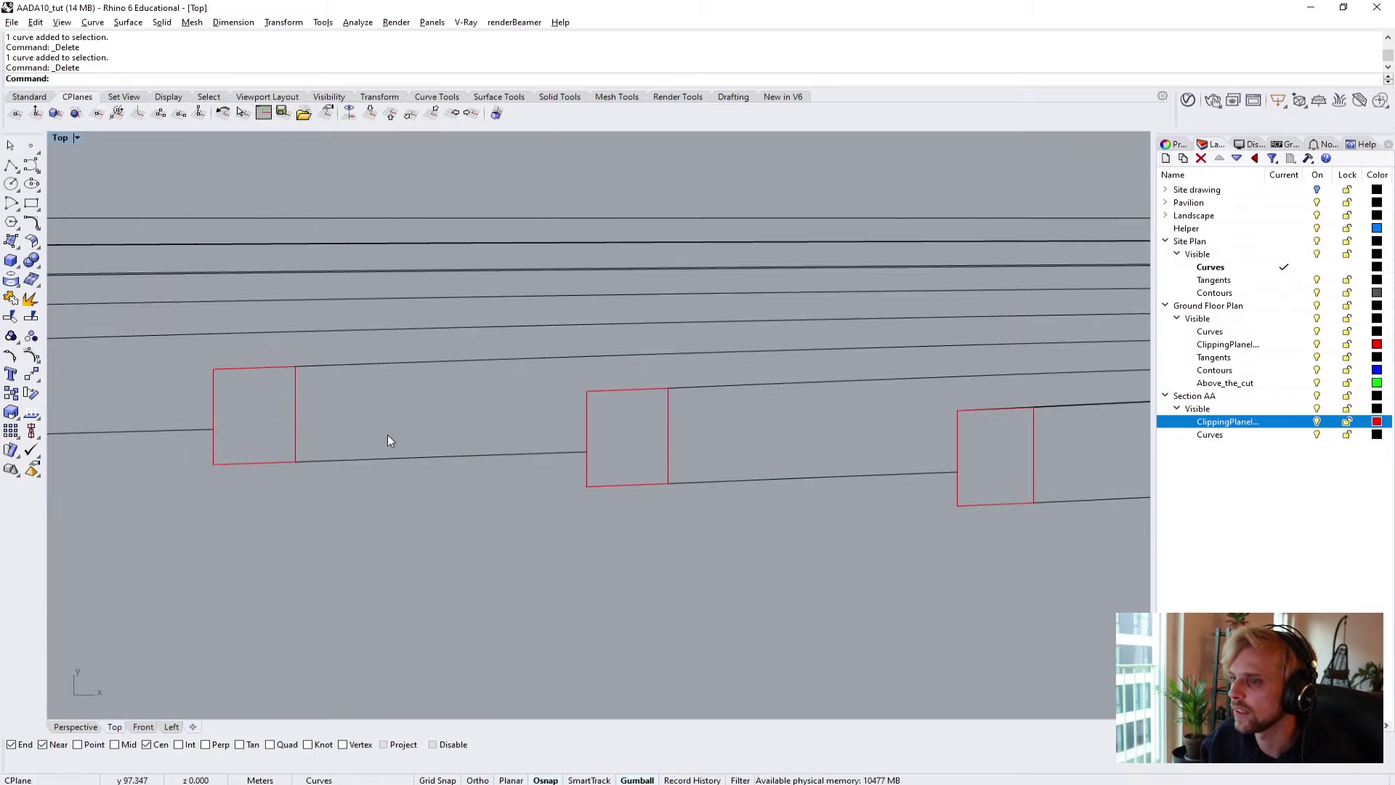
Delete the black curve overlapping the red bottom edge of the third-to-last free-hanging beam in the descending row.
scroll(656, 494, up, 8)
scroll(691, 492, down, 8)
right_drag(795, 488, 513, 466)
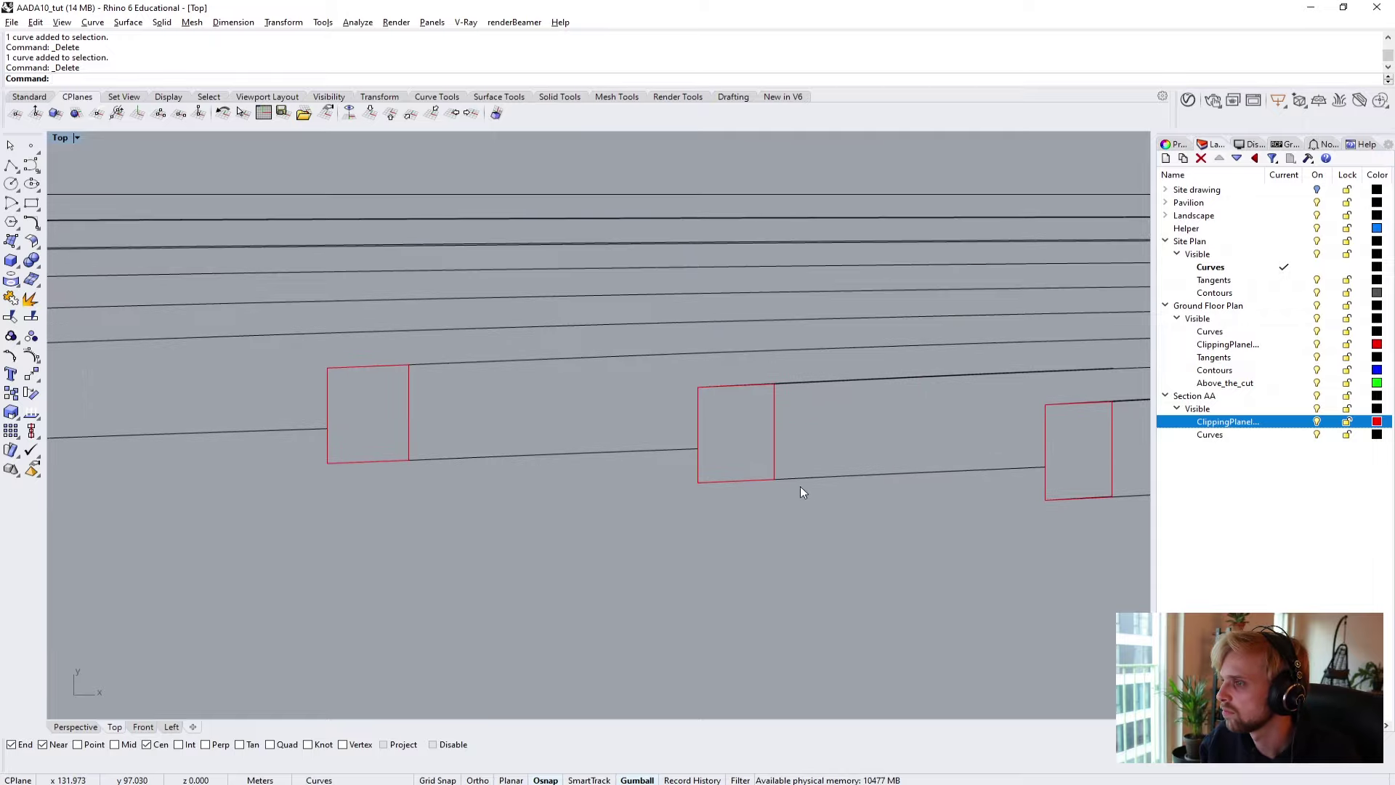
scroll(800, 486, up, 10)
scroll(811, 490, down, 2)
scroll(726, 275, up, 14)
scroll(720, 315, down, 12)
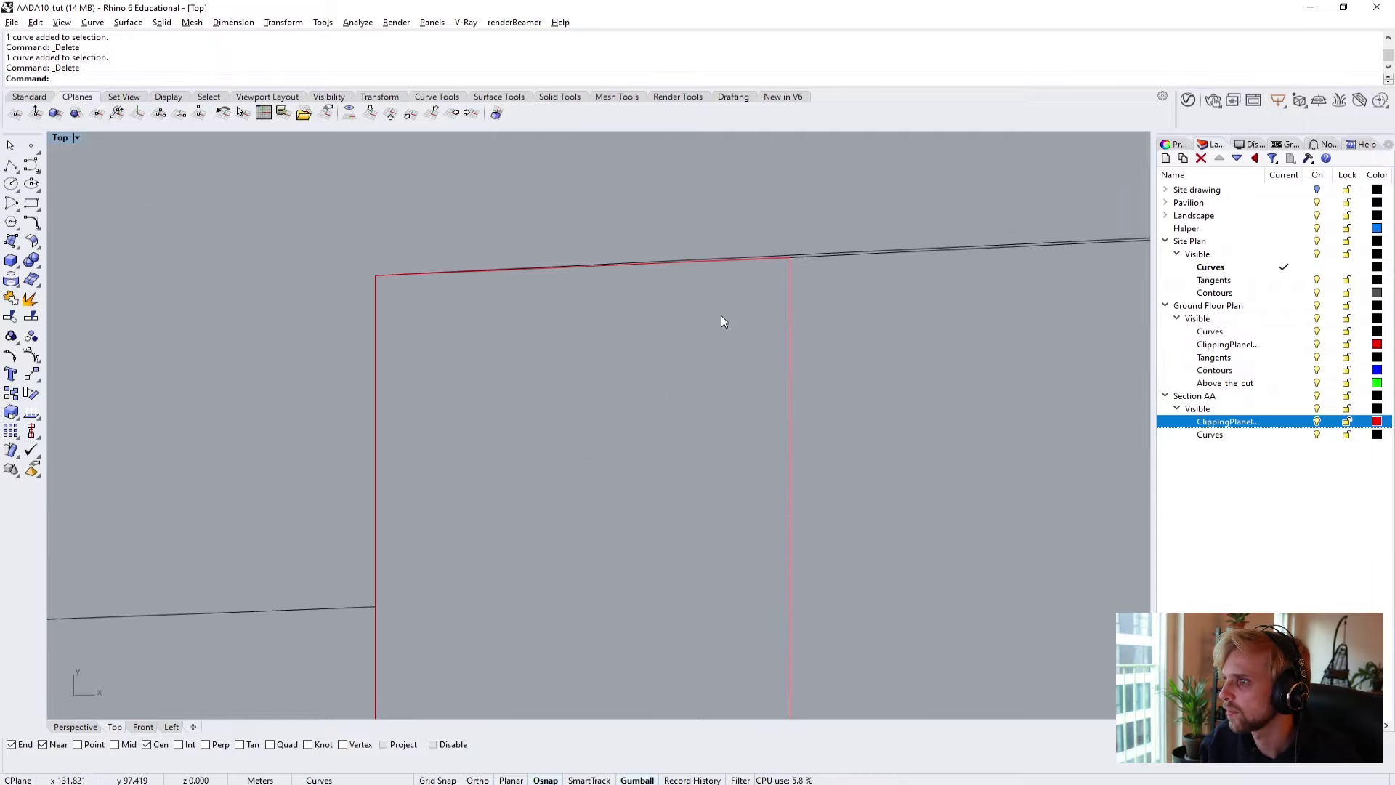
scroll(658, 566, up, 10)
scroll(652, 586, down, 10)
right_drag(976, 525, 588, 481)
scroll(663, 610, up, 2)
scroll(694, 571, up, 2)
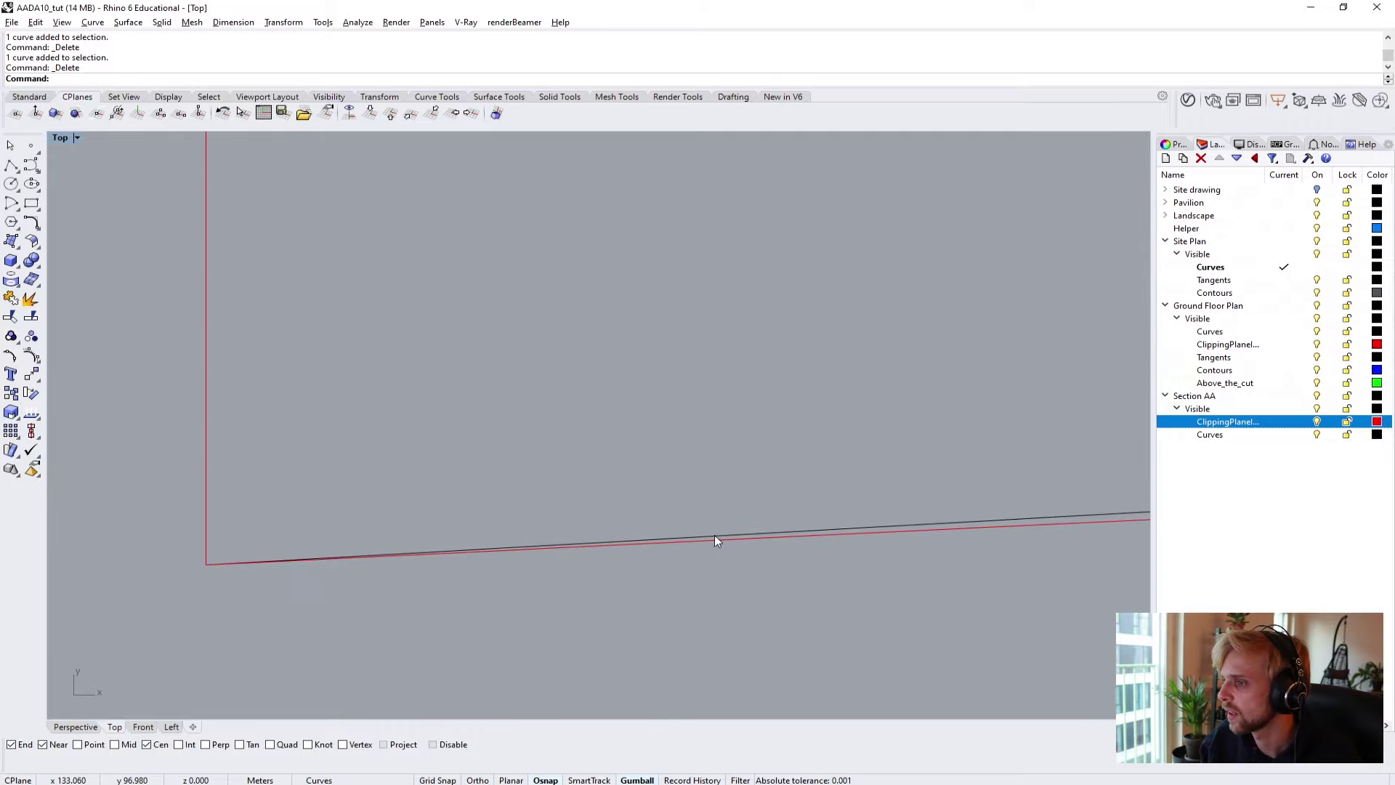
scroll(708, 530, down, 6)
right_drag(775, 438, 379, 483)
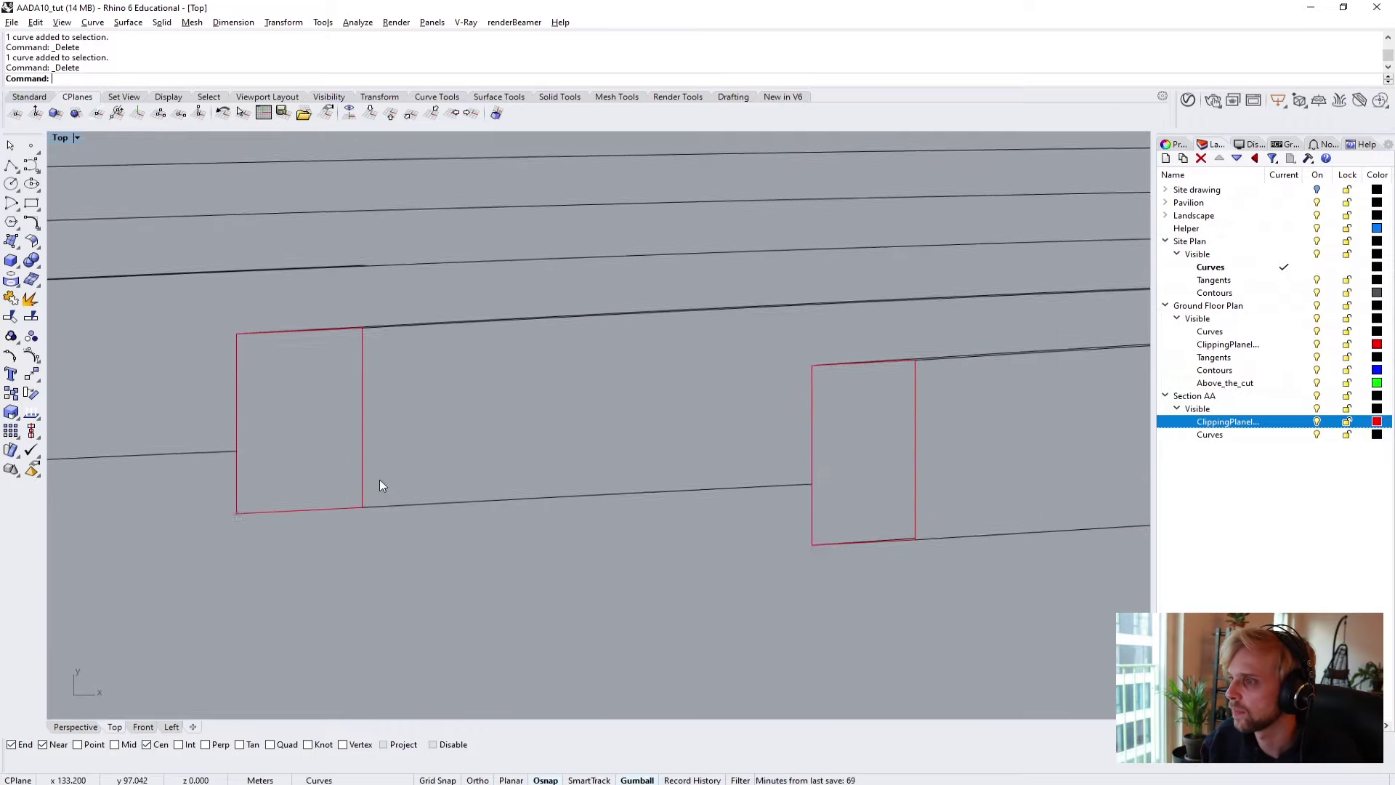
Delete the black curve overlapping the red bottom edge of the second-to-last free-hanging beam in the descending row.
scroll(641, 508, down, 2)
scroll(480, 511, up, 5)
click(576, 530)
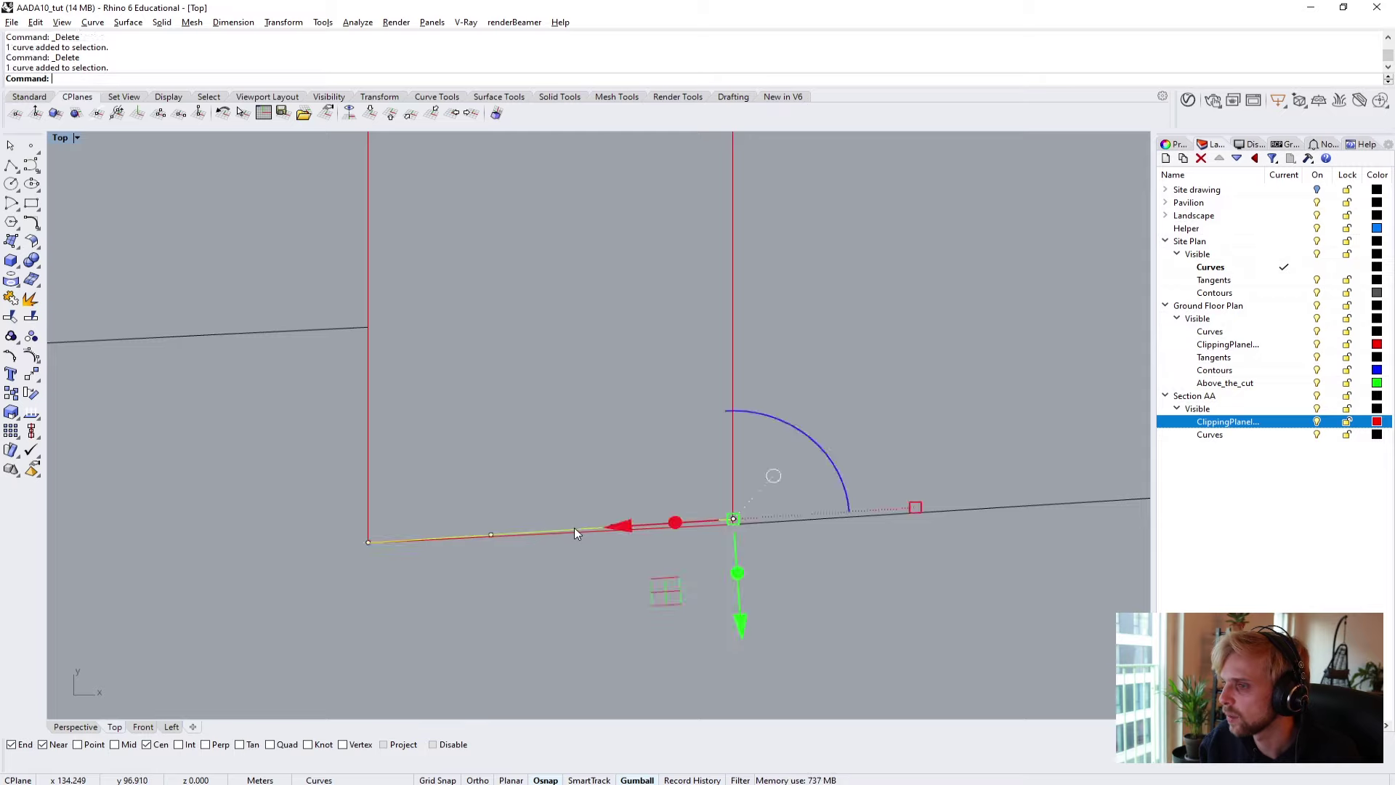
key(Delete)
Delete the black curve above the red bottom edge of the last free-hanging beam before the end wall.
scroll(582, 527, down, 5)
right_drag(759, 480, 58, 463)
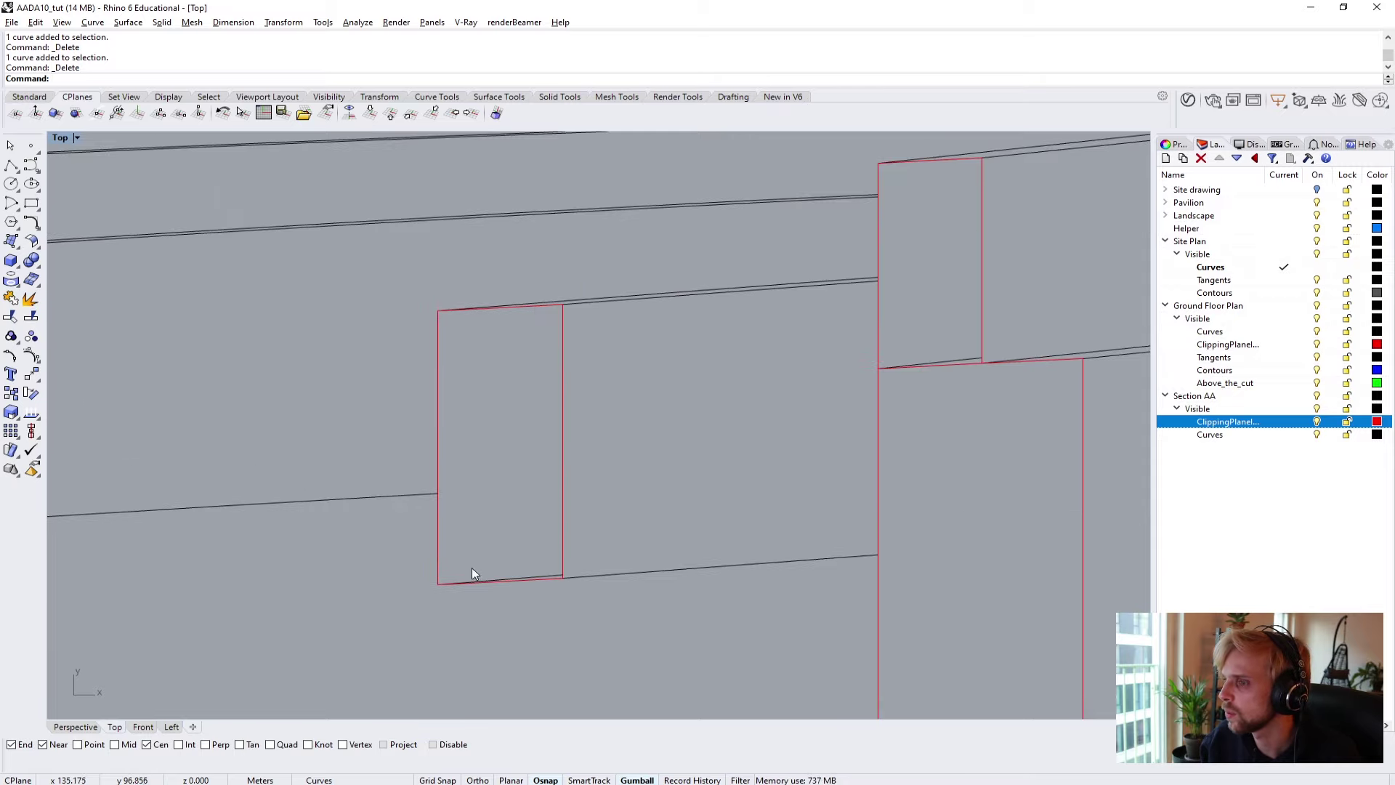
scroll(523, 574, up, 6)
click(595, 567)
key(Delete)
Delete the black curve inside the bottom of the beam resting on the end wall, just above its red edge.
scroll(596, 567, down, 5)
right_drag(544, 447, 531, 541)
scroll(591, 312, up, 5)
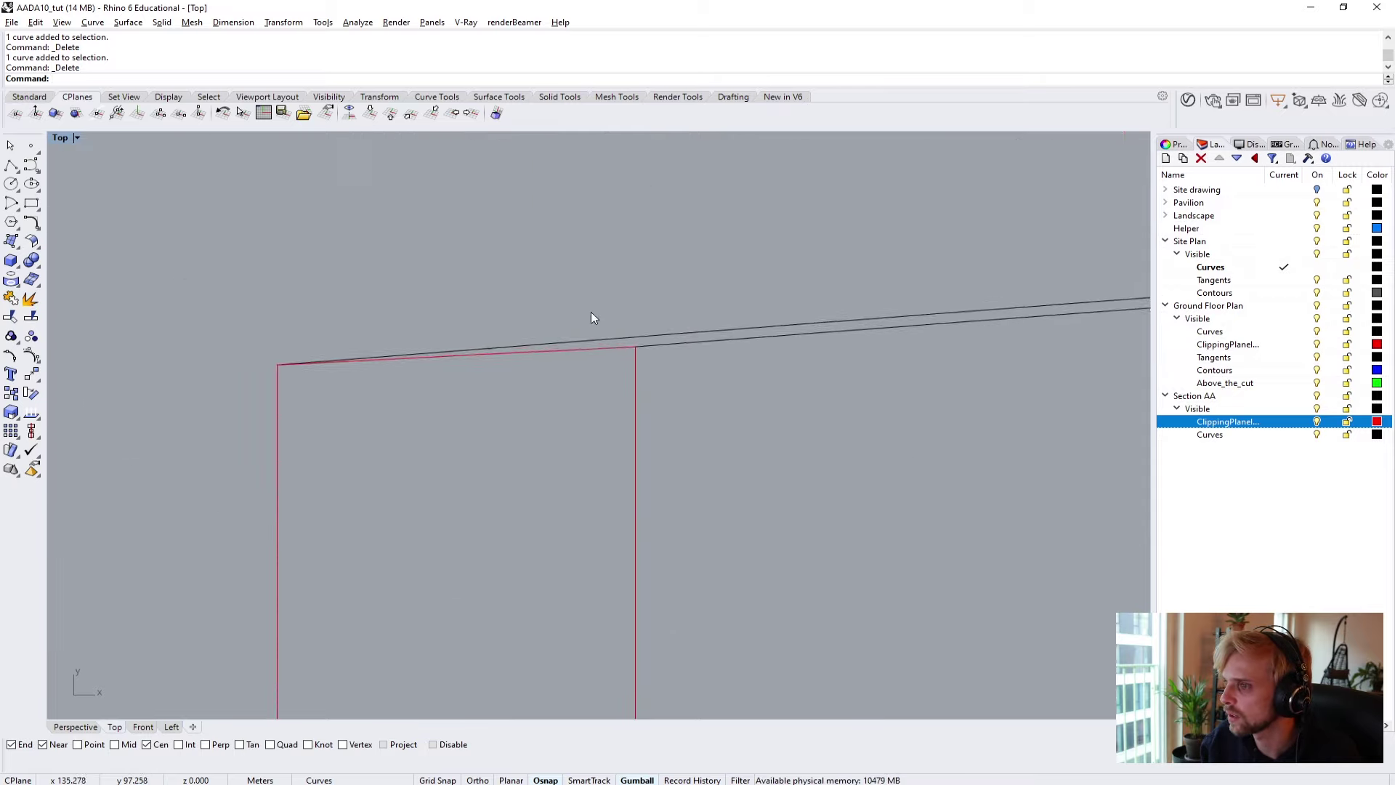
scroll(567, 392, down, 10)
right_drag(734, 463, 600, 533)
scroll(599, 487, up, 7)
scroll(600, 487, up, 6)
click(622, 507)
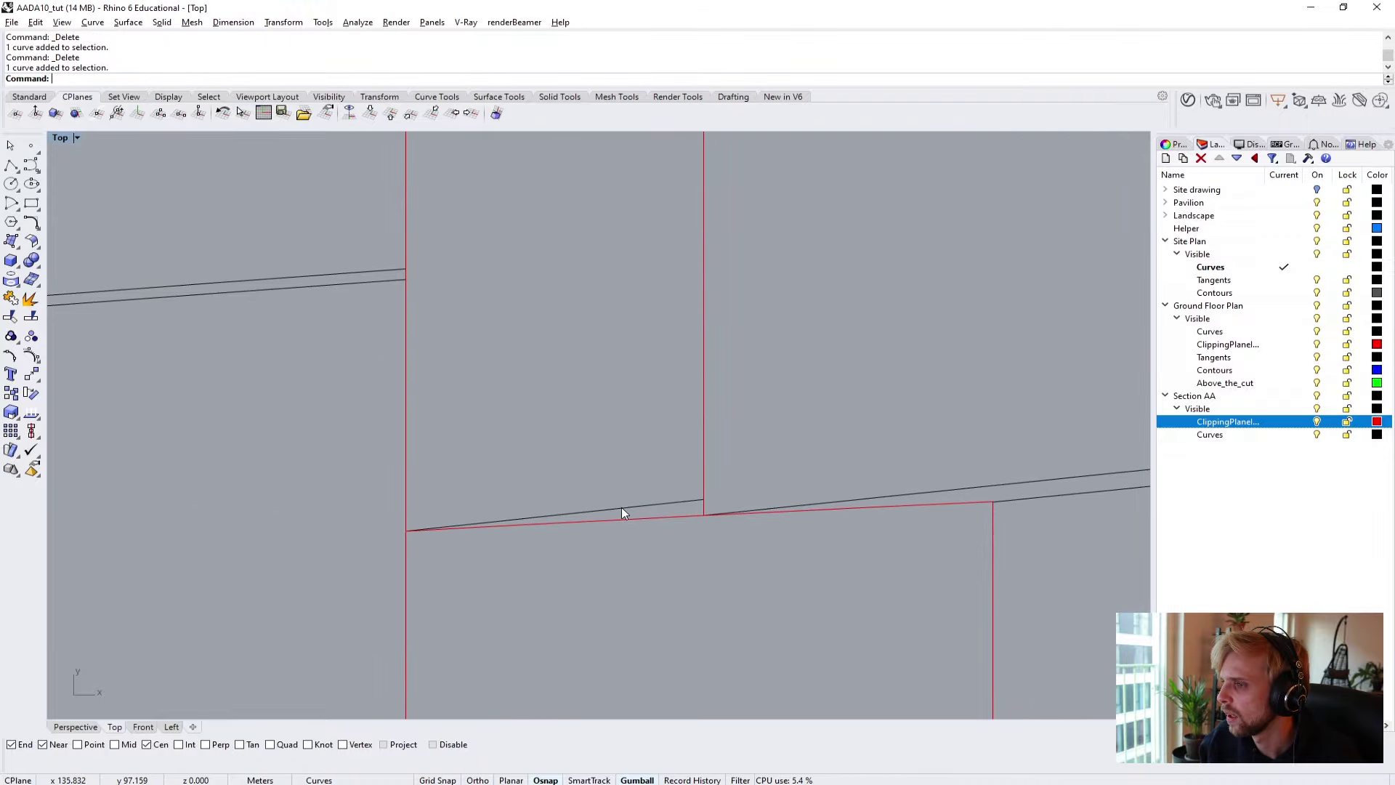
key(Delete)
Trim away the red line between the end wall and the beam on top of it so both form one outline.
scroll(621, 507, down, 8)
right_drag(586, 392, 578, 491)
scroll(603, 358, up, 5)
scroll(607, 372, down, 5)
scroll(658, 538, down, 3)
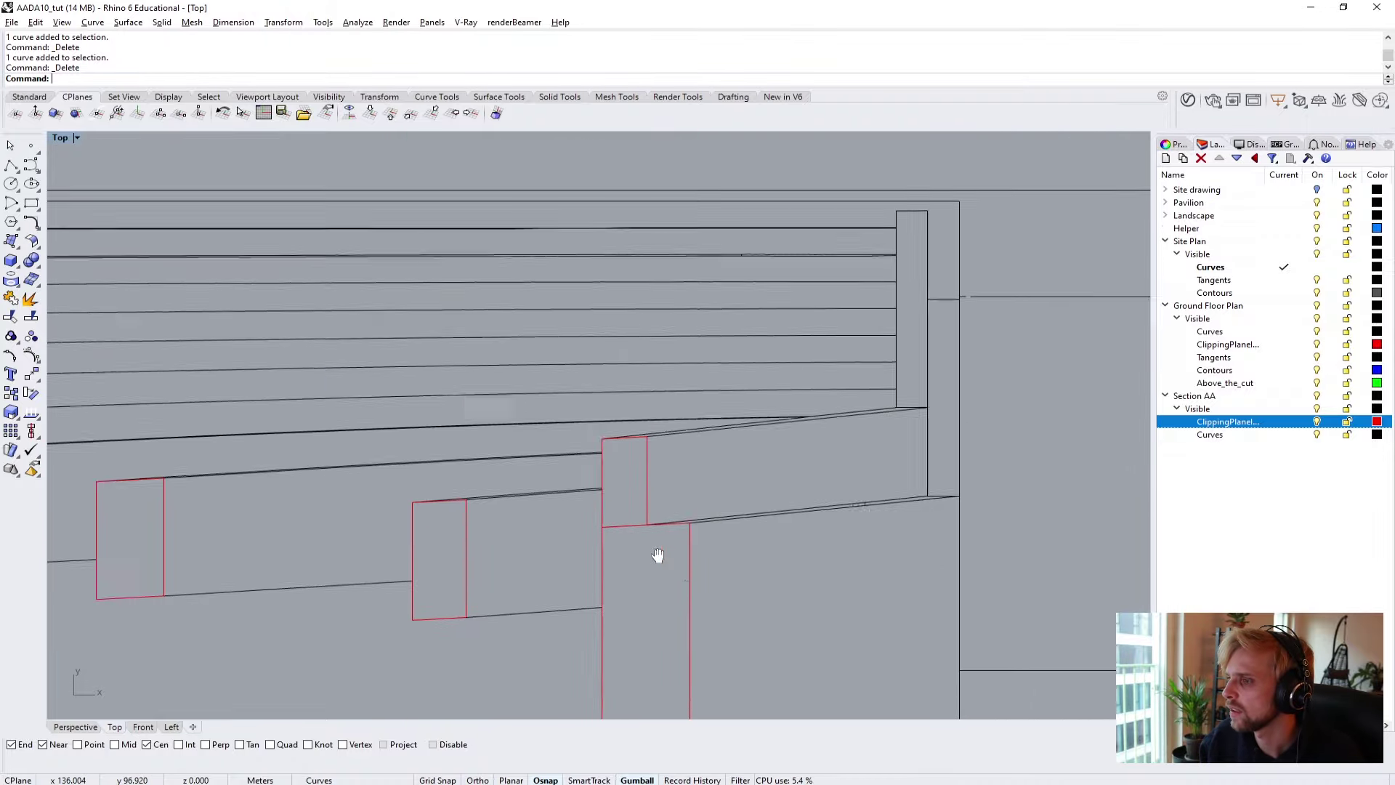
scroll(516, 383, up, 5)
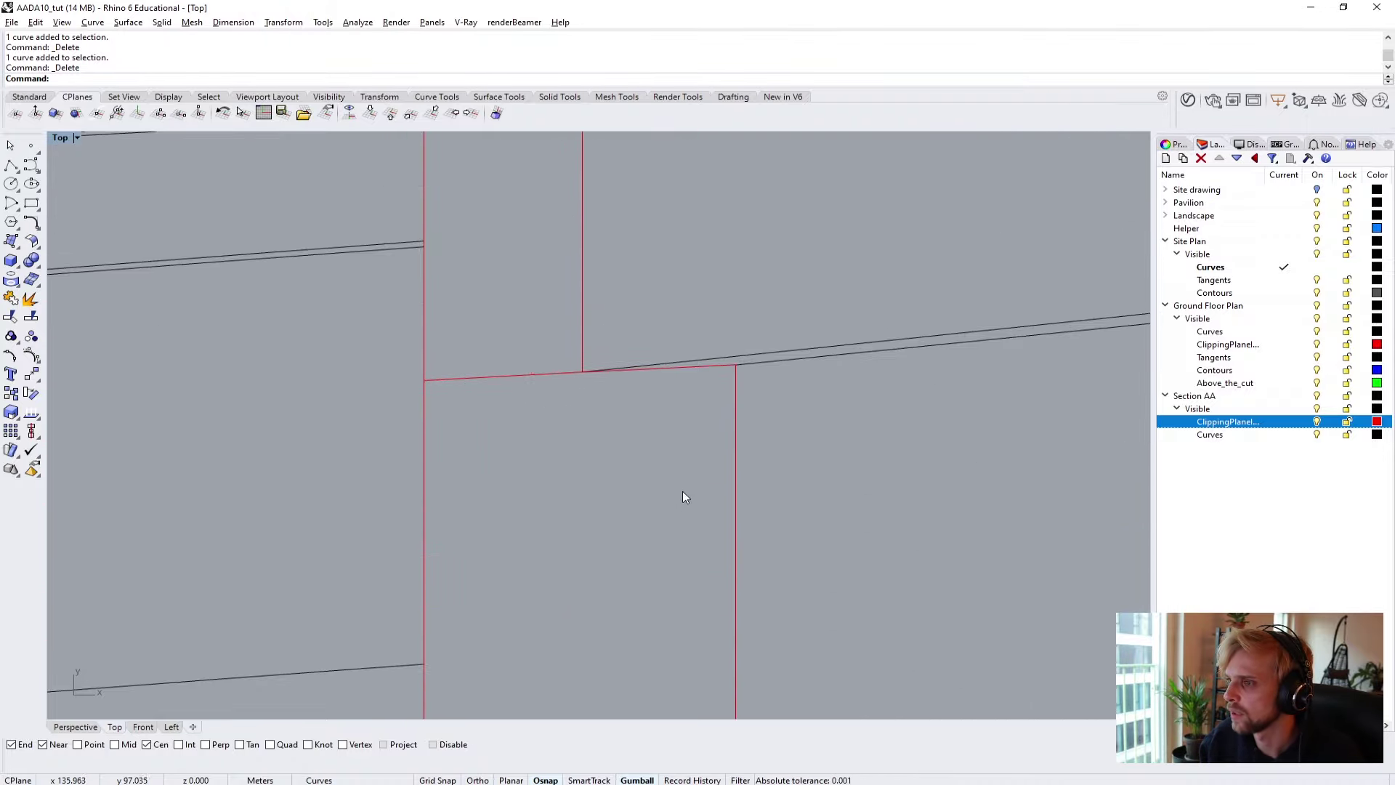
drag(683, 492, 329, 314)
key(Return)
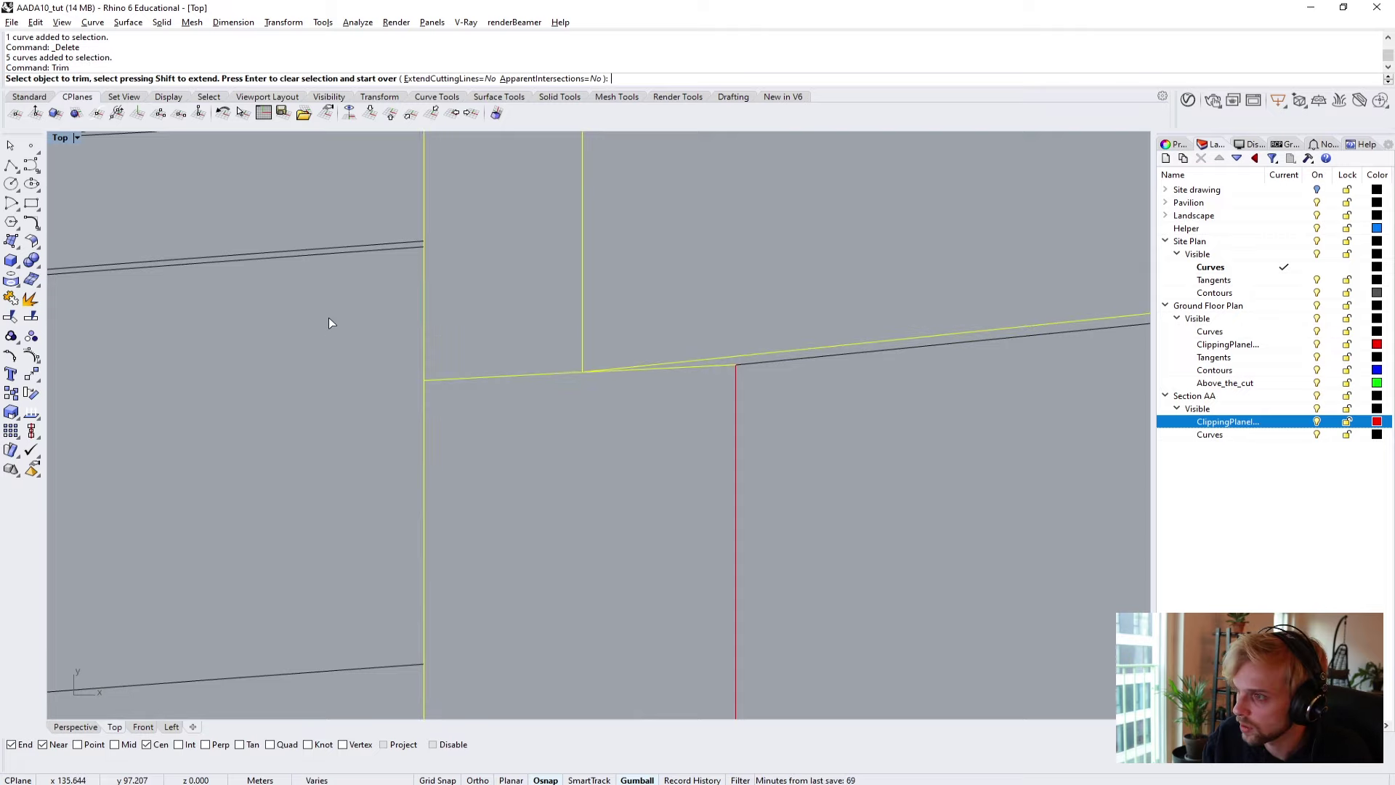
click(464, 378)
key(Return)
Trim the end wall's vertical cut line between the thin slab's two edges so slab and wall join.
scroll(453, 433, down, 10)
right_drag(462, 585, 506, 348)
drag(557, 427, 429, 340)
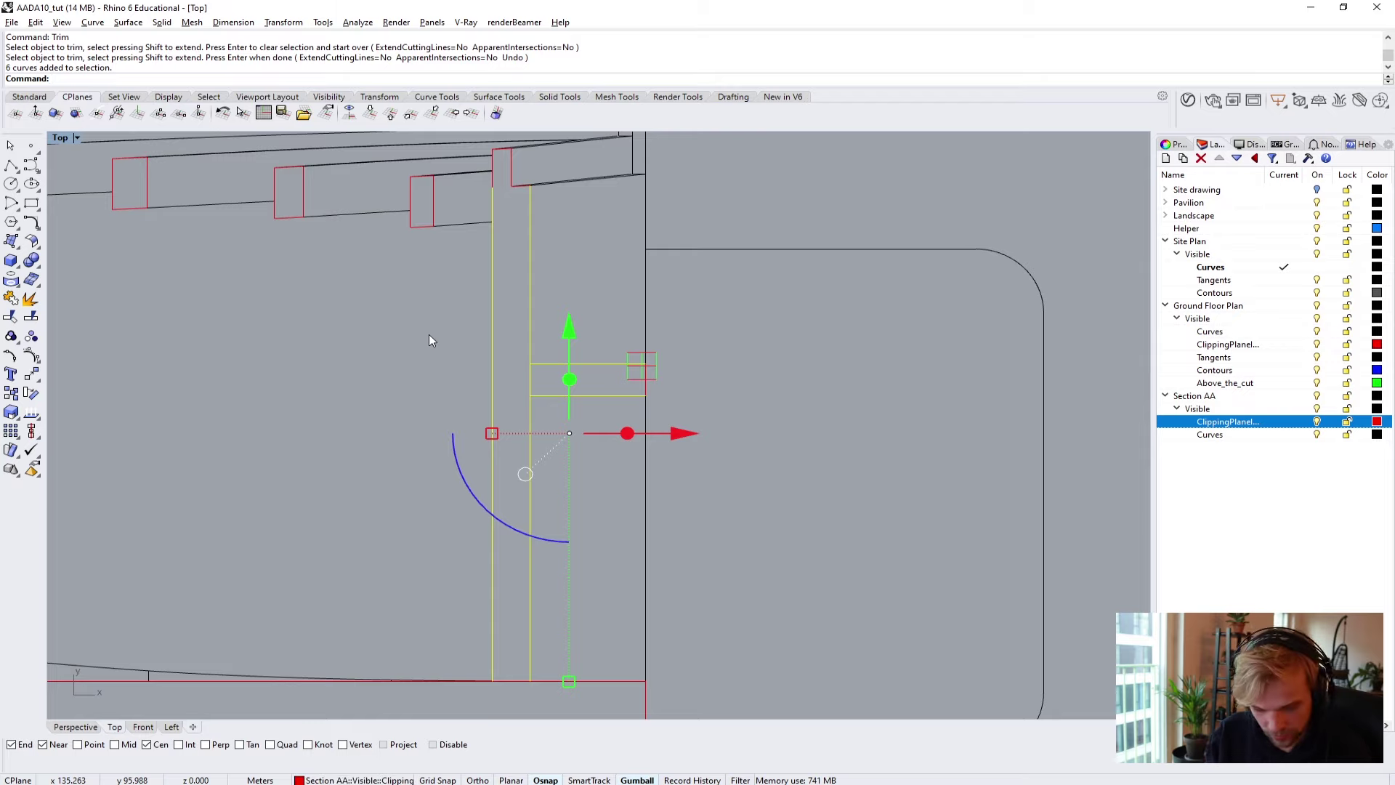
text(Trim)
key(Return)
scroll(545, 352, up, 6)
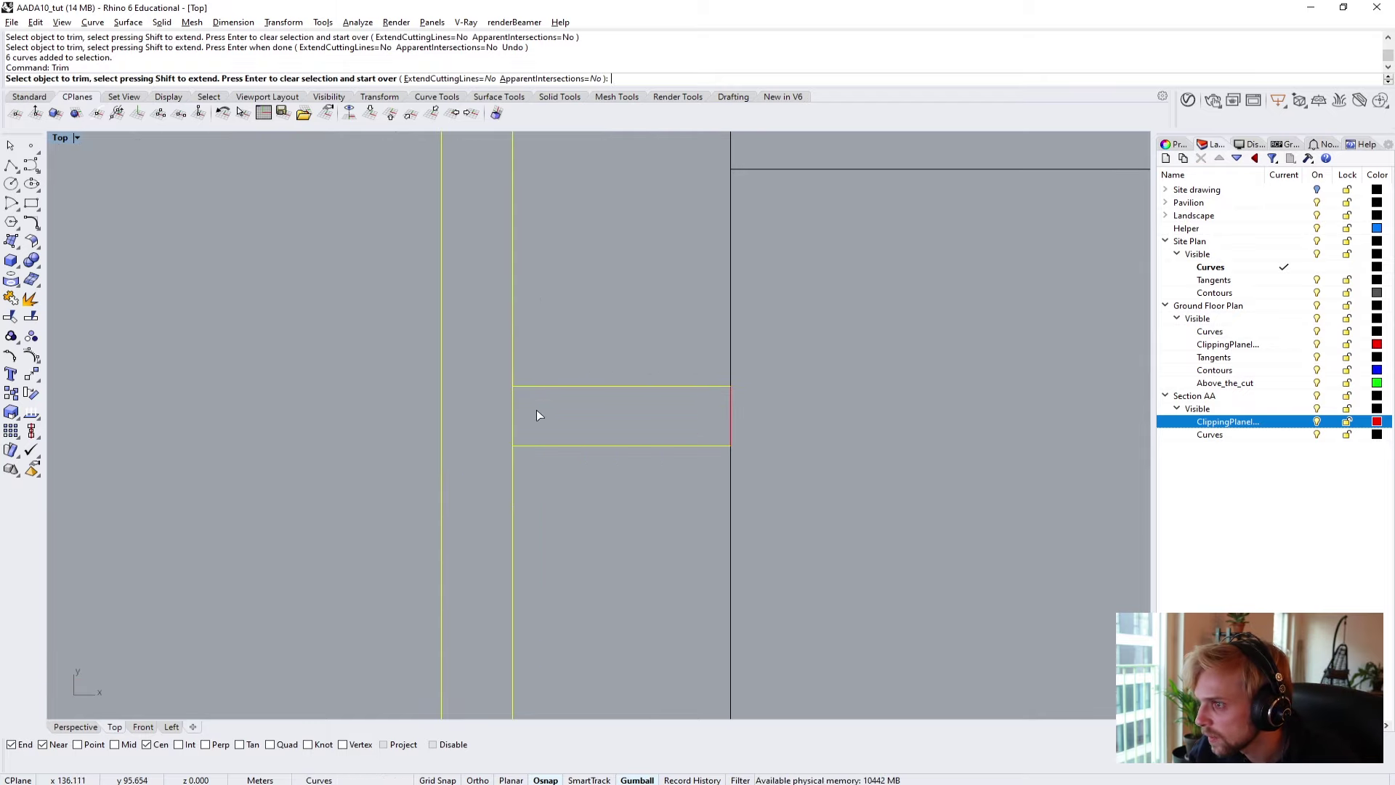
click(515, 411)
key(Return)
Trim the floor slab's top cut line between the end wall's two vertical edges so wall and floor form one outline.
scroll(480, 402, down, 10)
right_drag(460, 586, 500, 521)
scroll(554, 571, up, 8)
drag(554, 570, 374, 415)
text(Trim)
key(Return)
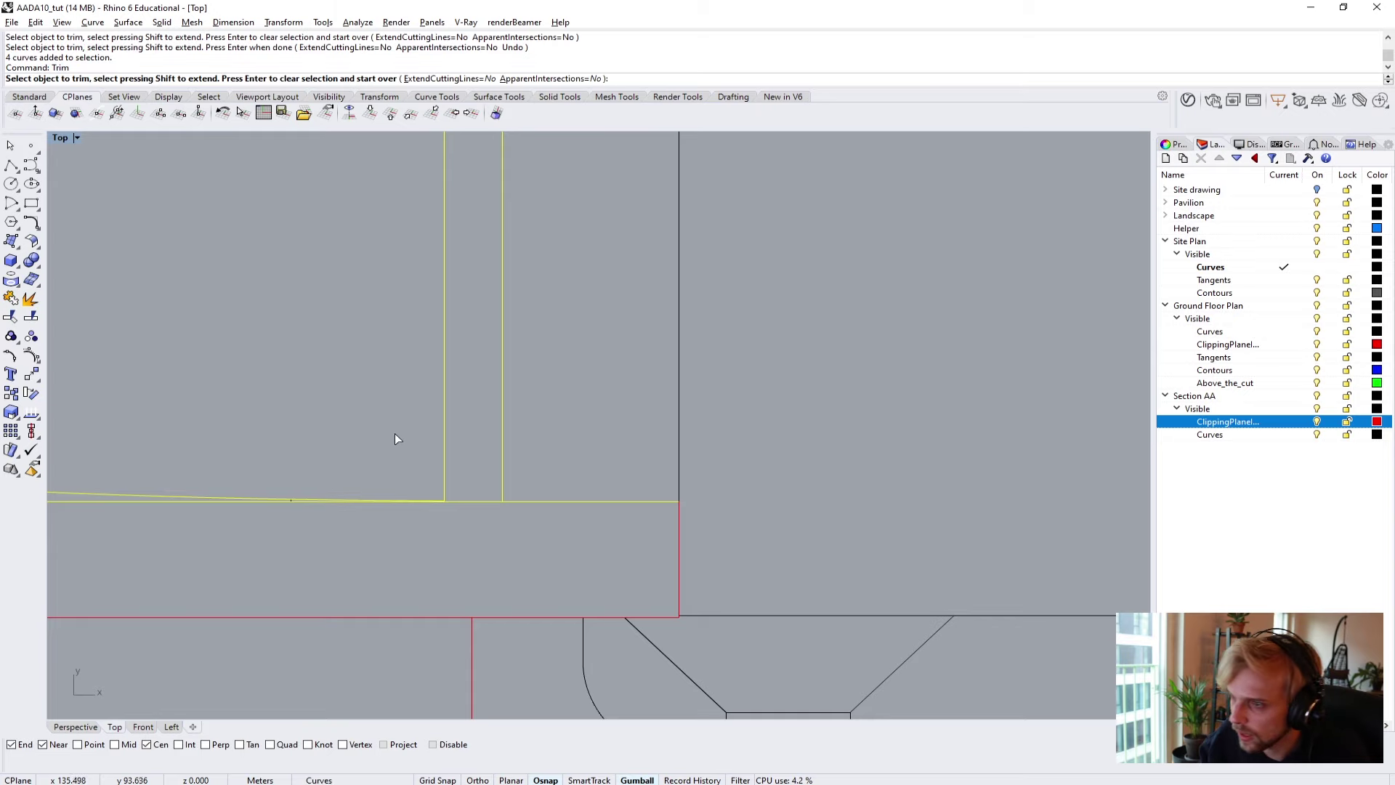
click(461, 502)
key(Return)
scroll(456, 526, down, 12)
right_drag(489, 585, 882, 488)
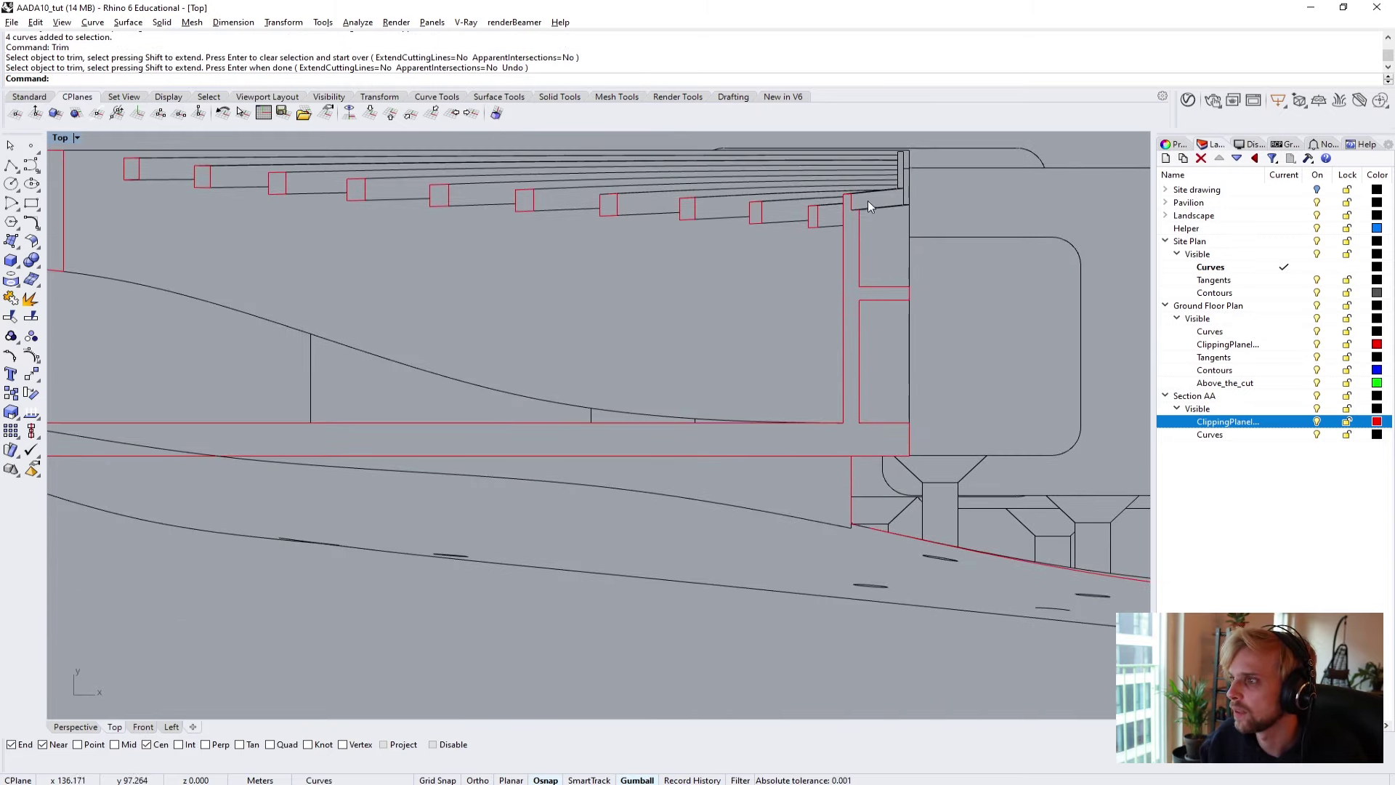
scroll(882, 284, up, 2)
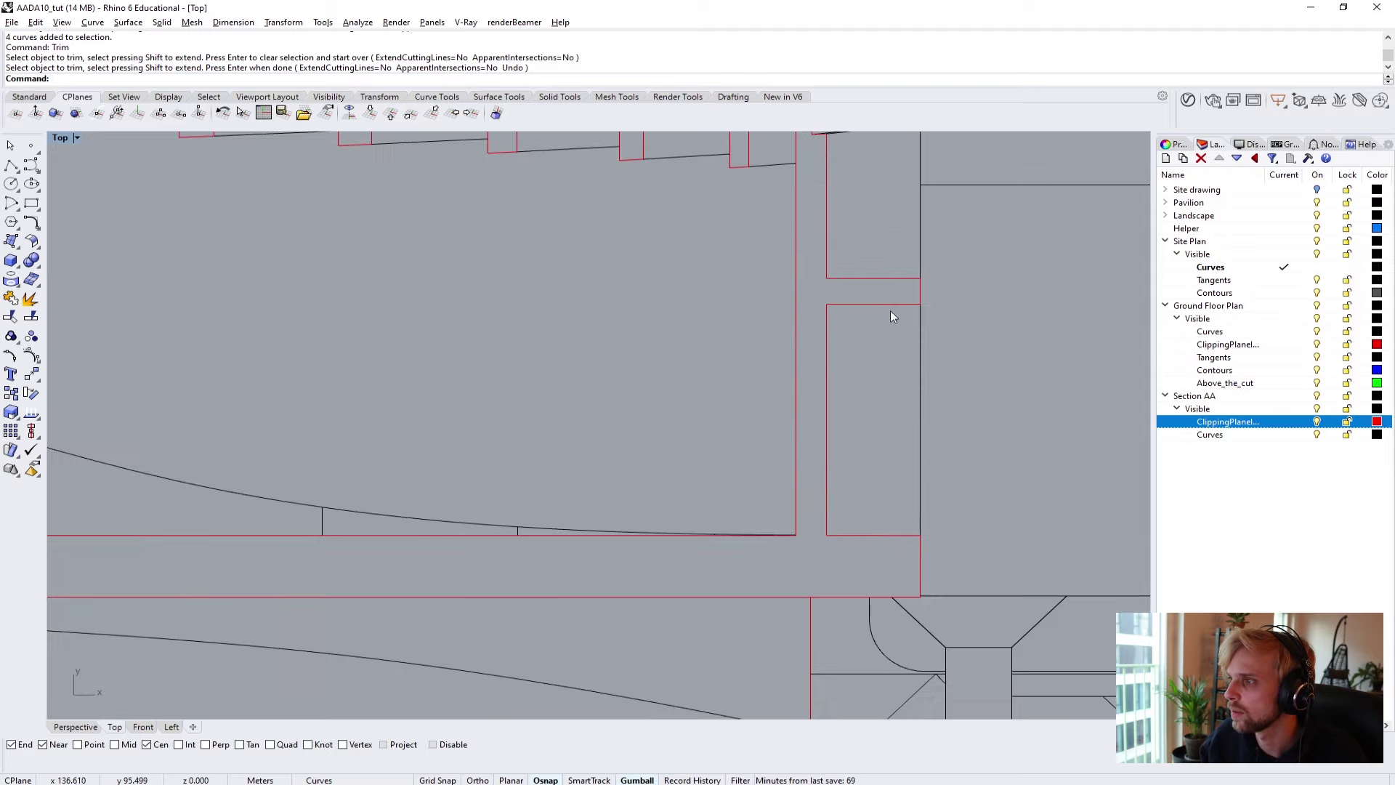
scroll(818, 546, down, 3)
scroll(635, 568, up, 4)
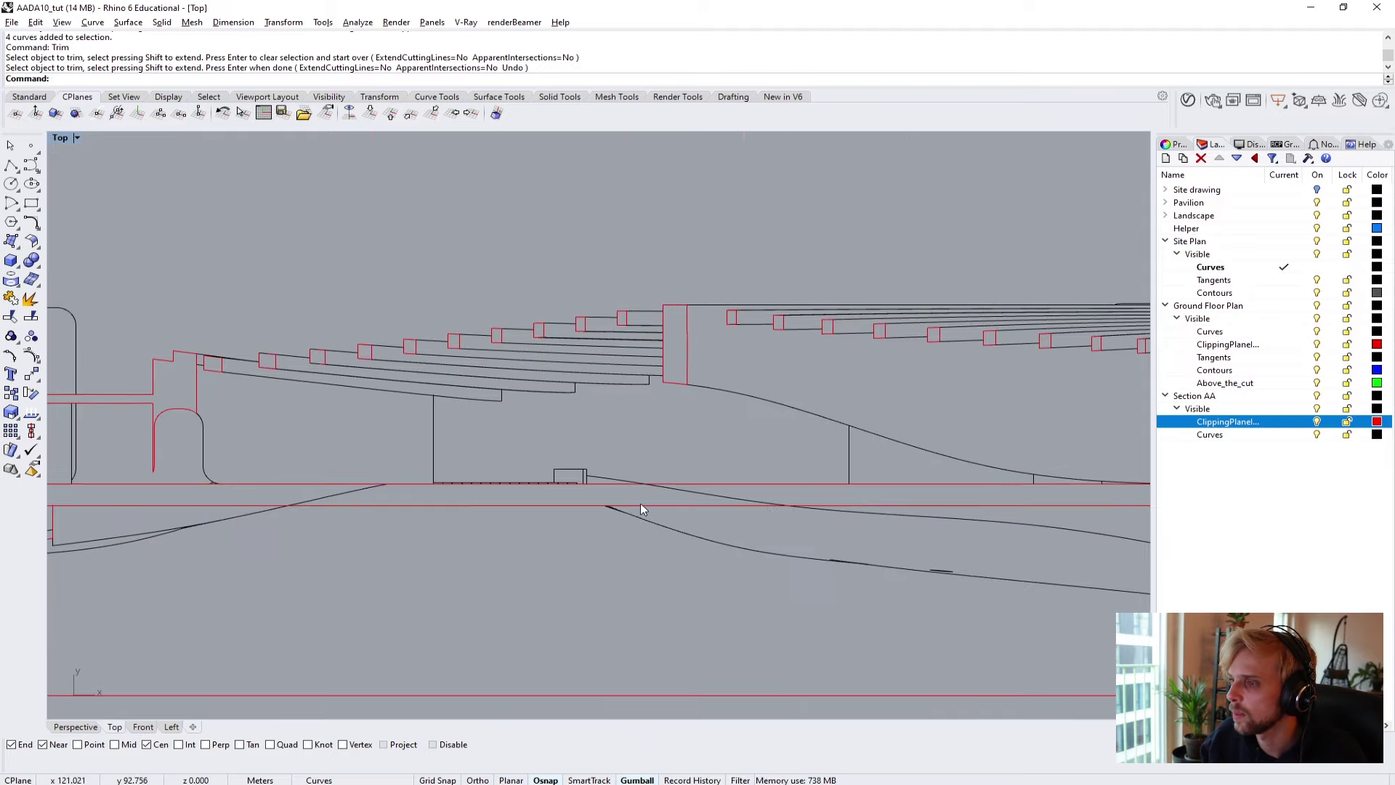
click(733, 487)
scroll(523, 488, down, 2)
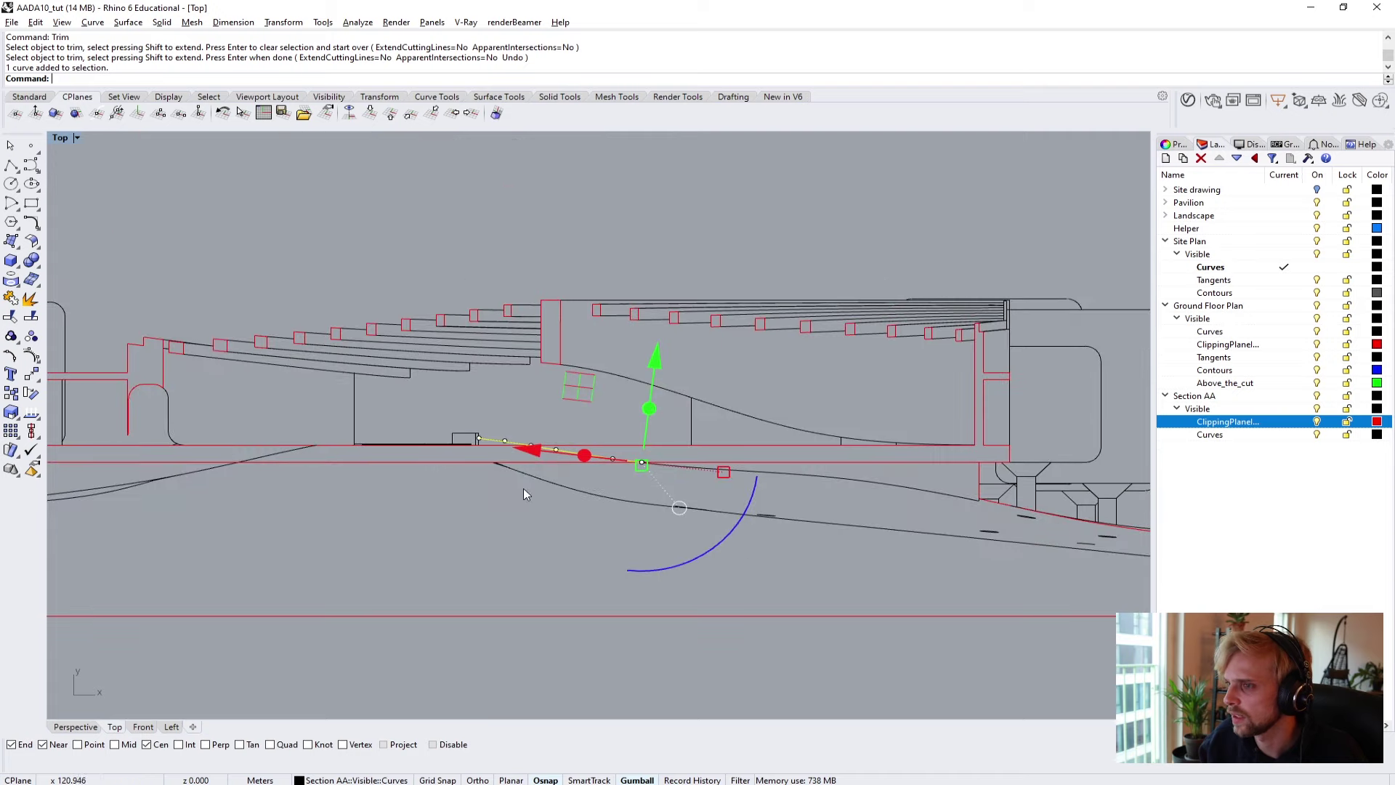
click(507, 364)
click(483, 408)
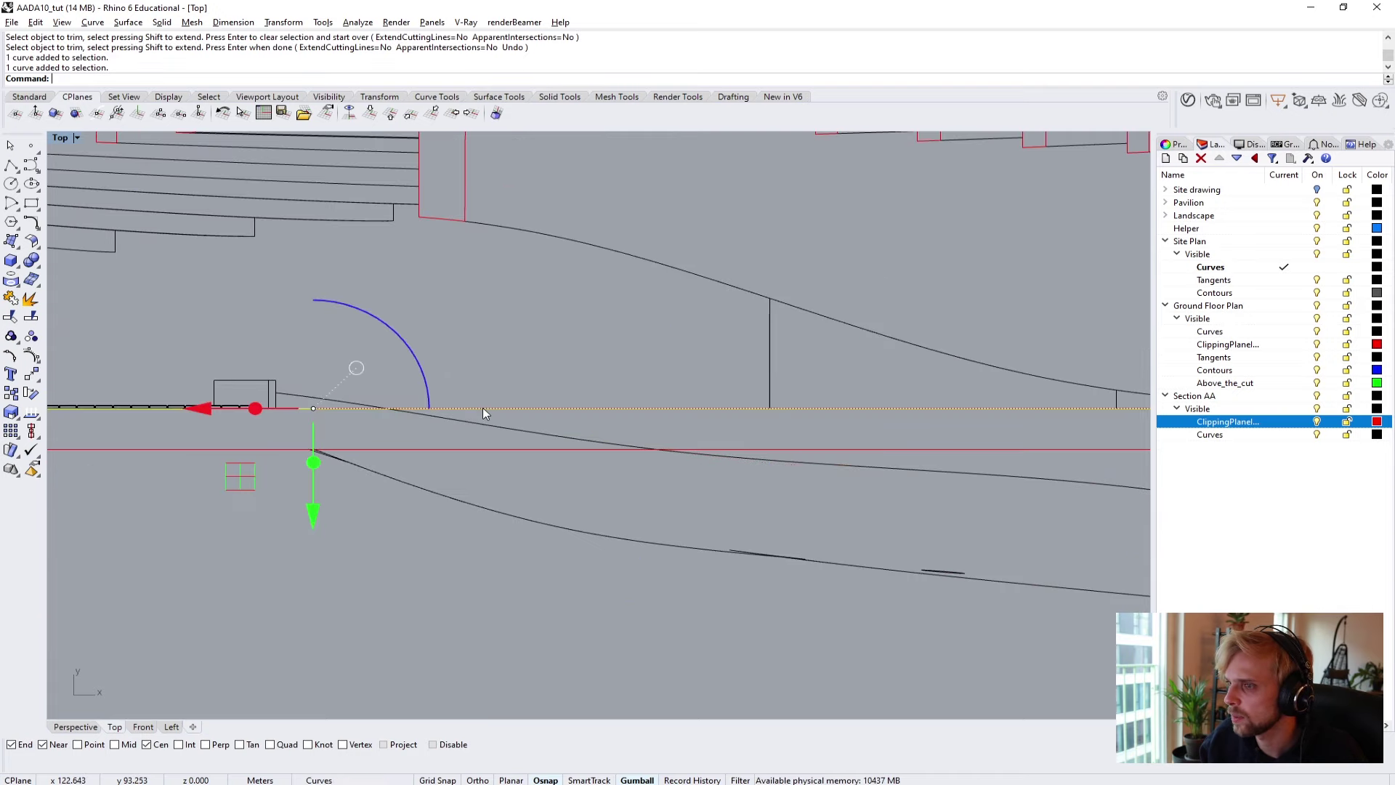
scroll(791, 451, down, 3)
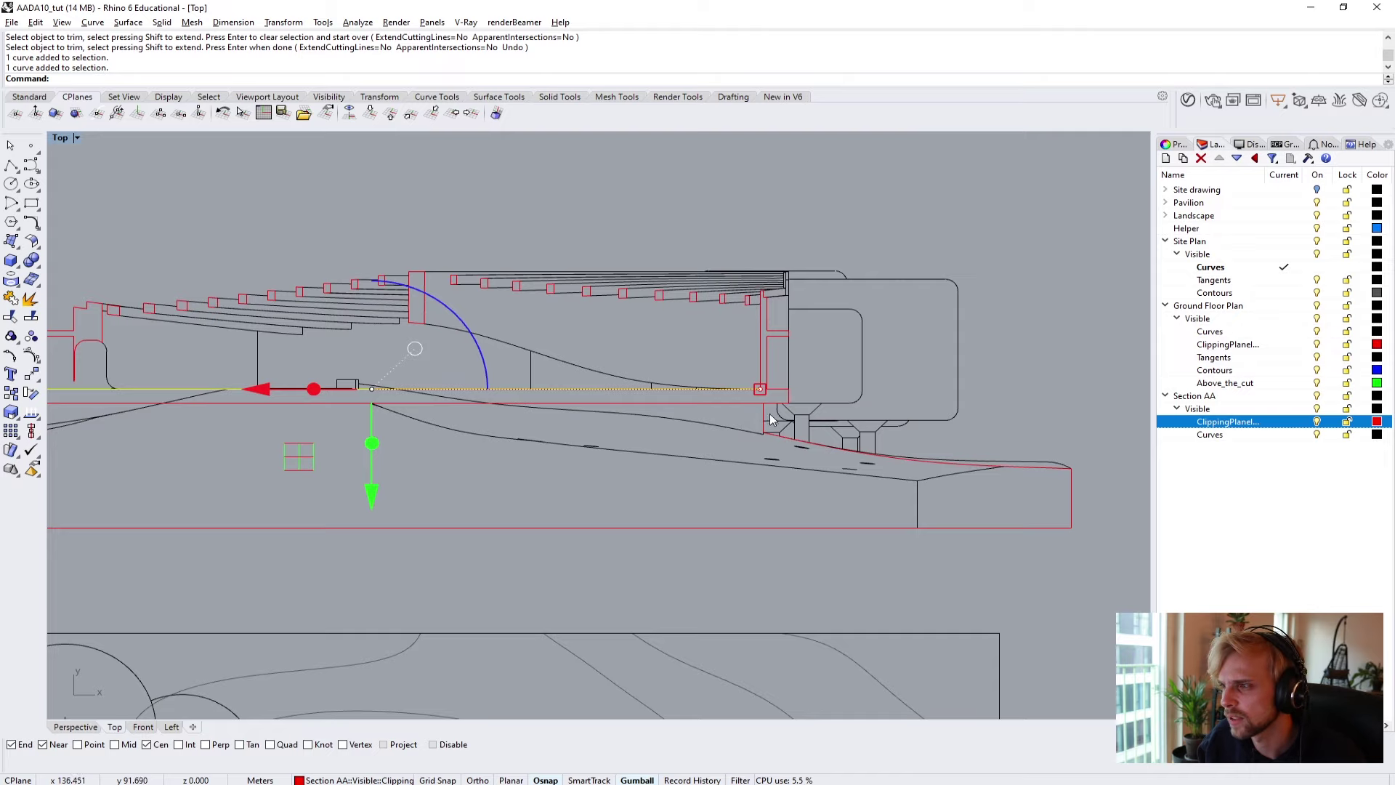
key(Escape)
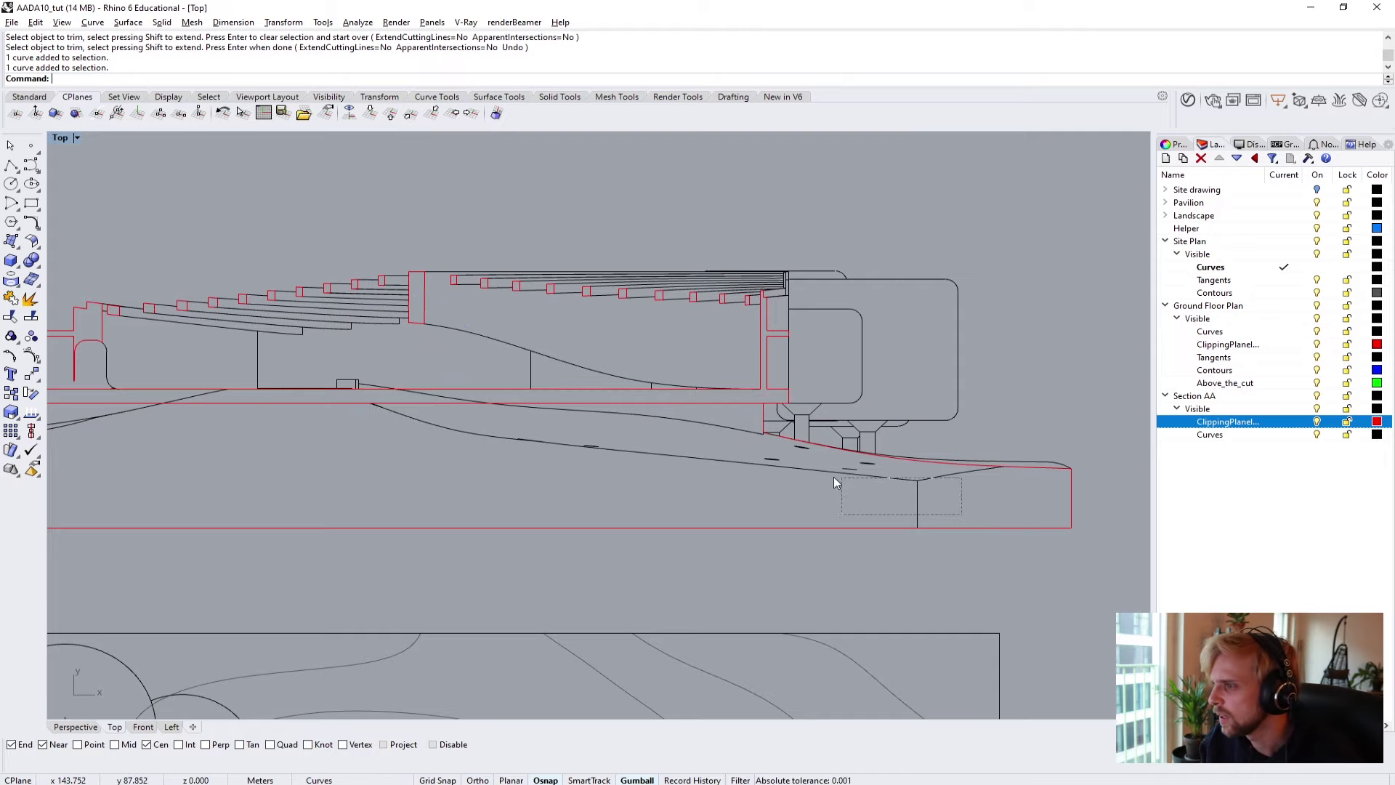
Delete the black curves and short dashes inside the cut ground on the drawing's right side, beyond and below the end wall.
drag(809, 479, 808, 478)
key(Delete)
scroll(857, 472, up, 2)
drag(910, 490, 808, 455)
key(Delete)
drag(796, 494, 752, 469)
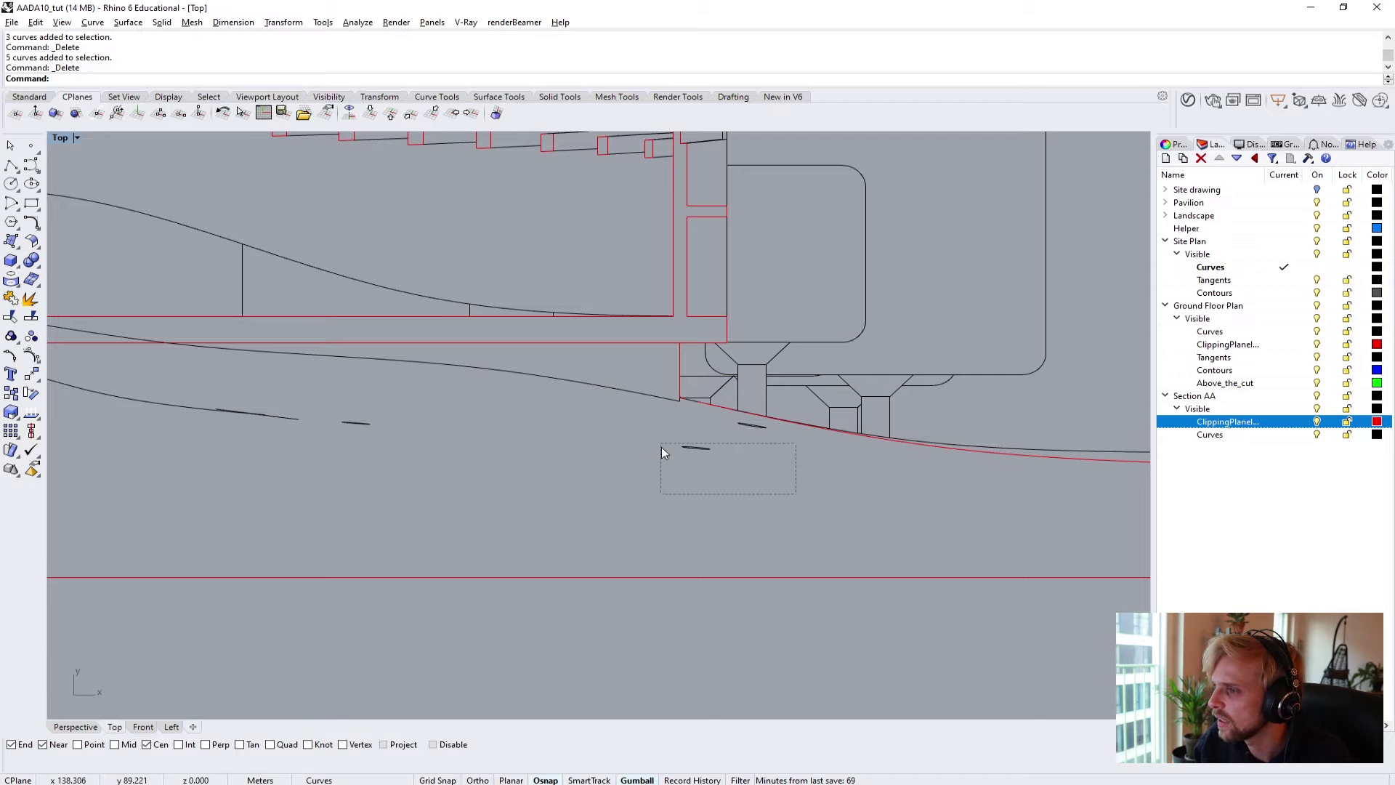
drag(661, 446, 663, 451)
scroll(756, 465, up, 3)
drag(646, 378, 647, 379)
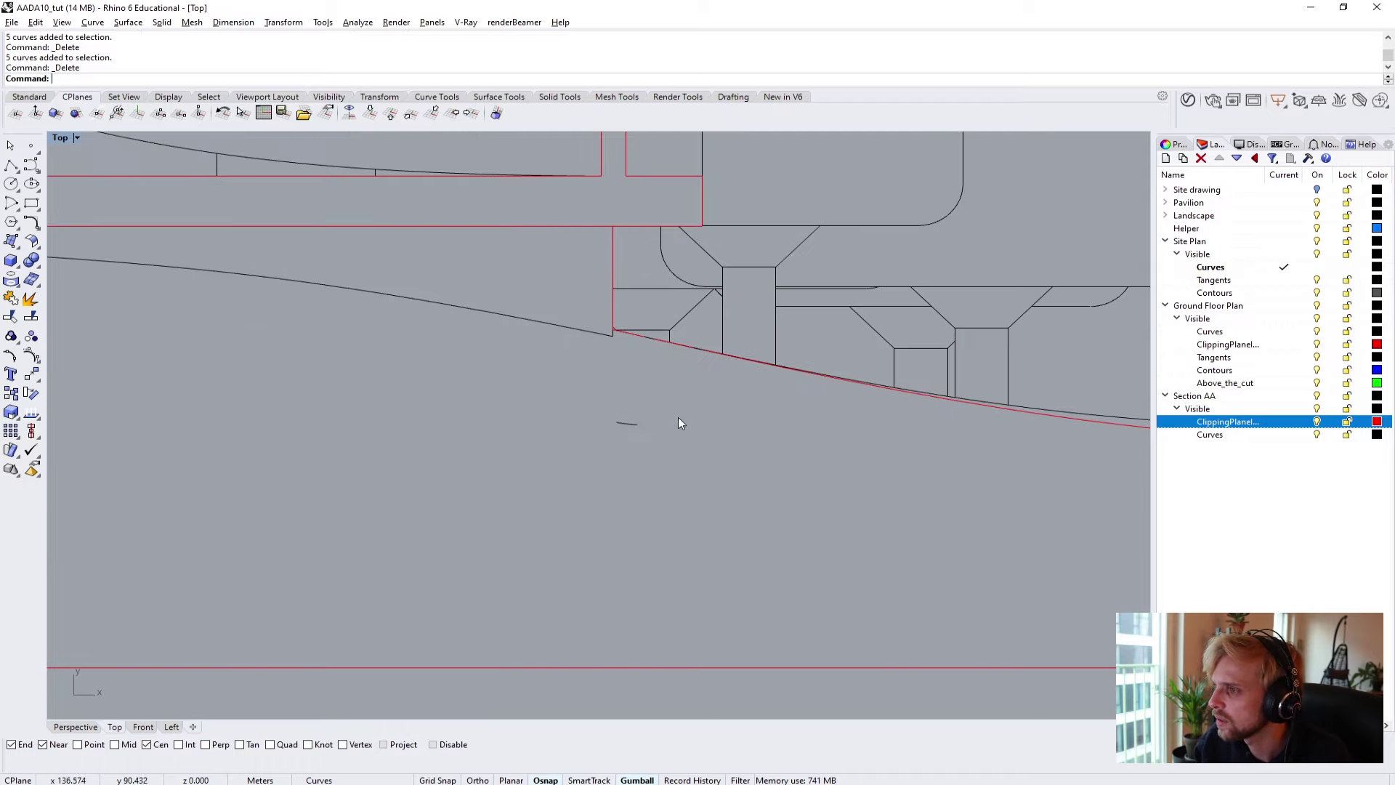
key(Delete)
Delete the remaining black landscape curves inside the cut ground beneath the right half of the floor slab.
scroll(666, 483, down, 6)
drag(748, 527, 214, 427)
key(Delete)
scroll(403, 432, up, 3)
drag(329, 465, 216, 420)
key(Delete)
Trim the black landscape curve descending from the small box at the floor slab's top cut line, removing its part inside the slab.
click(430, 399)
key(Escape)
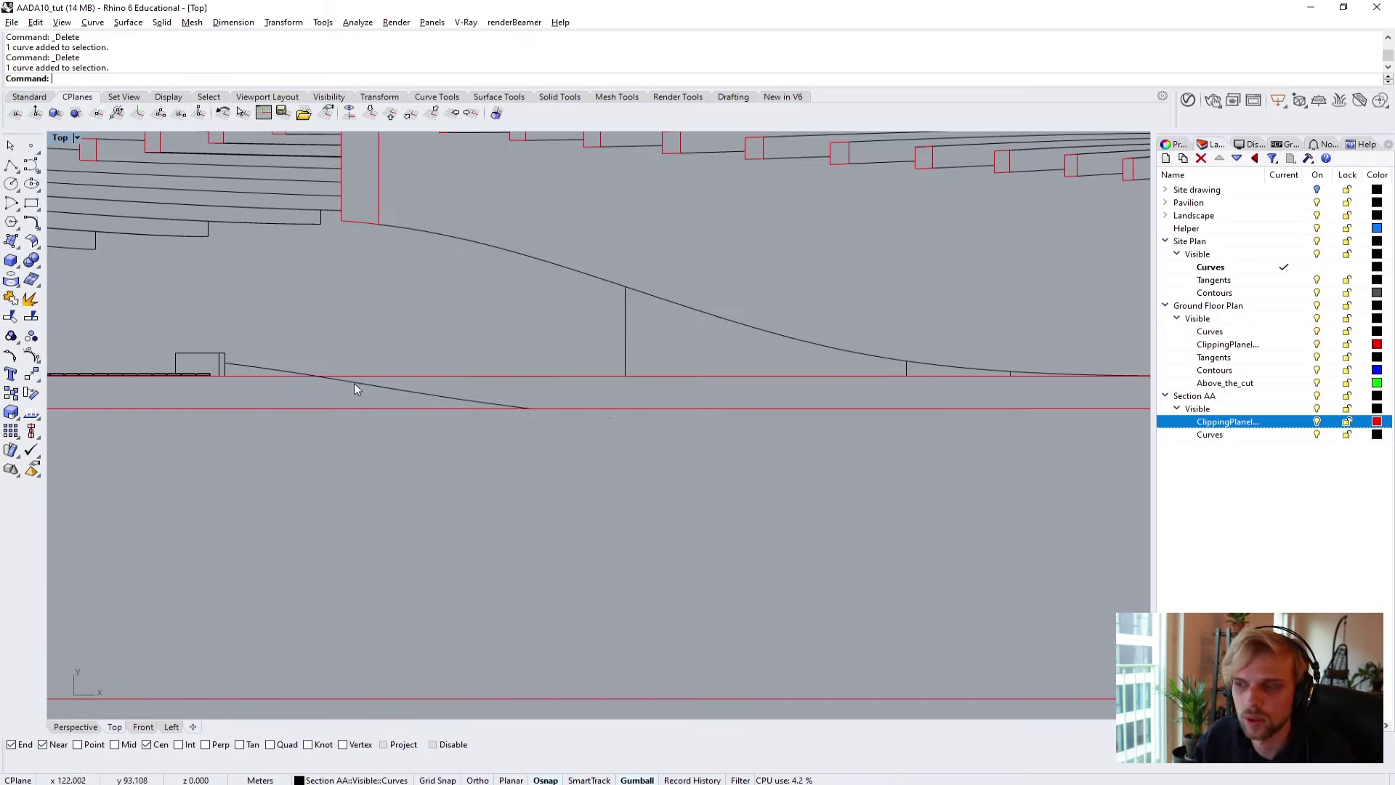
click(399, 375)
key(Return)
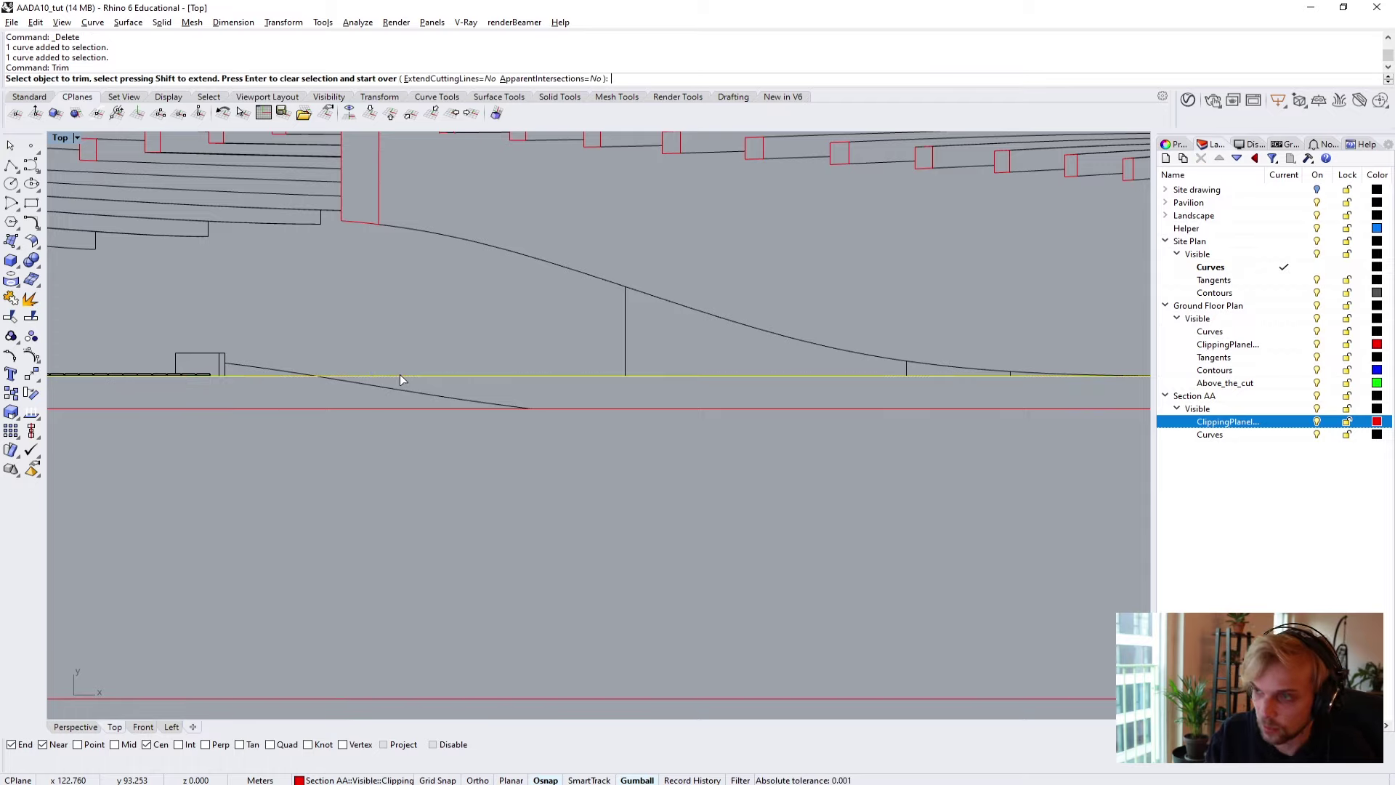
scroll(370, 395, up, 2)
key(Return)
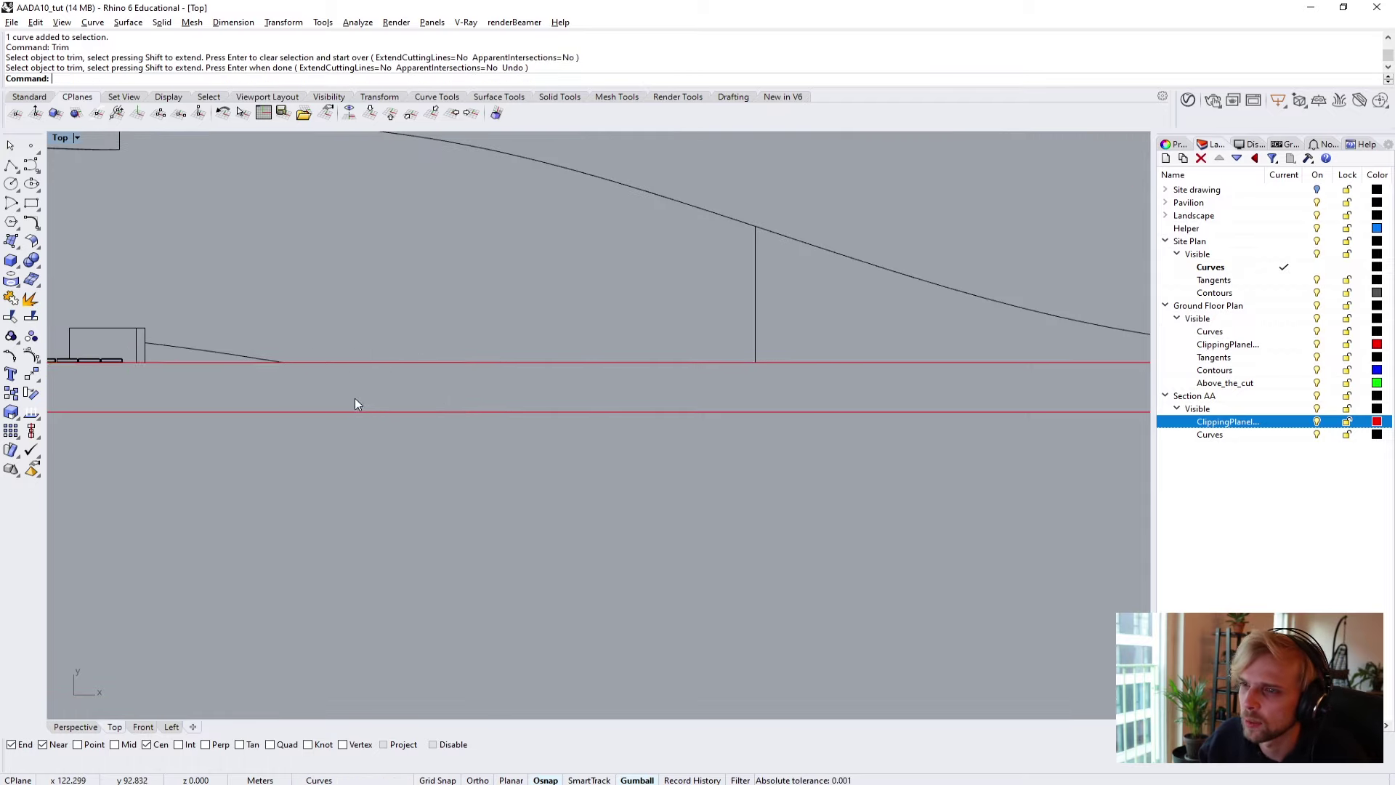
Delete the black curve segment crossing the inside of the floor slab between the arched opening and the small box.
scroll(355, 398, down, 3)
scroll(572, 337, up, 1)
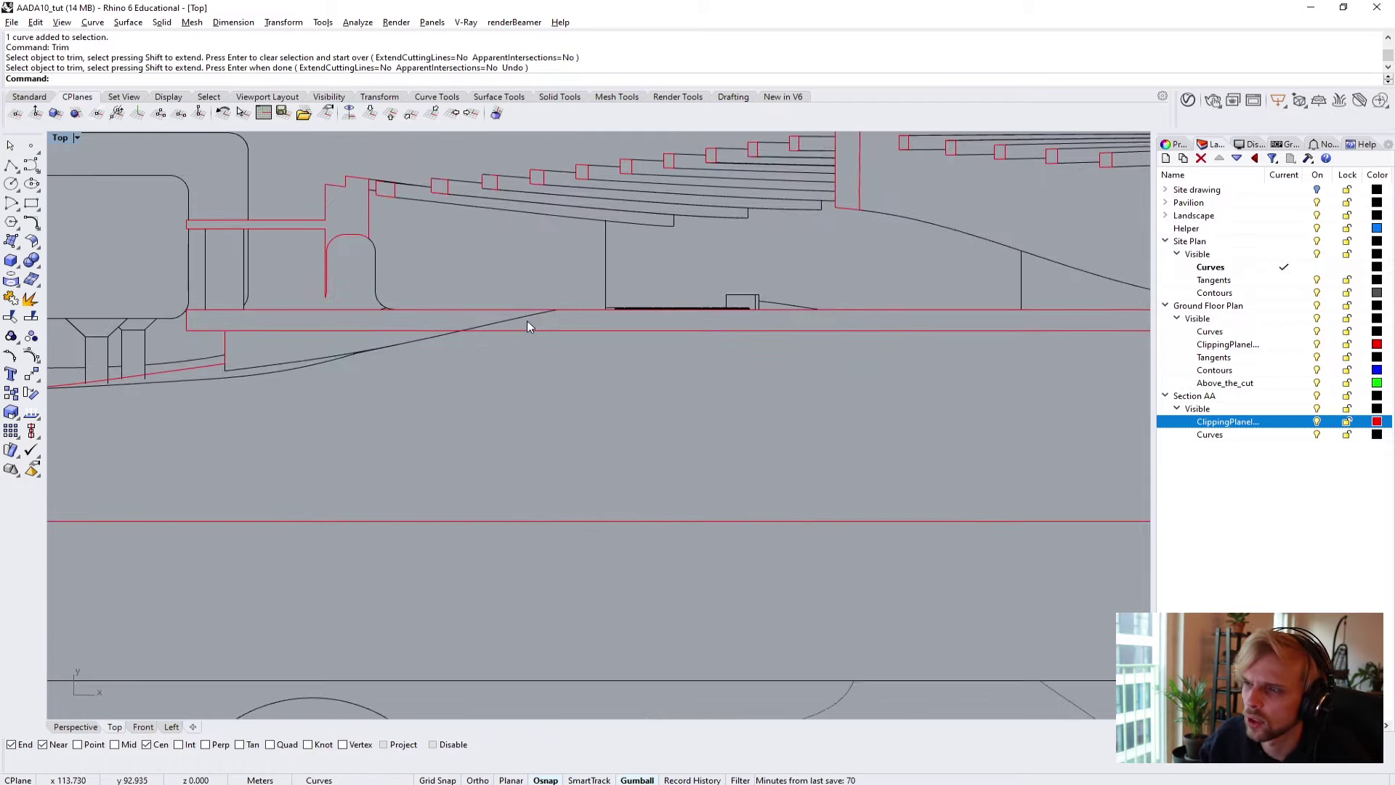
click(526, 321)
key(End)
key(Delete)
key(Delete)
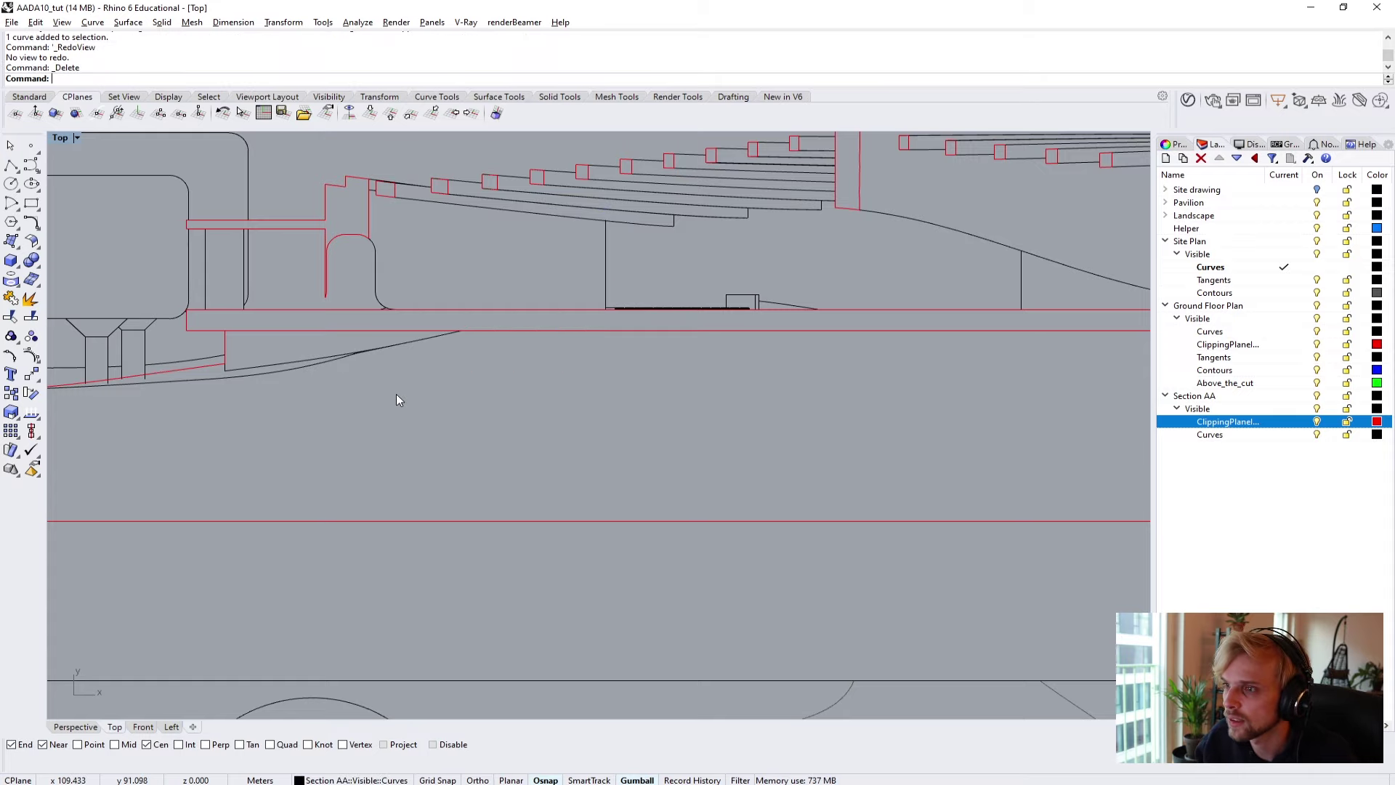
Delete the black curves inside the cut ground under the slab's left end, including the vertical stub below the foundation wall corner.
drag(442, 408, 260, 355)
right_drag(283, 411, 454, 405)
key(Delete)
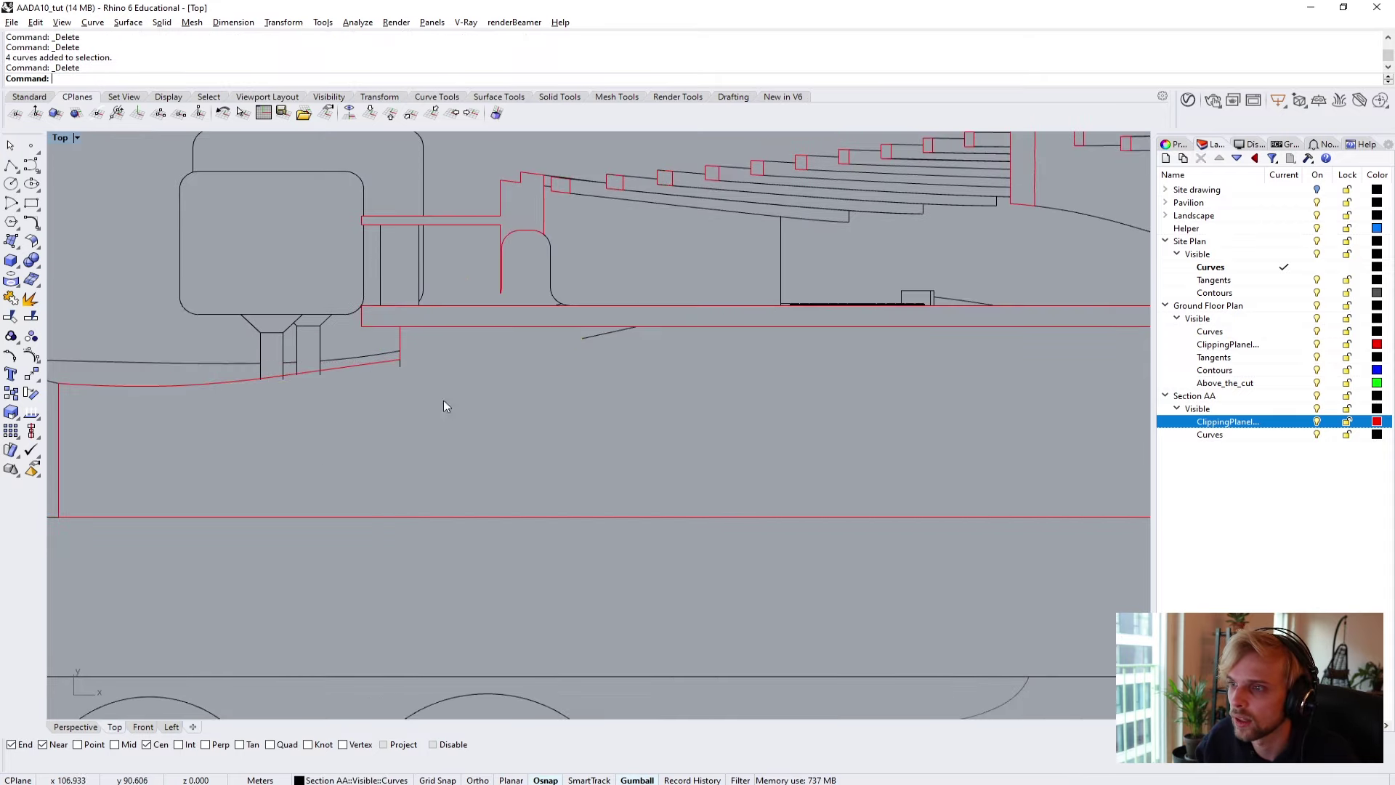
click(592, 332)
key(Delete)
scroll(391, 364, up, 6)
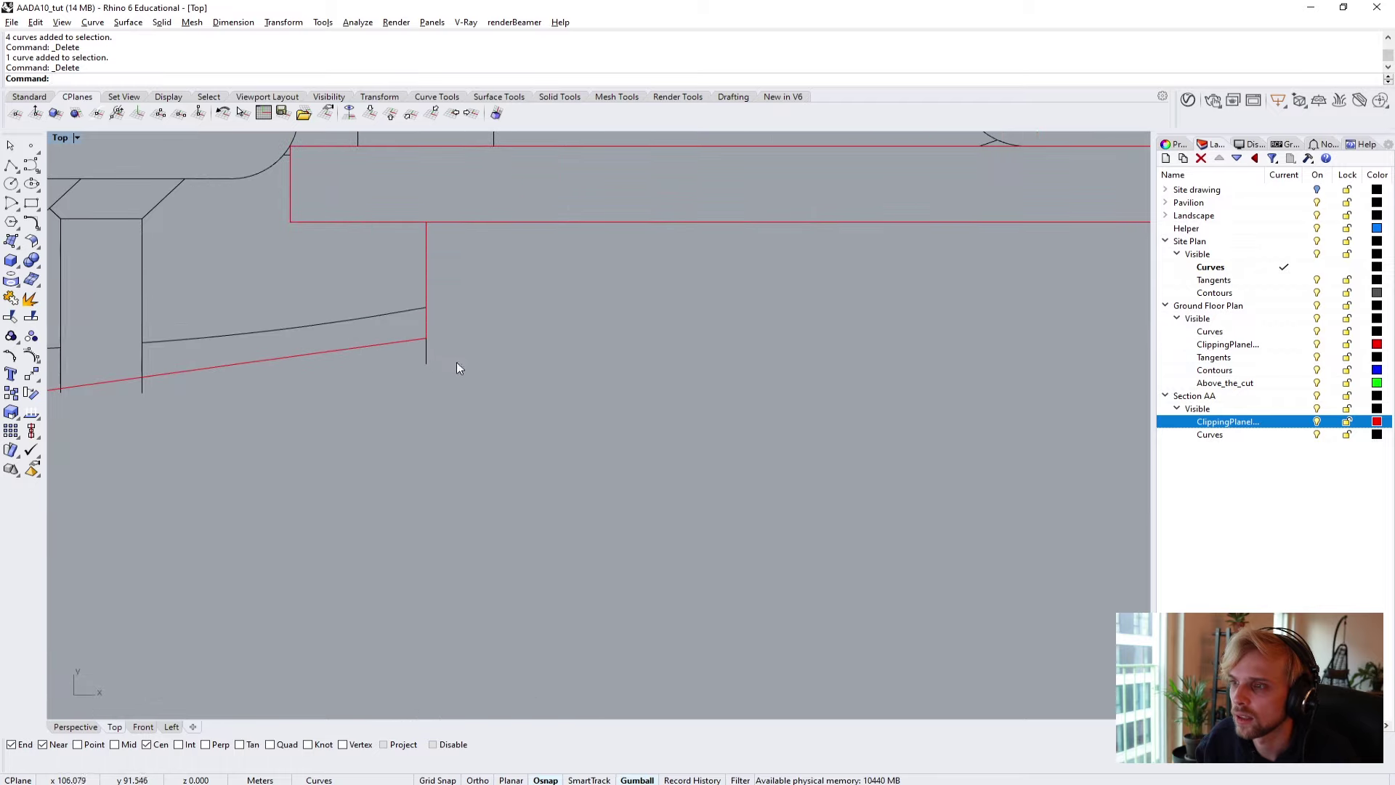
click(427, 356)
key(Delete)
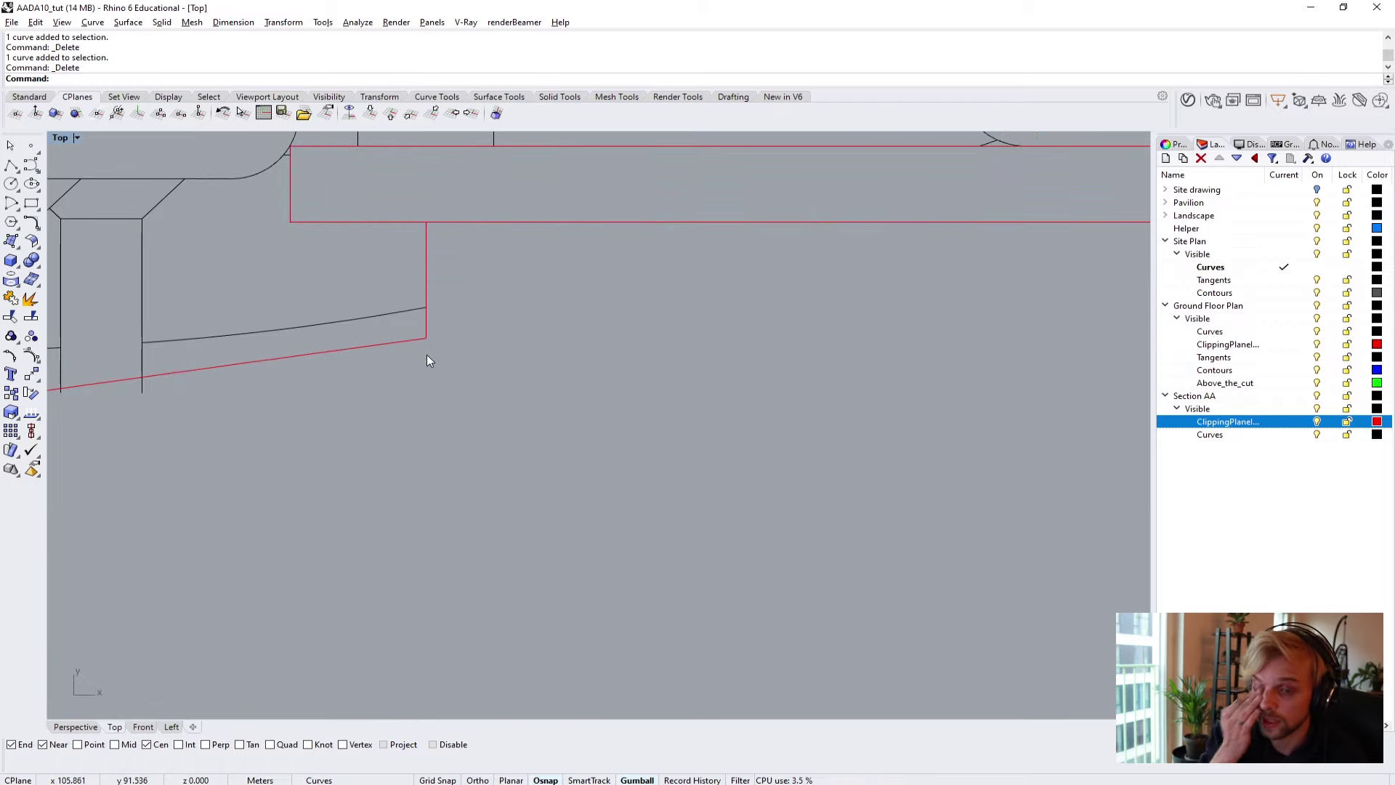
Trim the trunk lines of the two left trees at the red ground cut line, removing the ends below it.
right_drag(249, 369, 630, 357)
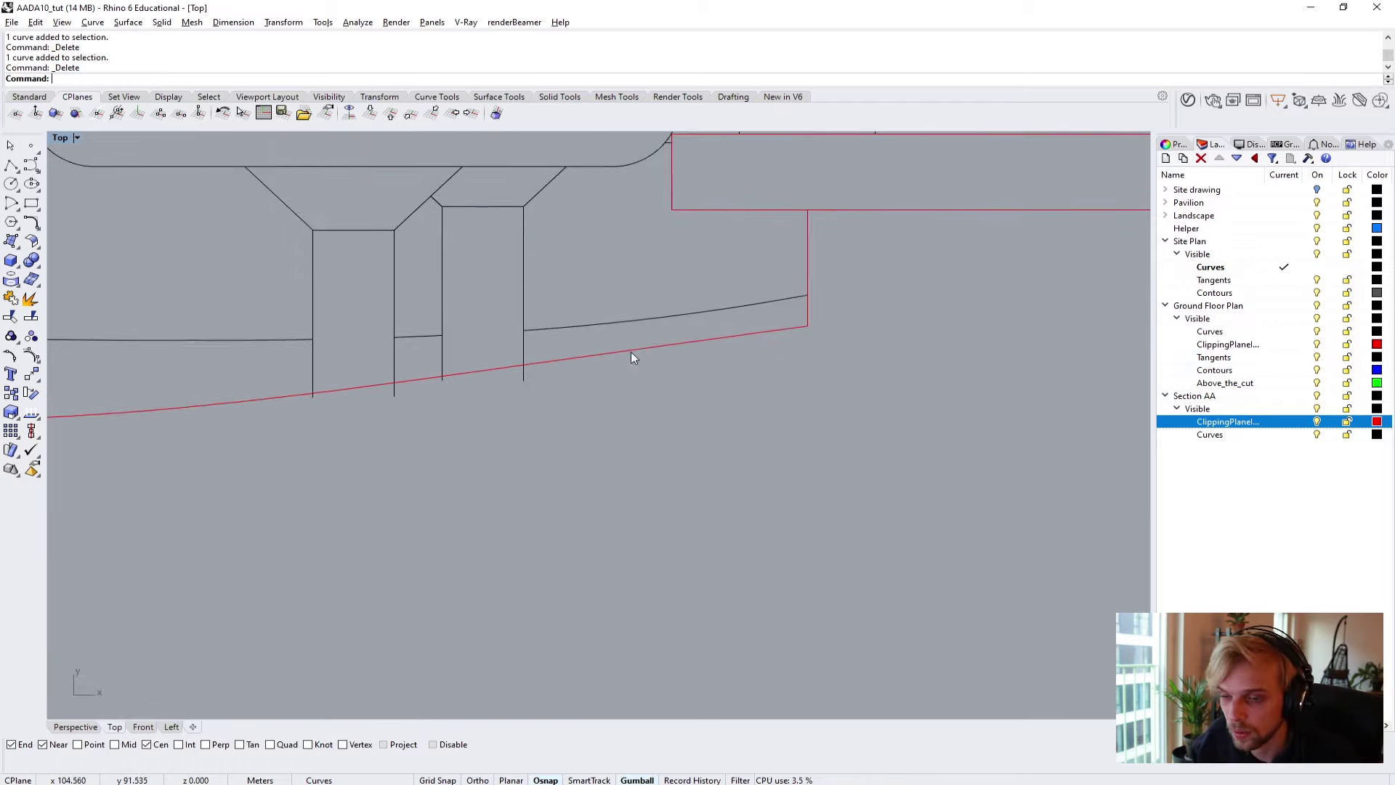
scroll(476, 370, up, 2)
click(487, 372)
text(Trim)
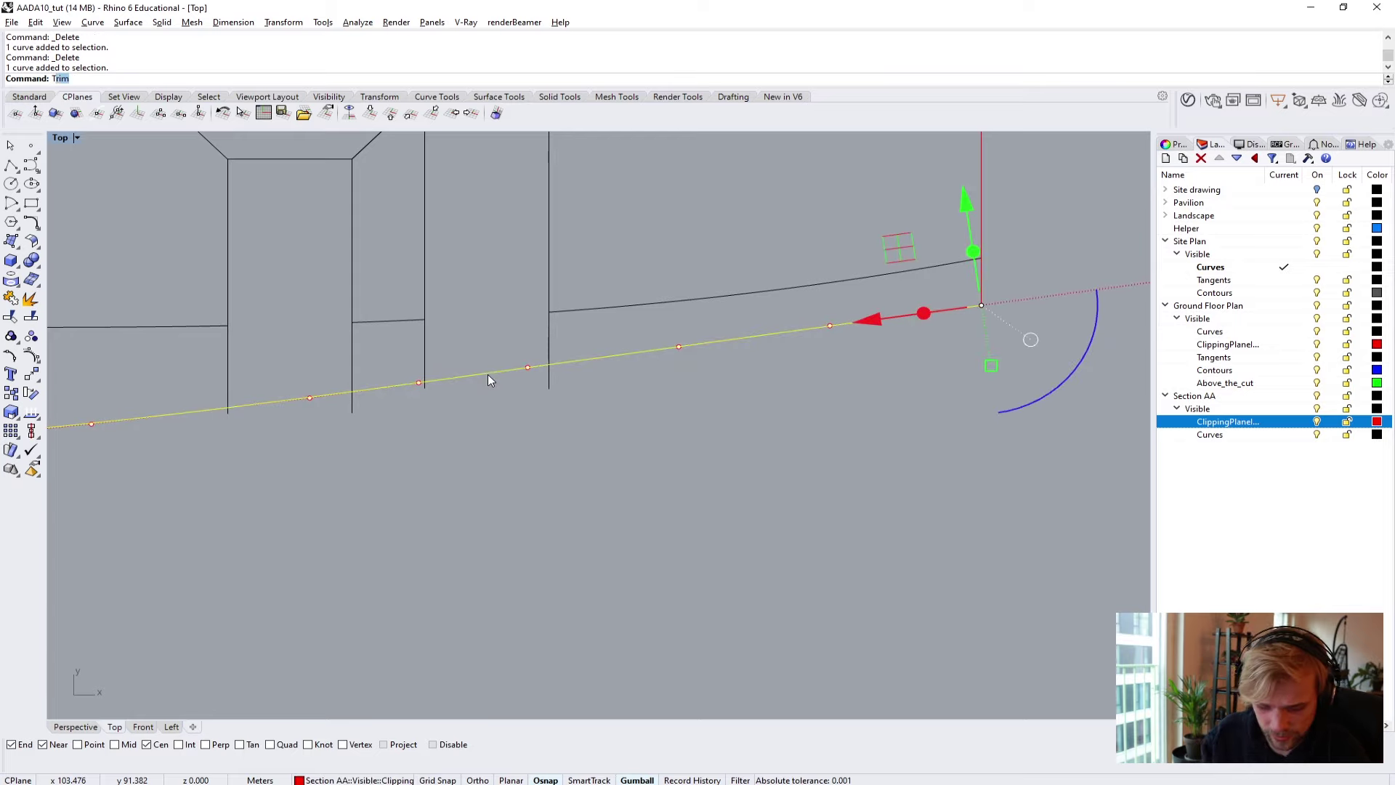
key(Return)
scroll(509, 371, up, 4)
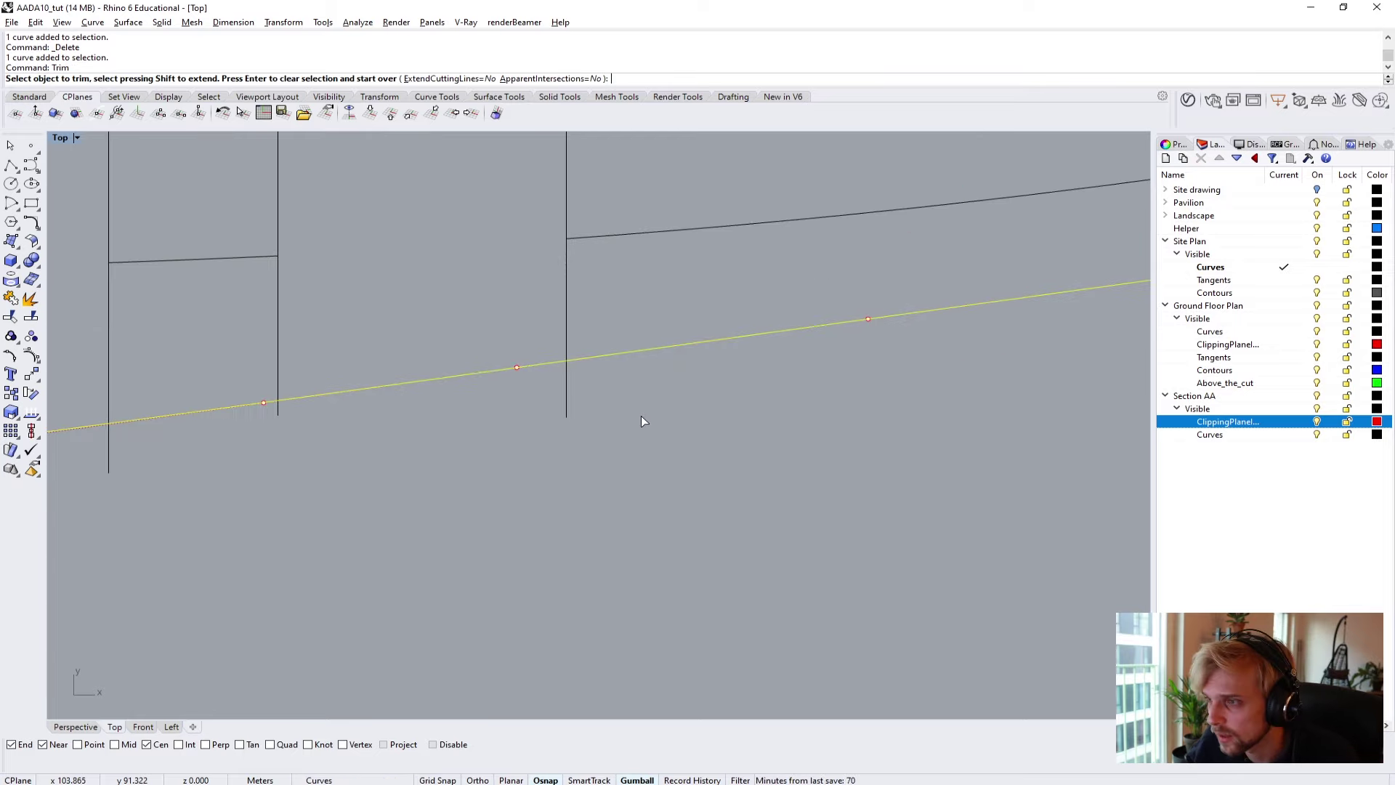
drag(680, 422, 544, 380)
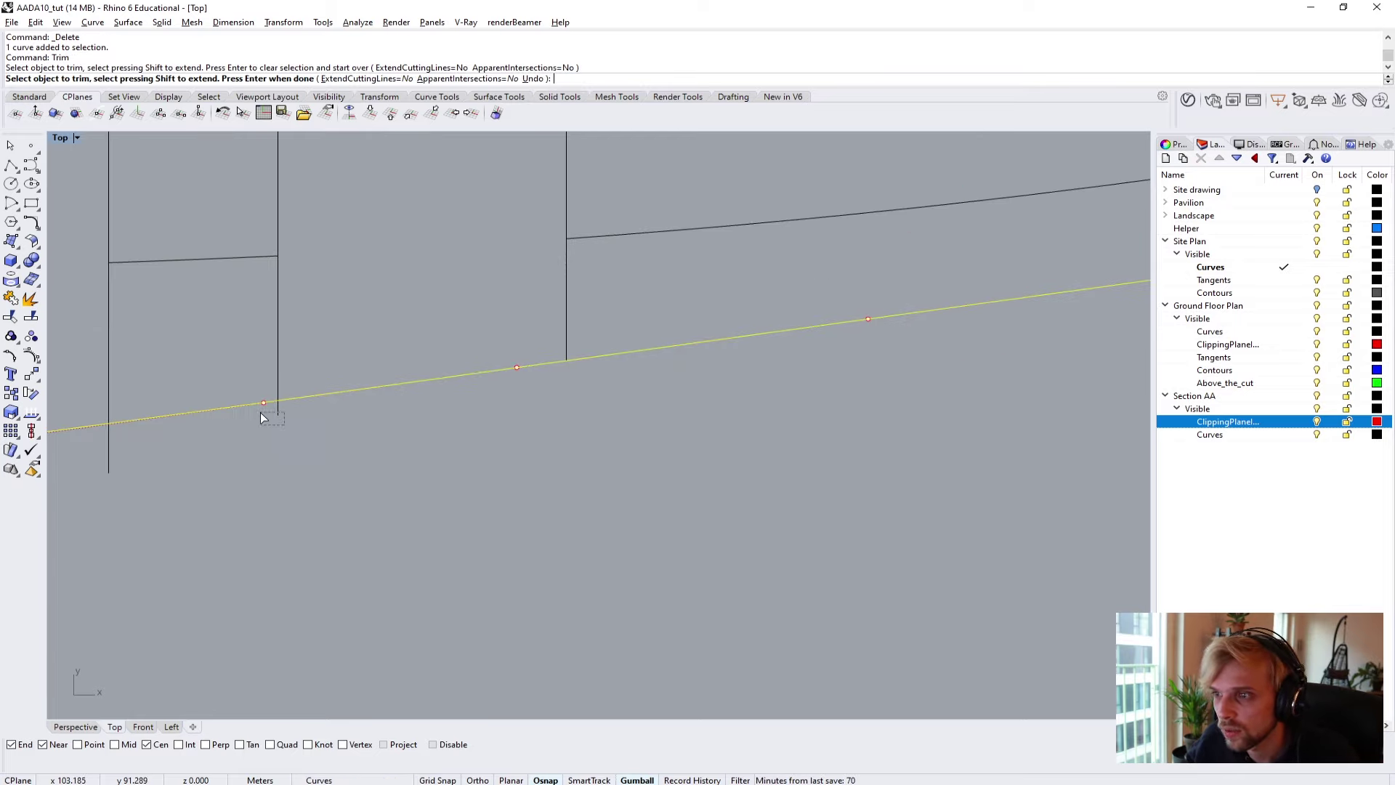
drag(261, 417, 260, 415)
scroll(138, 439, down, 4)
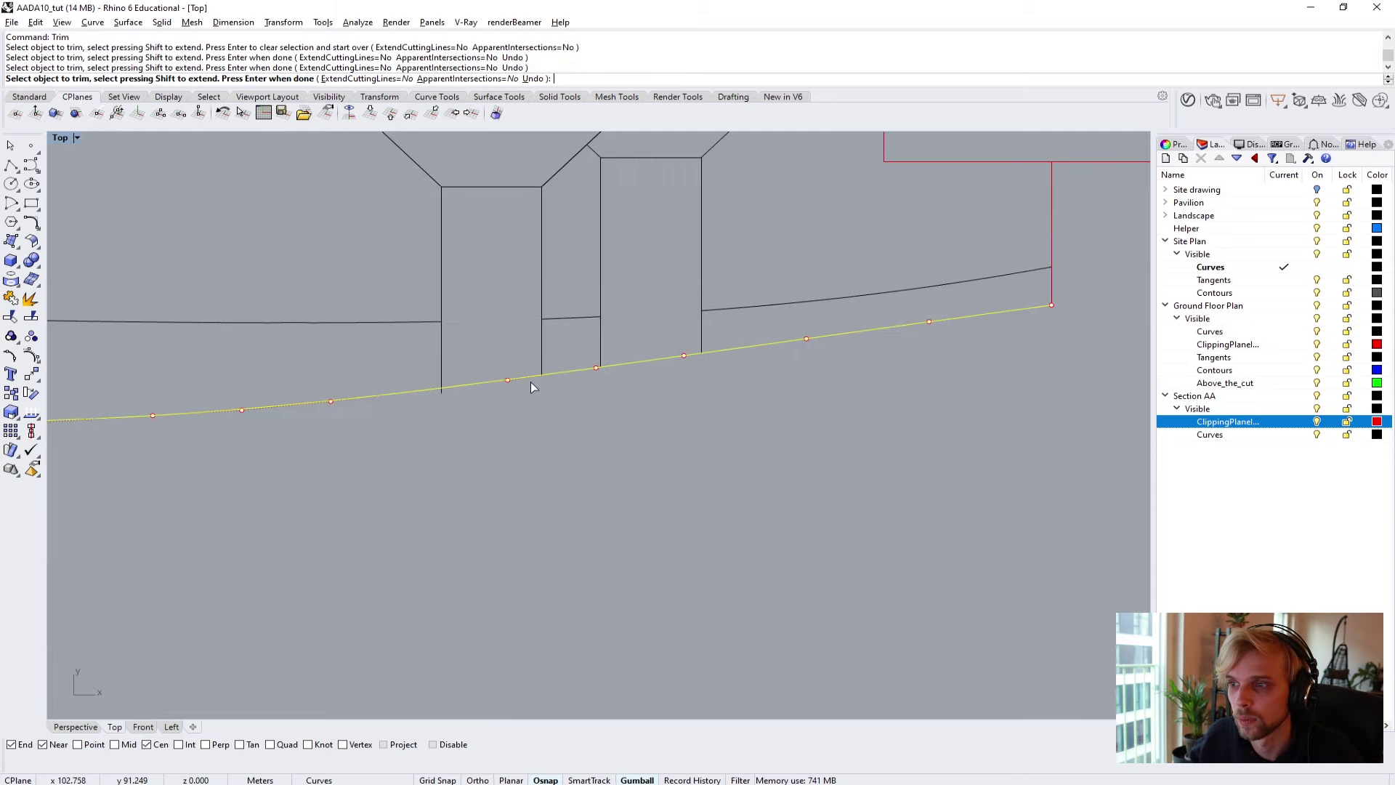
scroll(509, 387, down, 1)
scroll(536, 384, up, 3)
drag(487, 371, 494, 365)
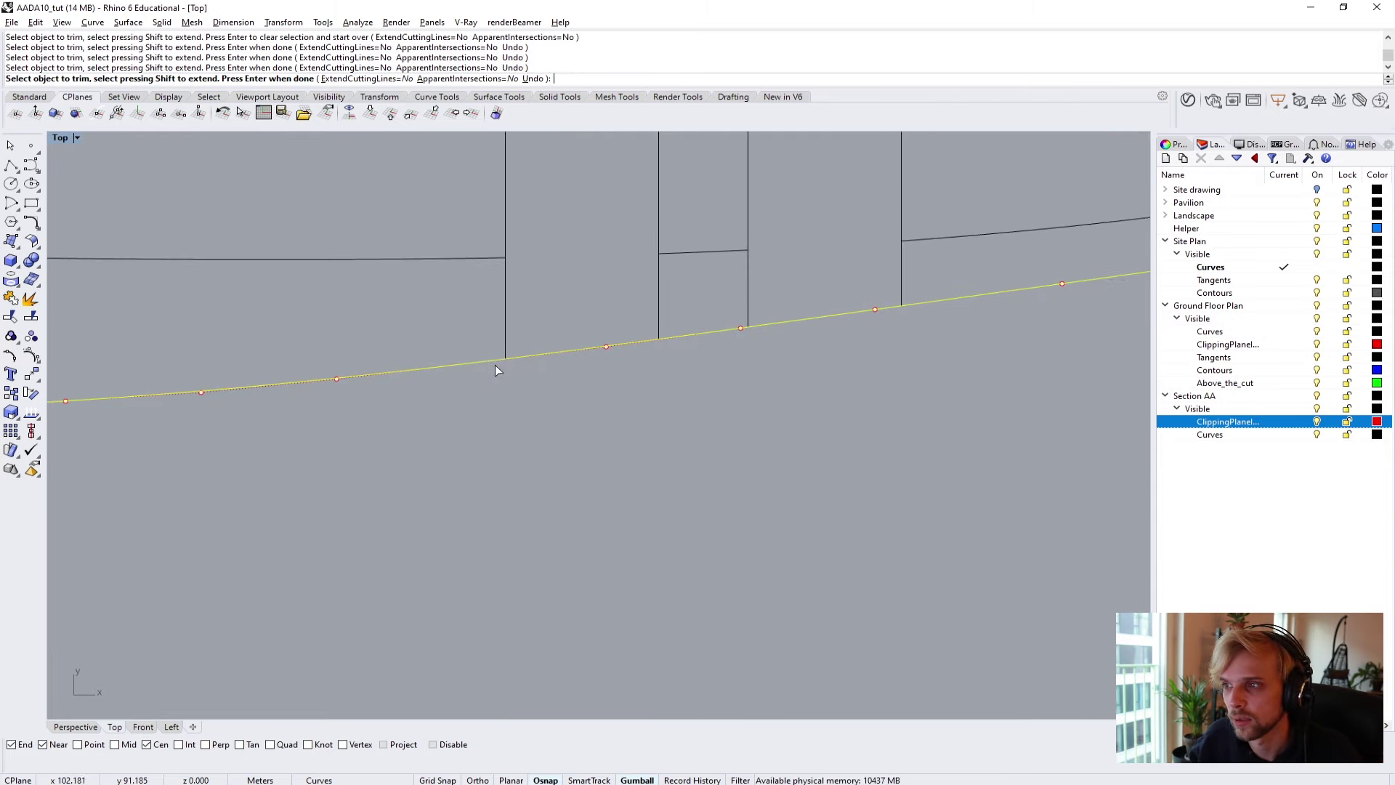
scroll(500, 372, down, 4)
key(Return)
Delete the short horizontal black line between the roof's end post and the outer edge above the right end wall.
scroll(395, 419, down, 4)
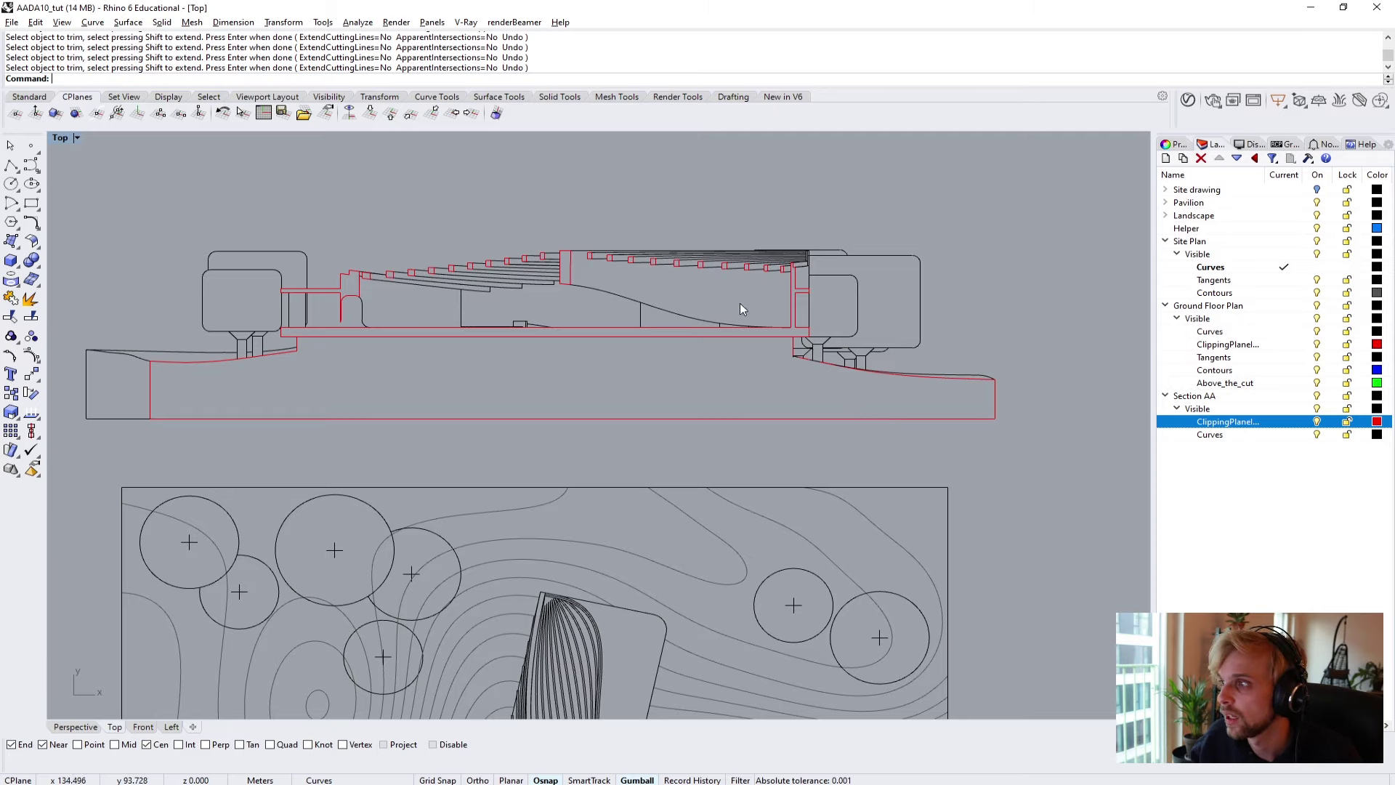
scroll(835, 298, up, 2)
scroll(788, 247, up, 4)
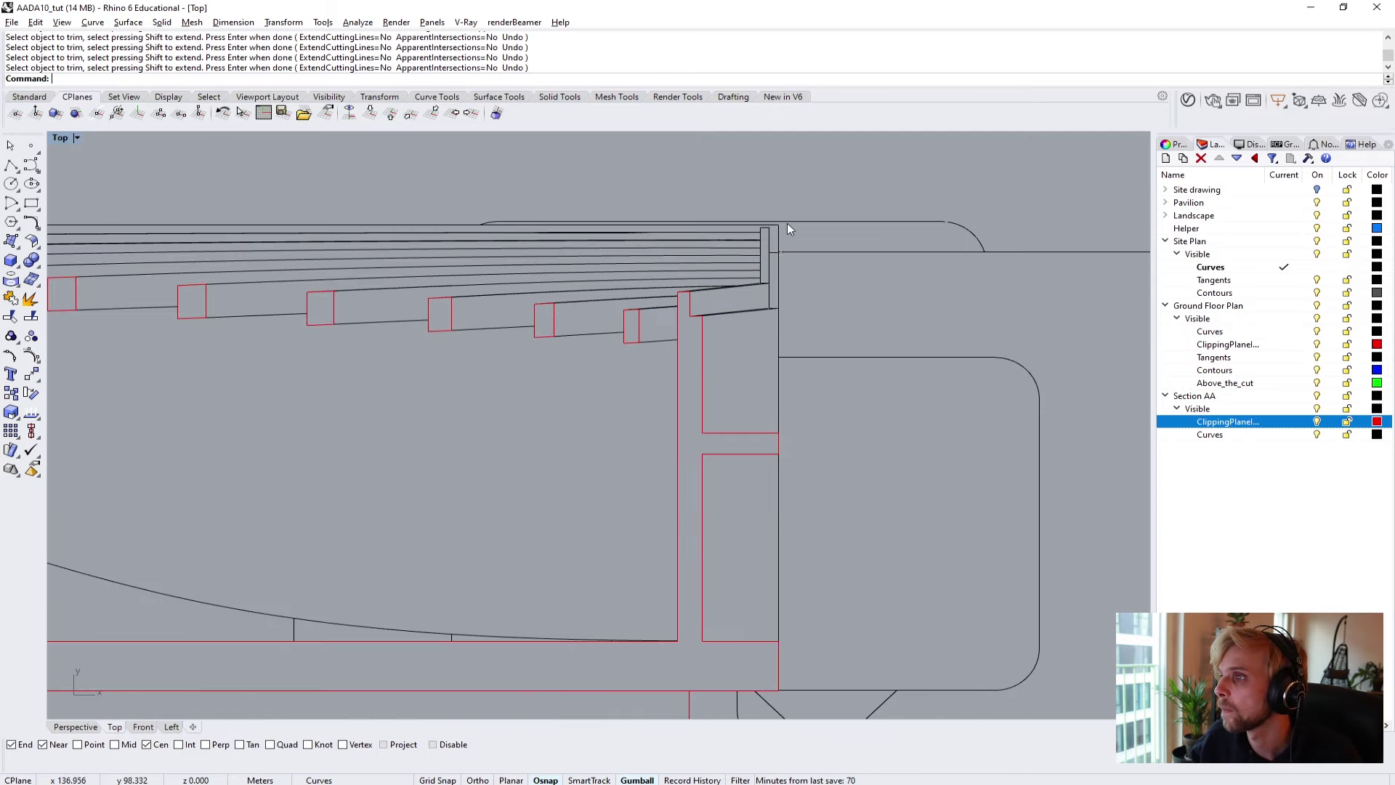
scroll(757, 275, up, 4)
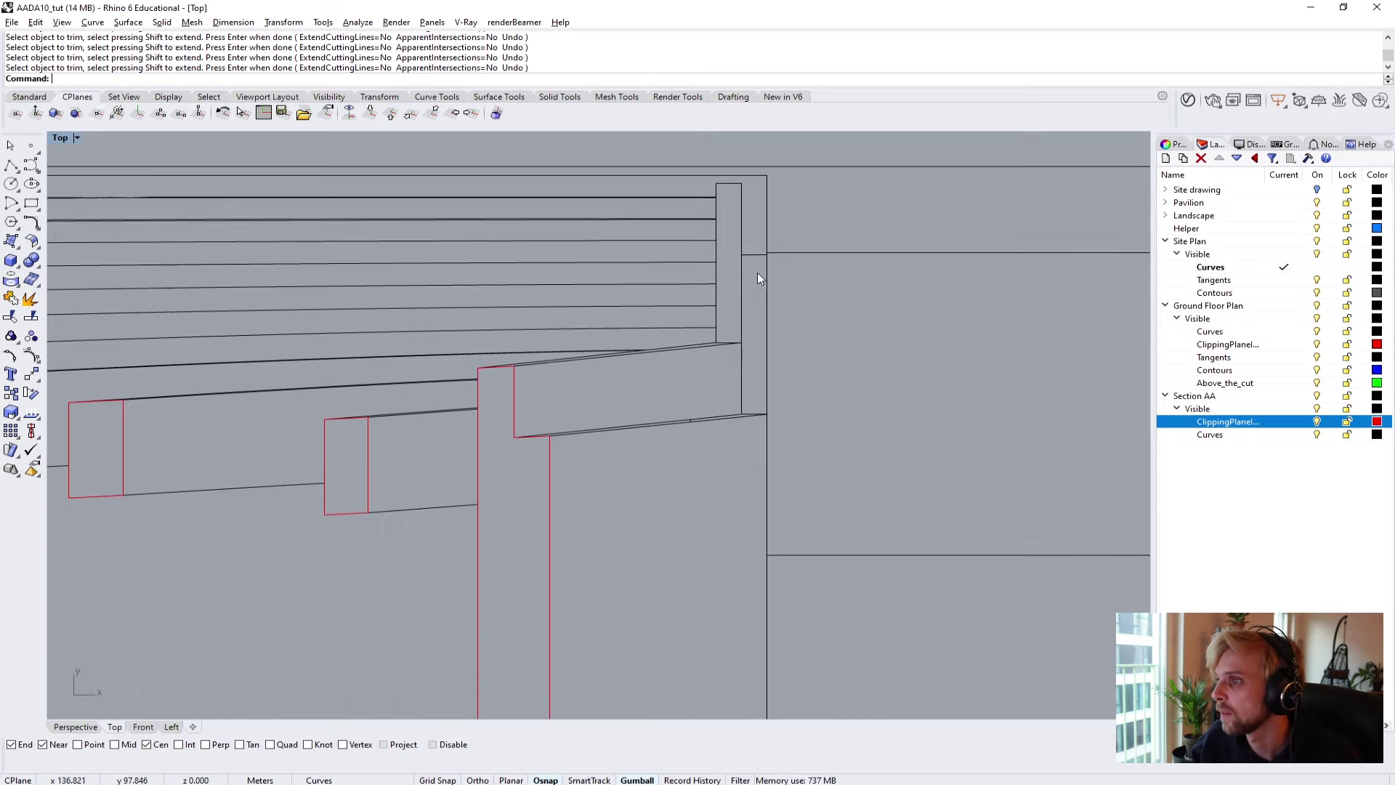
click(759, 267)
scroll(654, 305, down, 8)
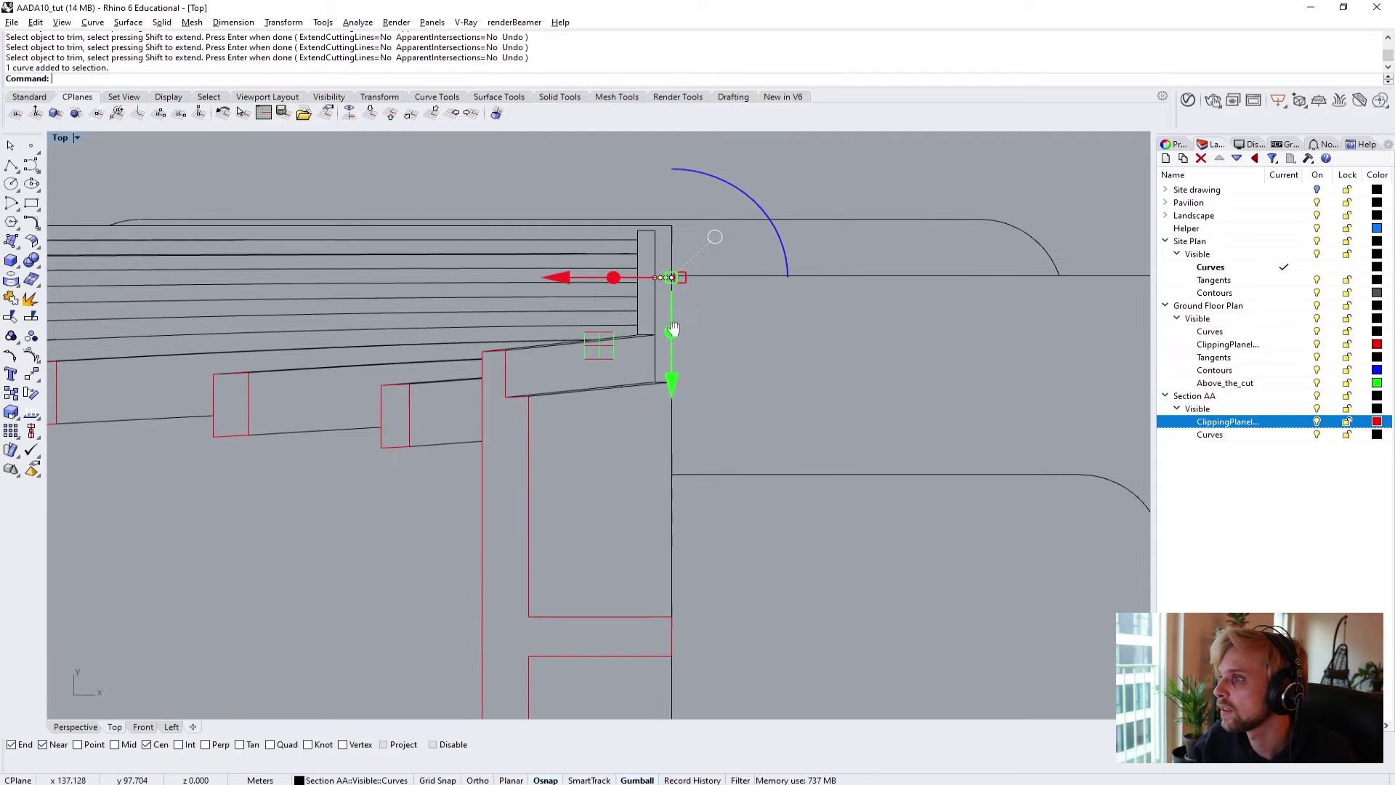
key(Delete)
Inspect the cleaned Section AA drawing from end to end for leftover overlapping curves.
right_drag(551, 334, 699, 340)
scroll(255, 311, up, 2)
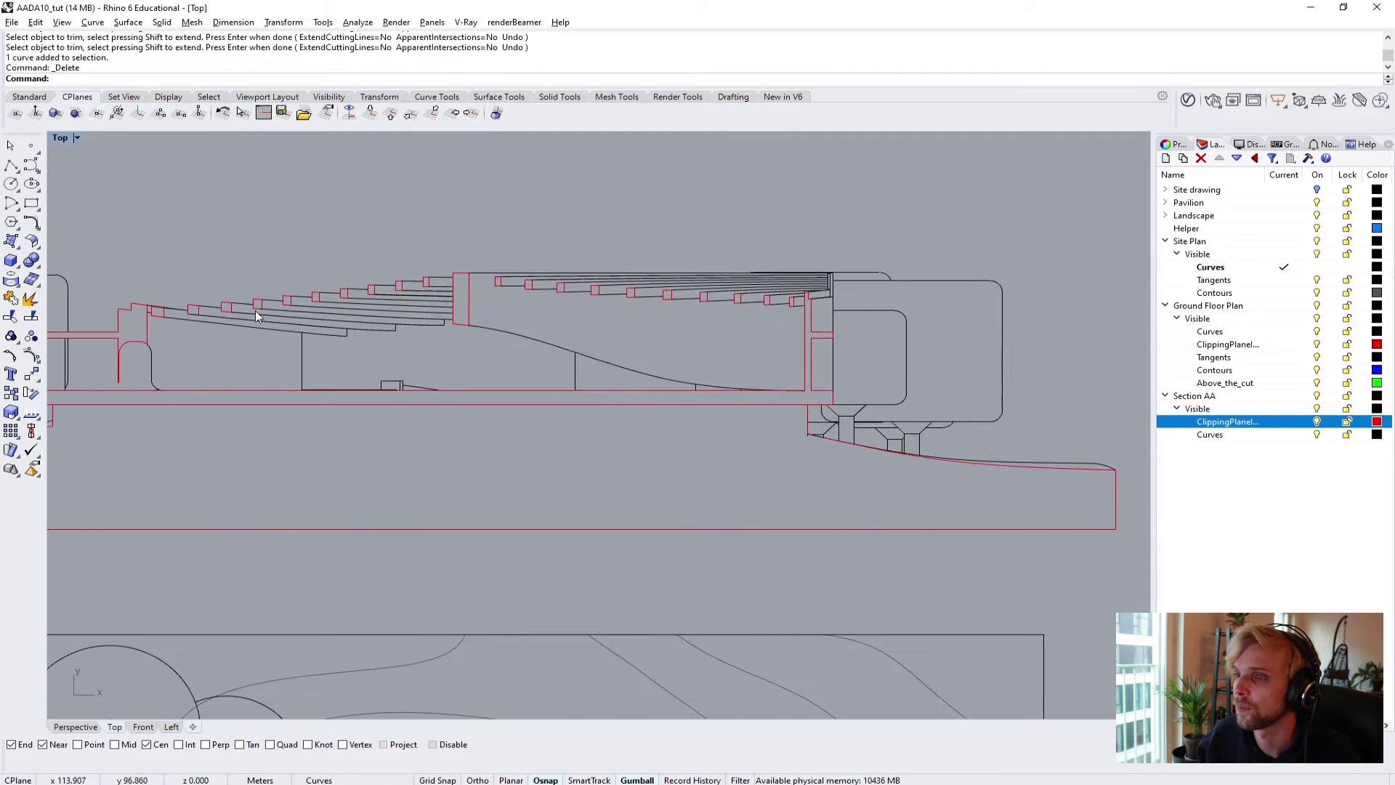
scroll(379, 347, up, 2)
scroll(574, 320, up, 2)
scroll(465, 430, up, 2)
scroll(466, 431, down, 3)
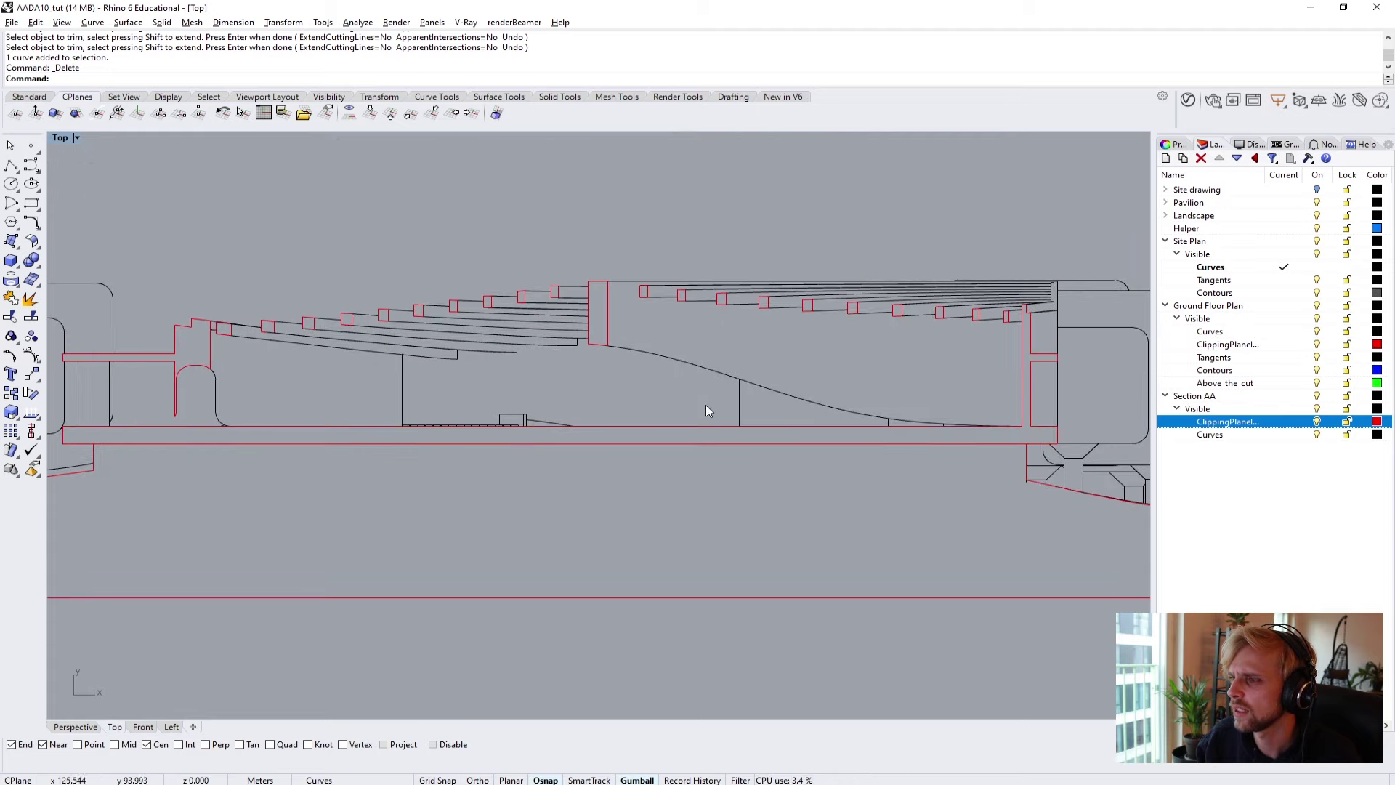
right_drag(442, 297, 649, 302)
scroll(398, 343, up, 5)
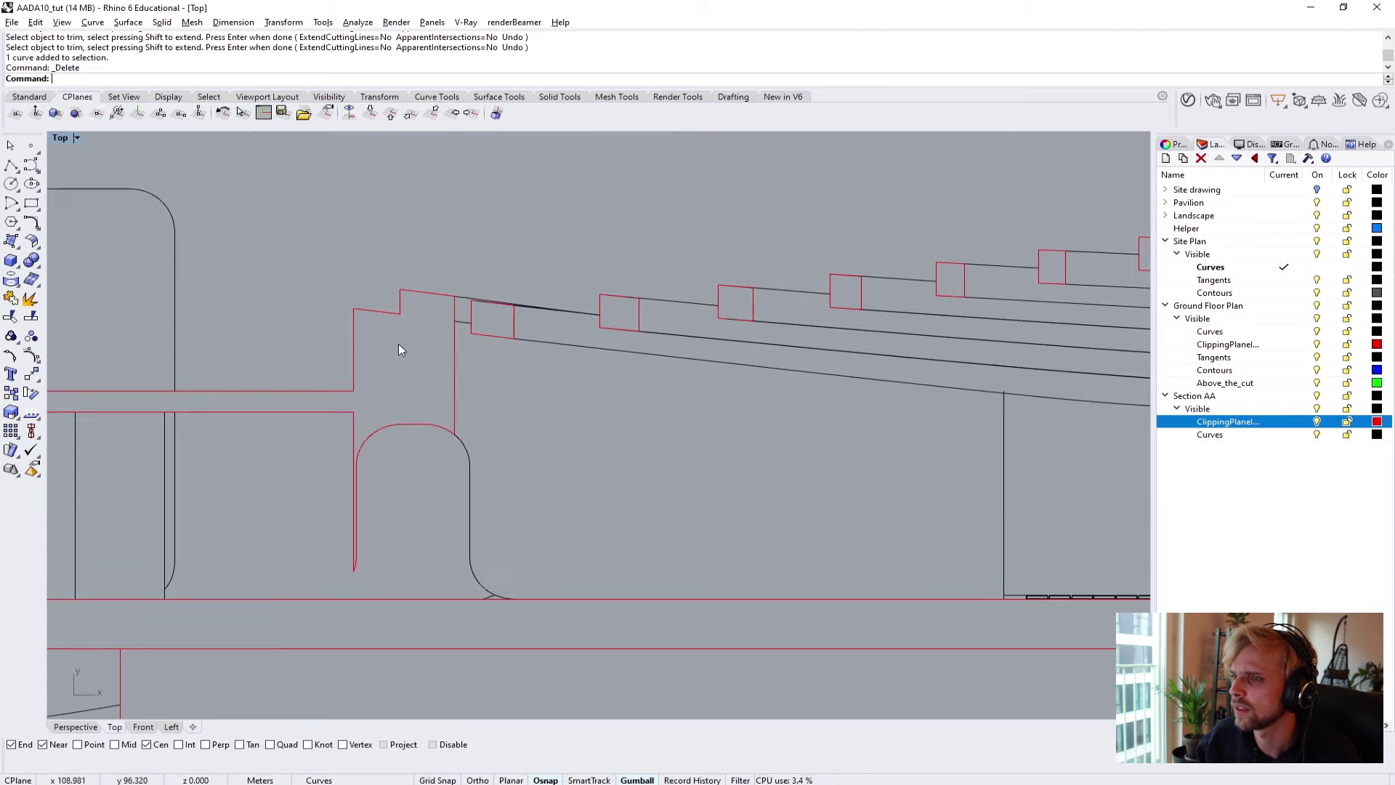
scroll(398, 343, down, 5)
right_drag(292, 420, 390, 364)
scroll(390, 365, down, 4)
scroll(411, 359, up, 3)
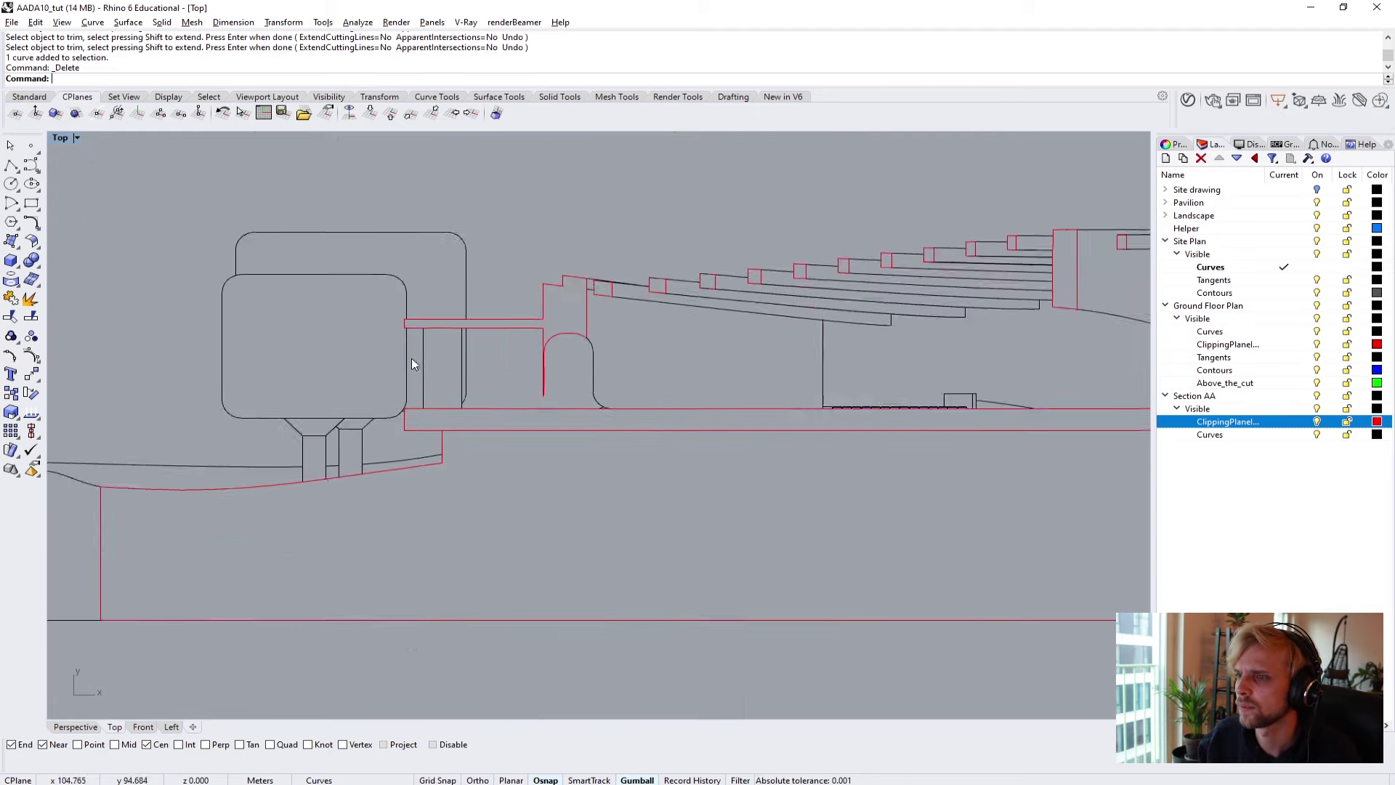
scroll(496, 391, up, 2)
scroll(502, 391, down, 2)
right_drag(507, 391, 298, 335)
scroll(298, 334, down, 3)
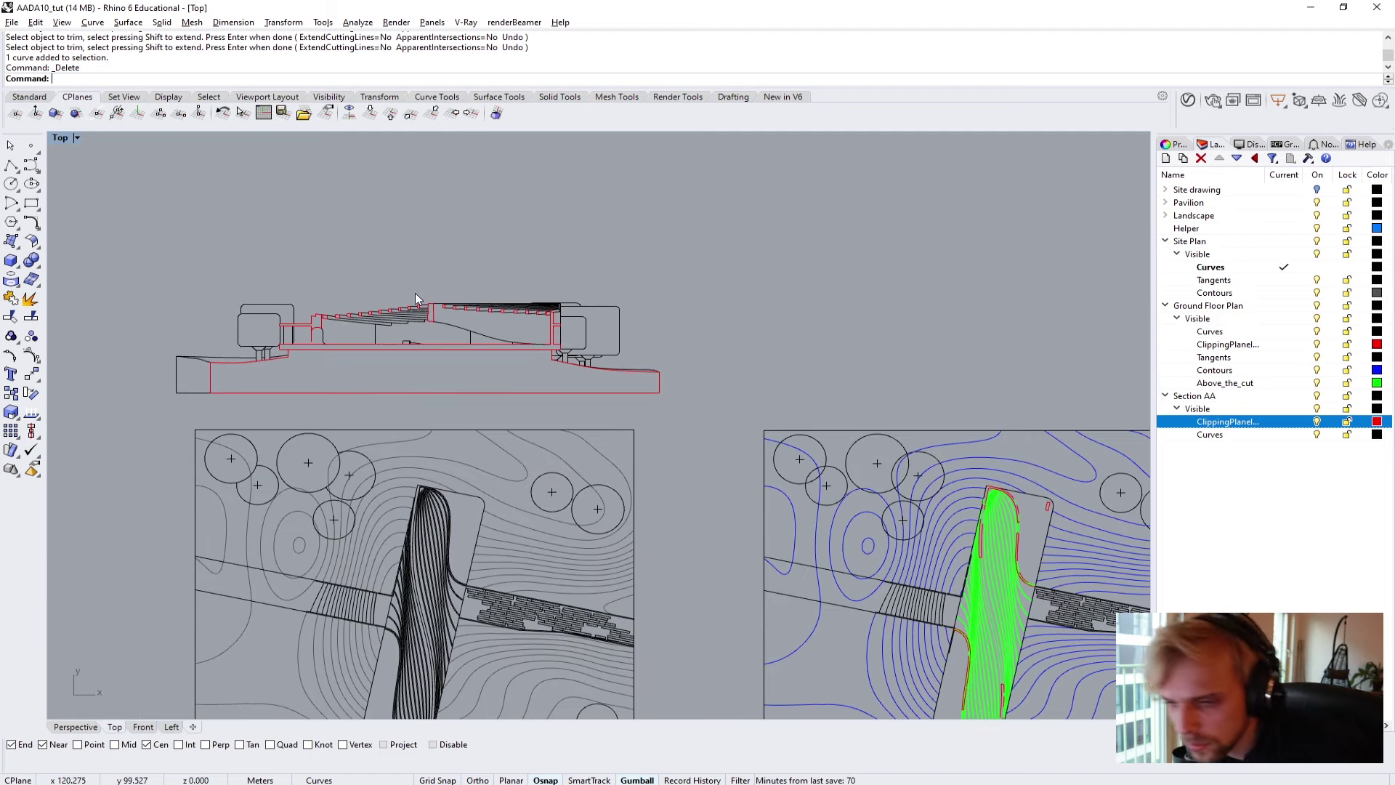
scroll(523, 334, down, 4)
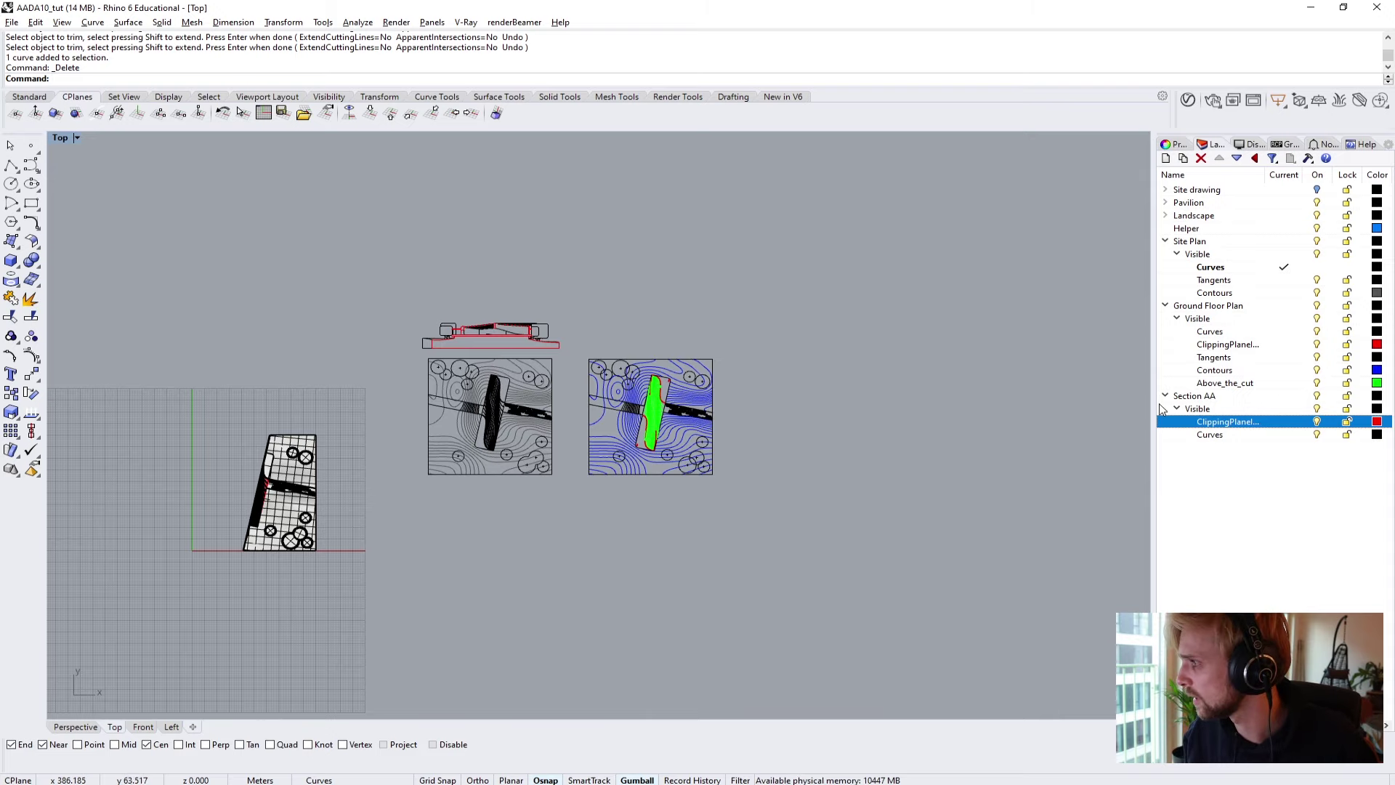
Switch to the Perspective view and examine the clipped 3D pavilion with its surrounding terrain and trees.
double_click(61, 138)
click(624, 138)
double_click(624, 139)
right_drag(357, 494, 347, 395)
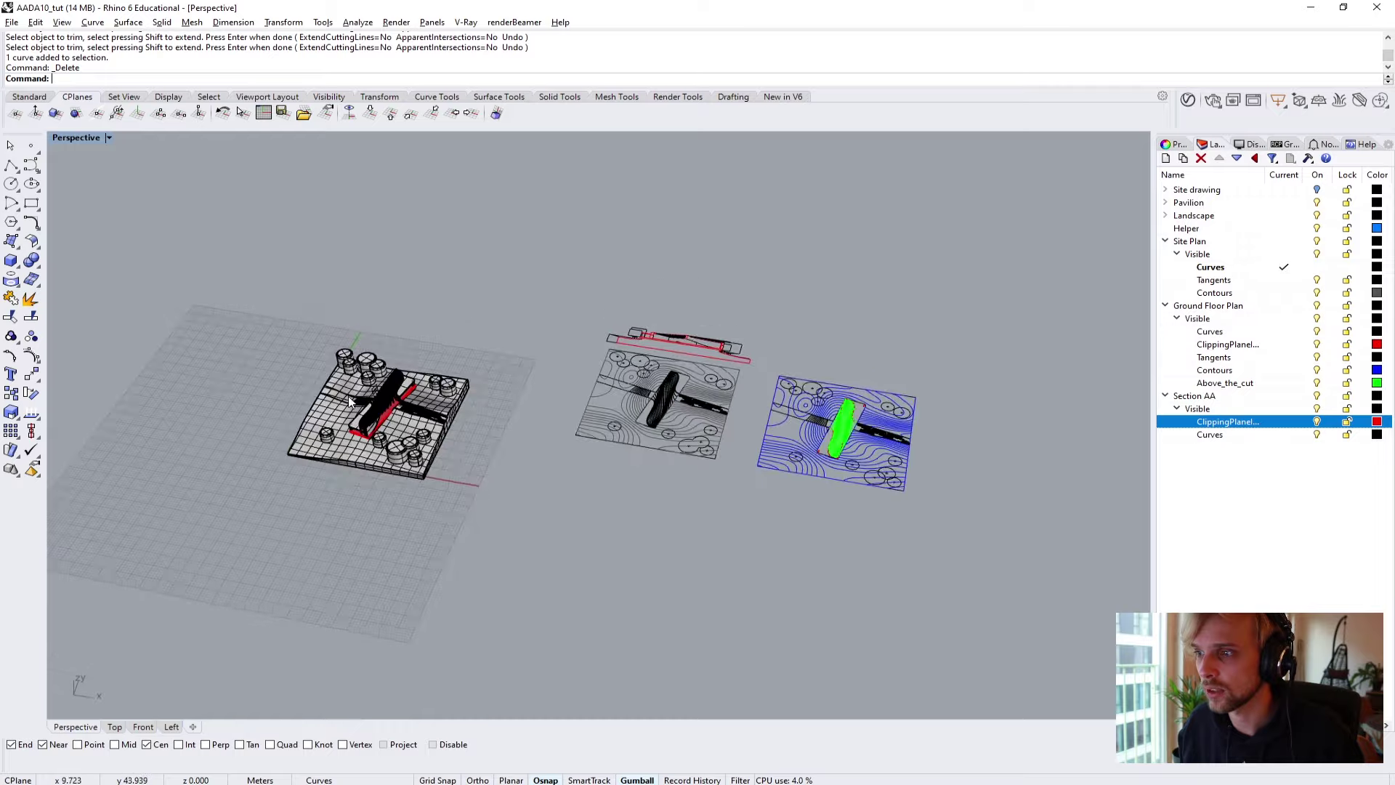
scroll(347, 397, up, 5)
right_drag(316, 461, 500, 412)
right_drag(441, 459, 407, 377)
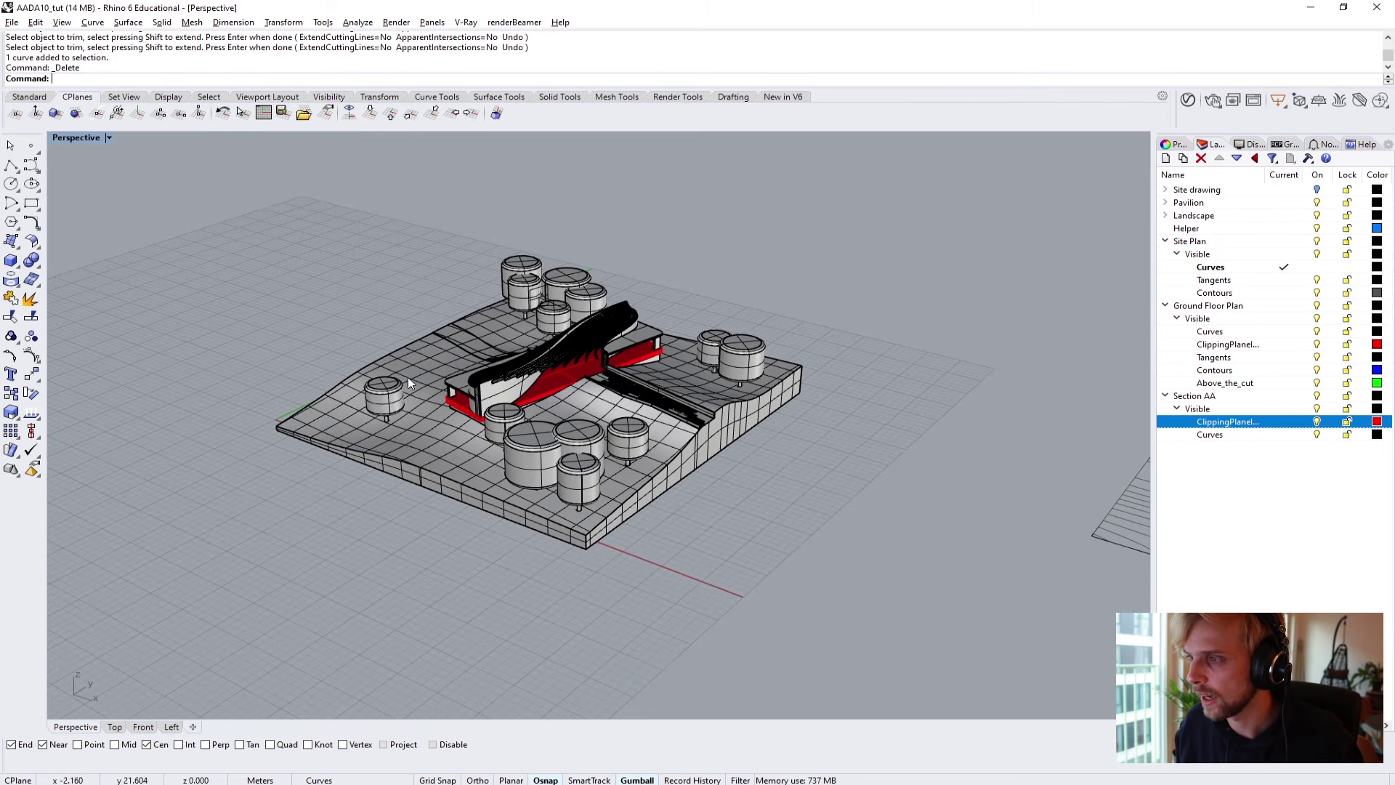
right_drag(398, 311, 552, 407)
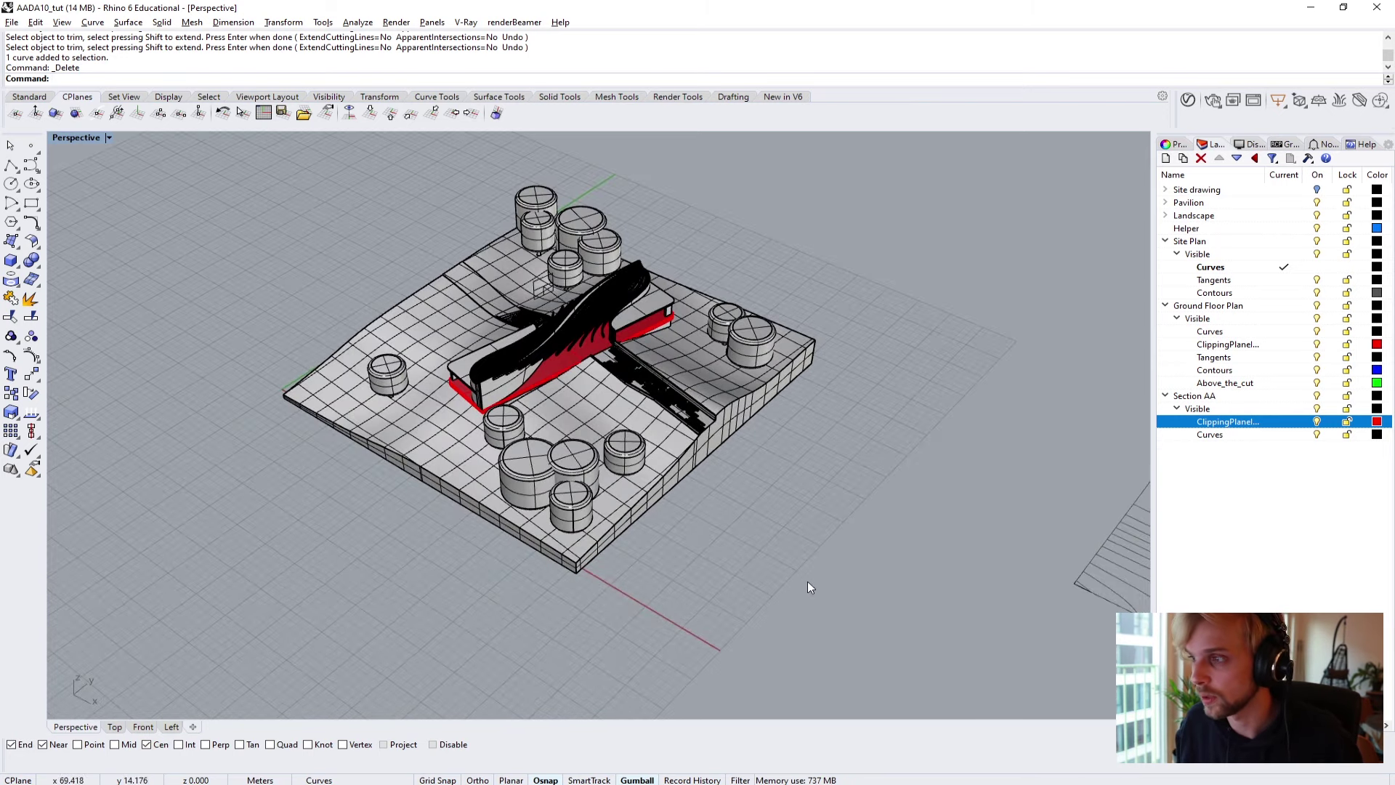
Delete the clipping plane that stands beside the pavilion on the terrain.
drag(190, 234, 181, 206)
click(254, 278)
scroll(551, 277, up, 14)
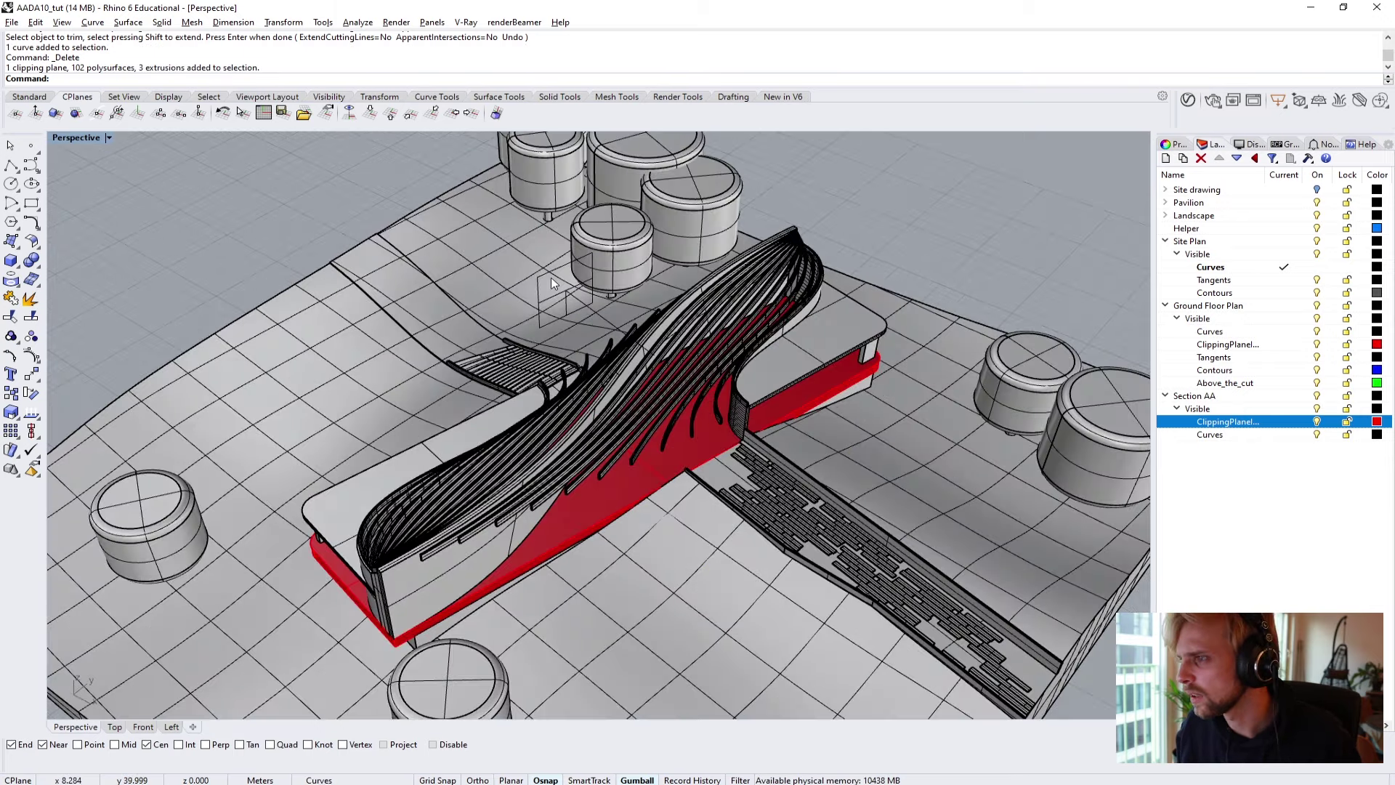
click(562, 268)
key(Delete)
scroll(556, 260, down, 10)
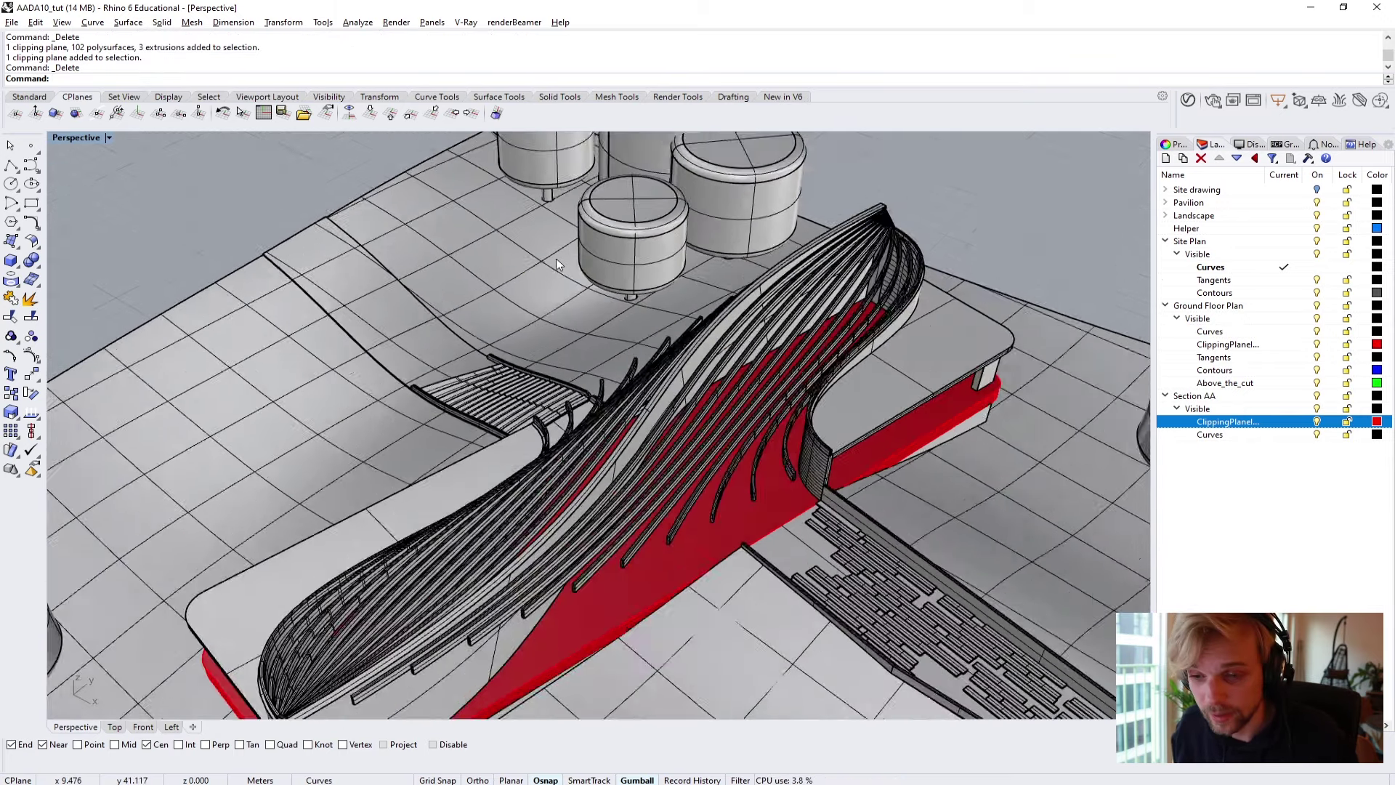
shift+right_drag(453, 324, 413, 308)
scroll(489, 348, down, 4)
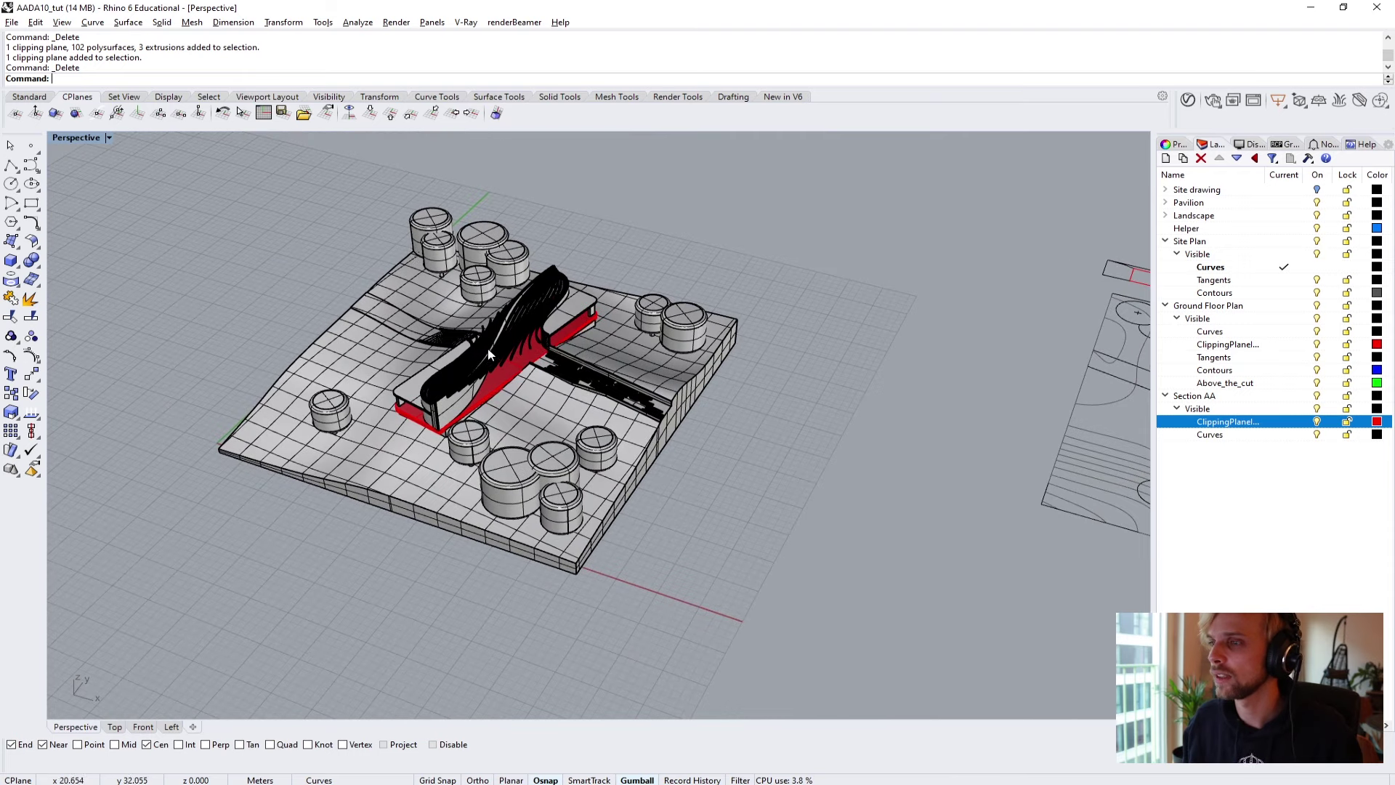
right_drag(535, 354, 477, 334)
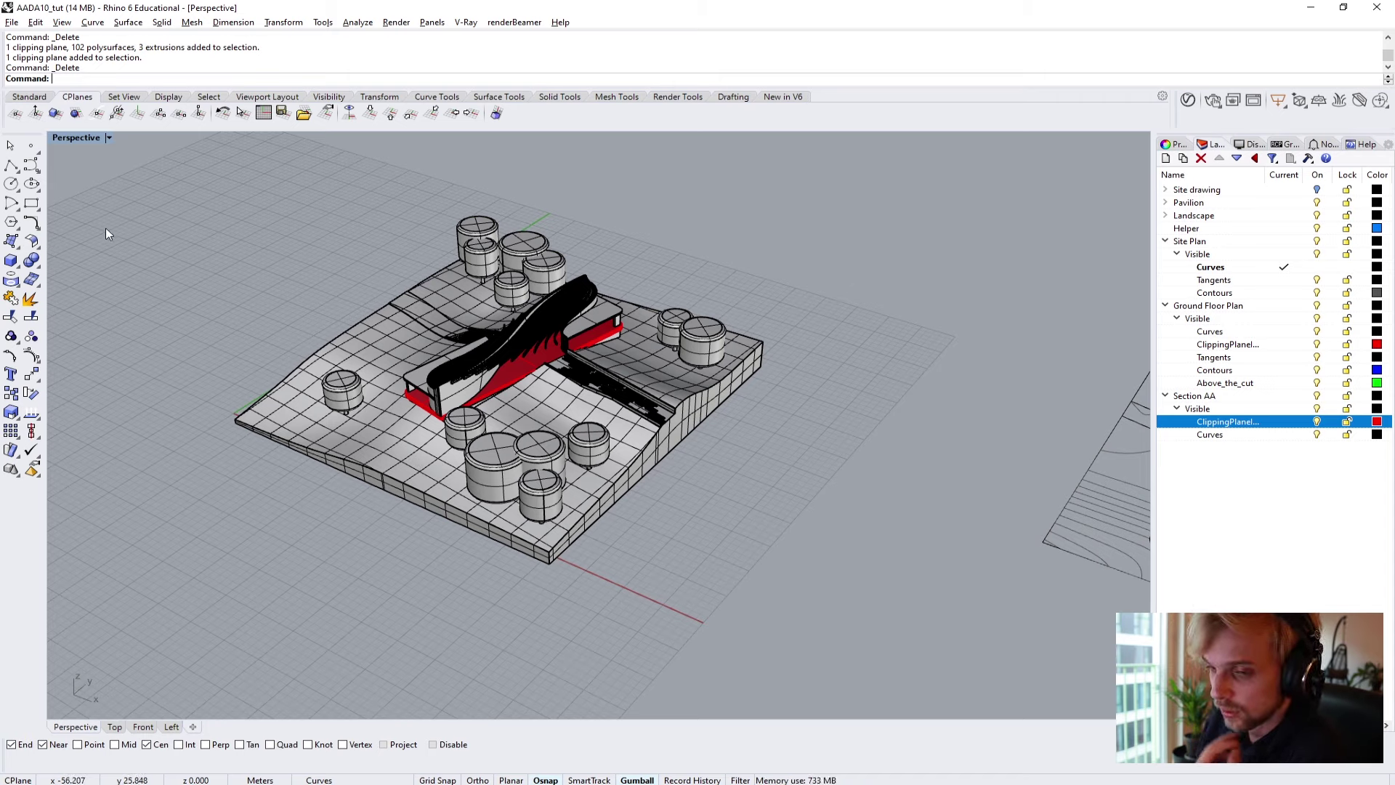
Set the view to the NE isometric and orbit to see the whole pavilion and terrain from the opposite side.
click(75, 137)
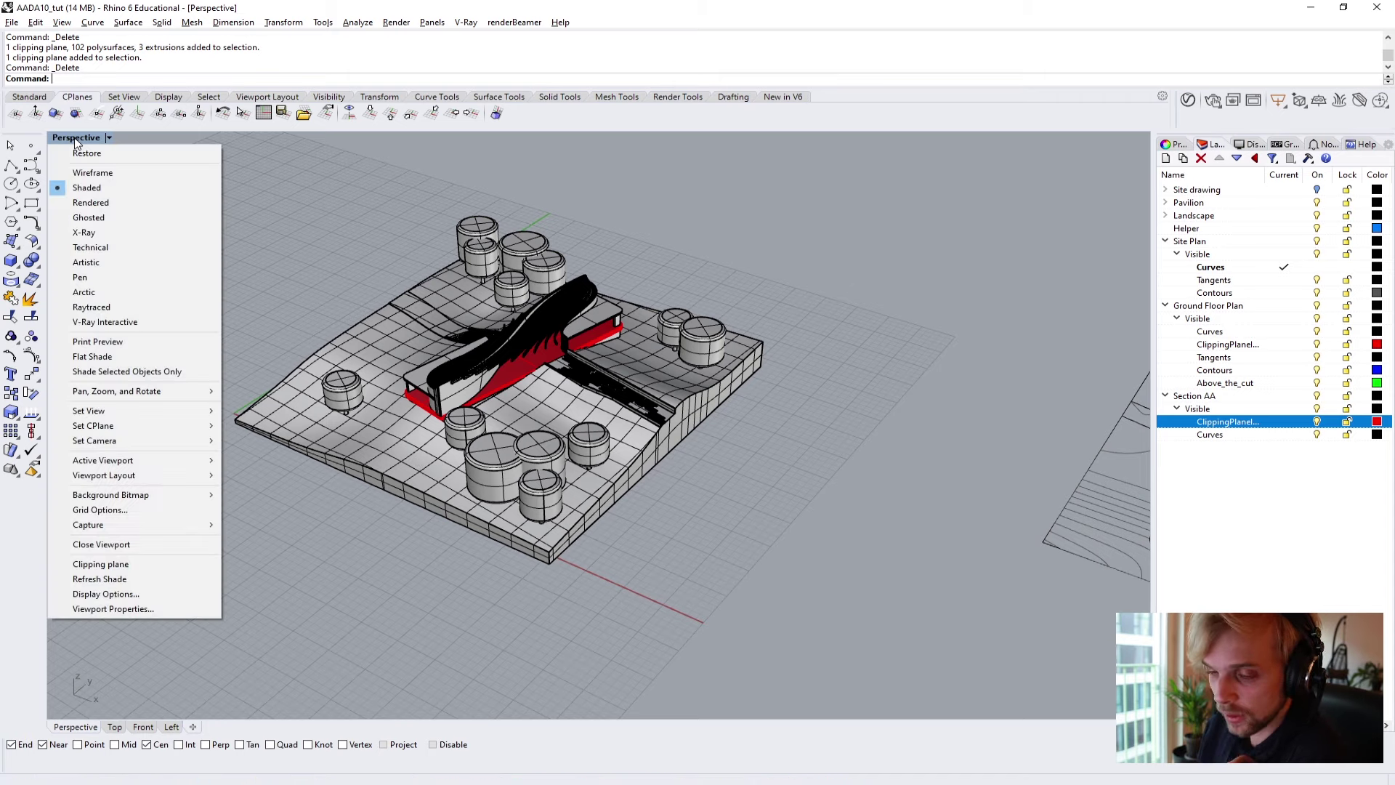
mouse_move(90, 412)
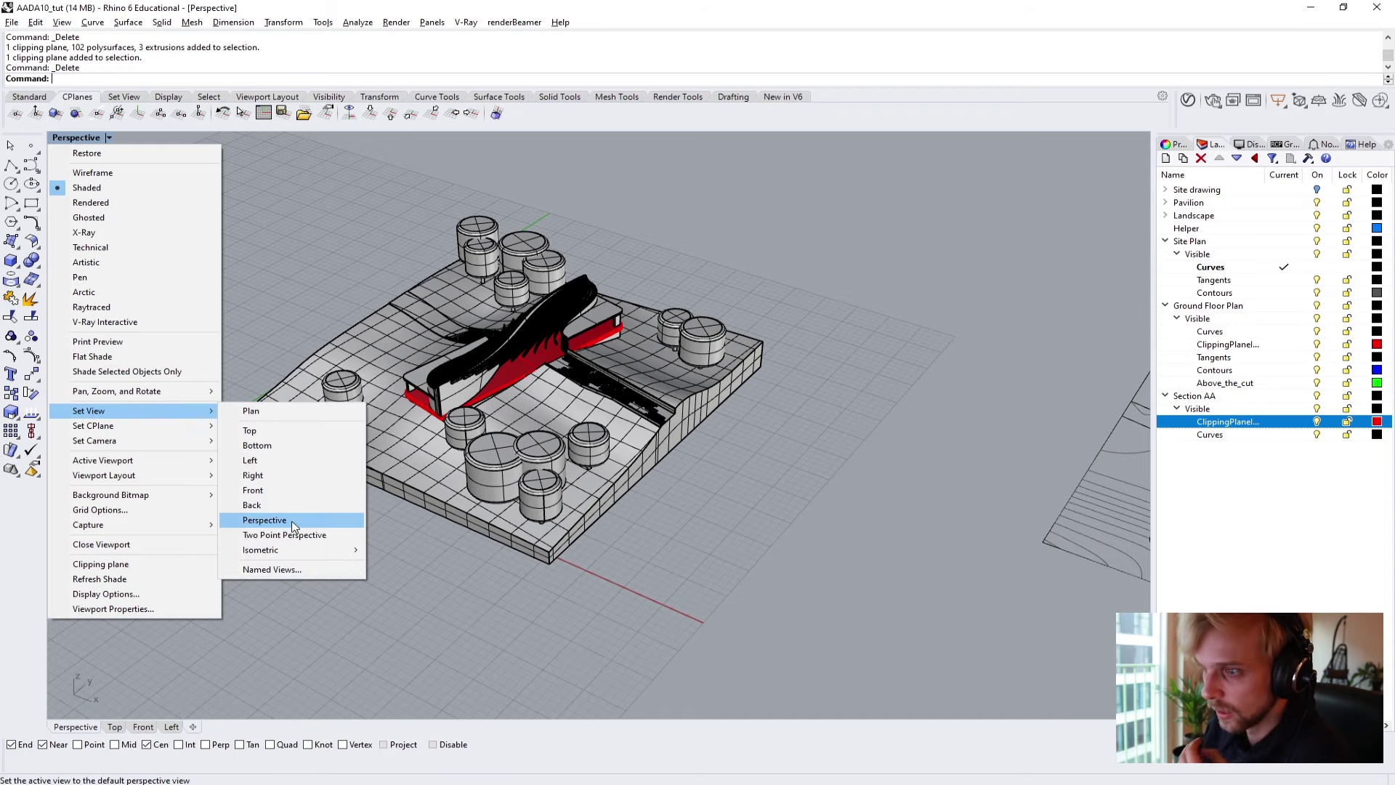
mouse_move(289, 554)
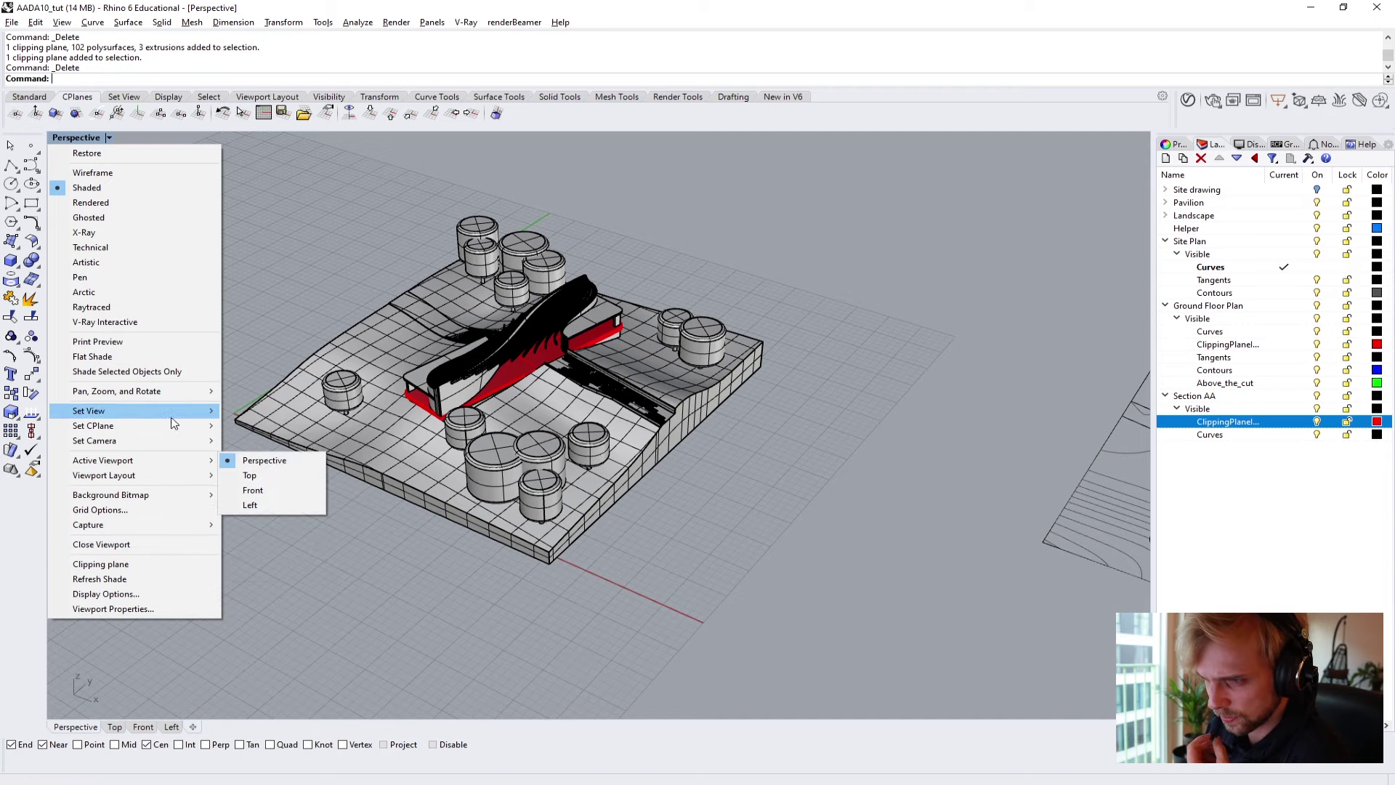
mouse_move(154, 413)
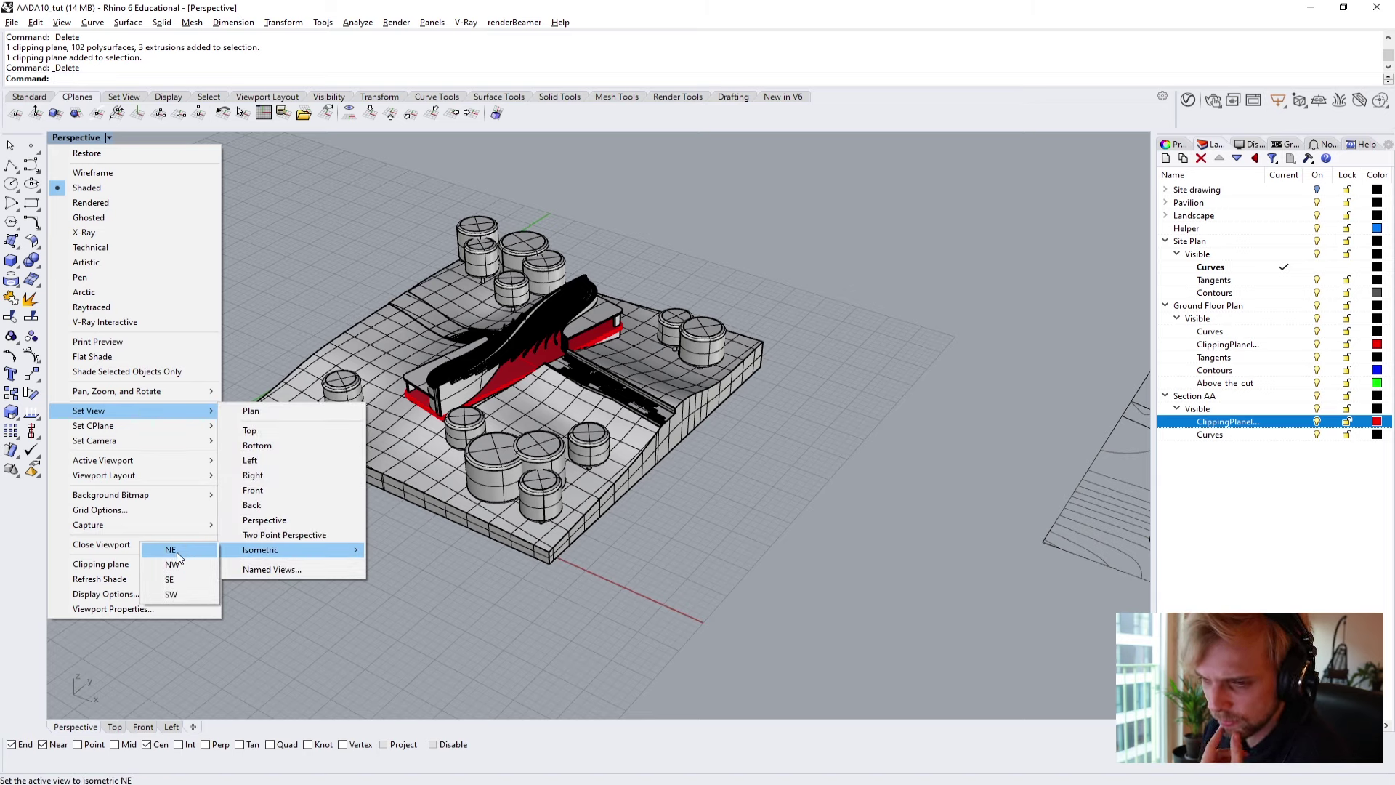
click(177, 552)
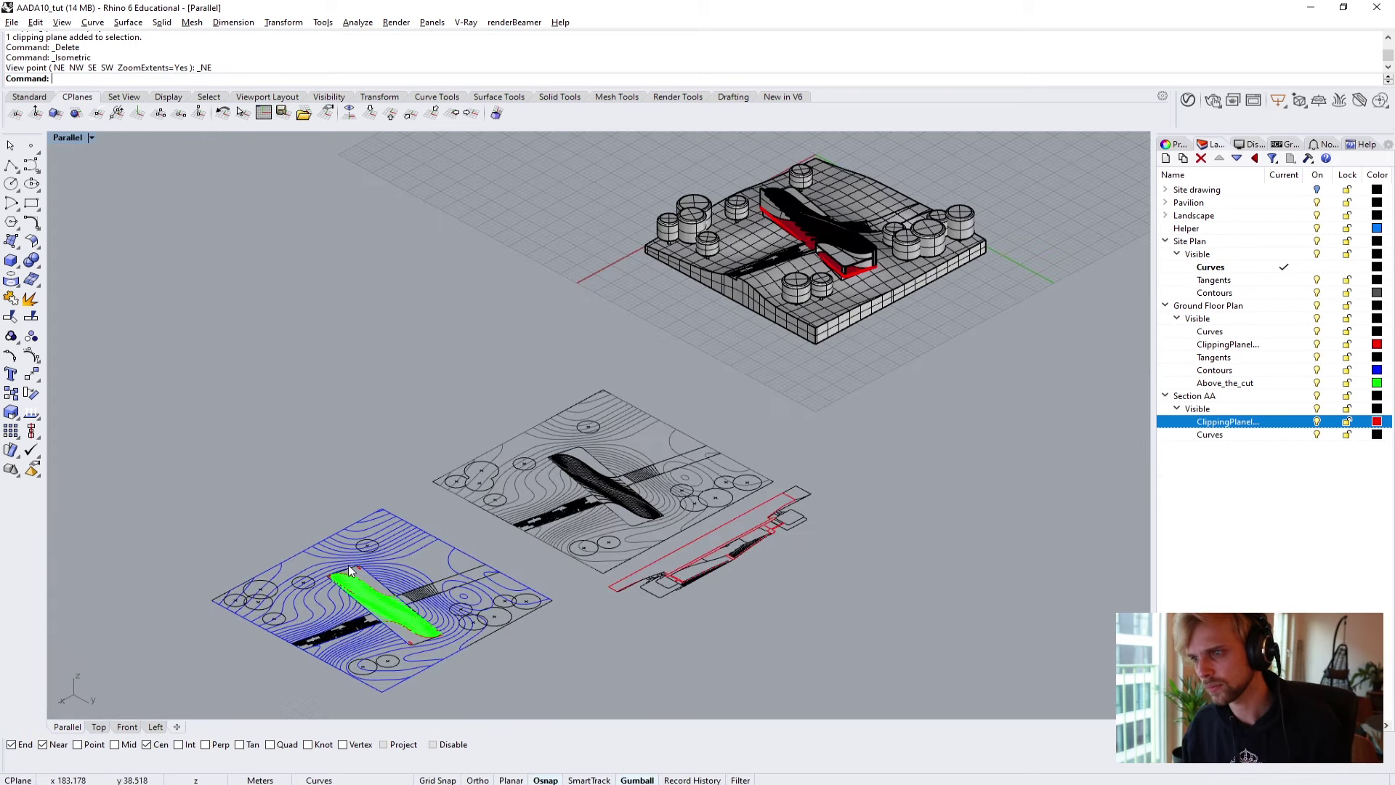
right_drag(271, 411, 661, 502)
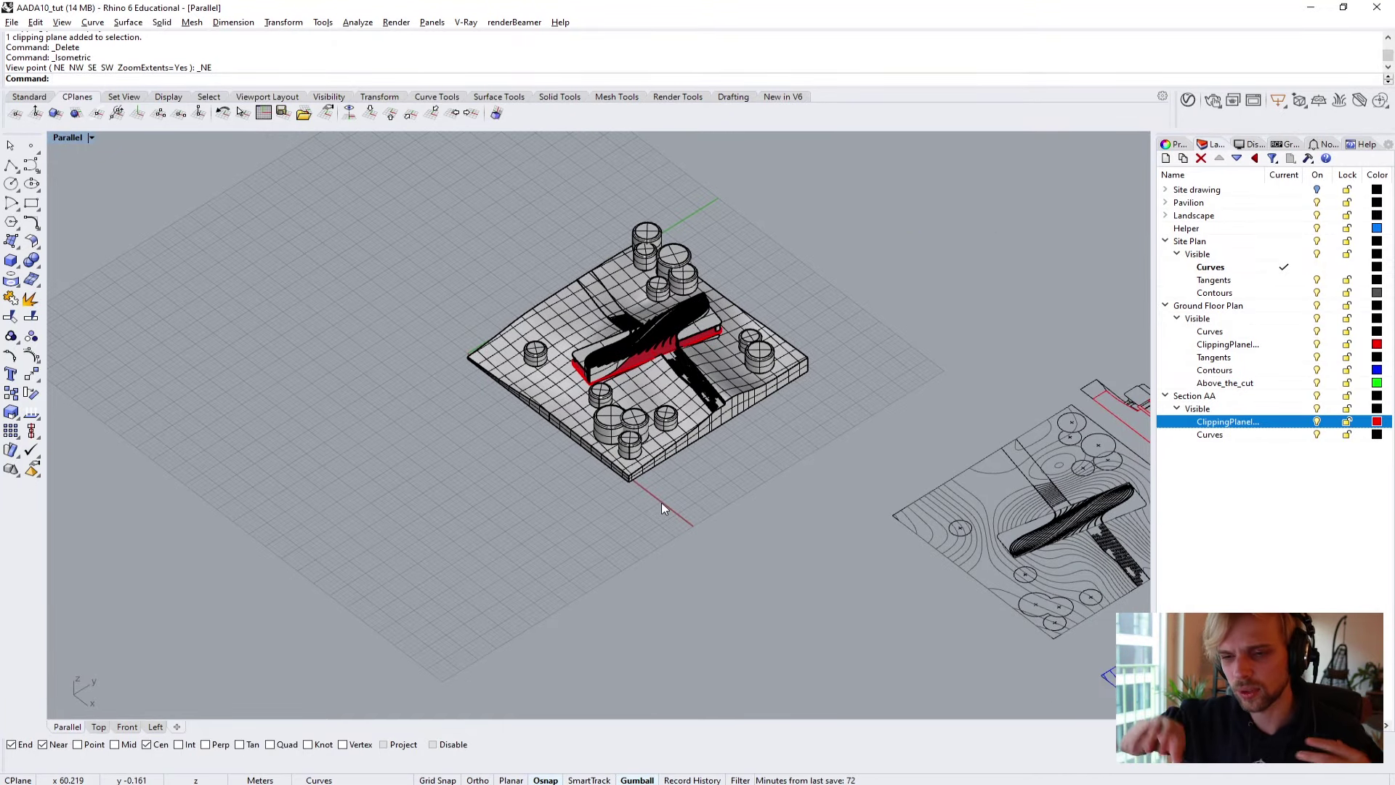
mouse_move(661, 503)
right_down()
mouse_move(727, 412)
mouse_move(675, 350)
mouse_move(650, 396)
mouse_move(715, 407)
mouse_move(659, 461)
mouse_move(674, 477)
mouse_move(781, 484)
right_up()
scroll(675, 350, up, 7)
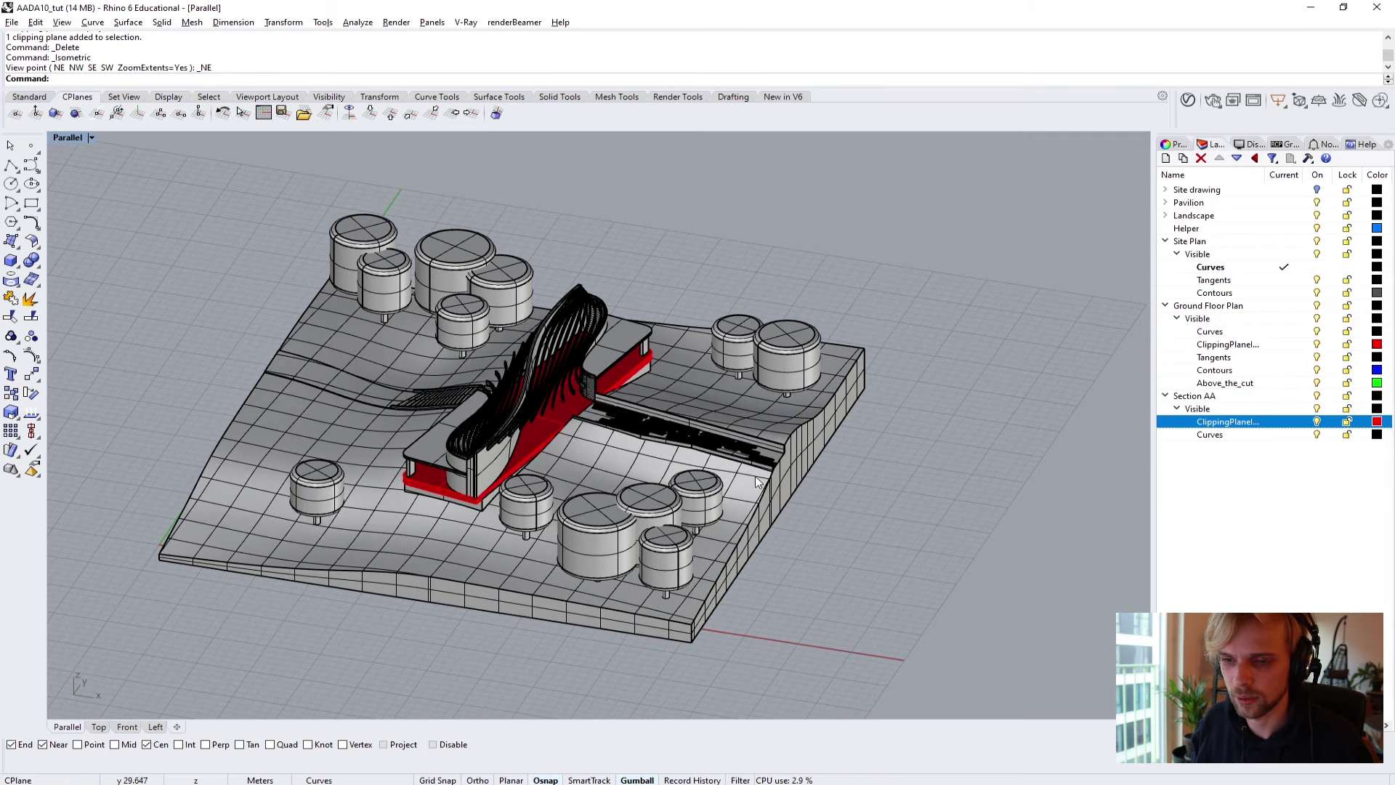
Expand the Landscape layer and preview the model without its Tree geometry sublayer, leaving the trees visible.
click(520, 527)
key(Escape)
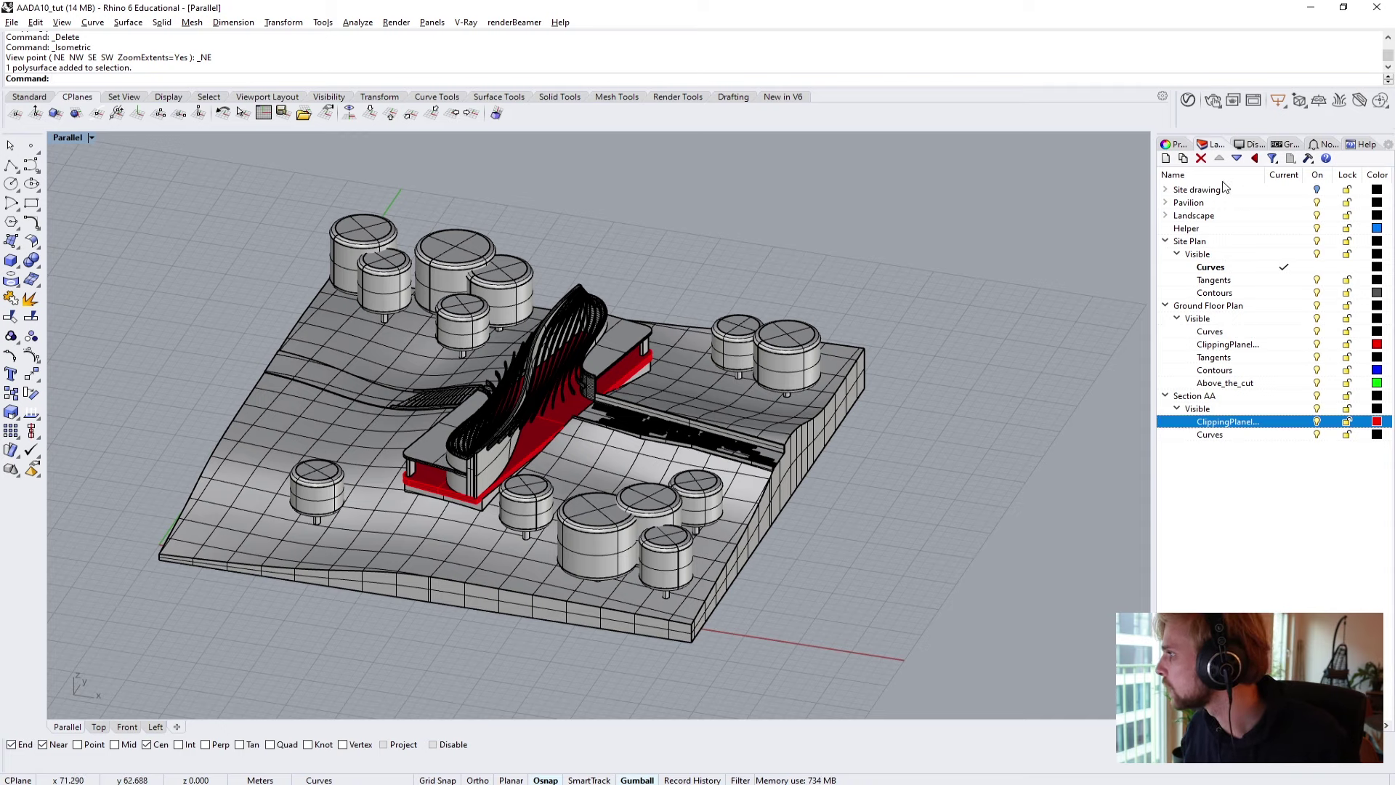
click(1166, 202)
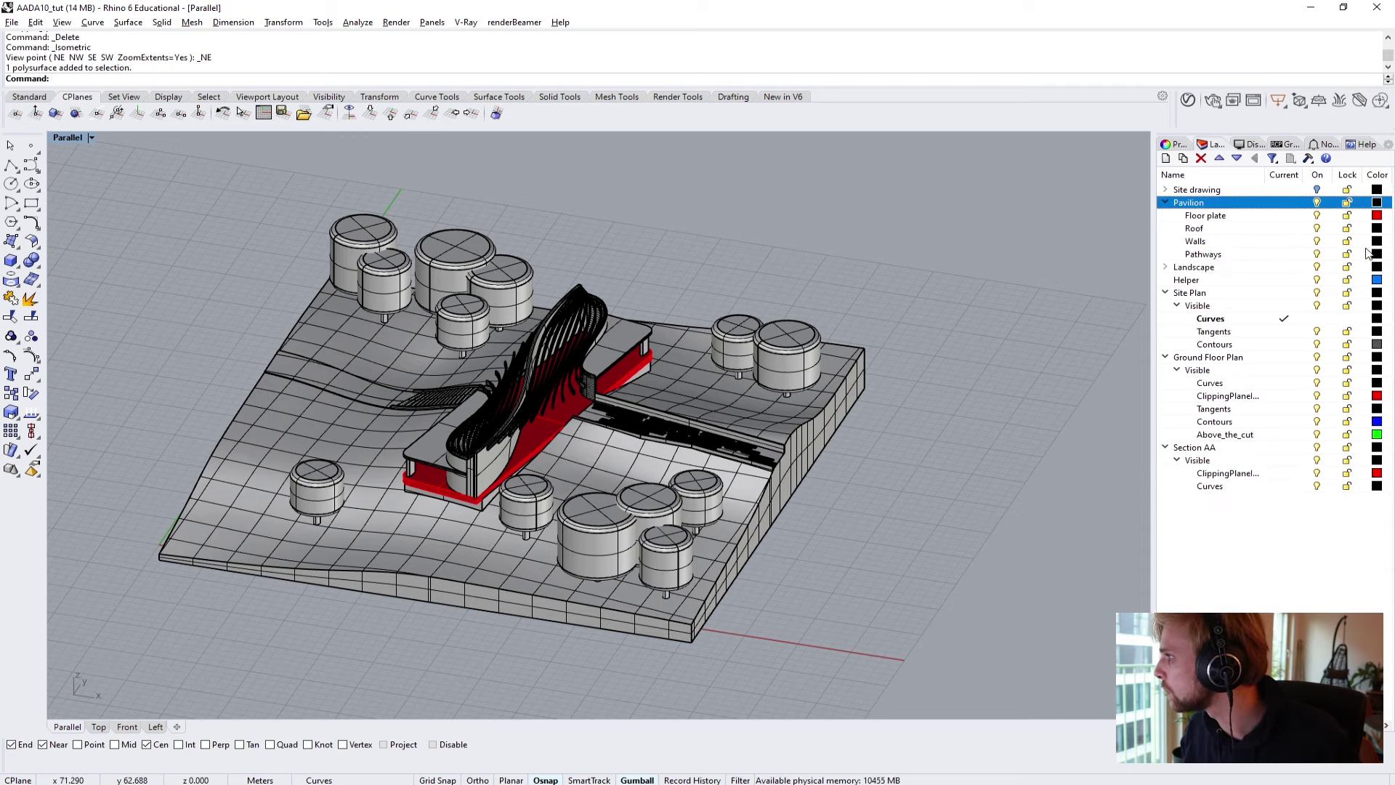
click(1165, 202)
click(1165, 216)
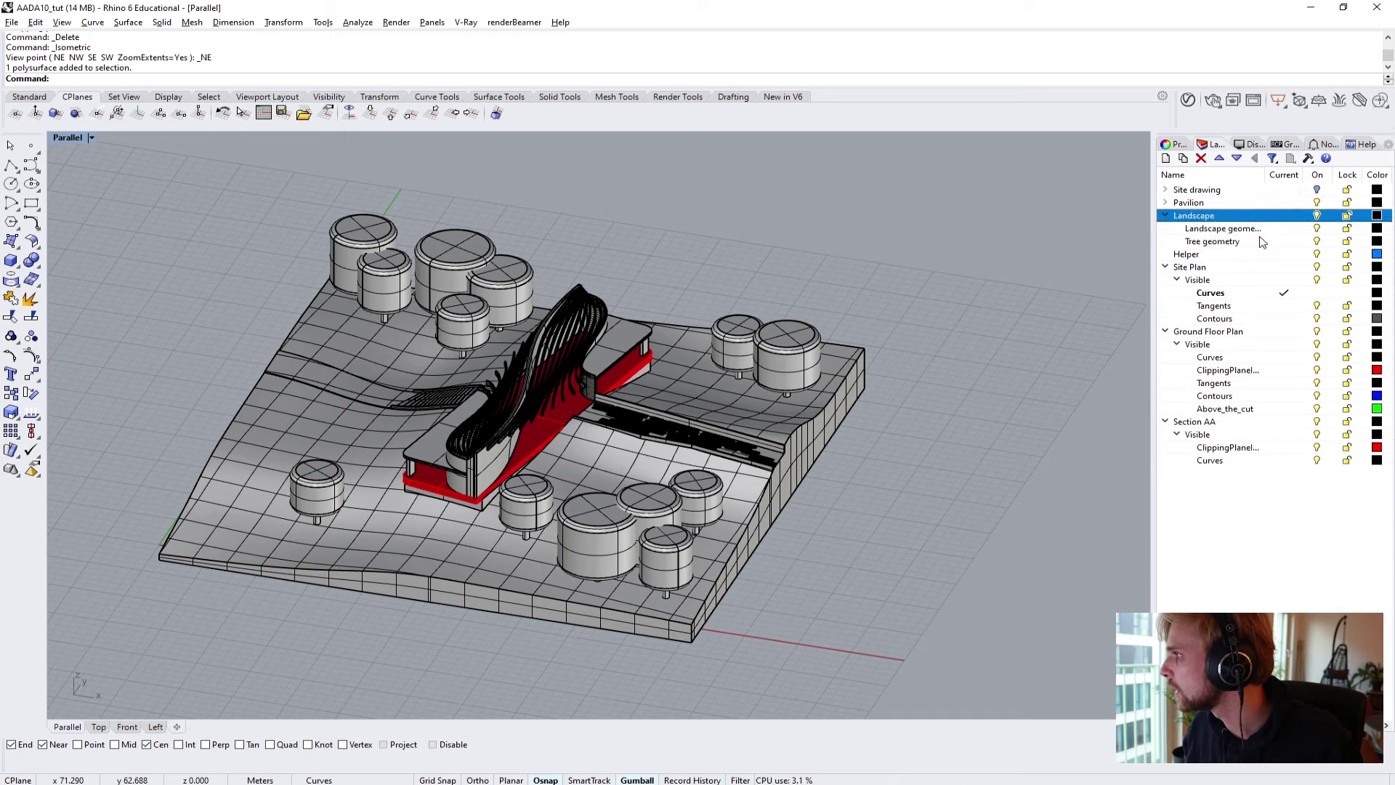
click(1317, 241)
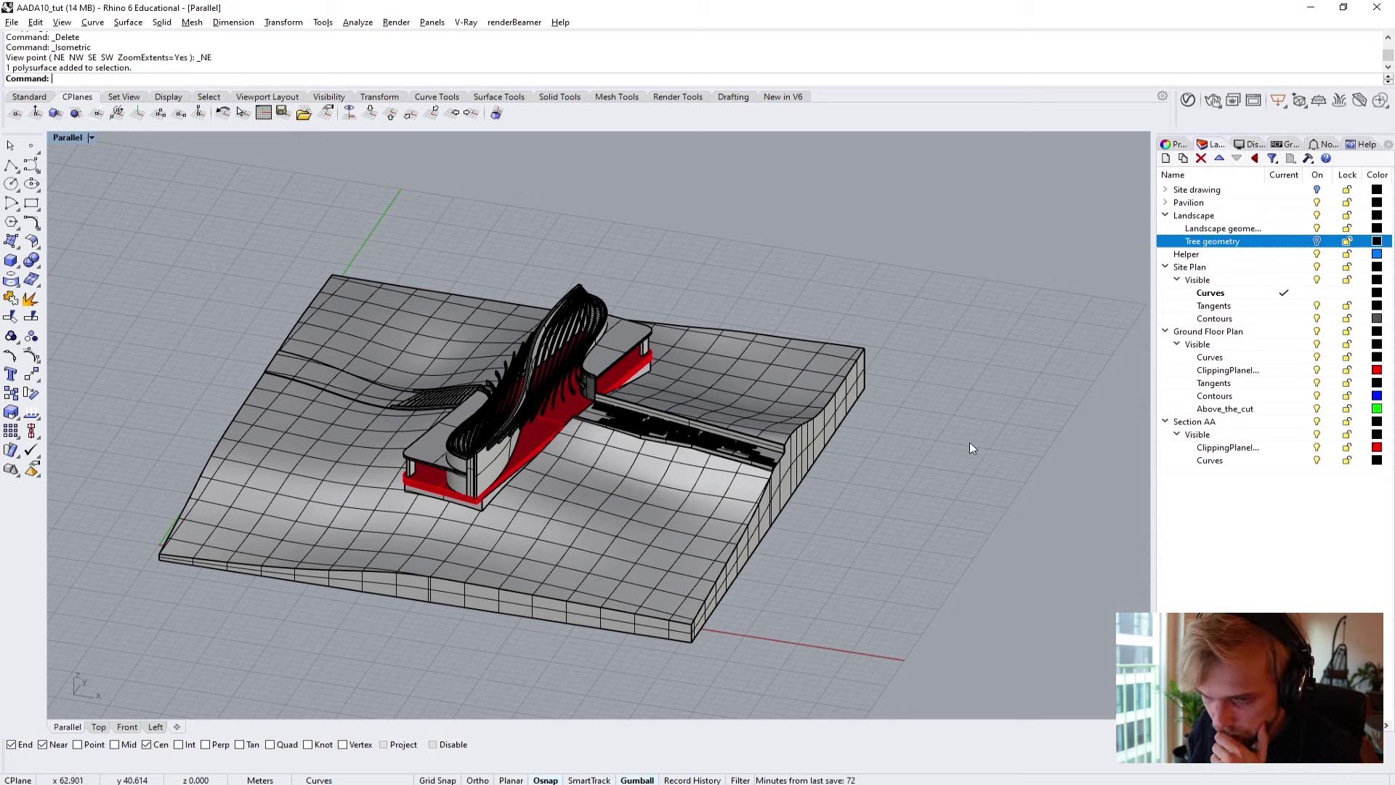
click(1318, 243)
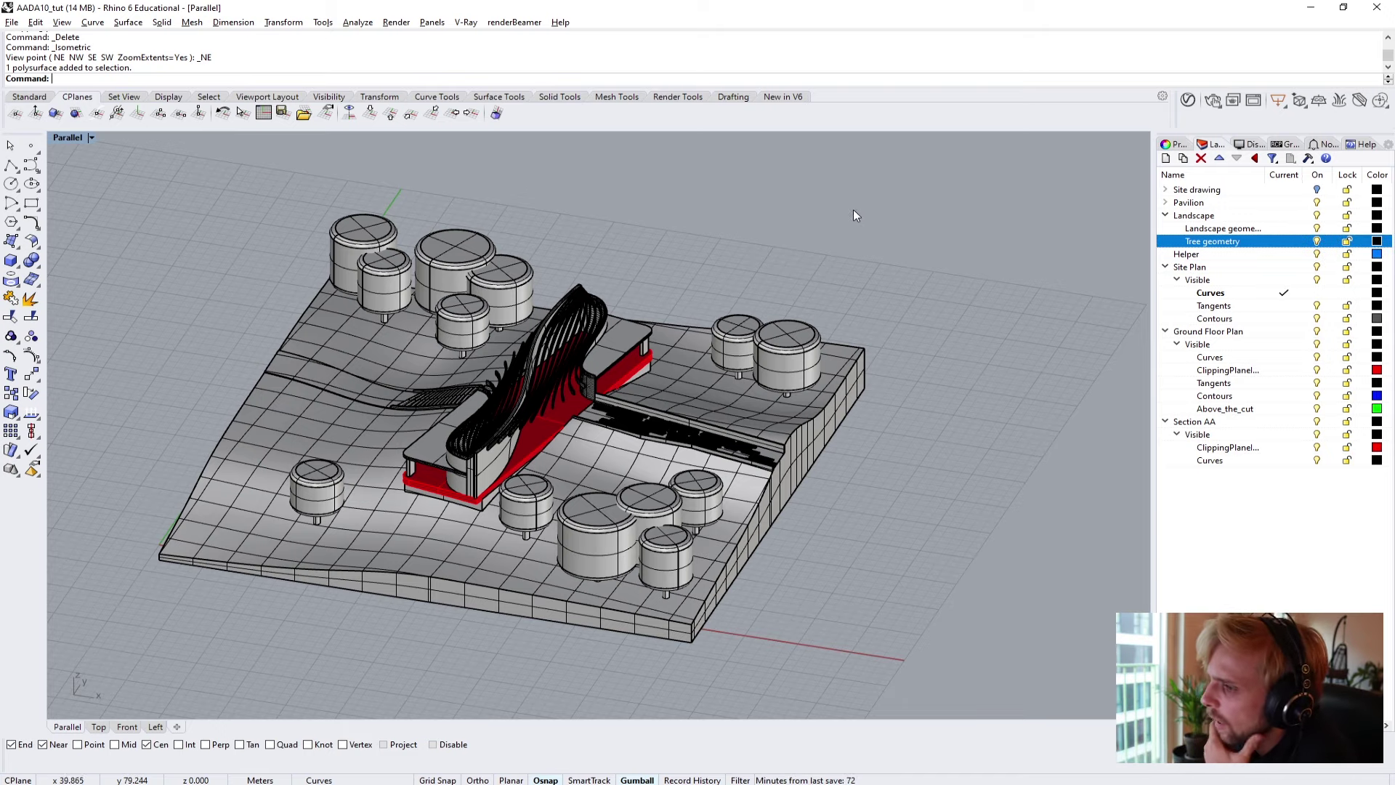
Make Helper the current layer and try to place a point at the centre of the lone tree's top.
click(31, 147)
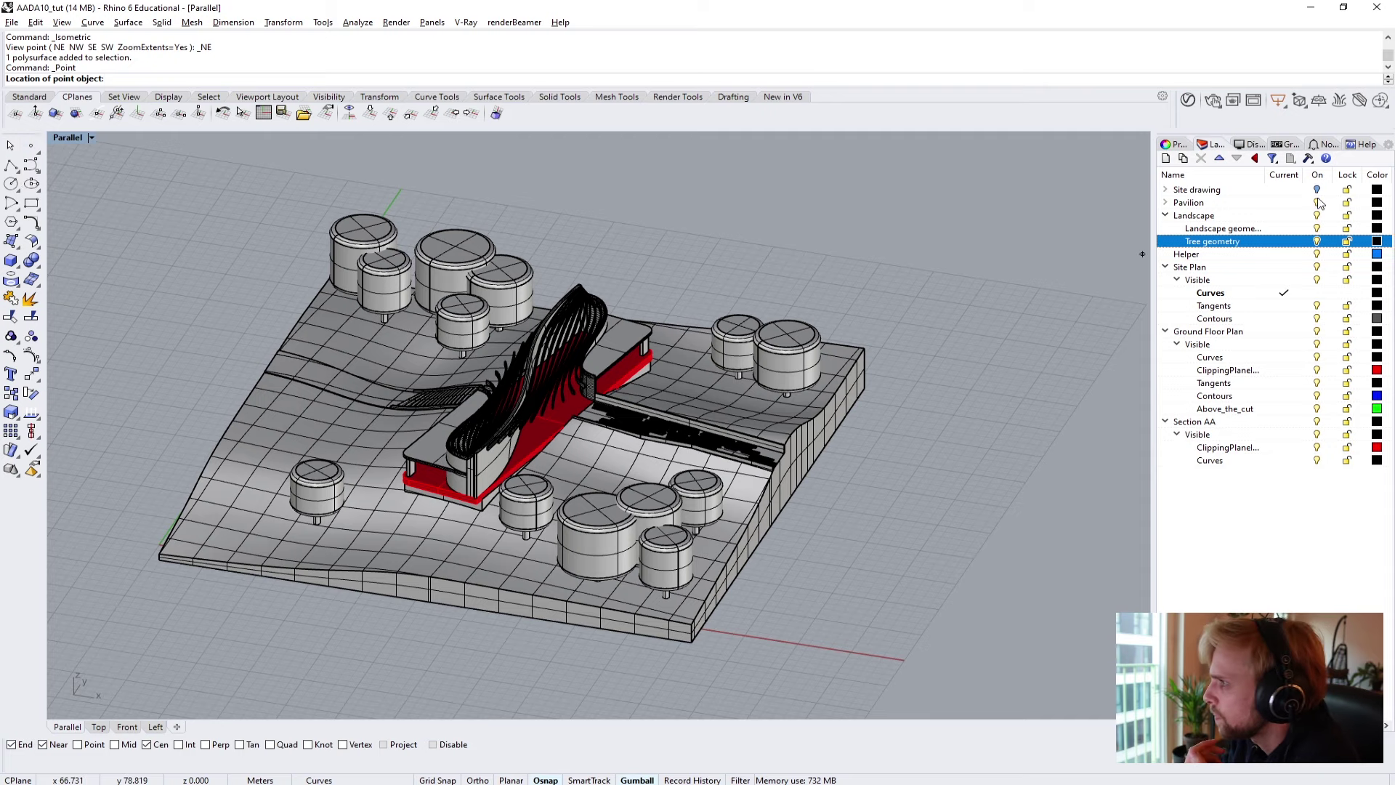
double_click(1203, 254)
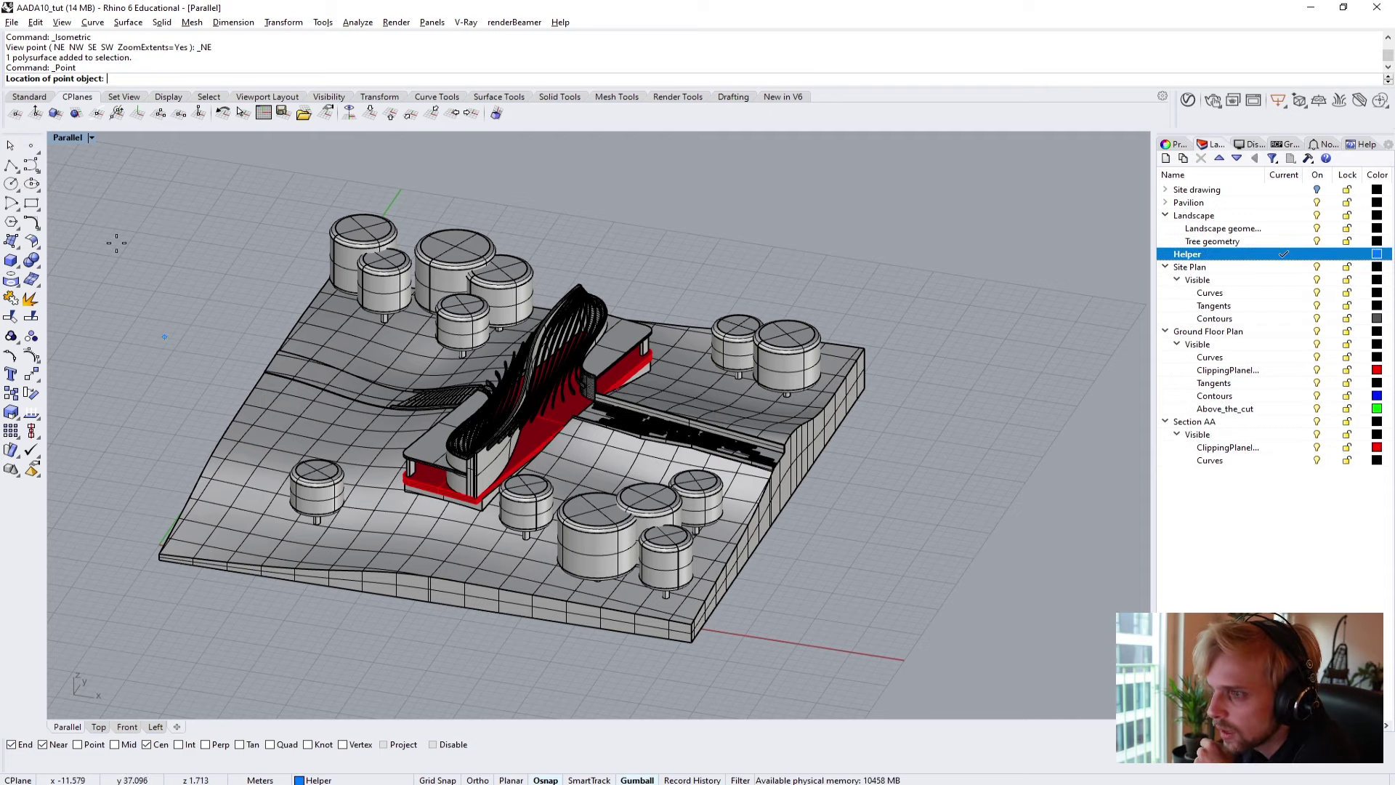
click(36, 155)
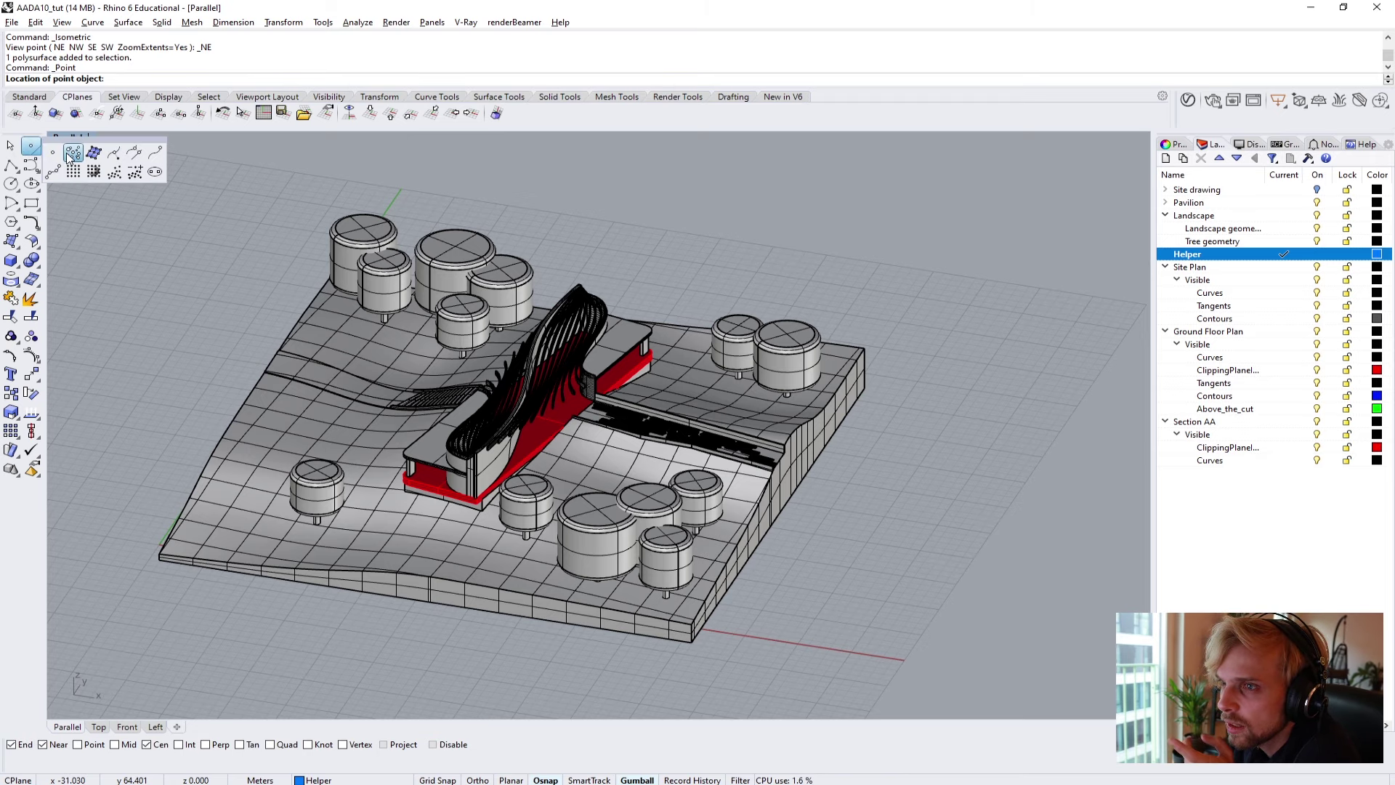
click(70, 155)
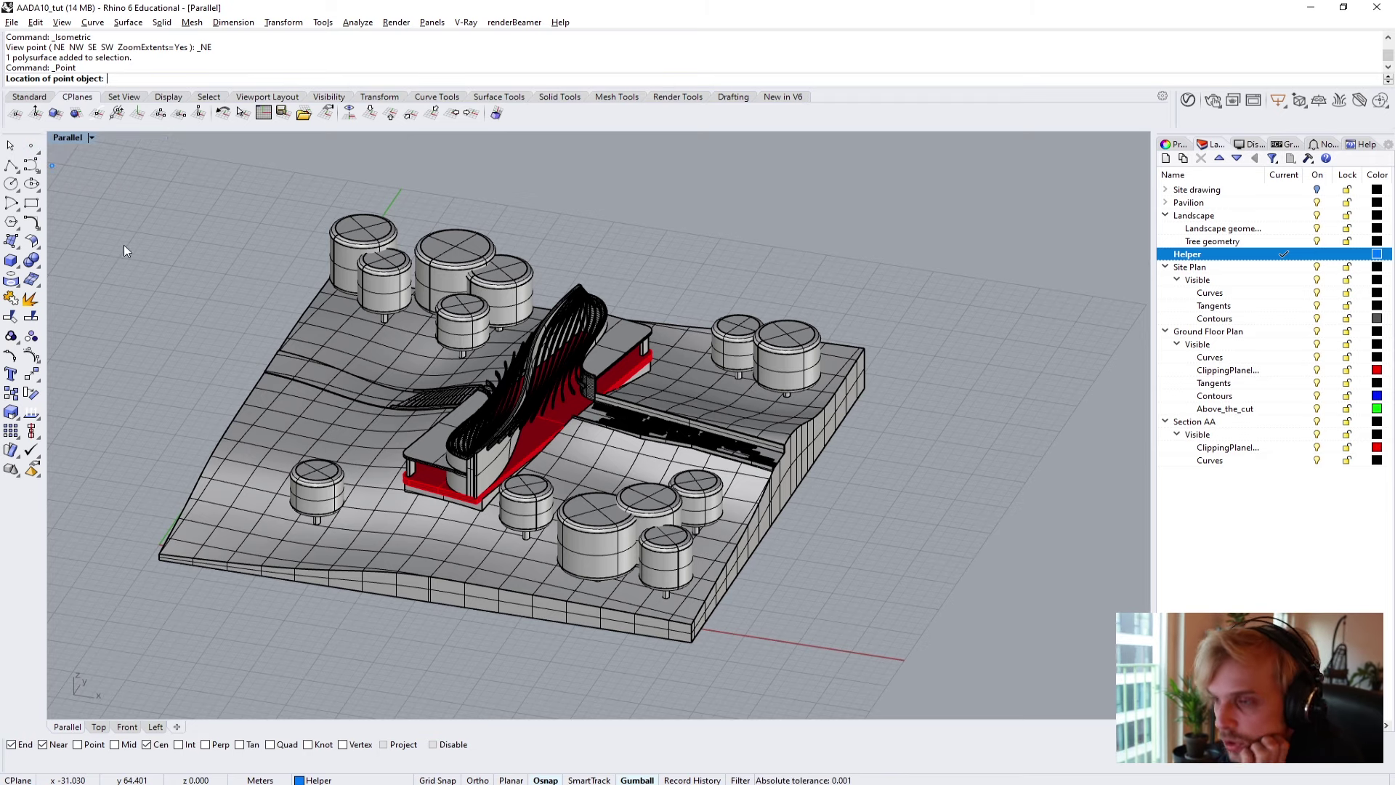
scroll(298, 476, up, 5)
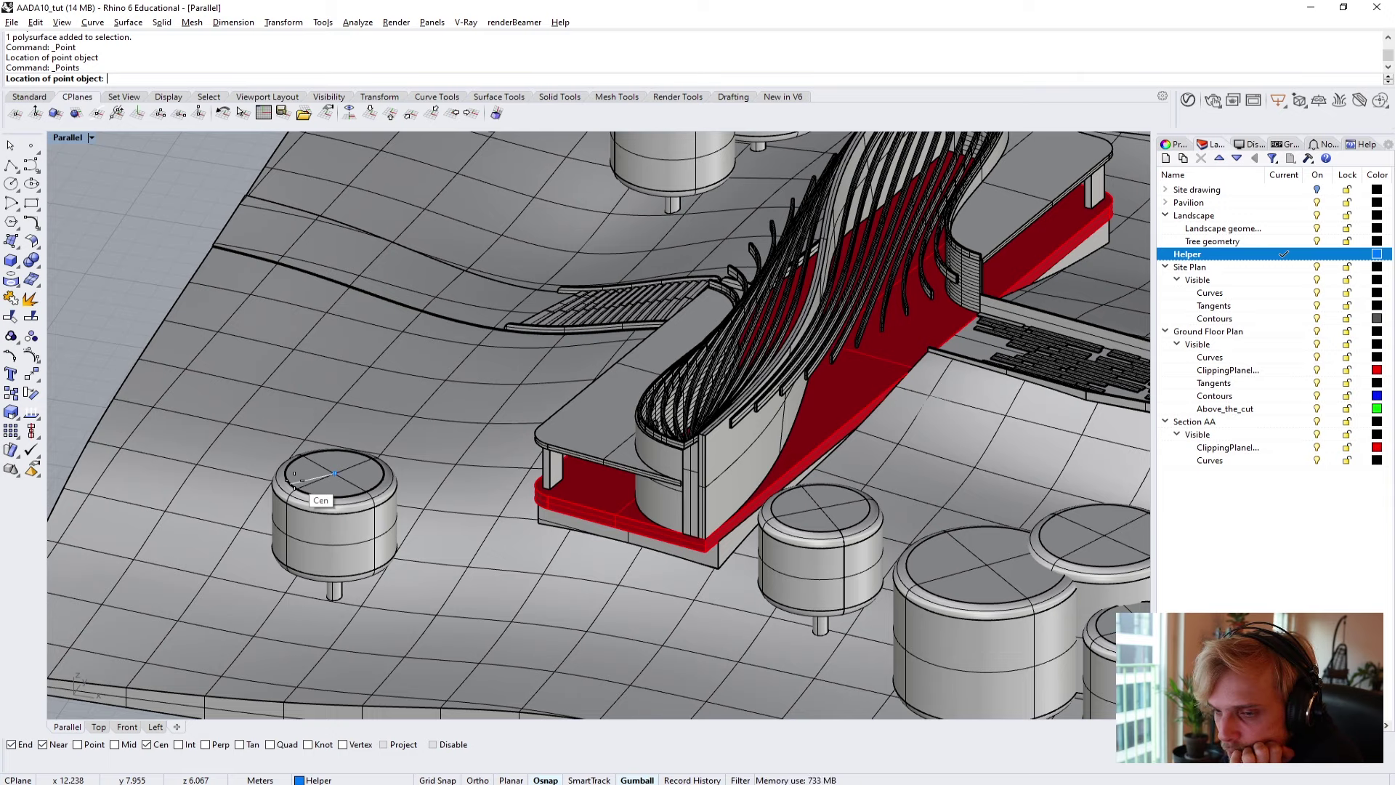
click(294, 478)
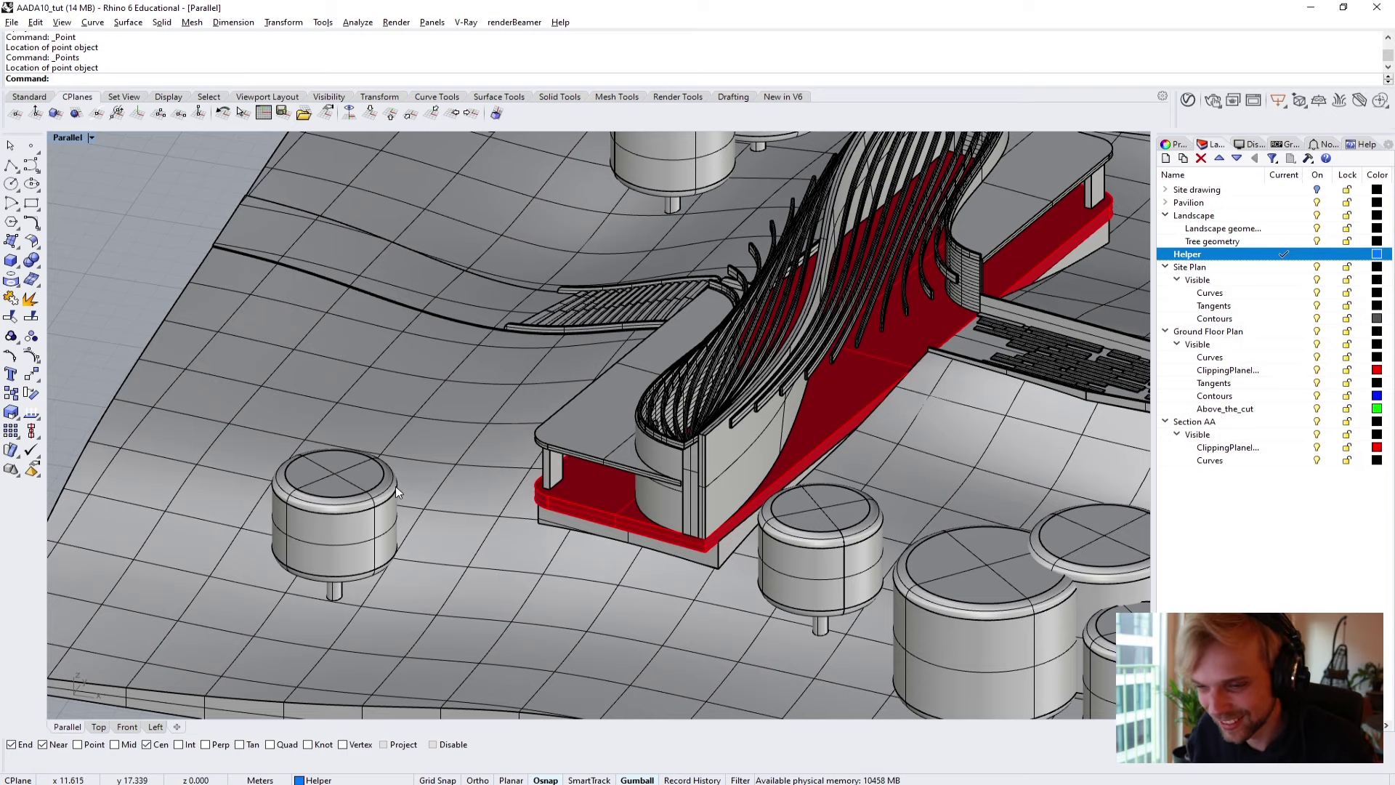
Hide the Tree geometry layer so only the pavilion and terrain are shown.
scroll(638, 491, down, 10)
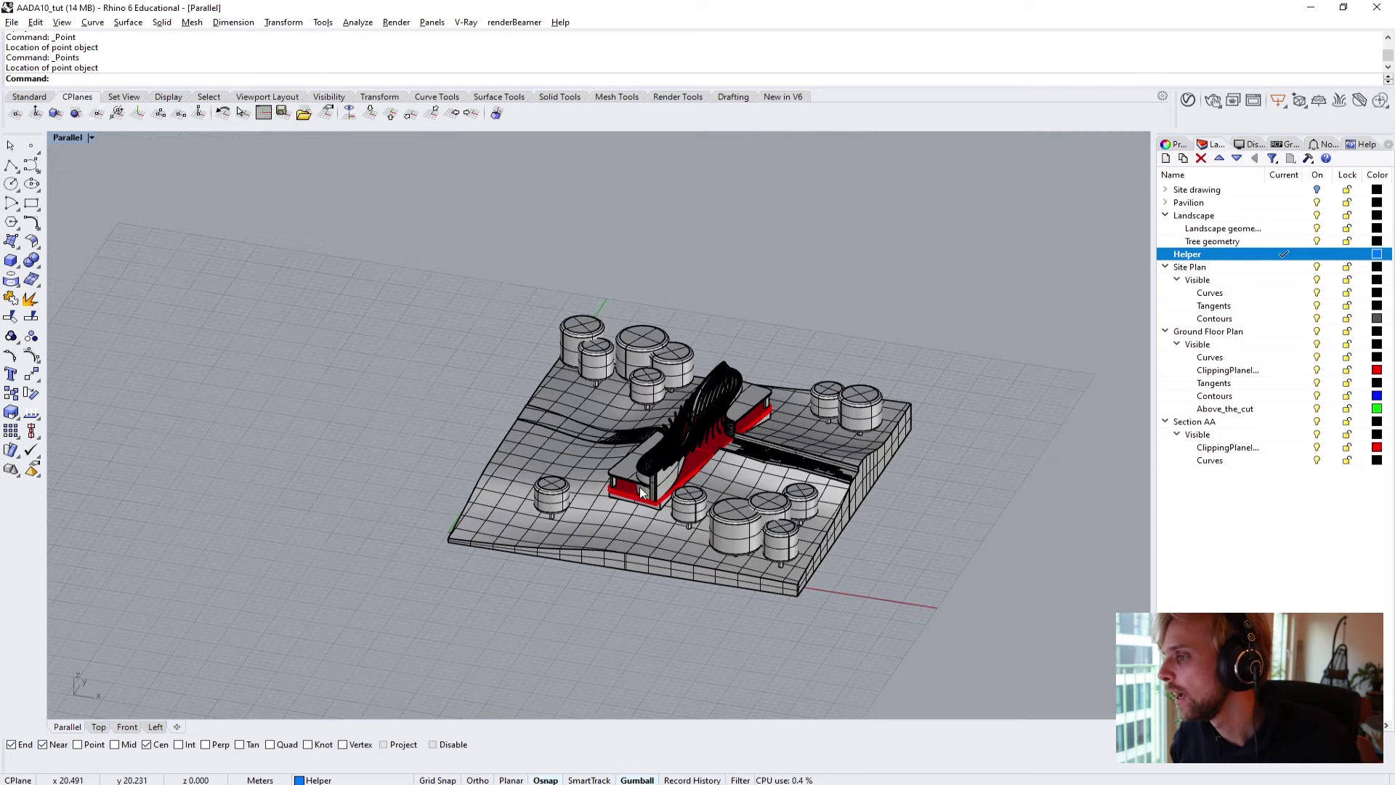
right_drag(770, 501, 833, 369)
scroll(713, 486, up, 4)
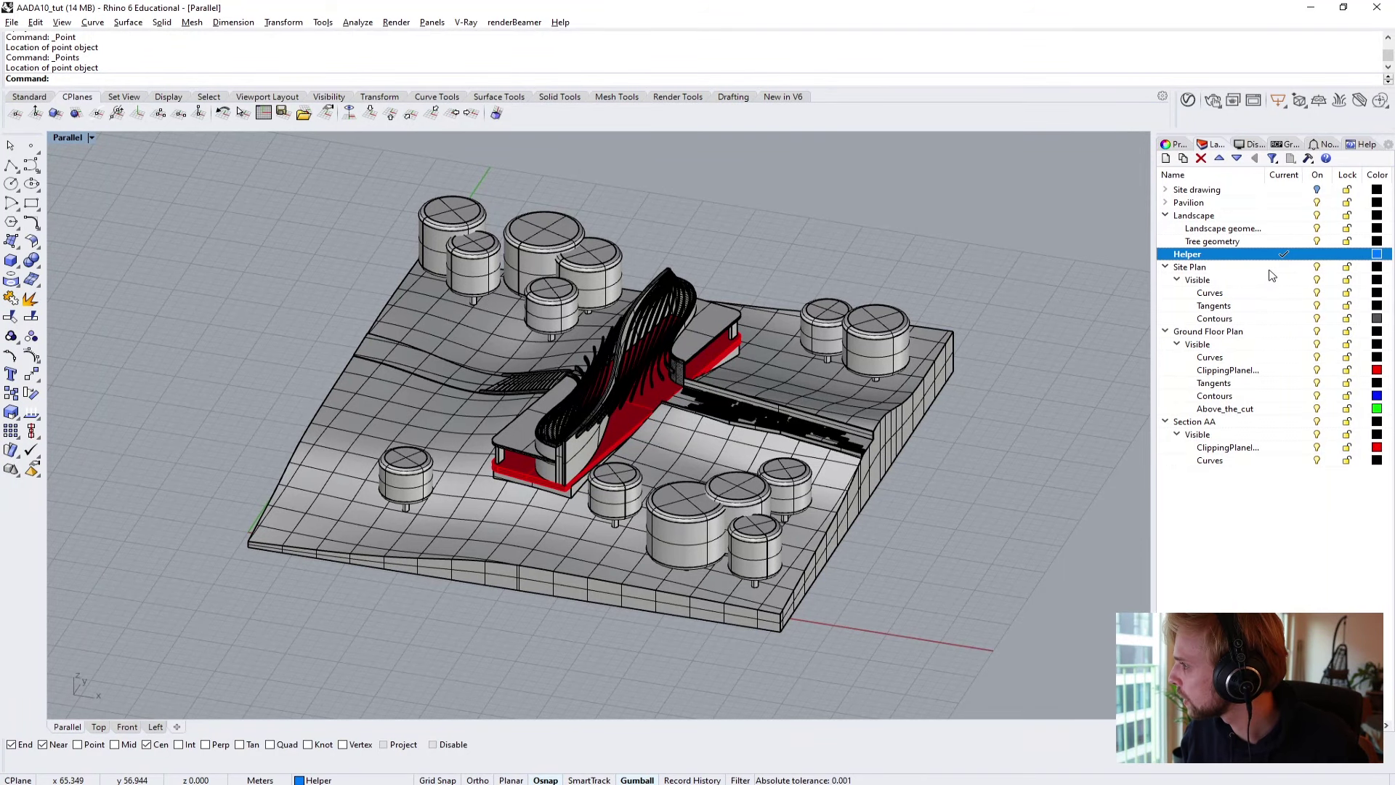
click(1317, 241)
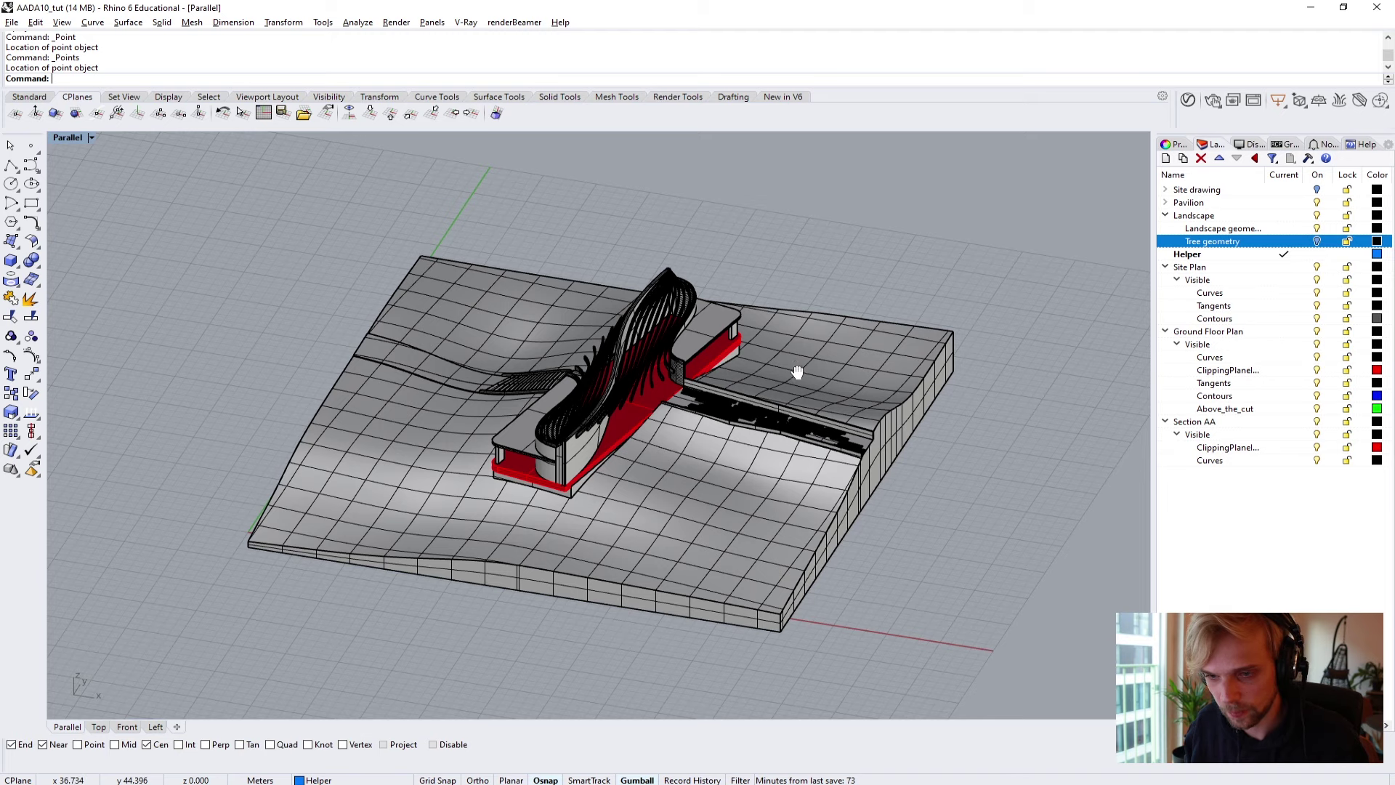
right_drag(800, 371, 769, 380)
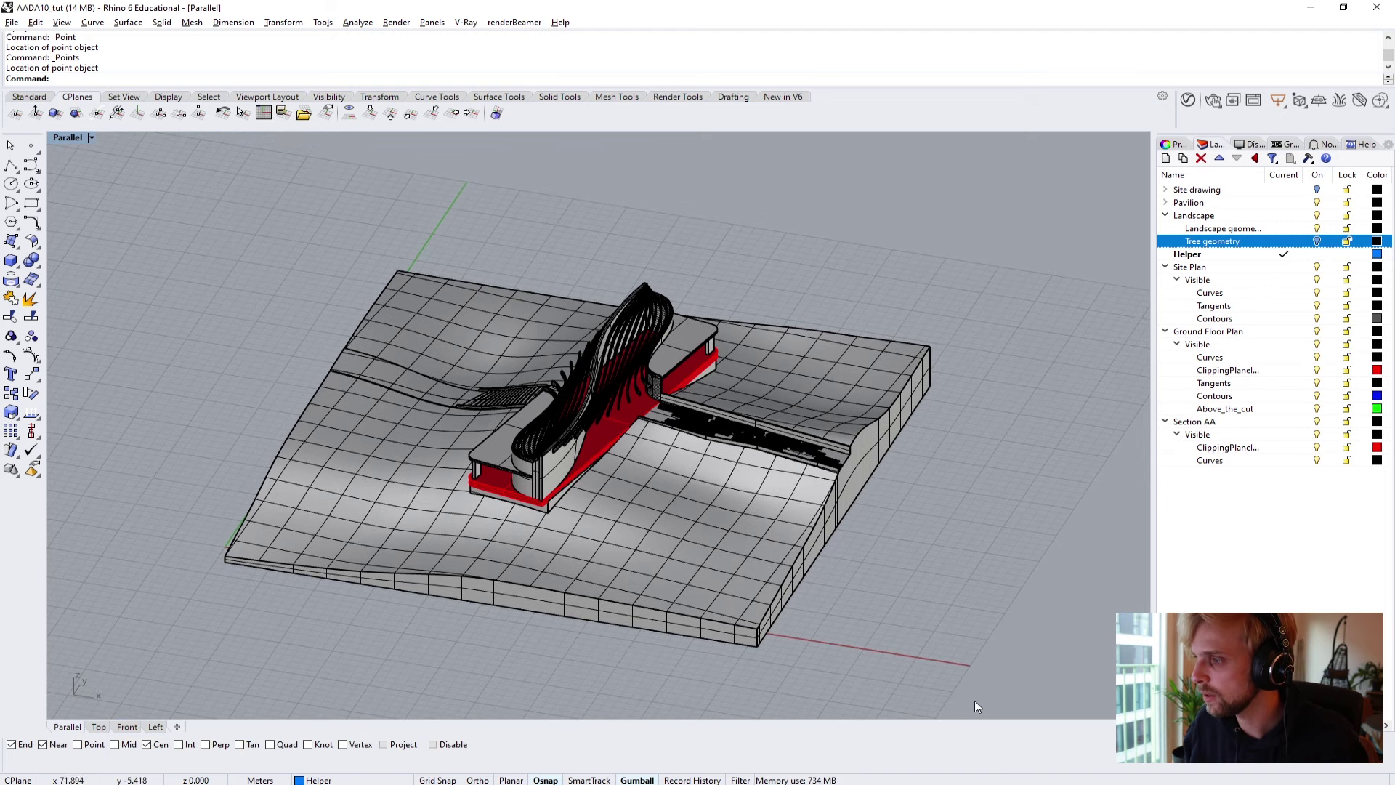
Select the entire pavilion and terrain and start Make2D on them.
key(ctrl+a)
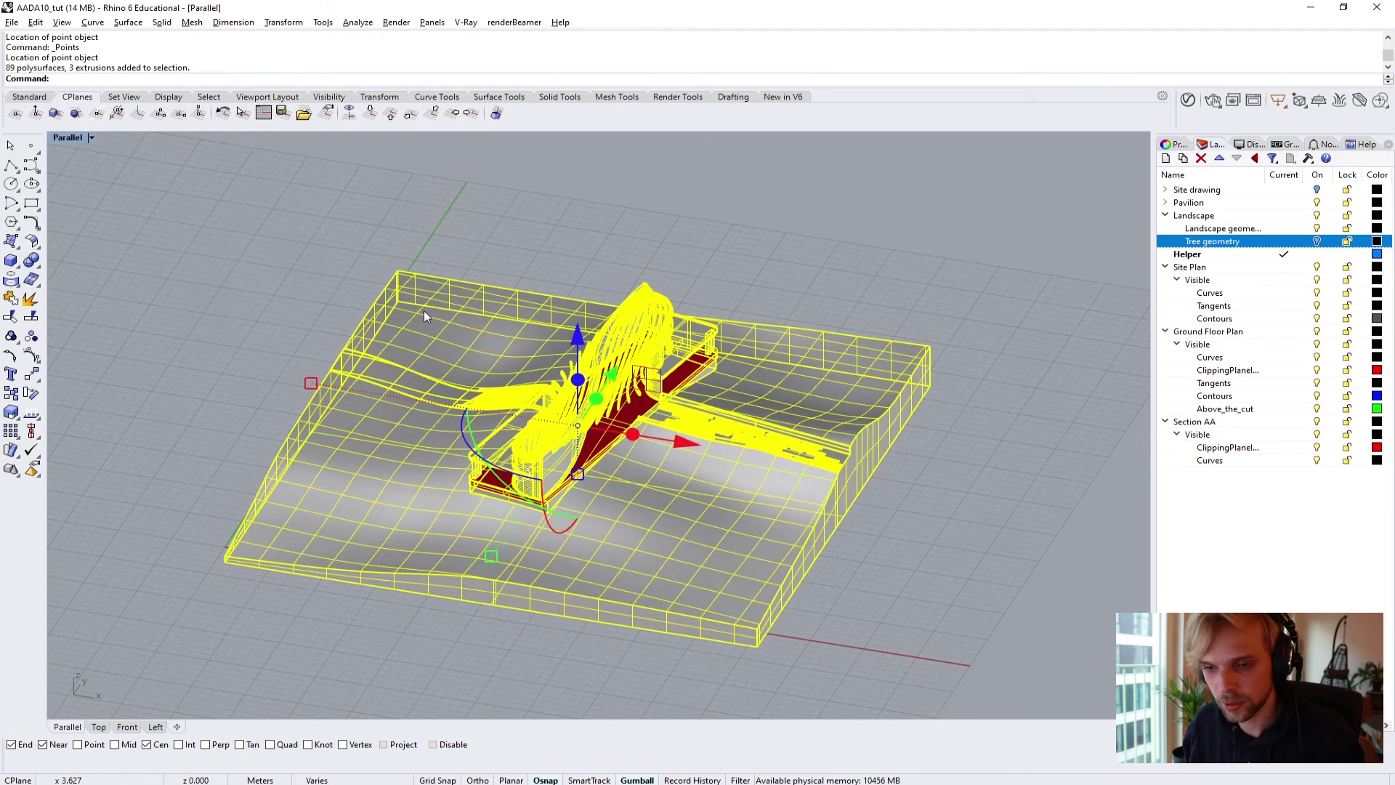
click(299, 324)
scroll(616, 413, up, 2)
mouse_move(616, 412)
right_down()
mouse_move(610, 391)
mouse_move(603, 404)
mouse_move(631, 346)
mouse_move(658, 422)
mouse_move(678, 435)
mouse_move(636, 403)
right_up()
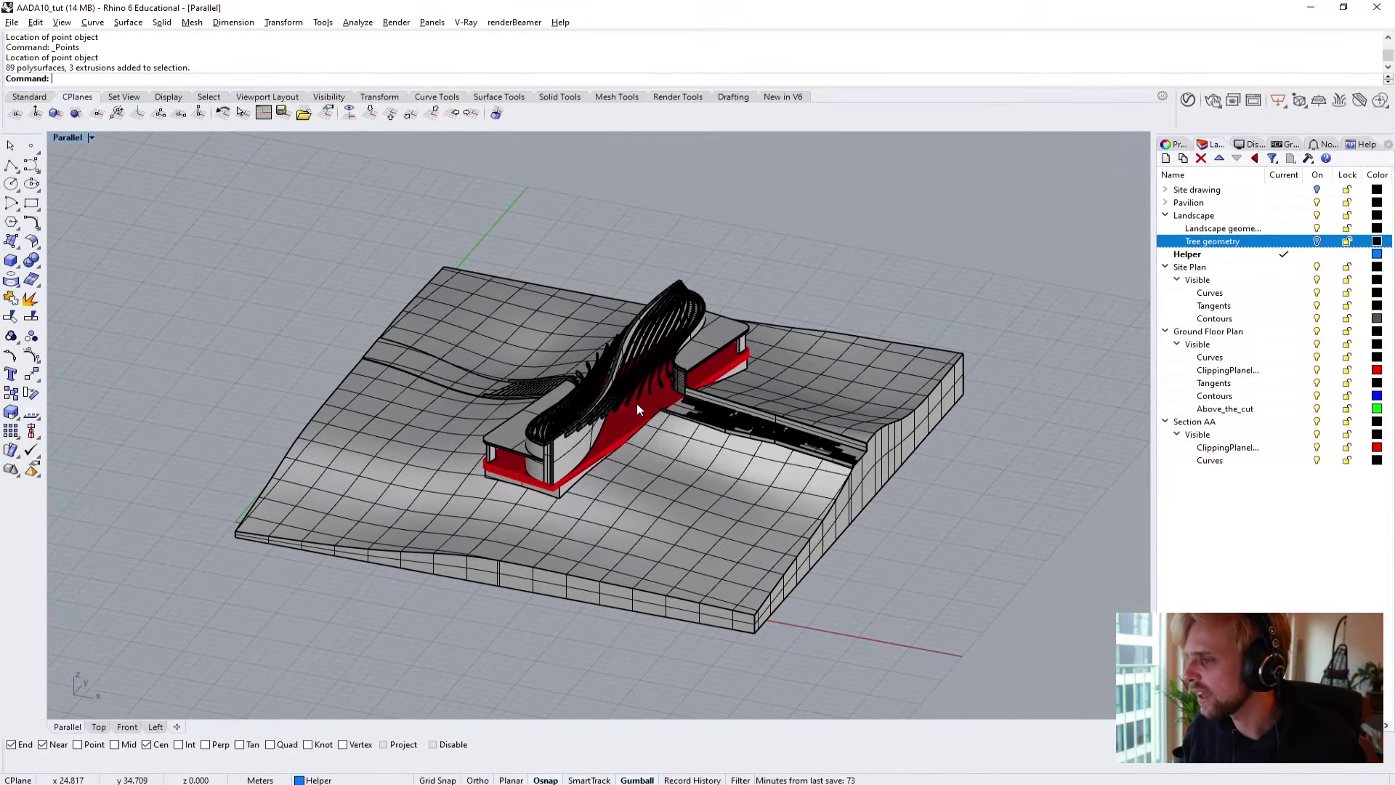
drag(956, 656, 234, 247)
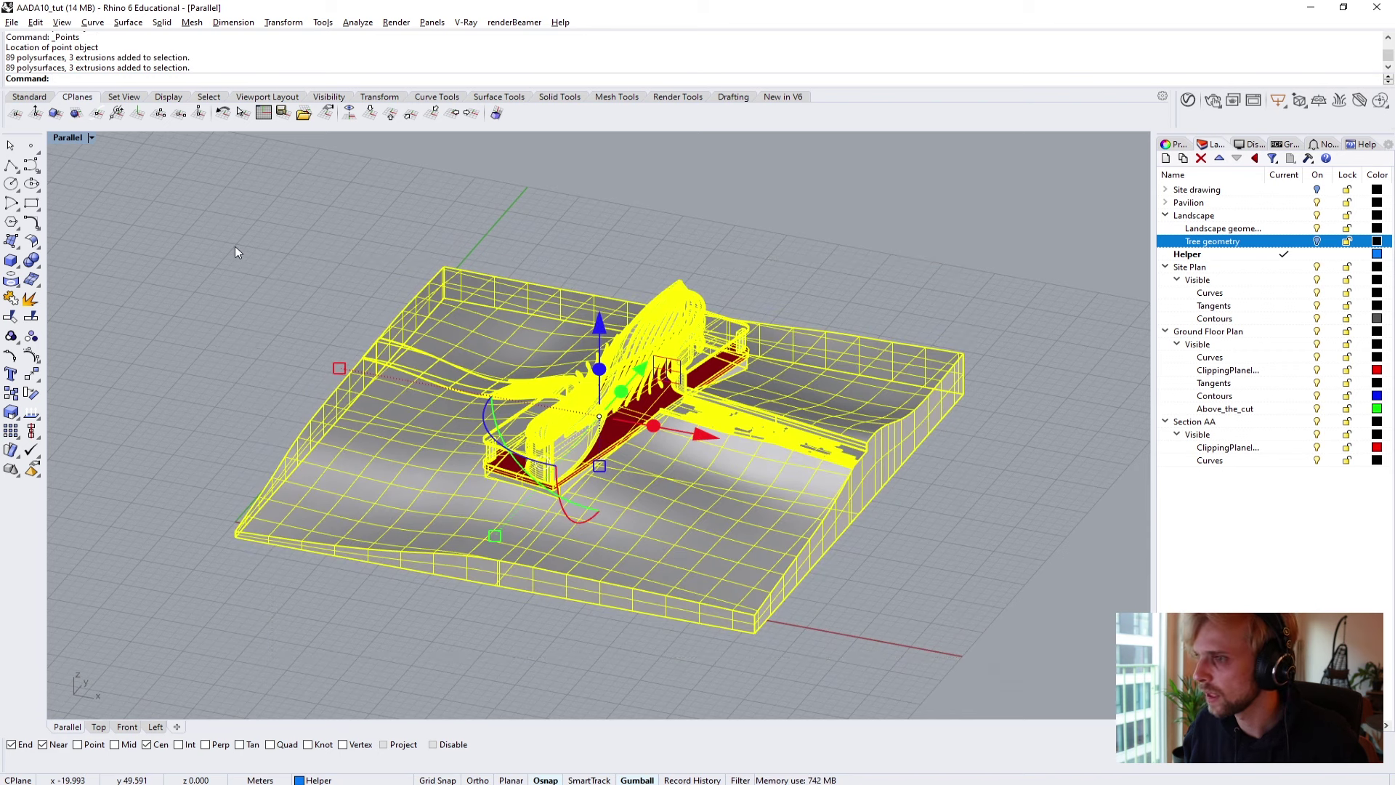
text(Make2D)
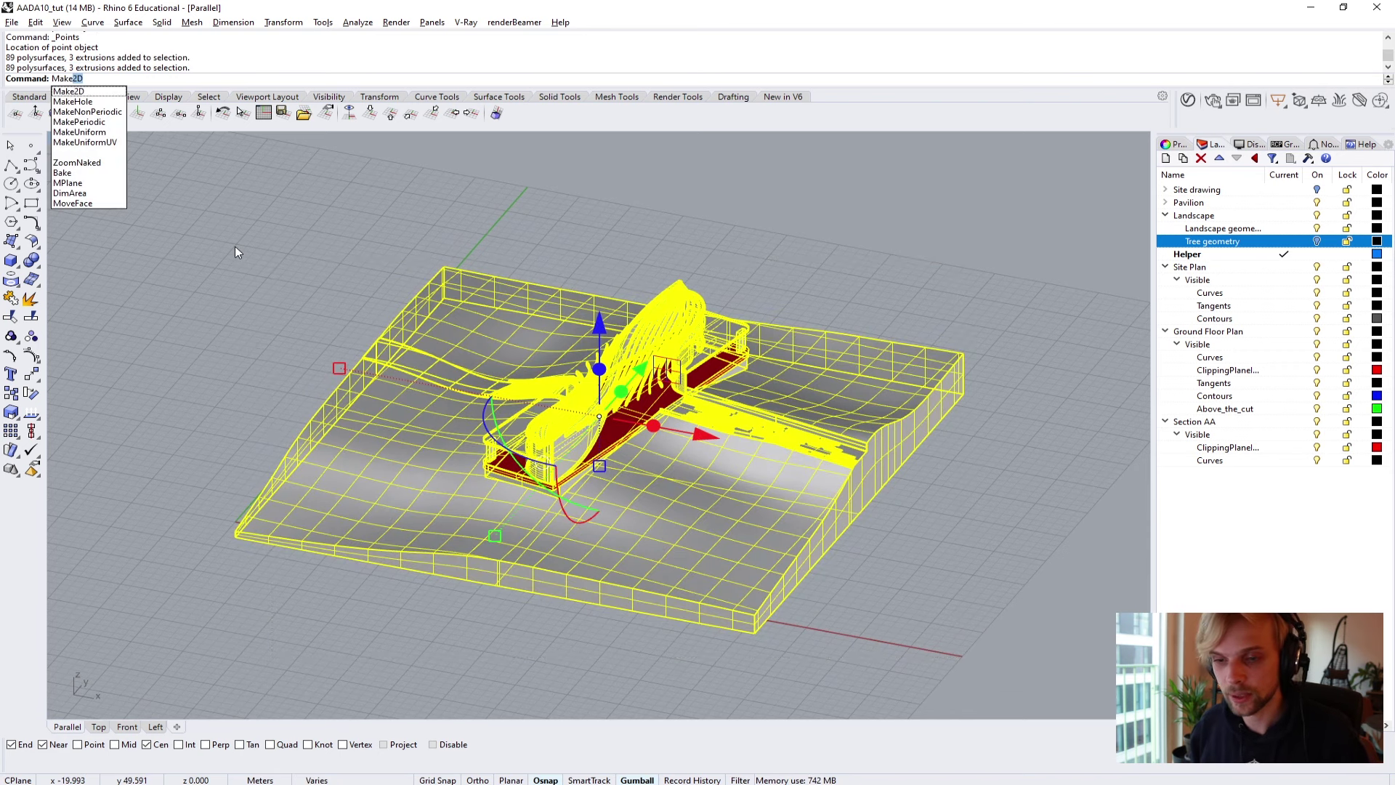
key(Return)
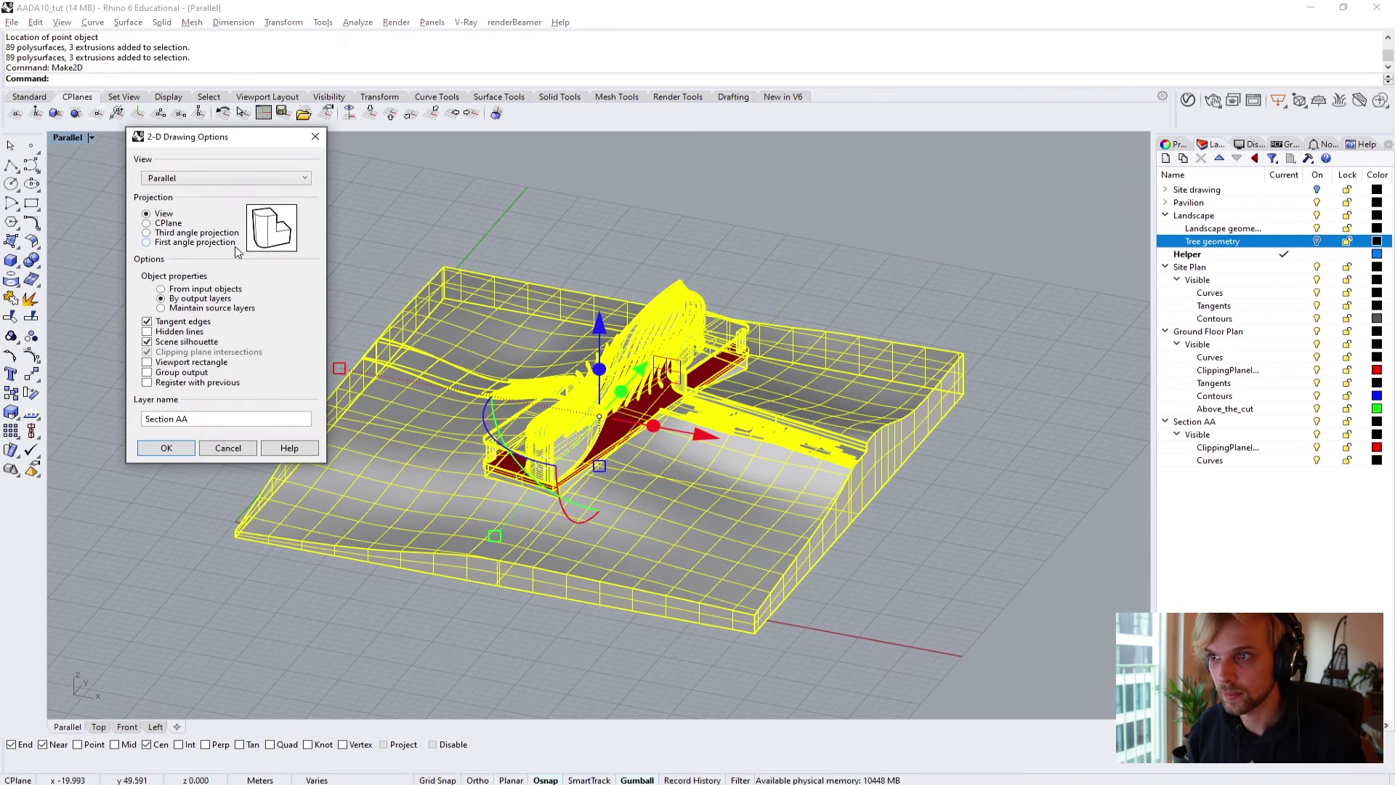
Generate the 2D drawing with tangent edges and scene silhouette turned off, using Axo as the layer name.
click(147, 322)
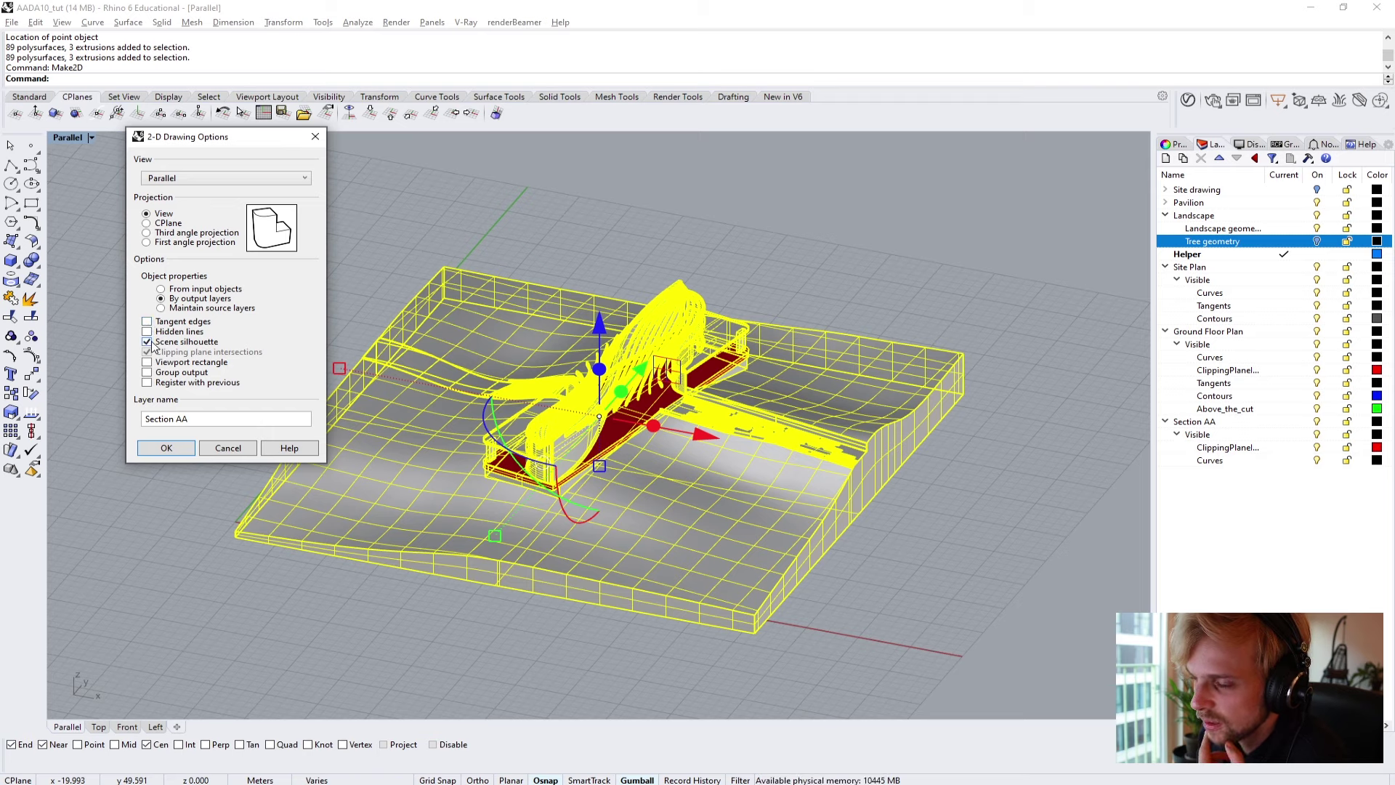
click(148, 342)
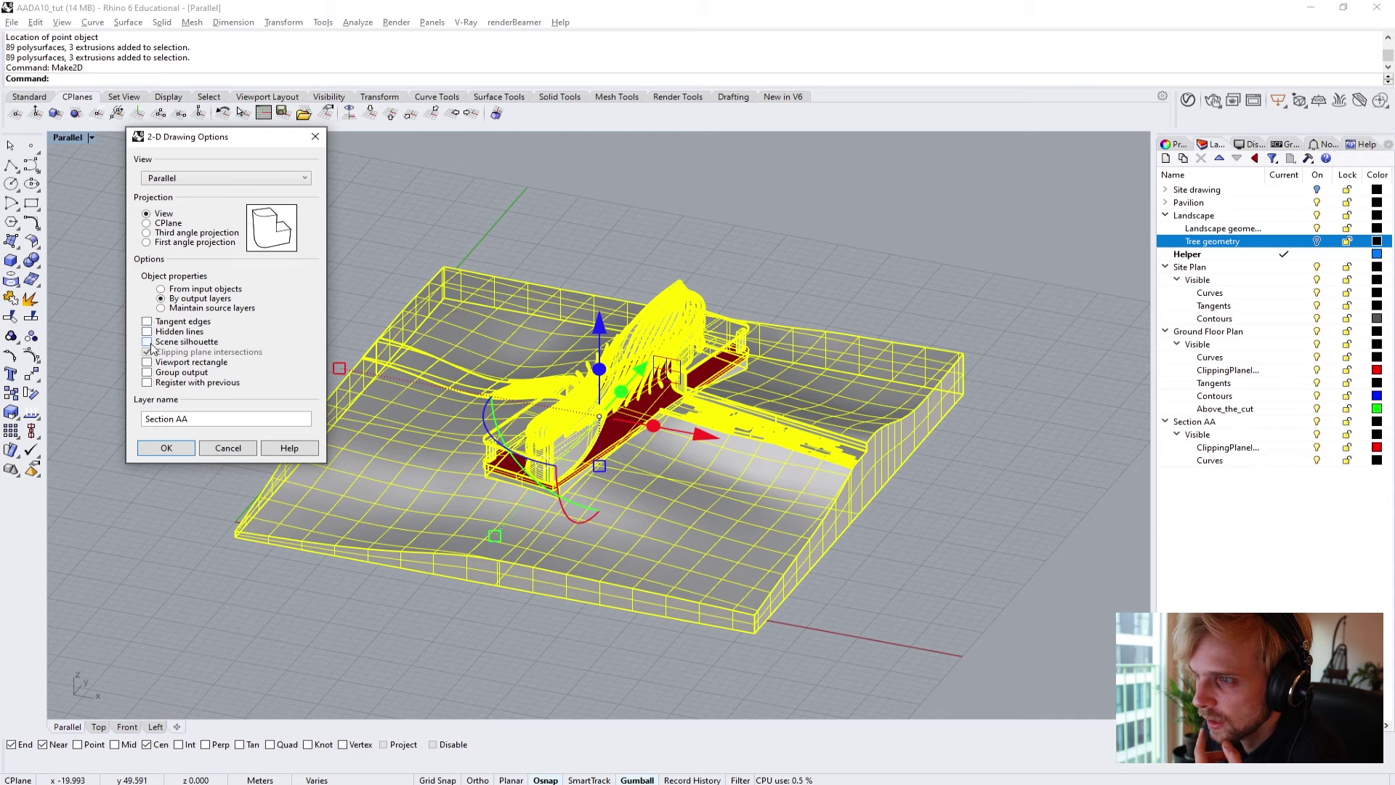
drag(186, 419, 15, 414)
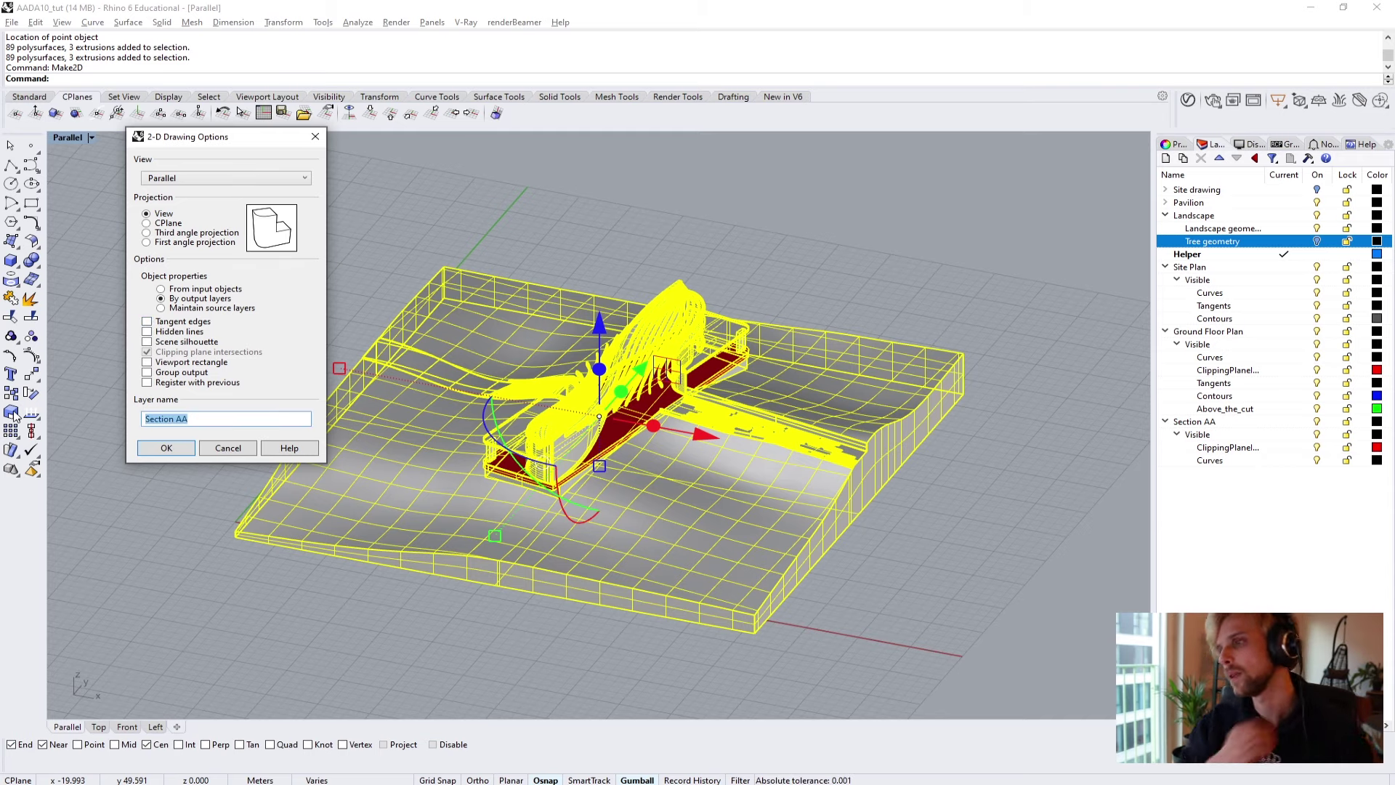
text(Axo)
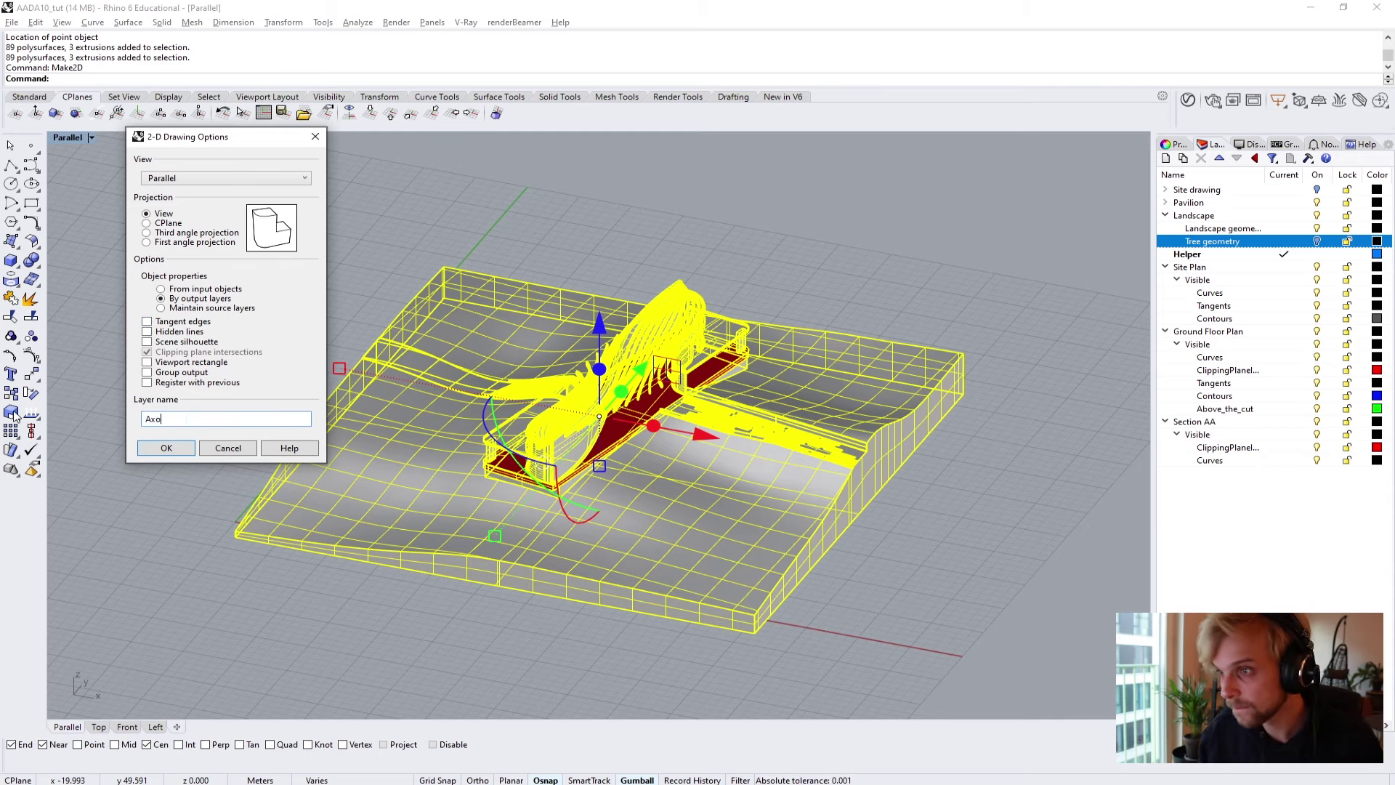
click(184, 444)
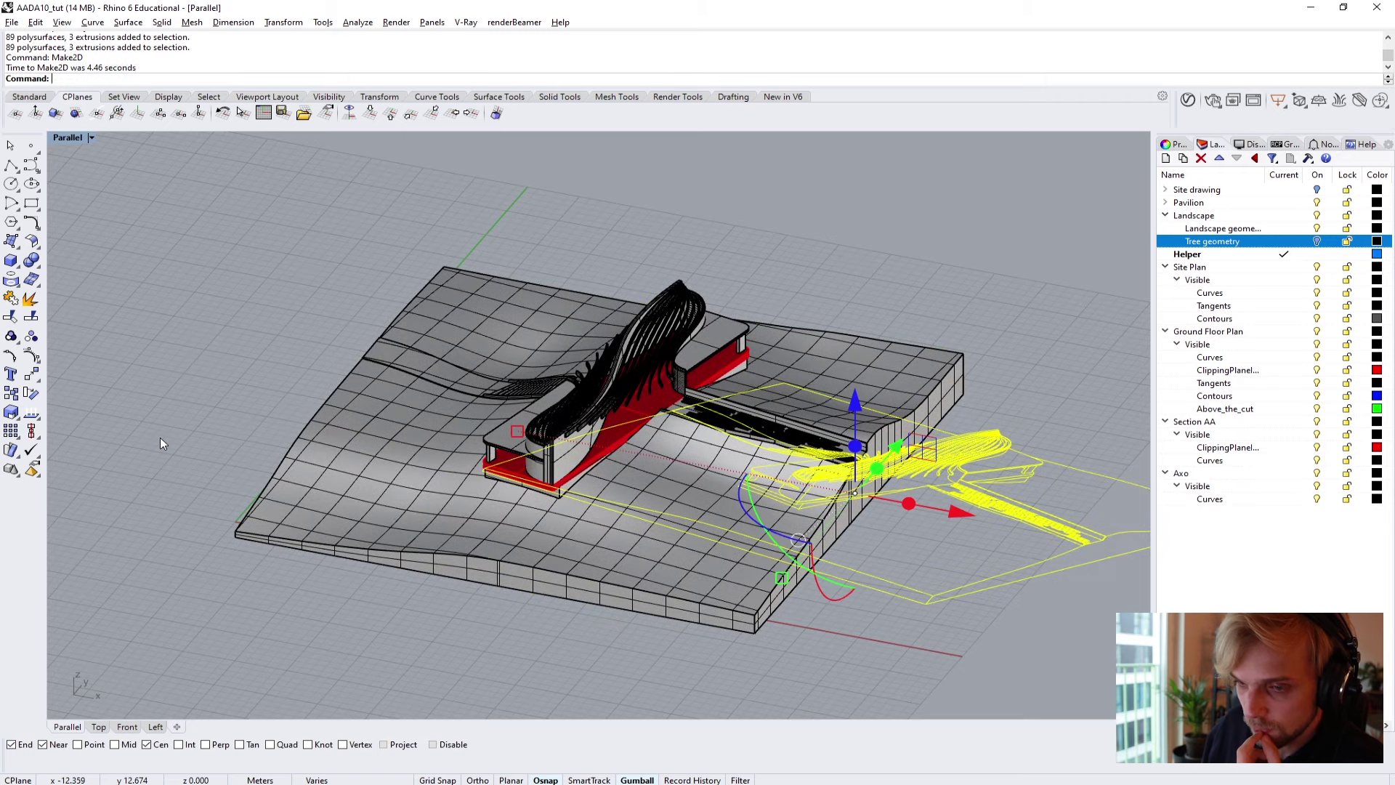
Move the new pavilion axonometric linework in the Top view to the empty area beyond the blue and green plan drawing.
double_click(64, 138)
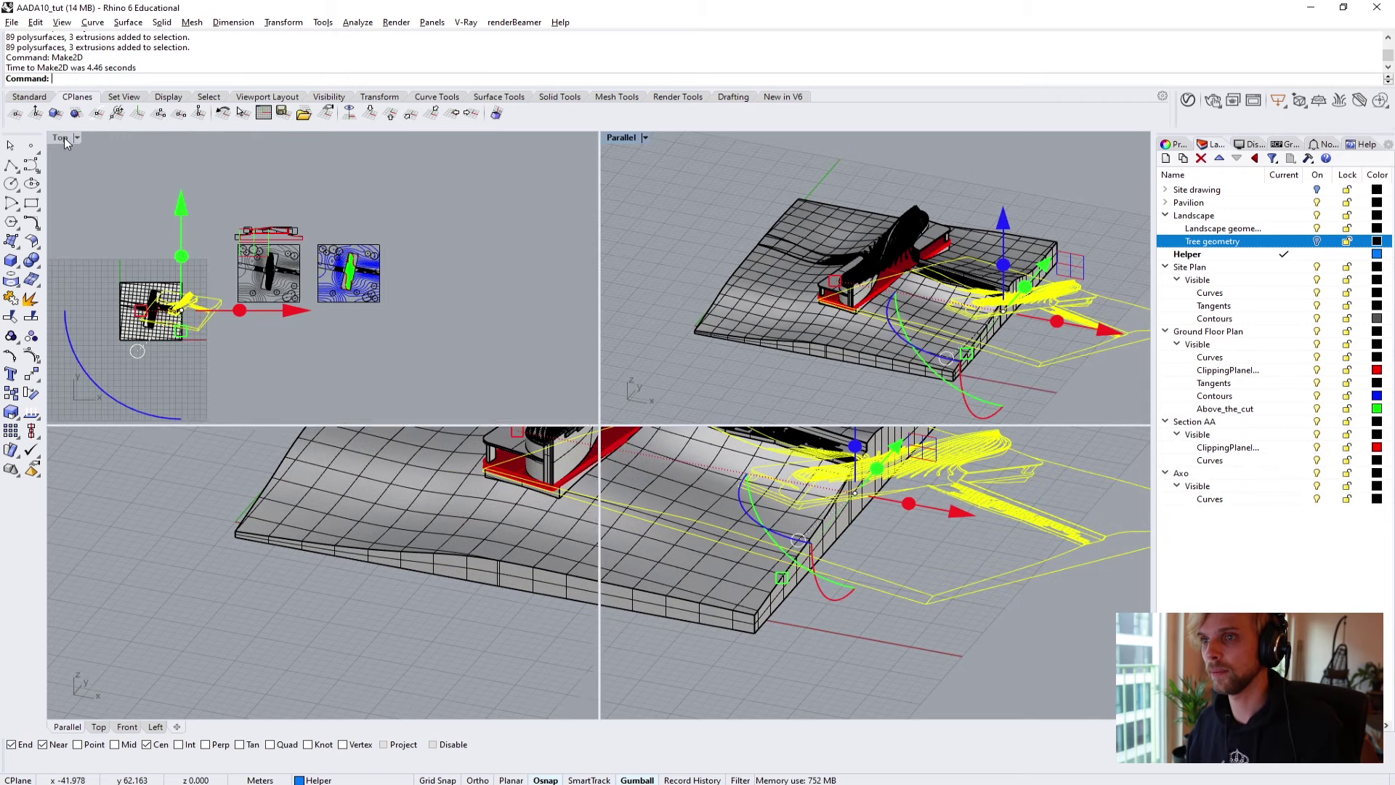
double_click(64, 138)
scroll(181, 238, down, 3)
scroll(395, 357, up, 2)
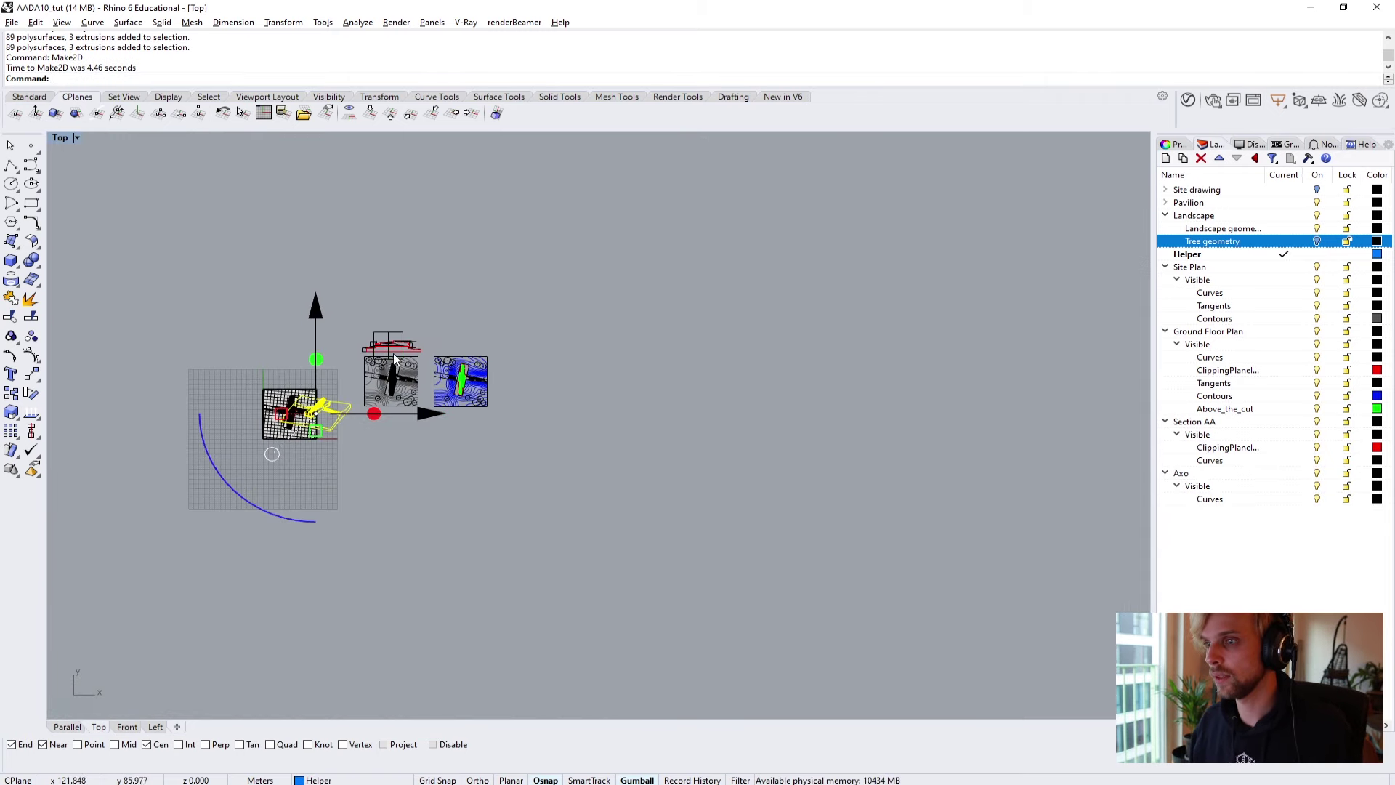
drag(395, 357, 630, 328)
click(579, 235)
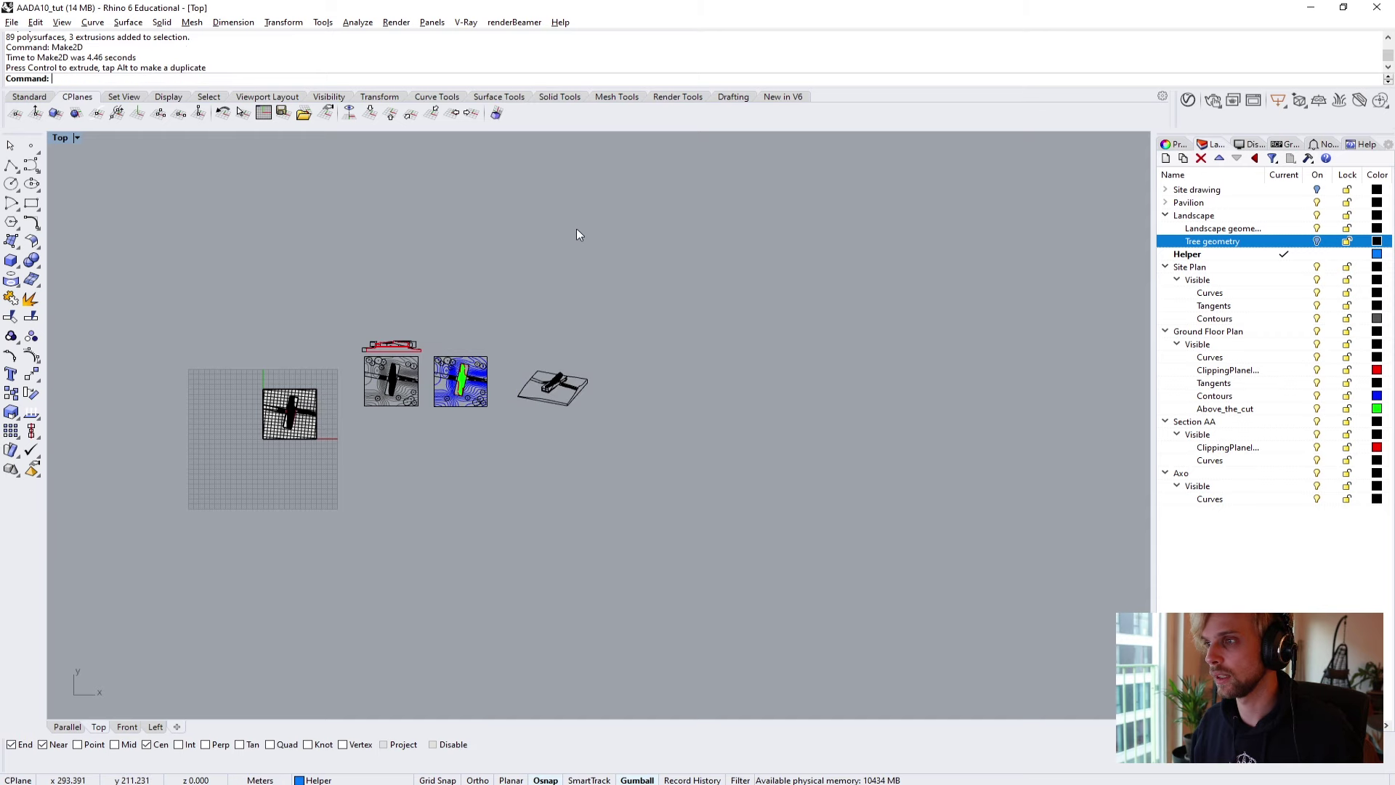
Return to the Parallel view, show the Tree geometry, collapse the Site Plan layer and hide the Pavilion layer.
double_click(63, 138)
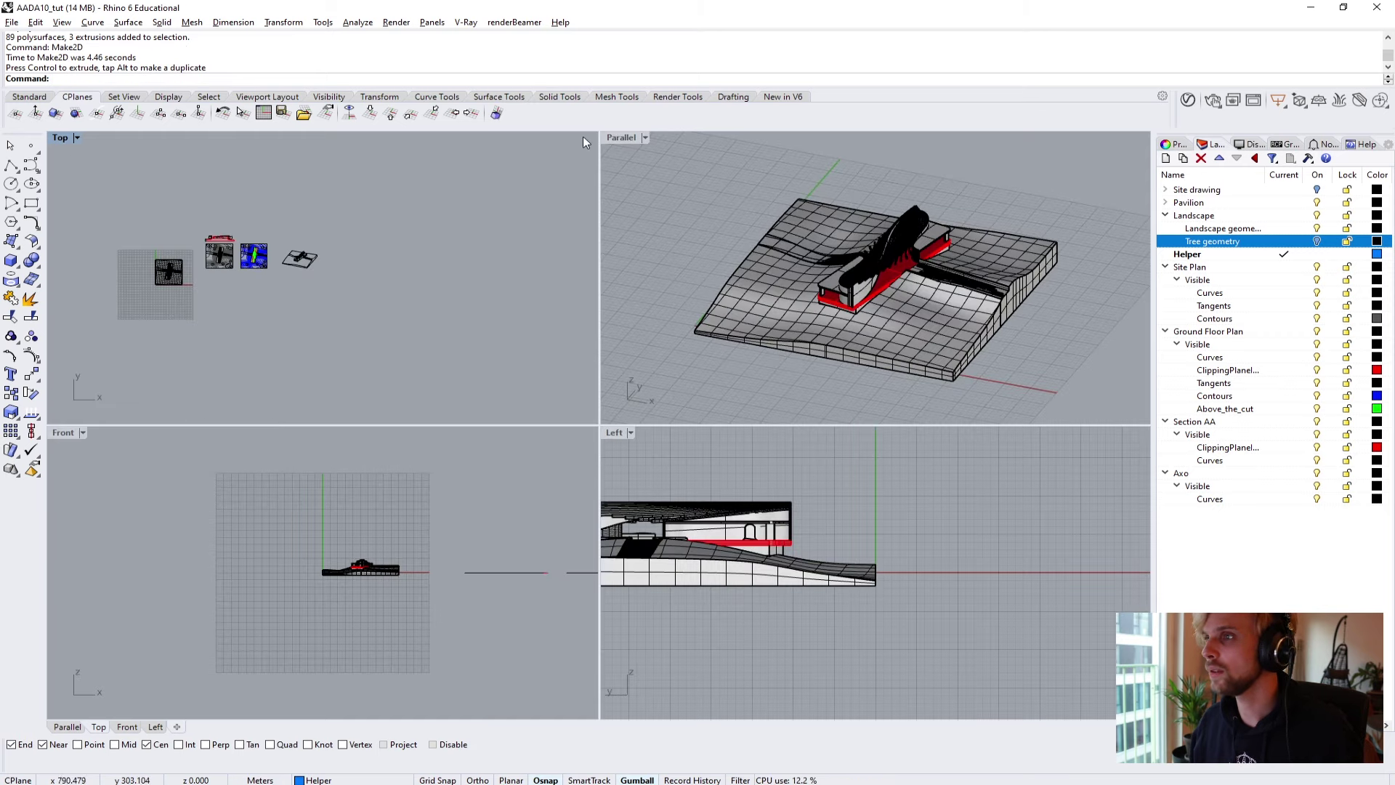
double_click(630, 141)
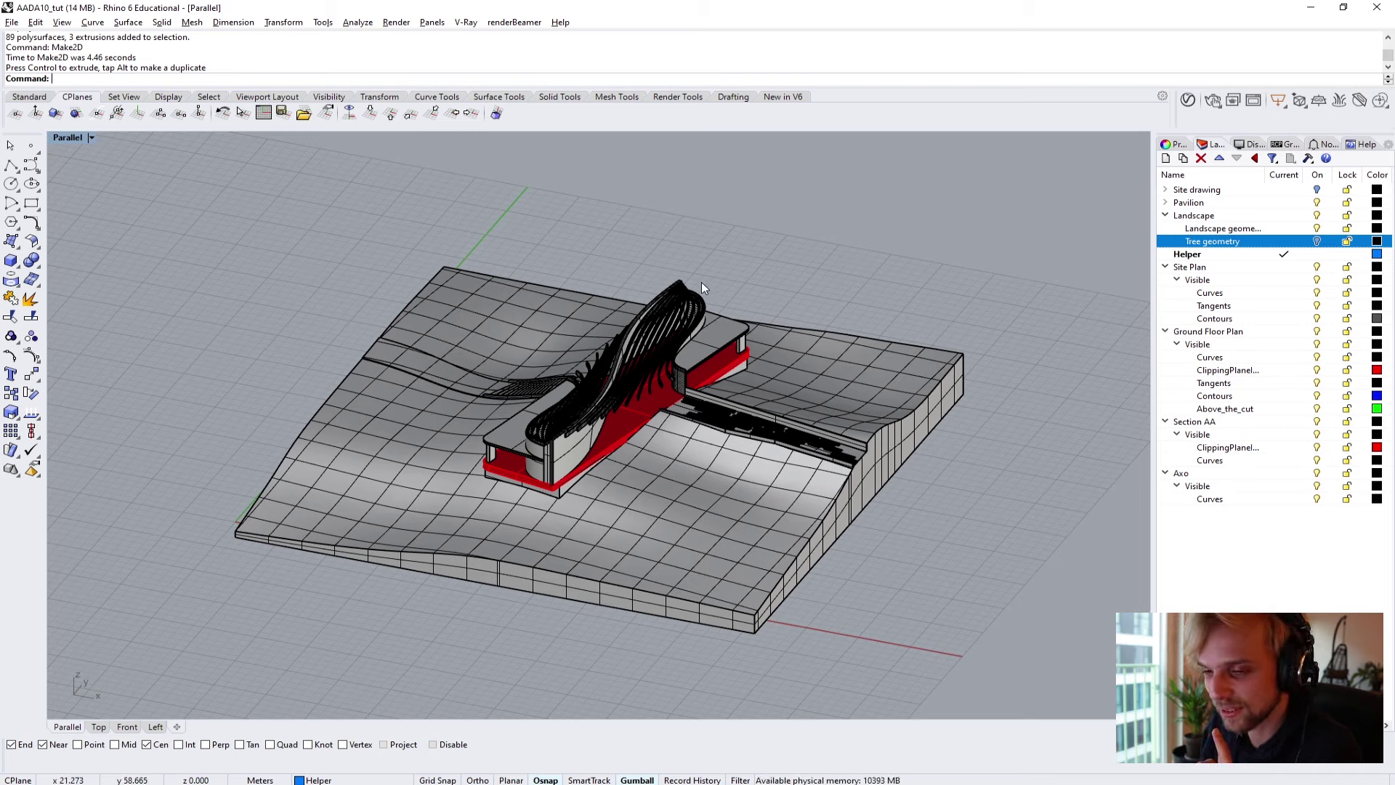
click(1316, 241)
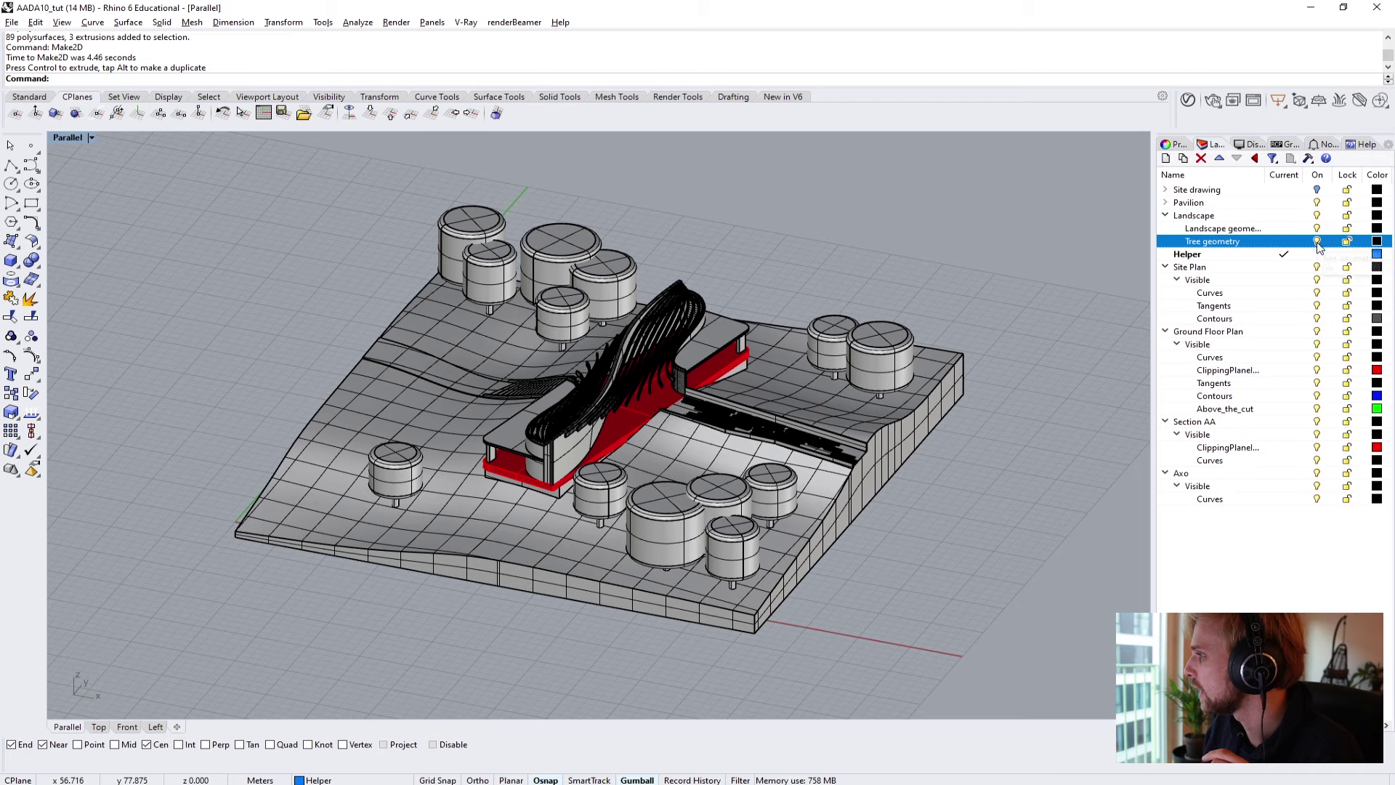
click(1167, 268)
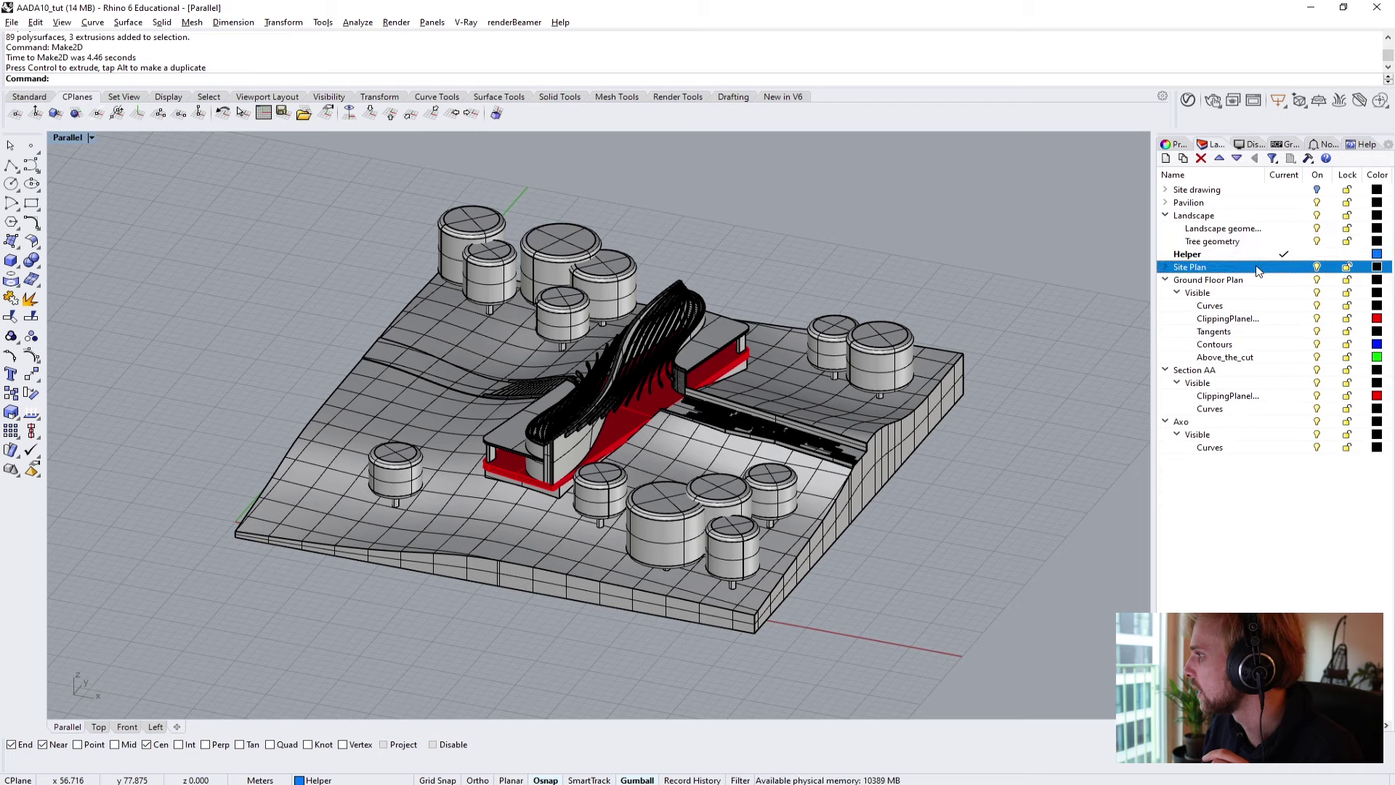
click(1317, 203)
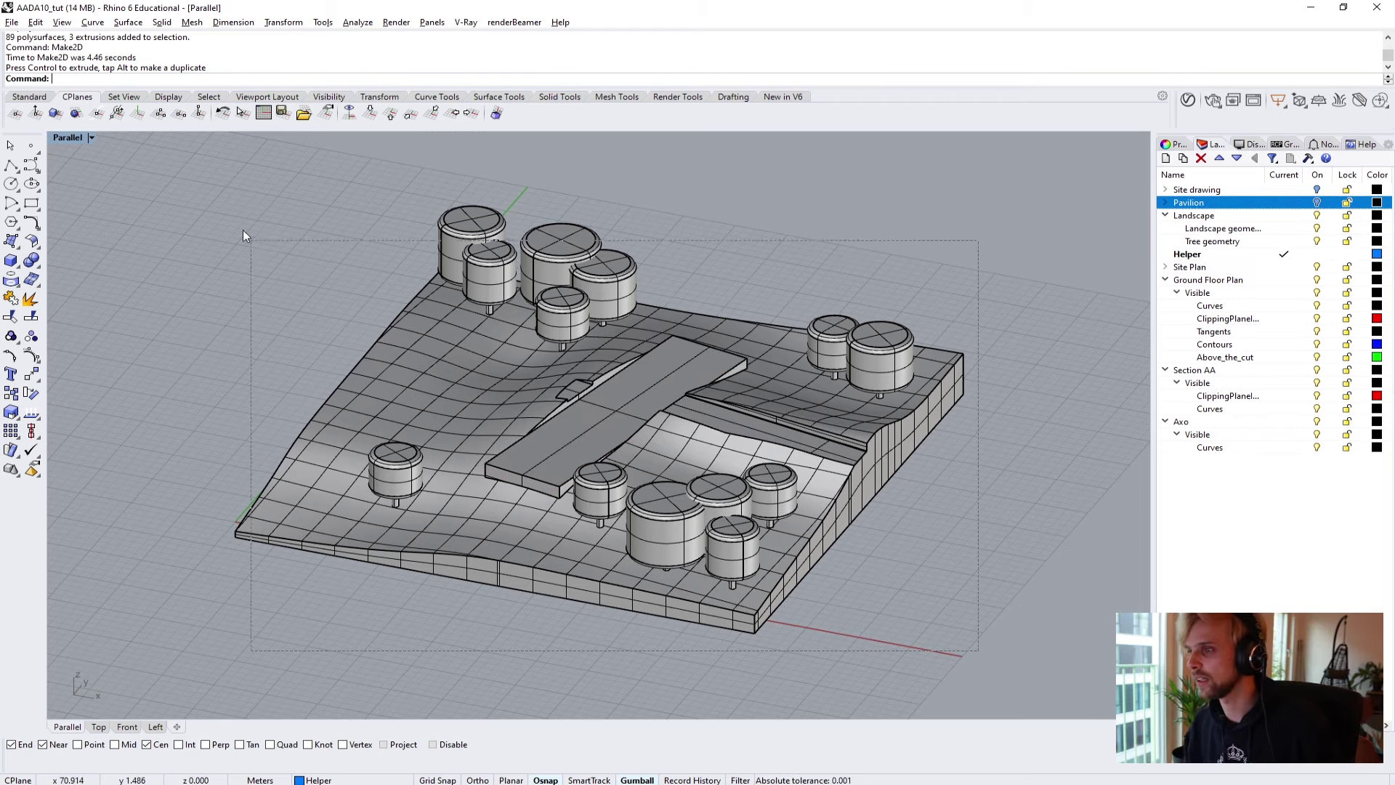
Run Make2D on all the visible terrain and trees, keeping the same options and the Axo layer name.
key(ctrl+a)
text(Make)
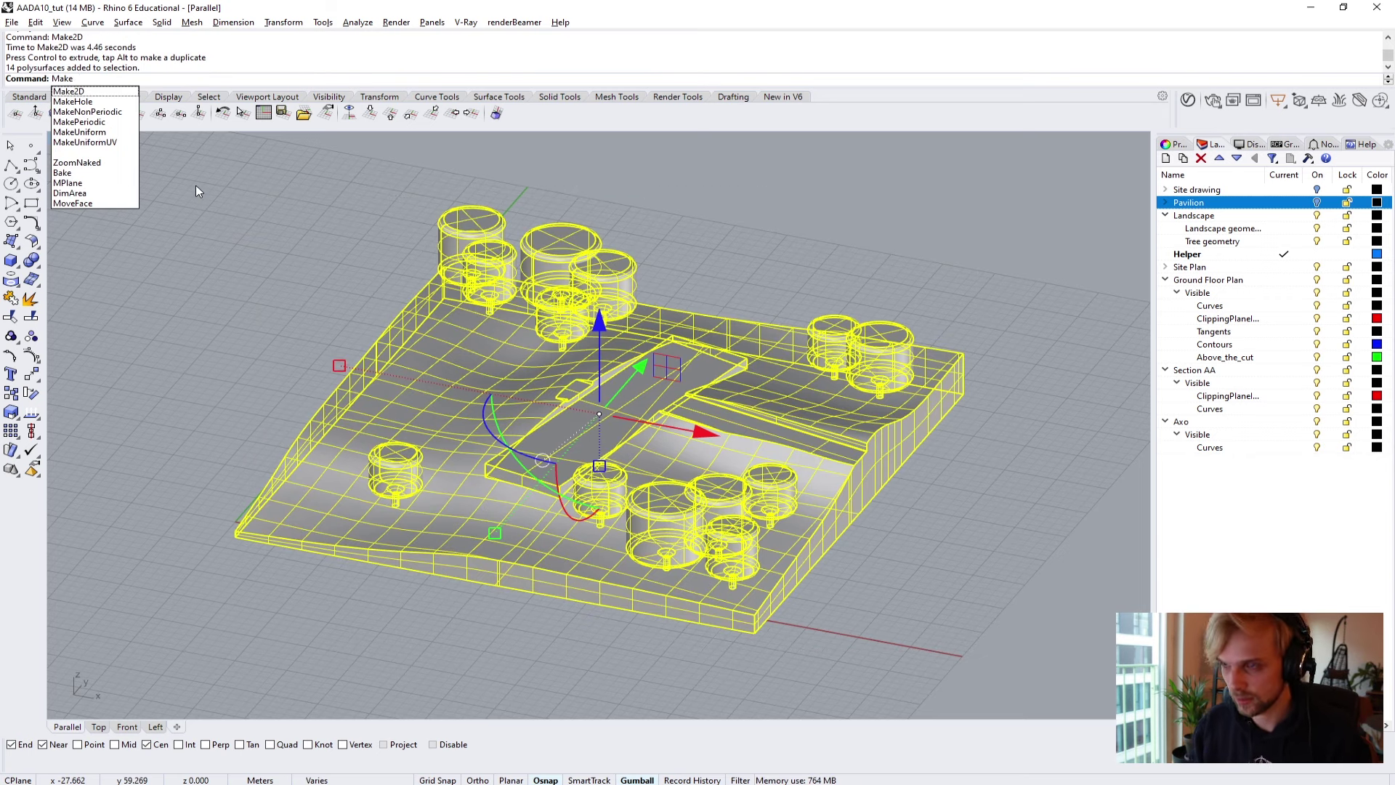
key(Return)
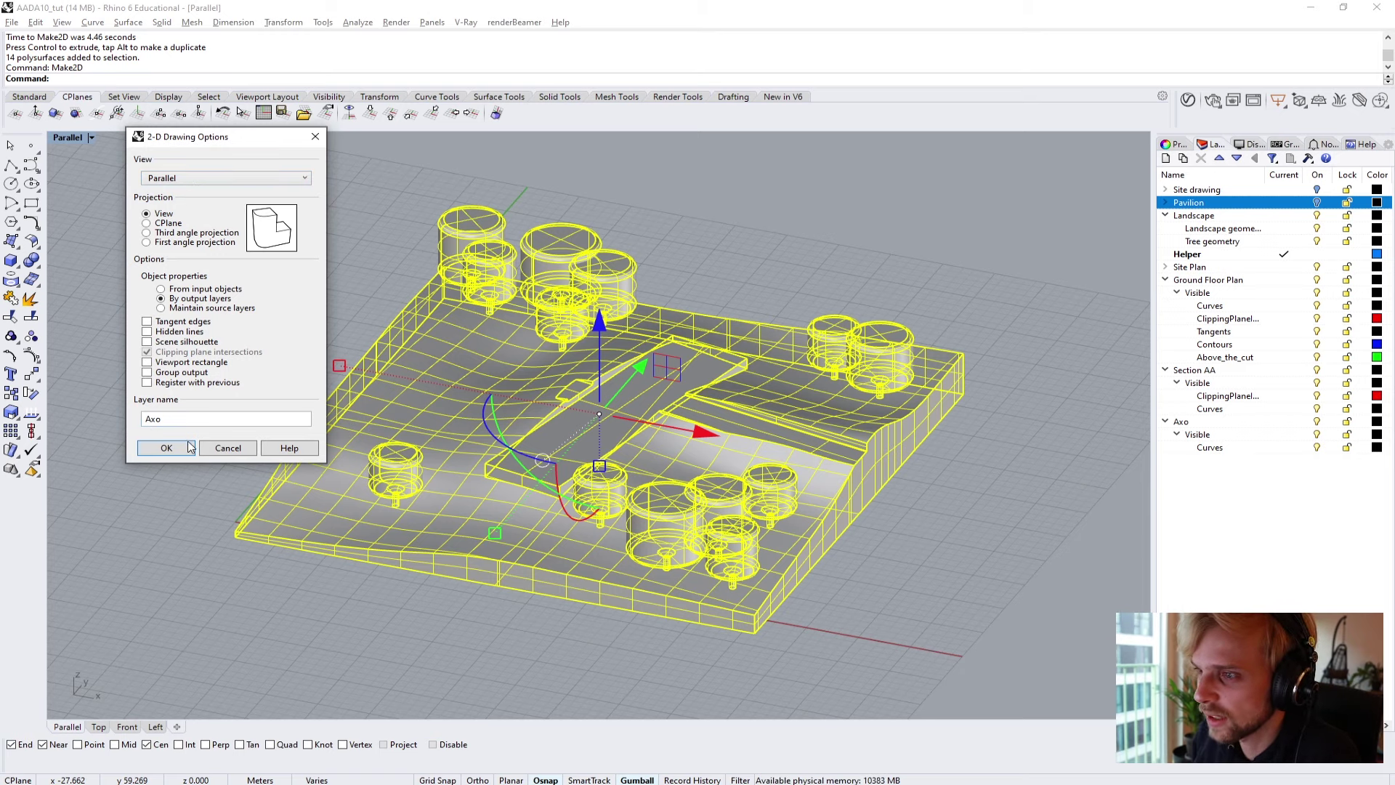
click(166, 448)
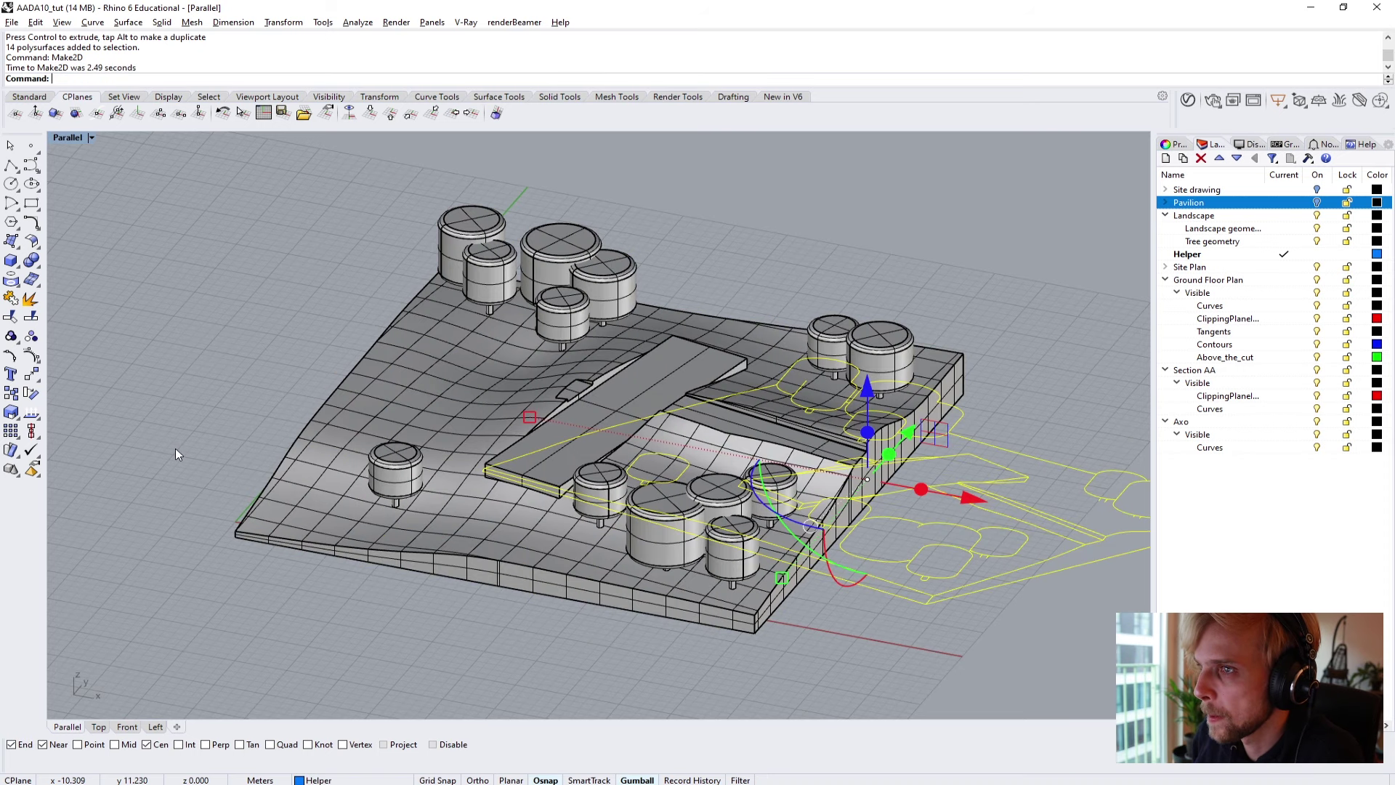
Move the terrain-and-trees linework in the Top view beside the pavilion axonometric and check the two drawings together.
double_click(74, 141)
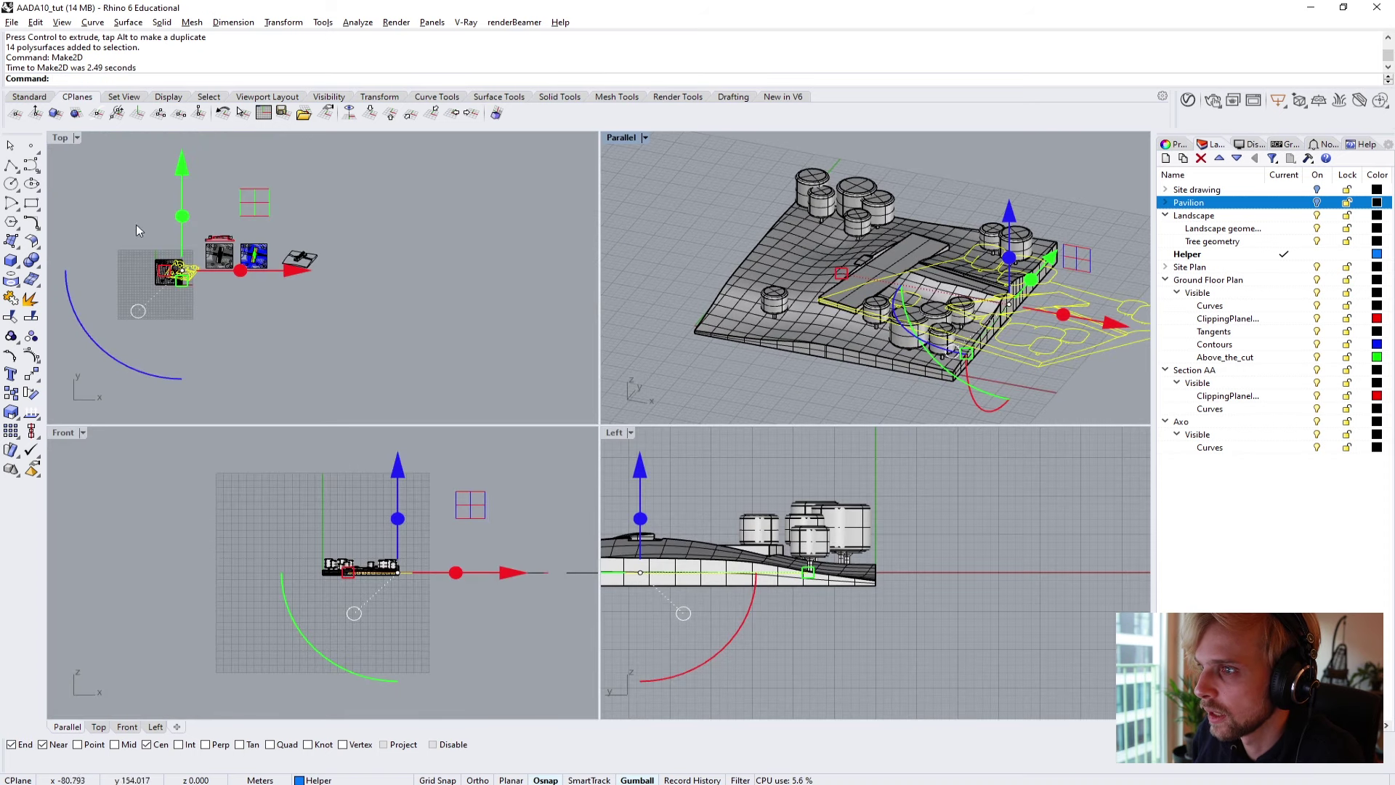
scroll(220, 199, up, 2)
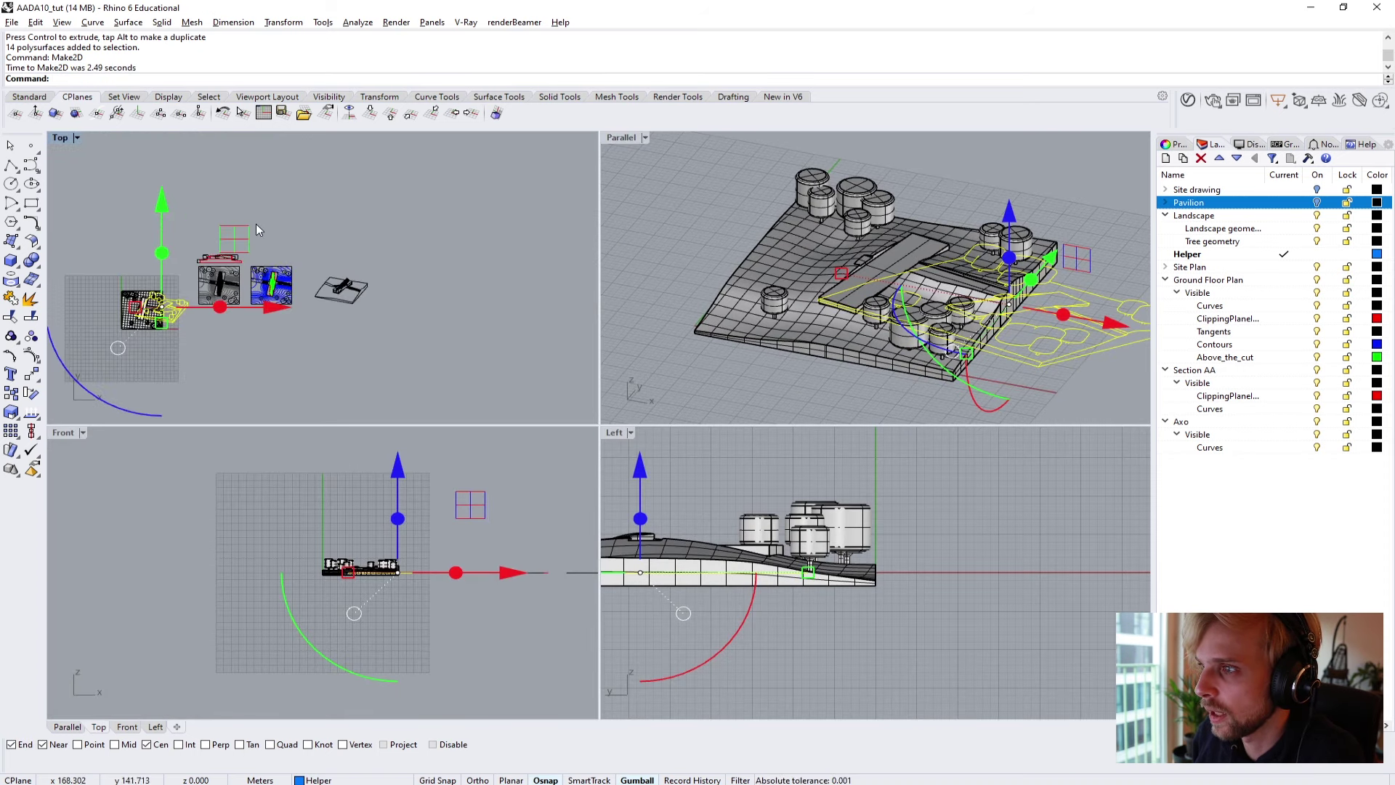
drag(243, 235, 476, 217)
scroll(412, 261, up, 12)
key(Escape)
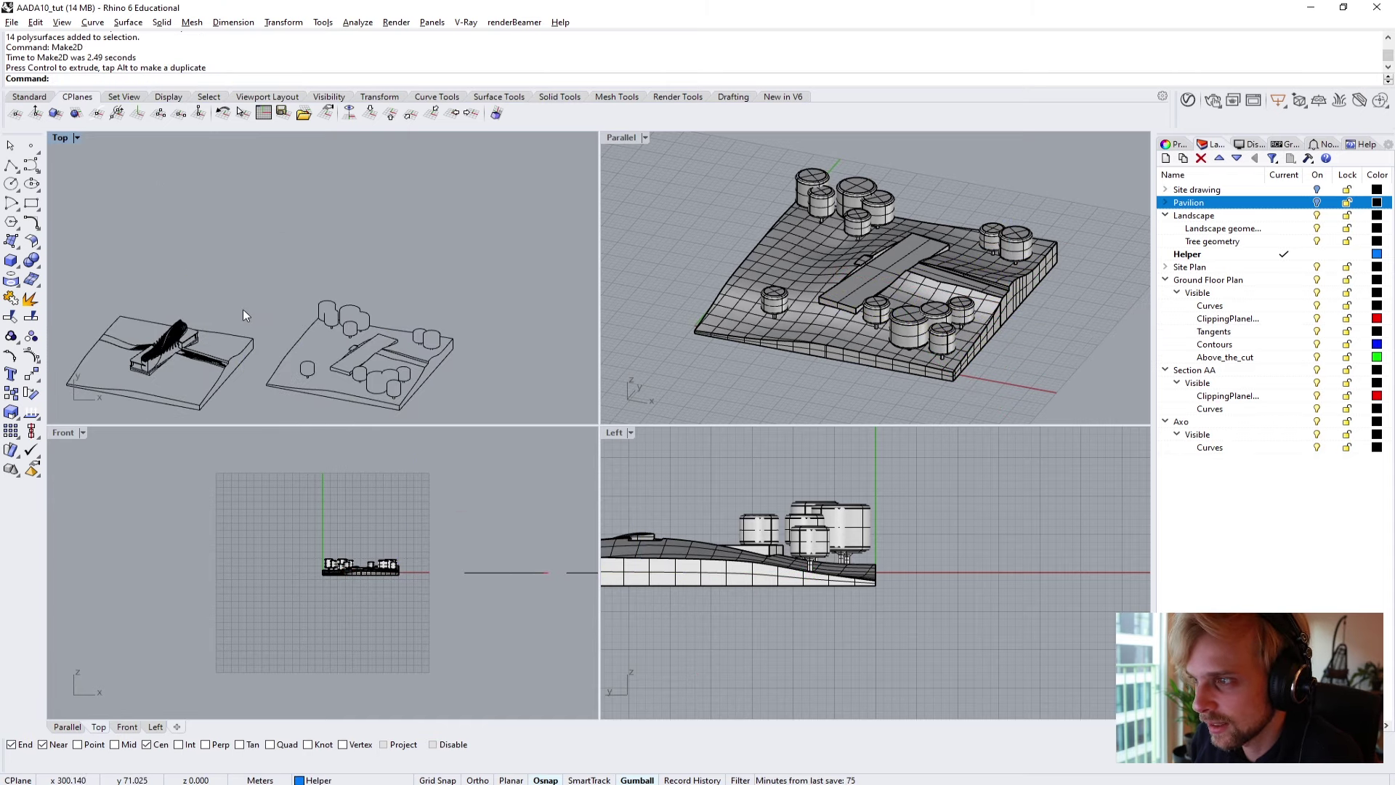
double_click(60, 138)
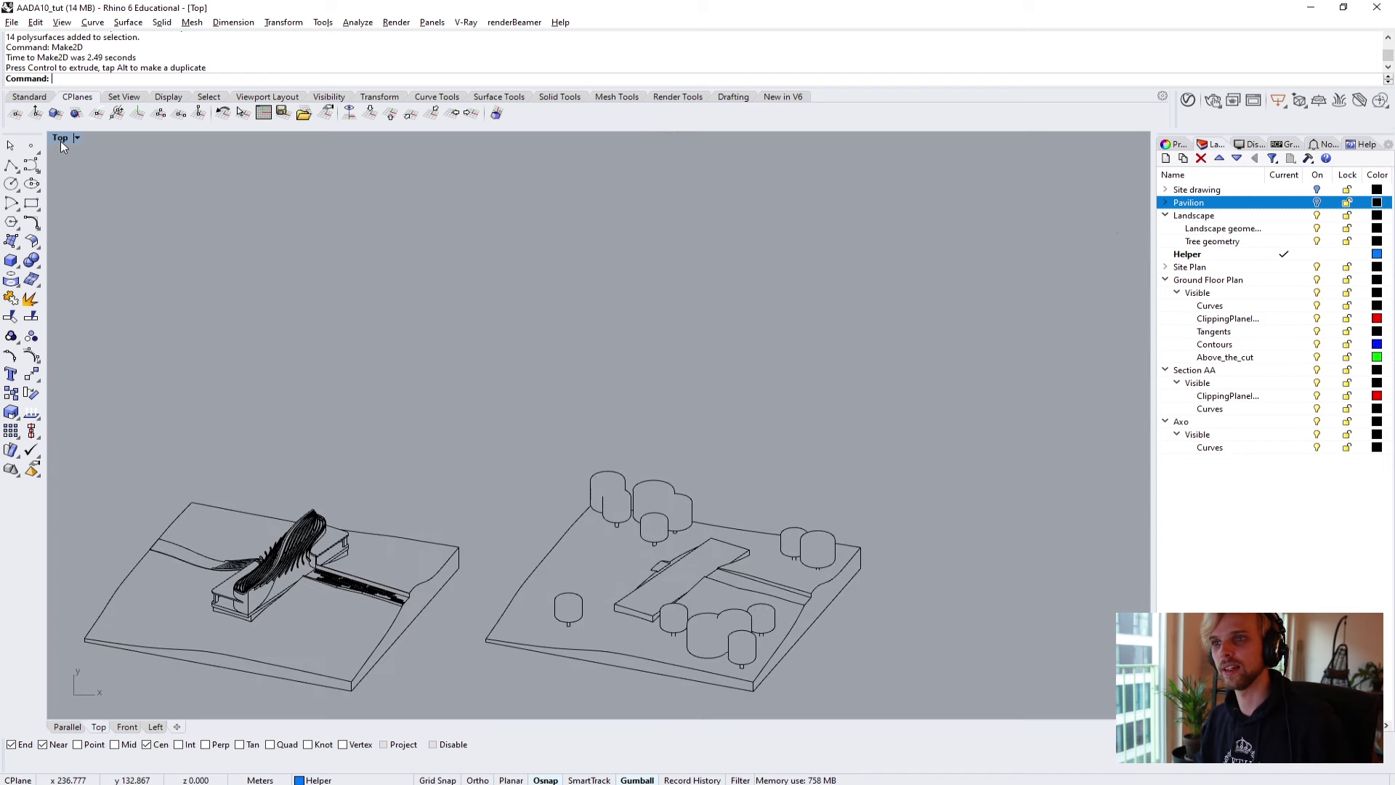
double_click(61, 140)
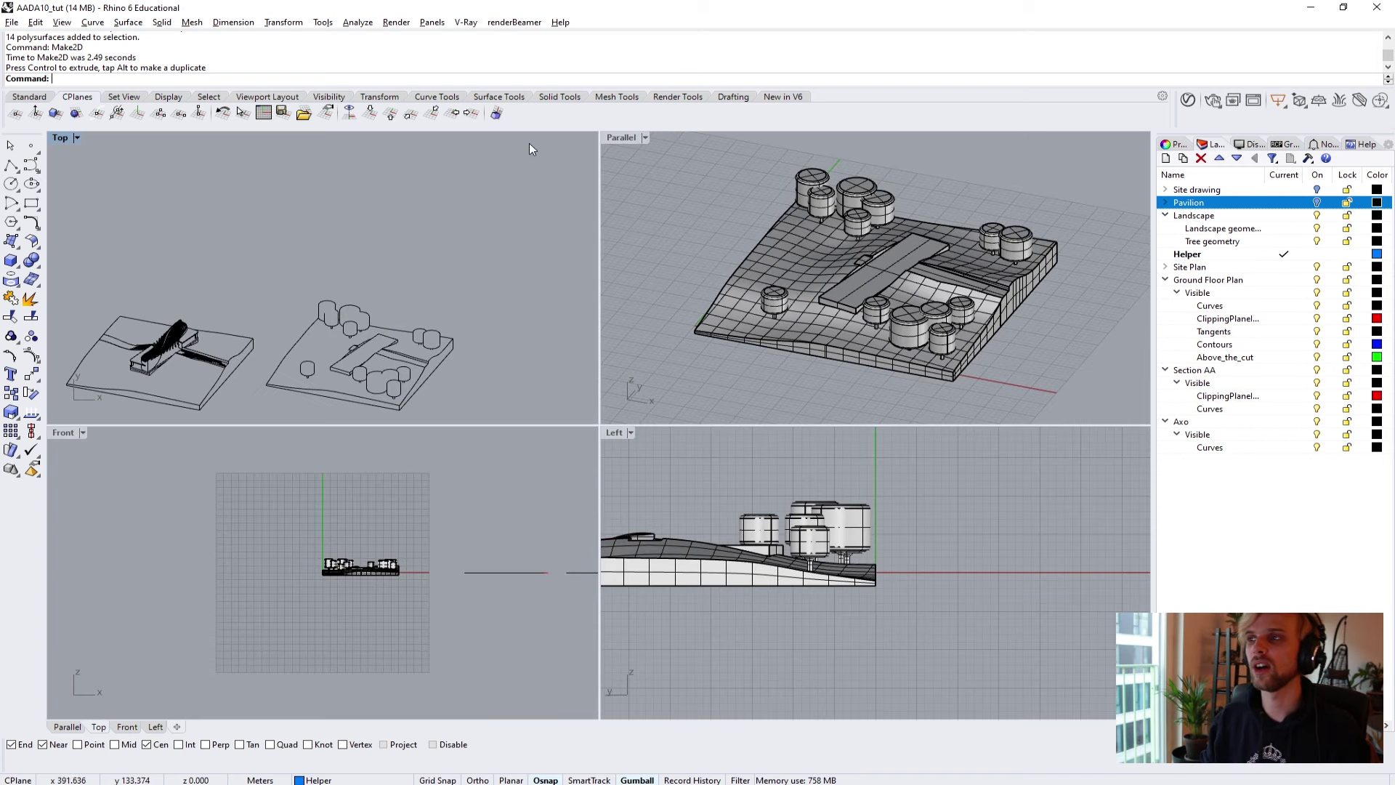
Save the current Parallel viewport as a named view called Axo_view.
double_click(621, 141)
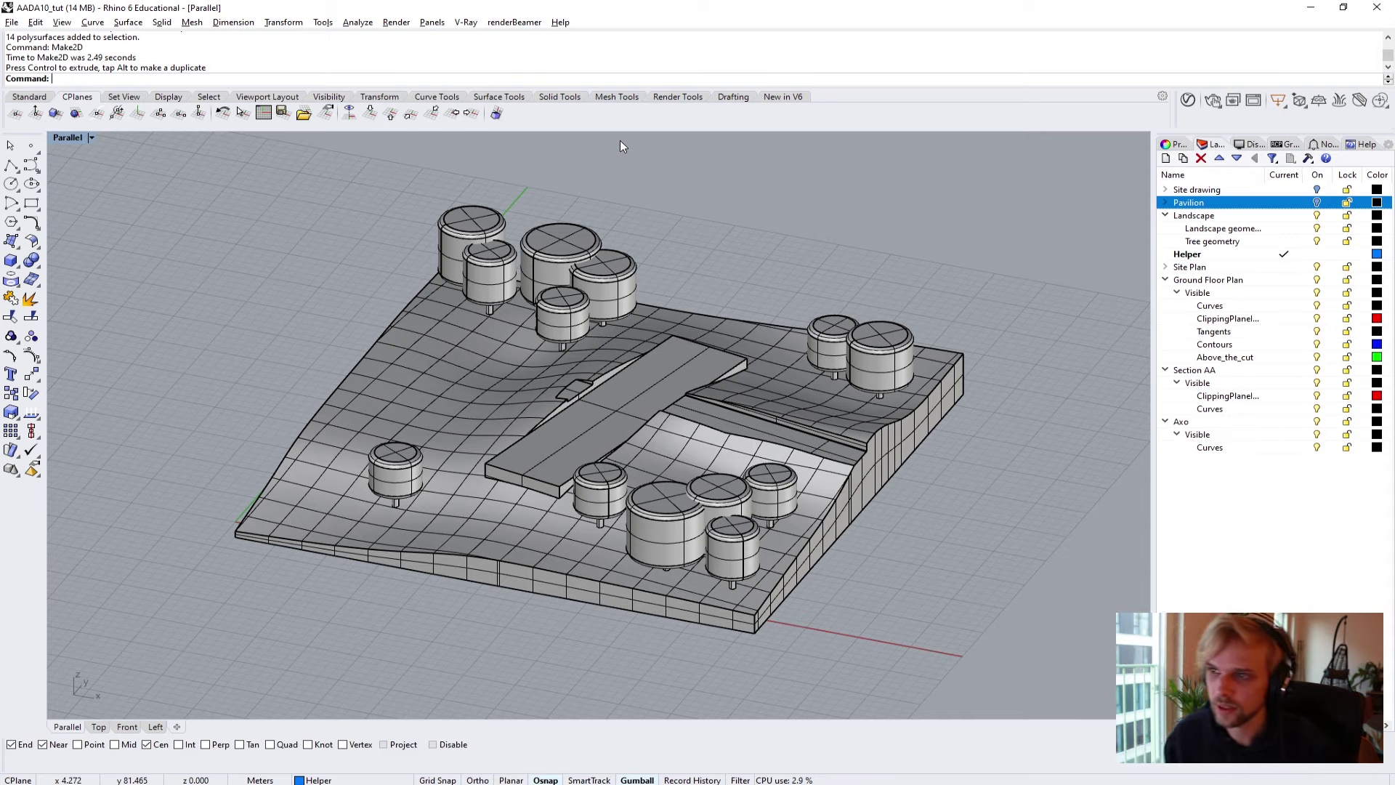
text(Nam)
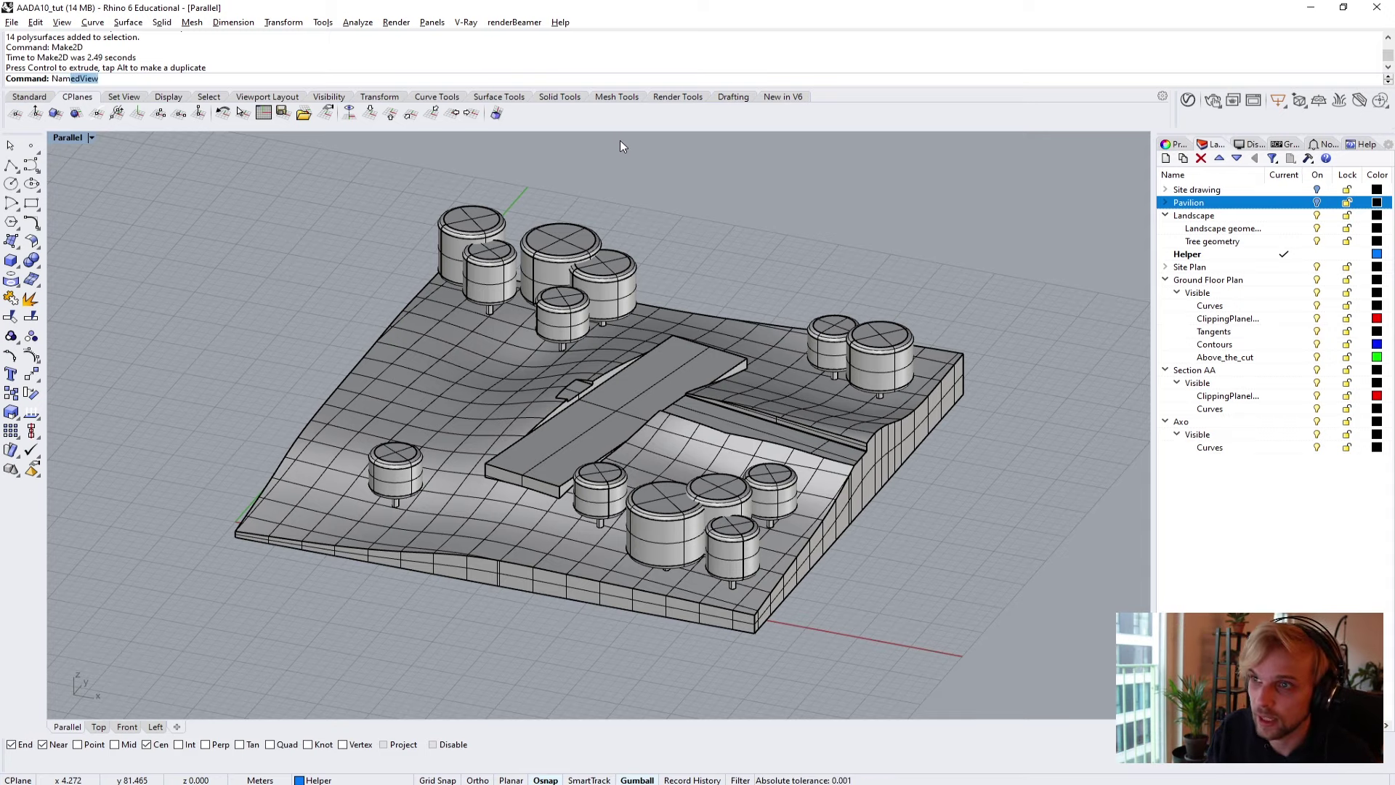
text(edView)
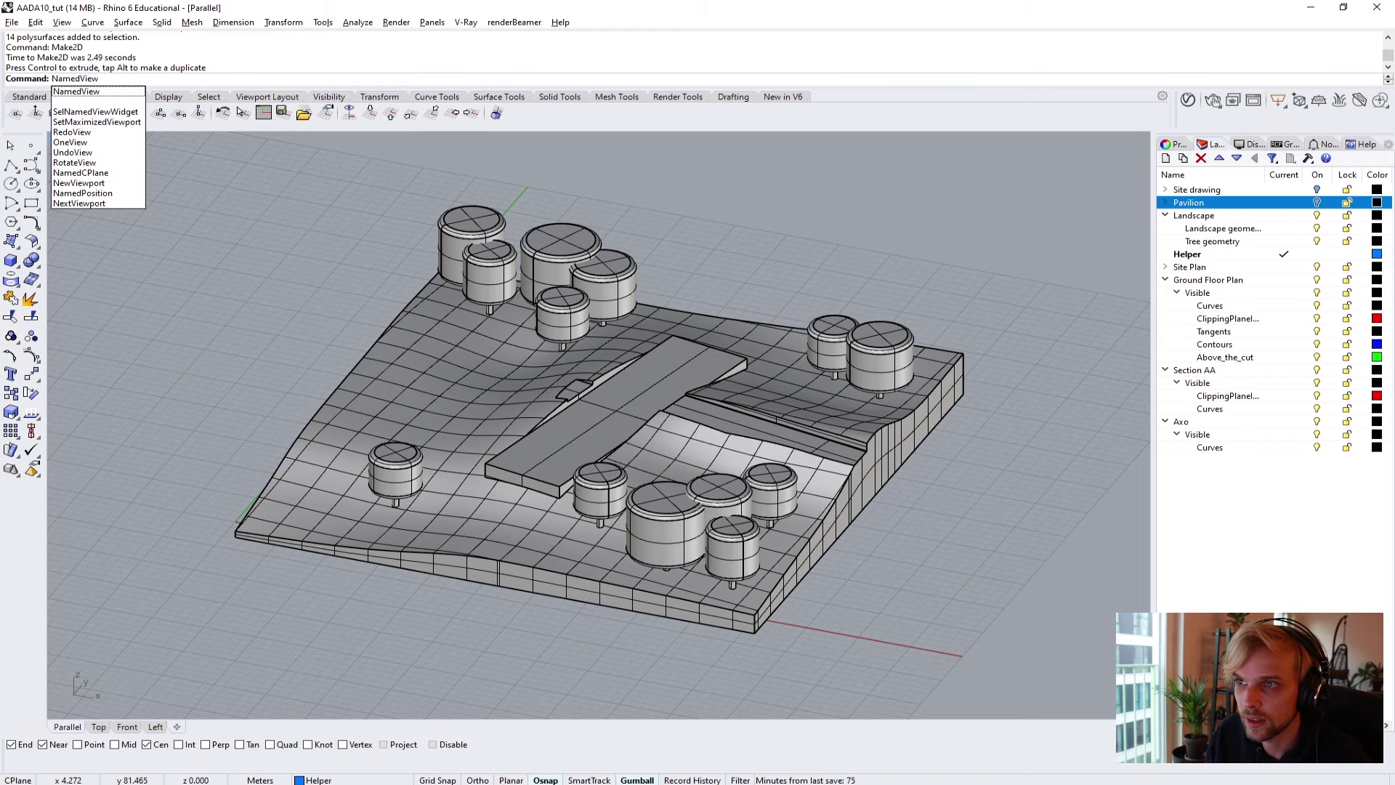
key(Return)
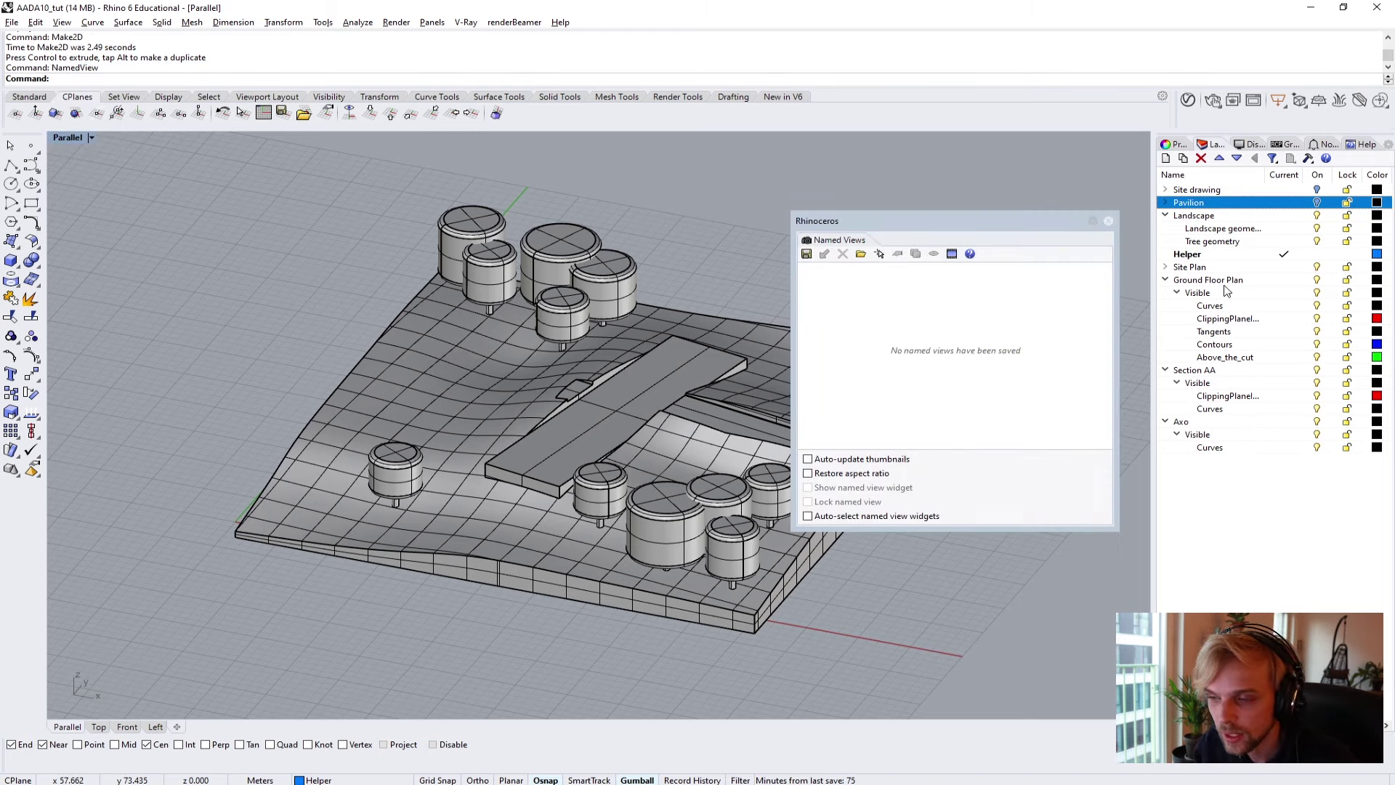
click(806, 254)
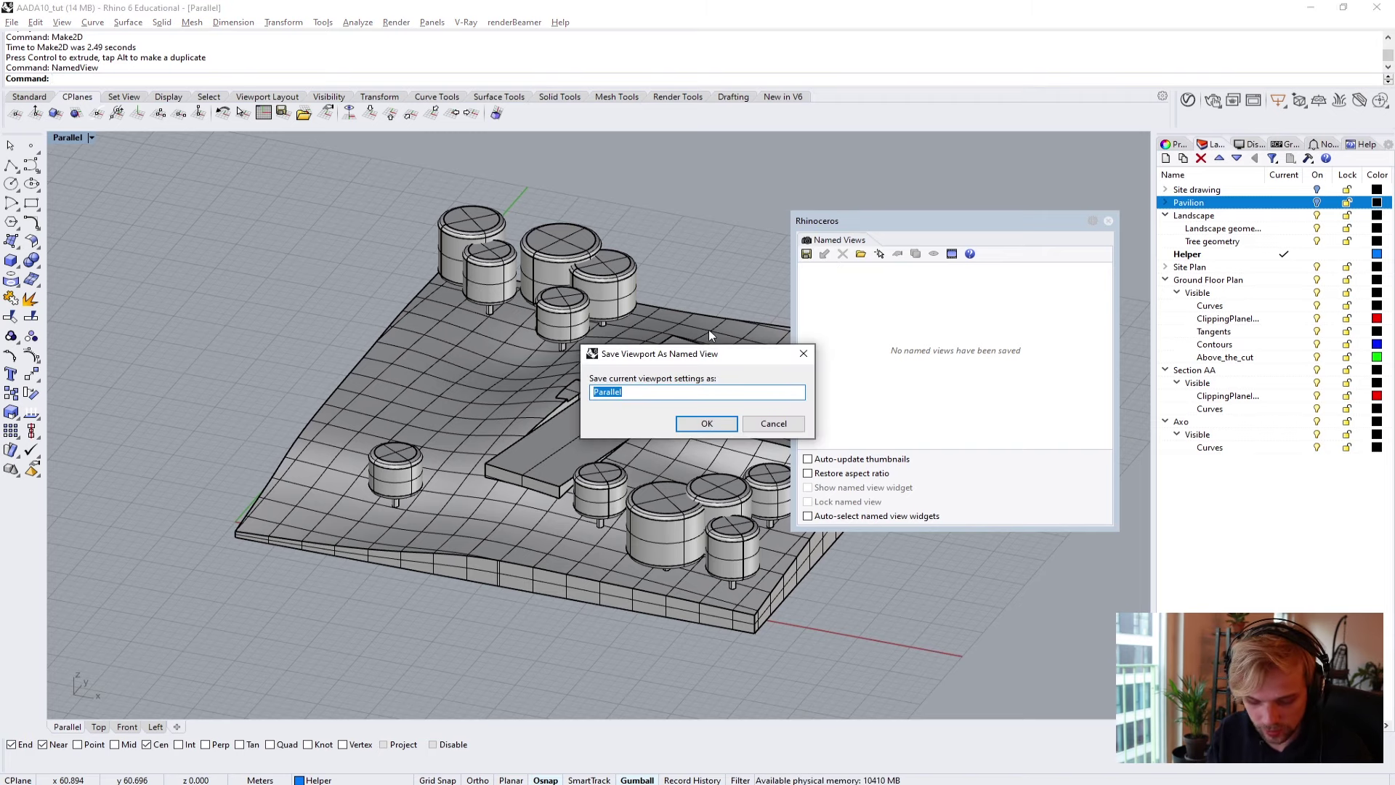
text(Axo)
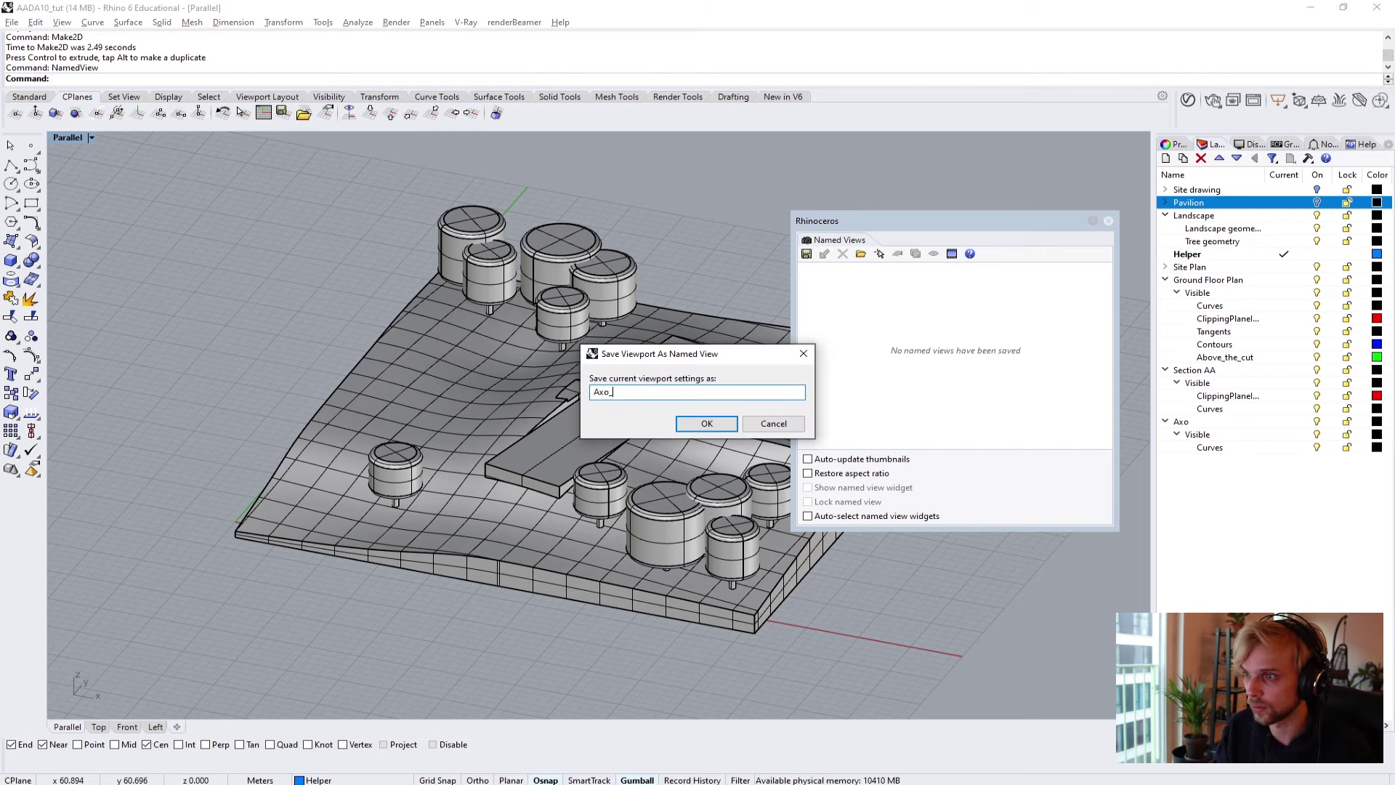
text(_view)
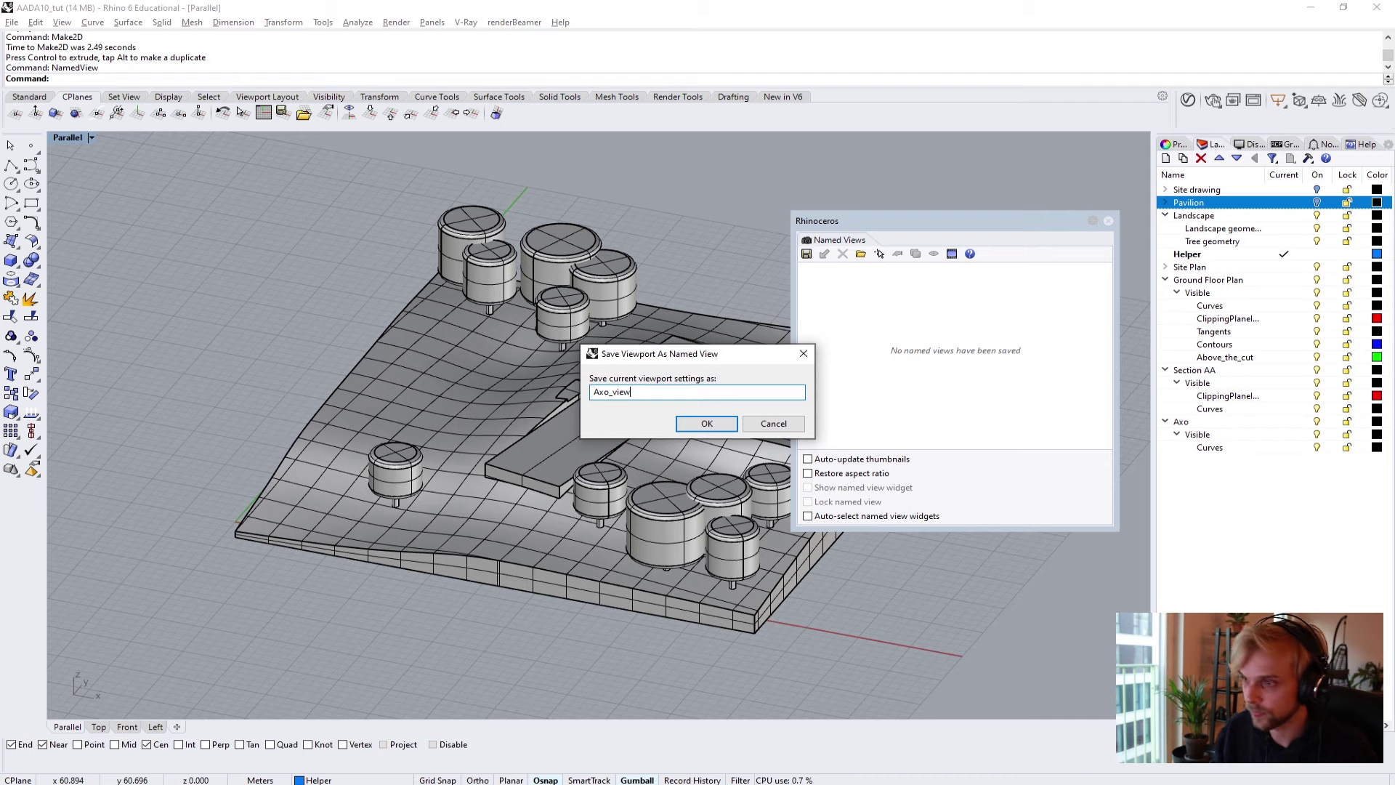
click(704, 422)
Test the saved view by orbiting away from the model and restoring Axo_view, and close the named views list.
drag(923, 216, 1047, 299)
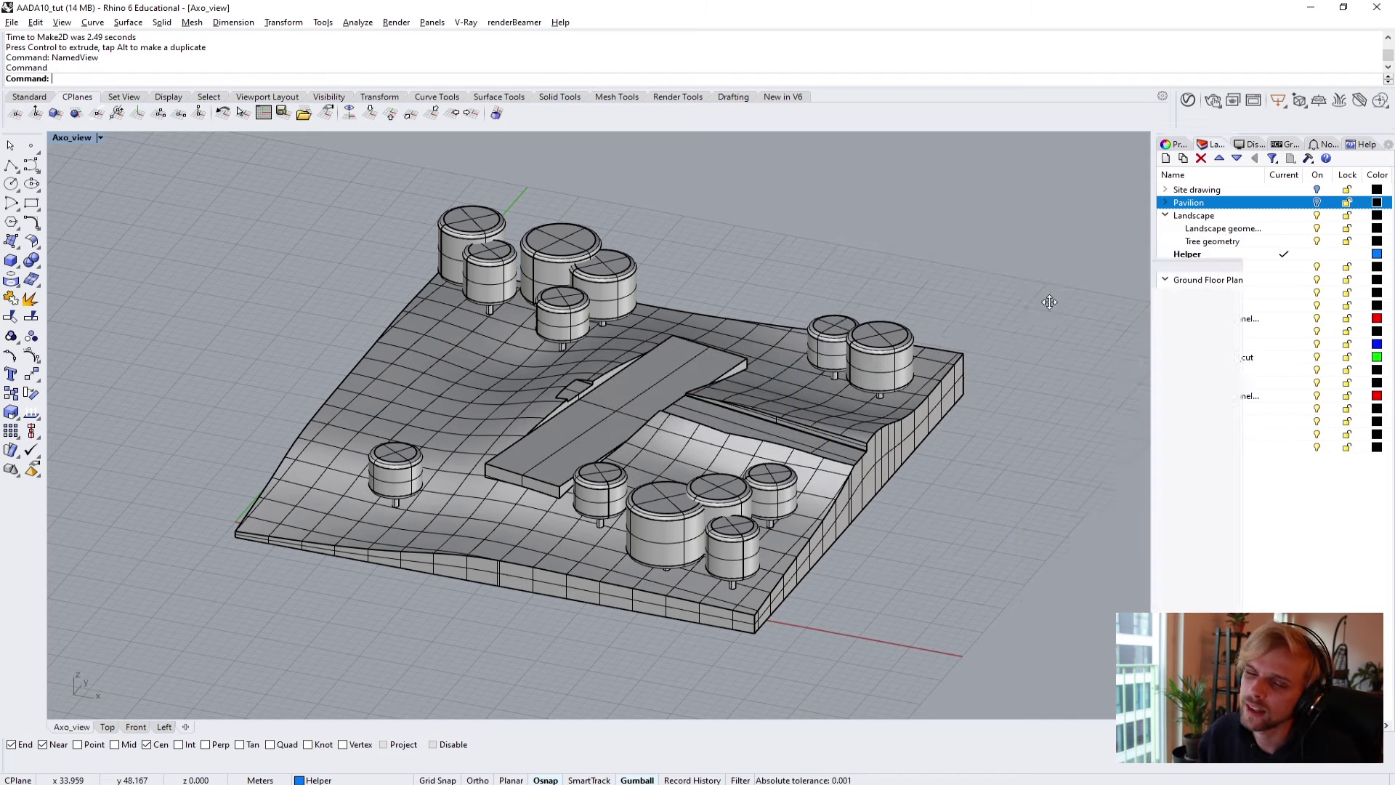
right_drag(727, 430, 603, 135)
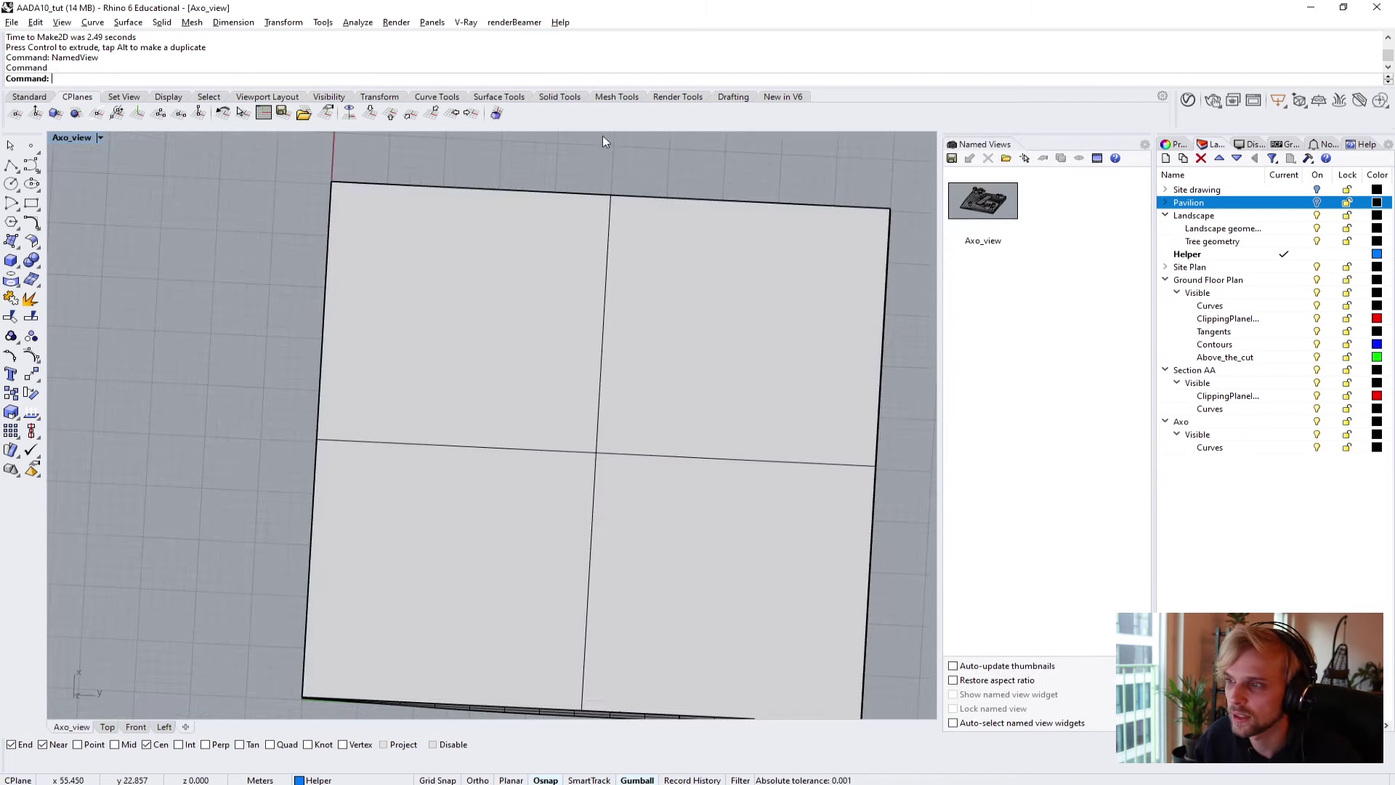
double_click(981, 212)
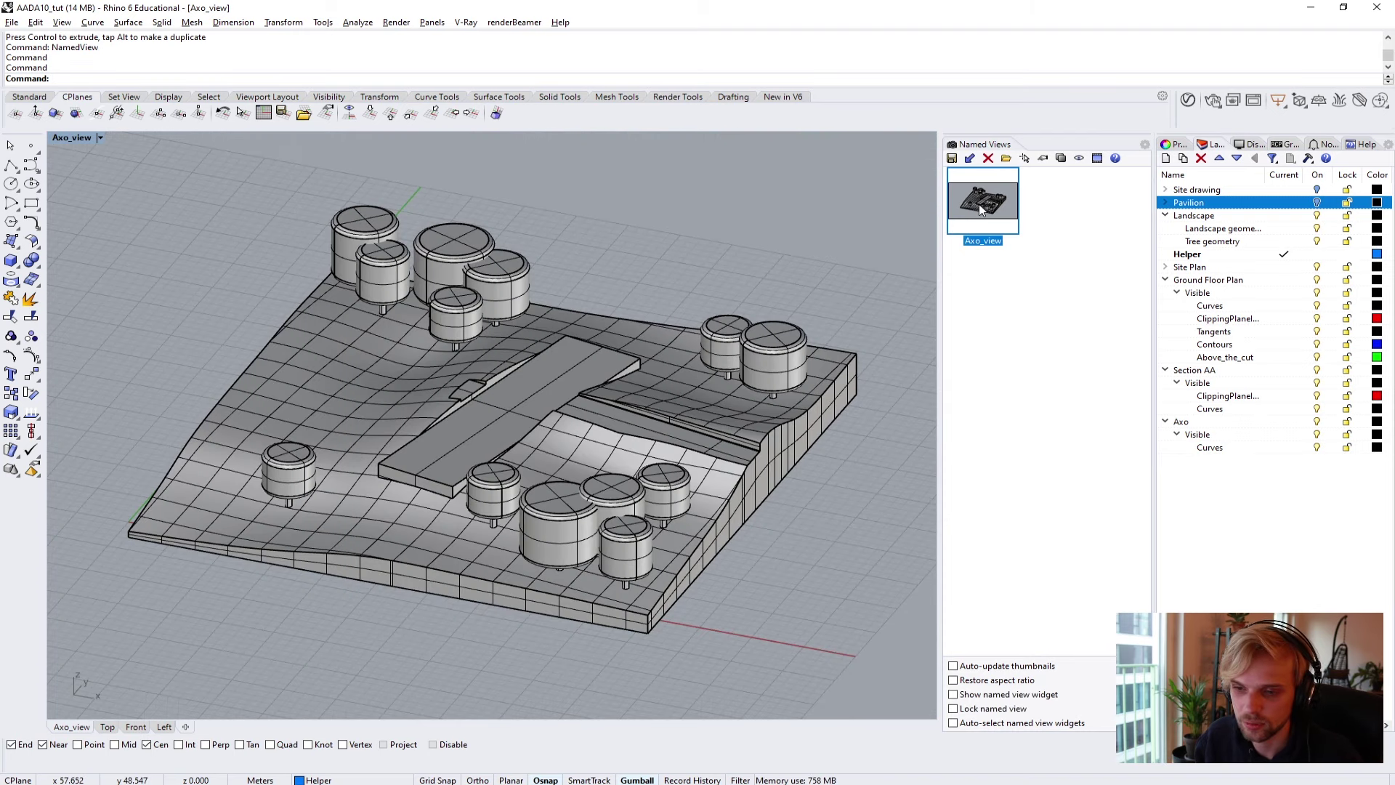
drag(1071, 133, 829, 149)
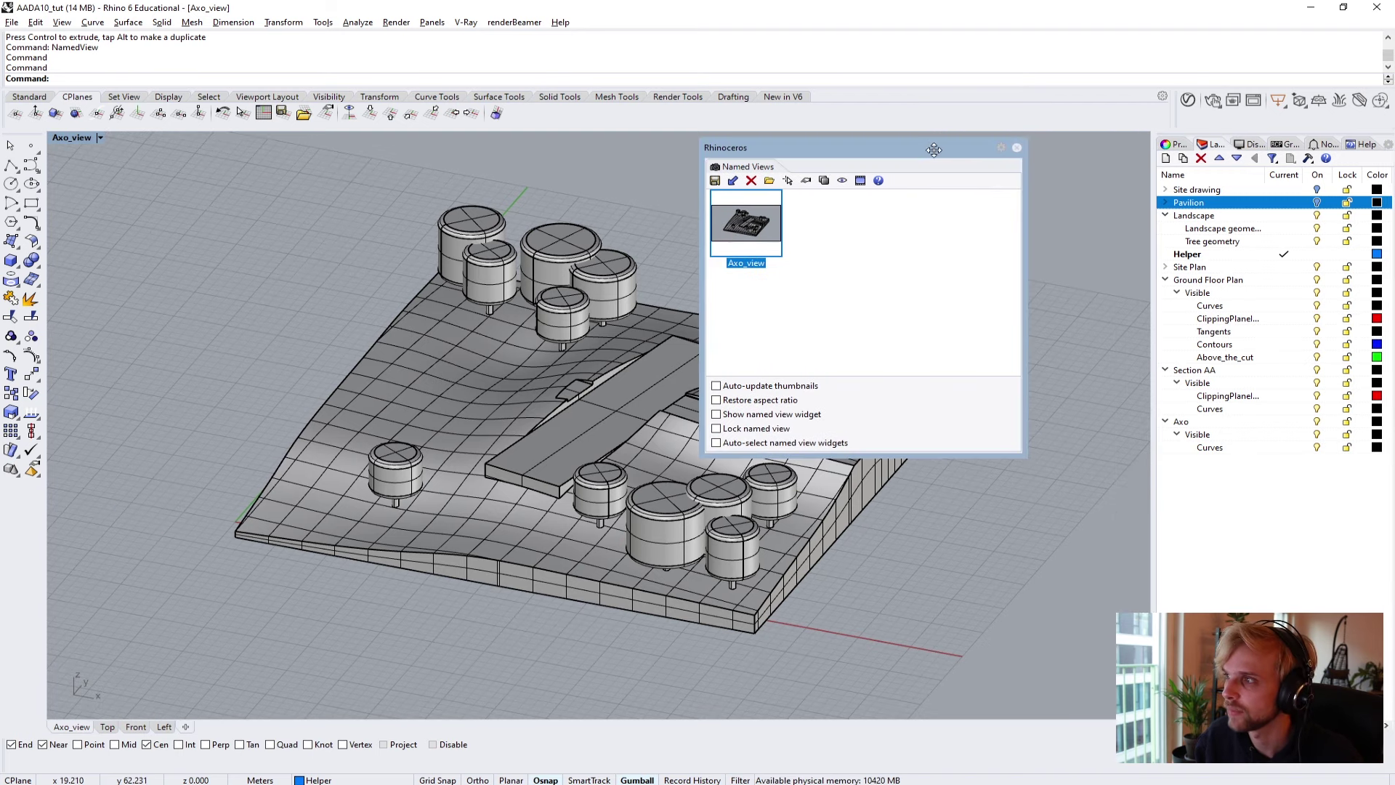
click(1018, 148)
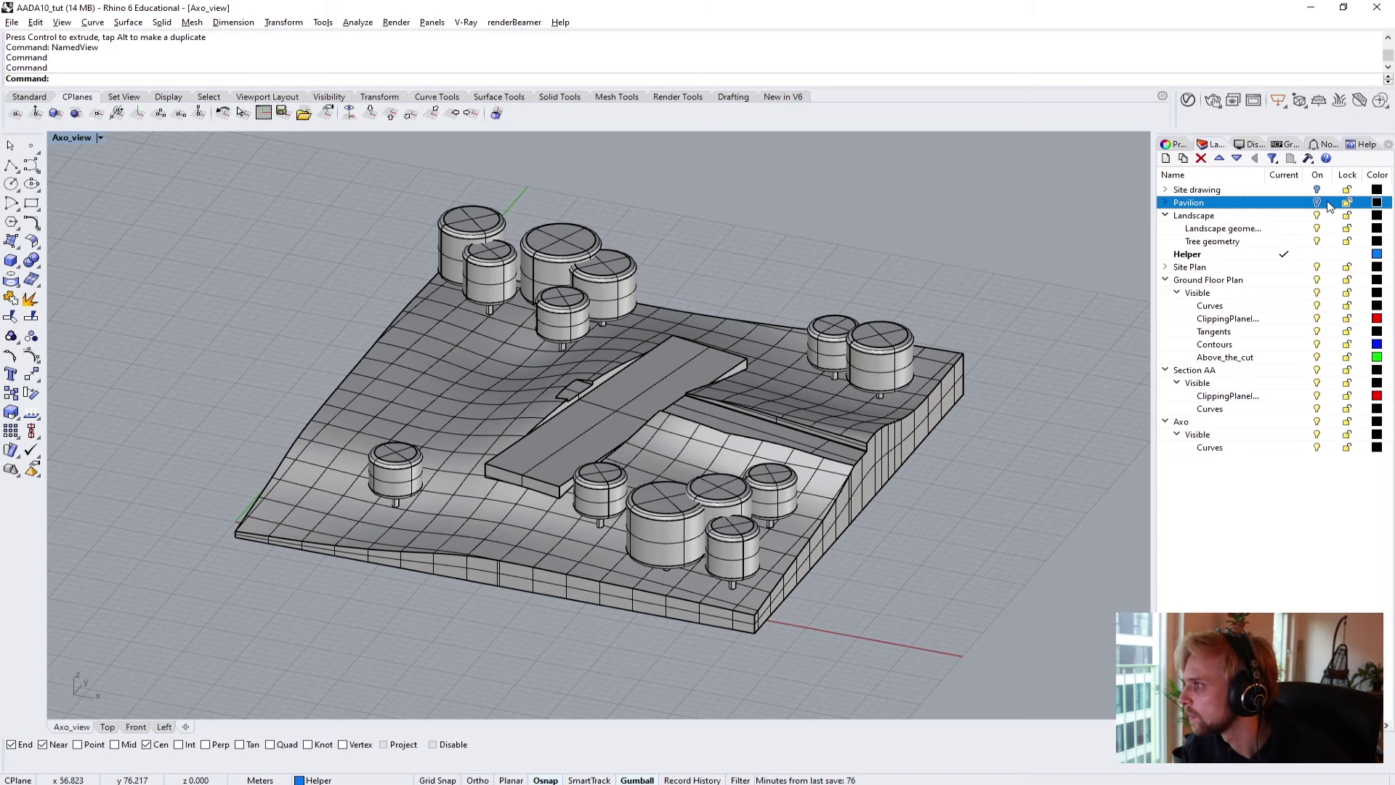
Hide the Tree geometry sublayer and start the Contour command on the terrain polysurface.
click(1321, 242)
click(1317, 241)
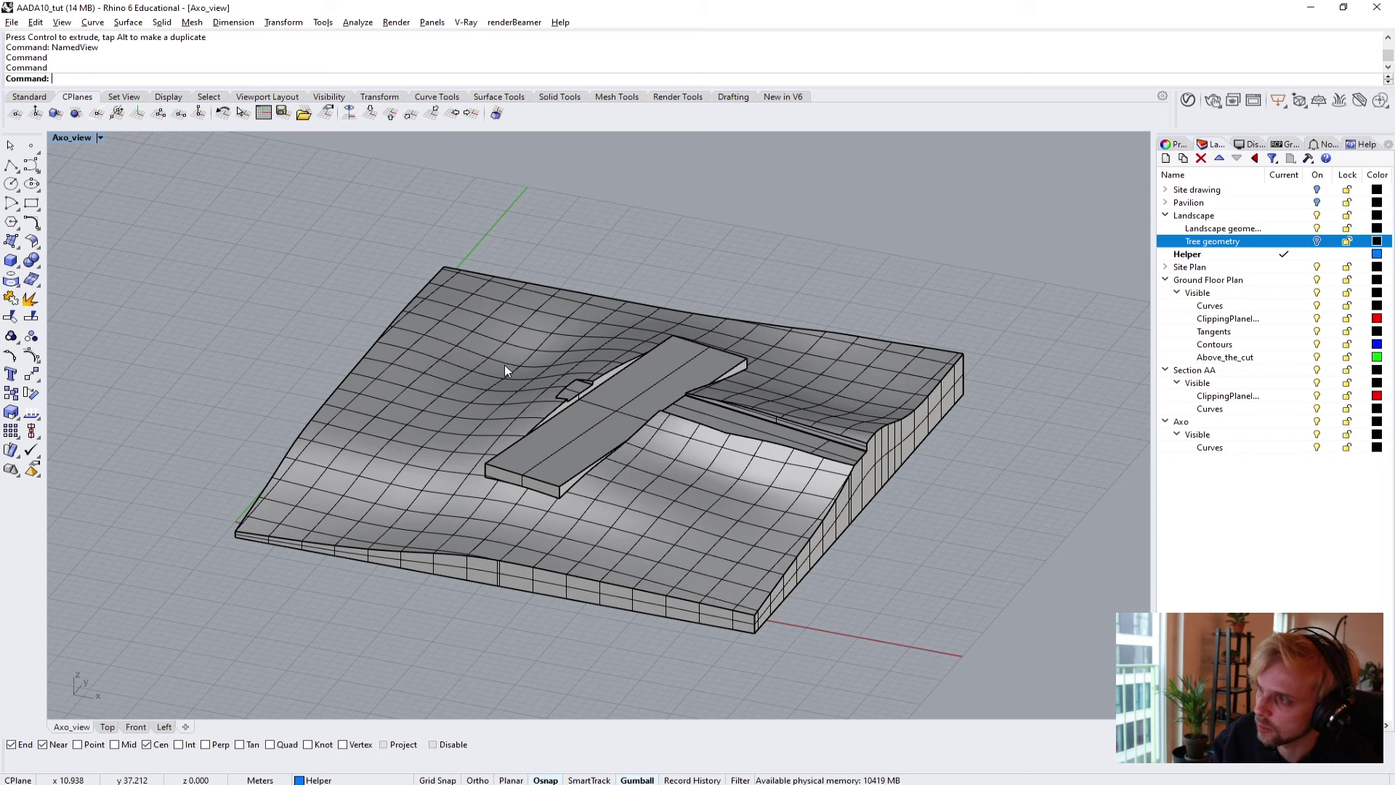
click(403, 408)
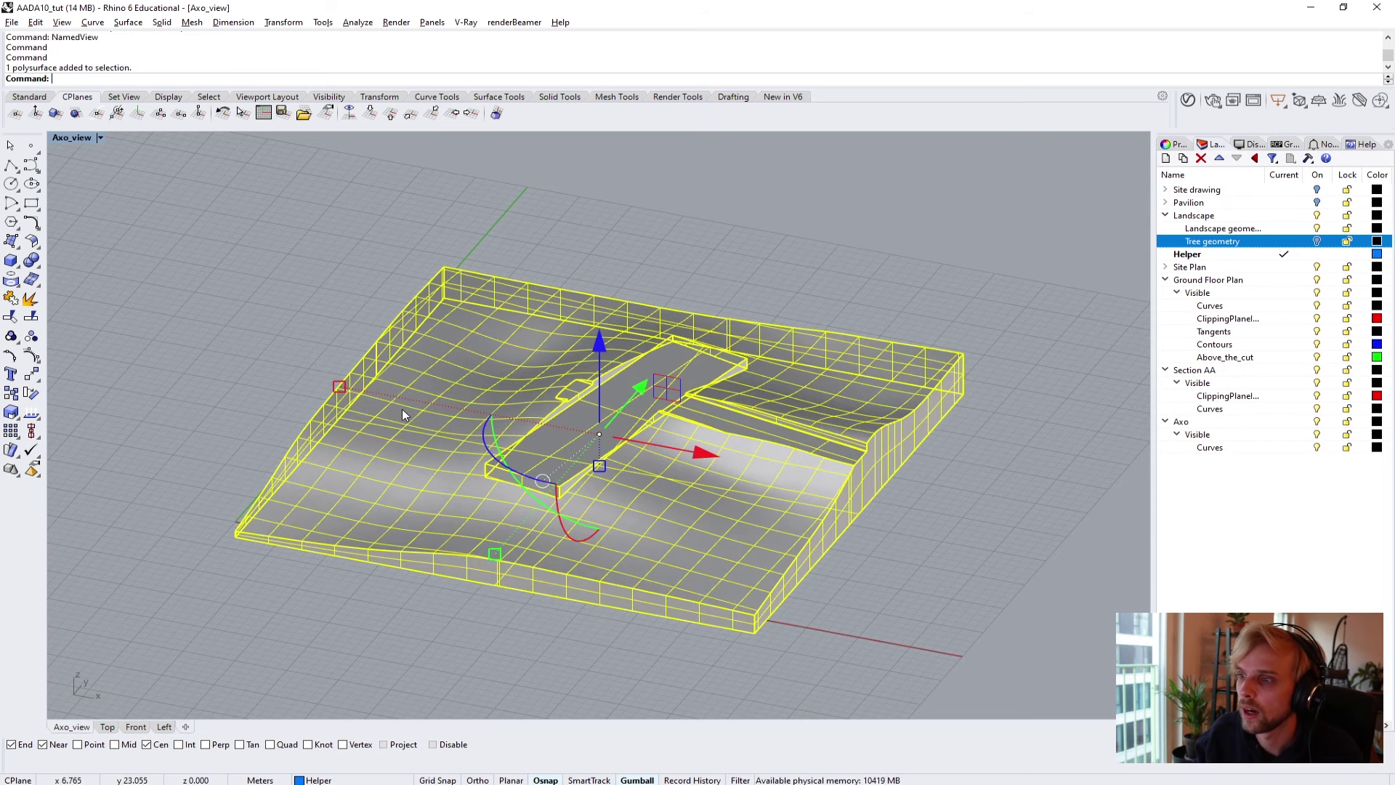
text(Co)
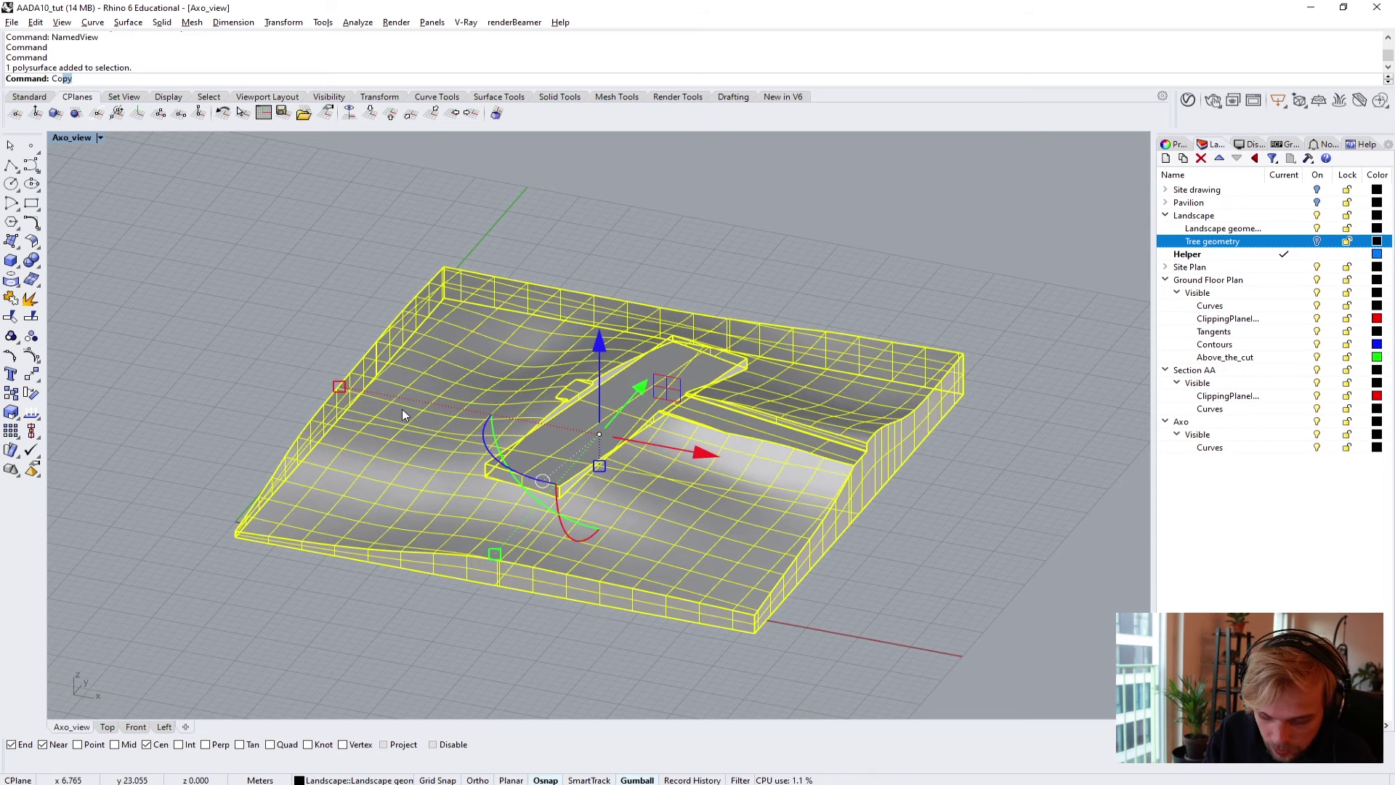
text(ntour)
key(Return)
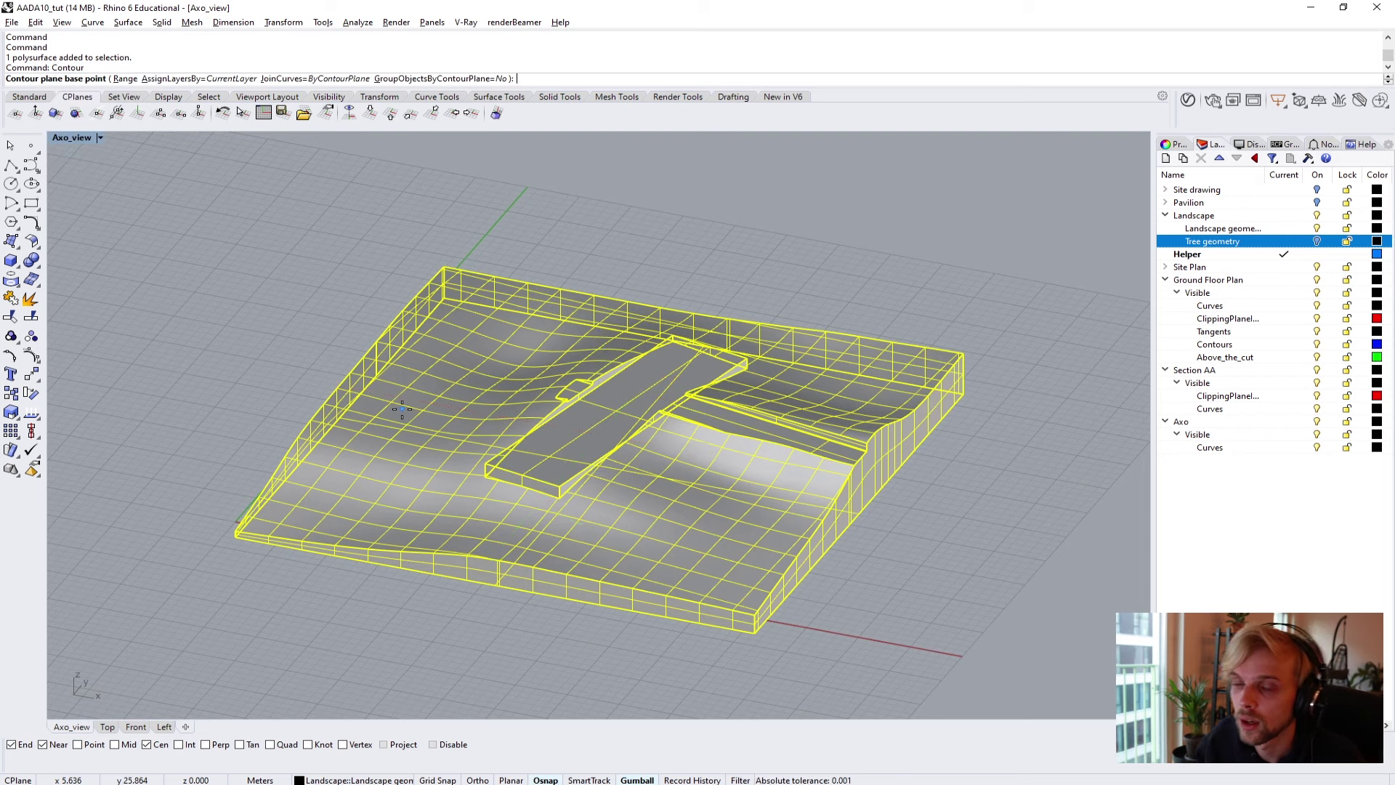
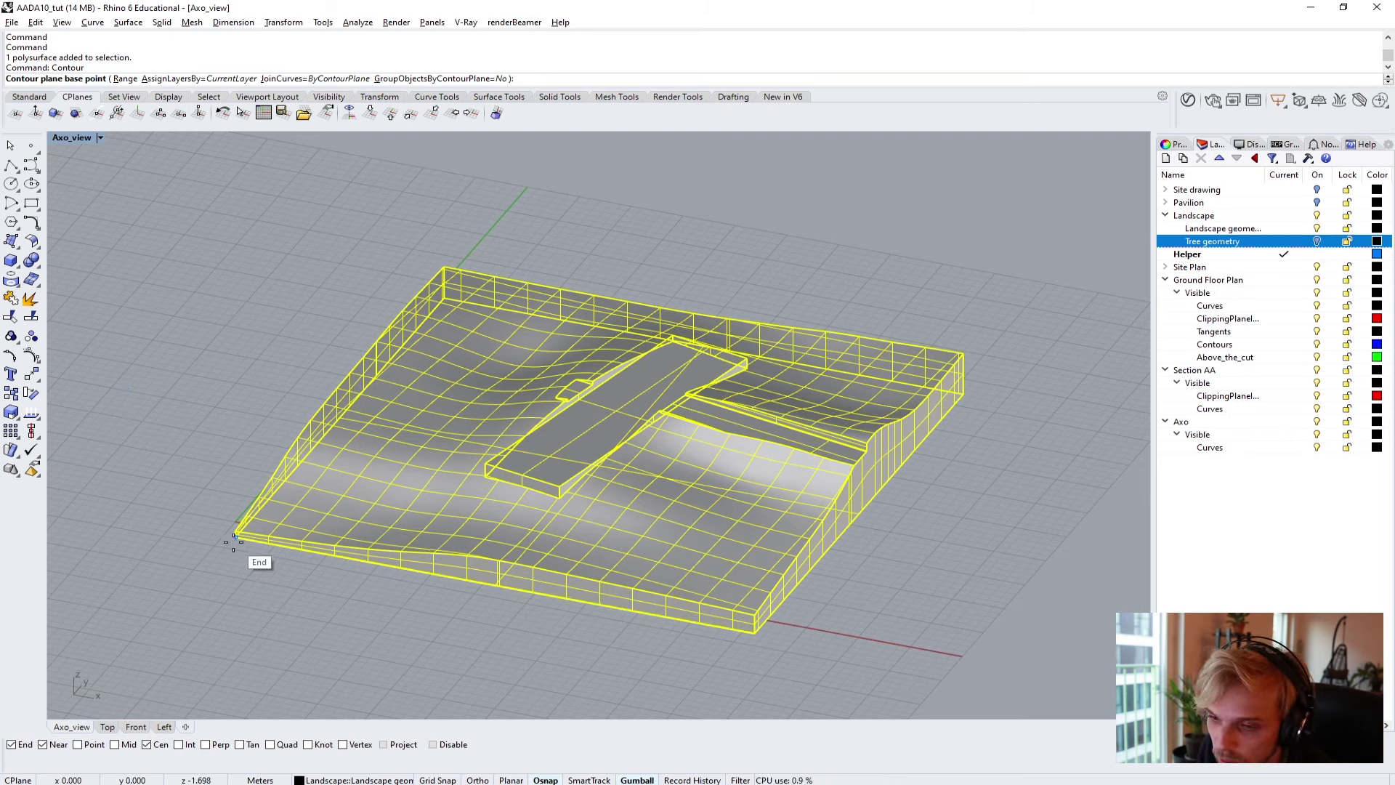
Contour the terrain polysurface perpendicular to its front bottom edge, corner to corner, with 0.5 m between contours.
click(234, 540)
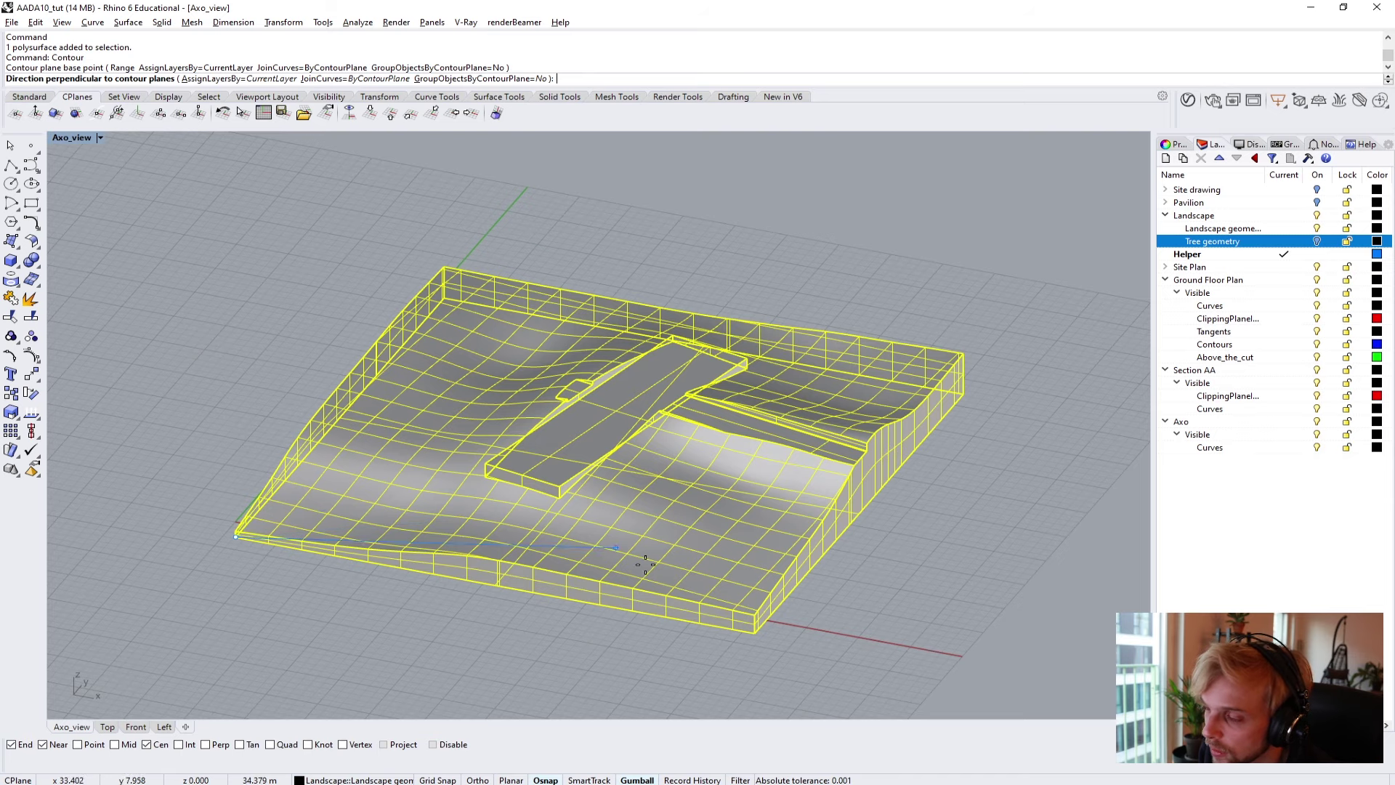
click(754, 634)
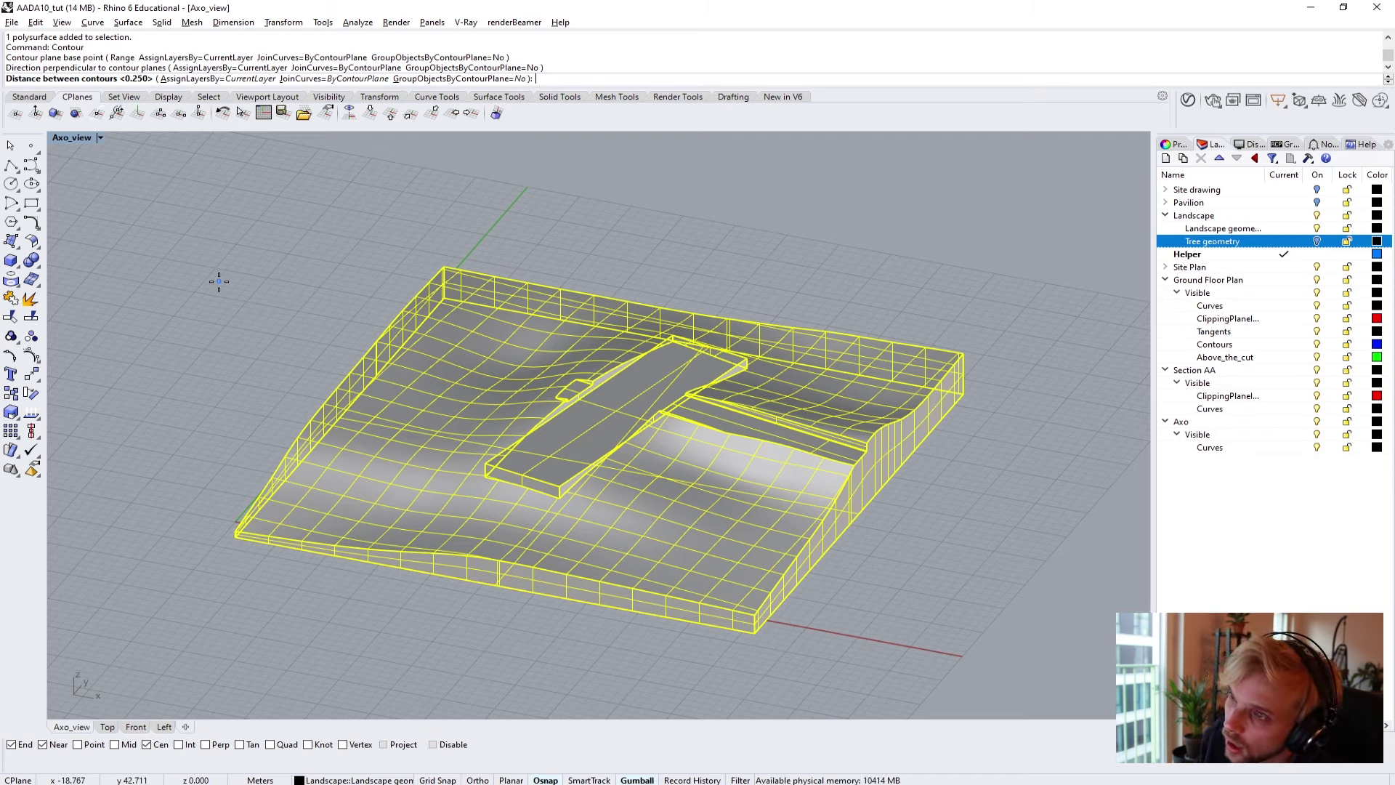
text(0.5)
key(Return)
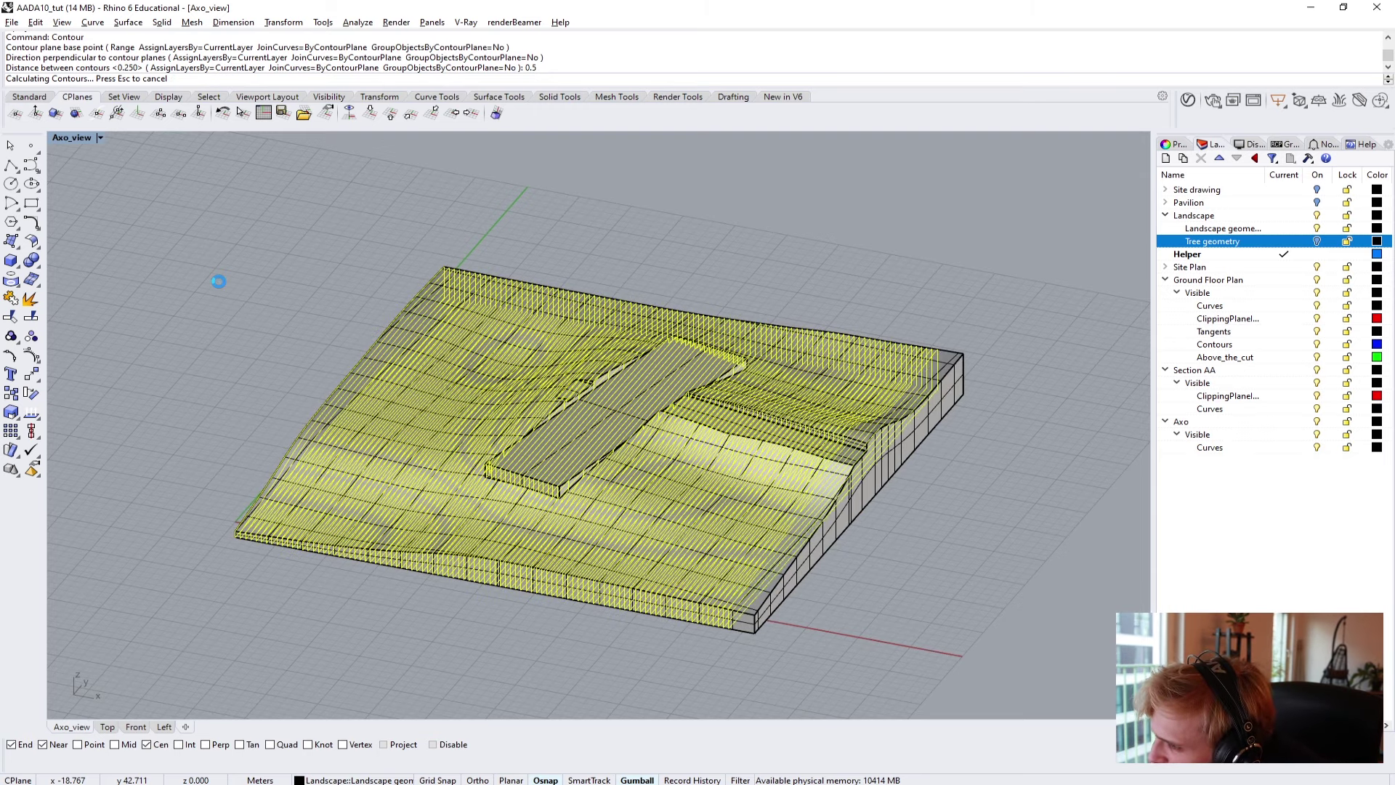
click(245, 291)
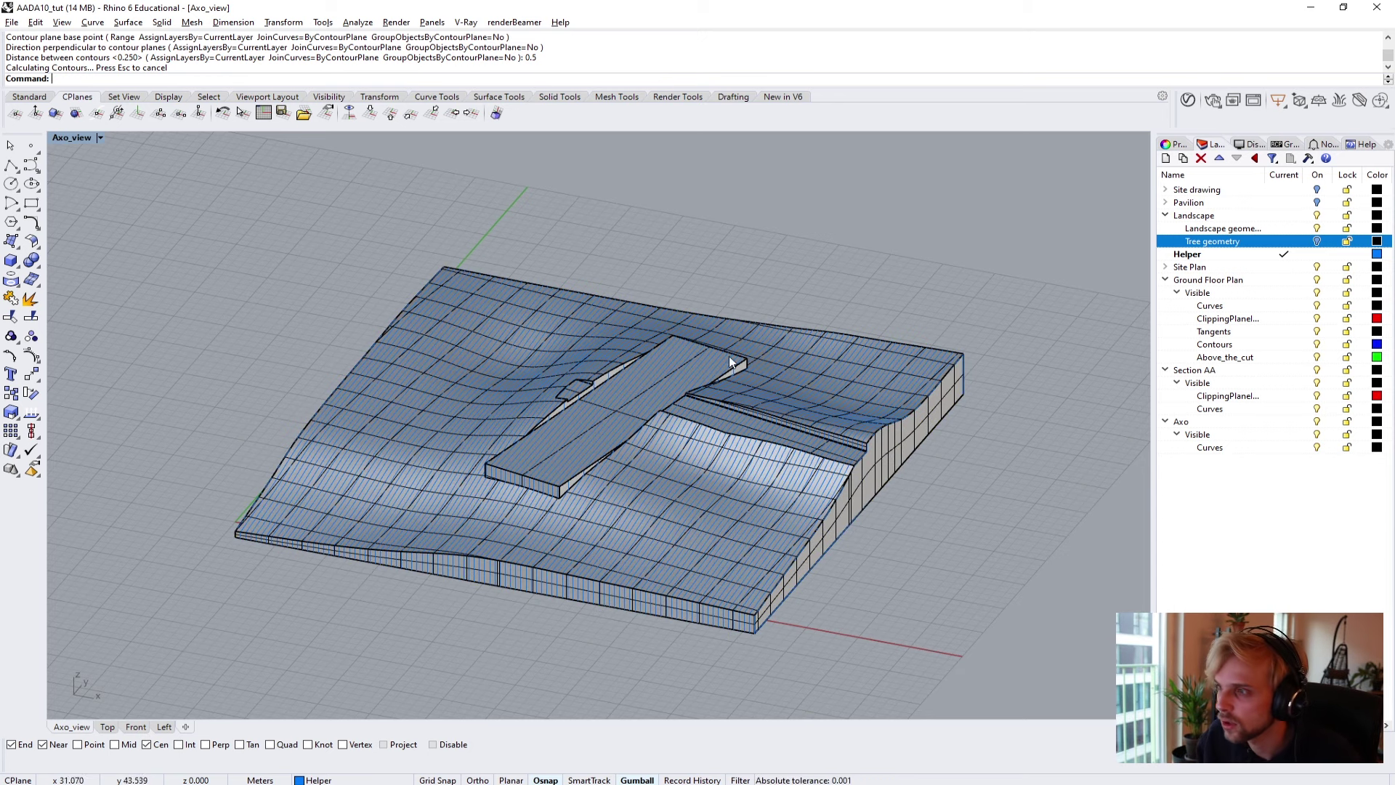
Generate a Make2D drawing of the terrain and its contours from Axo_view, using Axo as the output layer name.
key(ctrl+a)
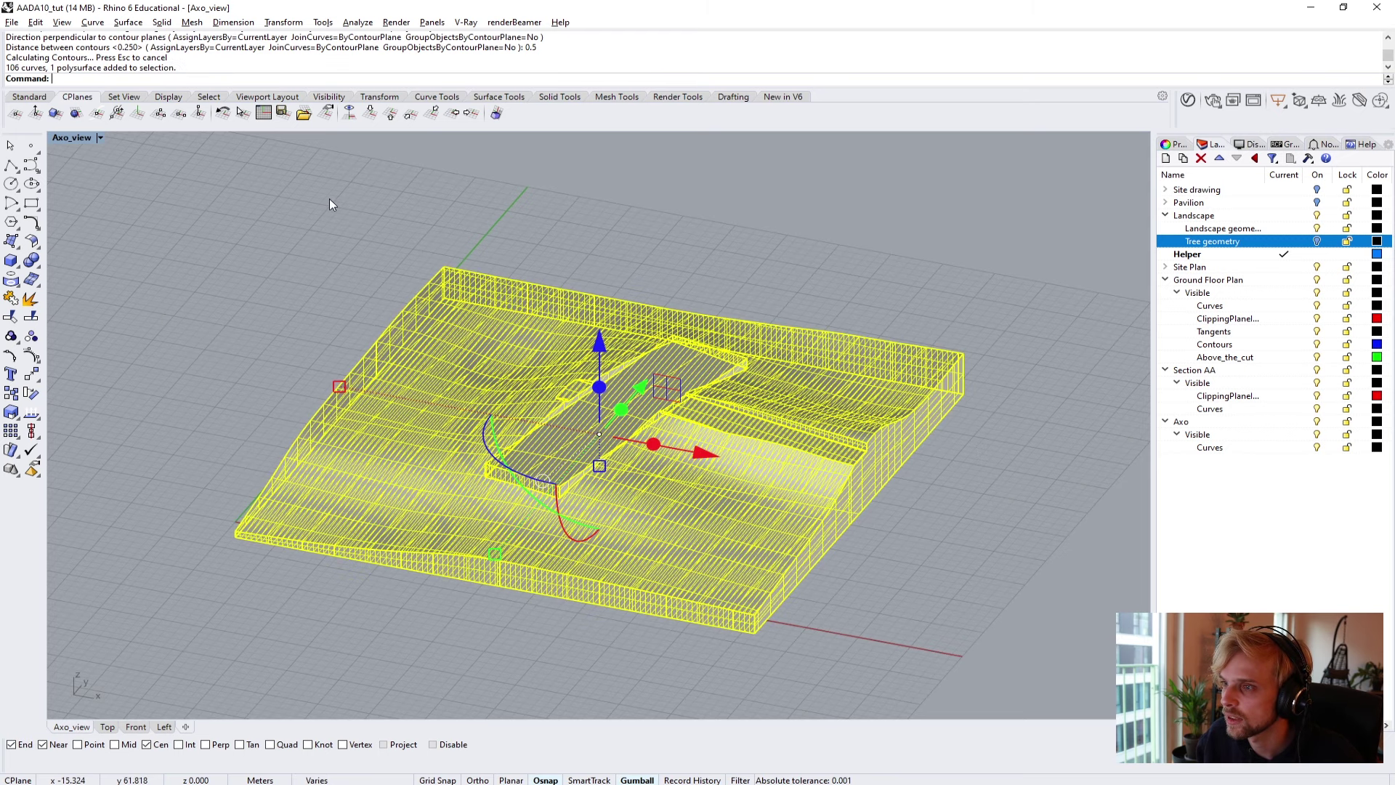
text(Make)
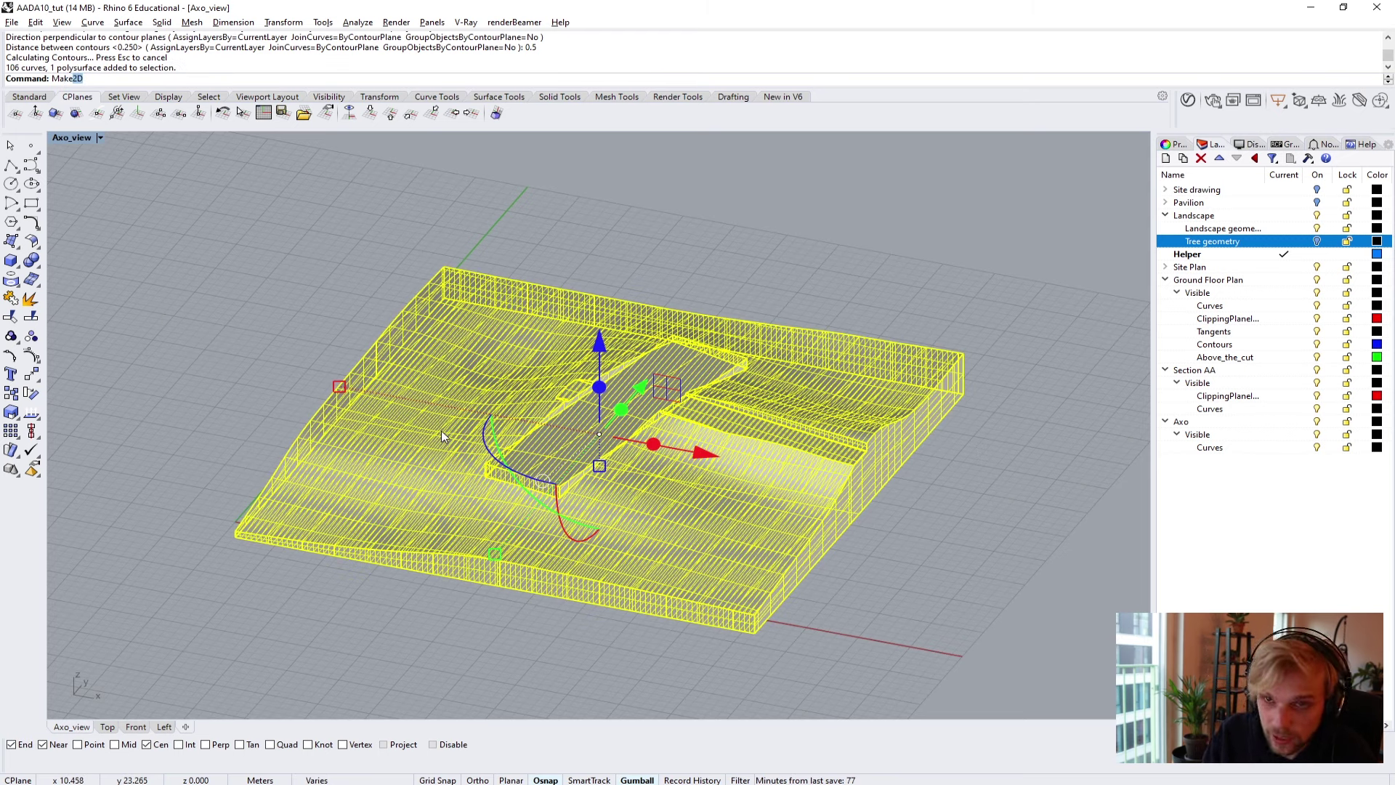
key(Return)
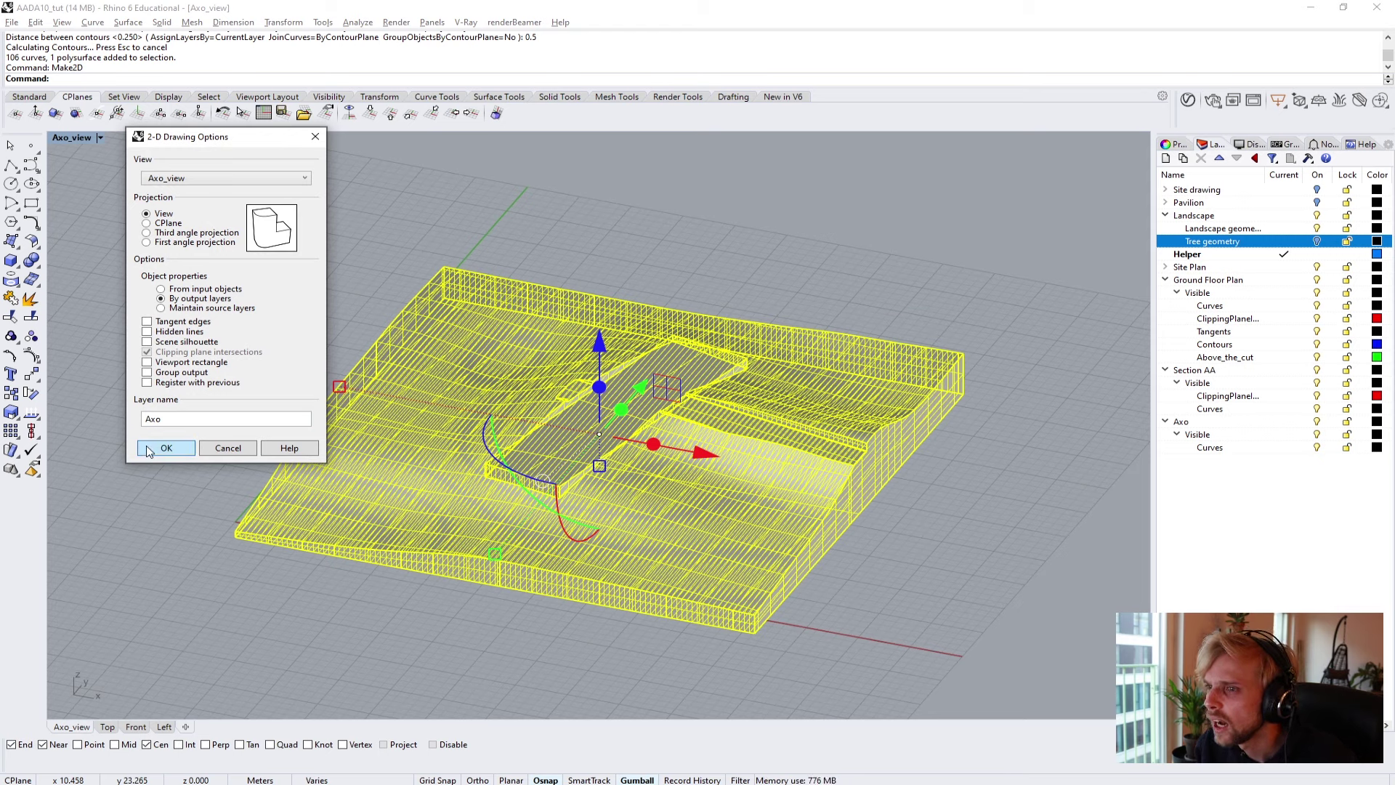
click(146, 444)
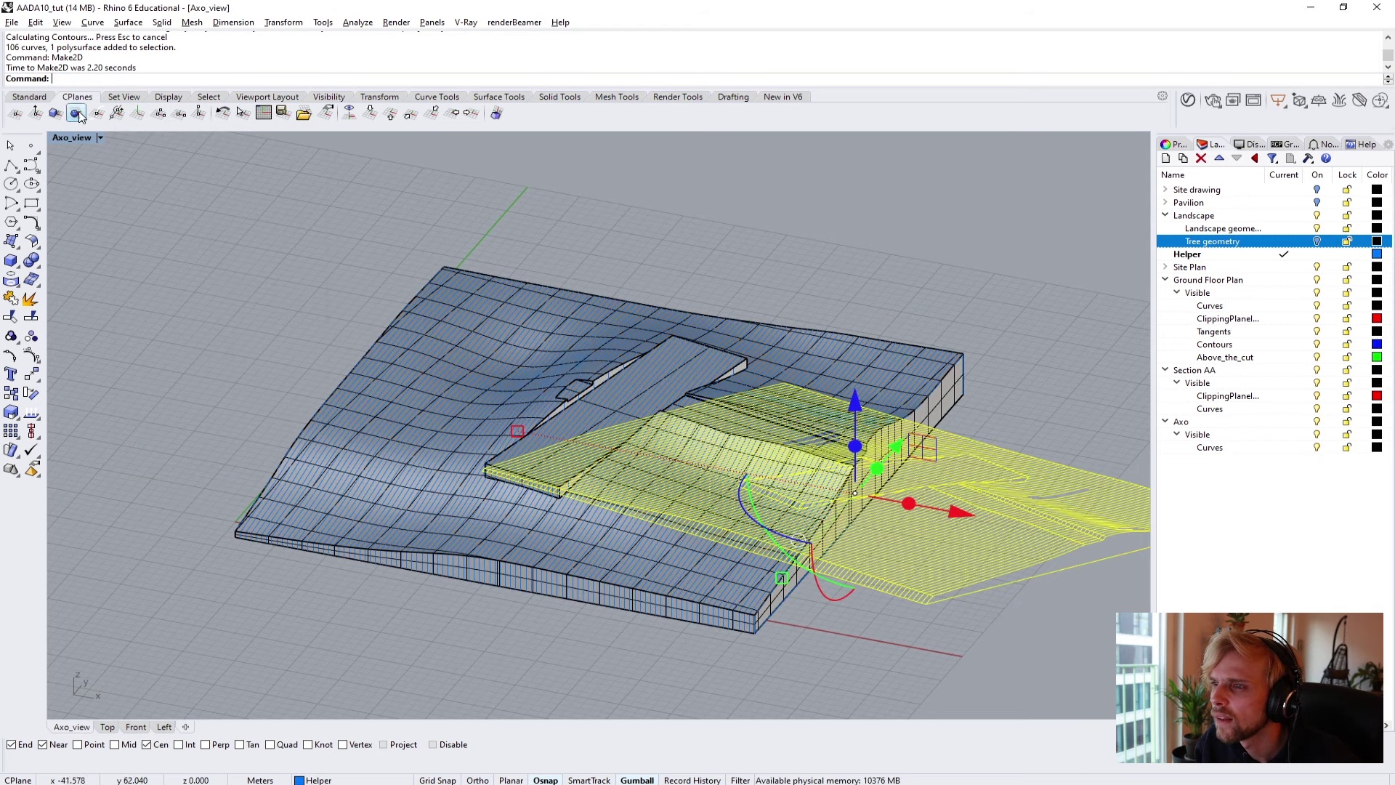
Move the contoured terrain linework in the Top view beside the terrain-and-trees axonometric, in line with the other drawings.
double_click(73, 138)
double_click(60, 139)
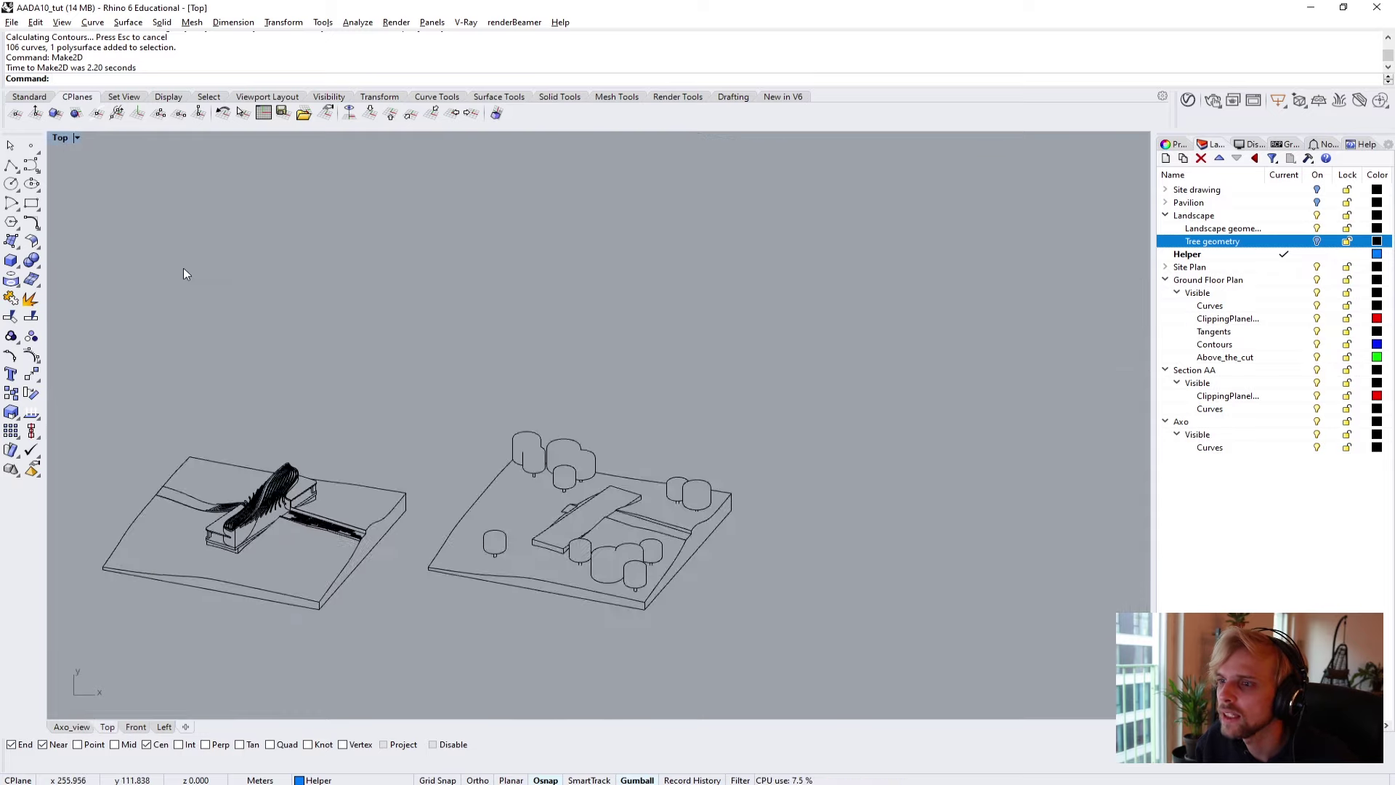
scroll(183, 267, down, 5)
right_drag(101, 280, 223, 261)
drag(236, 317, 543, 324)
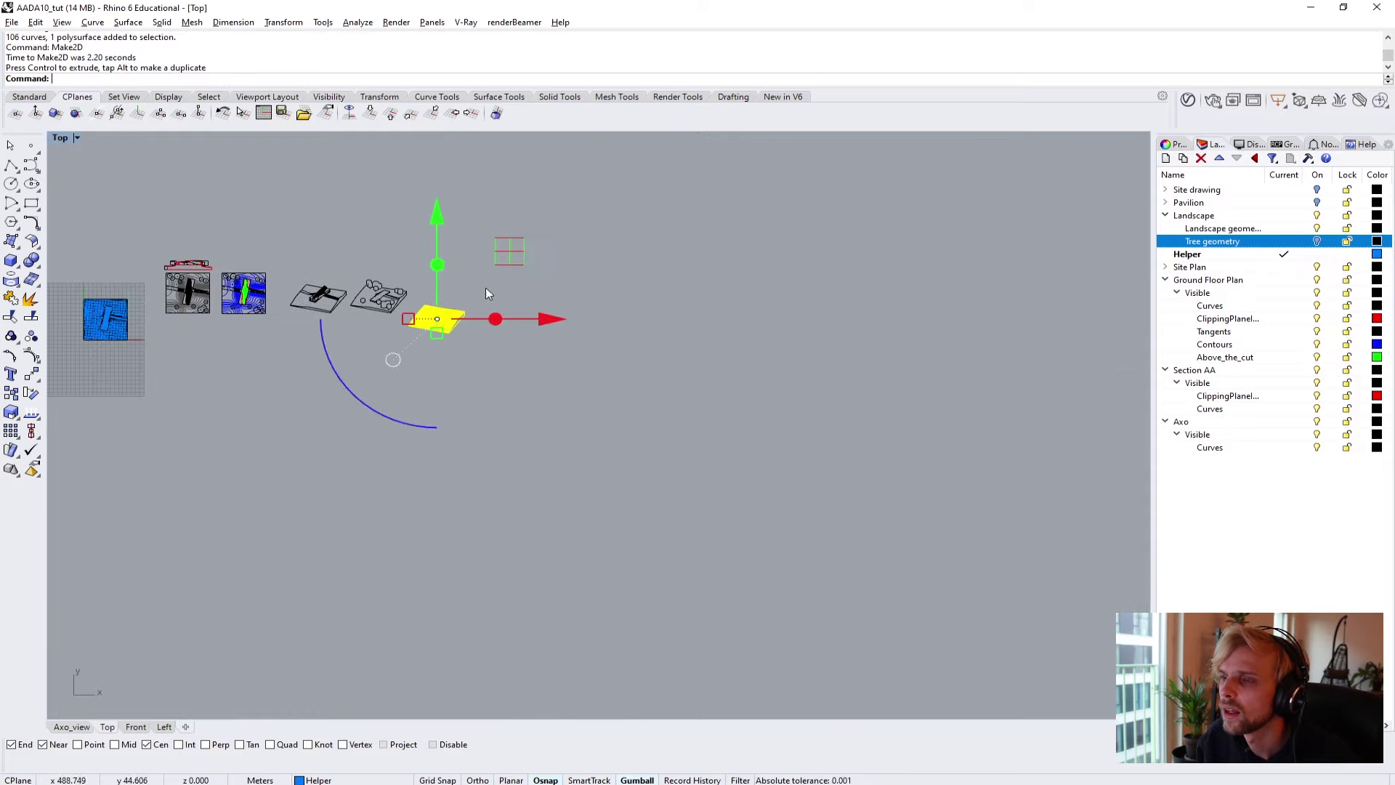
scroll(467, 271, up, 4)
drag(423, 251, 425, 225)
scroll(359, 311, up, 10)
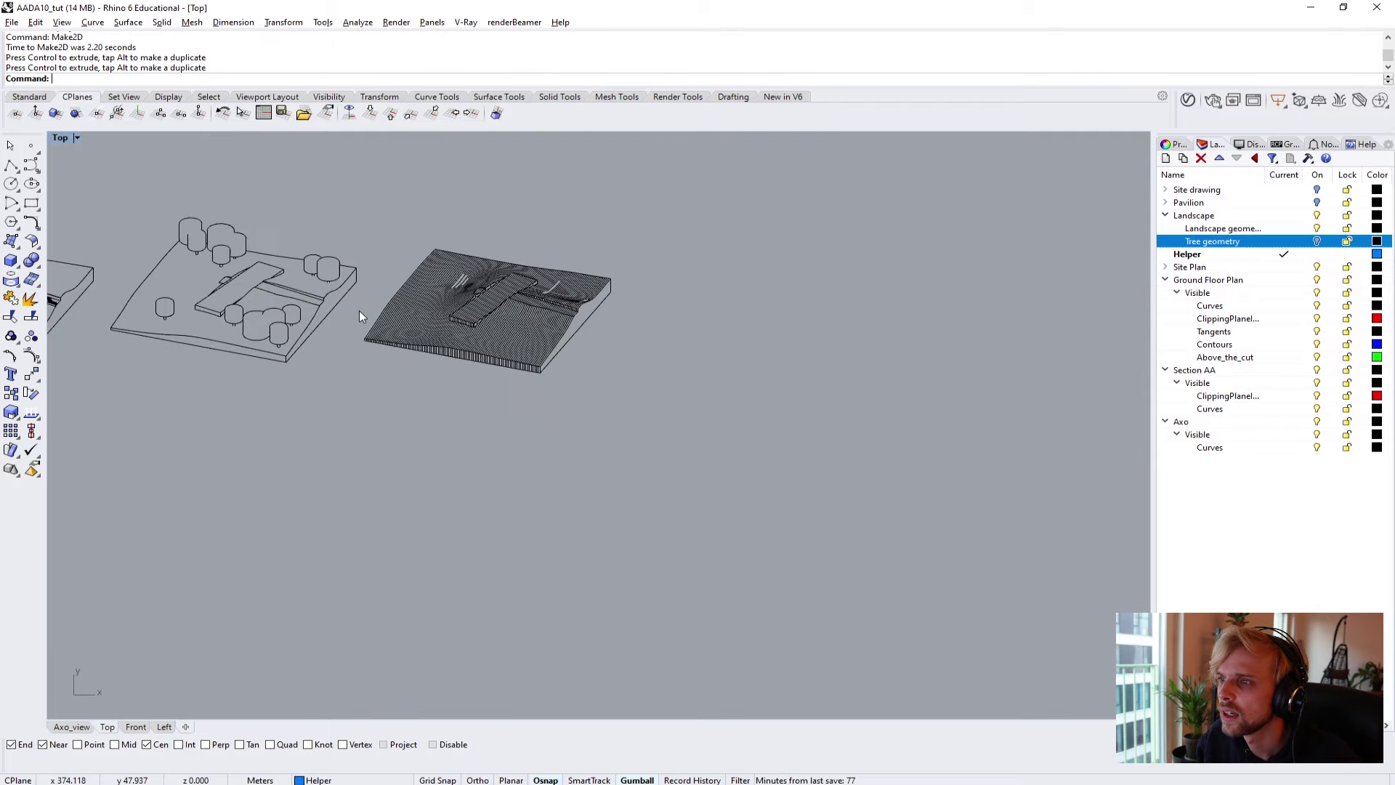
Examine the contour lines of the new terrain axonometric up close in the Top view, around the pavilion base and path.
scroll(455, 329, down, 3)
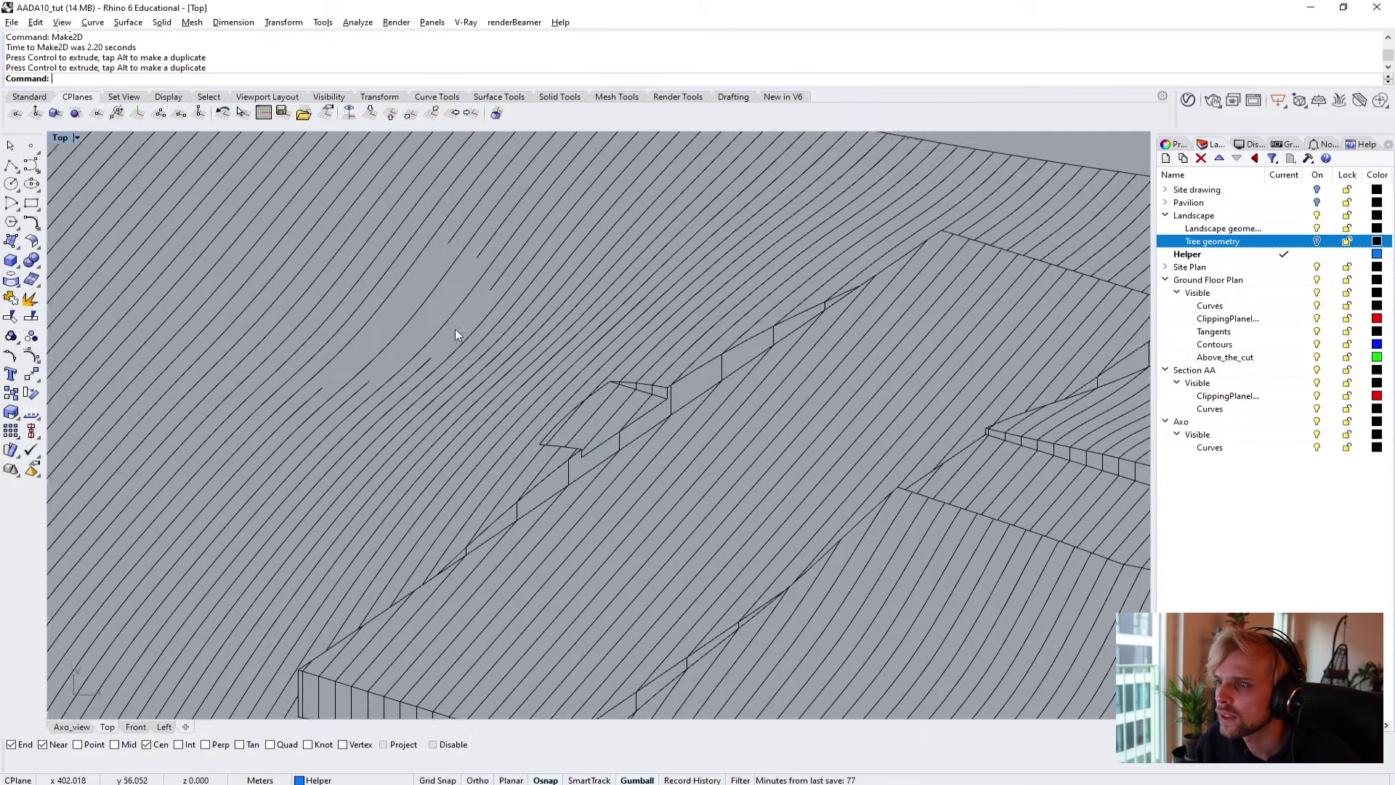
scroll(459, 243, down, 6)
scroll(660, 313, up, 2)
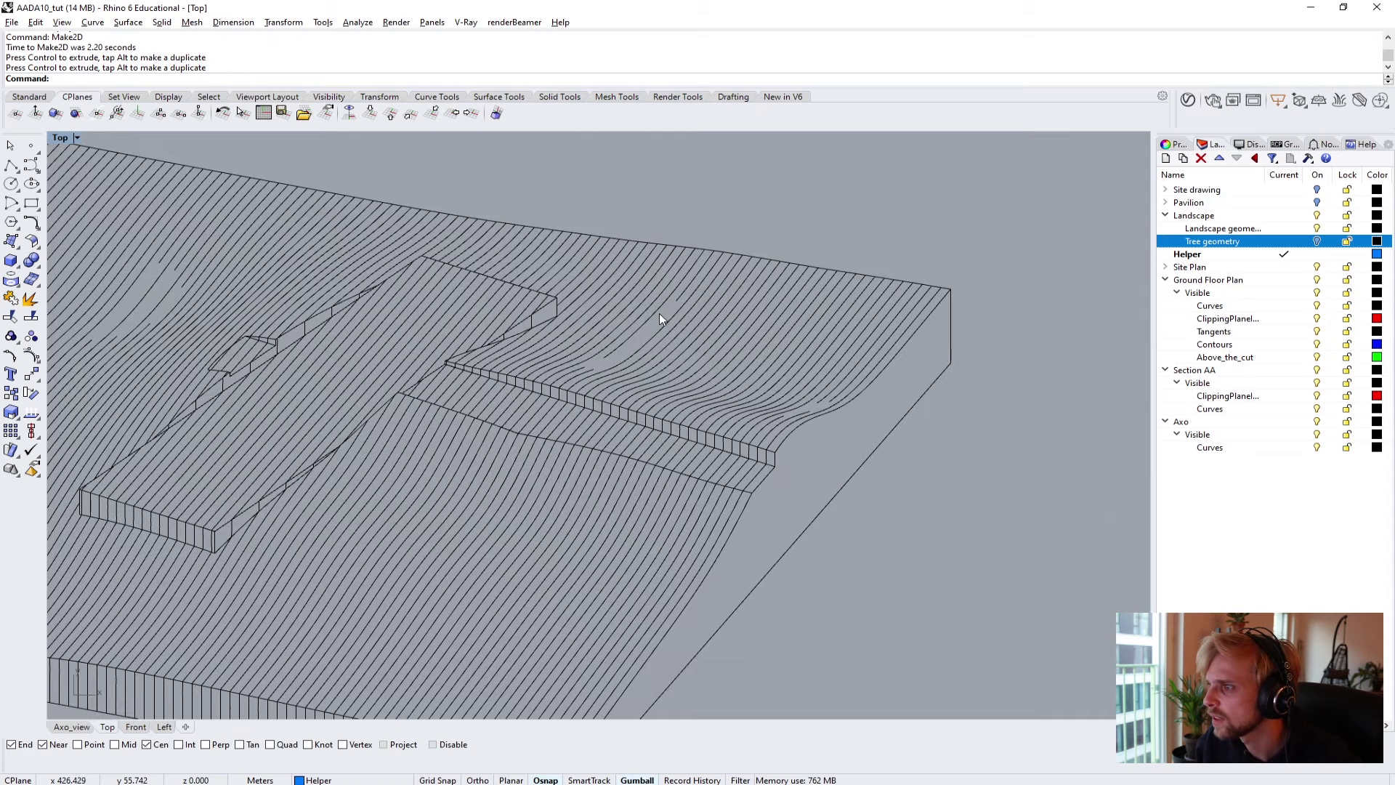
scroll(660, 312, down, 6)
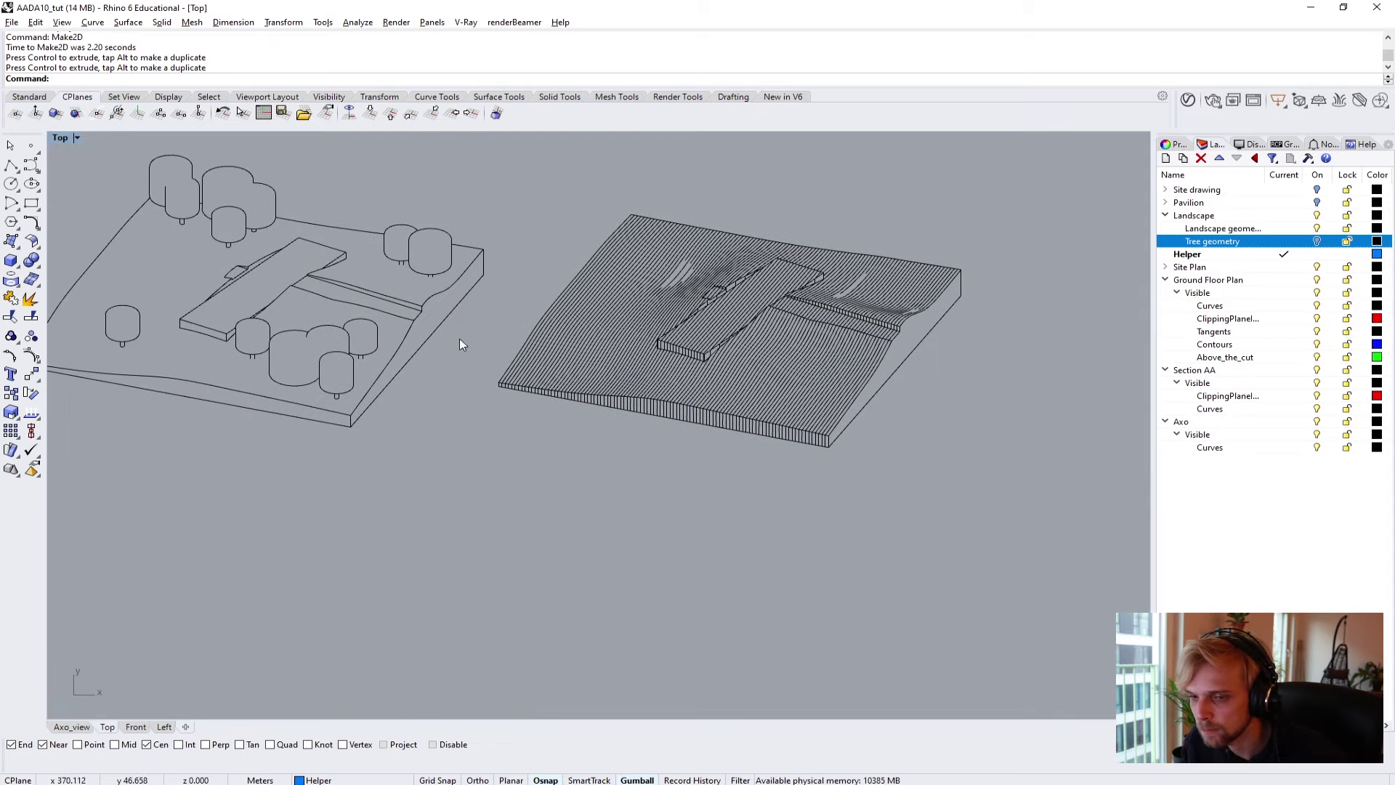
scroll(461, 340, down, 12)
right_drag(462, 348, 839, 327)
right_drag(331, 285, 443, 290)
scroll(403, 313, up, 6)
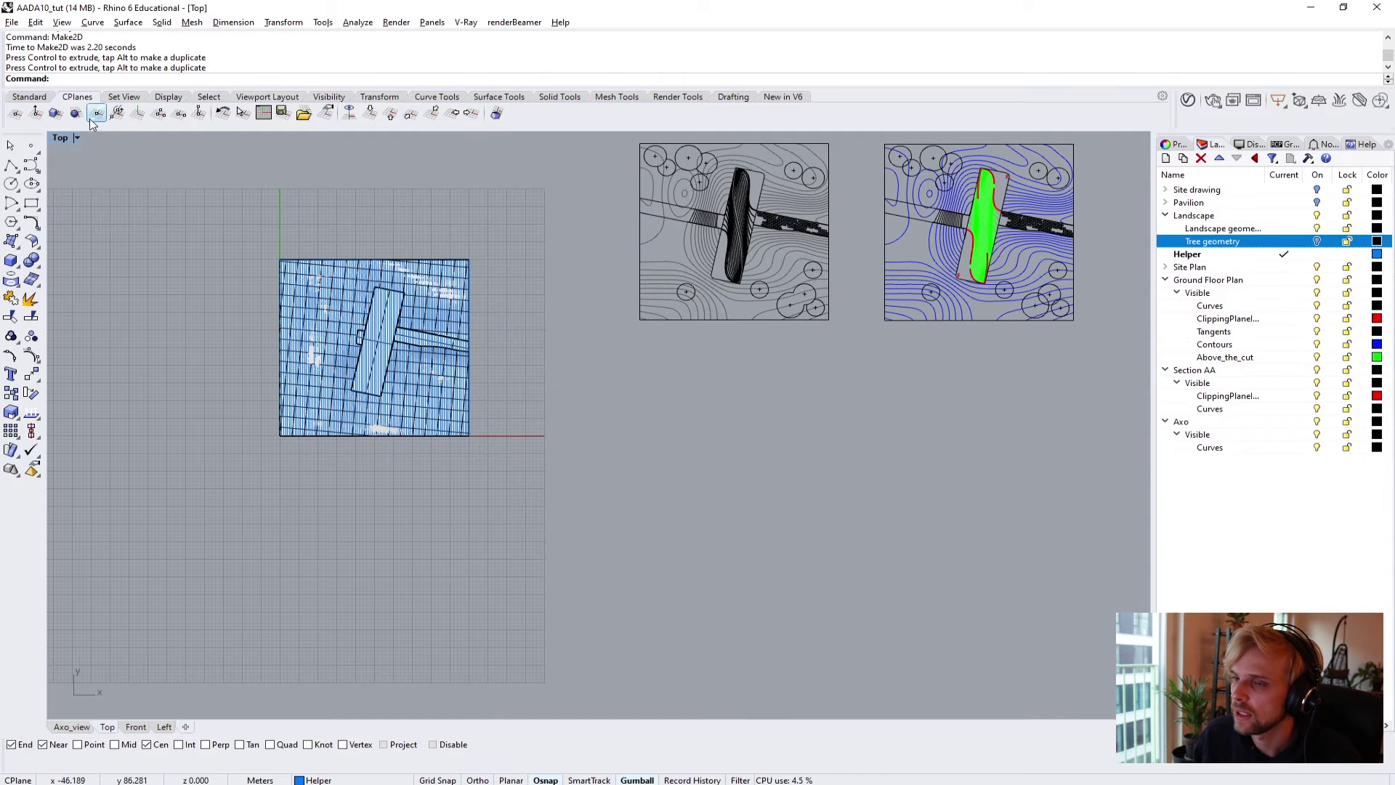
Select all contour curves on the Helper layer in the Axo_view viewport and delete them from the model.
double_click(64, 137)
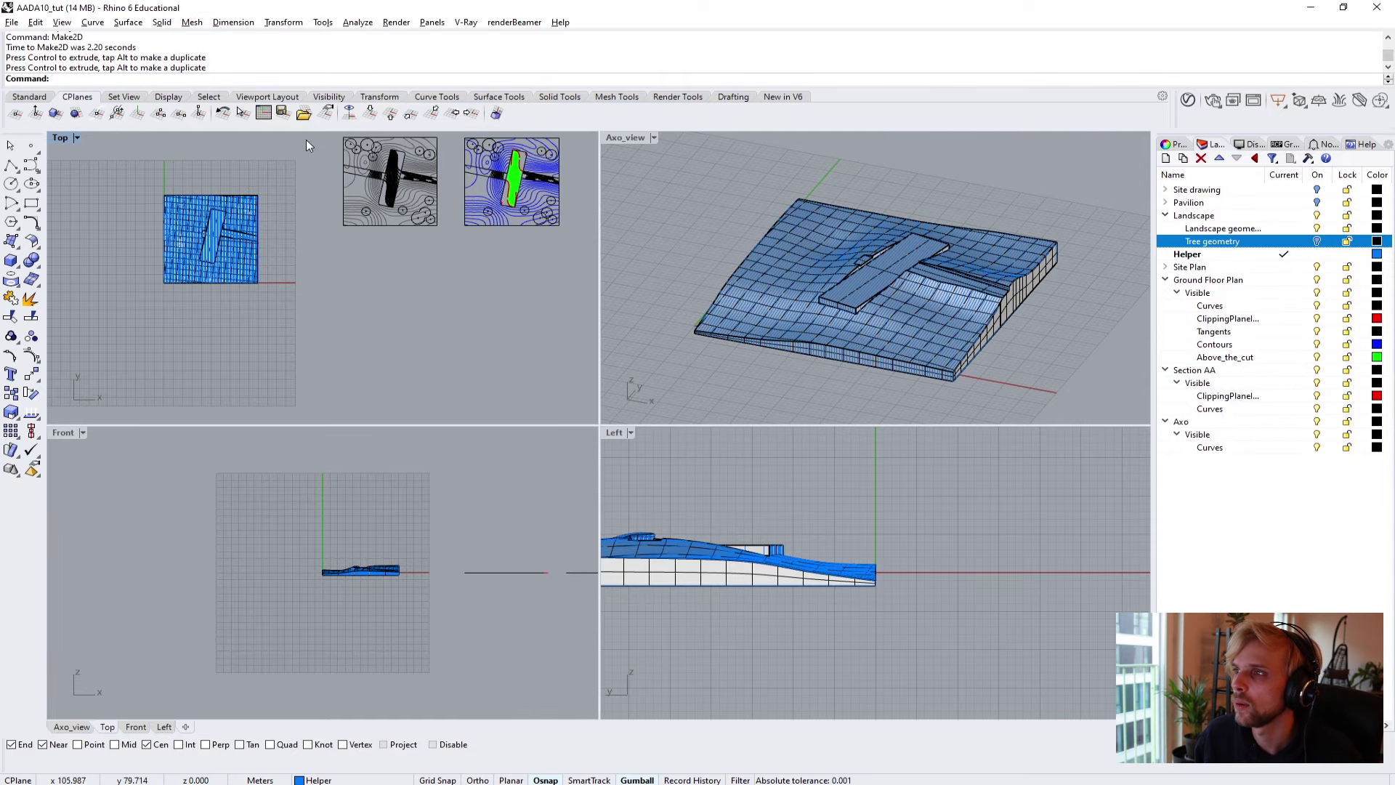
double_click(623, 138)
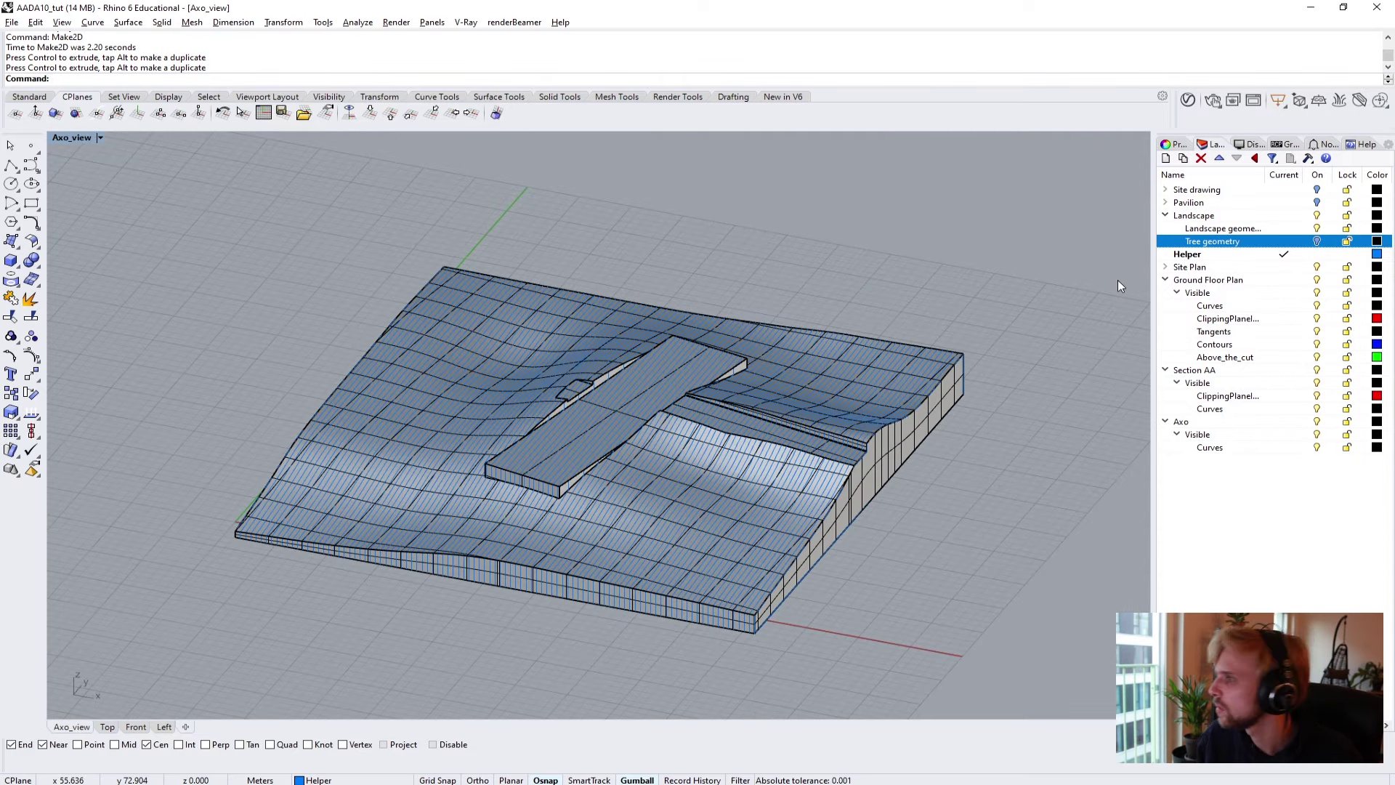
right_click(1273, 256)
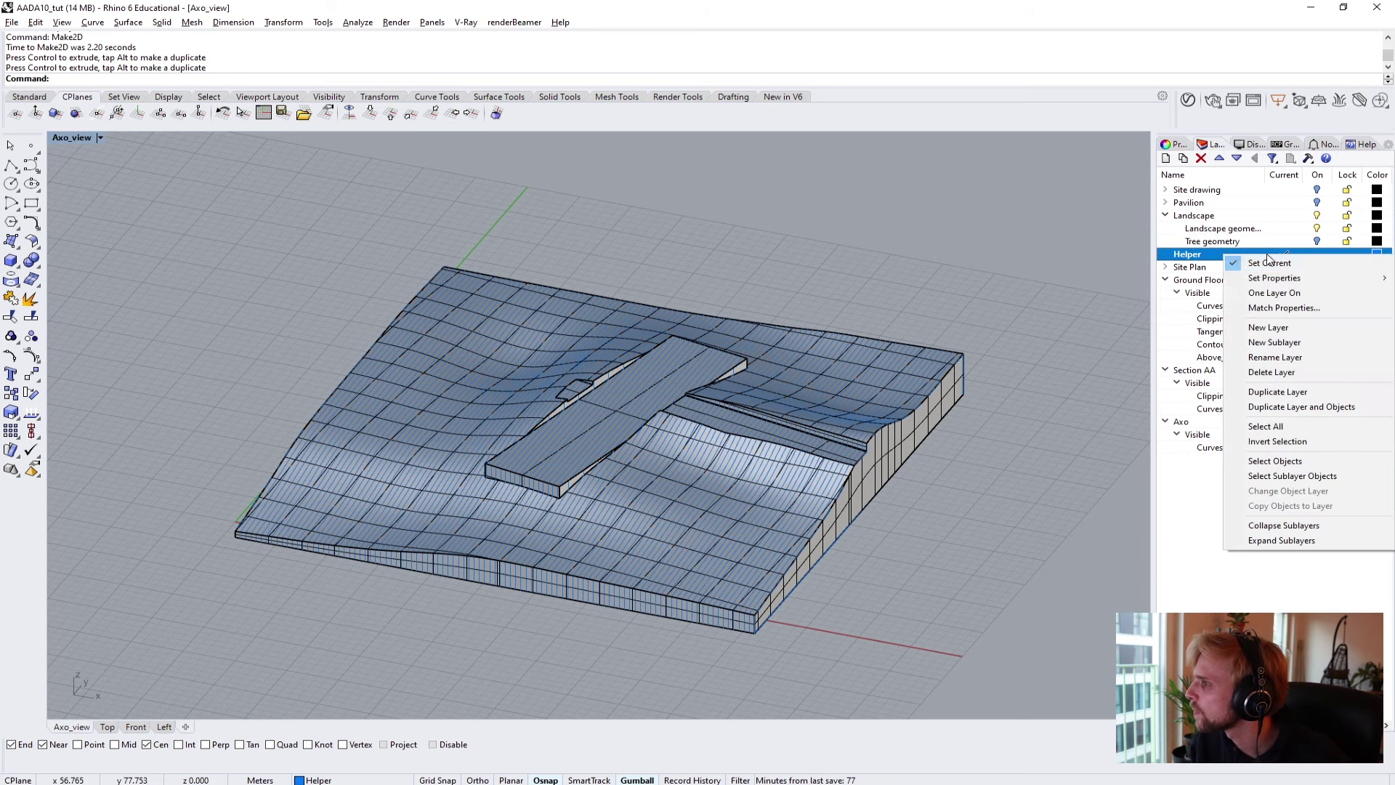
click(1280, 466)
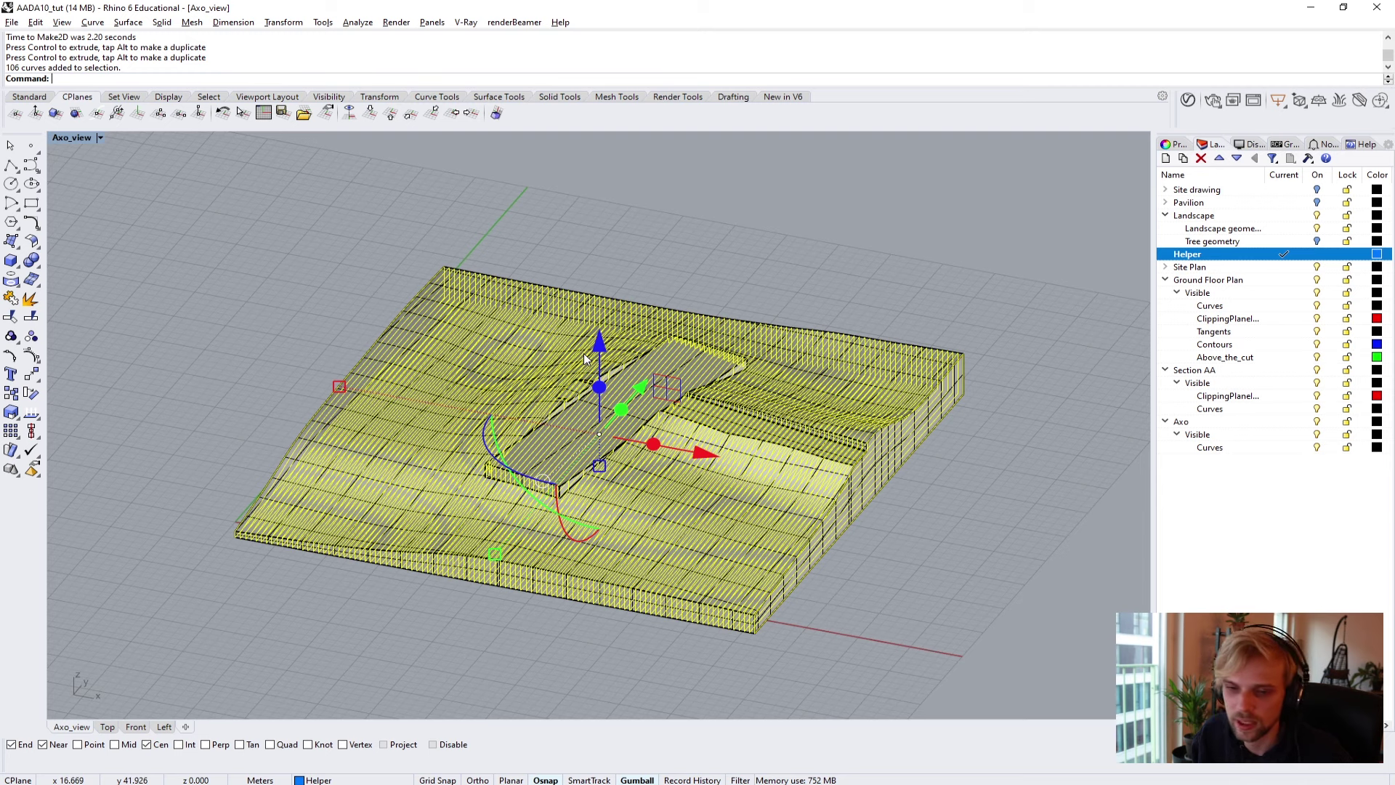
key(Delete)
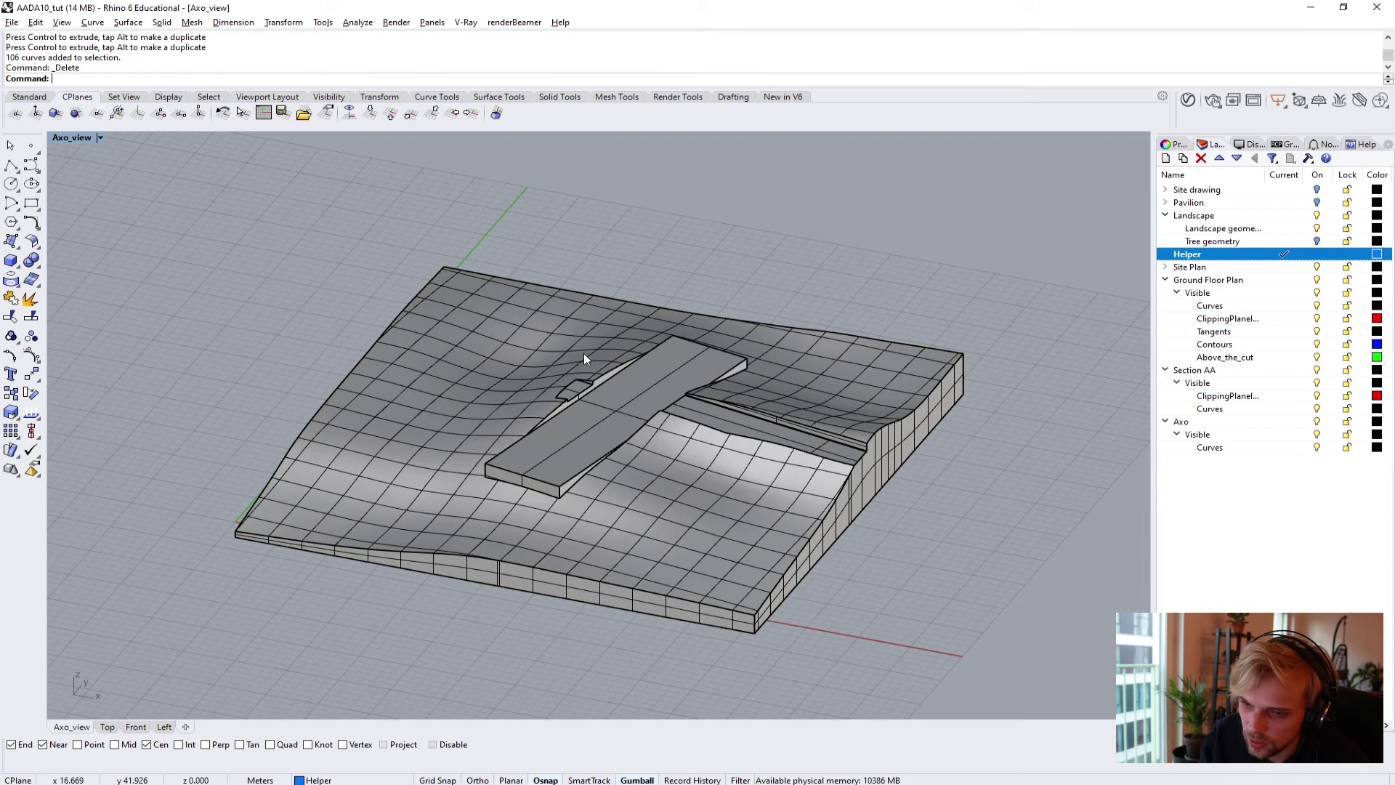
Show the Tree geometry and Pavilion layers again and collapse the Landscape, Ground Floor Plan, Section AA and Axo layer groups.
click(1317, 242)
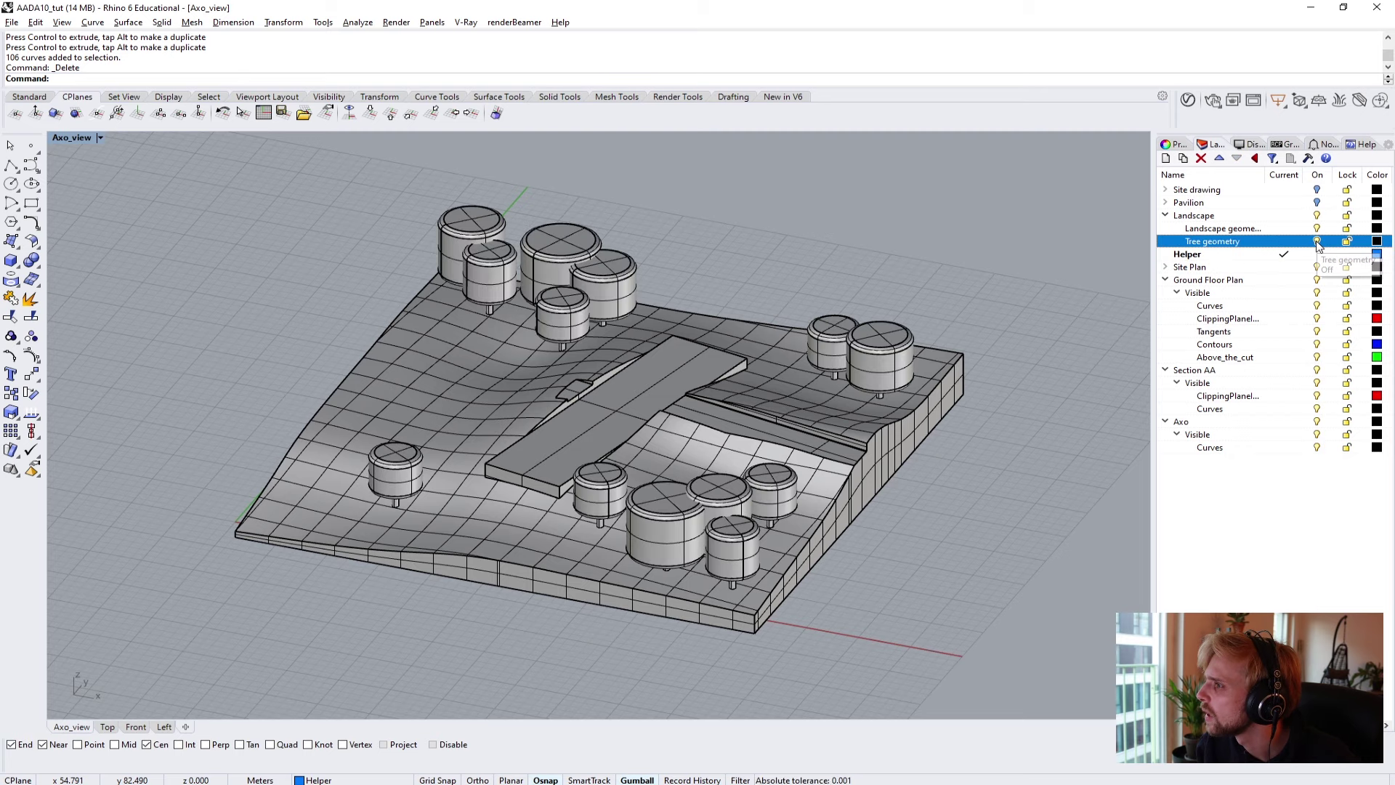
click(1316, 203)
click(1166, 215)
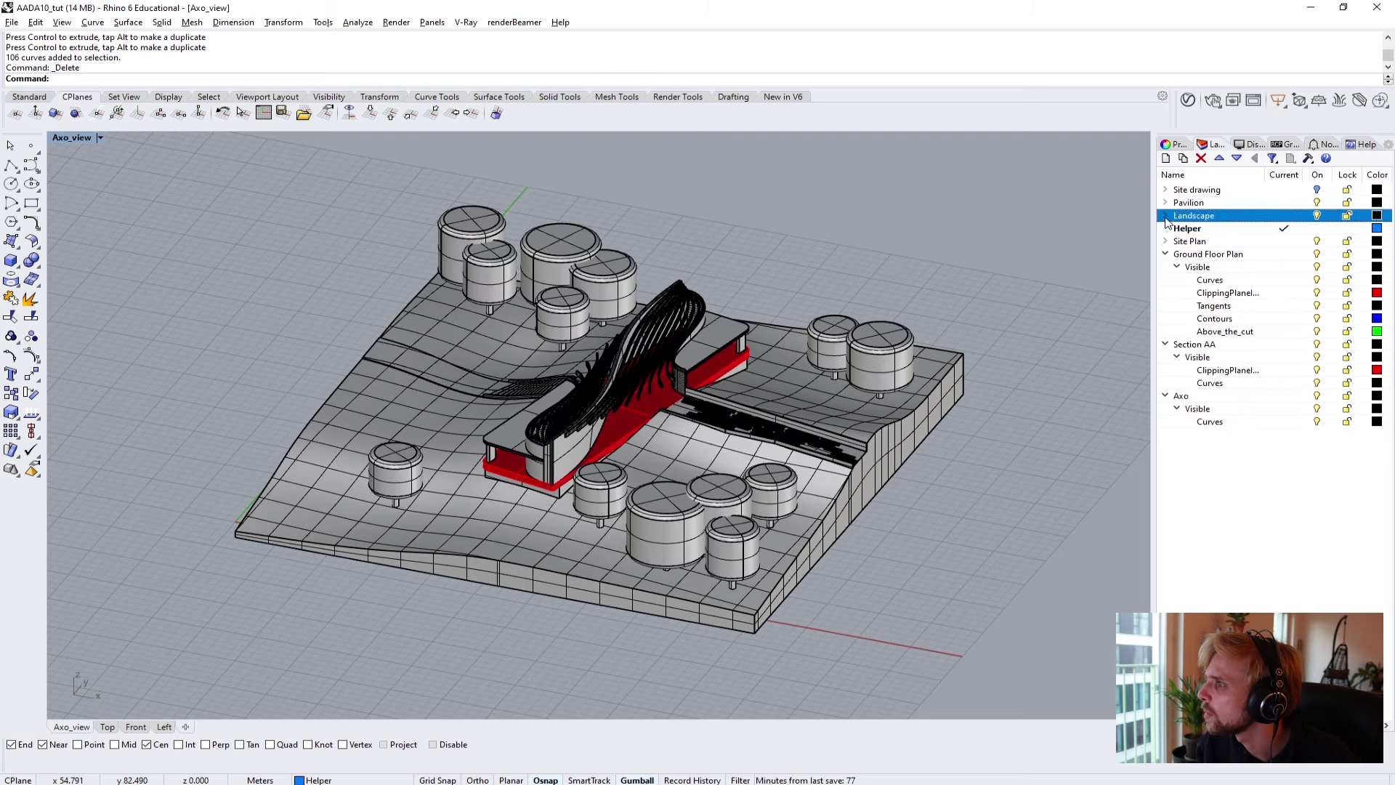
click(1166, 254)
click(1166, 267)
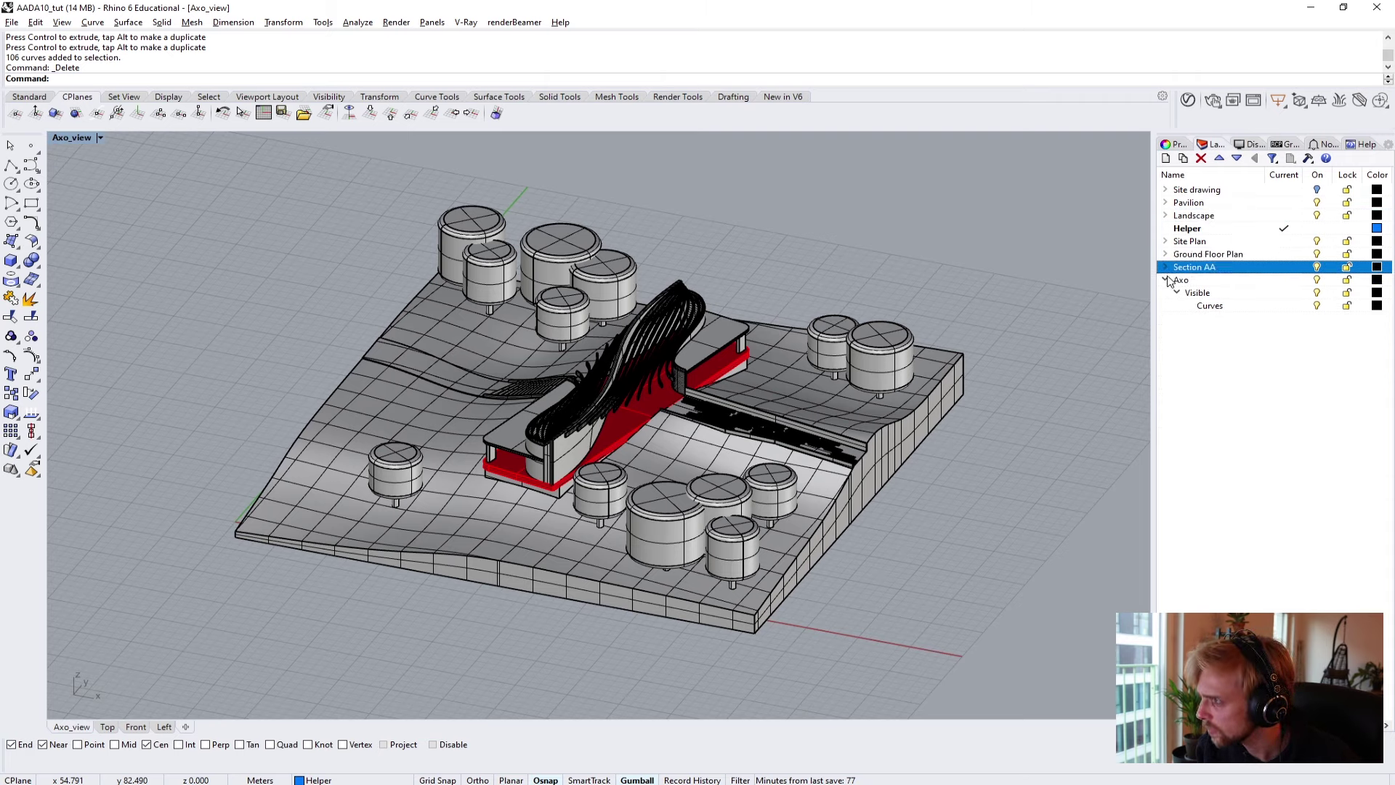
click(1166, 280)
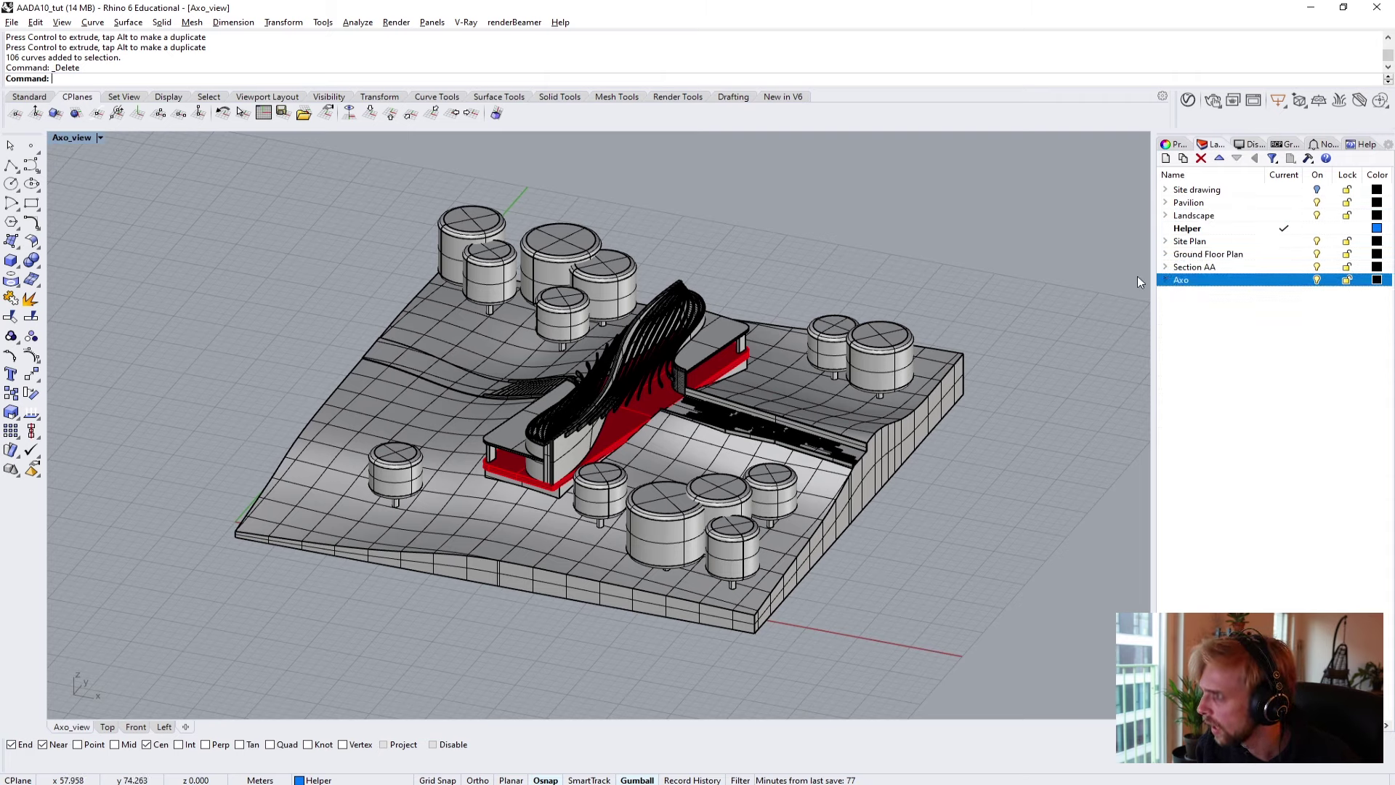
Set the Axo_view viewport back to the Perspective view and look over the model with its drawings.
click(68, 141)
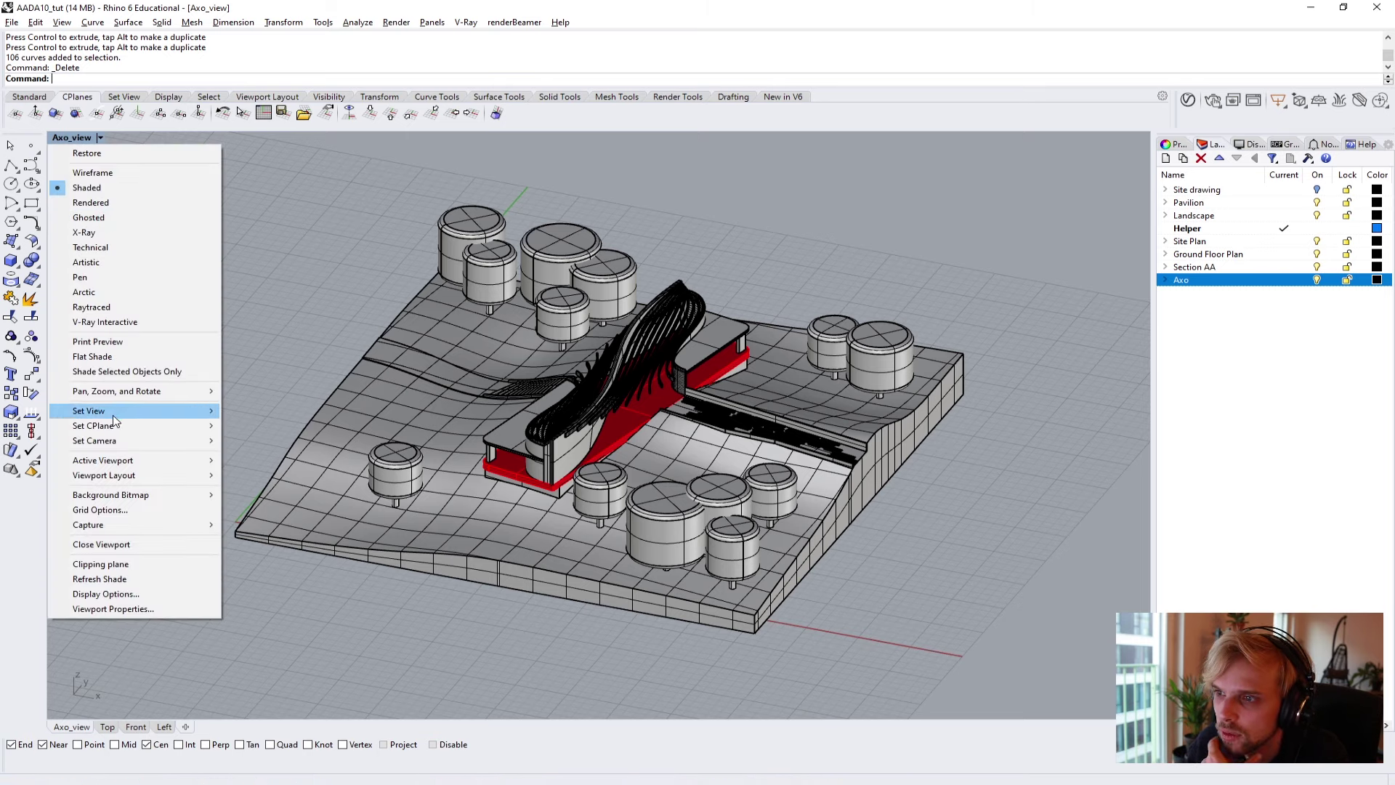
mouse_move(116, 411)
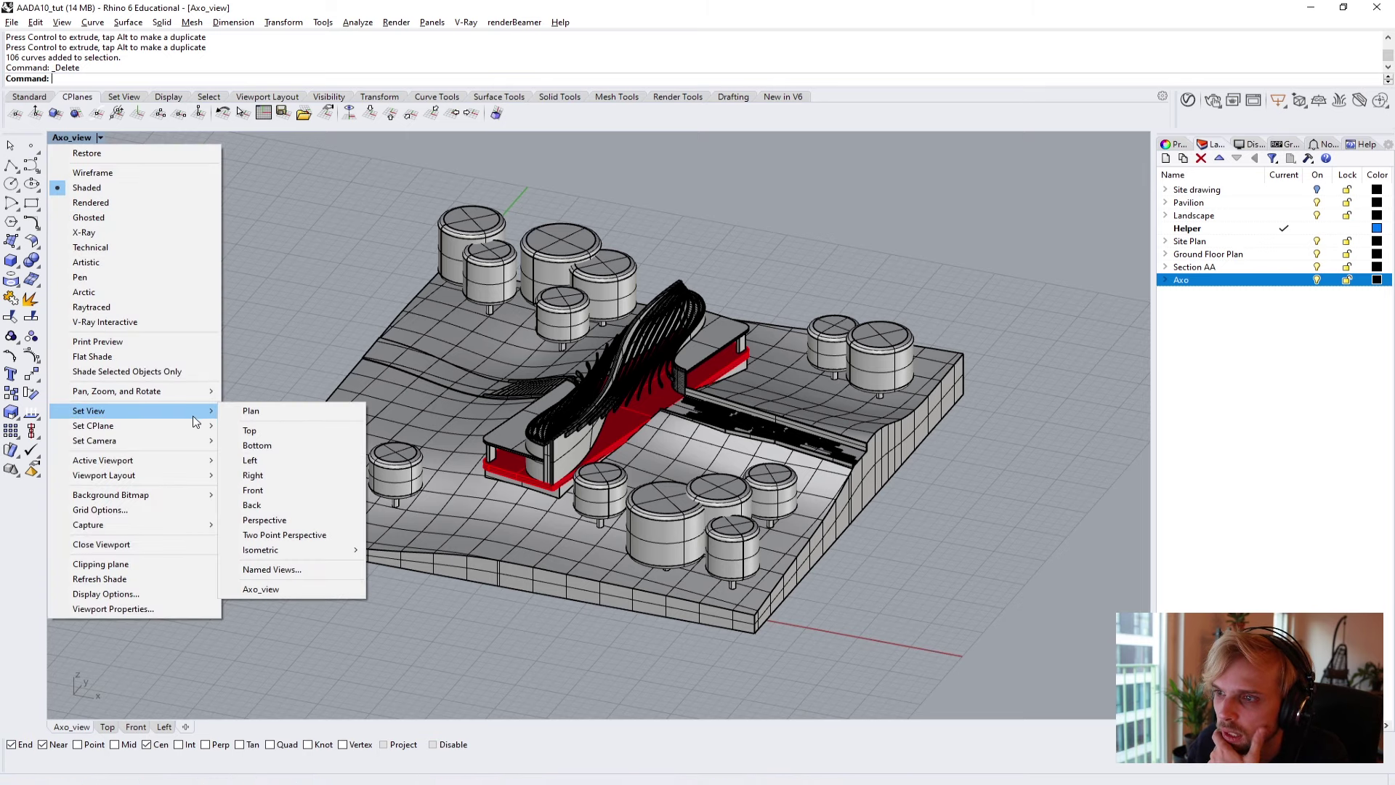
click(311, 522)
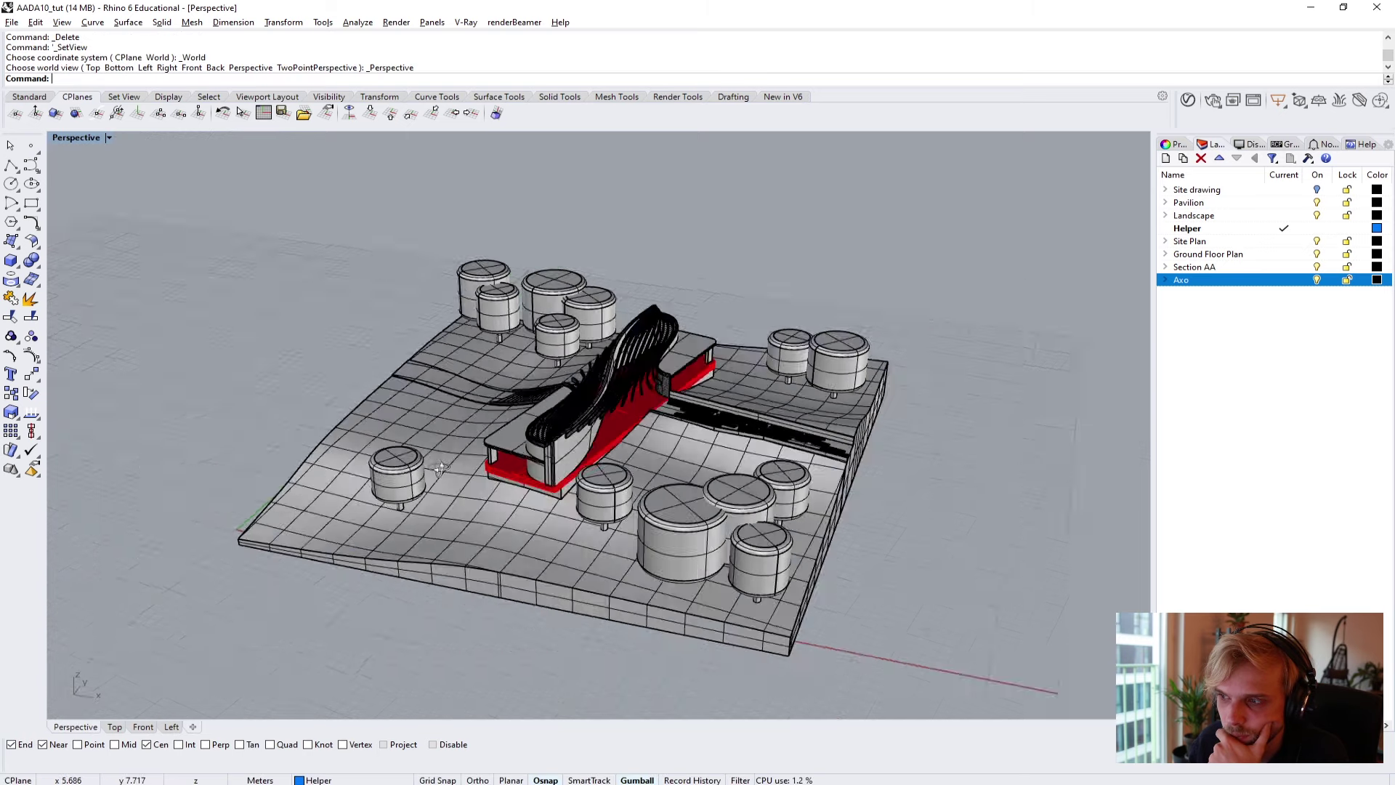
right_drag(550, 385, 278, 452)
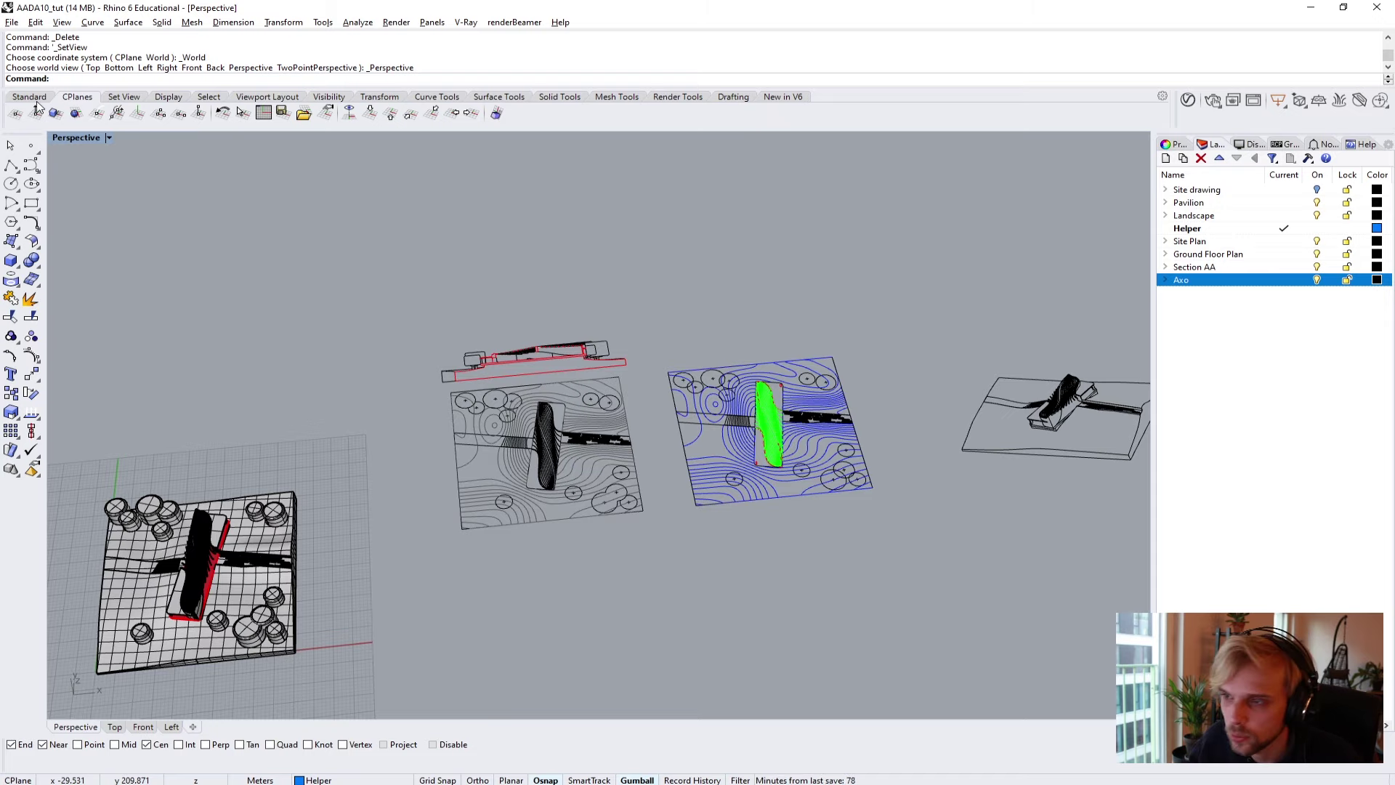
Review the pavilion, terrain-and-trees and contoured terrain axonometrics one after another in the Top view.
double_click(73, 137)
double_click(64, 138)
scroll(314, 225, down, 5)
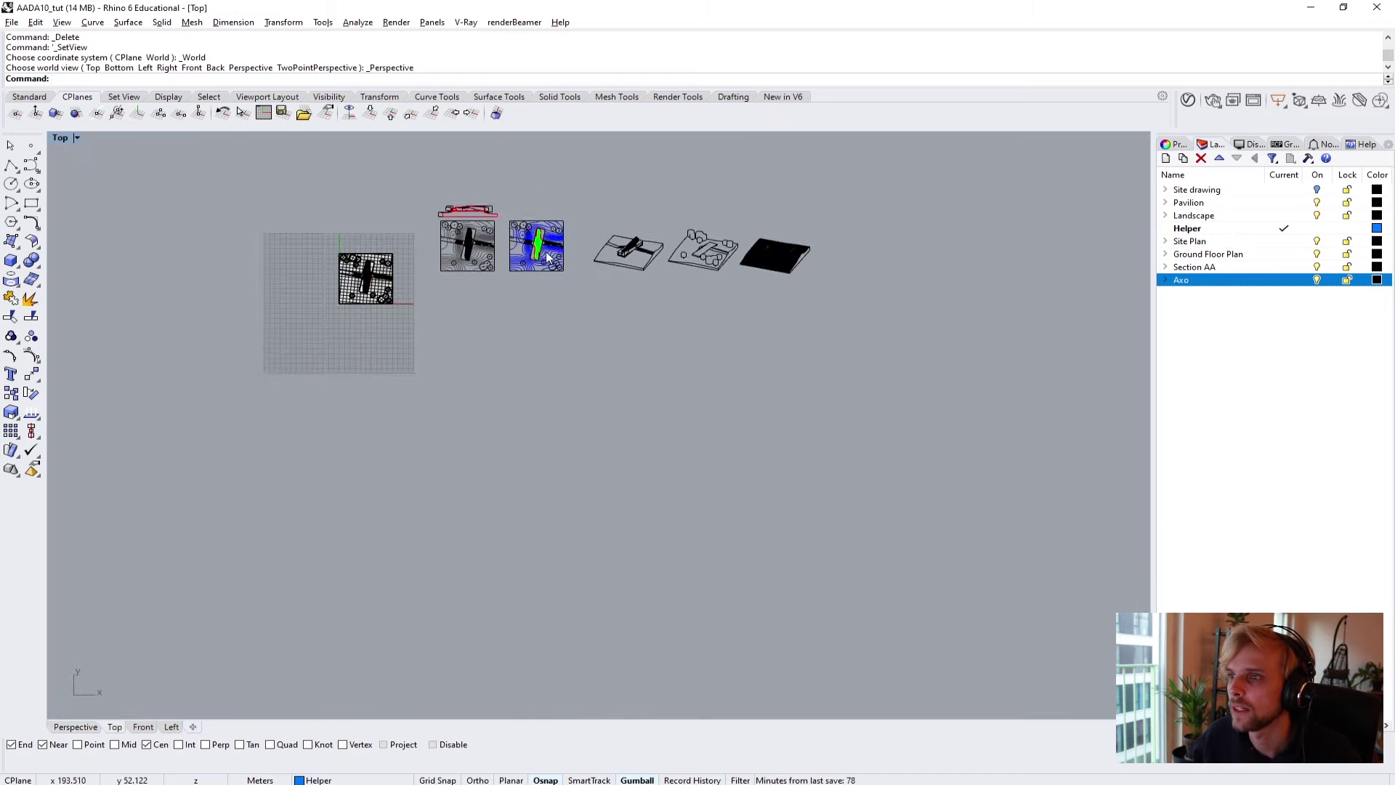
scroll(498, 378, up, 3)
scroll(498, 378, up, 10)
right_drag(251, 339, 590, 315)
scroll(582, 320, down, 8)
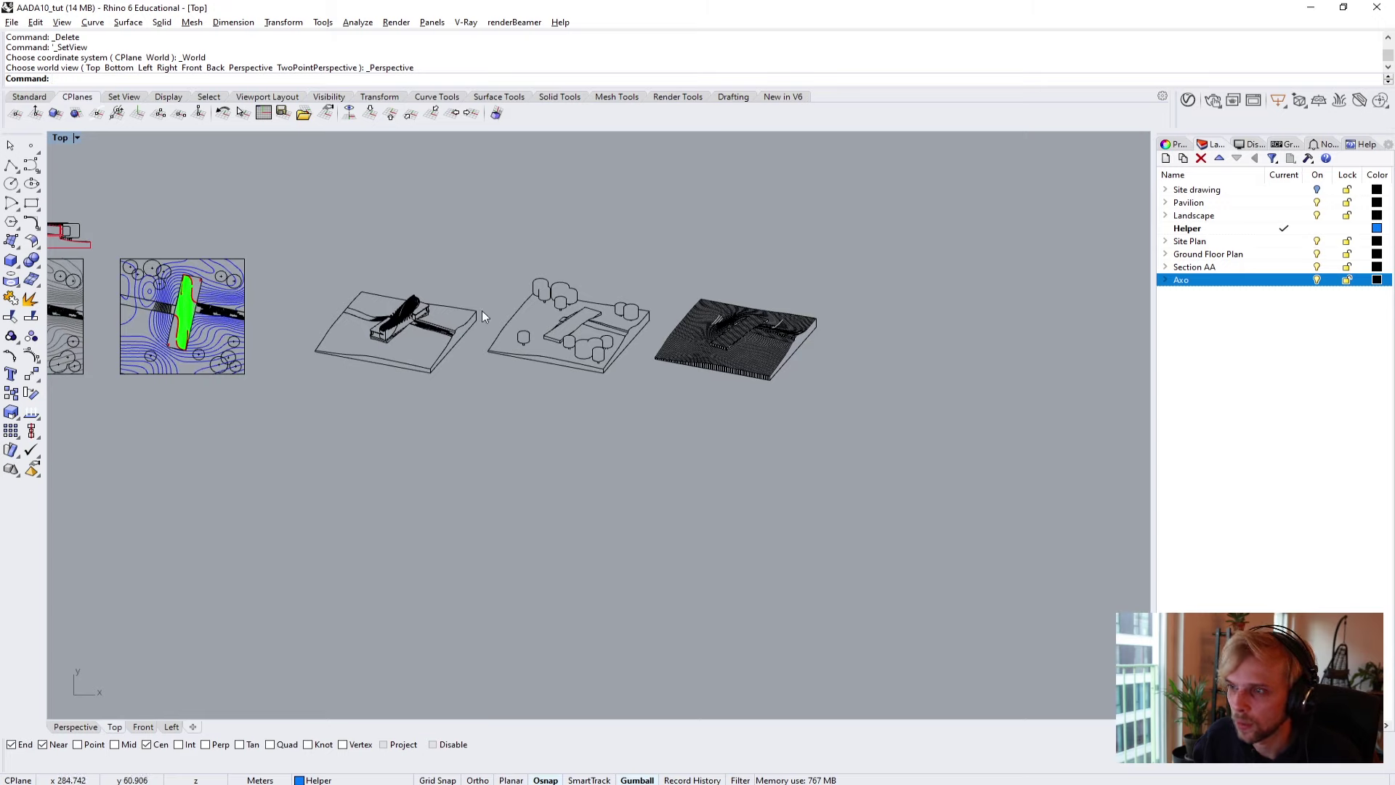
scroll(443, 269, up, 6)
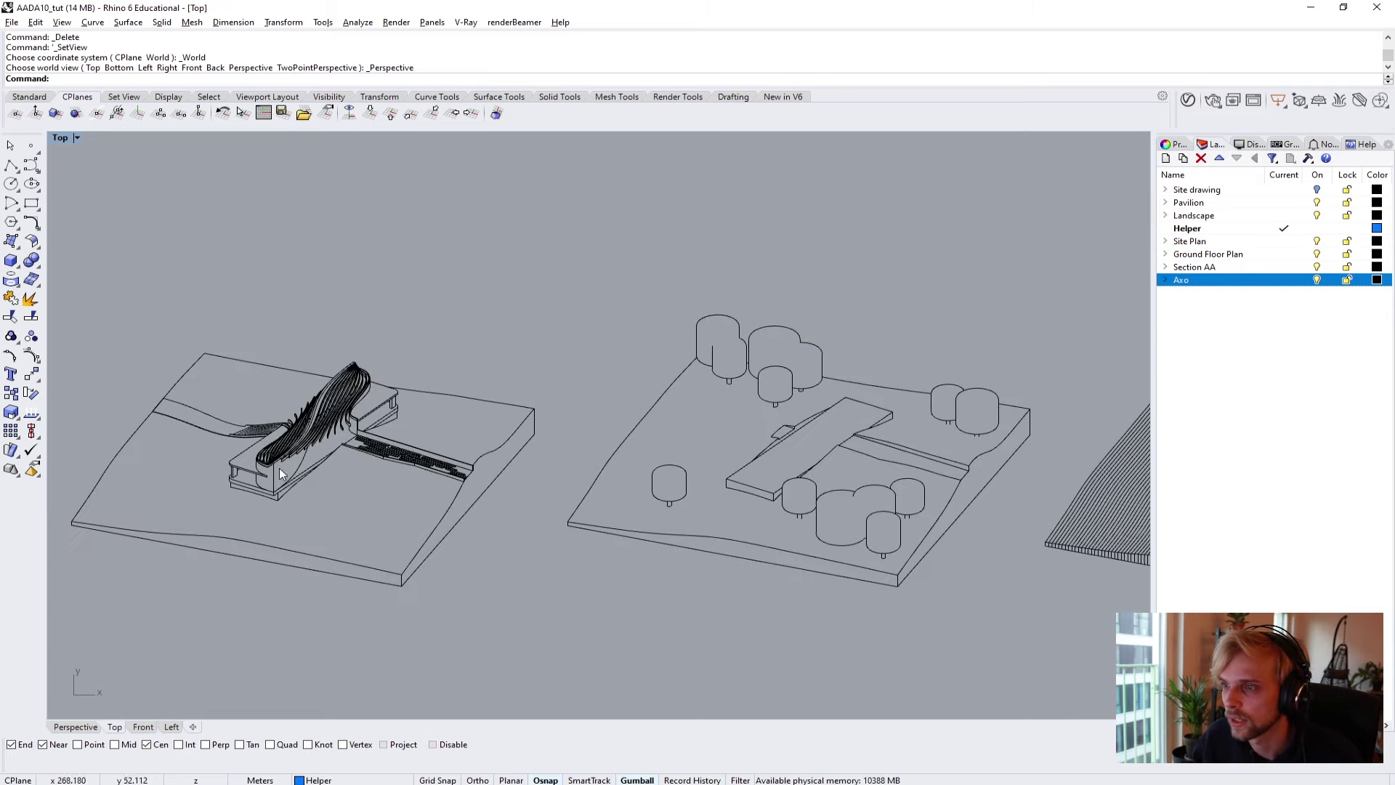
scroll(343, 355, down, 2)
scroll(342, 355, down, 3)
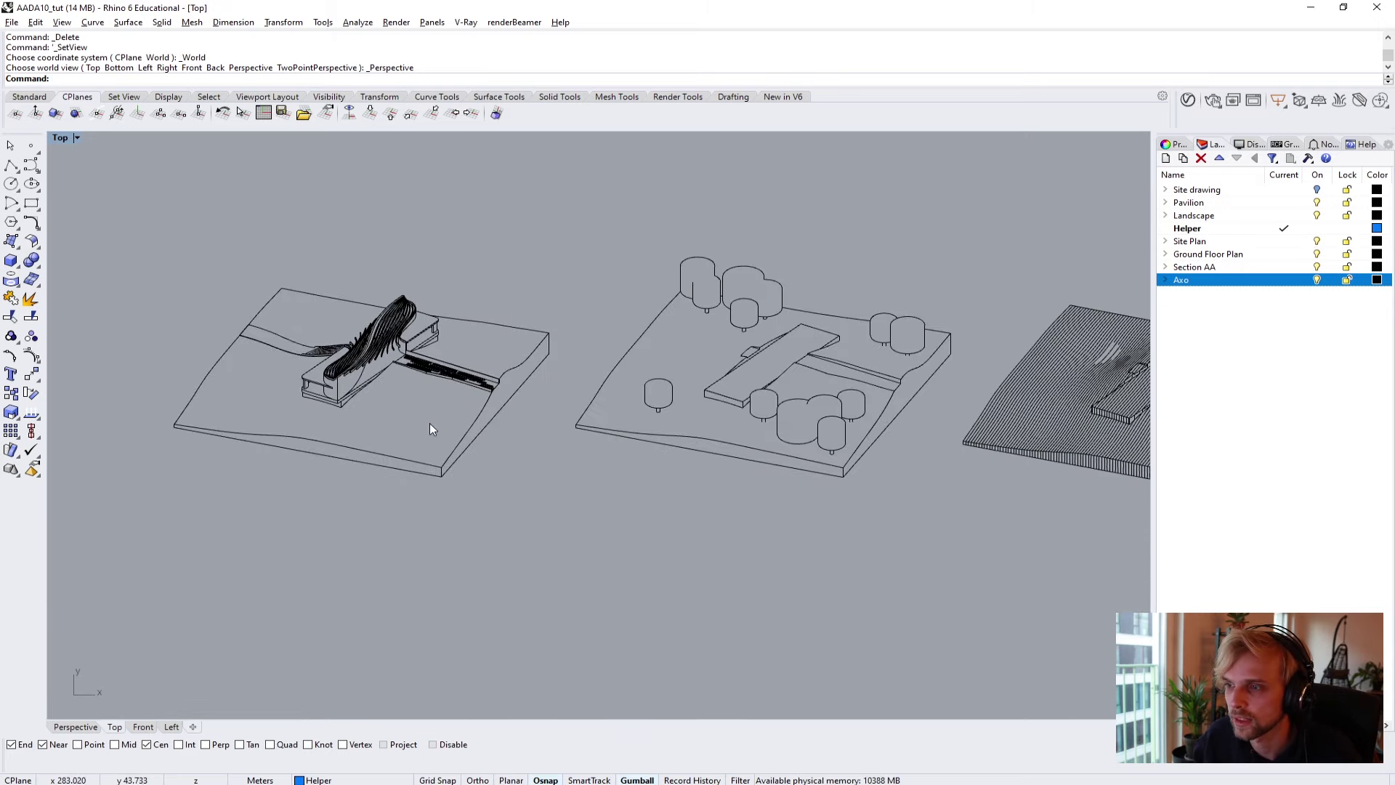
right_drag(823, 433, 446, 429)
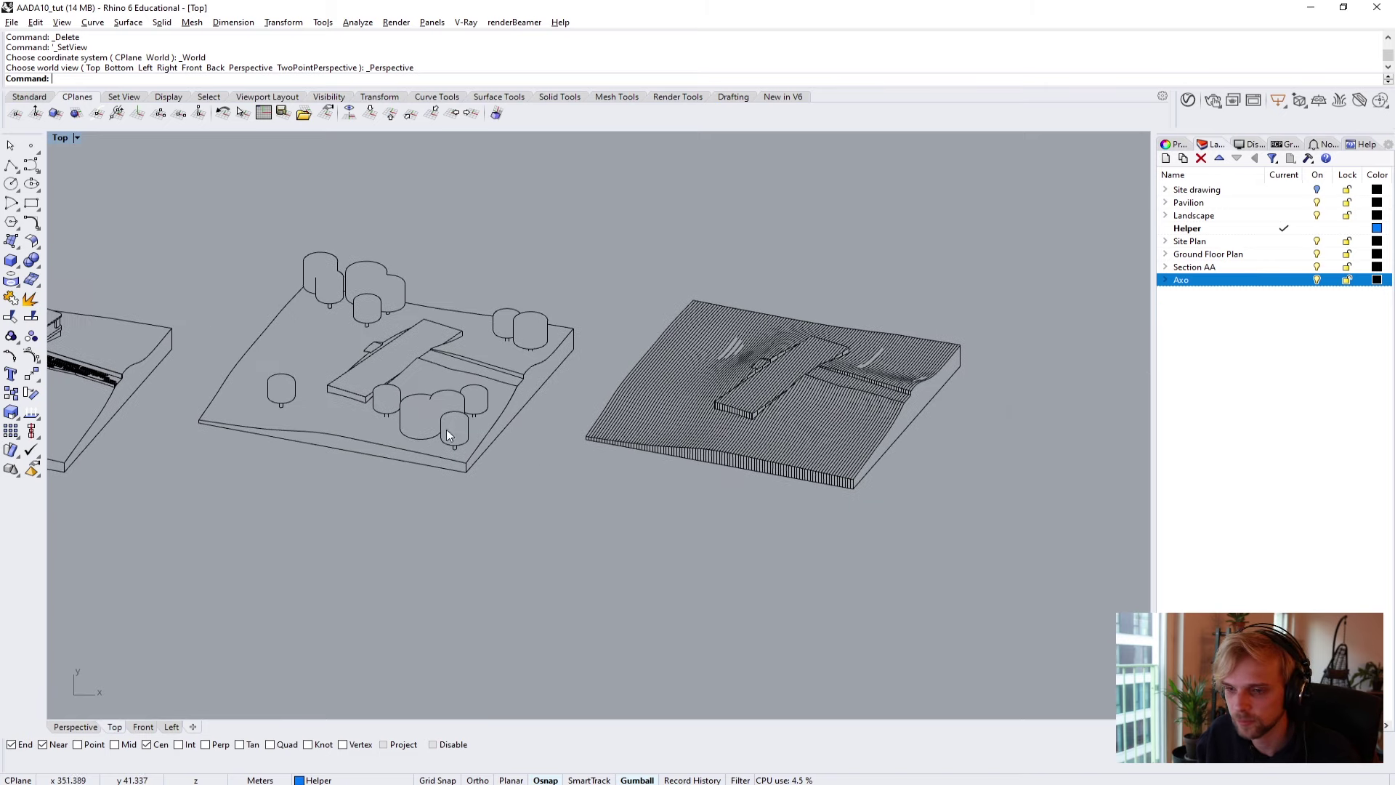
scroll(335, 374, up, 3)
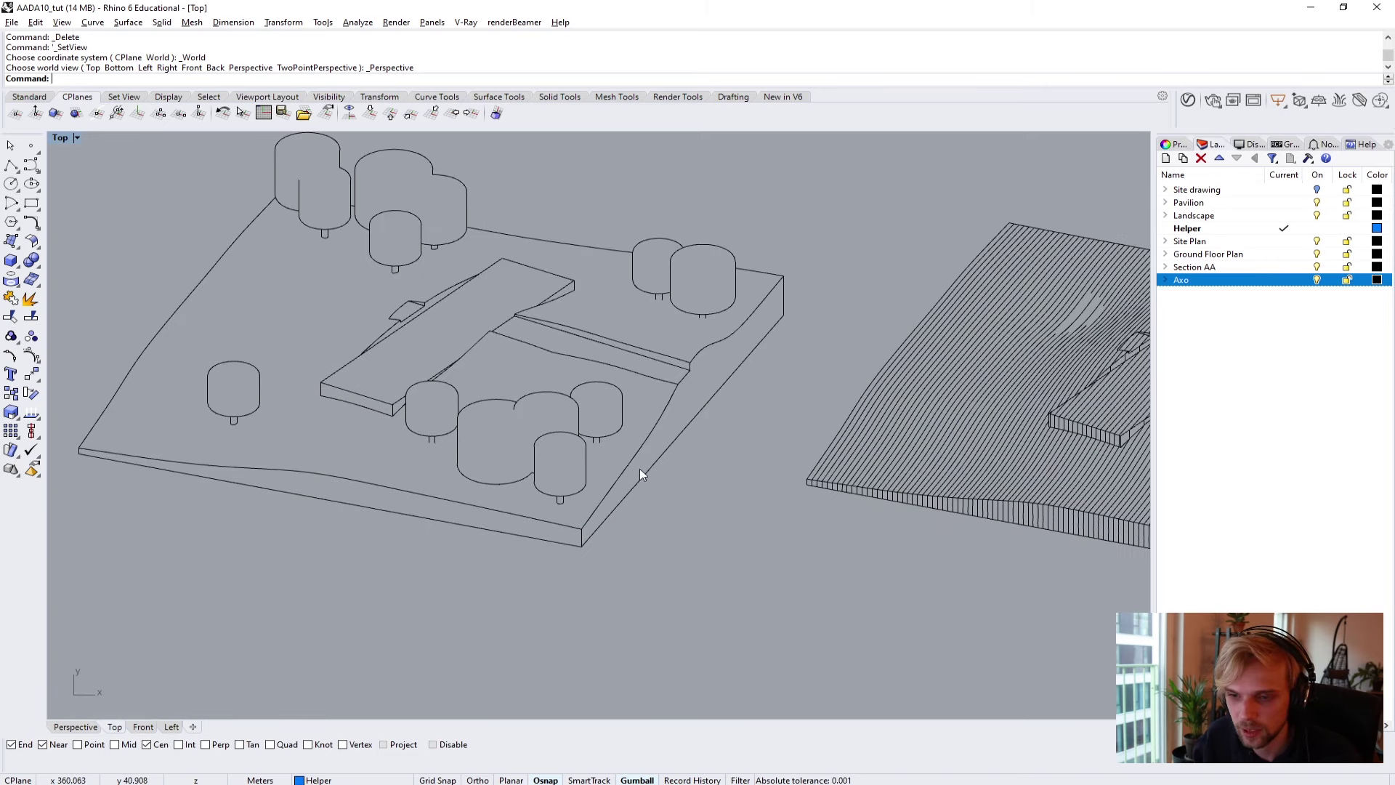
scroll(639, 468, down, 8)
right_drag(620, 459, 218, 440)
scroll(365, 396, up, 8)
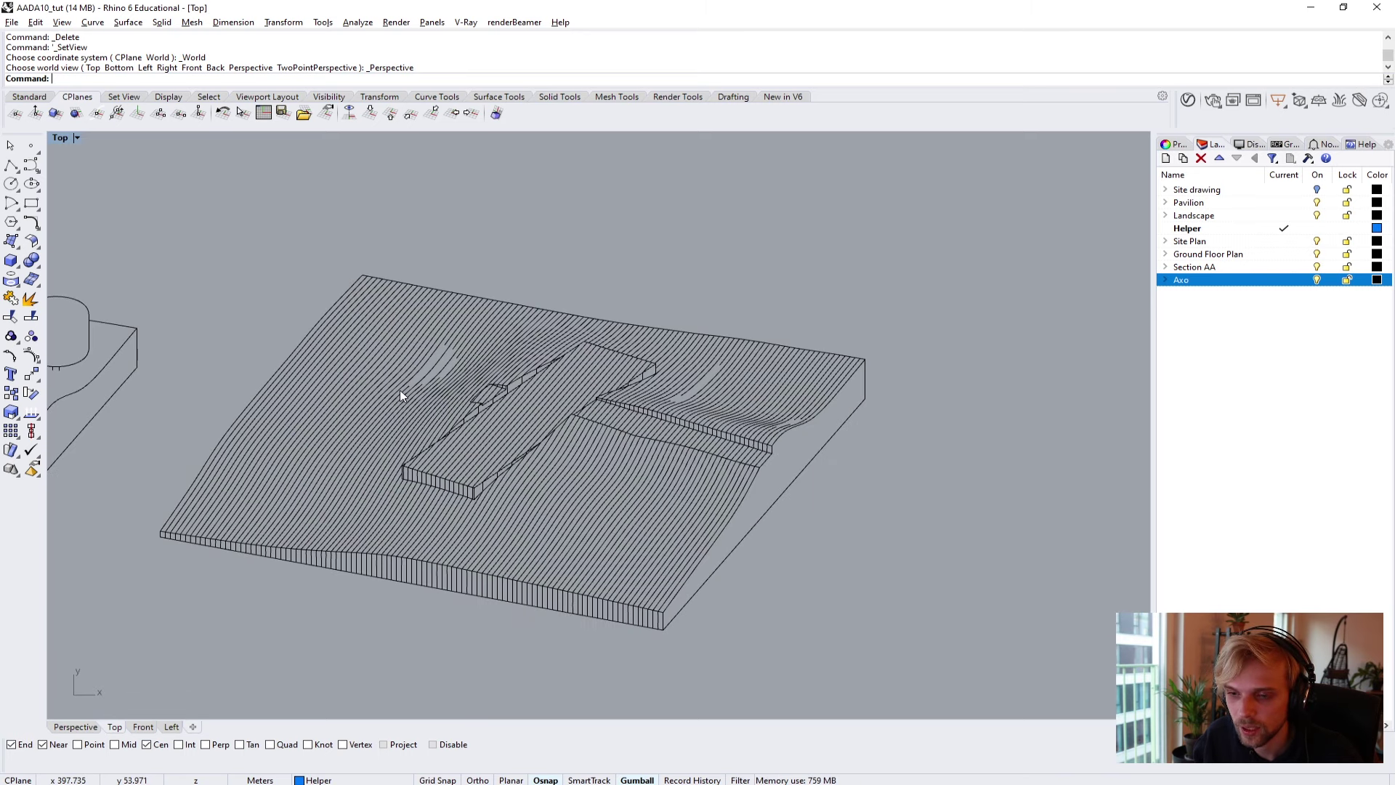
Bridge the first broken contour line in the dip beside the pavilion footprint with BlendCrv, using curvature continuity and Join.
scroll(433, 403, up, 6)
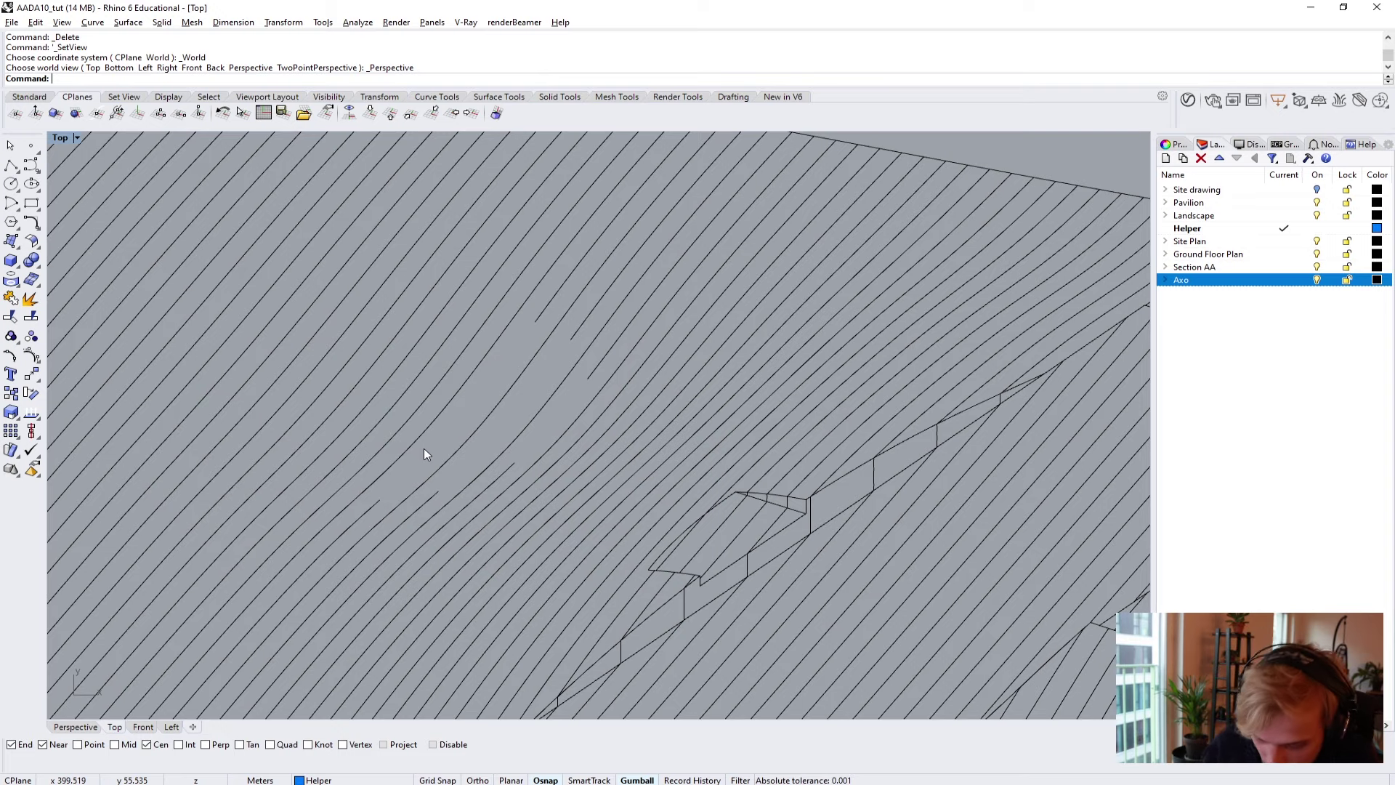
text(BlendCrv)
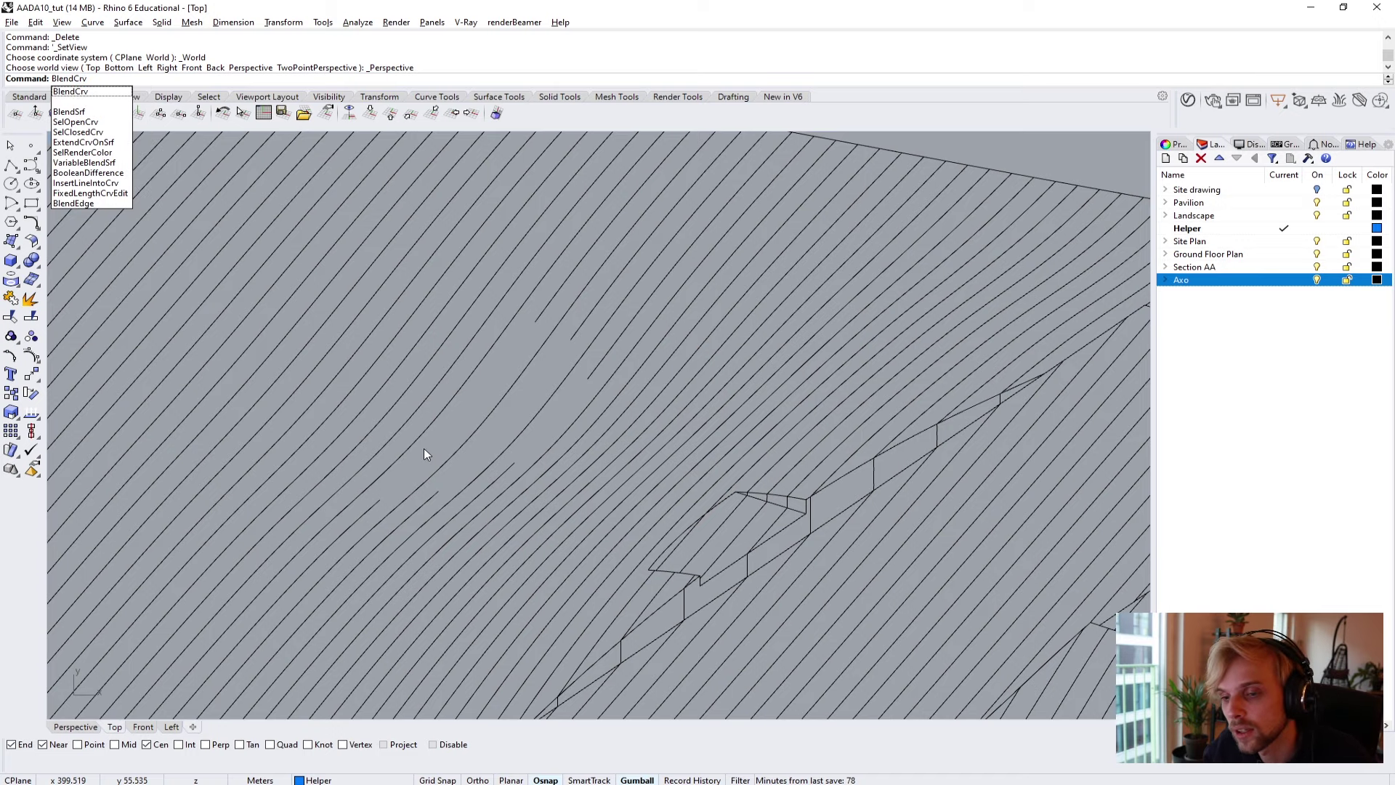
key(Return)
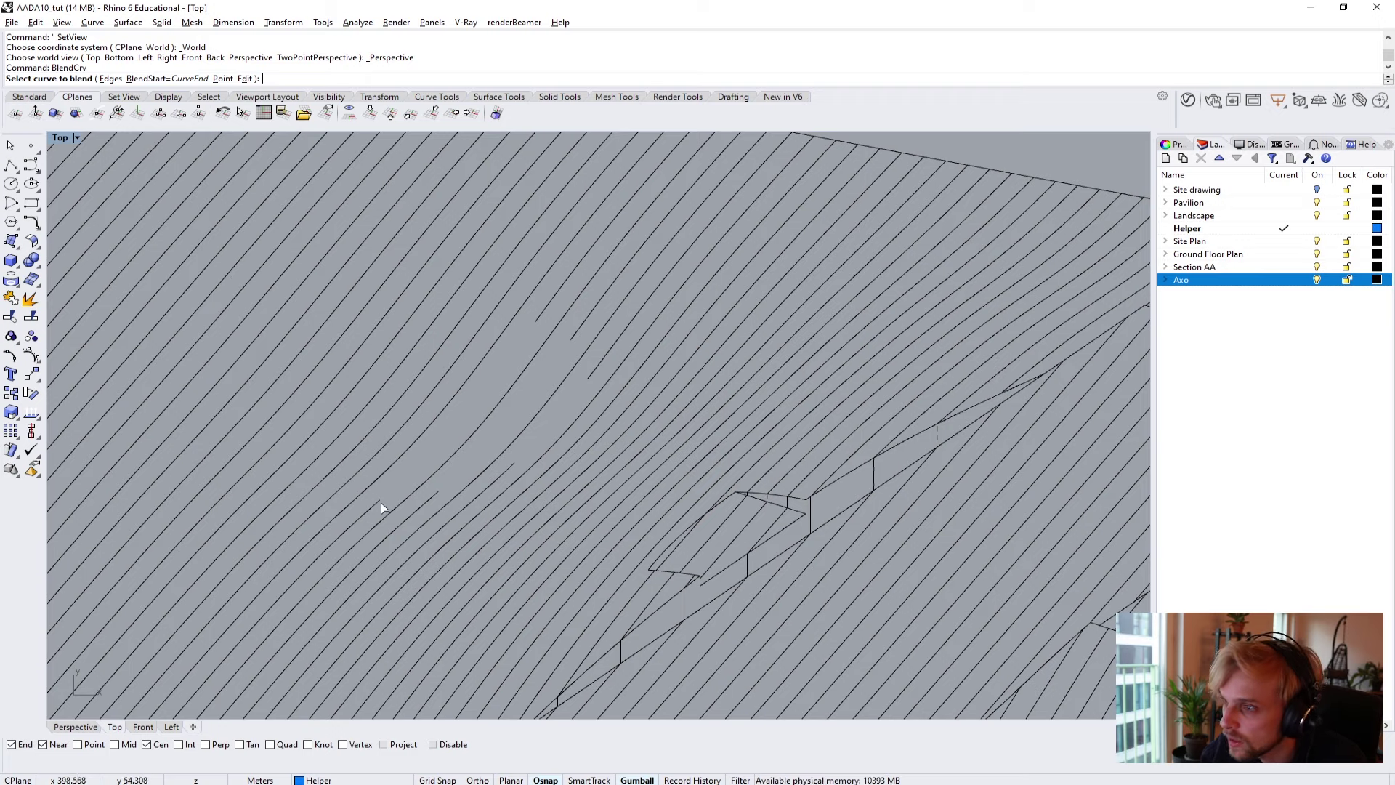
click(542, 318)
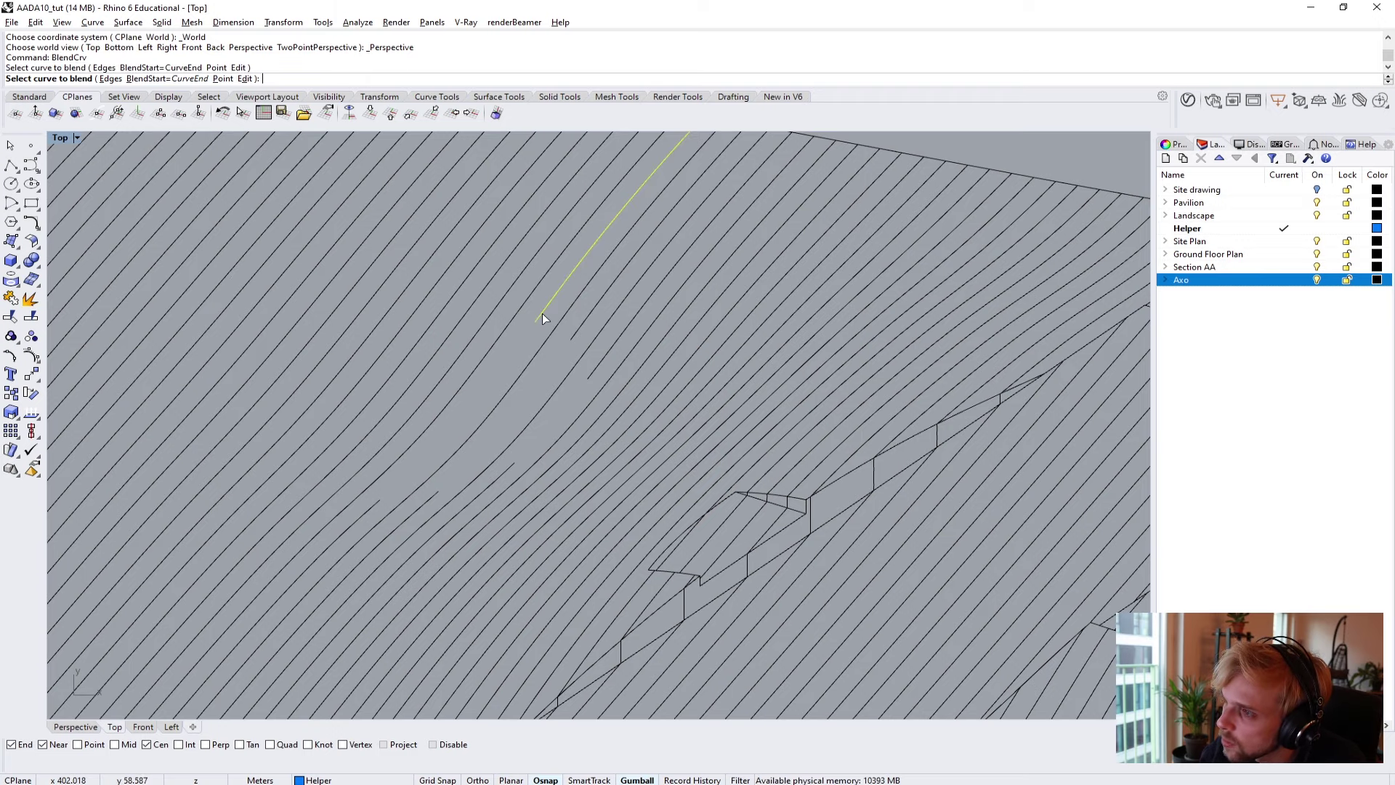
click(372, 513)
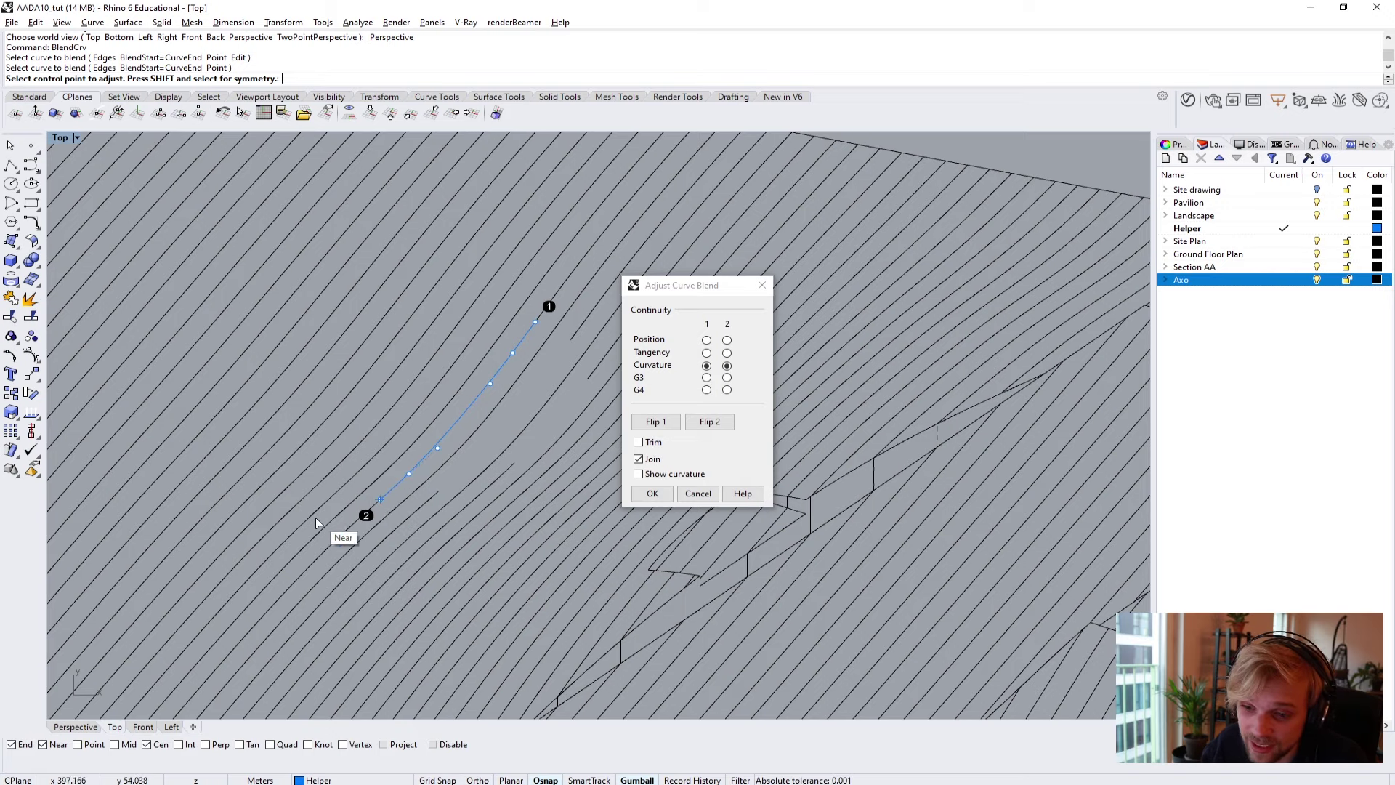
click(653, 493)
Close the gaps in the other two broken contour lines in the same dip with joined curvature blends.
right_click(438, 495)
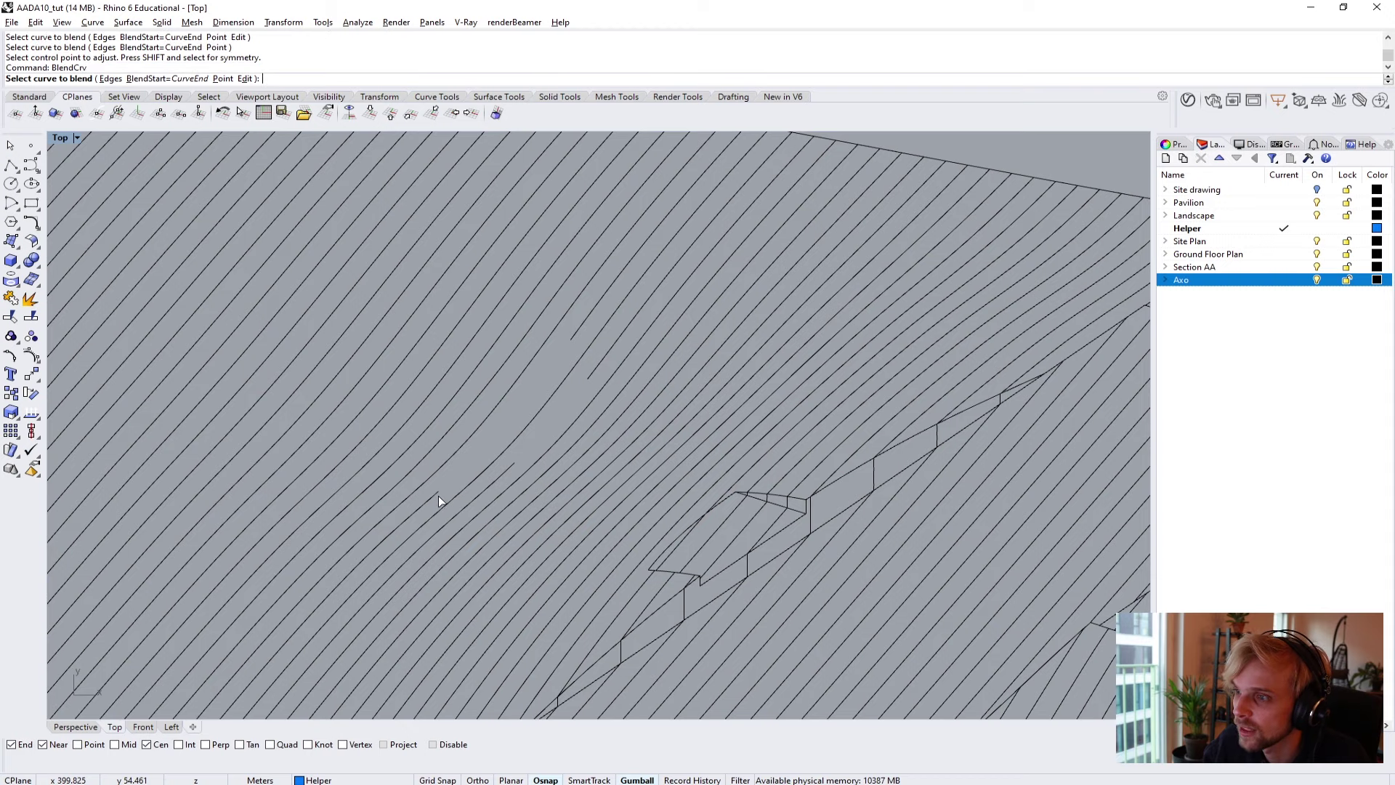
click(434, 495)
click(578, 334)
click(579, 336)
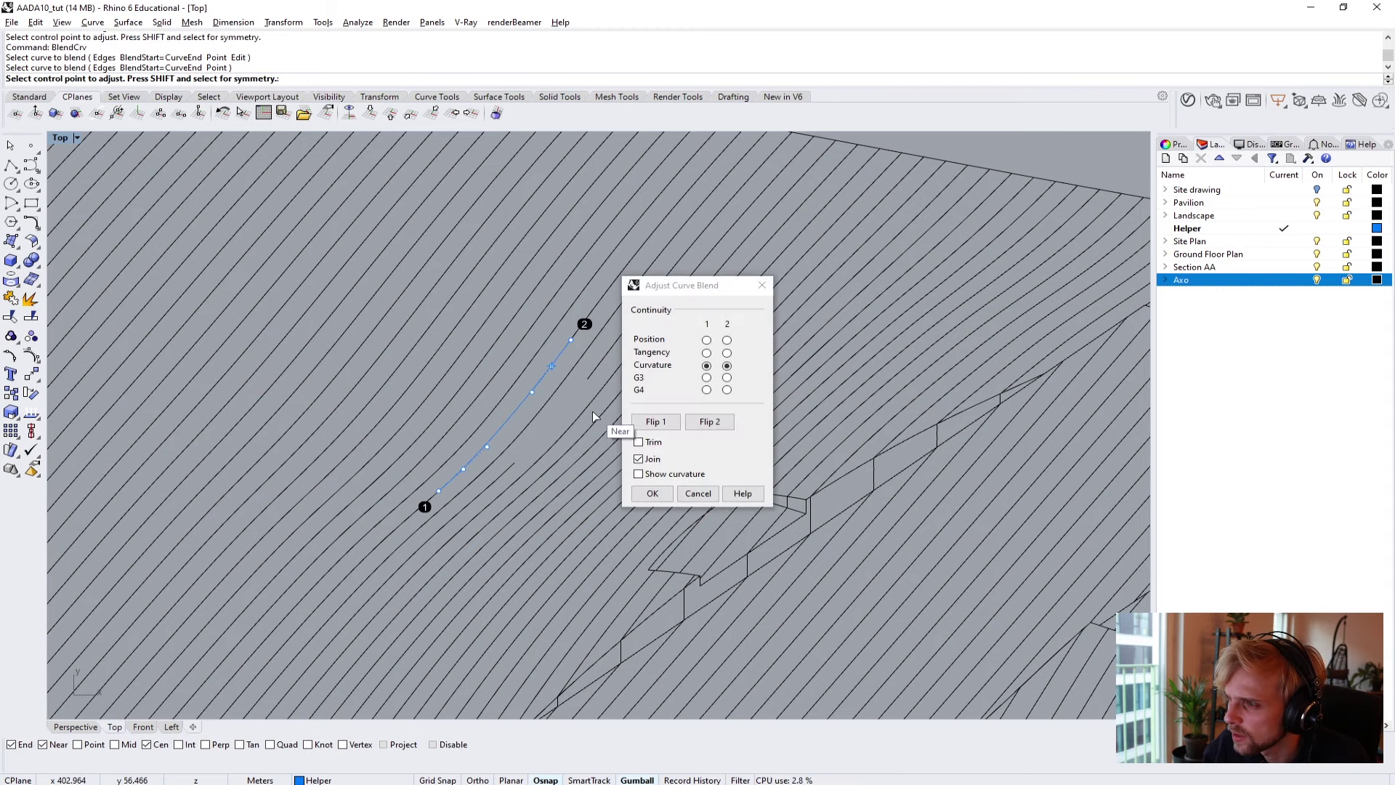
key(Return)
right_click(502, 468)
click(505, 470)
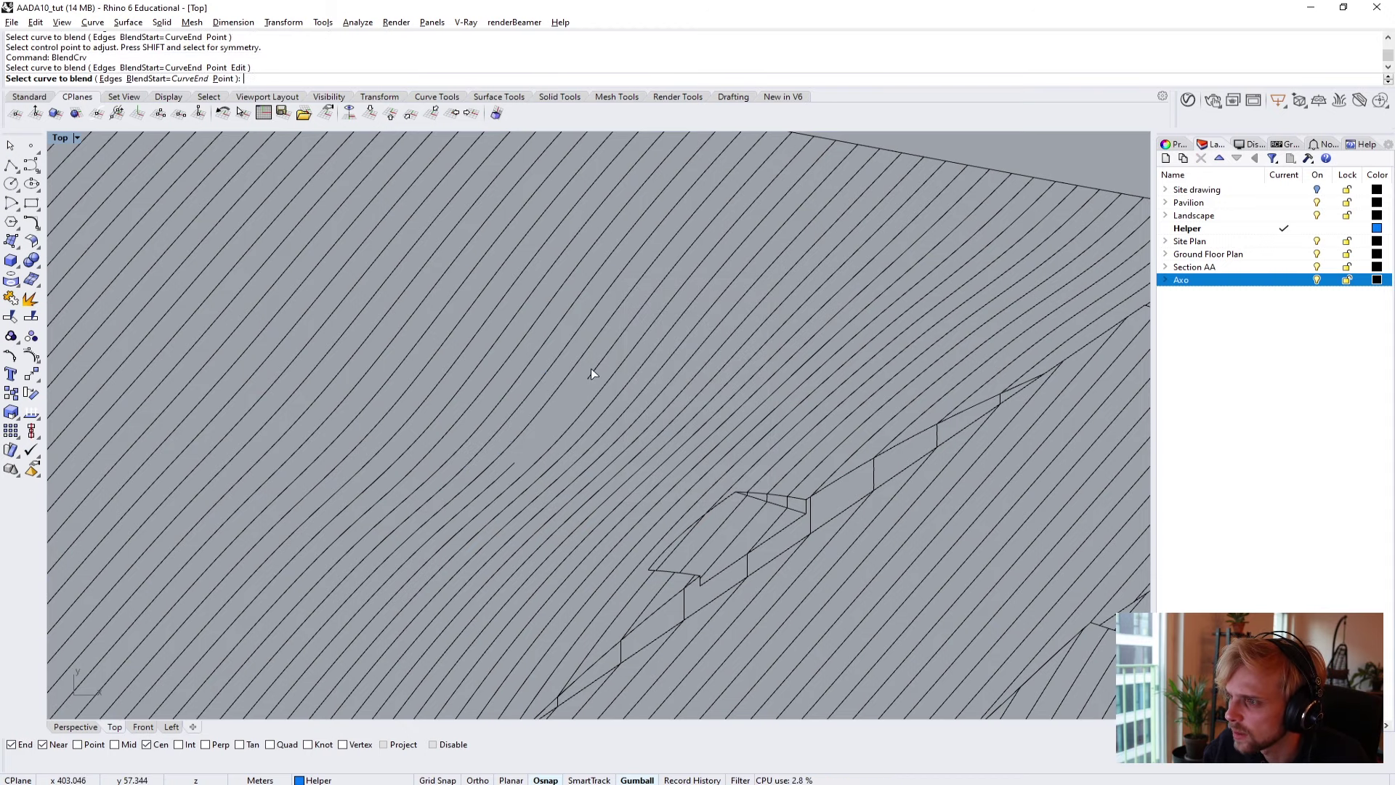
click(589, 372)
key(Return)
Blend and join the two interrupted contour lines between the pavilion footprint's far end and the stepped path wall.
scroll(555, 395, down, 10)
right_drag(747, 491, 481, 470)
scroll(567, 393, up, 9)
right_click(486, 469)
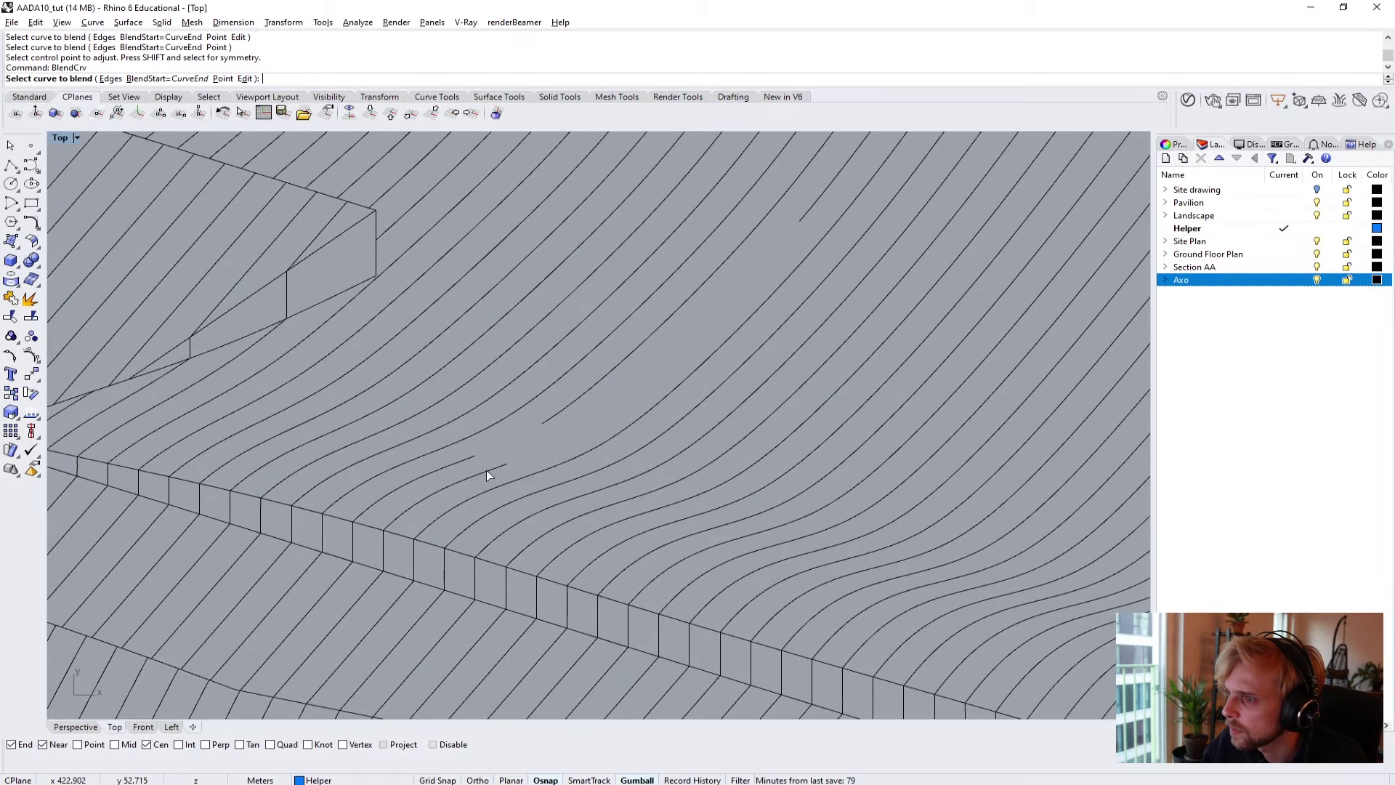
click(804, 216)
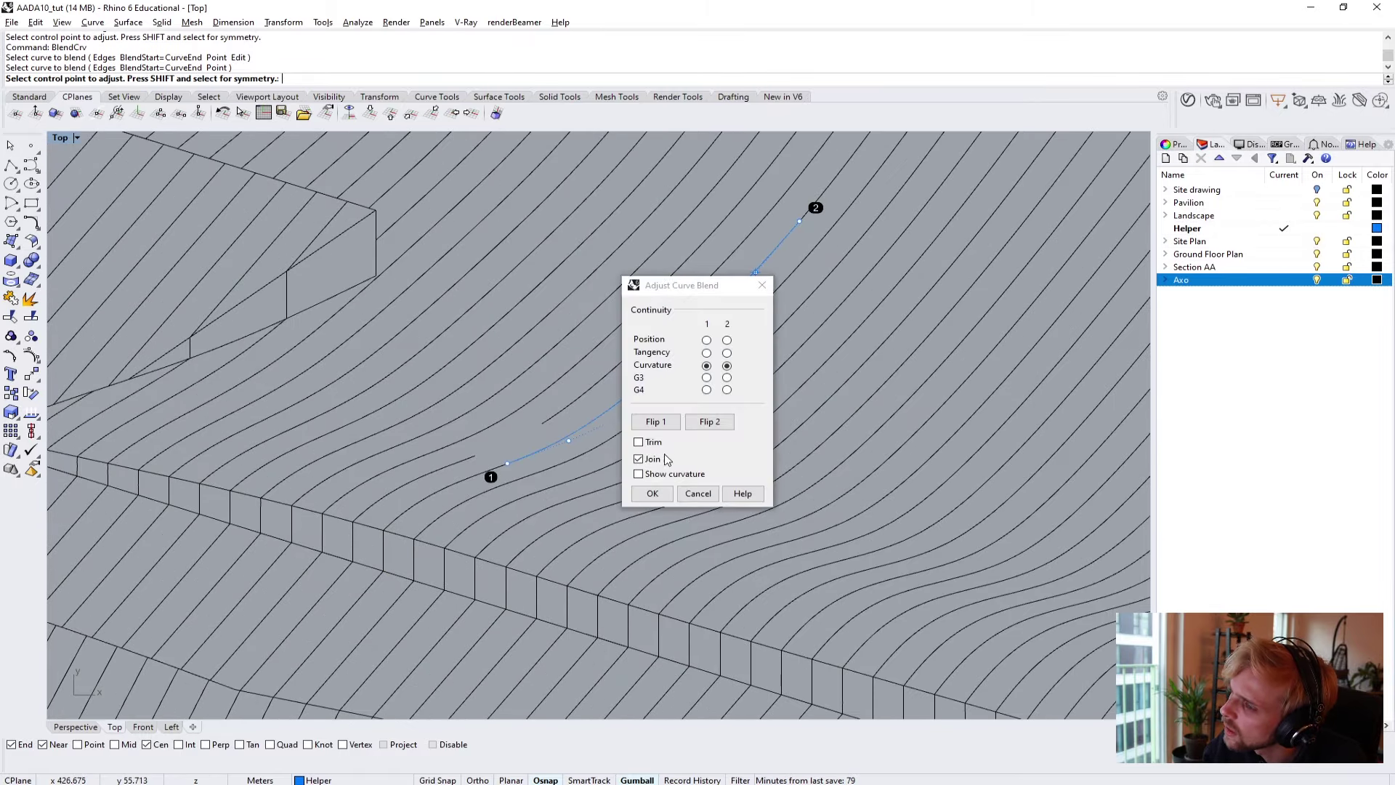
click(660, 493)
right_click(470, 457)
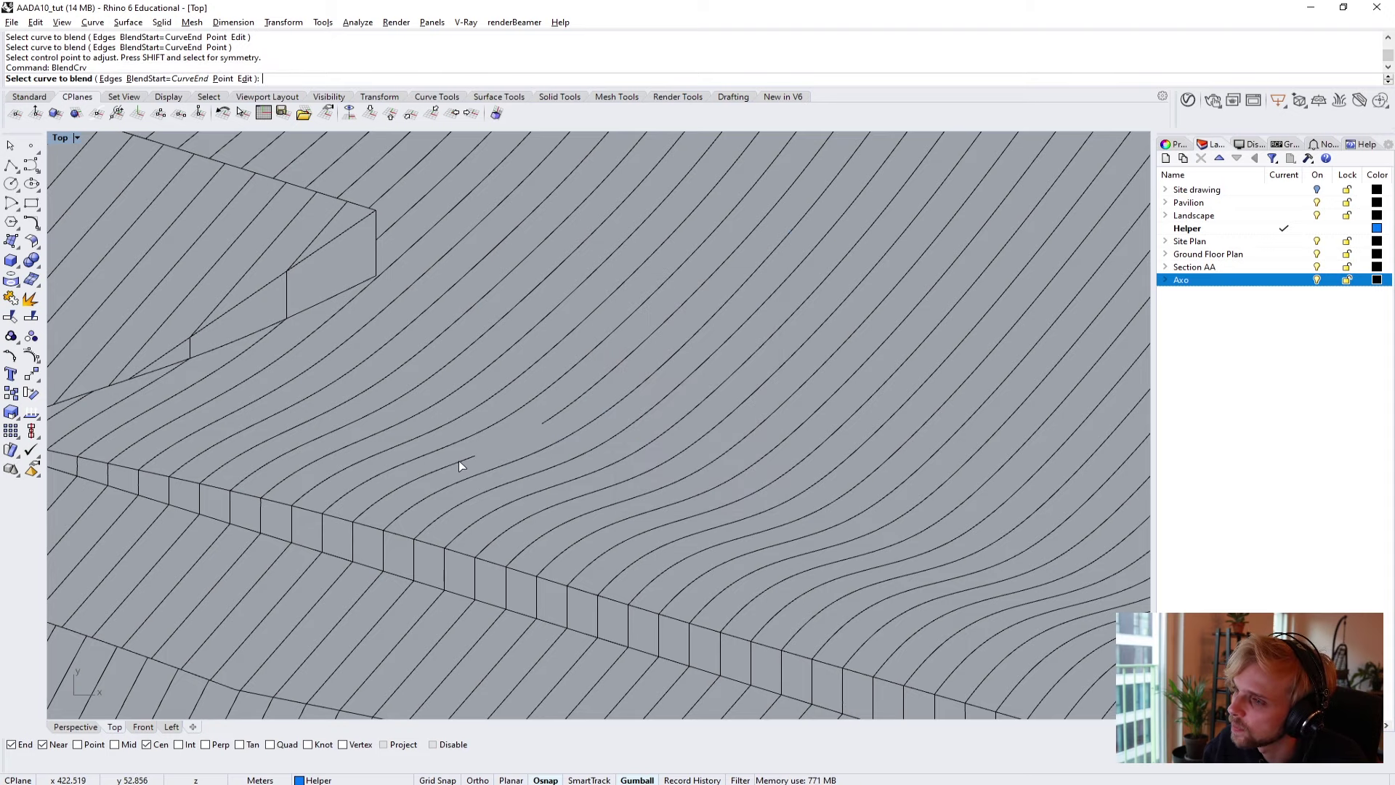
click(460, 461)
click(544, 420)
right_click(545, 420)
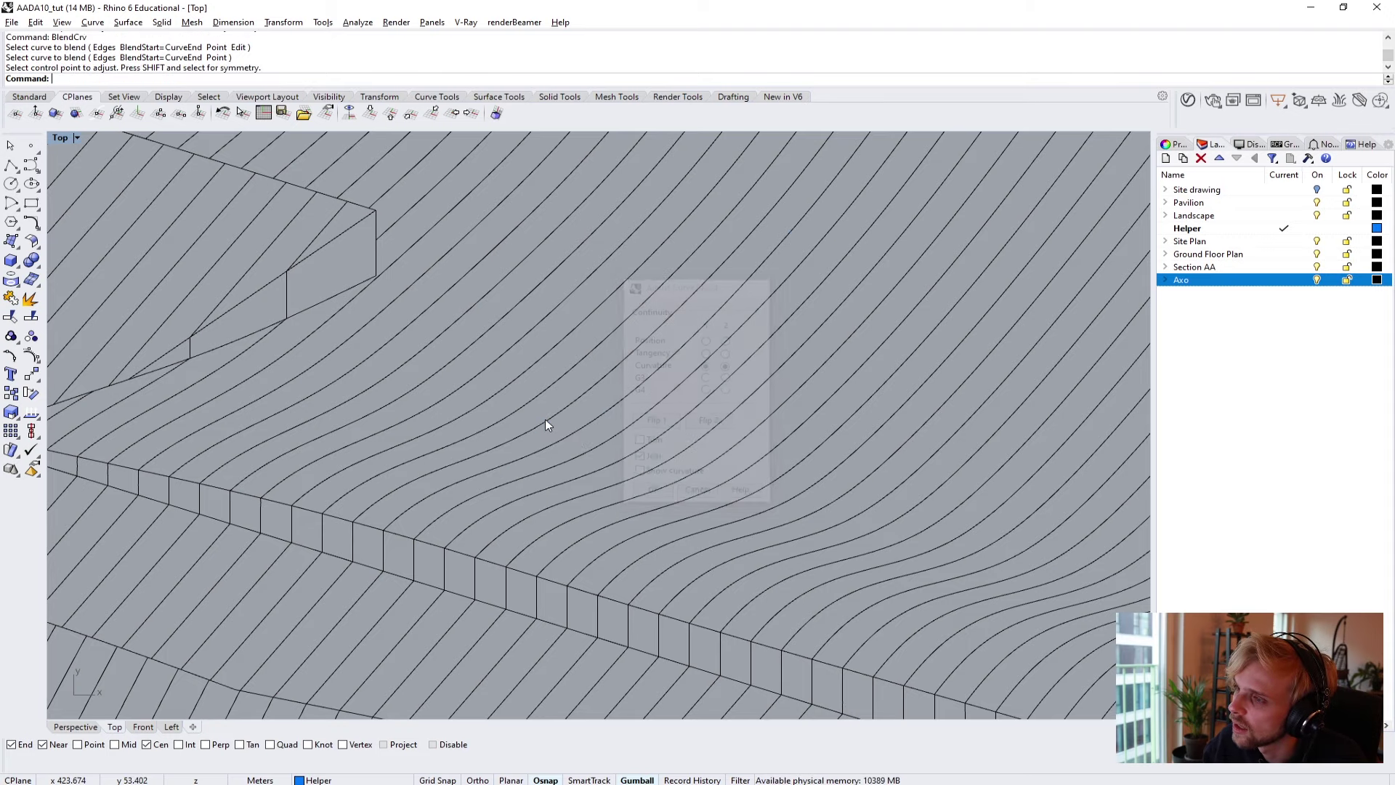
Blend and join the two broken contour lines near the terrain's outer edge at the end of the stepped path wall.
scroll(551, 430, down, 12)
scroll(749, 478, up, 8)
right_click(773, 456)
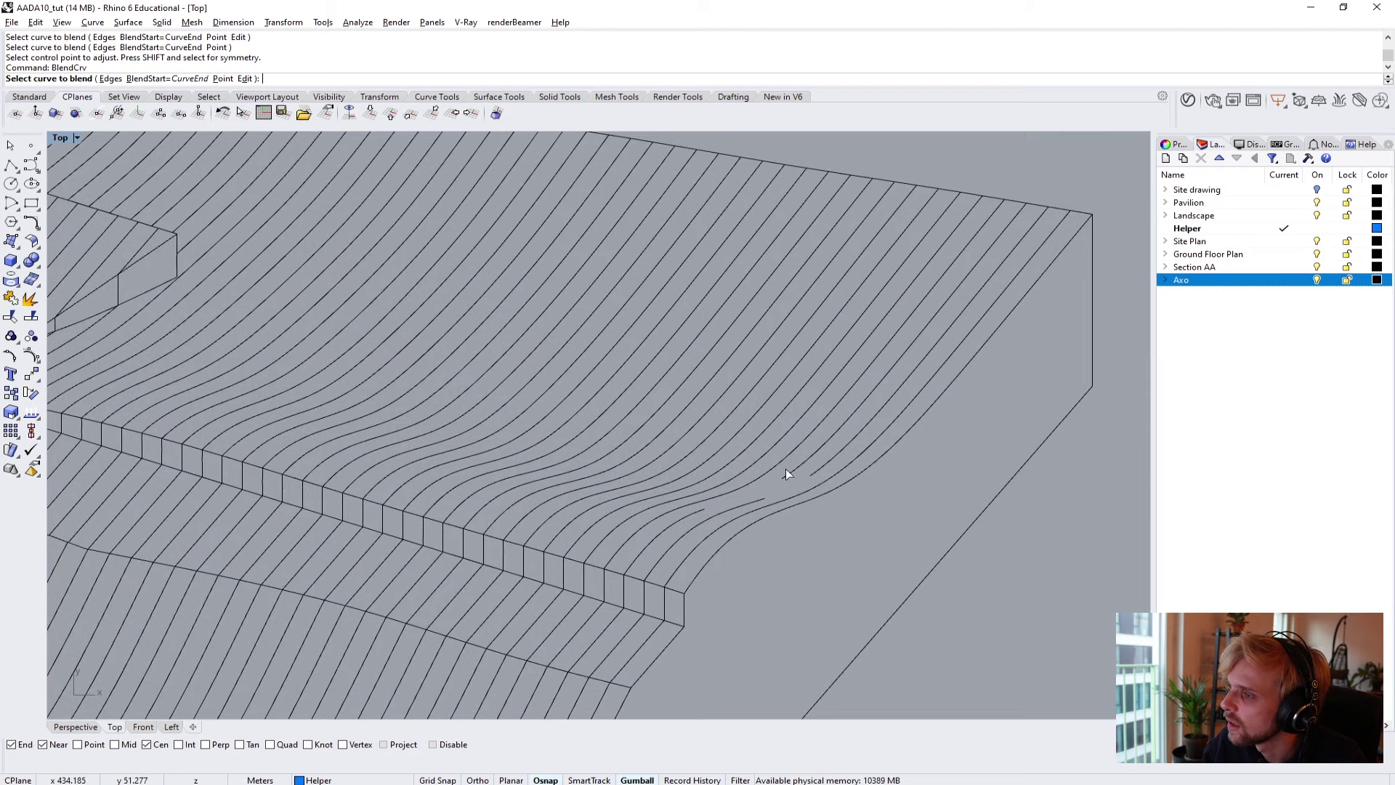
click(787, 469)
click(698, 512)
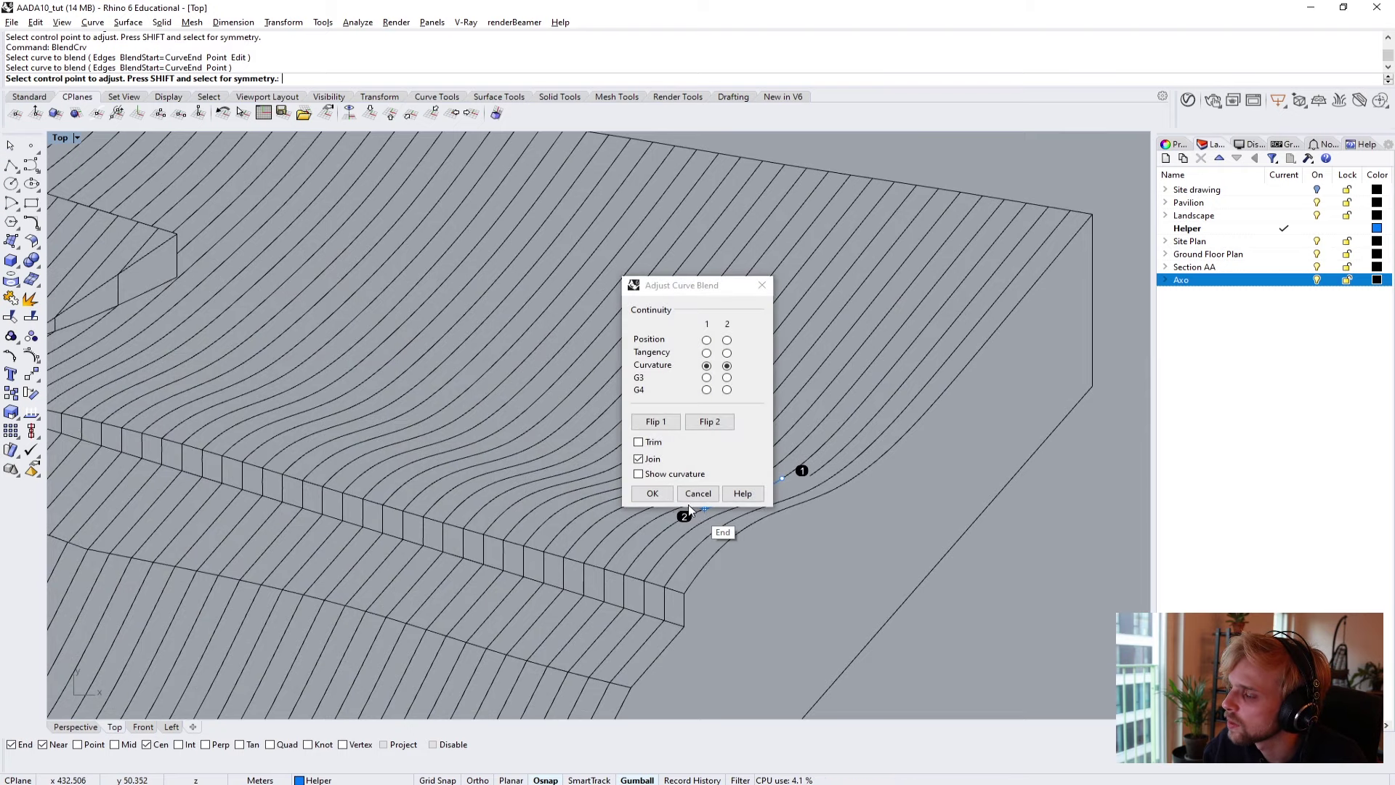
right_click(701, 513)
right_click(753, 503)
click(762, 499)
click(803, 478)
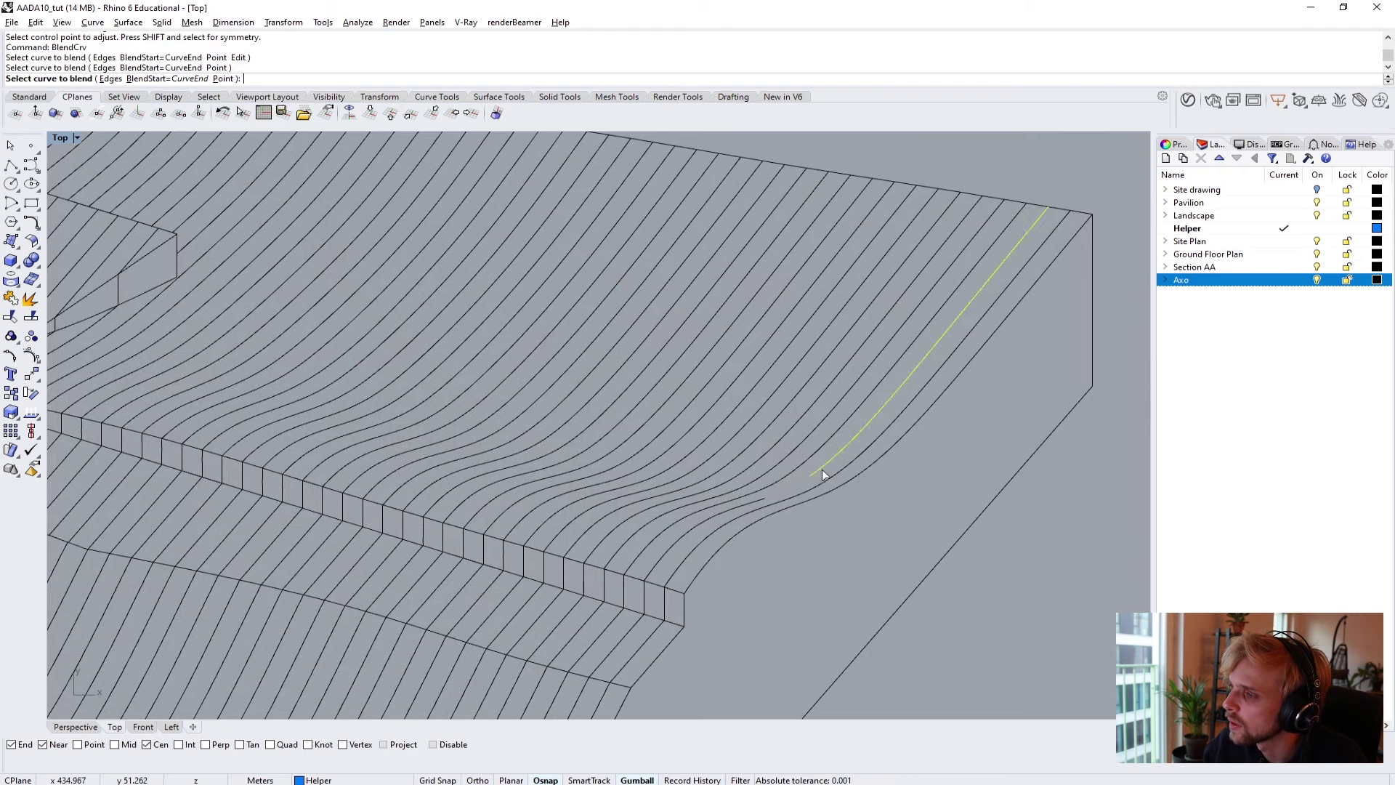
click(821, 470)
click(649, 494)
Look over the repaired contoured terrain and compare it with the pavilion and terrain-and-trees axonometrics.
scroll(643, 490, down, 6)
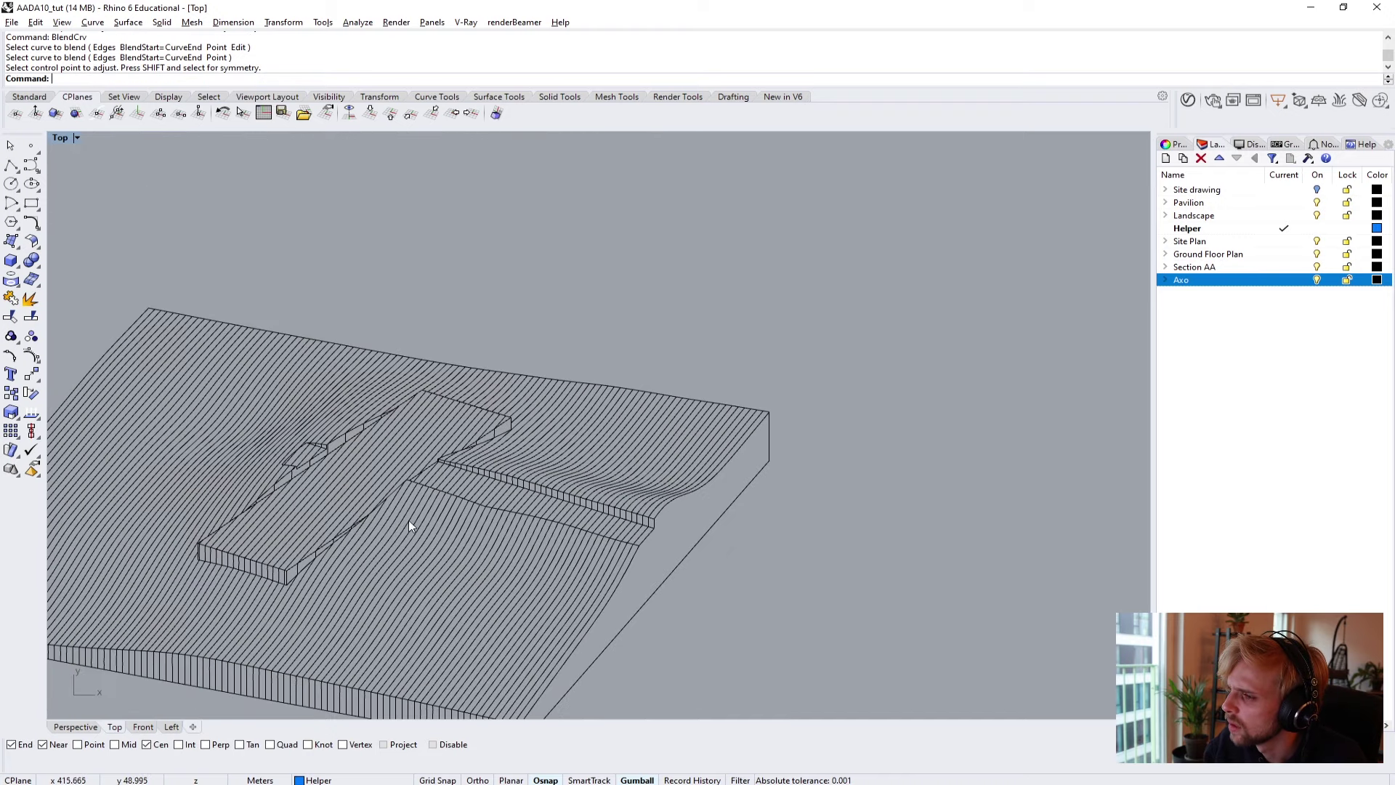
right_drag(356, 390, 570, 316)
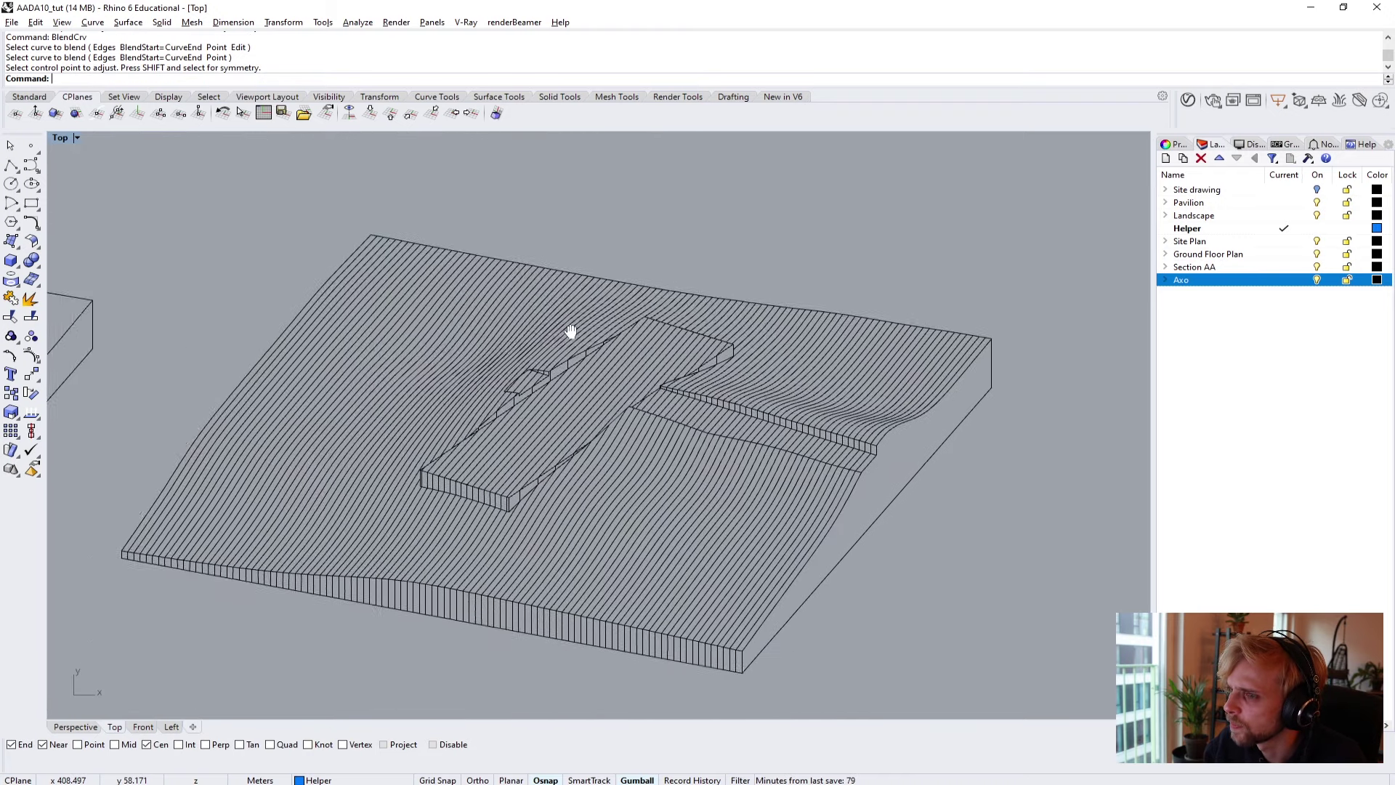
scroll(570, 315, down, 2)
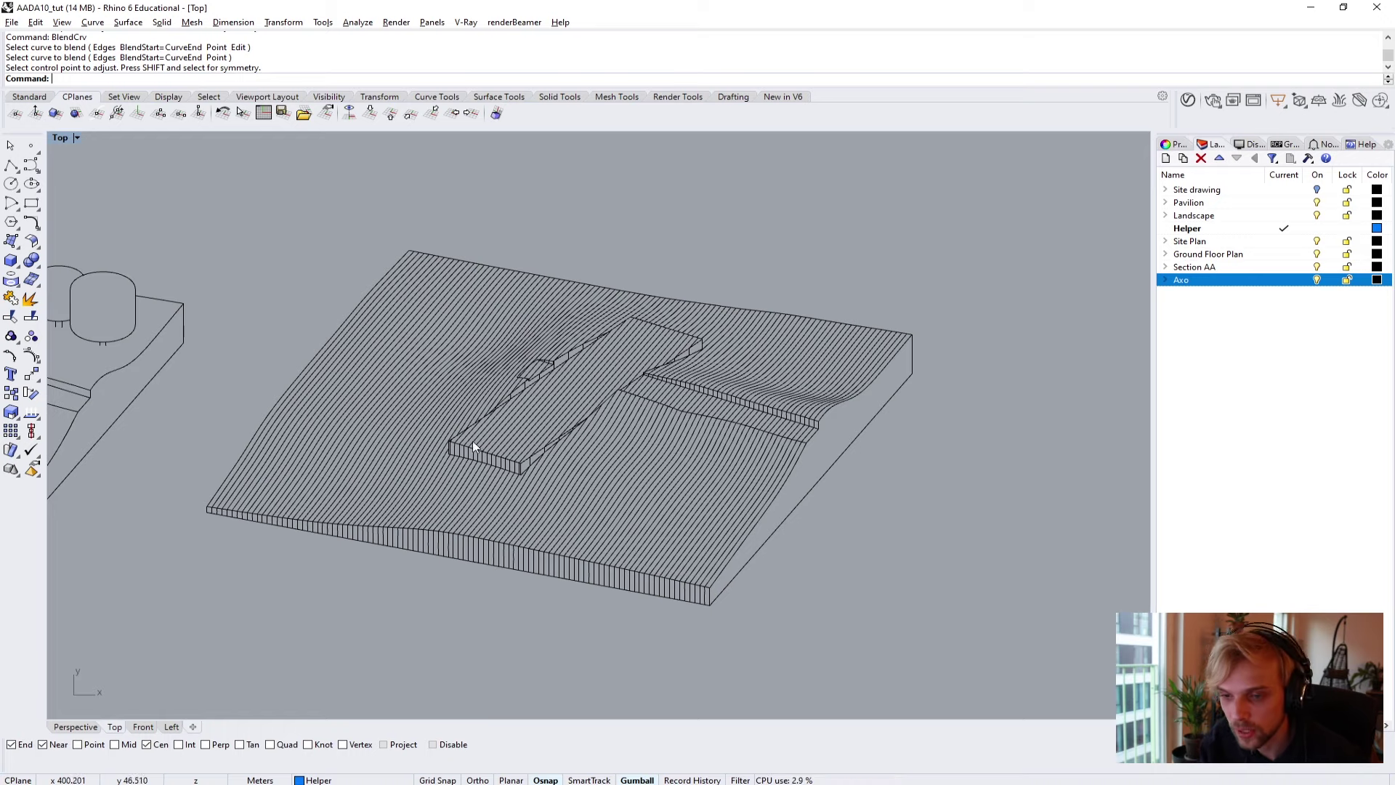
scroll(485, 416, down, 6)
right_drag(447, 434, 871, 475)
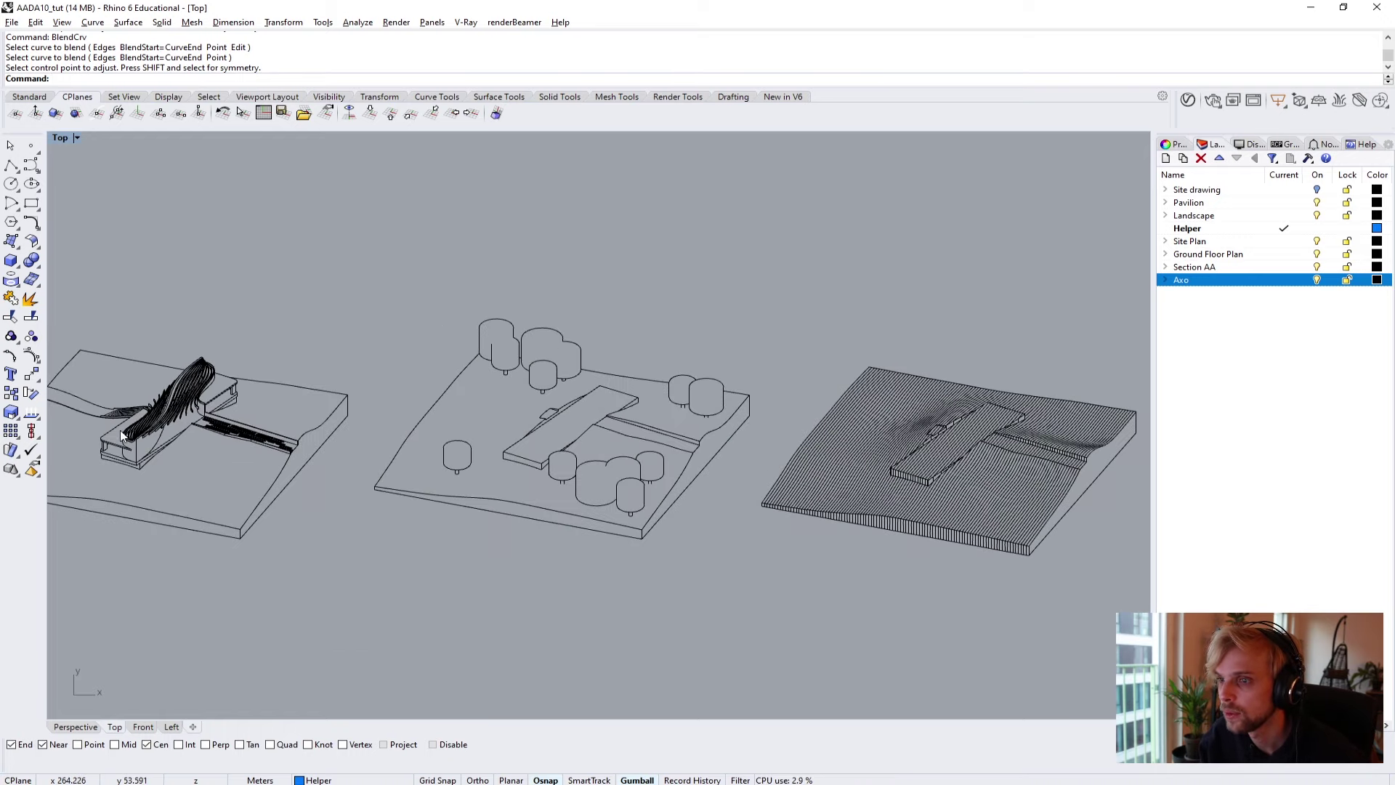
right_drag(125, 436, 377, 456)
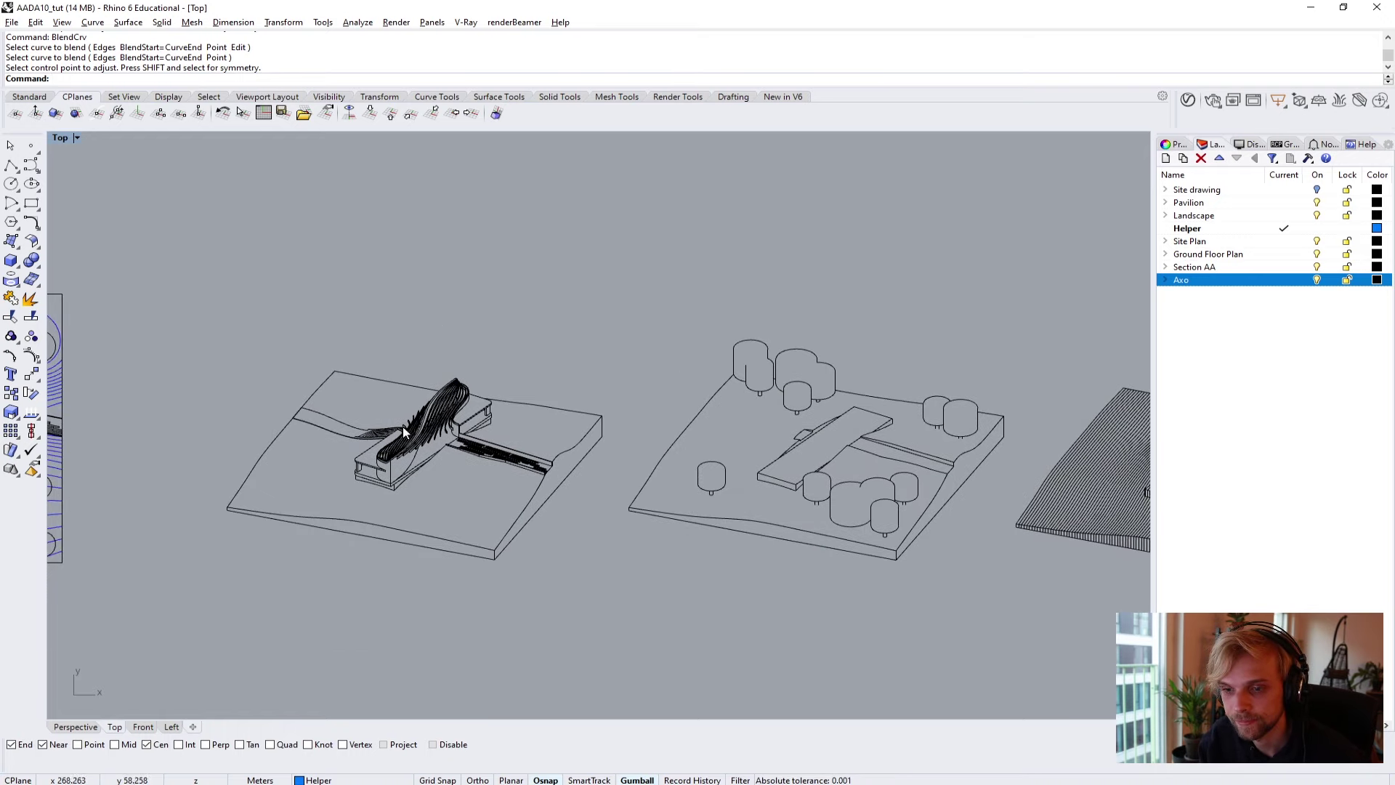
scroll(304, 420, up, 3)
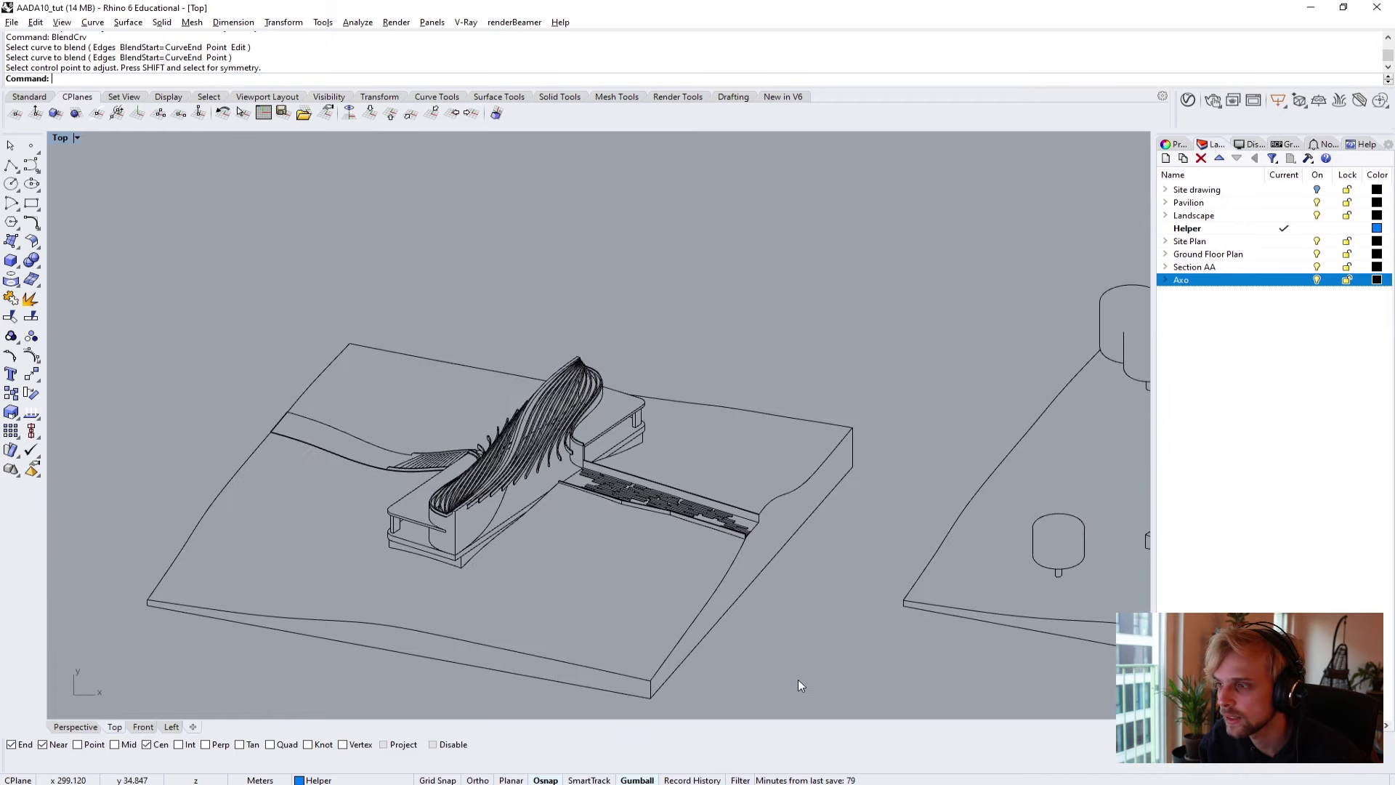
drag(798, 679, 179, 300)
click(285, 235)
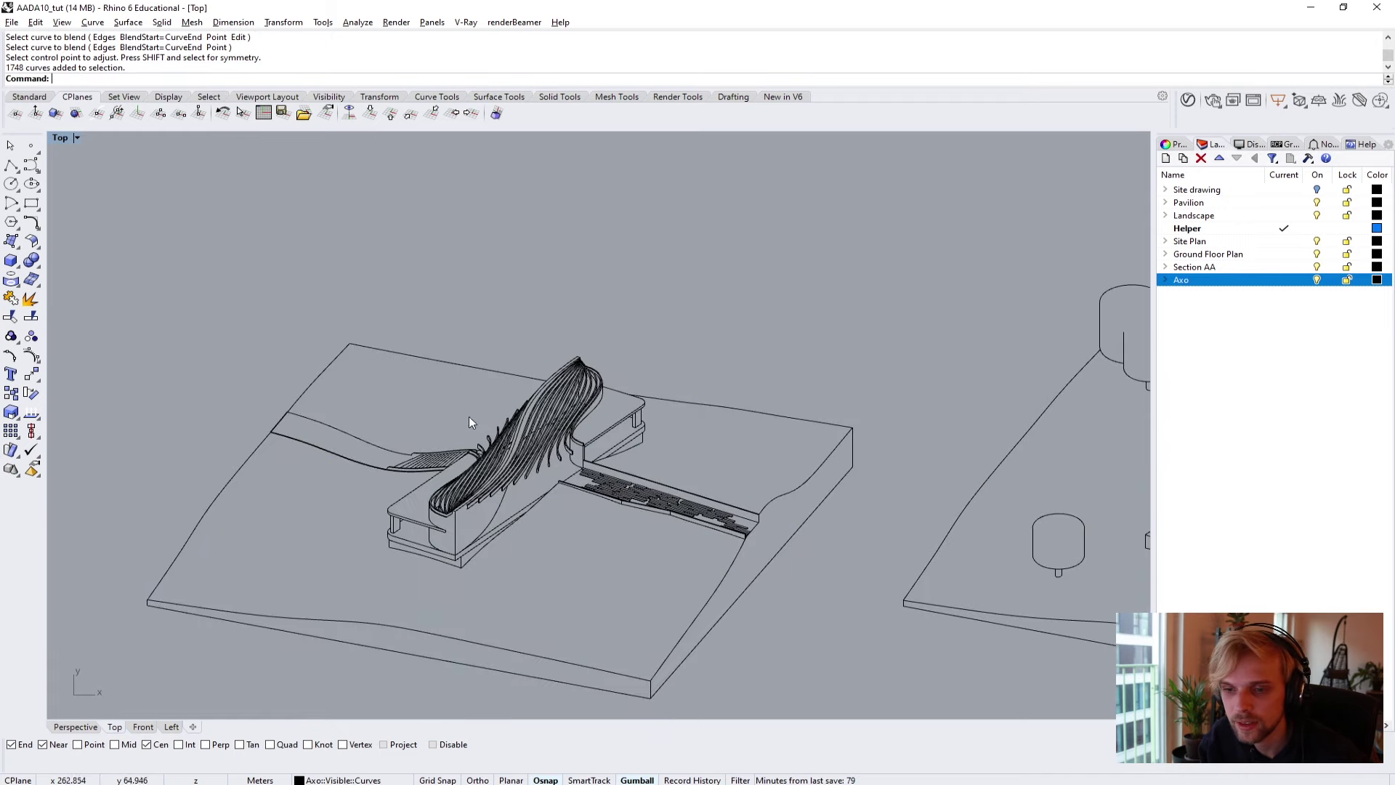
scroll(469, 416, down, 8)
right_drag(784, 395, 442, 352)
scroll(440, 342, up, 7)
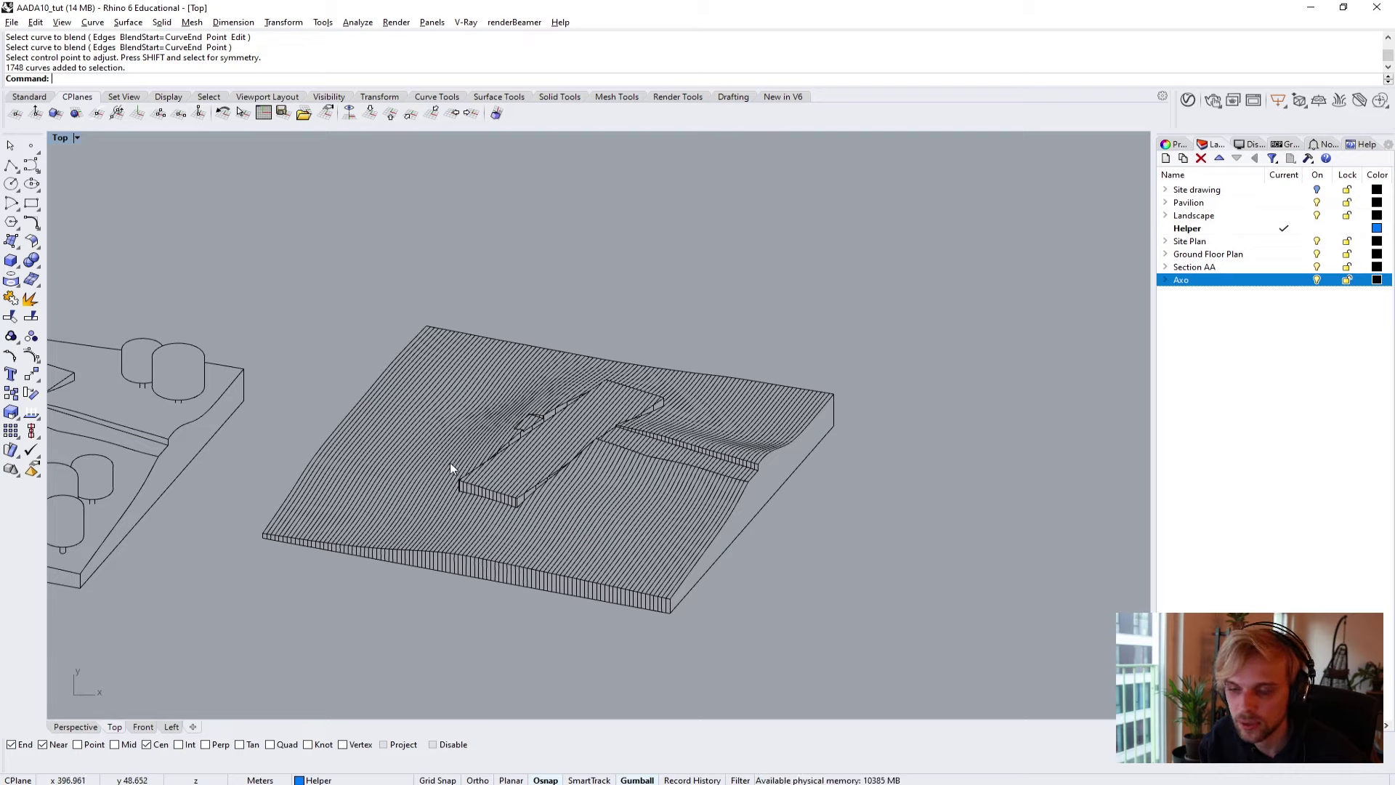
scroll(450, 462, down, 6)
right_drag(182, 424, 346, 439)
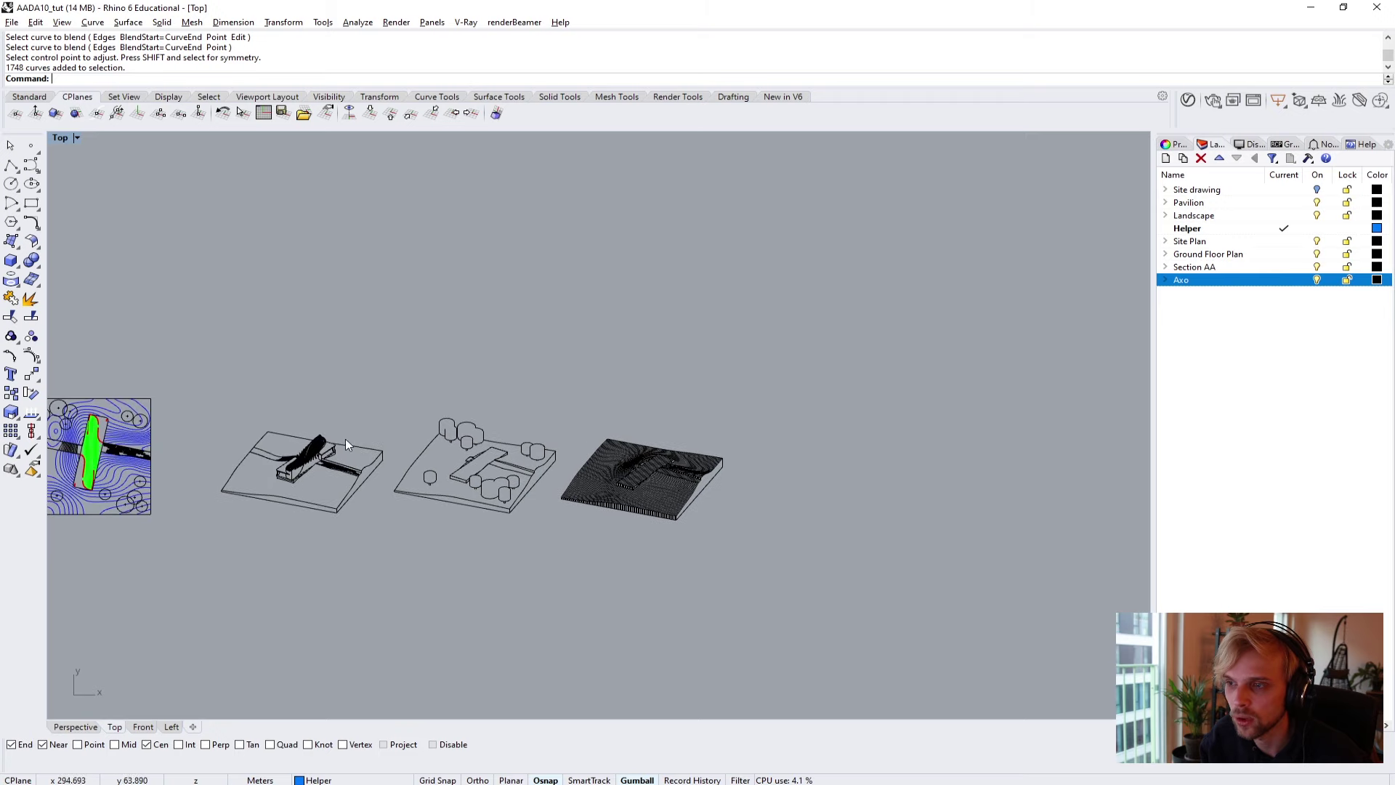
scroll(692, 495, up, 7)
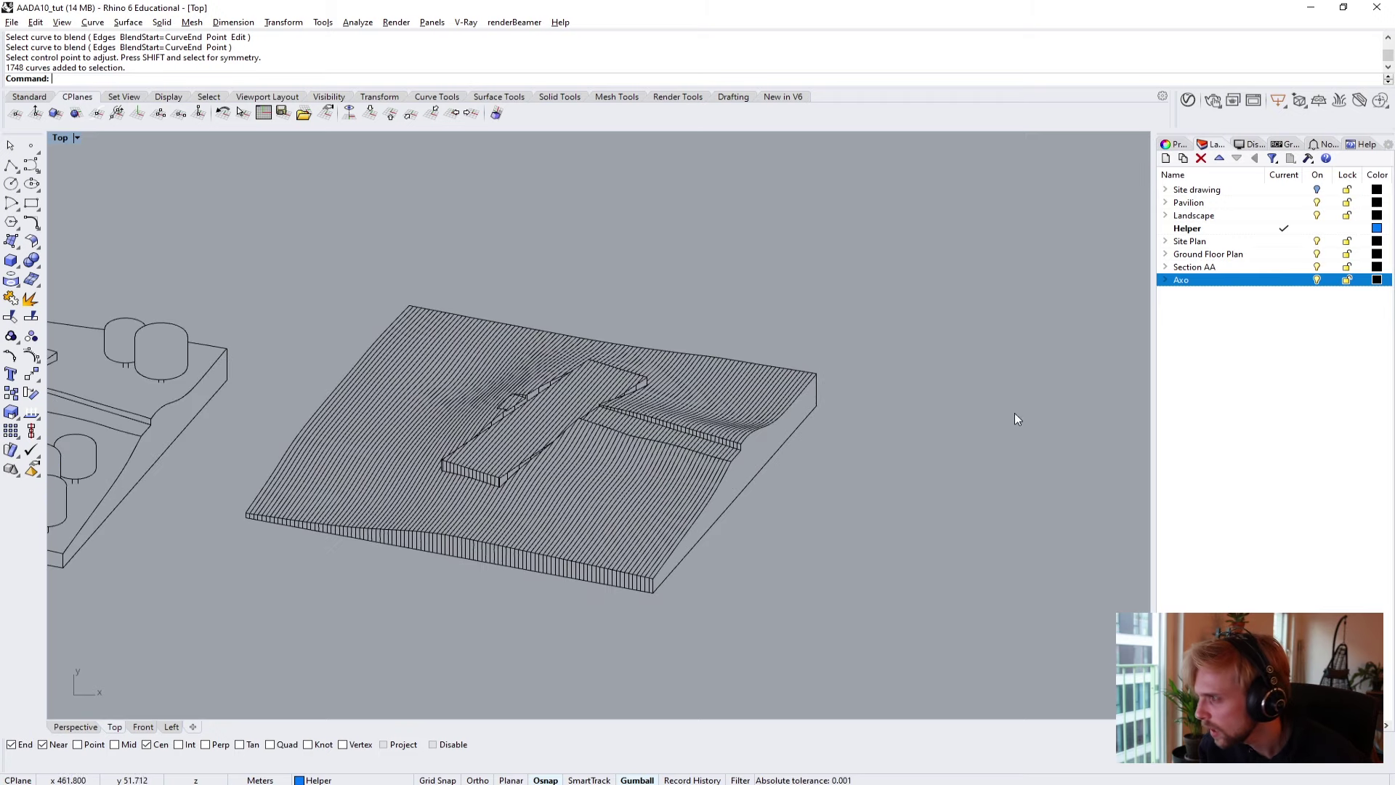
Select all linework of the contoured terrain axonometric and explode it into separate segments.
drag(658, 537, 666, 603)
scroll(537, 568, up, 4)
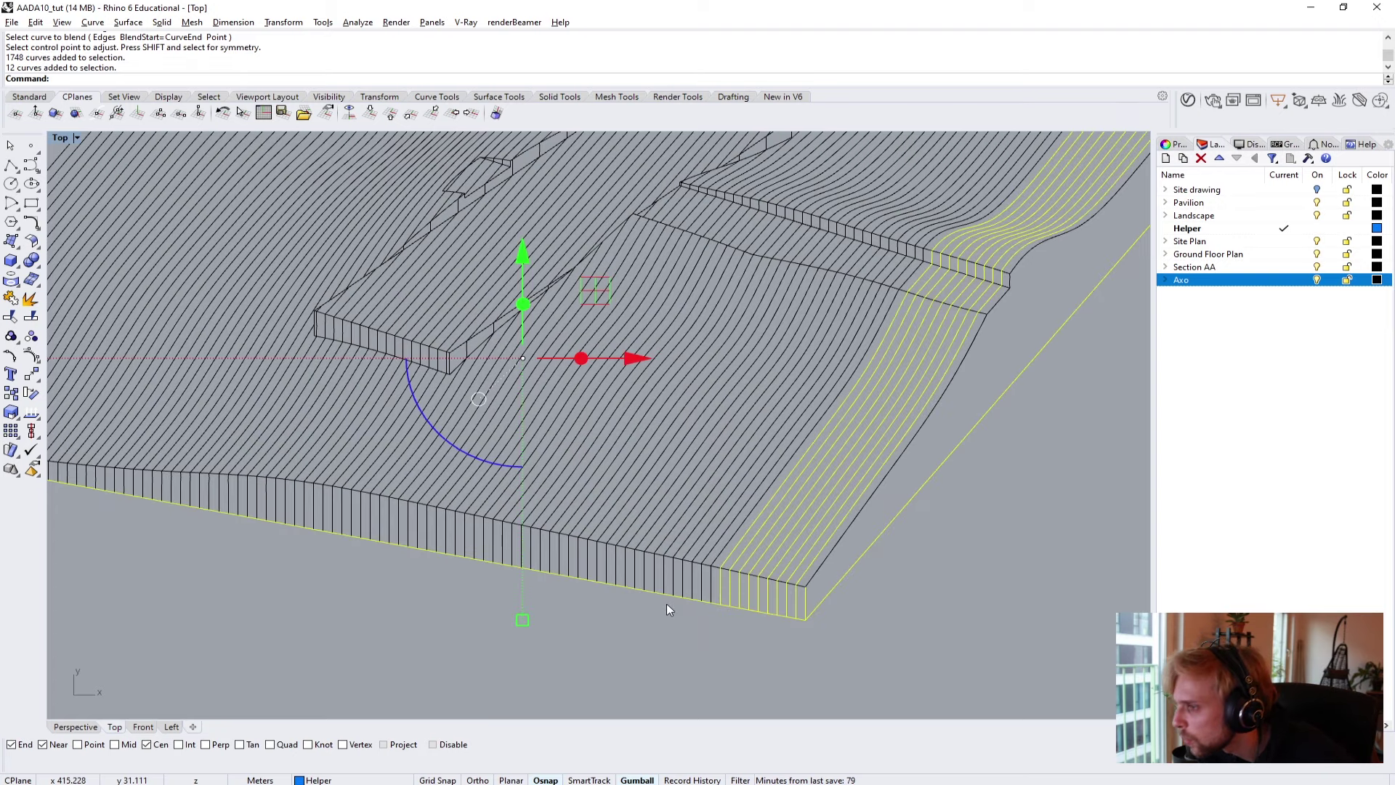
scroll(843, 611, down, 6)
drag(985, 612, 572, 359)
key(Up)
text(Explode)
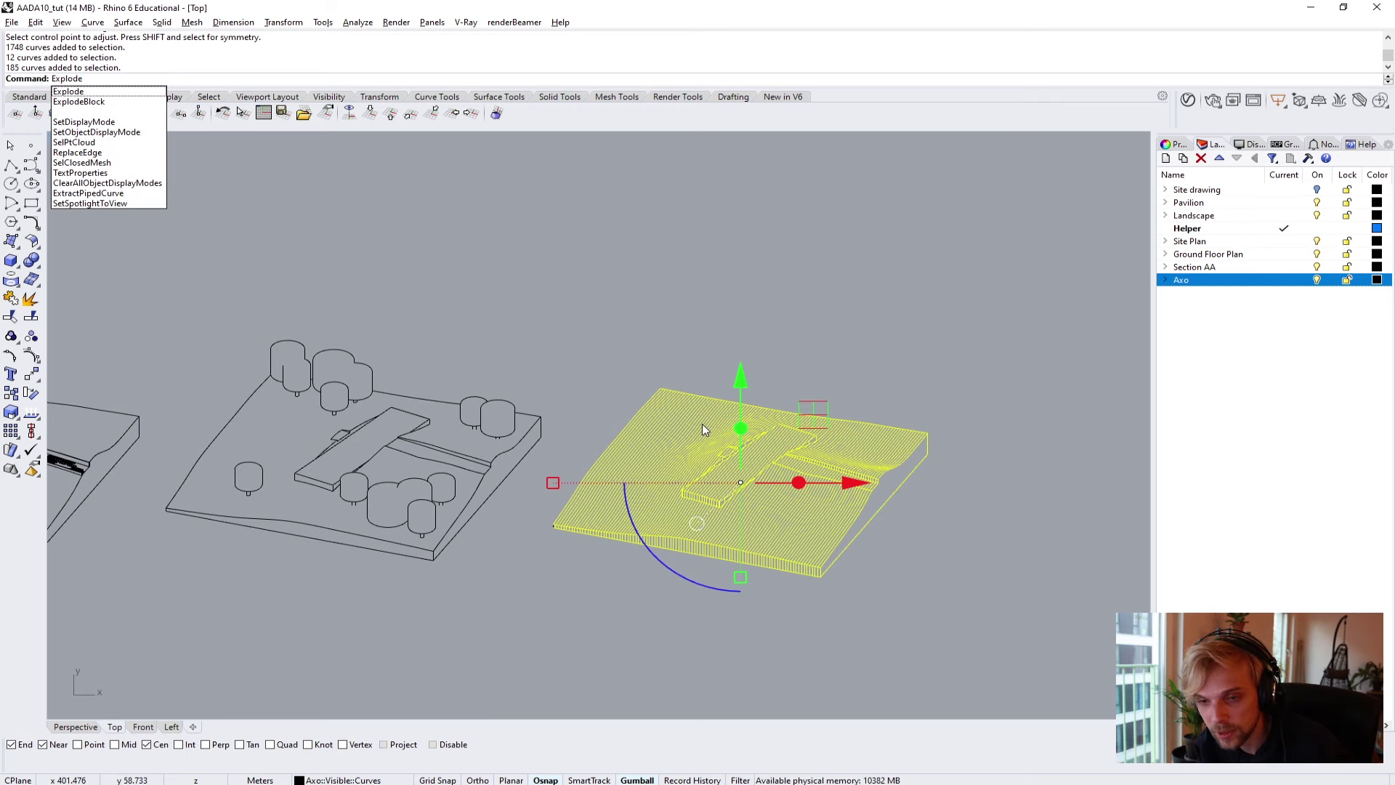
key(Return)
key(Escape)
Delete the base edge segments and vertical side lines along the front face's left half, up to its left corner.
scroll(623, 529, up, 10)
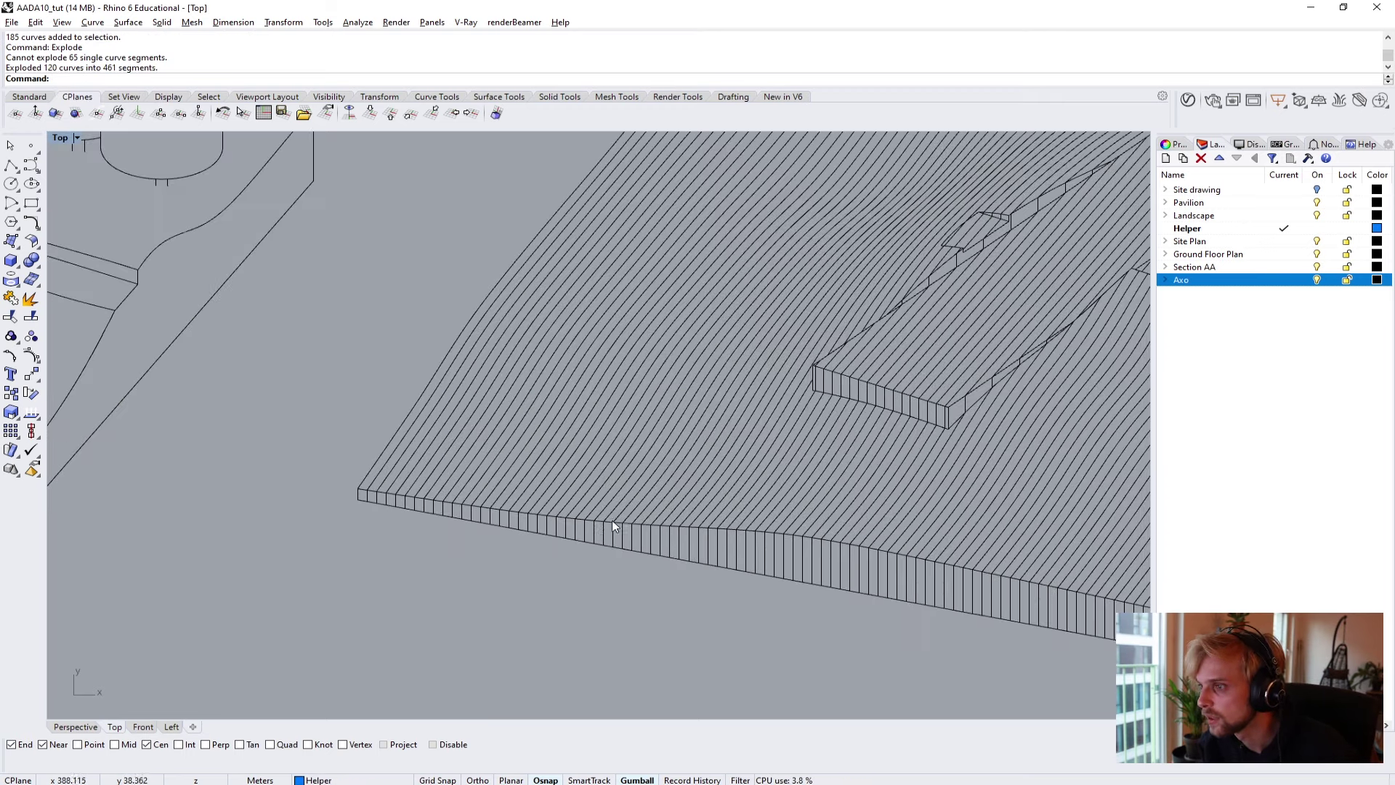
click(602, 530)
key(Delete)
scroll(602, 530, up, 7)
mouse_move(634, 621)
mouse_down()
mouse_move(494, 529)
mouse_move(459, 532)
mouse_up()
key(Delete)
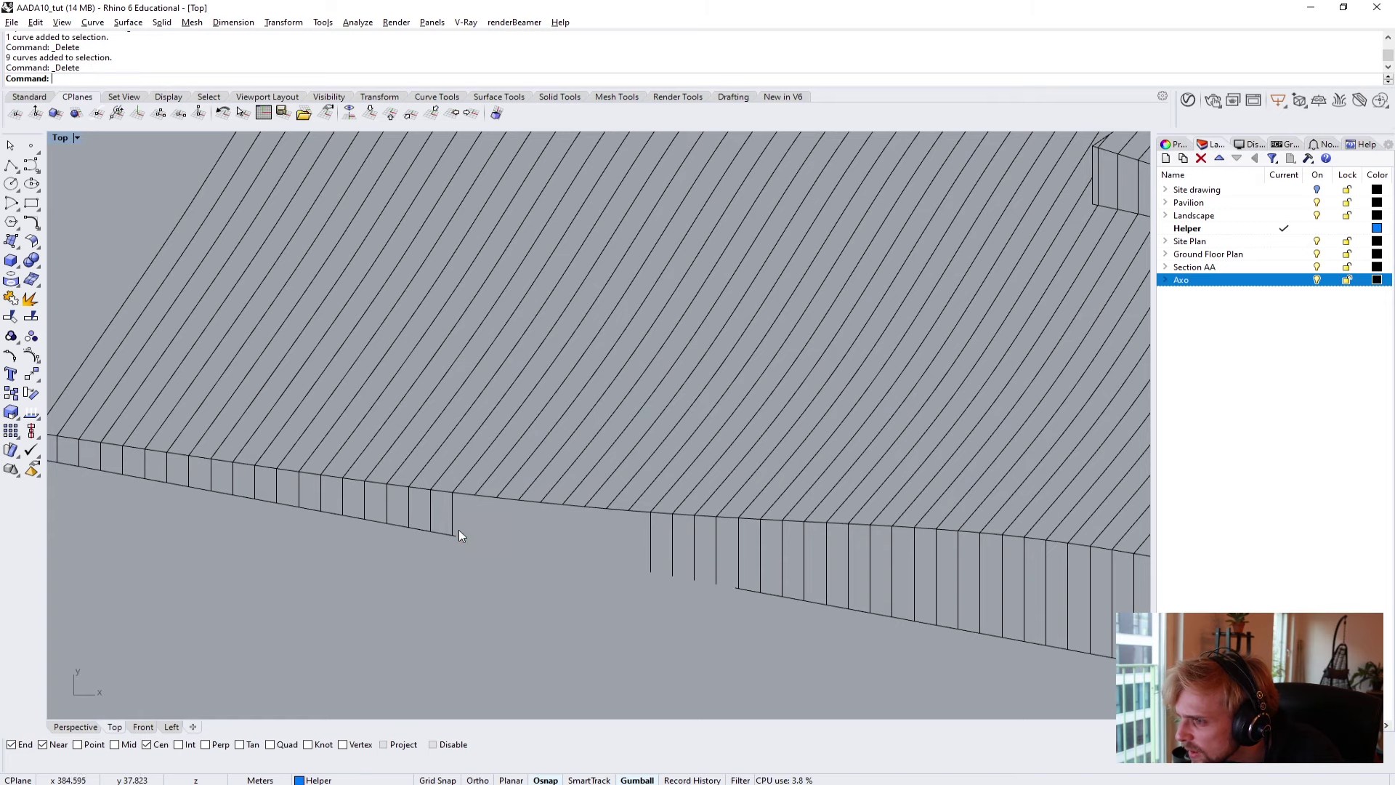
drag(518, 579, 333, 524)
key(Delete)
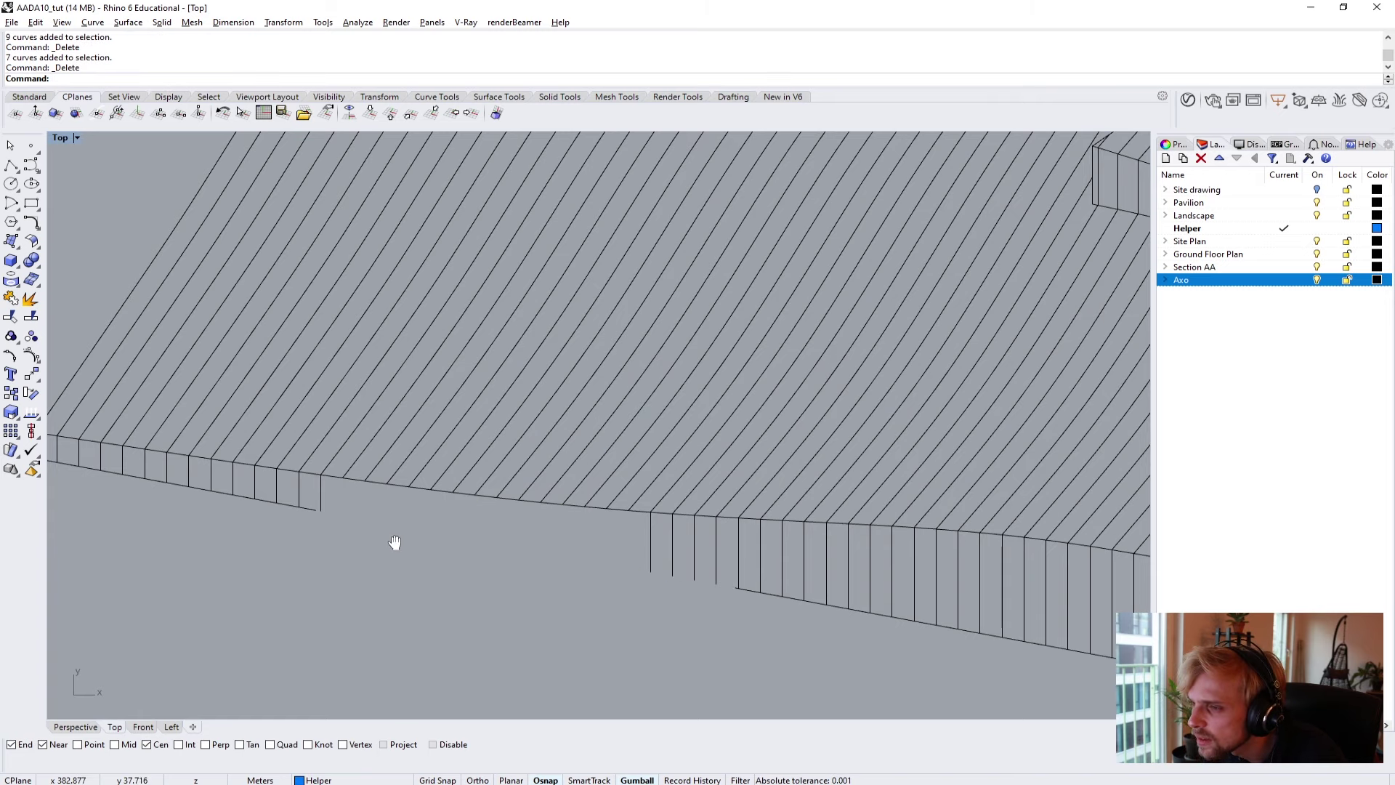
right_drag(394, 542, 694, 572)
drag(478, 534, 478, 534)
key(Delete)
drag(558, 553, 406, 503)
key(Delete)
key(Delete)
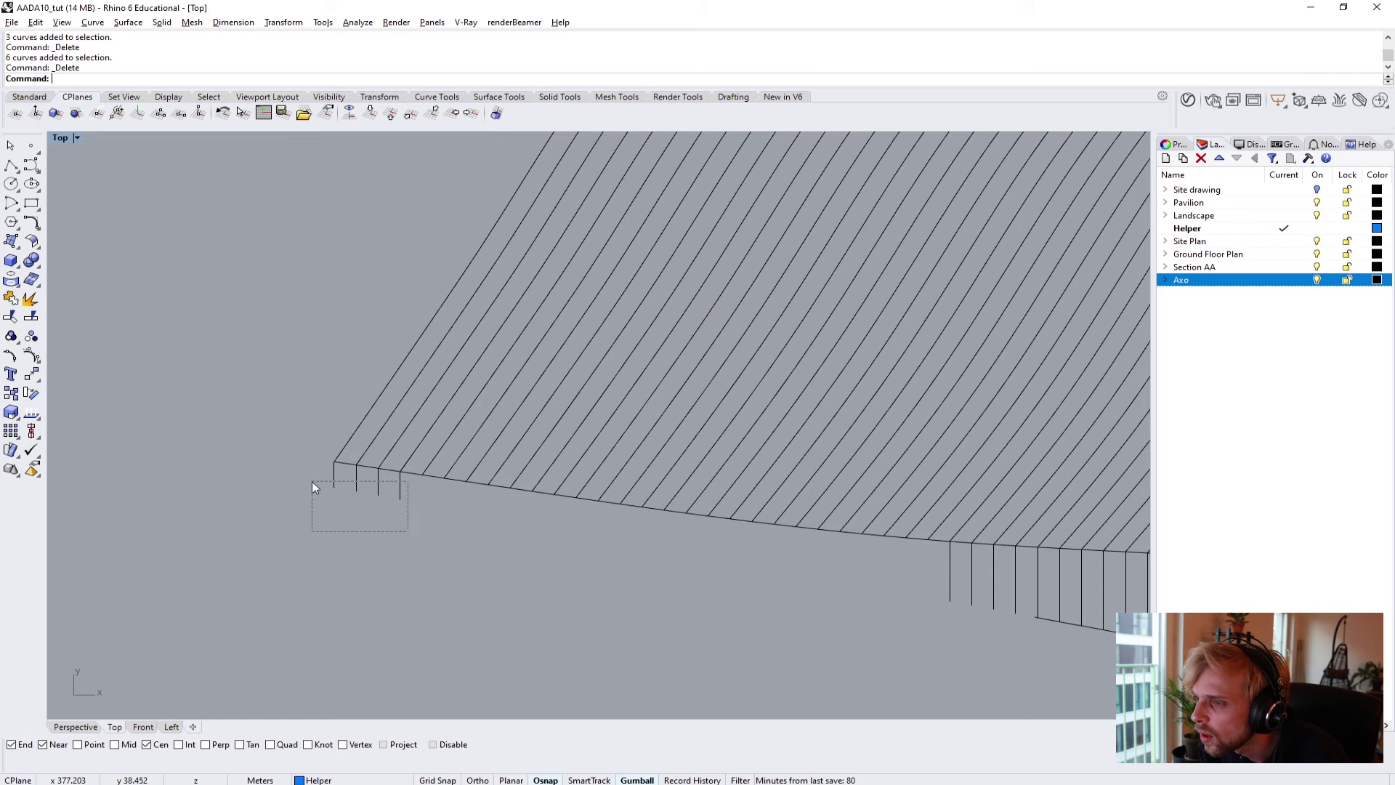
drag(312, 481, 311, 480)
Delete the remaining base segments and vertical lines along the front face up to the front right corner, including the right side's base edge.
key(Delete)
scroll(362, 487, down, 10)
right_drag(639, 564, 443, 507)
drag(552, 544, 306, 446)
key(Delete)
scroll(400, 477, up, 6)
key(Delete)
right_drag(835, 571, 576, 512)
drag(612, 536, 378, 446)
key(Delete)
right_drag(817, 562, 561, 539)
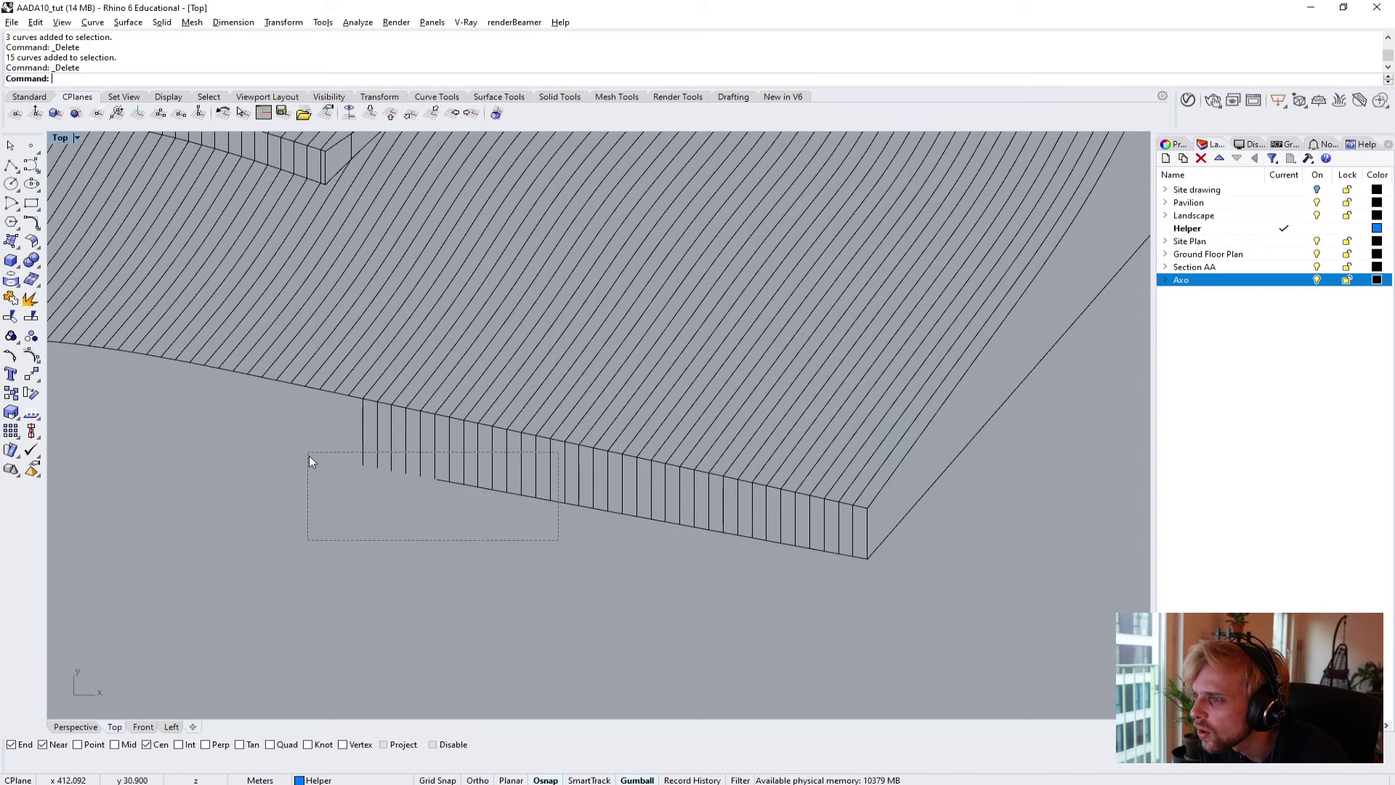
drag(309, 457, 310, 458)
key(Delete)
drag(850, 574, 788, 555)
key(Delete)
key(Delete)
drag(660, 546, 484, 490)
Delete the leftover vertical side lines near the contoured terrain's front right corner and the one at its back right corner.
key(Delete)
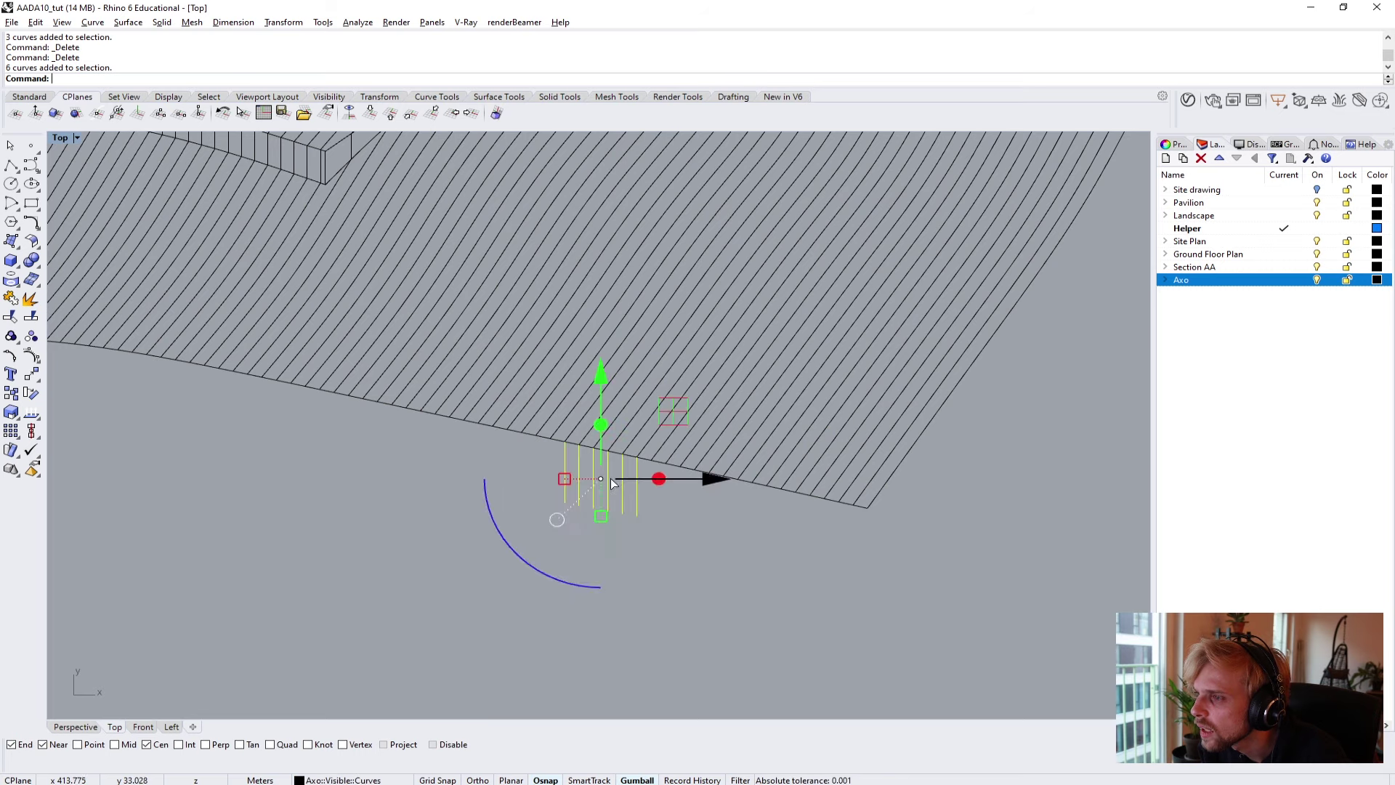
key(Delete)
ctrl+shift+right_drag(635, 476, 675, 412)
drag(676, 413, 675, 413)
key(Delete)
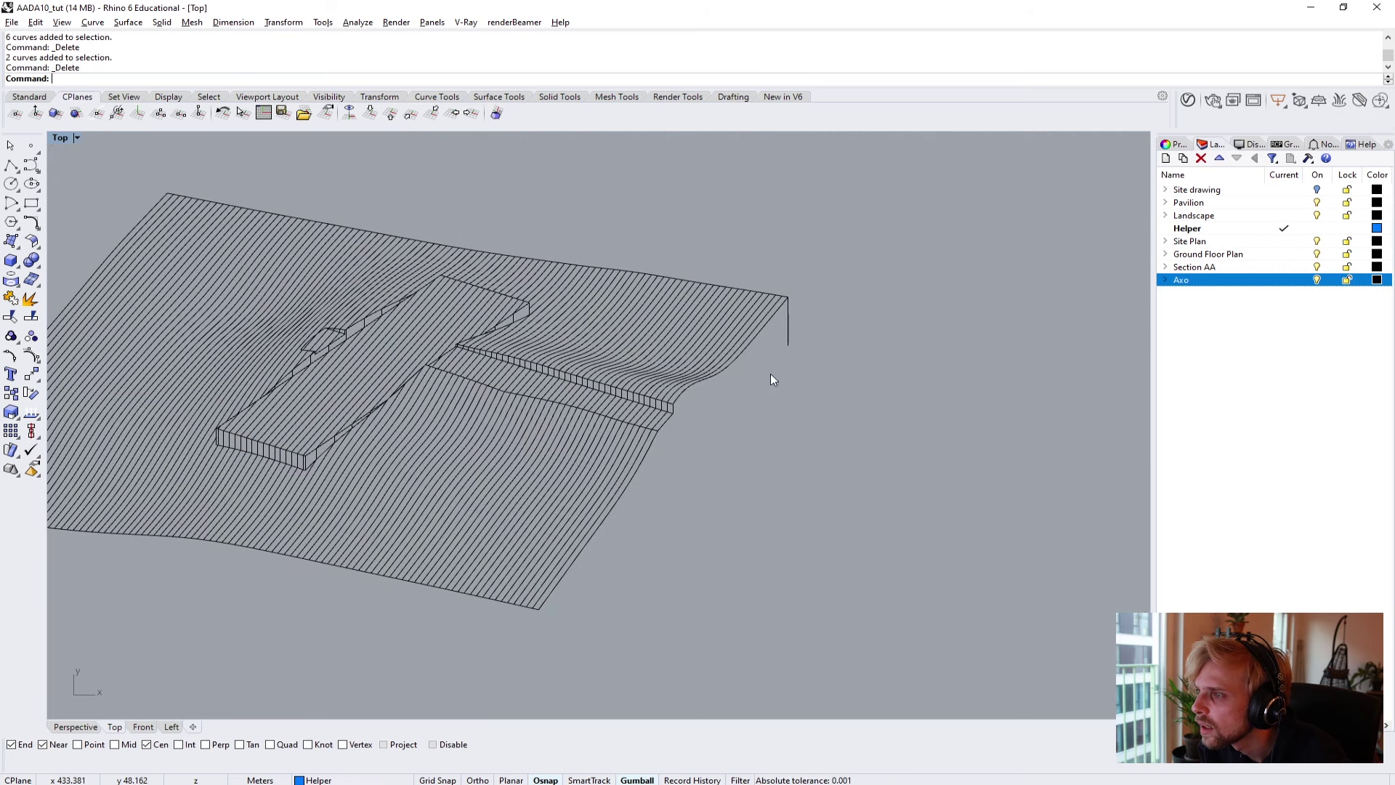
key(Delete)
click(787, 314)
key(Delete)
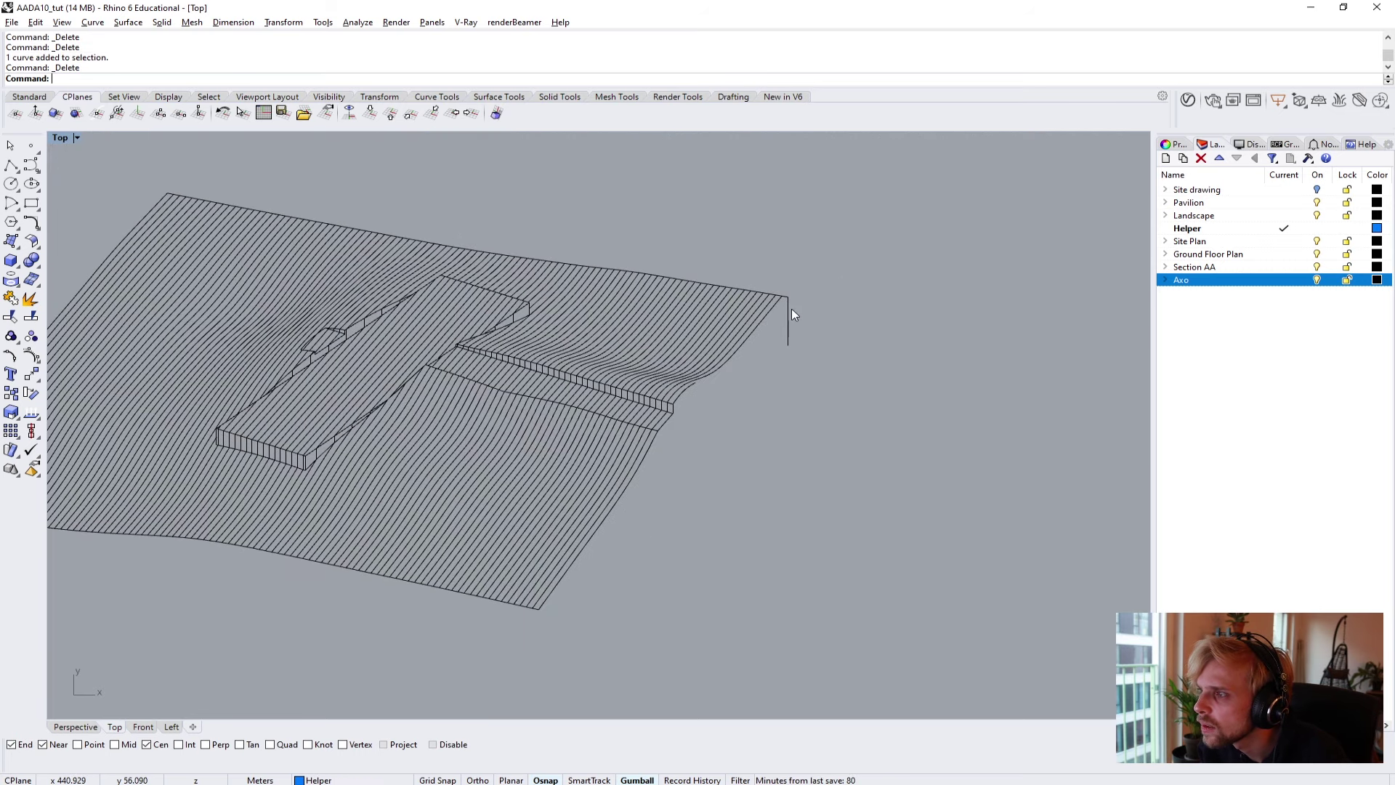
key(ctrl+z)
click(825, 354)
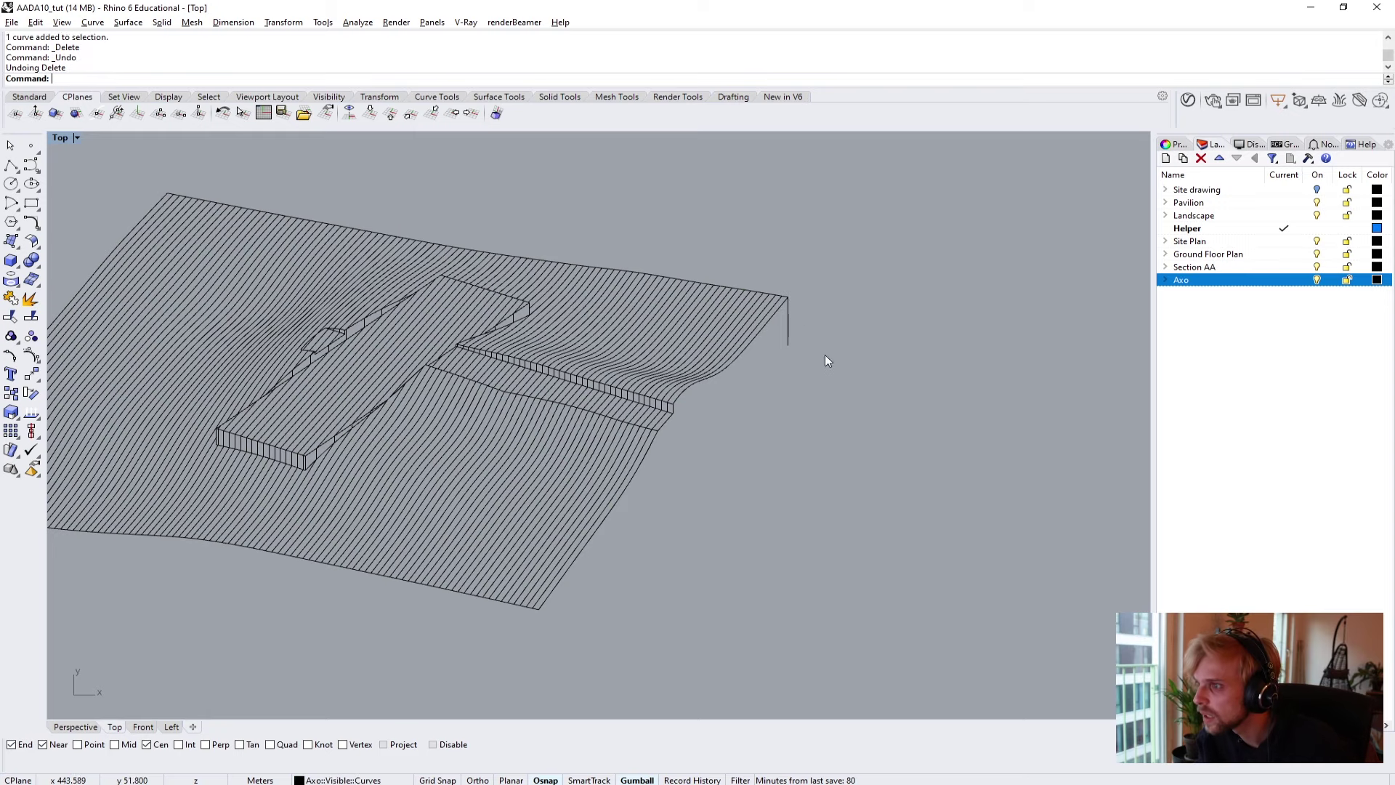
click(788, 329)
key(Delete)
scroll(770, 393, down, 5)
scroll(748, 425, down, 5)
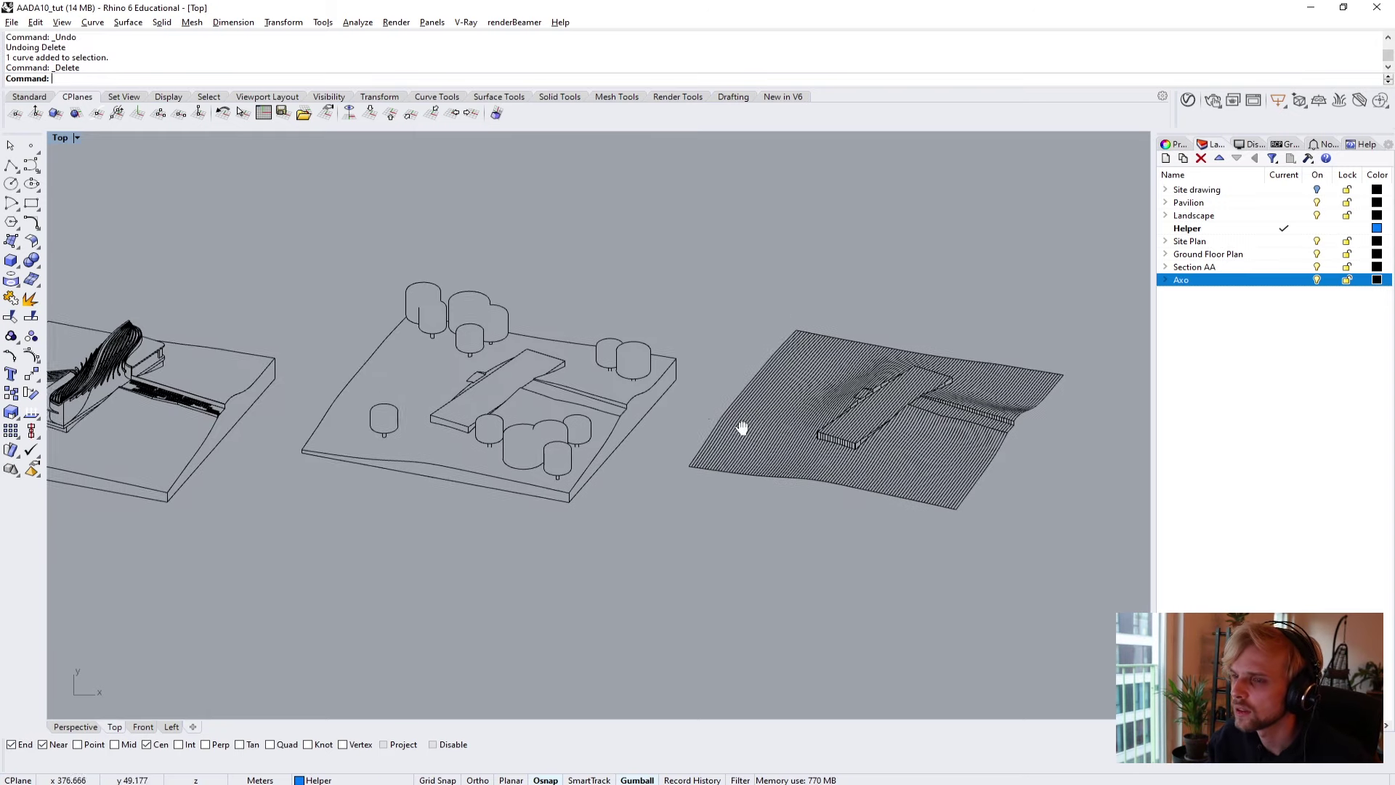
Move all linework of the contoured terrain to the free space directly above the pavilion axonometric.
drag(906, 512, 755, 383)
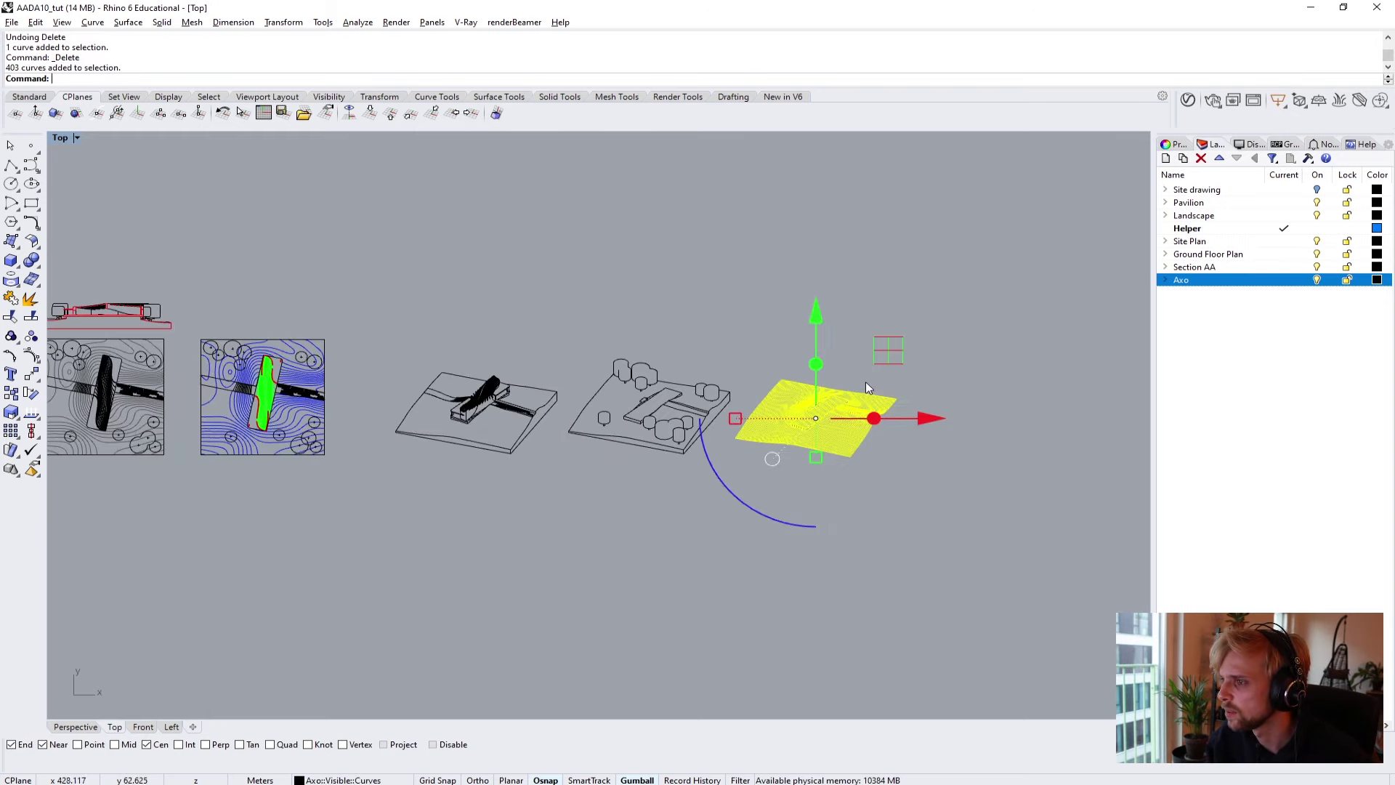
drag(888, 351, 562, 257)
key(Escape)
scroll(447, 330, up, 6)
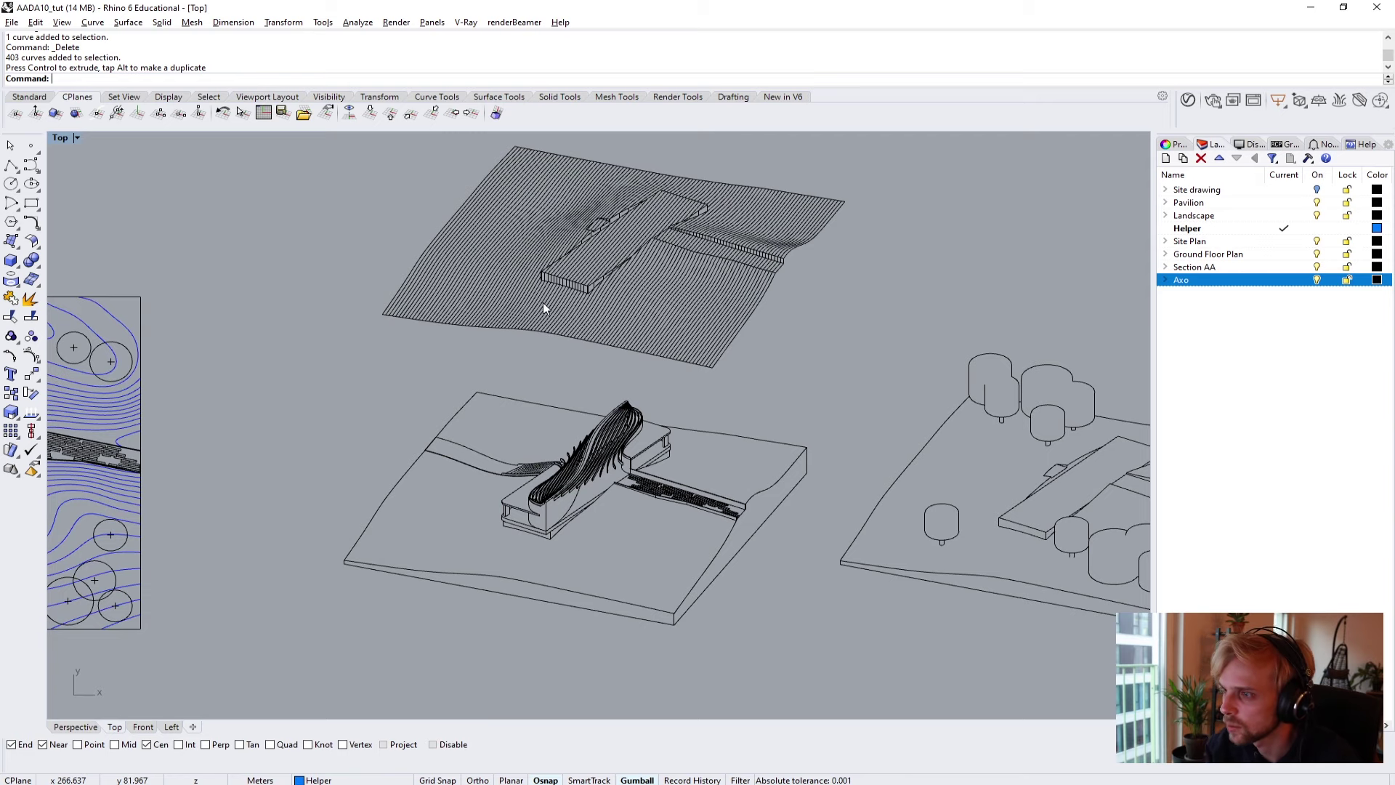
scroll(621, 425, up, 6)
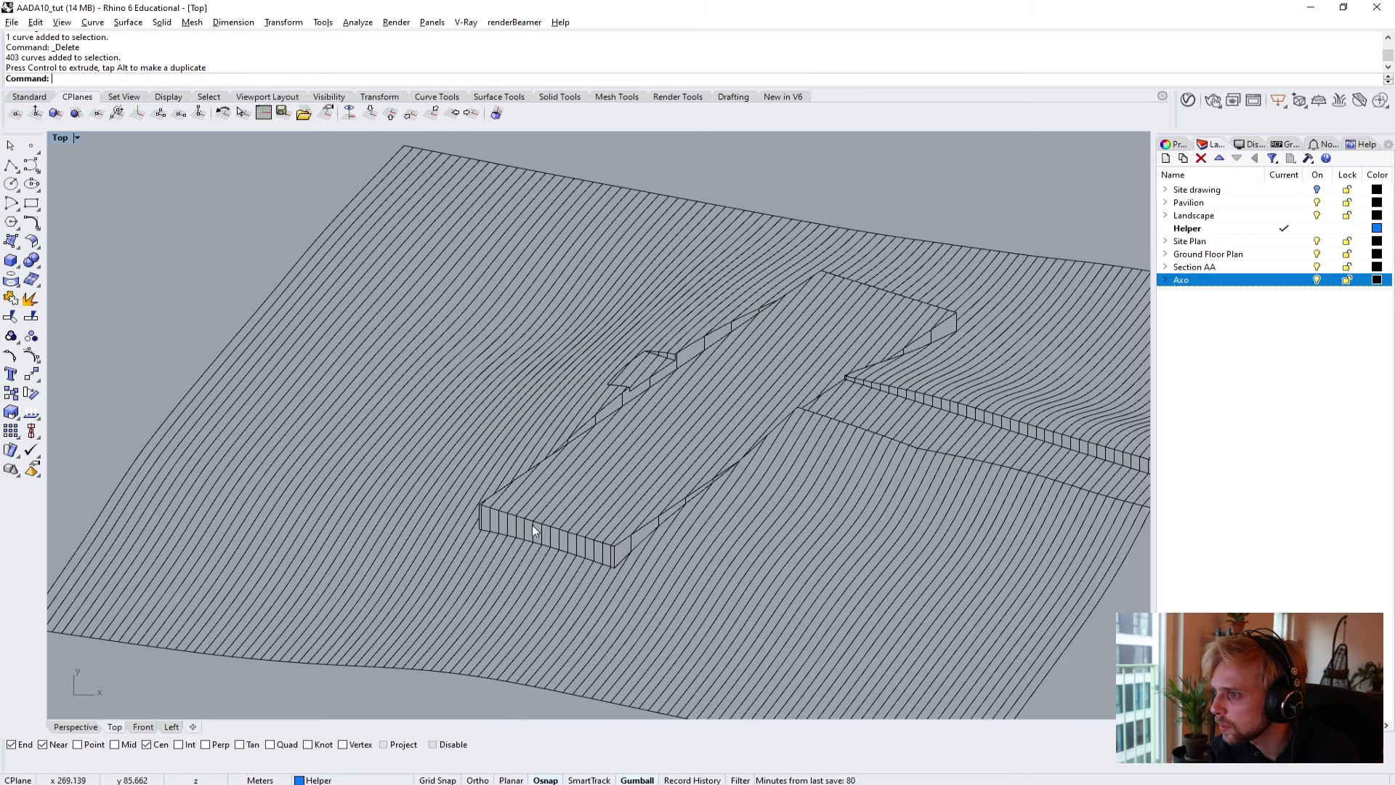
right_drag(600, 516, 595, 476)
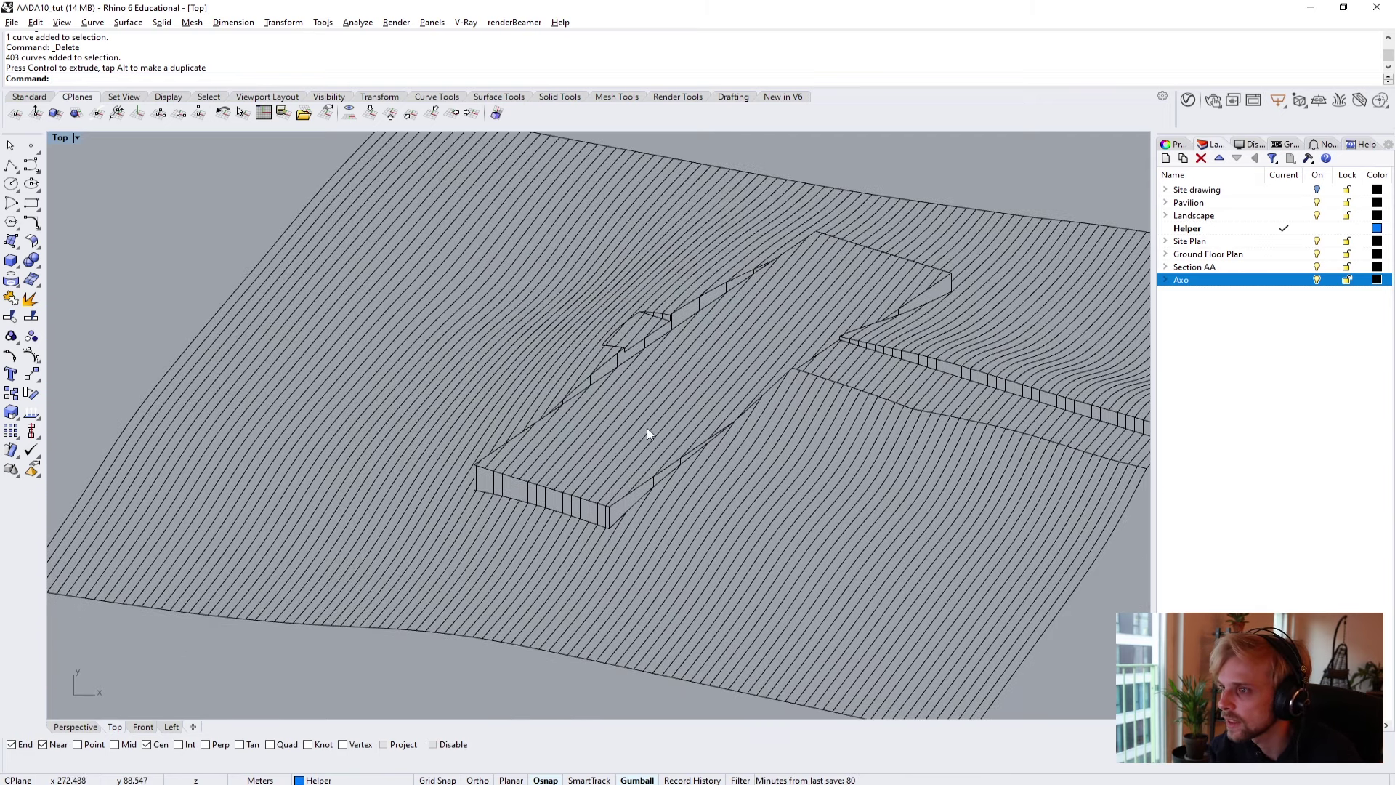
scroll(625, 450, down, 8)
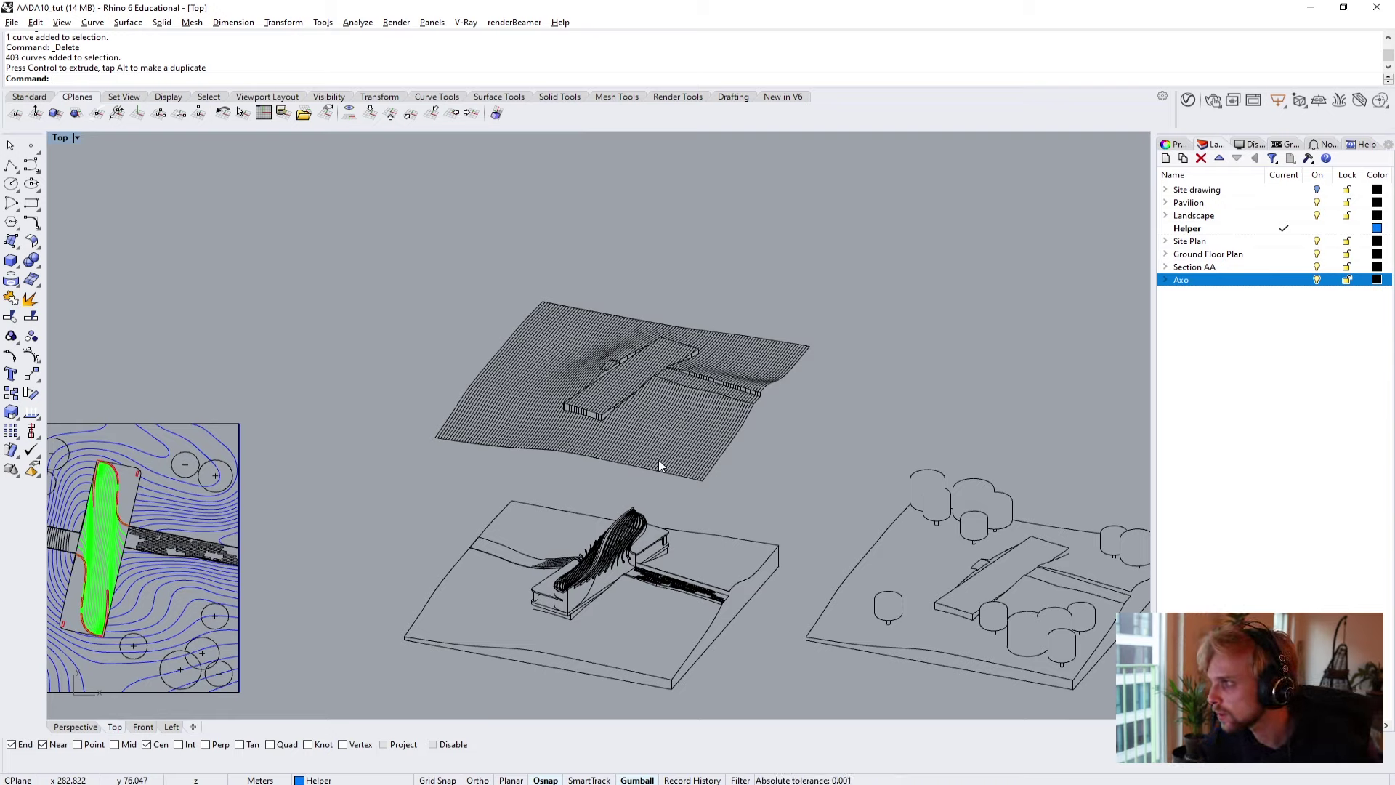
Select the contoured terrain's linework and create a new layer named Contours_for_AXO.
drag(813, 456, 378, 254)
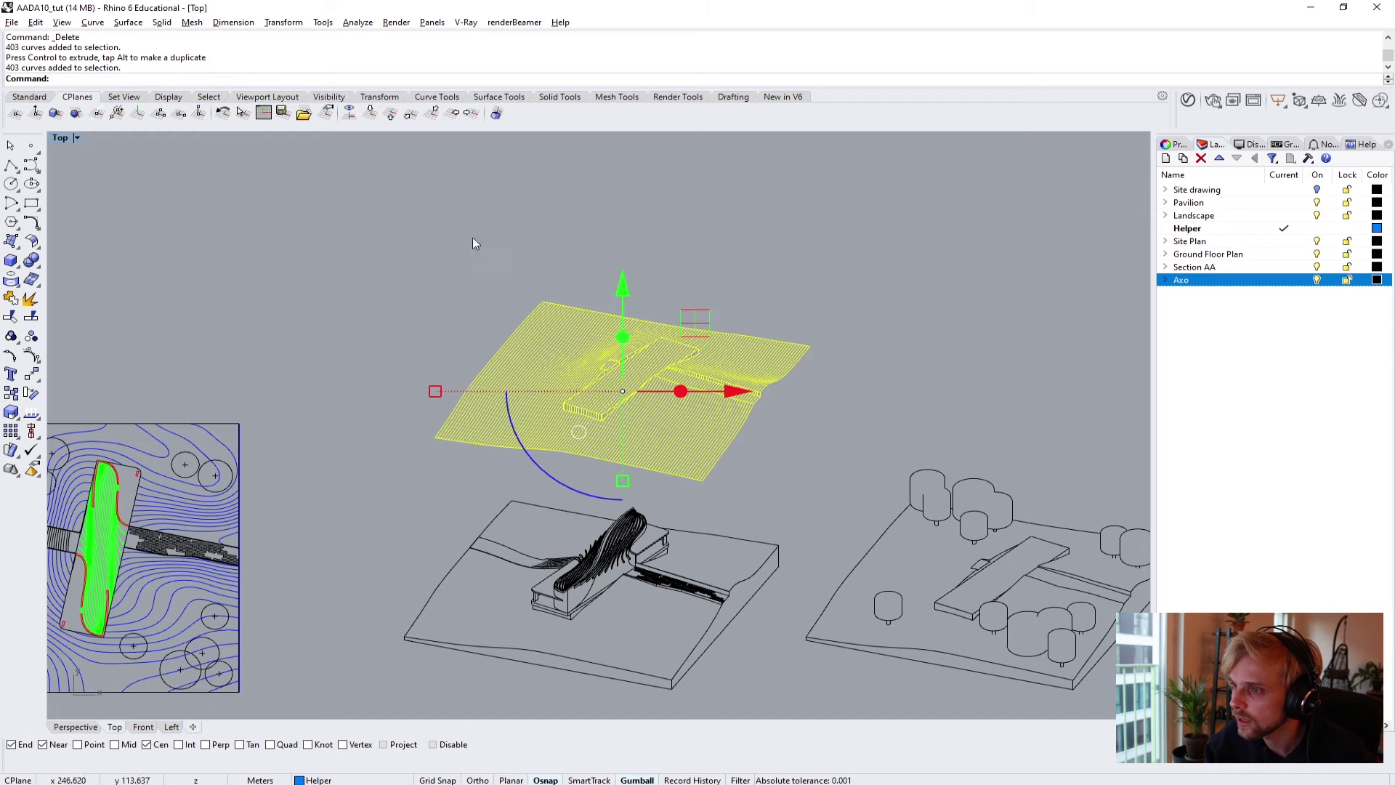
click(1165, 160)
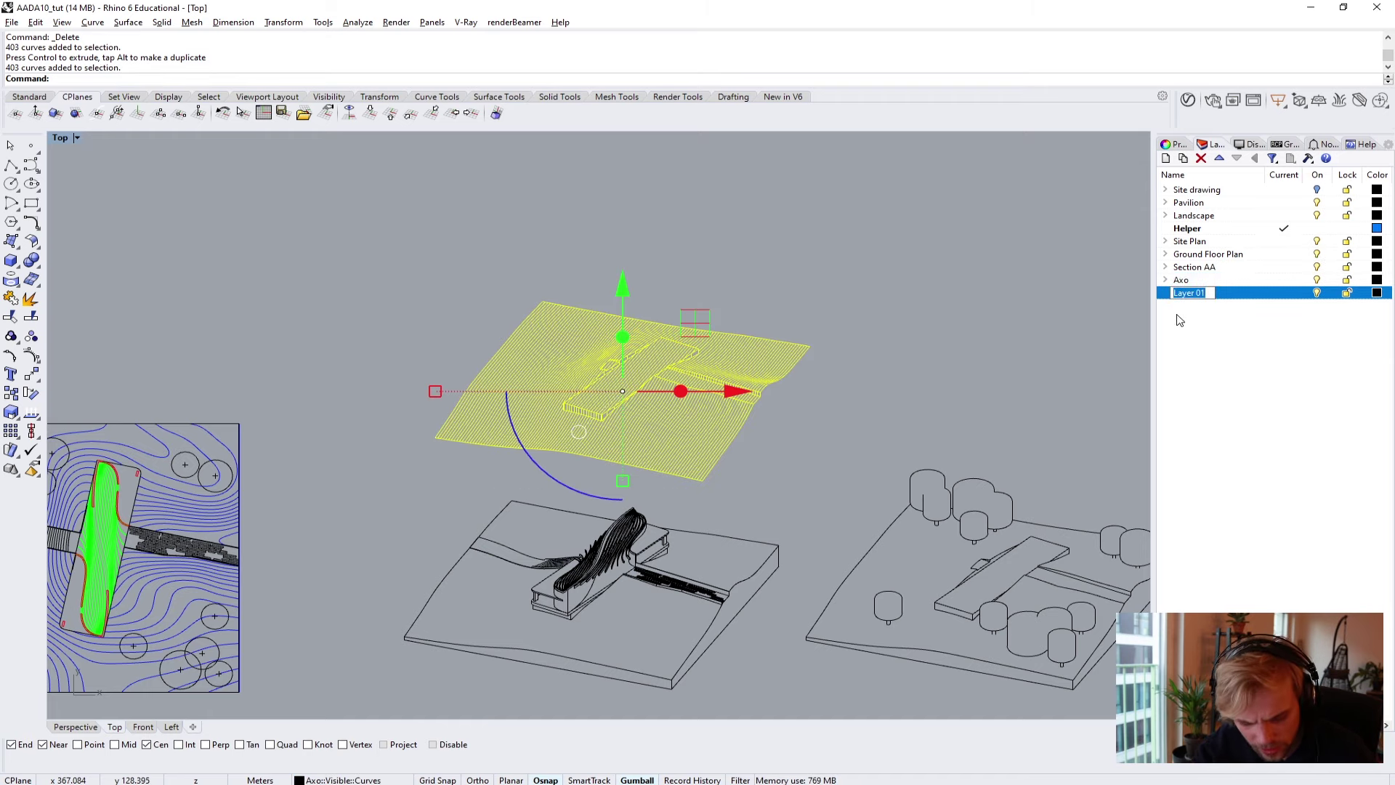
text(cONTOURS)
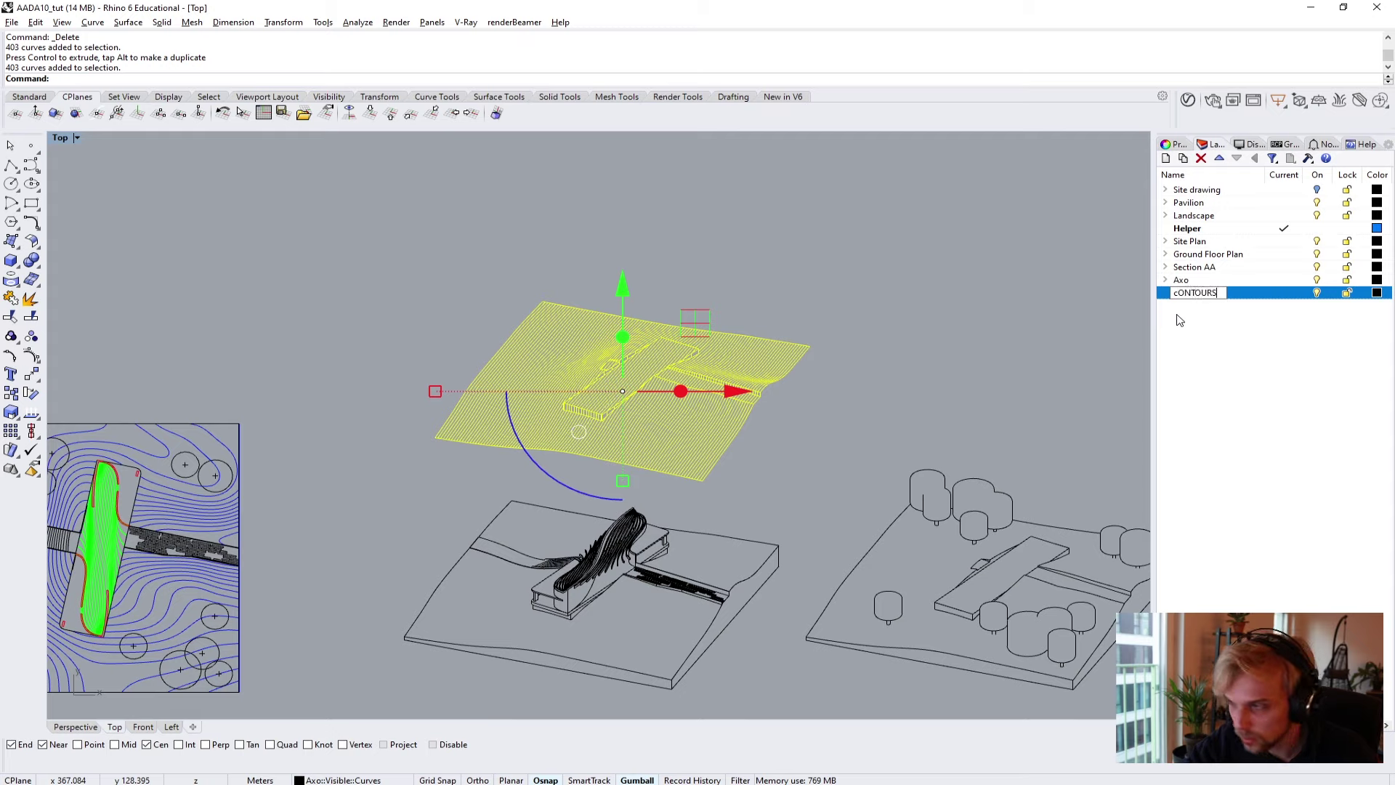
key(BackSpace)
key(BackSpace)
key(BackSpace)
key(BackSpace)
key(BackSpace)
key(BackSpace)
key(BackSpace)
key(BackSpace)
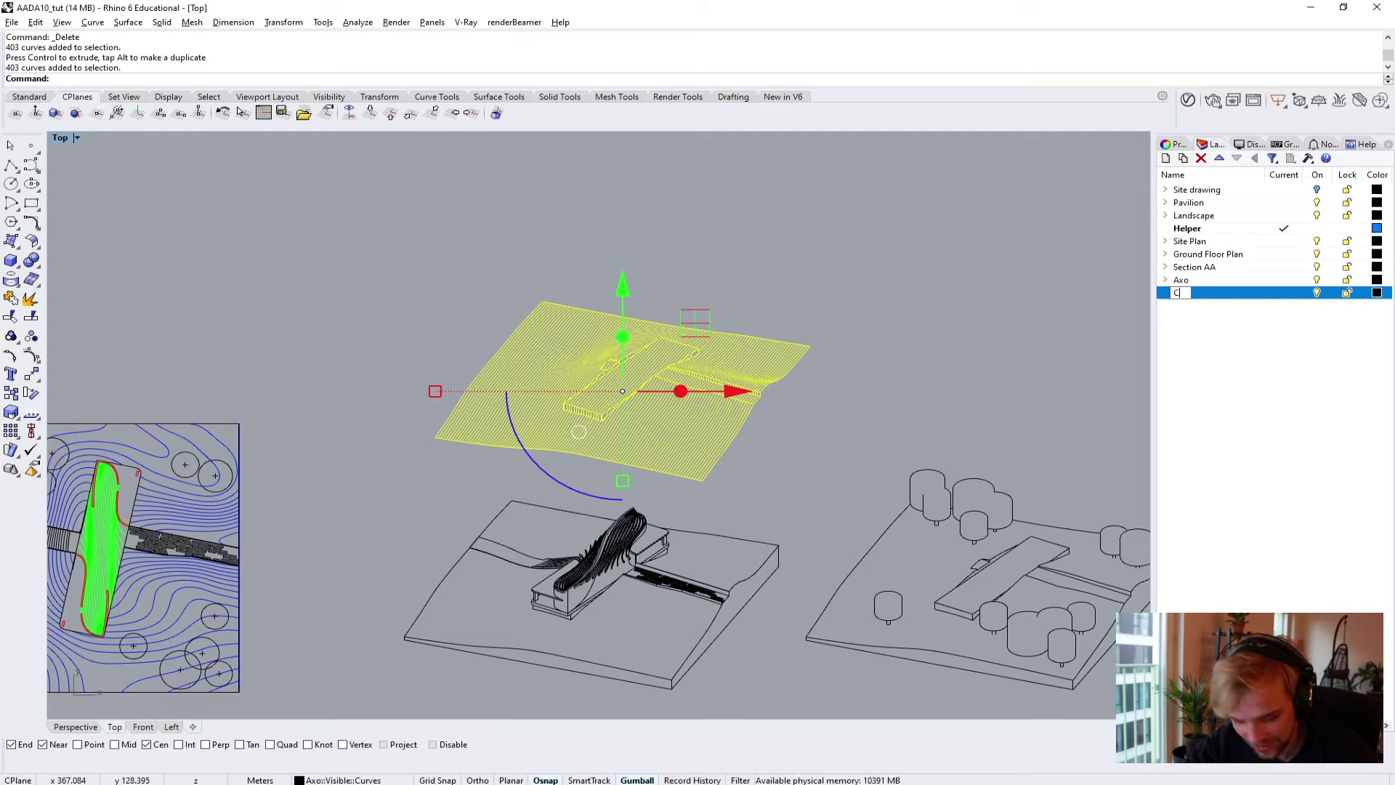
text(Contours_for)
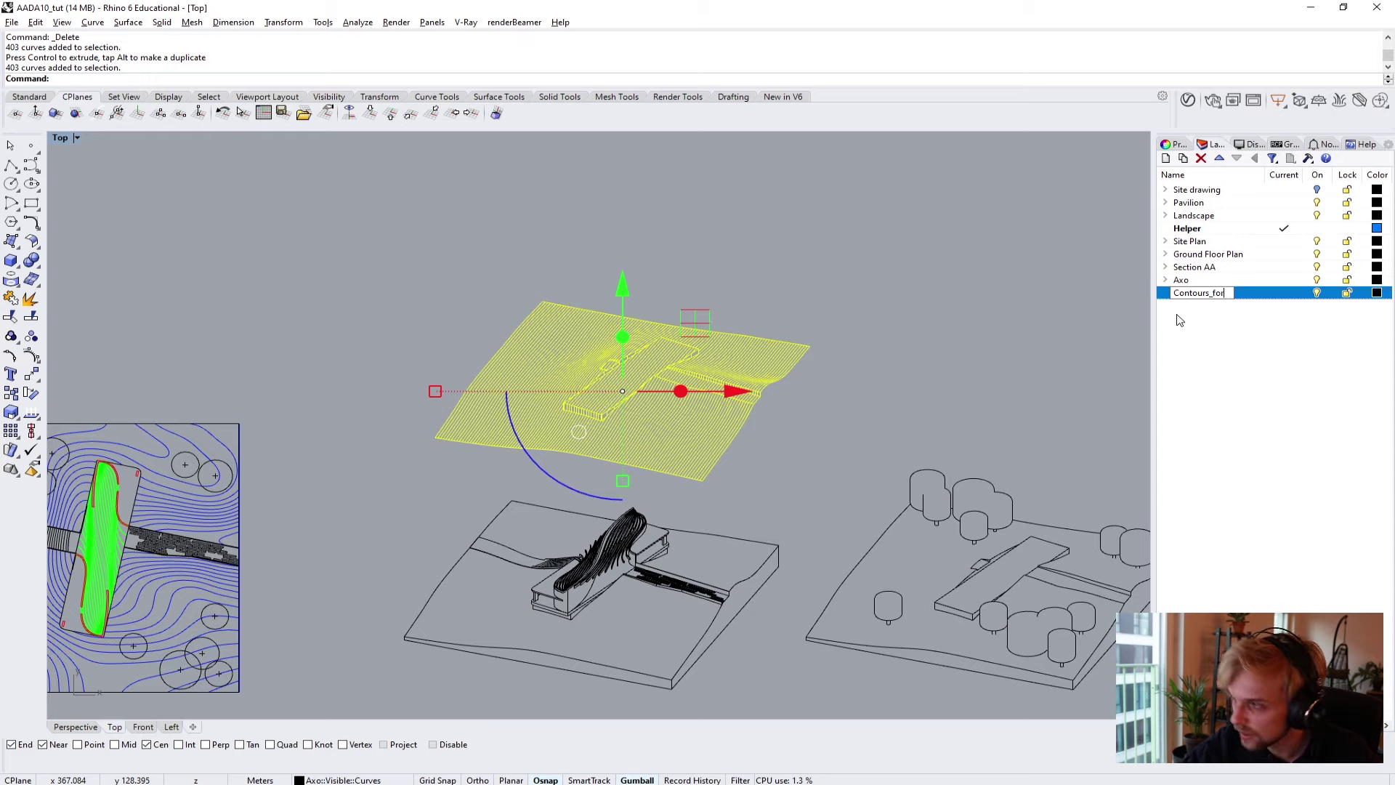
text(_AXO)
key(Return)
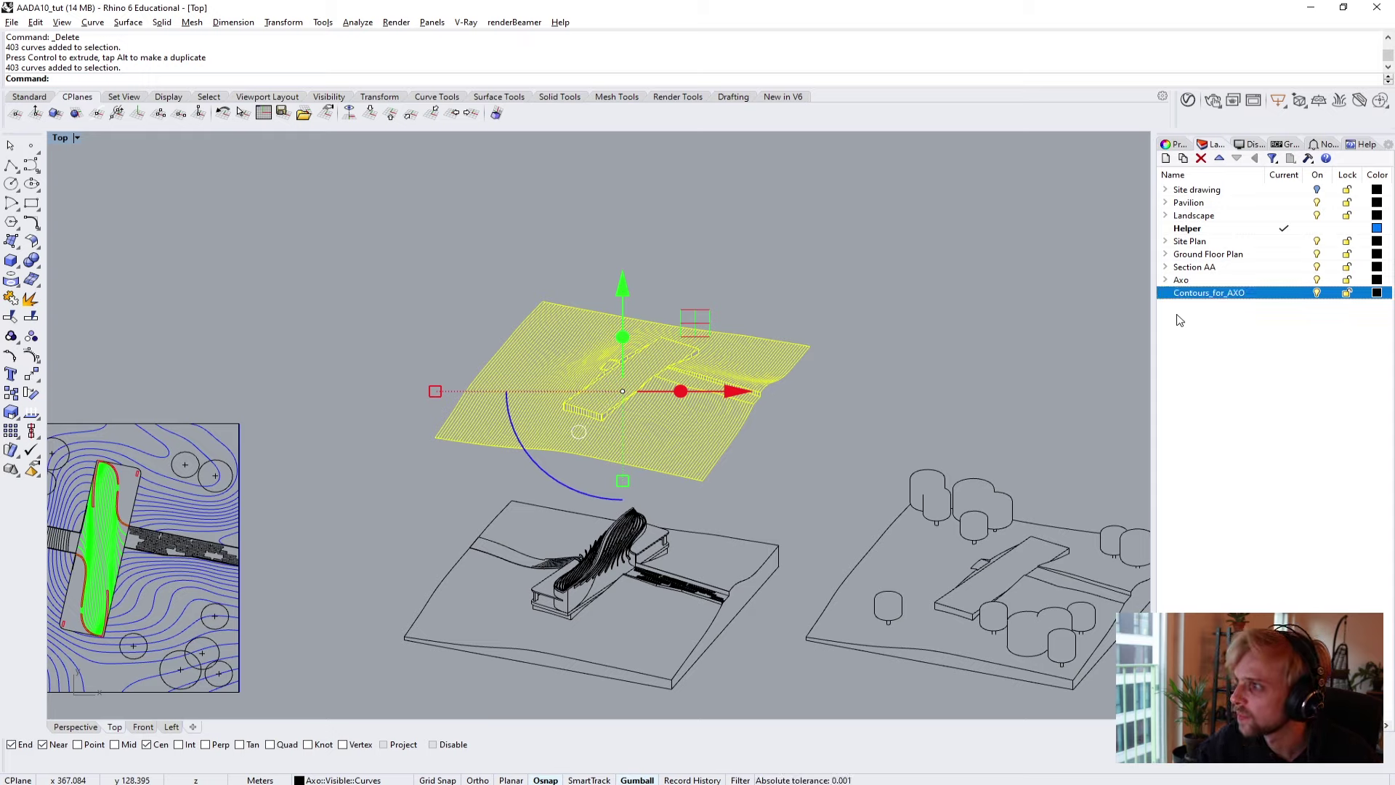
Set the Contours_for_AXO layer's colour to blue (RGB 0, 17, 255) and assign the selected contour linework to that layer.
click(1376, 292)
click(869, 400)
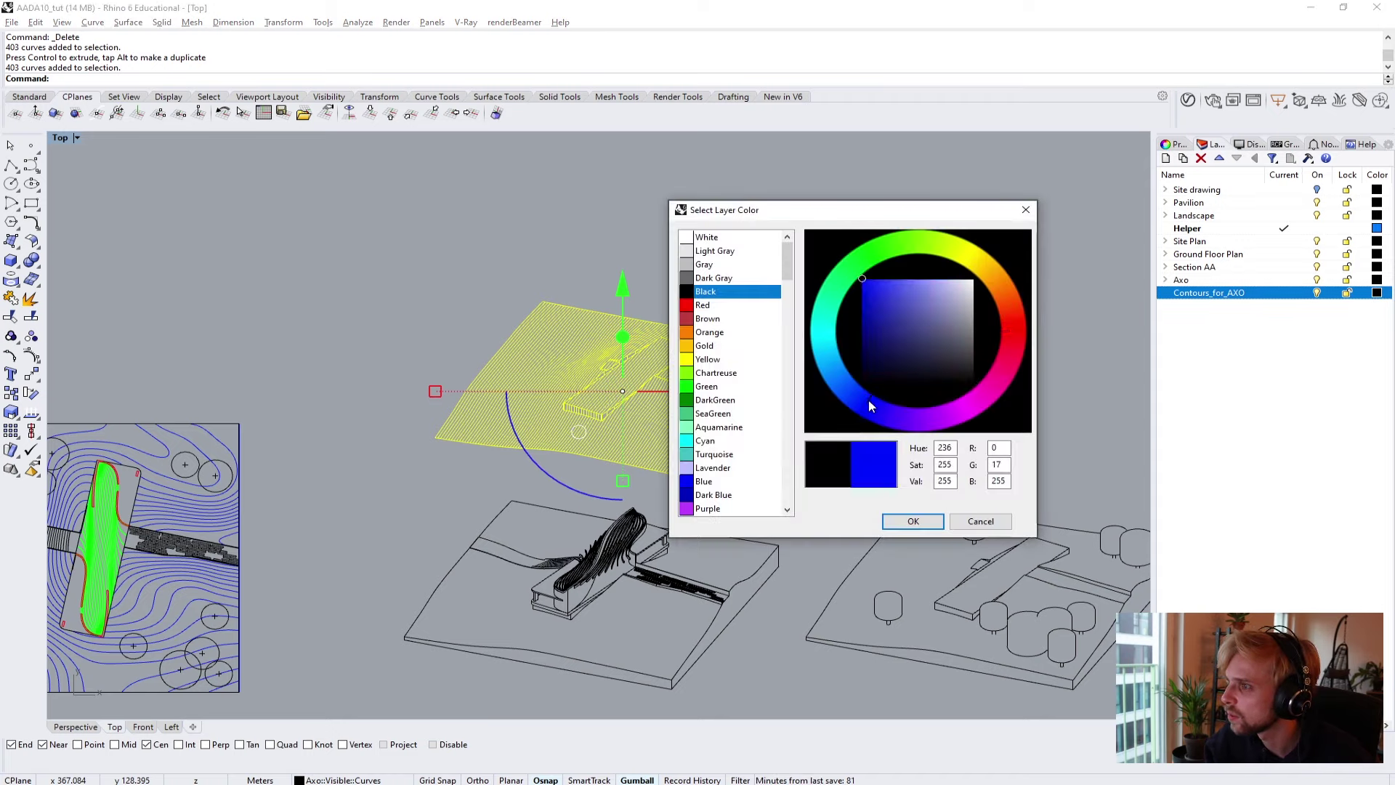
click(912, 520)
right_click(1225, 293)
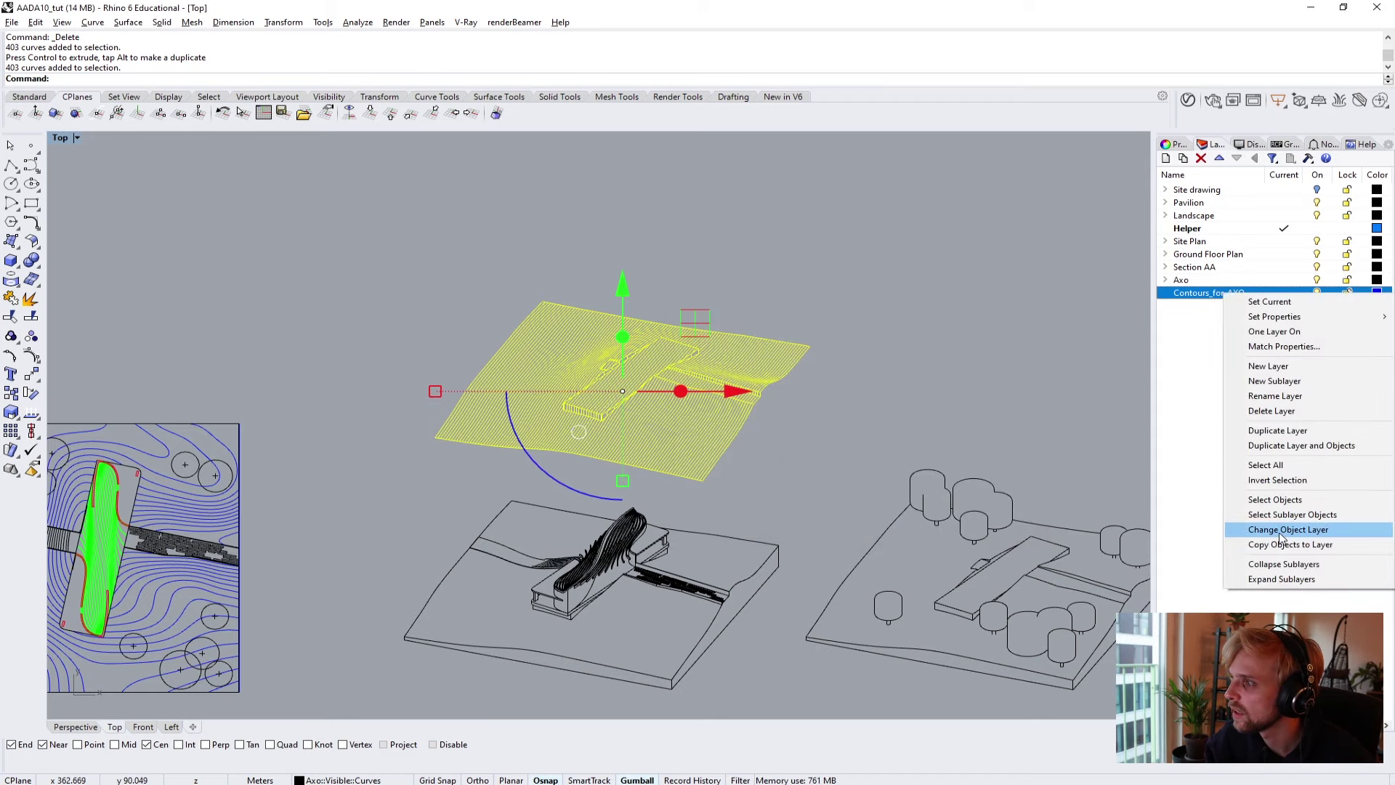
click(1257, 530)
click(421, 354)
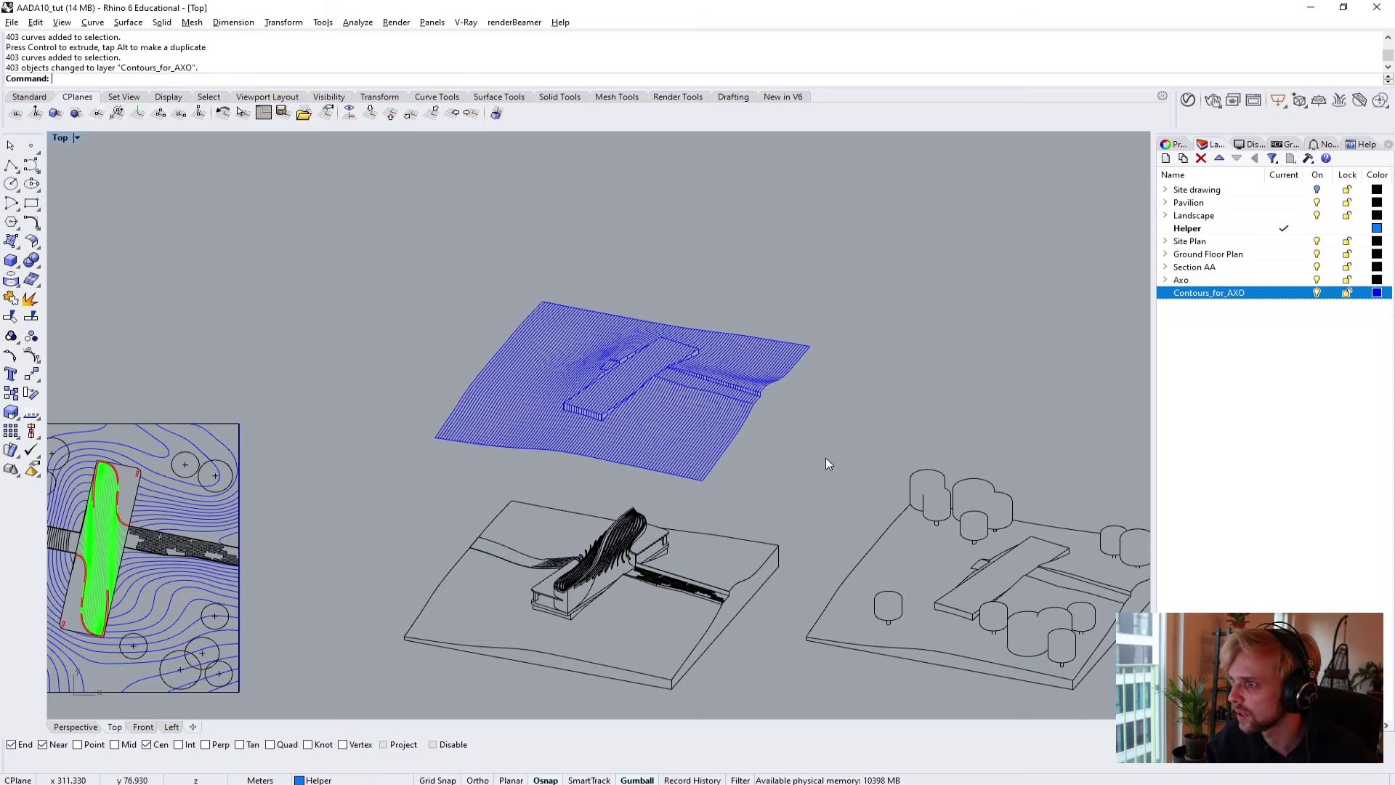
Move the blue contour linework onto the pavilion axonometric, aligning its front left corner with the matching top corner of the terrain block.
drag(832, 470, 381, 289)
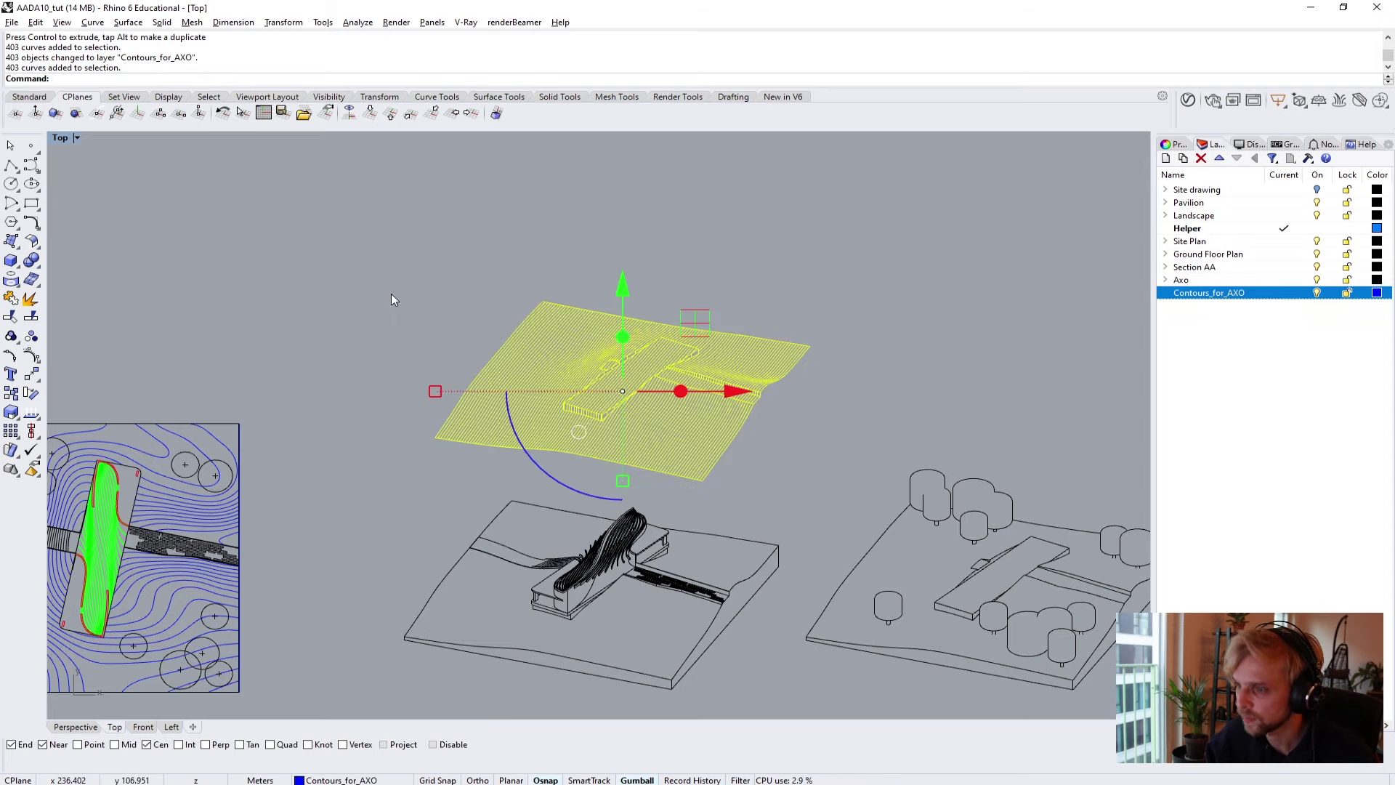
text(M)
key(Return)
scroll(417, 476, up, 3)
scroll(436, 405, up, 2)
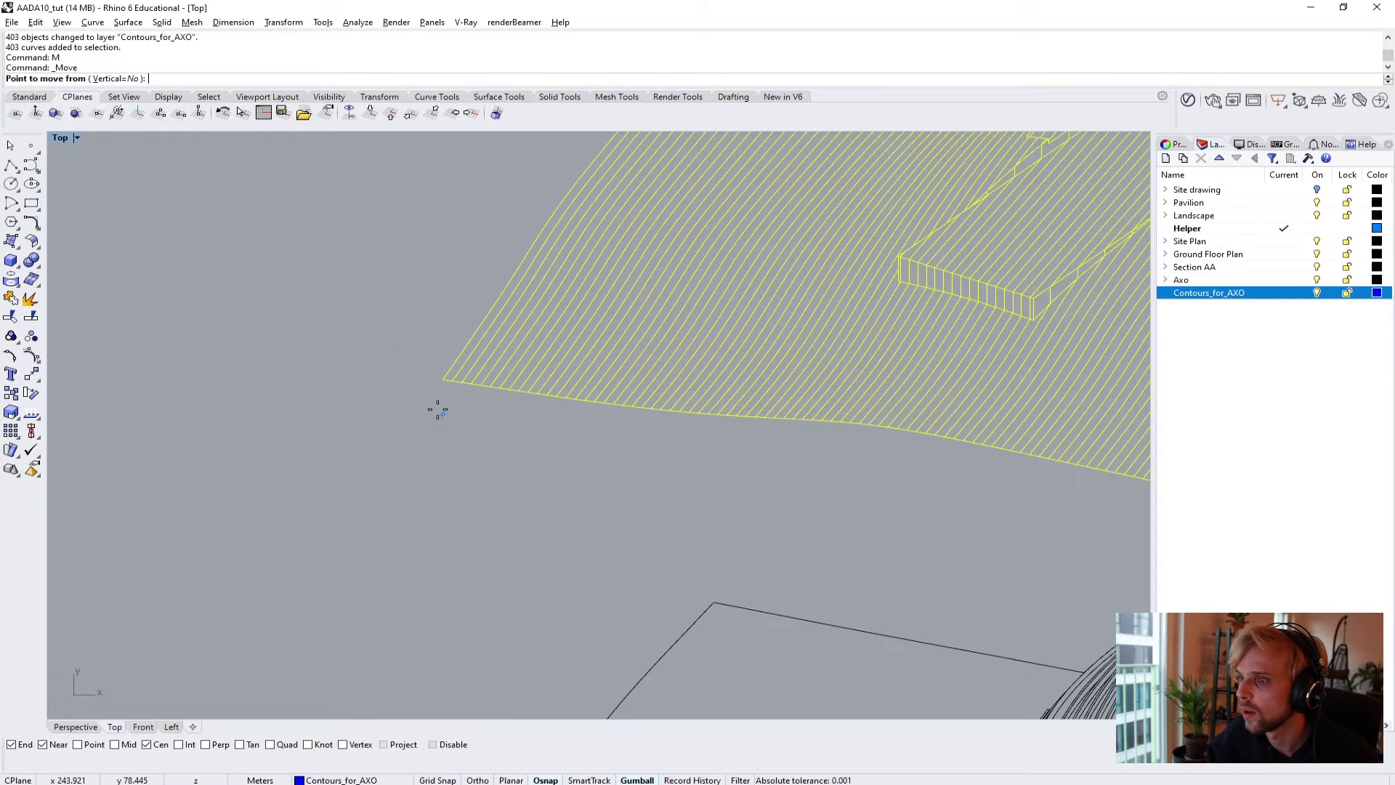
click(438, 383)
scroll(438, 383, down, 5)
scroll(398, 573, up, 5)
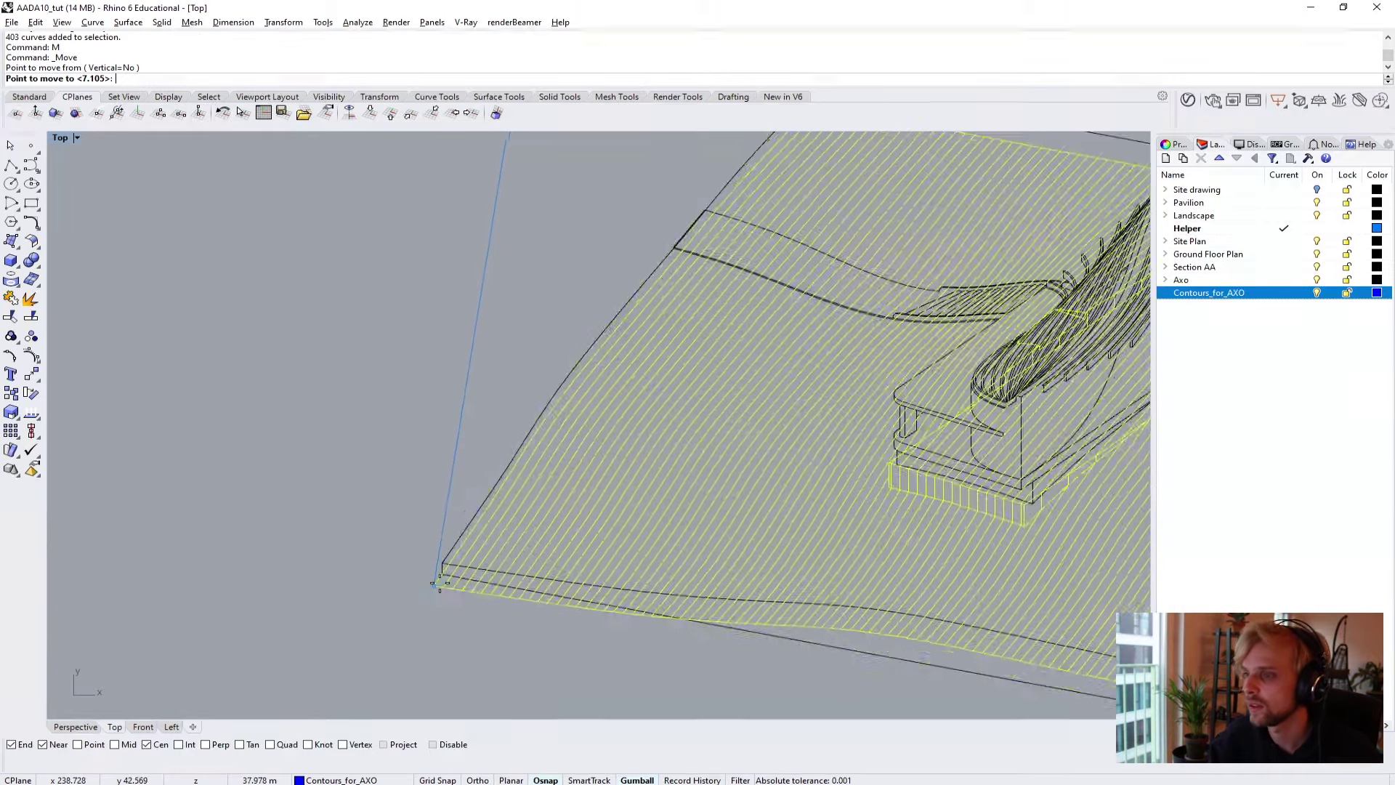
key(Escape)
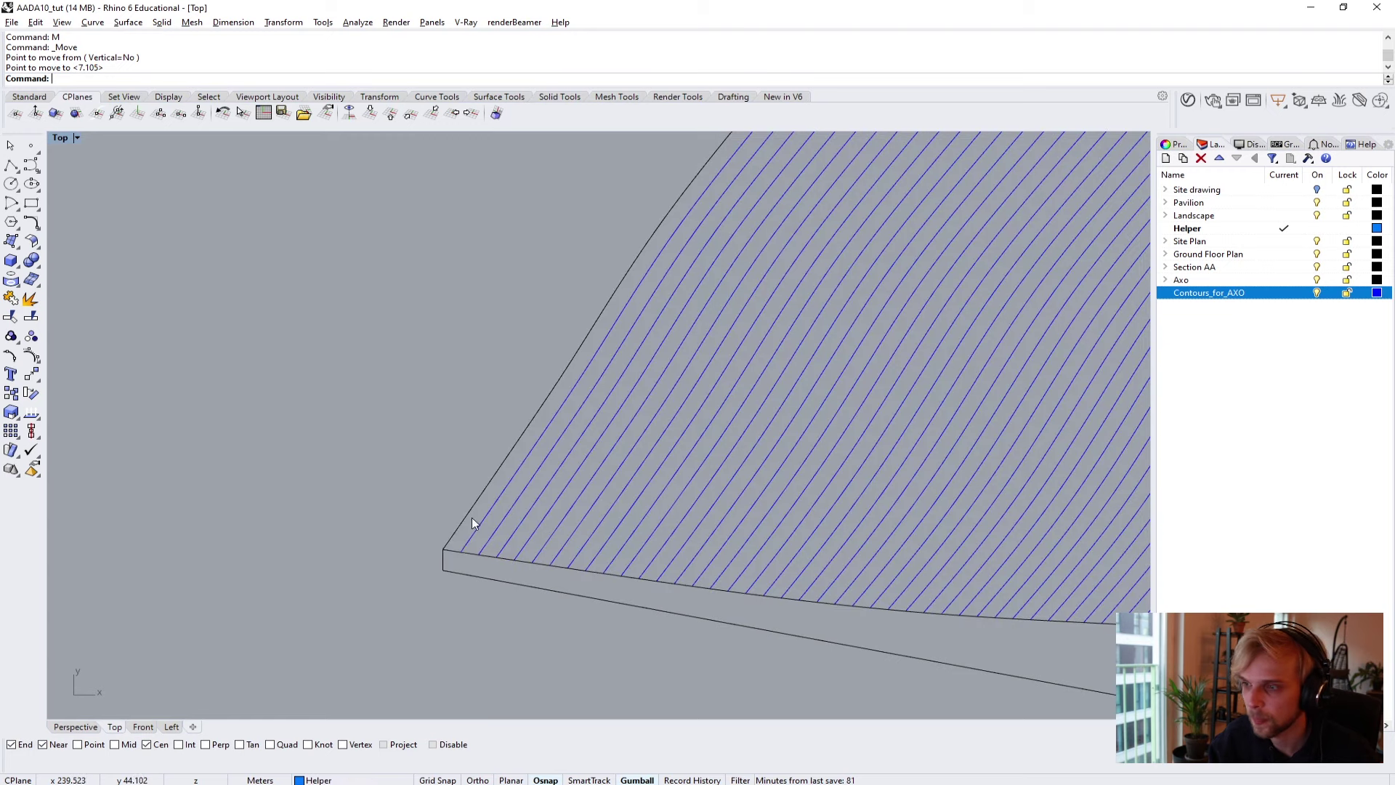
scroll(466, 560, down, 6)
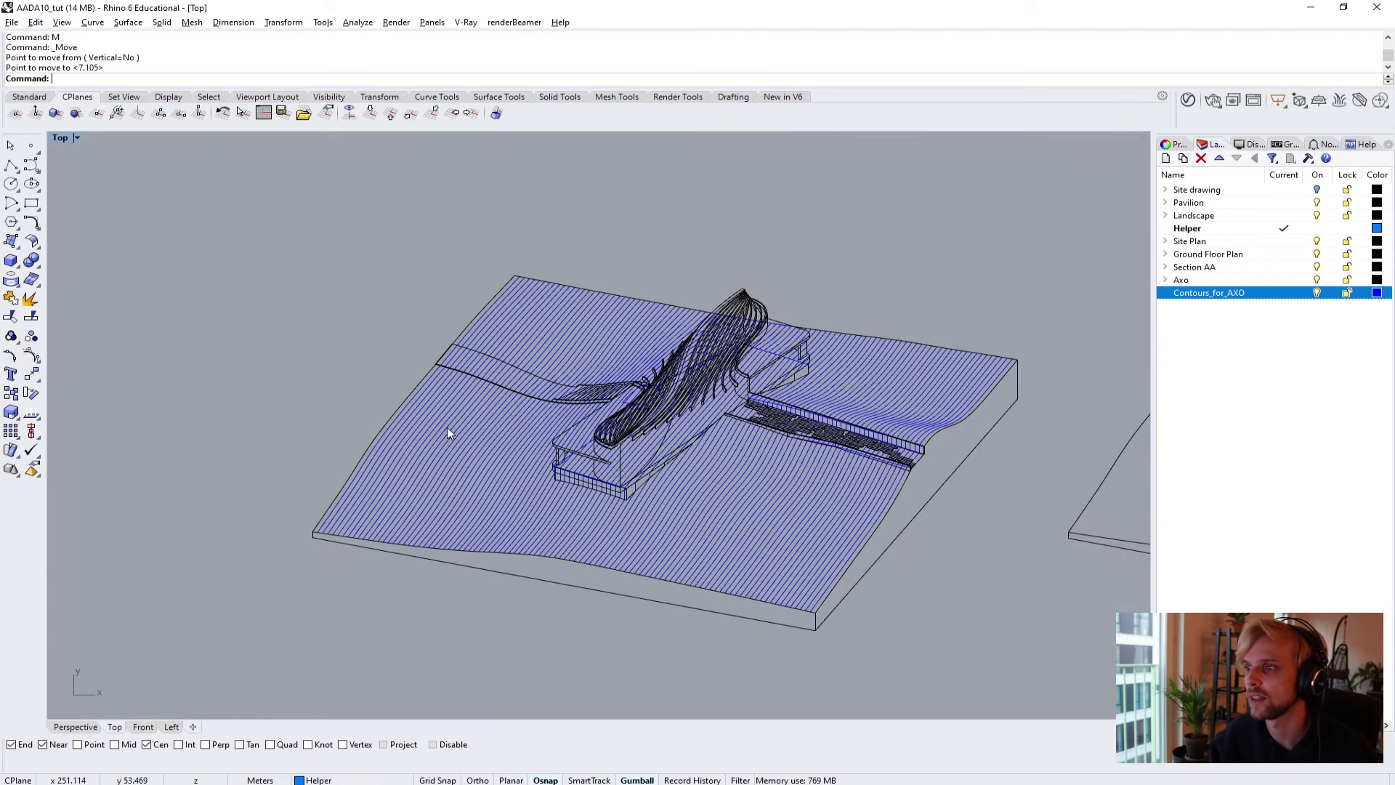
scroll(477, 427, up, 4)
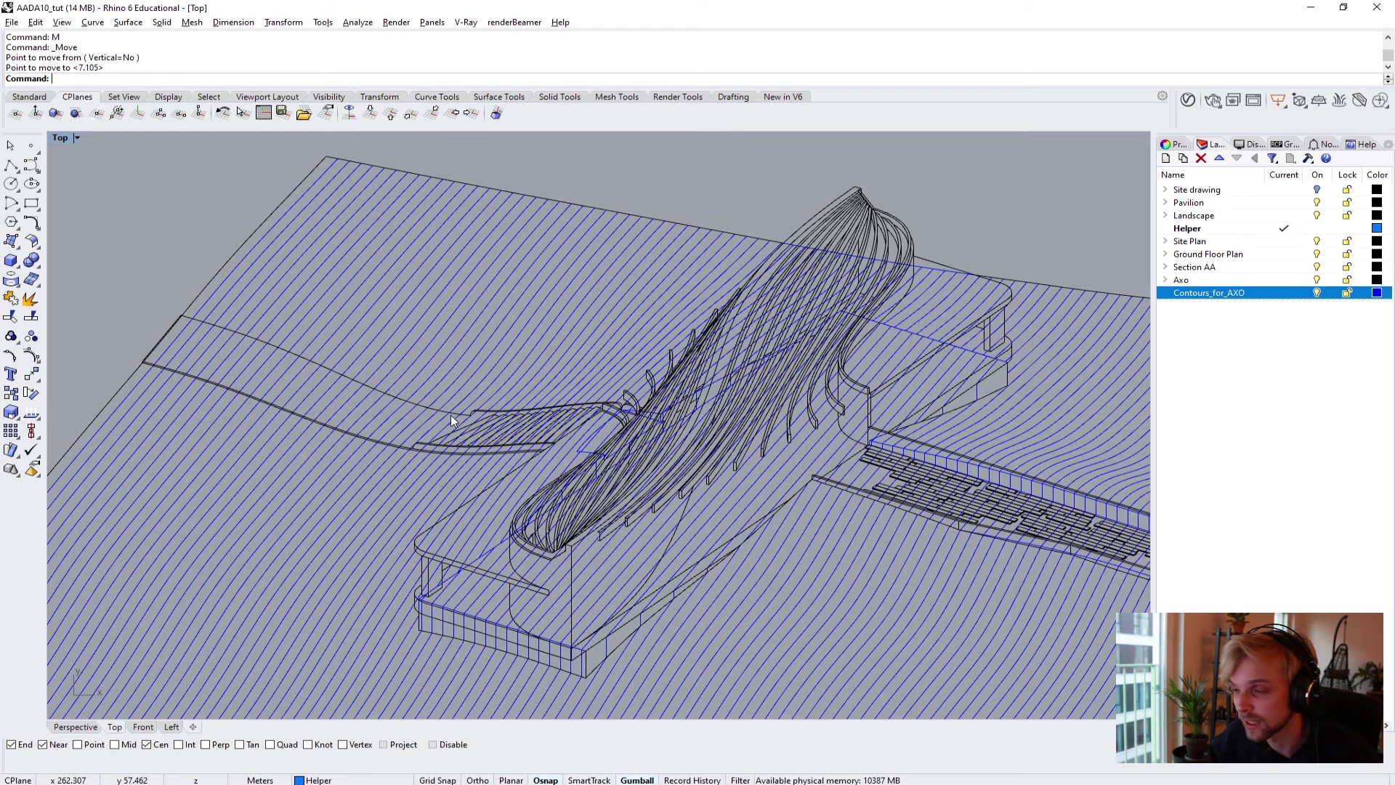
right_drag(398, 429, 563, 437)
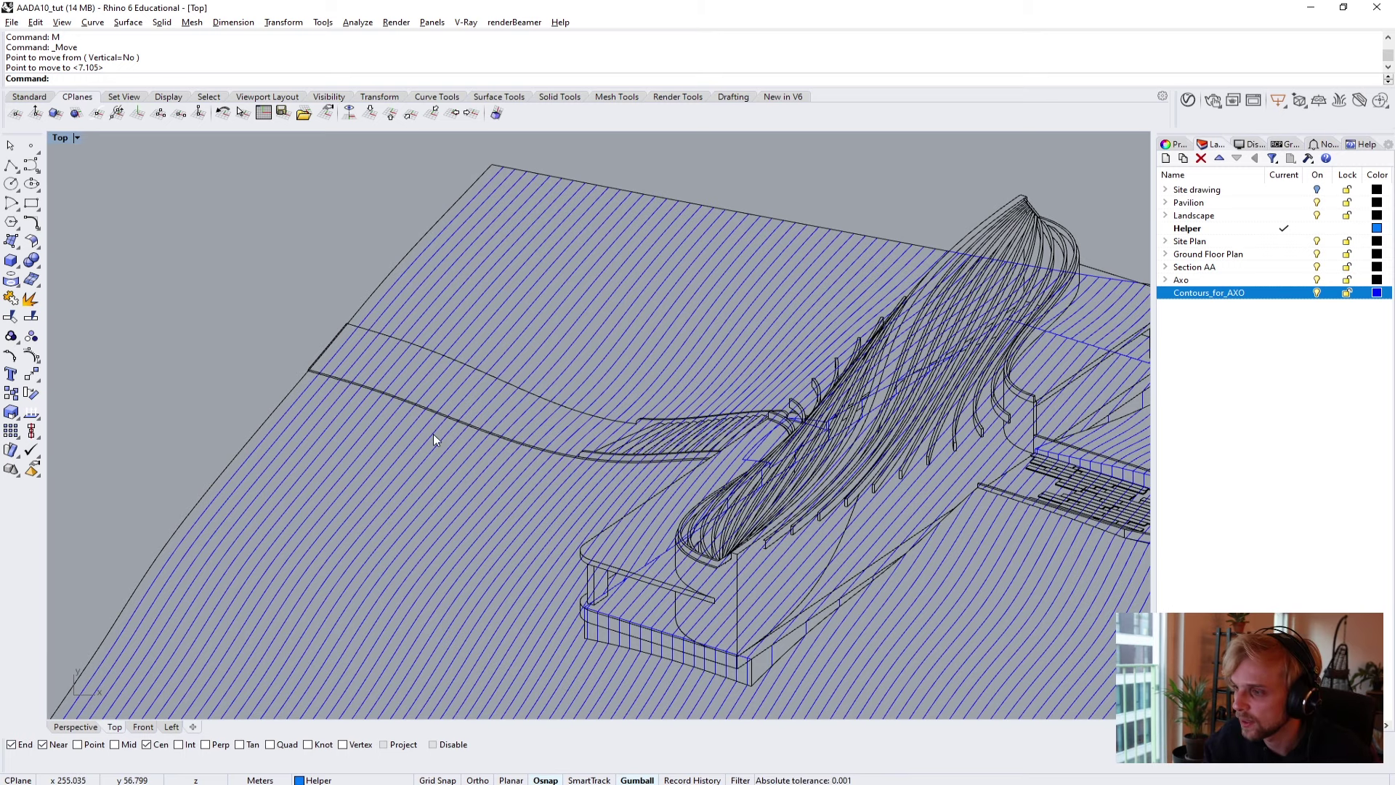
Trim the contours between the two edge curves of the pavilion's left path at its outer end, using those curves as cutters.
right_drag(320, 376, 407, 363)
scroll(407, 363, up, 2)
scroll(407, 368, up, 5)
click(426, 358)
scroll(451, 356, down, 3)
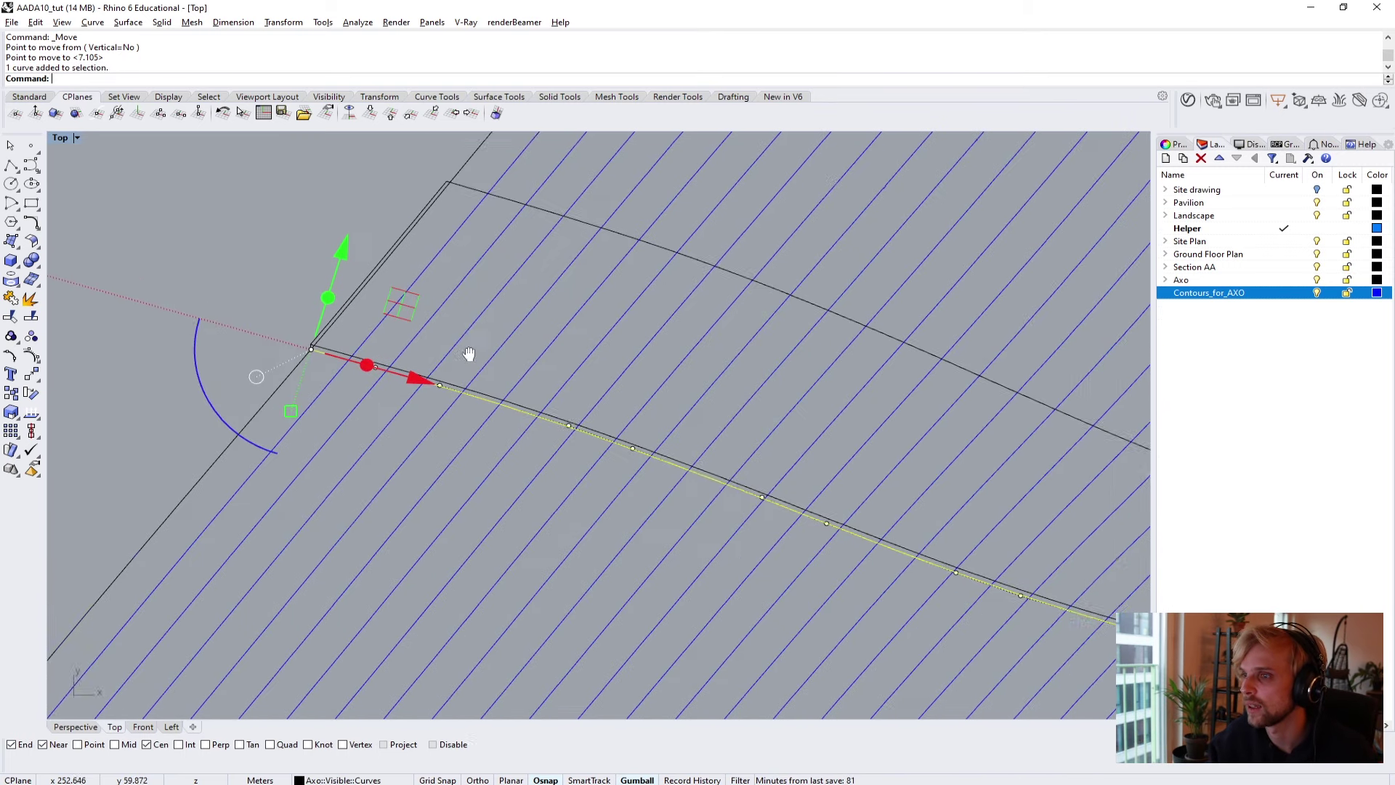
scroll(420, 319, up, 1)
shift+click(446, 325)
text(trim)
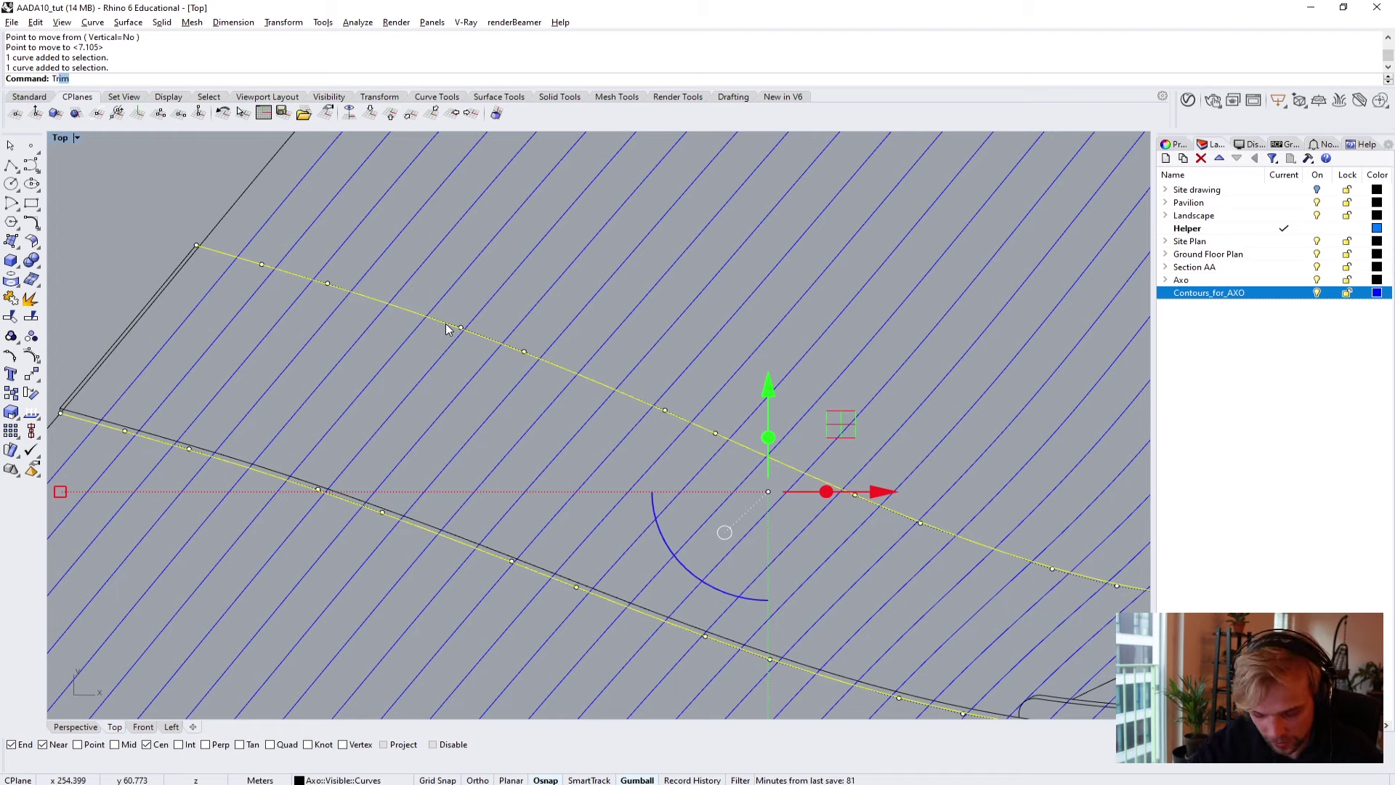
key(Return)
click(198, 280)
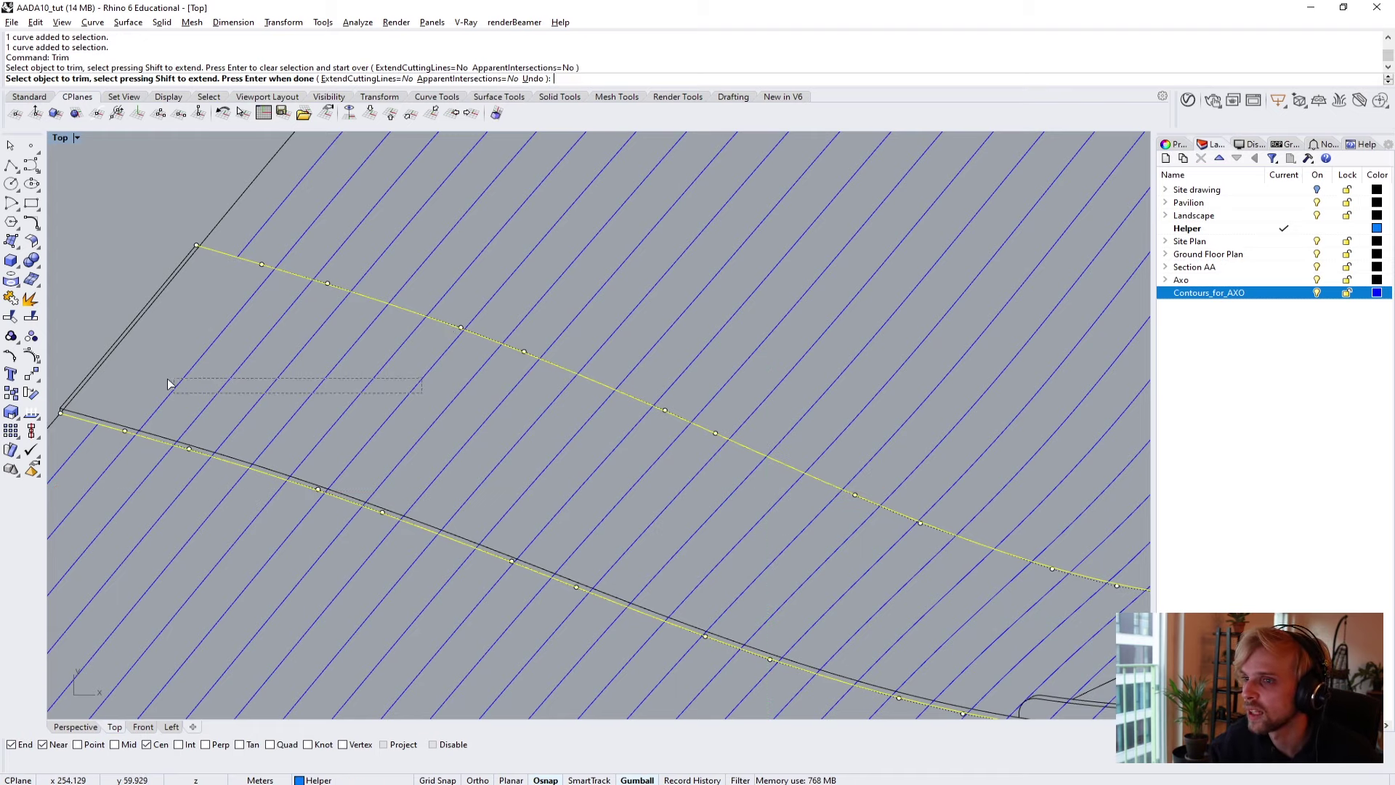
drag(169, 385, 169, 385)
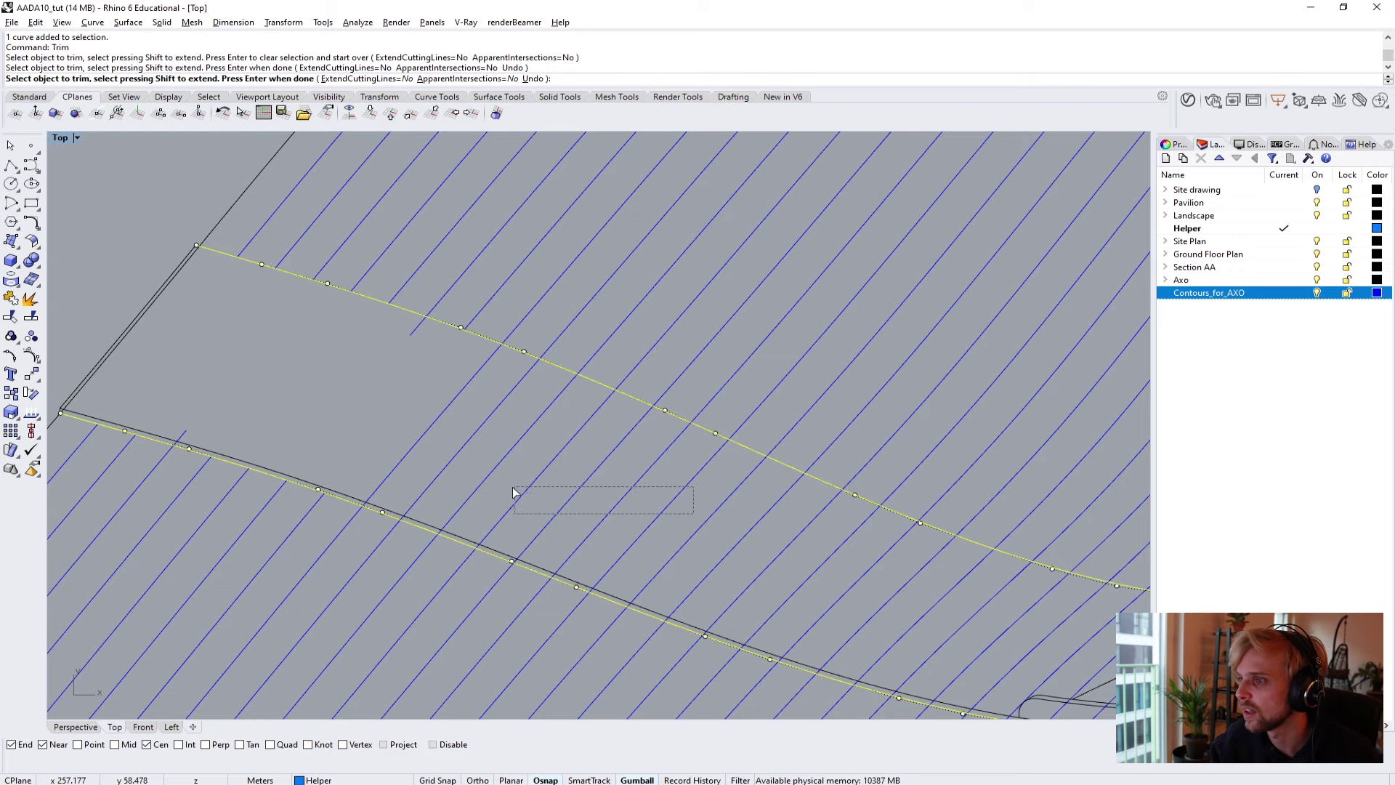
mouse_move(513, 488)
mouse_down()
mouse_move(347, 421)
mouse_move(389, 426)
mouse_up()
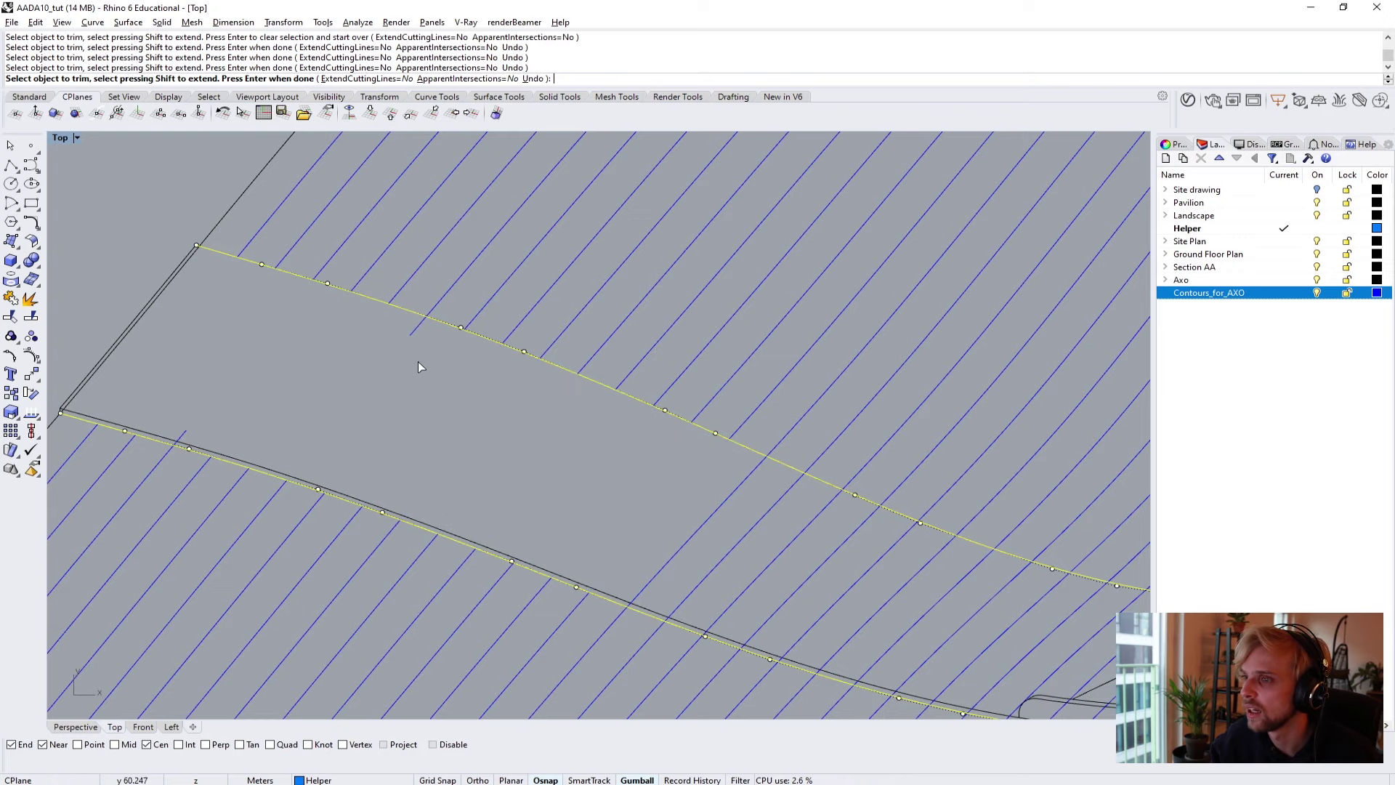
click(418, 334)
click(181, 434)
Trim the remaining contours between the left path's two edge curves, working inward to the start of the stairs.
right_drag(436, 455, 252, 394)
drag(480, 482, 663, 536)
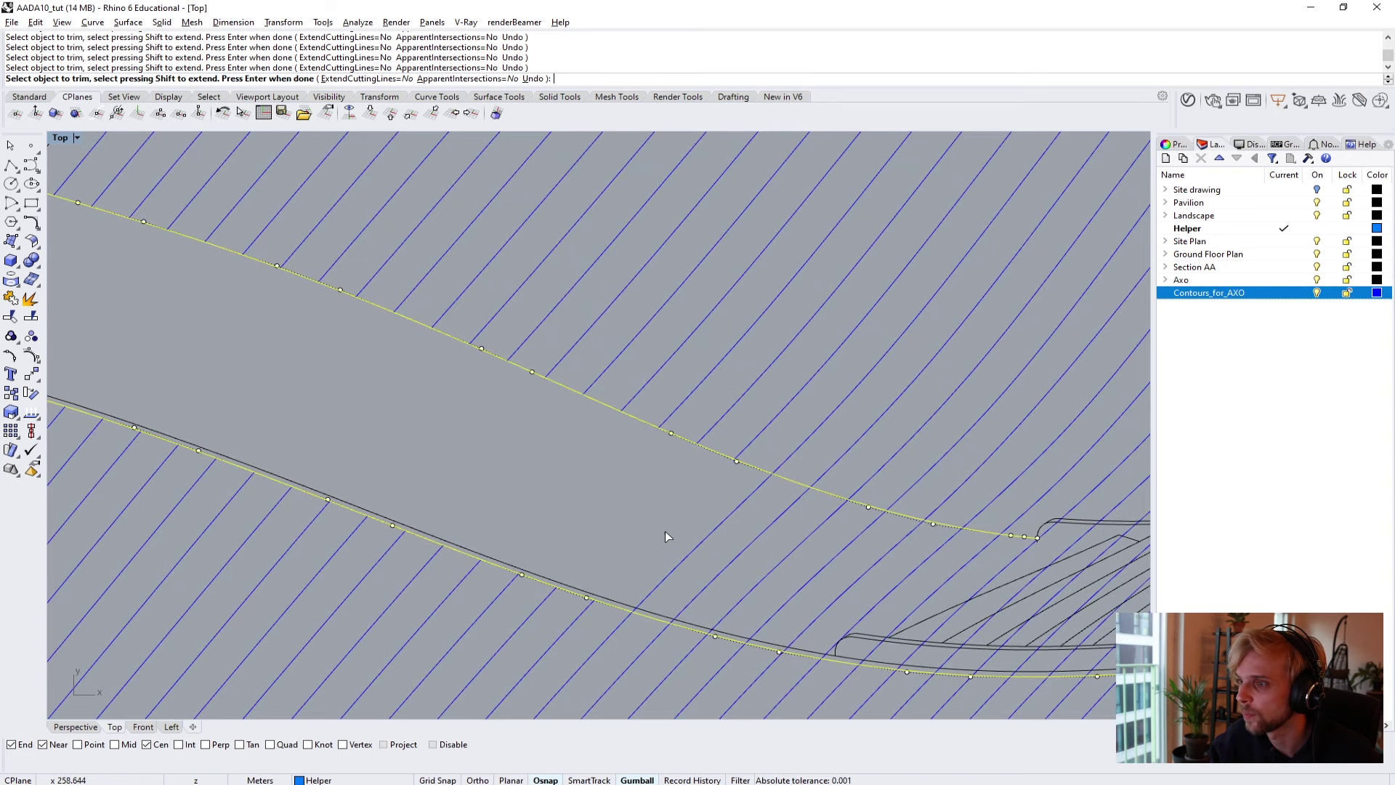
right_drag(729, 554, 579, 500)
mouse_move(738, 519)
mouse_down()
mouse_move(600, 486)
mouse_move(490, 510)
mouse_up()
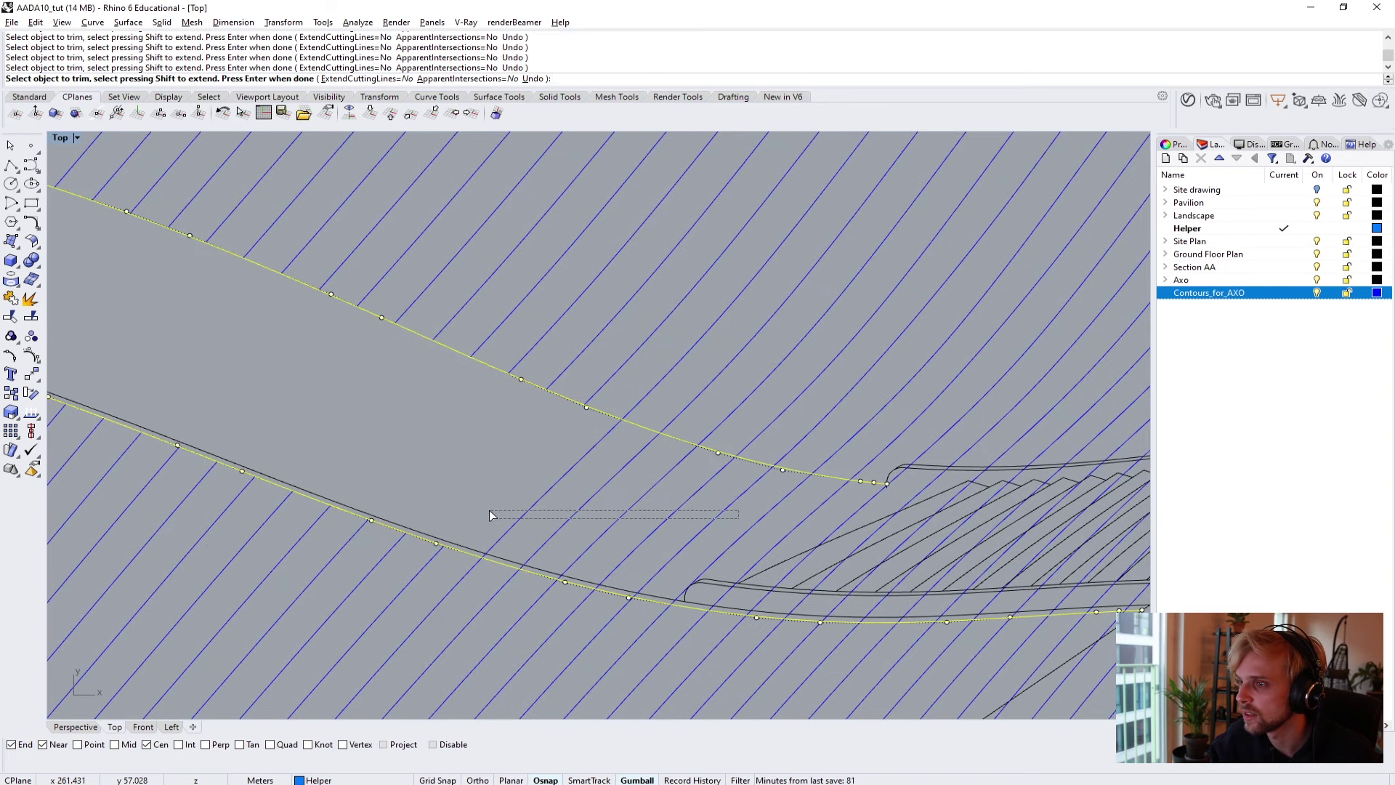
right_drag(750, 537, 570, 473)
scroll(581, 468, up, 5)
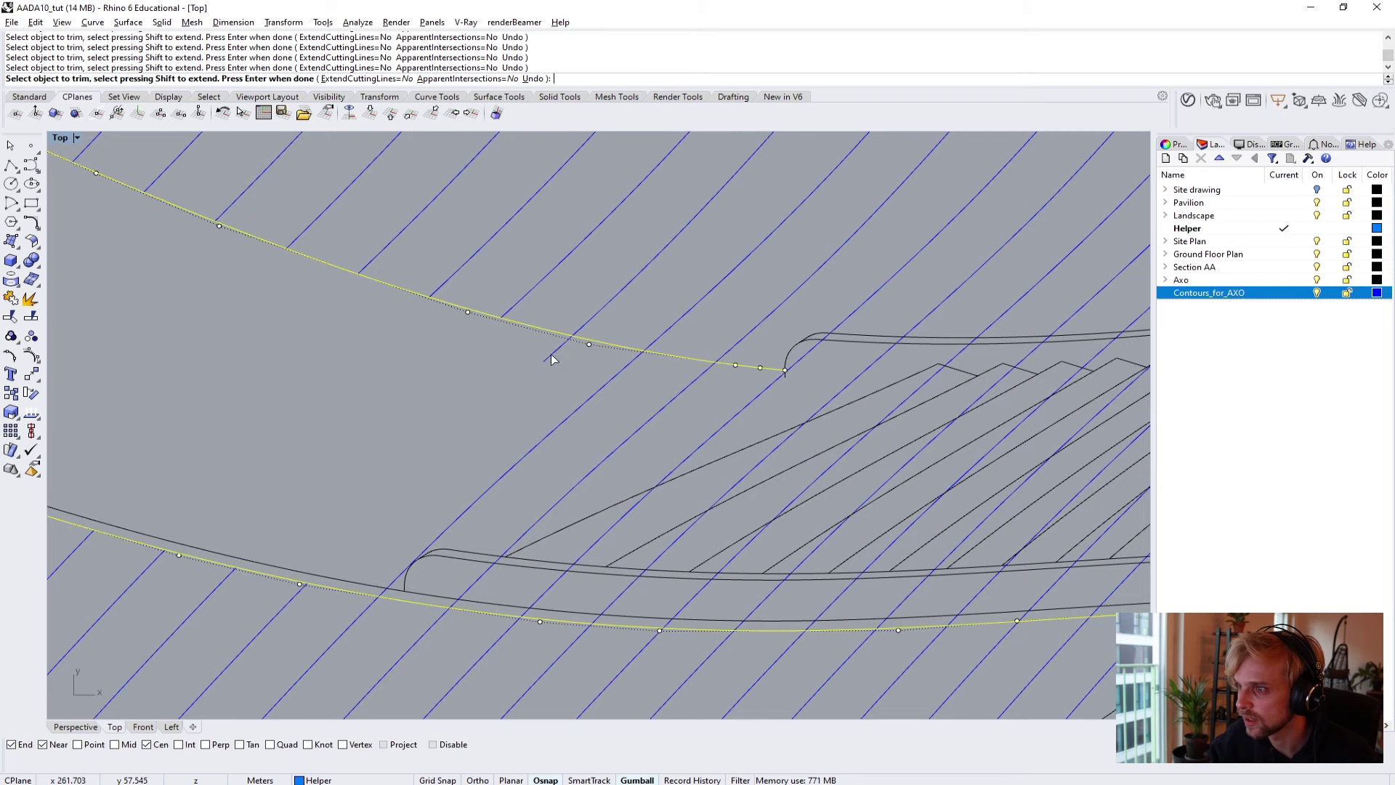
drag(460, 417, 463, 421)
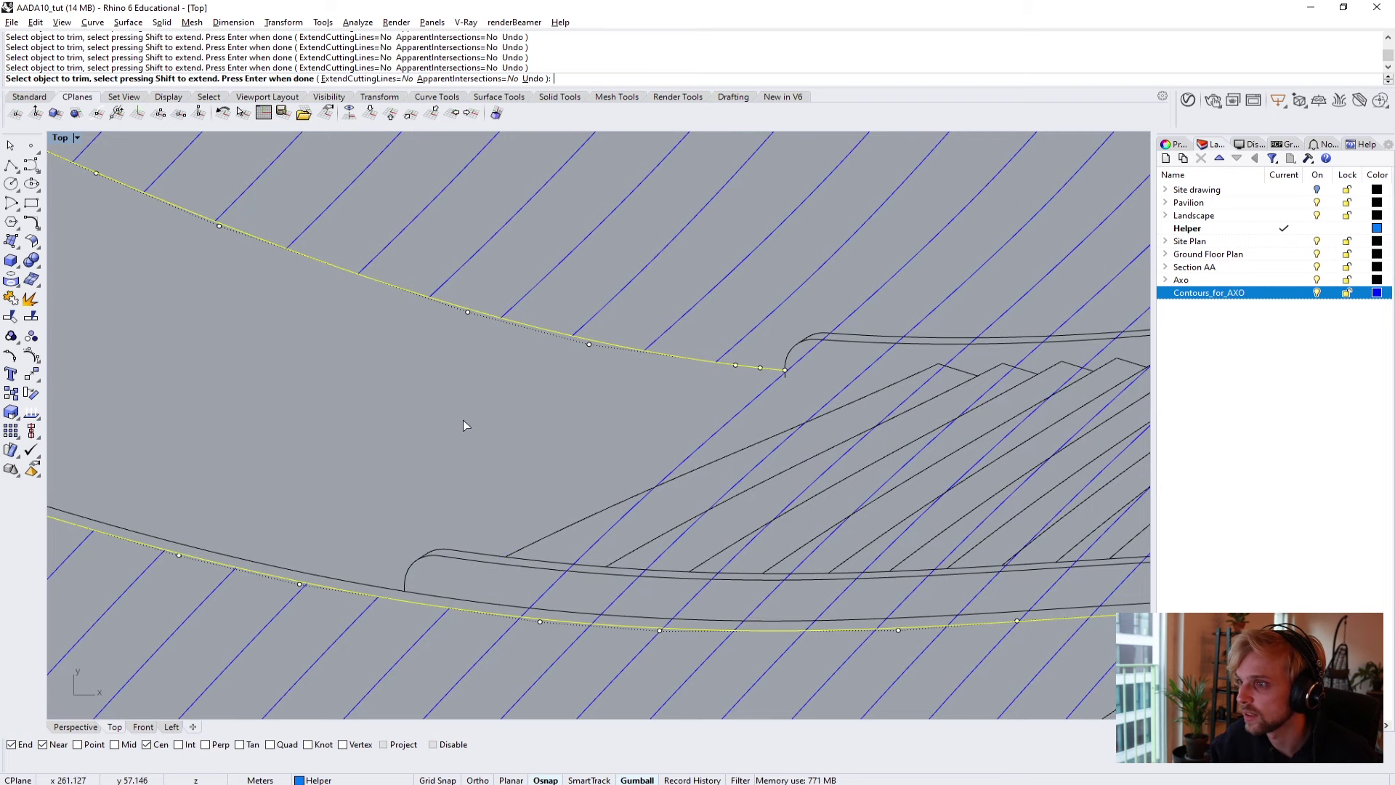
right_drag(542, 604, 458, 558)
scroll(596, 496, down, 5)
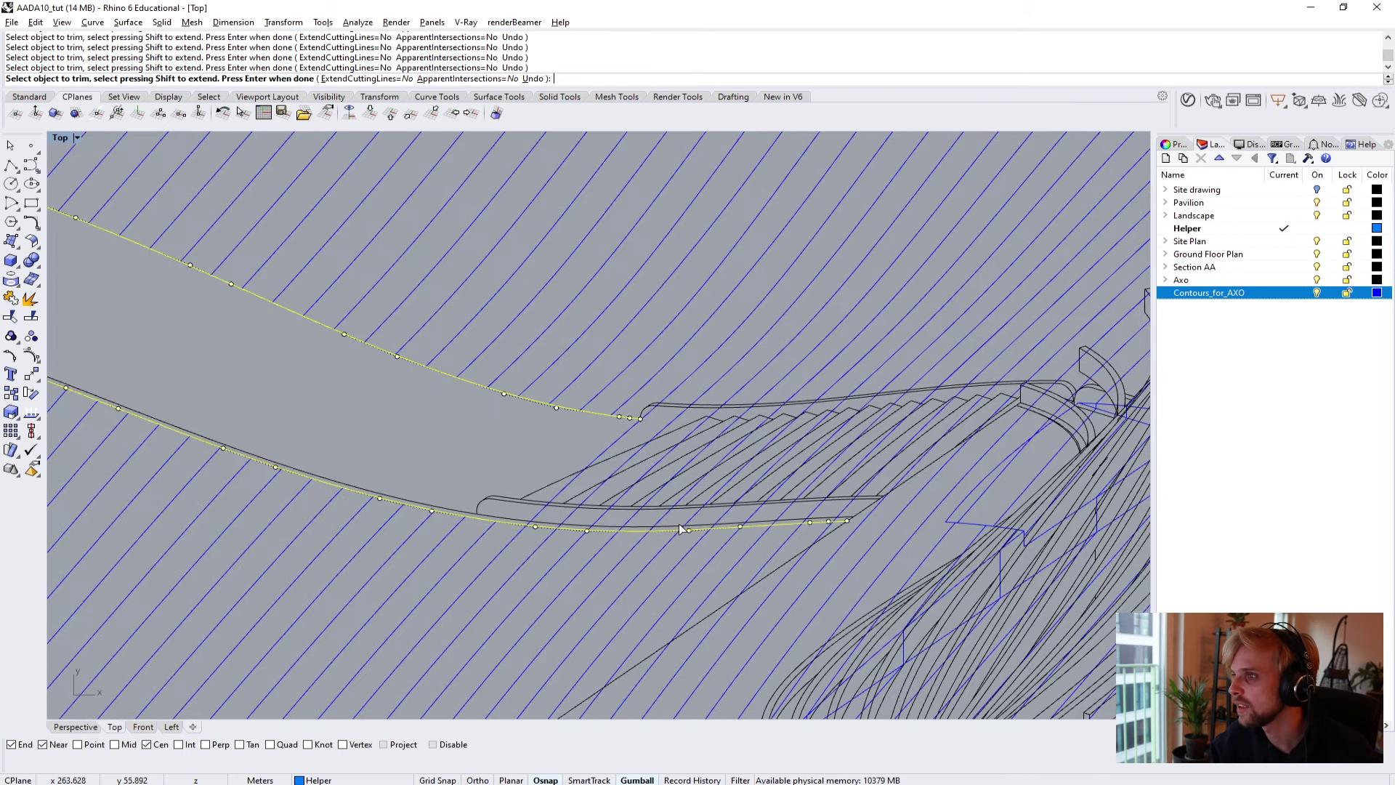
key(Return)
Using the stairs' rear wall edge and the path's front edge curve as cutters, trim the first contours at the stairs' outer end.
scroll(657, 403, up, 4)
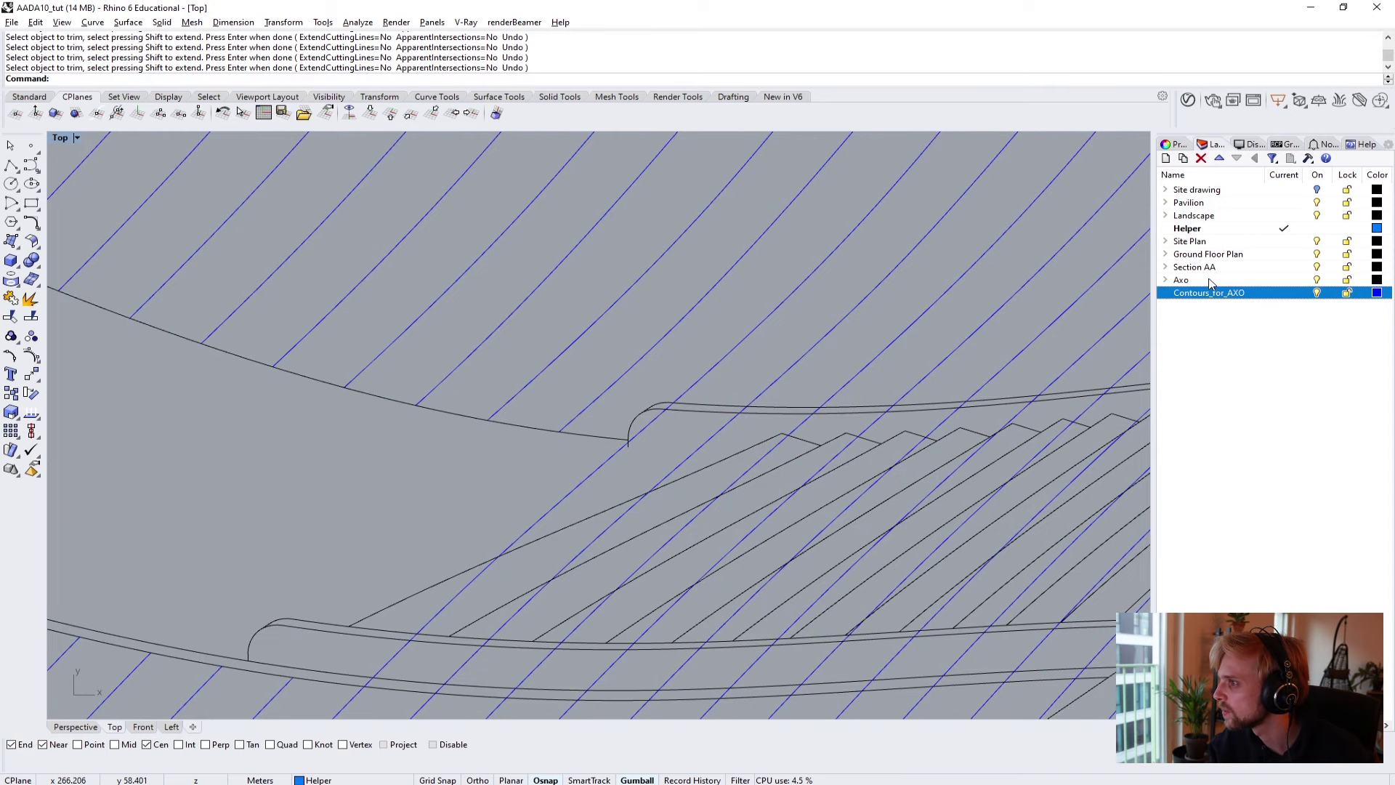
click(710, 407)
scroll(670, 396, up, 5)
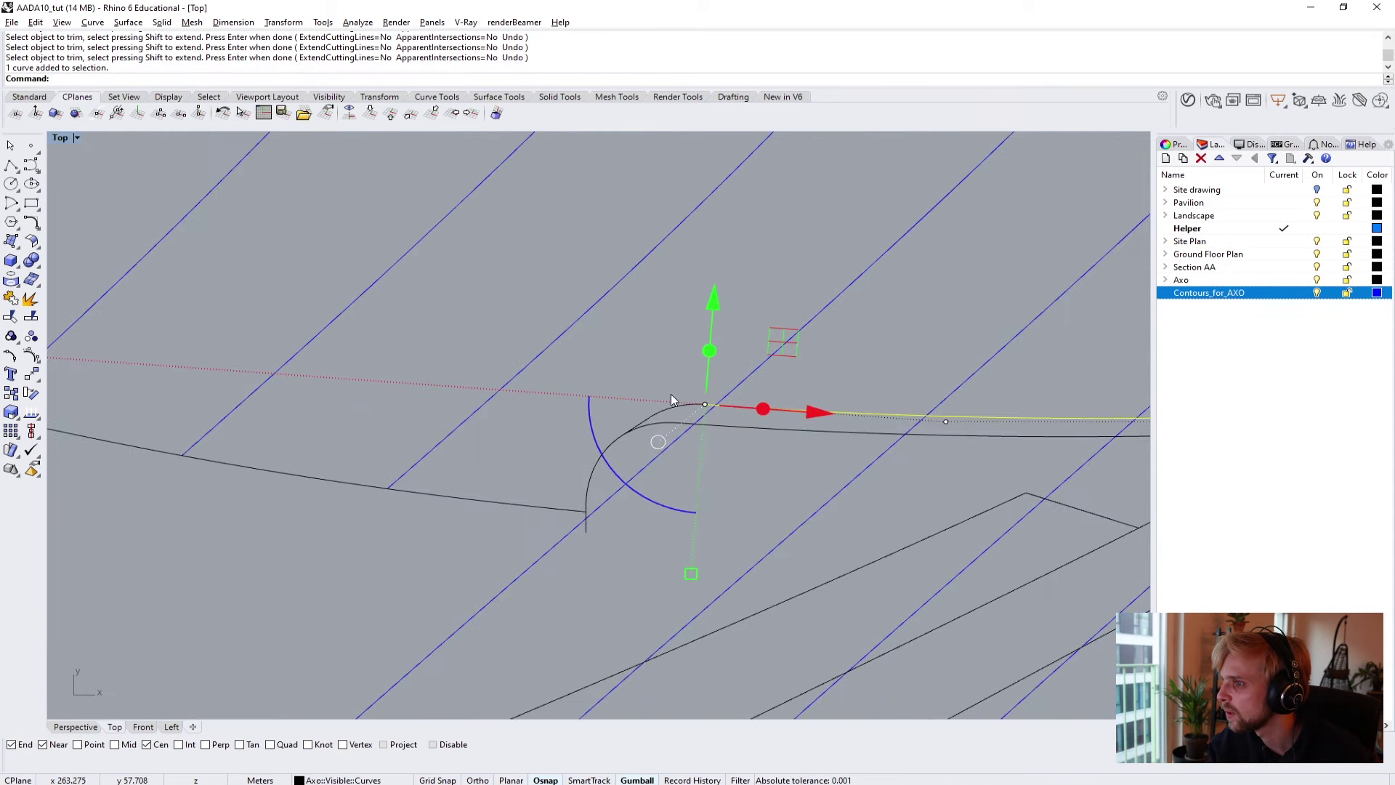
scroll(660, 433, down, 6)
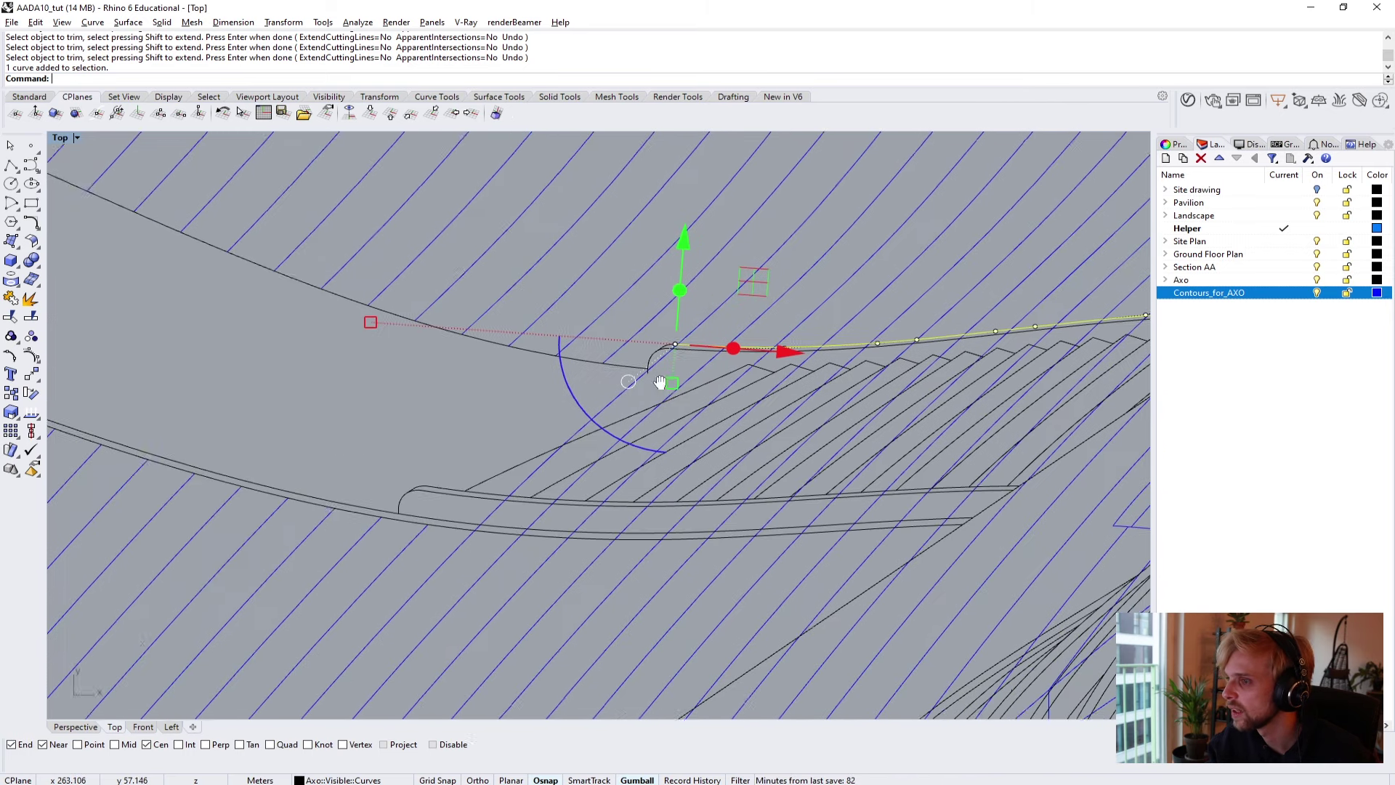
scroll(438, 490, up, 2)
click(466, 523)
scroll(478, 518, down, 4)
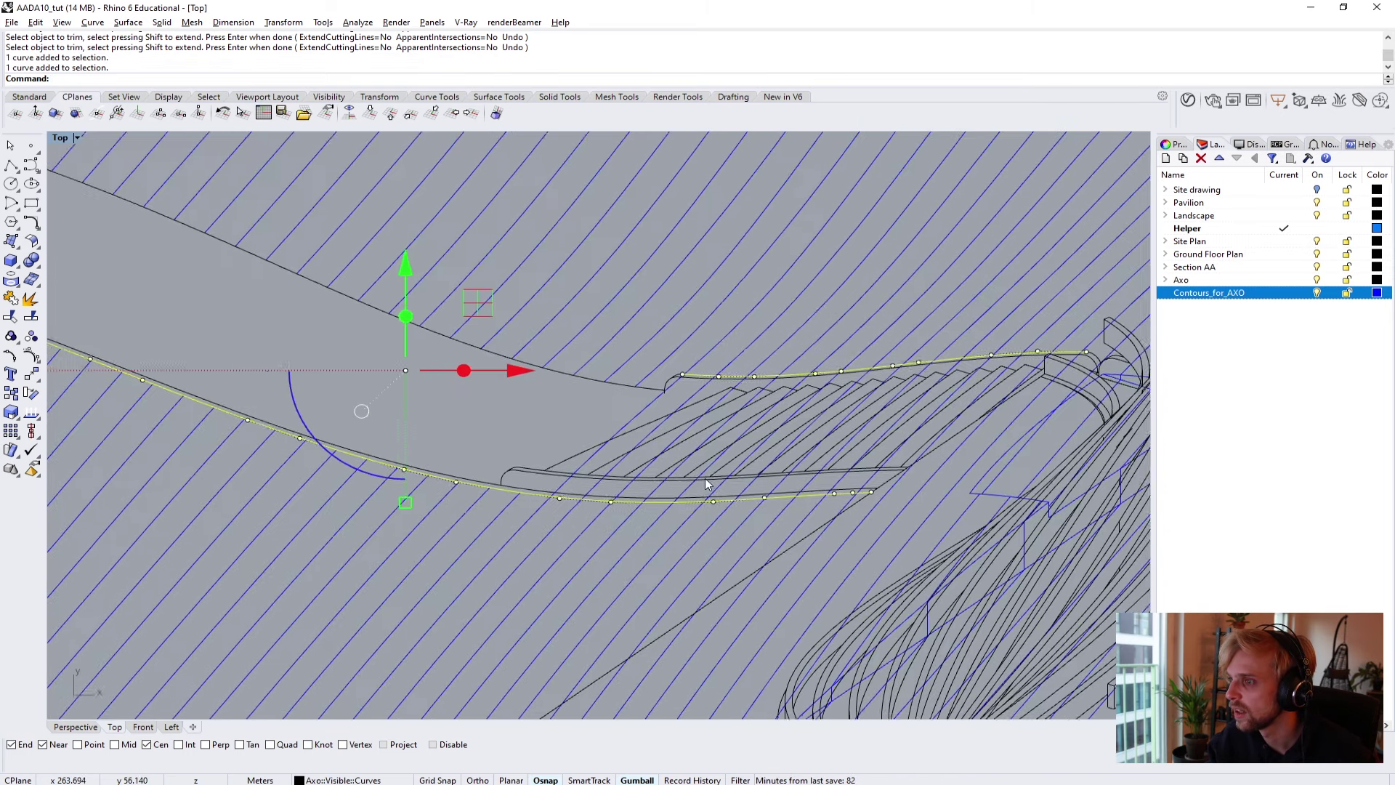
scroll(952, 351, up, 2)
key(Up)
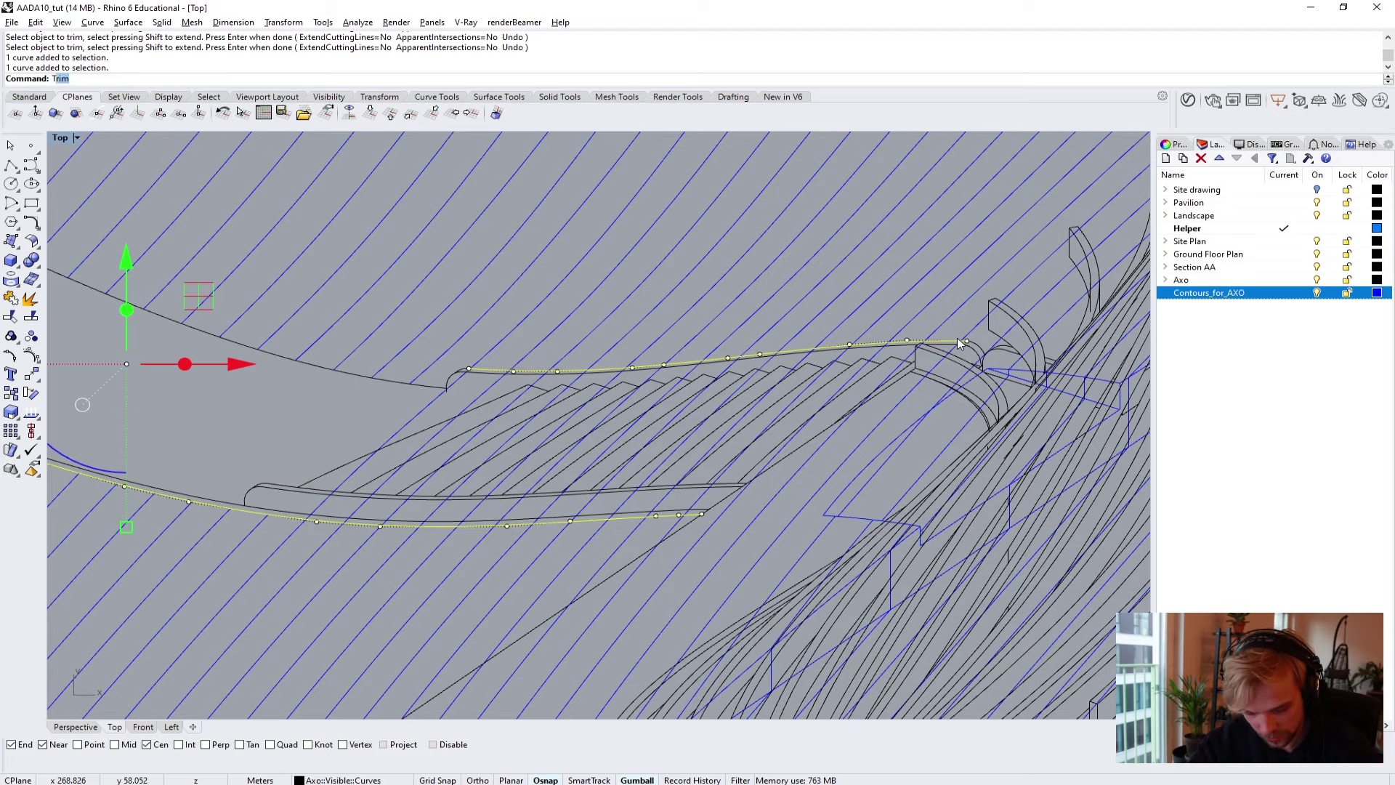
key(Return)
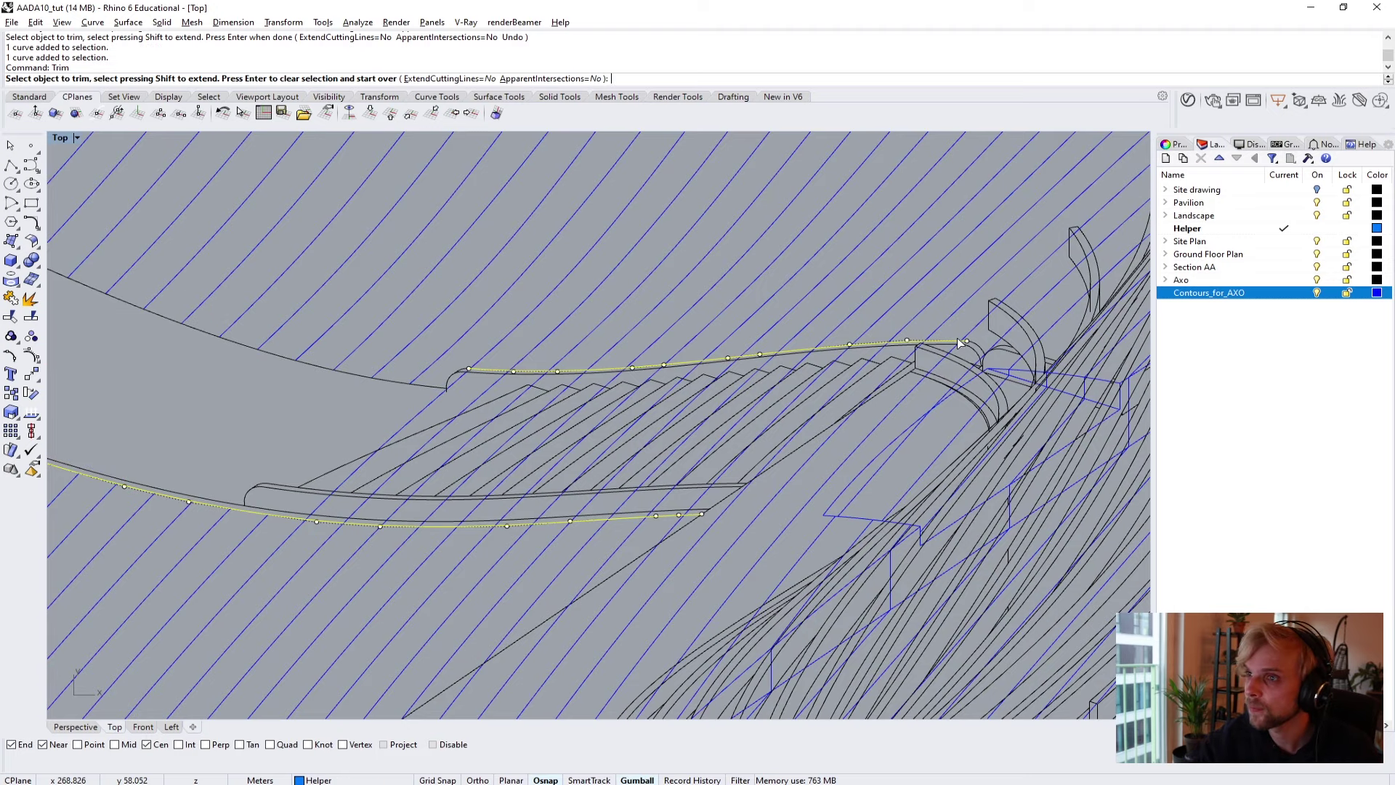
scroll(452, 396, up, 4)
click(456, 383)
click(563, 385)
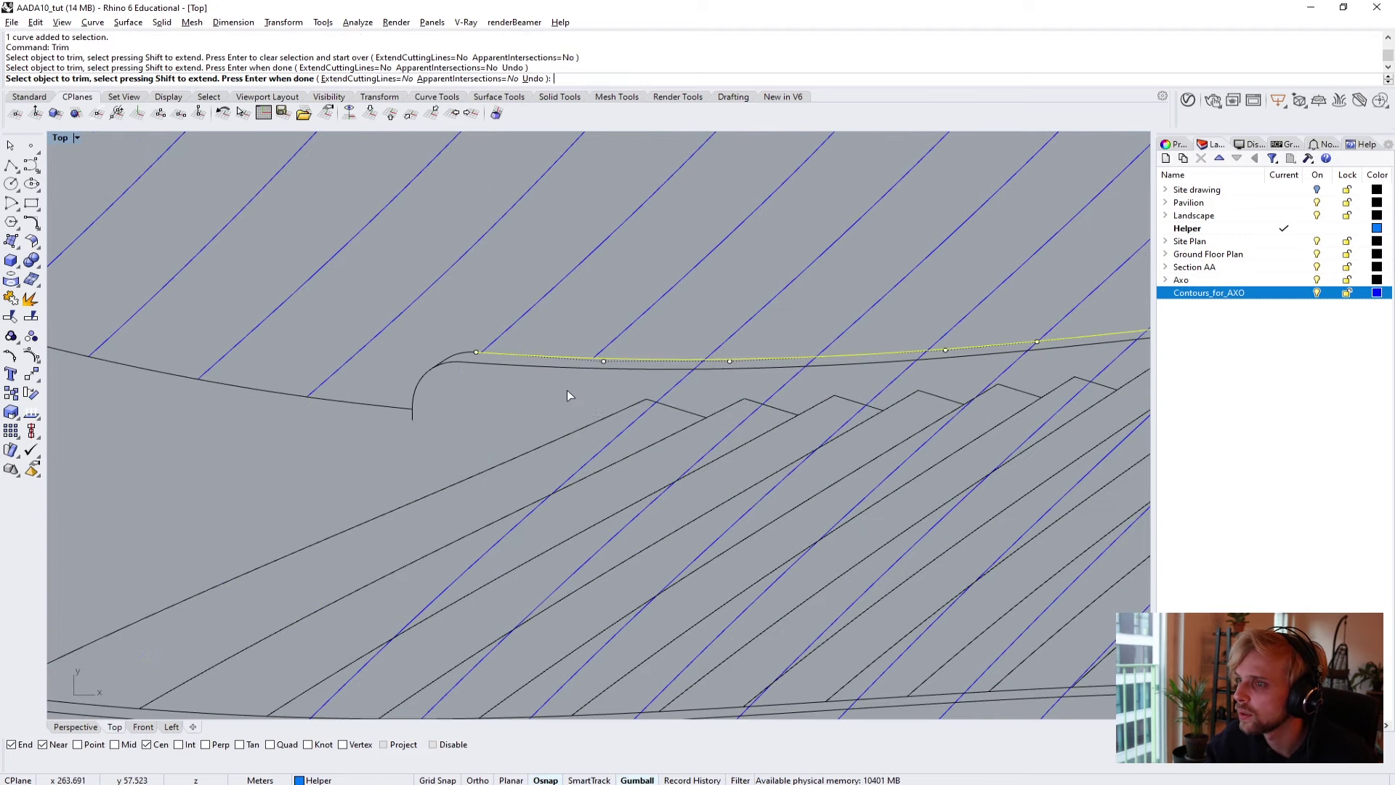
scroll(566, 389, down, 4)
scroll(571, 423, up, 2)
Trim the rest of the contours crossing the stair treads, up to the pavilion landing.
click(509, 456)
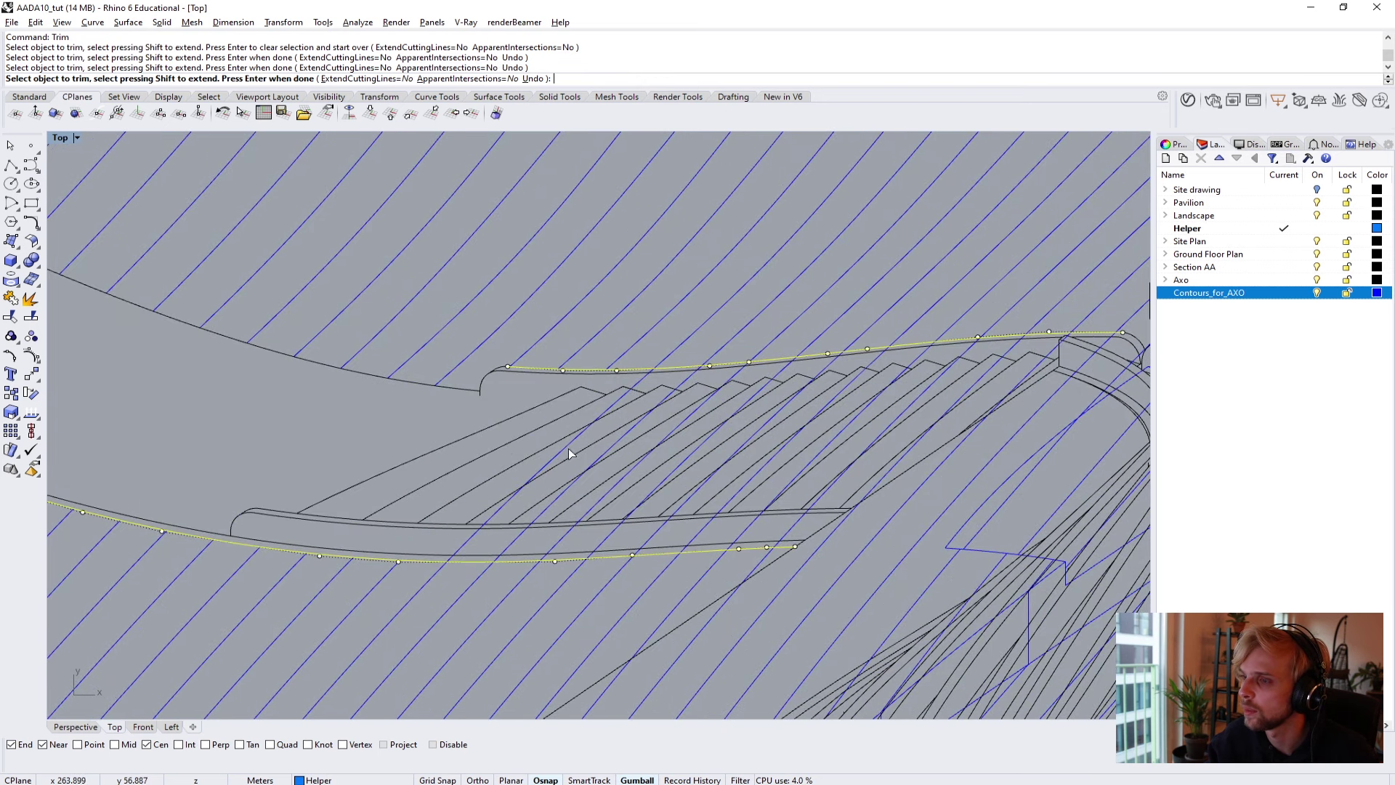
click(557, 457)
click(609, 450)
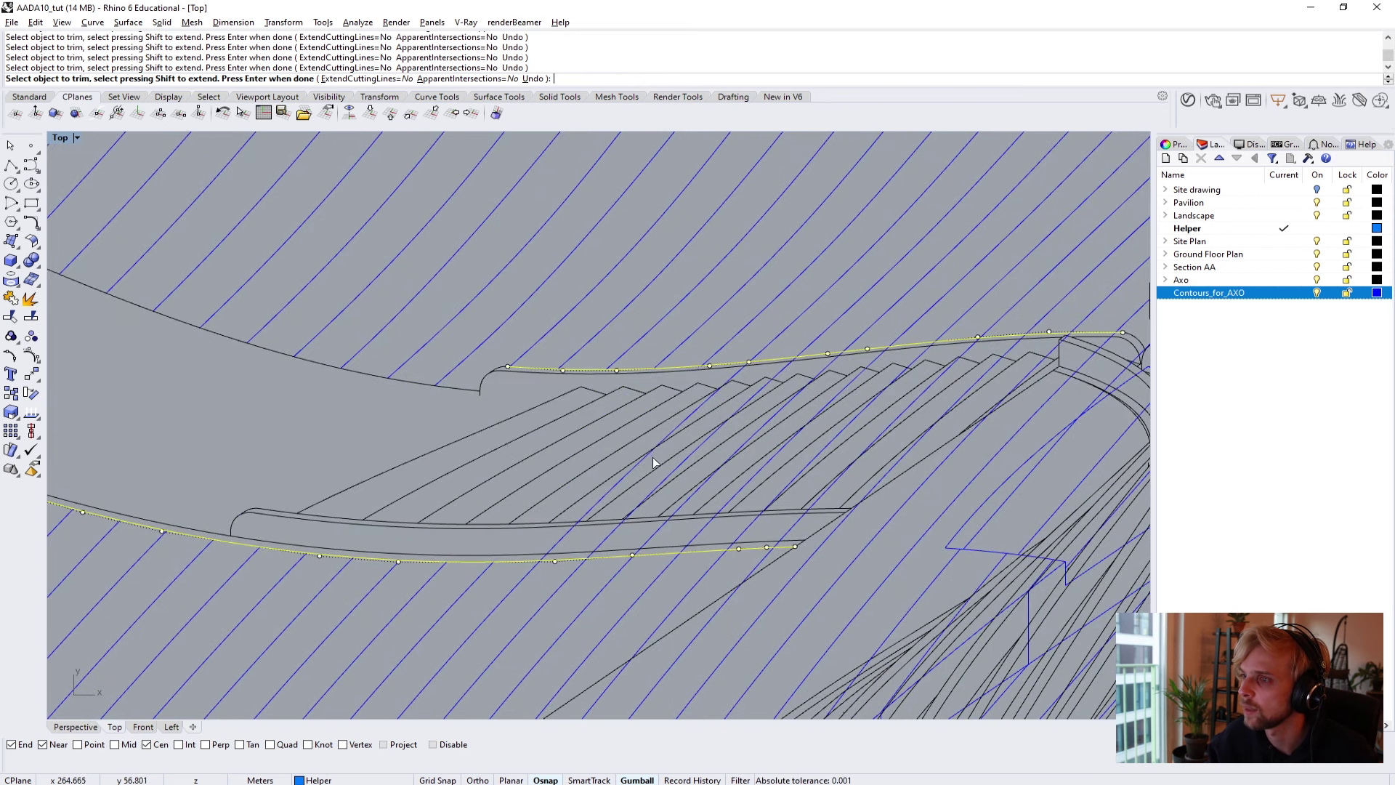
click(630, 472)
click(666, 479)
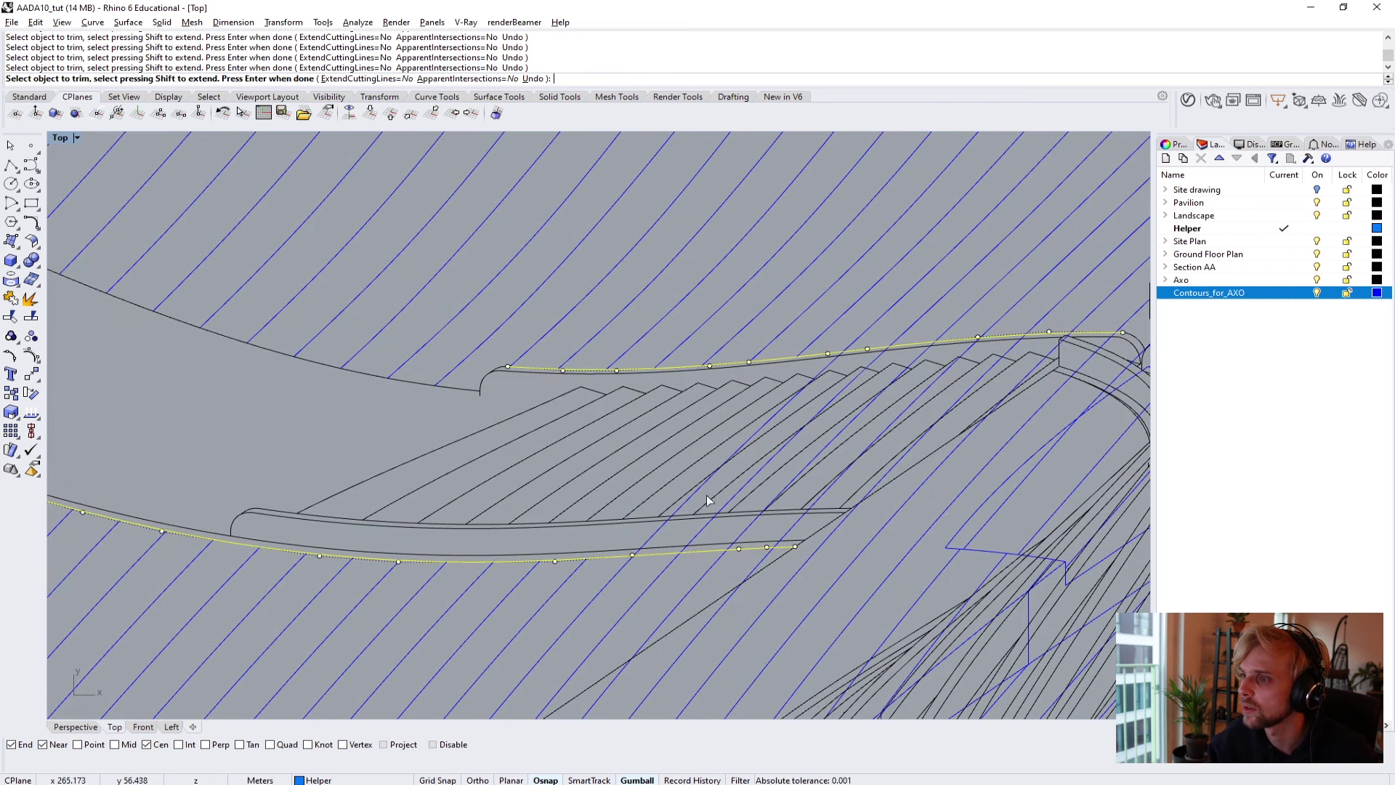
click(683, 508)
click(733, 504)
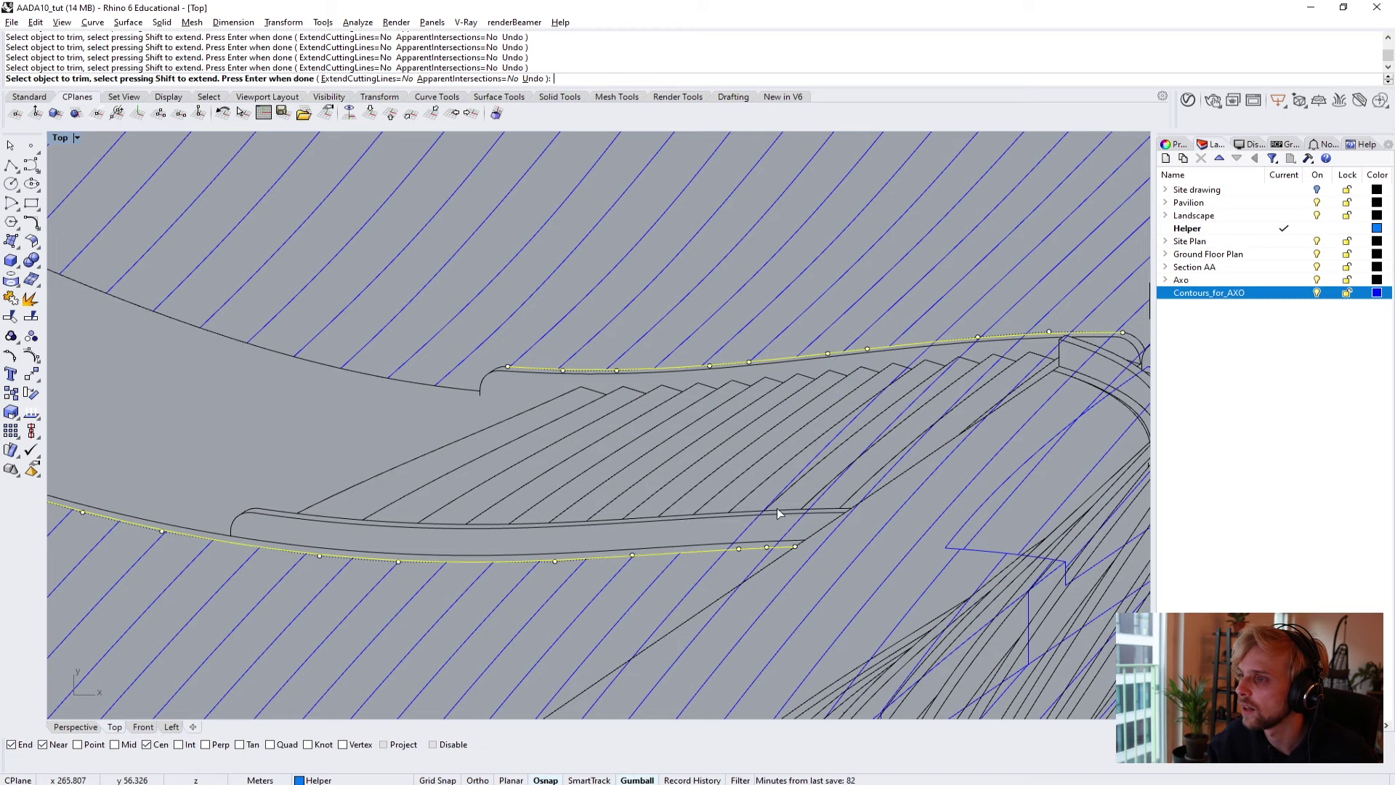
click(831, 446)
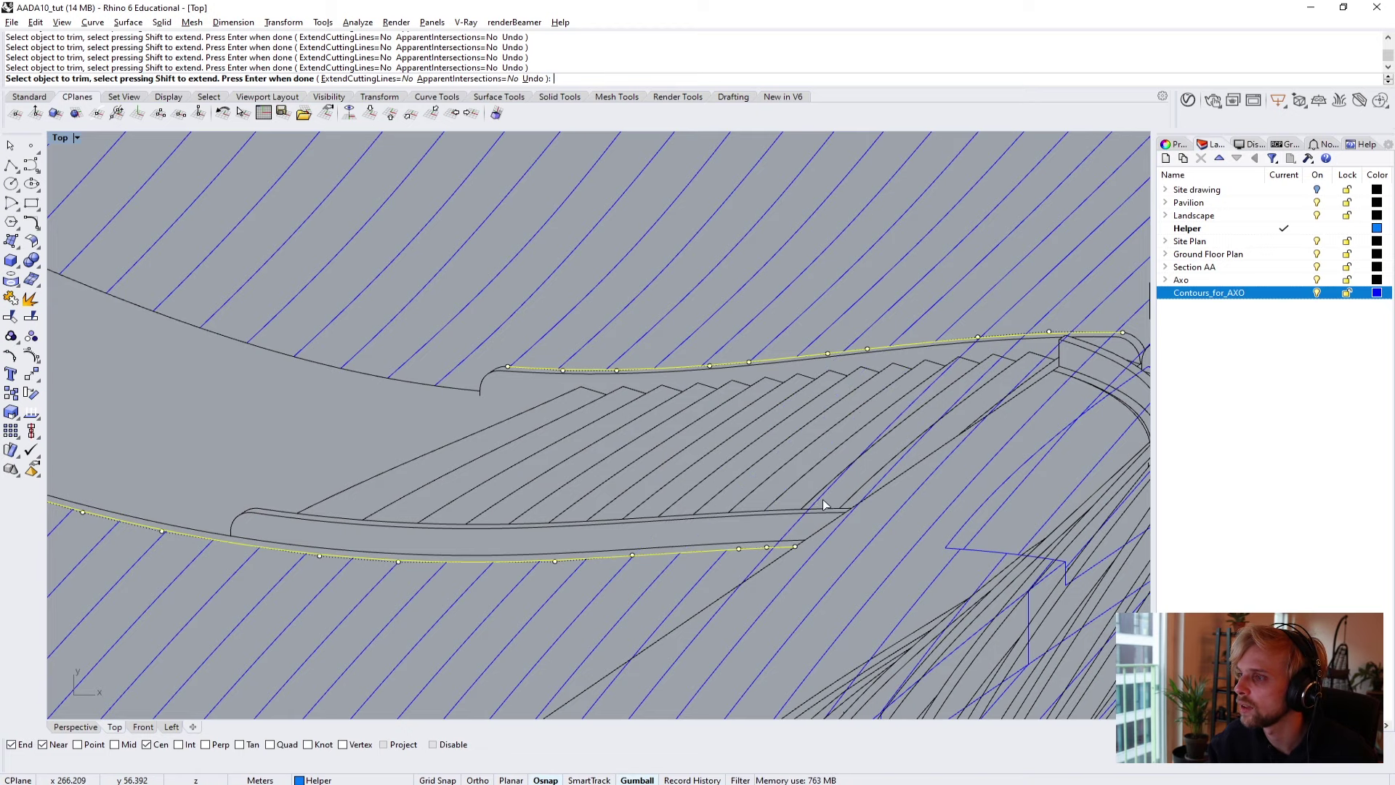
click(879, 433)
scroll(988, 365, up, 2)
scroll(1001, 377, down, 3)
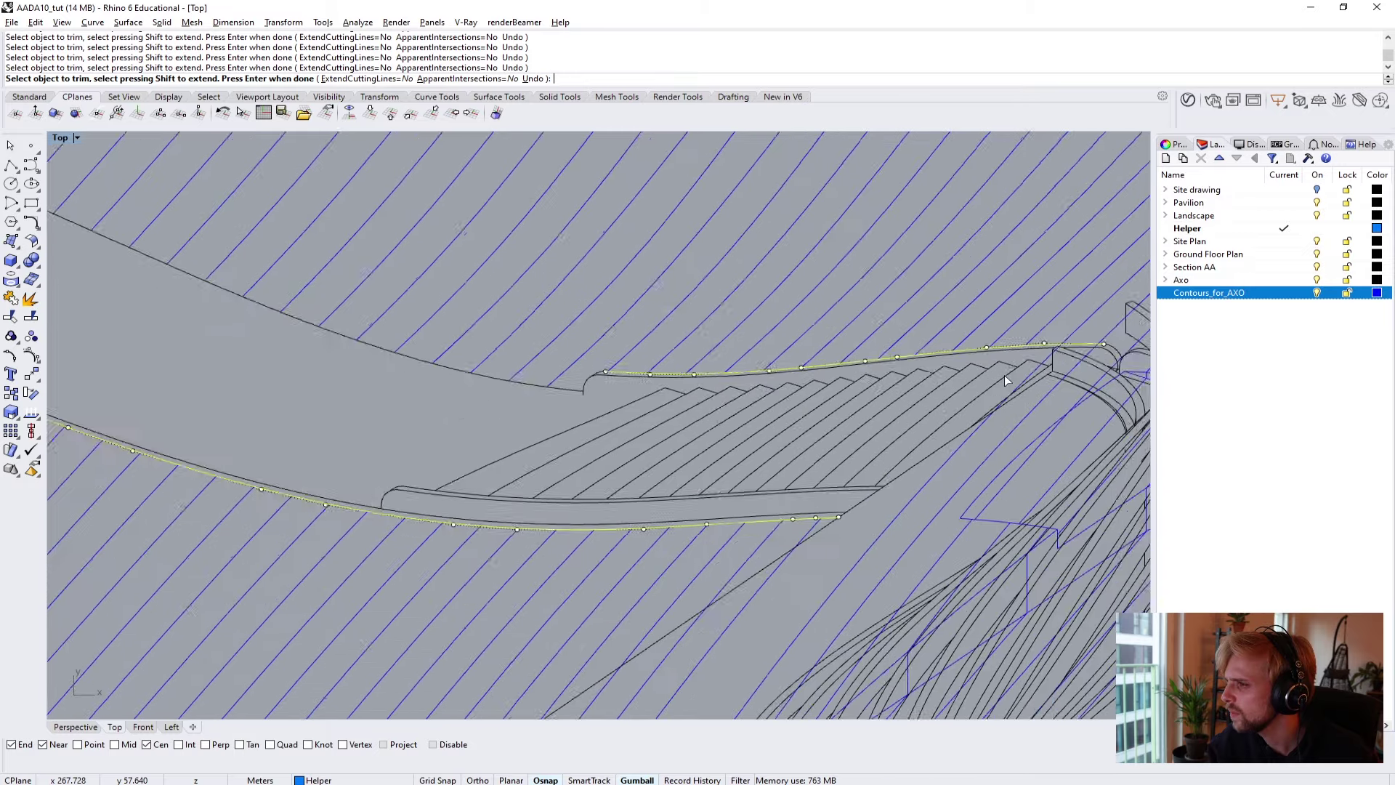
right_drag(1004, 375, 709, 400)
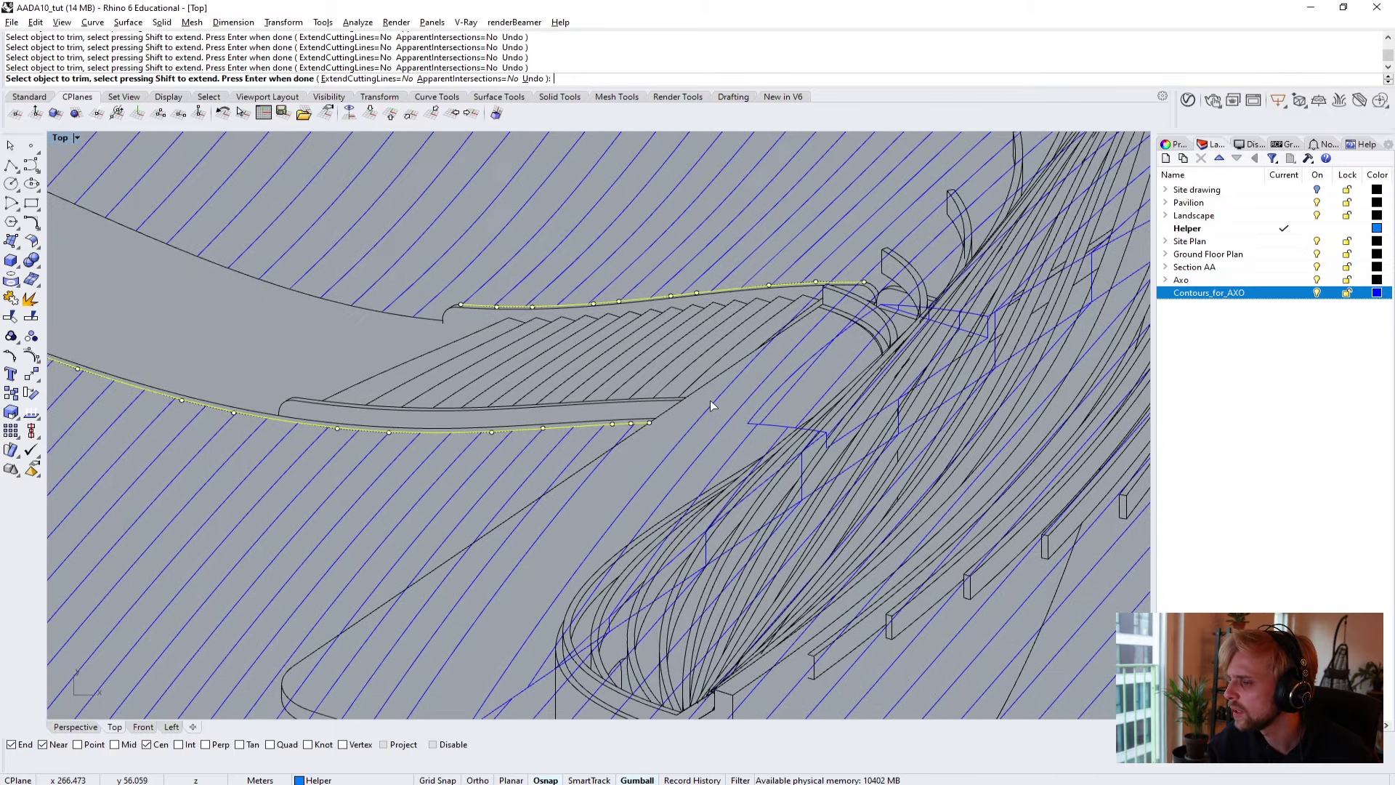
scroll(709, 400, down, 3)
key(Return)
Trim the contours inside the roof slab's left corner, using the slab's long rear edge and lower corner arc as cutters.
scroll(683, 421, up, 2)
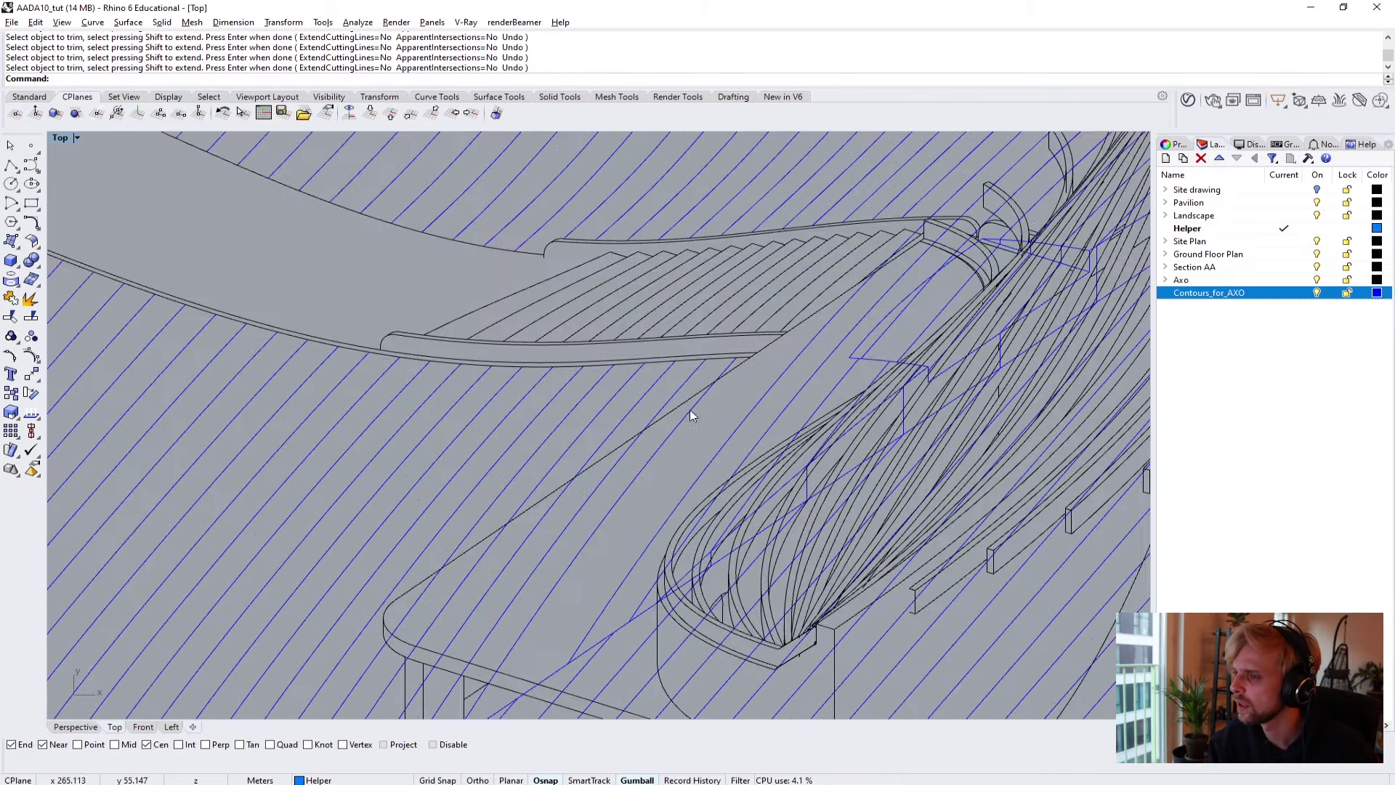
click(687, 398)
scroll(490, 443, up, 3)
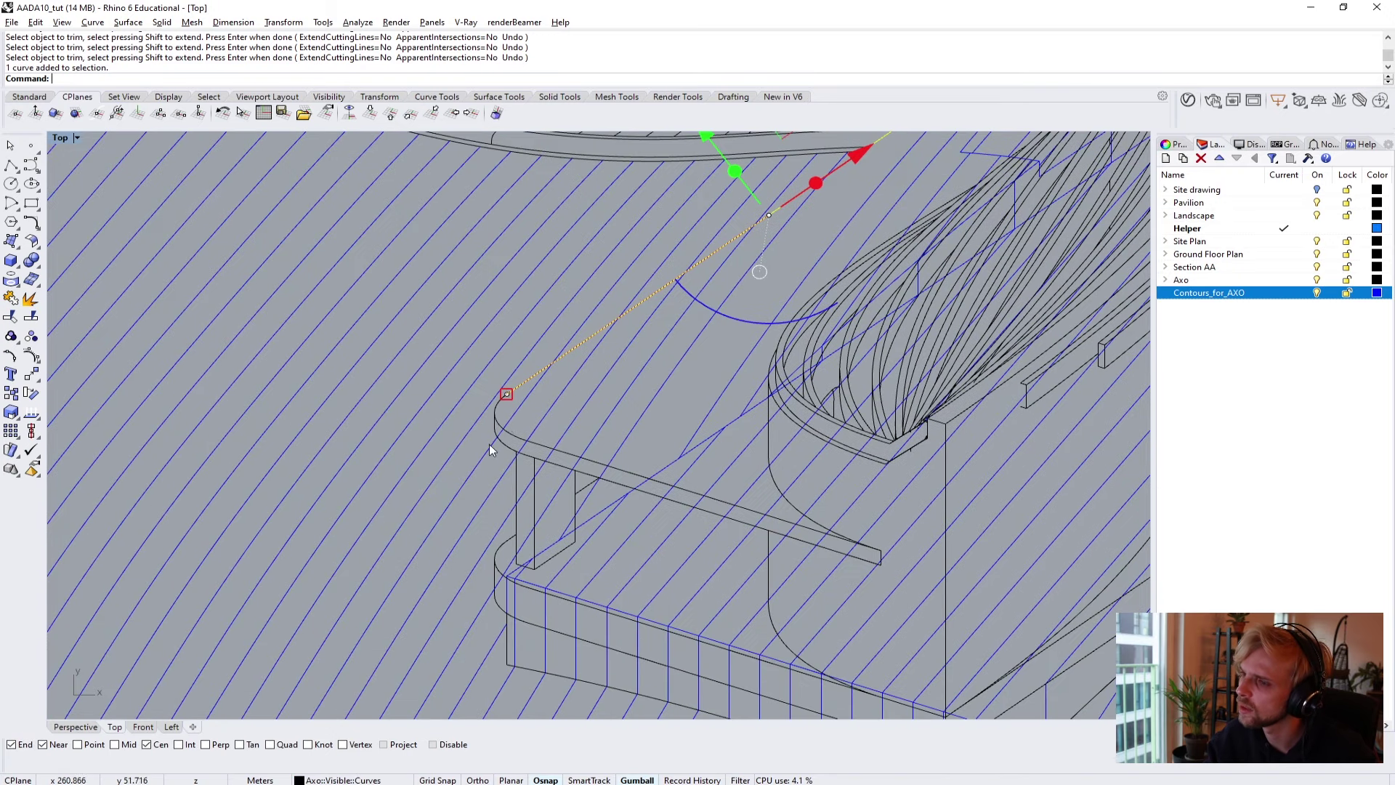
right_drag(490, 444, 504, 394)
shift+click(509, 411)
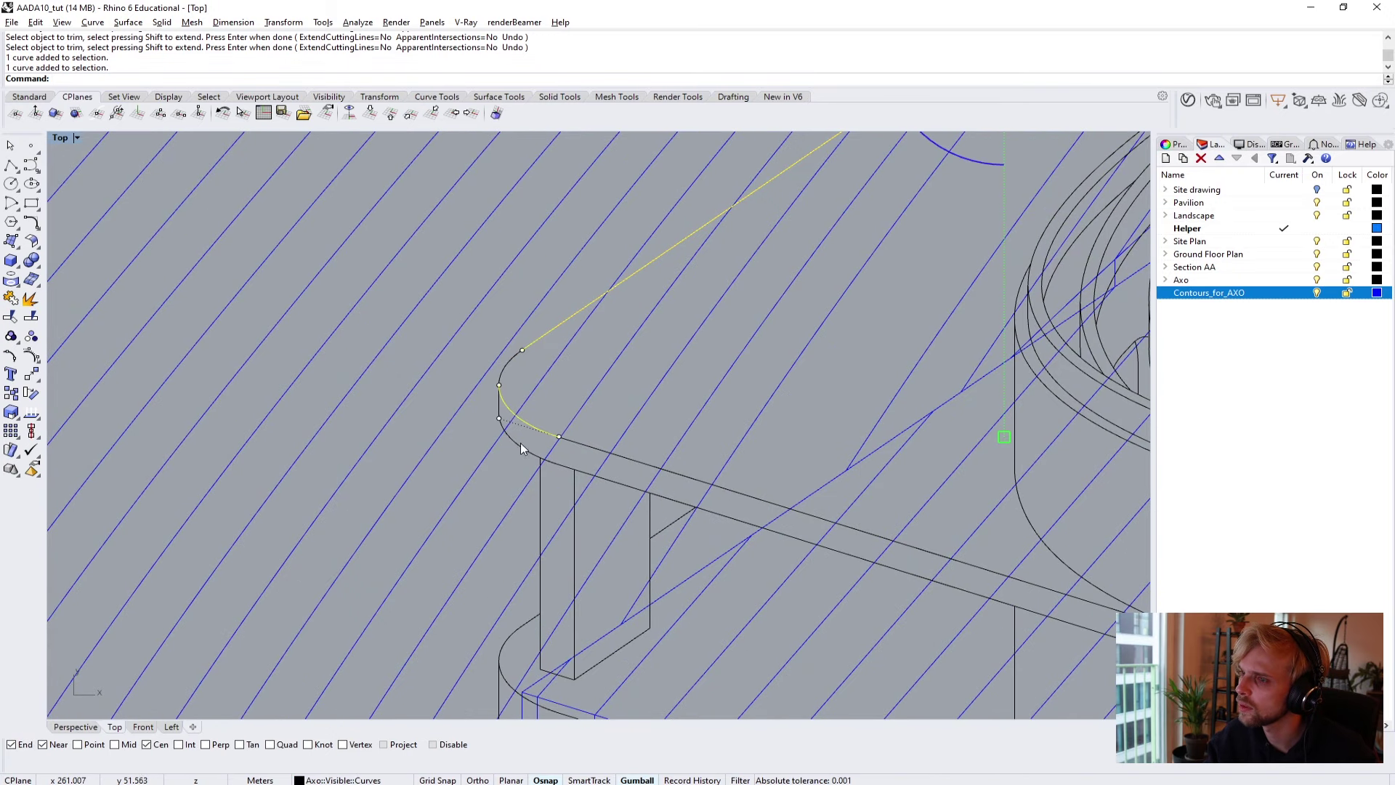
ctrl+click(542, 429)
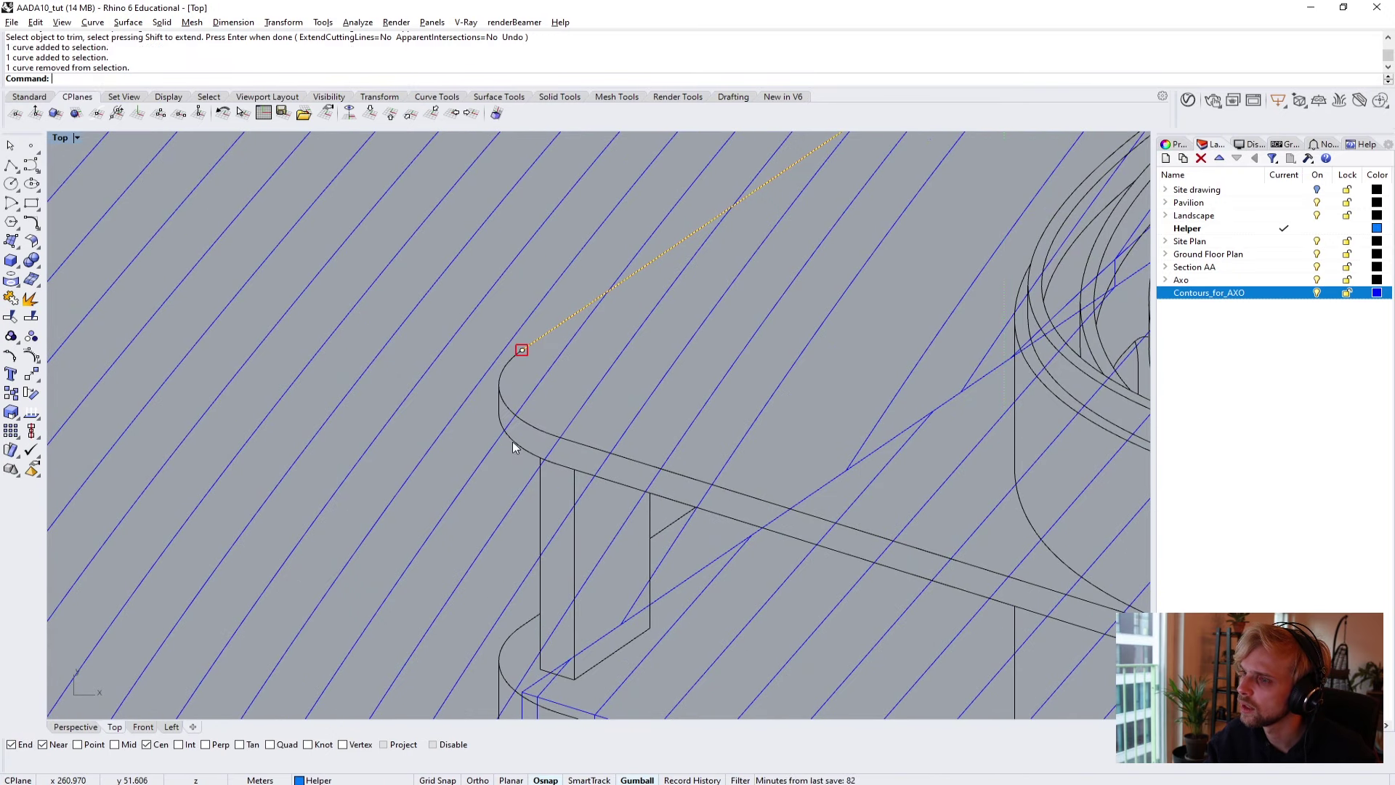
shift+click(519, 445)
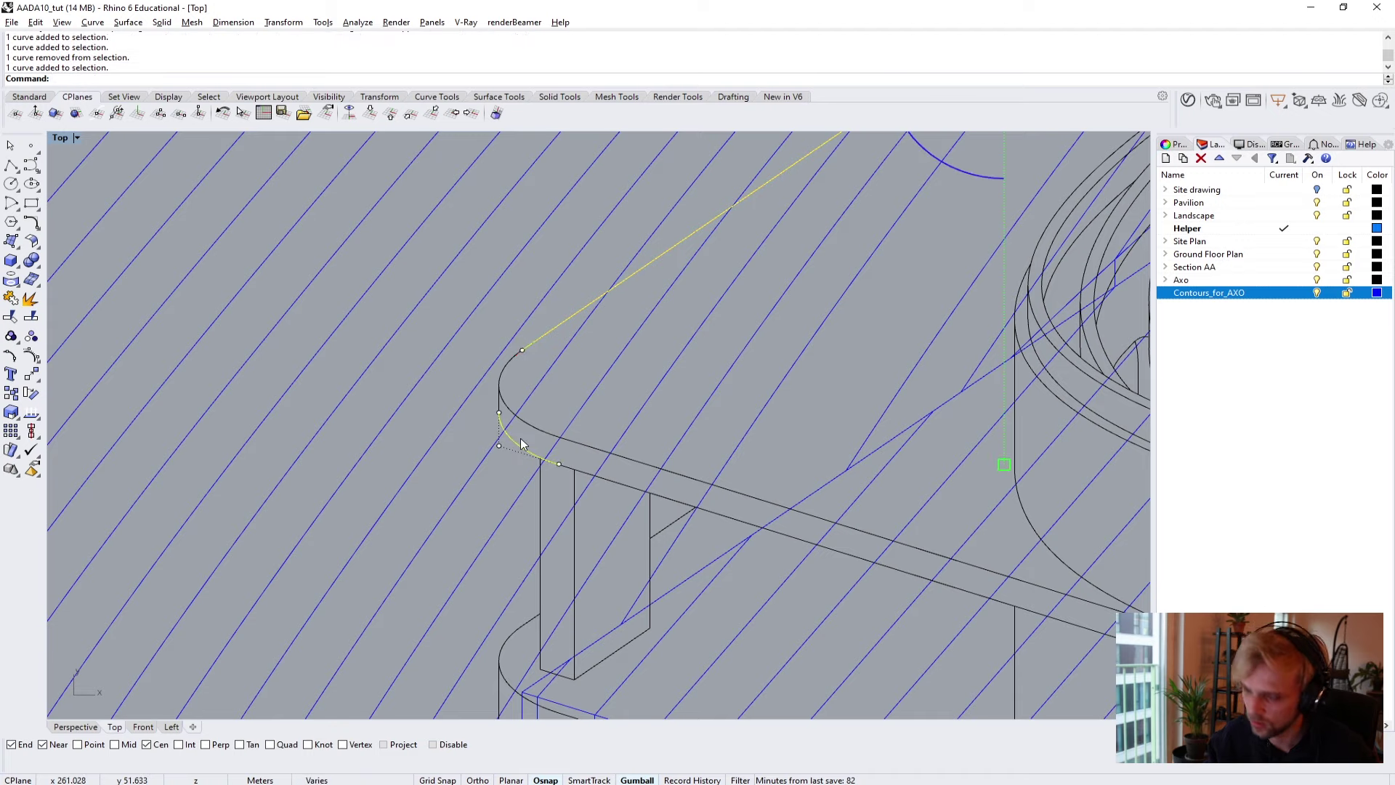
text(trim)
key(Return)
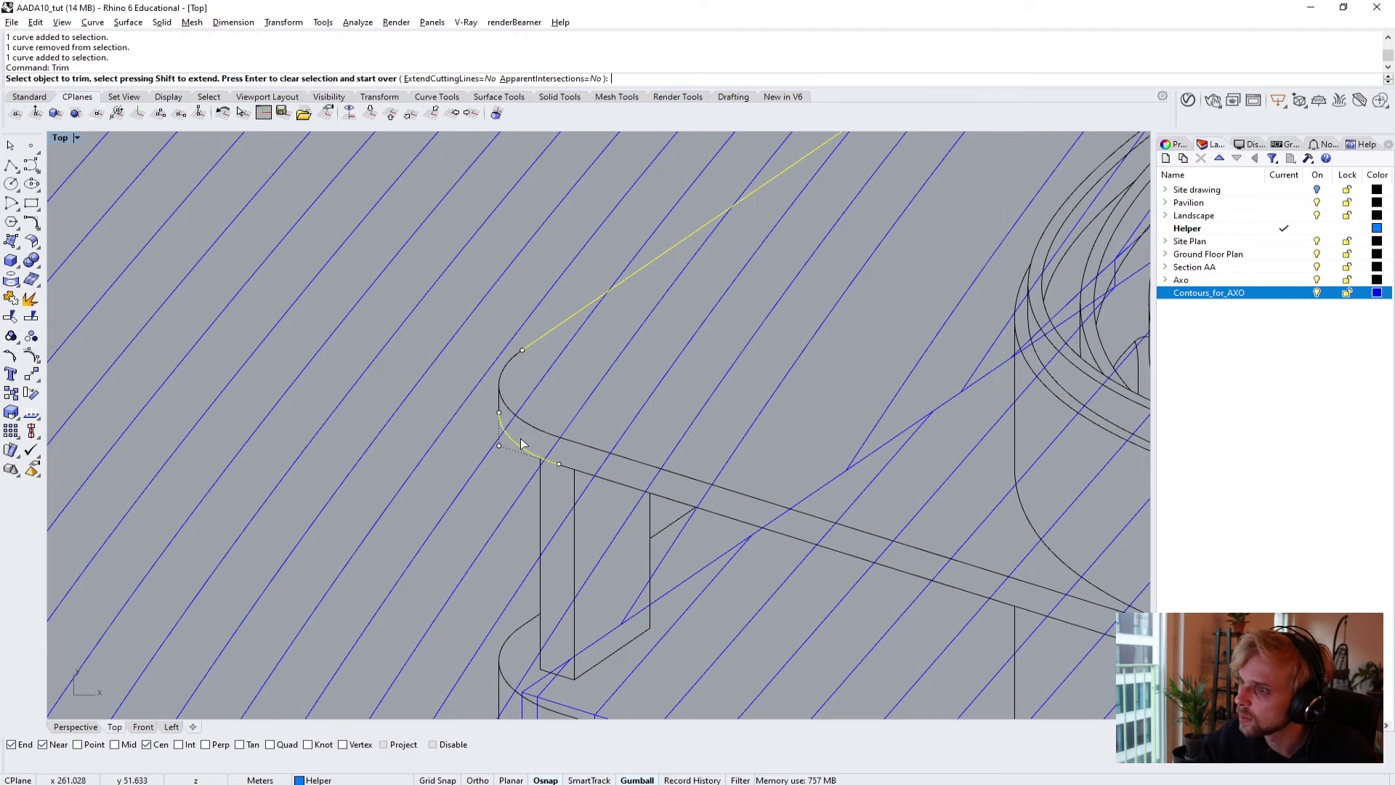
click(538, 391)
click(593, 389)
scroll(607, 399, down, 8)
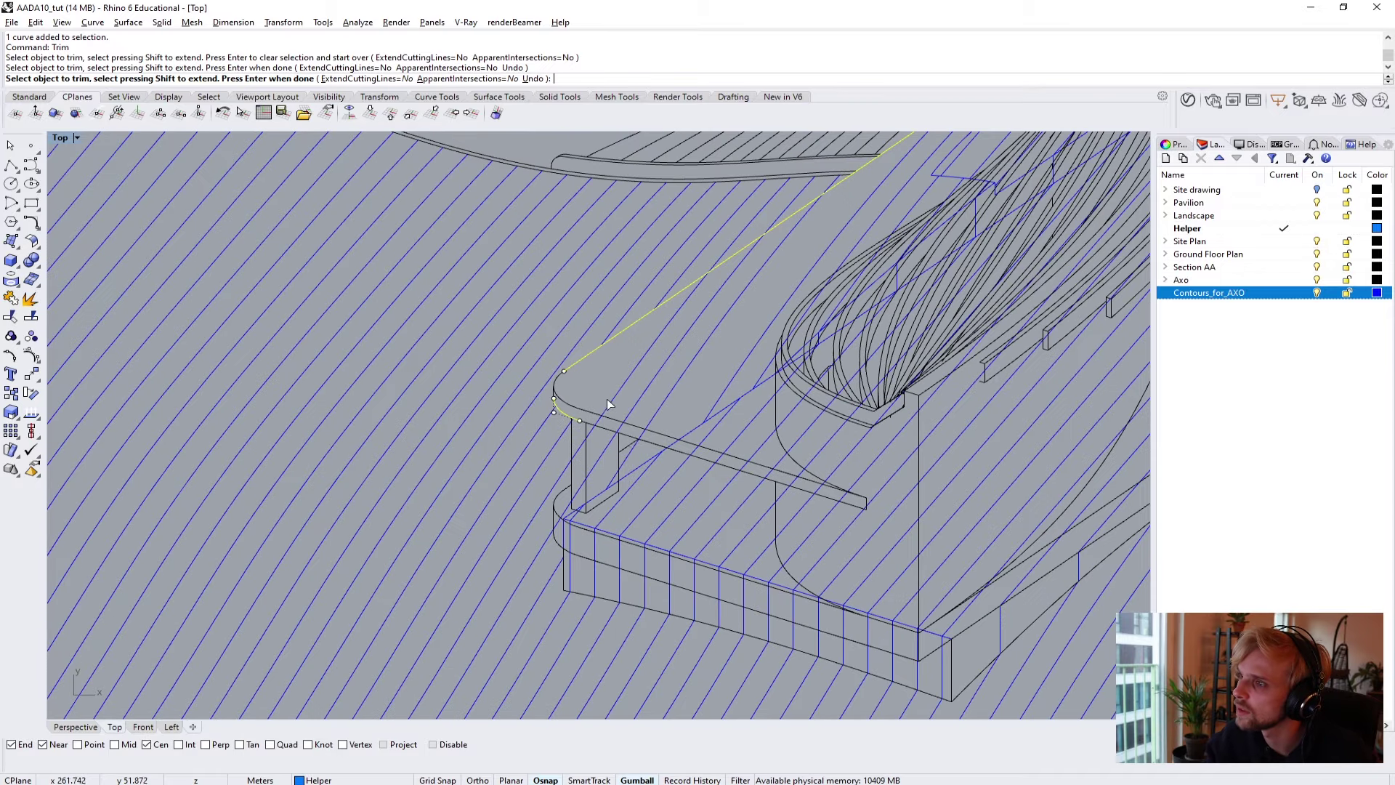
scroll(626, 392, up, 4)
key(Return)
Try to trim the contours between the roof slab and the pavilion base using all the axonometric and contour linework as cutters.
click(542, 516)
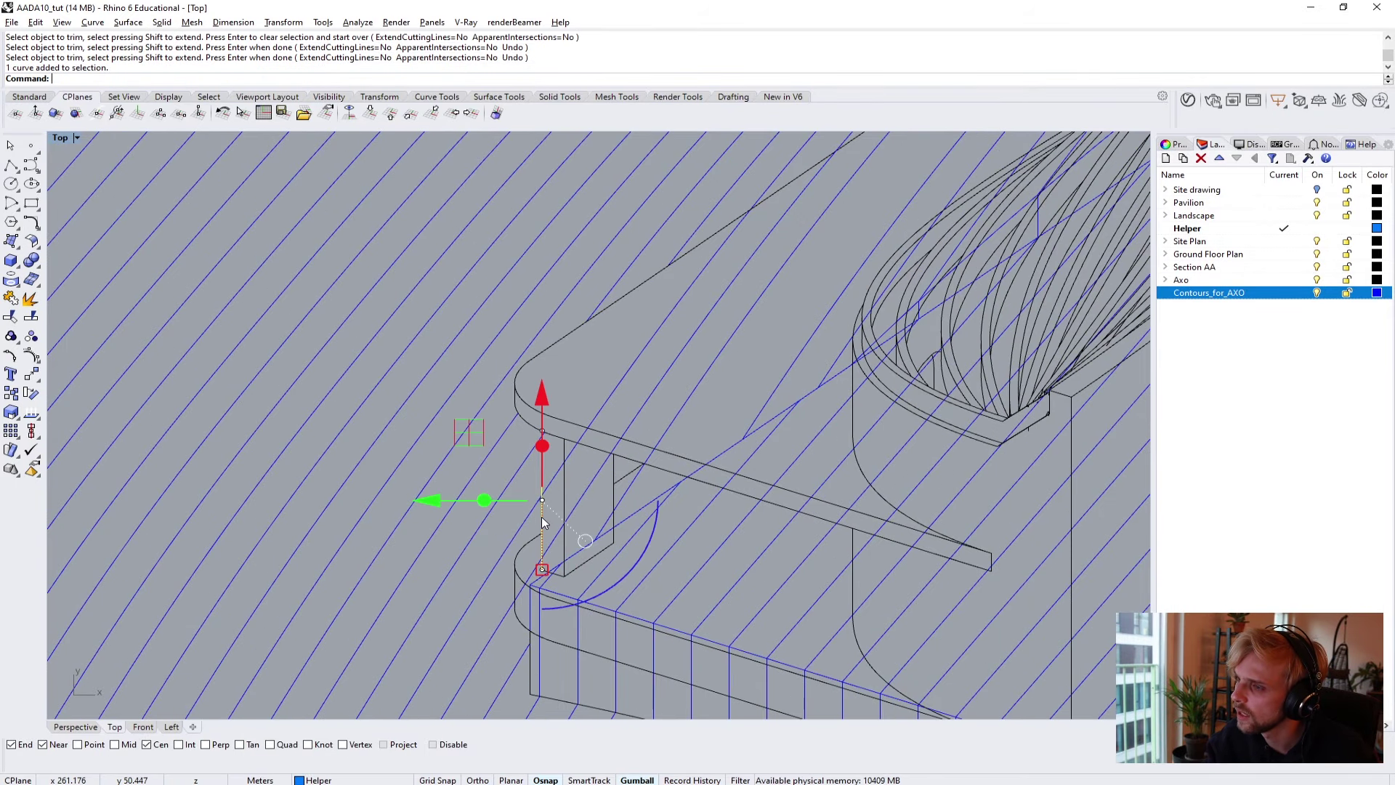
shift+click(719, 234)
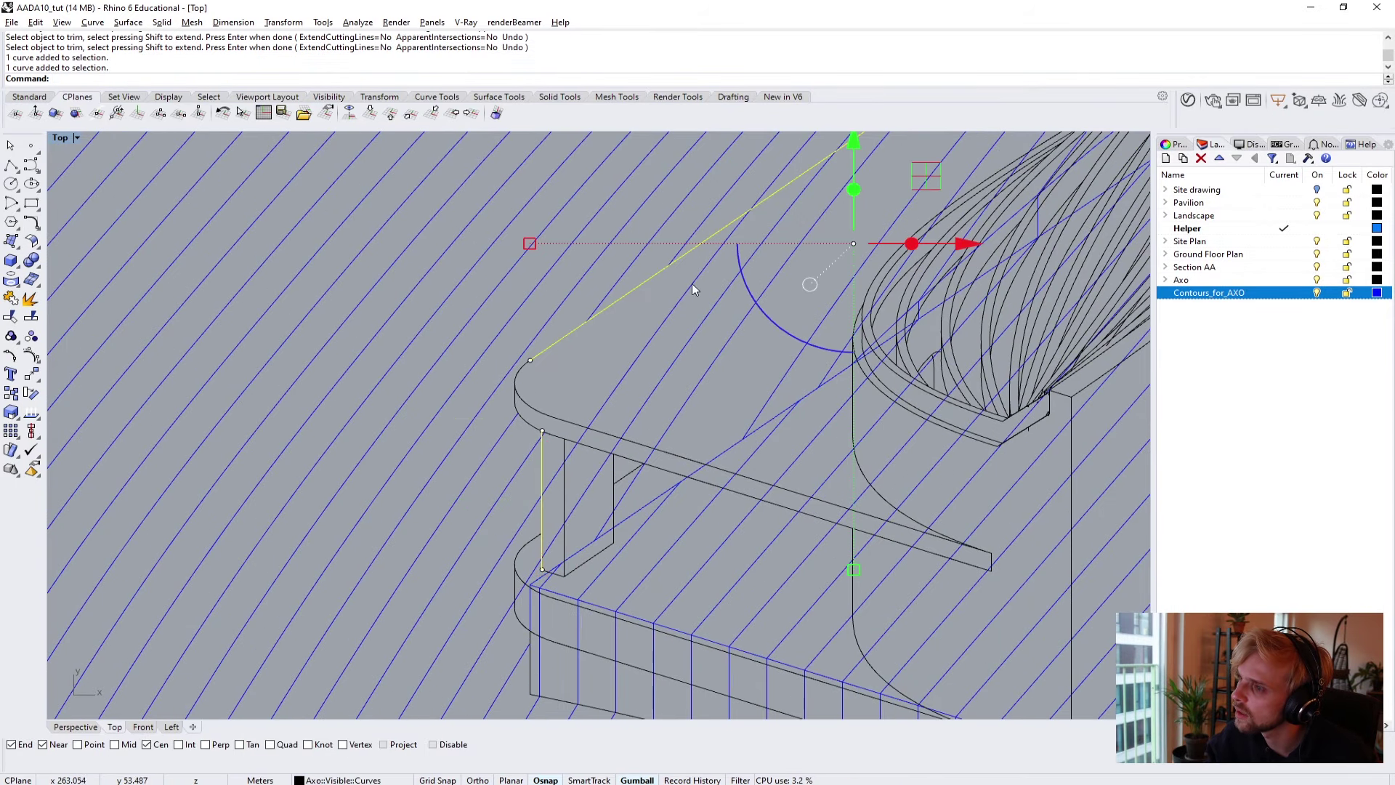
right_drag(518, 530, 519, 446)
scroll(518, 513, up, 2)
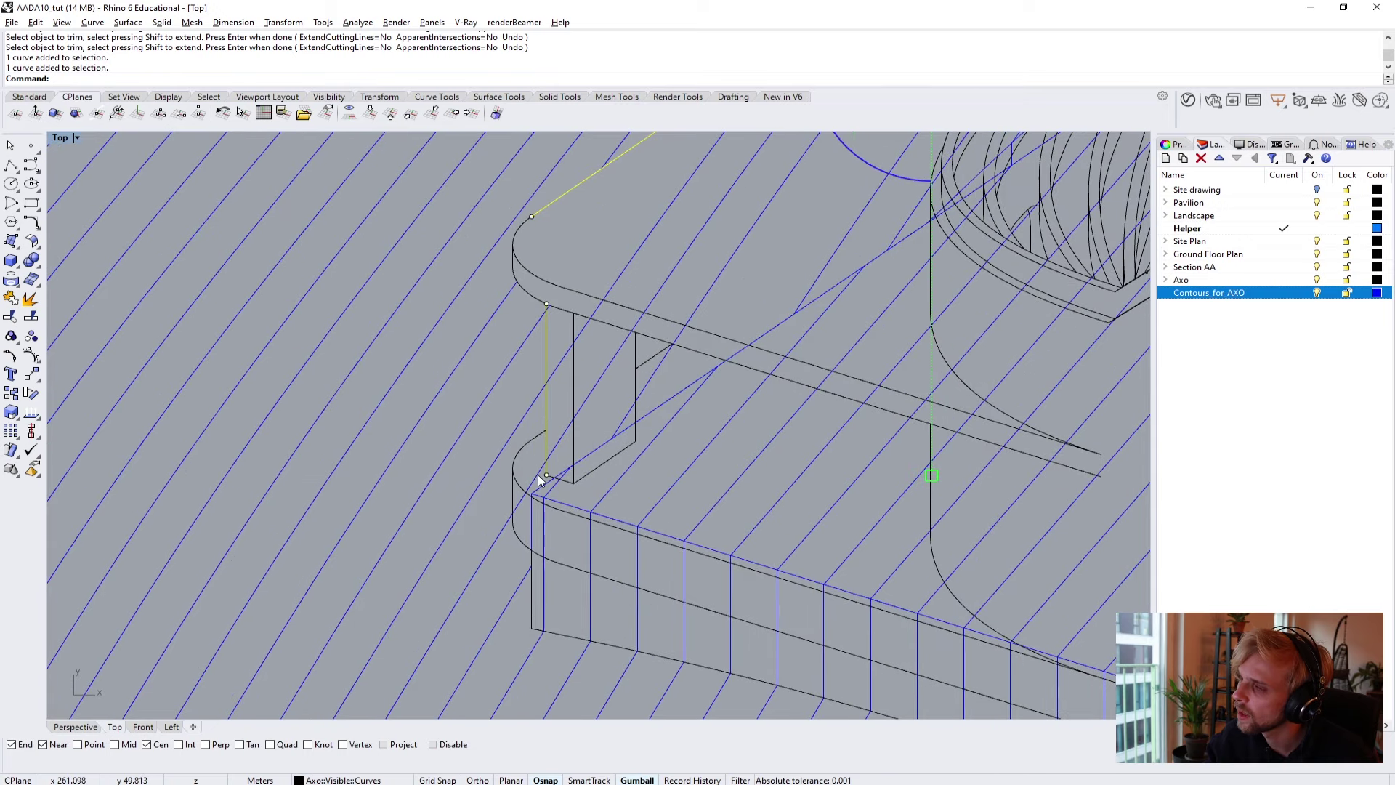
scroll(540, 479, down, 8)
drag(956, 643, 318, 251)
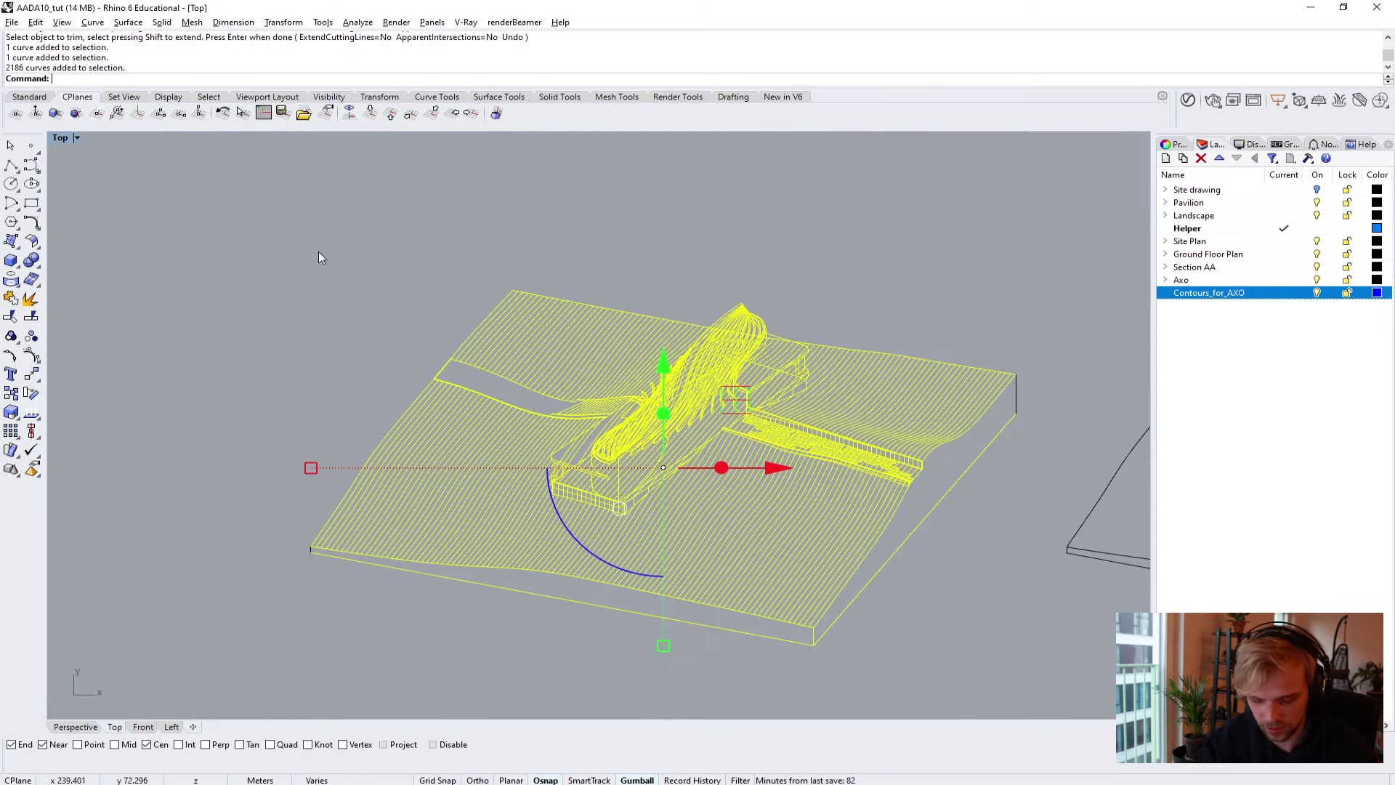
text(trim)
key(Return)
scroll(528, 496, up, 4)
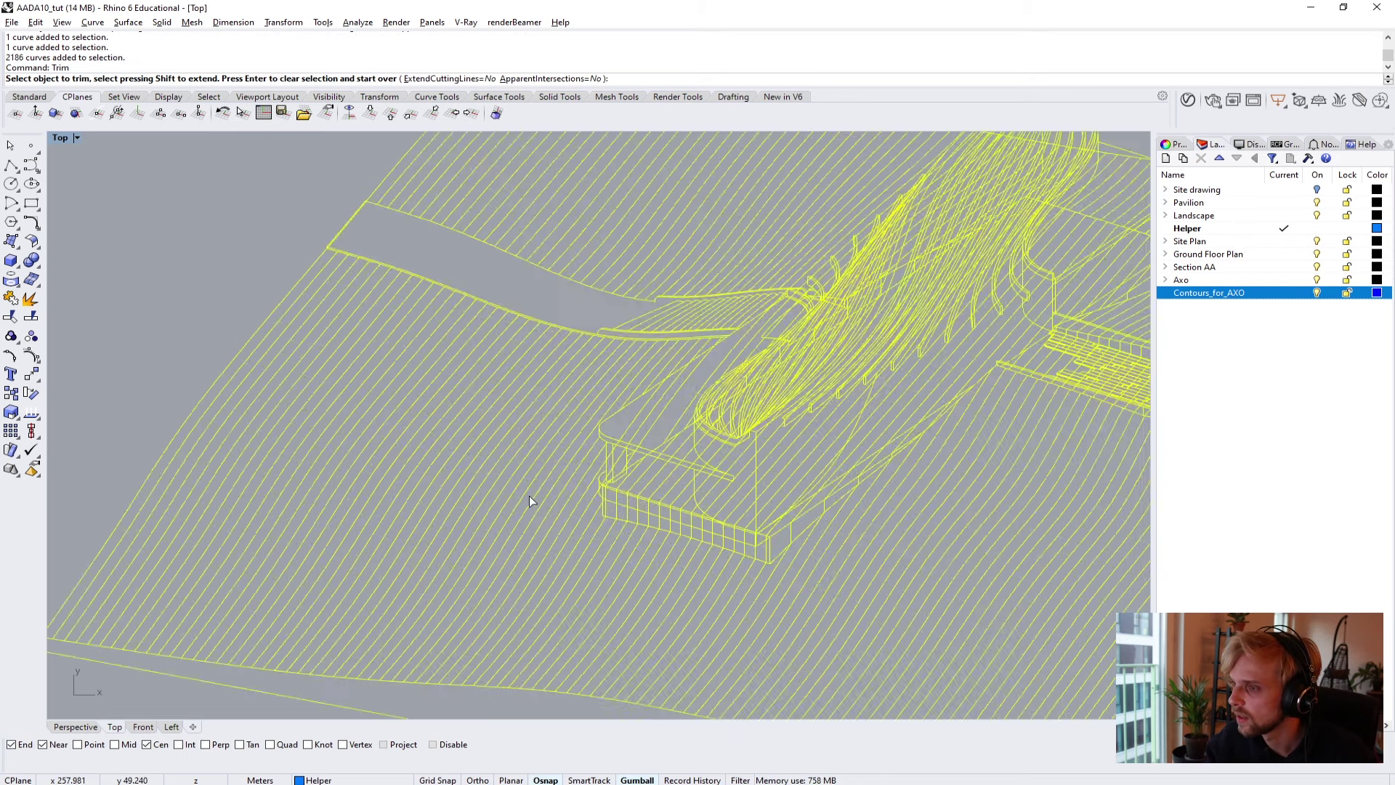
scroll(726, 492, up, 2)
scroll(724, 491, up, 2)
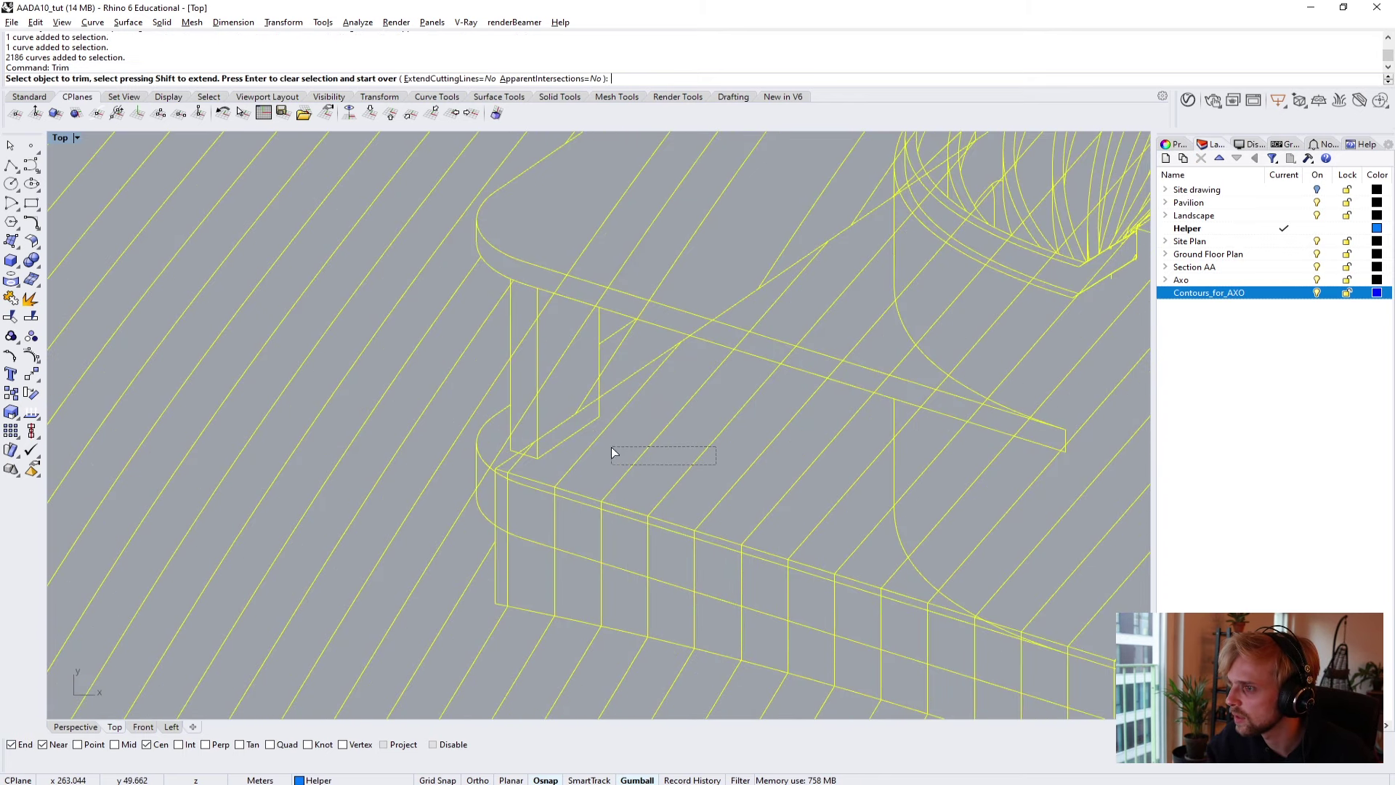
drag(612, 447, 710, 465)
key(Escape)
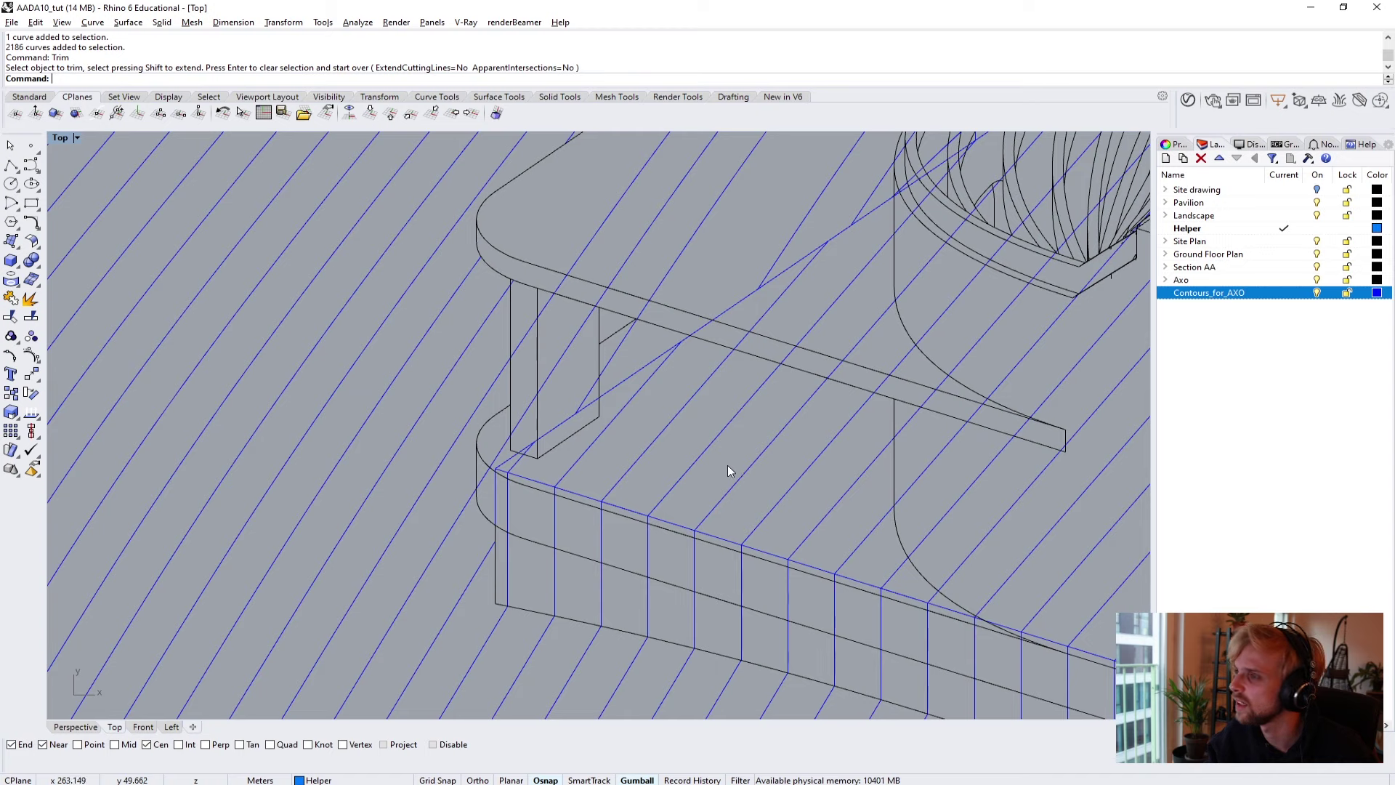
Select all objects on the Axo > Visible > Curves layer as cutting linework.
click(1166, 280)
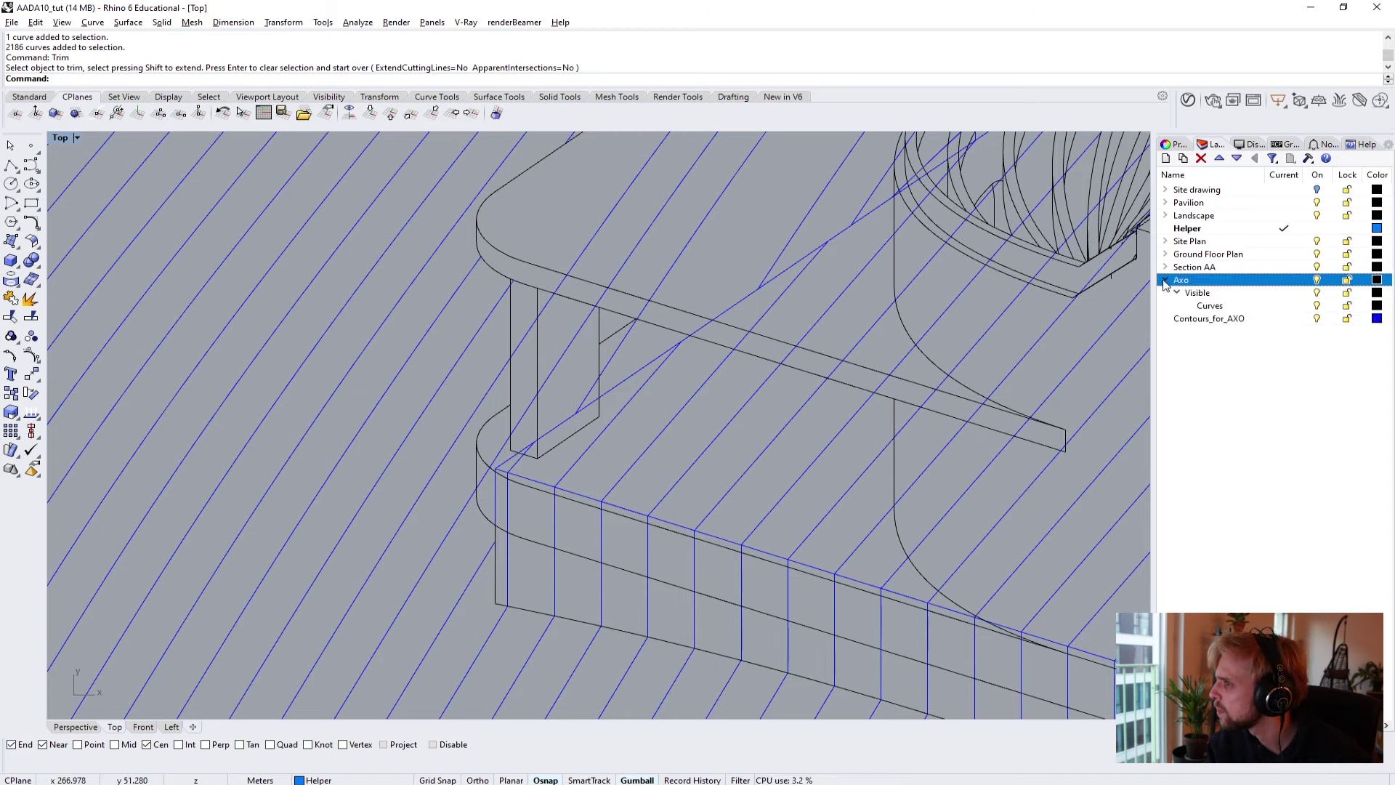
click(1223, 308)
right_click(1216, 307)
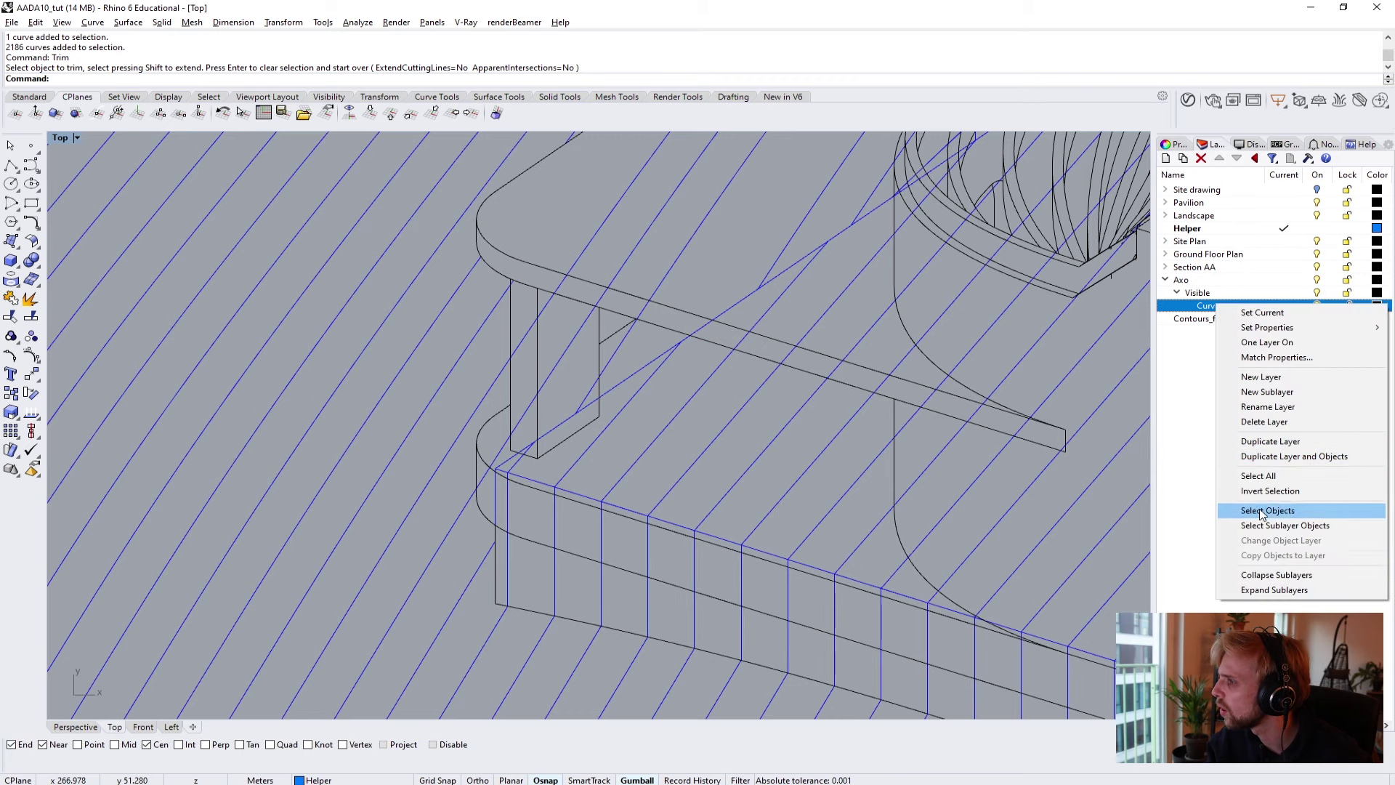
click(1264, 511)
scroll(892, 324, down, 5)
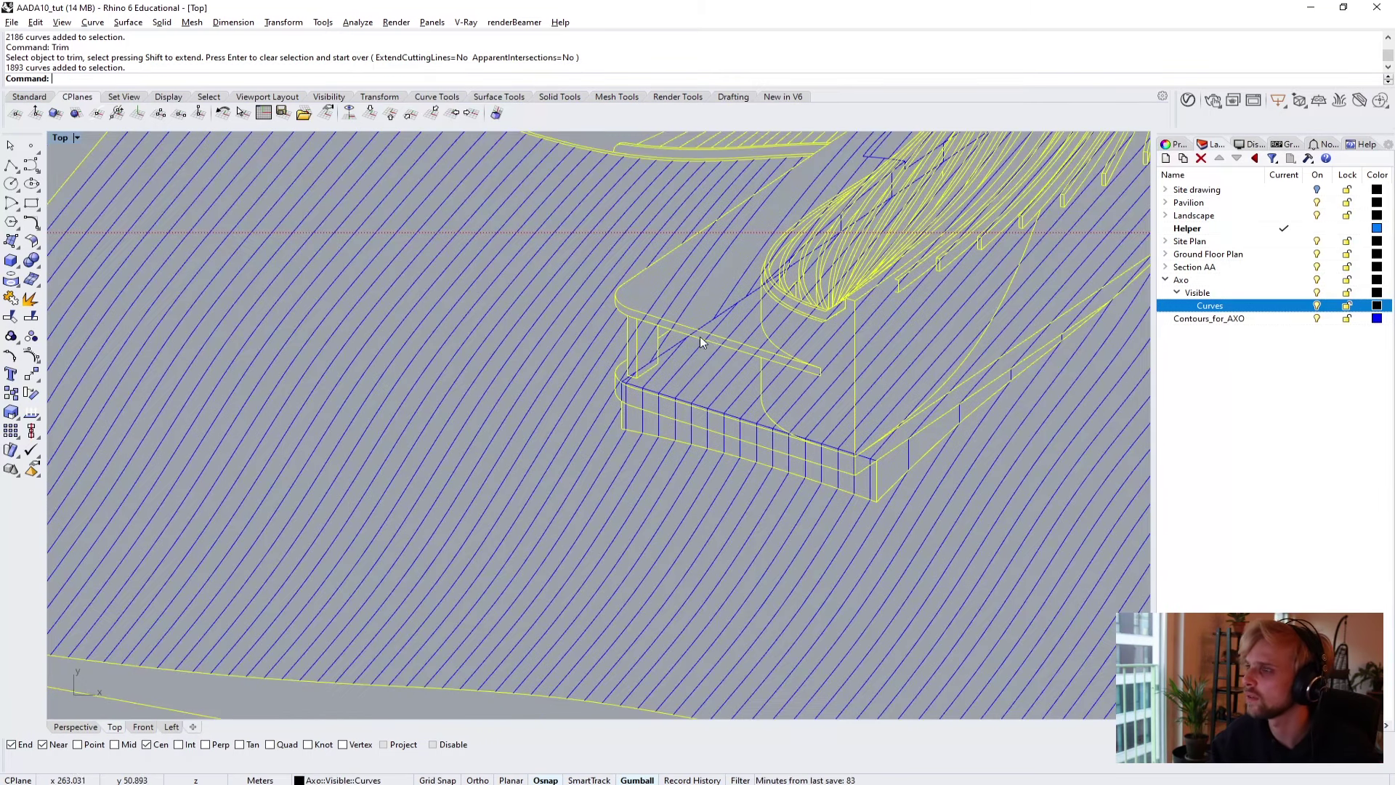
scroll(700, 338, up, 3)
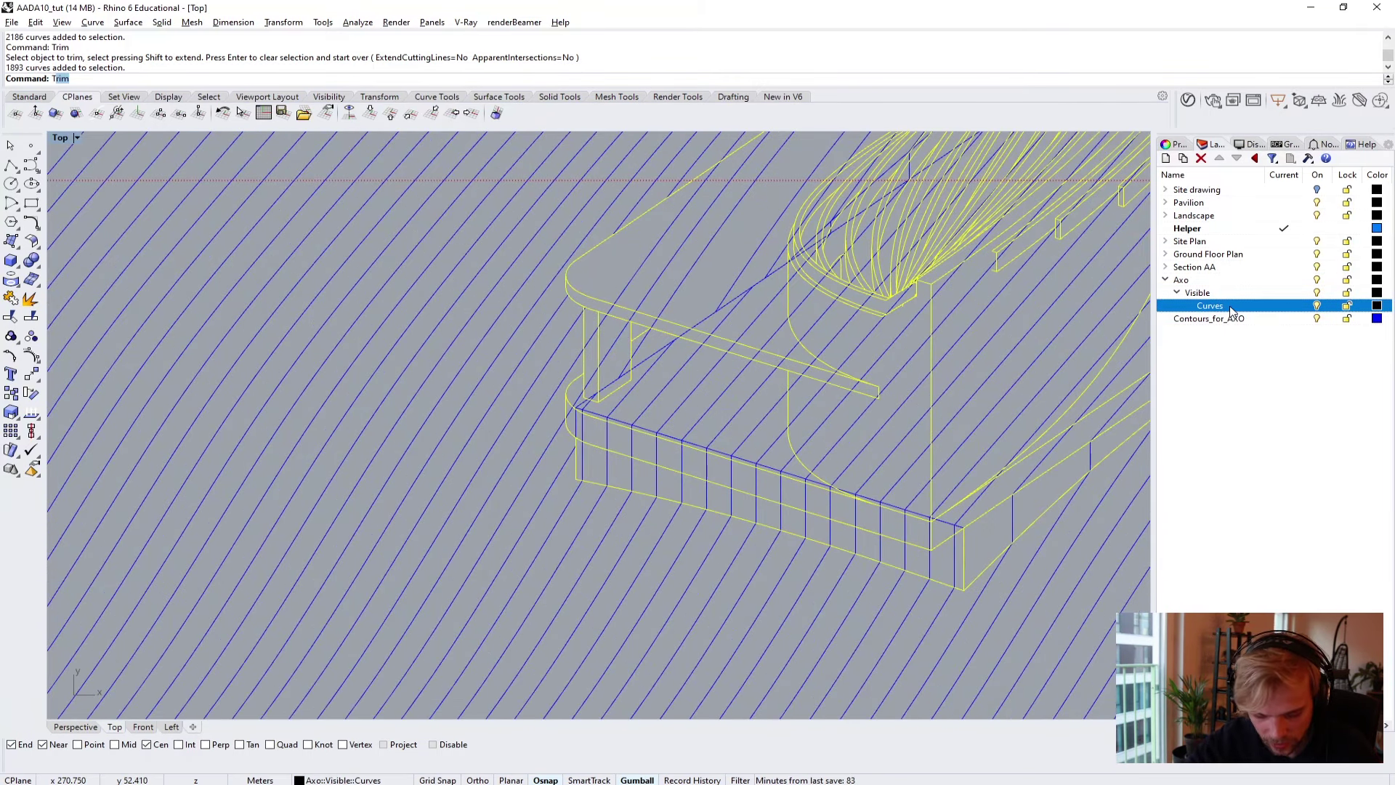
key(Delete)
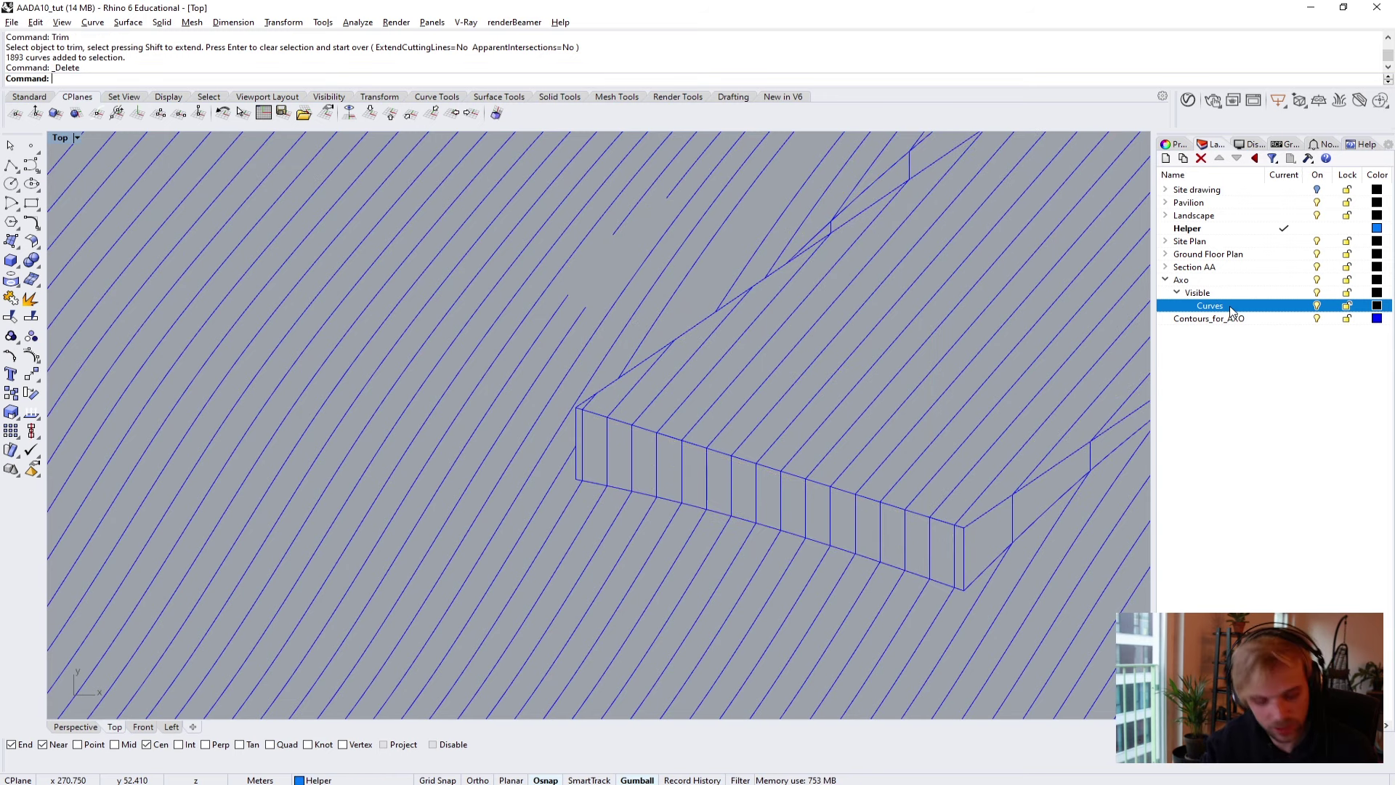
key(ctrl+z)
Trim the blue contours crossing the top of the pavilion's roof slab, using the selected Axo curves as cutters.
text(trim)
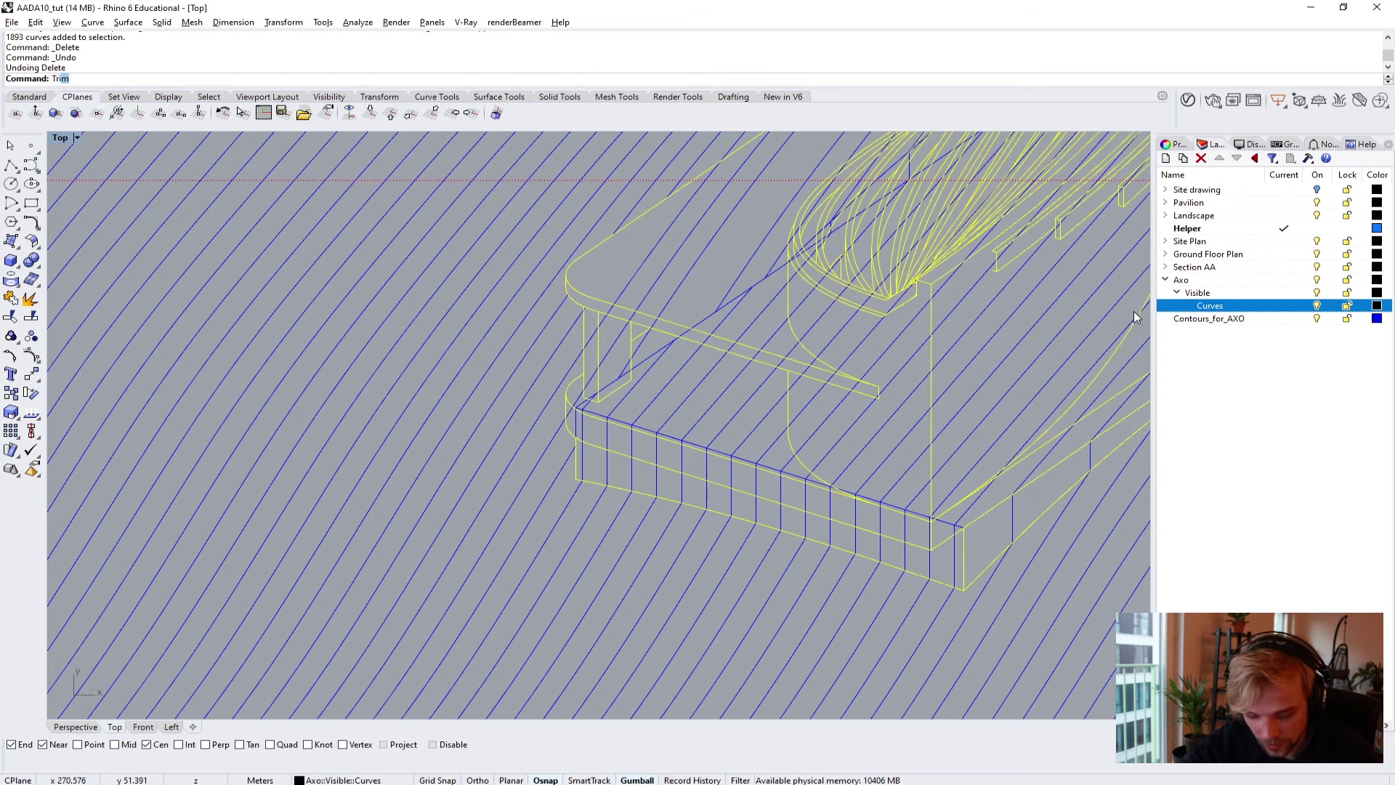
key(Return)
scroll(619, 285, up, 5)
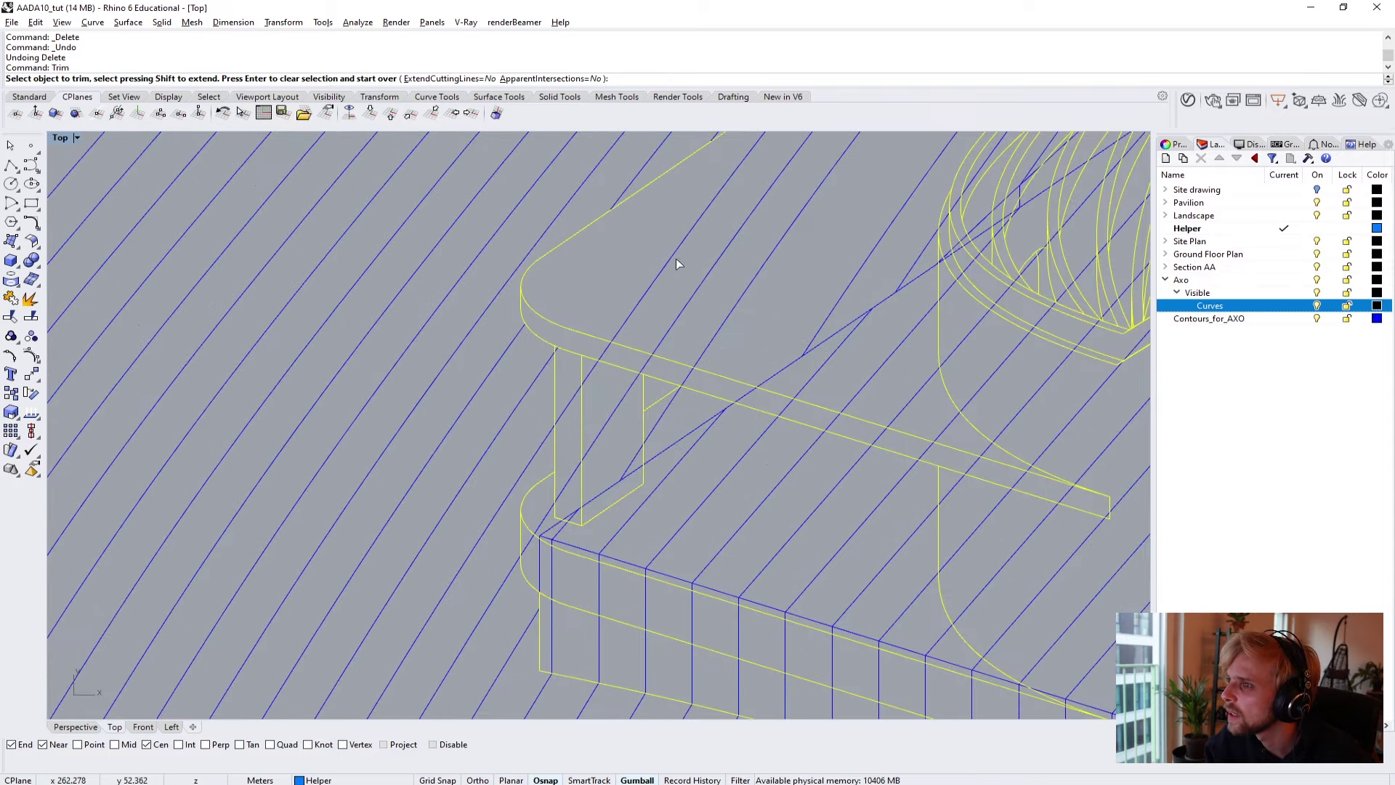
scroll(807, 274, down, 2)
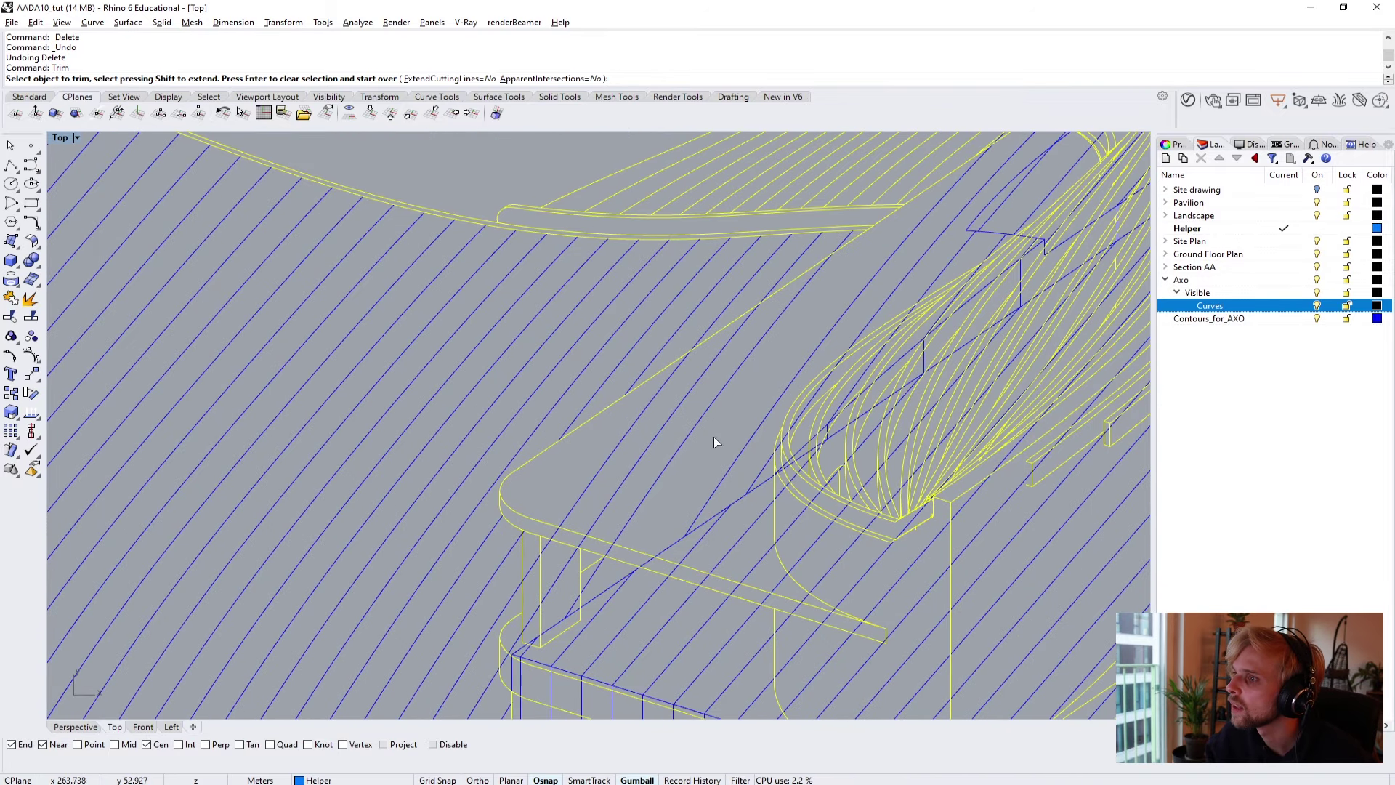
click(838, 311)
right_drag(823, 294, 707, 381)
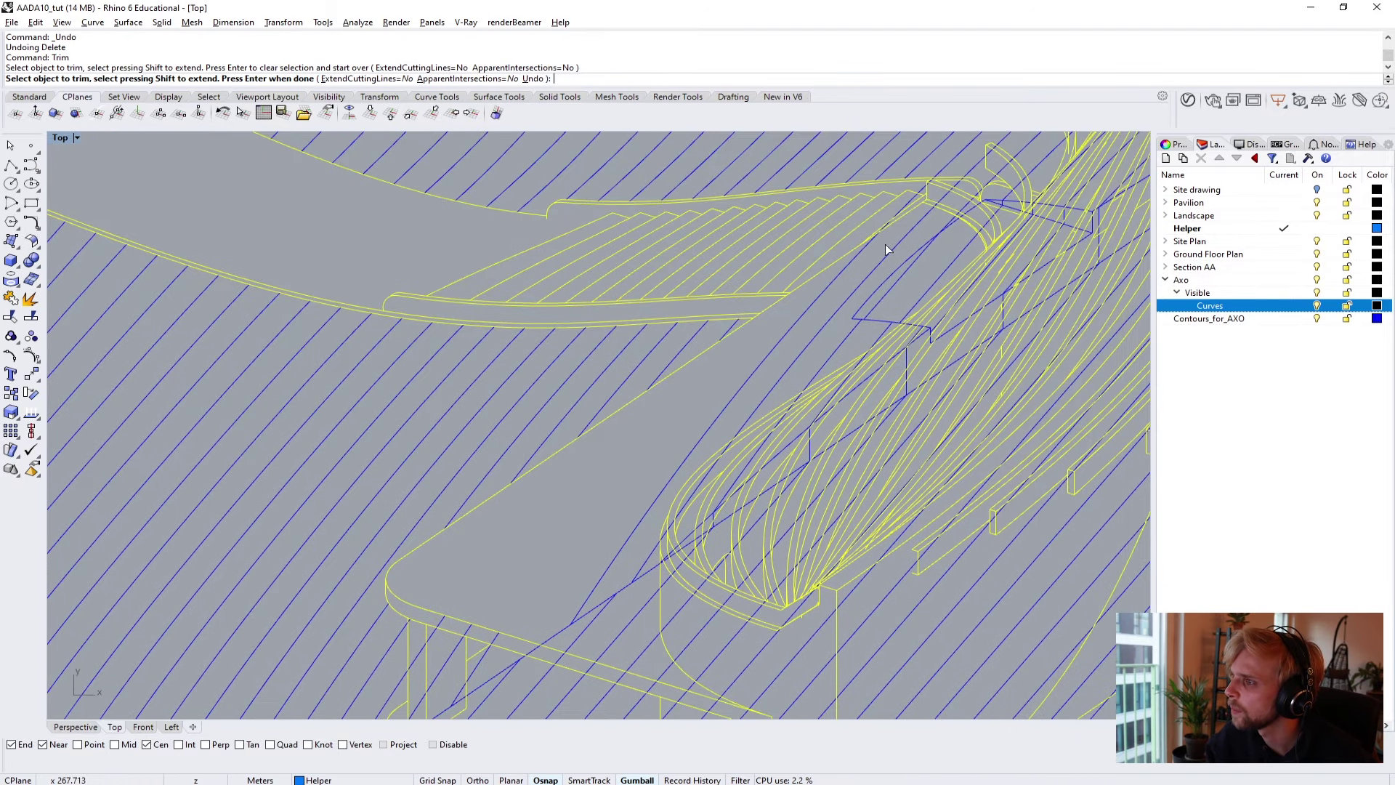
scroll(901, 305, up, 3)
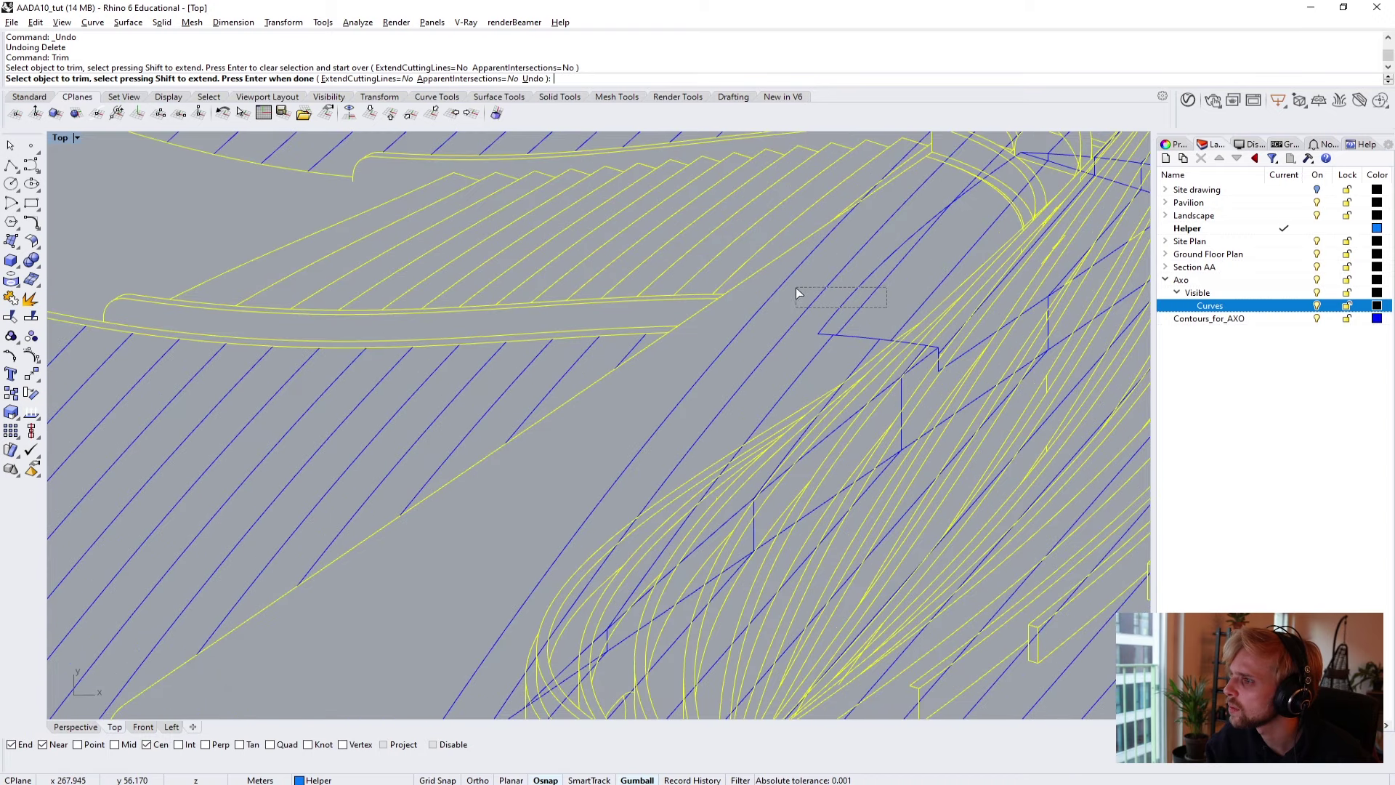
drag(797, 291, 798, 292)
right_drag(805, 385, 825, 266)
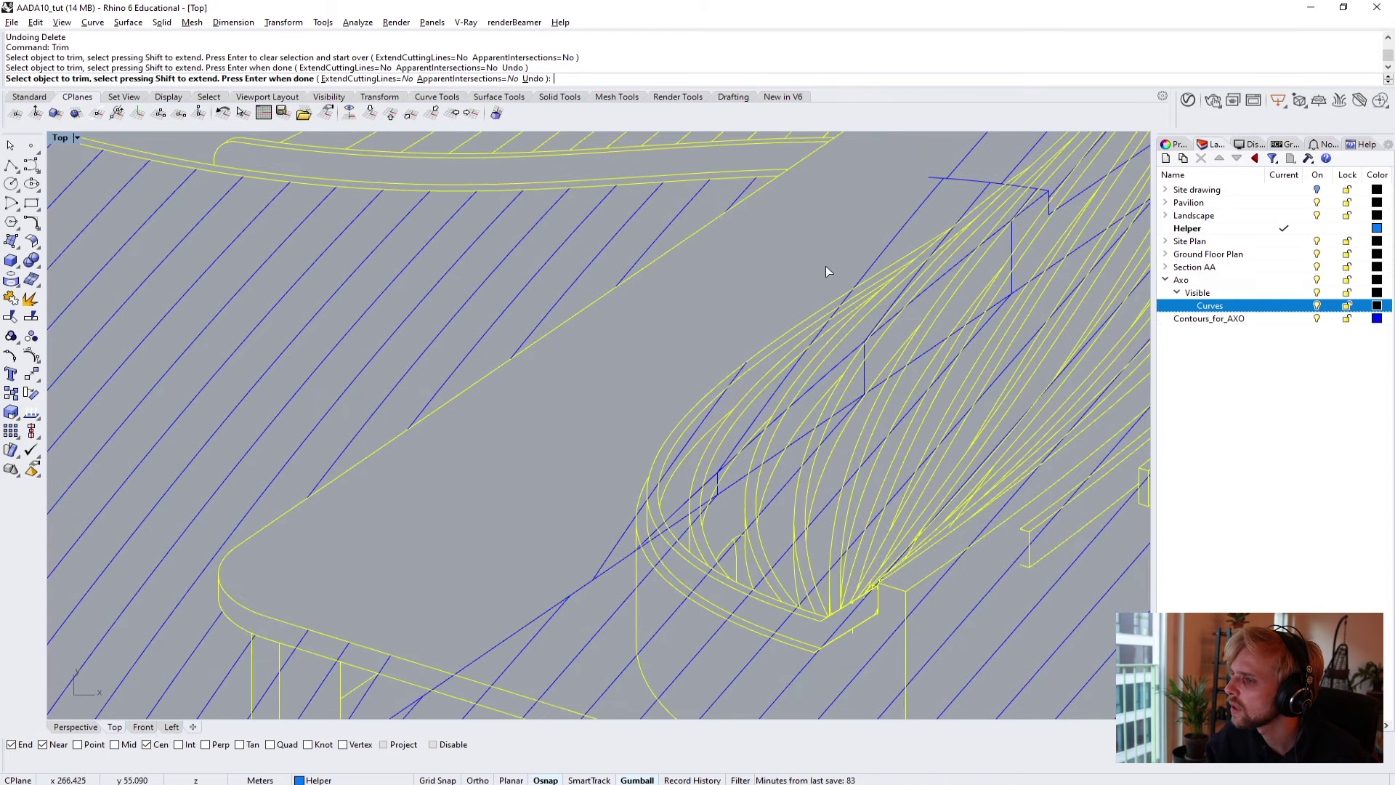
scroll(825, 271, down, 3)
Trim the contours crossing the narrow left face of the column beneath the roof slab's rounded corner.
scroll(623, 368, up, 5)
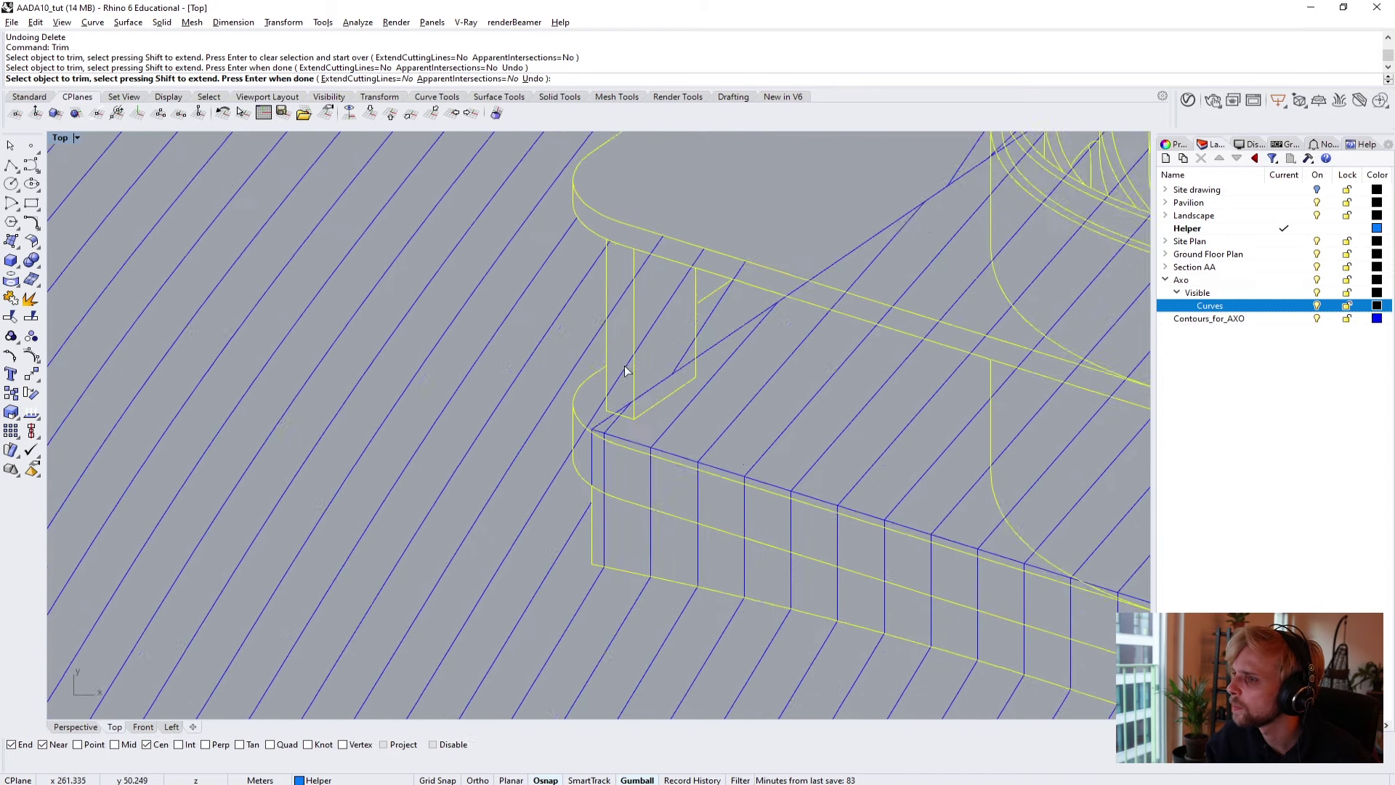
click(612, 283)
scroll(616, 255, up, 4)
click(617, 233)
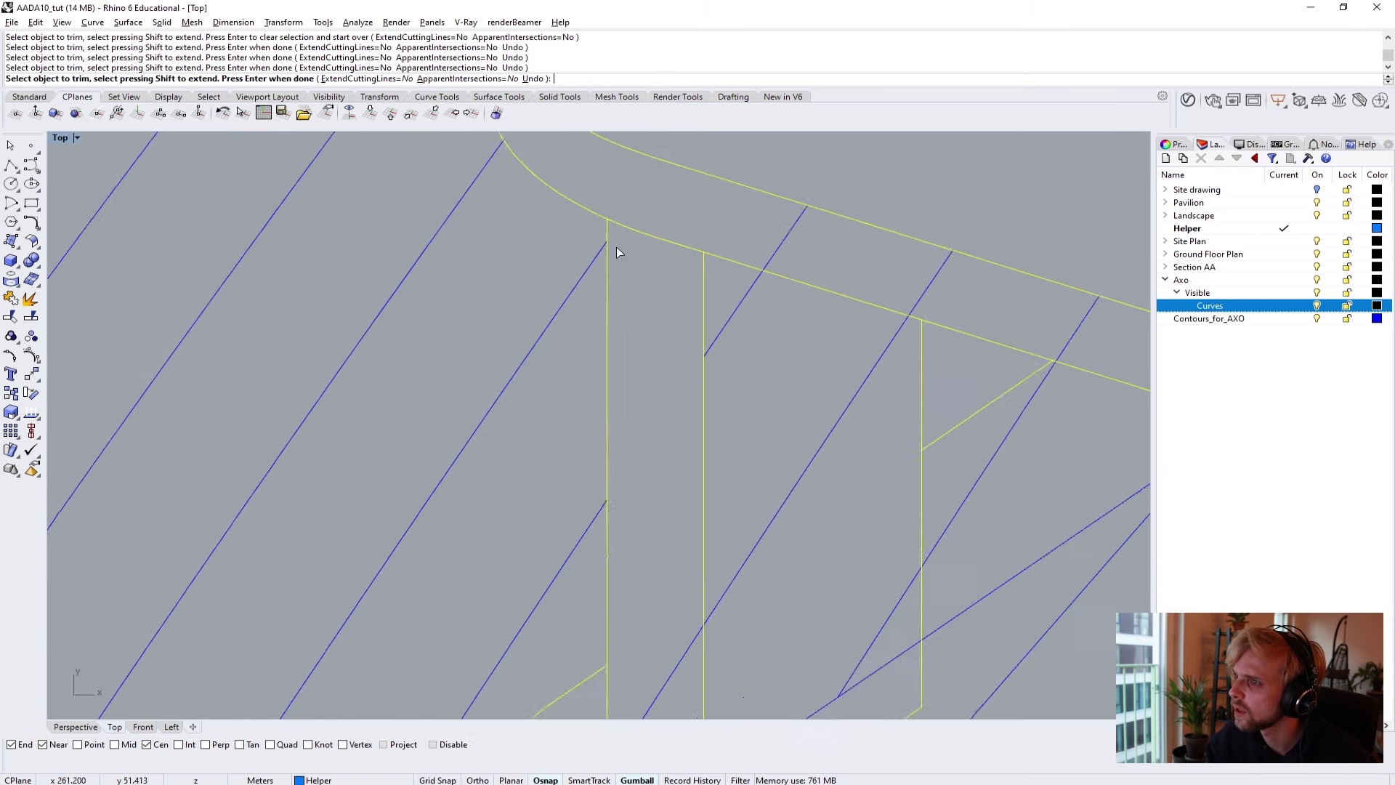
scroll(616, 251, down, 3)
scroll(632, 309, up, 4)
click(673, 320)
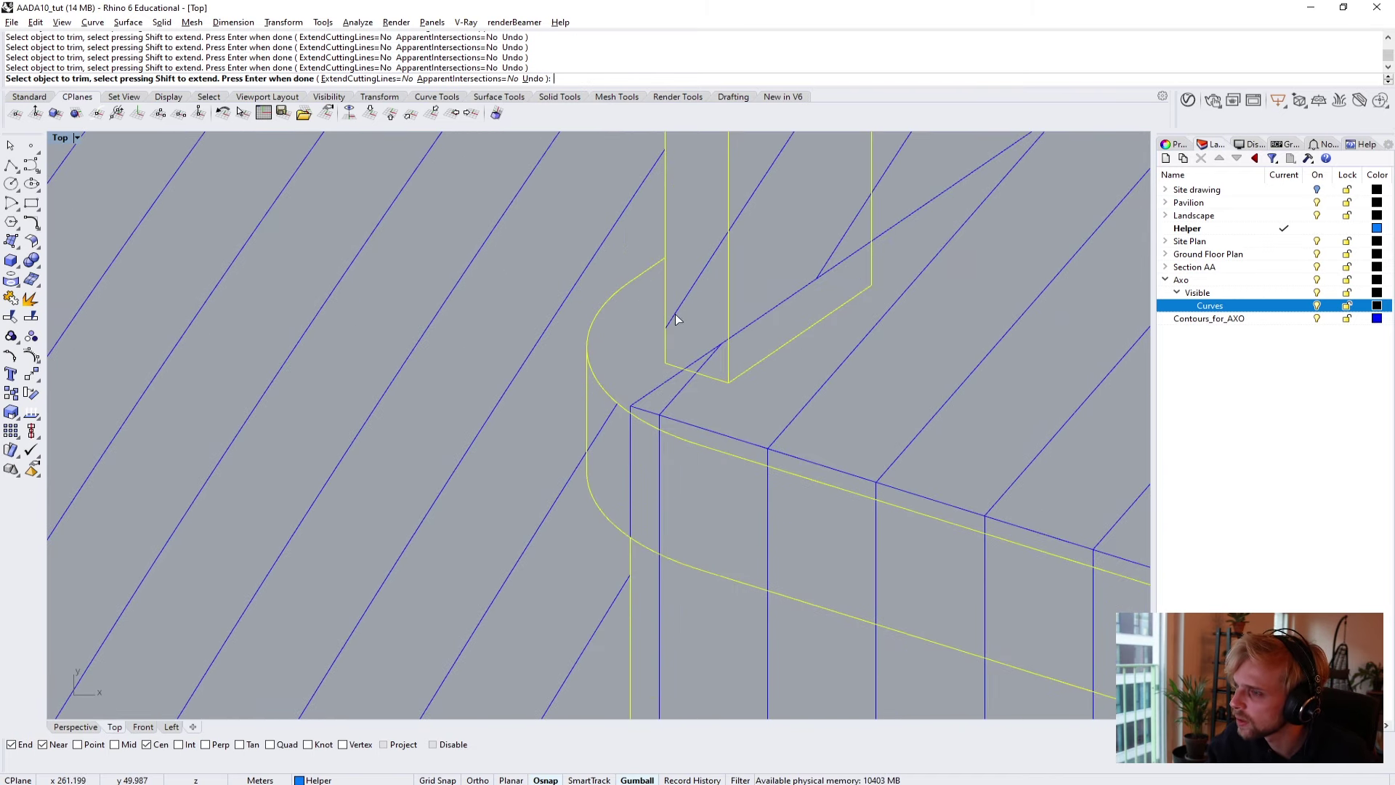
click(686, 303)
scroll(735, 256, down, 5)
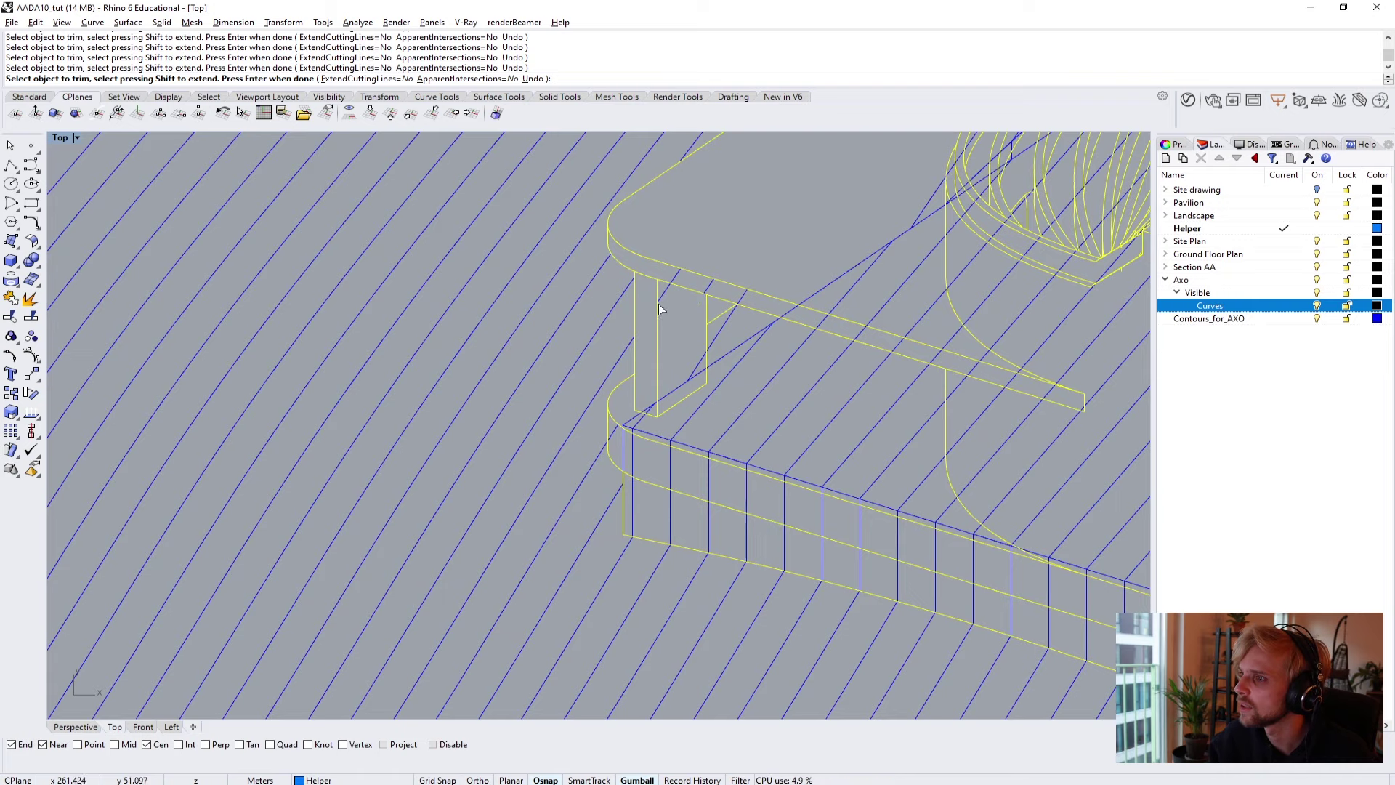
Trim the contour segments at the rounded left corner of the pavilion's base slab and the plinth below it.
scroll(633, 350, up, 5)
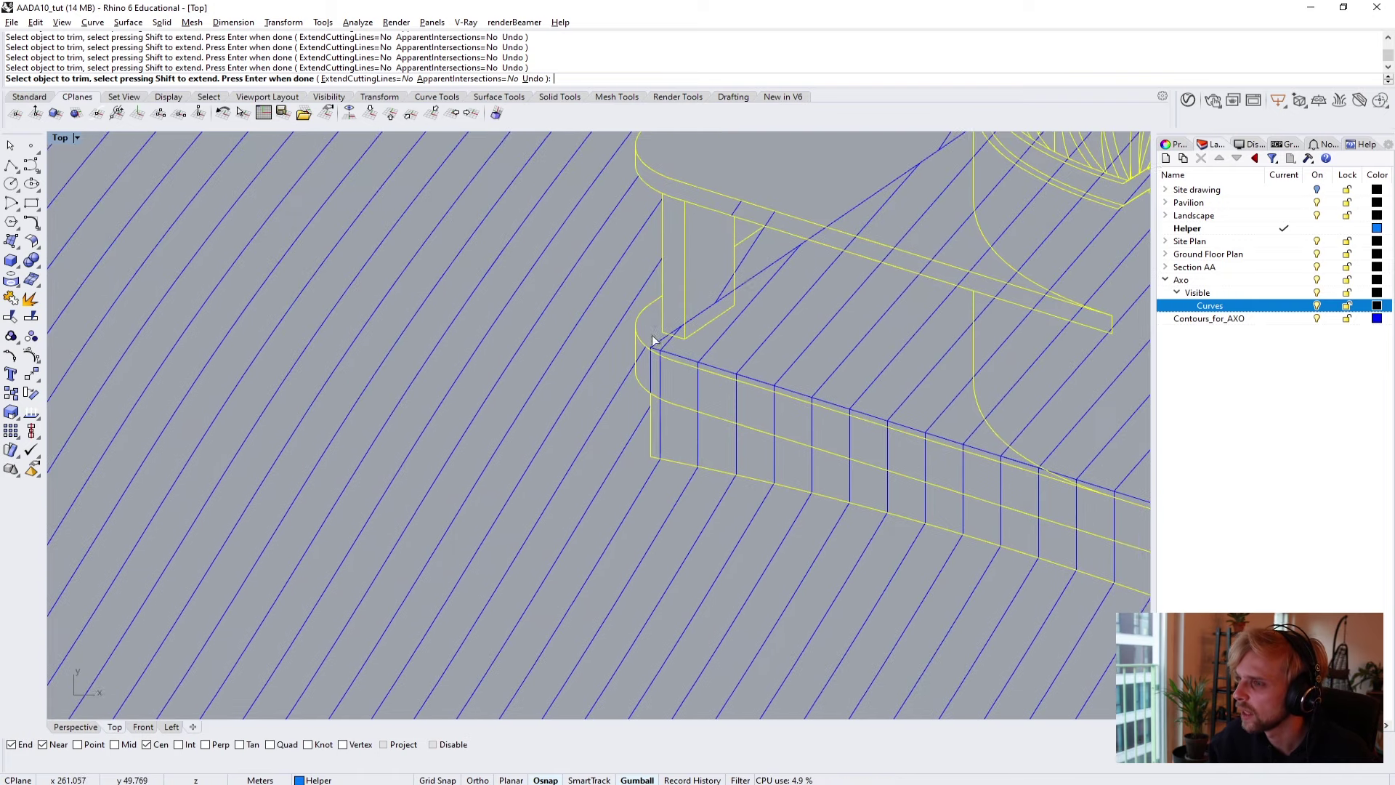
scroll(683, 386, up, 1)
drag(725, 382, 656, 364)
scroll(704, 429, down, 8)
right_drag(718, 480, 704, 391)
click(687, 386)
scroll(820, 424, down, 2)
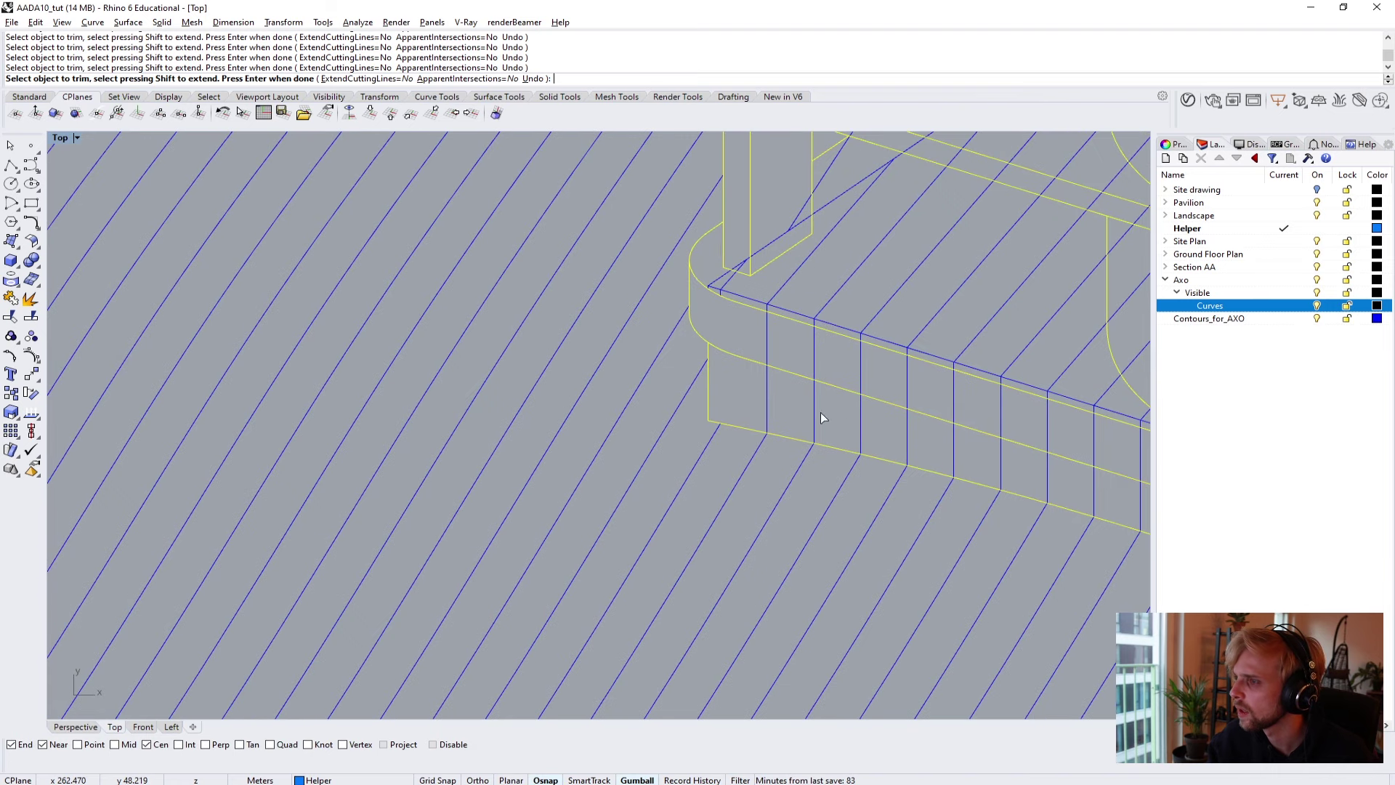
Try to trim the vertical contours along the pavilion base's front face with selection windows, and undo those trims.
drag(760, 407, 747, 409)
scroll(763, 407, down, 8)
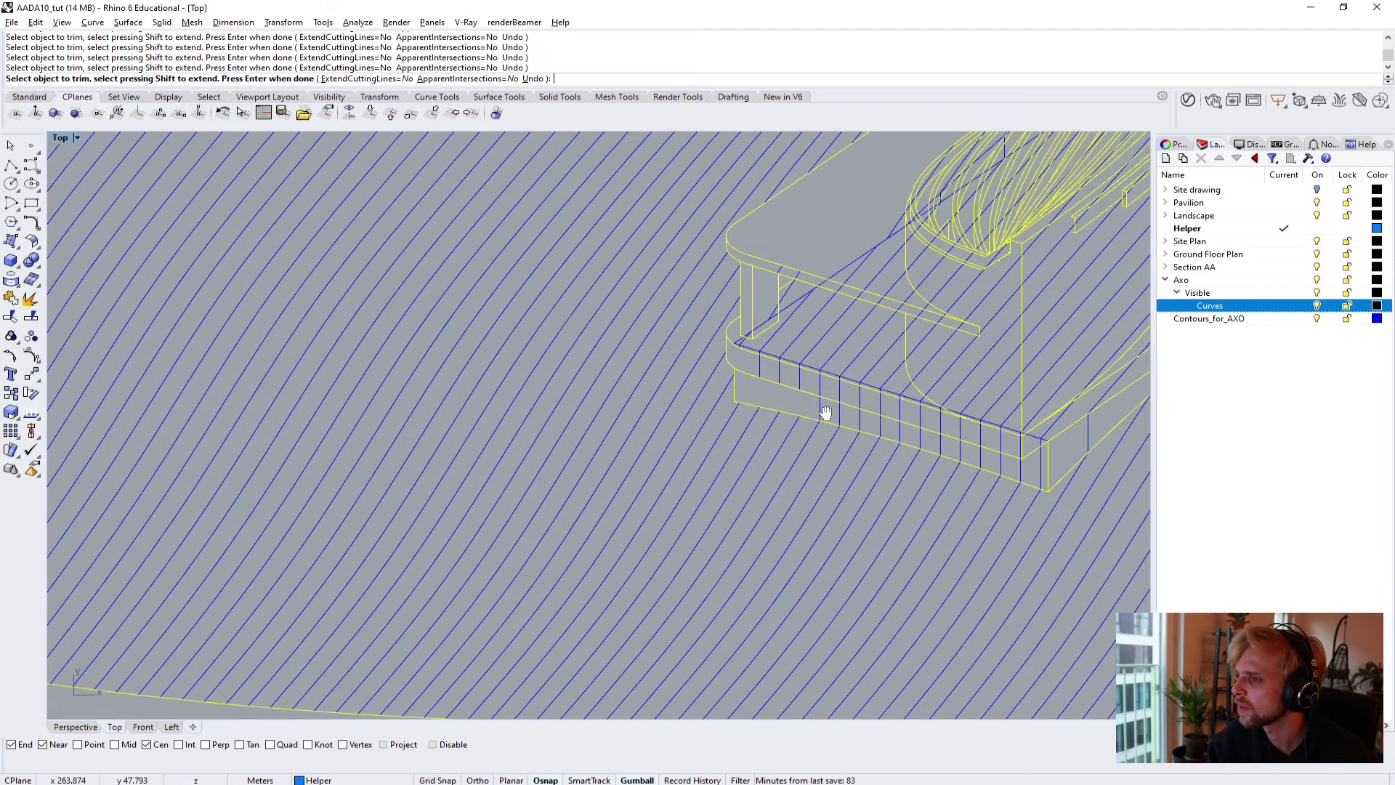
right_drag(825, 413, 674, 351)
scroll(673, 350, up, 10)
drag(785, 409, 706, 402)
drag(694, 391, 642, 375)
right_drag(861, 405, 613, 290)
mouse_move(665, 326)
mouse_down()
mouse_move(595, 315)
mouse_move(667, 327)
mouse_up()
right_drag(546, 301, 750, 406)
key(ctrl+z)
key(ctrl+z)
key(ctrl+z)
key(ctrl+z)
key(ctrl+z)
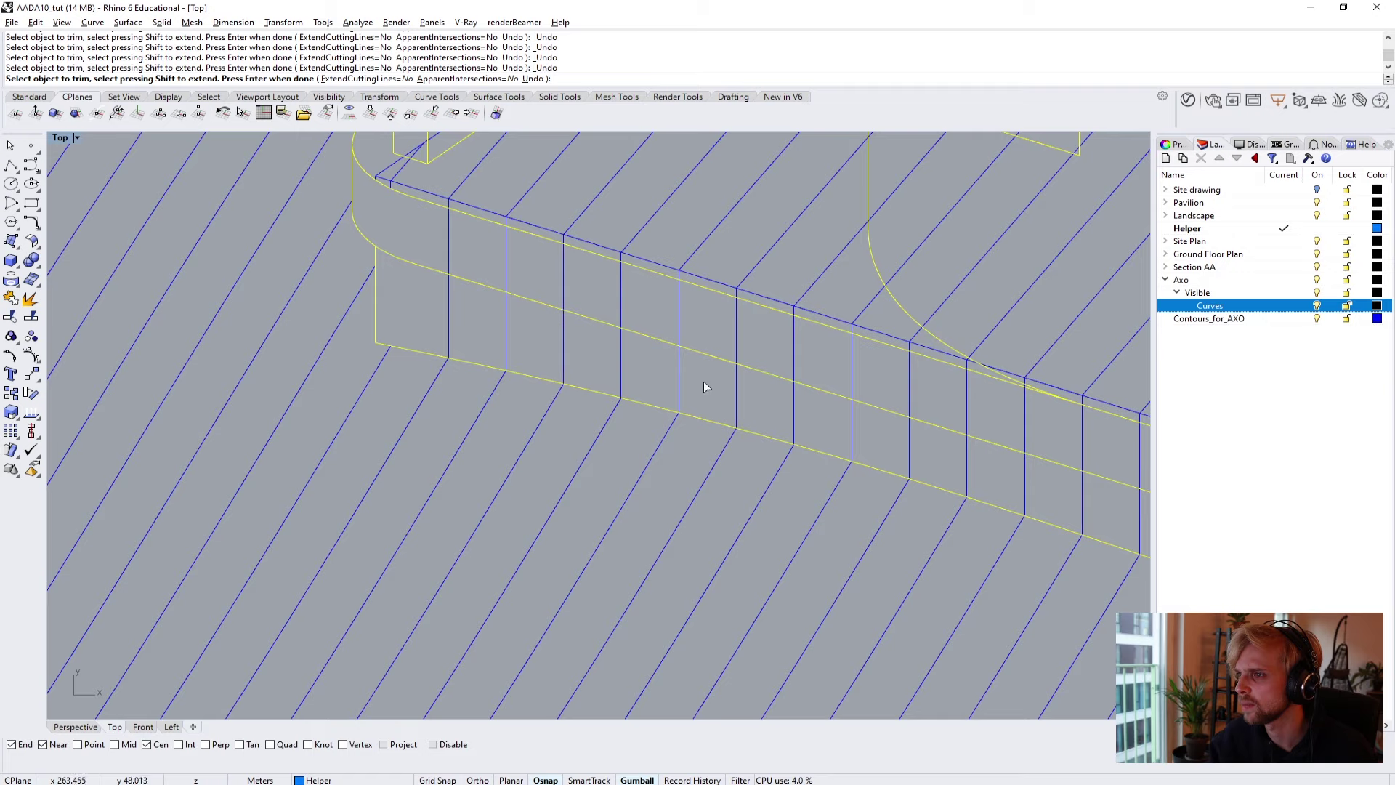
Trim the vertical contours one by one from the left half of the base slab's front edge band.
click(447, 240)
click(506, 258)
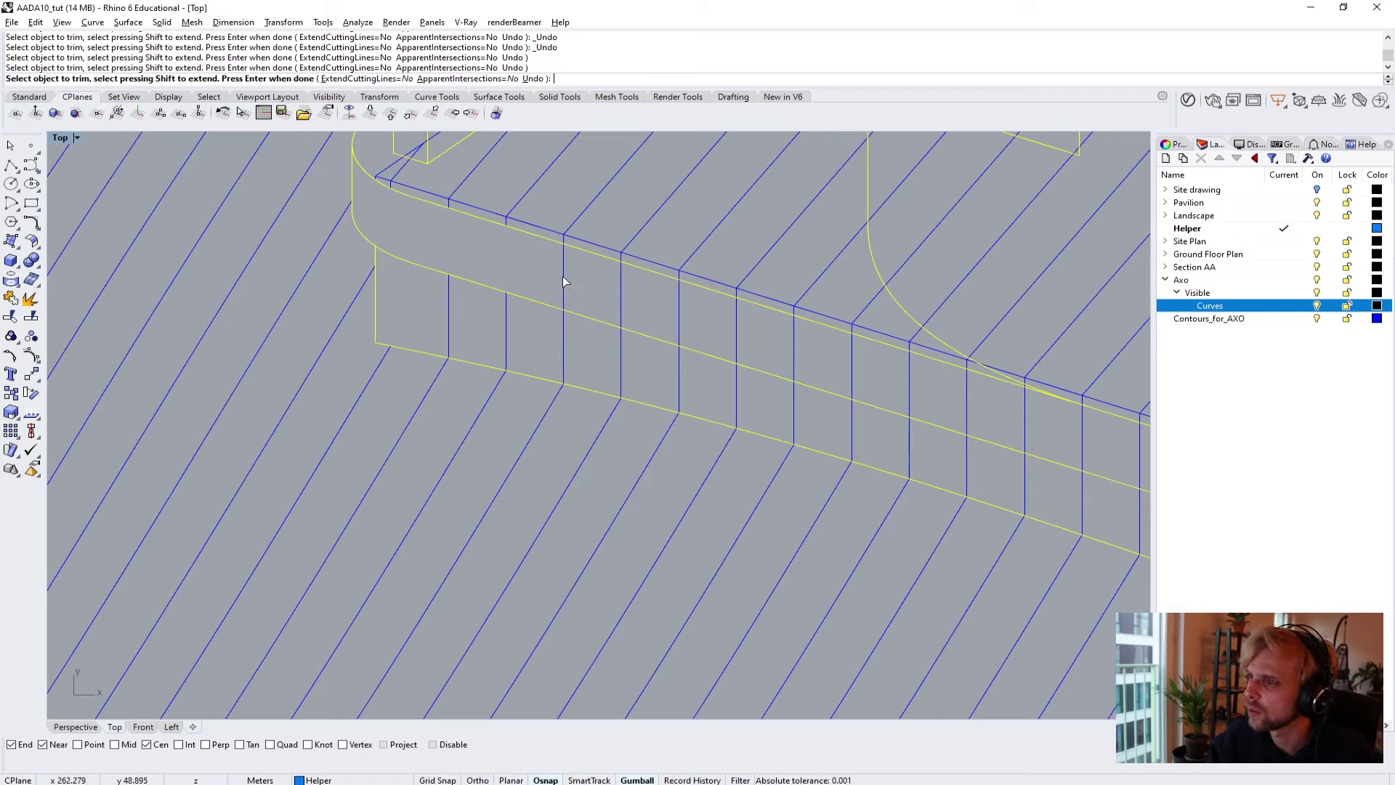
drag(589, 274, 561, 285)
click(618, 295)
click(680, 314)
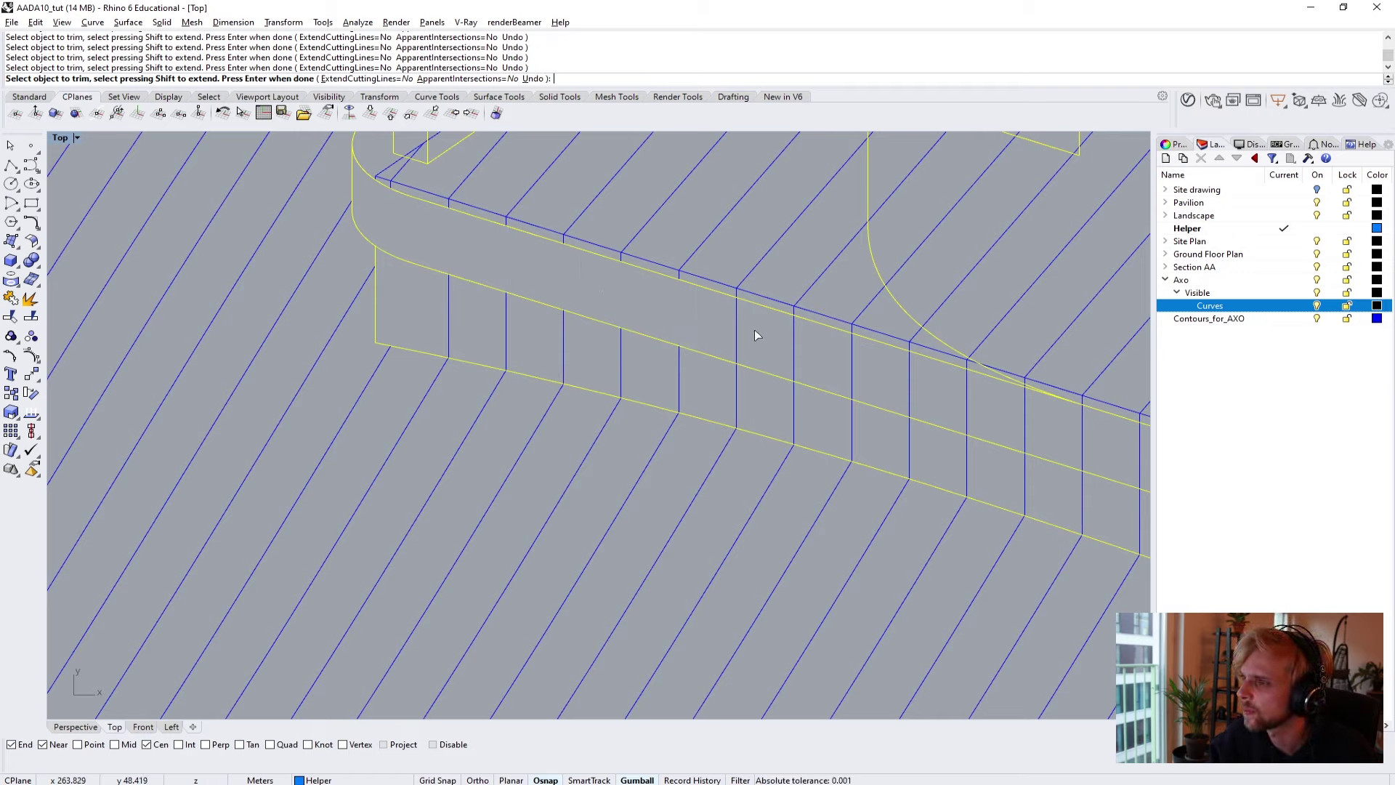
click(735, 328)
click(793, 349)
right_drag(848, 368, 683, 335)
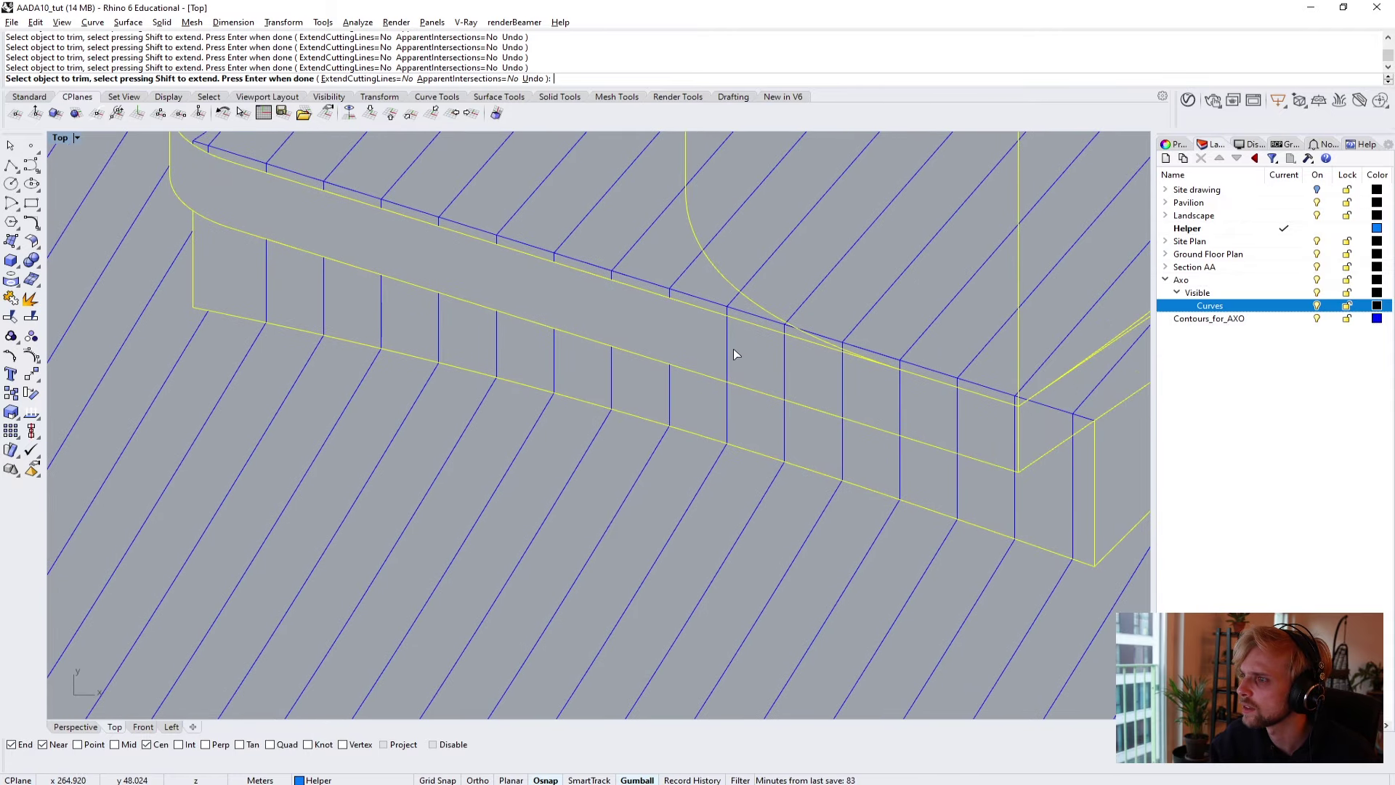
Trim the remaining vertical contours from the base slab's front edge band up to and around its sharp front corner.
drag(713, 350, 715, 351)
click(843, 385)
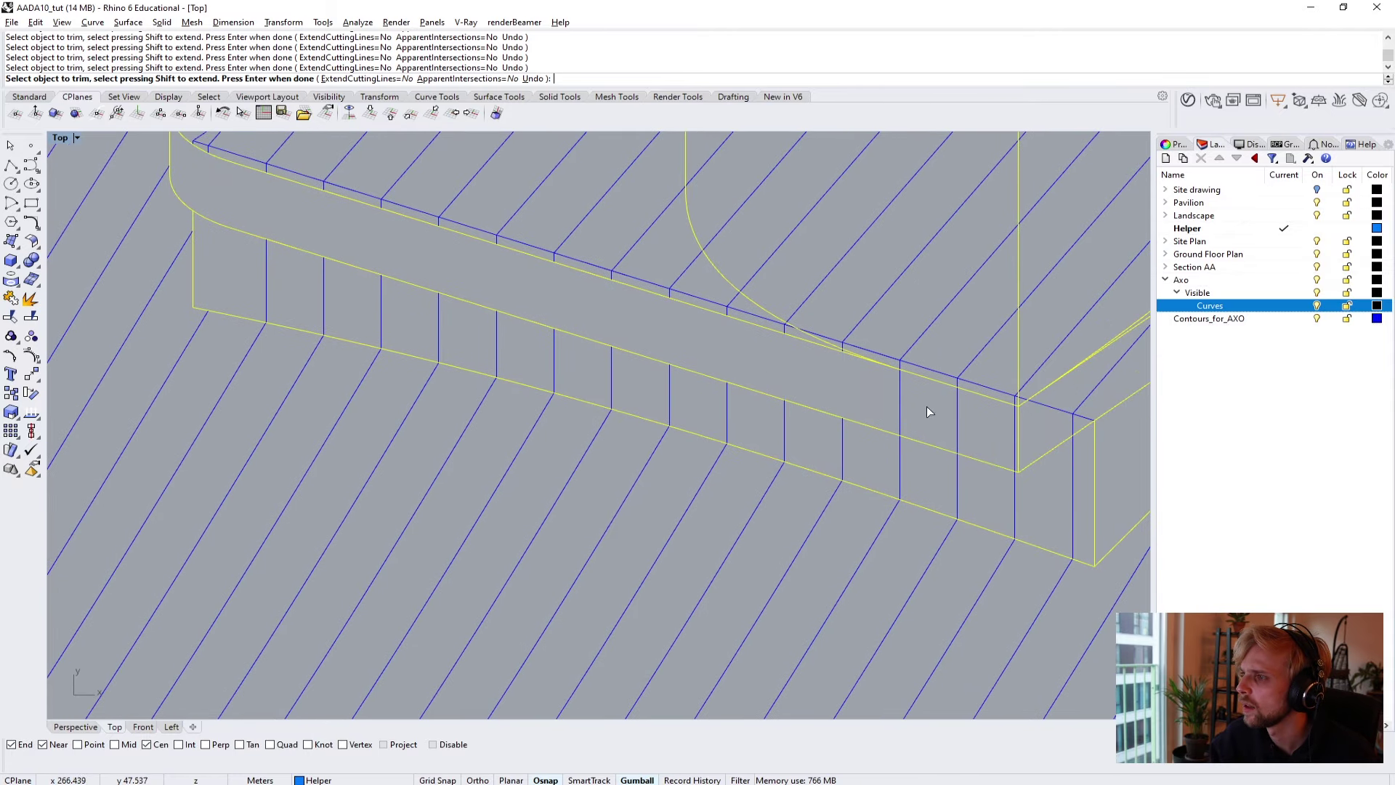
click(900, 407)
right_drag(999, 421, 490, 473)
scroll(875, 392, up, 4)
click(904, 398)
scroll(795, 386, down, 3)
scroll(703, 418, up, 6)
scroll(672, 376, down, 9)
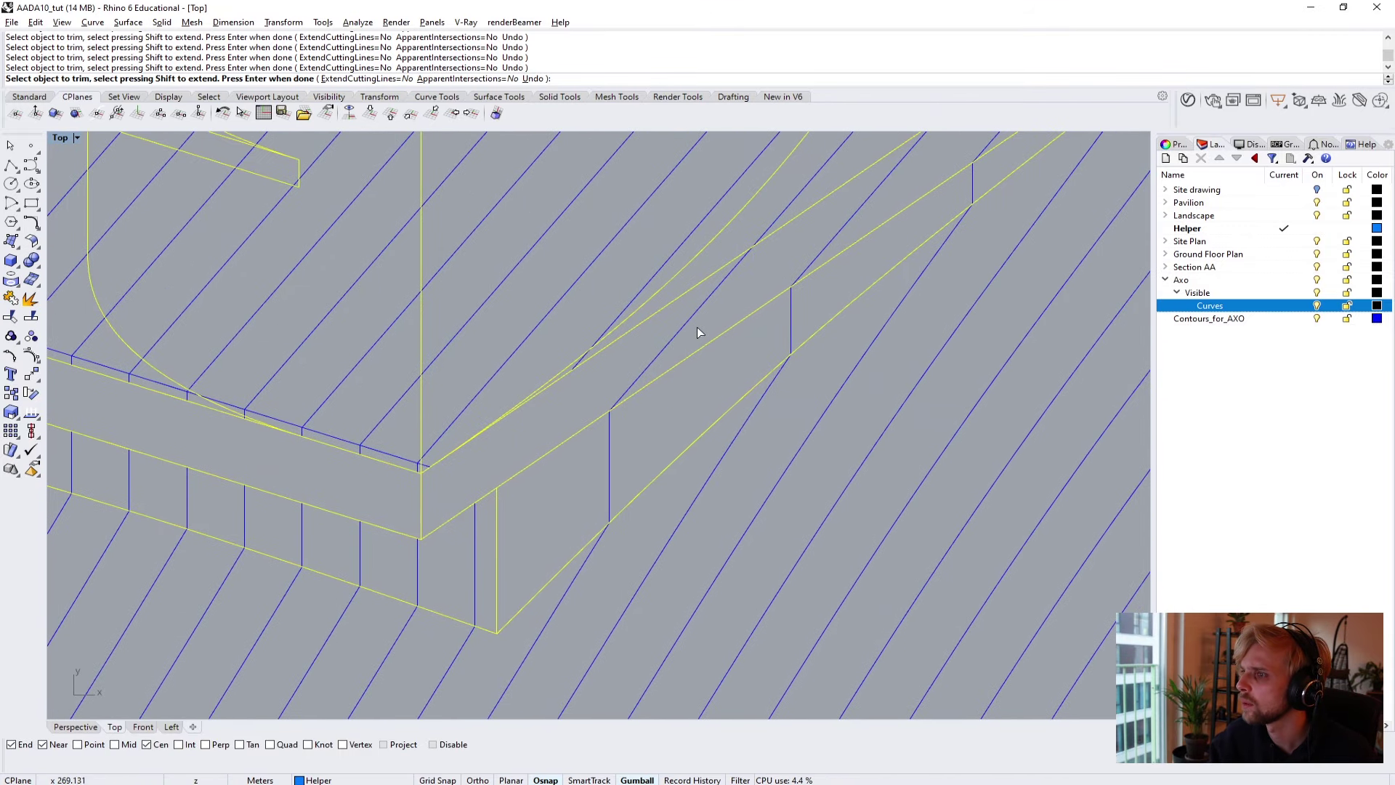
Trim the contours crossing the base slab's long right-hand edge band, from the front corner towards the paved path.
click(677, 327)
right_drag(748, 308, 443, 535)
scroll(509, 476, down, 2)
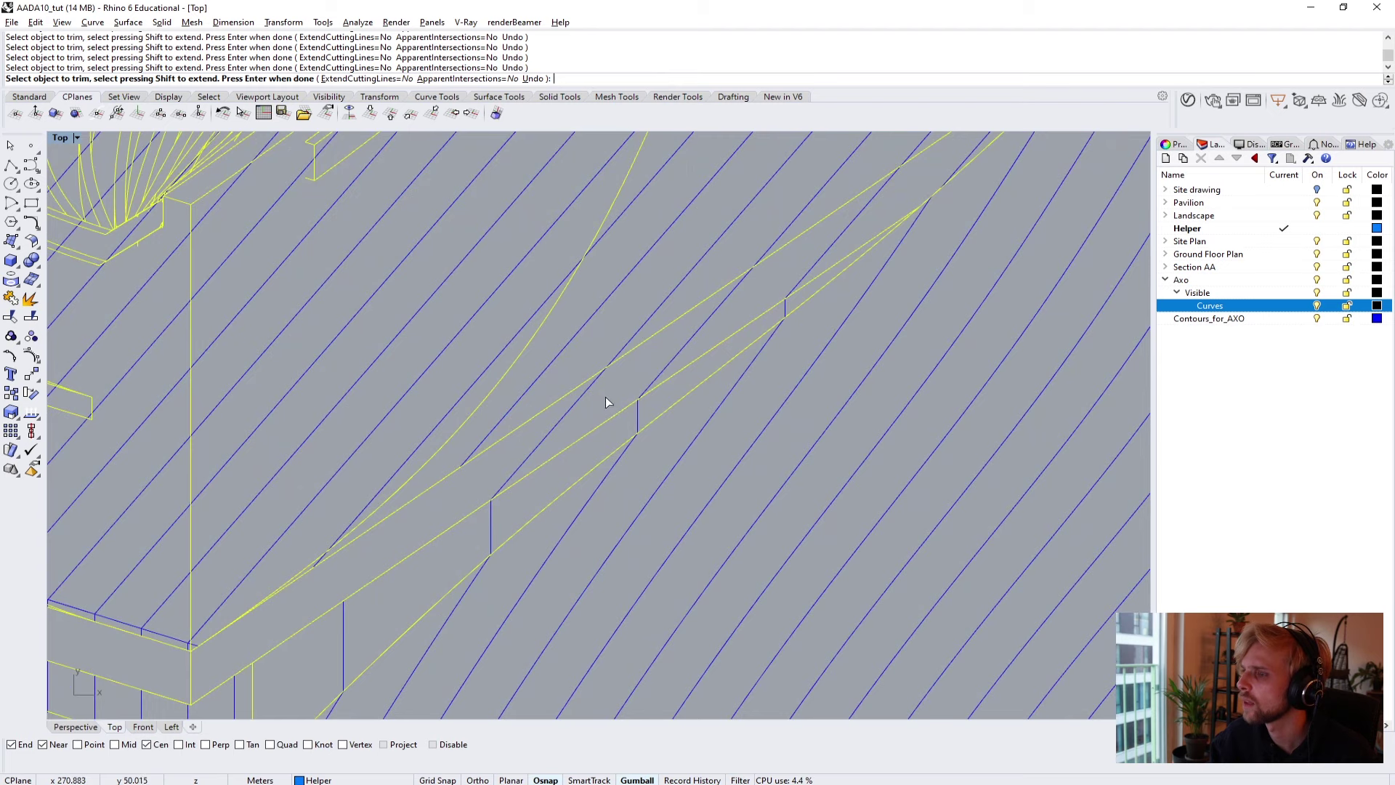
scroll(678, 346, down, 3)
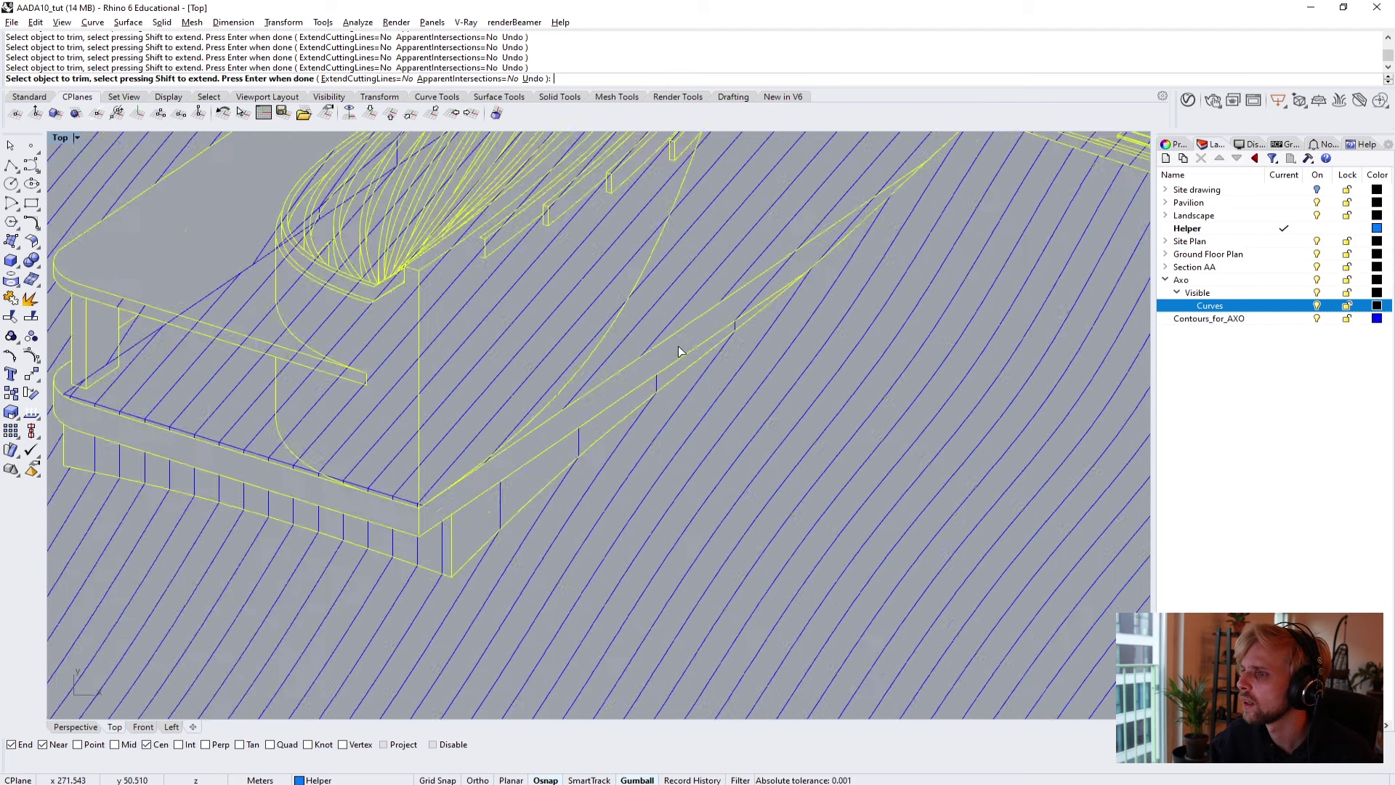
scroll(669, 377, up, 4)
click(744, 338)
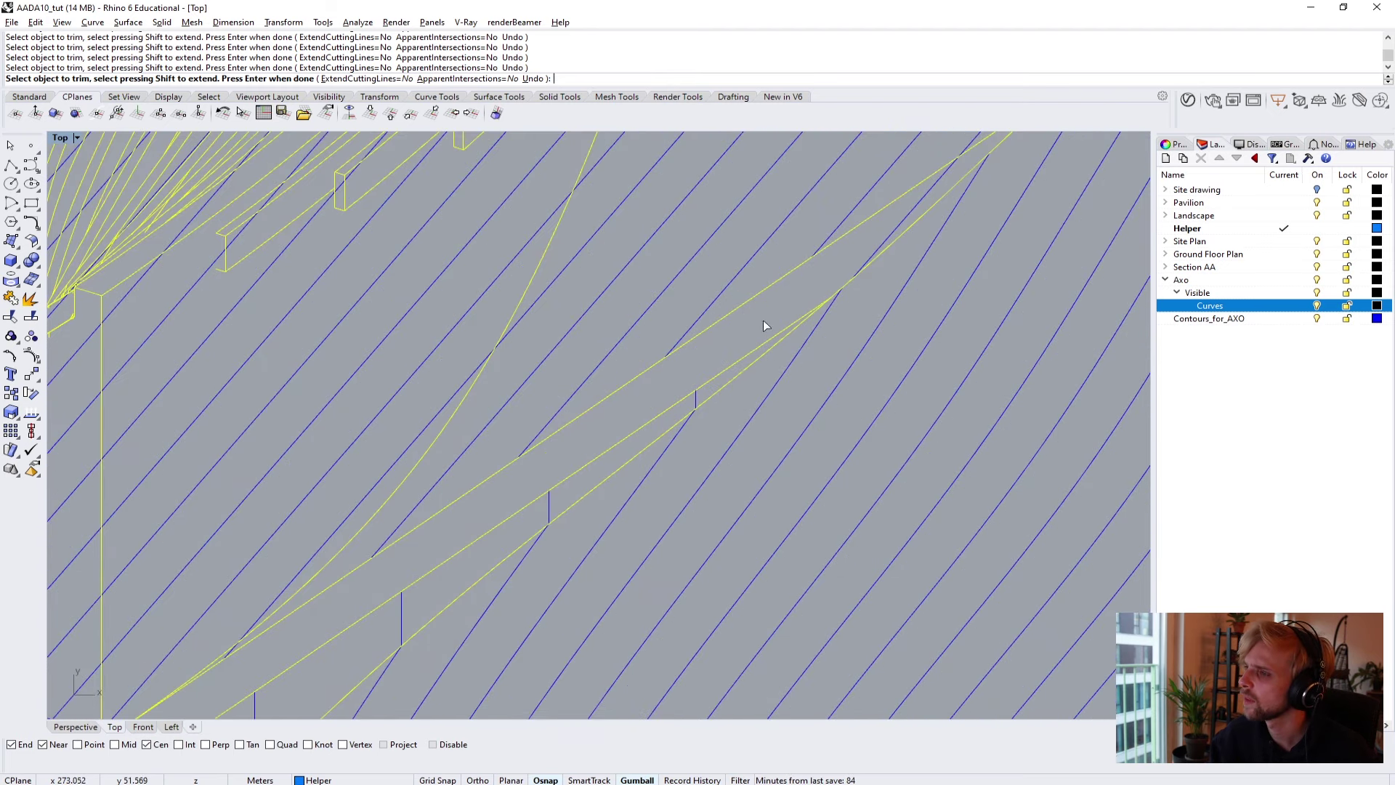
right_drag(842, 252, 629, 385)
click(706, 339)
scroll(710, 343, down, 3)
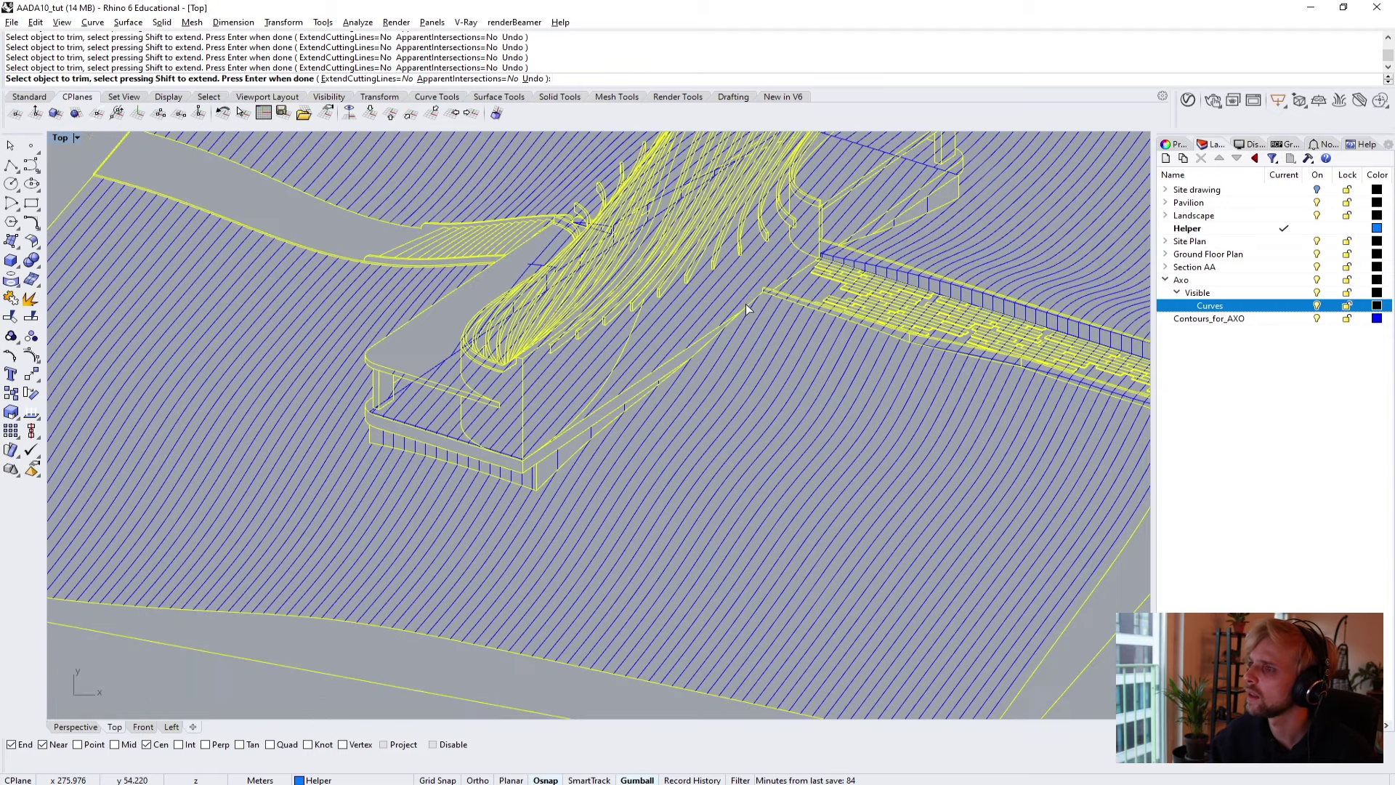
Trim the contours from the pavilion's long right side, between the canopy, the vertical corner line and the slab edge.
scroll(727, 309, up, 3)
scroll(725, 308, up, 1)
scroll(719, 305, down, 1)
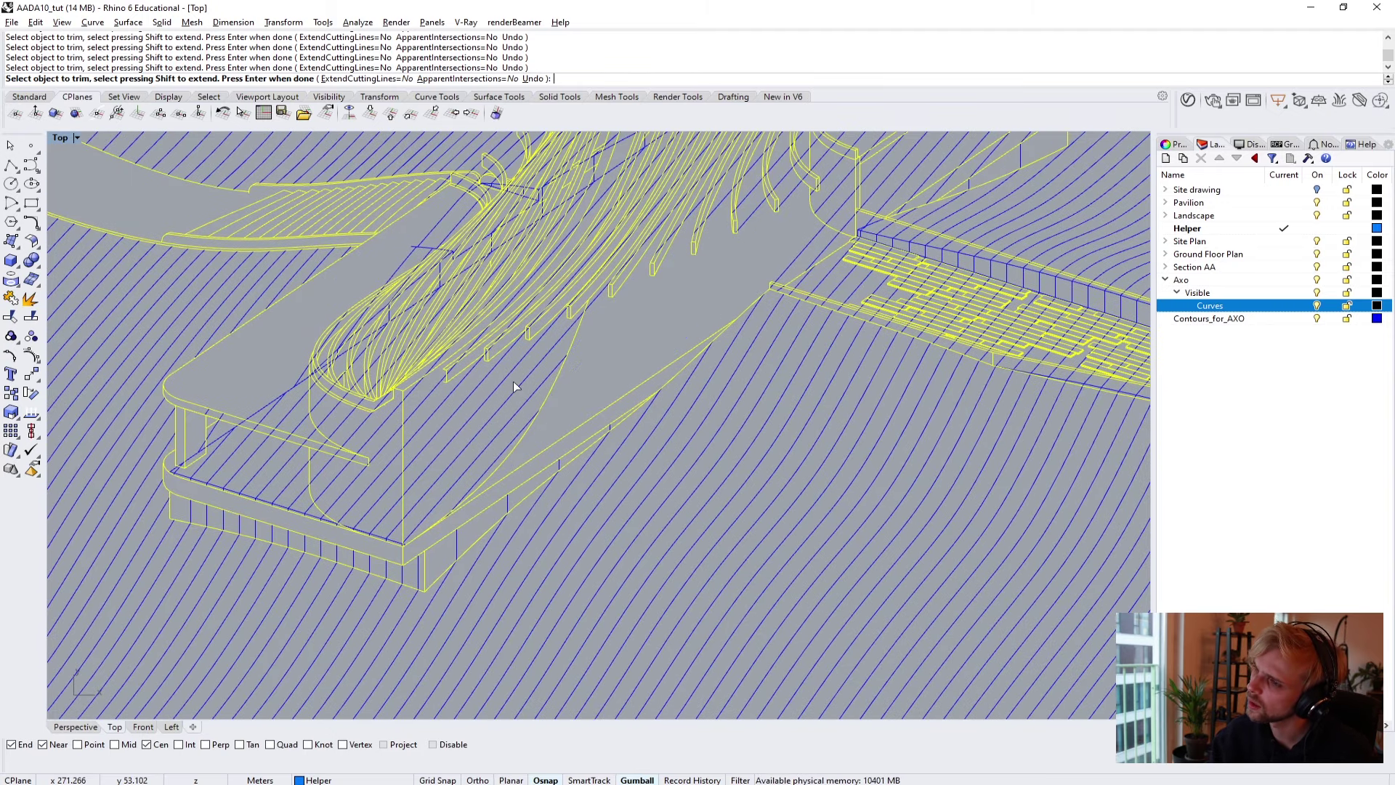
scroll(579, 352, up, 2)
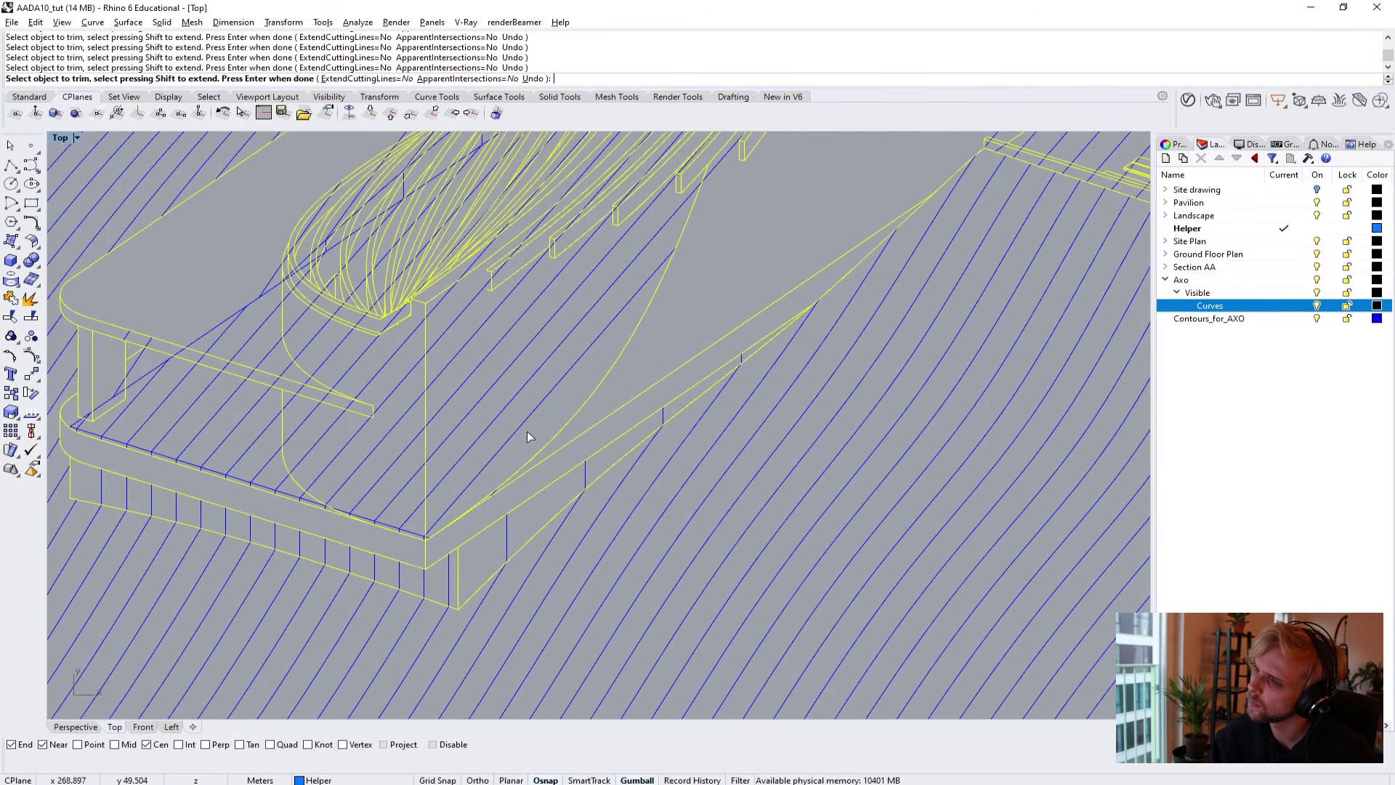
scroll(346, 438, up, 1)
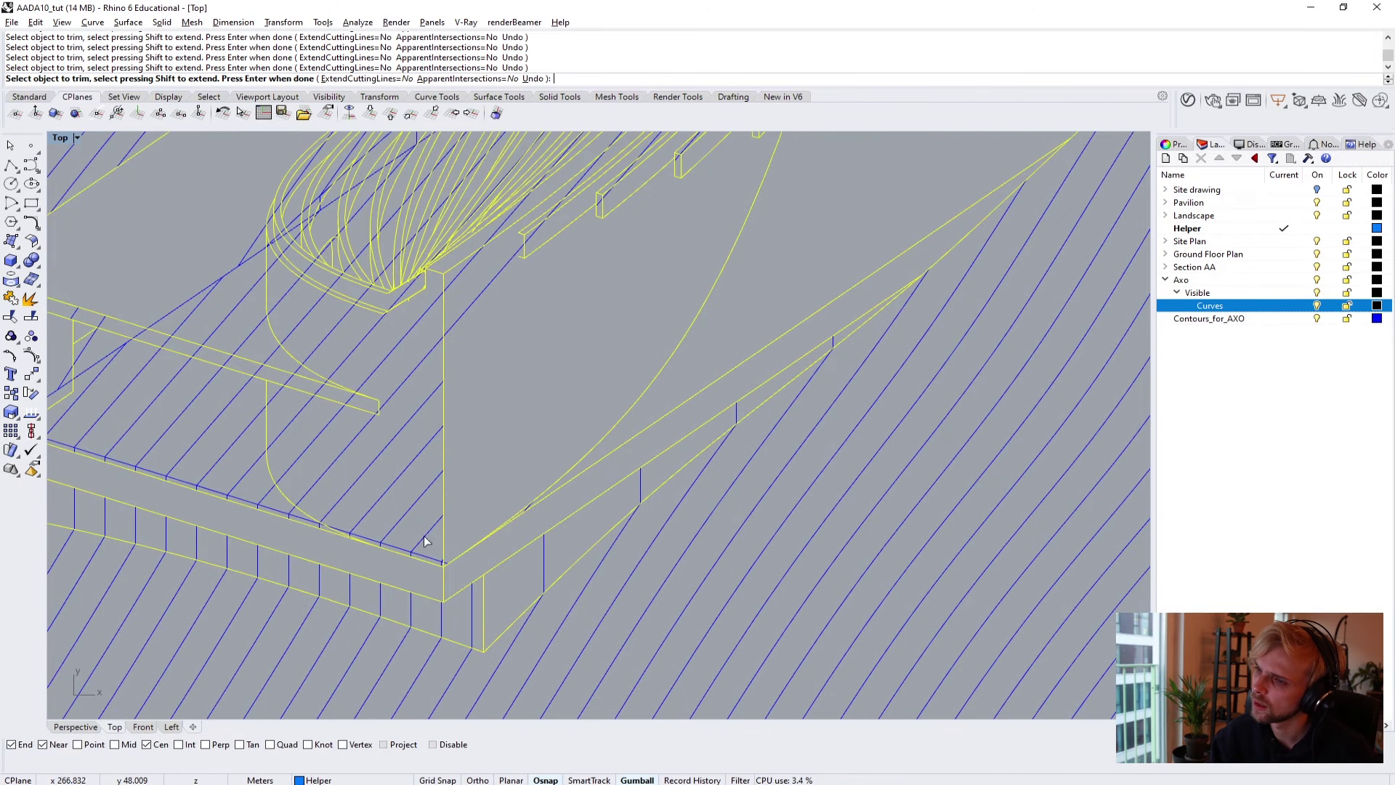
Trim the contours from the pavilion's front floor area, between the vertical corner line and the column under the roof slab.
drag(434, 540, 407, 322)
right_drag(214, 467, 507, 493)
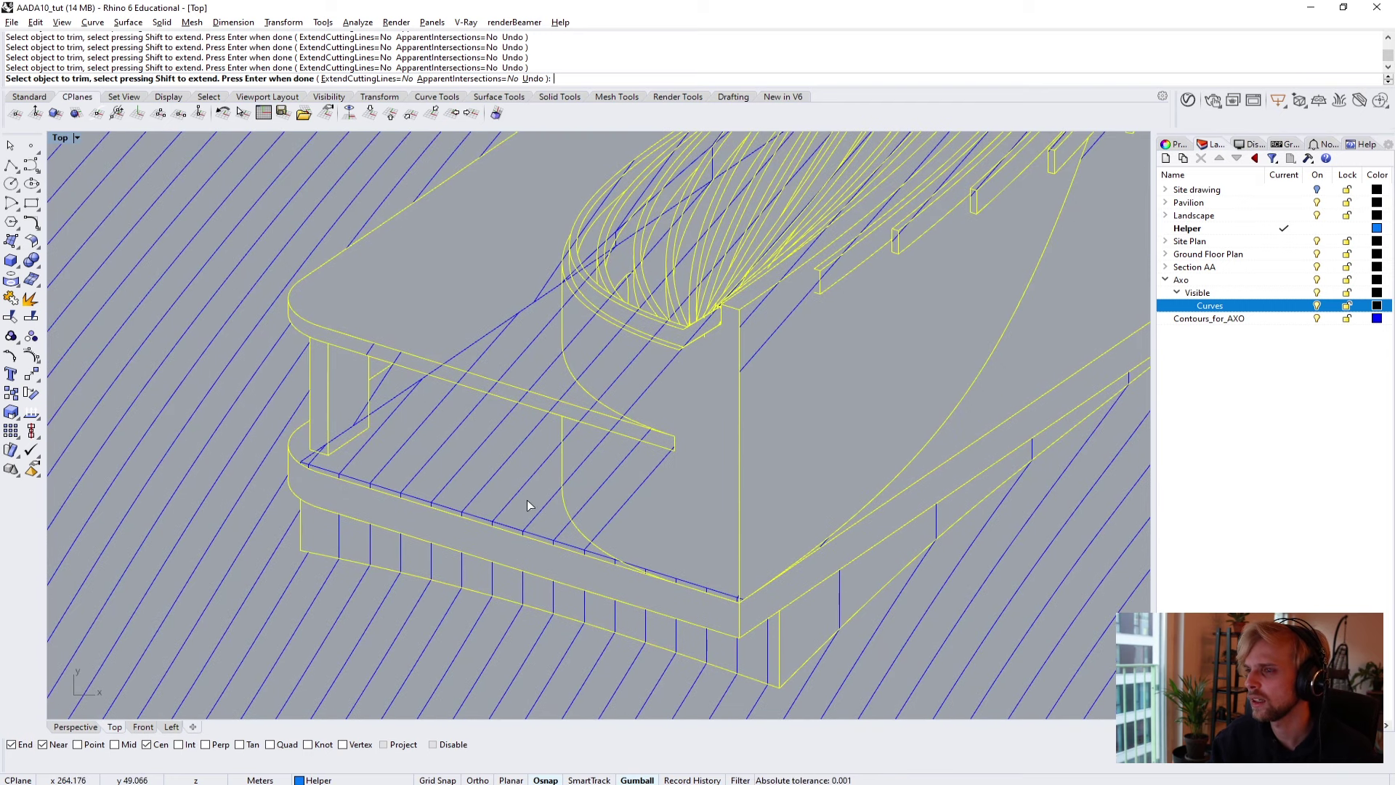
drag(456, 434, 456, 435)
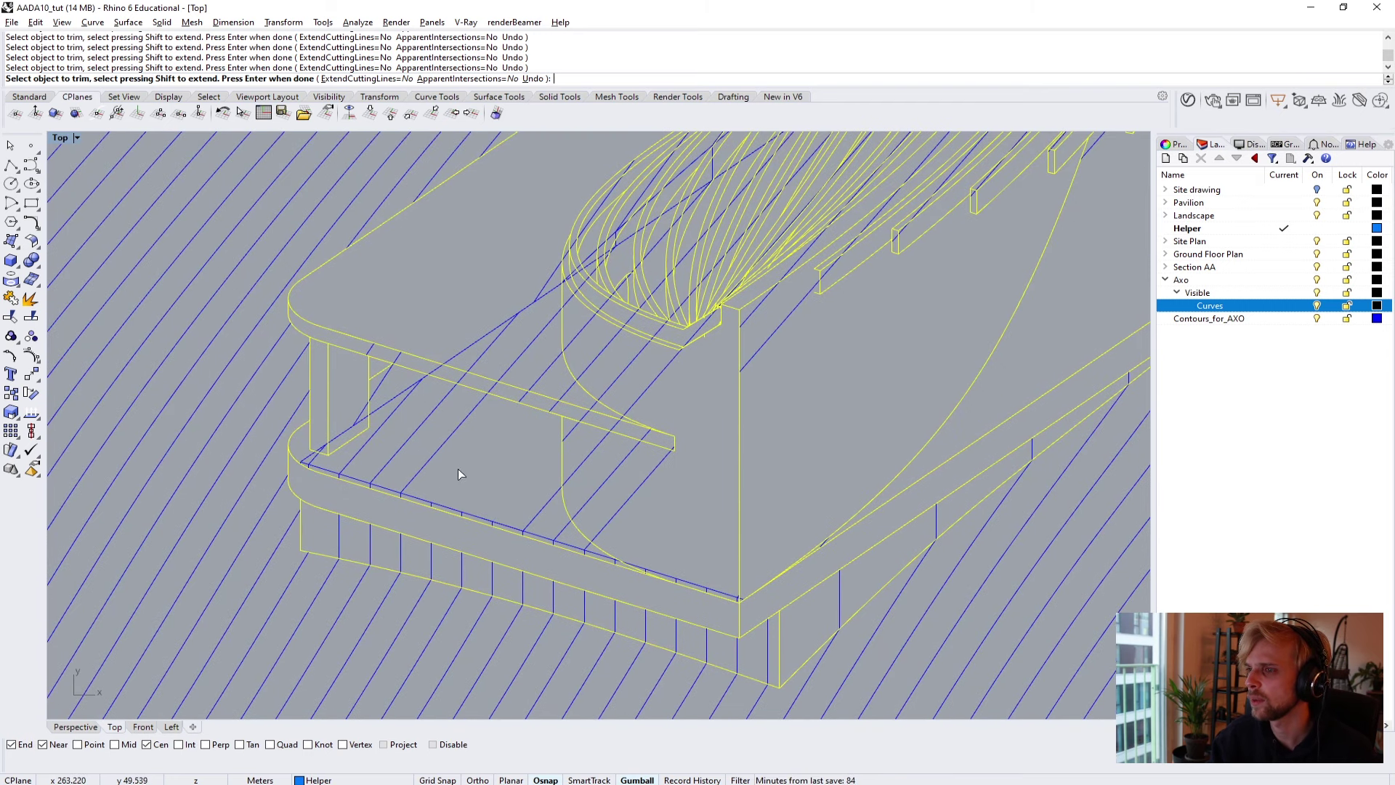
drag(393, 393, 393, 395)
scroll(412, 397, down, 14)
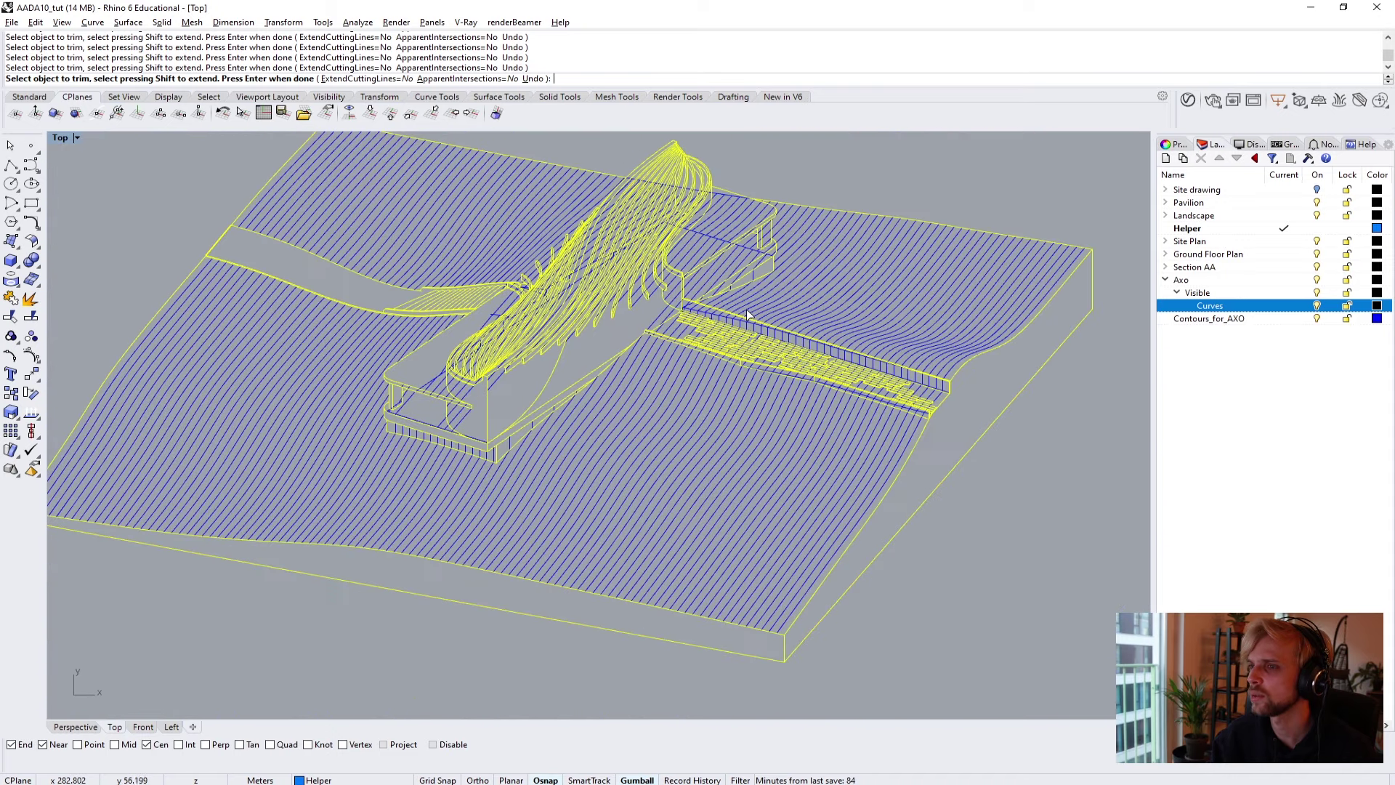
scroll(722, 421, up, 8)
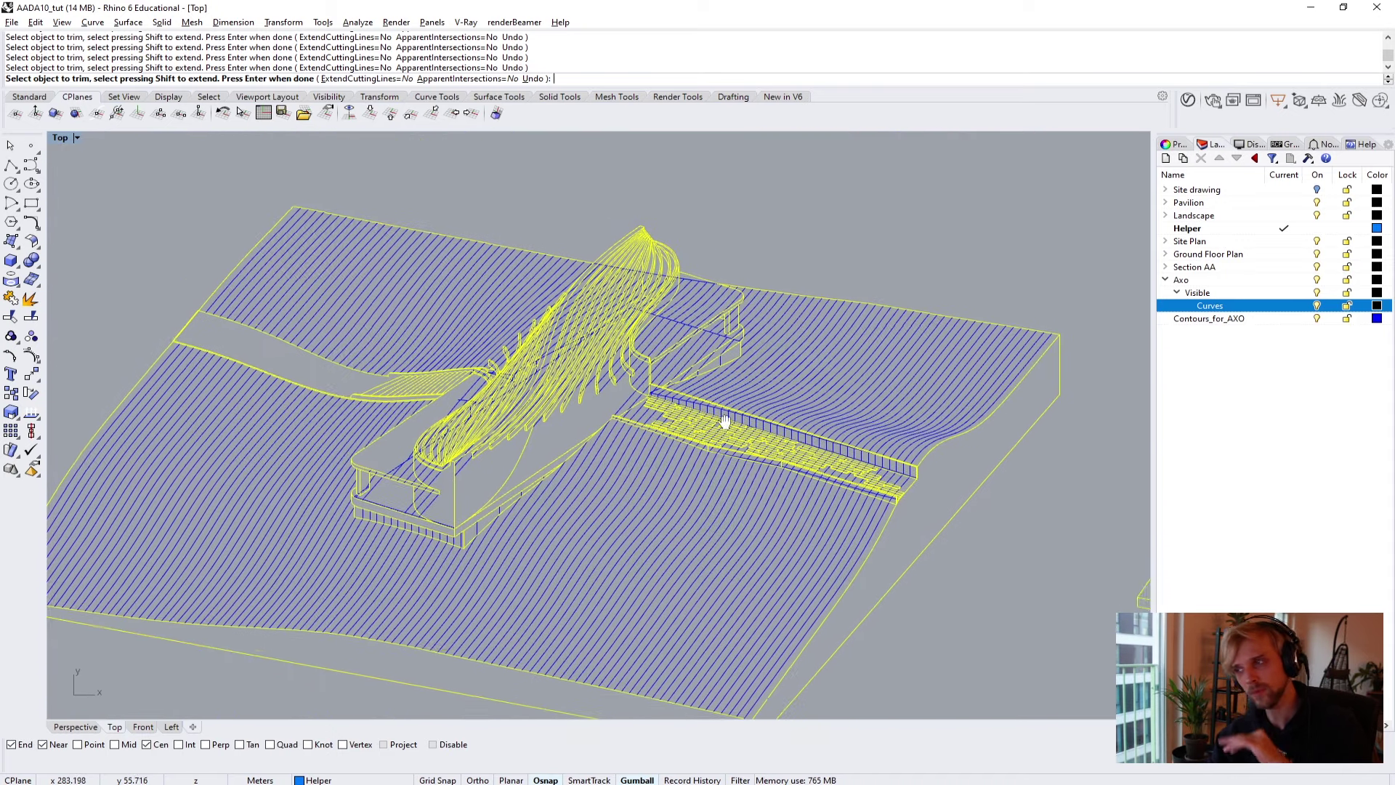
Trim the contour ends at the pavilion-side corner of the paved path's low front curb.
scroll(425, 398, up, 3)
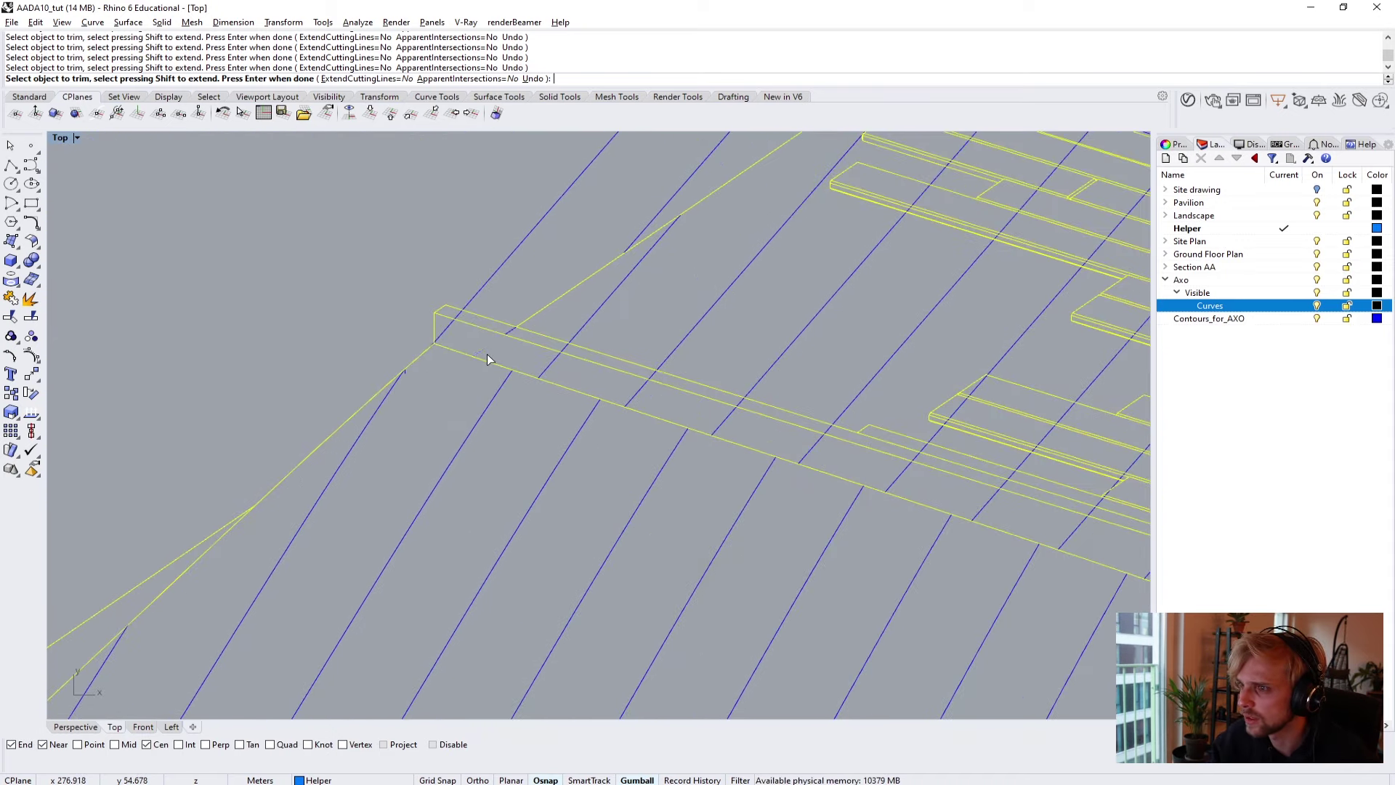
scroll(414, 364, up, 3)
click(394, 353)
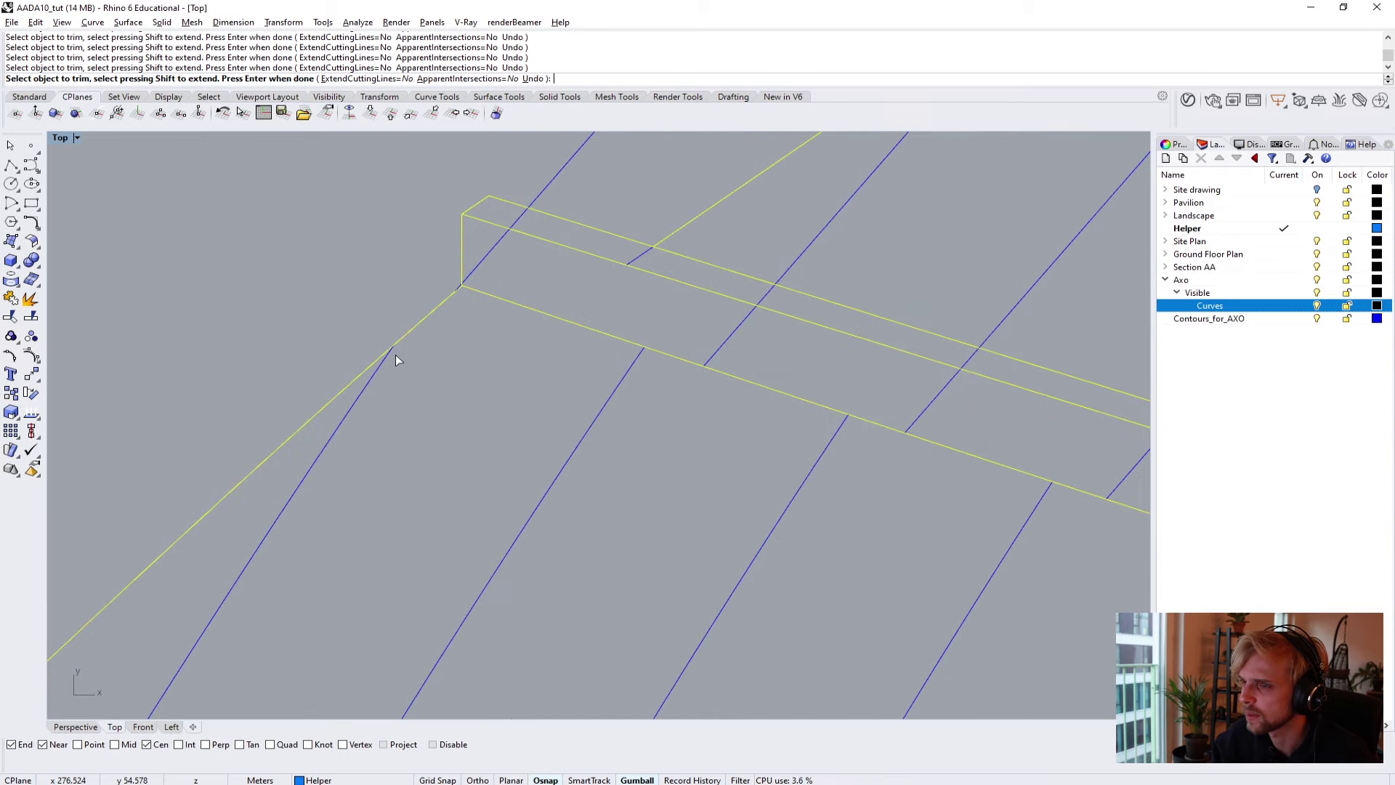
scroll(559, 349, down, 12)
scroll(494, 302, up, 10)
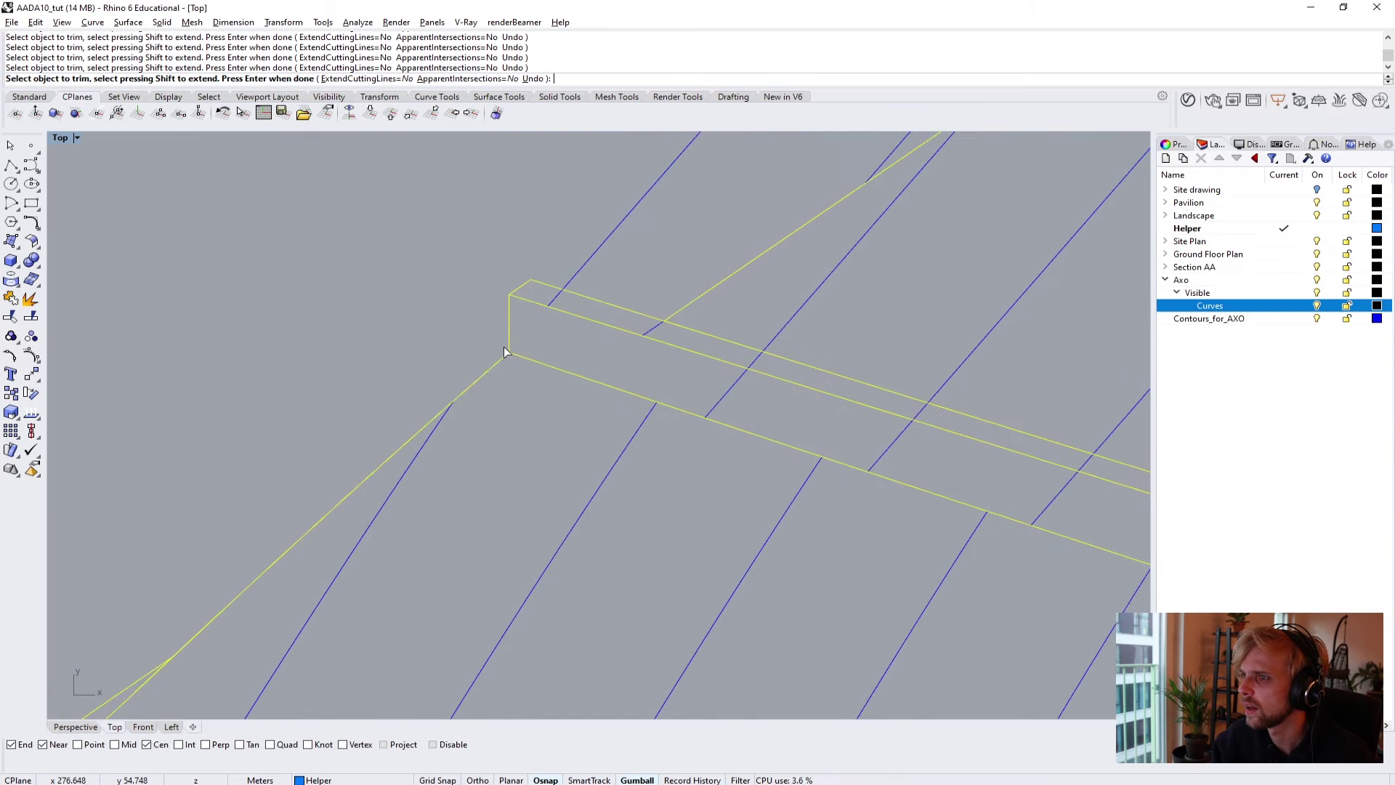
scroll(508, 354, up, 3)
scroll(513, 356, up, 2)
scroll(517, 347, down, 3)
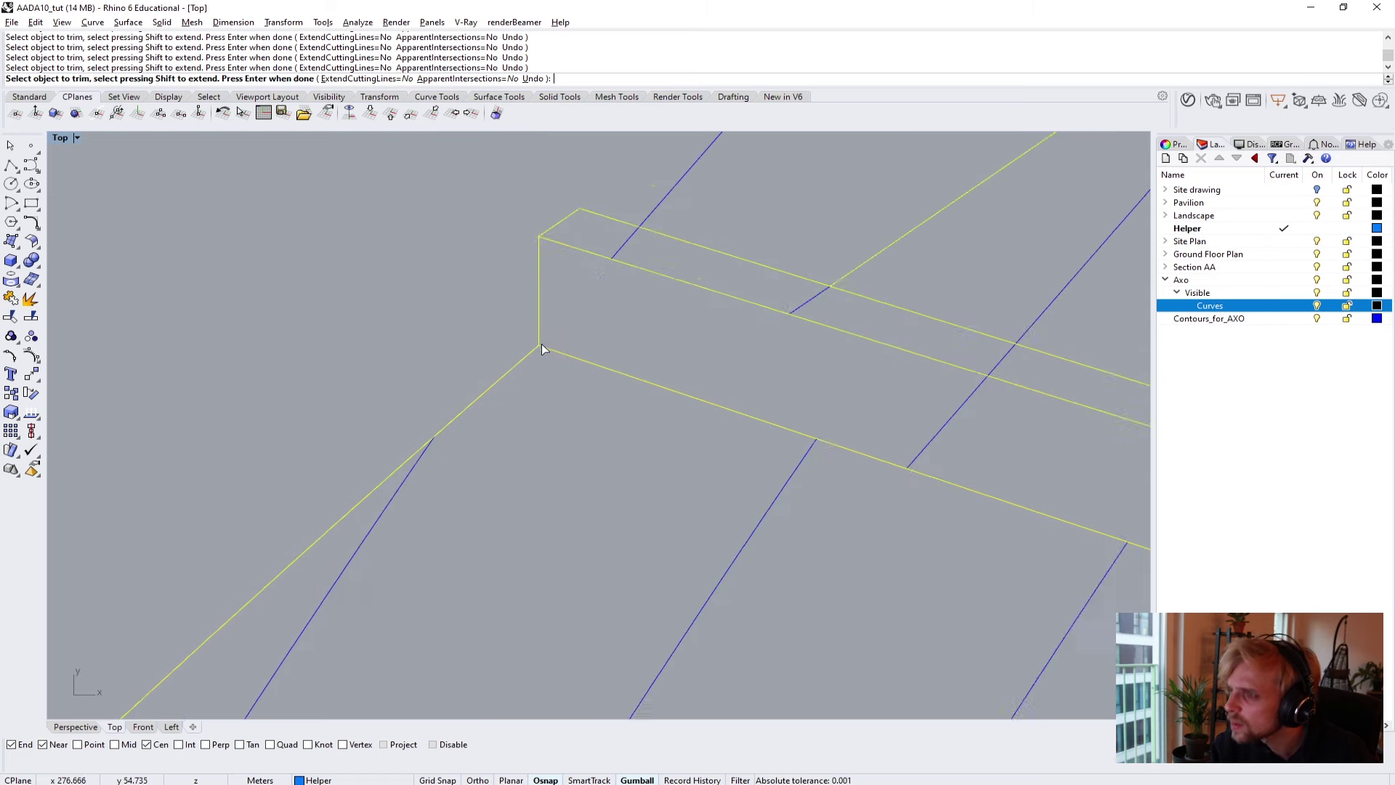
scroll(542, 349, down, 4)
Trim the contours crossing the front curb's face, from its pavilion end to the first vertical joint line.
right_drag(763, 383, 501, 316)
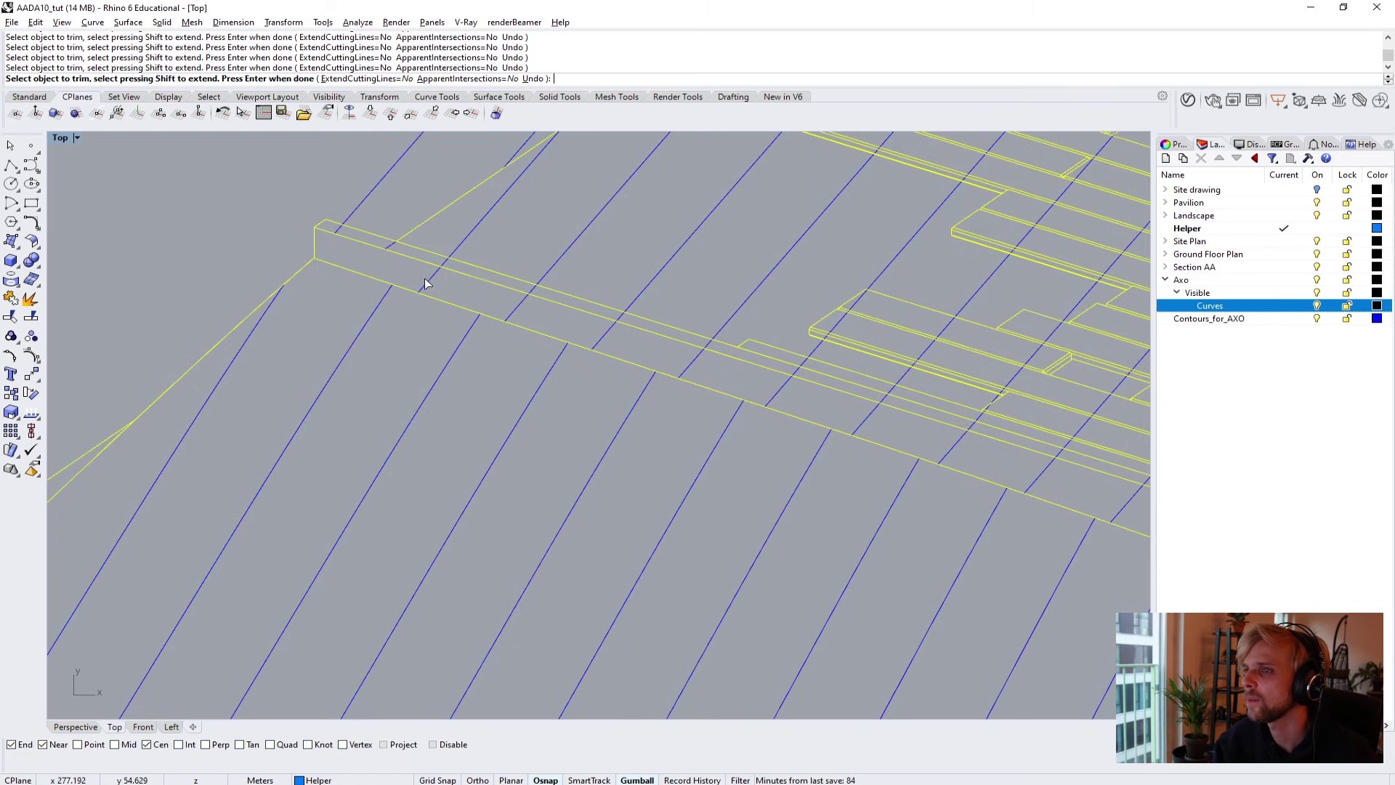
click(607, 346)
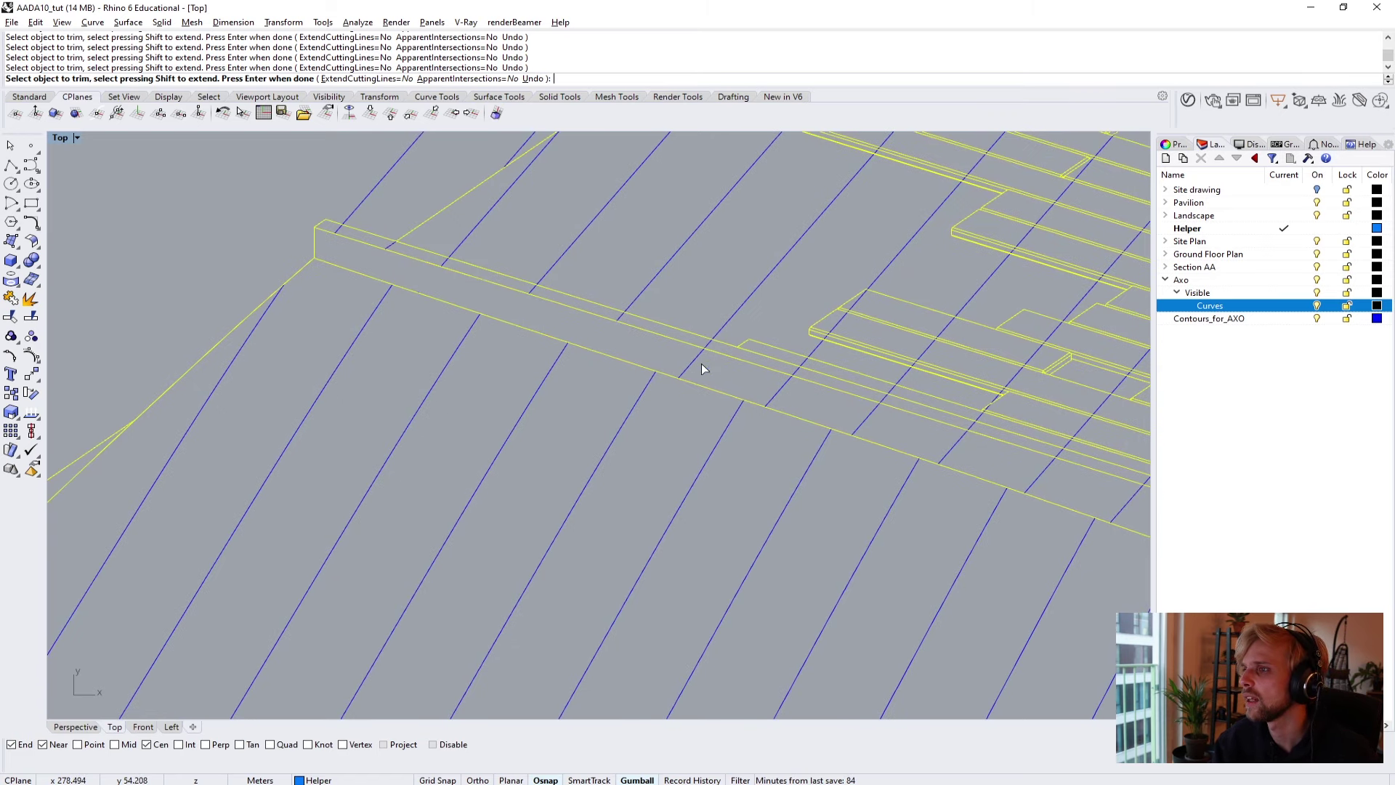
click(783, 393)
right_drag(953, 449, 568, 339)
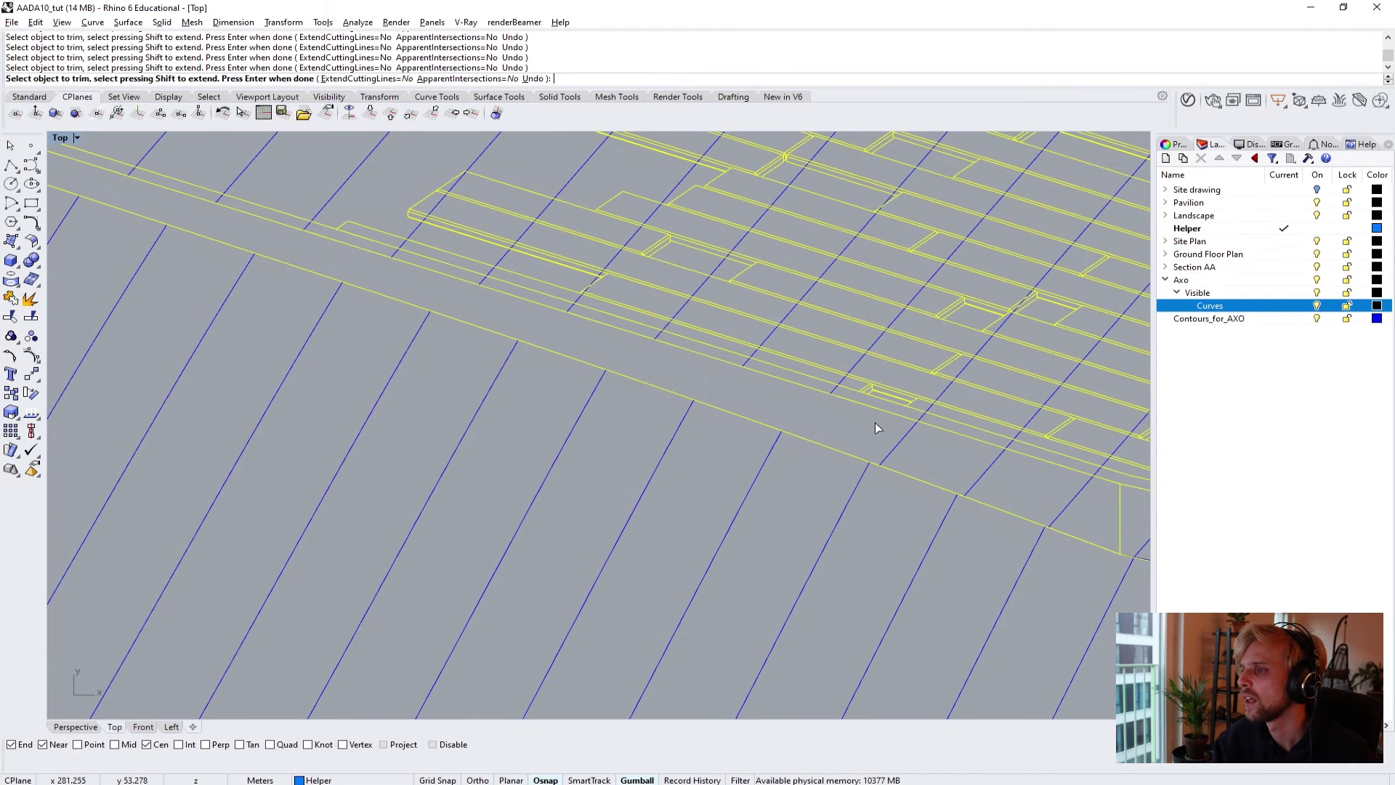
right_drag(875, 421, 560, 342)
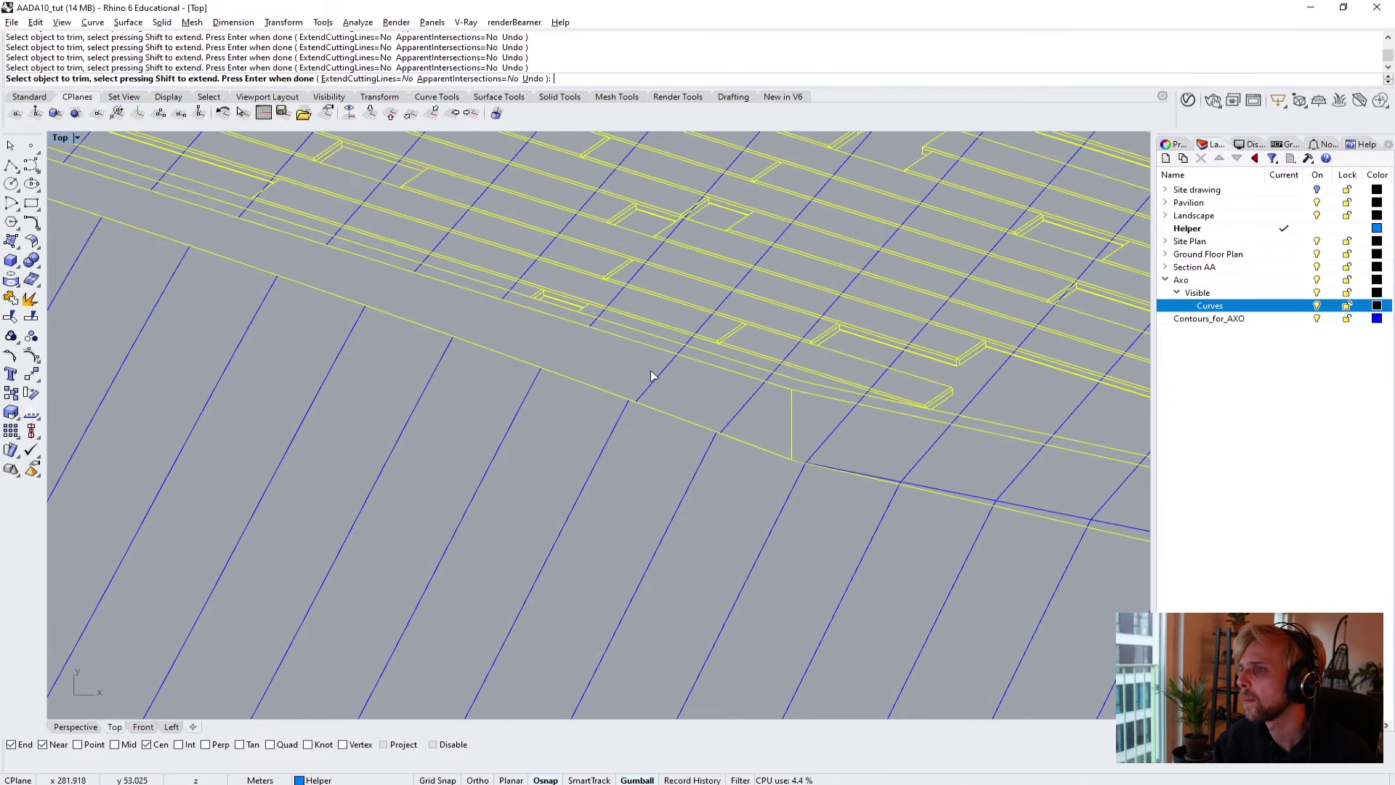
right_drag(853, 427, 627, 384)
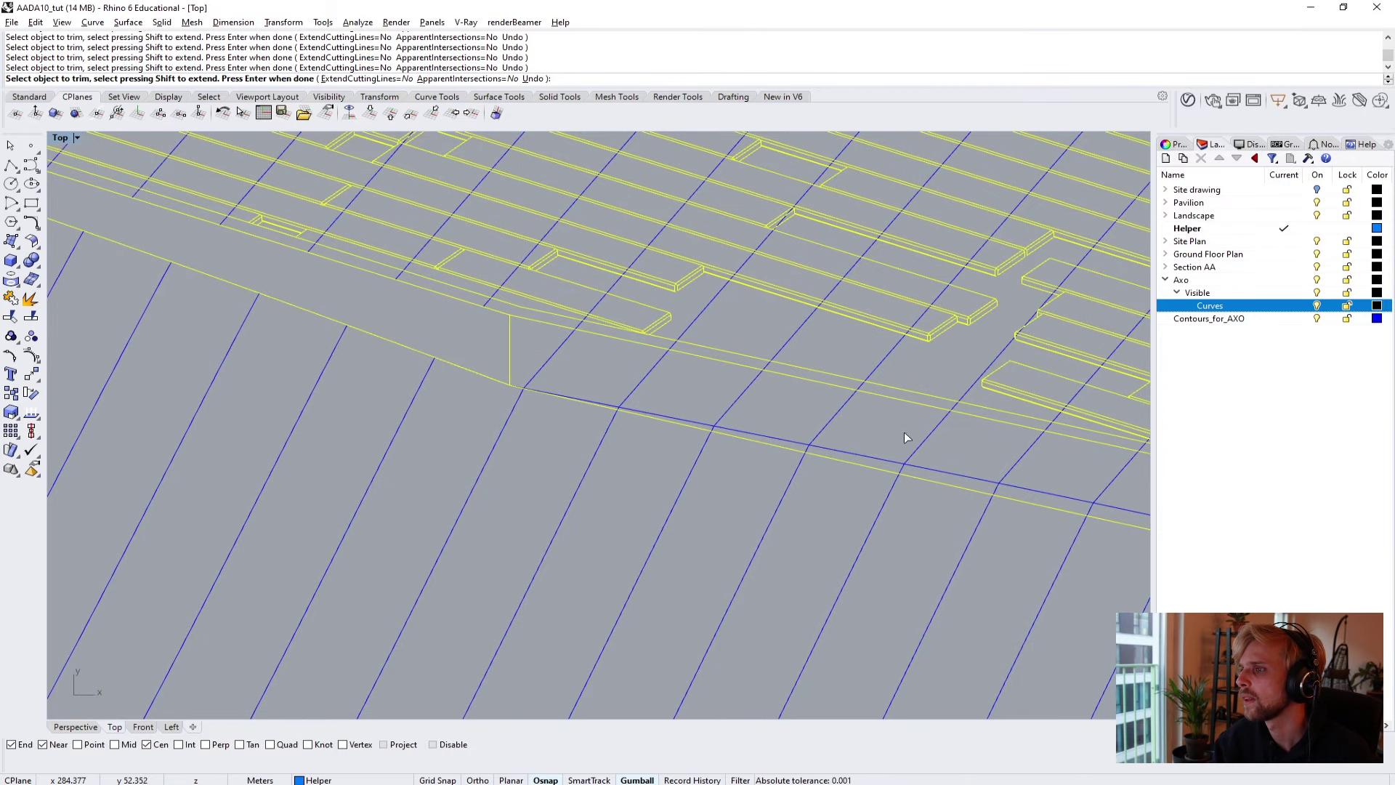
Trim the lengthwise blue line and the first contours from the curb face just past the first vertical joint.
drag(929, 443, 821, 442)
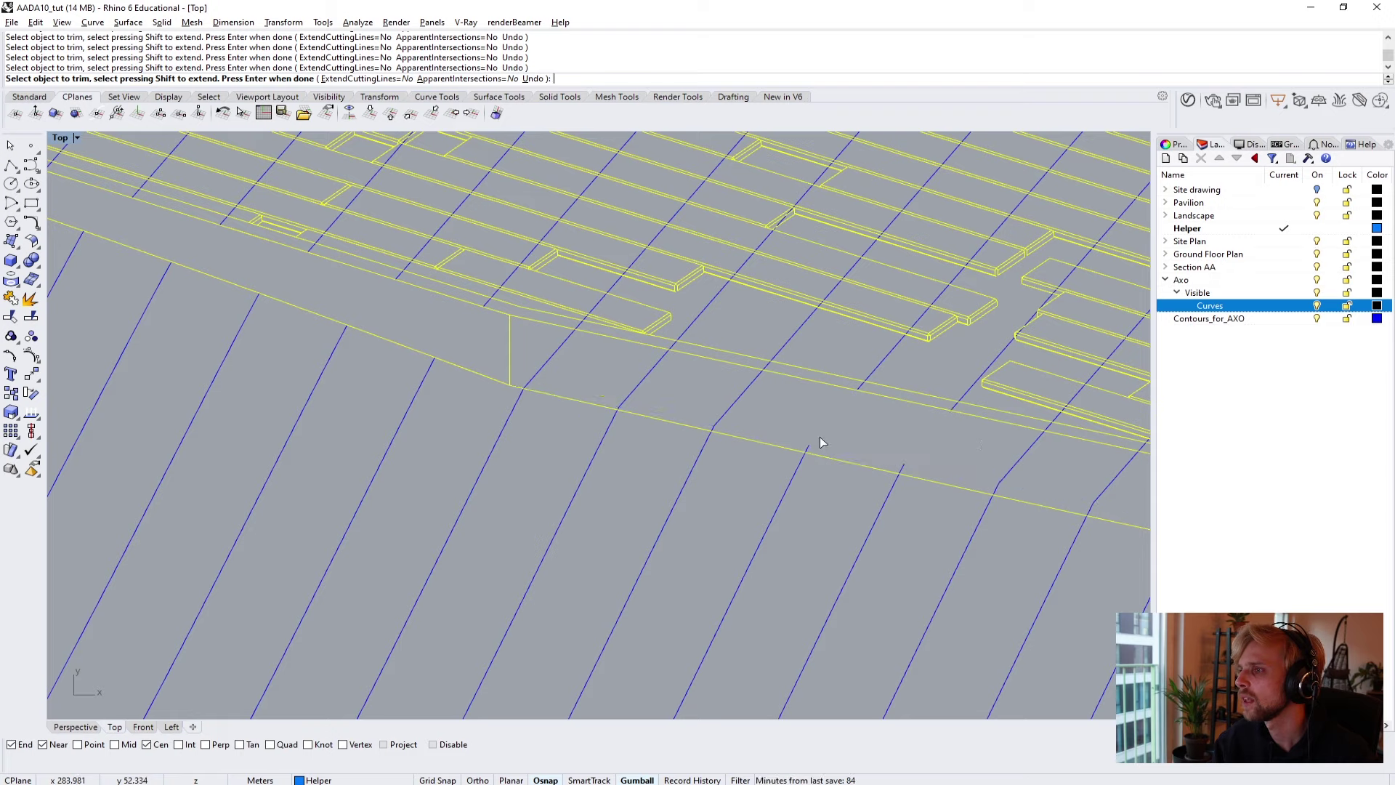
click(716, 426)
drag(746, 412, 566, 368)
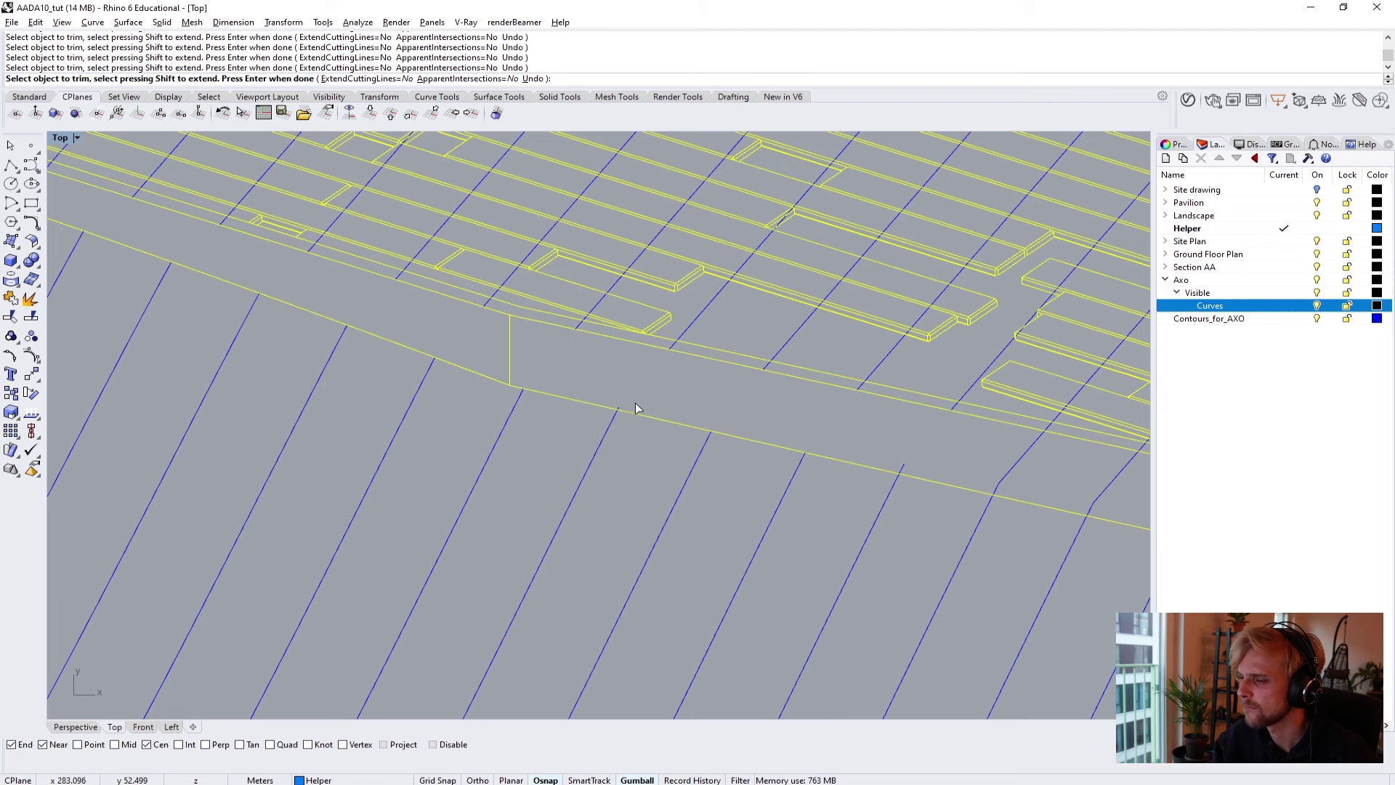
scroll(622, 417, up, 8)
click(622, 427)
scroll(623, 426, down, 12)
right_drag(872, 447, 491, 395)
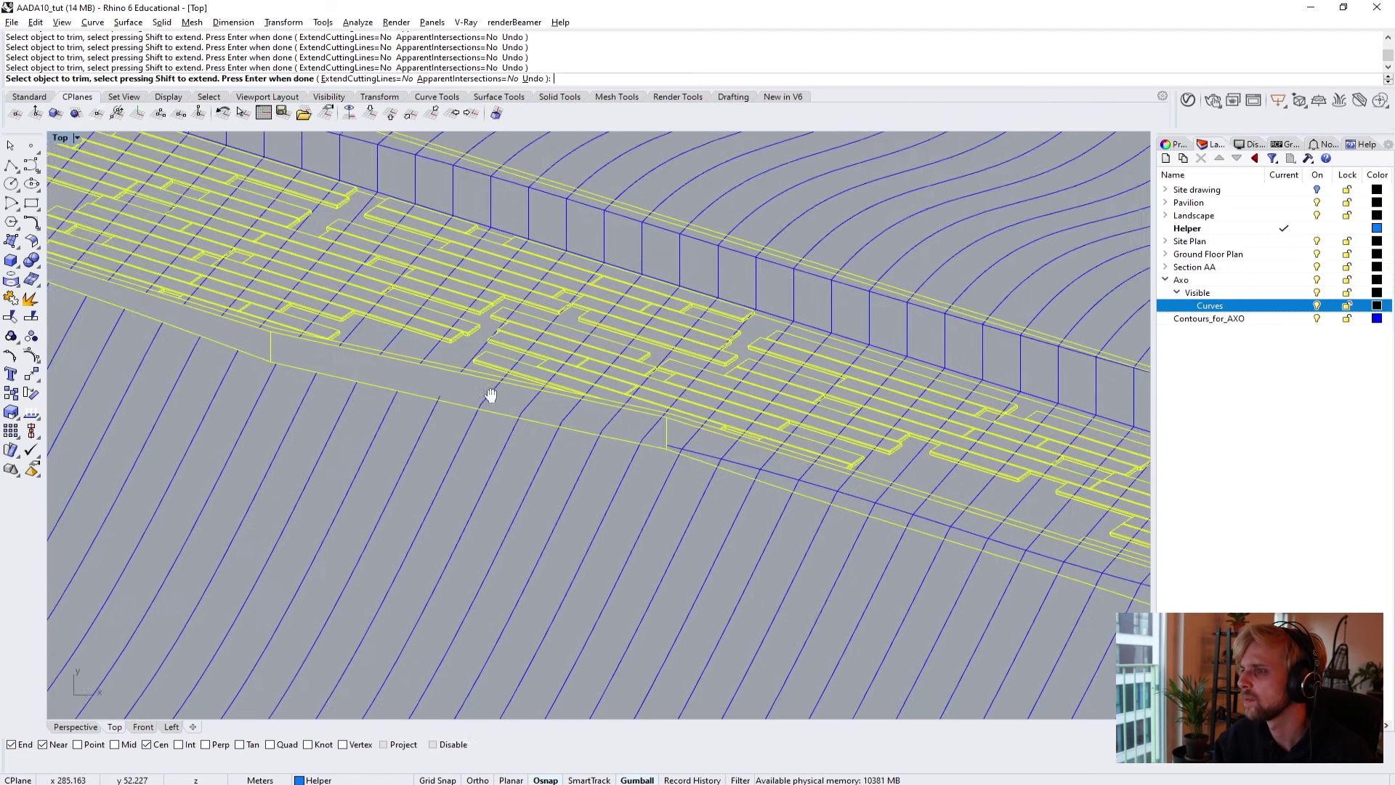
Trim the remaining contours and short overshooting ends from the curb face up to the second vertical joint.
scroll(625, 420, up, 3)
drag(621, 437, 413, 389)
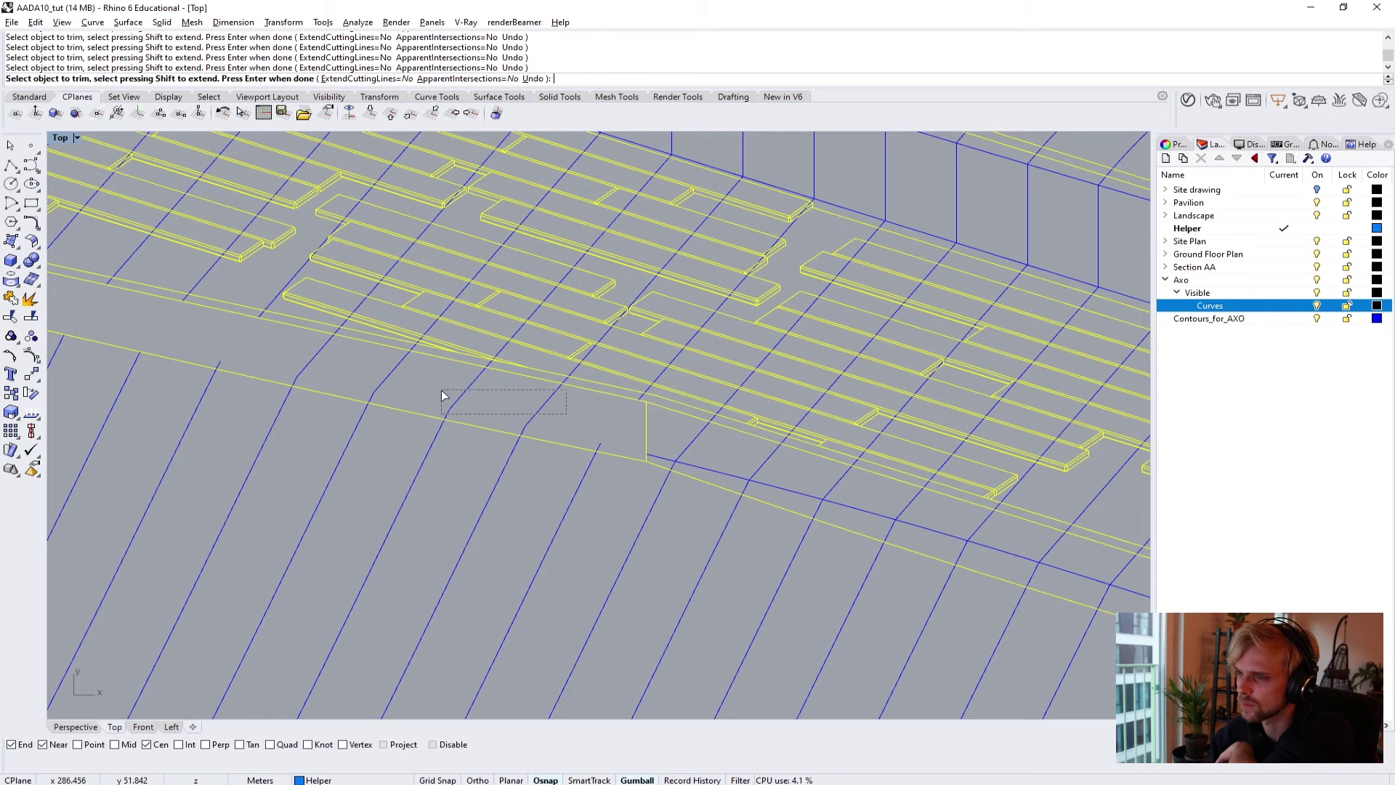
scroll(301, 379, up, 2)
click(291, 380)
click(408, 407)
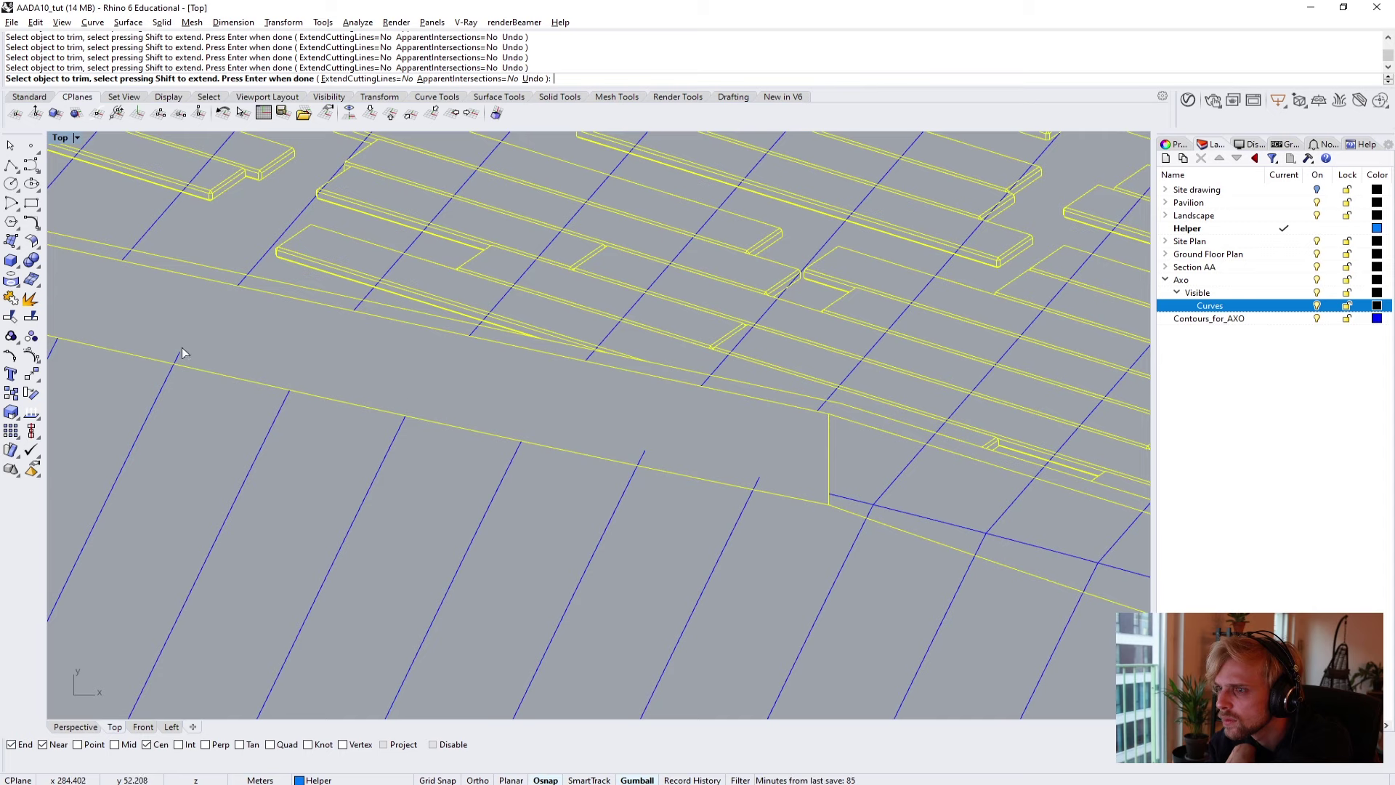
click(179, 356)
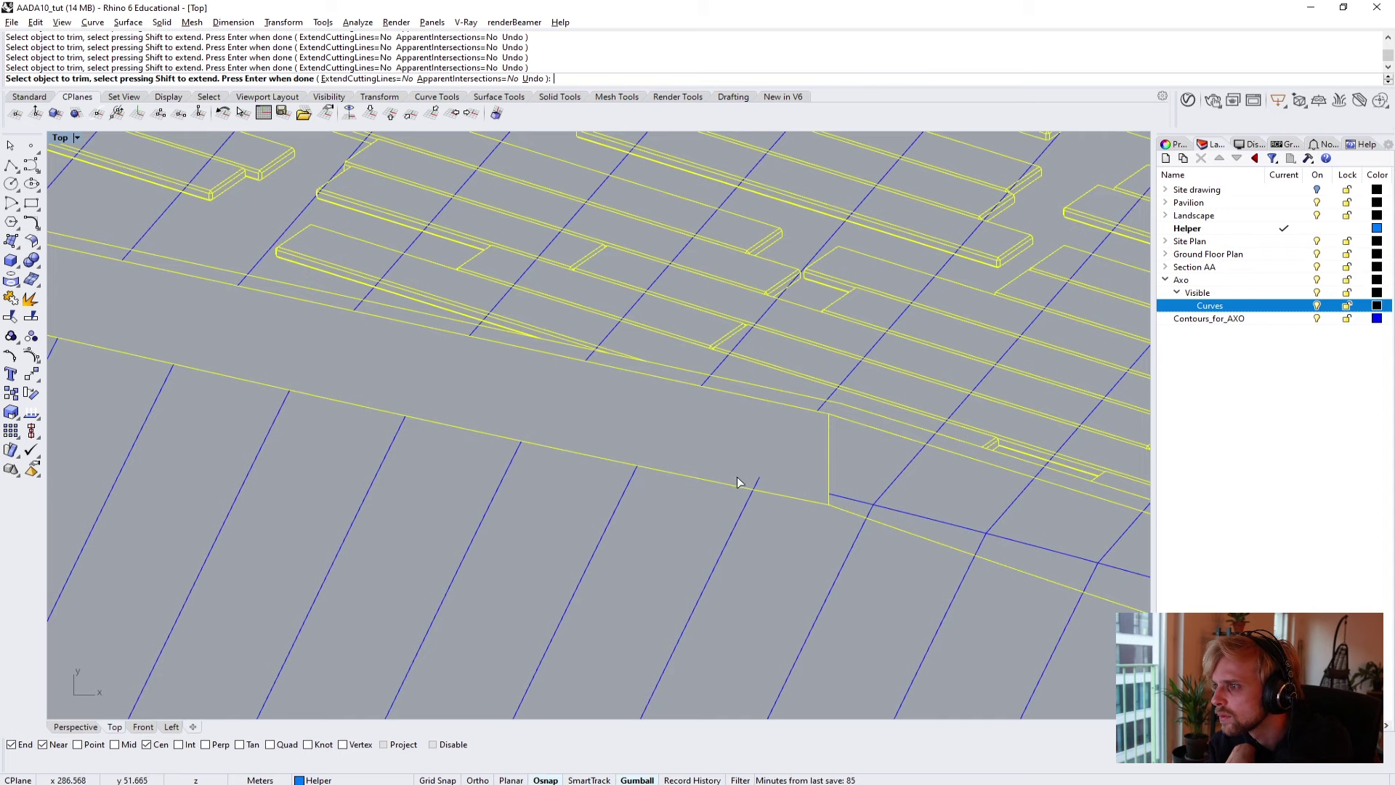
scroll(759, 486, down, 5)
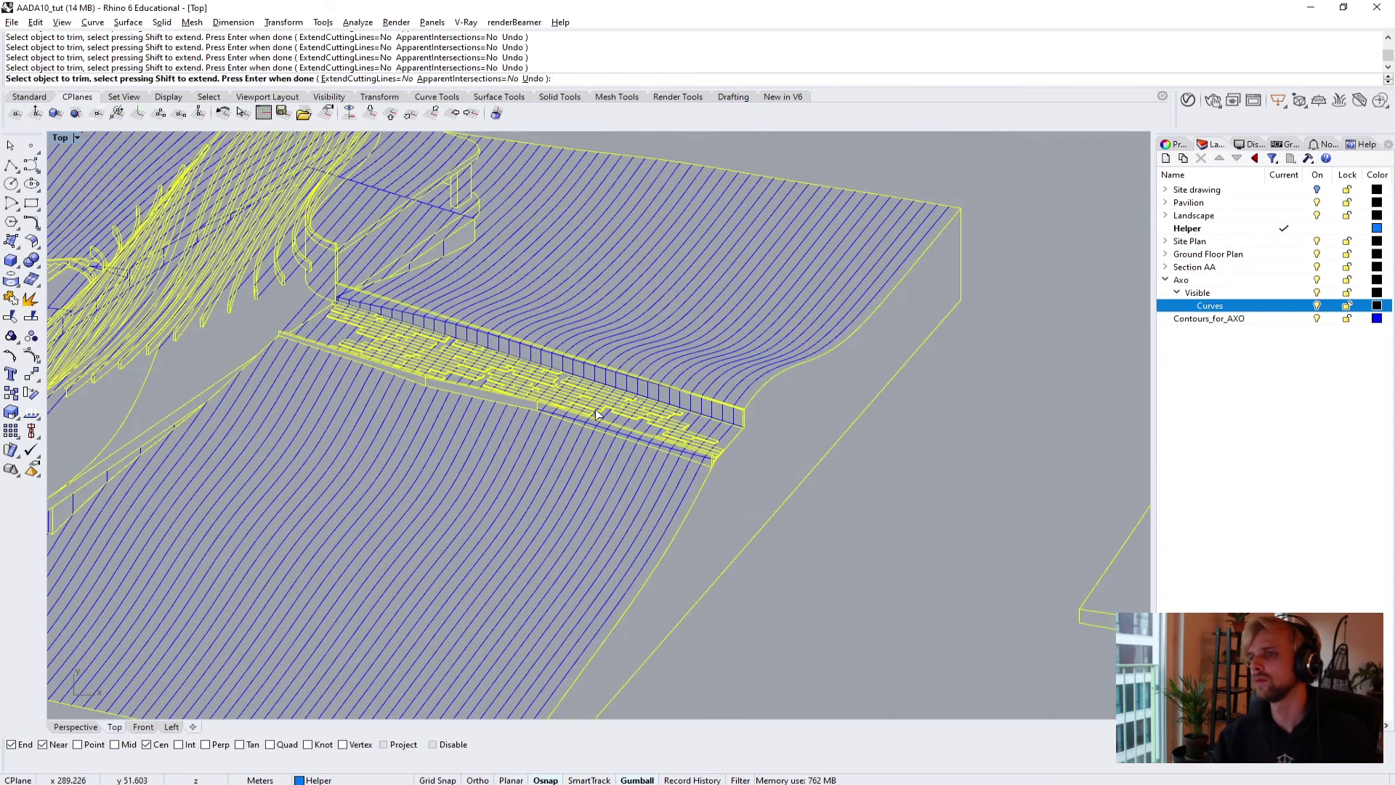
Trim the contours from the curb face at the paved path's outer end, working back towards the pavilion.
scroll(597, 412, up, 5)
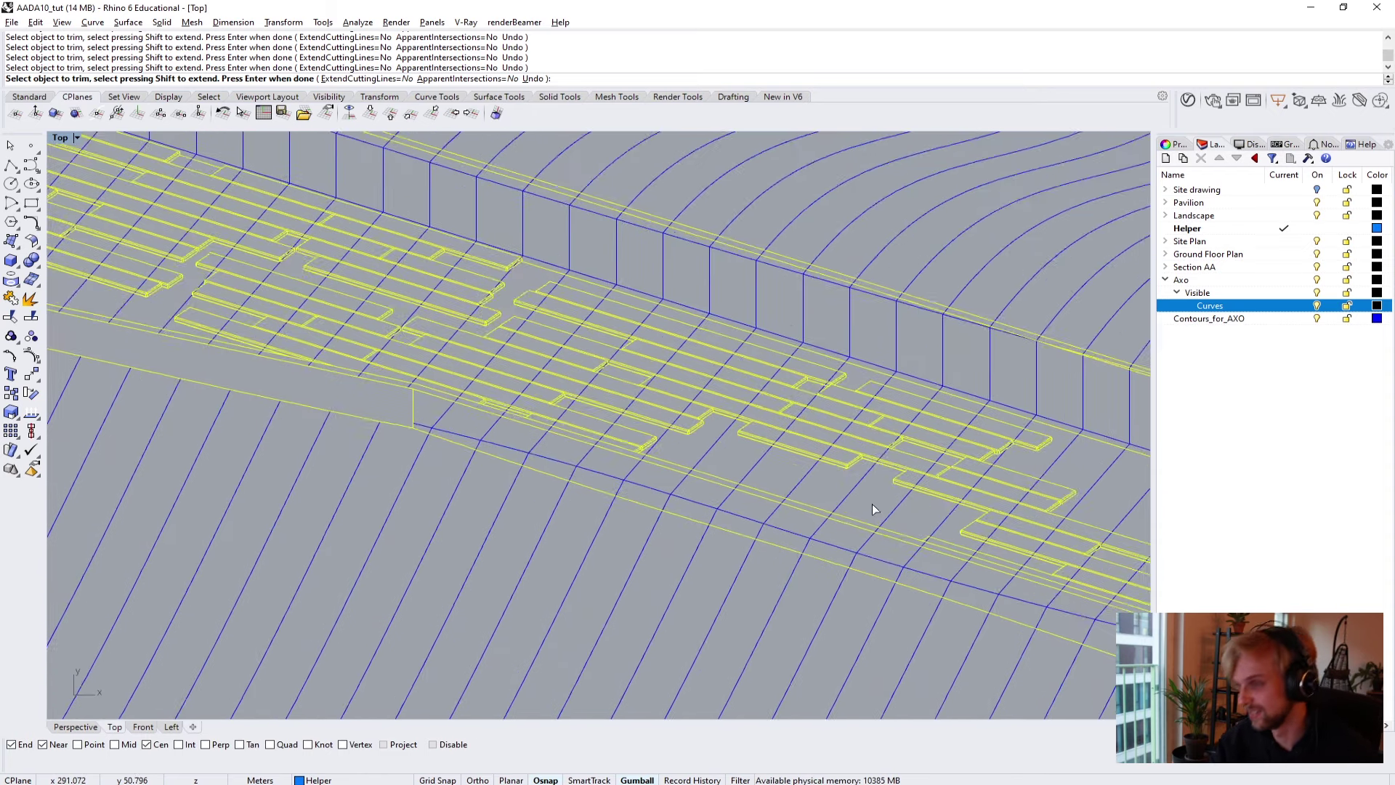
right_drag(1119, 644, 869, 543)
scroll(876, 541, up, 4)
click(861, 521)
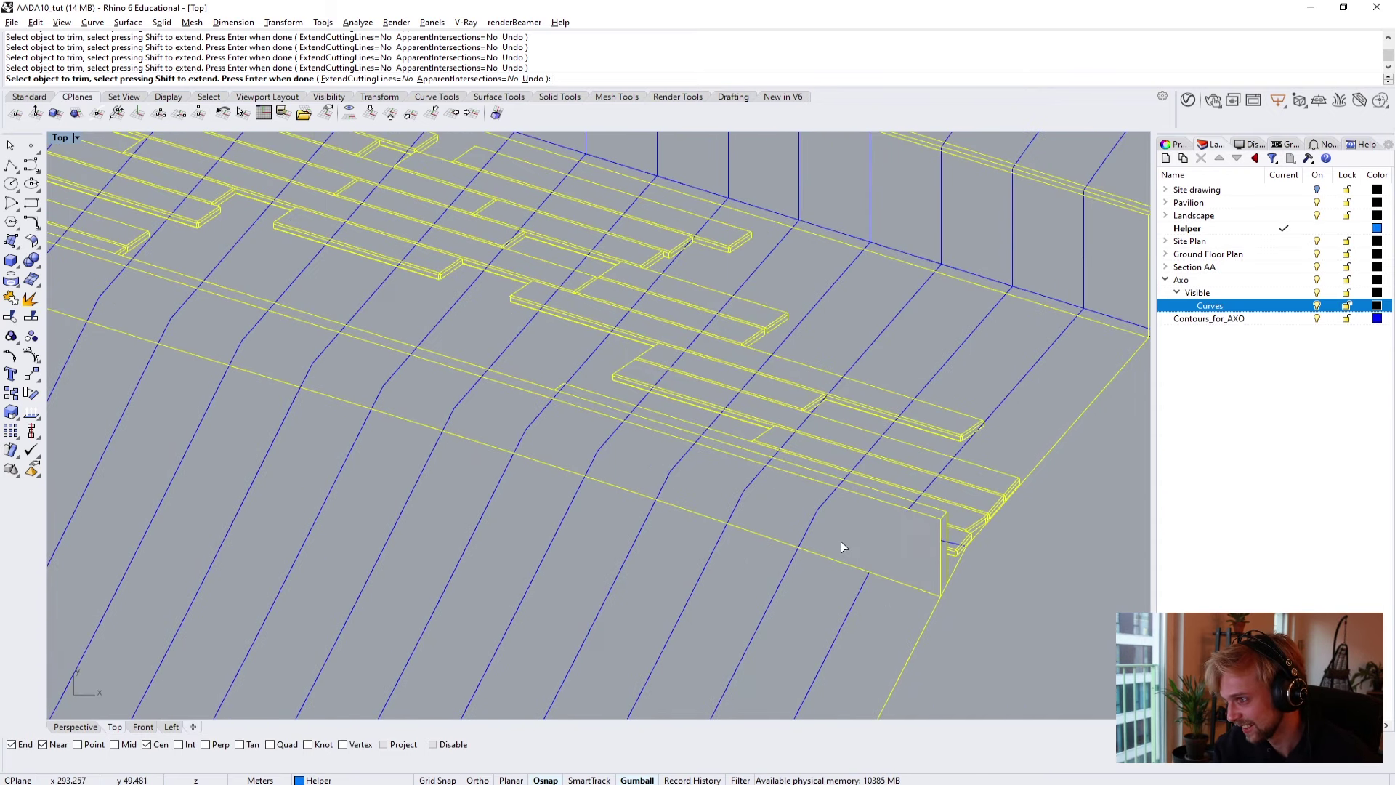
click(804, 527)
drag(717, 499, 644, 469)
click(506, 432)
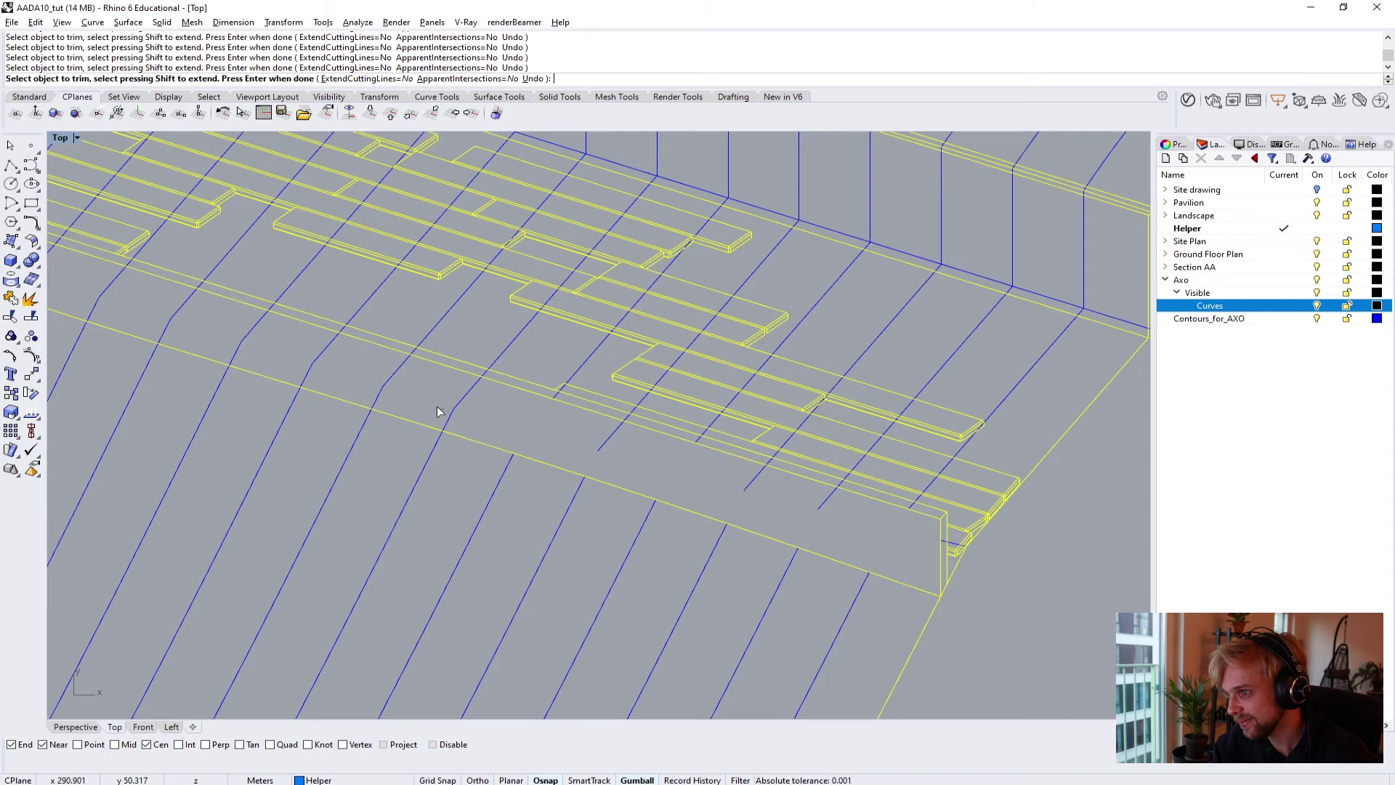
Trim the rest of the contours from the curb's last segment, back to the second vertical joint.
click(449, 420)
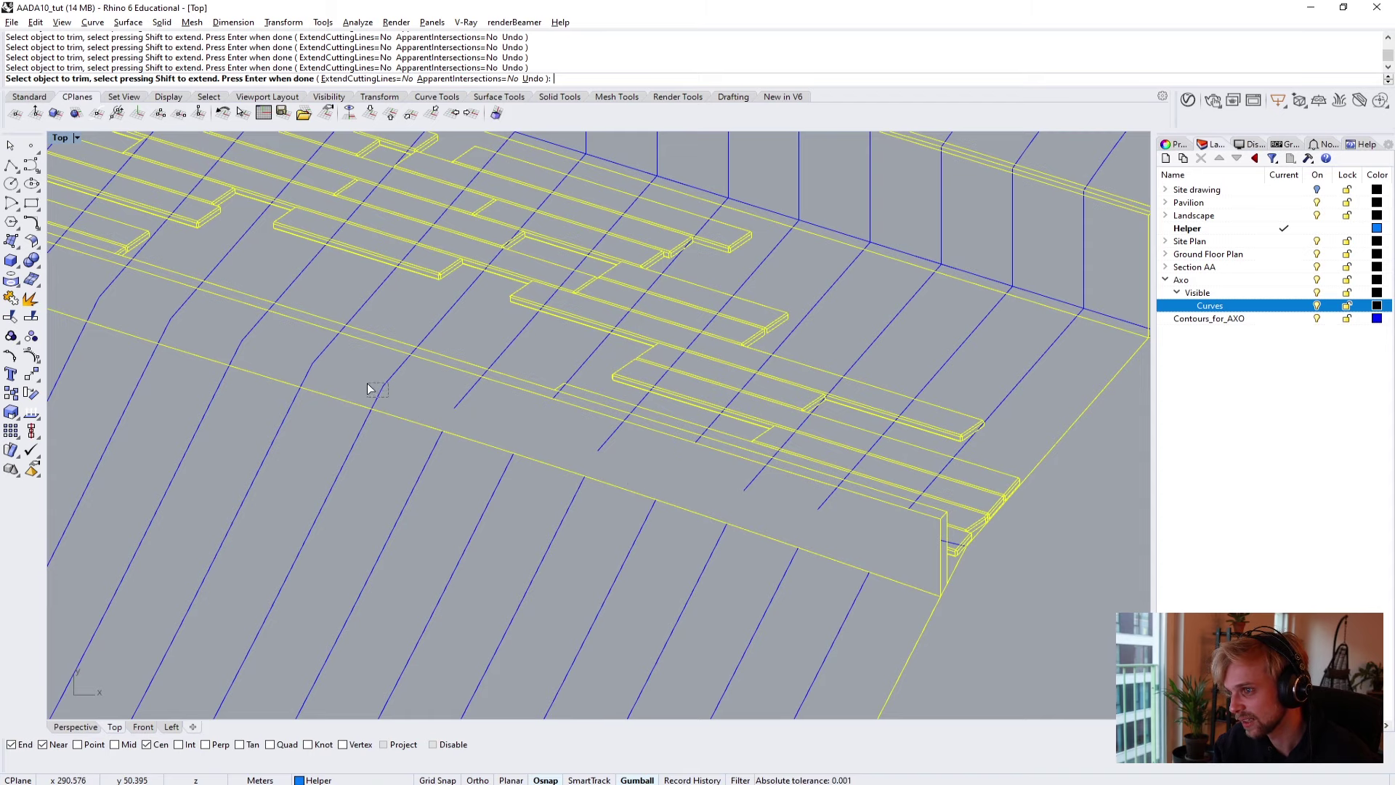
right_drag(368, 388, 462, 413)
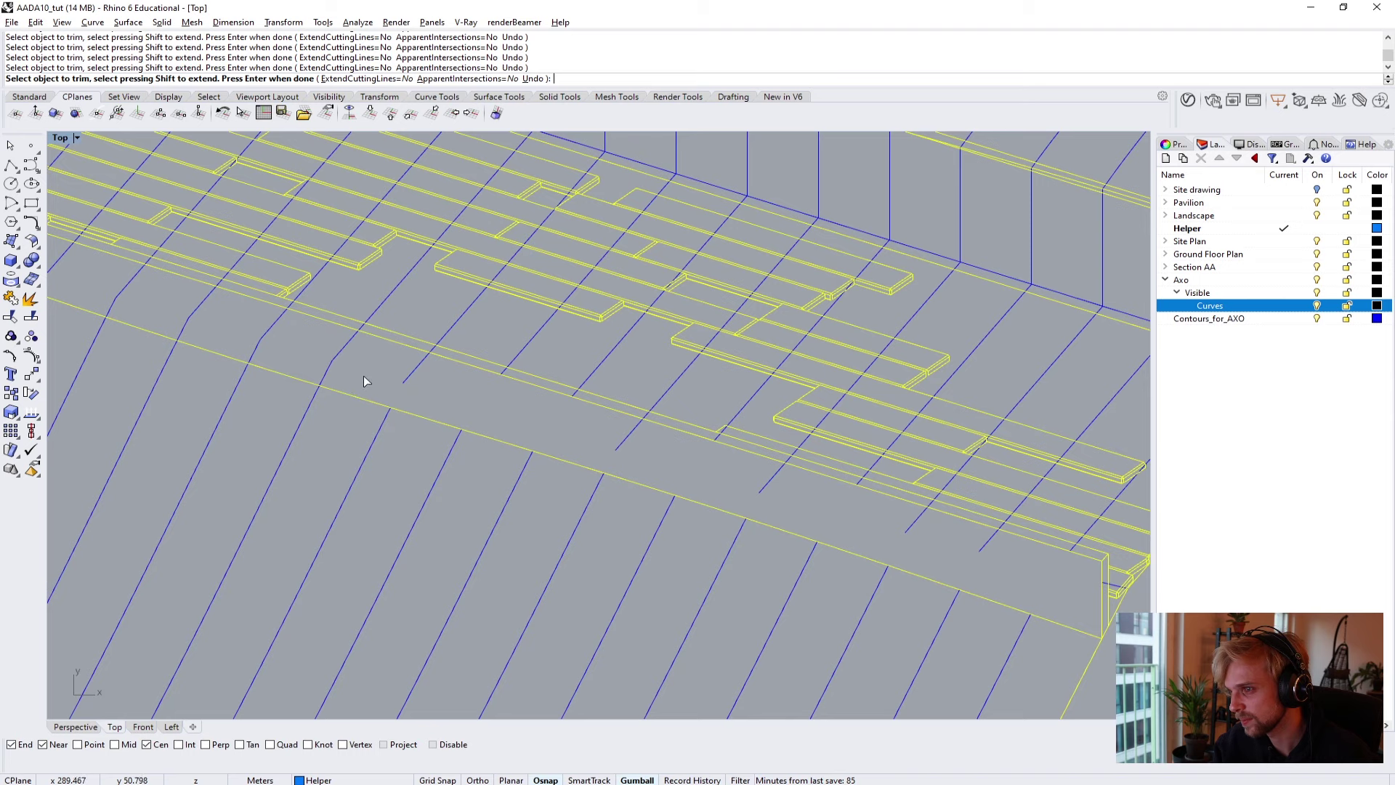
drag(339, 366, 315, 359)
right_drag(274, 352, 561, 427)
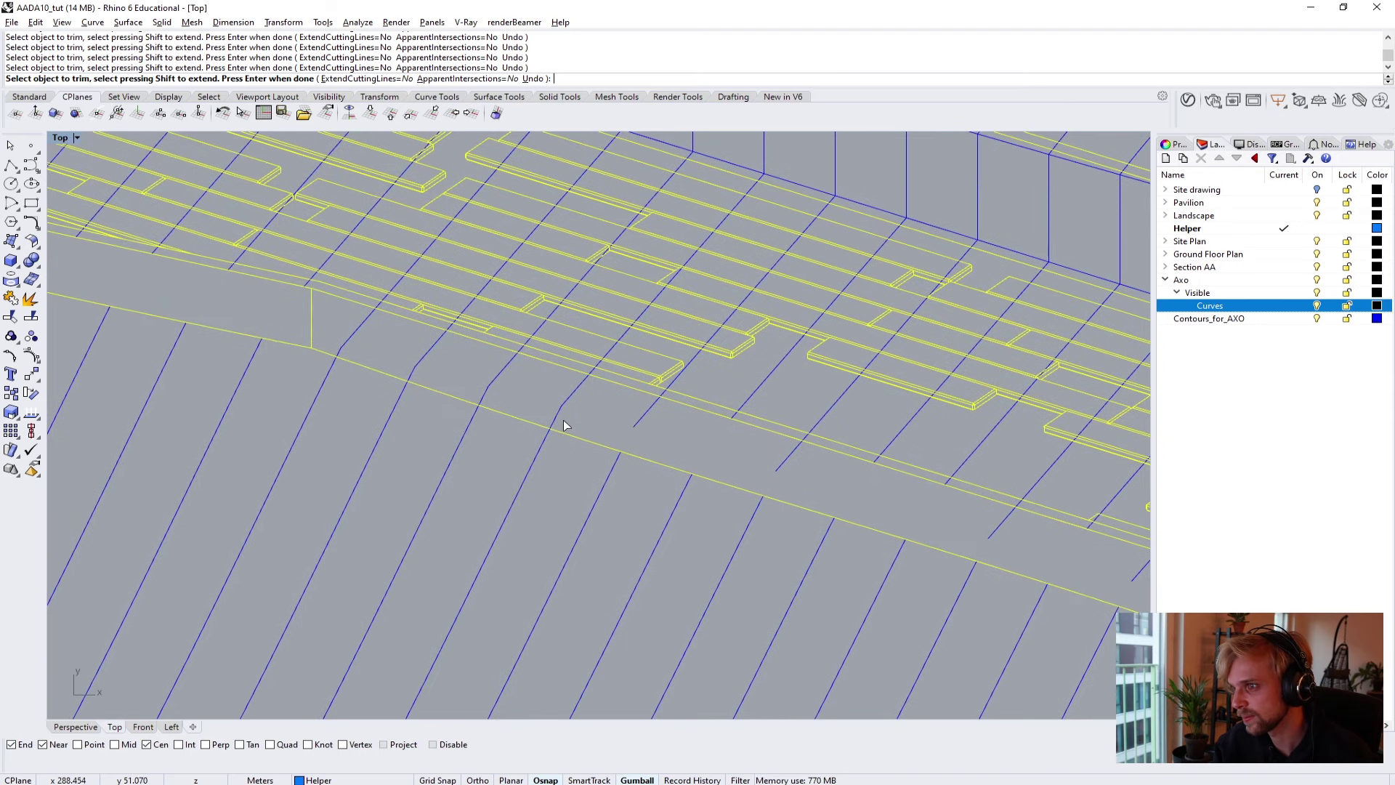
drag(511, 396, 339, 339)
Trim the contour pieces crossing the retaining wall's narrow top band near its outer end.
scroll(416, 345, down, 10)
right_drag(537, 293, 263, 349)
scroll(620, 413, up, 12)
scroll(536, 398, up, 14)
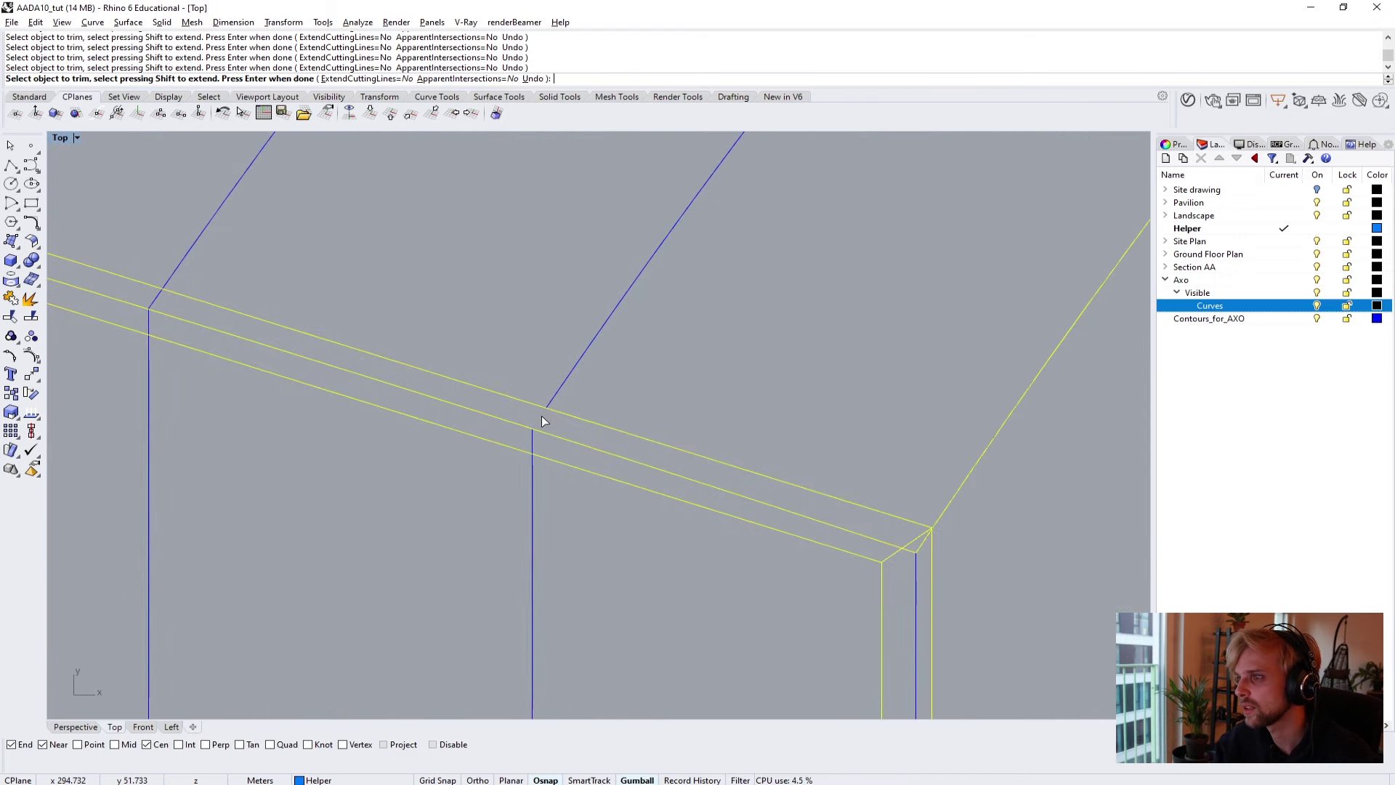
scroll(545, 413, down, 10)
right_drag(545, 414, 690, 478)
scroll(690, 479, up, 5)
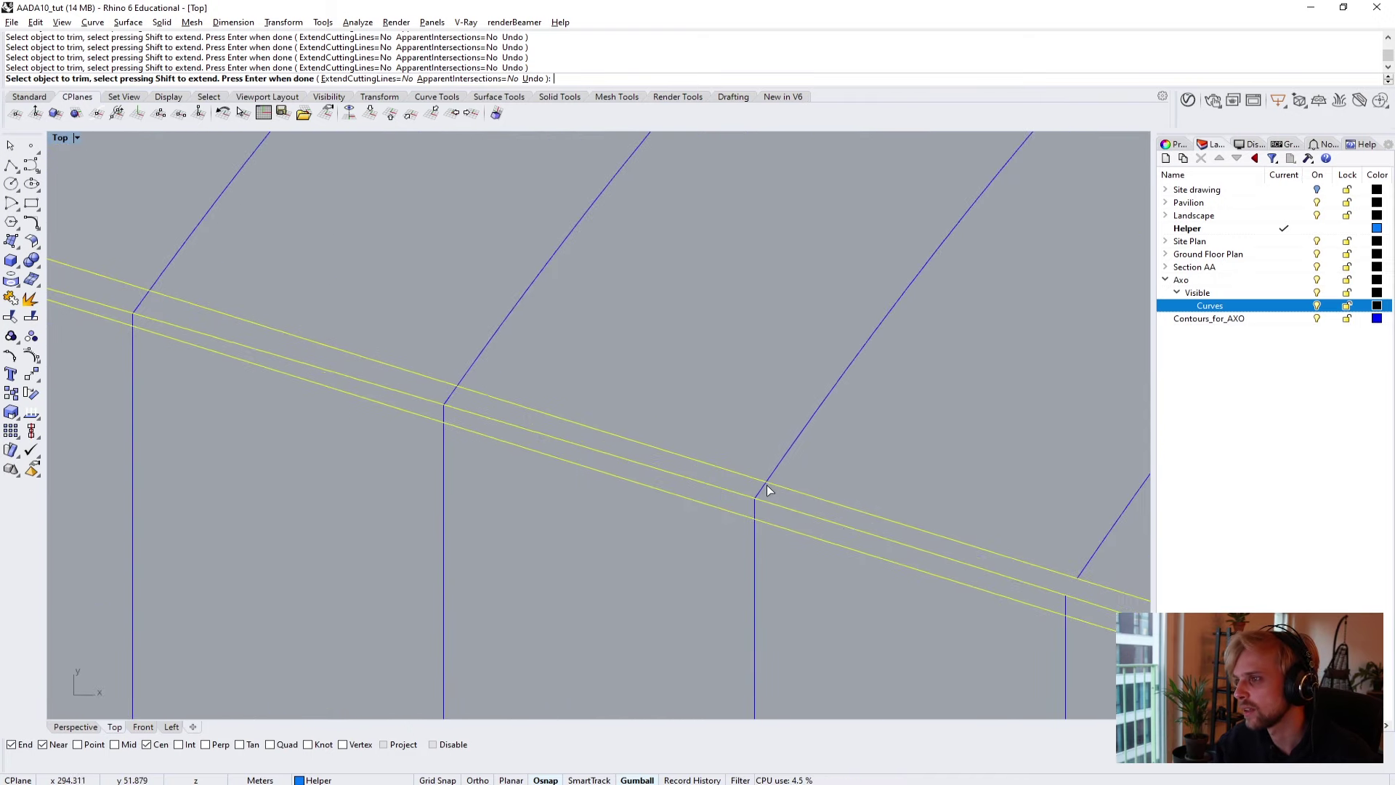
Trim the next contour piece on the wall's top band and the vertical contour at the wall's outer corner.
scroll(451, 391, down, 6)
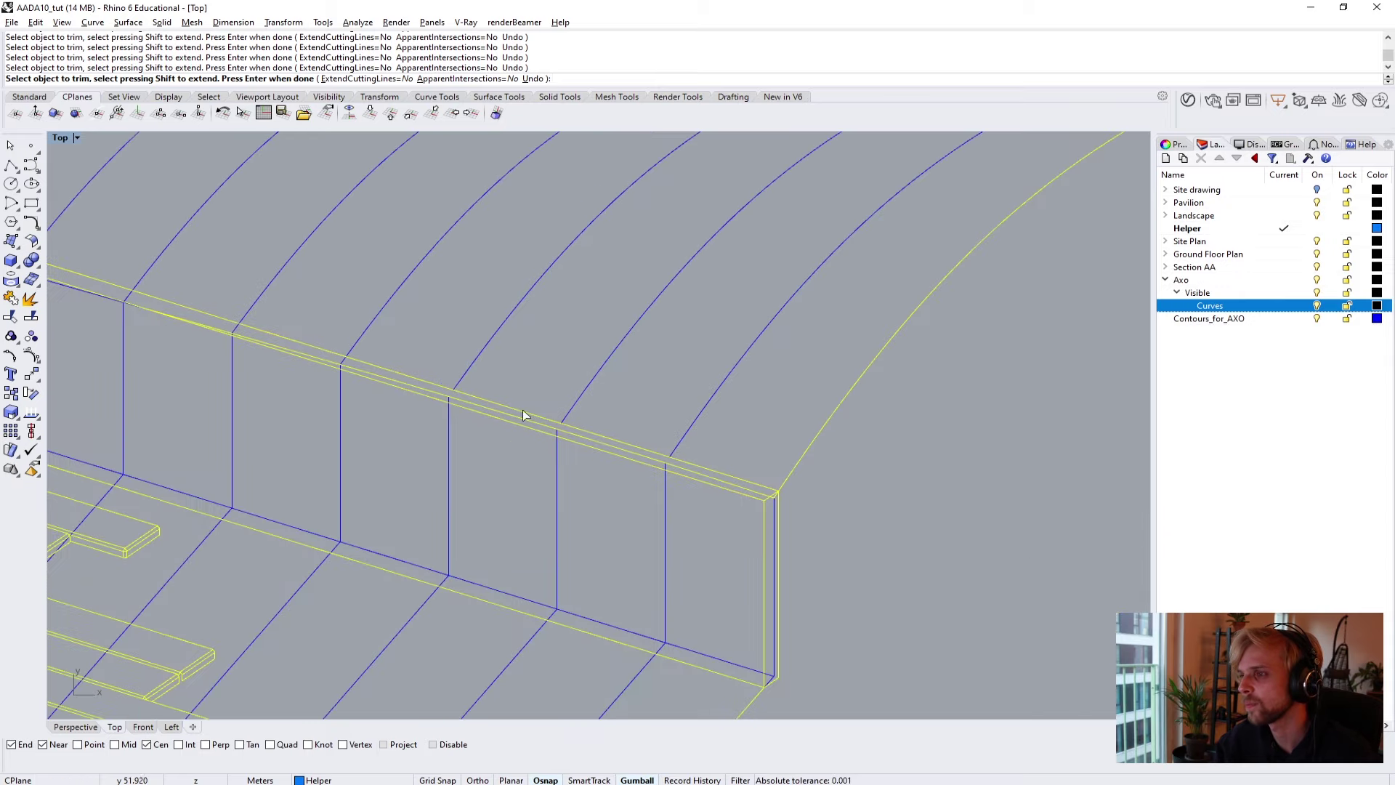
scroll(834, 532, up, 3)
scroll(789, 512, up, 4)
click(611, 391)
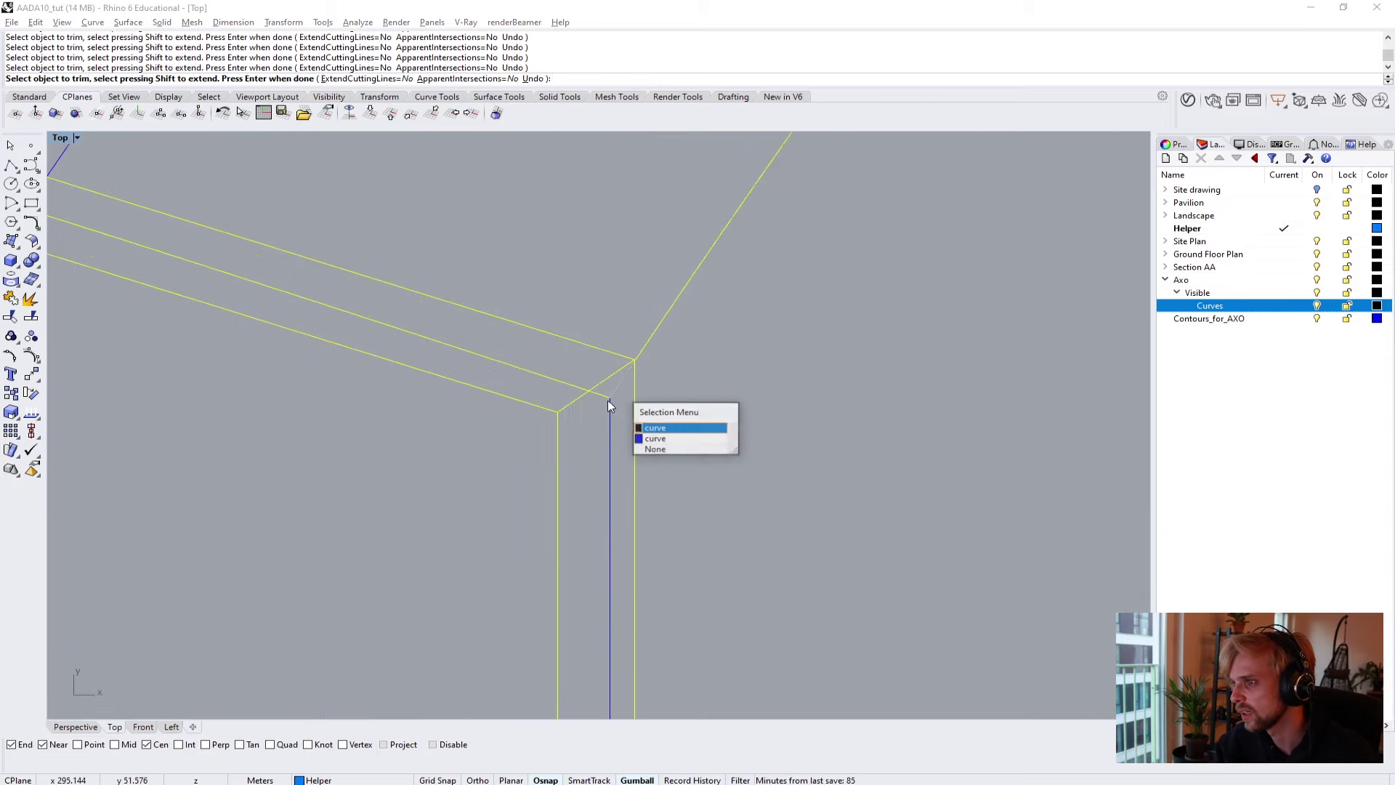
click(674, 435)
scroll(611, 420, down, 5)
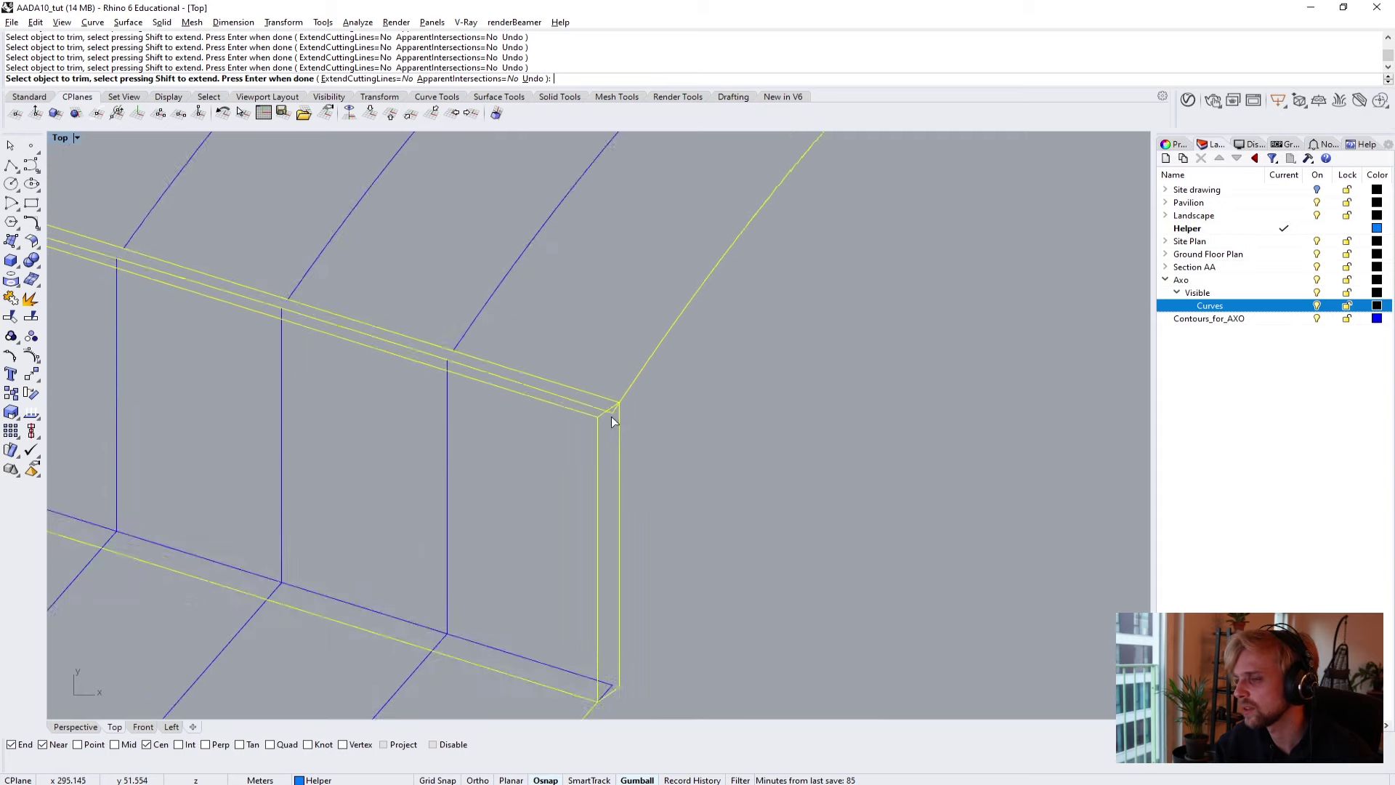
Trim the contour pieces between the retaining wall's two top lines, continuing inward from its outer end.
scroll(794, 480, up, 6)
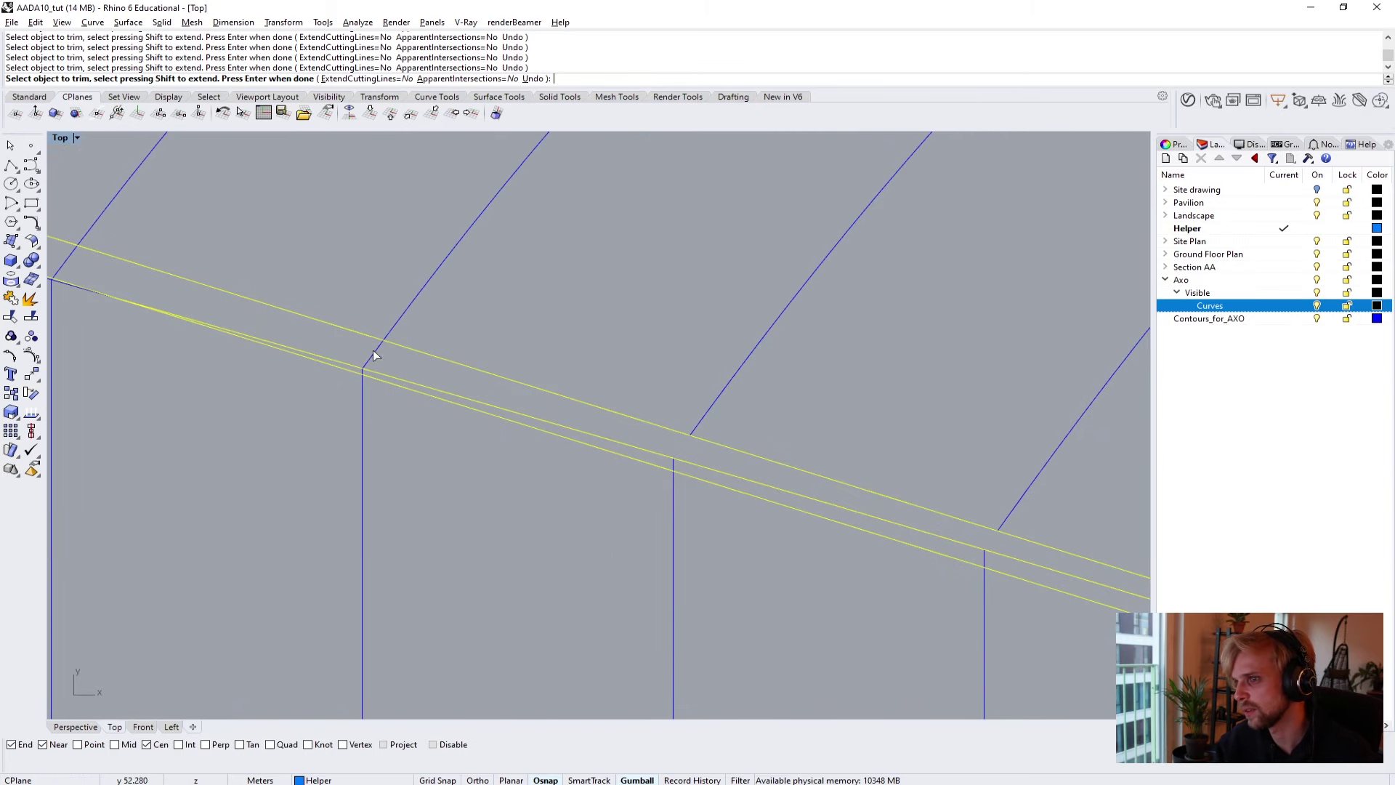
scroll(369, 349, down, 4)
scroll(676, 452, up, 2)
scroll(676, 452, up, 3)
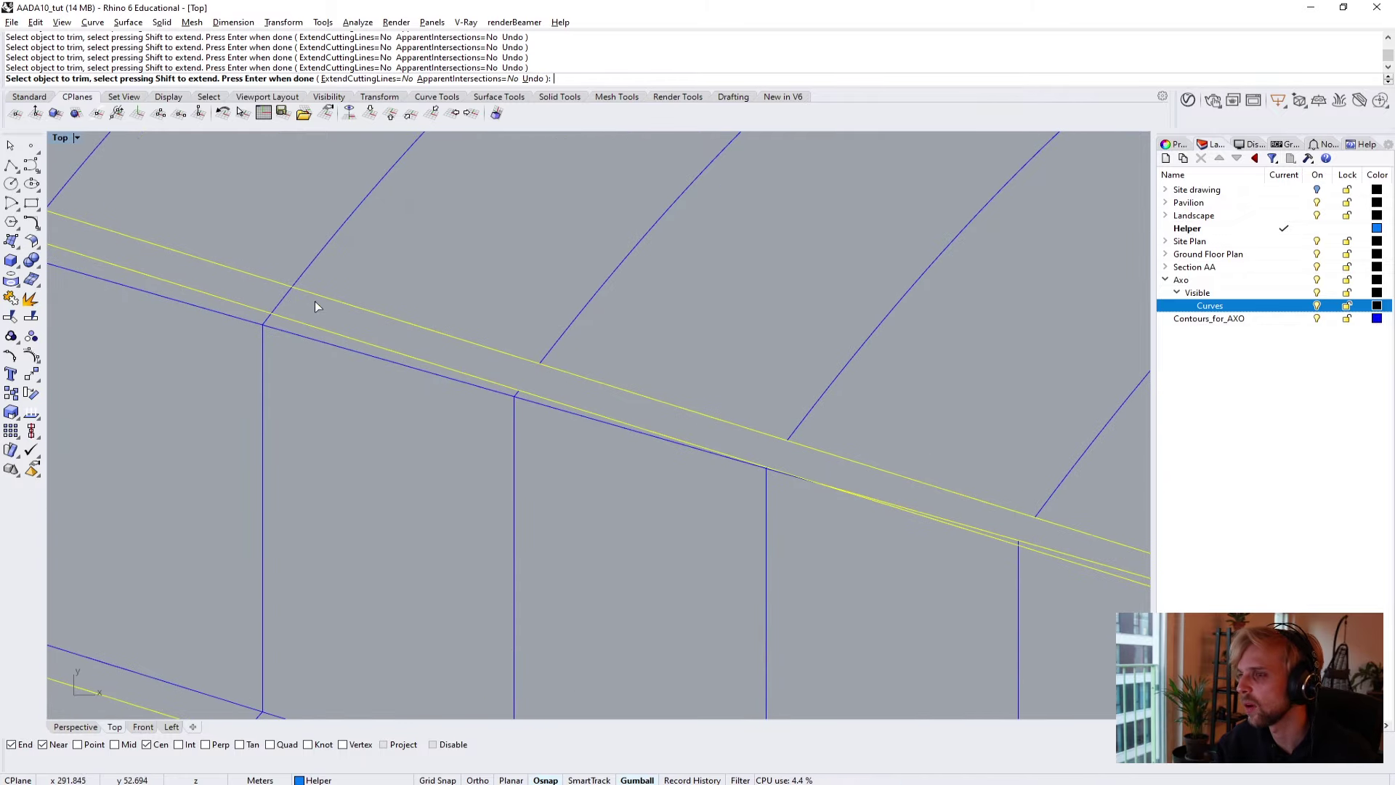
scroll(285, 298, down, 4)
scroll(818, 476, up, 4)
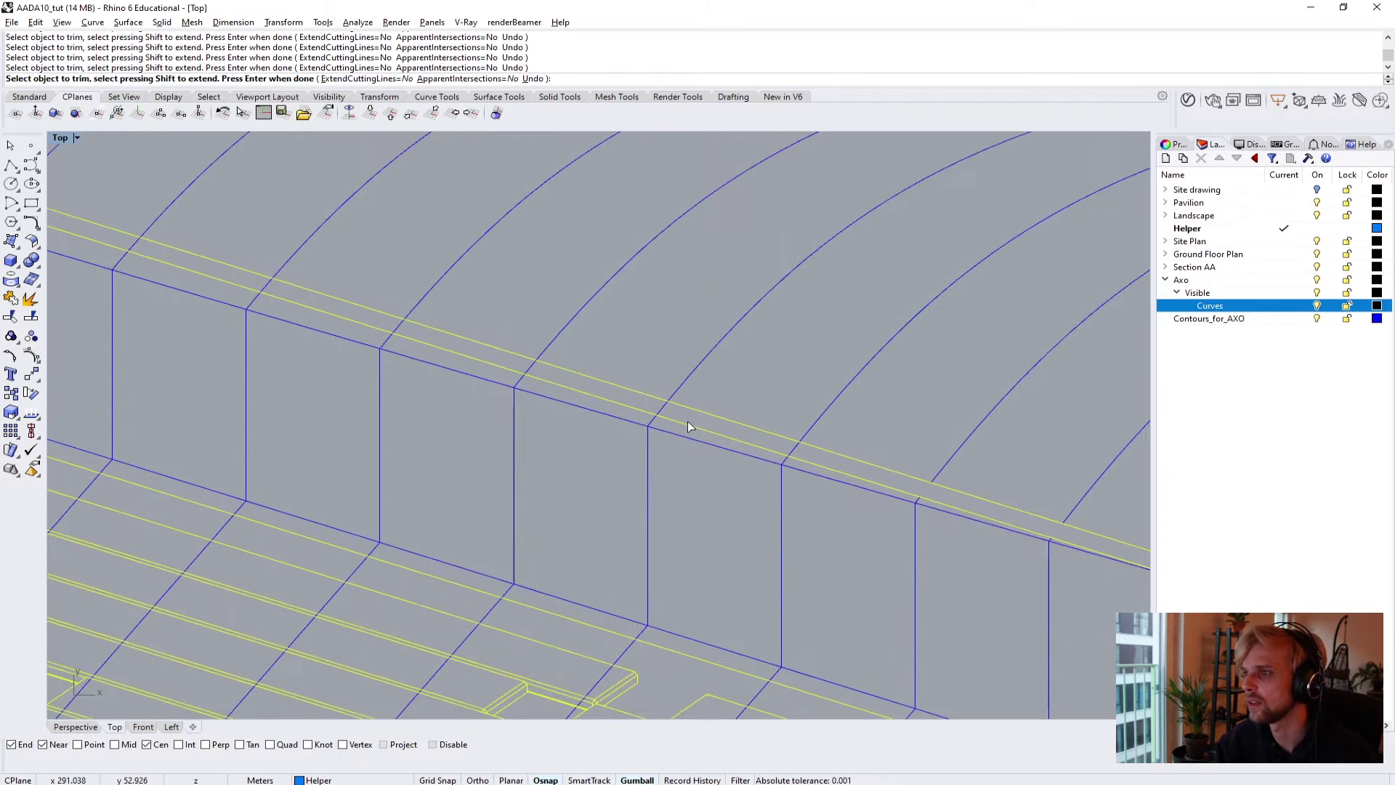
scroll(782, 451, up, 2)
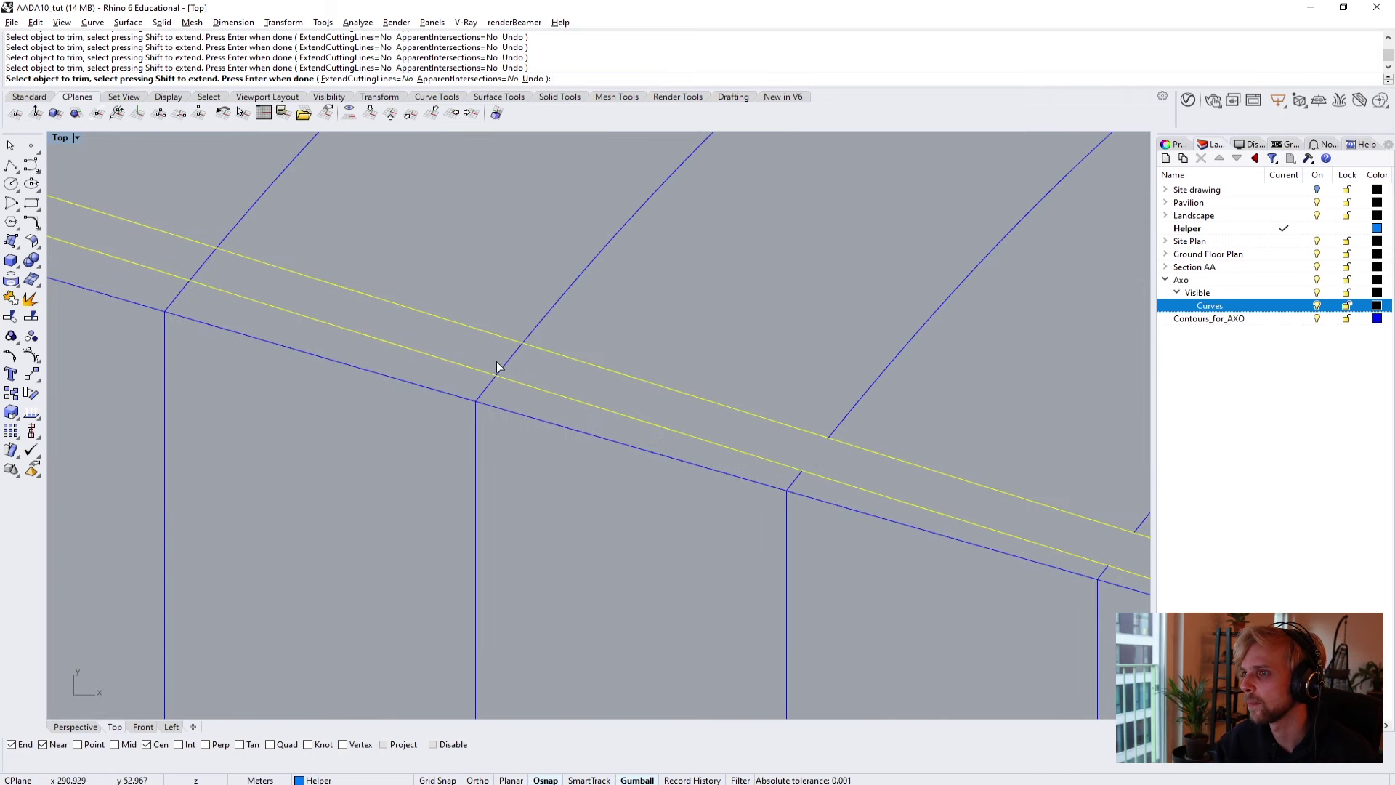
Trim the next four contour pieces on the wall's top band, starting from the last trimmed one towards the pavilion.
scroll(505, 373, down, 6)
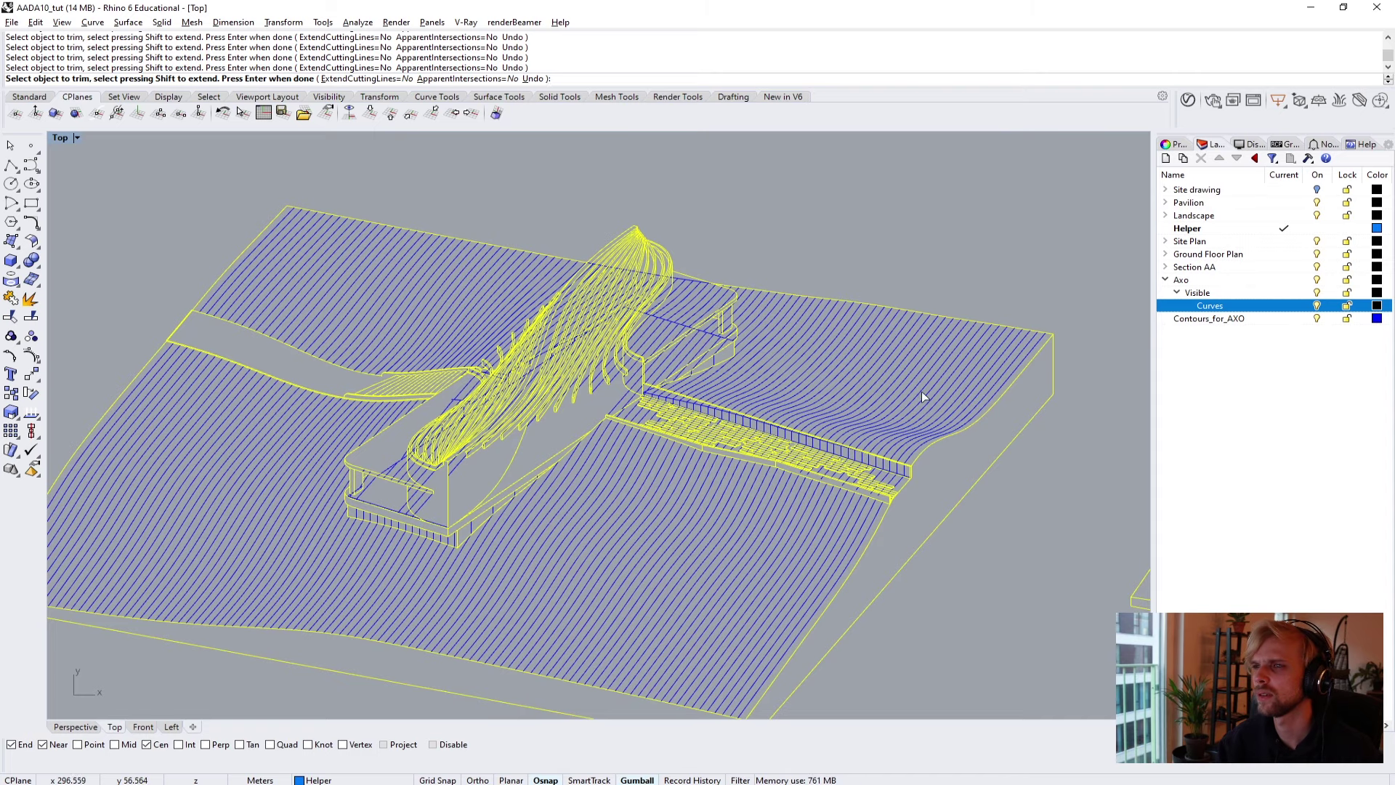
scroll(764, 442, up, 6)
scroll(748, 348, up, 4)
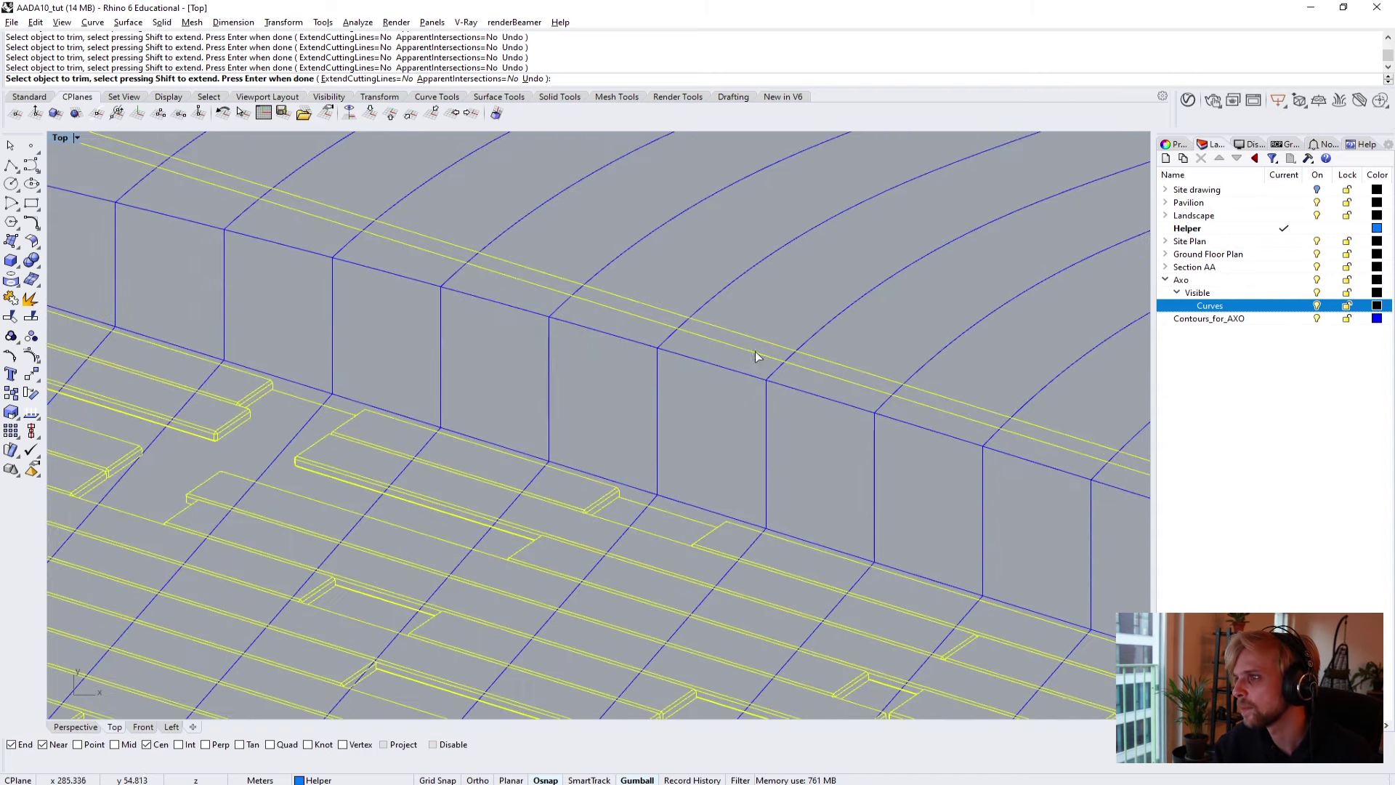
scroll(694, 386, up, 1)
scroll(497, 355, down, 5)
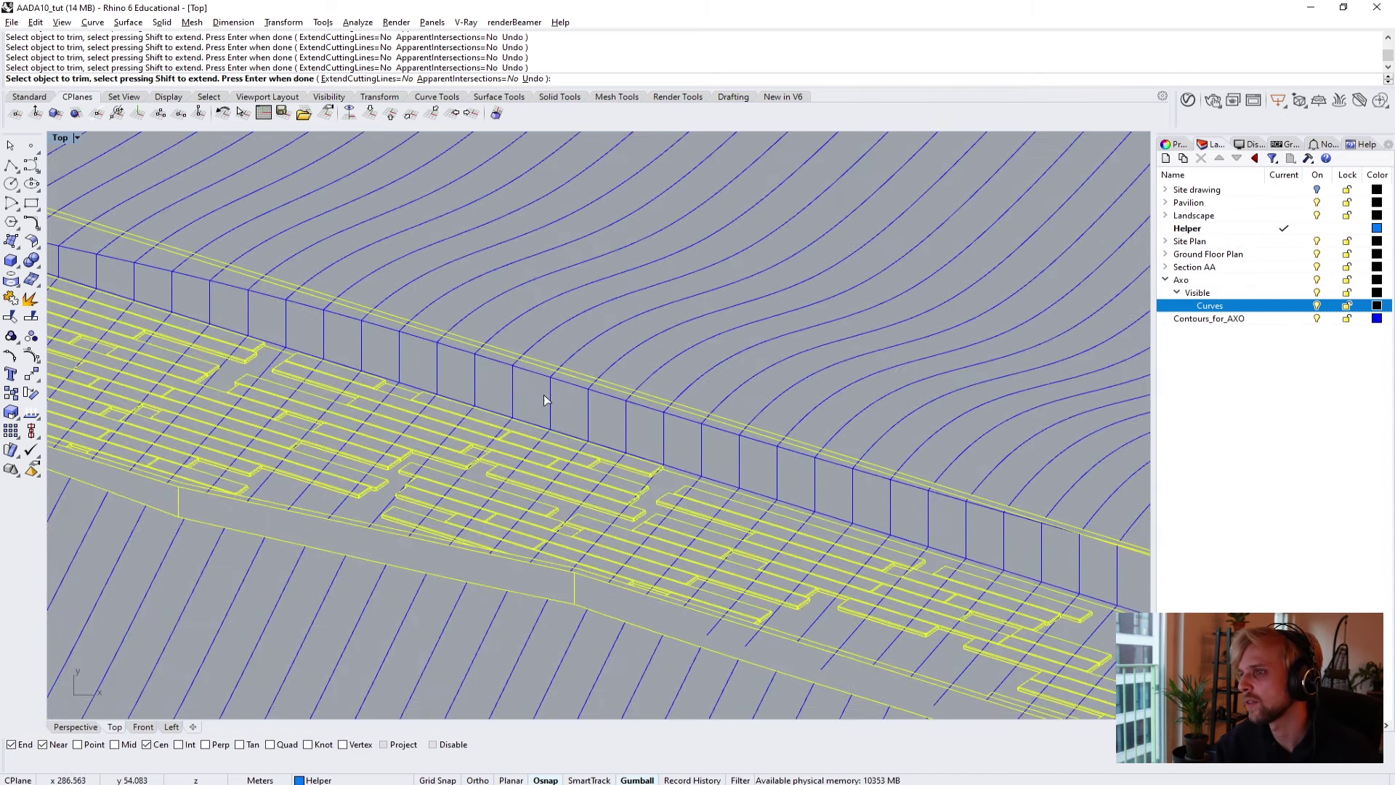
scroll(542, 408, up, 3)
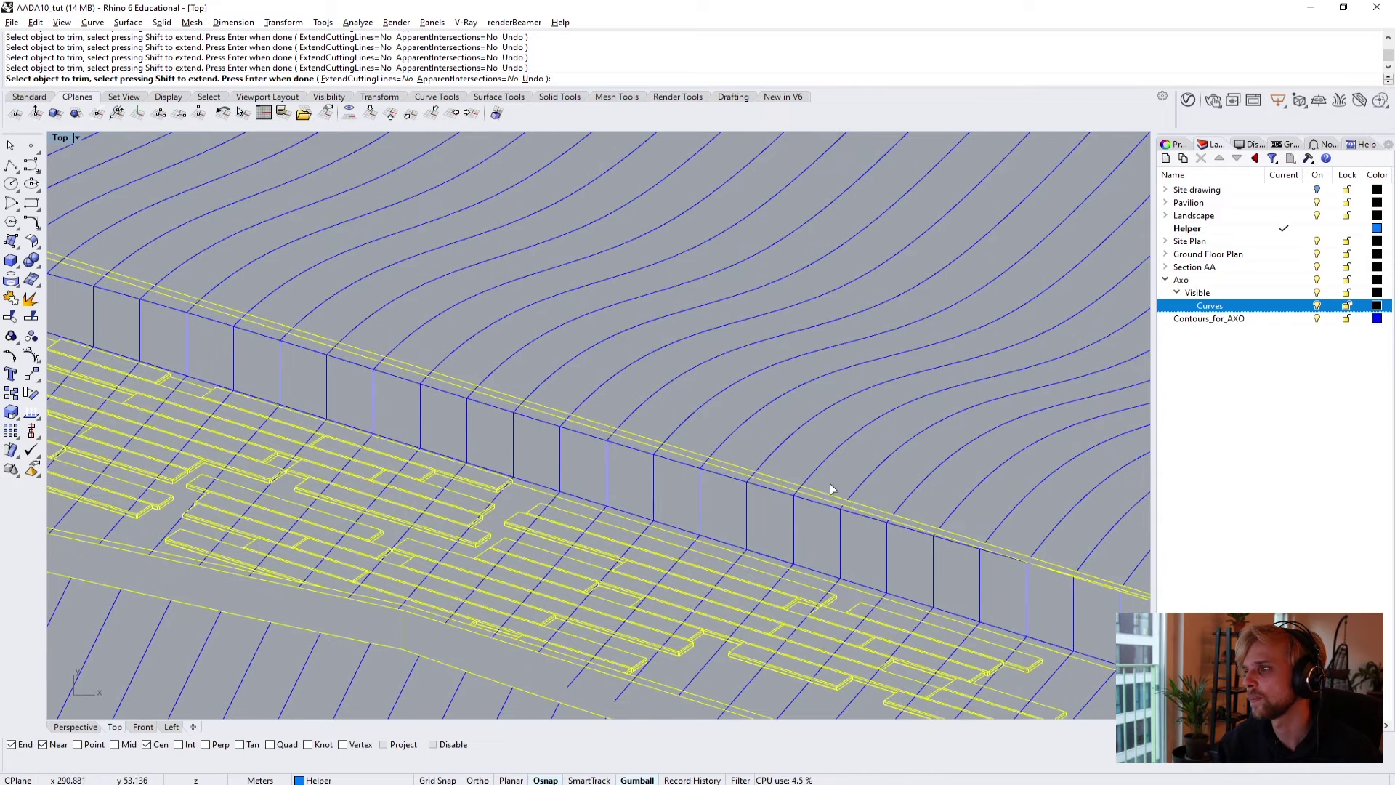
scroll(819, 501, up, 5)
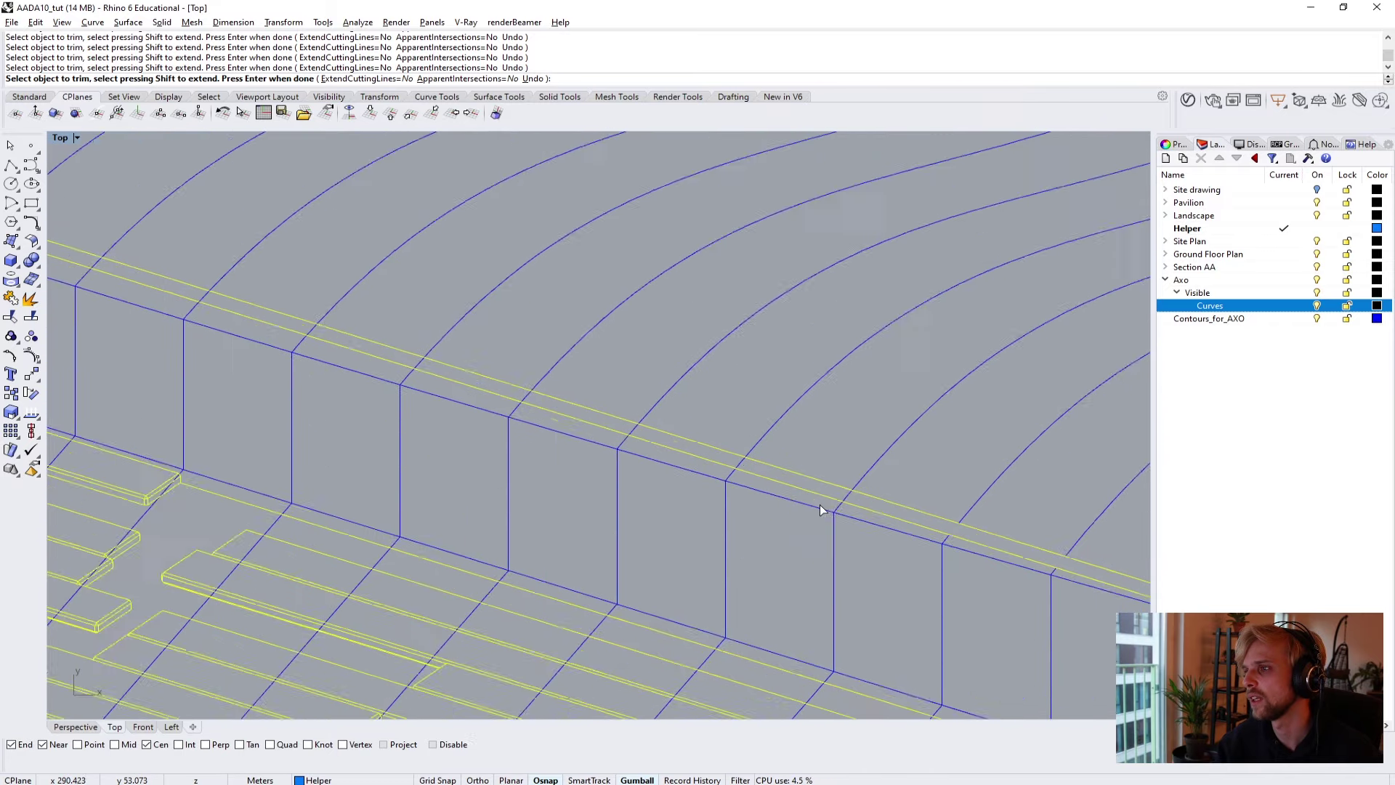
click(688, 440)
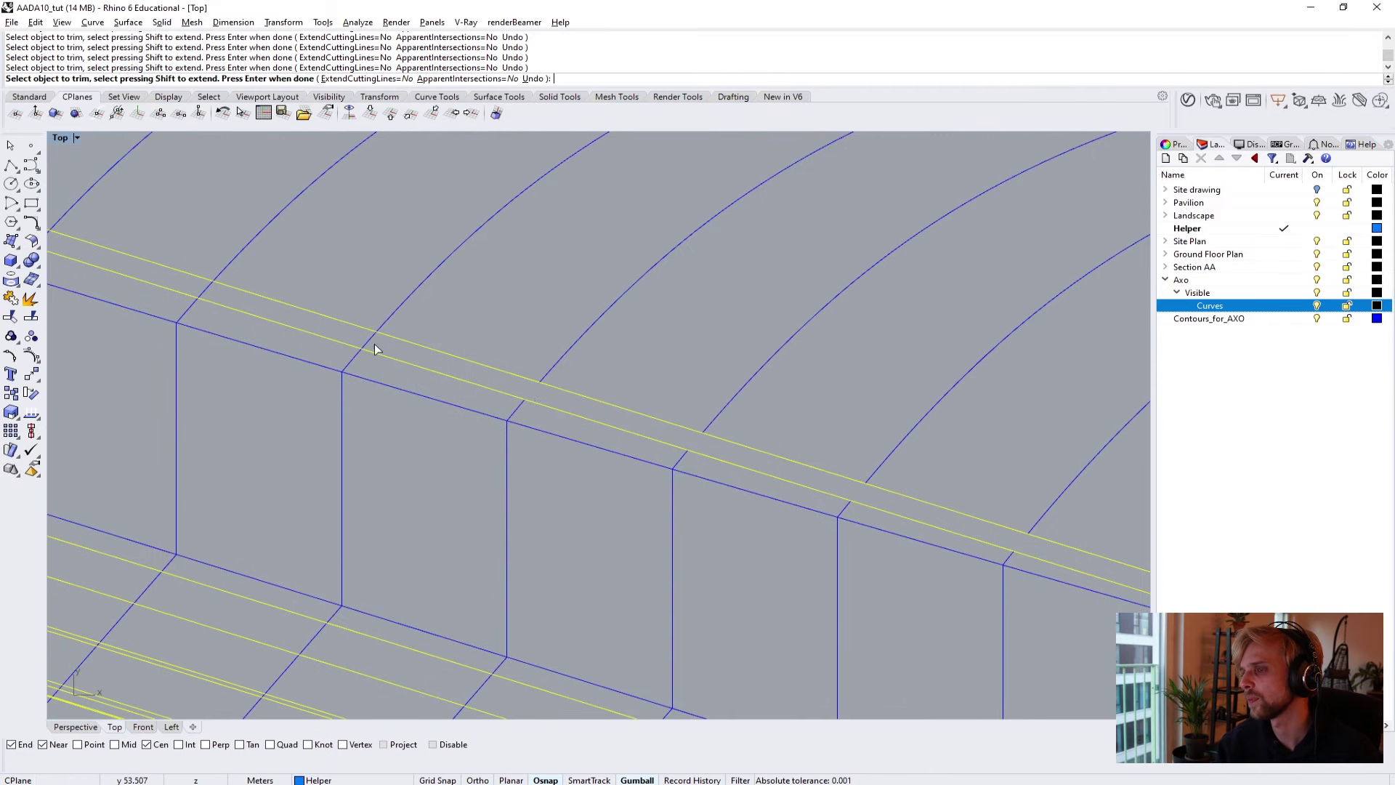
right_drag(308, 337, 596, 436)
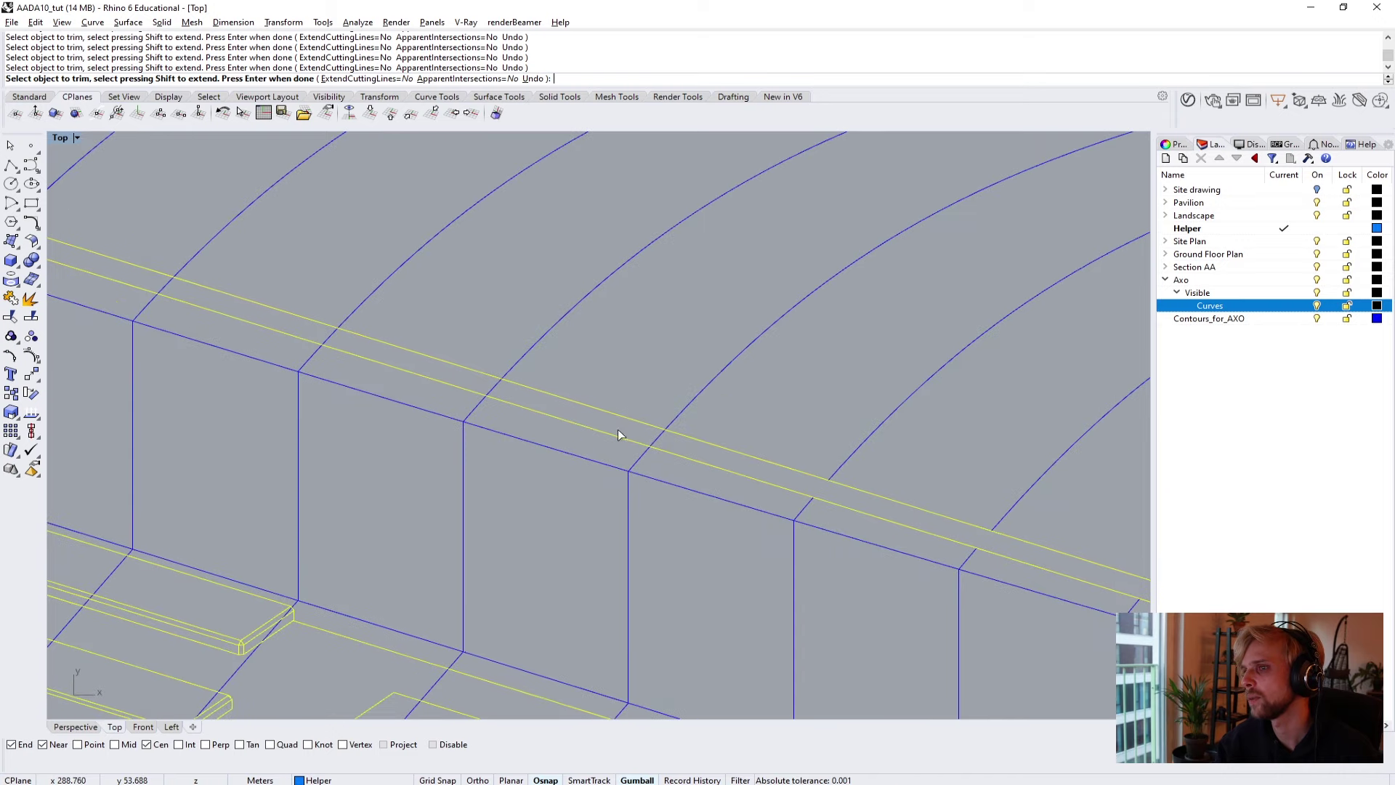
Trim the following contour pieces along the middle stretch of the wall's top band.
click(656, 440)
click(495, 392)
click(327, 336)
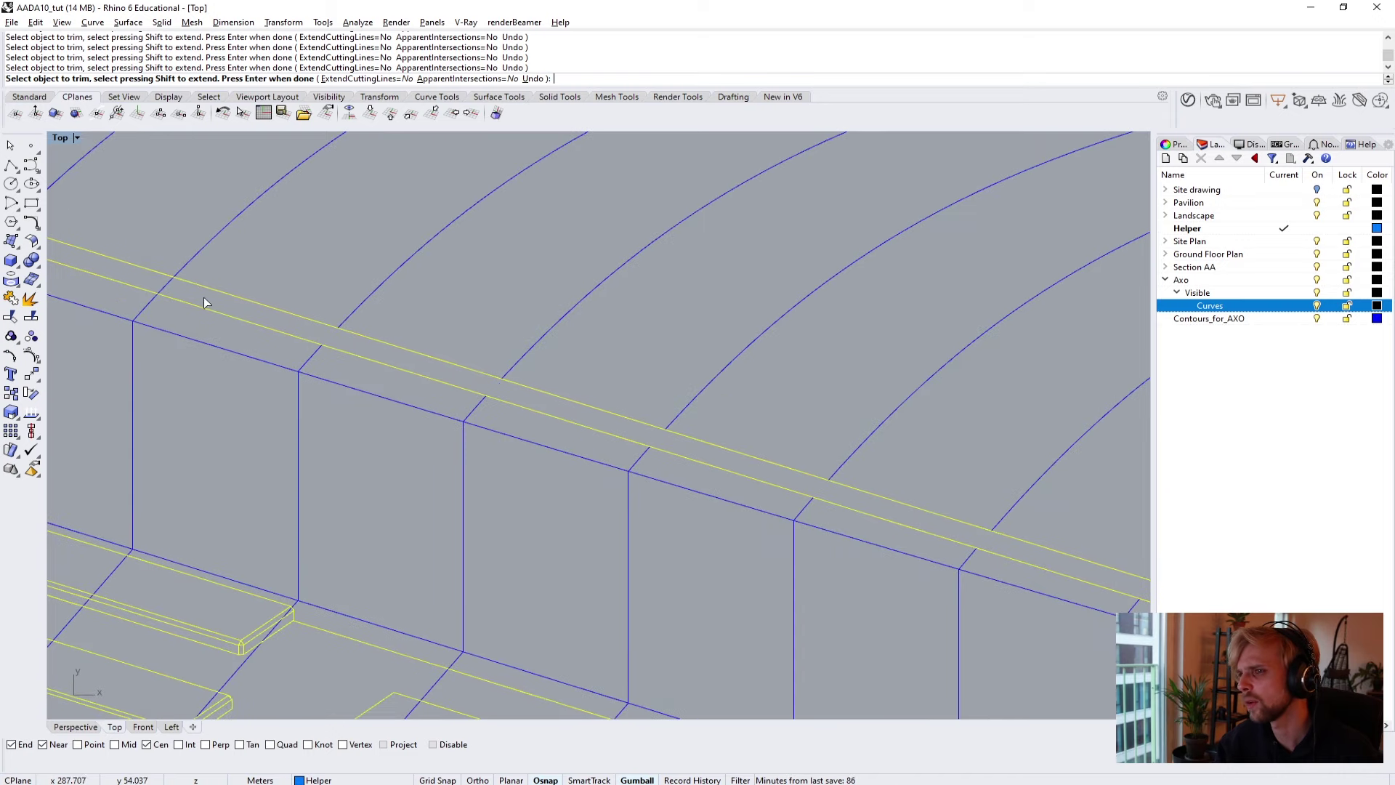
click(161, 289)
right_drag(148, 280, 651, 438)
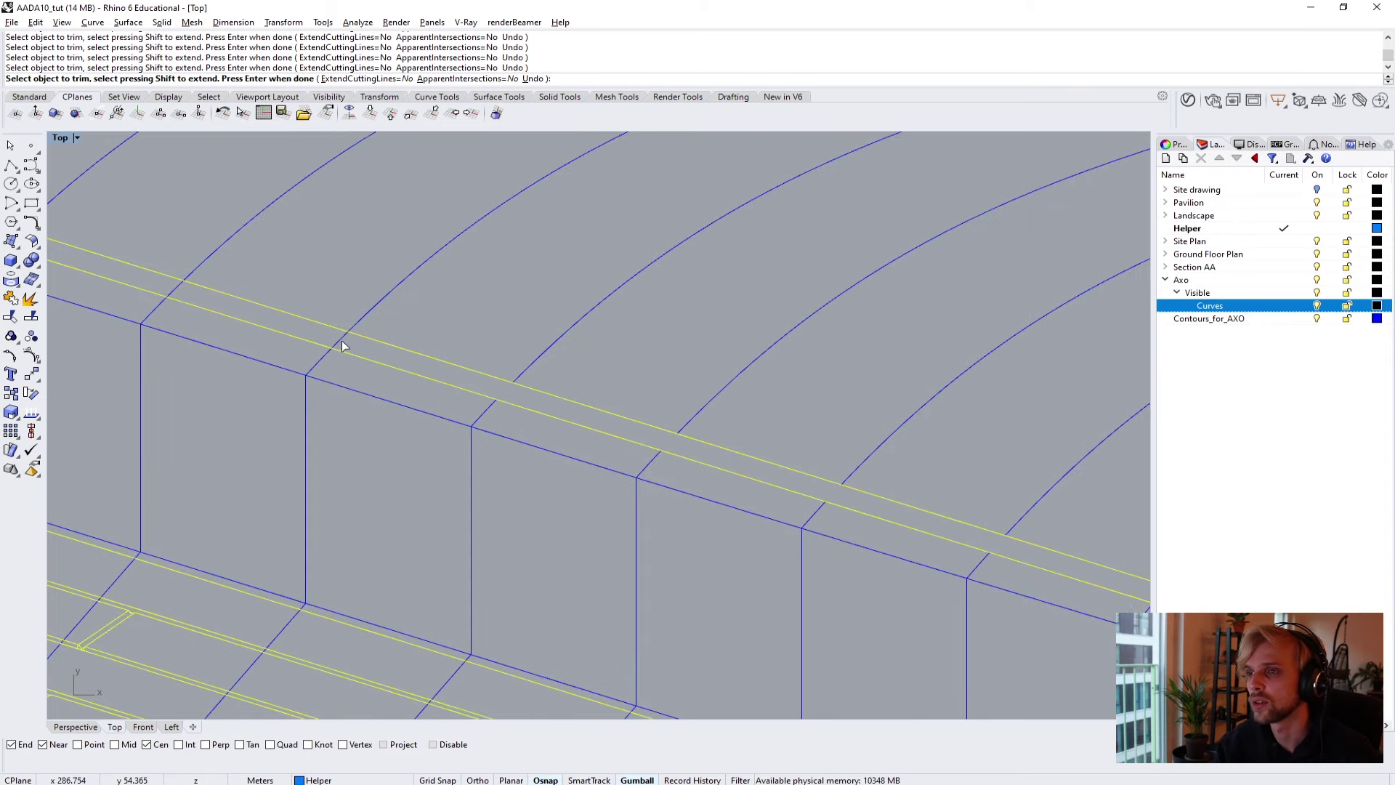
right_drag(171, 290, 622, 439)
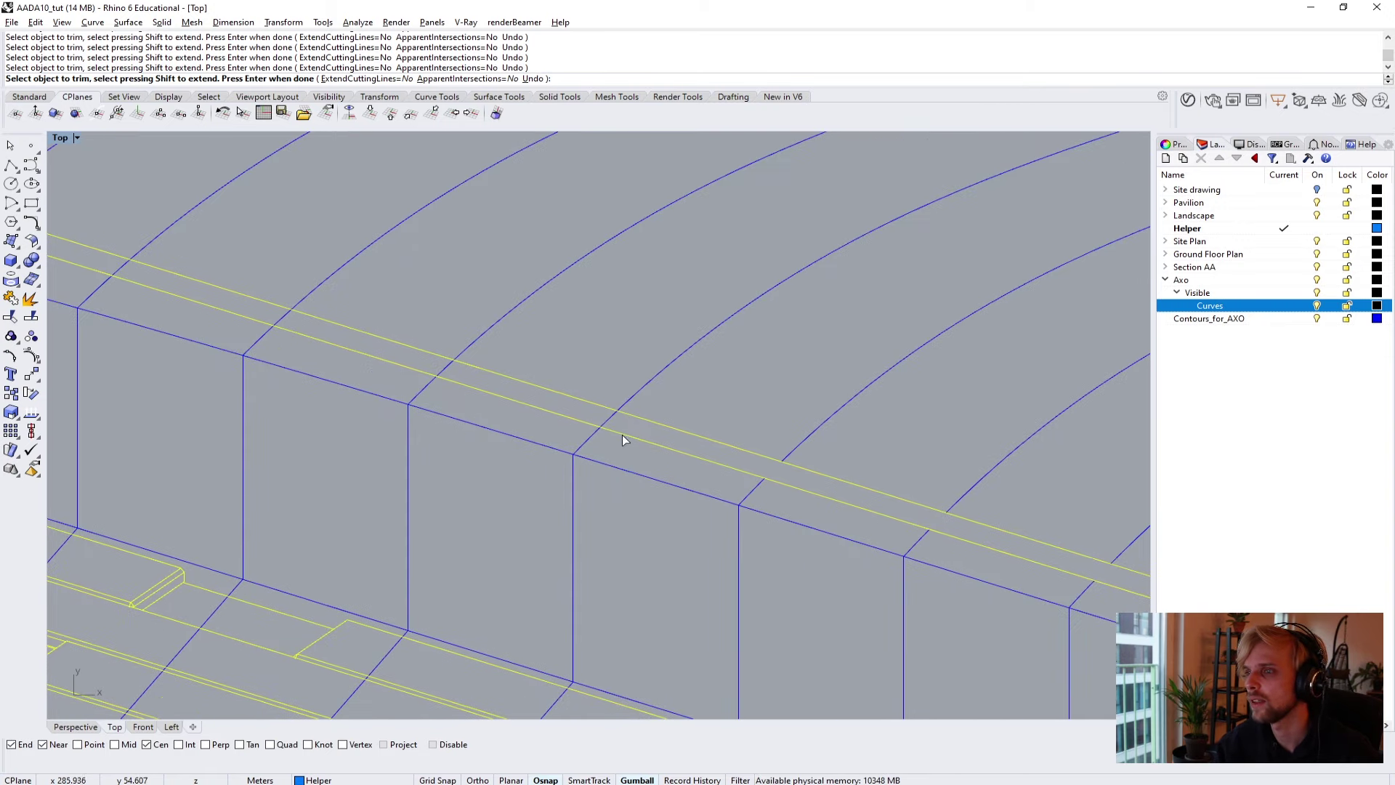
Continue trimming contours from the top band where the terrain strip in front of the wall starts to widen.
click(609, 421)
click(444, 369)
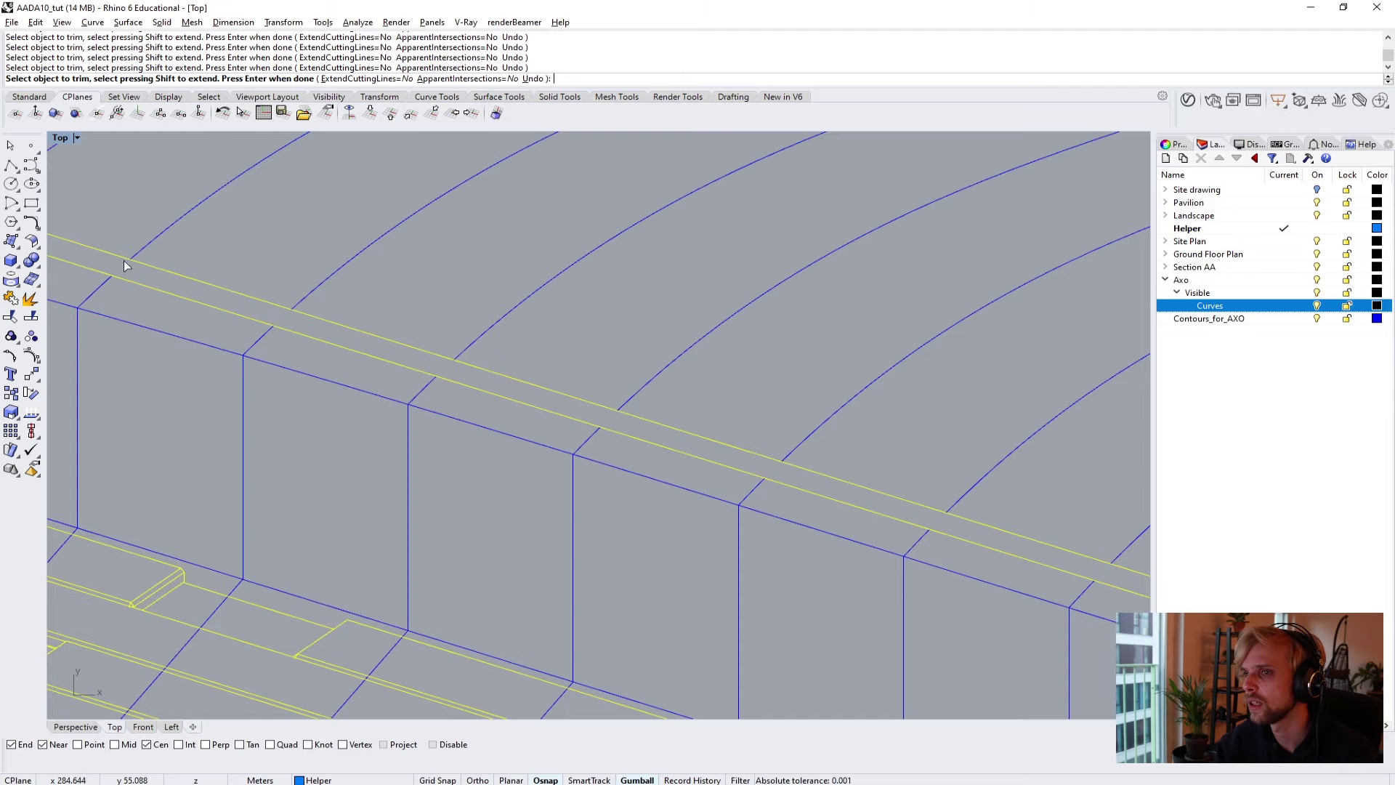
right_drag(123, 267, 684, 460)
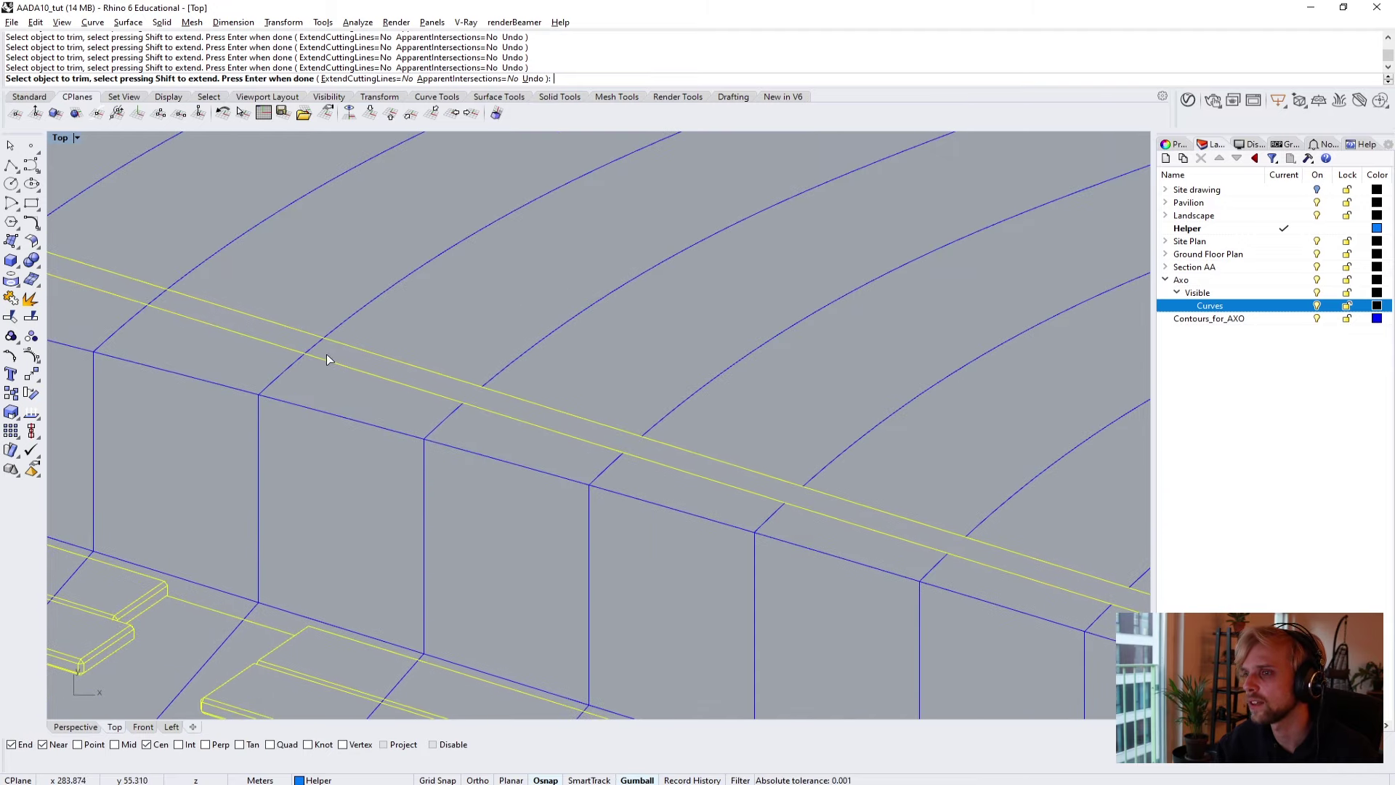
right_drag(155, 298, 459, 367)
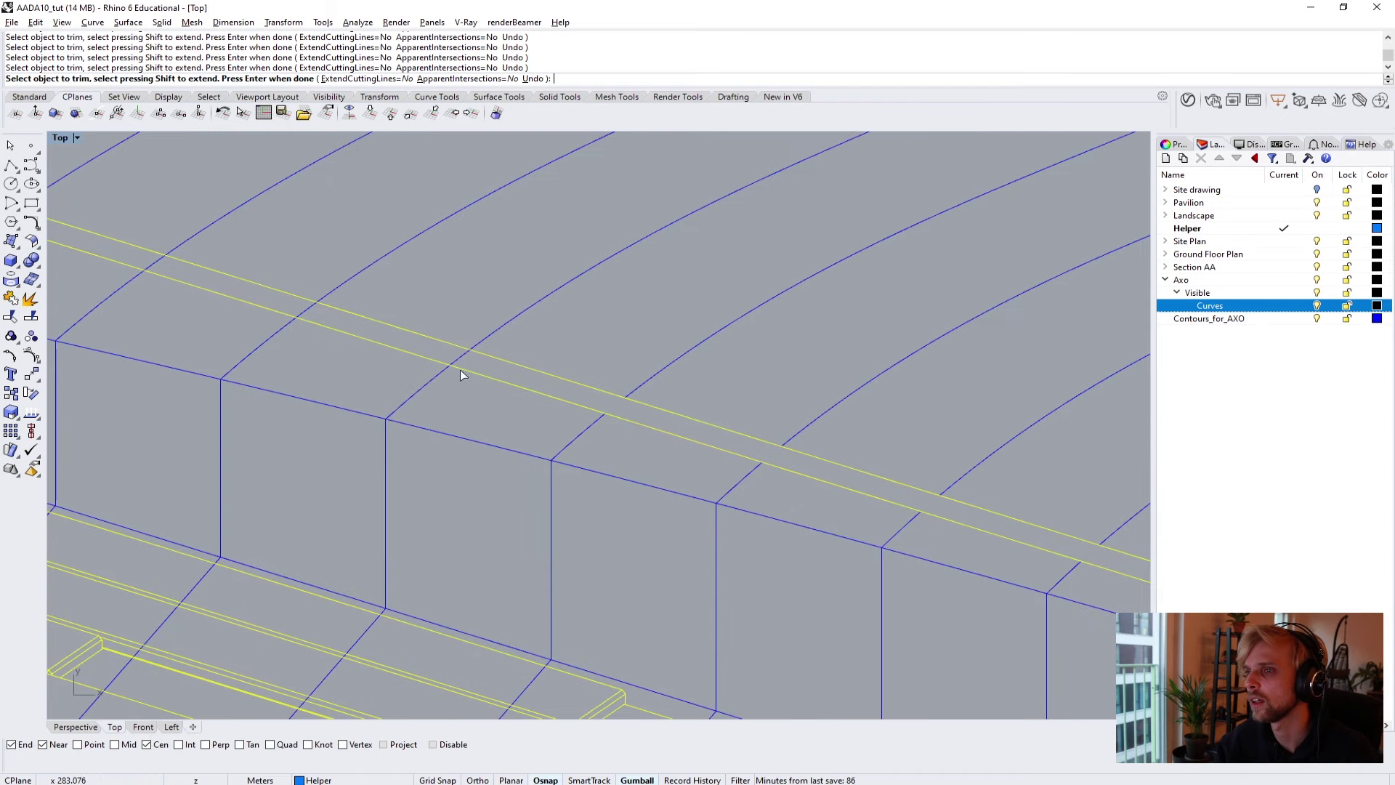
right_drag(365, 335, 690, 435)
click(481, 362)
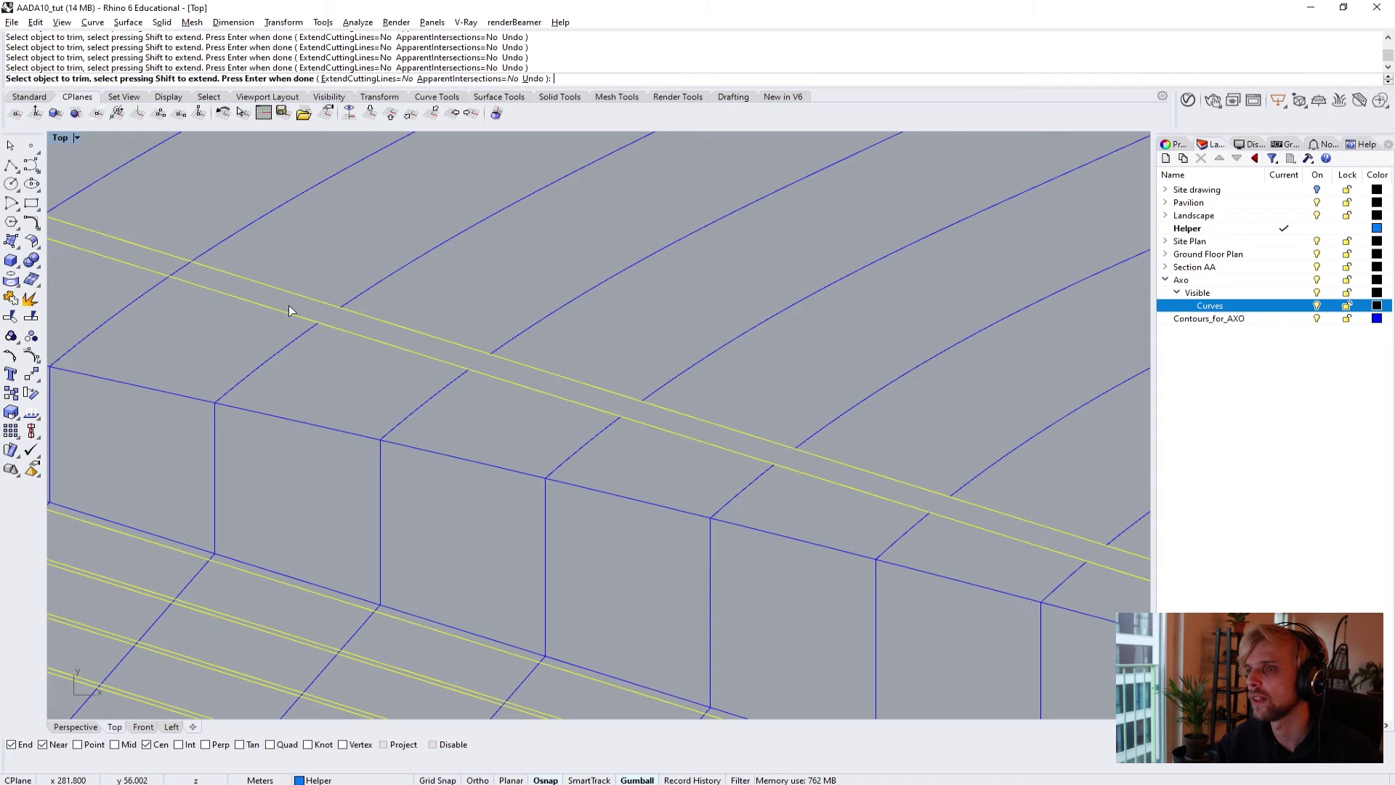
Trim the last contour pieces on the wall's top band, up to where it meets the pavilion's sloping base line.
right_drag(271, 299, 587, 400)
click(498, 371)
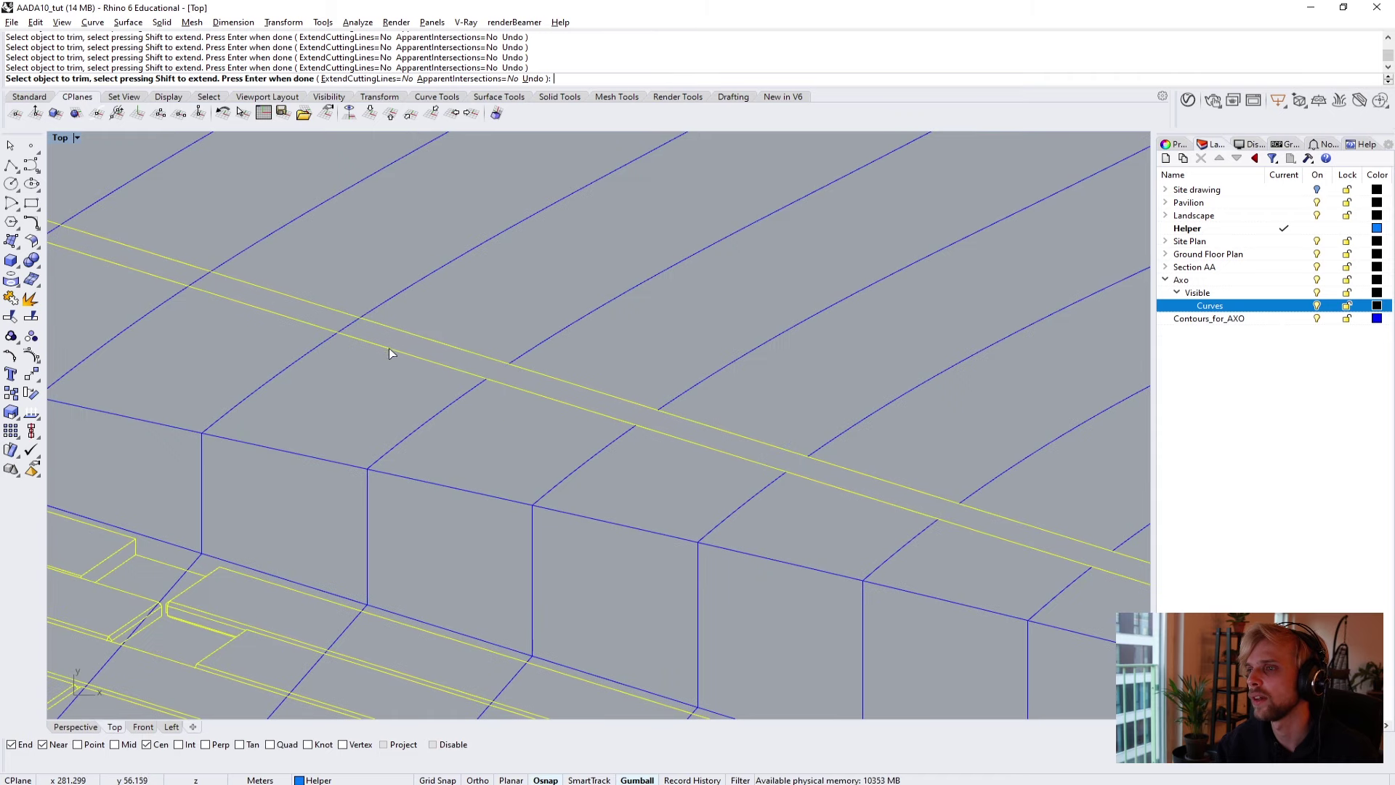
click(352, 322)
right_drag(195, 286, 606, 397)
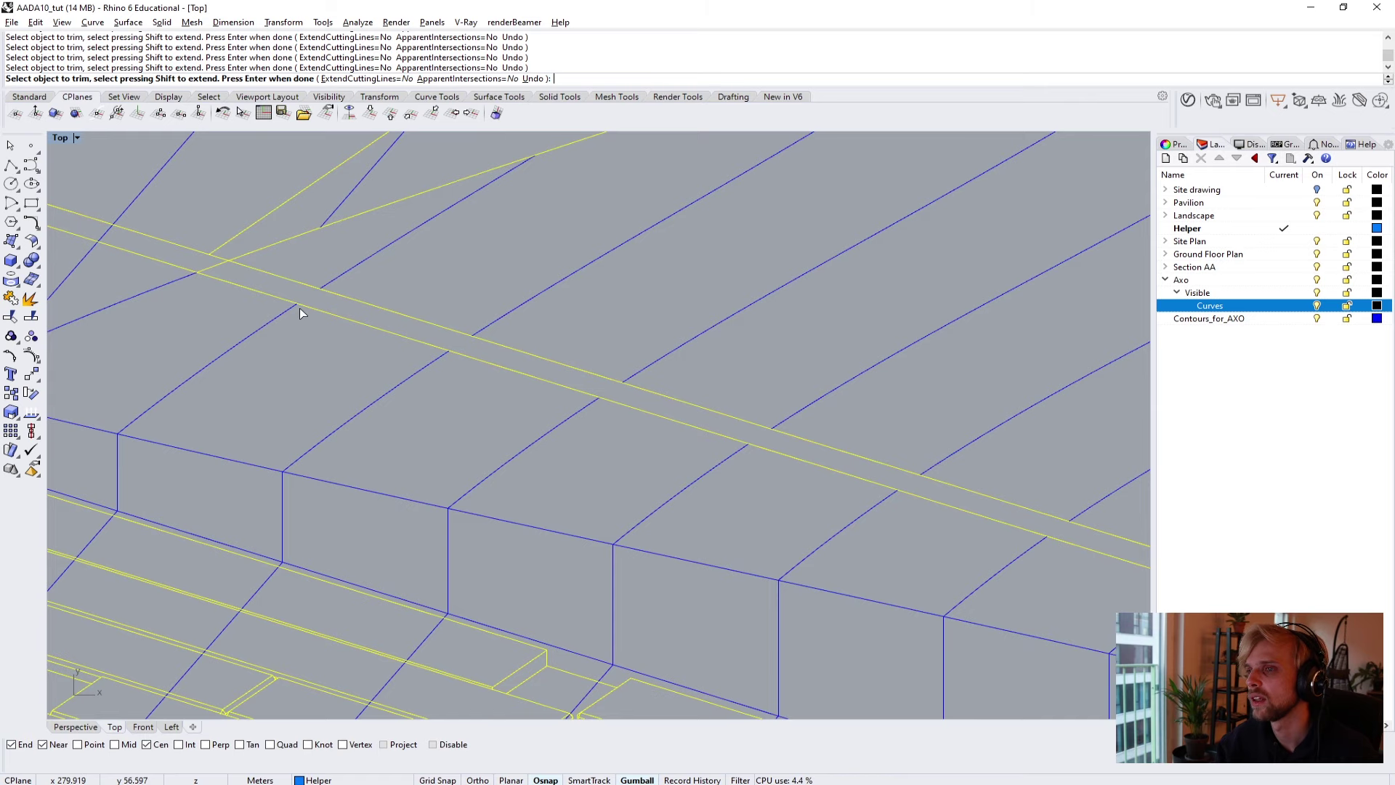
scroll(299, 308, down, 4)
right_drag(347, 321, 520, 446)
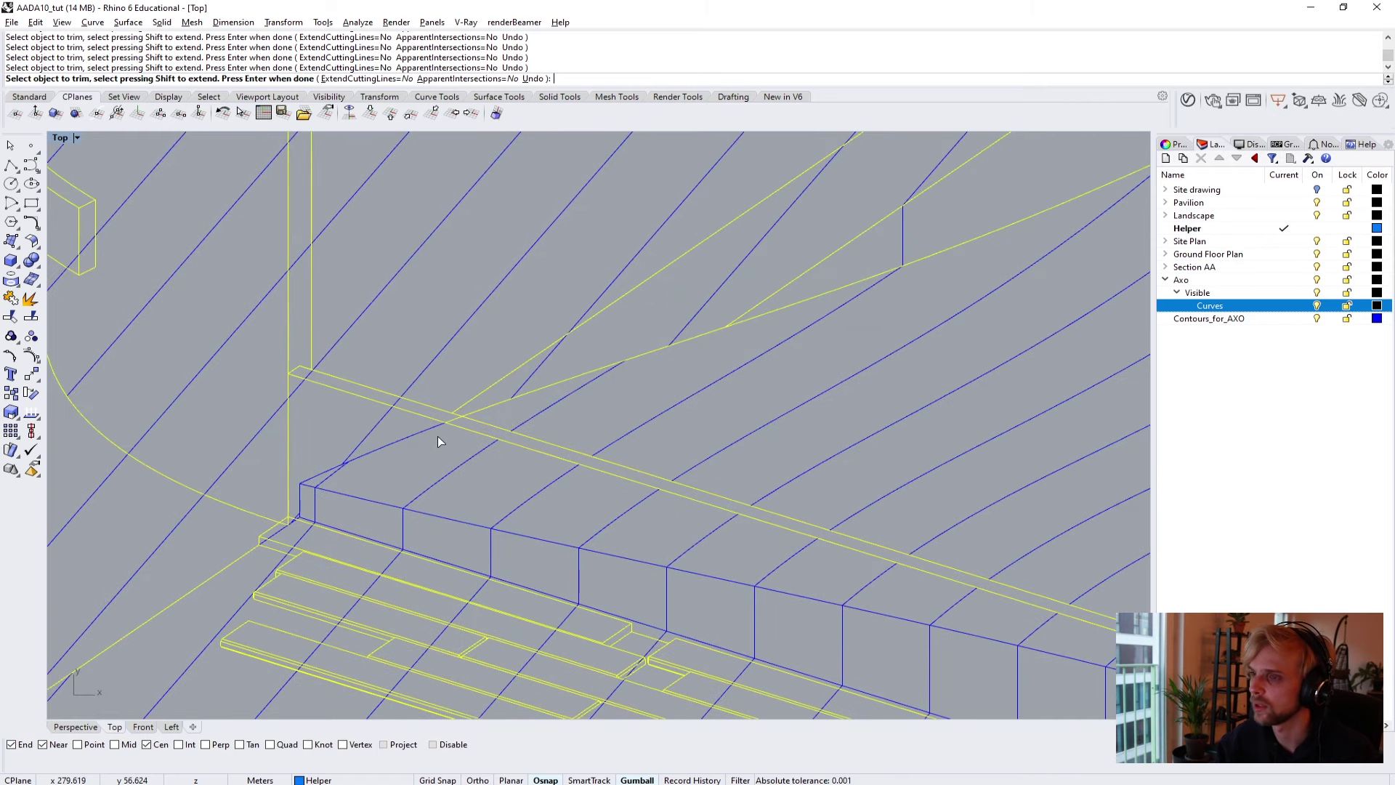
scroll(436, 432, up, 3)
scroll(529, 431, down, 6)
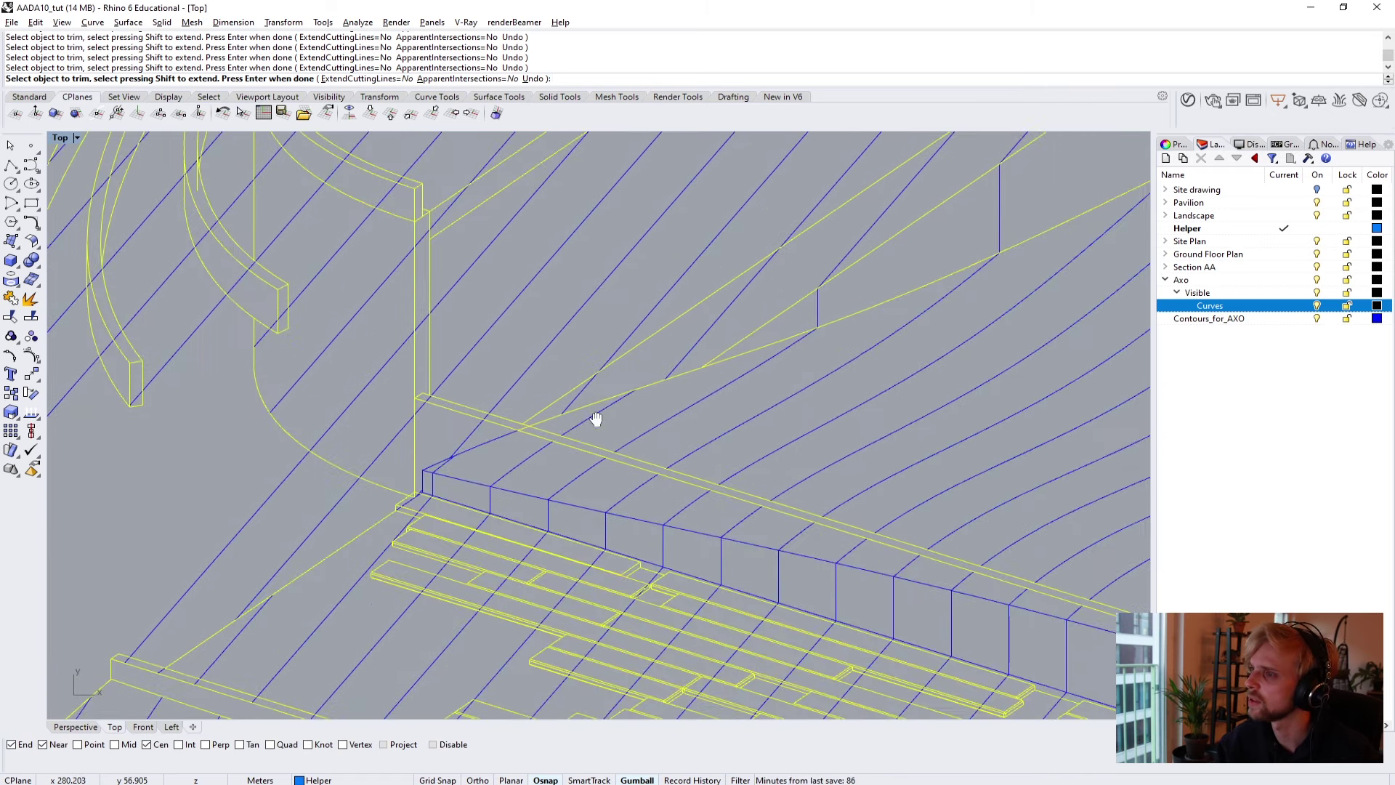
Trim the blue terrain cut line and contour where they cross the edge of the pavilion's floor slab at its outer corner.
right_drag(595, 419, 513, 487)
scroll(513, 488, down, 7)
right_drag(694, 448, 640, 468)
scroll(466, 500, up, 5)
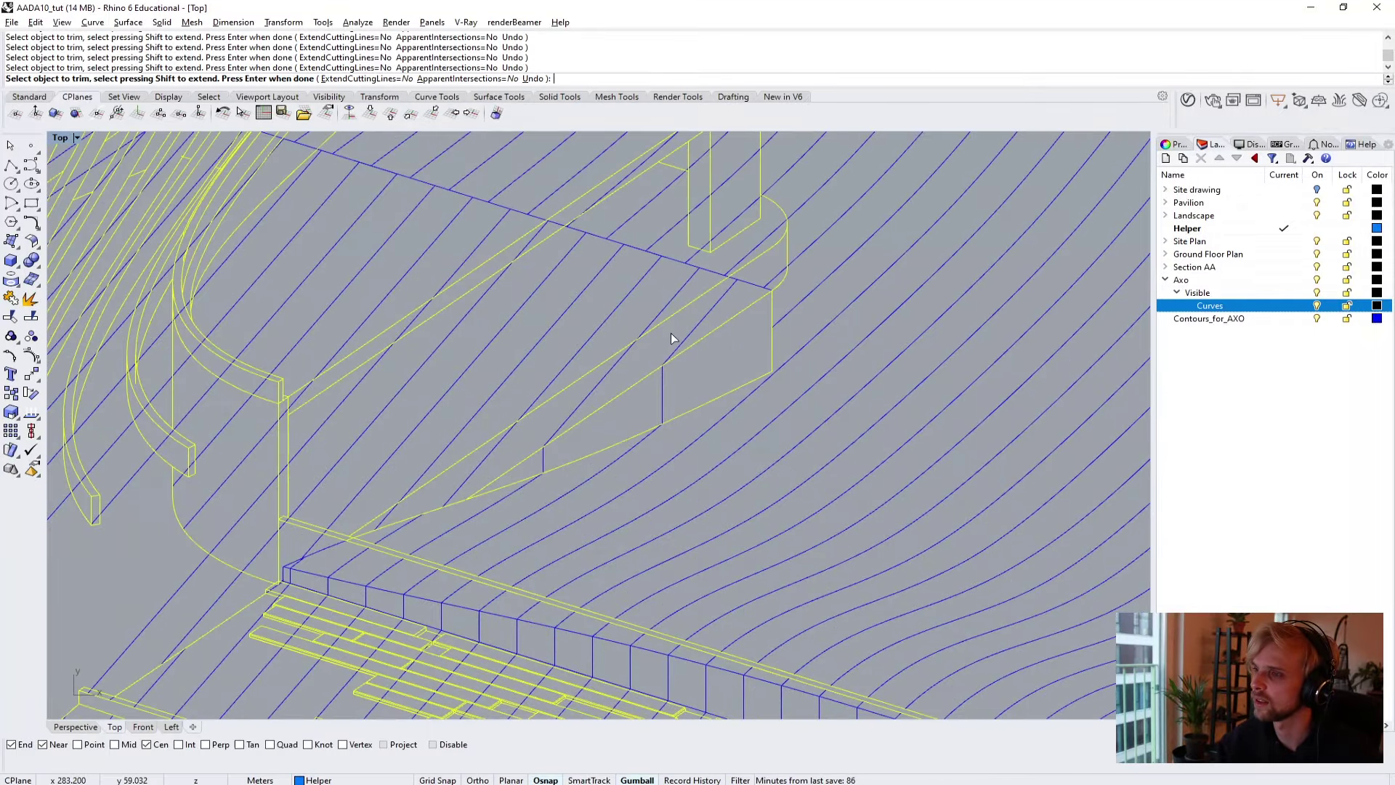
scroll(743, 281, up, 5)
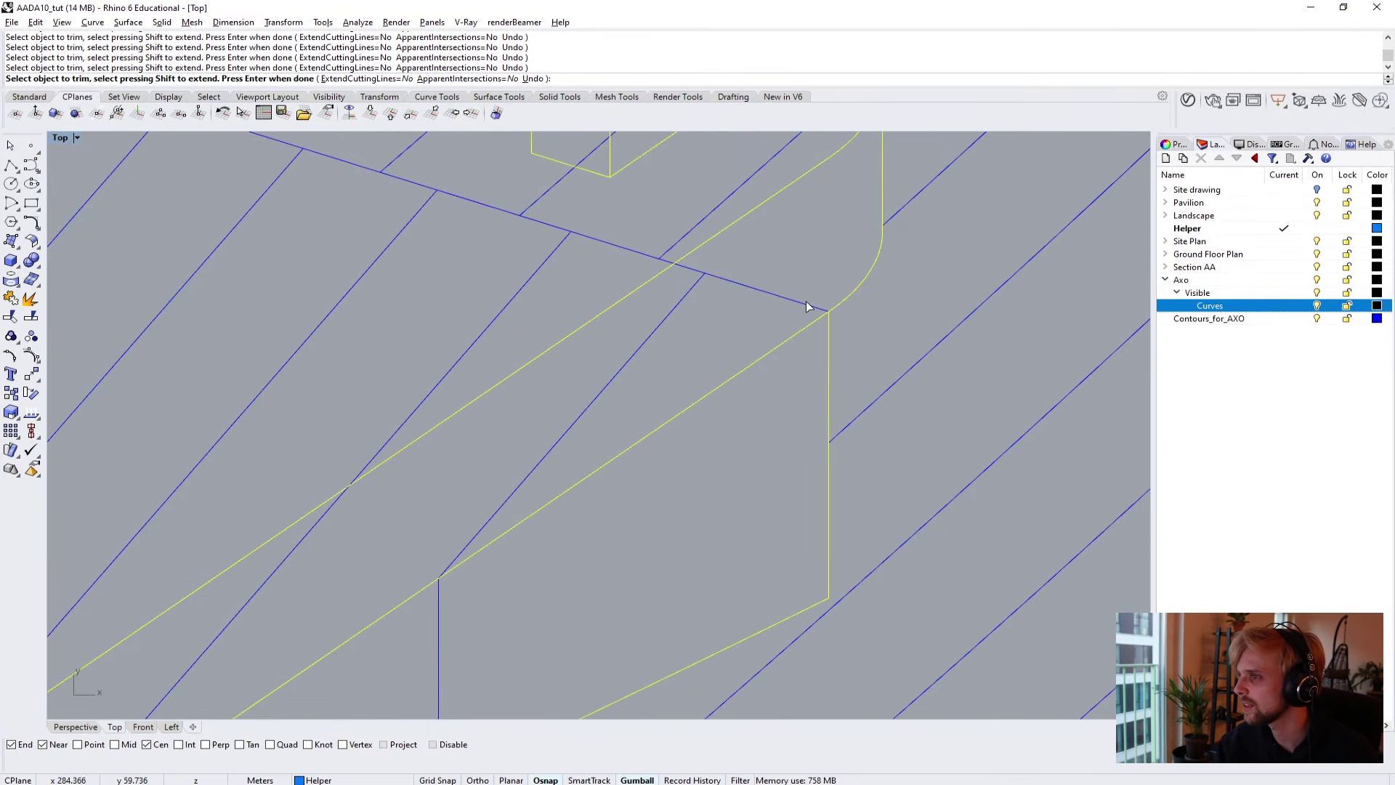
scroll(761, 276, down, 4)
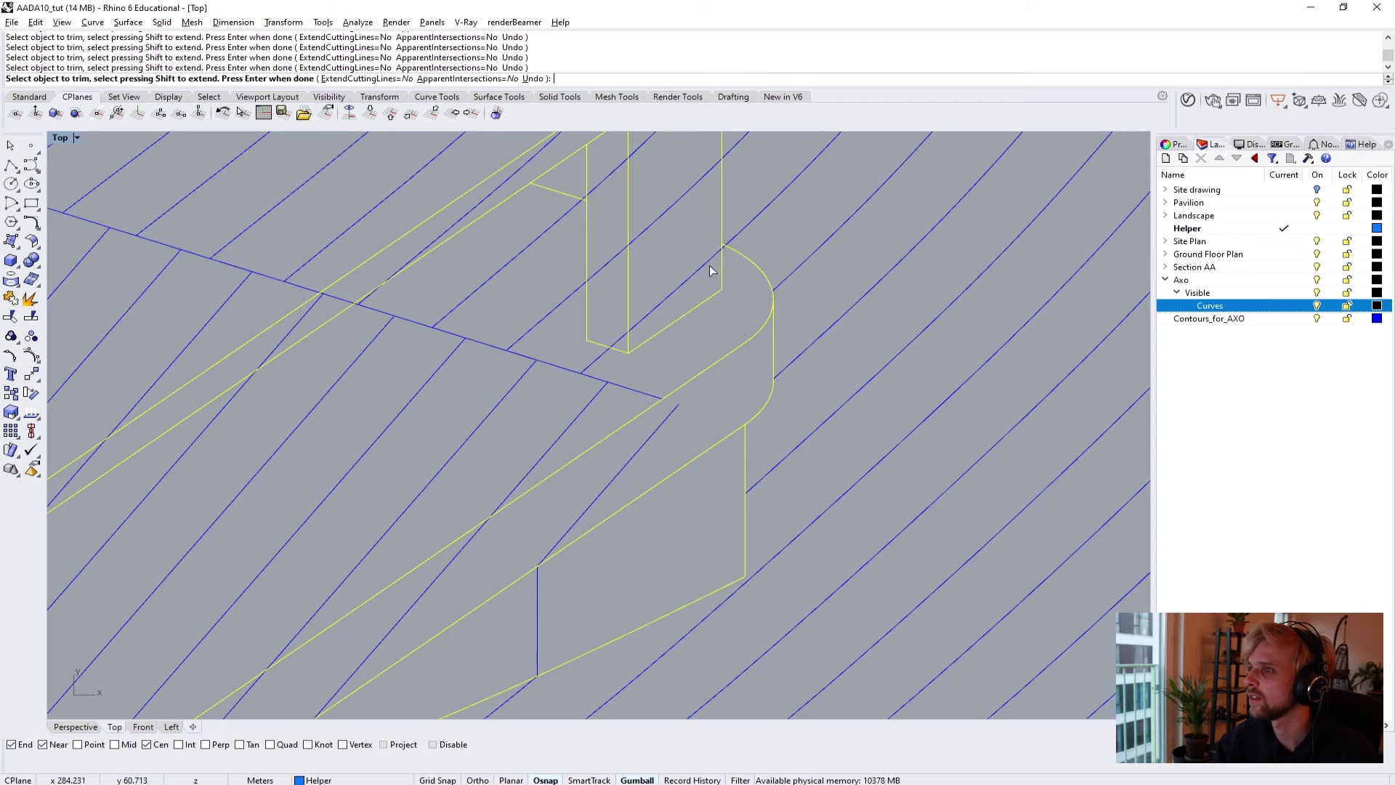
Trim the short contour piece between the corner column and the floor slab's rounded edge.
scroll(715, 263, up, 4)
scroll(730, 251, up, 2)
scroll(747, 242, down, 5)
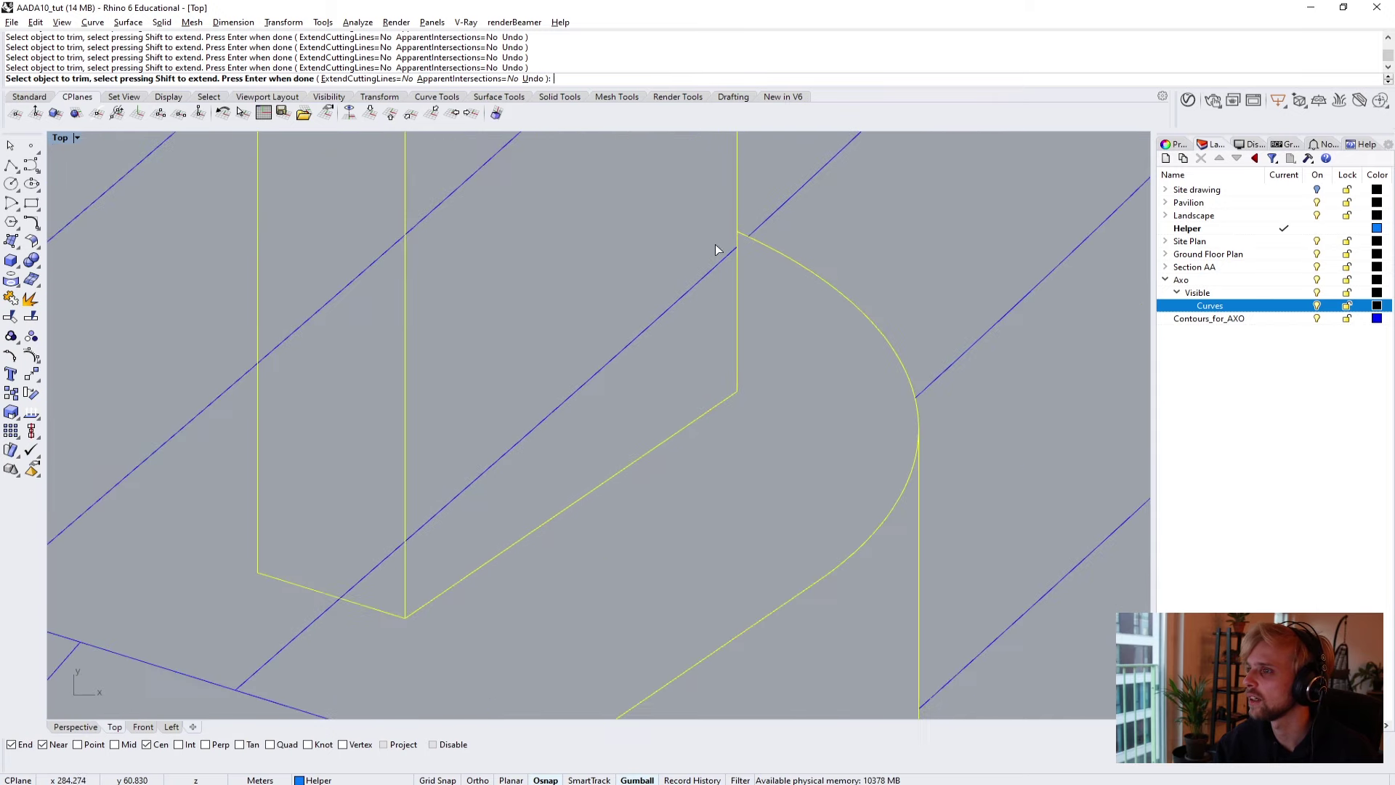
drag(676, 405, 617, 198)
right_drag(620, 250, 567, 465)
Trim the contours and terrain boundary line covered by the roof slab, including its rounded corner edge.
scroll(567, 465, down, 5)
scroll(651, 364, up, 8)
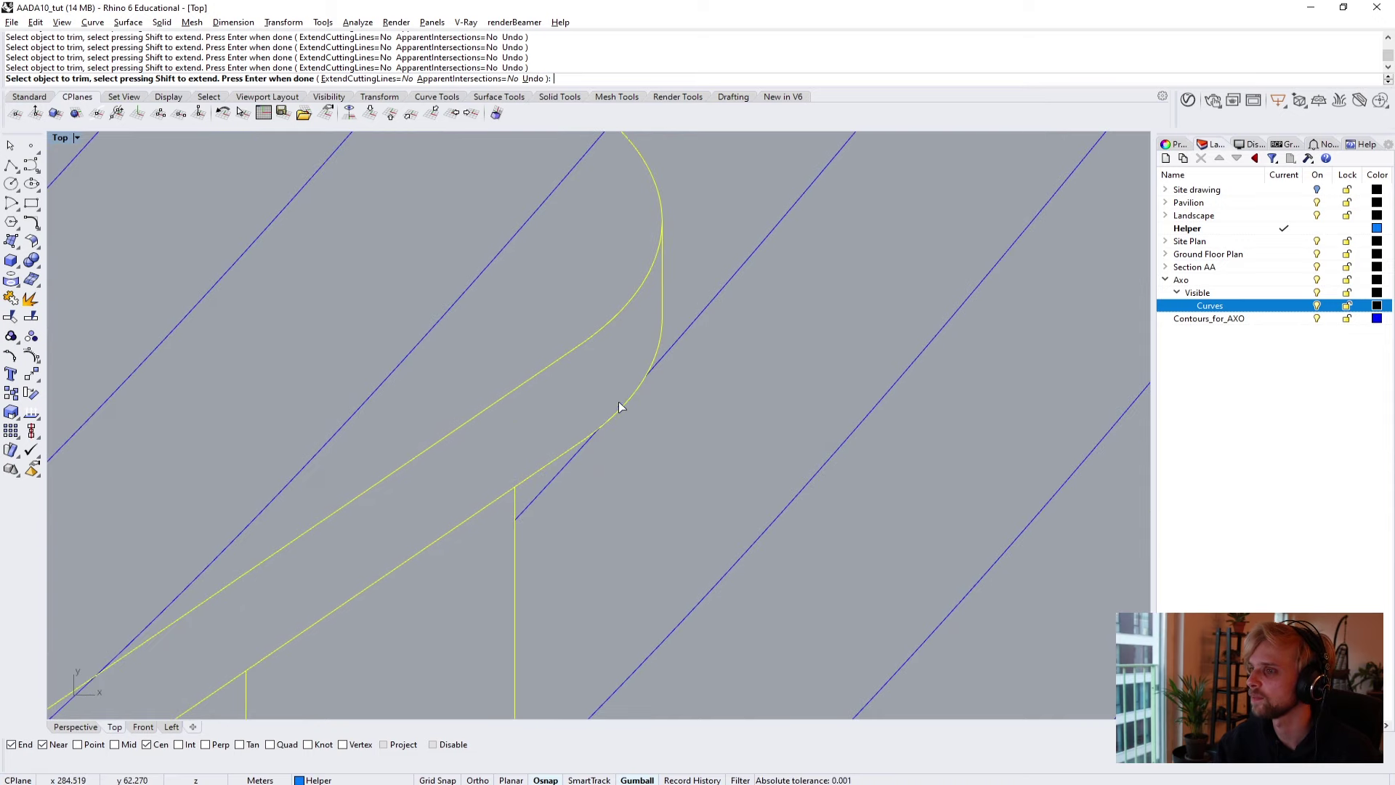
scroll(630, 403, down, 3)
scroll(271, 433, down, 6)
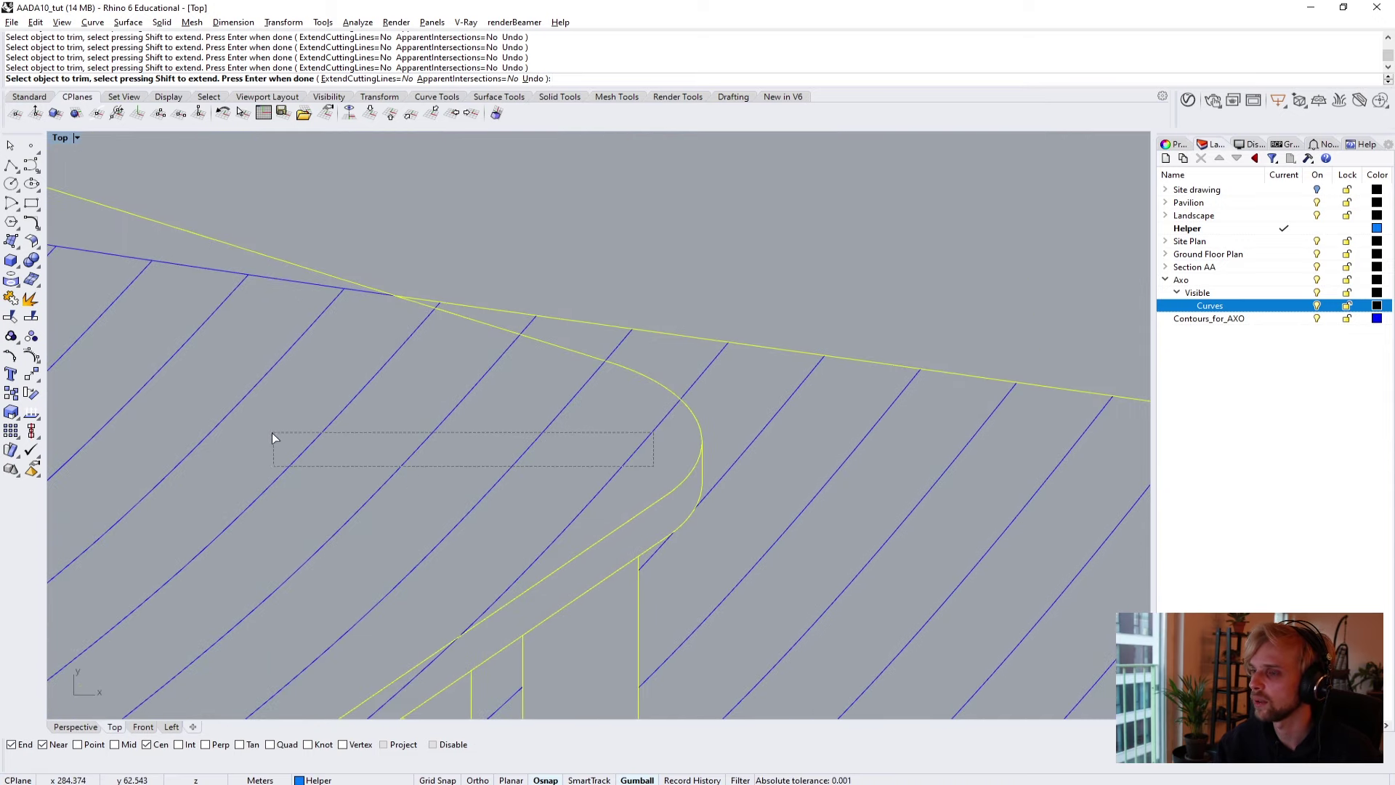
scroll(630, 420, up, 5)
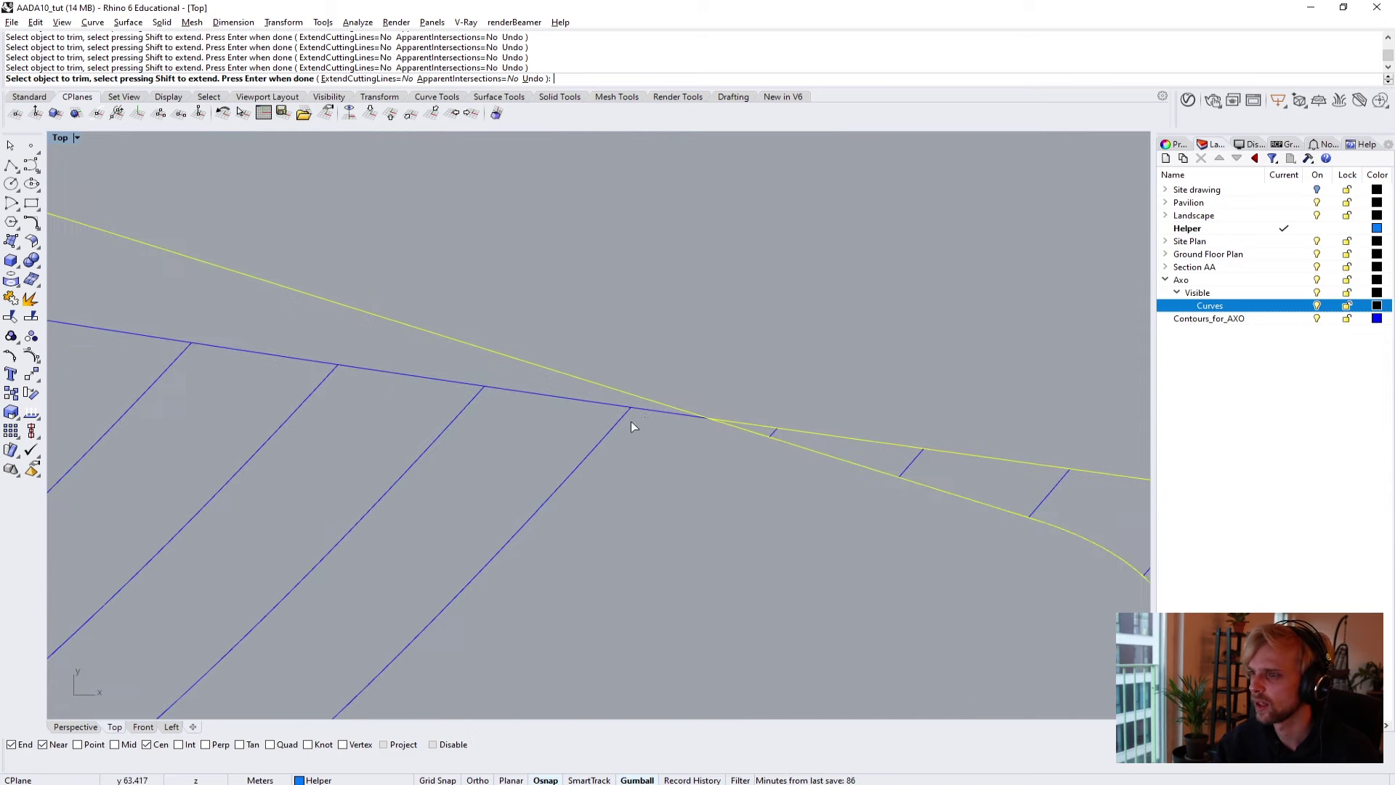
scroll(632, 436, down, 6)
scroll(386, 359, up, 5)
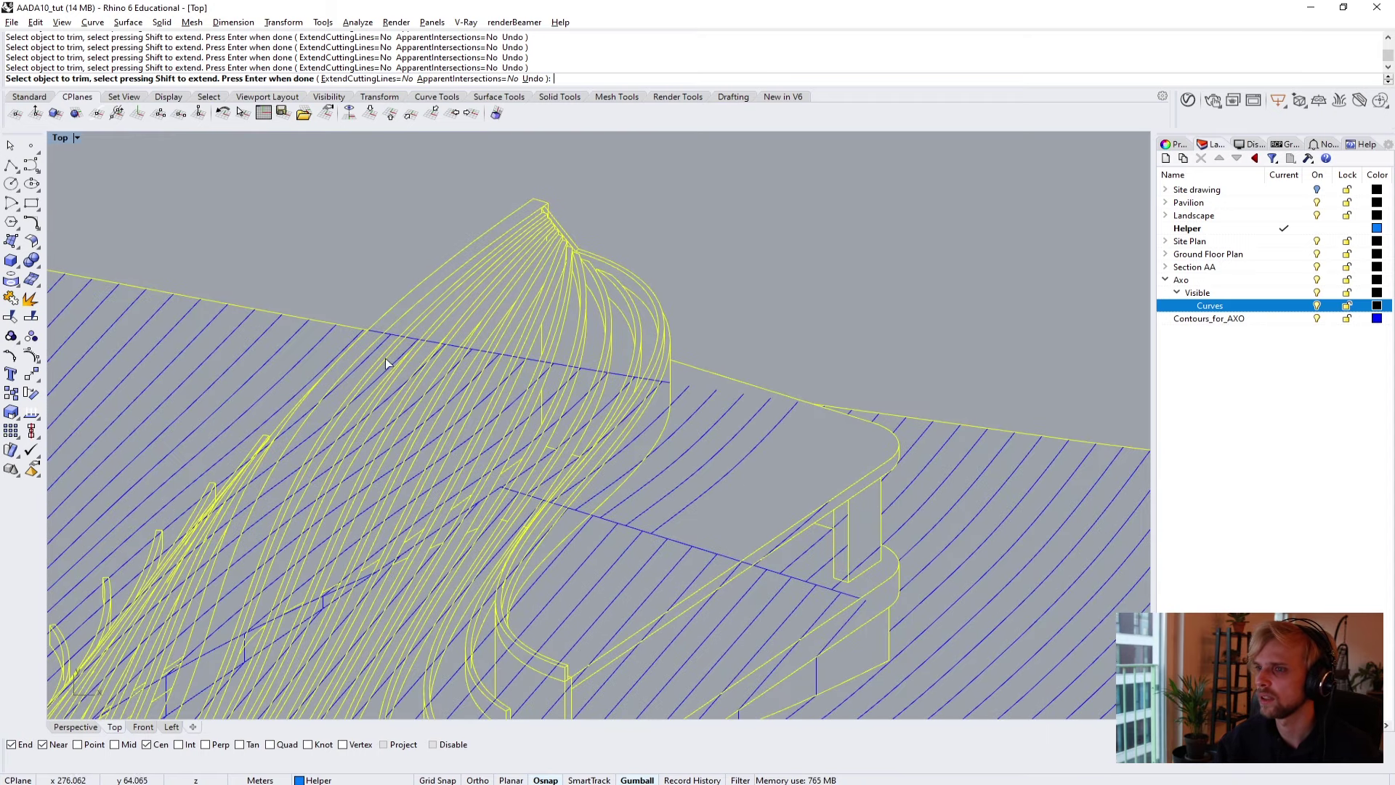
Trim the blue contour pieces crossing the uppermost protruding rib tip on the shell's uphill side.
right_drag(326, 546, 421, 415)
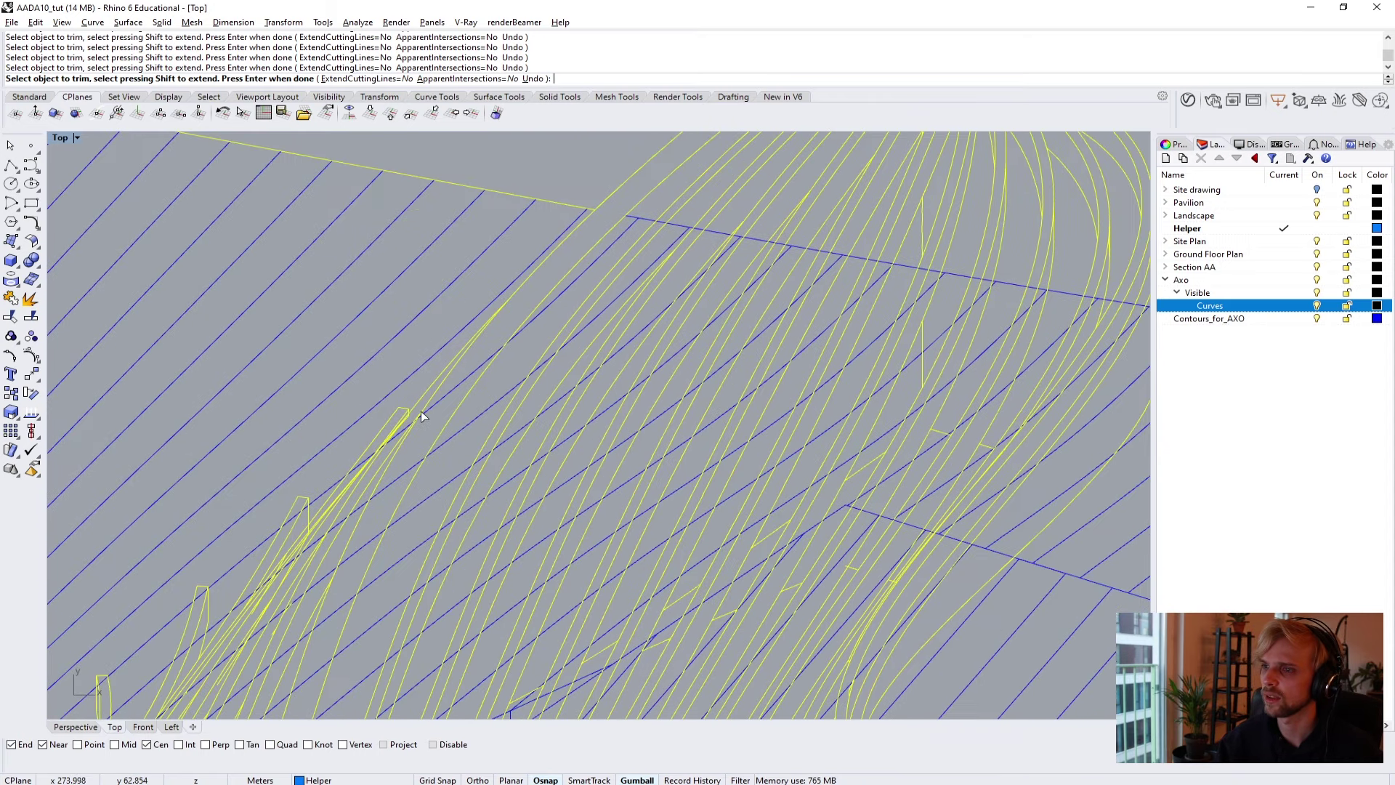
scroll(439, 407, up, 5)
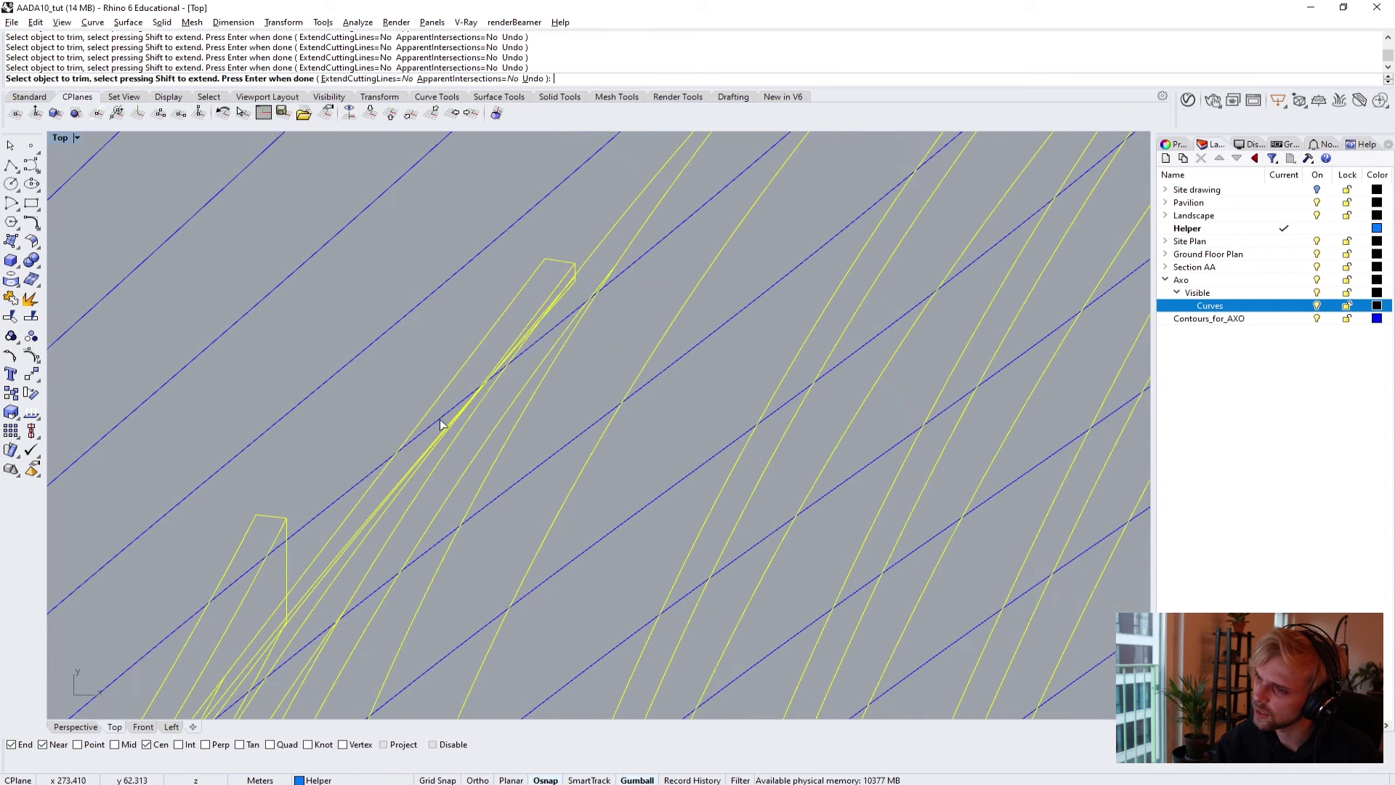
scroll(436, 400, down, 5)
right_drag(316, 510, 485, 417)
scroll(485, 417, up, 7)
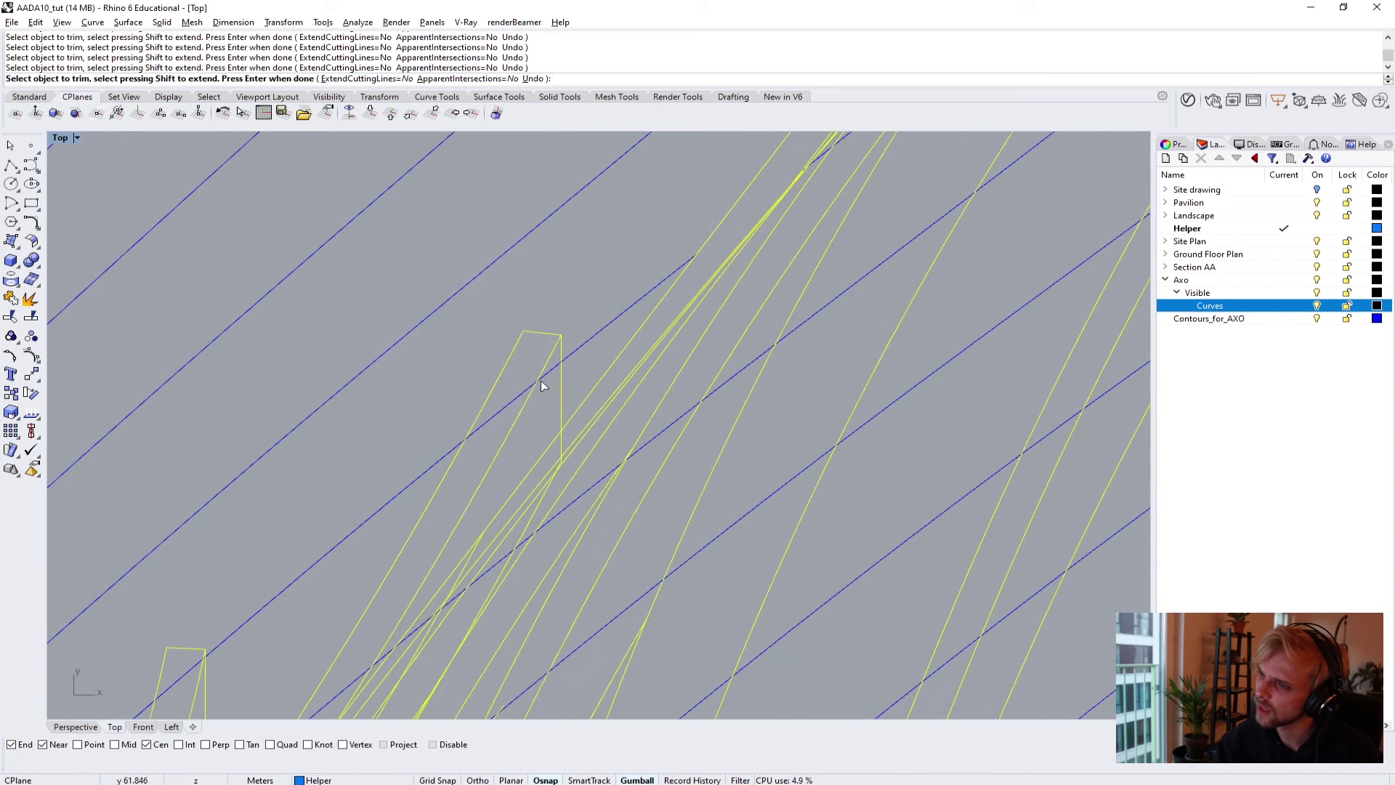
Trim the contours crossing the next two protruding ribs down the shell's uphill edge, including the gap beside the shell.
scroll(601, 386, down, 3)
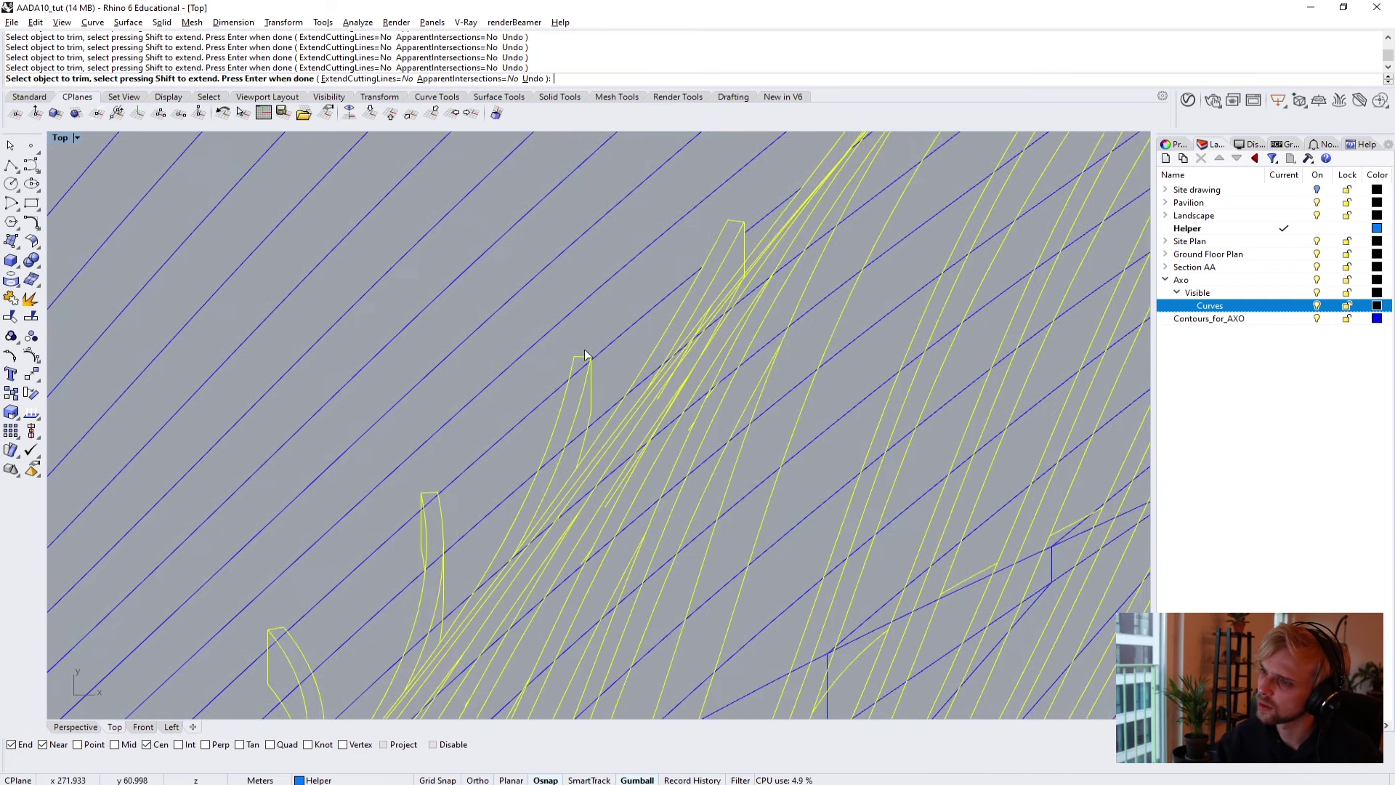
scroll(583, 349, up, 3)
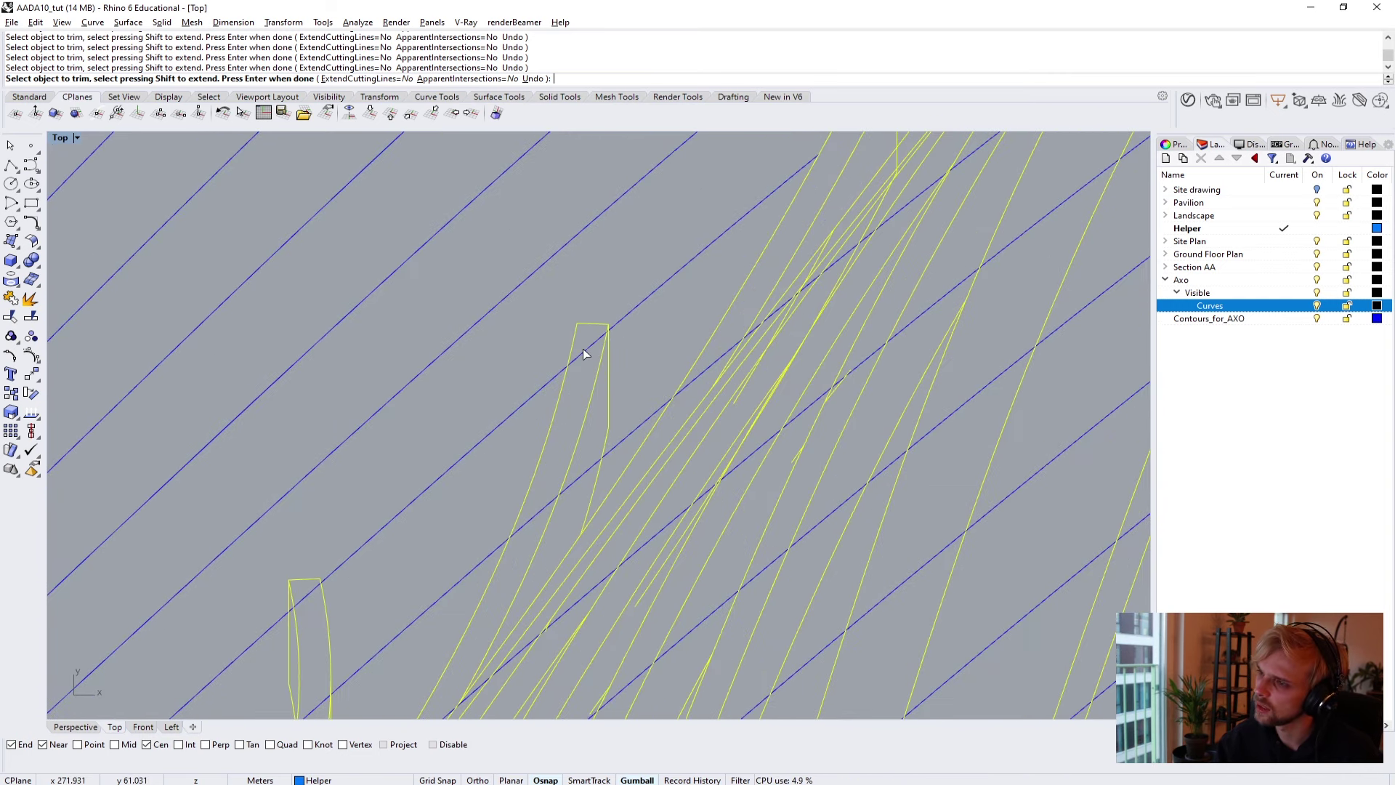
click(584, 474)
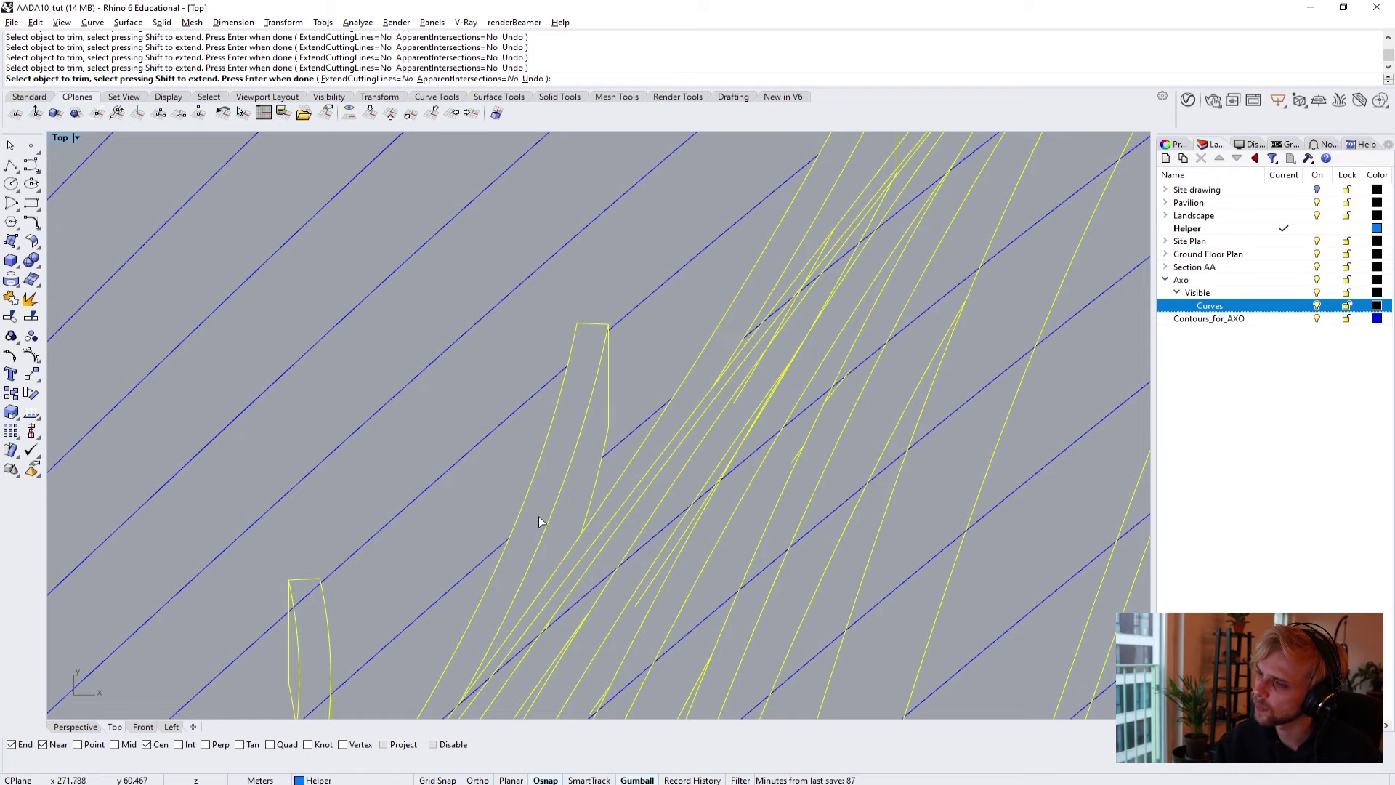
scroll(675, 386, up, 4)
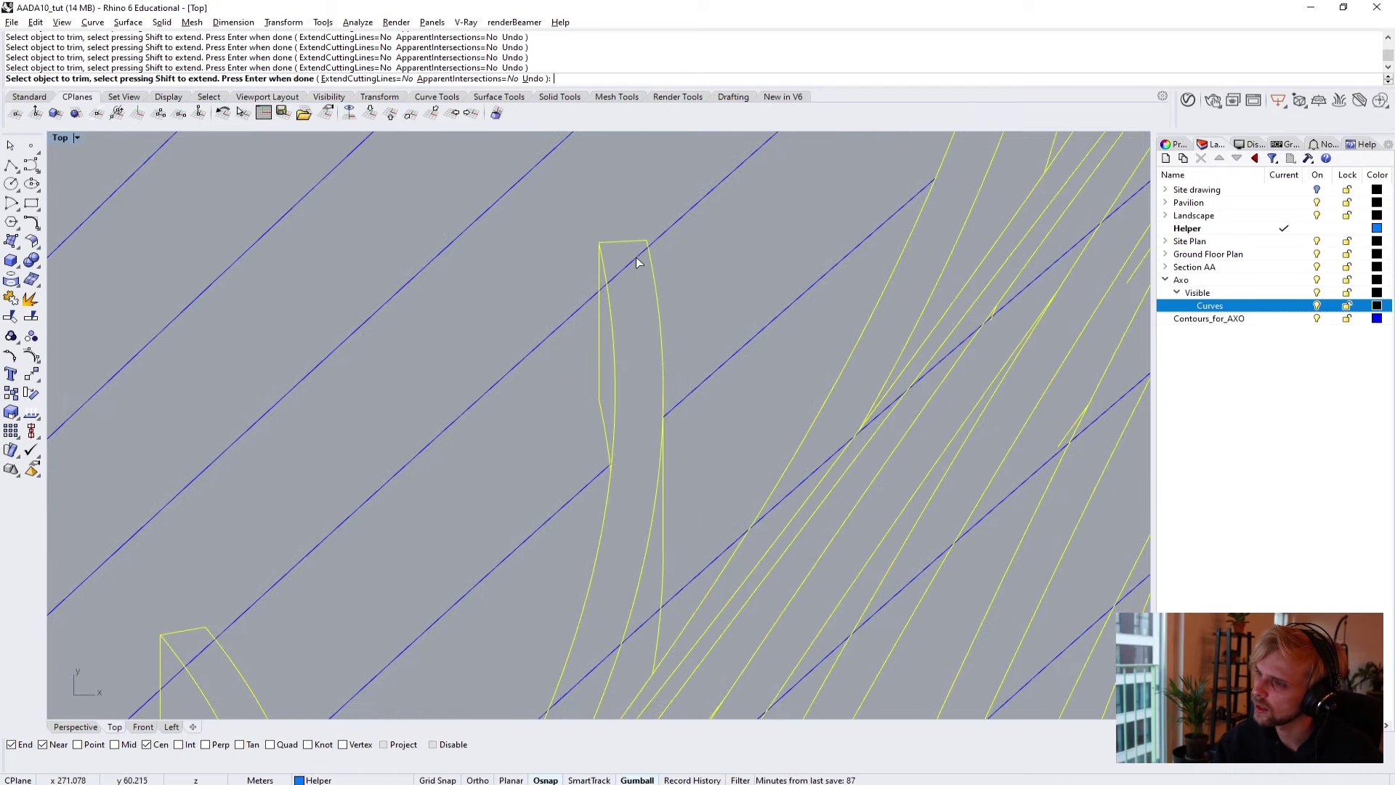
Trim the contour pieces inside the slightly curved rib ends further down the shell's uphill edge.
scroll(603, 290, up, 6)
click(604, 289)
scroll(604, 291, down, 9)
right_drag(524, 480, 658, 305)
scroll(527, 448, up, 2)
click(476, 475)
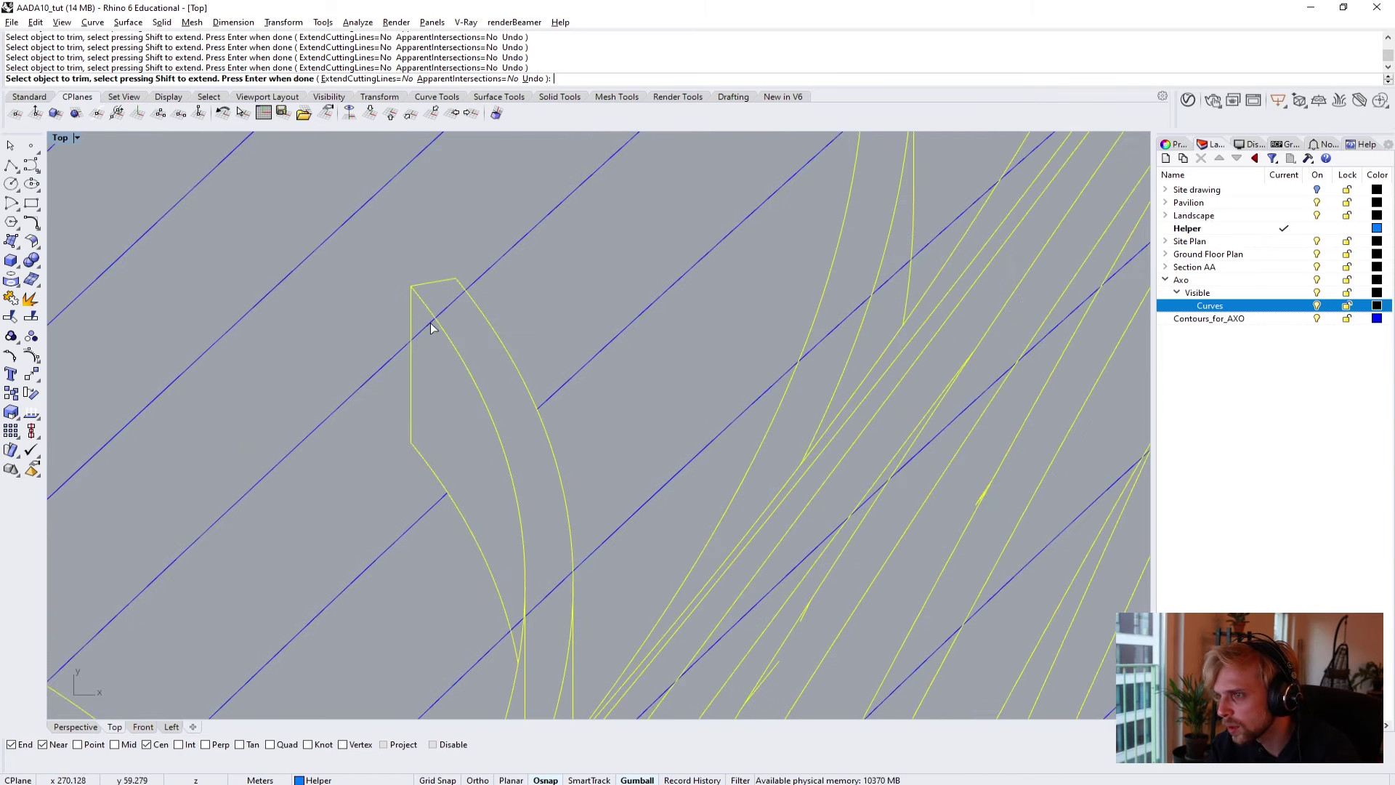
Trim the contour crossing the face of the strongly curved rib just above the stair landing.
scroll(473, 473, down, 3)
scroll(474, 473, up, 5)
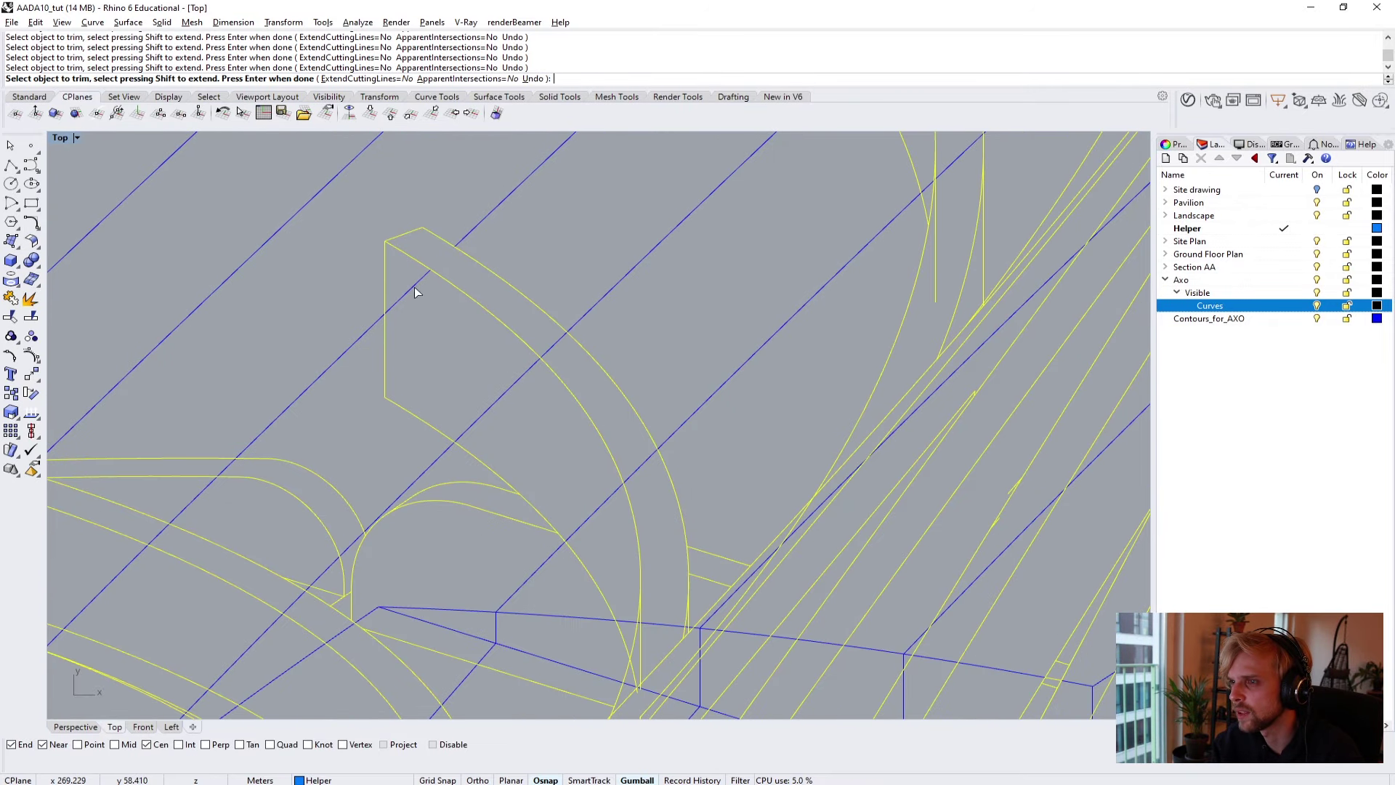
click(411, 294)
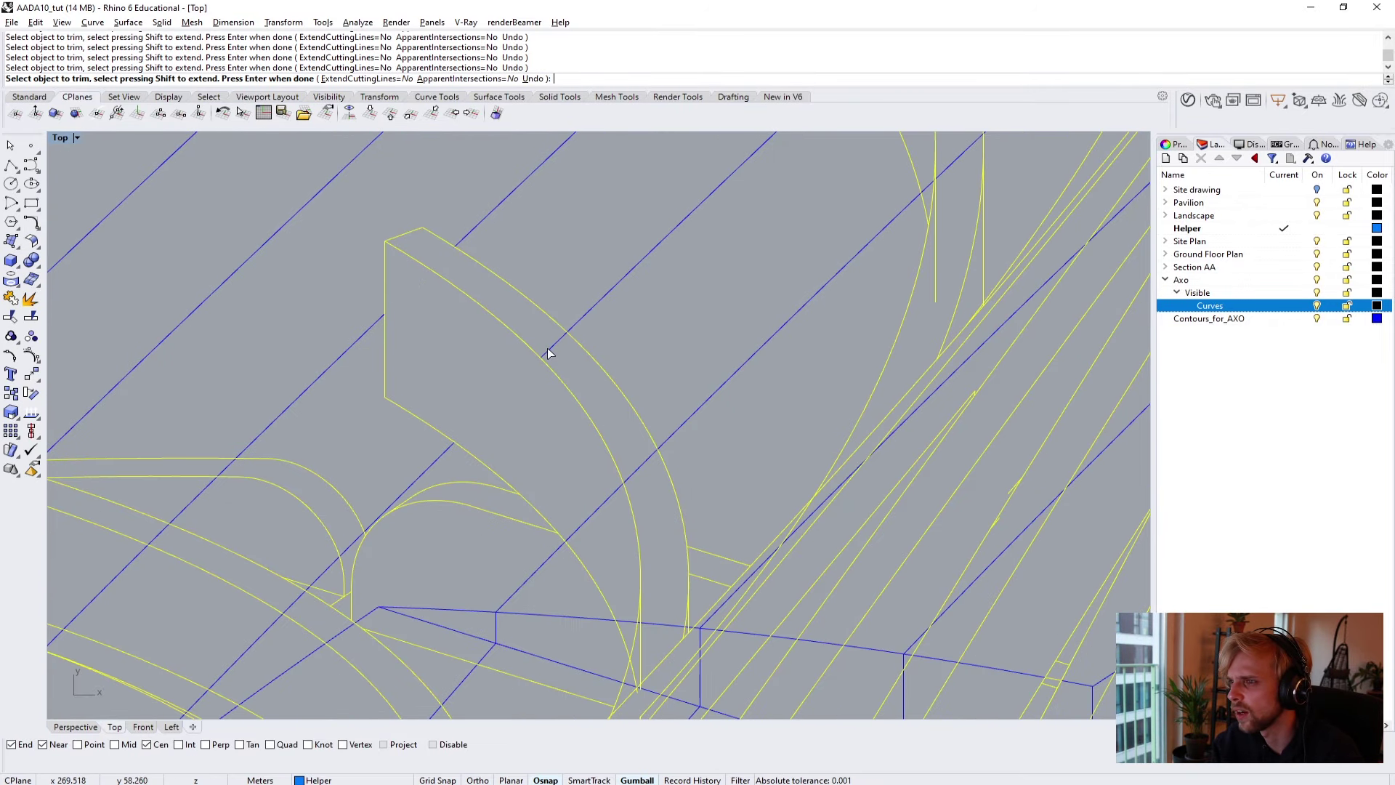
Trim the contour running over the stair's curved side wall and the lowest rib beside it.
scroll(557, 351, down, 6)
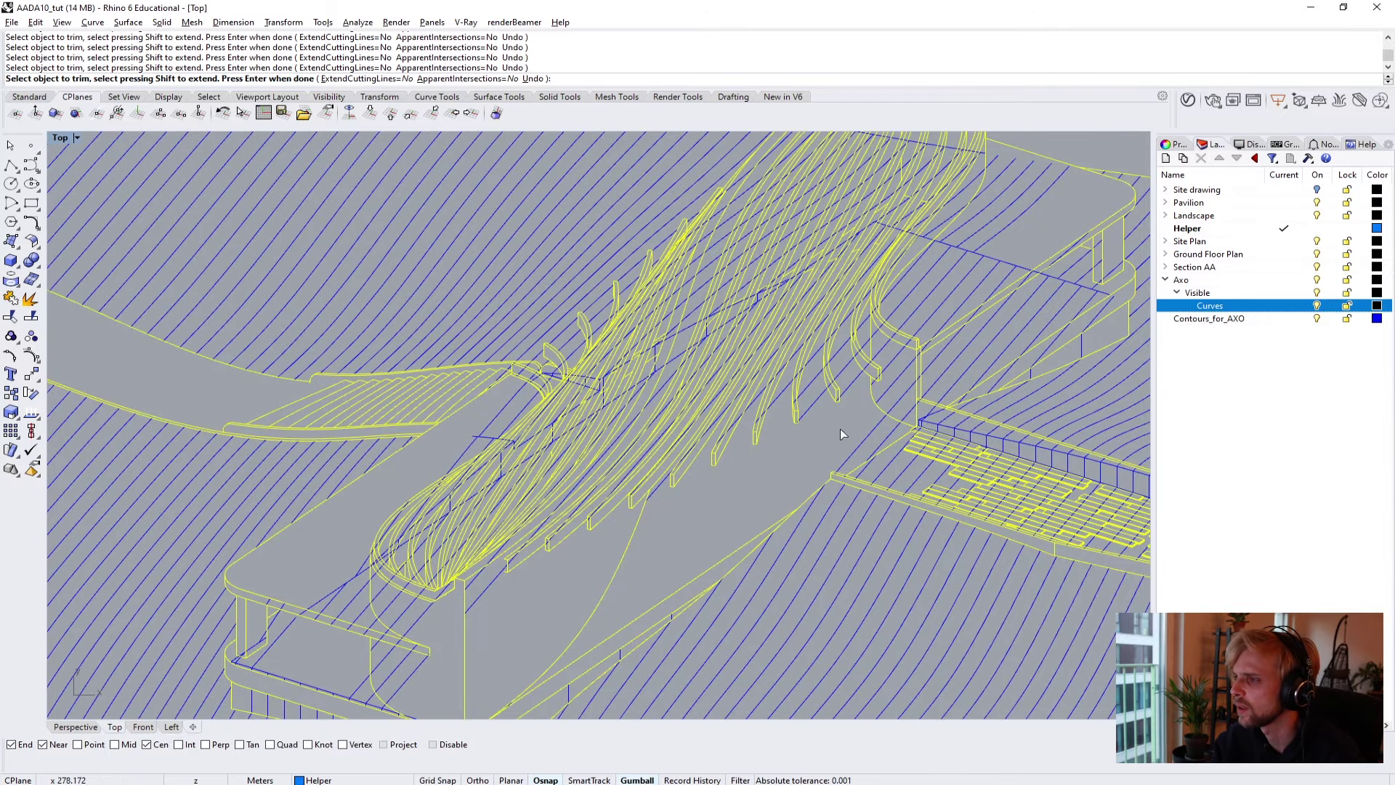
right_drag(996, 326, 779, 301)
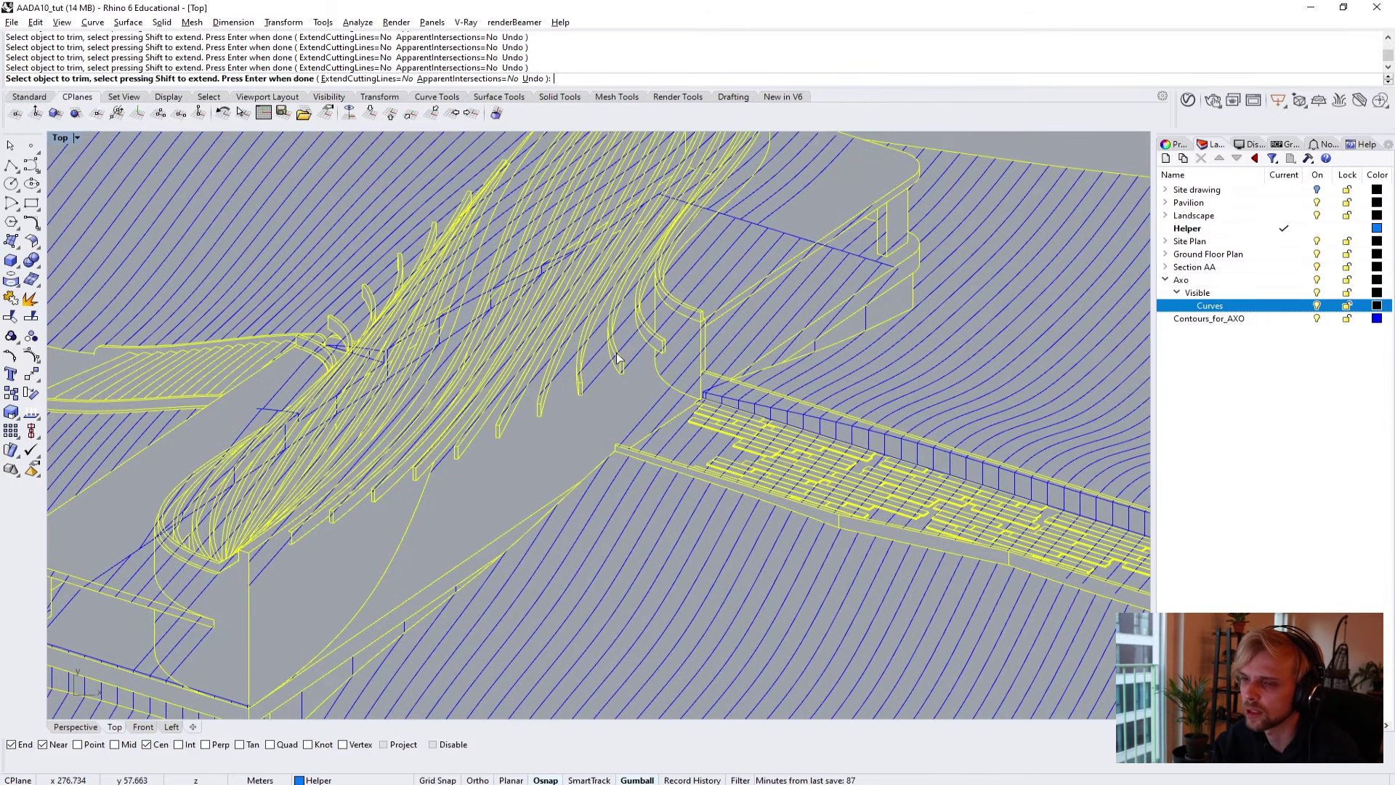
right_drag(277, 496, 590, 468)
scroll(643, 324, up, 6)
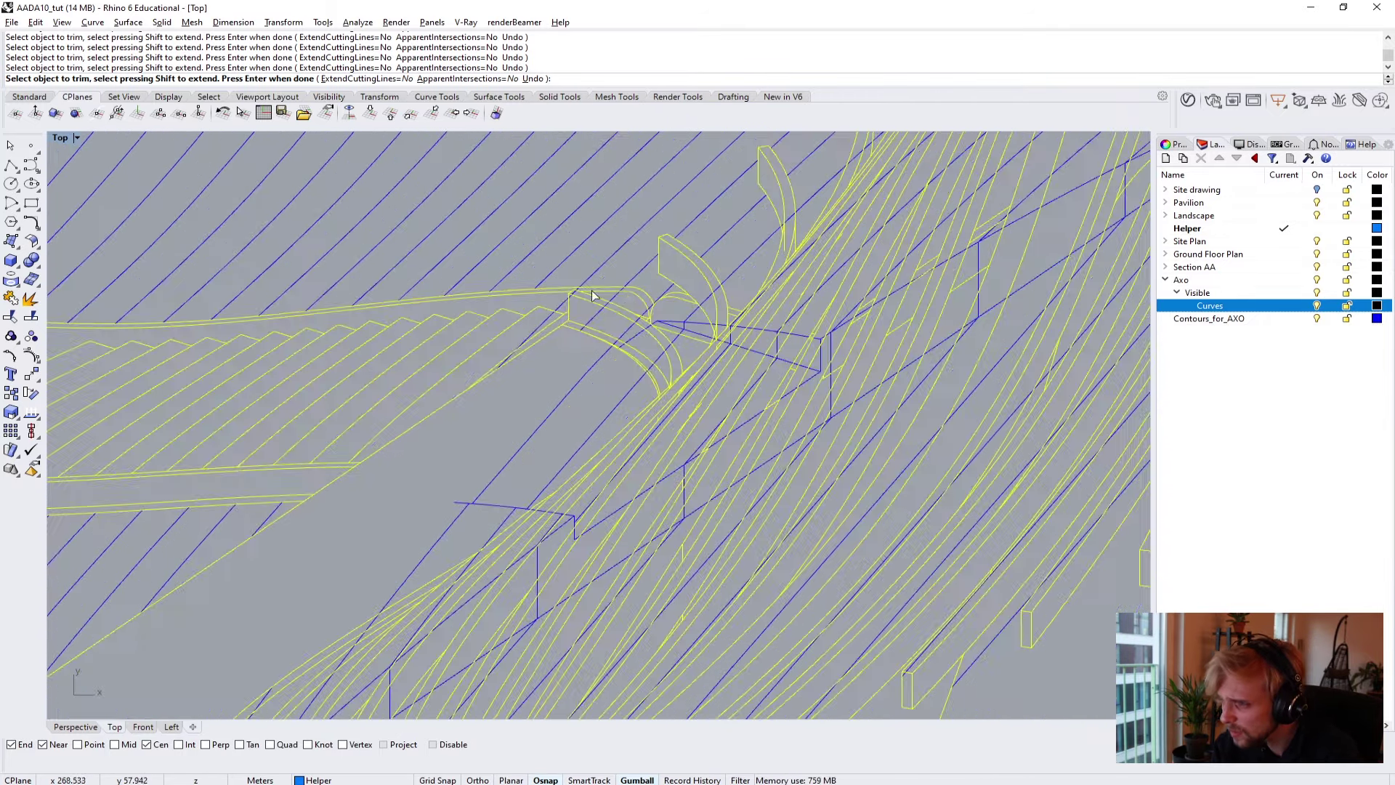
click(634, 289)
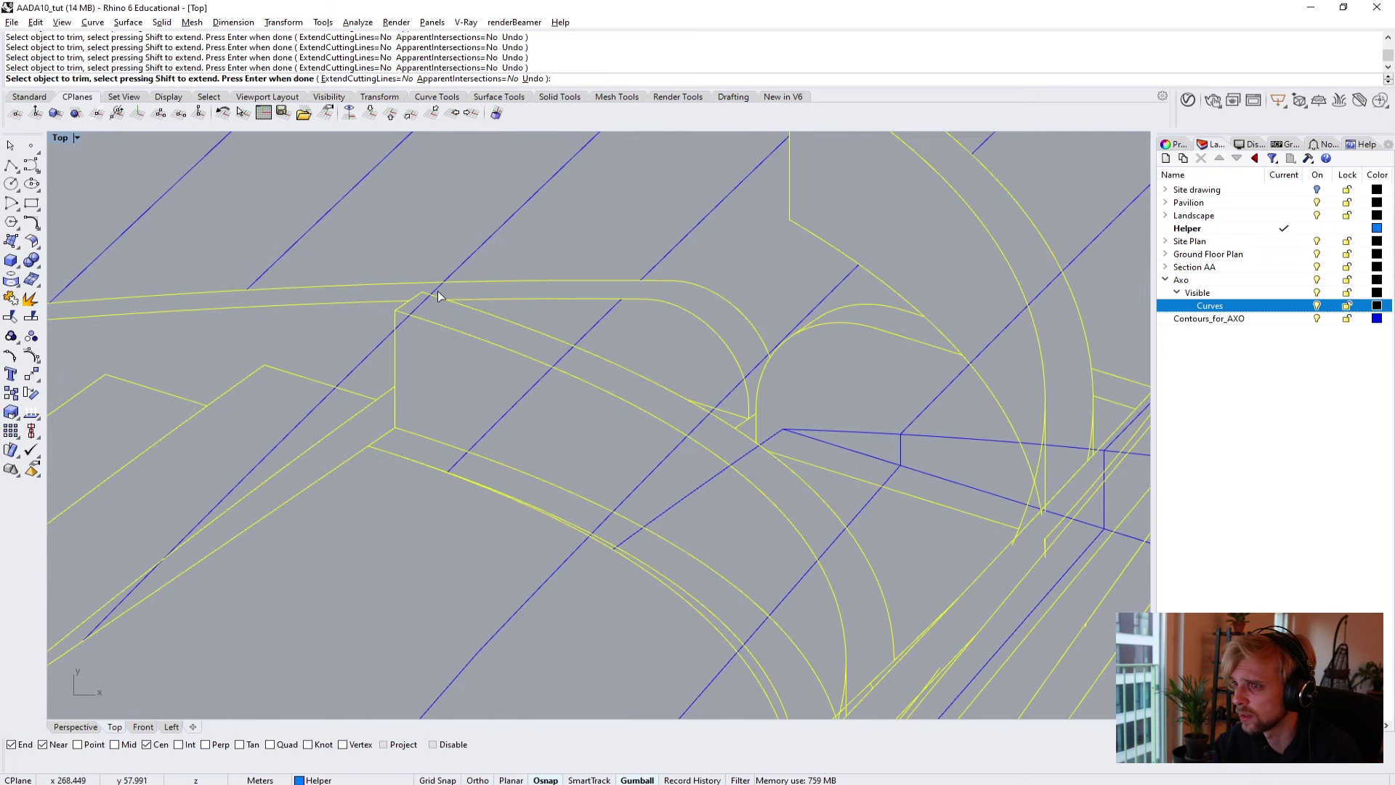
scroll(697, 324, down, 8)
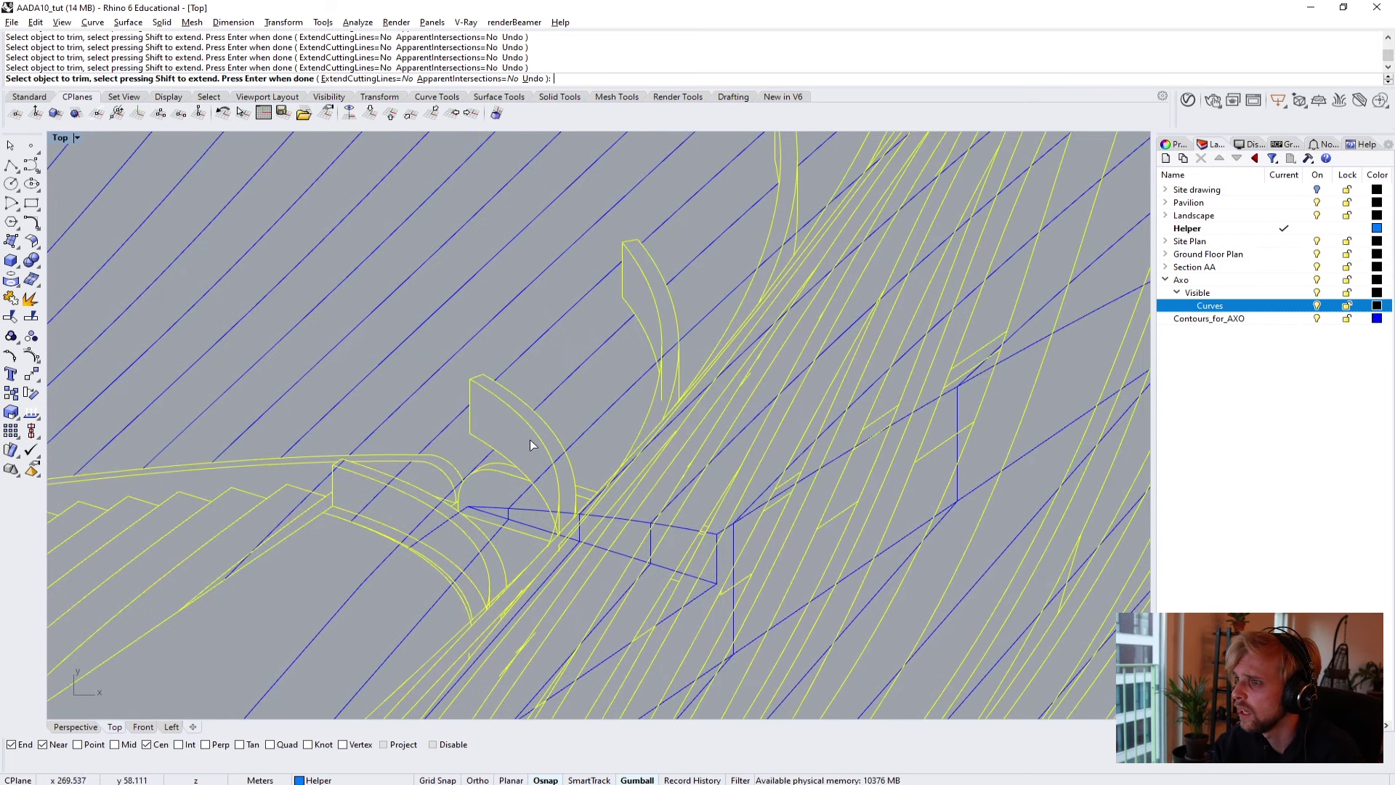
Trim the leftover contour piece inside the second curved rib above the stair, choosing the blue contour among the overlapping curves.
scroll(581, 439, up, 4)
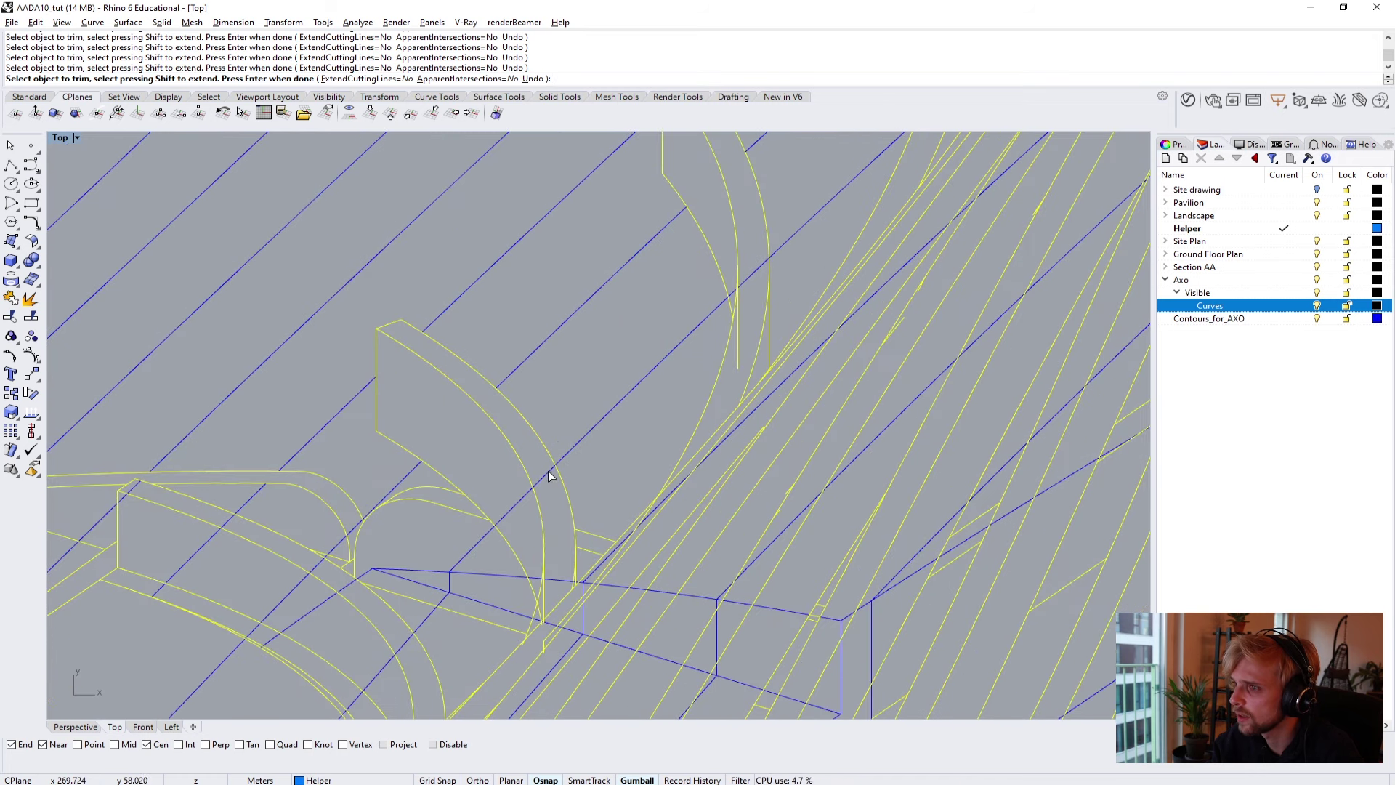
click(732, 295)
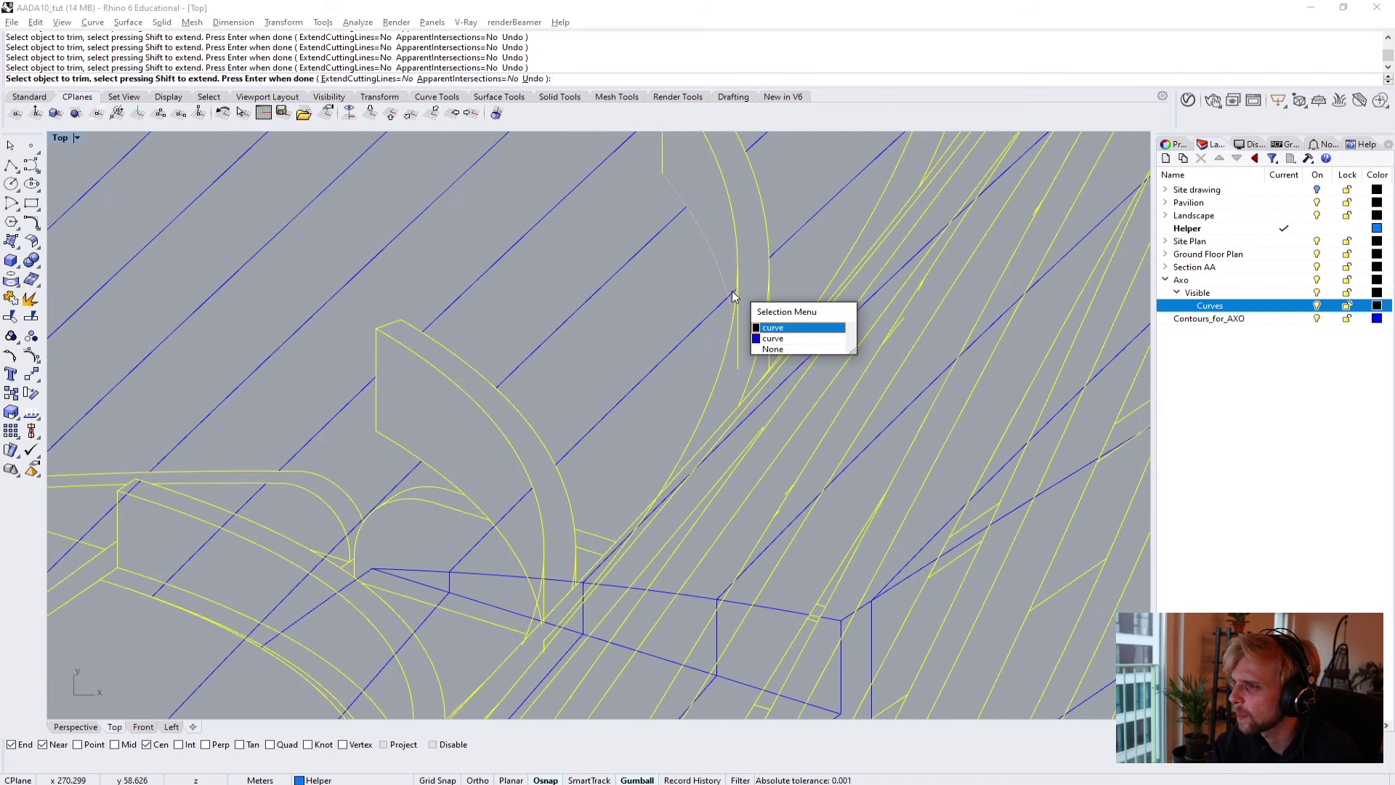
click(772, 339)
Trim the contour pieces lying between the middle ribs and the shell's uphill edge.
scroll(690, 407, up, 5)
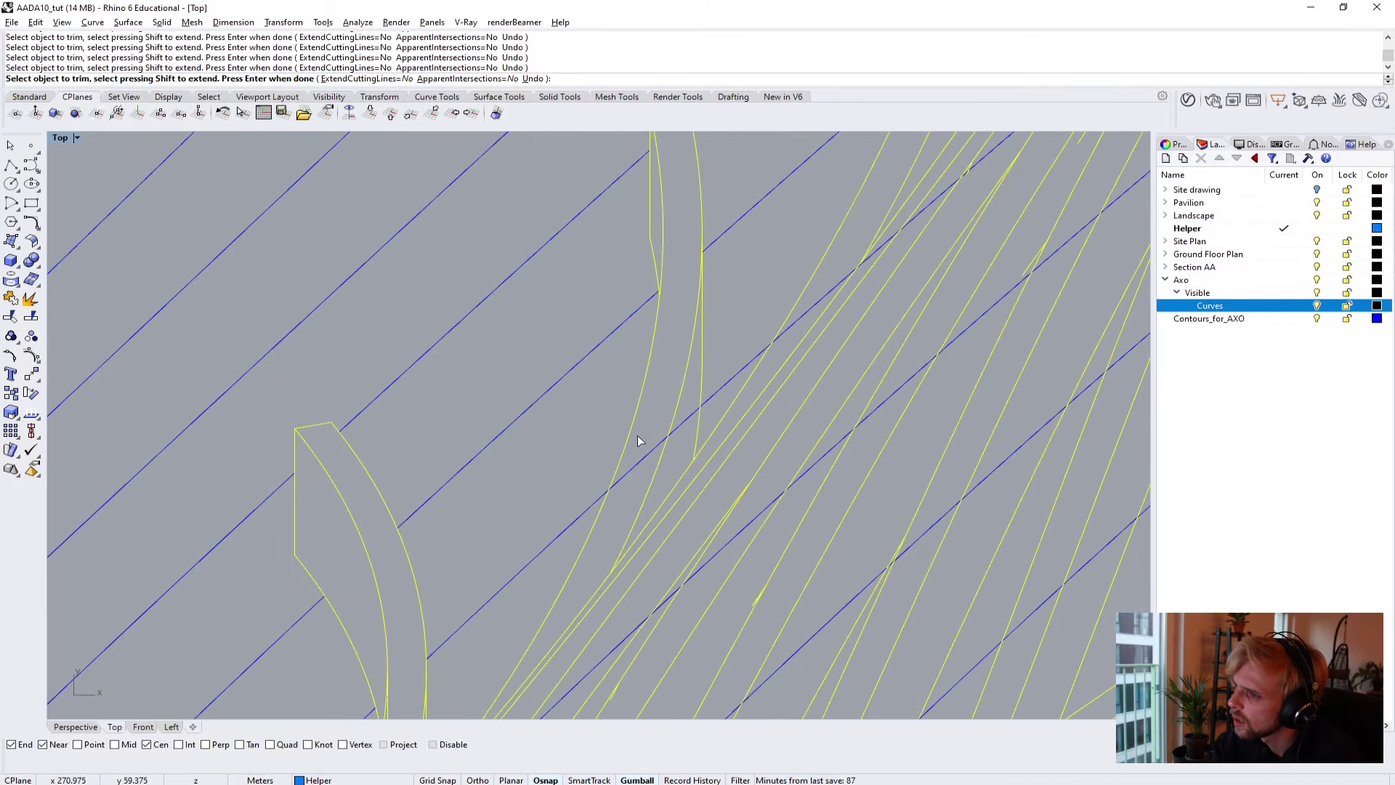
scroll(691, 419, down, 4)
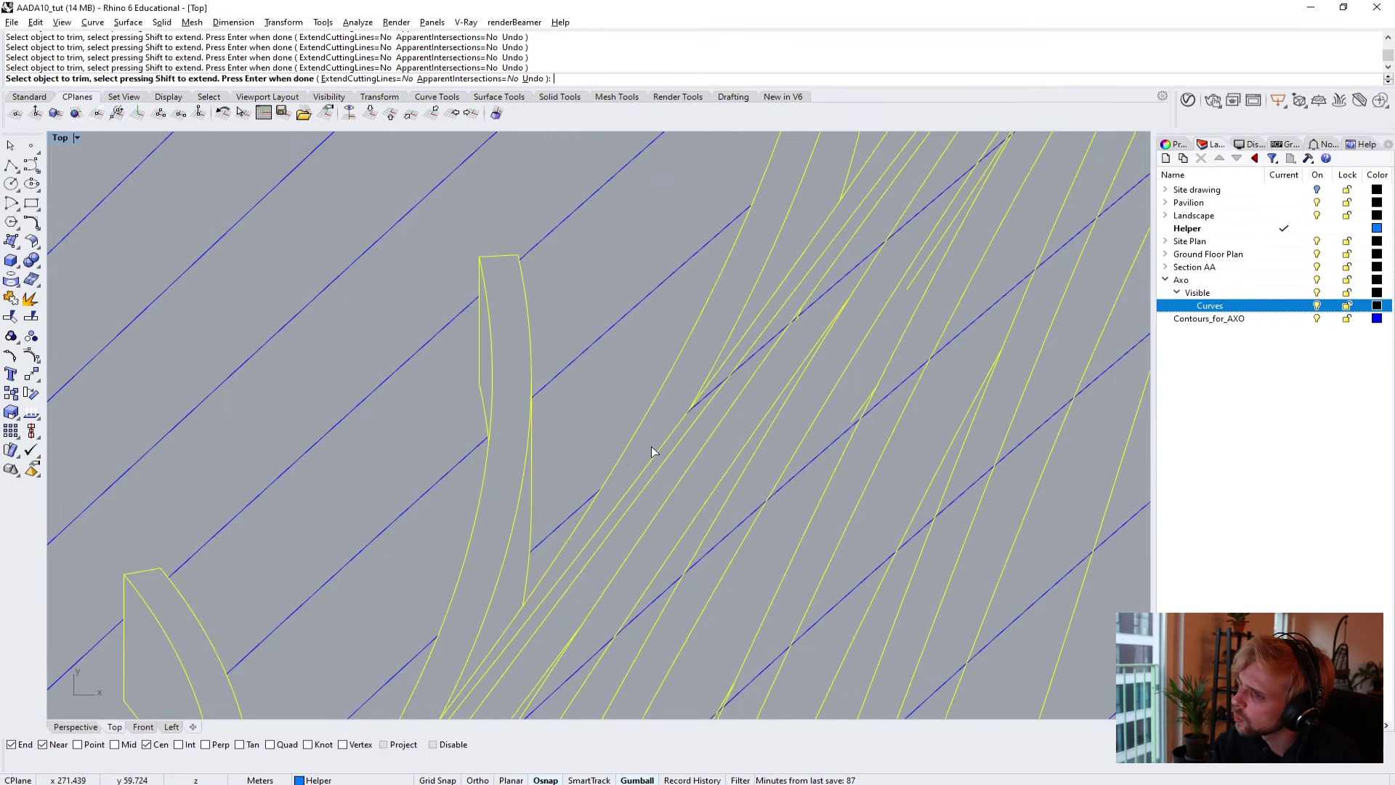
right_drag(627, 328, 658, 456)
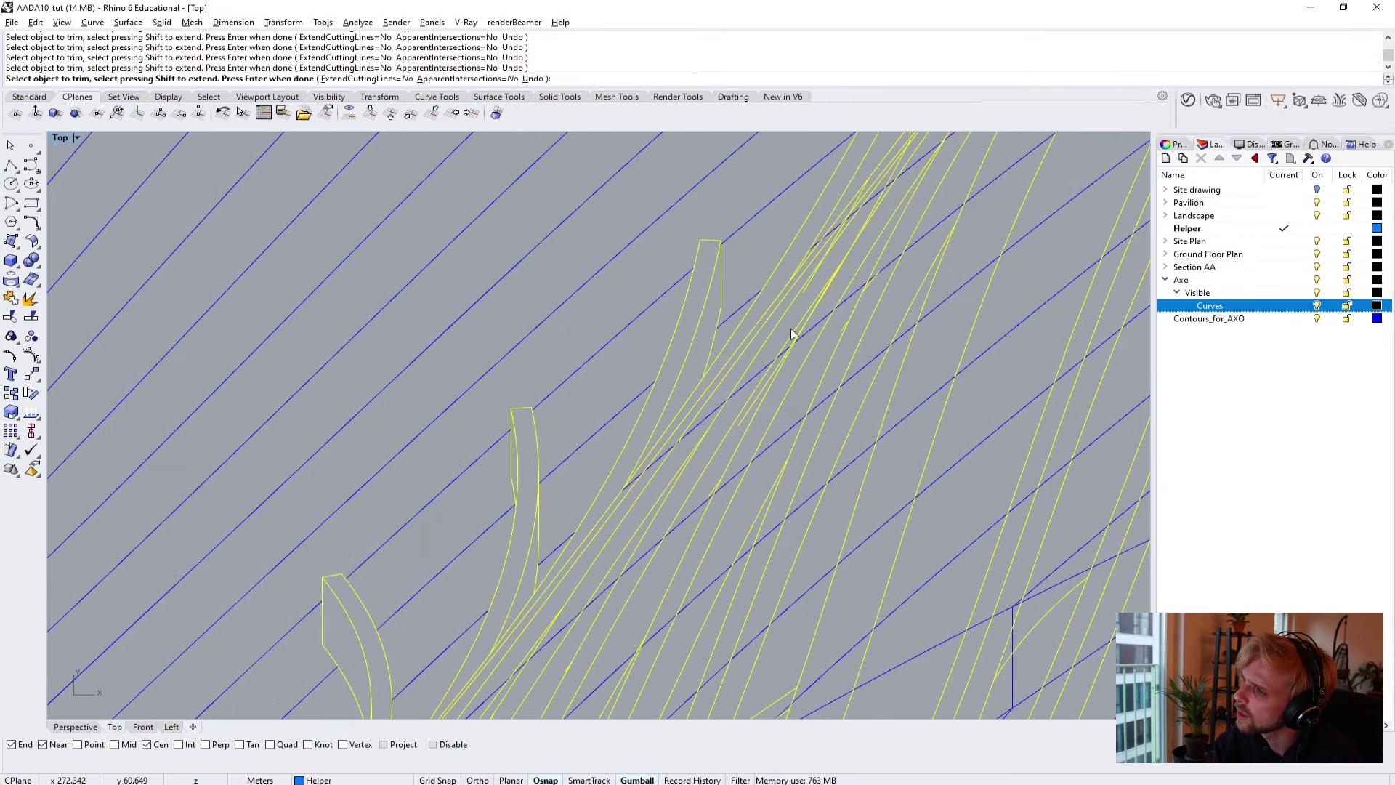
right_drag(793, 334, 608, 547)
right_drag(812, 373, 597, 552)
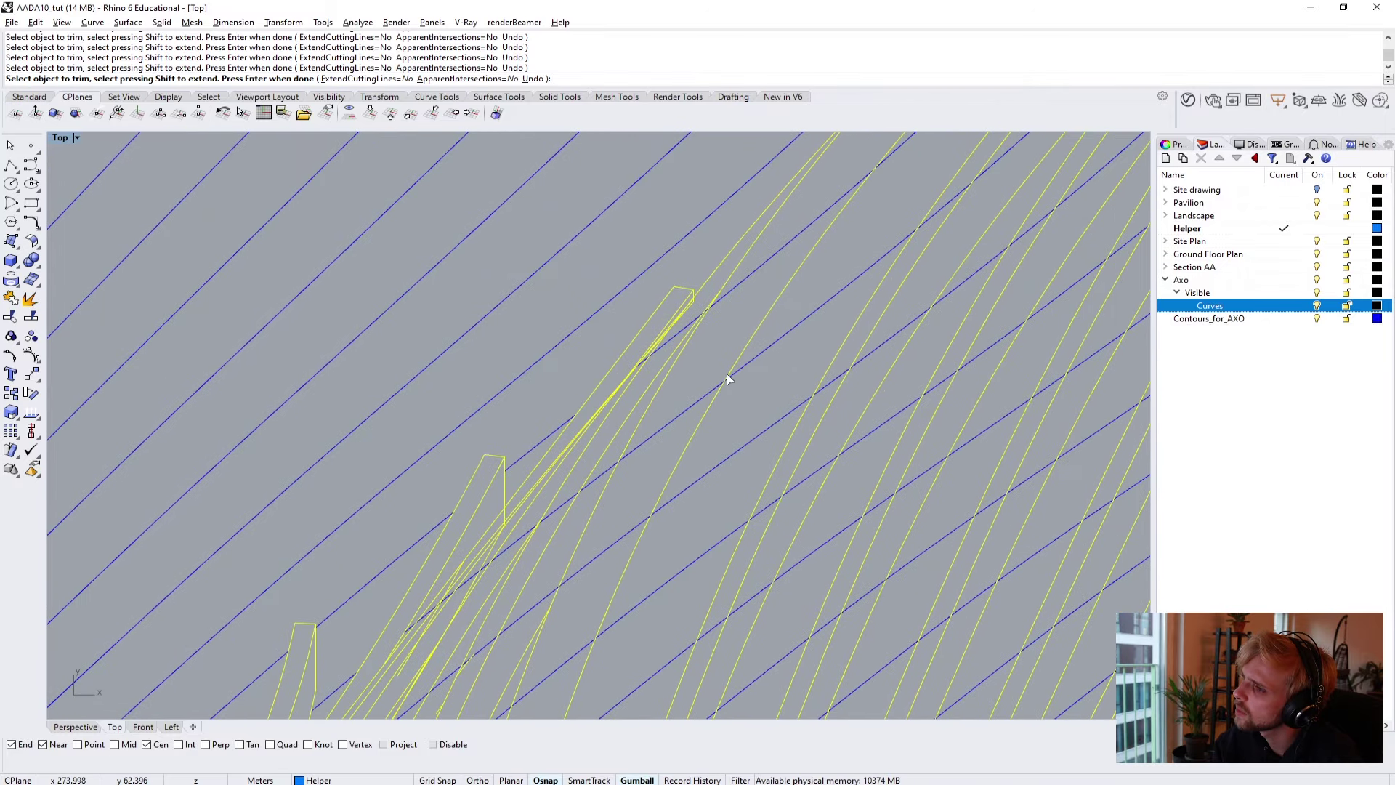
Trim the short contour bits between the closely spaced rib lines below the uppermost rib tip and end the Trim command.
scroll(677, 337, up, 3)
scroll(603, 390, up, 3)
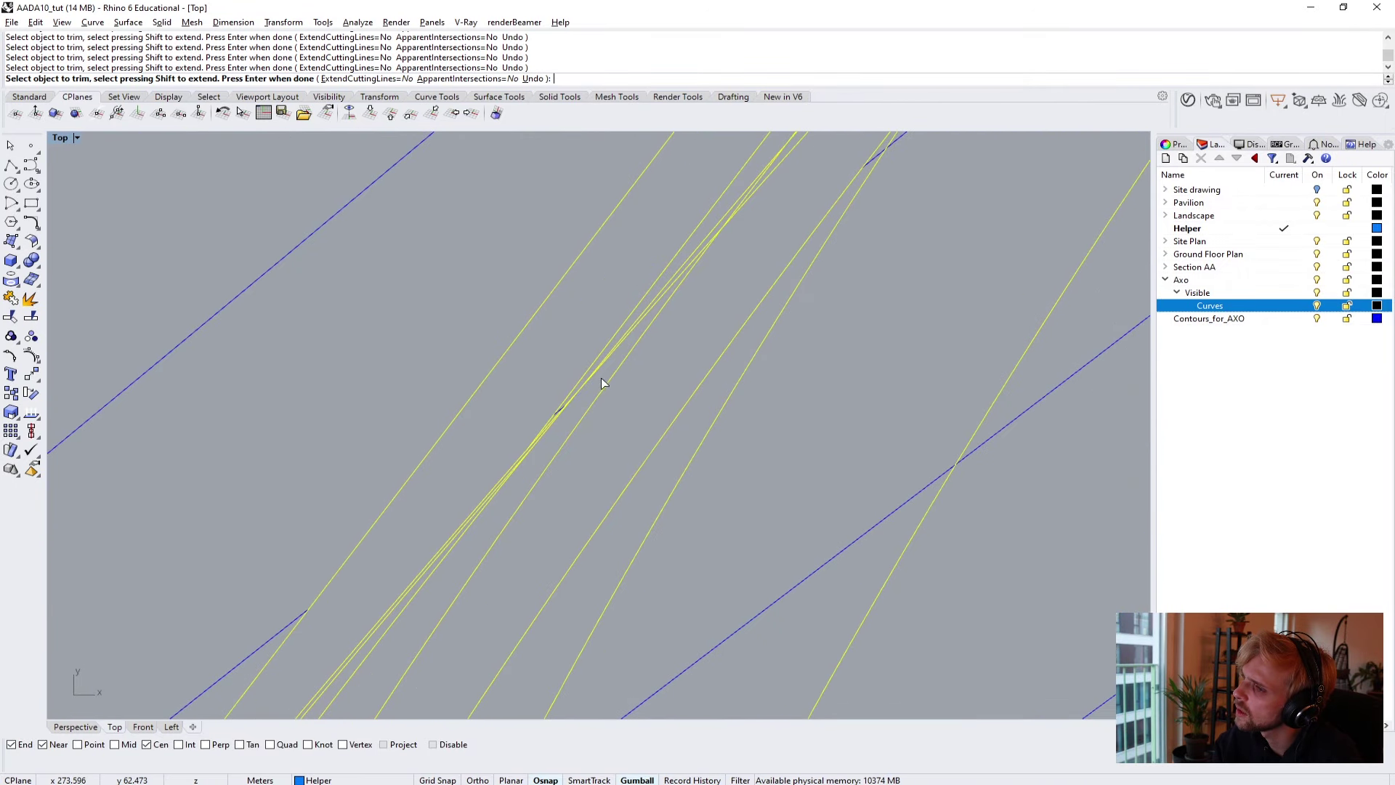
scroll(625, 389, down, 8)
right_drag(798, 320, 590, 478)
scroll(590, 477, down, 14)
right_drag(609, 543, 698, 434)
scroll(726, 403, up, 6)
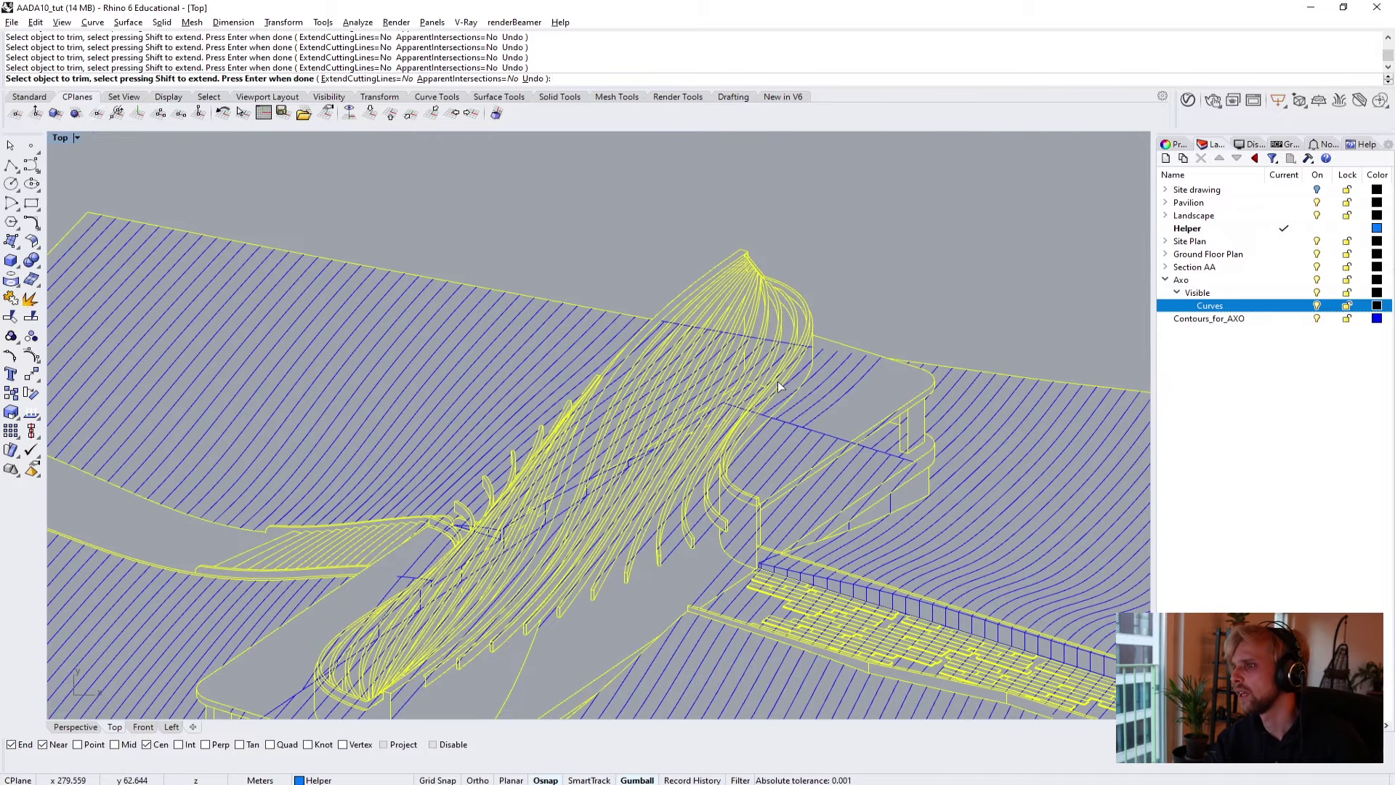
scroll(656, 333, up, 3)
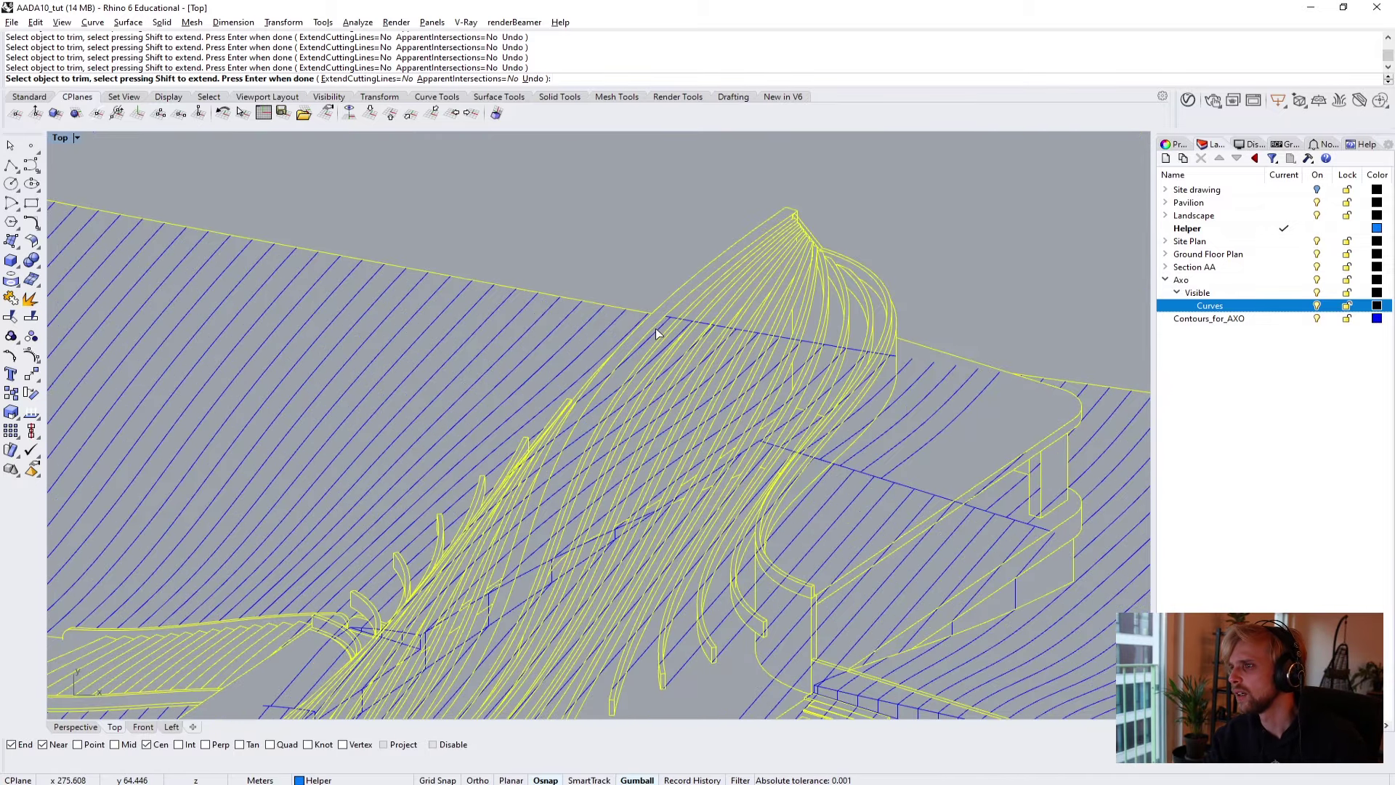
scroll(657, 333, up, 2)
key(Escape)
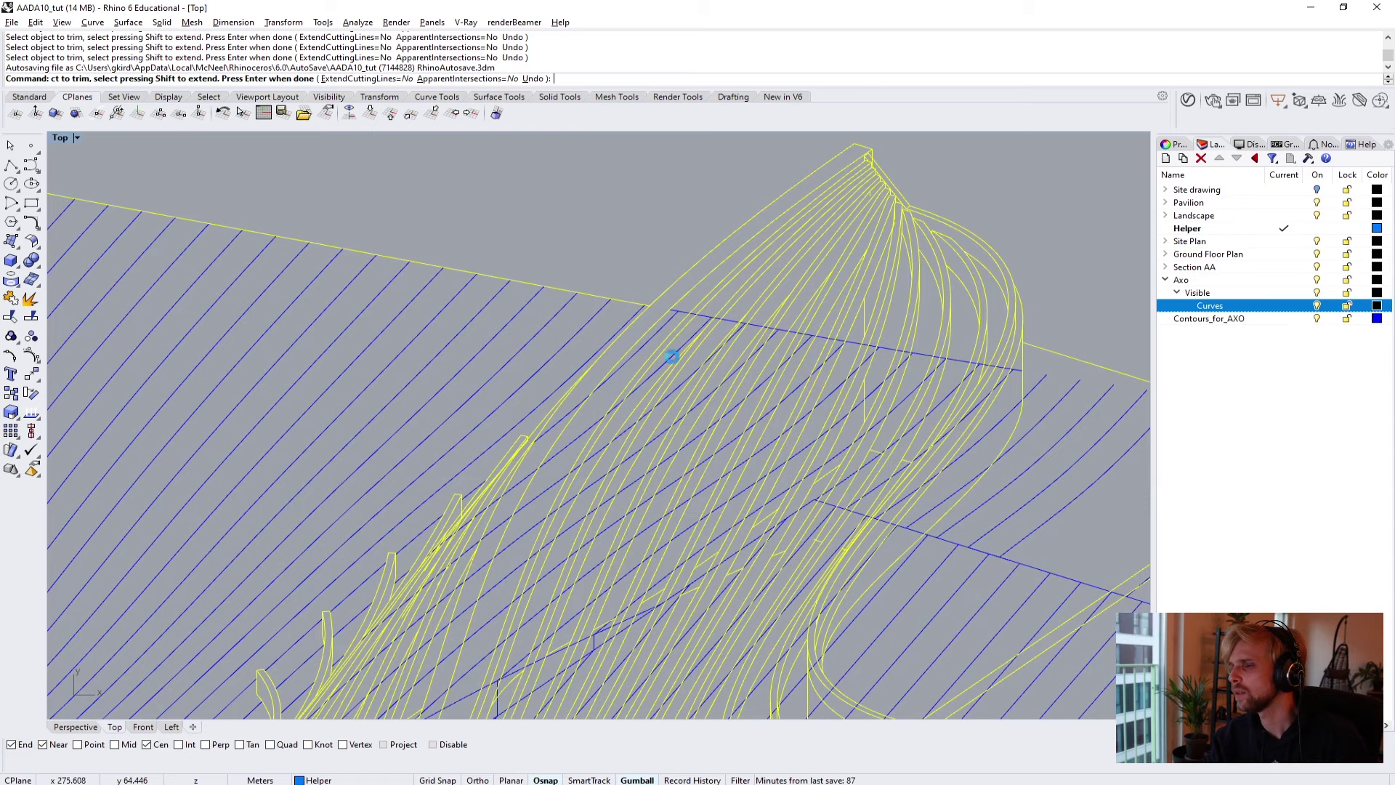
Hide the Curves layer under Axo > Visible so only the blue contour linework is displayed.
scroll(668, 367, down, 5)
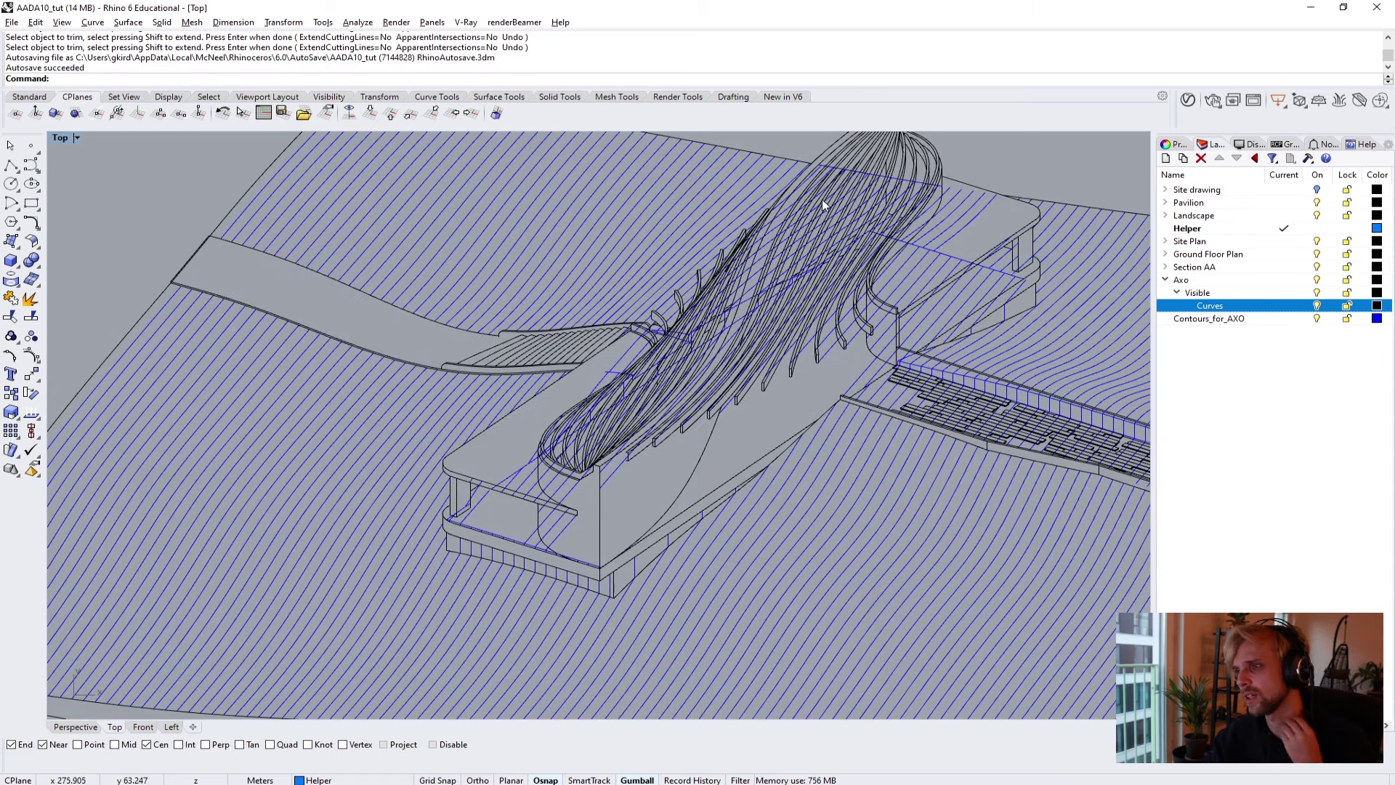
scroll(822, 199, down, 3)
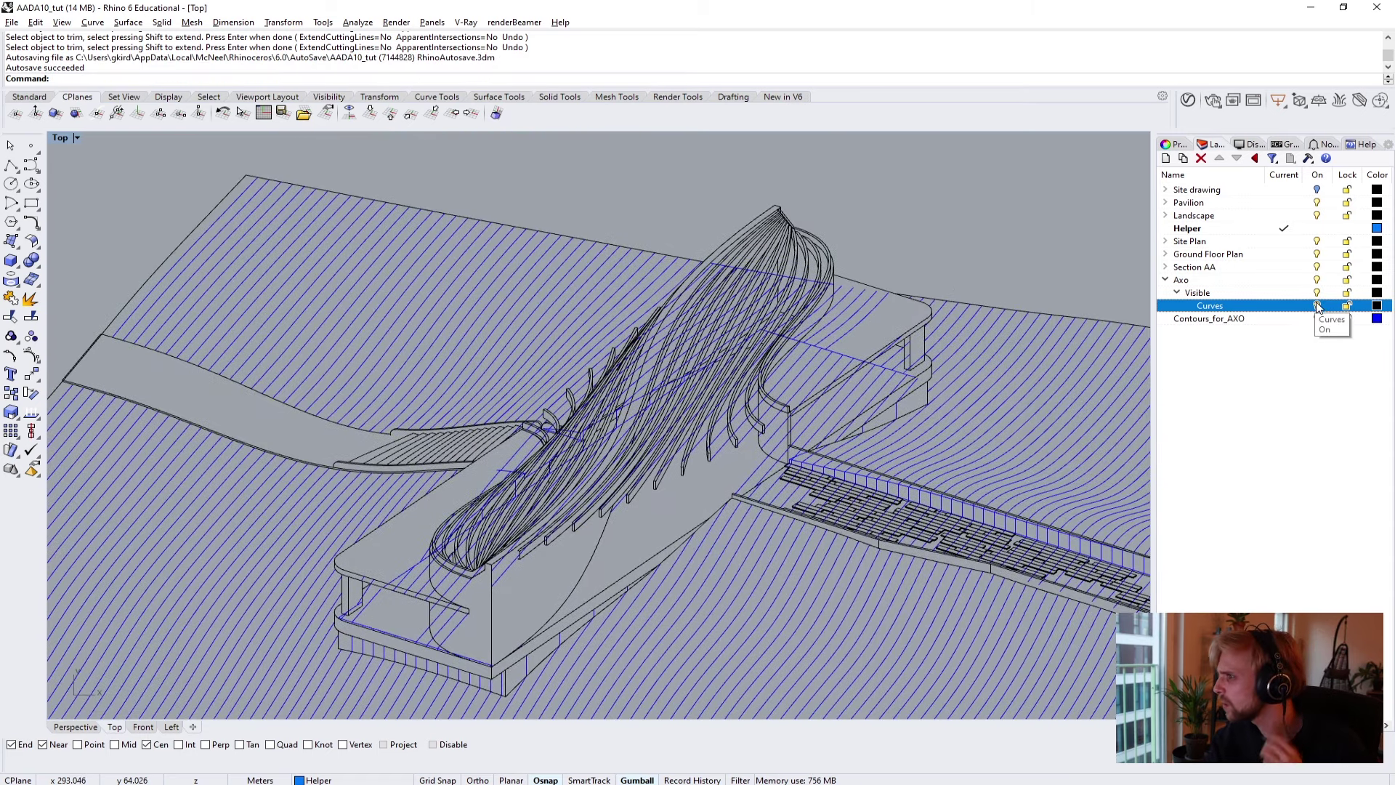
click(1317, 306)
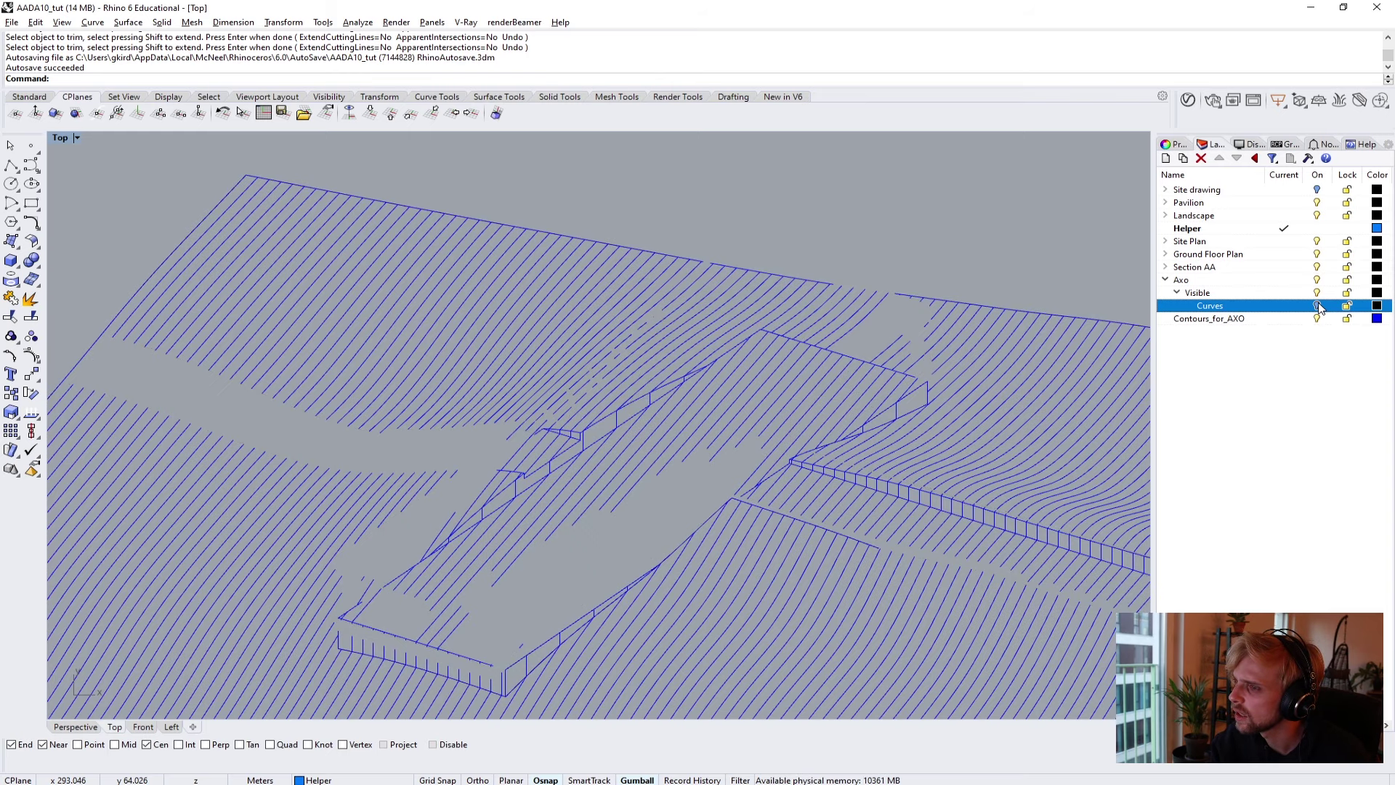
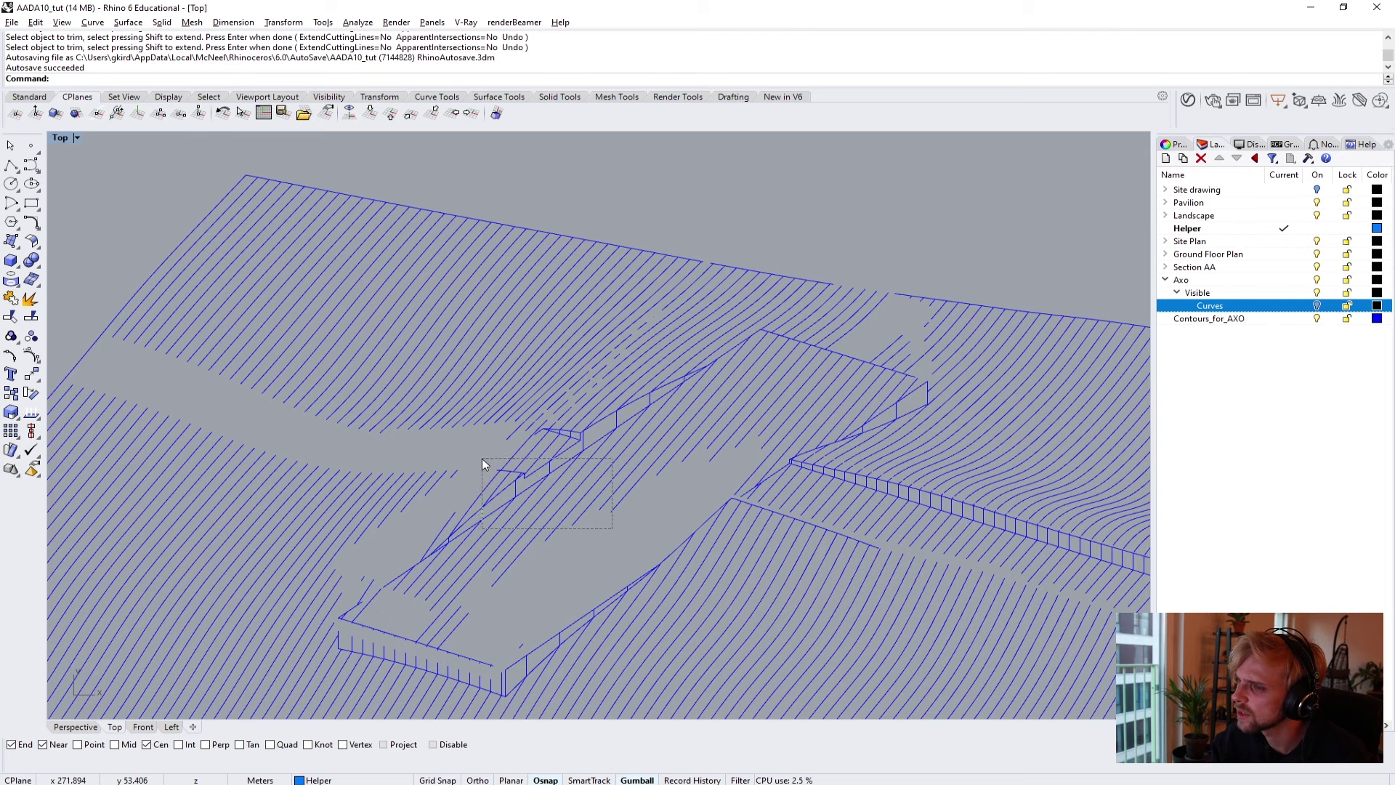
Delete the stray contour curves lying over the pavilion's downhill terrace and floor area.
drag(481, 459, 483, 455)
key(Delete)
drag(499, 589, 411, 510)
key(Delete)
scroll(359, 598, up, 3)
drag(410, 597, 364, 580)
key(Delete)
Delete the two long contour pieces and the contour edge line with its short ticks along the terrace's front edge.
right_drag(421, 567, 508, 357)
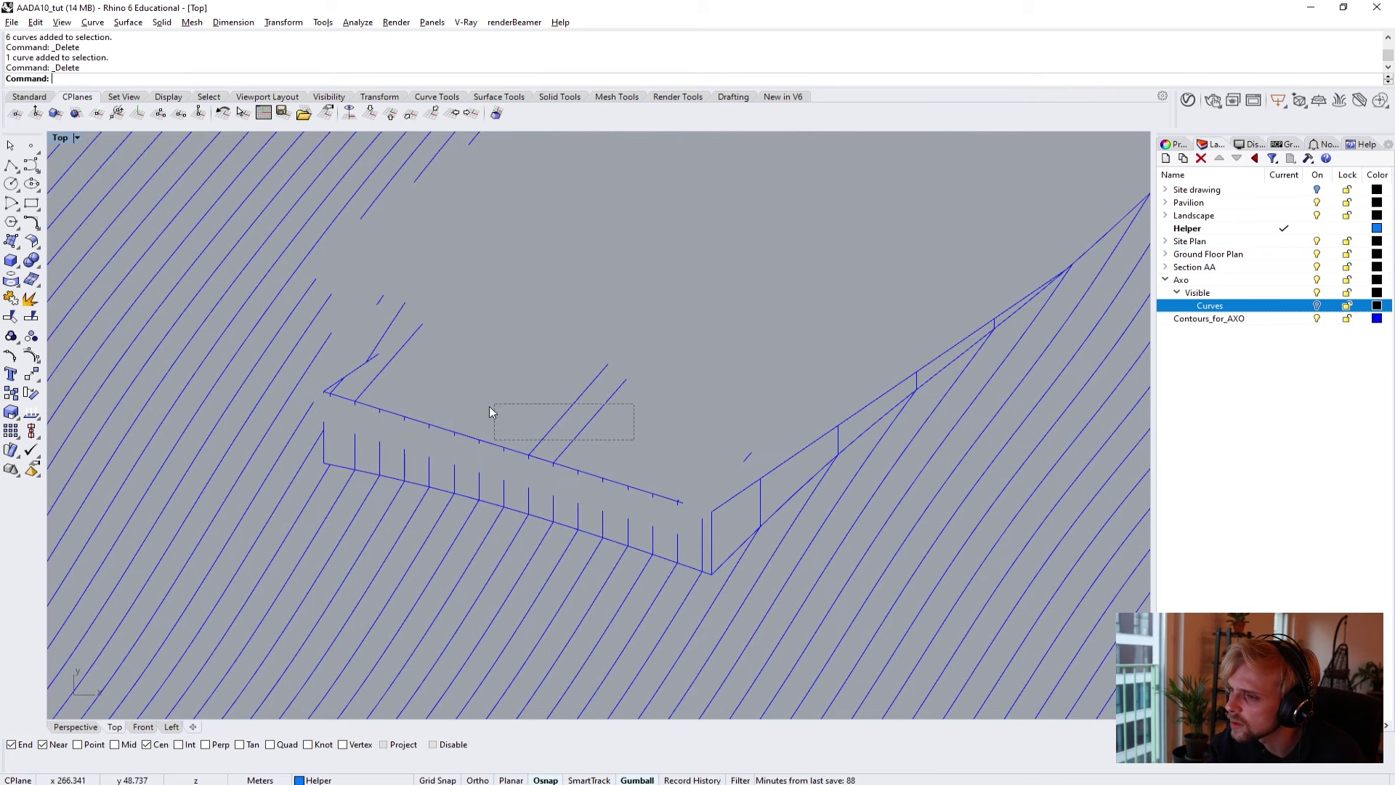
drag(420, 398, 776, 562)
key(Delete)
key(Delete)
scroll(540, 456, up, 2)
Delete the remaining short ticks and the bent contour piece above the front foundation wall's outer corner.
key(Delete)
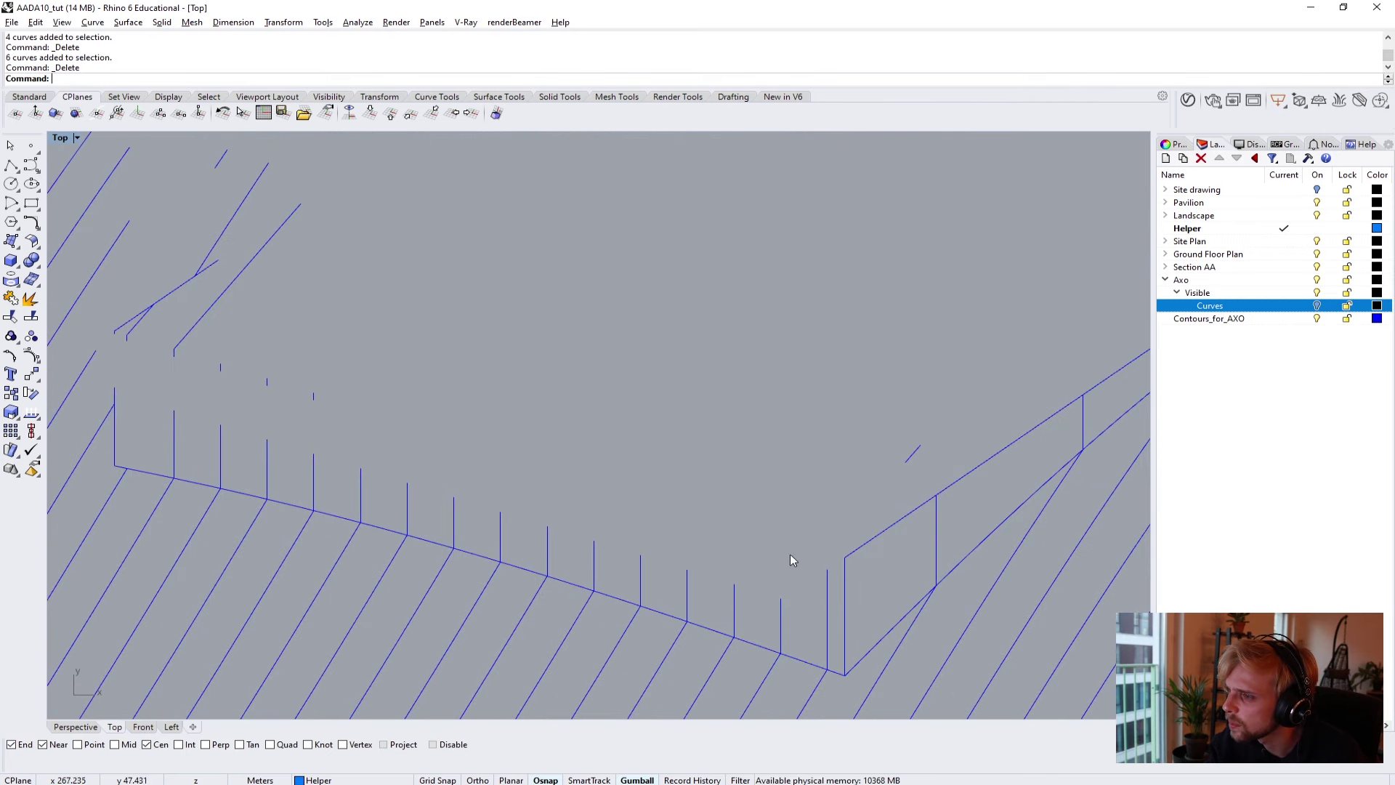
scroll(682, 529, up, 2)
drag(477, 438, 612, 492)
key(Delete)
scroll(508, 461, up, 3)
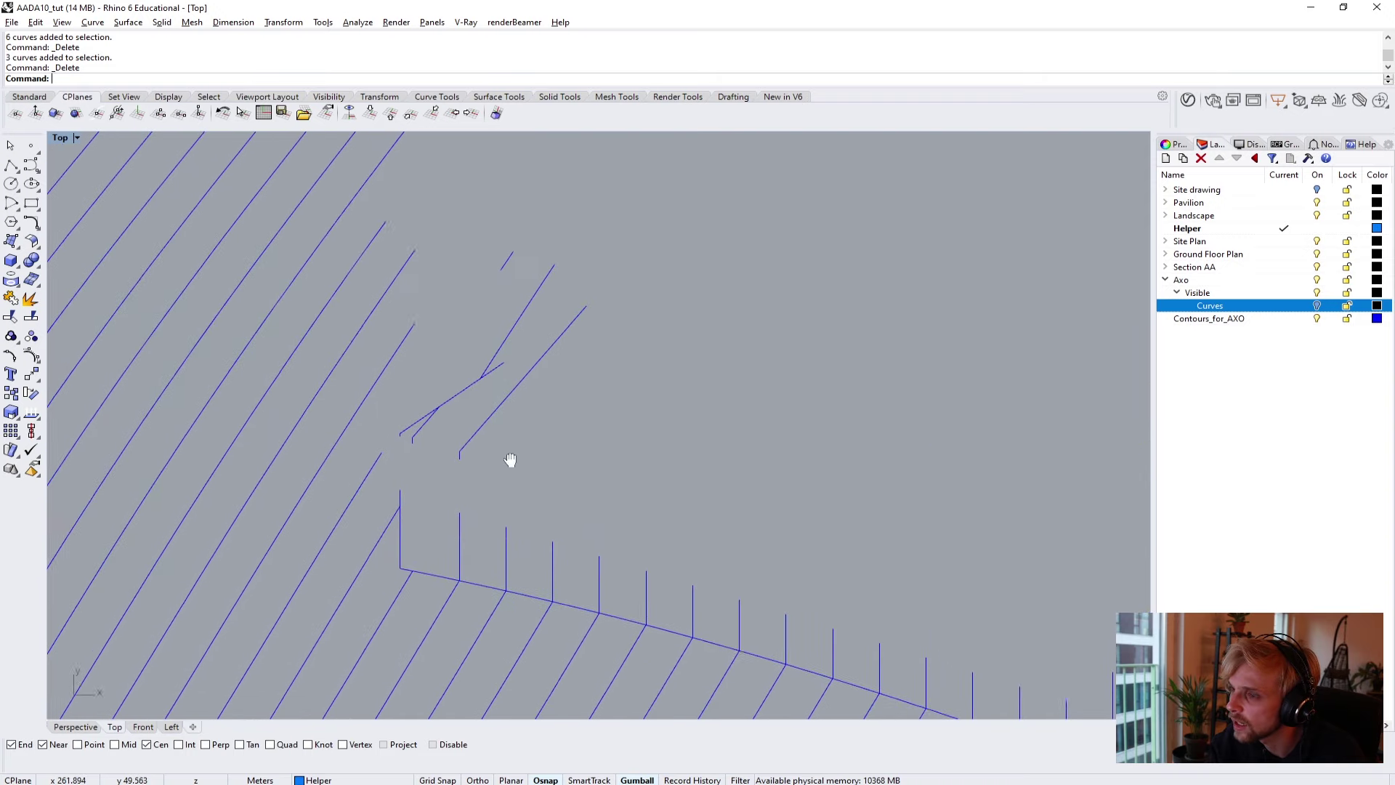
drag(511, 519, 455, 477)
Check the leftovers near the terrace corner against the Curves layer, then delete the crossing pieces and the short stray piece beyond them.
key(Delete)
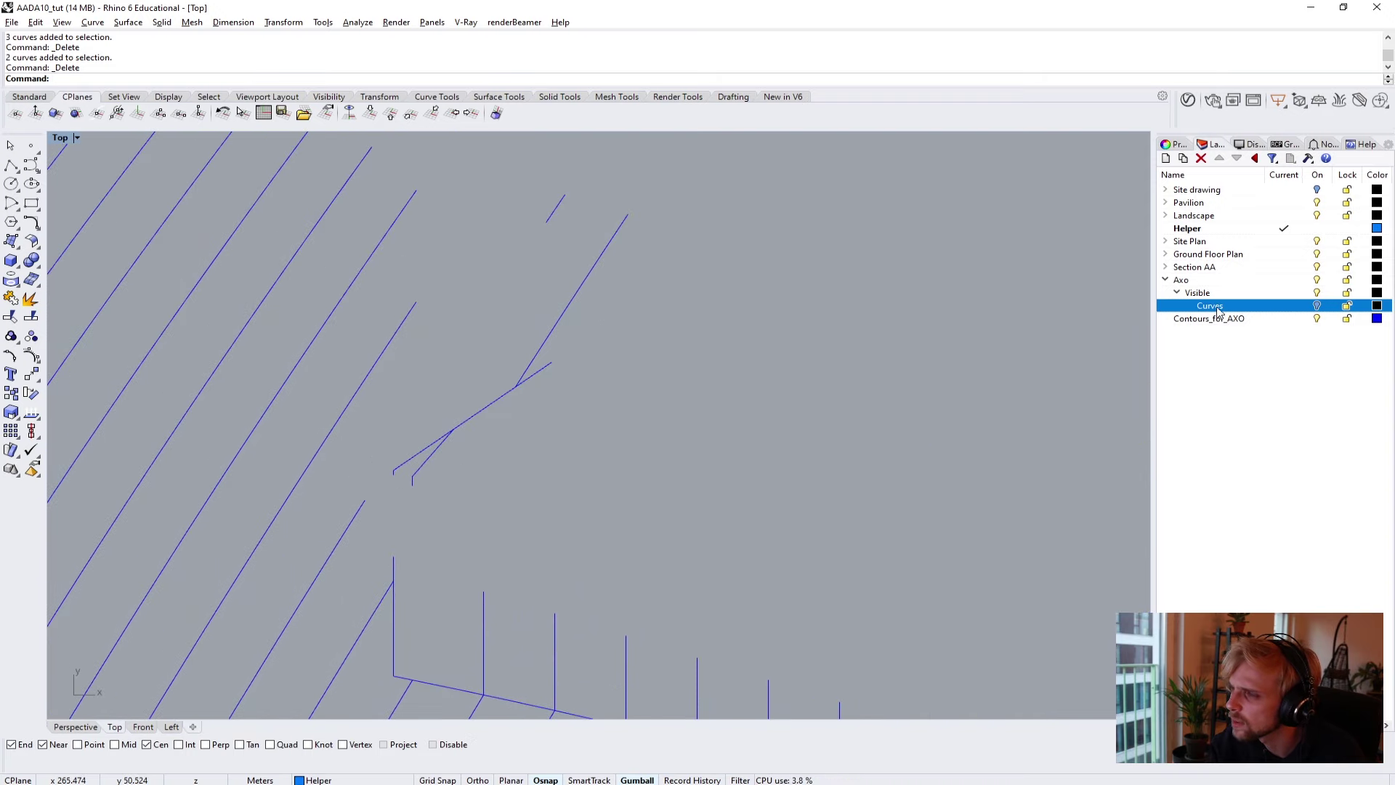
click(1314, 306)
click(1314, 306)
drag(657, 431, 441, 382)
key(Delete)
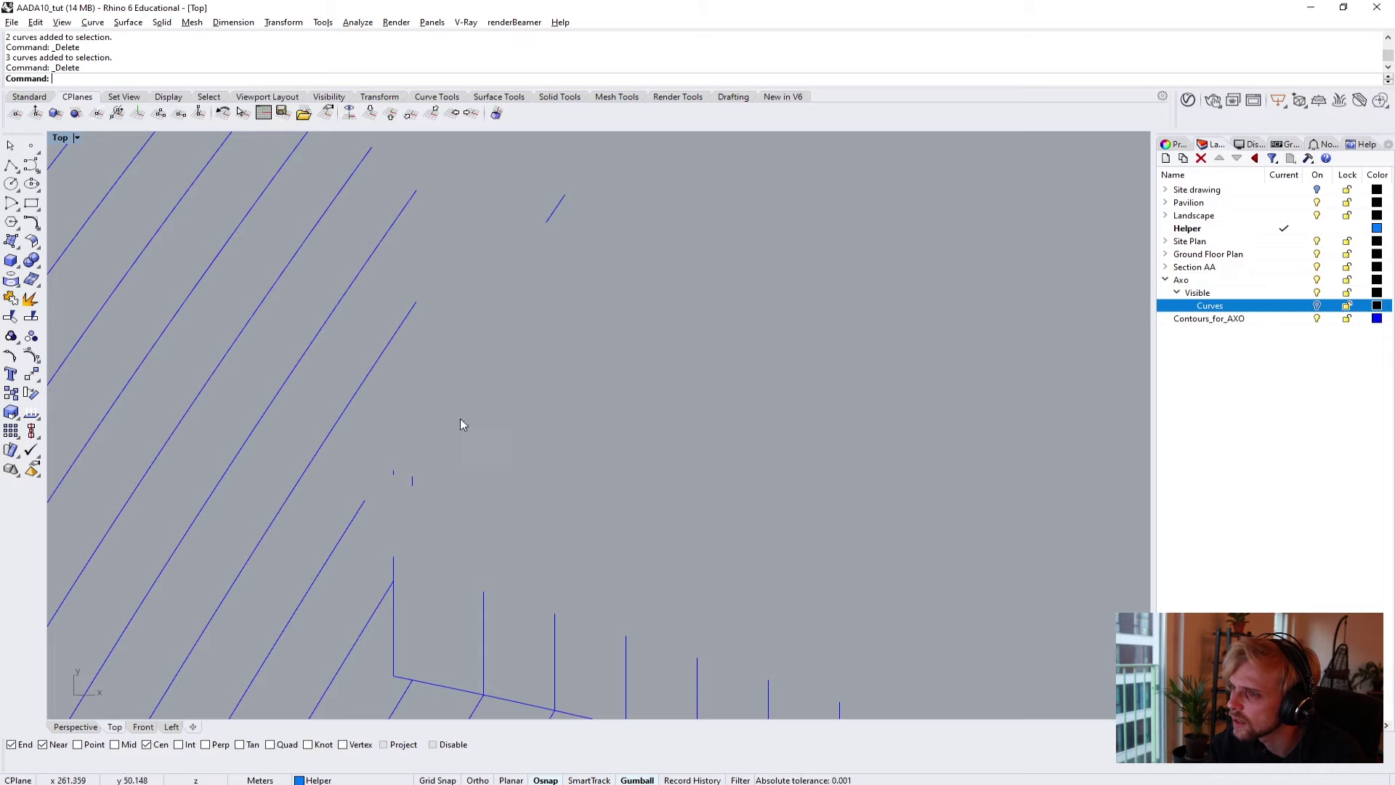
click(1315, 309)
click(1315, 309)
drag(657, 238, 547, 193)
key(Delete)
right_drag(655, 211, 573, 409)
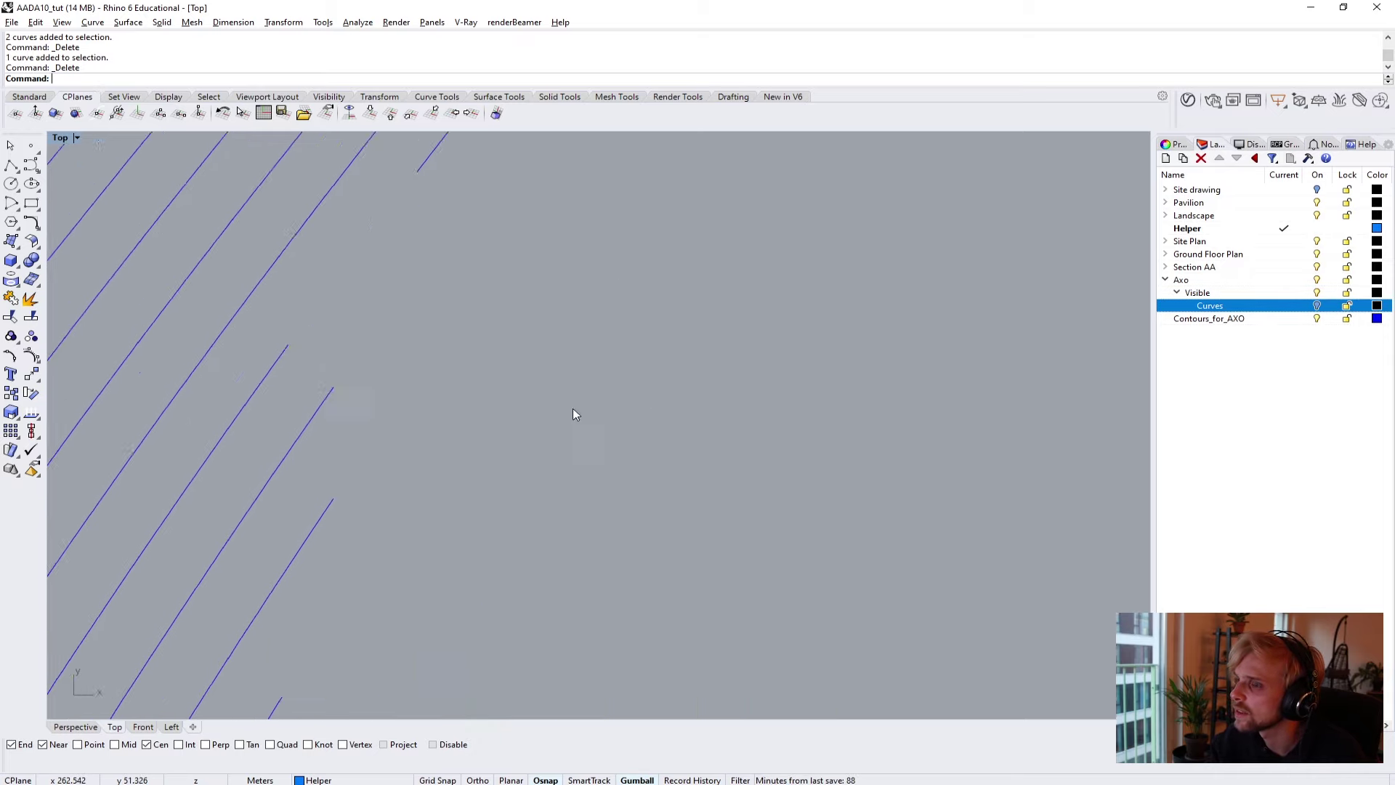
Delete the tiny contour piece above the foundation's front corner and show the Curves layer again.
scroll(734, 356, down, 5)
scroll(654, 436, up, 5)
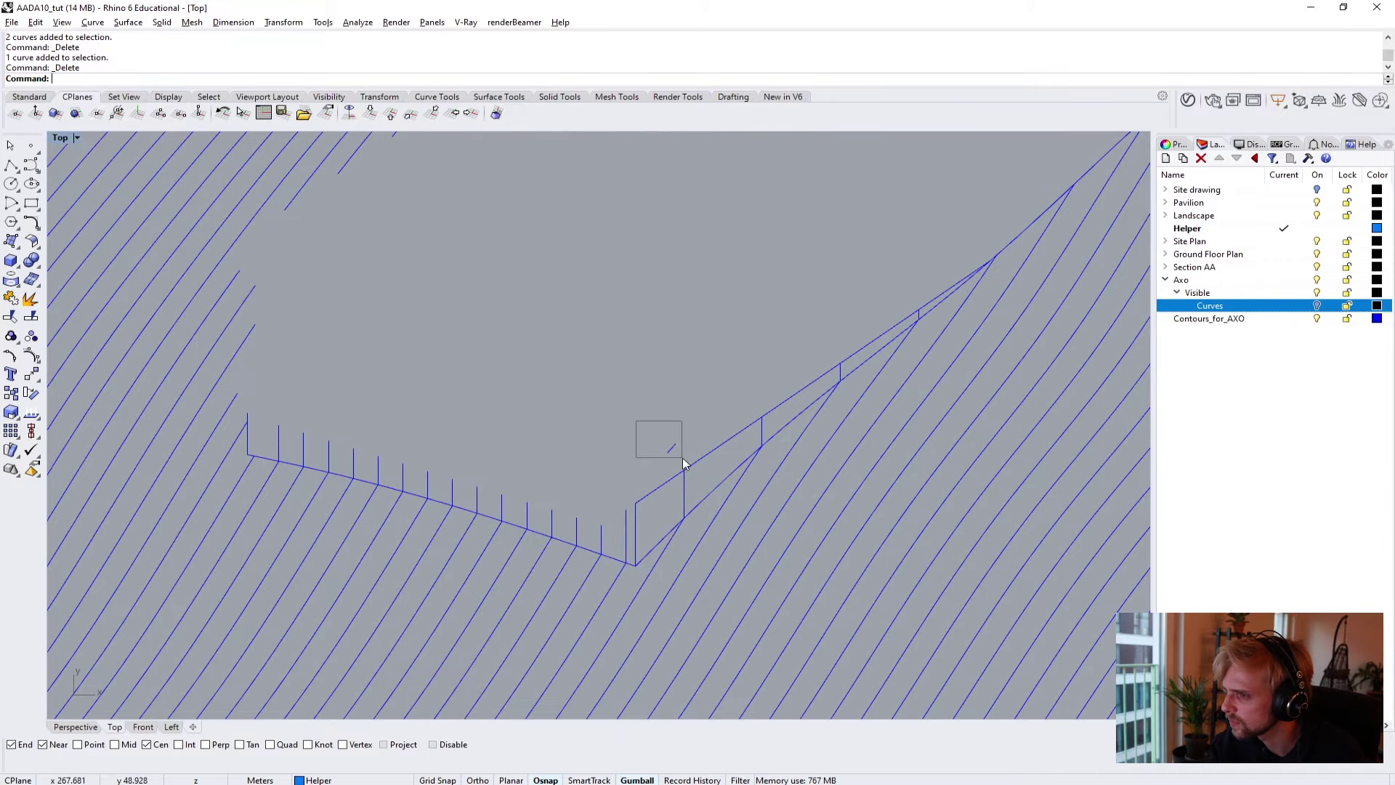
drag(683, 457, 683, 457)
key(Delete)
click(1317, 306)
scroll(542, 423, down, 3)
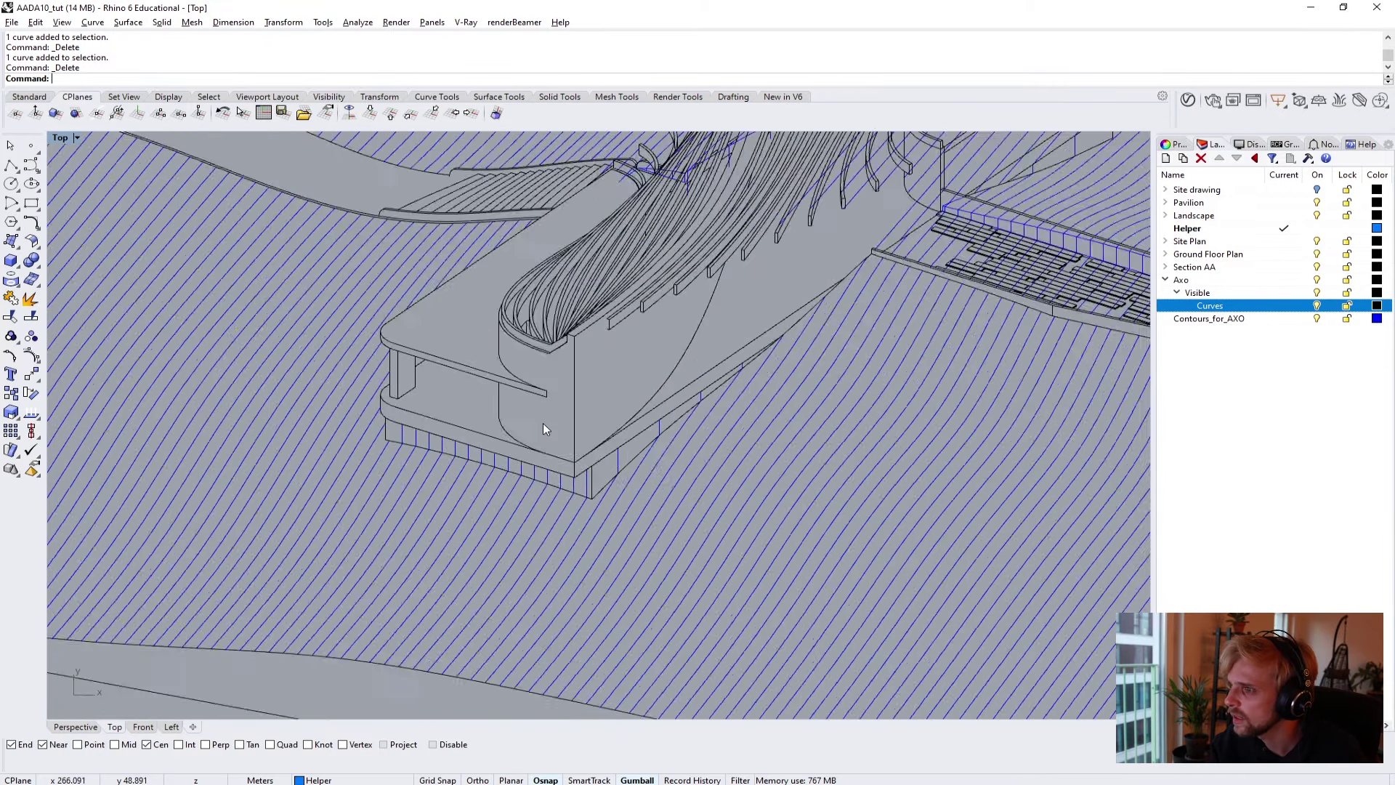
Make Curves the current layer and draw a polyline closing the open end of the lowest rib beside the wall.
scroll(459, 510, up, 5)
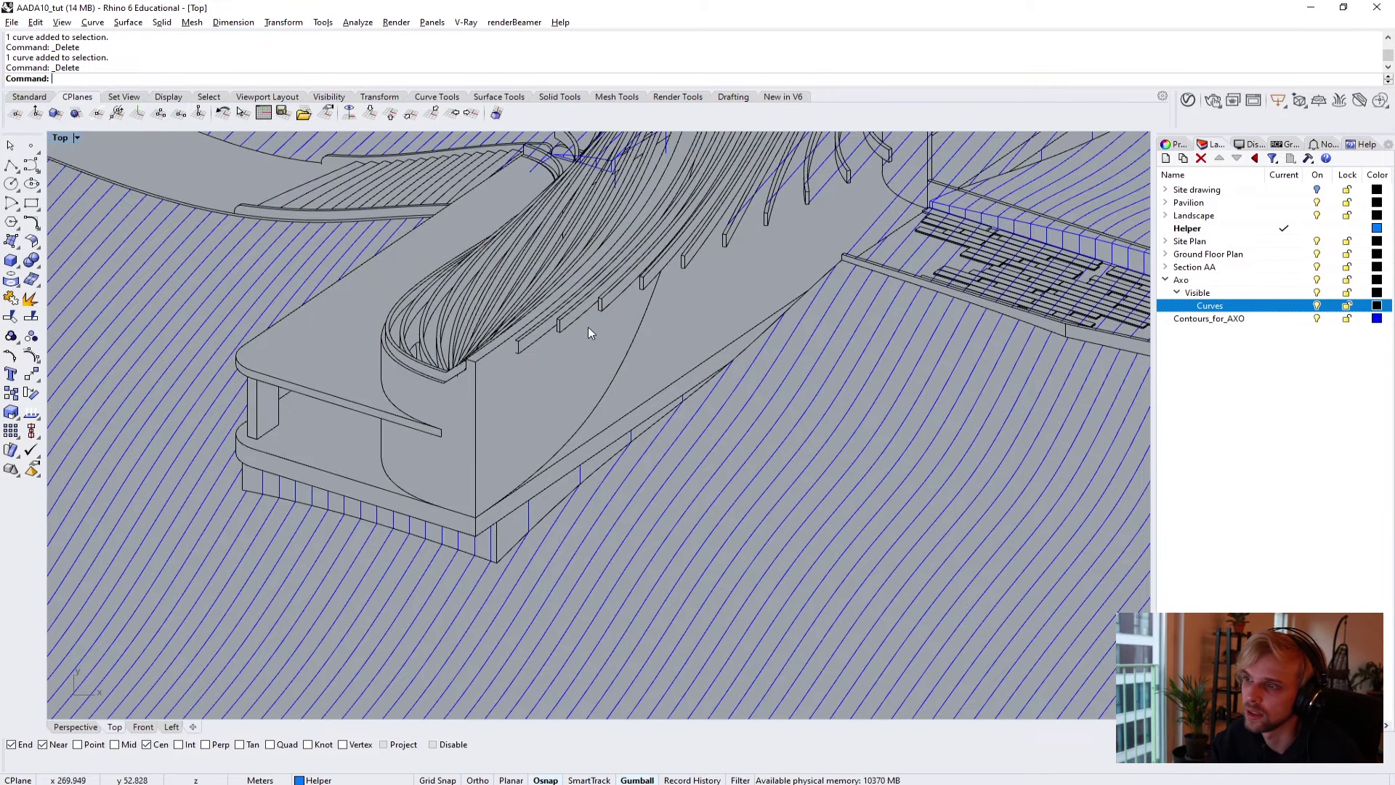
scroll(589, 333, up, 5)
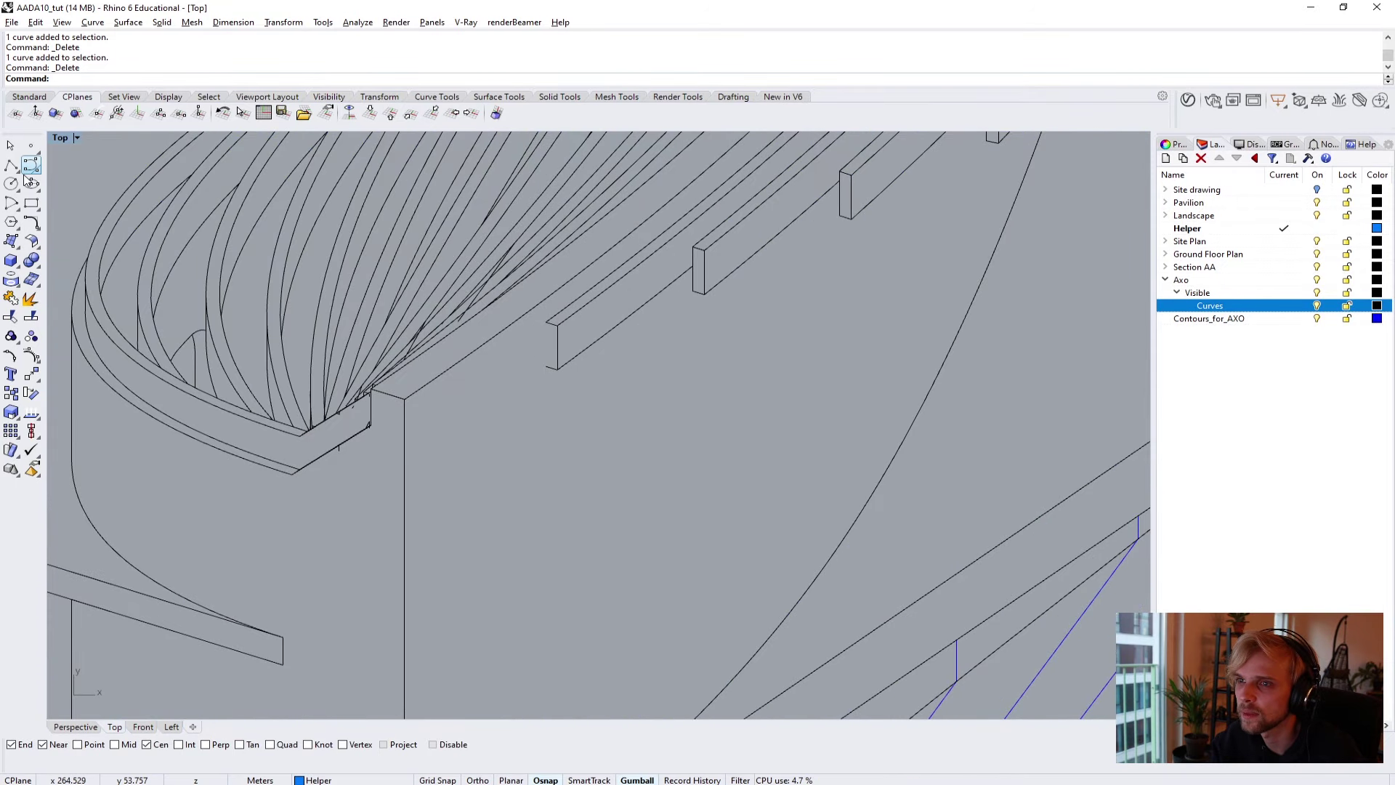
click(29, 167)
click(1284, 305)
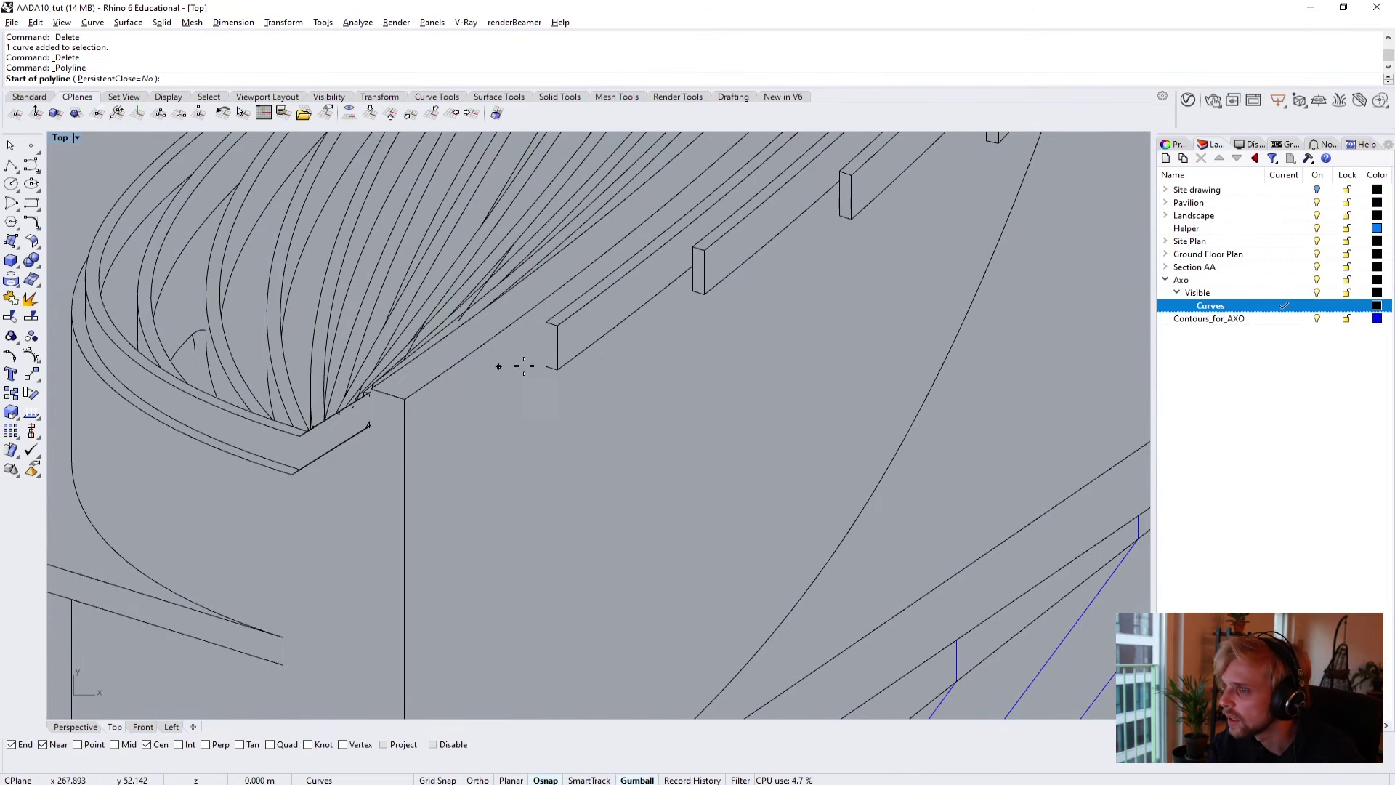
click(546, 366)
click(544, 323)
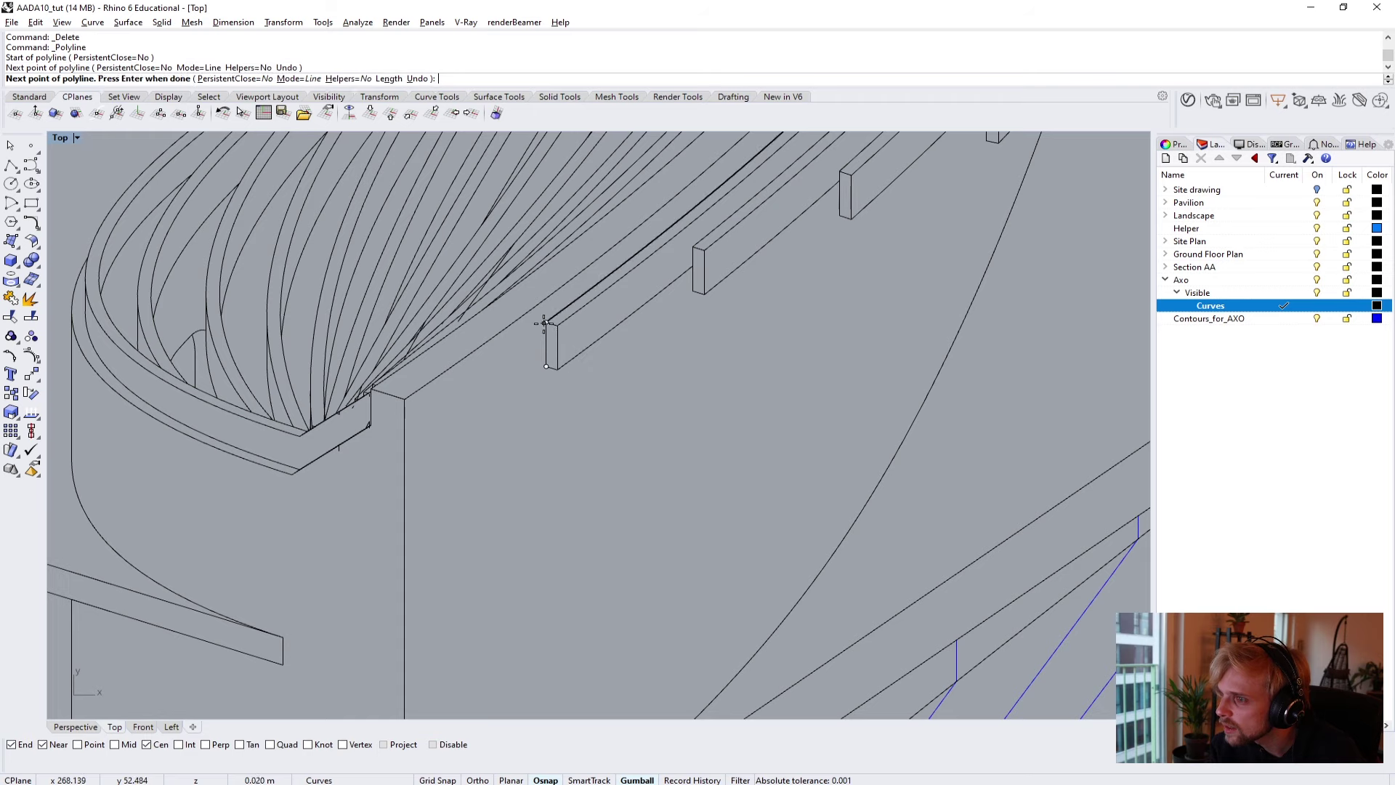
key(Return)
Delete the short stray lines crossing the lower edge of the shell's end rim.
scroll(358, 433, down, 8)
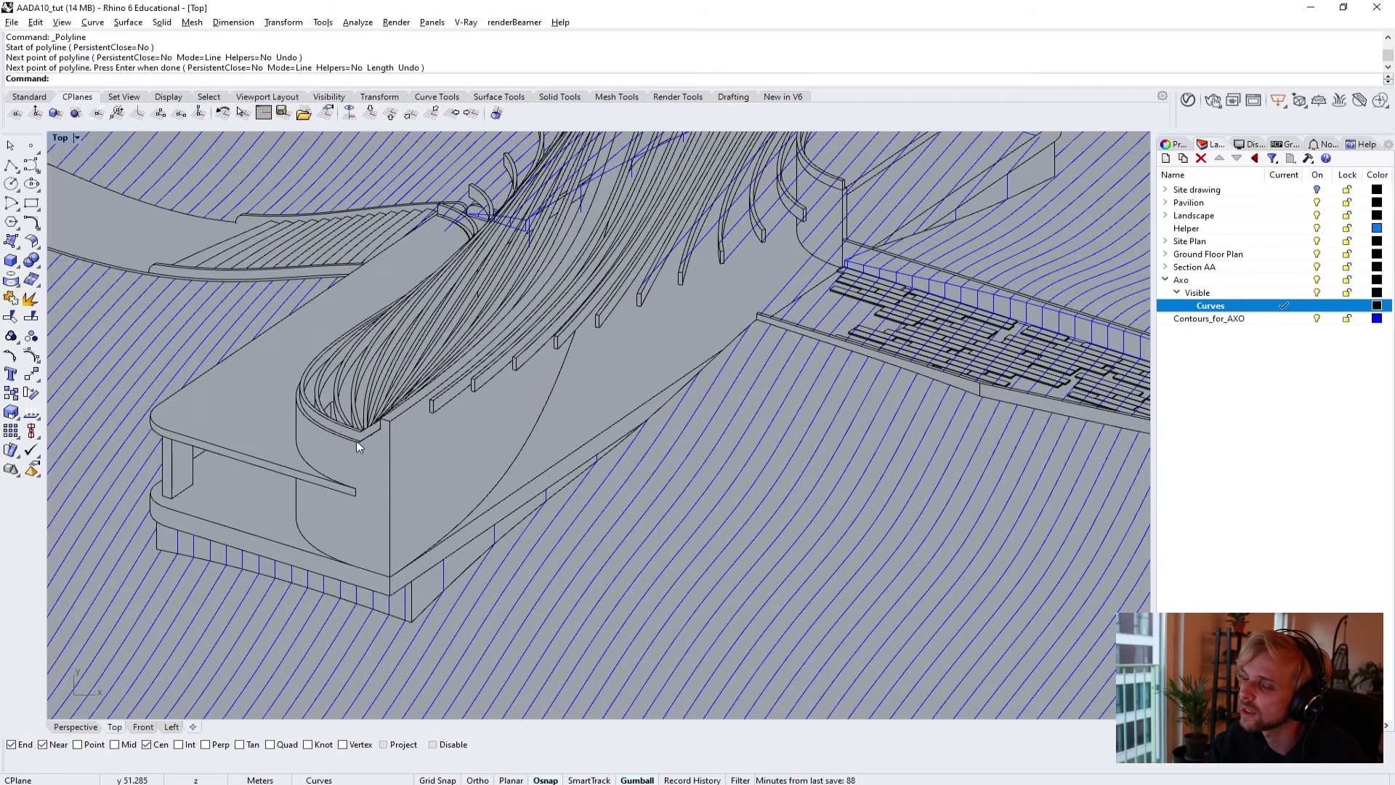
scroll(357, 441, up, 10)
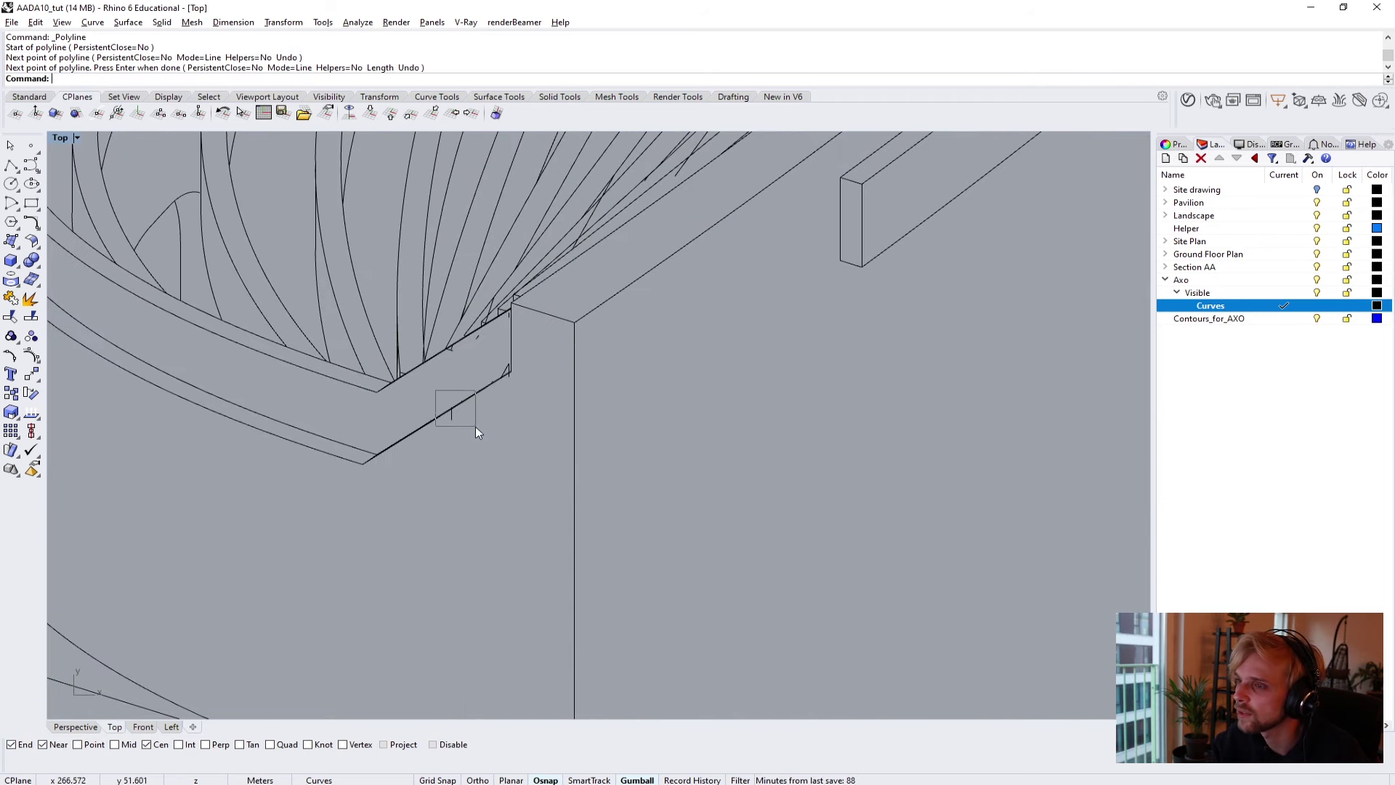
drag(475, 426, 476, 428)
key(Delete)
scroll(472, 346, up, 3)
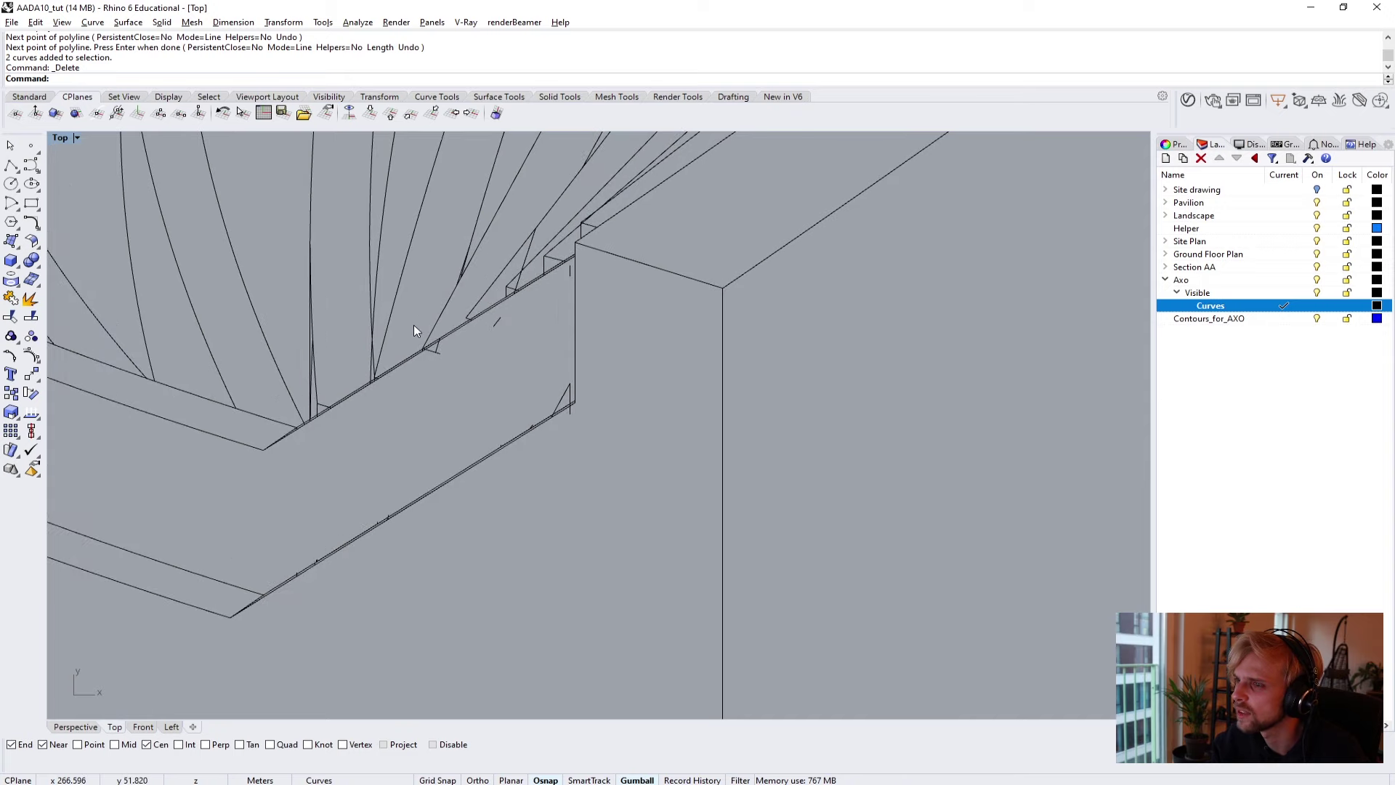
Delete the small leftover line fragments on the end face and along the lower edge of the shell's rim.
key(Delete)
drag(414, 325, 571, 486)
key(Delete)
key(Delete)
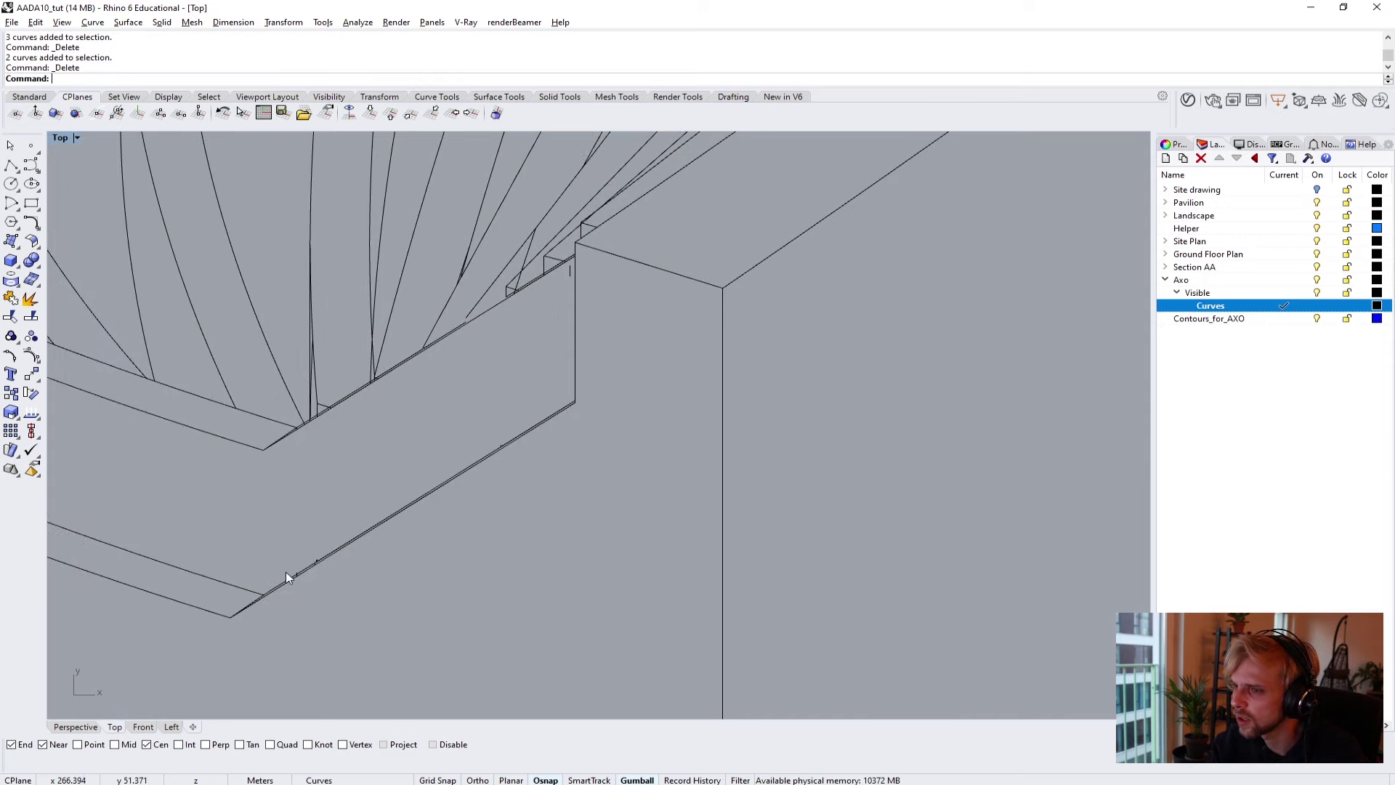
drag(378, 617, 380, 618)
key(Delete)
scroll(360, 530, down, 3)
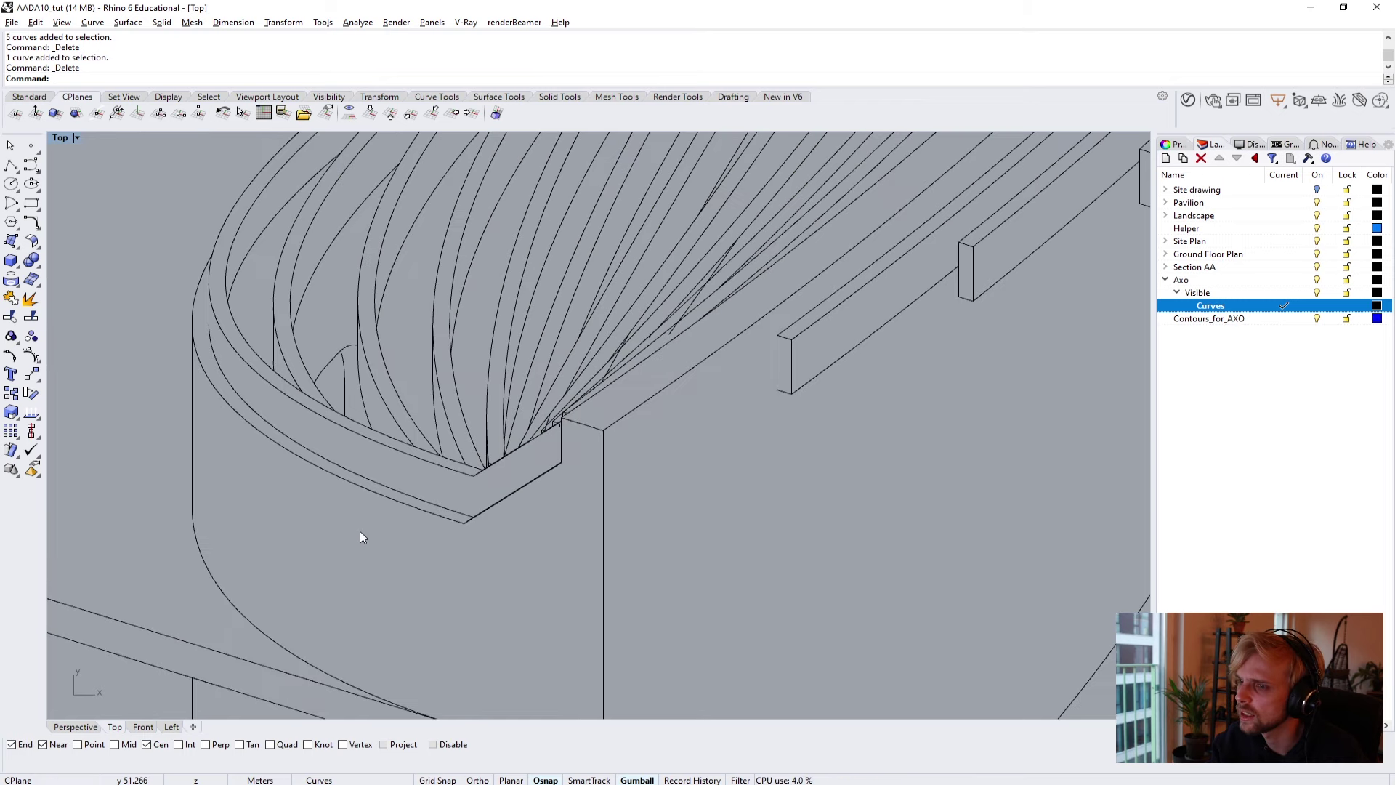
scroll(448, 498, down, 3)
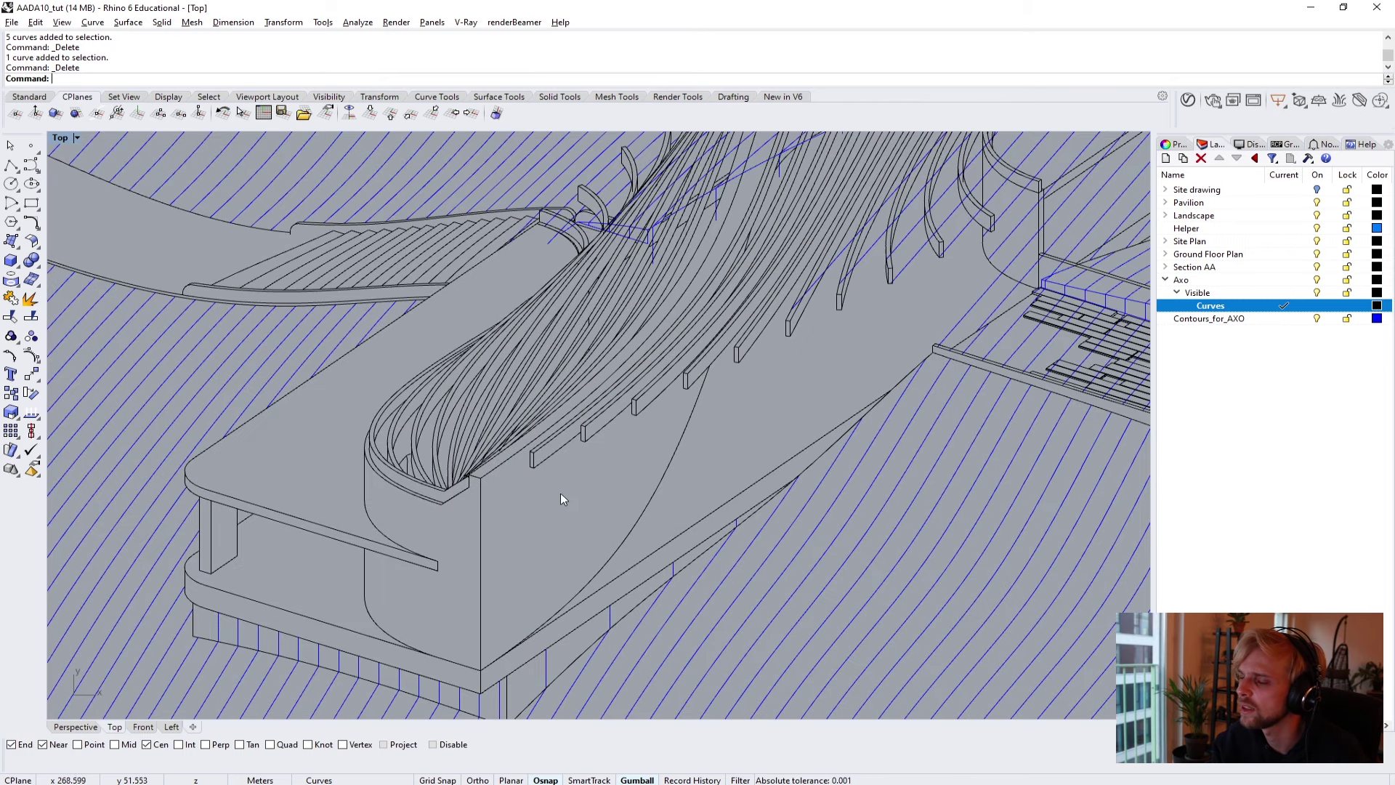
Make Contours_for_AXO the current layer and hide the Curves layer.
right_drag(540, 457, 431, 535)
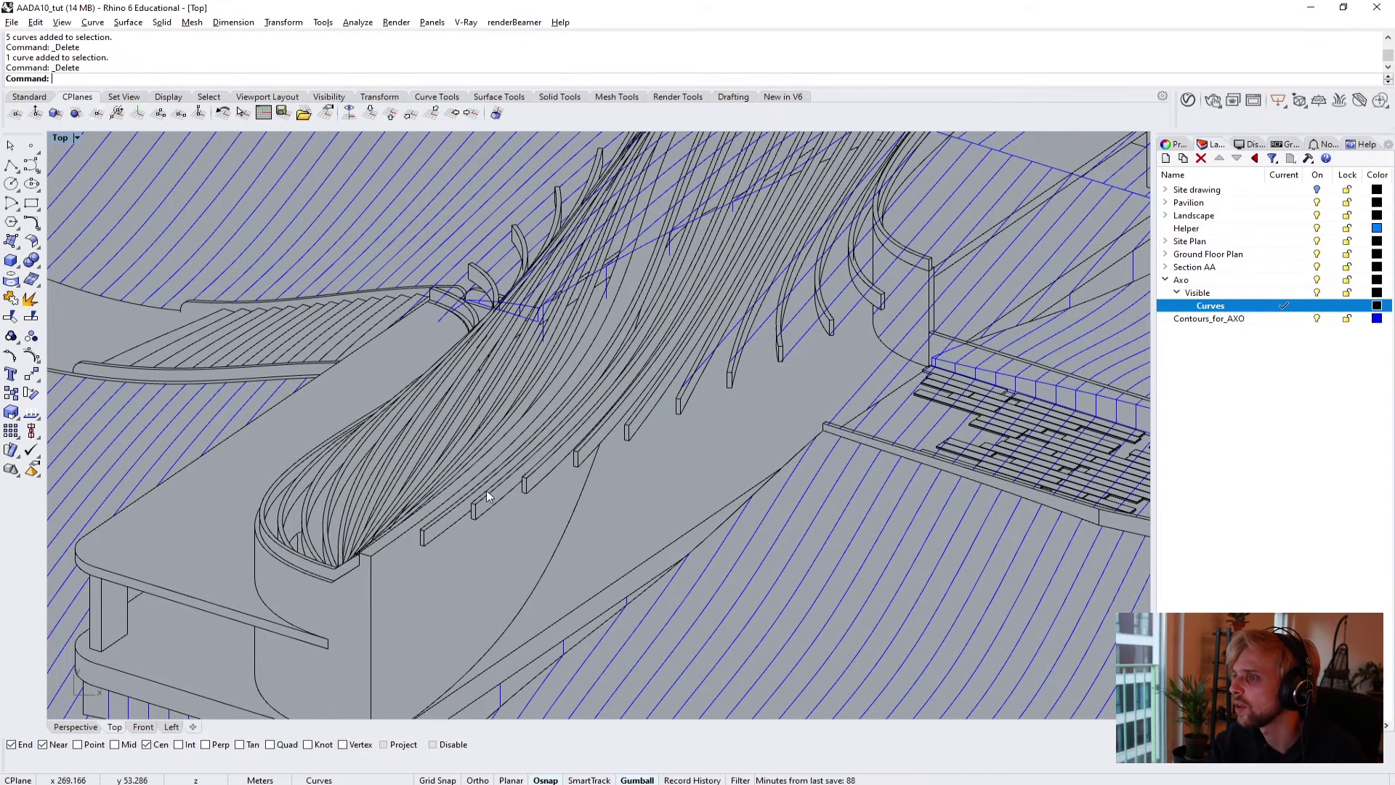
scroll(661, 355, down, 5)
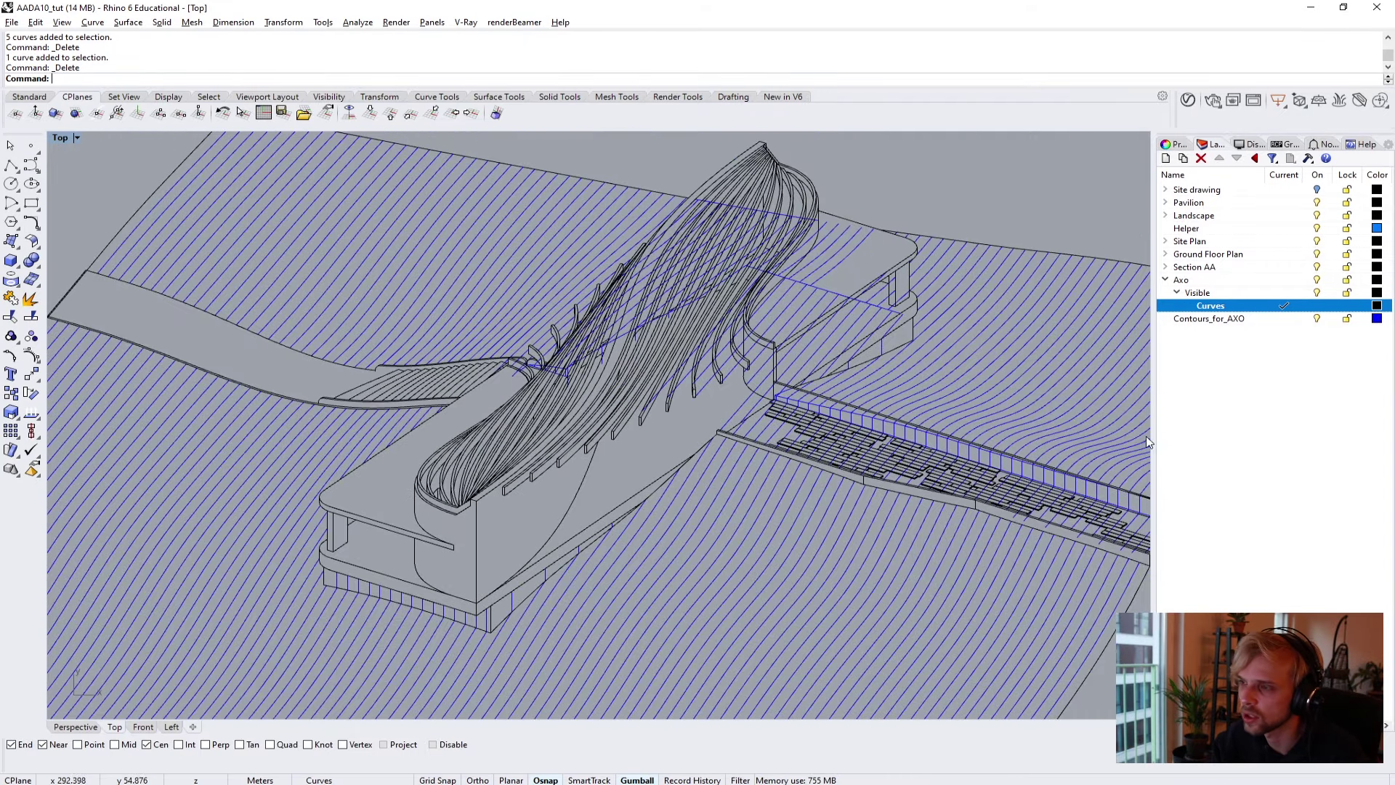
scroll(887, 429, up, 2)
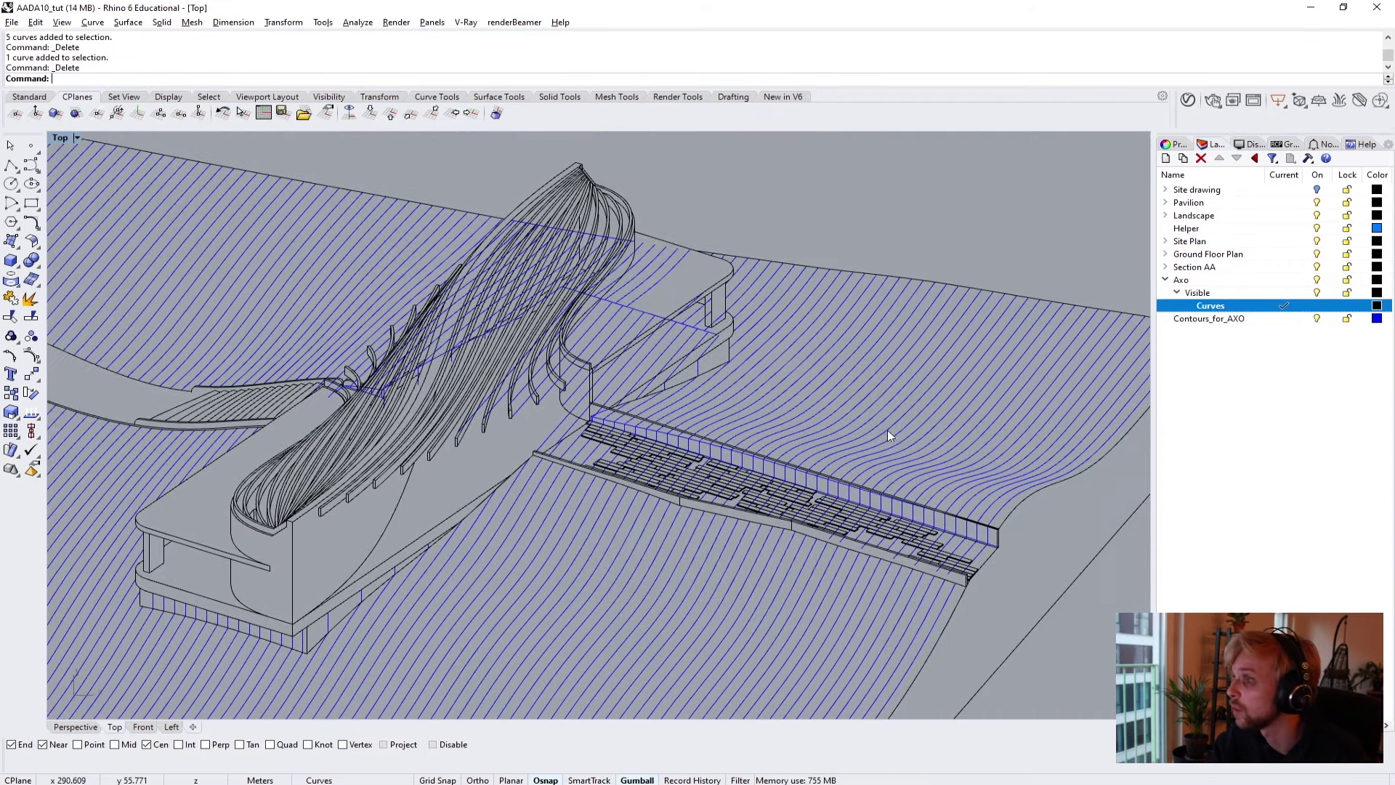
click(1314, 320)
click(1303, 321)
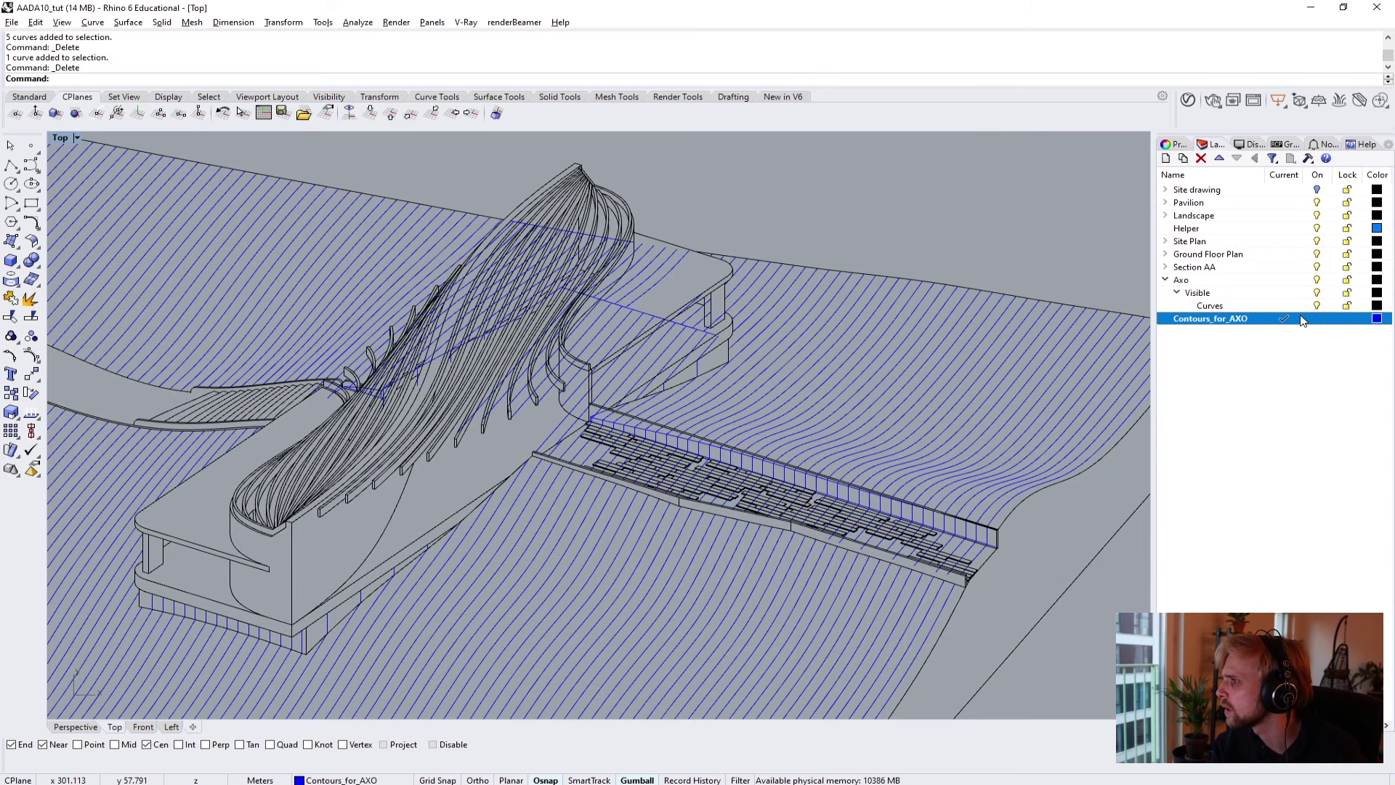
click(1317, 306)
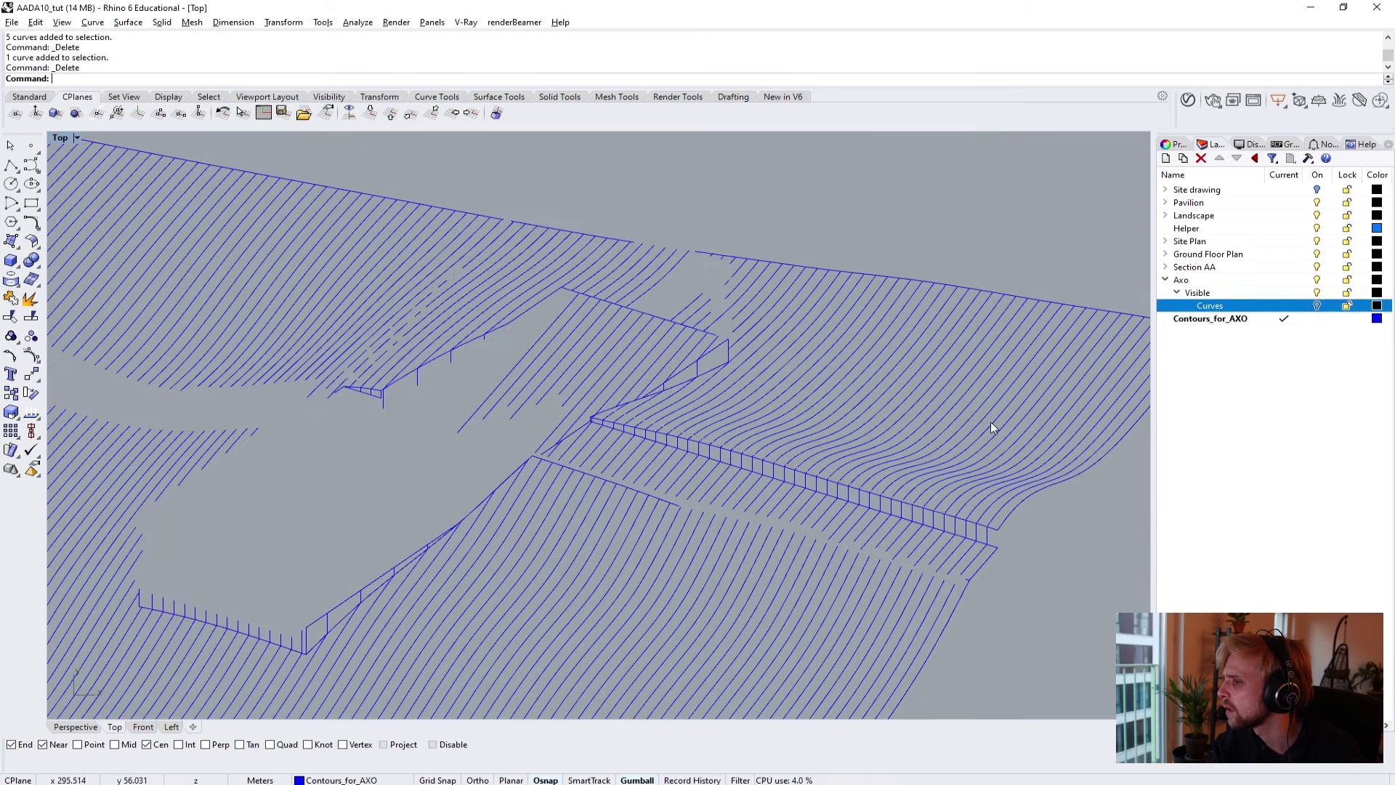
Delete the last contour pieces and the leftover bit at the far end of the paved path.
scroll(813, 498, up, 3)
scroll(813, 498, up, 2)
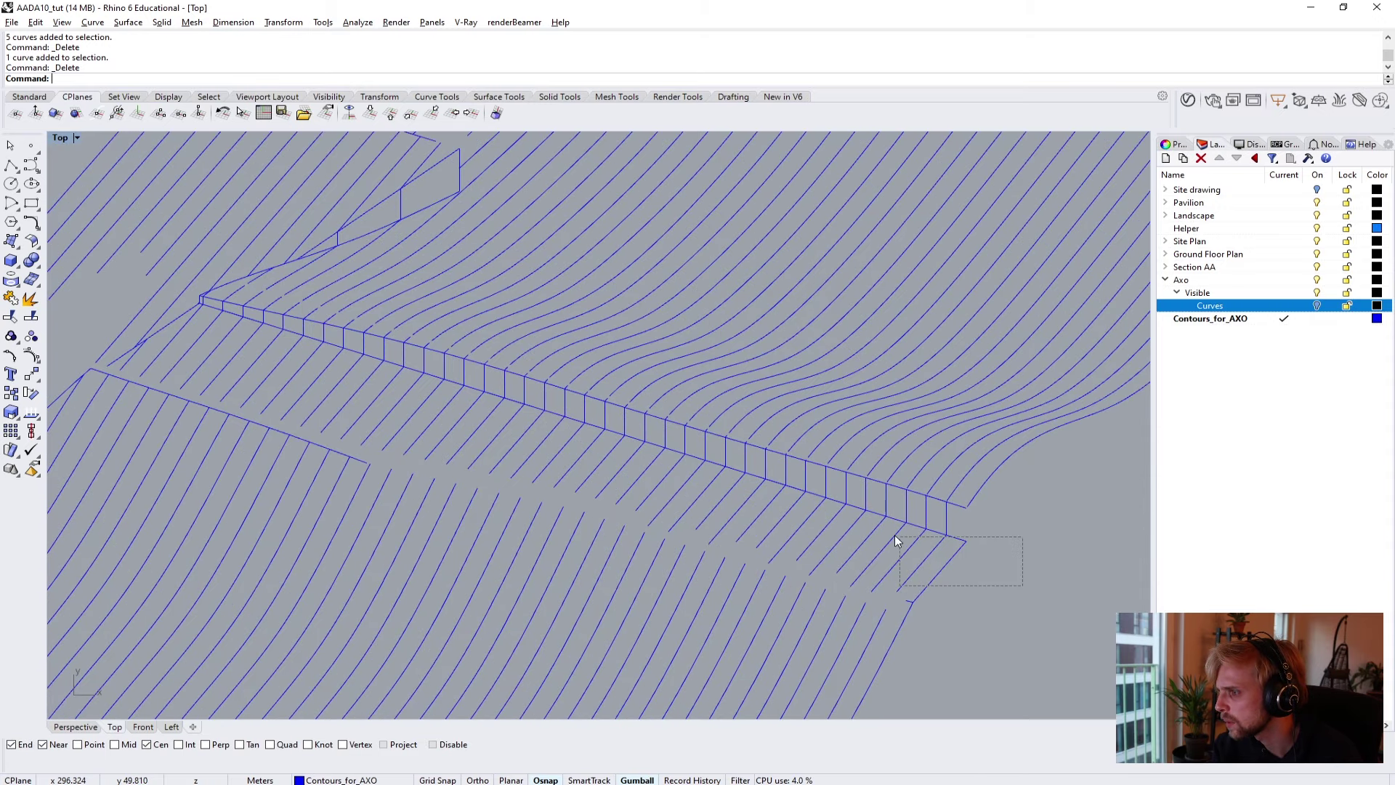
drag(904, 539, 908, 543)
key(Delete)
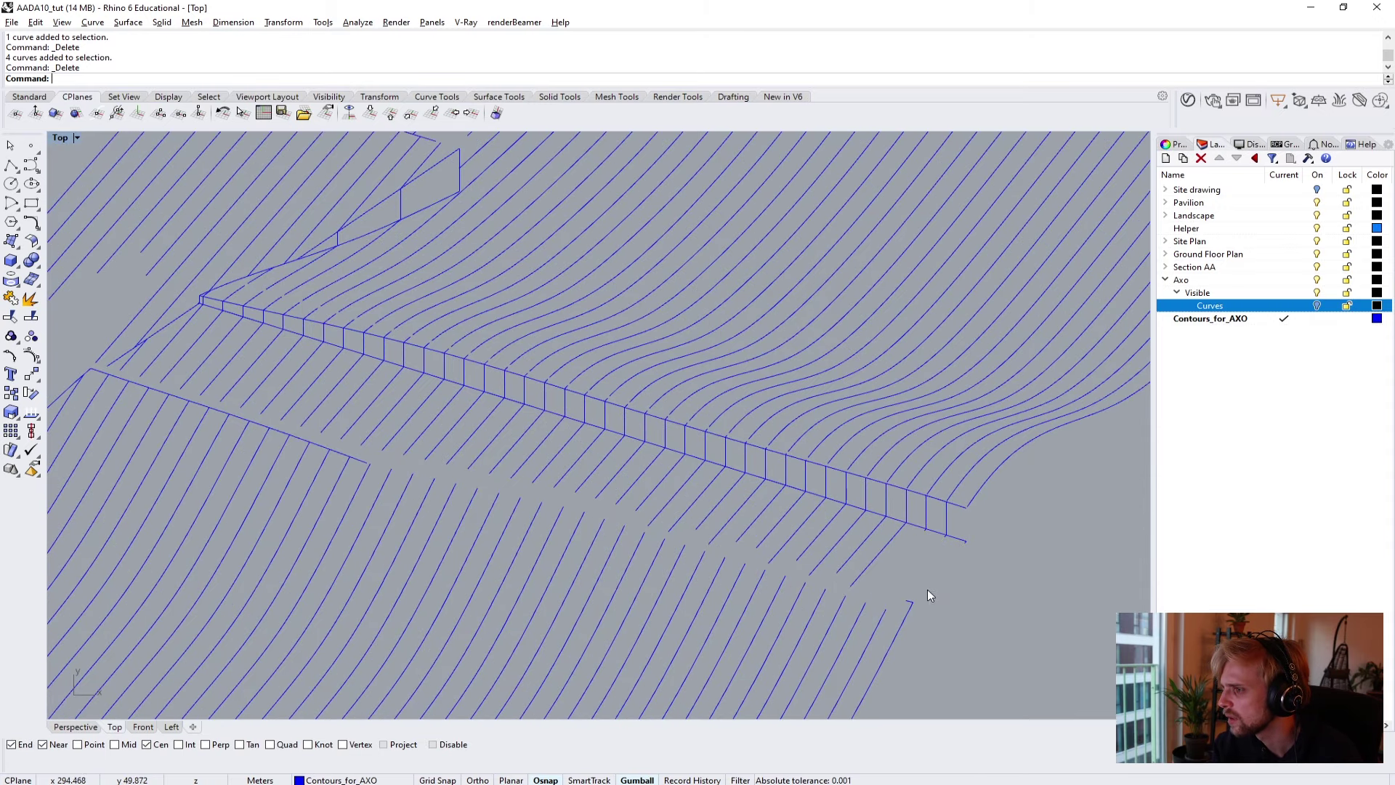
scroll(917, 586, up, 2)
click(924, 612)
key(Delete)
Delete the retaining wall's lower contour edge, its end verticals and the adjoining contour pieces across the path.
drag(917, 469, 889, 457)
key(Delete)
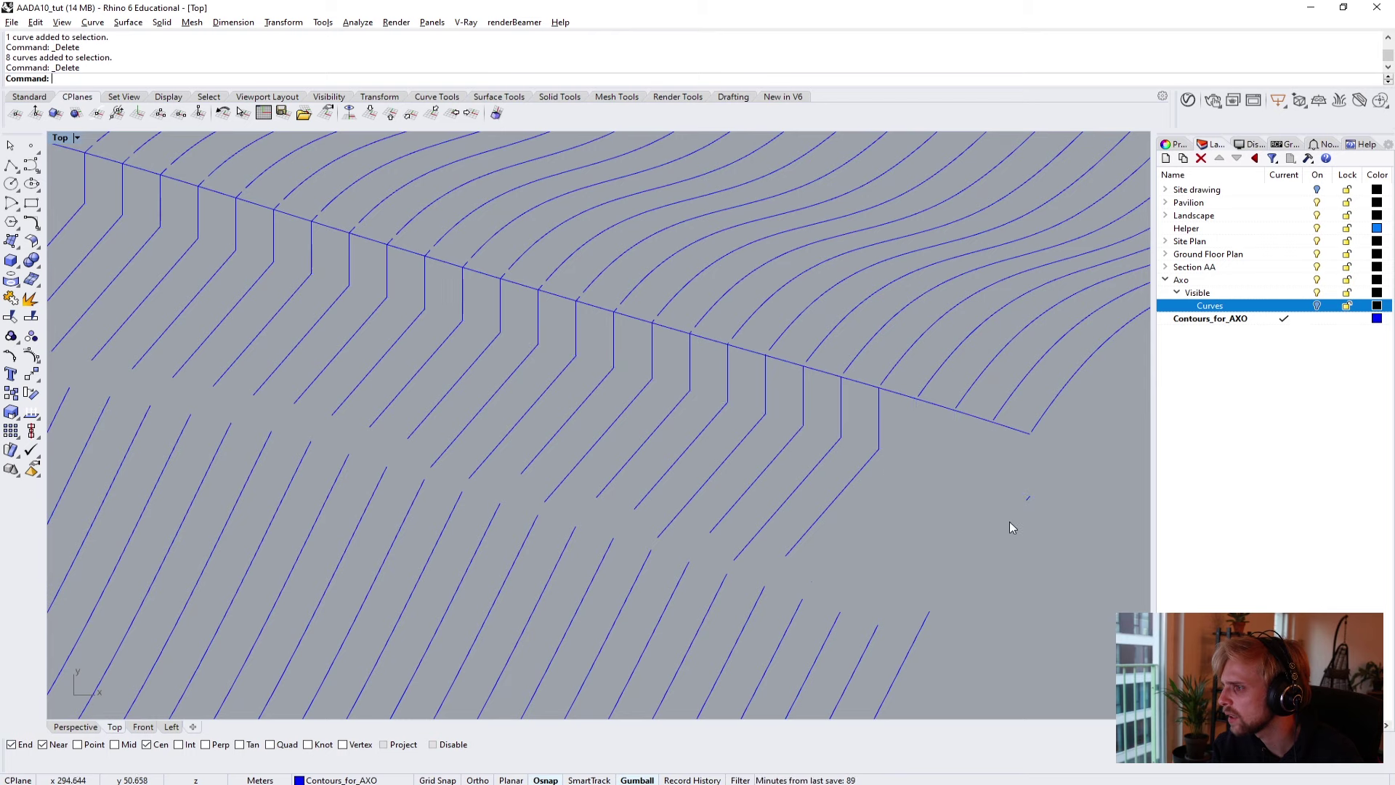
drag(1028, 533, 939, 479)
key(Delete)
drag(638, 439, 639, 439)
key(Delete)
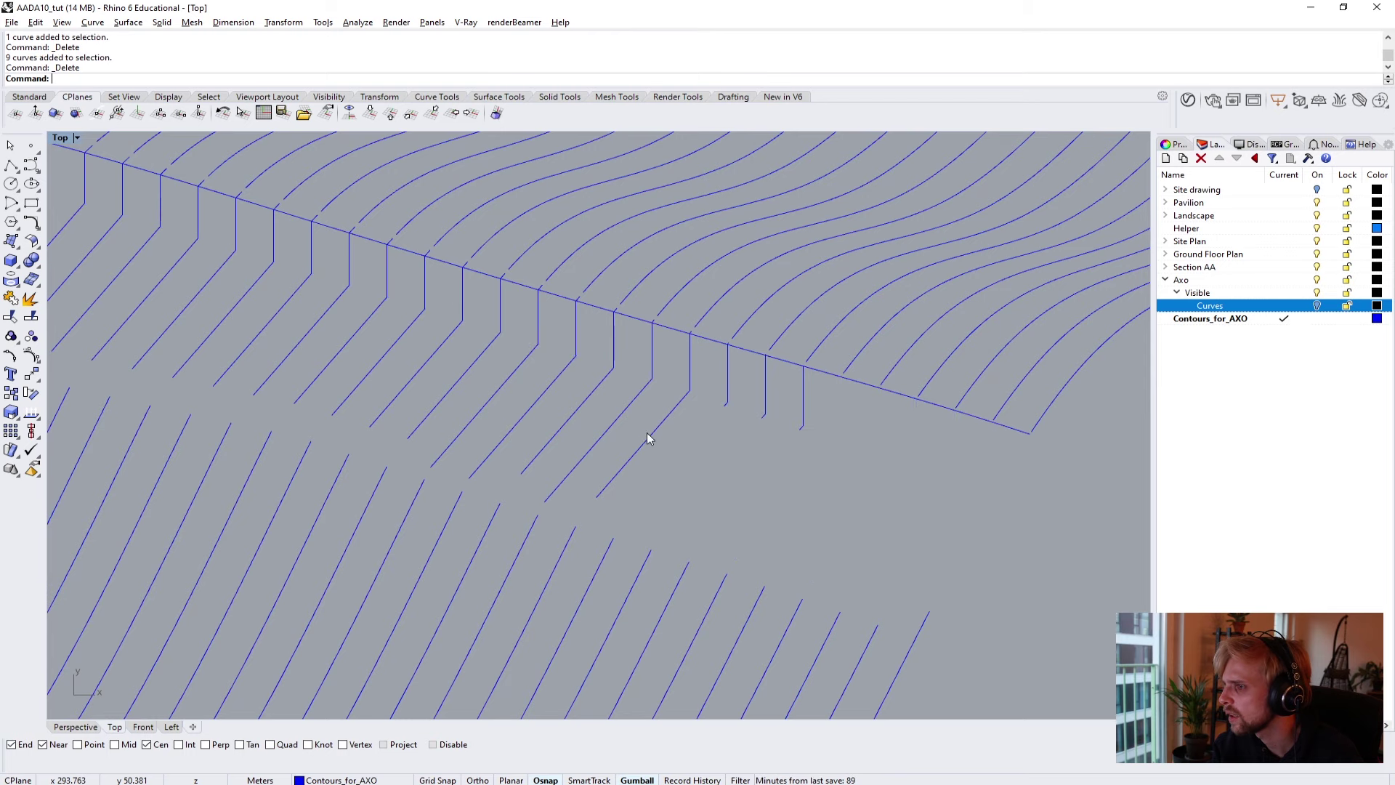
Delete the next batch of contour pieces crossing the path, working along the retaining wall towards the pavilion.
right_drag(651, 436, 961, 539)
drag(960, 539, 812, 493)
key(Delete)
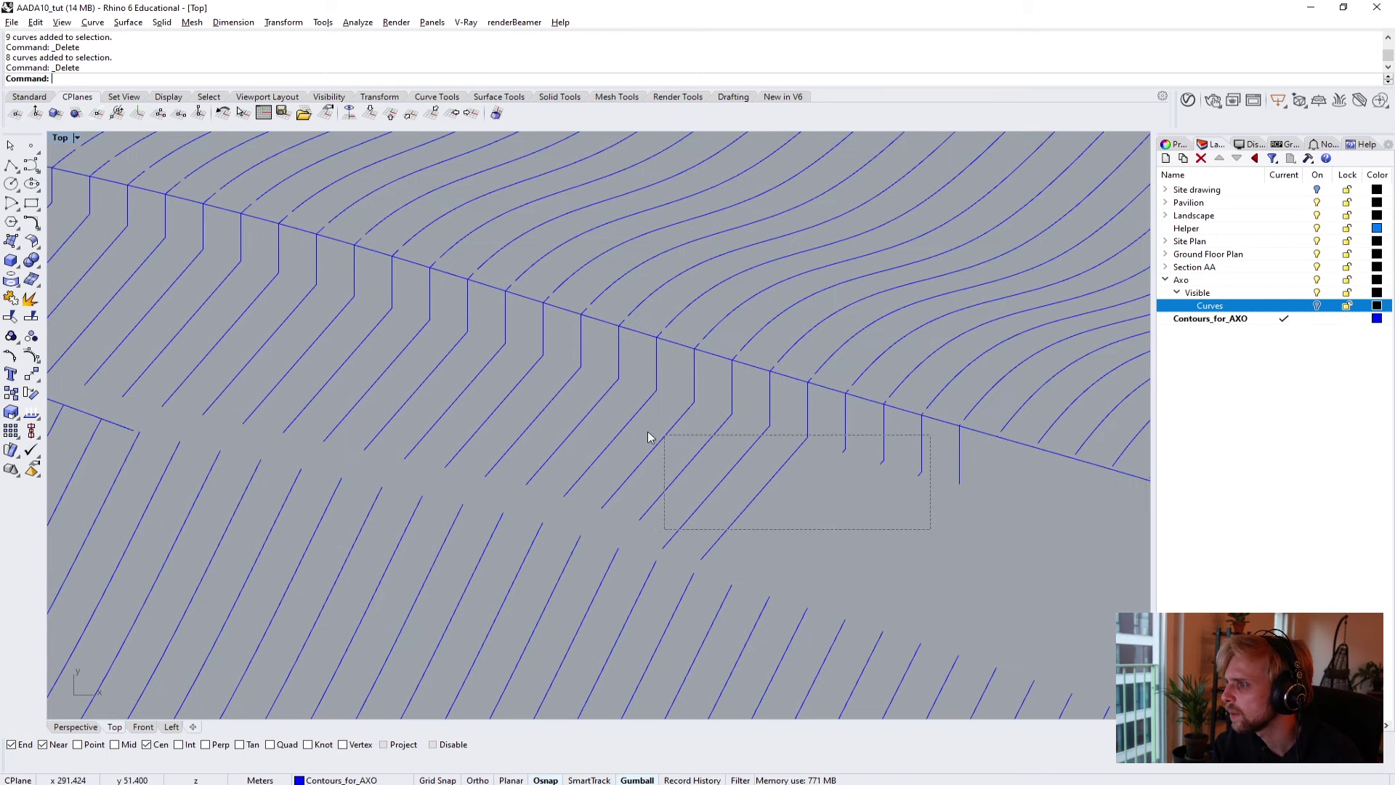
drag(648, 437, 660, 436)
key(Delete)
Delete the retaining wall's upper contour edge line and the vertical stubs below the uphill contours near the path's far end.
drag(853, 446, 853, 439)
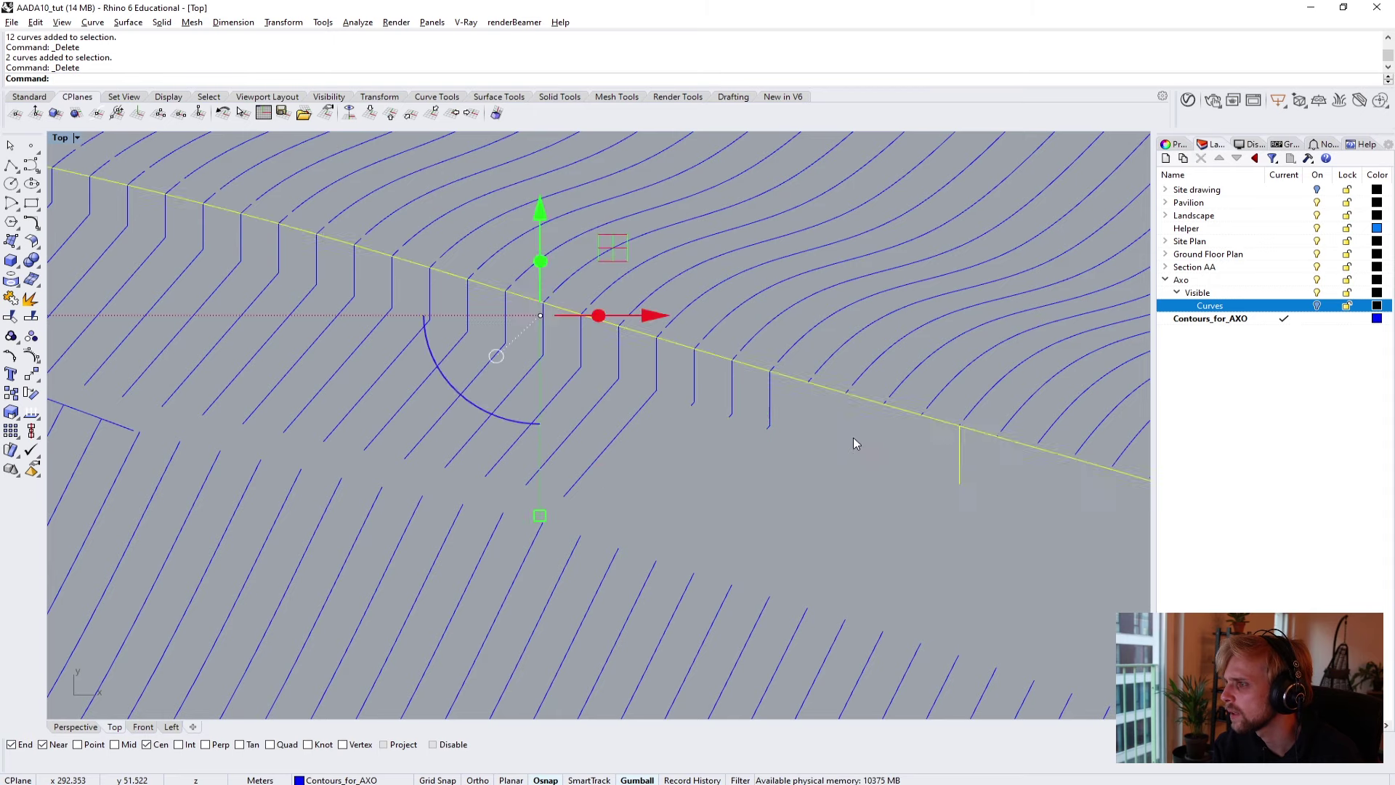
key(Delete)
right_drag(853, 438, 603, 447)
drag(351, 468, 606, 384)
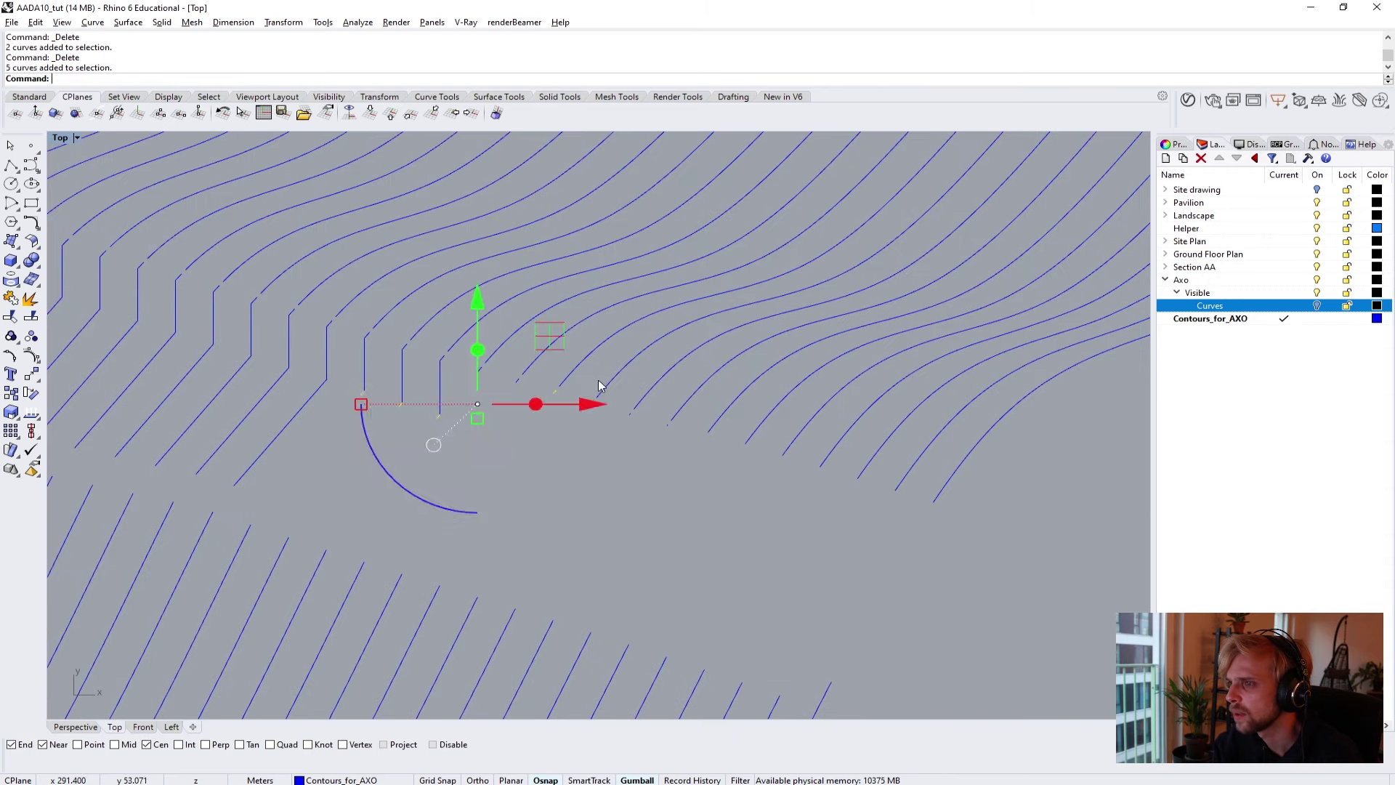
key(Delete)
drag(554, 464, 757, 407)
key(Delete)
drag(345, 427, 518, 351)
key(Delete)
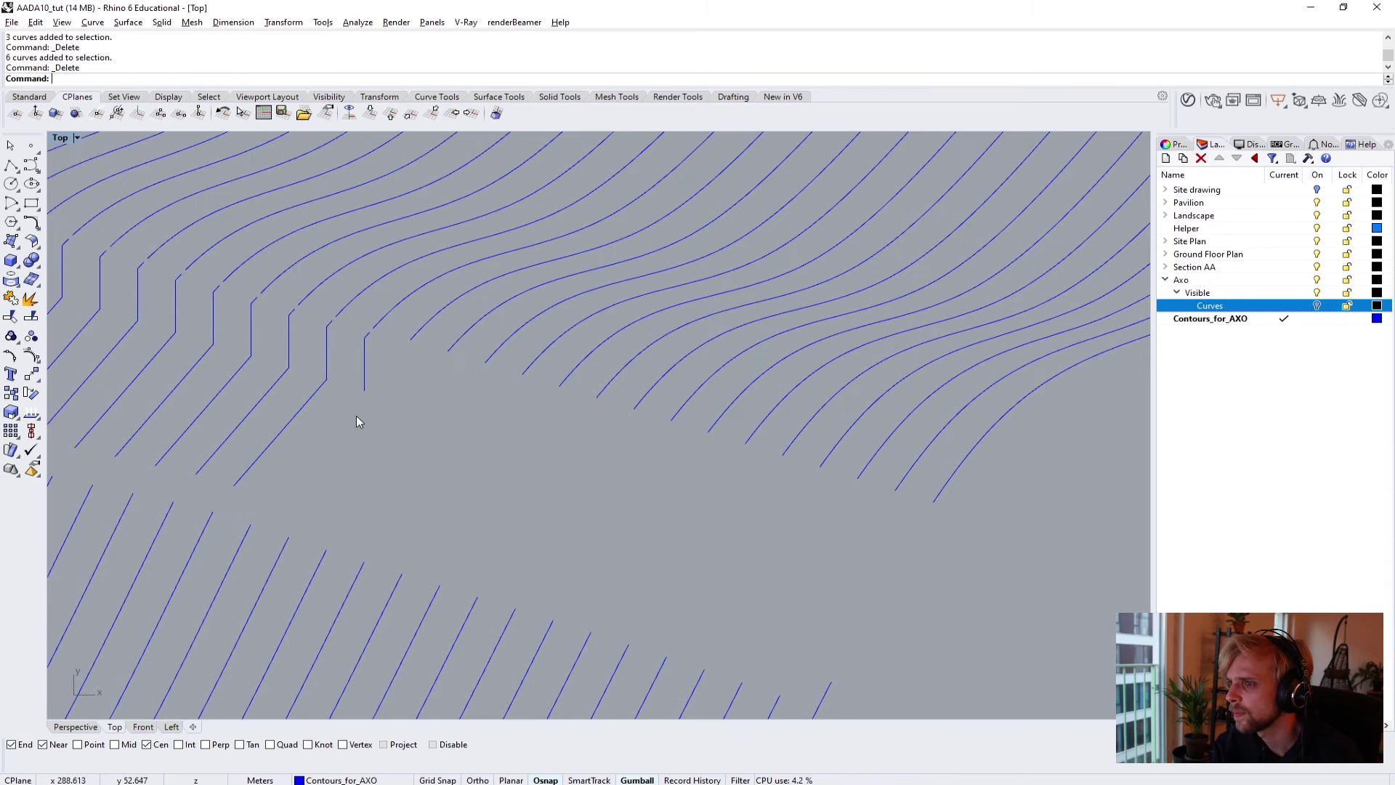
Delete the path contours and vertical wall stubs along the middle stretch of the retaining wall.
right_drag(357, 415, 765, 564)
key(Delete)
drag(644, 480, 897, 421)
key(Delete)
drag(697, 549, 442, 436)
key(Delete)
right_drag(608, 485, 952, 562)
drag(879, 560, 554, 468)
key(Delete)
drag(385, 420, 384, 420)
key(Delete)
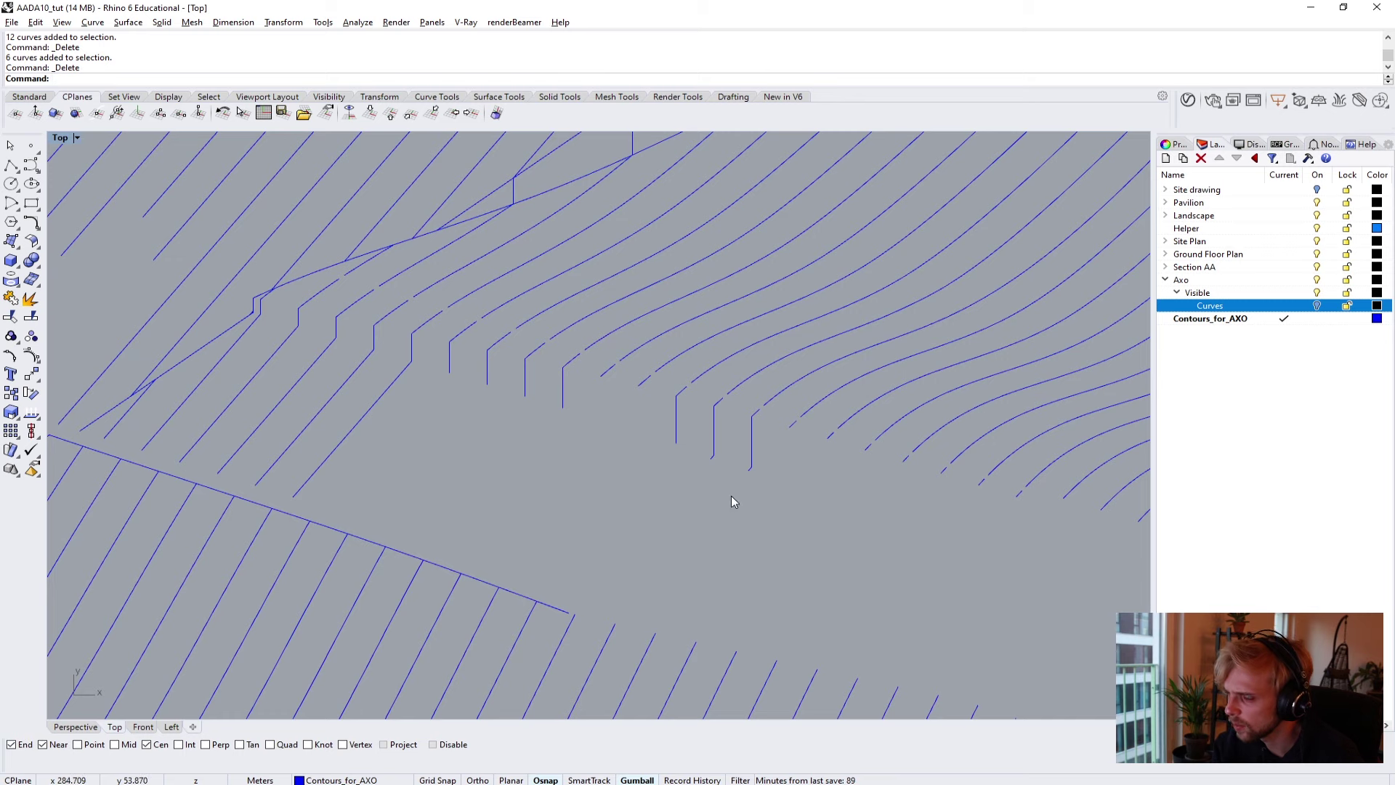
Delete the vertical stubs and short end bits left below the uphill contours beyond the path's middle.
drag(576, 493, 892, 439)
key(Delete)
right_drag(869, 505, 606, 521)
drag(609, 521, 815, 464)
key(Delete)
drag(303, 502, 577, 403)
key(Delete)
Delete the remaining vertical stubs and the contour pieces crossing the path where it meets the pavilion.
right_drag(260, 476, 503, 526)
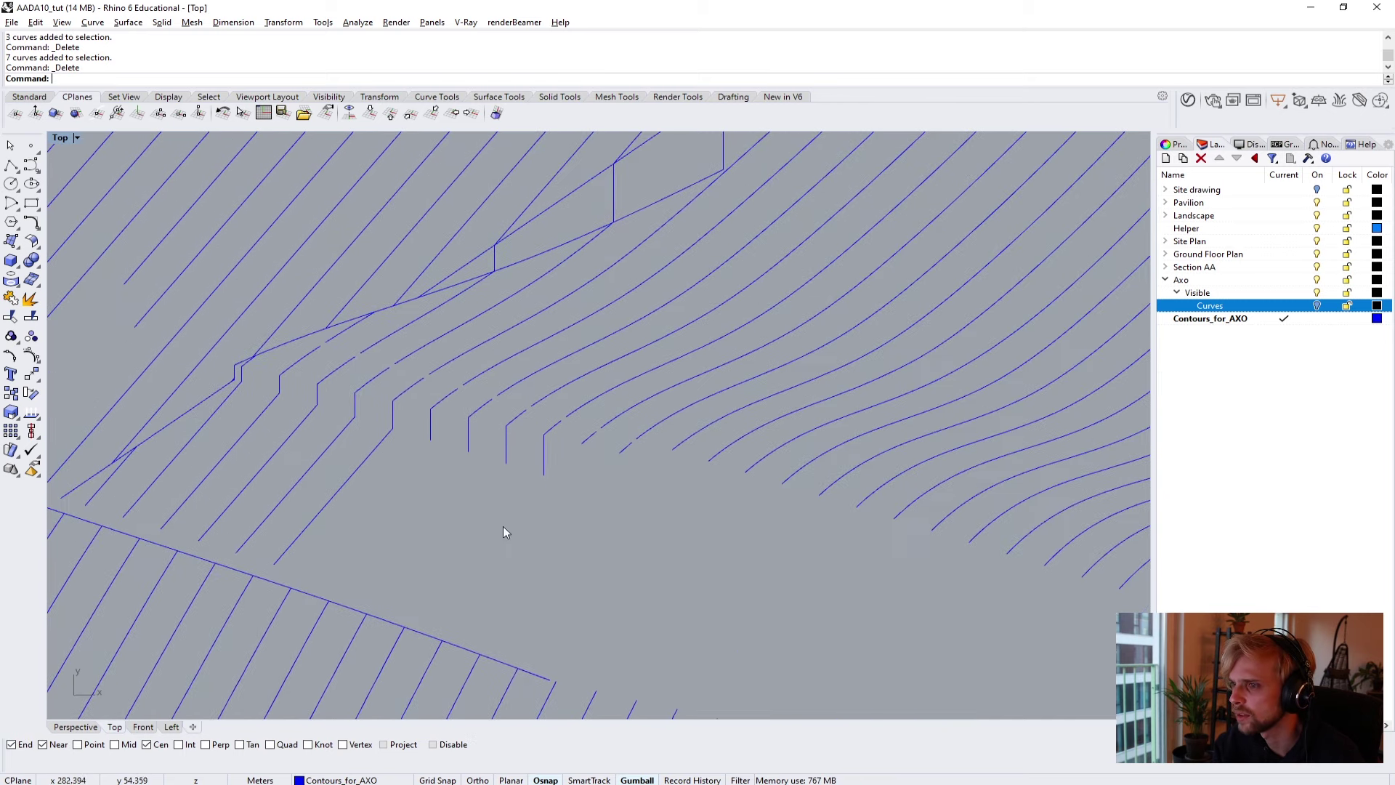
drag(373, 505, 650, 404)
key(Delete)
right_drag(433, 505, 708, 578)
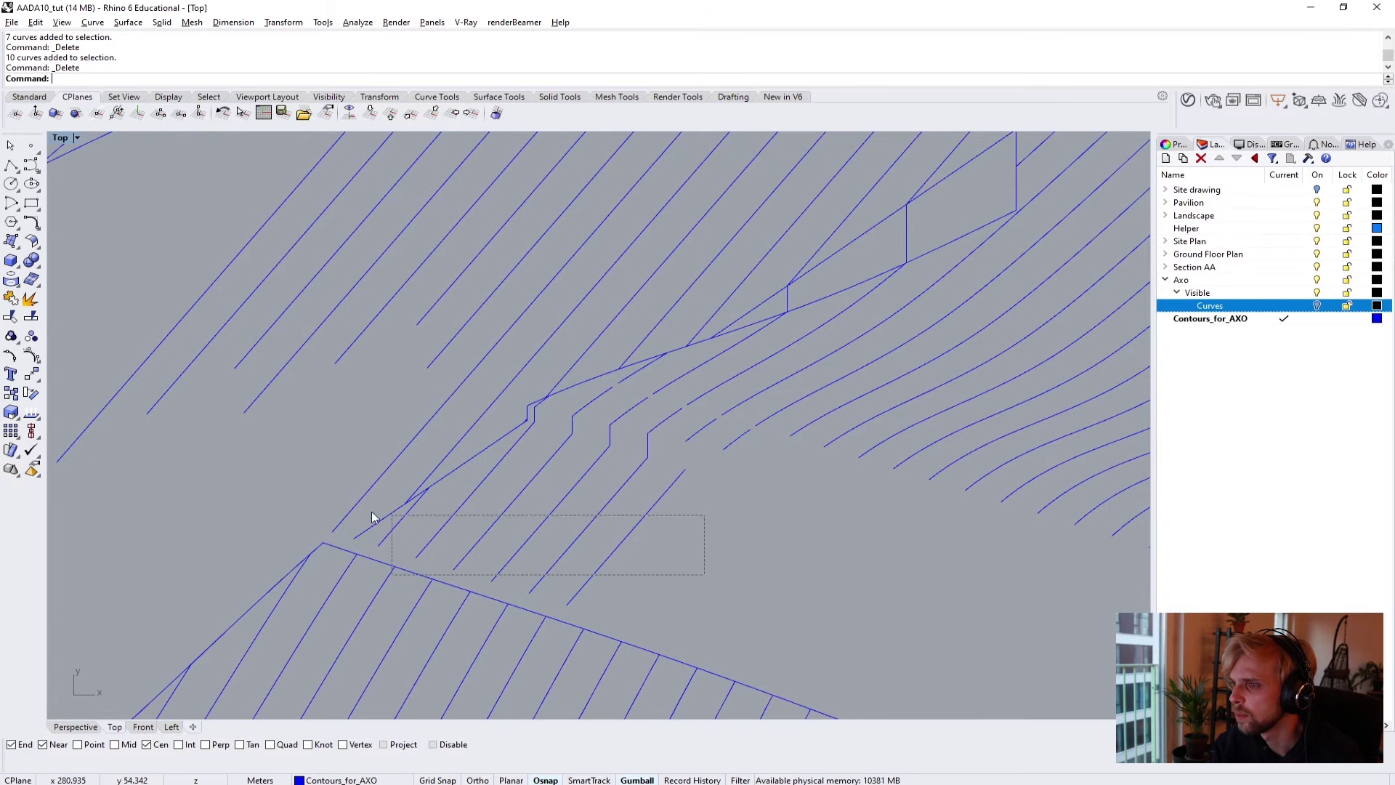
drag(484, 491, 482, 486)
key(Delete)
scroll(496, 513, down, 3)
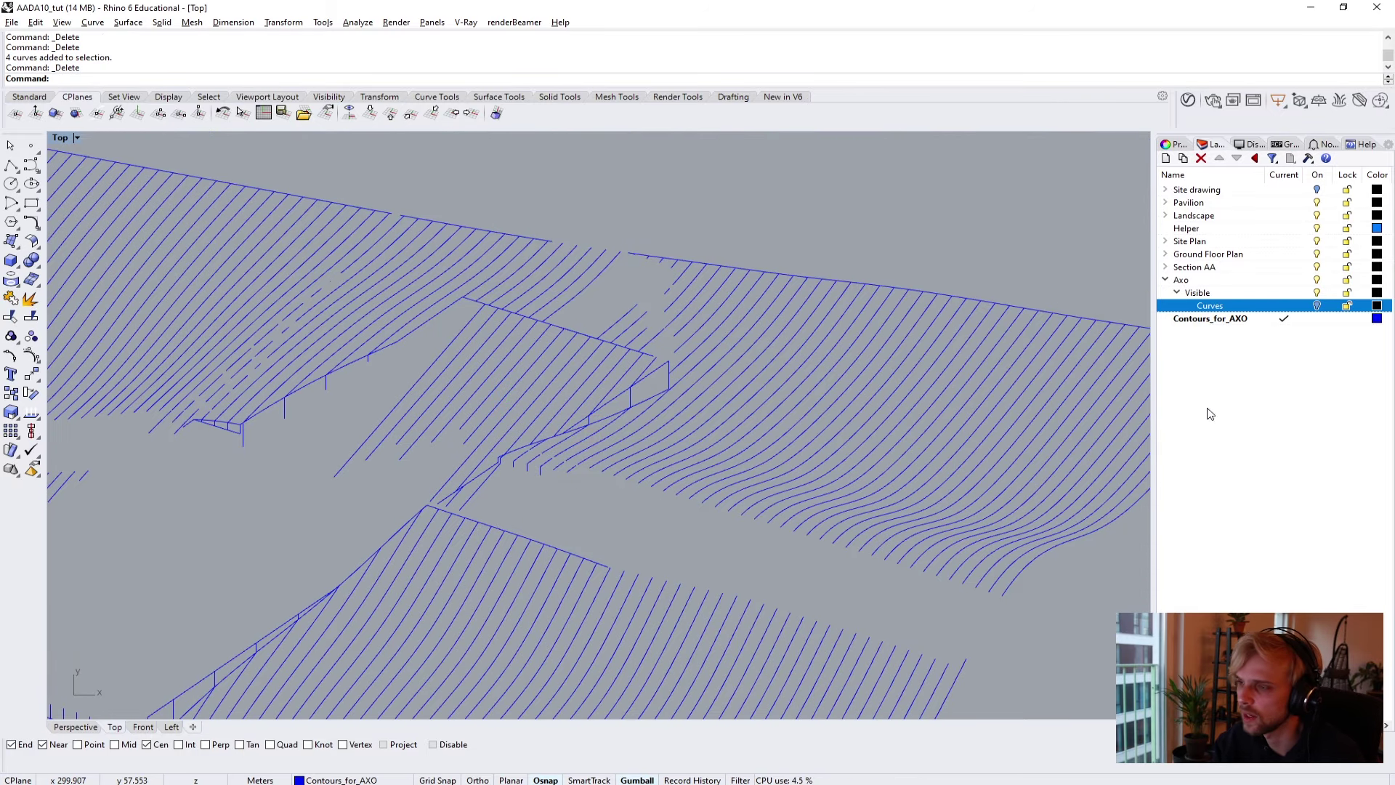
With the axonometric linework hidden, delete the short contour bits and fragments where the paved path meets the pavilion corner.
click(1317, 306)
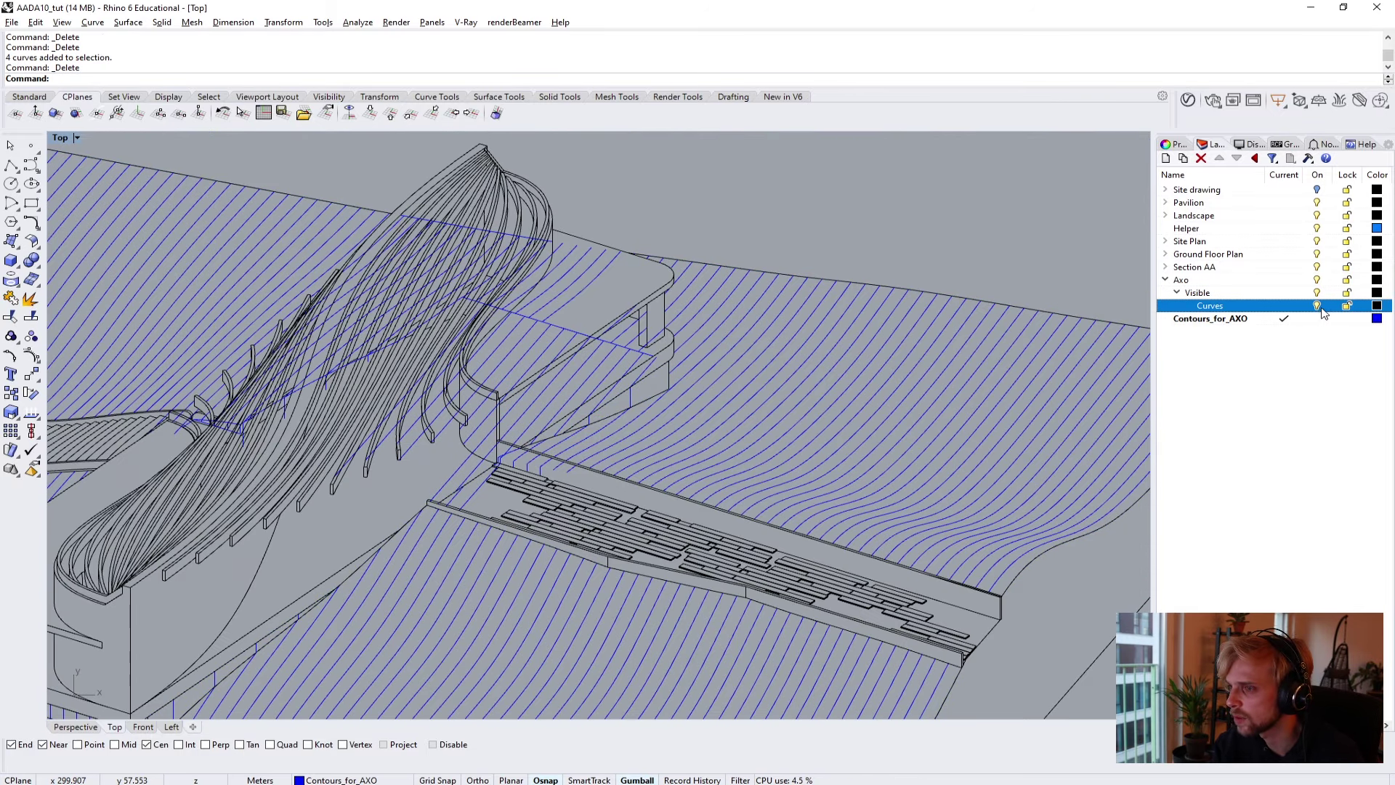
click(1318, 307)
scroll(441, 442, up, 8)
drag(459, 471, 816, 553)
key(Delete)
scroll(582, 490, up, 3)
key(Delete)
scroll(522, 542, down, 3)
drag(580, 503, 577, 465)
scroll(683, 538, up, 2)
key(Delete)
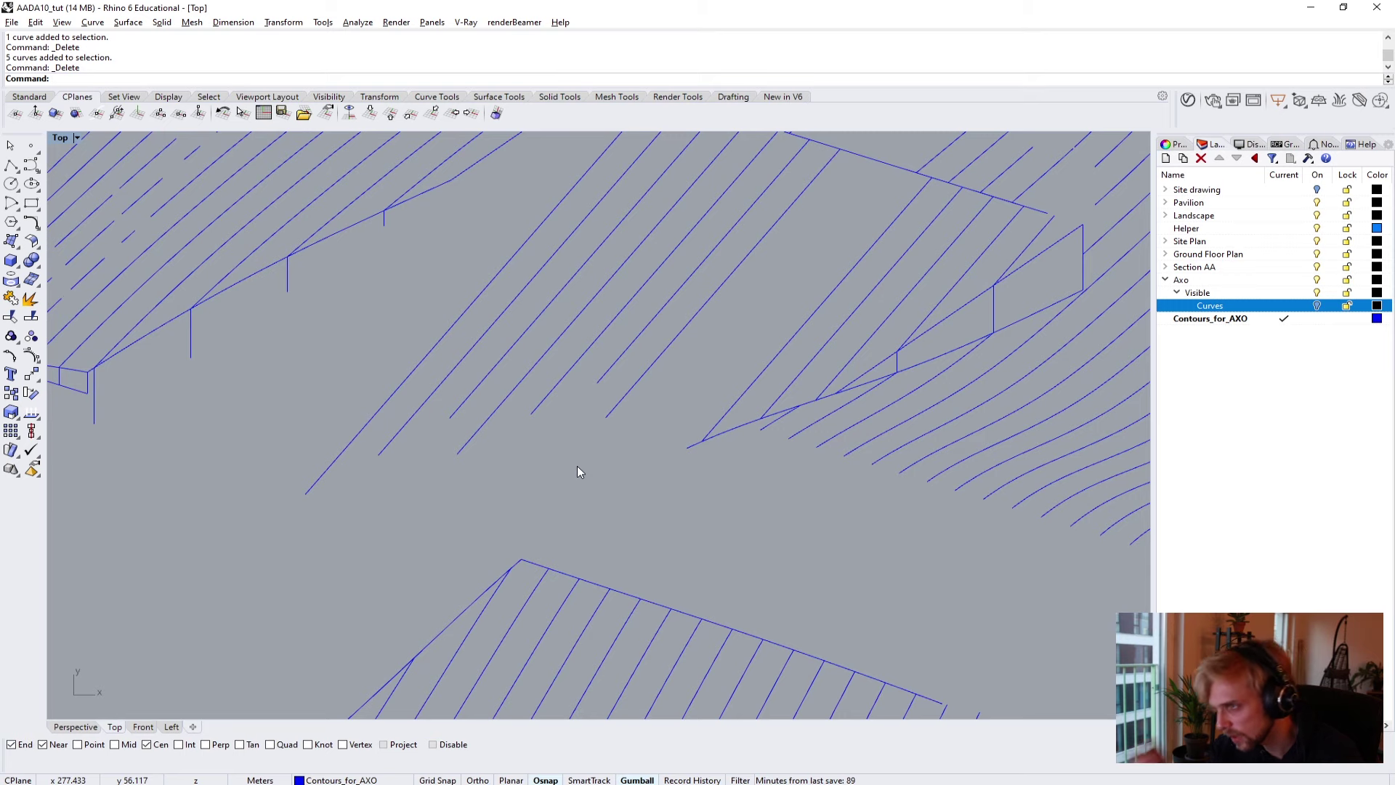
With the axonometric linework shown, delete the contour pieces crossing the path wall's corner and the pavilion's terrace beside it.
click(1318, 306)
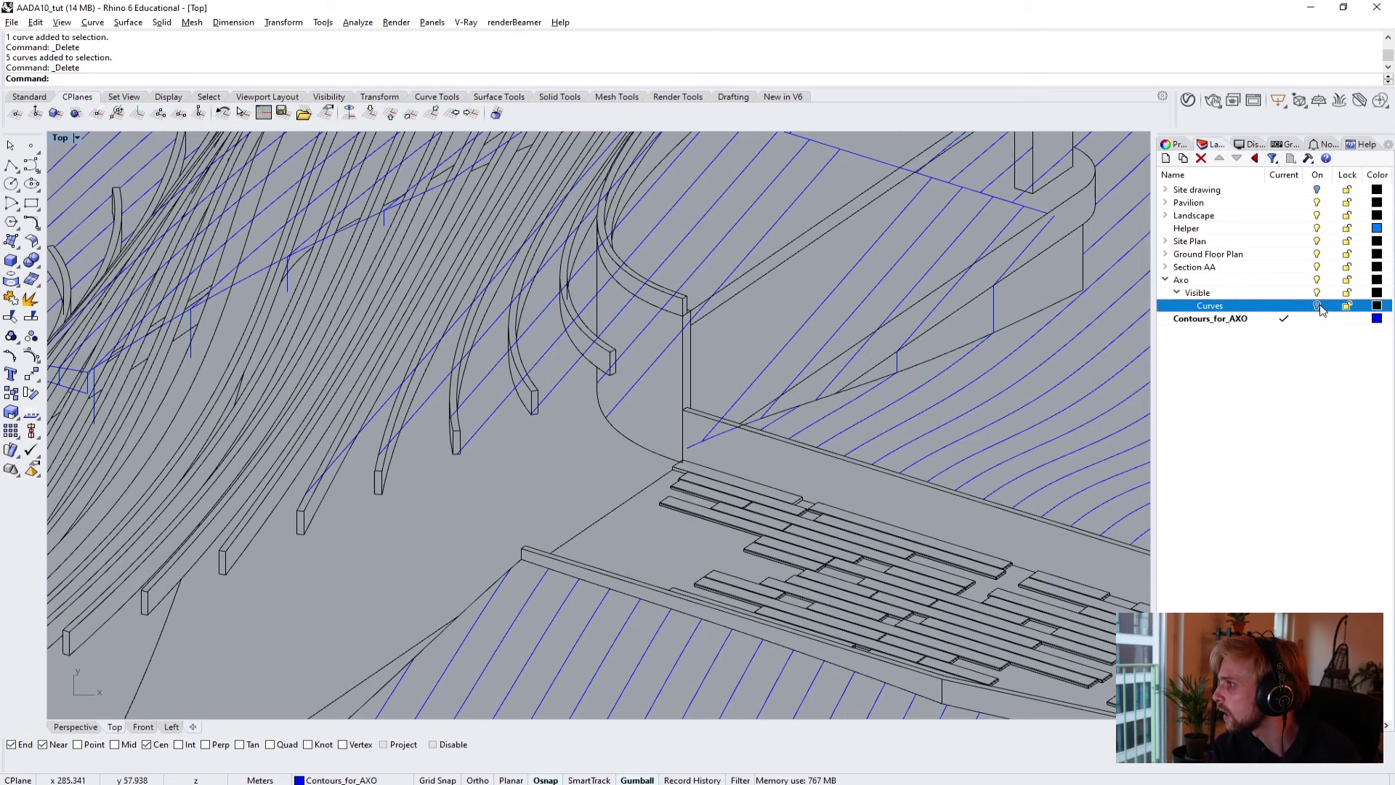
right_drag(763, 331, 635, 476)
scroll(577, 573, up, 4)
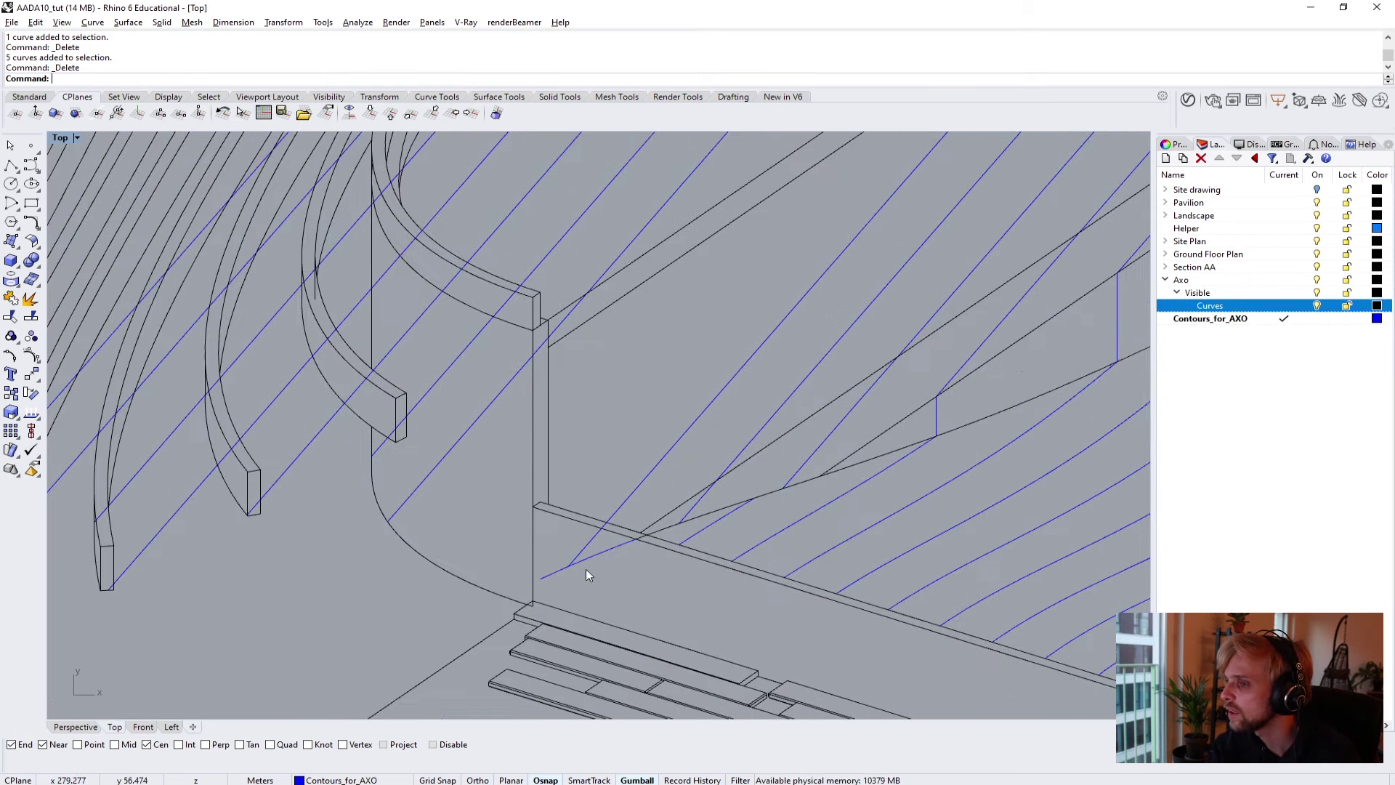
drag(570, 558, 760, 476)
key(Delete)
right_drag(760, 477, 553, 538)
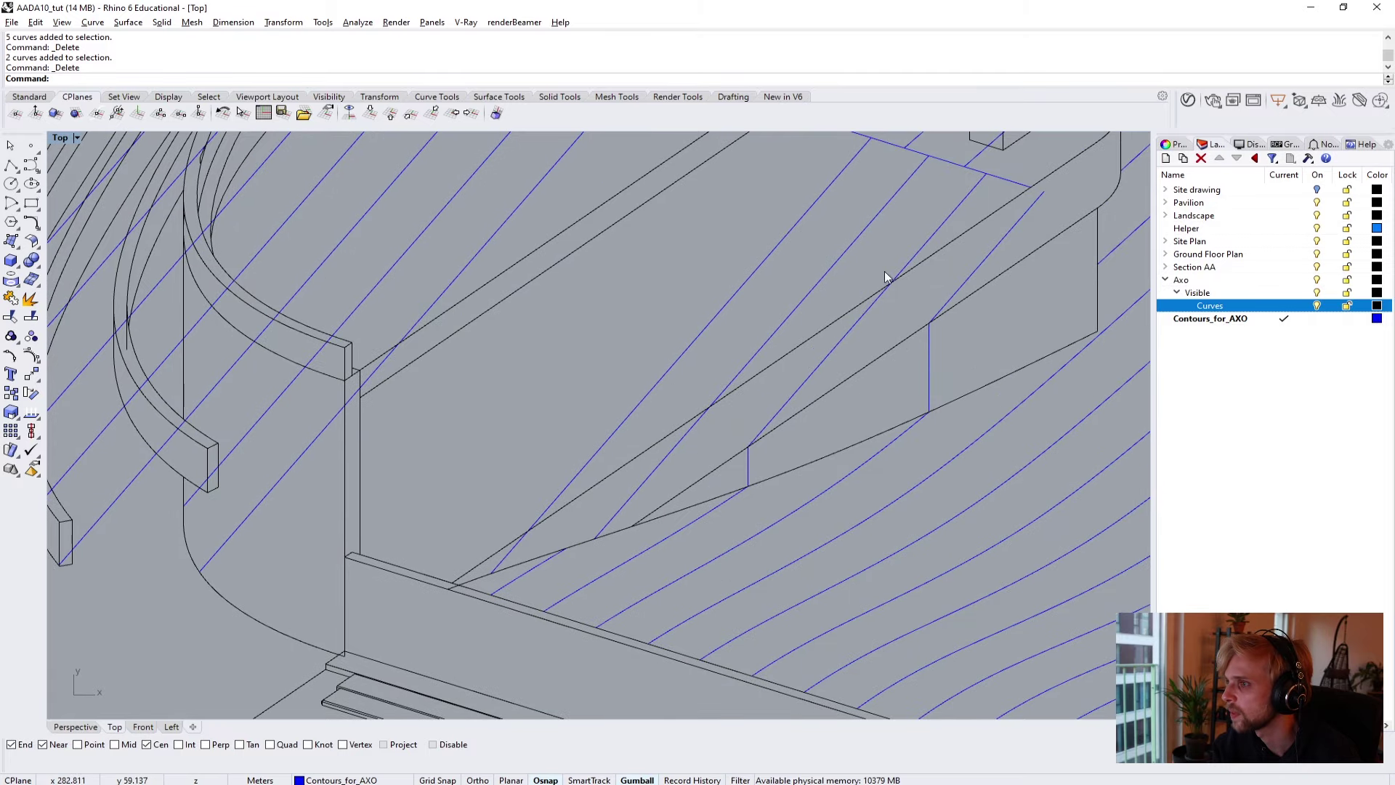
drag(757, 173, 758, 174)
key(Delete)
scroll(717, 349, up, 3)
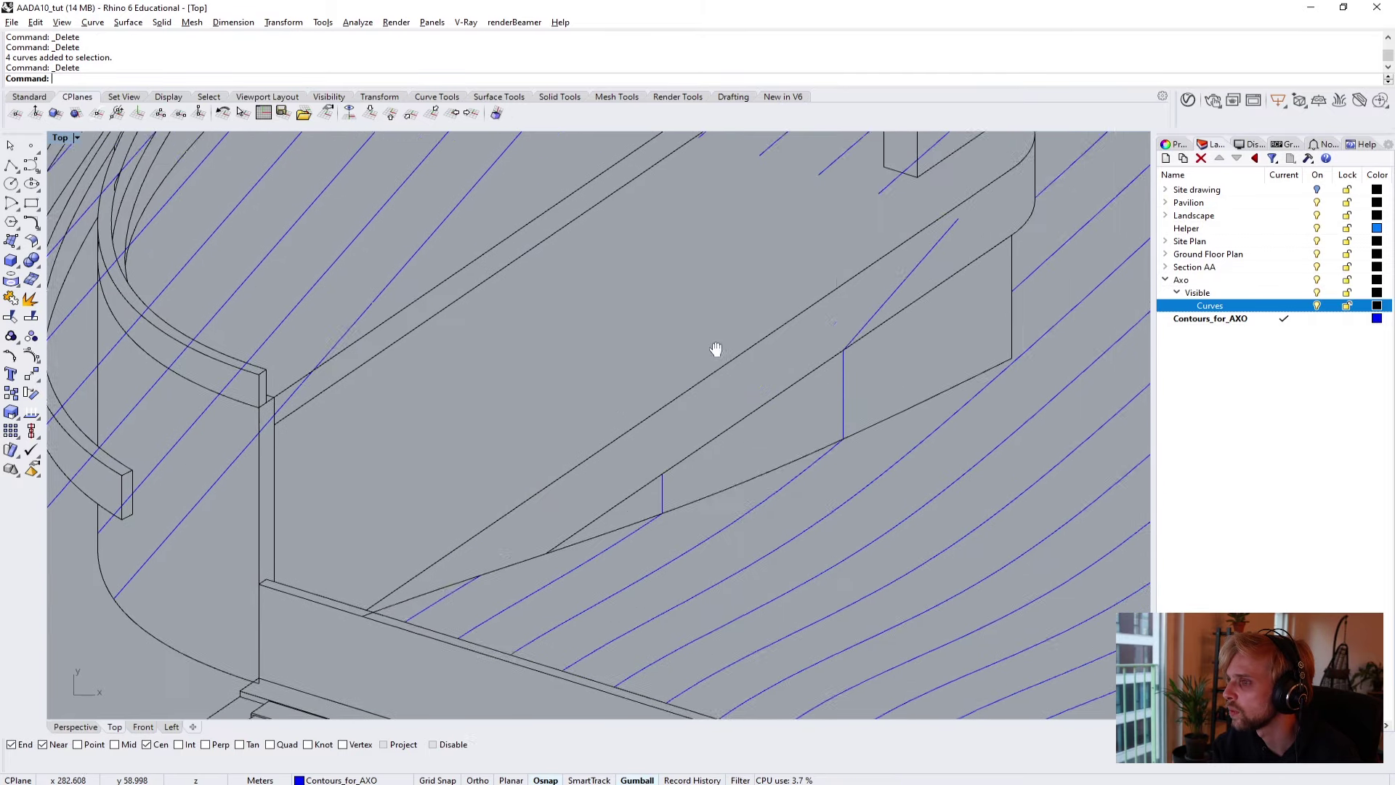
Delete the two vertical stubs under the terrace slab and the leftover contour crossing the slab's side face.
scroll(513, 560, up, 2)
scroll(512, 556, up, 2)
right_drag(512, 556, 639, 416)
drag(691, 461, 611, 352)
click(578, 347)
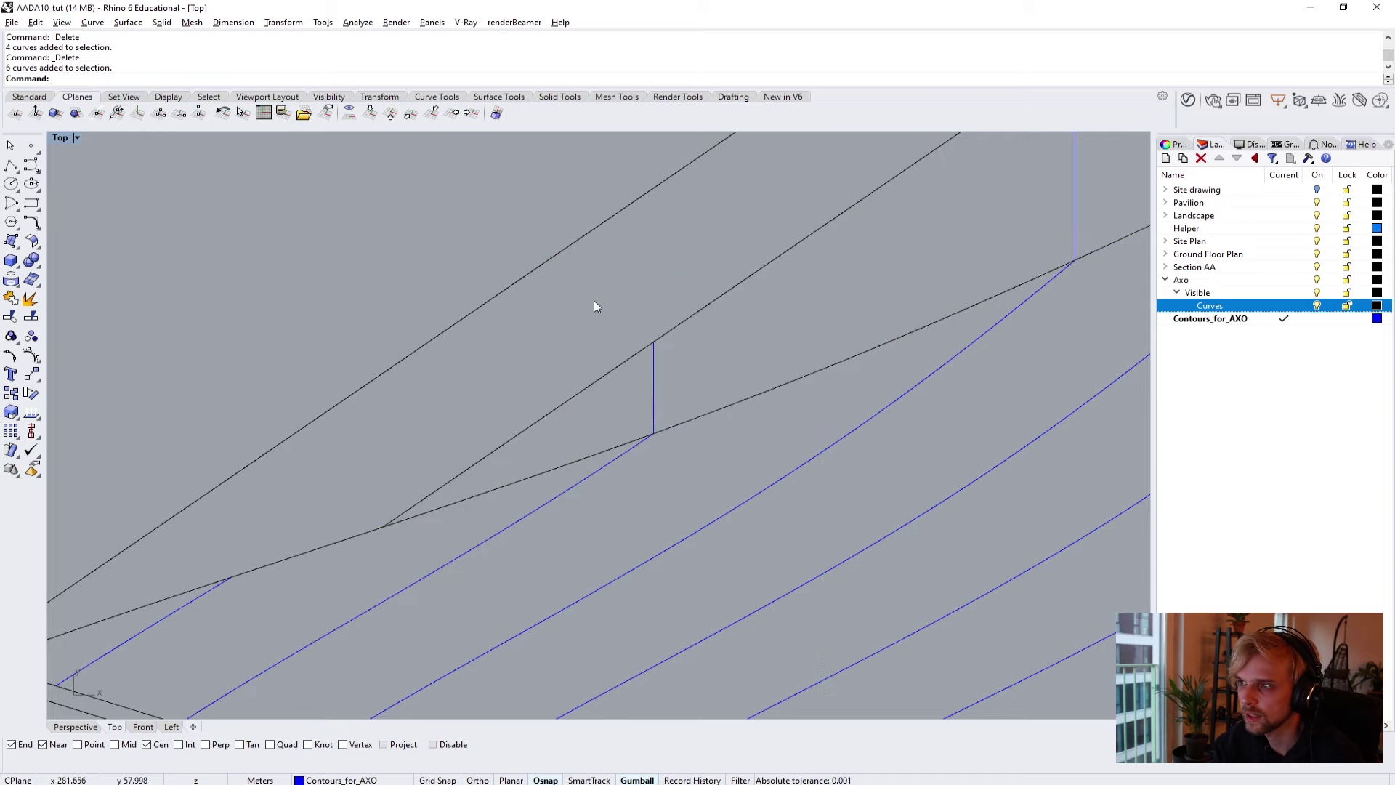
click(653, 396)
scroll(700, 425, down, 6)
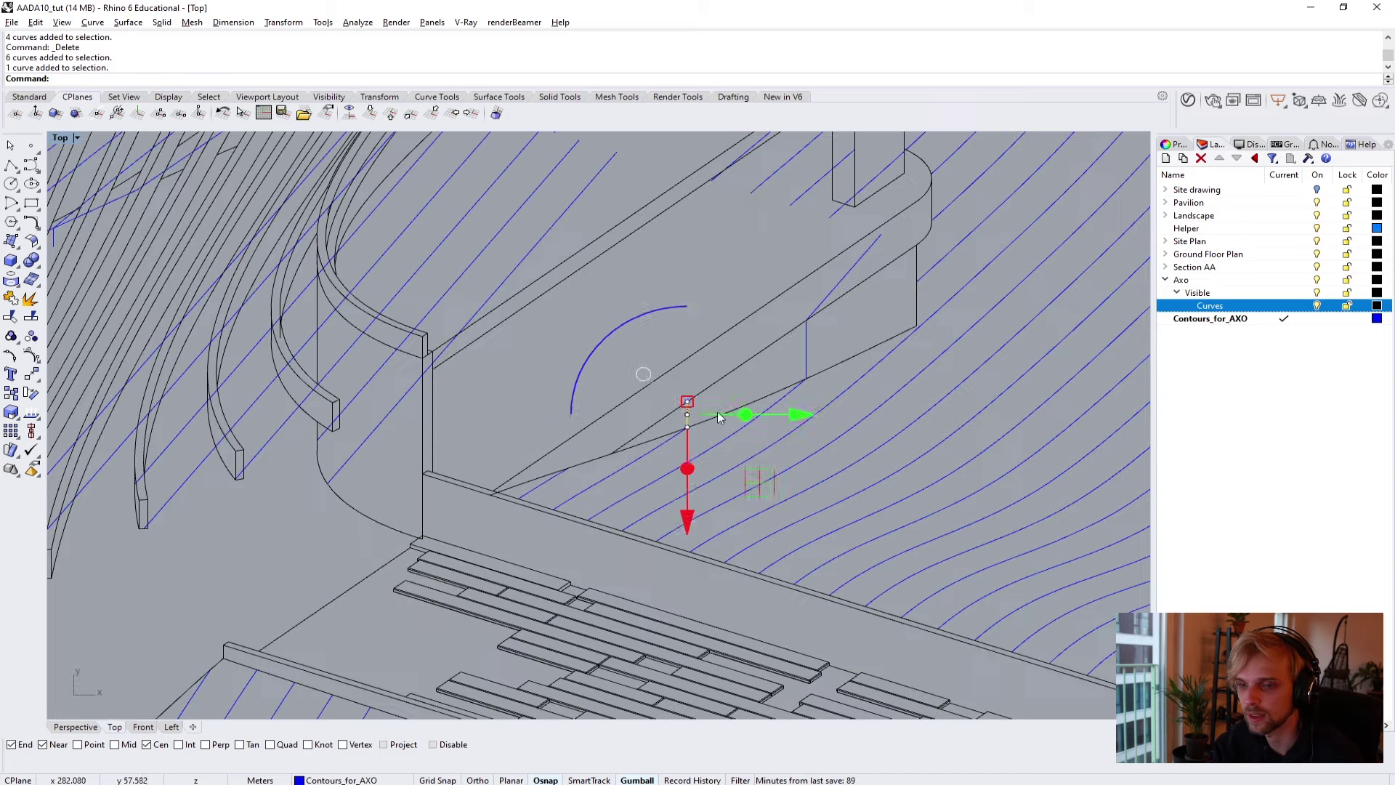
key(Delete)
scroll(813, 301, up, 3)
drag(744, 302, 808, 468)
key(Delete)
right_drag(886, 347, 792, 367)
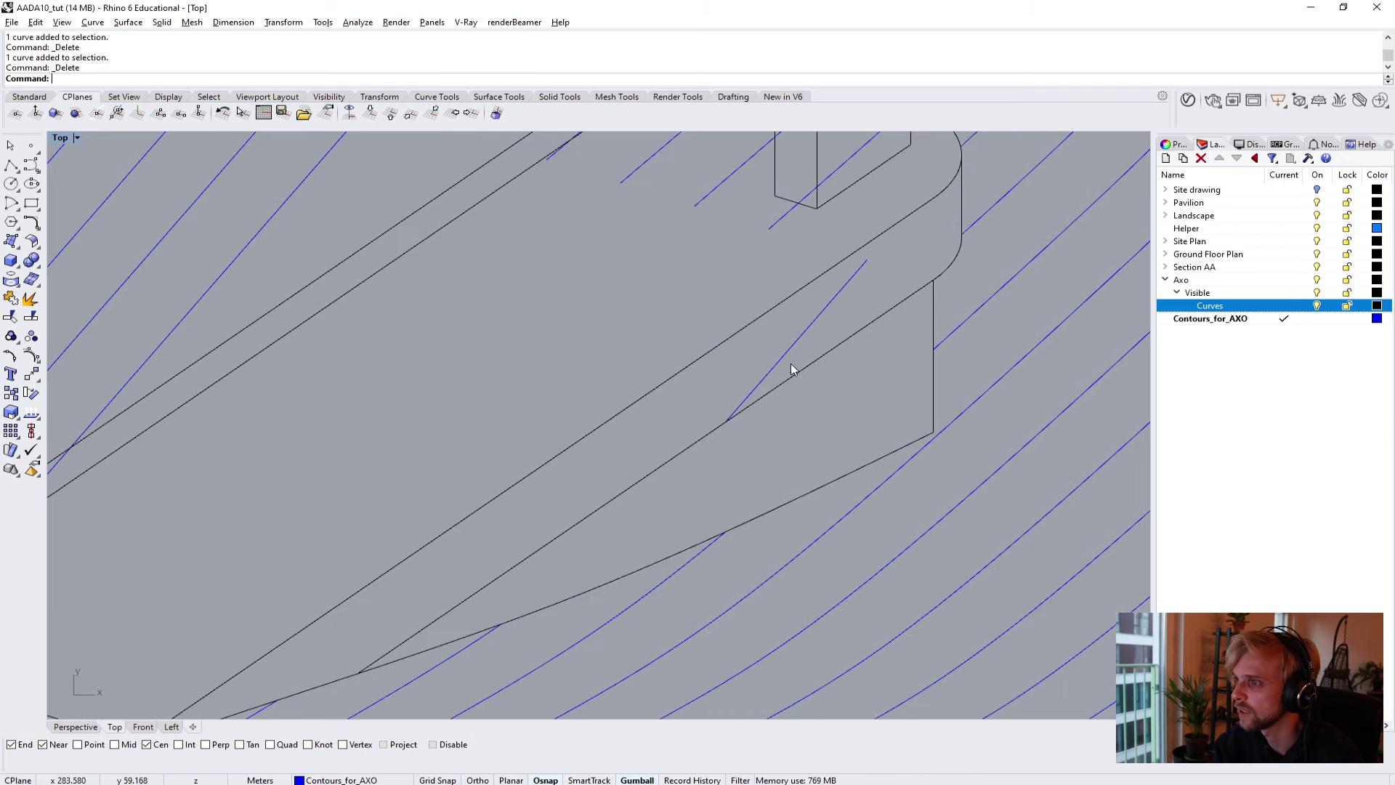
click(792, 368)
key(Delete)
right_drag(723, 282, 750, 473)
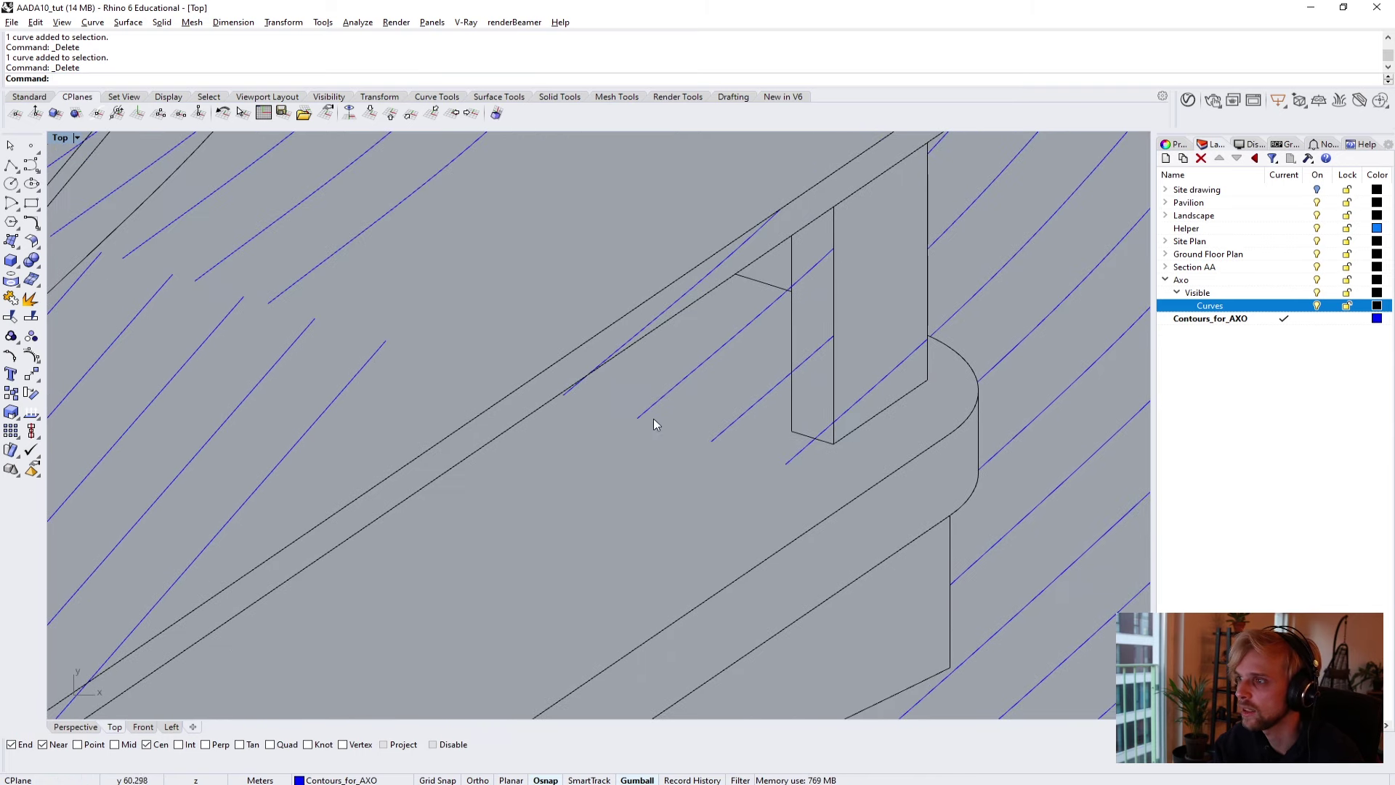
drag(572, 251, 990, 526)
key(Delete)
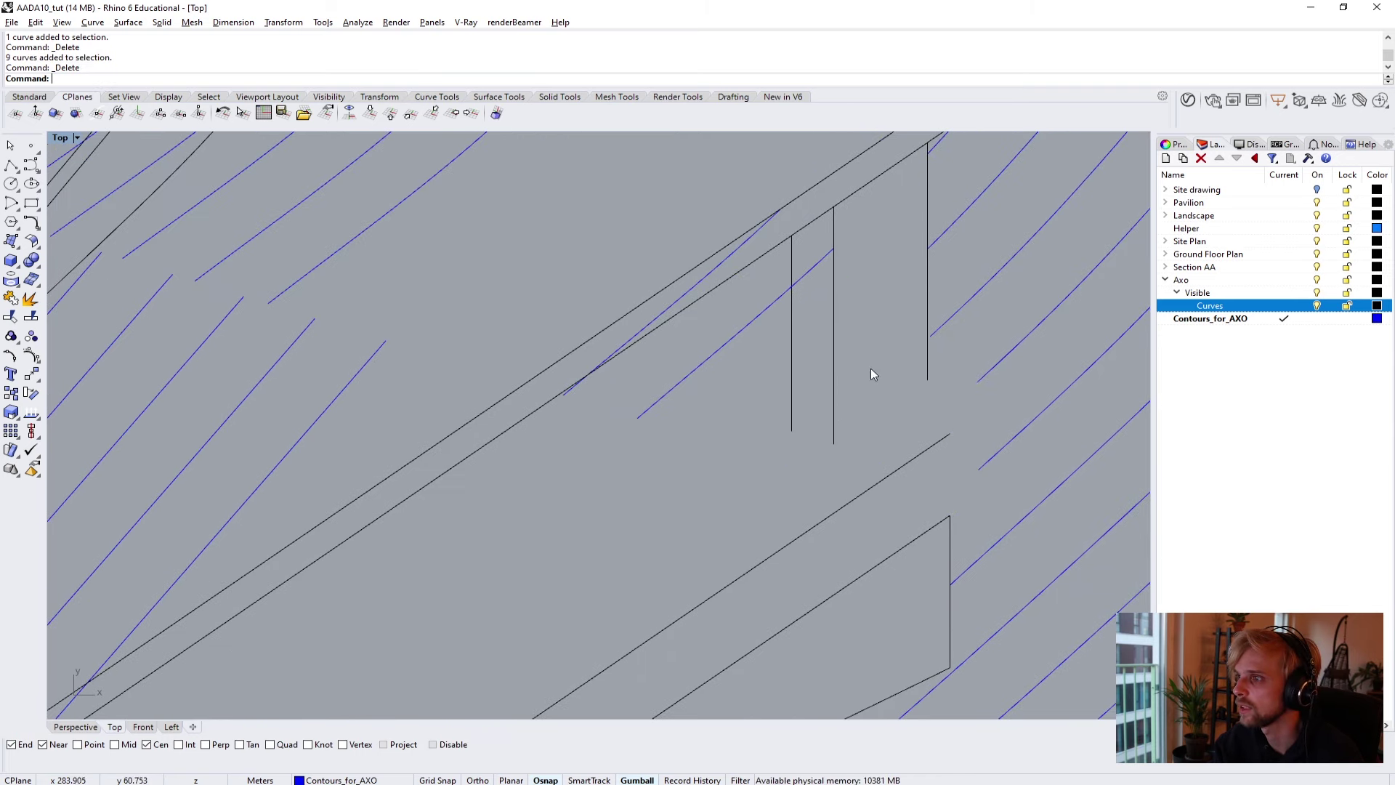
key(ctrl+z)
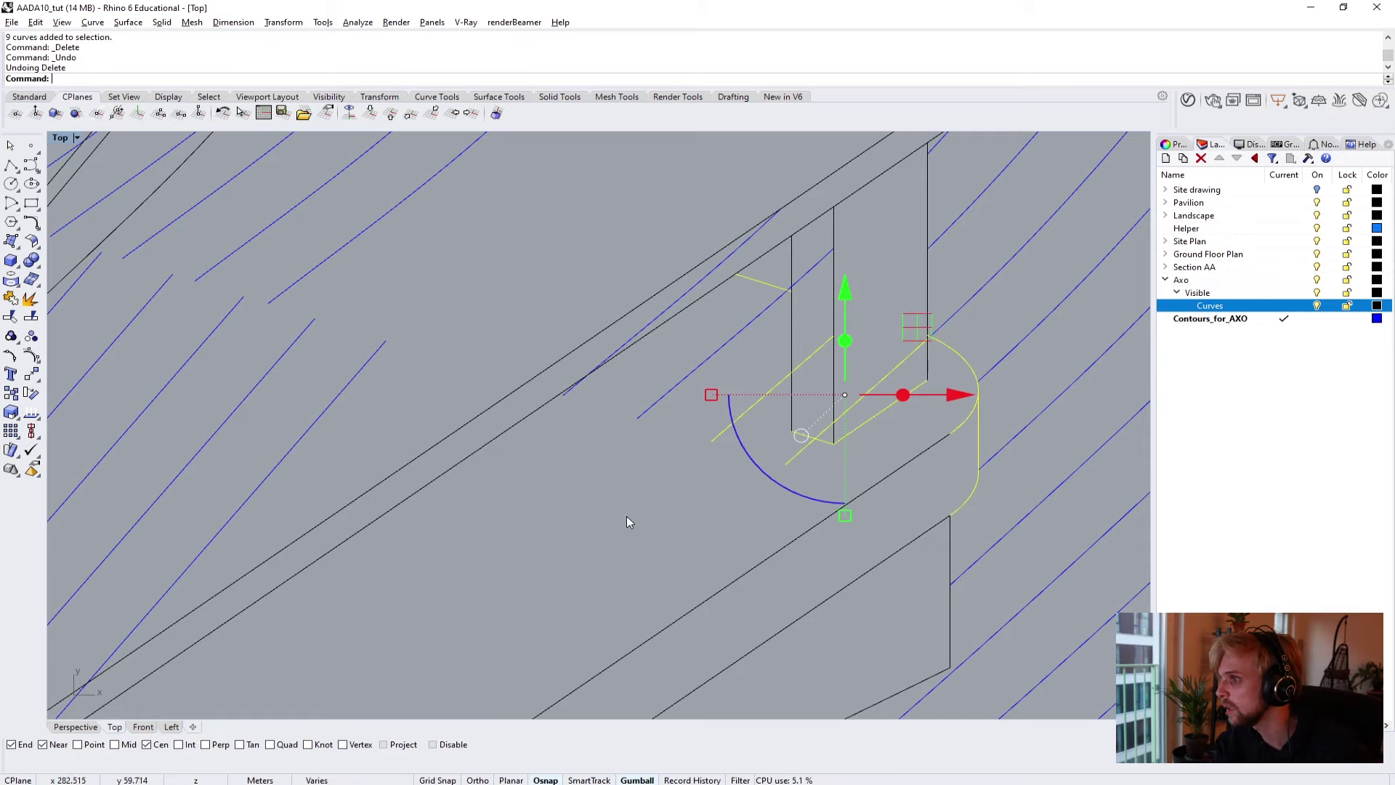
click(726, 496)
Hide the axonometric linework and delete the contours around the terrace column and the long ones running under the shell's front.
click(1316, 306)
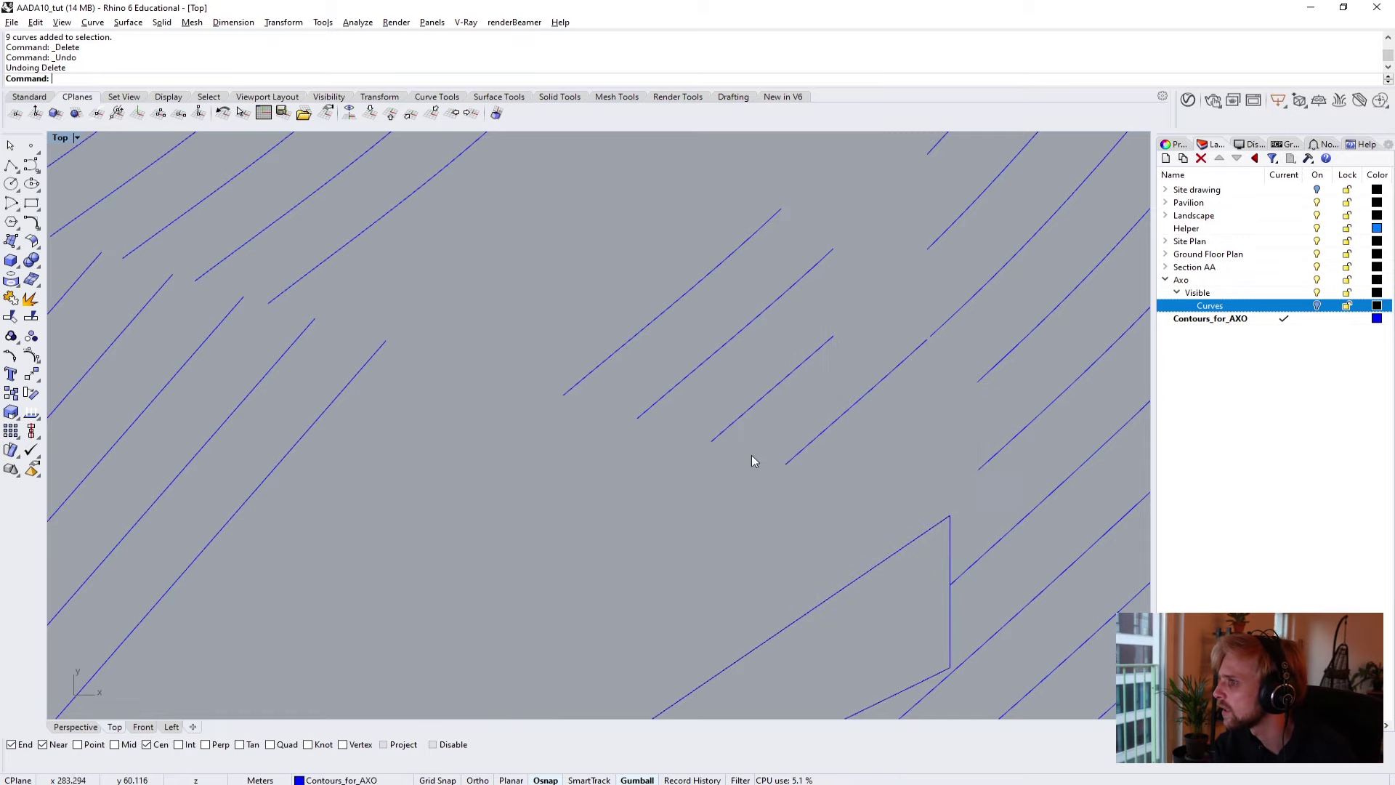
drag(551, 338, 513, 311)
key(Delete)
scroll(570, 342, down, 8)
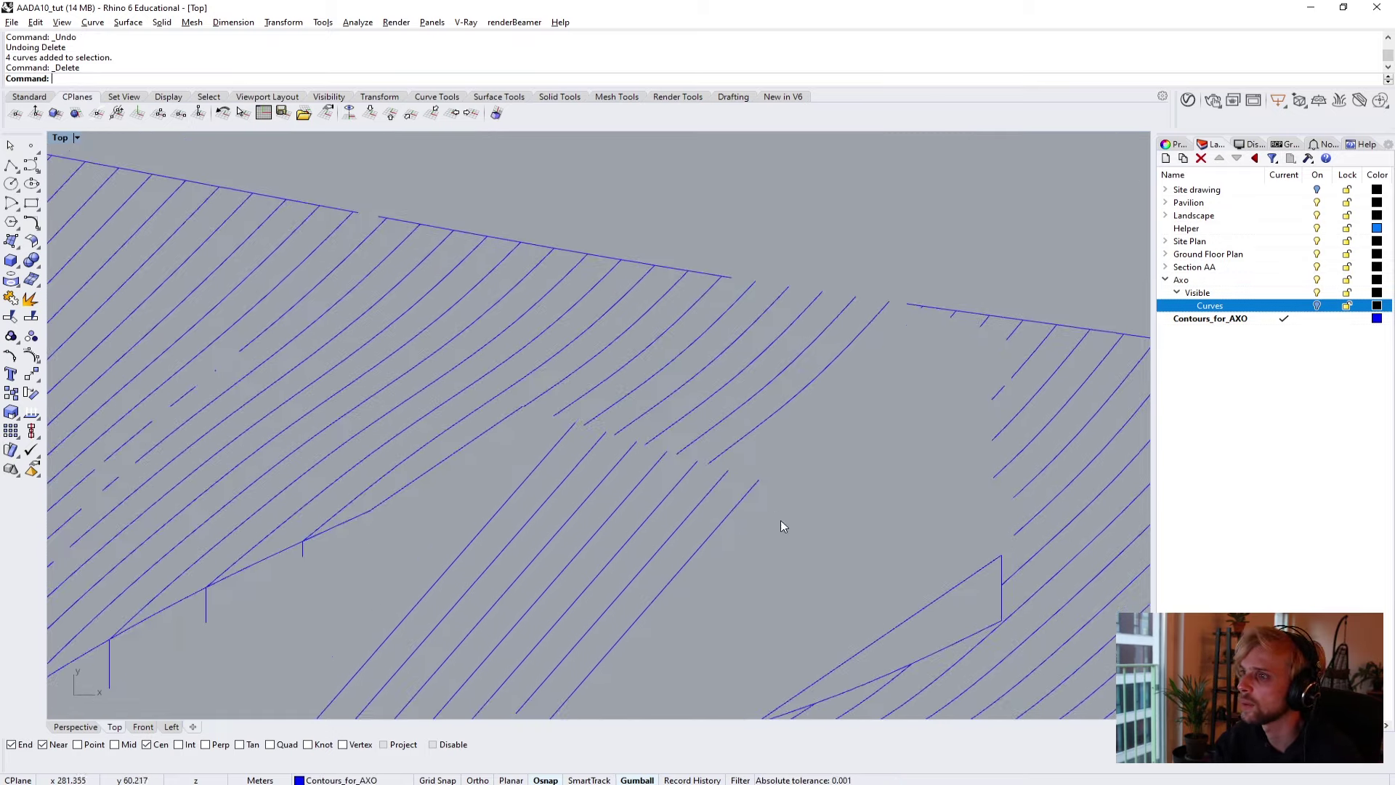
drag(717, 398, 719, 400)
key(Delete)
scroll(850, 363, up, 2)
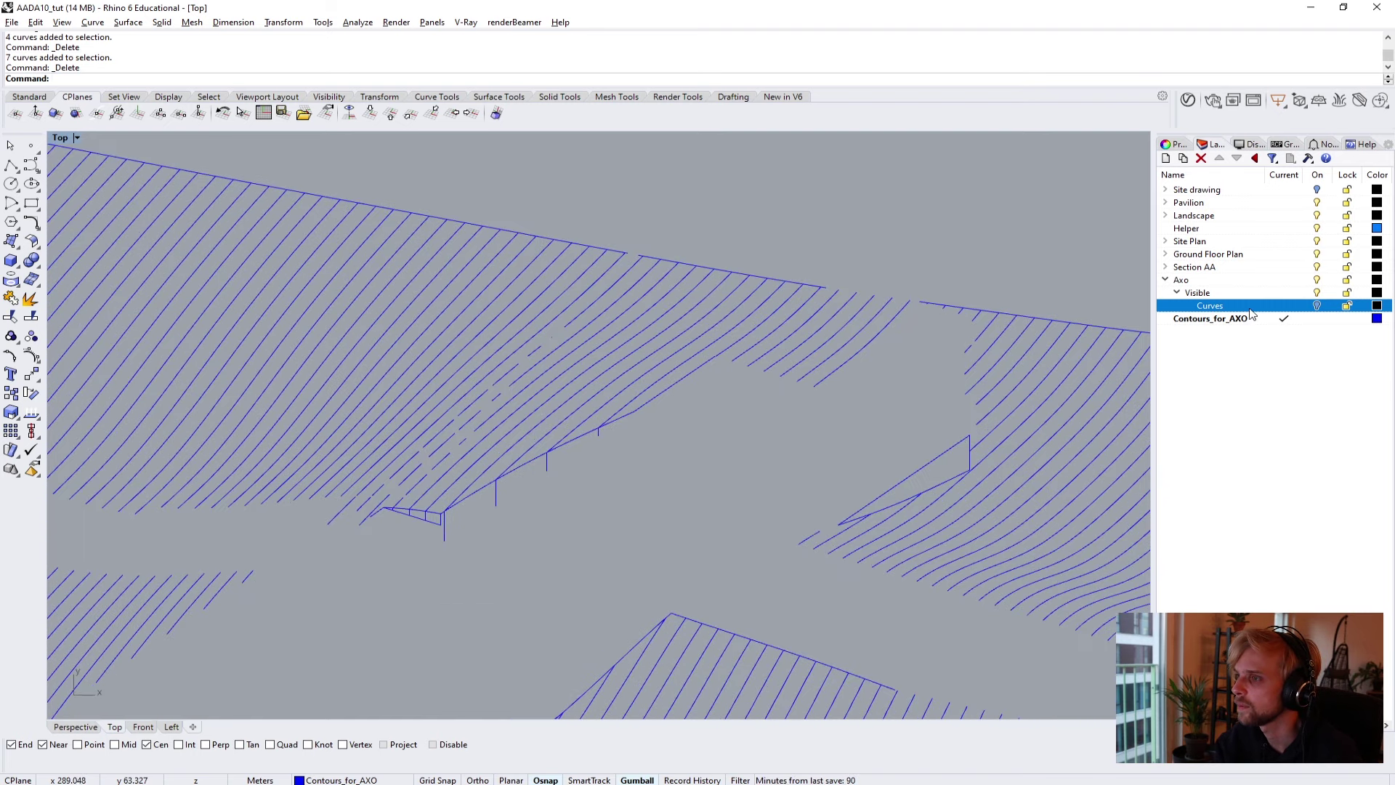
Show the axonometric linework again and delete the contours lying on the pavilion's flat roof behind the shell.
click(1317, 306)
scroll(887, 328, up, 5)
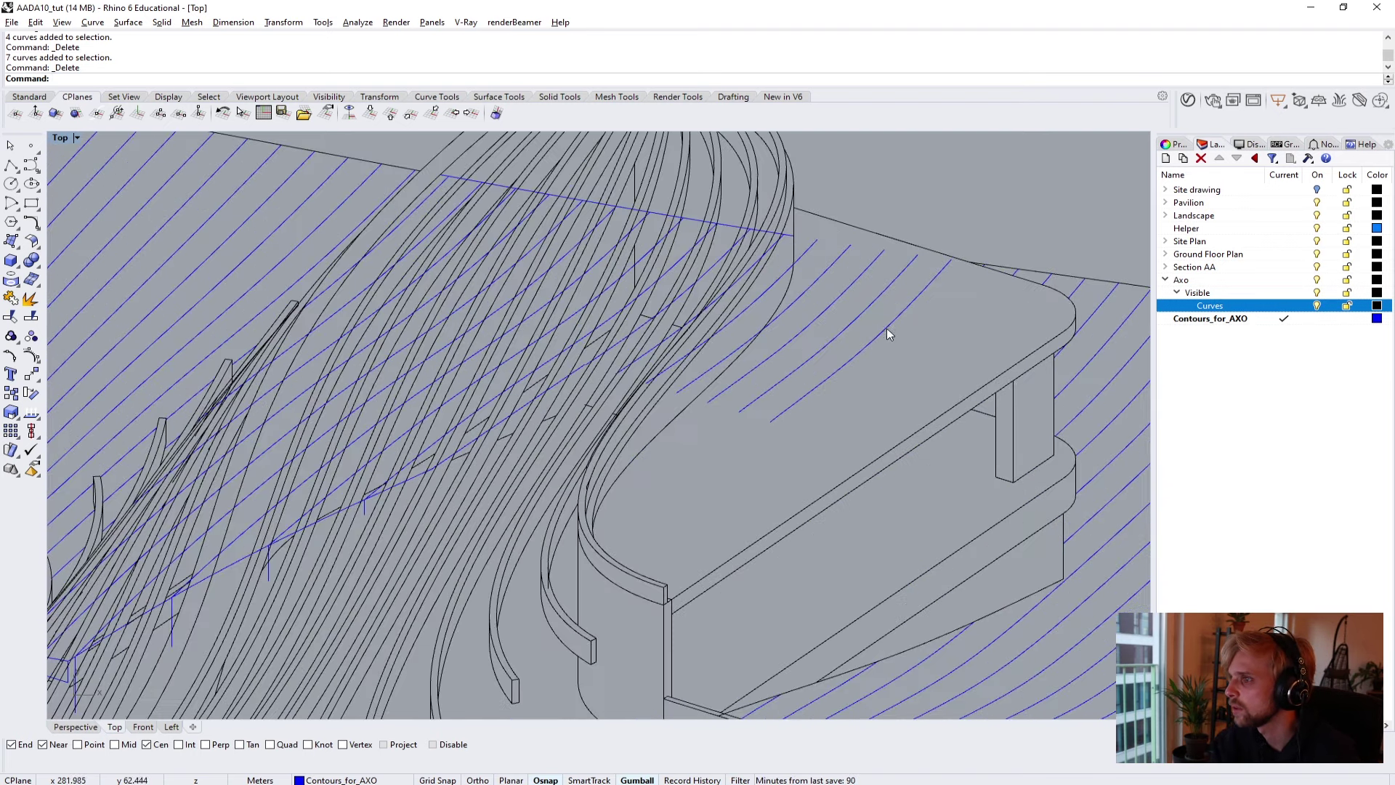
drag(906, 333, 766, 240)
key(Delete)
click(758, 220)
key(Delete)
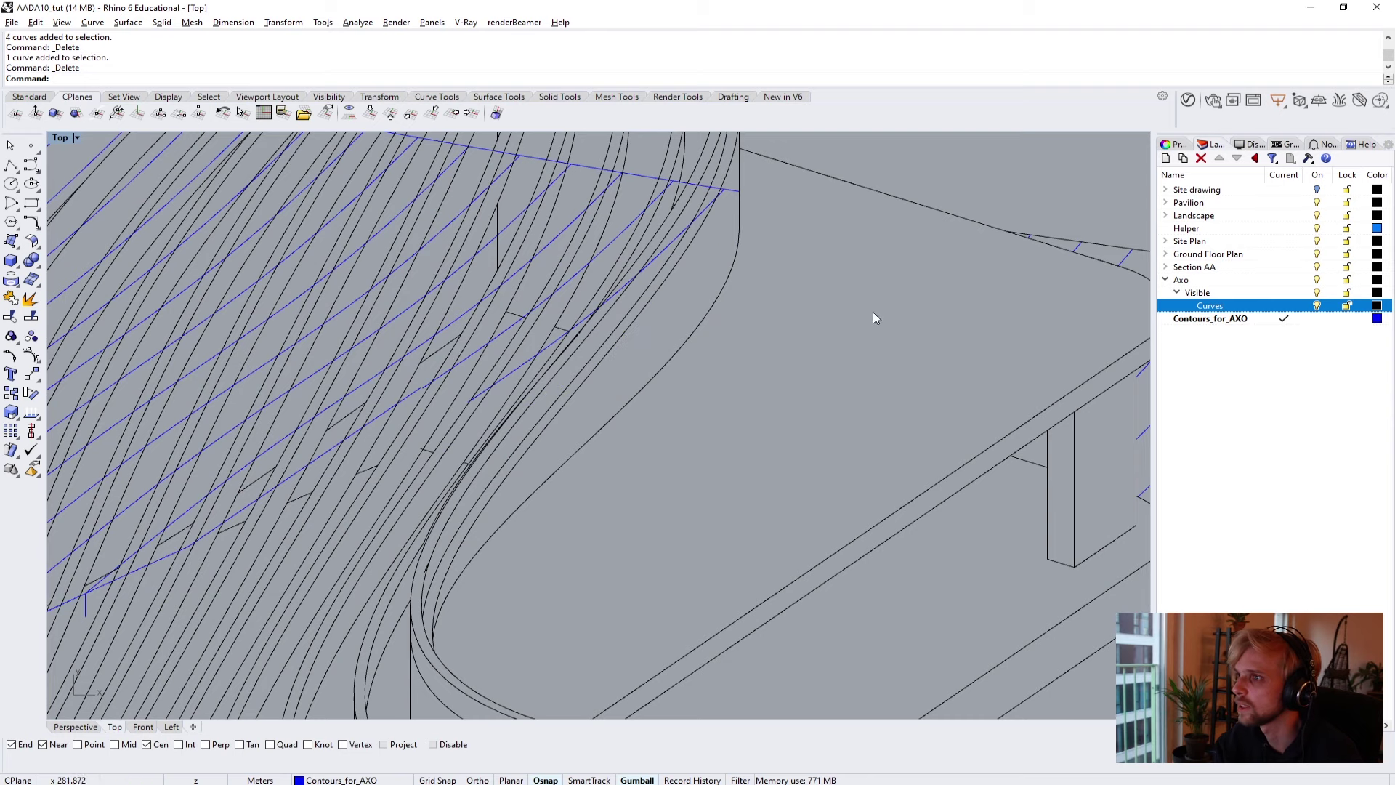
Hide the axonometric linework and delete the contours, vertical stubs and terrain edge line lying beneath the shell.
scroll(707, 369, down, 4)
click(1317, 305)
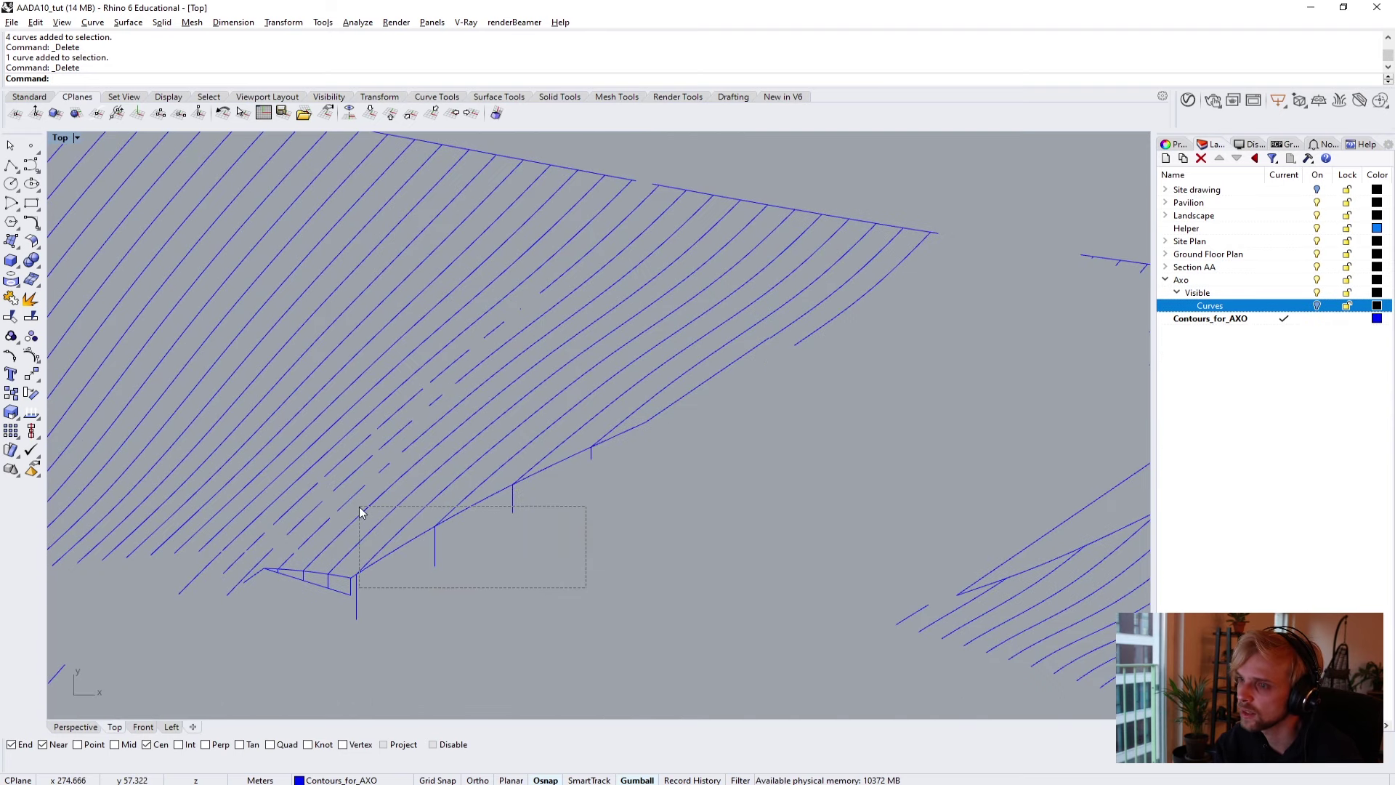
drag(361, 513, 360, 510)
key(Delete)
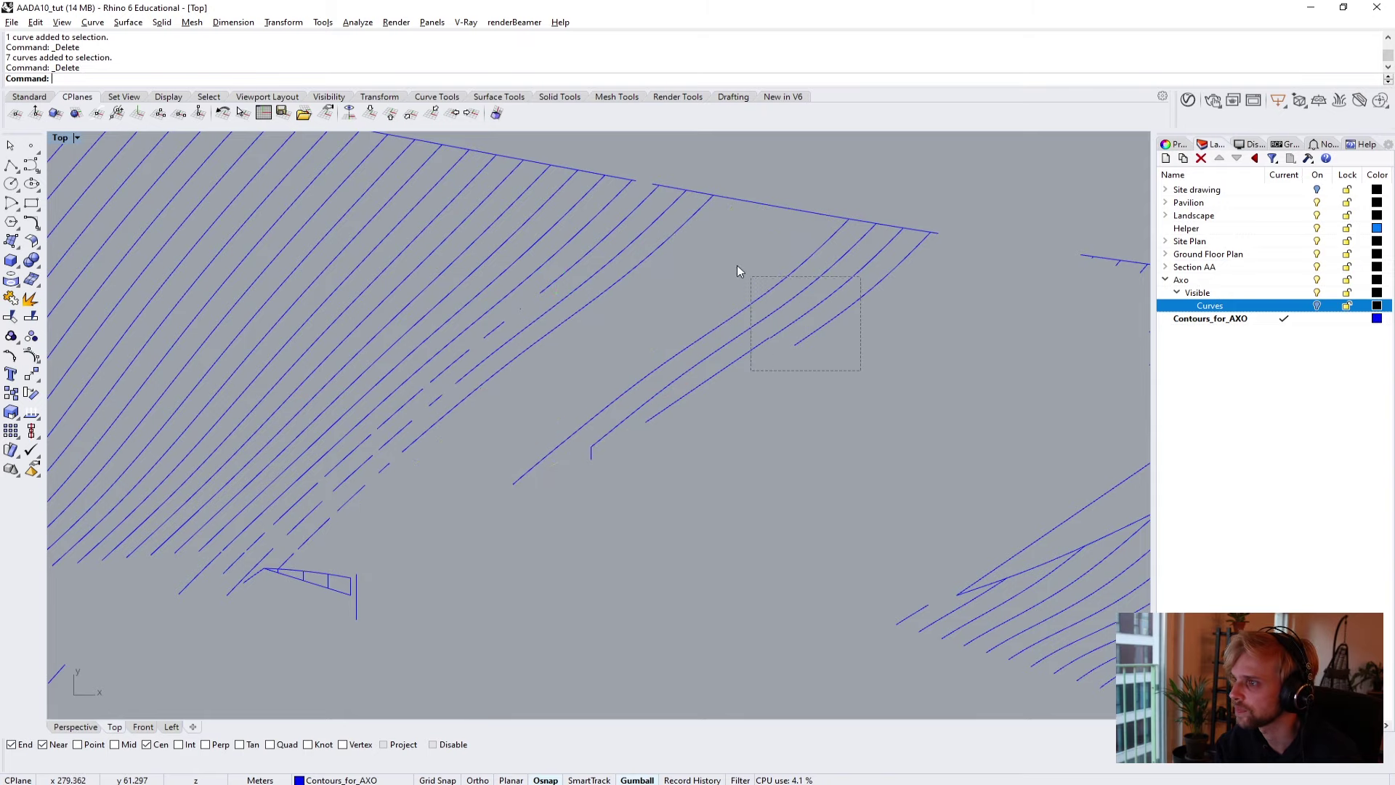
drag(737, 265, 739, 266)
key(Delete)
click(806, 211)
key(Delete)
drag(514, 439, 512, 441)
key(Delete)
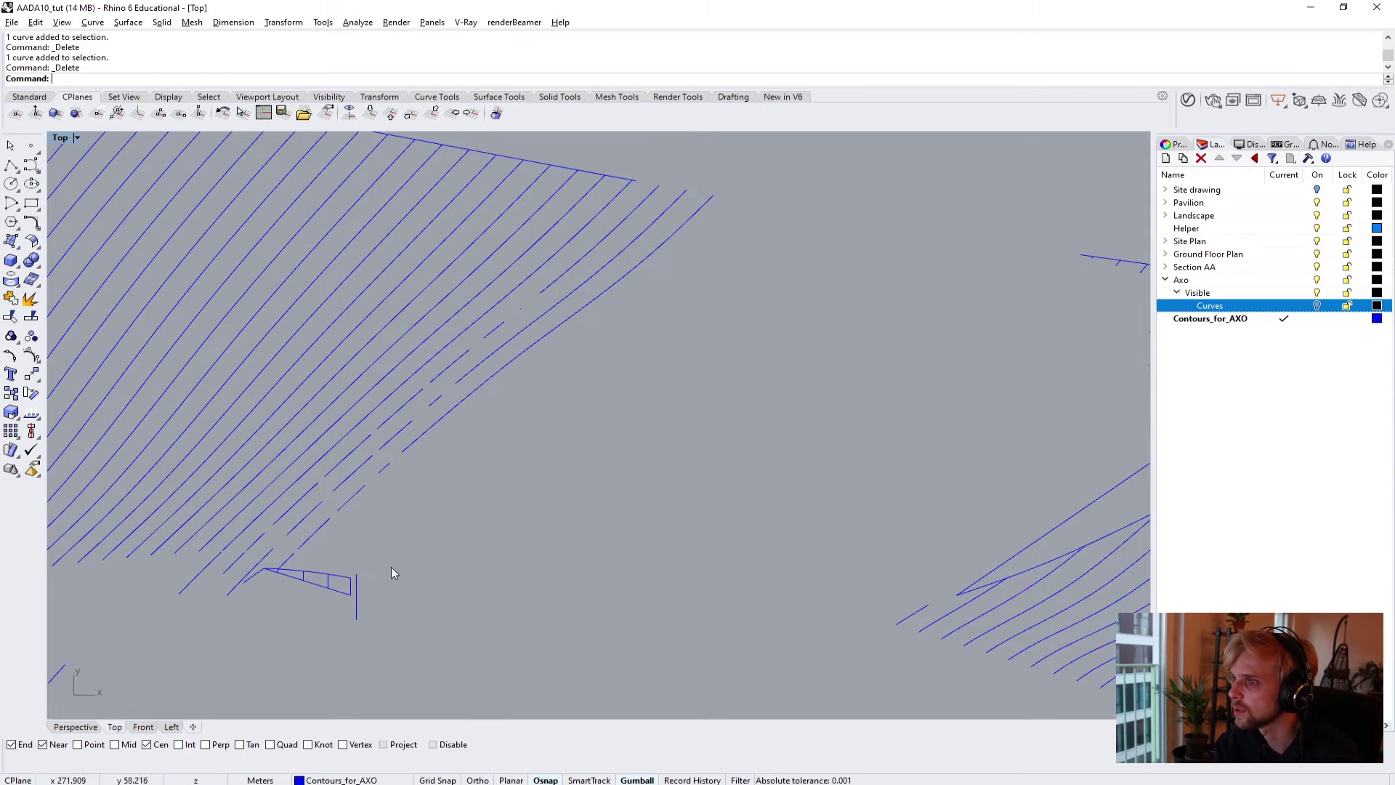
Delete the small wedge-shaped group of contour lines and the vertical line beside it where the stepped path reaches the shell.
drag(281, 593, 286, 579)
right_drag(536, 542, 952, 385)
scroll(778, 421, up, 10)
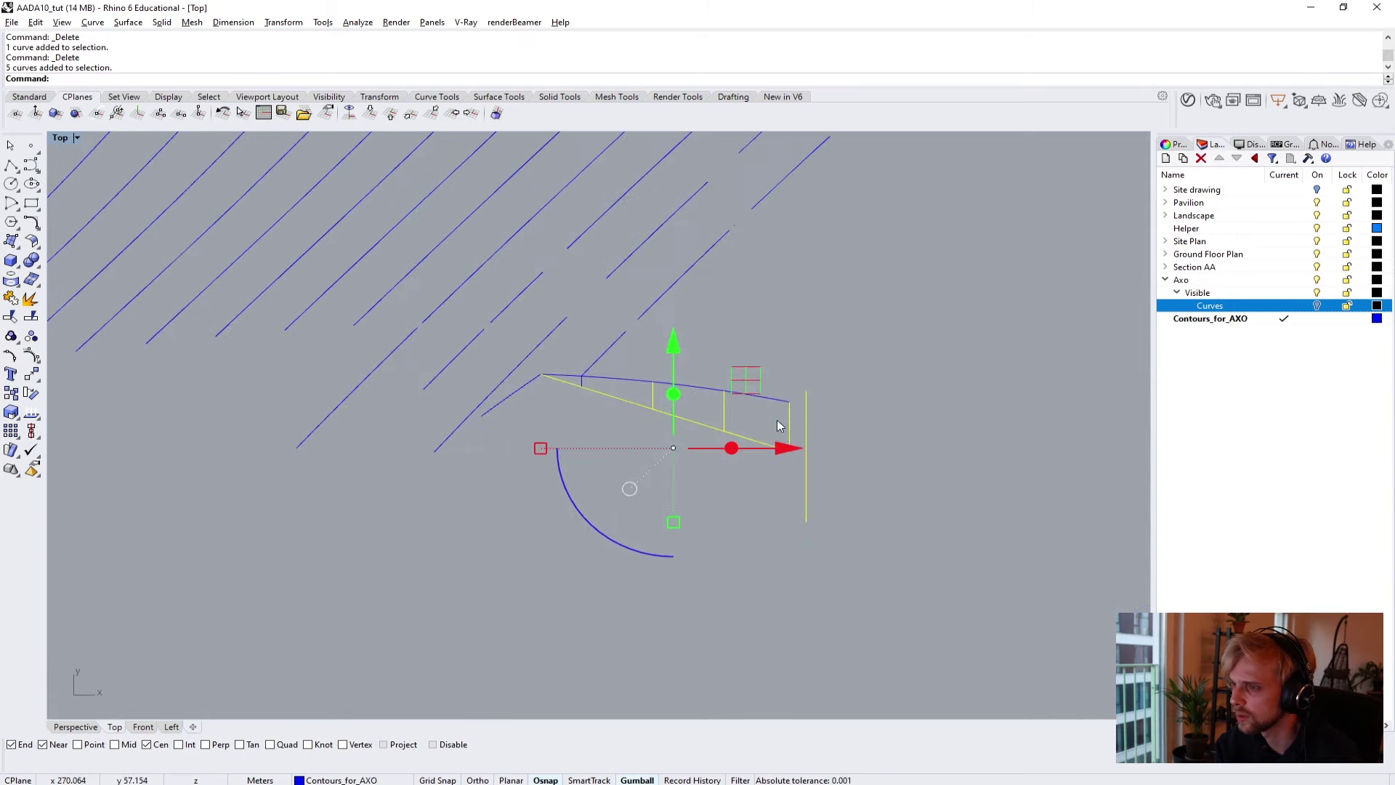
click(1316, 306)
click(1316, 306)
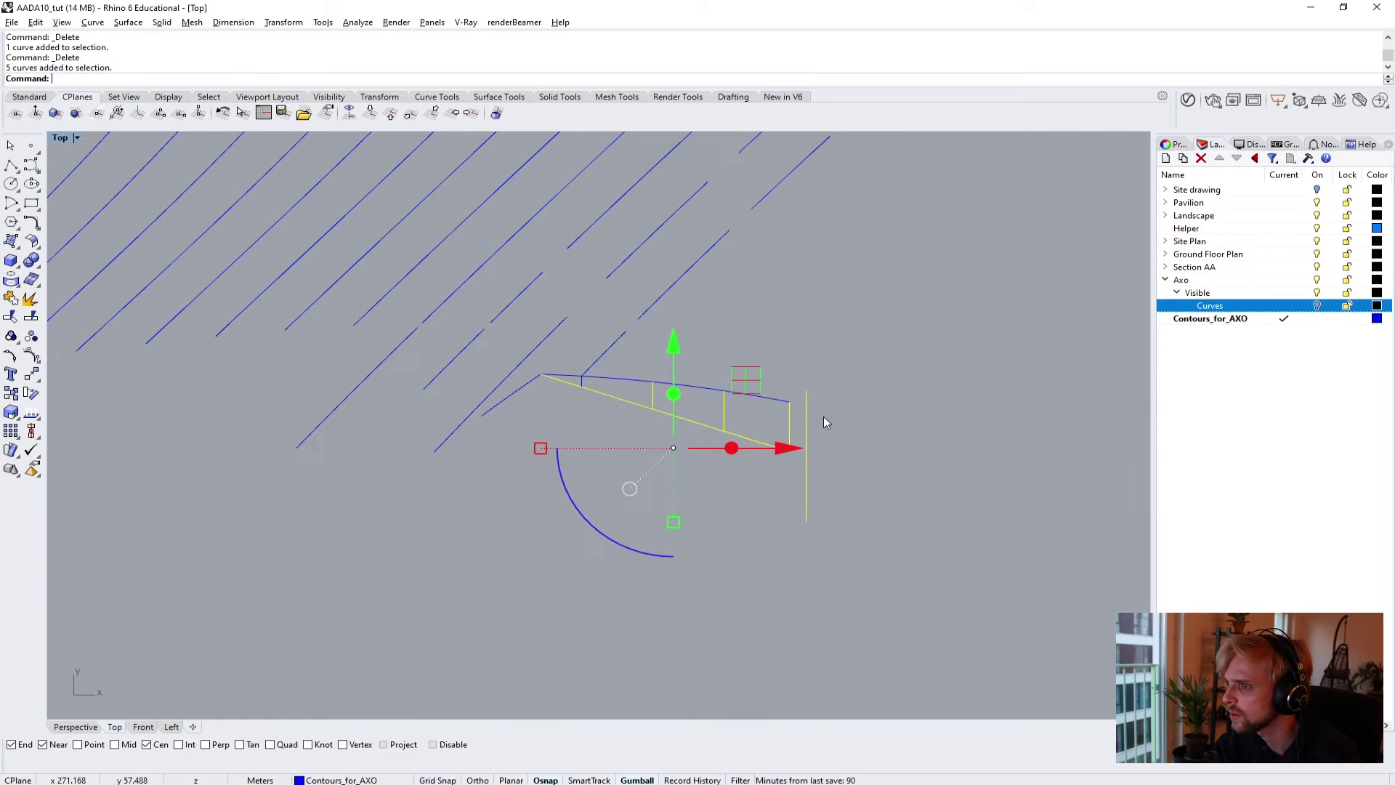
key(Delete)
drag(877, 533, 665, 375)
key(Delete)
drag(619, 443, 558, 380)
key(Delete)
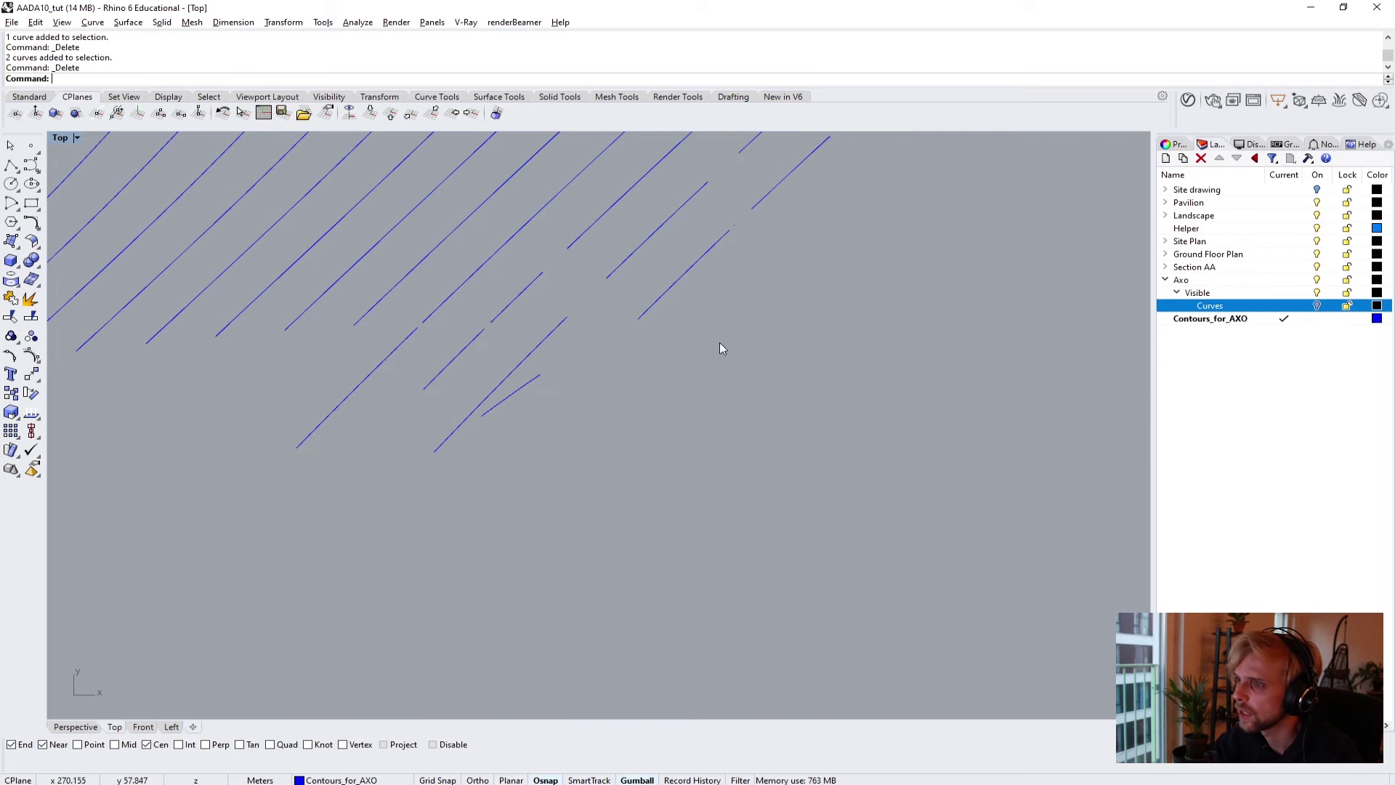
Show the axonometric linework and delete the three contour pieces crossing the first rib beside the stepped path.
scroll(749, 341, down, 5)
right_drag(642, 376, 513, 481)
scroll(541, 477, up, 2)
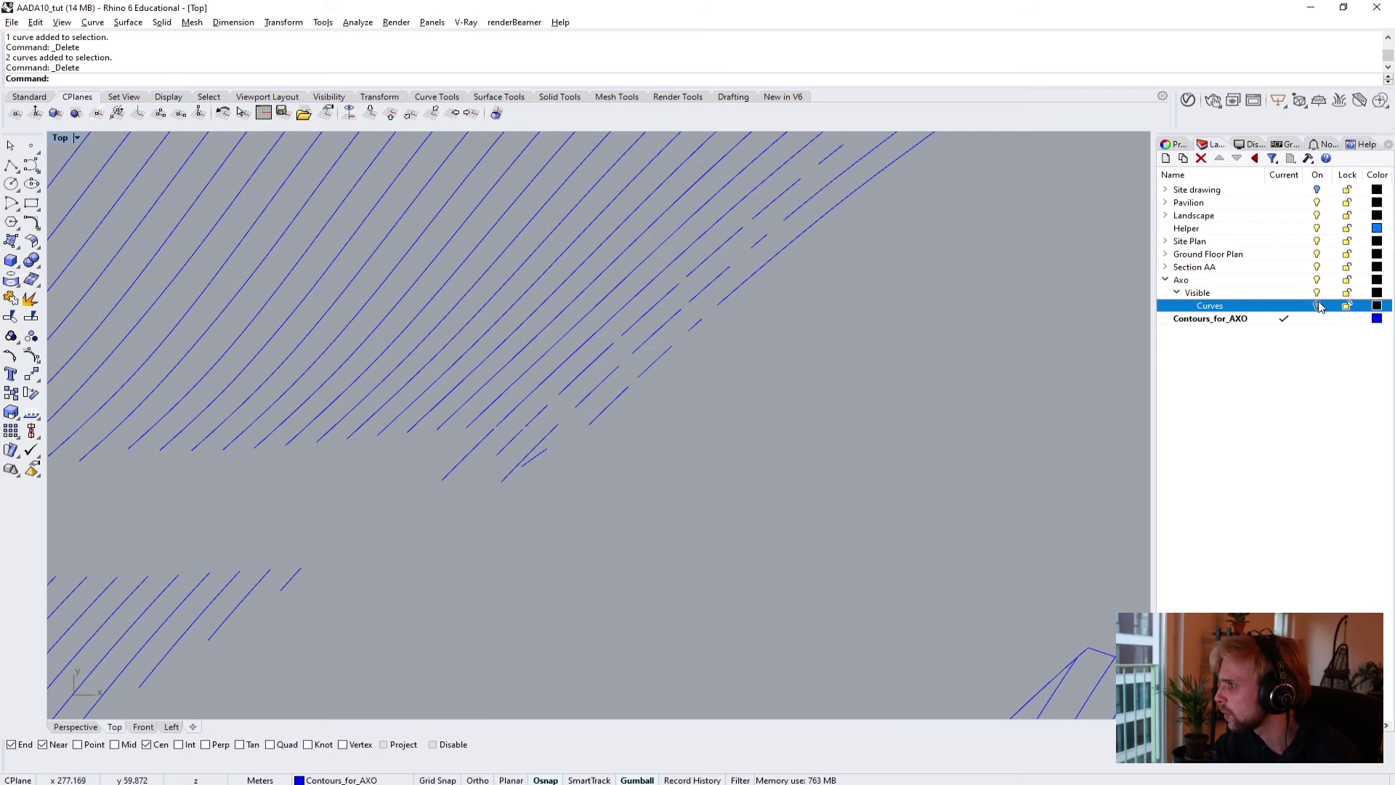
click(1317, 305)
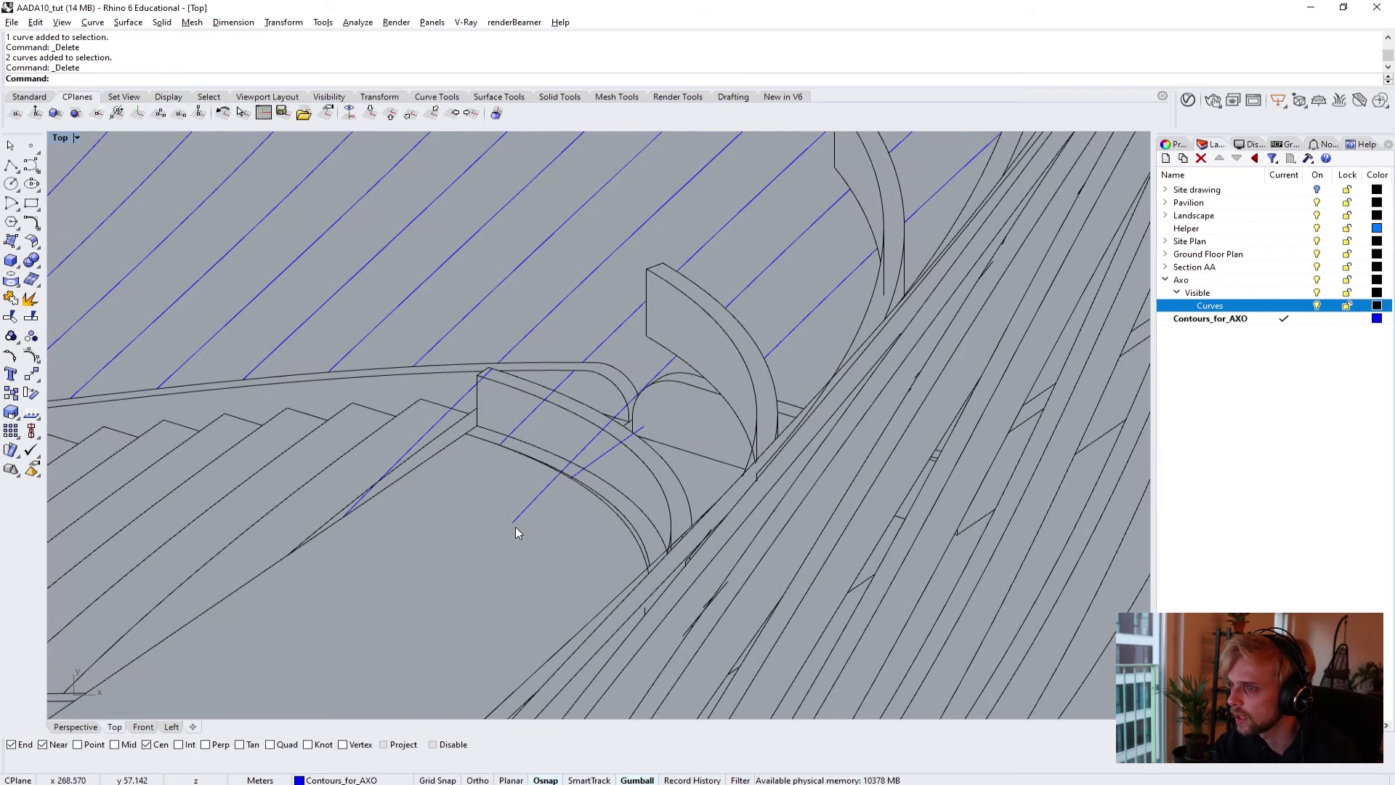
click(439, 420)
key(Delete)
scroll(512, 387, up, 2)
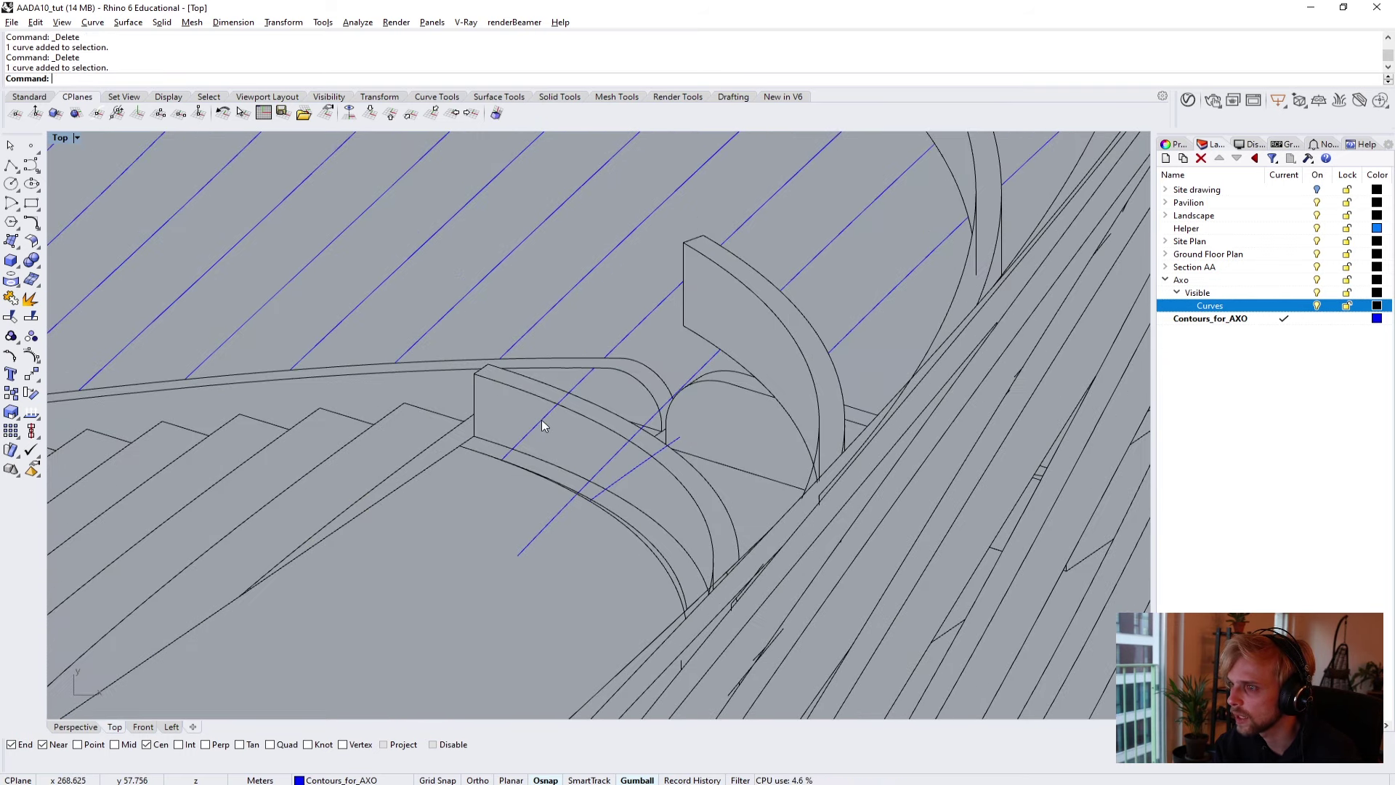
click(623, 455)
key(Delete)
click(638, 463)
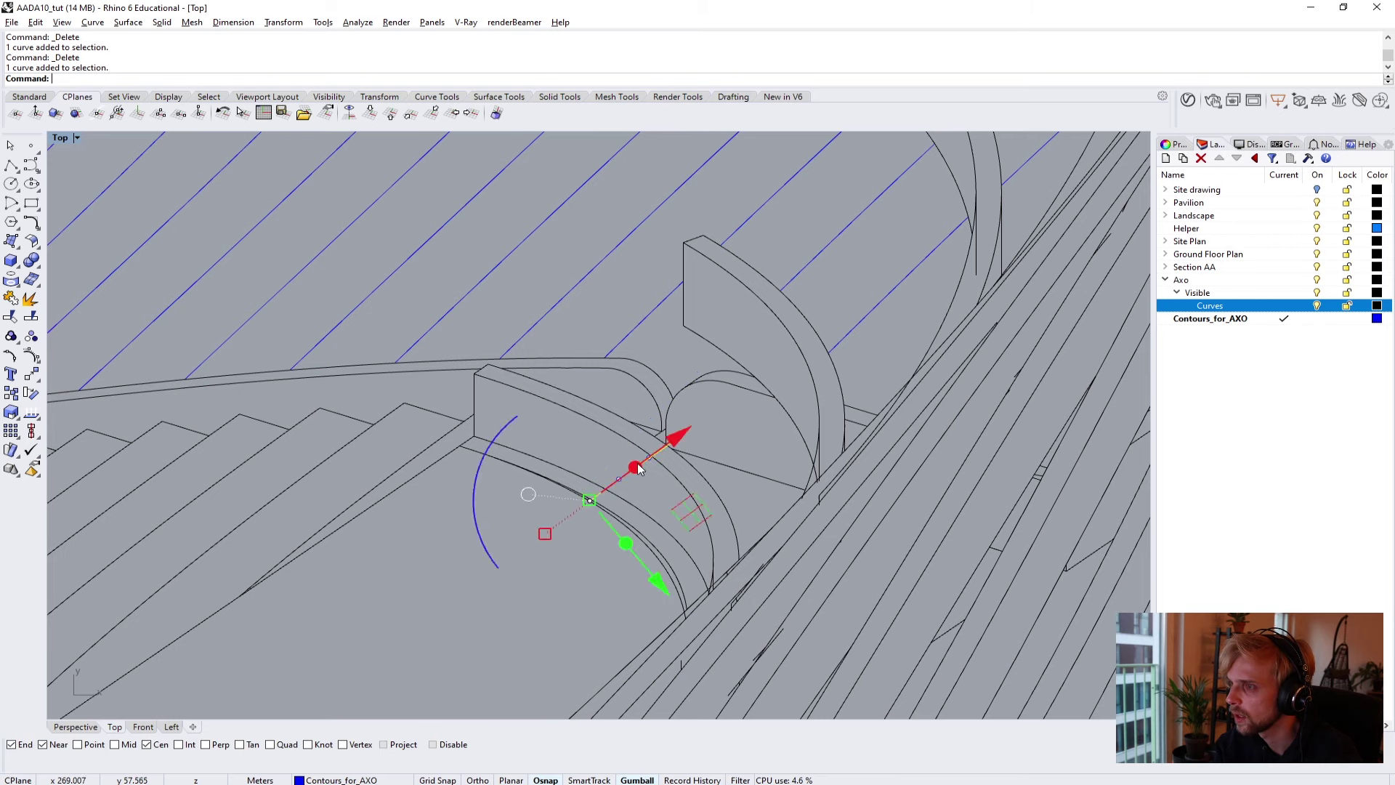
key(Delete)
Delete the contour pieces overlapping the shell's ribs along its uphill edge.
right_drag(794, 374, 631, 473)
scroll(692, 414, down, 8)
right_drag(869, 289, 766, 346)
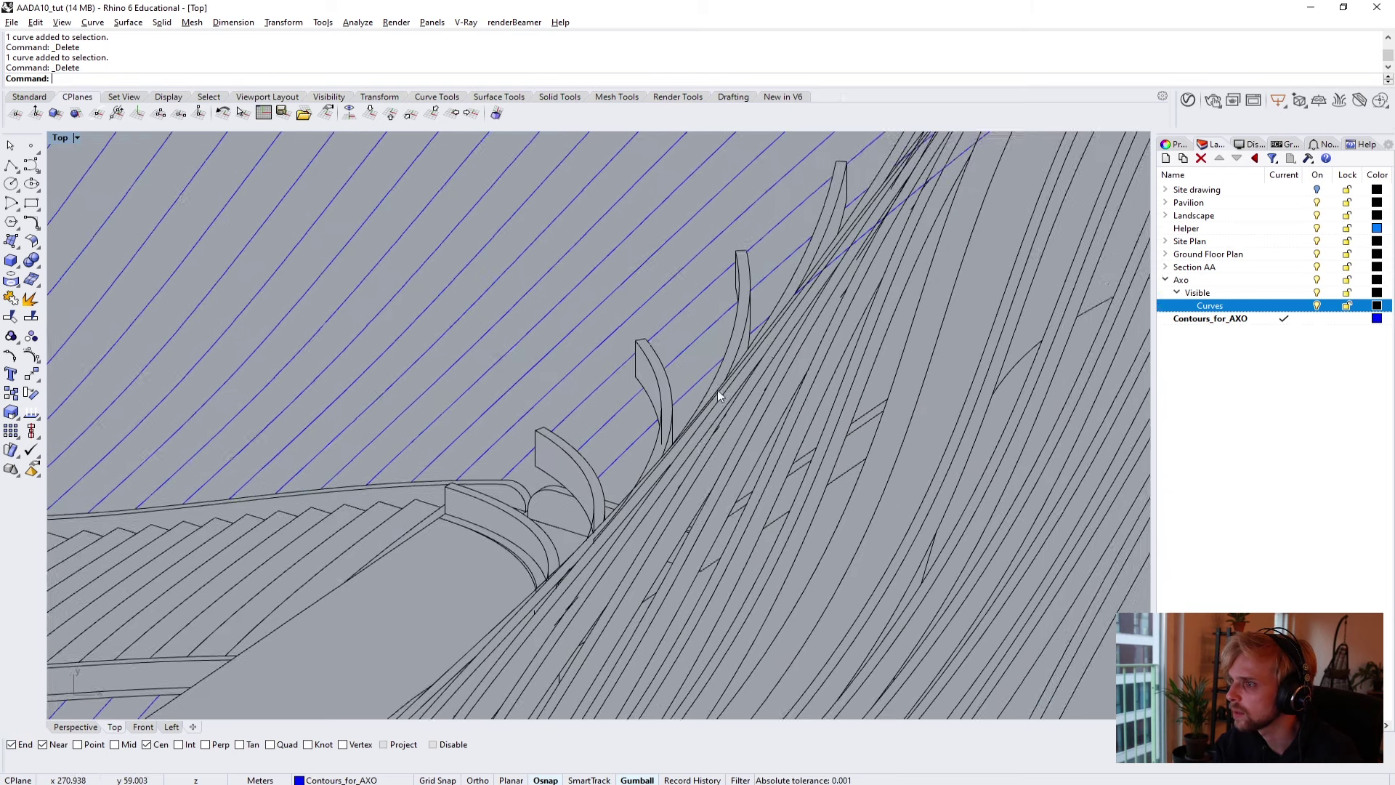
scroll(716, 392, up, 10)
click(600, 487)
key(Delete)
scroll(778, 368, down, 3)
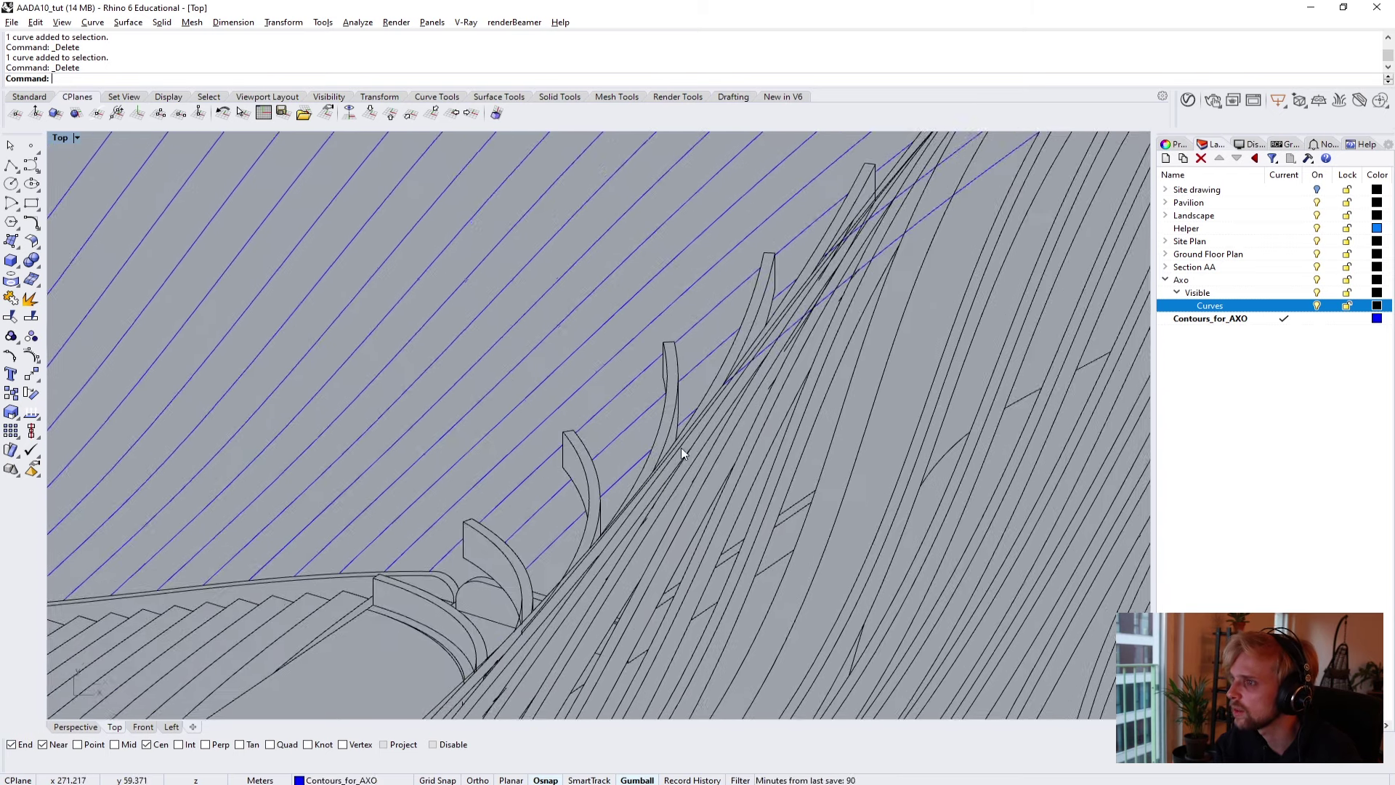
scroll(822, 320, up, 2)
scroll(822, 319, up, 6)
right_drag(847, 303, 628, 533)
scroll(628, 533, down, 6)
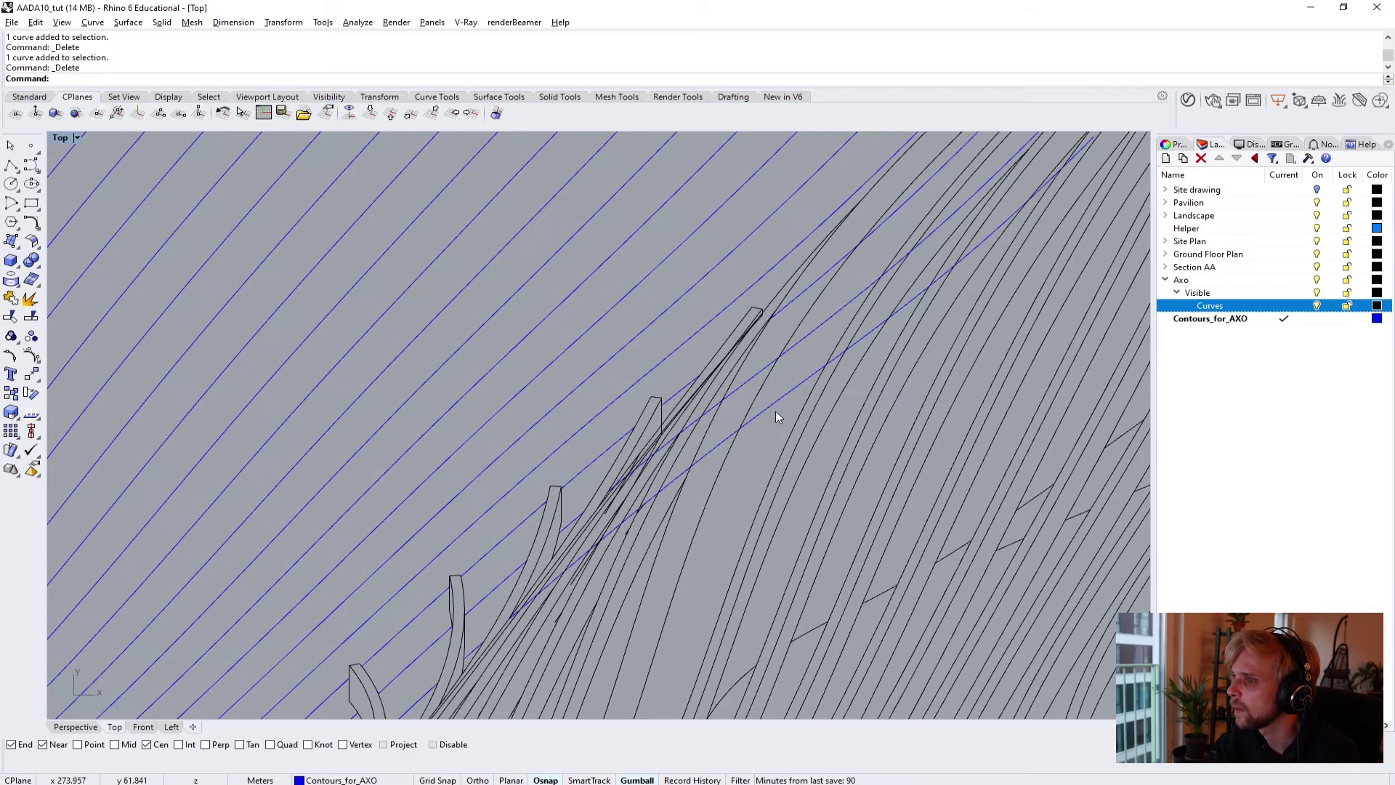
click(779, 400)
key(Delete)
right_drag(827, 307, 760, 437)
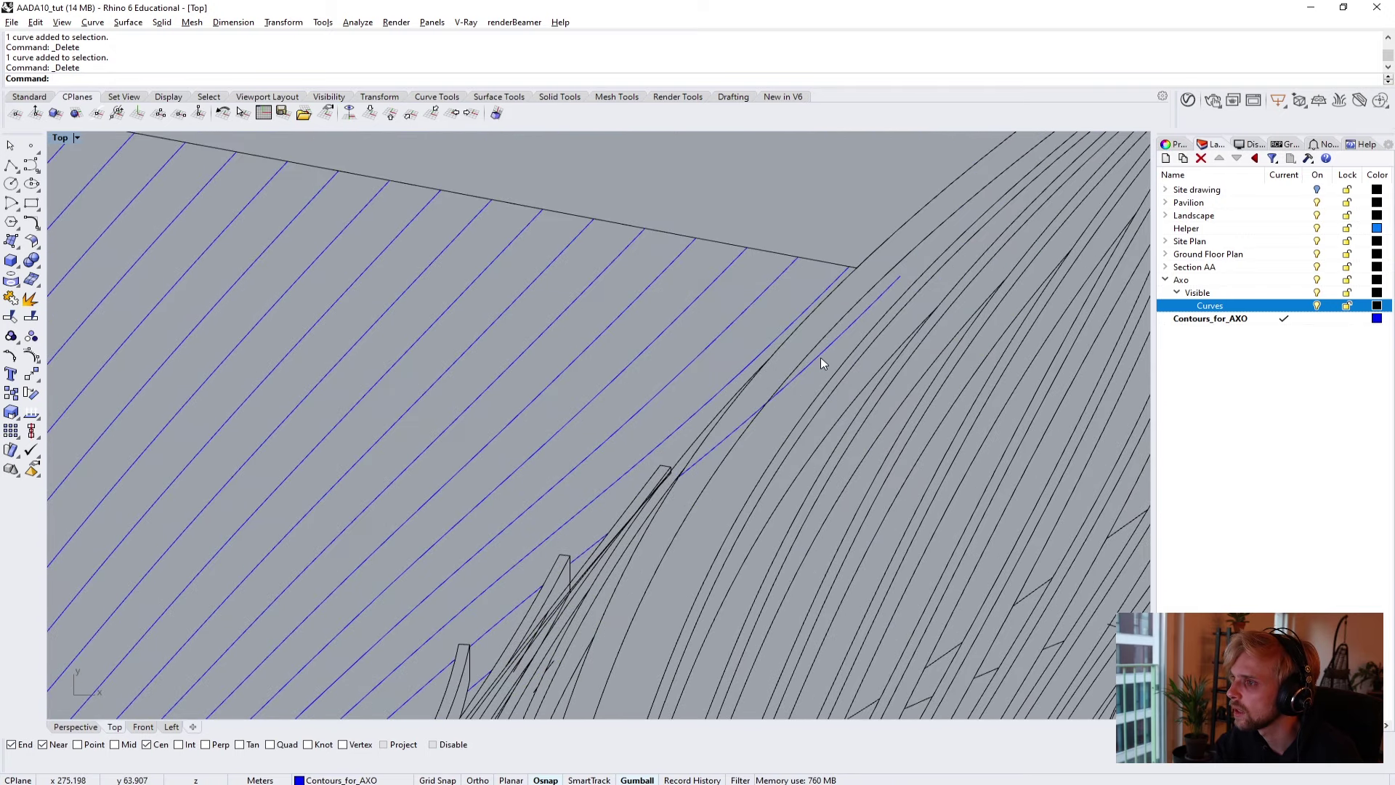
scroll(818, 365, down, 8)
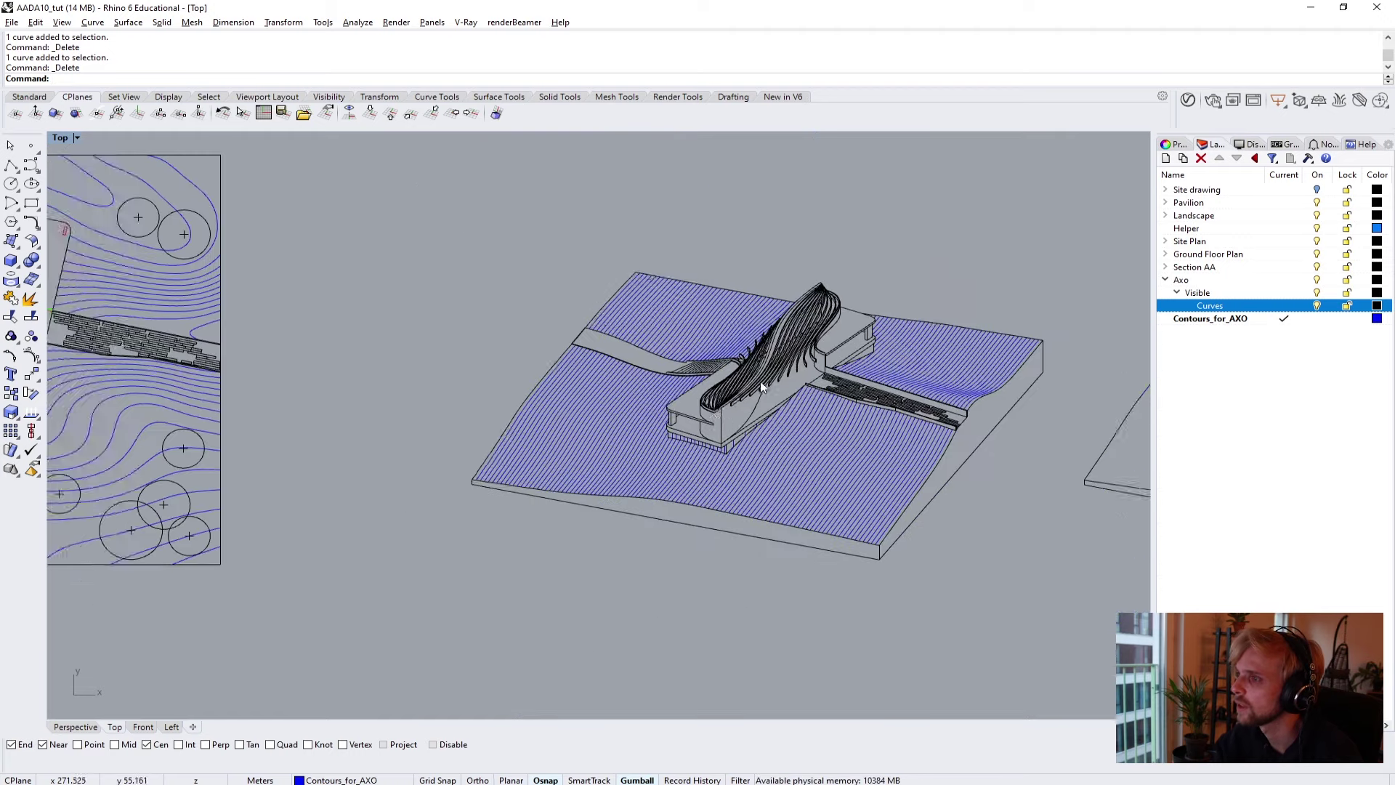
scroll(693, 429, up, 5)
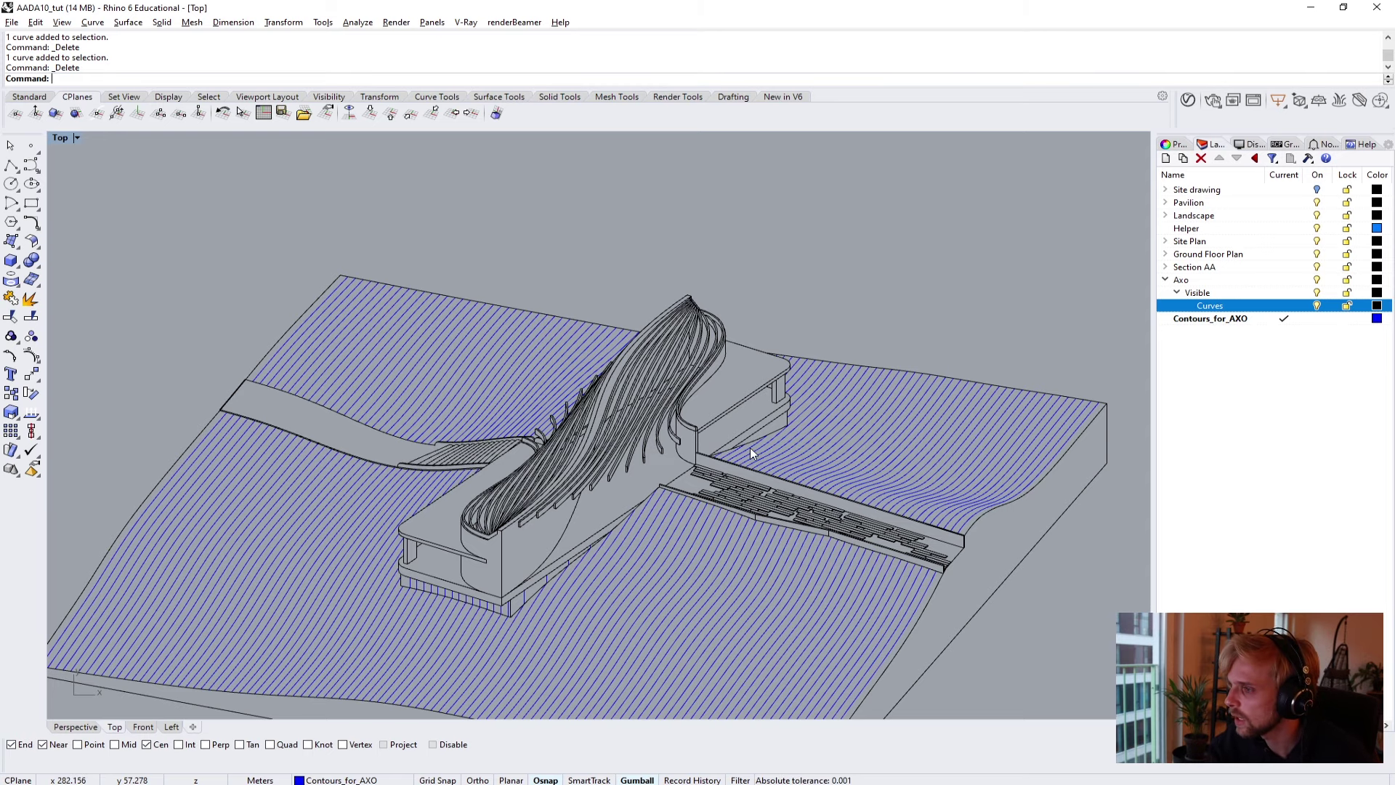
scroll(817, 432, down, 10)
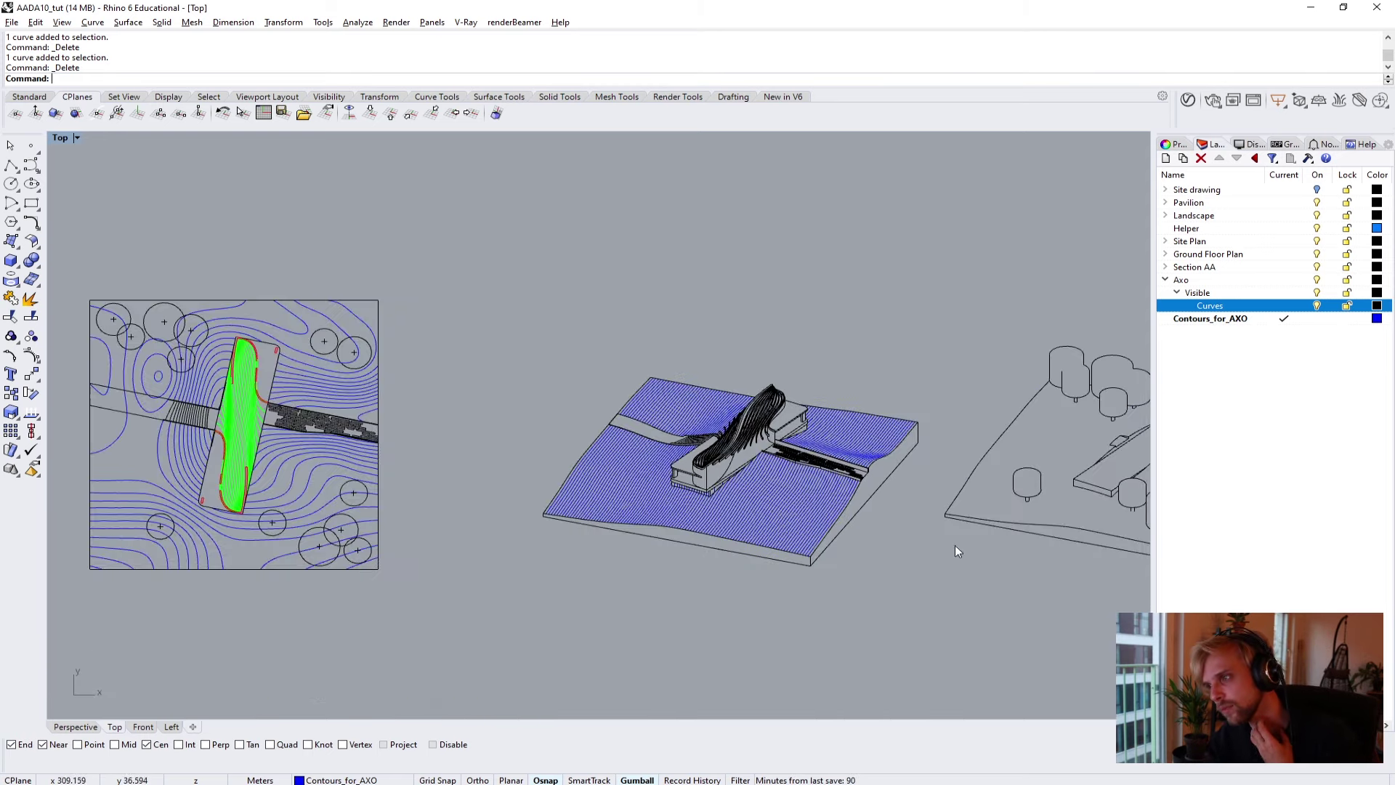
right_drag(955, 545, 529, 537)
scroll(690, 501, down, 6)
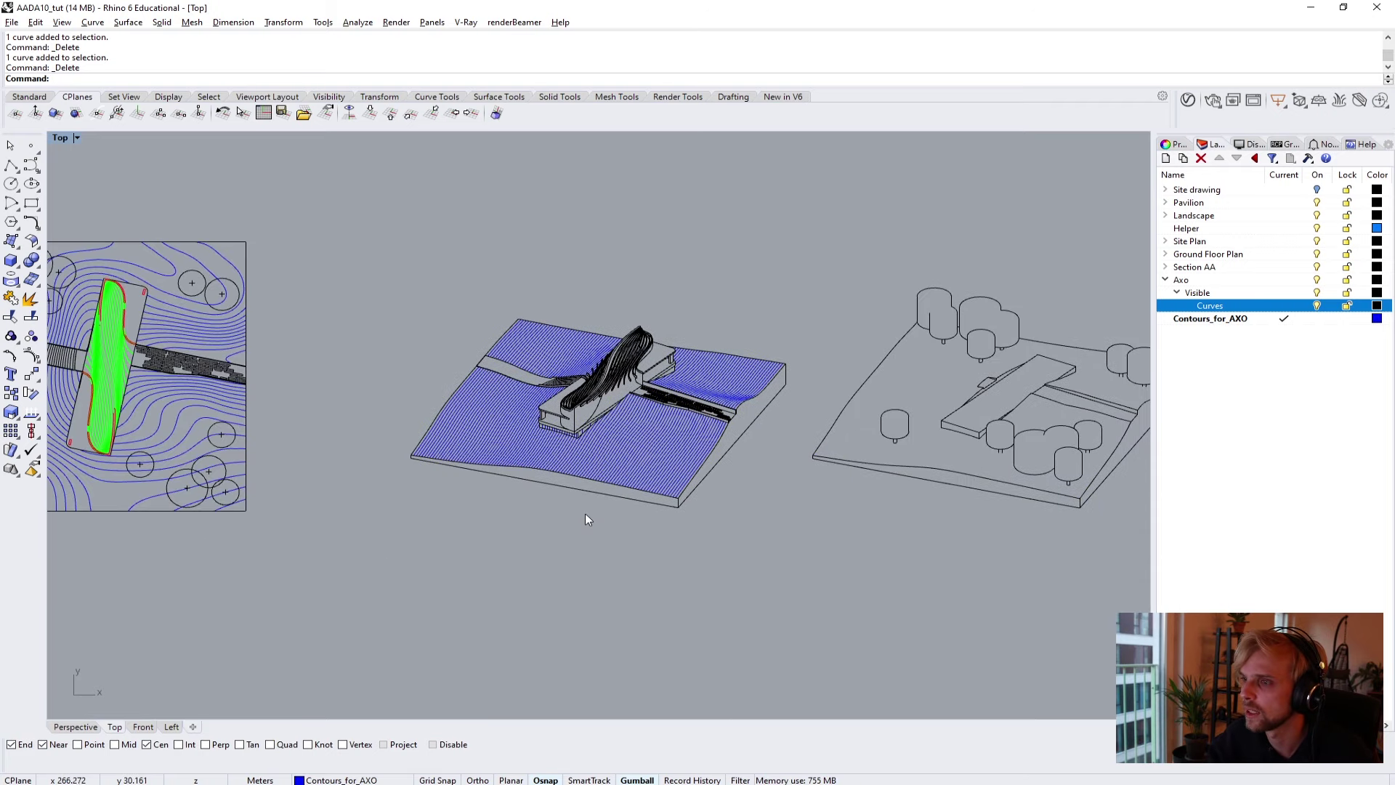
scroll(552, 504, up, 10)
right_drag(944, 483, 455, 494)
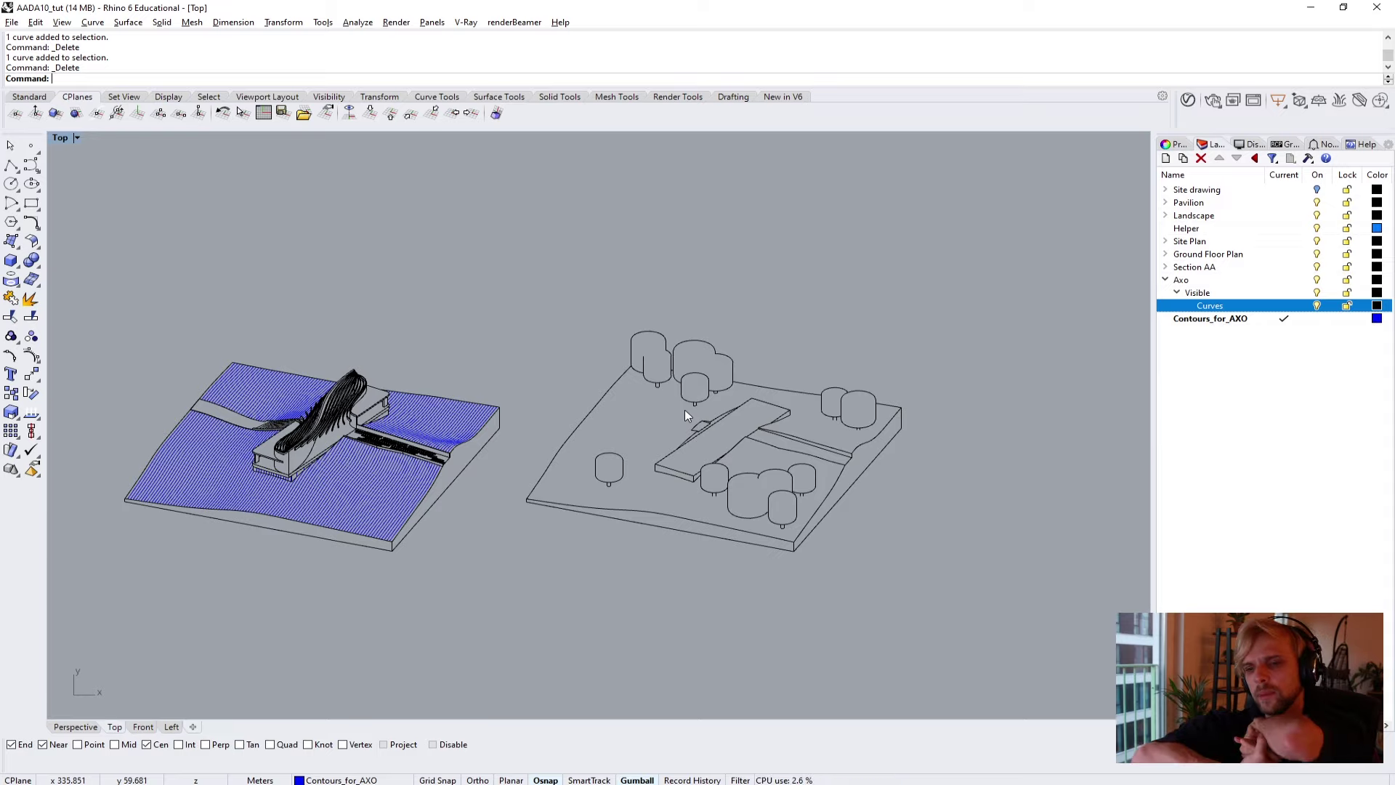
scroll(559, 536, down, 10)
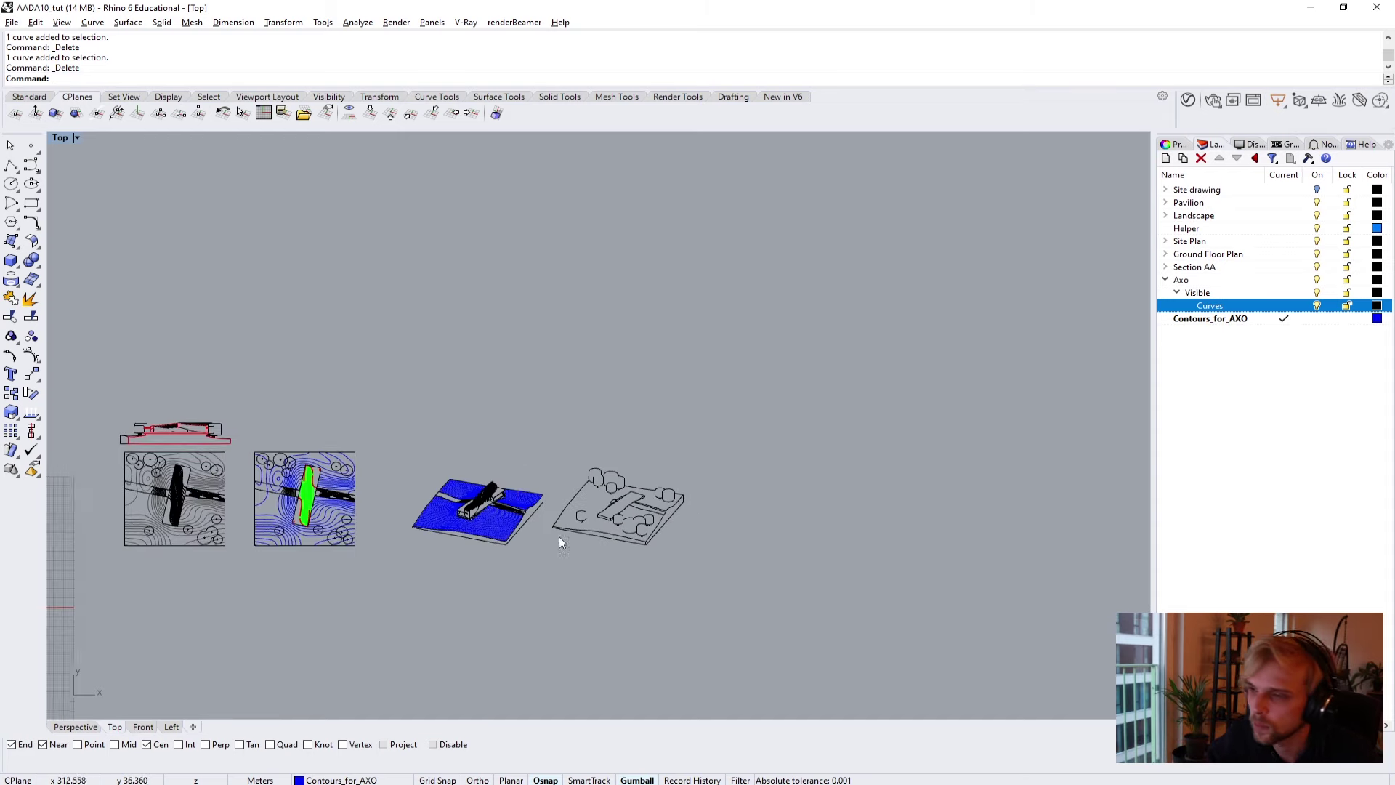
right_drag(448, 493, 816, 440)
scroll(704, 438, up, 8)
right_drag(946, 481, 718, 439)
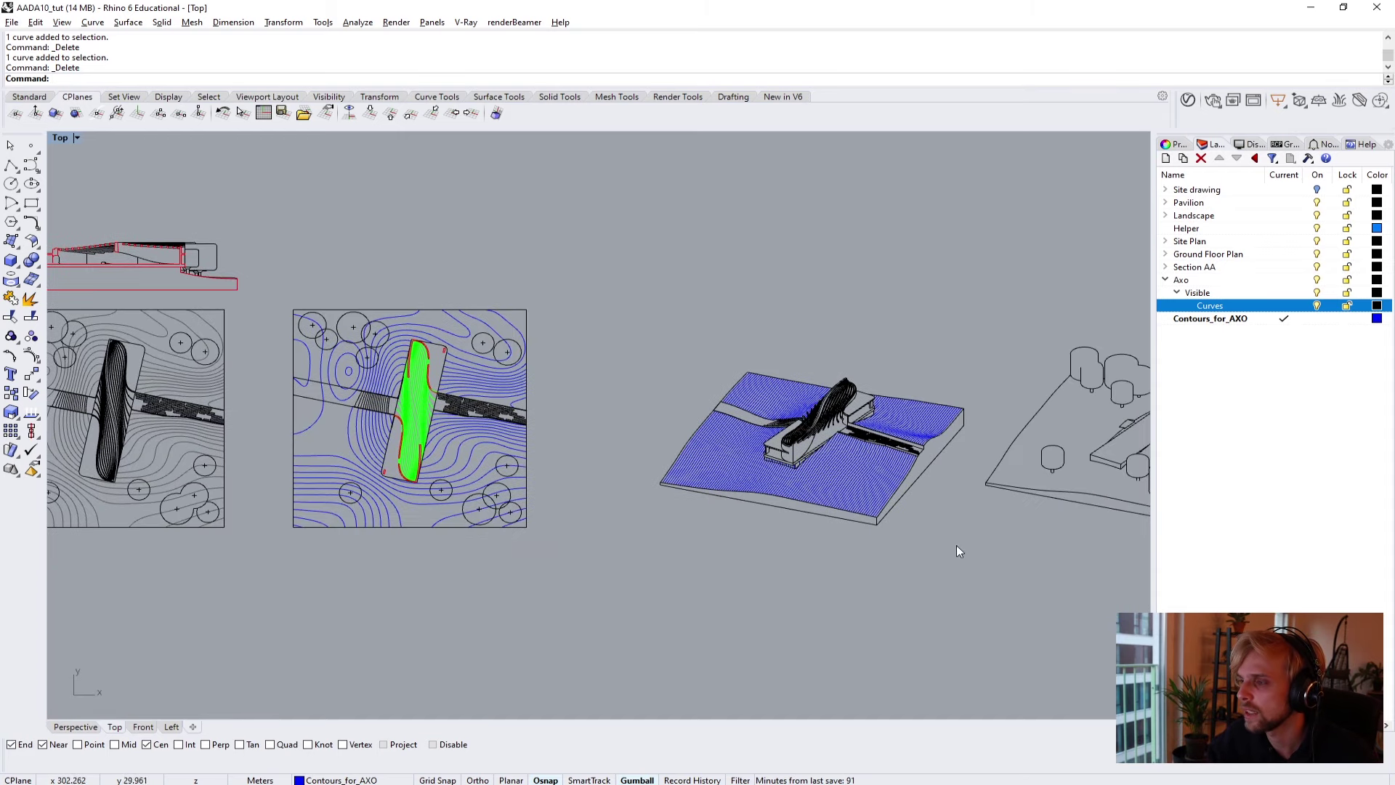
drag(675, 343, 624, 320)
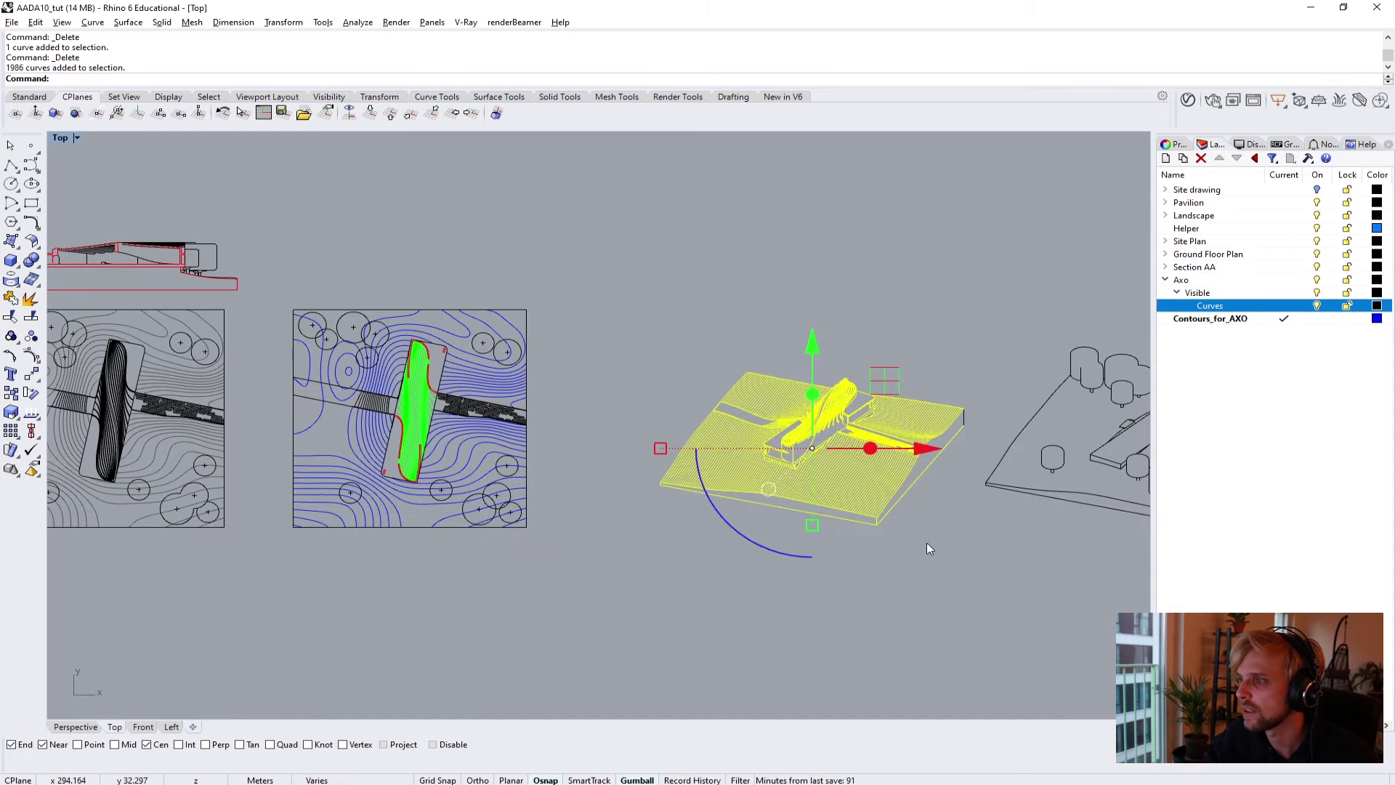
key(Escape)
Nest the Contours_for_AXO layer inside the Visible sublayer of the Axo layer.
drag(1213, 319, 1199, 293)
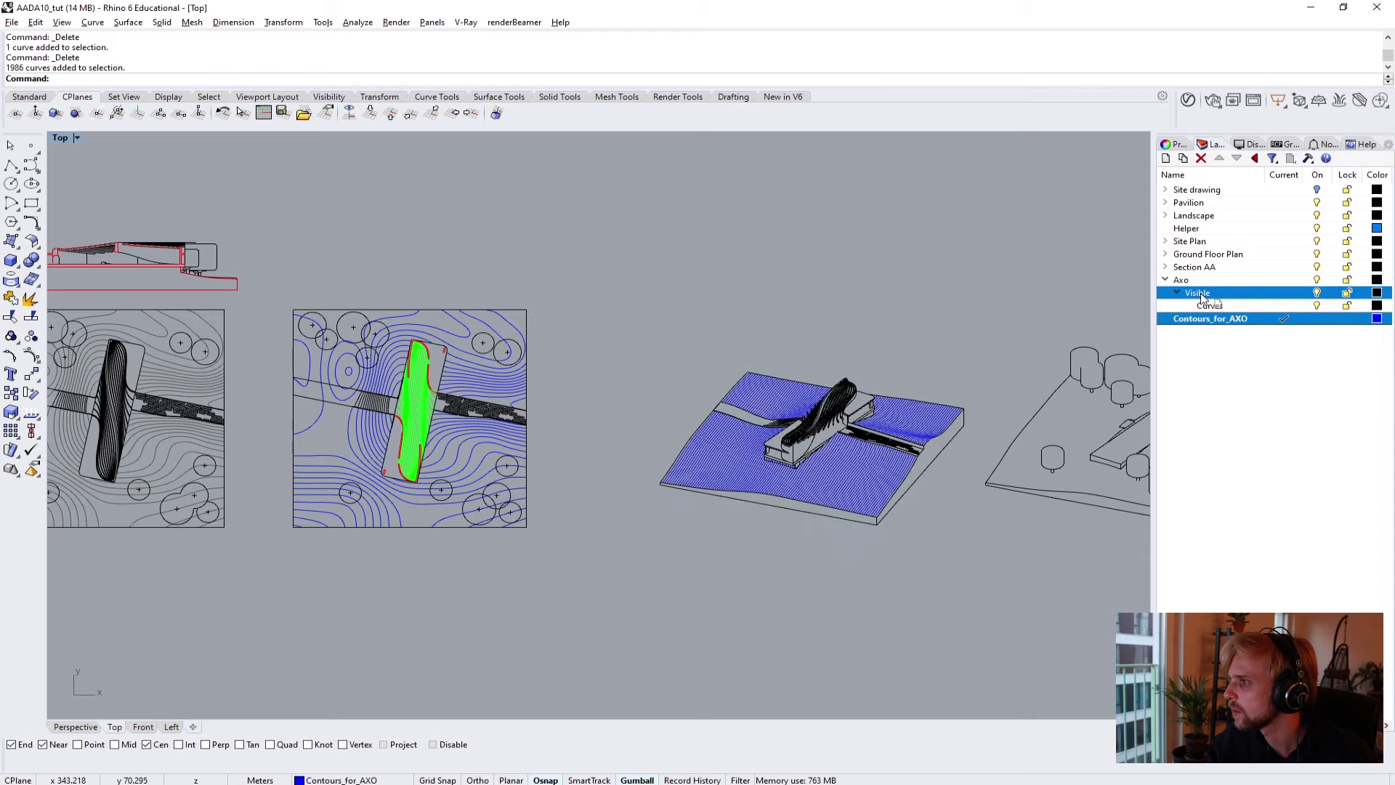
right_drag(964, 455, 827, 442)
scroll(857, 445, down, 5)
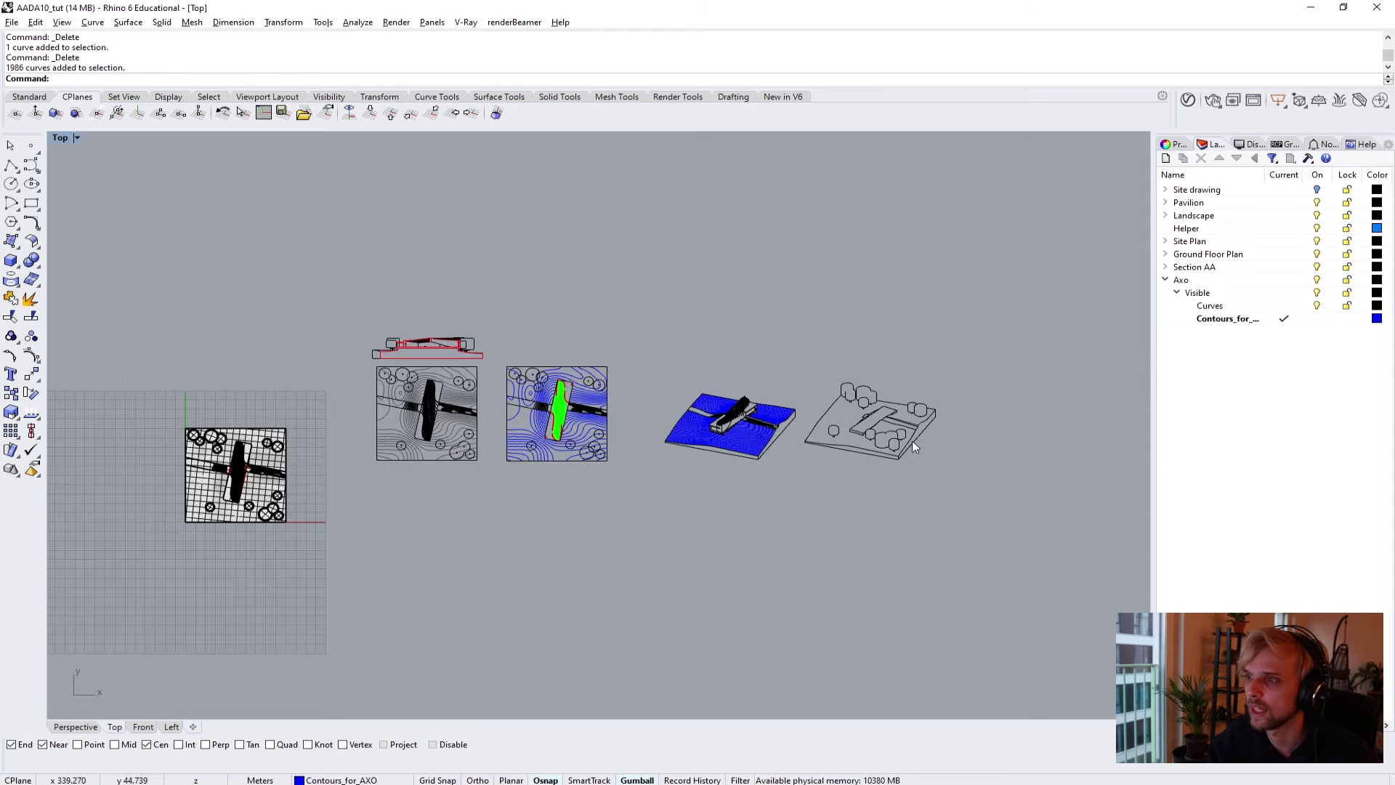
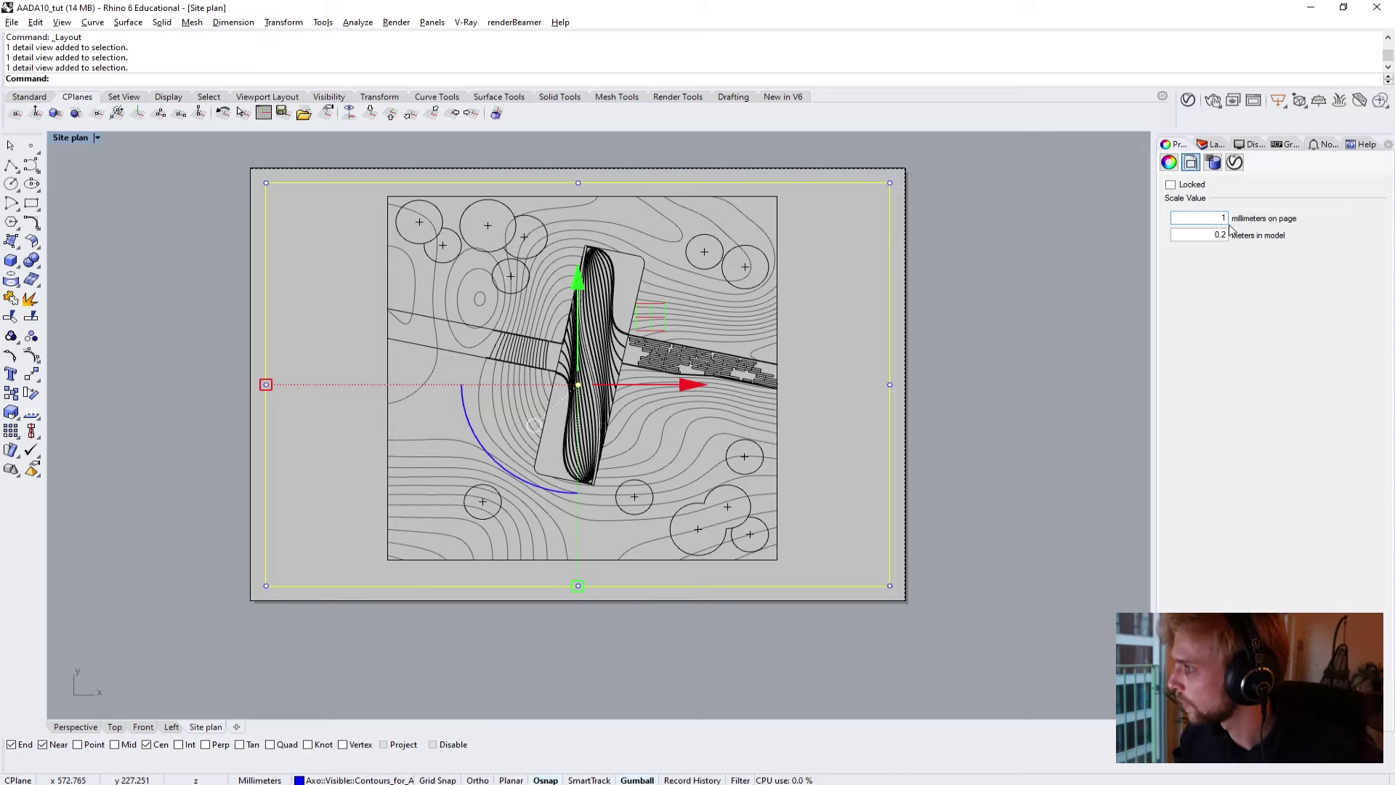
Lock the Site plan layout's detail view at its current scale.
click(963, 362)
click(782, 182)
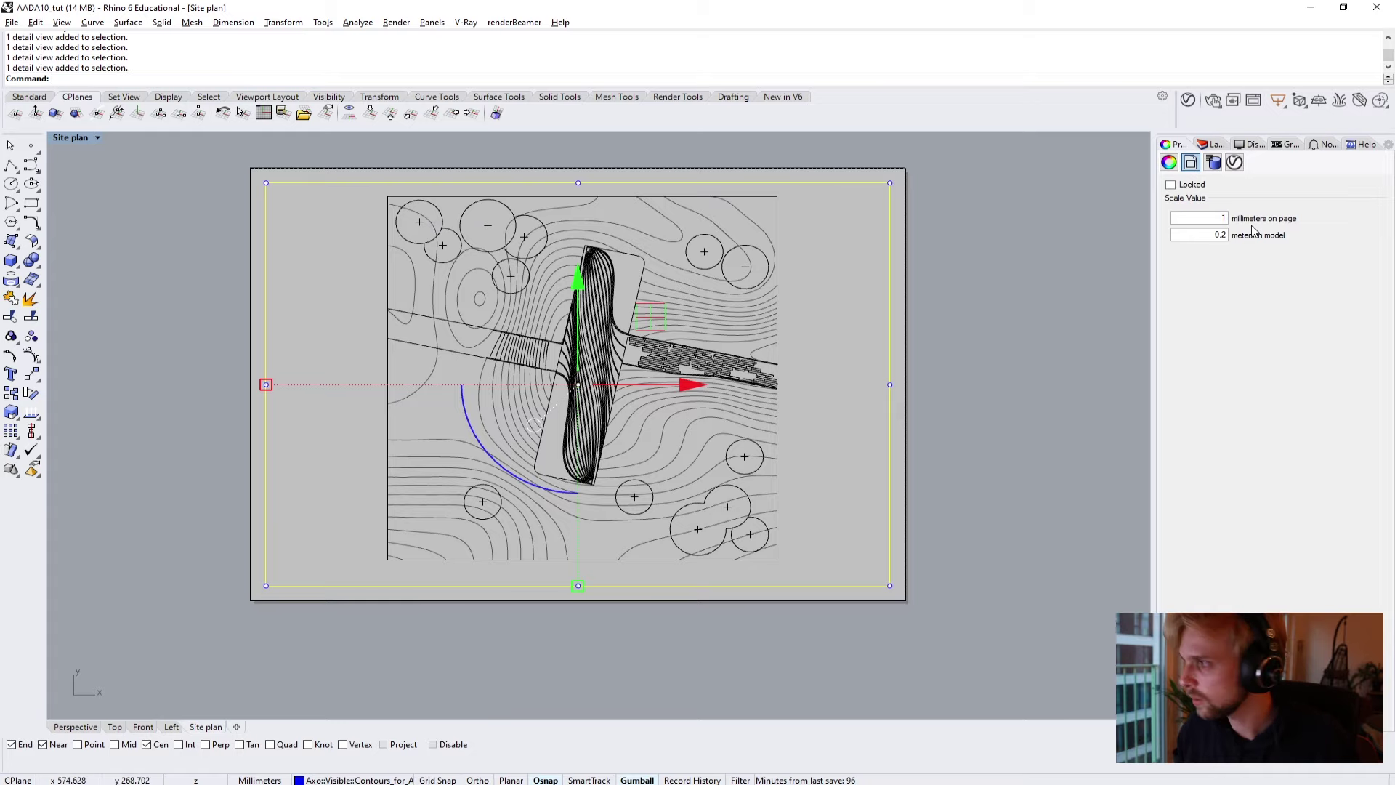
click(1169, 186)
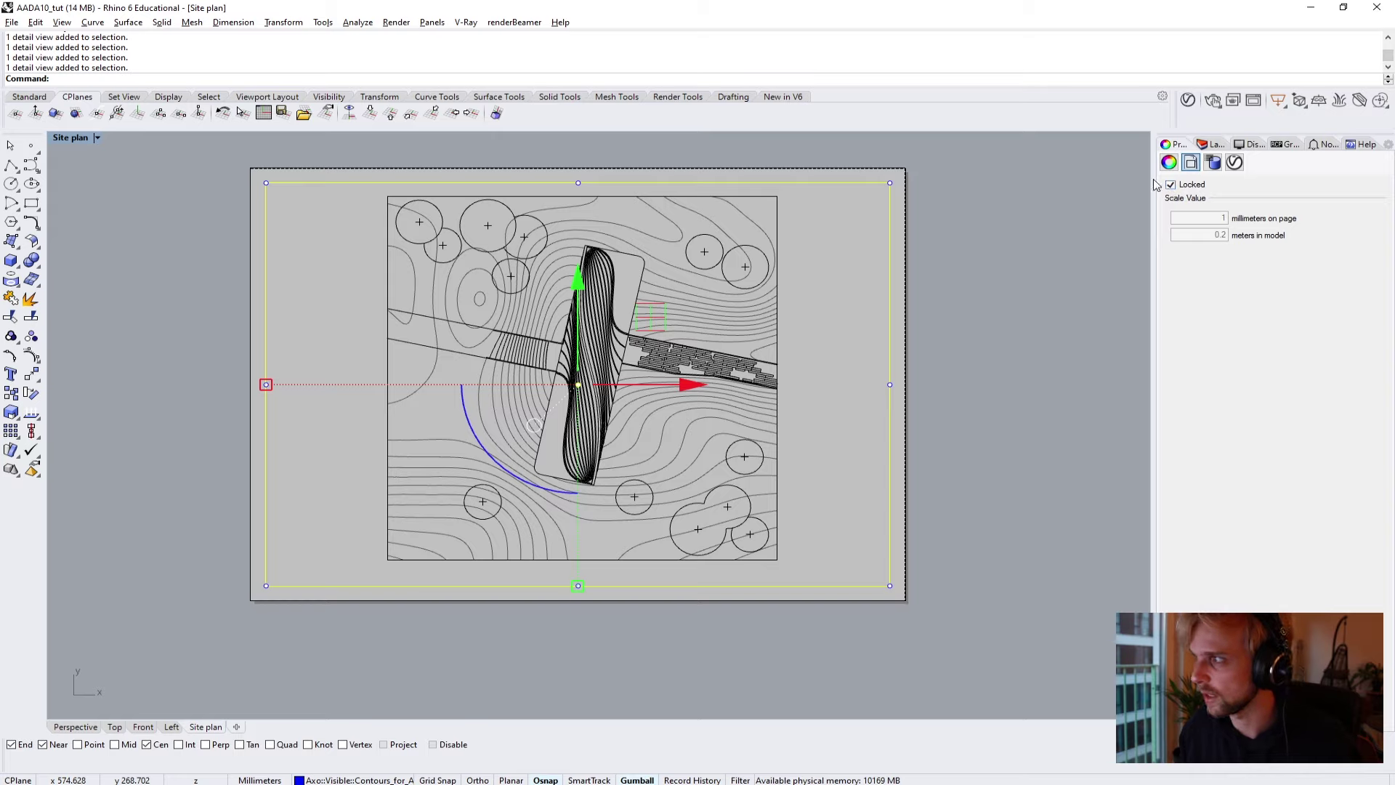
click(1004, 329)
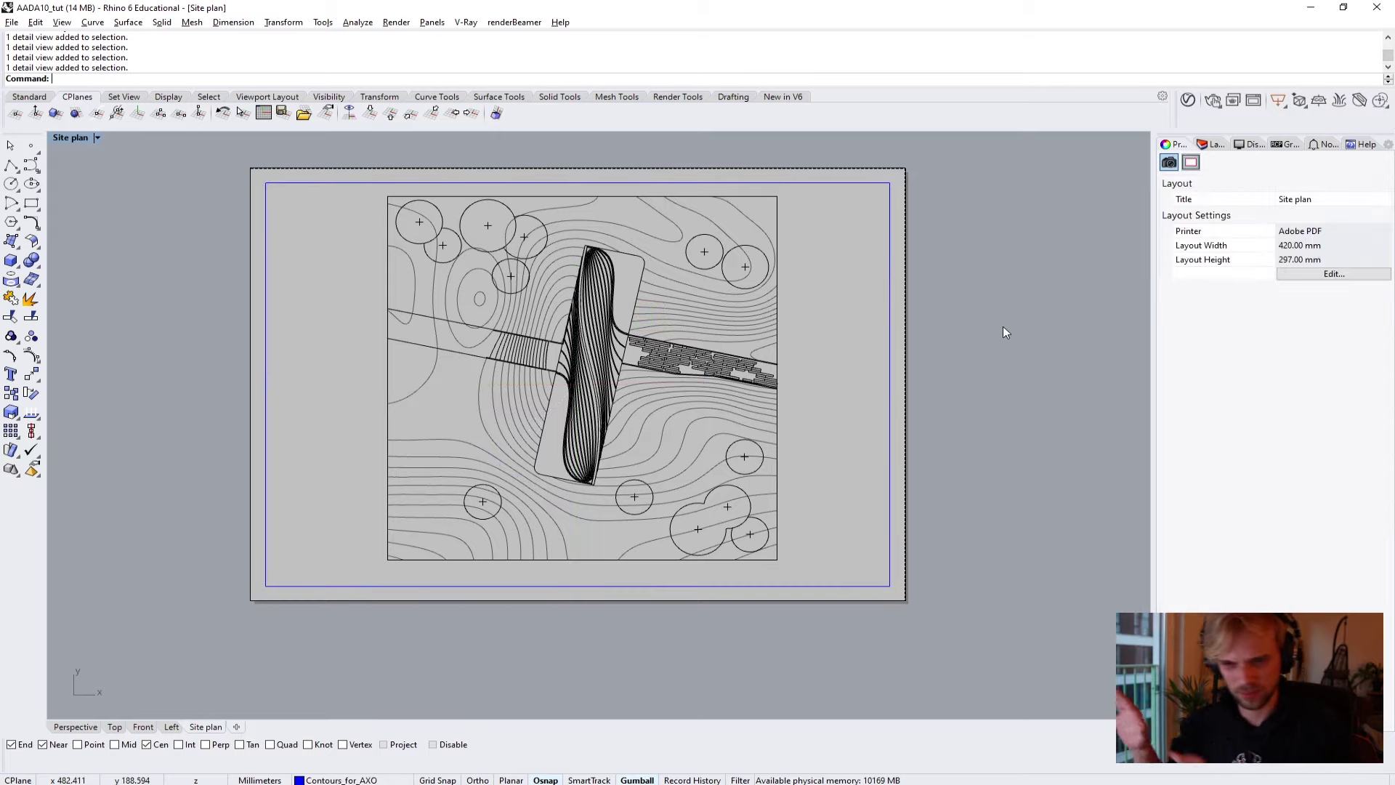
click(888, 316)
click(181, 266)
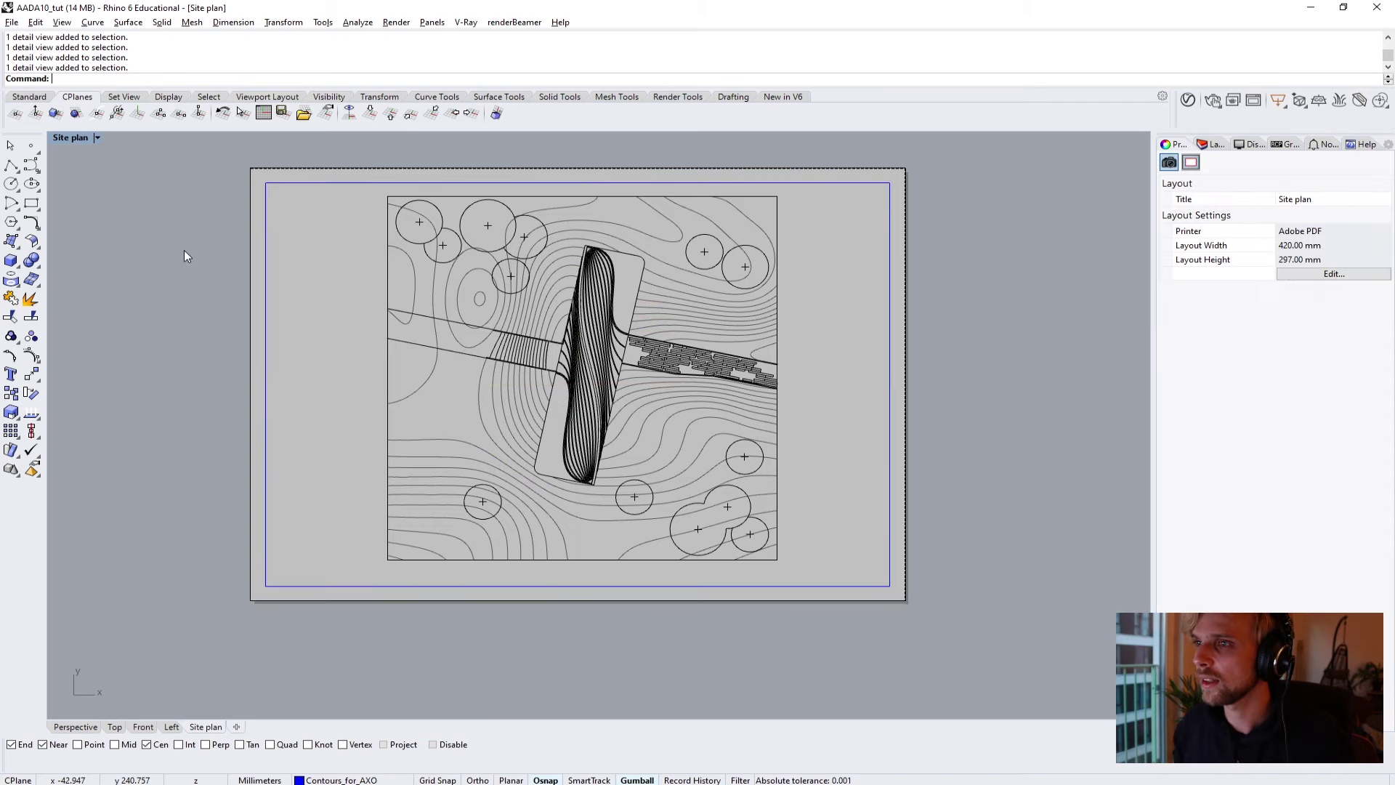
scroll(184, 255, up, 3)
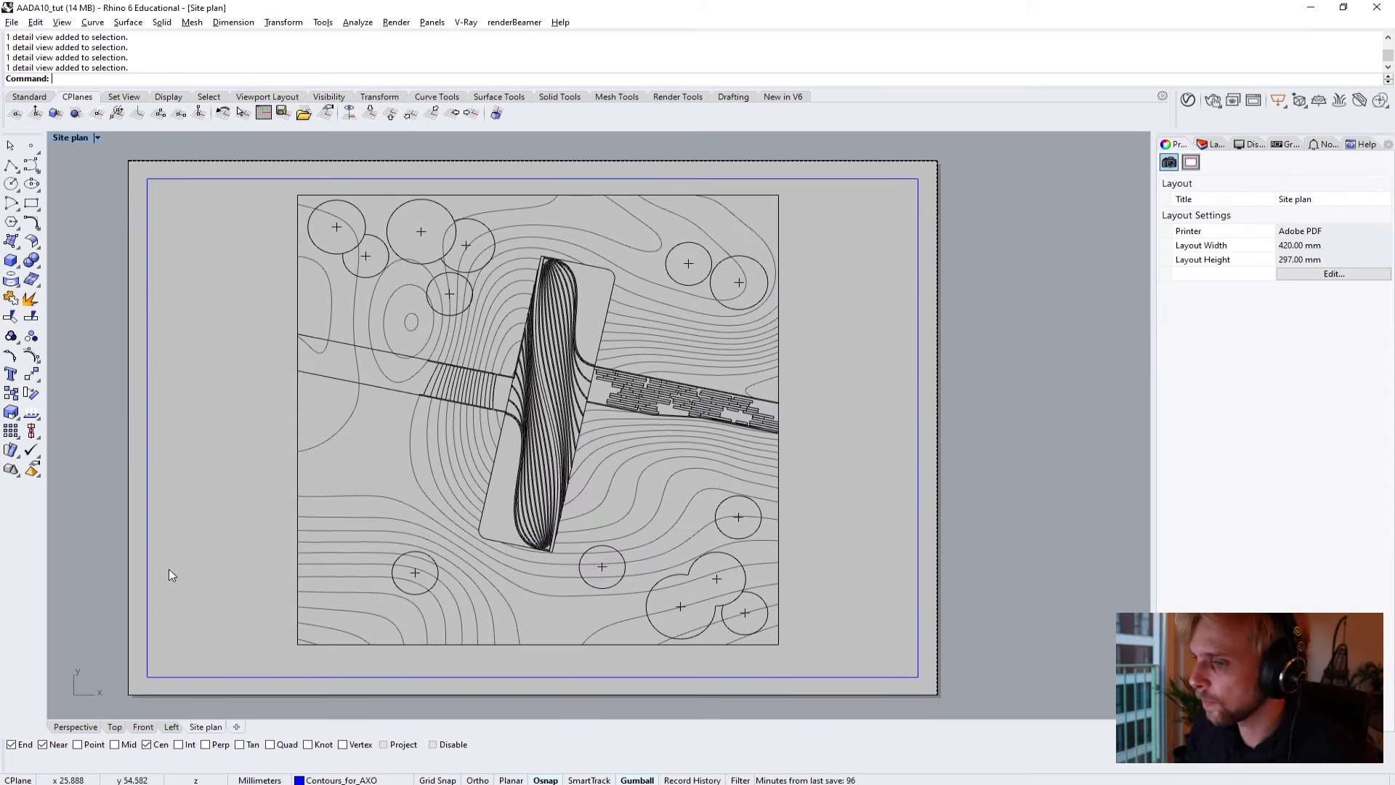
click(114, 727)
scroll(404, 403, up, 5)
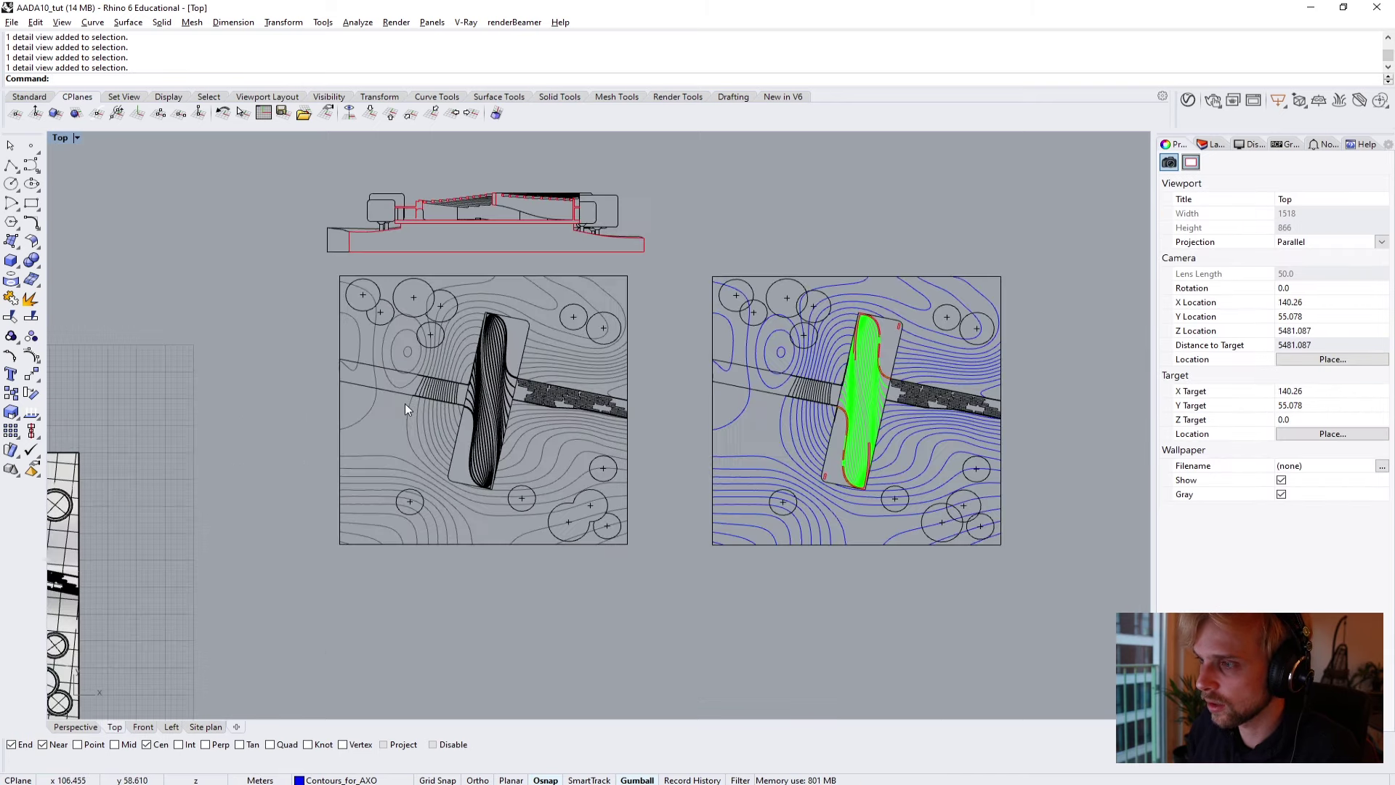
scroll(472, 356, down, 2)
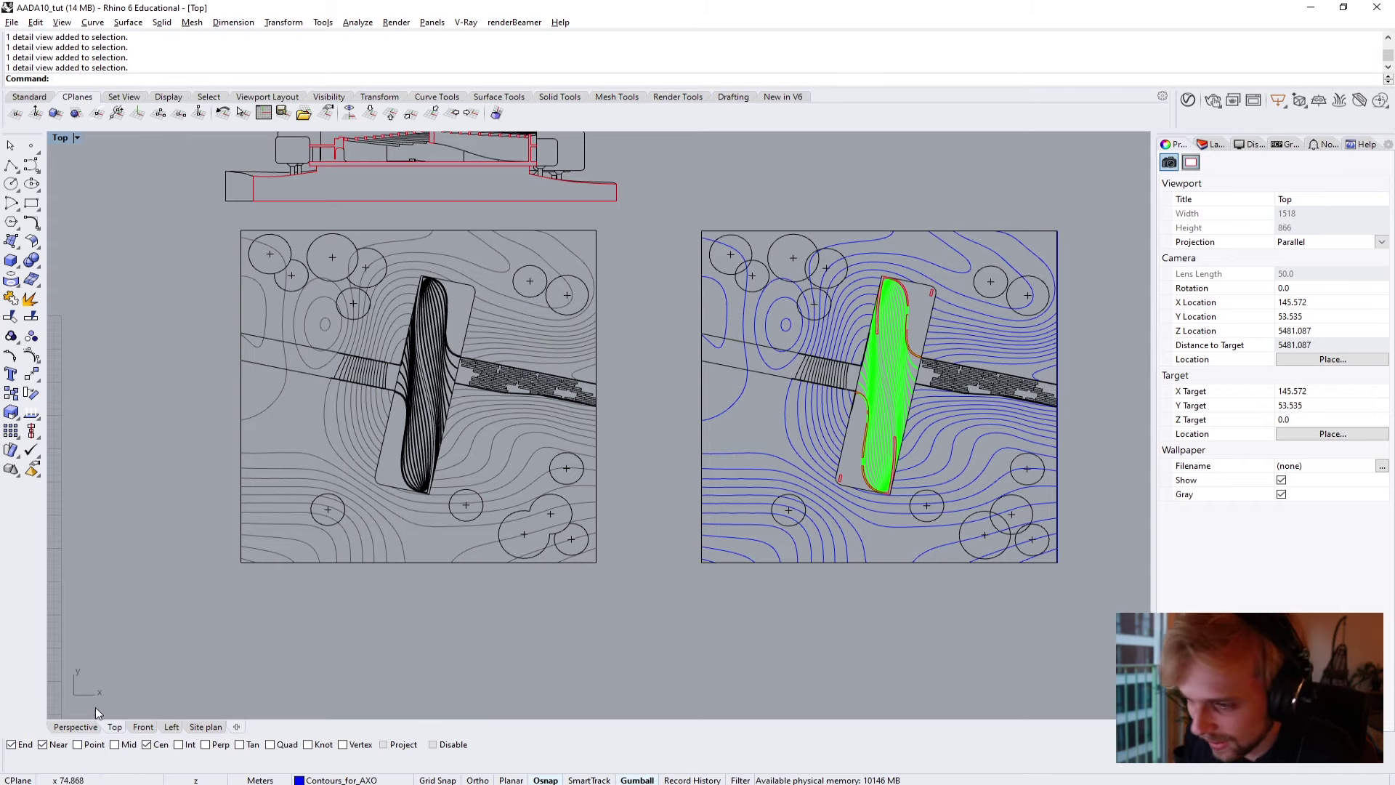
click(72, 728)
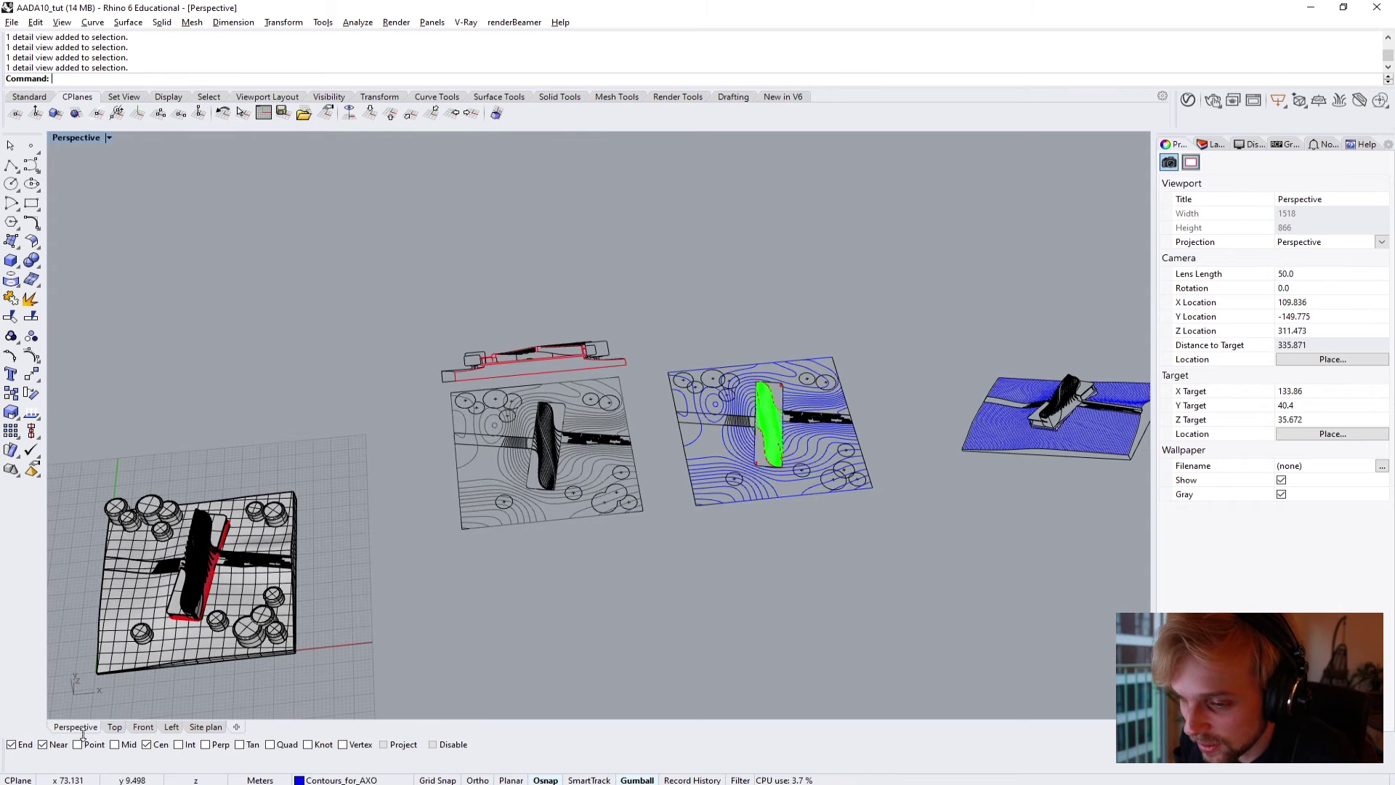
click(115, 727)
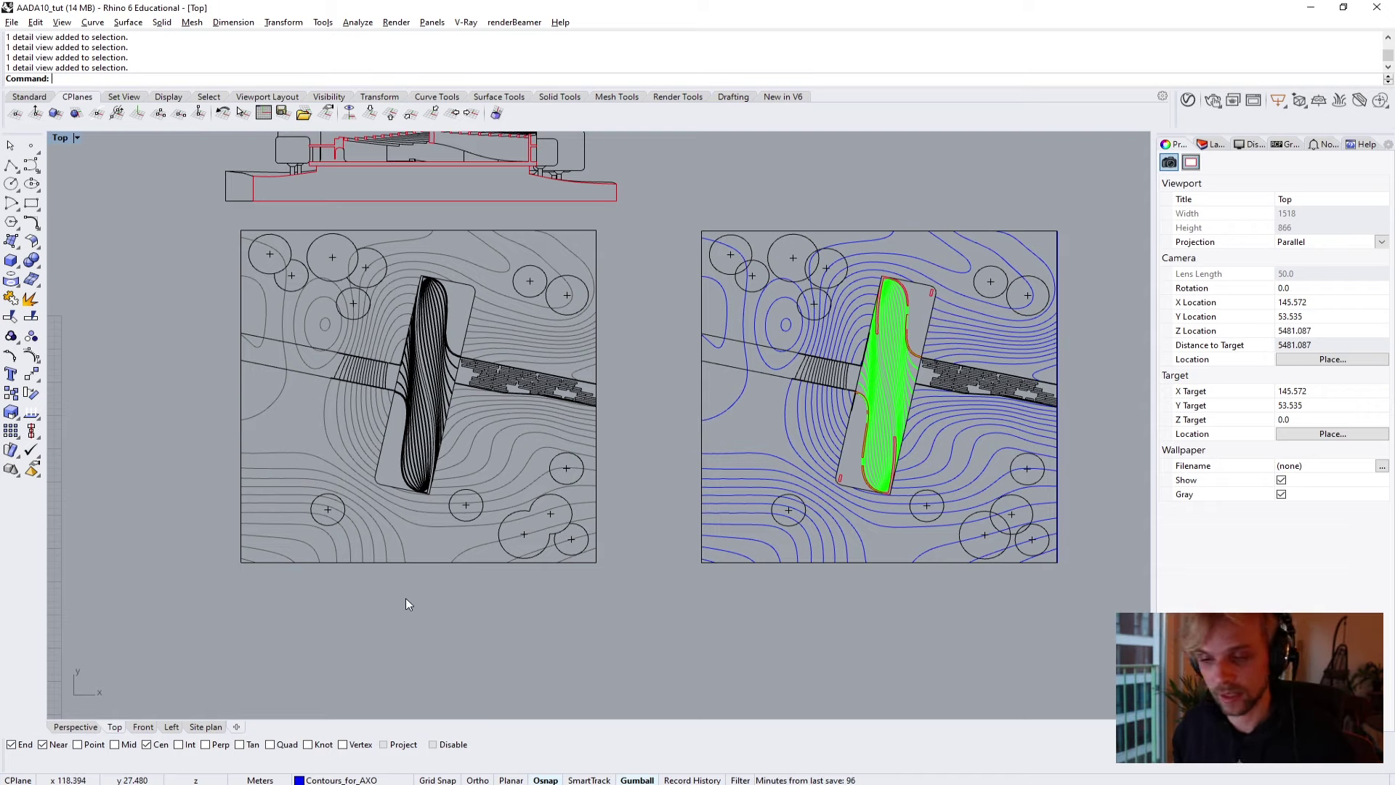
Create a new A3 landscape layout named Ground_floor with one initial detail.
click(237, 726)
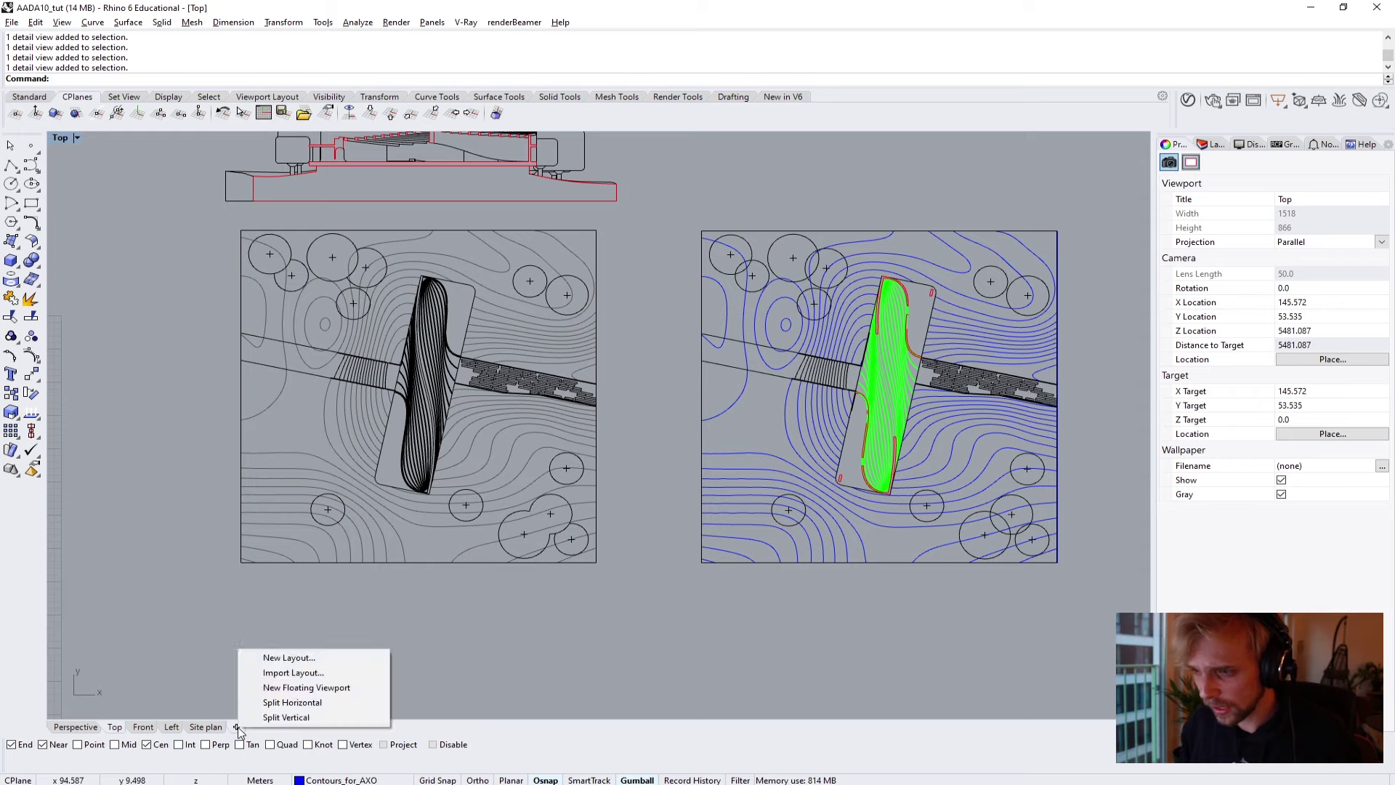
click(266, 658)
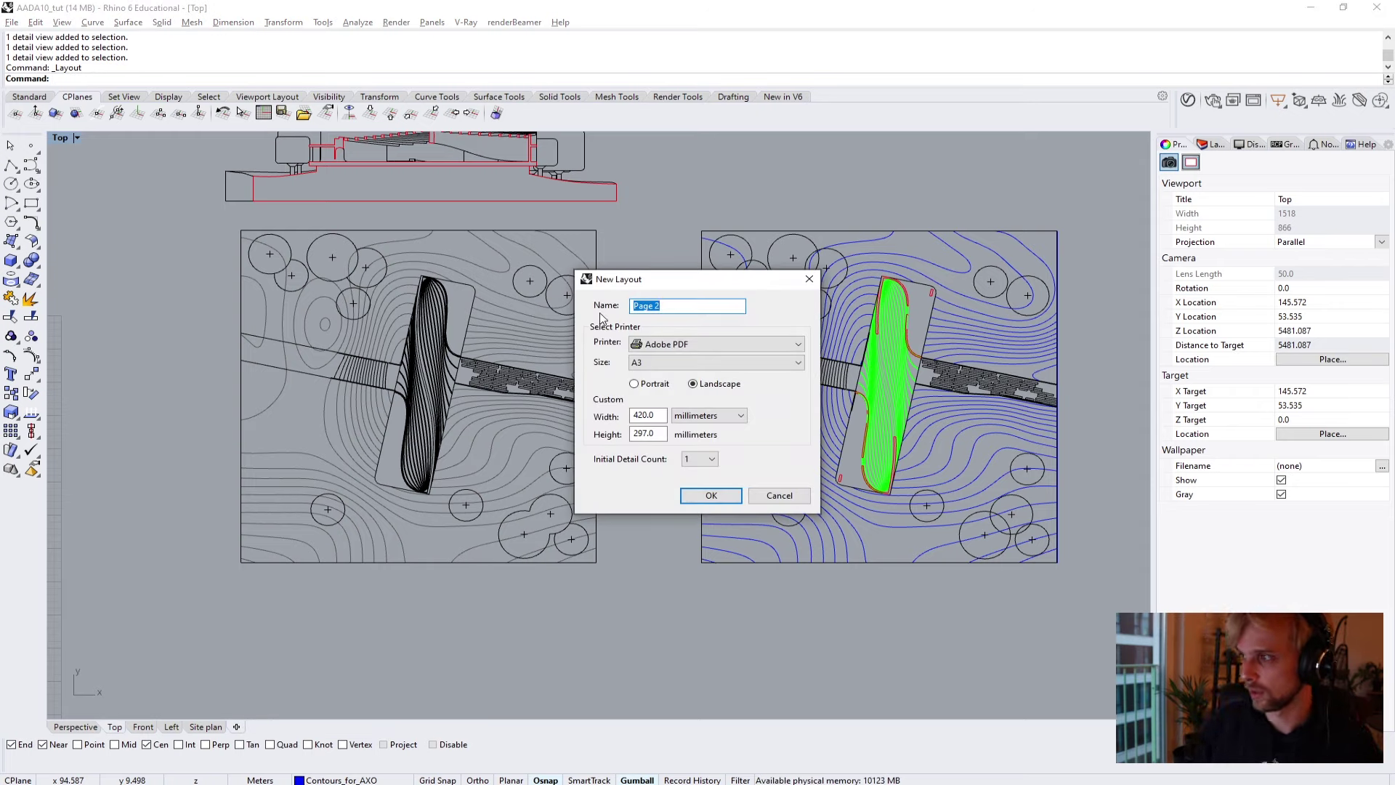
text(Ground_)
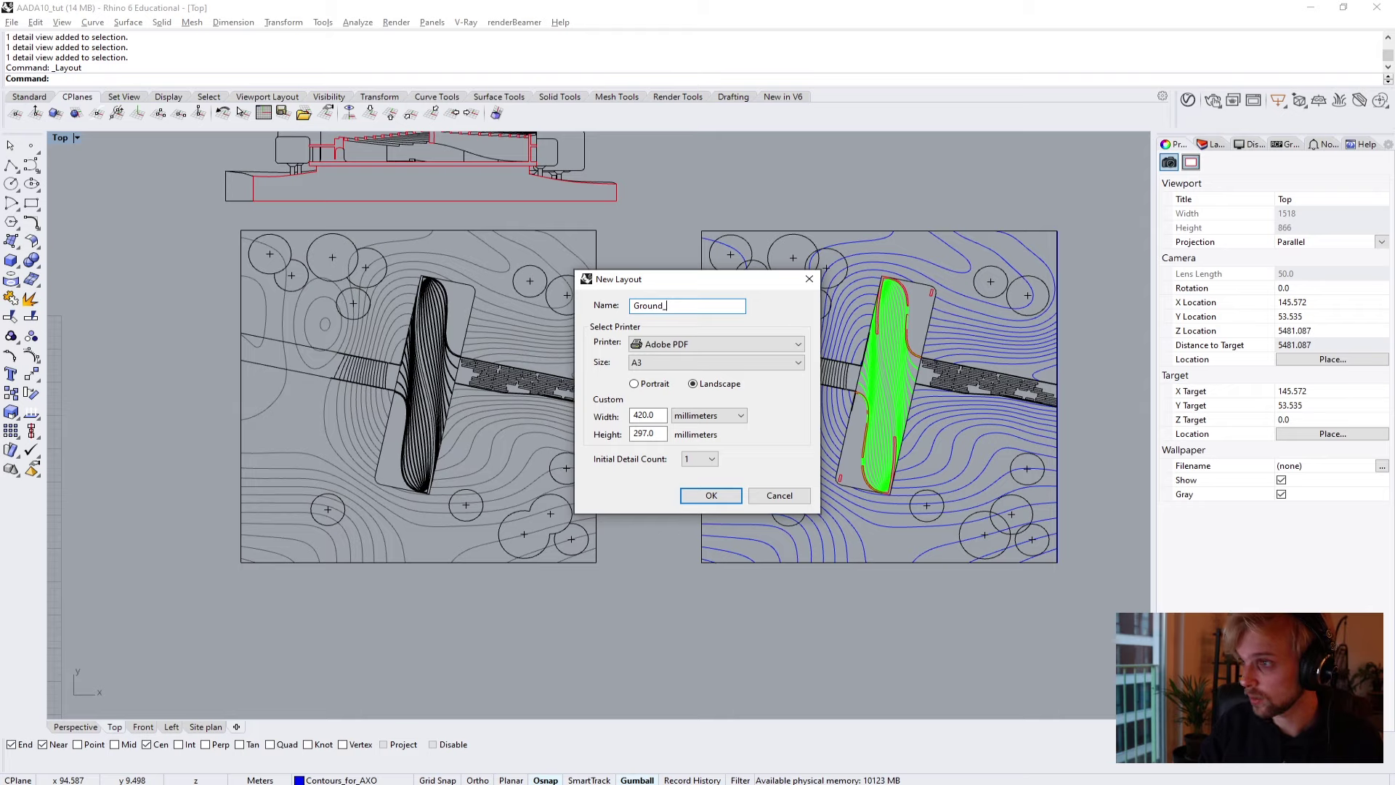
text(floor)
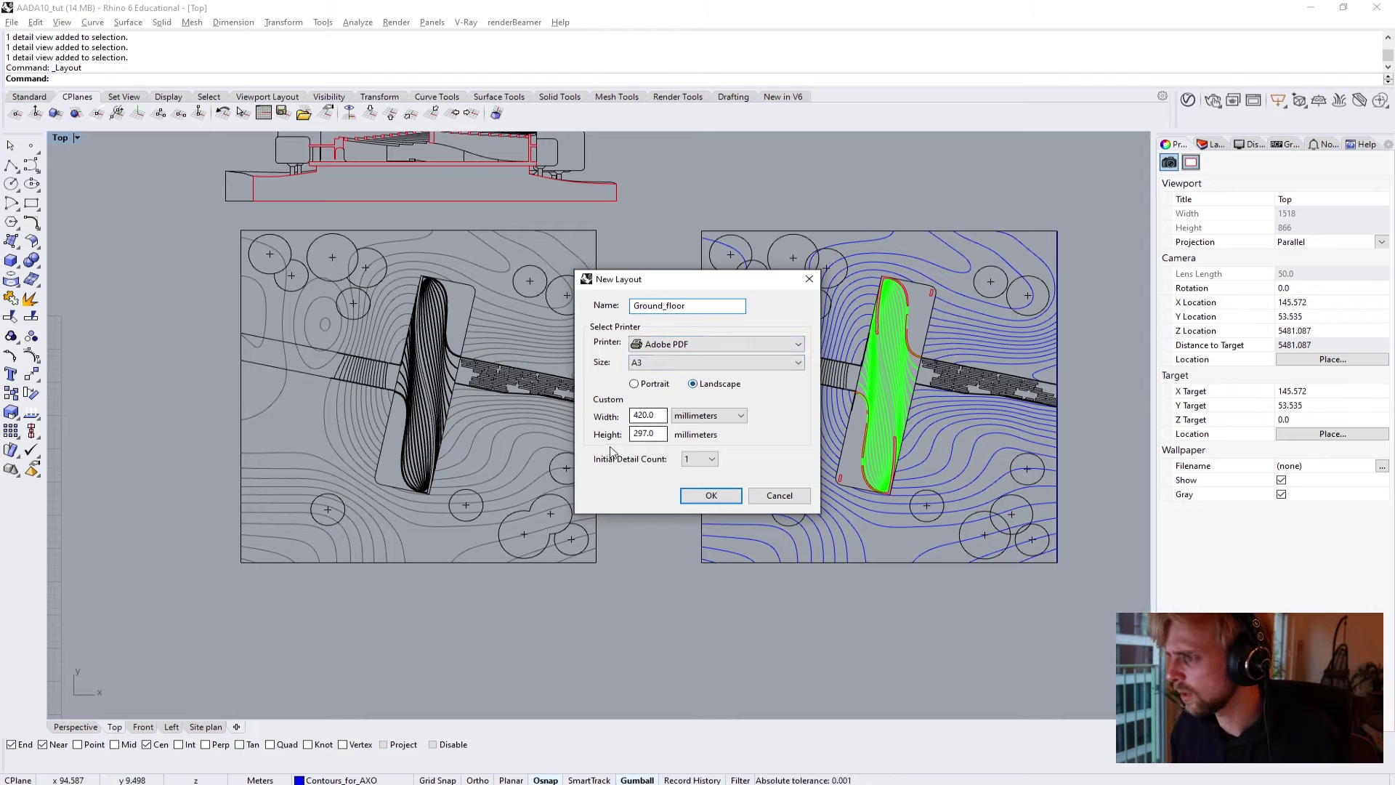
click(711, 496)
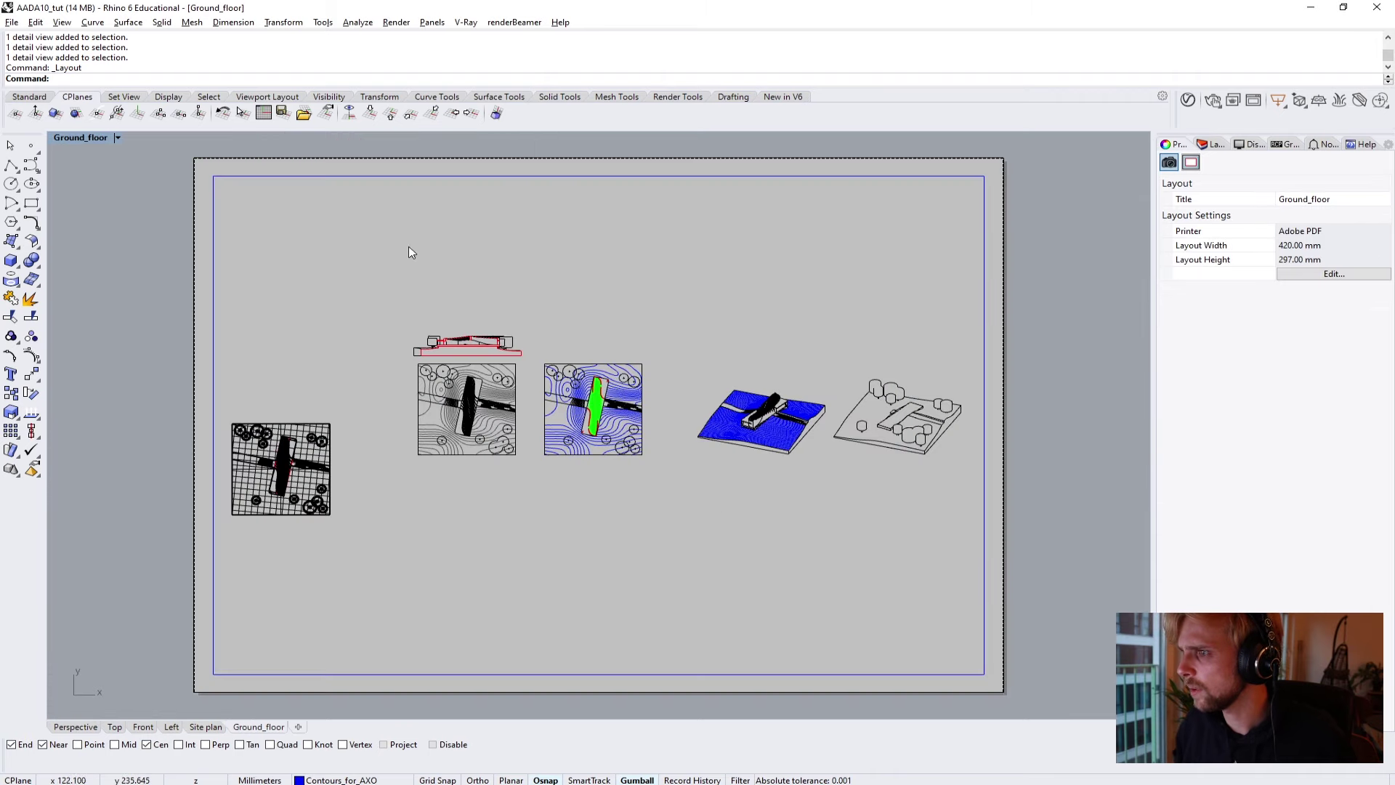
Activate the Ground_floor detail and frame the plan with blue contours and the green shell centrally in it.
double_click(491, 303)
scroll(631, 337, up, 5)
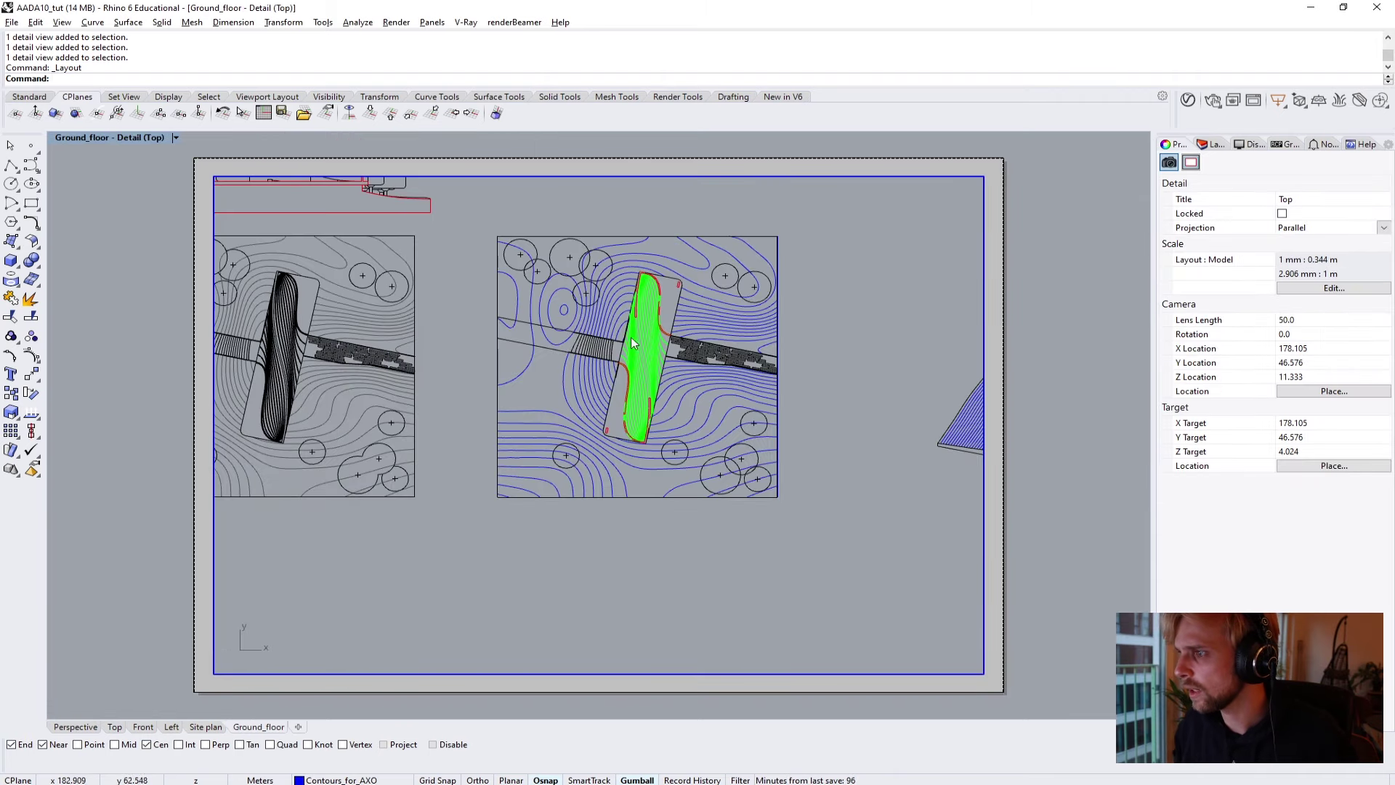
scroll(670, 314, up, 4)
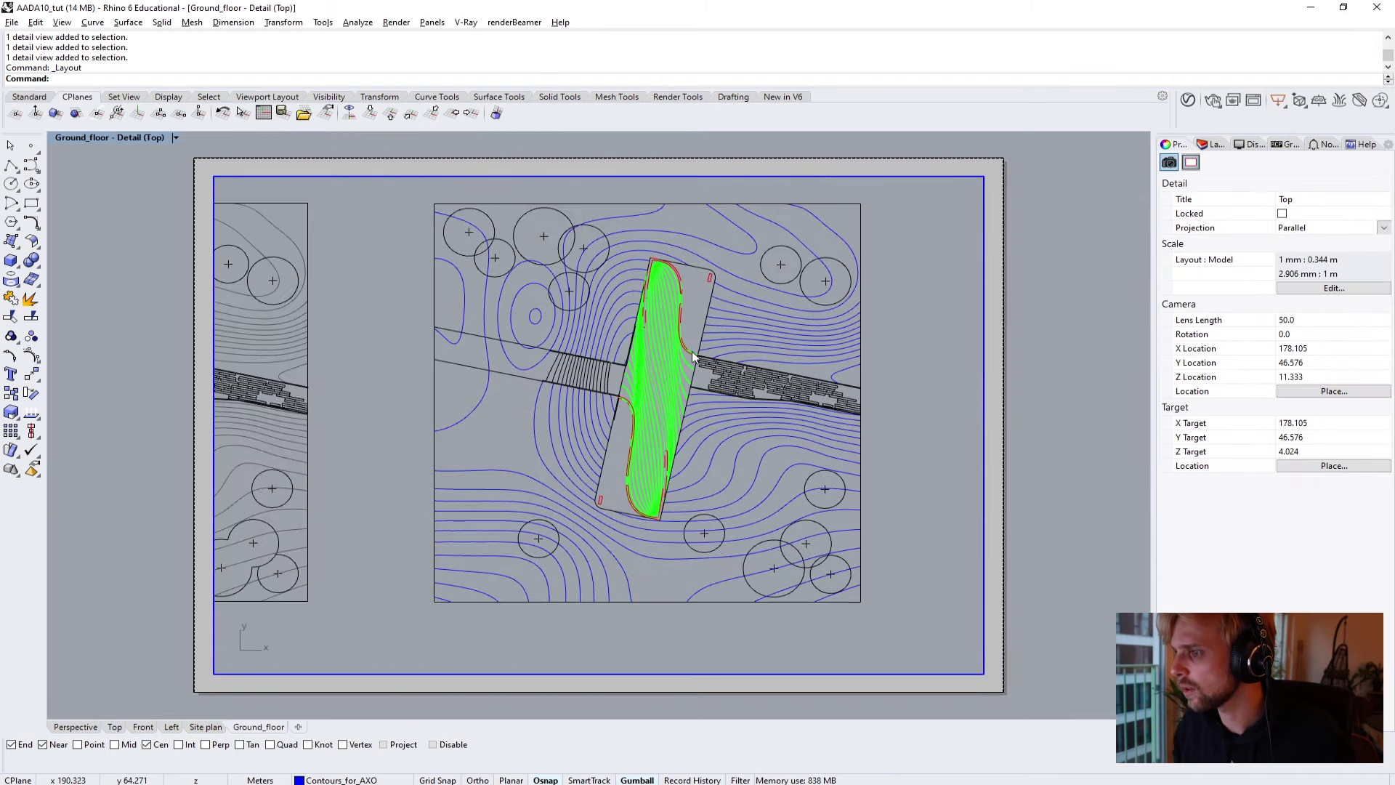
right_drag(639, 381, 660, 361)
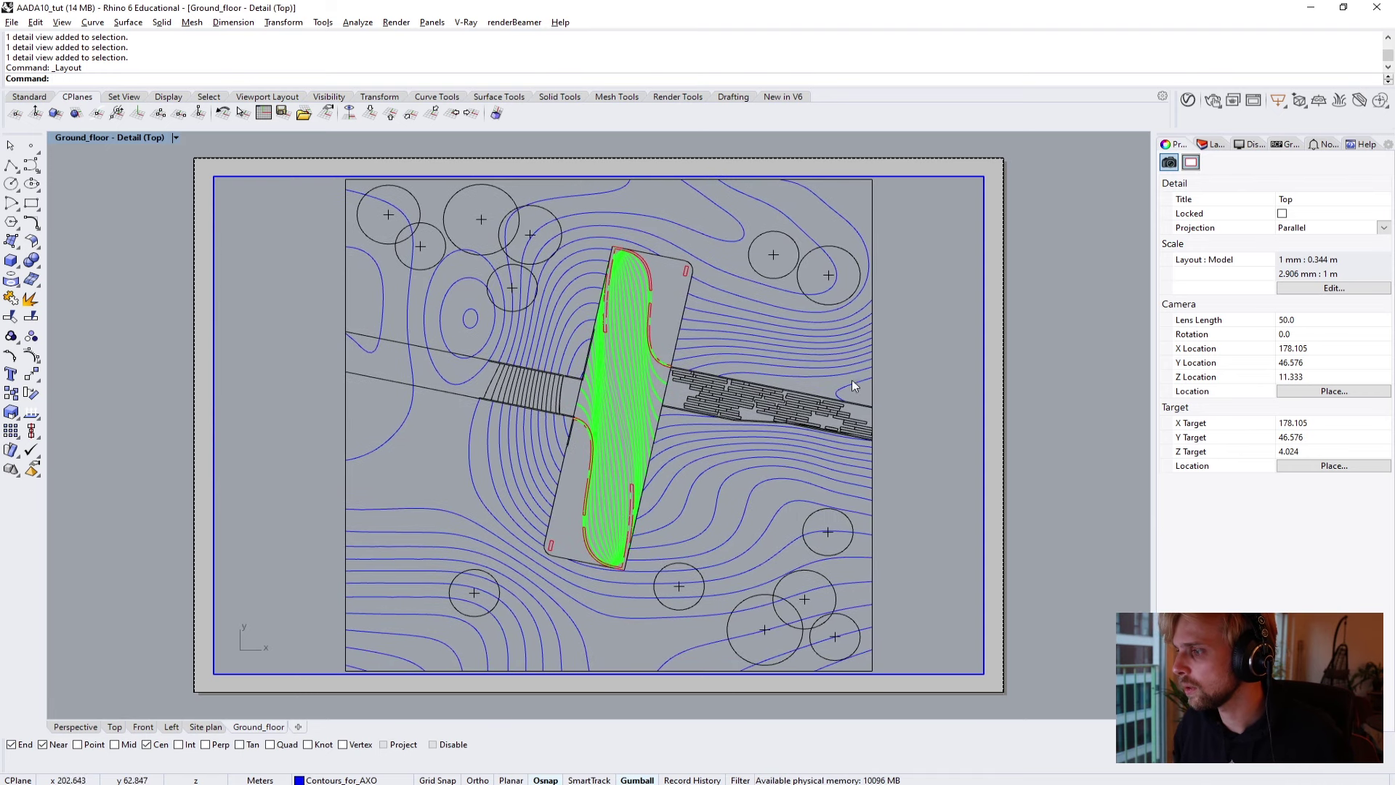
Set the Ground_floor detail's scale to 1 millimeter on page equal to 0.2 meters in model.
double_click(1100, 349)
click(984, 207)
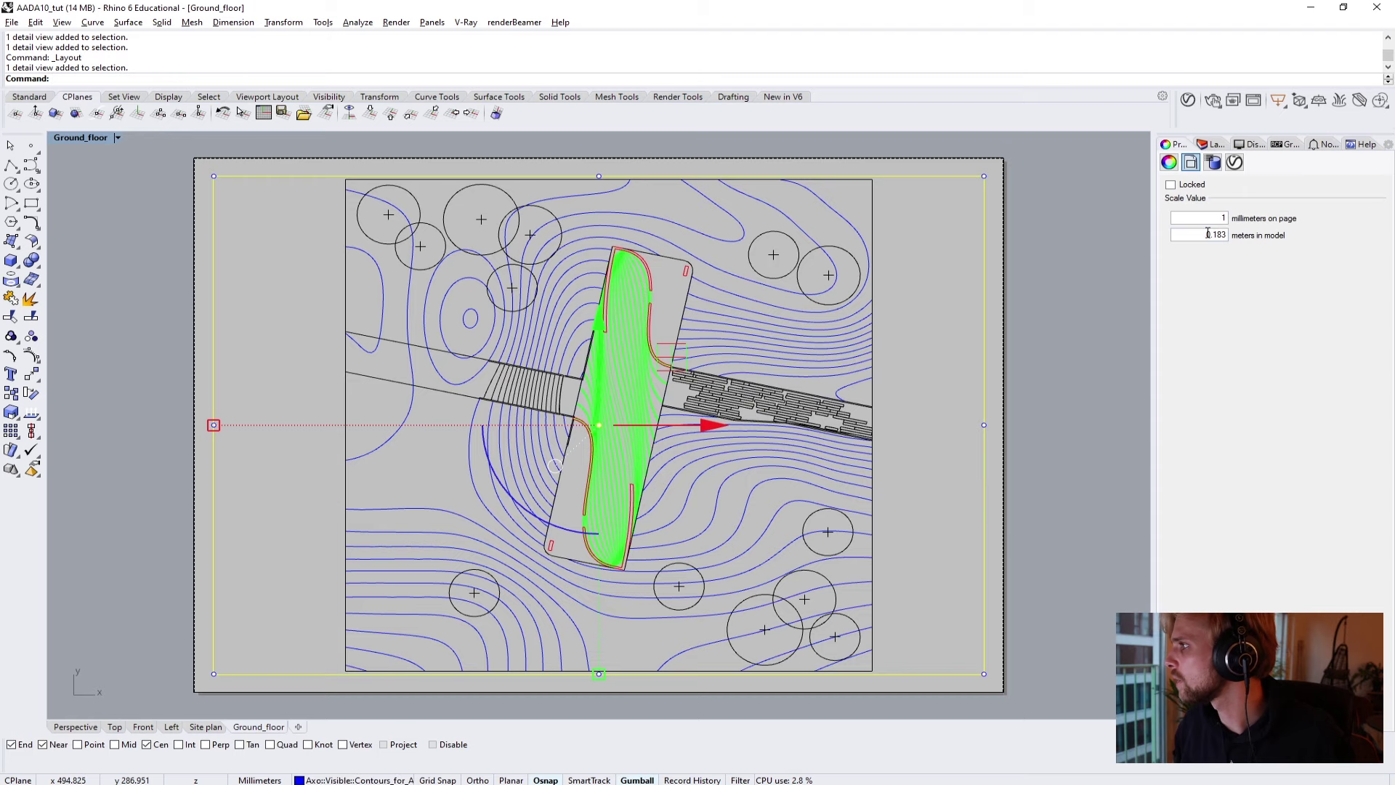
drag(1194, 235, 1268, 236)
text(0.2)
key(Return)
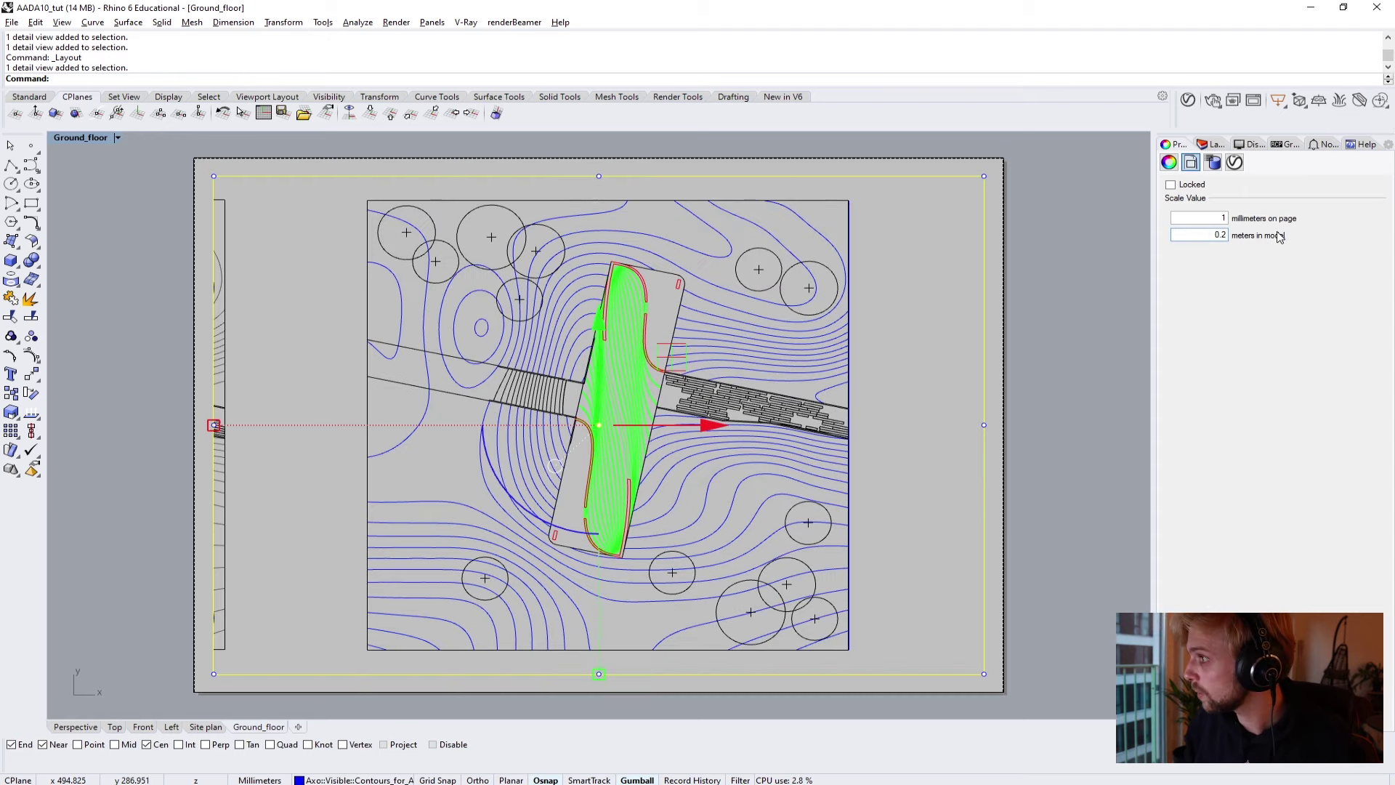
click(1051, 239)
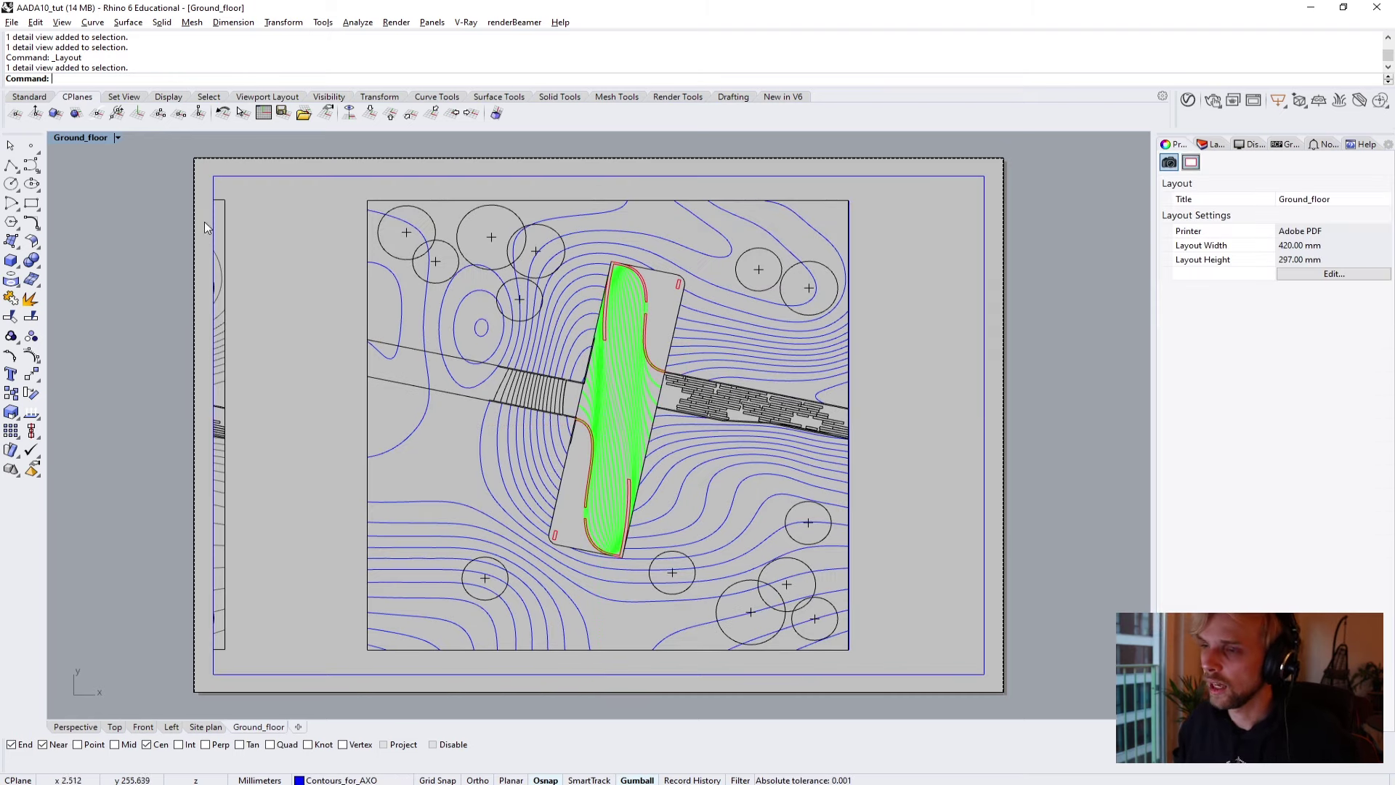
Move the Ground_floor detail's left edge inward to crop out the sliver of the neighbouring plan.
click(211, 389)
drag(132, 147, 235, 689)
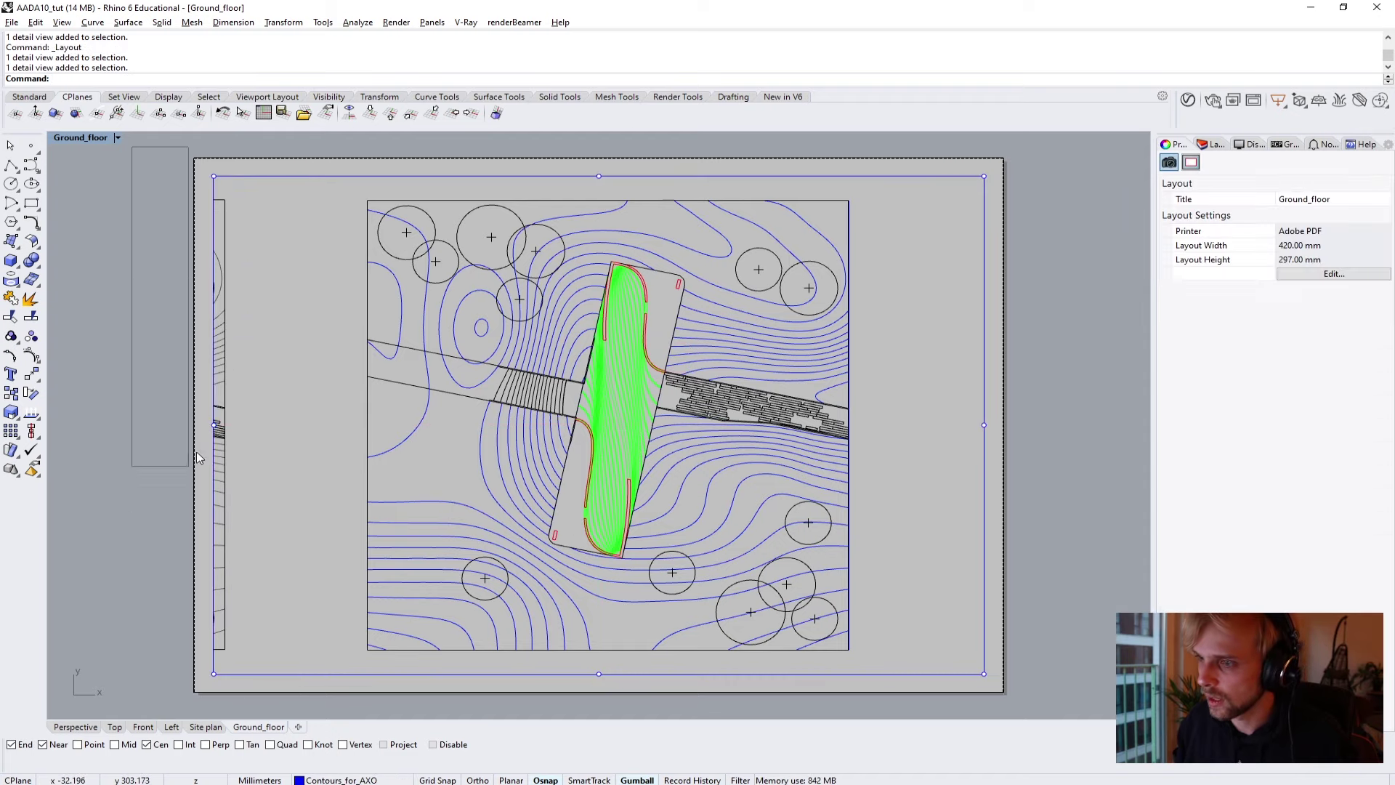
click(214, 390)
drag(172, 418, 319, 421)
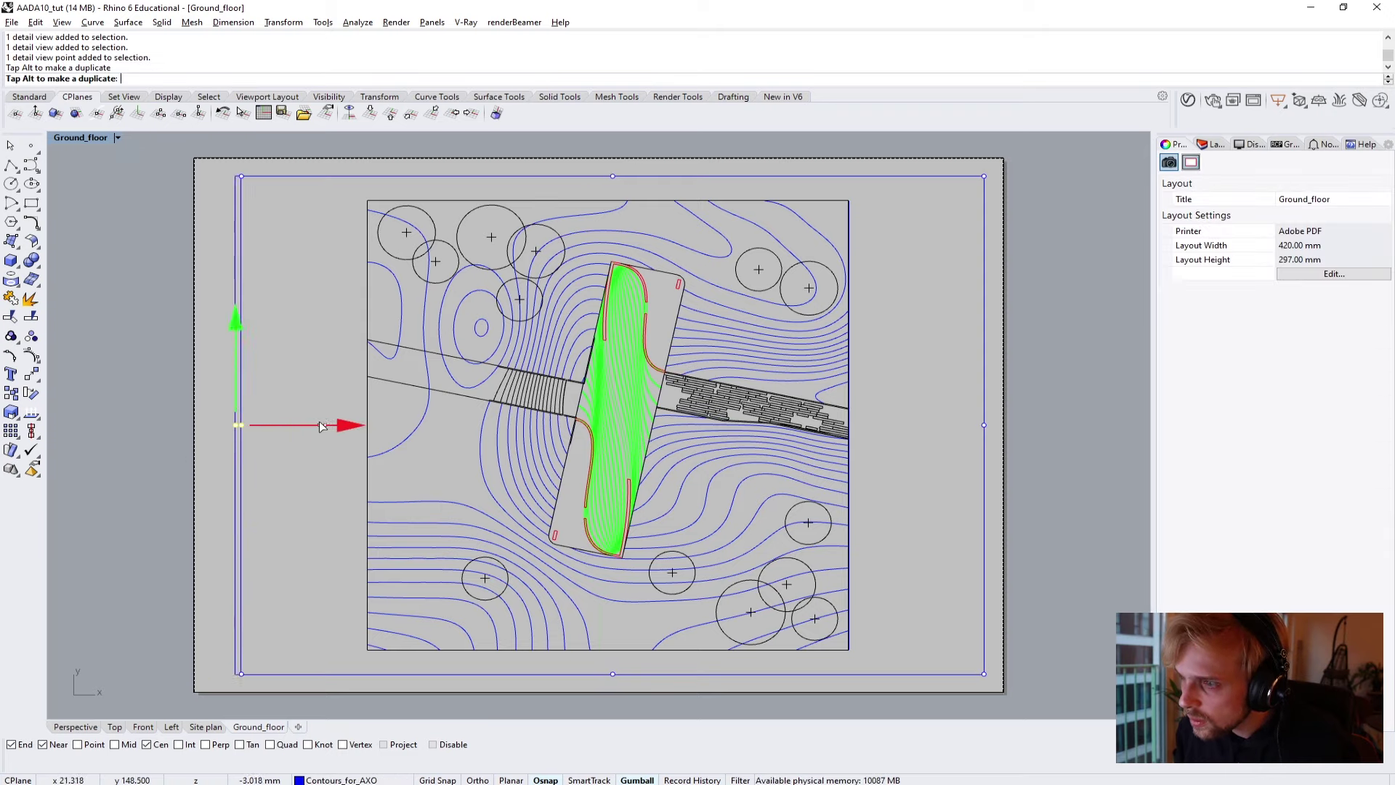
click(112, 338)
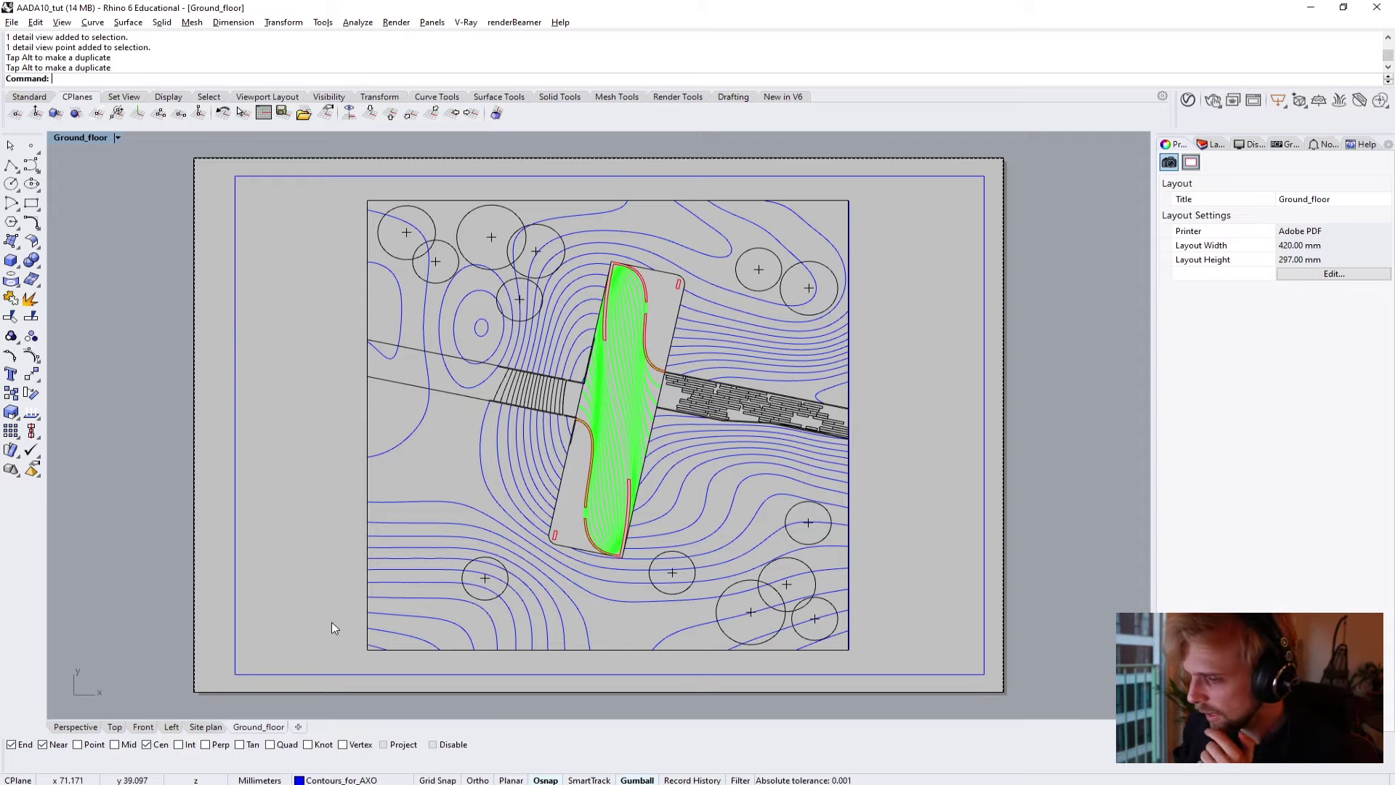
click(983, 417)
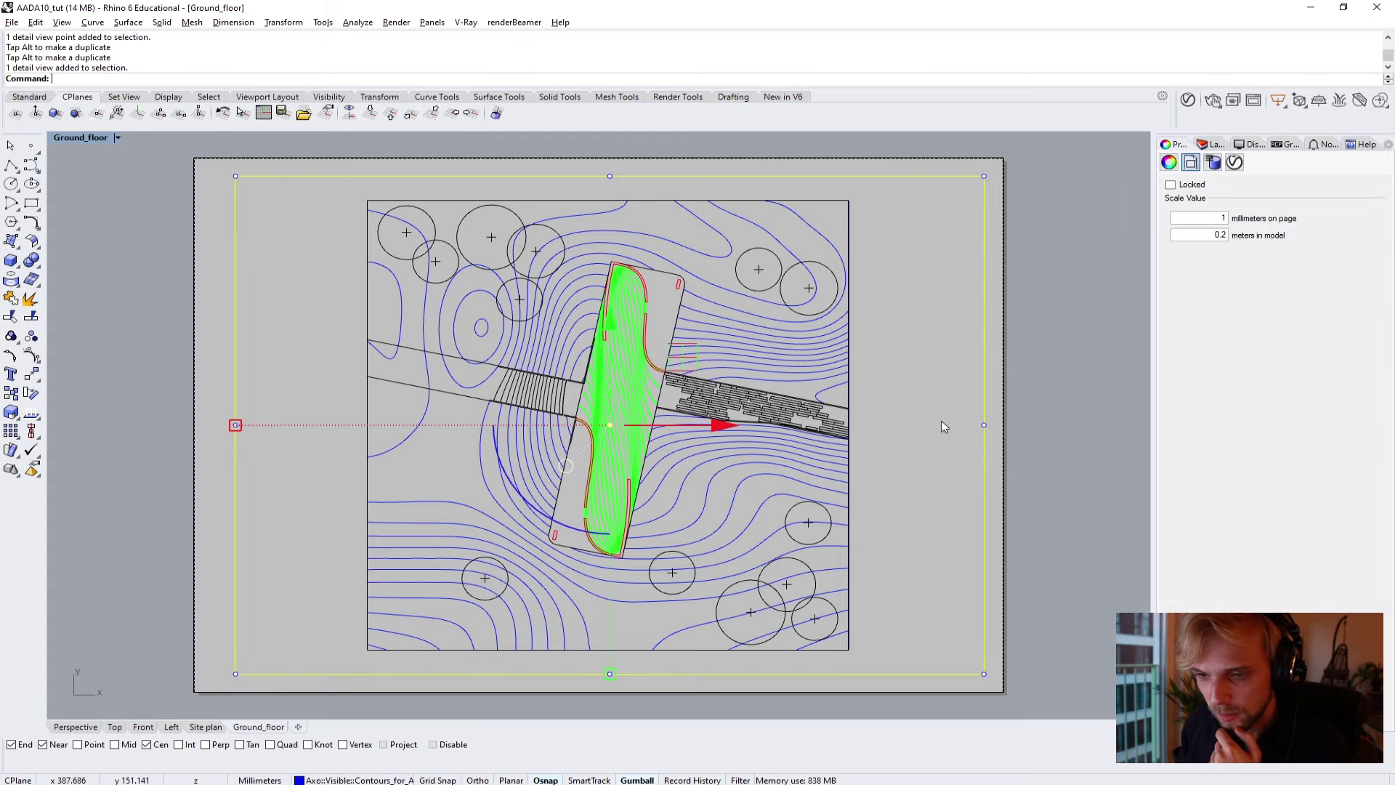
click(1049, 425)
Create a new A3 landscape layout named Section AA with one initial detail.
scroll(1019, 429, down, 3)
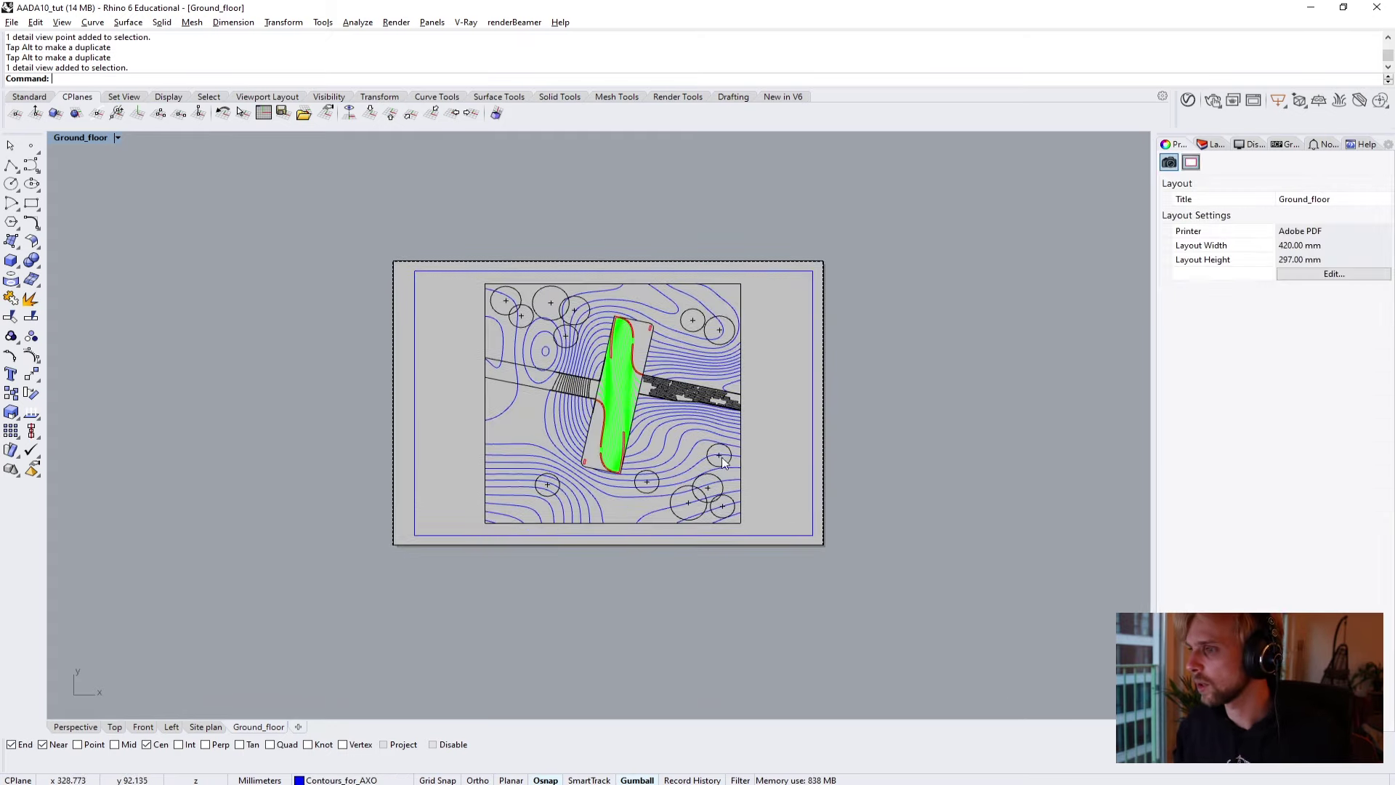
right_drag(722, 457, 553, 427)
click(298, 726)
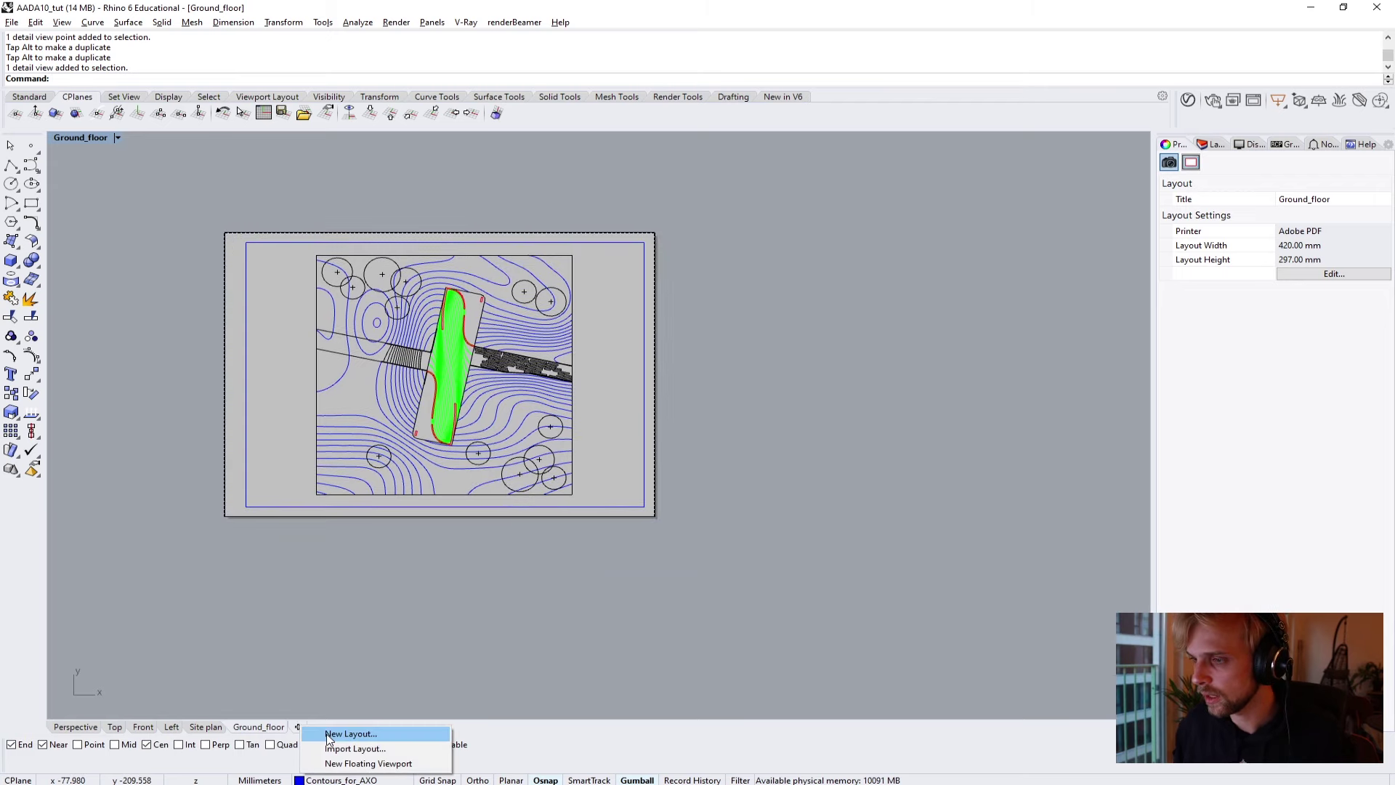
click(328, 736)
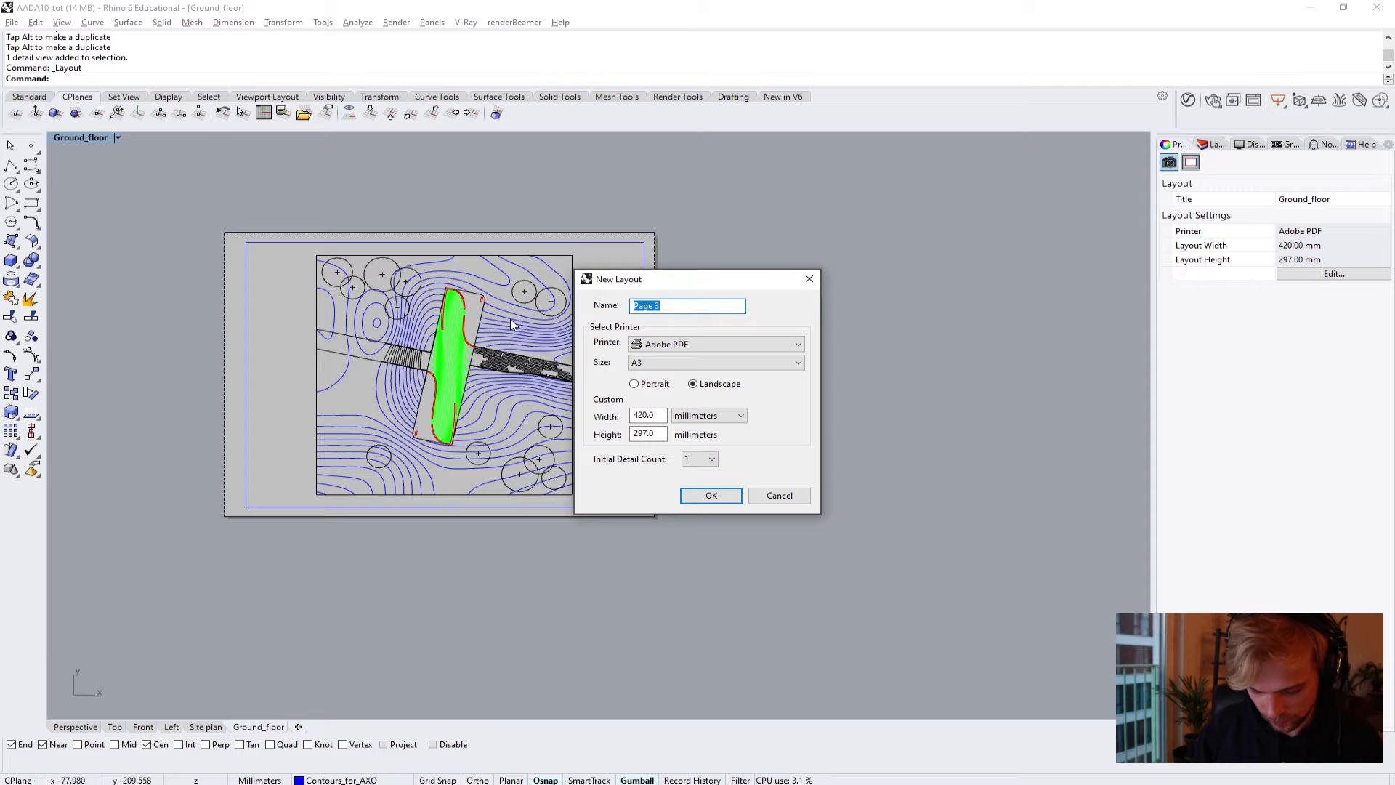
text(Section AA)
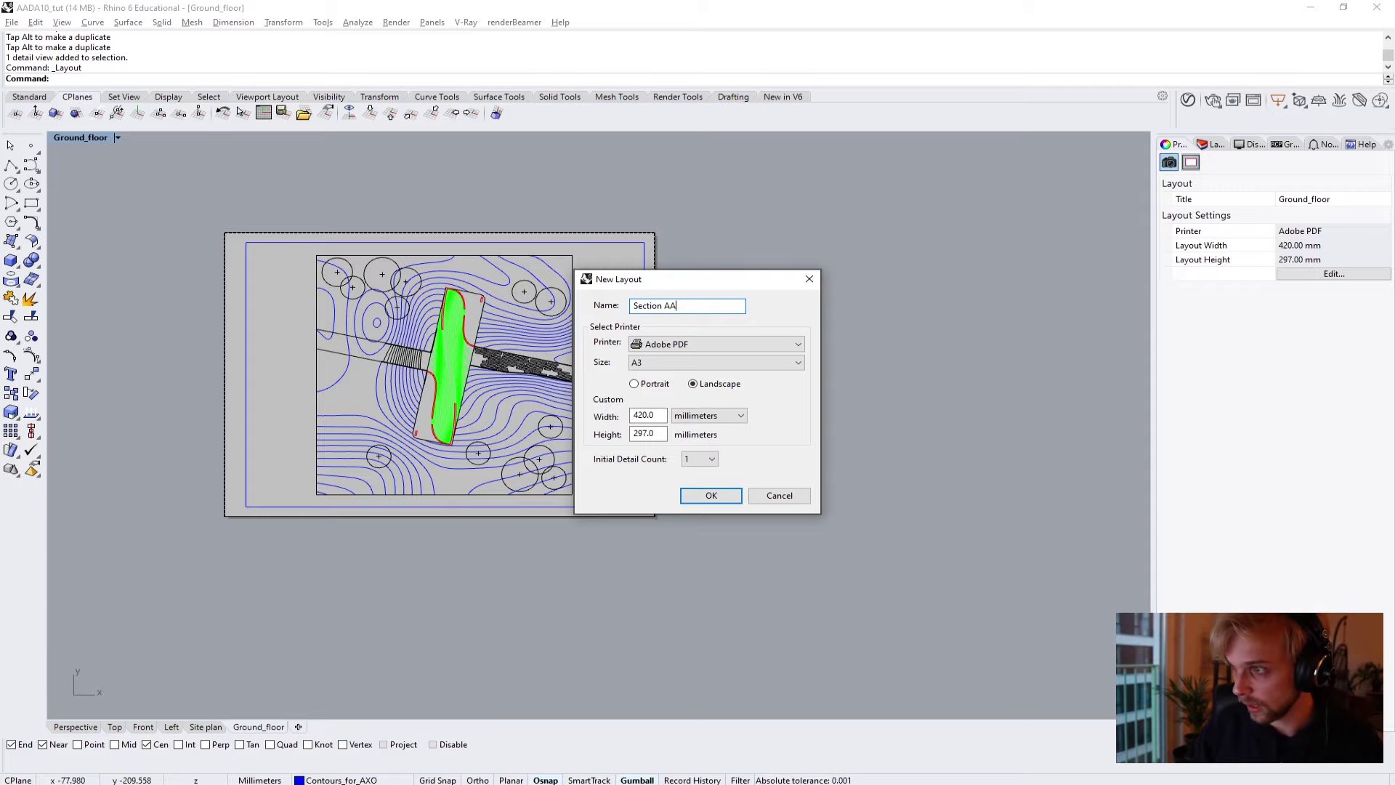
click(711, 497)
Inside the Section AA detail, move all the section curves upward to leave more space above the site plan.
double_click(603, 296)
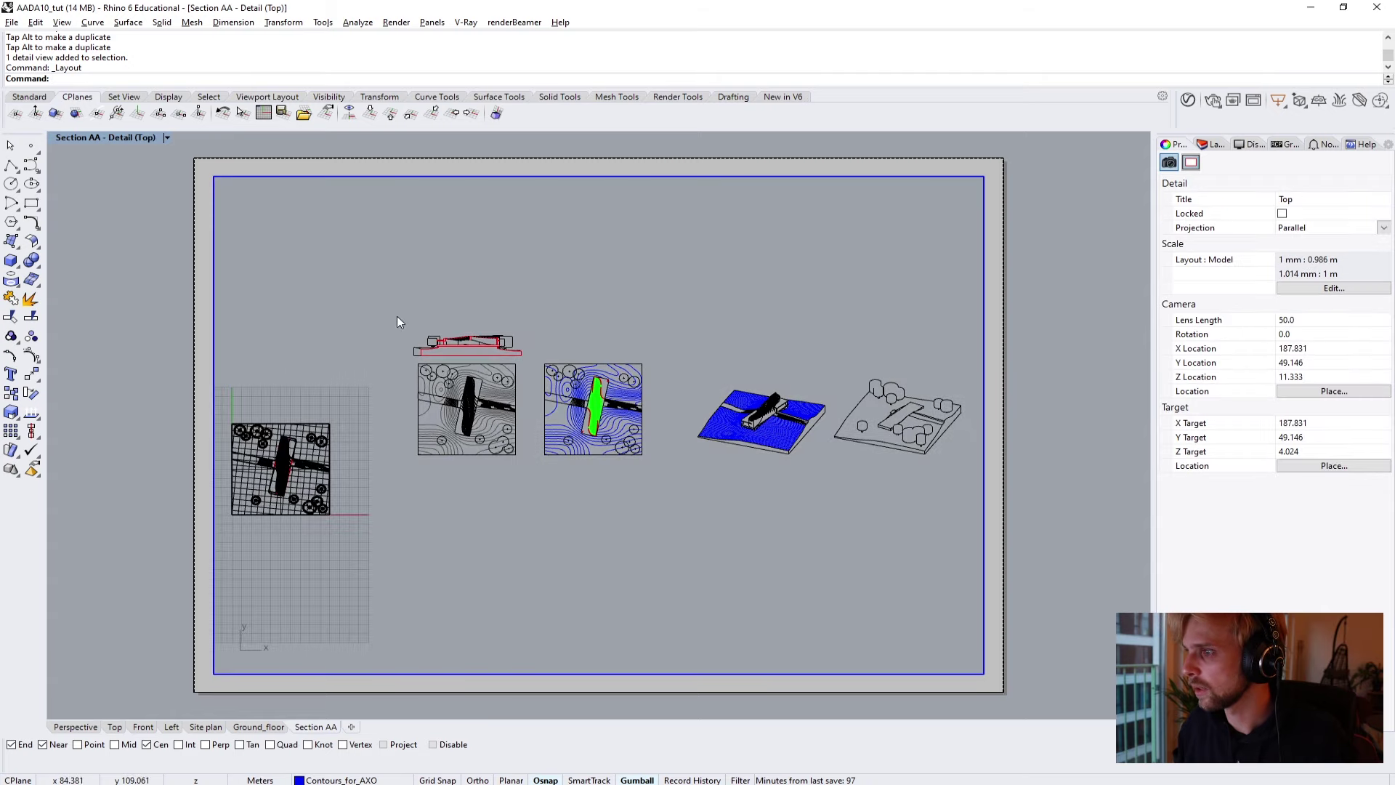
scroll(407, 318, up, 5)
scroll(574, 389, down, 3)
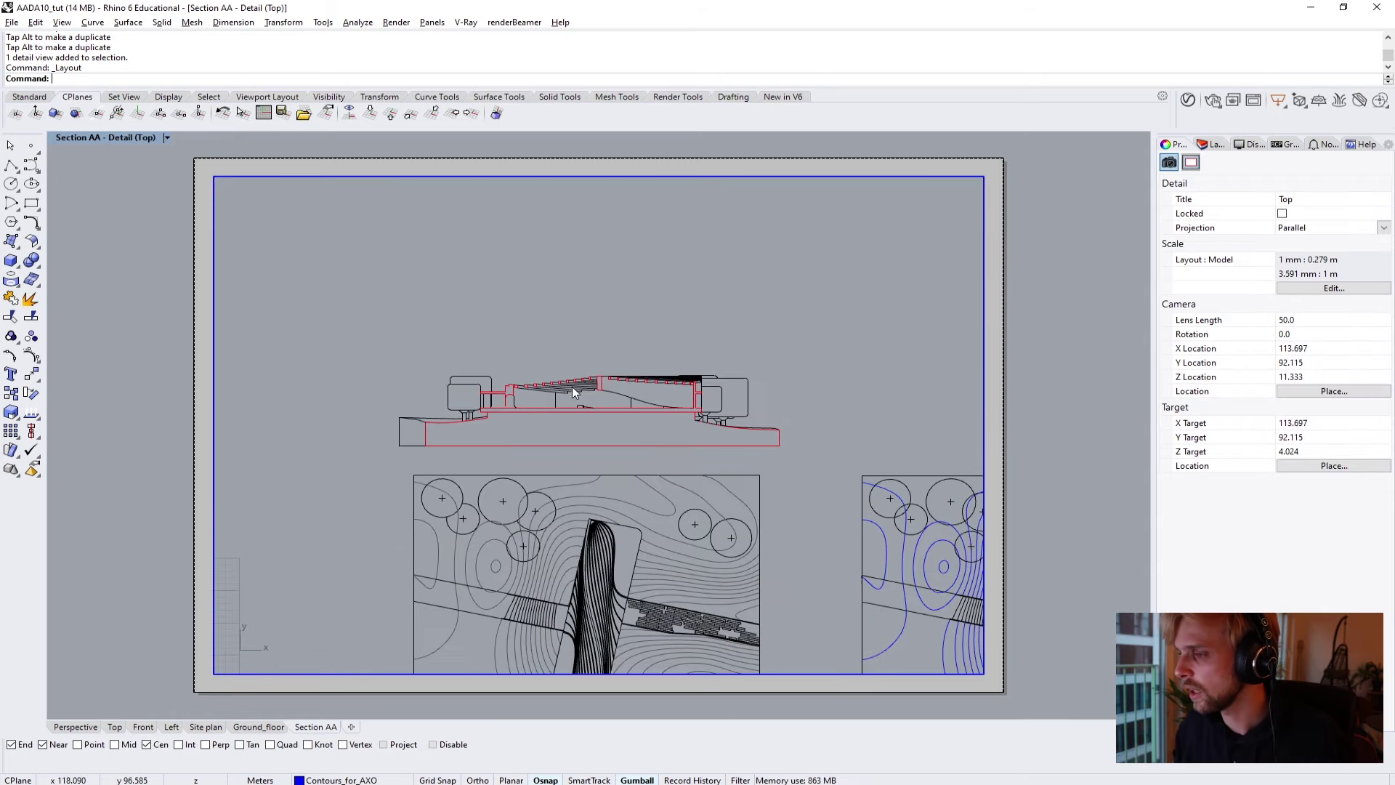
mouse_move(315, 308)
mouse_down()
mouse_move(819, 490)
mouse_move(830, 461)
mouse_up()
scroll(803, 426, down, 3)
drag(602, 408, 602, 314)
scroll(556, 612, up, 4)
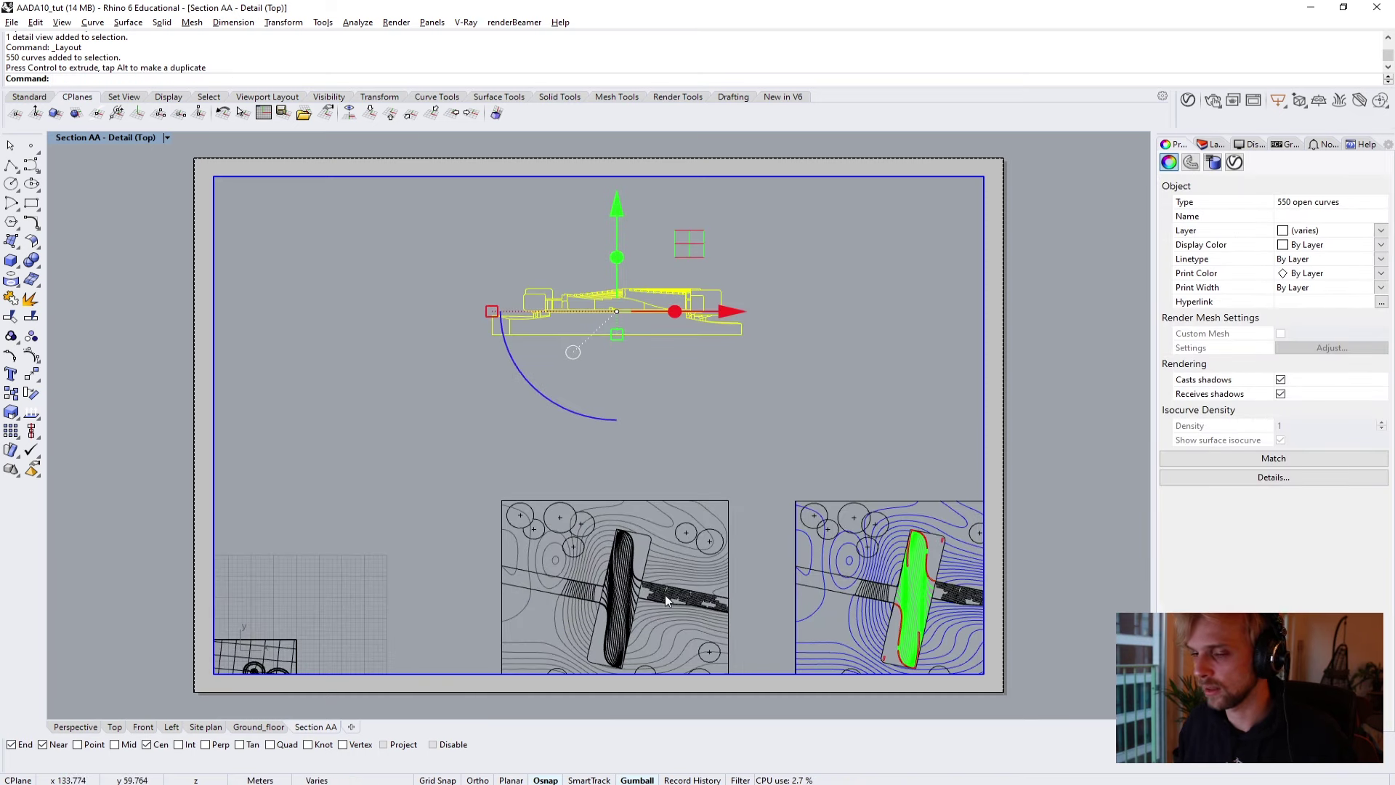
drag(616, 218, 616, 297)
click(769, 283)
Frame the section drawing centrally in the Section AA detail so the plans below fall outside it.
scroll(586, 392, up, 6)
scroll(588, 390, up, 5)
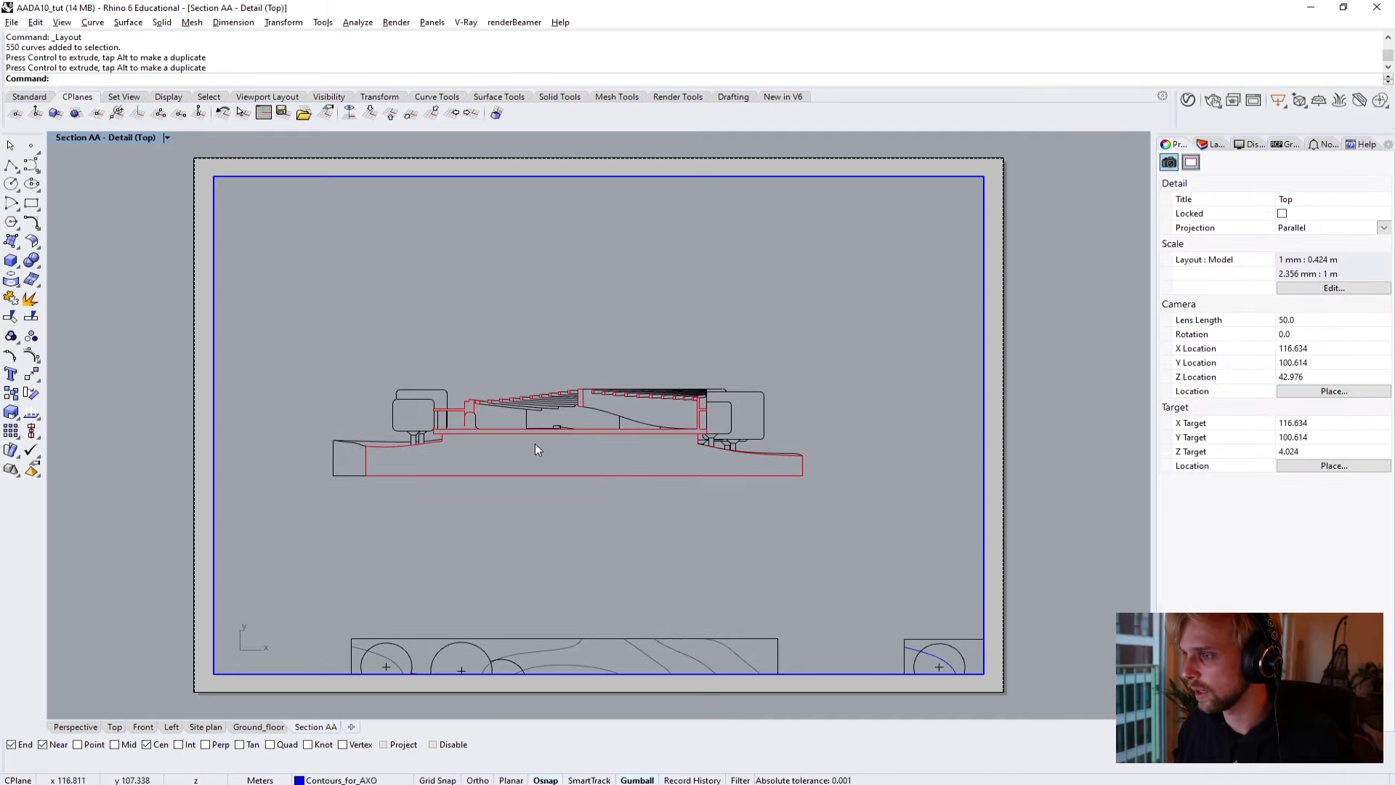
right_drag(579, 461, 581, 461)
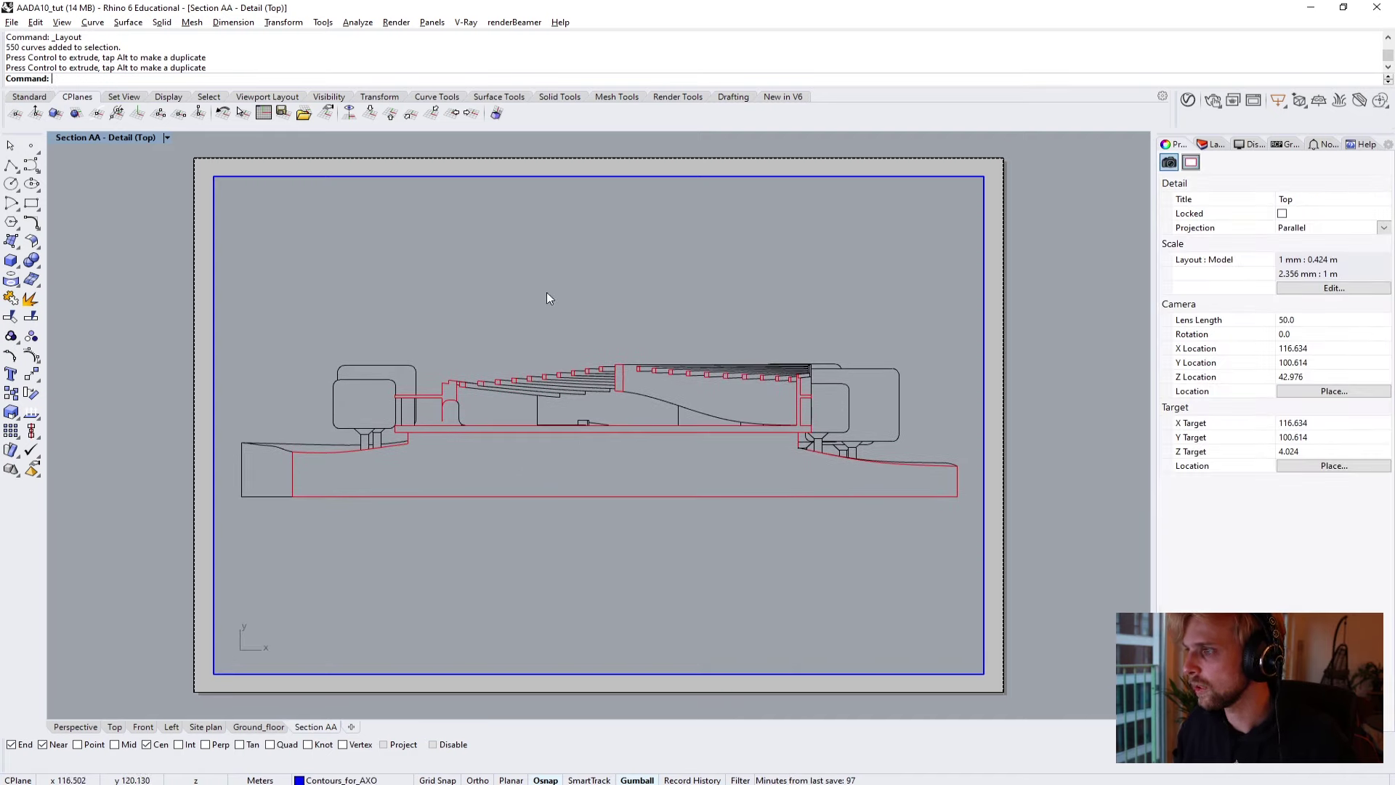
Set the Section AA detail's scale to 1 mm on page for 0.2 m in the model.
double_click(1079, 189)
click(987, 200)
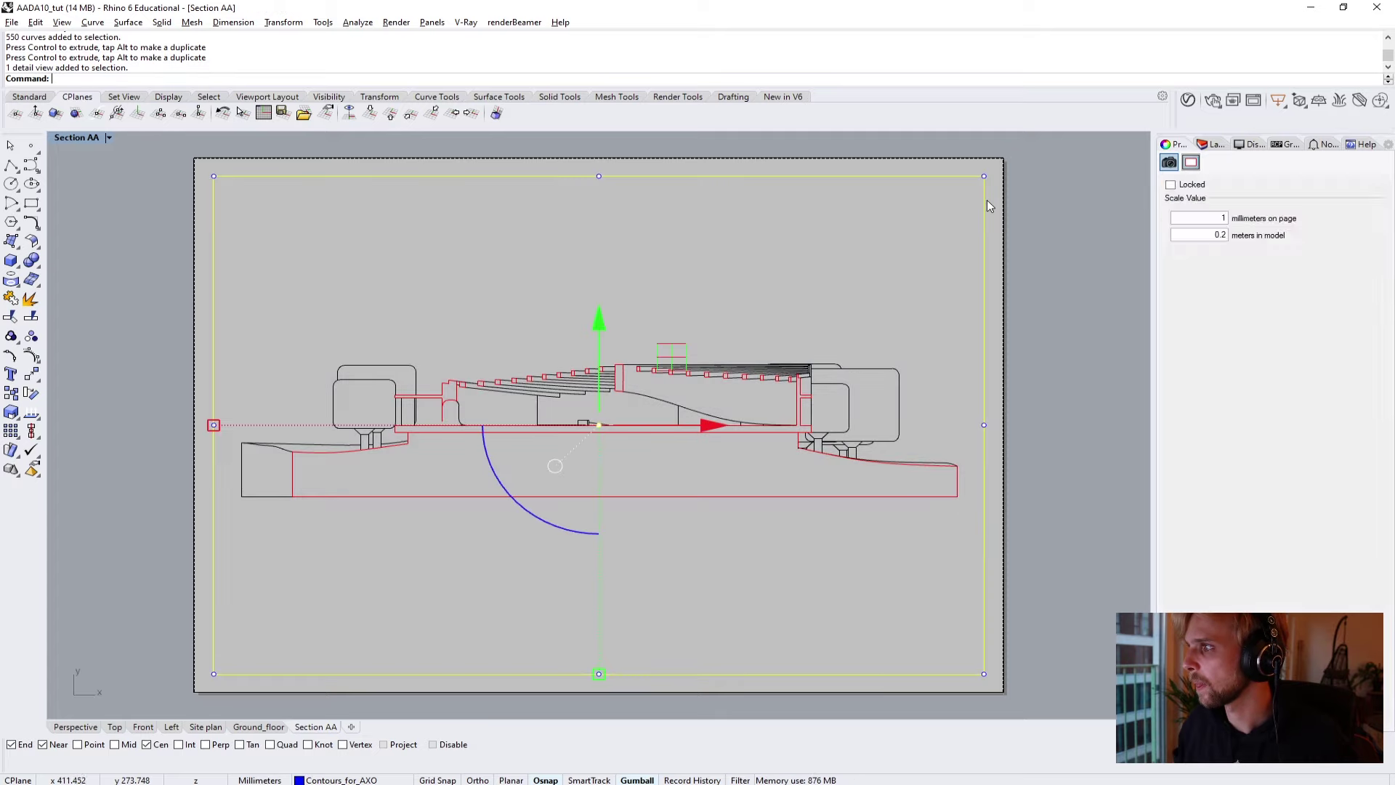
double_click(1195, 235)
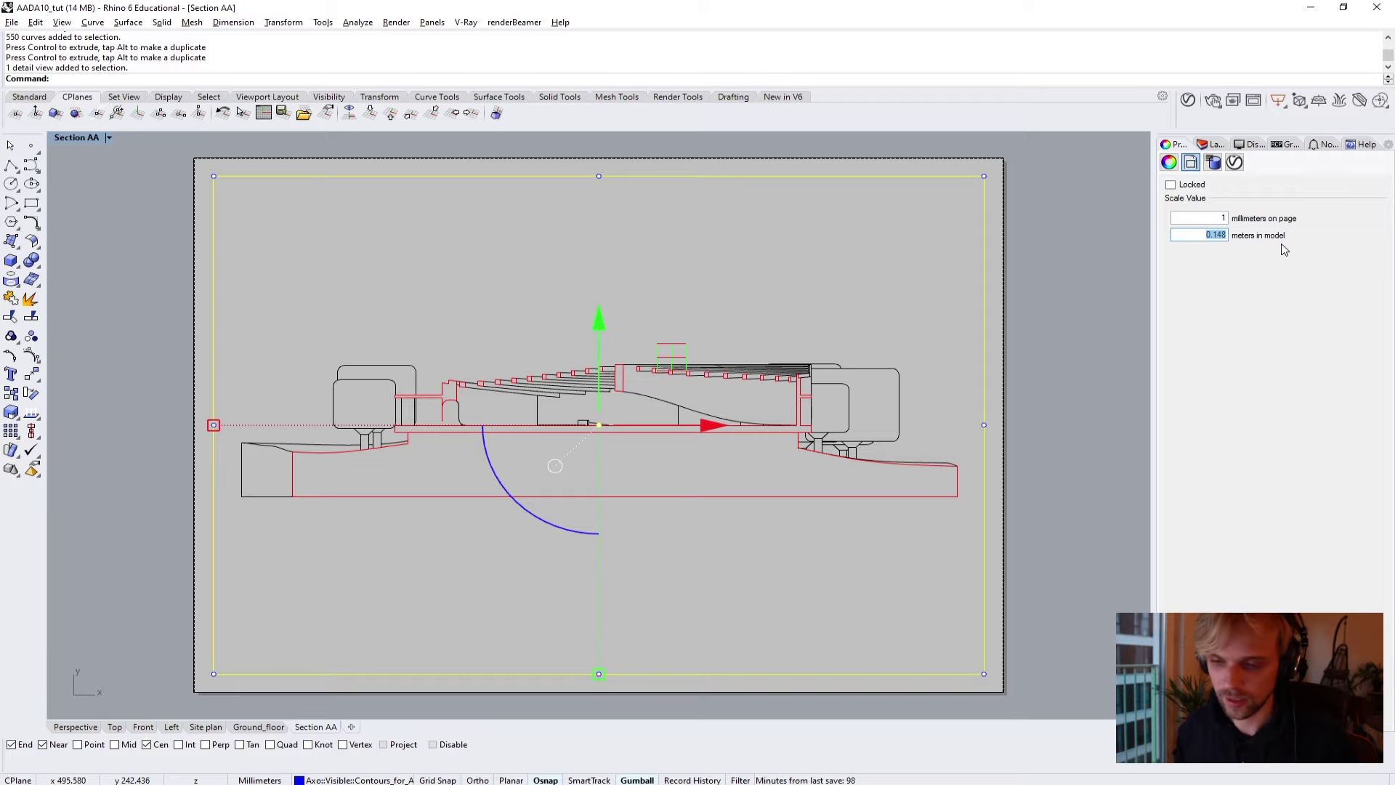
text(0.2)
key(Return)
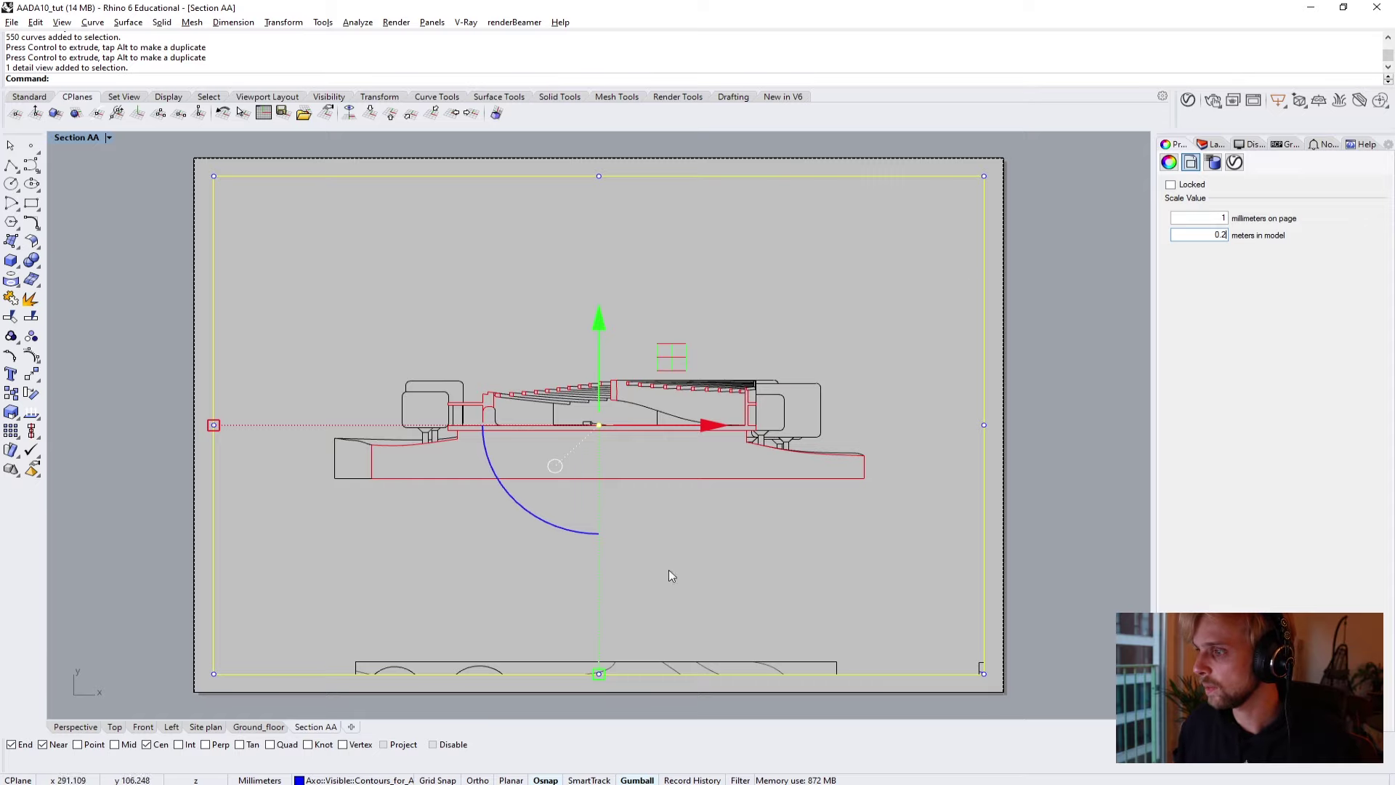
click(912, 599)
click(574, 675)
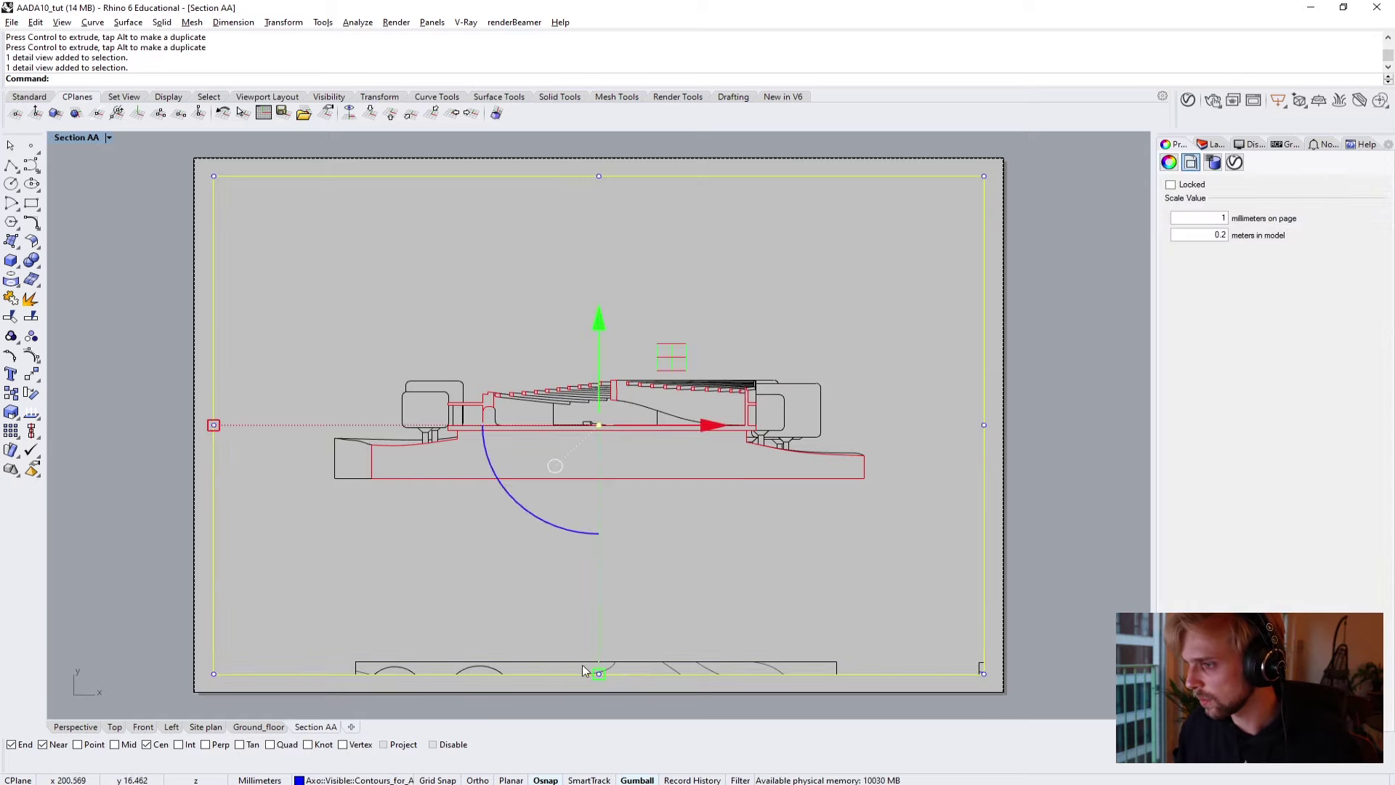
drag(583, 665, 642, 545)
key(ctrl+z)
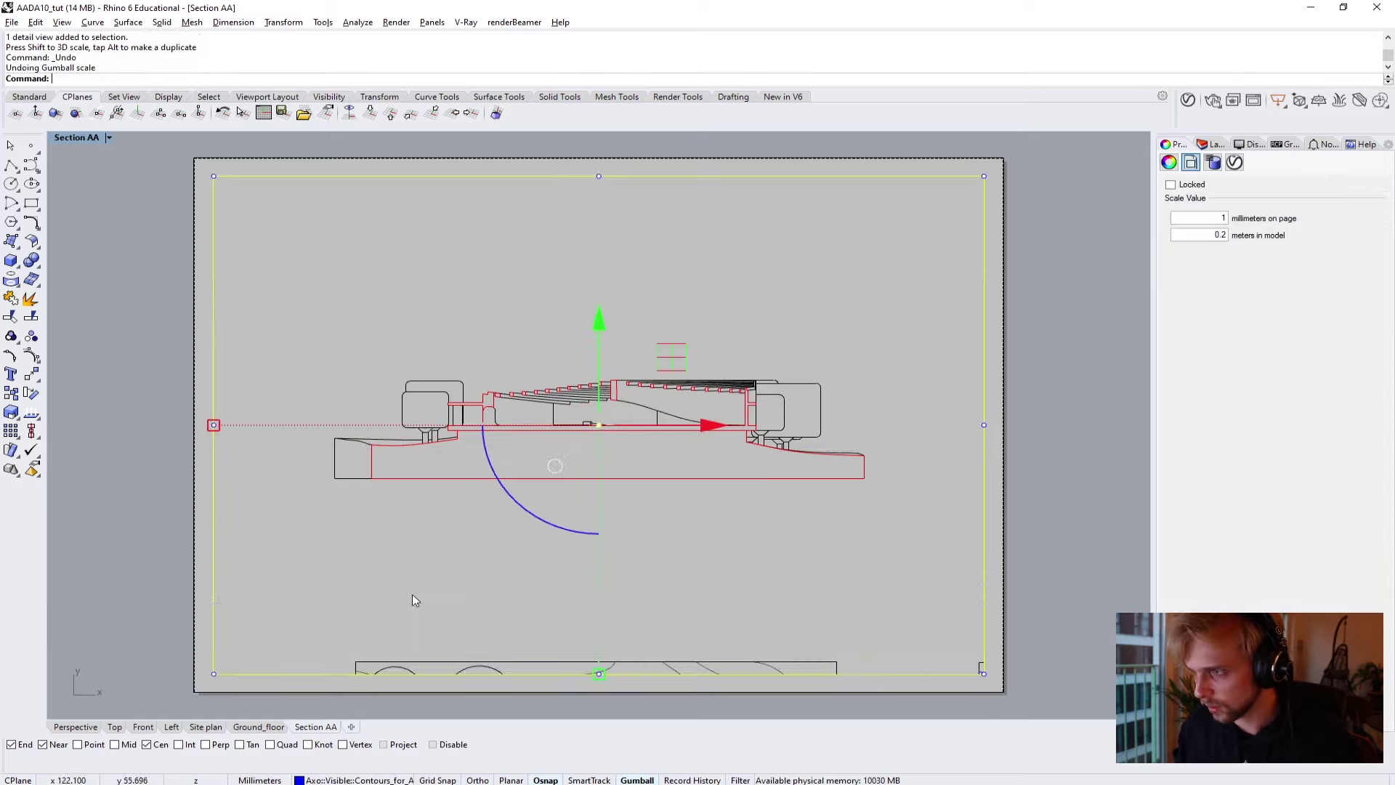
Move the Section AA detail's bottom edge up and top edge down to crop it to a strip around the section drawing.
drag(137, 616, 1068, 691)
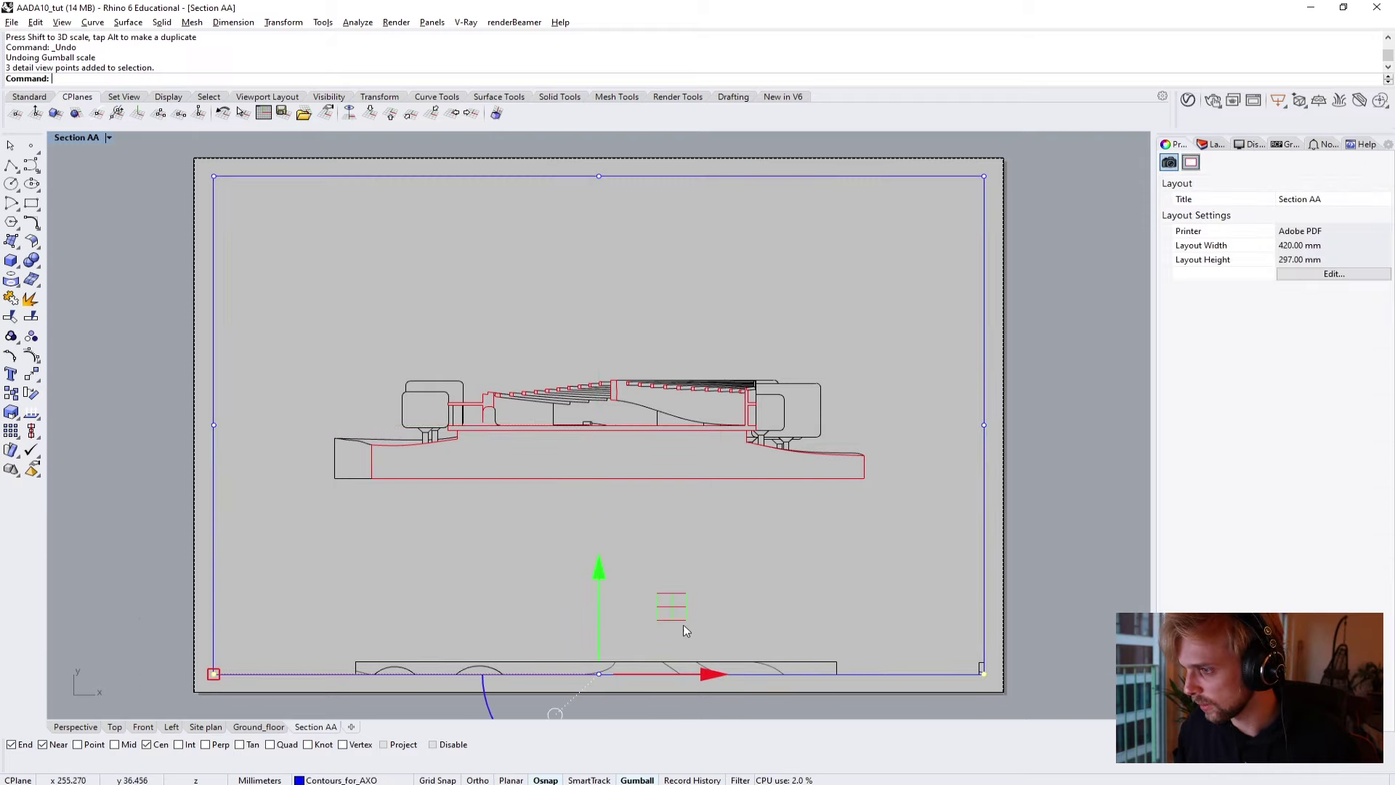
drag(600, 592, 600, 423)
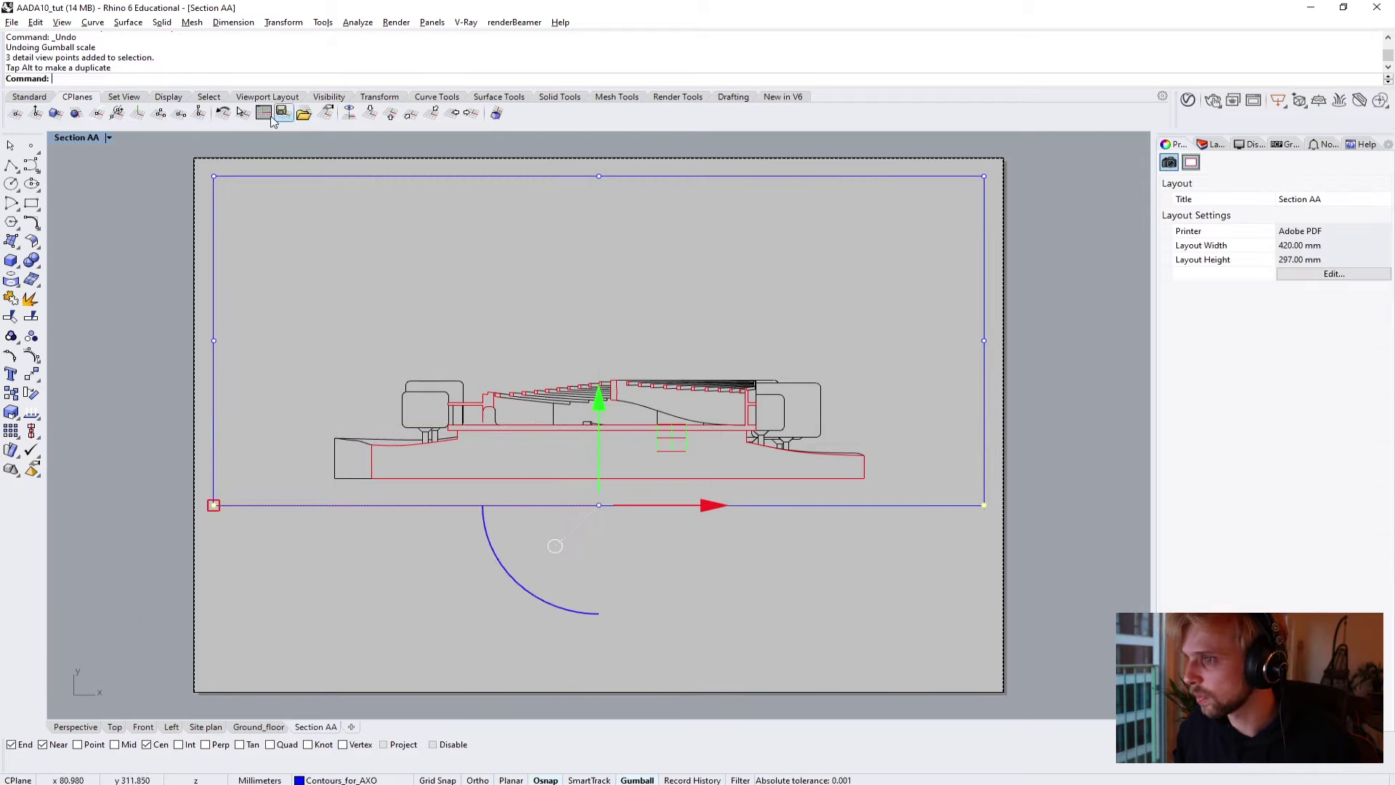
drag(188, 167, 1005, 267)
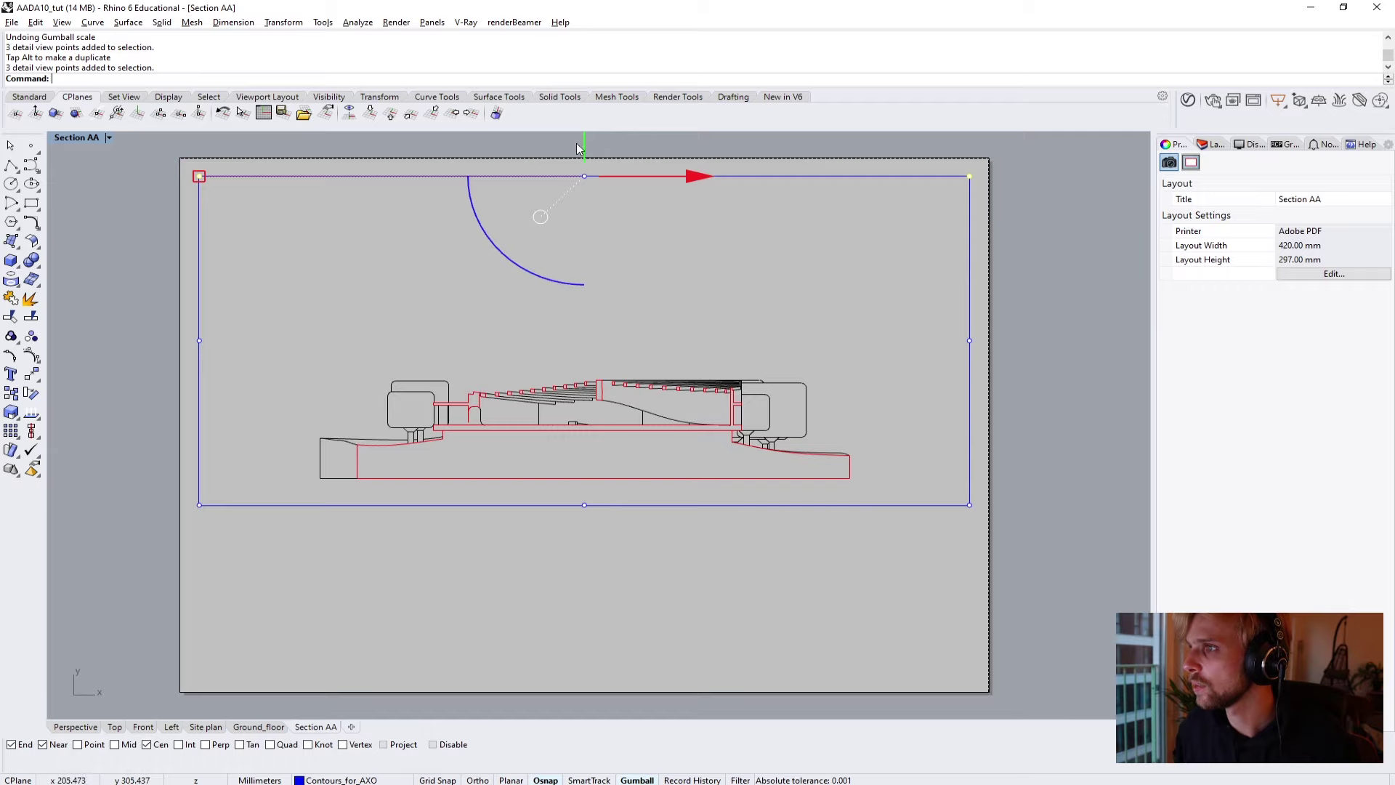
drag(578, 149, 587, 315)
key(Escape)
scroll(925, 363, down, 5)
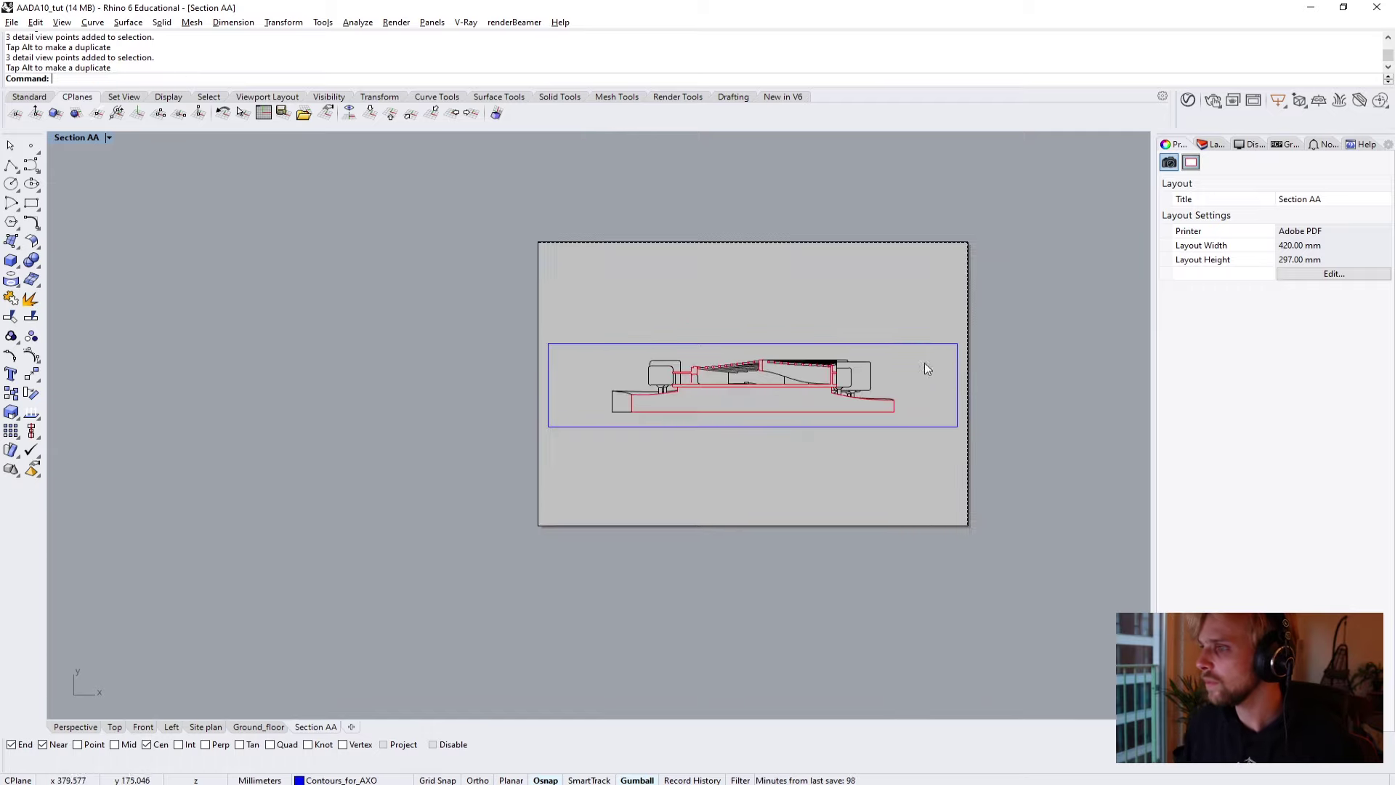
right_drag(924, 363, 661, 366)
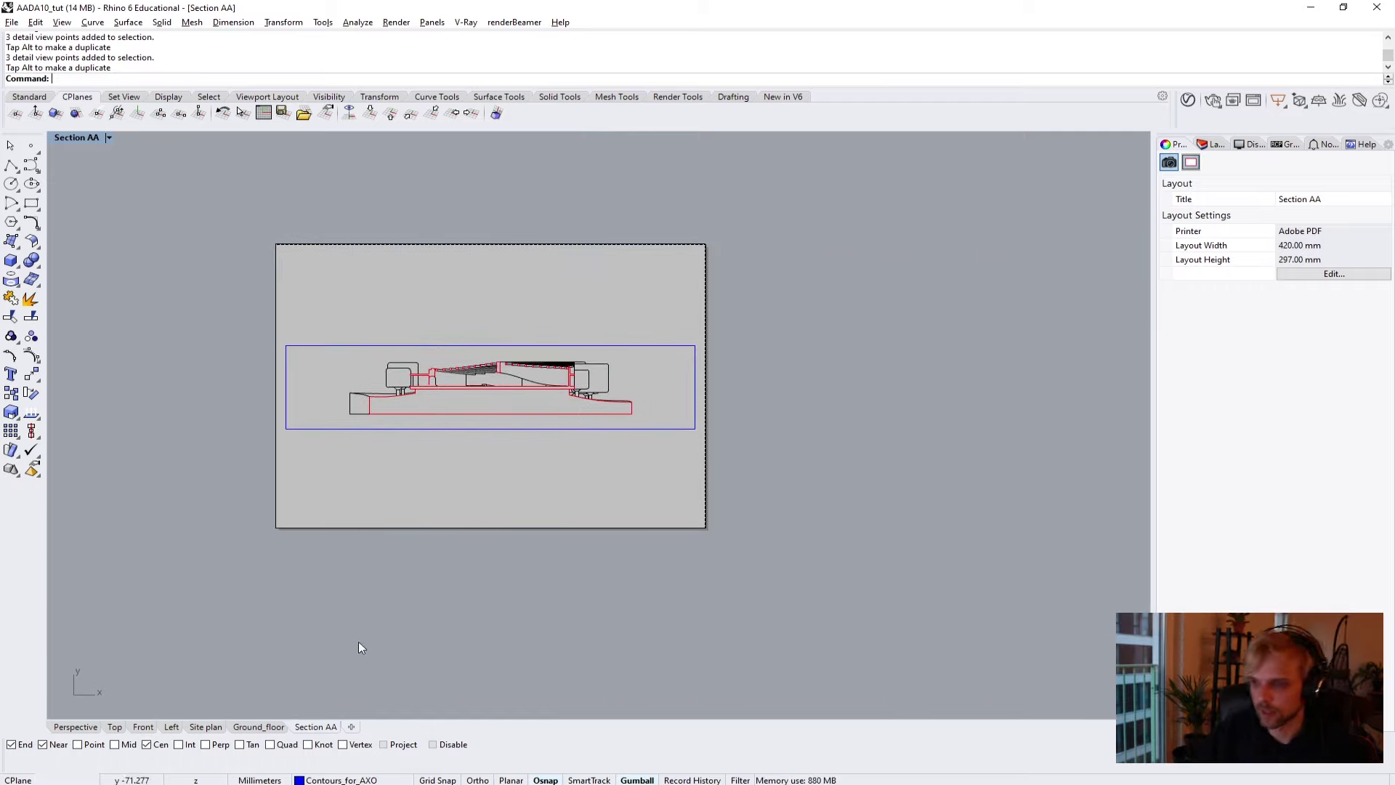
Create a new A3 landscape layout named Axo with one initial detail.
click(352, 727)
click(404, 736)
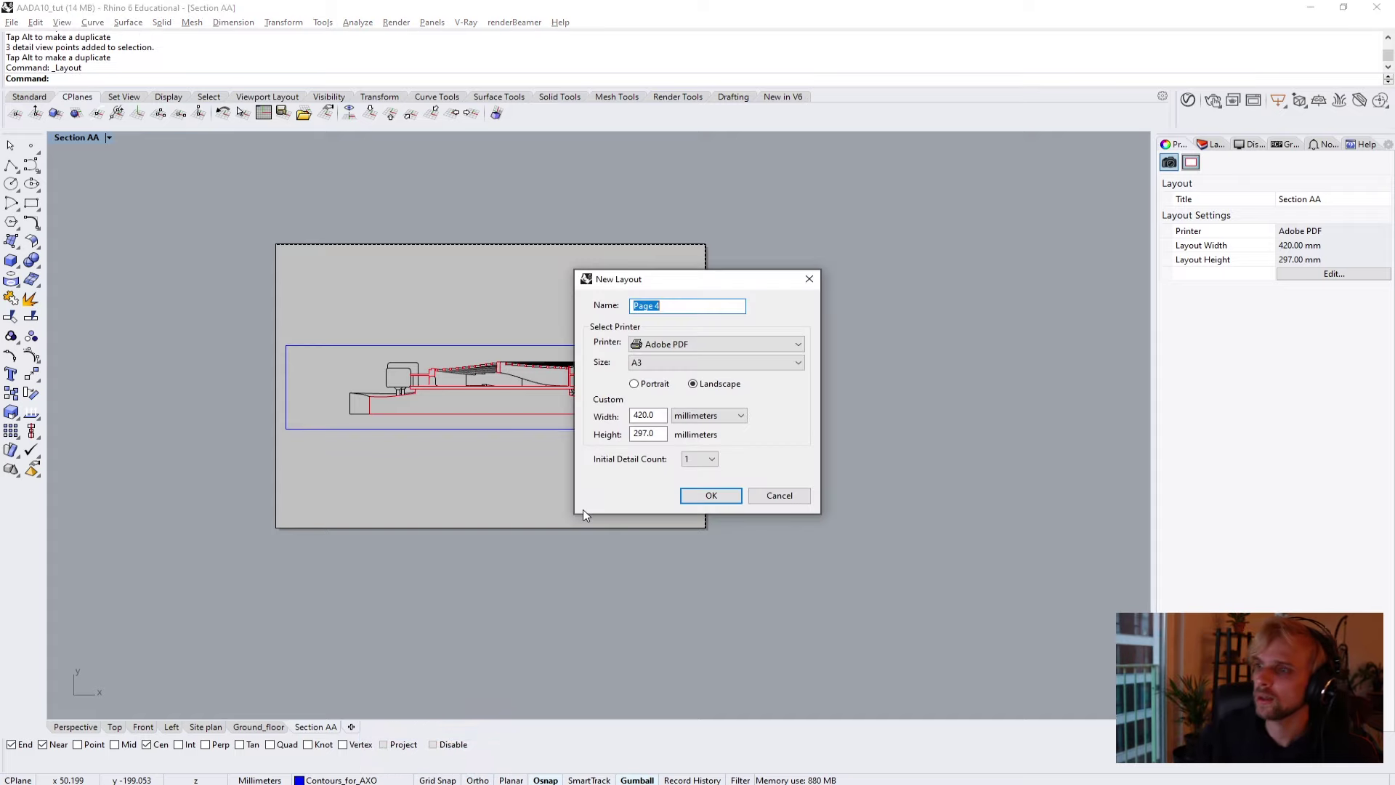
text(Axo)
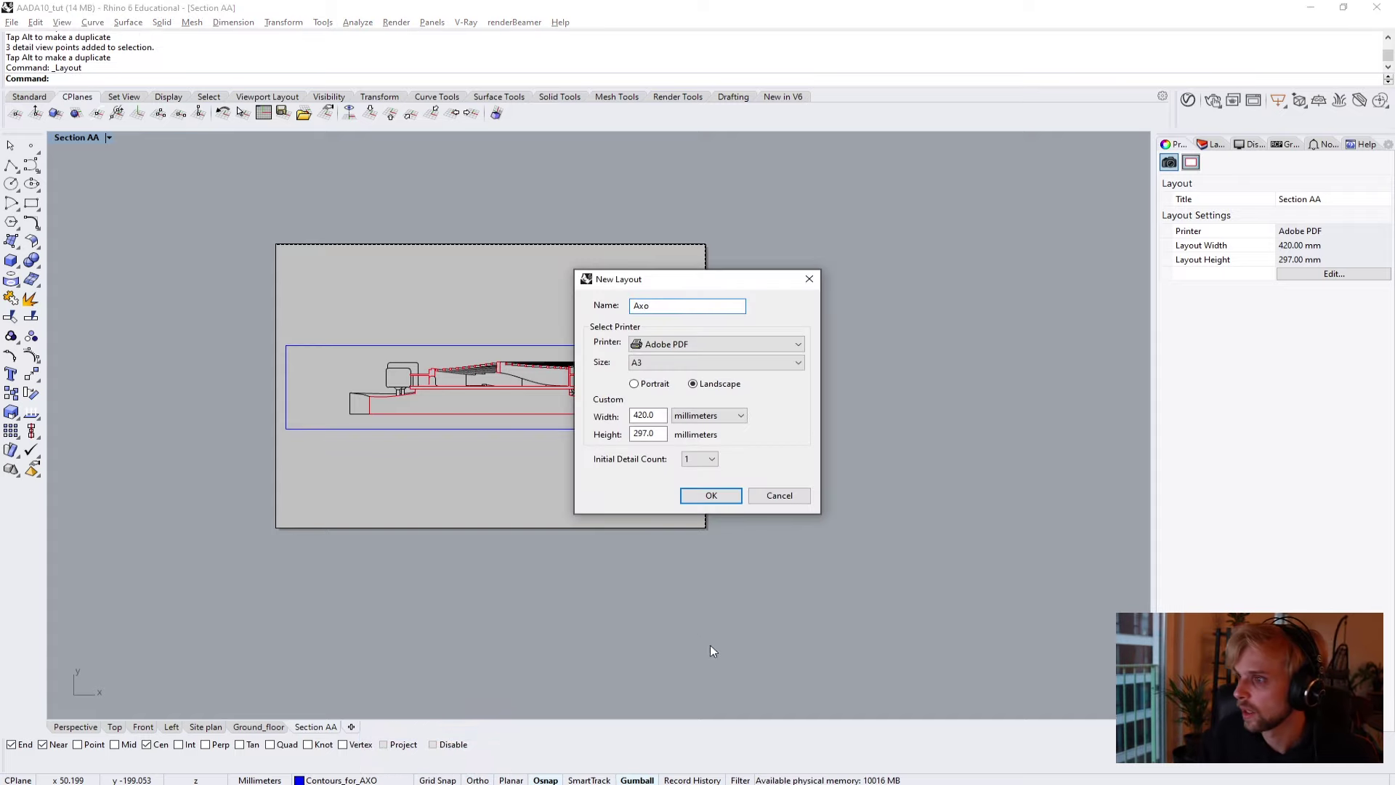
click(710, 495)
Frame the axonometric with the contour-lined terrain centrally in the Axo detail, leaving the other drawings outside it.
double_click(684, 285)
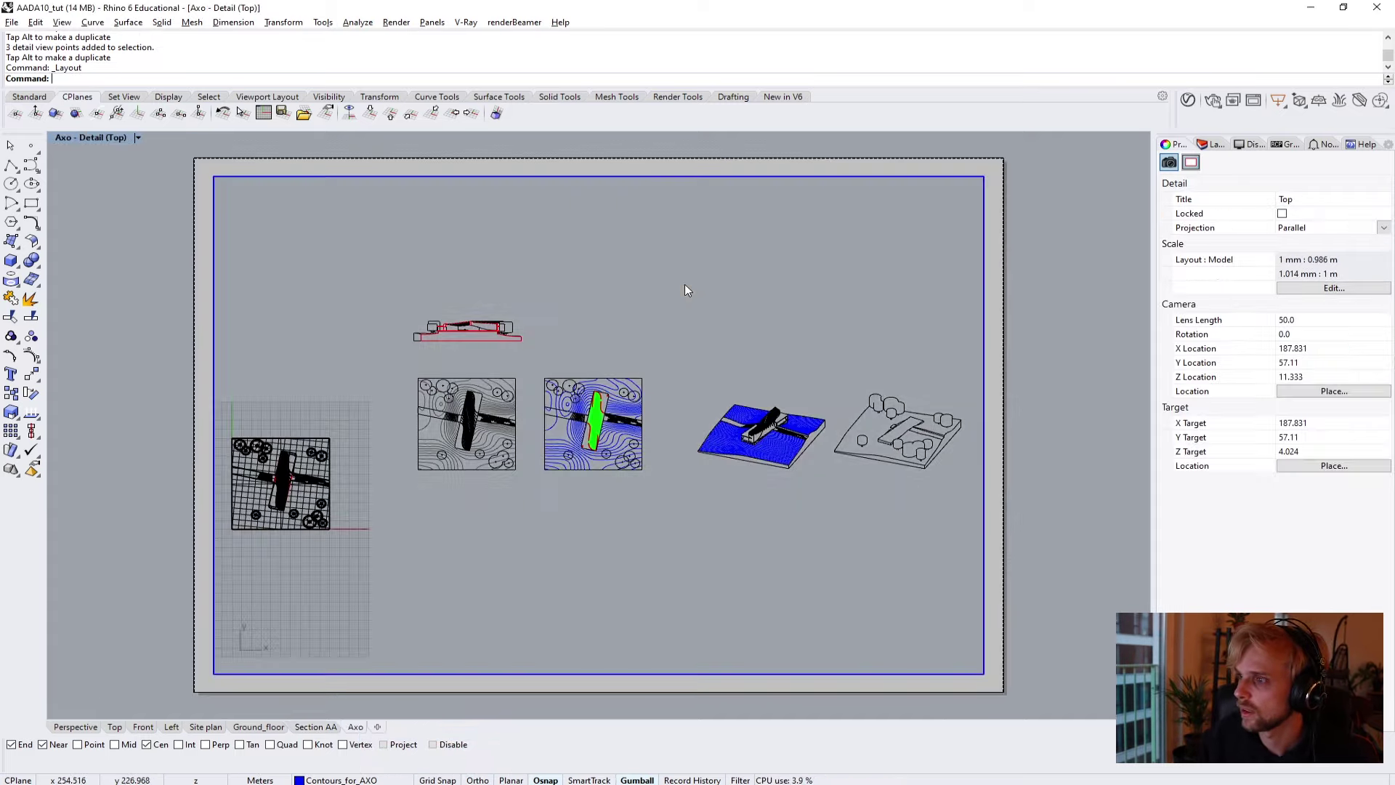
scroll(539, 426, up, 16)
mouse_move(777, 428)
right_down()
mouse_move(541, 426)
mouse_move(763, 385)
mouse_move(719, 378)
mouse_move(726, 405)
right_up()
scroll(683, 372, down, 1)
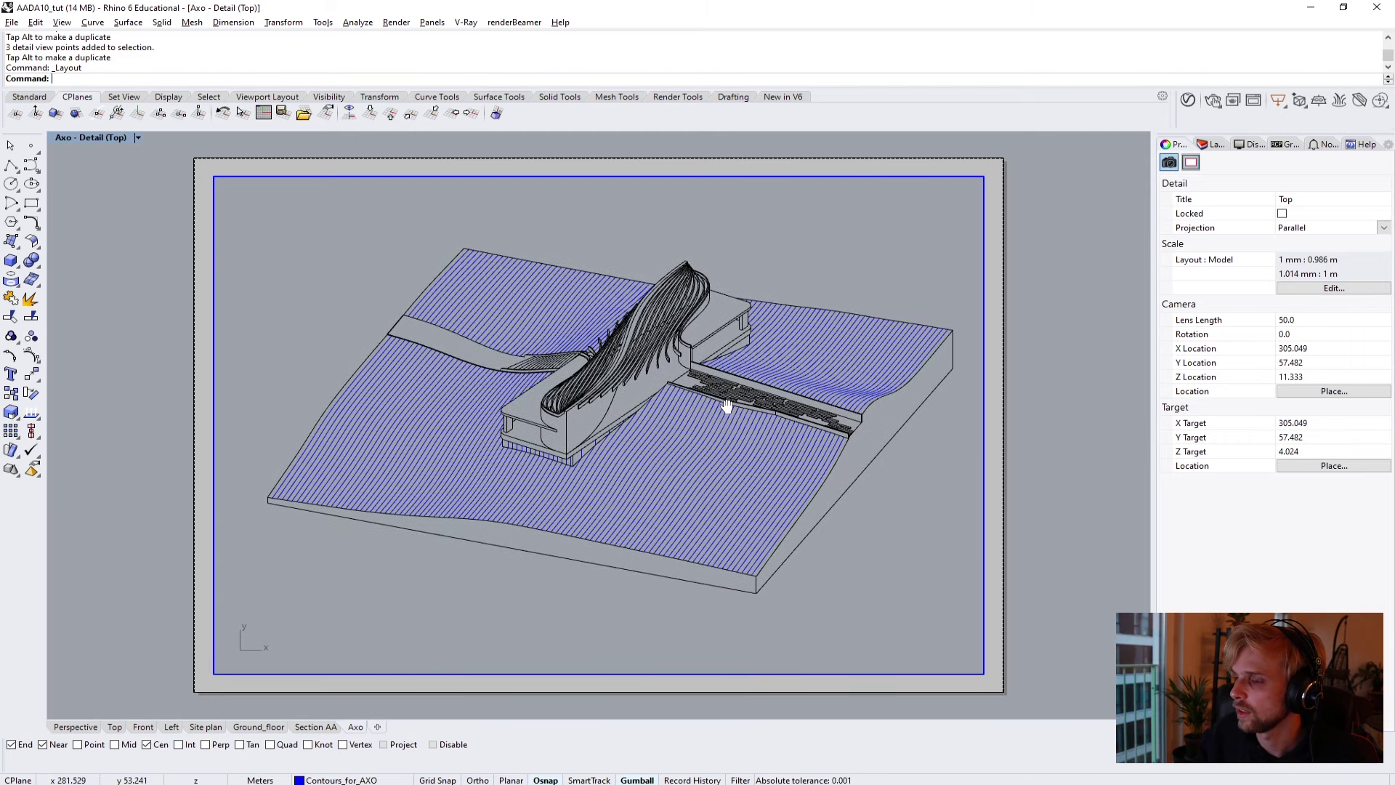
right_drag(832, 323, 820, 342)
double_click(1087, 327)
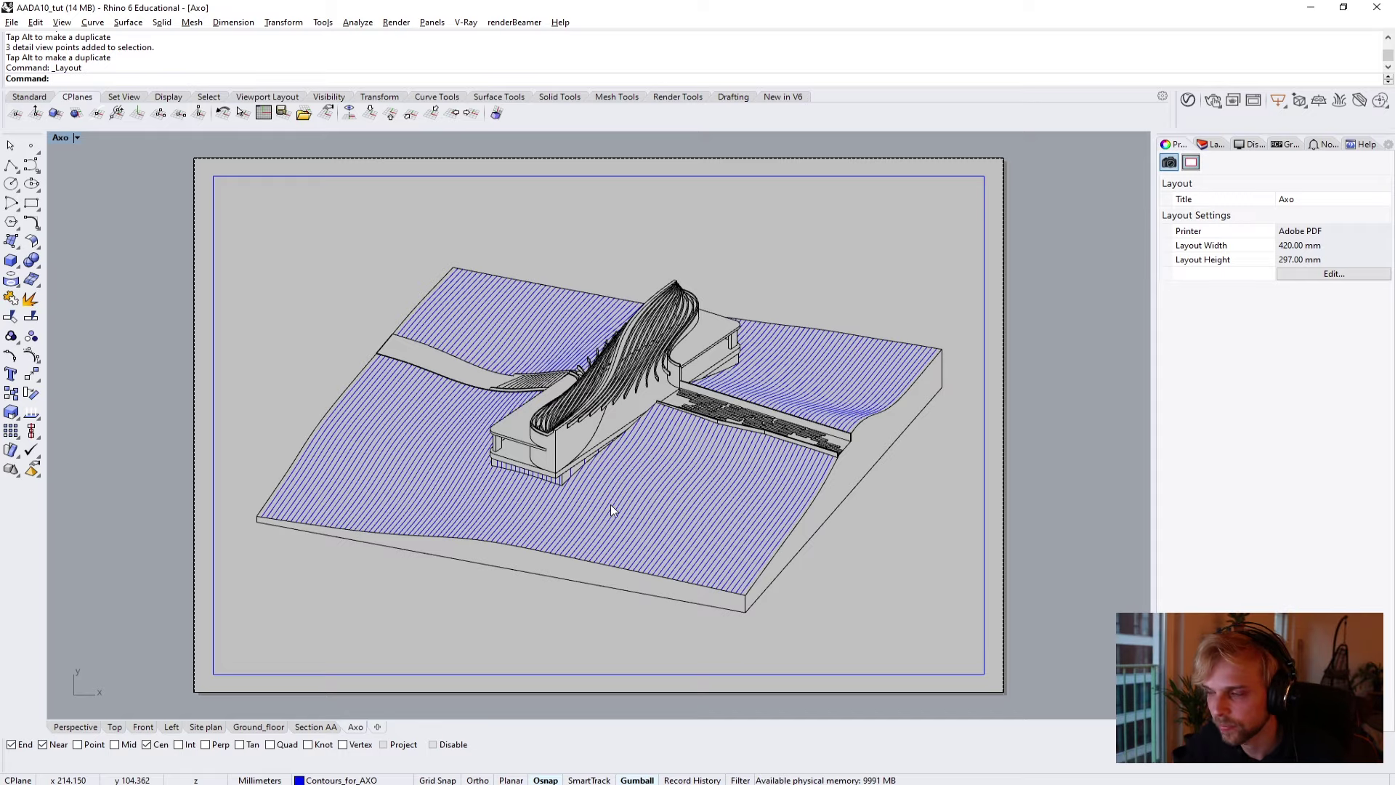
Review the drawing layouts, comparing the Axo and Section AA pages and examining the section linework up close.
click(312, 729)
click(263, 729)
click(207, 728)
click(171, 728)
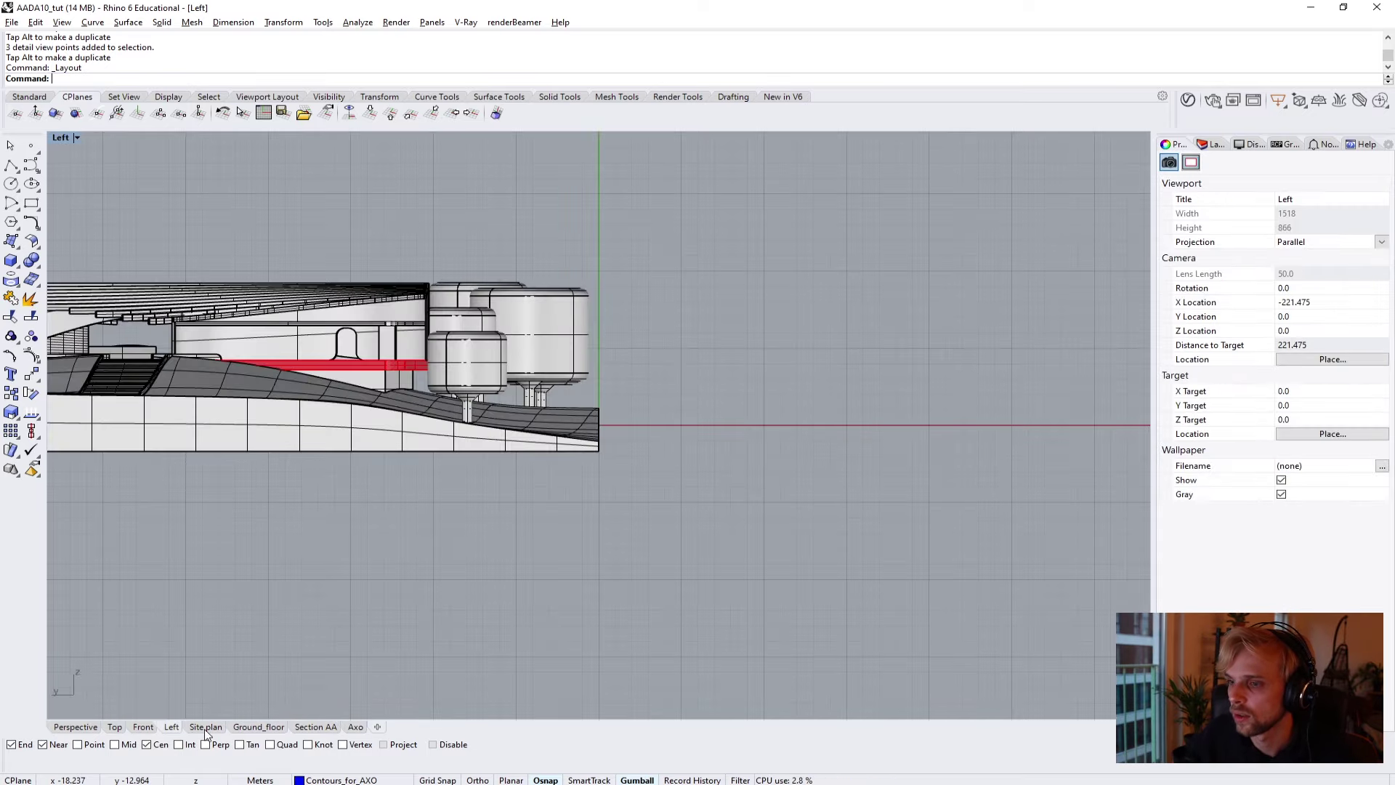
scroll(208, 730, down, 2)
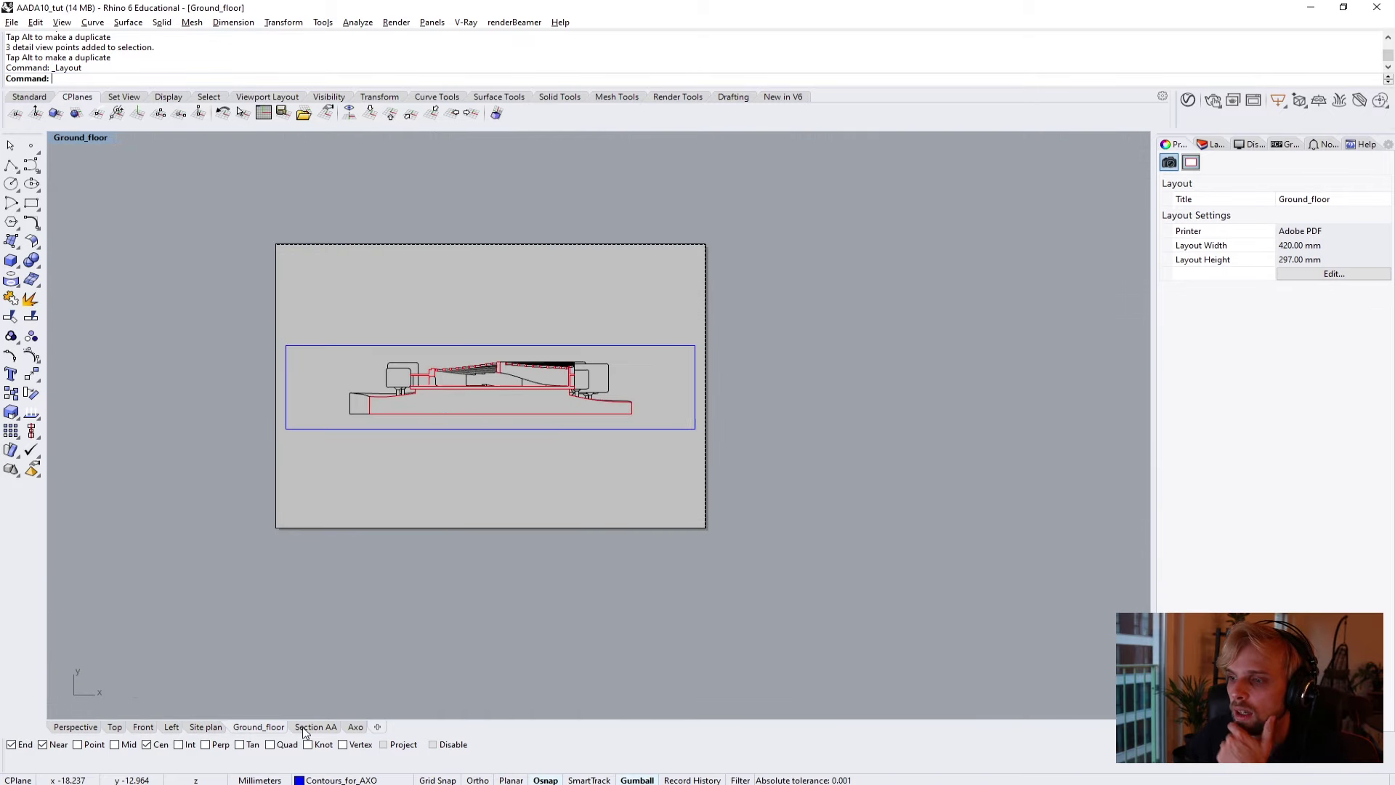
scroll(302, 727, down, 1)
click(360, 730)
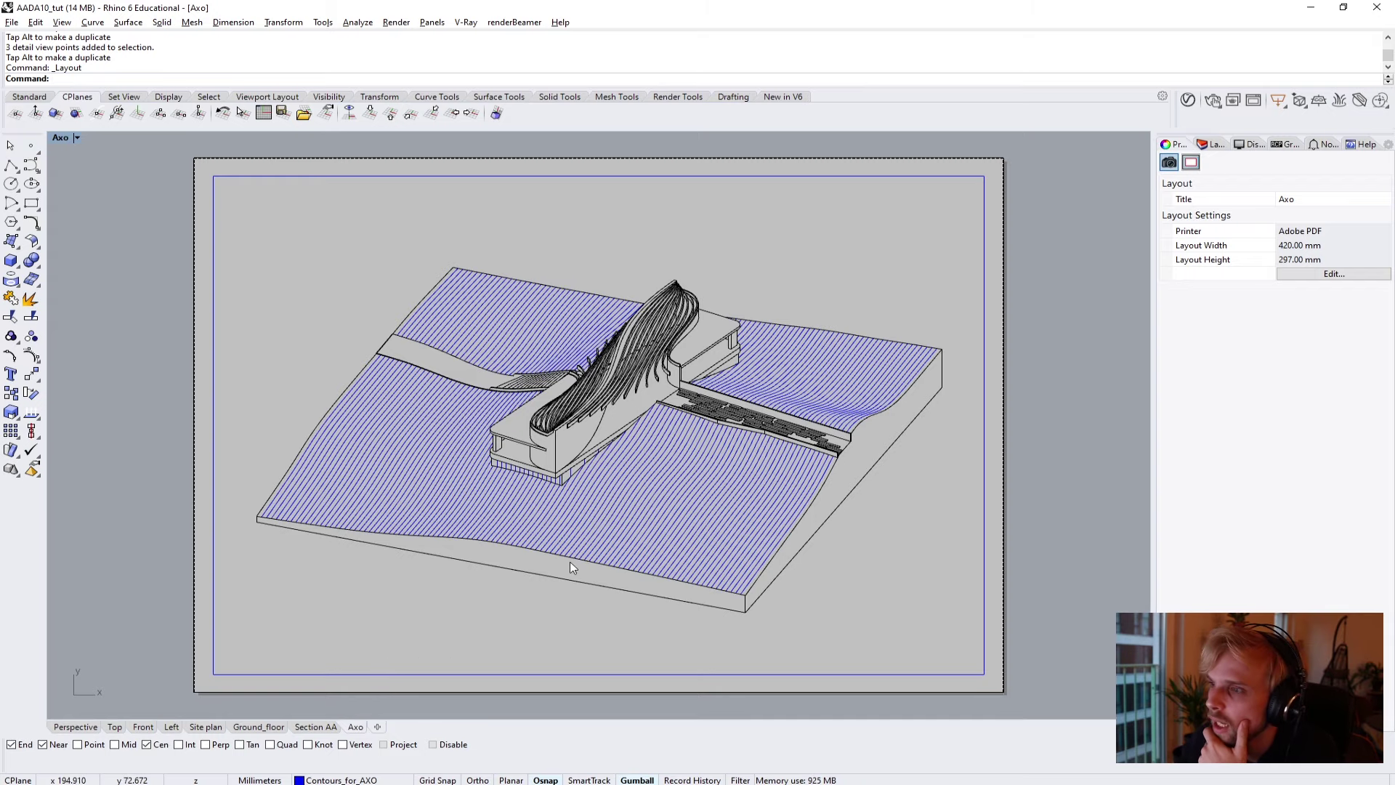
scroll(556, 404, up, 5)
scroll(518, 424, down, 2)
scroll(482, 455, down, 5)
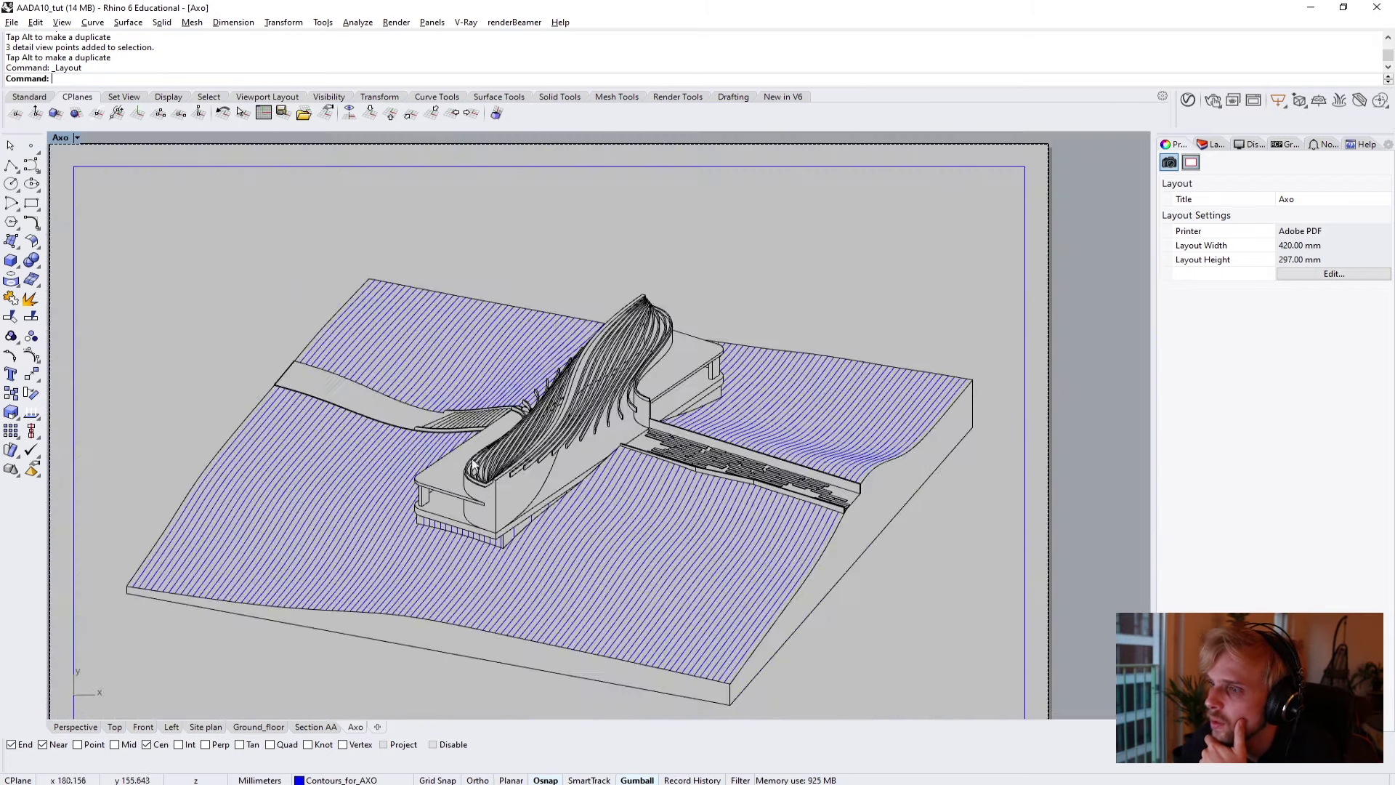
scroll(404, 456, up, 6)
click(315, 726)
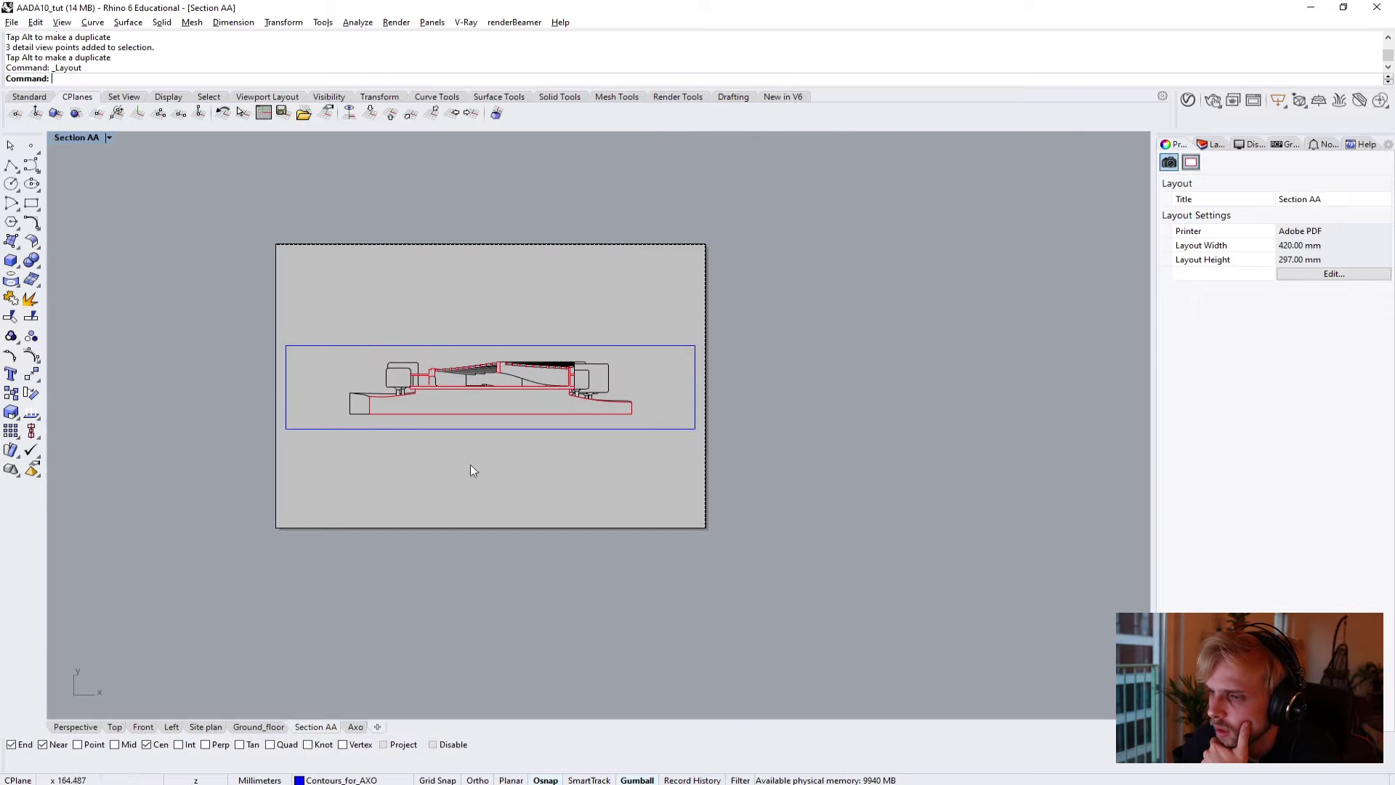
scroll(436, 436, up, 8)
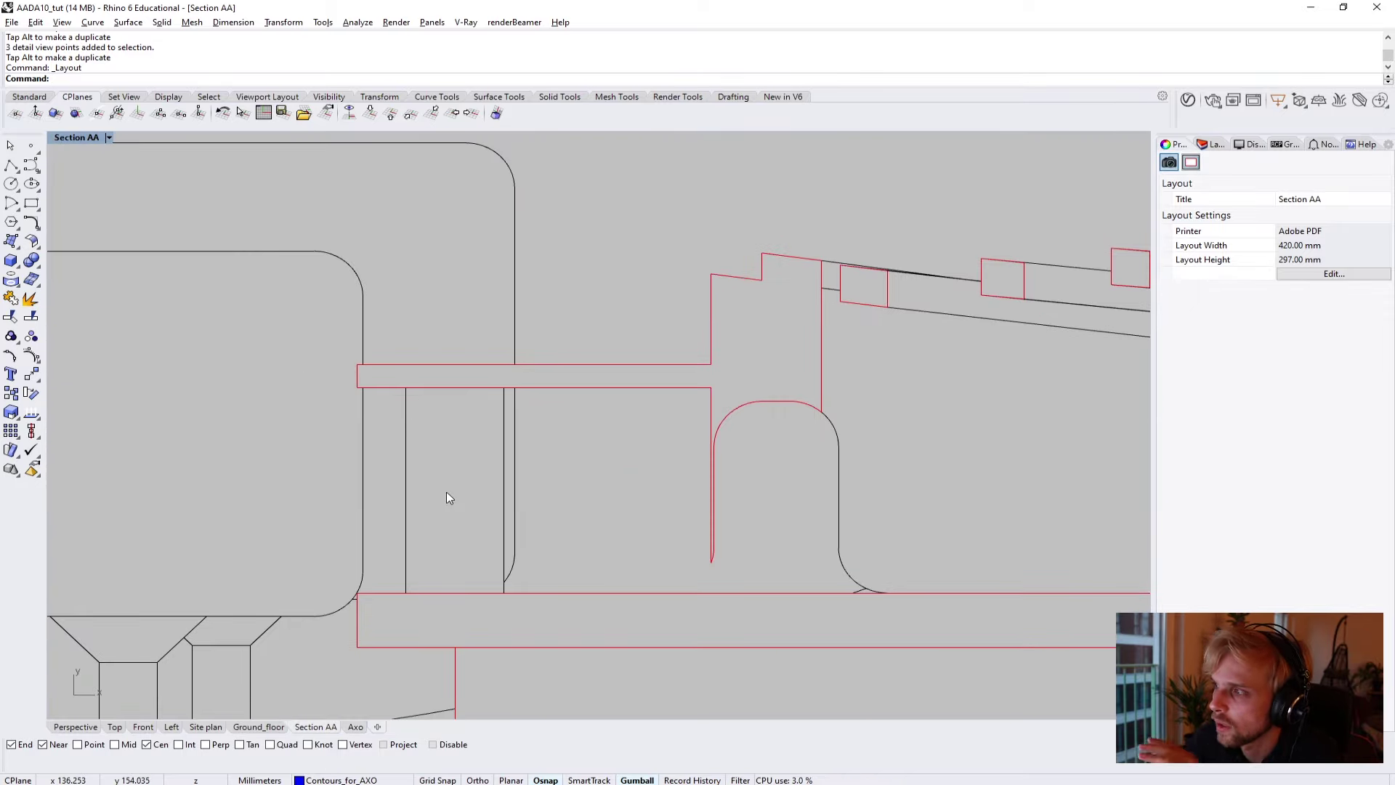
scroll(447, 494, down, 4)
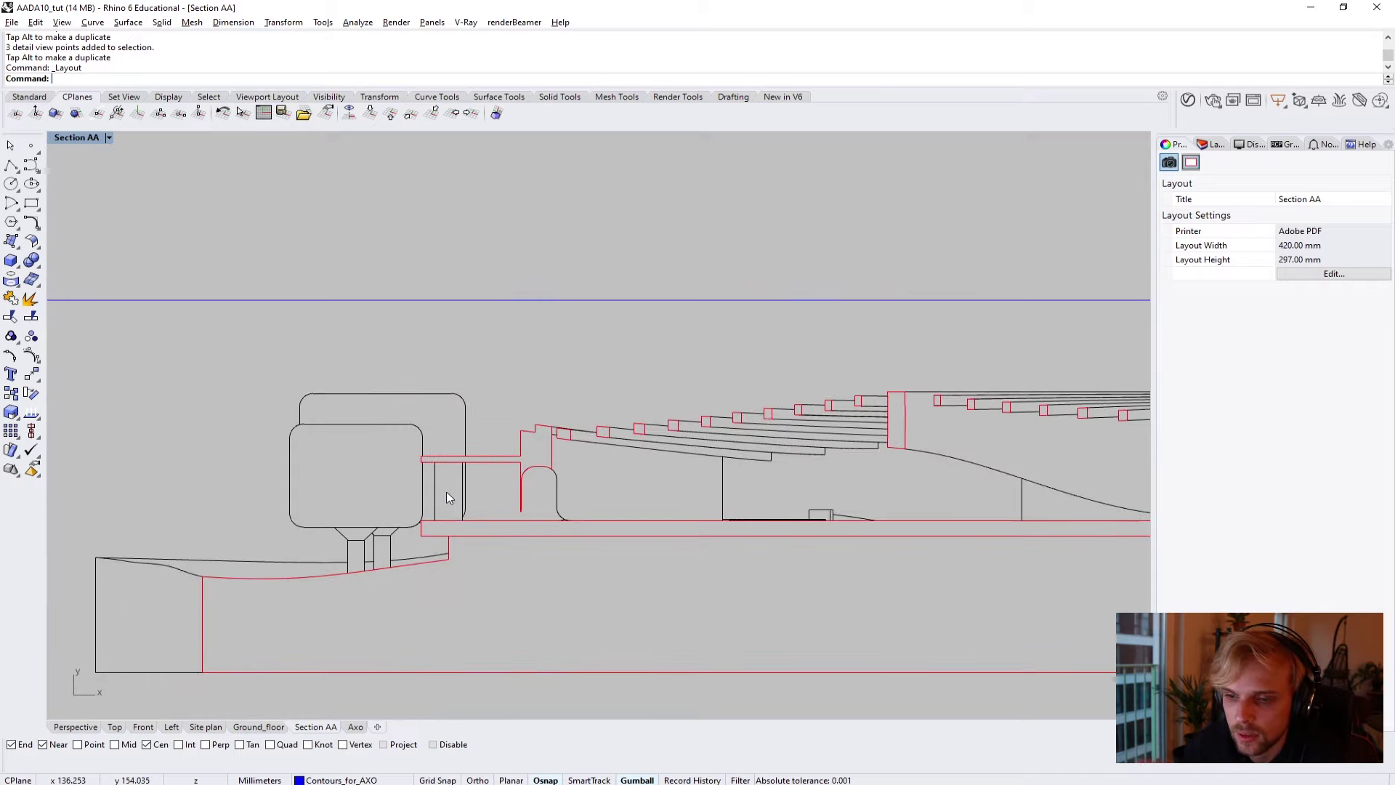
scroll(446, 491, down, 5)
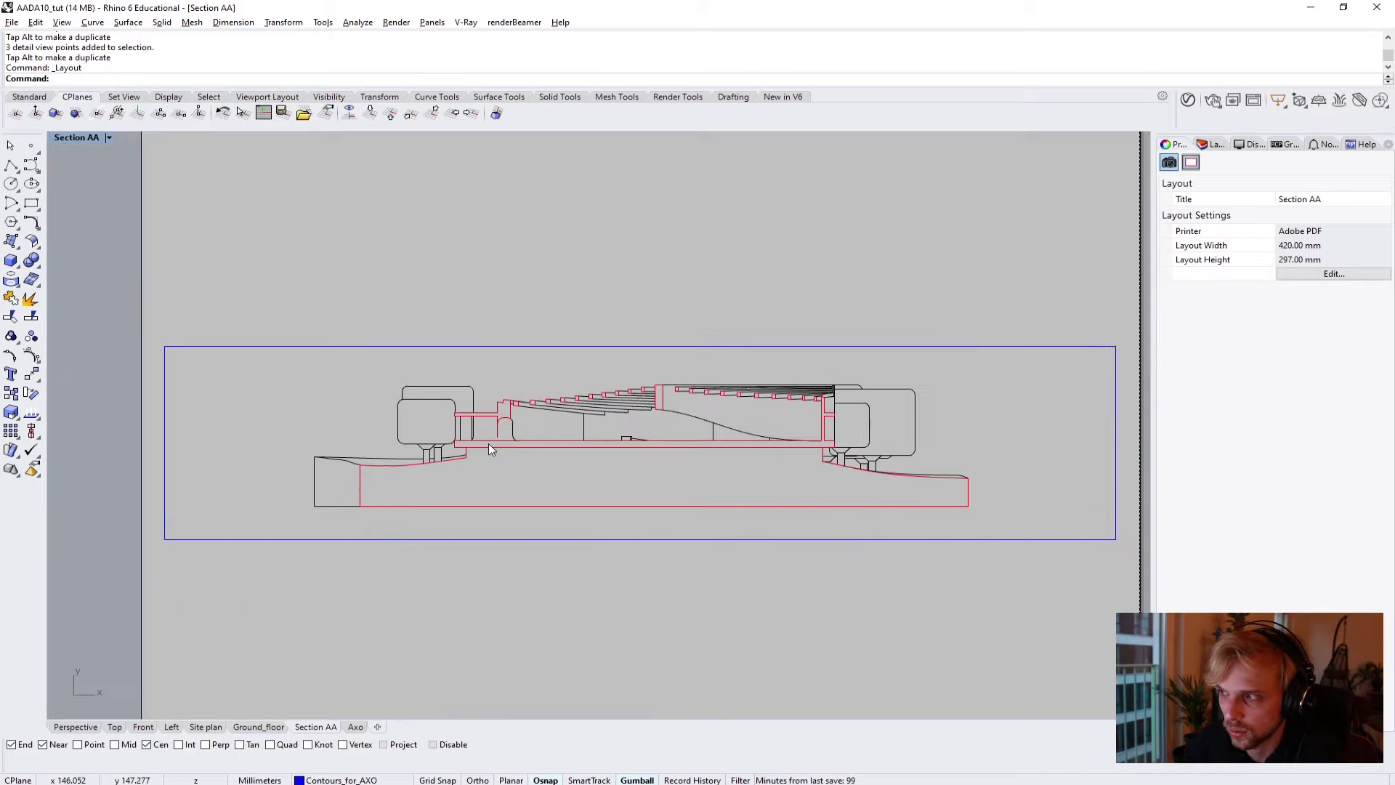
scroll(581, 552, down, 3)
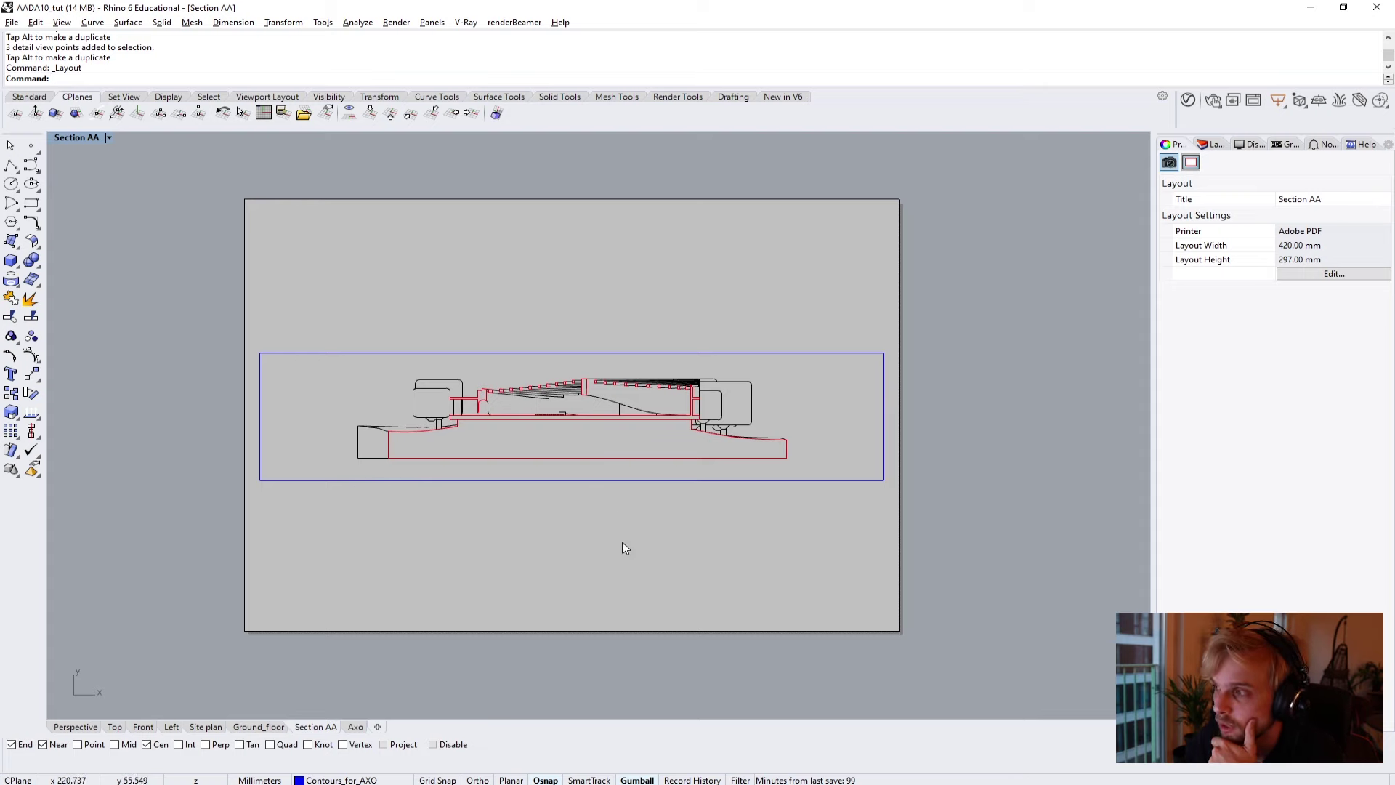
From the Site plan layout, collapse the Axo layer group and create a new top-level layer named NoPrint.
click(204, 727)
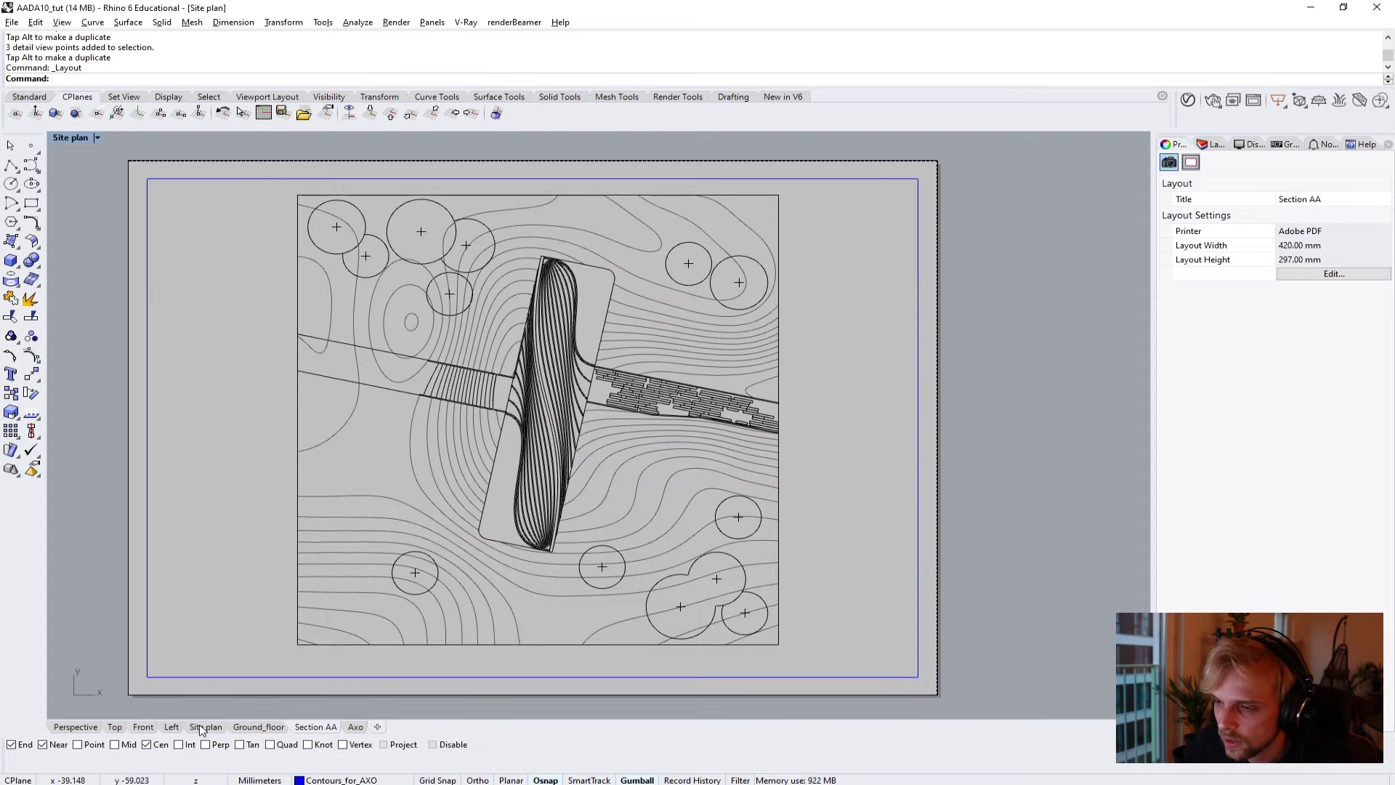
click(165, 178)
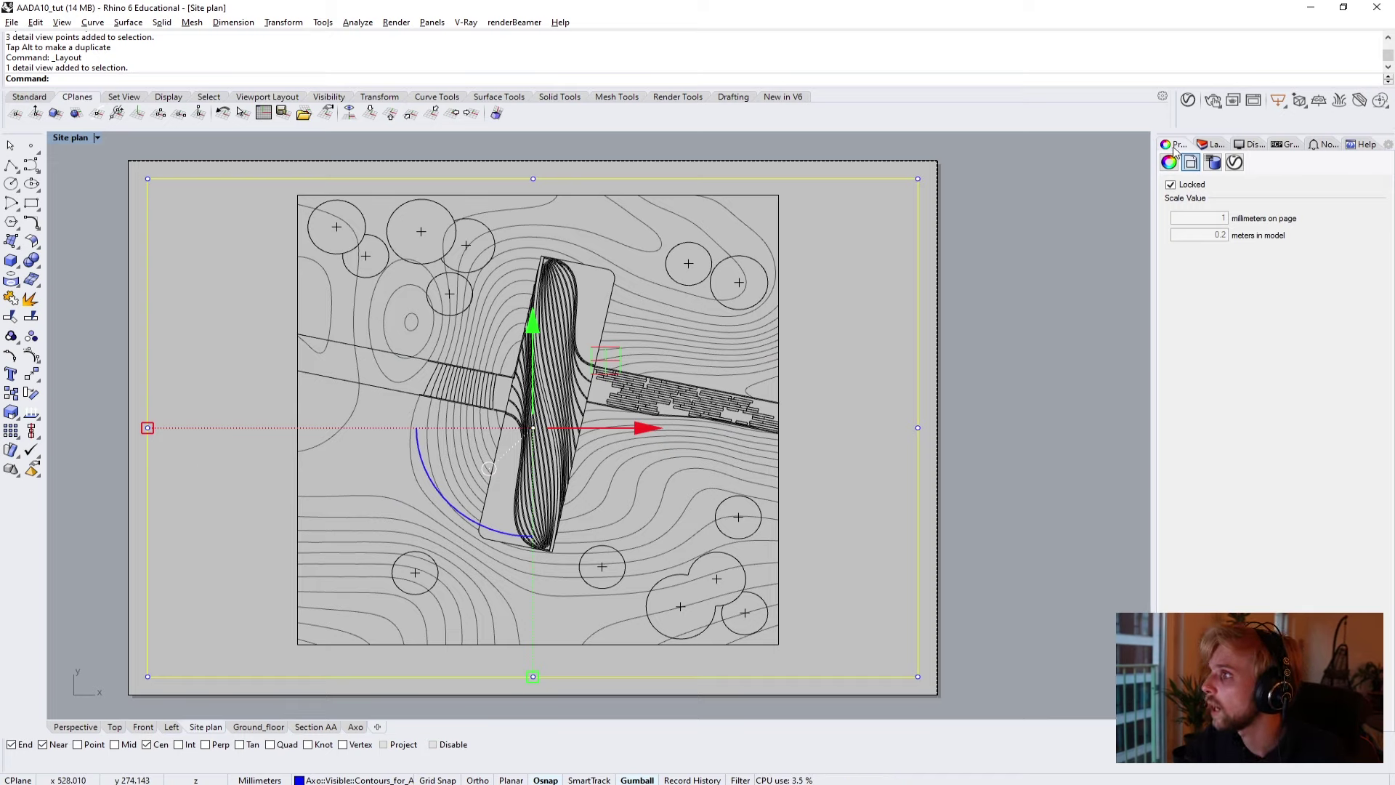
click(1211, 144)
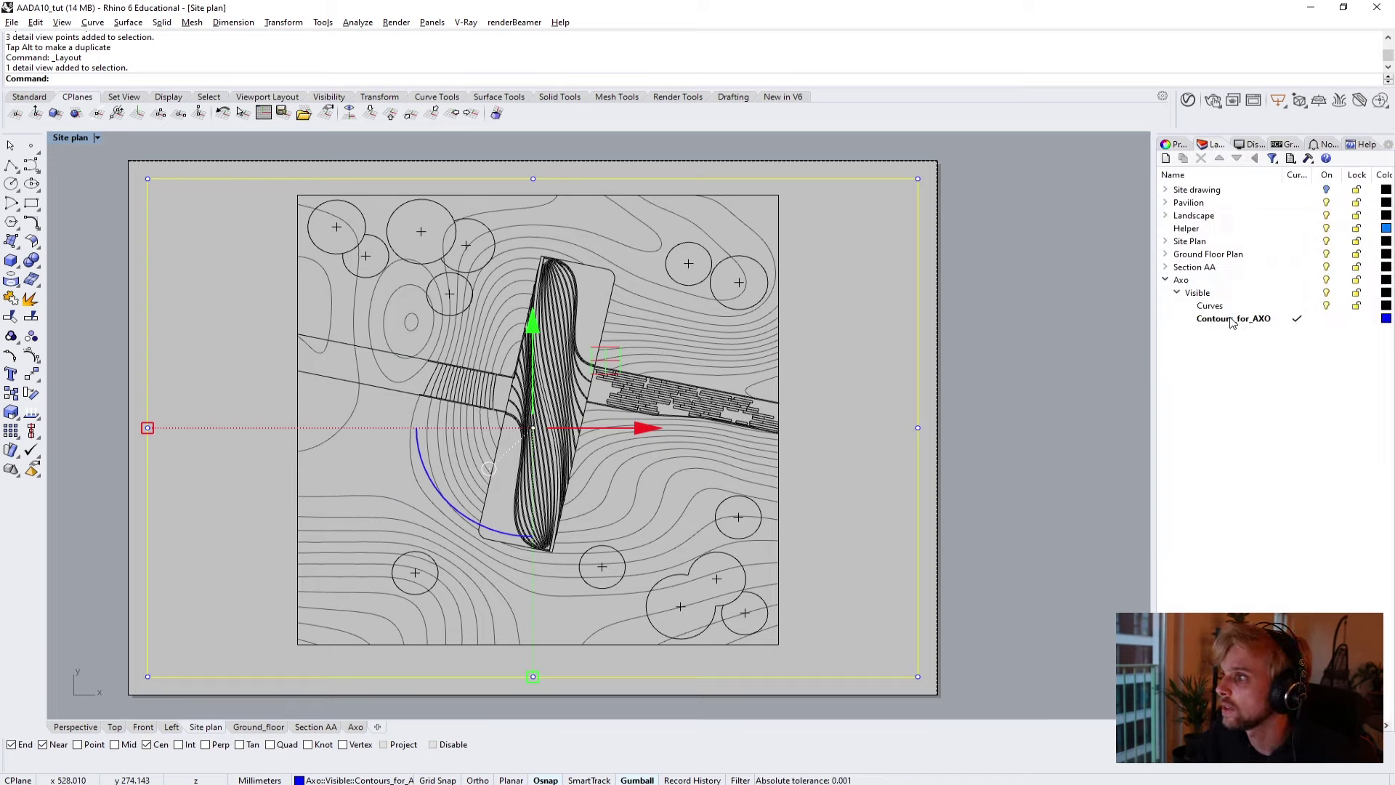
click(1165, 280)
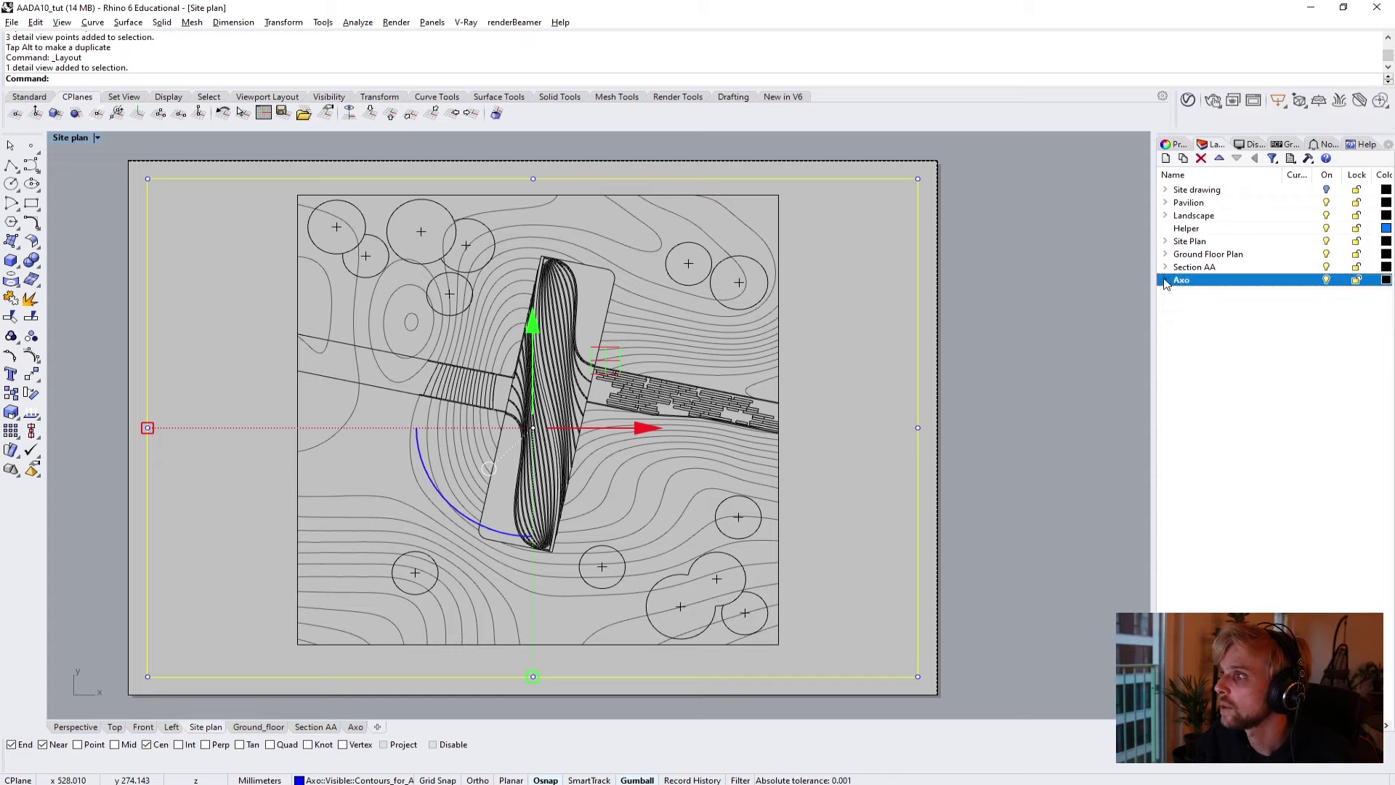
click(1166, 158)
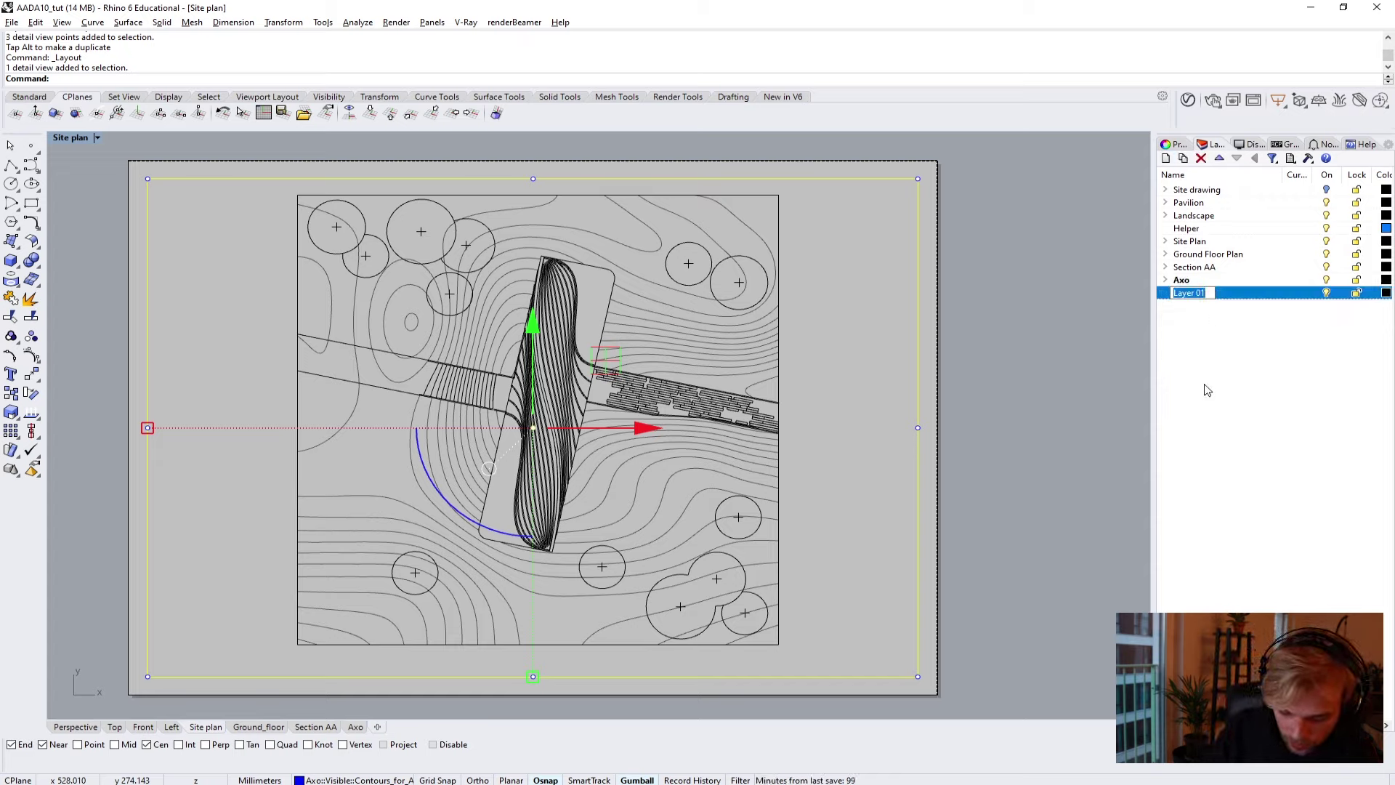
text(NoPri)
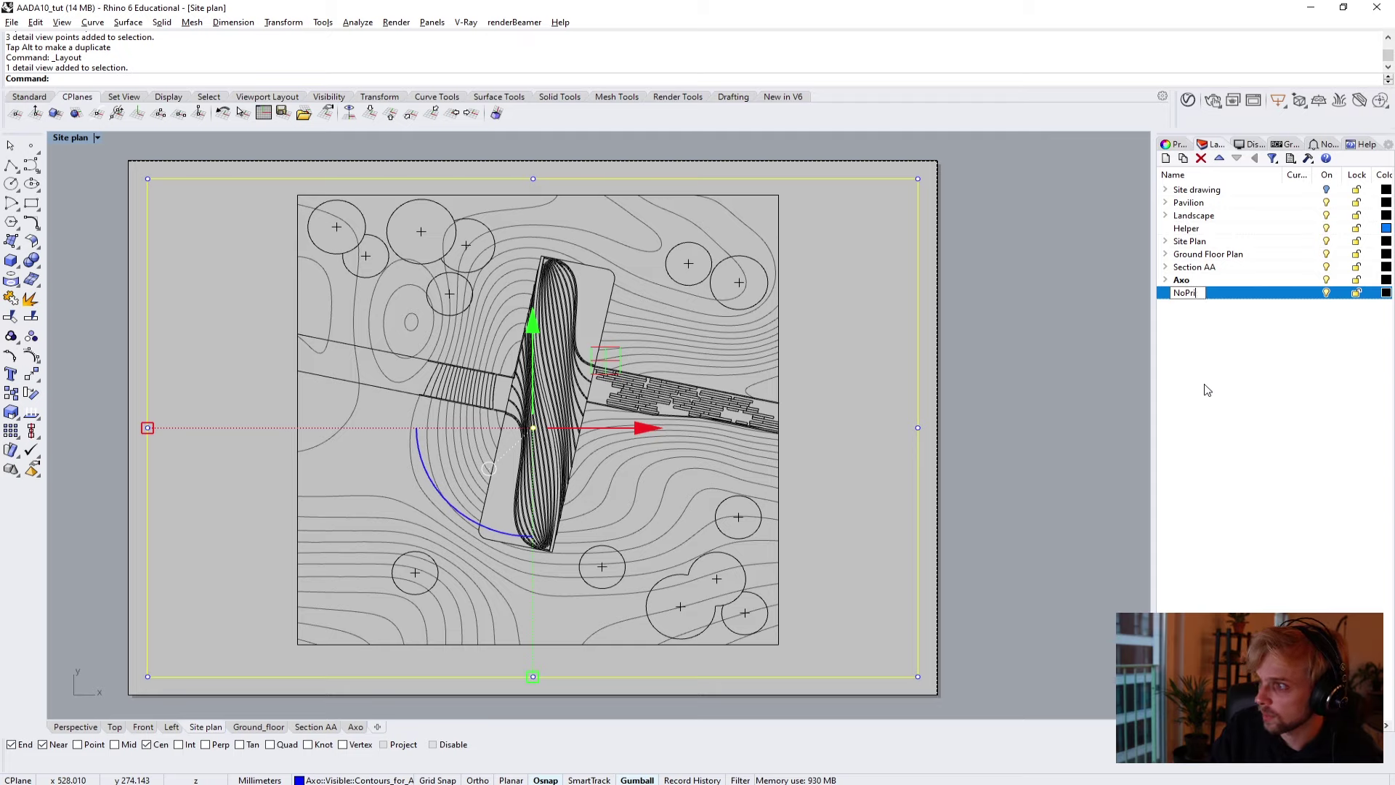
text(ont)
key(Return)
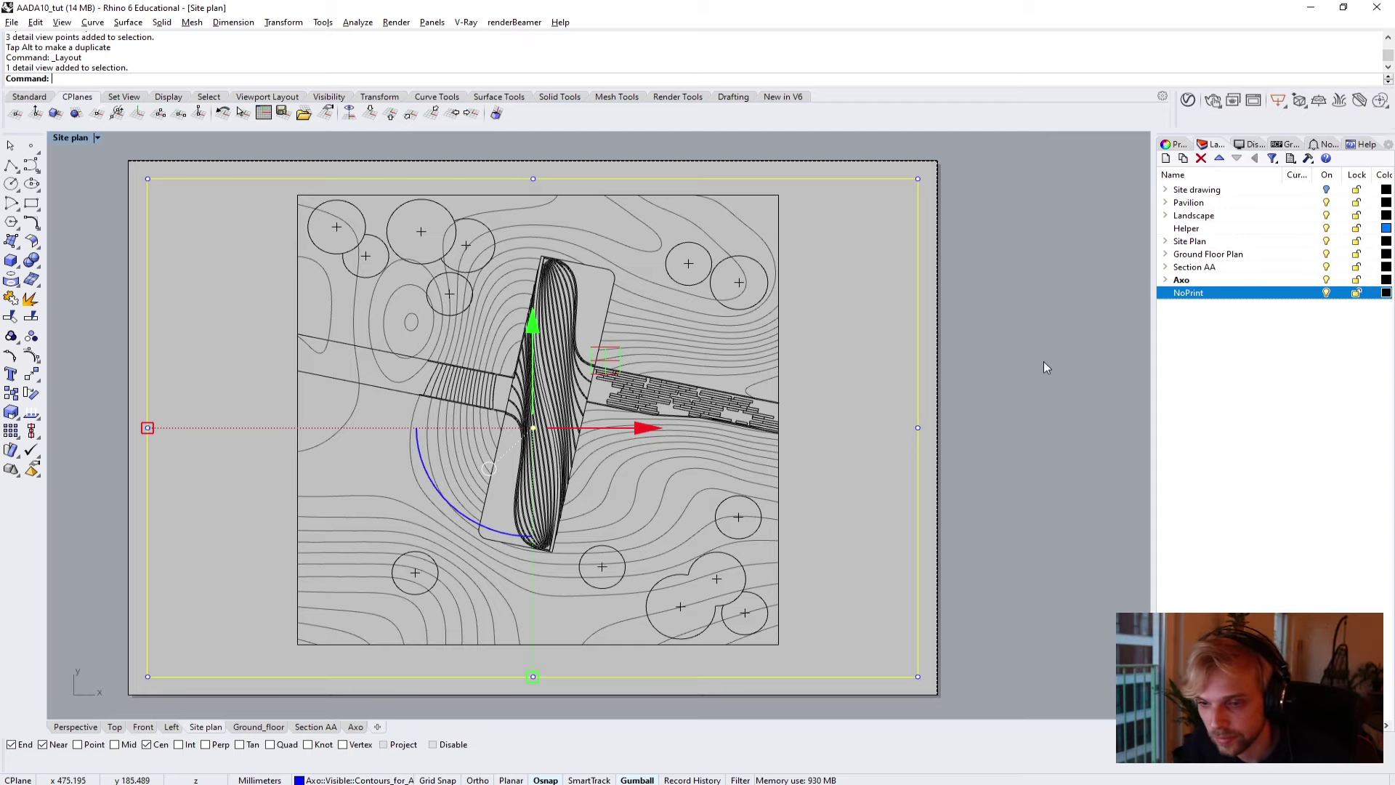
Assign the Site plan layout's detail frame to the NoPrint layer.
click(1063, 291)
click(930, 299)
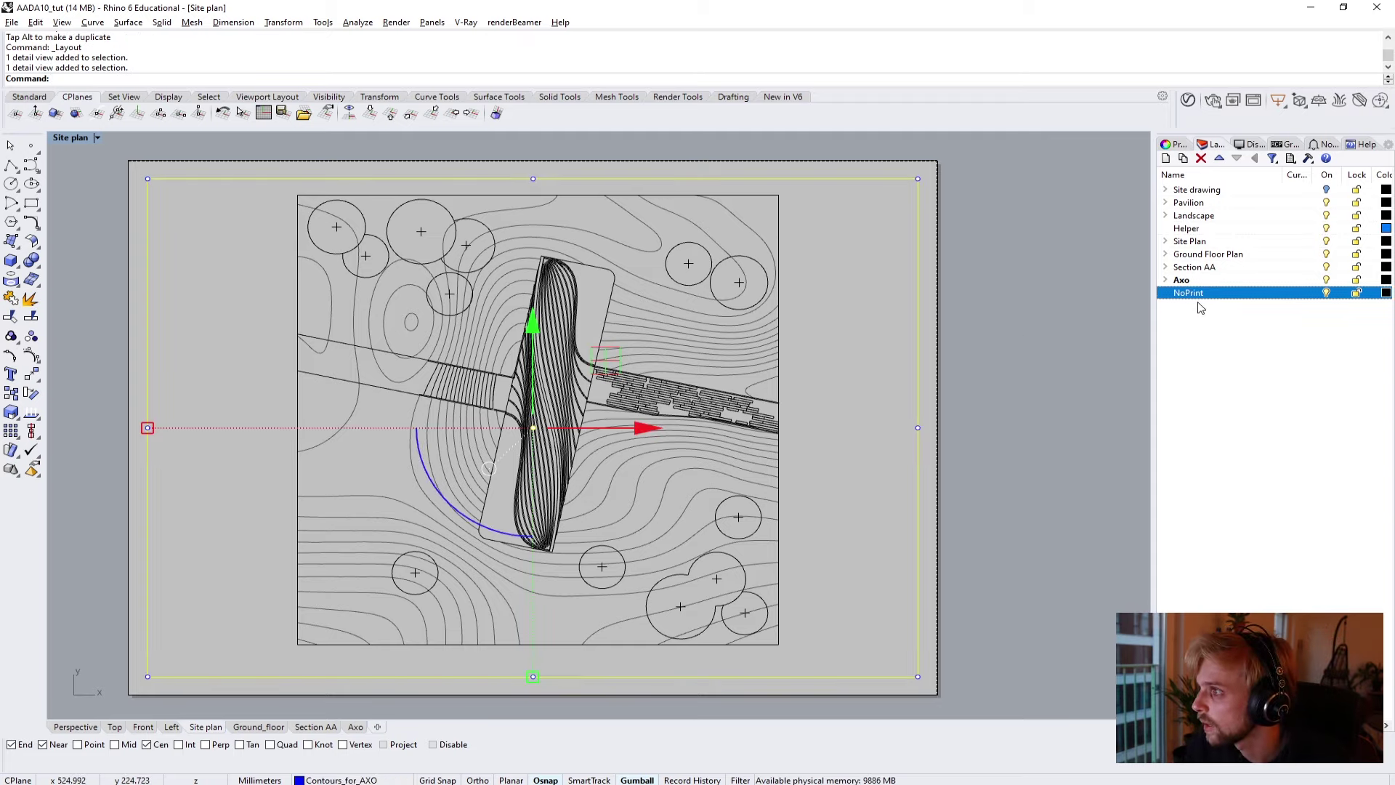
right_click(1170, 292)
right_click(1199, 292)
click(1261, 526)
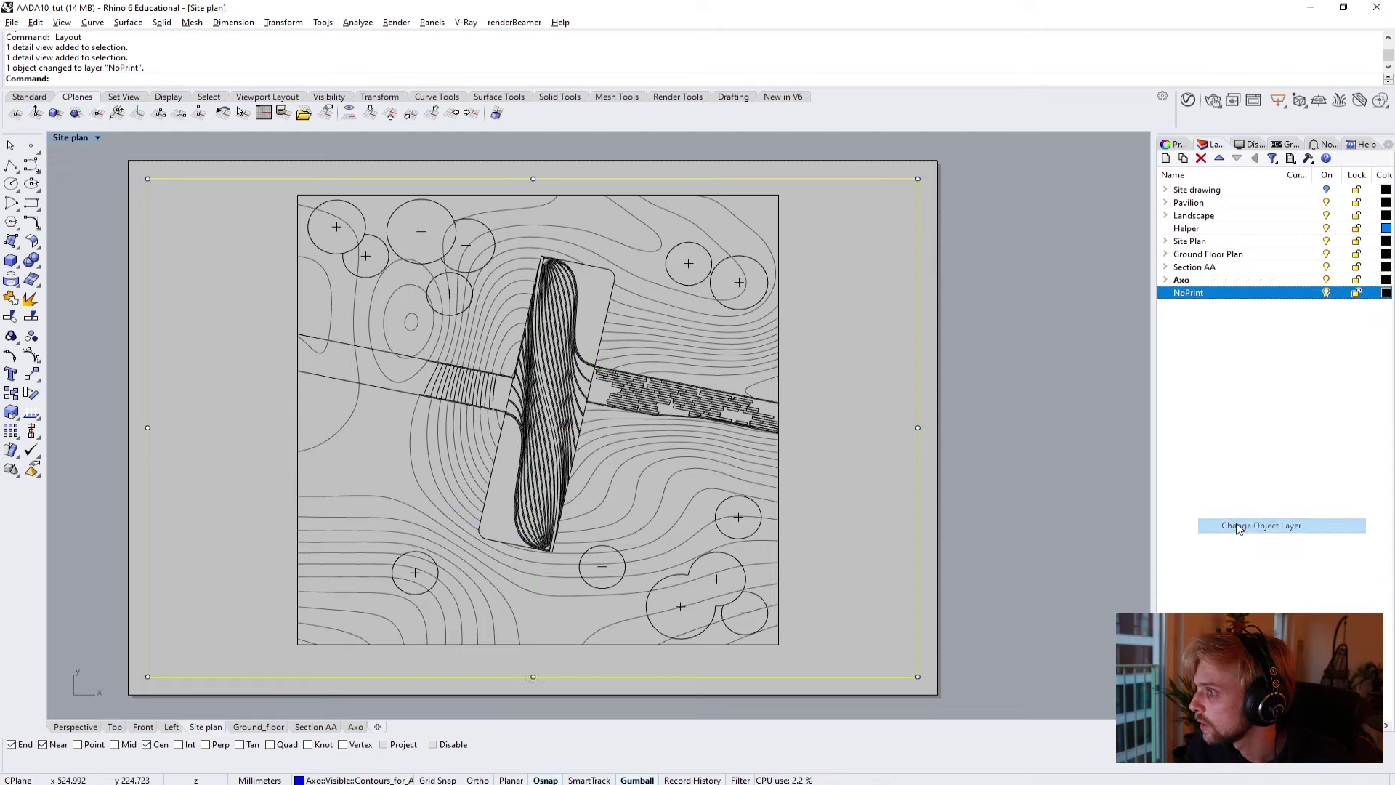
click(953, 270)
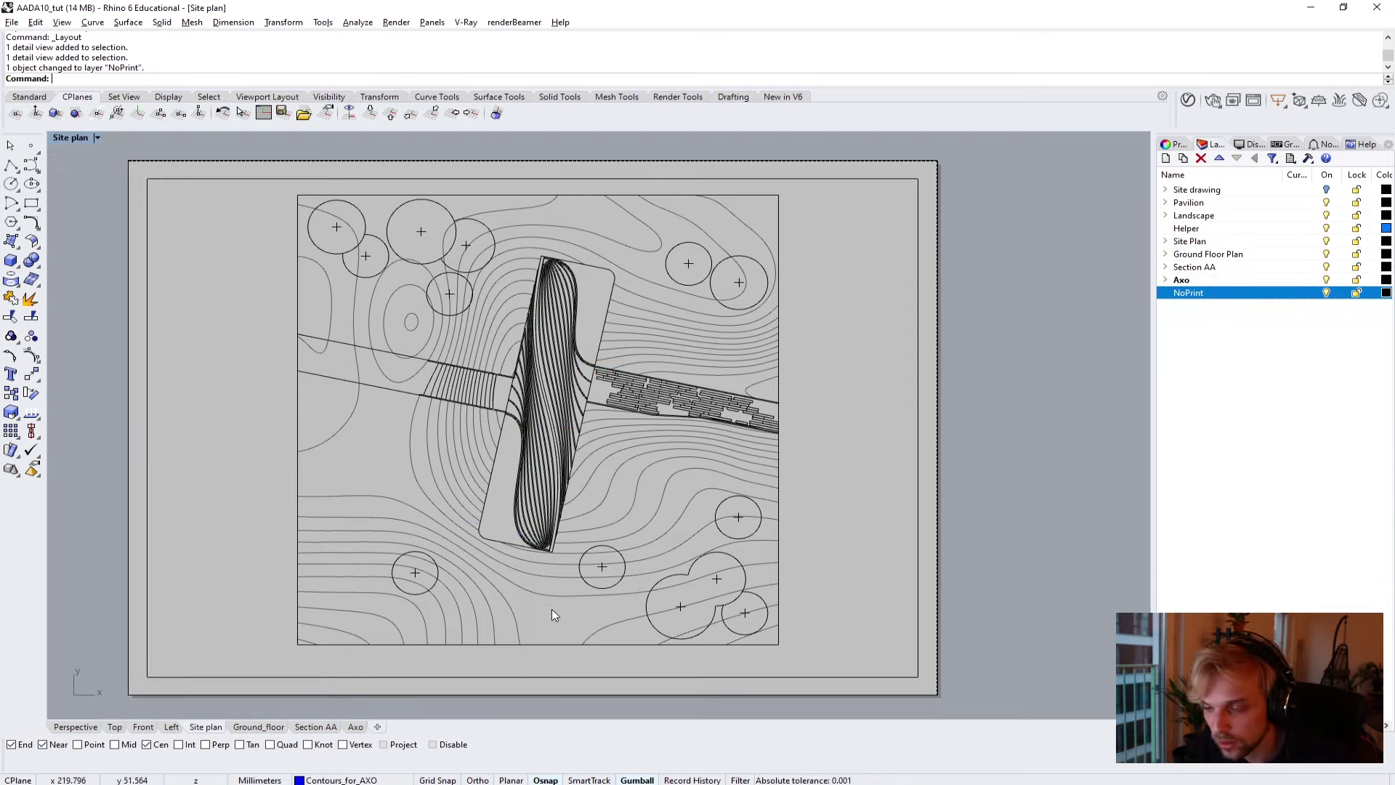
Assign the Ground_floor layout's detail frame to the NoPrint layer.
click(241, 728)
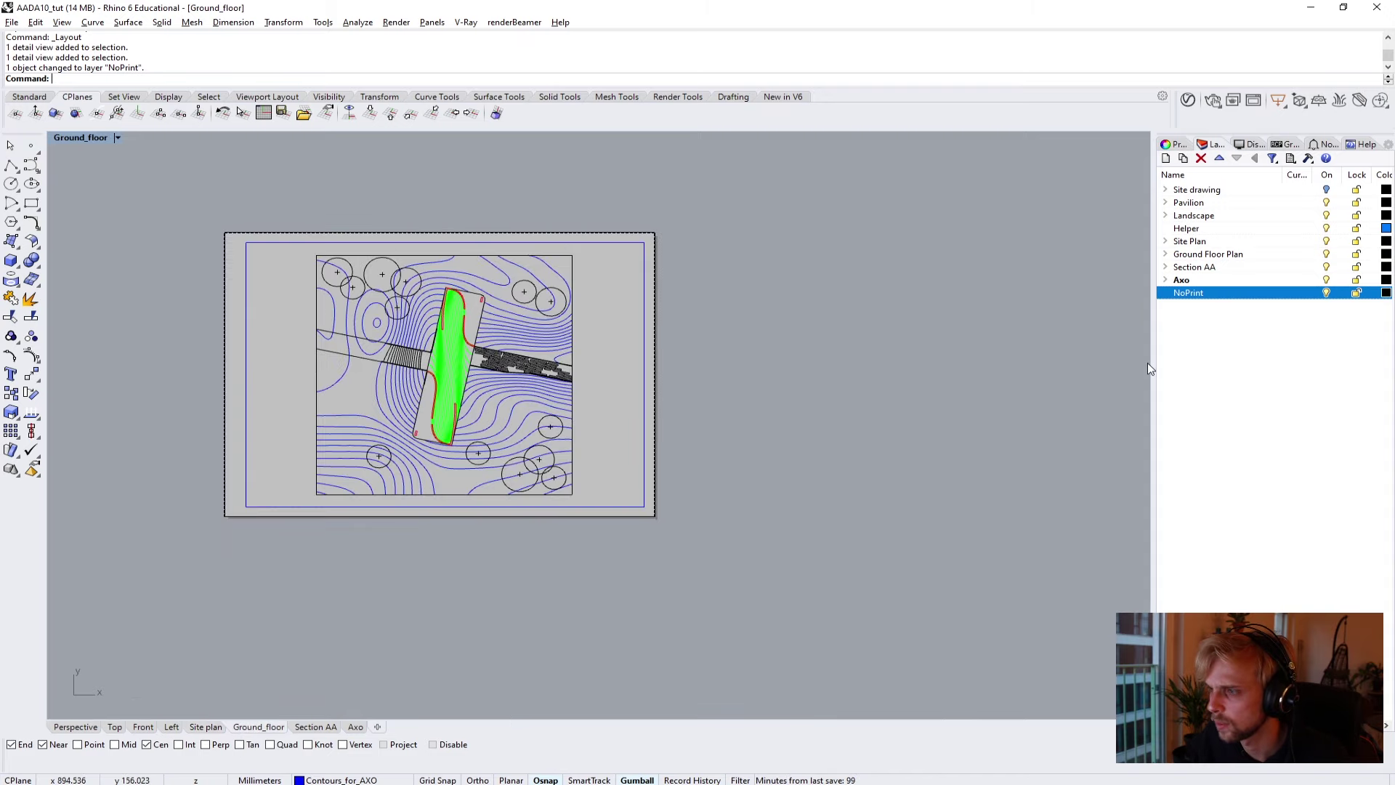
click(644, 282)
right_click(1222, 298)
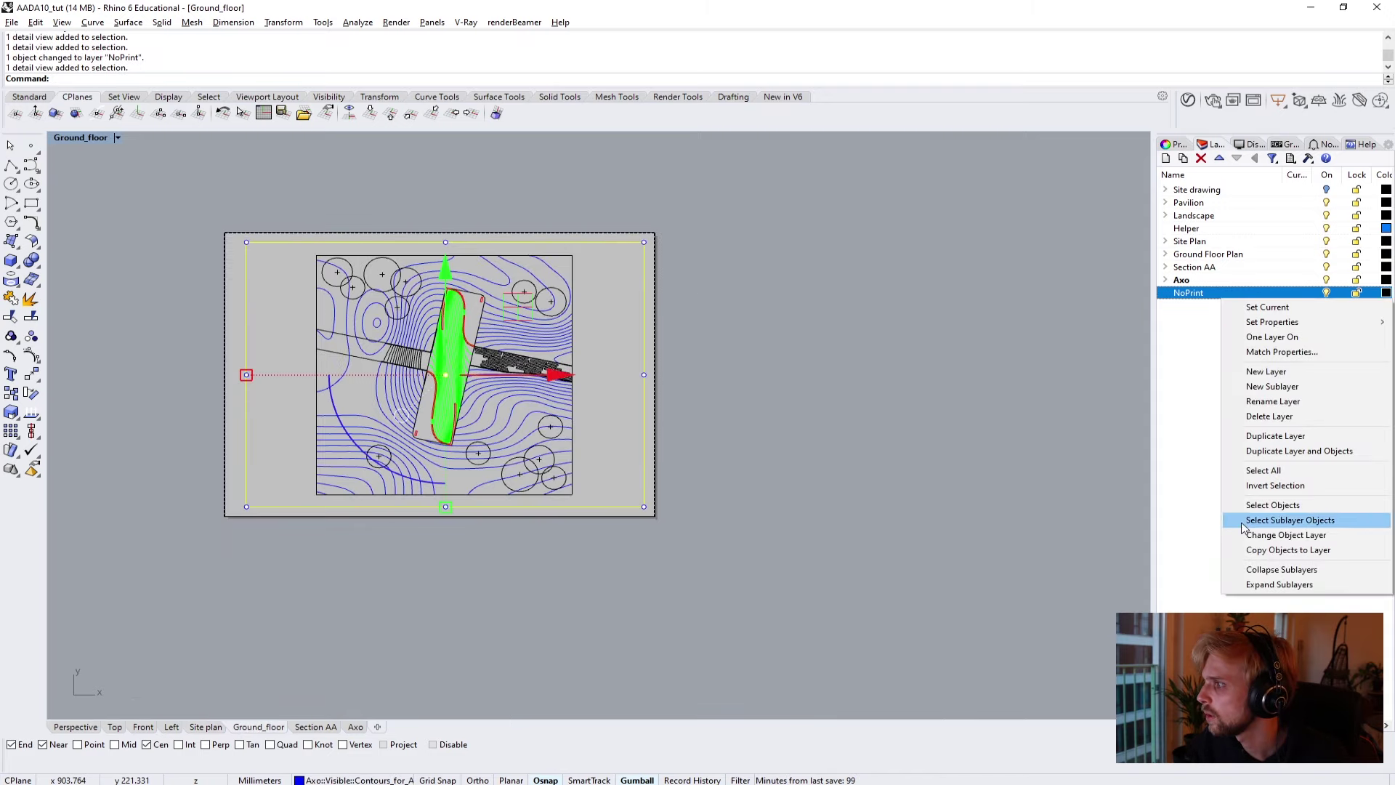
click(1265, 534)
Assign the Section AA layout's detail frame to the NoPrint layer.
click(316, 727)
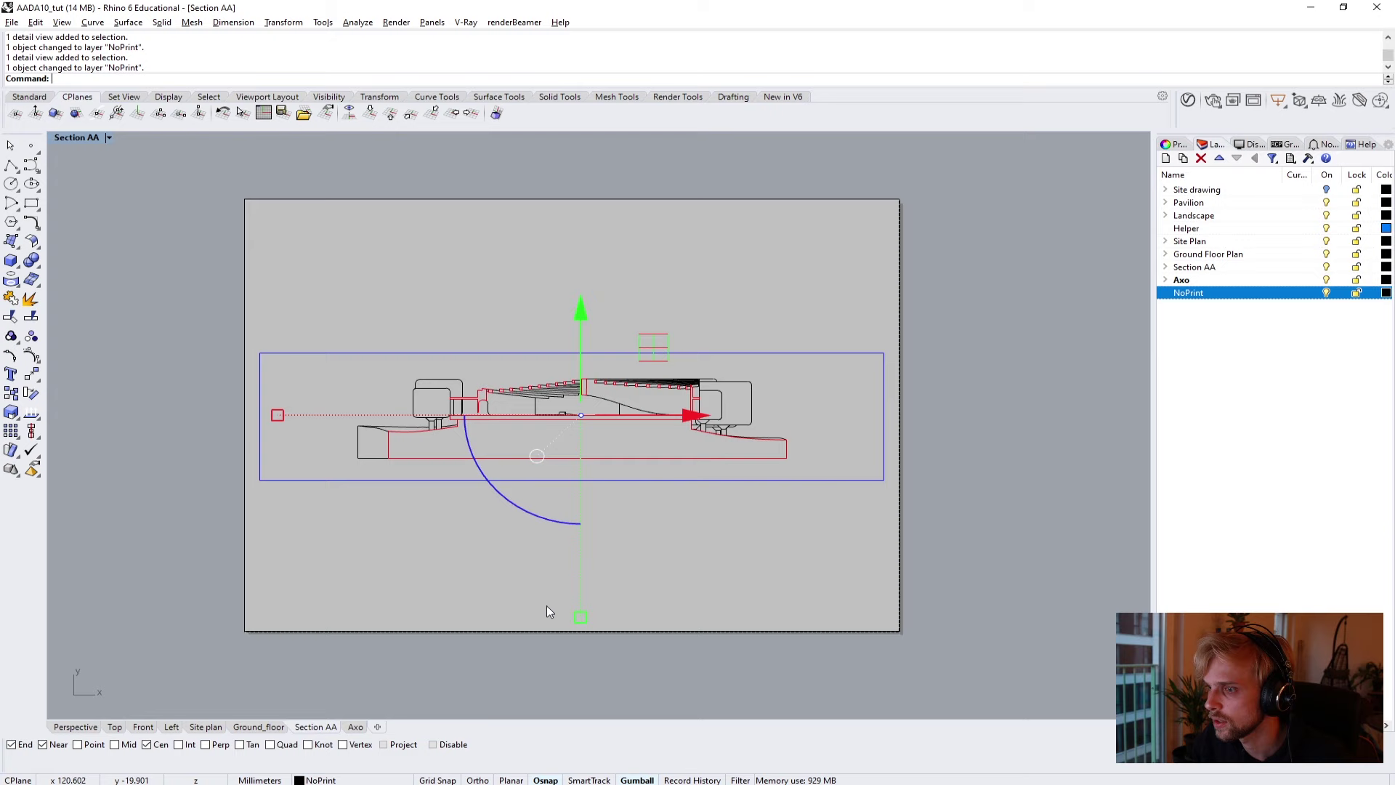
click(900, 465)
right_click(1251, 303)
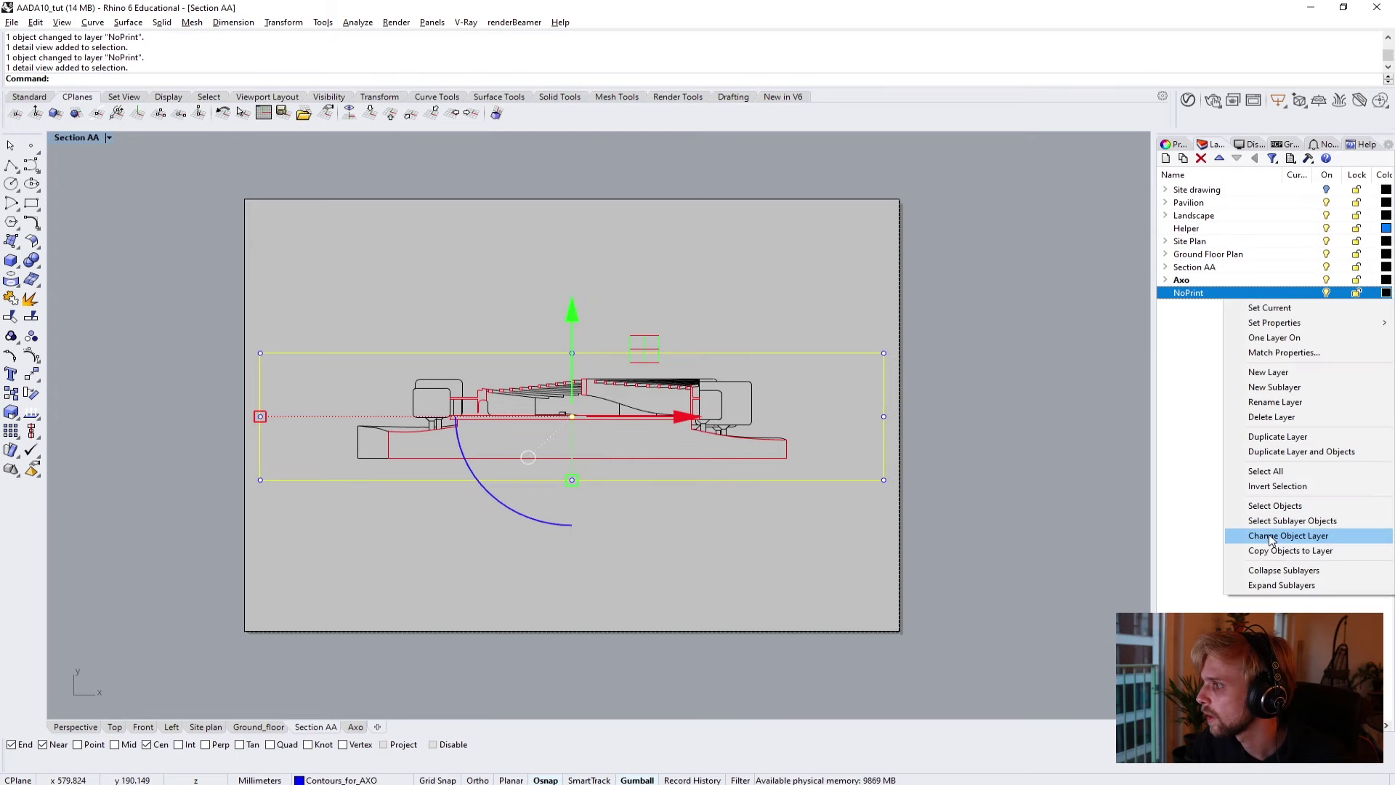
click(1257, 535)
Assign the Axo layout's detail frame to the NoPrint layer and bring the whole page into view.
click(355, 727)
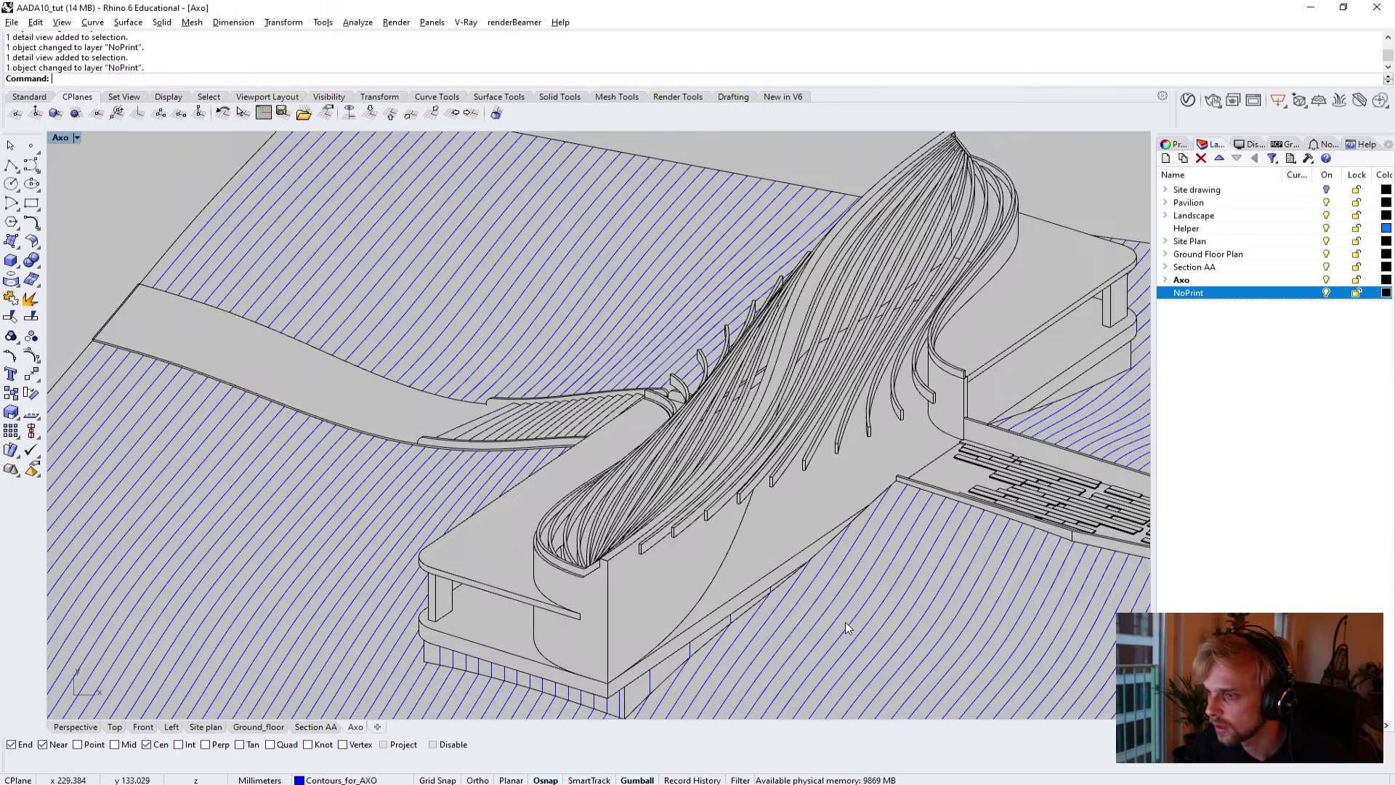
click(981, 367)
right_drag(861, 308, 697, 282)
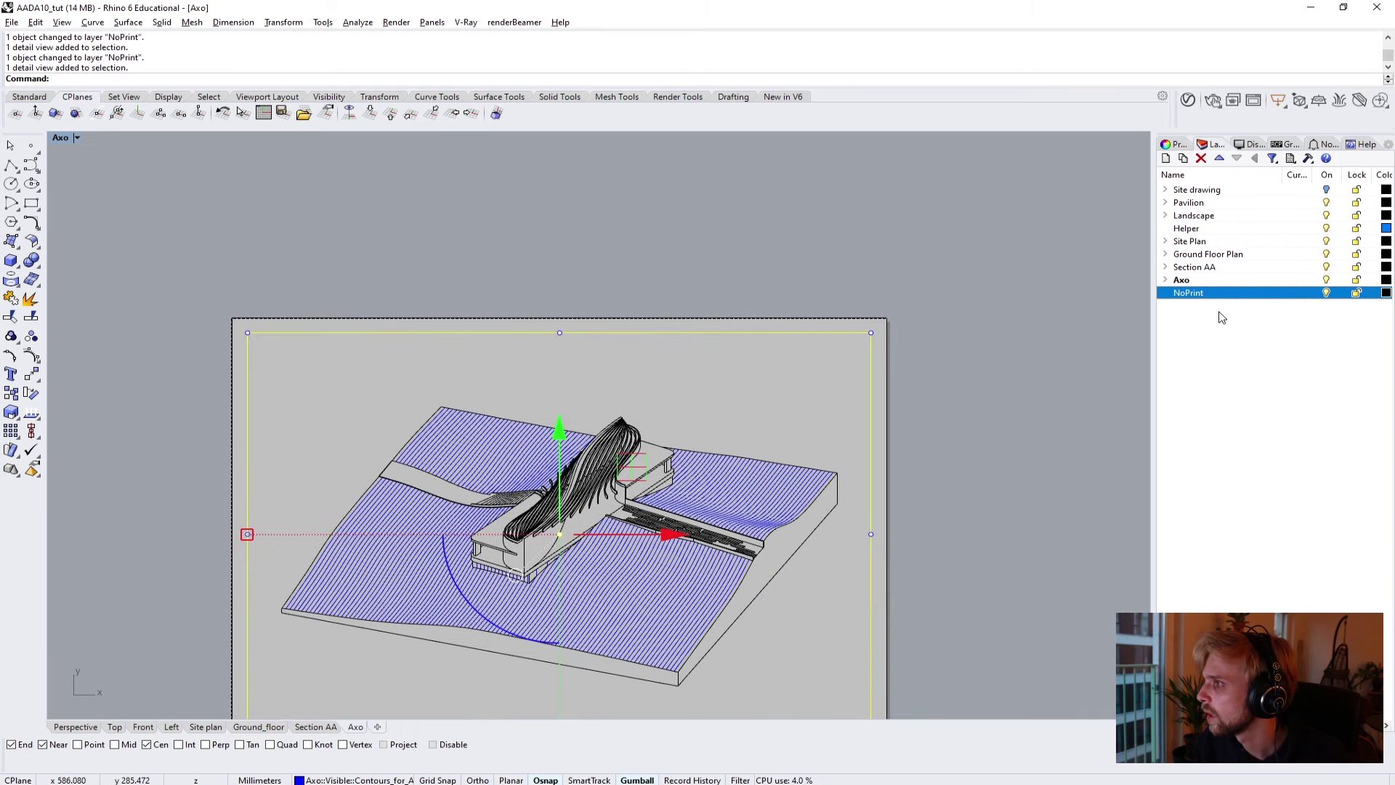
right_click(1207, 285)
right_click(1191, 291)
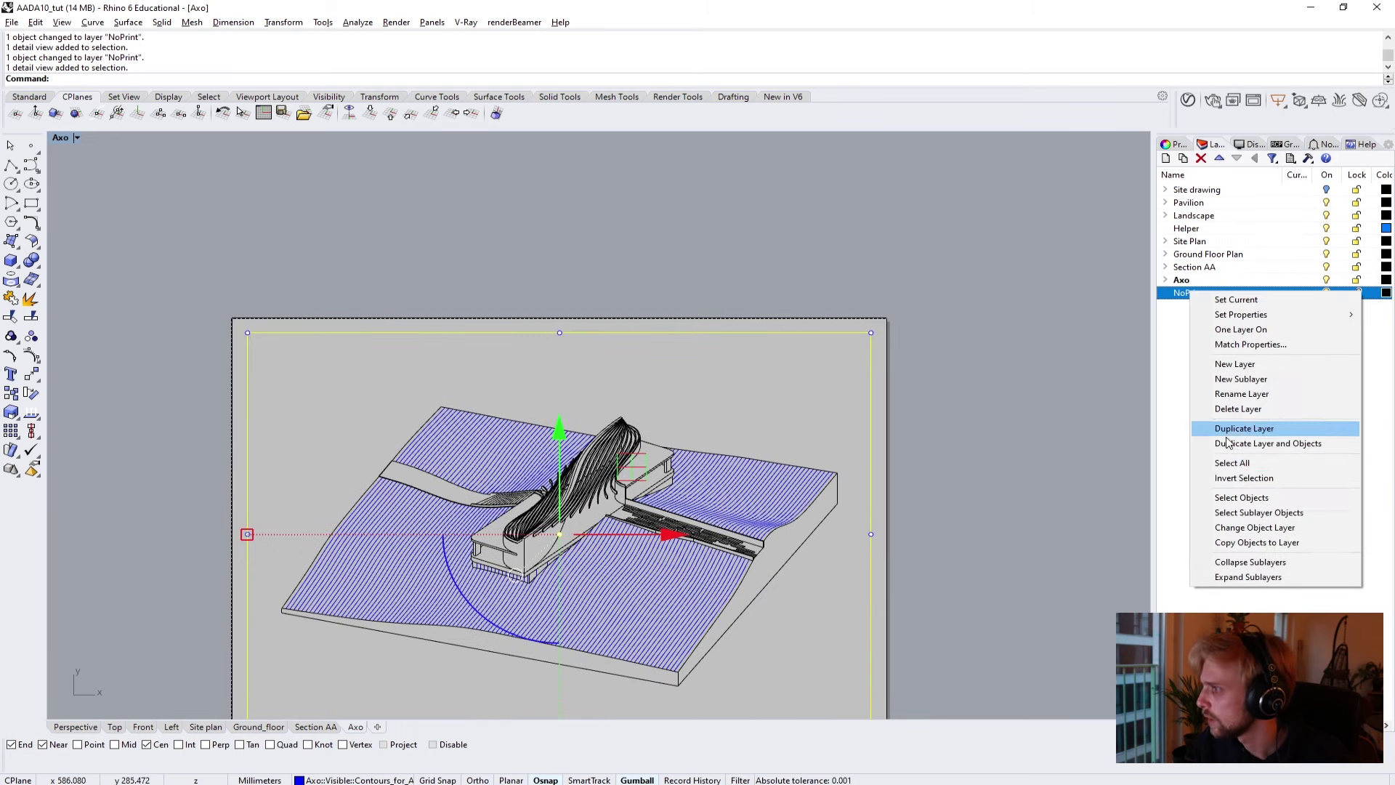
click(1251, 529)
click(988, 439)
right_drag(683, 507, 755, 322)
right_drag(469, 357, 463, 435)
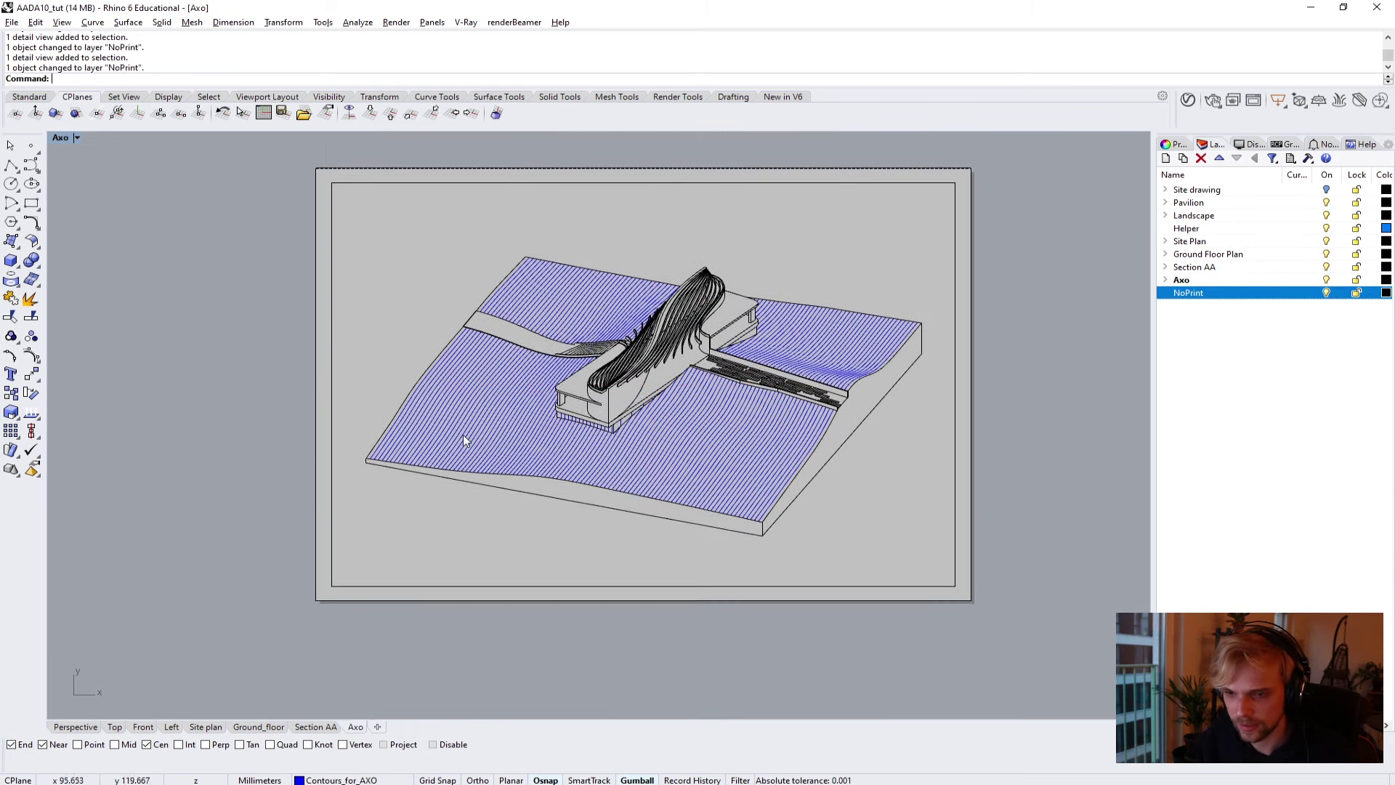
Widen the layer list and narrow its columns so that the print colour and print width settings can be read.
drag(1154, 352, 1029, 353)
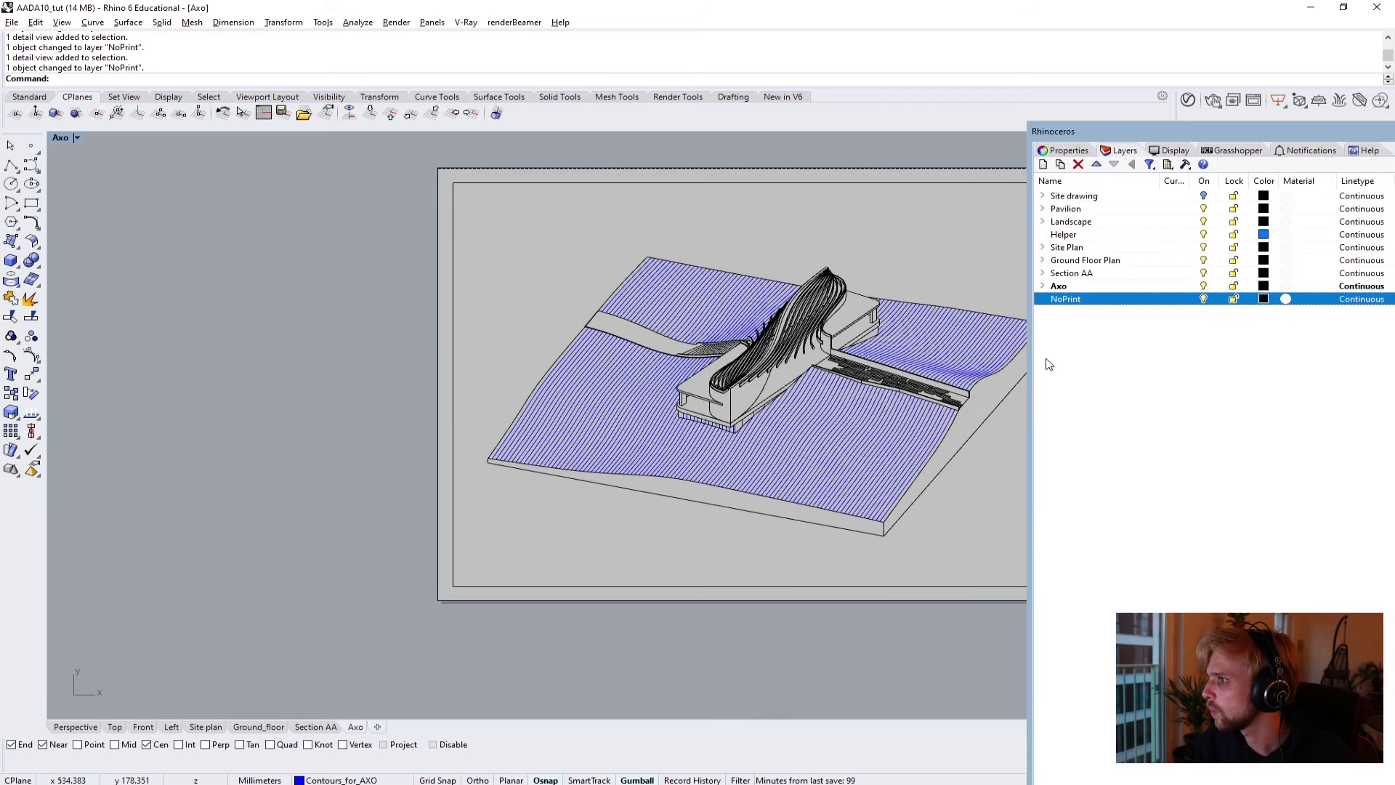
drag(1148, 128, 977, 319)
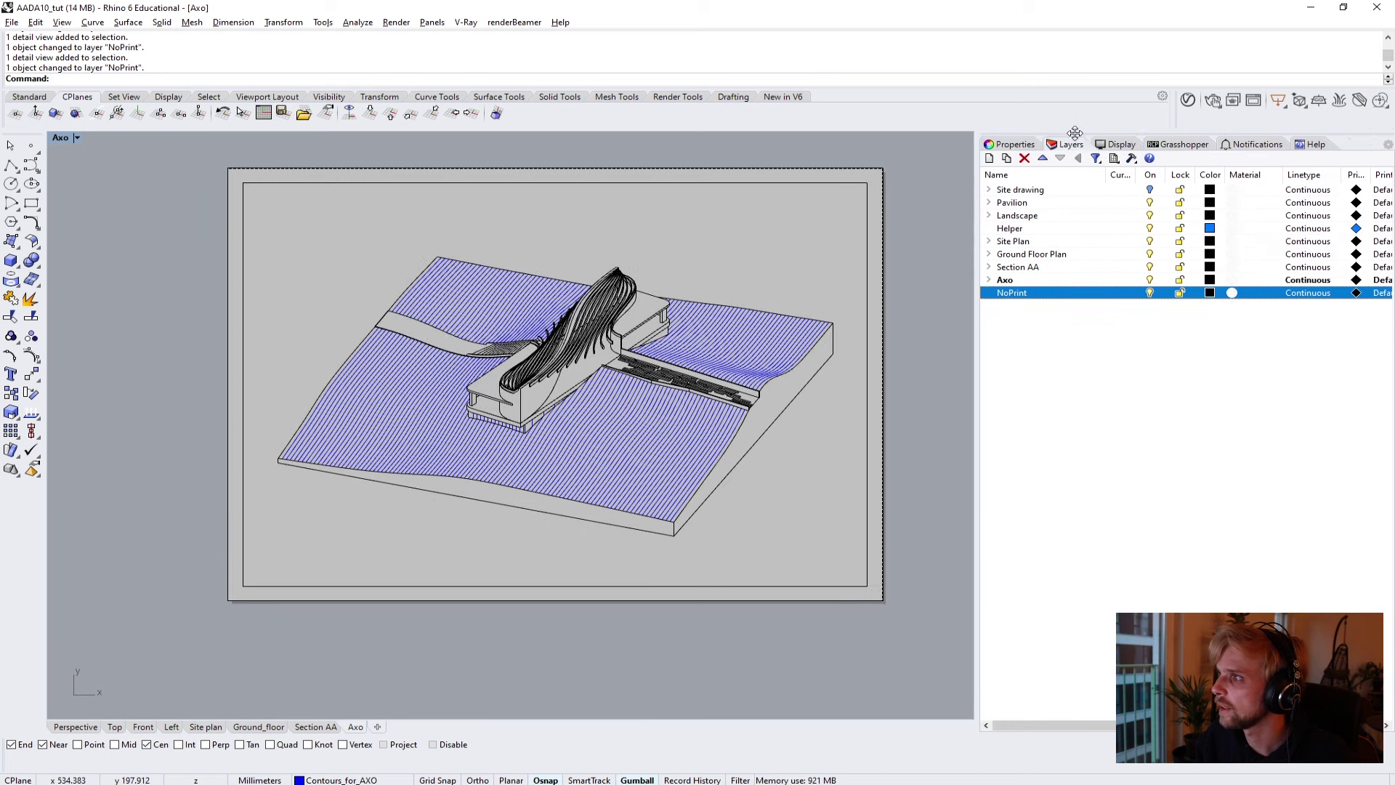
drag(1105, 174, 1079, 174)
drag(1133, 726, 1077, 724)
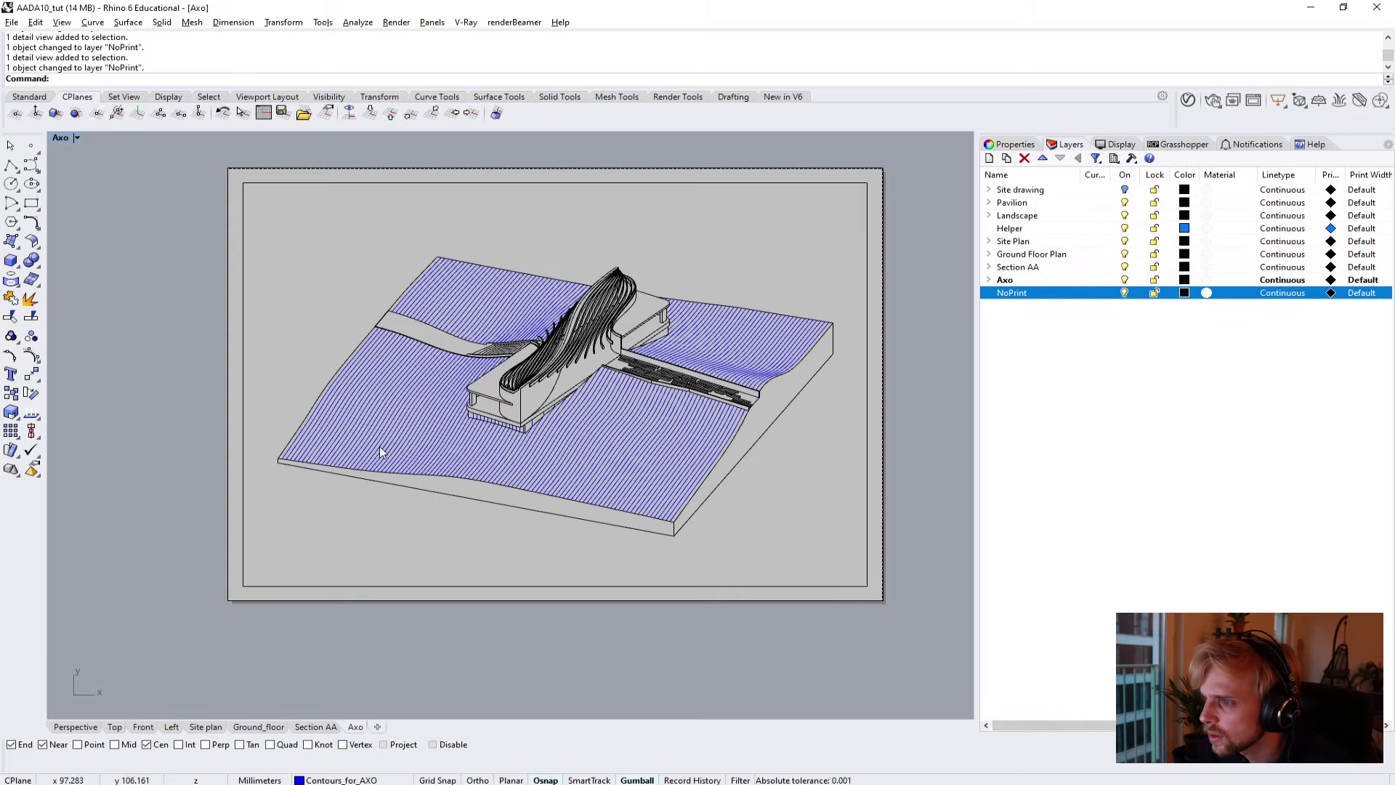
From the Section AA layout, set the print colour of the clipping-plane sublayer under Section AA > Visible to Black.
click(315, 726)
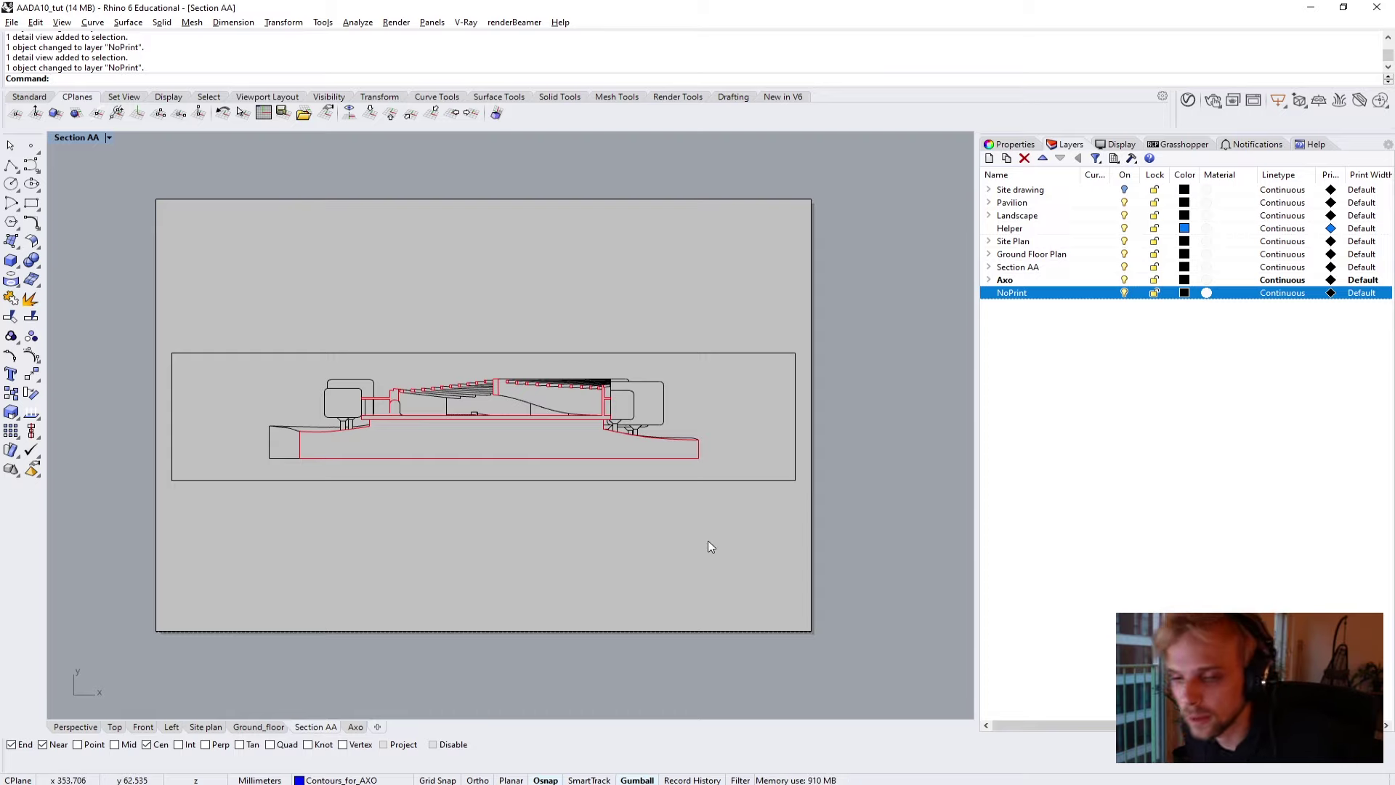
scroll(396, 447, up, 5)
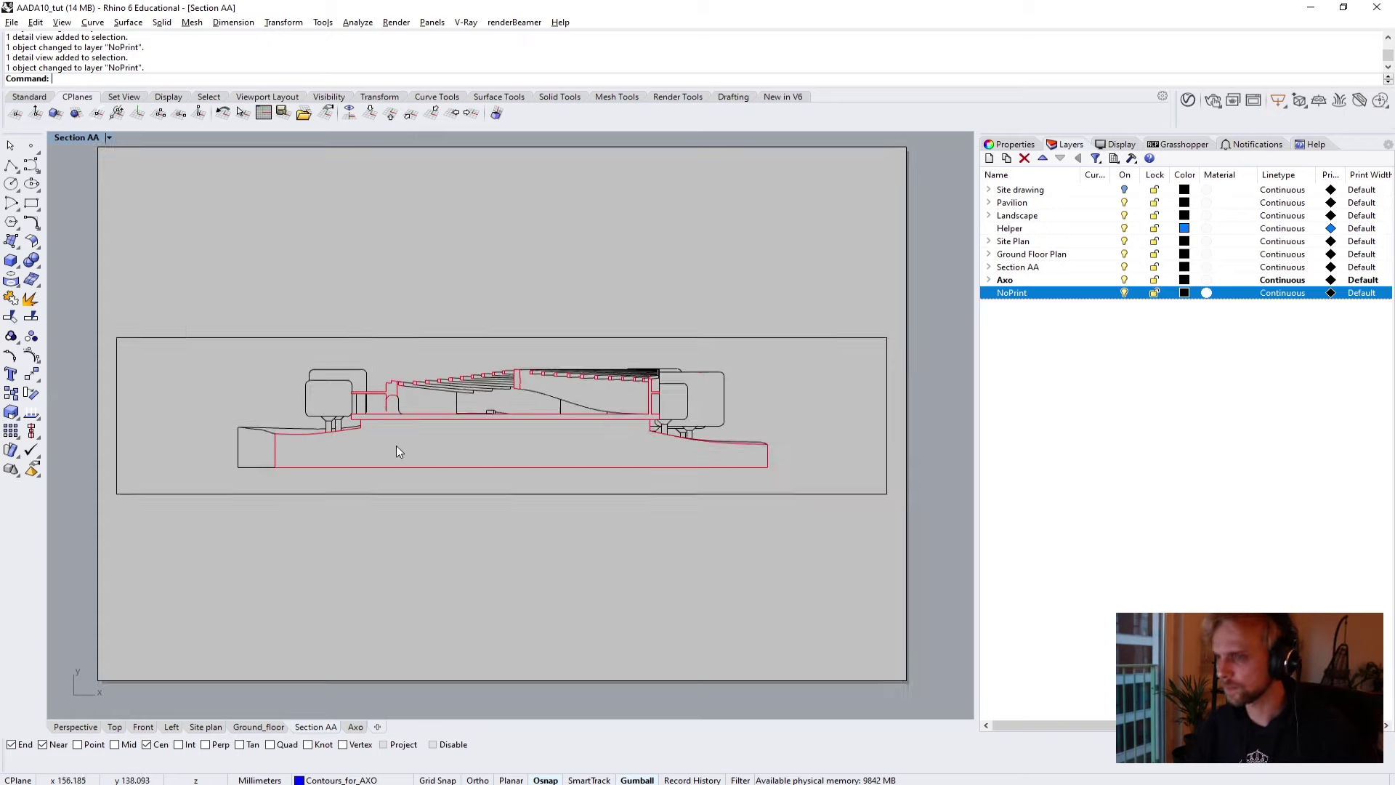
click(989, 267)
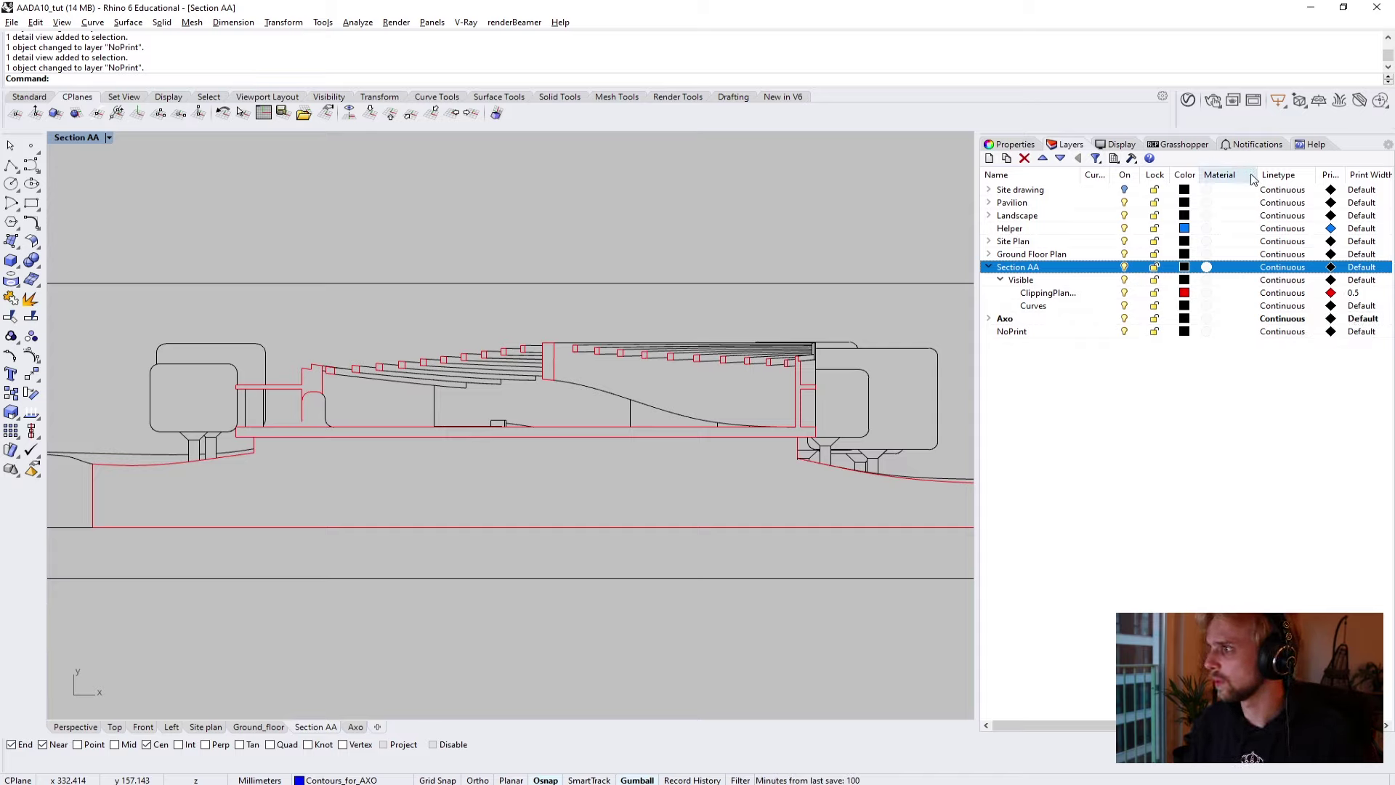
drag(1258, 175, 1232, 178)
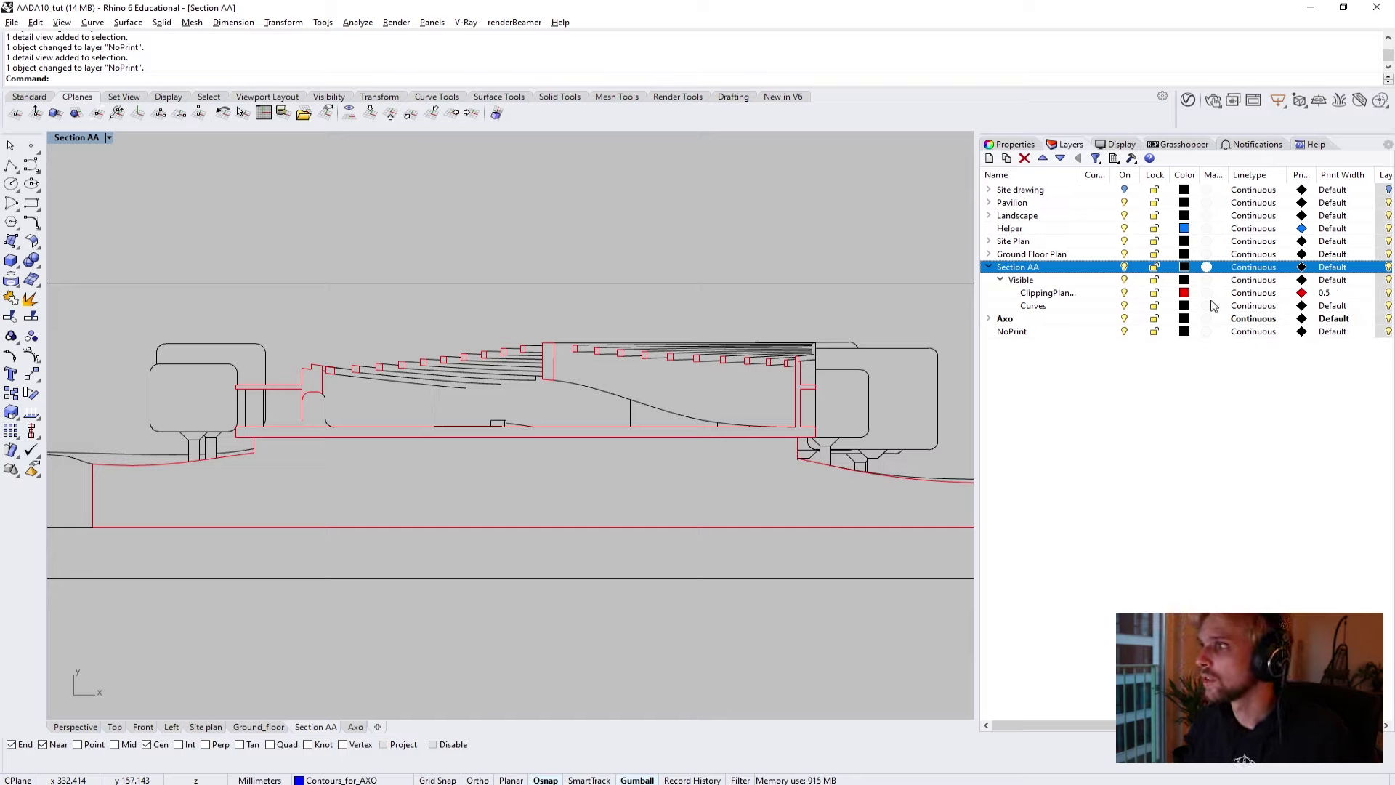
click(1301, 293)
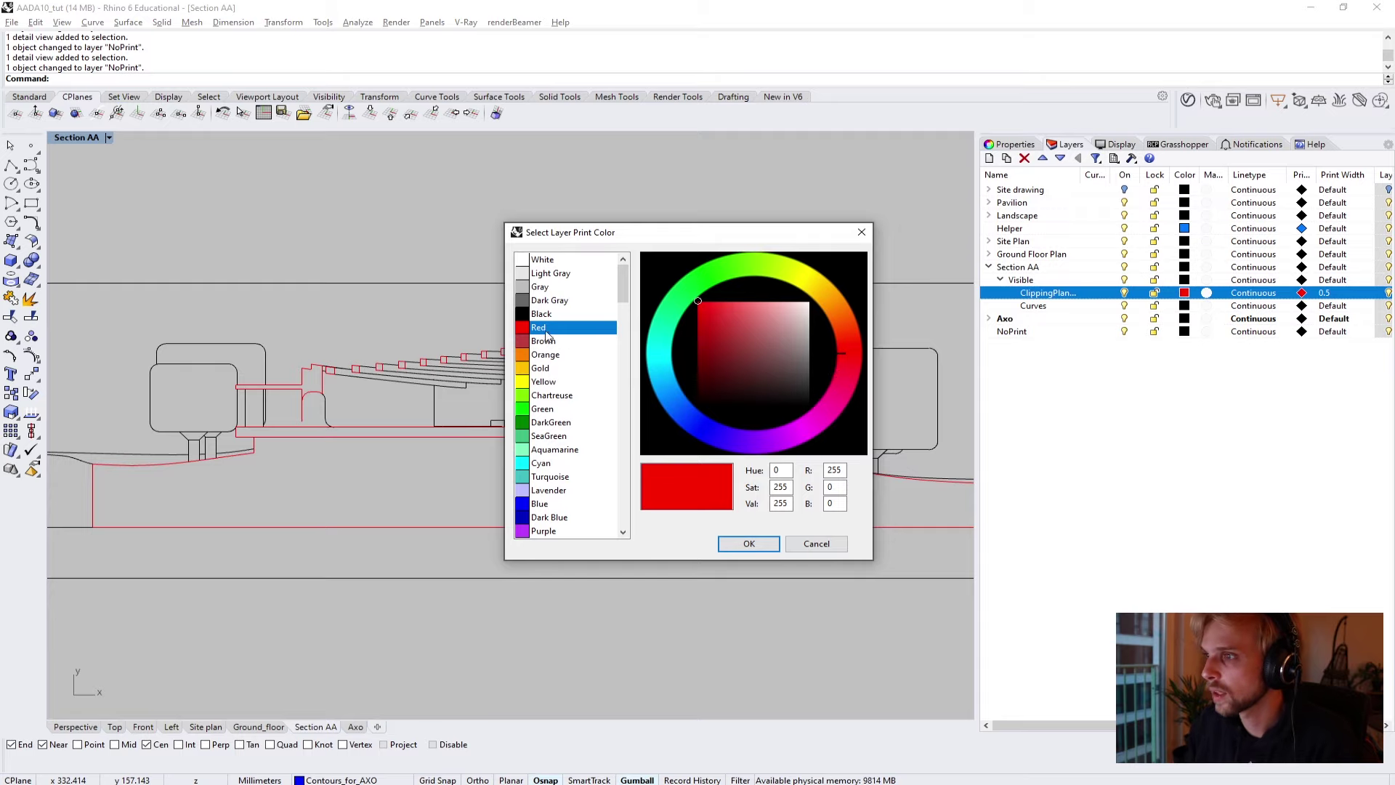
click(543, 314)
click(756, 546)
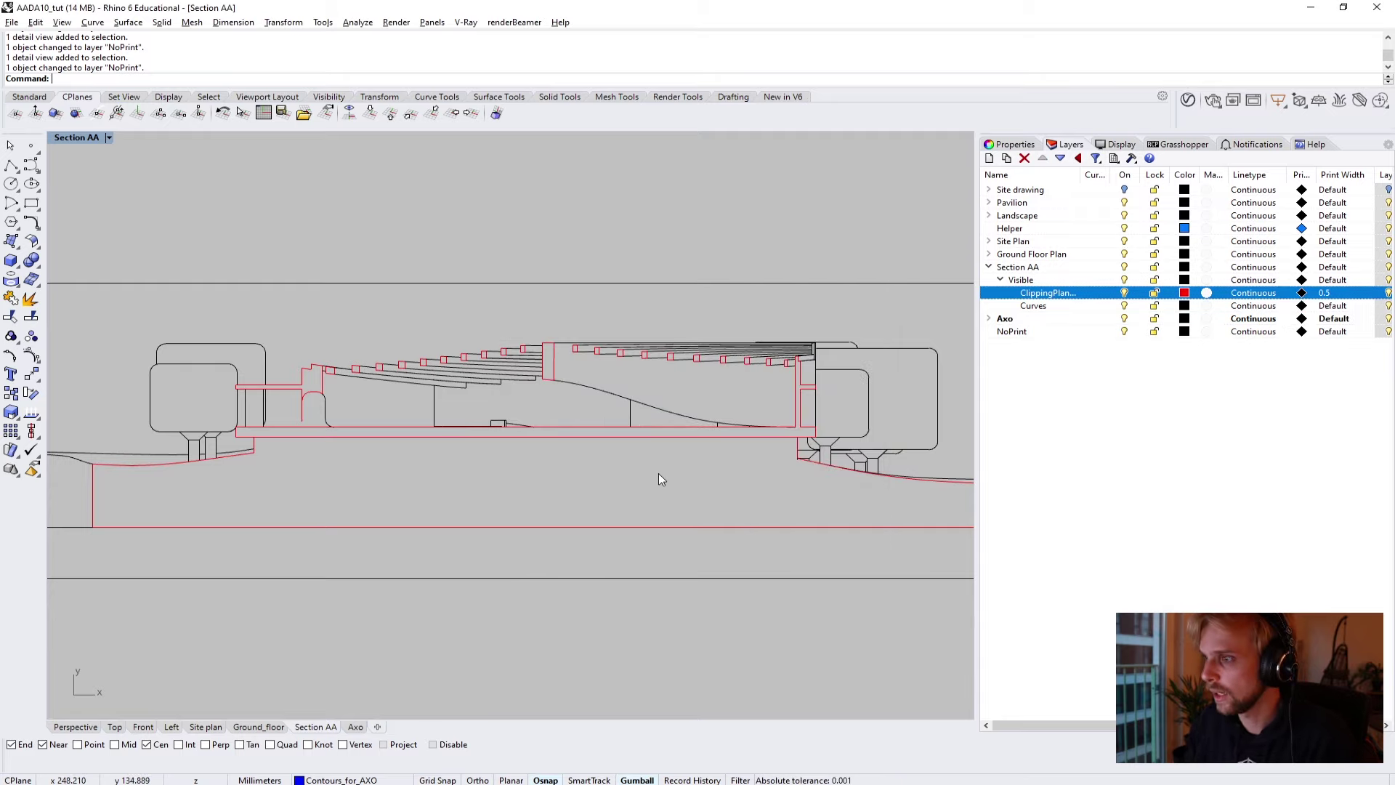
Turn on PrintDisplay for the layout viewports with the print colour option.
scroll(658, 480, down, 5)
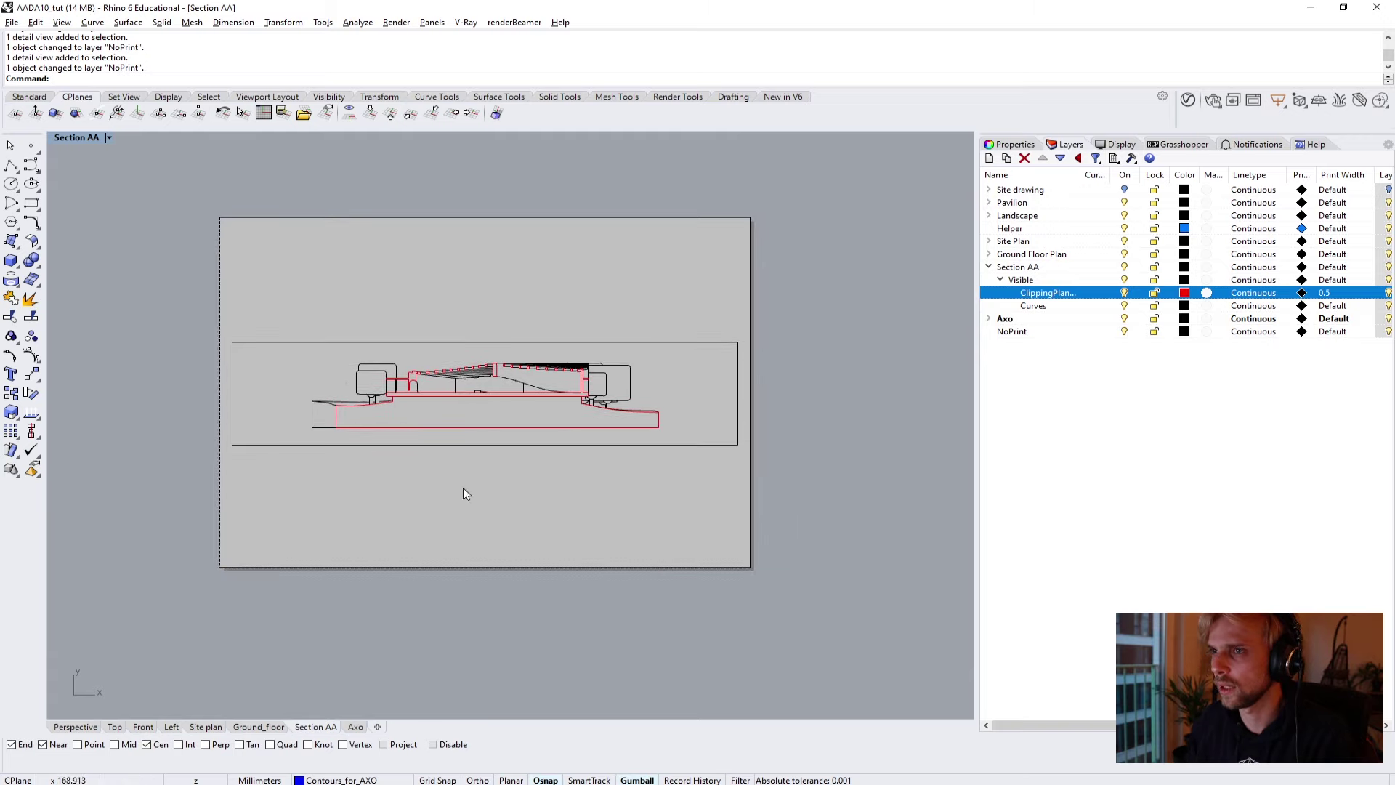
scroll(473, 376, up, 3)
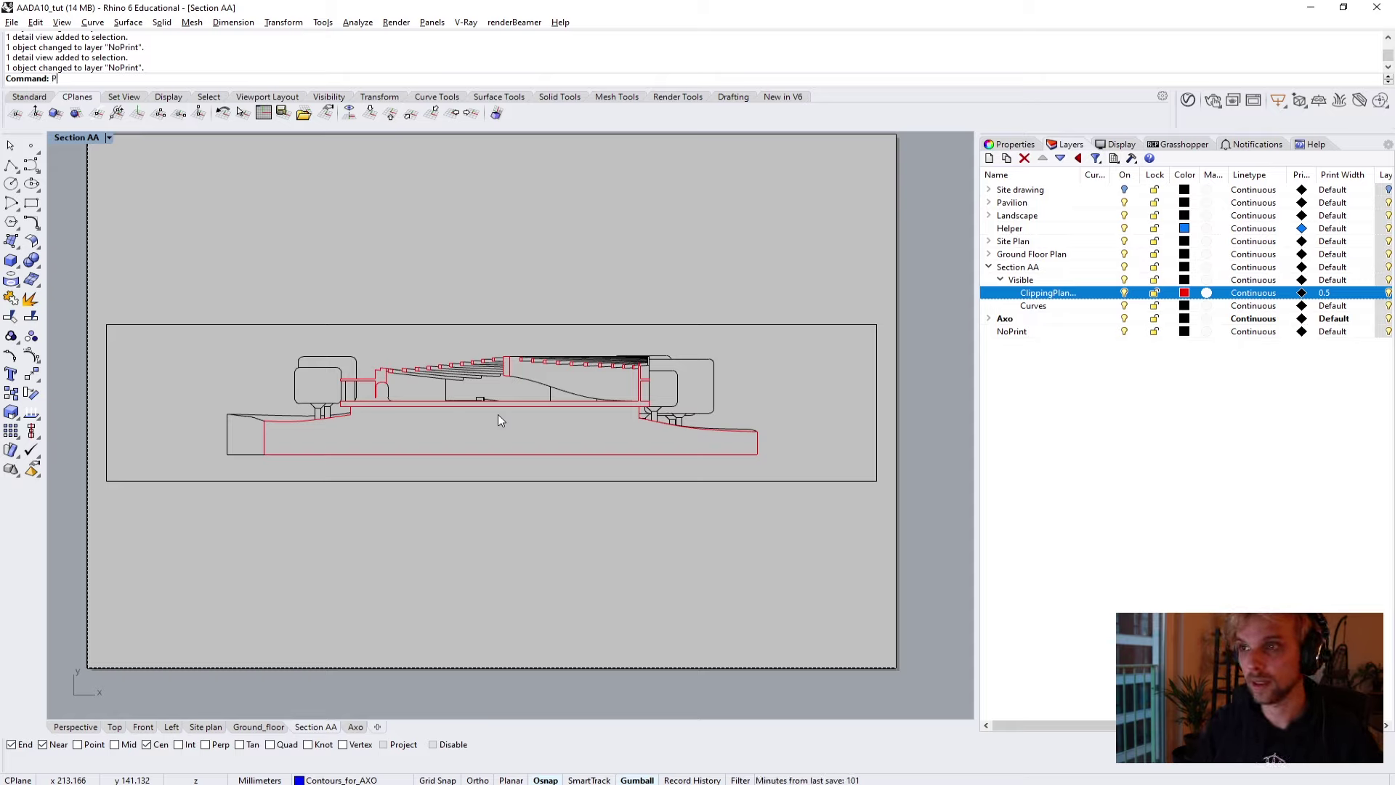
text(rintDisplay)
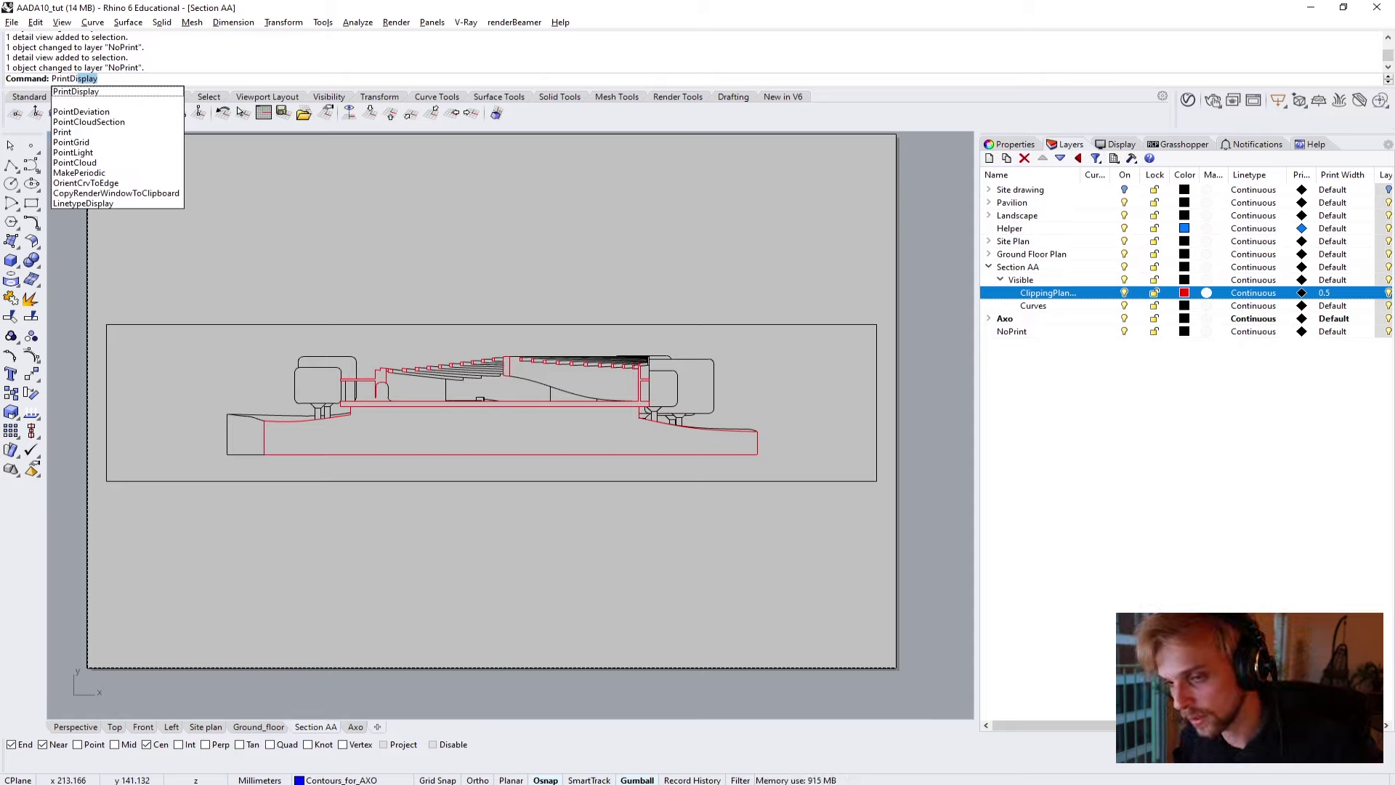
key(Return)
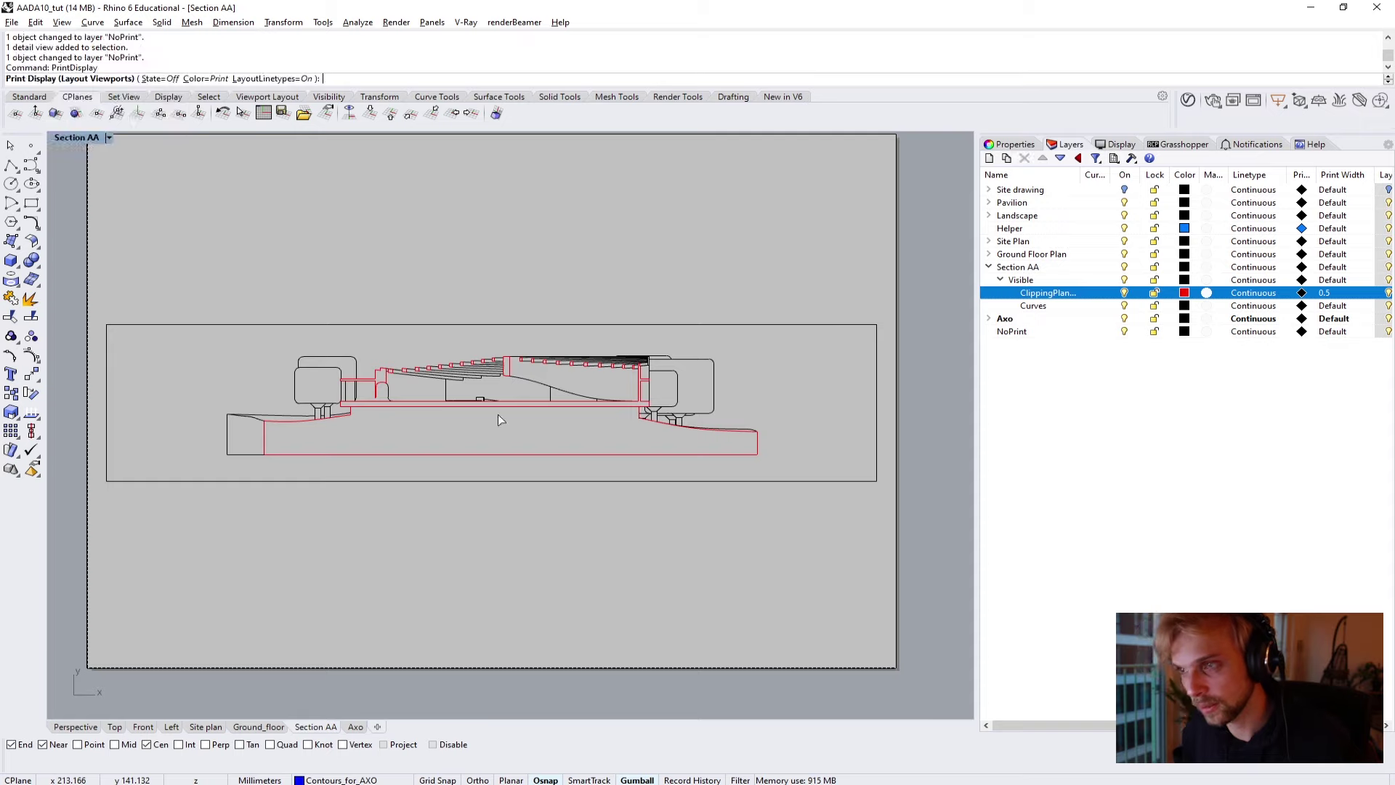
click(159, 79)
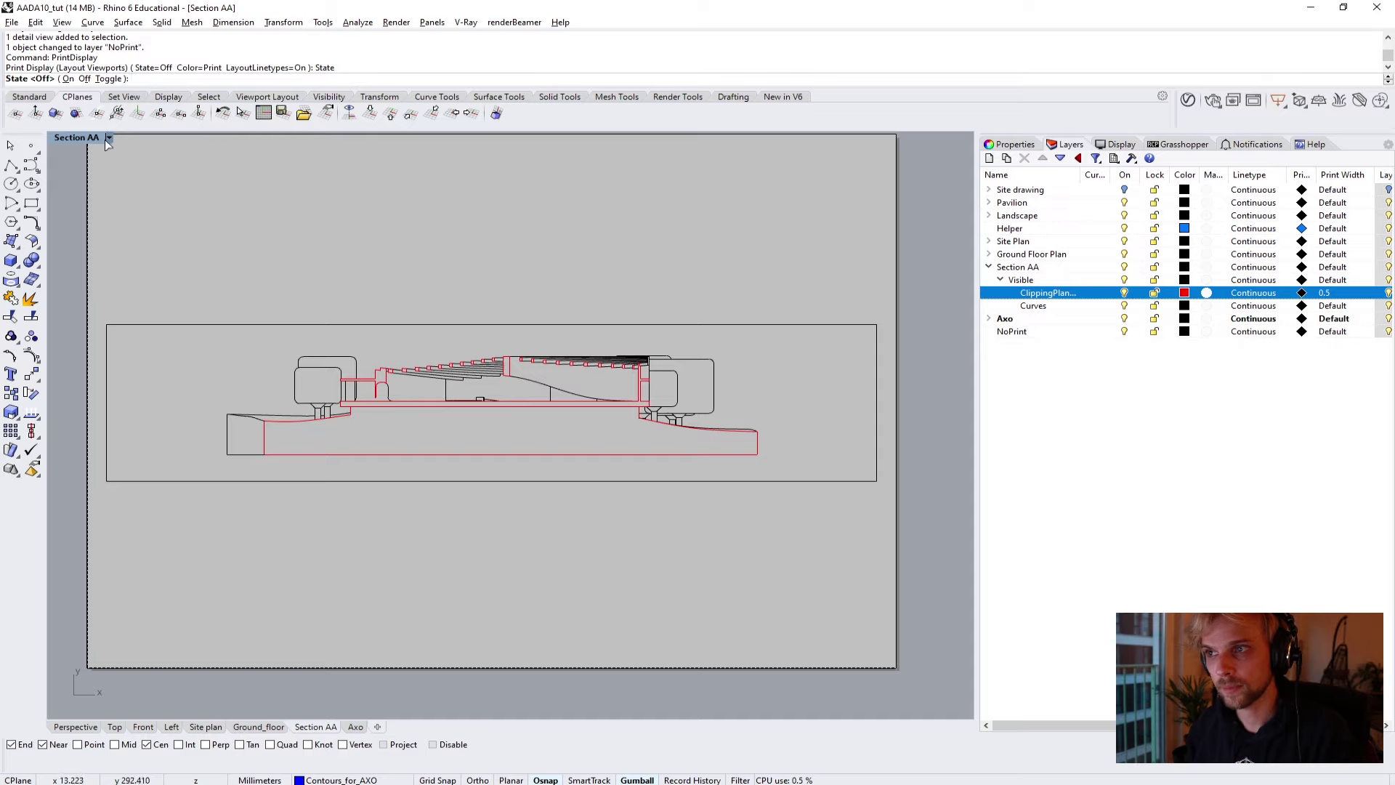
click(68, 79)
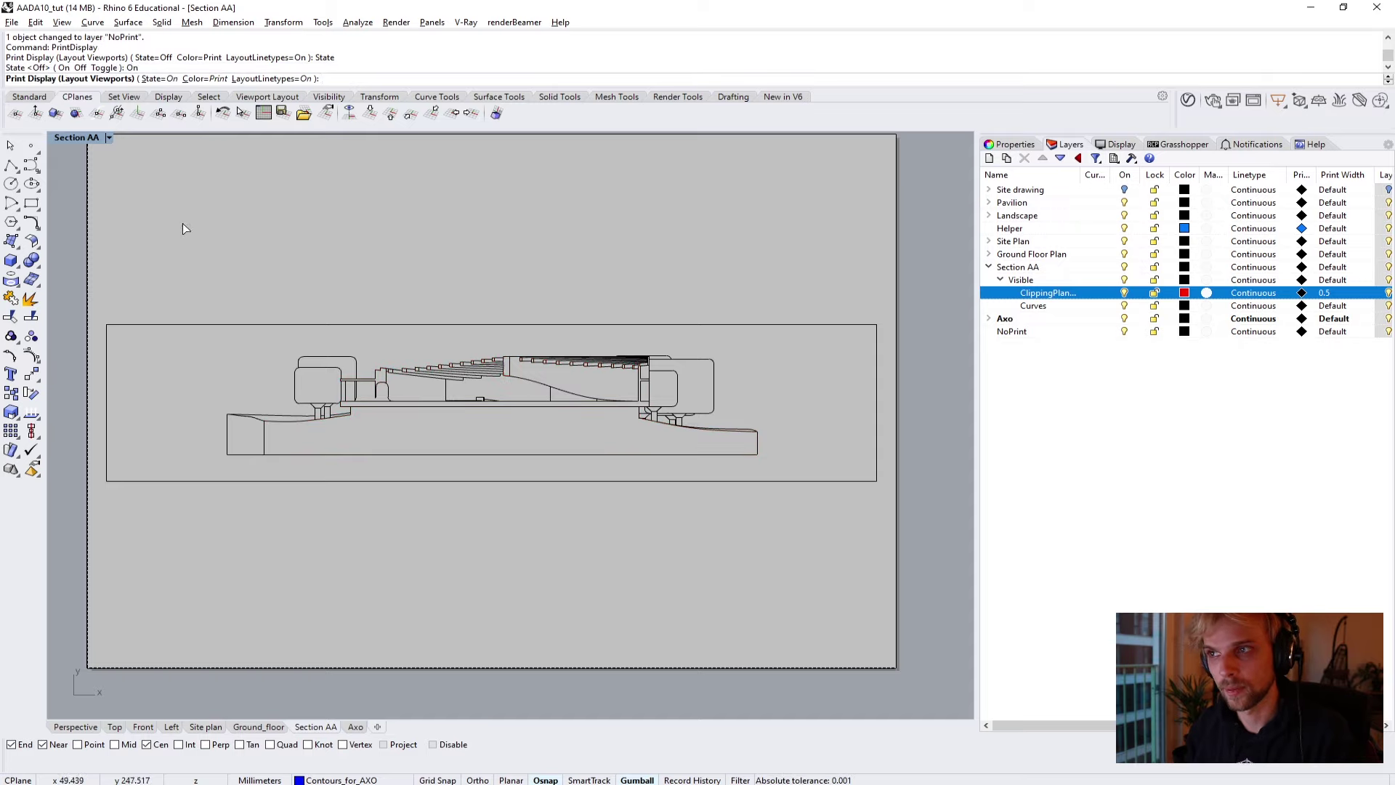
key(Return)
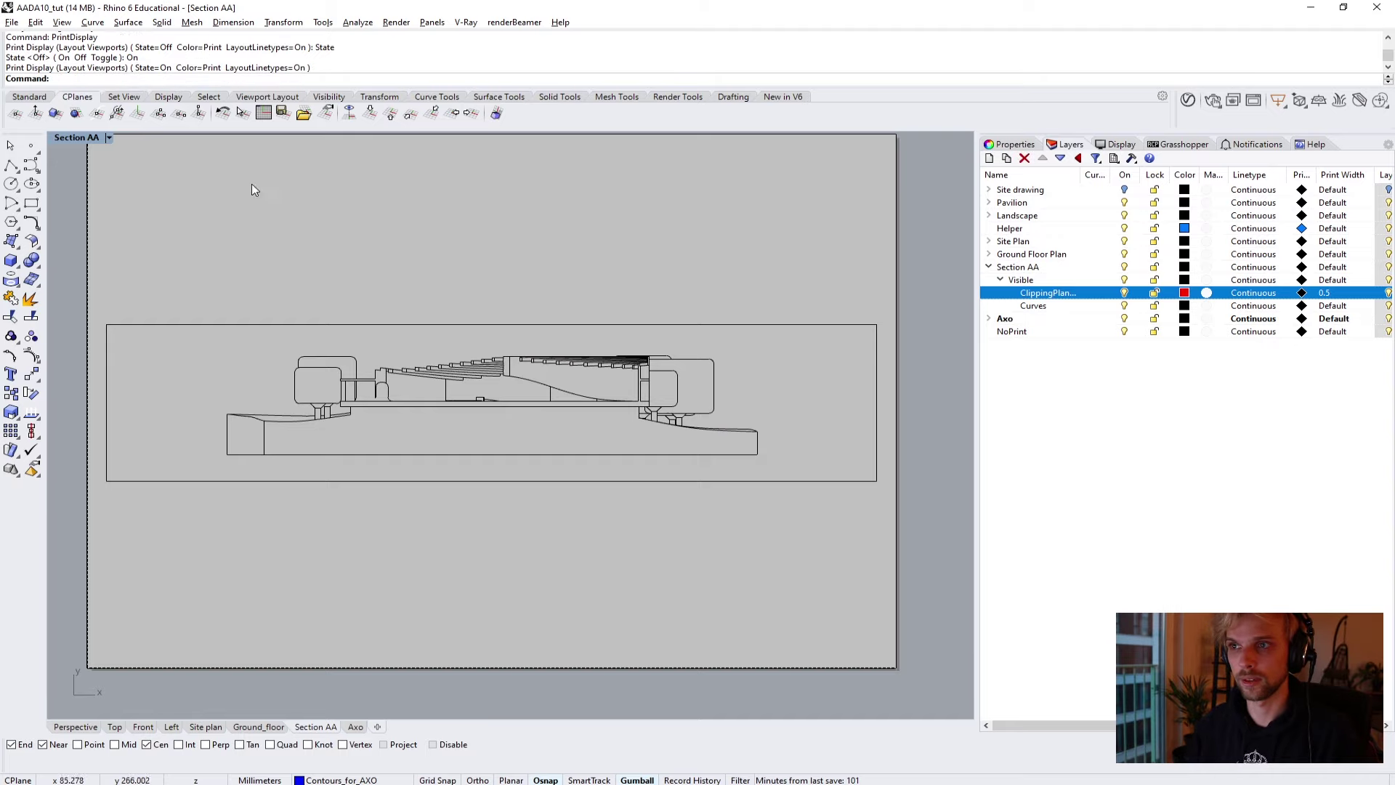
Examine the line weights of the cut and projected lines along the Section AA drawing up close.
scroll(359, 415, up, 5)
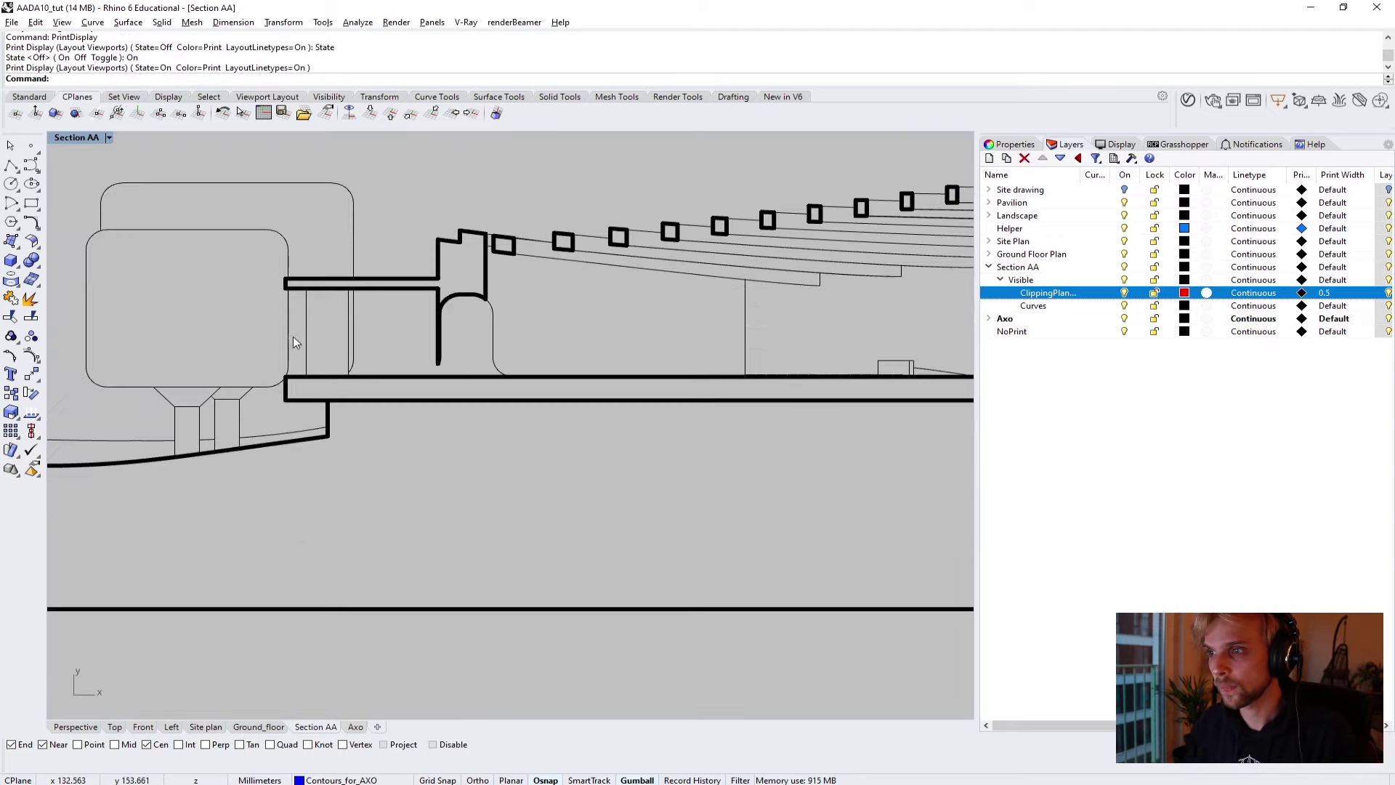
scroll(350, 338, up, 3)
scroll(328, 339, down, 3)
scroll(370, 348, up, 1)
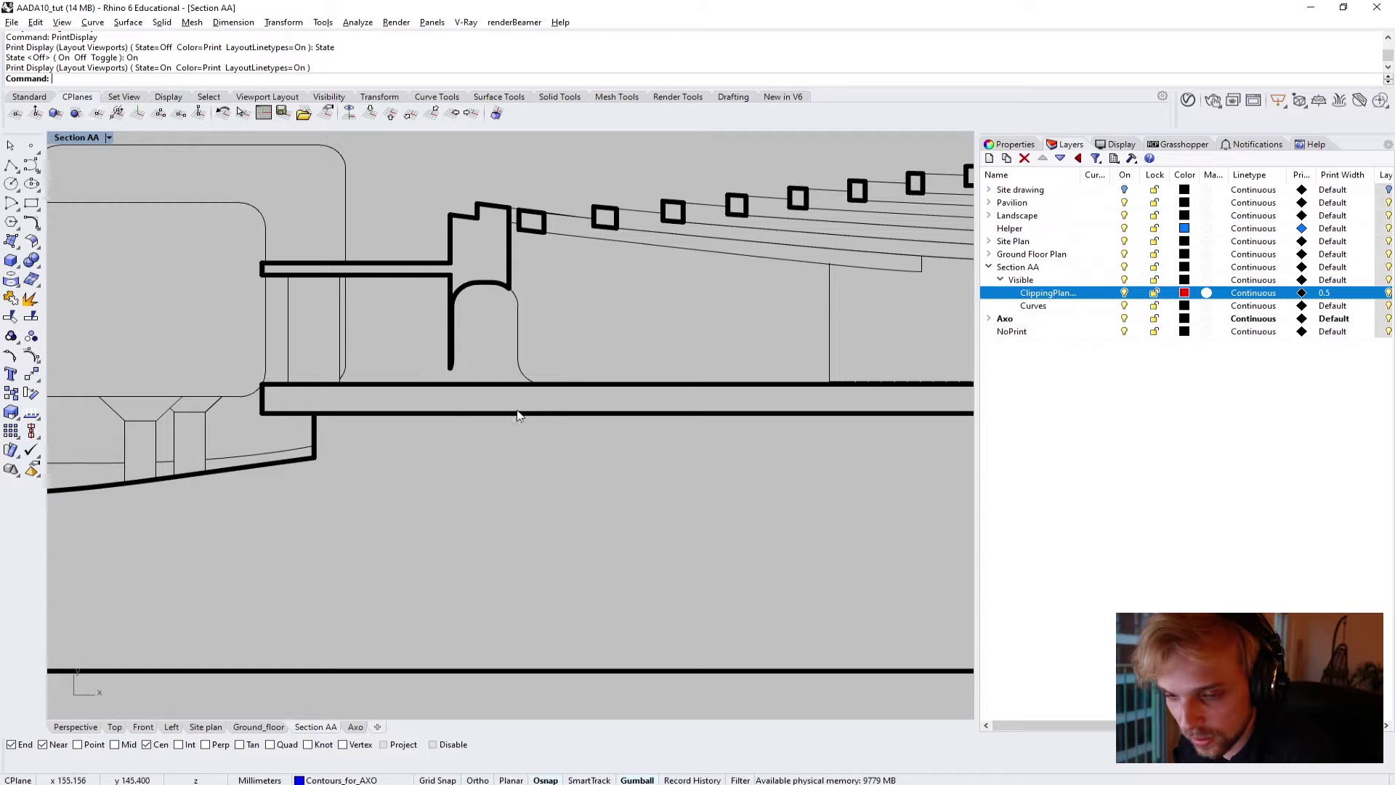
scroll(512, 318, down, 3)
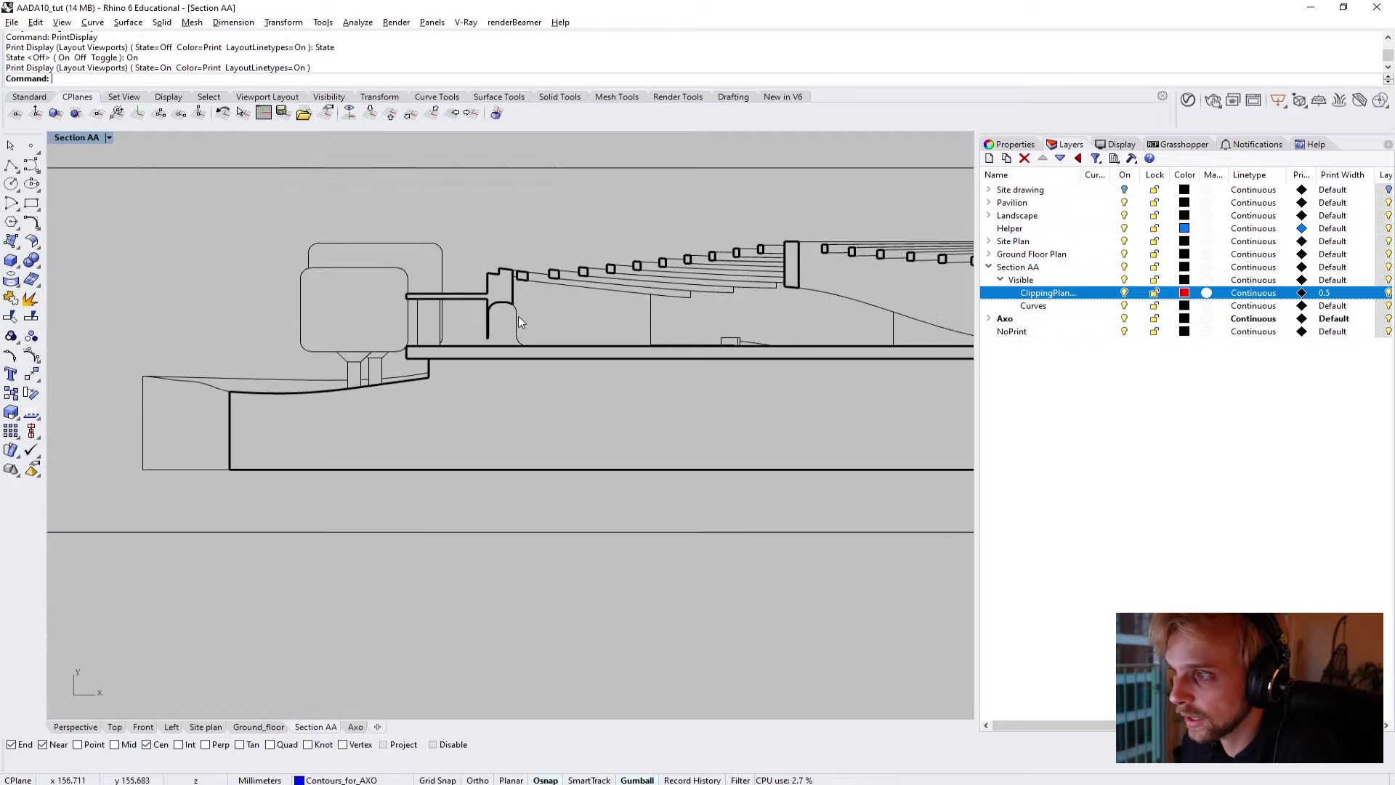
right_drag(694, 330, 382, 309)
scroll(582, 295, up, 2)
right_drag(710, 368, 489, 373)
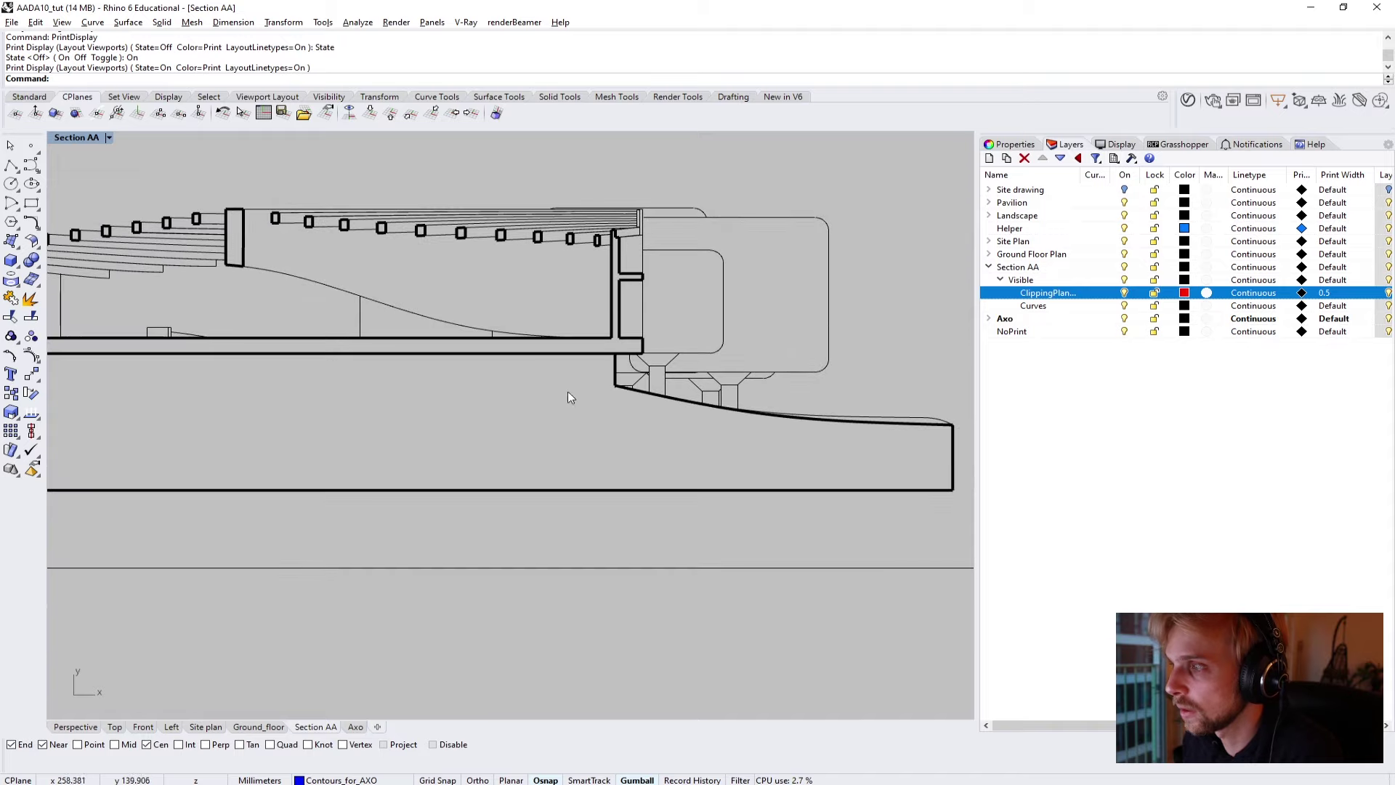
scroll(568, 397, up, 5)
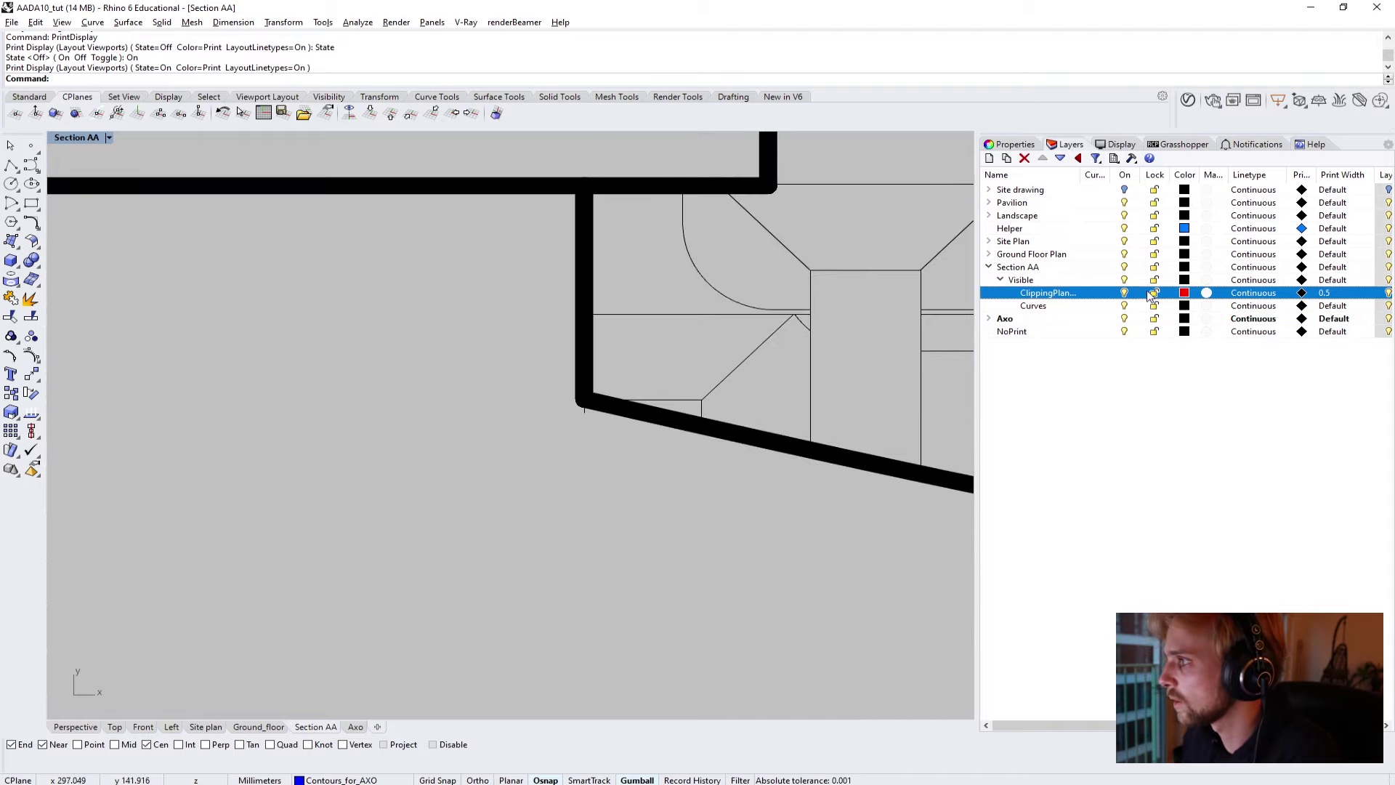
scroll(513, 281, down, 5)
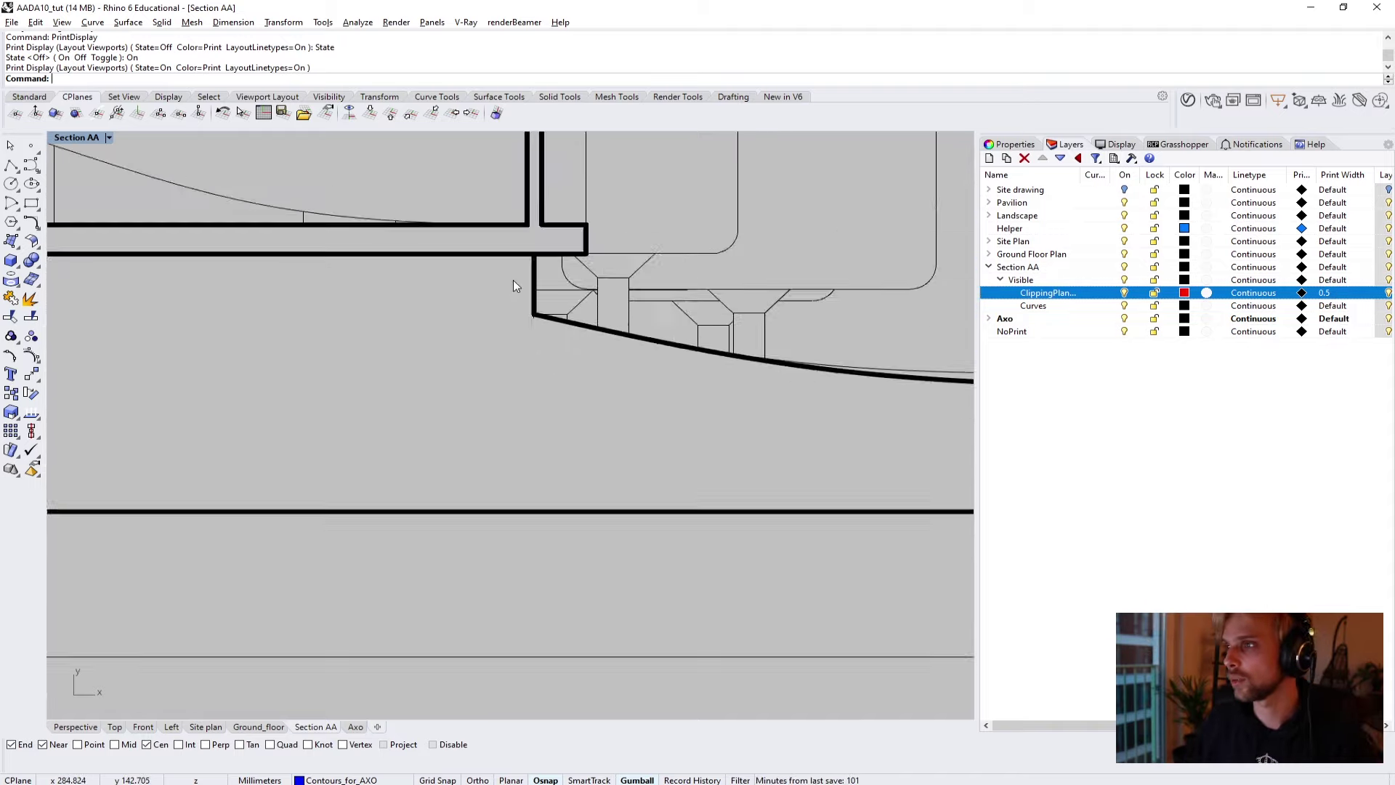
scroll(464, 342, up, 5)
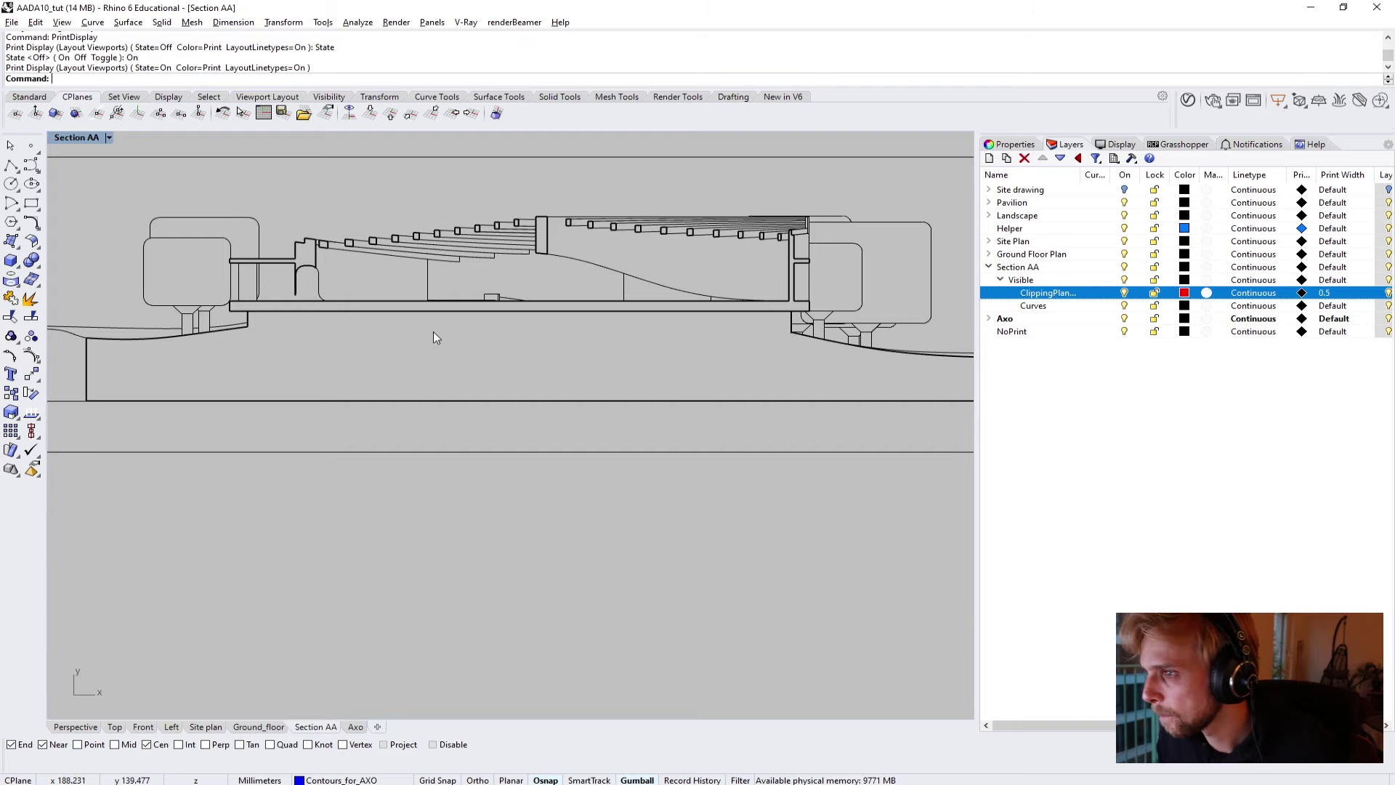
scroll(433, 331, down, 5)
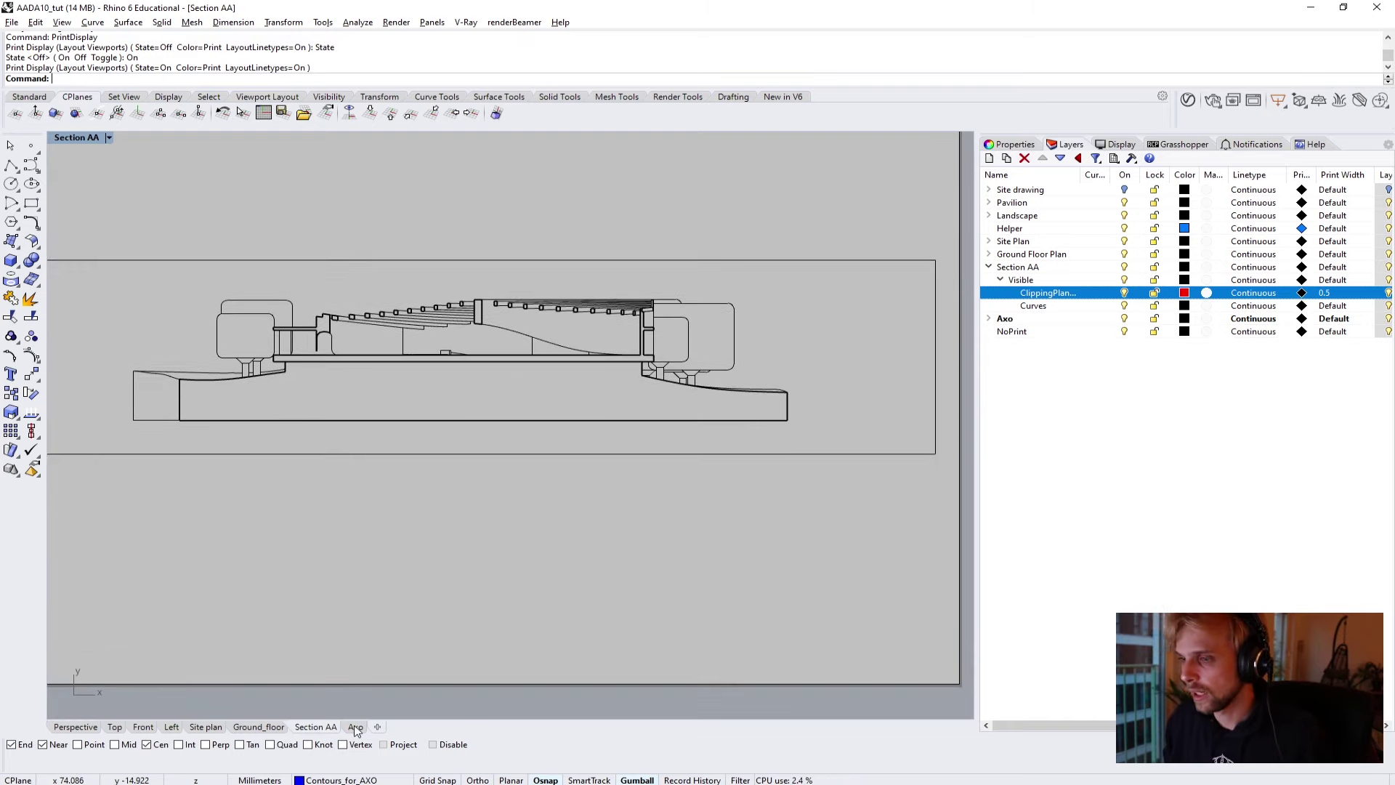
Check the print display of the Axo layout by running PrintDisplay and keeping its current settings.
click(355, 728)
scroll(452, 416, up, 5)
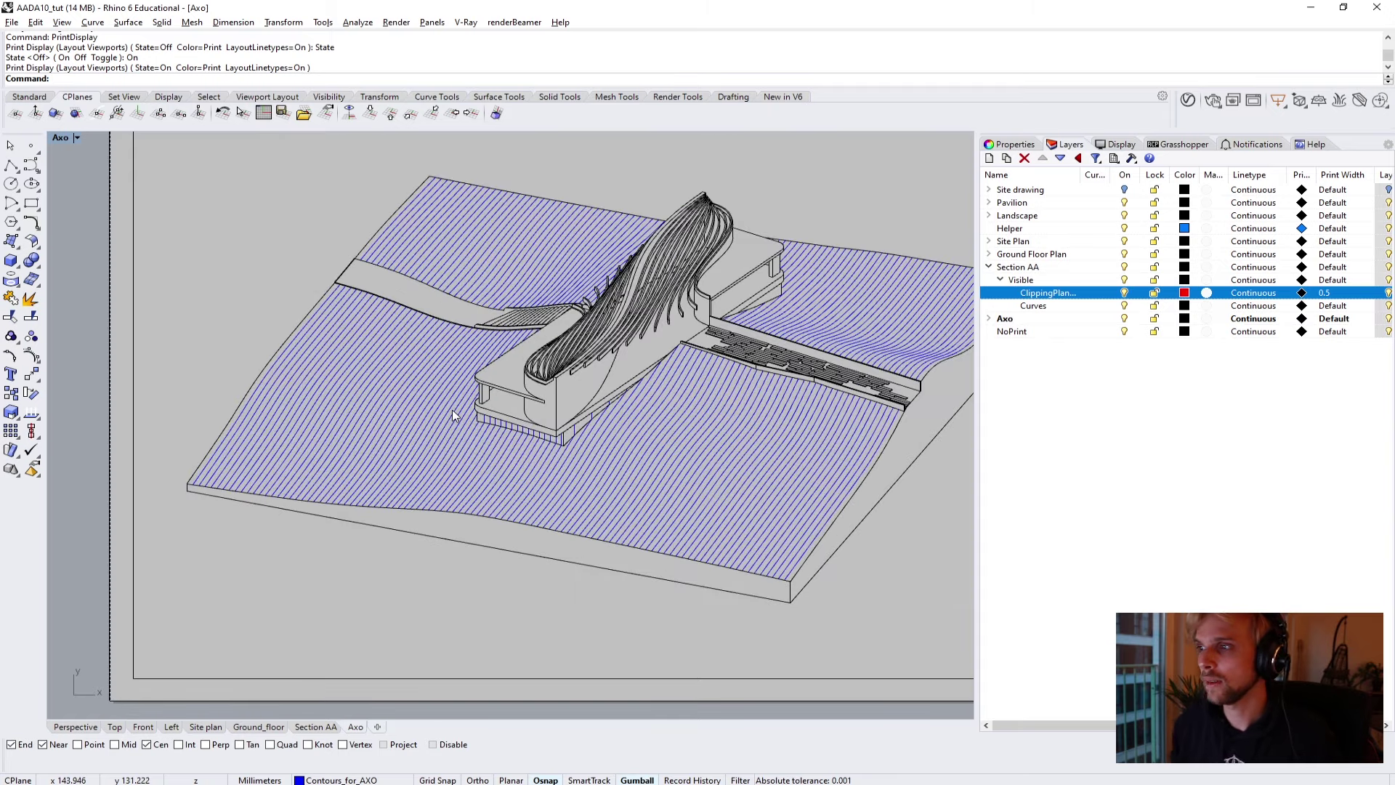
scroll(451, 417, down, 4)
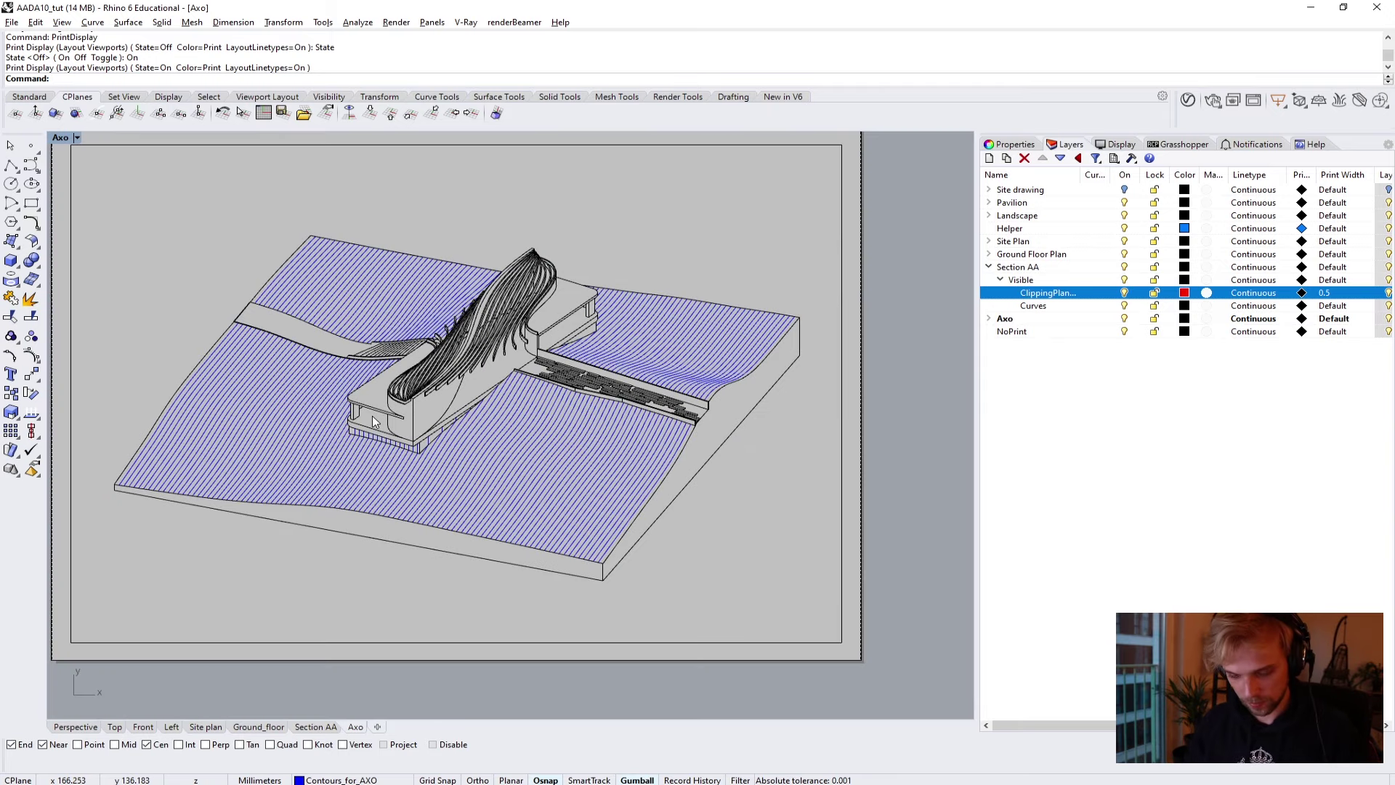
text(PrintDisplay)
key(Return)
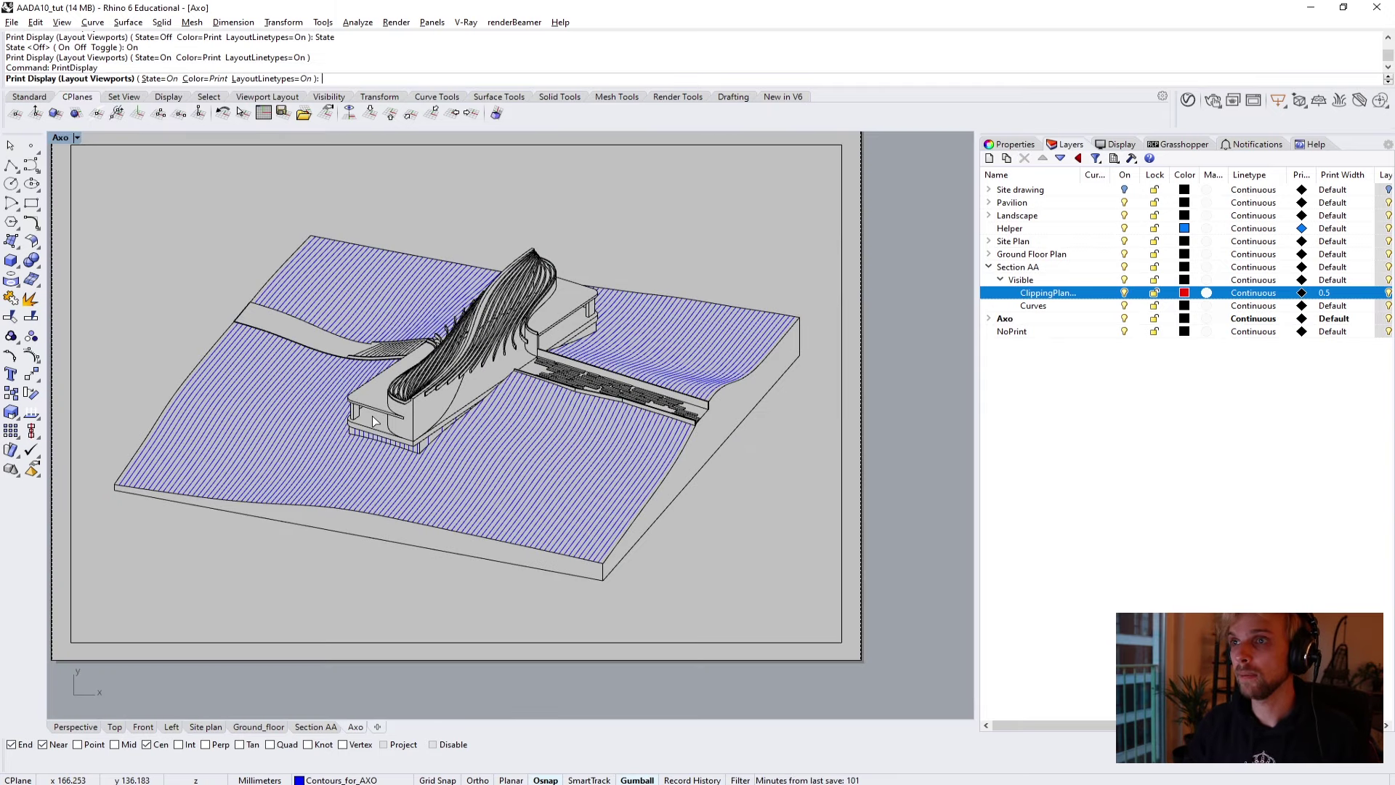
key(Return)
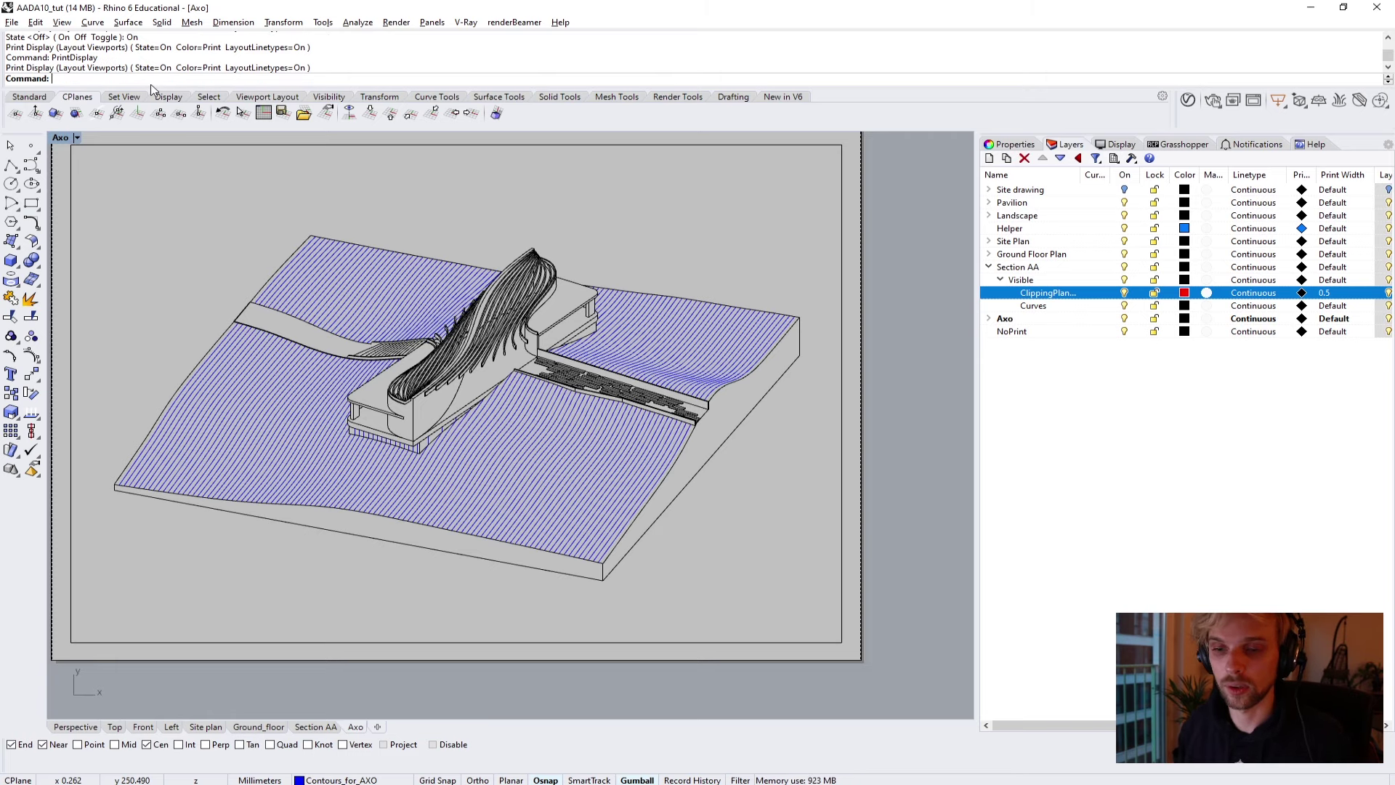
Examine the print colours of the cut, contour and roof lines in the Ground_floor layout.
click(249, 727)
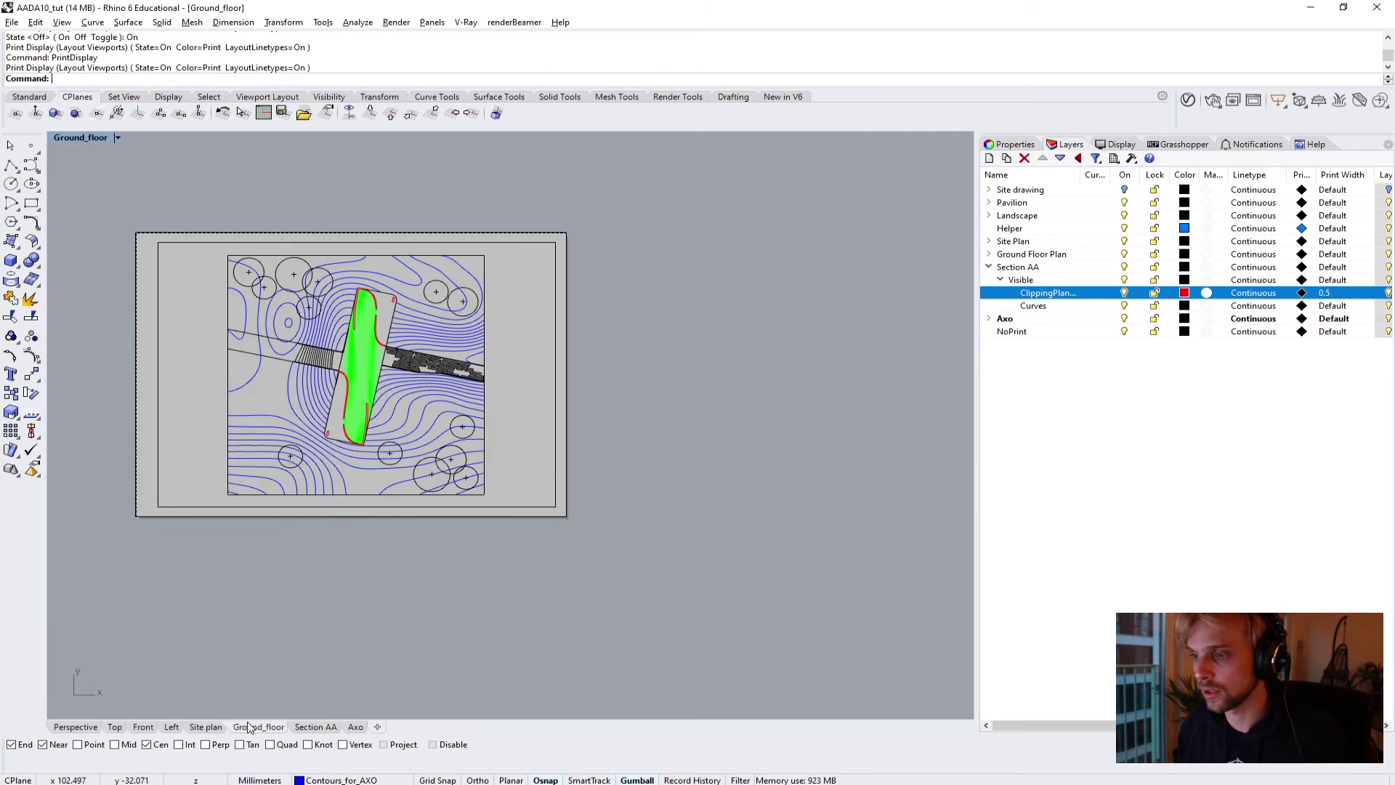
scroll(366, 342, up, 5)
scroll(412, 372, up, 5)
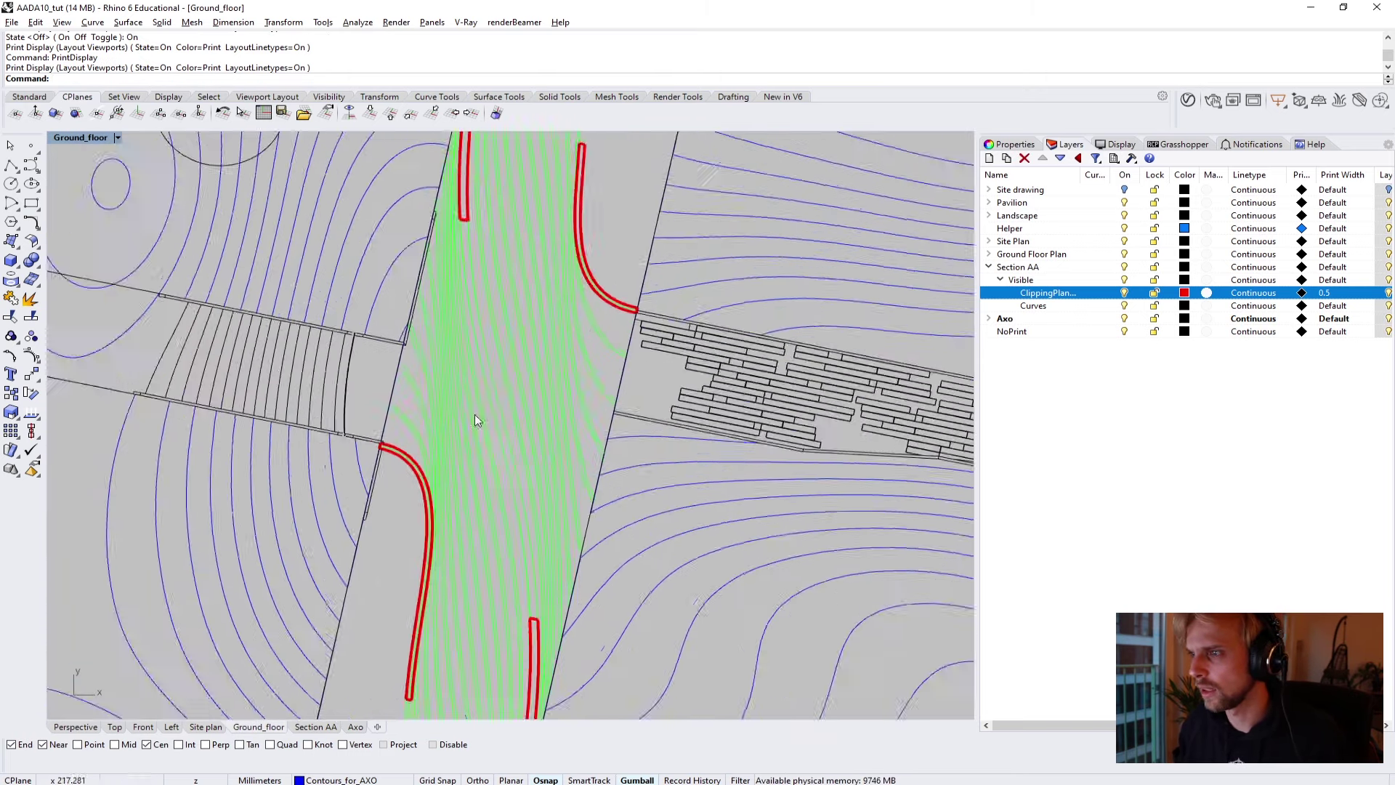
scroll(390, 479, down, 7)
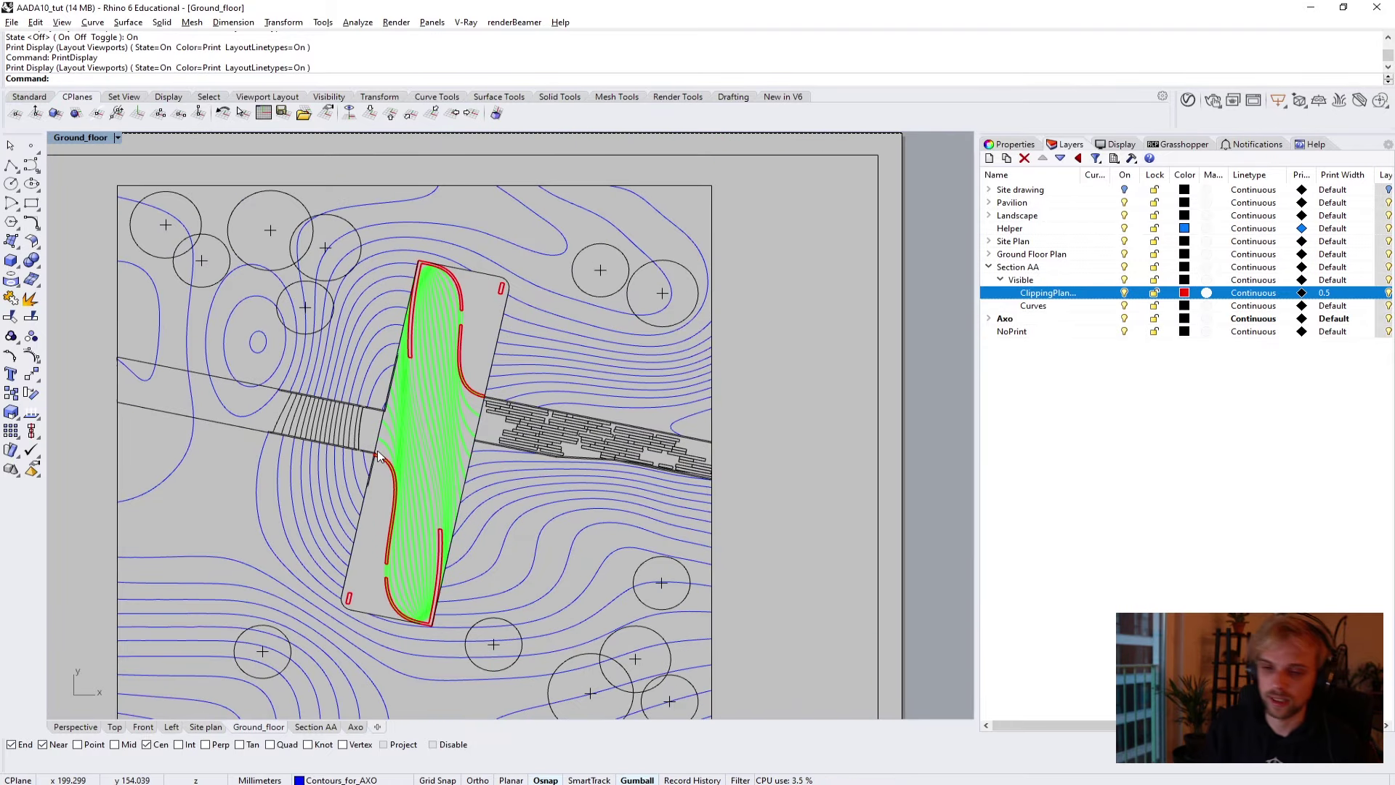
Examine the line weights and grey tones of the pavilion, paving and contours in the Site plan layout up close.
click(195, 728)
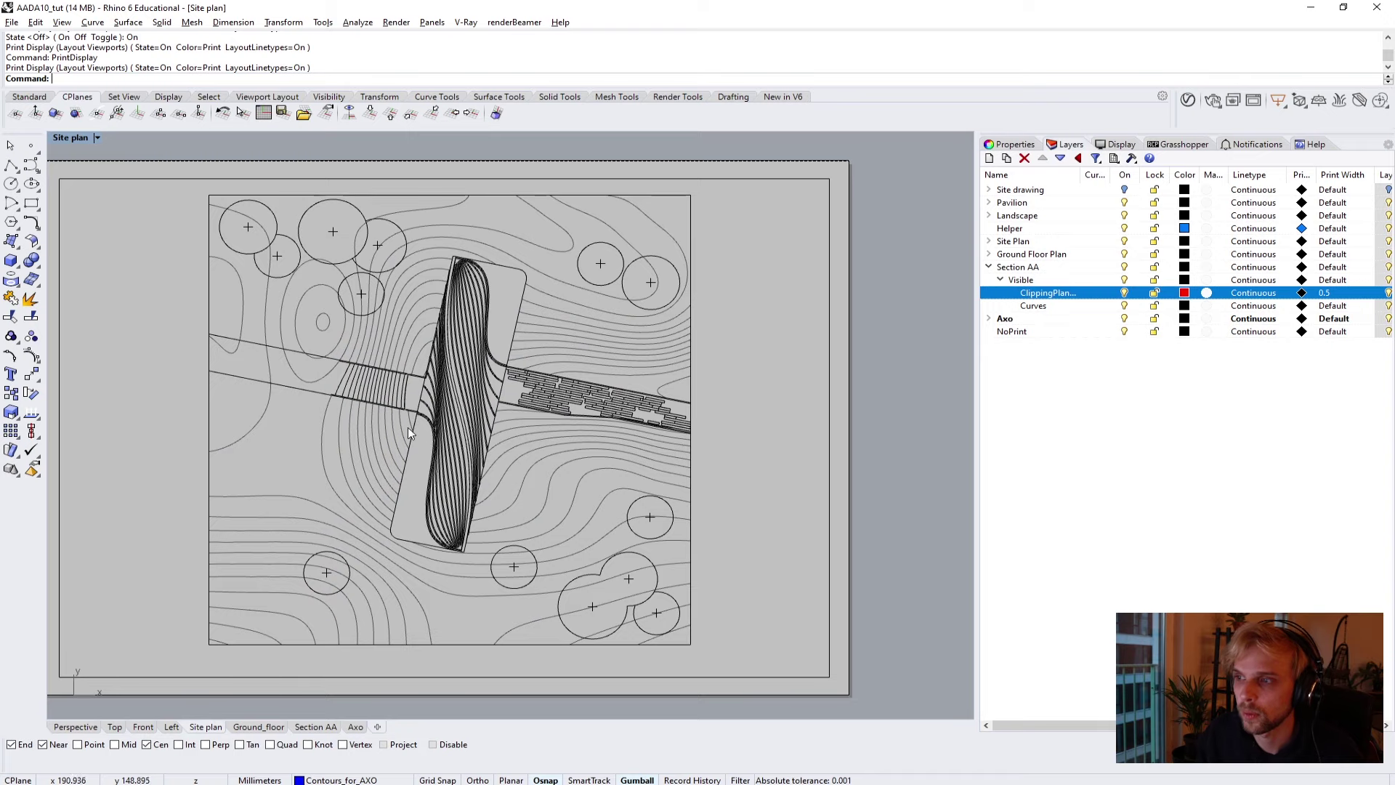
right_drag(408, 428, 454, 418)
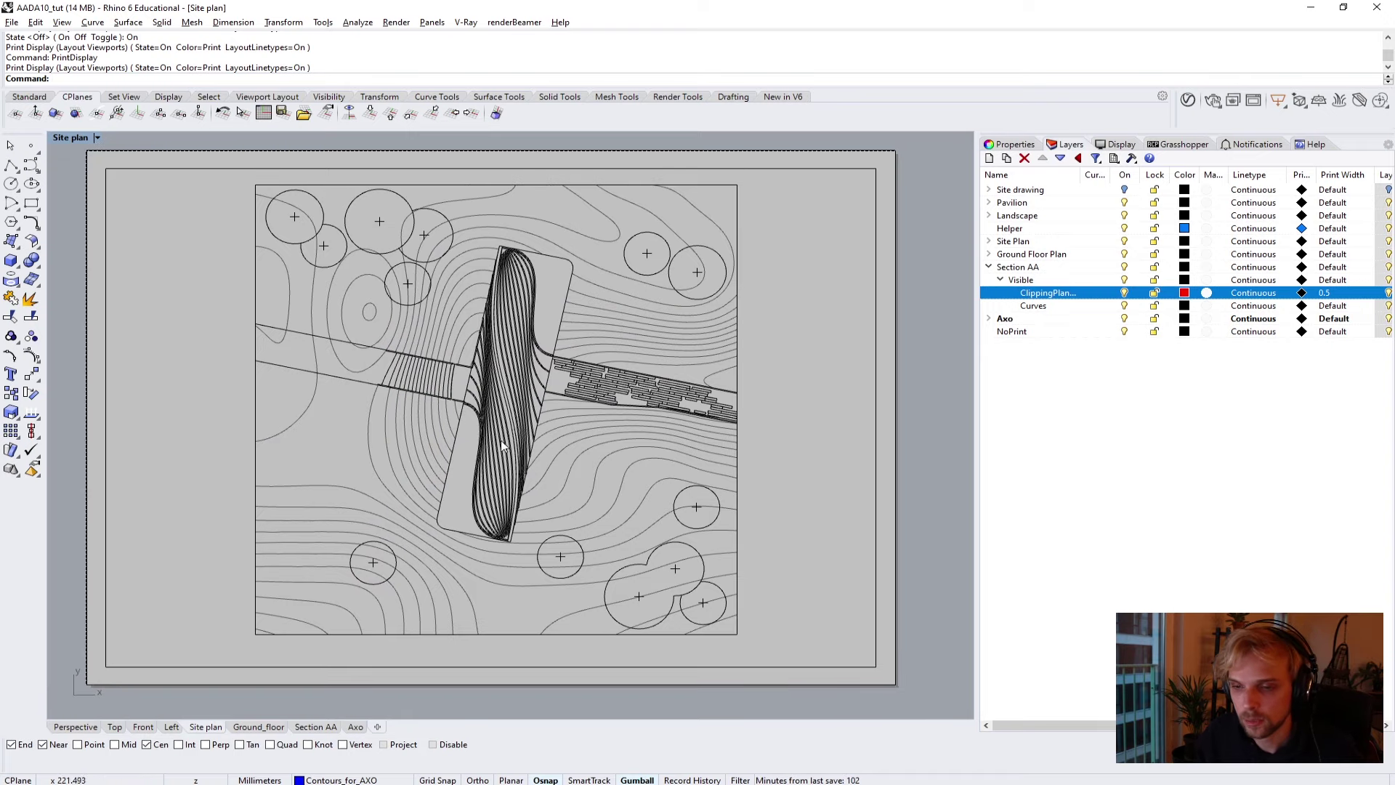
scroll(485, 287, up, 3)
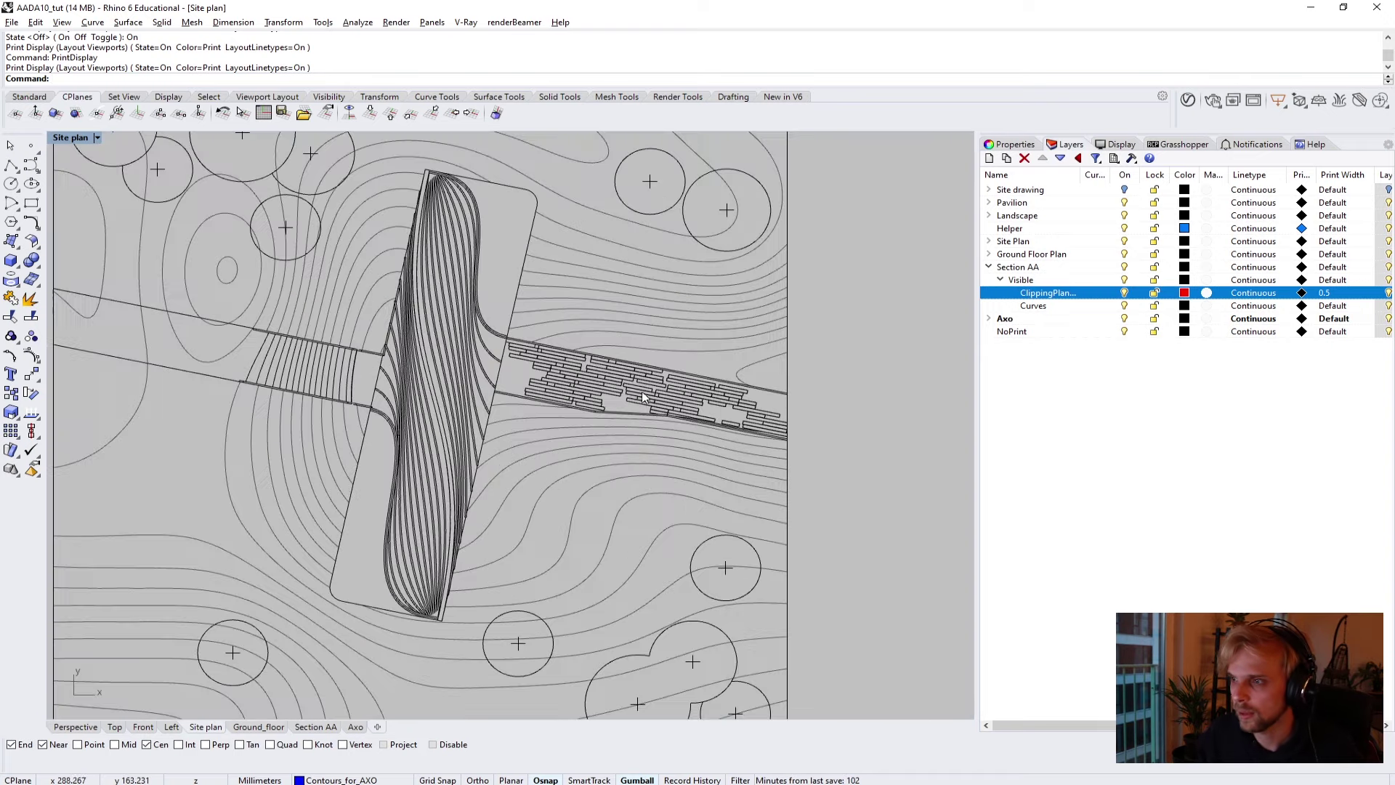
scroll(485, 285, up, 4)
scroll(704, 472, up, 2)
scroll(690, 461, down, 6)
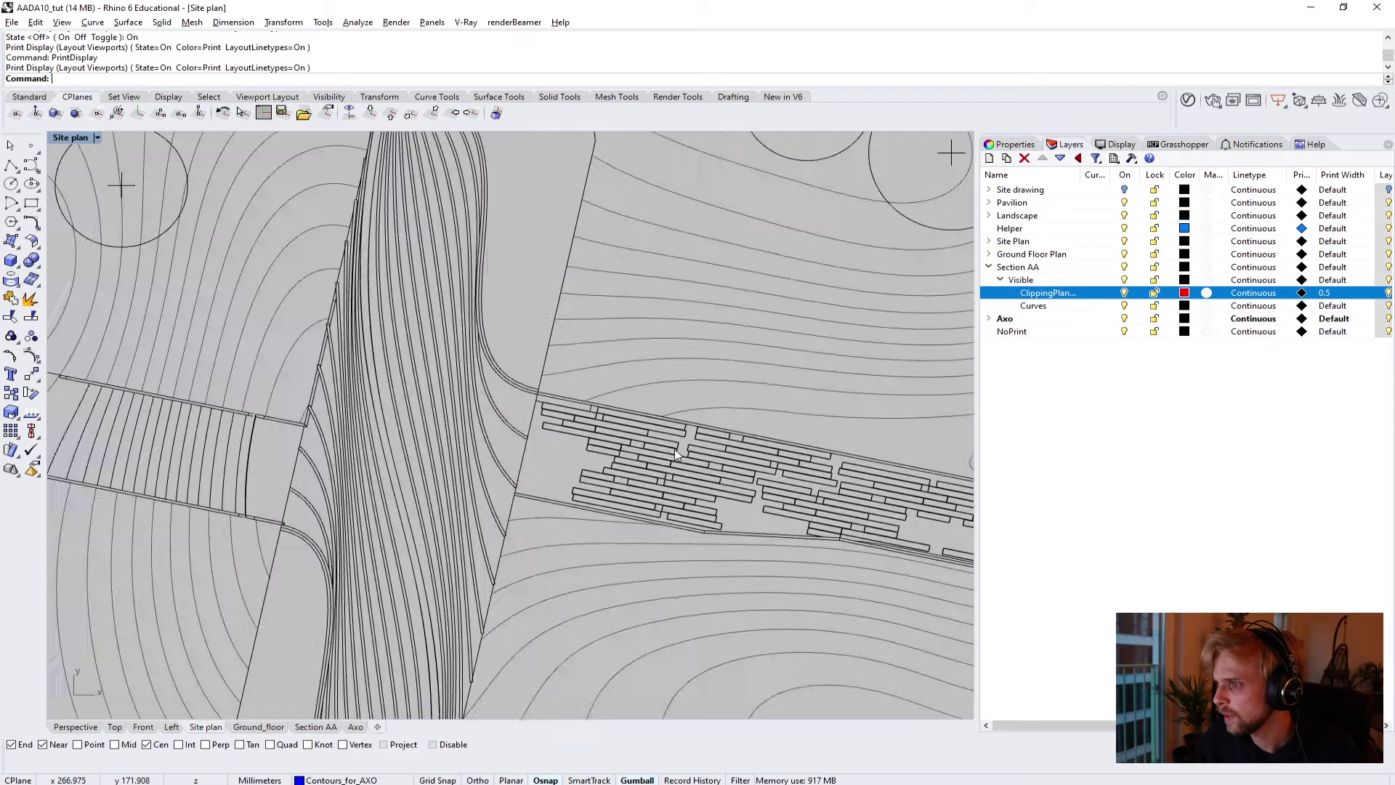
scroll(509, 385, up, 3)
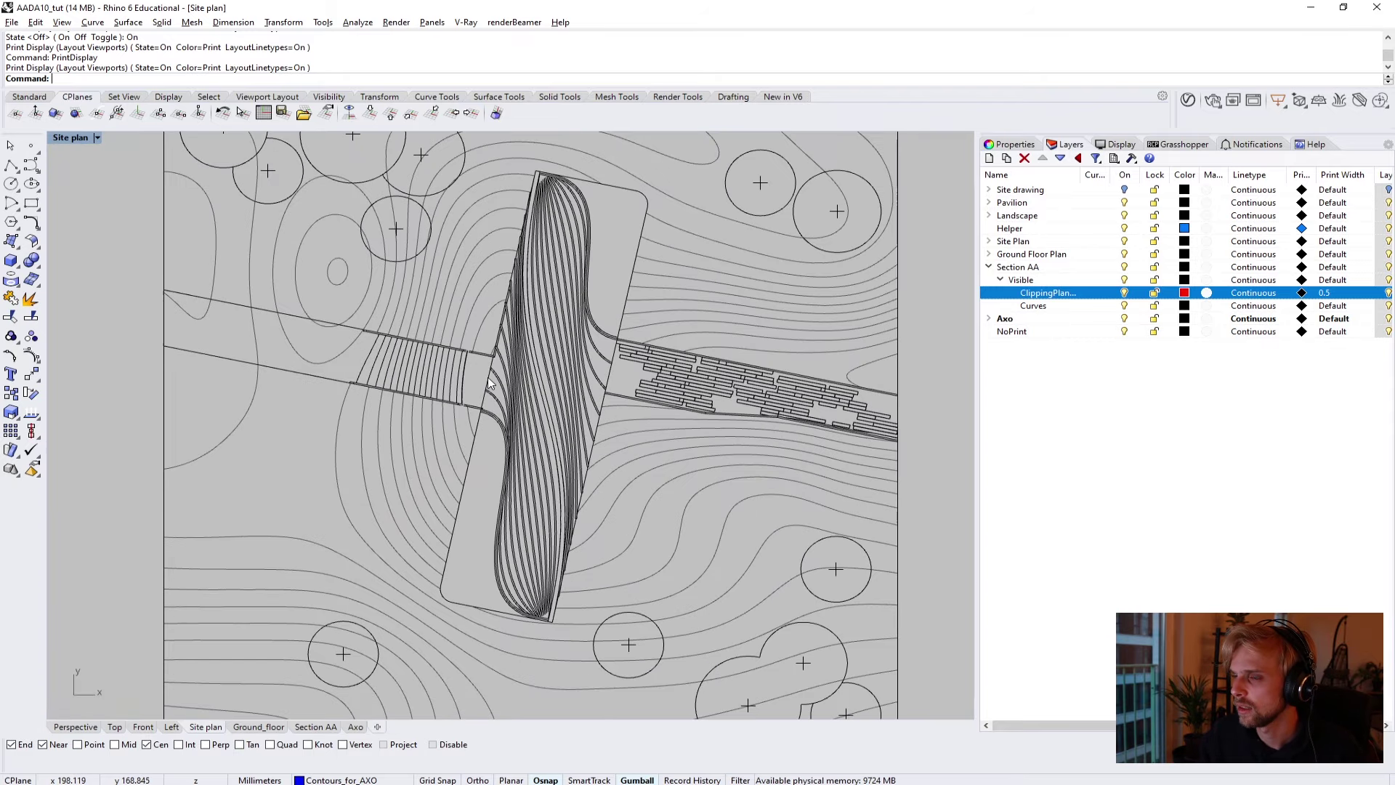
scroll(487, 377, down, 3)
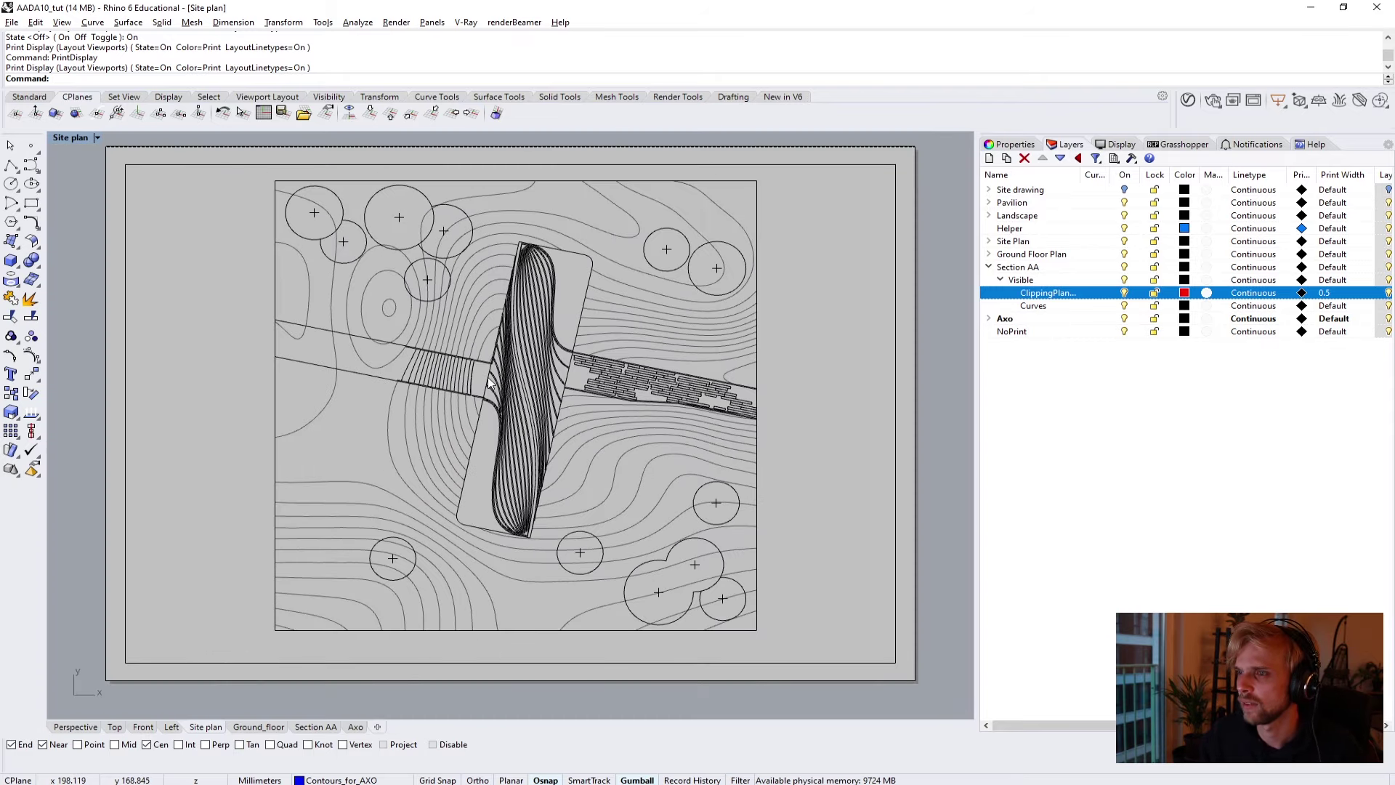
scroll(488, 383, up, 1)
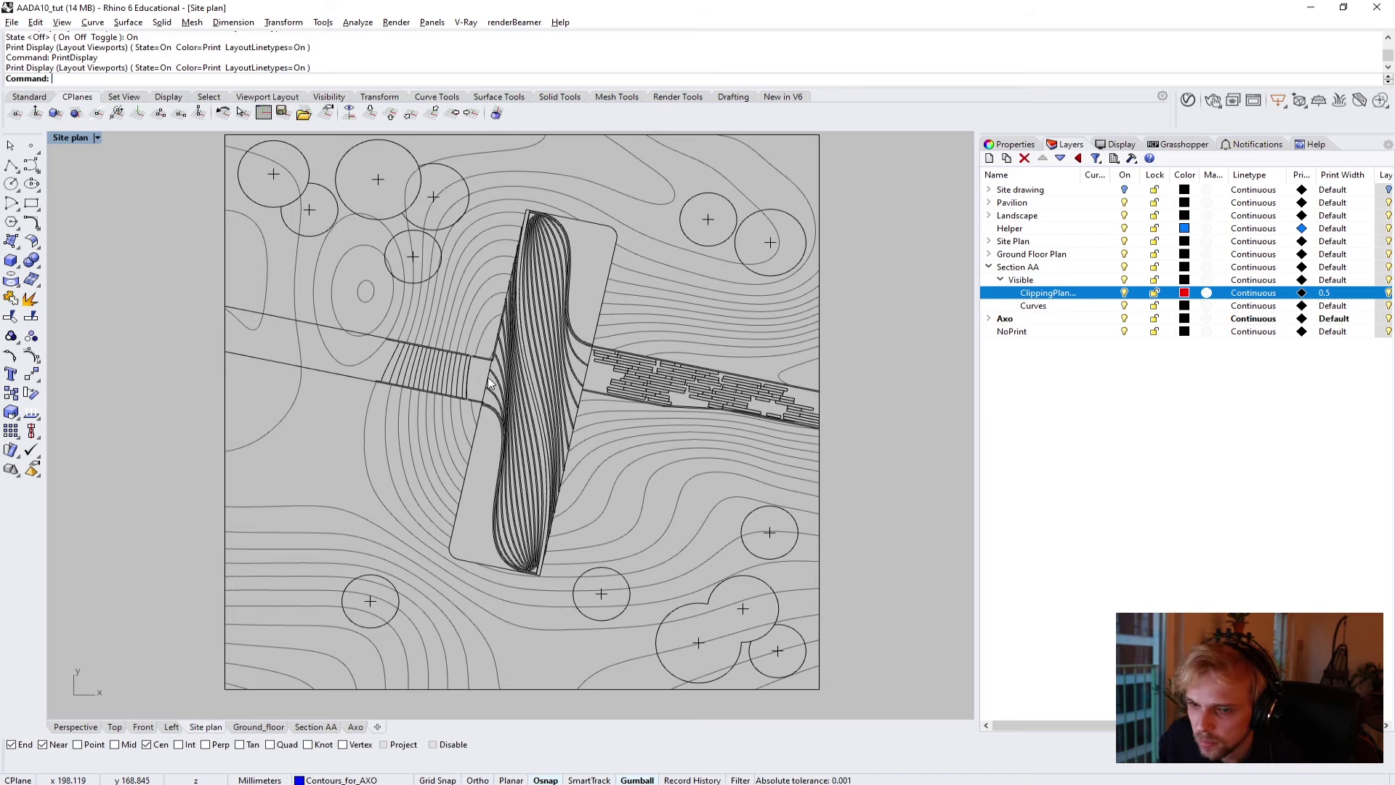
From the Ground_floor layout, set the print colour of the ClippingPlaneIntersections sublayer under Ground Floor Plan > Visible to Black.
click(247, 726)
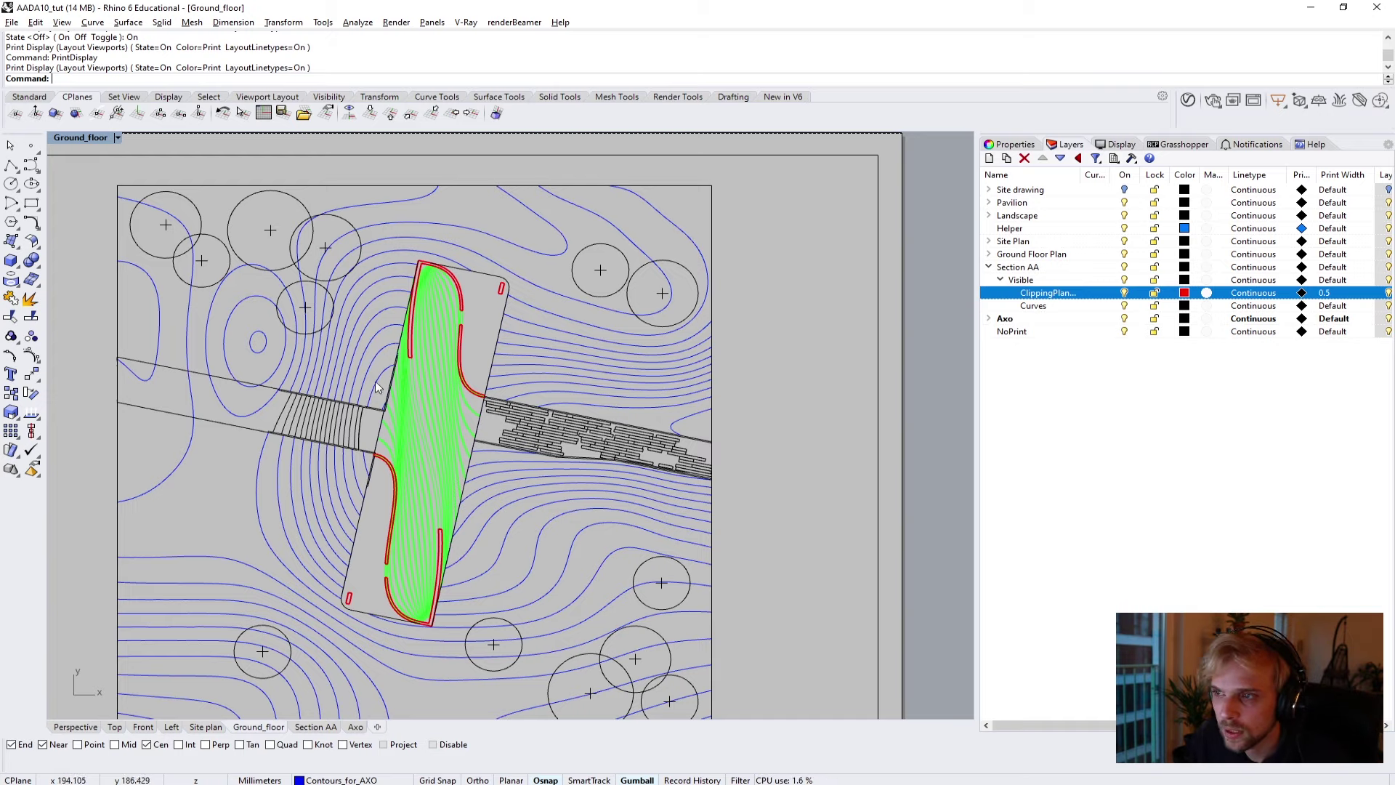
click(989, 266)
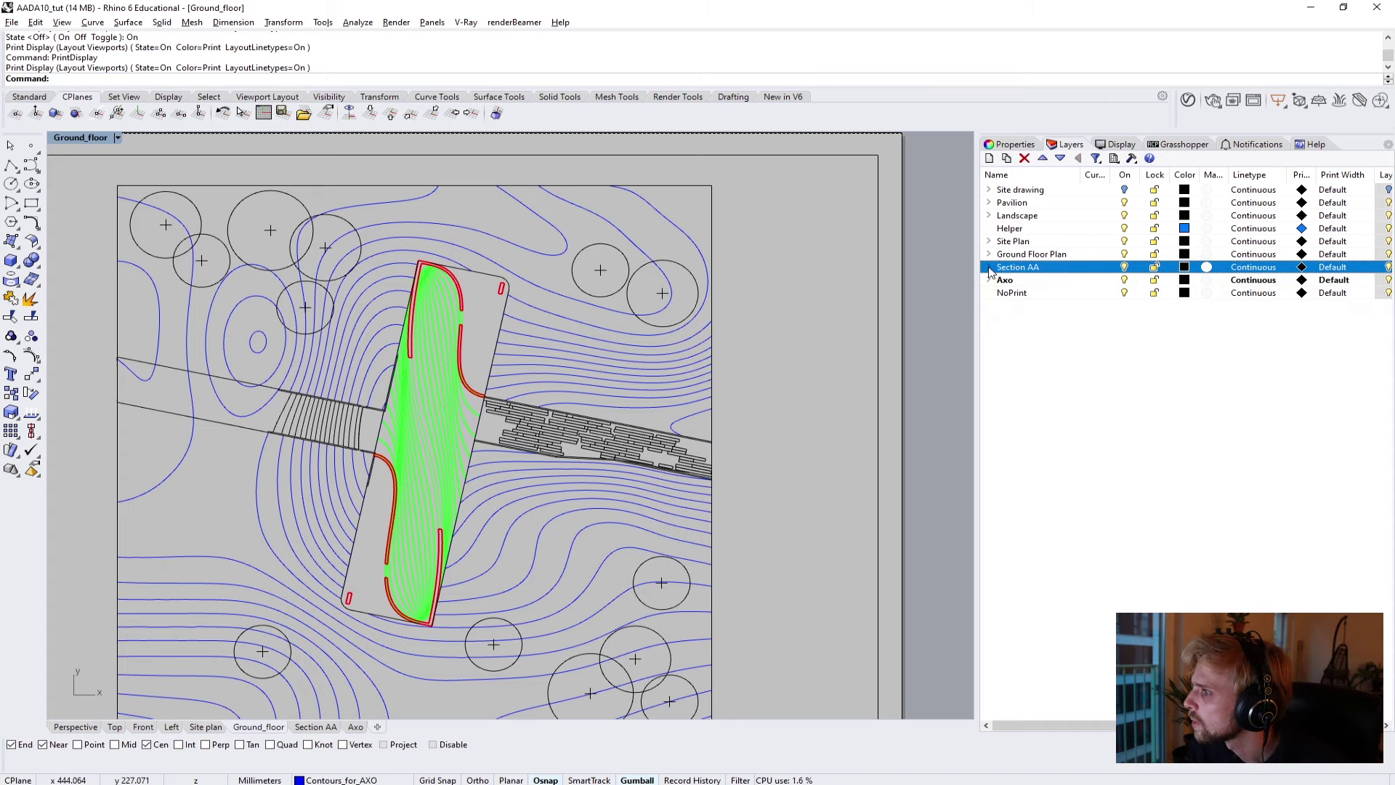
click(989, 254)
click(1050, 254)
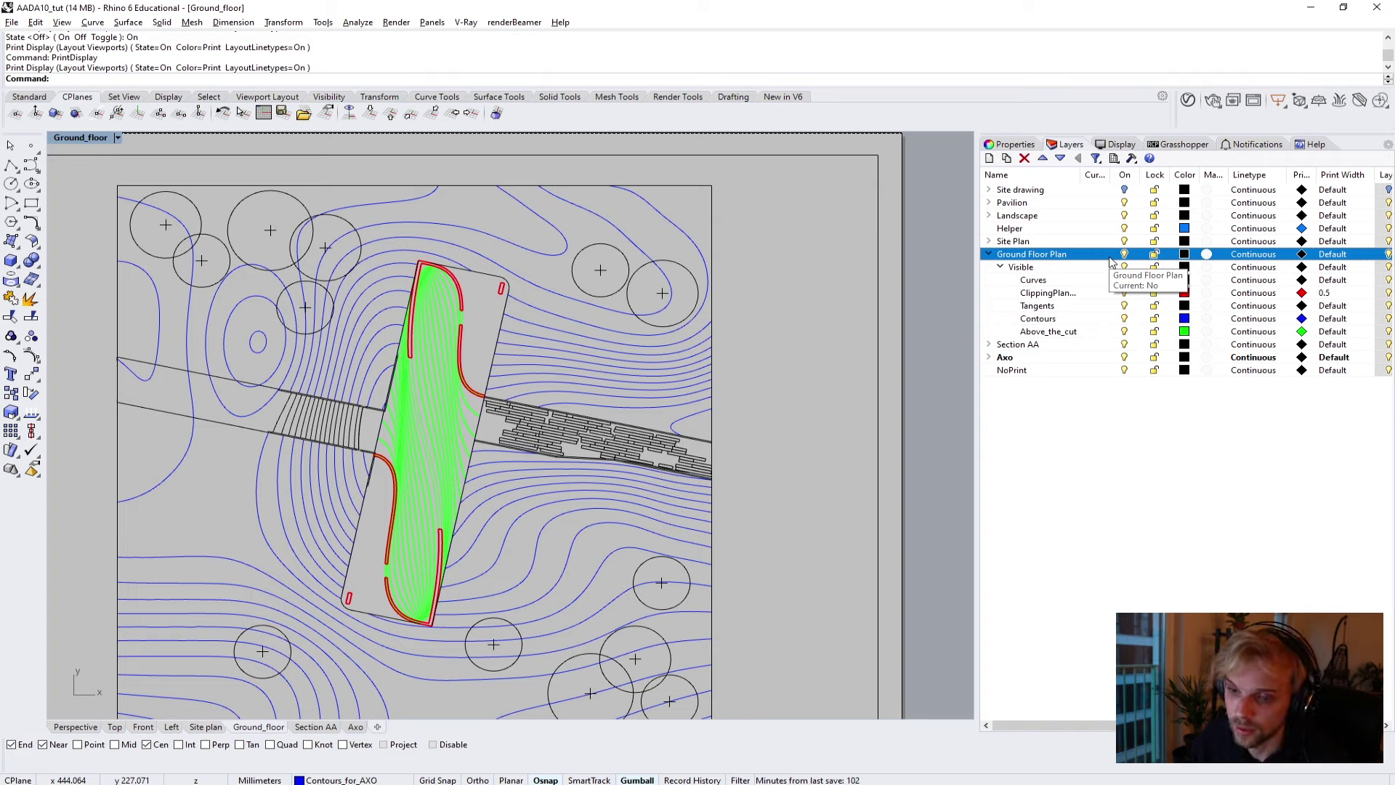
click(1301, 293)
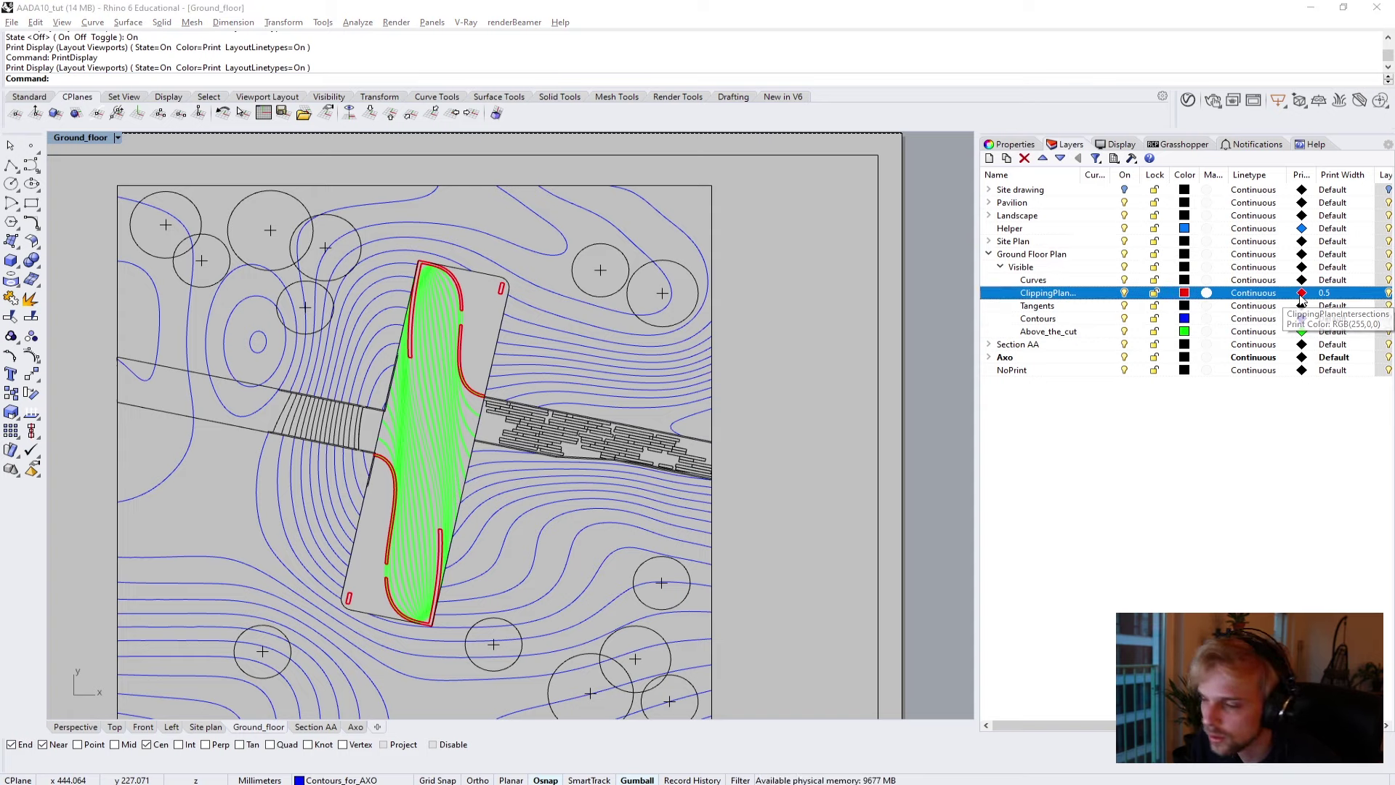
click(538, 314)
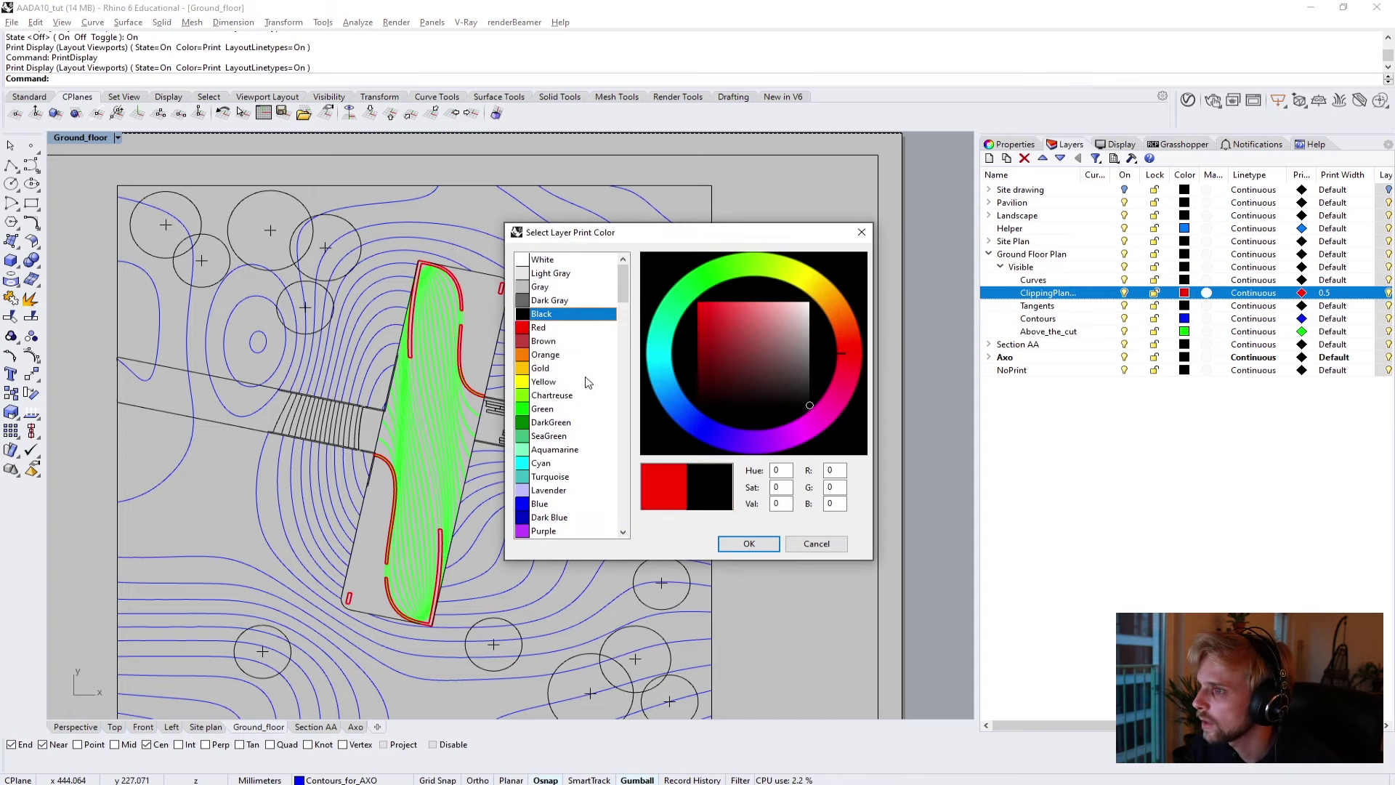
click(749, 543)
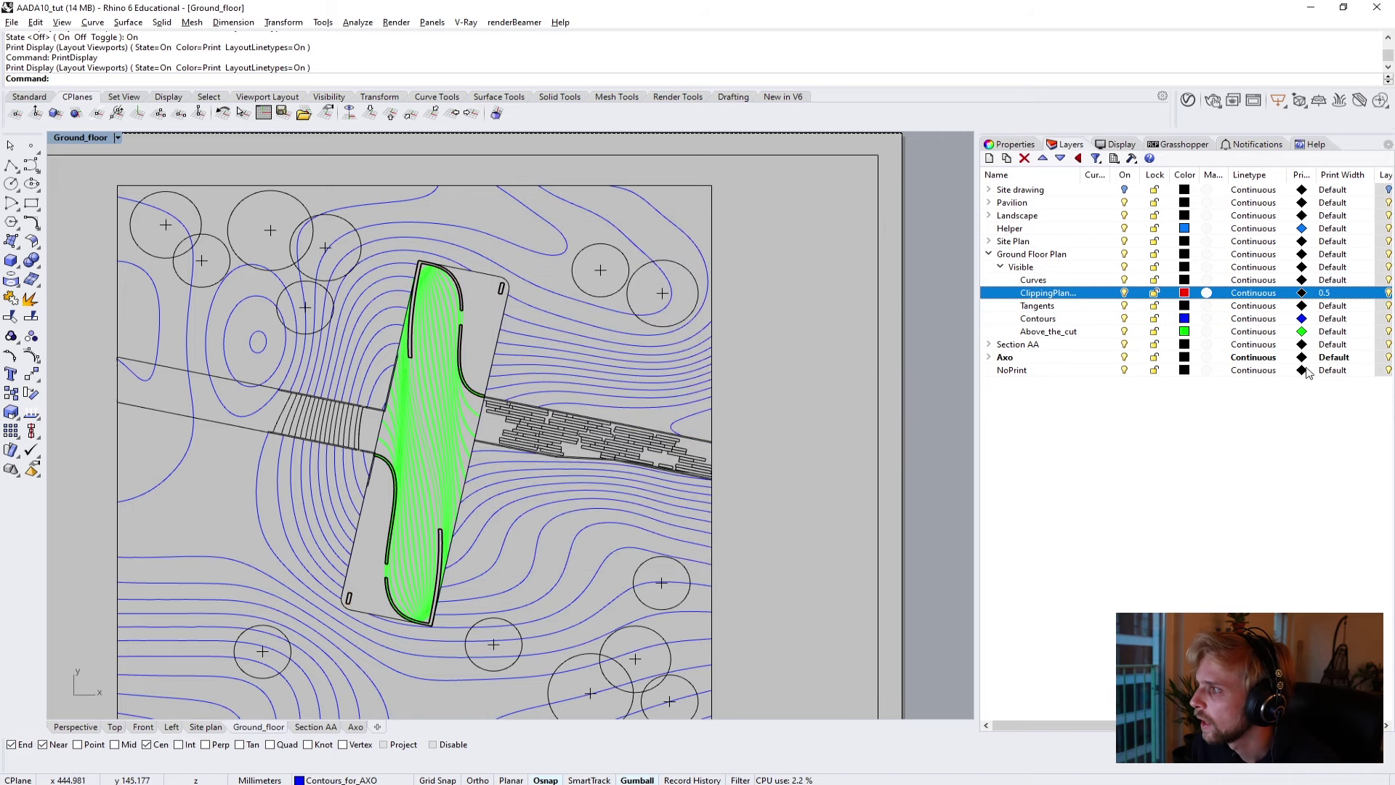
Try Gray as the print colour of the Contours sublayer under Ground Floor Plan > Visible and inspect the plan.
click(1302, 319)
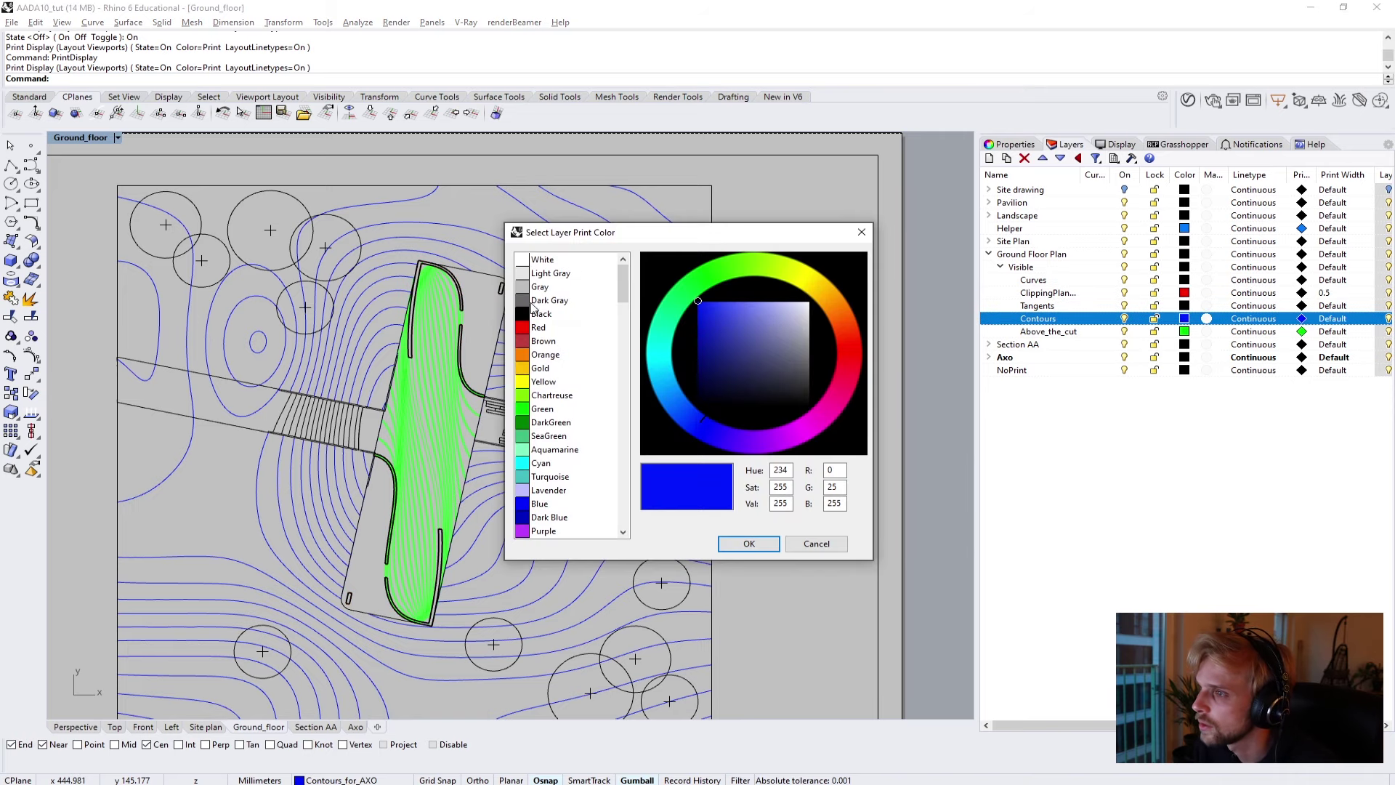
click(540, 287)
click(750, 545)
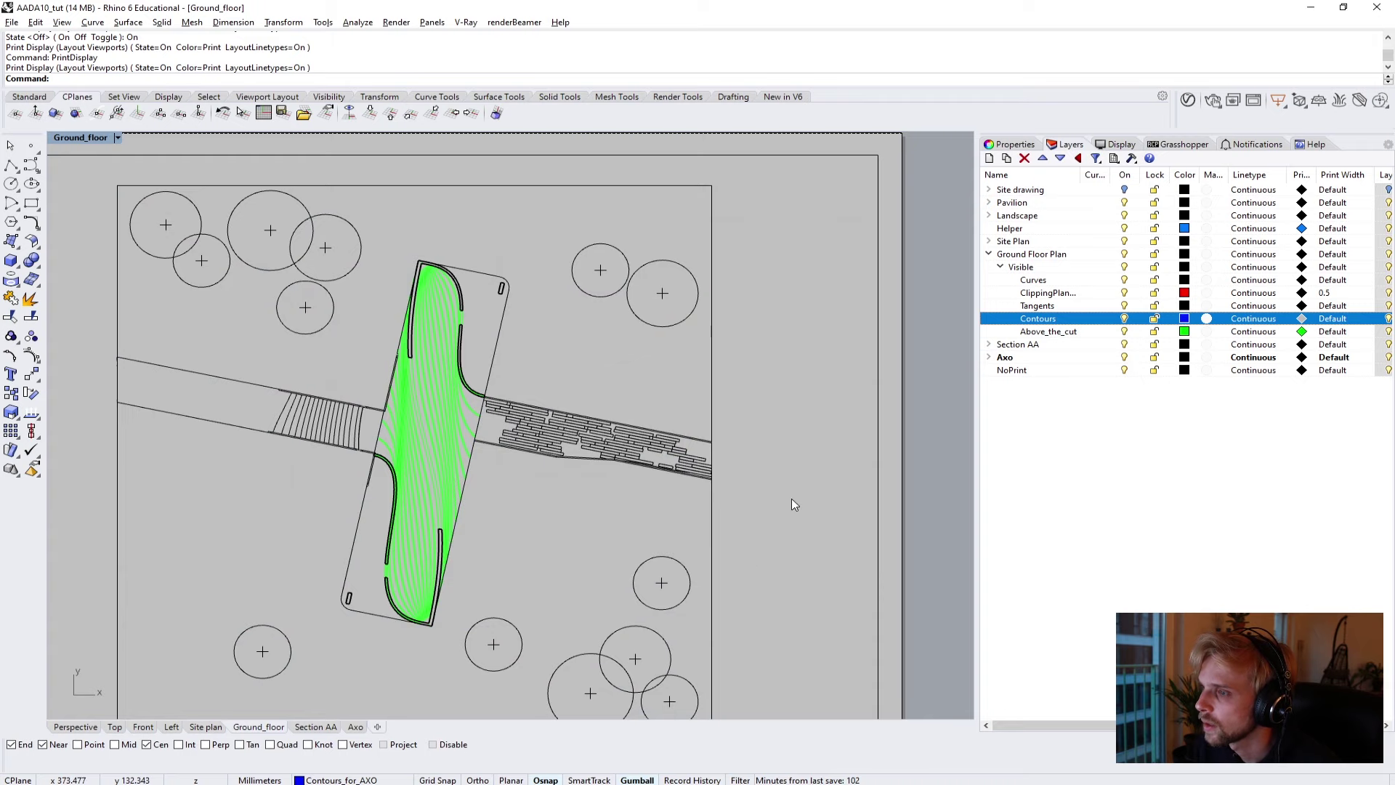
scroll(350, 329, up, 3)
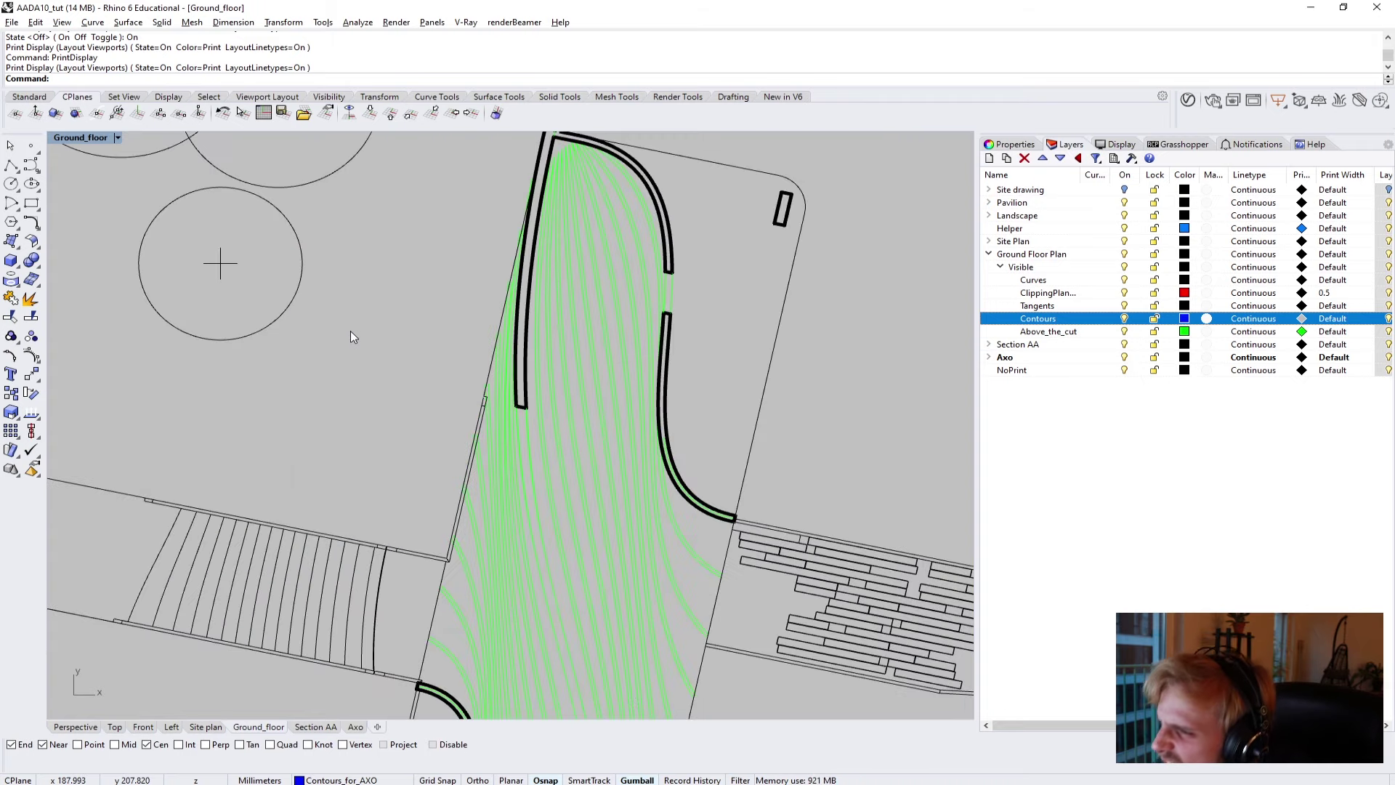
scroll(350, 330, down, 1)
Give the Contours sublayer of the Ground Floor Plan a Dark Gray print colour and a 0.13 mm print width.
click(1302, 318)
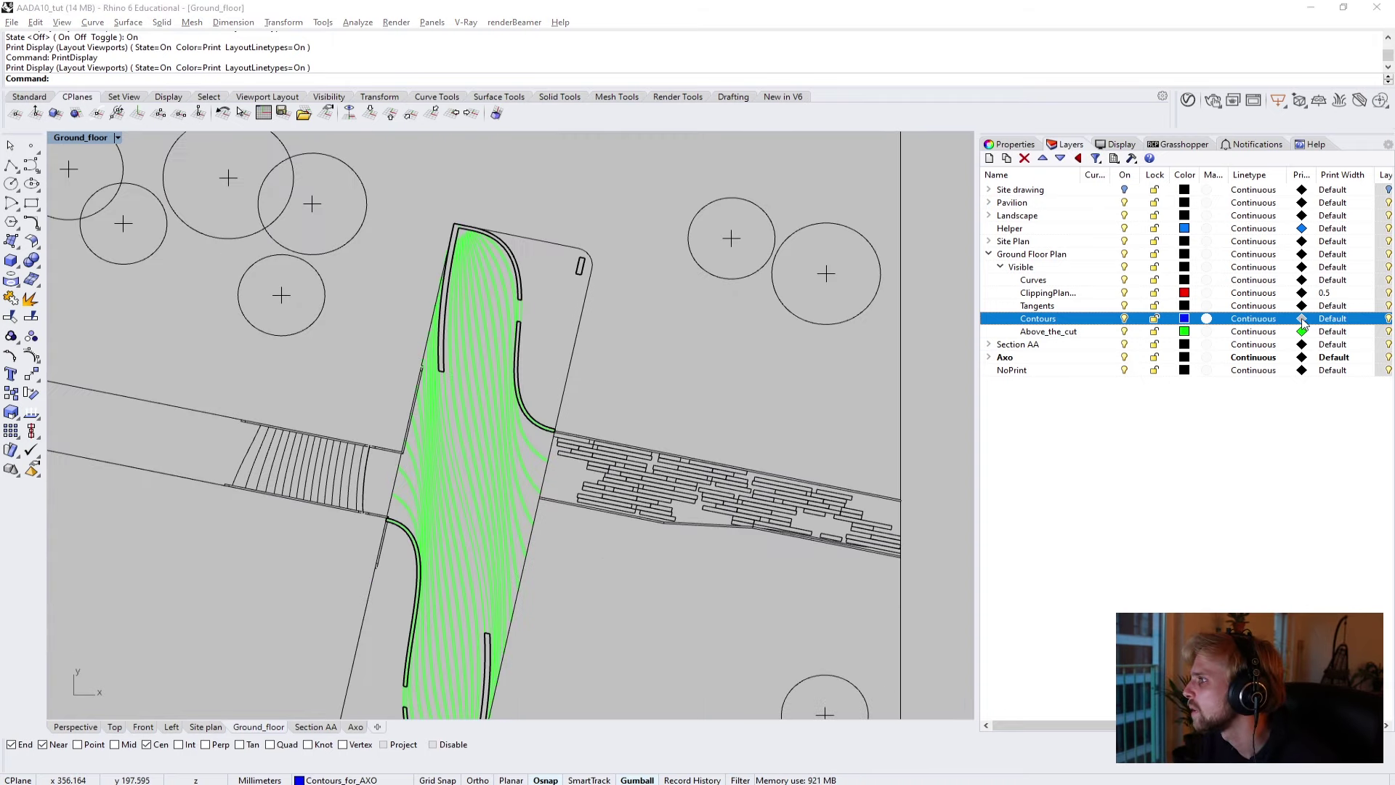
click(544, 301)
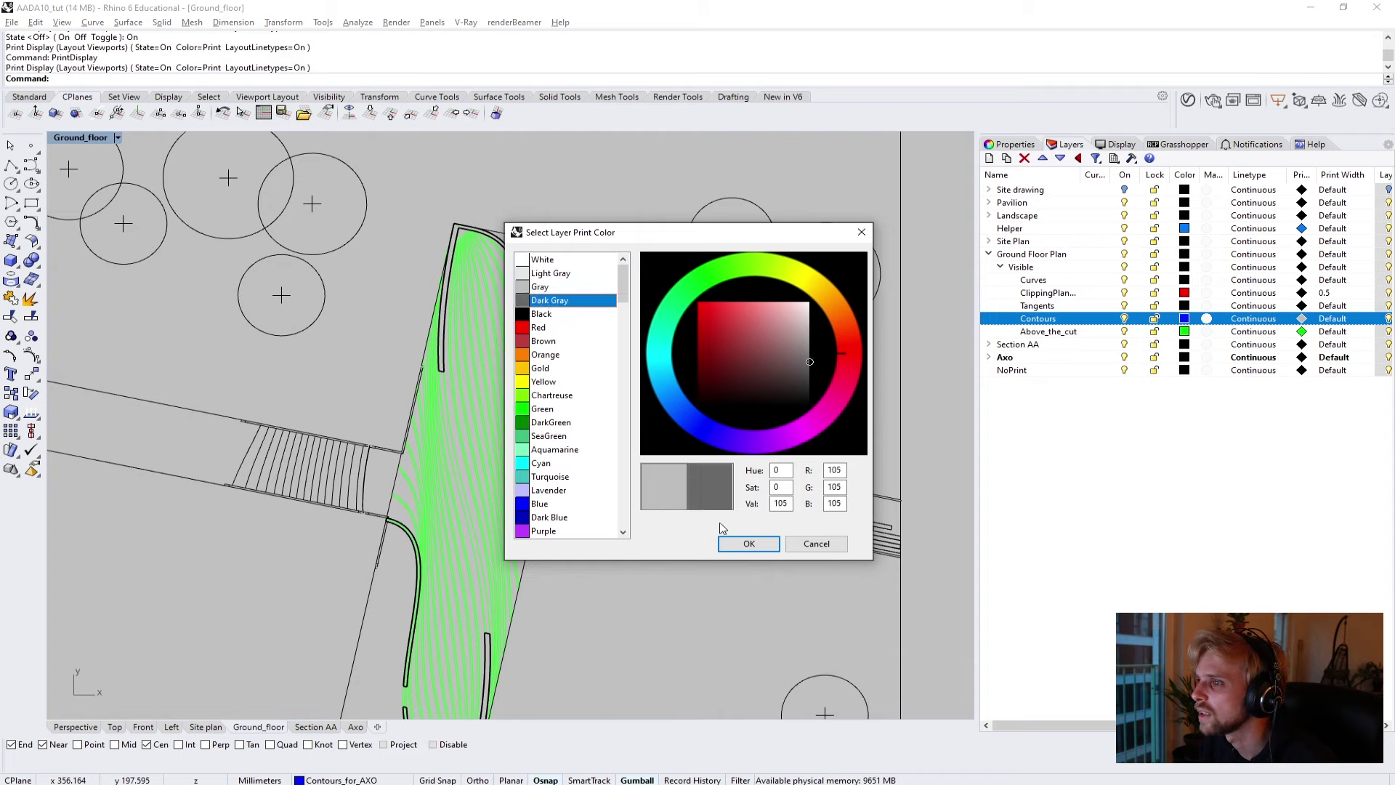
click(749, 544)
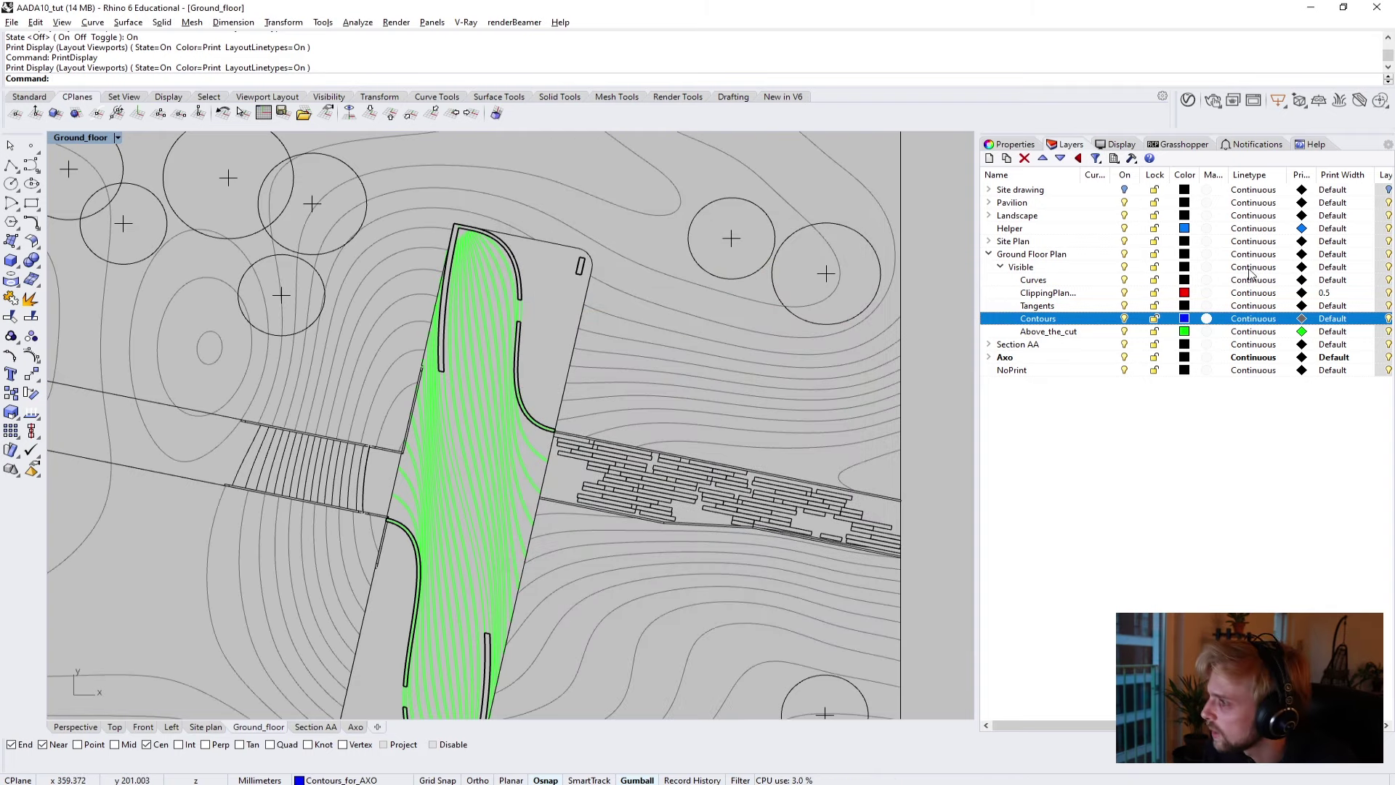
click(1339, 320)
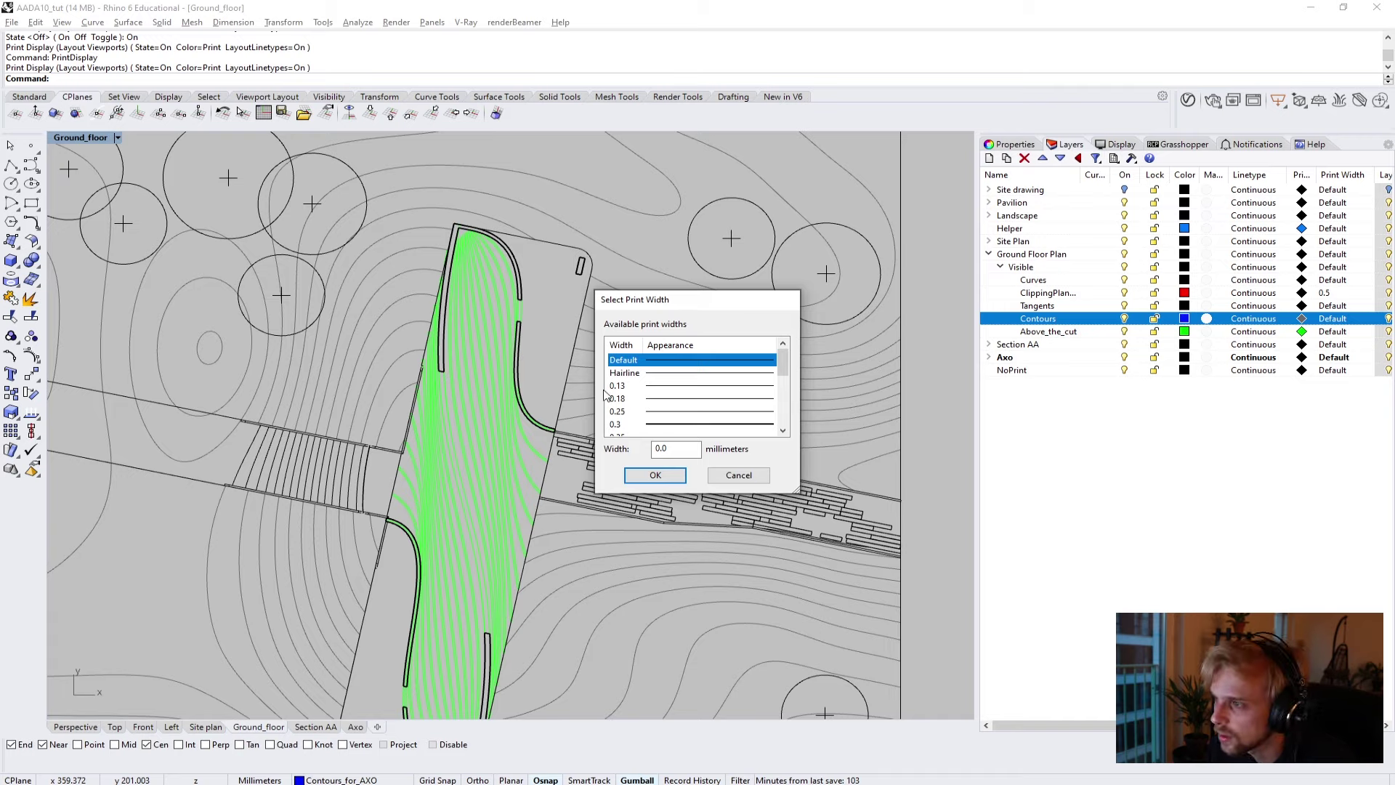
click(642, 387)
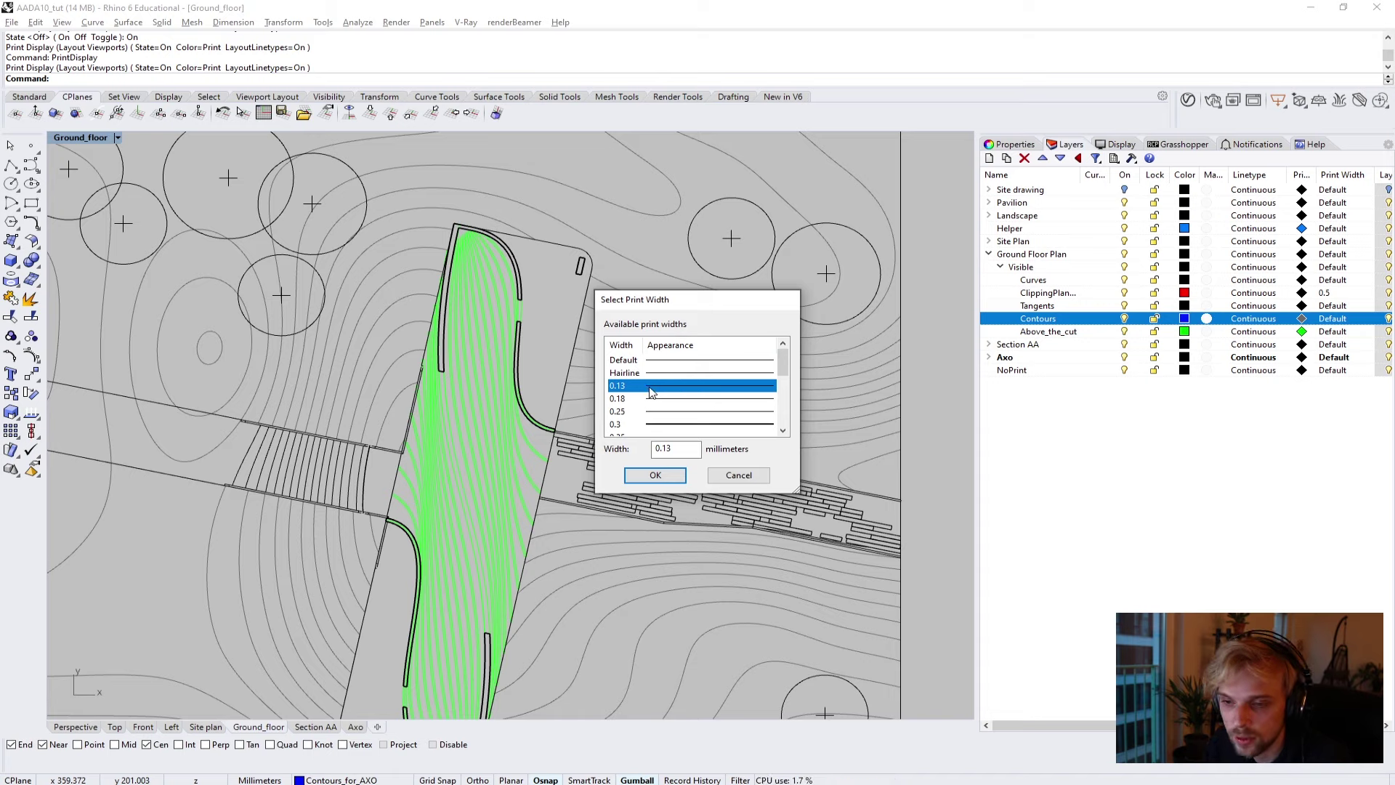
click(655, 474)
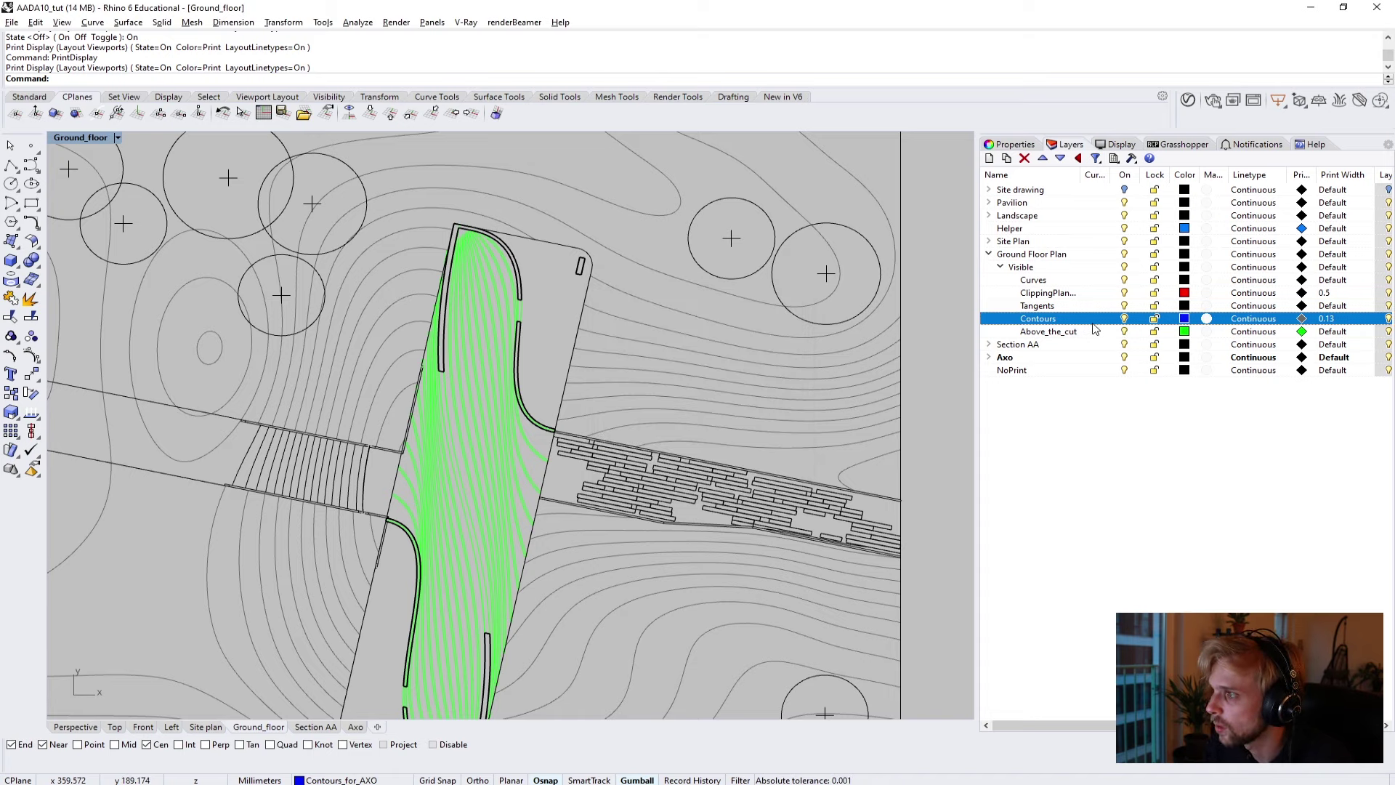
Give the Above_the_cut sublayer of the Ground Floor Plan a 0.13 mm print width and a Dark Gray print colour.
click(1334, 333)
click(633, 386)
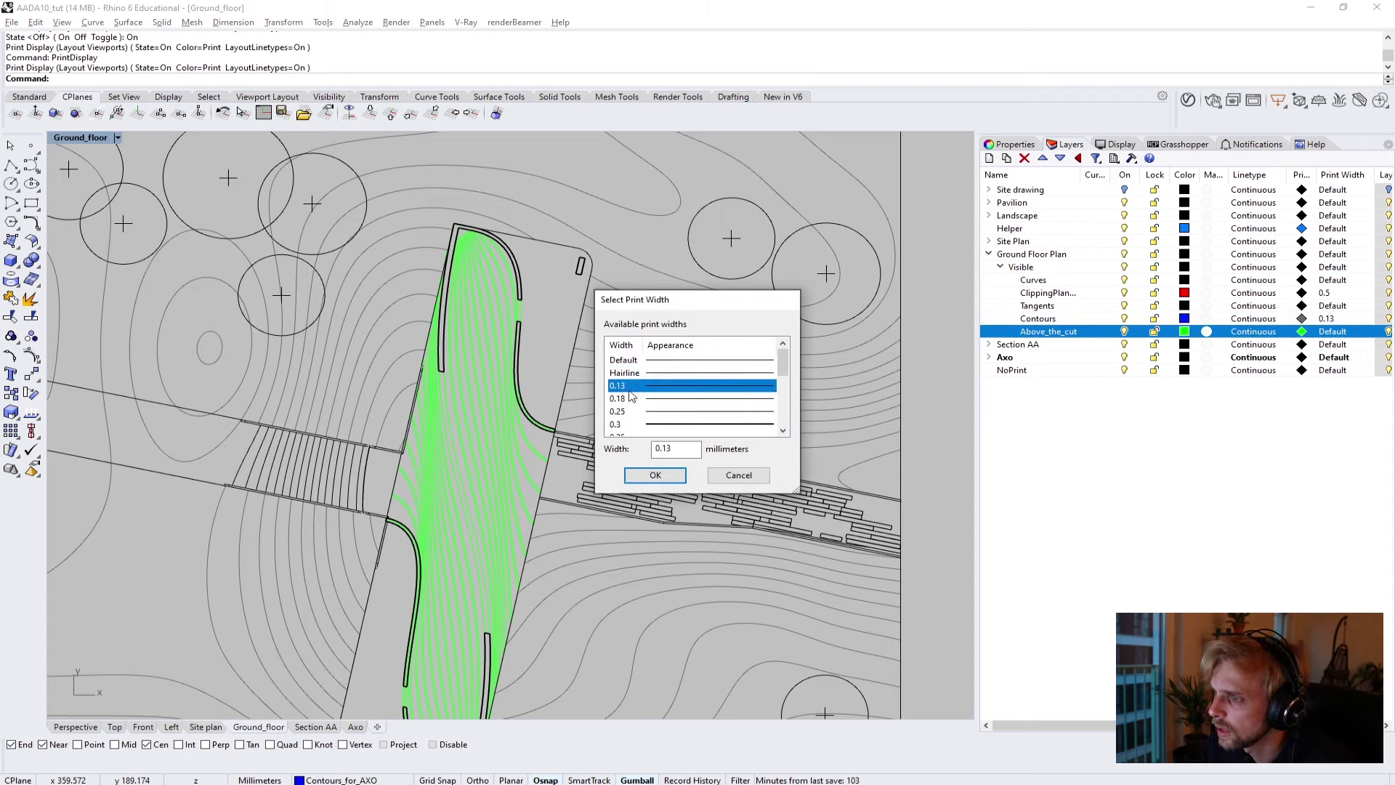
click(655, 476)
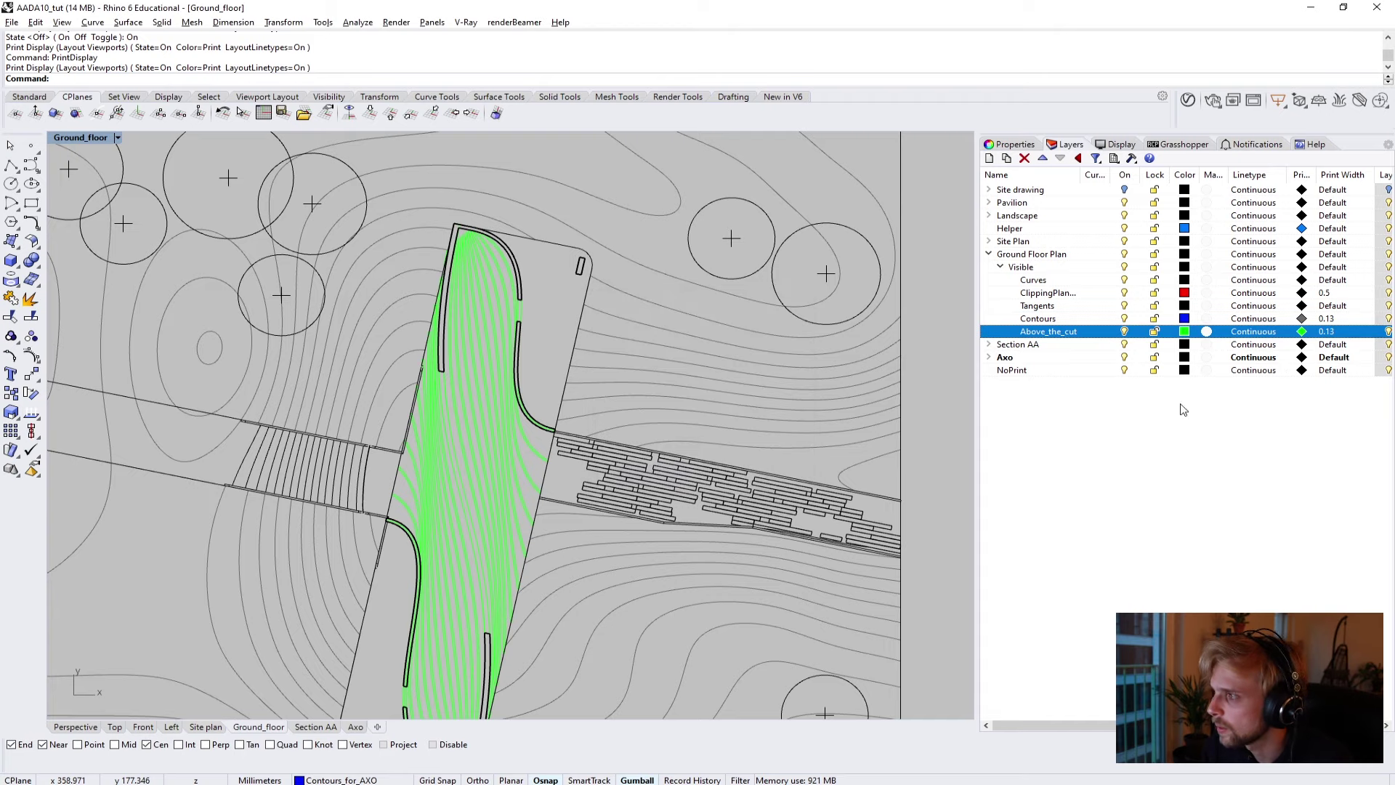
click(1302, 331)
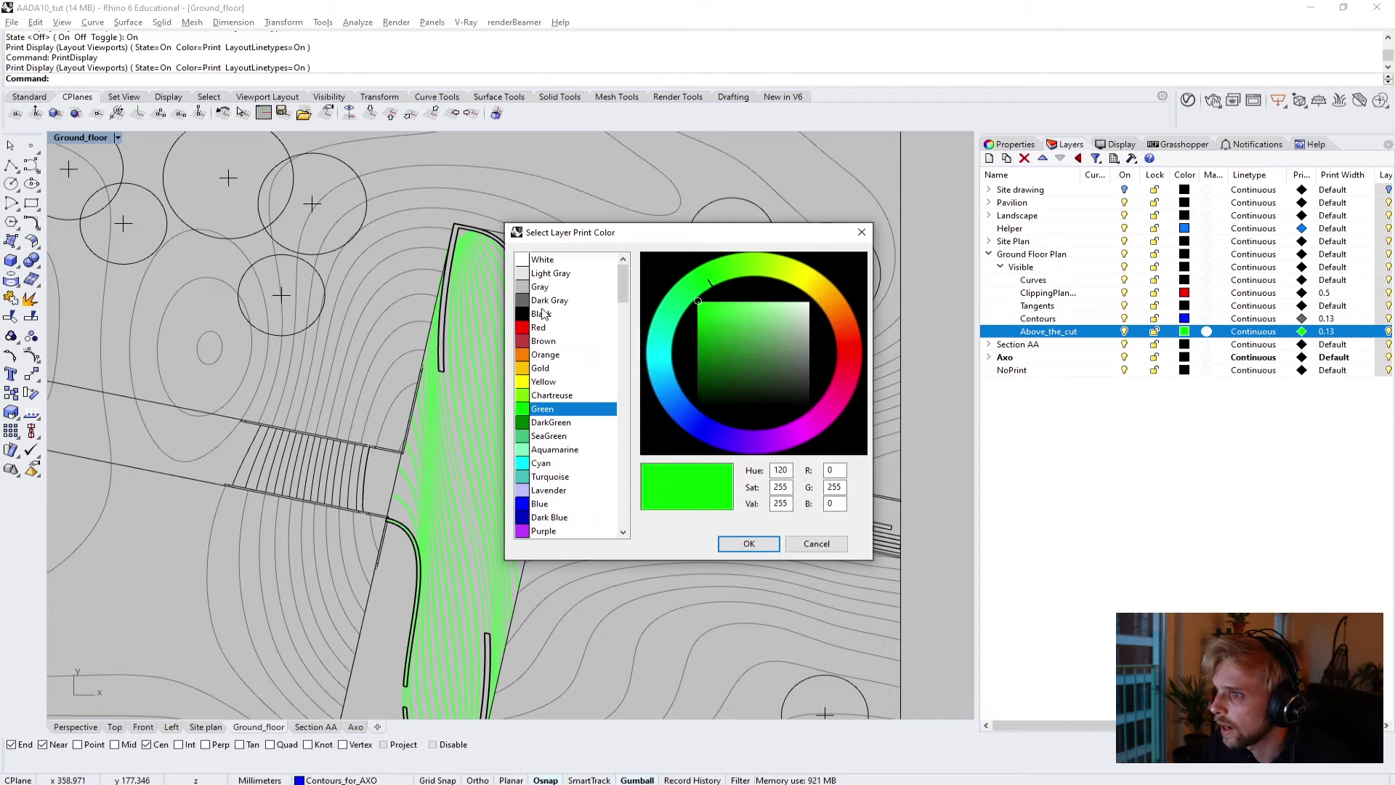
click(742, 545)
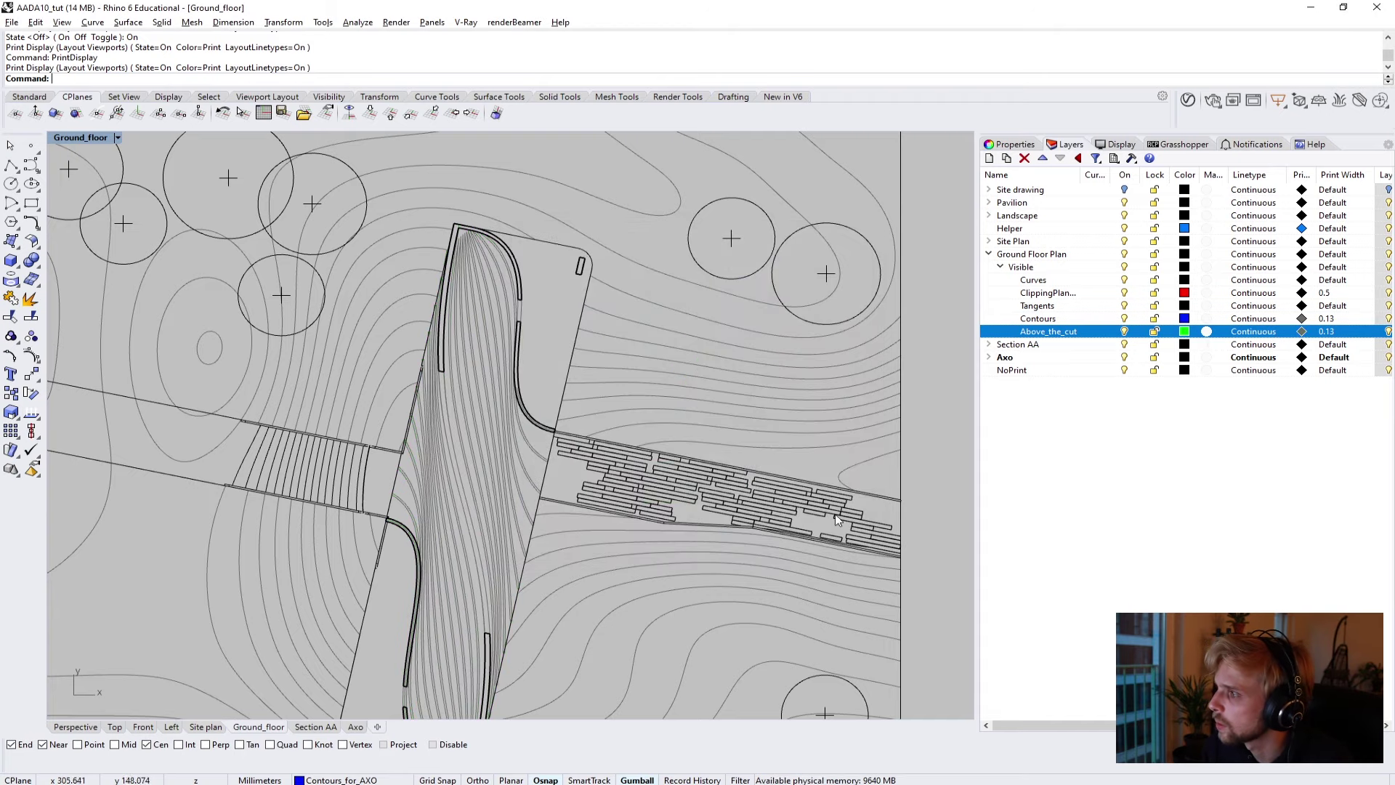
Assign the Hidden linetype to the Above_the_cut sublayer of the Ground Floor Plan and inspect the dashed lines in the layout.
click(1257, 332)
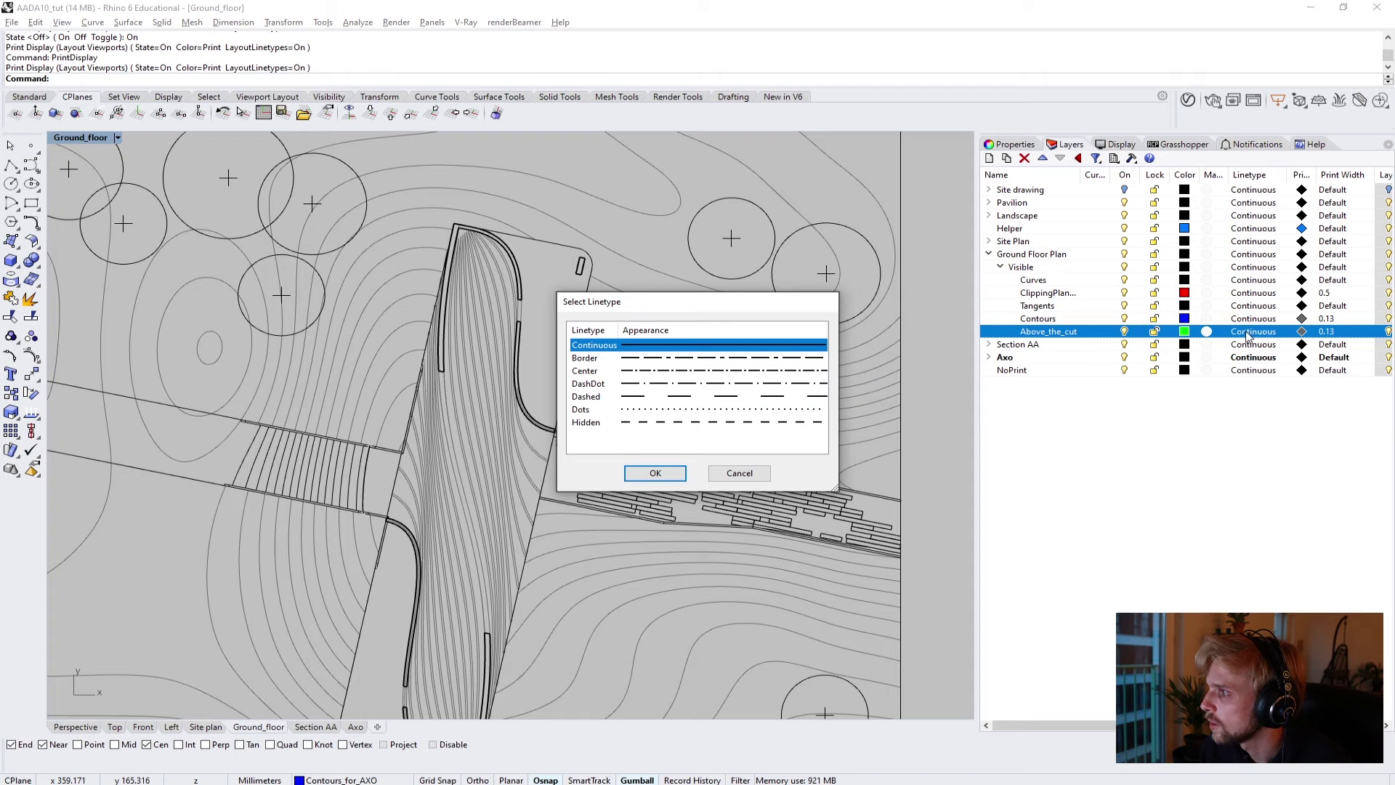
click(643, 423)
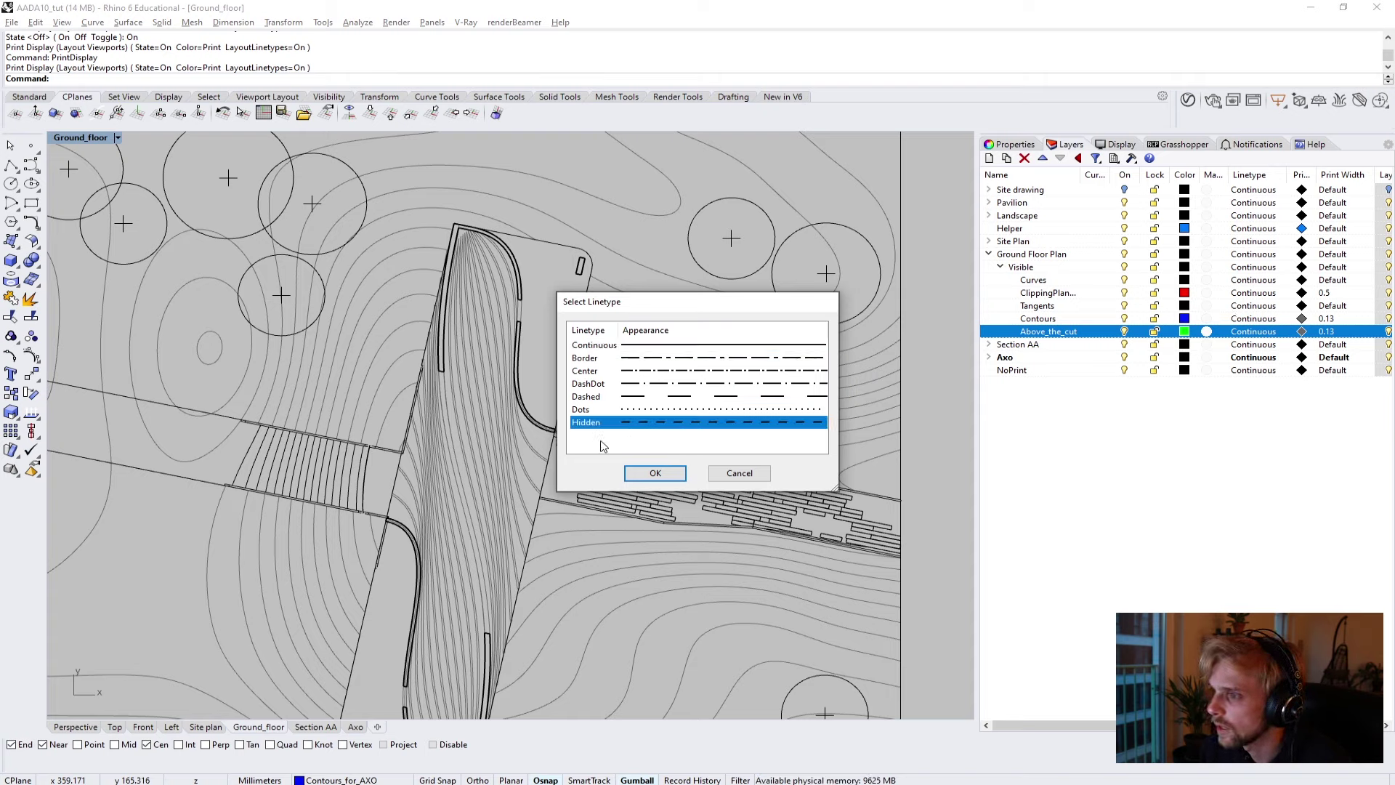
click(668, 469)
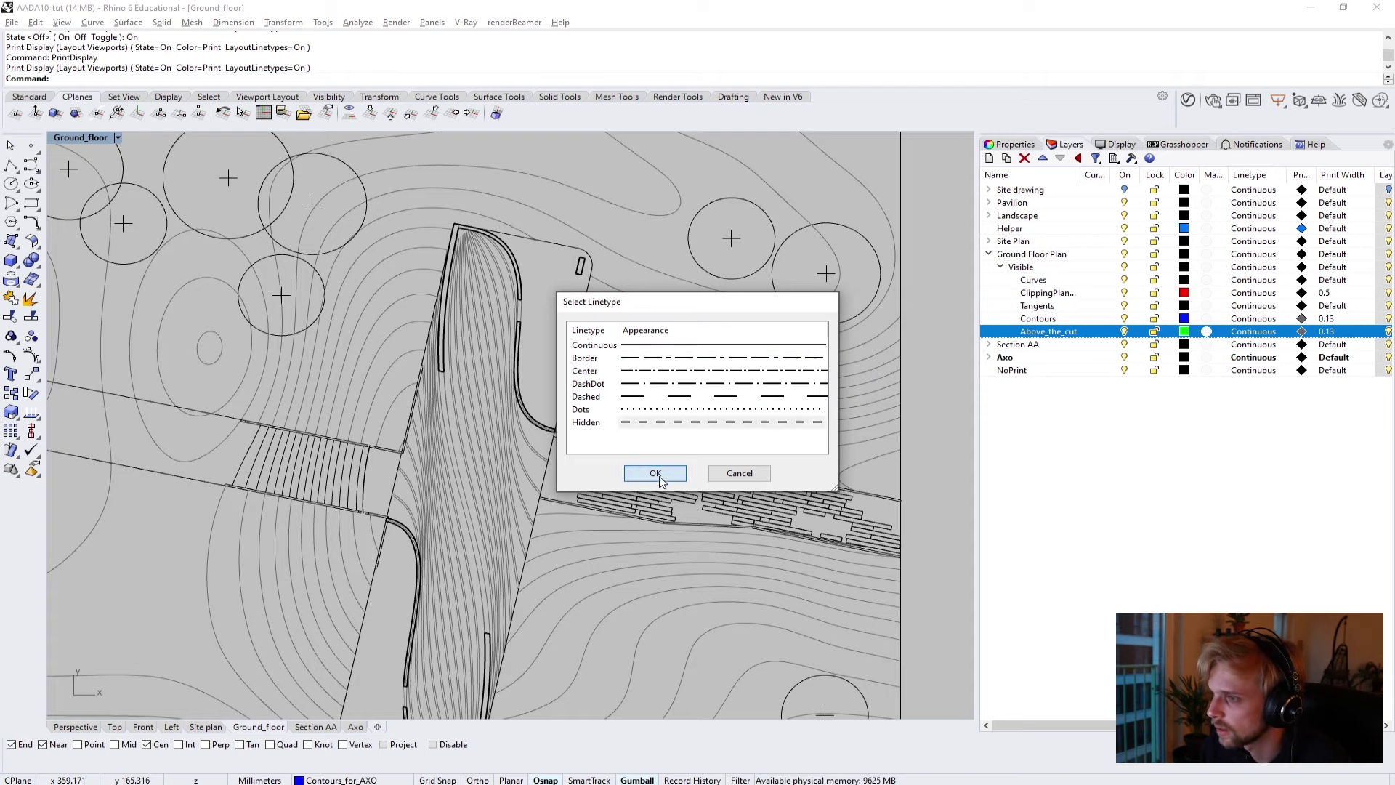
scroll(484, 504, down, 8)
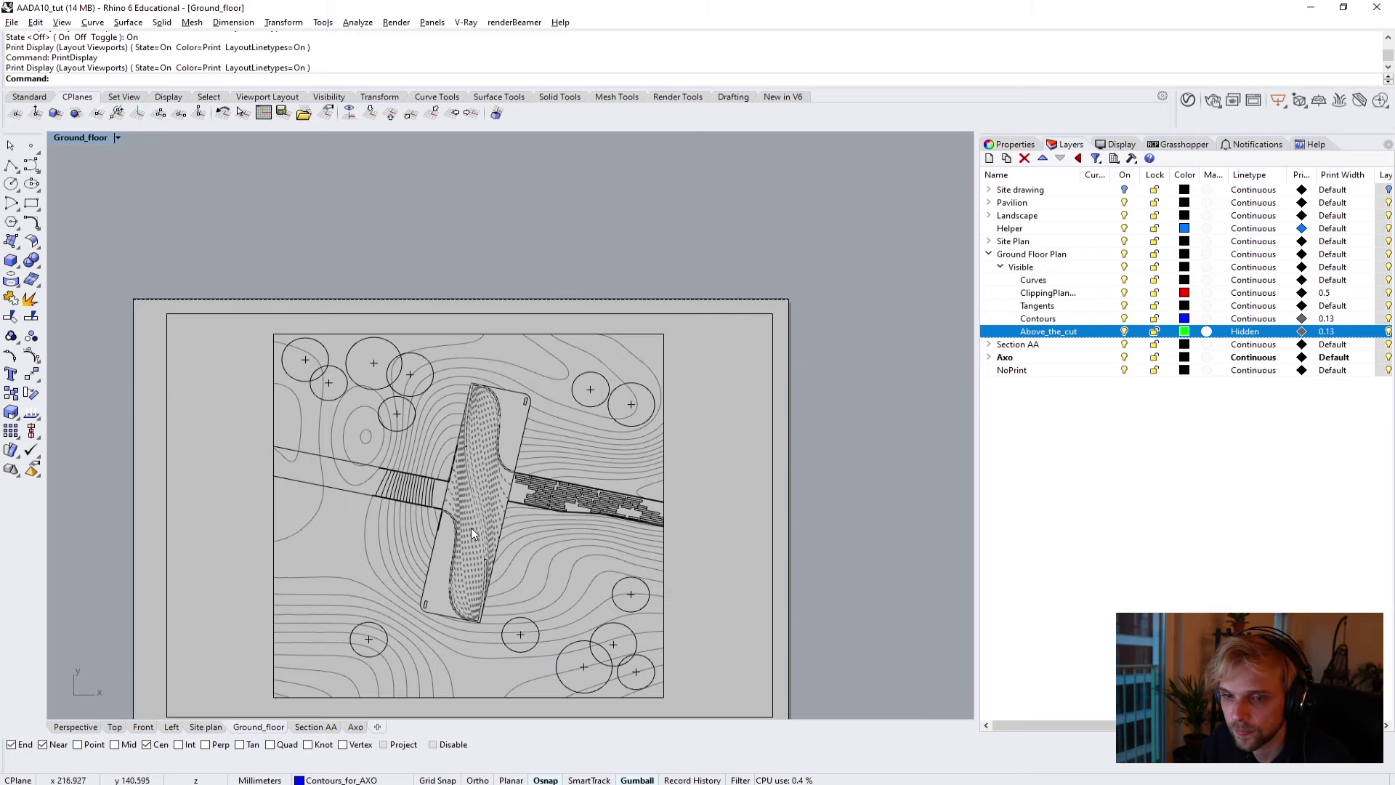
scroll(472, 528, up, 12)
right_drag(495, 471, 523, 424)
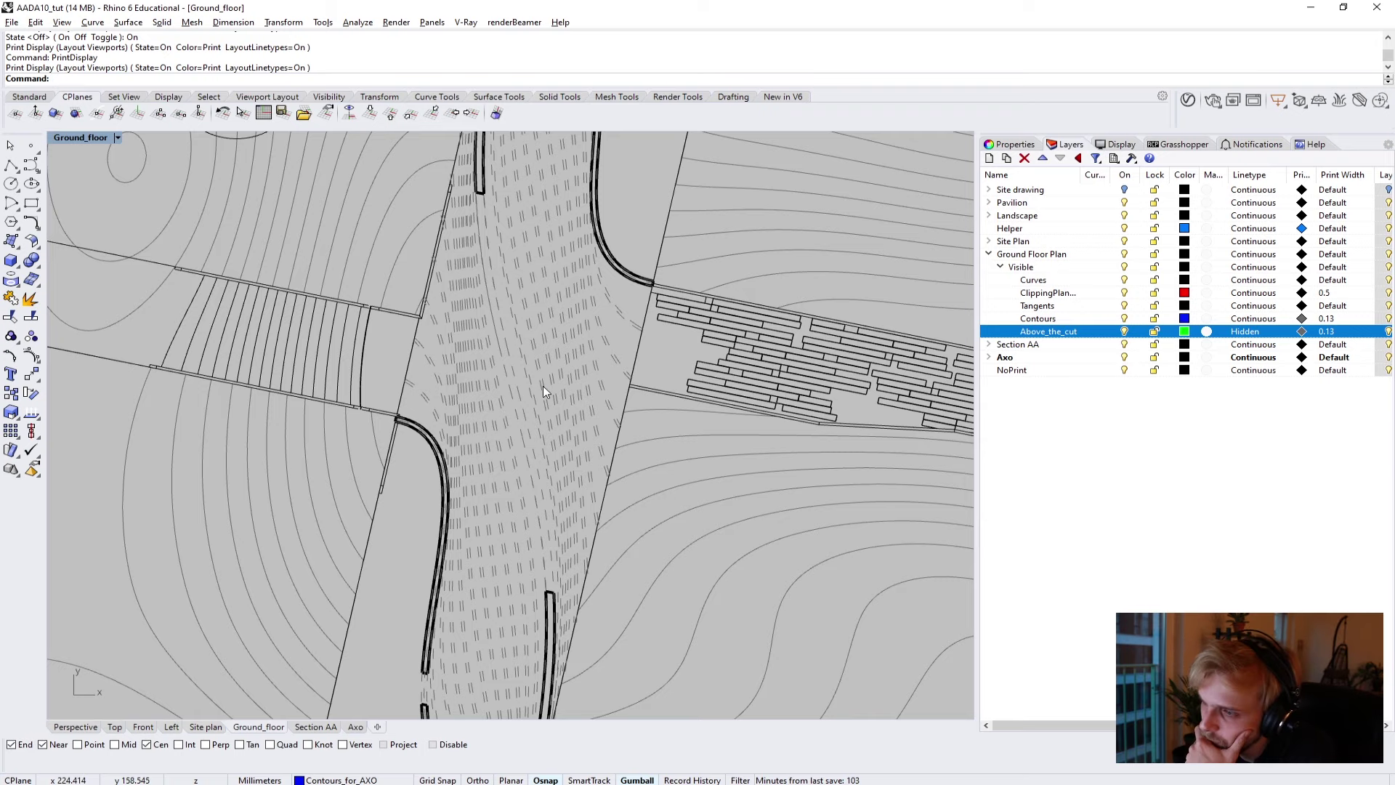
scroll(543, 386, down, 6)
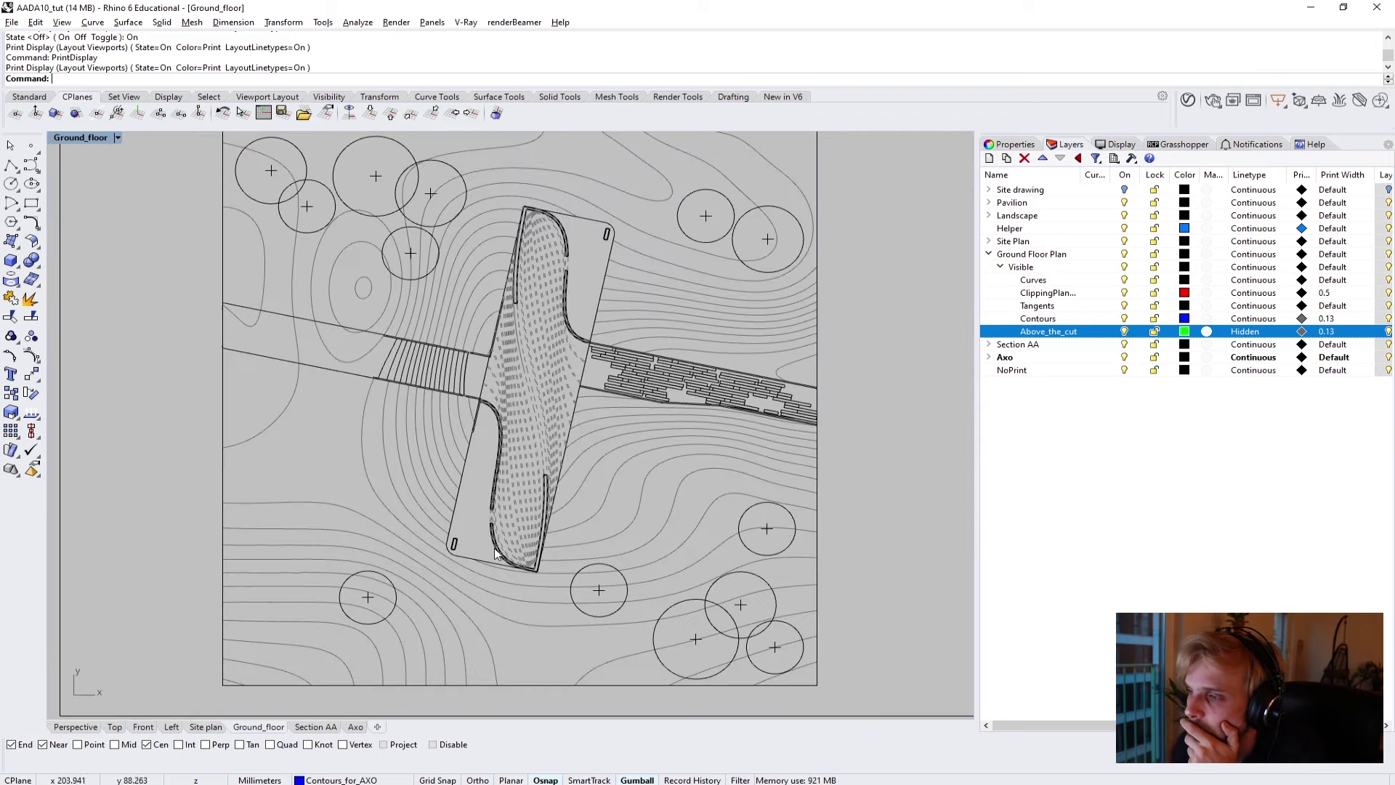
scroll(498, 556, up, 8)
scroll(509, 541, down, 5)
mouse_move(508, 534)
right_down()
mouse_move(503, 394)
mouse_move(488, 543)
right_up()
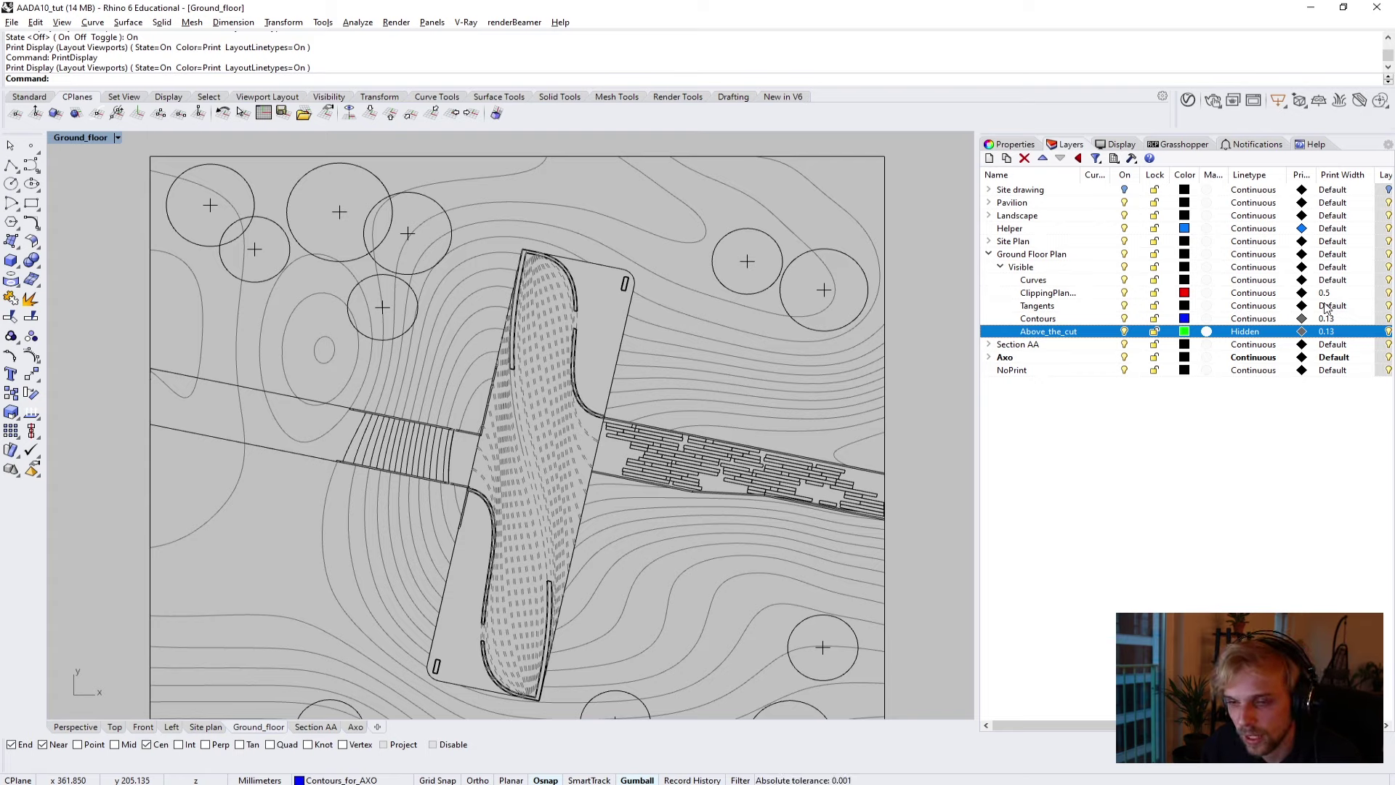
Set the print width of the Tangents and Curves sublayers under Ground Floor Plan > Visible to 0.18 mm.
click(1327, 306)
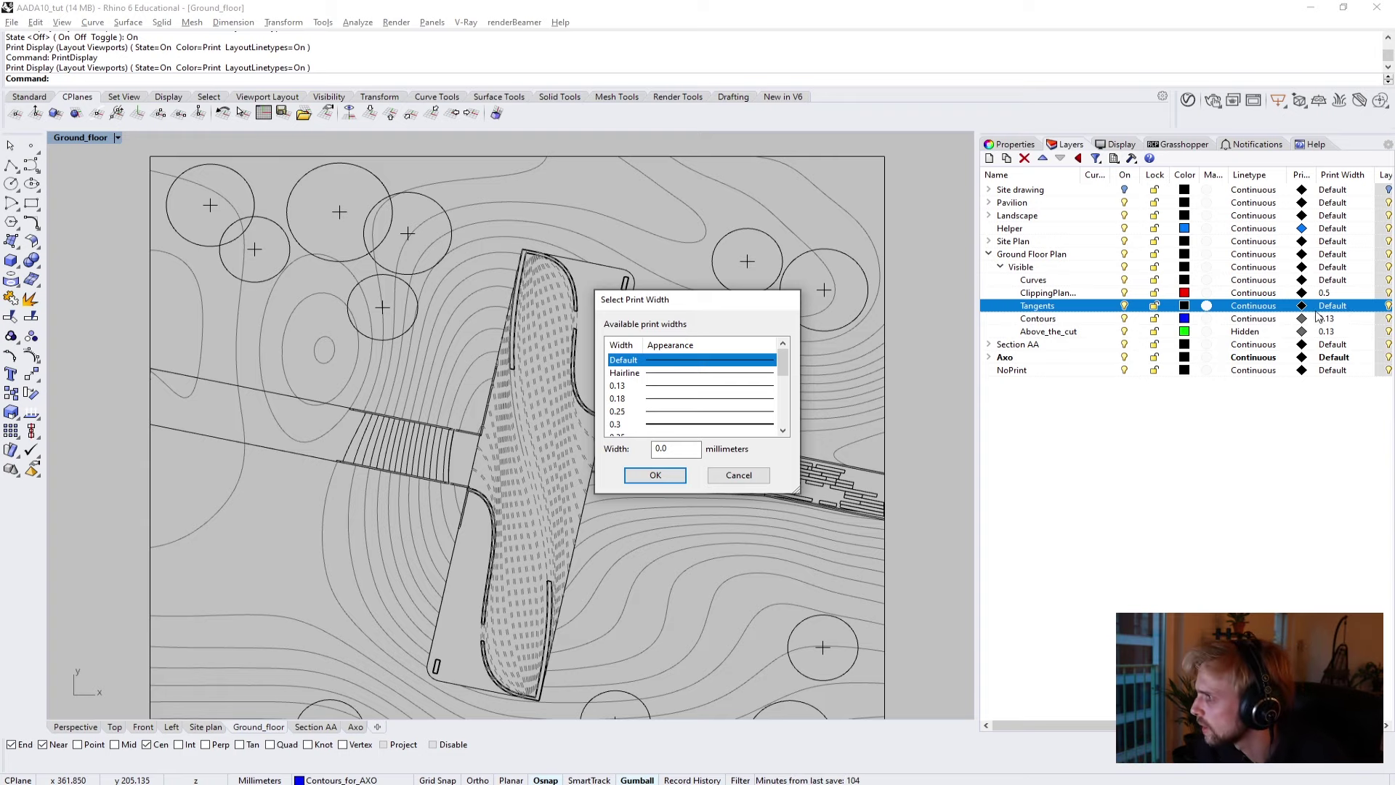
click(645, 424)
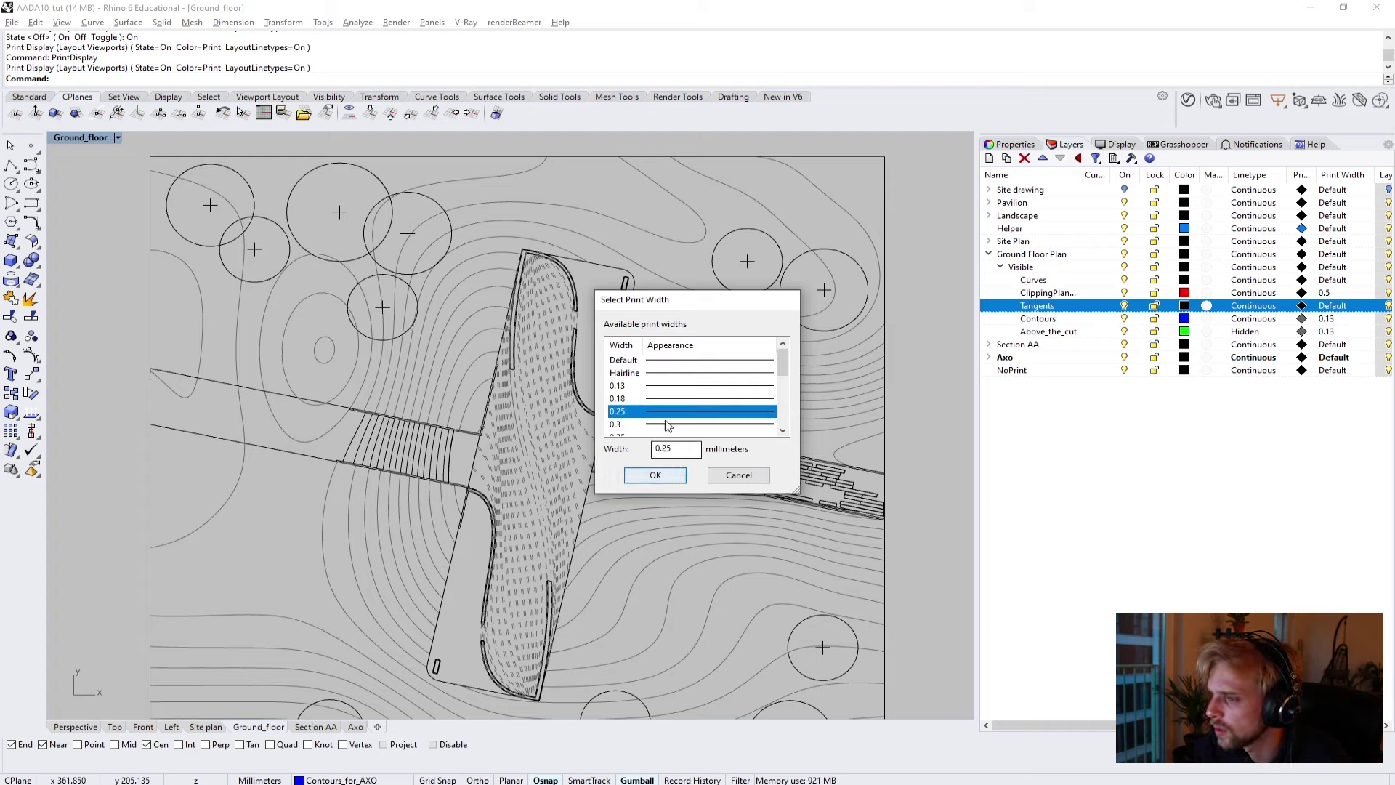
click(665, 399)
click(644, 471)
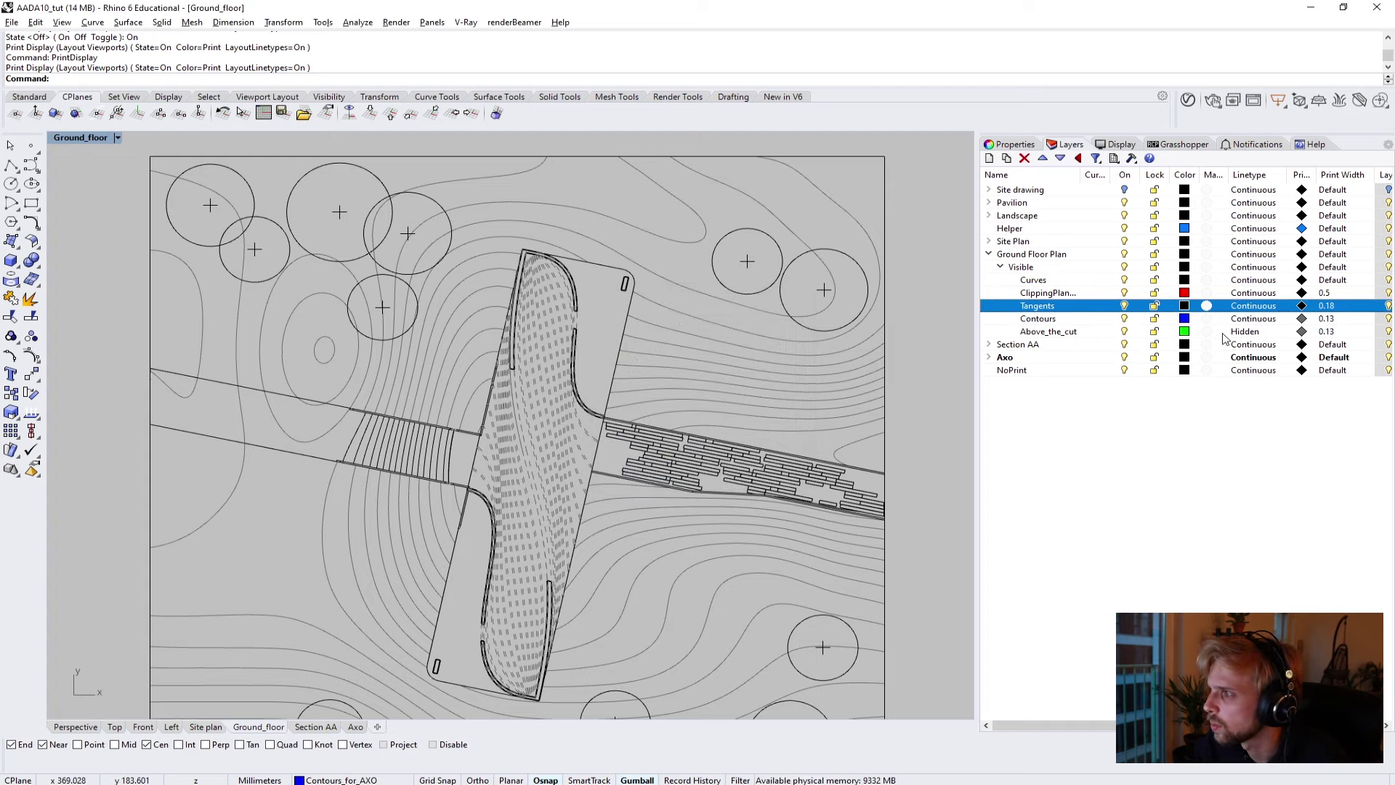
click(1332, 280)
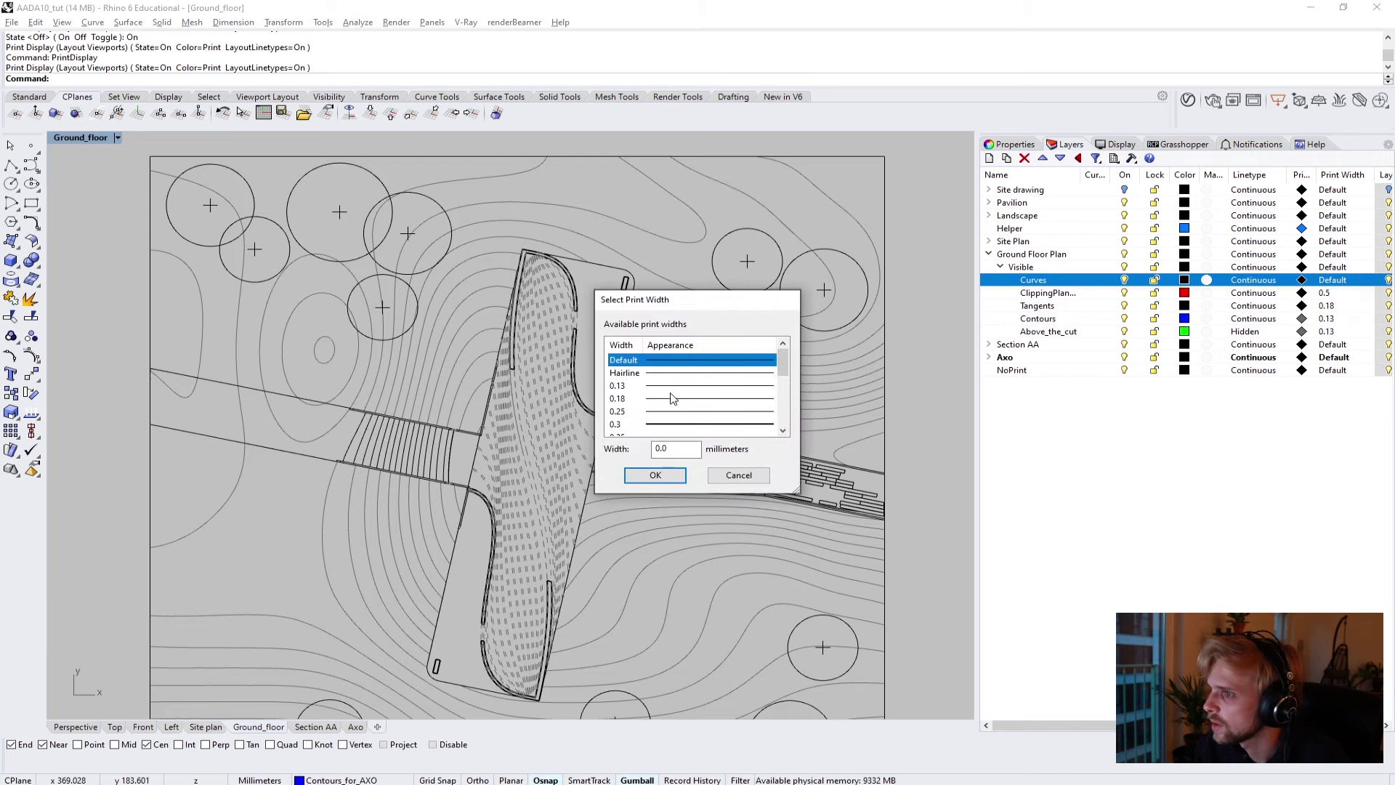
click(650, 399)
click(655, 475)
scroll(768, 383, down, 4)
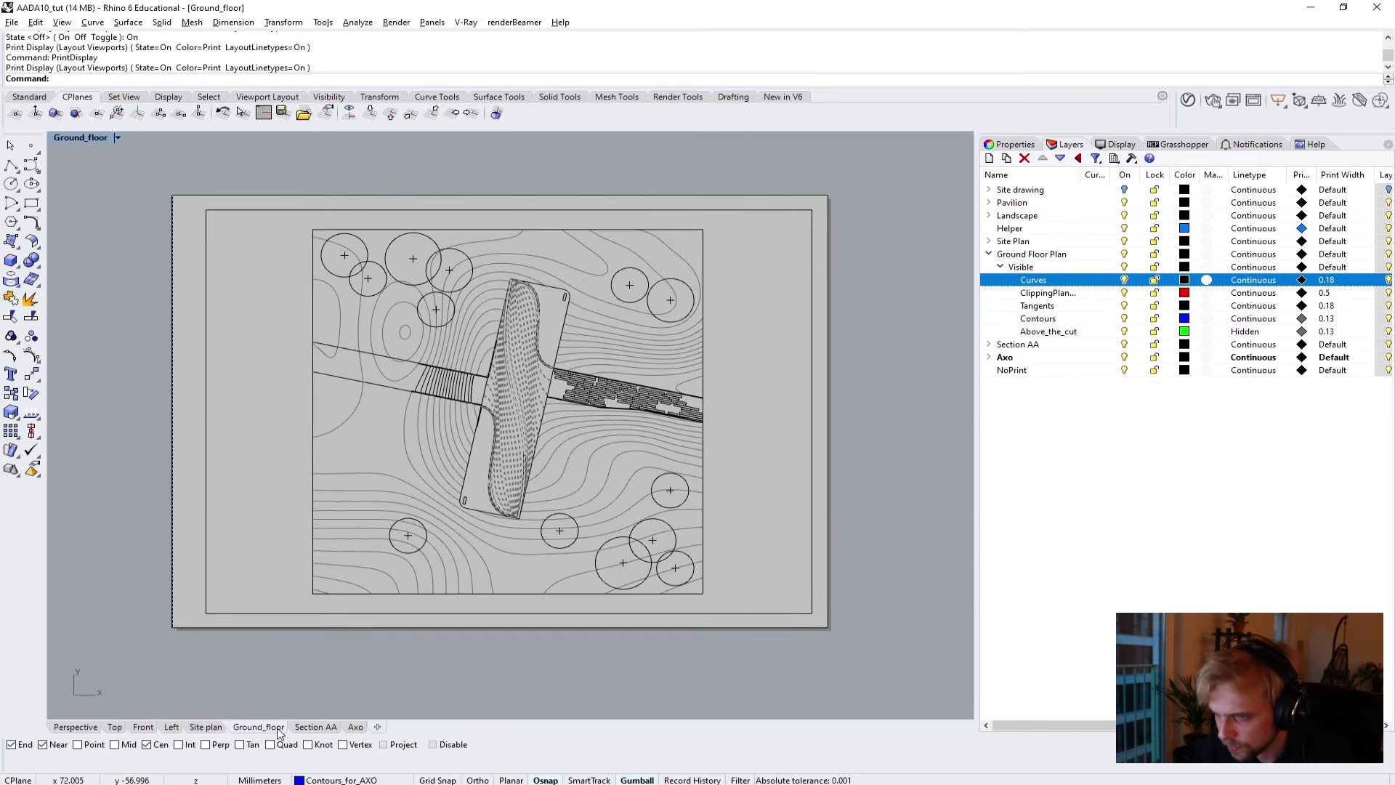
Switch to the Site plan layout and give the Curves and Tangents sublayers under Site Plan > Visible a 0.18 mm print width.
click(206, 728)
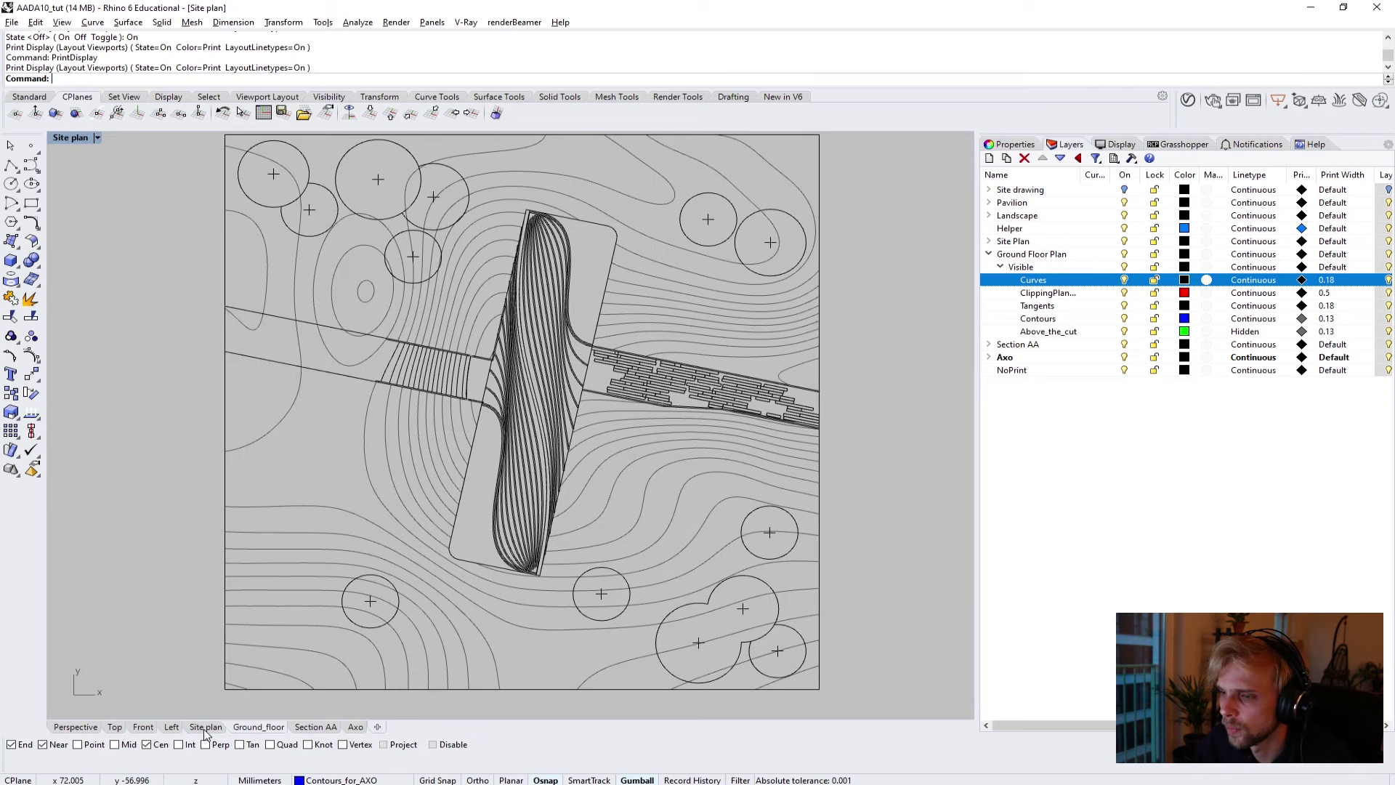
click(990, 255)
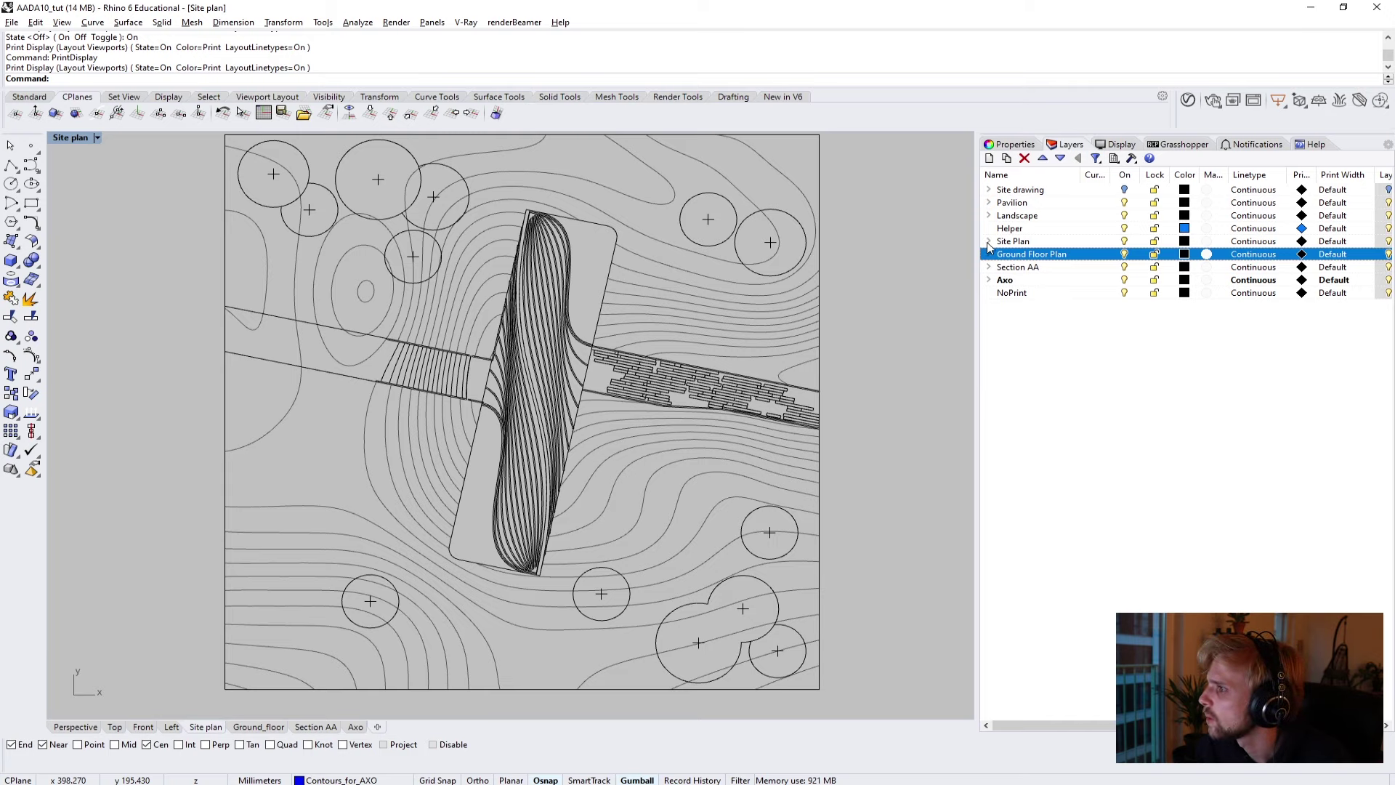
click(989, 242)
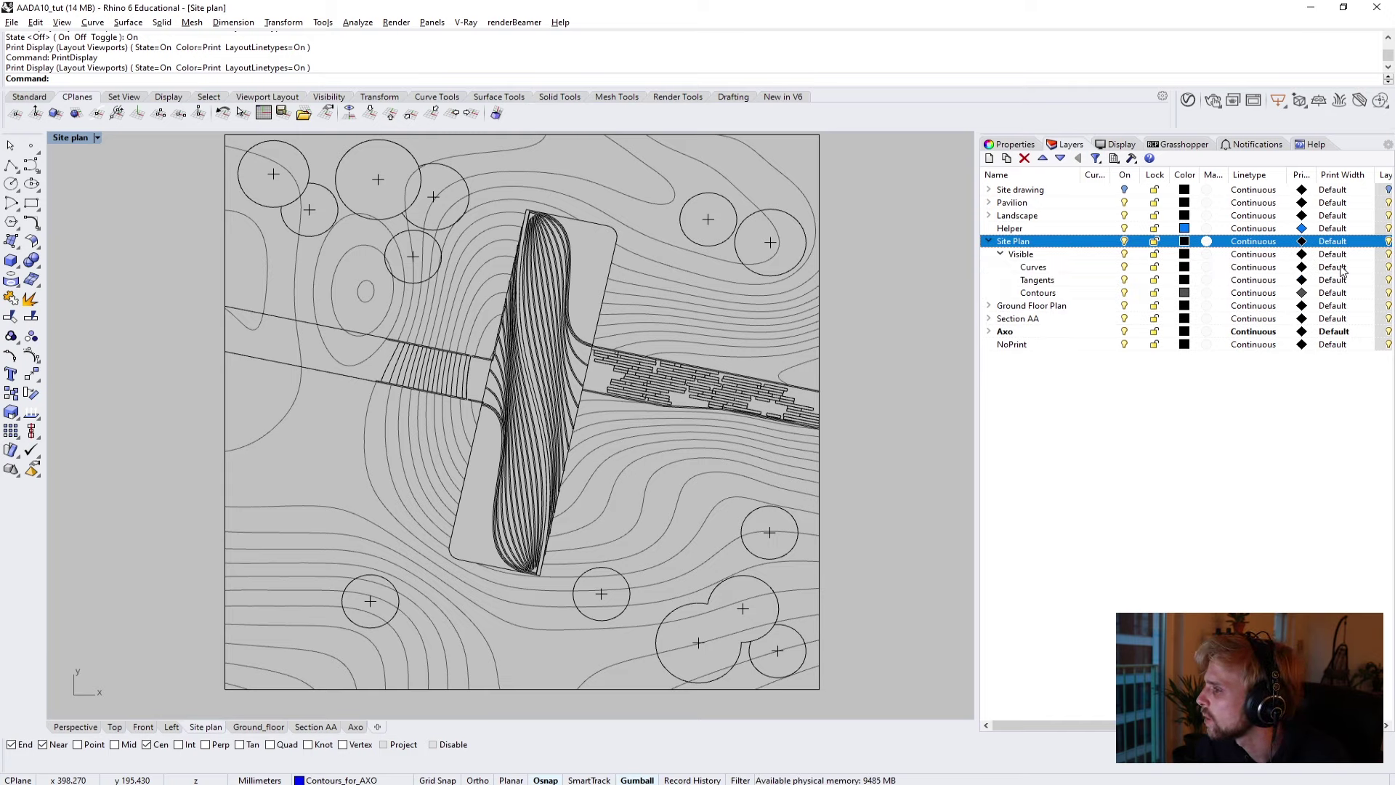
click(1342, 271)
click(662, 403)
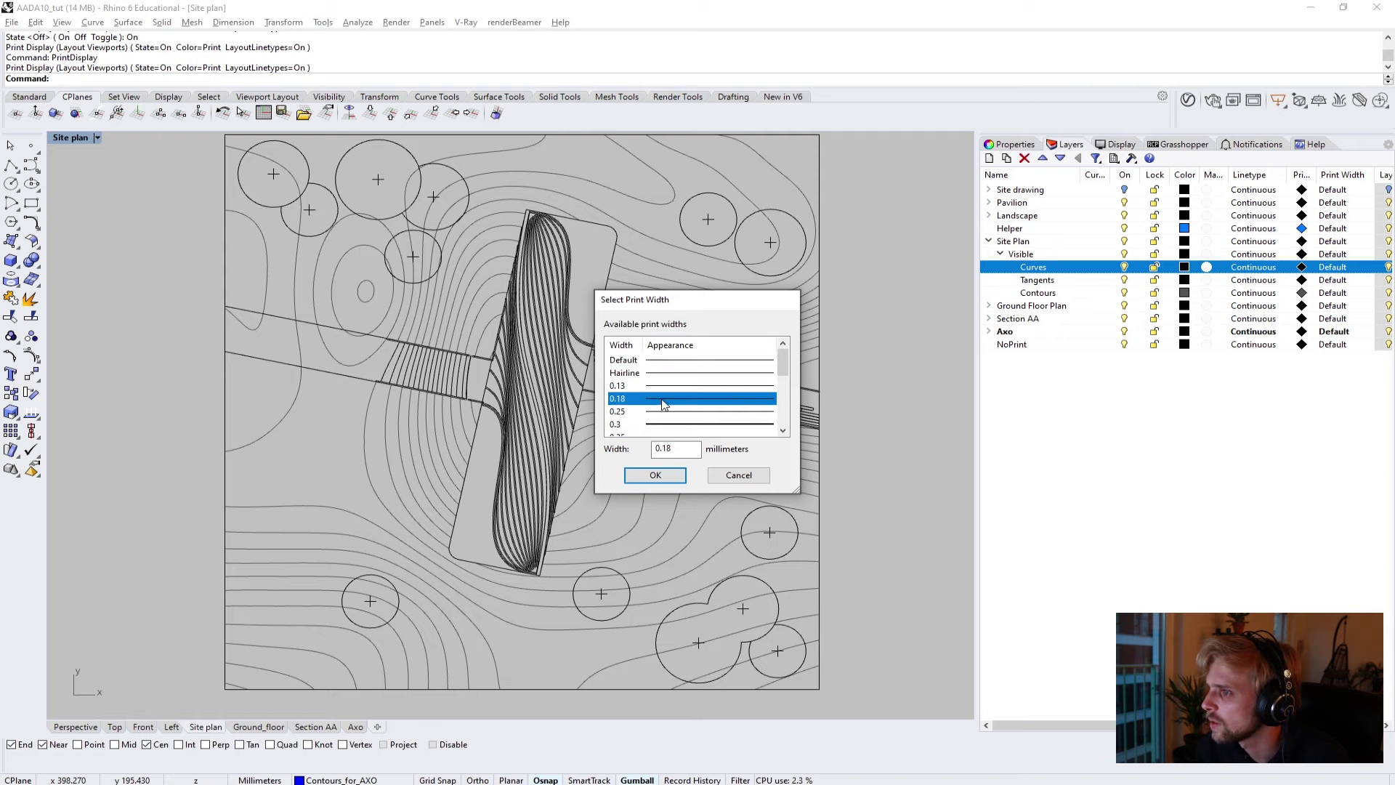
click(655, 475)
click(1324, 283)
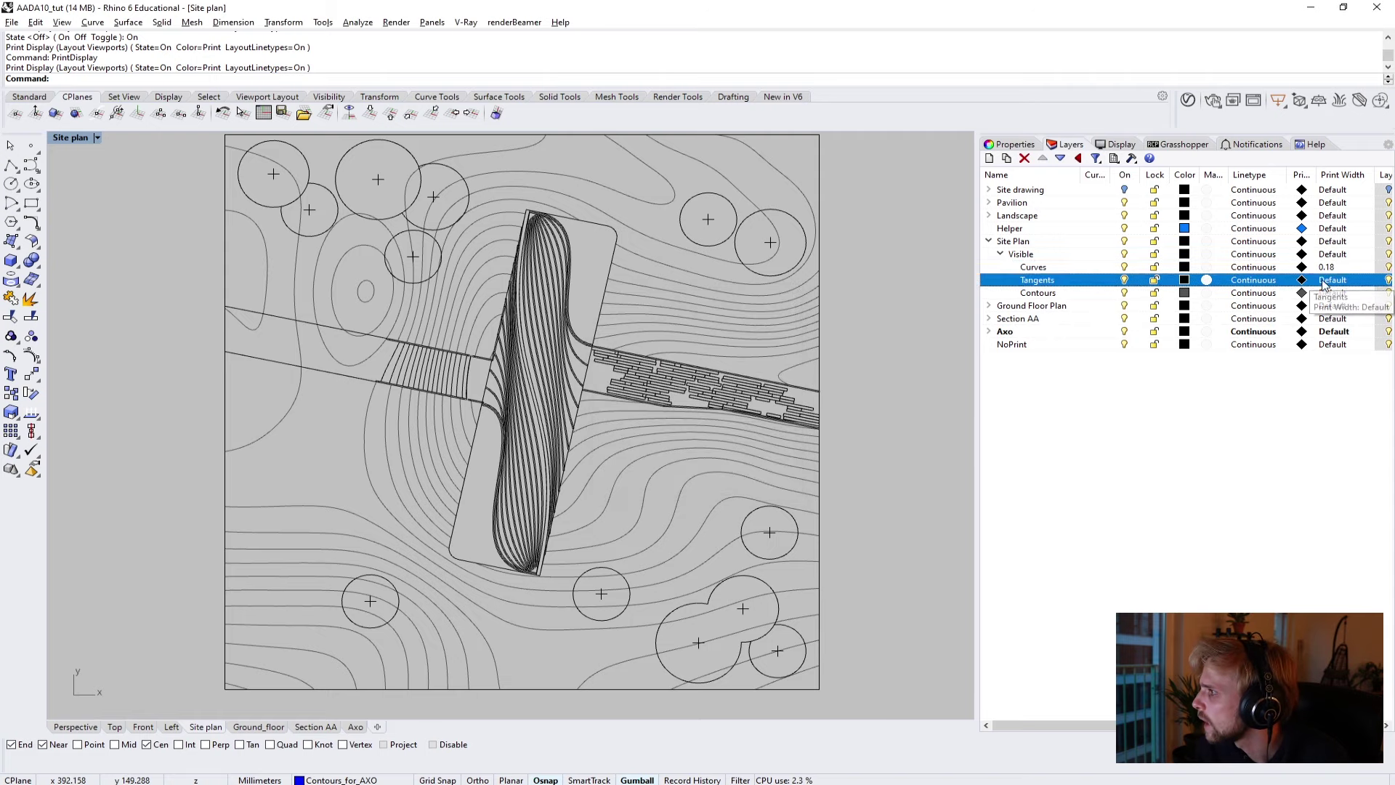
click(1324, 281)
click(663, 404)
click(655, 475)
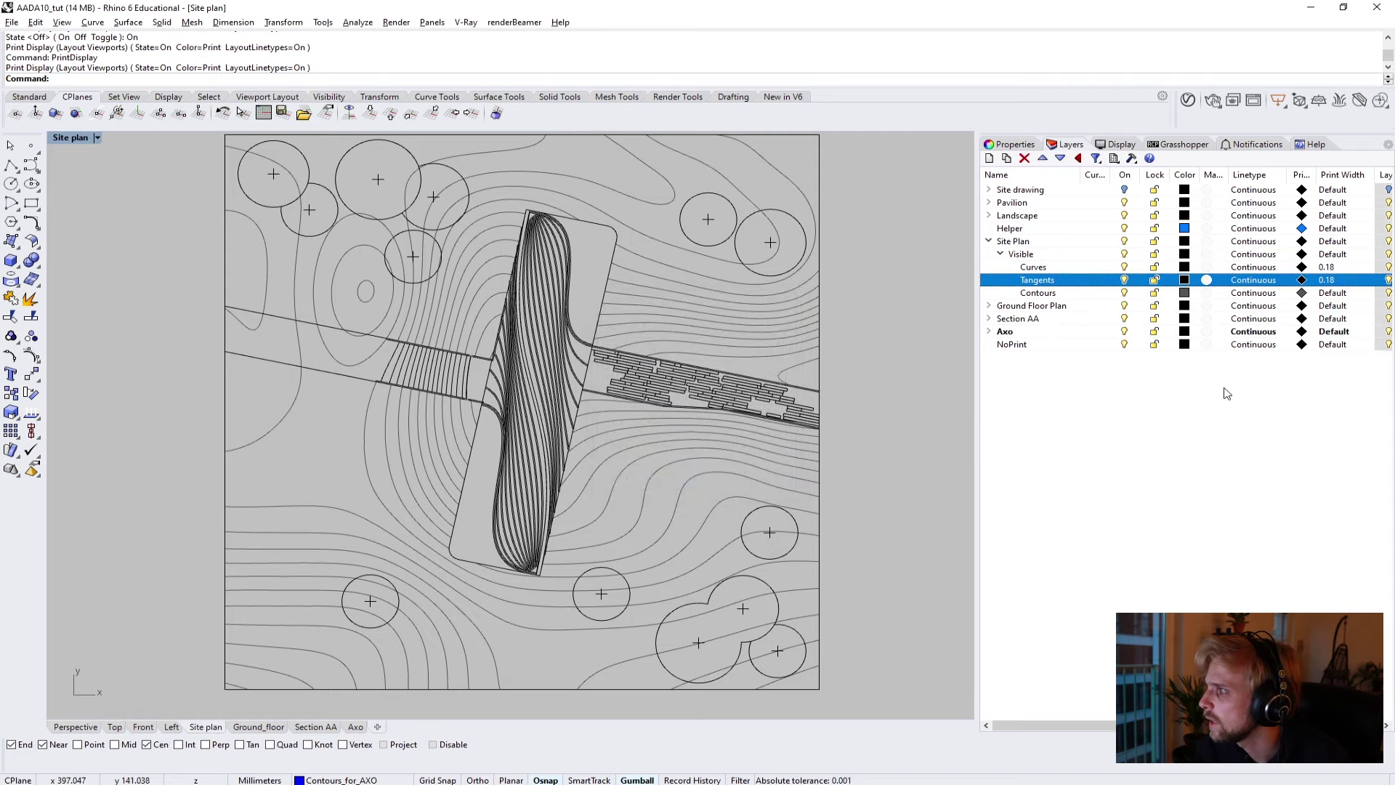
Give the Contours sublayer of the Site Plan a 0.13 mm print width and a Dark Gray print colour.
click(1334, 293)
click(636, 386)
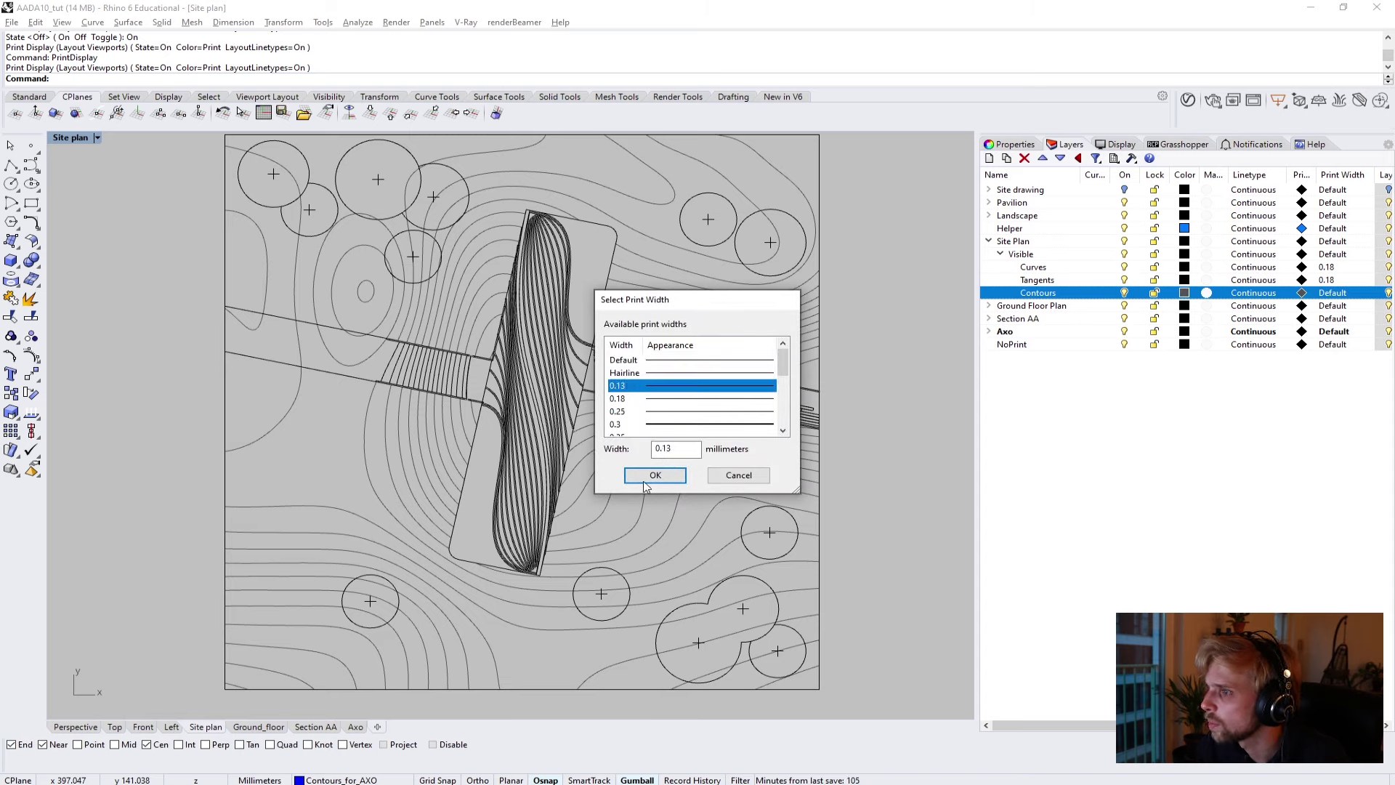
click(646, 480)
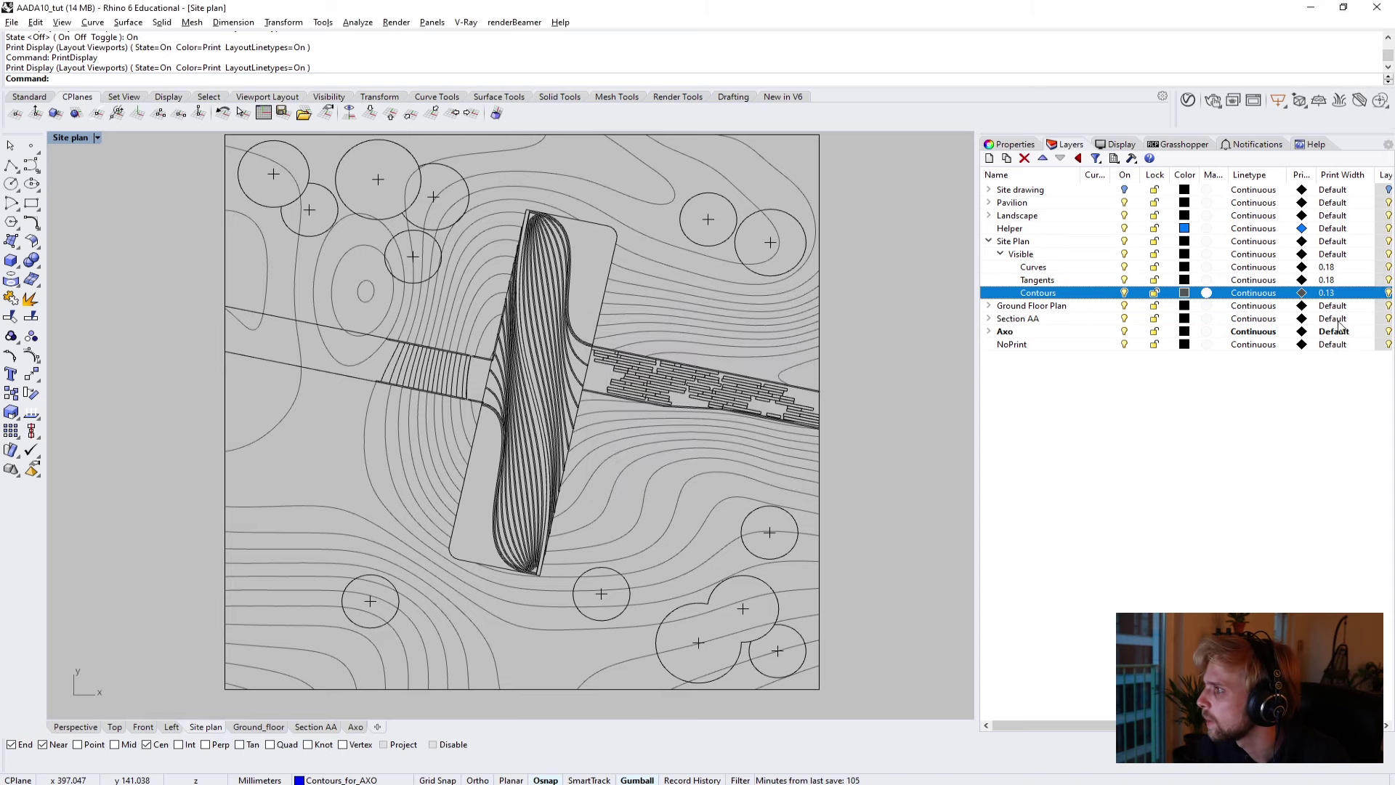
click(1302, 293)
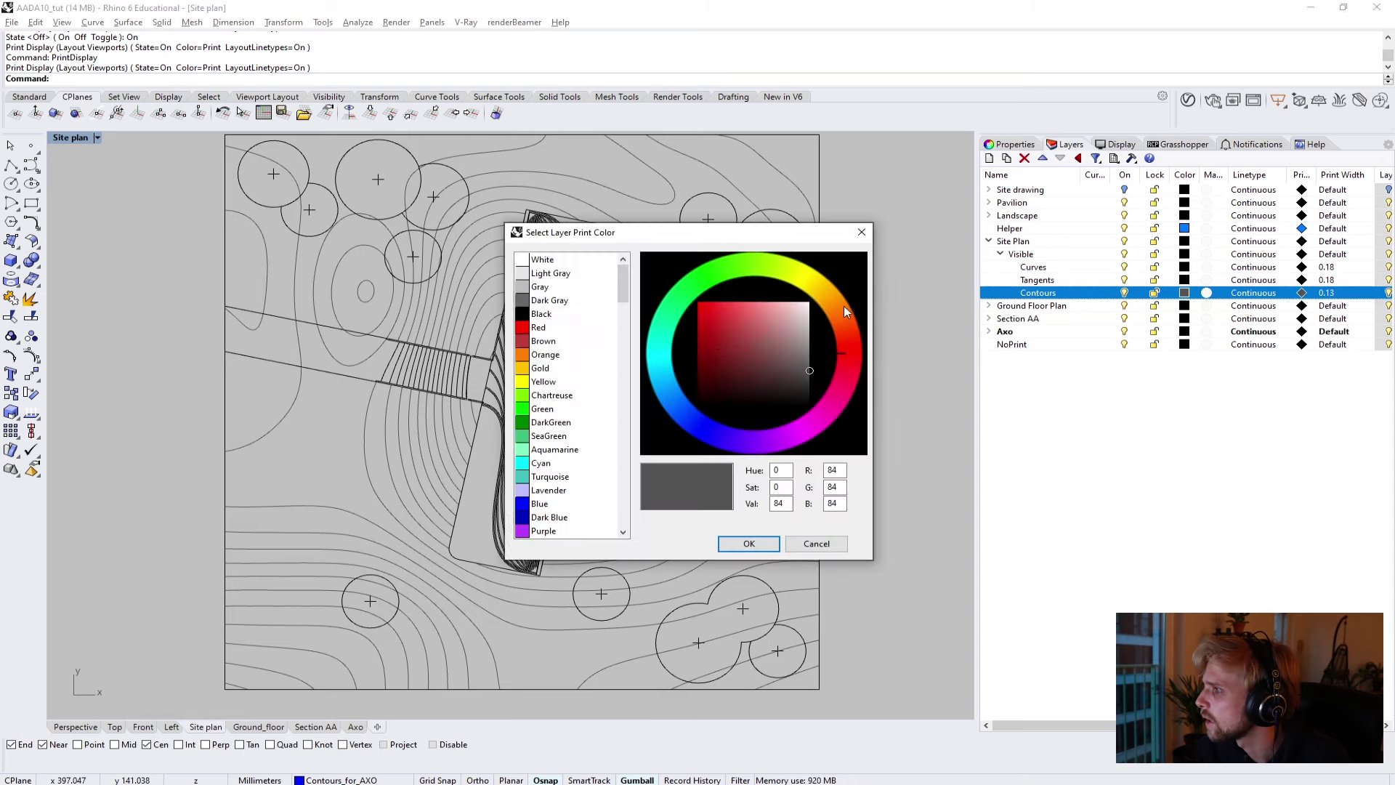
click(525, 299)
click(748, 544)
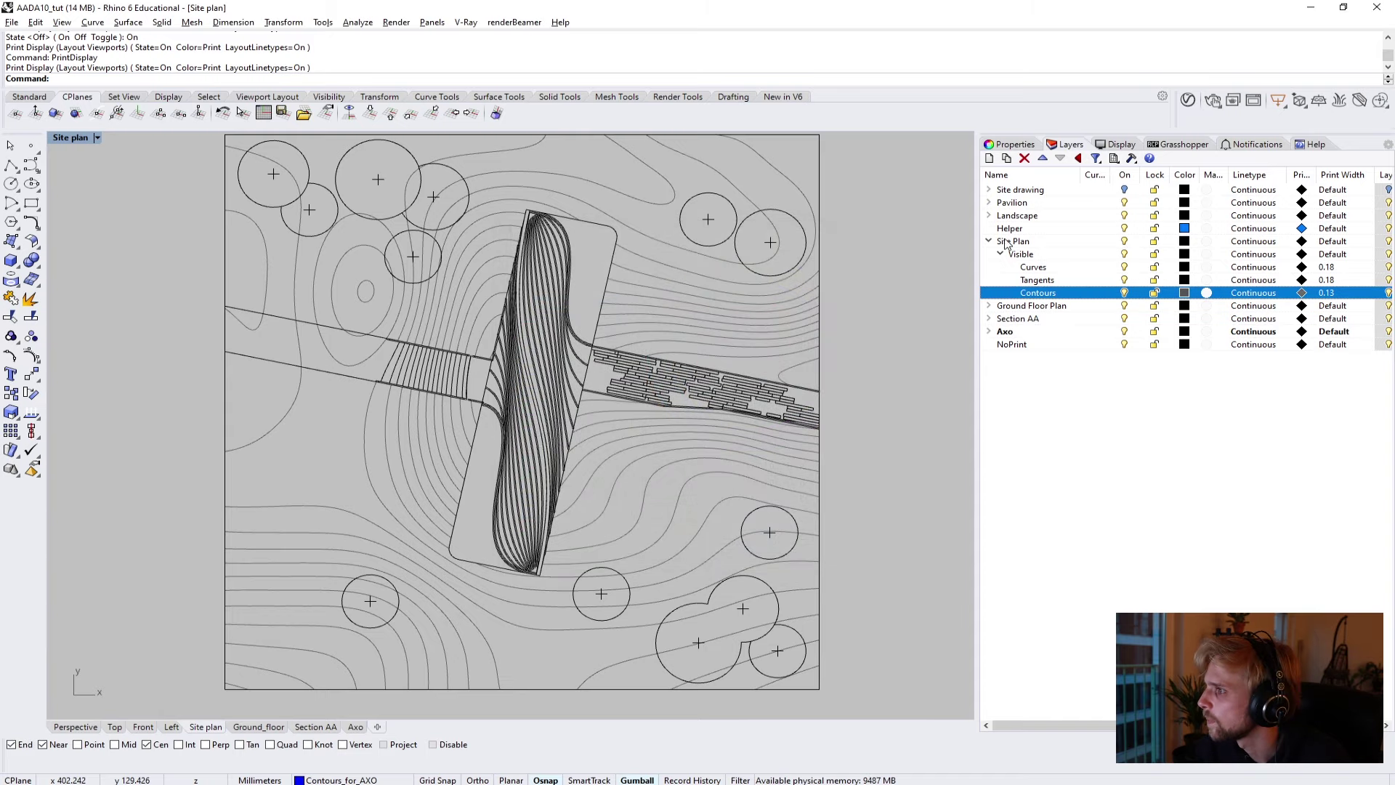
click(989, 241)
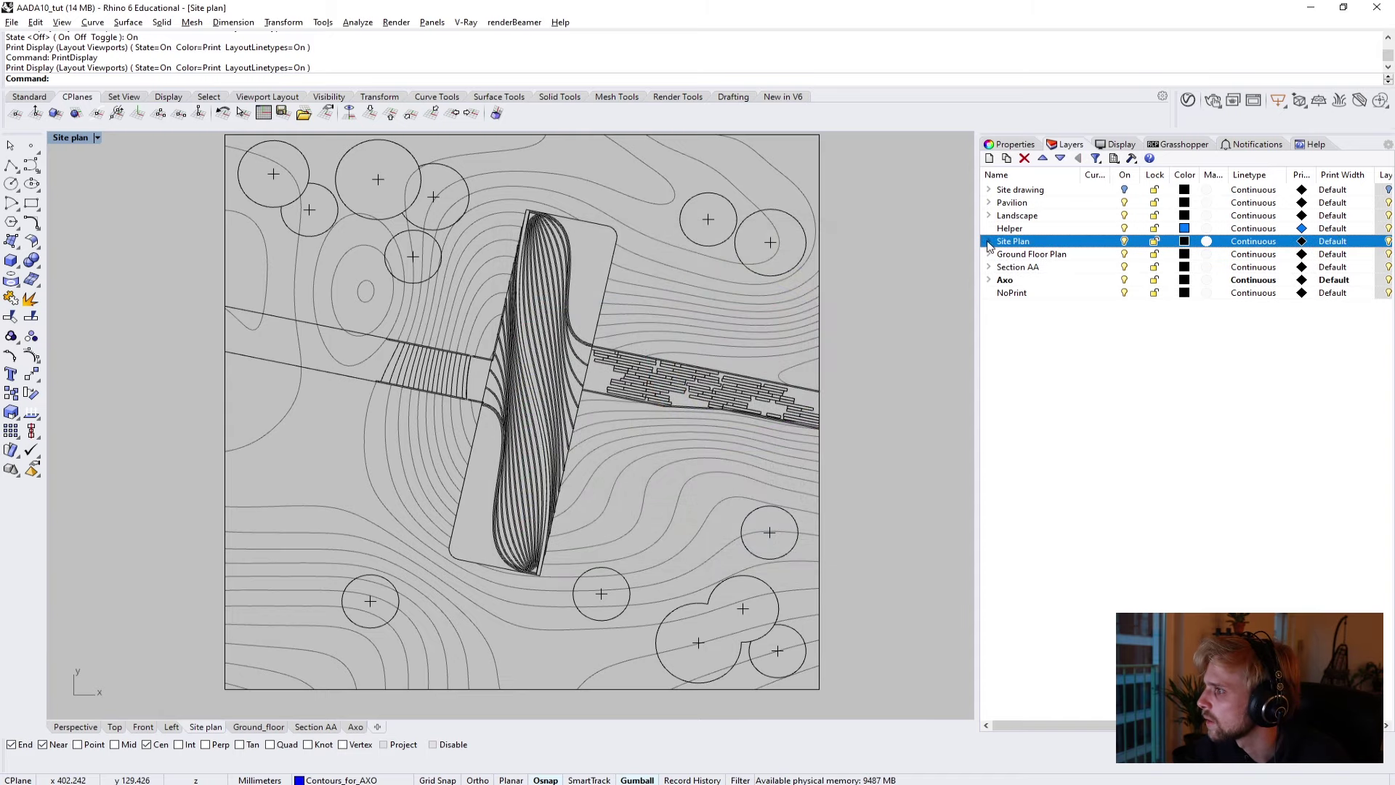
Switch to the Section AA layout and set the print width of the Curves sublayer under Section AA > Visible to 0.18 mm.
click(315, 726)
scroll(618, 403, up, 2)
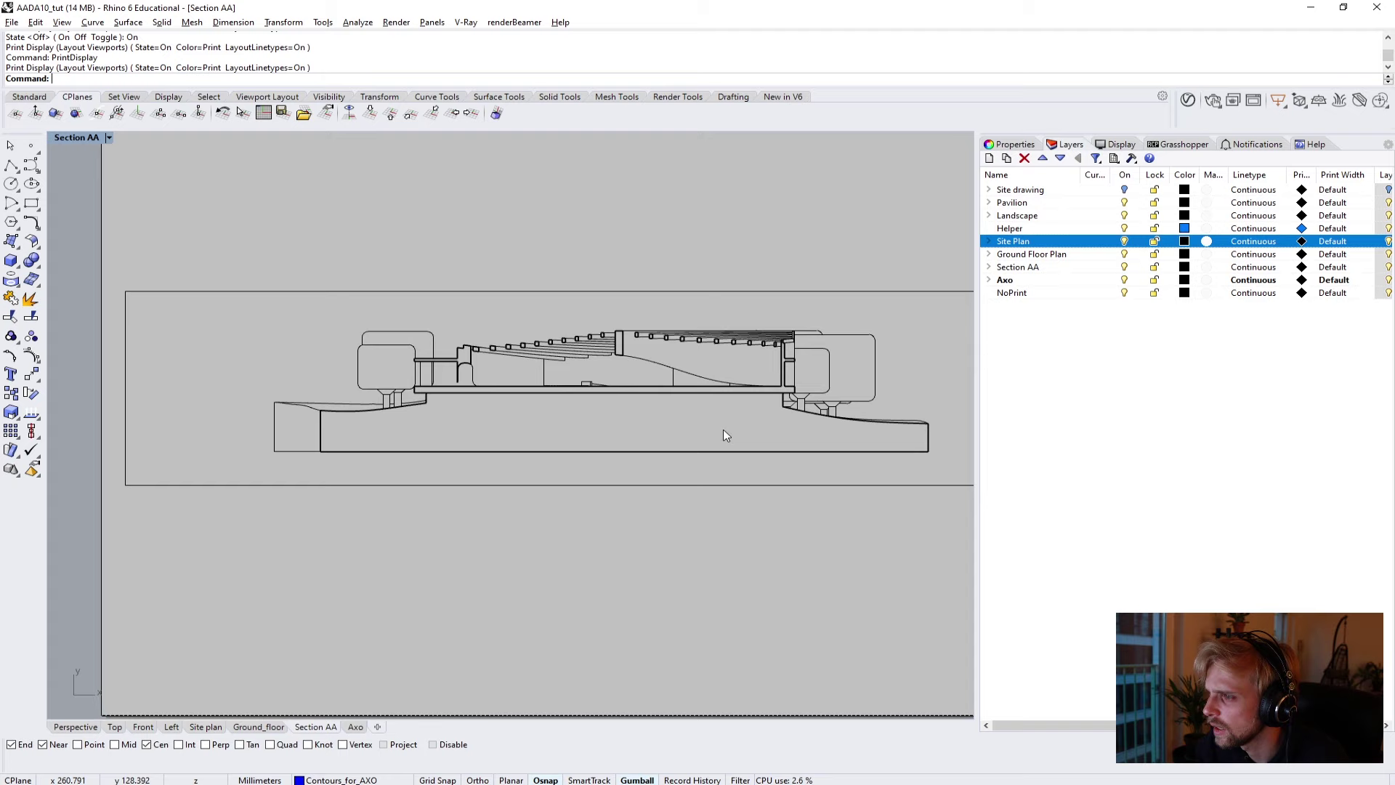
click(989, 267)
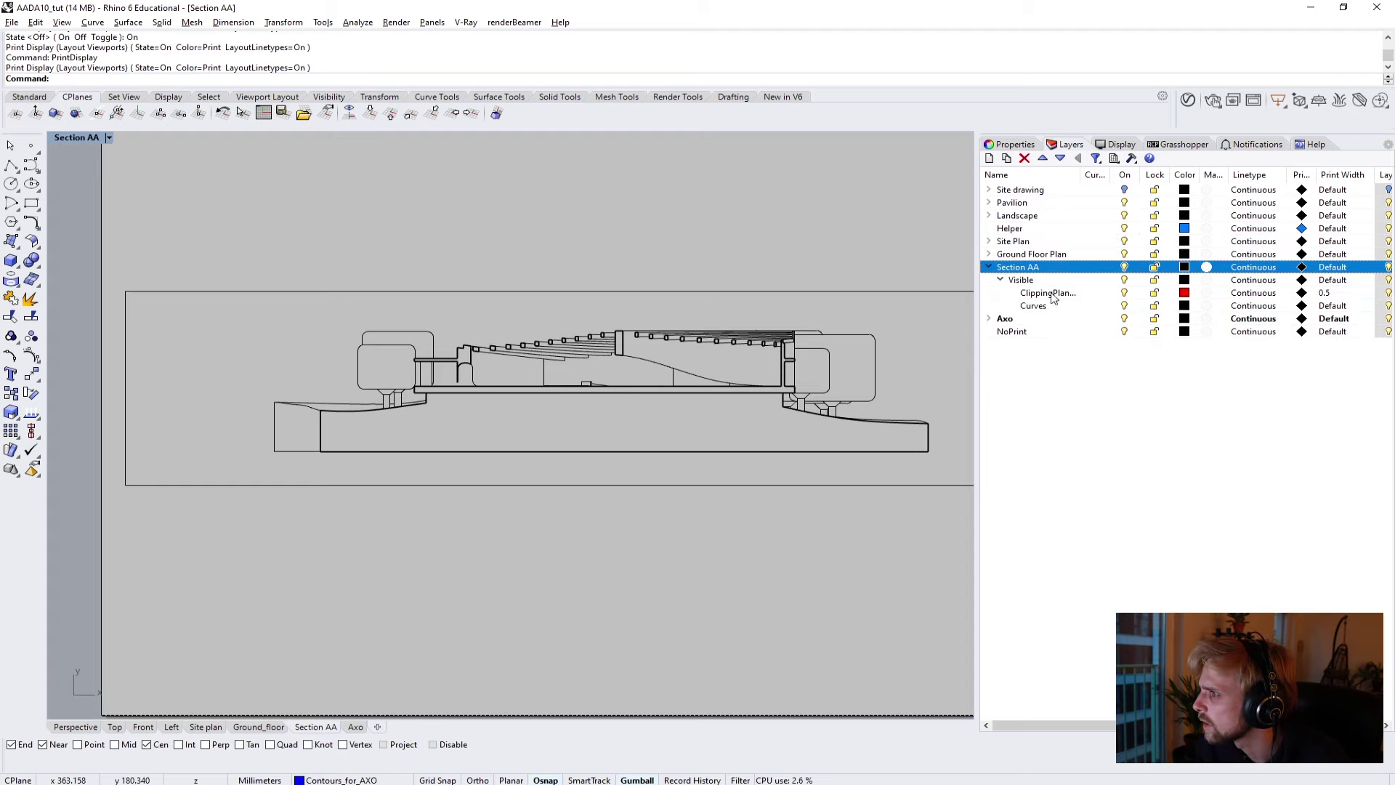
click(1330, 306)
click(657, 399)
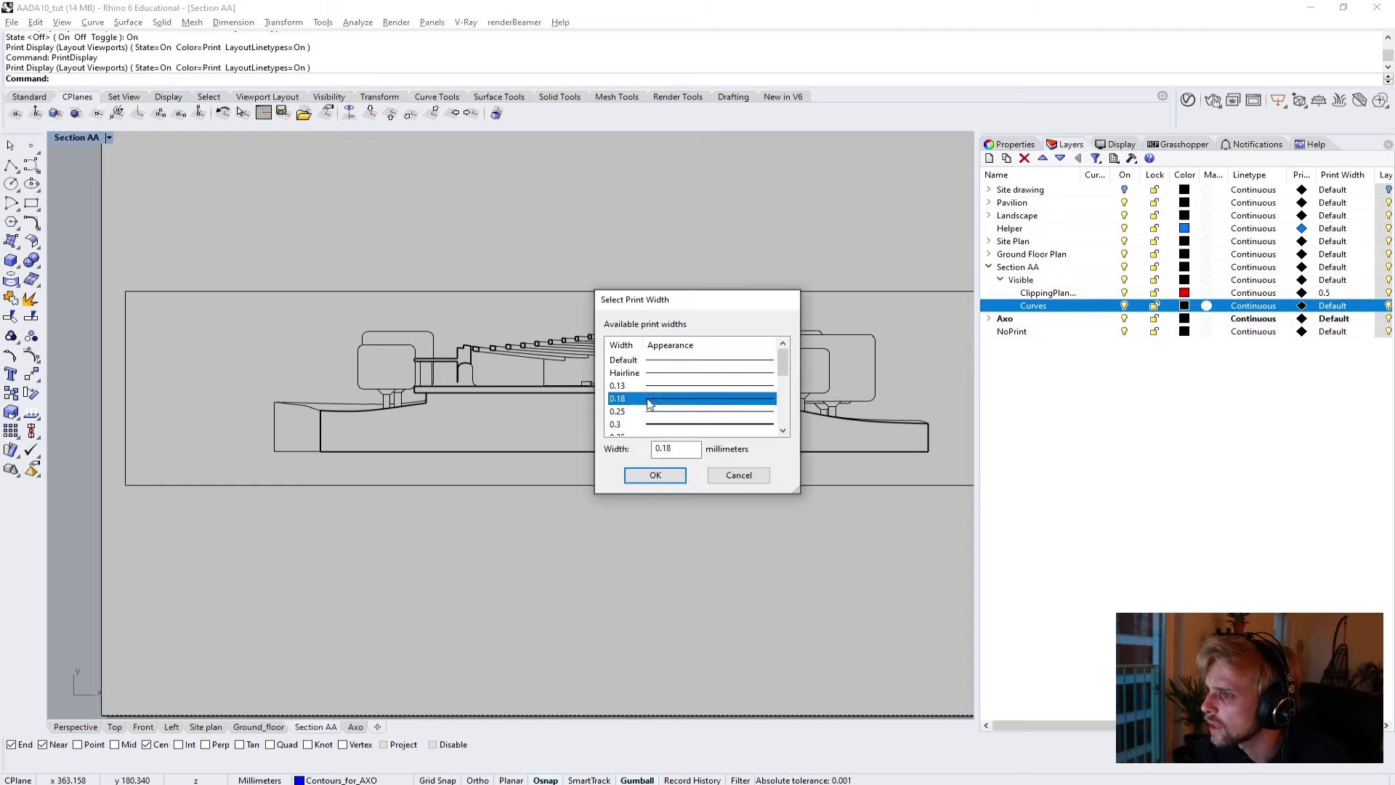
click(655, 476)
click(989, 268)
Switch to the Axo layout and give the Contours_for_AXO sublayer a Dark Gray print colour and a 0.13 mm print width.
click(1018, 280)
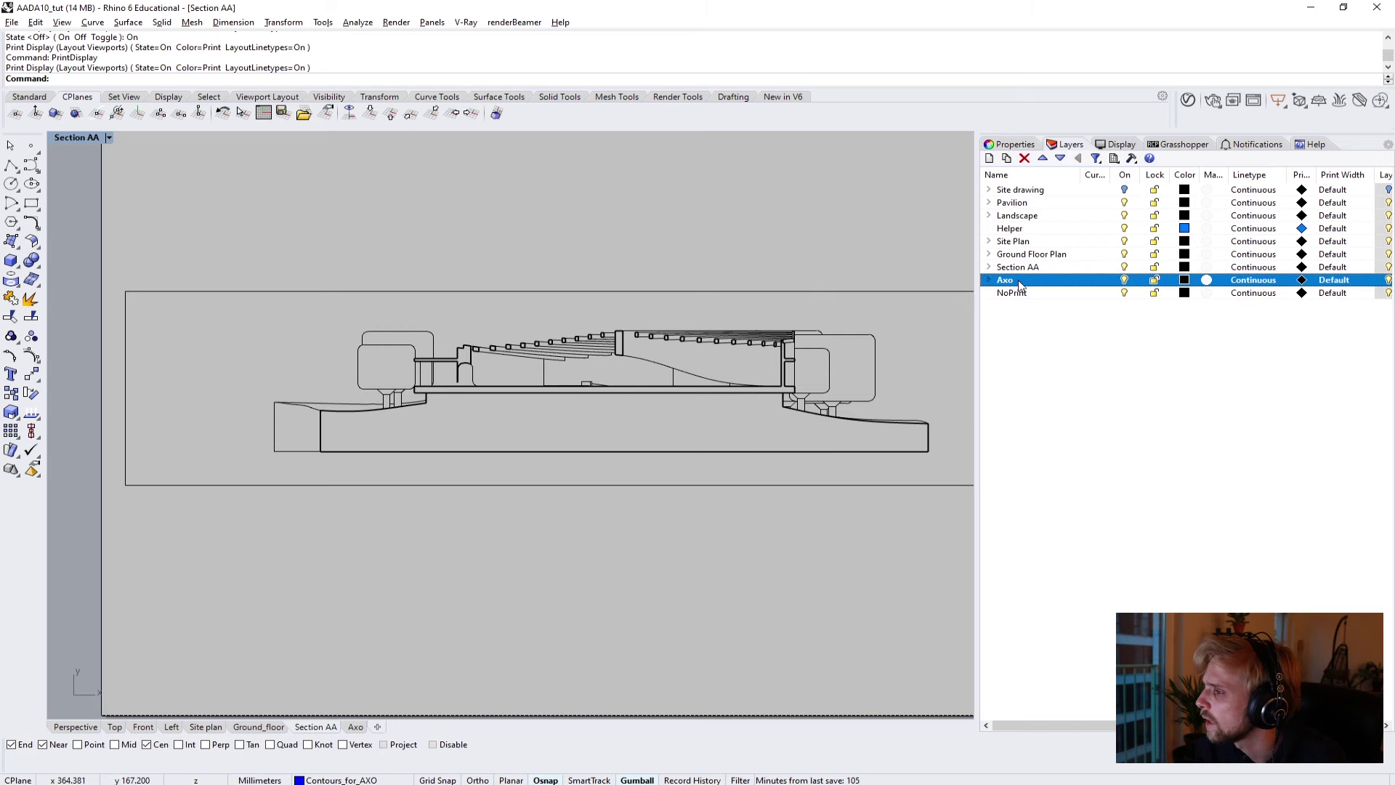
click(989, 279)
click(355, 727)
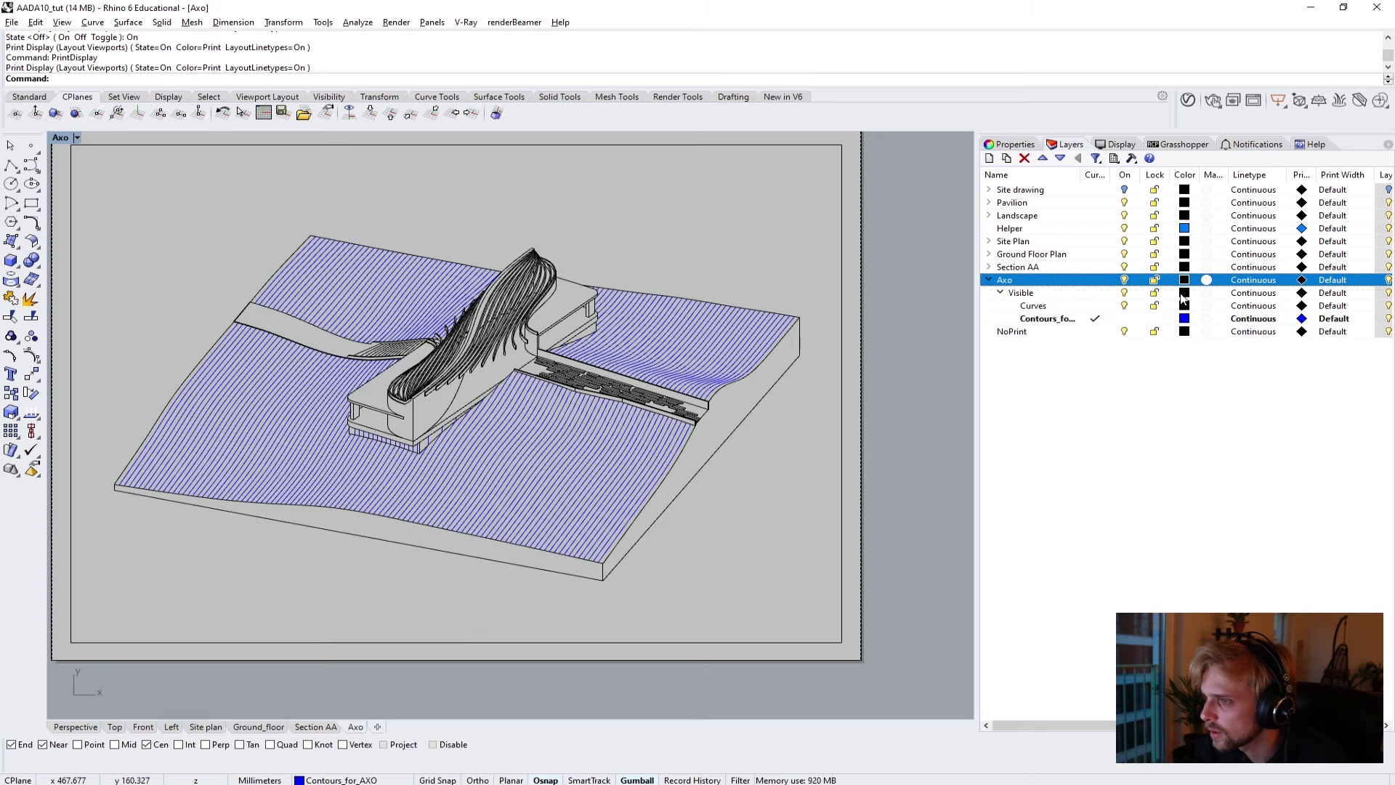
click(1301, 319)
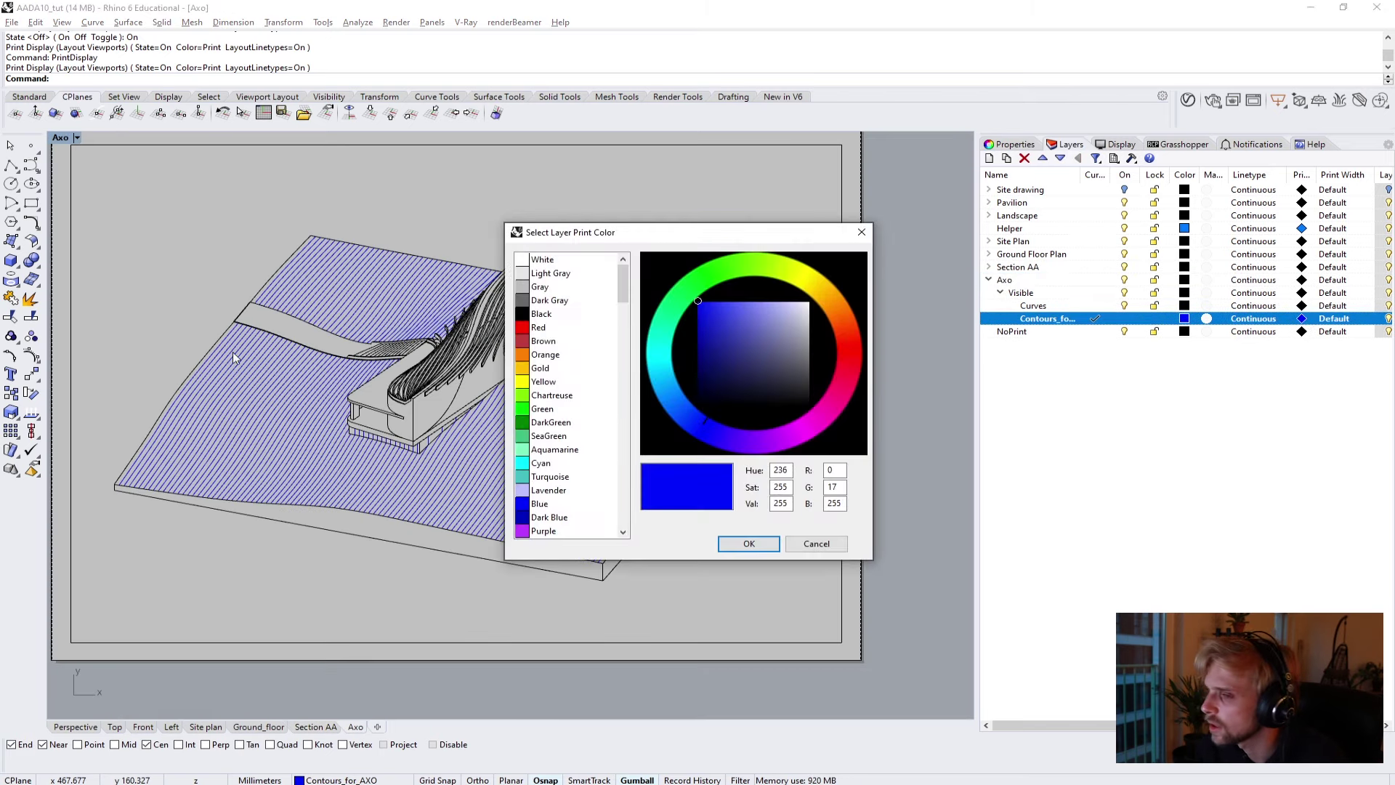
click(542, 301)
click(748, 543)
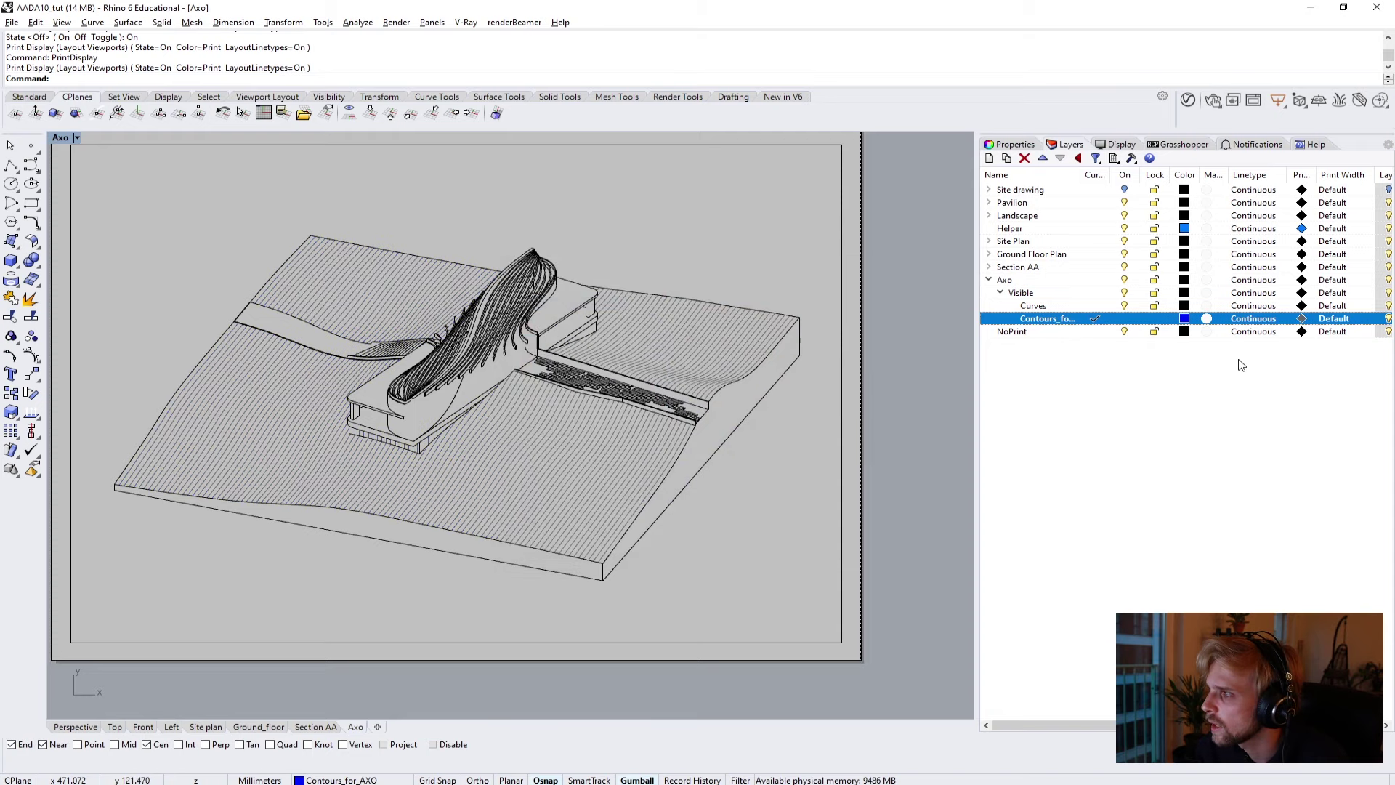
click(1324, 322)
click(651, 400)
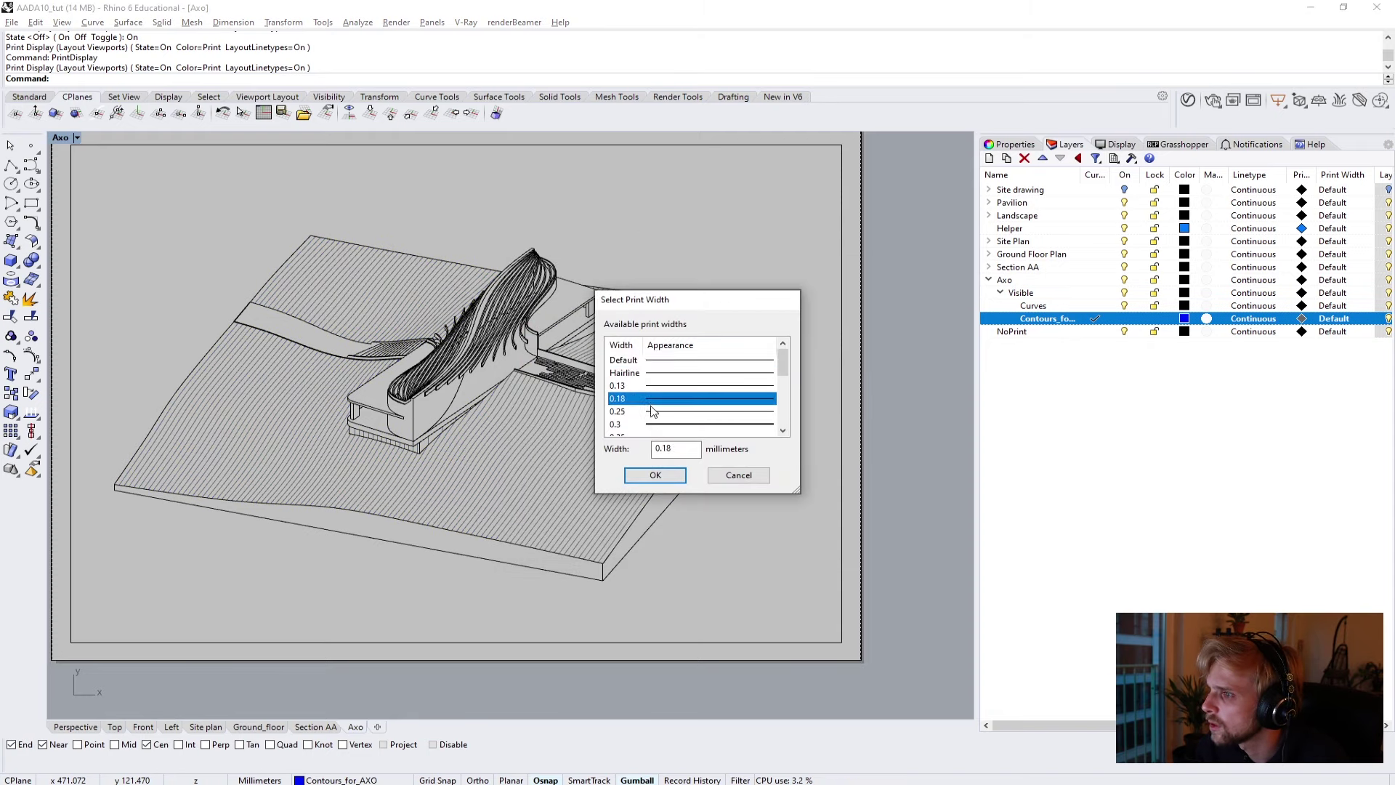
click(649, 385)
click(655, 477)
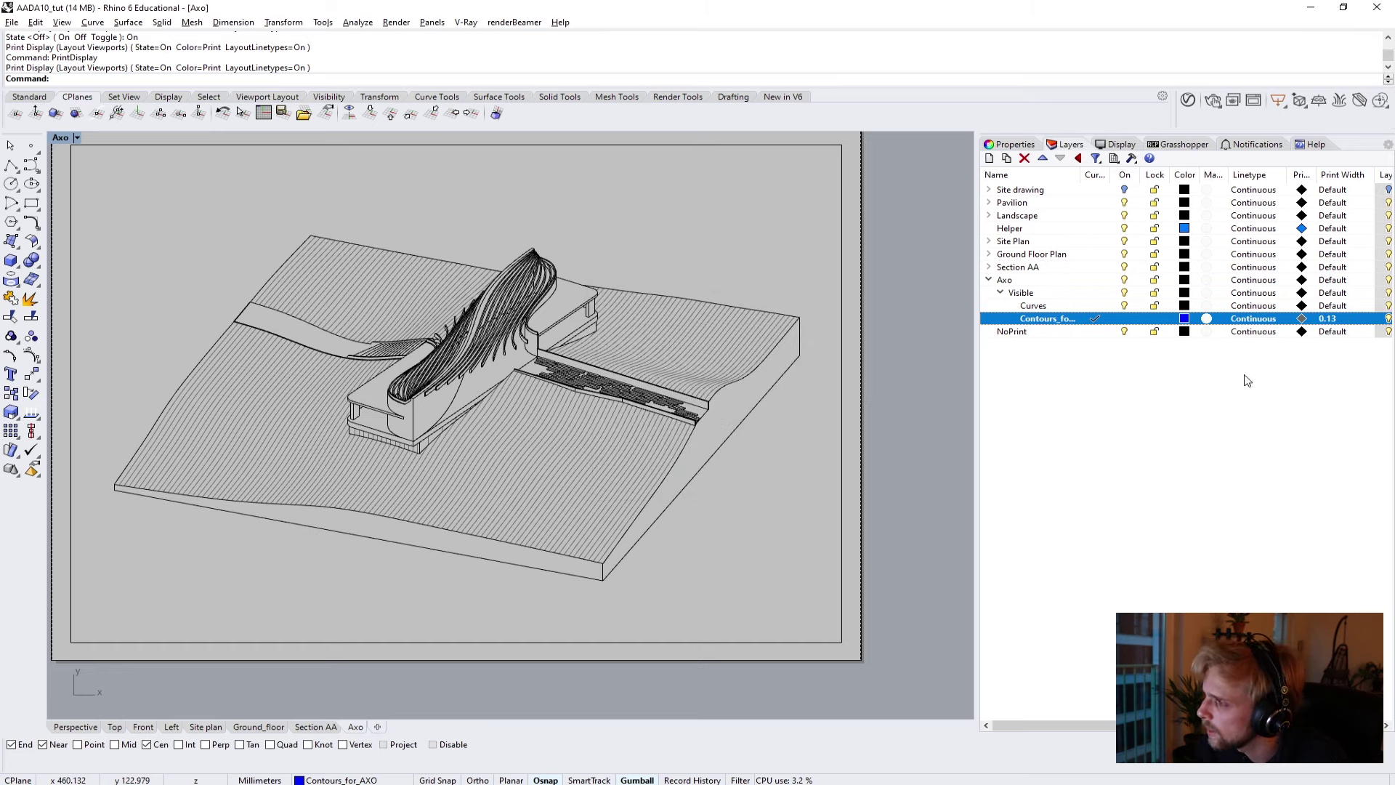
Set the print width of the Curves sublayer under Axo > Visible to 0.18 mm and collapse the Axo layer.
click(1325, 306)
click(1326, 306)
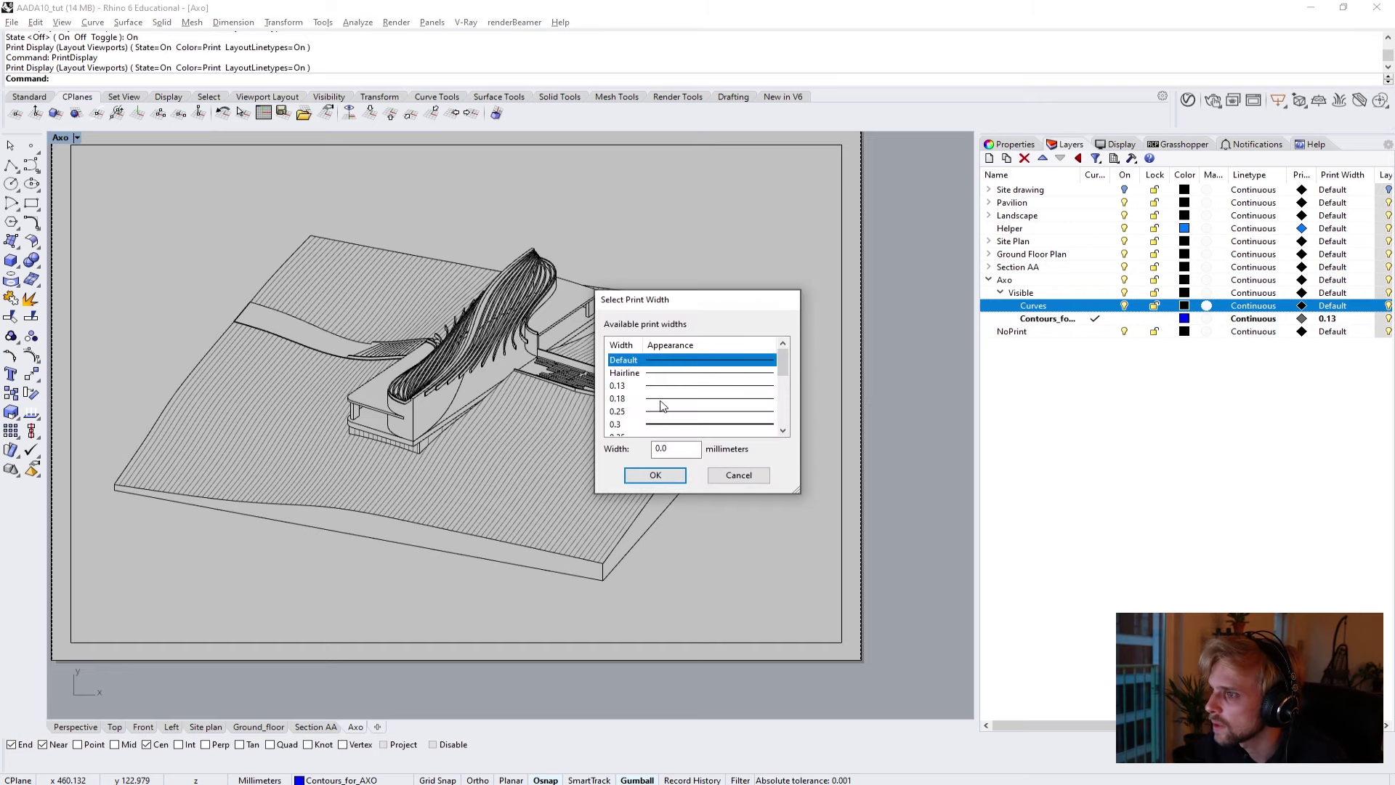
click(661, 399)
click(655, 475)
click(973, 304)
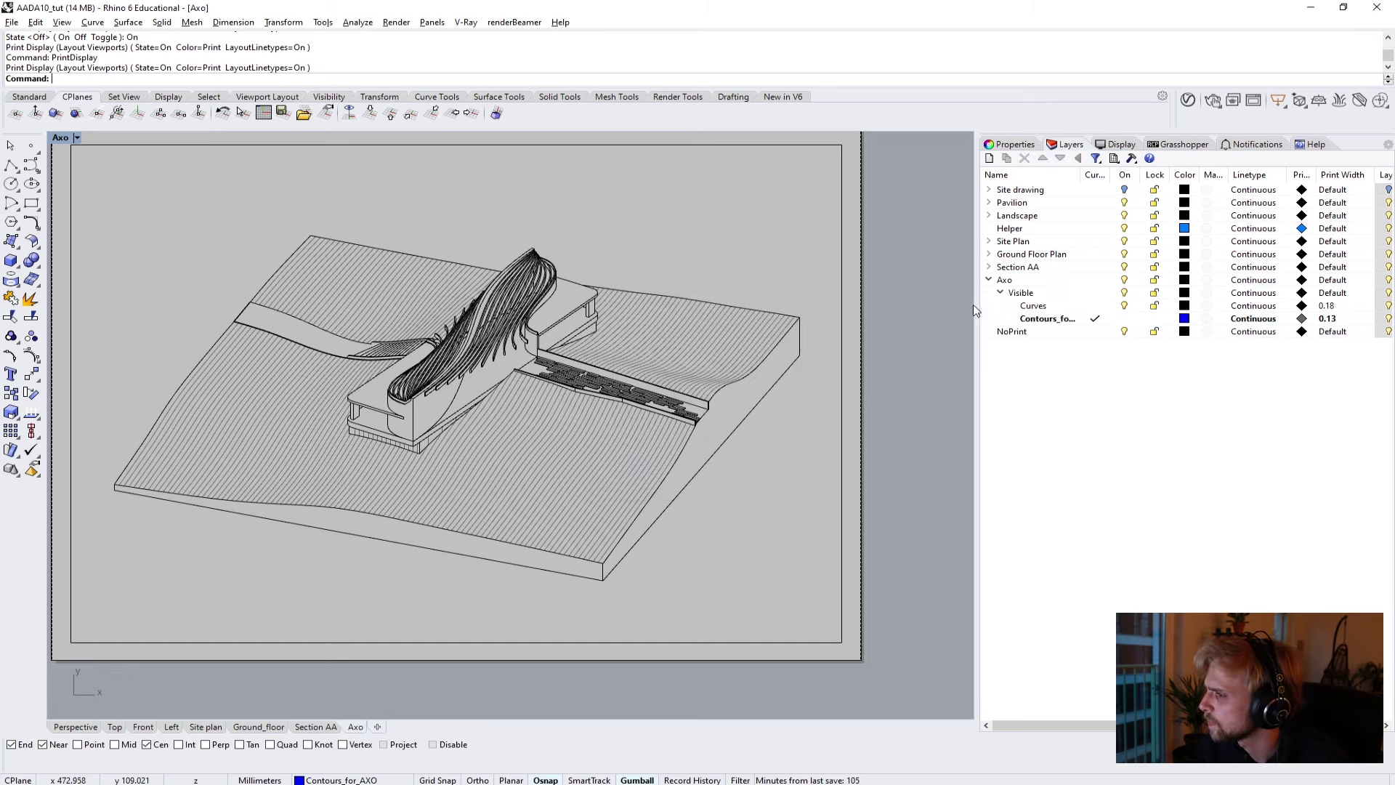
click(988, 280)
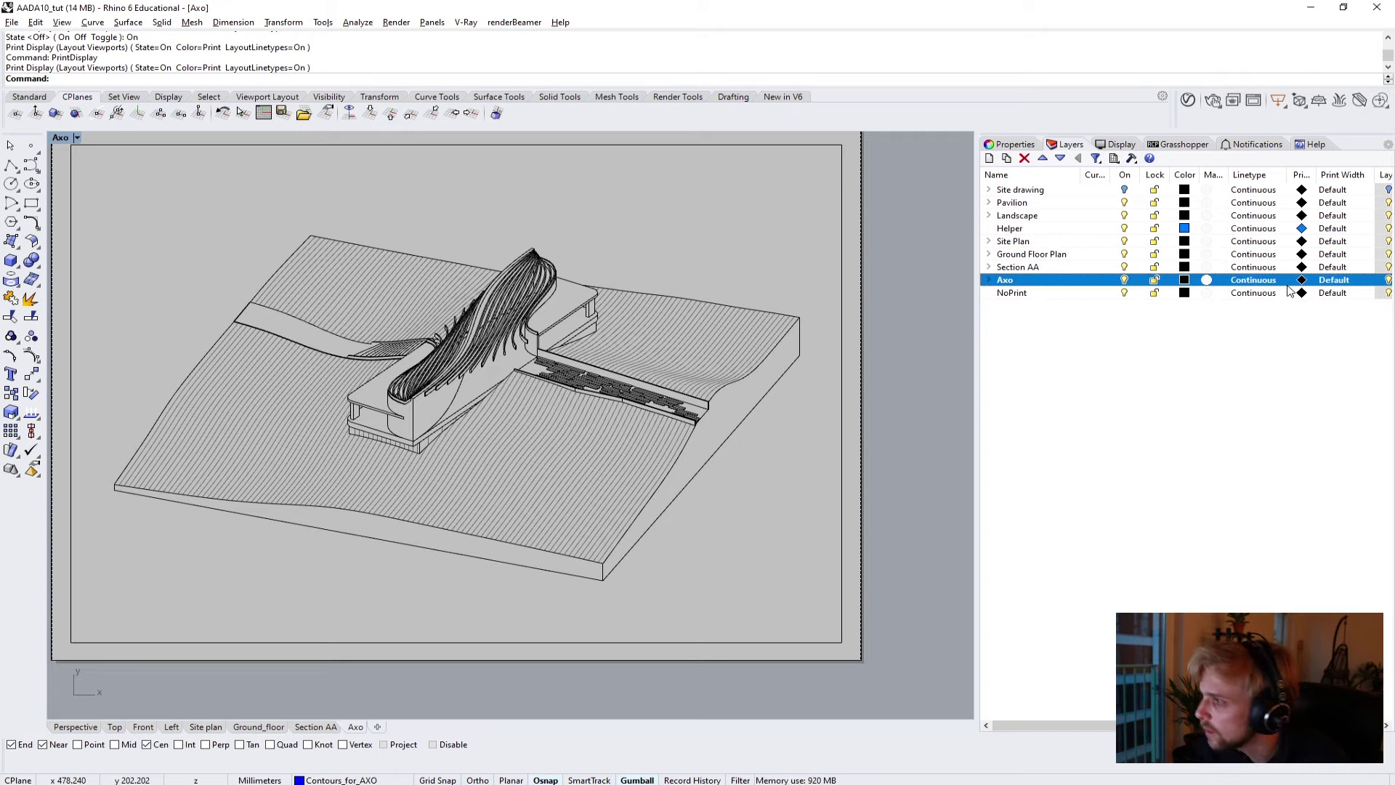
Set the print width of the NoPrint layer to No Print.
click(1334, 294)
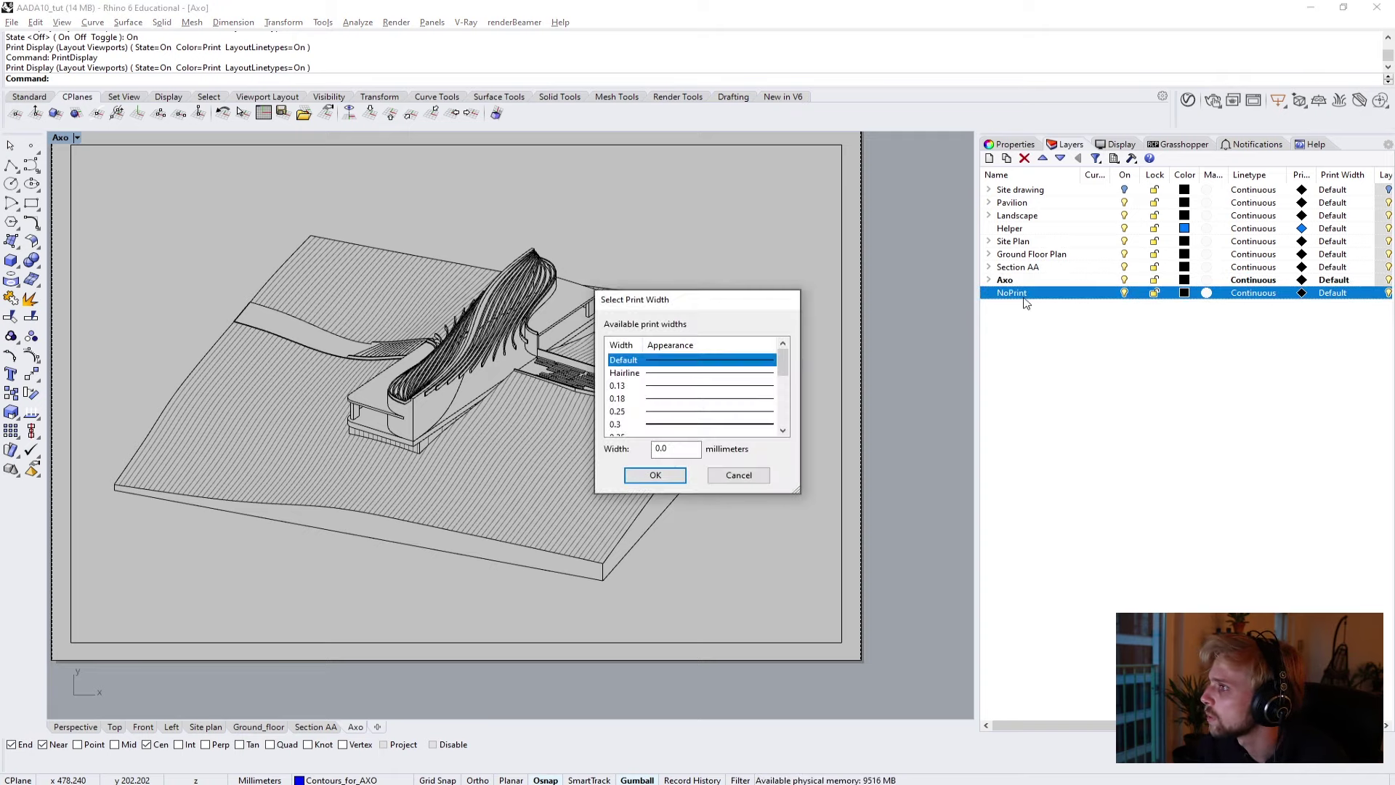
scroll(618, 405, down, 4)
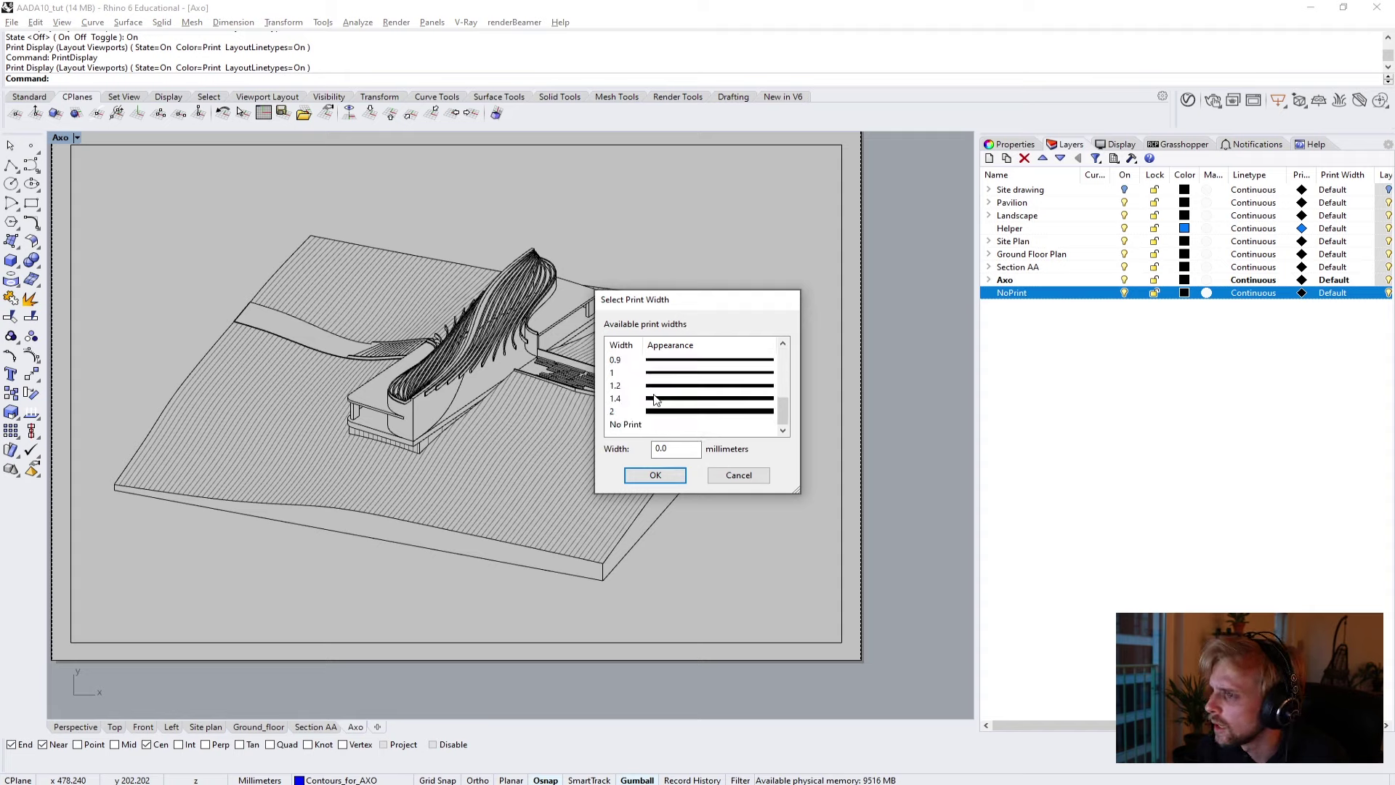
scroll(691, 403, up, 5)
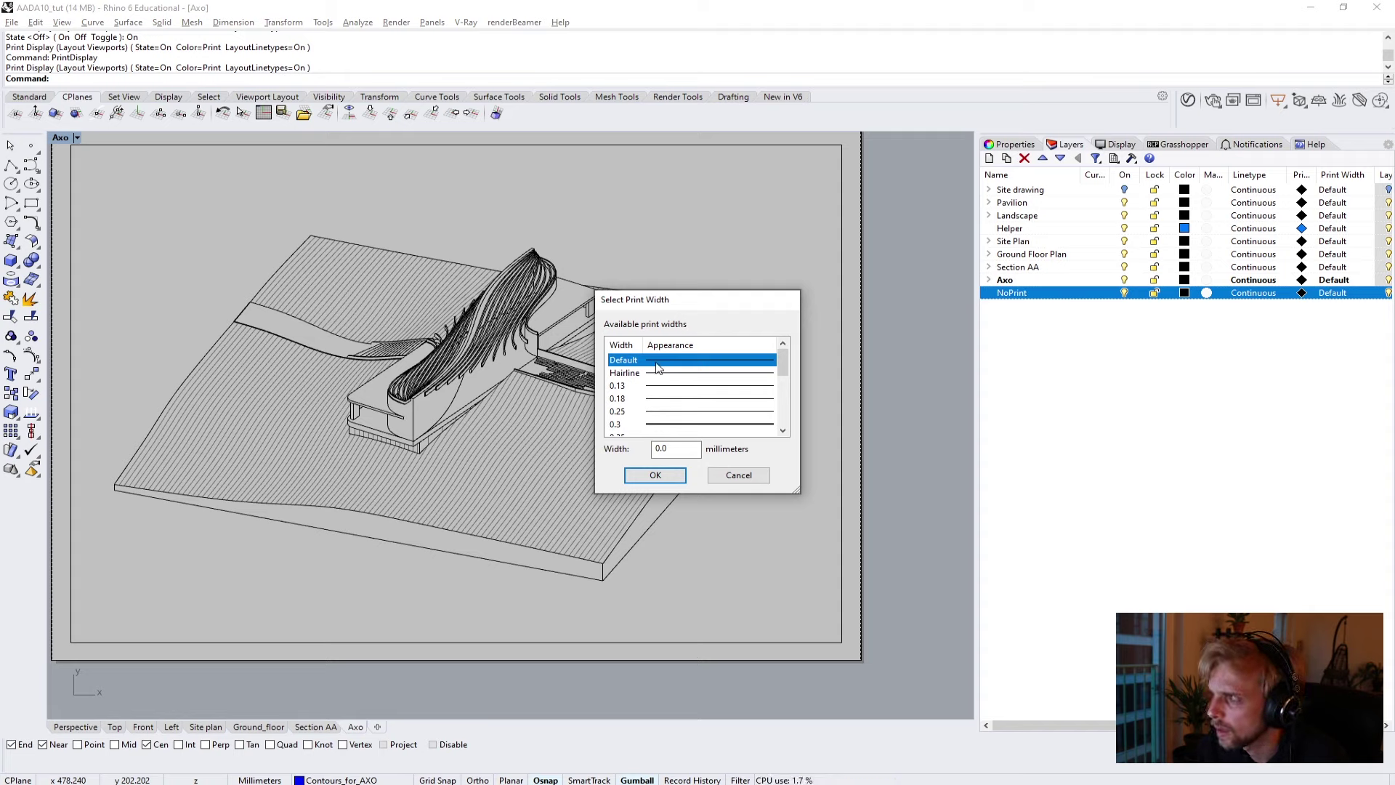
scroll(679, 383, down, 5)
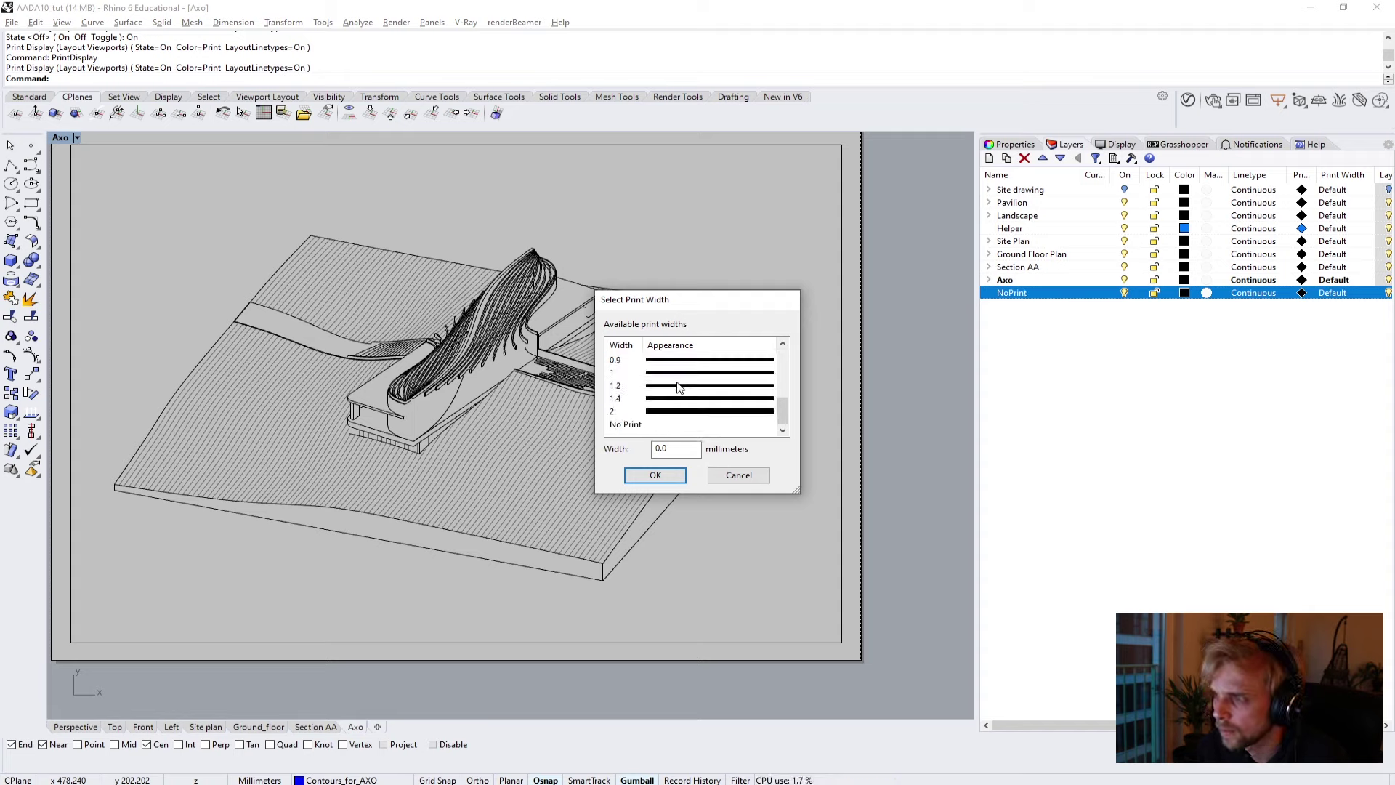
click(625, 425)
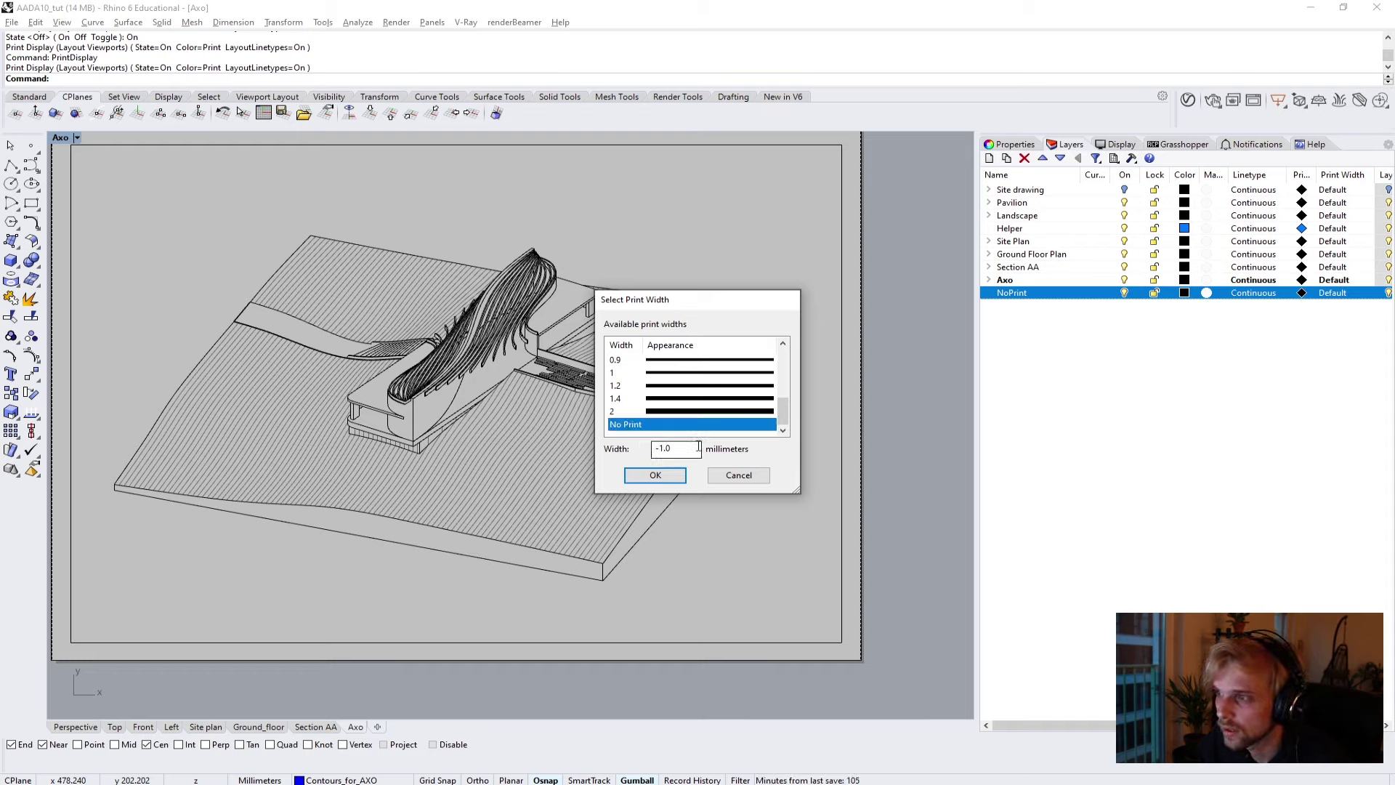
click(662, 474)
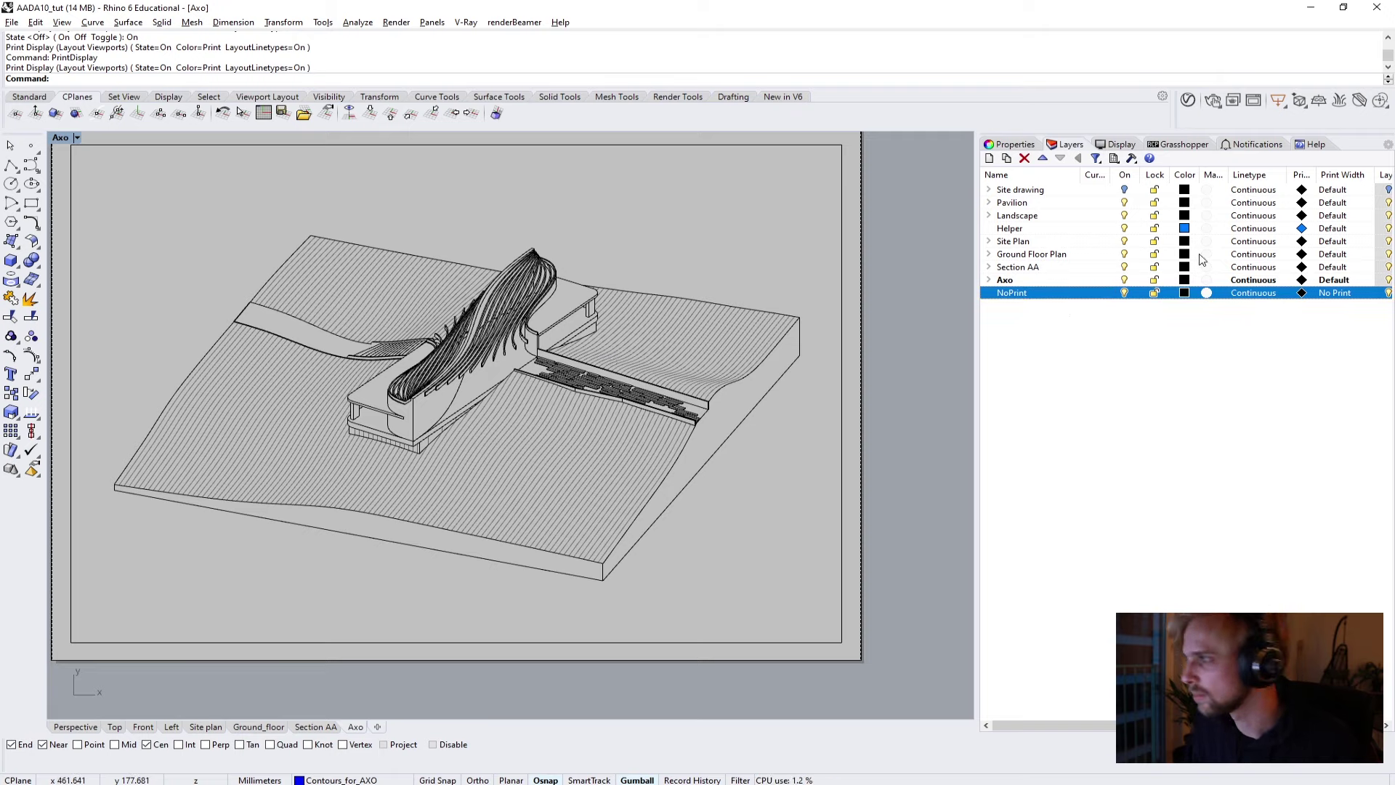
Review the available linetypes without changing the Axo layer, and examine the green above-the-cut curves up close in the Perspective view.
click(1244, 281)
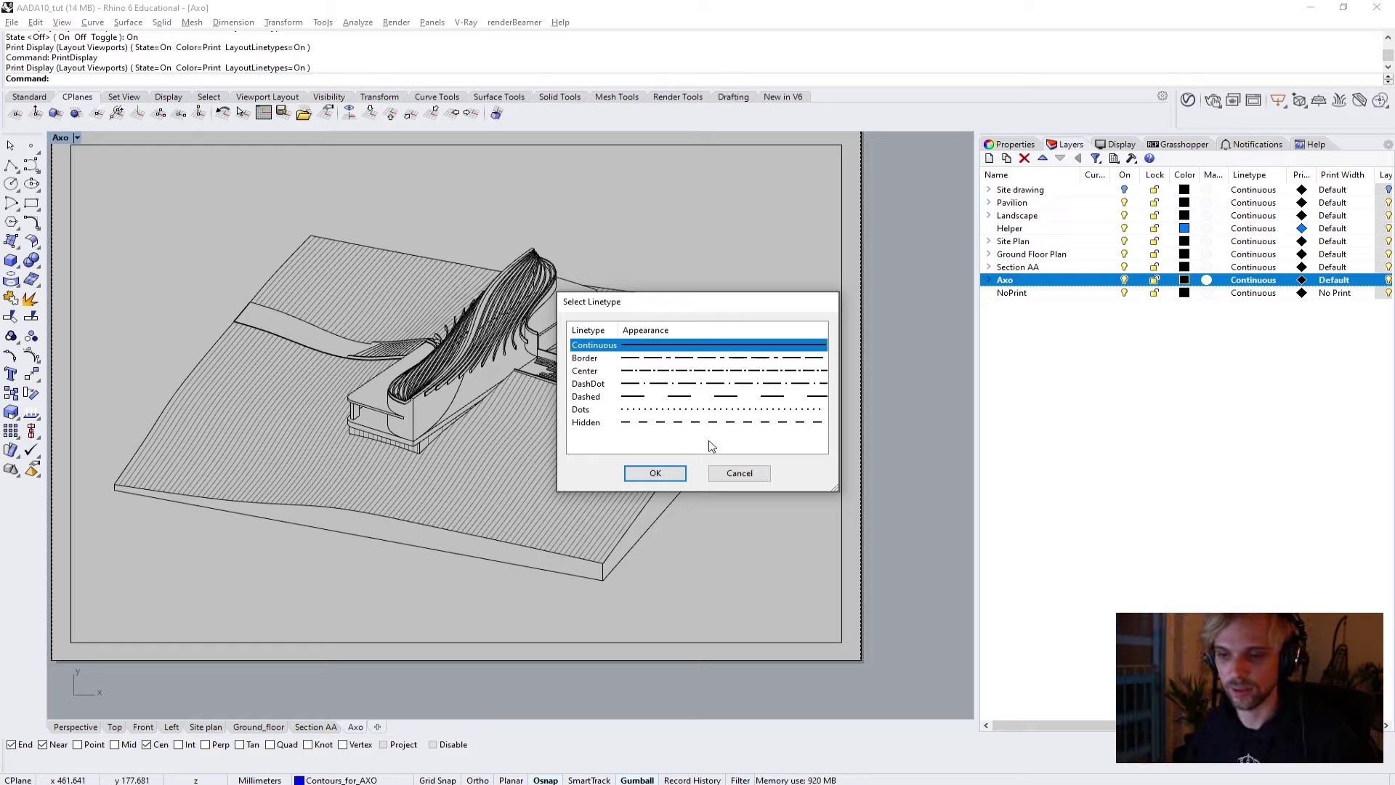
click(739, 477)
click(76, 729)
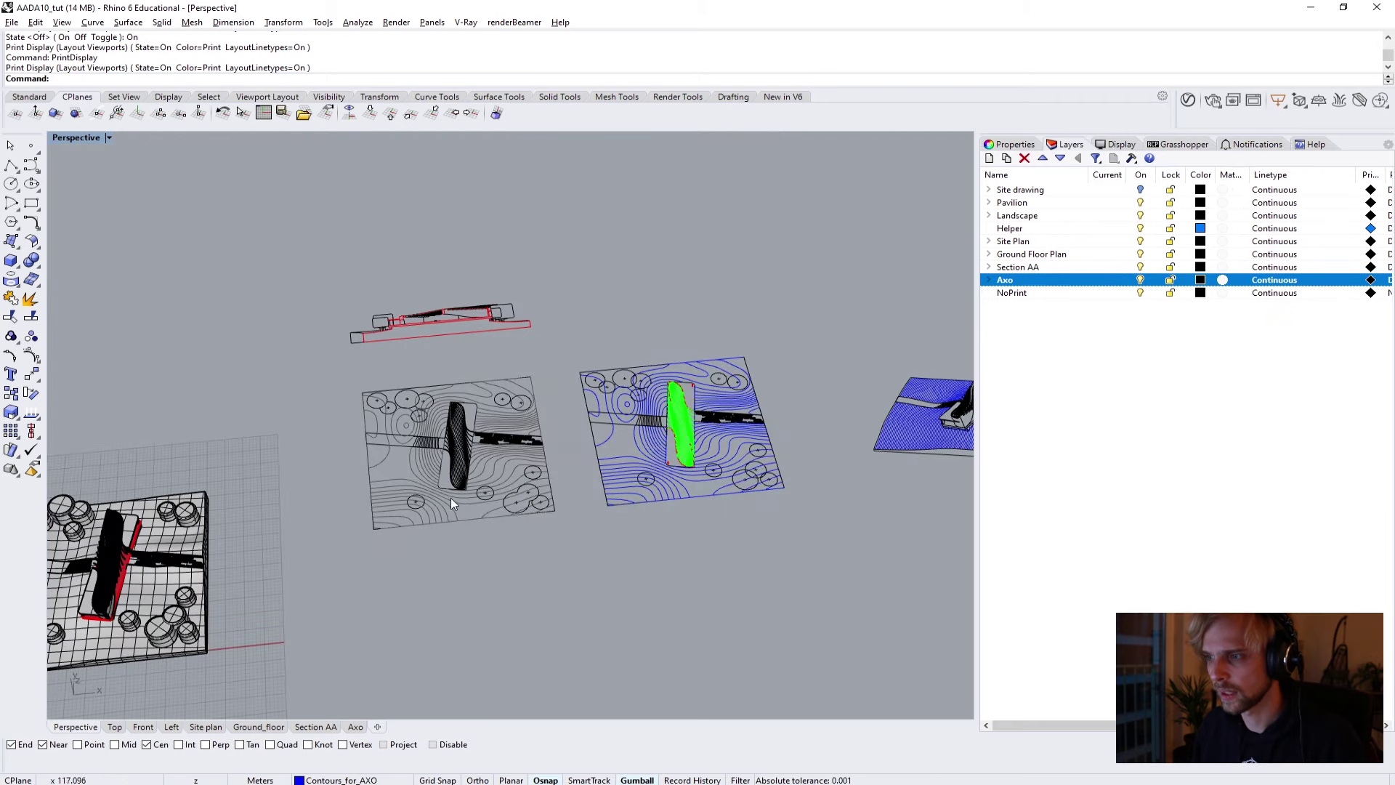
scroll(476, 436, up, 2)
right_drag(570, 439, 648, 474)
shift+right_drag(740, 485, 276, 517)
scroll(270, 473, up, 10)
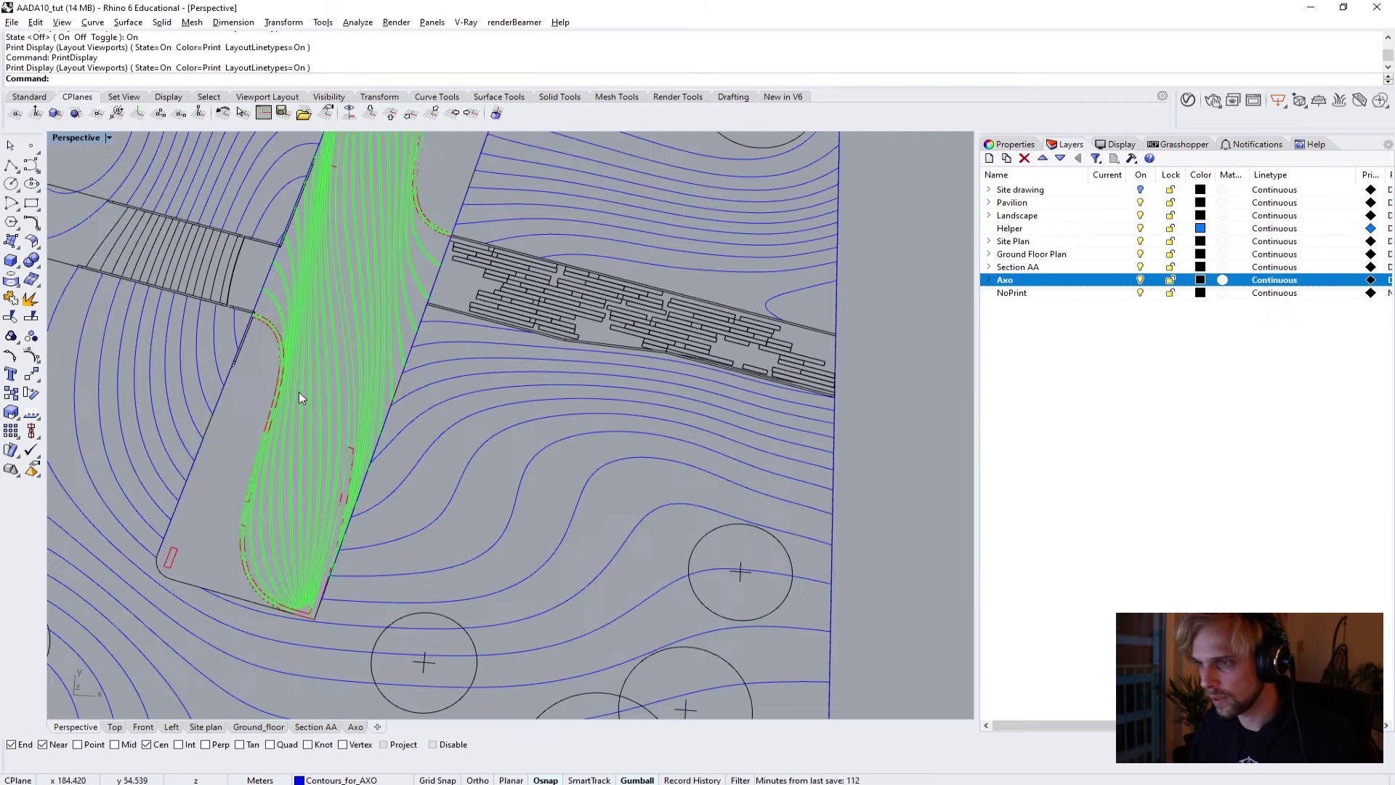
scroll(302, 398, up, 3)
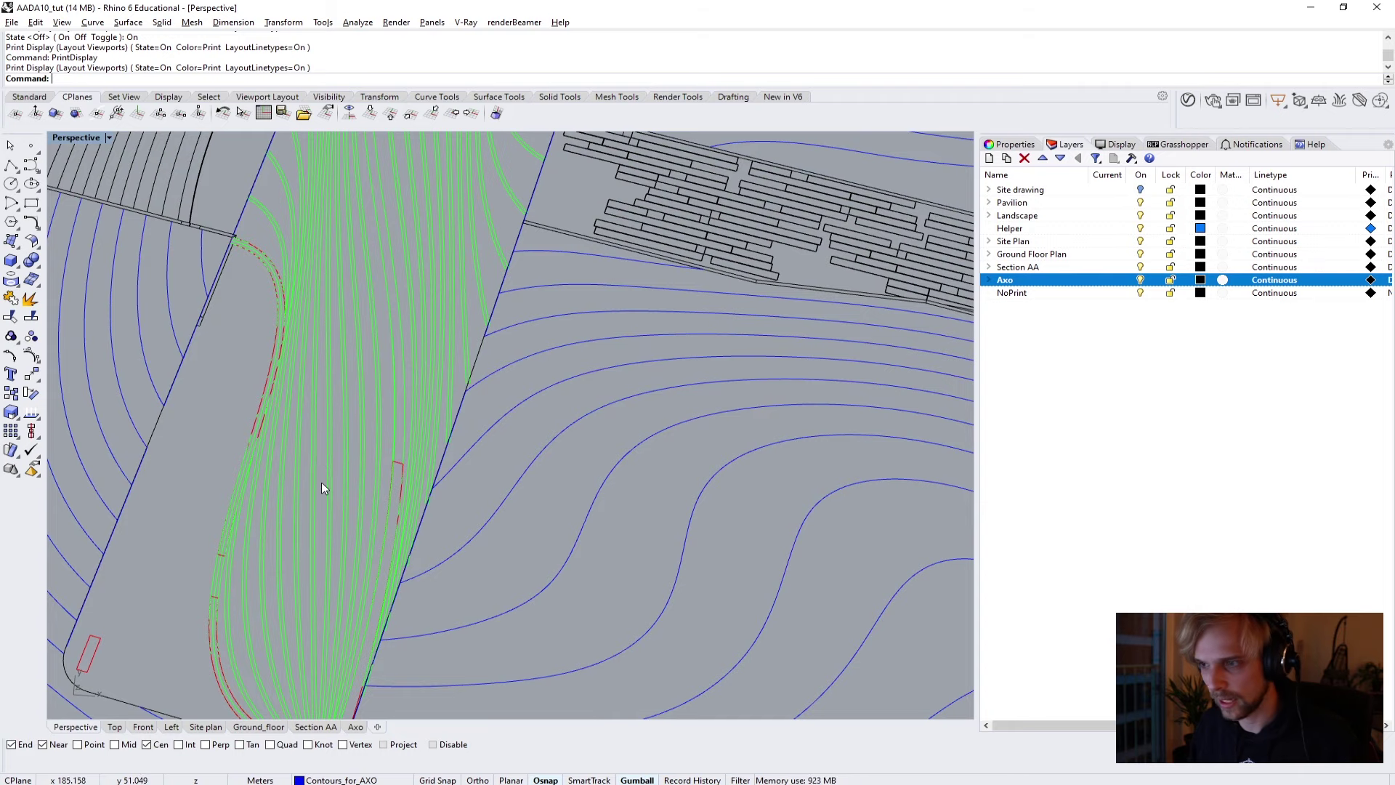
click(327, 485)
text(zs)
key(Return)
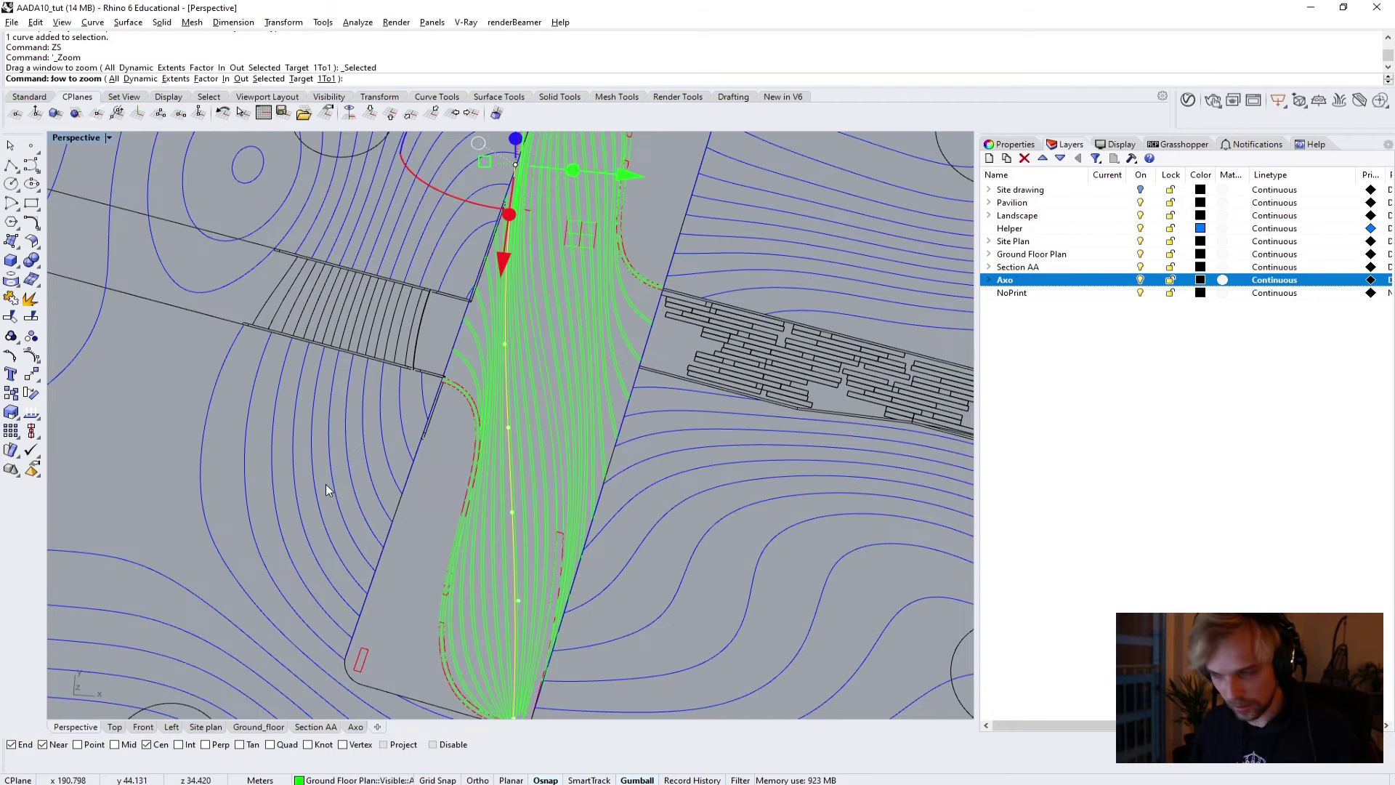
scroll(490, 508, up, 5)
click(507, 512)
scroll(471, 504, up, 7)
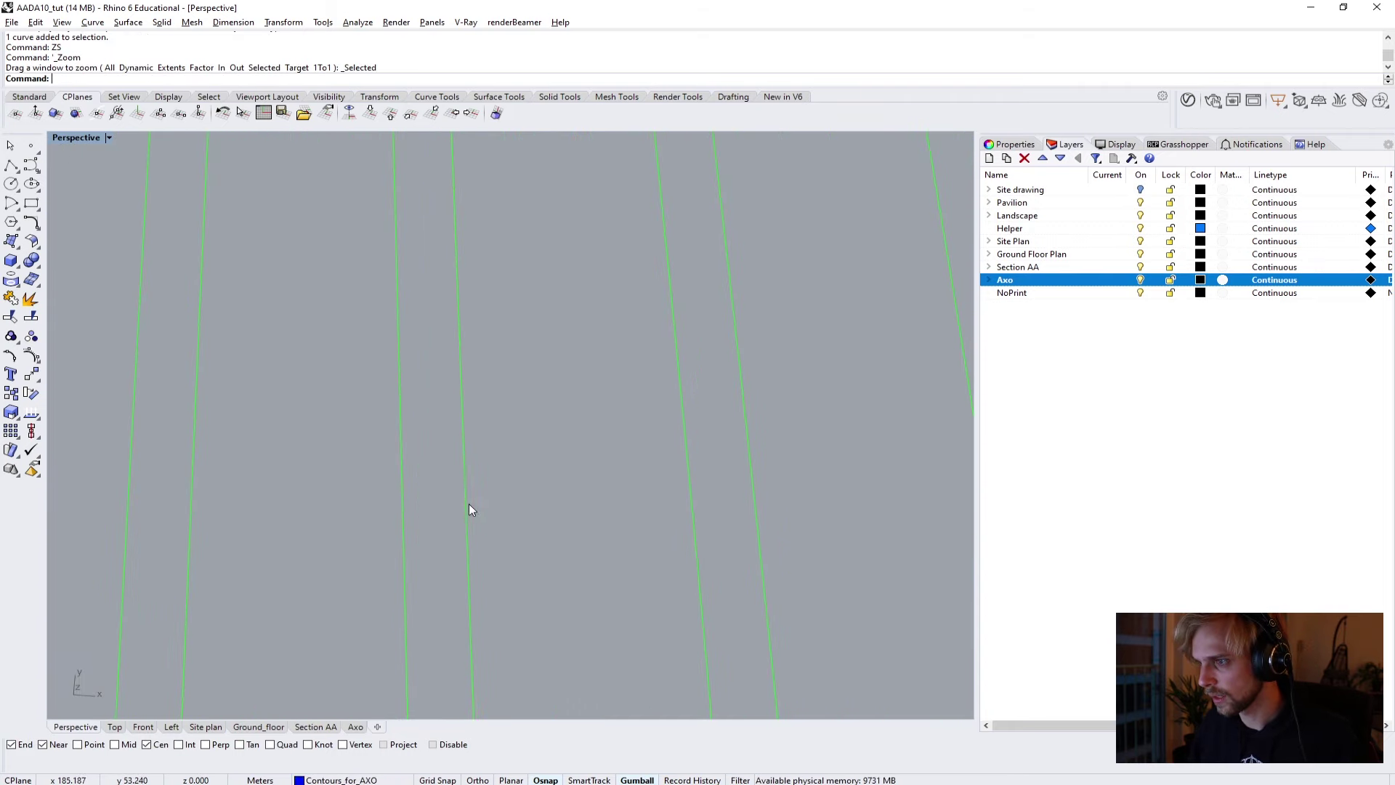
right_drag(289, 485, 366, 488)
shift+right_drag(546, 452, 515, 405)
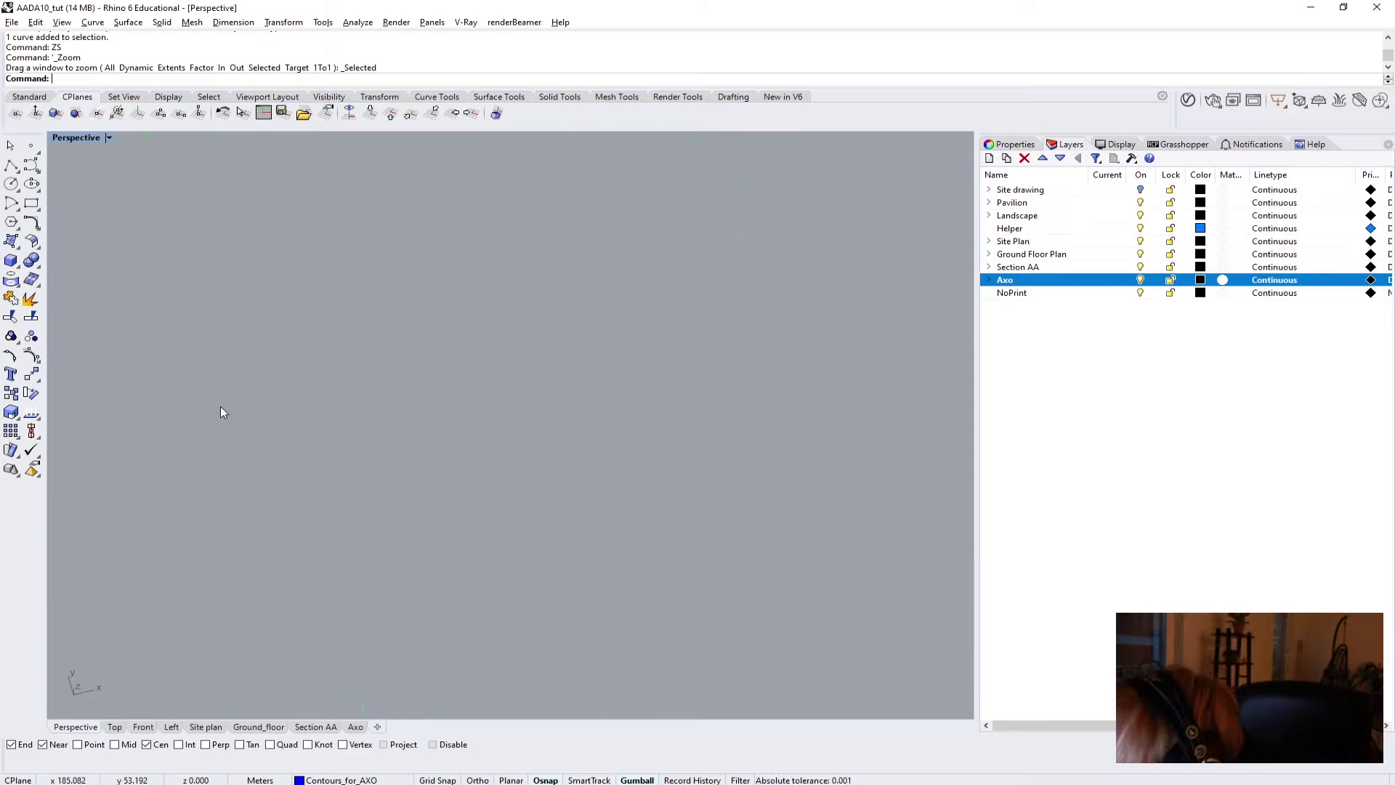
shift+right_drag(220, 407, 494, 490)
scroll(331, 398, down, 6)
scroll(494, 491, down, 5)
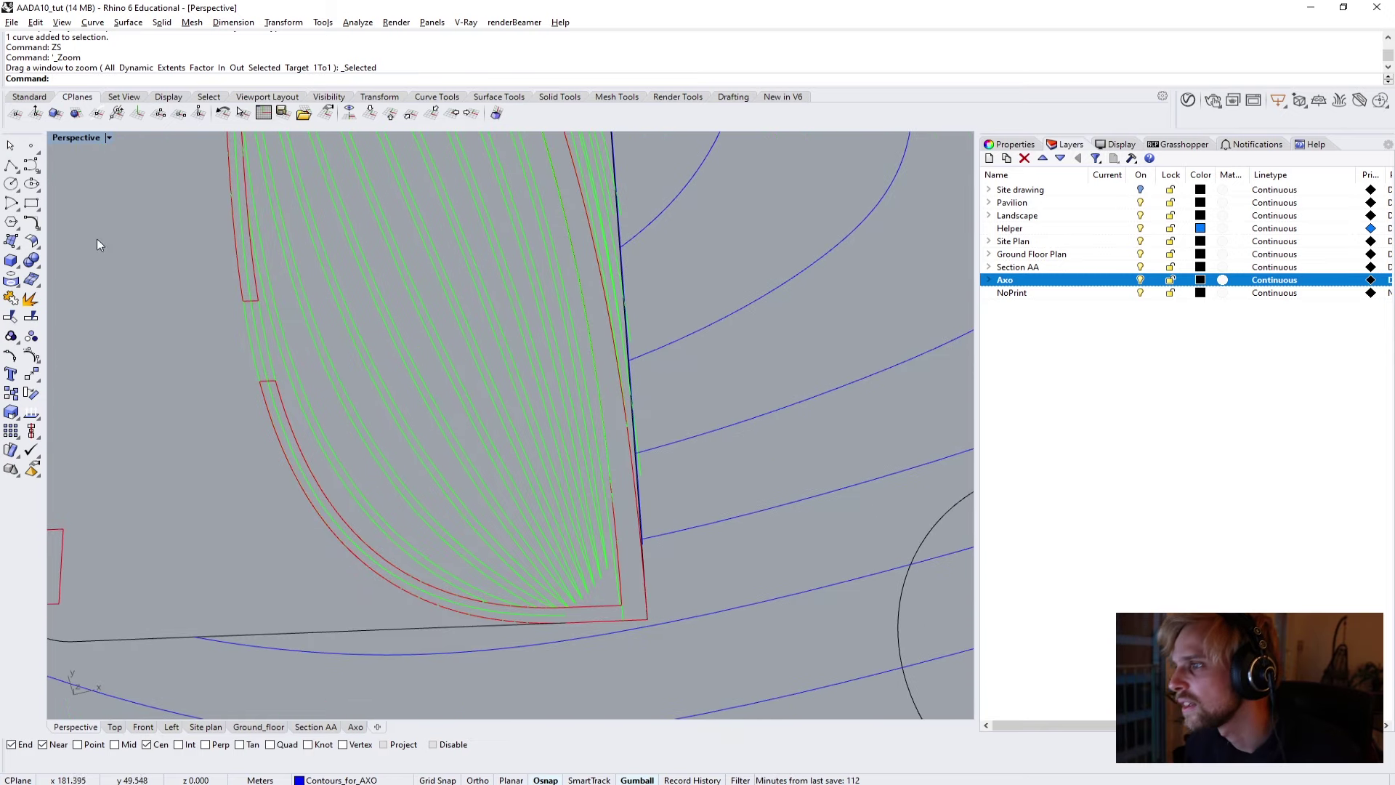
Draw a short two-point test polyline in the empty area beside the pavilion's roof curves in the Perspective view and select it.
click(9, 159)
click(159, 364)
click(174, 366)
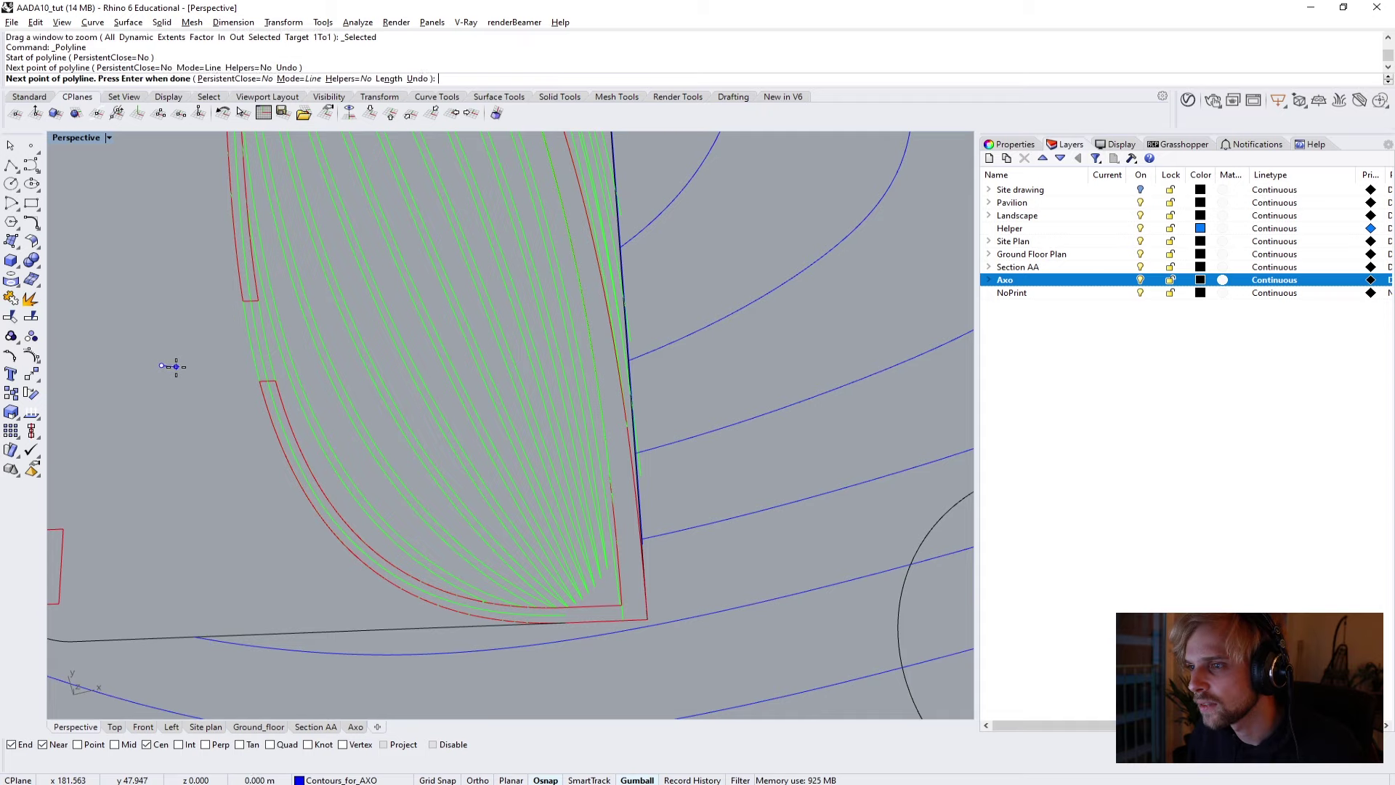
right_click(173, 367)
scroll(155, 360, up, 9)
scroll(154, 365, up, 2)
click(216, 377)
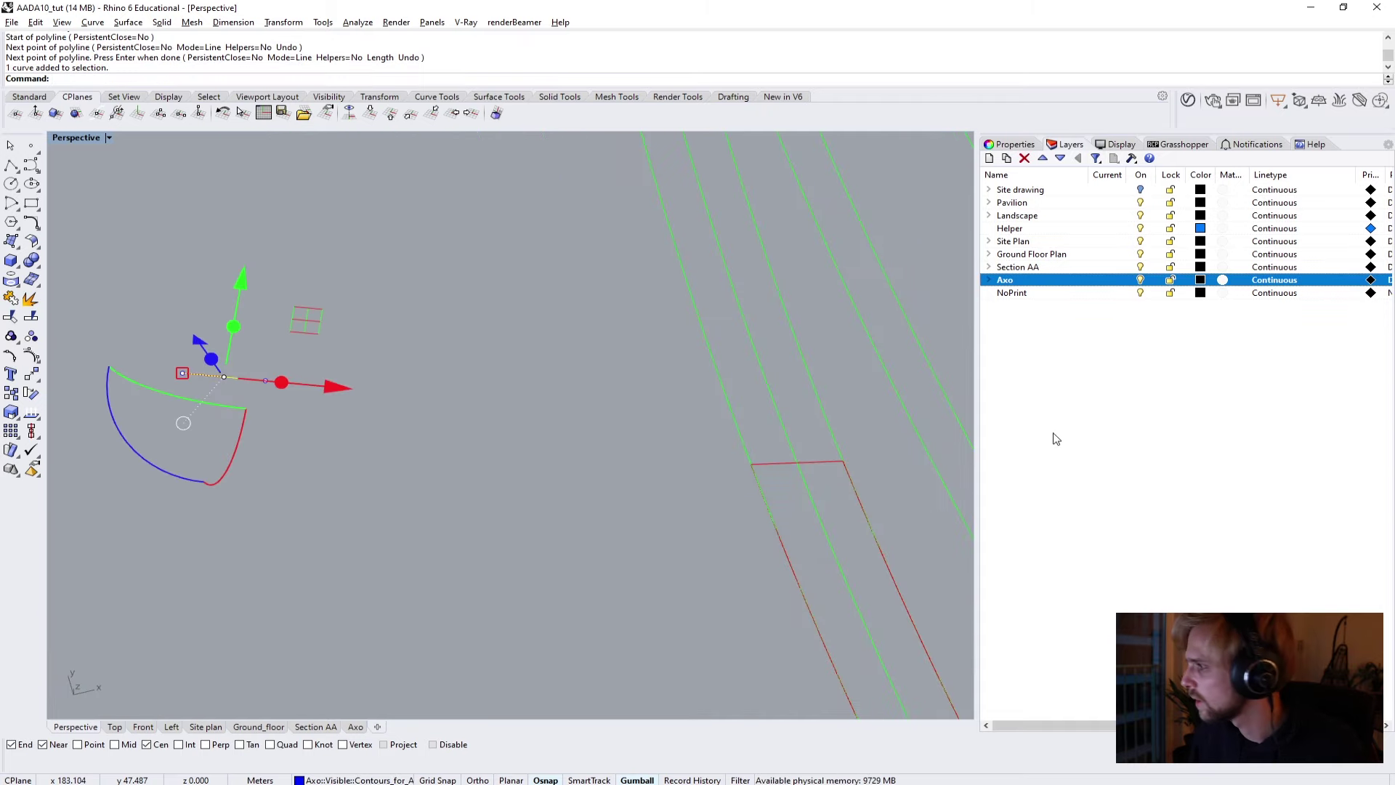
Move the selected test line to the Above_the_cut sublayer under Ground Floor Plan > Visible.
click(989, 280)
click(989, 280)
click(990, 268)
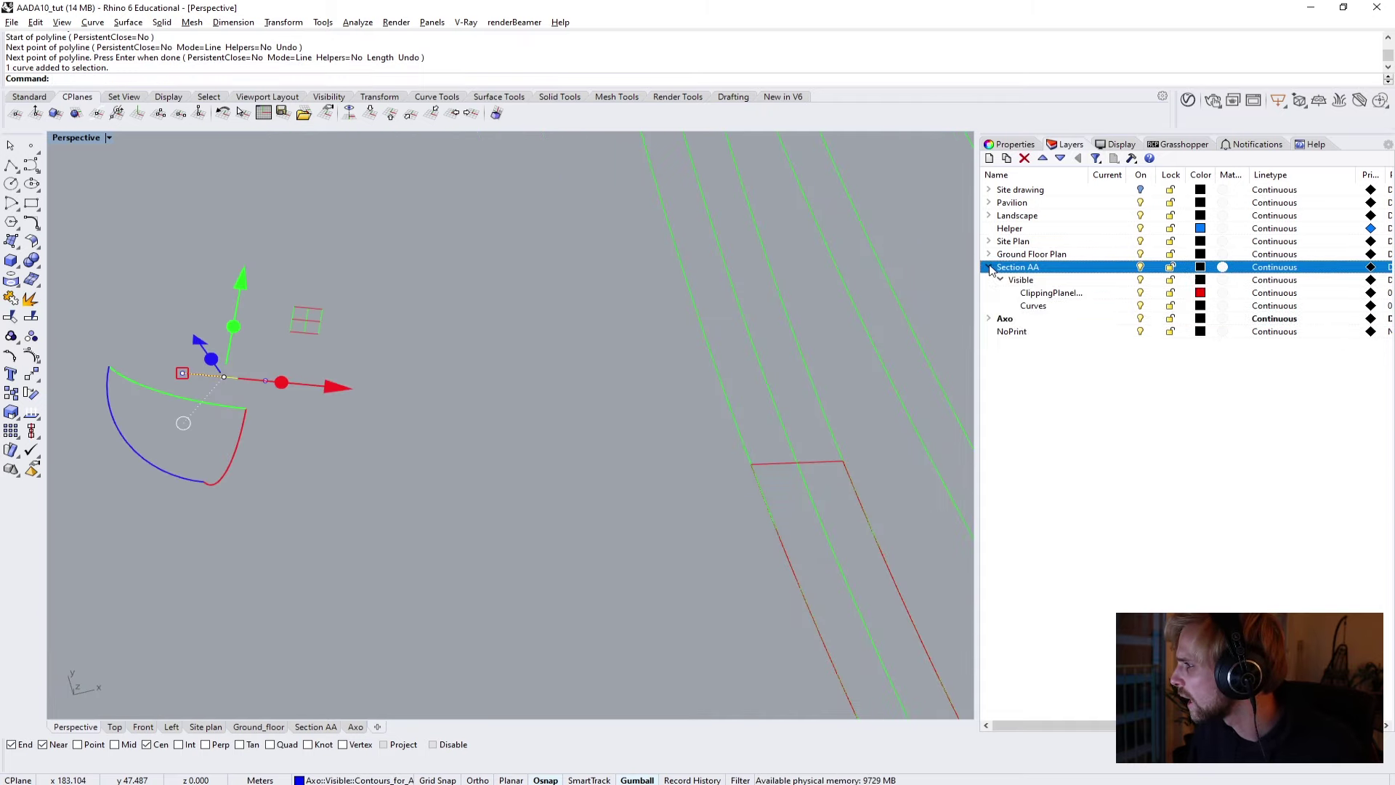
click(991, 269)
click(990, 255)
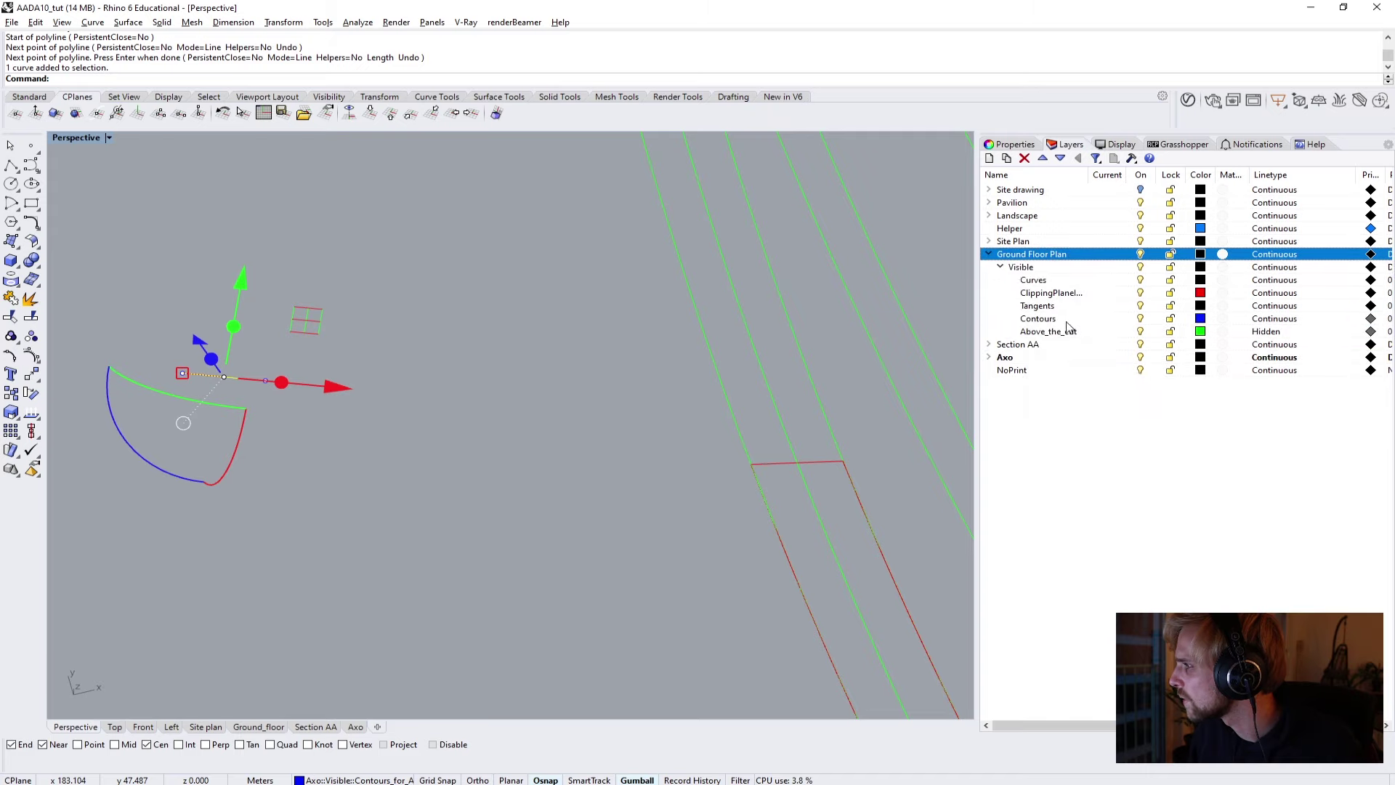
click(1055, 335)
right_click(1056, 334)
click(1097, 570)
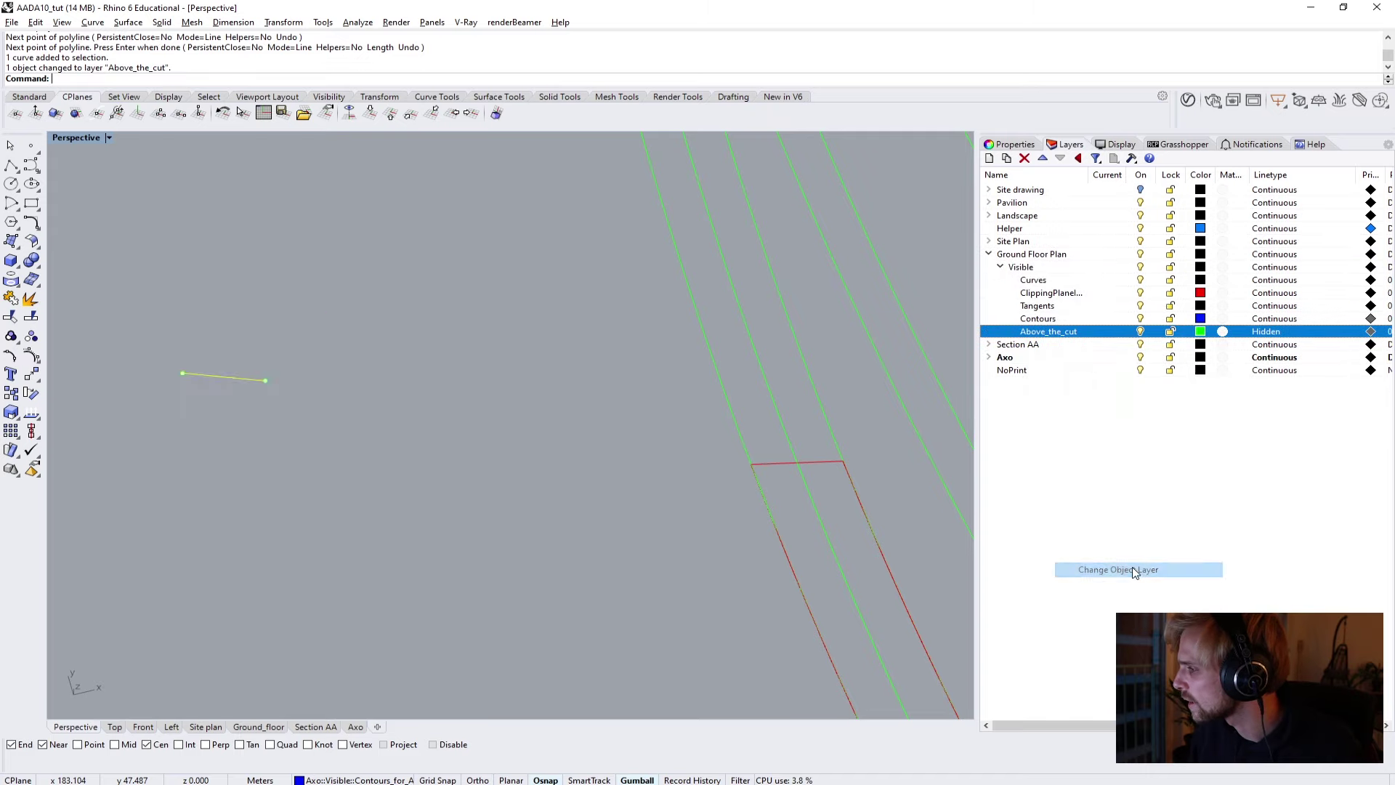
Zoom to the test line to examine its Hidden linetype pattern, and delete the line.
click(394, 411)
scroll(194, 366, up, 4)
click(212, 382)
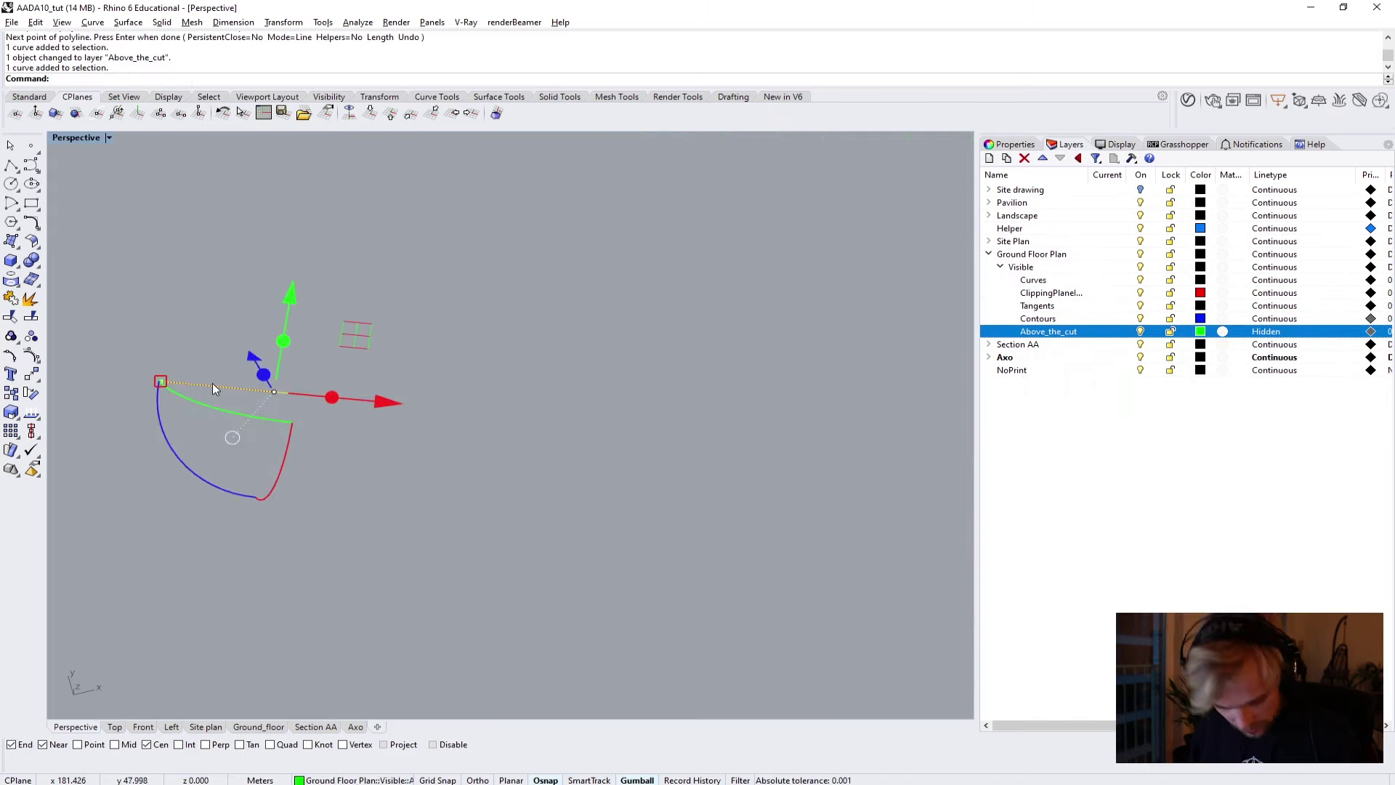
text(zs)
key(Return)
click(272, 343)
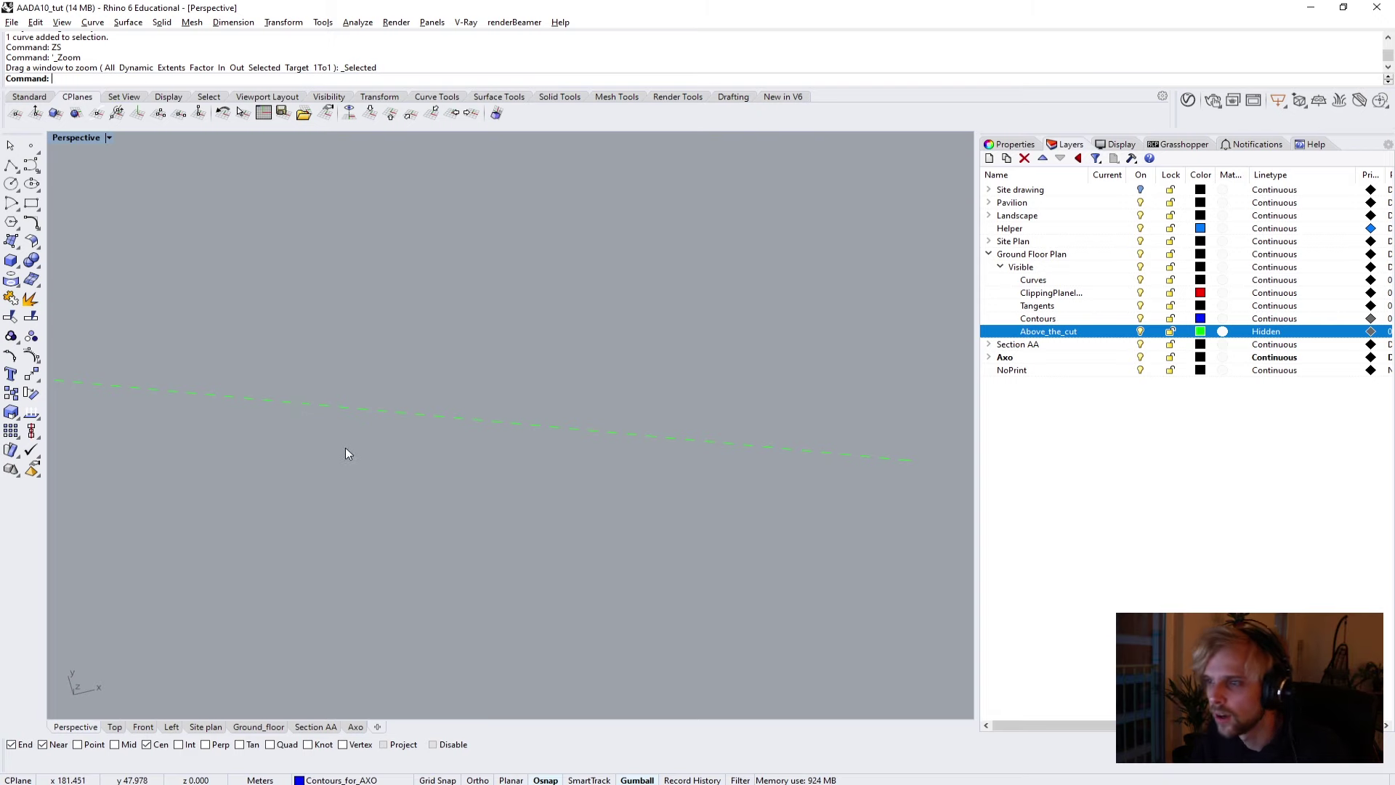
click(210, 395)
key(Delete)
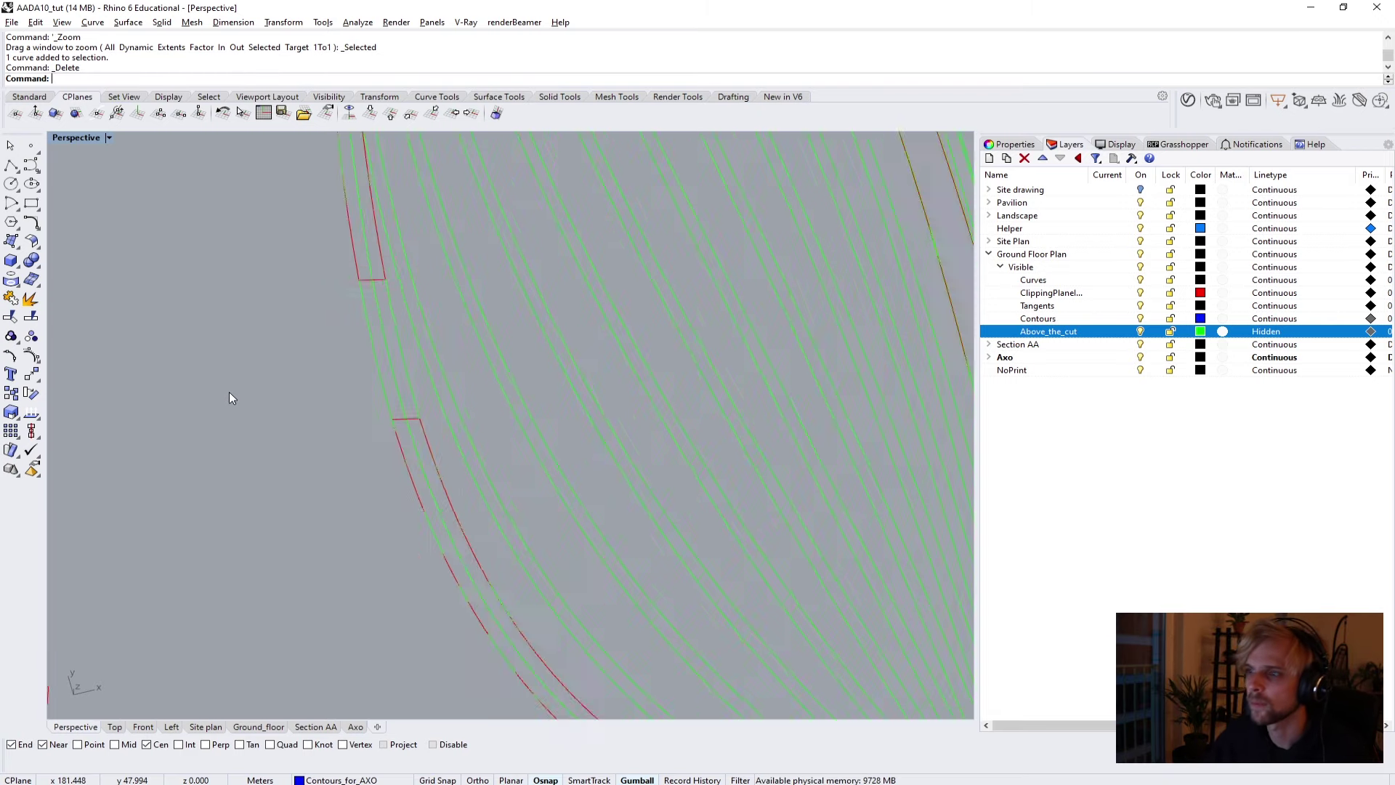
Compare how the dashed above-the-cut linework displays in the Ground_floor layout and the Perspective view, and look at the Section AA layout.
click(269, 728)
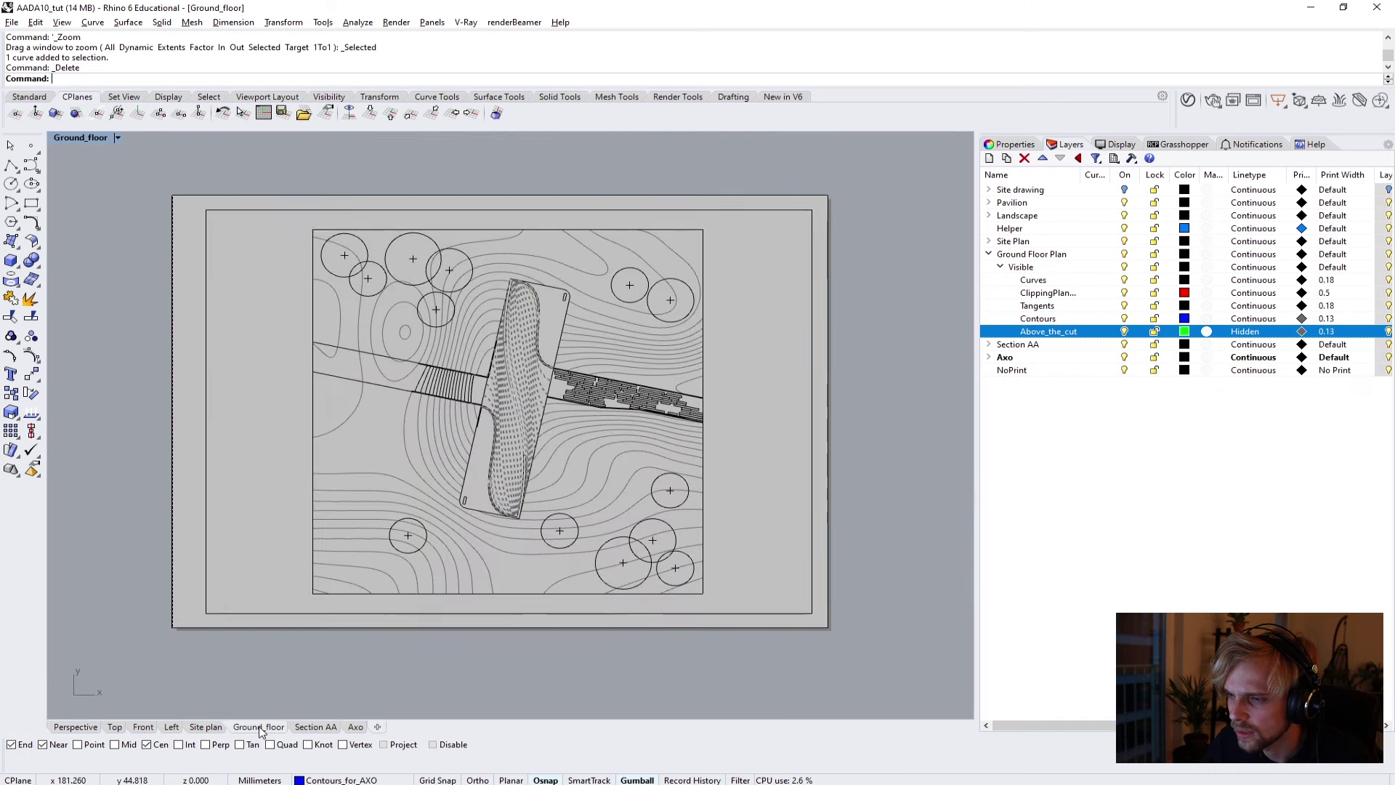
scroll(457, 430, up, 5)
scroll(367, 403, up, 3)
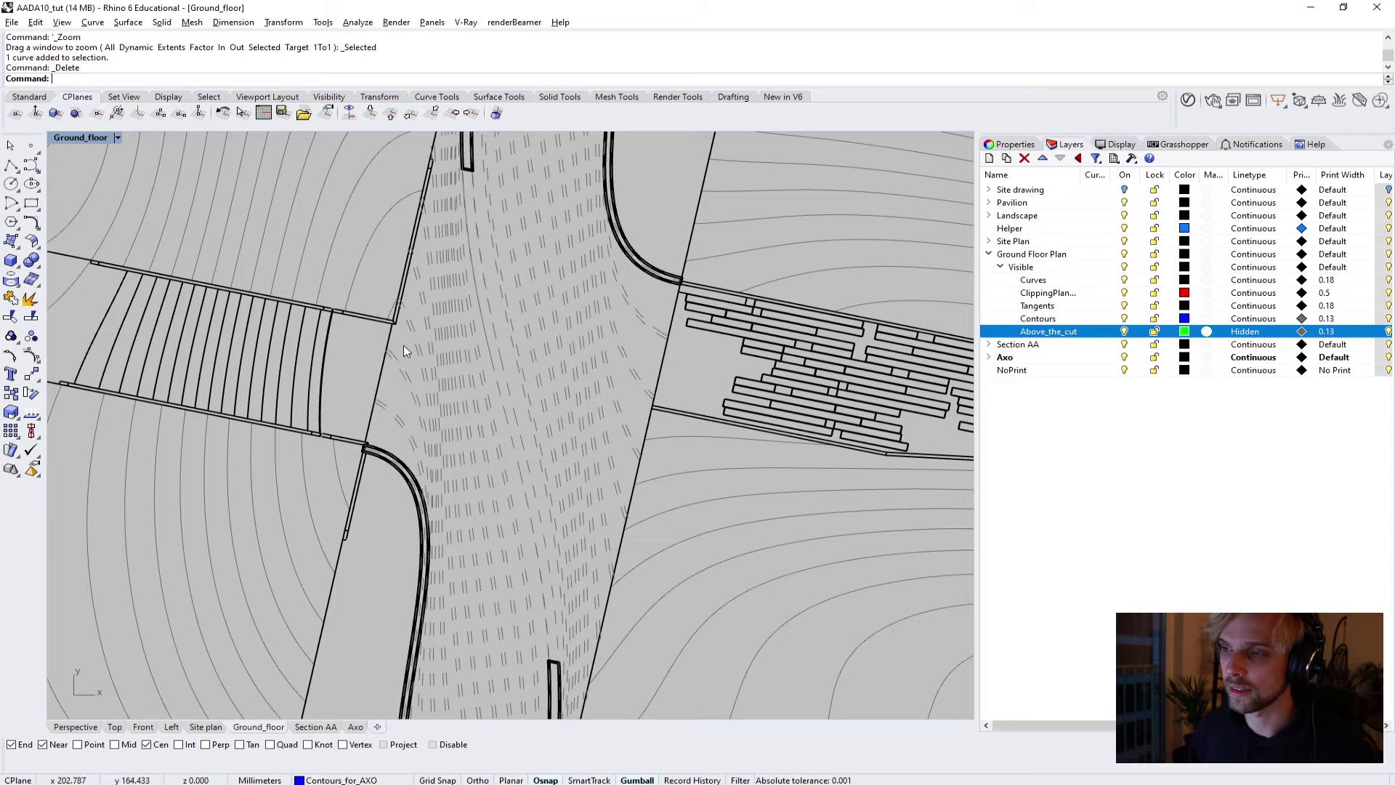
click(75, 728)
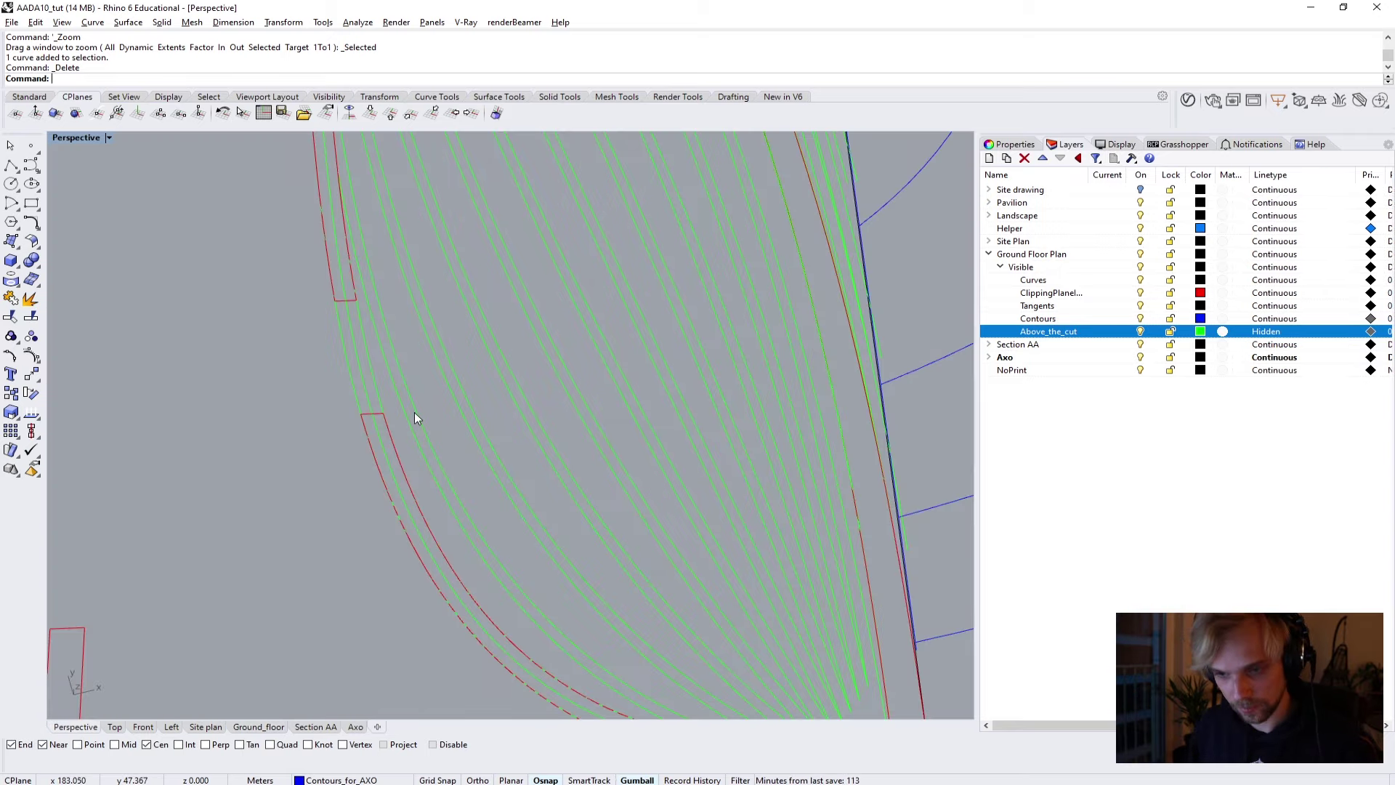
click(316, 727)
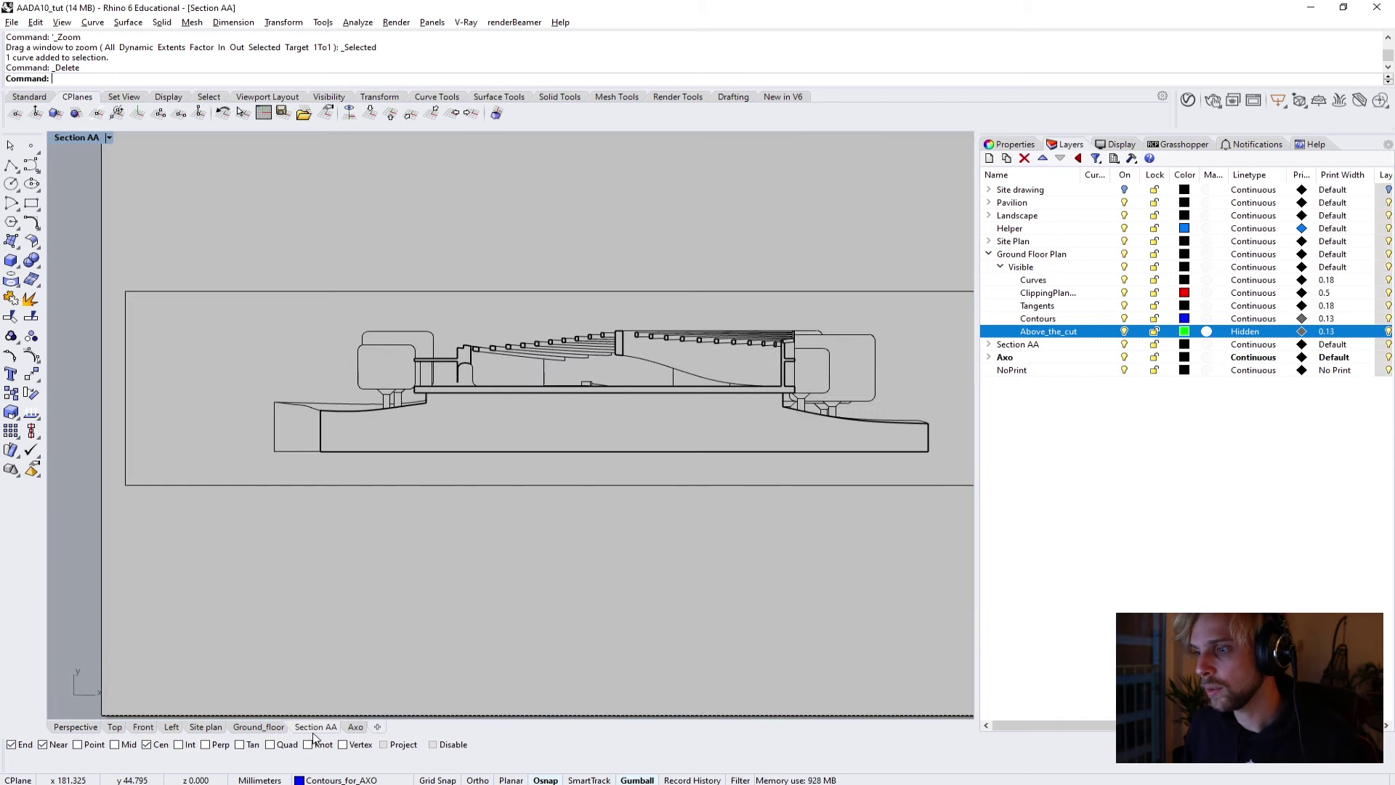
Return to the Ground_floor layout, set the document's linetype scale to 0.1, and check the dashed roof lines.
click(261, 726)
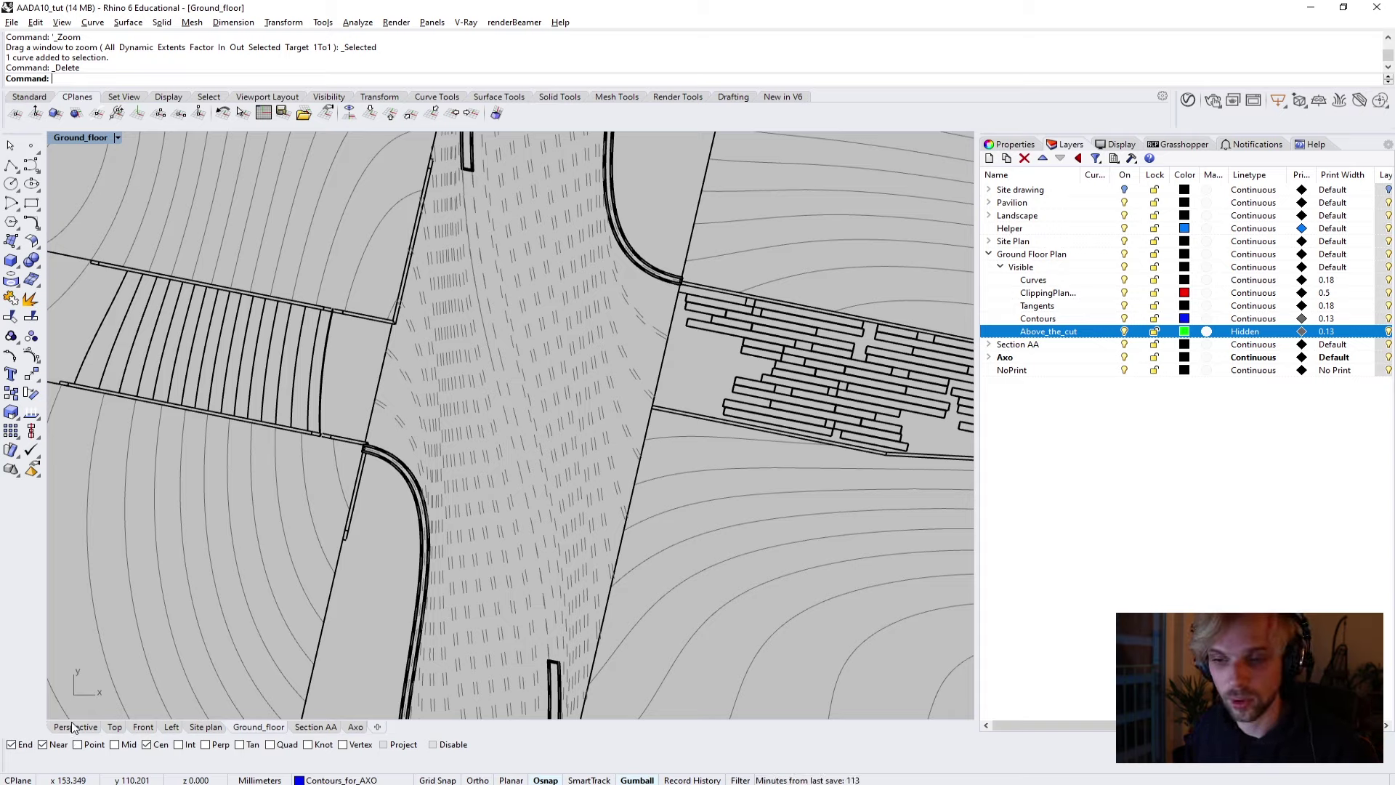
text(Options)
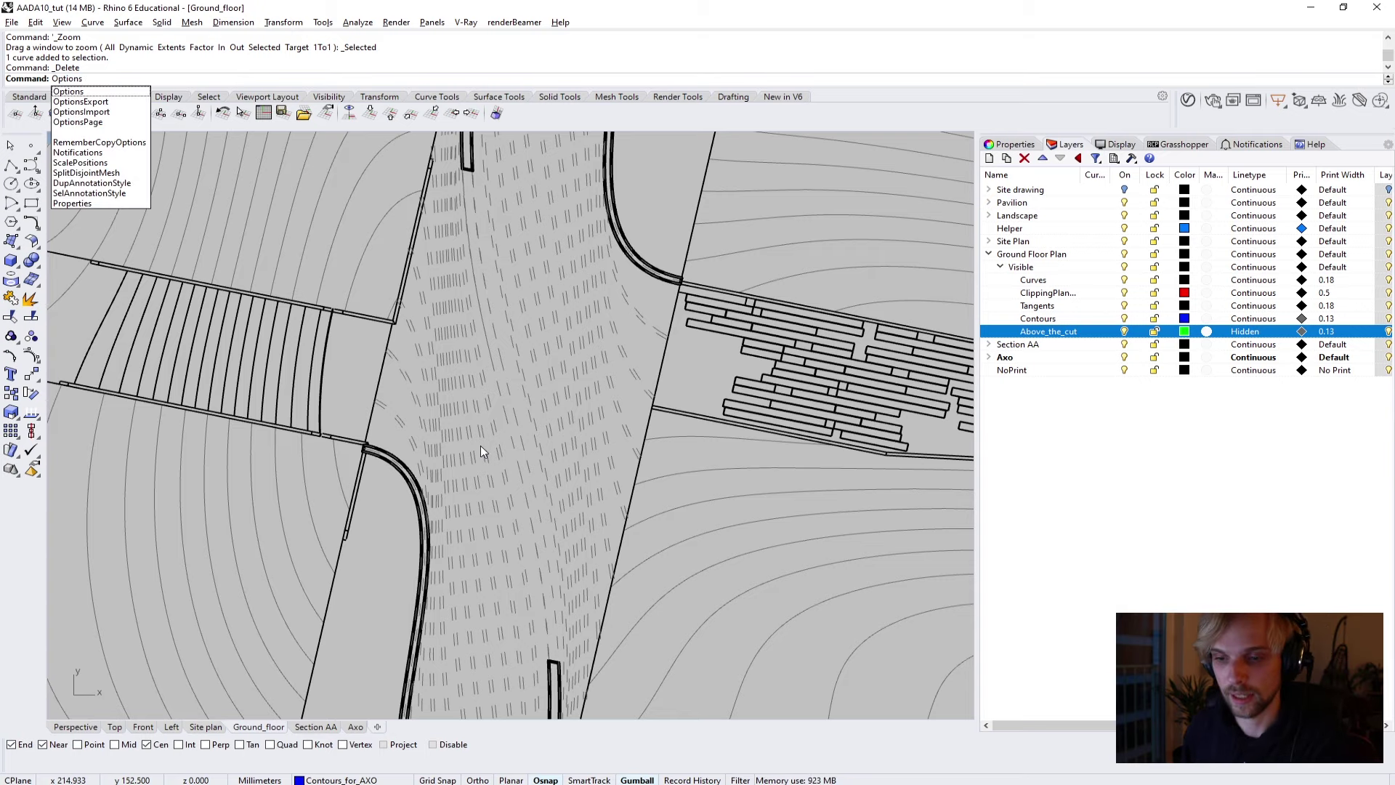
key(Return)
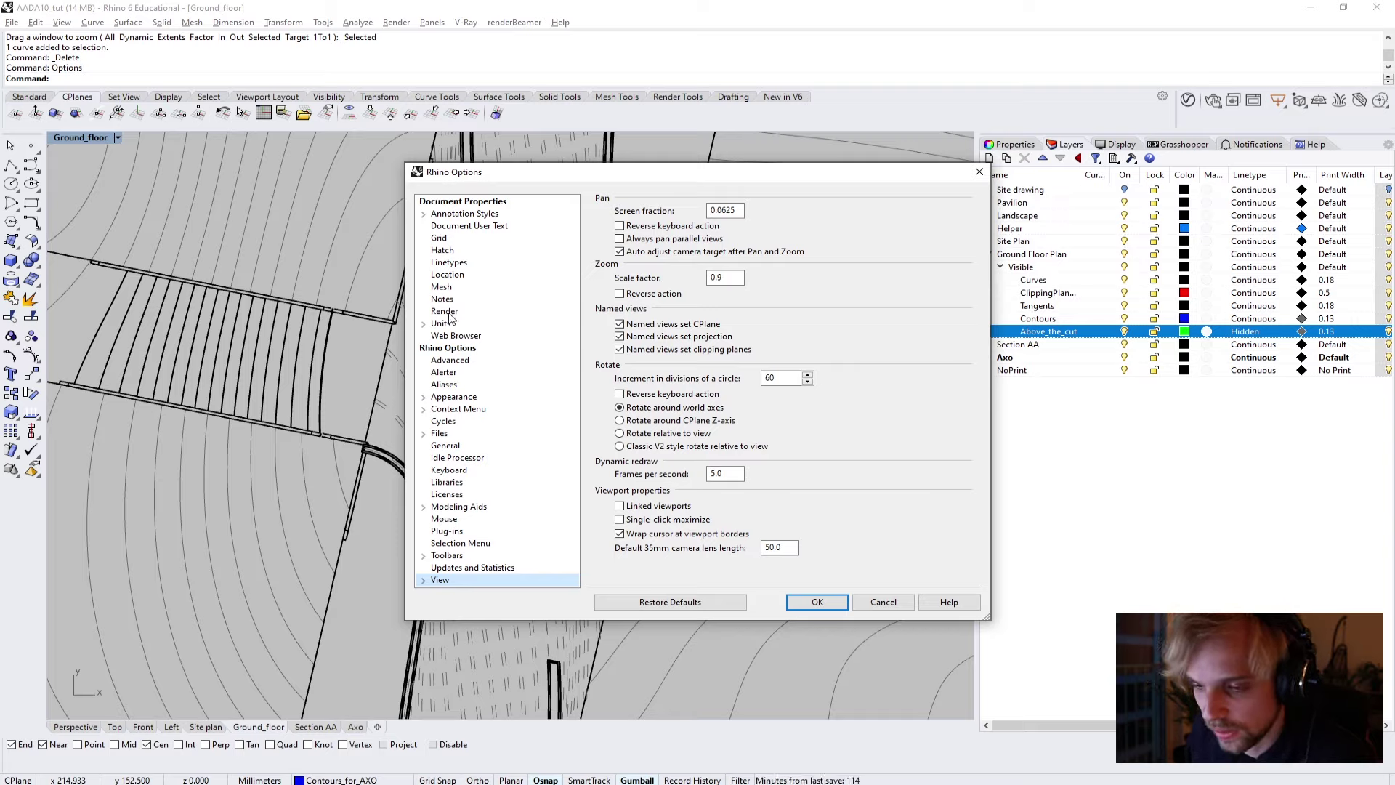
click(442, 264)
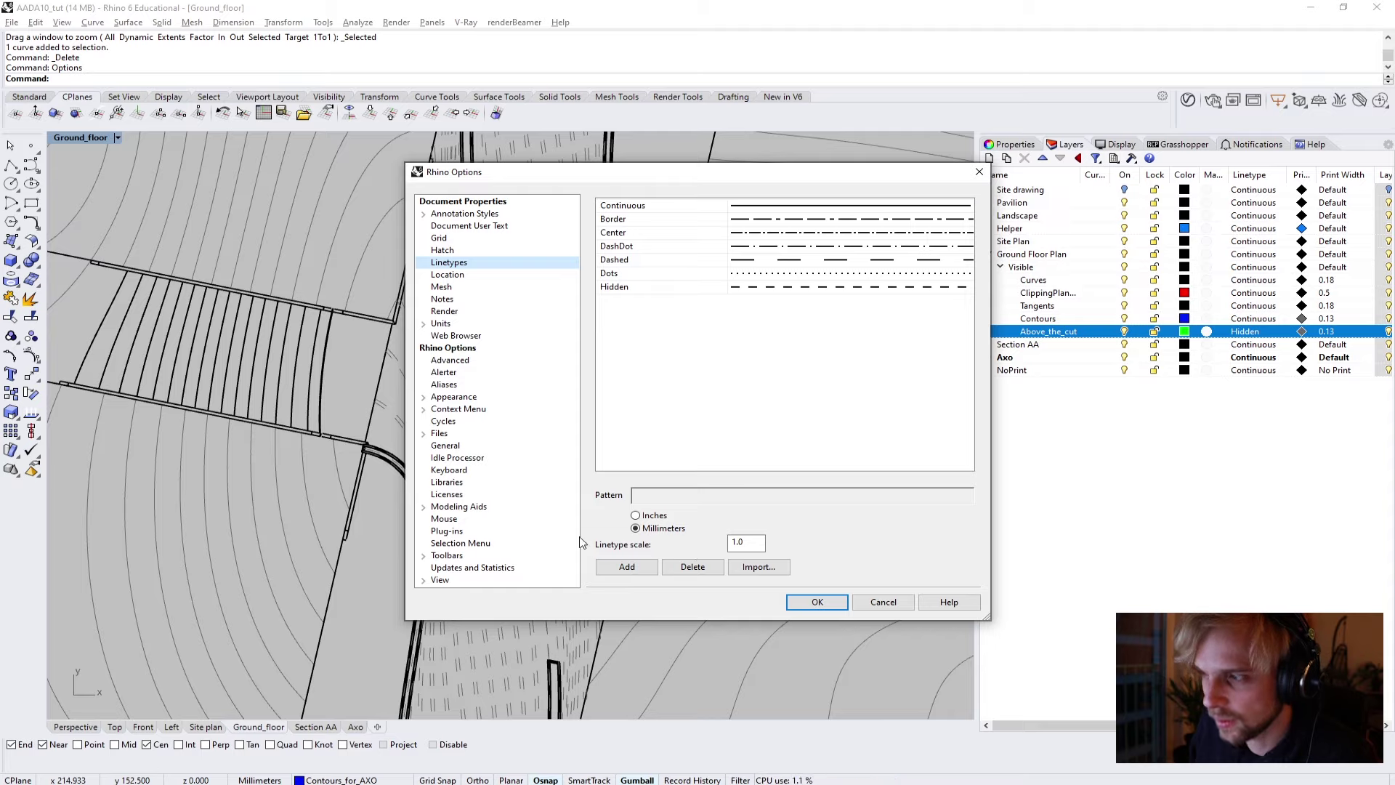
double_click(749, 544)
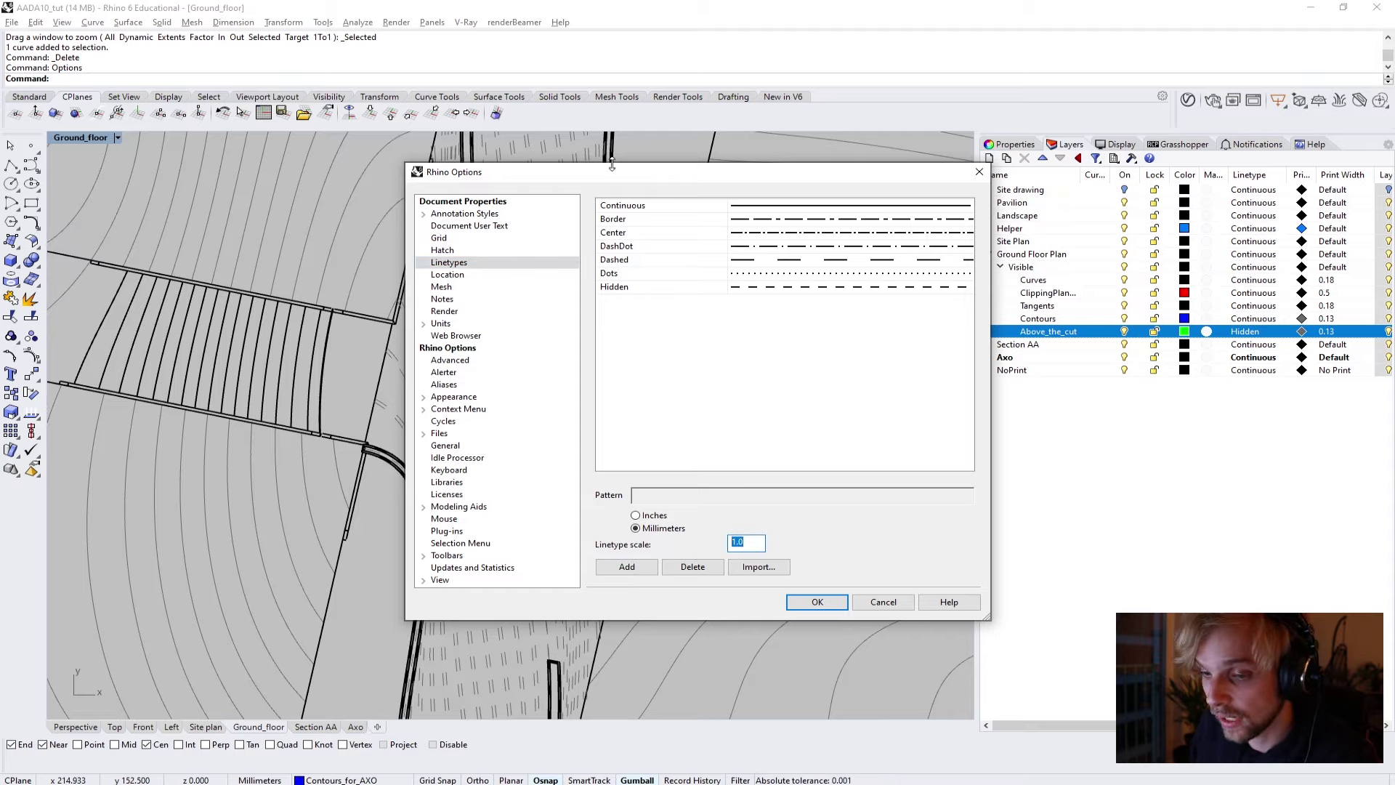
drag(623, 163, 852, 80)
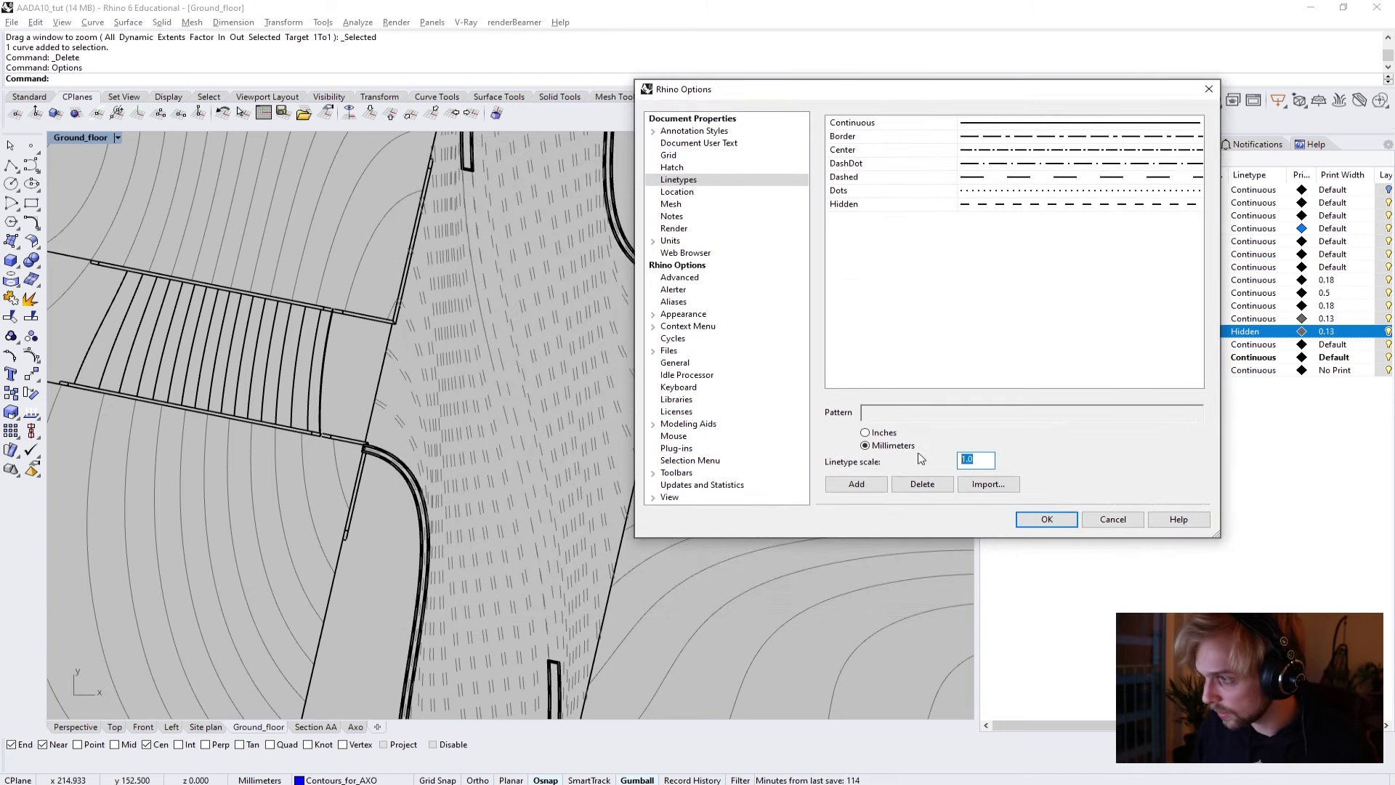
text(0.)
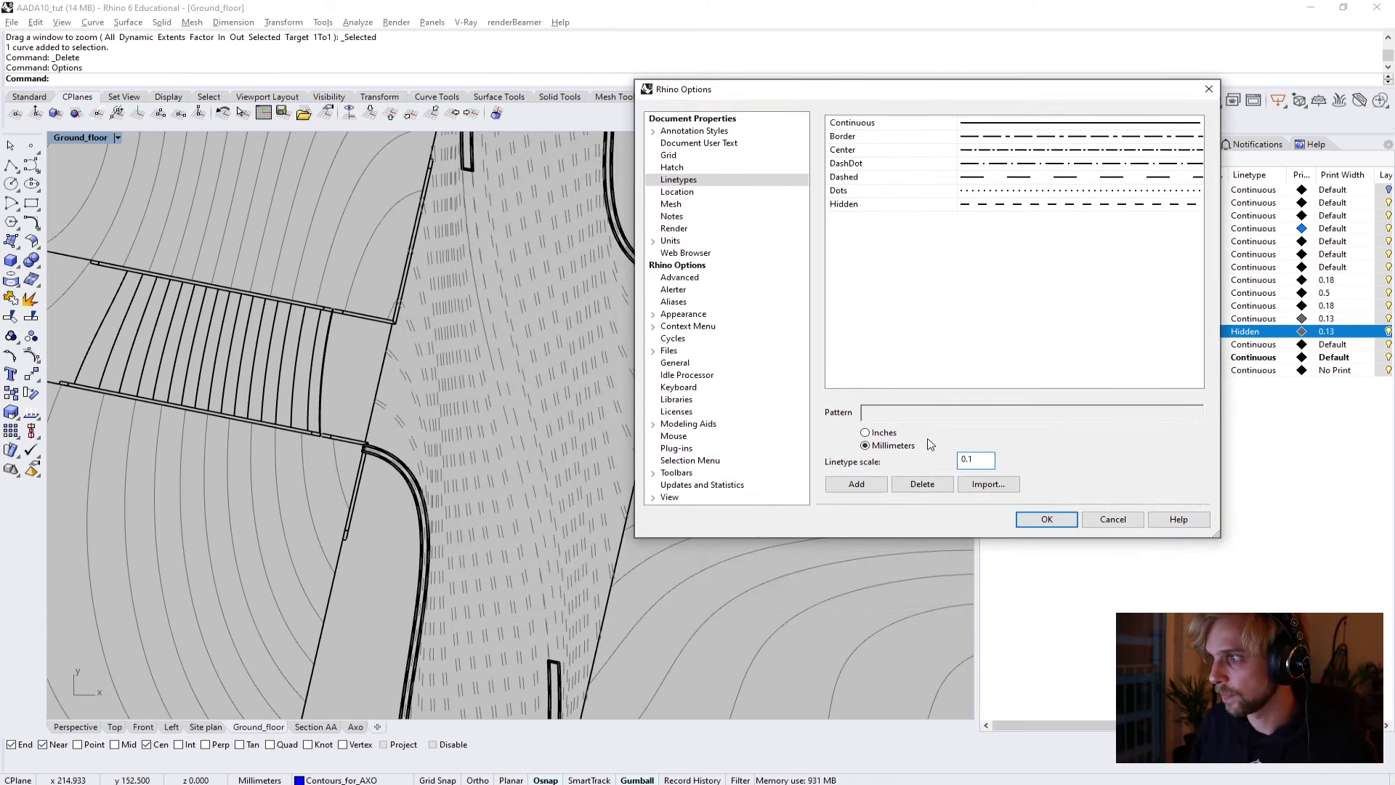
text(1)
click(1065, 515)
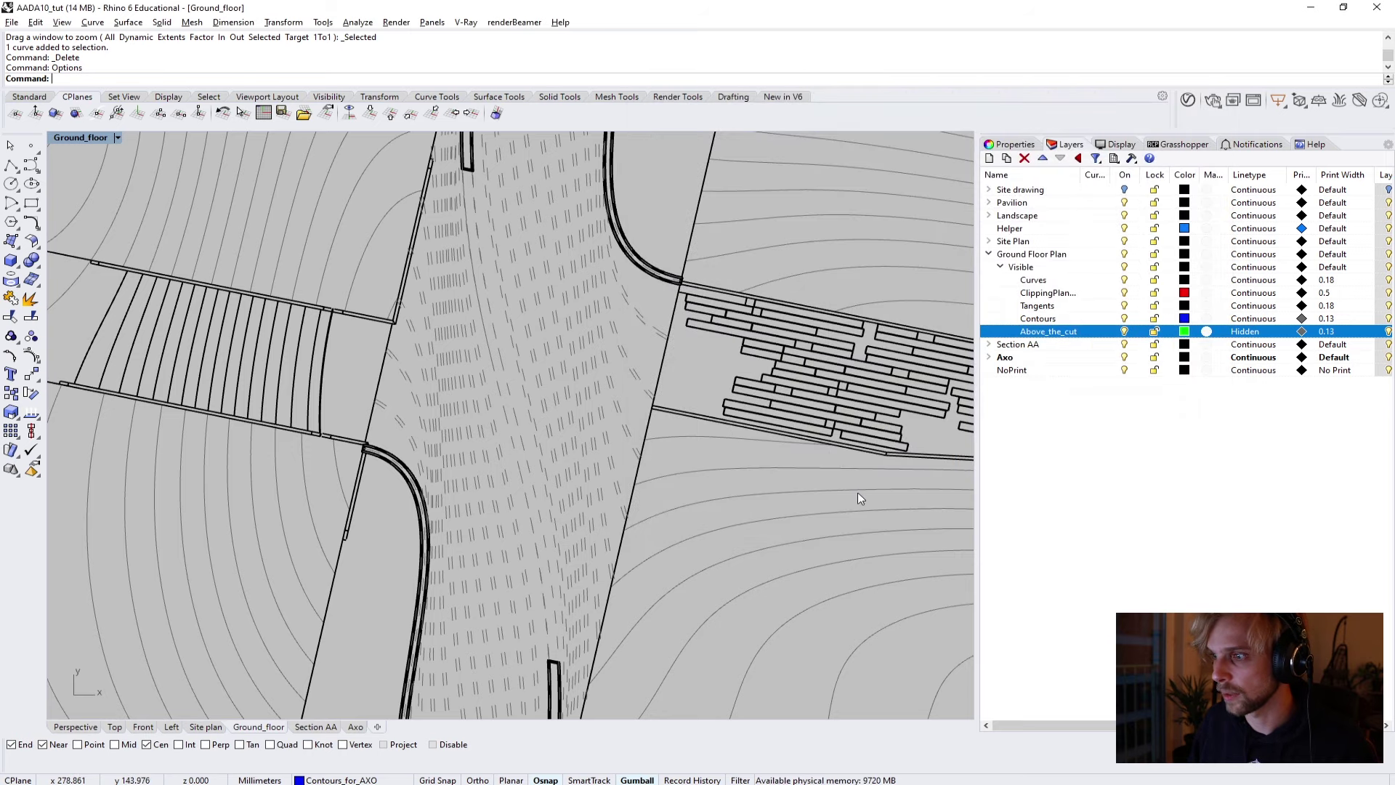
scroll(448, 426, down, 8)
scroll(450, 454, up, 8)
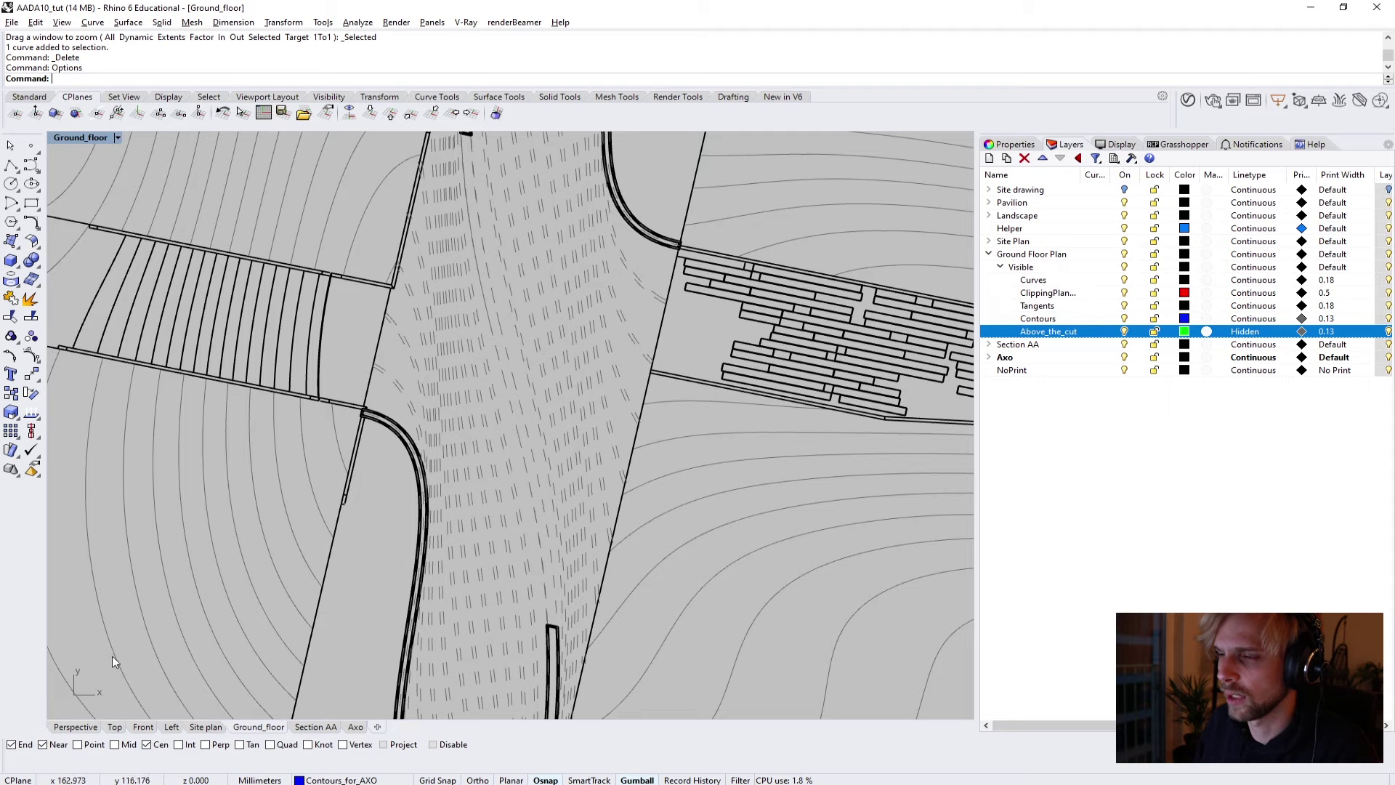
Check the above-the-cut lines in the Perspective view and Ground_floor layout, inspect the Hidden pattern, and set the linetype scale to 10.
click(75, 727)
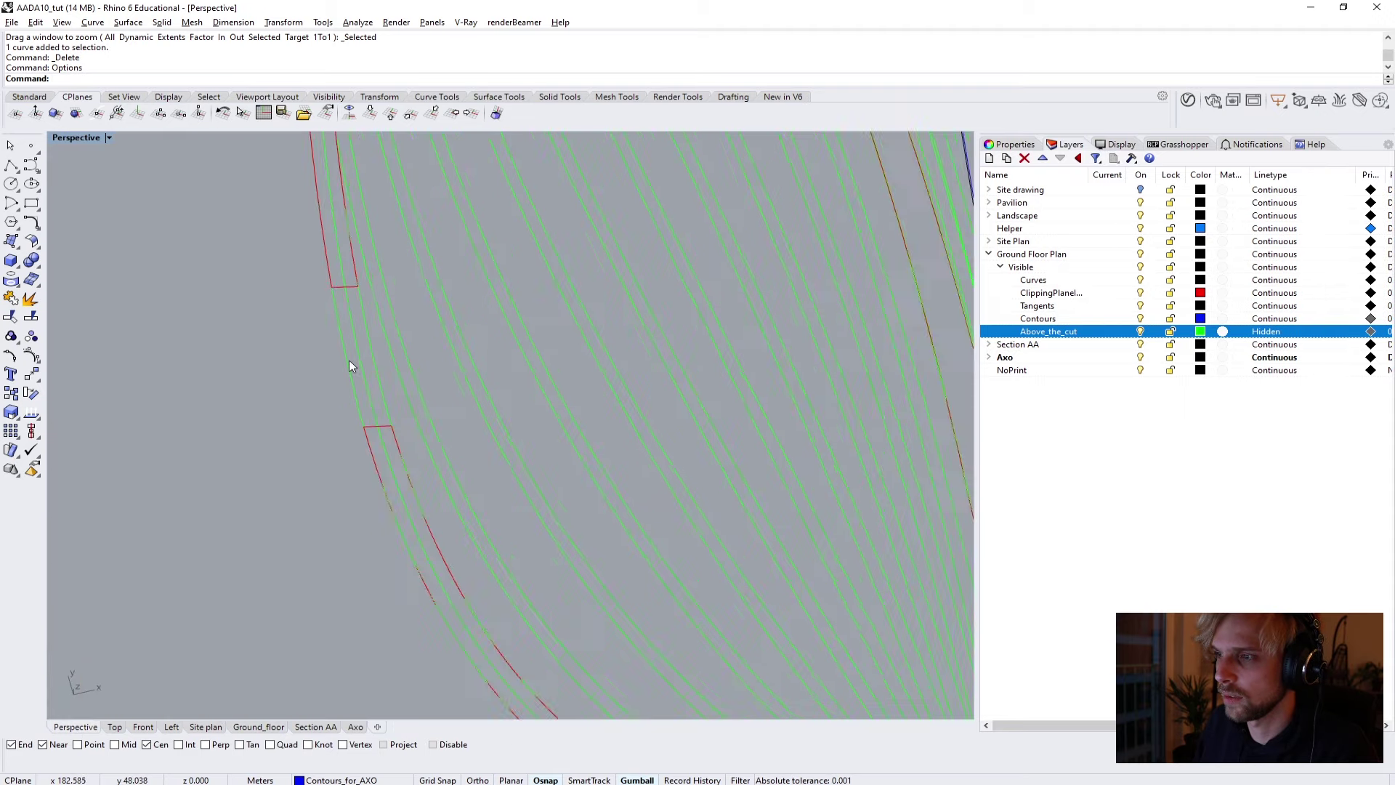
scroll(353, 418, down, 5)
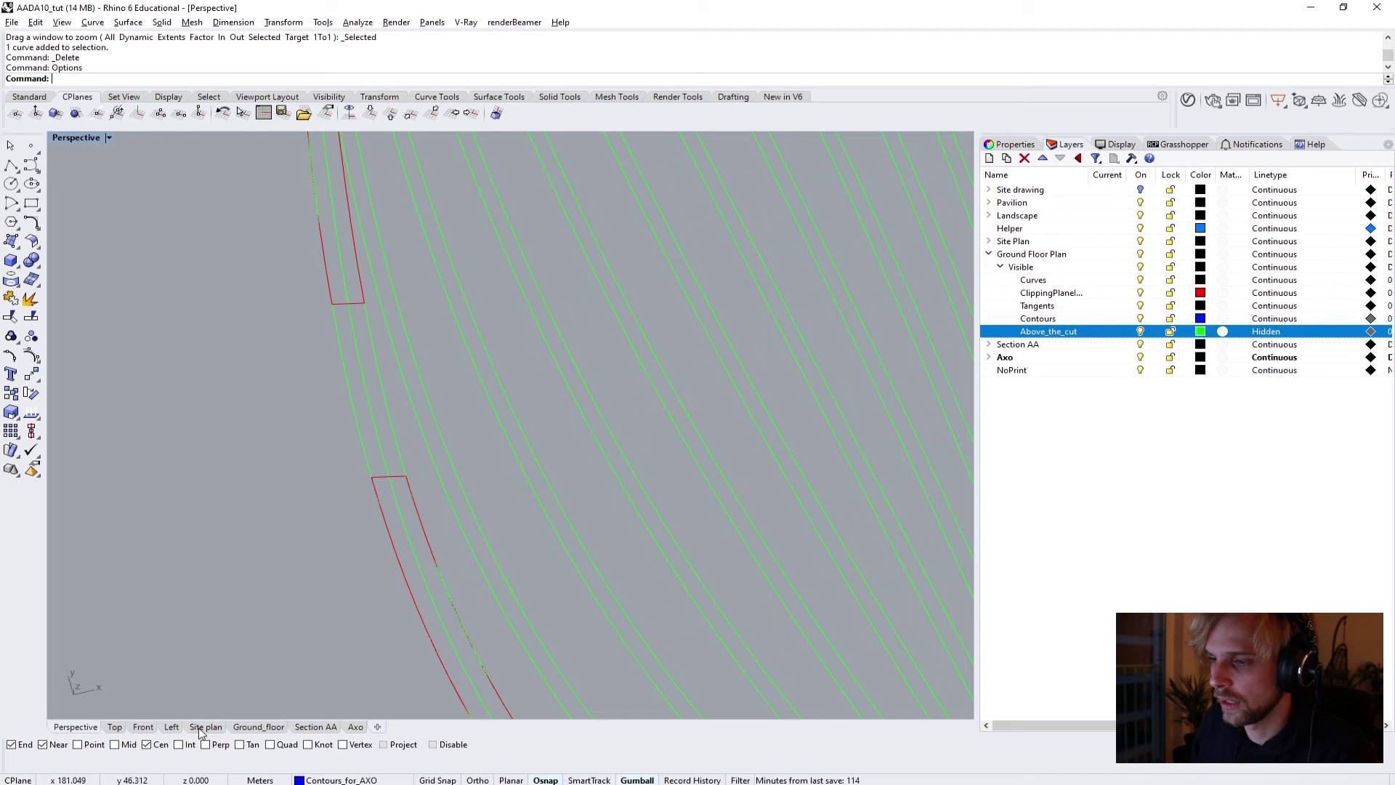
click(279, 728)
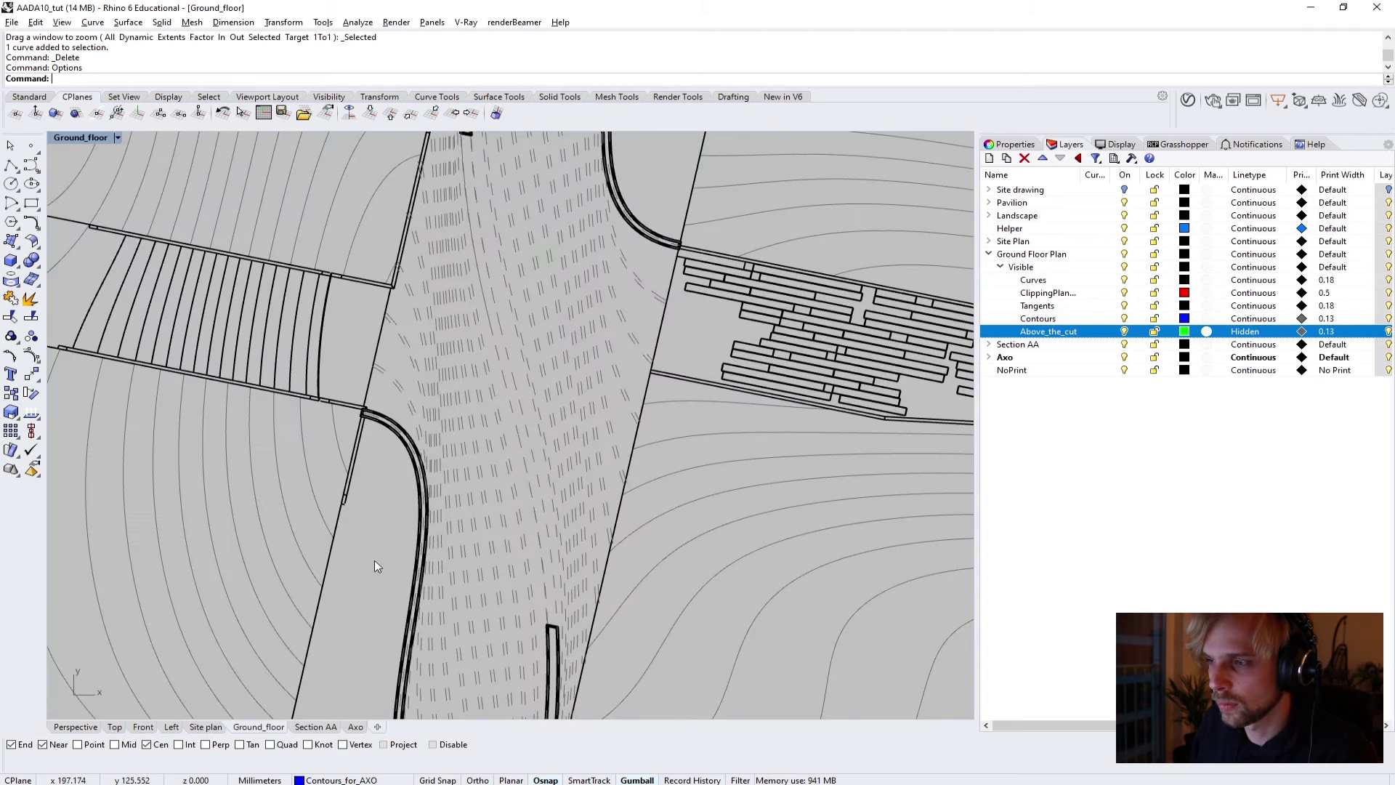
text(Options)
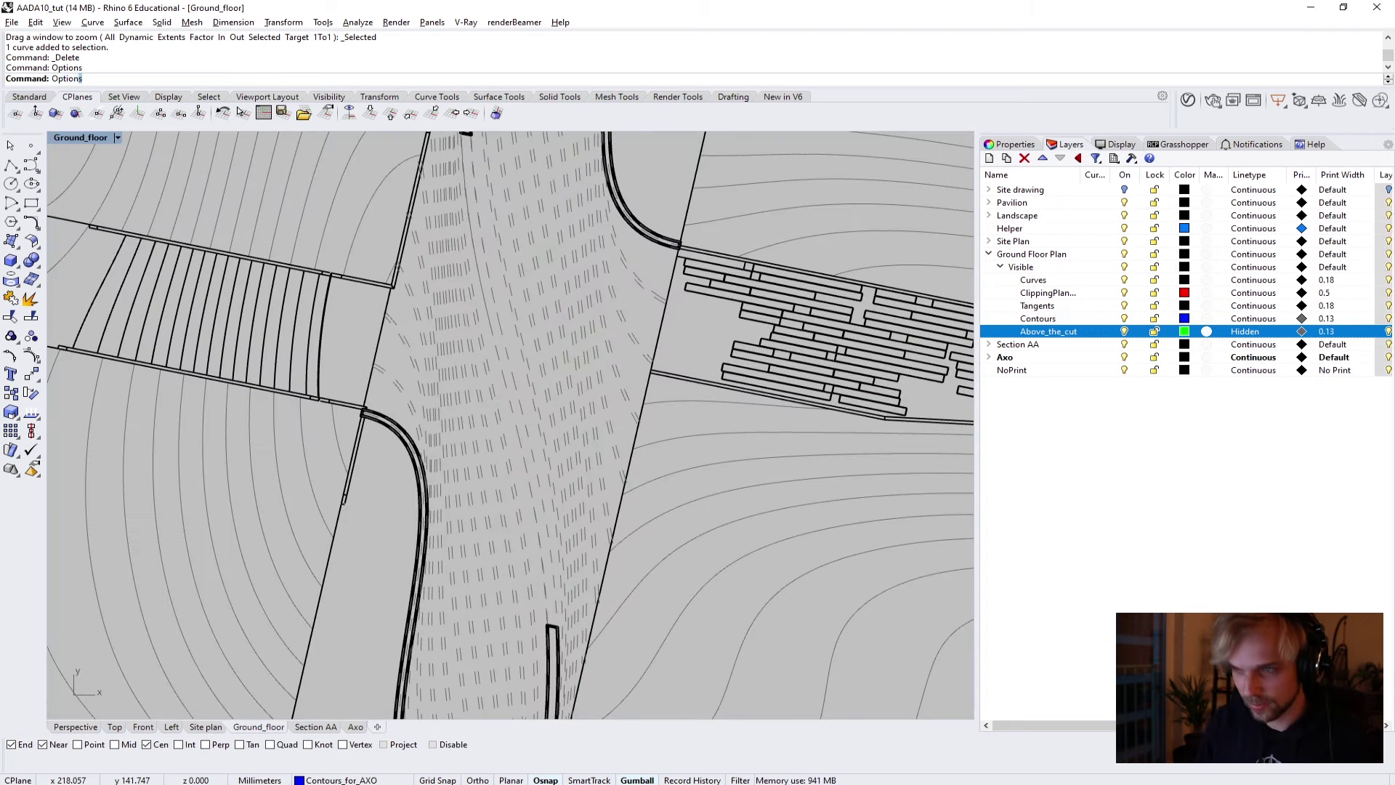
key(Return)
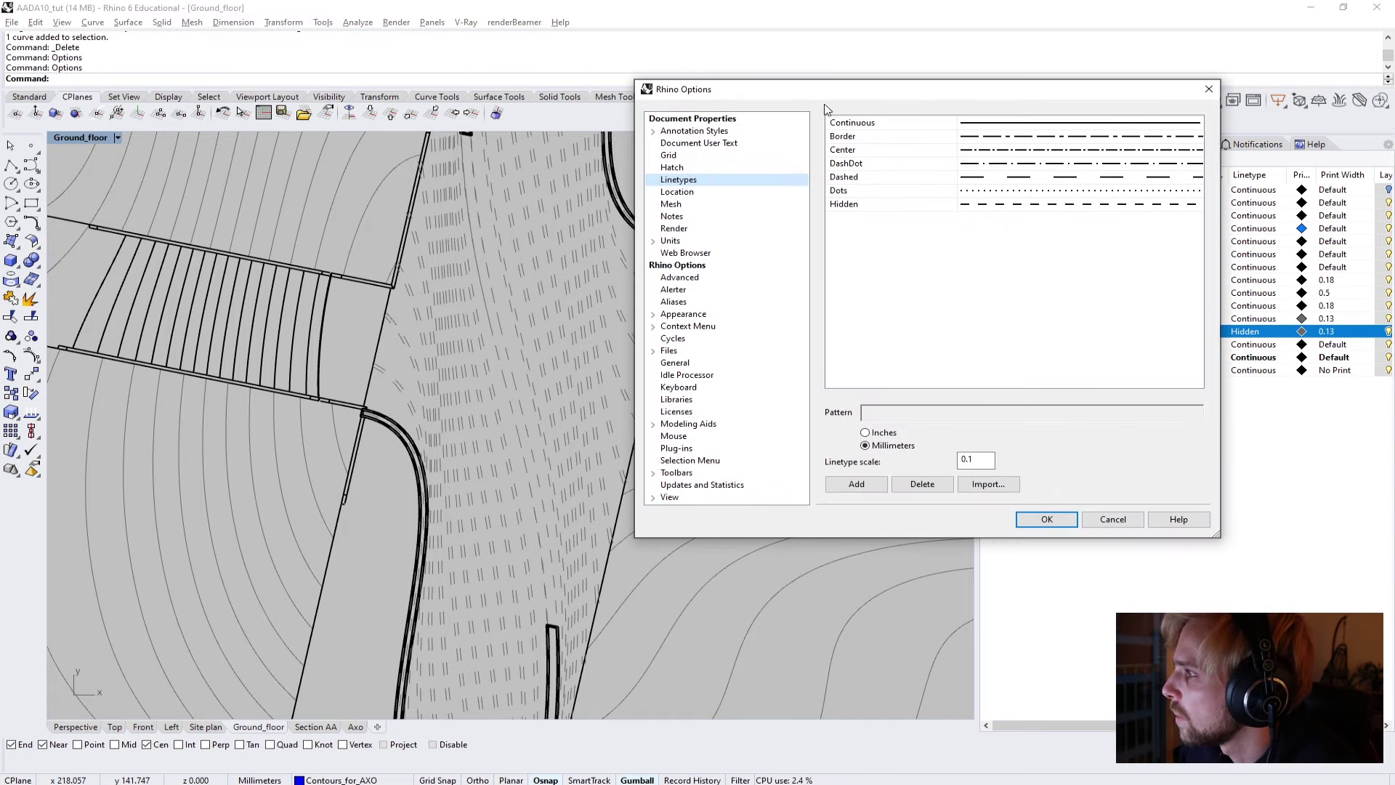
drag(742, 88, 499, 95)
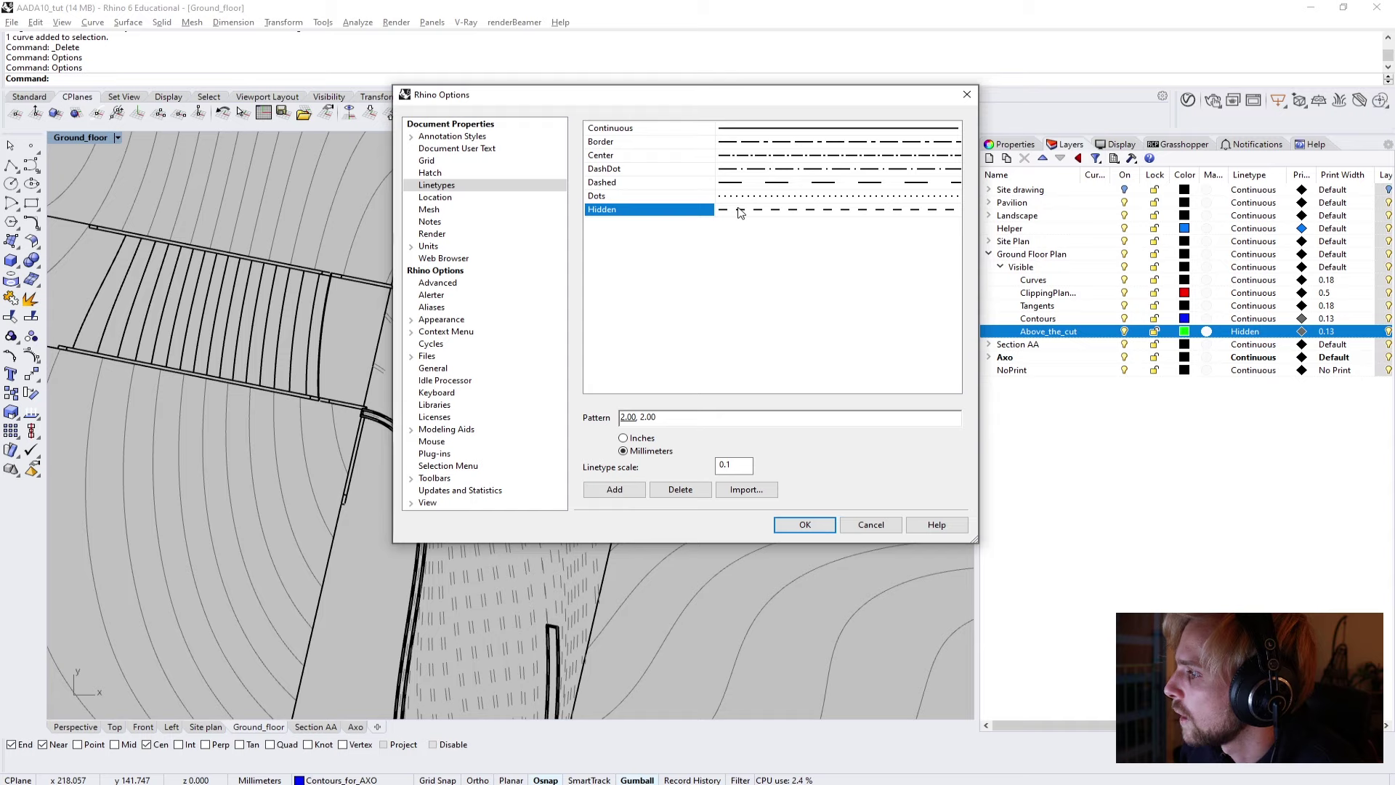
click(660, 130)
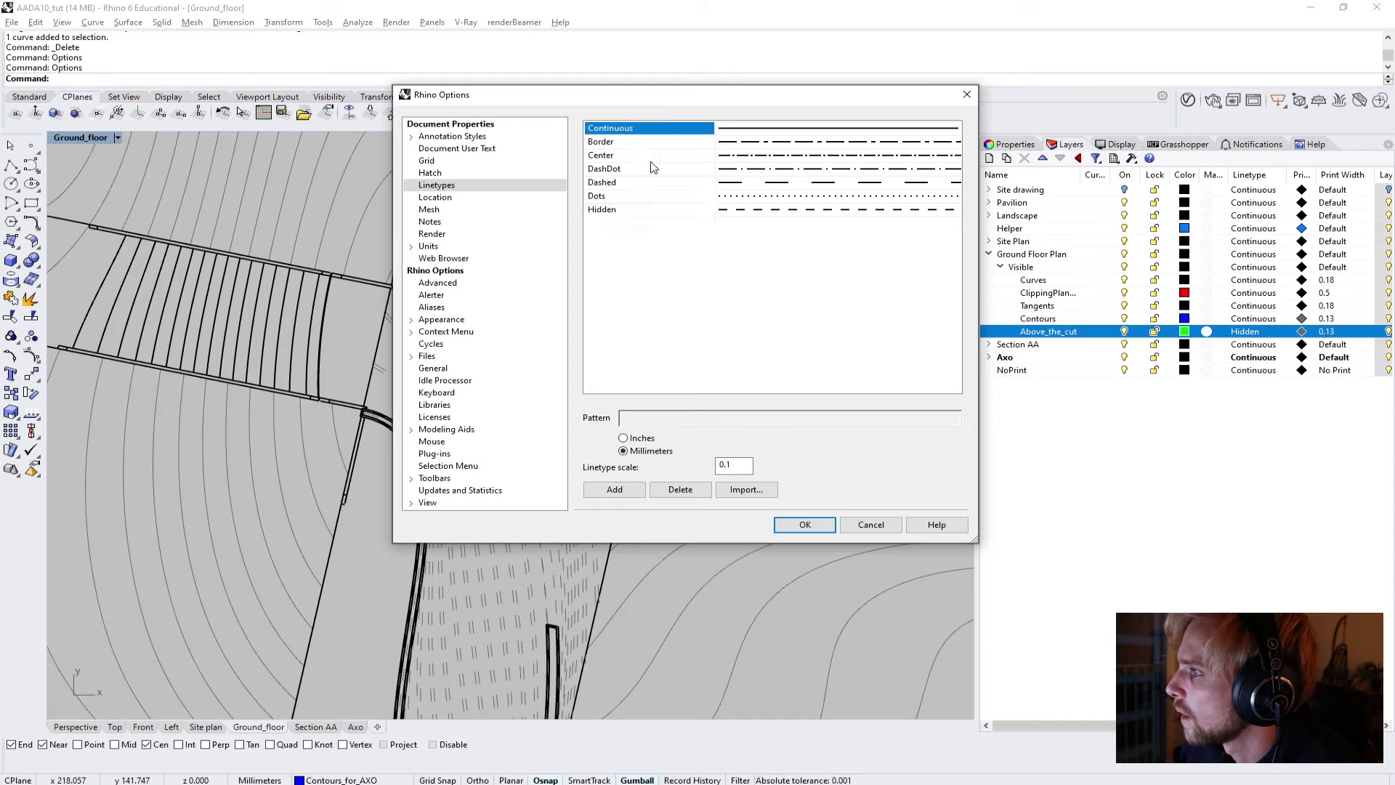
click(709, 212)
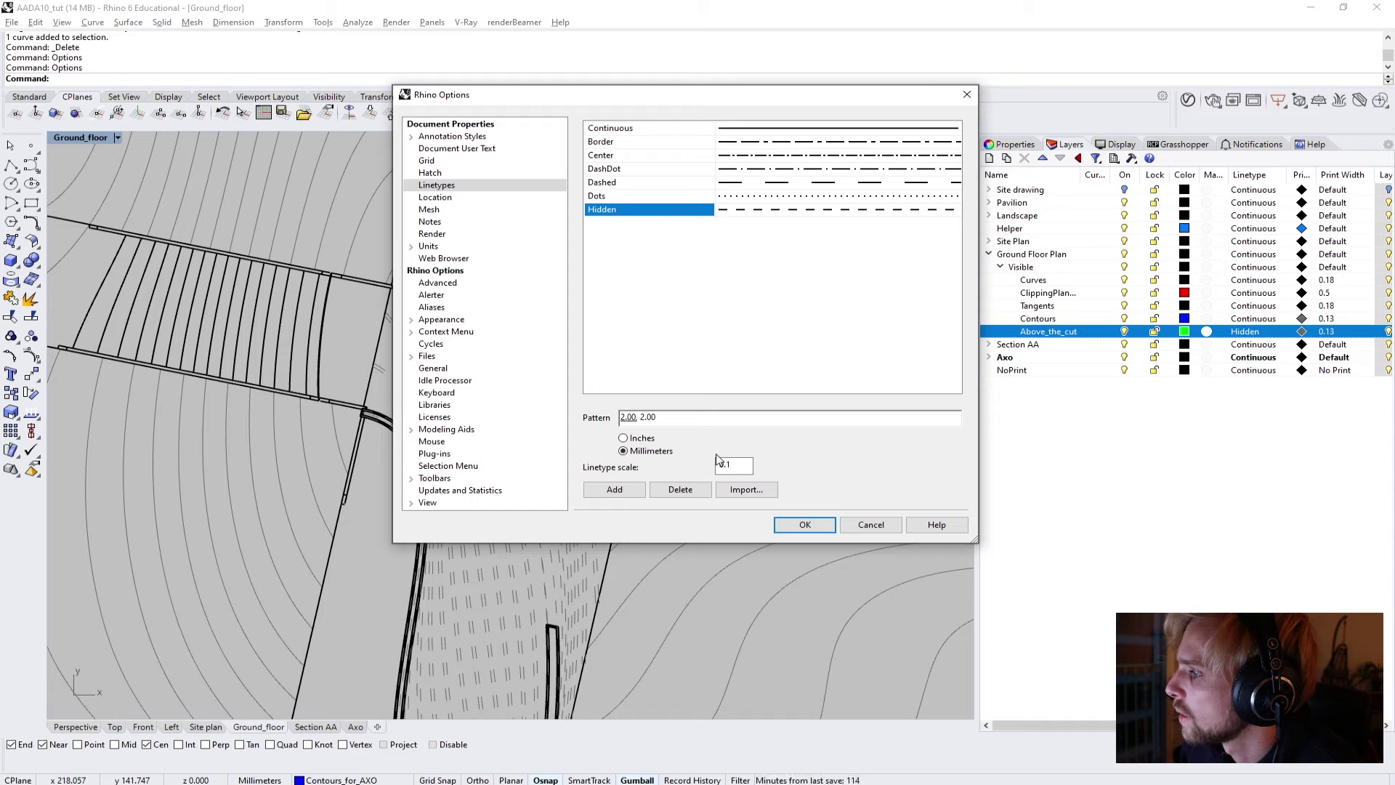
click(749, 467)
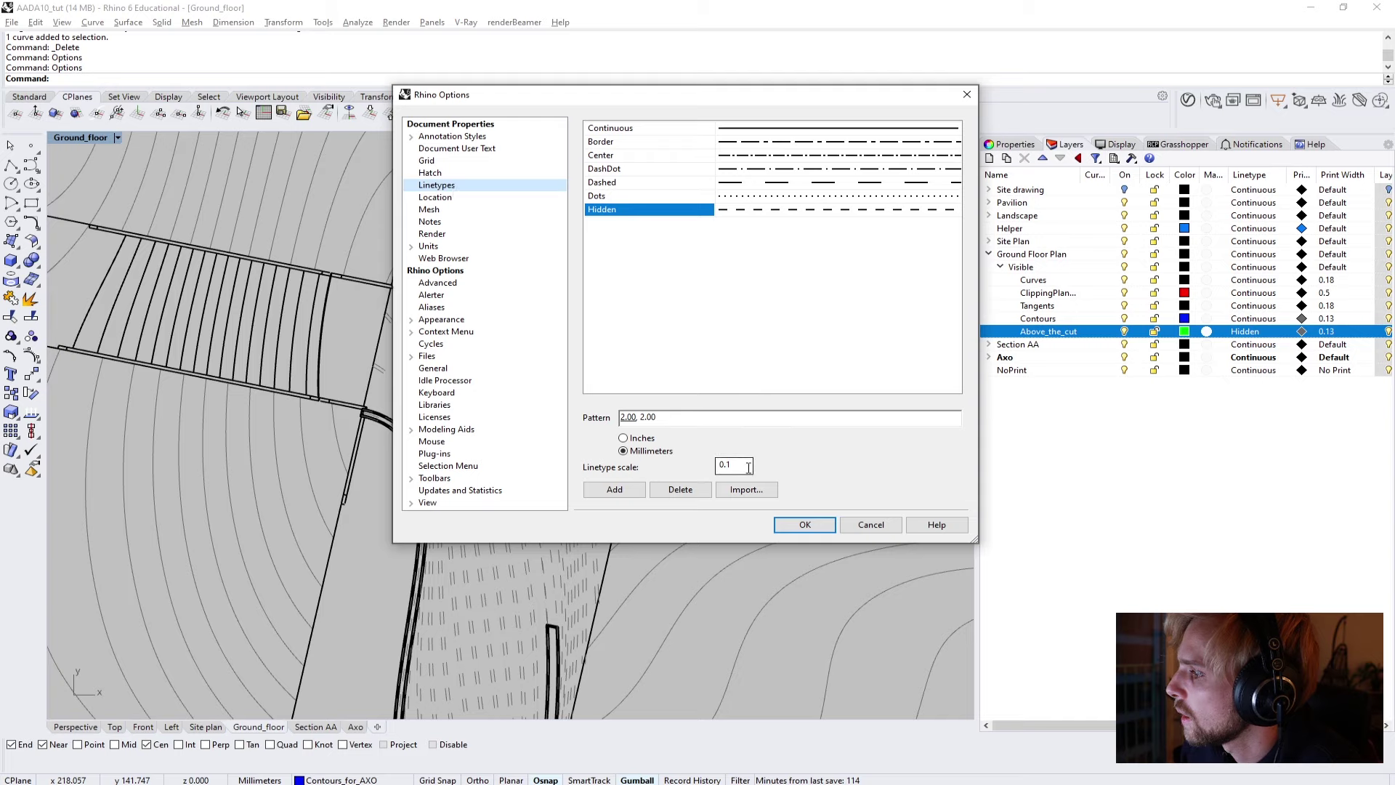
double_click(743, 464)
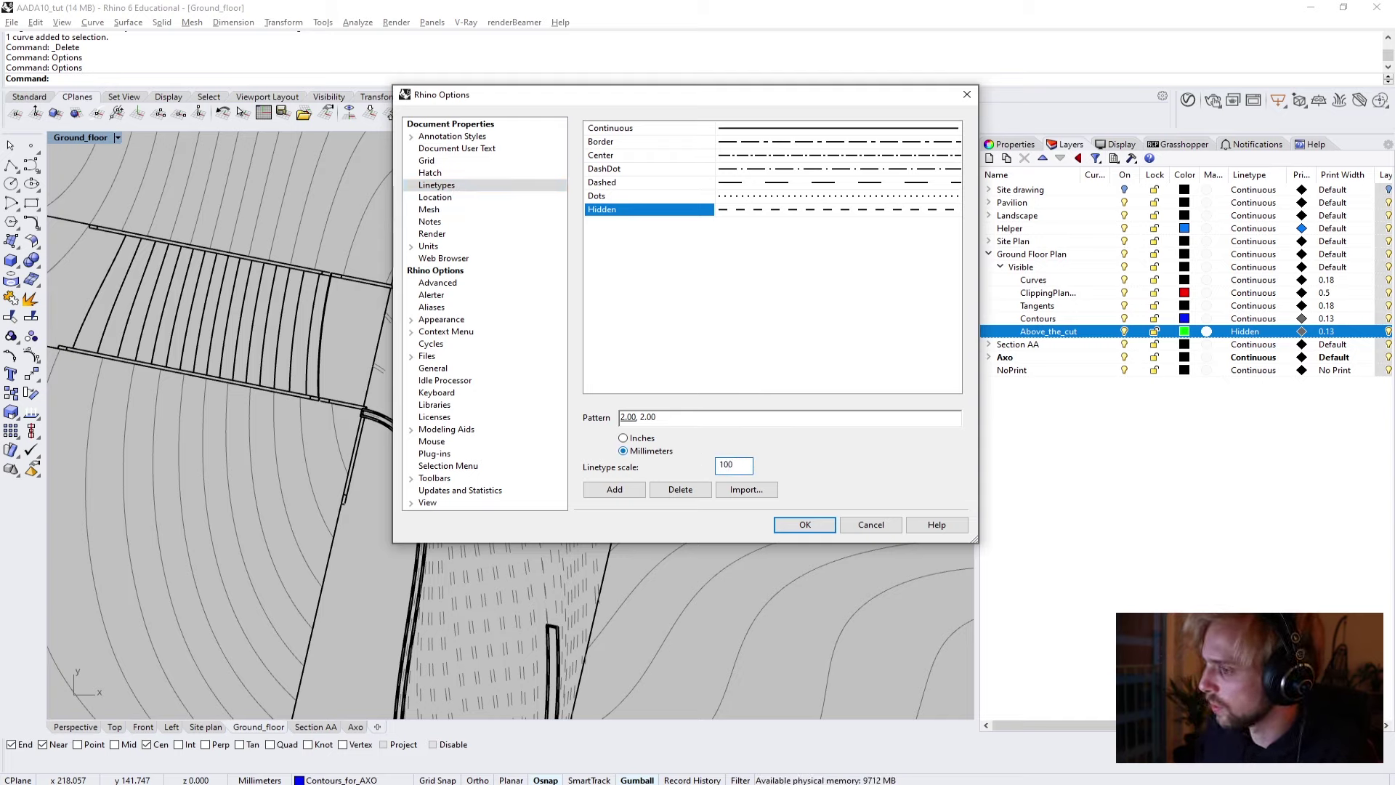
click(804, 525)
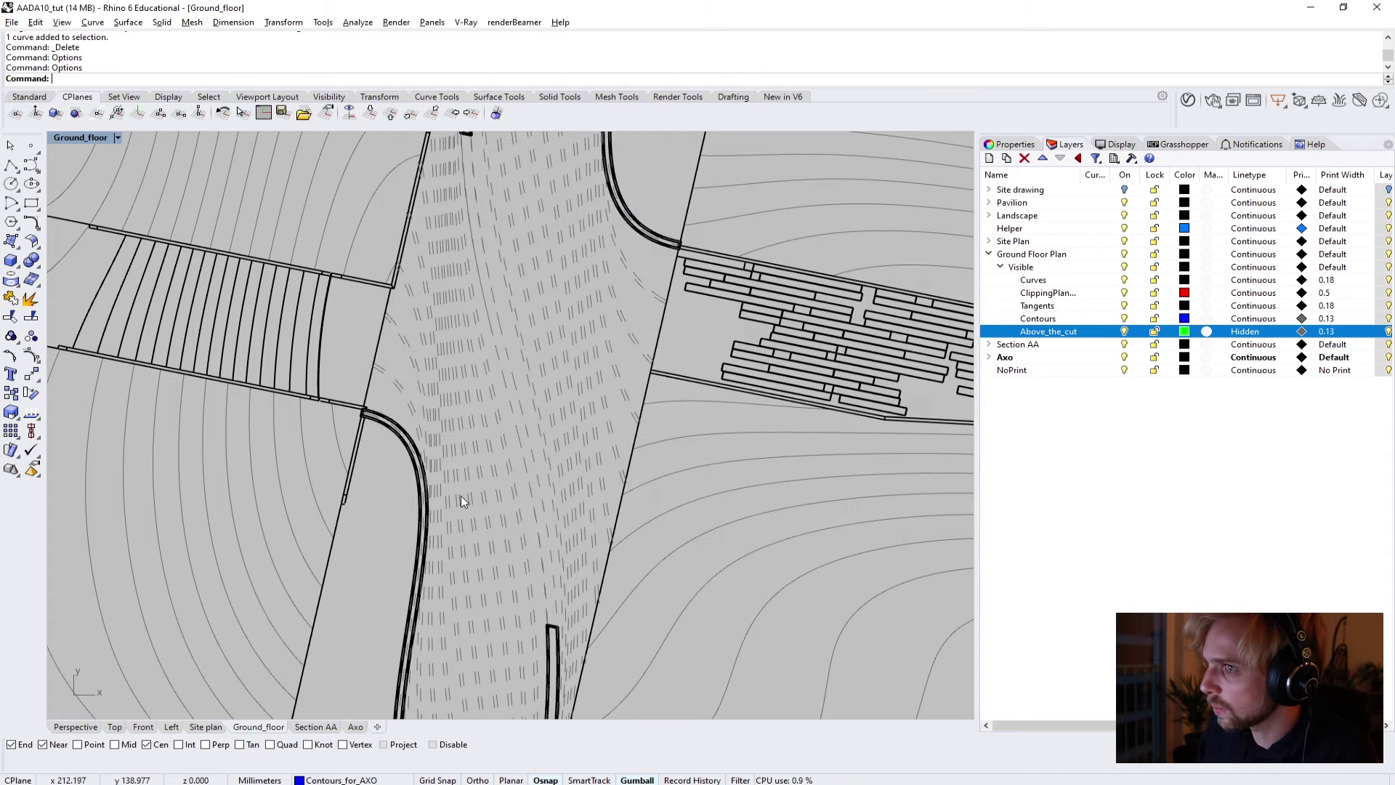
Compare the above-the-cut dashes in the Perspective view with those in the Ground_floor layout.
click(75, 727)
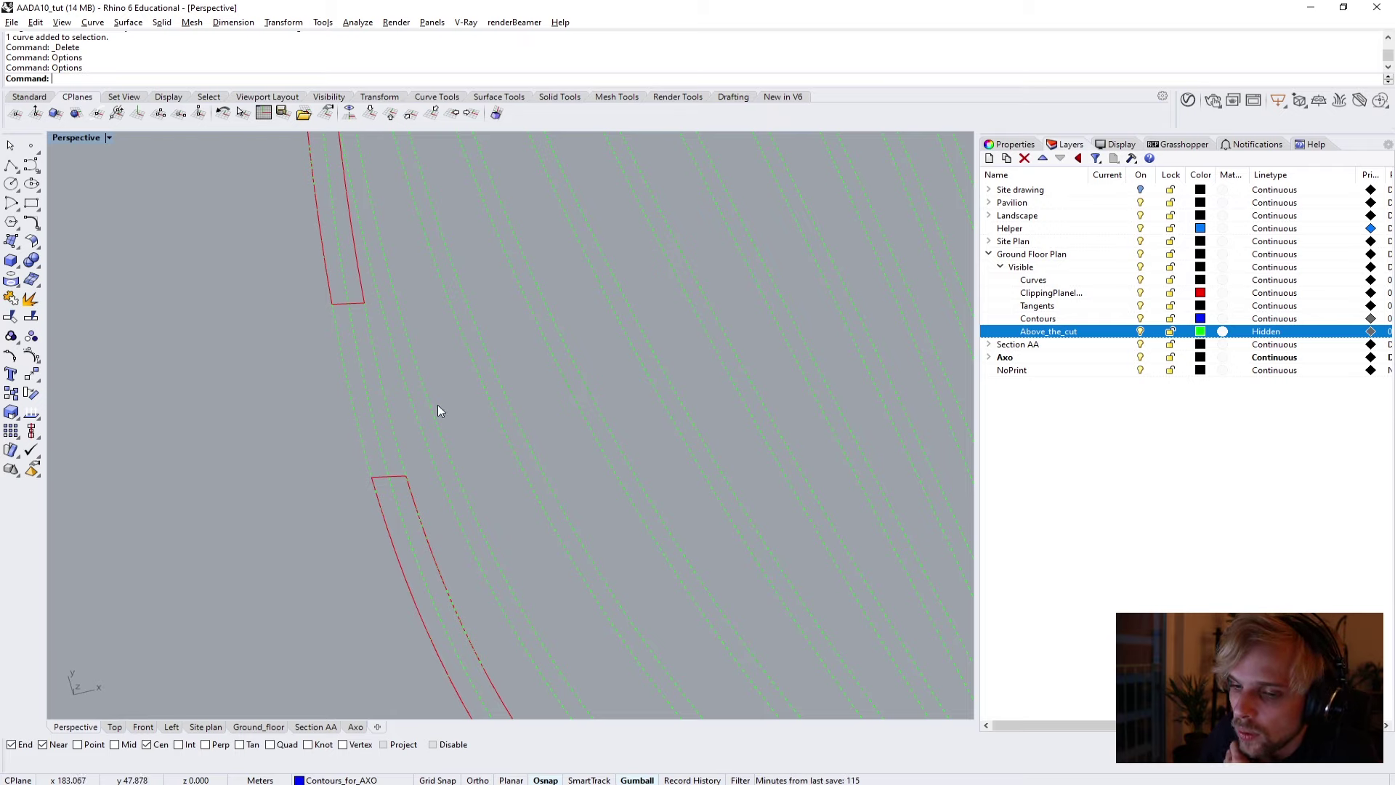
scroll(299, 410, down, 10)
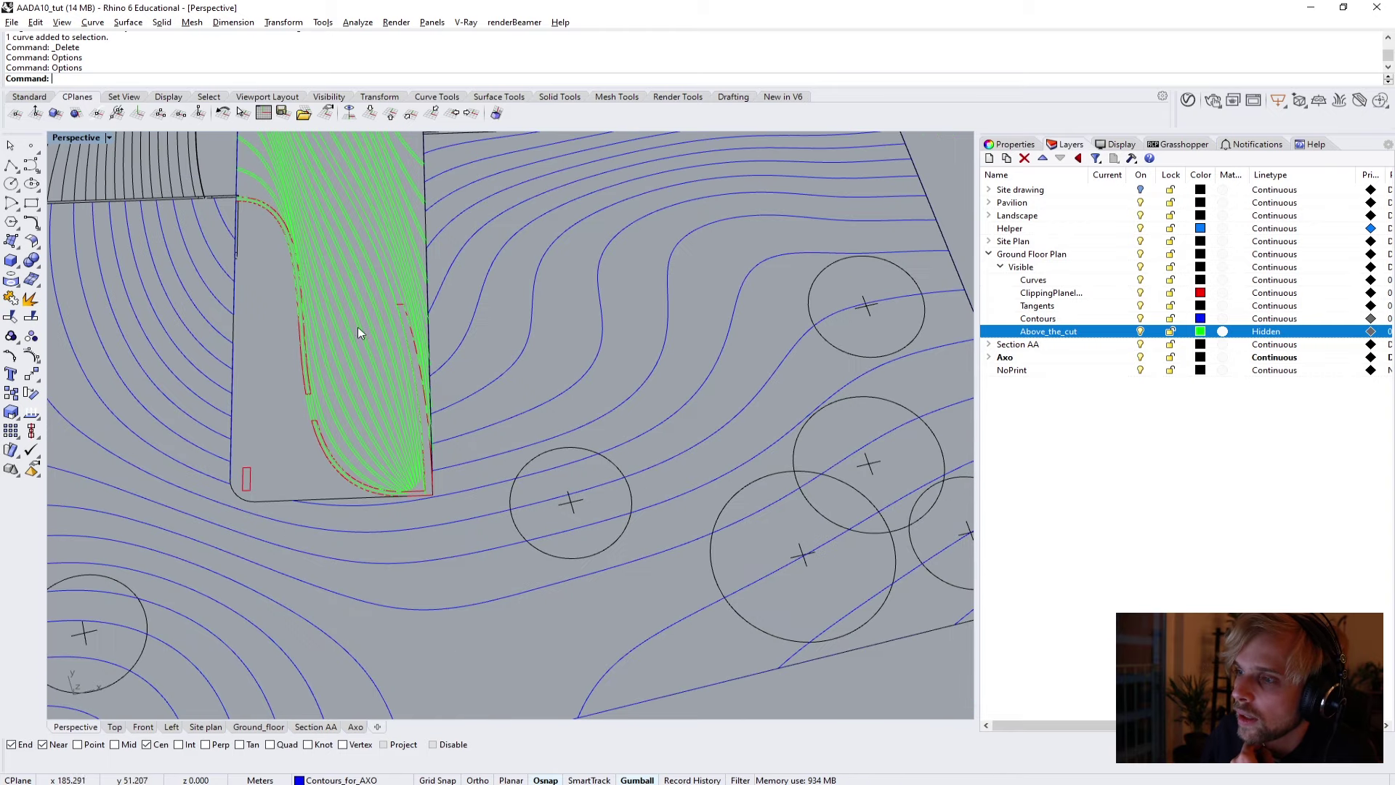
right_drag(378, 382, 290, 321)
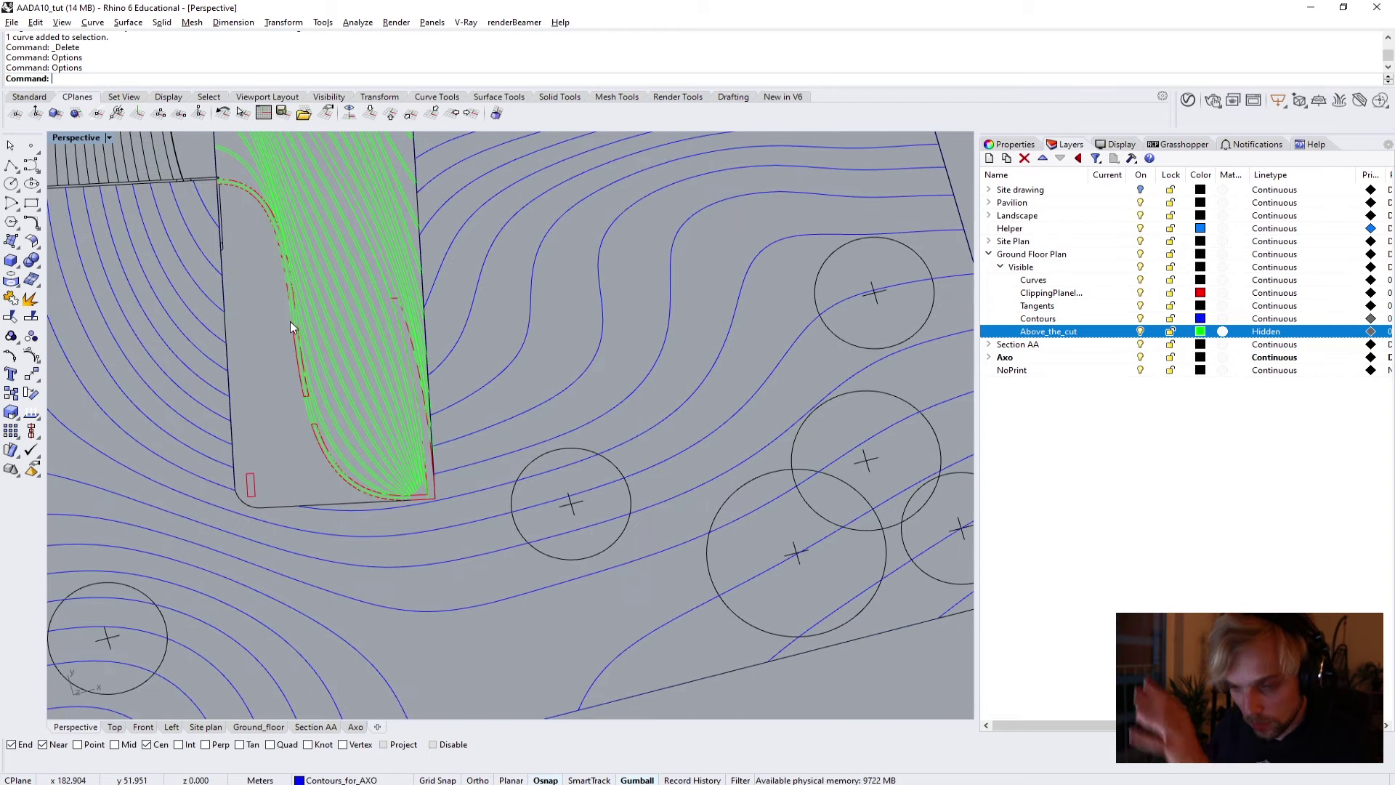
scroll(290, 321, up, 10)
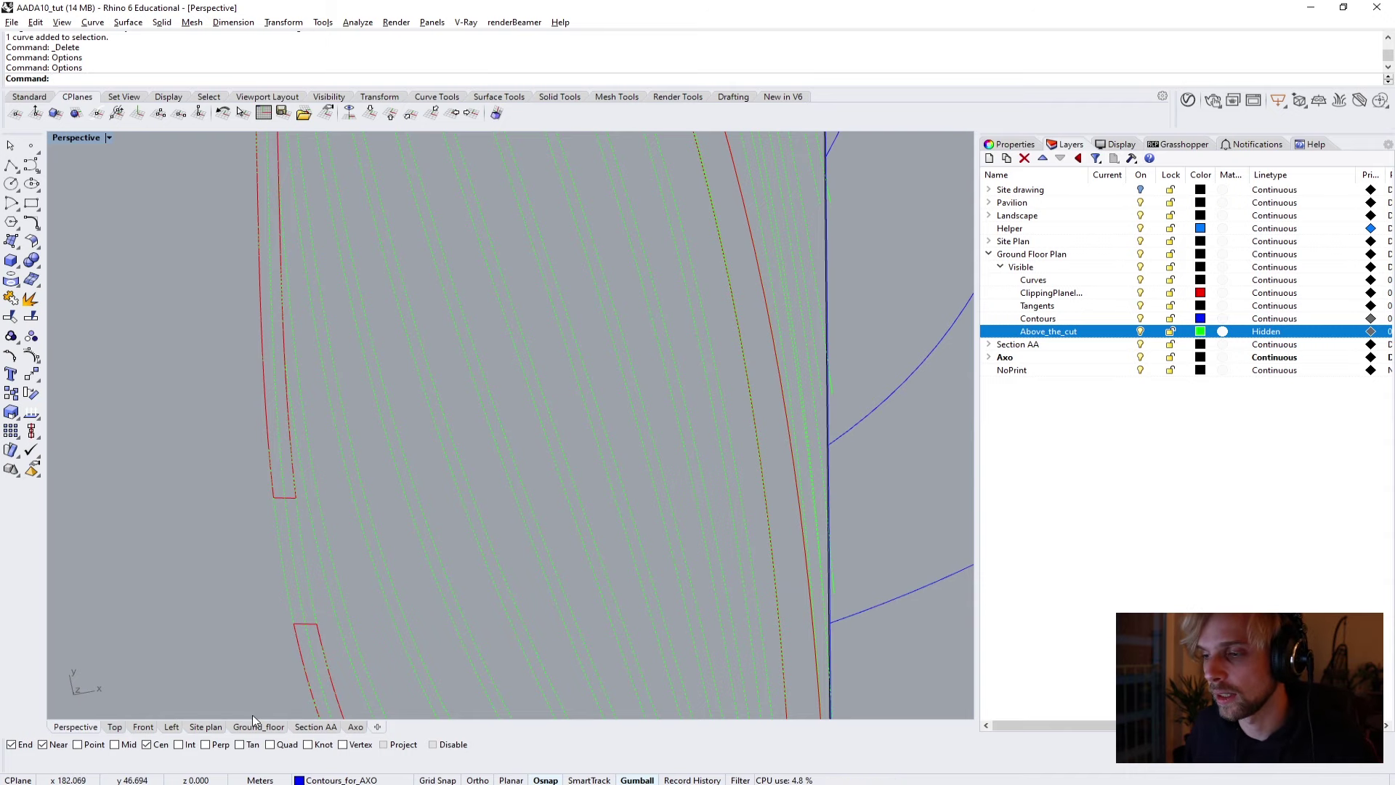
click(303, 727)
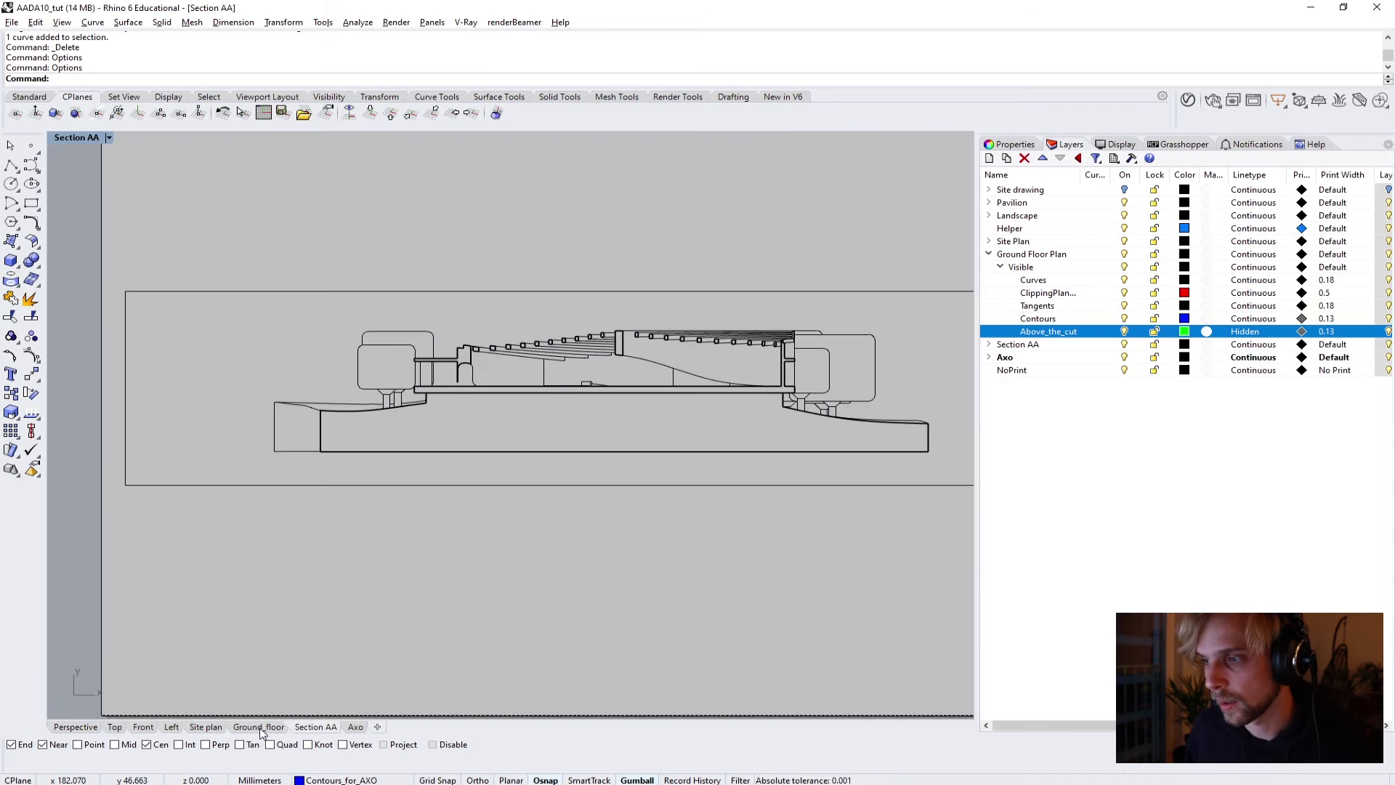
click(261, 727)
right_drag(499, 434, 489, 372)
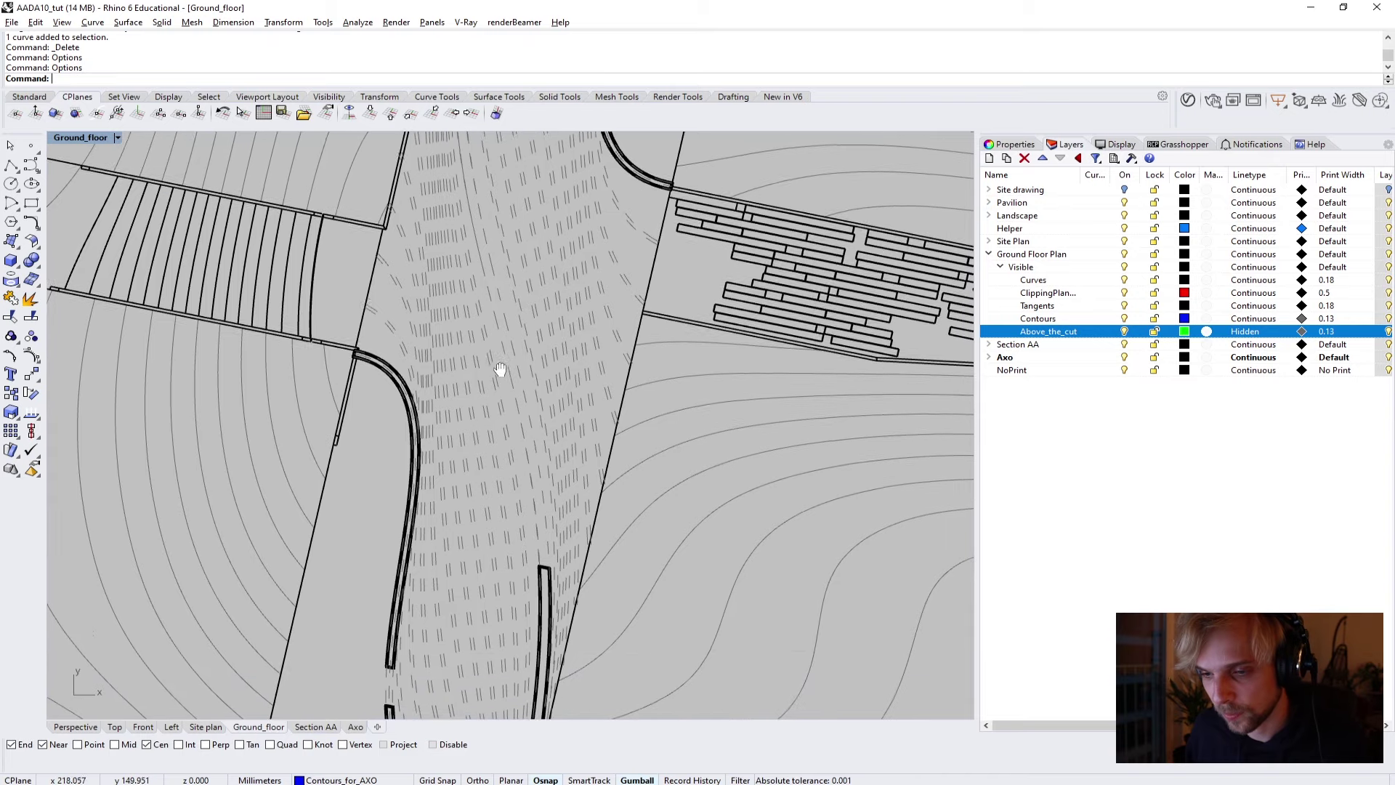
scroll(490, 357, up, 2)
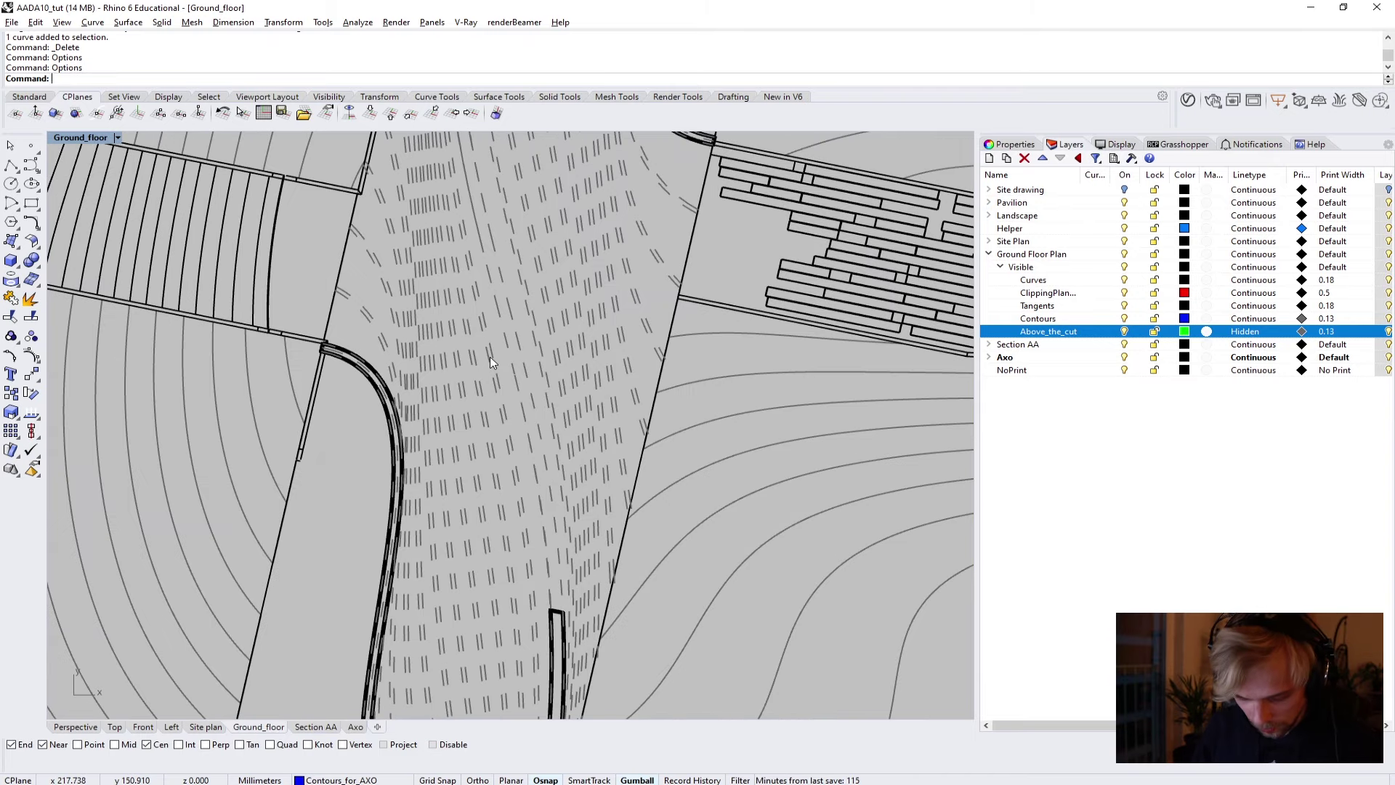
Set the document's linetype scale to 200.
key(Up)
key(Return)
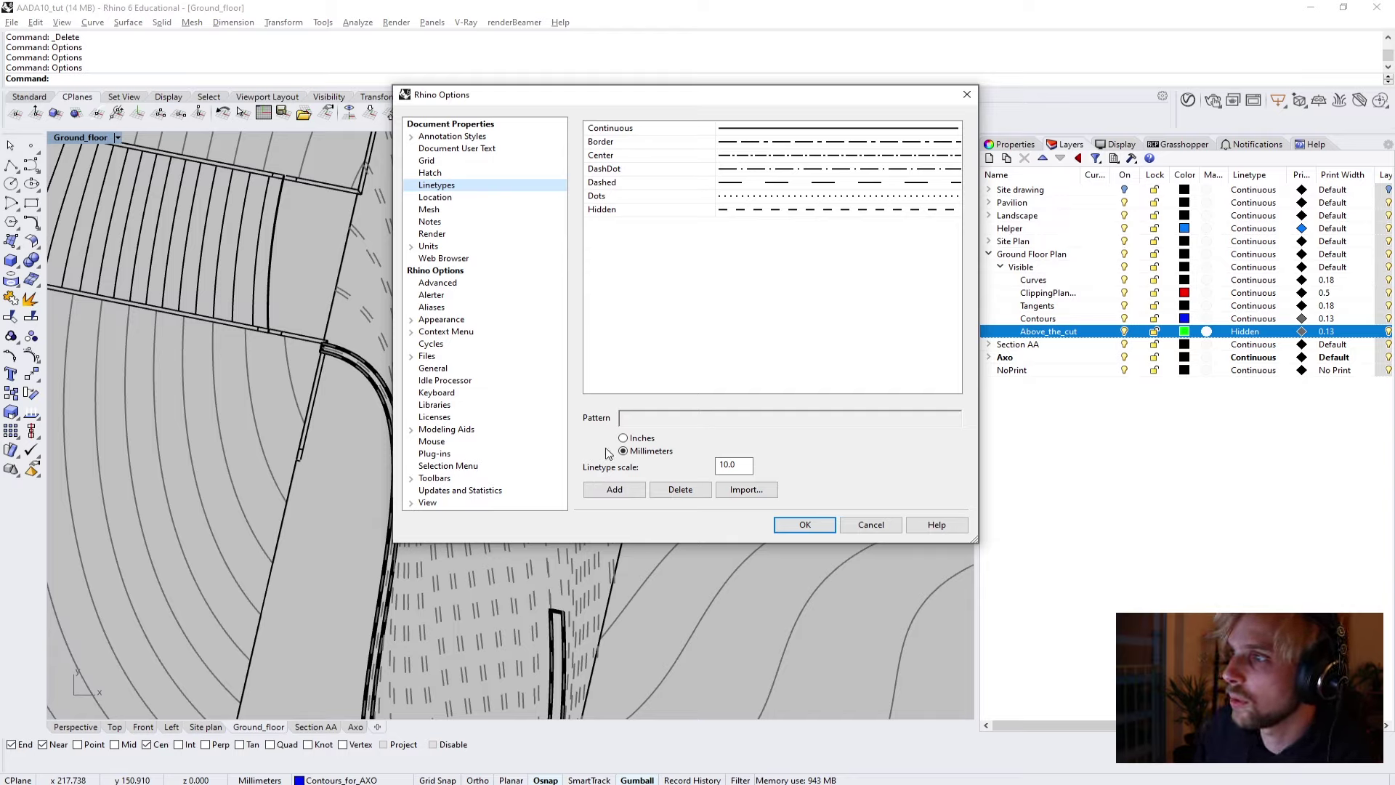
click(430, 174)
click(432, 186)
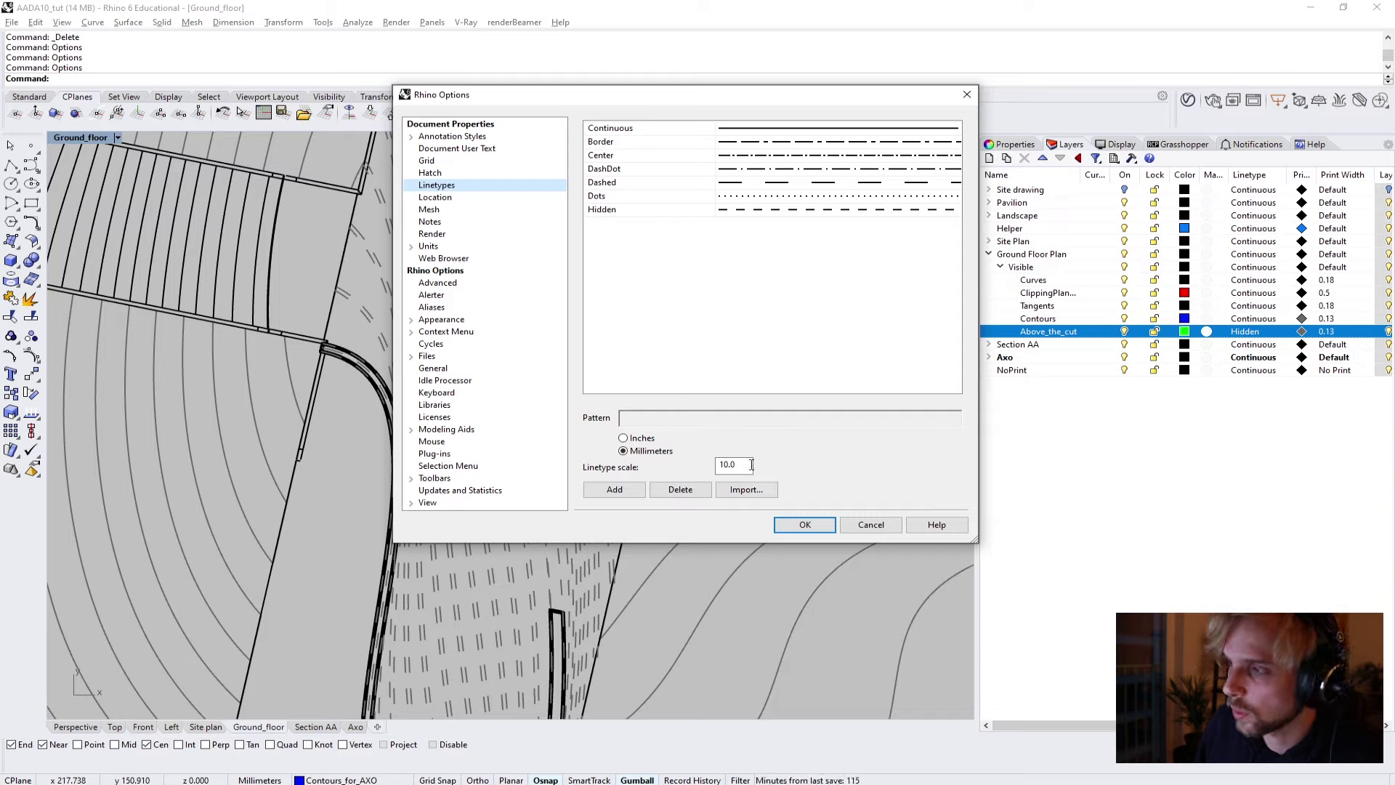
drag(748, 466, 611, 464)
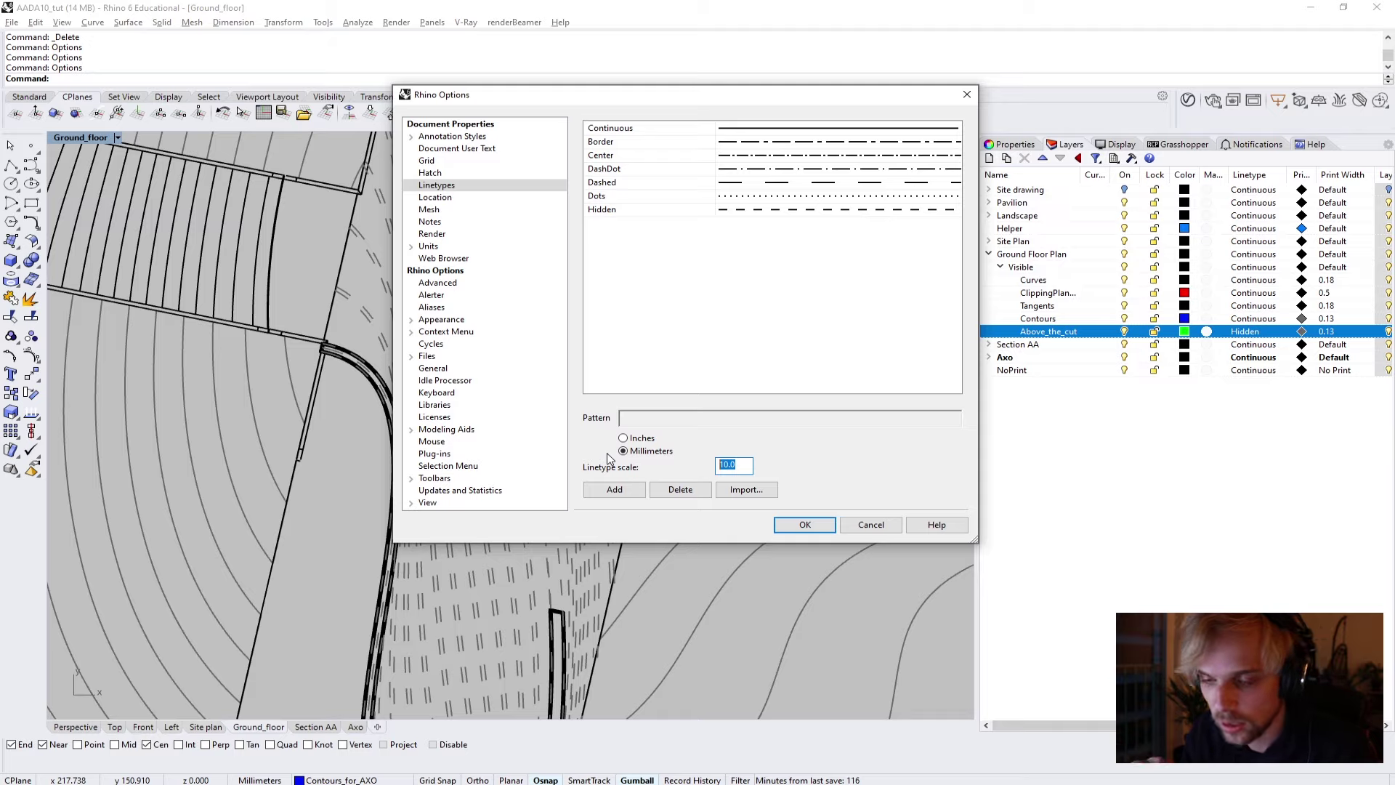
text(2)
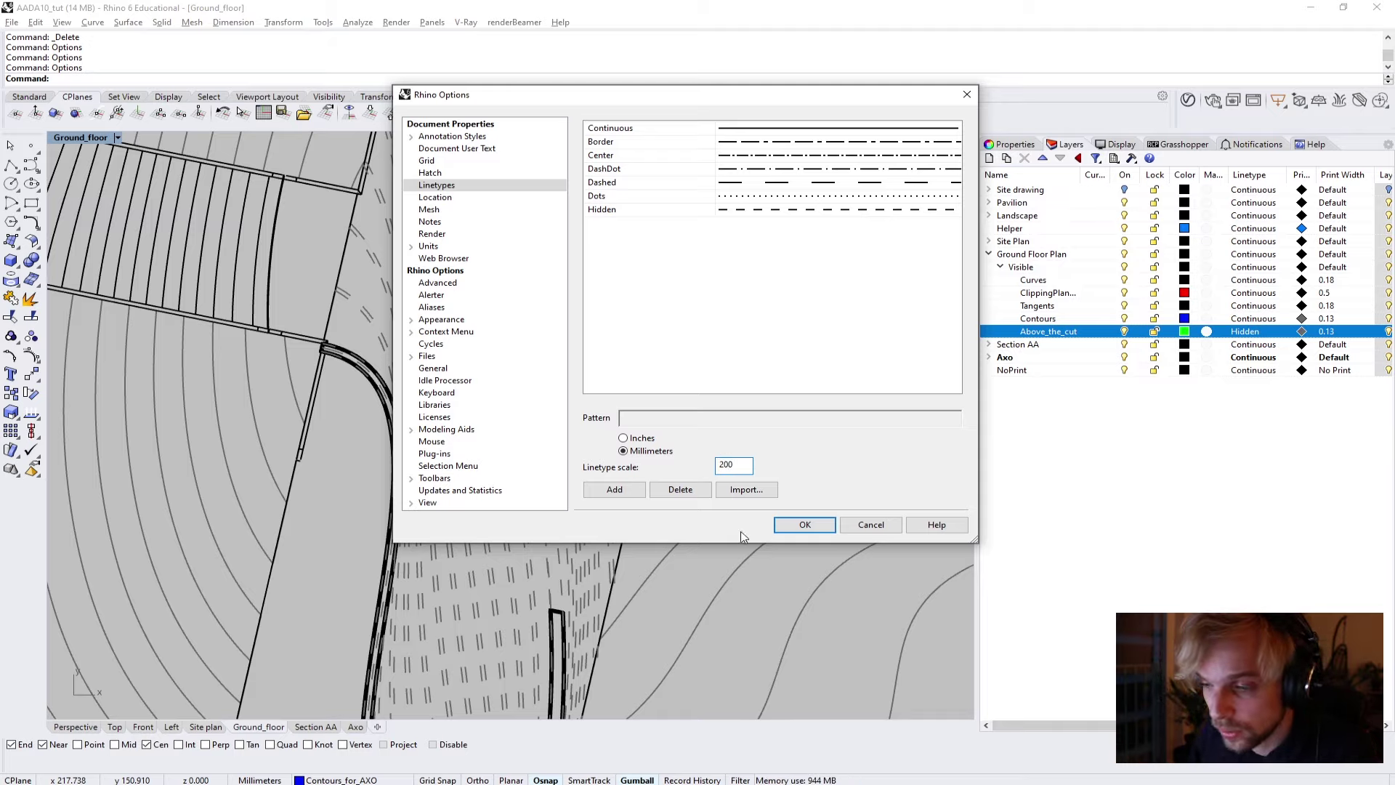
click(805, 524)
Examine the dashed roof lines in the Ground_floor layout and across the drawings in the Perspective view.
scroll(455, 432, down, 2)
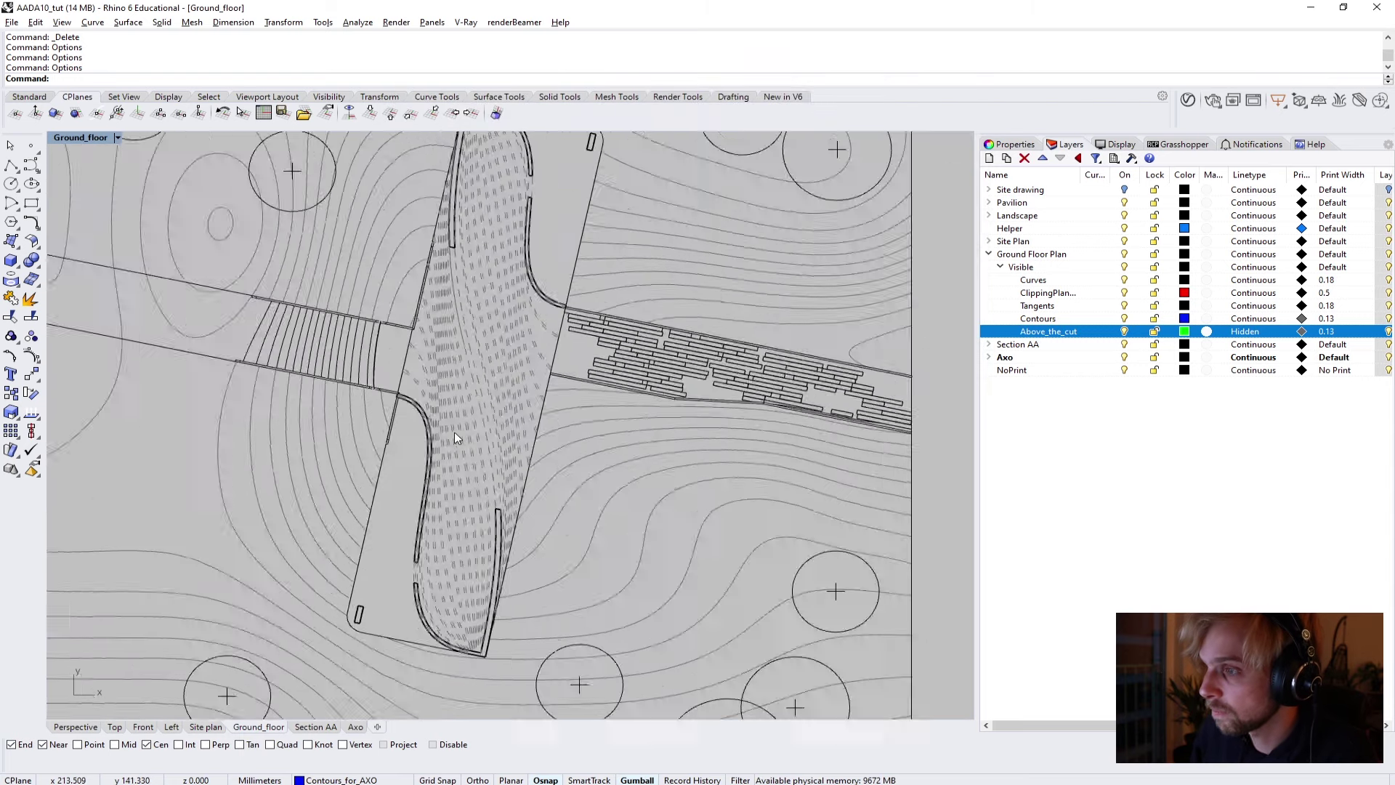
scroll(455, 432, down, 2)
scroll(407, 465, up, 4)
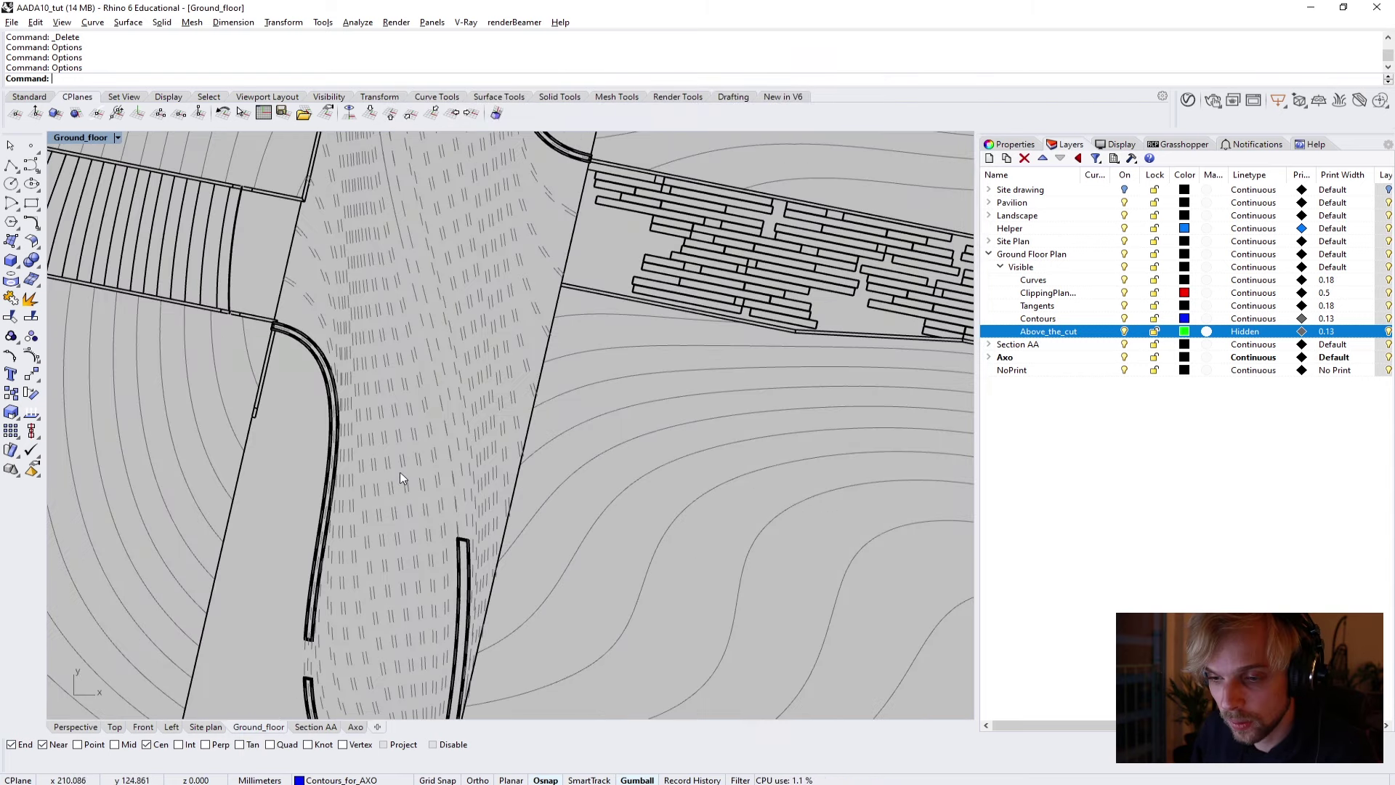
click(76, 726)
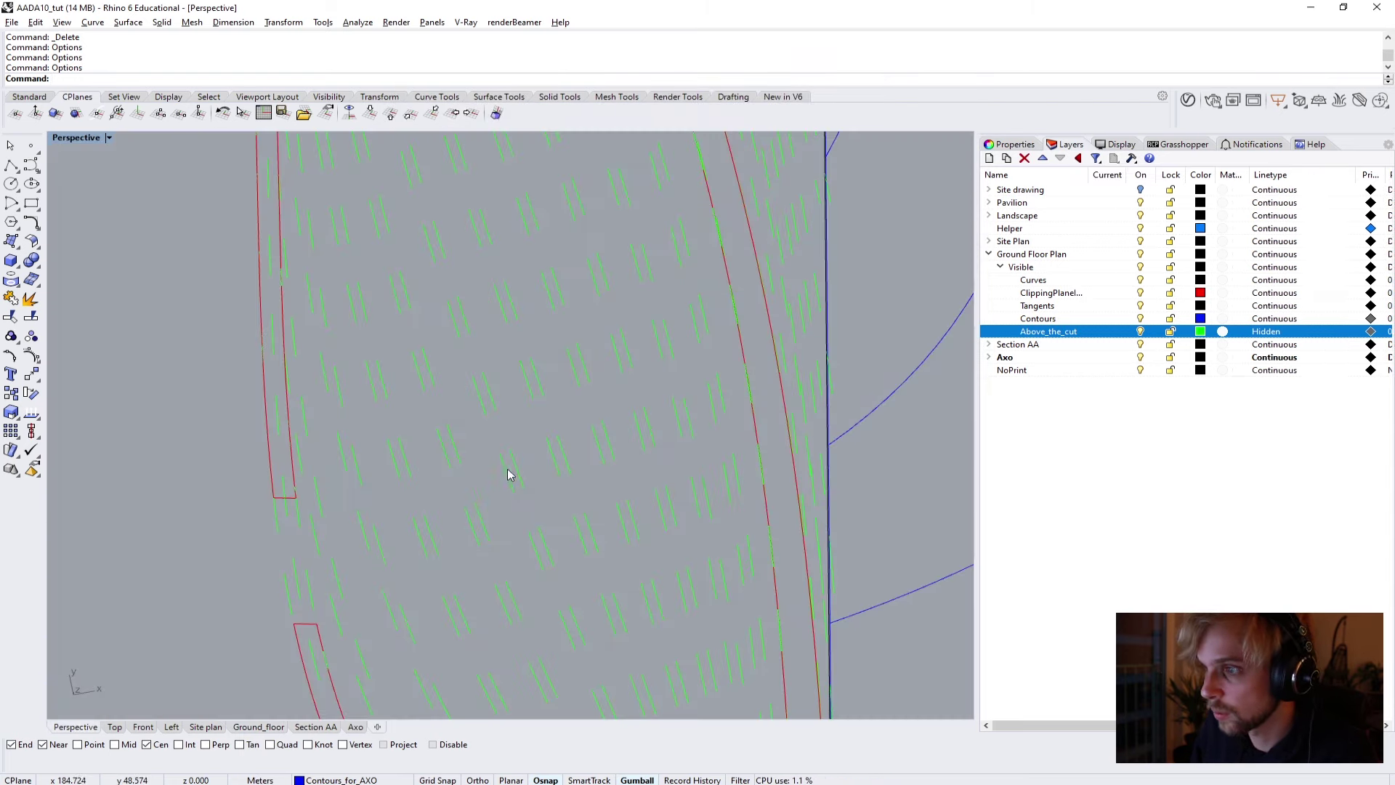
scroll(508, 472, down, 6)
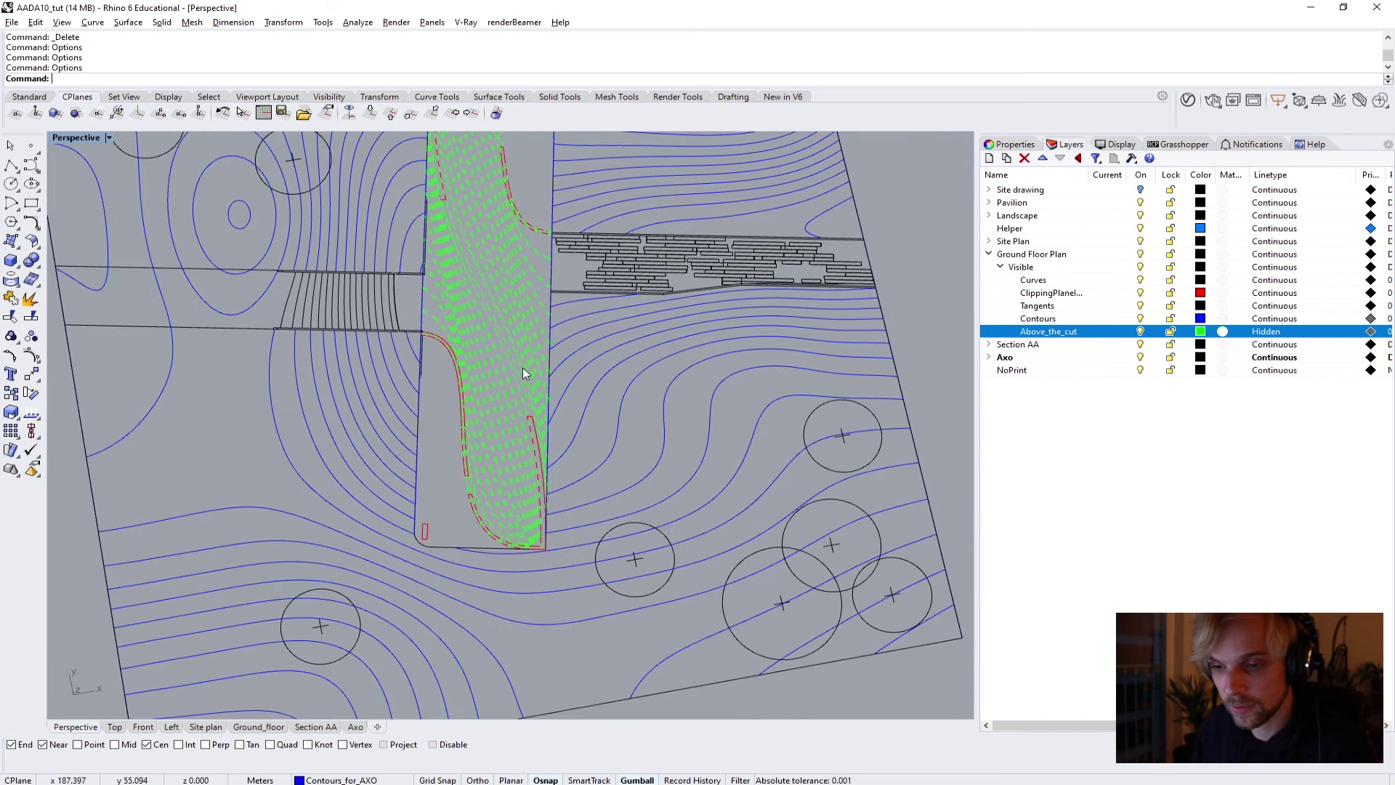
shift+right_drag(507, 373, 505, 489)
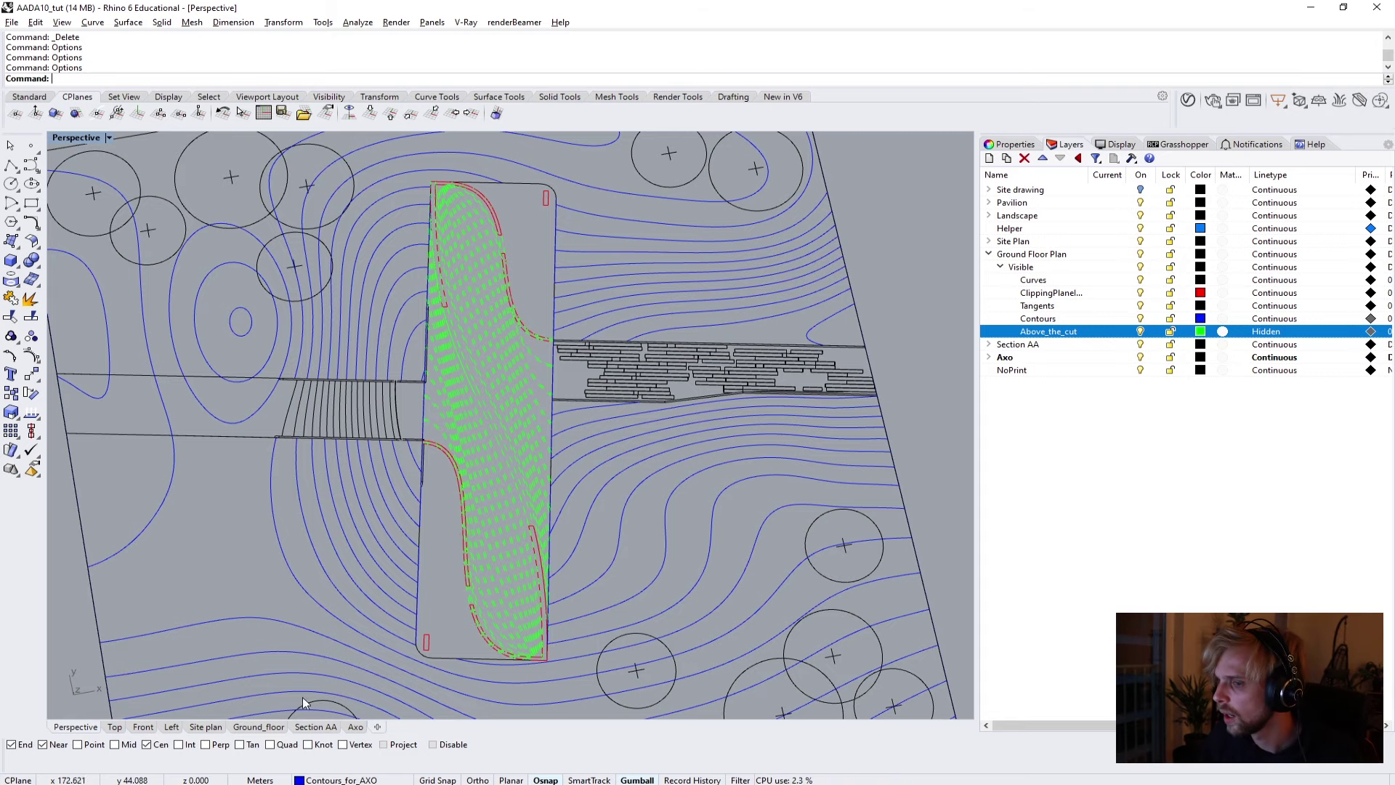
scroll(382, 581, down, 8)
right_drag(447, 499, 485, 424)
scroll(439, 455, down, 8)
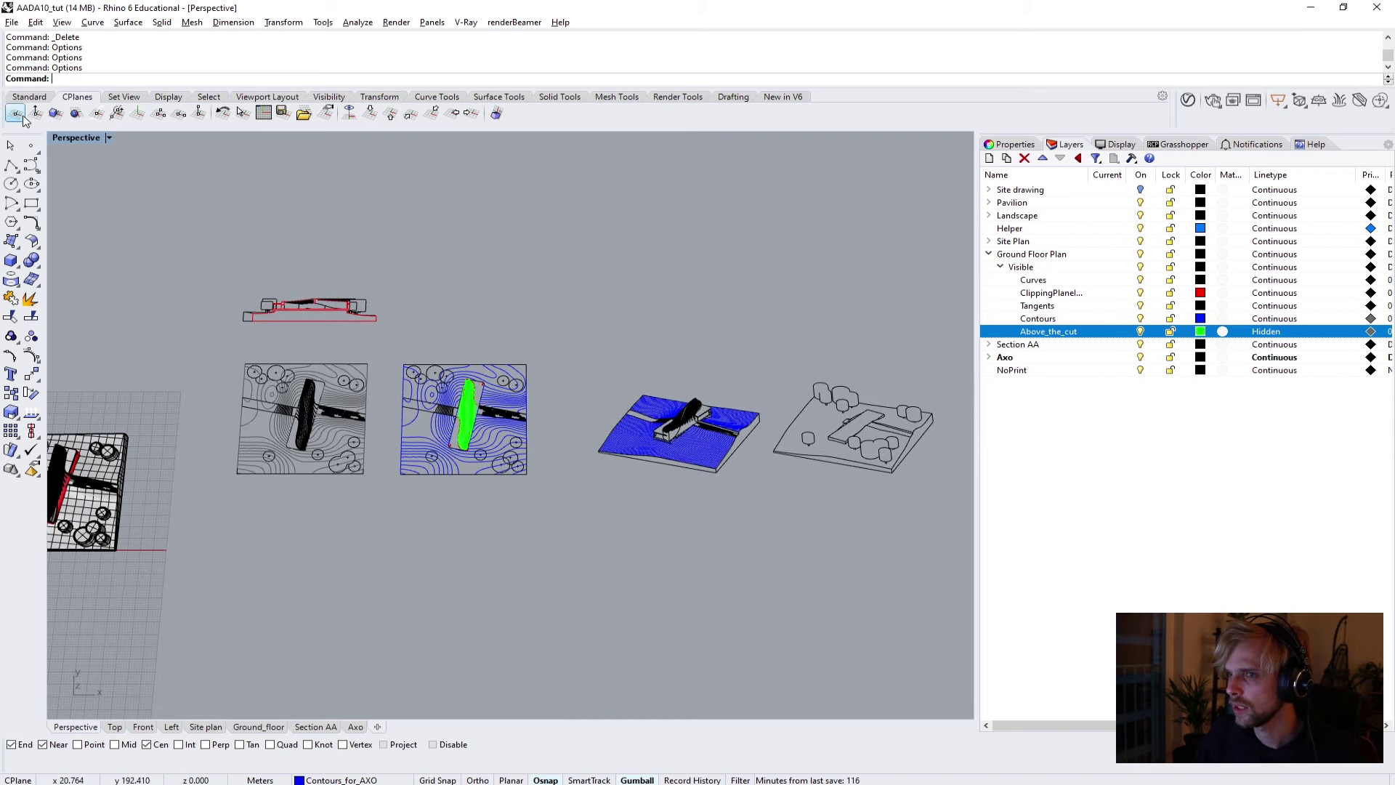
Switch to the maximized Top view and examine the dashed ground floor plan beside the site plan, section and axonometric drawings.
double_click(77, 138)
double_click(61, 136)
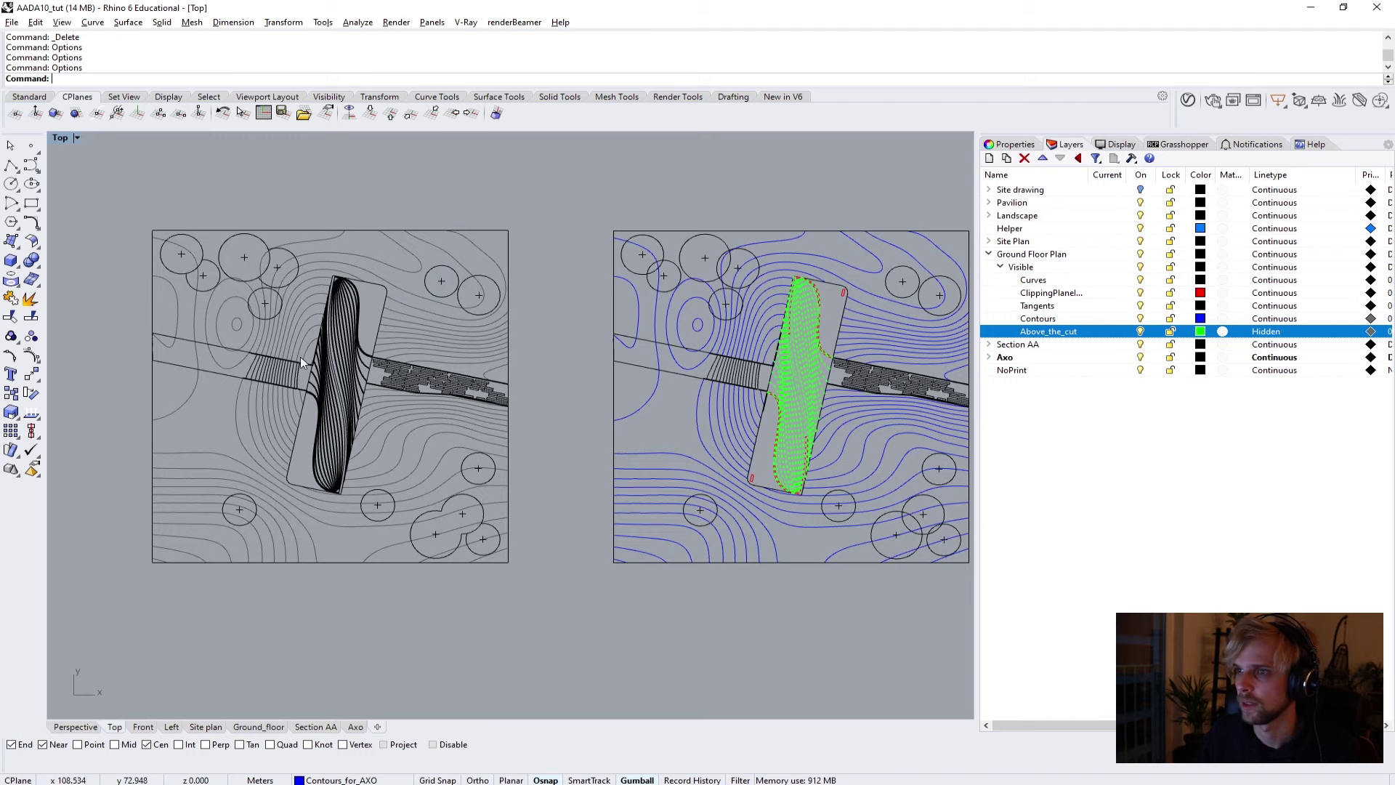
right_drag(569, 450, 351, 406)
scroll(701, 364, up, 6)
right_drag(481, 293, 475, 452)
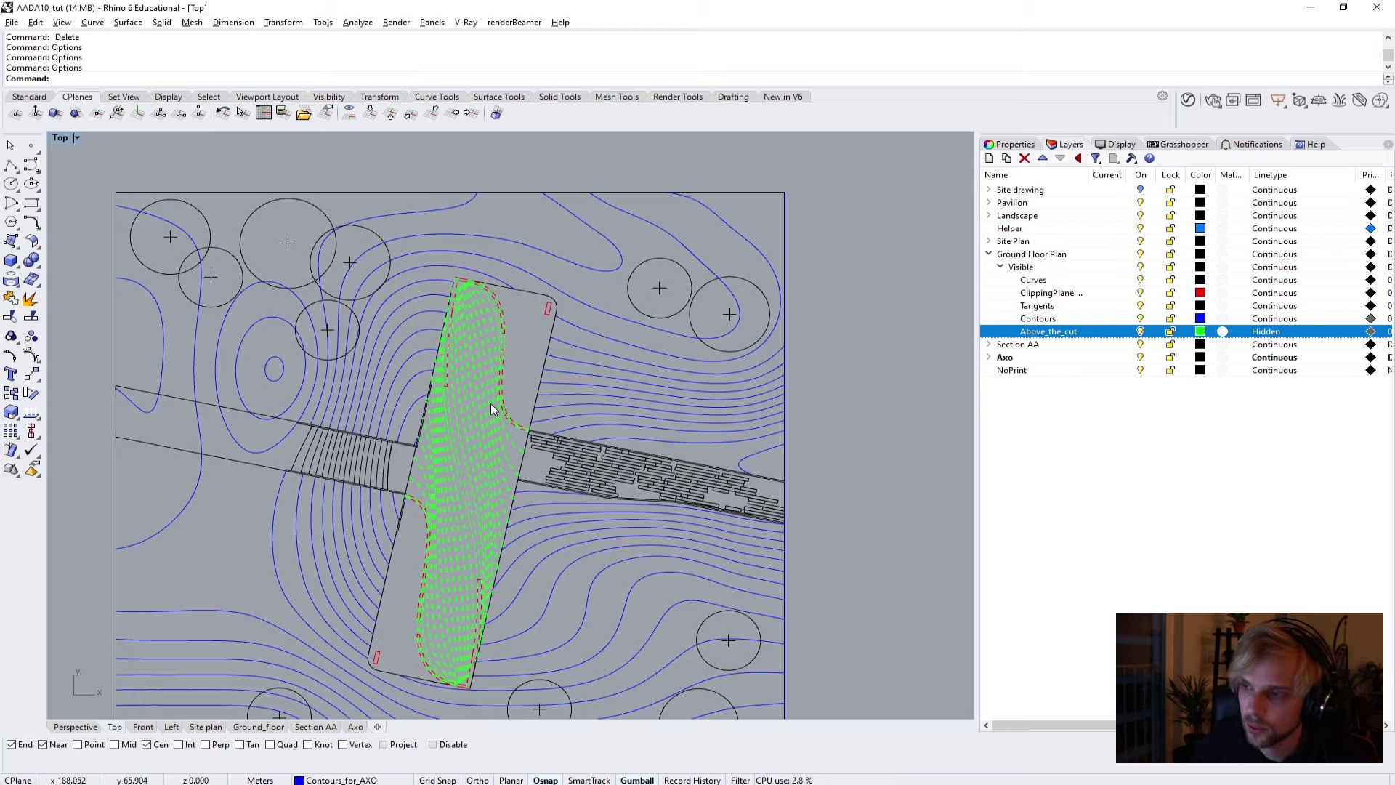
scroll(482, 311, up, 2)
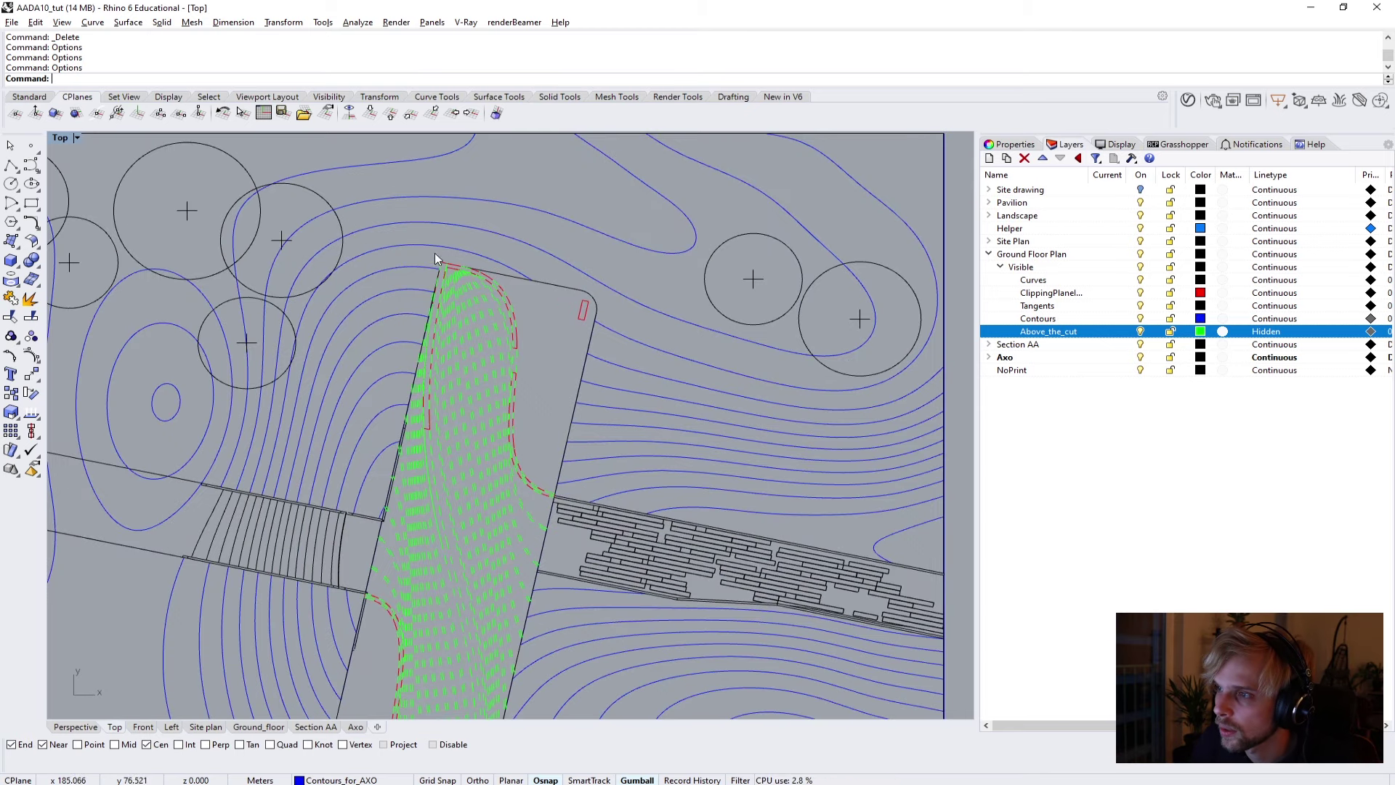
scroll(540, 488, down, 5)
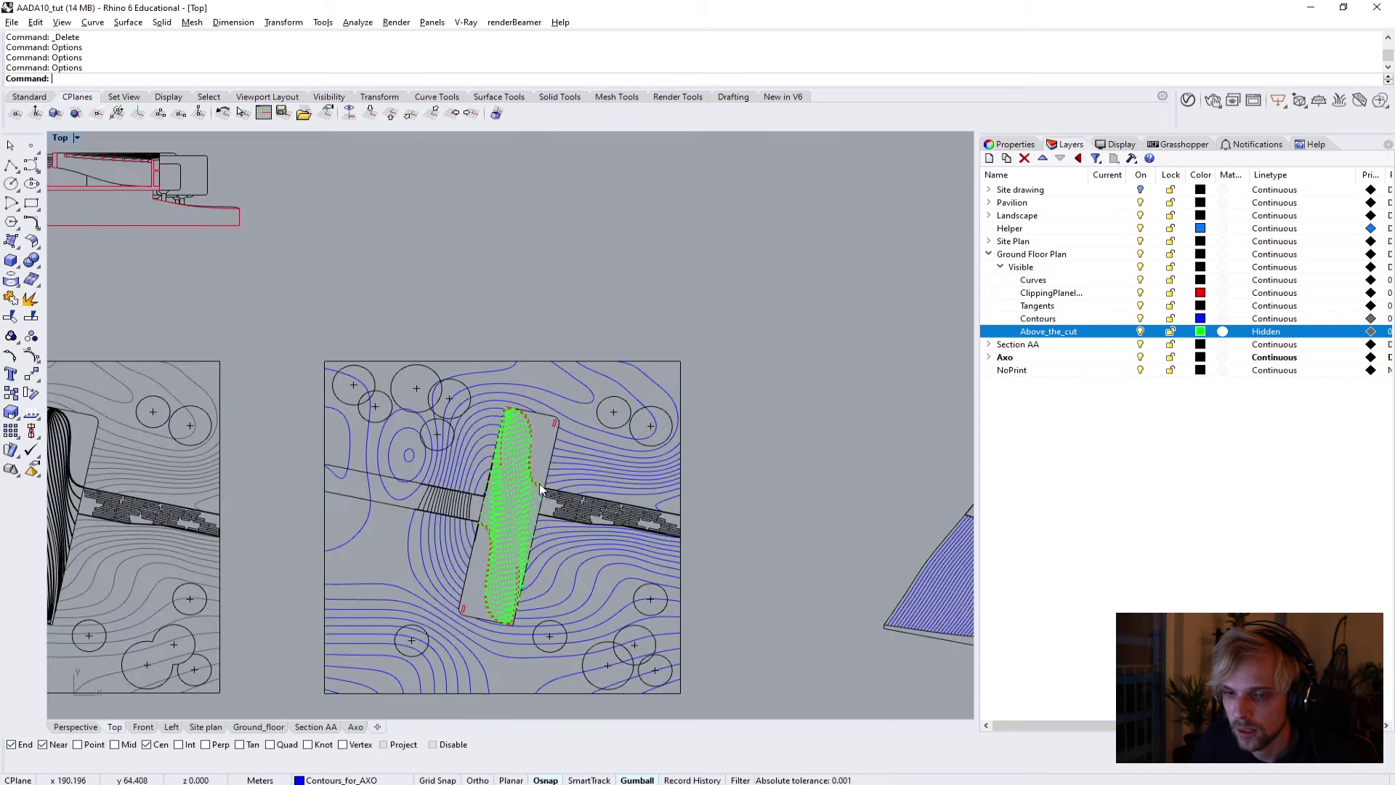
right_drag(536, 488, 48, 495)
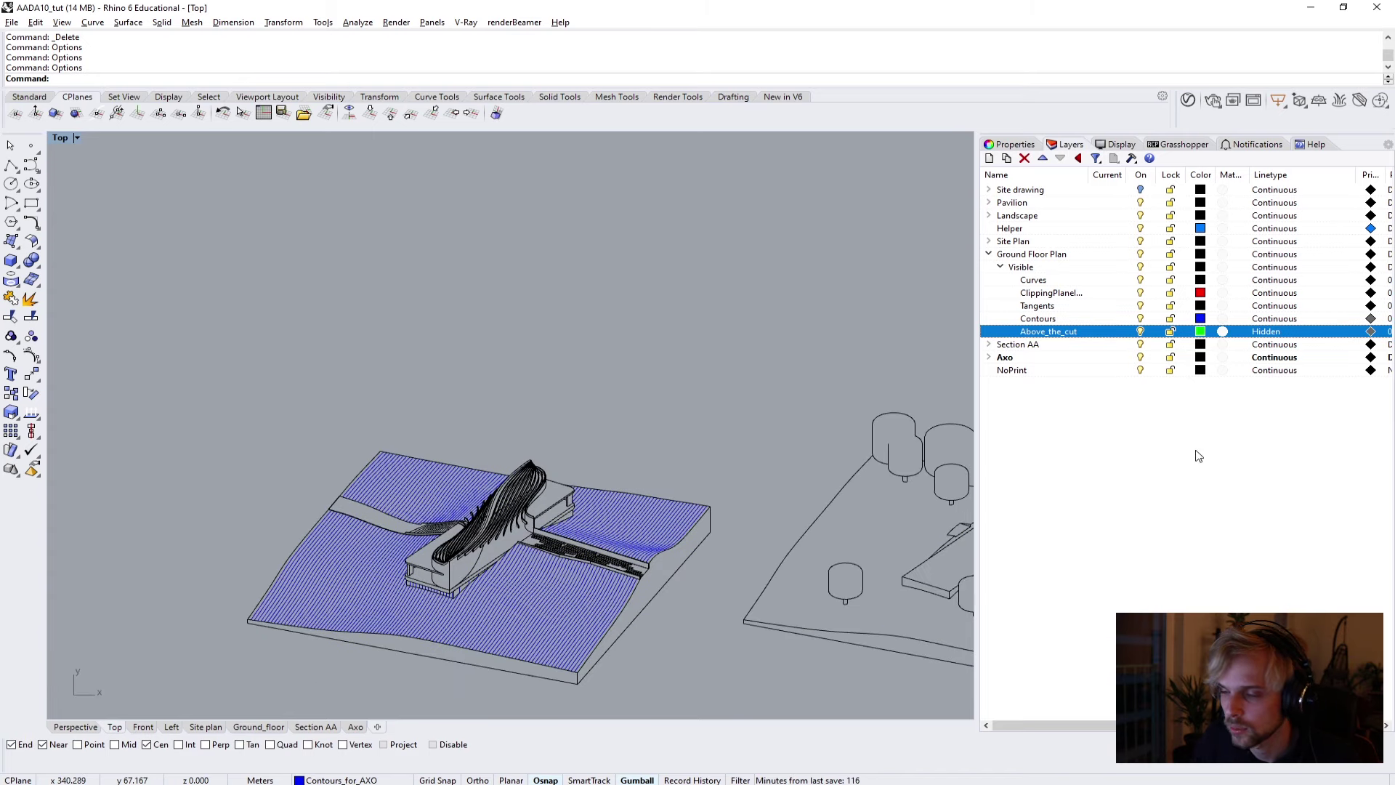
right_drag(564, 503, 973, 425)
mouse_move(197, 331)
right_down()
mouse_move(628, 360)
mouse_move(696, 627)
right_up()
mouse_move(466, 546)
right_down()
mouse_move(361, 338)
mouse_move(185, 286)
right_up()
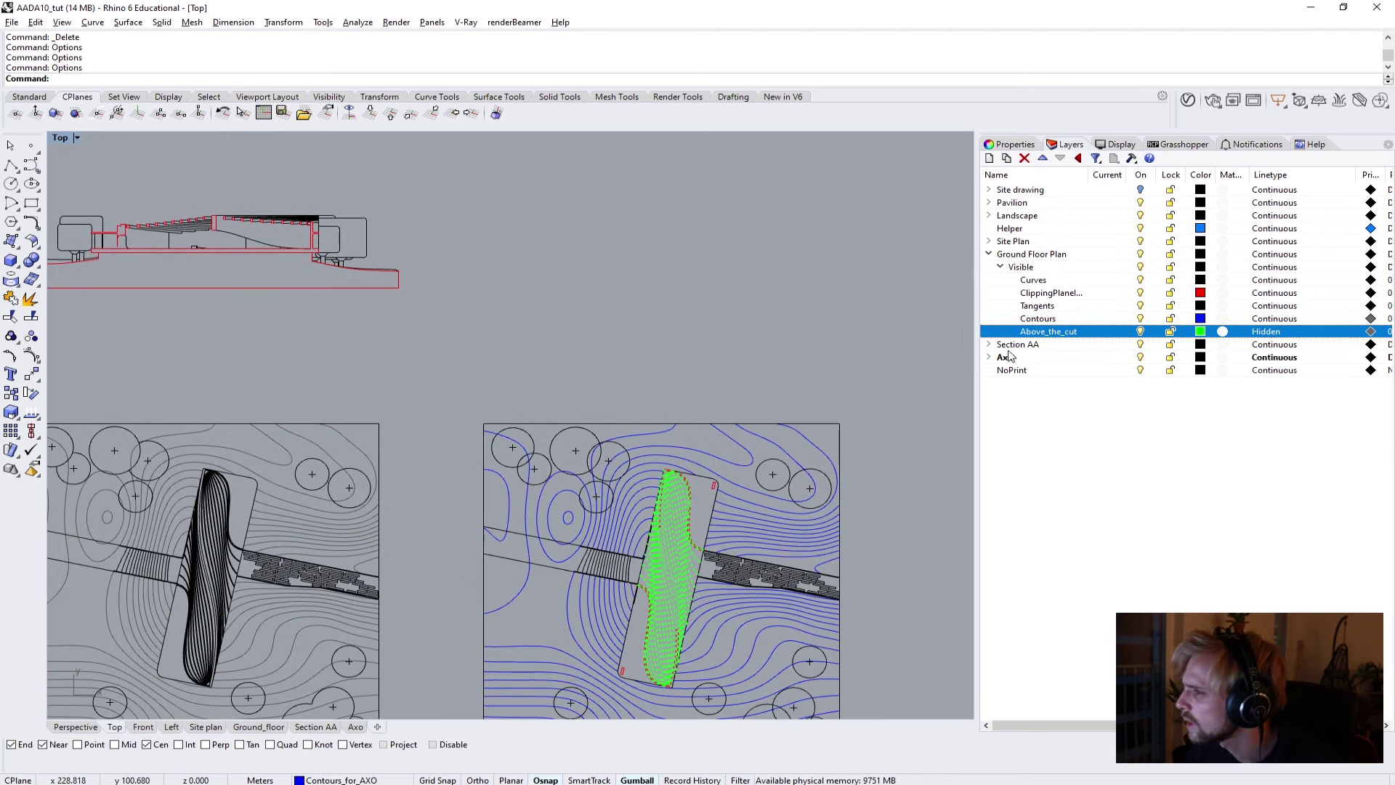
right_drag(629, 426, 526, 319)
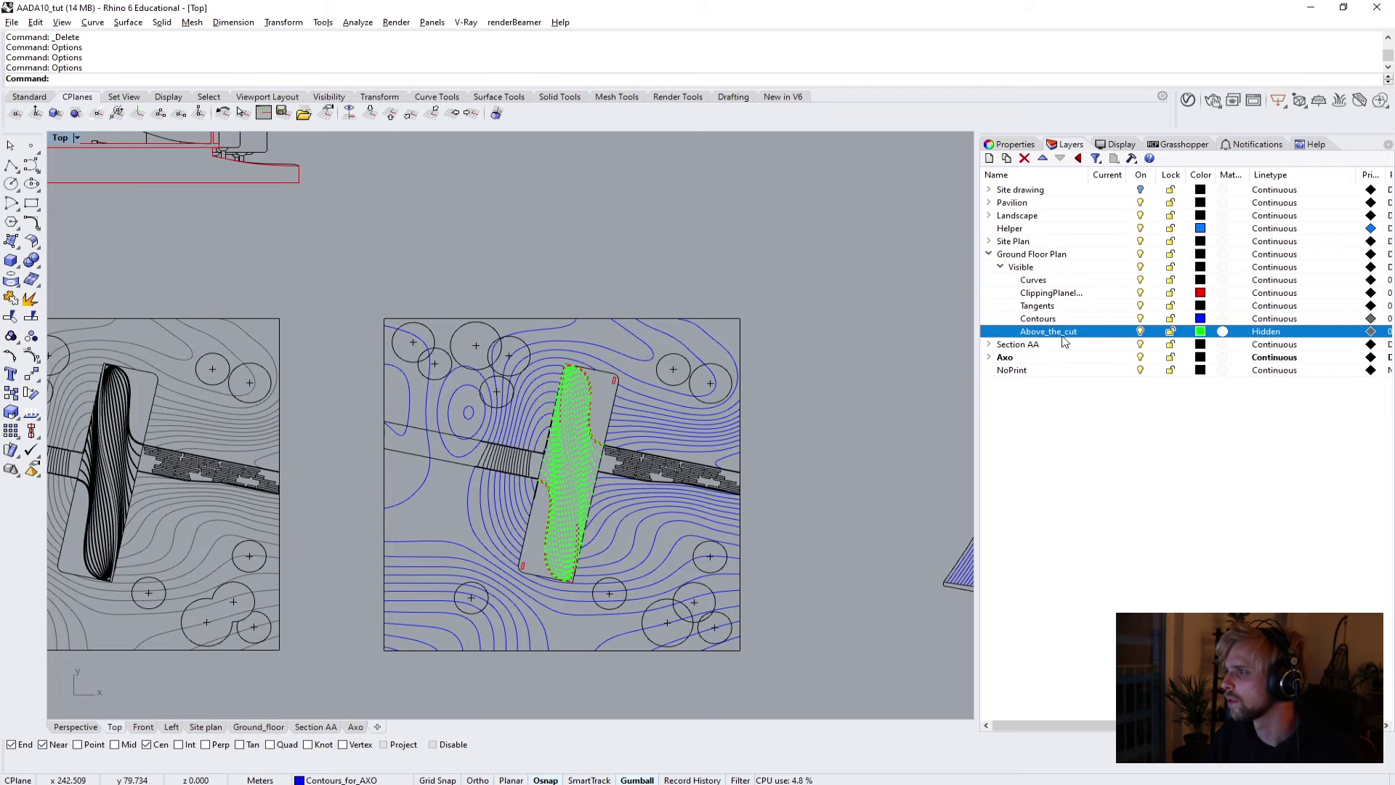
Turn off the Above_the_cut, Contours, Tangents and Curves sublayers of the Ground Floor Plan, leaving only the clipping-plane section curves on.
click(1140, 332)
click(1140, 319)
click(1140, 305)
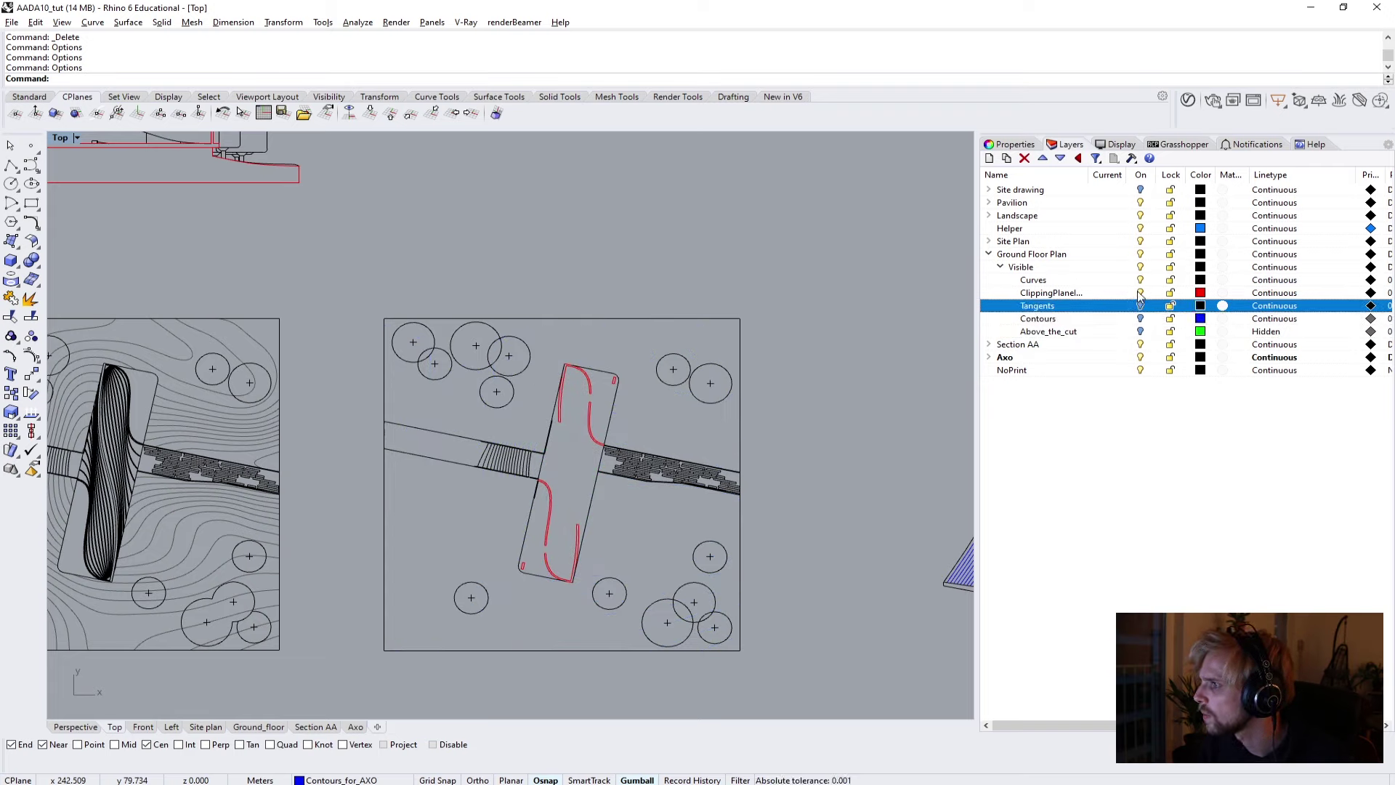
click(1140, 280)
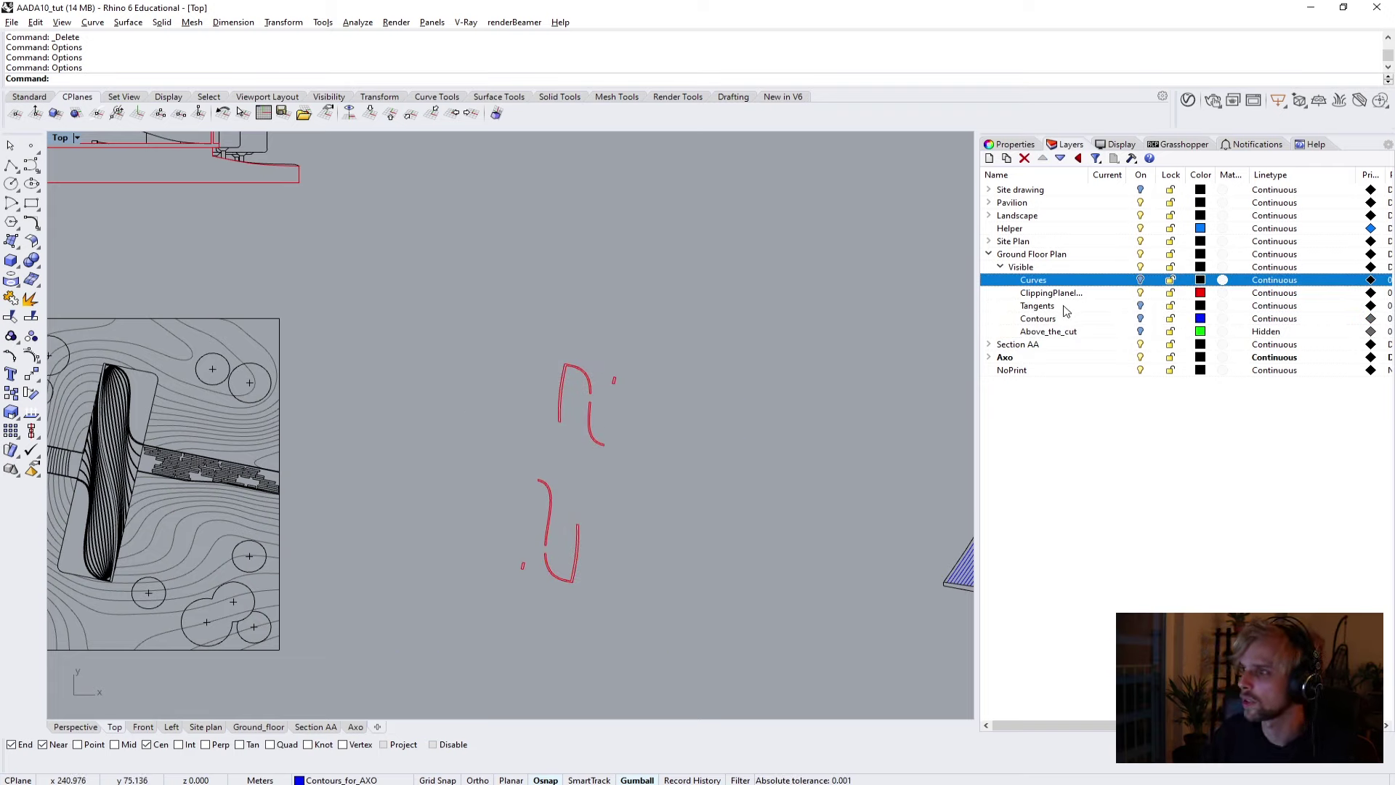
scroll(579, 536, up, 4)
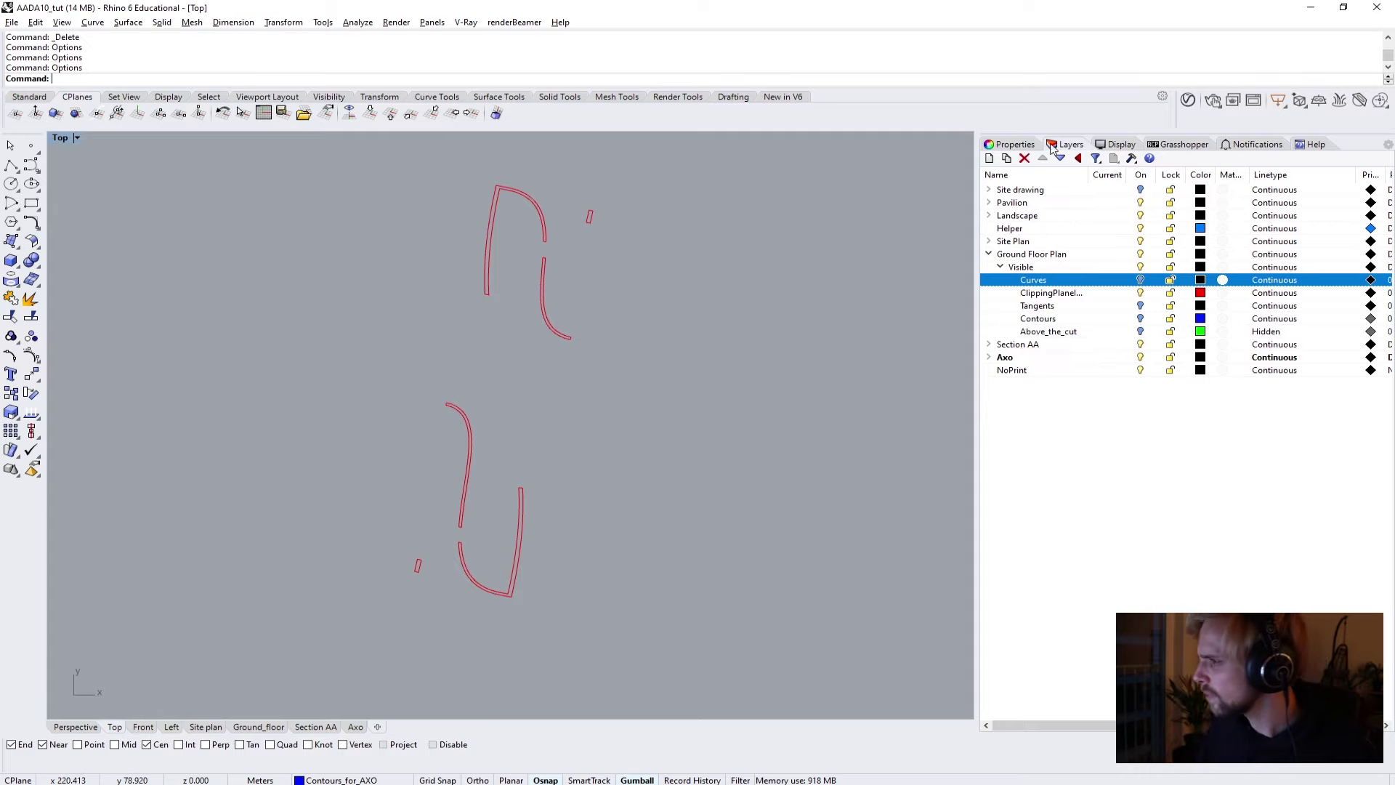
Create a layer named Hatch under the Ground Floor Plan's Visible layer and make it the current layer.
click(989, 159)
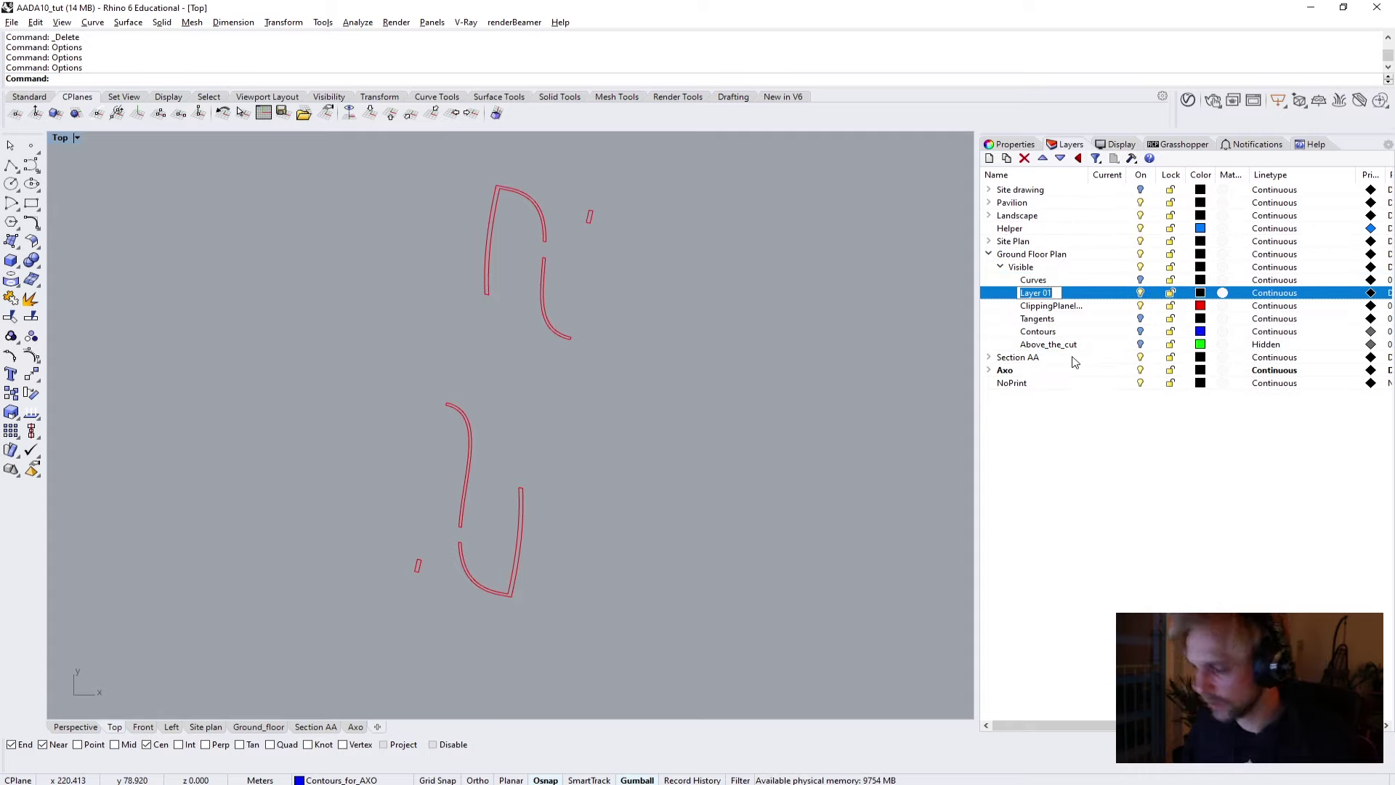
text(Hatch)
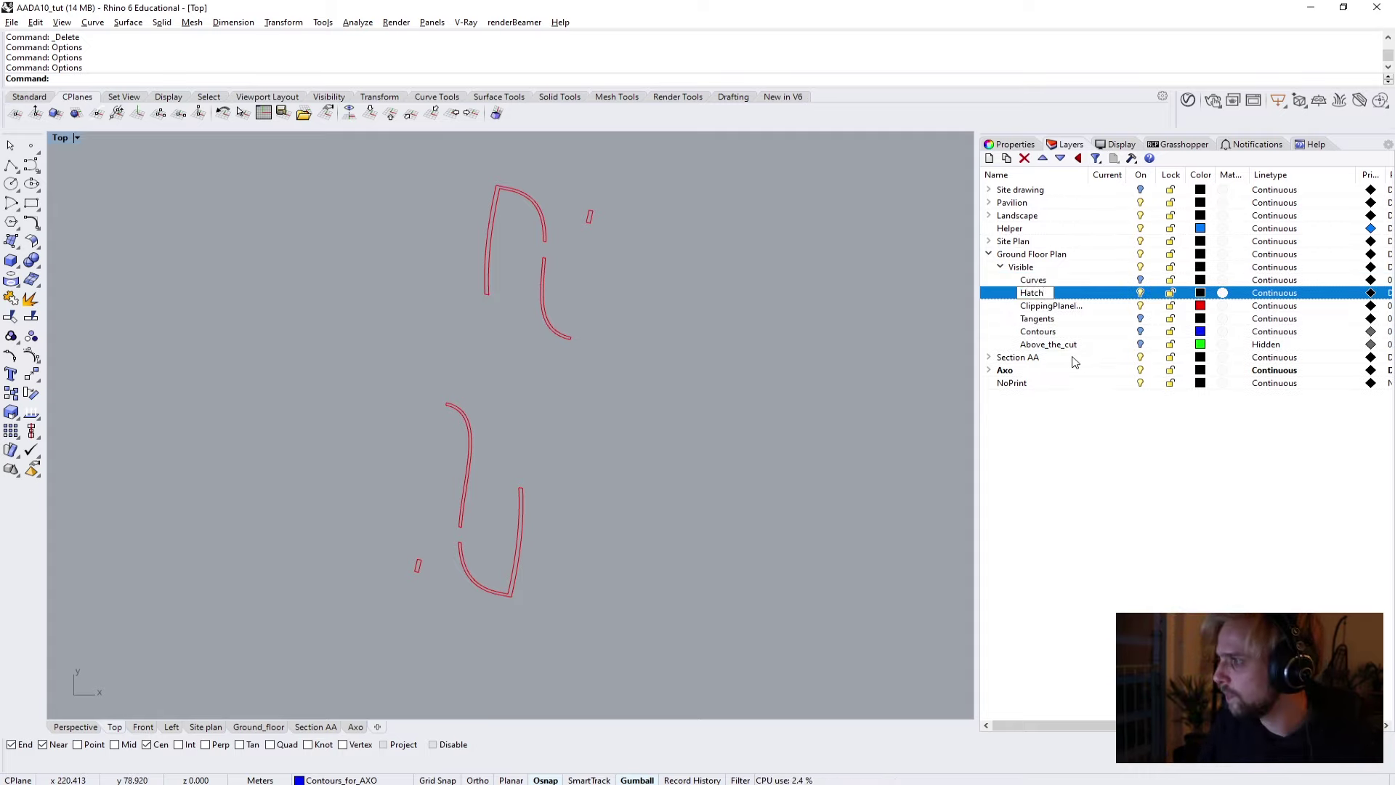
key(Return)
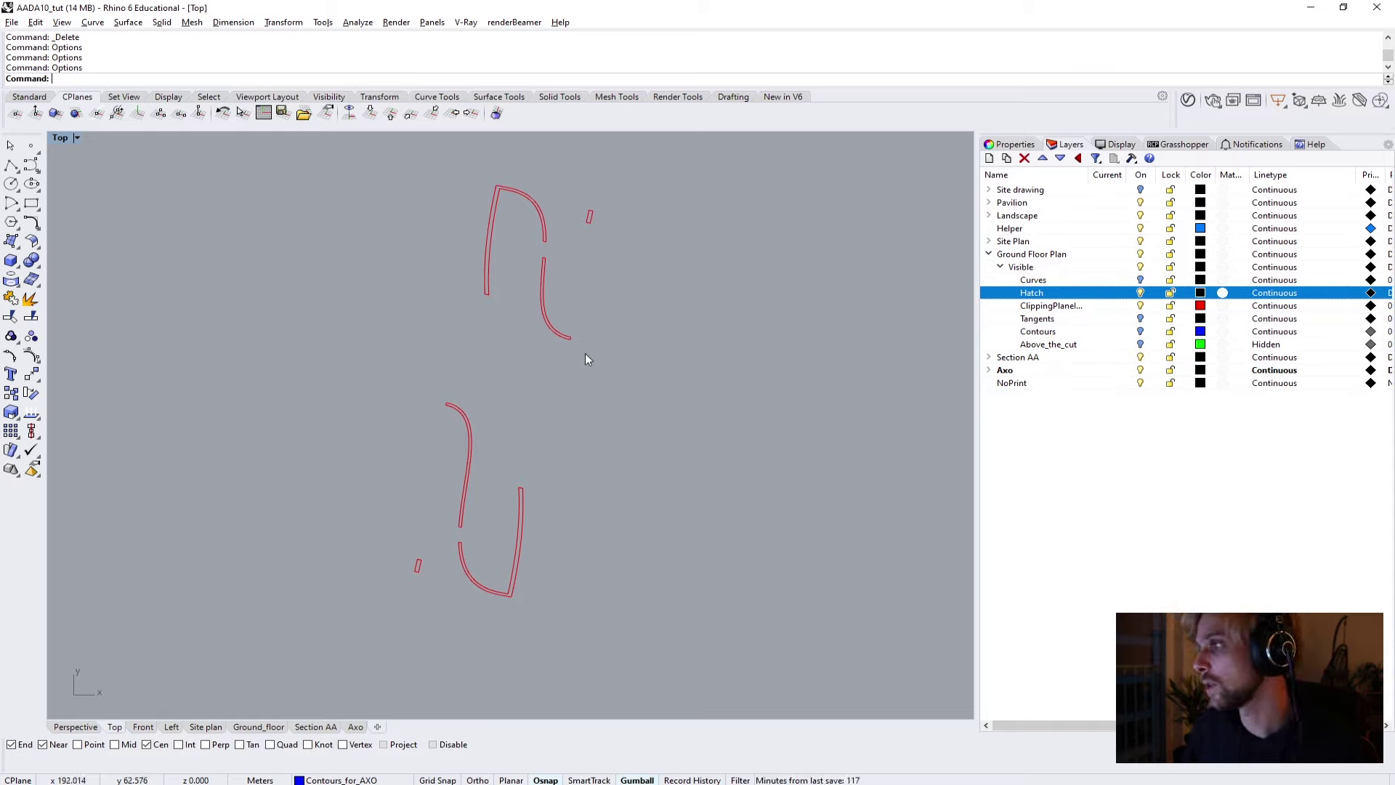
click(1107, 293)
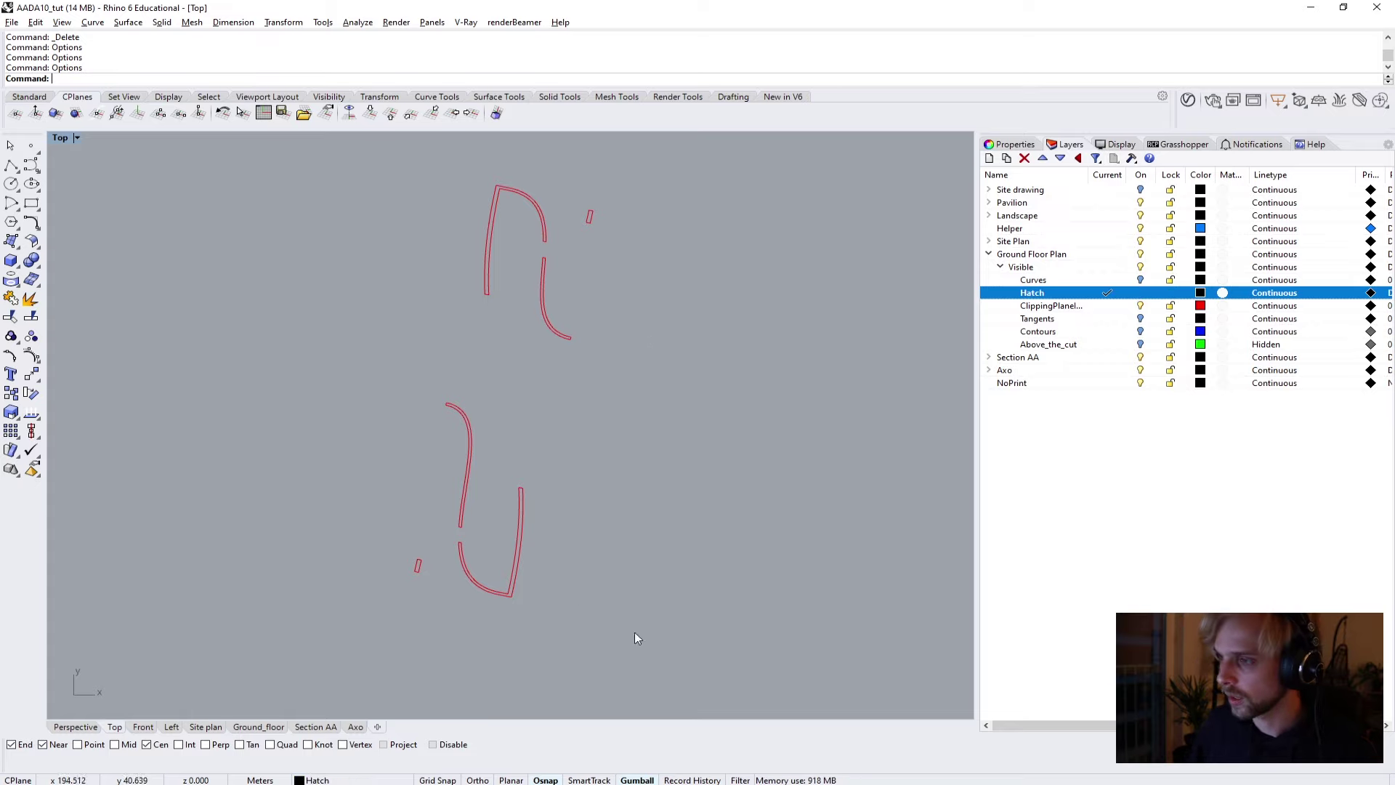
Select all the red wall section curves of the ground floor plan and run the Hatch command on them.
drag(698, 639, 268, 165)
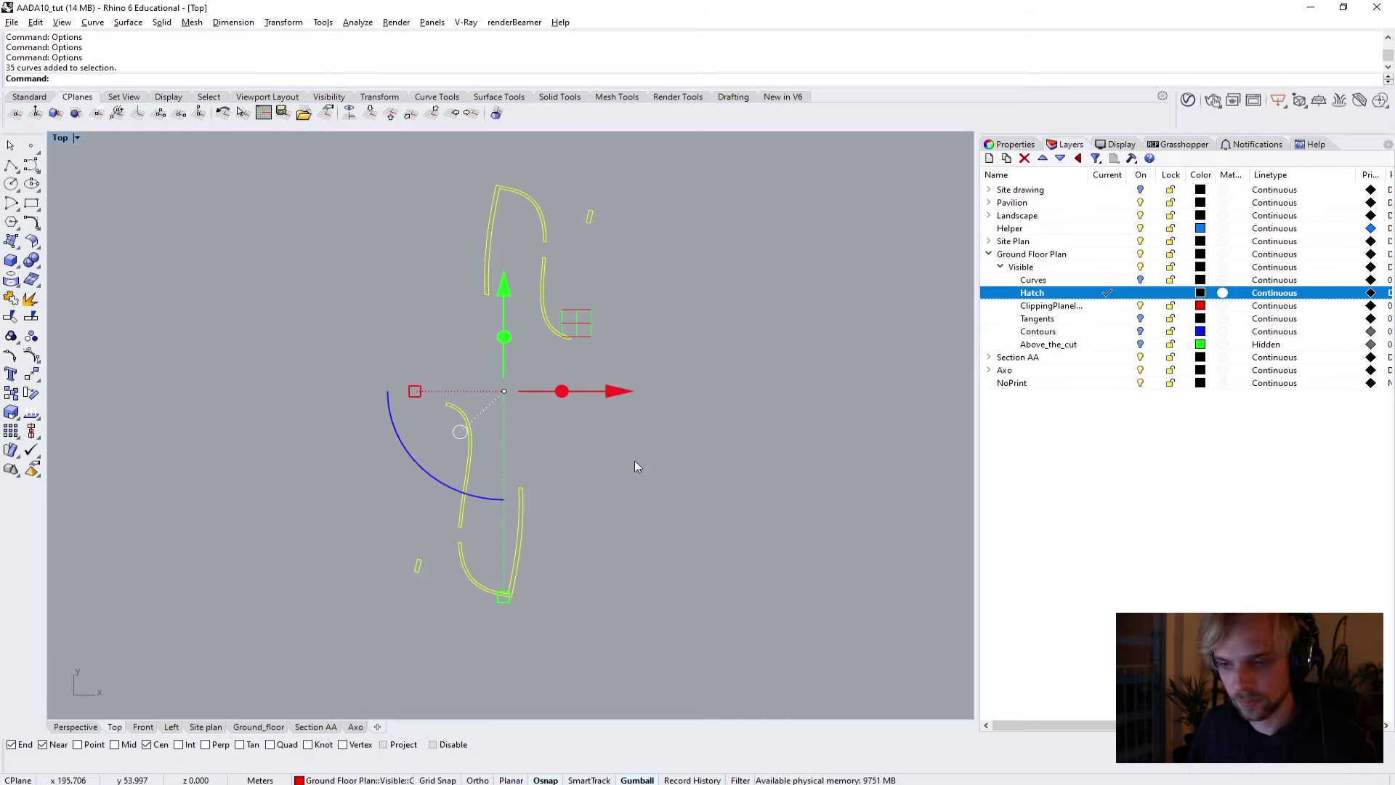
text(hatch)
key(Return)
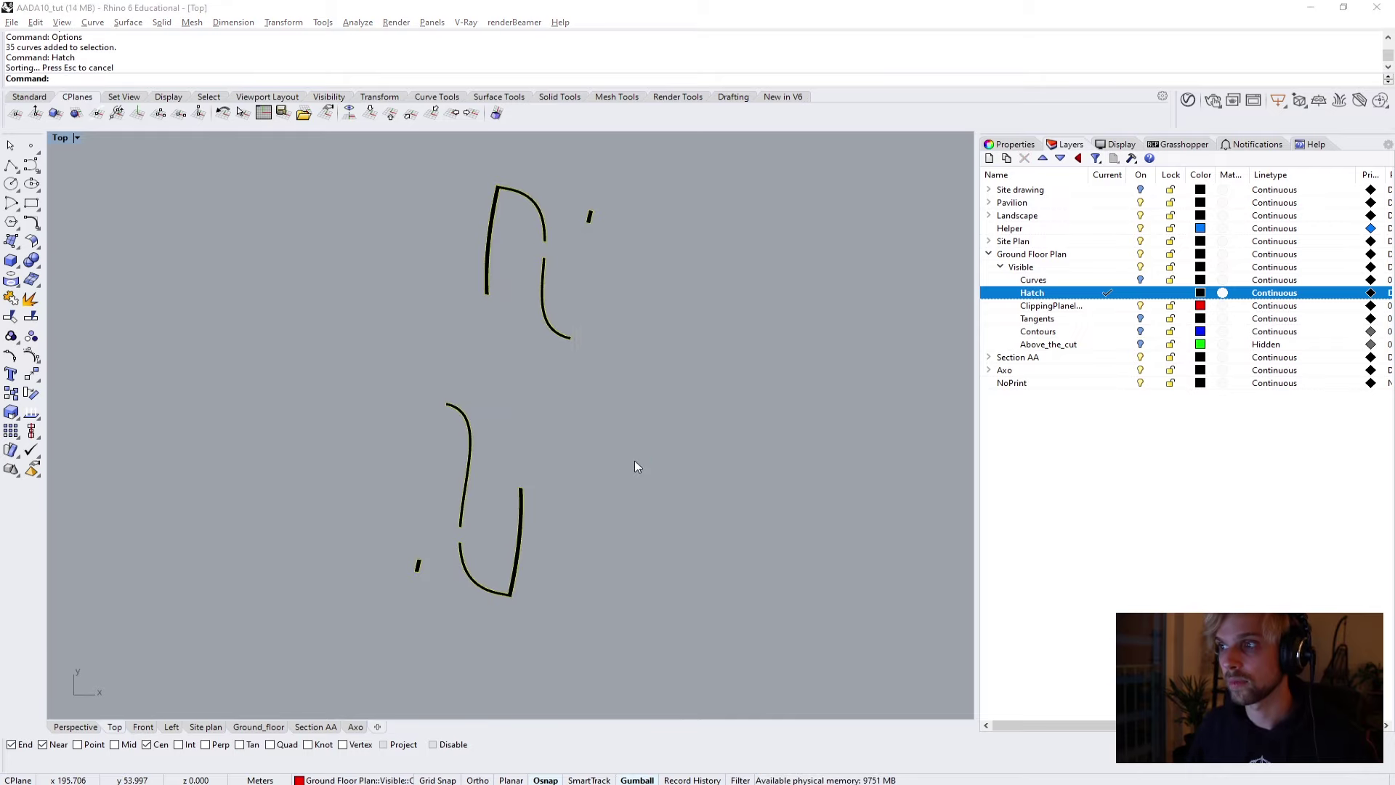
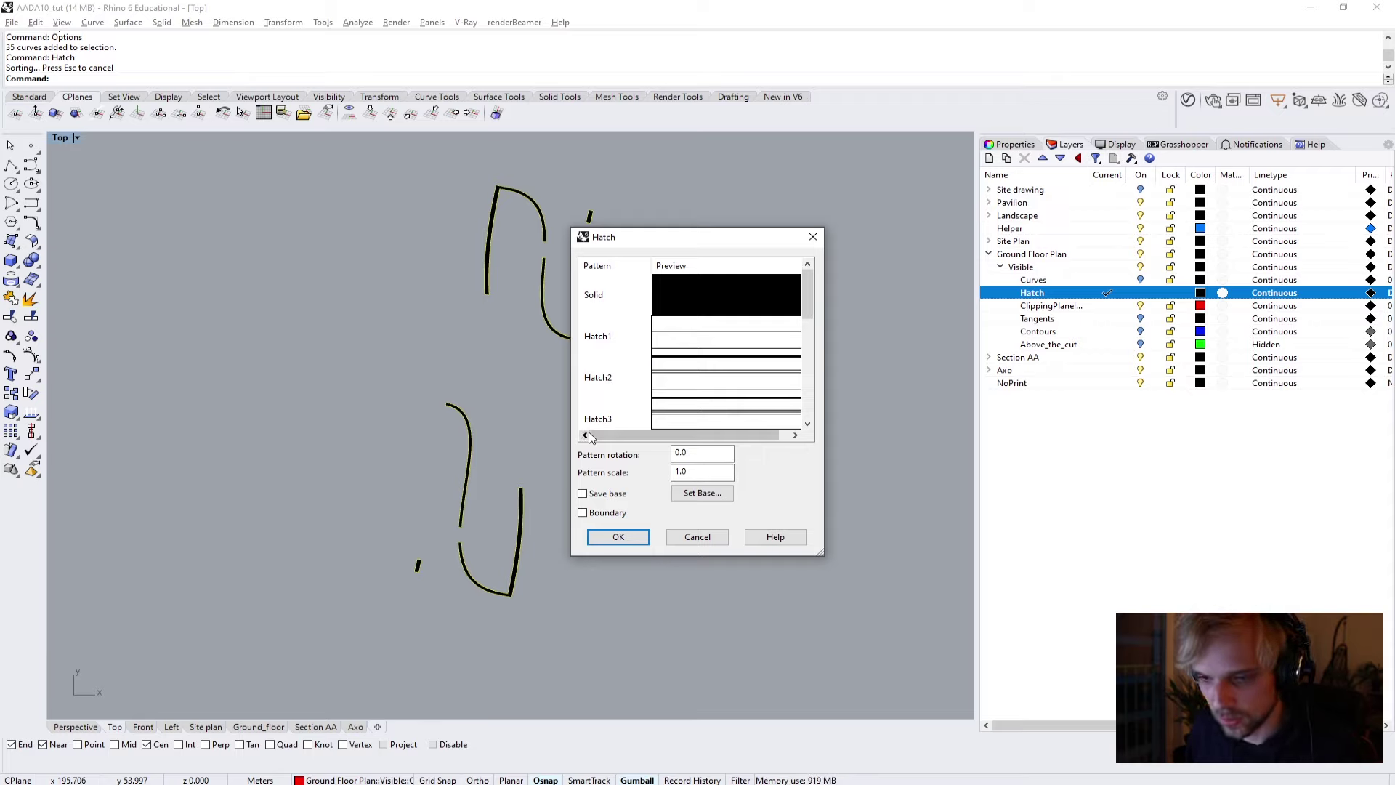
Fill the selected wall section curves with the Solid hatch pattern at rotation 0 and scale 1.
click(616, 536)
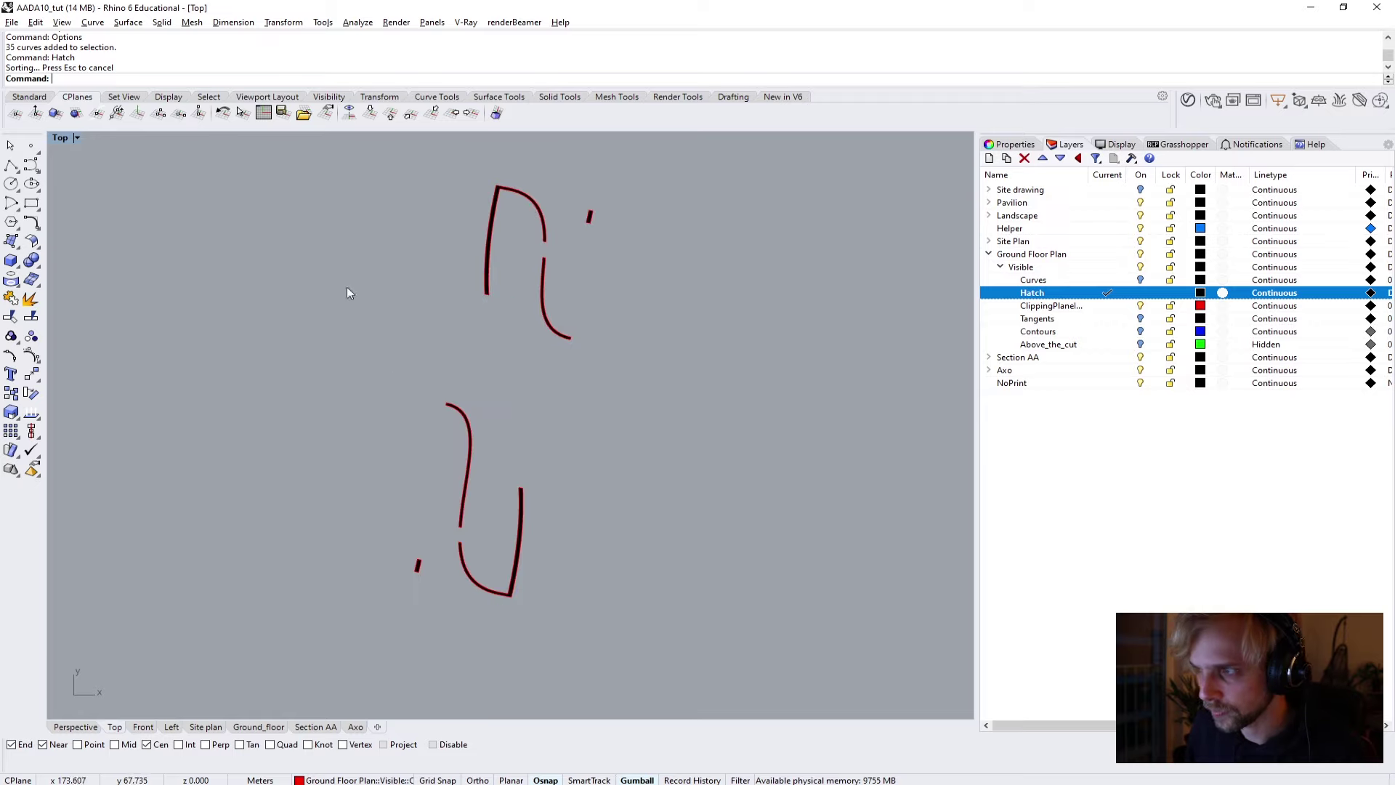
scroll(483, 190, up, 5)
click(473, 228)
key(Escape)
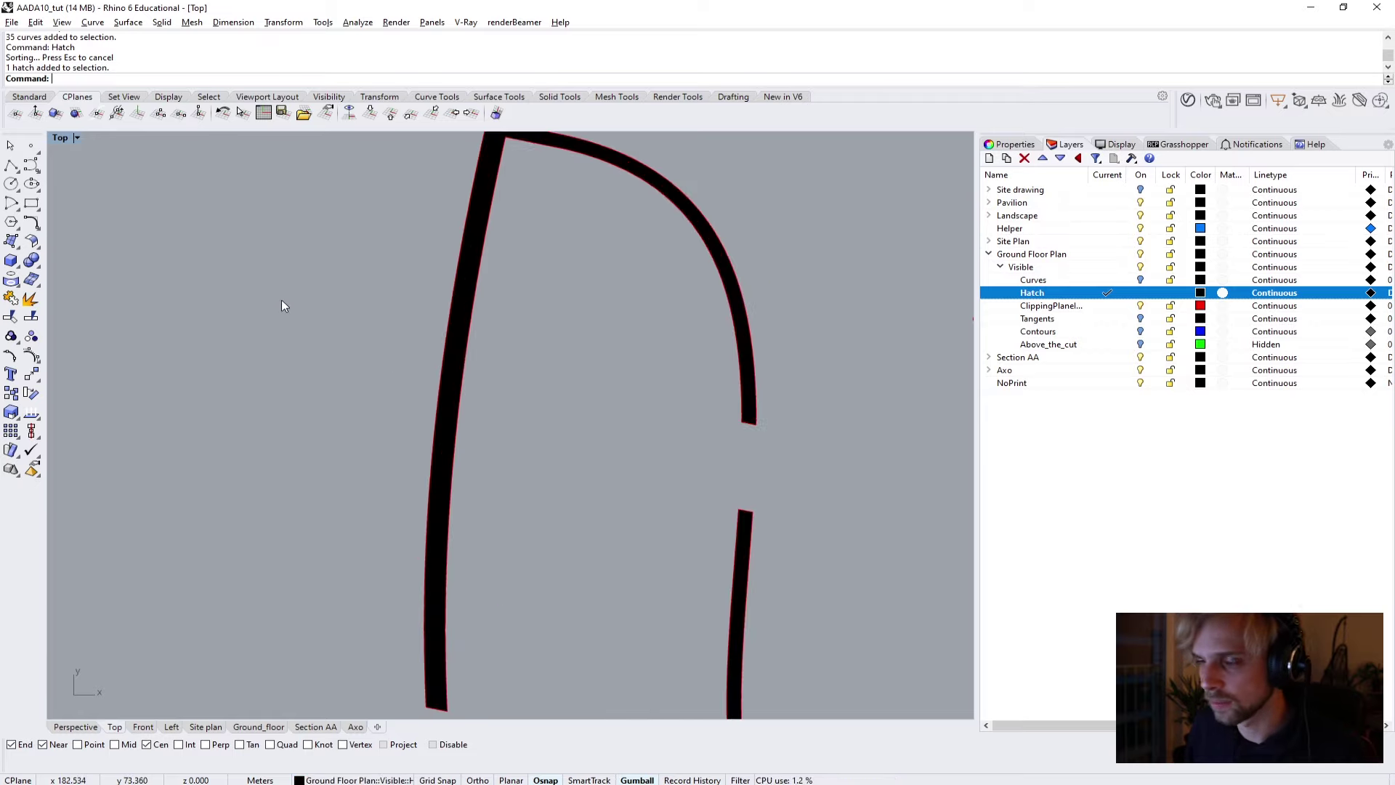
scroll(281, 299, down, 8)
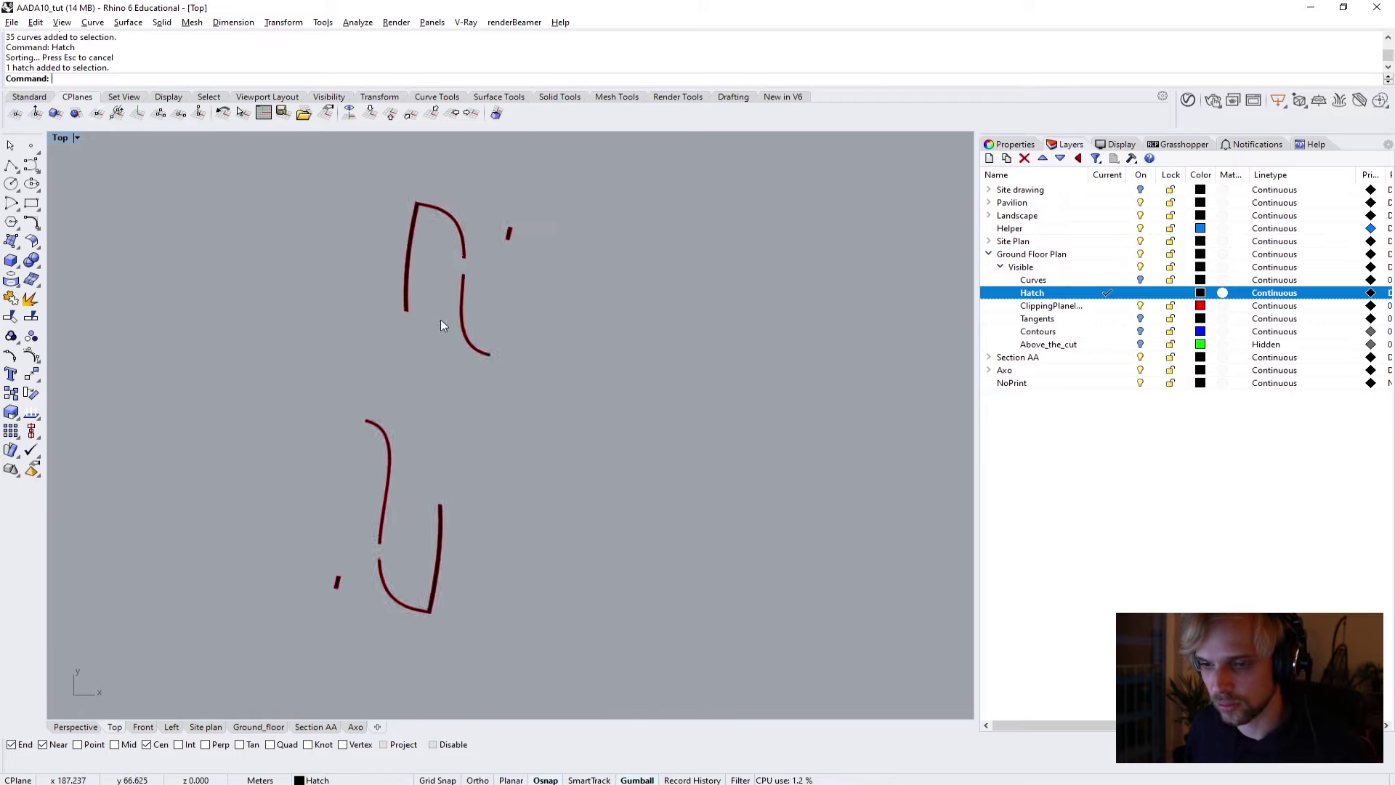
scroll(440, 319, up, 2)
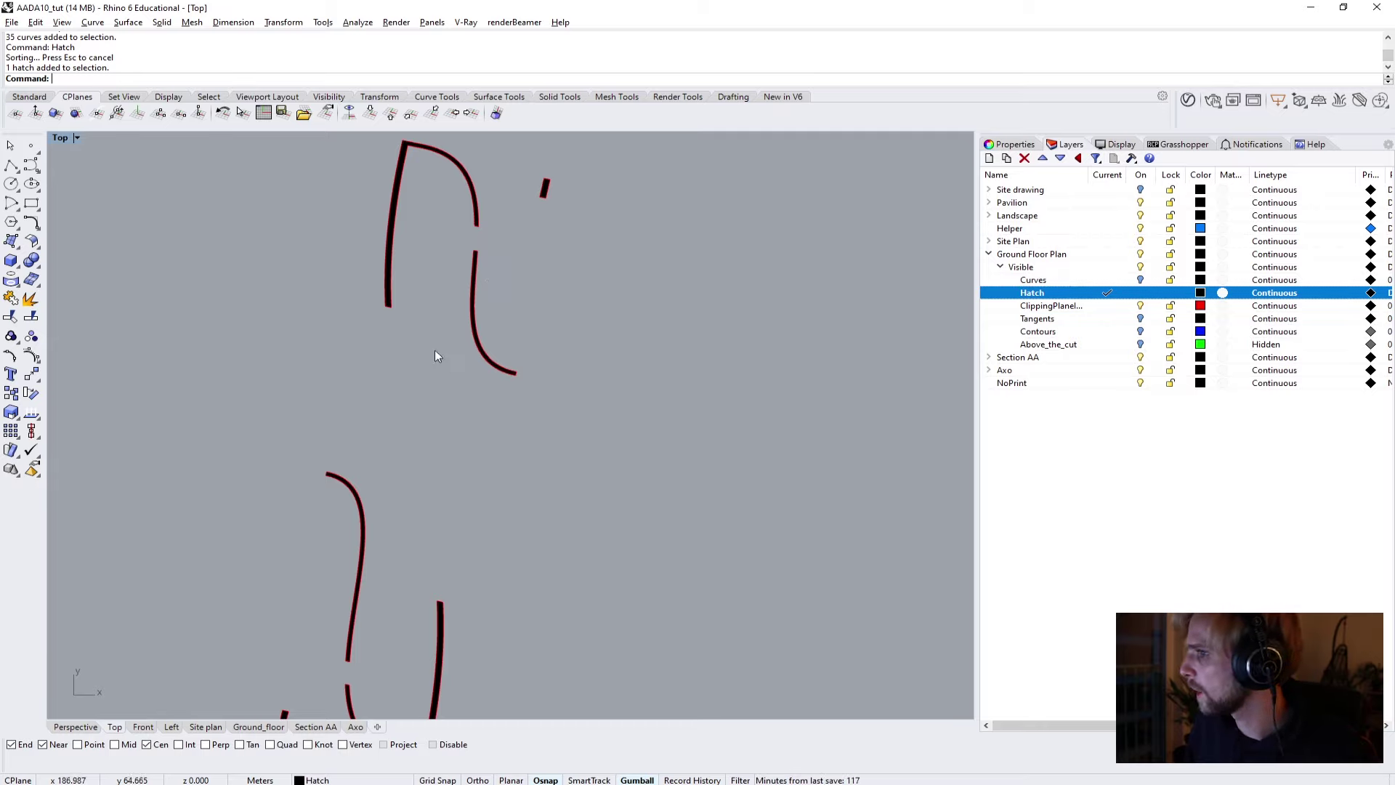
scroll(397, 254, up, 3)
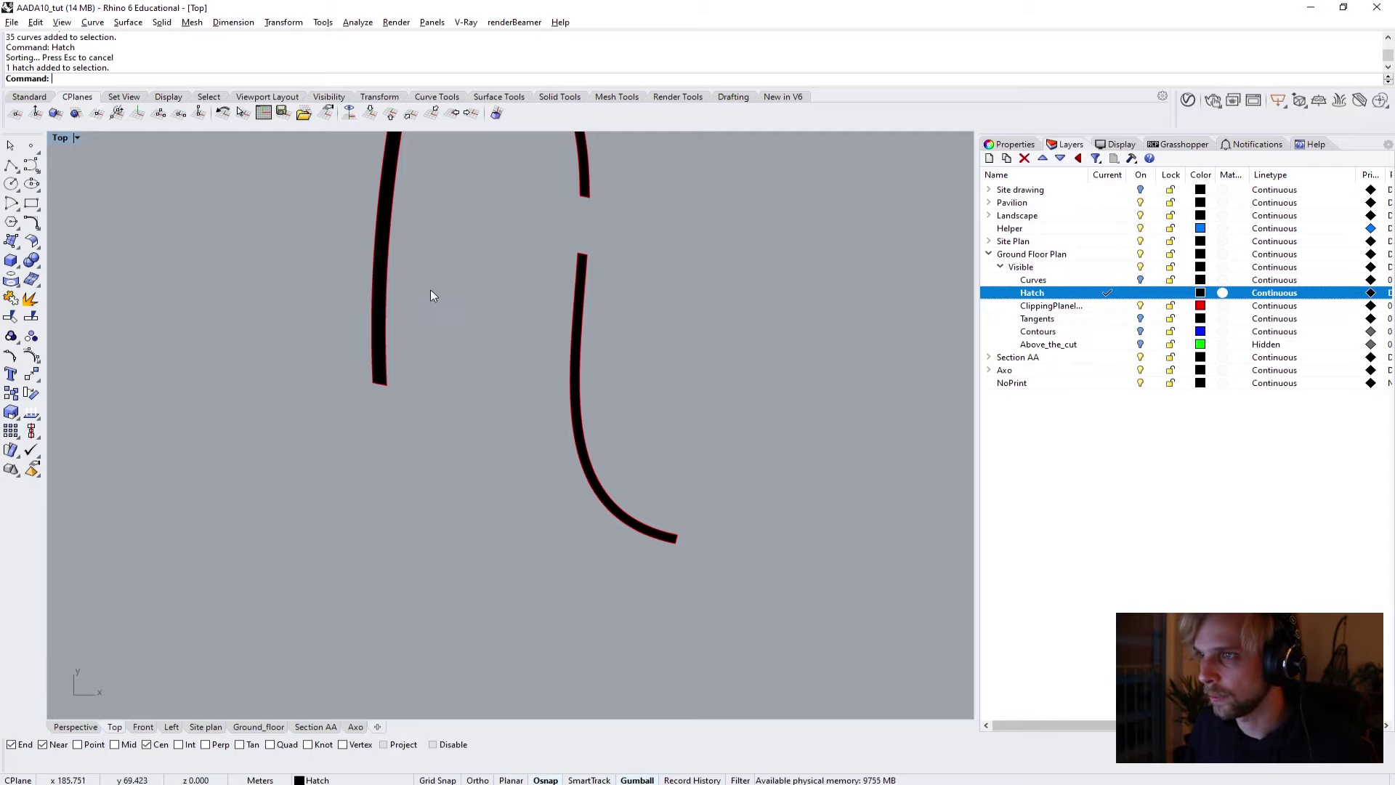
scroll(430, 289, down, 3)
Turn on the Curves, Tangents, Contours and Above_the_cut layers, and collapse the Visible sublayers.
click(1140, 280)
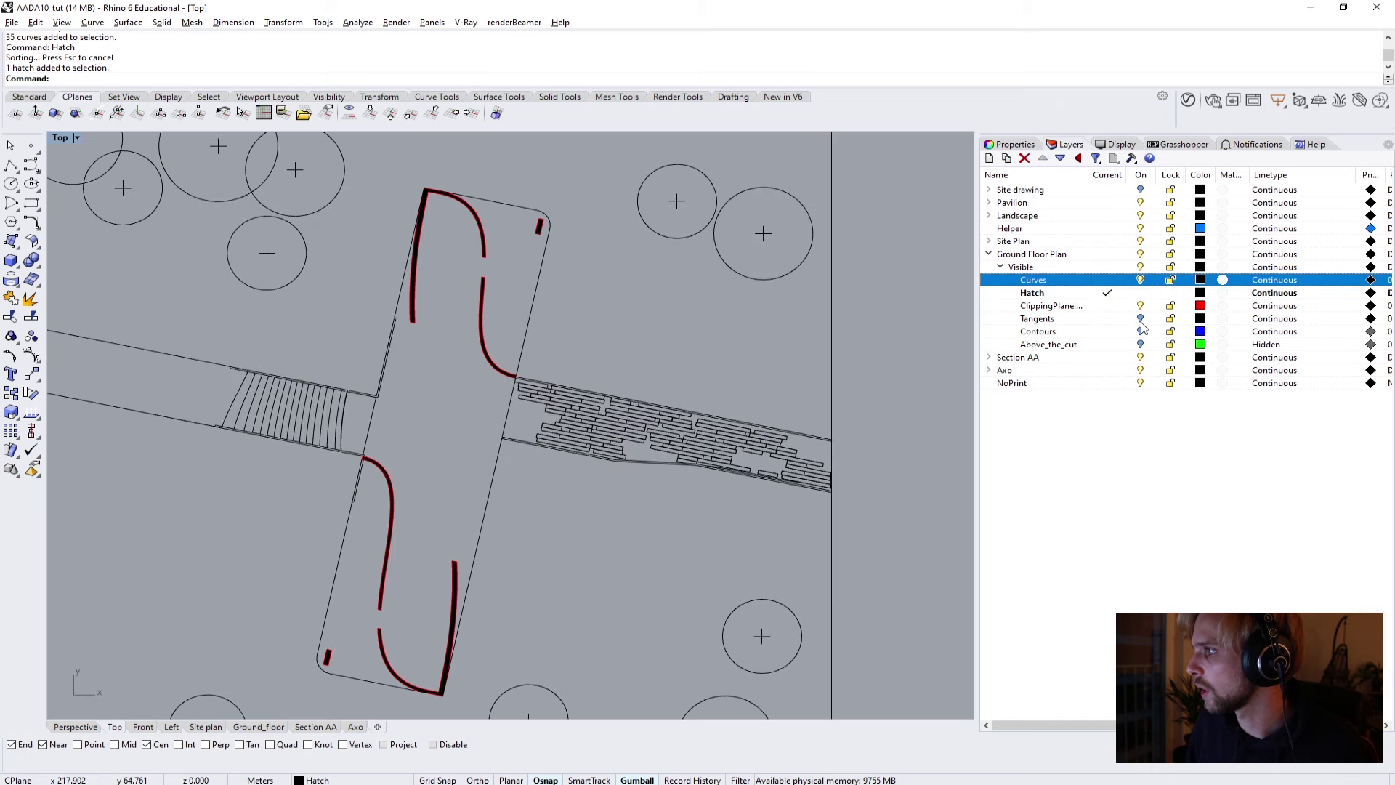
click(1140, 318)
click(1140, 331)
click(1140, 345)
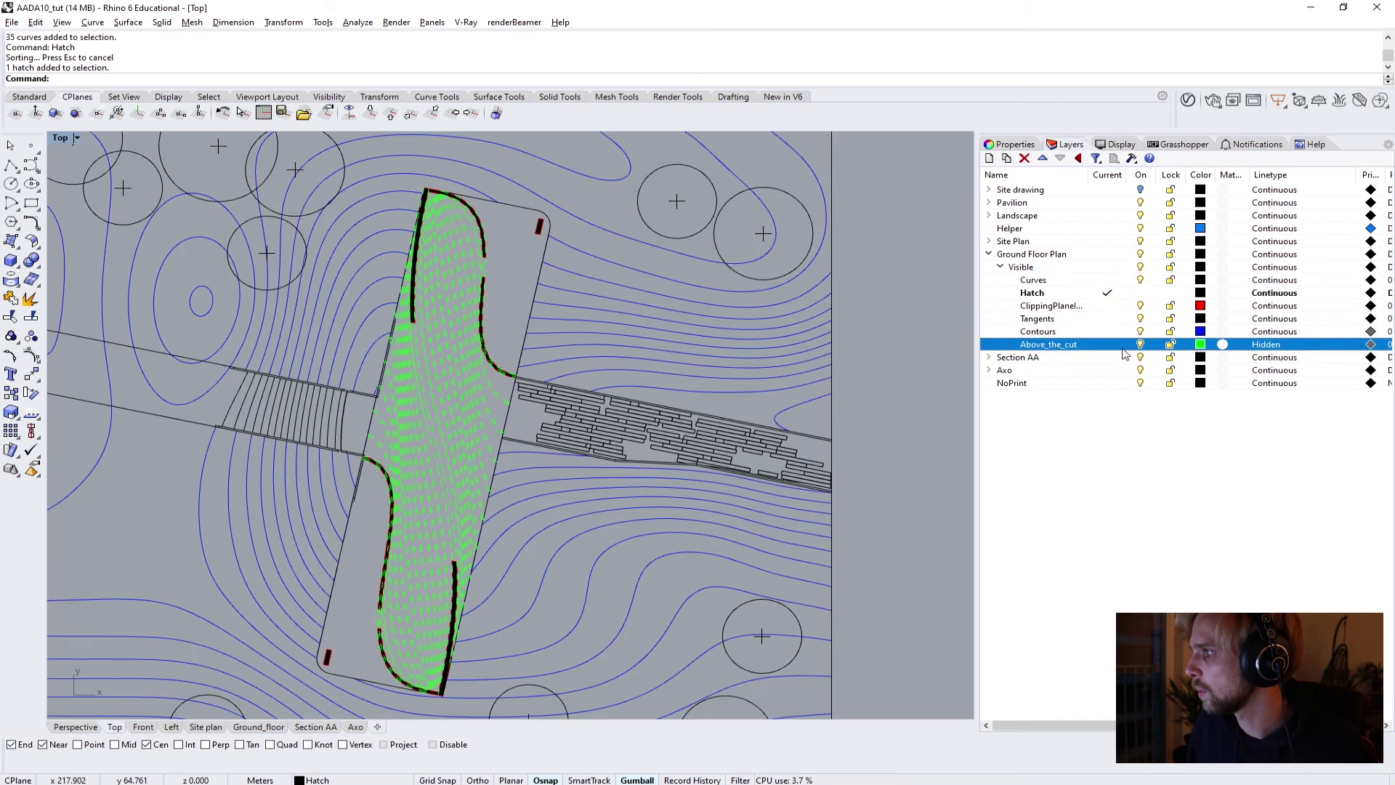
click(1001, 267)
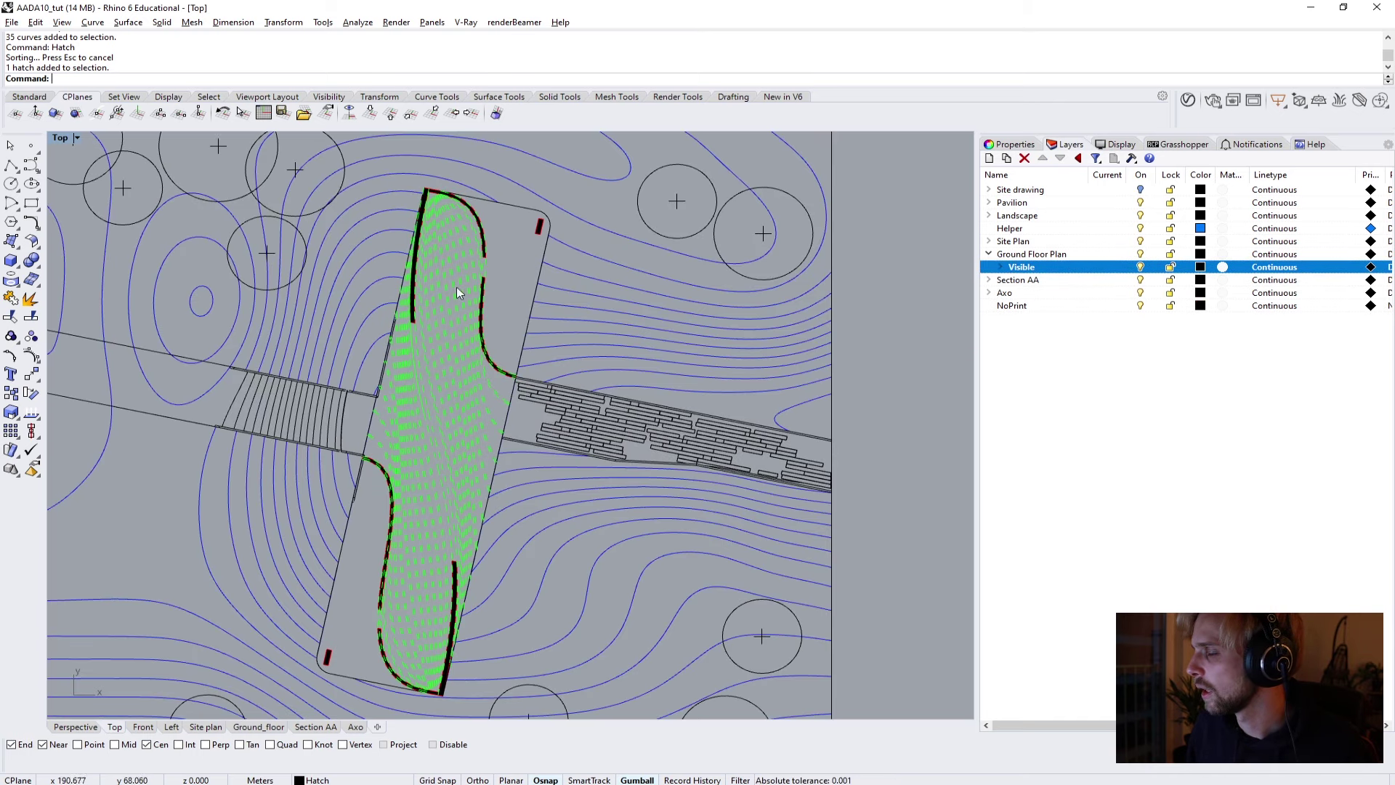
Examine how the dashed above-the-cut lines overlap the solid wall hatches in the plan.
scroll(429, 203, up, 3)
scroll(473, 273, down, 5)
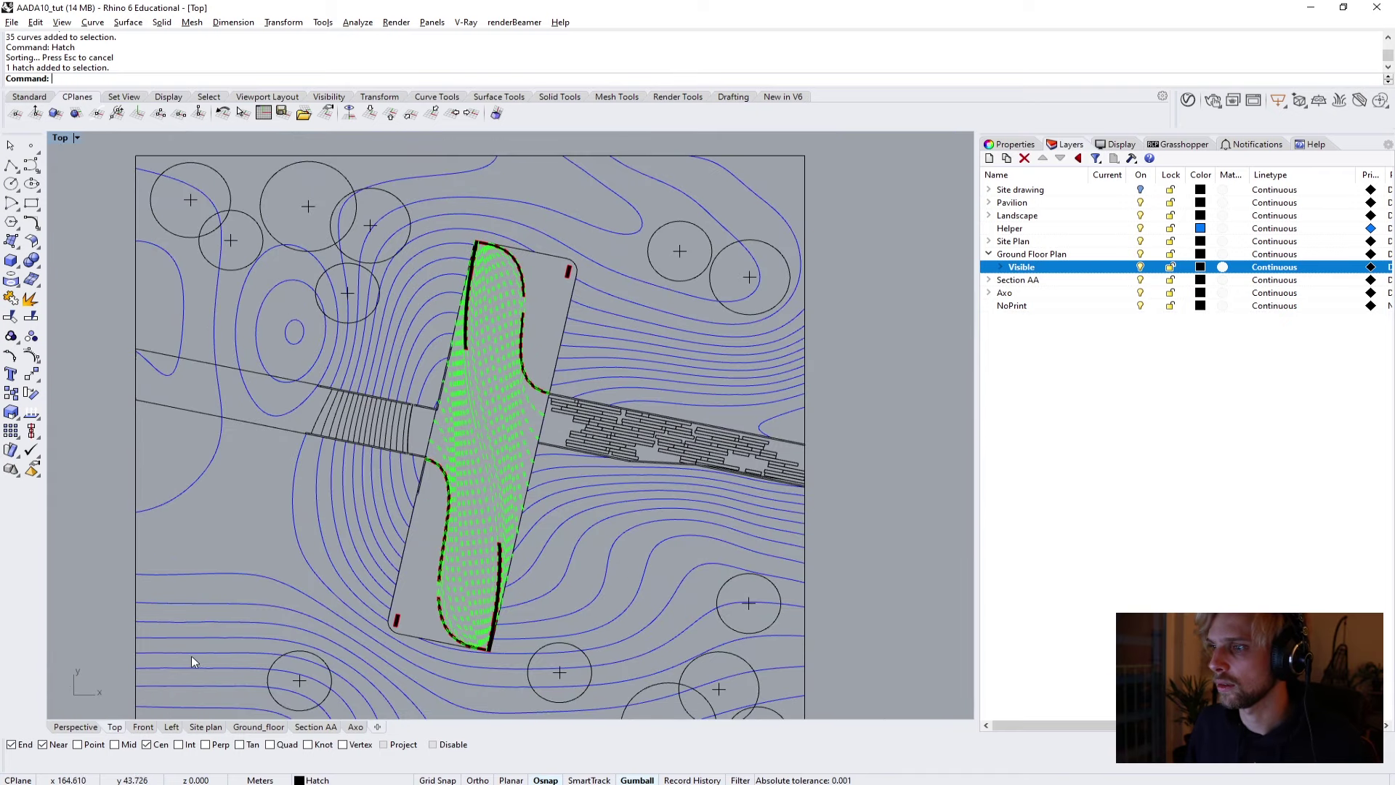
scroll(443, 525, up, 5)
scroll(518, 396, up, 5)
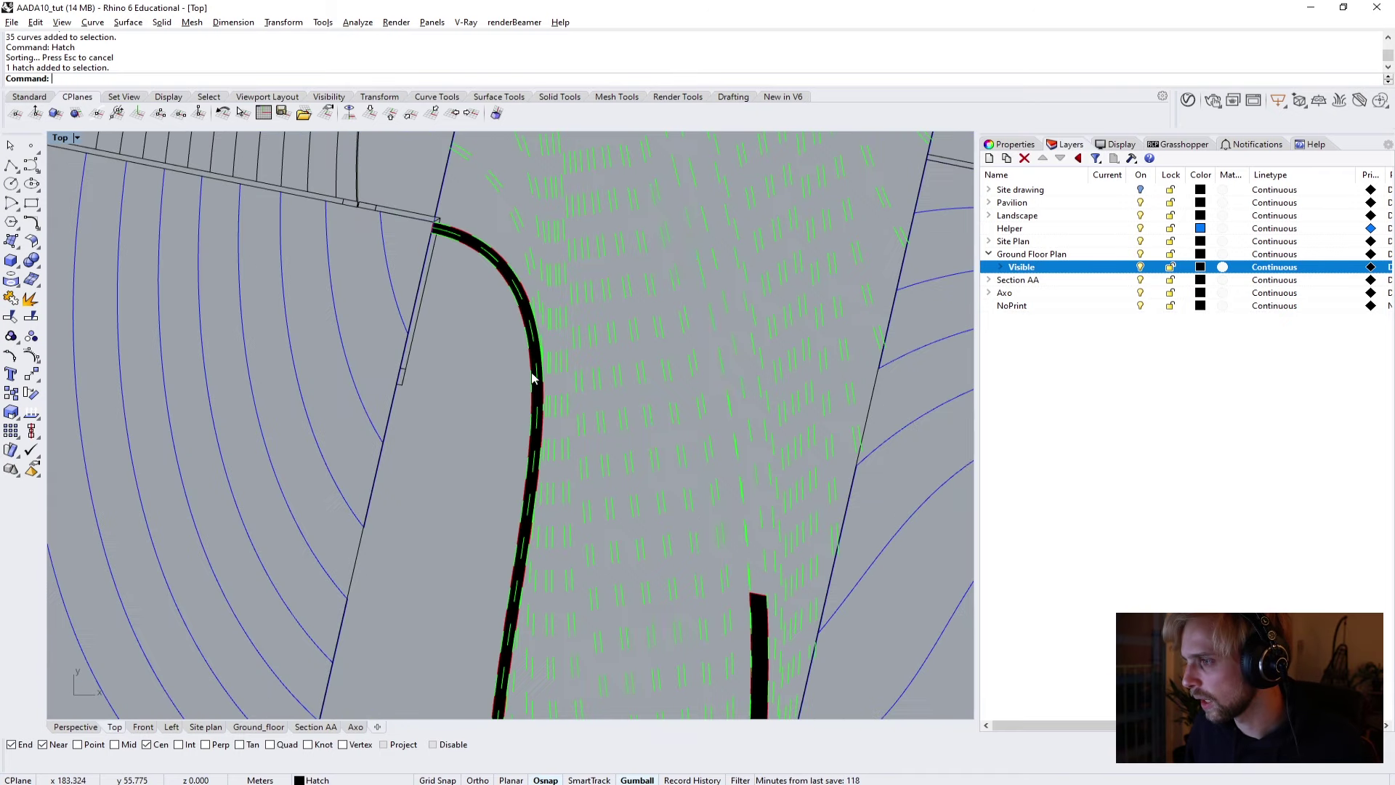
click(520, 349)
scroll(507, 377, down, 2)
scroll(508, 399, down, 3)
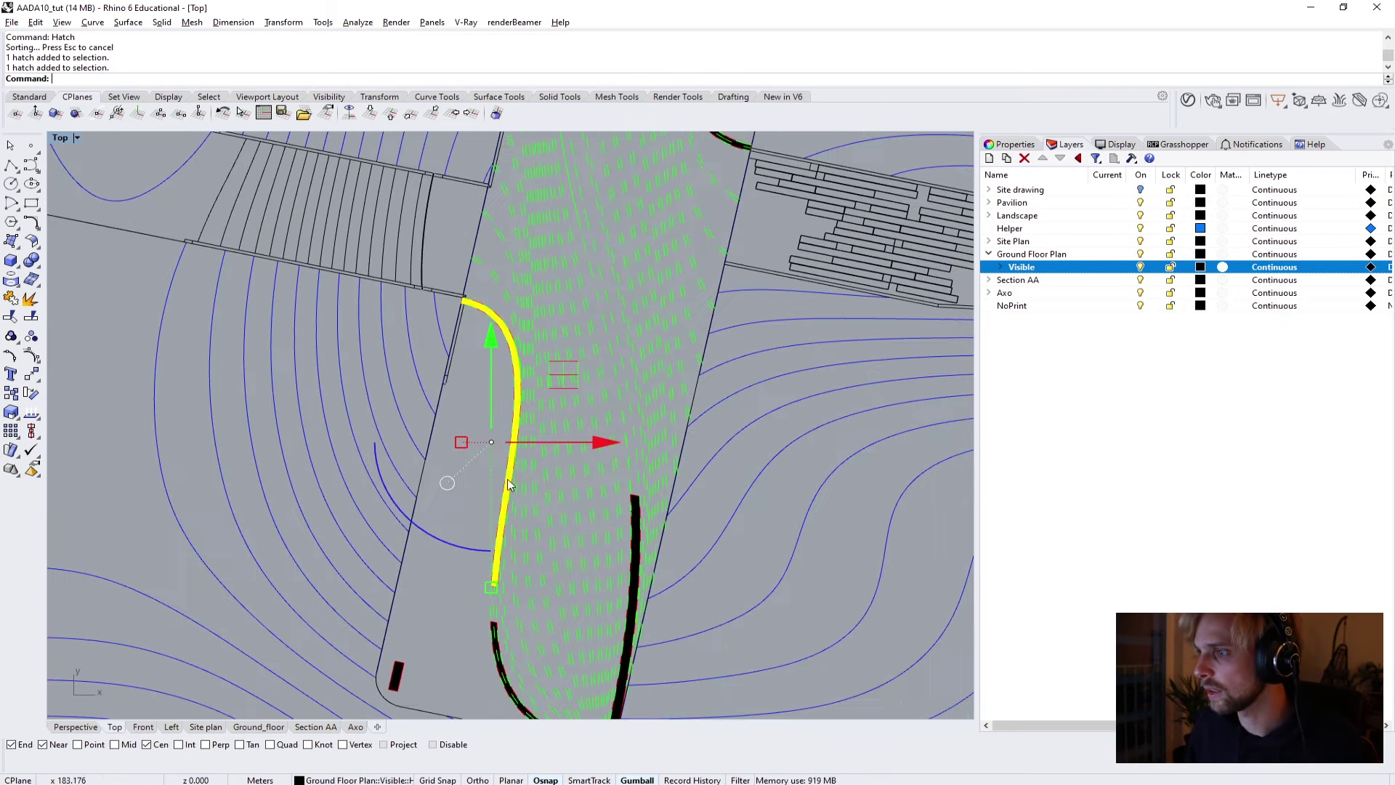
key(Escape)
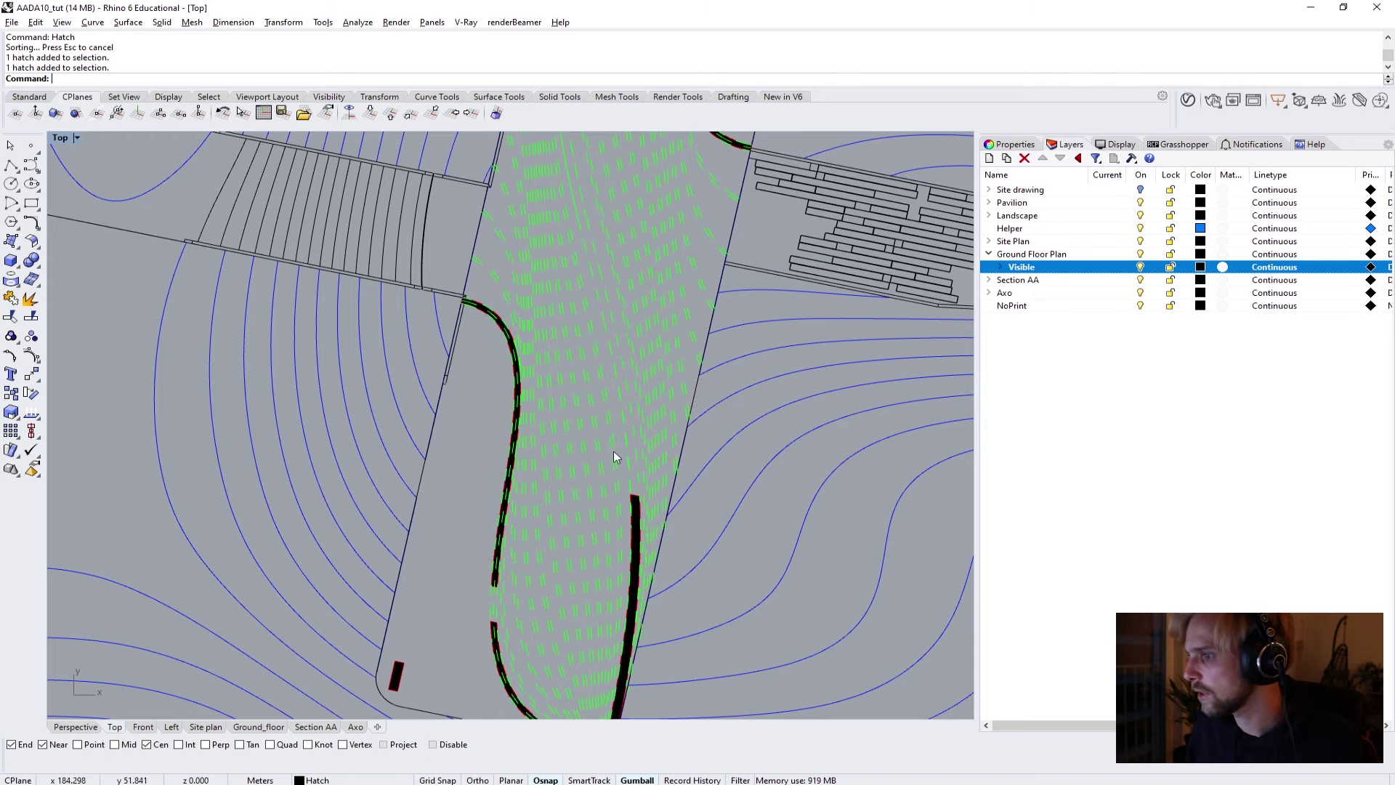
Select all objects on the Hatch layer and move them in front of the other linework with BringToFront.
click(1001, 266)
click(1032, 293)
right_click(1038, 294)
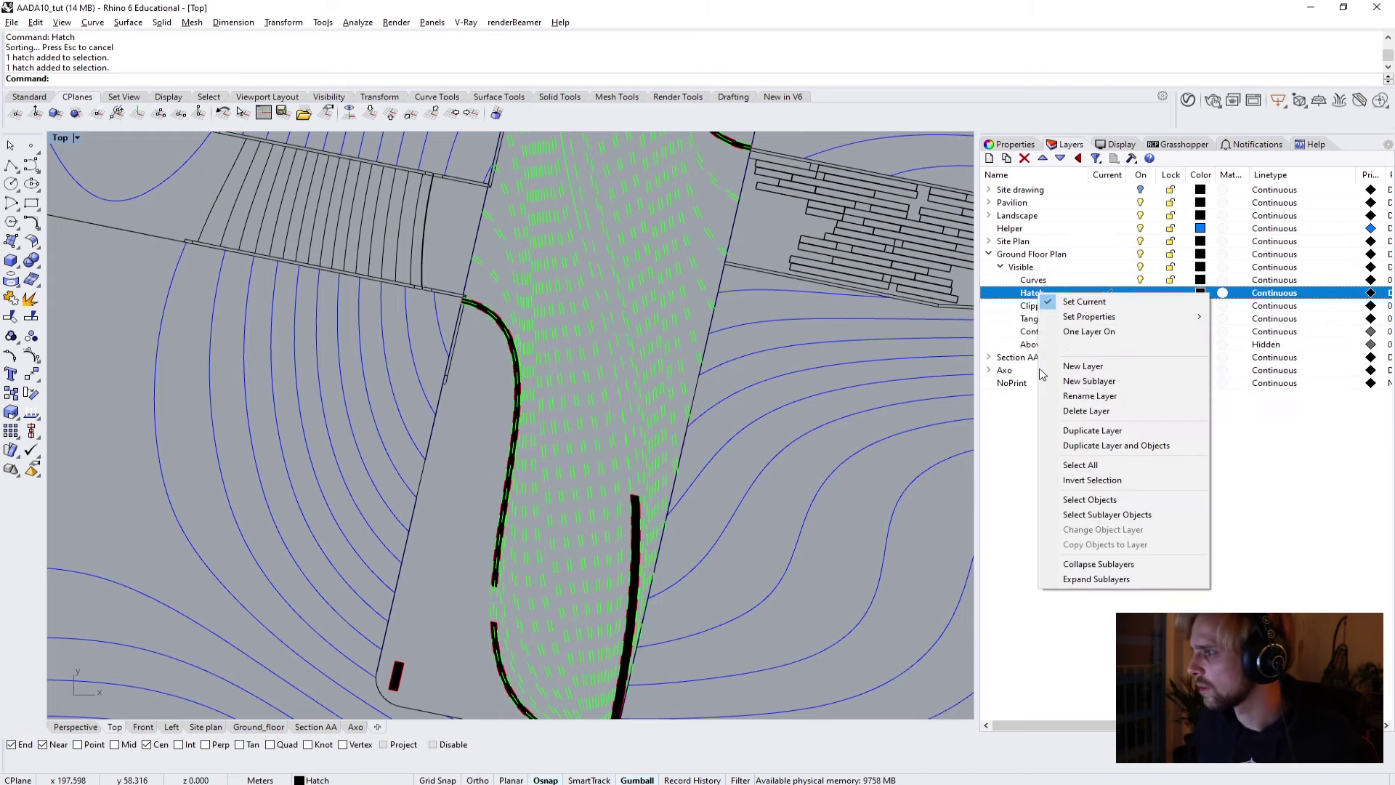
click(1069, 499)
scroll(447, 443, down, 5)
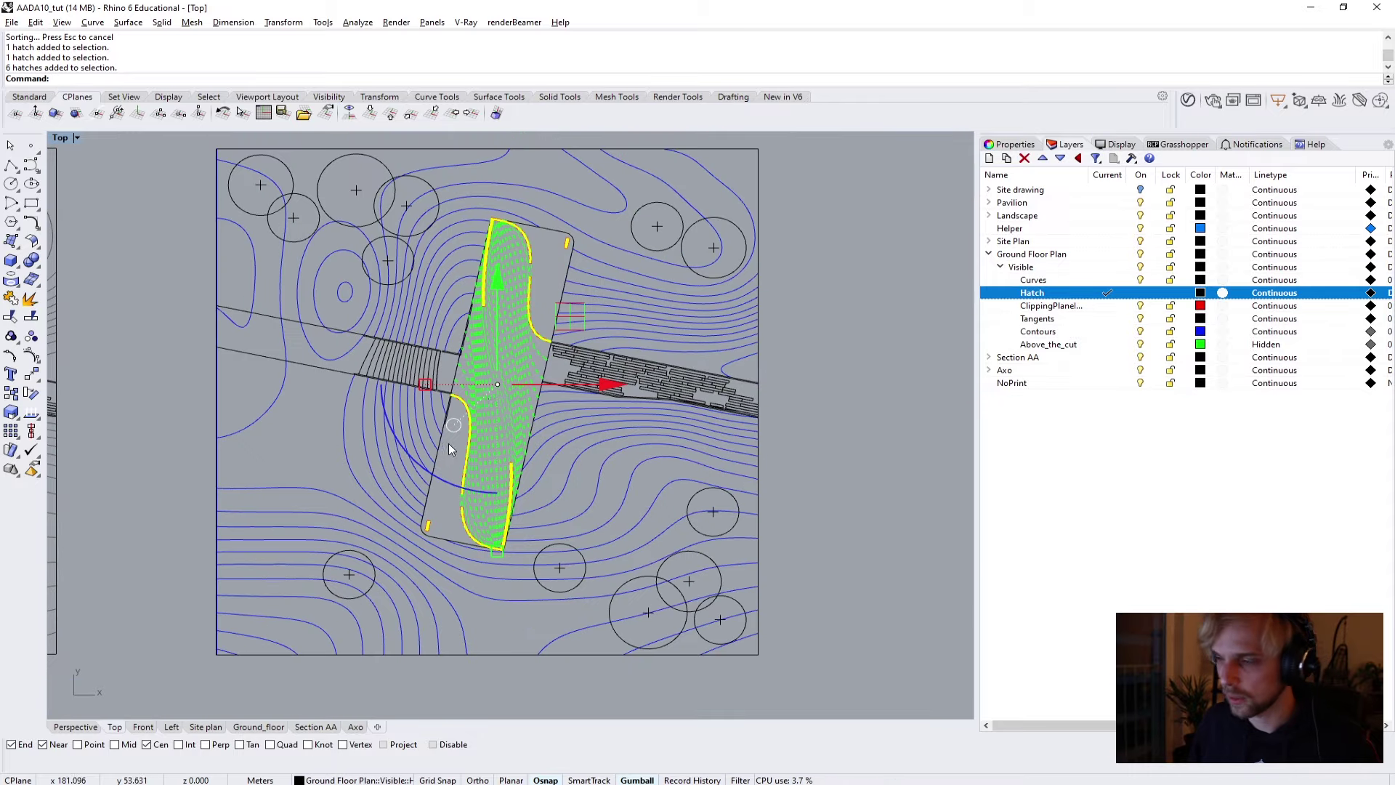
scroll(431, 441, up, 2)
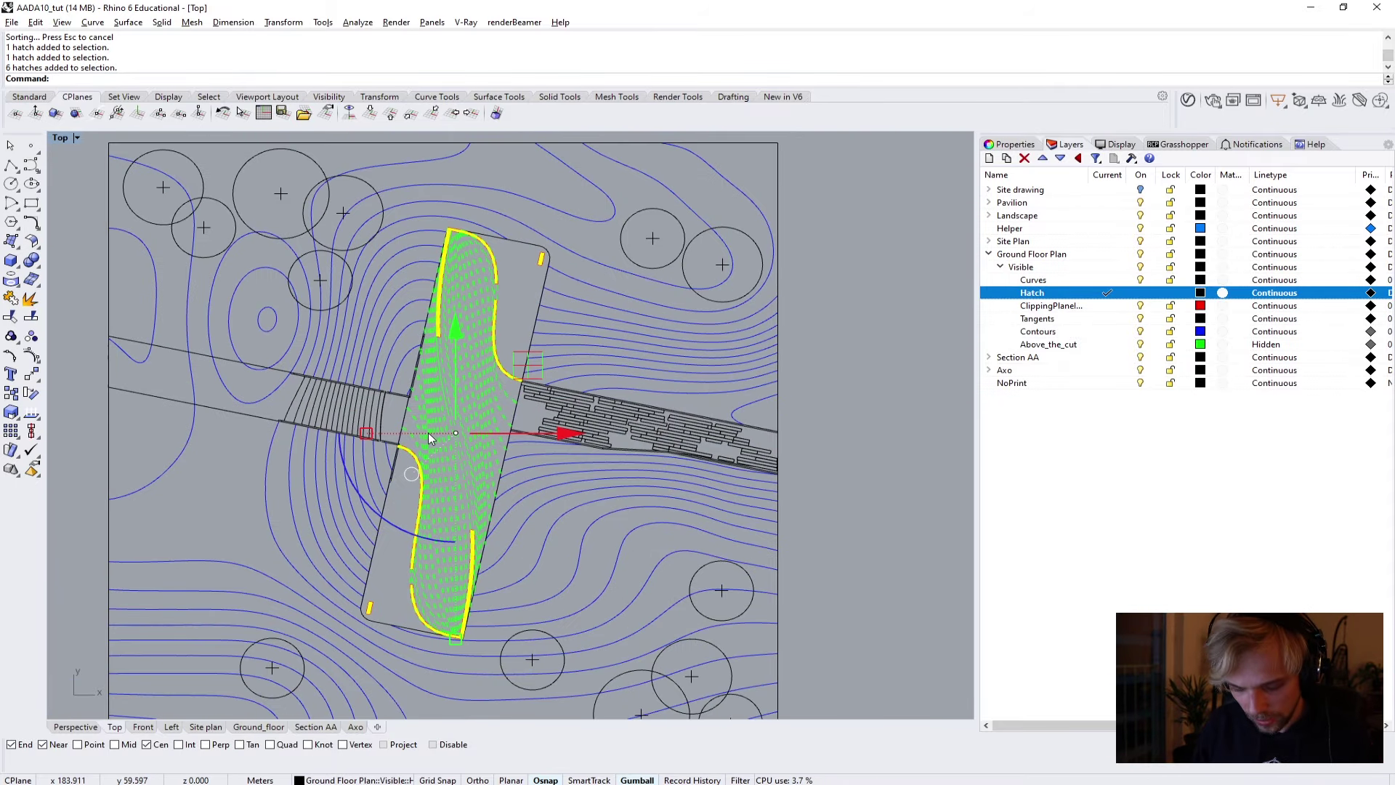
text(Bring)
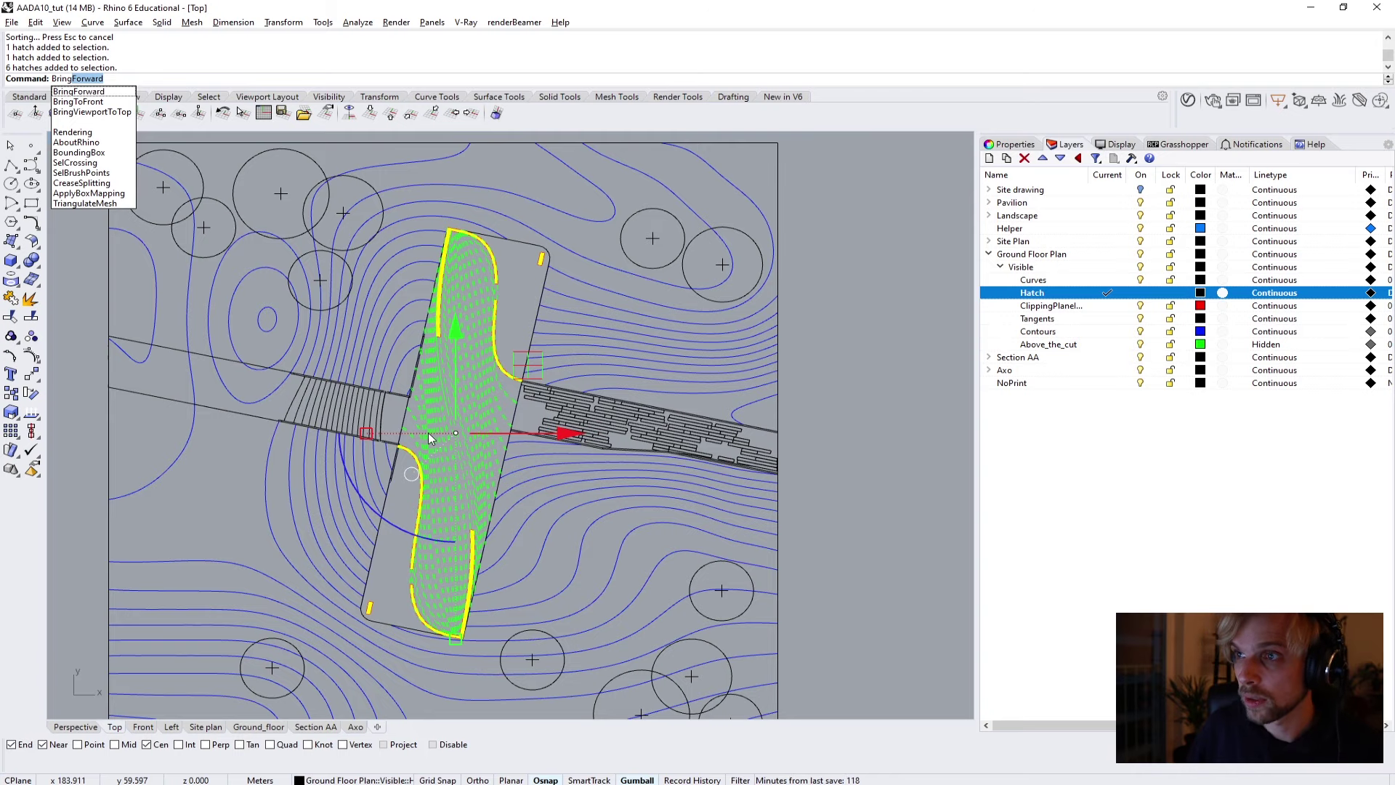
key(Down)
key(Return)
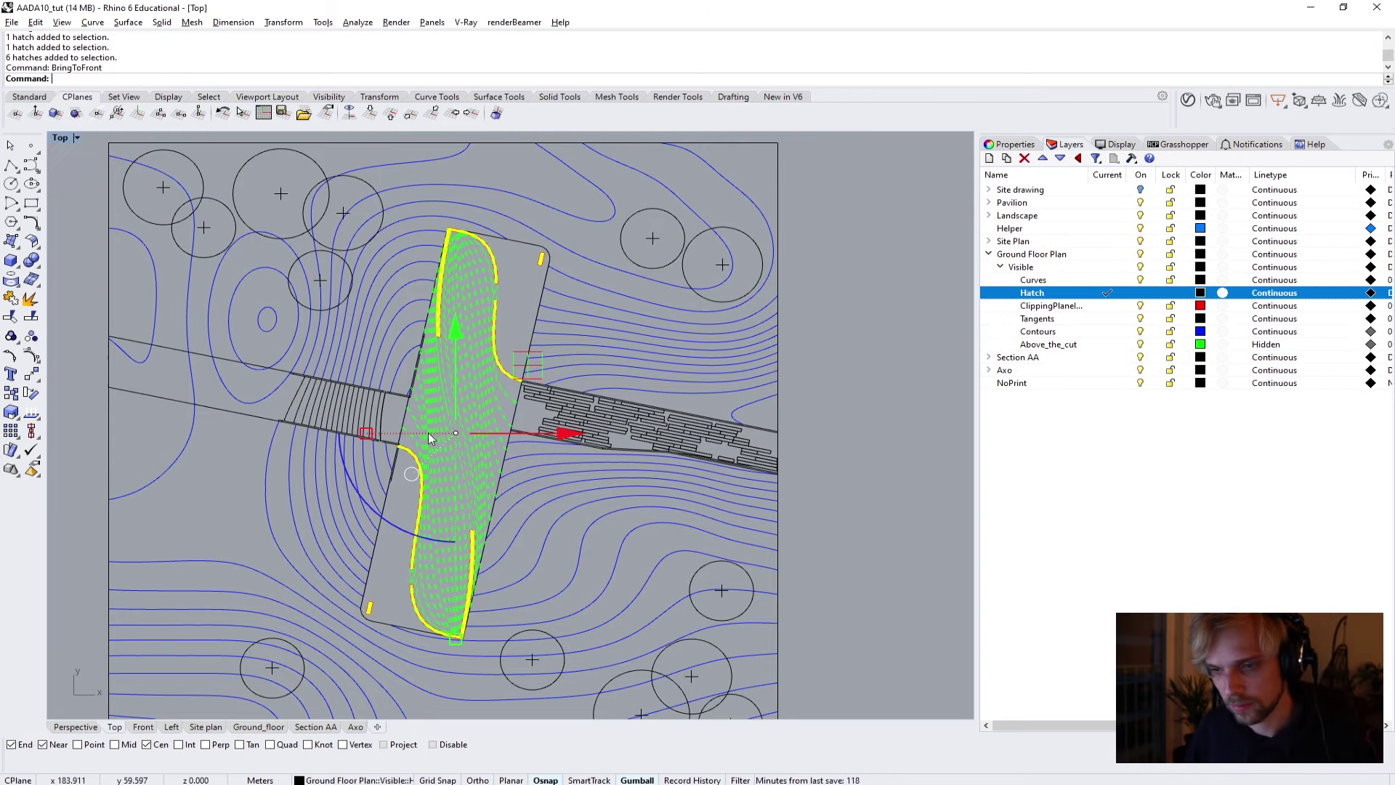
click(882, 422)
scroll(447, 287, up, 8)
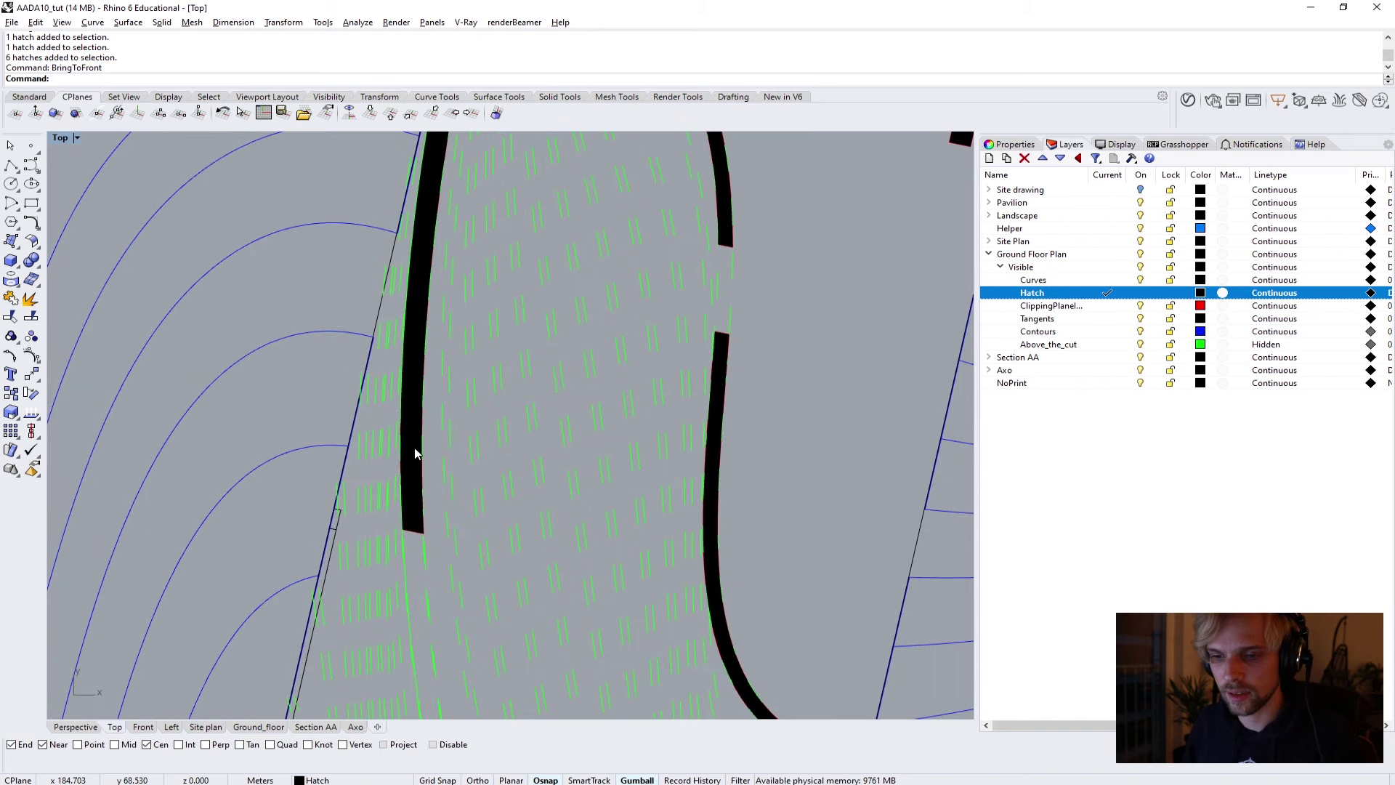
scroll(412, 457, down, 8)
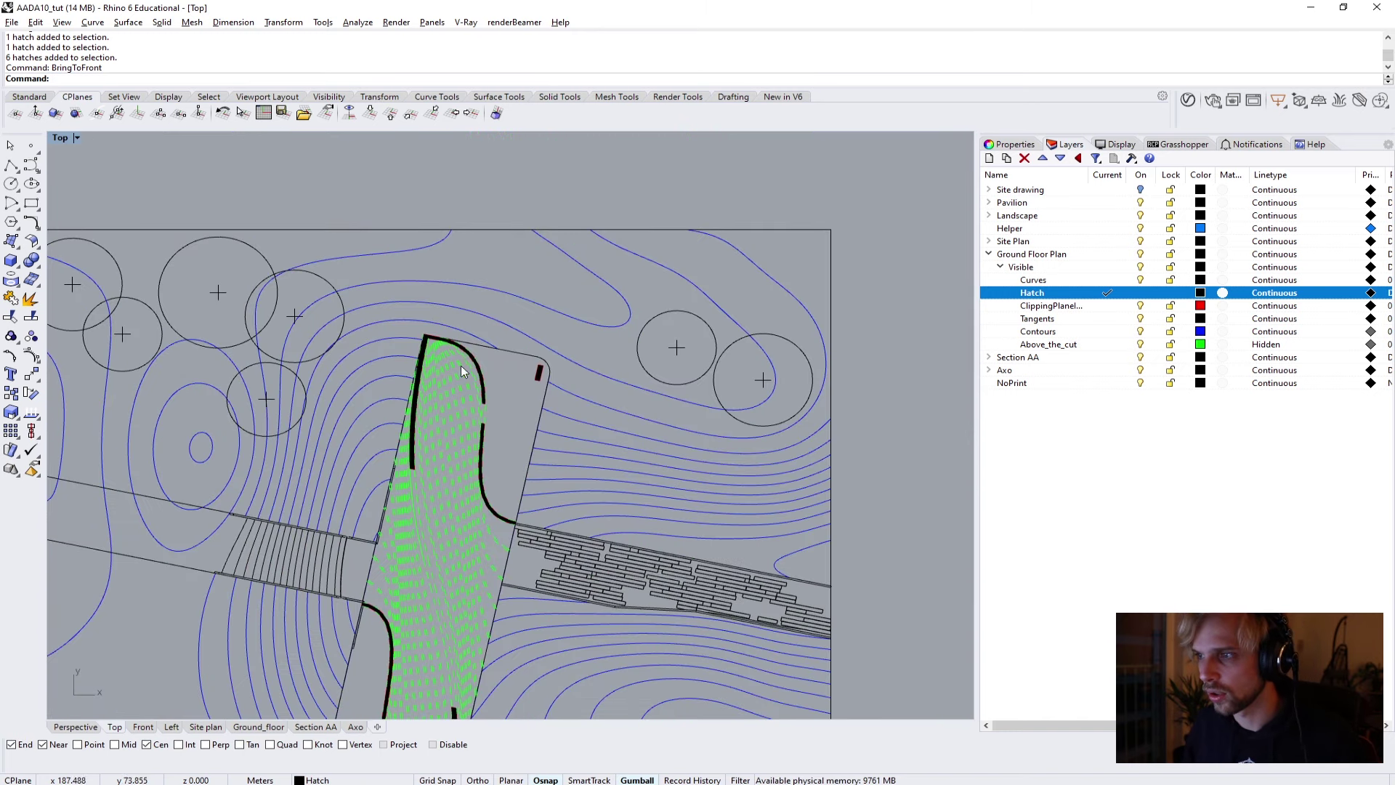
right_drag(461, 365, 535, 342)
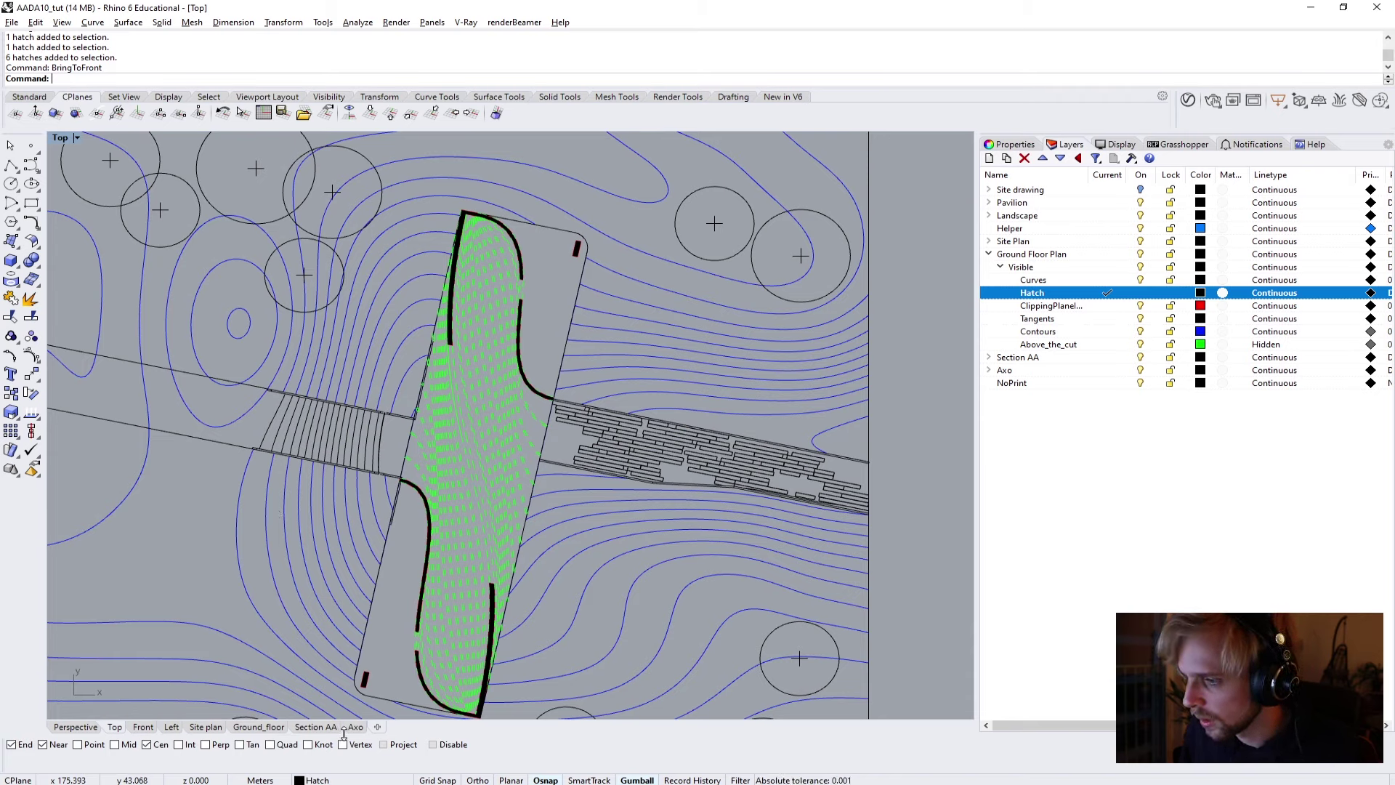
Open the Ground_floor layout and inspect the draw order of the curved wall's hatch and the dashed lines.
click(271, 726)
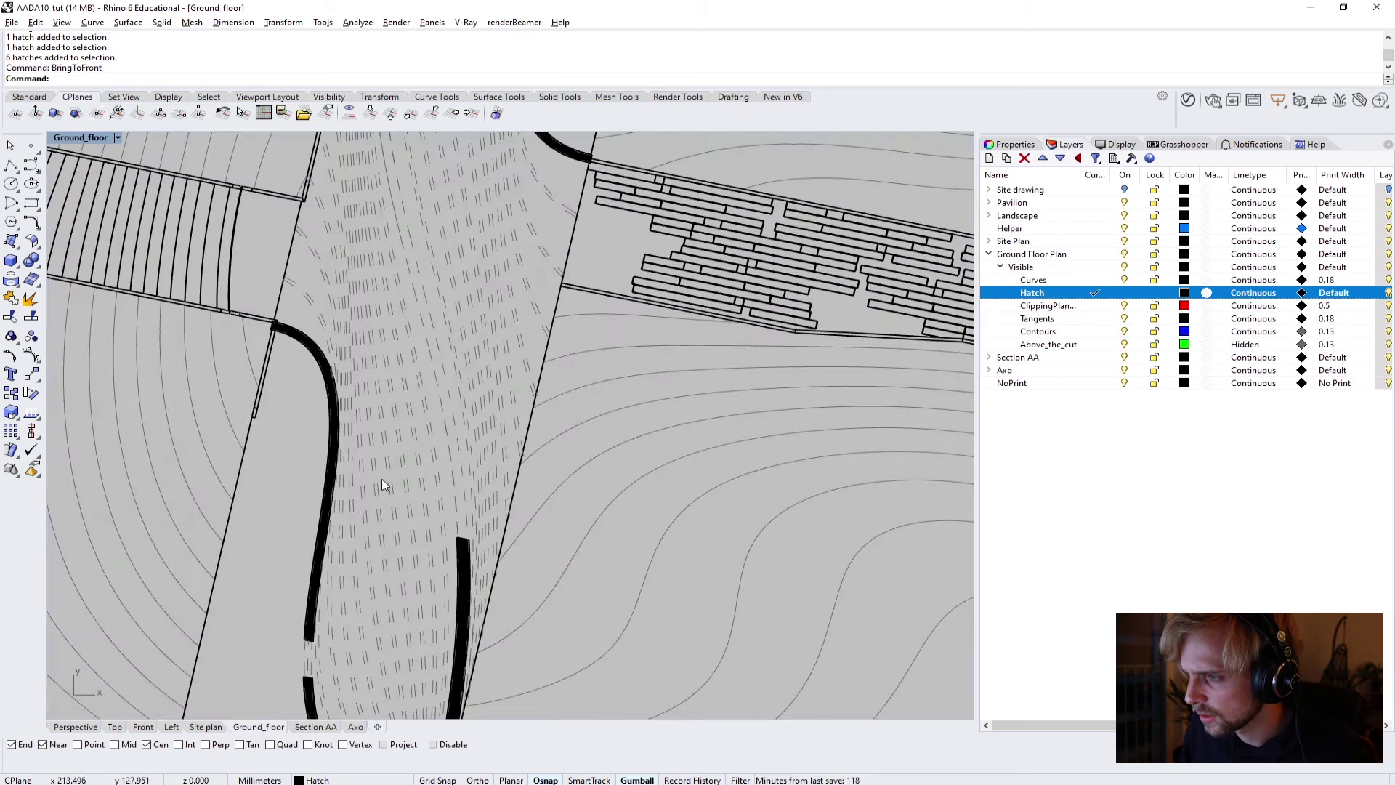
scroll(382, 478, down, 5)
scroll(374, 477, up, 5)
scroll(372, 443, up, 5)
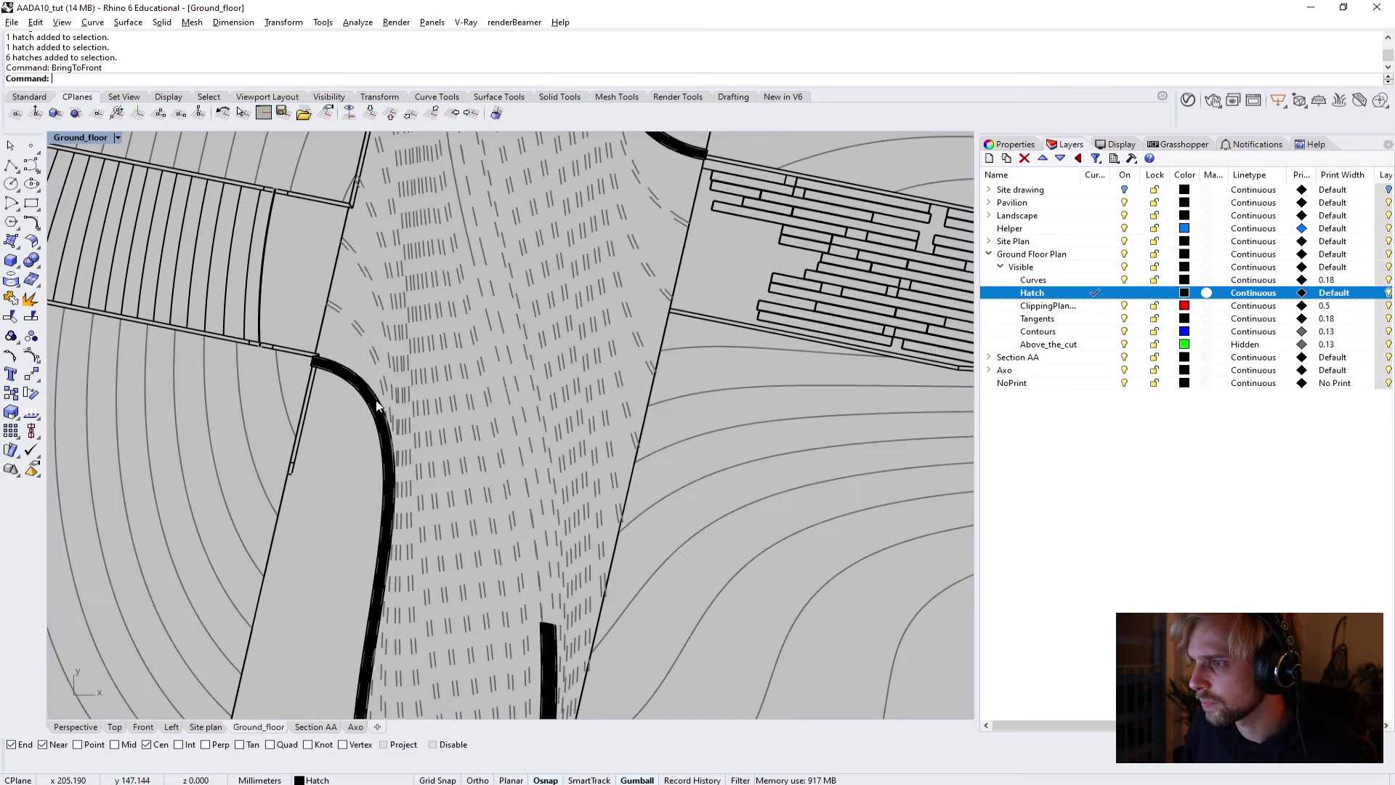
scroll(377, 399, up, 4)
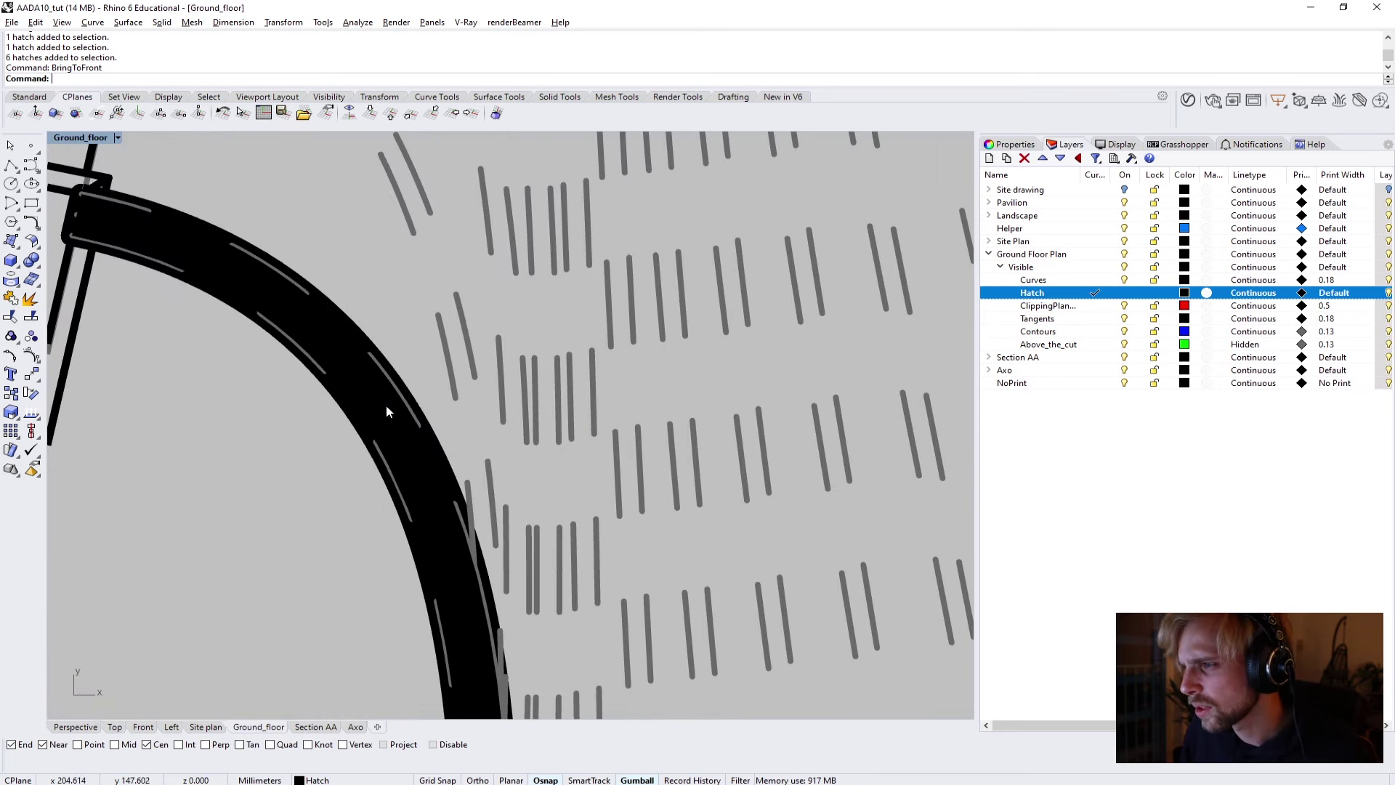
Activate the layout's detail view and apply BringToFront to the curved wall's hatch.
double_click(372, 401)
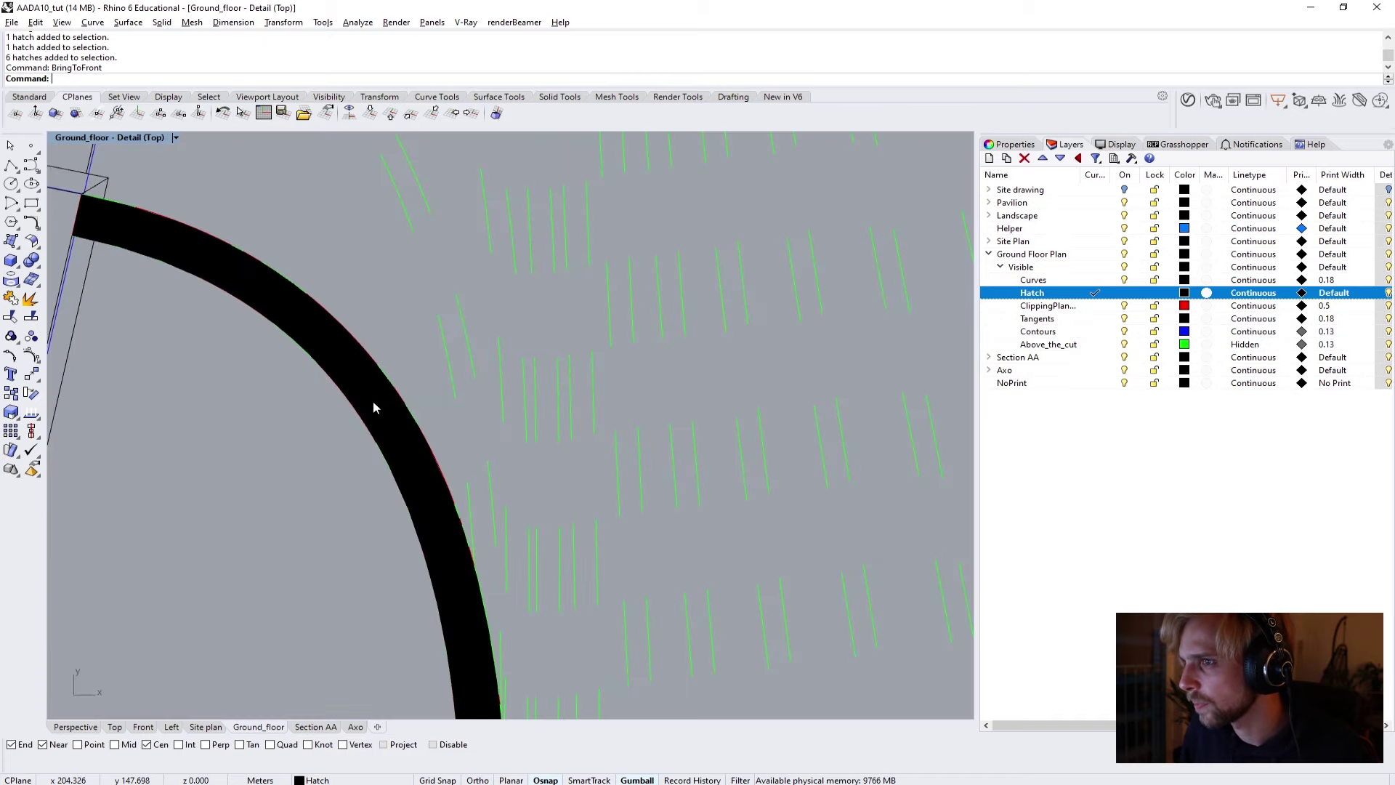
click(389, 401)
text(BringToFront)
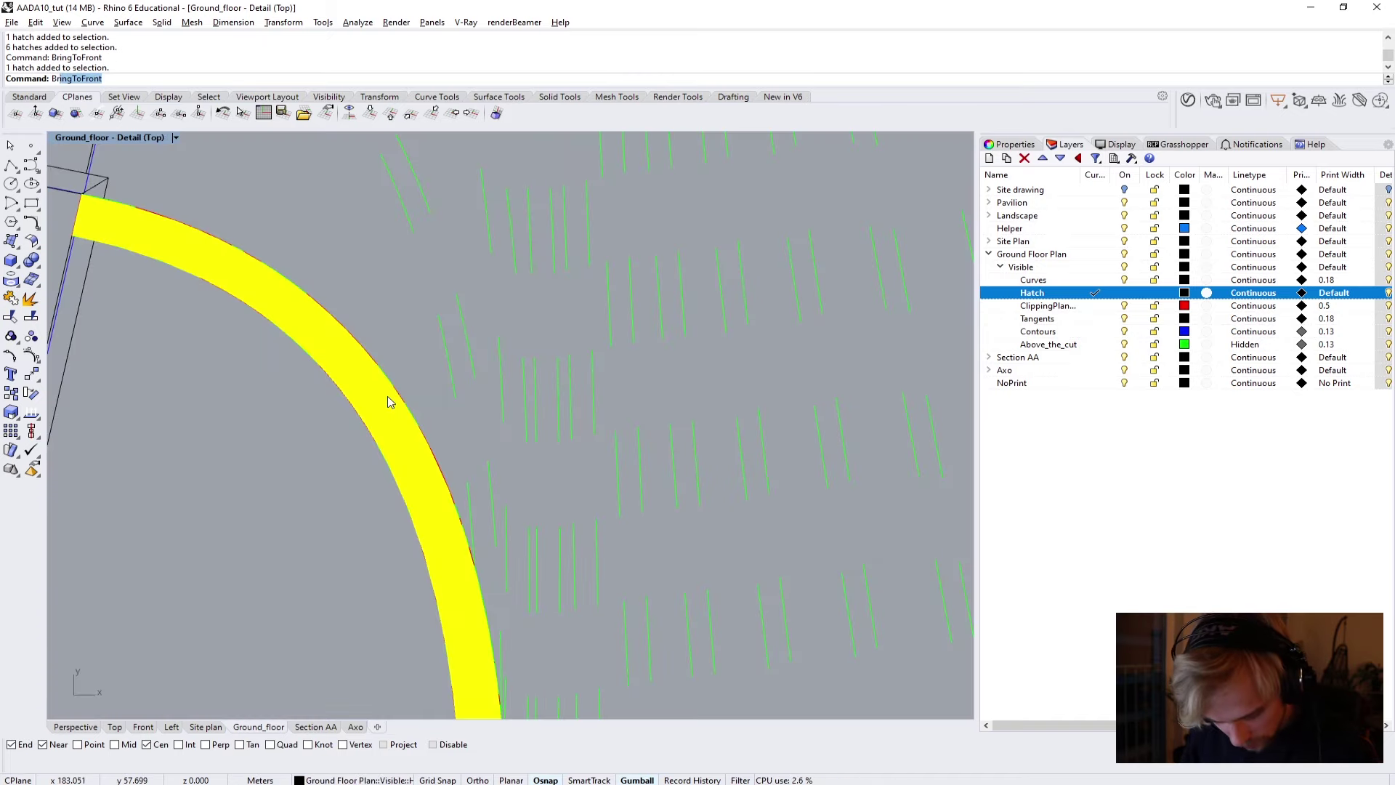
key(Return)
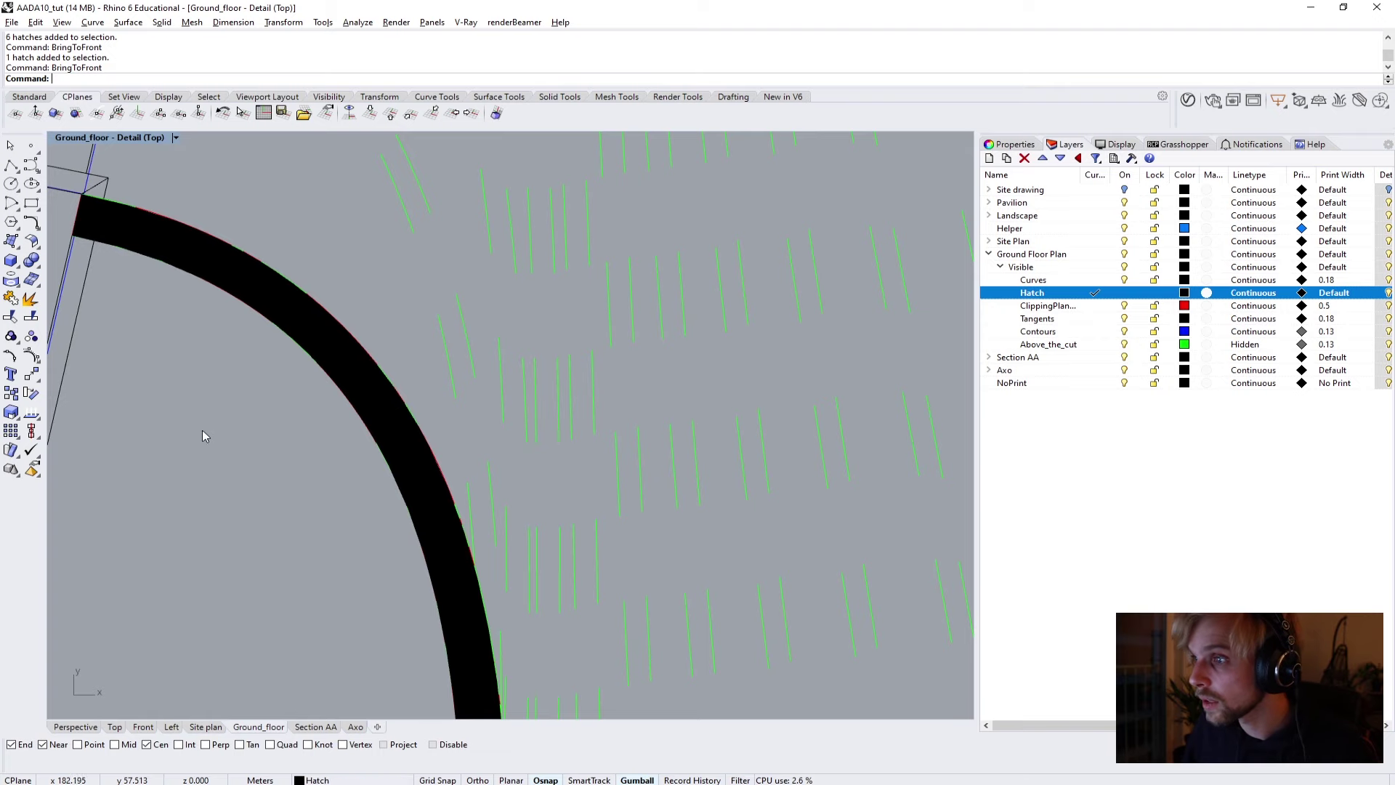
Reframe the Ground_floor layout's detail view around the ground floor plan drawing.
scroll(210, 433, down, 15)
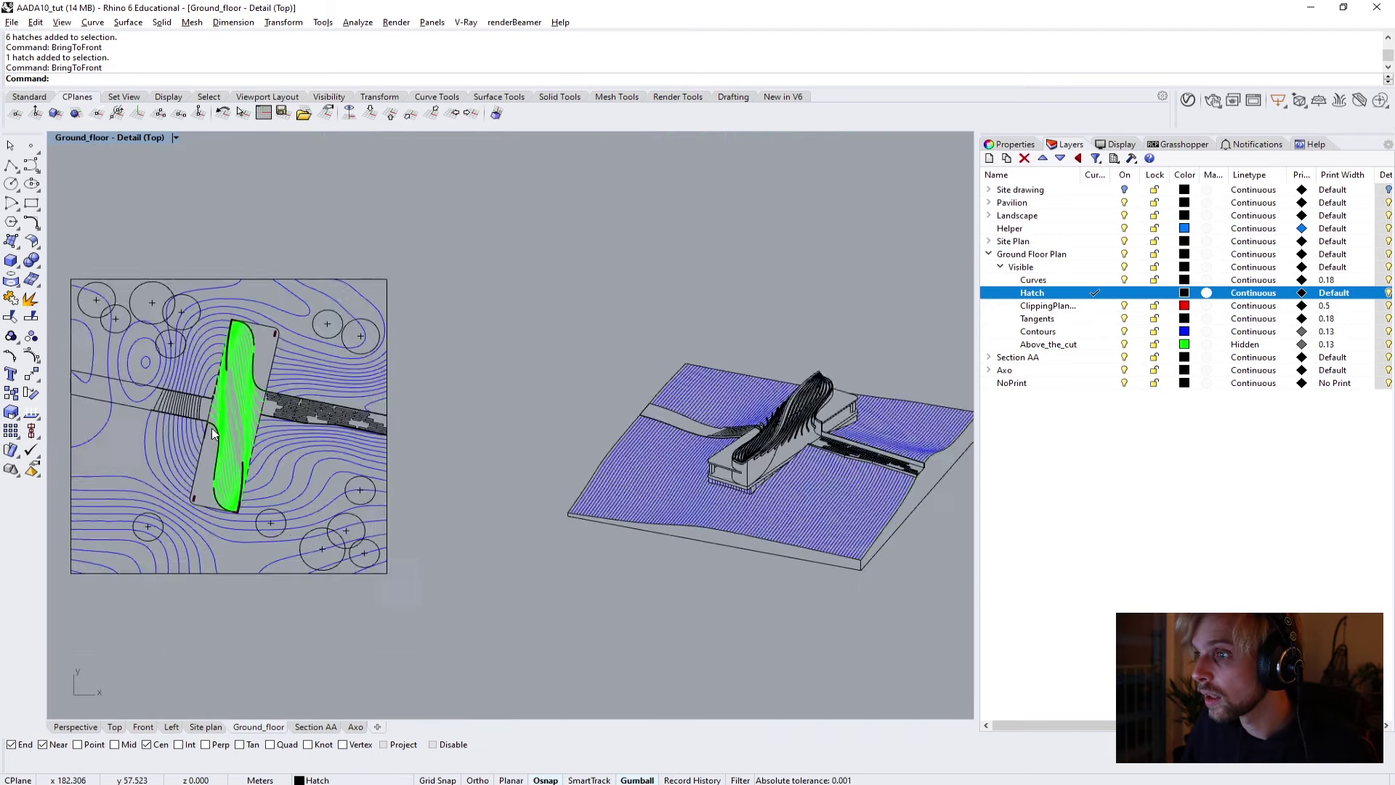
scroll(214, 432, up, 6)
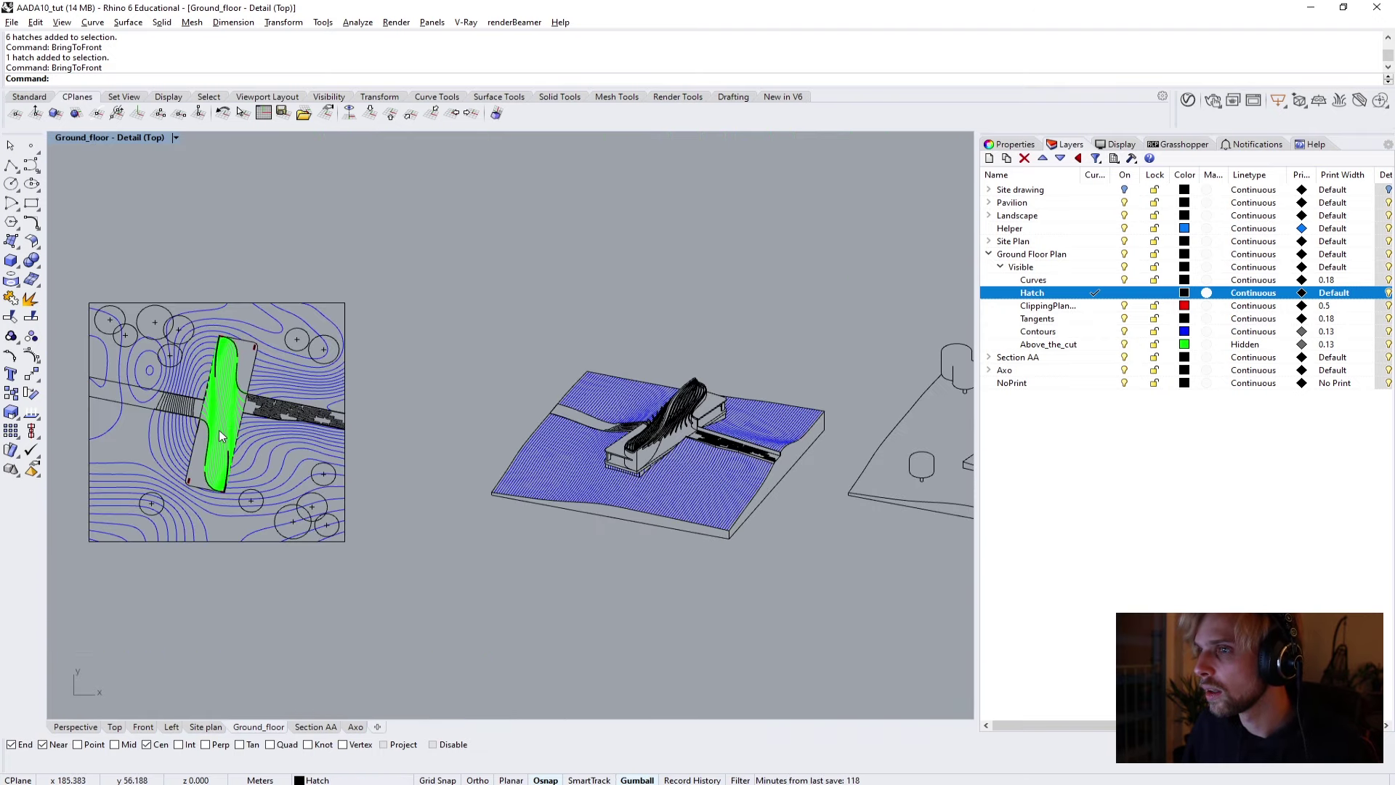
double_click(368, 246)
scroll(367, 245, down, 6)
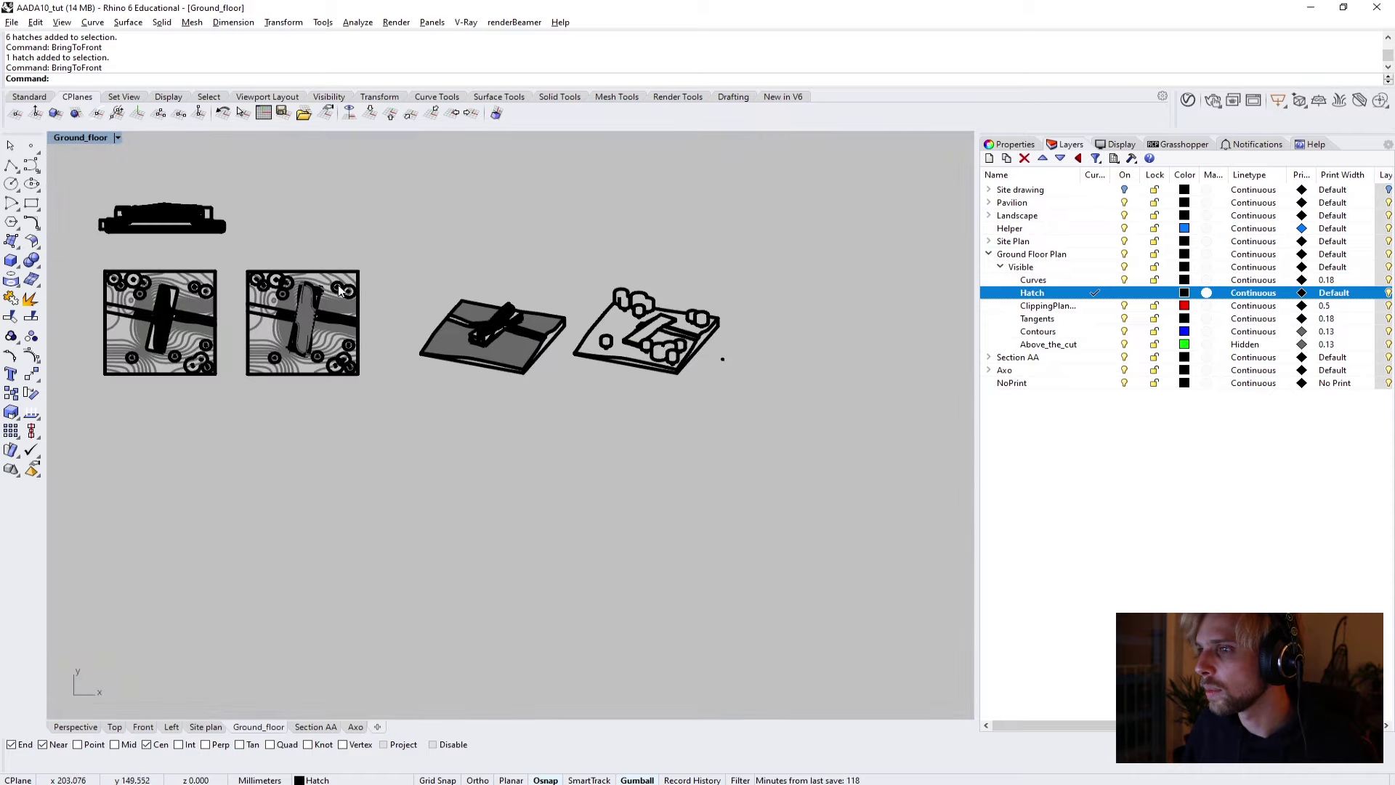
scroll(227, 308, down, 4)
right_drag(229, 305, 388, 356)
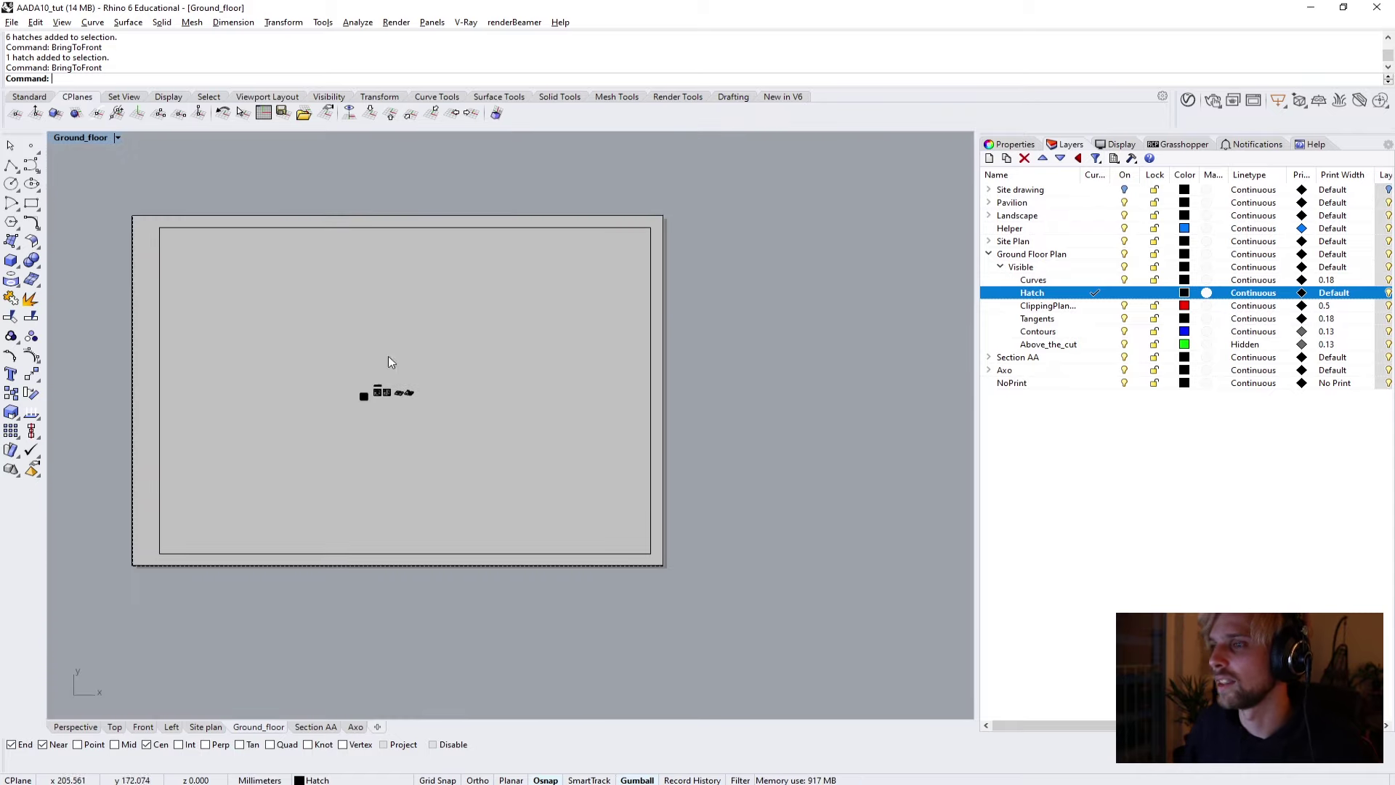
click(367, 228)
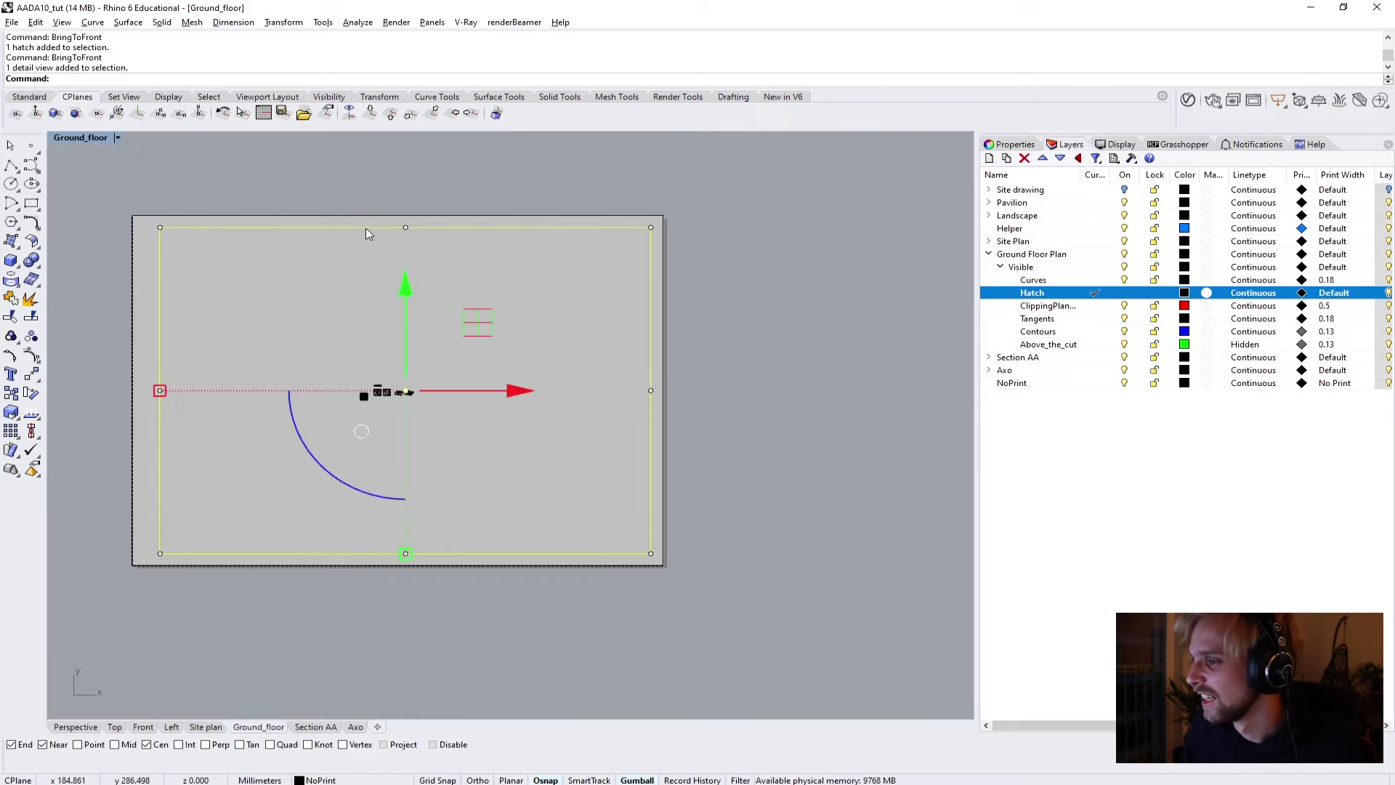
double_click(498, 424)
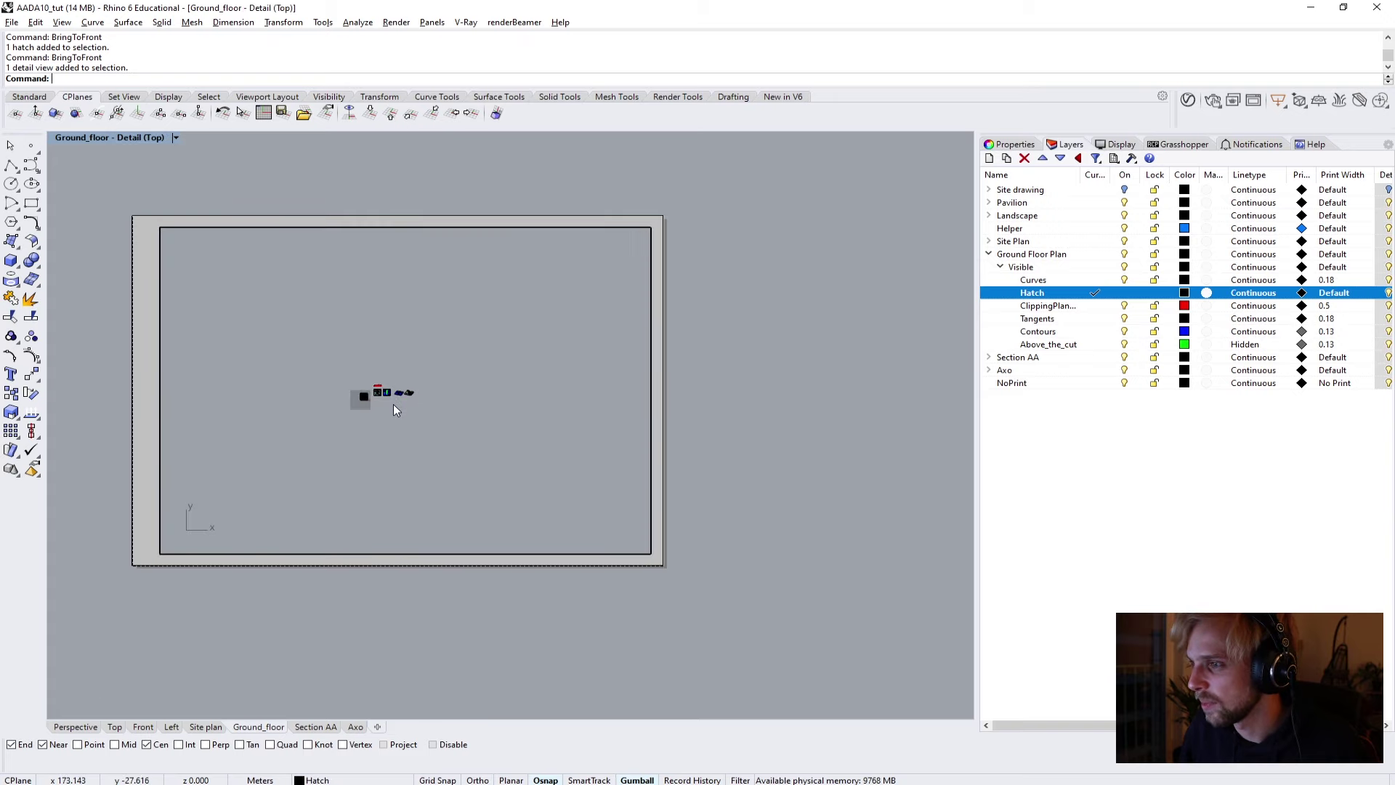
scroll(355, 361, up, 5)
scroll(439, 382, up, 2)
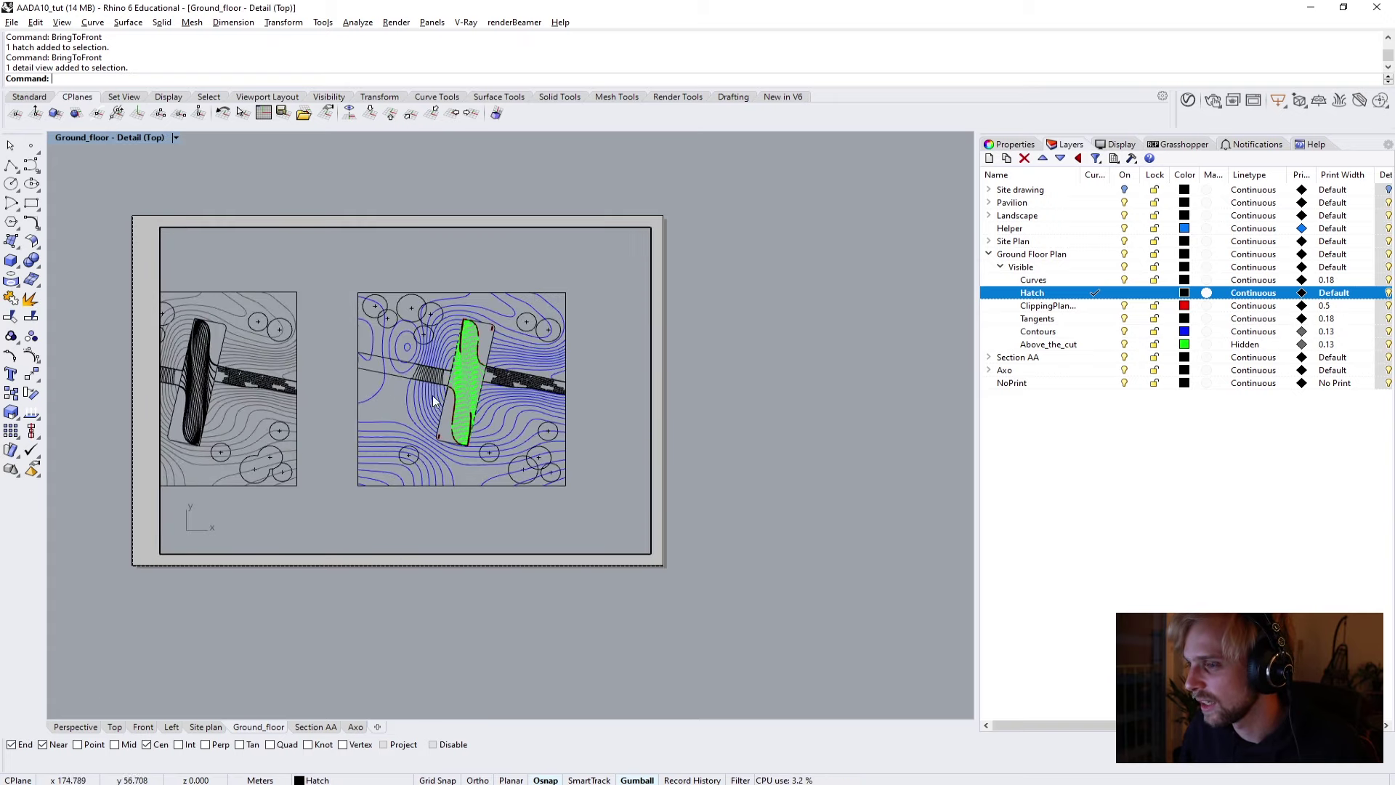
scroll(433, 395, up, 3)
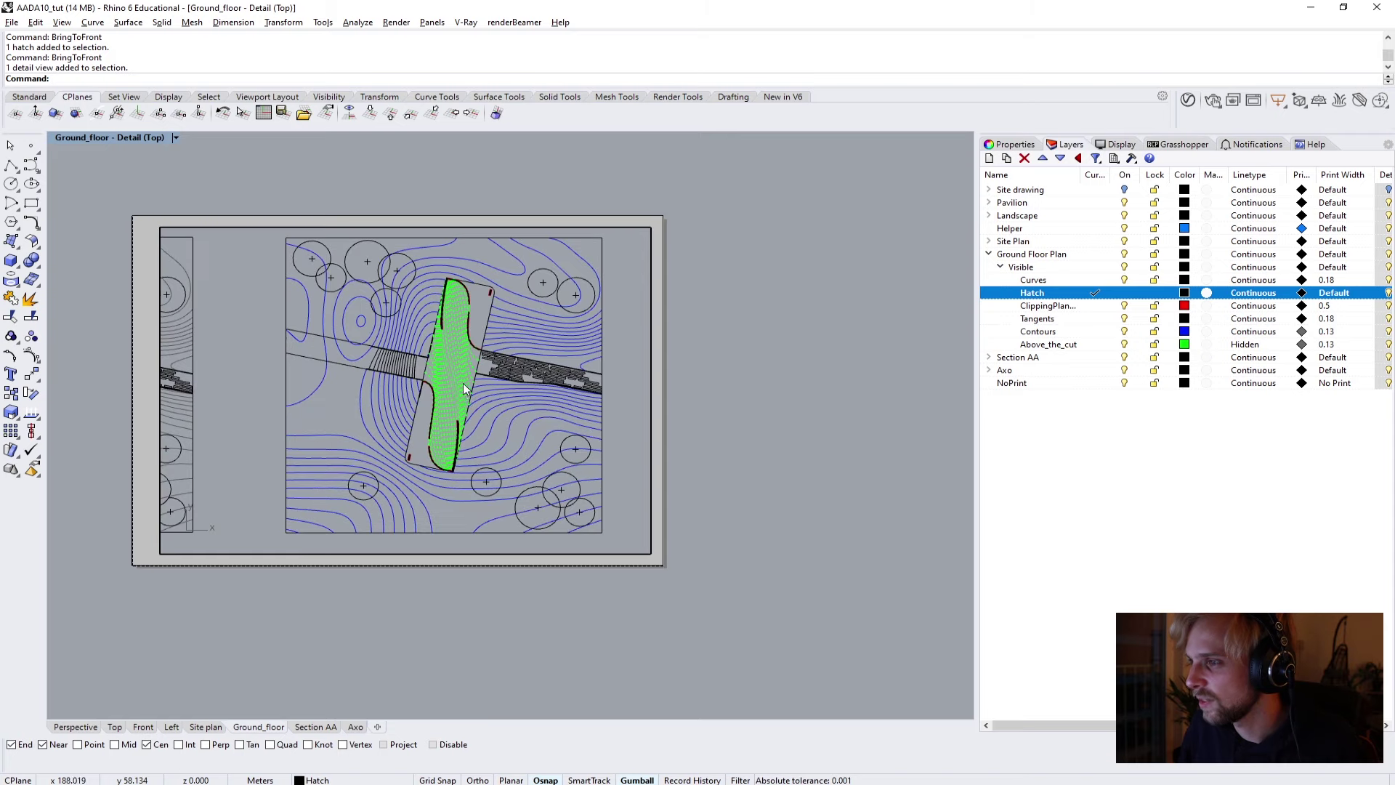
right_drag(451, 396, 427, 390)
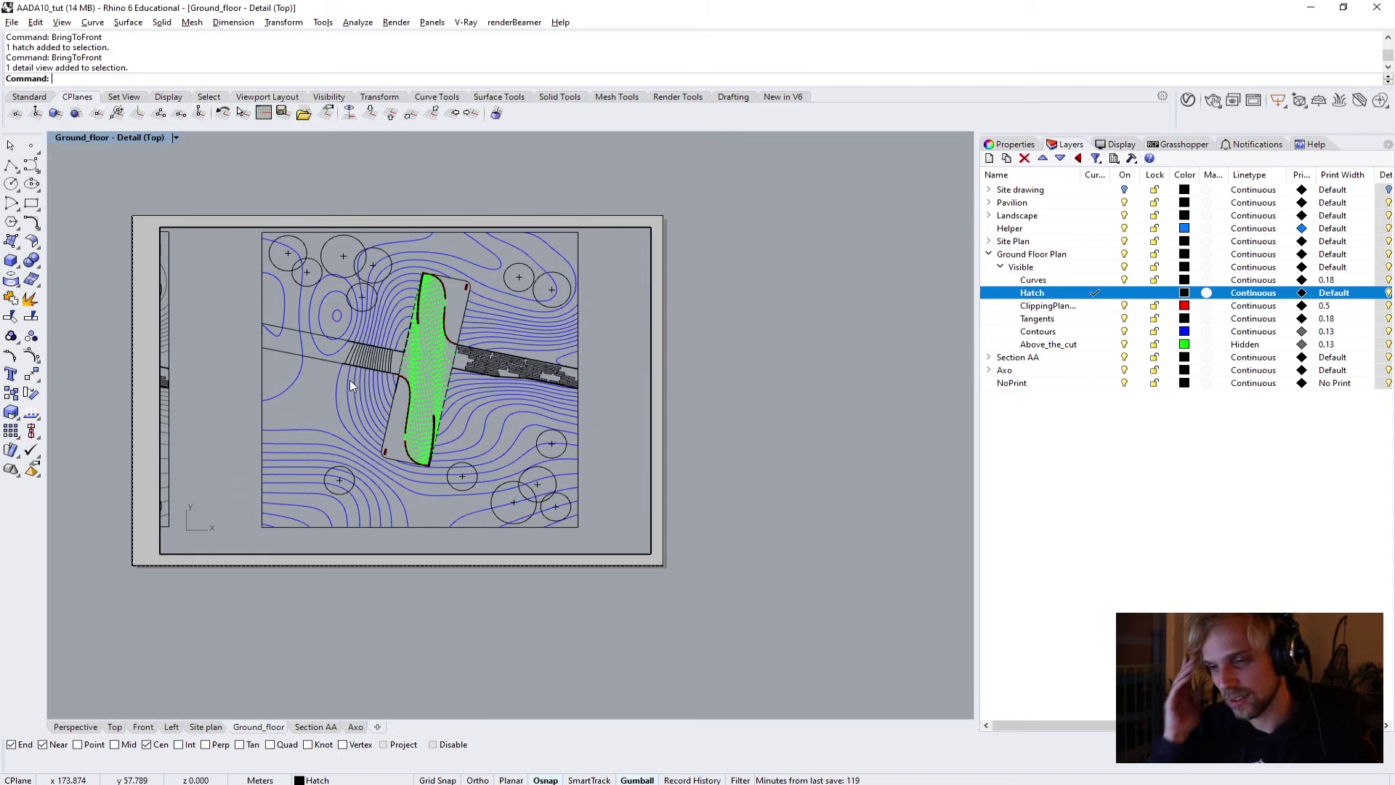
Centre the ground floor plan inside the Ground_floor layout's detail and return to layout space.
mouse_move(351, 379)
right_down()
mouse_move(383, 392)
mouse_move(329, 408)
mouse_move(354, 399)
right_up()
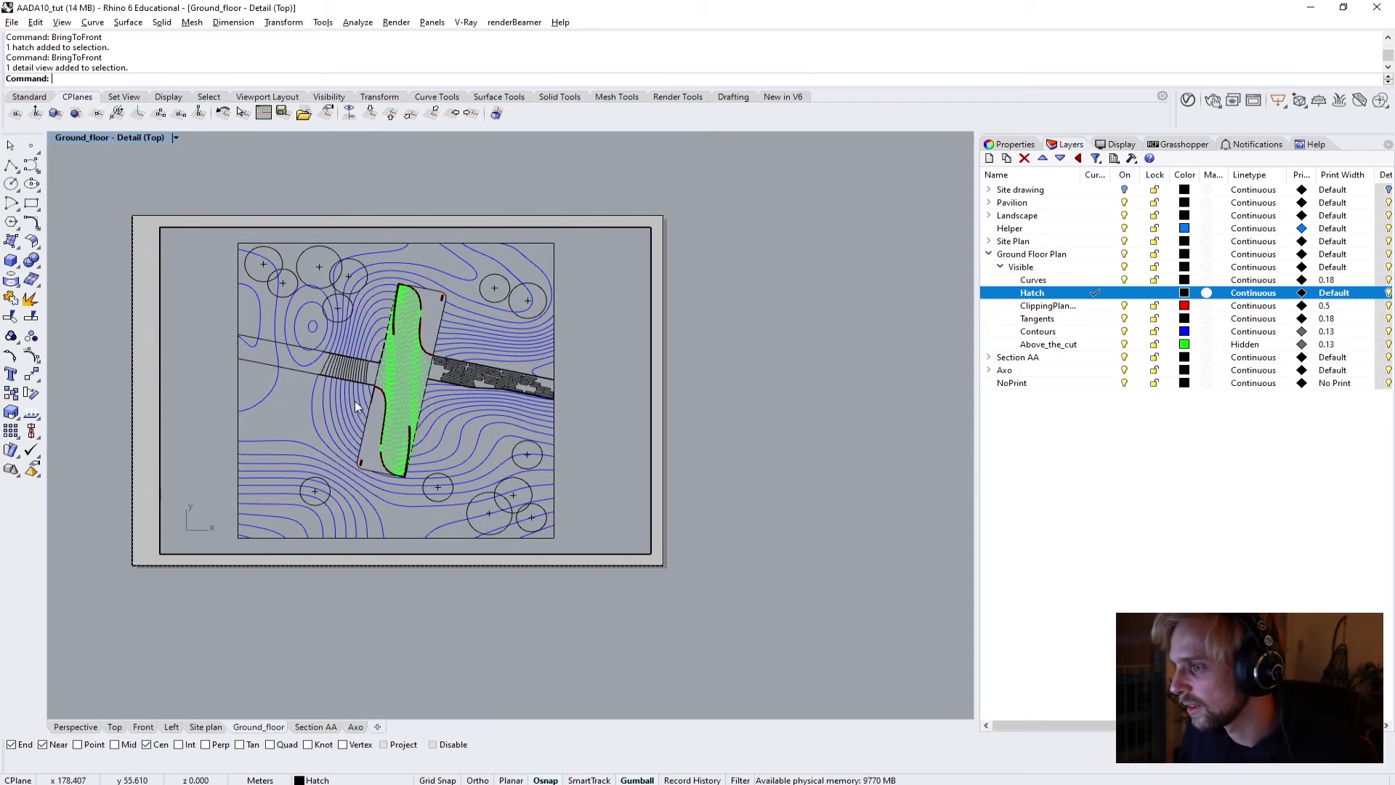
double_click(90, 190)
Try a detail scale of 1 mm on page to 1 m in model, and set it back to 0.2 m in model.
click(246, 228)
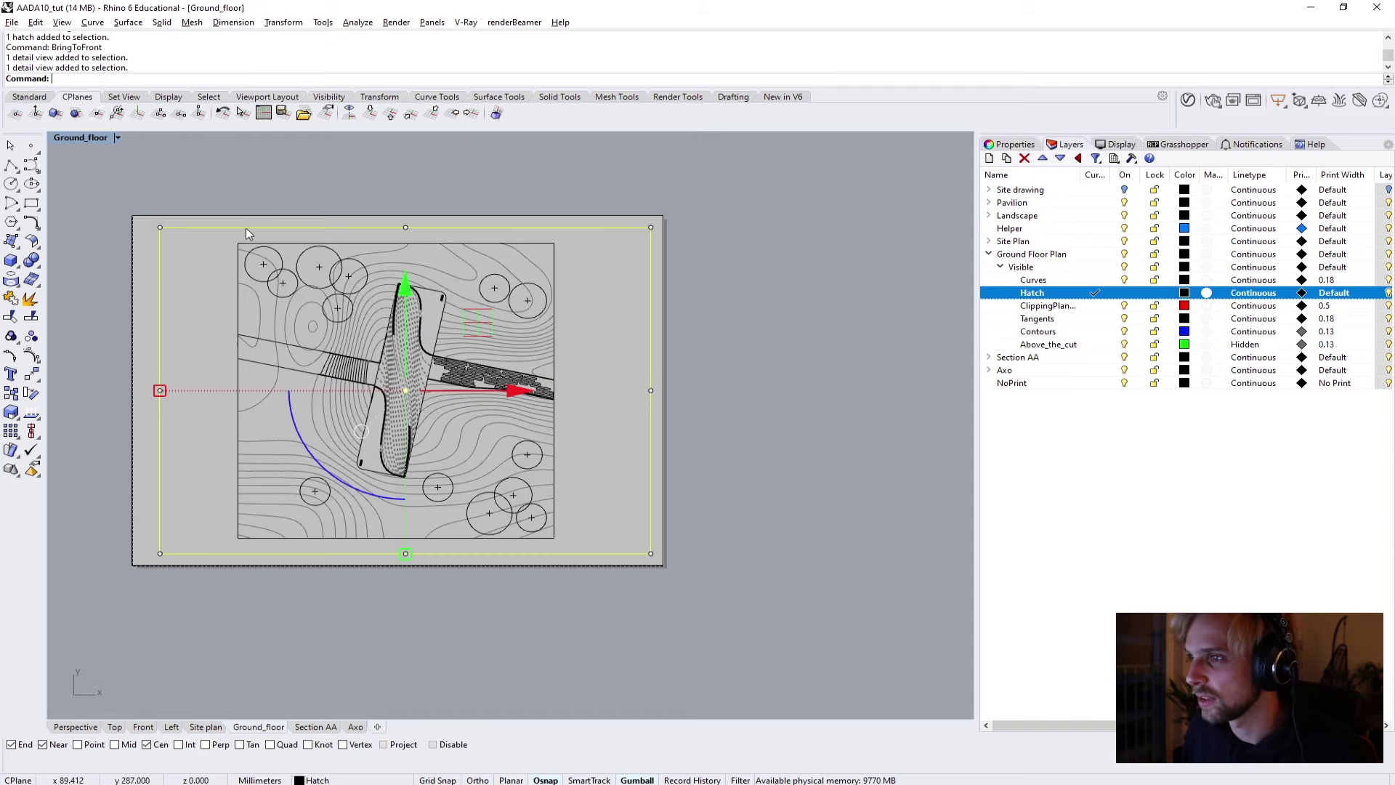
click(1009, 144)
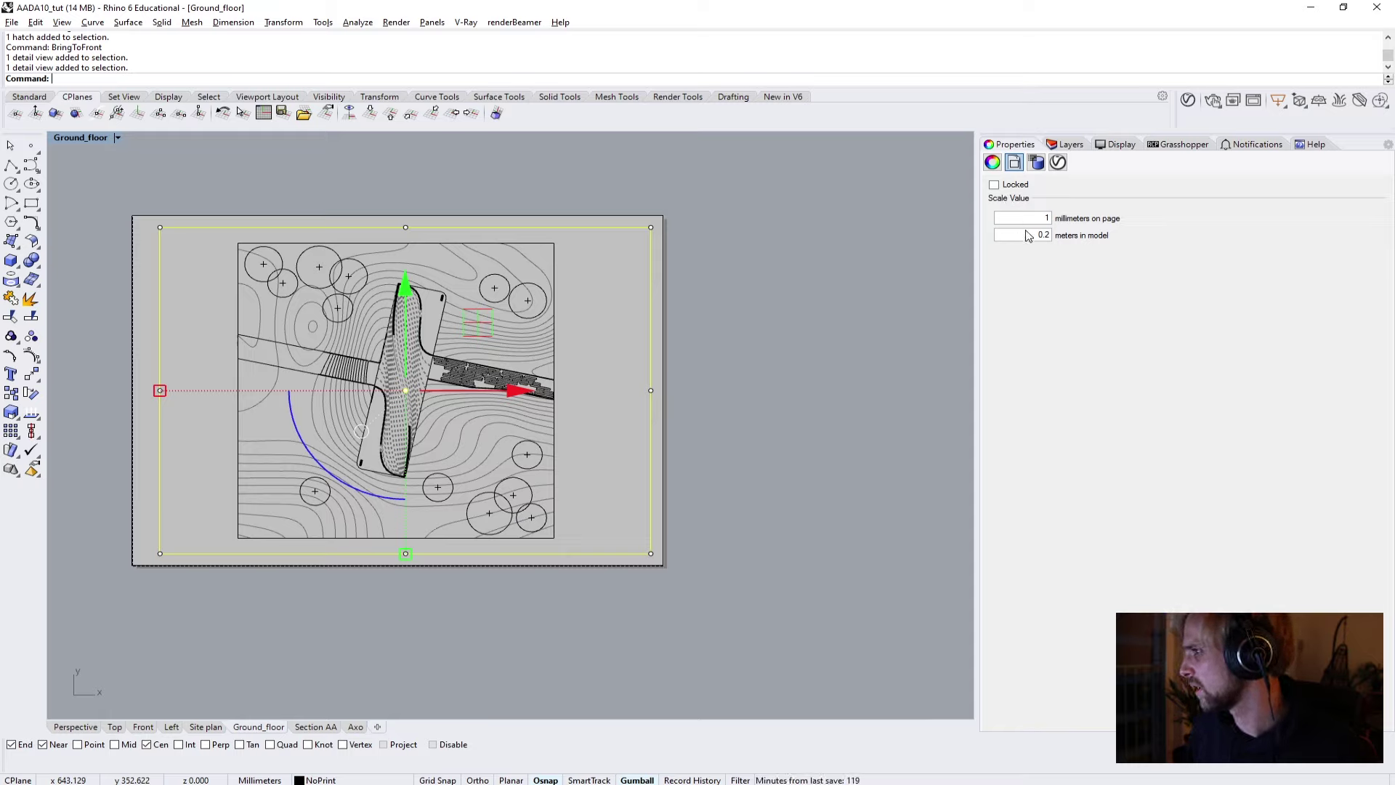
drag(1030, 236, 1106, 237)
text(1)
key(Return)
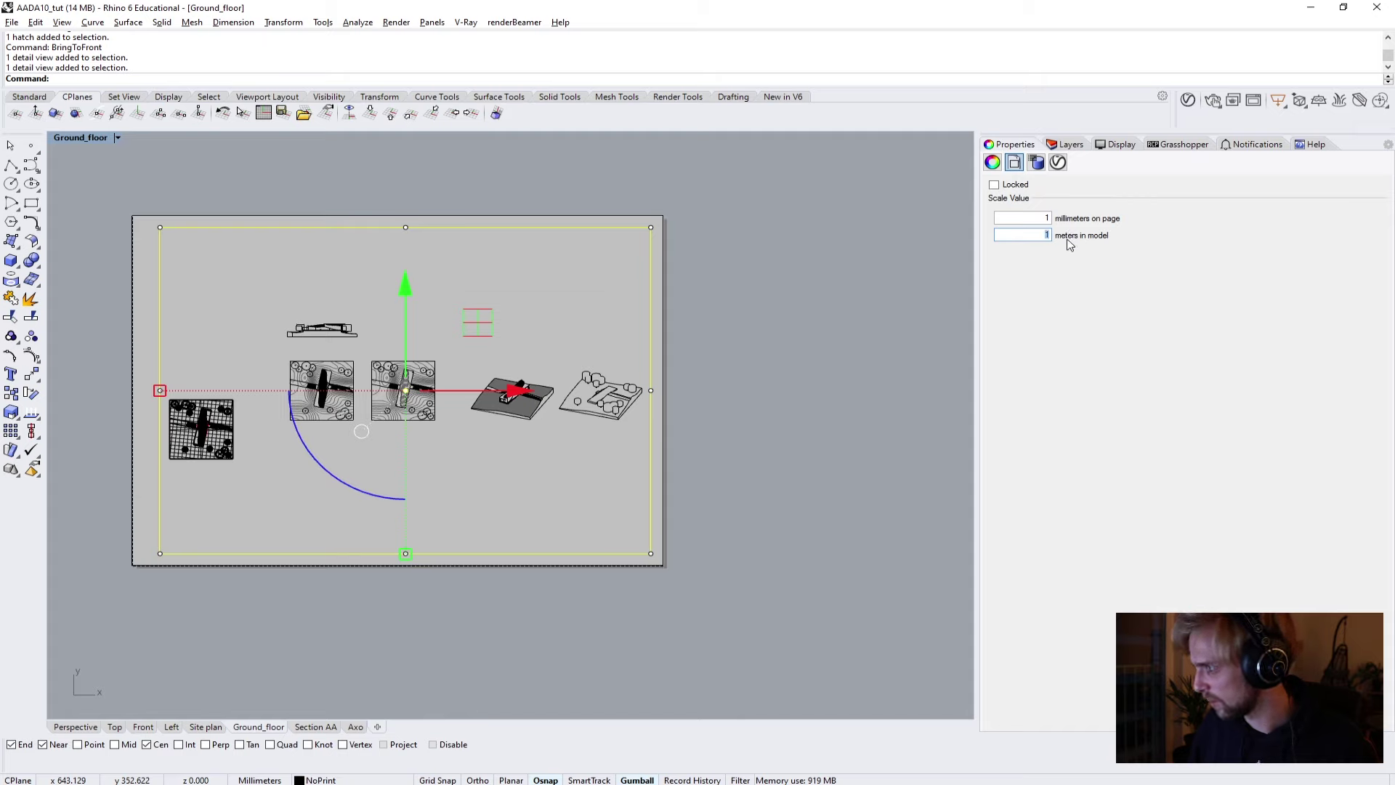
key(Return)
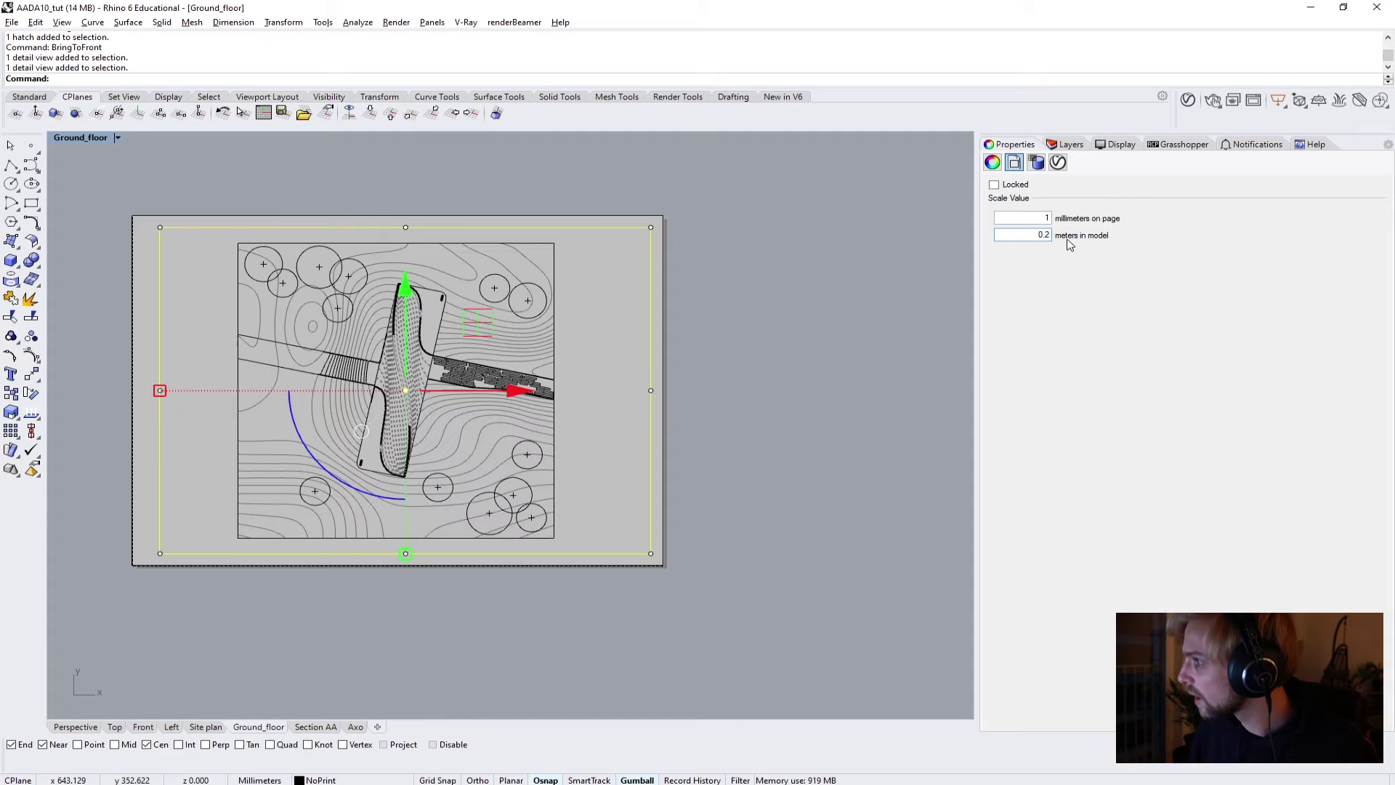
click(824, 176)
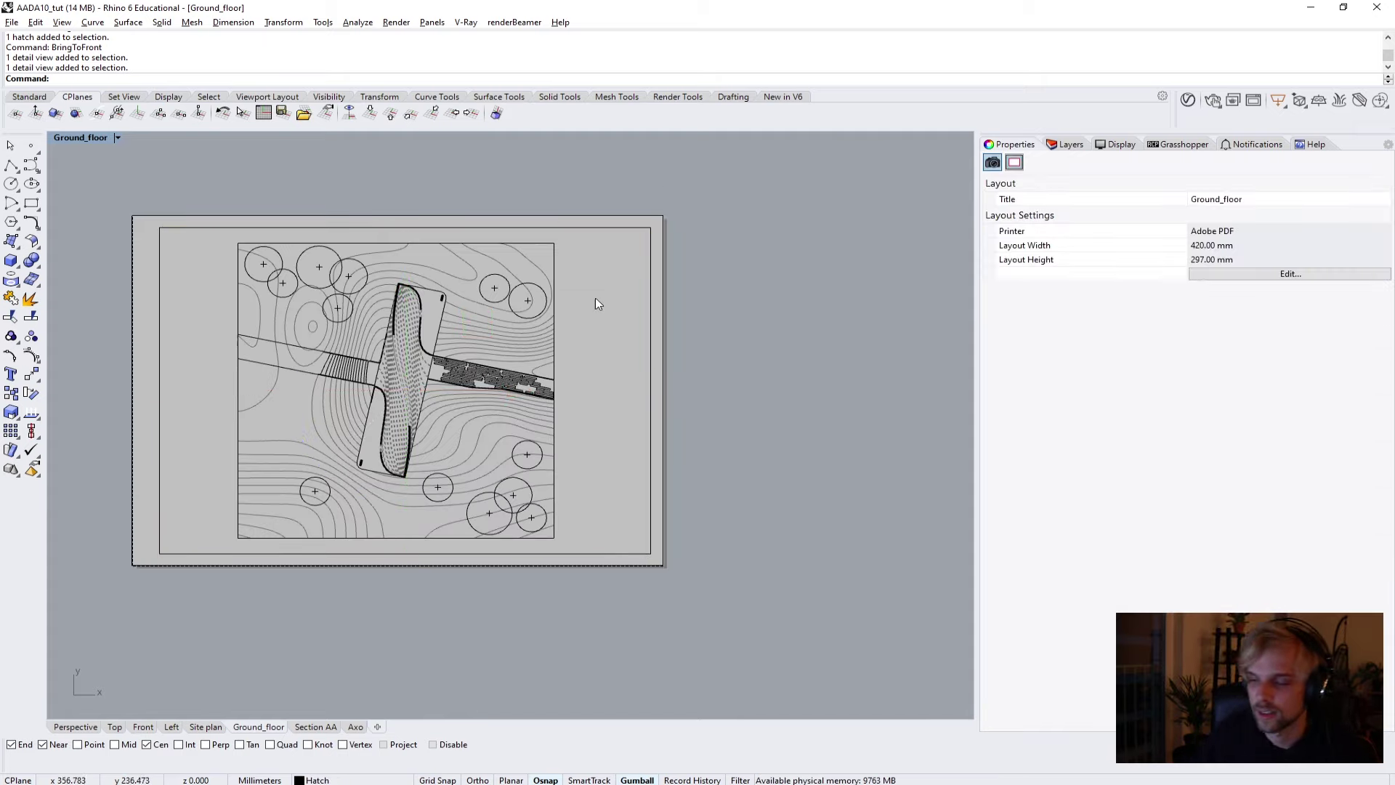
Check the solid wall hatches in the Ground_floor layout and look at the drawing in the Section AA layout.
scroll(396, 305, up, 8)
scroll(456, 325, down, 3)
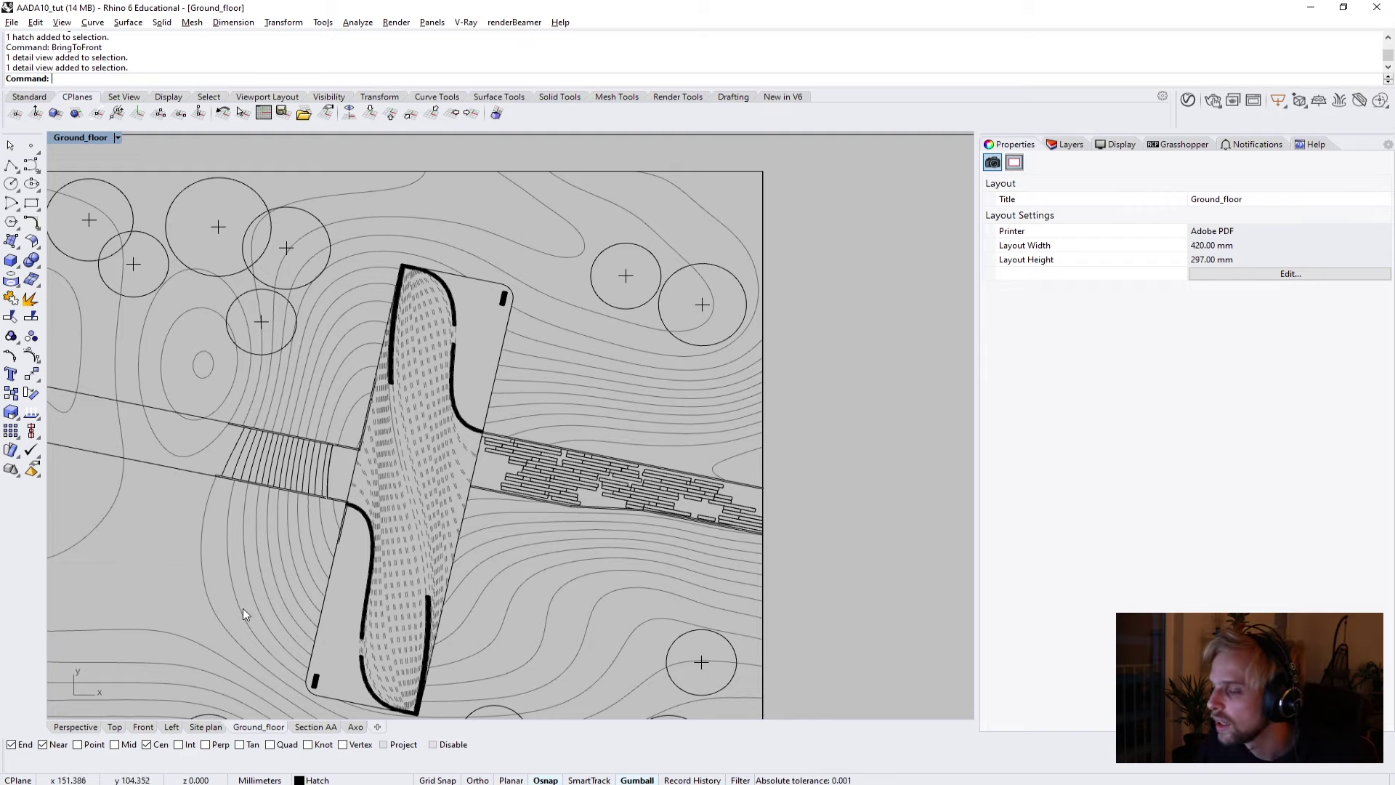
scroll(386, 499, down, 5)
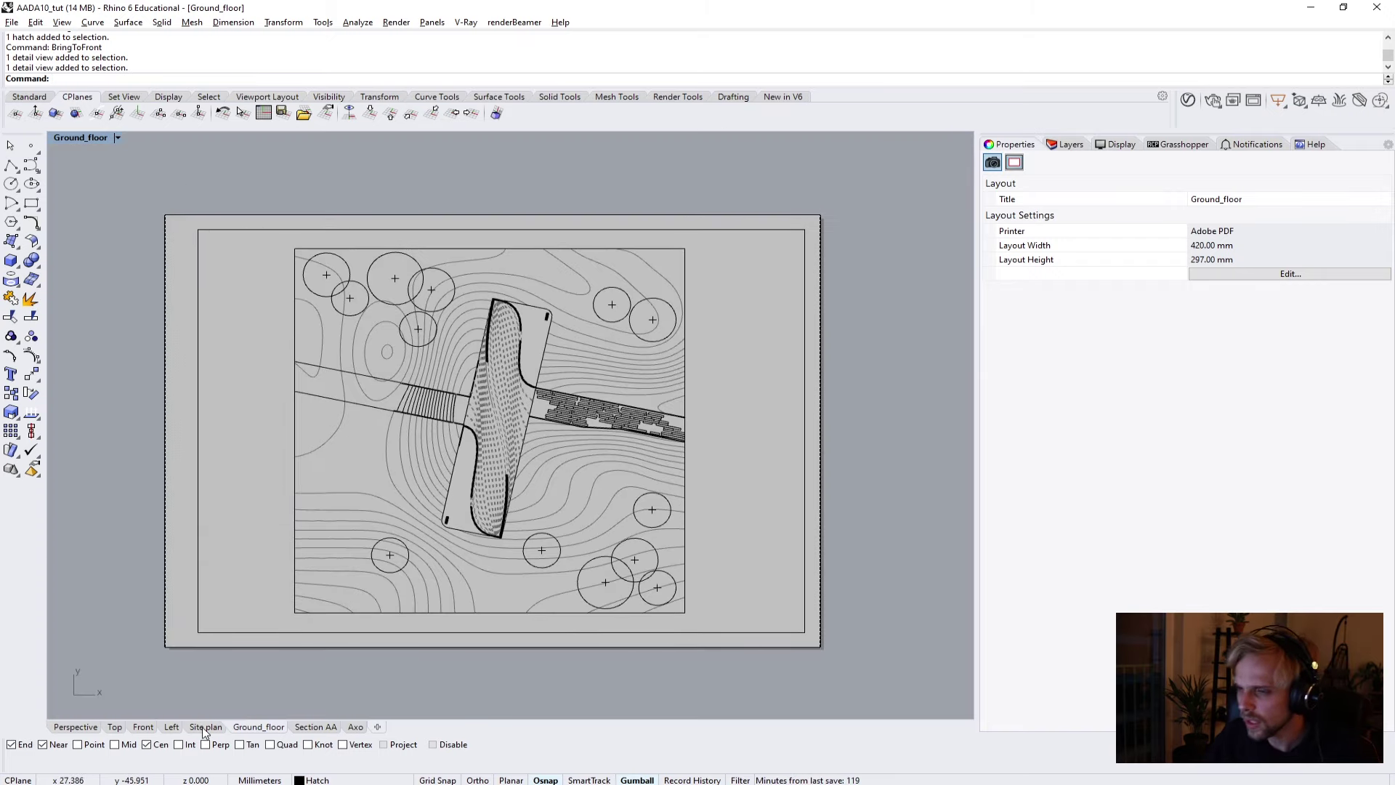
click(318, 727)
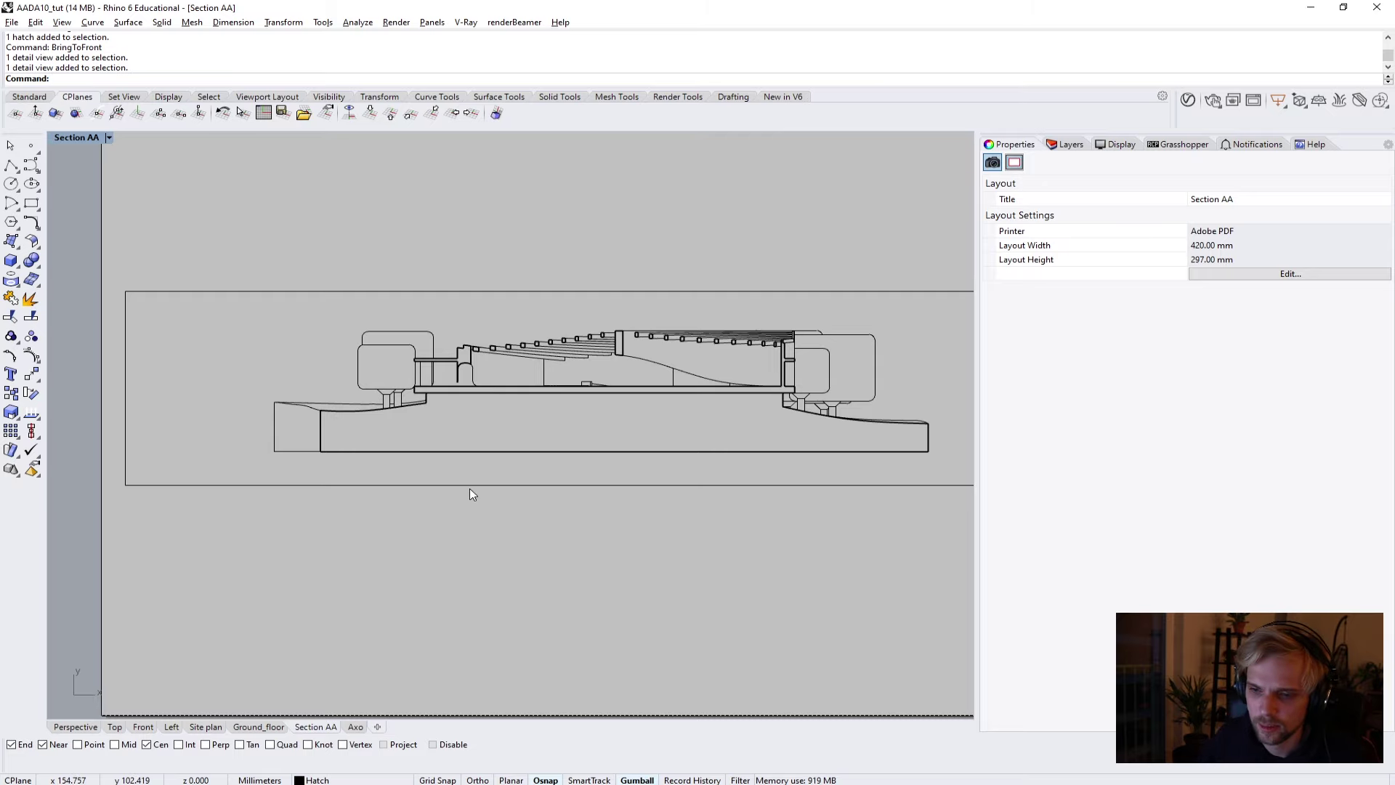
Go to the section drawing in the Top view and hide the Curves layer under Section AA.
click(76, 727)
click(115, 728)
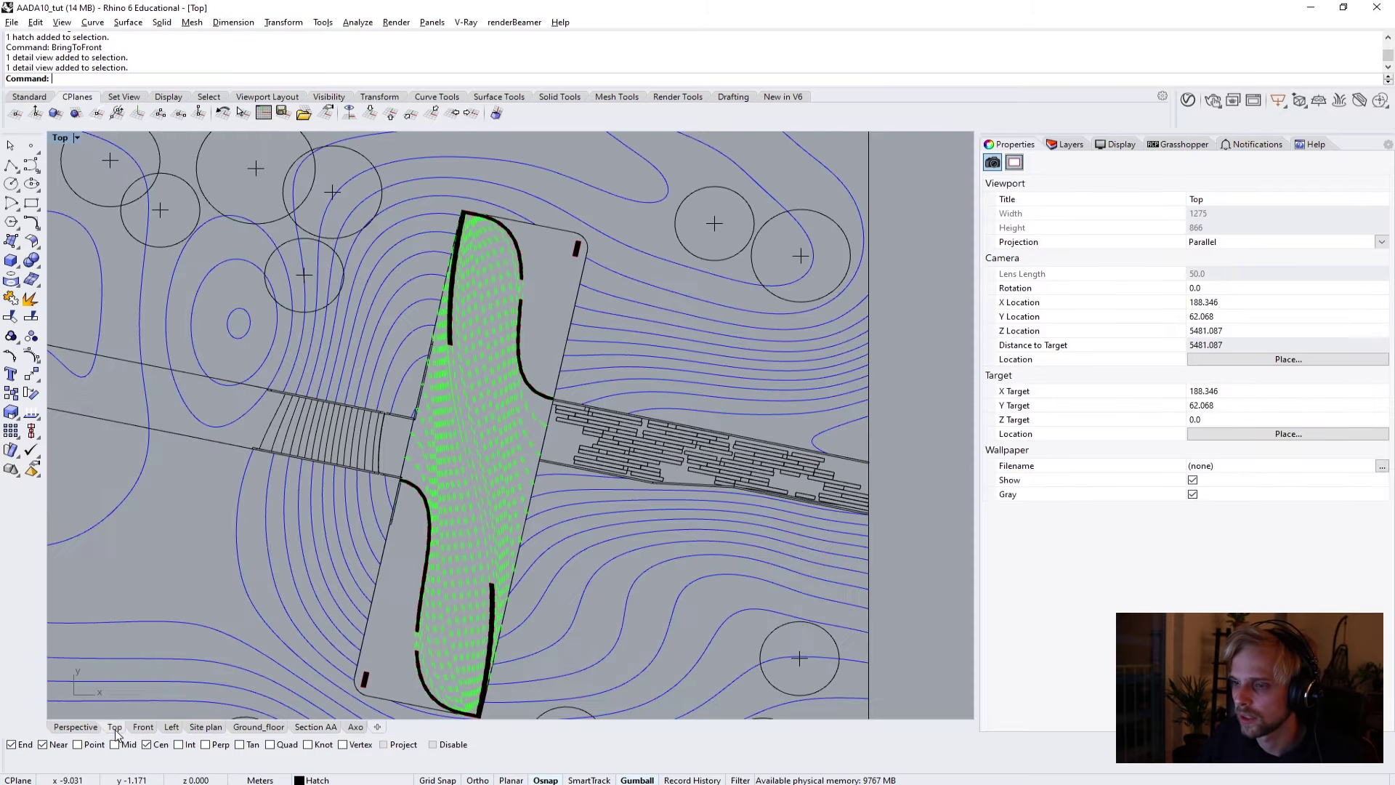
scroll(386, 404, down, 8)
scroll(397, 442, up, 5)
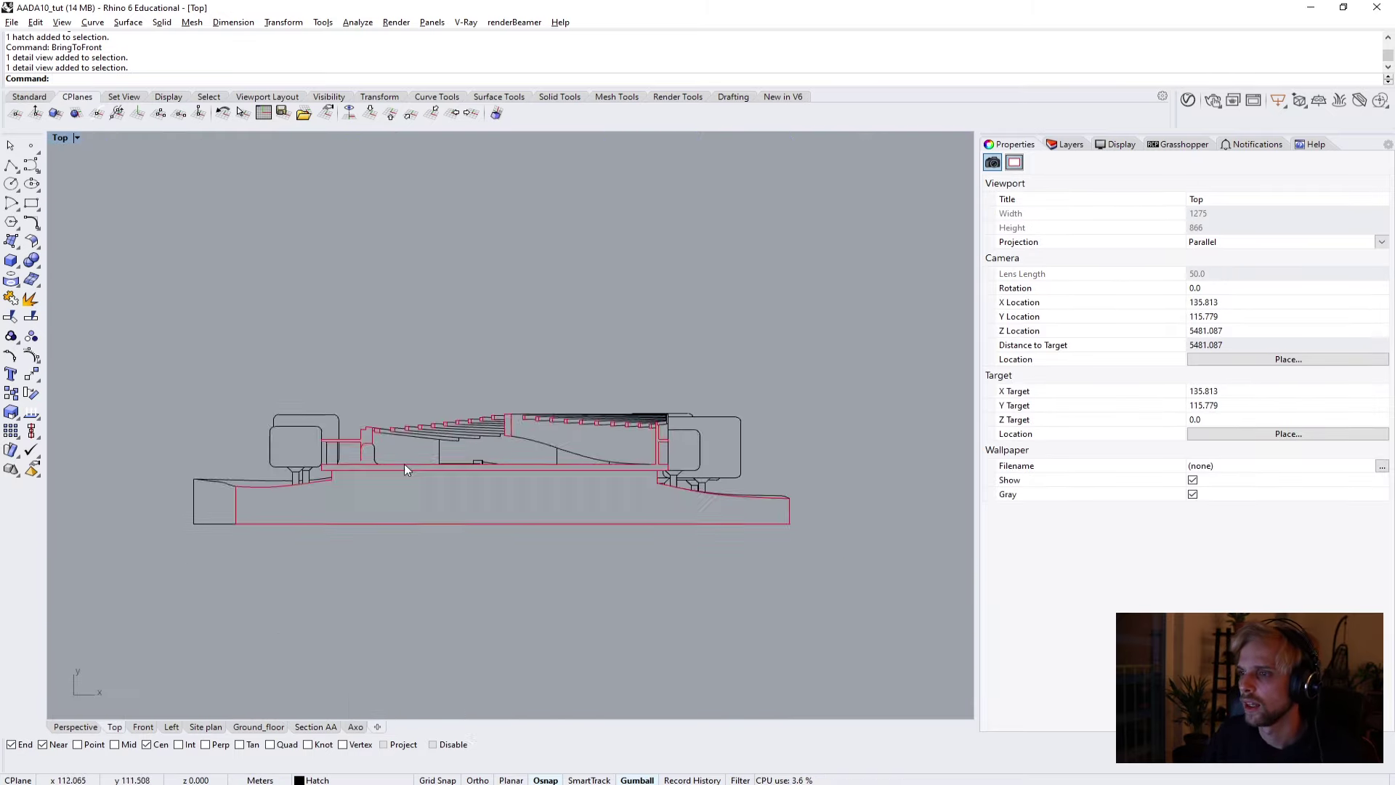
scroll(406, 469, up, 3)
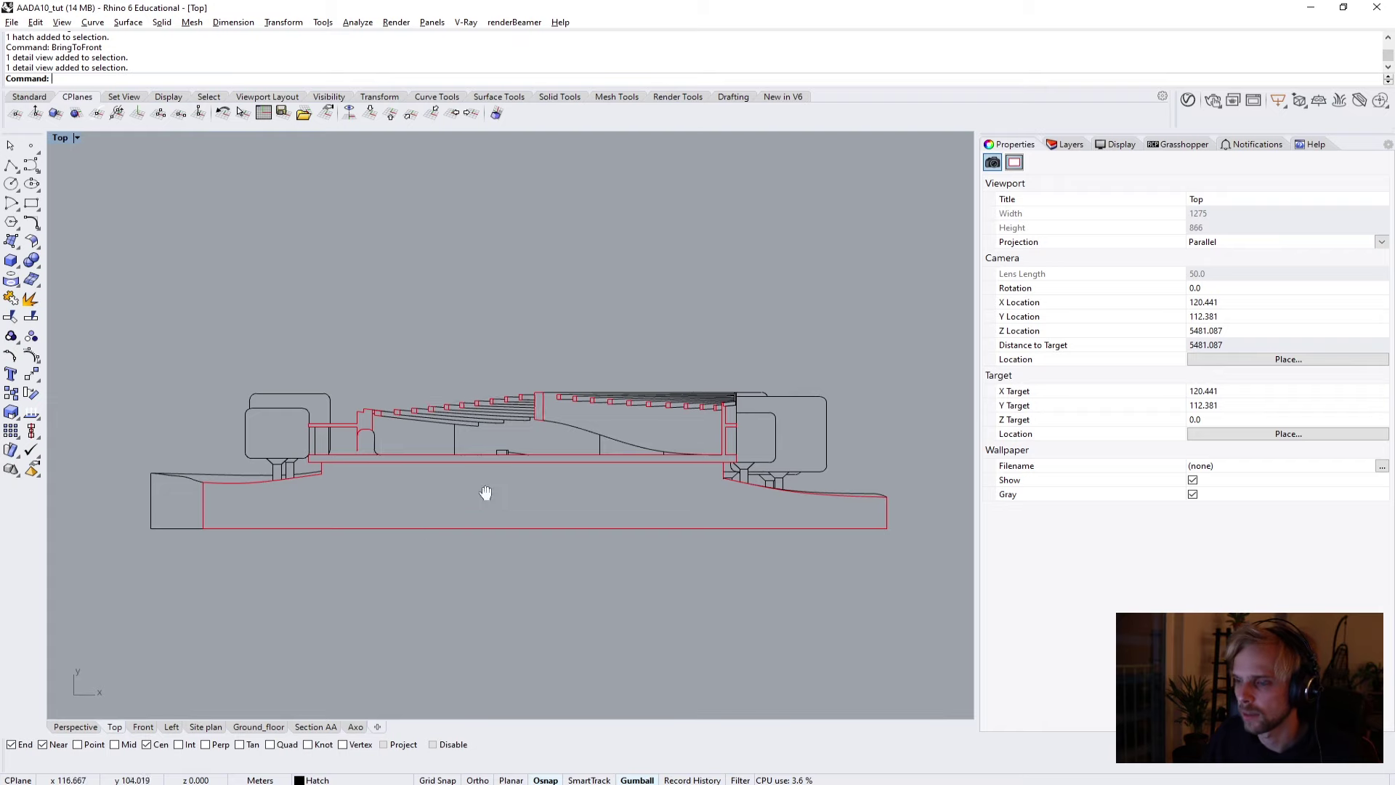
click(1068, 145)
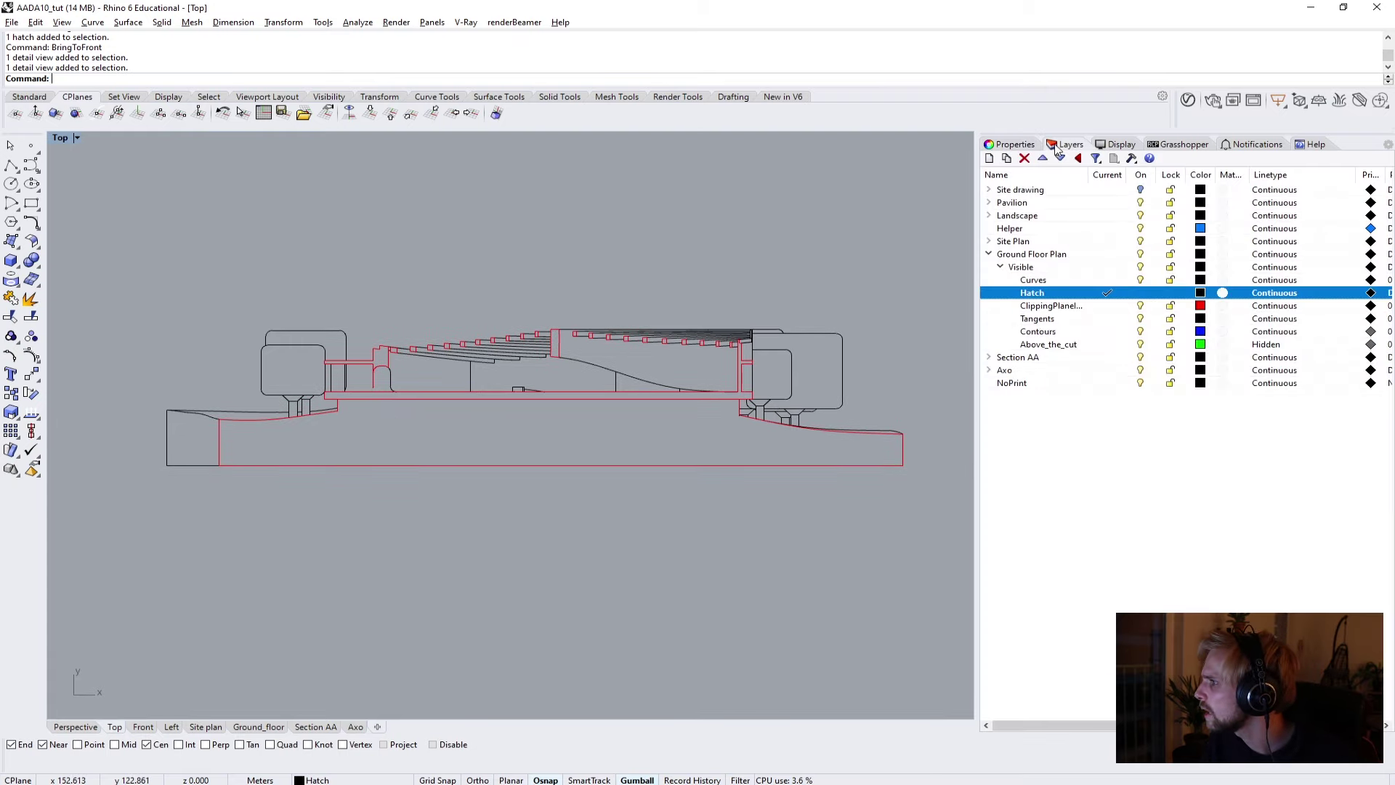
click(989, 255)
click(989, 267)
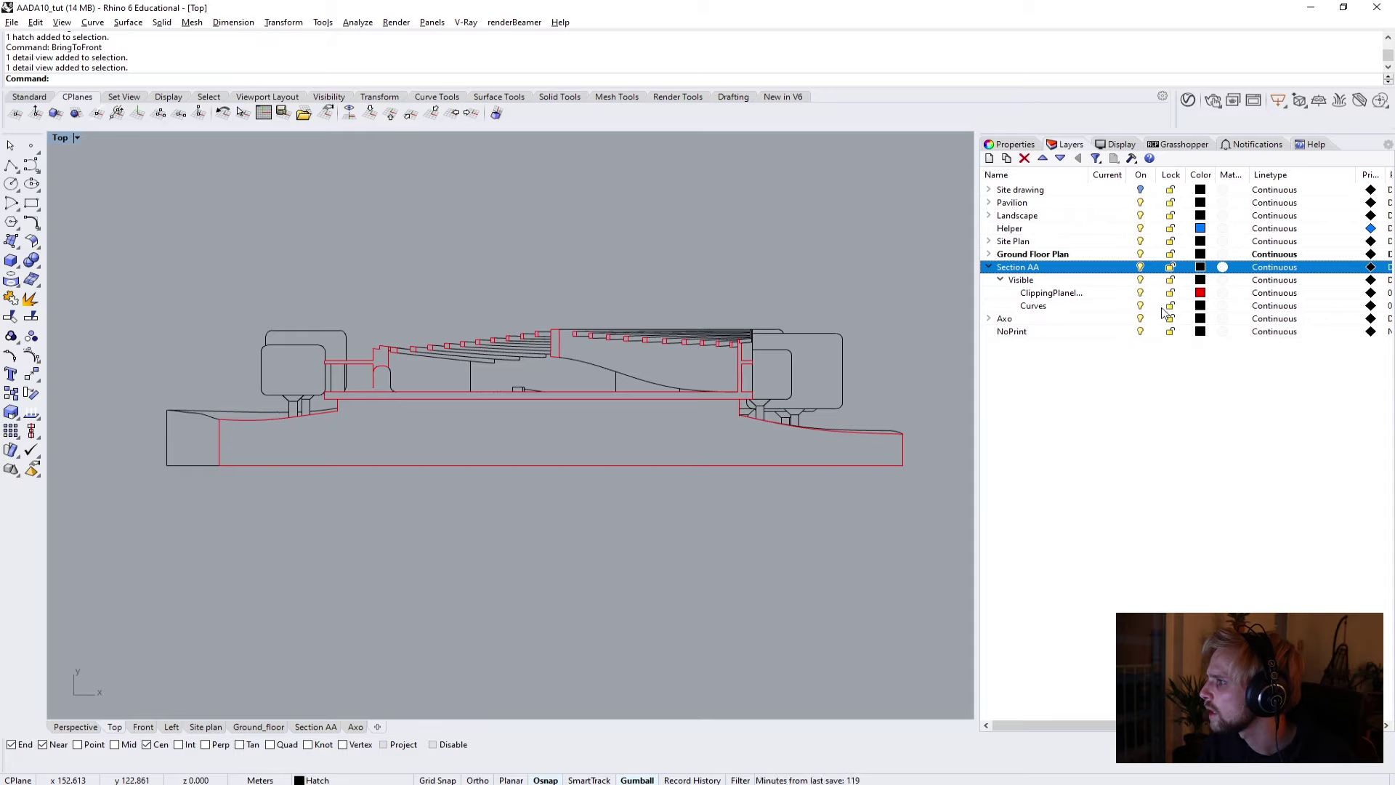
click(1143, 308)
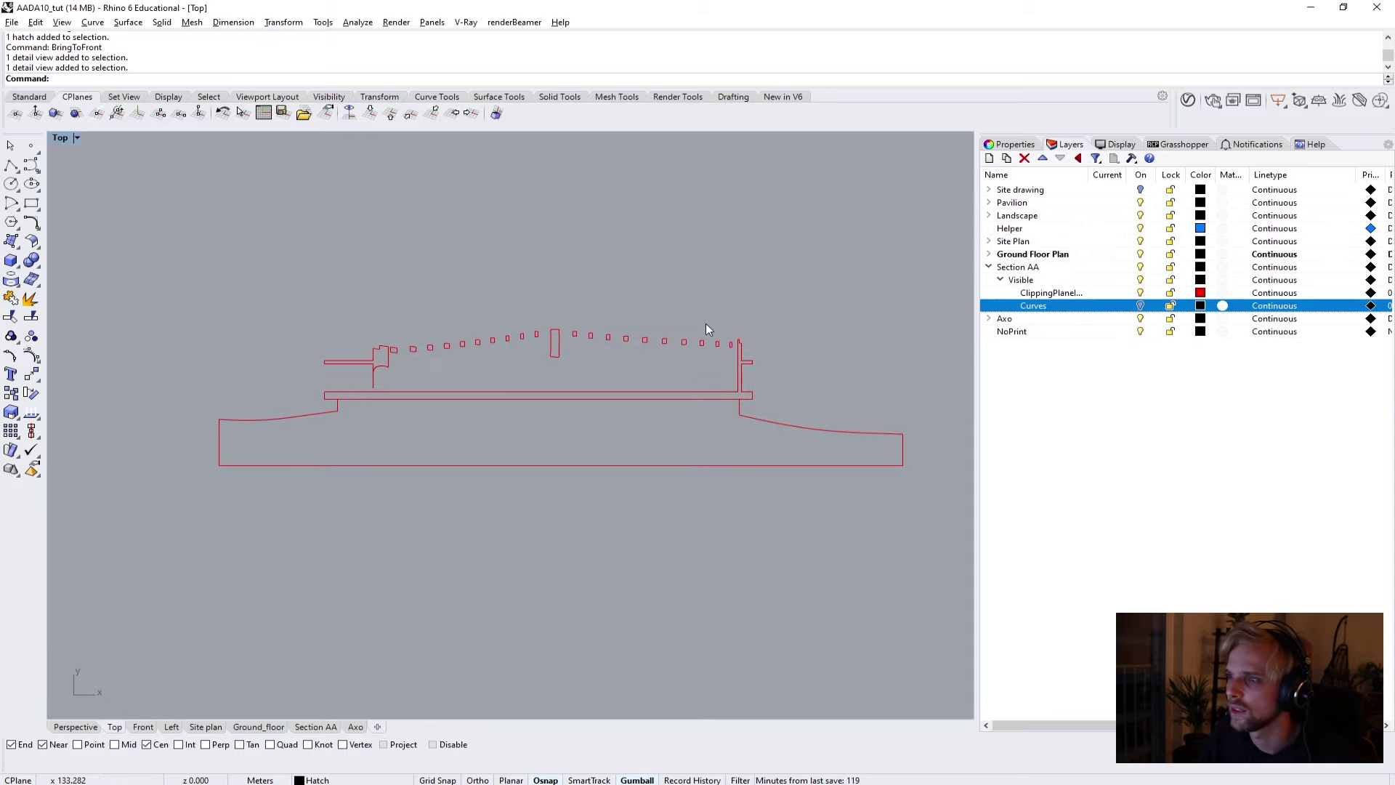
Select the pavilion's cut outlines without the terrain and create a current layer named Hatch under Section AA's Visible layer.
scroll(371, 386, up, 5)
scroll(383, 384, down, 8)
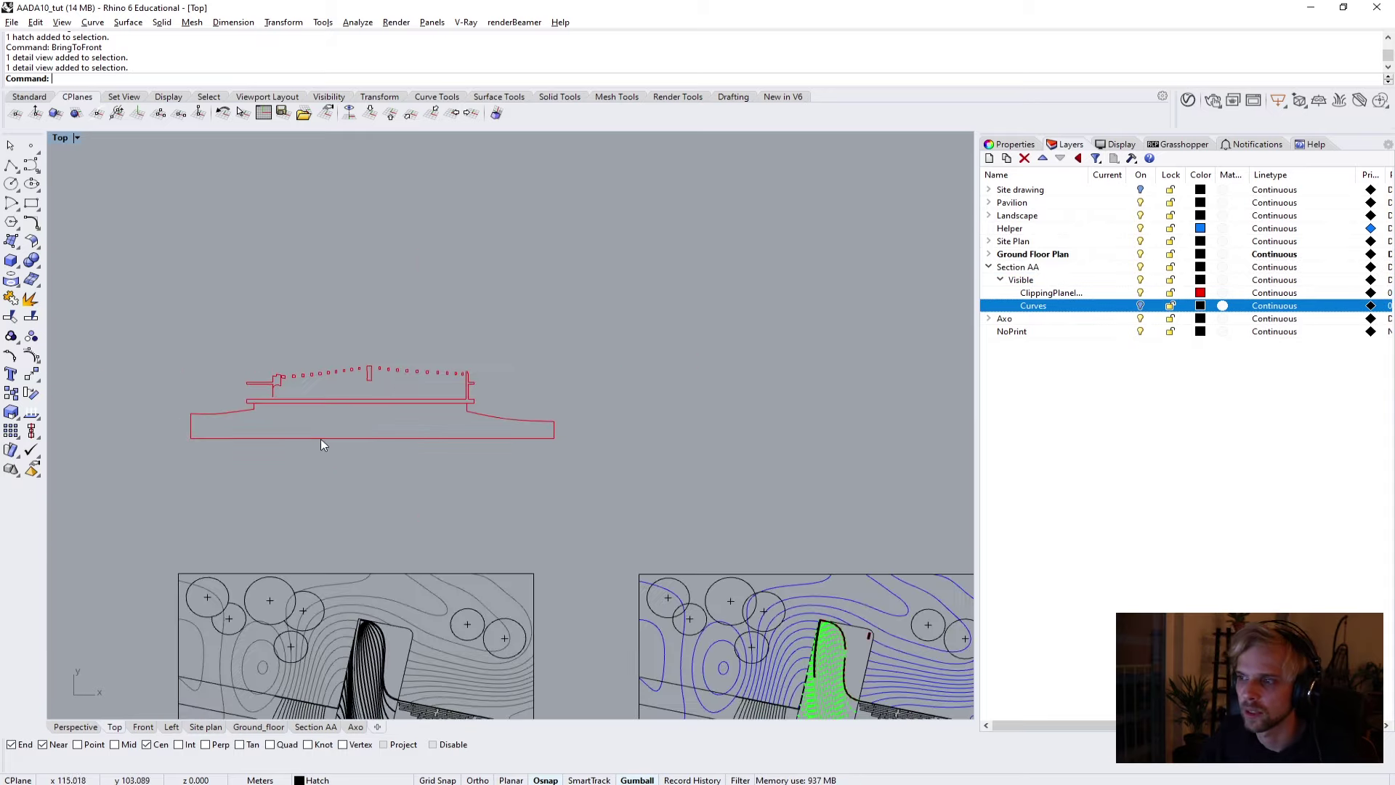
scroll(212, 392, up, 5)
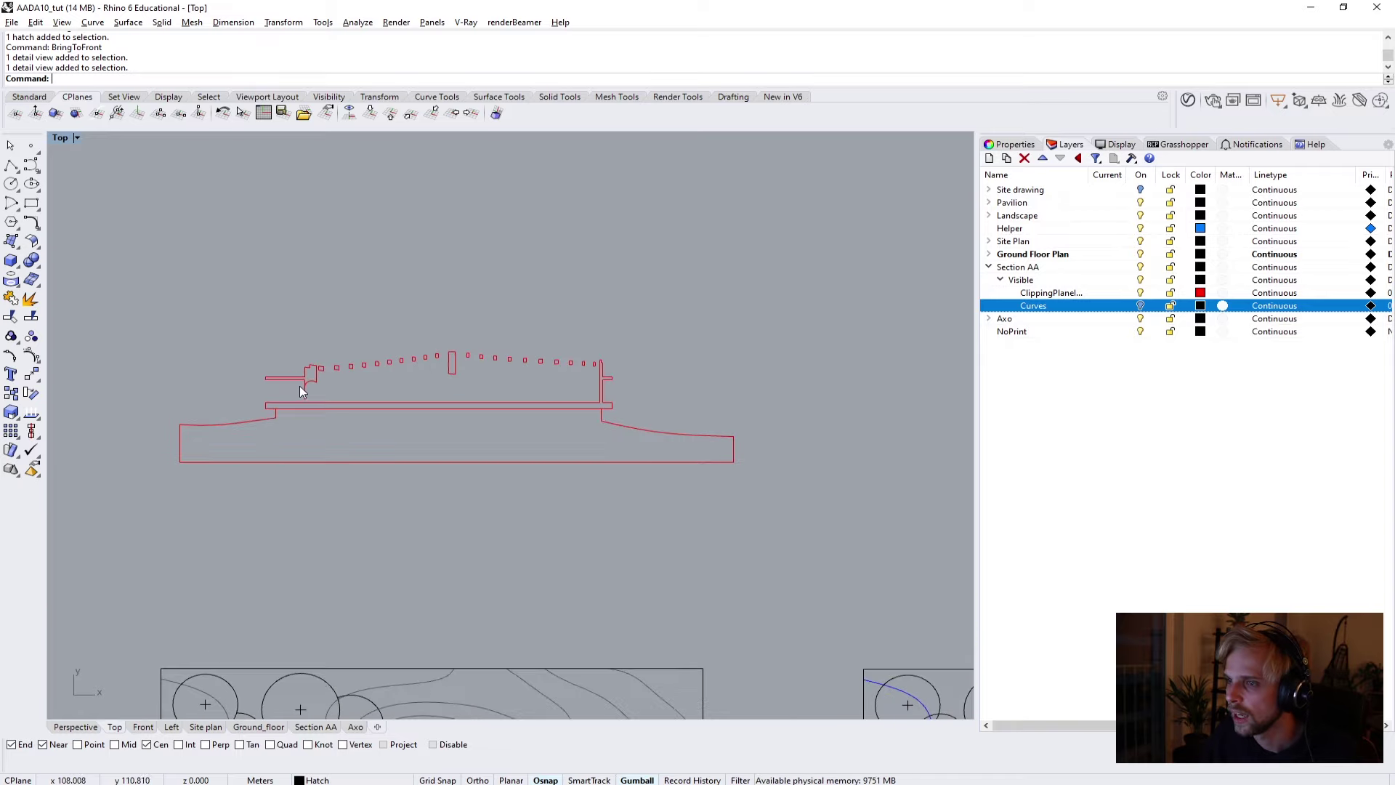
scroll(299, 385, down, 3)
drag(288, 327, 788, 420)
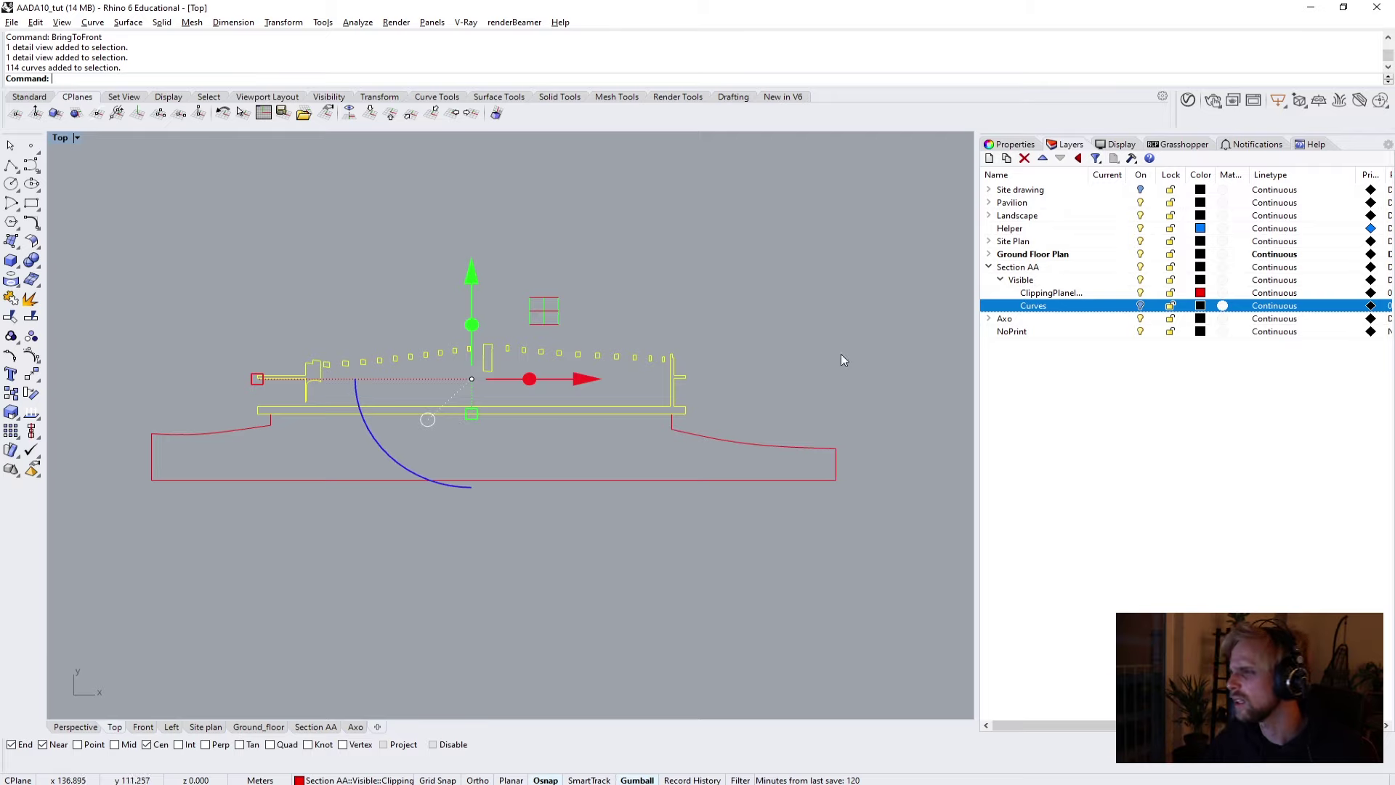
click(992, 159)
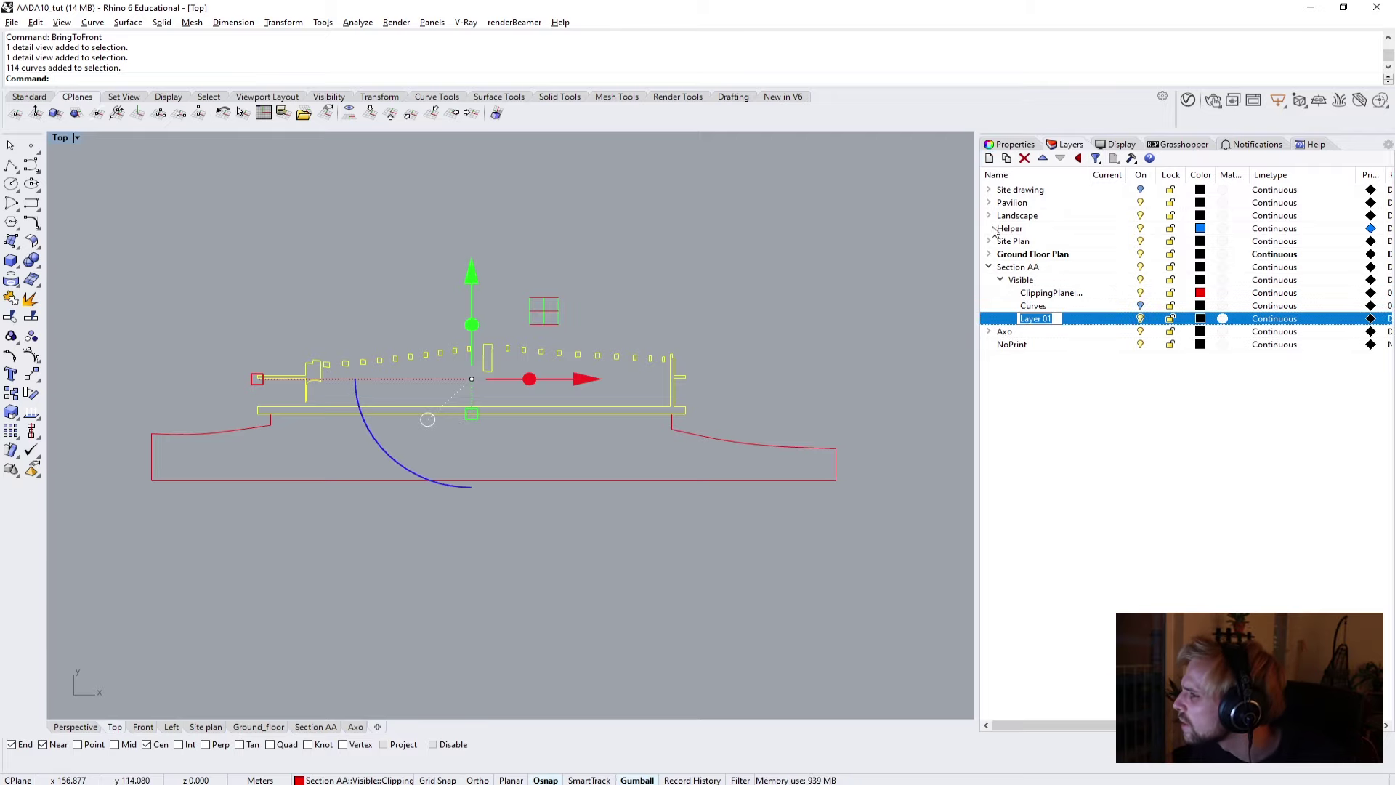
text(Hatch)
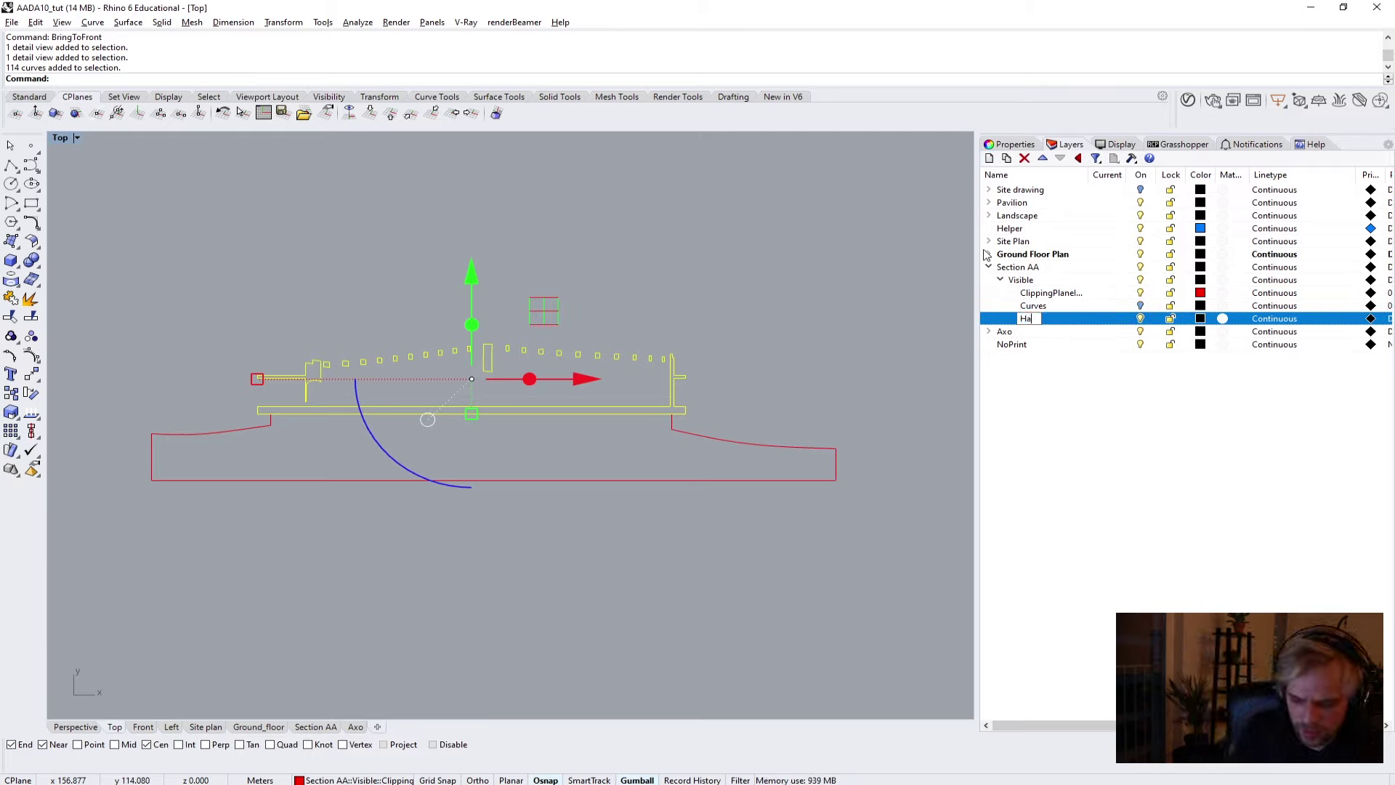
key(Return)
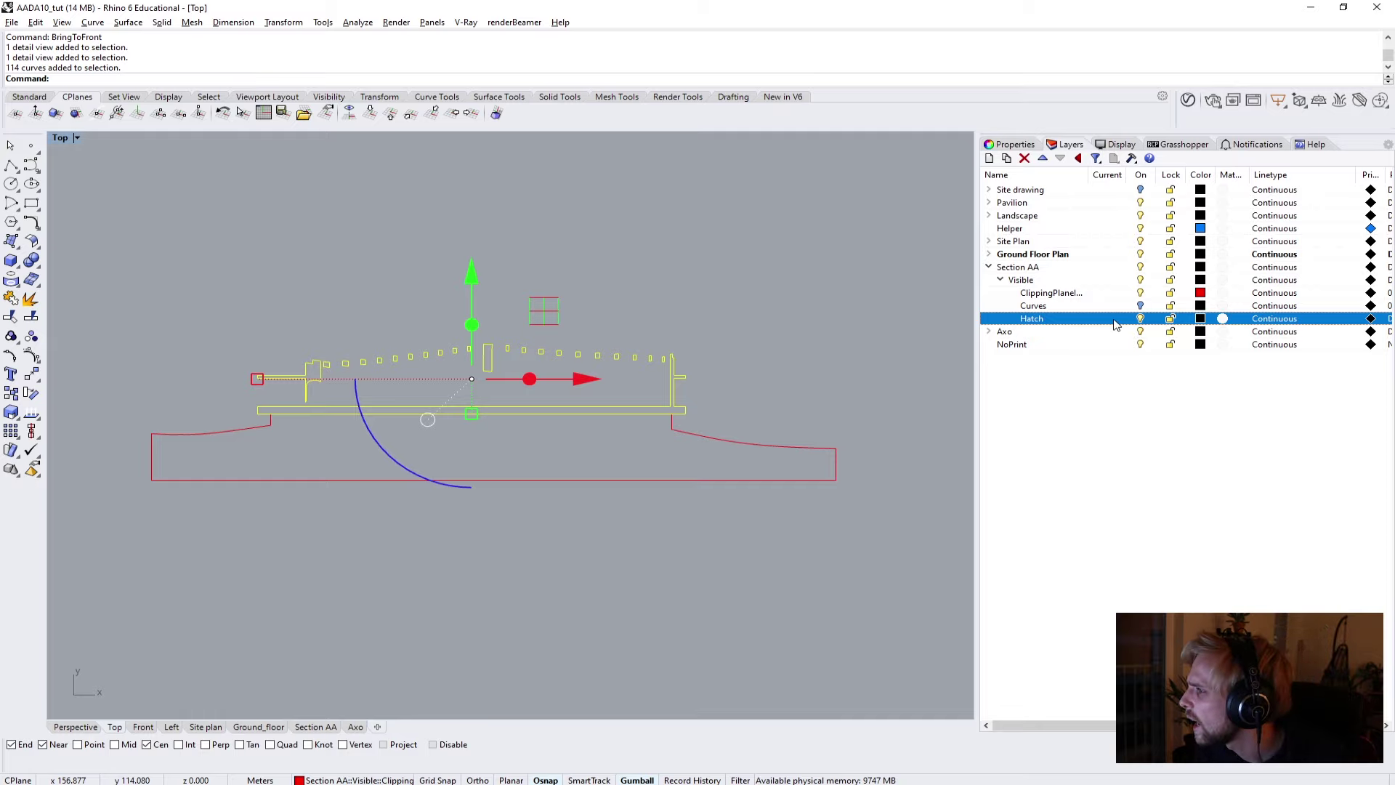
click(1112, 321)
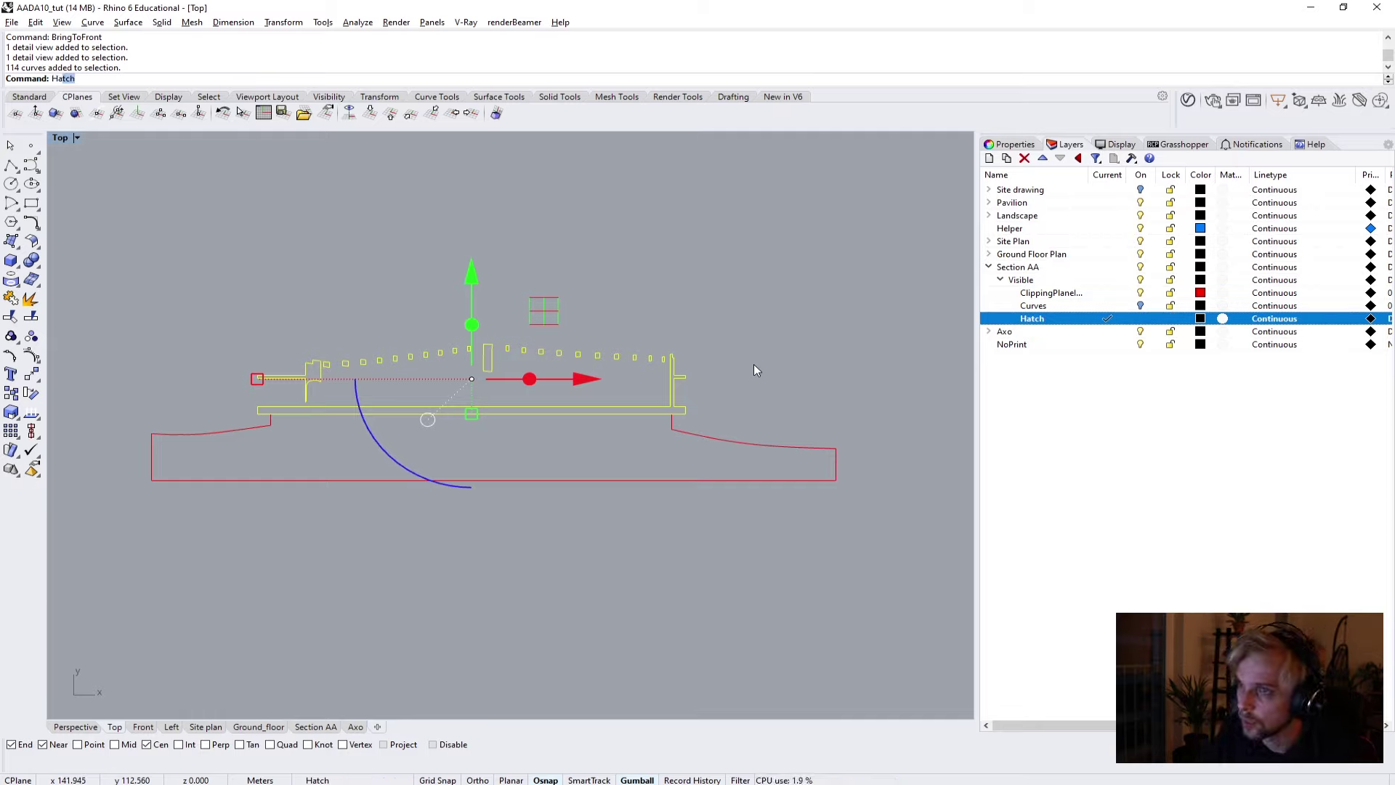
Try a Solid hatch directly on the selected section cut outlines and undo it.
key(Return)
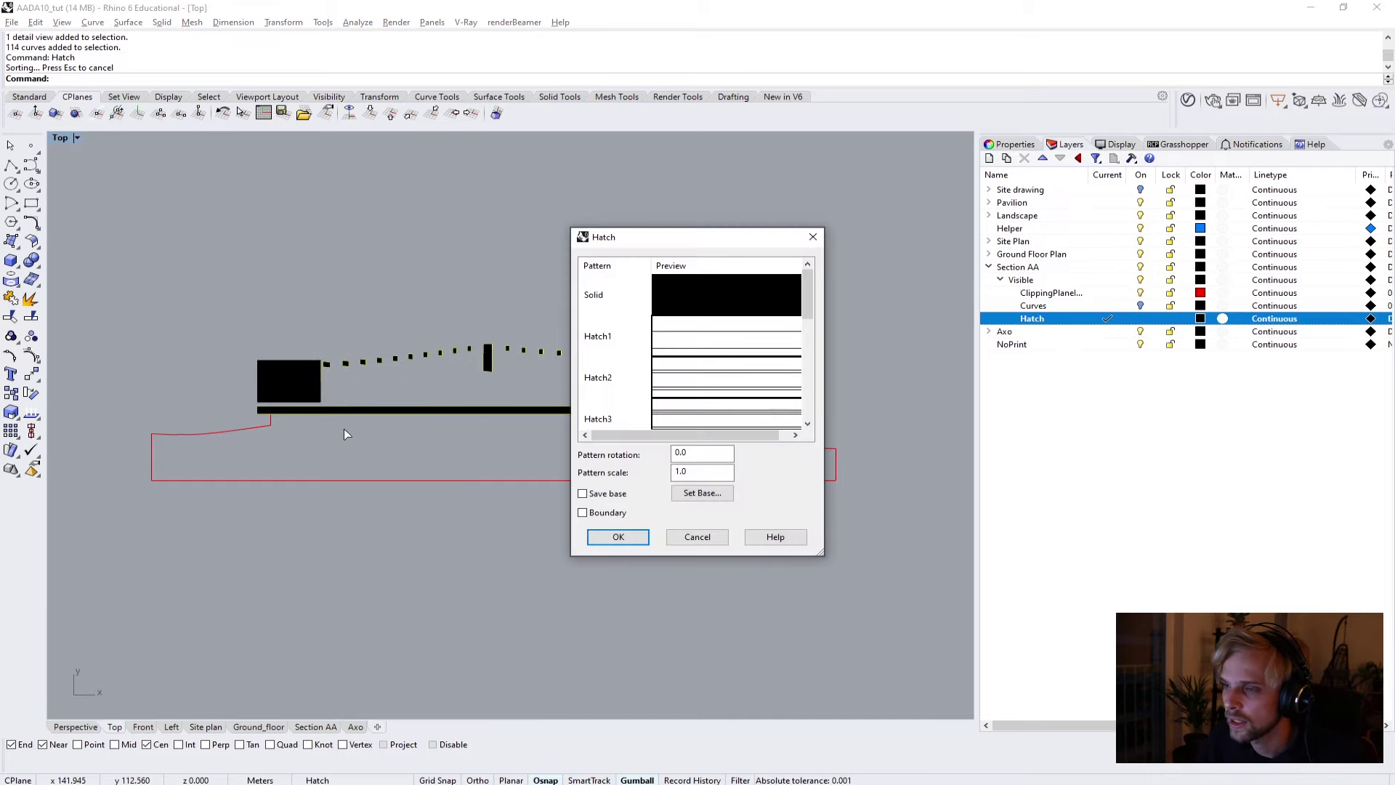
scroll(288, 370, up, 5)
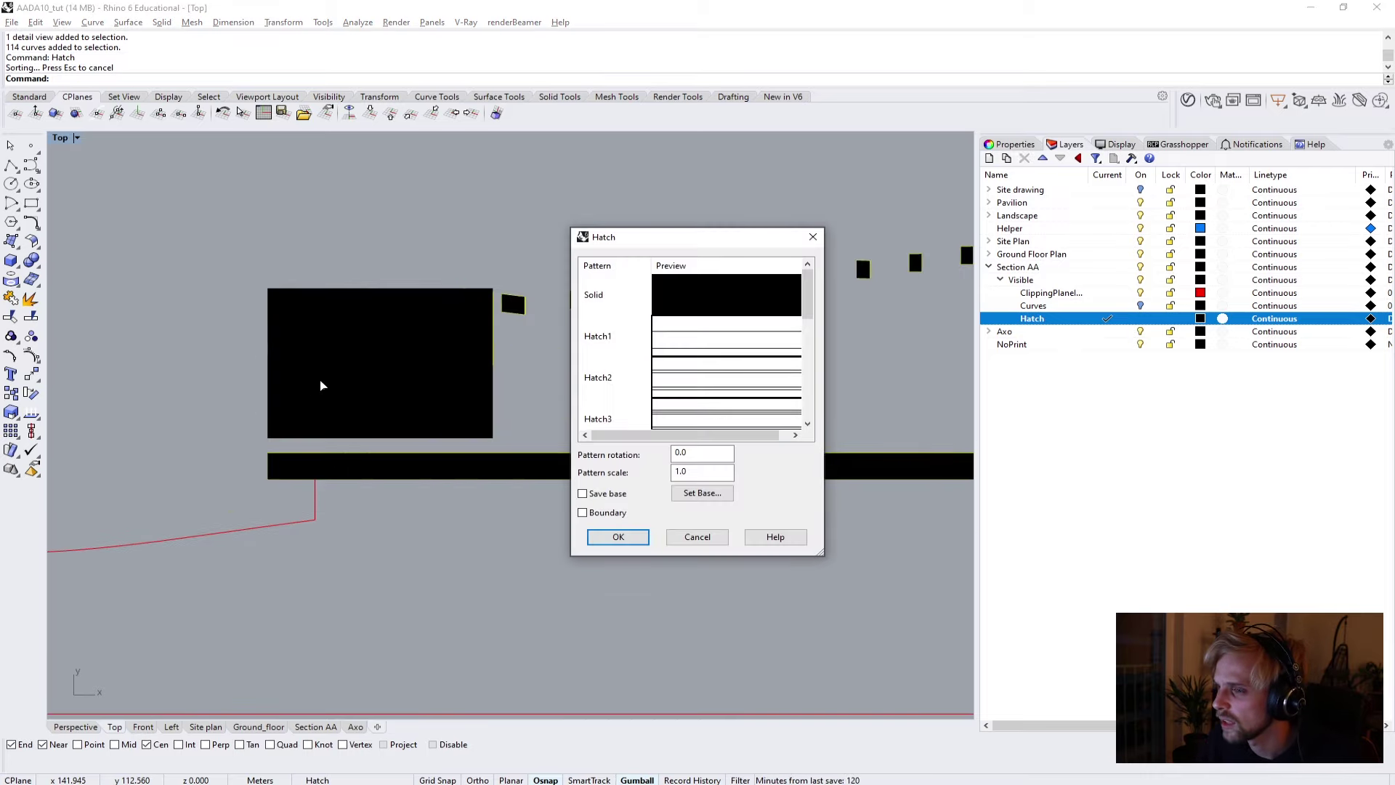
click(617, 537)
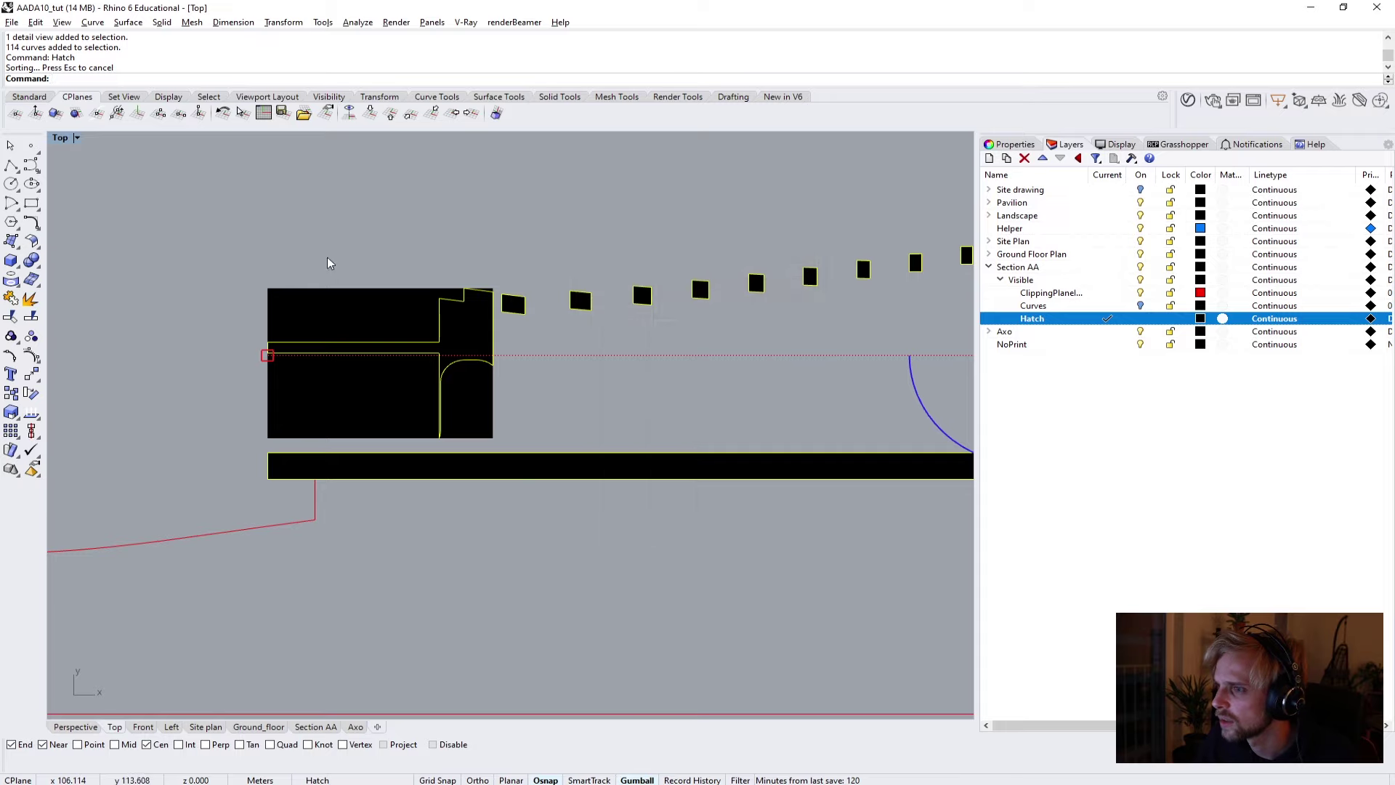
click(314, 320)
key(Delete)
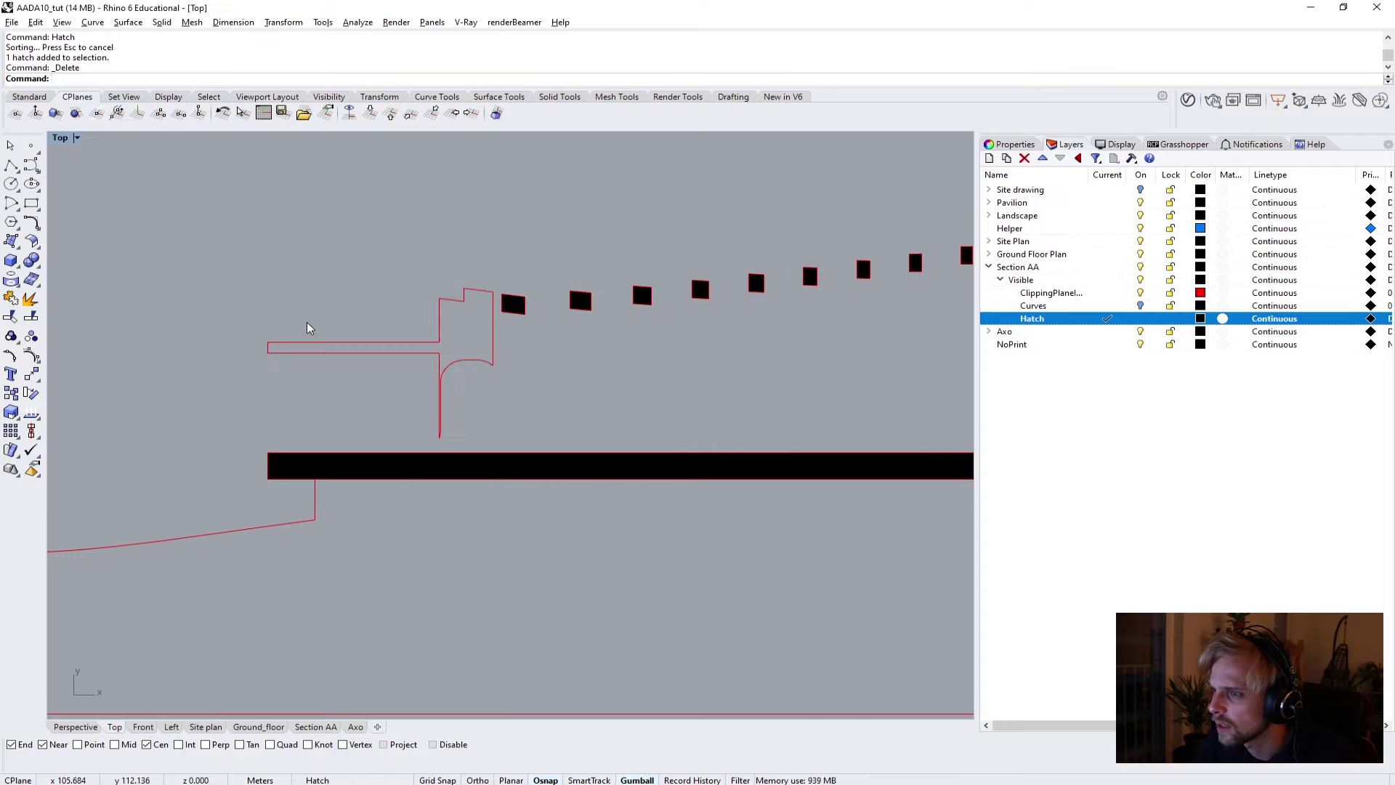
key(ctrl+z)
key(ctrl+z)
scroll(307, 323, down, 5)
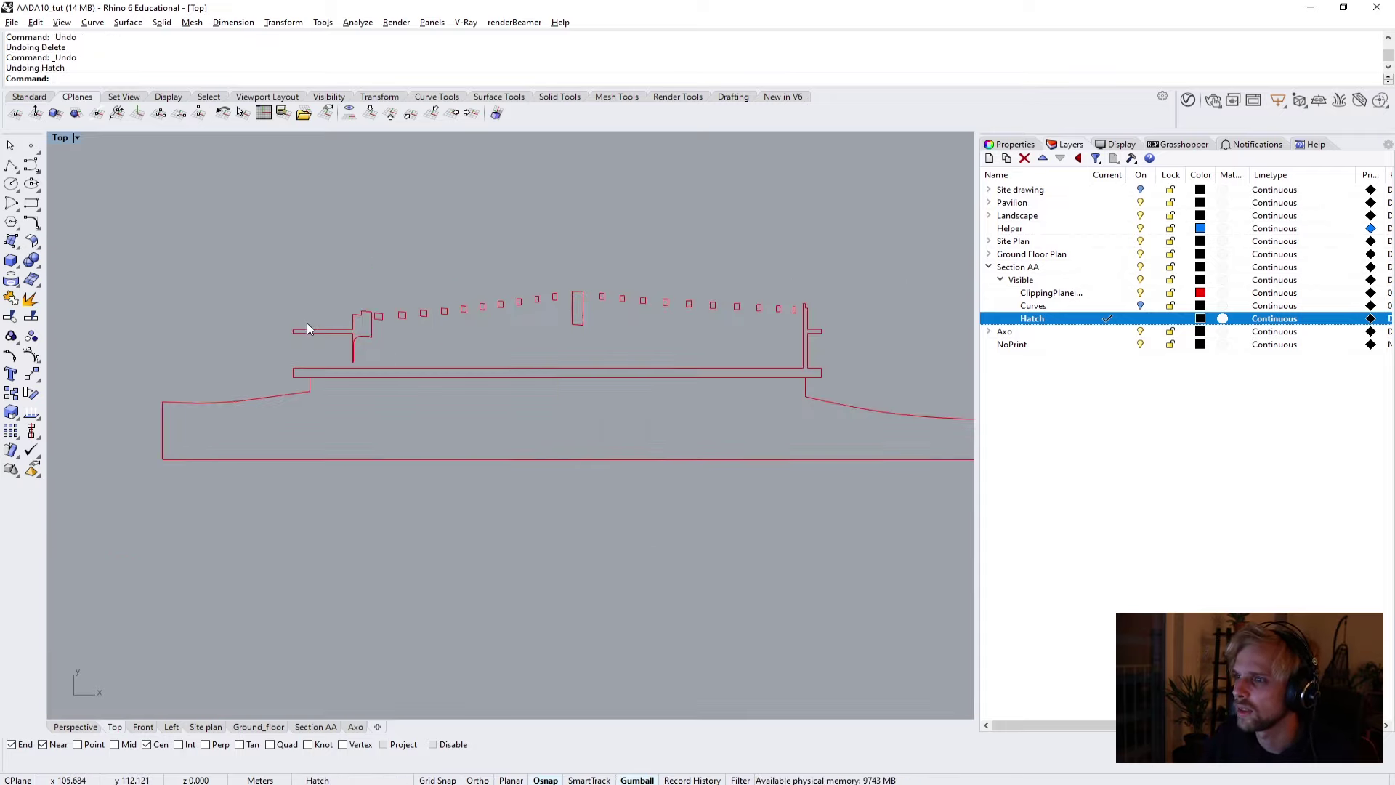
Reselect the pavilion's cut outlines without the terrain and start a Solid hatch with the Boundary option enabled.
click(577, 372)
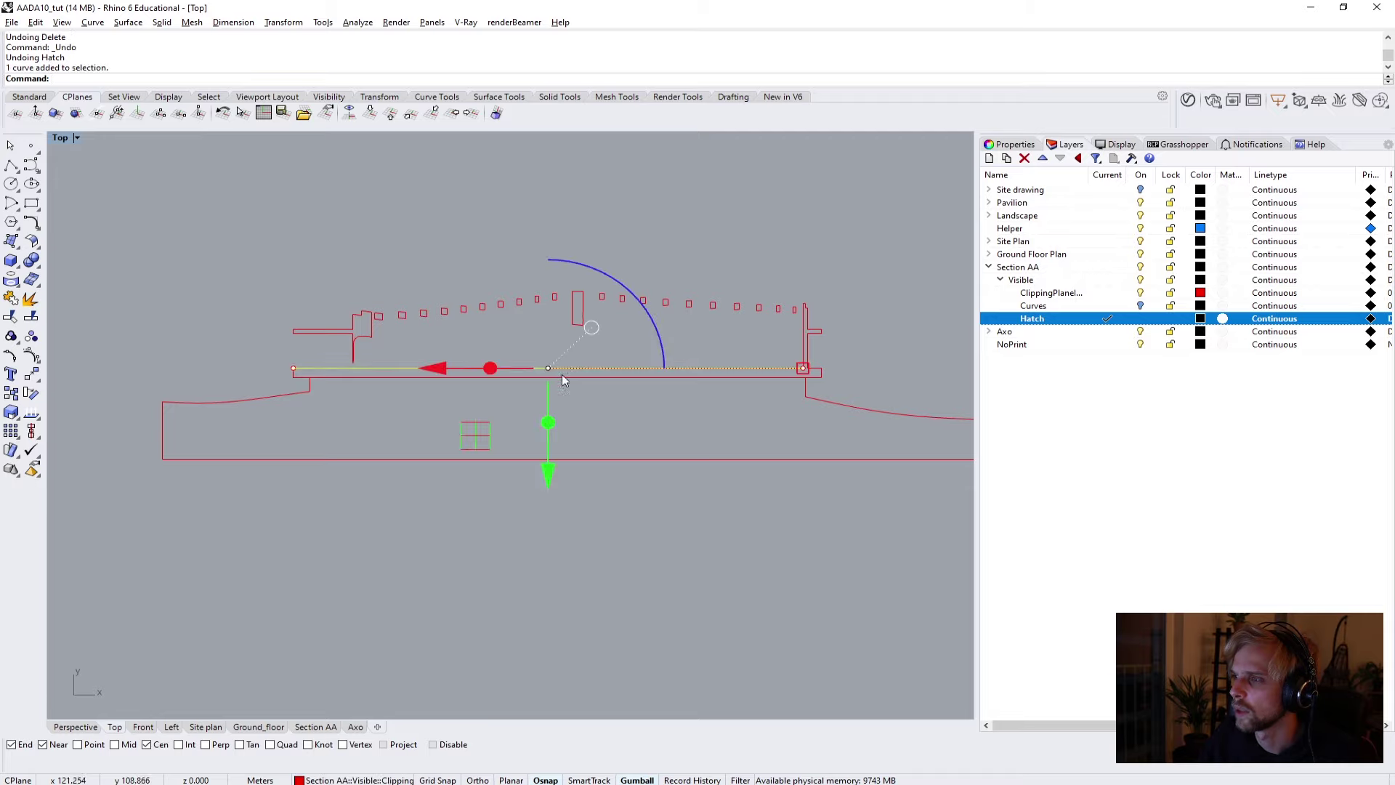
click(549, 359)
scroll(549, 359, down, 2)
drag(280, 237, 817, 382)
drag(282, 255, 808, 380)
text(hatch)
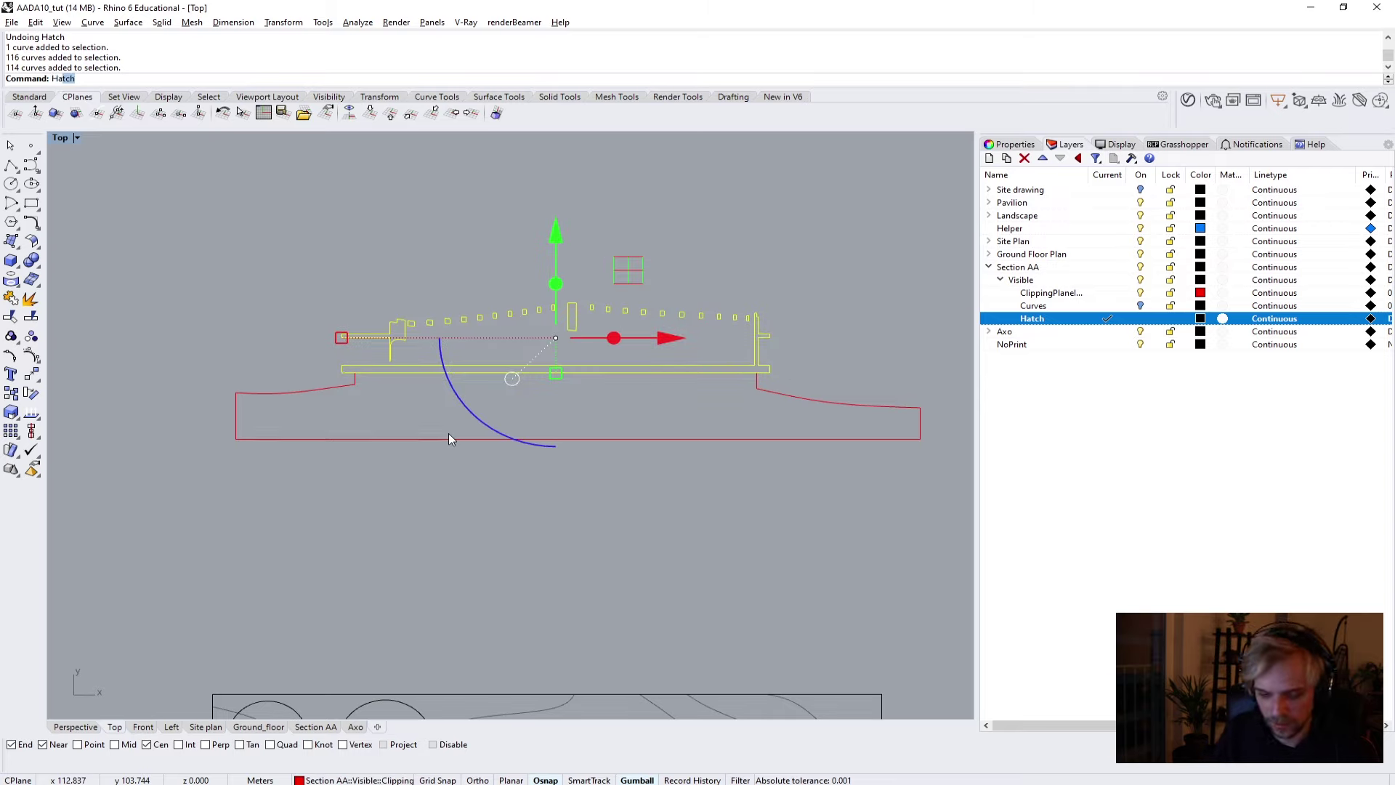
key(Return)
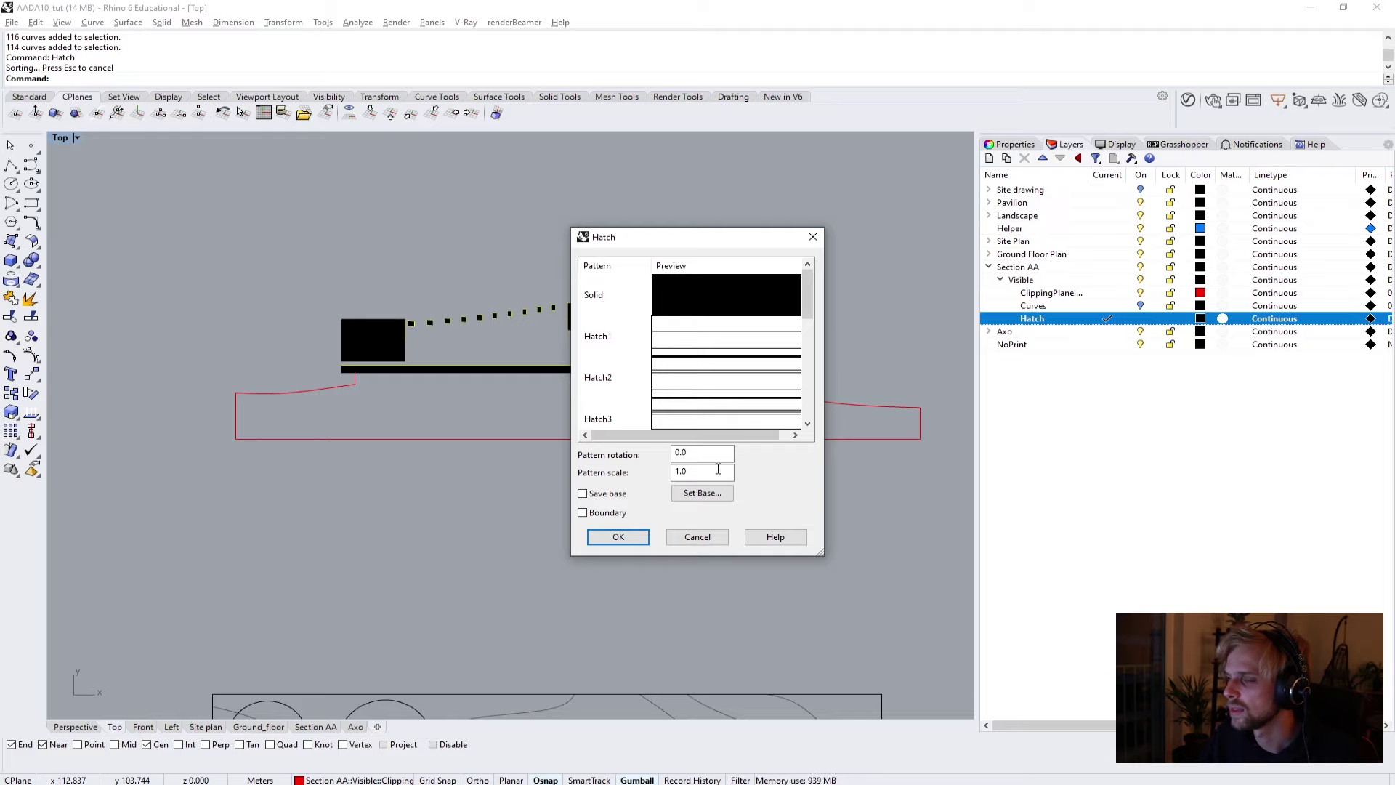
click(583, 513)
key(Return)
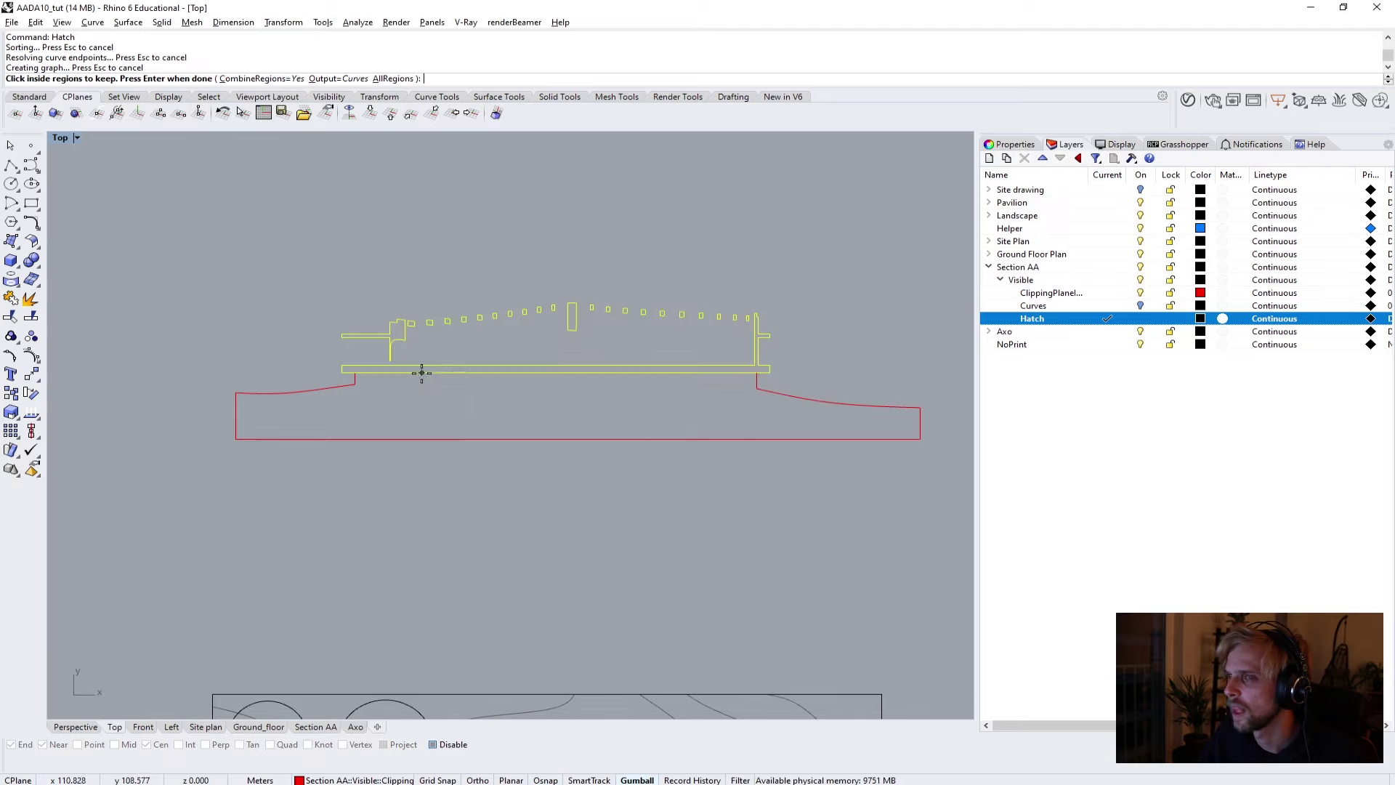
Choose the canopy edge piece with its thin overhang and the first two small roof members beside it as hatch regions.
scroll(380, 334, up, 3)
click(407, 327)
scroll(444, 305, up, 3)
click(447, 305)
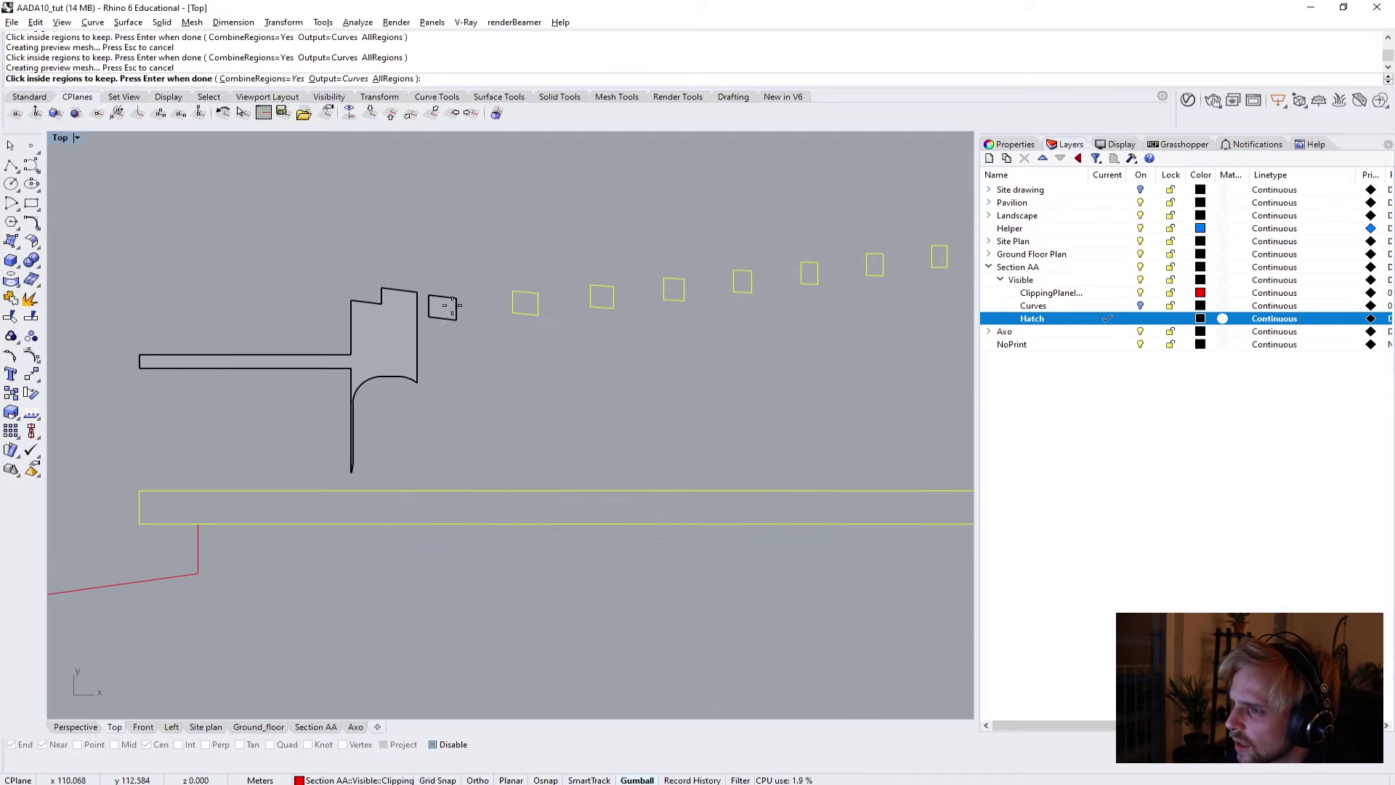
click(530, 309)
Add the following small roof members up to and including the tall central beam to the hatch regions.
right_drag(627, 330, 399, 344)
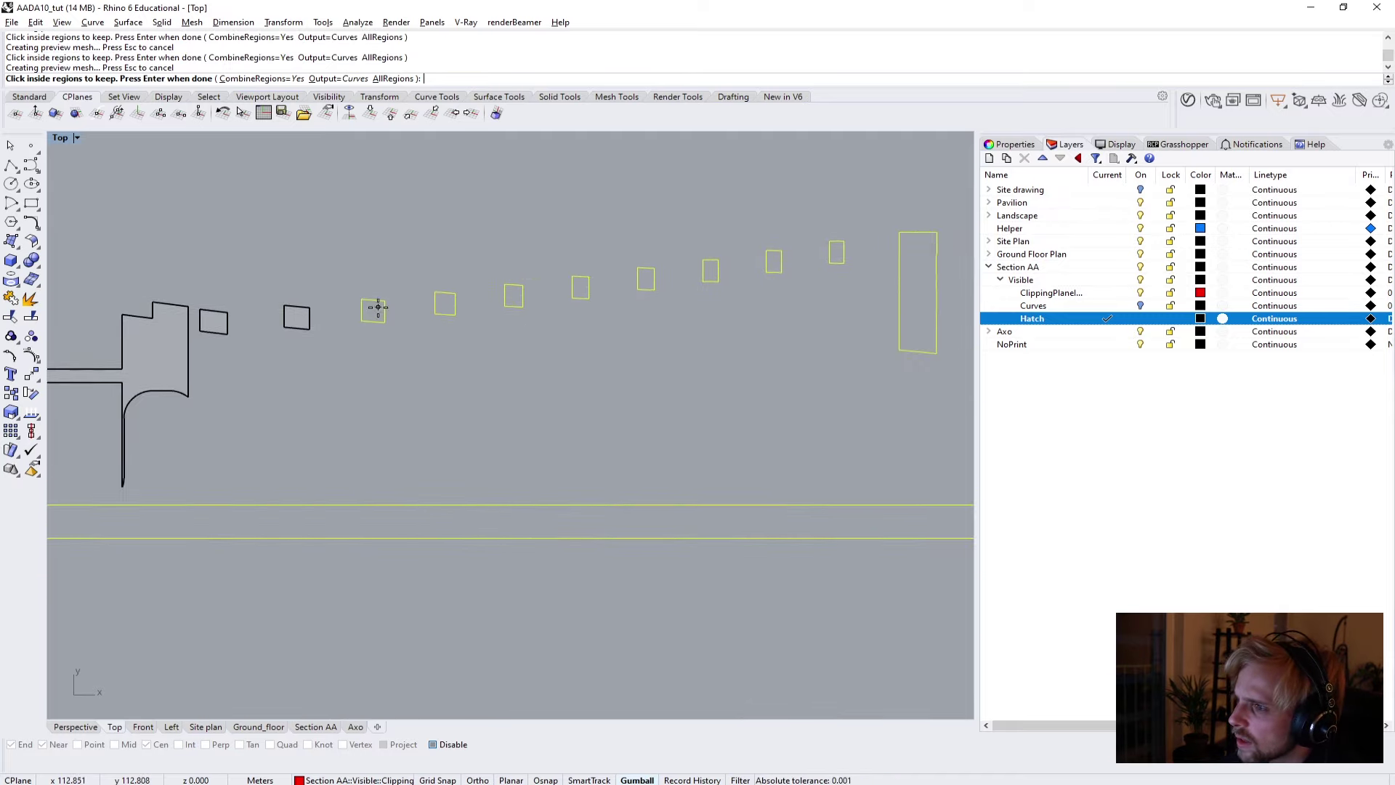
click(378, 307)
click(445, 300)
click(514, 296)
click(584, 285)
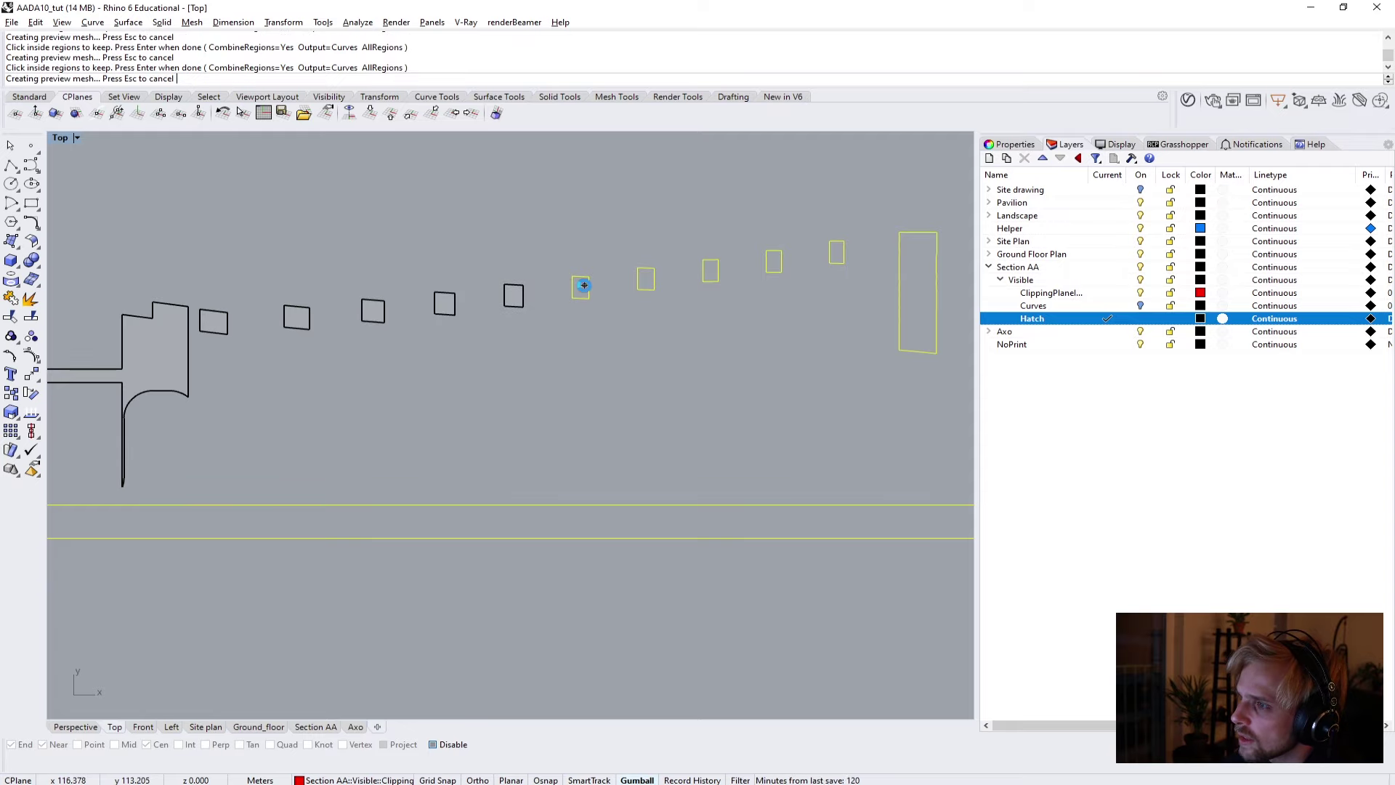
click(648, 274)
click(710, 269)
right_drag(729, 281, 412, 342)
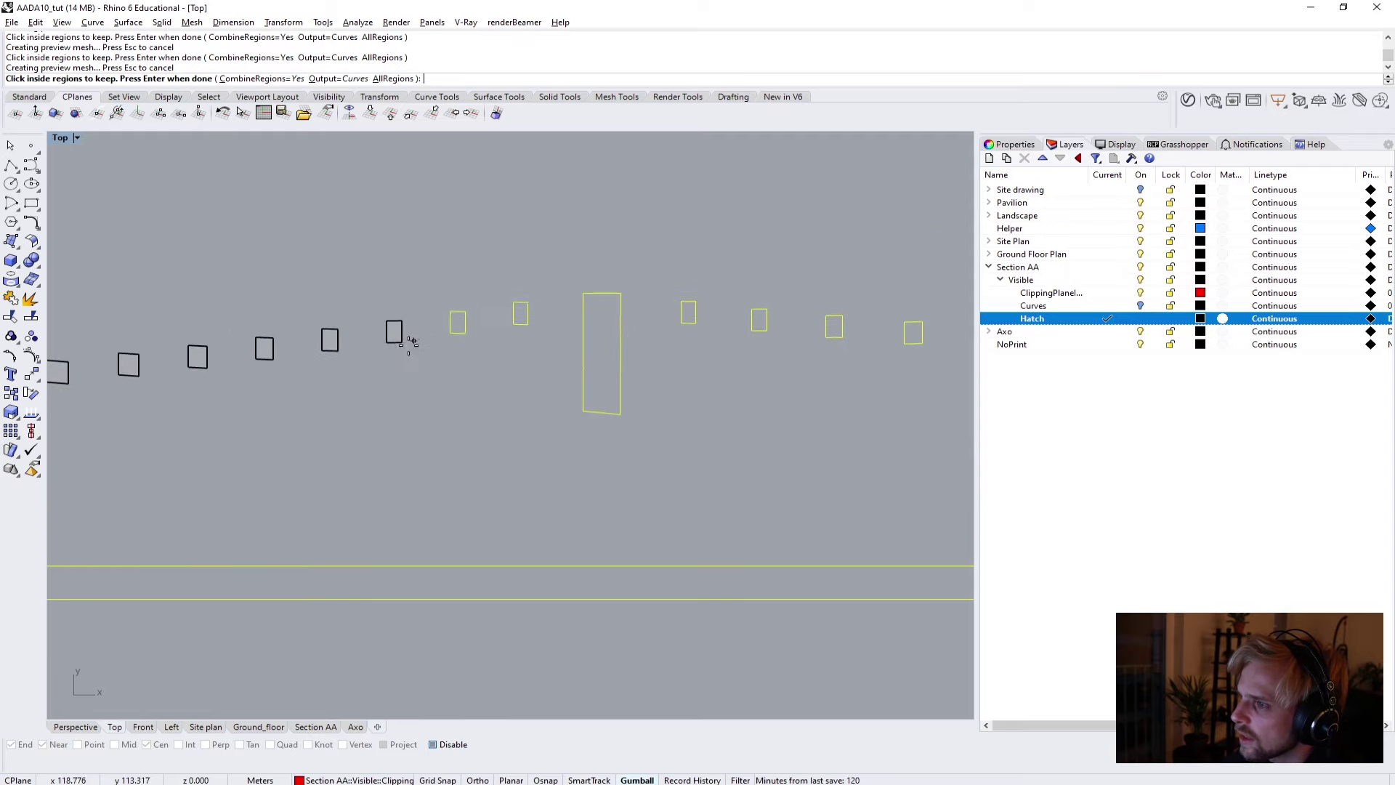
click(455, 317)
click(520, 311)
click(598, 329)
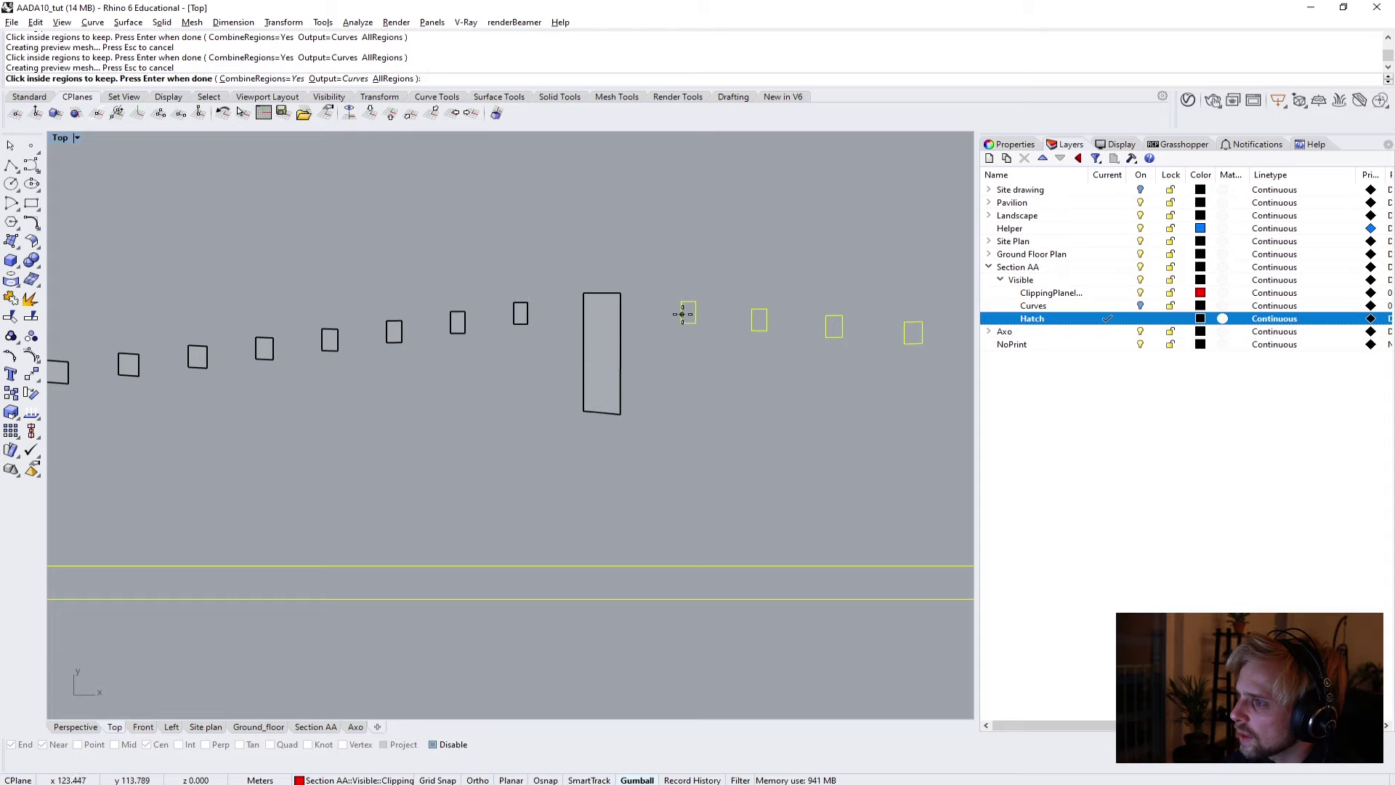
Add the first roof member beyond the central beam and the floor slab with its attached end wall to the hatch regions.
click(685, 315)
scroll(714, 364, down, 6)
right_drag(737, 436, 589, 410)
click(470, 457)
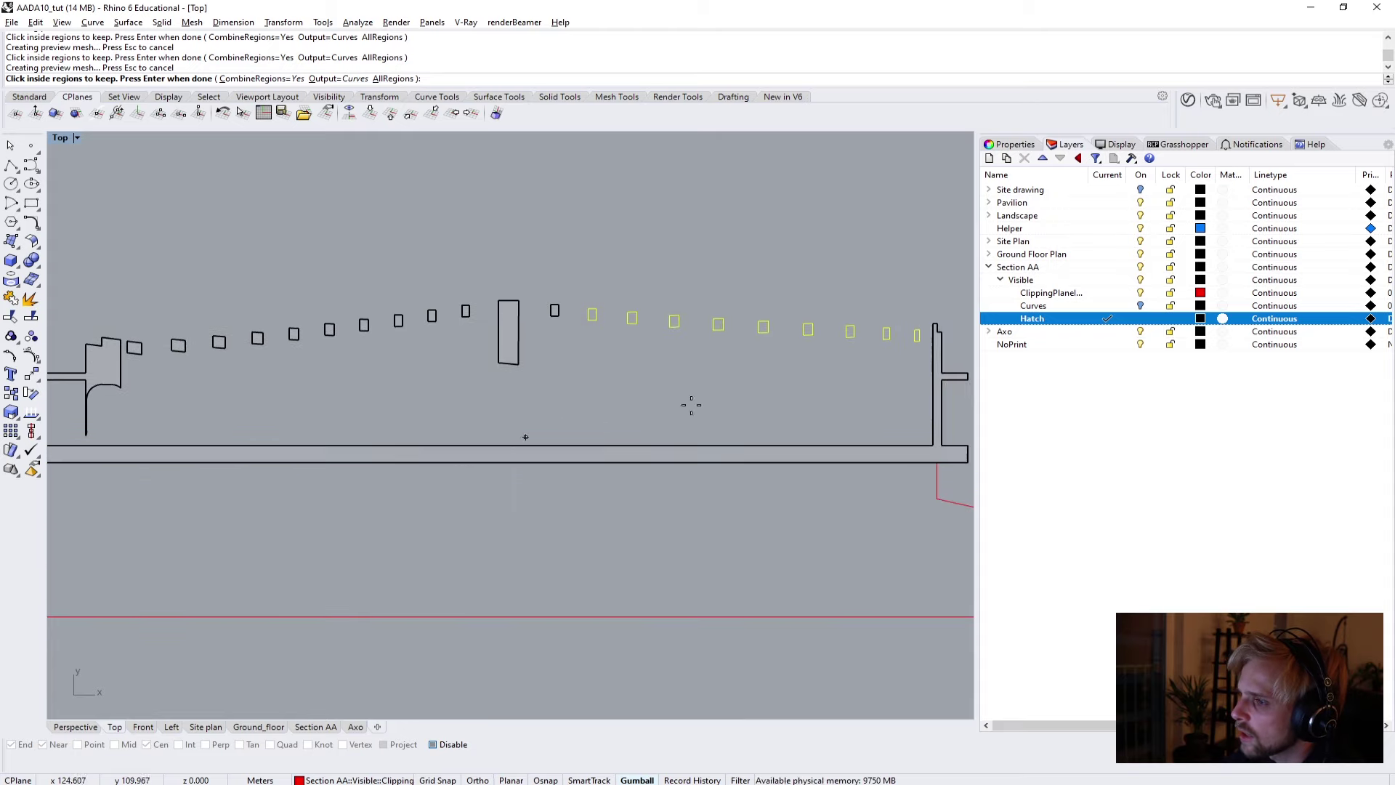
right_drag(807, 379, 473, 402)
scroll(552, 358, up, 8)
Add the remaining roof members between the end wall and the central beam, and create the Solid hatches.
click(624, 359)
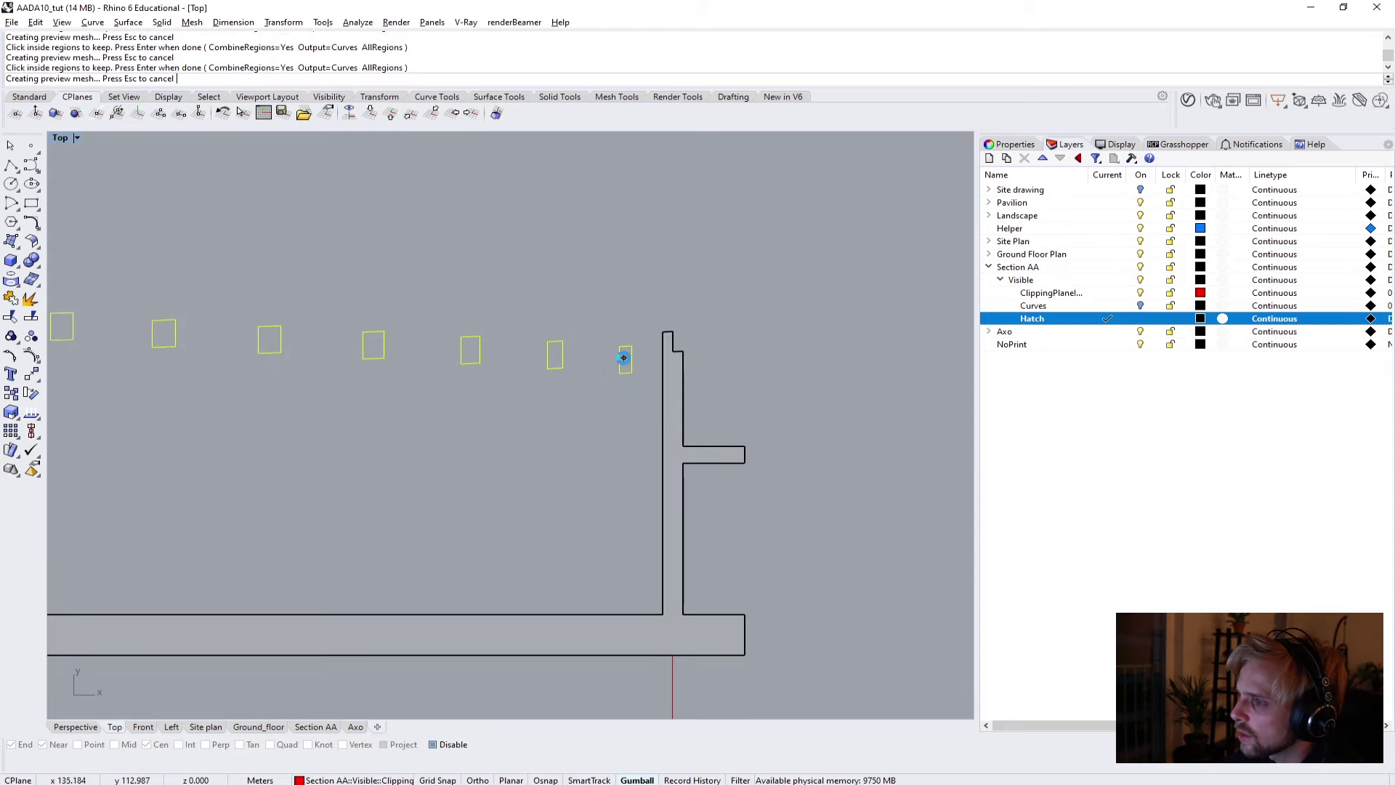
click(556, 354)
click(472, 350)
click(376, 344)
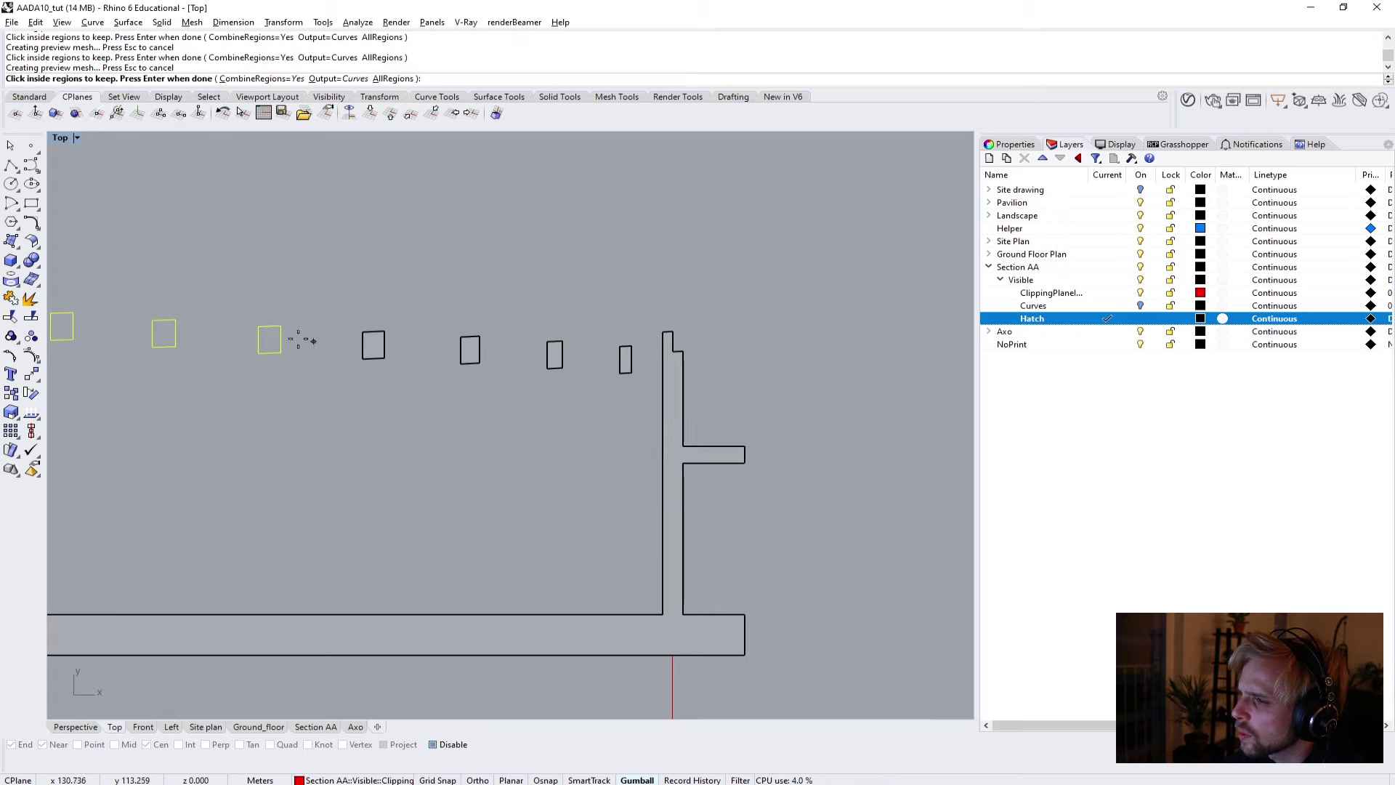
click(269, 340)
right_drag(241, 339, 520, 350)
click(436, 339)
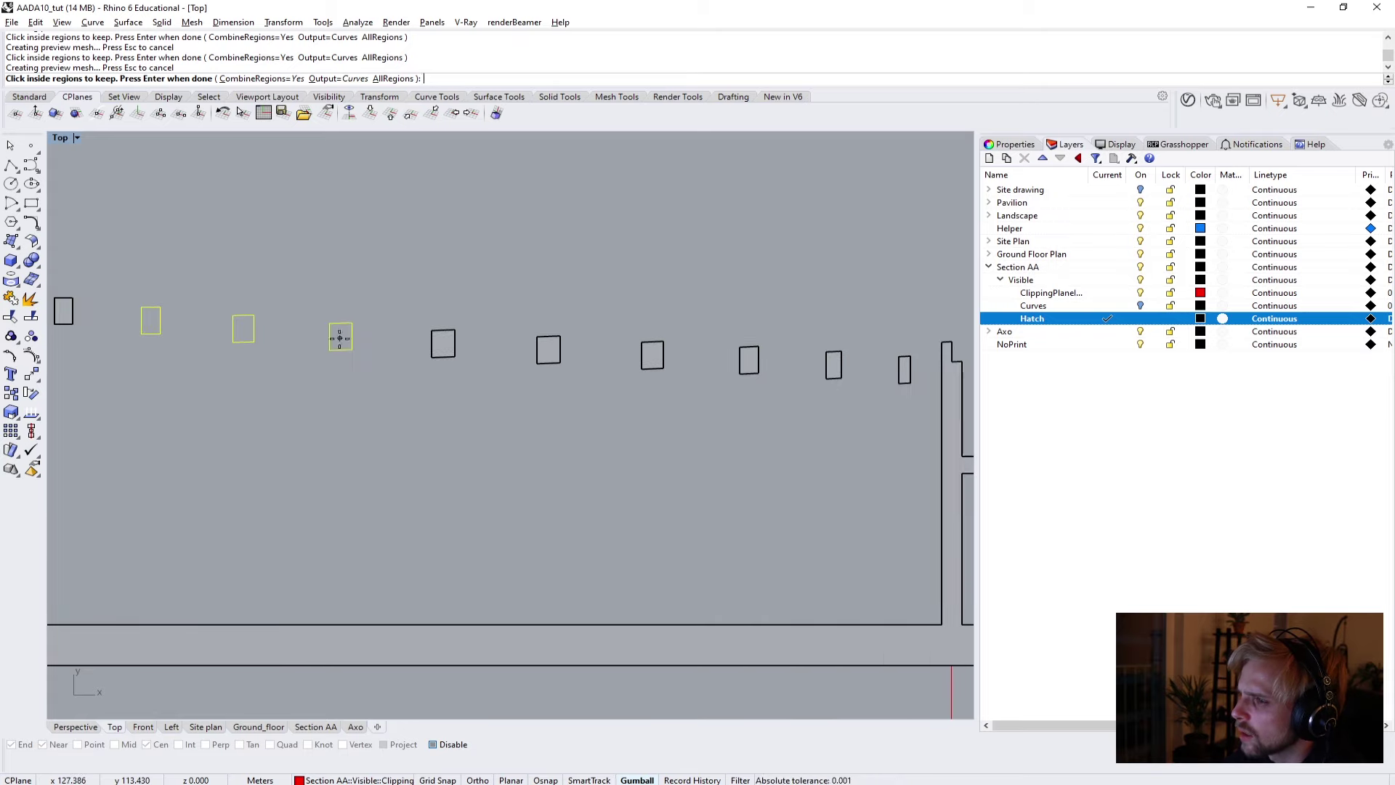
click(342, 337)
click(243, 325)
click(150, 320)
scroll(351, 363, down, 6)
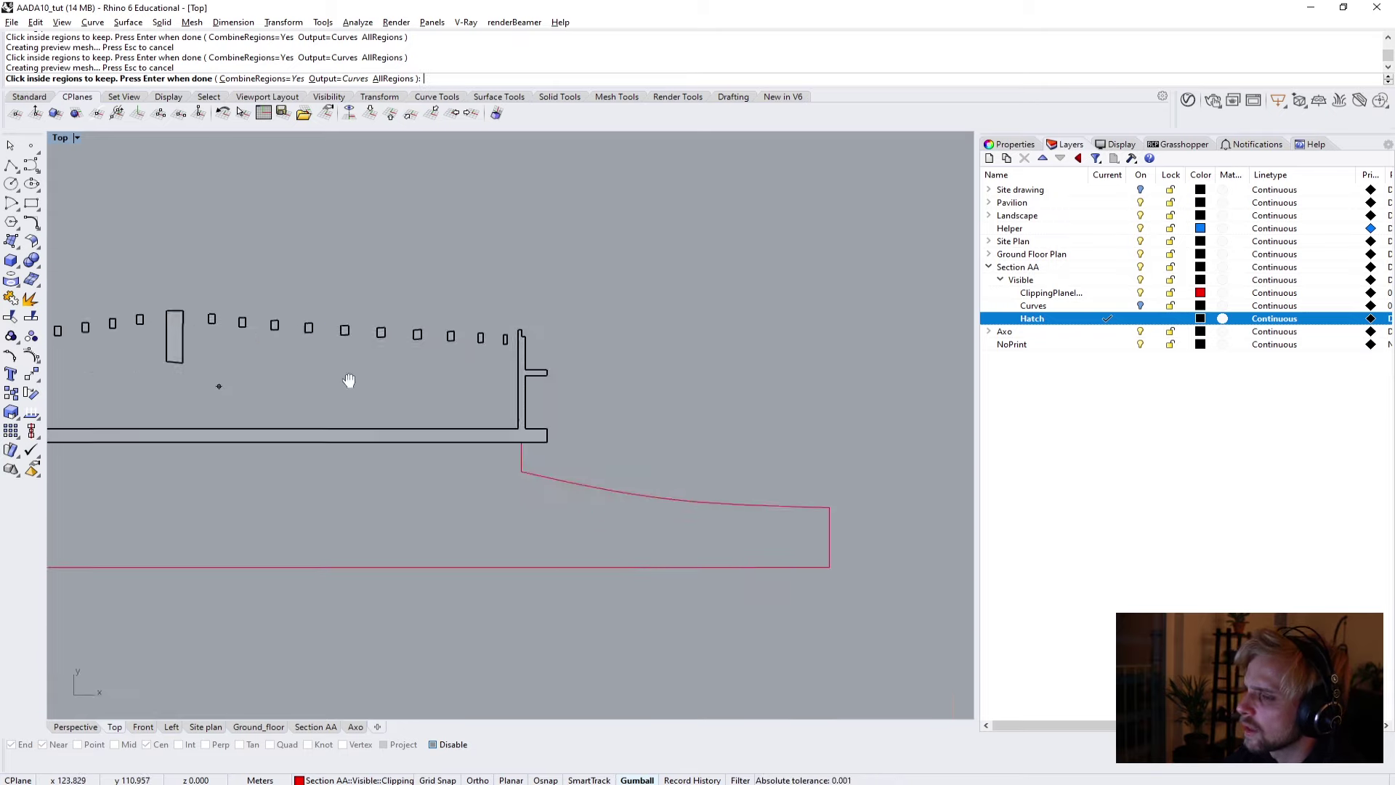
key(Return)
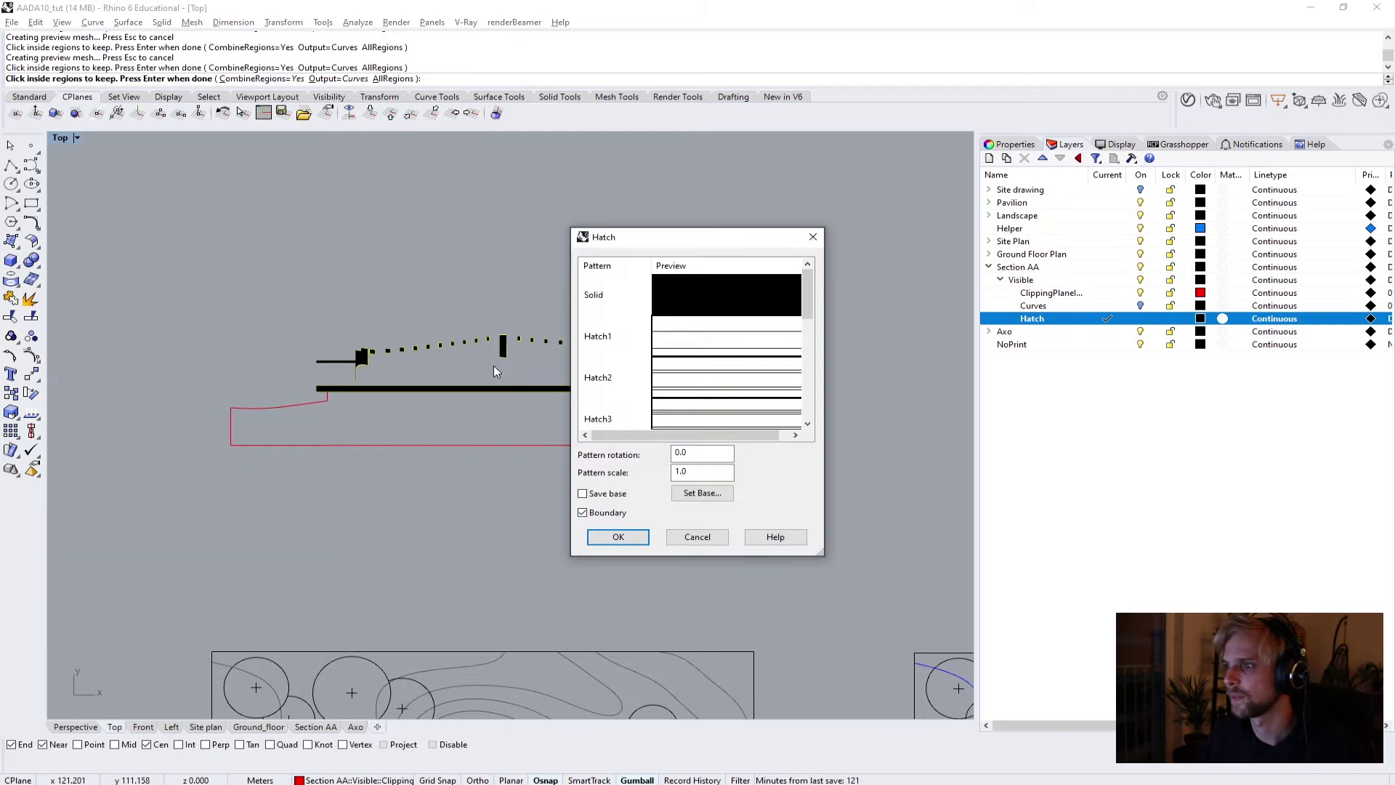
key(Return)
click(276, 315)
scroll(363, 348, up, 3)
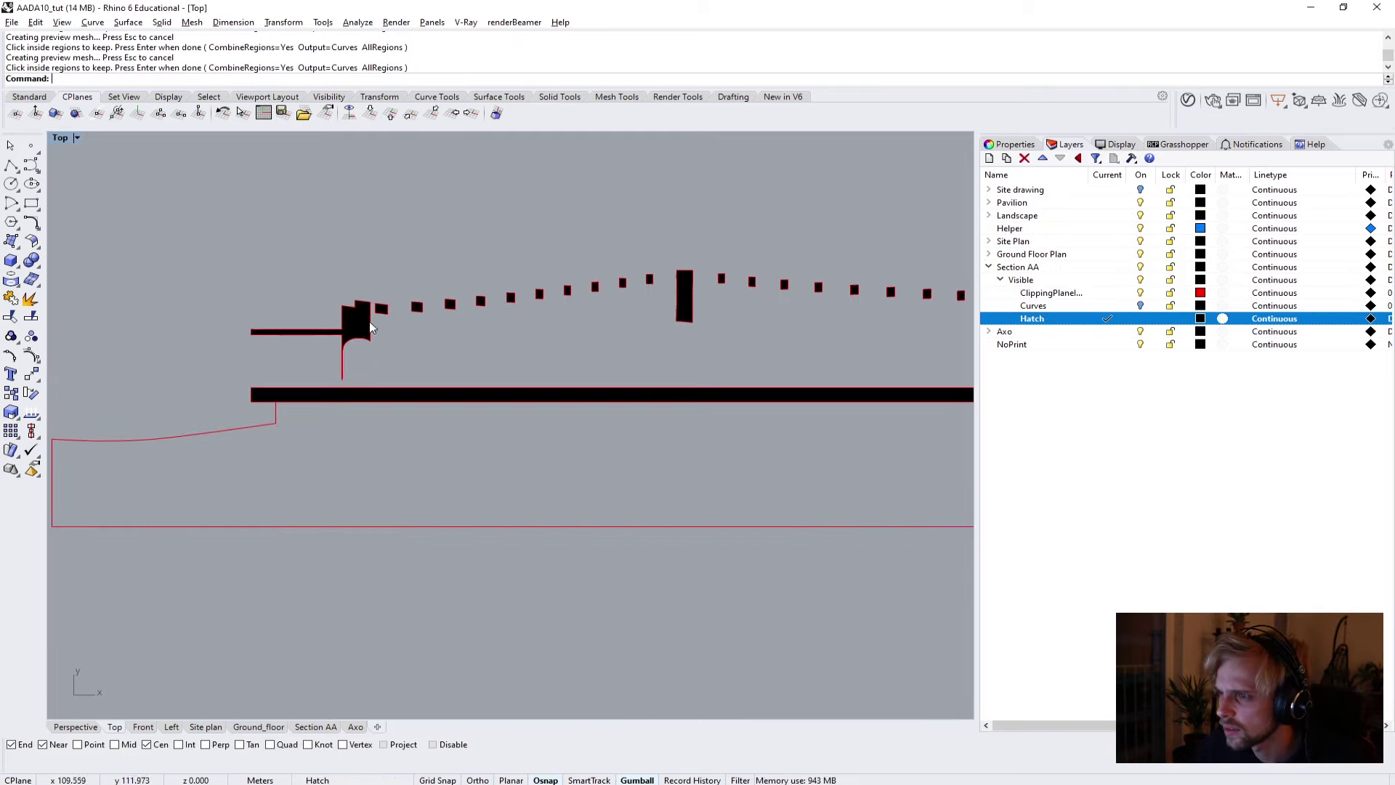
scroll(354, 356, down, 4)
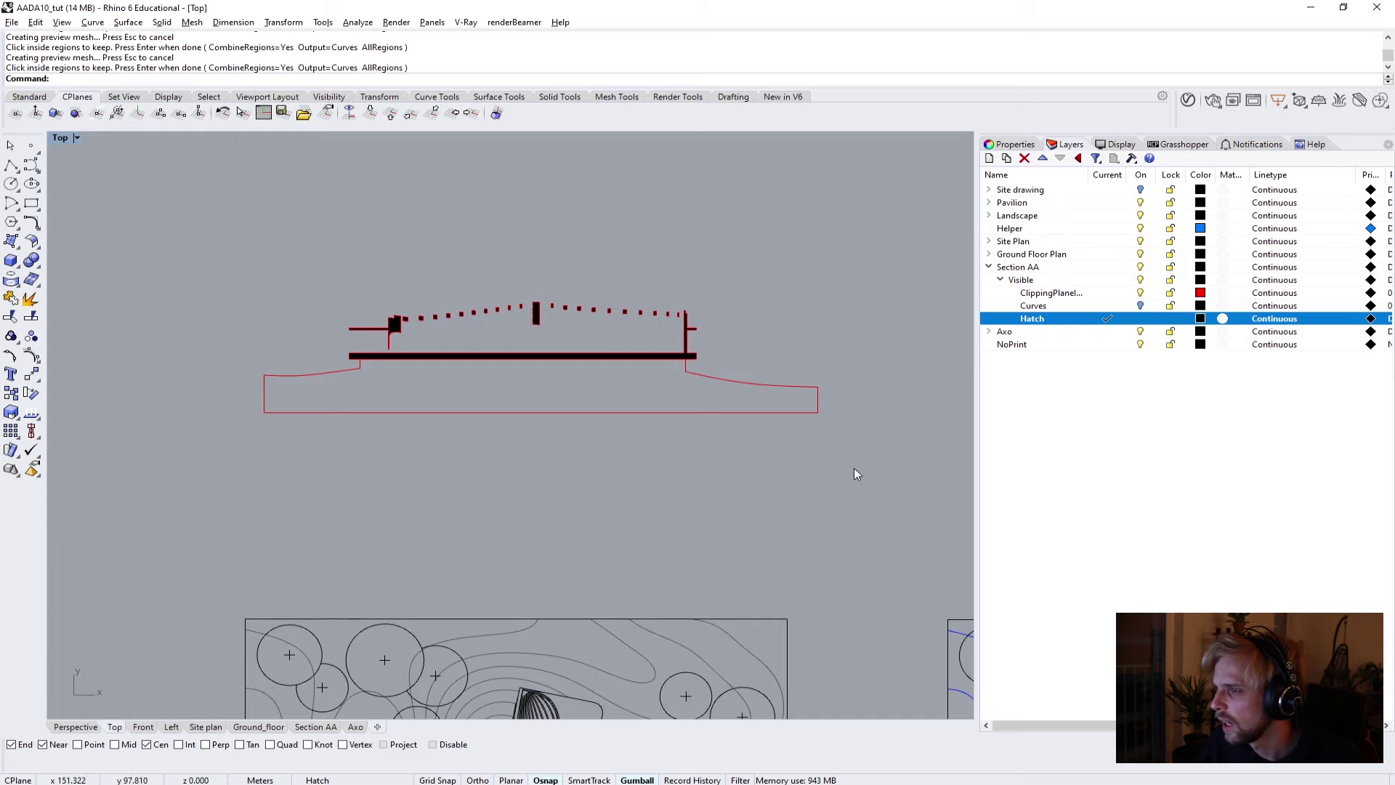
Select the terrain and floor slab cut outlines and start a Hatch on the terrain region below the slab.
drag(341, 380, 683, 442)
scroll(429, 363, up, 8)
scroll(365, 402, down, 3)
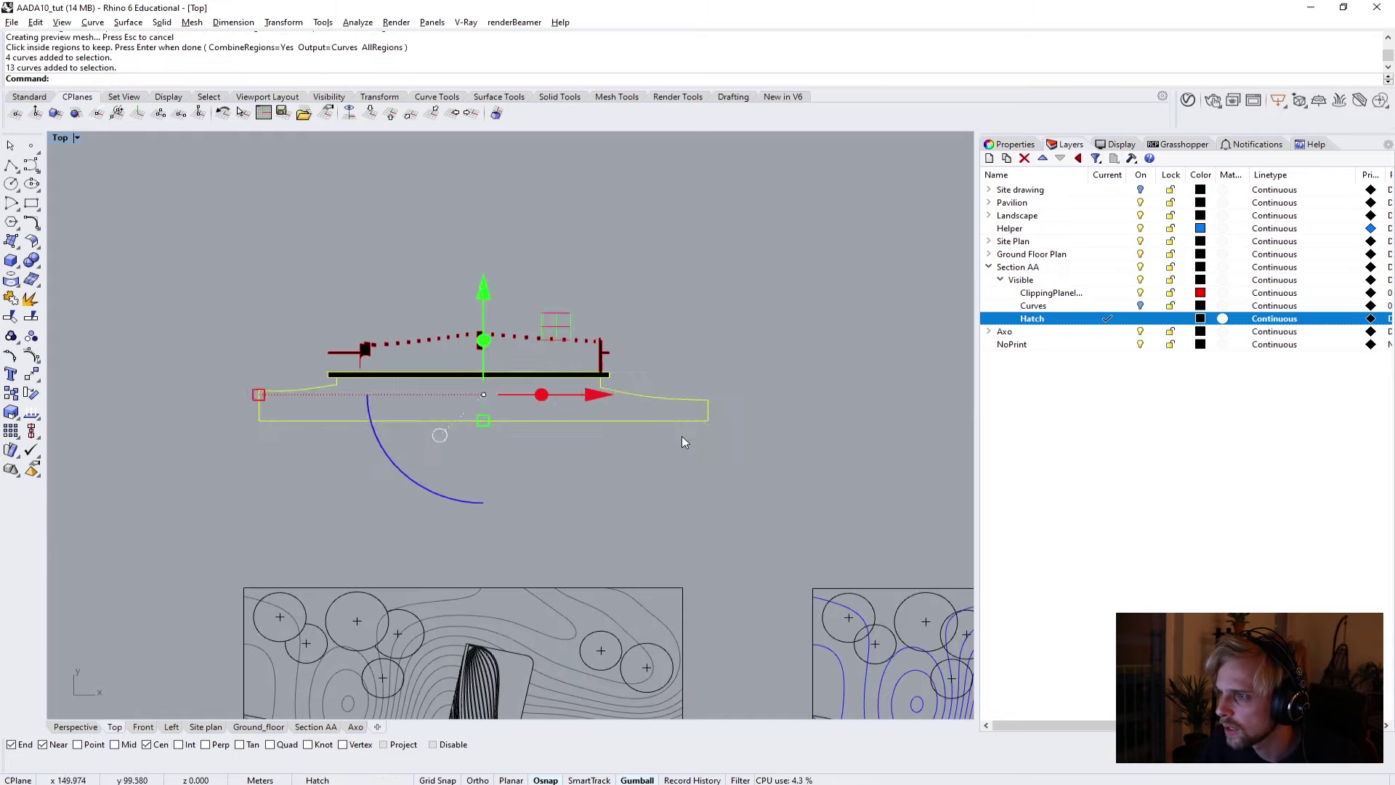
scroll(483, 386, up, 3)
text(hat)
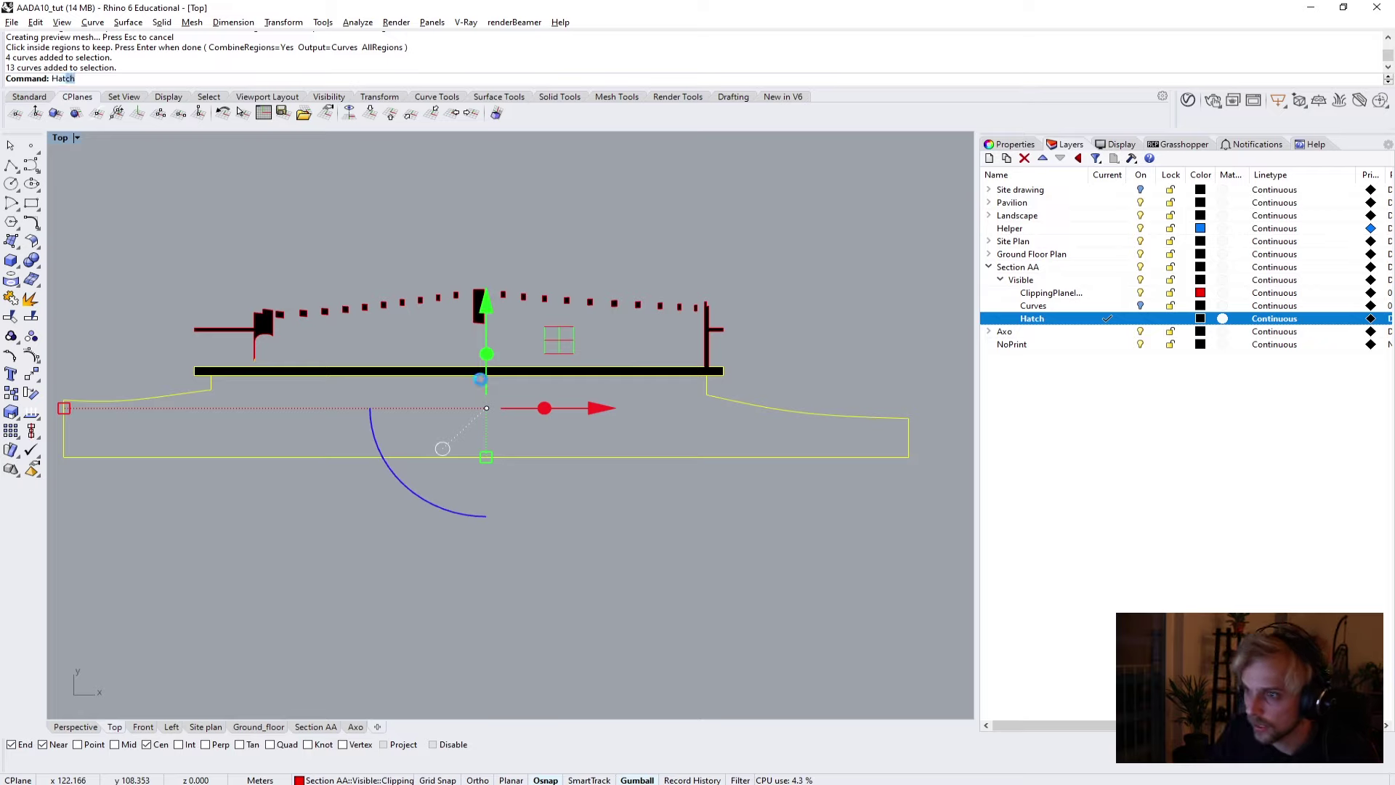
key(Return)
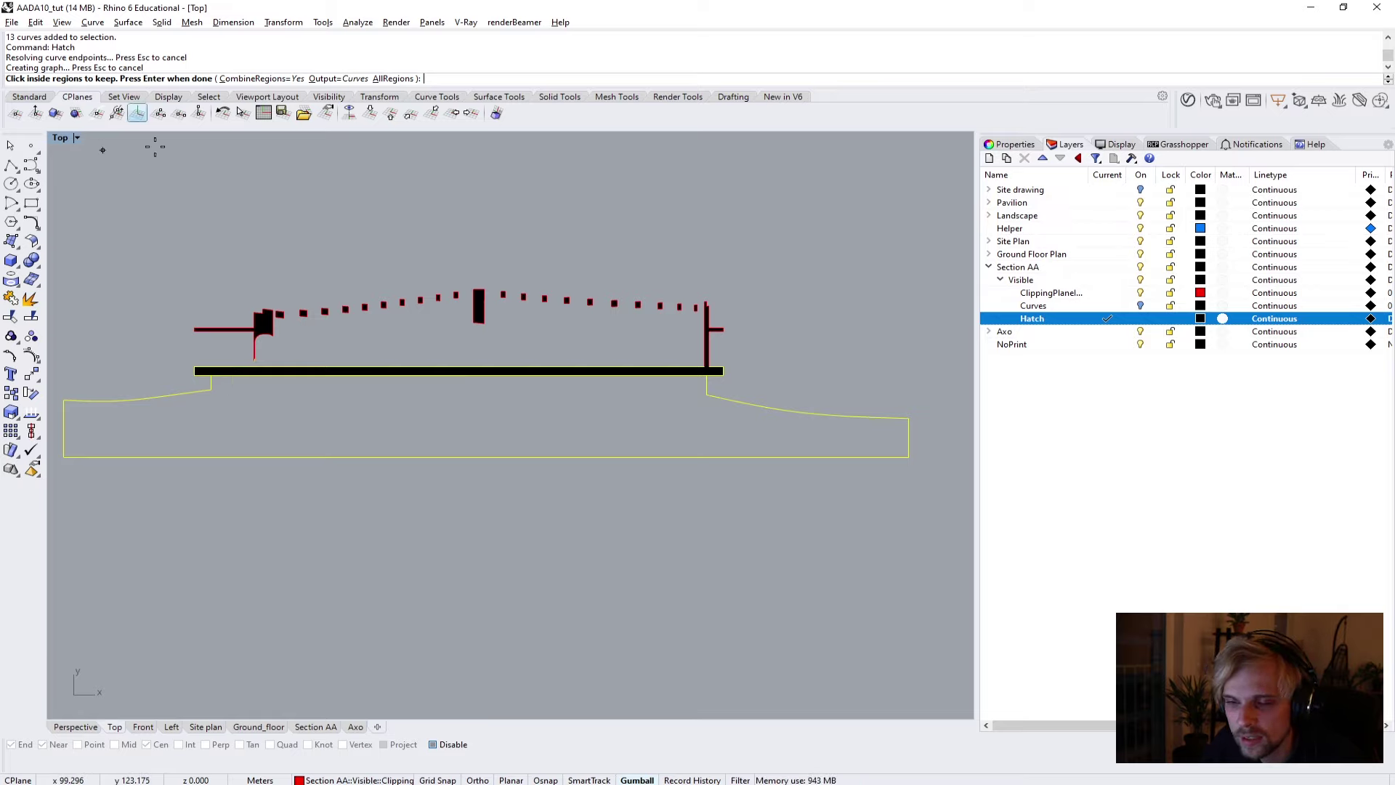
click(556, 396)
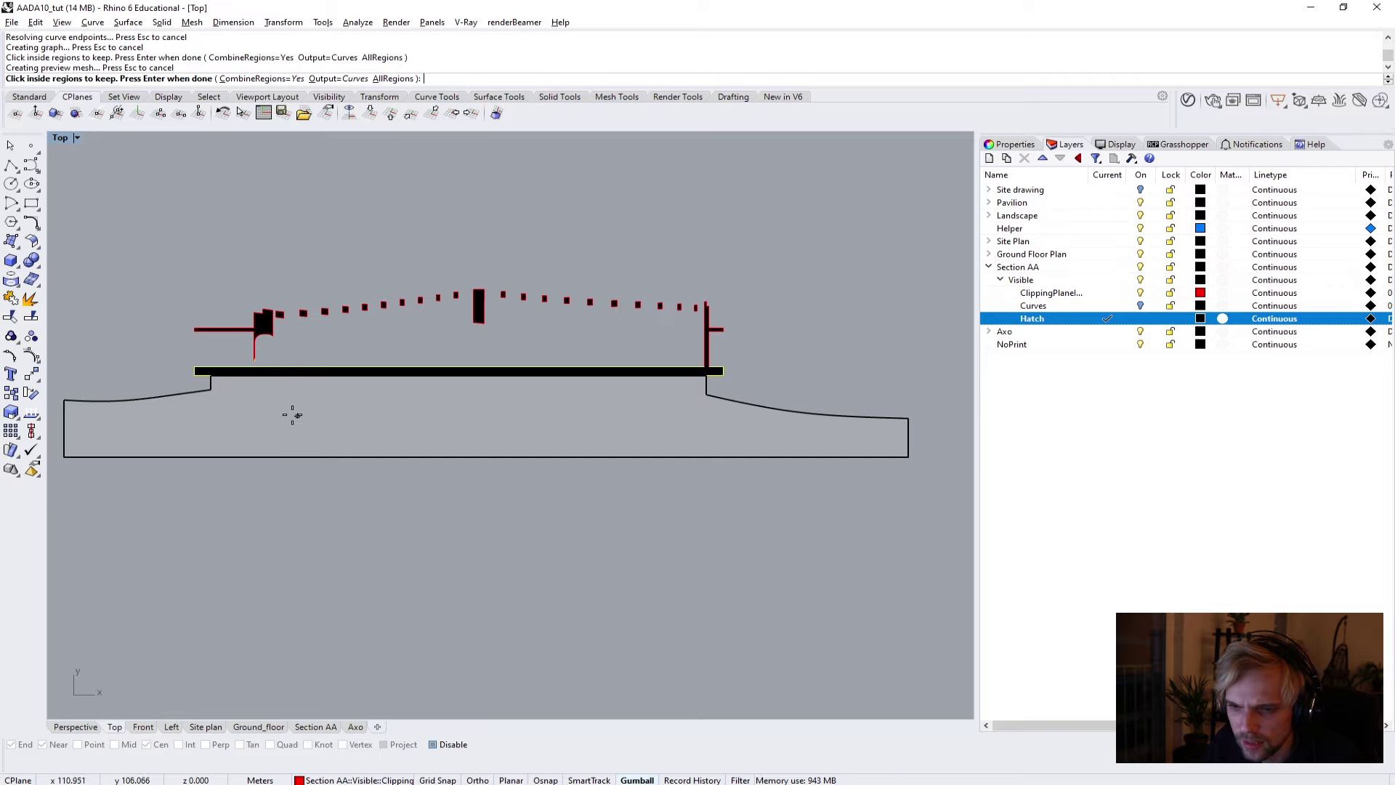
click(249, 423)
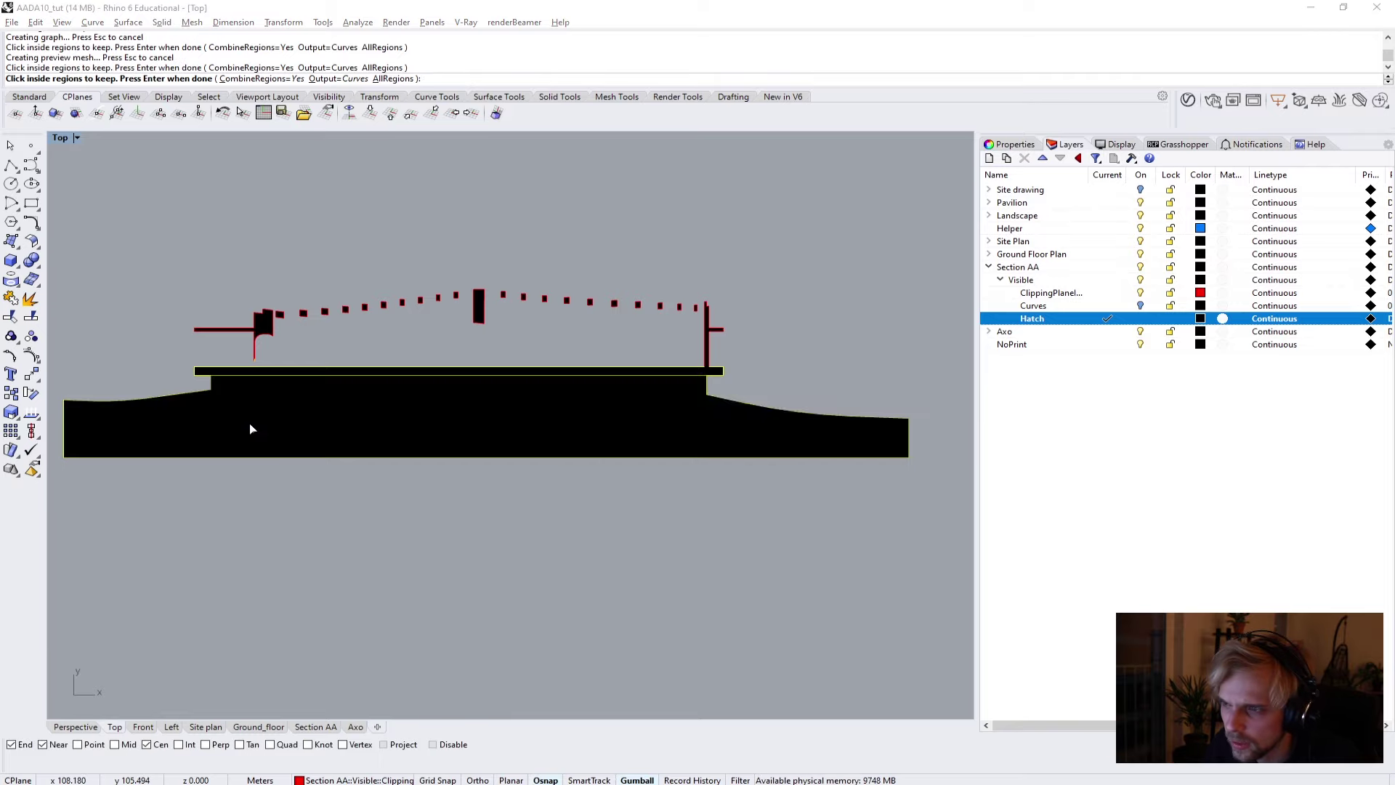
key(Return)
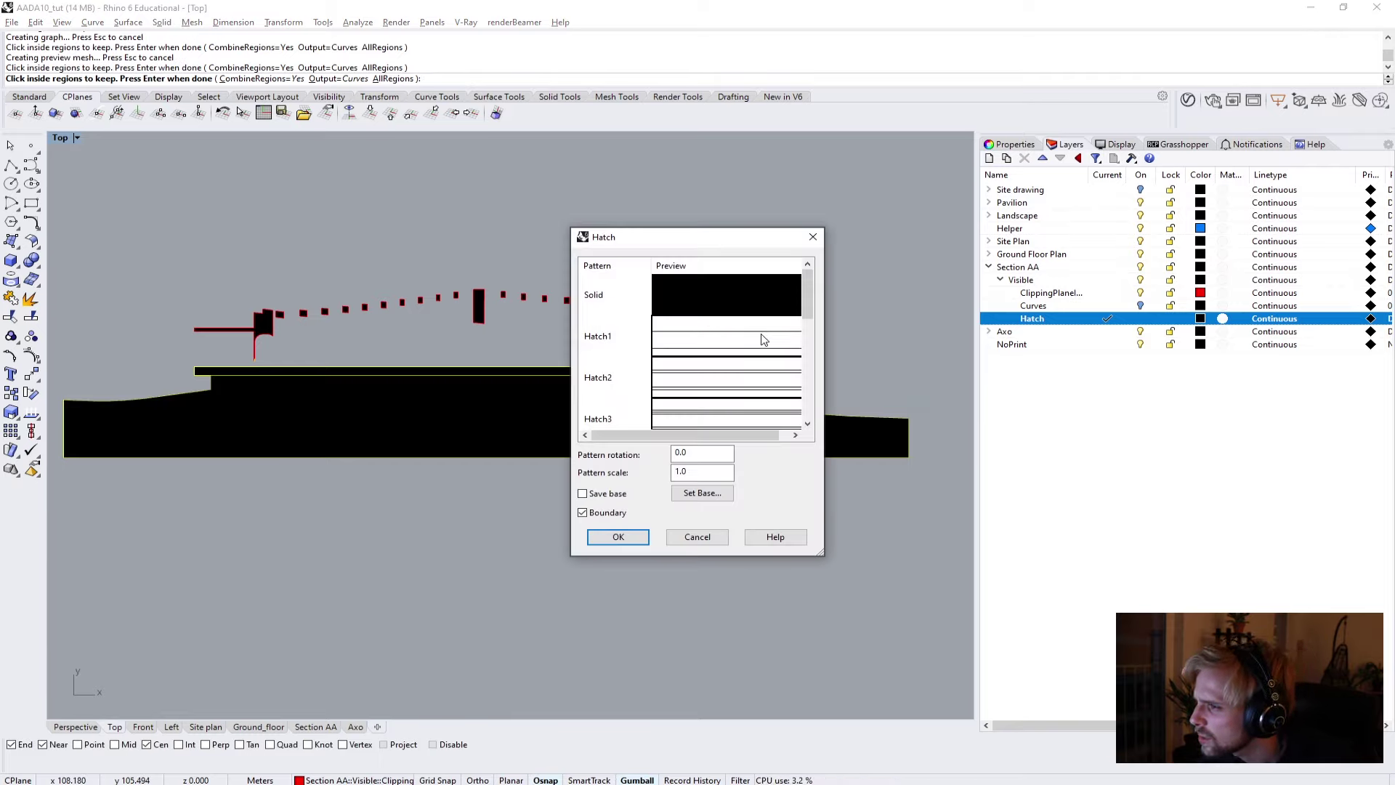
Choose the Hatch1 pattern for the terrain and set its pattern rotation to 90.
click(732, 345)
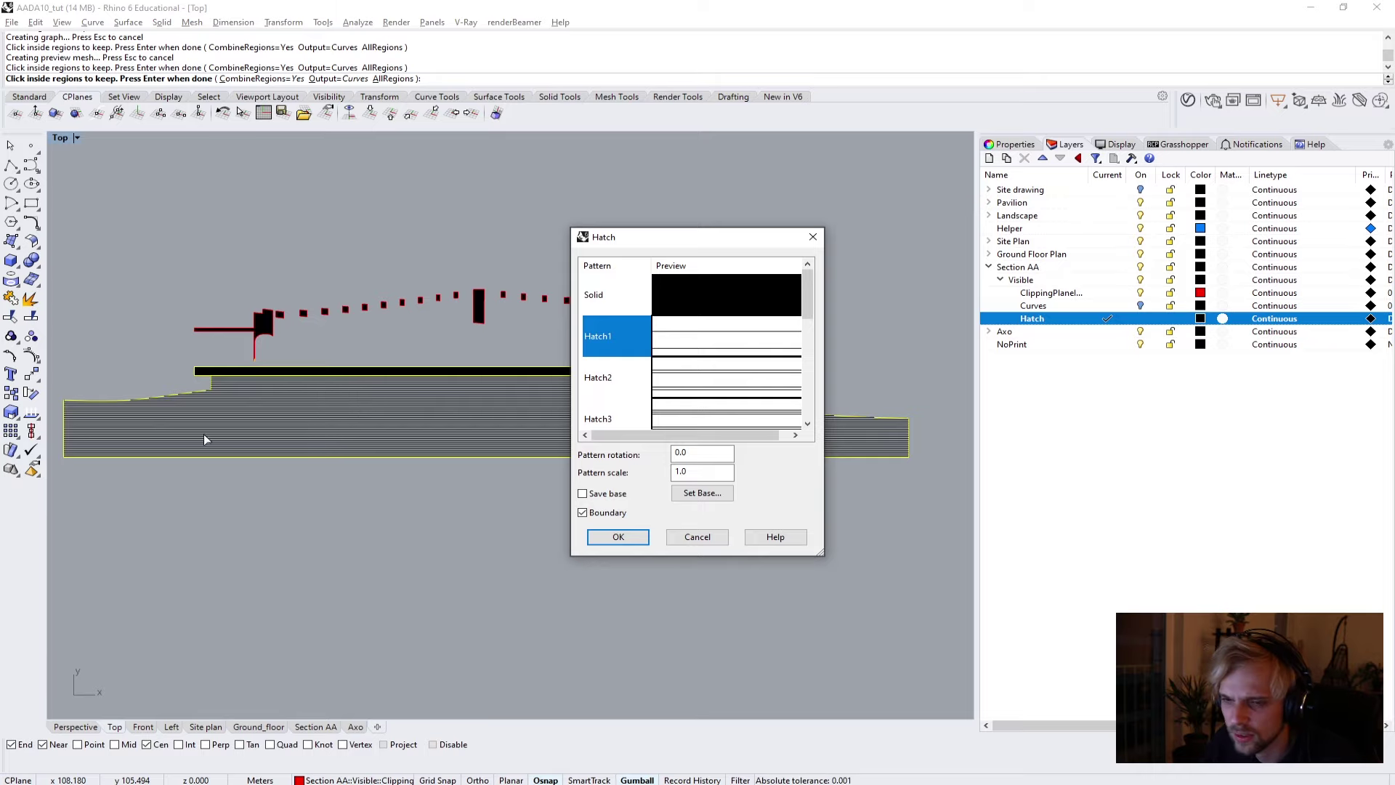
key(Tab)
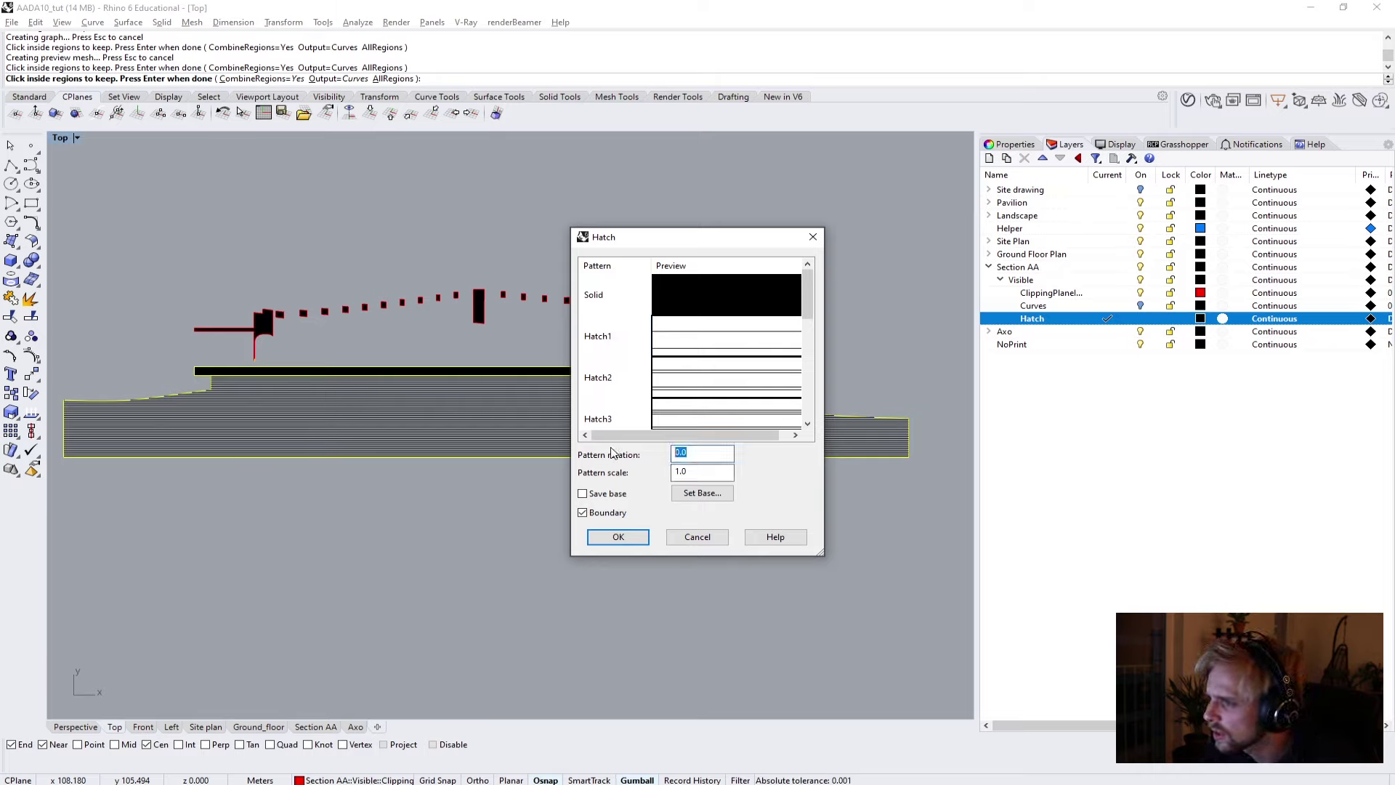
text(90)
scroll(120, 452, up, 5)
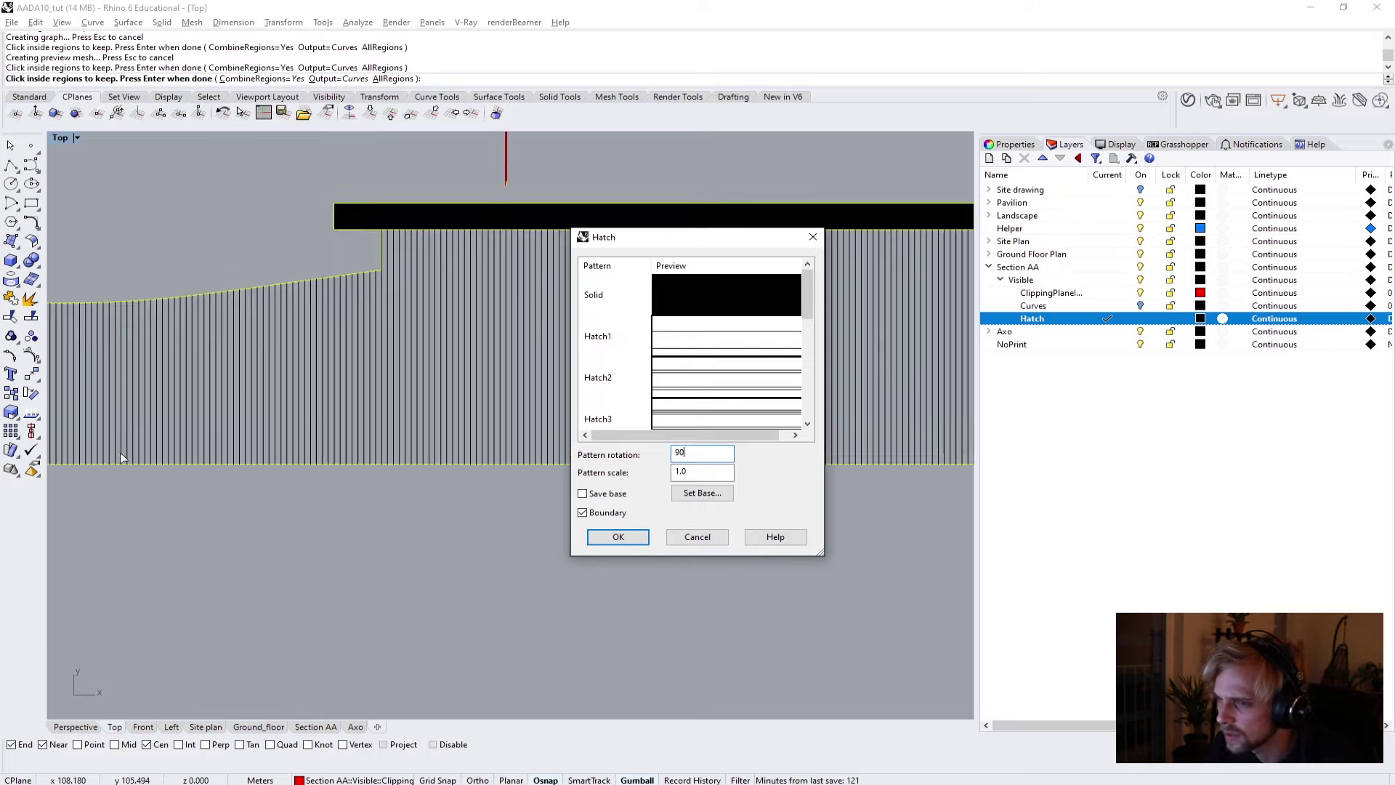
scroll(306, 485, down, 1)
scroll(306, 491, down, 3)
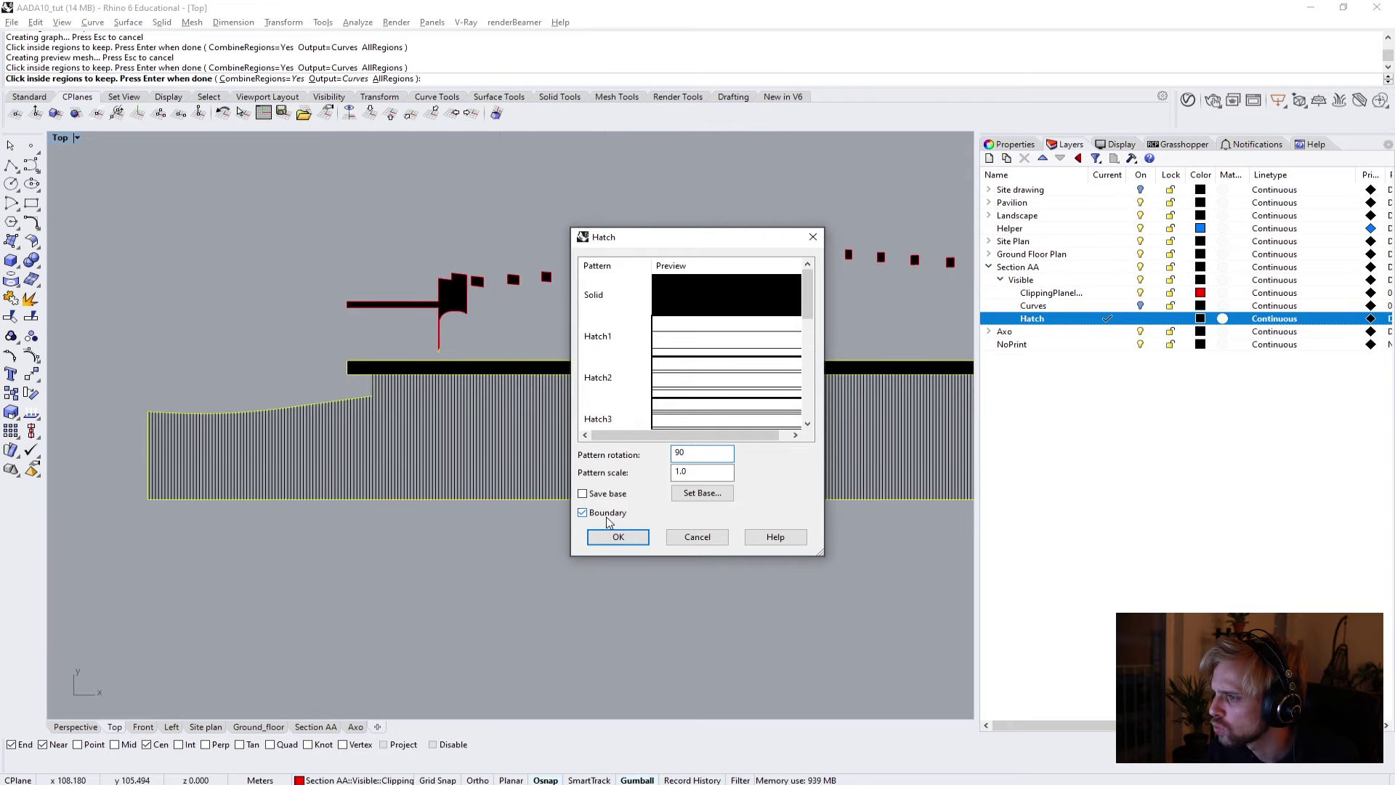
Set the pattern scale to 2 and create the terrain hatch.
key(Tab)
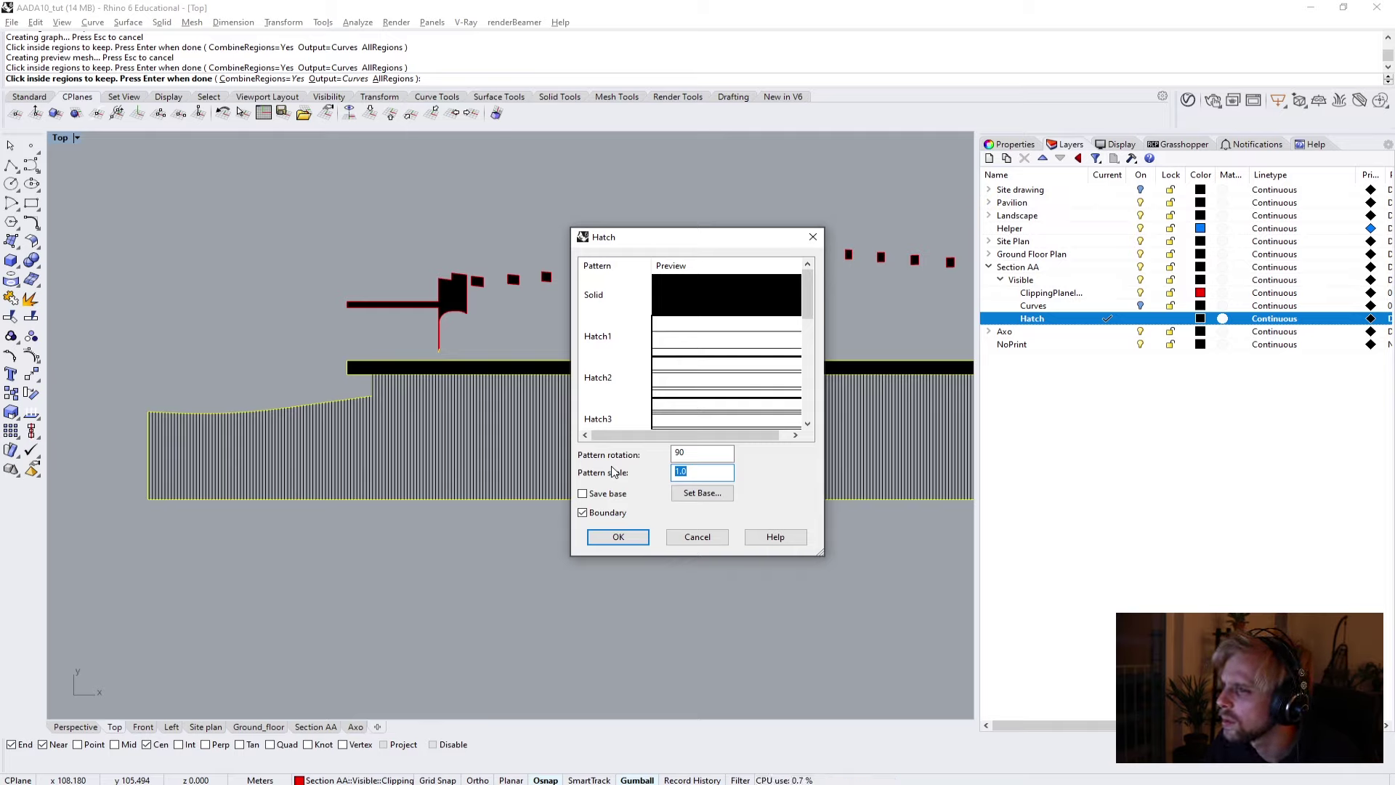
text(20)
key(BackSpace)
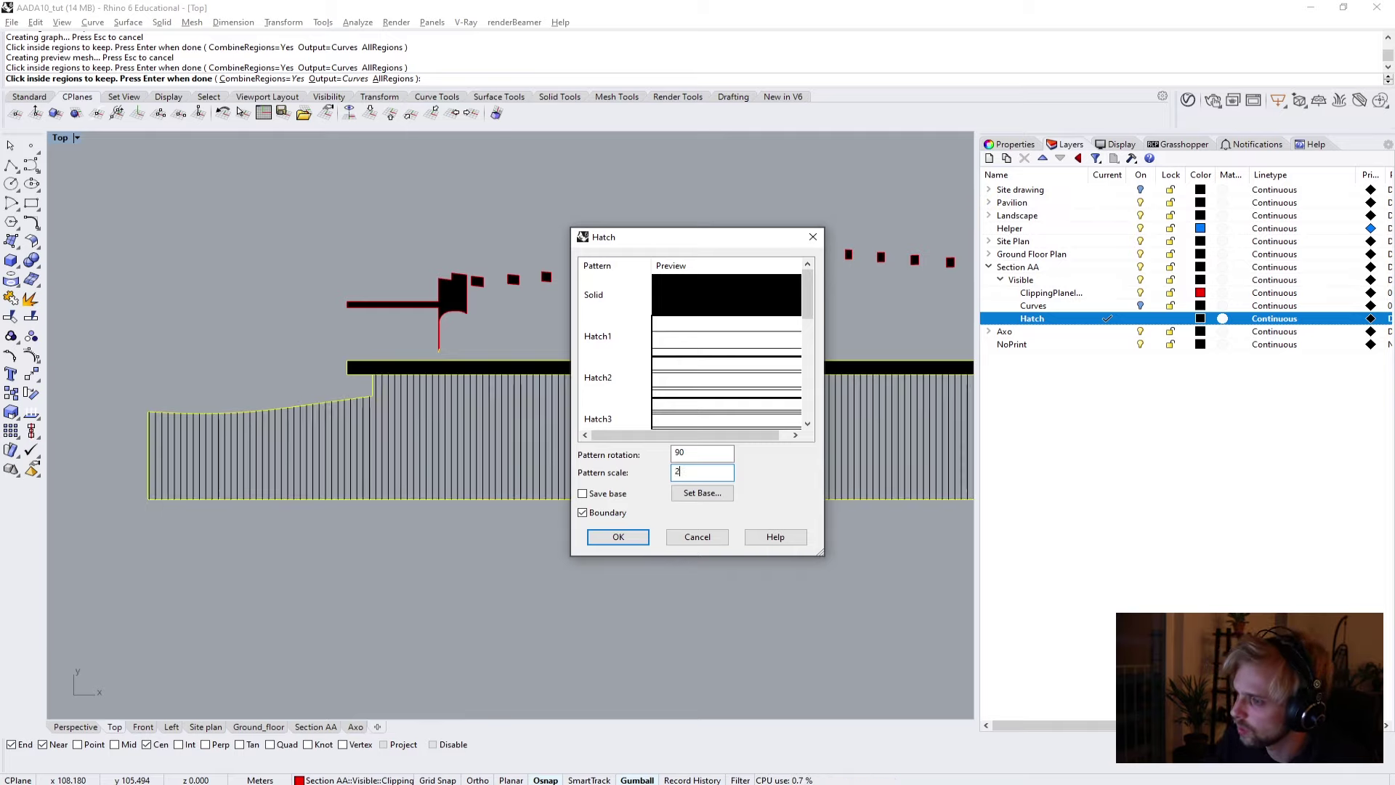
key(BackSpace)
text(5)
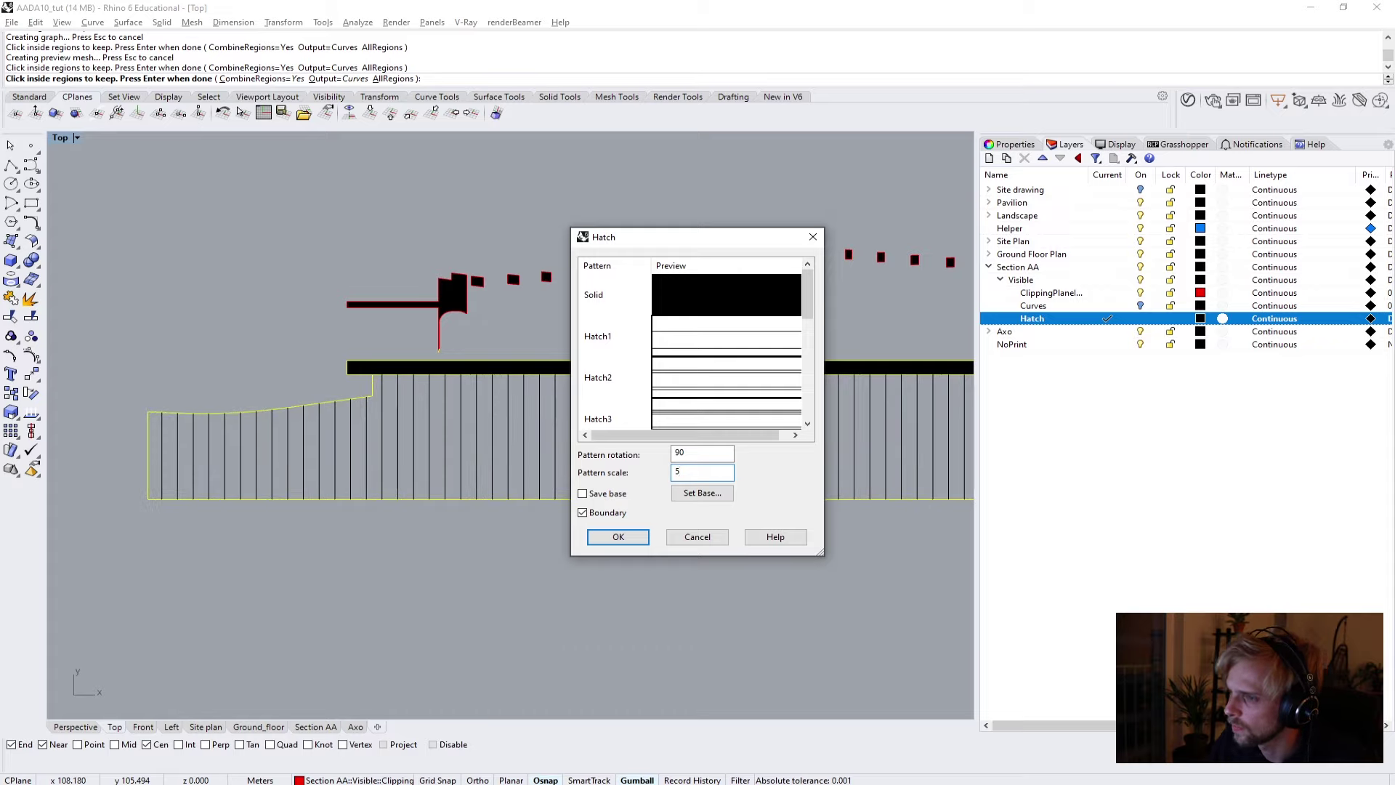
text(2)
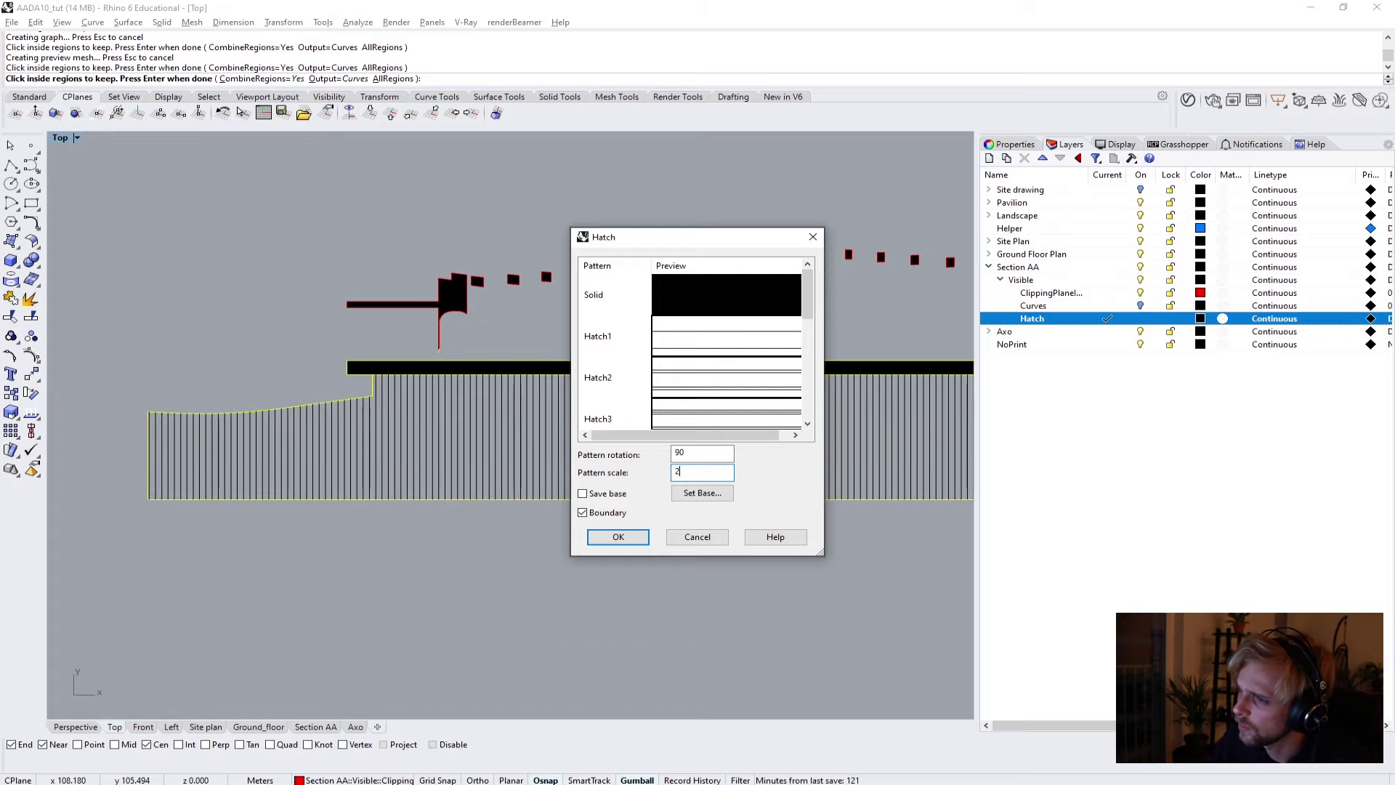
click(617, 536)
key(Escape)
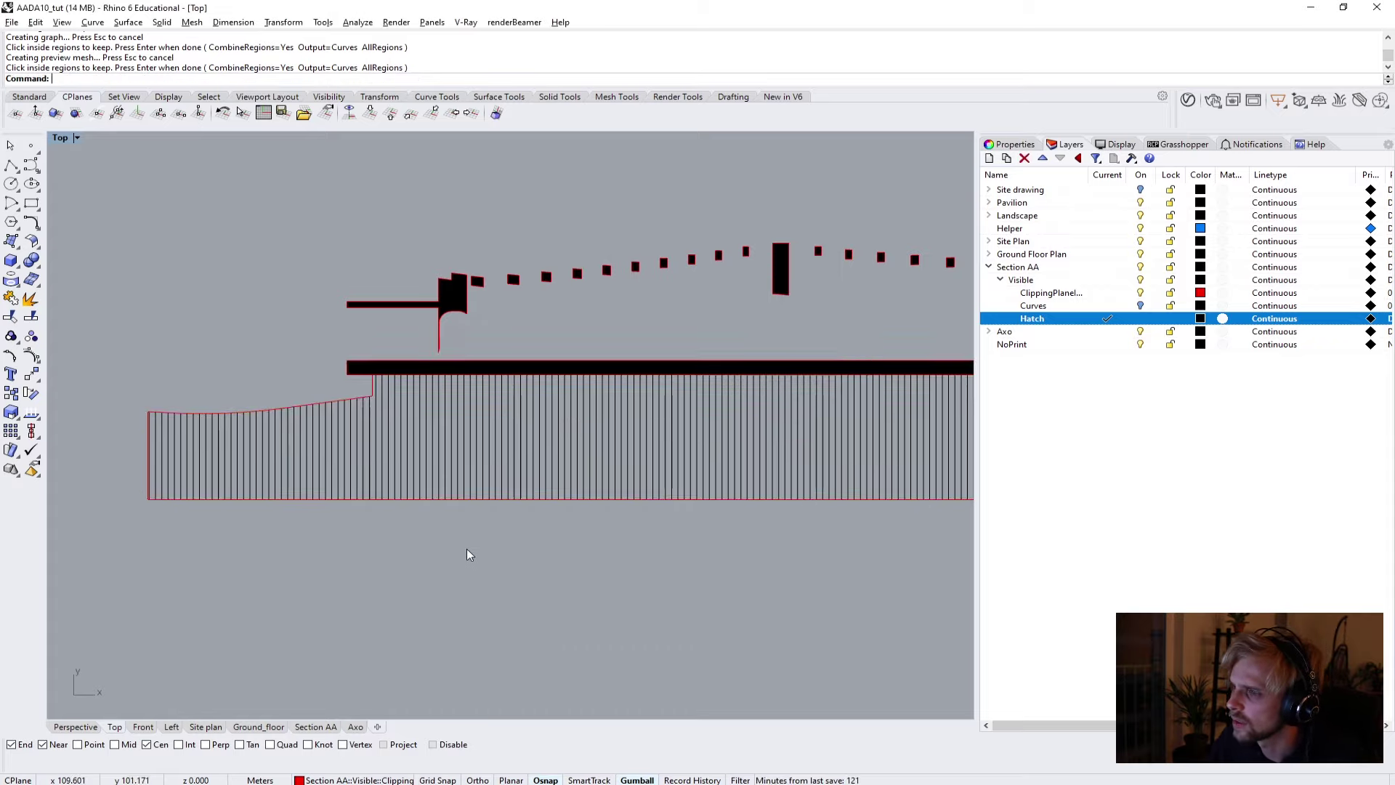
scroll(467, 554, down, 5)
scroll(554, 543, up, 5)
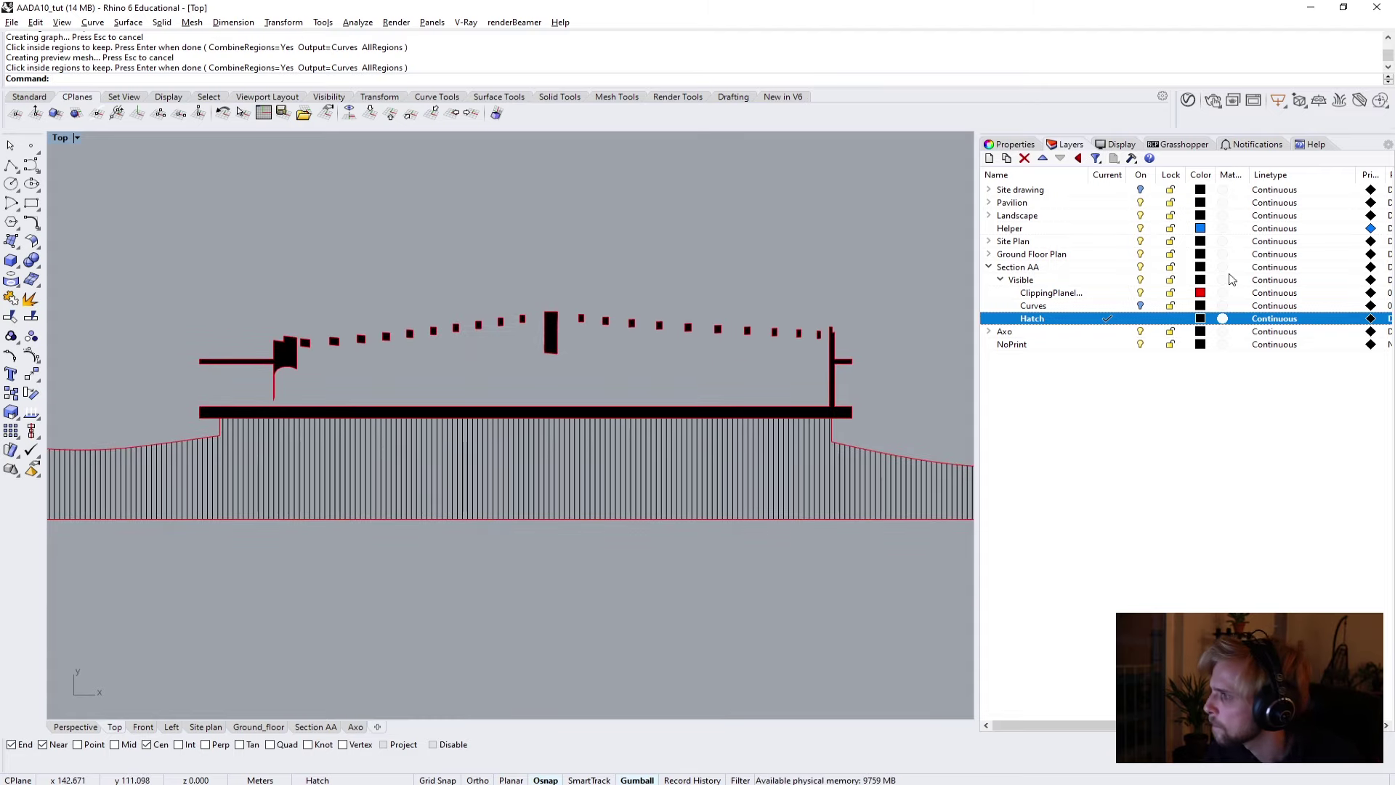
Show the Curves layer under Section AA again and go to the Section AA layout to check the hatched drawing.
click(1140, 306)
scroll(752, 380, down, 3)
scroll(538, 396, up, 1)
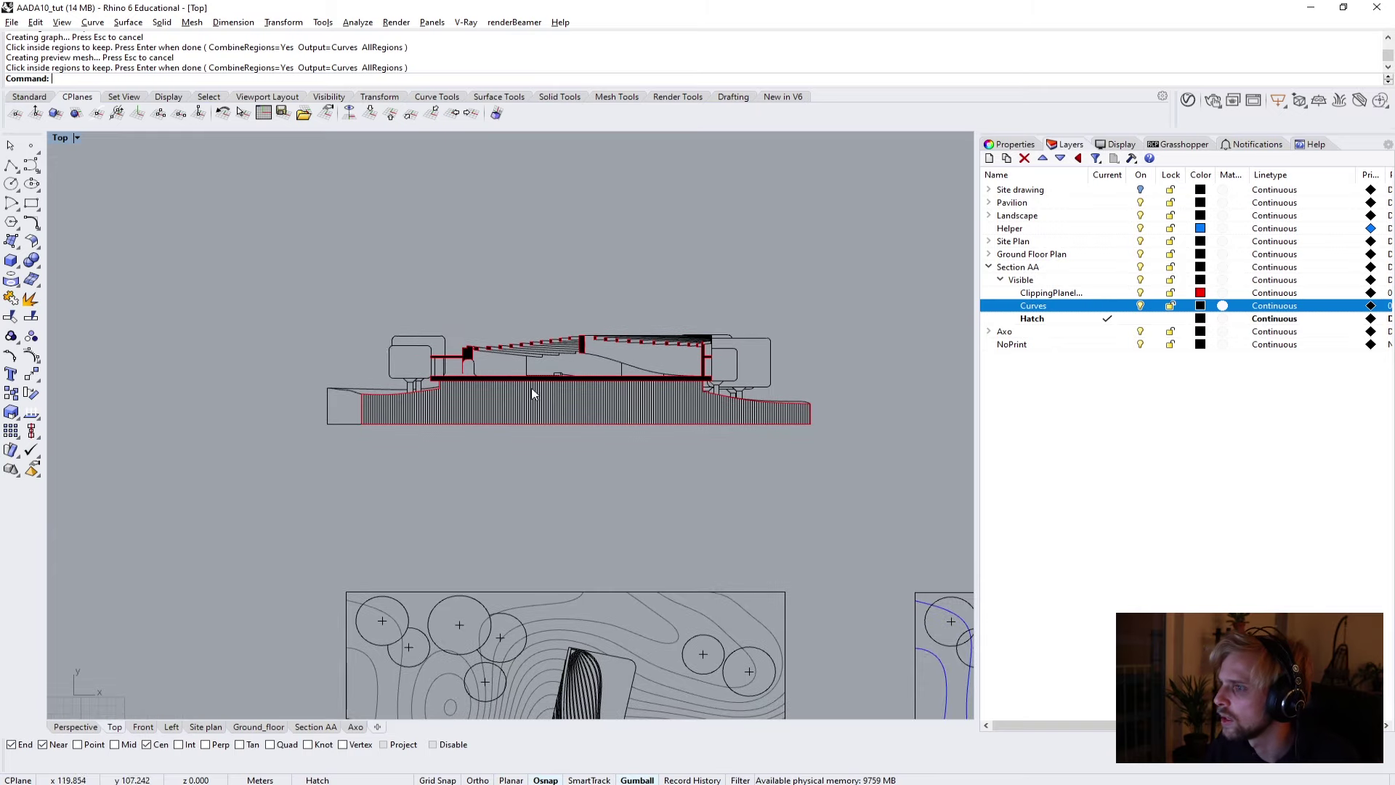
click(317, 727)
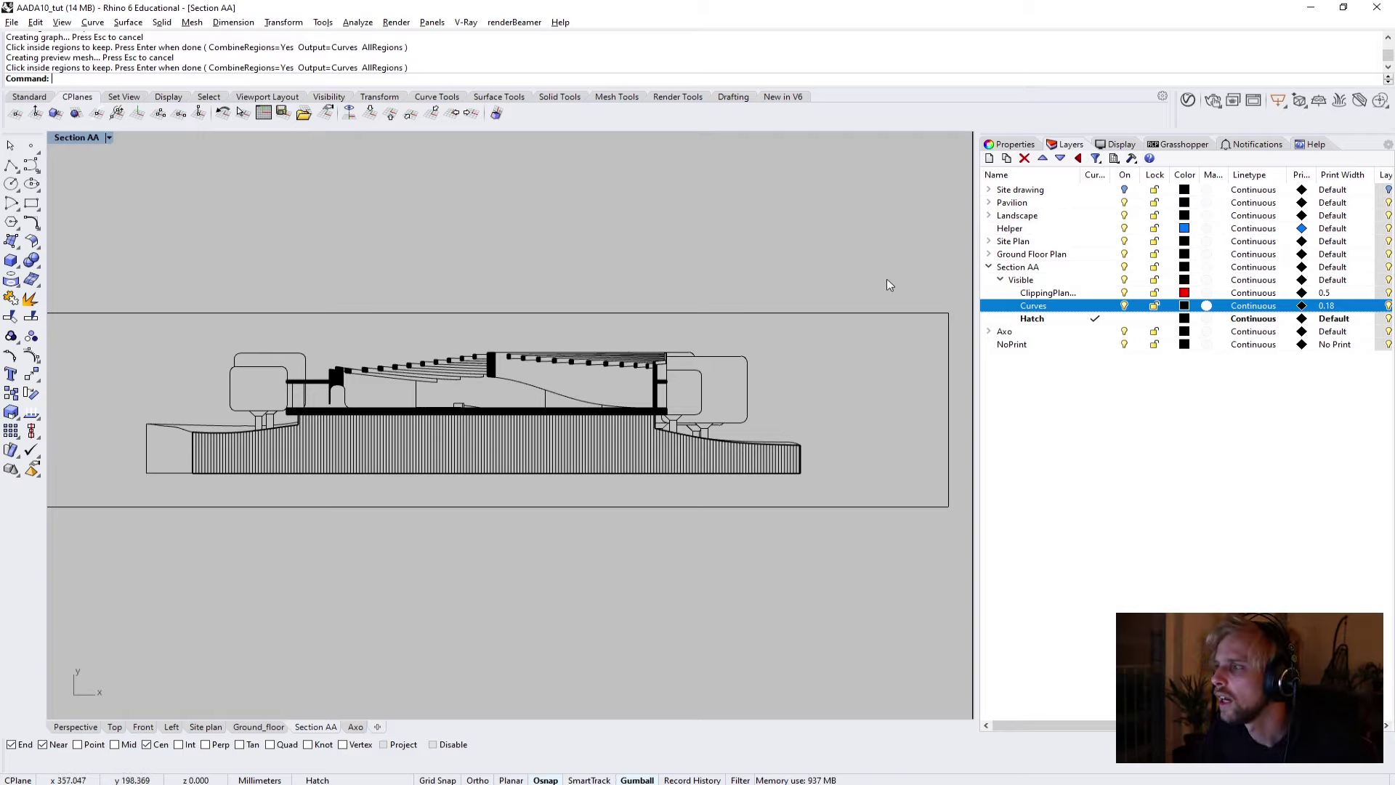
scroll(283, 454, up, 6)
scroll(283, 450, down, 4)
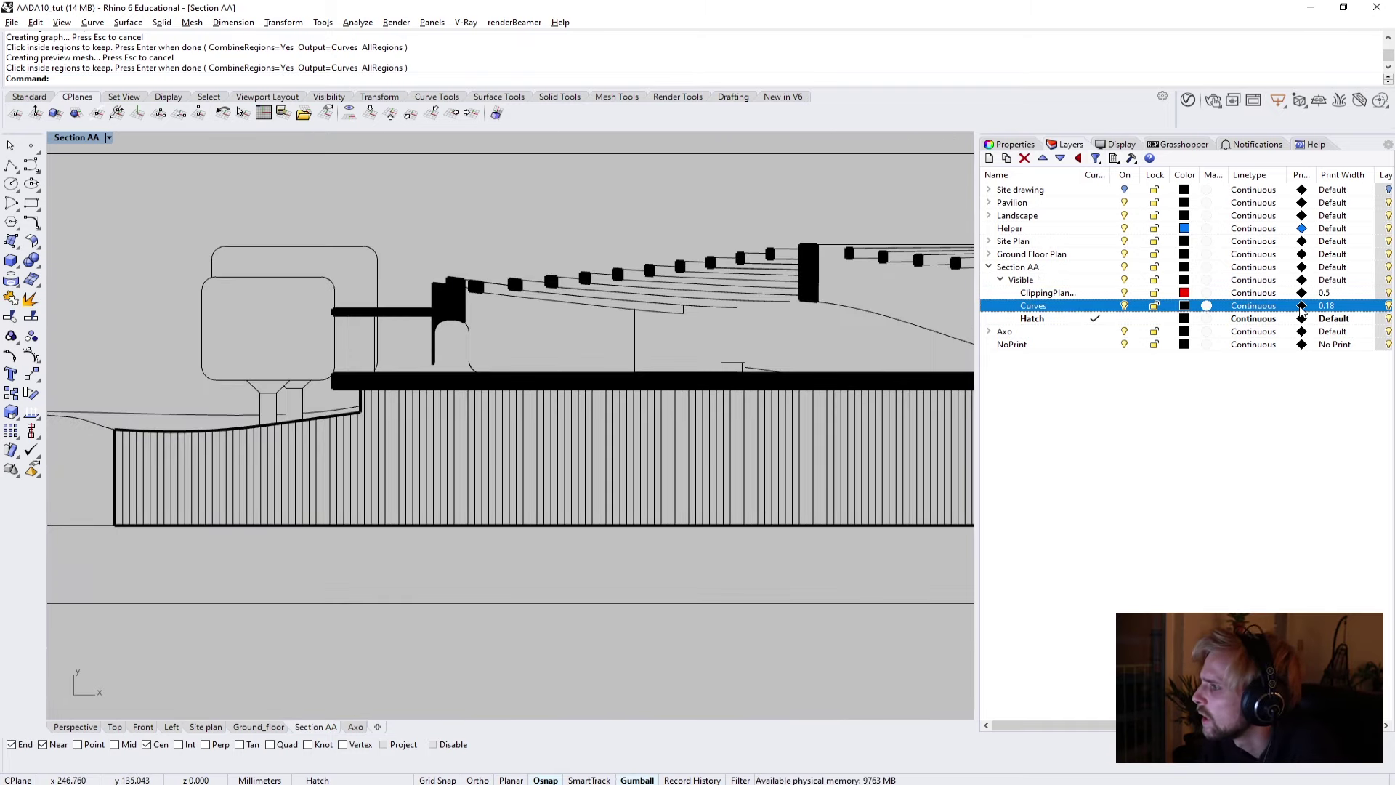
Set the Hatch layer's print width to 0.13 mm.
click(1326, 320)
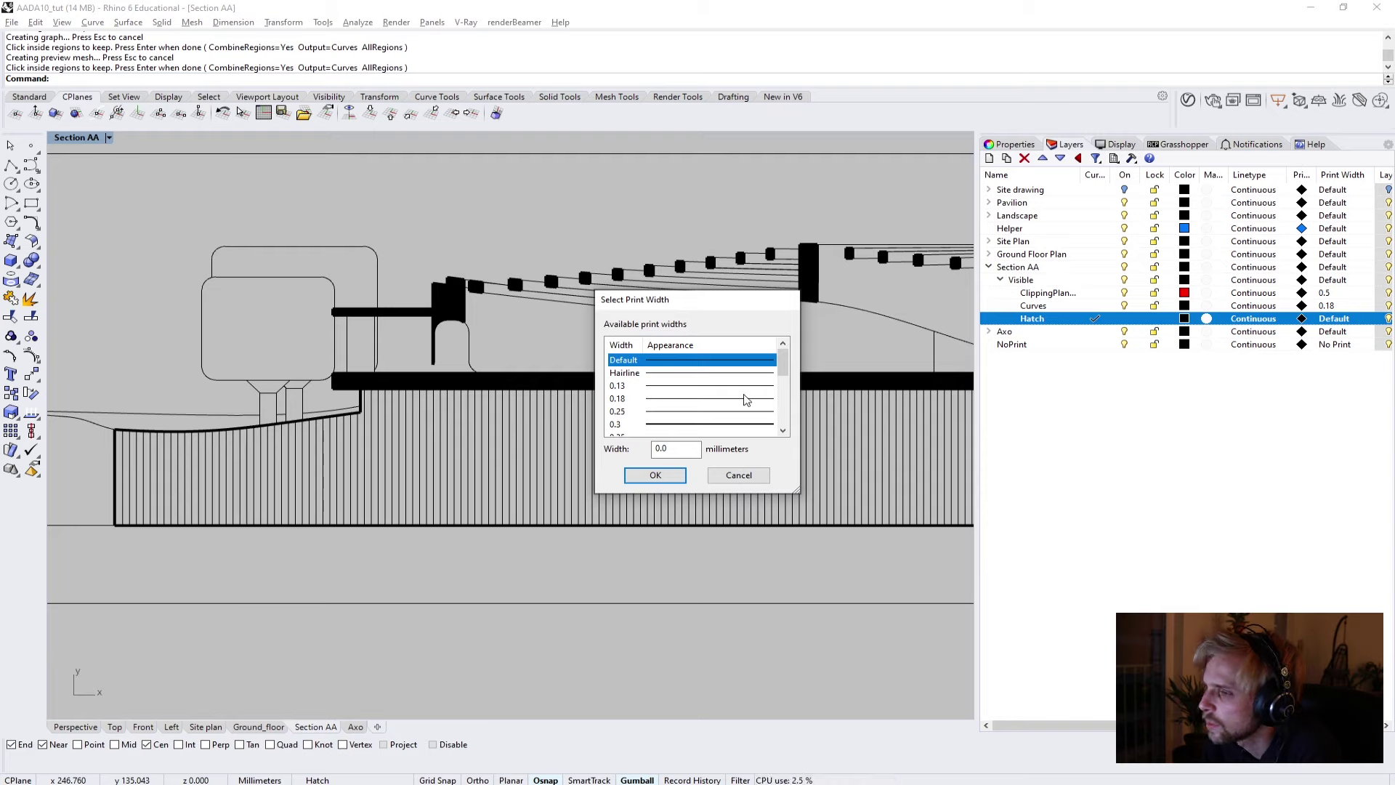
click(663, 385)
click(655, 476)
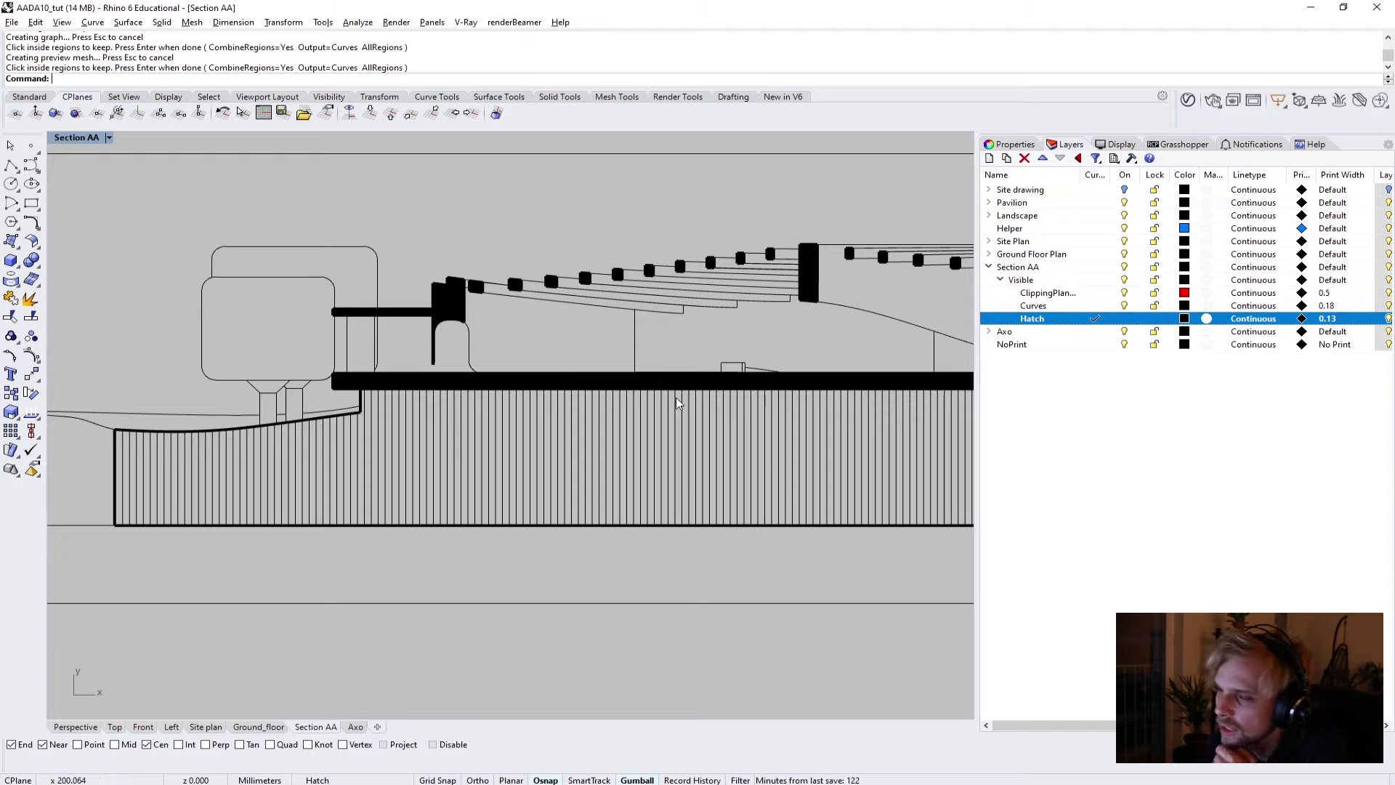
scroll(427, 387, down, 5)
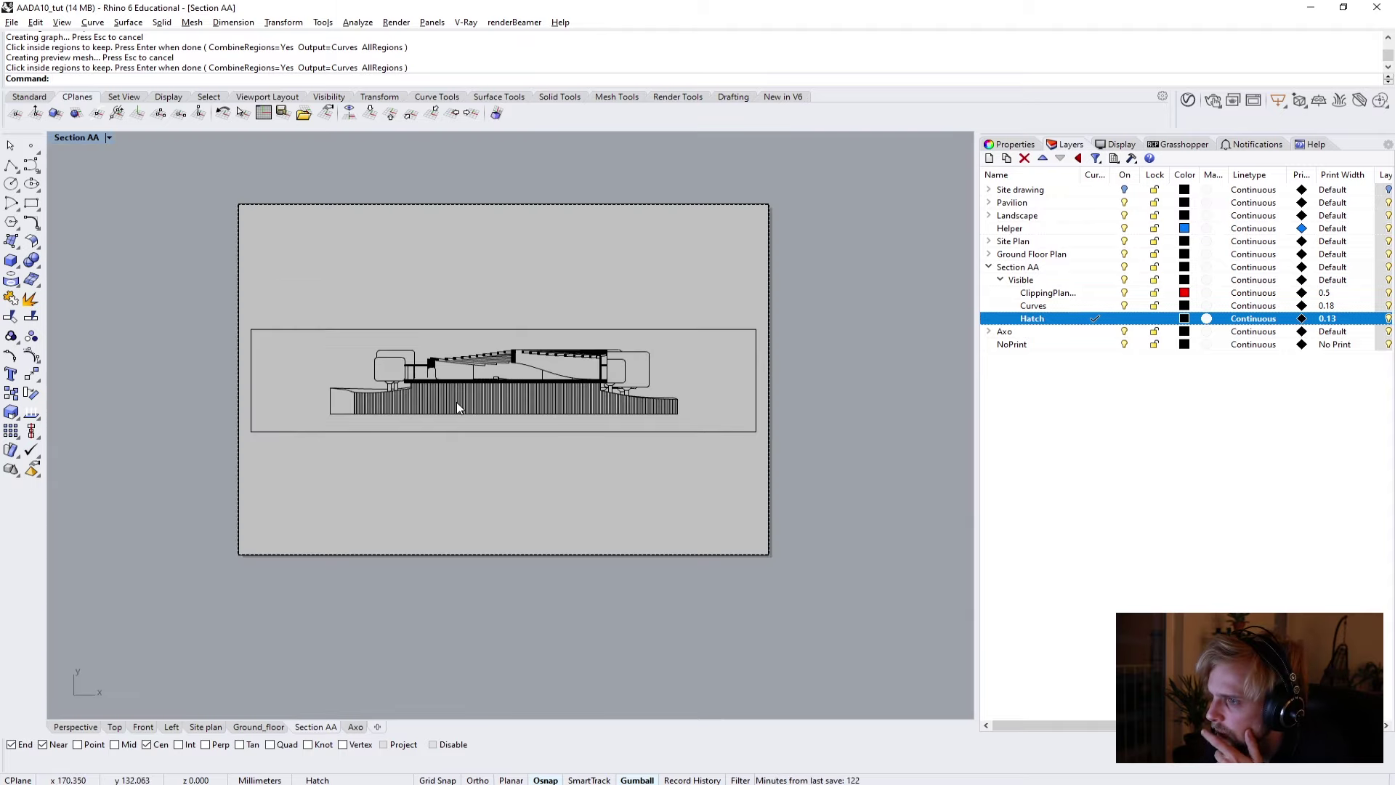
Switch to the Site plan layout and go to the lower-right corner of its sheet.
scroll(458, 405, up, 2)
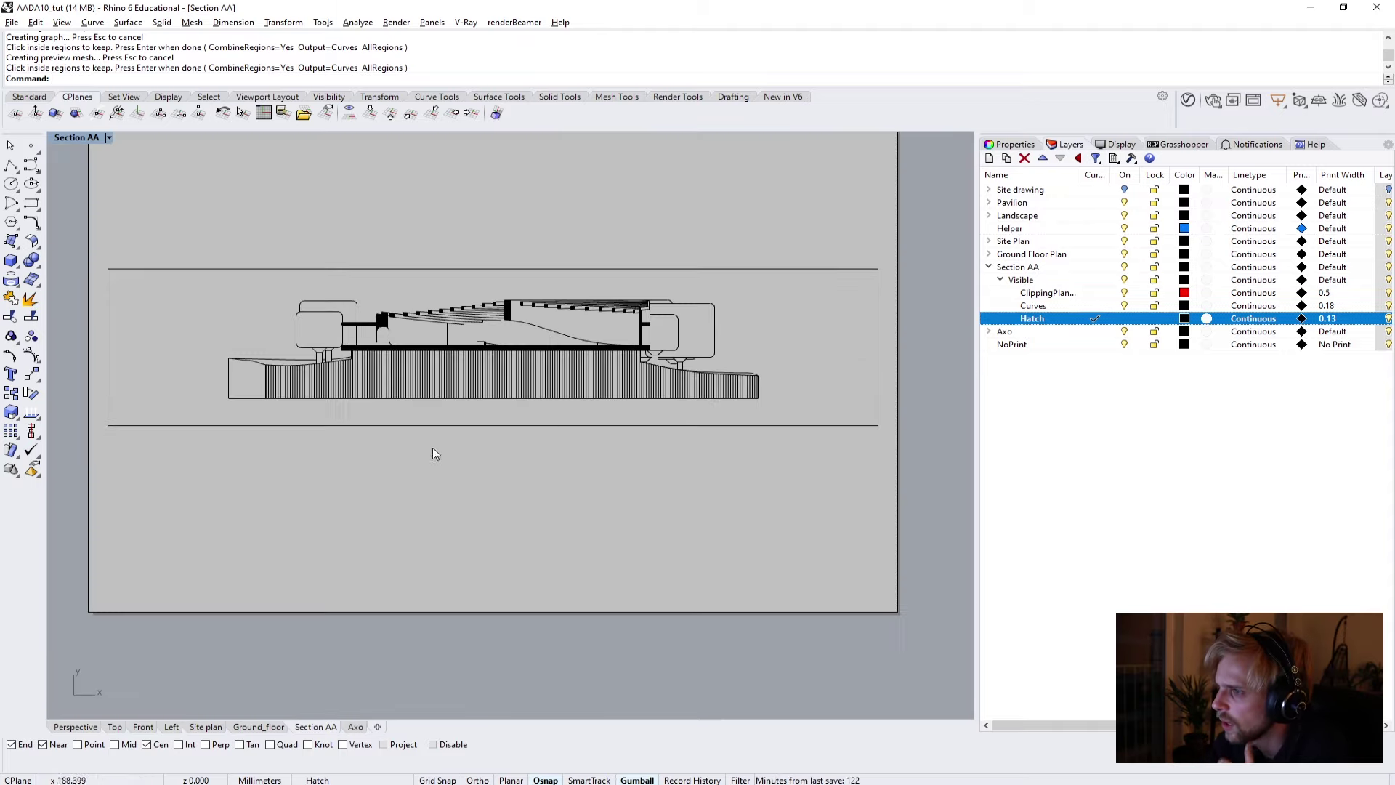
click(267, 728)
click(205, 727)
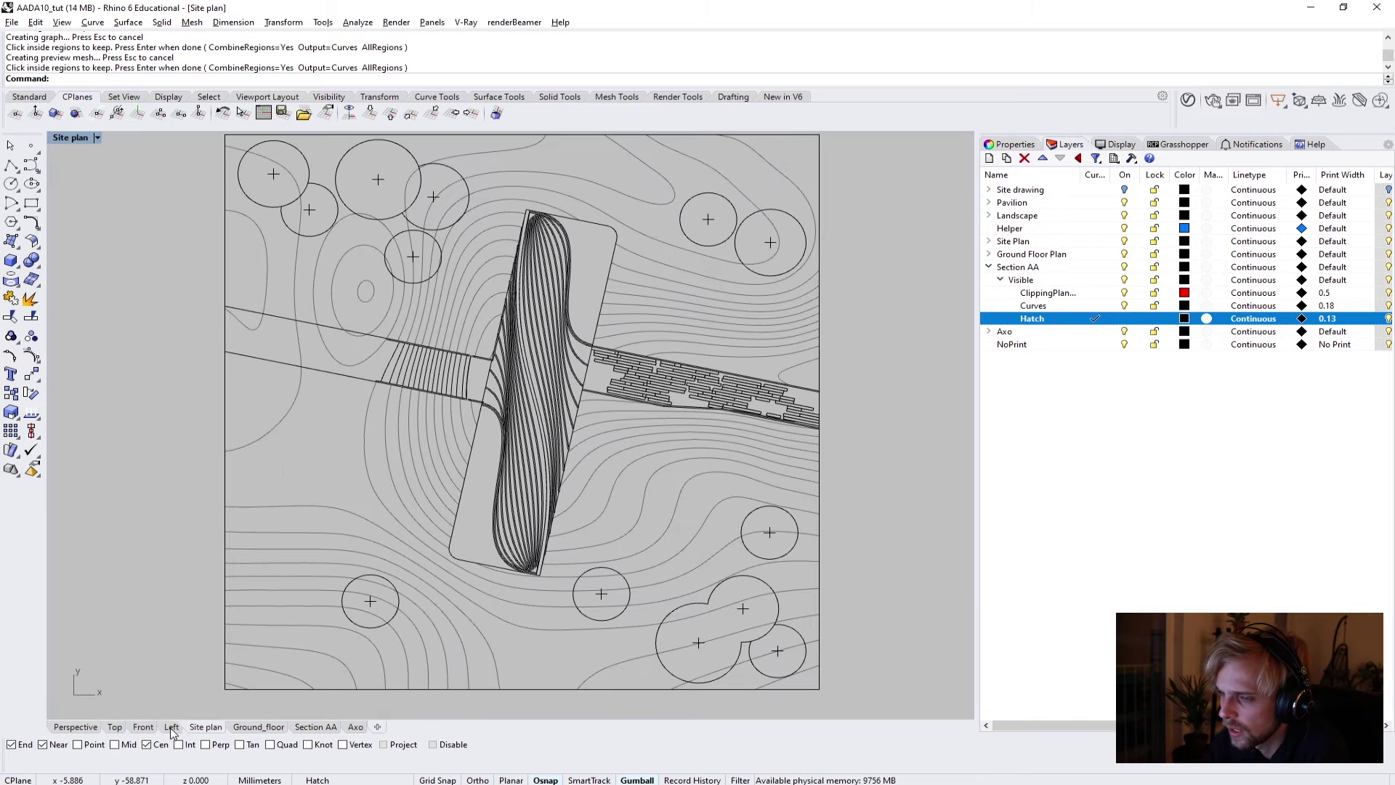
click(170, 727)
click(206, 727)
scroll(449, 464, down, 3)
scroll(449, 464, up, 1)
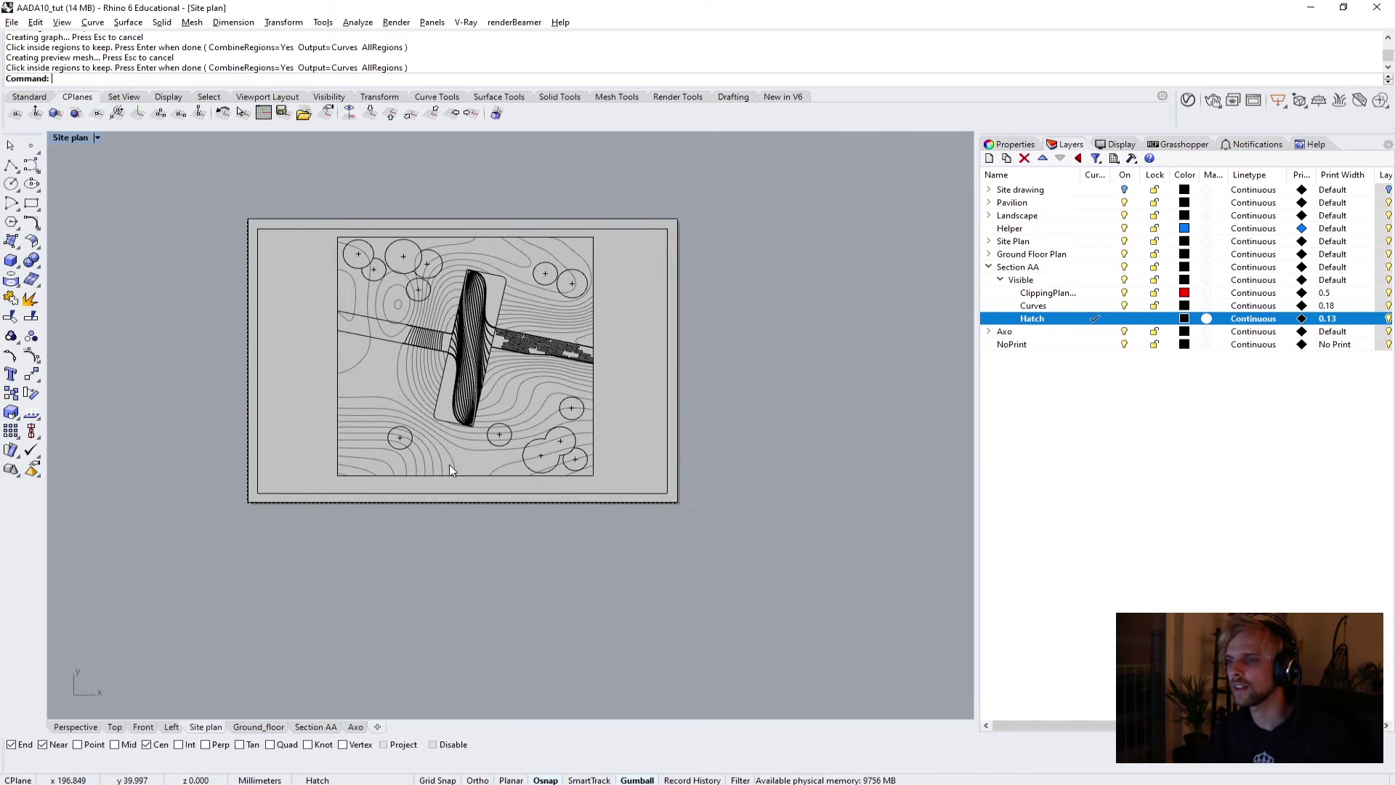
scroll(595, 507, up, 5)
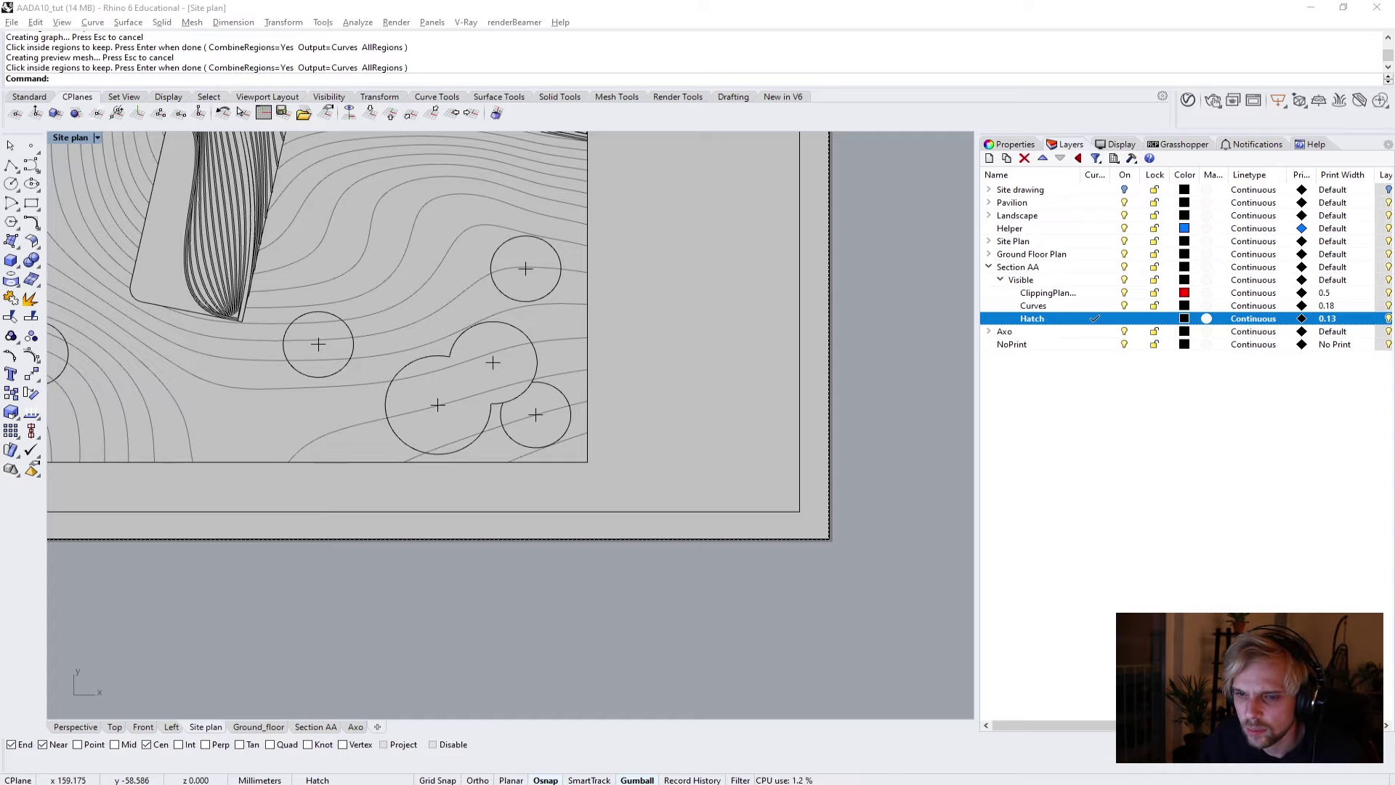
Check the page labelling requirements and the title example on the AADA10 course web page, closing the page when done.
drag(0, 190, 342, 79)
drag(620, 337, 1168, 745)
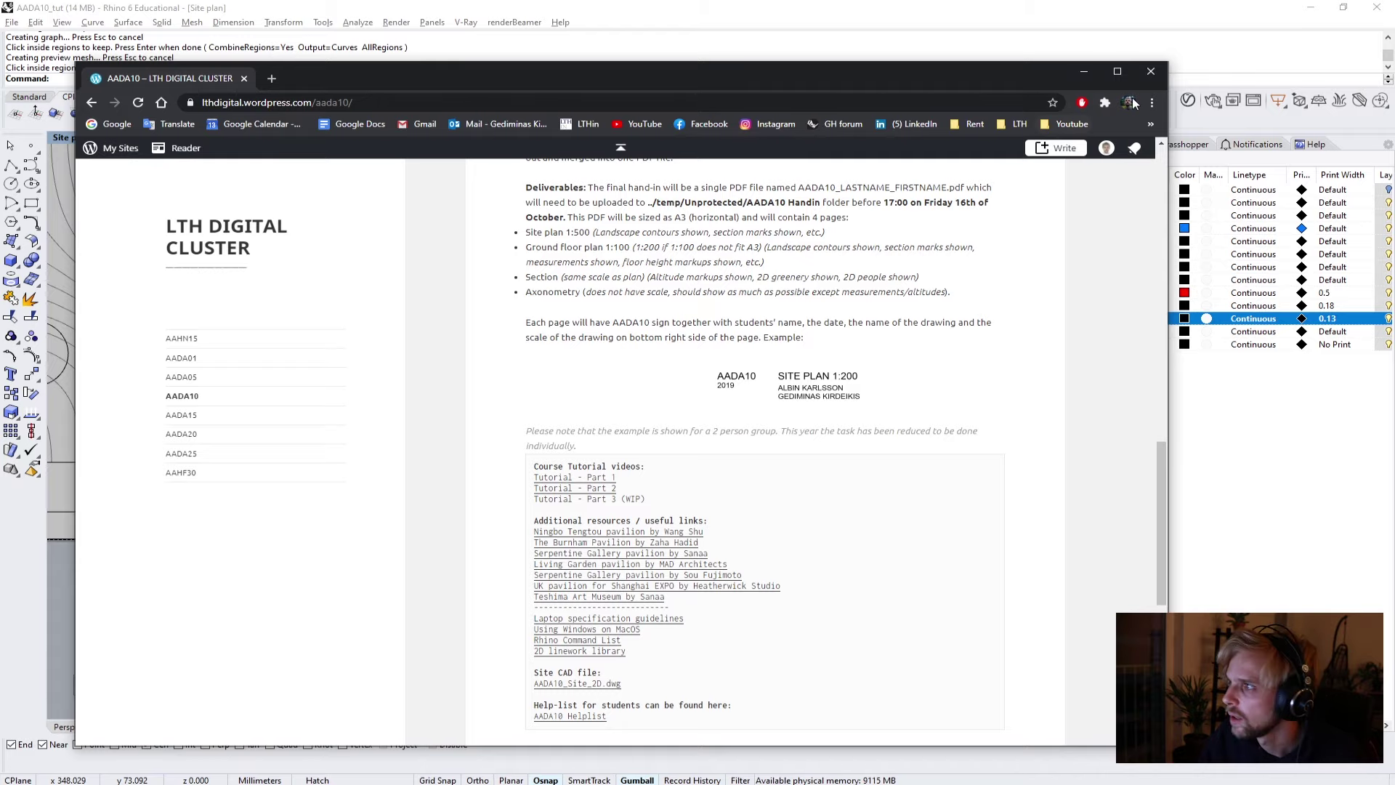
click(1151, 71)
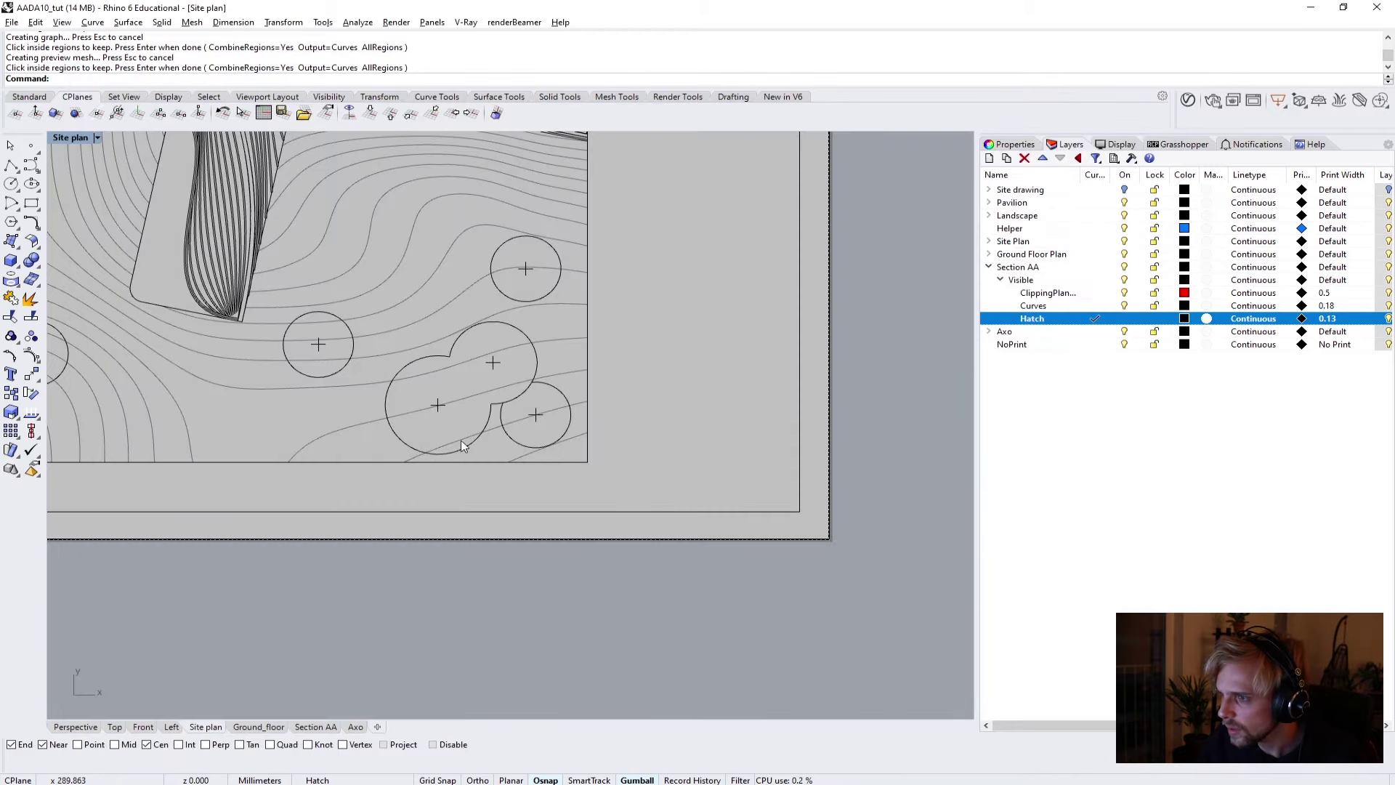
Add a top-level layer named Text and set its print width to 0.18 mm.
right_drag(462, 440, 531, 373)
scroll(731, 387, up, 6)
right_drag(684, 430, 534, 405)
click(1035, 343)
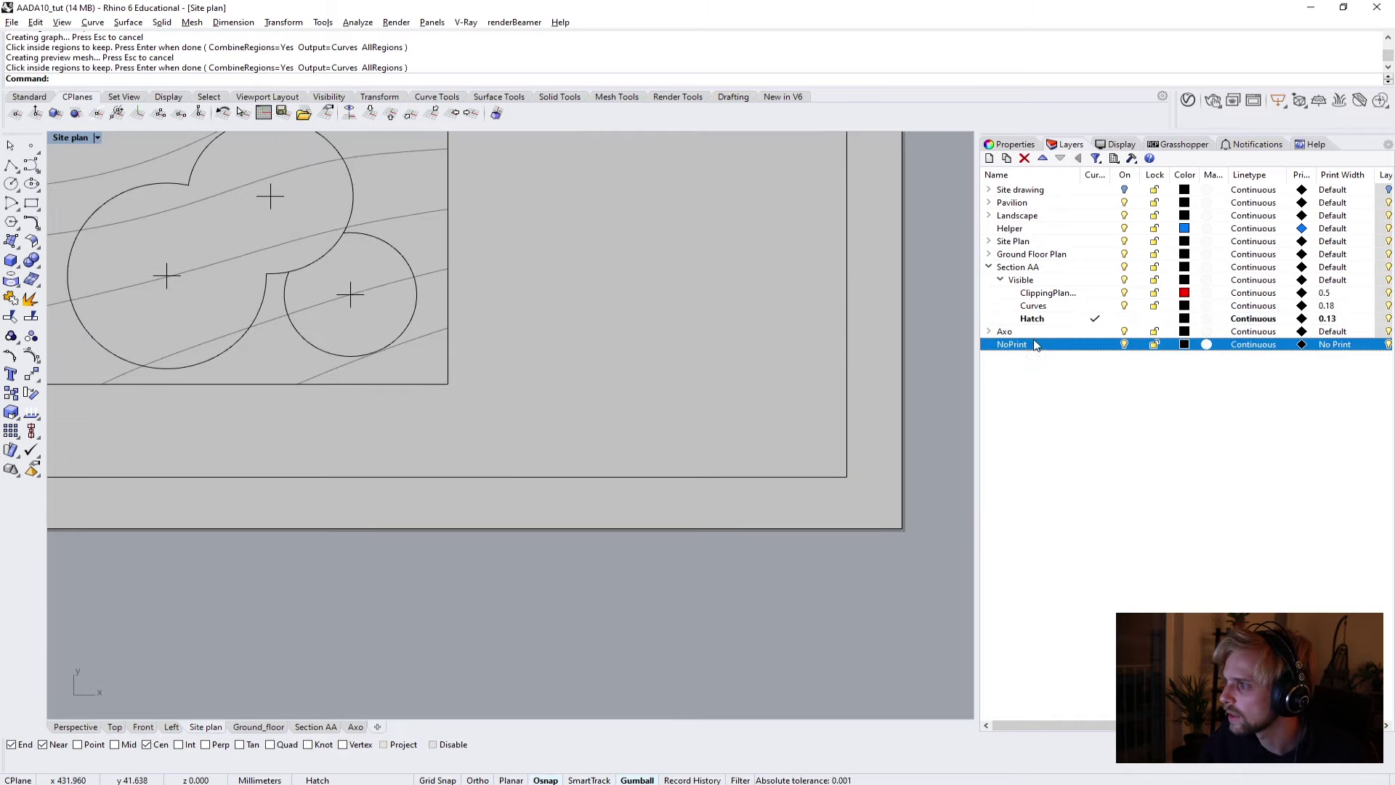
click(989, 158)
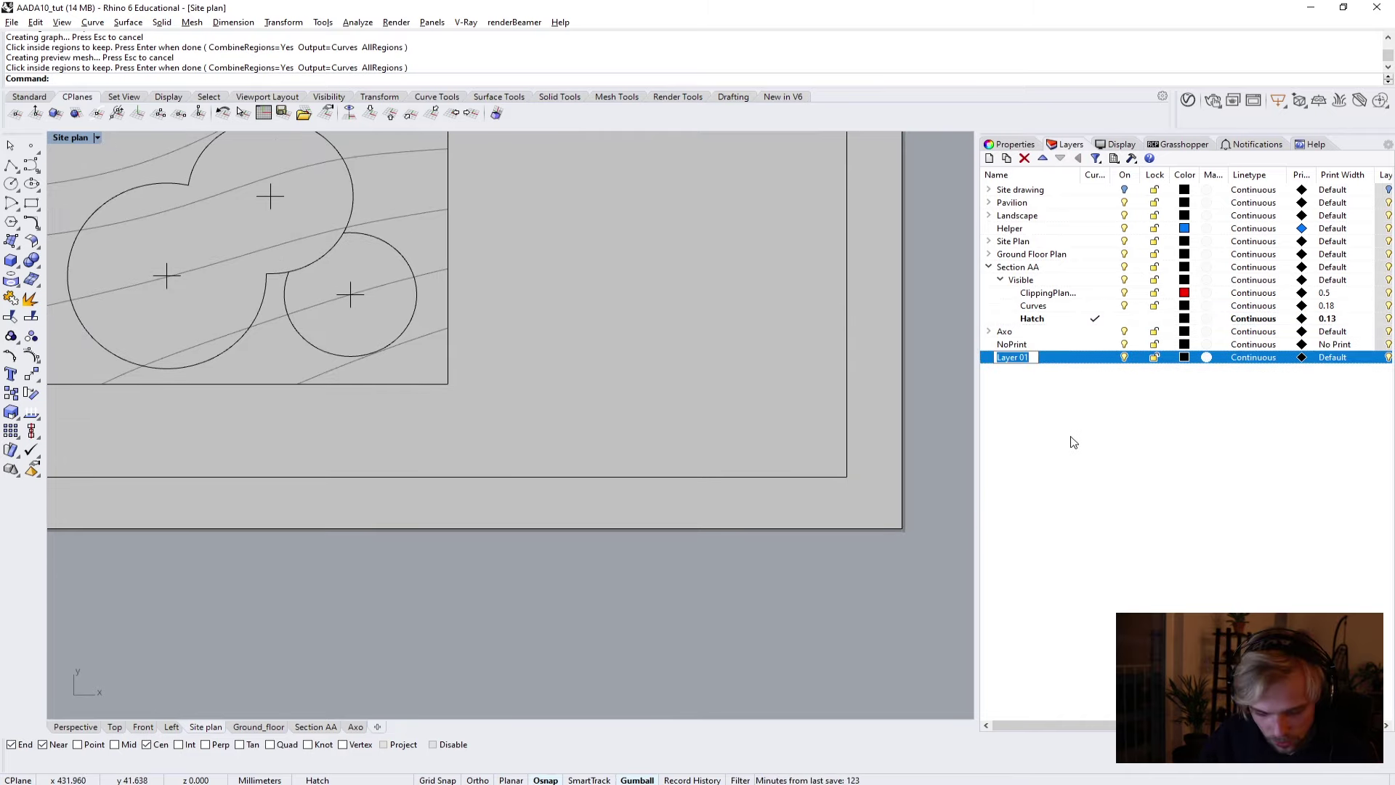
text(Text)
key(Return)
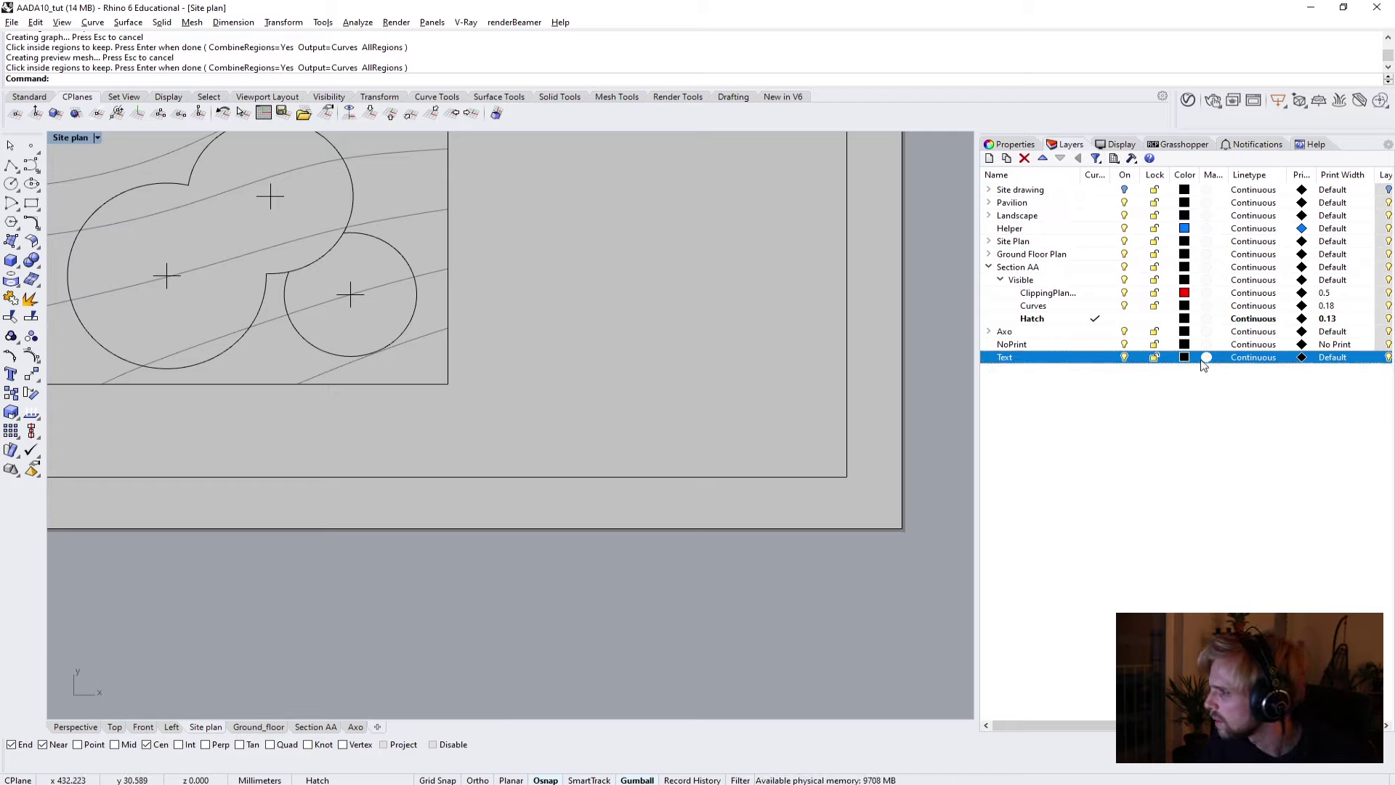
click(1346, 359)
click(661, 398)
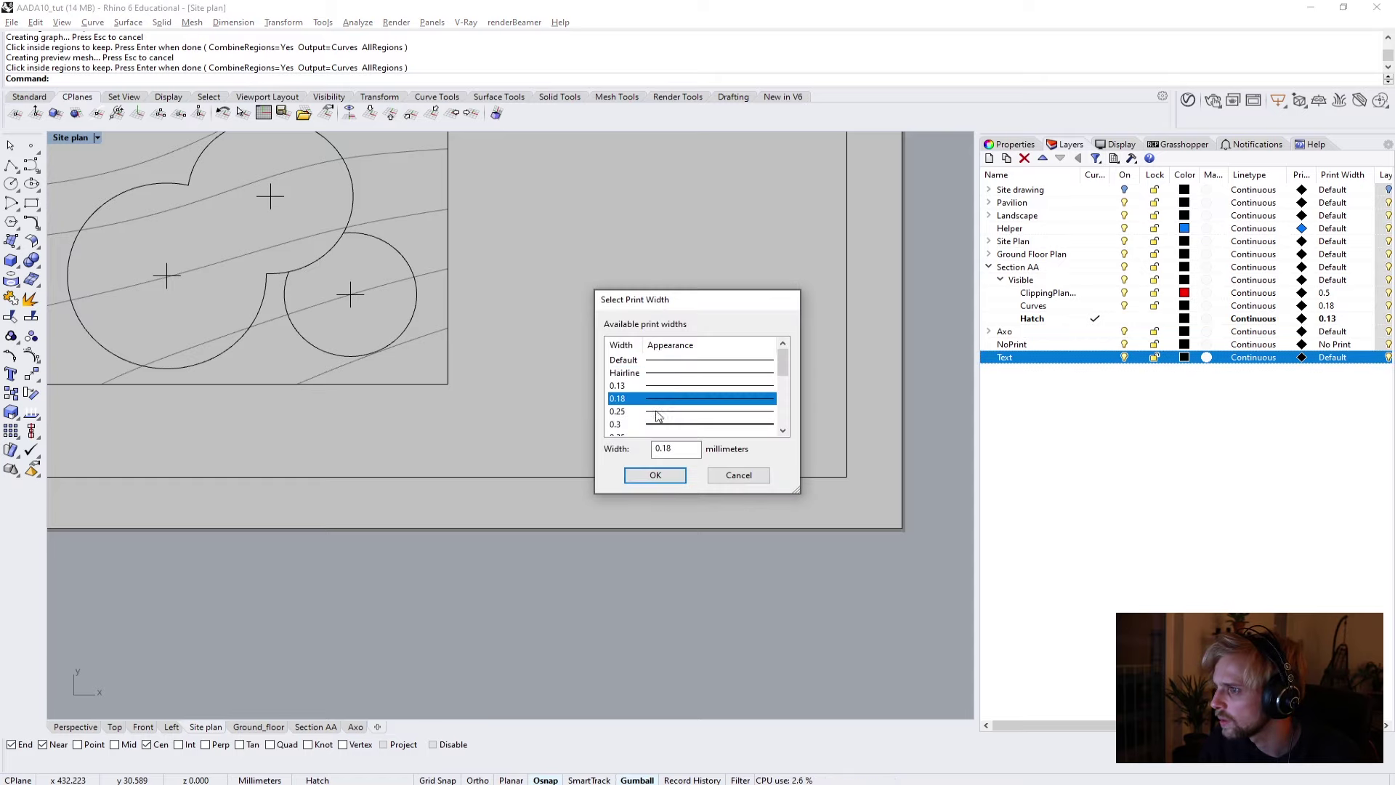
click(654, 475)
right_drag(531, 445, 594, 421)
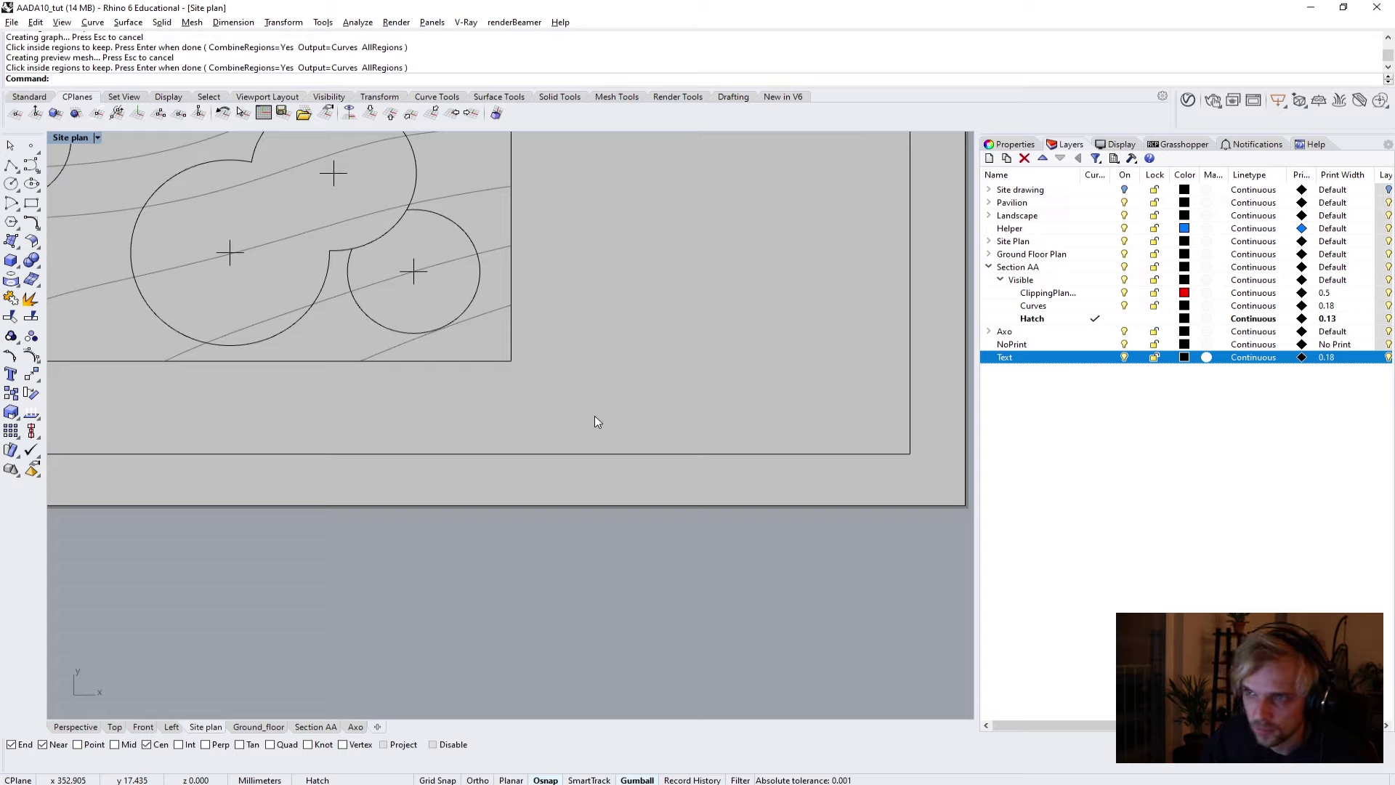
text(text)
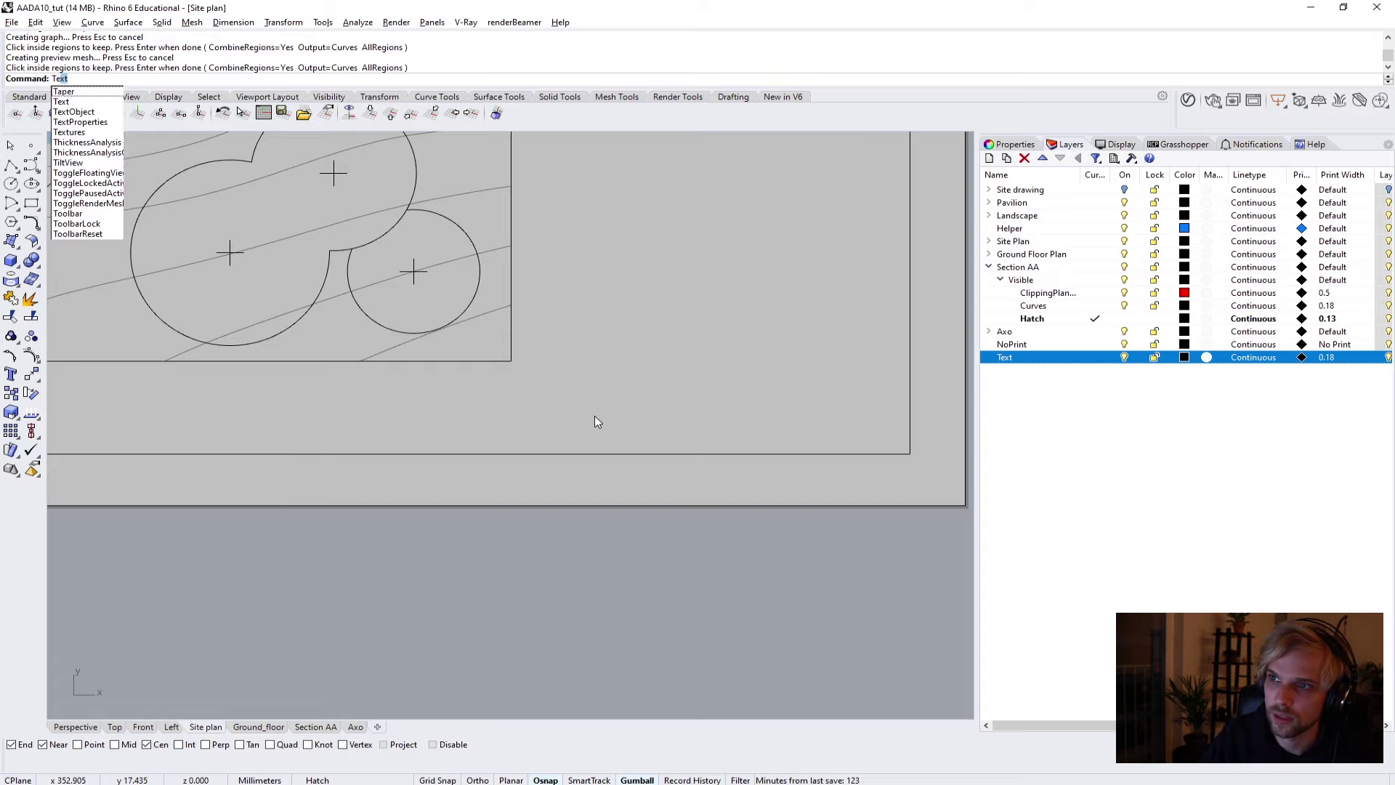
key(Return)
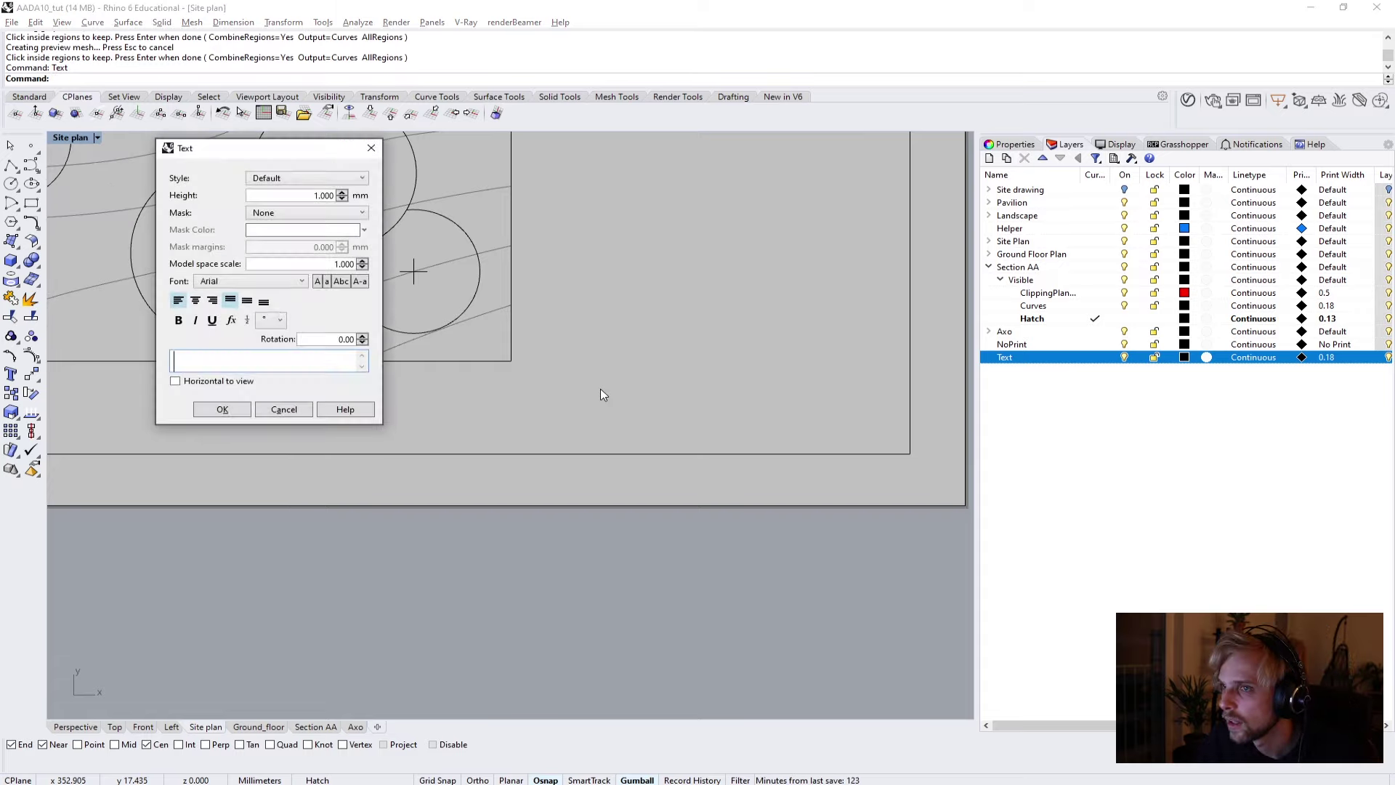
drag(383, 428, 558, 559)
drag(313, 148, 150, 146)
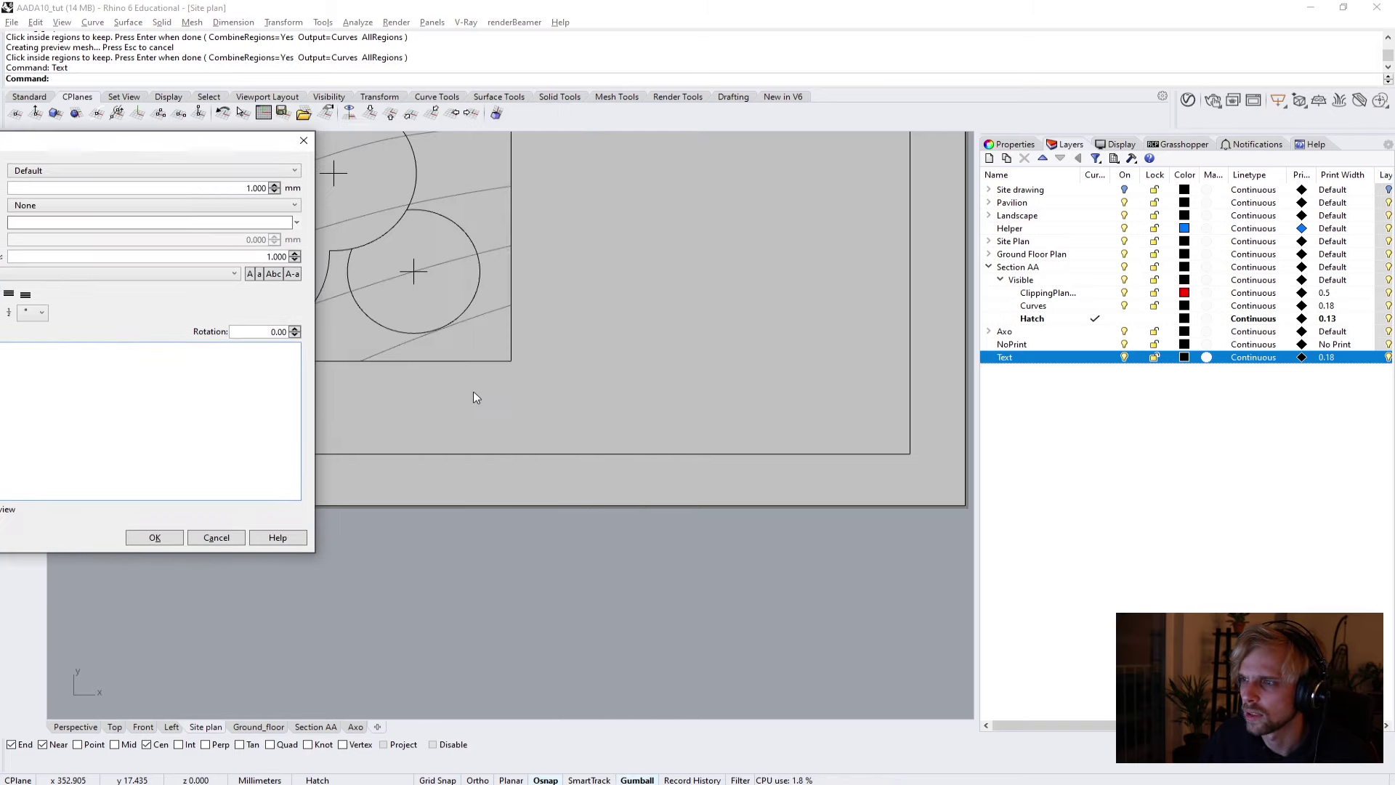
click(234, 535)
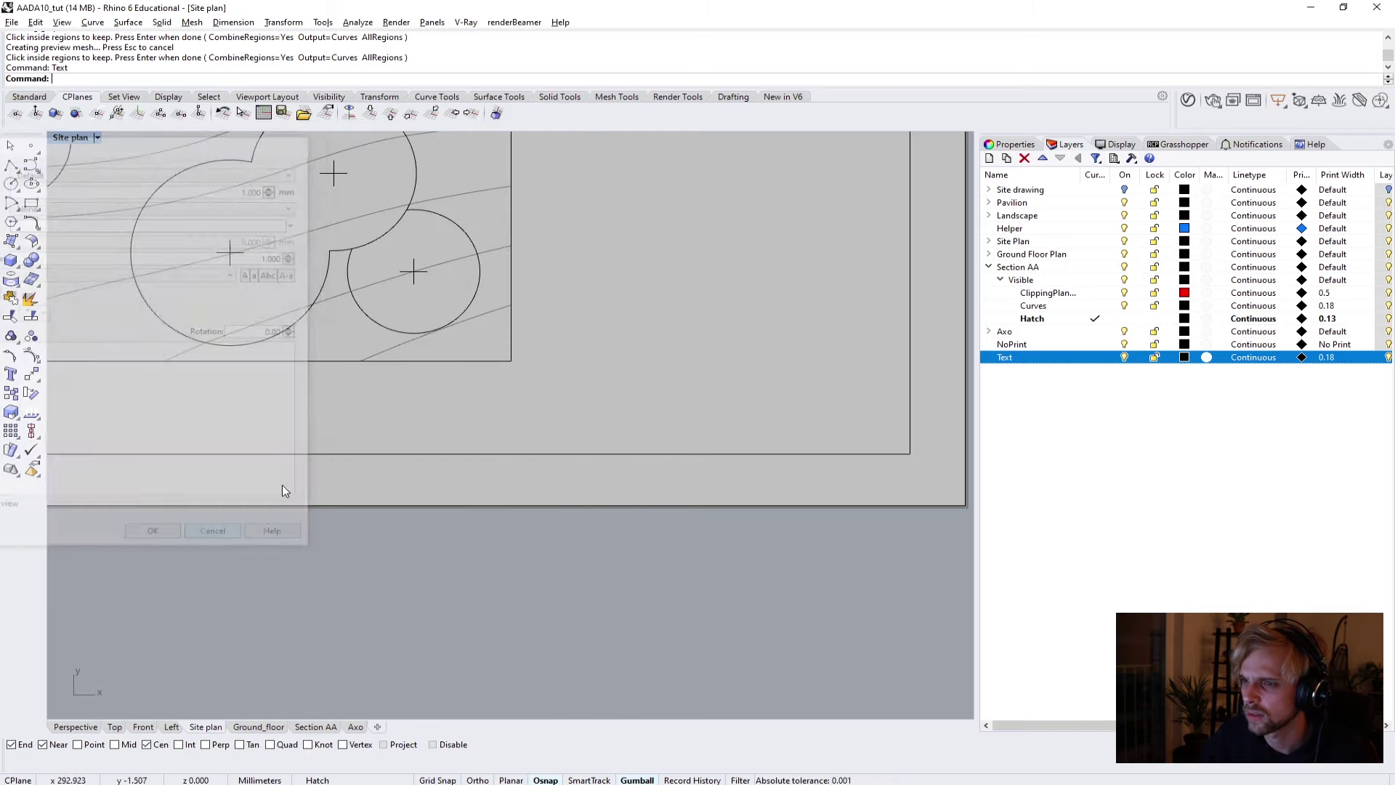
Start a new text annotation in Arial with the lines "AADA20" and "2020".
scroll(290, 468, down, 10)
right_drag(314, 393, 471, 416)
scroll(597, 512, up, 6)
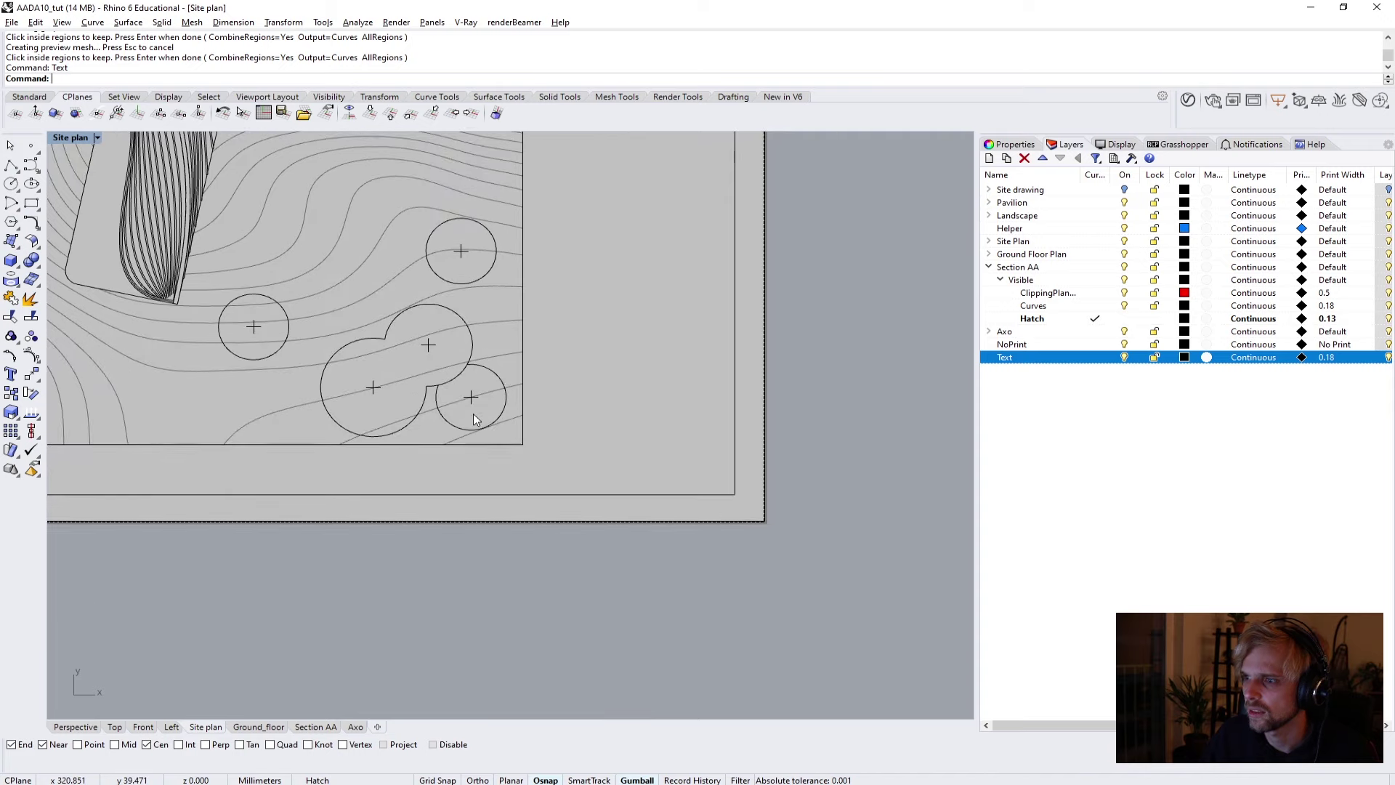
text(Text)
key(Return)
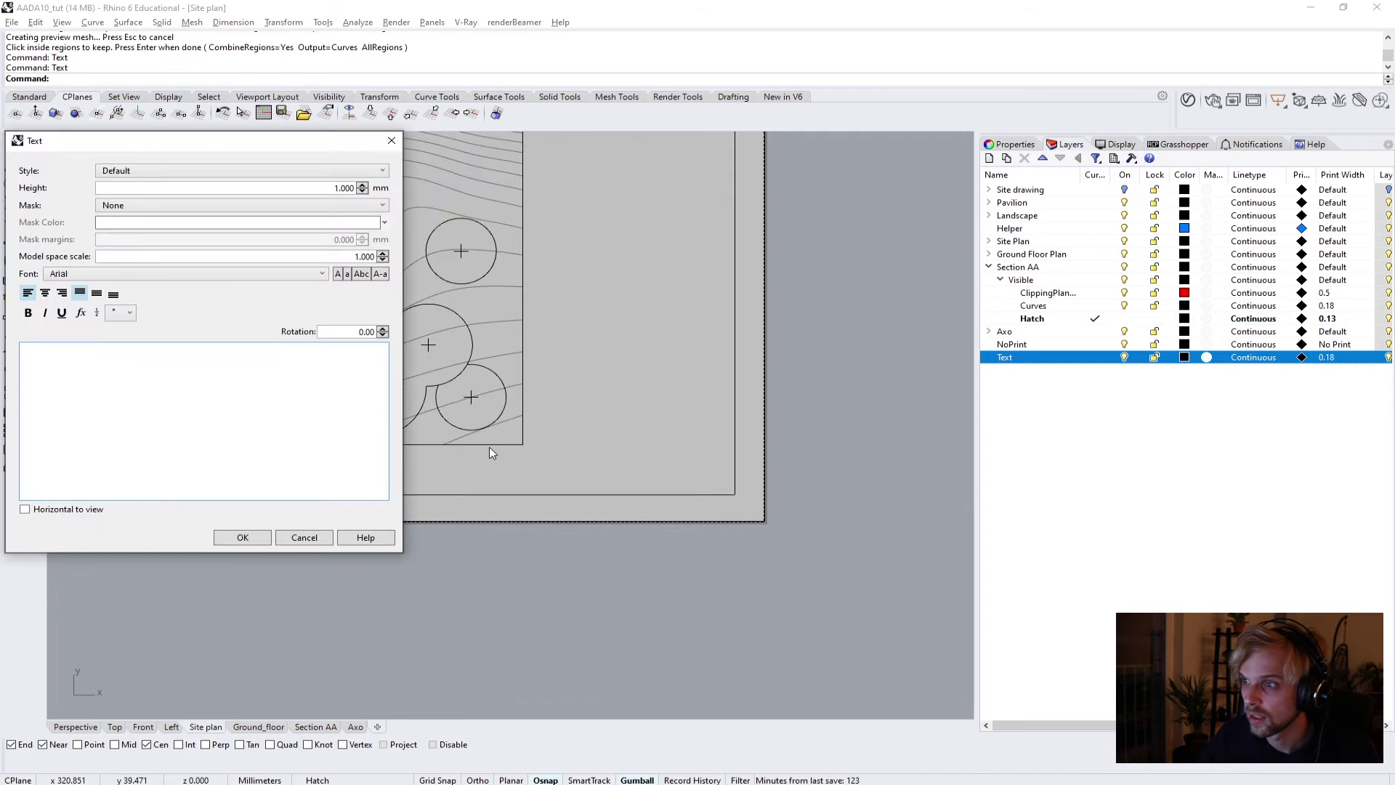
drag(135, 143, 210, 110)
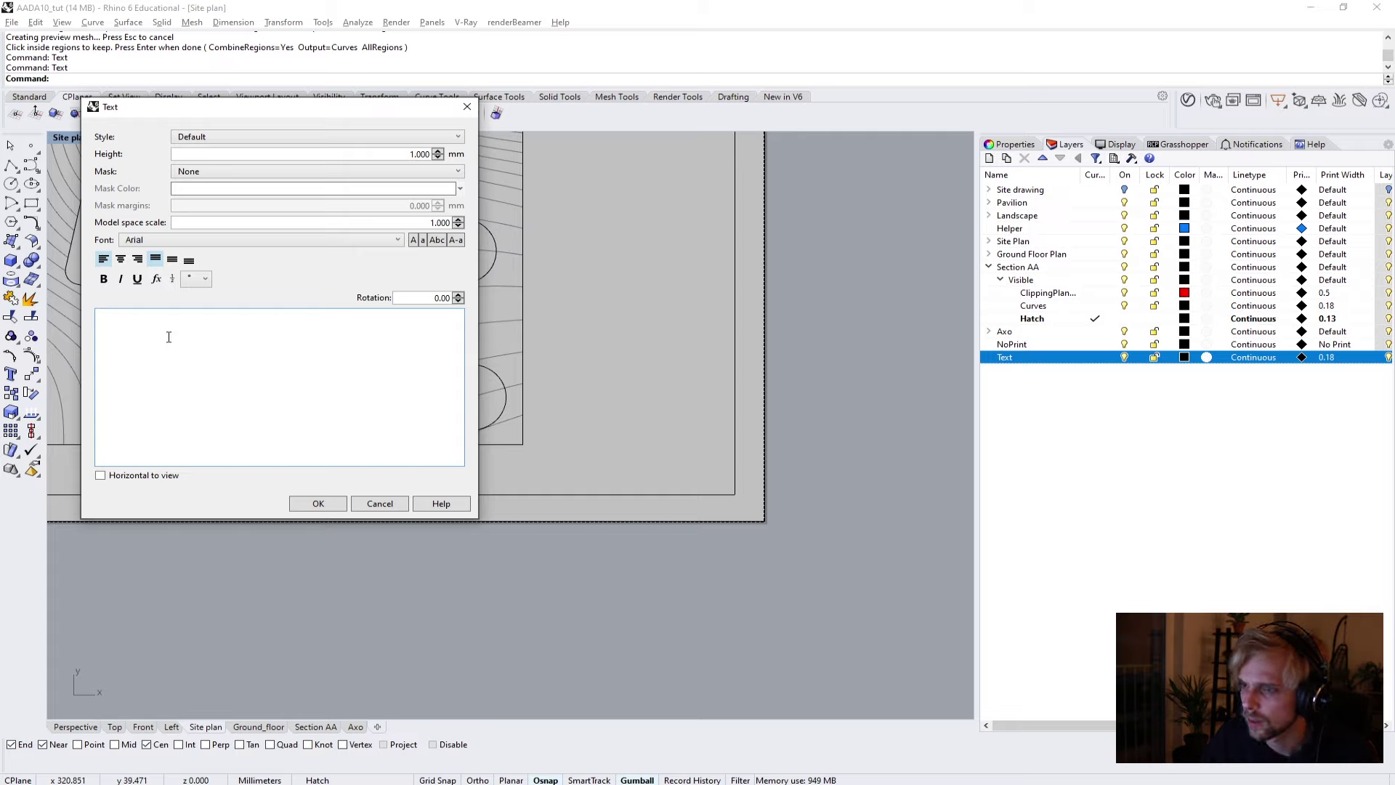
text(AADA)
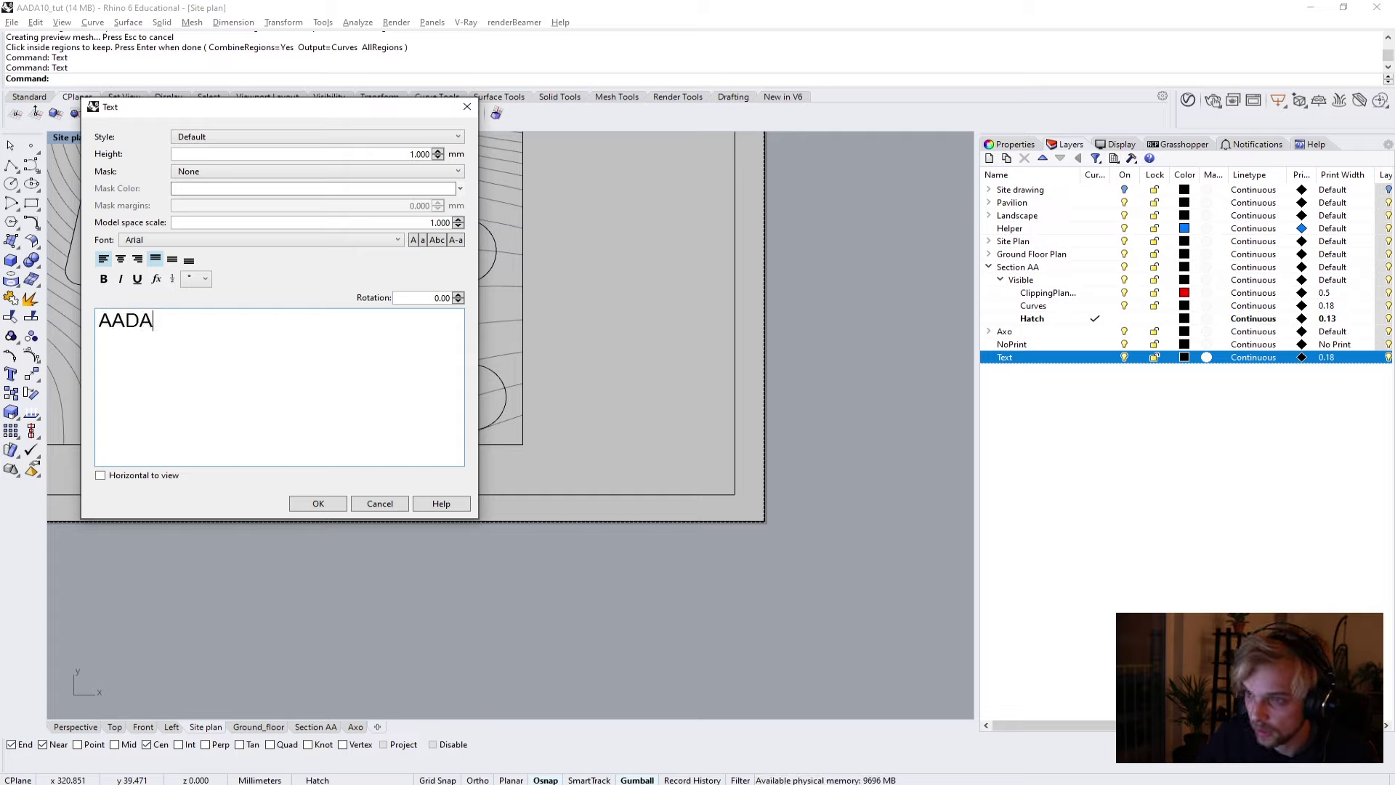
text(20)
key(Return)
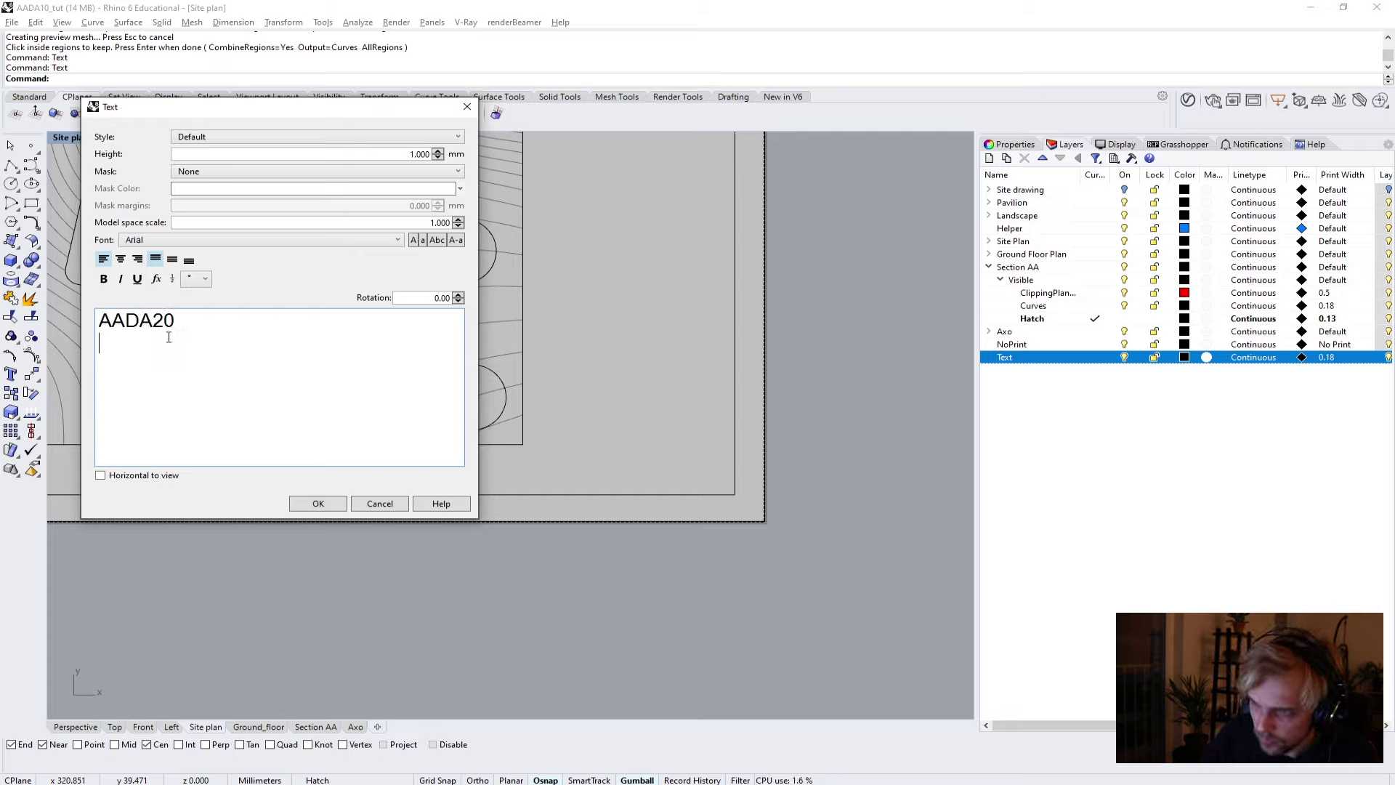
text(2020)
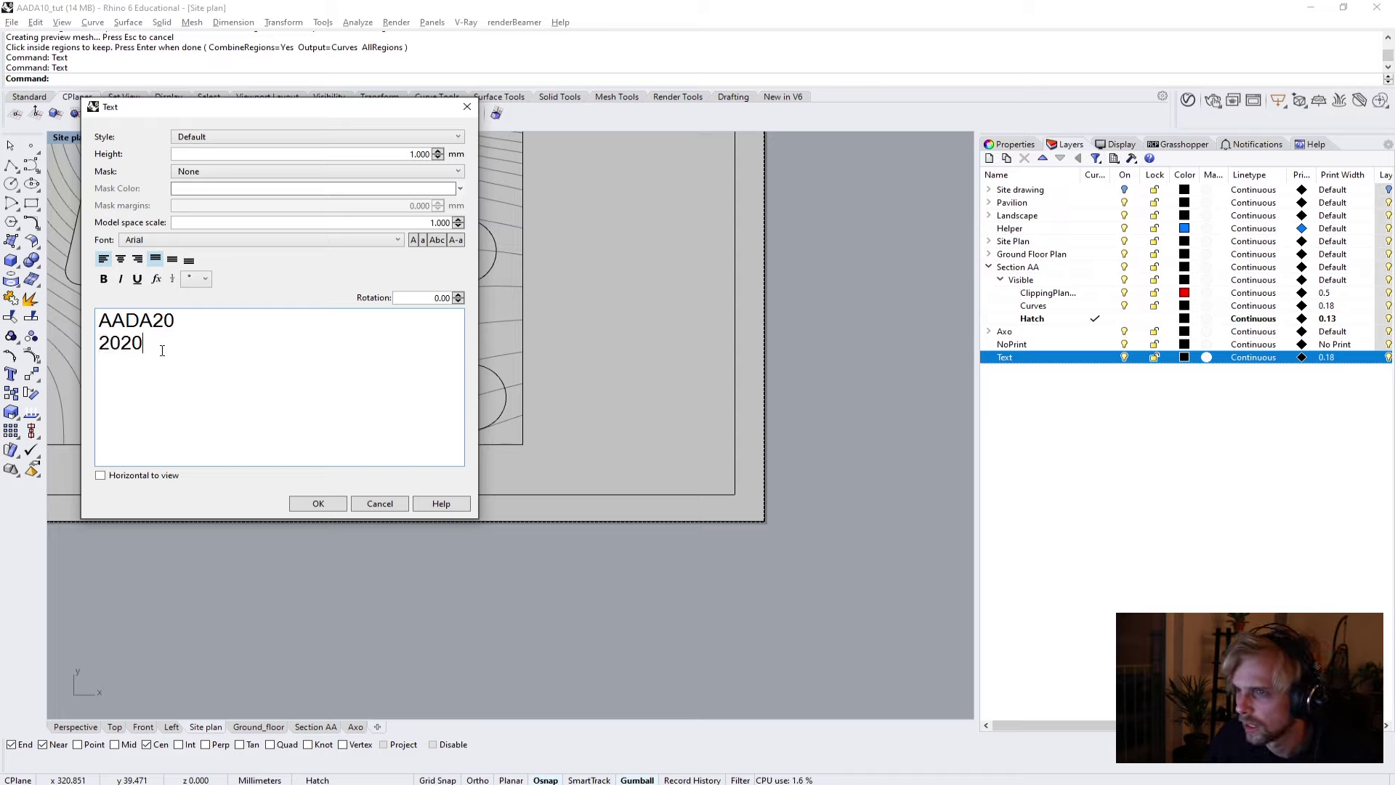
Try giving only the 2020 line a smaller text height, with values of 0.8 and 0.5 mm.
drag(162, 351, 94, 348)
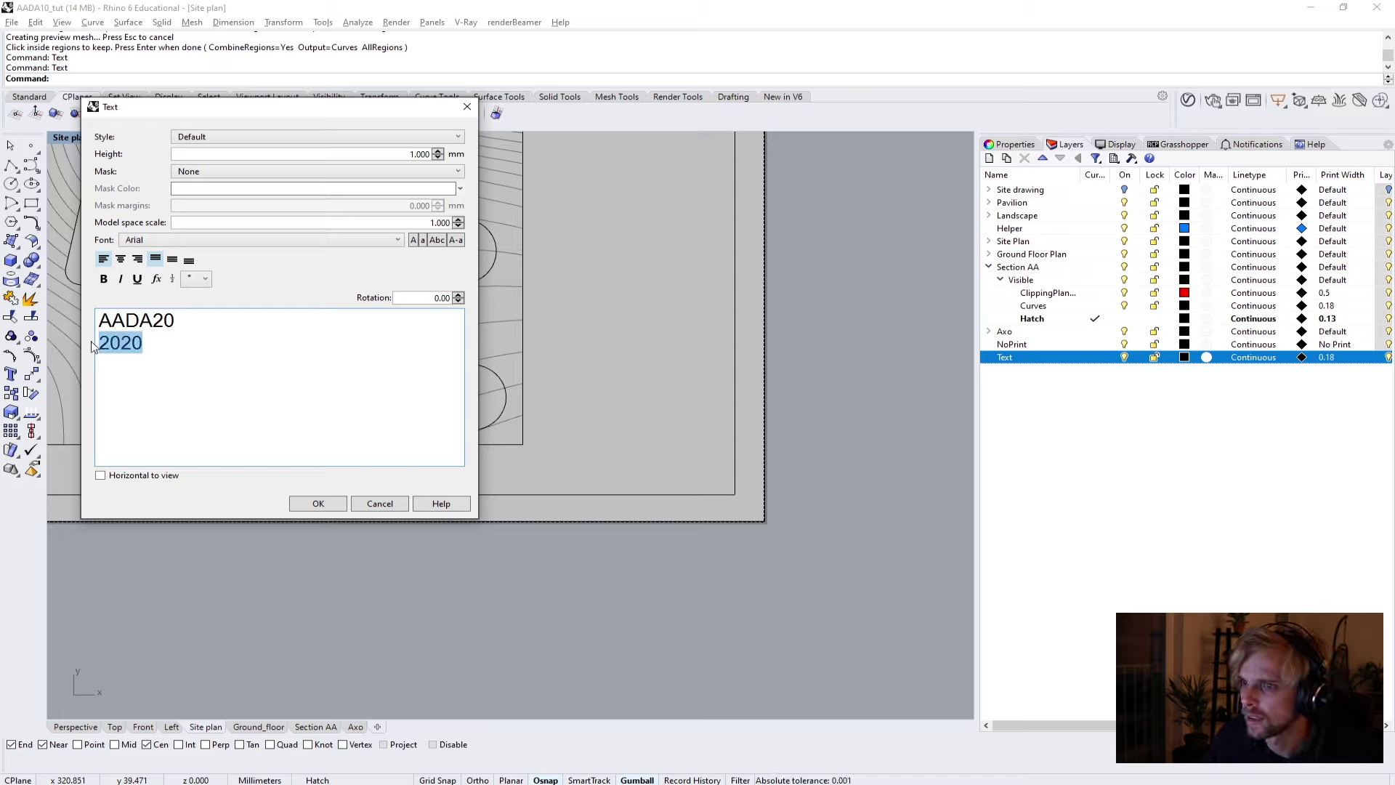
click(396, 154)
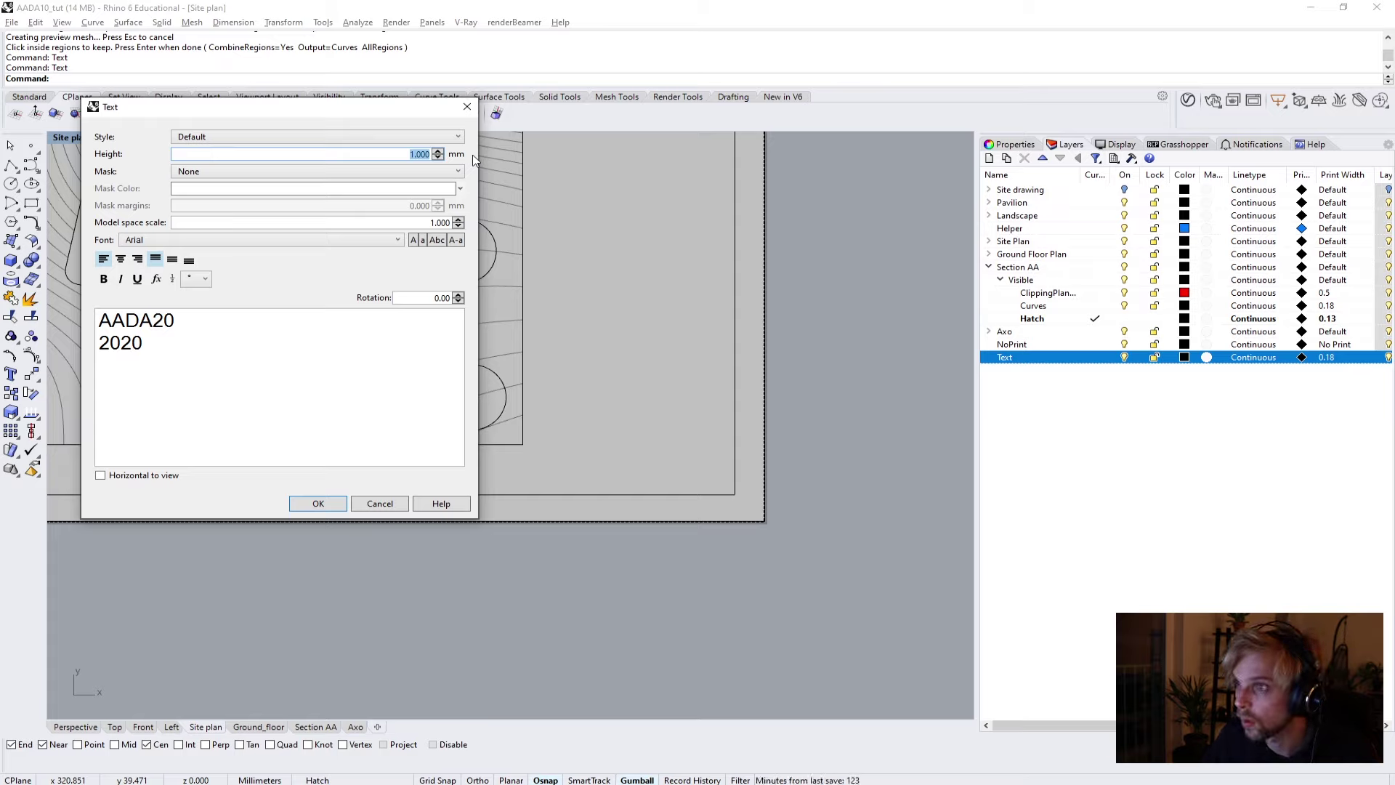
text(.5)
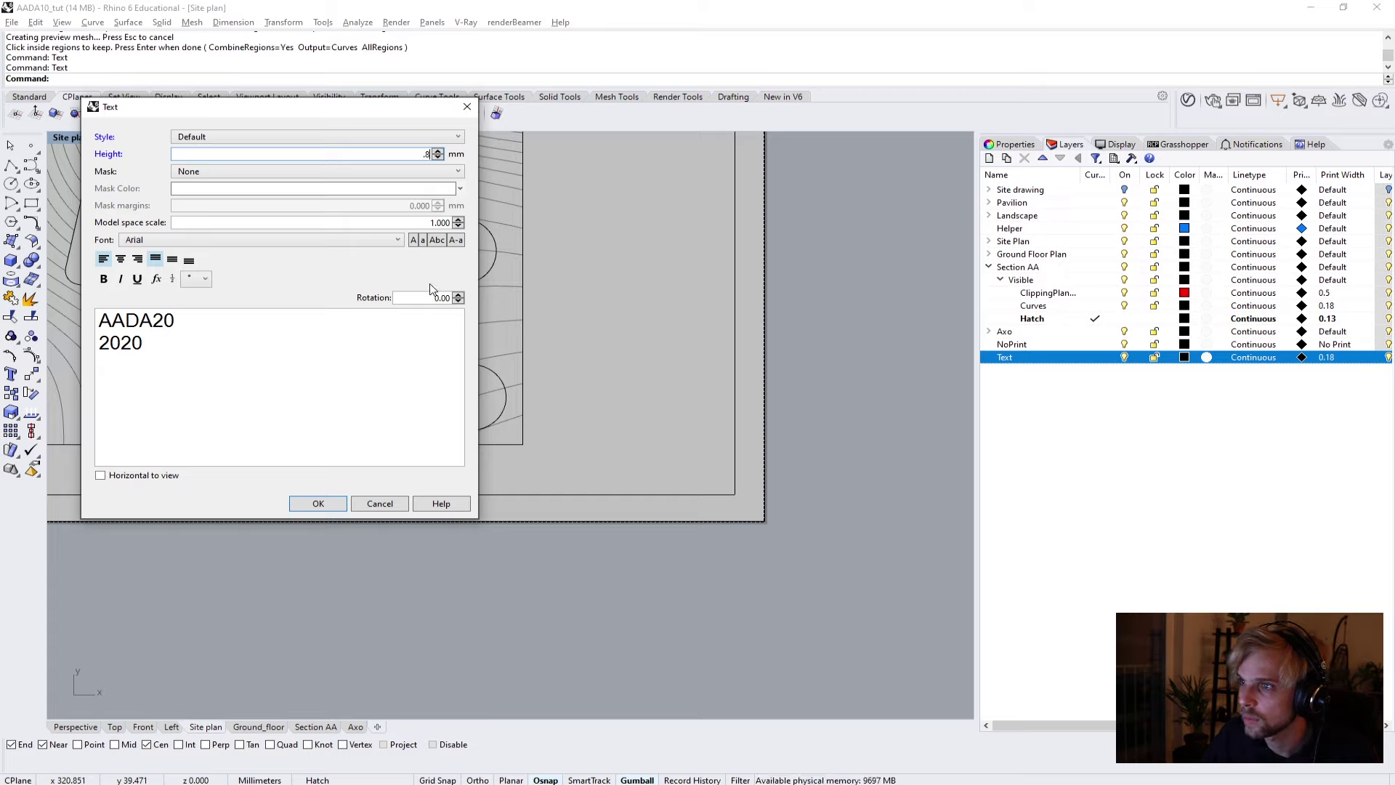
drag(138, 353, 97, 357)
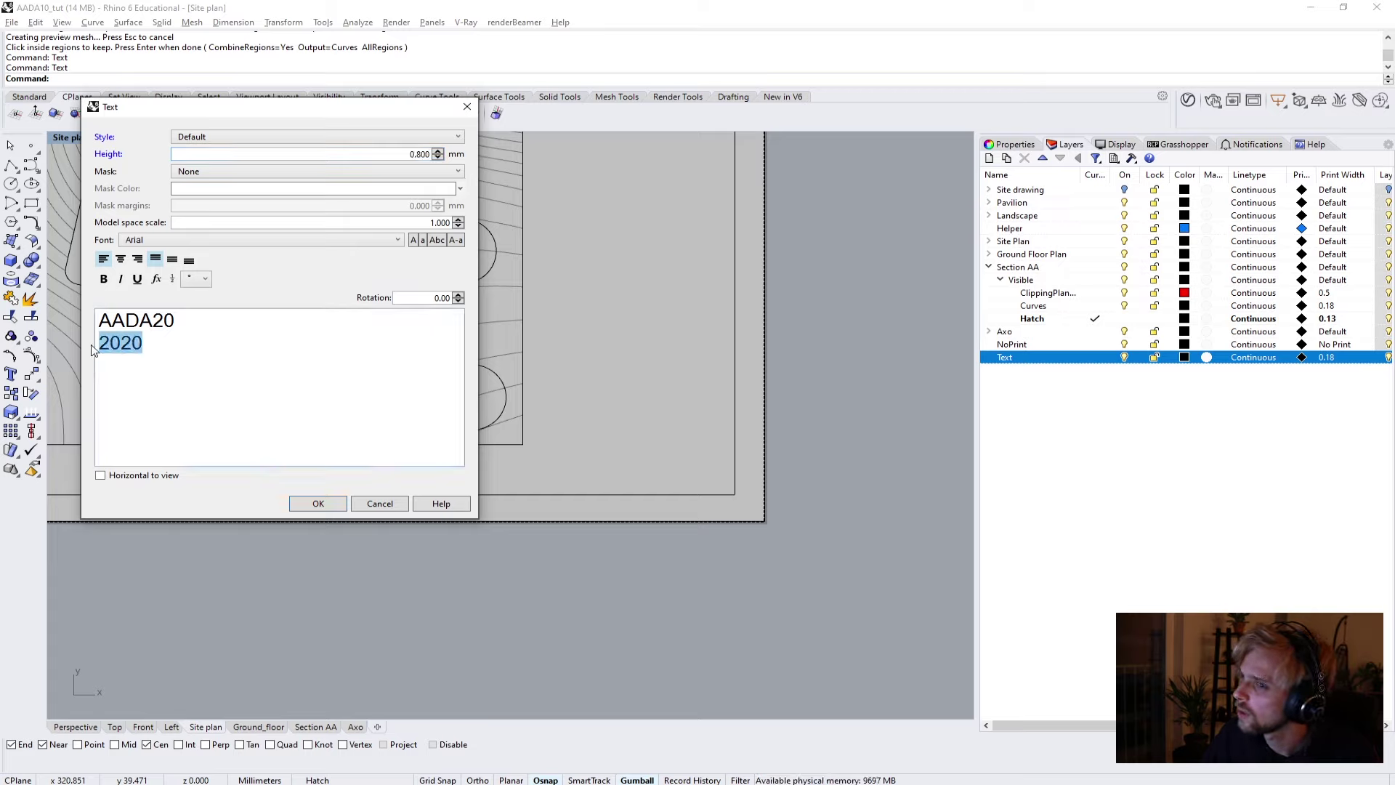
double_click(127, 353)
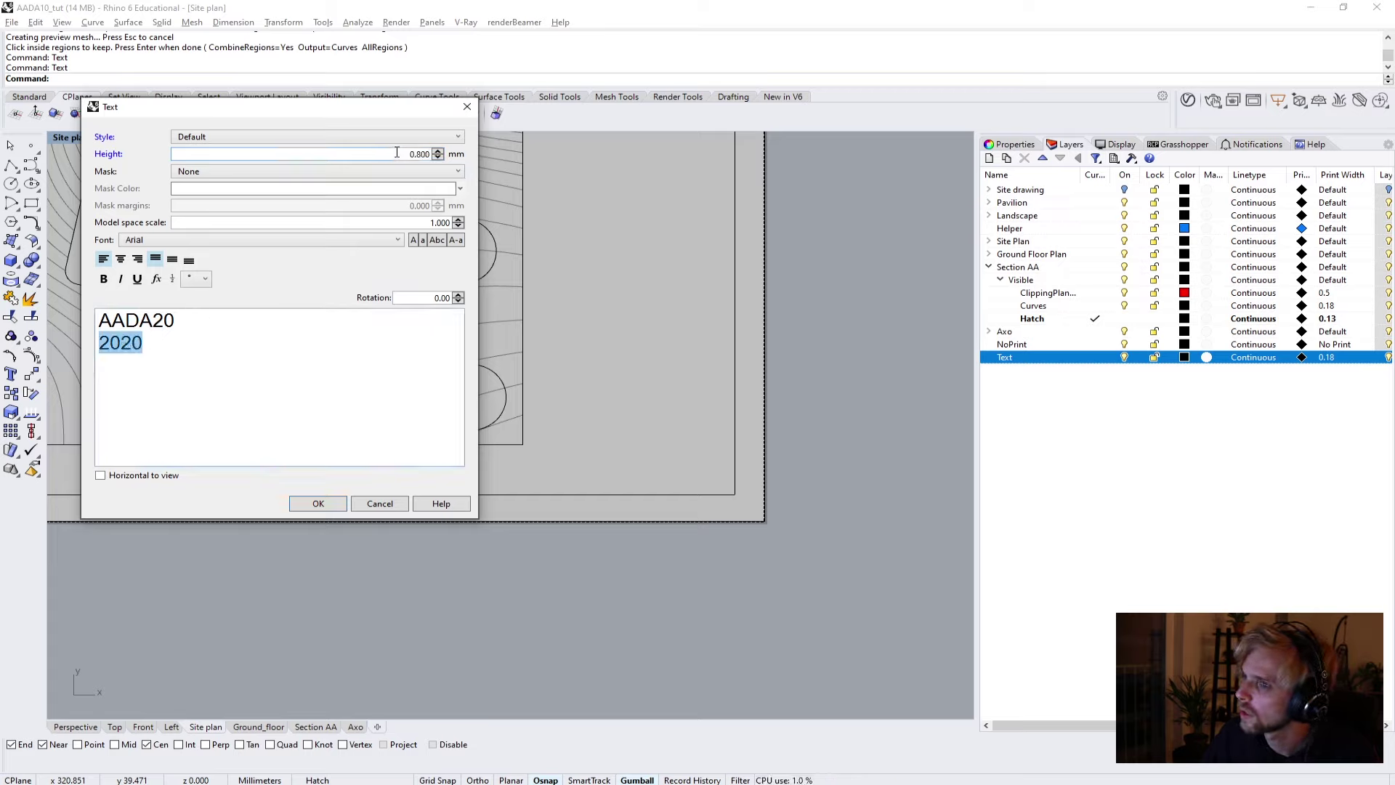
click(437, 158)
click(438, 152)
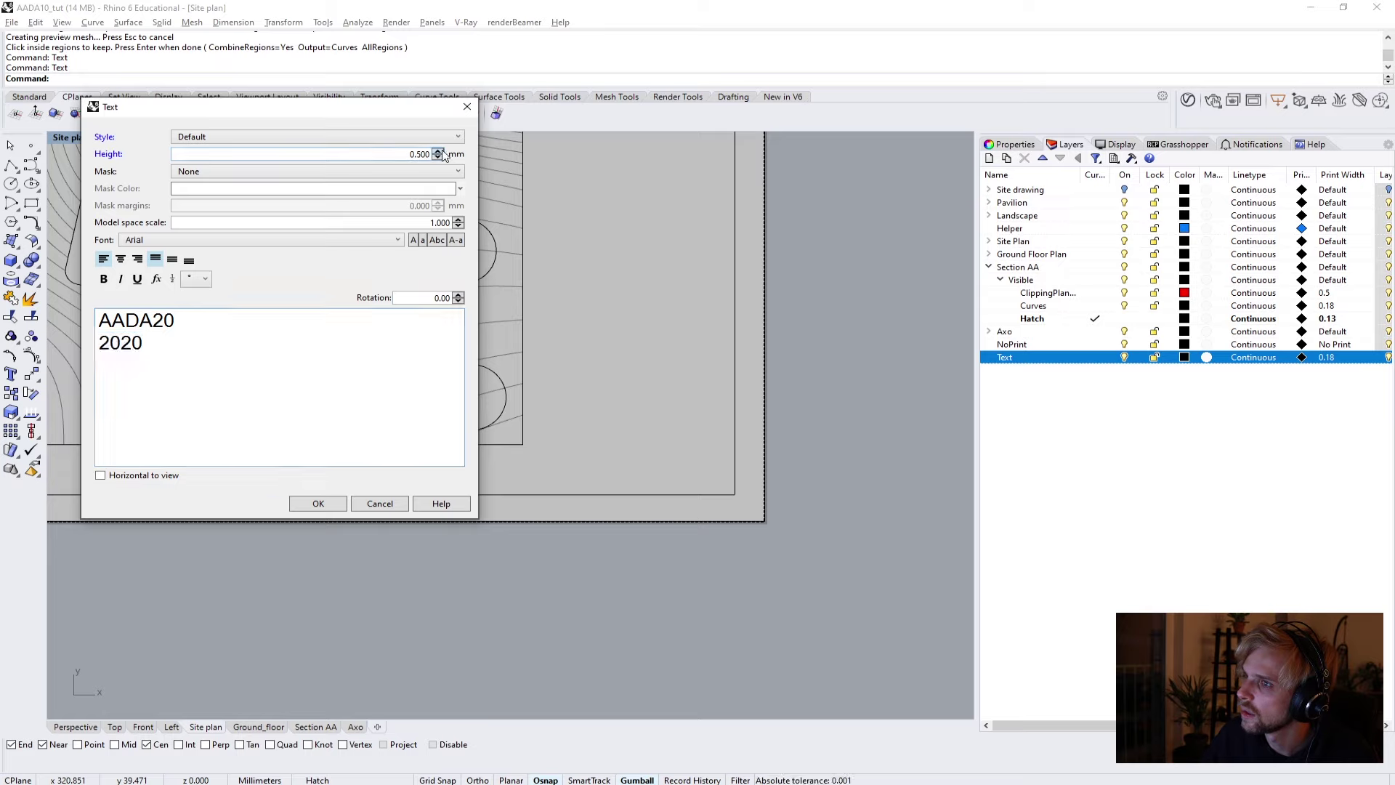
click(439, 159)
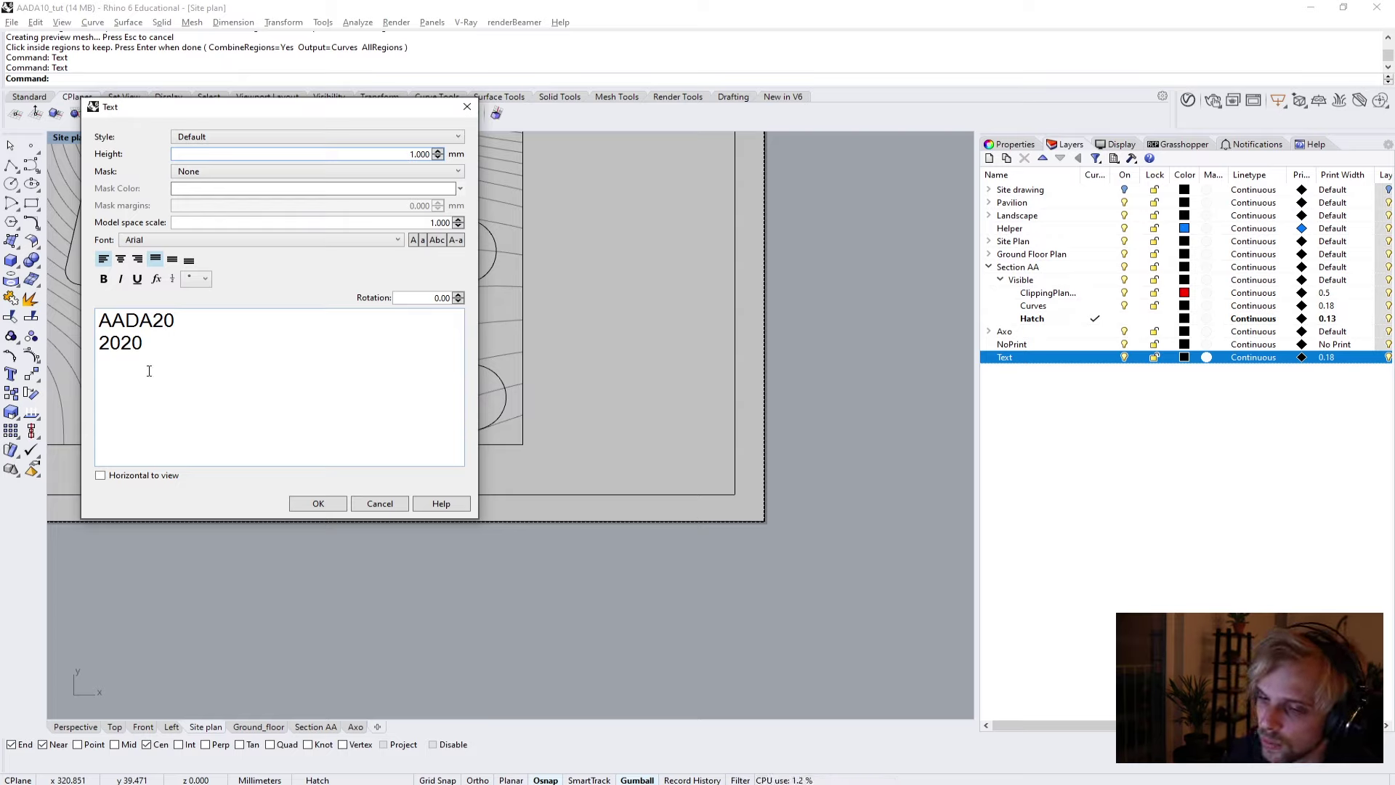
Remove the 2020 line and place the AADA20 text just outside the lower-right corner of the site plan drawing.
key(ctrl+a)
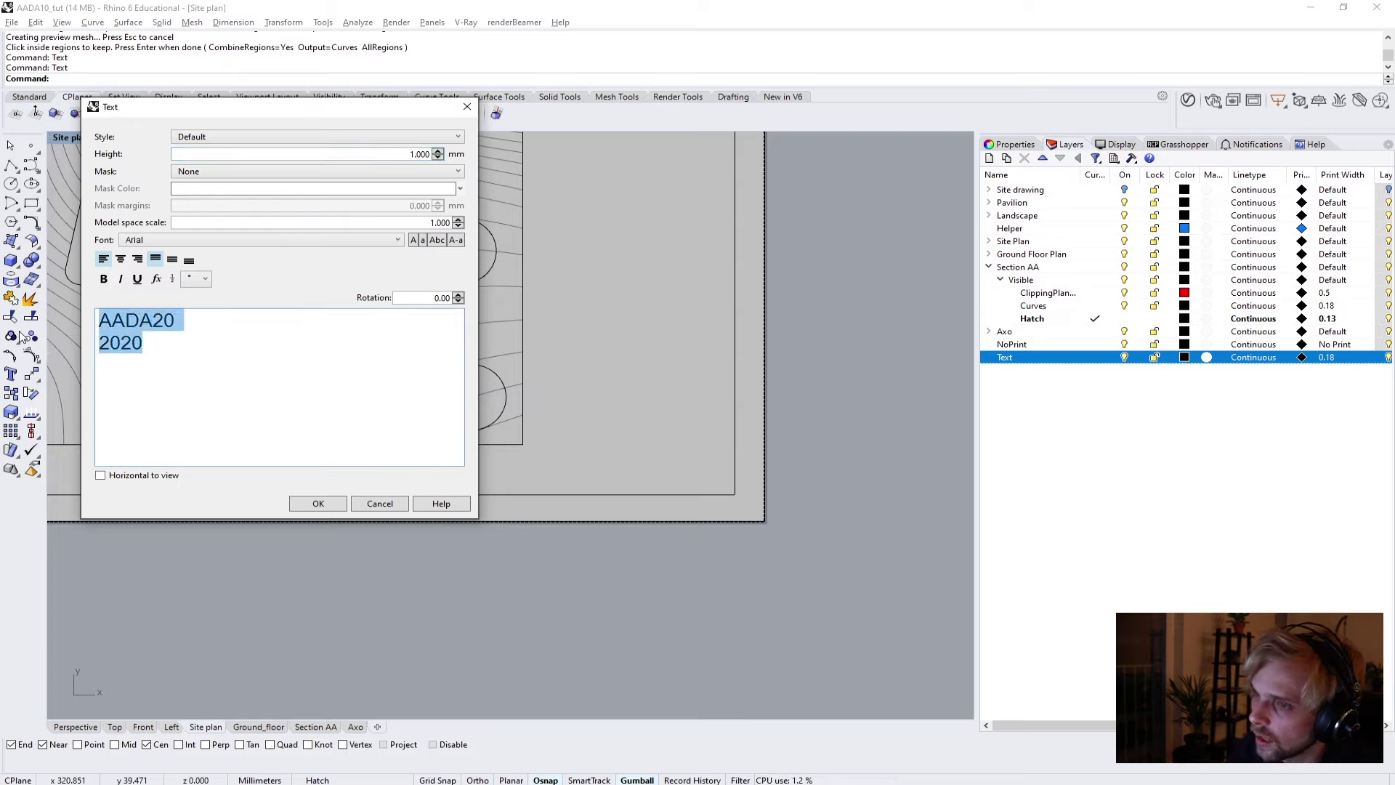
key(Right)
key(BackSpace)
key(BackSpace)
key(BackSpace)
key(BackSpace)
key(BackSpace)
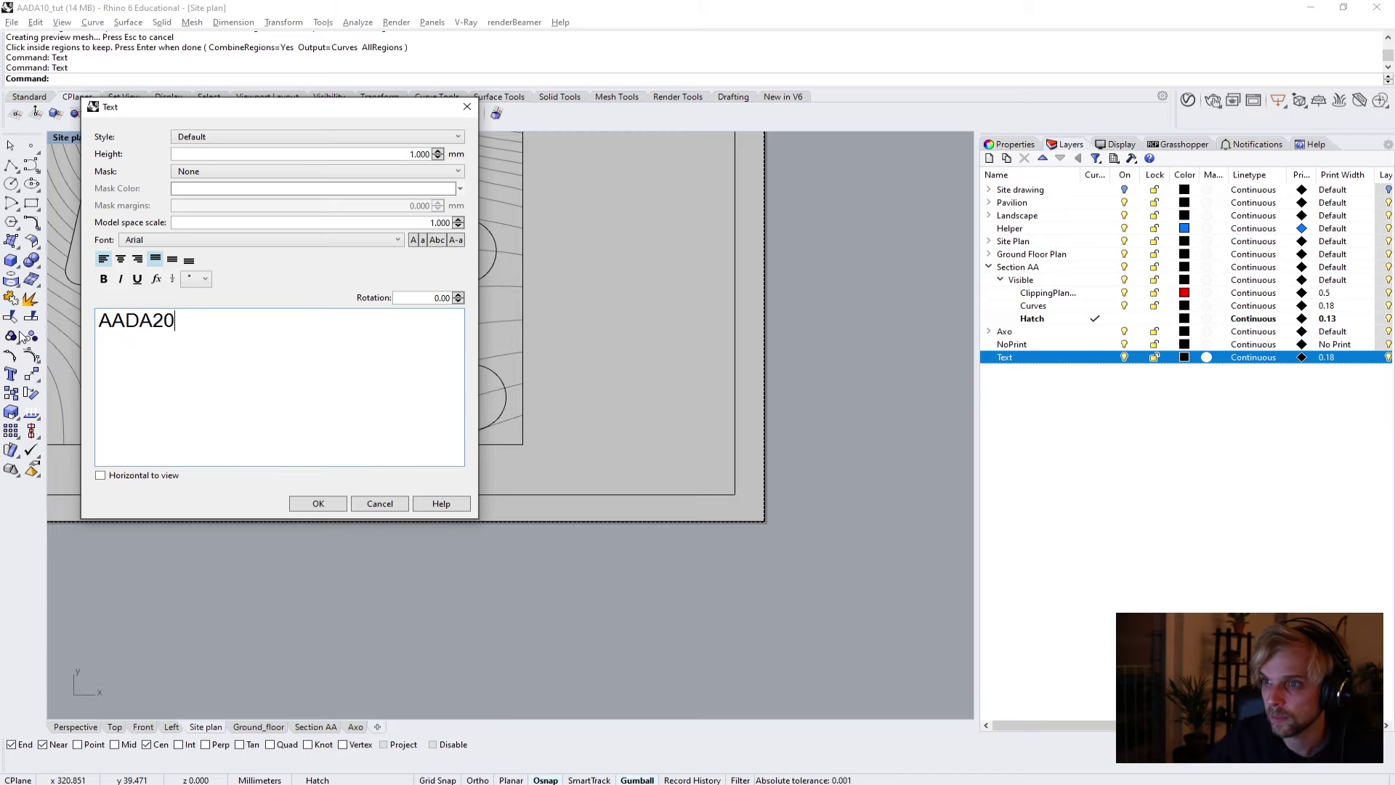
click(318, 503)
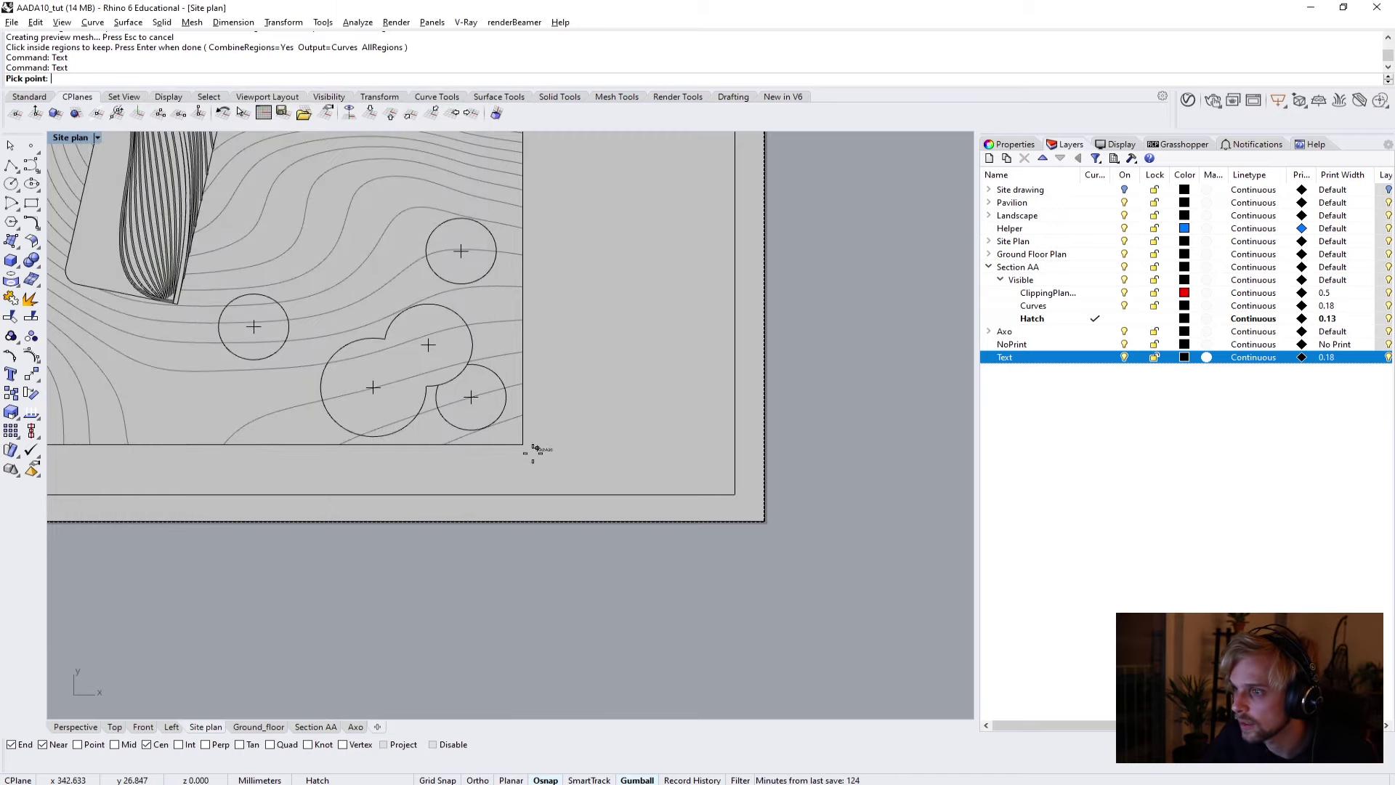
scroll(543, 474, up, 3)
click(540, 469)
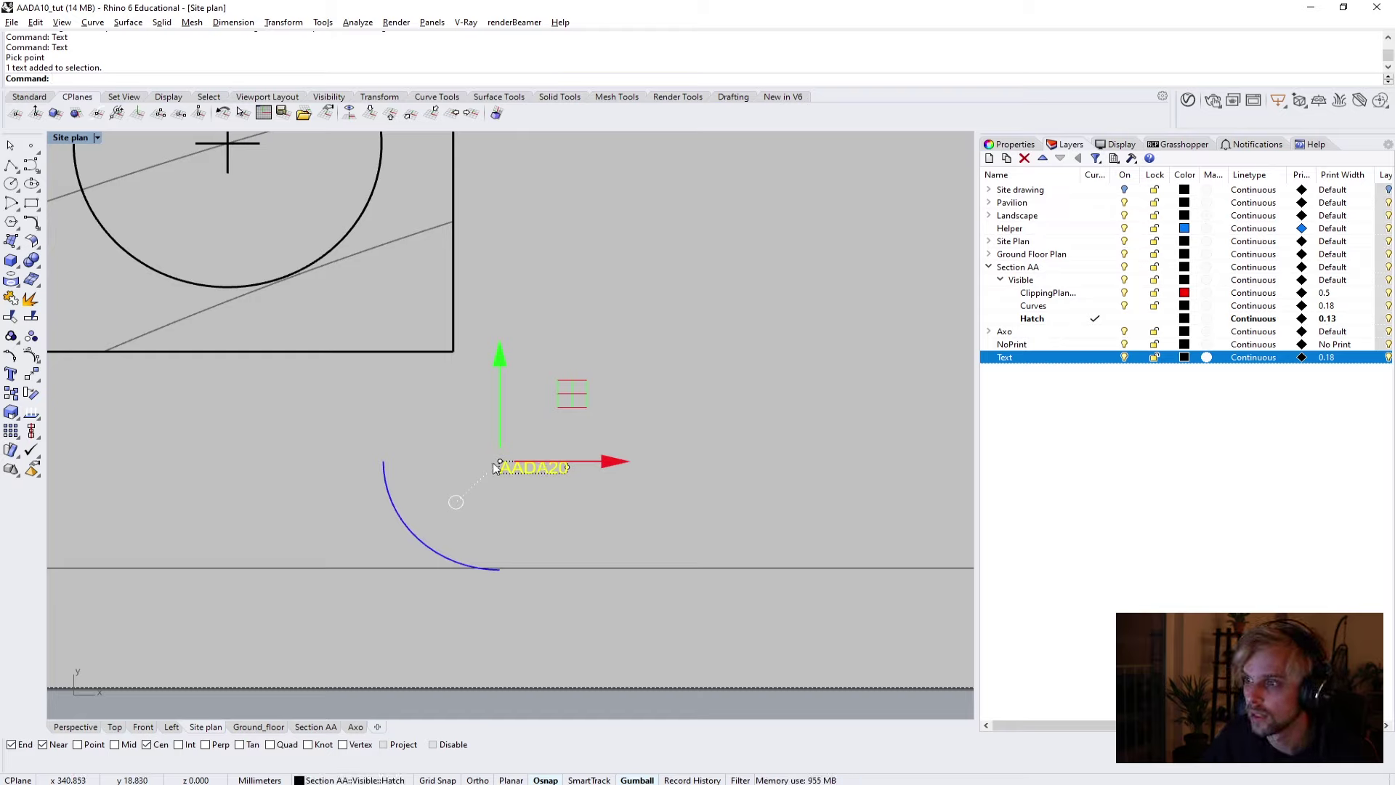
Scale the AADA20 text by a factor of 5 from its lower-left corner.
text(Scale)
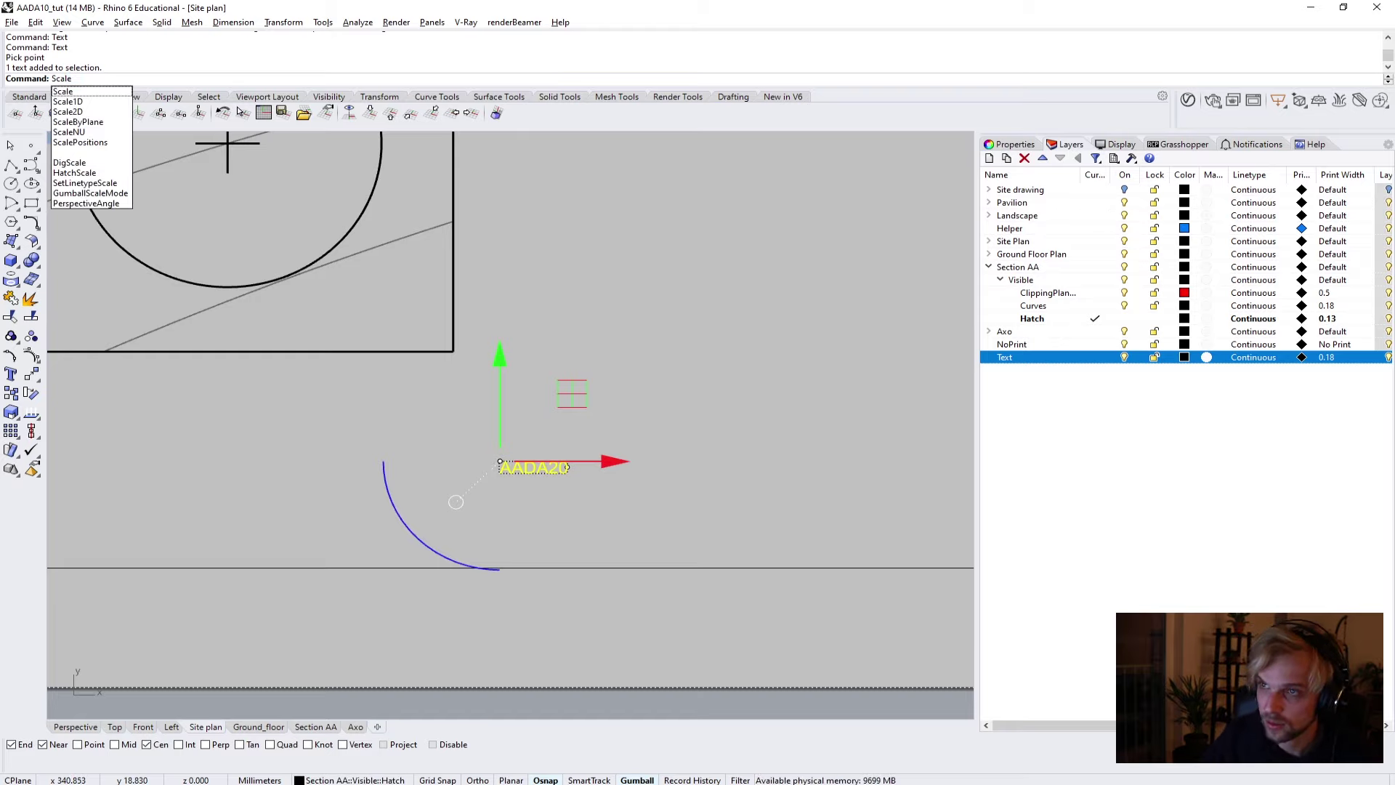
key(Return)
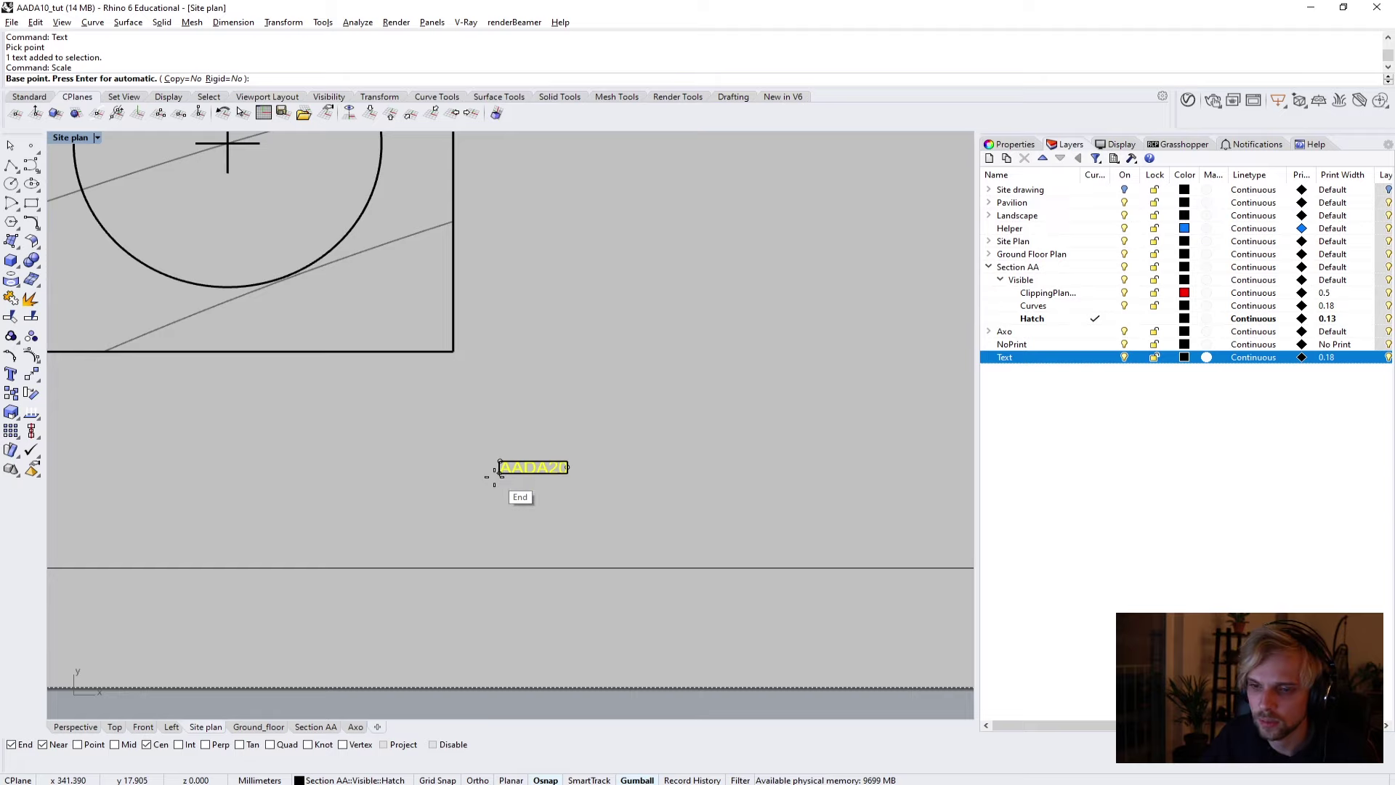
click(495, 473)
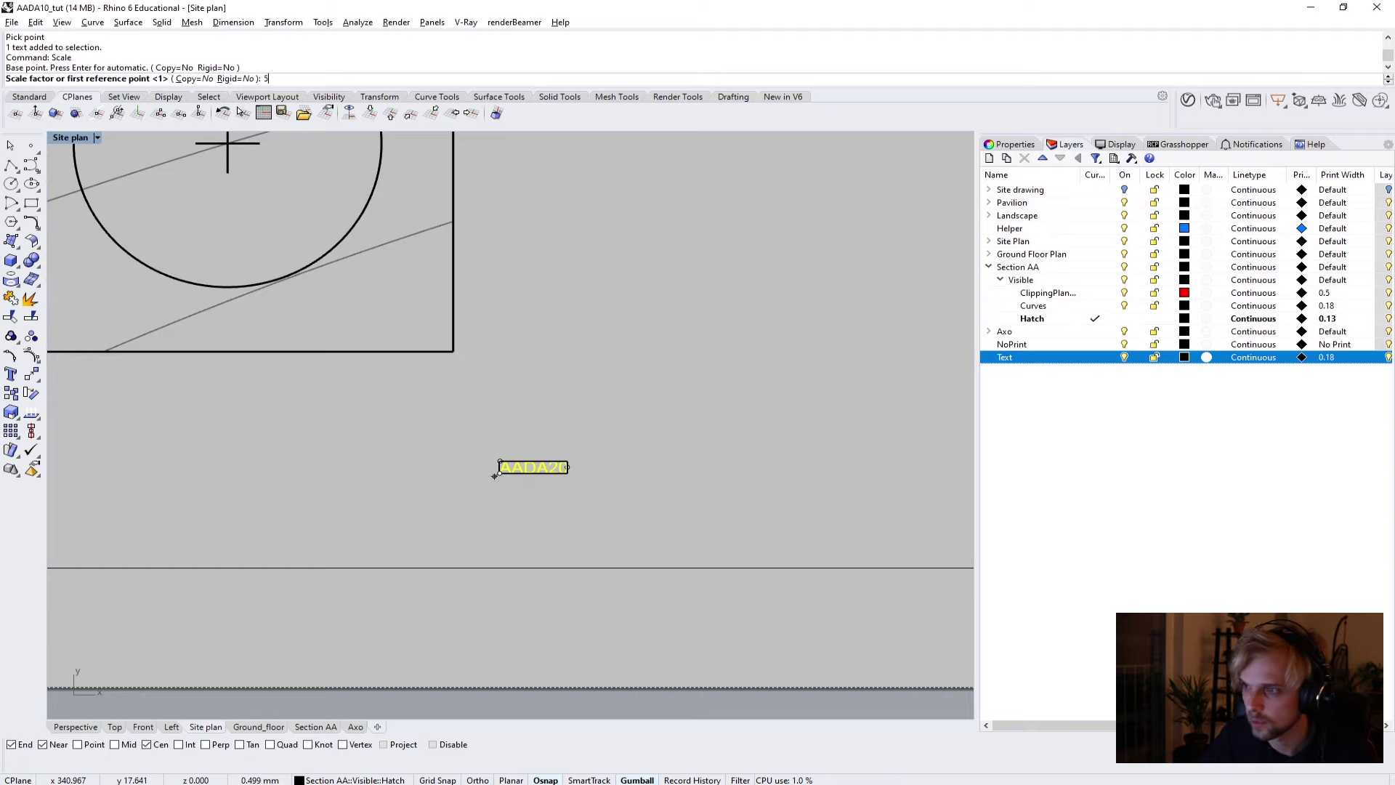
text(5)
key(Return)
scroll(552, 398, down, 5)
key(Escape)
scroll(617, 305, down, 5)
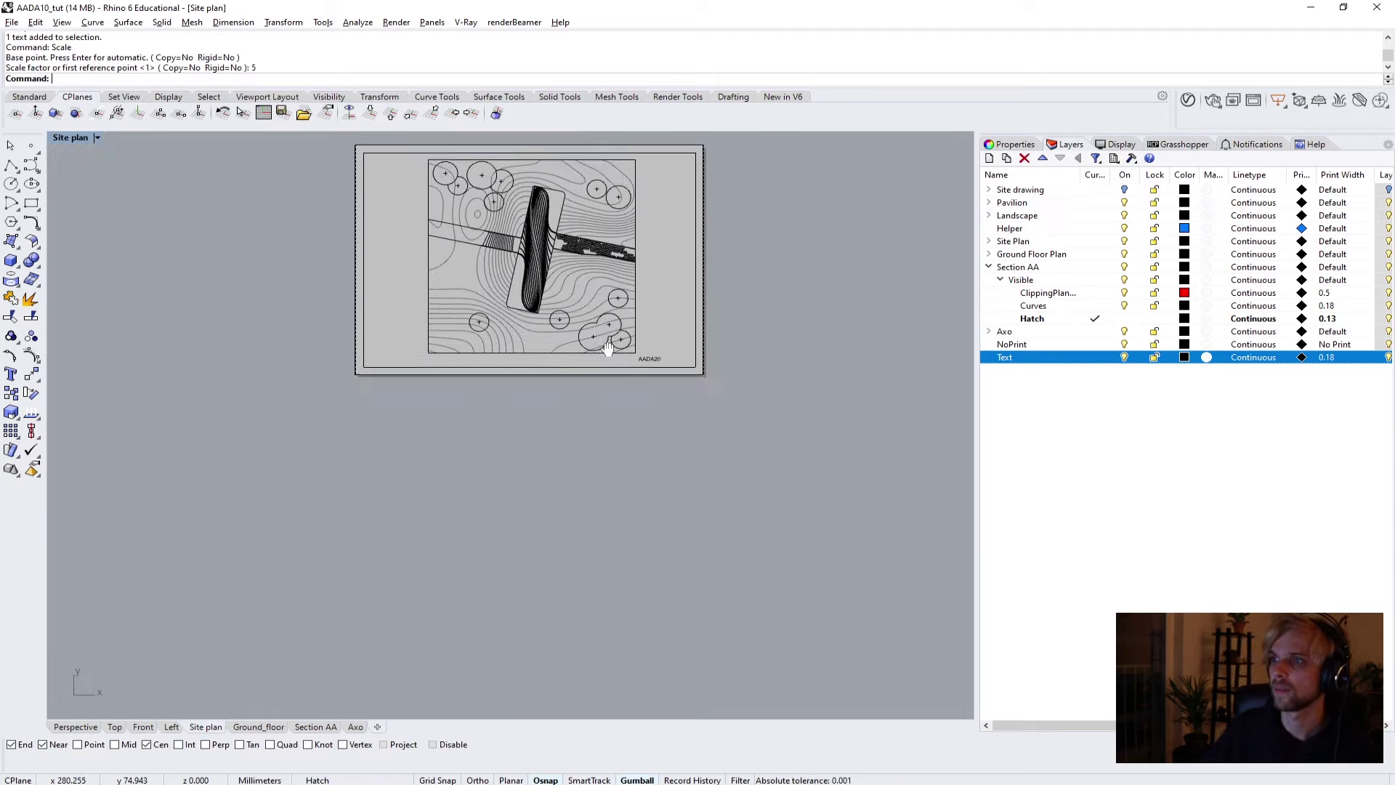
Move the enlarged AADA20 text up and to the left, directly beneath the lower-right corner of the site plan drawing.
right_drag(609, 347, 626, 417)
scroll(723, 459, up, 6)
click(760, 432)
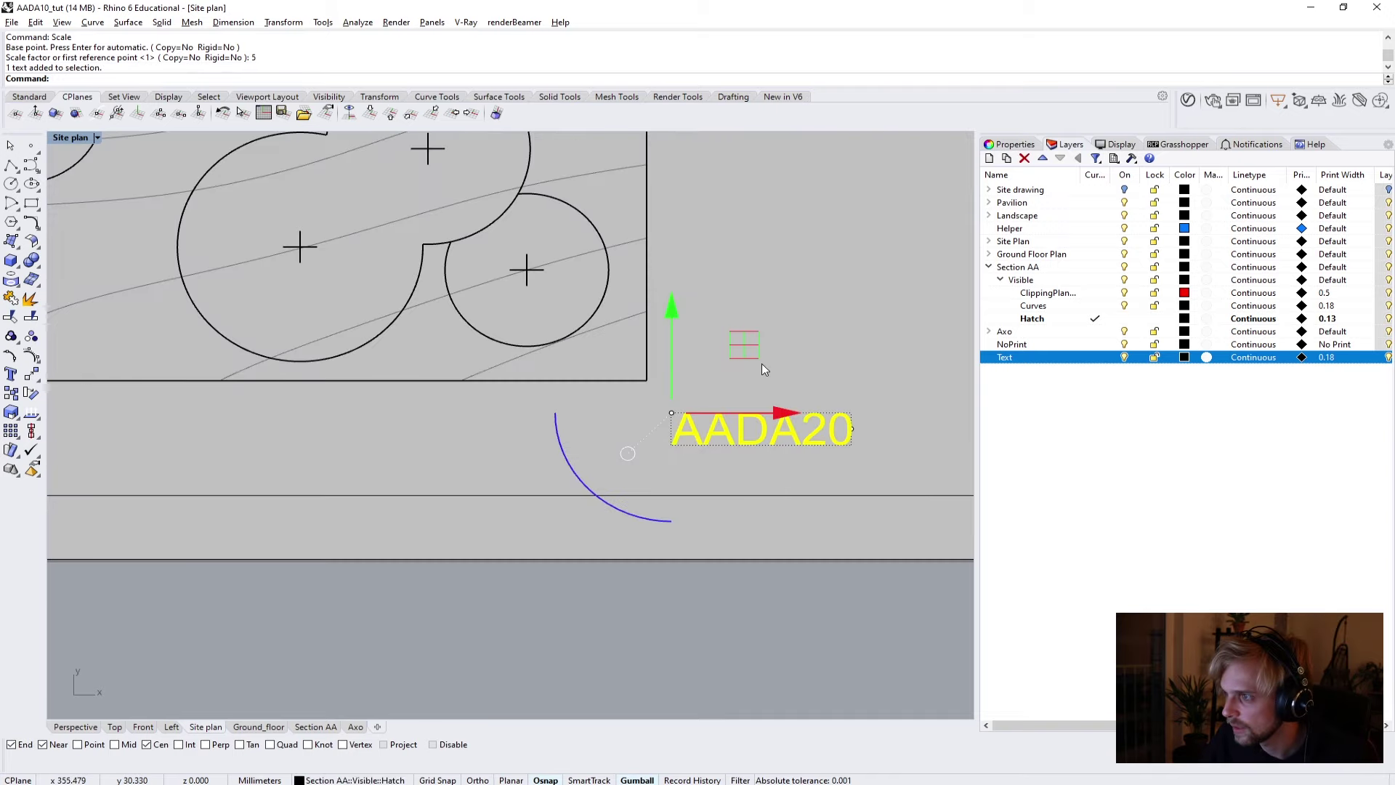
drag(752, 349, 603, 325)
click(783, 343)
Duplicate the AADA20 text straight down to make a second line beneath it.
click(598, 412)
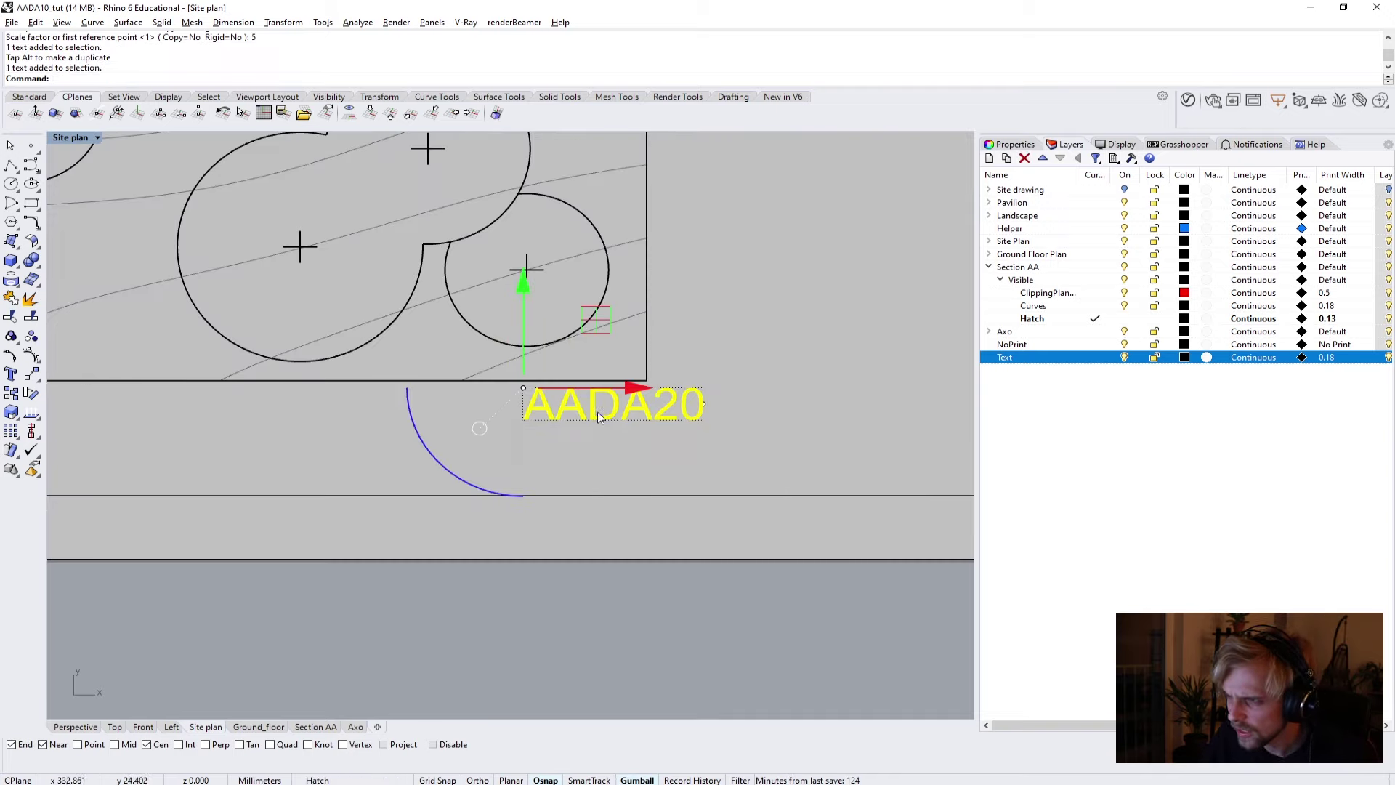
scroll(597, 411, down, 3)
right_drag(567, 367, 365, 362)
scroll(340, 311, up, 3)
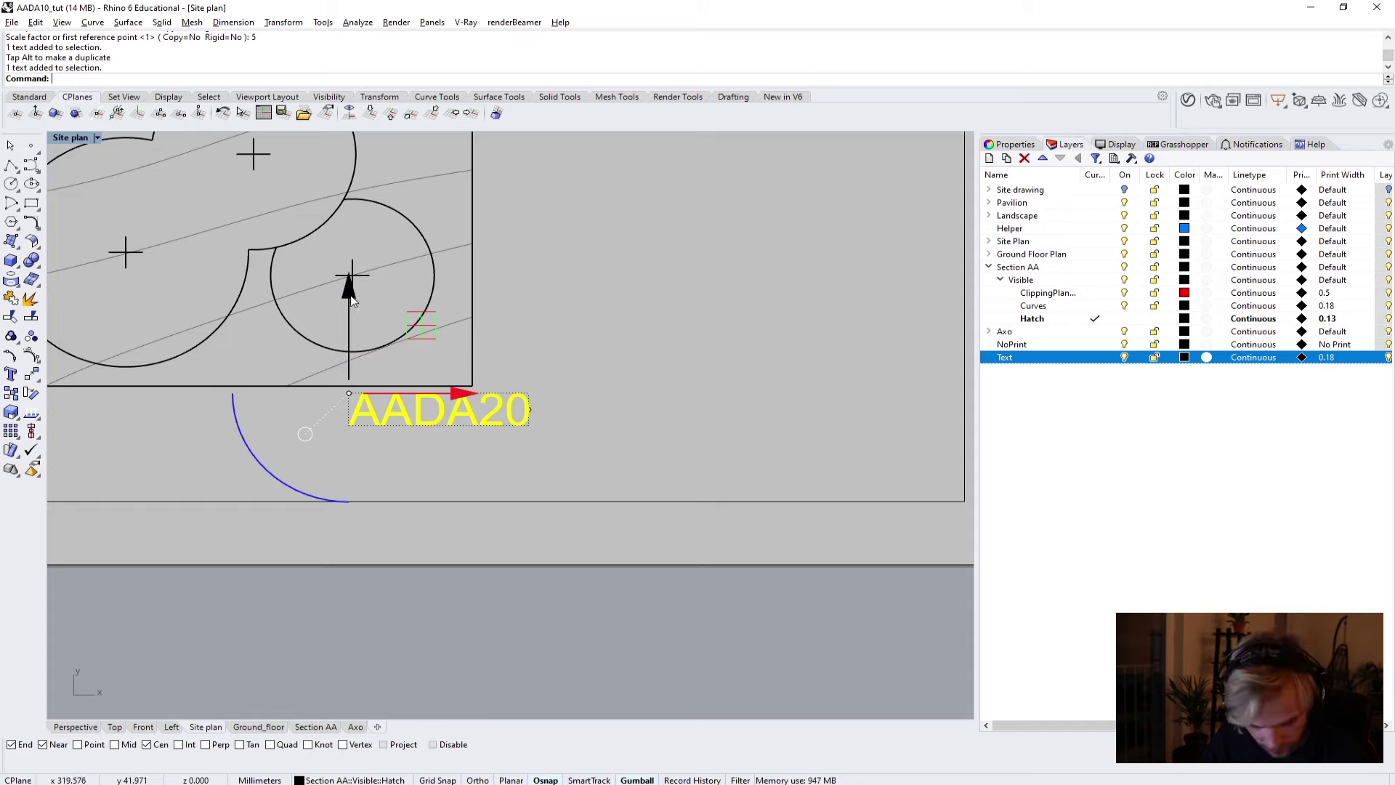
drag(352, 300, 351, 330)
key(alt)
click(714, 326)
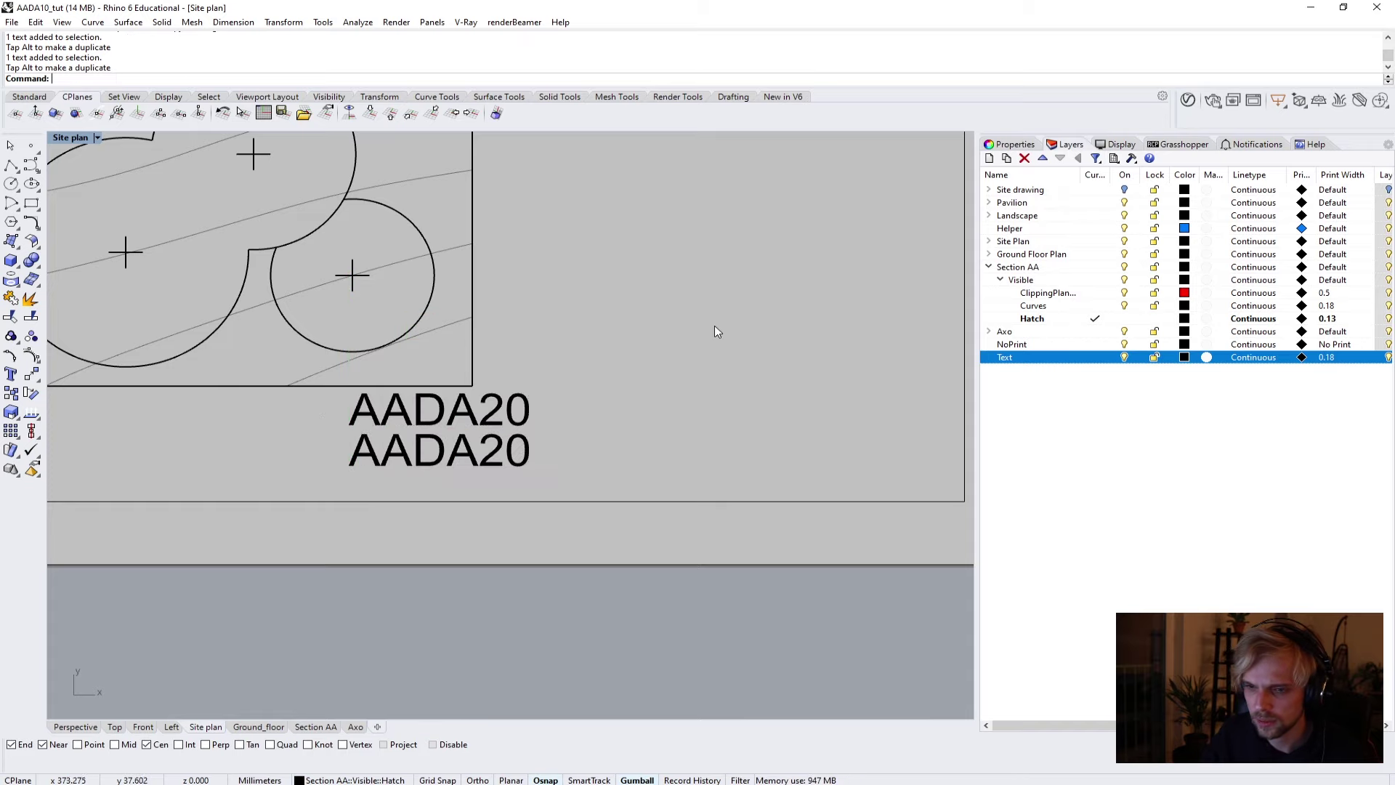
Change the content of the lower AADA20 copy to 2020.
scroll(425, 452, up, 1)
double_click(458, 459)
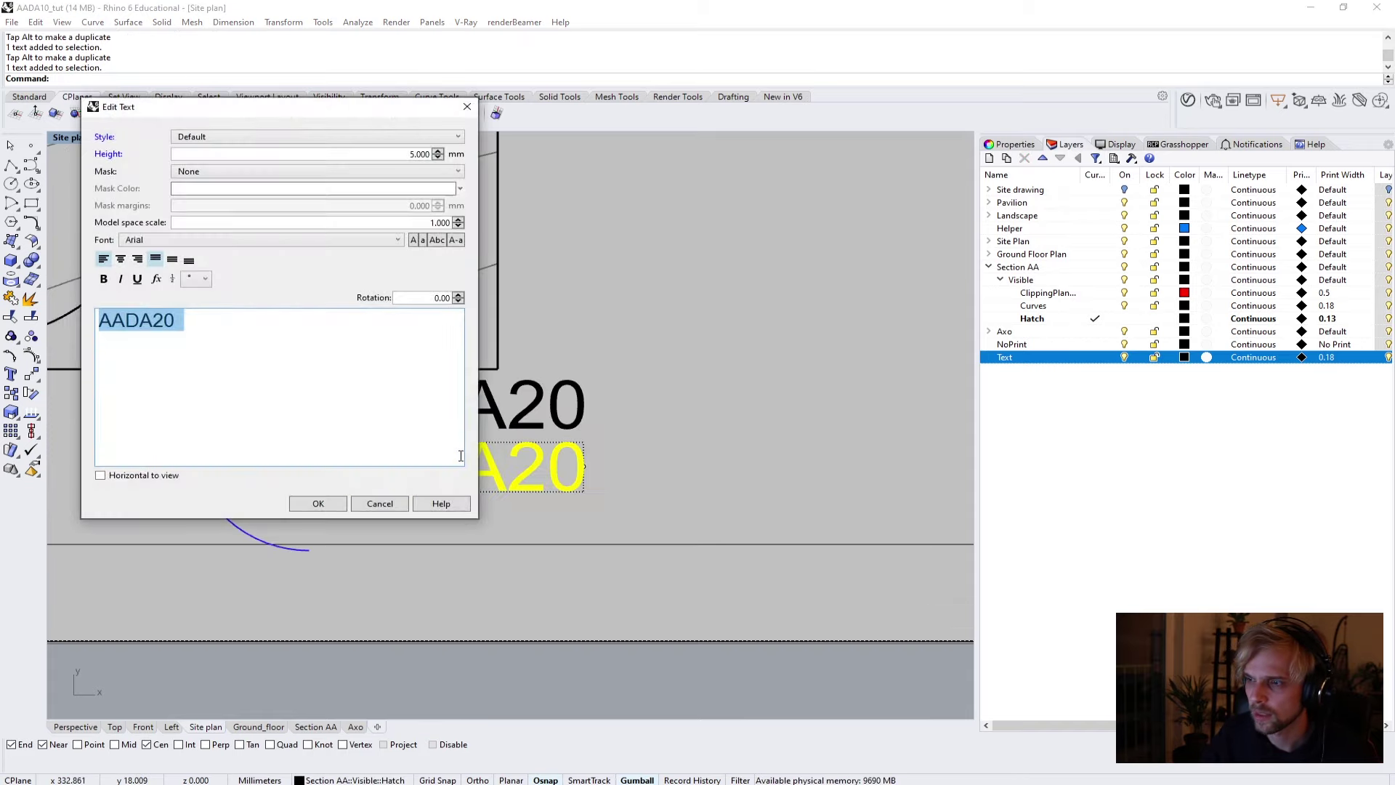
text(220)
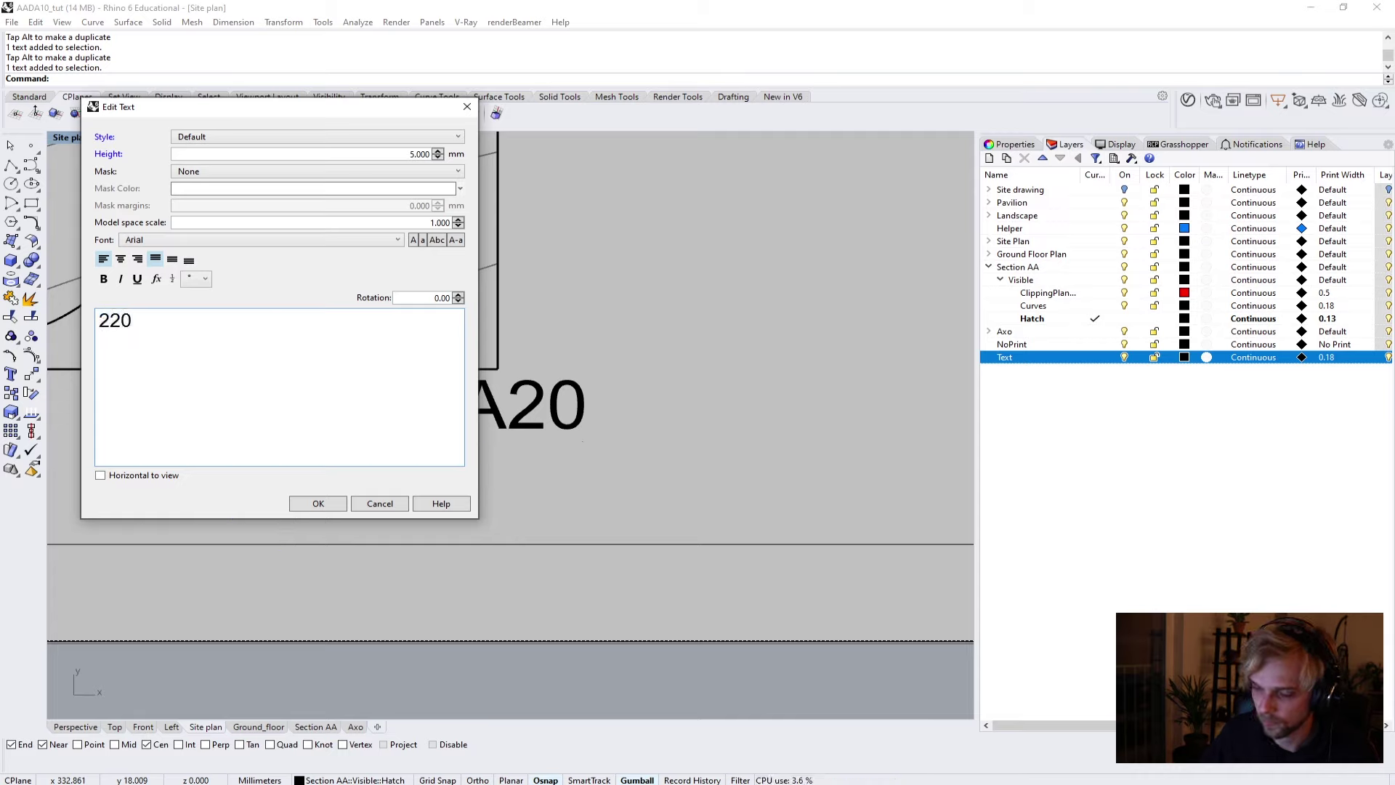
key(BackSpace)
key(BackSpace)
text(0)
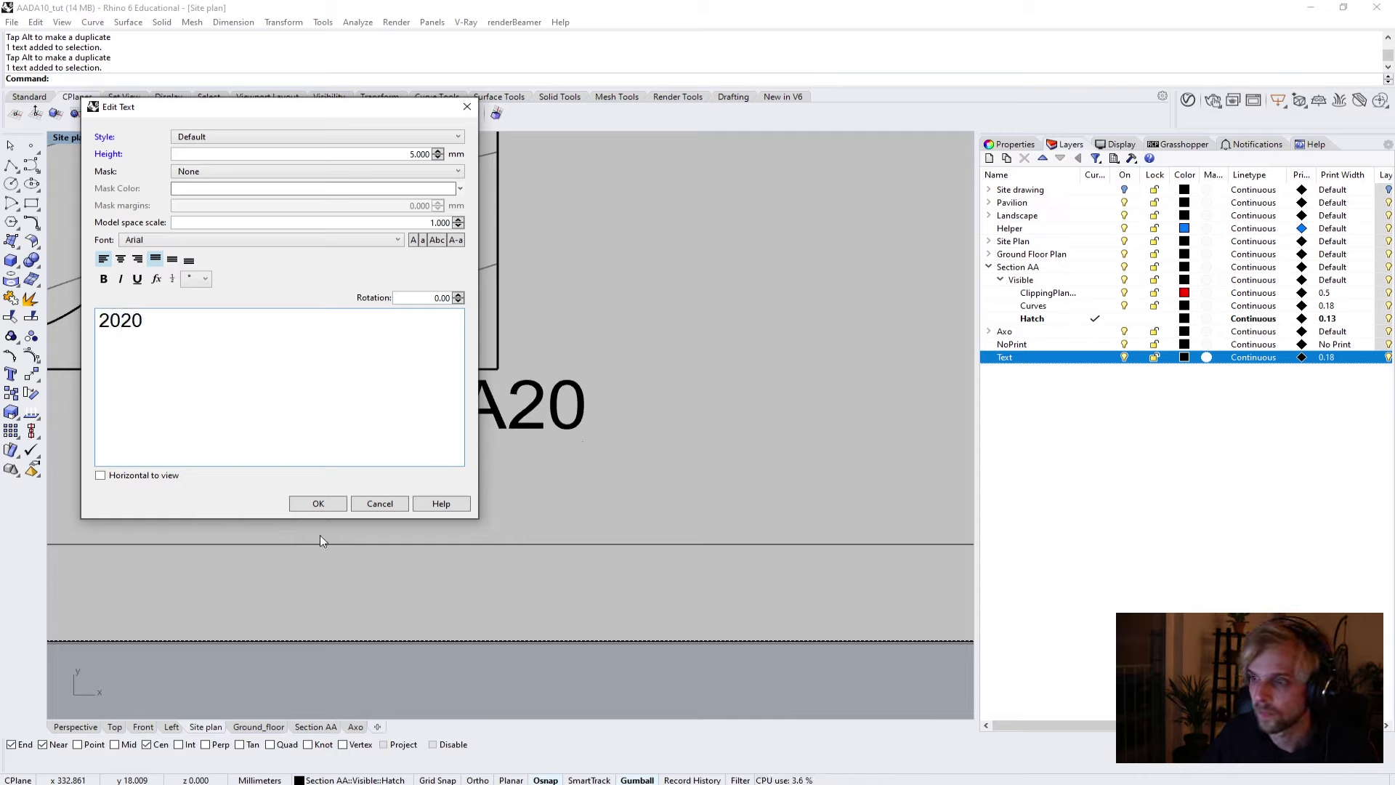
click(318, 506)
Scale the 2020 text by a factor of 0.5 from its upper-left corner.
click(416, 455)
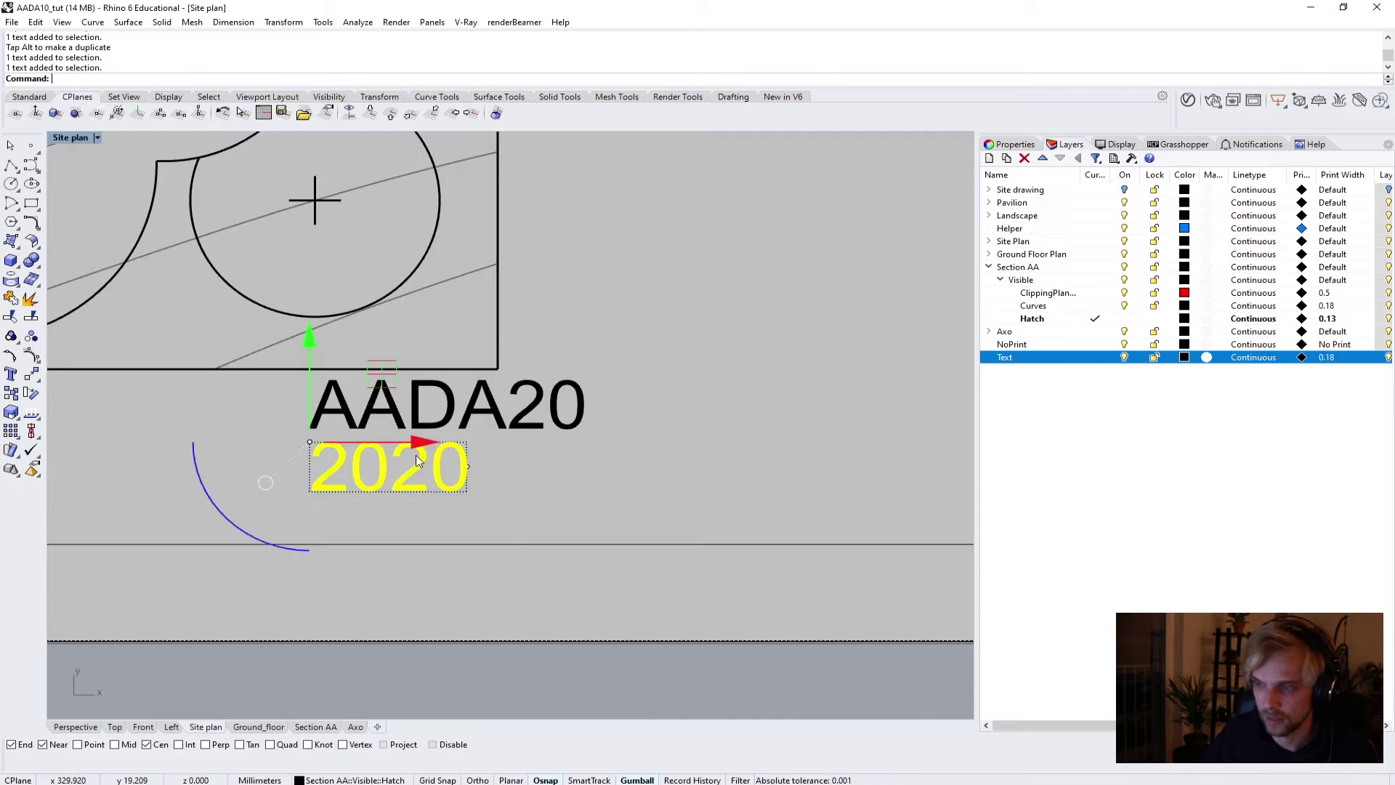
text(Scale)
key(Return)
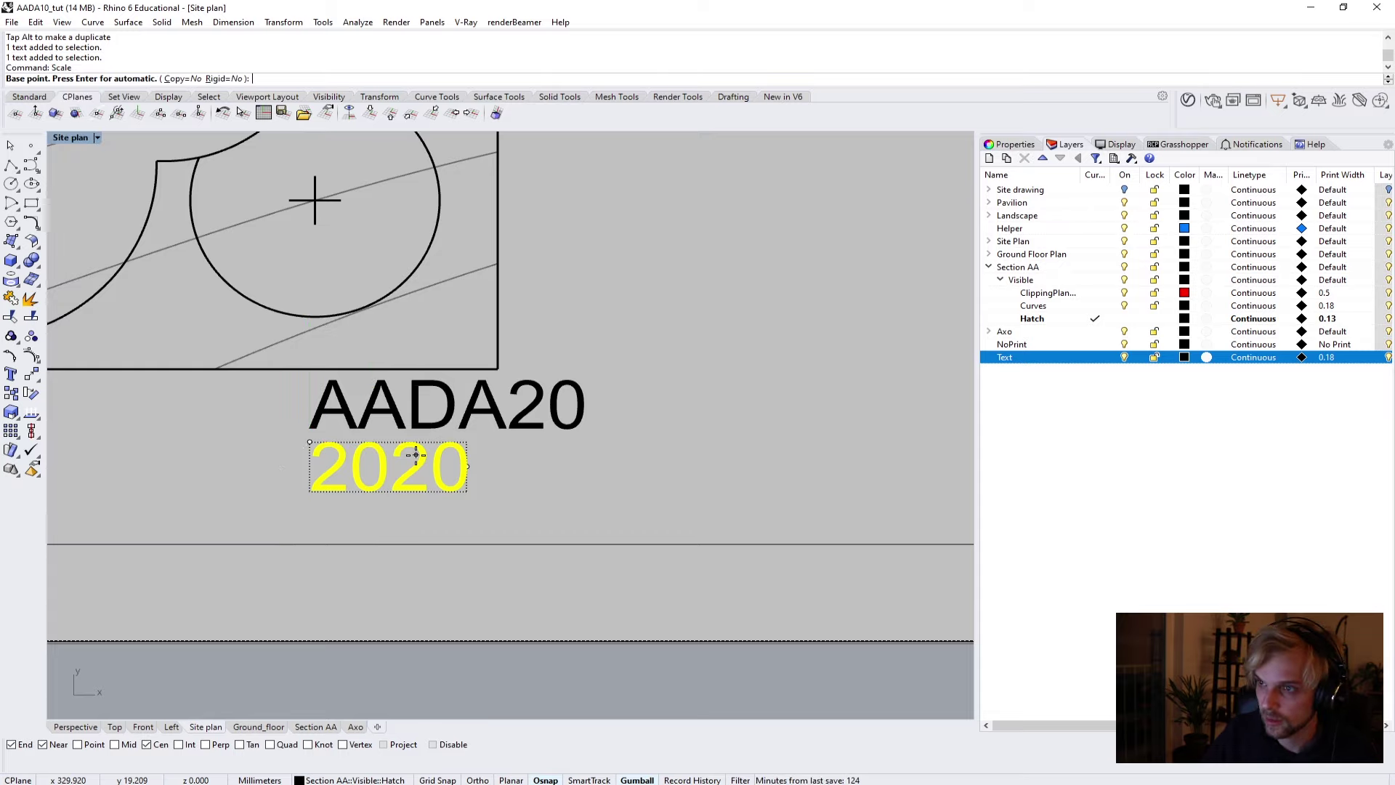
click(311, 444)
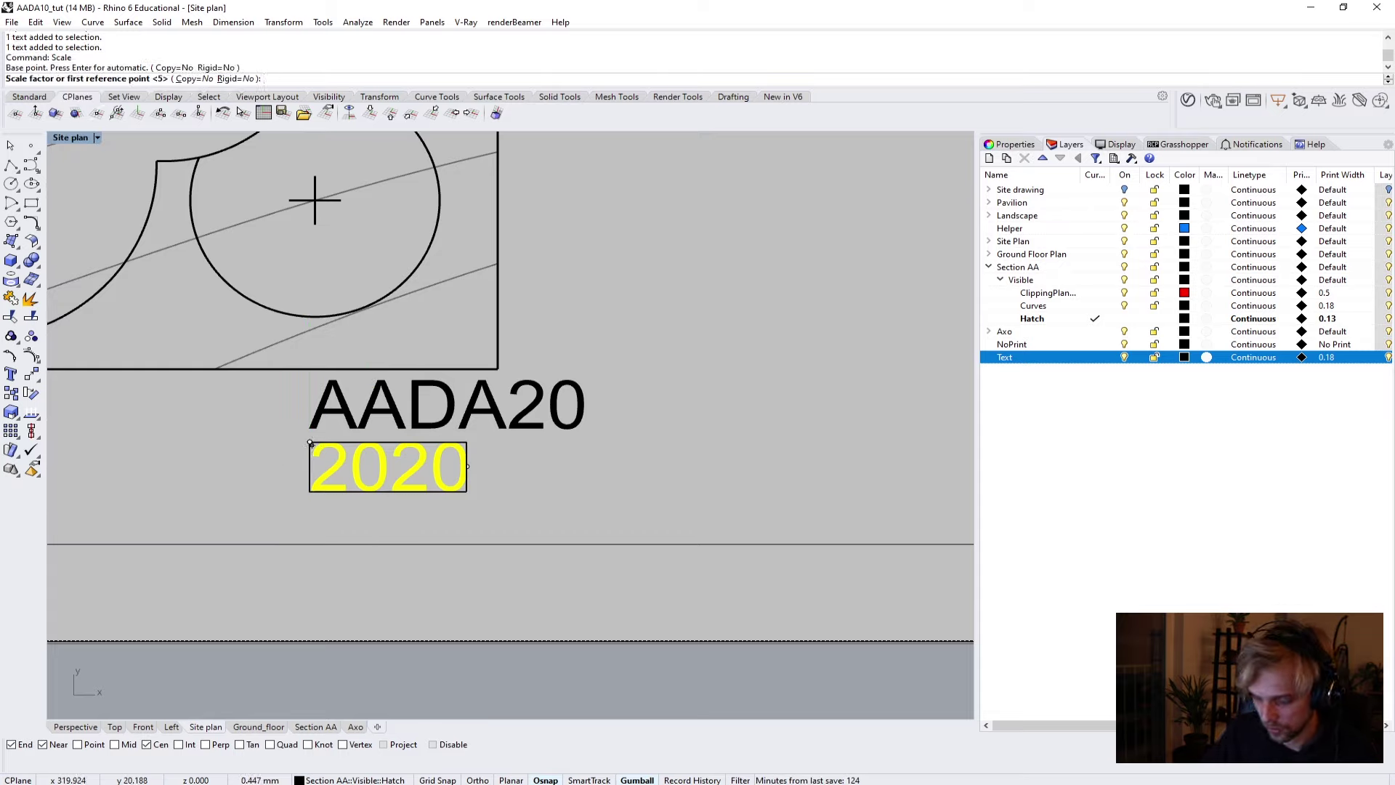
text(0.5)
key(Return)
click(590, 480)
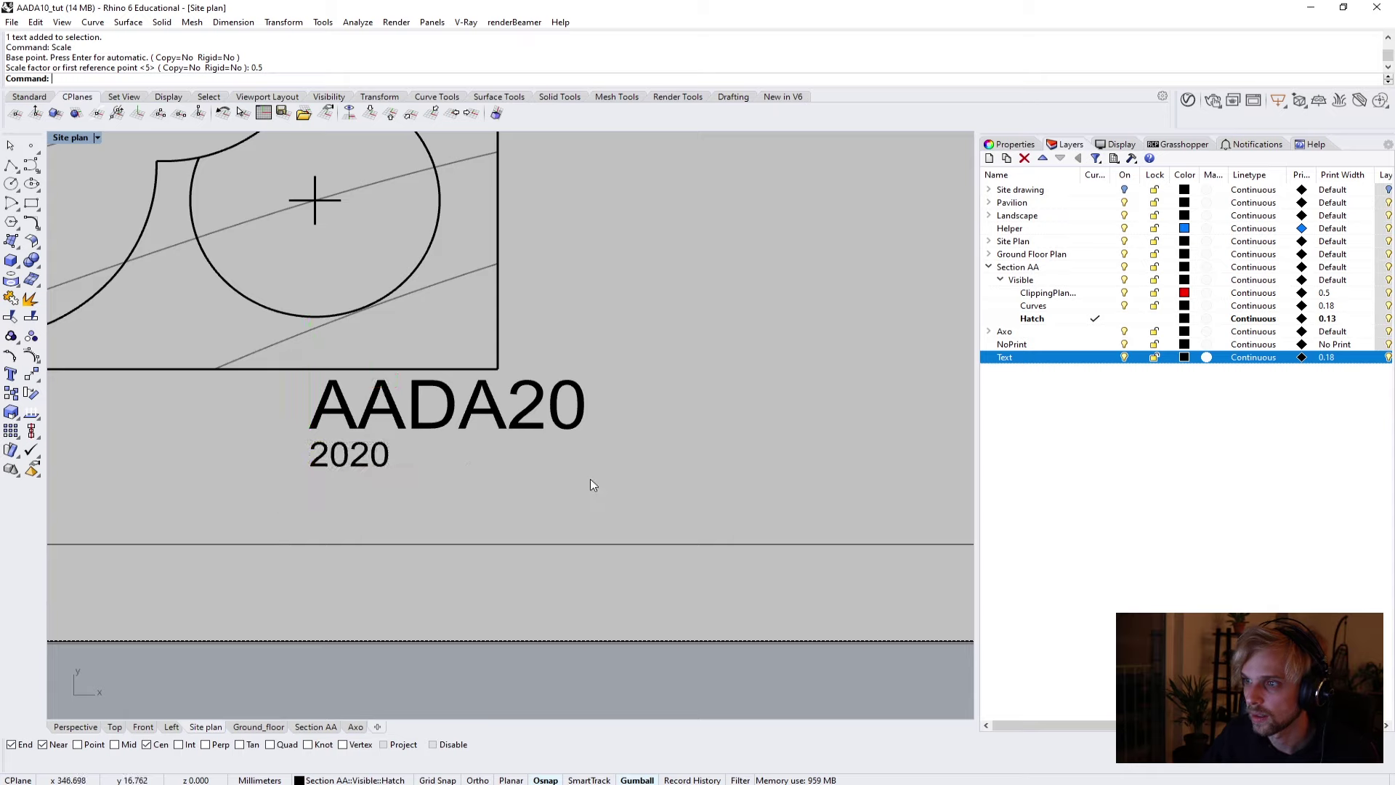
Move the AADA20 and 2020 texts together downward, close to the lower margin line of the sheet.
scroll(590, 479, down, 10)
right_drag(590, 480, 470, 465)
scroll(470, 465, up, 6)
drag(442, 488, 258, 418)
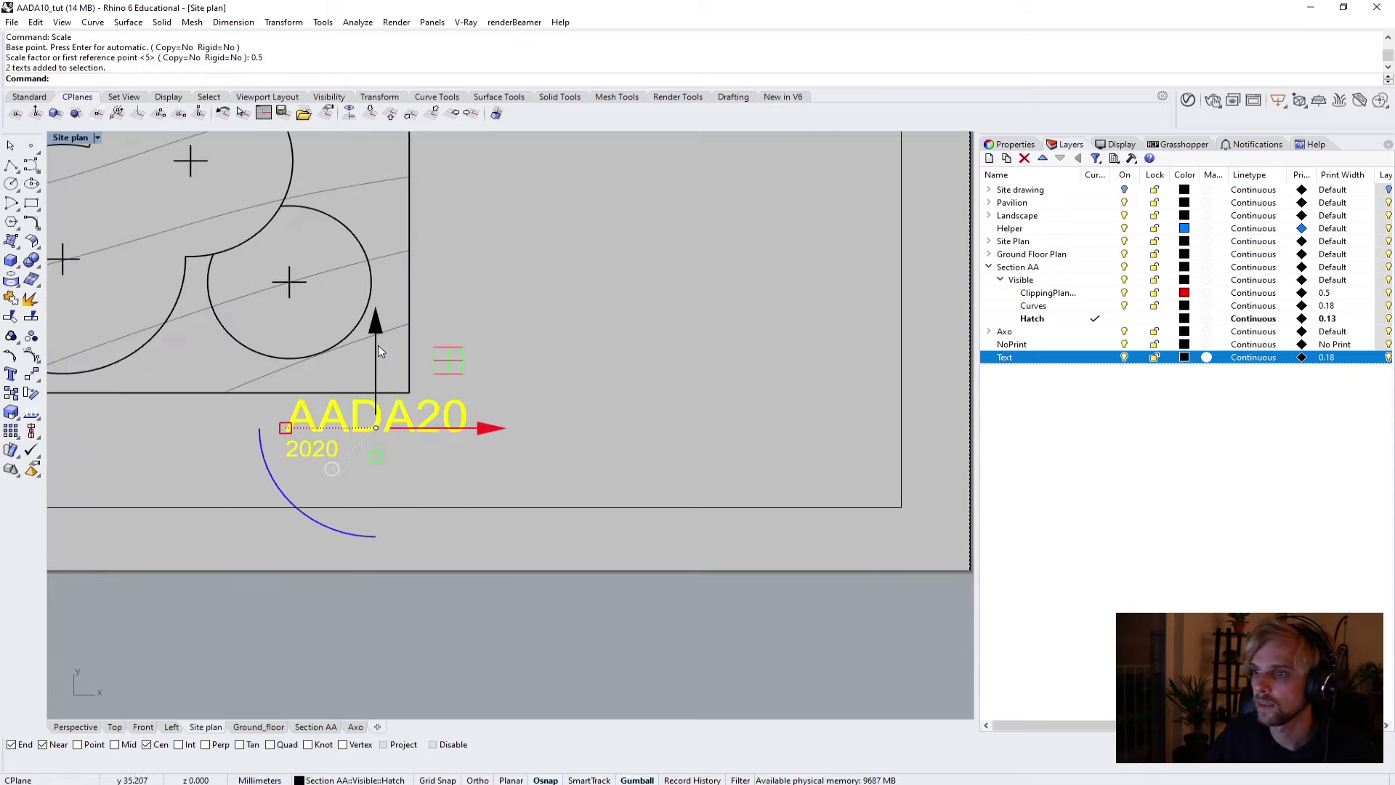
drag(378, 346, 374, 390)
click(580, 375)
scroll(580, 375, down, 2)
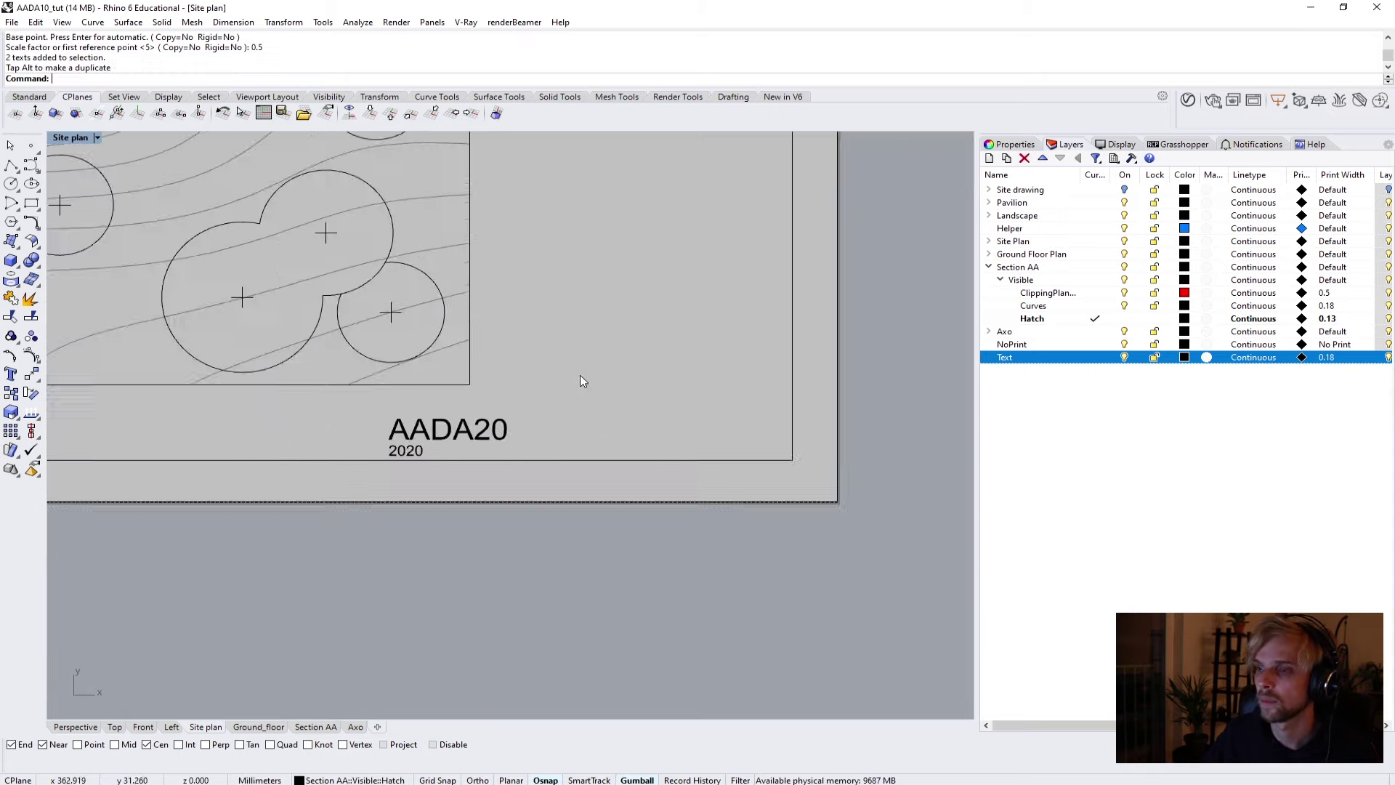
Duplicate the AADA20 text to its right, and copy that duplicate once more directly below.
scroll(298, 464, up, 3)
click(254, 444)
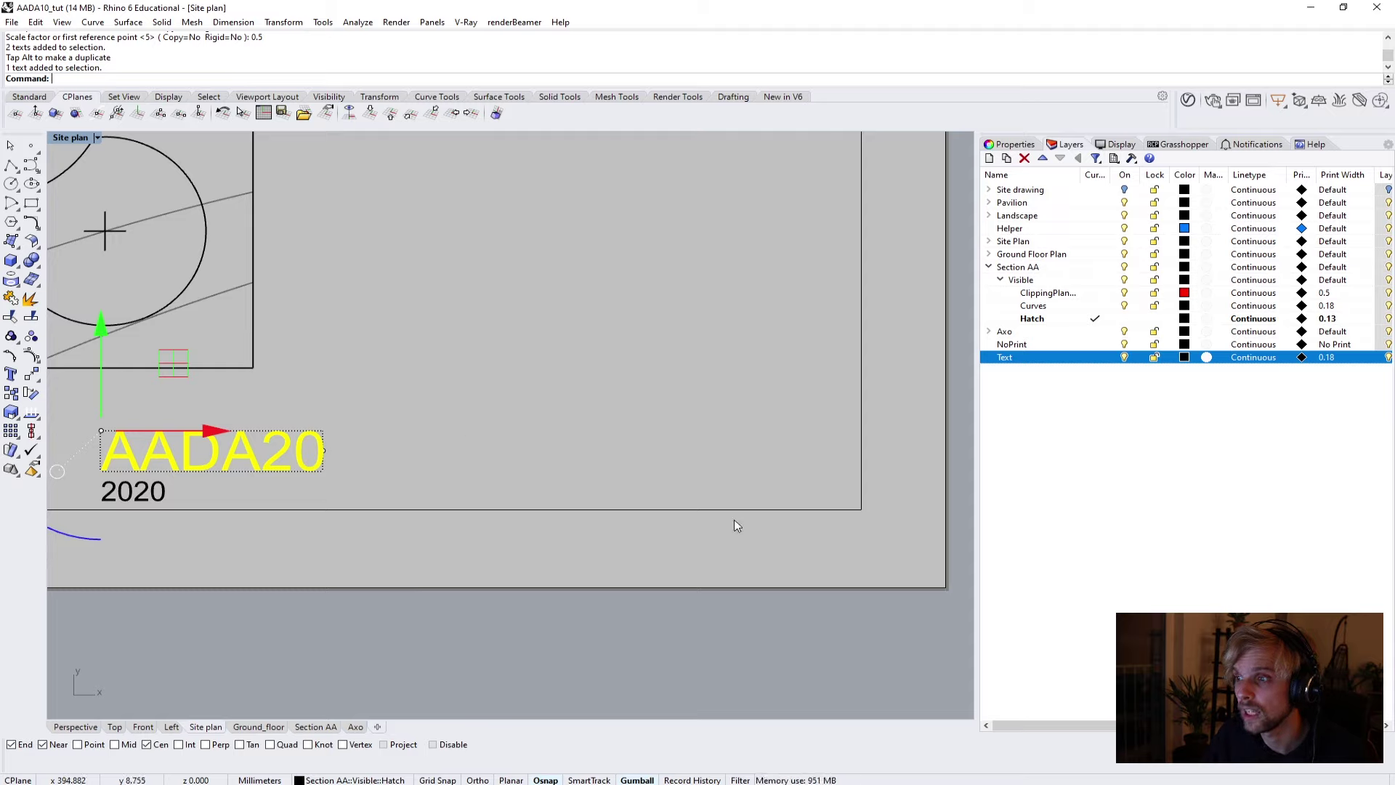
click(264, 491)
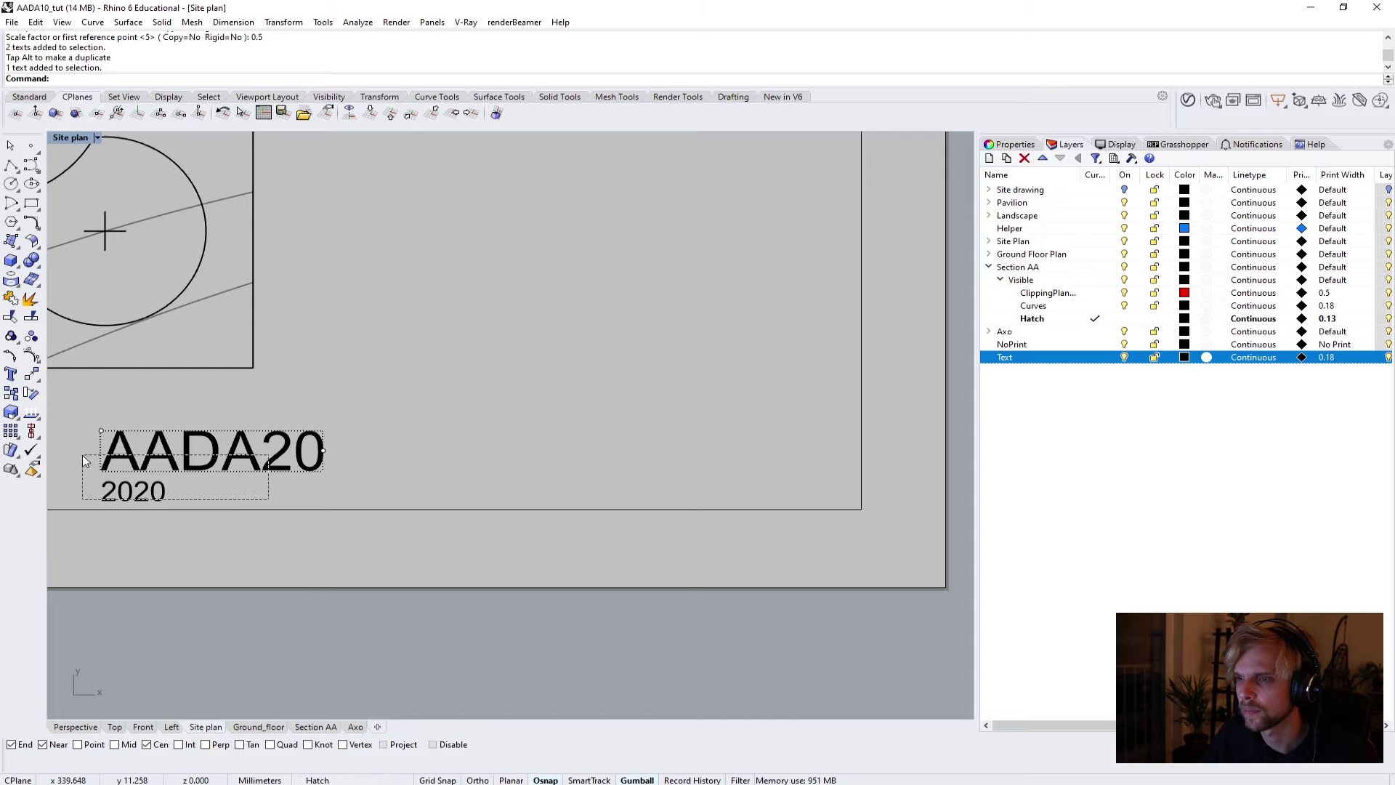
click(194, 446)
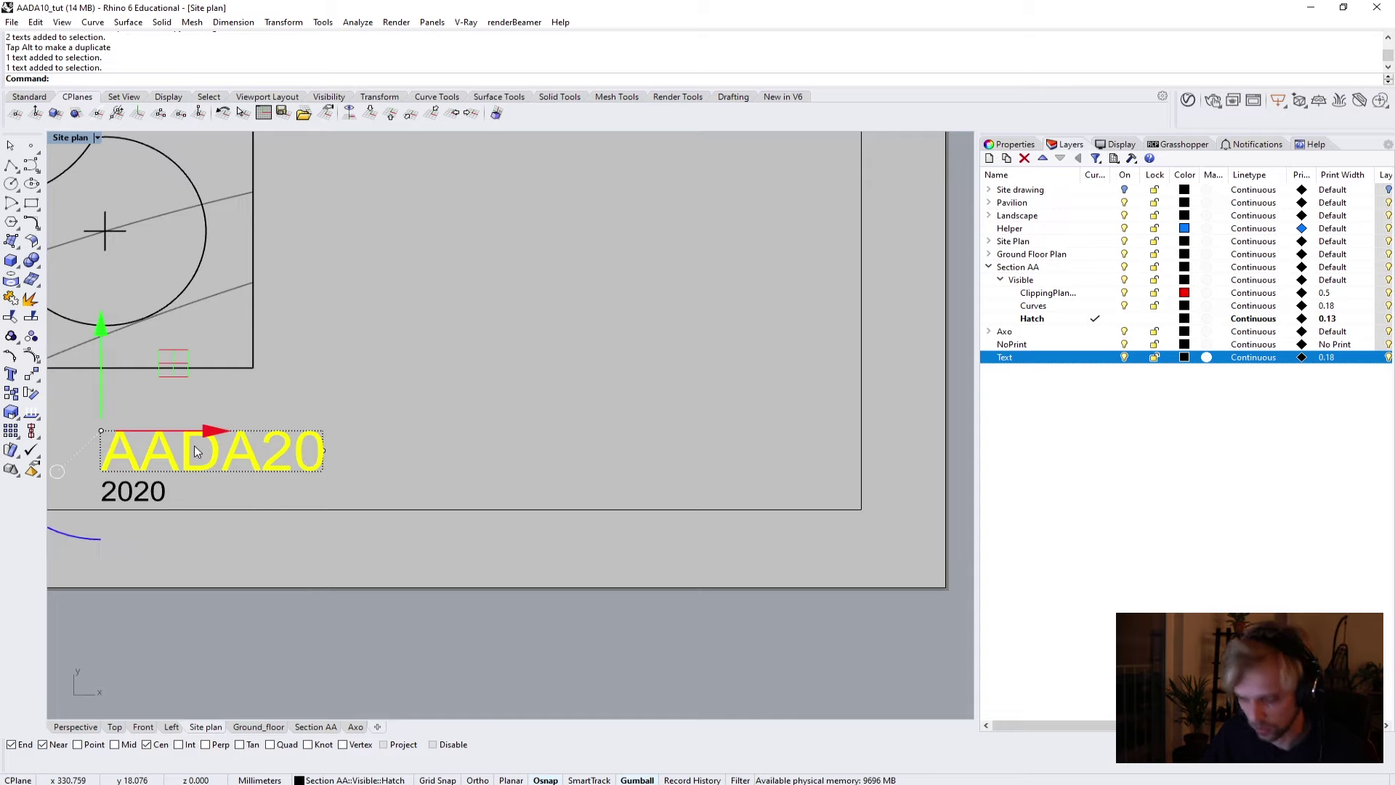
alt+drag(254, 436, 504, 452)
key(alt)
drag(388, 354, 380, 405)
Move all four title texts slightly upward so they sit inside the sheet's lower margin line.
drag(574, 379, 107, 536)
ctrl+click(681, 510)
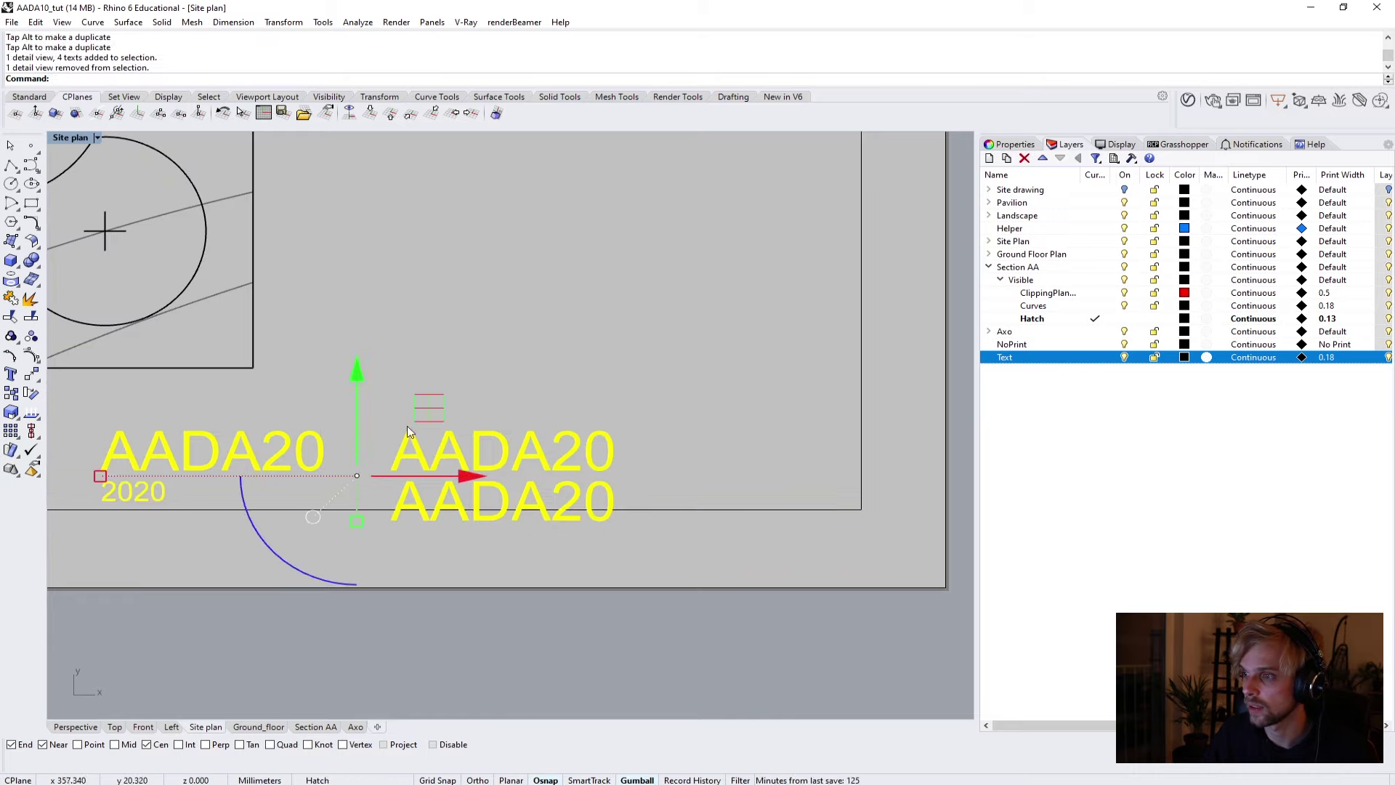
drag(356, 379, 356, 362)
click(436, 346)
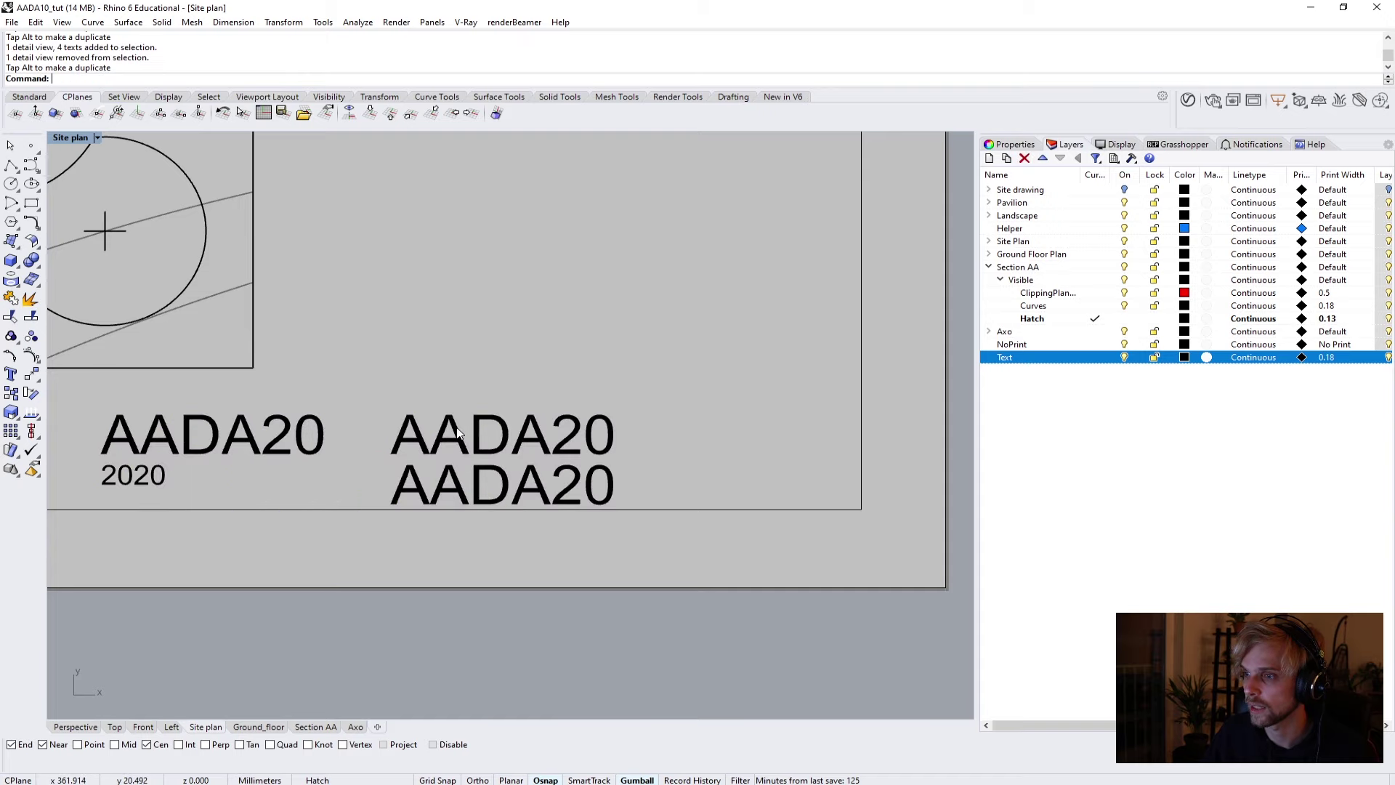
Change the upper right-hand AADA20 copy to read "Site Plan 1:200".
scroll(456, 429, up, 2)
double_click(456, 435)
drag(225, 342, 96, 321)
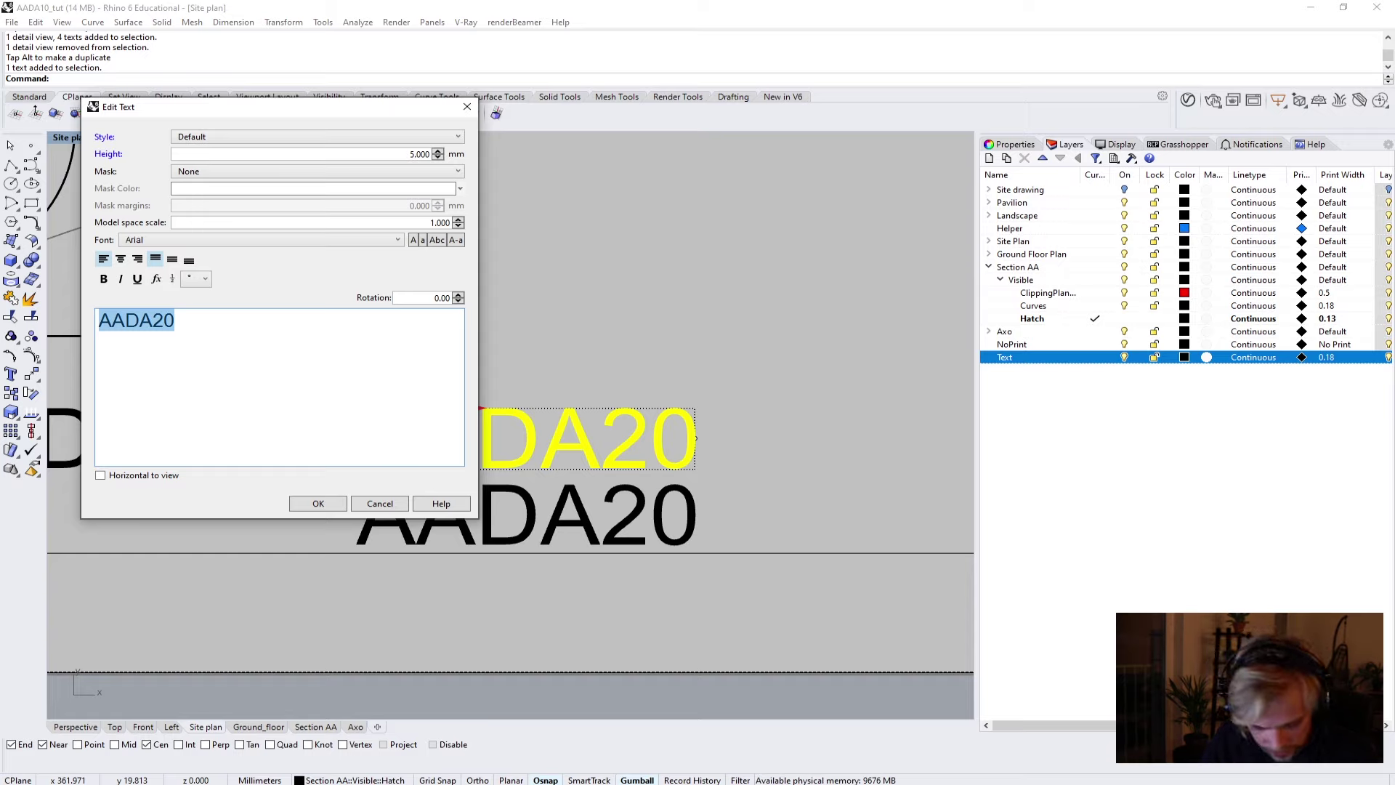
text(Site )
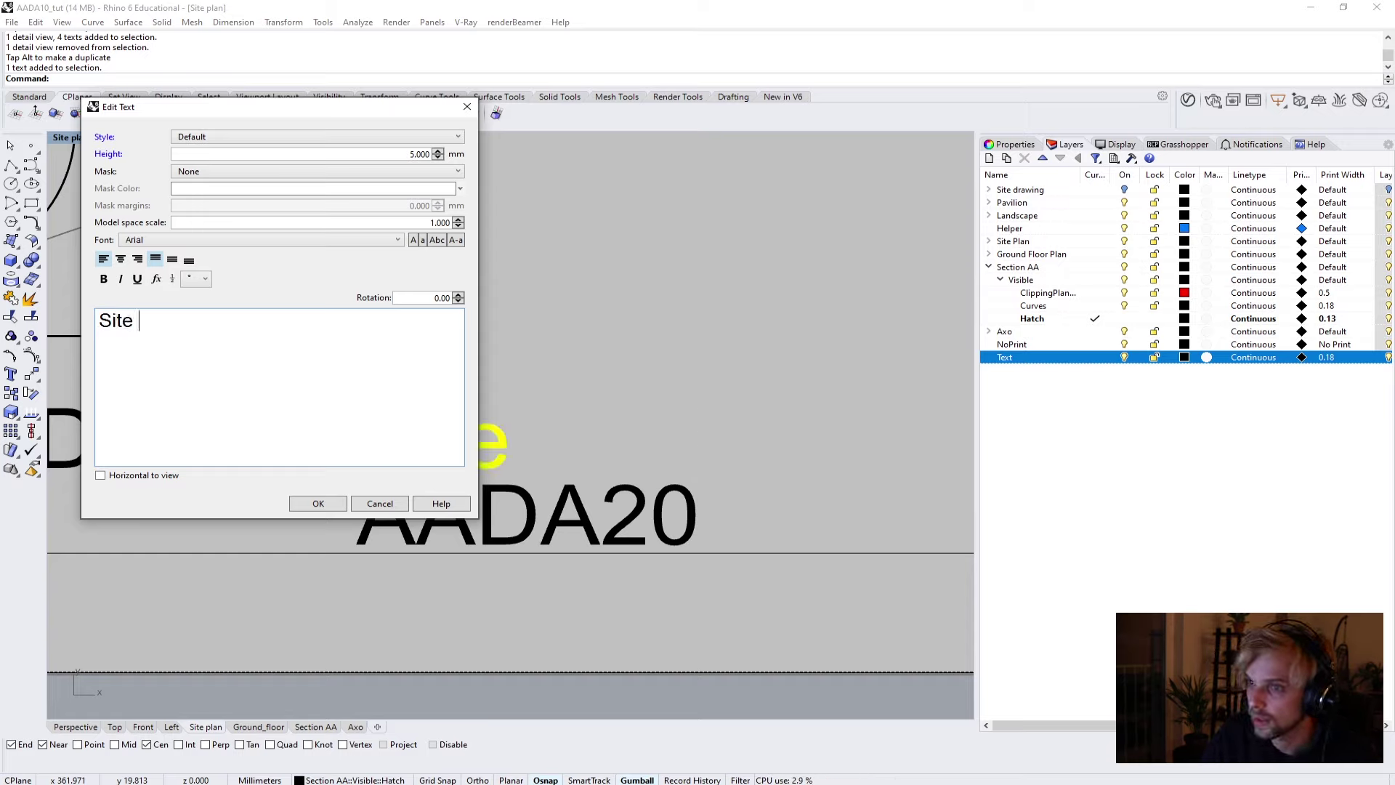
text(Plan 1)
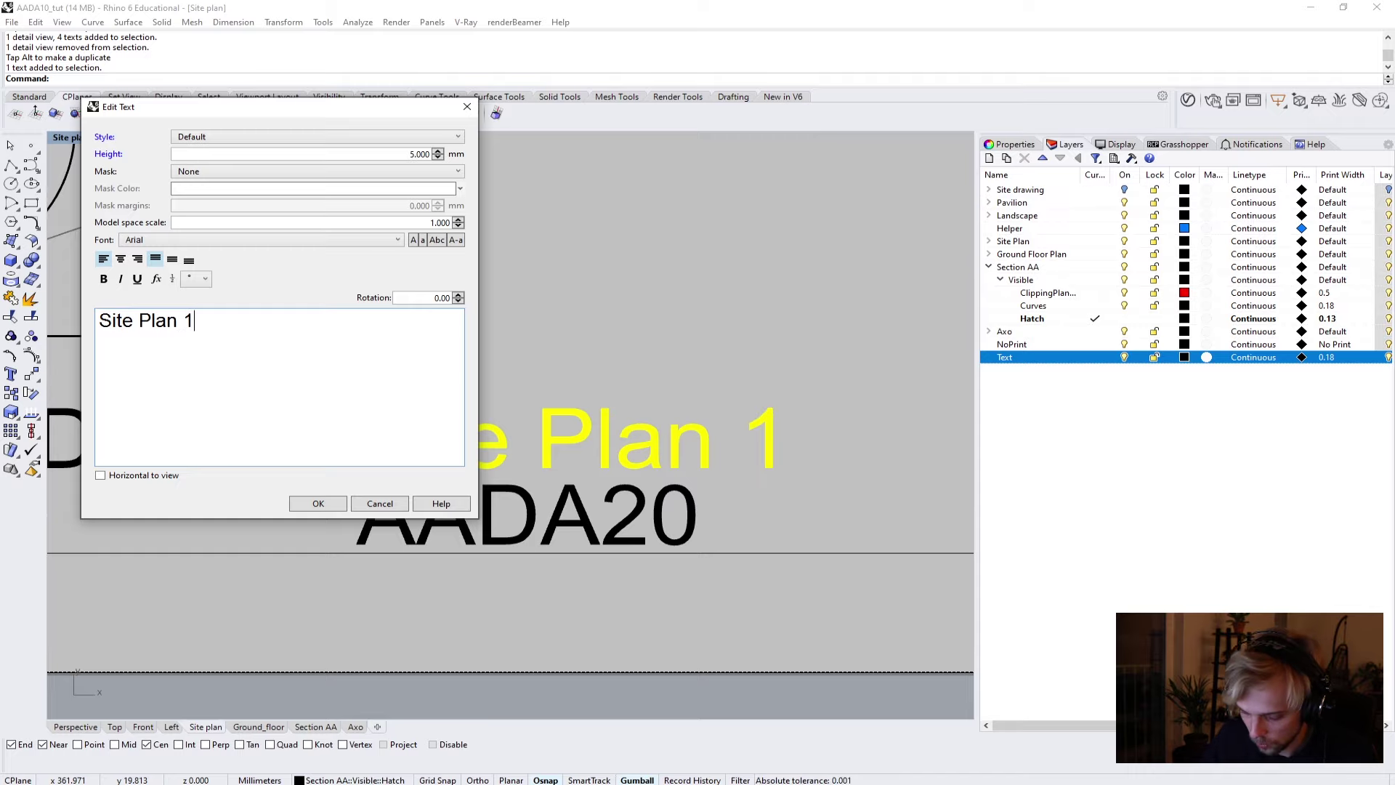
text(:200)
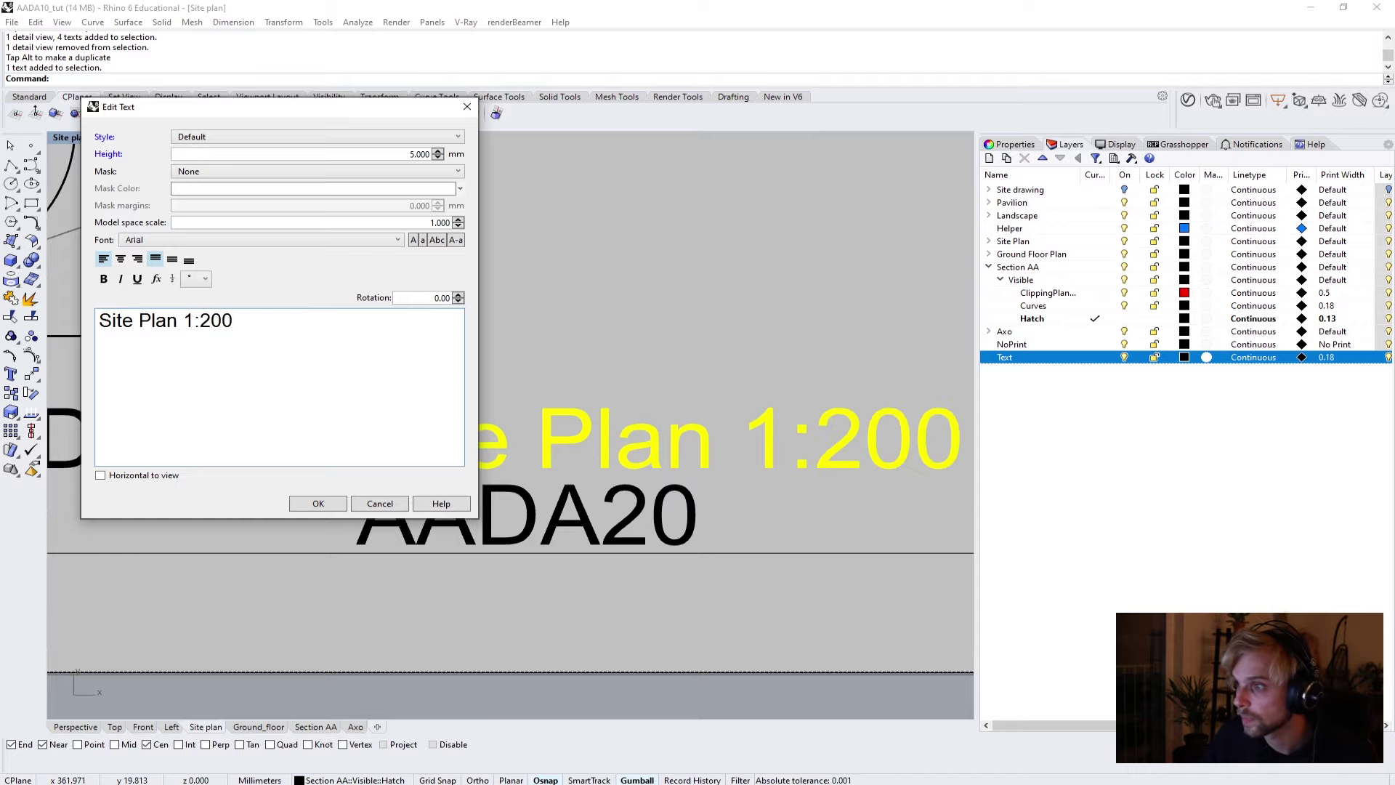
click(318, 503)
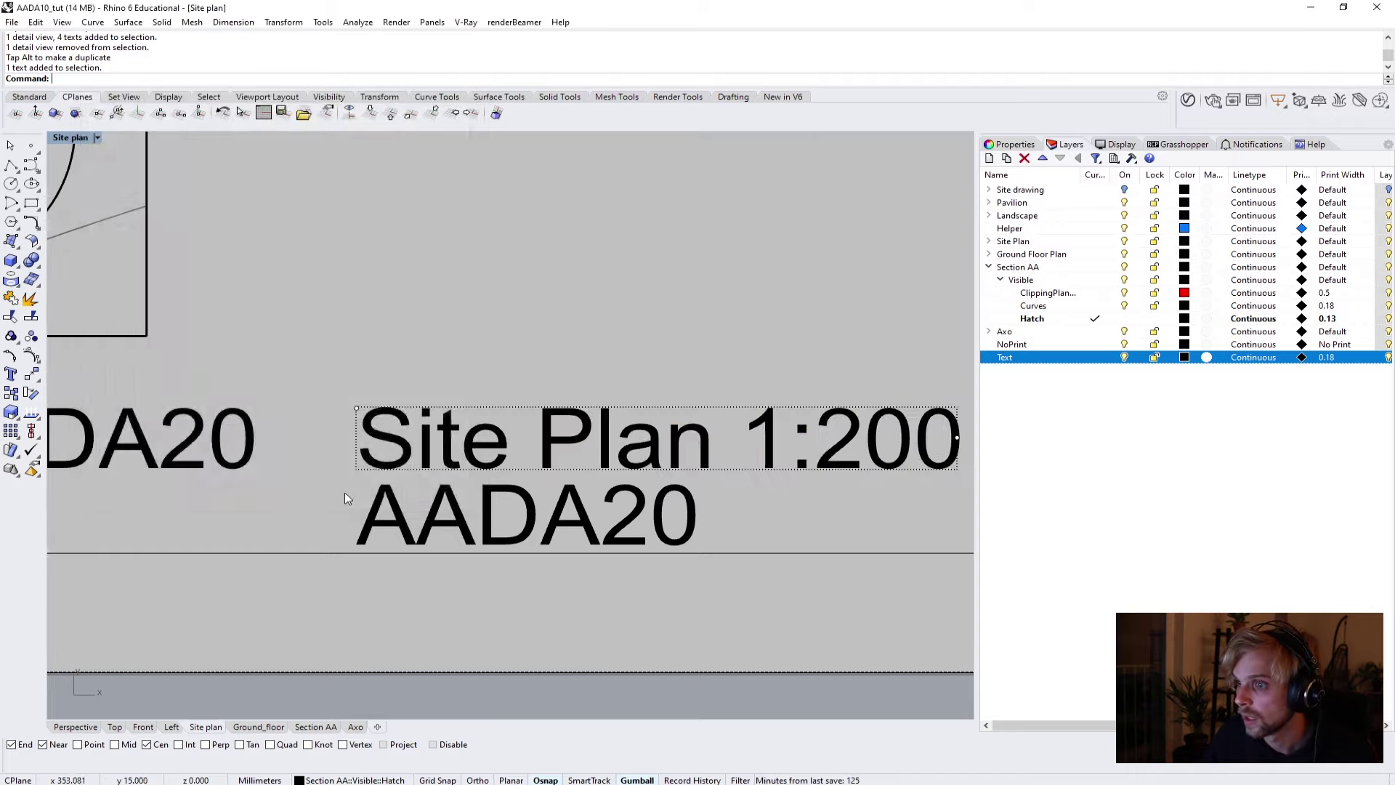
Replace the AADA20 copy below the Site Plan 1:200 text with the author's full name.
scroll(356, 507, up, 2)
double_click(396, 500)
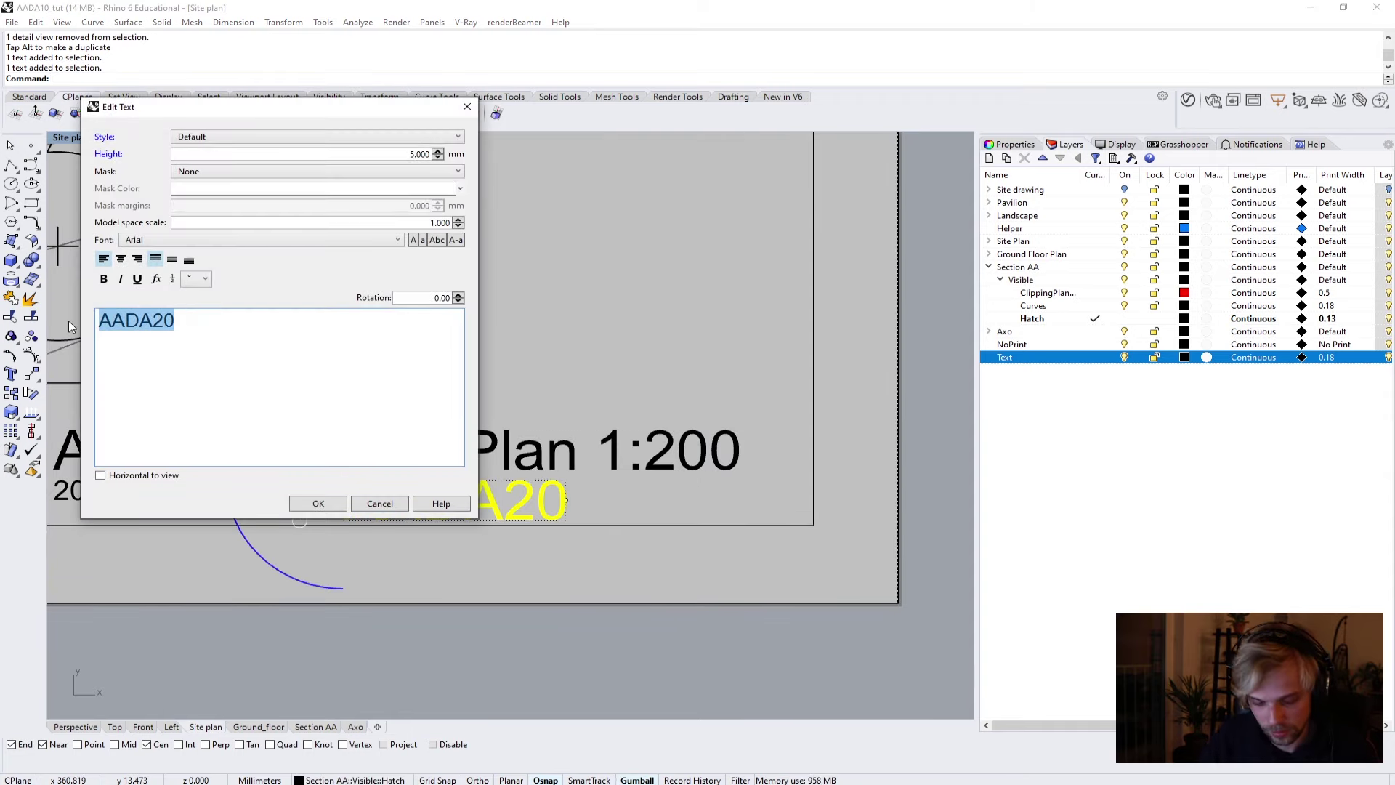
text(Gedim)
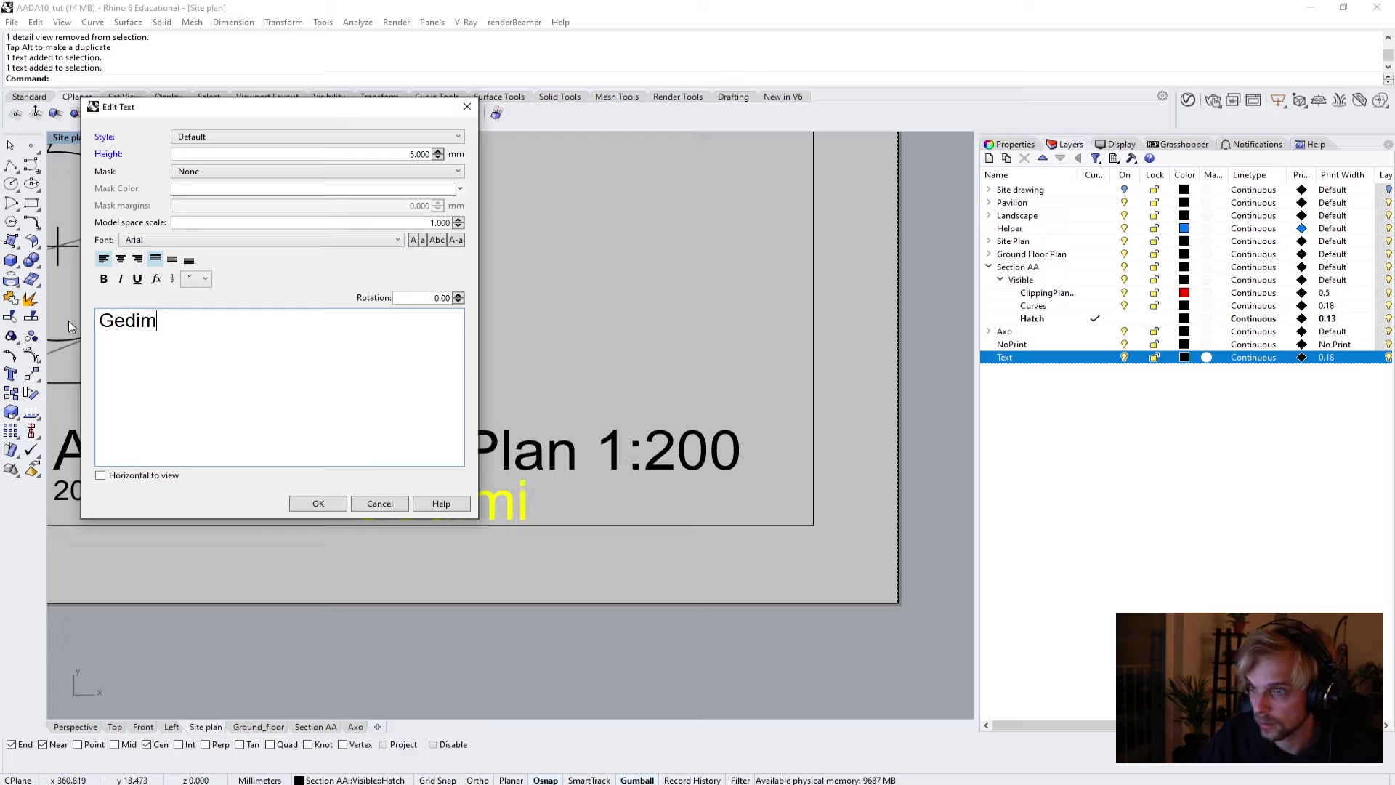
text(inas Kirdeikis)
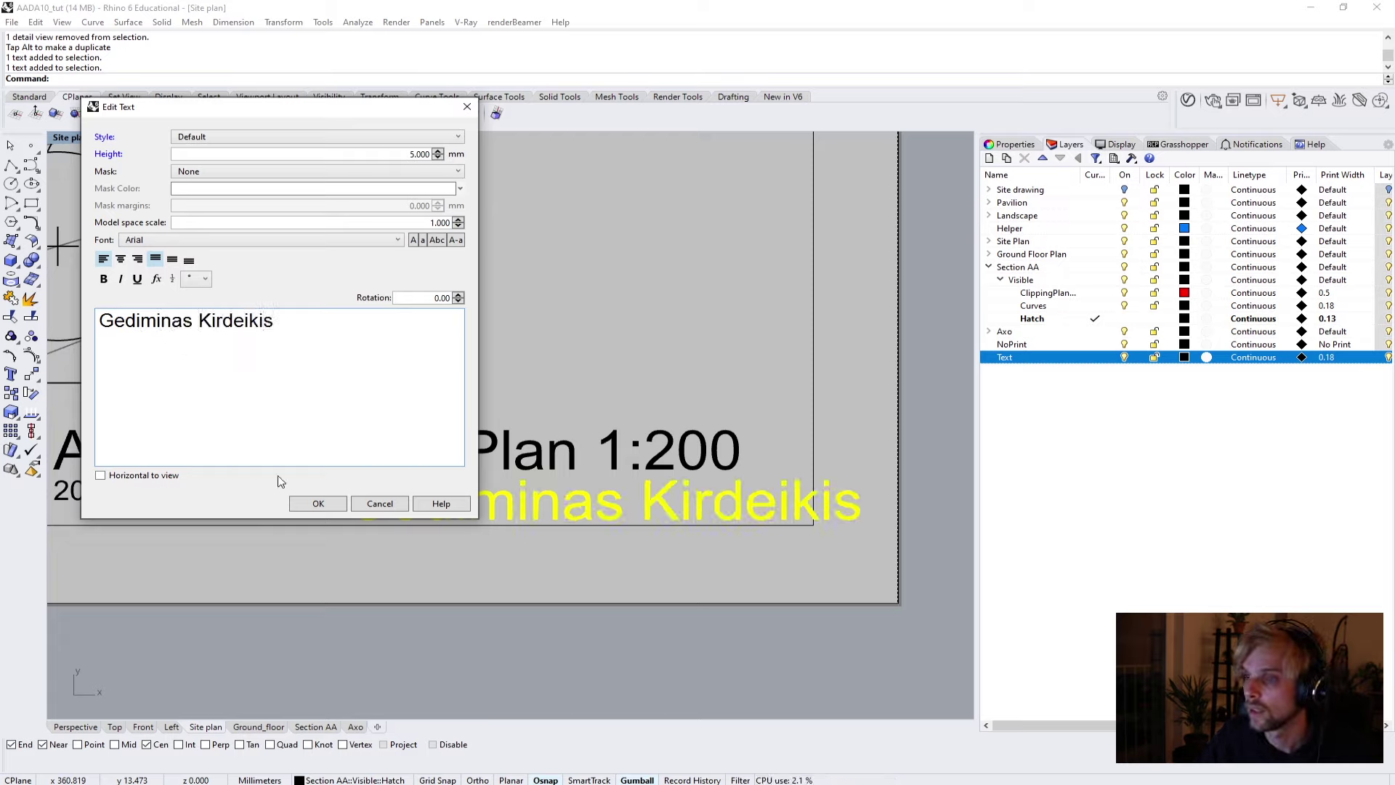
click(317, 505)
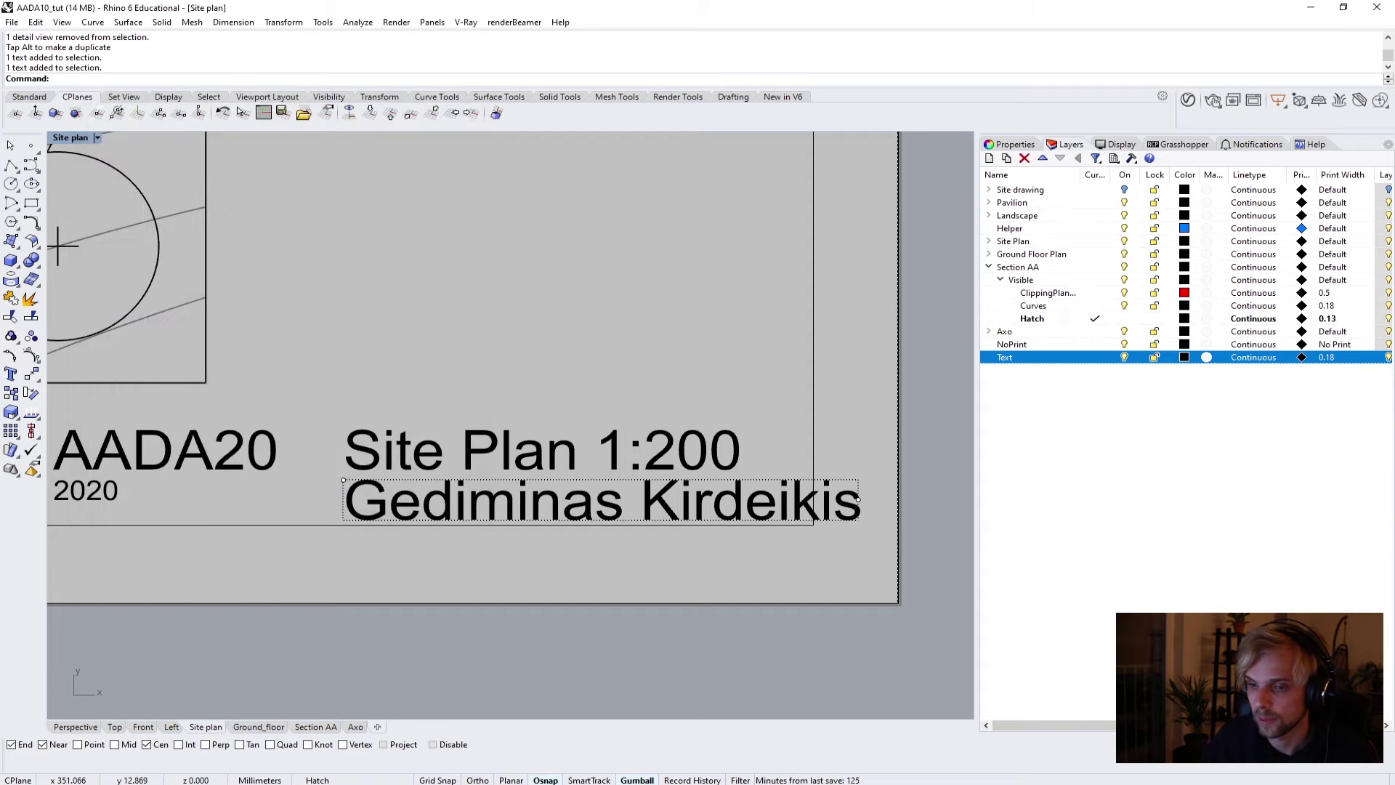
Move all four title texts to the left so the author line ends inside the sheet's right margin line.
scroll(340, 311, down, 6)
right_drag(340, 310, 534, 361)
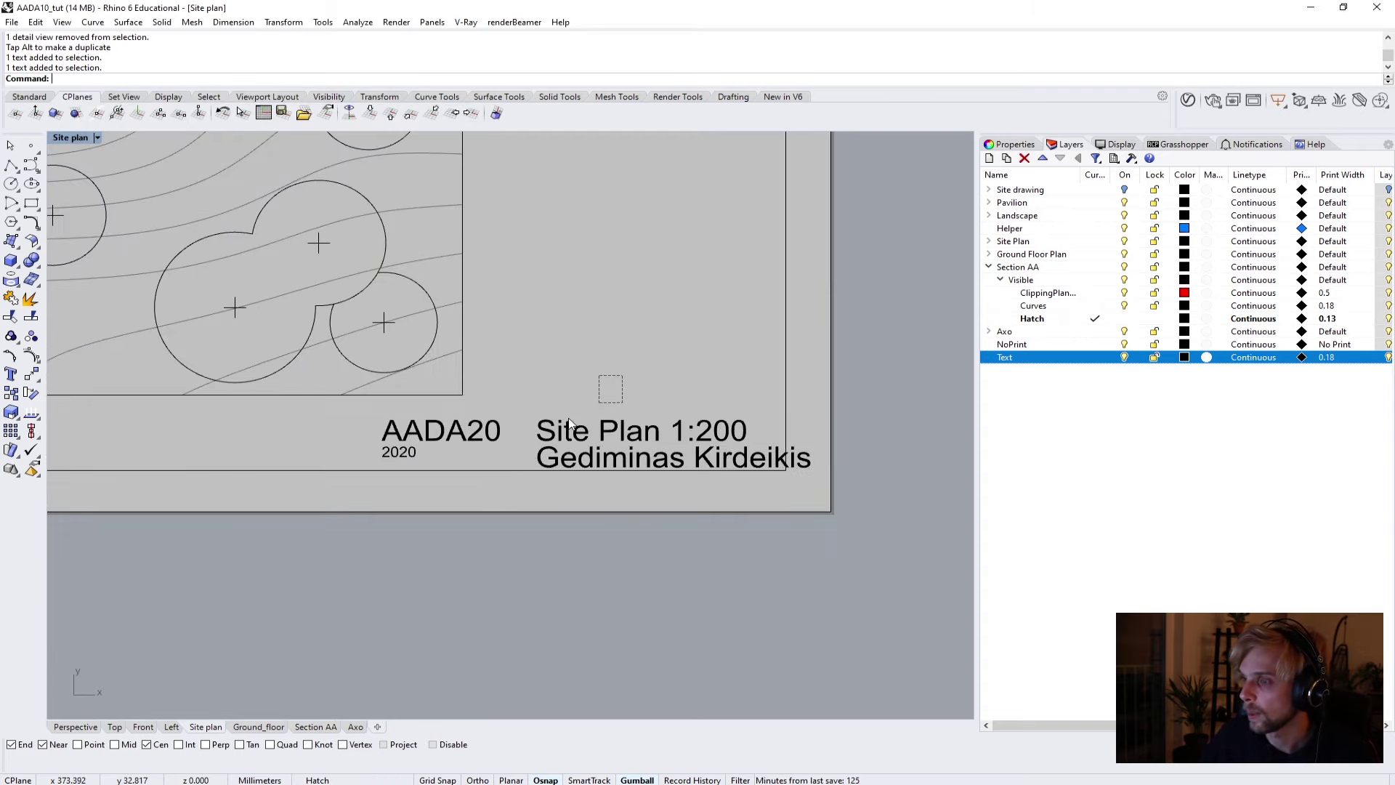
drag(569, 419, 496, 448)
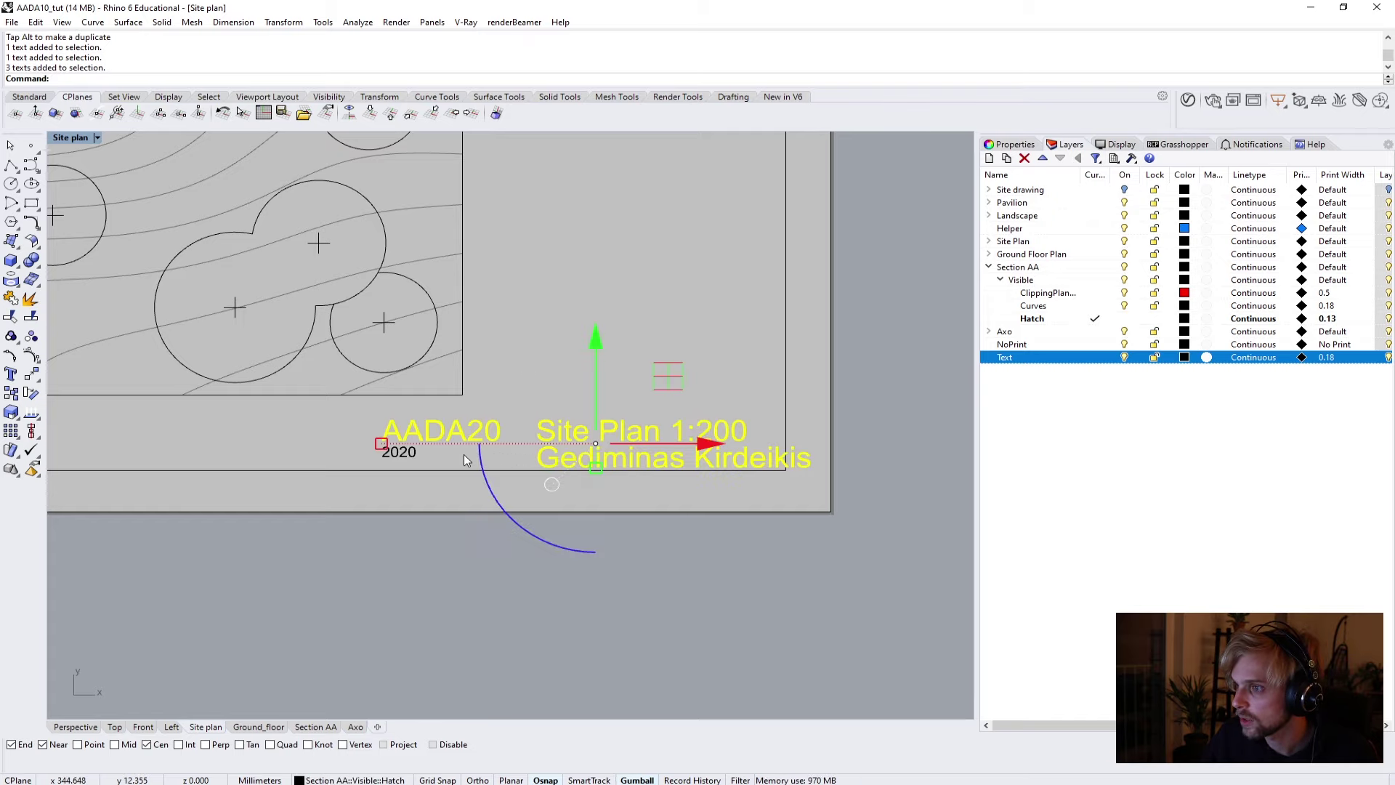
drag(702, 444, 666, 451)
click(677, 312)
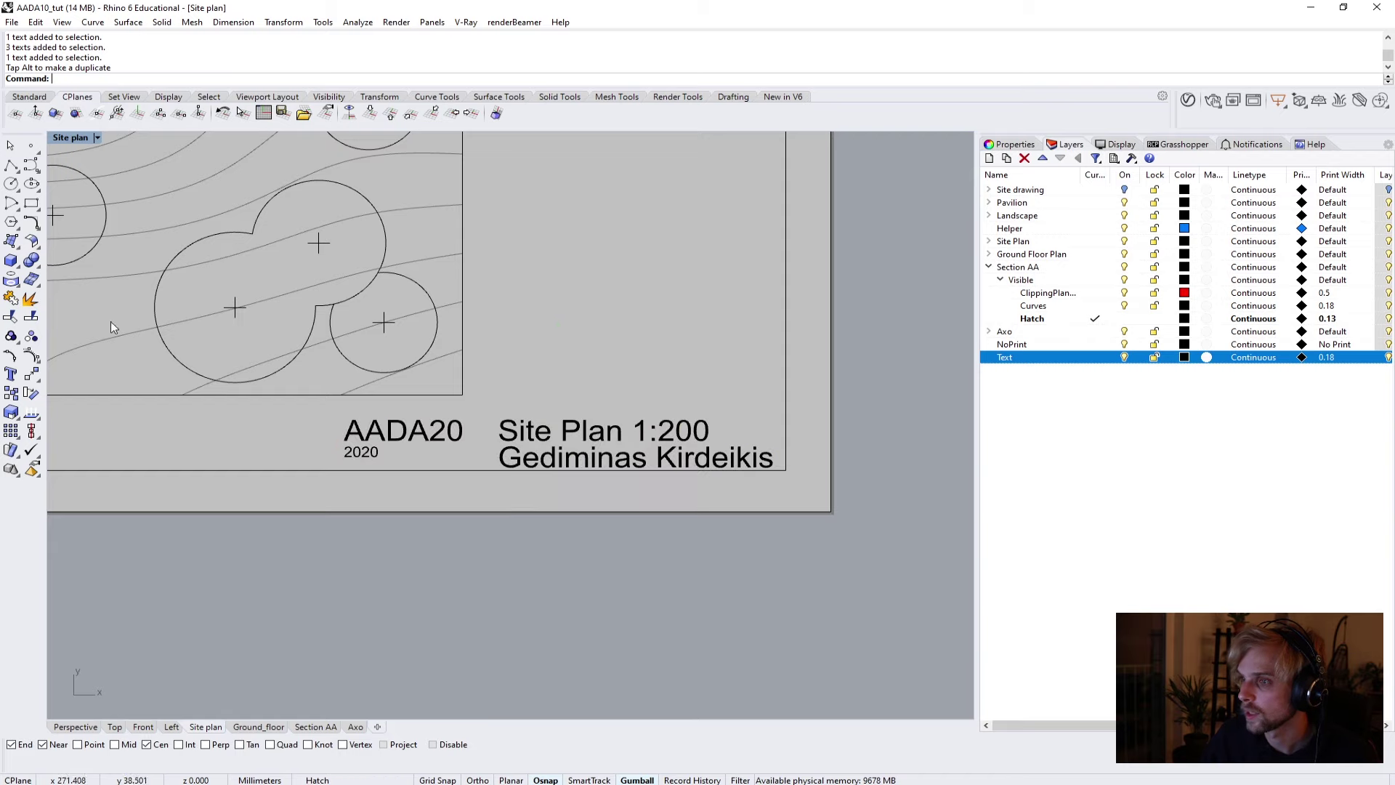
Draw a rectangle from the margin's lower-right corner around all title texts, and a second one enclosing only the AADA20 and 2020 texts.
click(31, 203)
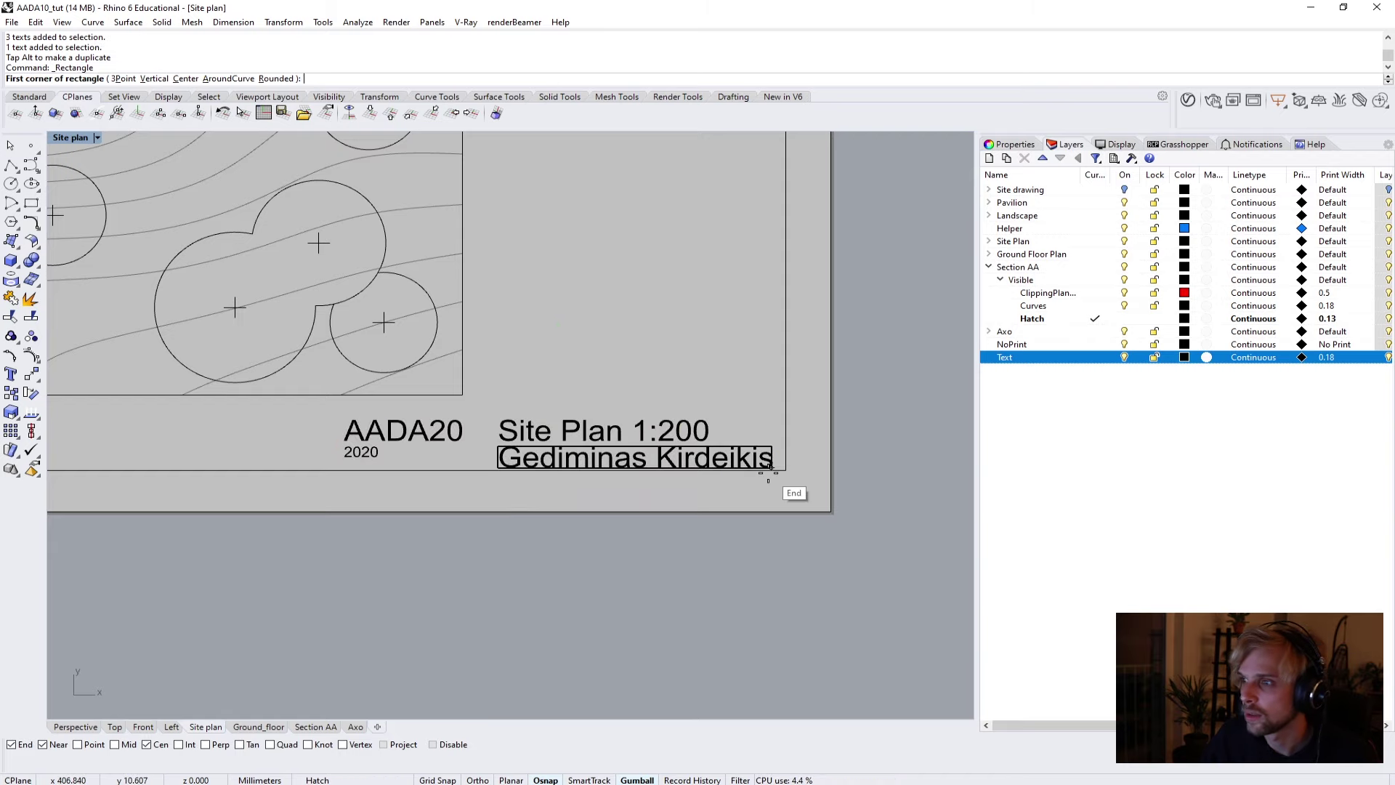
click(786, 470)
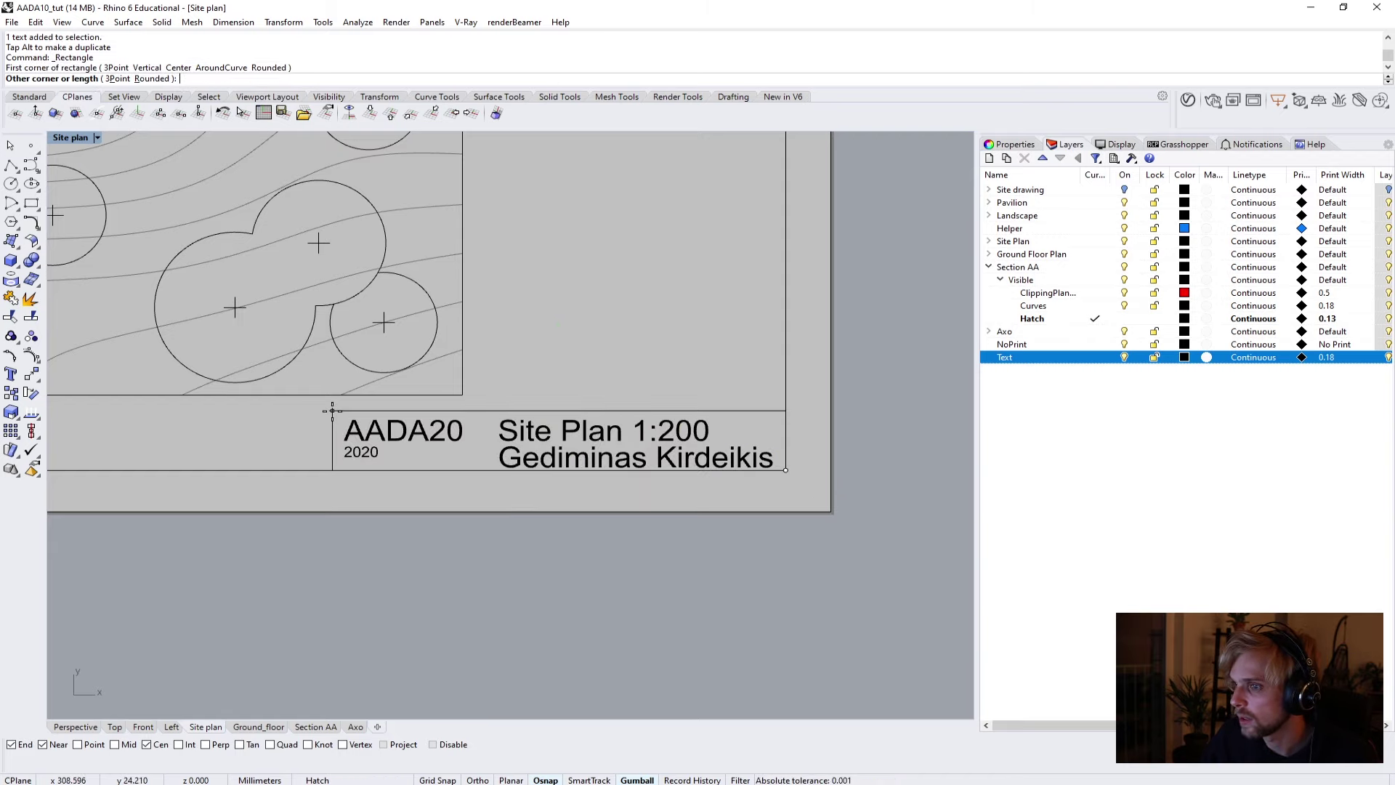
scroll(332, 404, up, 3)
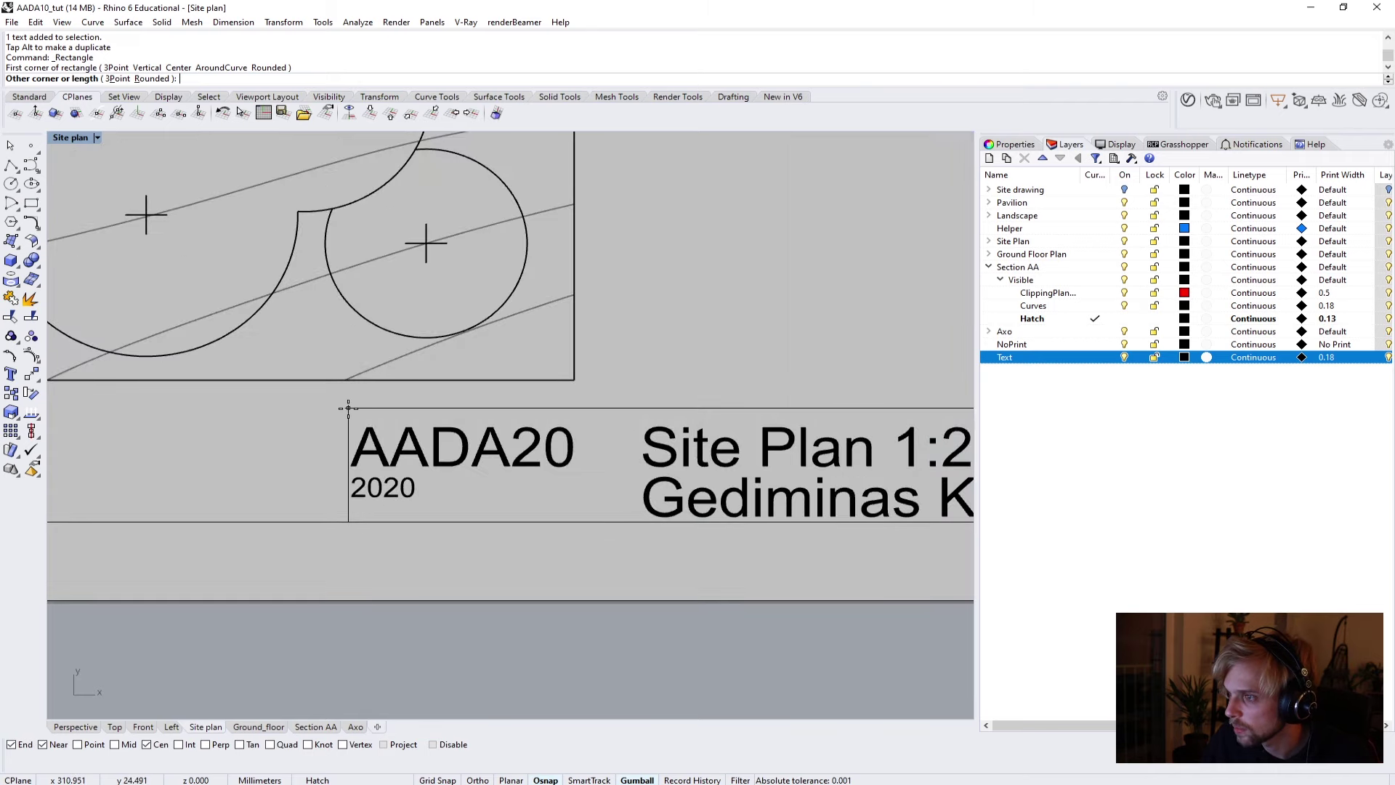
click(338, 412)
right_click(338, 412)
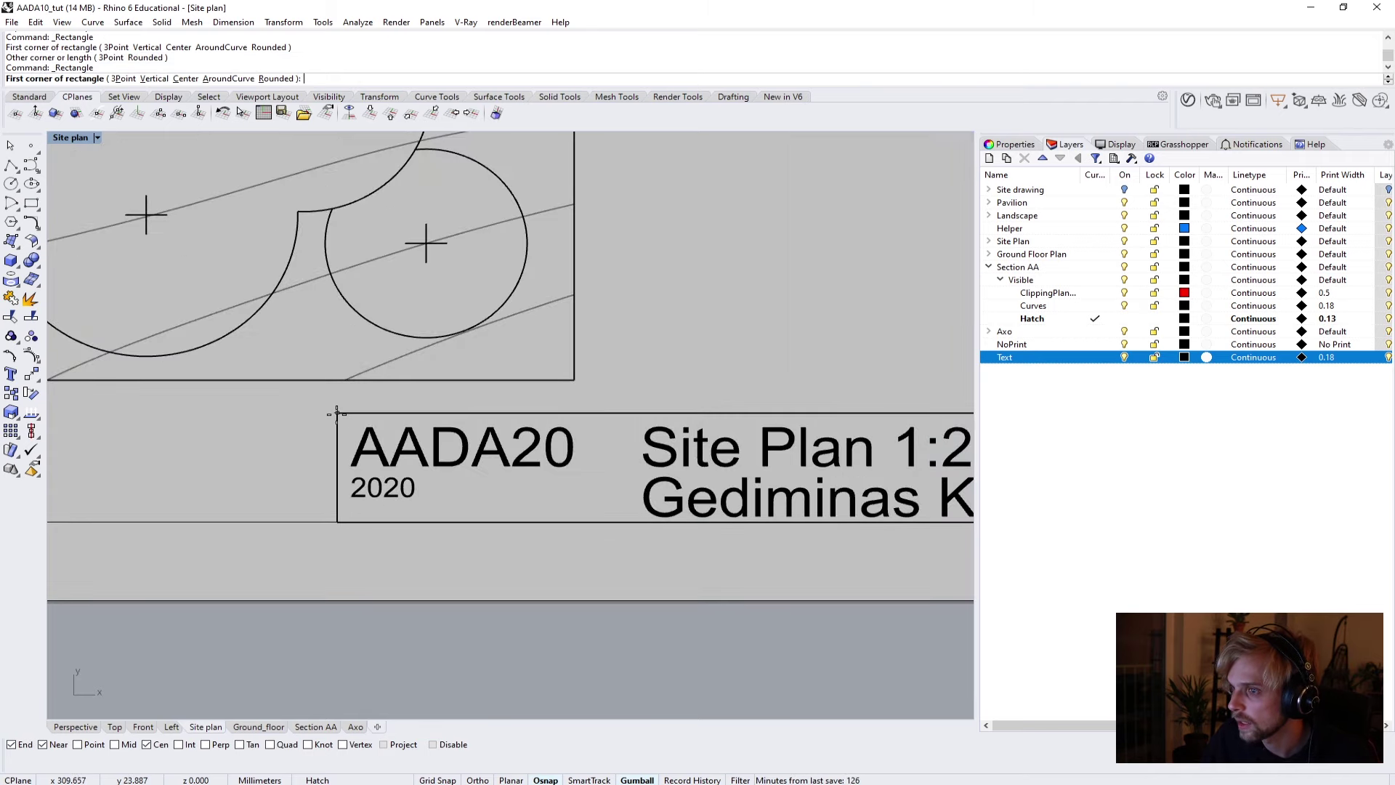
click(337, 412)
click(606, 523)
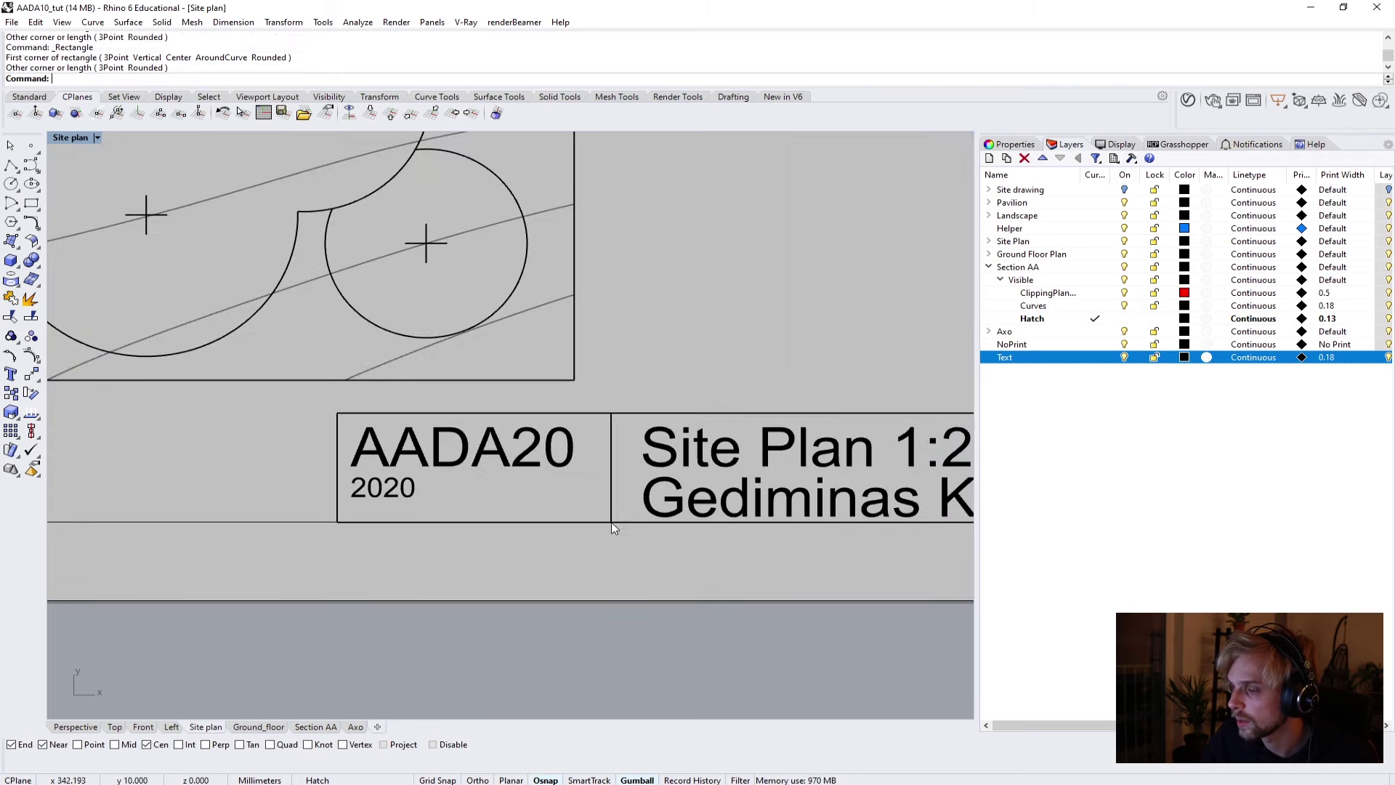
Nudge all four title texts slightly upward inside the title block frame.
scroll(549, 573, down, 4)
scroll(449, 576, up, 1)
scroll(503, 513, up, 3)
click(574, 454)
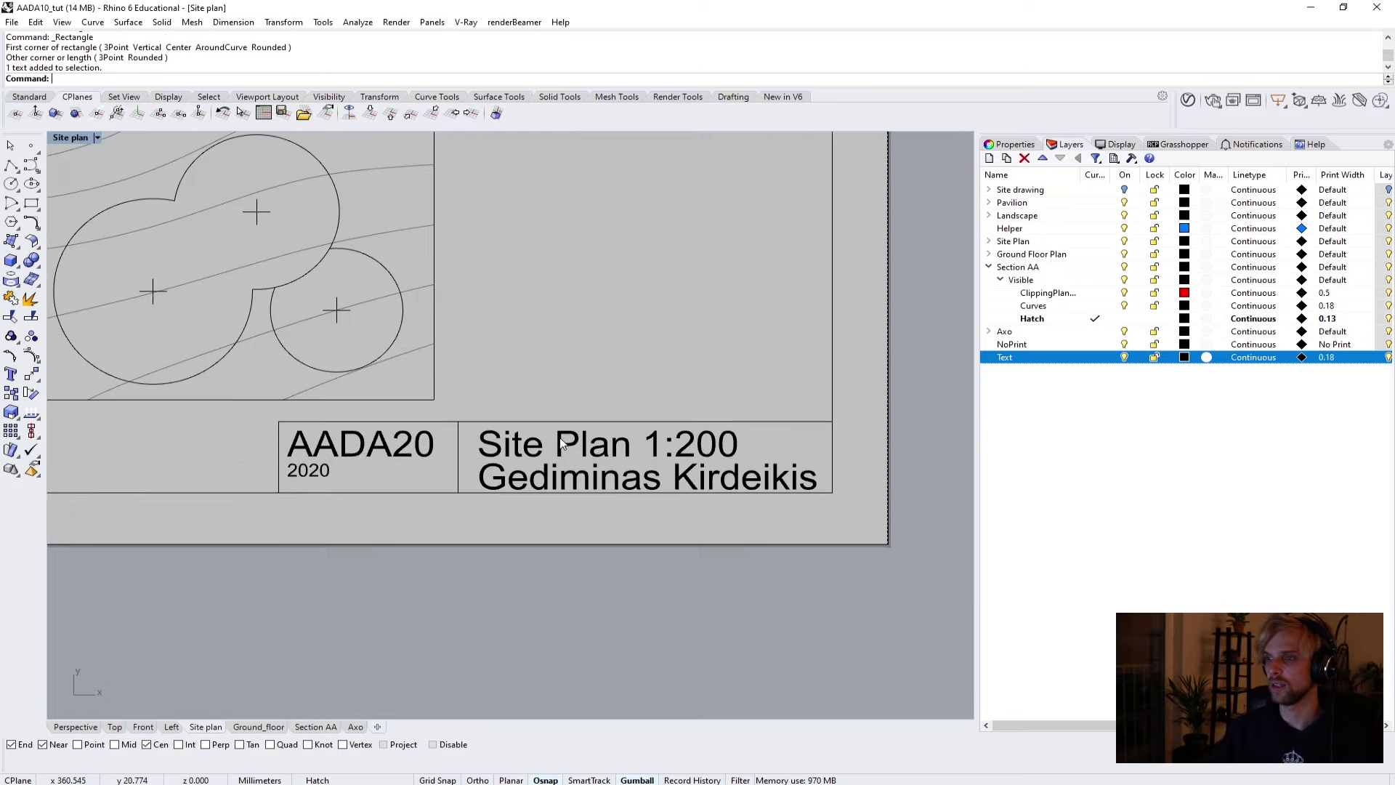
shift+click(574, 479)
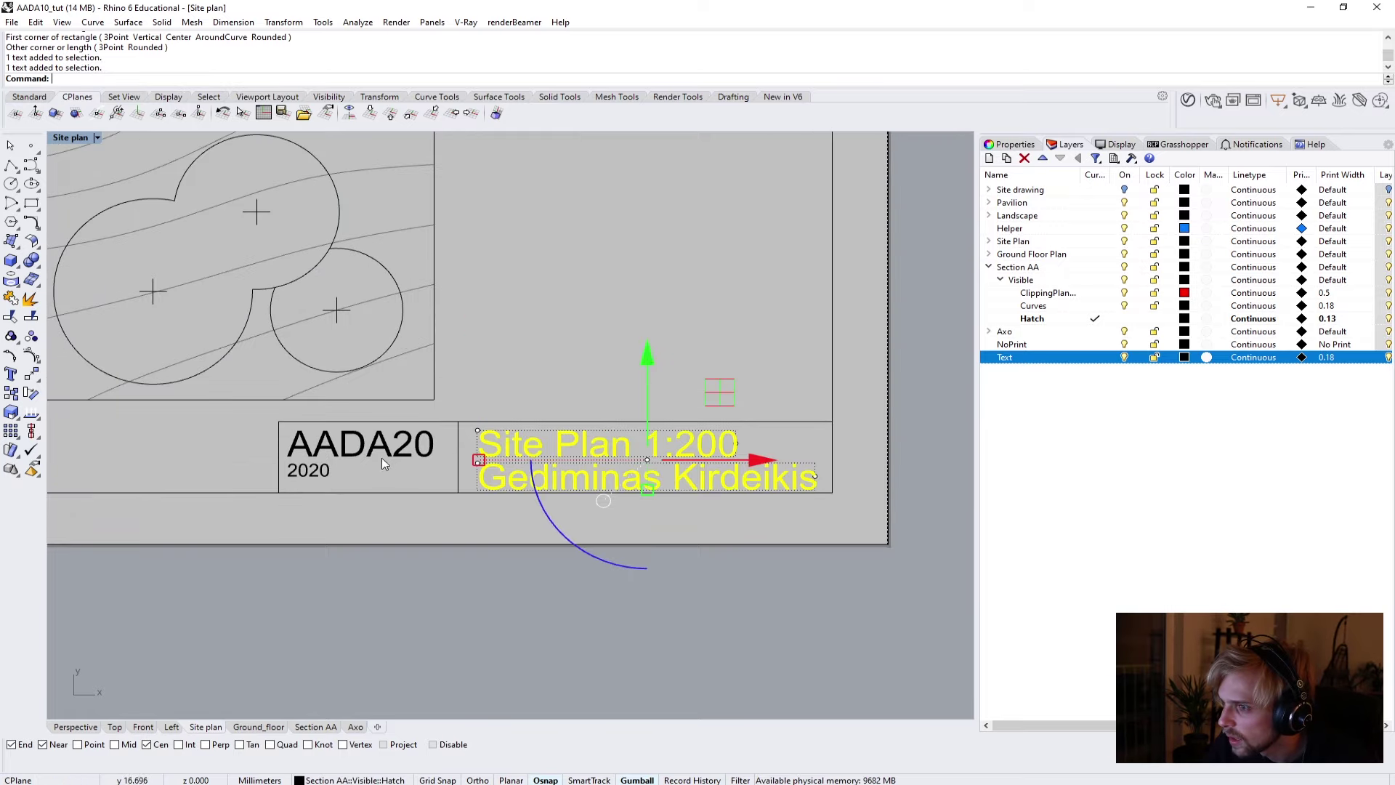
shift+click(359, 445)
shift+click(309, 470)
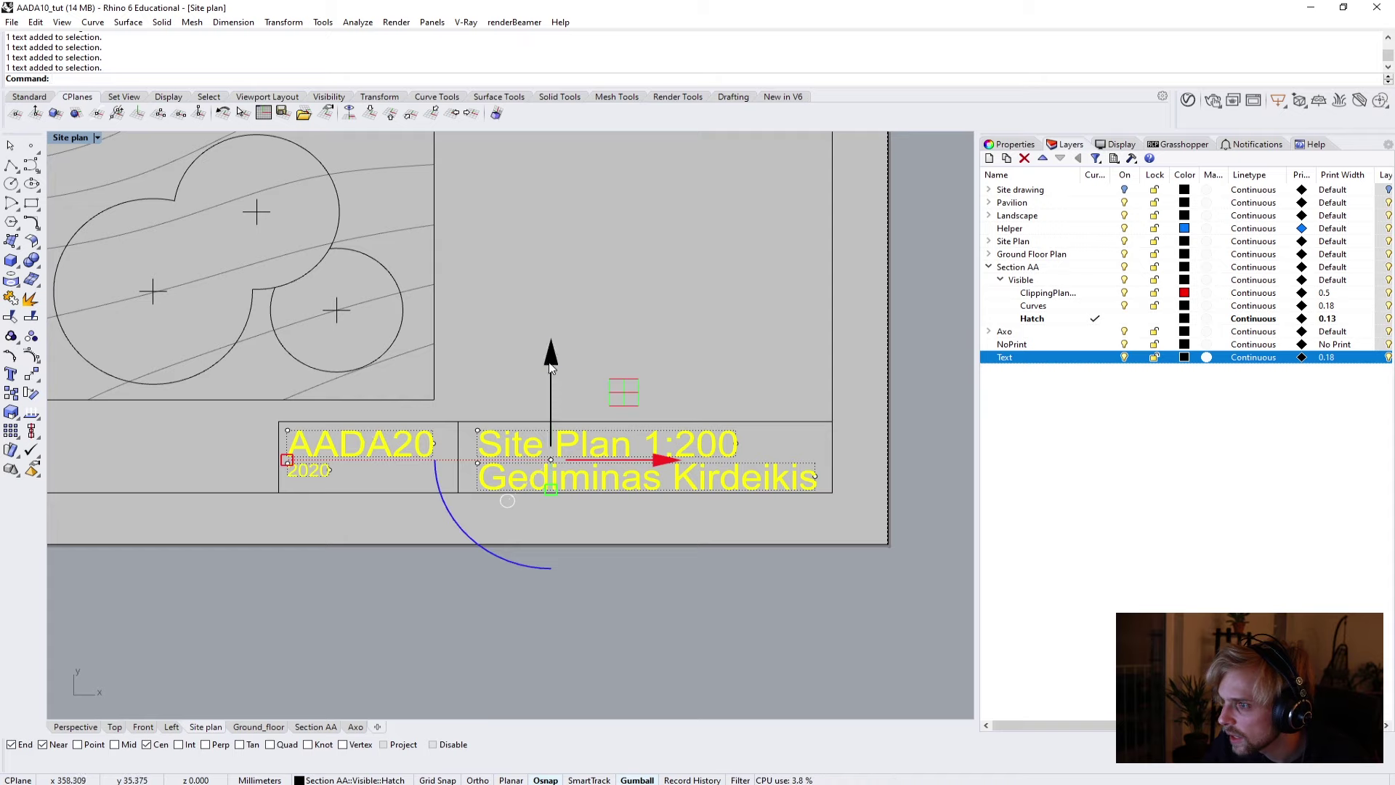
drag(553, 360, 555, 360)
click(590, 327)
Copy the title block's two rectangles and four texts from the Site plan sheet and paste them onto the Ground_floor layout.
scroll(590, 464, down, 3)
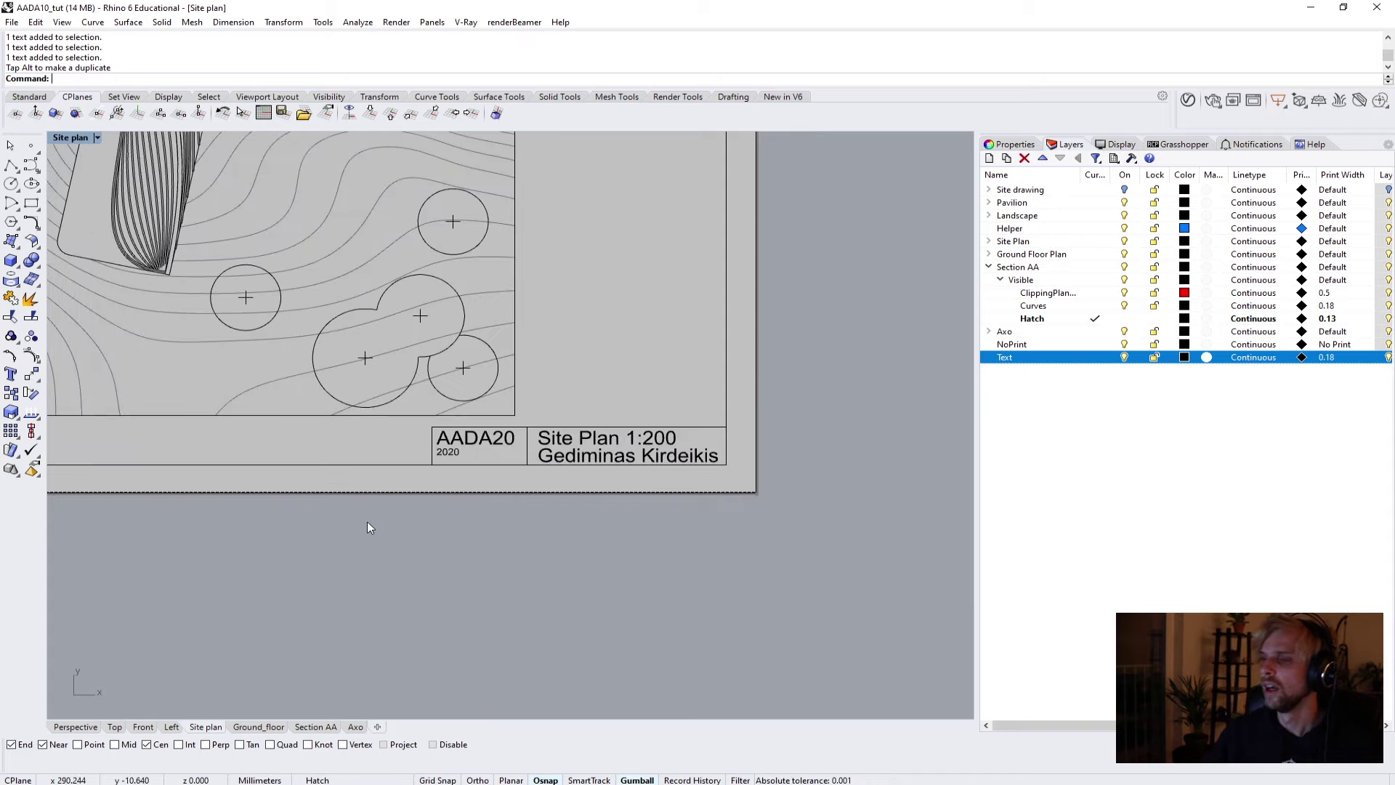
drag(308, 570, 785, 420)
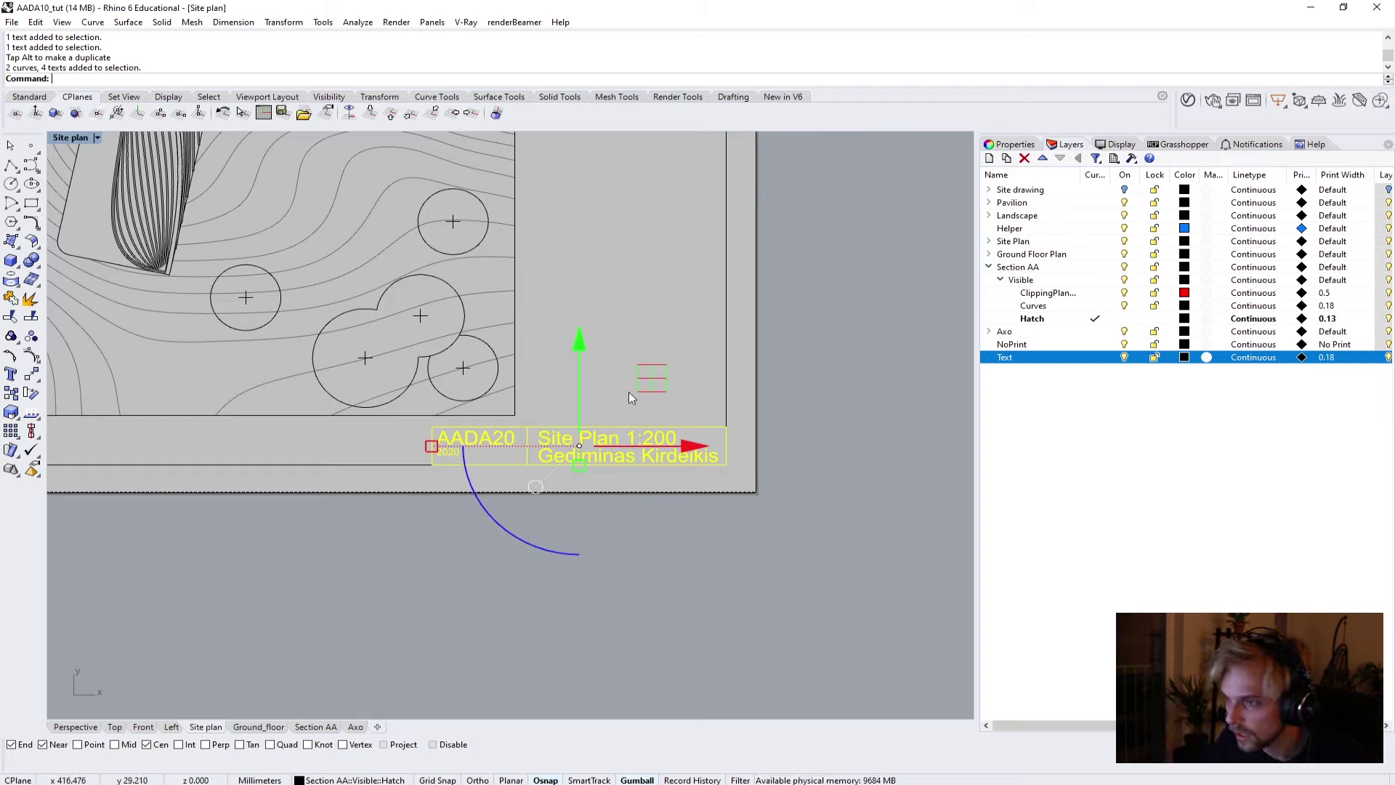
key(ctrl+c)
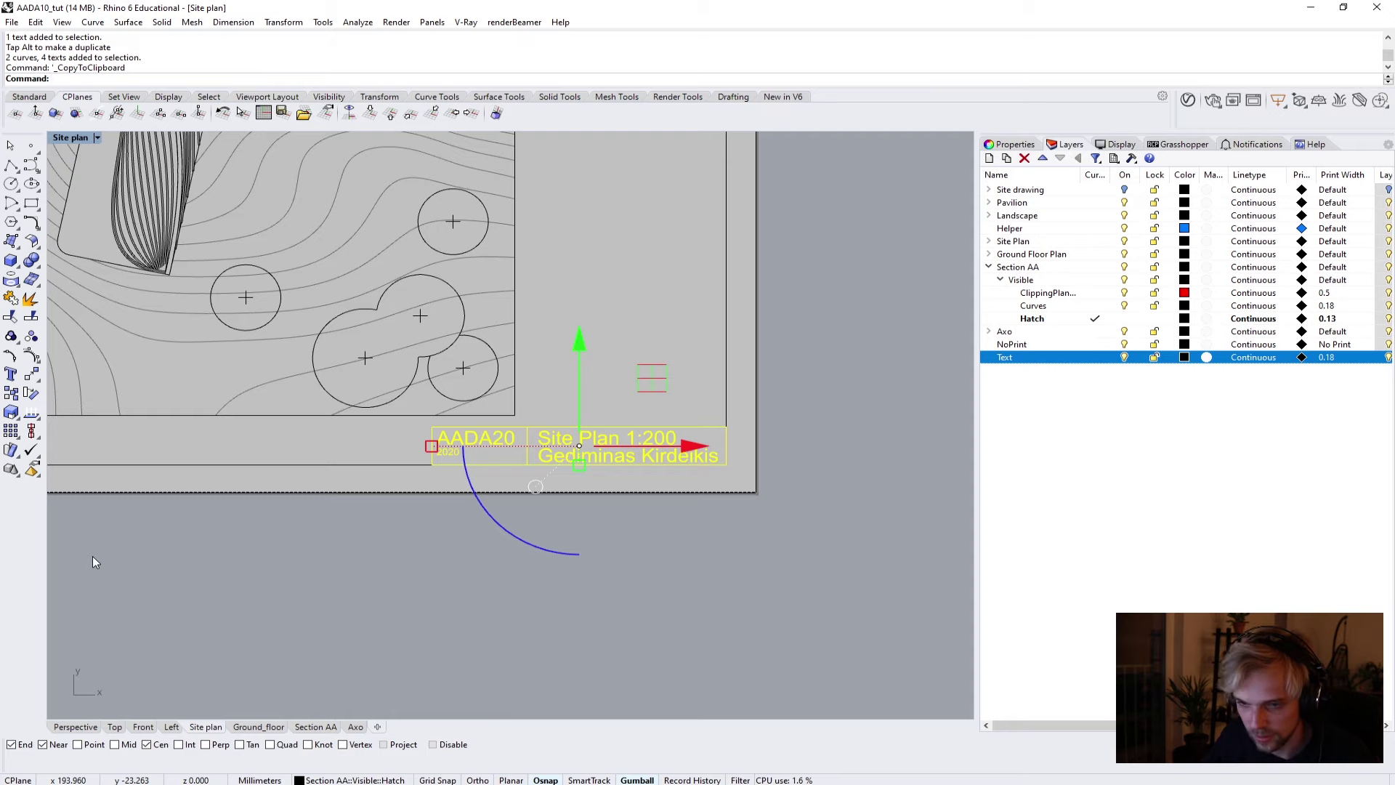
click(257, 728)
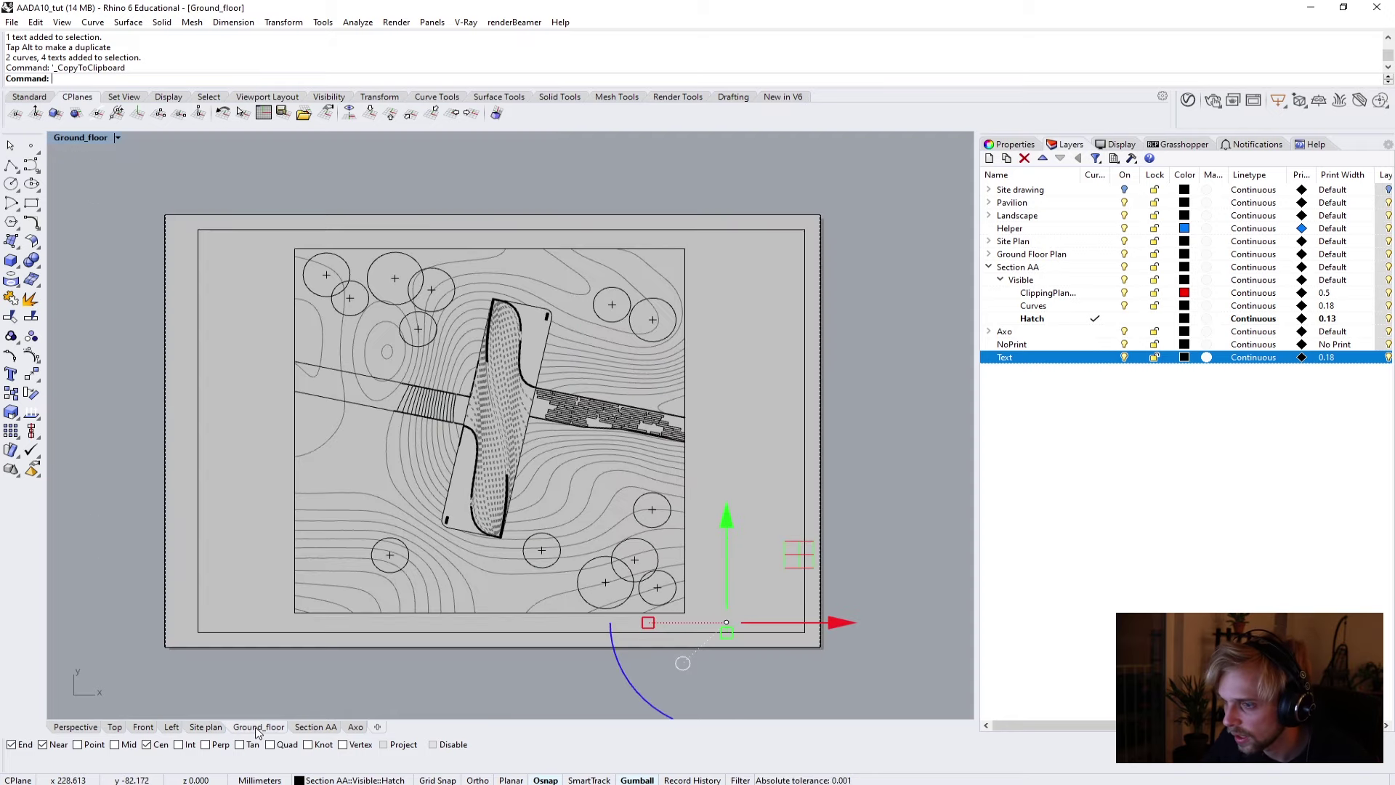
key(ctrl+v)
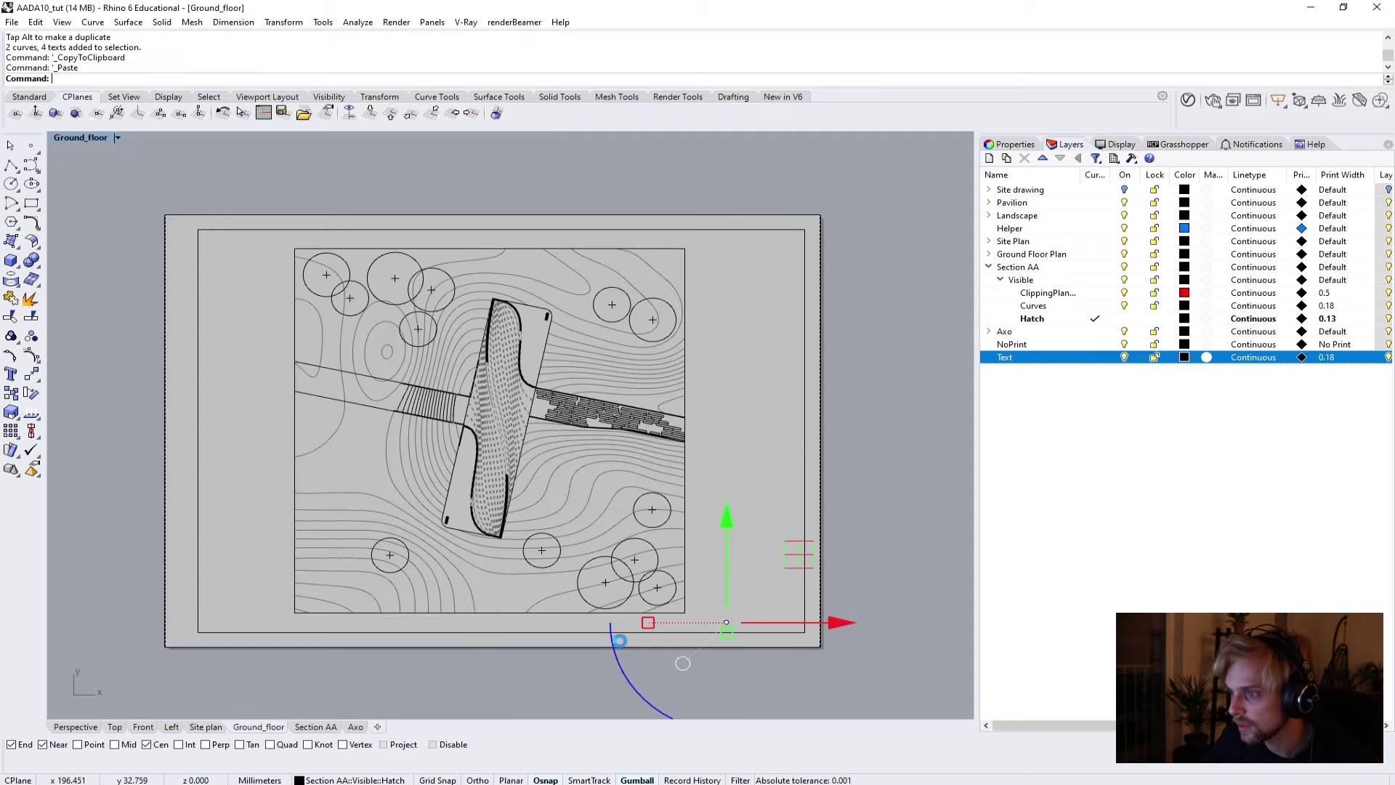
right_drag(656, 686, 469, 559)
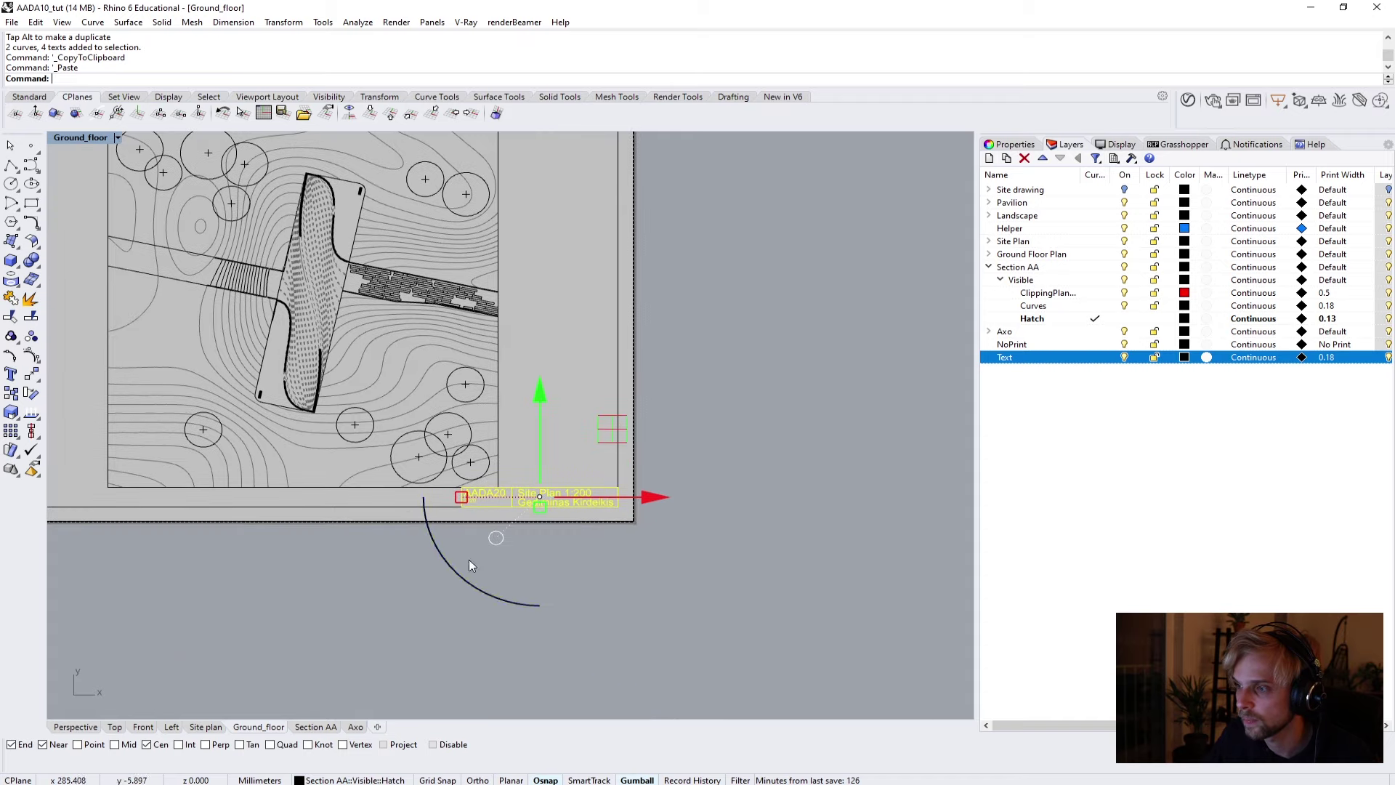
click(587, 602)
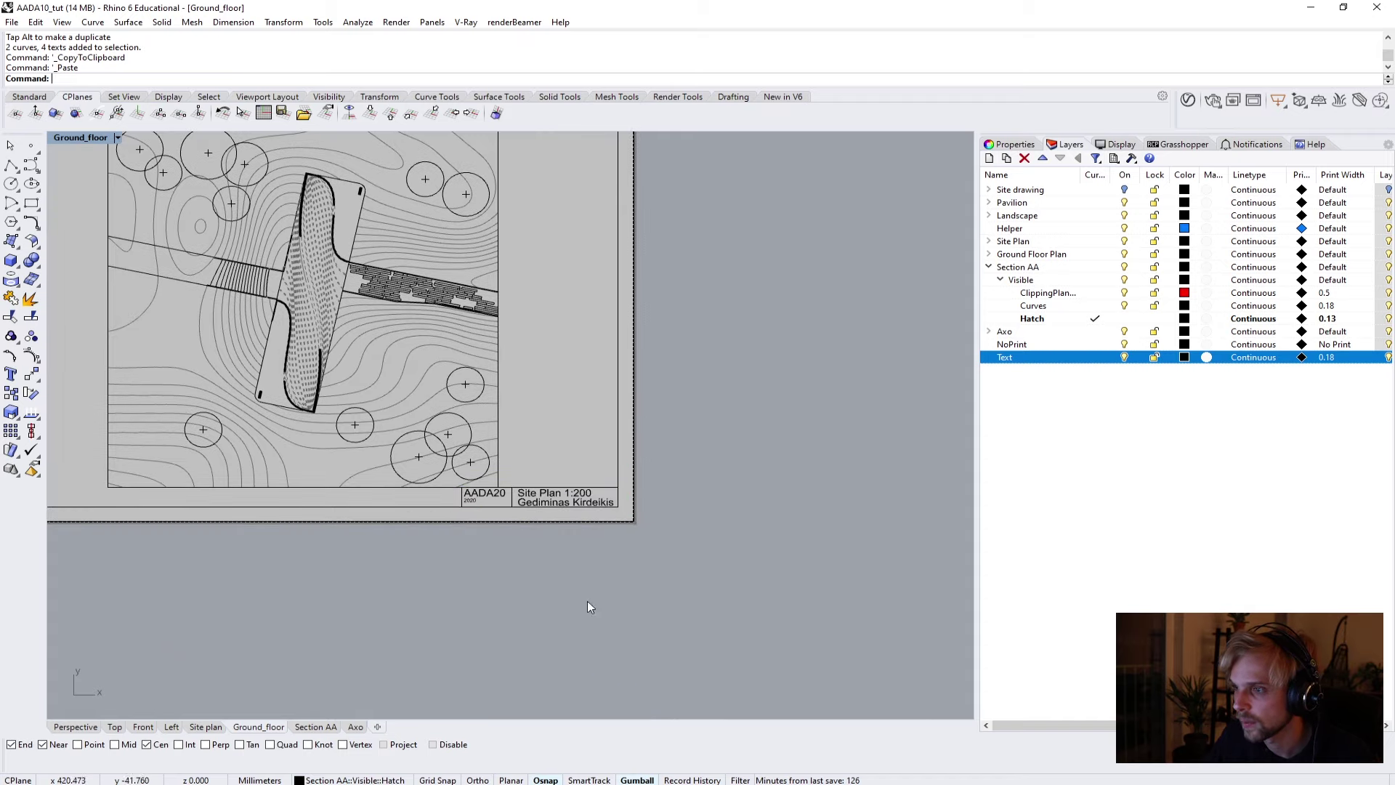
Paste the copied title block onto the Section AA and Axo layouts as well.
click(315, 727)
key(ctrl+v)
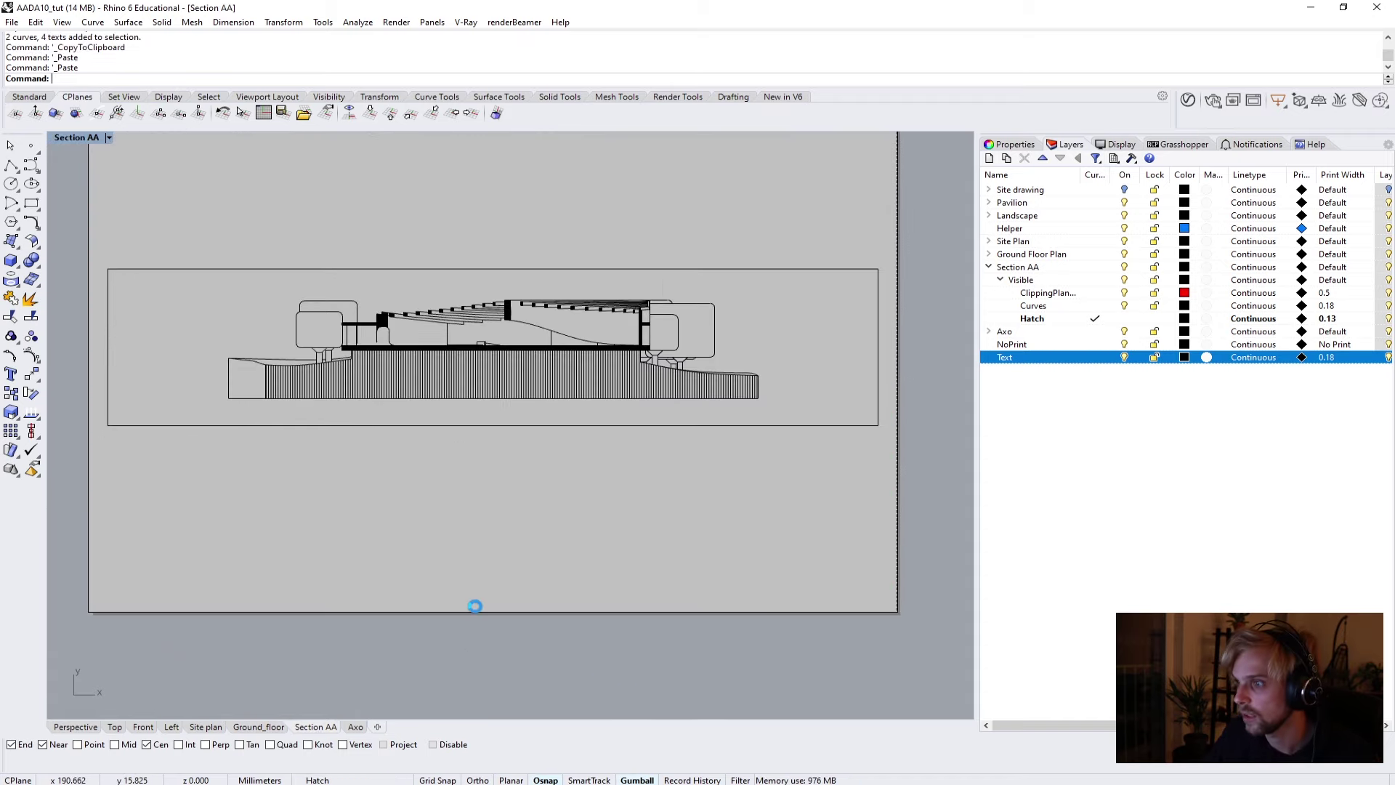
right_drag(524, 652, 355, 629)
click(355, 727)
key(ctrl+v)
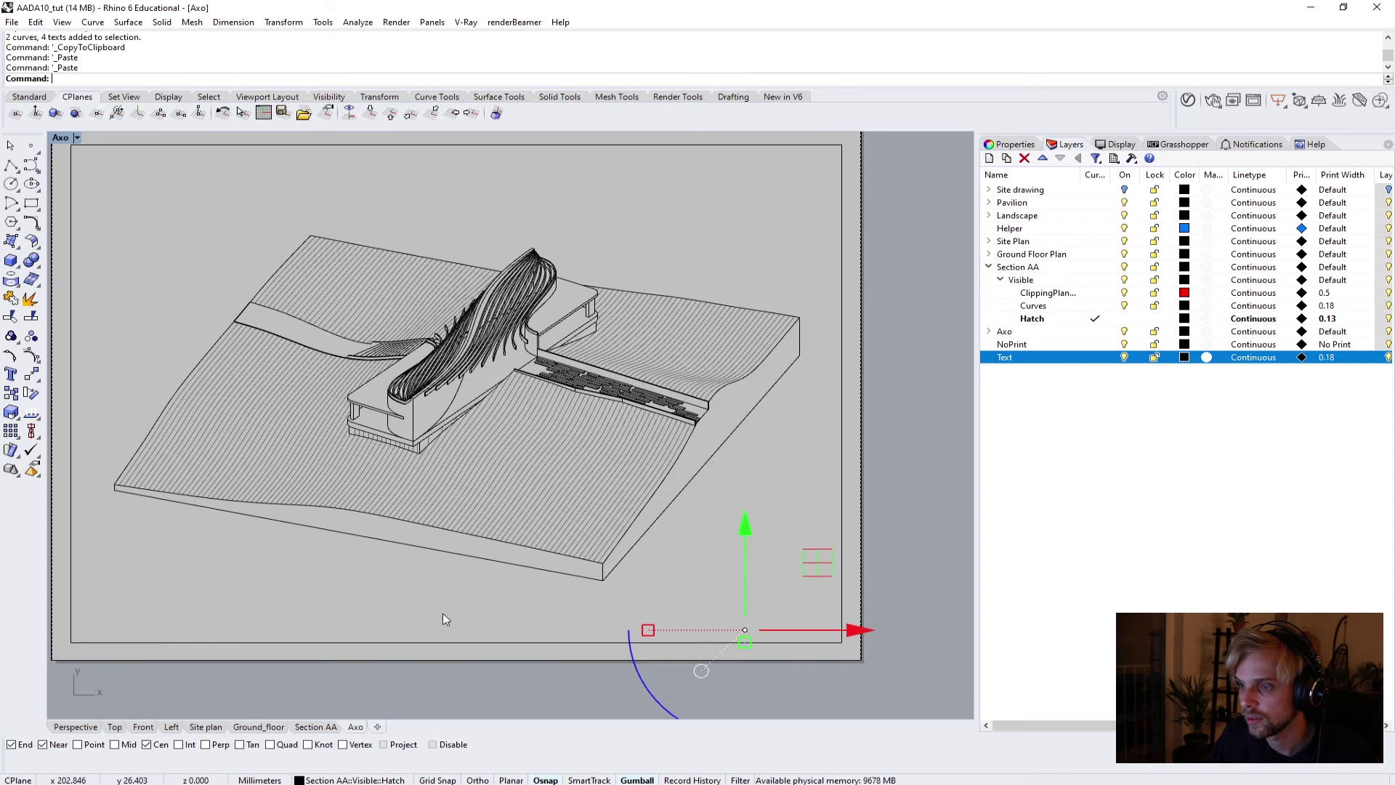
right_drag(459, 642, 318, 516)
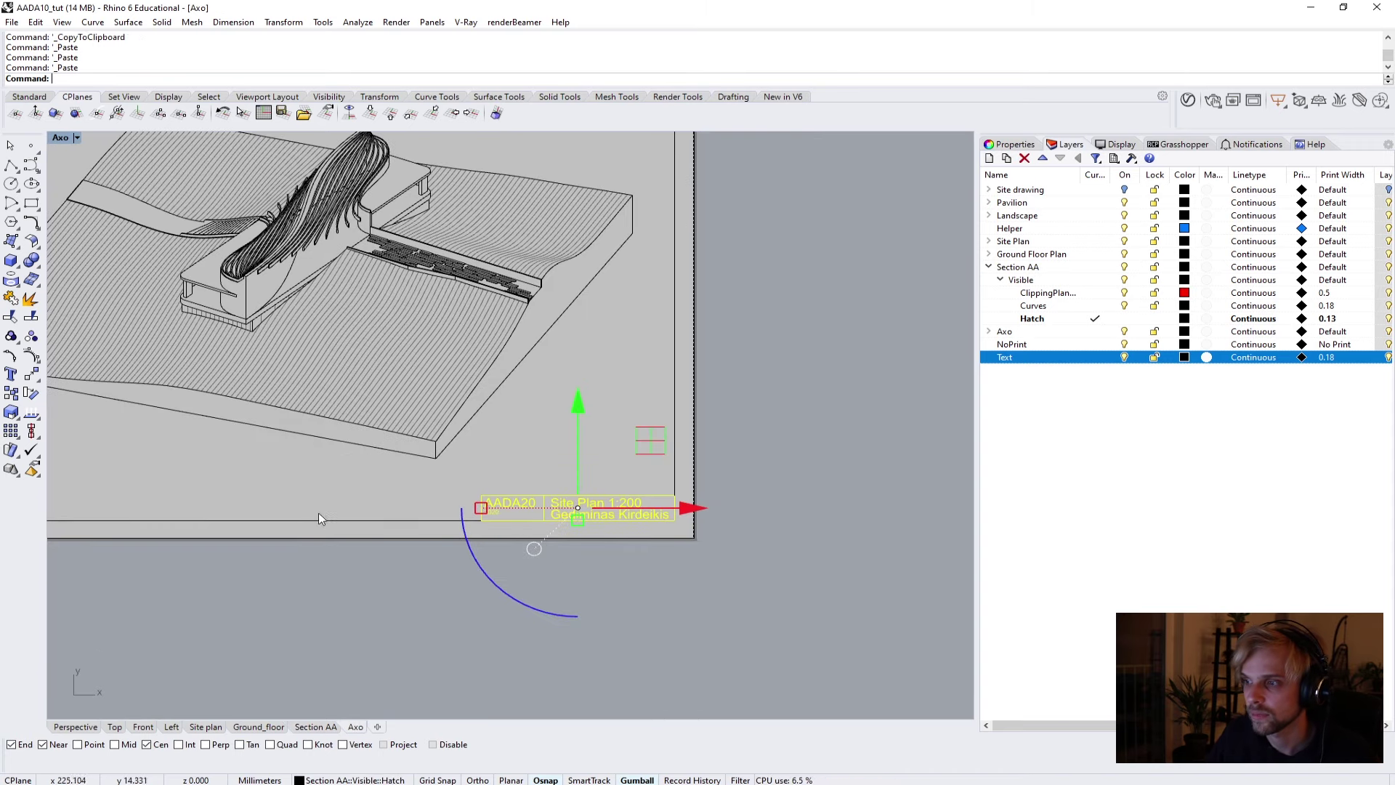
Change the drawing name in the Axo sheet's title block to "Axonometry".
click(600, 482)
scroll(600, 483, up, 10)
double_click(482, 547)
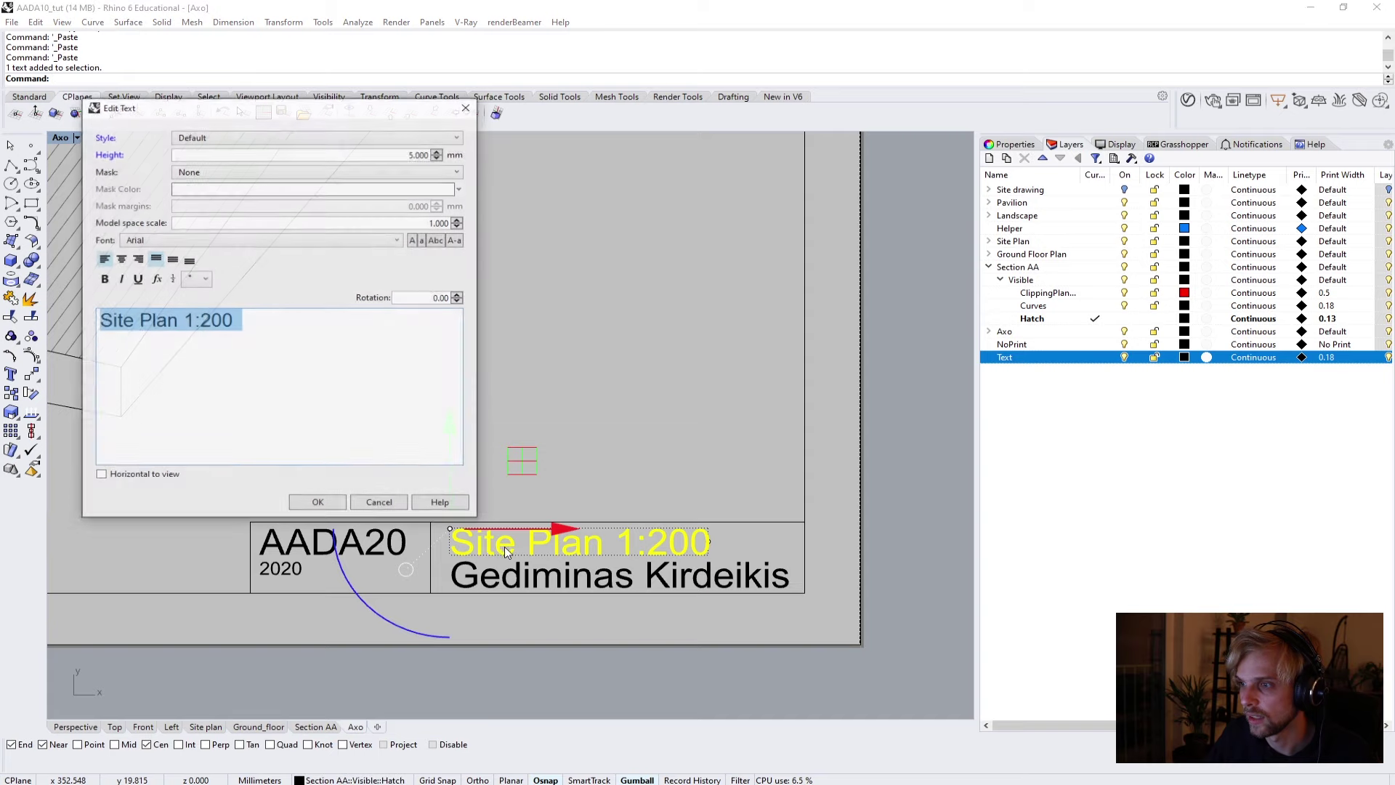
drag(258, 326, 238, 328)
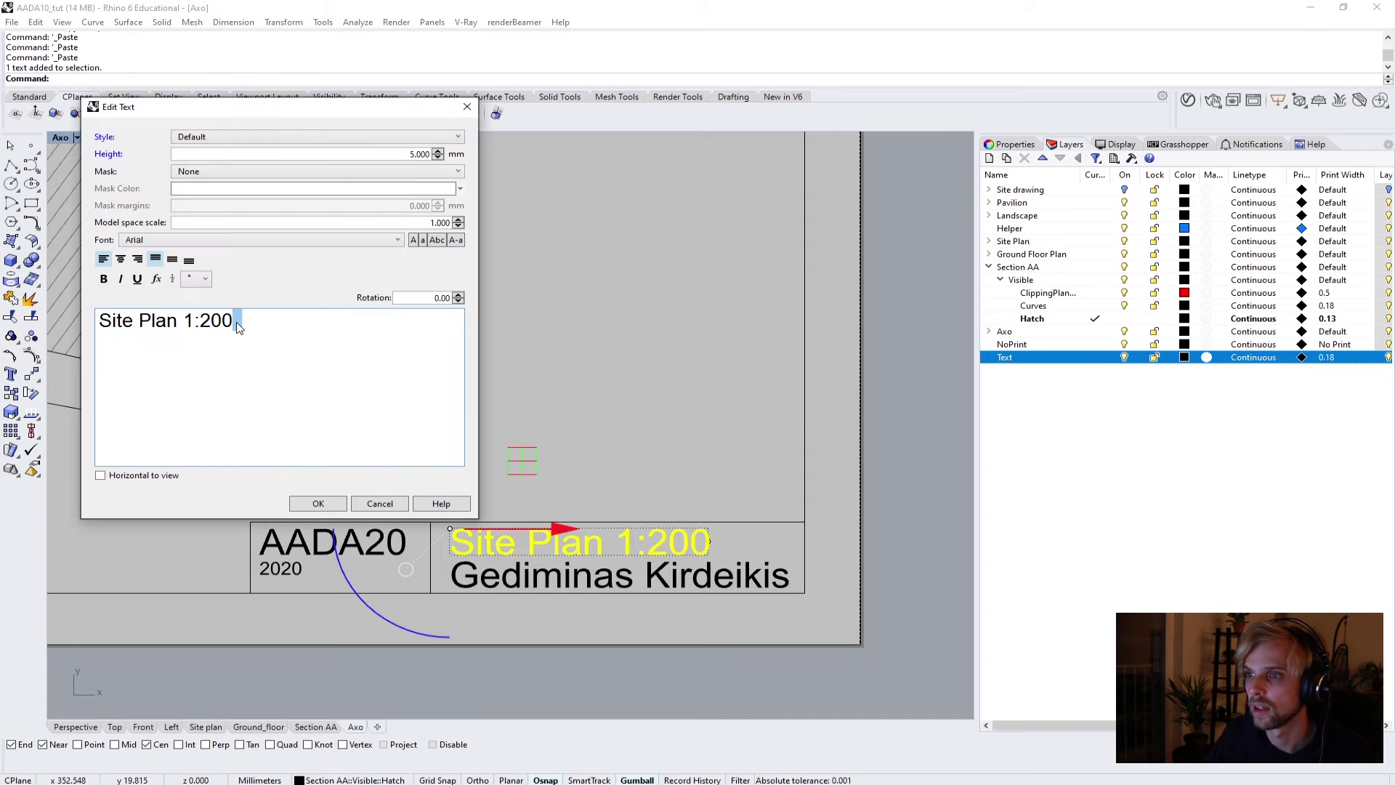
double_click(145, 320)
key(ctrl+a)
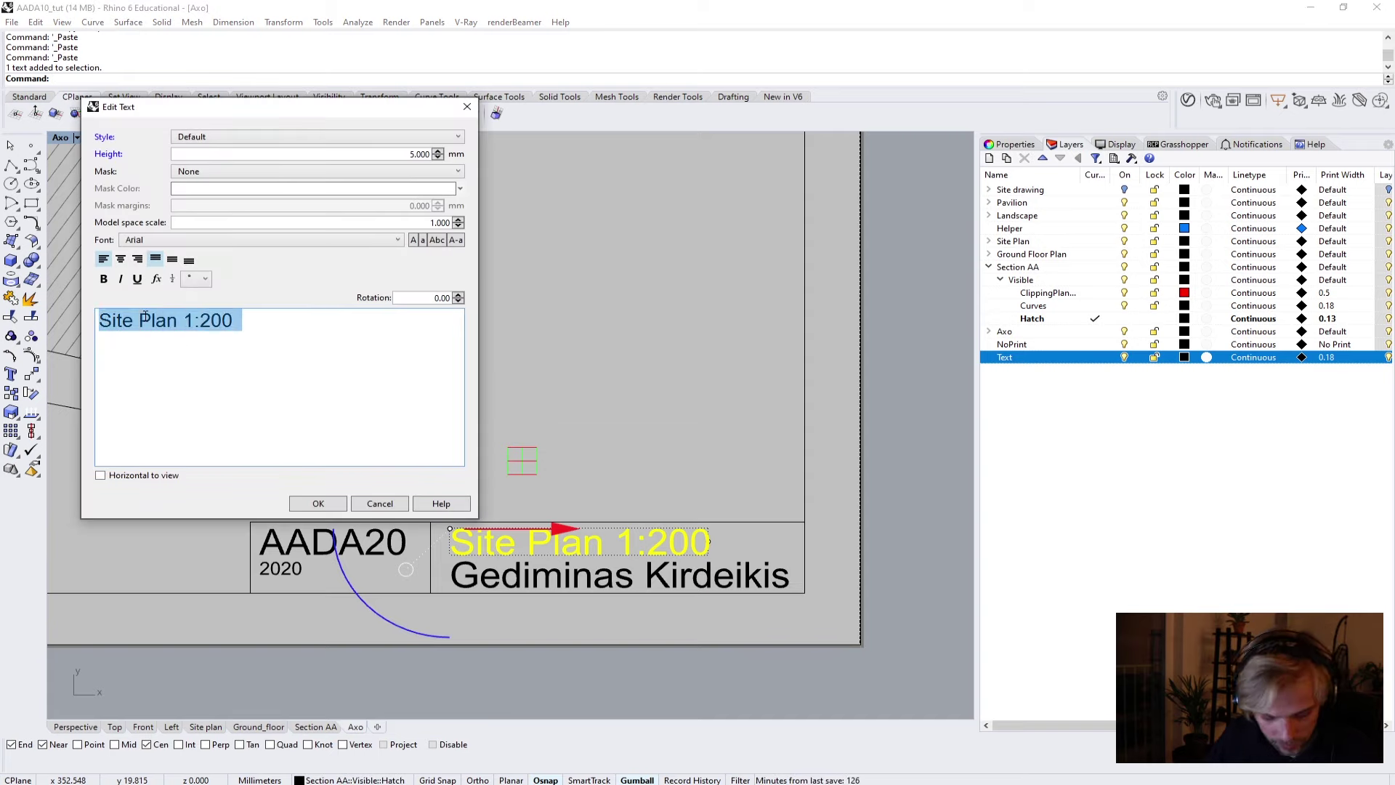
text(Axo)
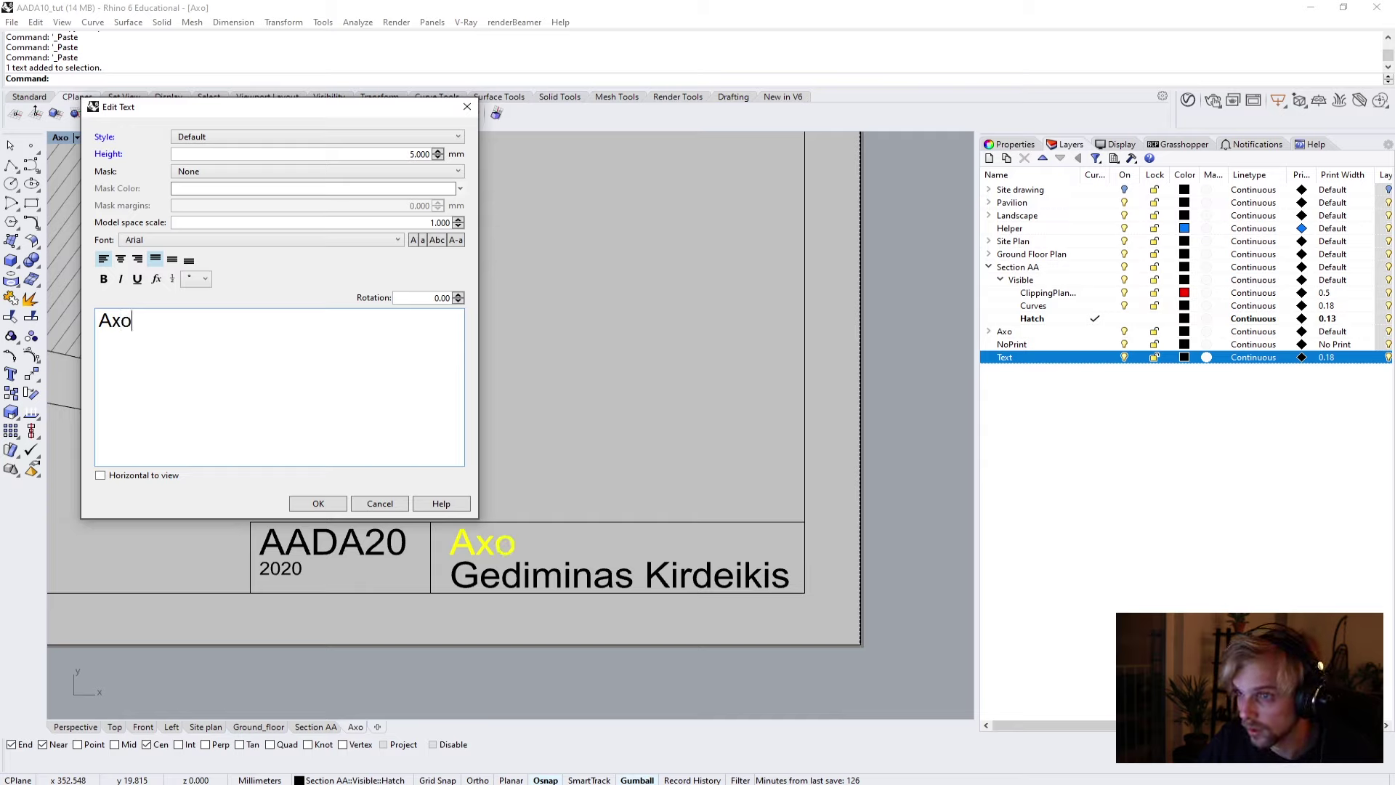
text(nometry)
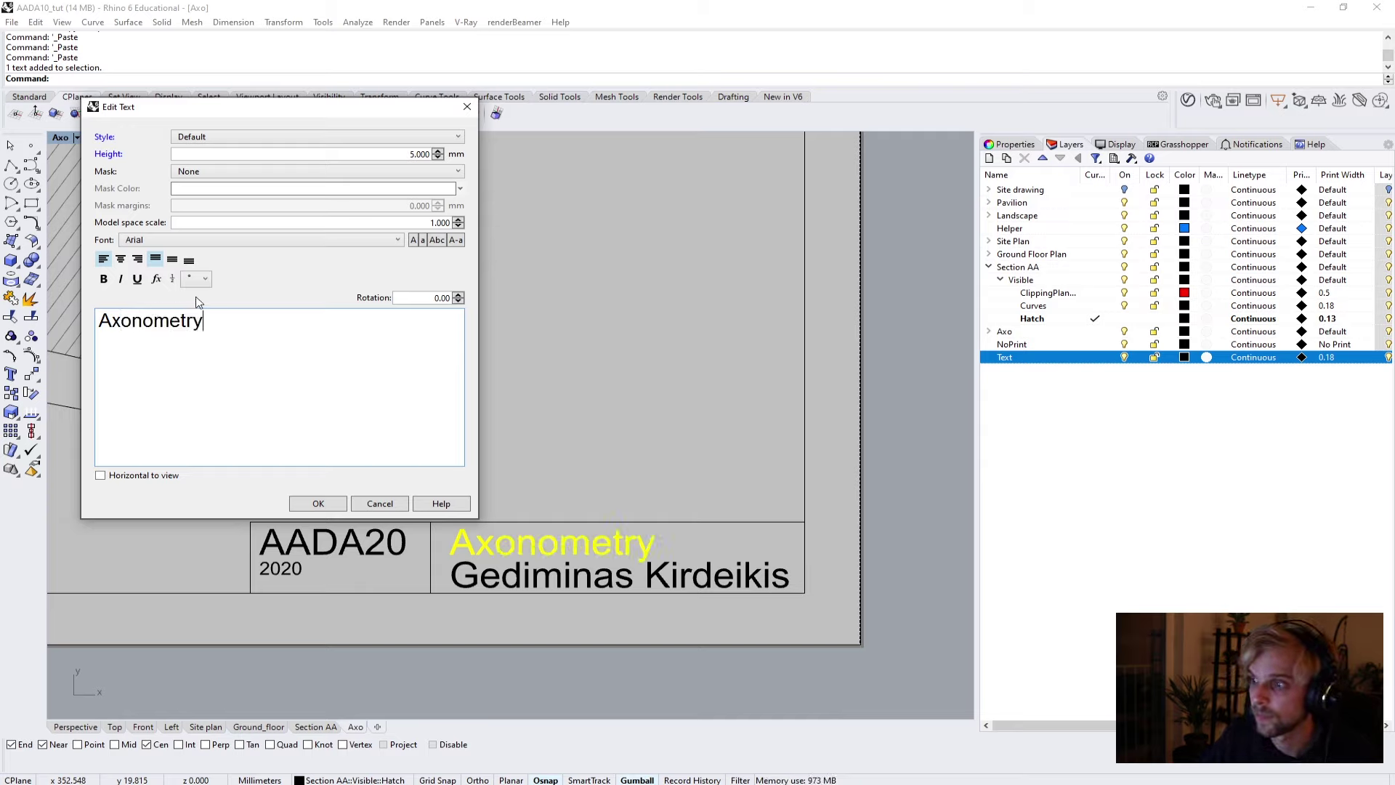
click(316, 503)
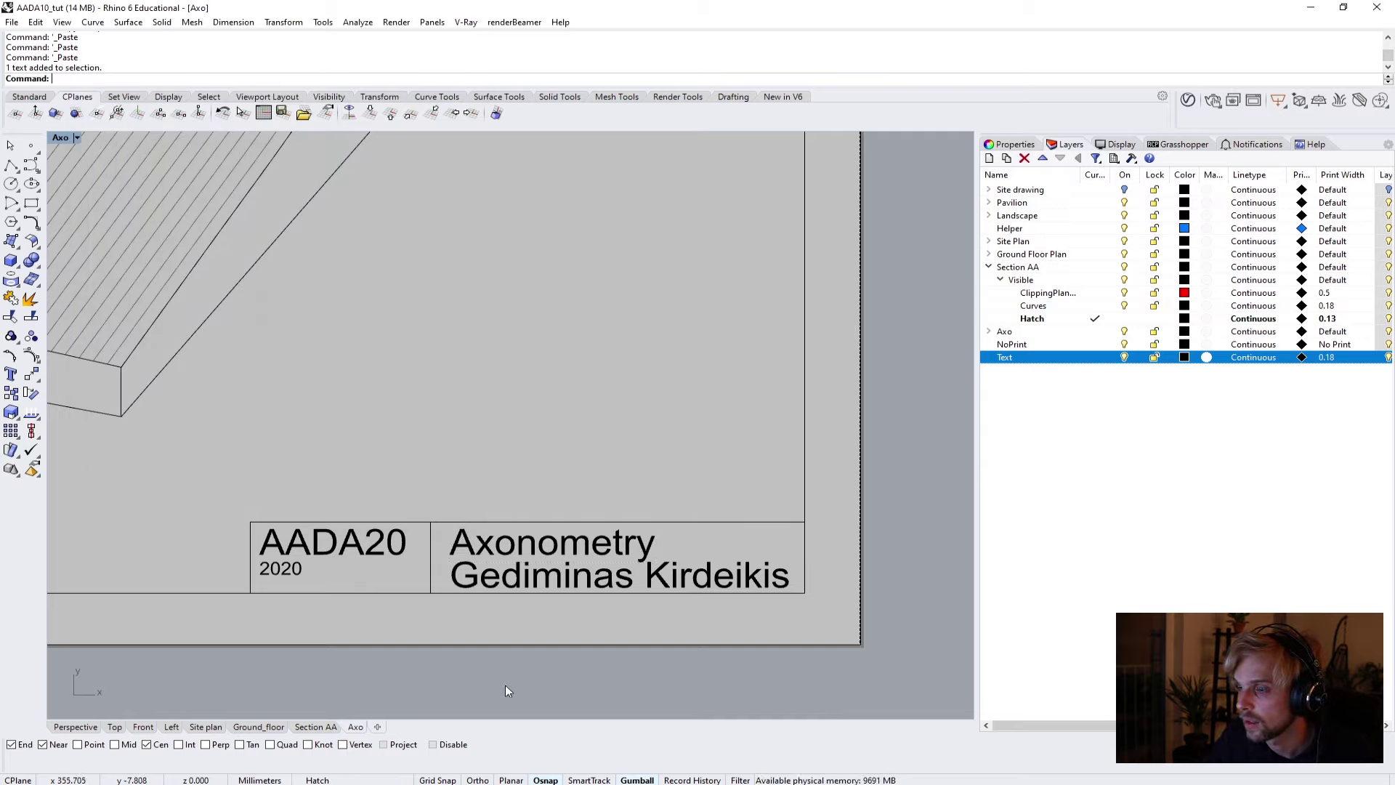
Change the drawing name in the Section AA sheet's title block to "Section A-A 1:200".
click(316, 727)
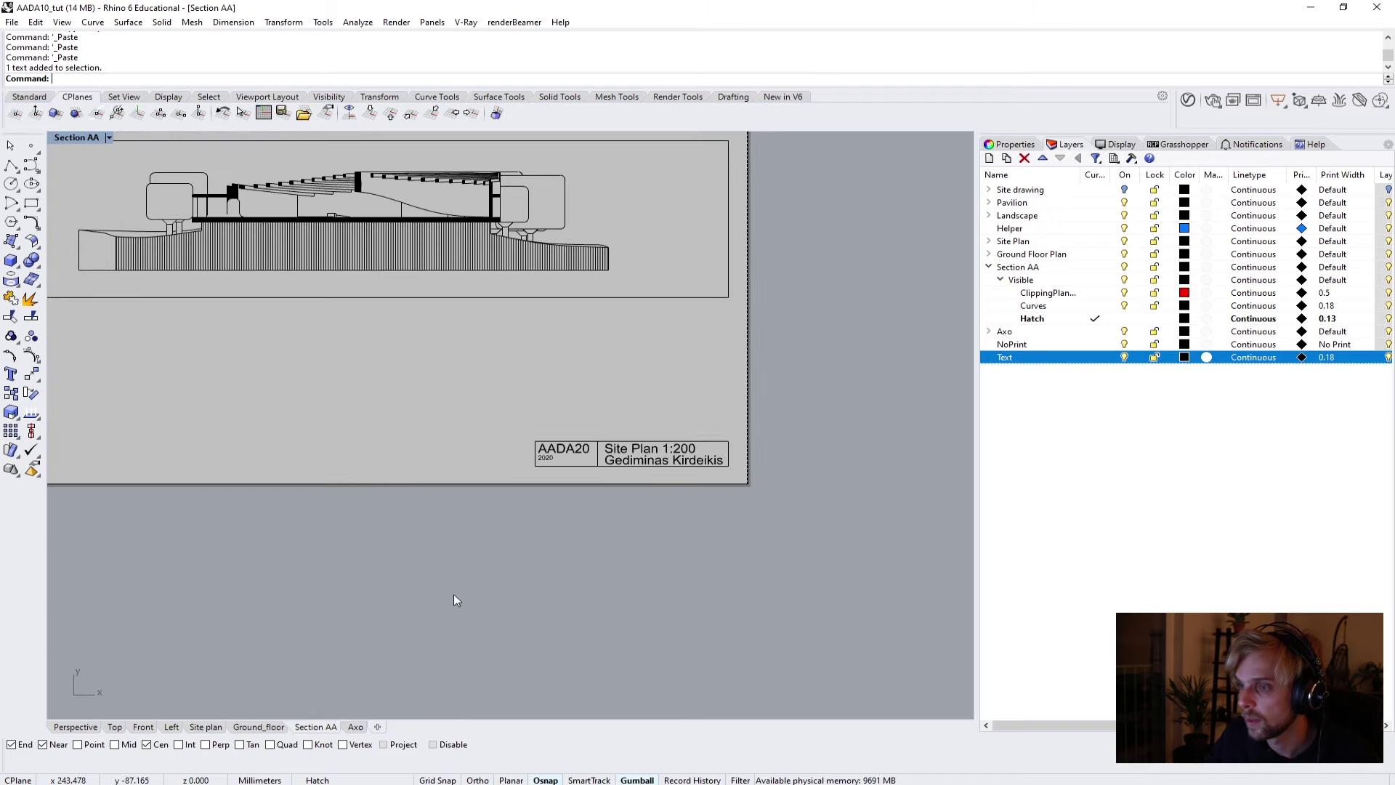
scroll(625, 455, up, 5)
double_click(629, 449)
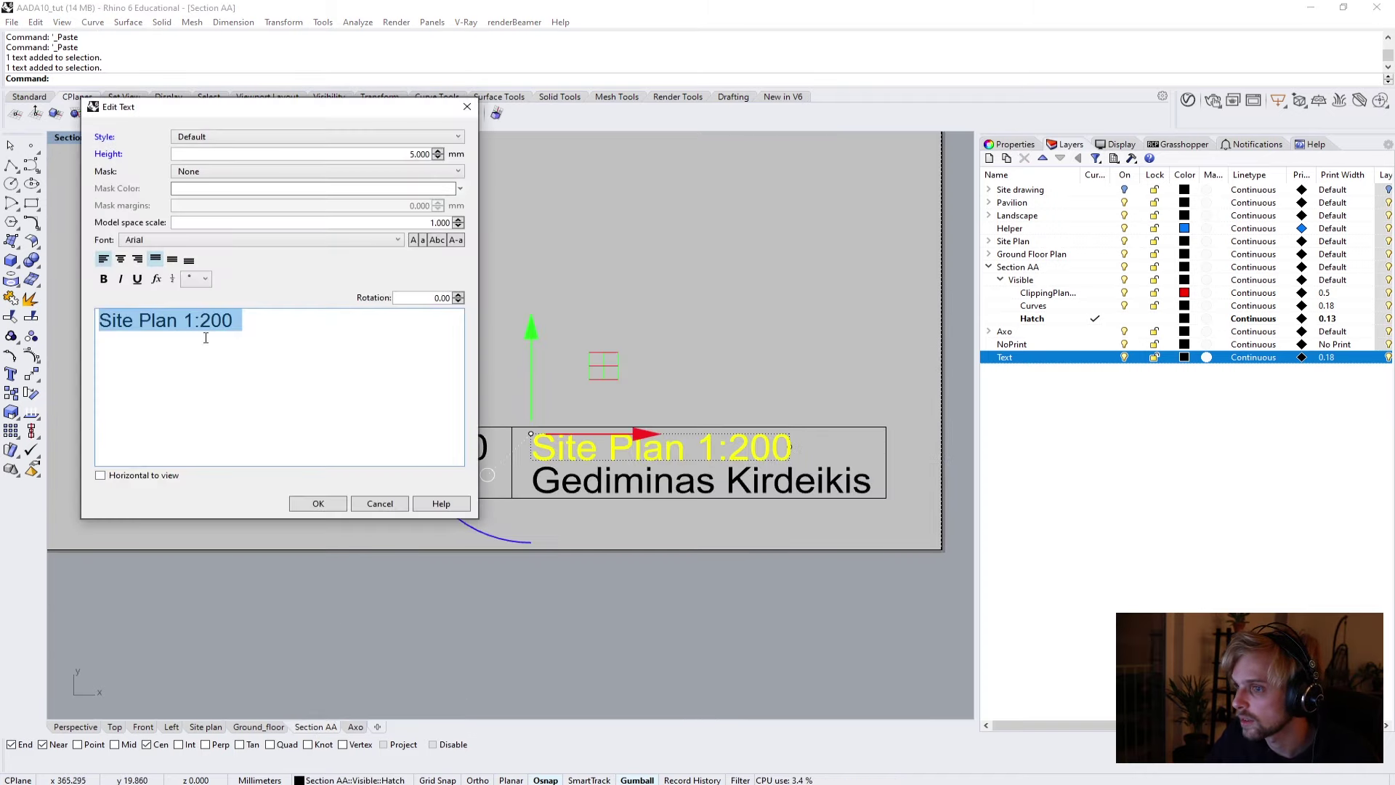
drag(178, 329, 99, 317)
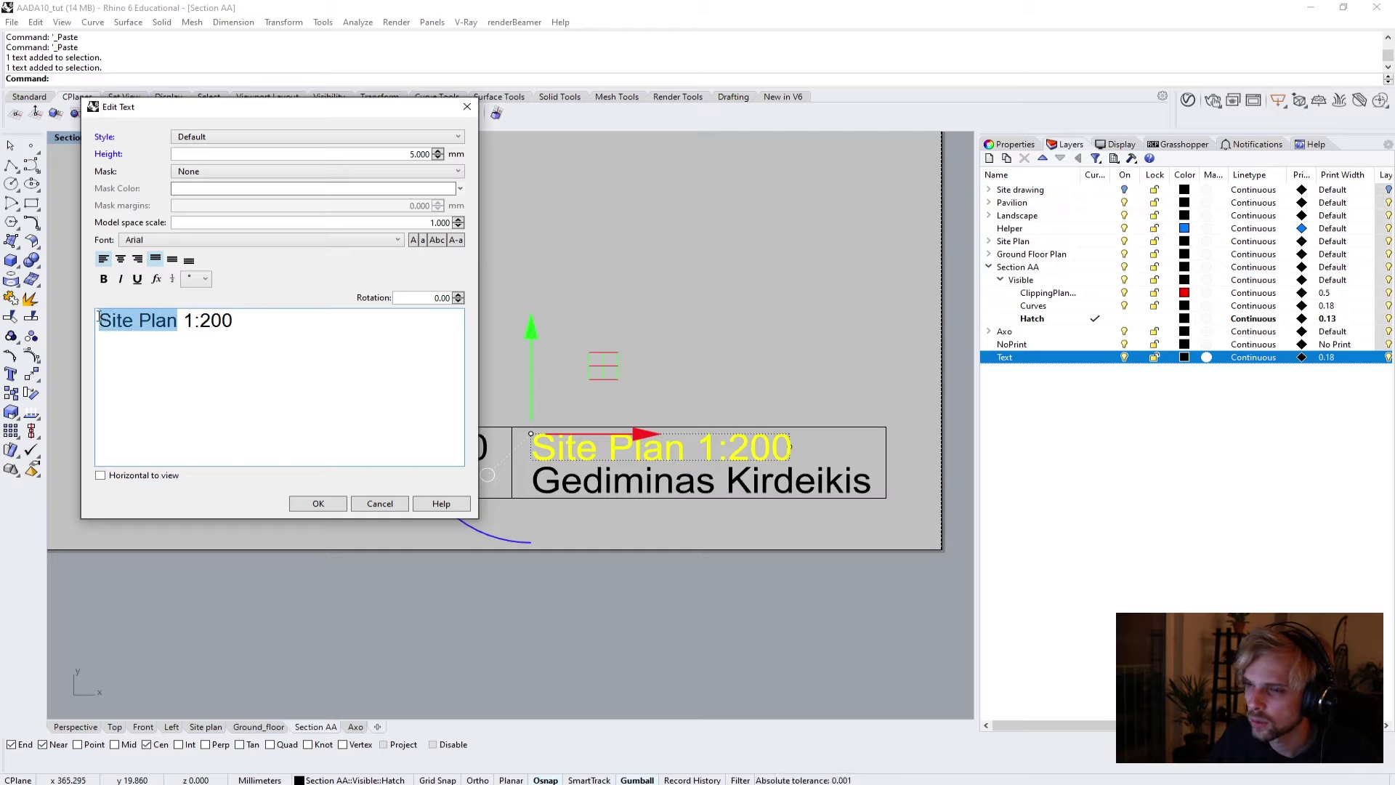
text(Section)
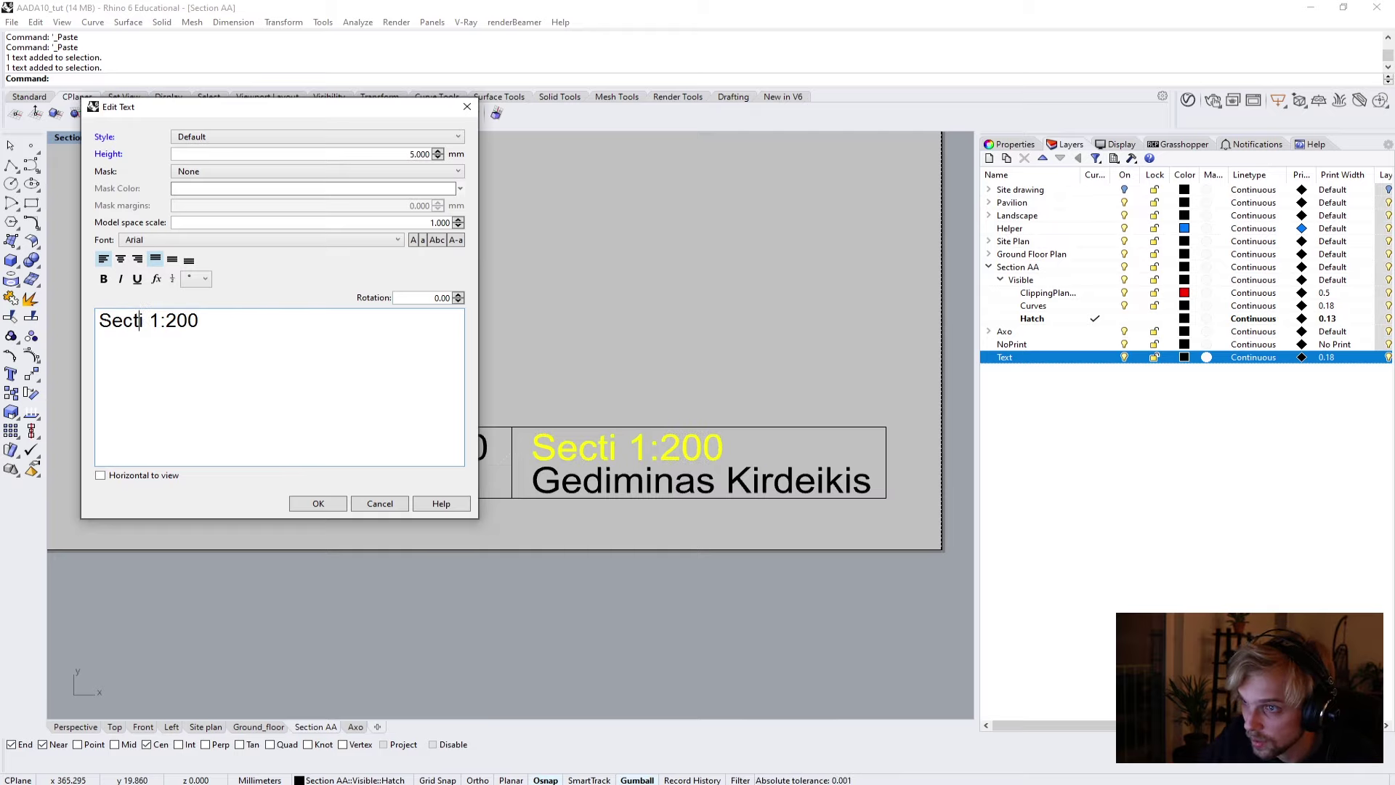
text( A-A)
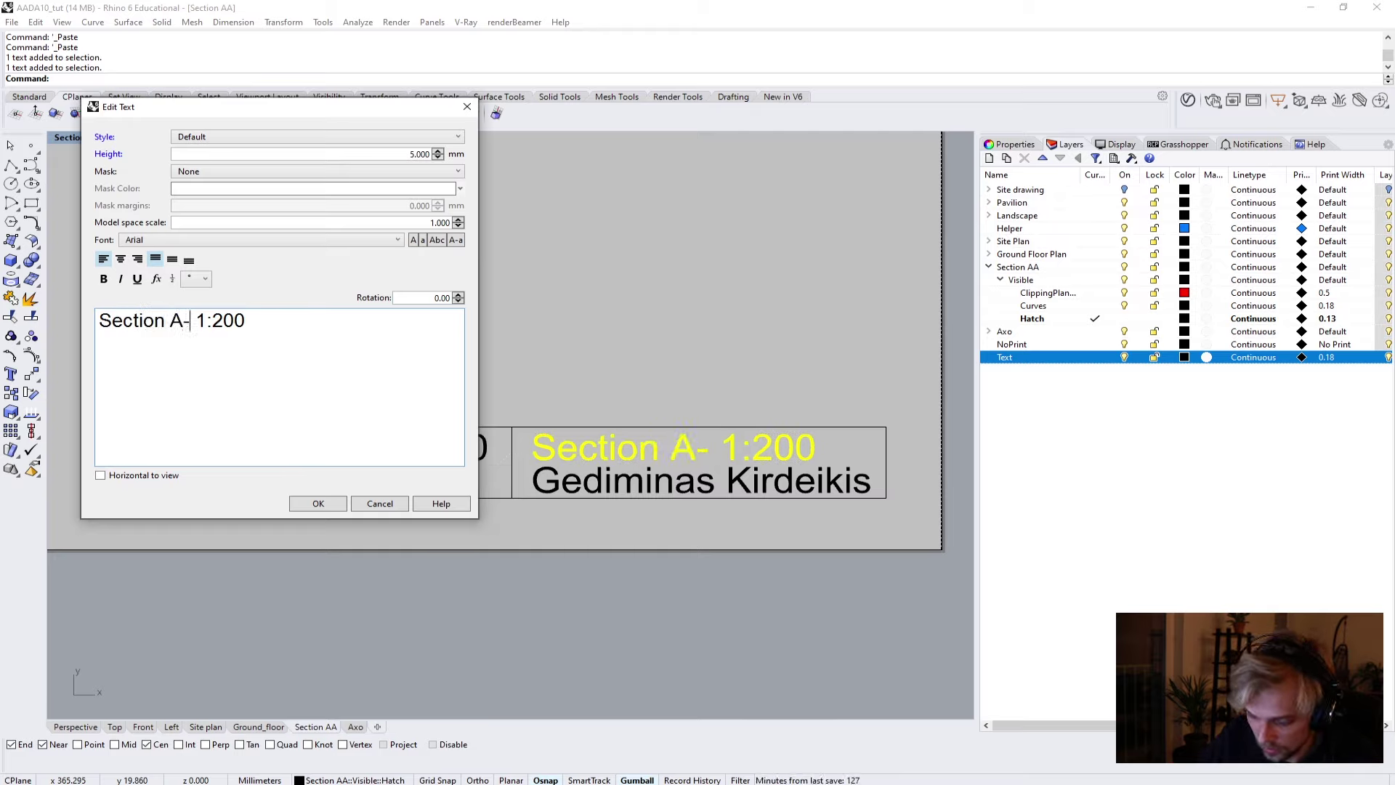
click(320, 504)
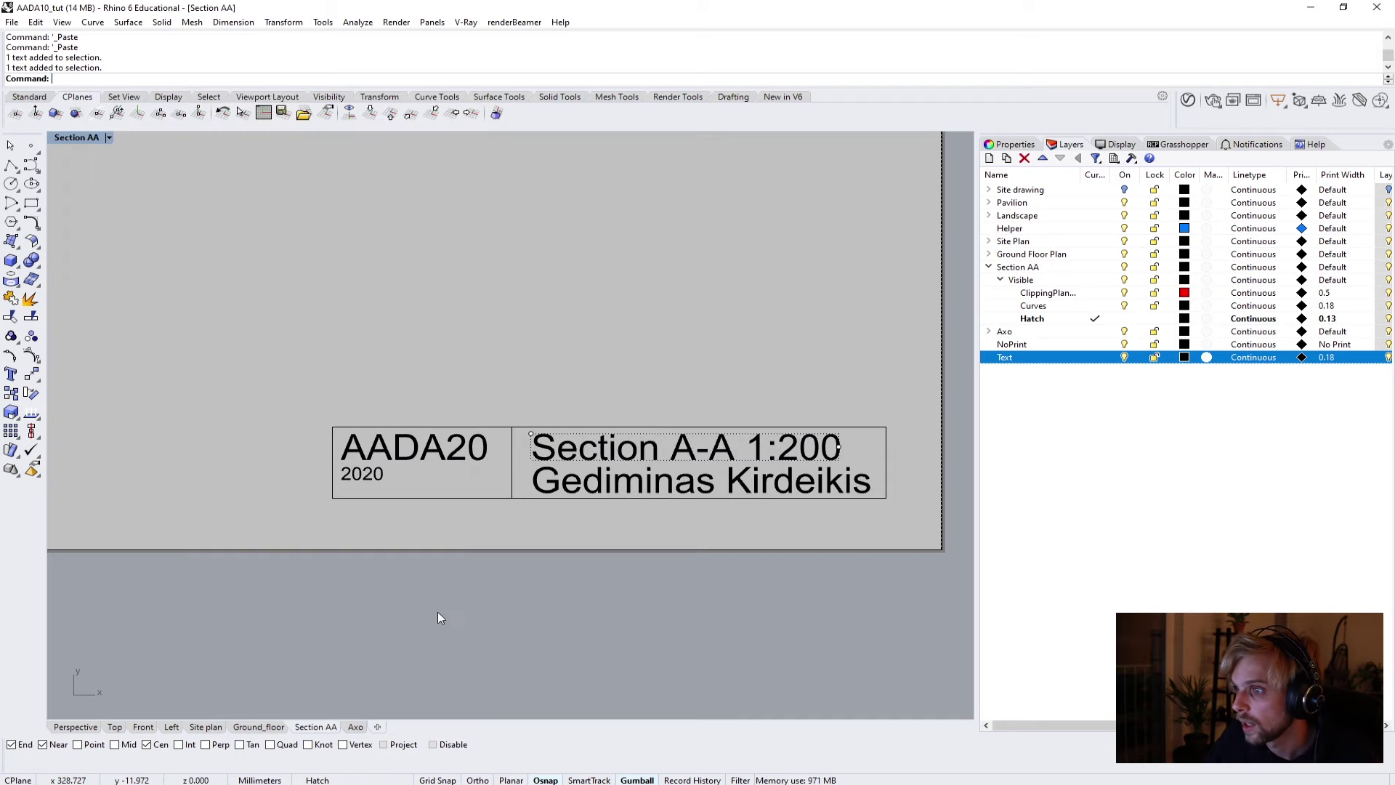
Change the drawing name in the Ground_floor sheet's title block to "Floor Plan 1:200".
click(272, 728)
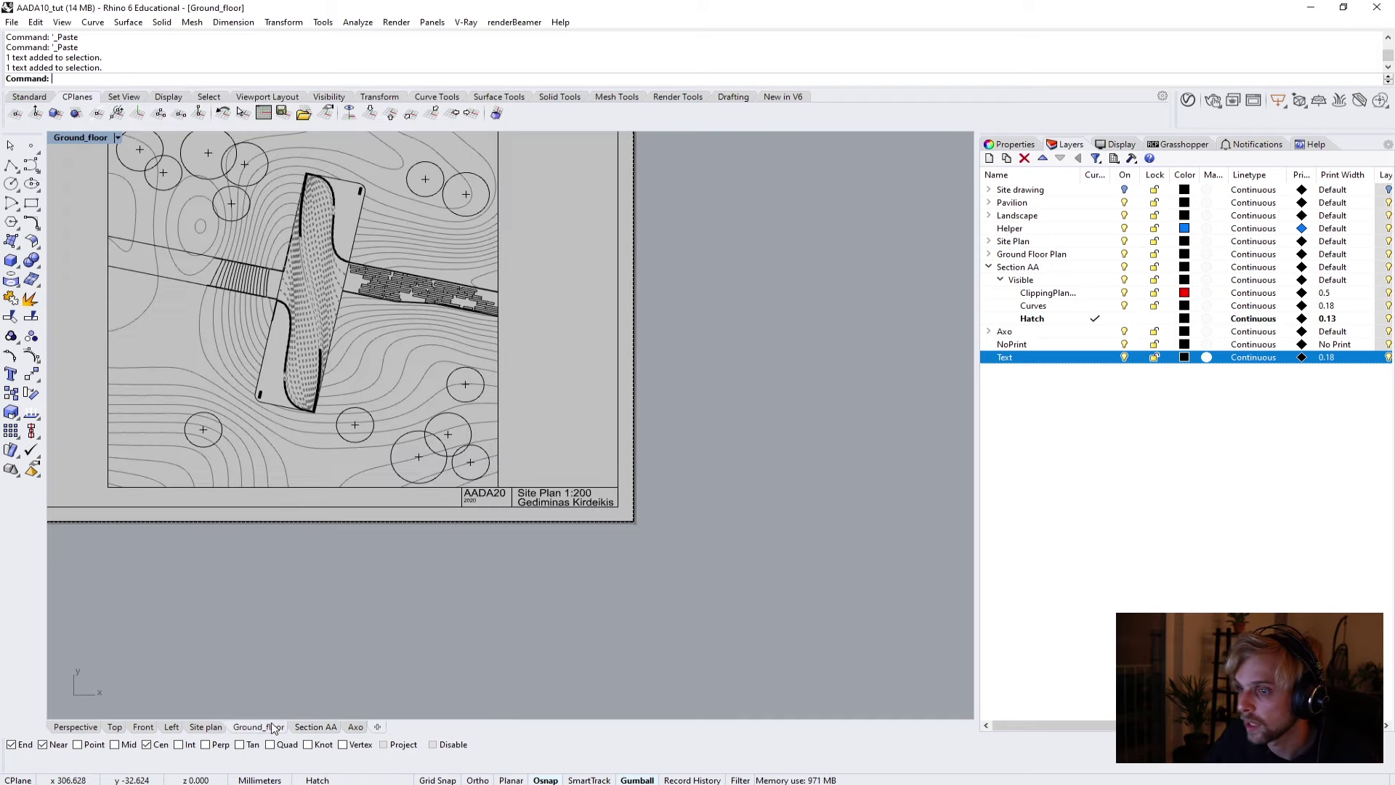
scroll(531, 494, up, 3)
double_click(532, 494)
click(155, 323)
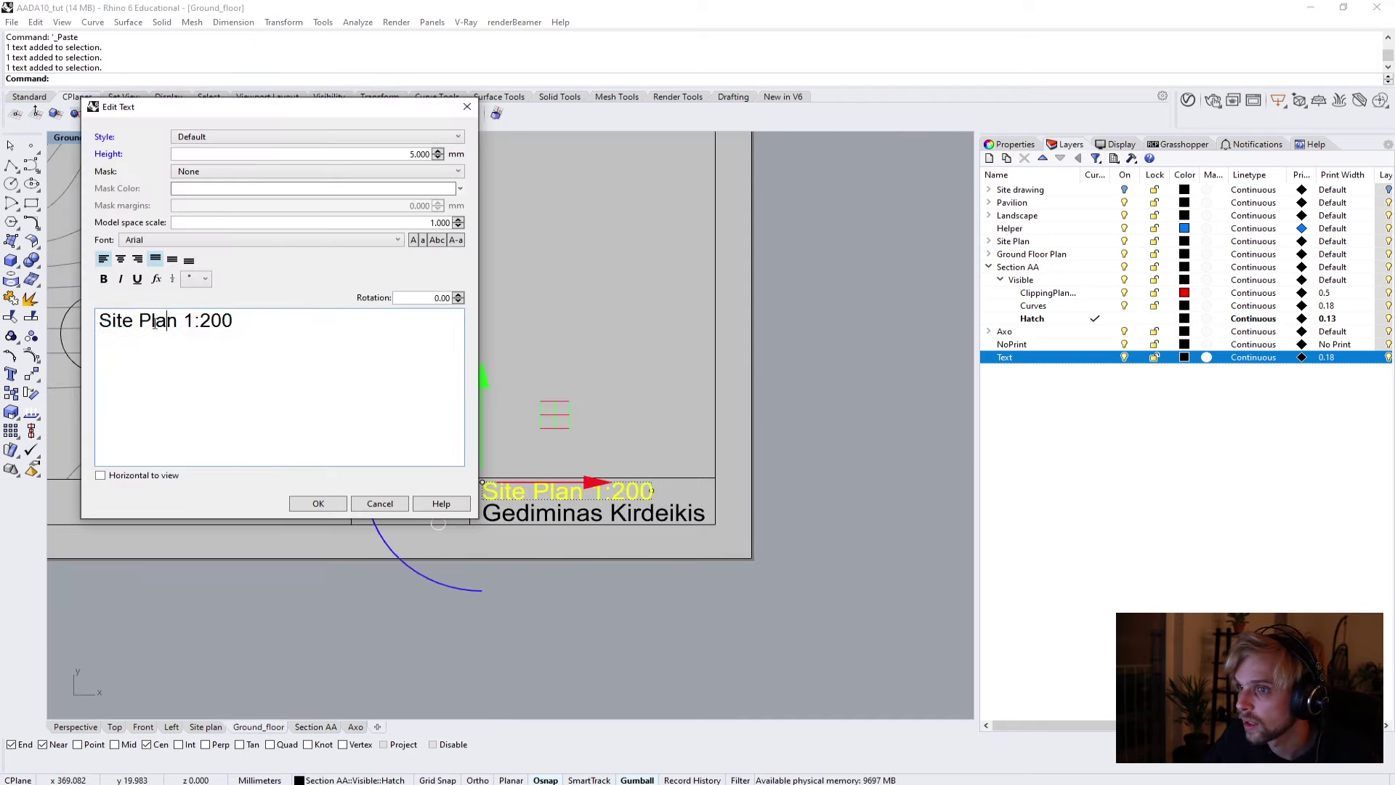
key(shift+Home)
text(Floor)
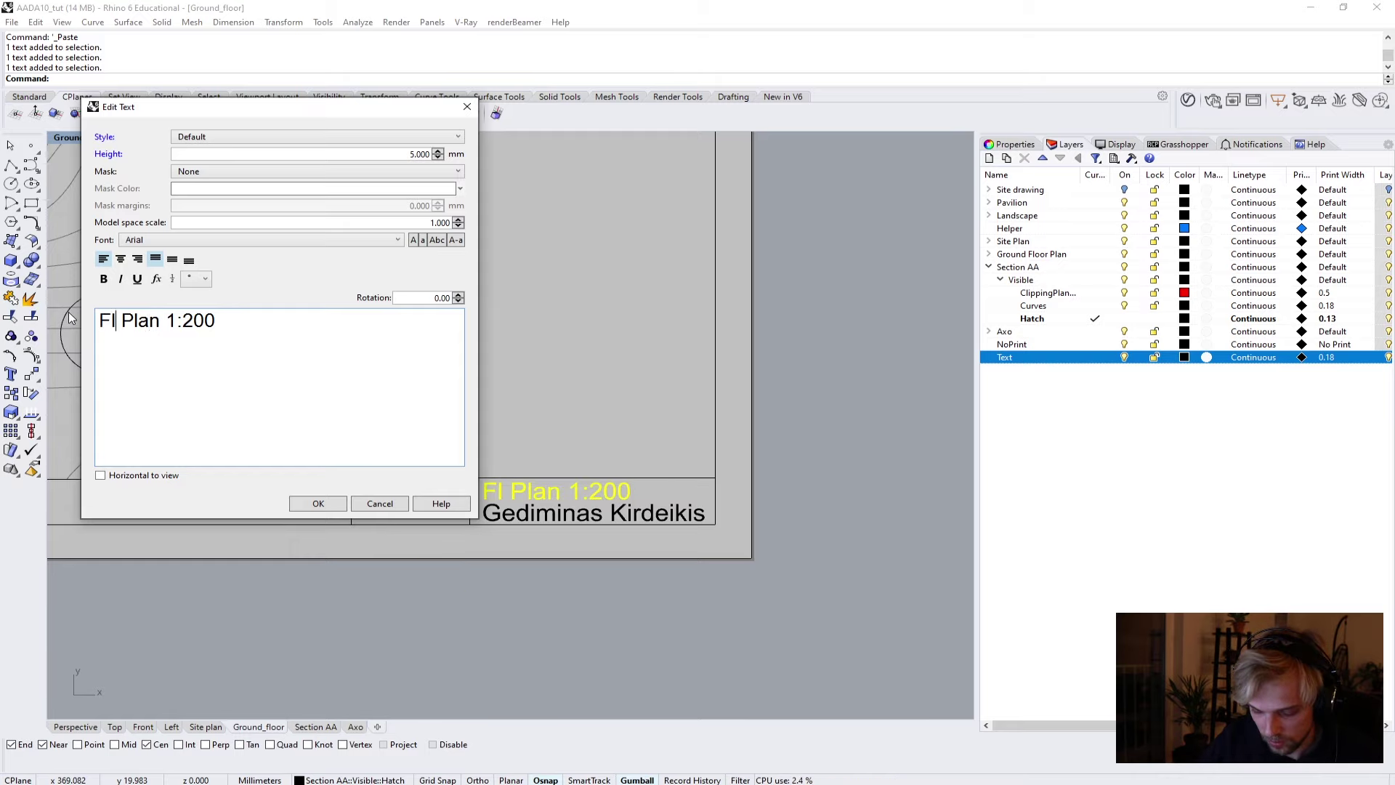
click(318, 504)
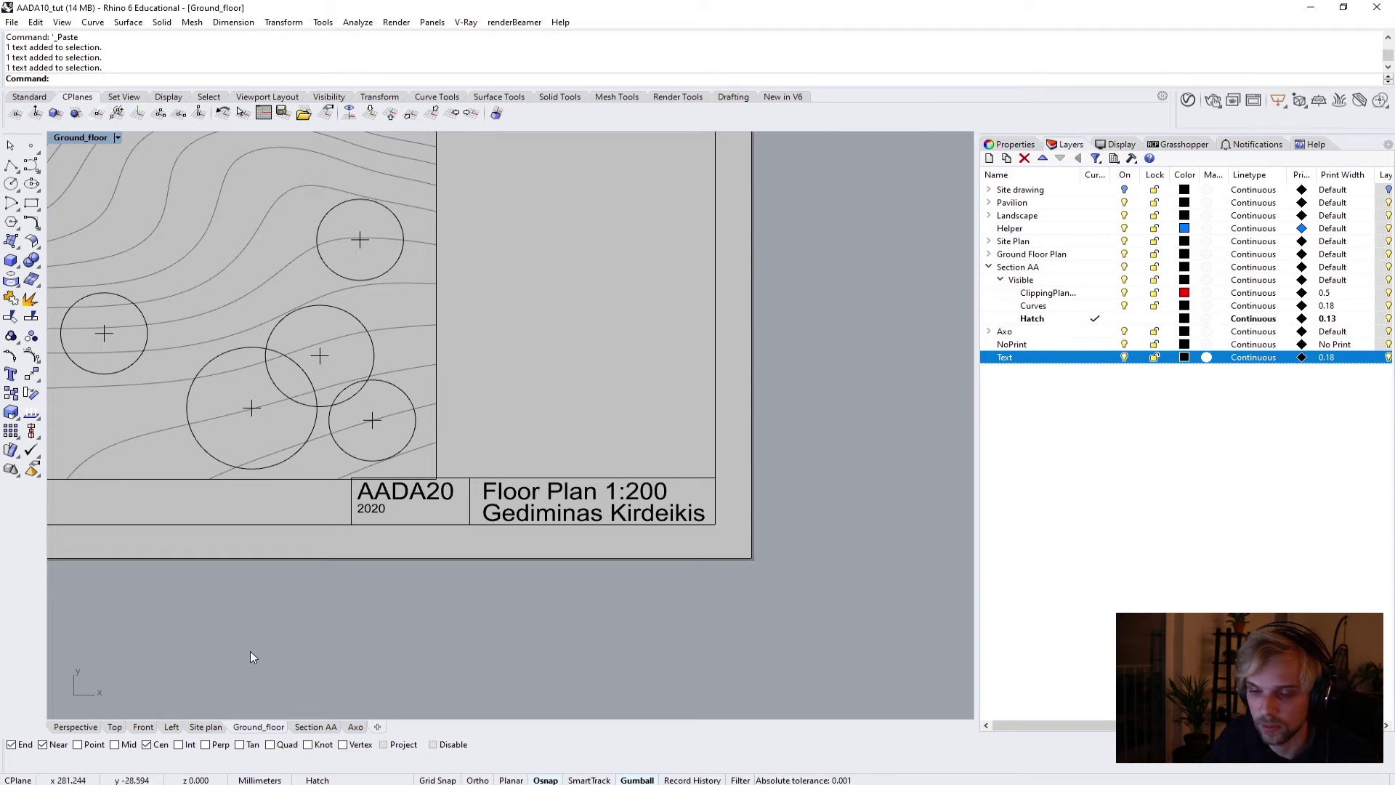
scroll(250, 657, down, 8)
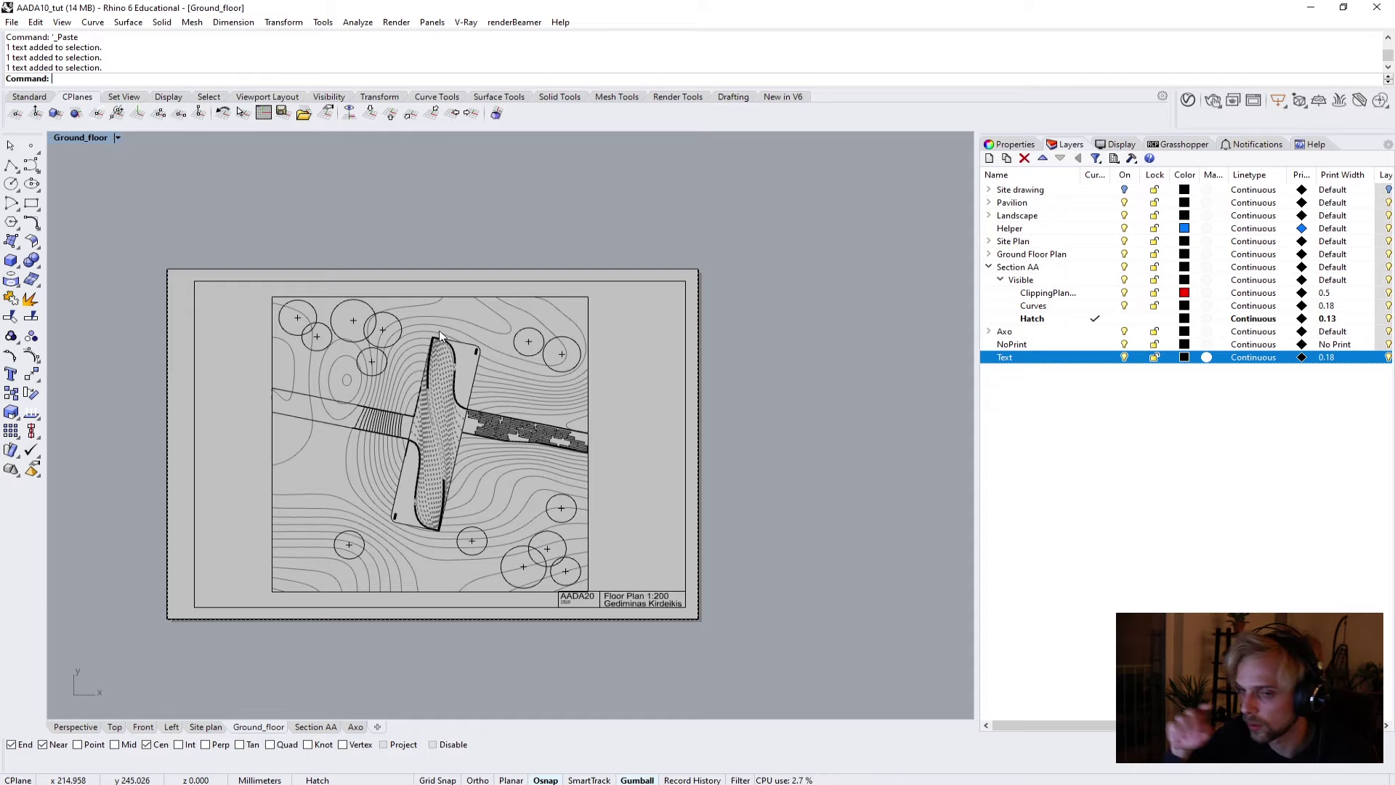
Draw a straight helper line across the pavilion in the ground floor plan, from its west outer edge to its east edge.
click(118, 728)
scroll(494, 426, down, 5)
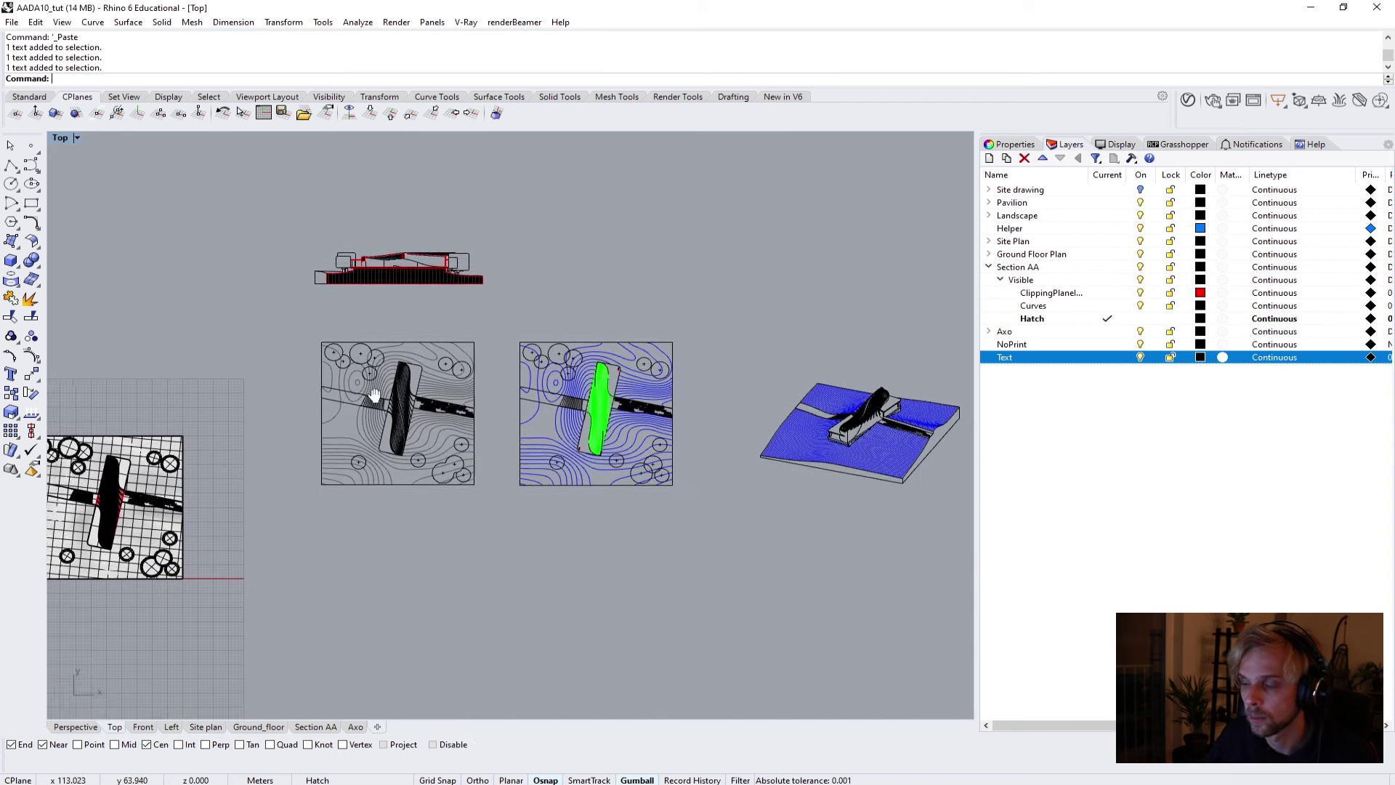
scroll(429, 362, up, 5)
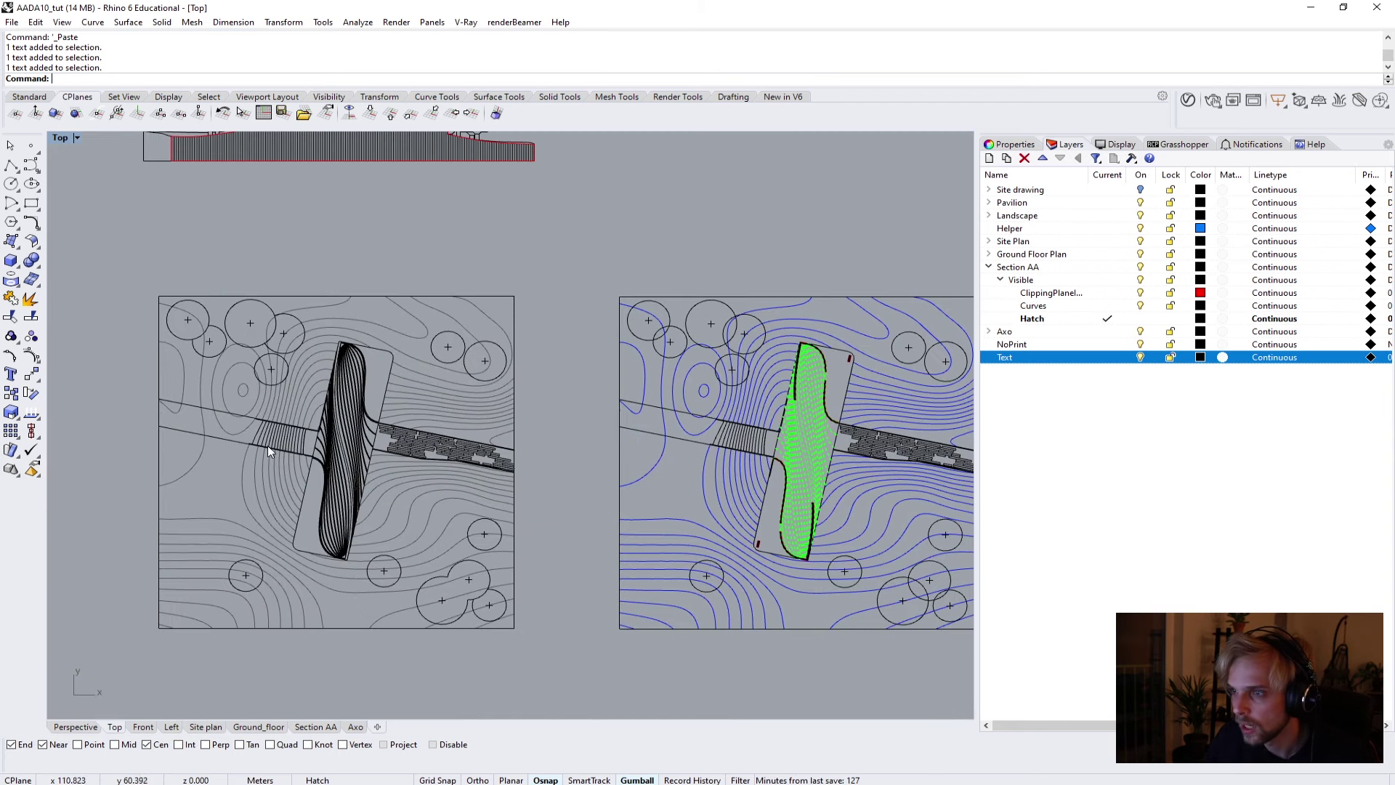
right_drag(417, 318, 425, 253)
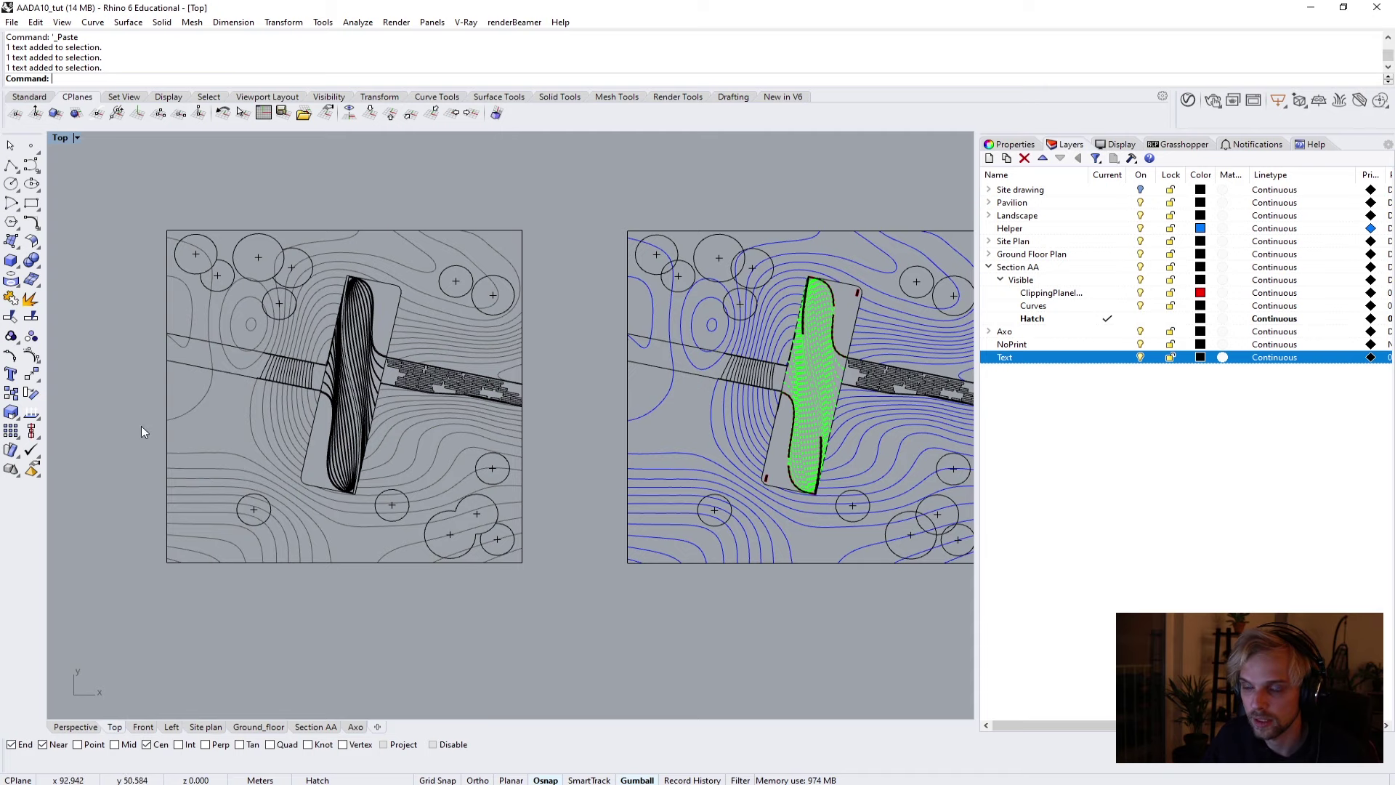
click(11, 166)
scroll(295, 475, up, 8)
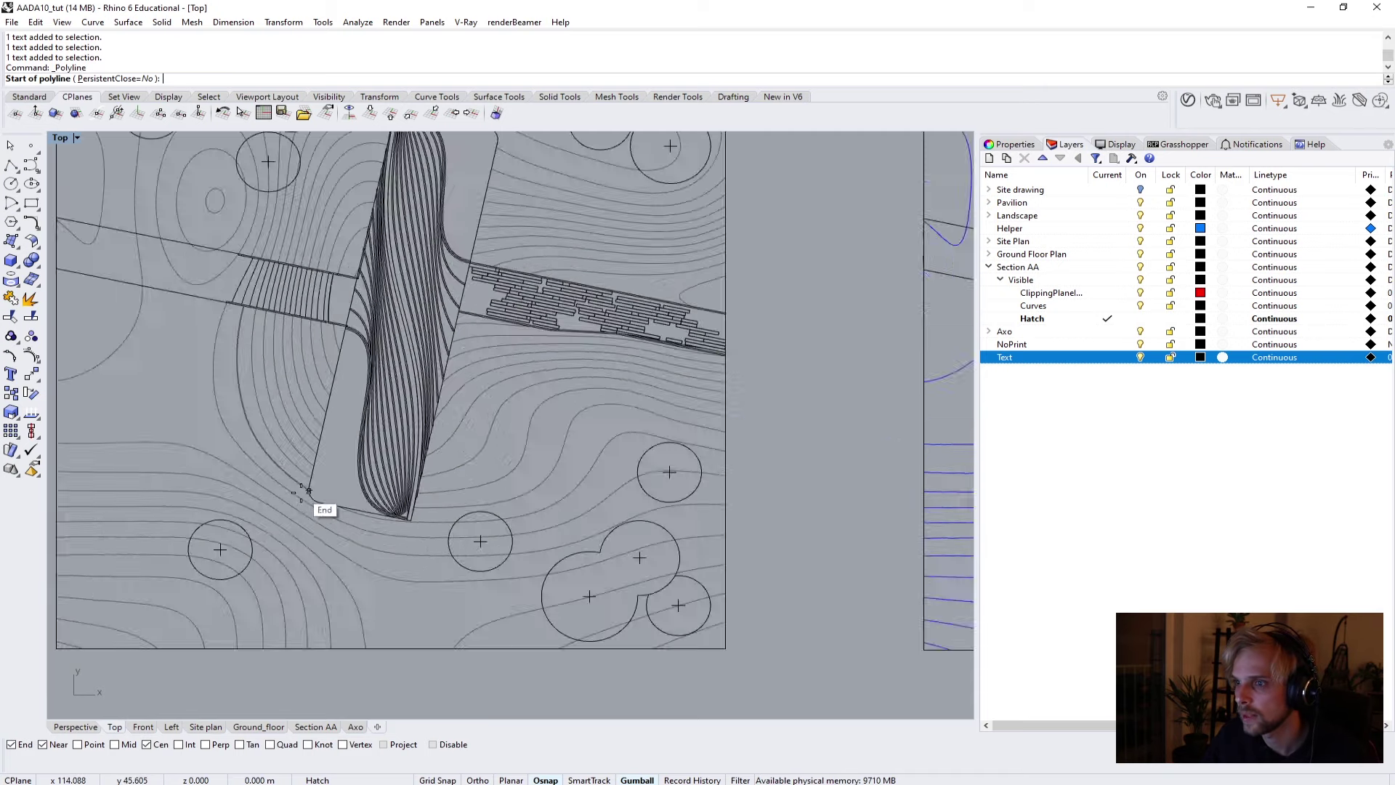
scroll(385, 521, up, 4)
scroll(444, 531, down, 8)
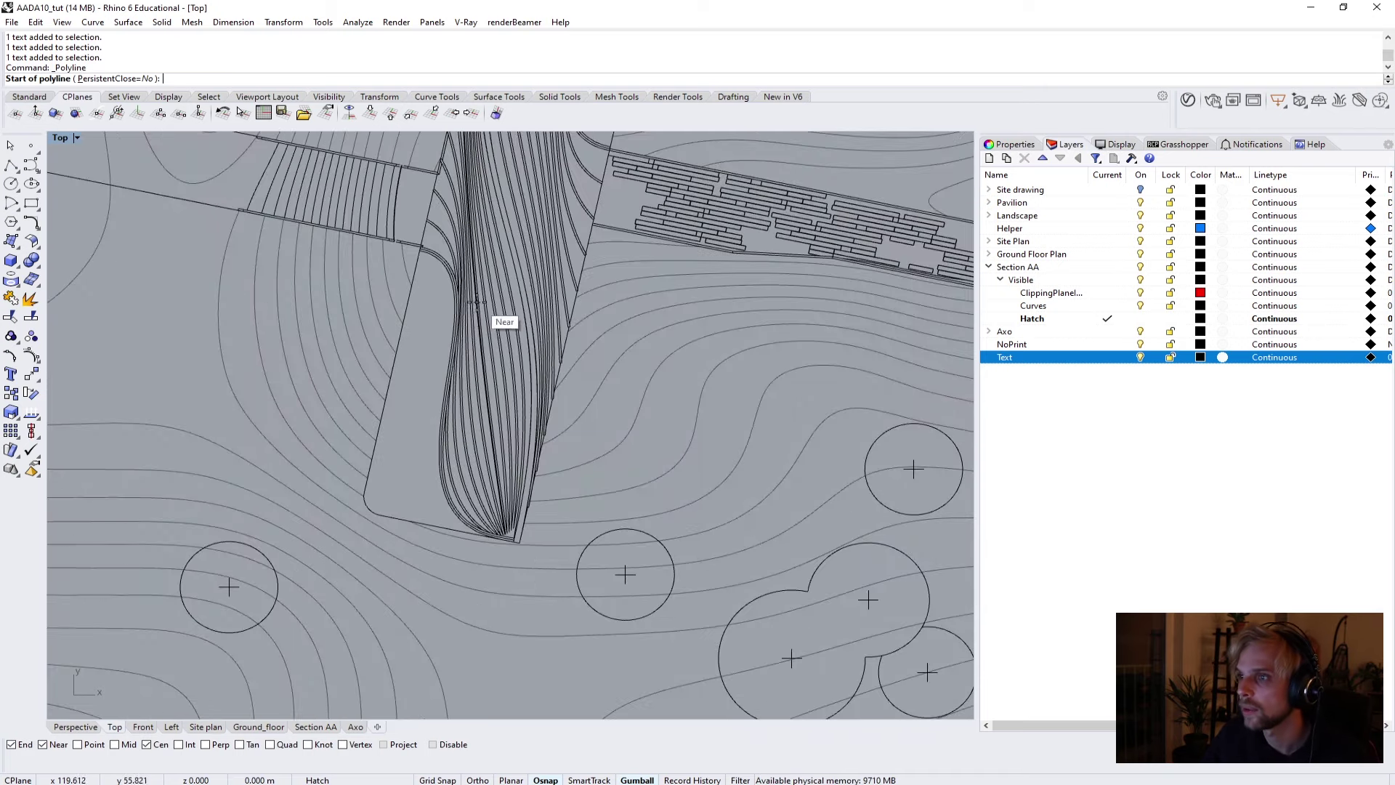
right_drag(390, 296, 366, 367)
scroll(365, 367, up, 4)
click(411, 390)
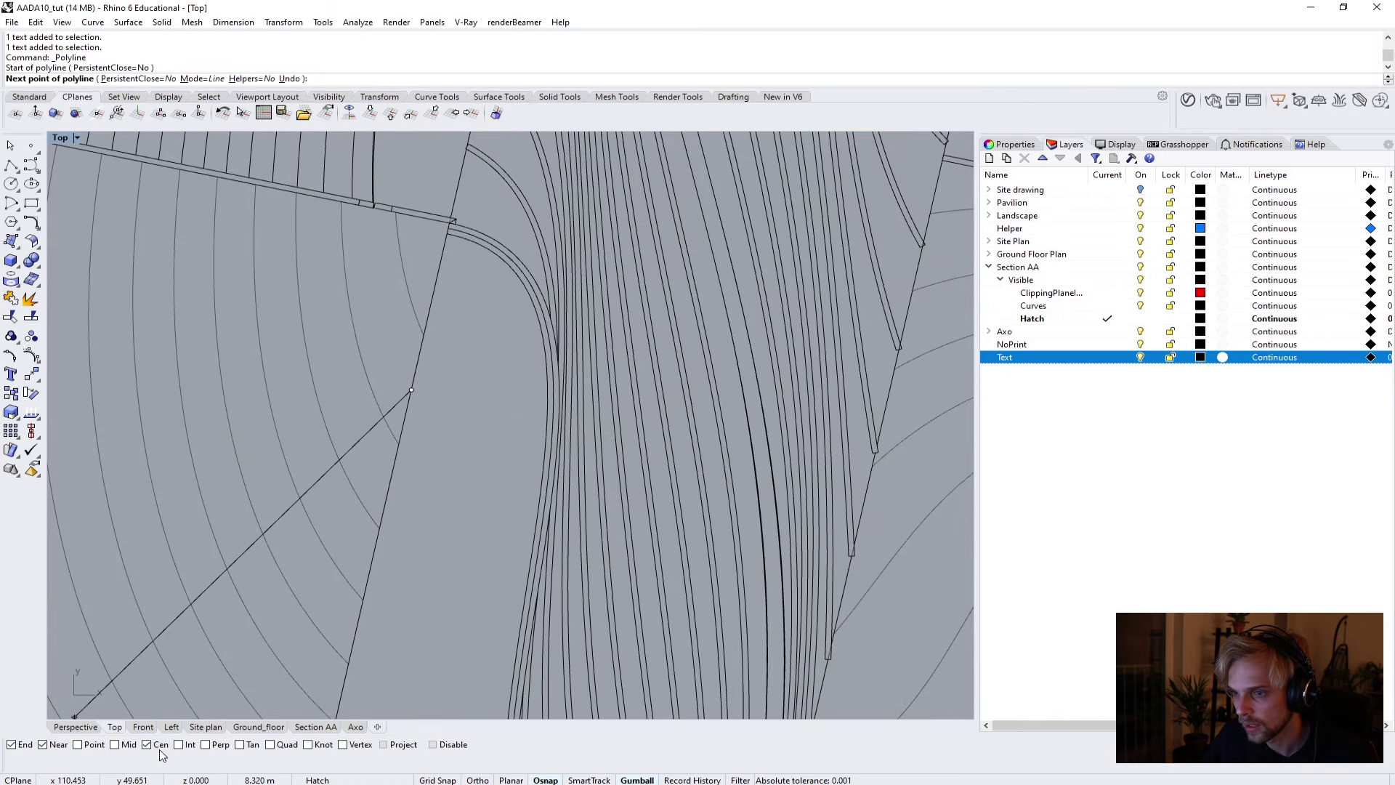
click(214, 748)
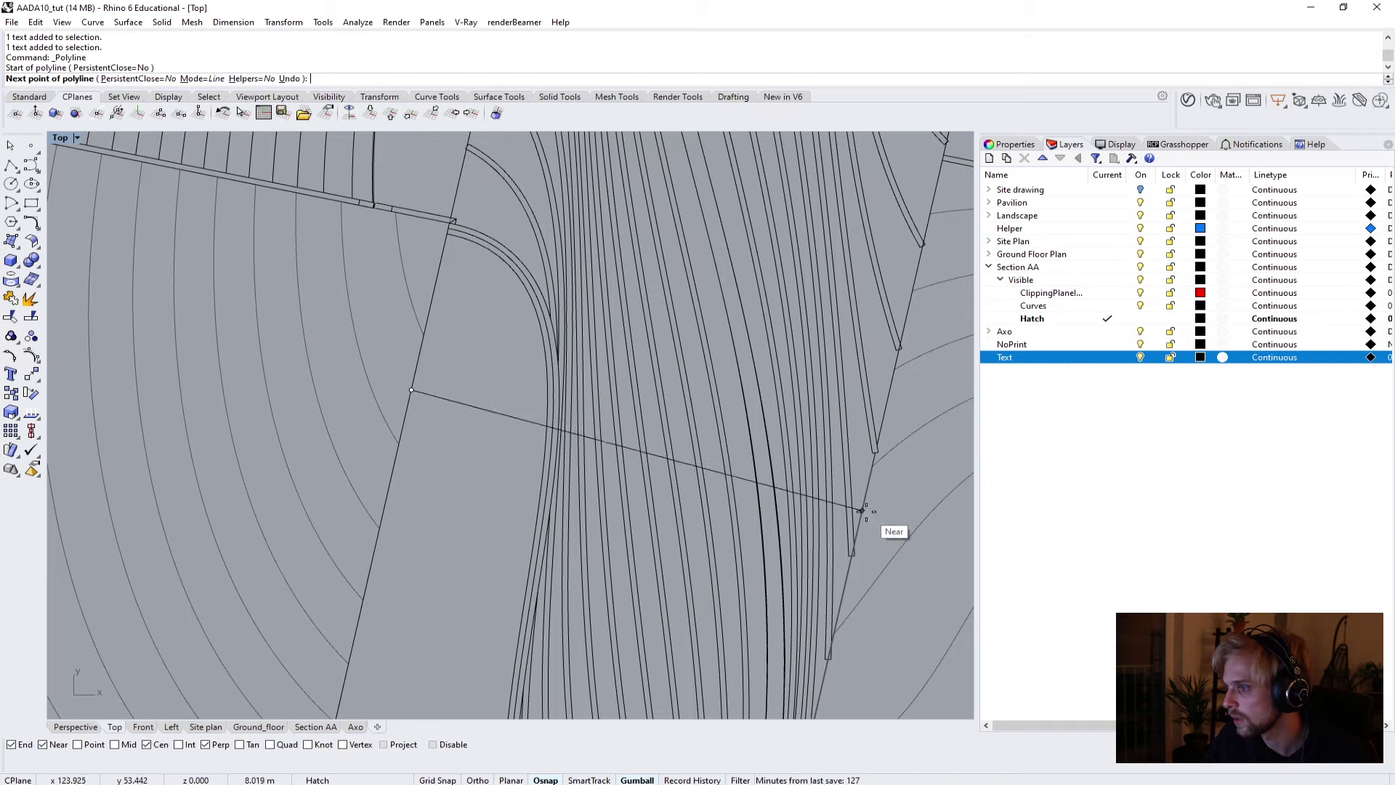
click(869, 480)
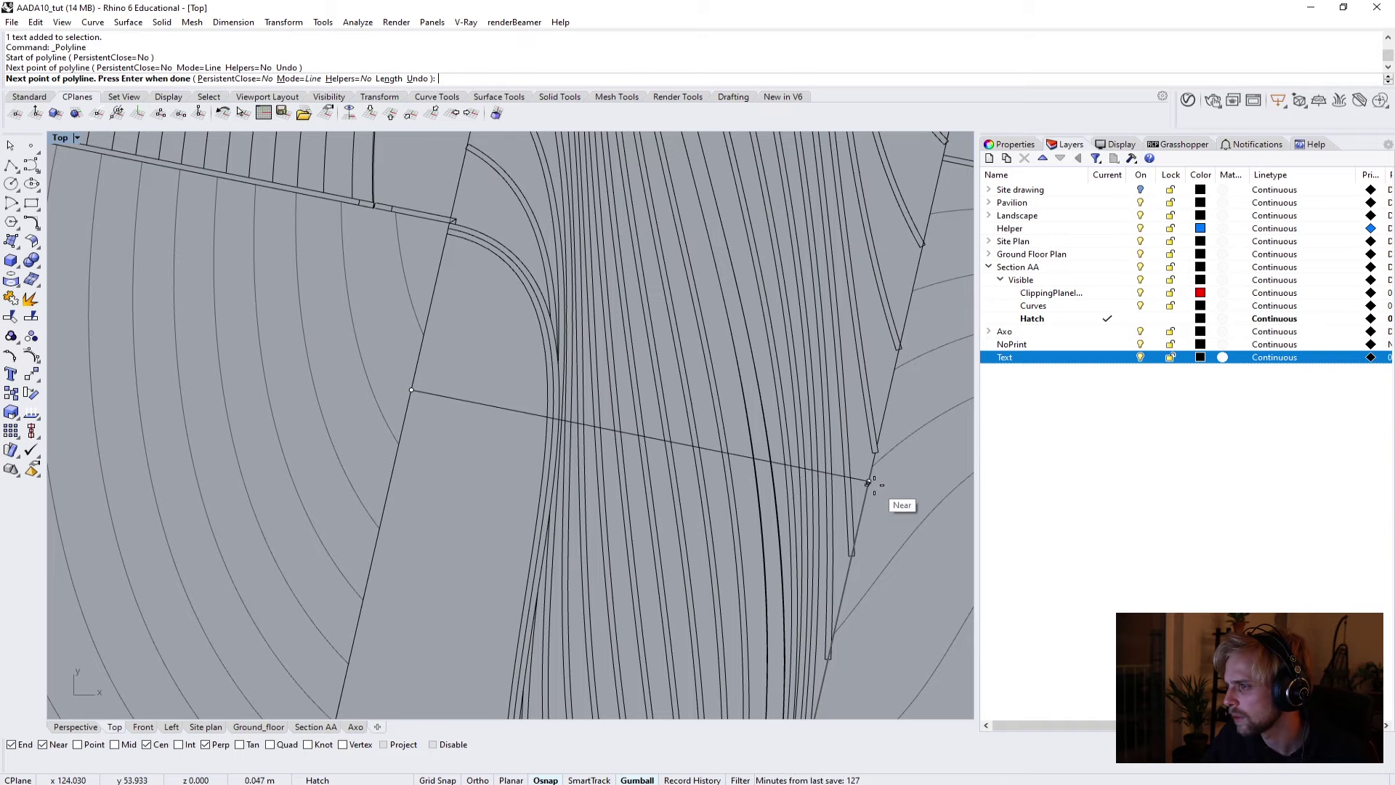
key(Return)
Draw a short line below the cross line, ending perpendicular to it.
right_drag(494, 458, 483, 466)
key(Return)
click(433, 562)
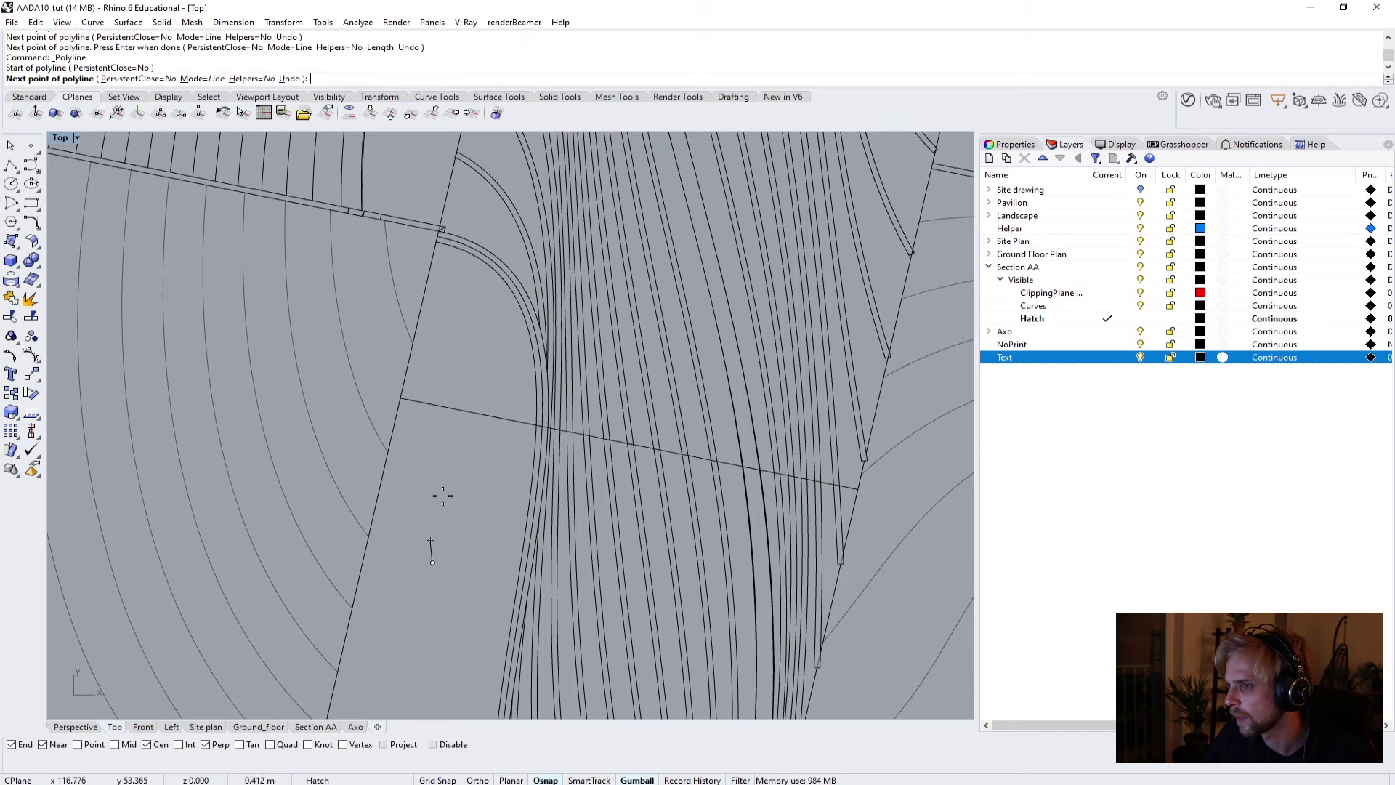
click(478, 415)
key(Return)
Place the two helper lines below the plan and move the perpendicular line's upper end to the cross line's midpoint.
drag(495, 462, 385, 500)
scroll(447, 416, down, 3)
scroll(421, 474, down, 4)
scroll(436, 624, up, 5)
text(M)
key(Return)
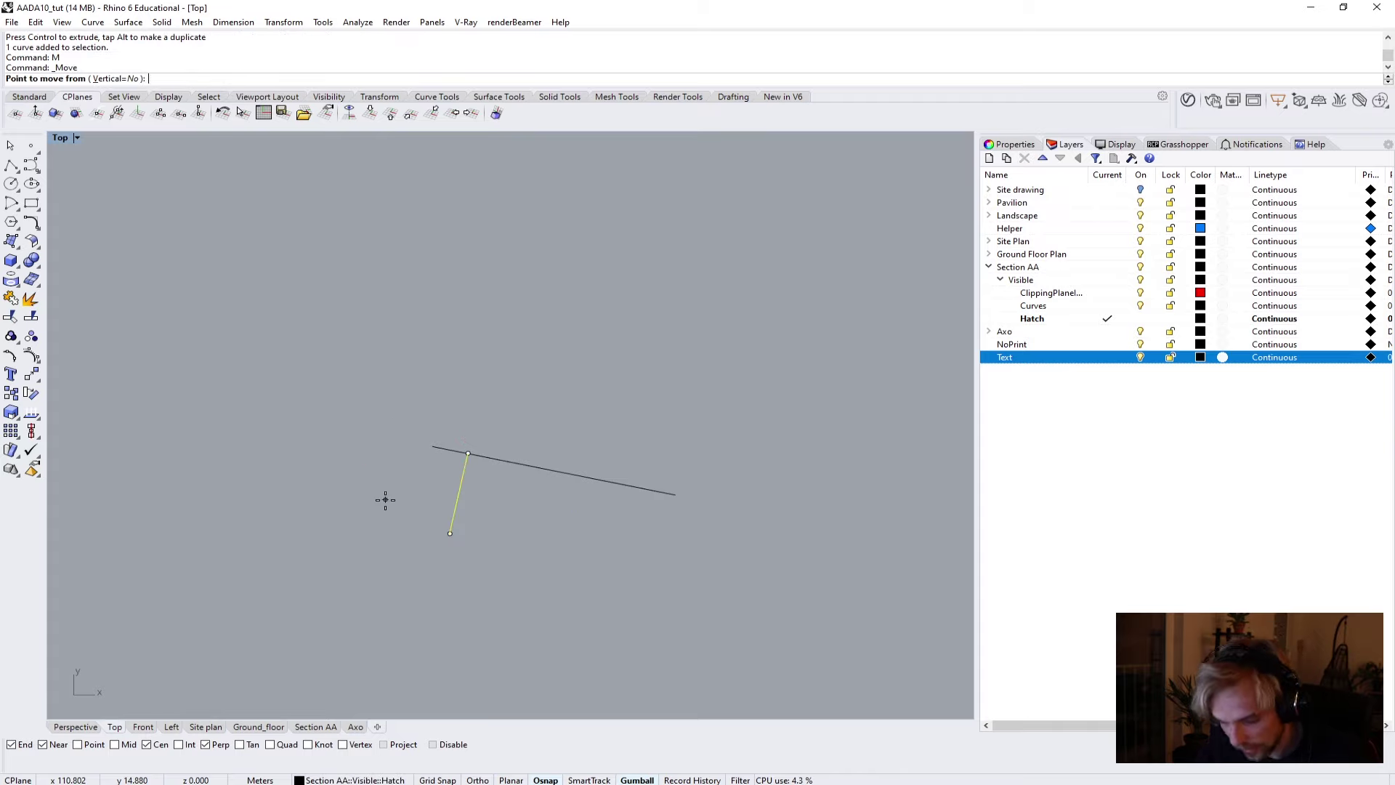
click(468, 453)
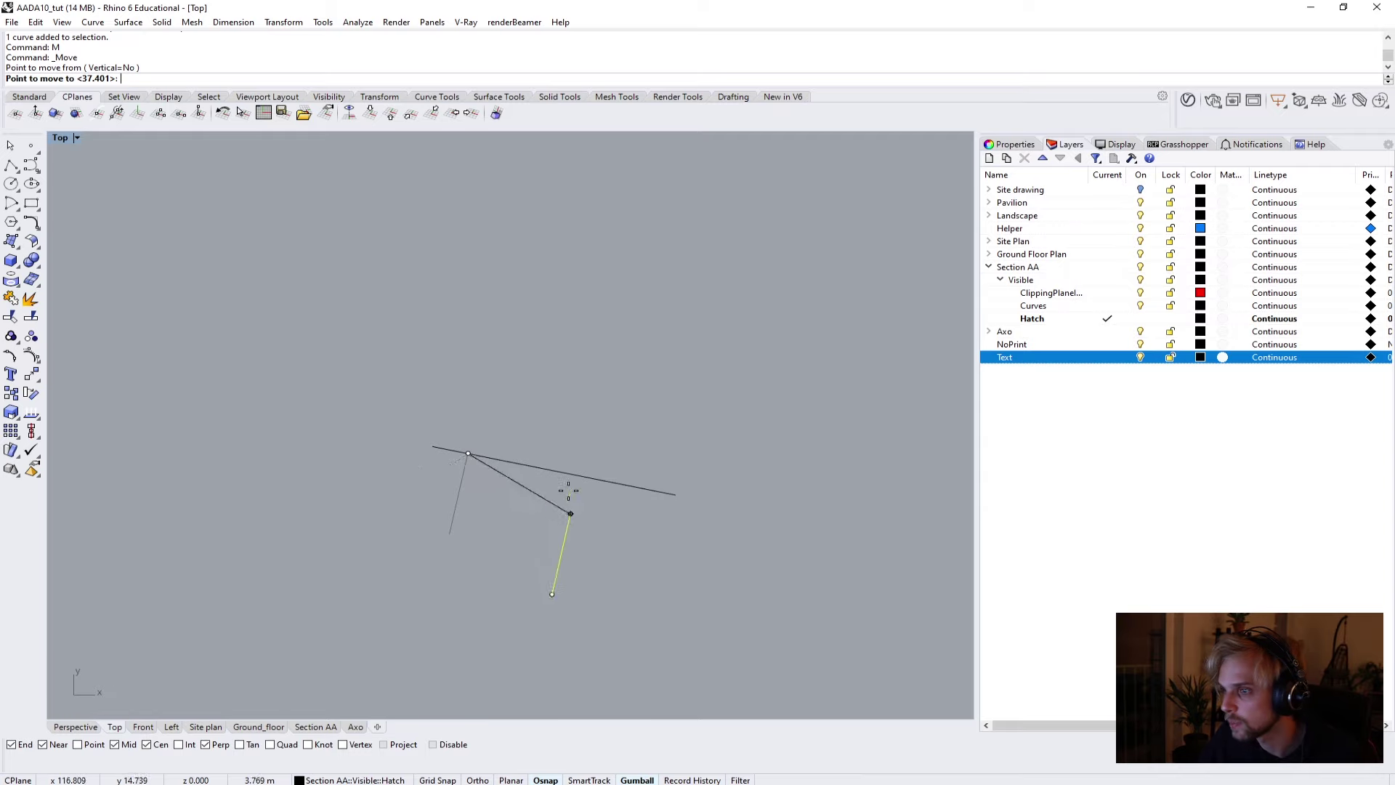
click(555, 472)
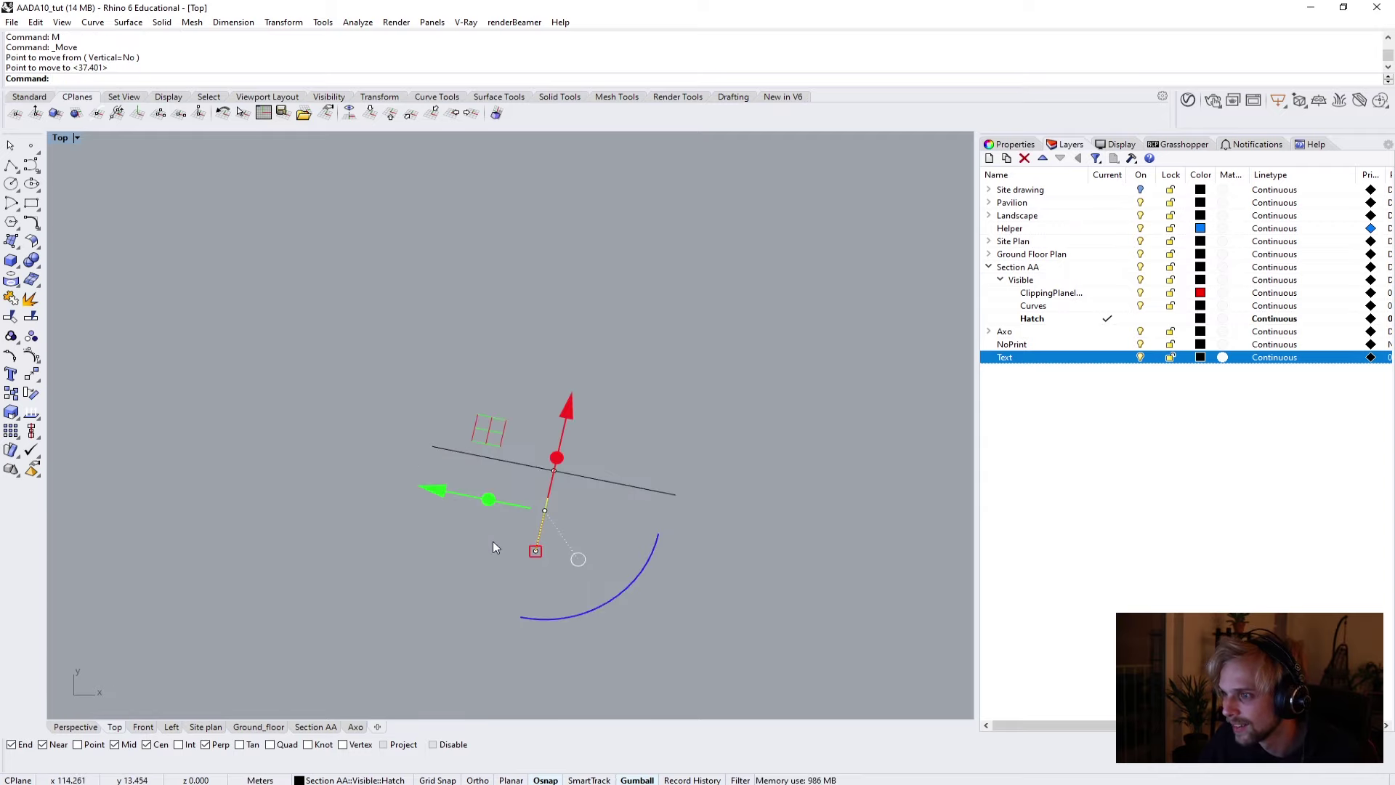
Scale the perpendicular line along its own direction into a long section line reaching past both sides of the cross line.
key(Escape)
click(542, 510)
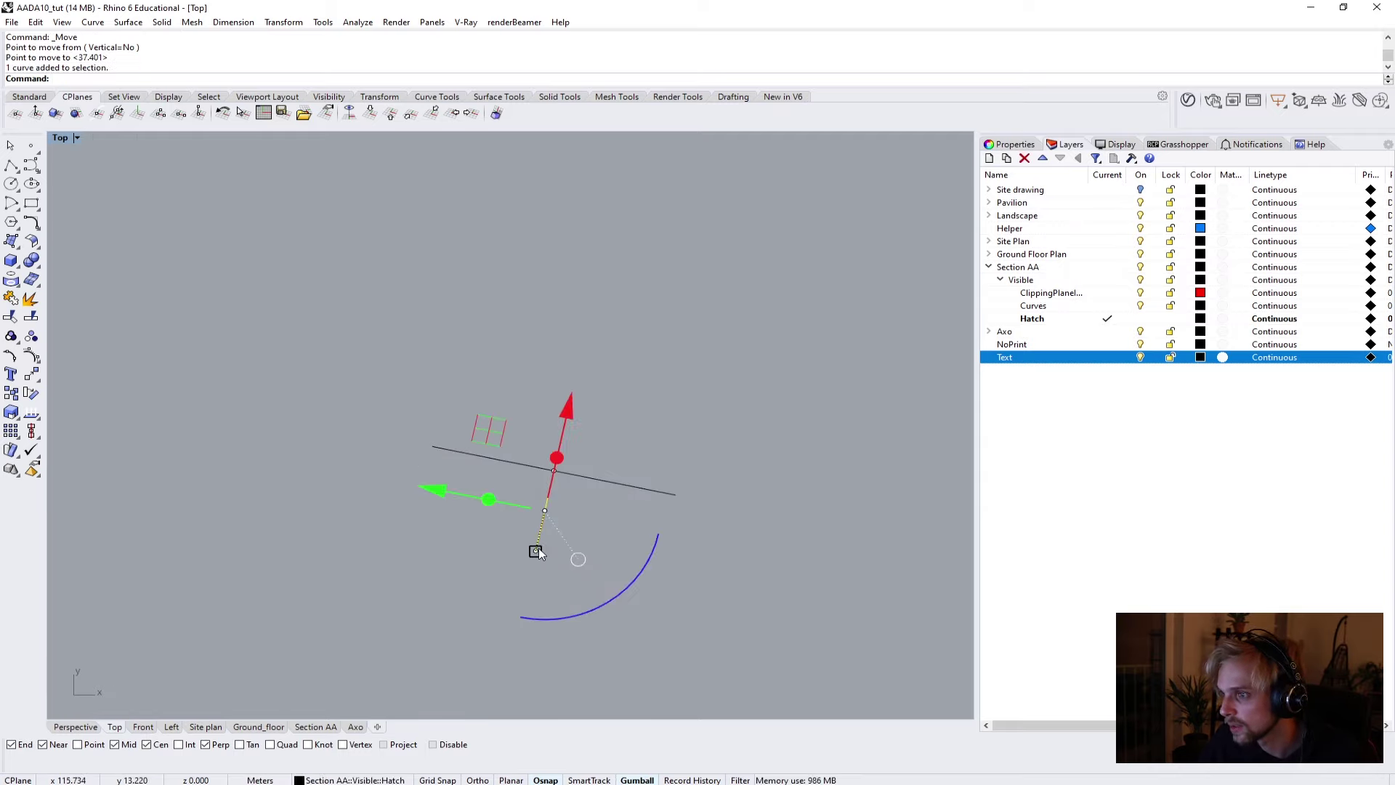
drag(537, 551, 671, 632)
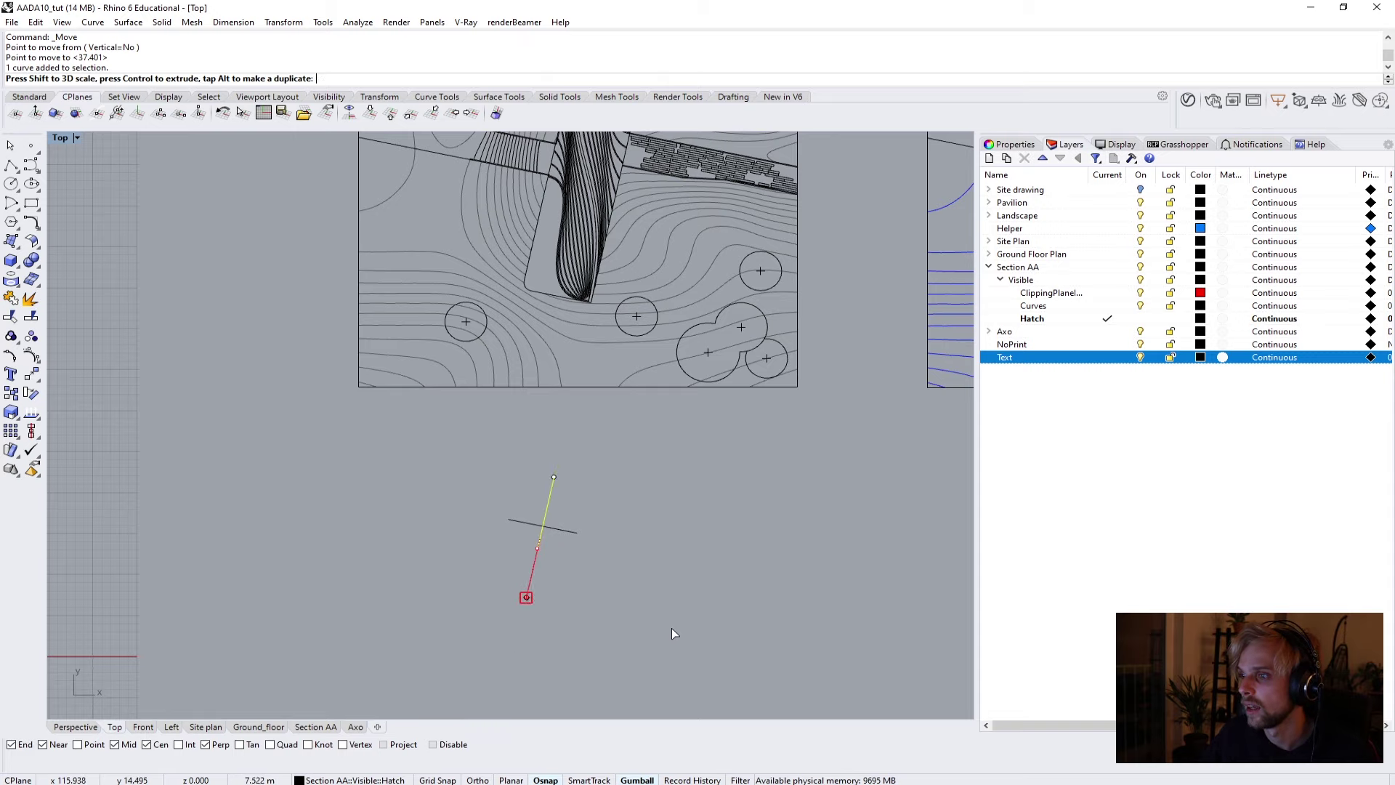
drag(439, 699, 443, 687)
scroll(473, 566, up, 4)
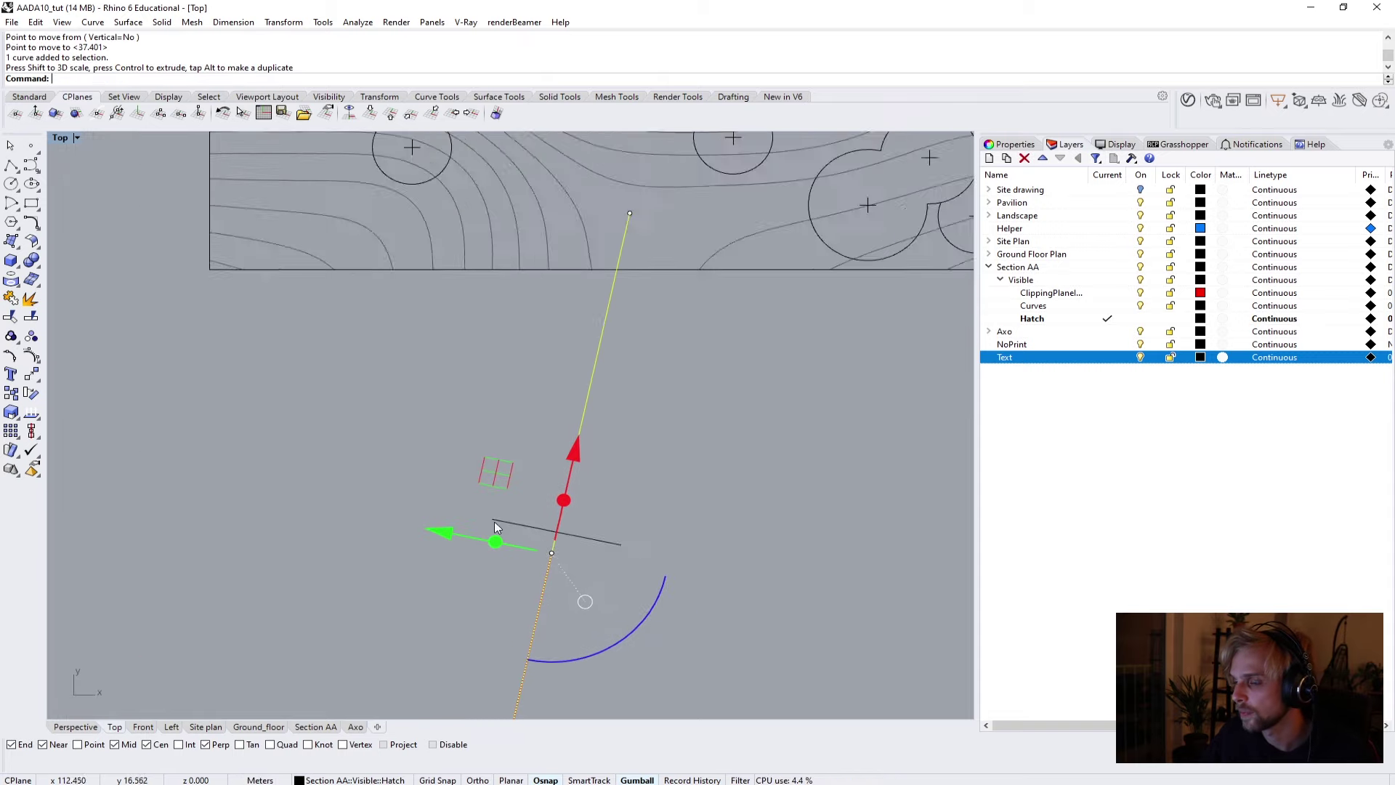
Move the section line and cross line together back onto the plan, snapping the cross line's west end to the pavilion's west edge.
key(Escape)
click(520, 522)
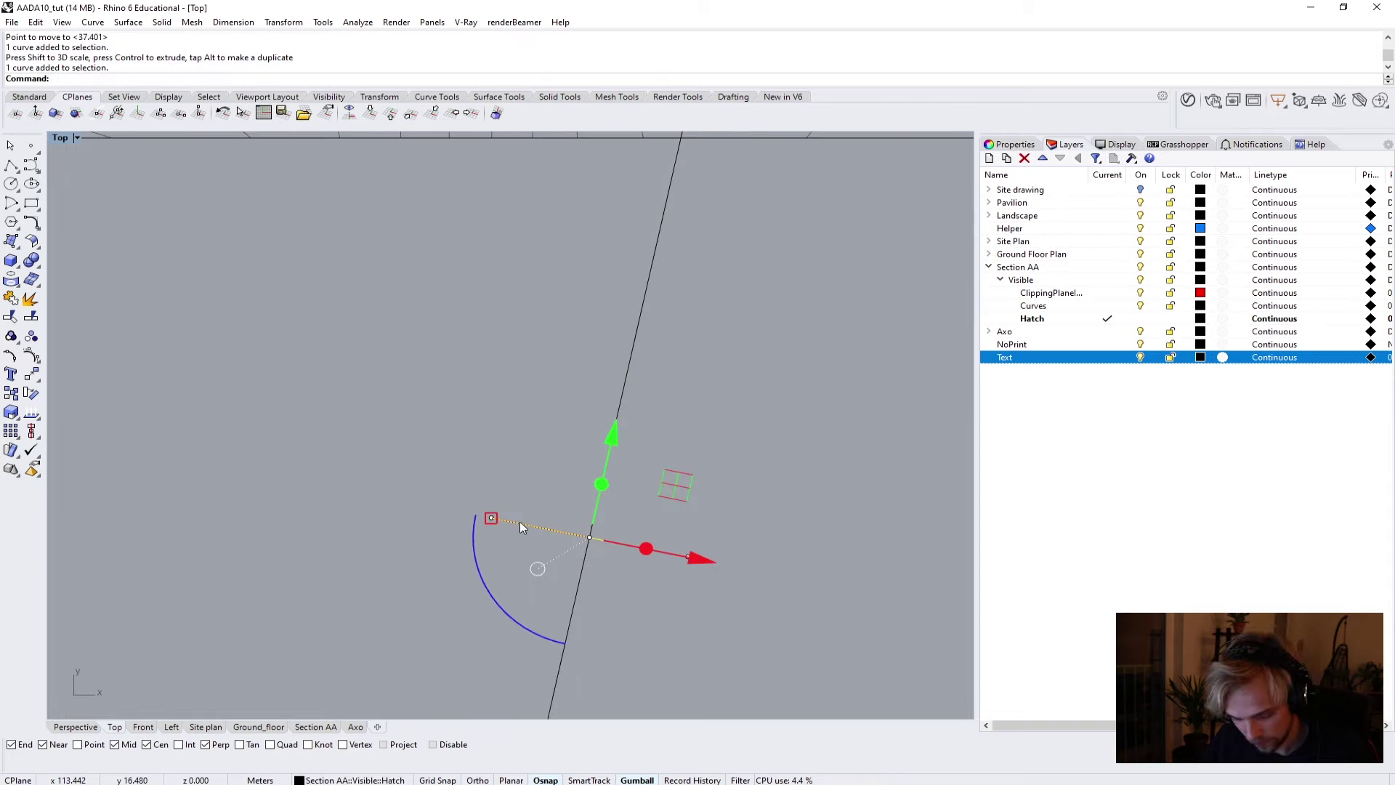
key(Escape)
click(633, 358)
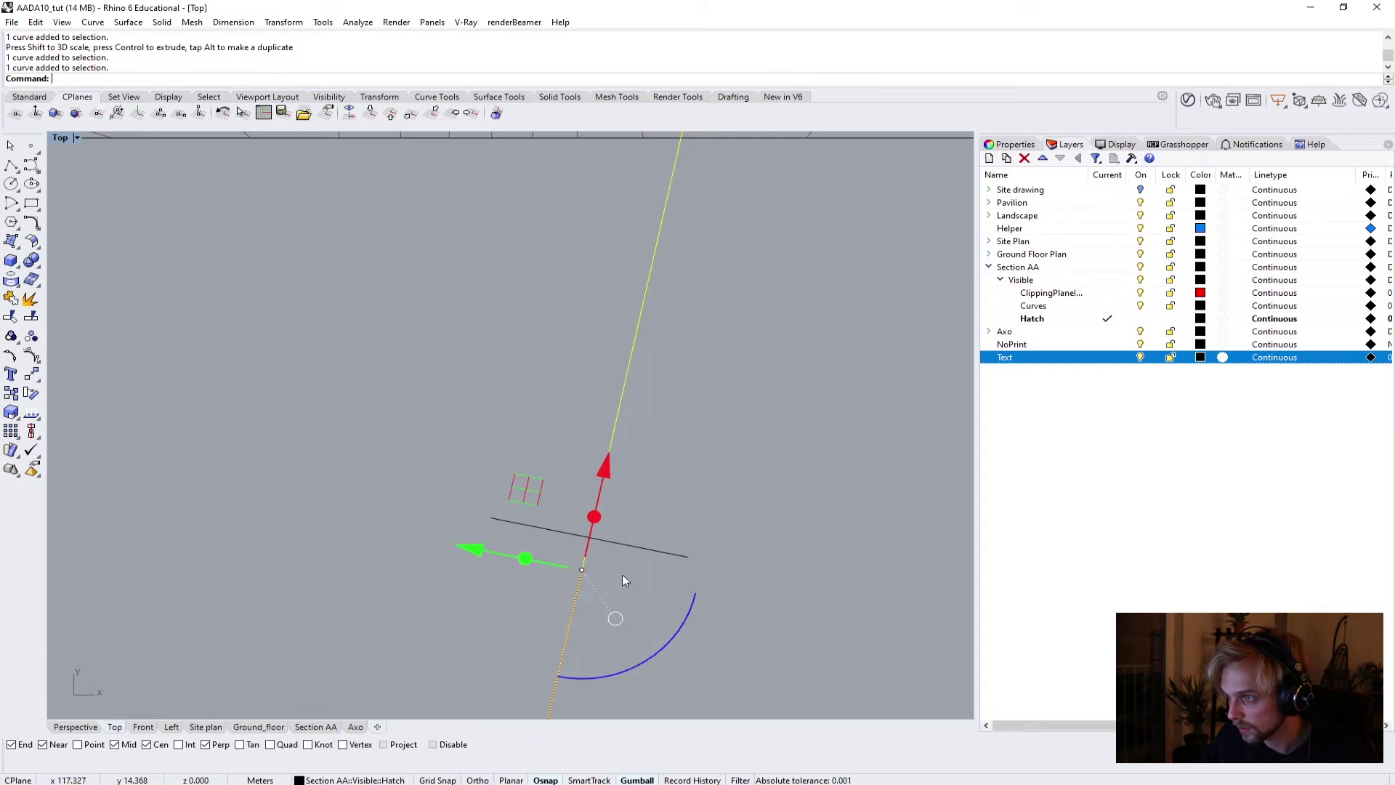
shift+click(652, 550)
text(M)
key(Return)
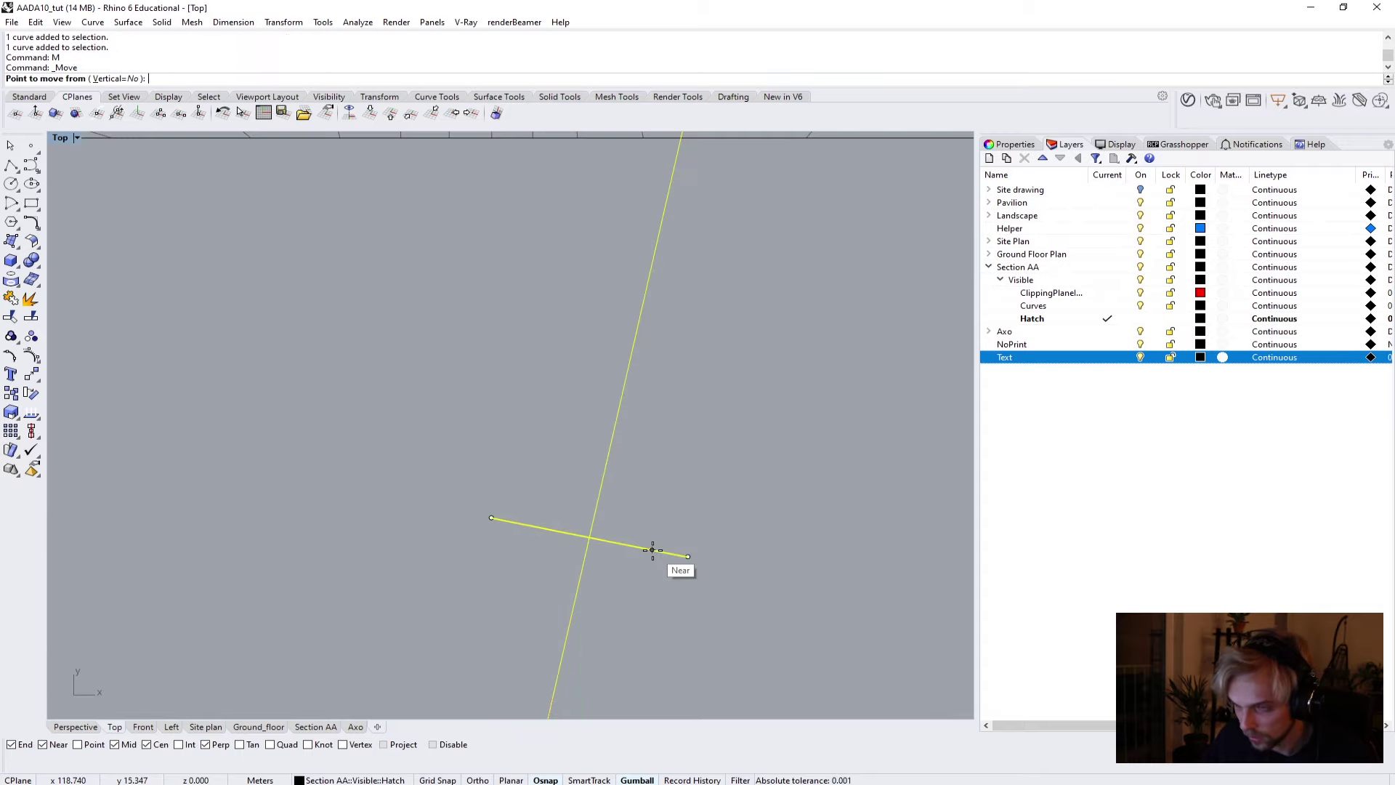
click(482, 522)
scroll(494, 516, down, 4)
scroll(501, 501, up, 3)
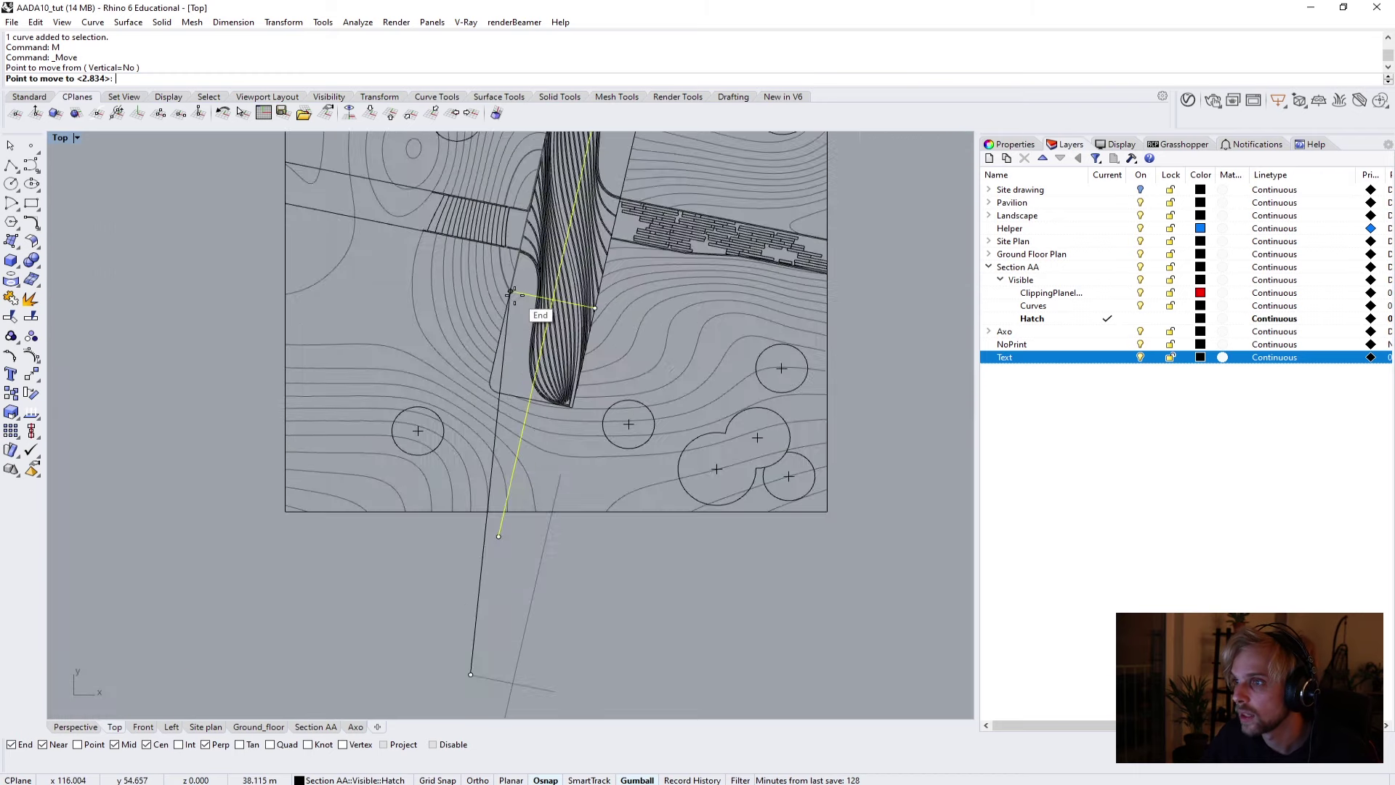
scroll(513, 293, up, 3)
click(517, 285)
scroll(531, 285, up, 2)
key(Escape)
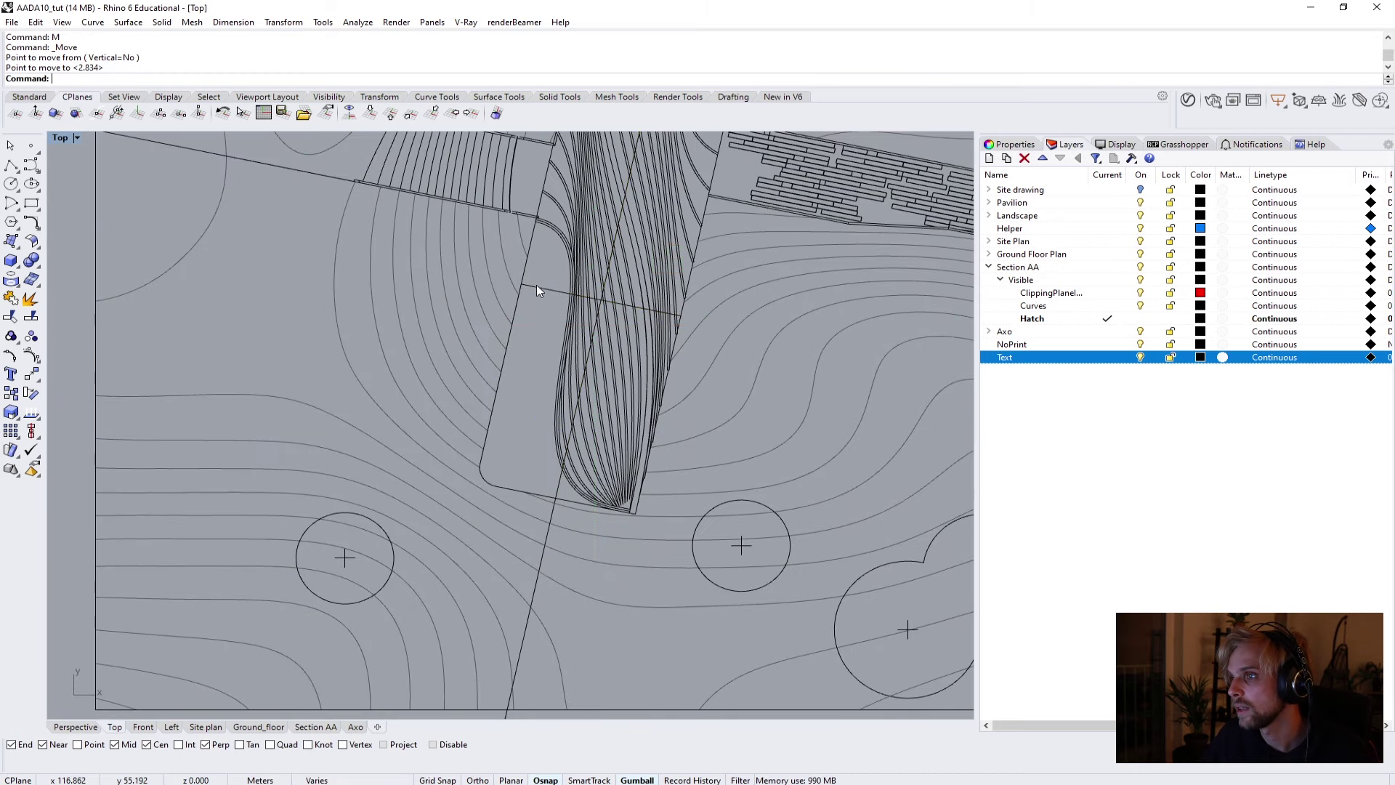
Delete the cross helper line and slide the section line north along its own direction through the pavilion.
click(537, 286)
key(Delete)
scroll(539, 451, down, 4)
scroll(559, 421, up, 3)
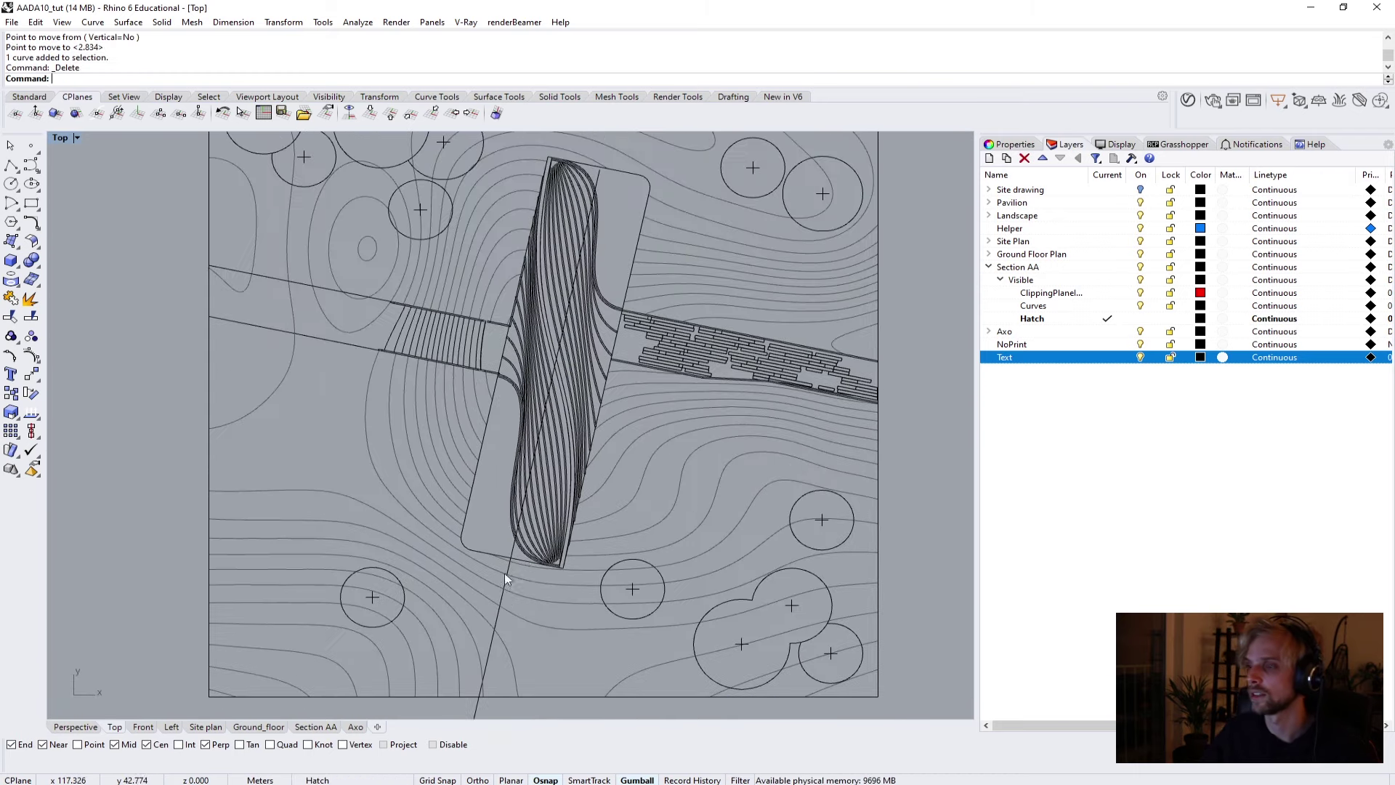
scroll(504, 572, down, 4)
scroll(512, 529, up, 4)
click(513, 607)
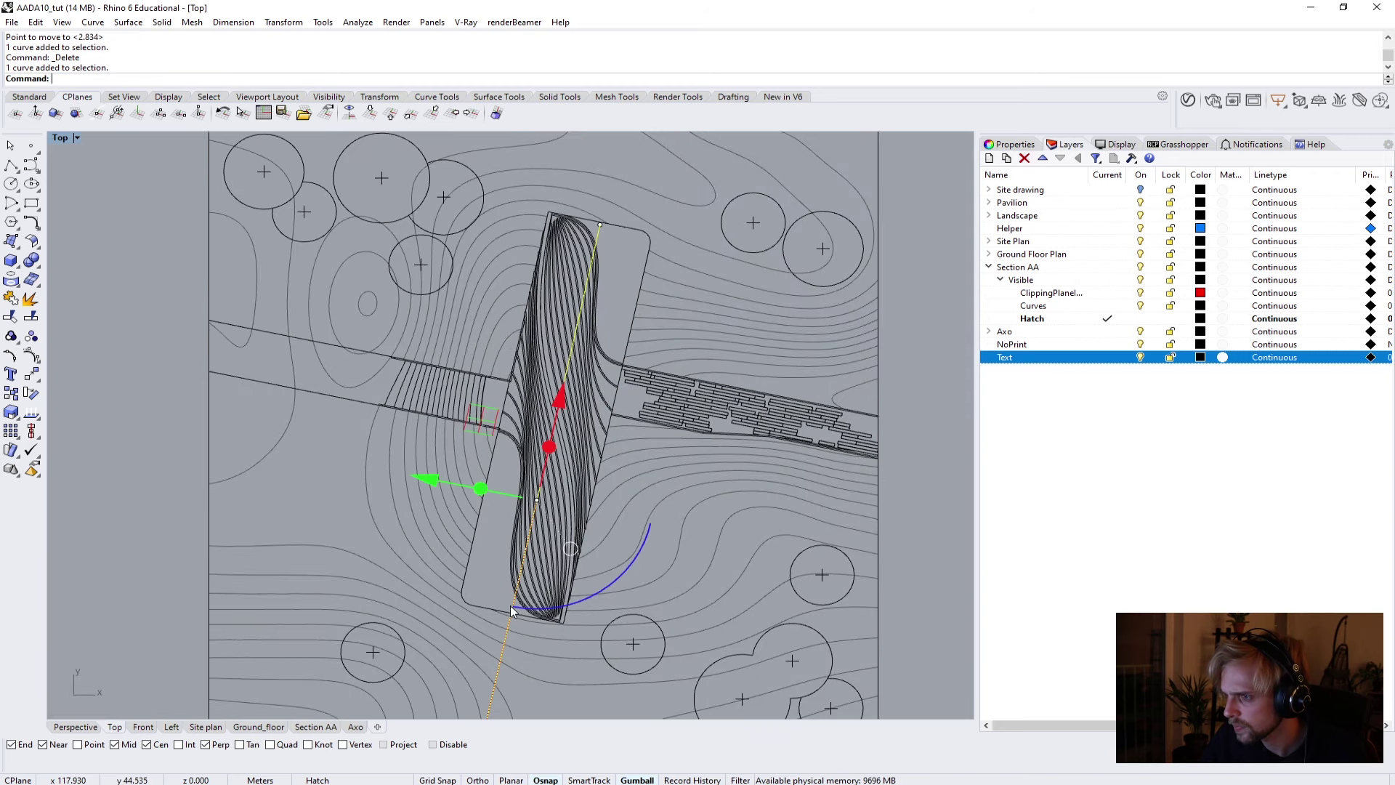
drag(560, 401, 595, 317)
scroll(595, 316, down, 4)
scroll(543, 616, up, 6)
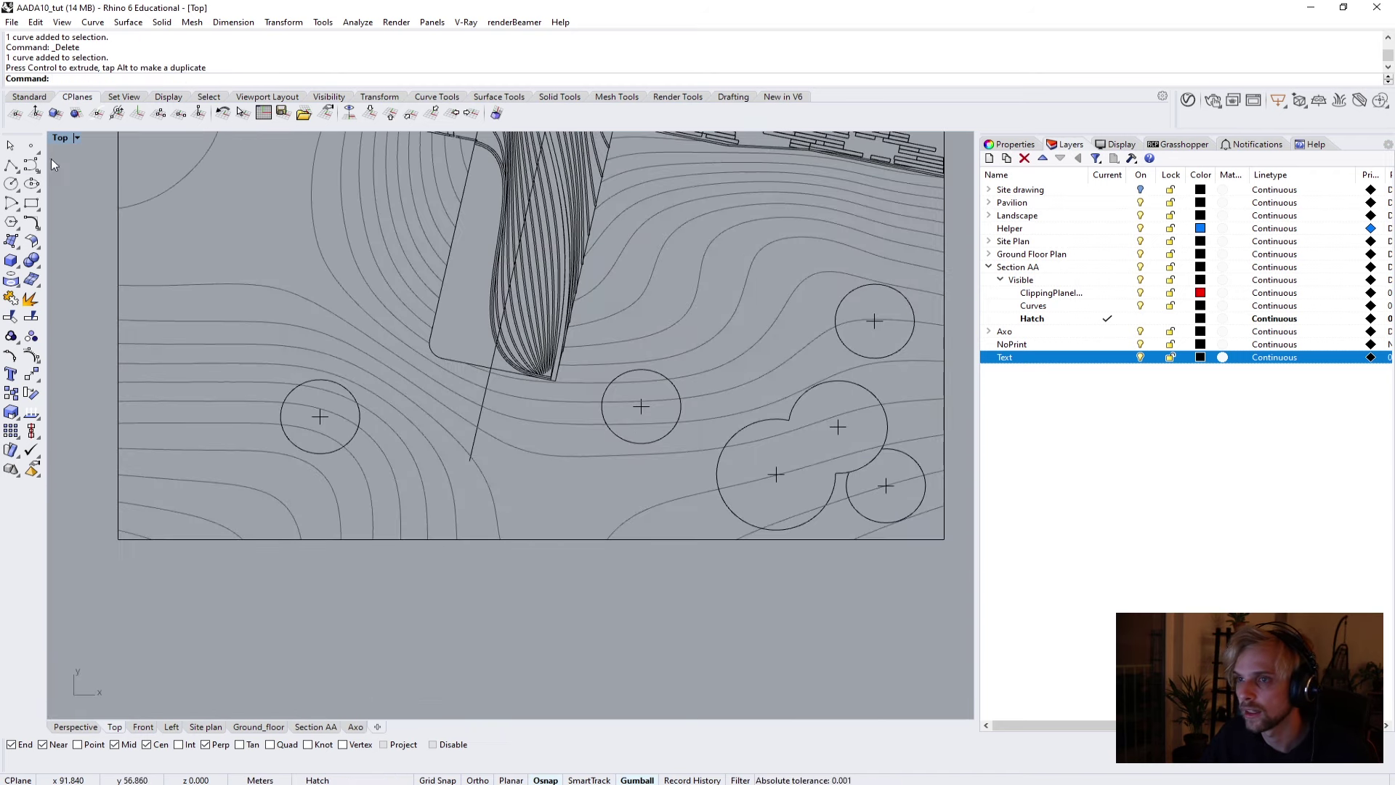
click(12, 167)
scroll(472, 472, up, 5)
click(466, 498)
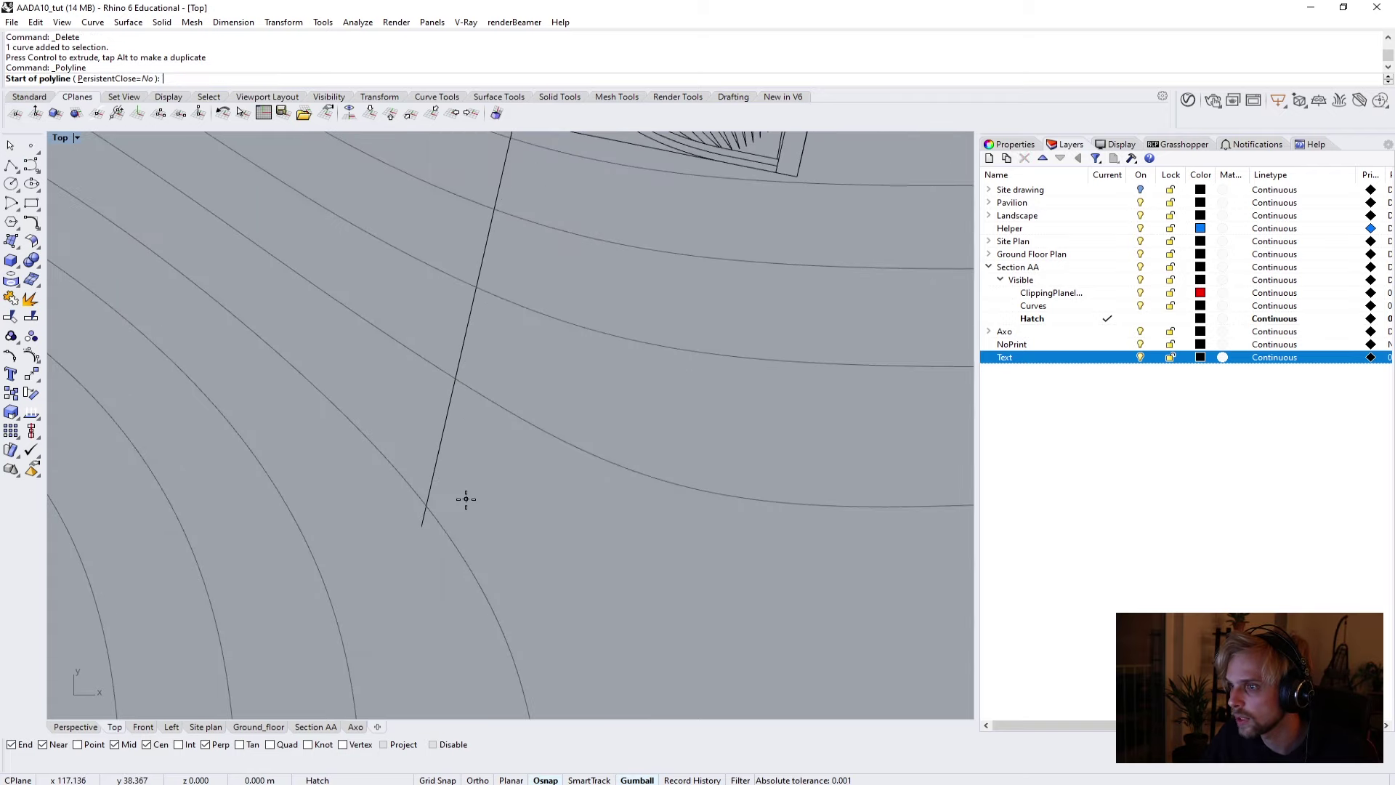
key(Escape)
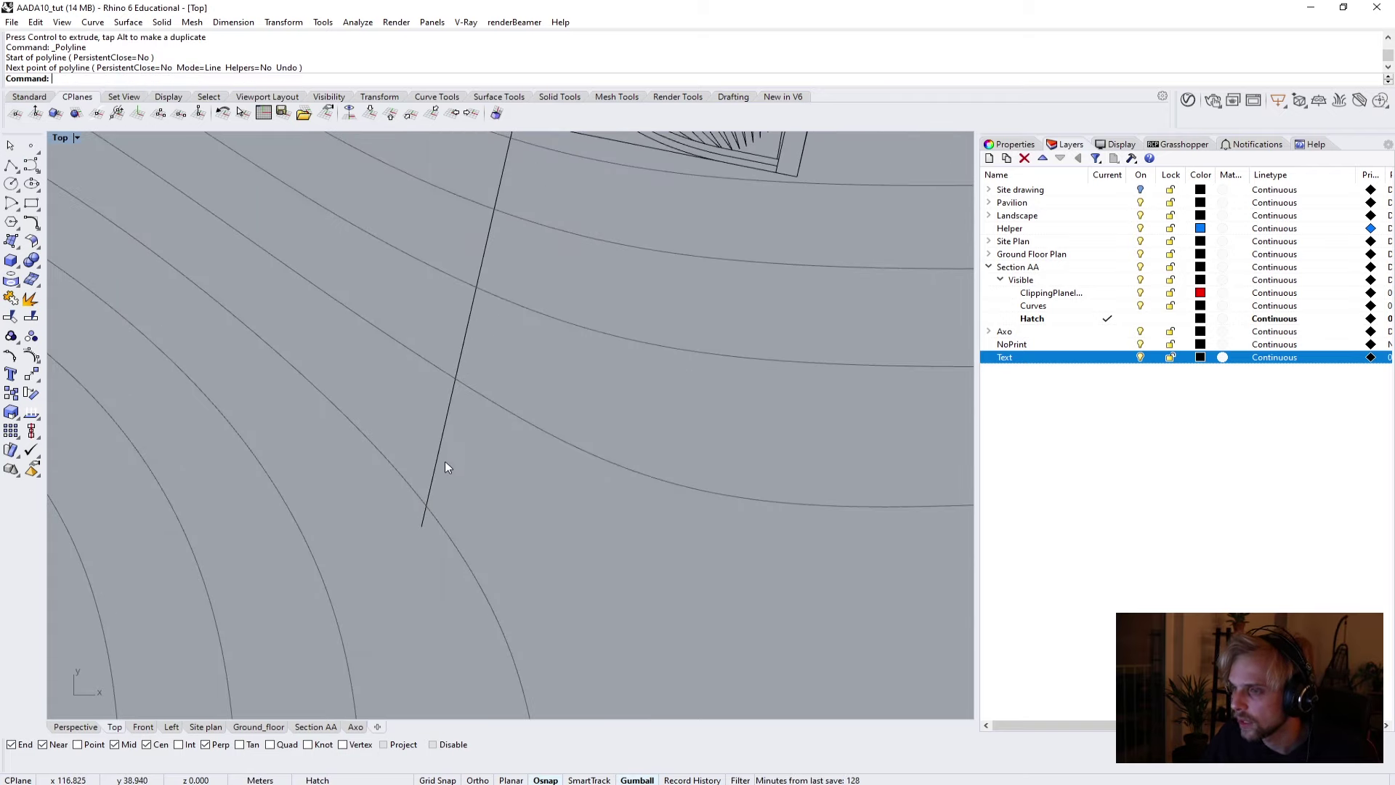
Draw a short slanted line beside the section line's southern end, with its upper end on the section line.
key(Return)
click(441, 484)
scroll(441, 484, up, 3)
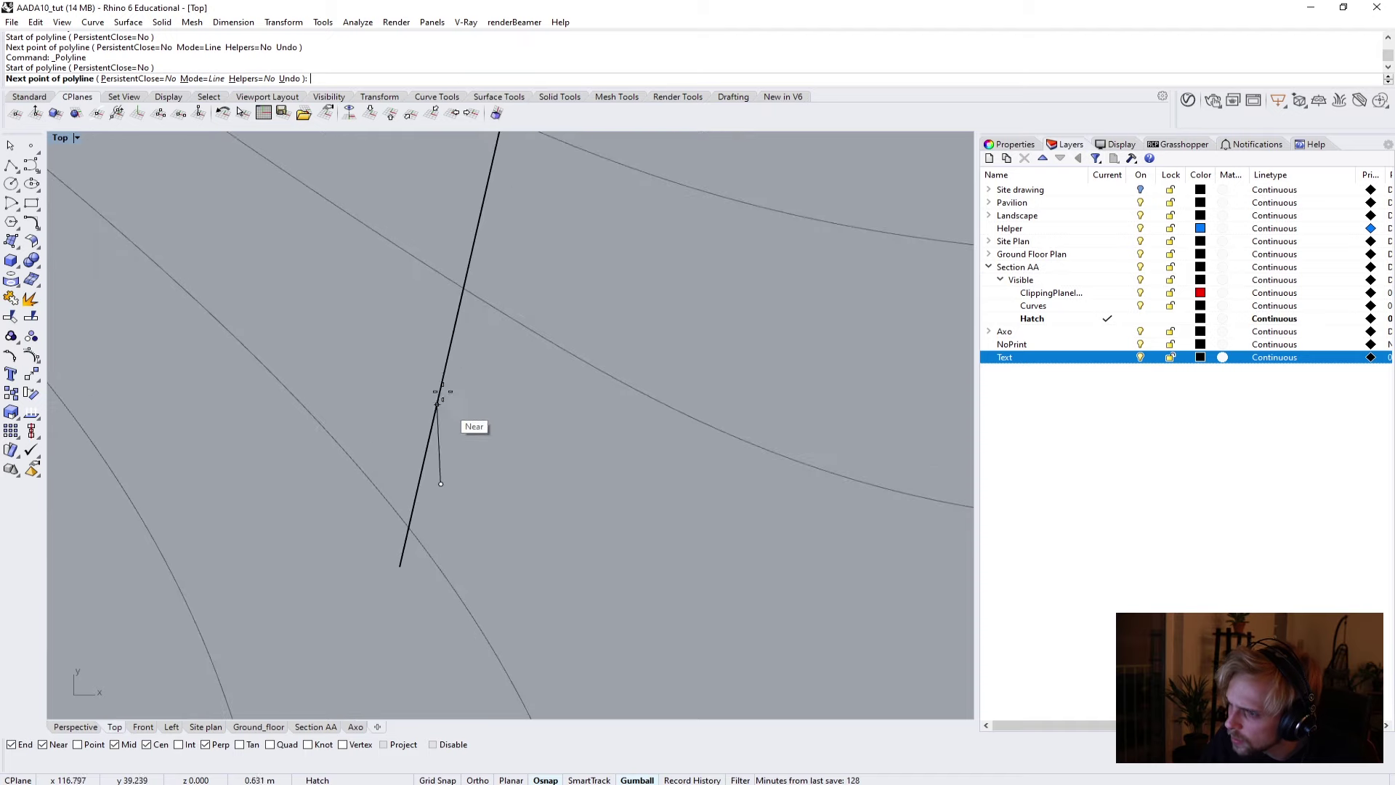
click(441, 369)
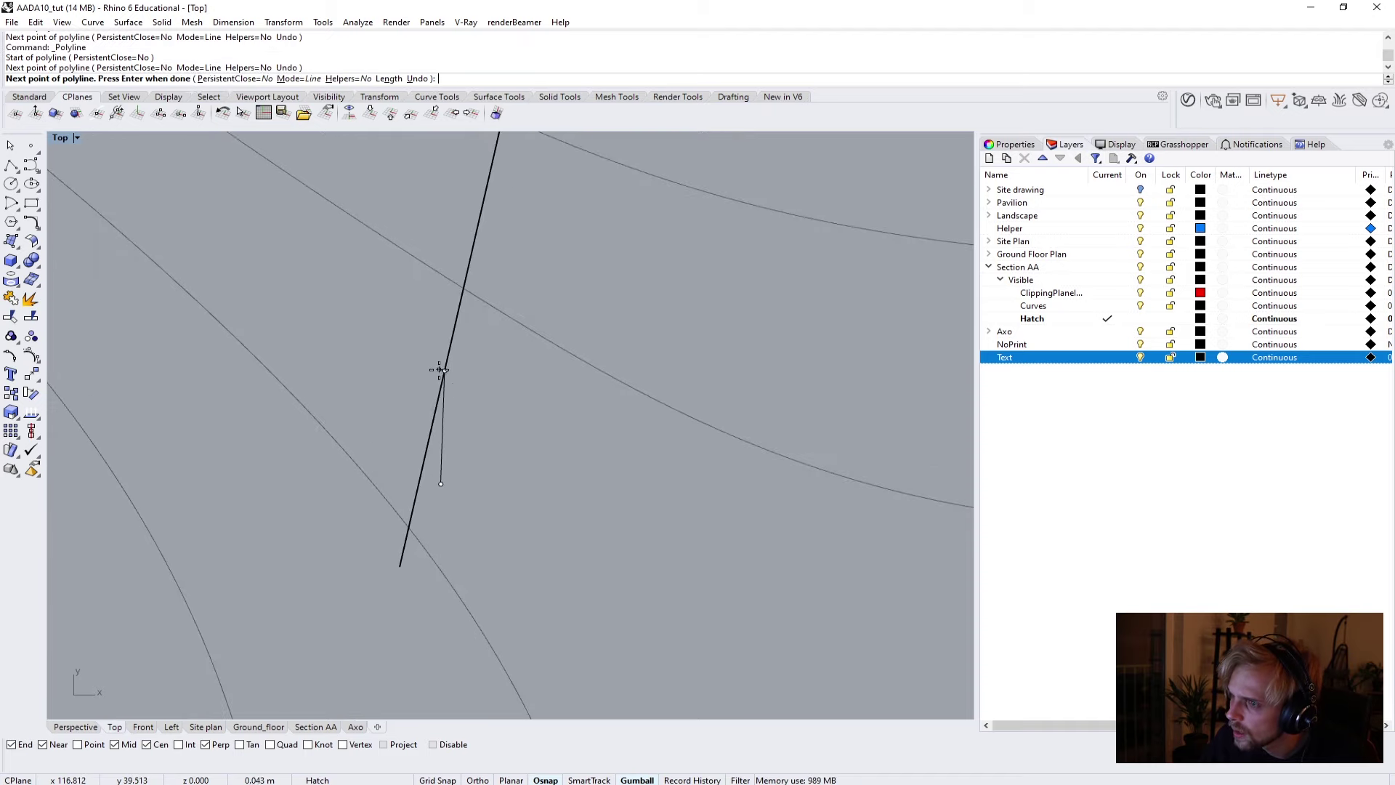
key(Return)
key(Return)
click(554, 387)
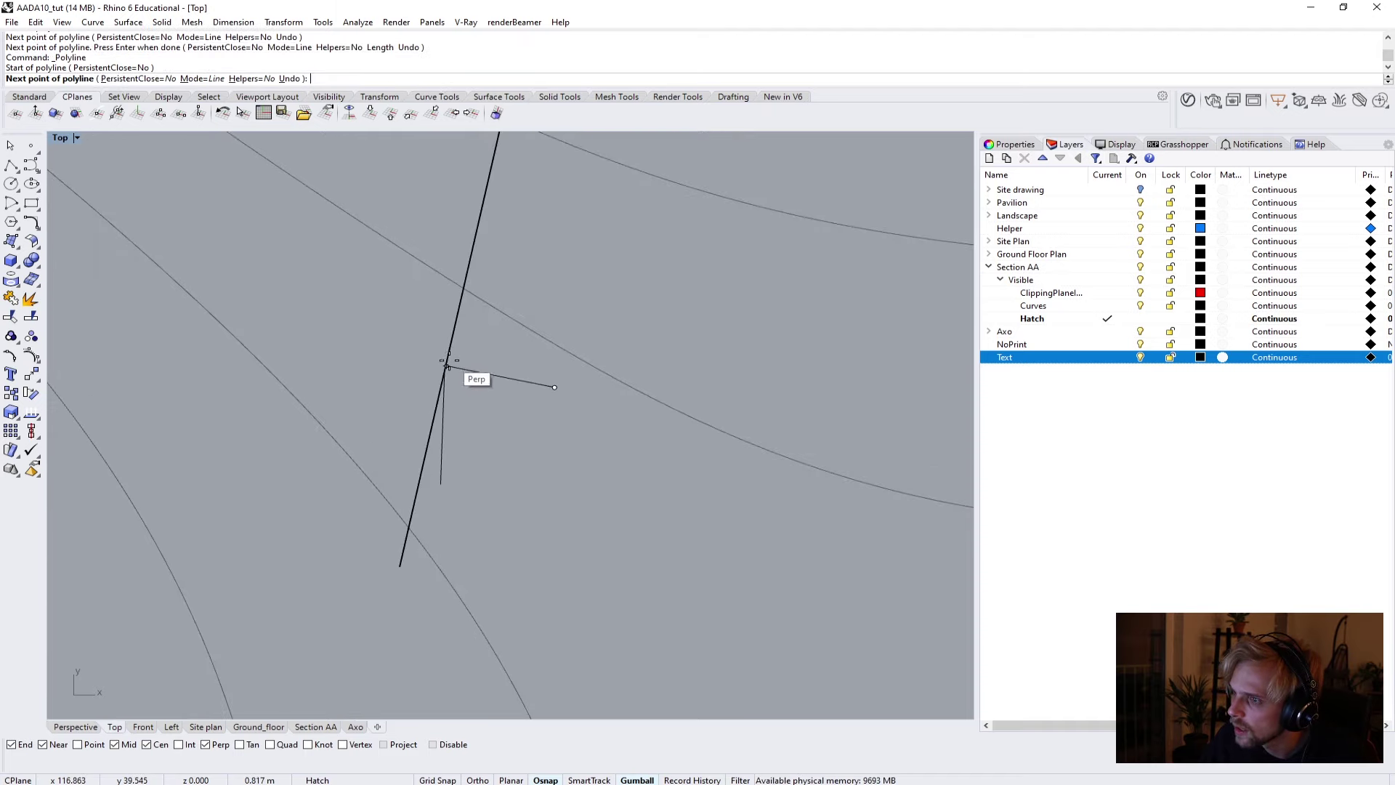
click(444, 363)
Draw a helper line about 1 m long perpendicular to the section line and move its end to the slanted line's upper end.
key(Return)
key(Delete)
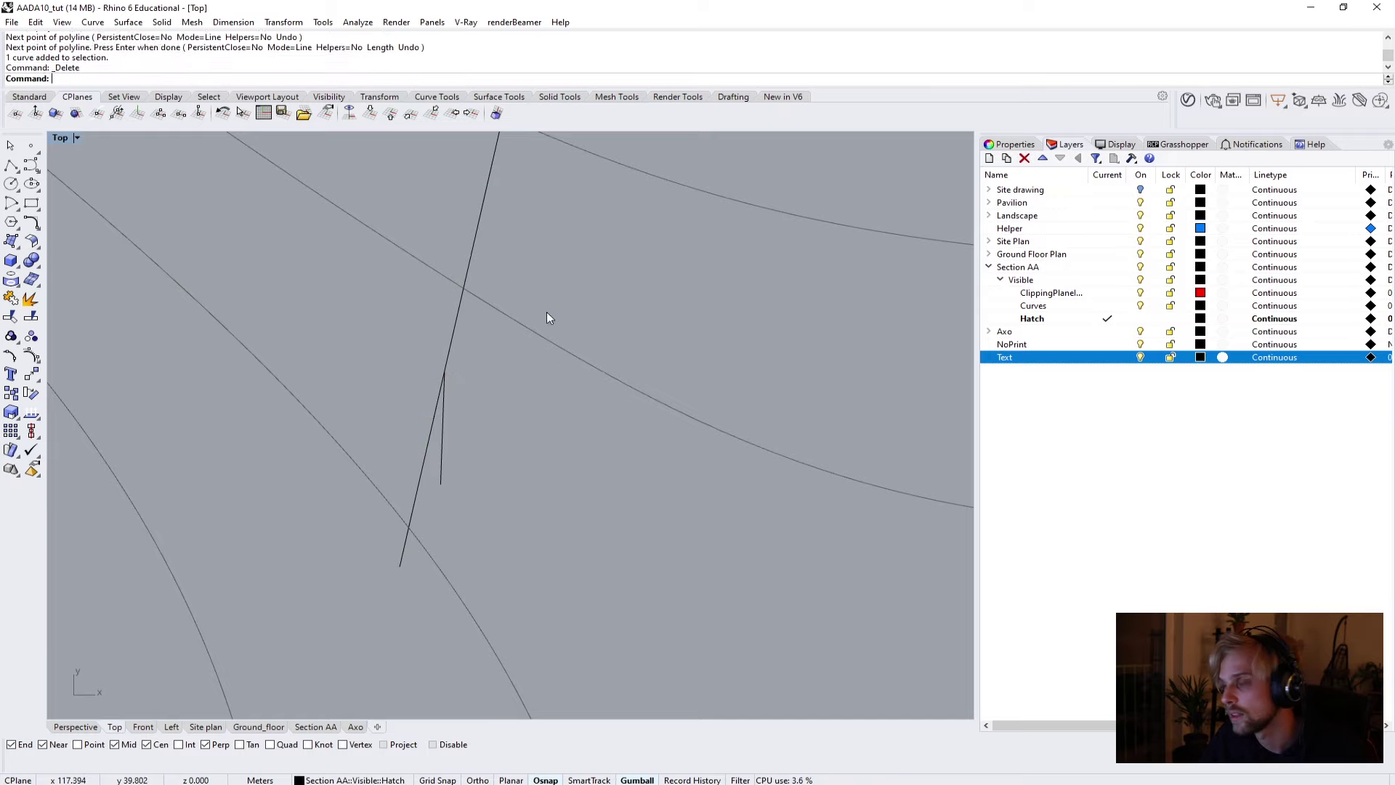
key(Return)
click(604, 313)
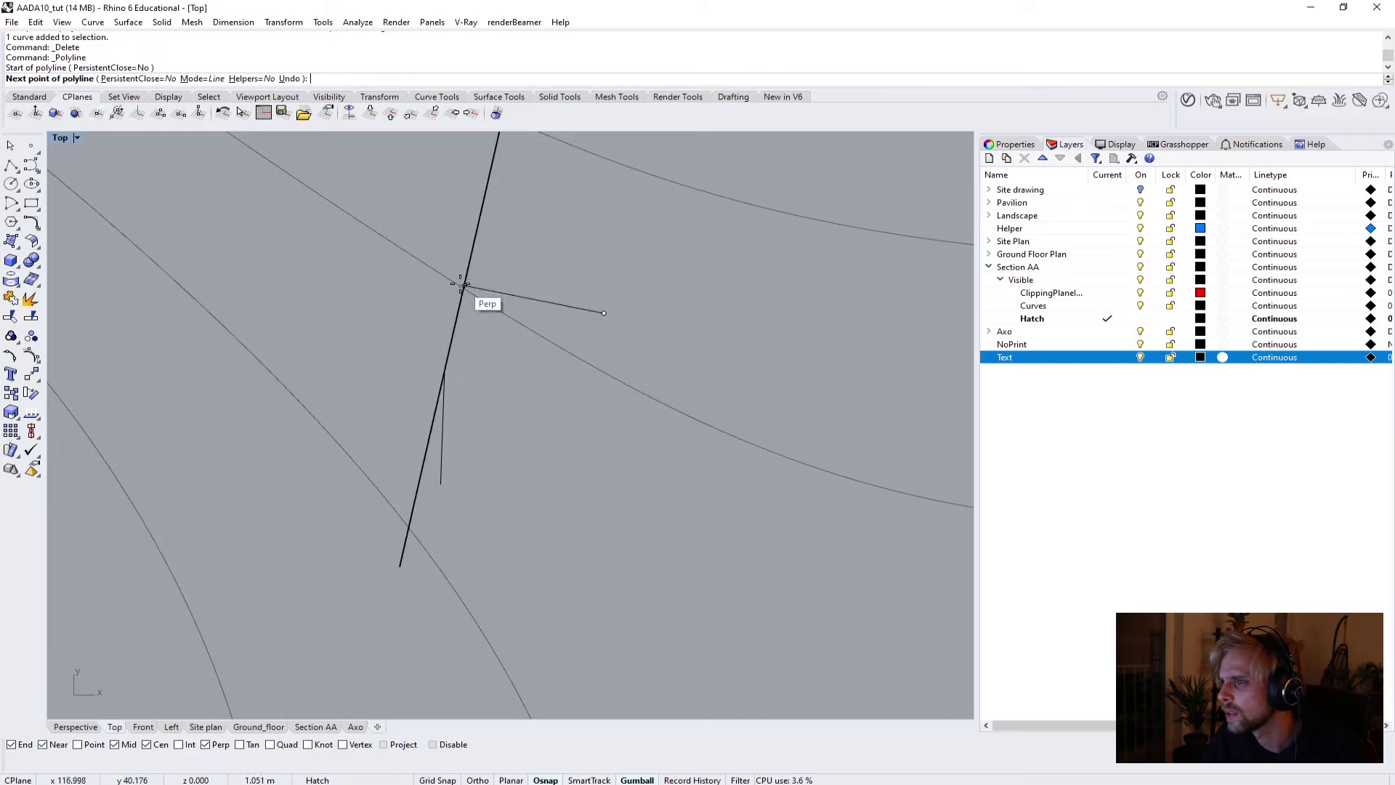
click(465, 284)
key(Return)
text(m)
key(Return)
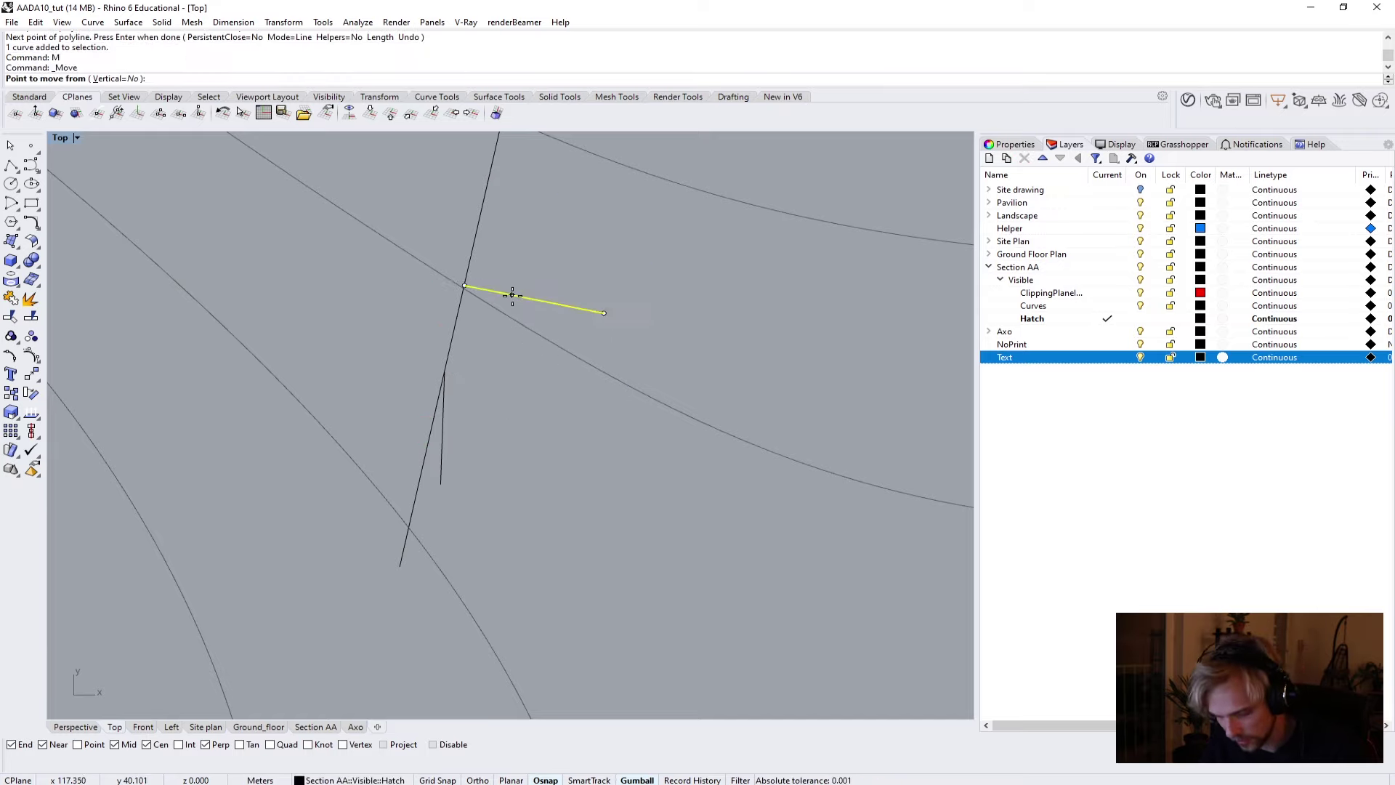
click(464, 285)
click(446, 371)
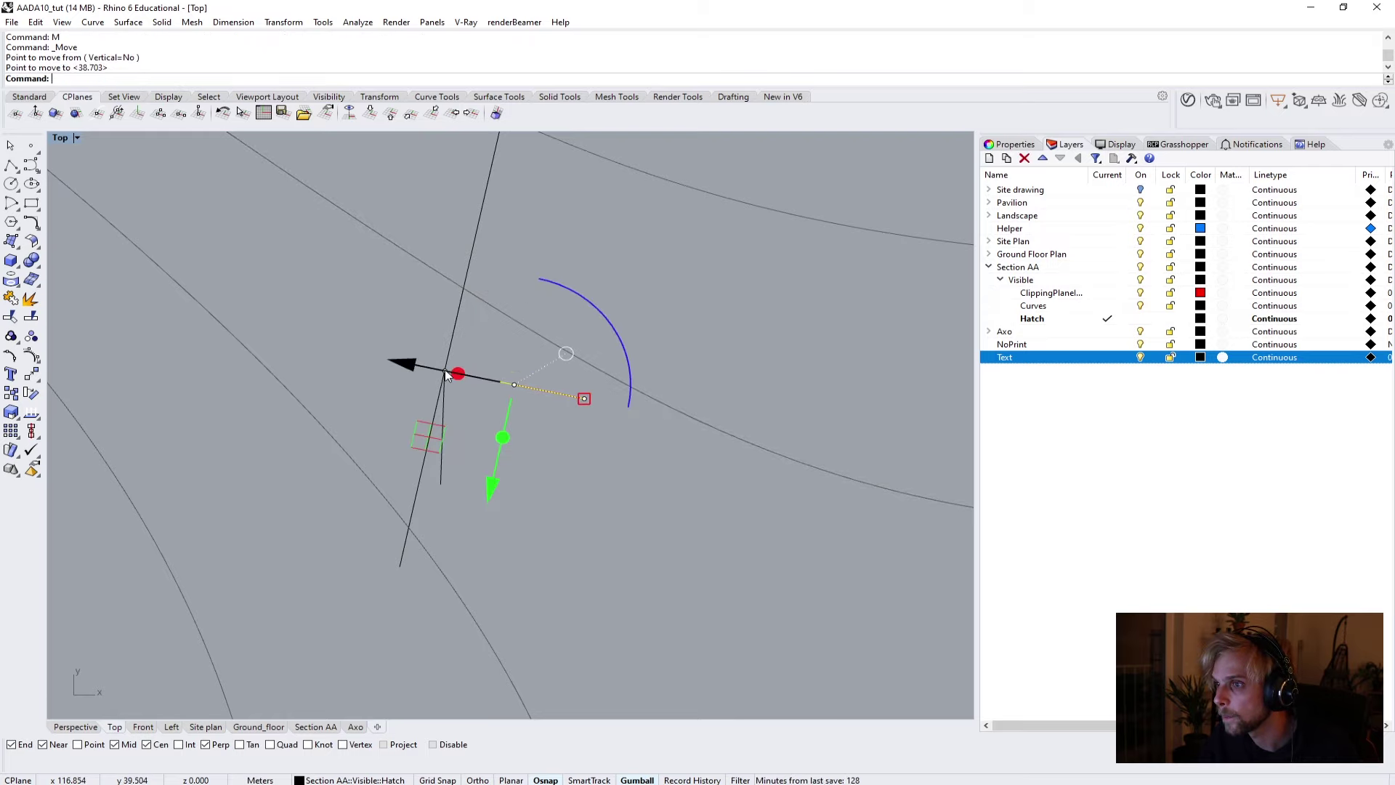
Mirror a copy of the slanted line about the perpendicular helper line and delete the helper.
key(Escape)
click(447, 436)
text(mirror)
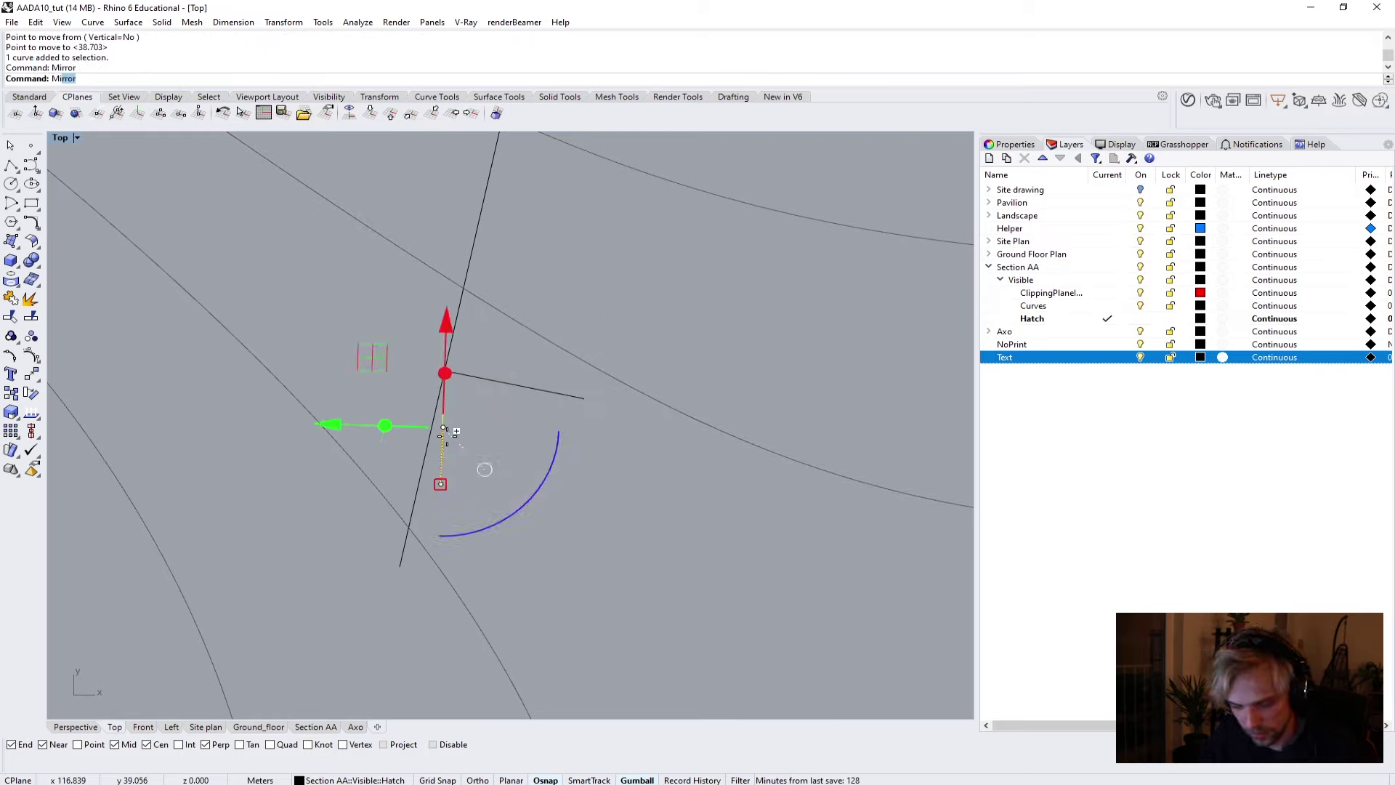
key(Return)
click(444, 371)
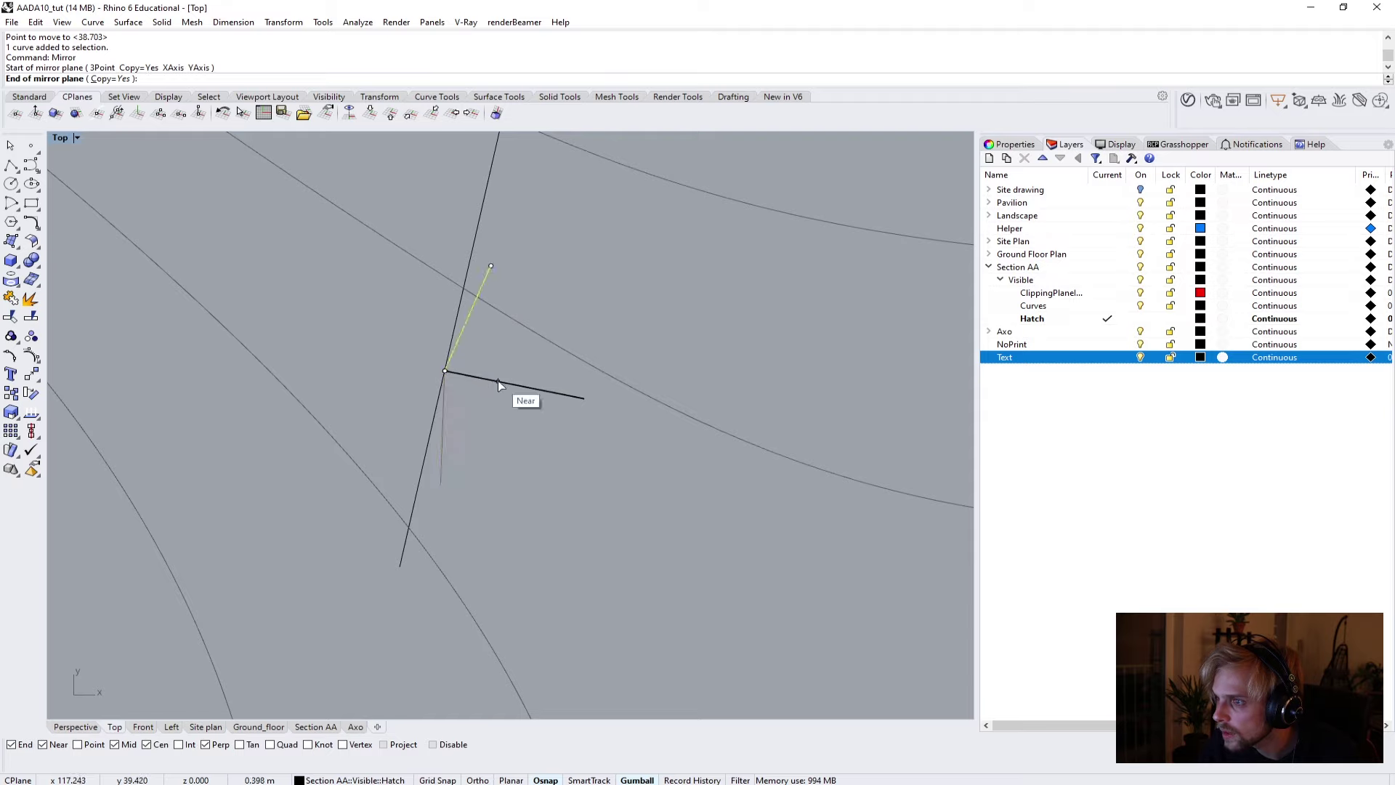
click(498, 381)
click(564, 393)
key(Delete)
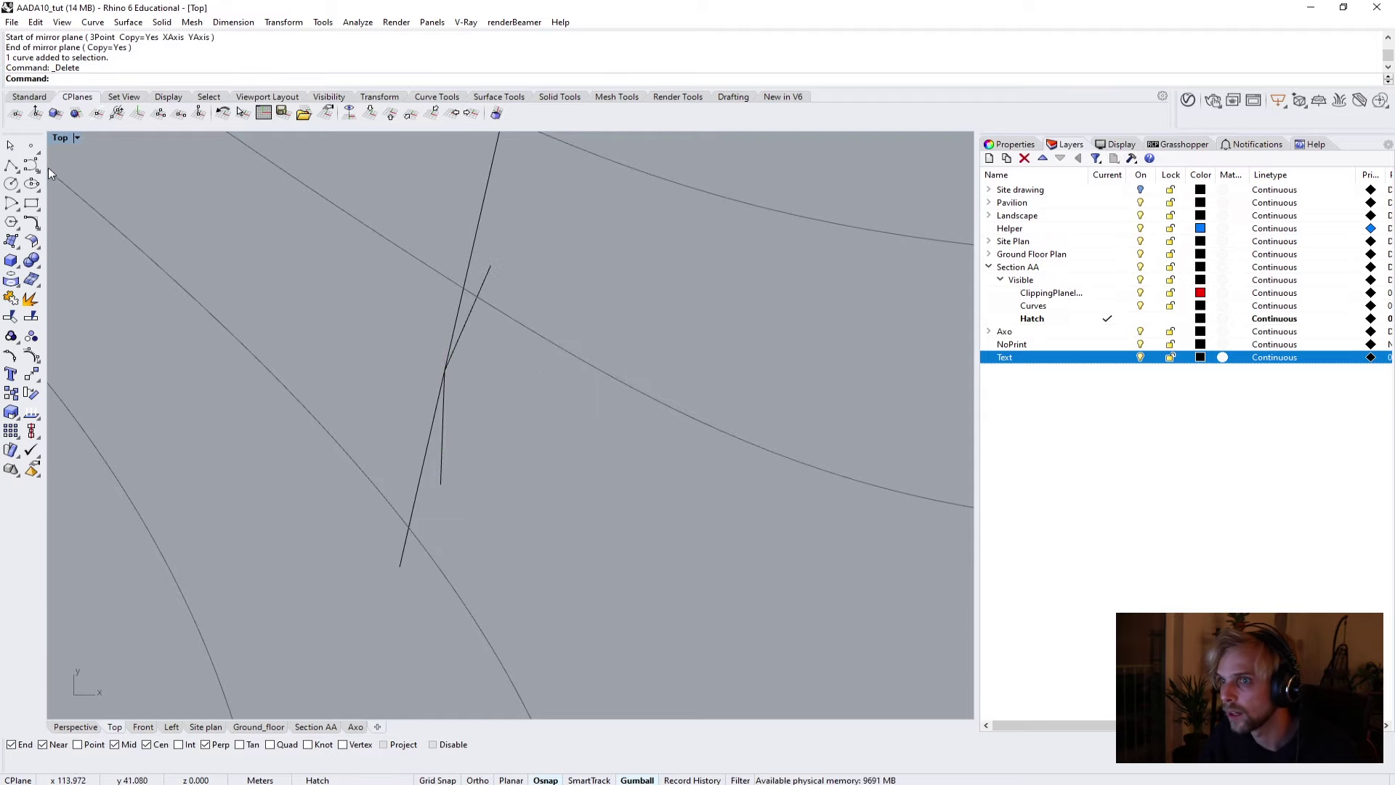
Close the section arrow with a line joining the free ends of the two slanted lines.
click(11, 167)
click(441, 483)
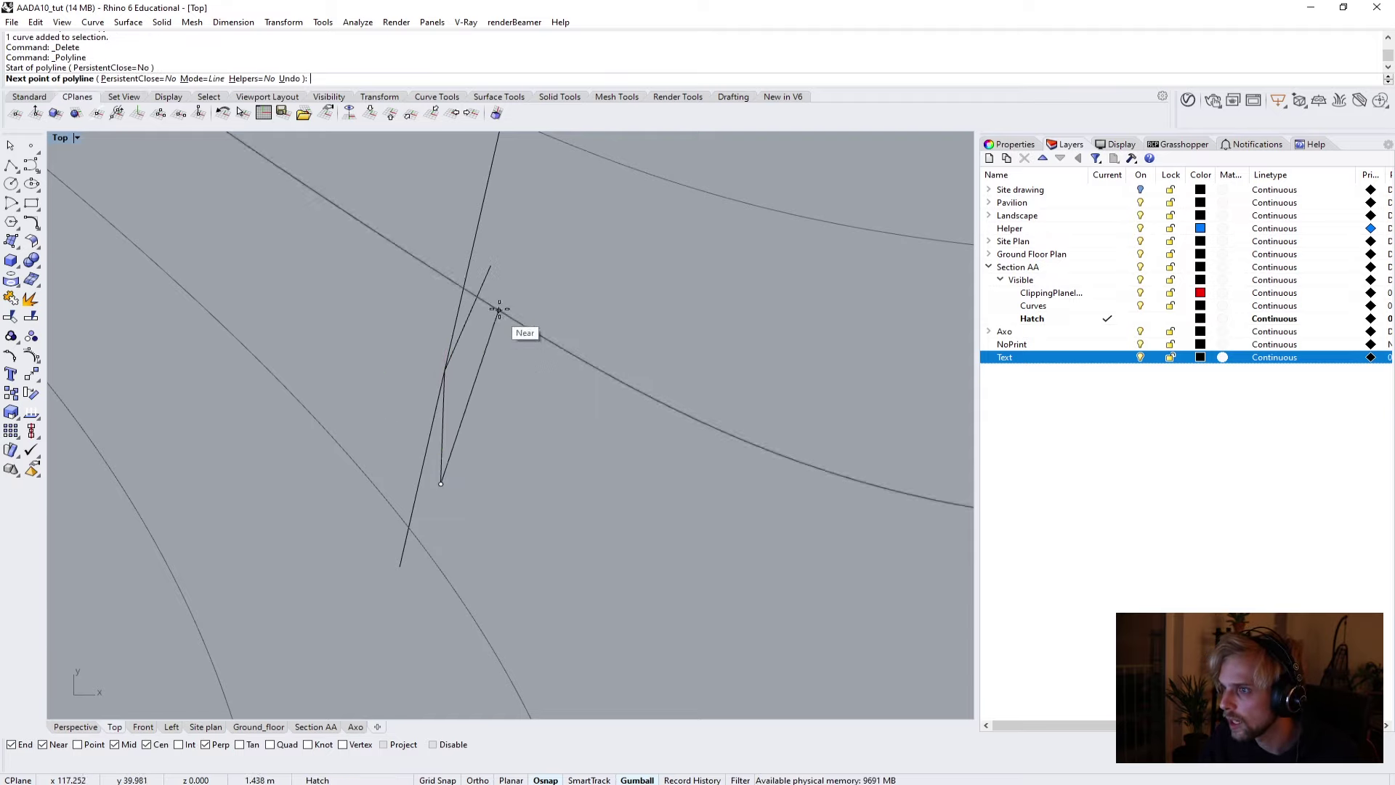
click(492, 270)
right_click(489, 265)
Draw two short connecting lines from the arrow's outer corners across to the section line.
right_click(489, 264)
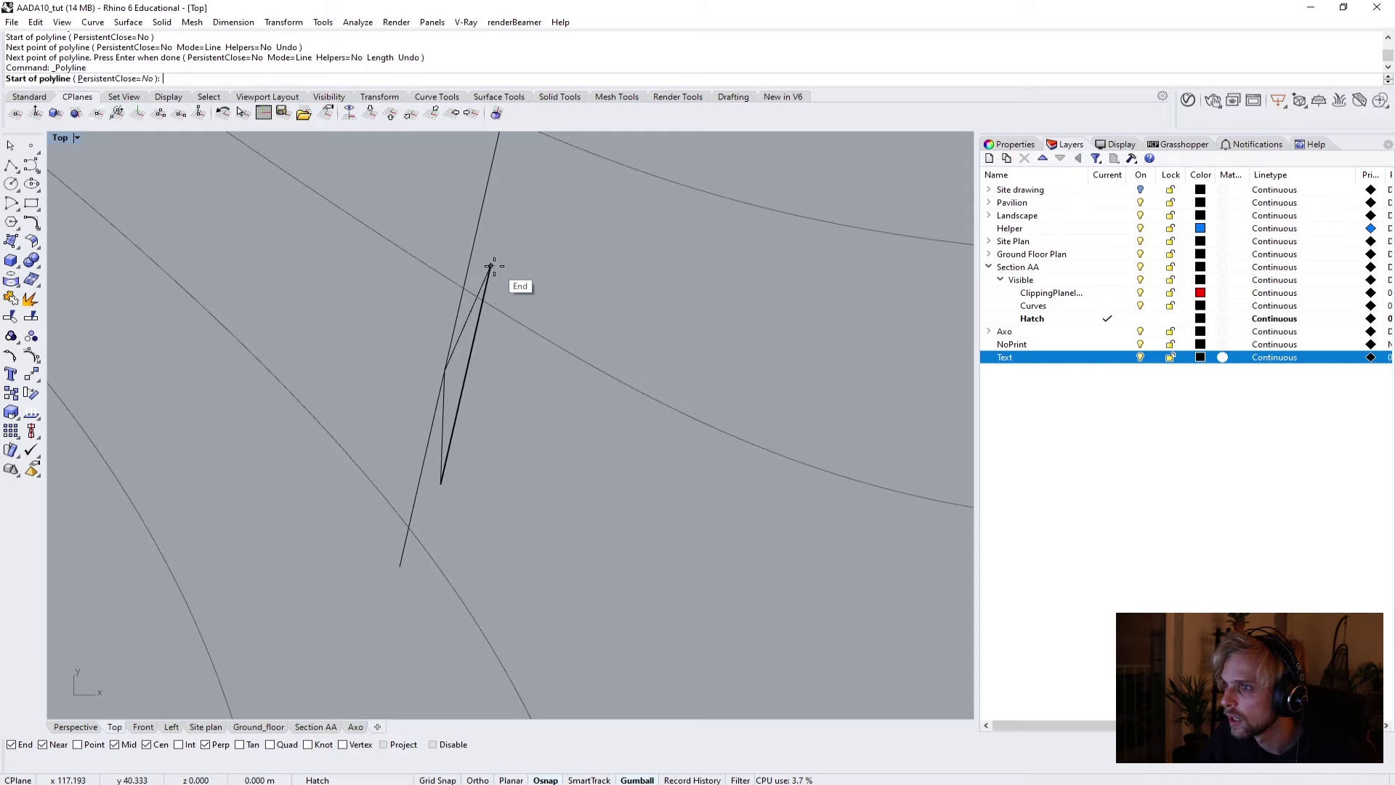
click(492, 266)
click(469, 262)
key(Return)
key(Return)
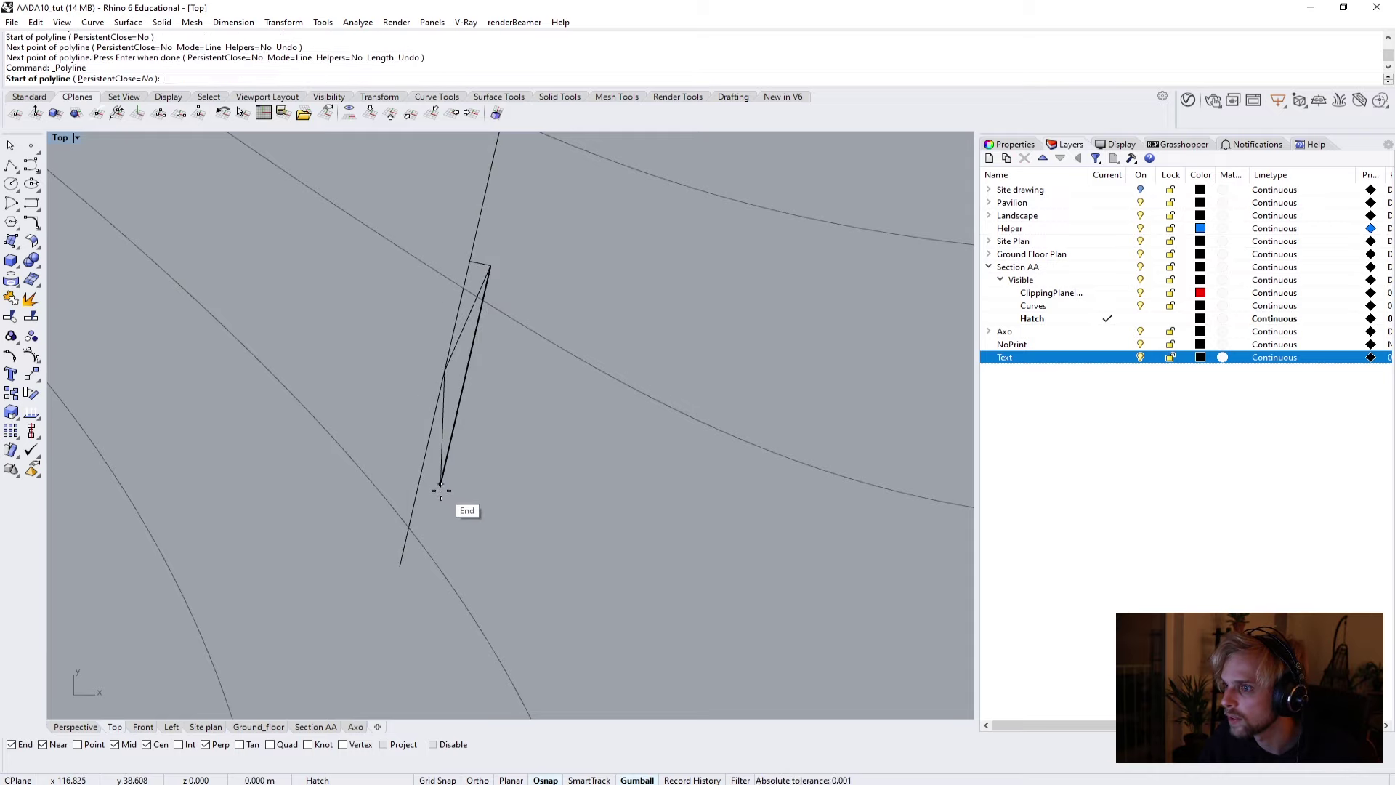
click(440, 483)
click(420, 481)
Draw a short line crossing the section line above the arrow and trim the section line between it and the lower connecting line.
key(Return)
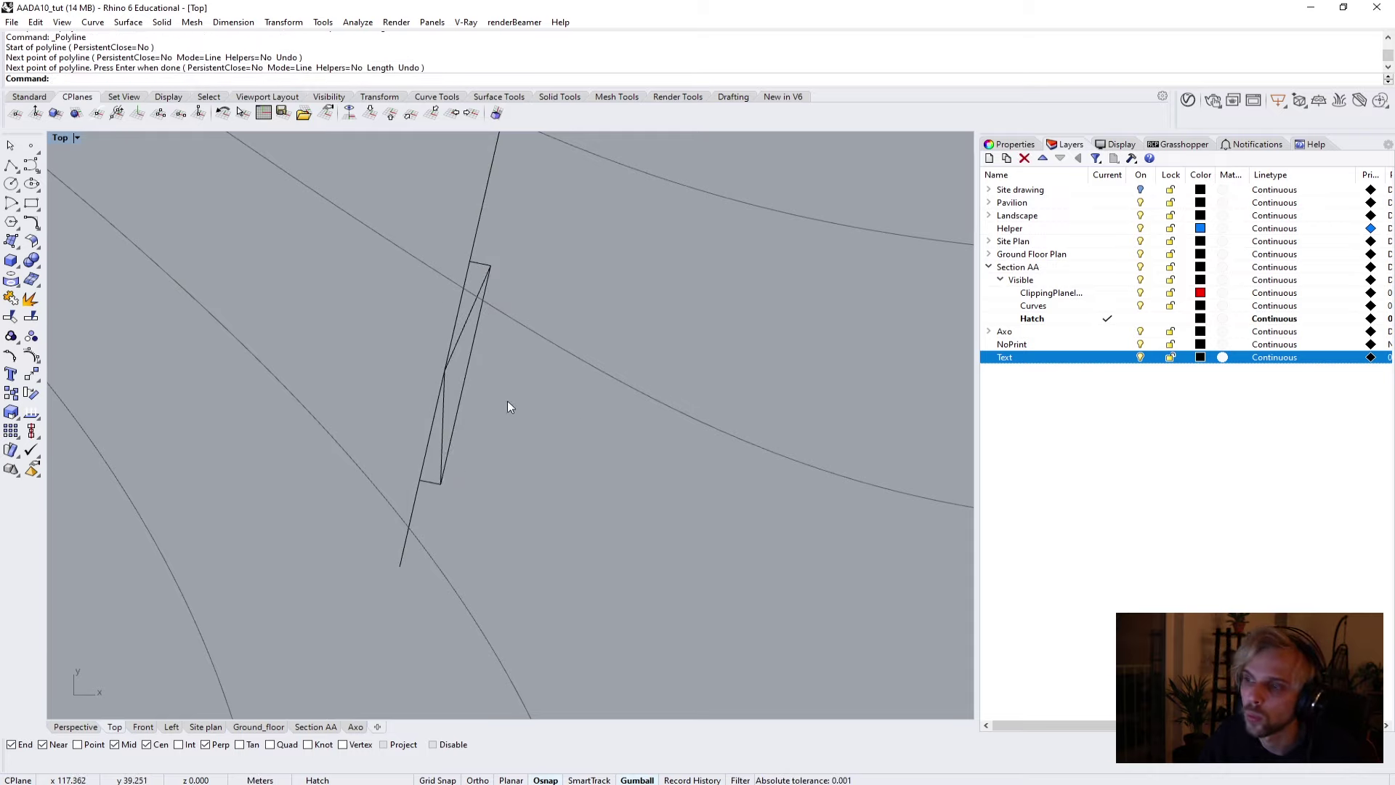
key(Return)
click(512, 215)
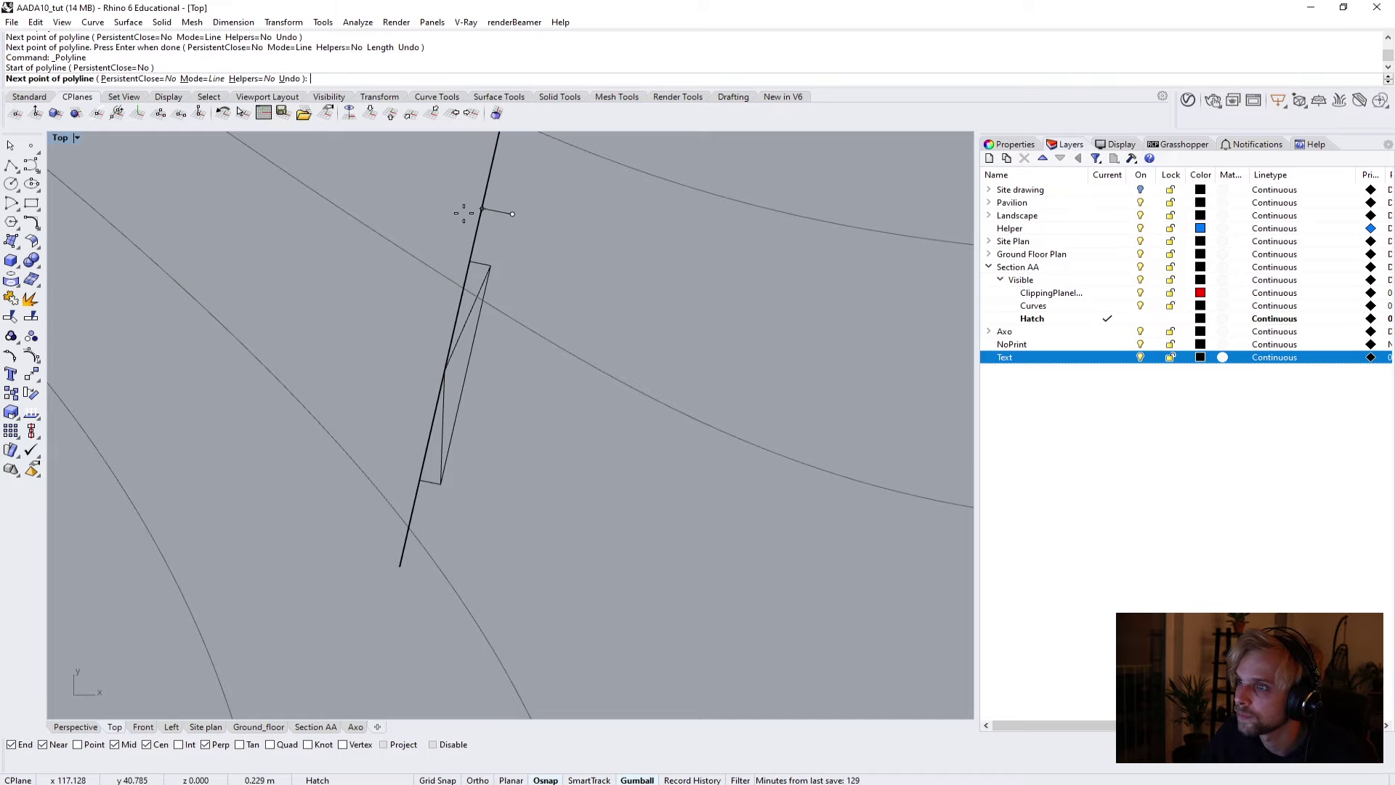
click(462, 213)
key(Return)
click(502, 213)
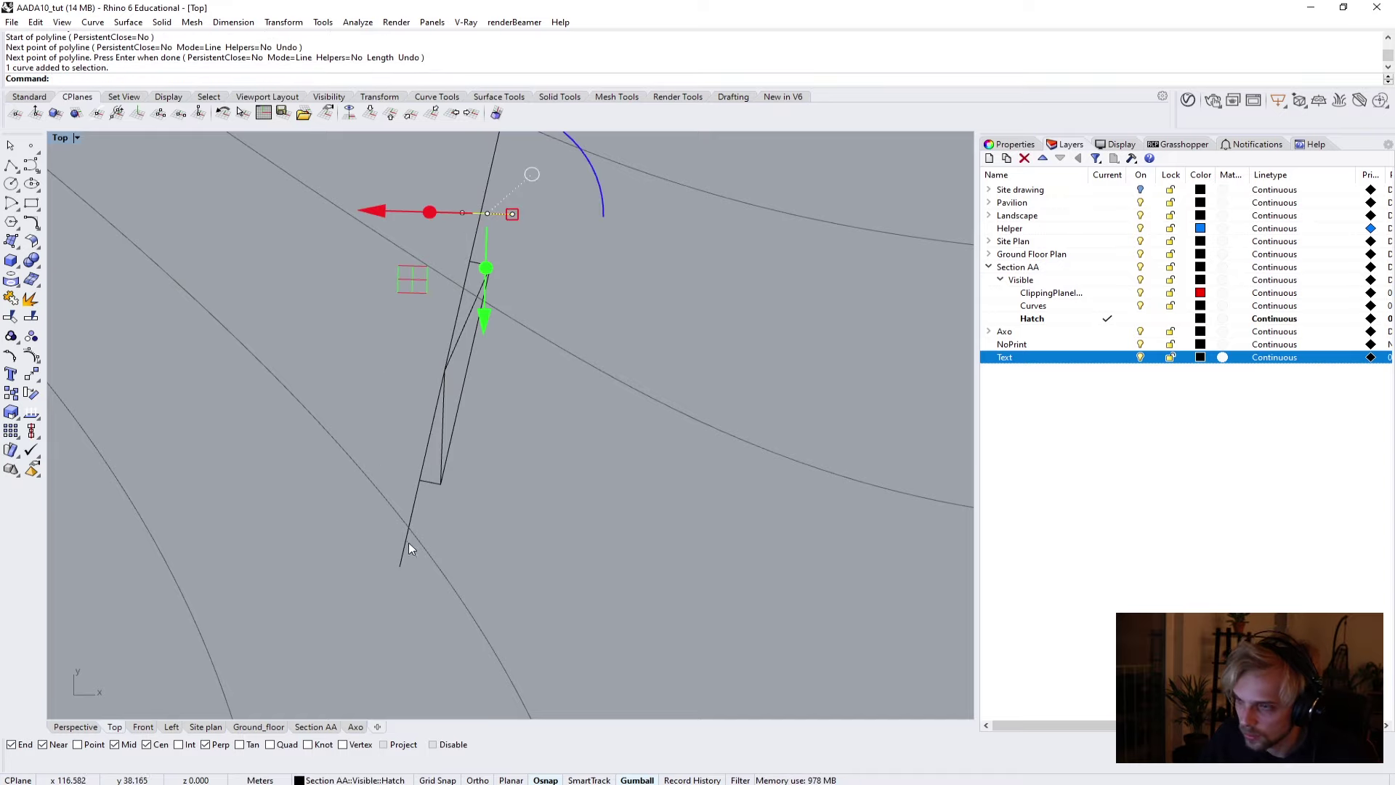
shift+click(429, 483)
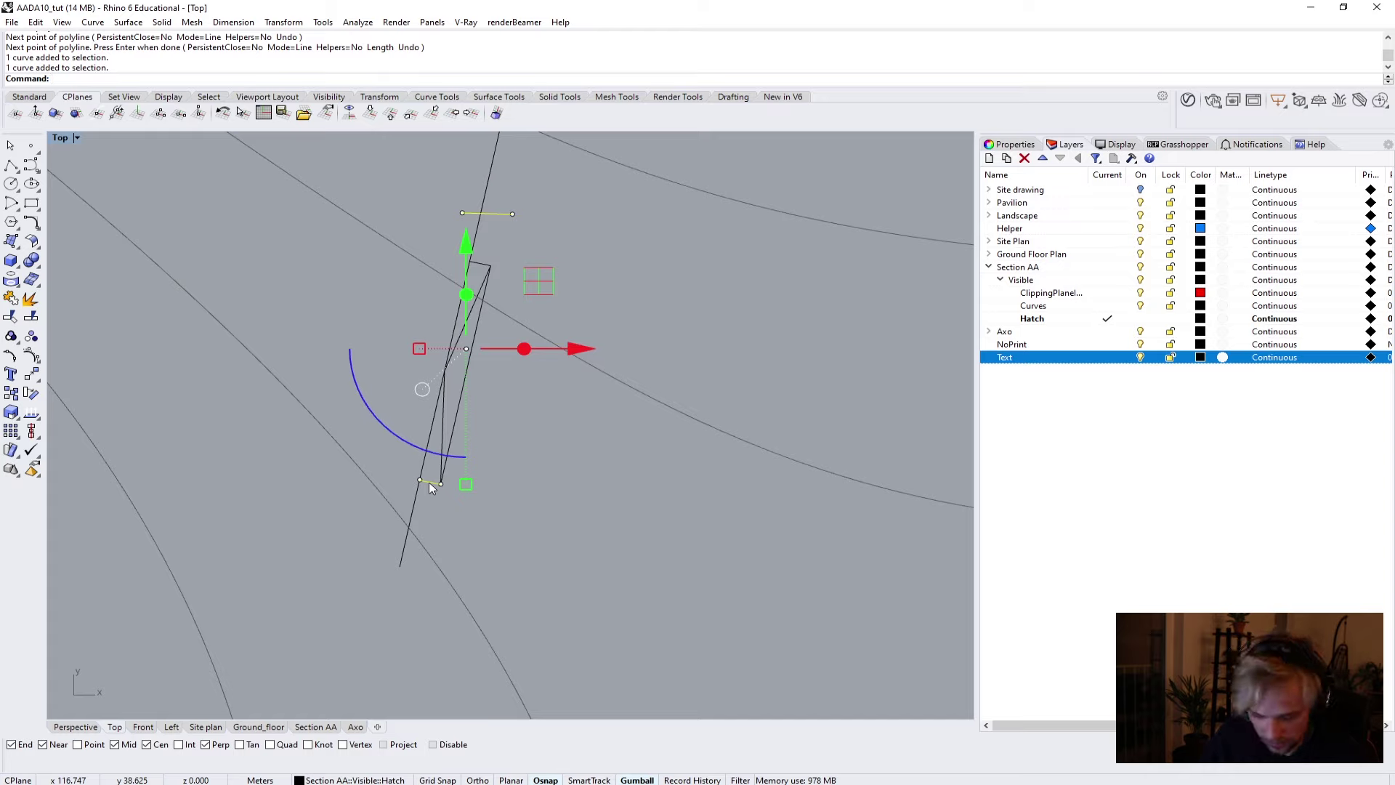
text(trim)
key(Return)
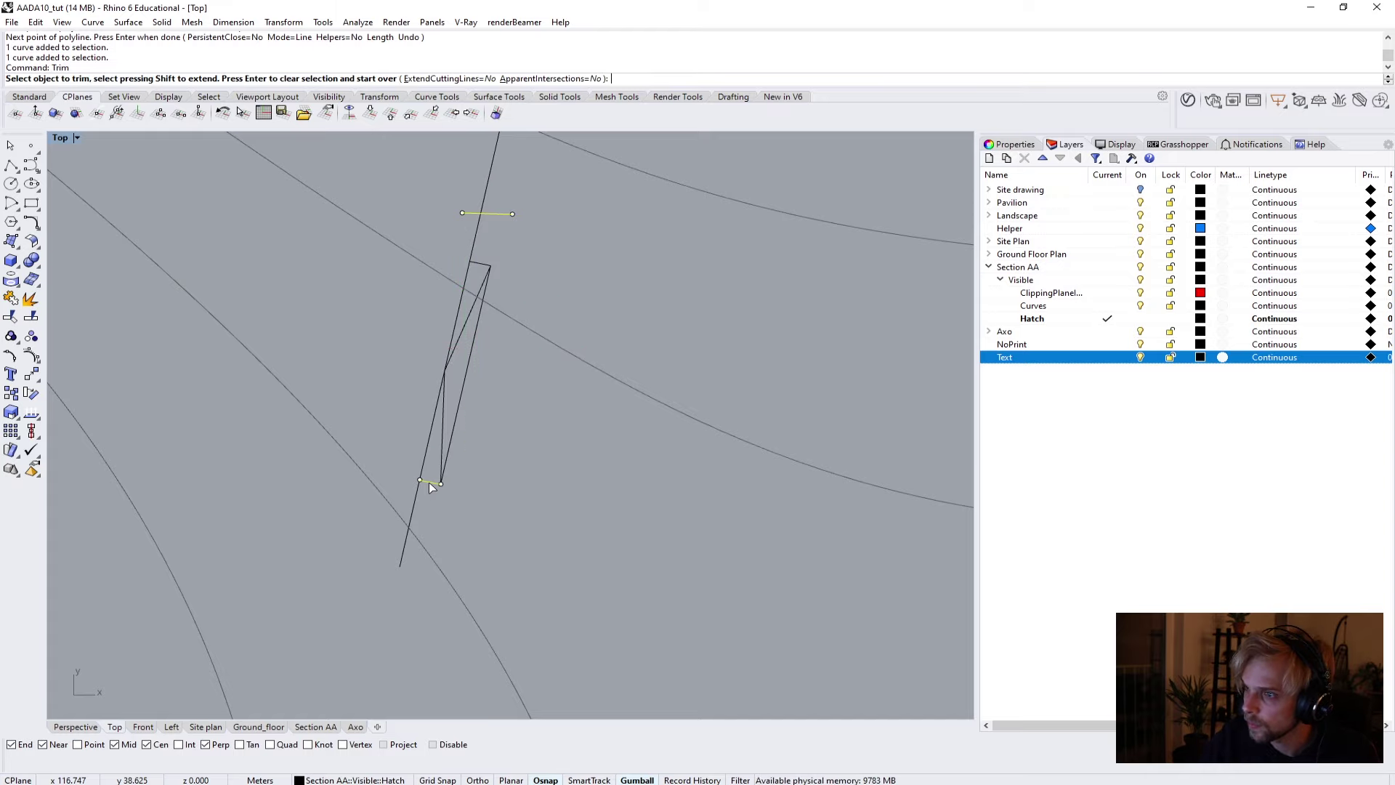
click(473, 243)
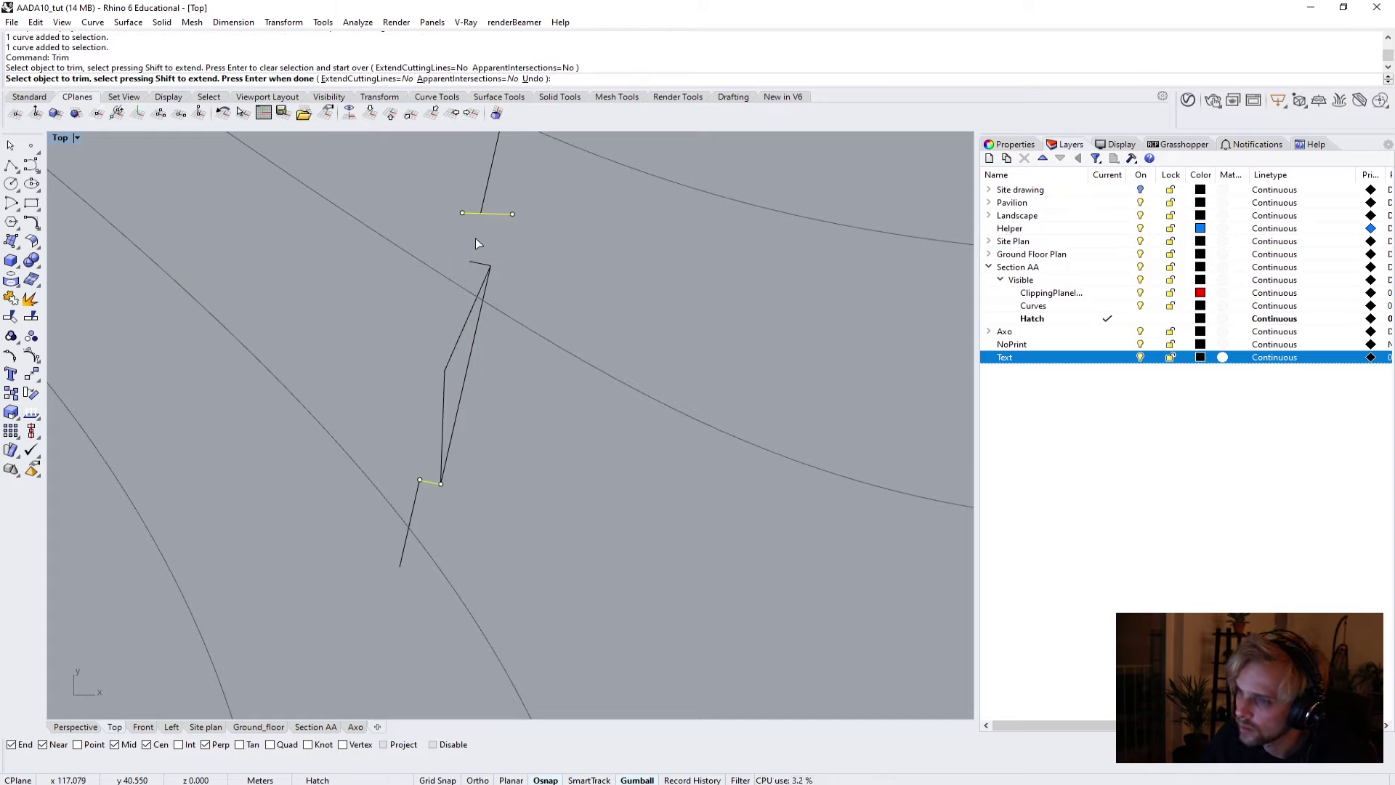
key(Return)
Delete the leftover southern piece of the section line and the short cross line above the arrow.
click(398, 494)
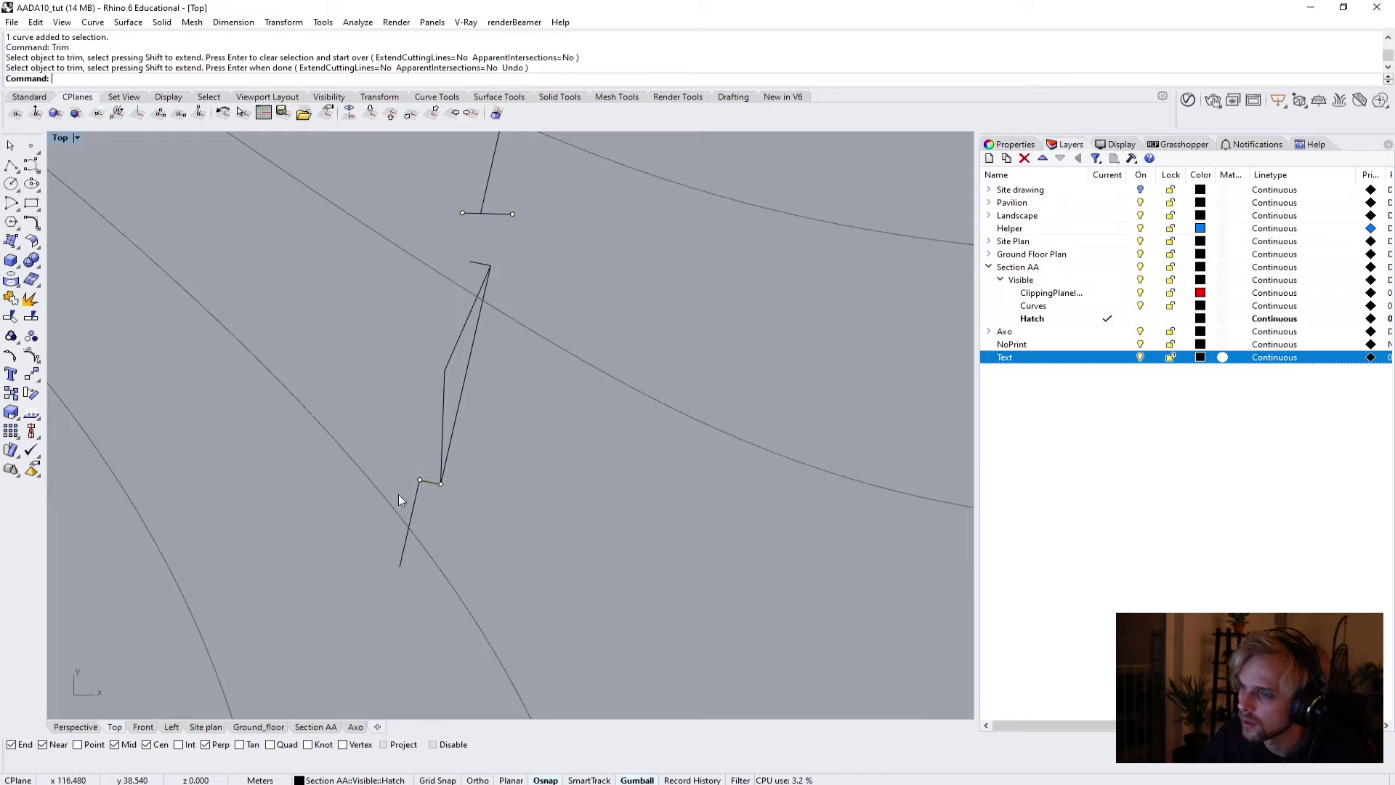
click(414, 502)
key(Delete)
click(509, 213)
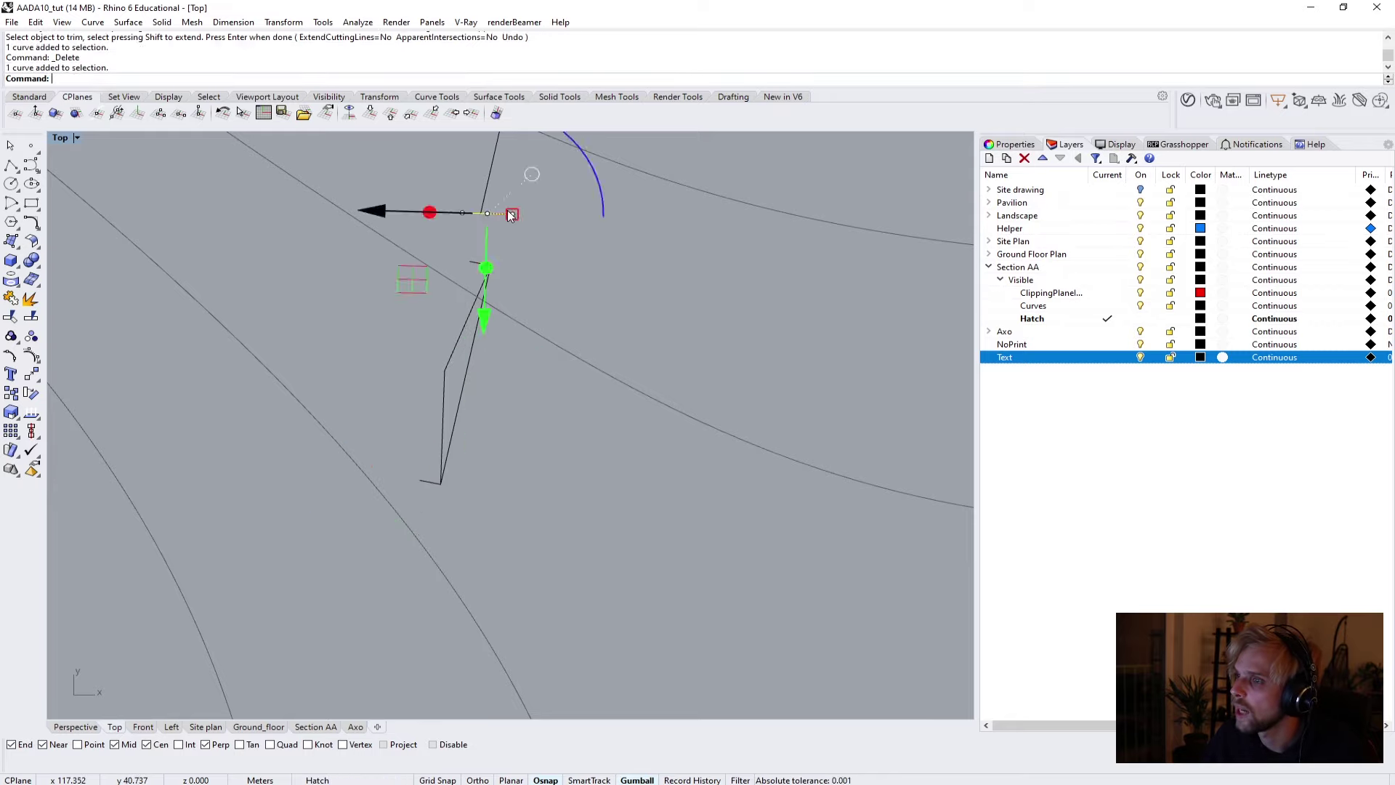
key(Delete)
Draw a line between the free ends of the two connecting lines, parallel to the arrow's base, and delete both connectors.
click(12, 166)
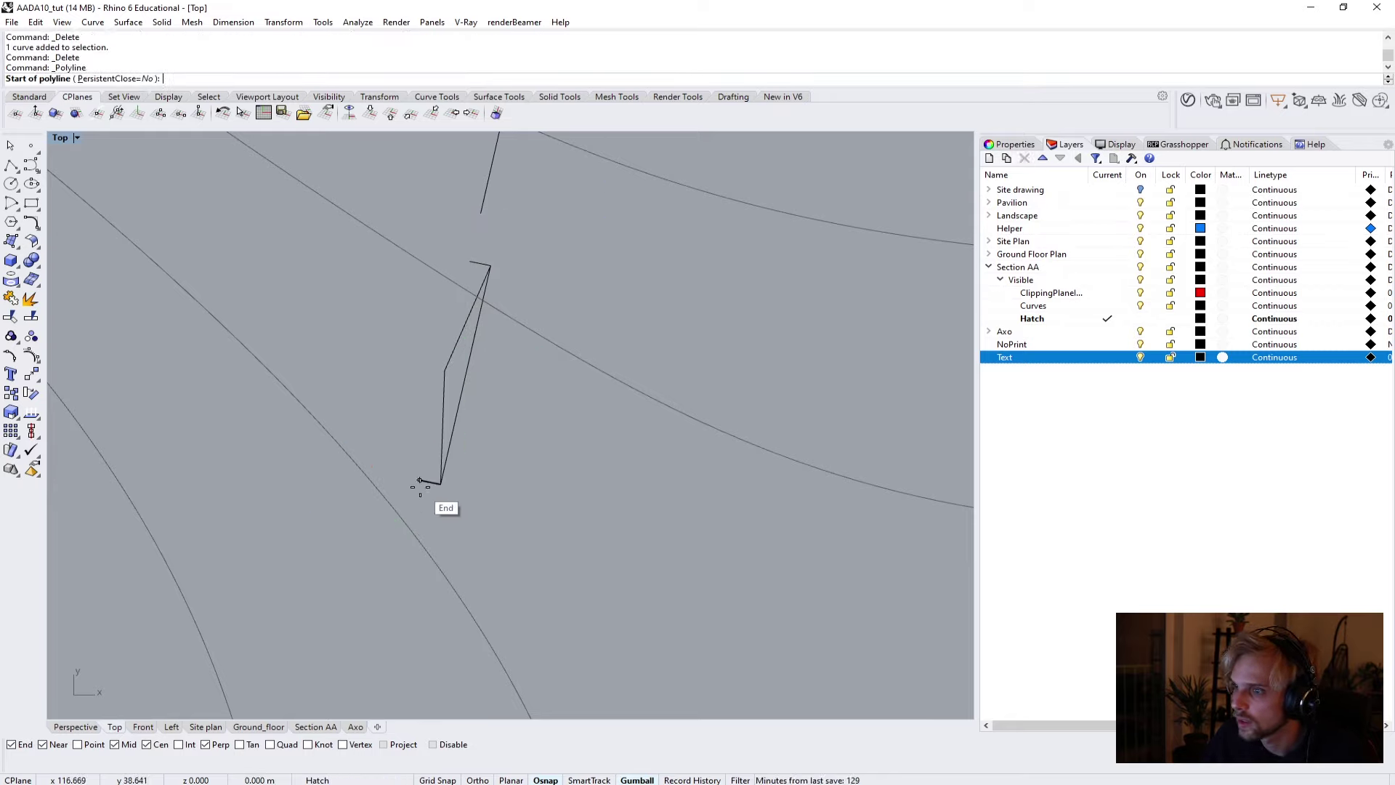
click(420, 479)
click(471, 261)
key(Return)
click(486, 264)
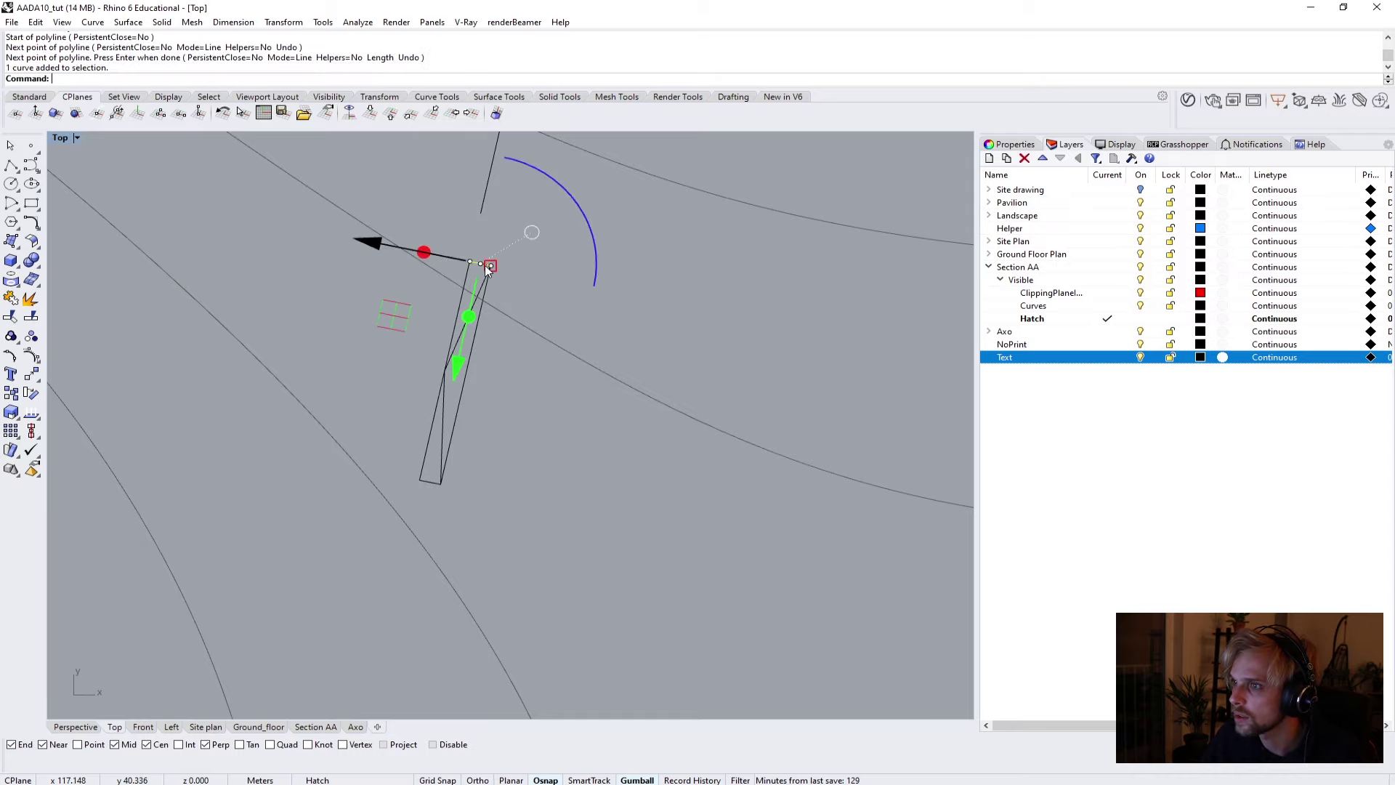
key(Delete)
click(432, 481)
key(Delete)
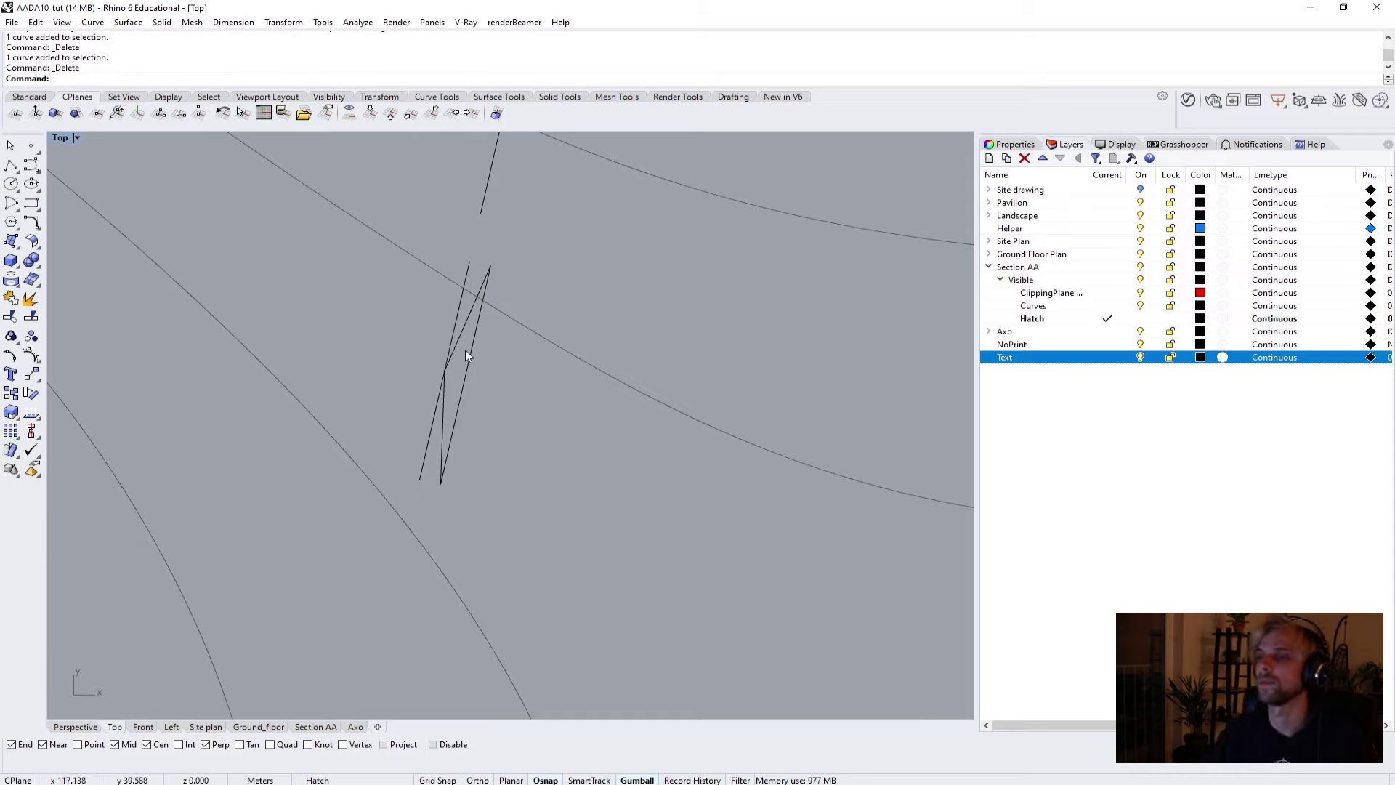
Add the letter A as text 1 m high beside the arrow, rotate it parallel to the section line and centre it on the arrow.
text(Text)
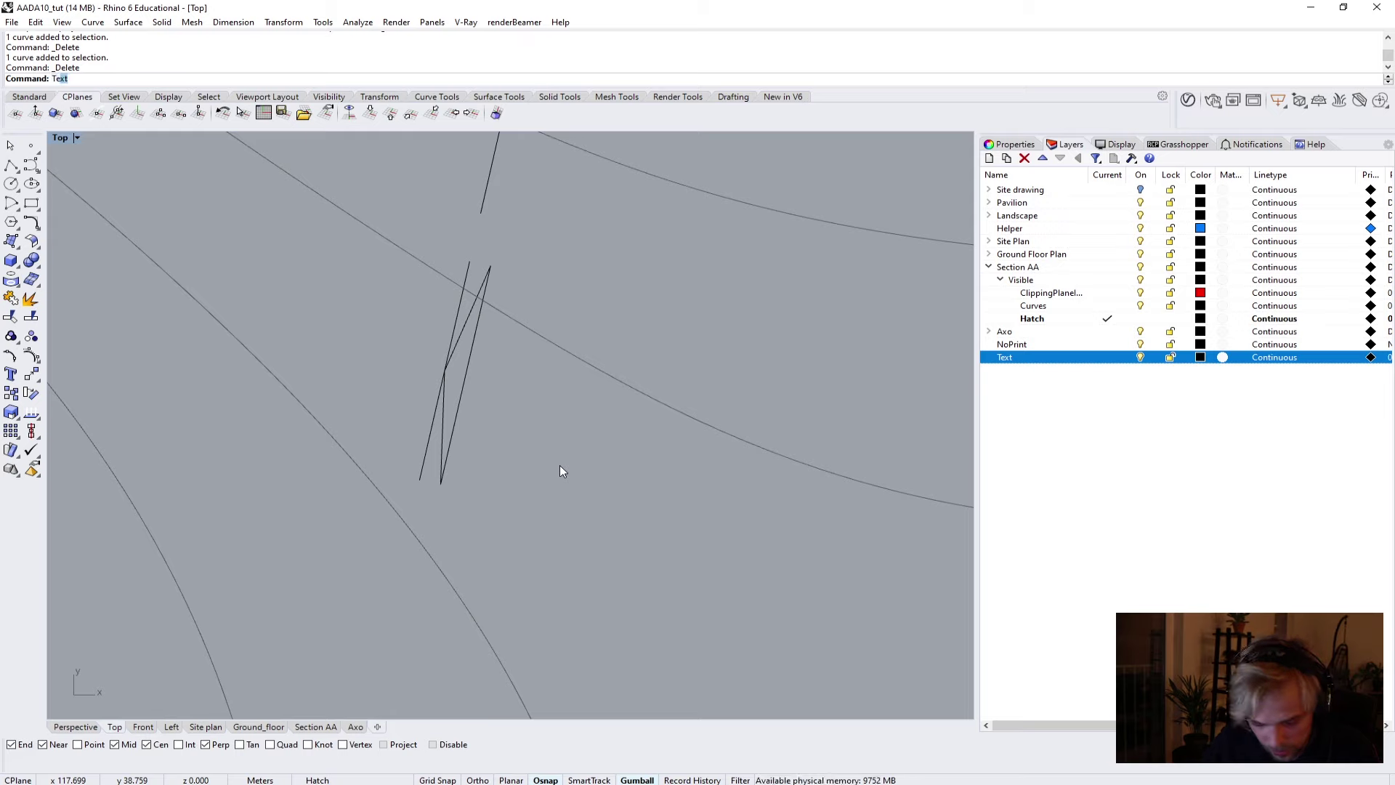
key(Return)
text(A)
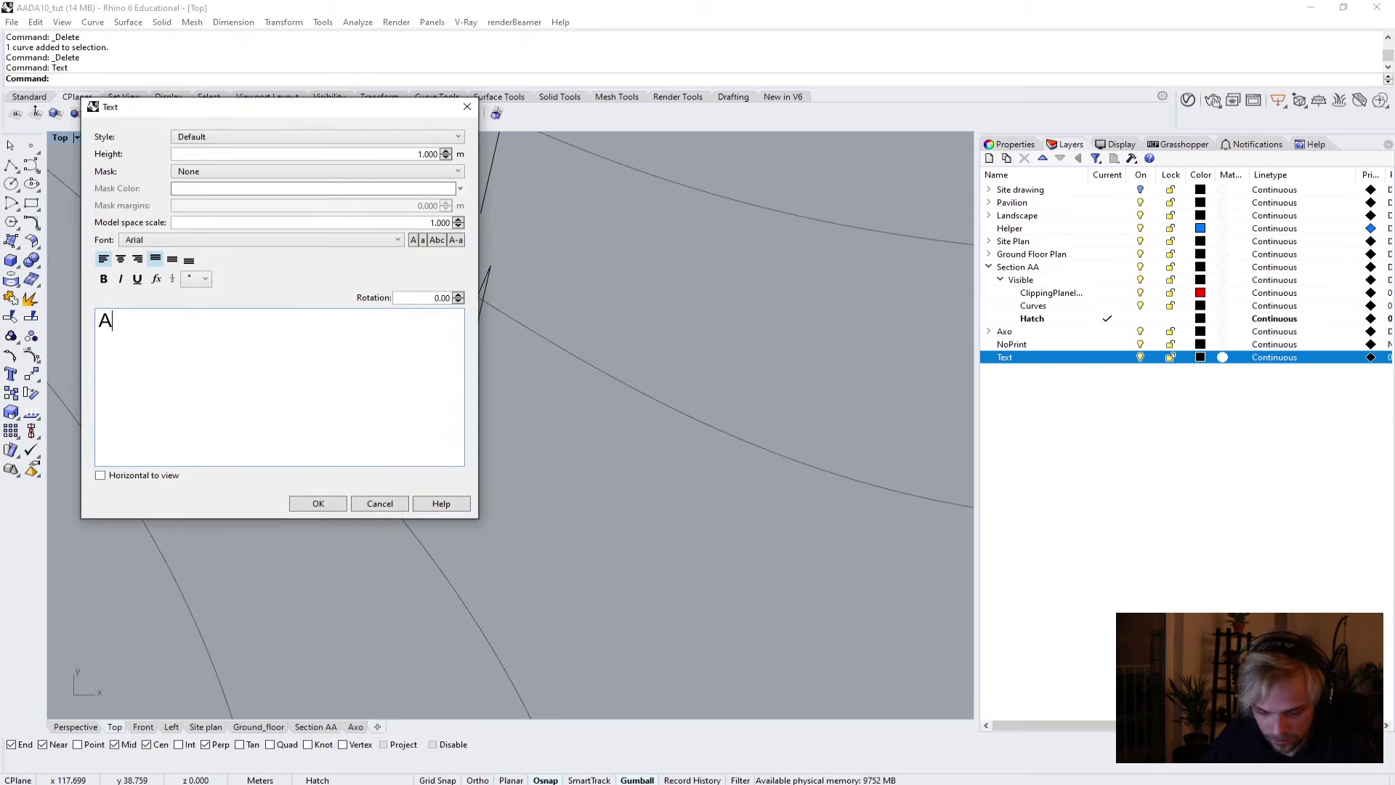
click(317, 509)
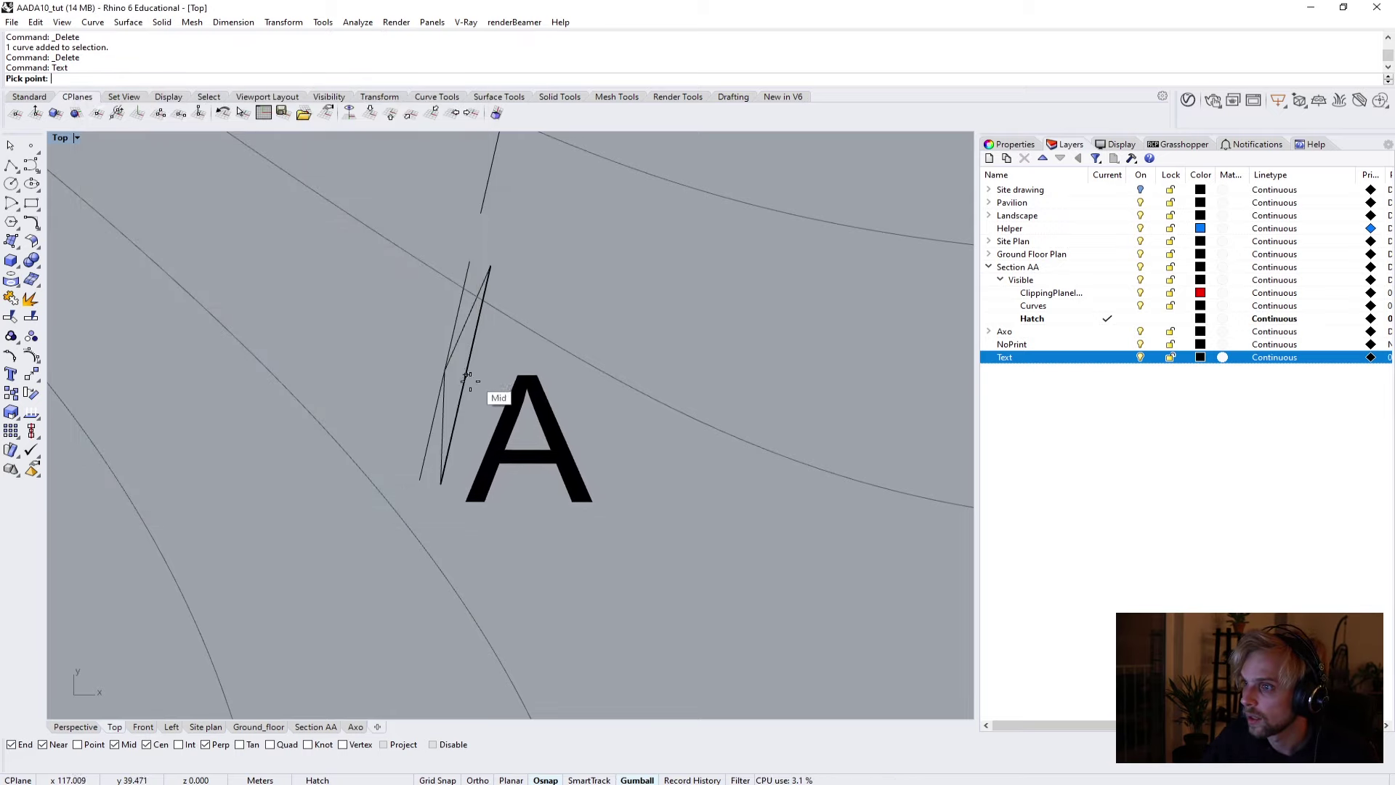
click(513, 439)
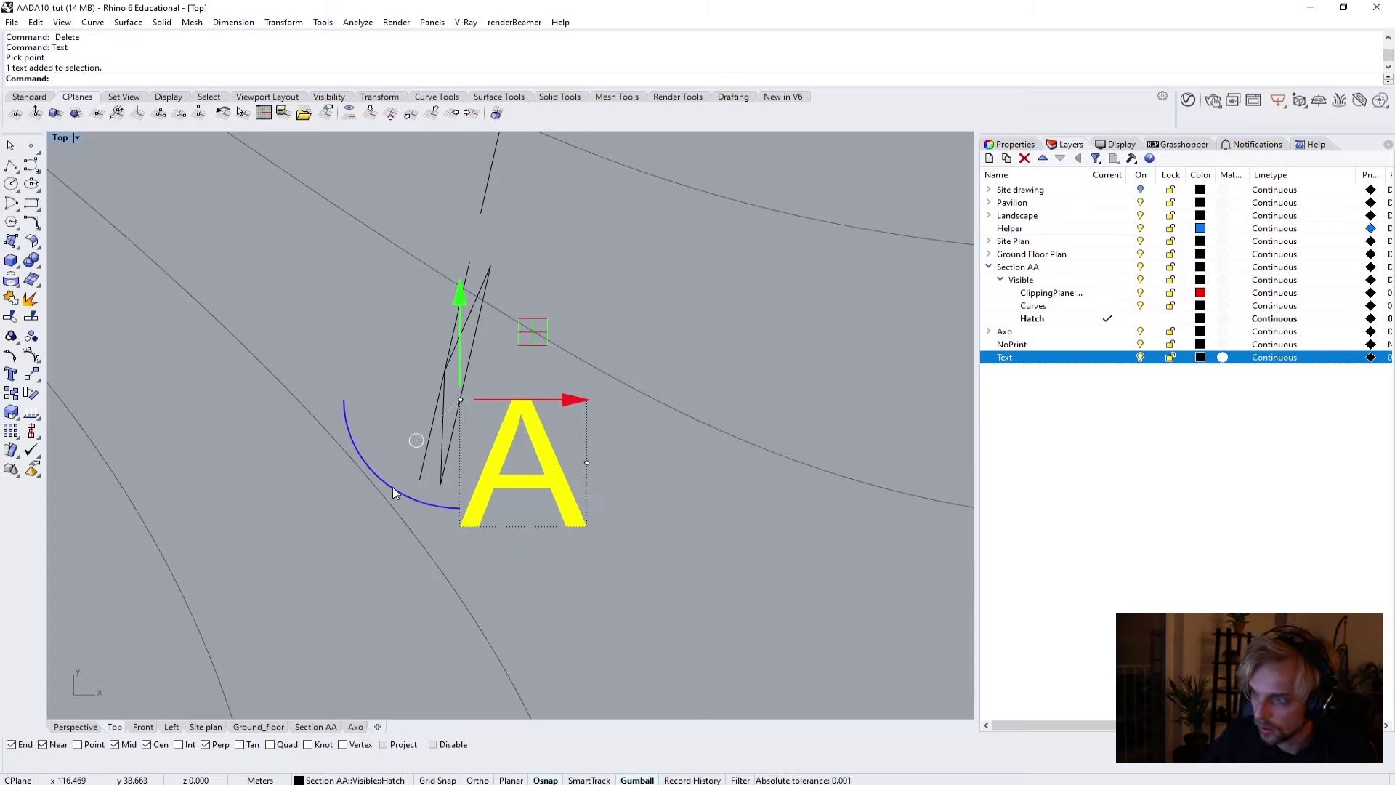
drag(393, 491, 558, 478)
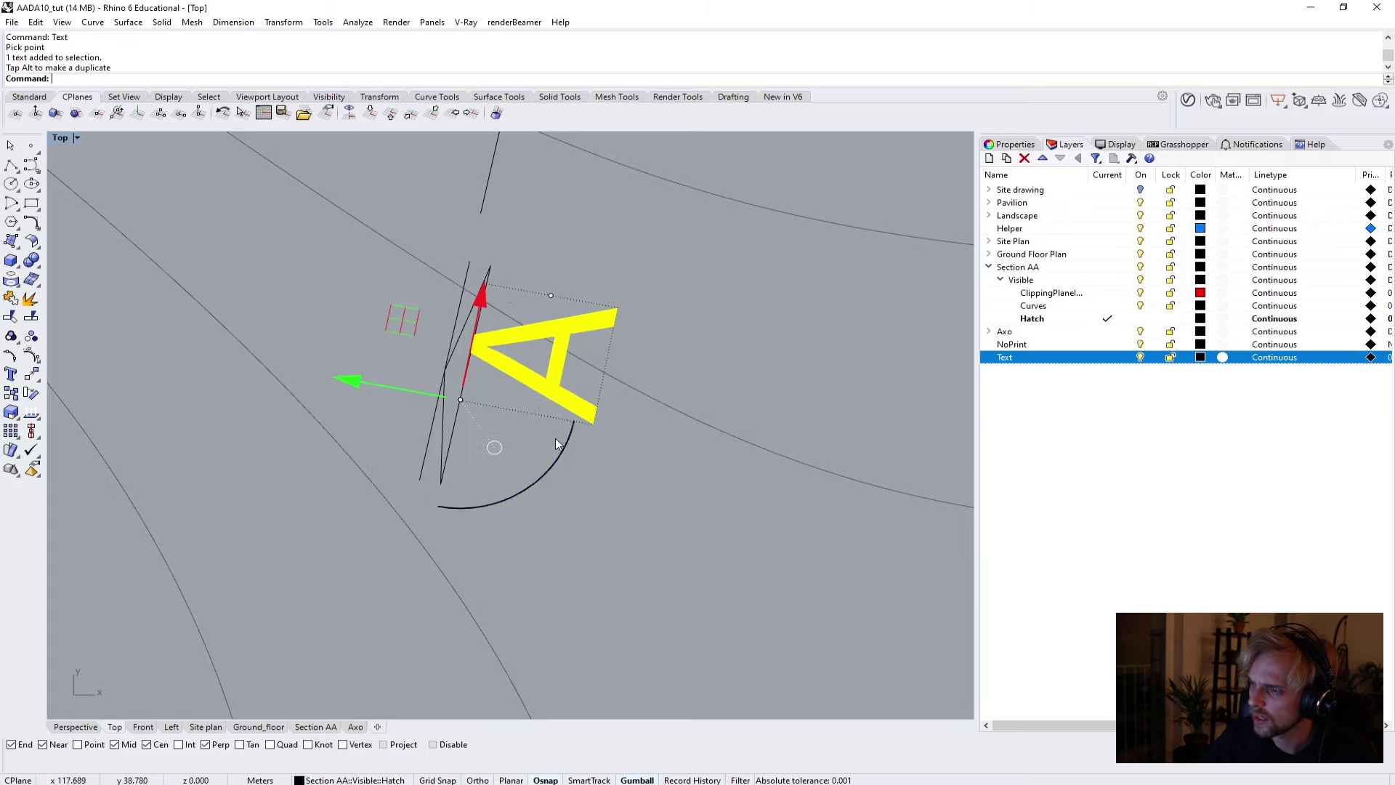
drag(423, 317, 423, 359)
click(608, 307)
Rotate the whole section marker, arrow lines and letter A, by 180 degrees about the arrow's tip.
scroll(468, 361, down, 8)
scroll(487, 355, up, 6)
scroll(444, 344, down, 7)
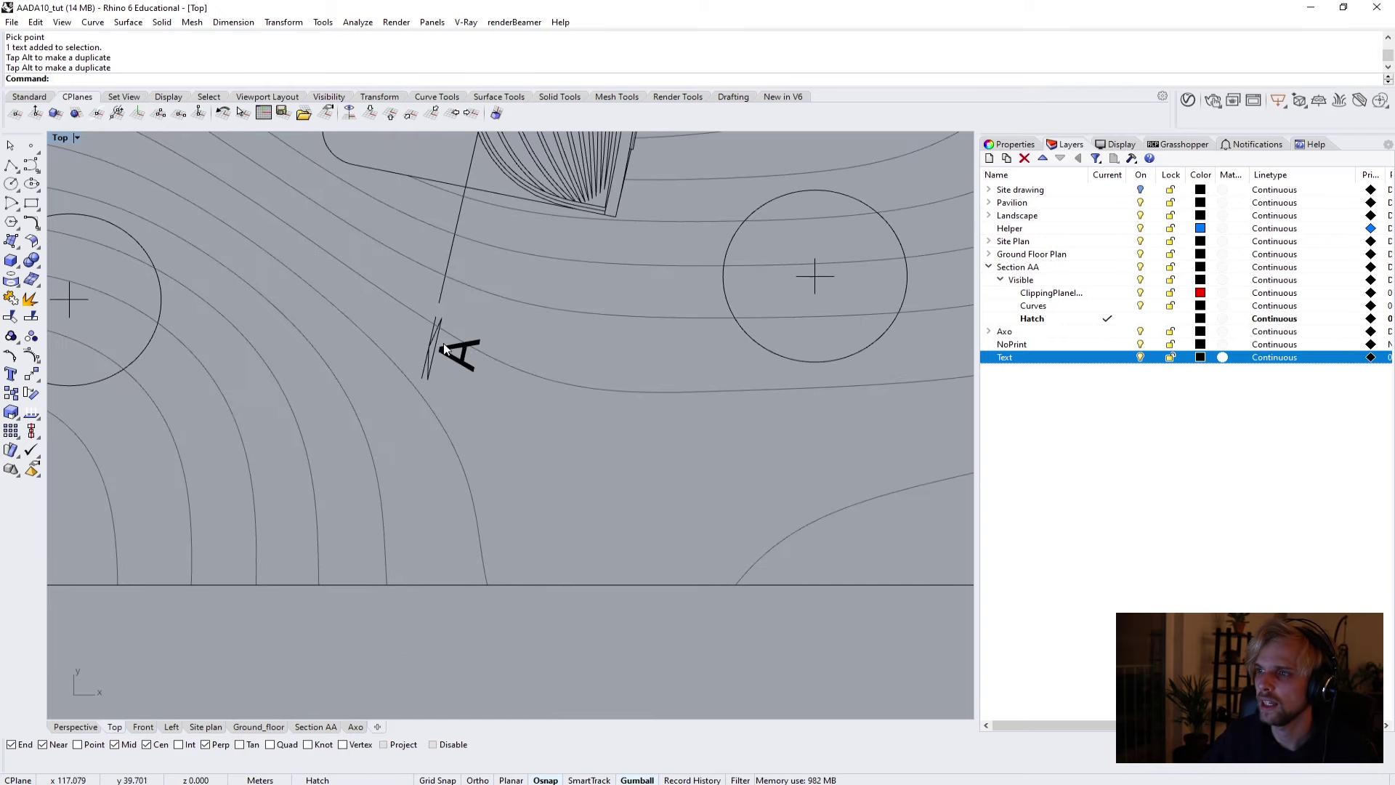
scroll(511, 311, down, 5)
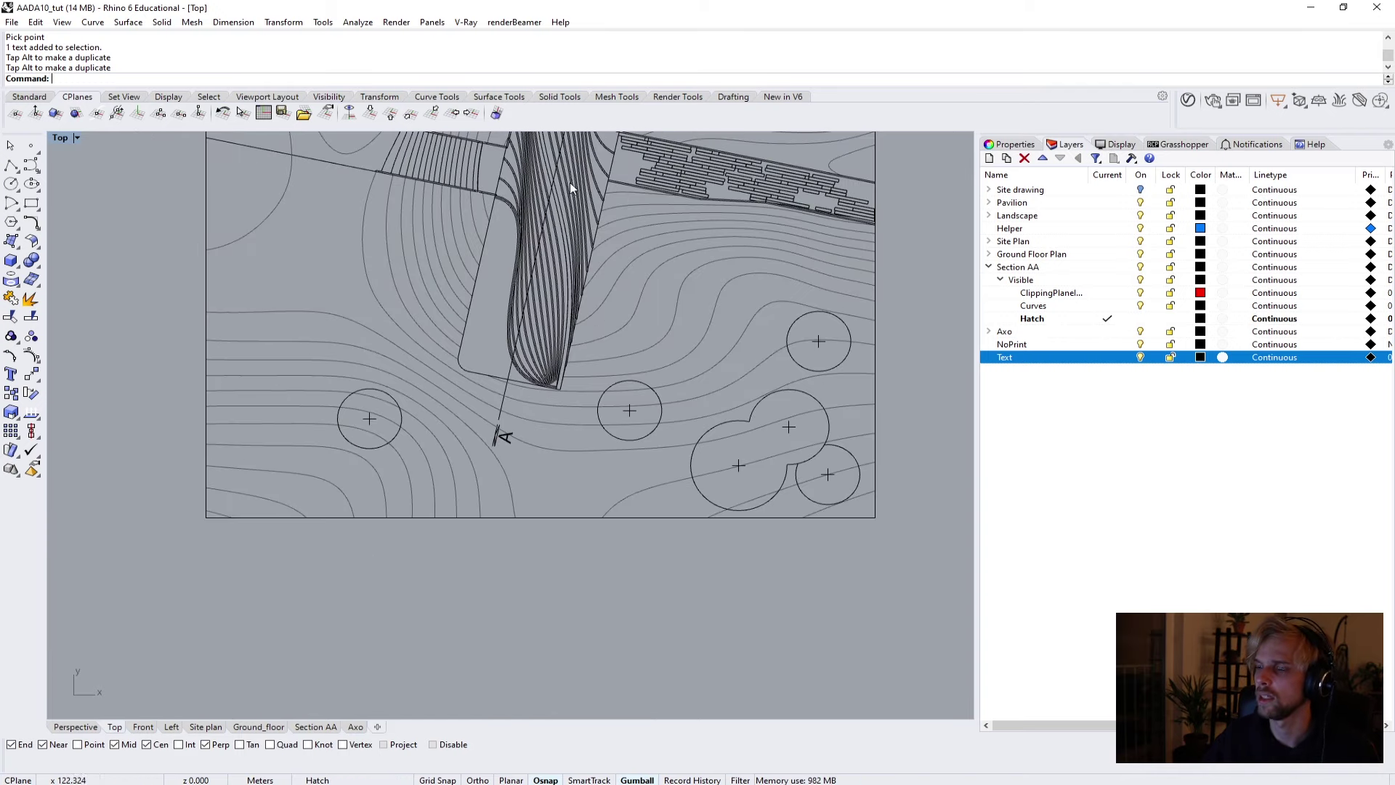
right_drag(554, 271, 498, 415)
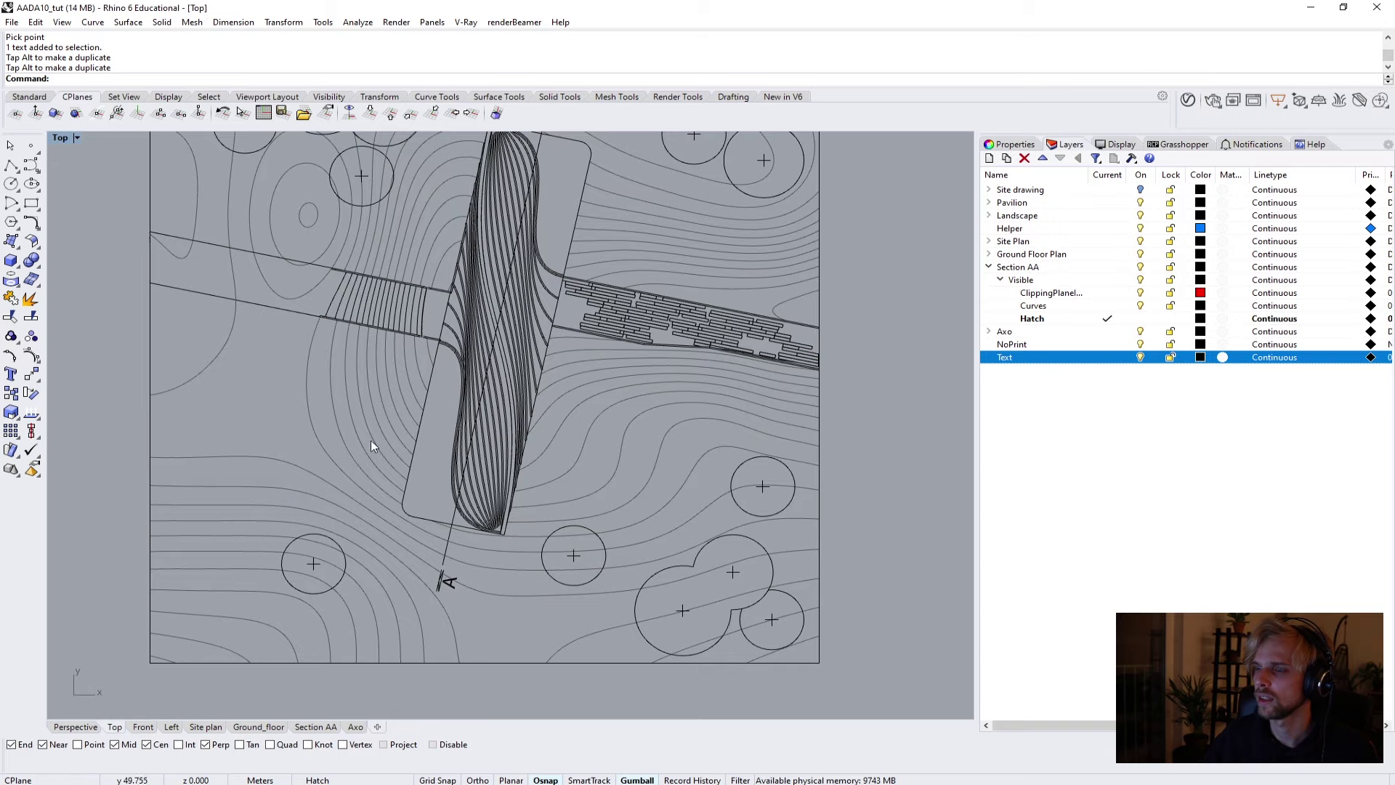
right_drag(515, 458, 583, 263)
scroll(536, 339, up, 18)
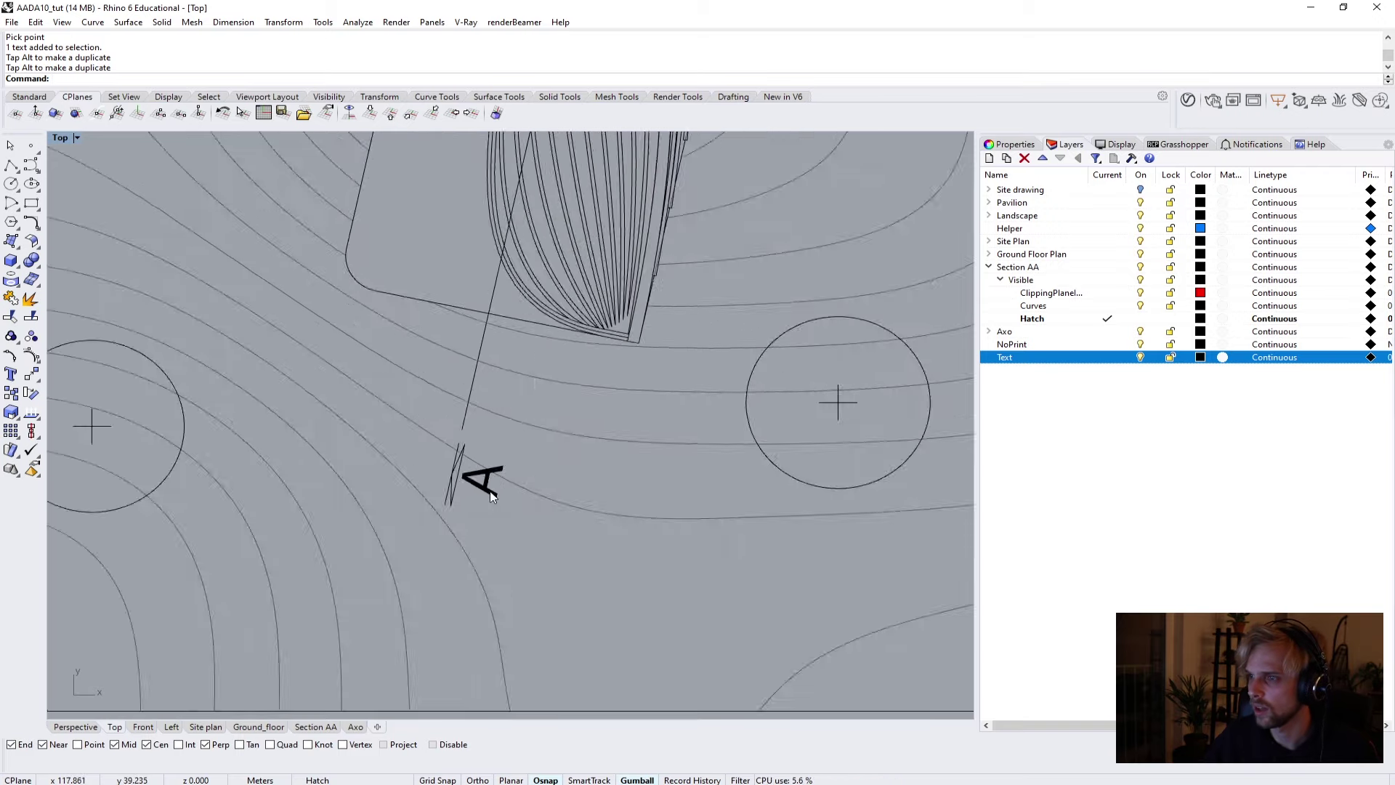
drag(394, 471, 396, 471)
shift+click(416, 423)
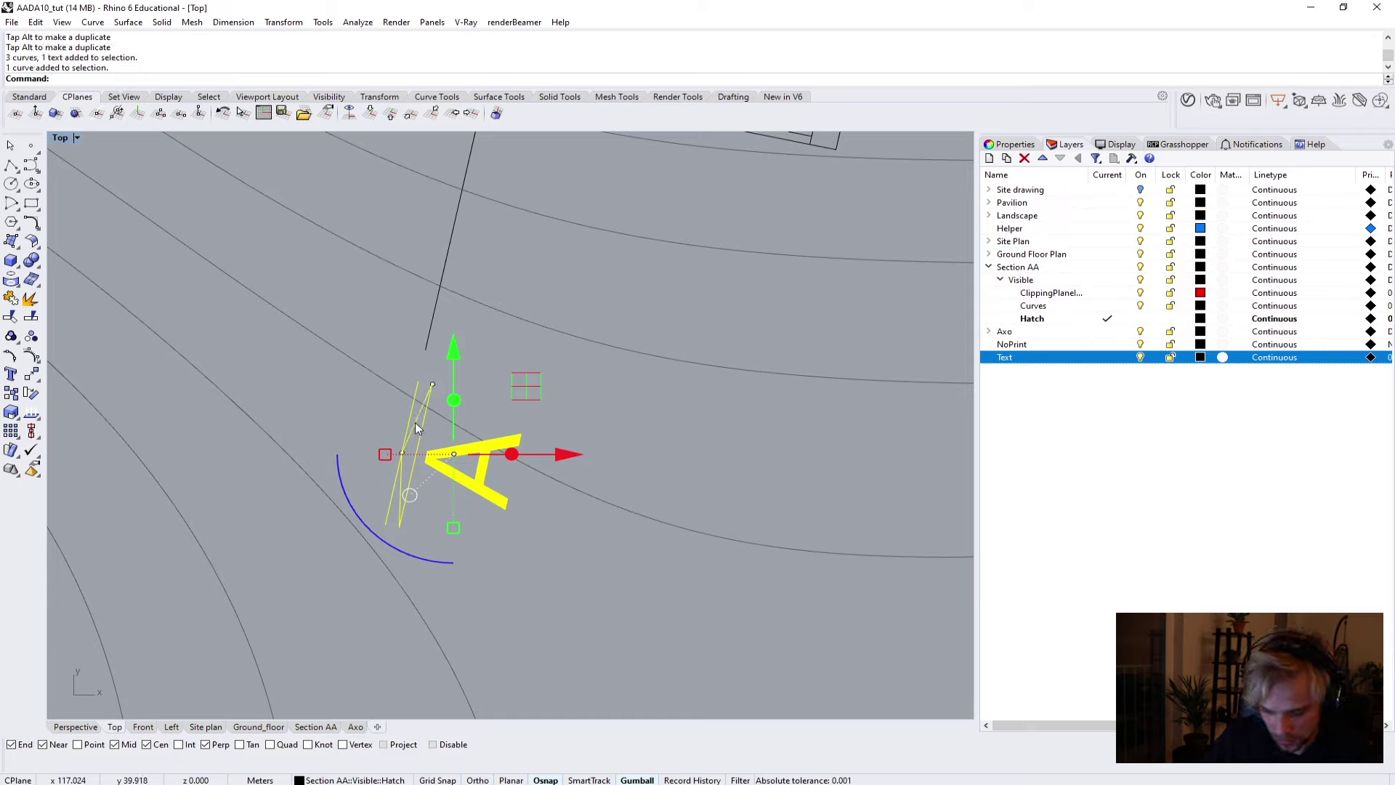
text(Rotate)
key(Return)
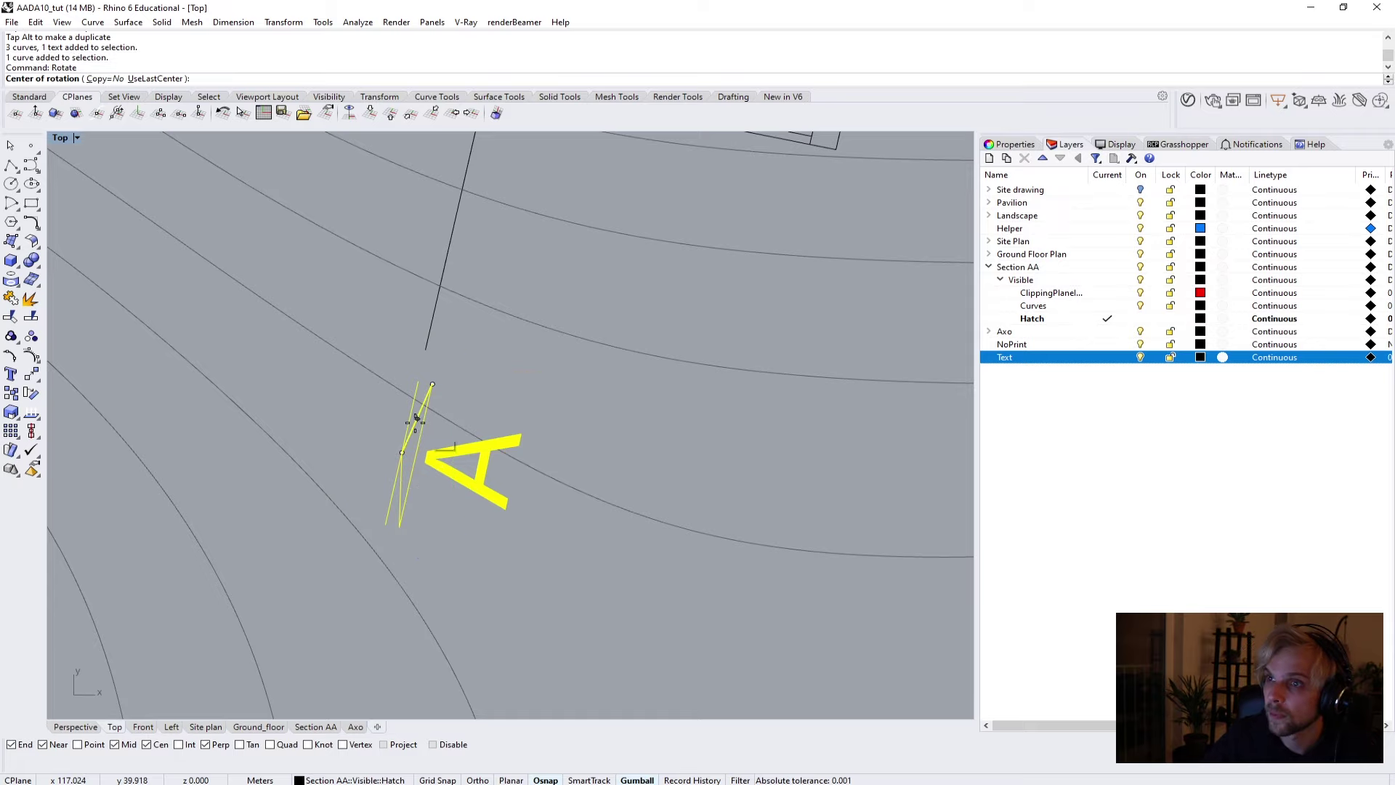
click(398, 450)
text(180)
key(Return)
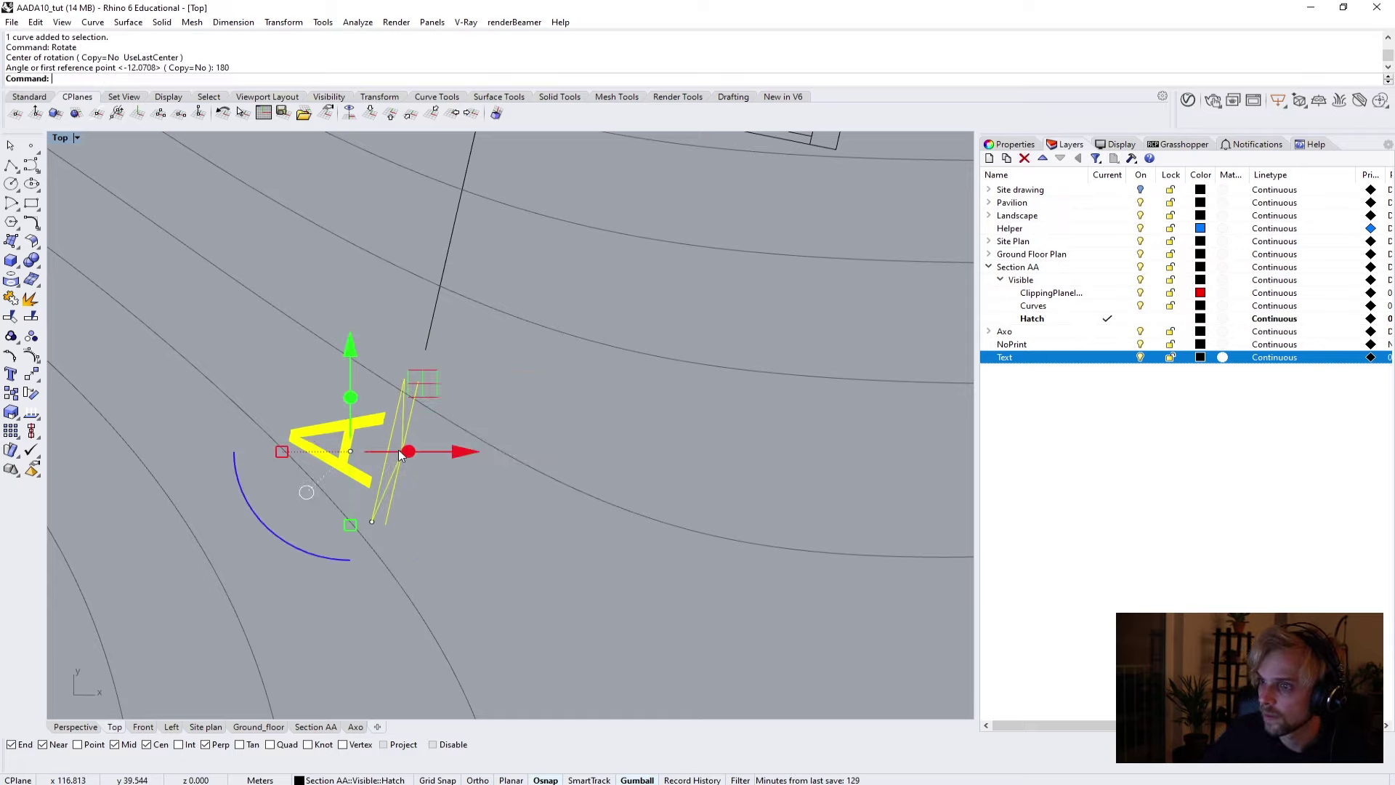
key(Escape)
Move the section marker's lines and letter A to the Text layer.
scroll(389, 420, down, 2)
scroll(393, 450, down, 4)
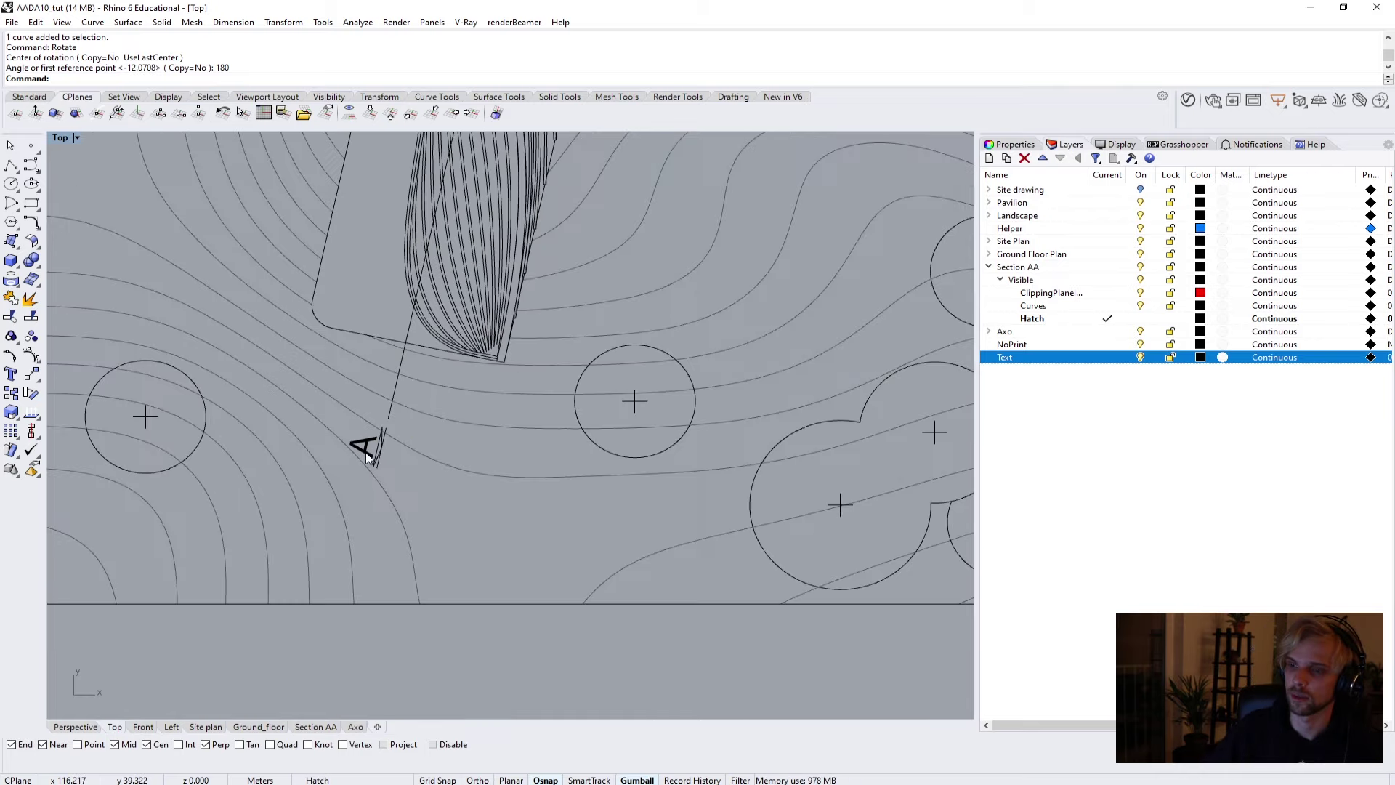
scroll(403, 453, up, 8)
scroll(397, 449, down, 4)
drag(432, 452, 326, 427)
right_click(1078, 356)
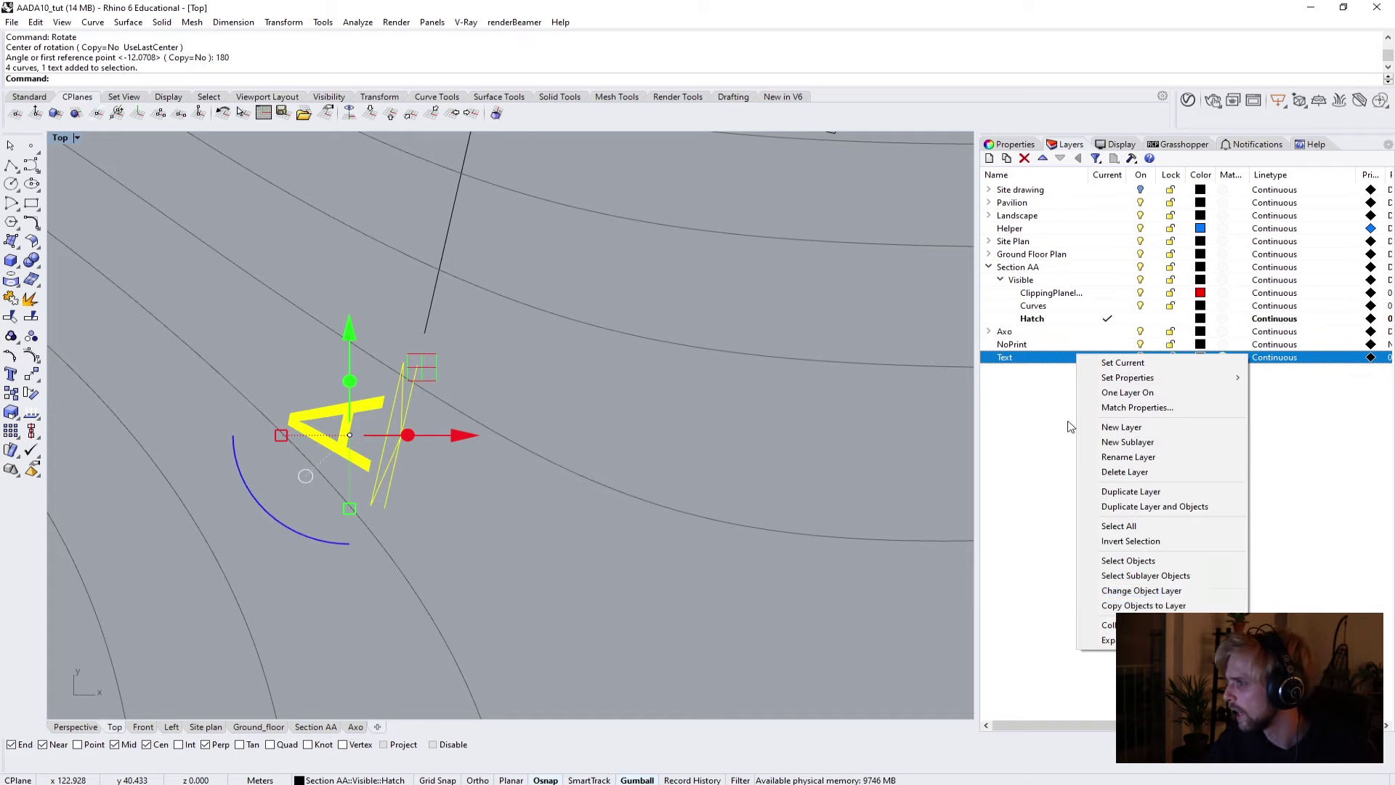
click(1104, 592)
click(533, 394)
Copy the section marker onto the section line north of the pavilion and delete the remaining section line.
right_drag(438, 360, 425, 573)
scroll(425, 572, down, 4)
scroll(425, 577, down, 3)
scroll(454, 481, up, 4)
drag(218, 321, 568, 616)
scroll(546, 482, down, 3)
text(copy)
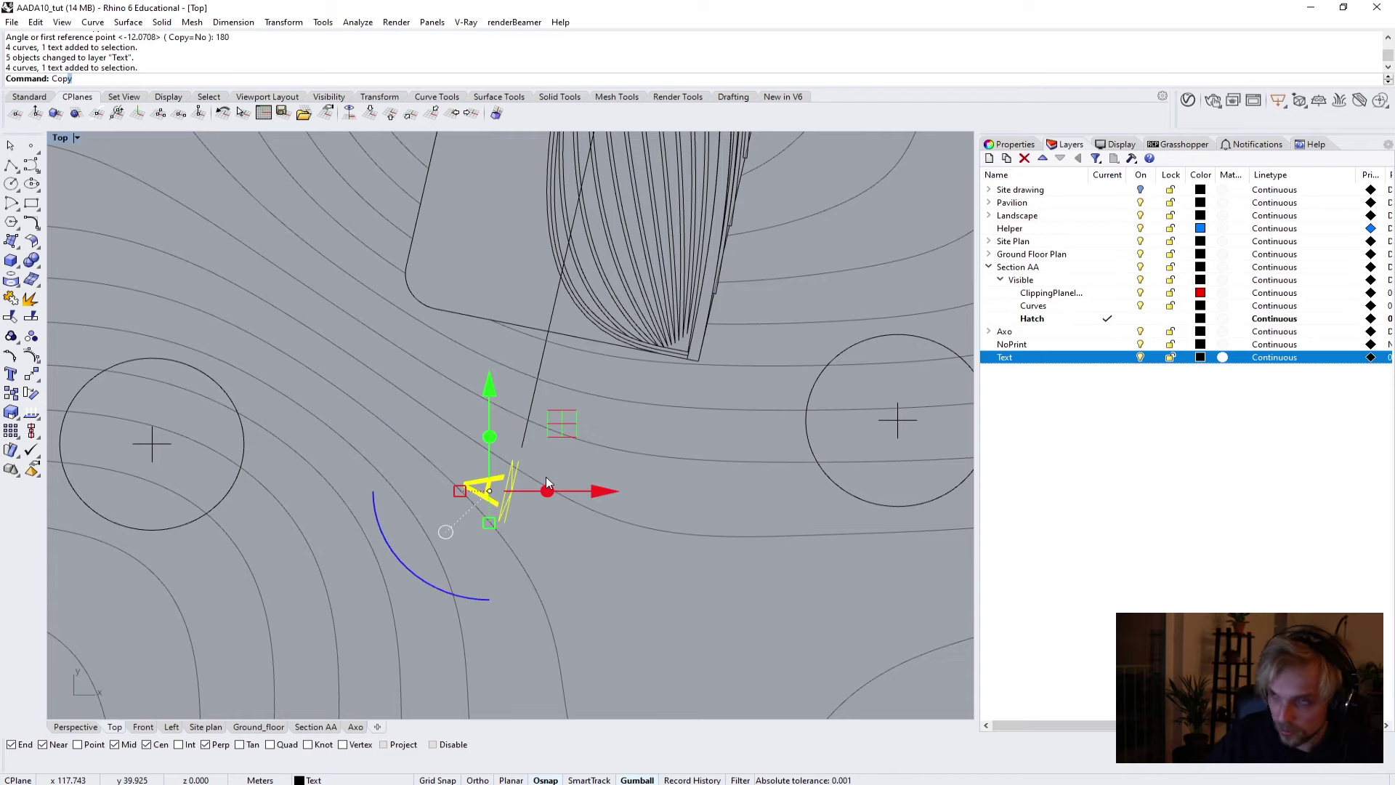
key(Return)
click(519, 493)
scroll(518, 493, down, 6)
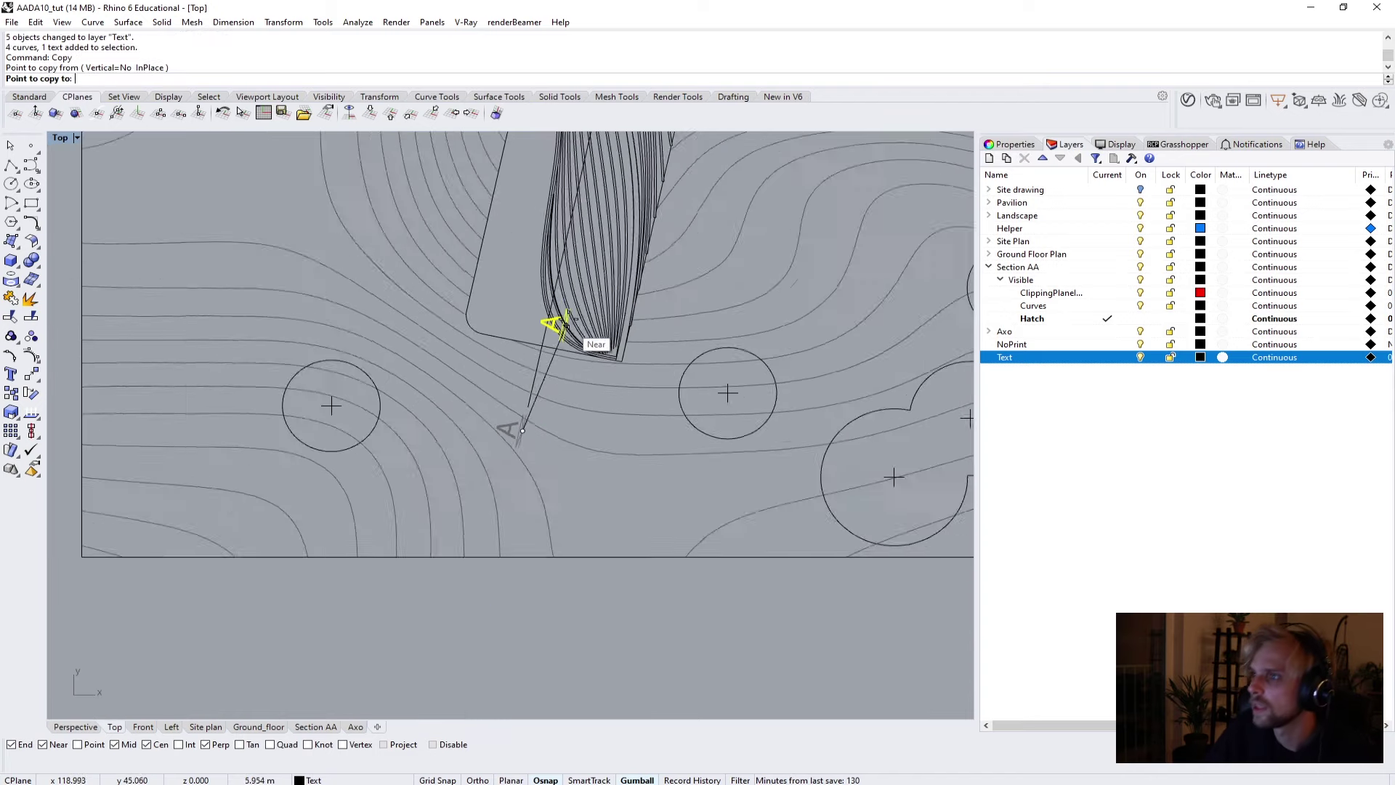
scroll(469, 468, up, 2)
scroll(510, 305, up, 4)
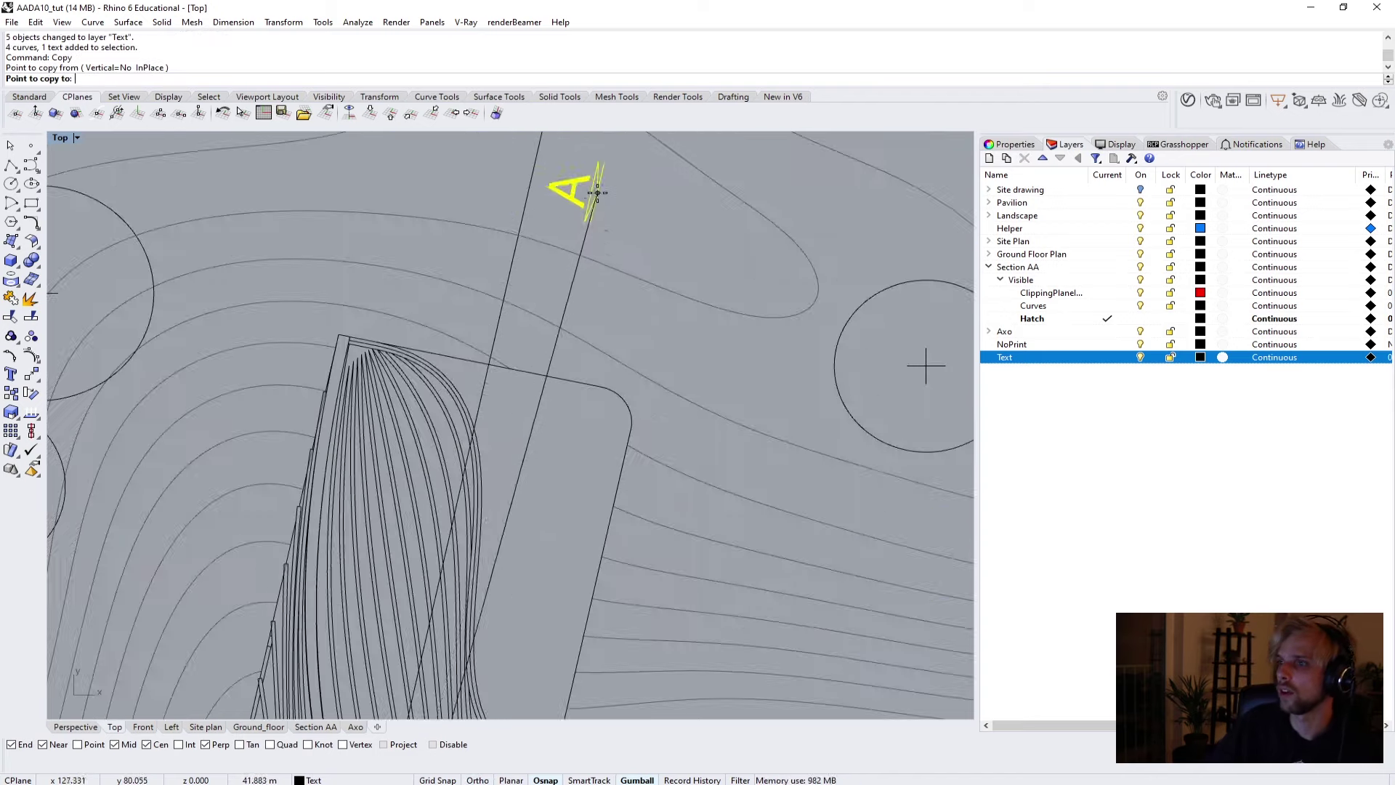
click(524, 182)
key(Escape)
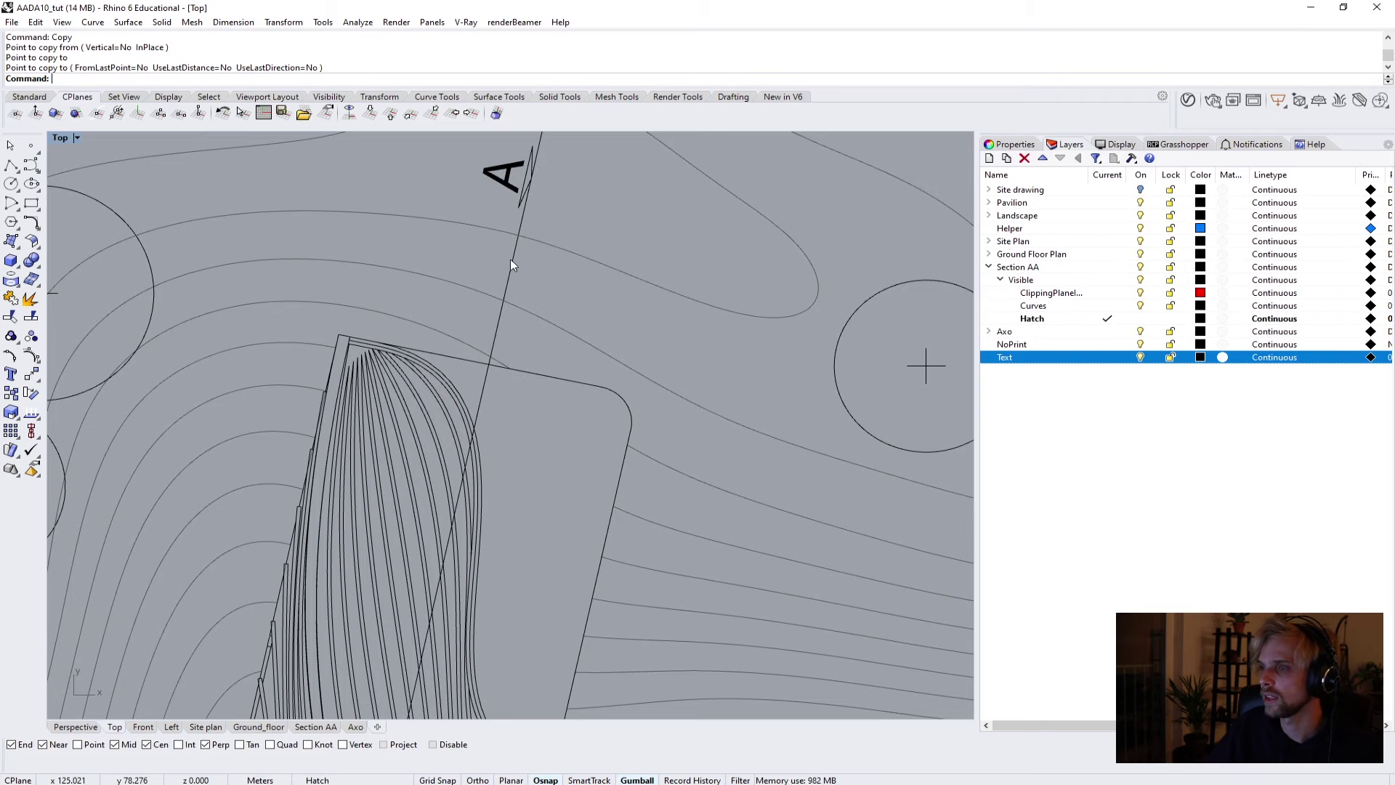
click(512, 260)
key(Delete)
Copy both section markers from the site plan to the matching positions on the ground floor plan, using the drawing frame's lower-left corner as base point.
scroll(502, 327, down, 5)
scroll(475, 343, down, 6)
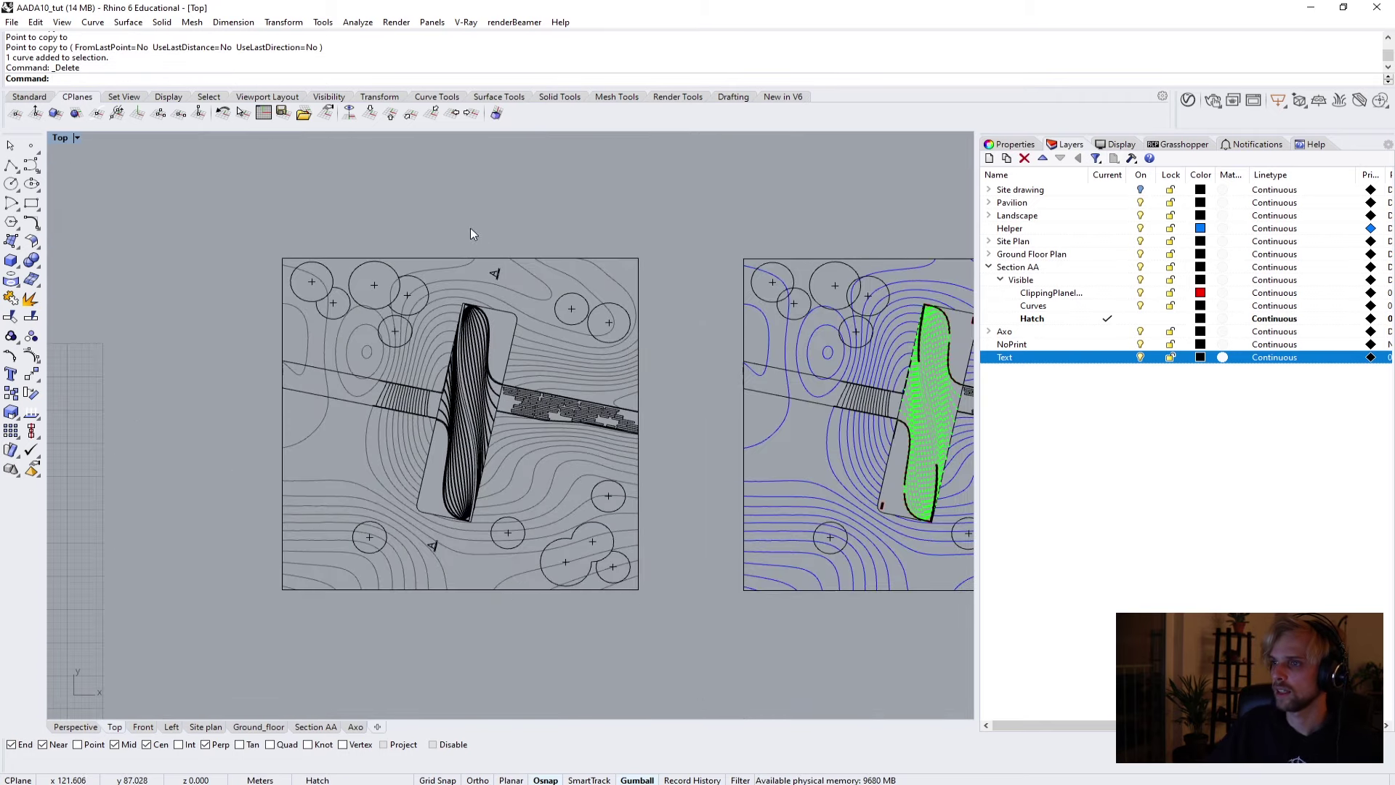
drag(469, 228, 529, 299)
scroll(436, 543, up, 11)
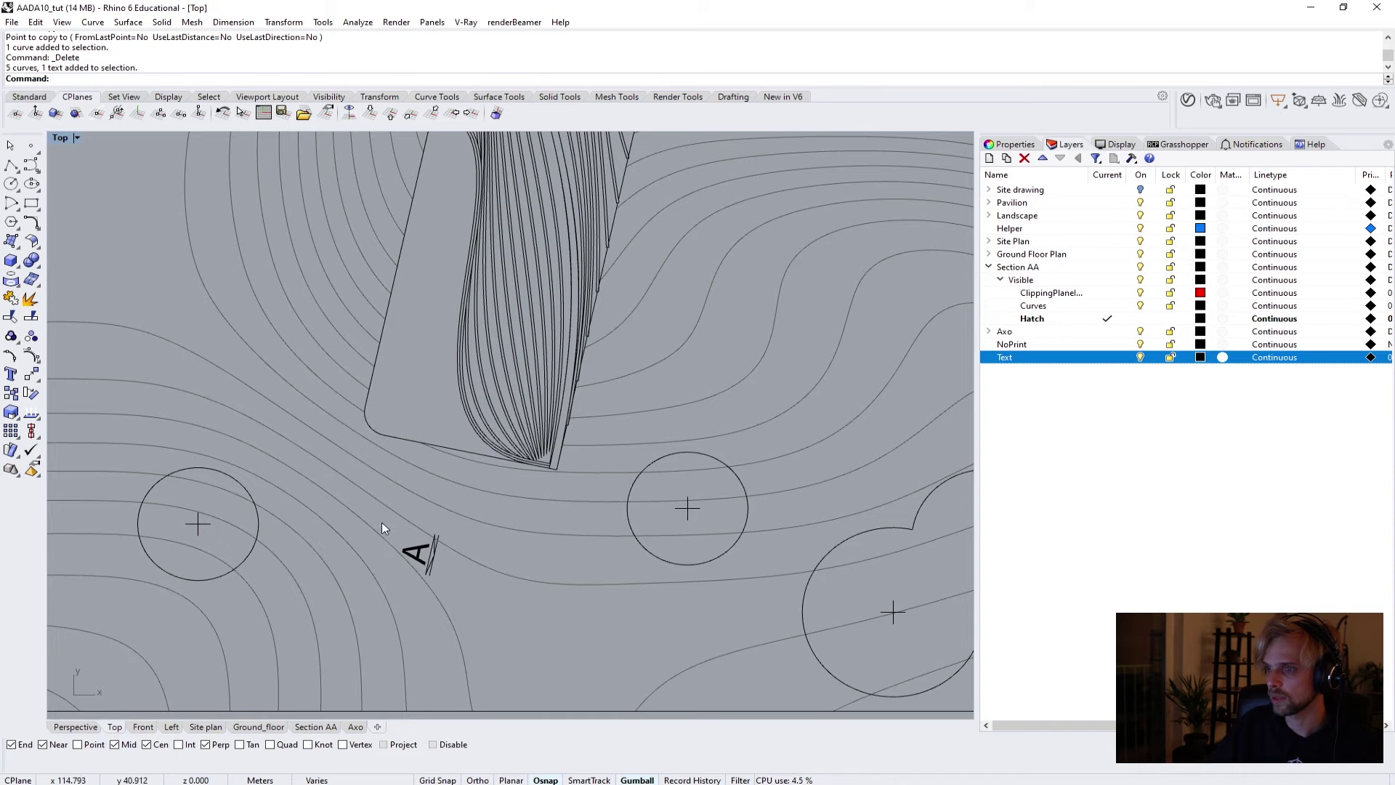
drag(383, 521, 477, 606)
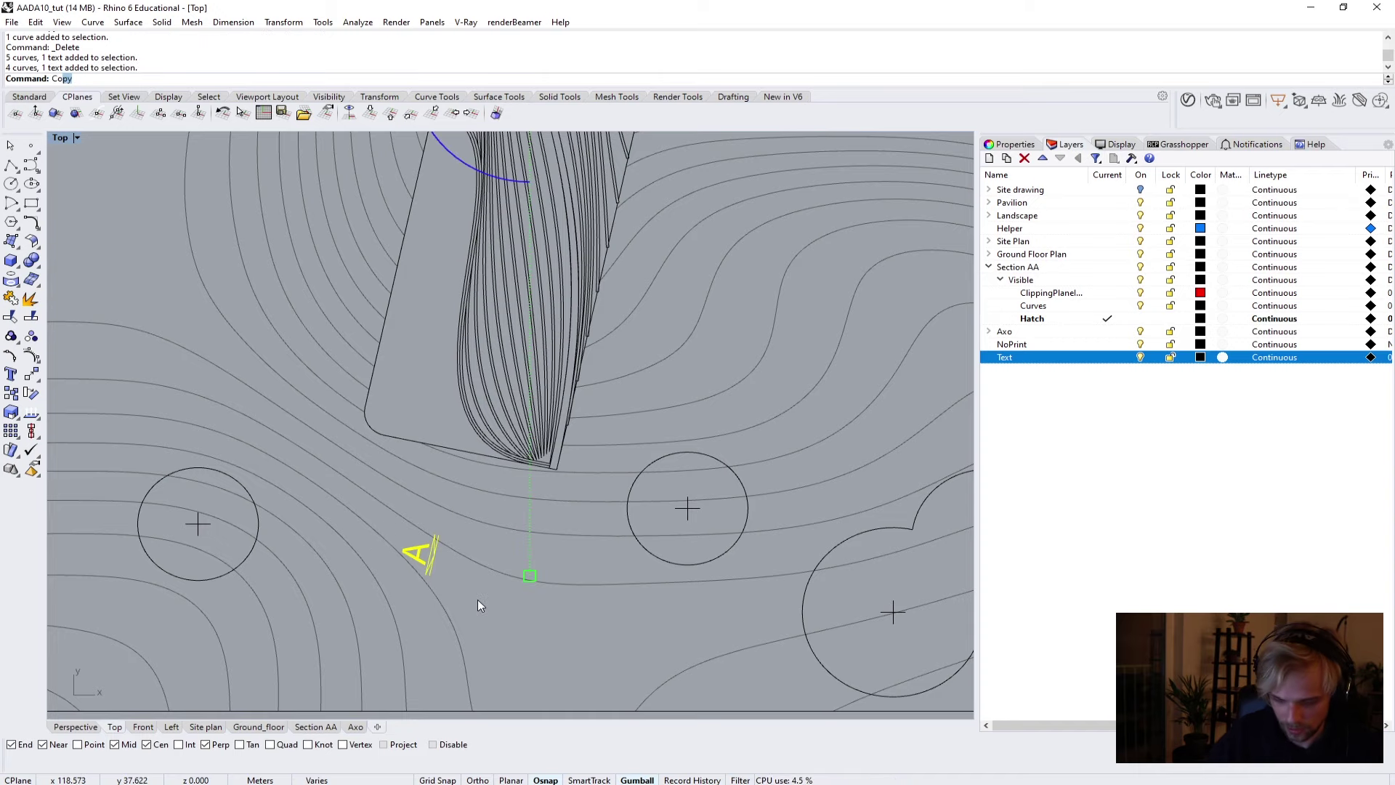
key(Return)
scroll(483, 601, down, 5)
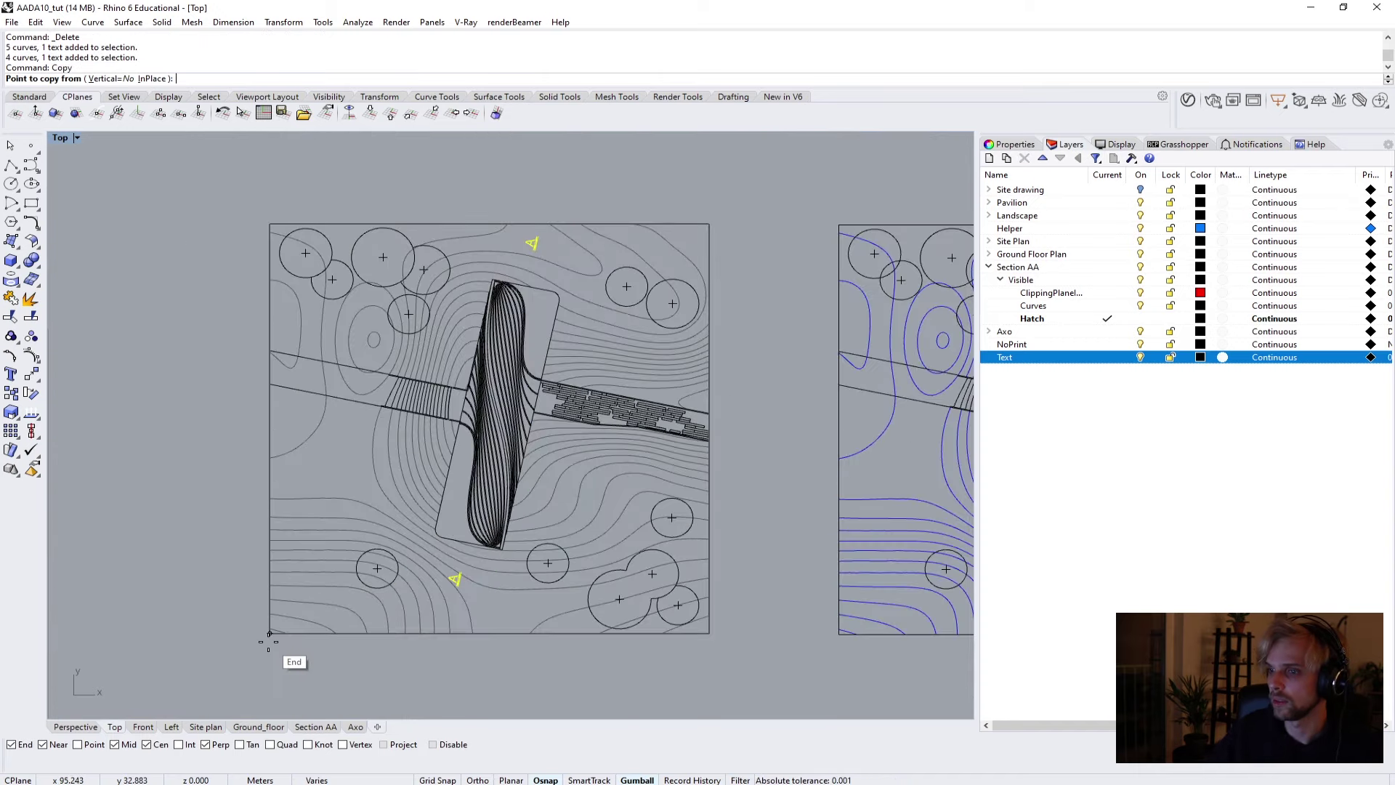
click(269, 633)
scroll(803, 536, down, 3)
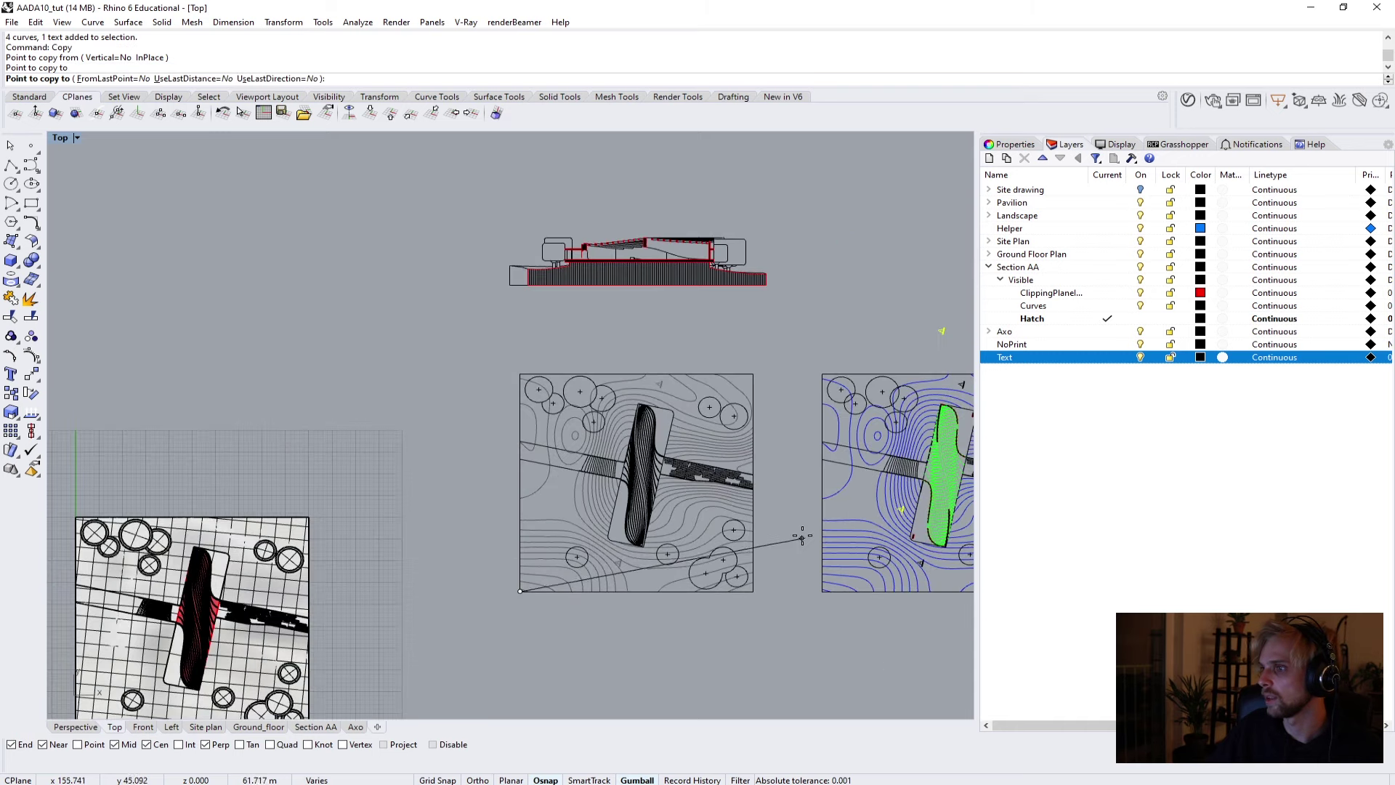
click(802, 536)
scroll(752, 501, up, 5)
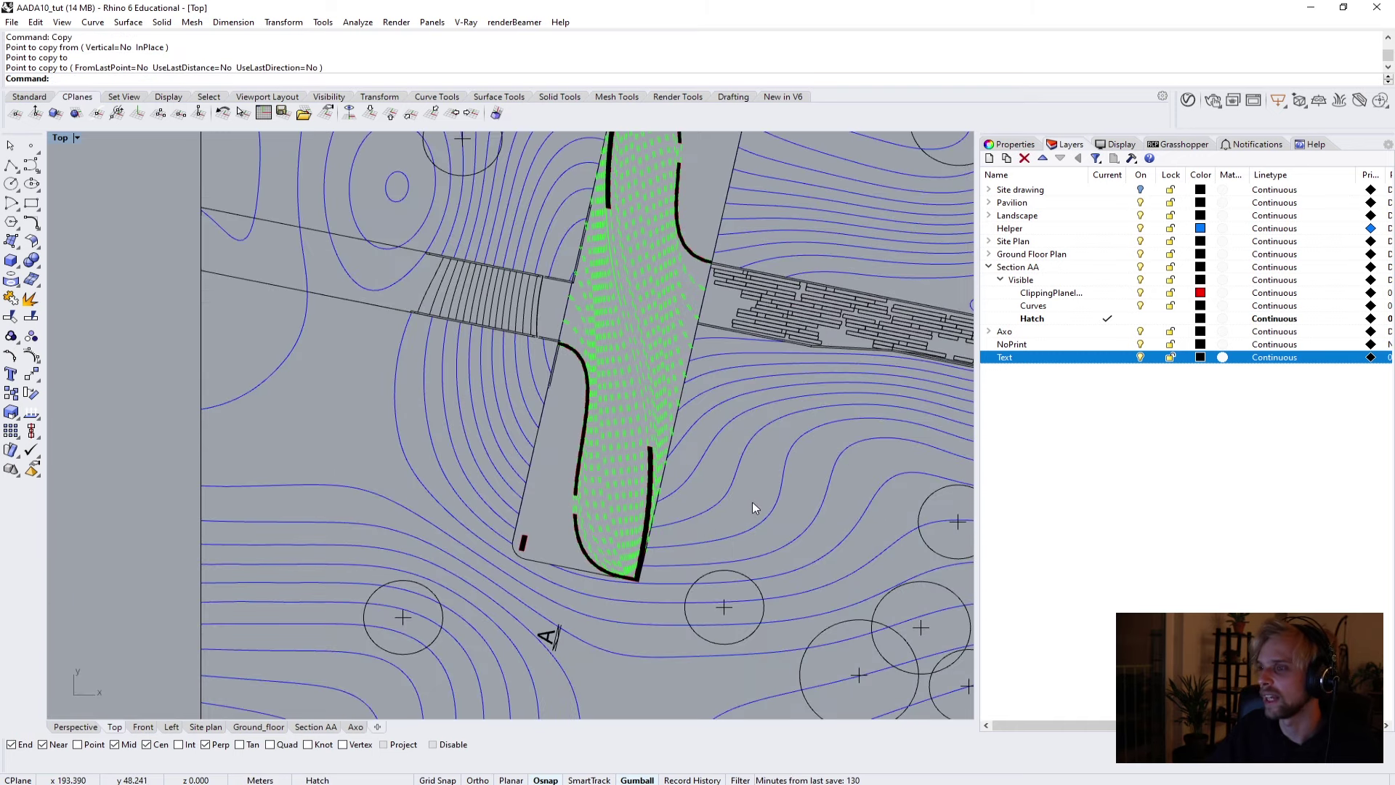
scroll(752, 501, down, 6)
right_drag(661, 491, 486, 506)
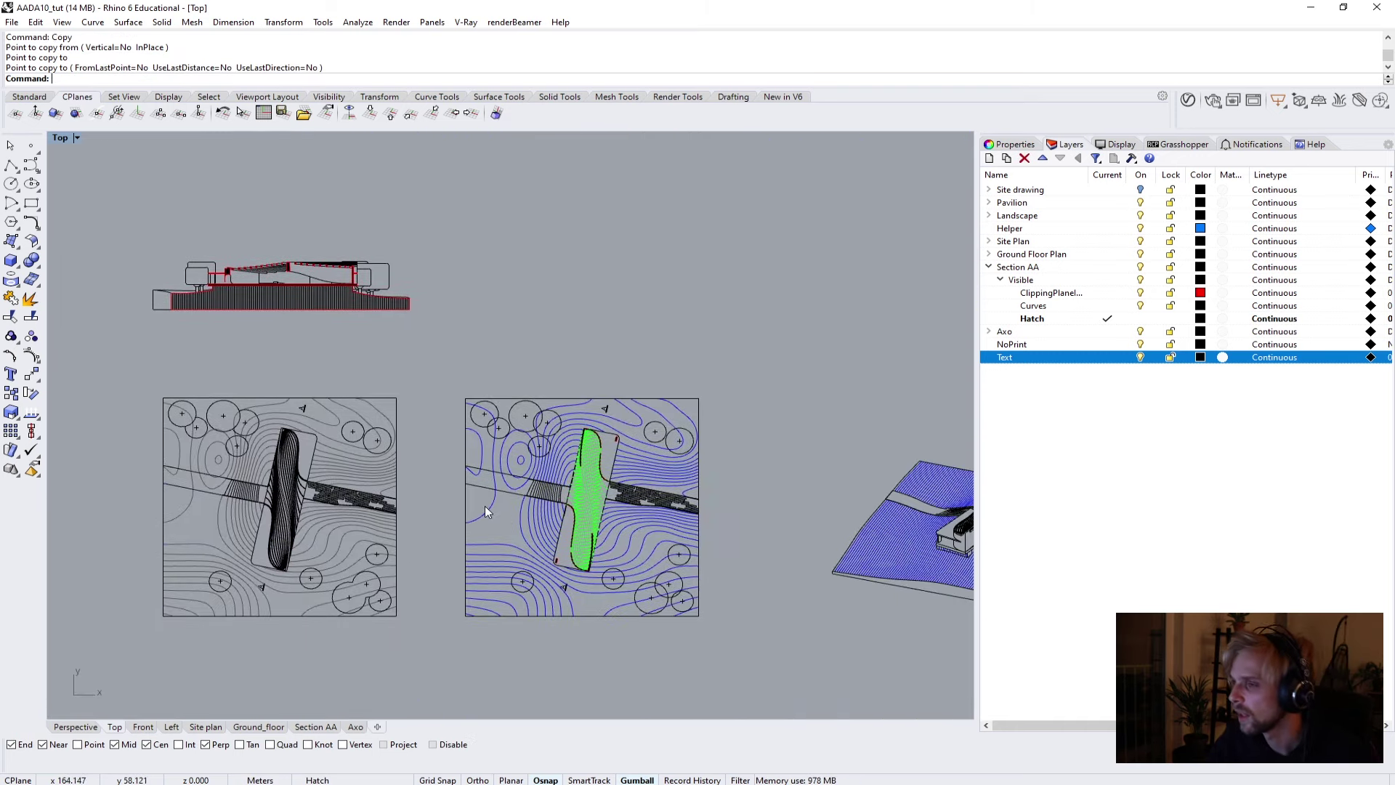
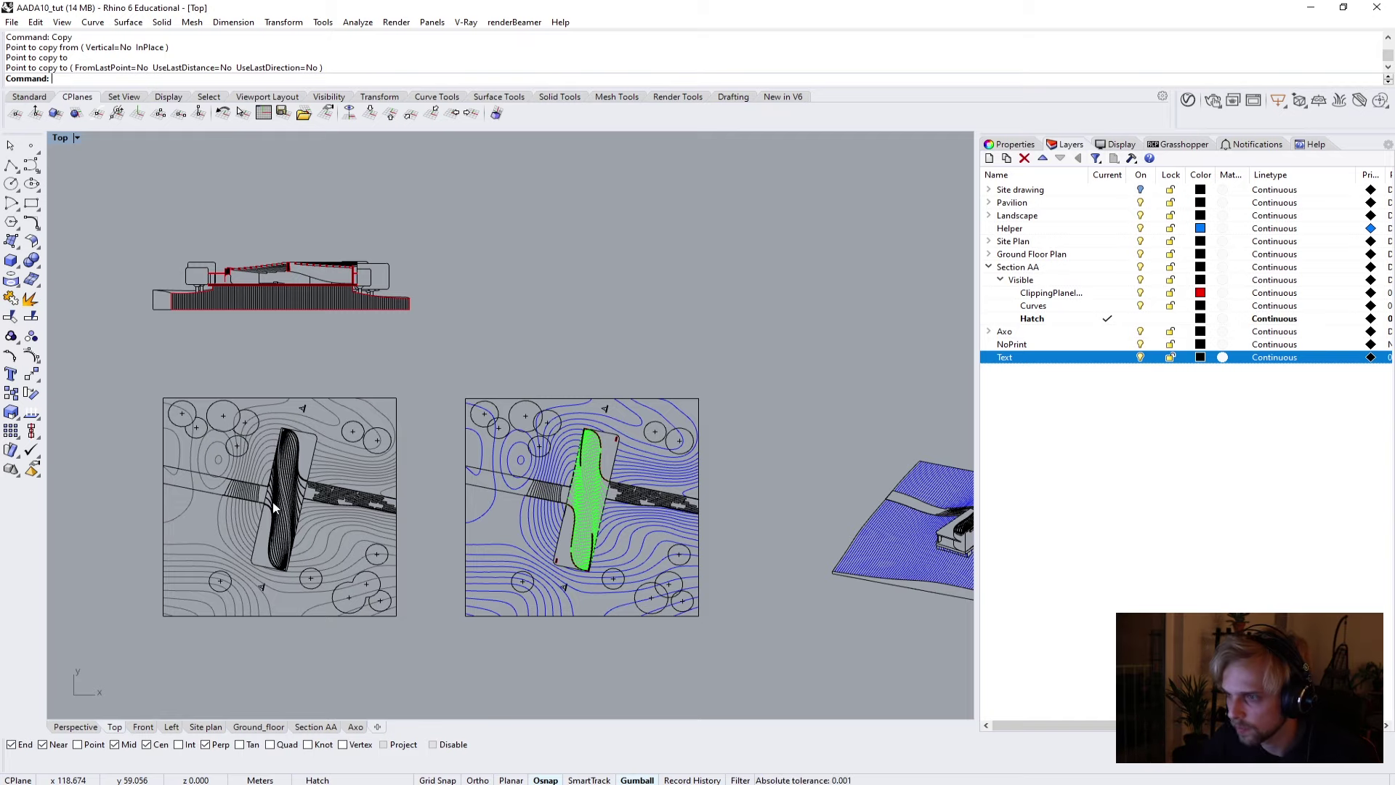
Draw a level-marker polyline on the section's floor slab: a short vertical line, a slanted arrow stroke and a longer horizontal line.
scroll(212, 564, up, 6)
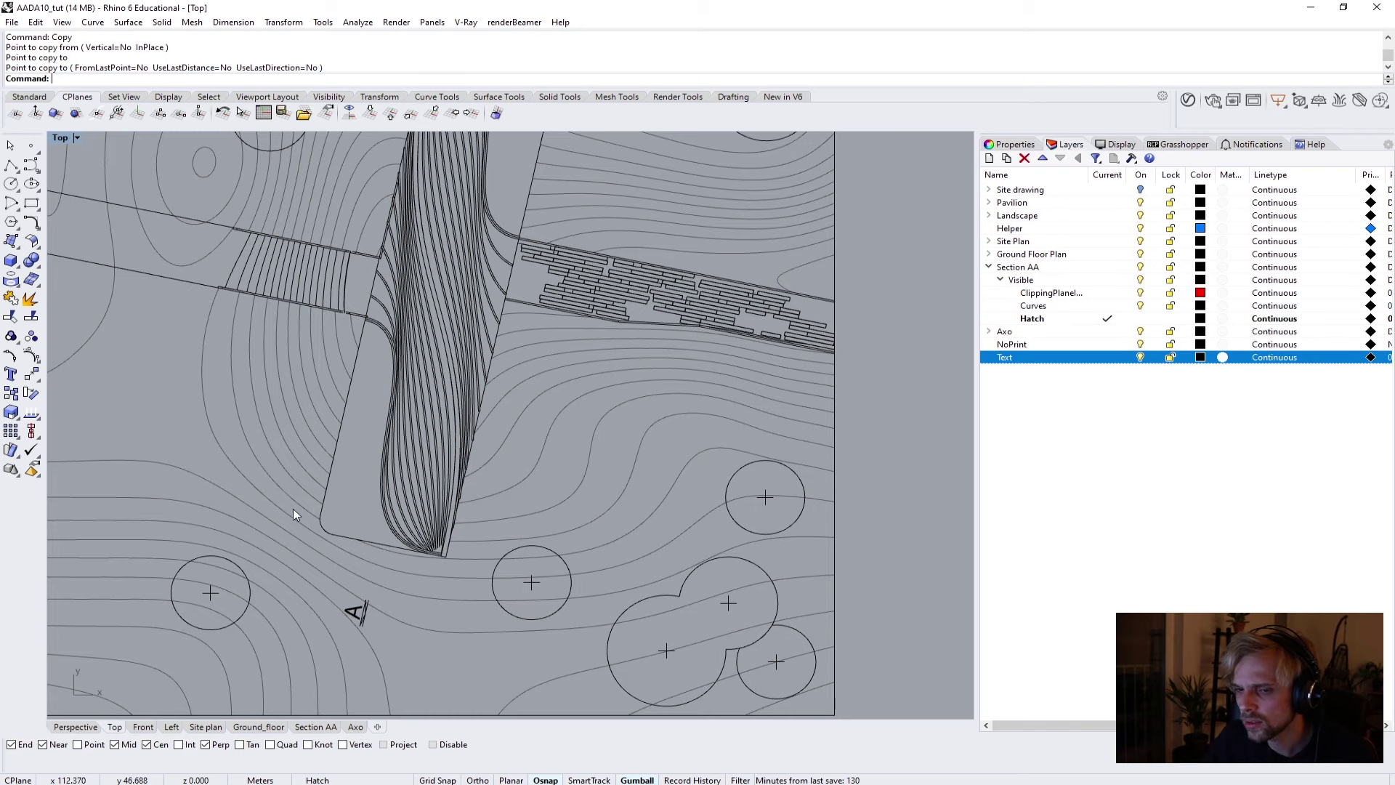
scroll(360, 409, up, 3)
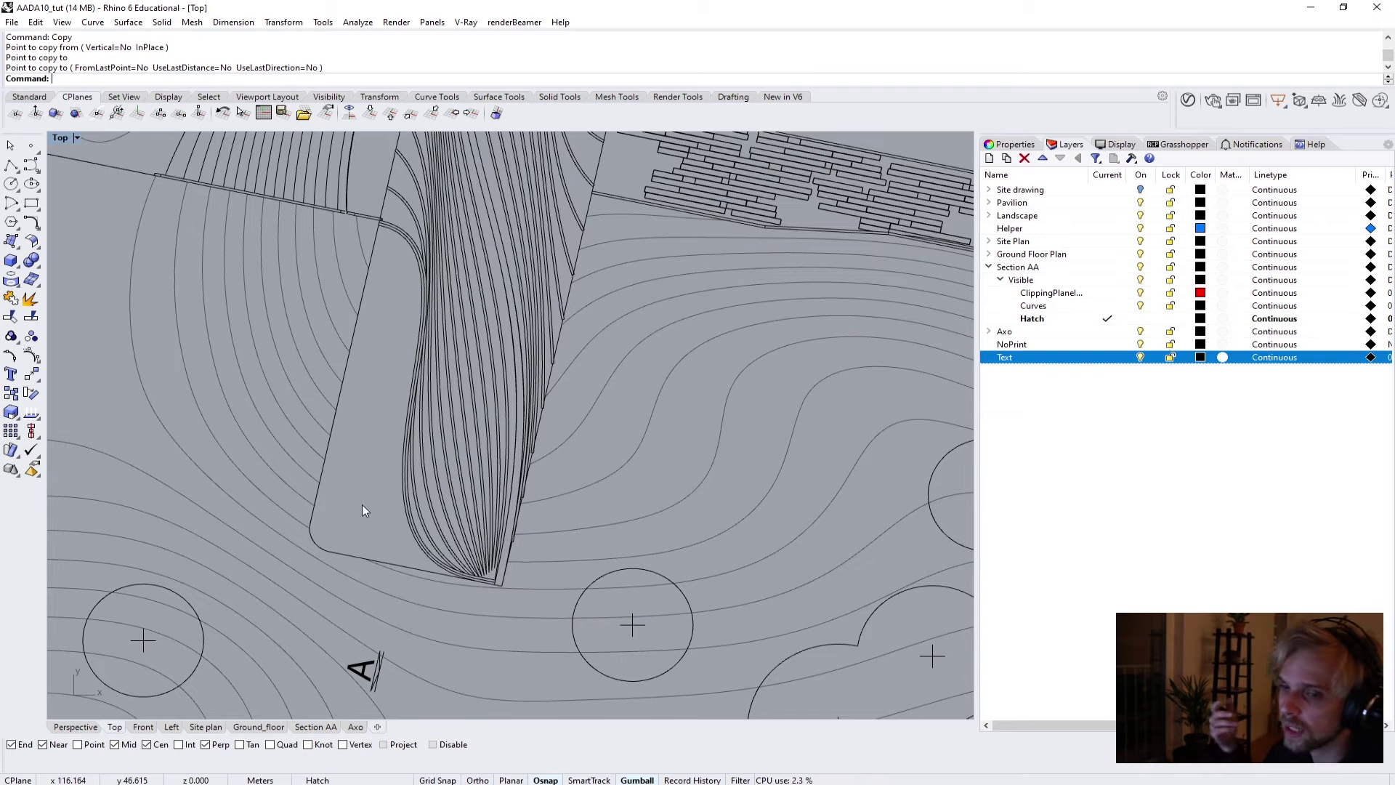
scroll(491, 476, down, 8)
right_drag(497, 190, 498, 399)
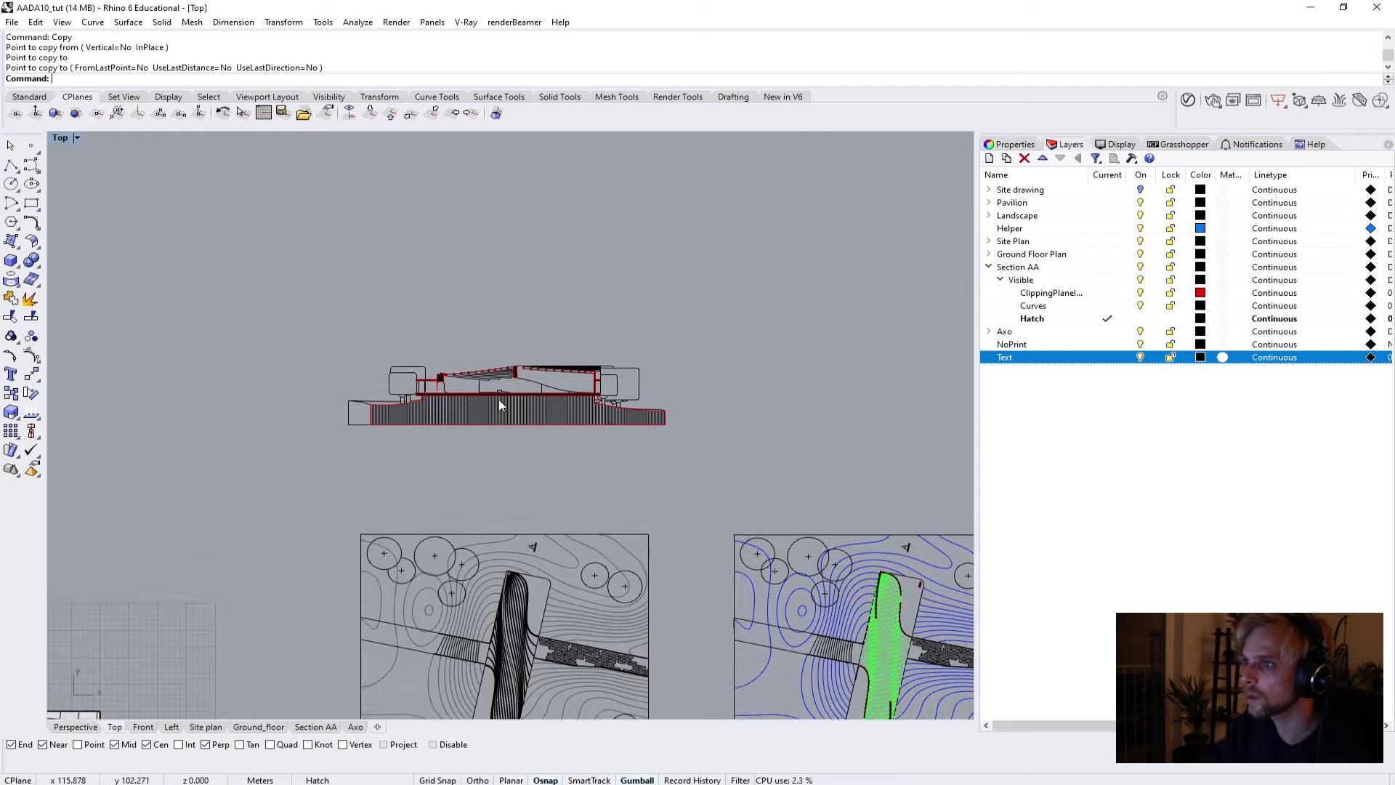
scroll(591, 369, up, 12)
right_drag(422, 448, 630, 404)
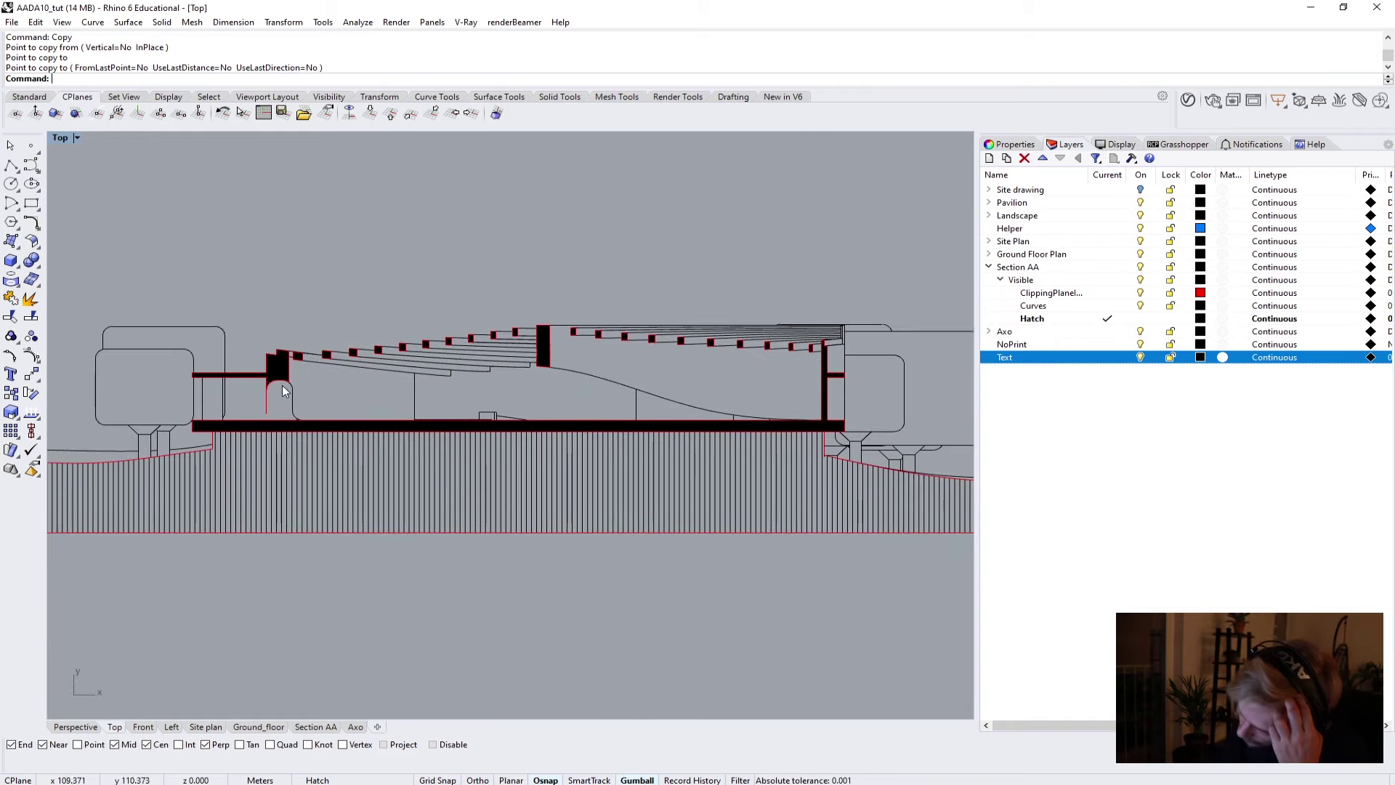
click(11, 165)
scroll(380, 443, up, 5)
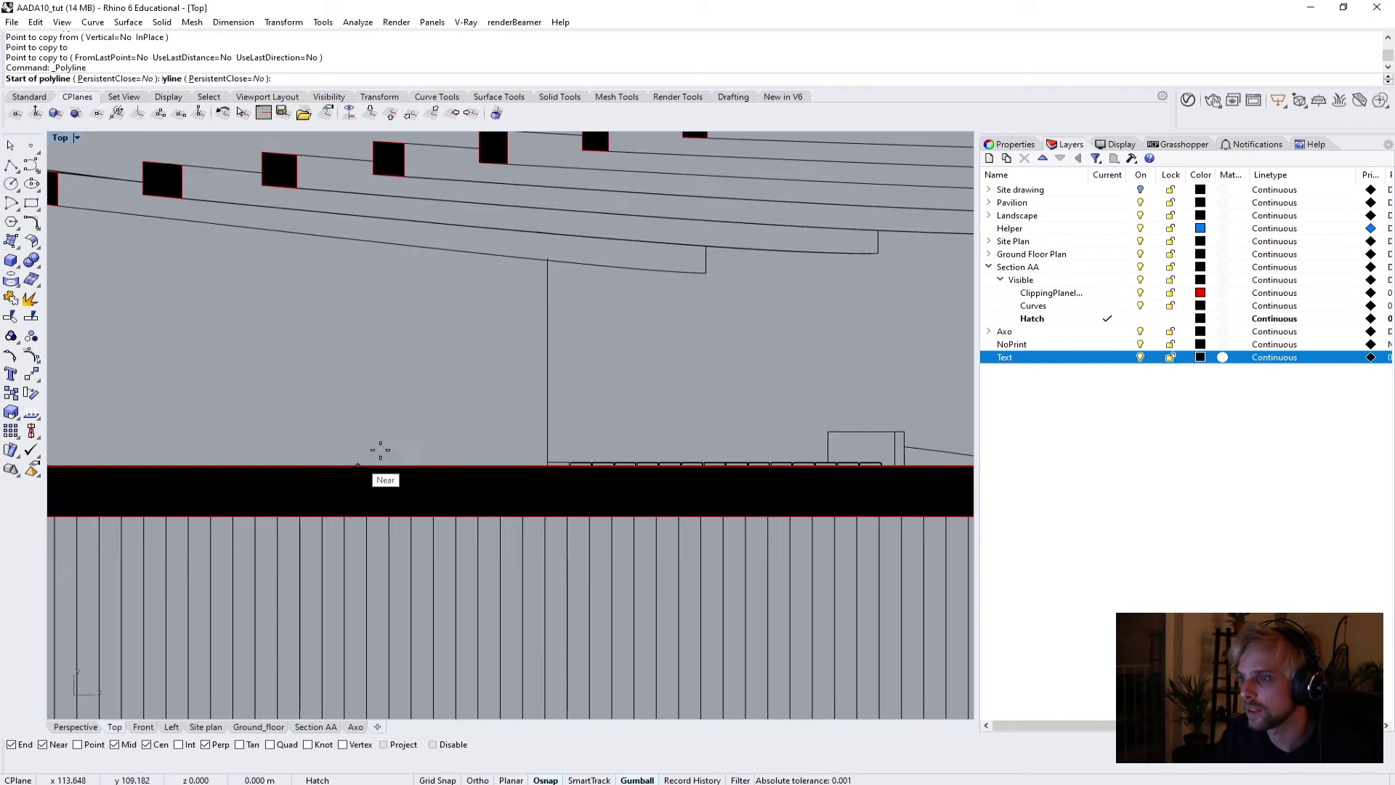
scroll(380, 451, up, 2)
click(439, 403)
click(438, 451)
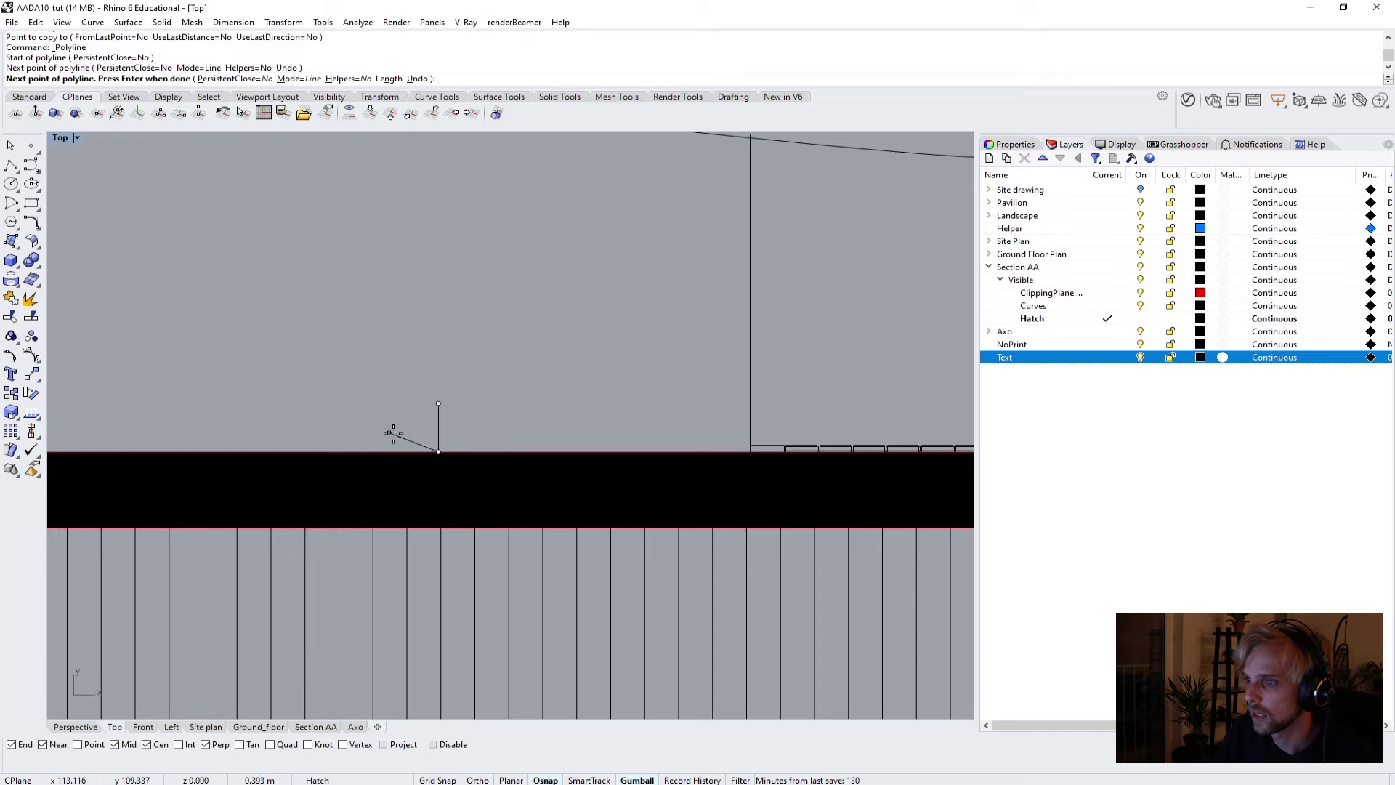
scroll(393, 433, up, 3)
click(388, 444)
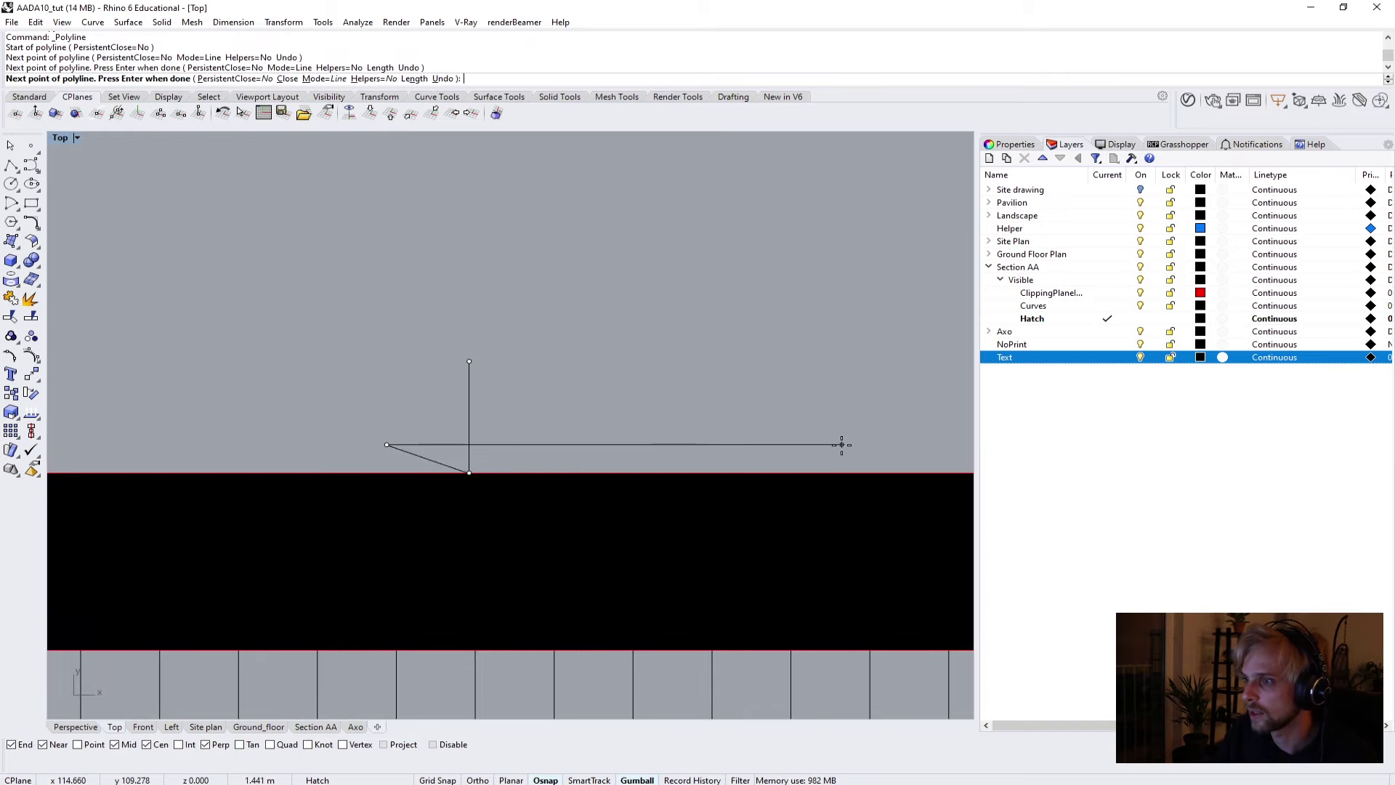
click(703, 446)
key(Return)
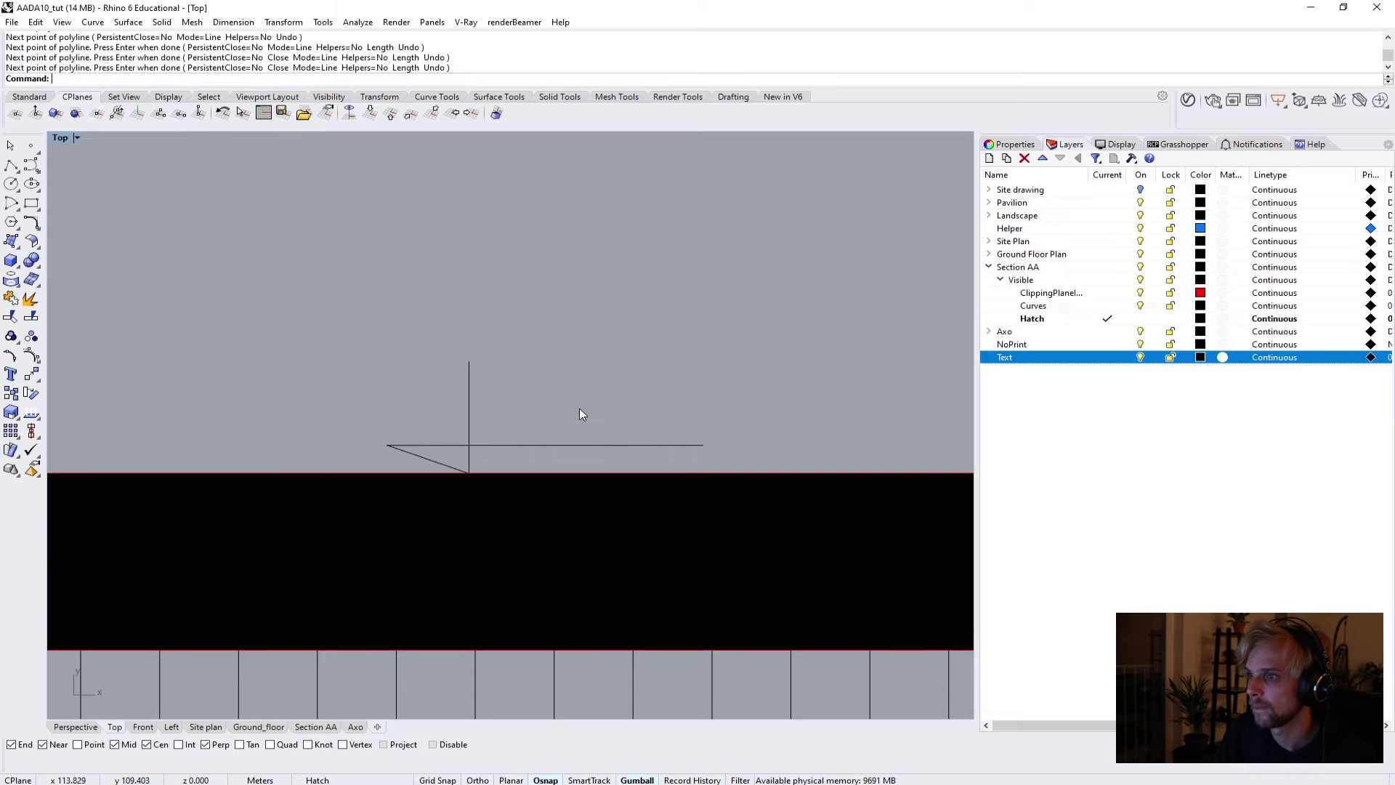
Add the text ±0.000 in Arial at 1.000 m height, place it beside the level marker and select it.
right_drag(578, 409, 503, 394)
text(Text)
key(Return)
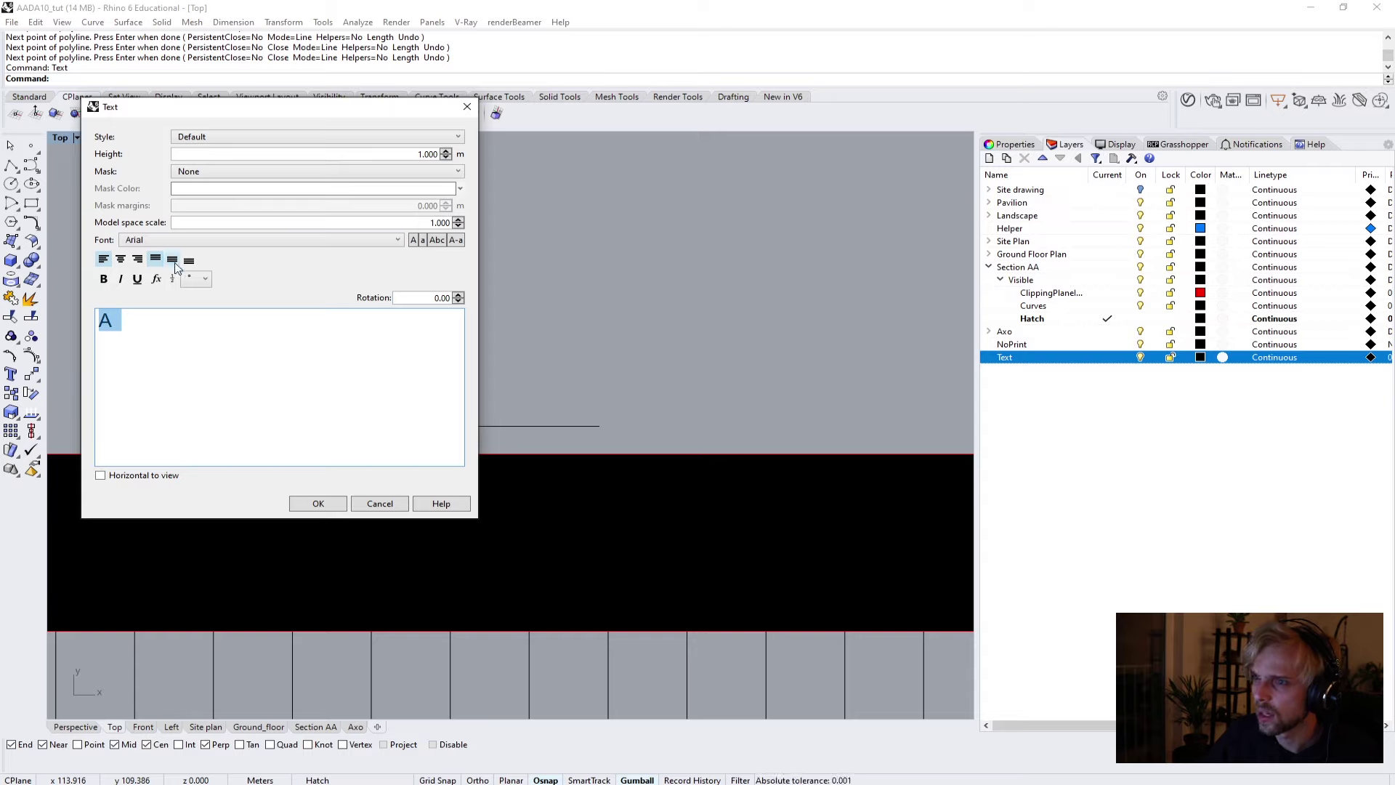
click(195, 279)
click(188, 340)
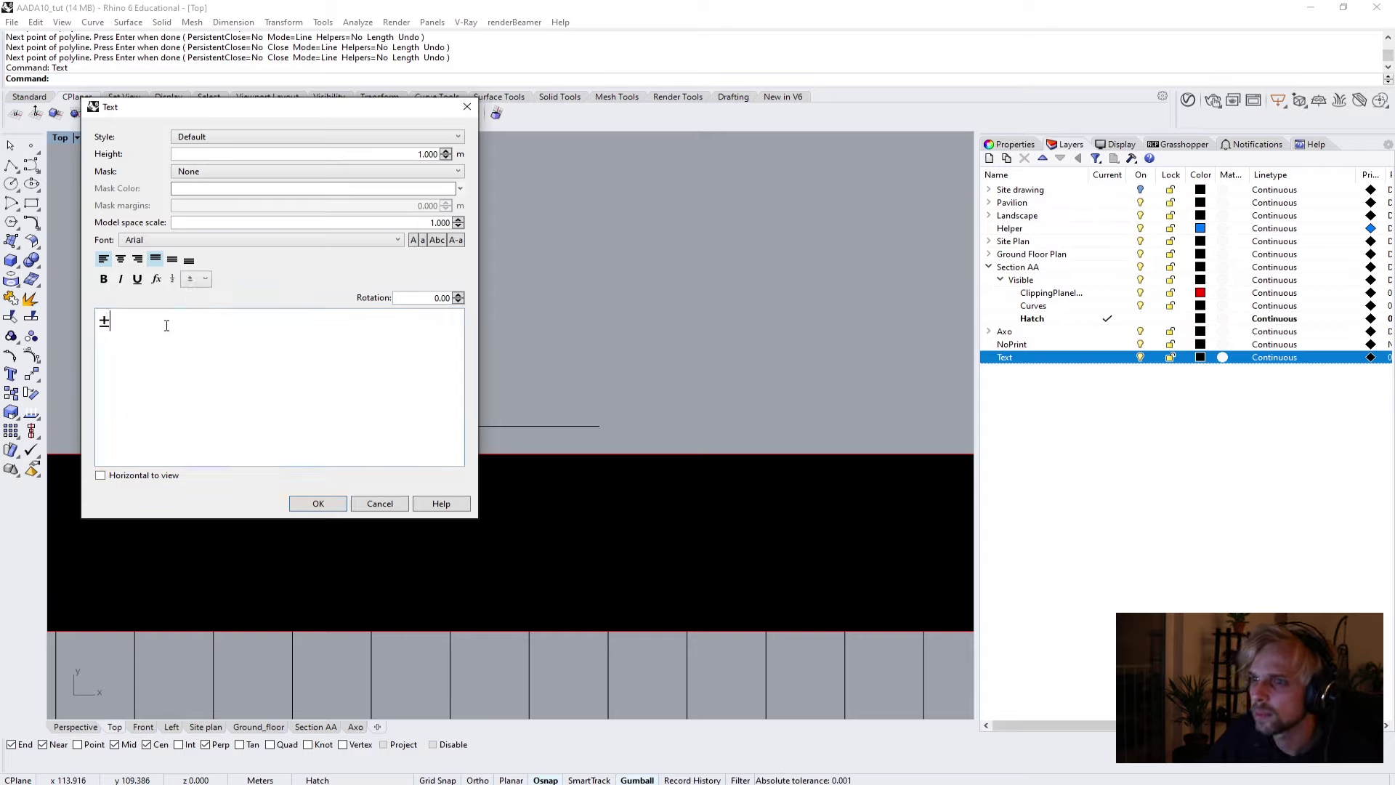
text(0.)
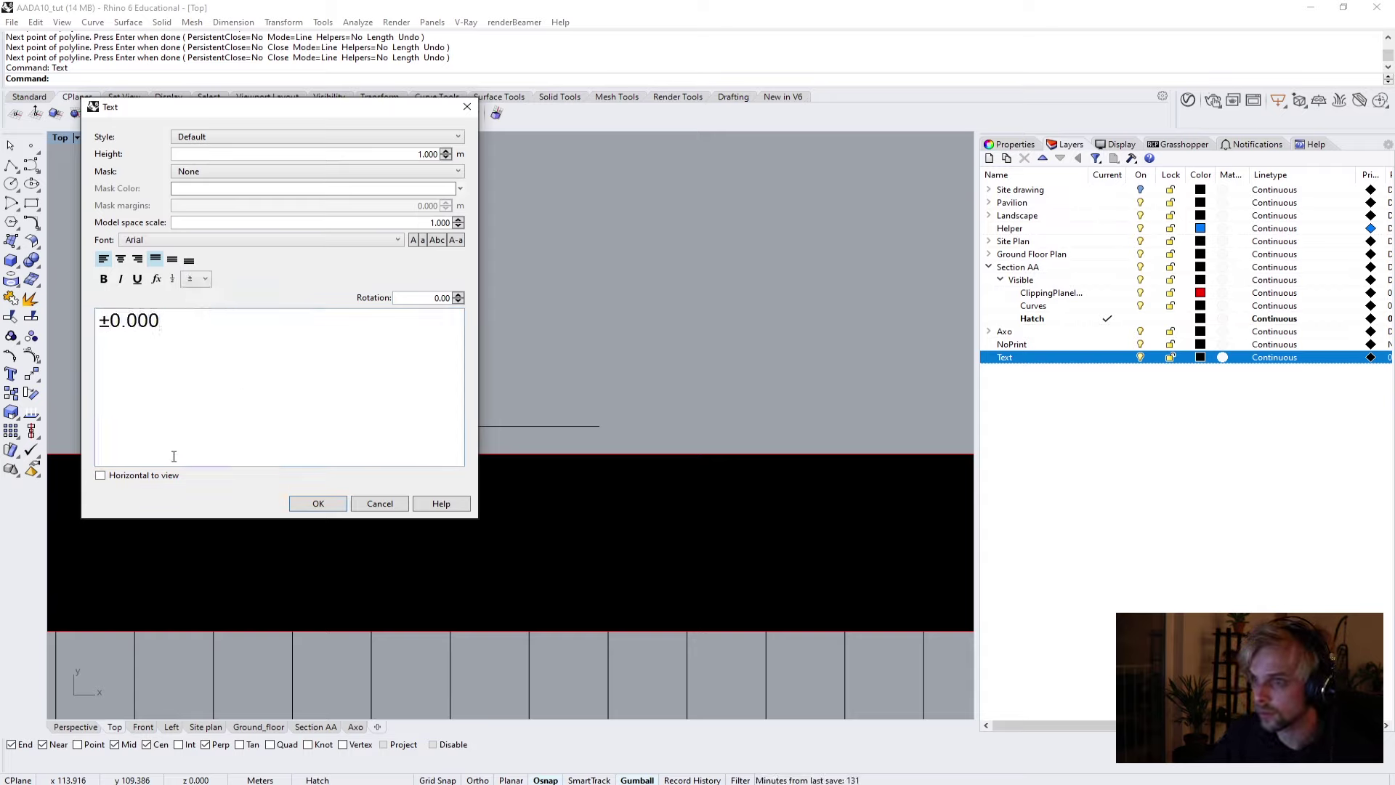
click(318, 503)
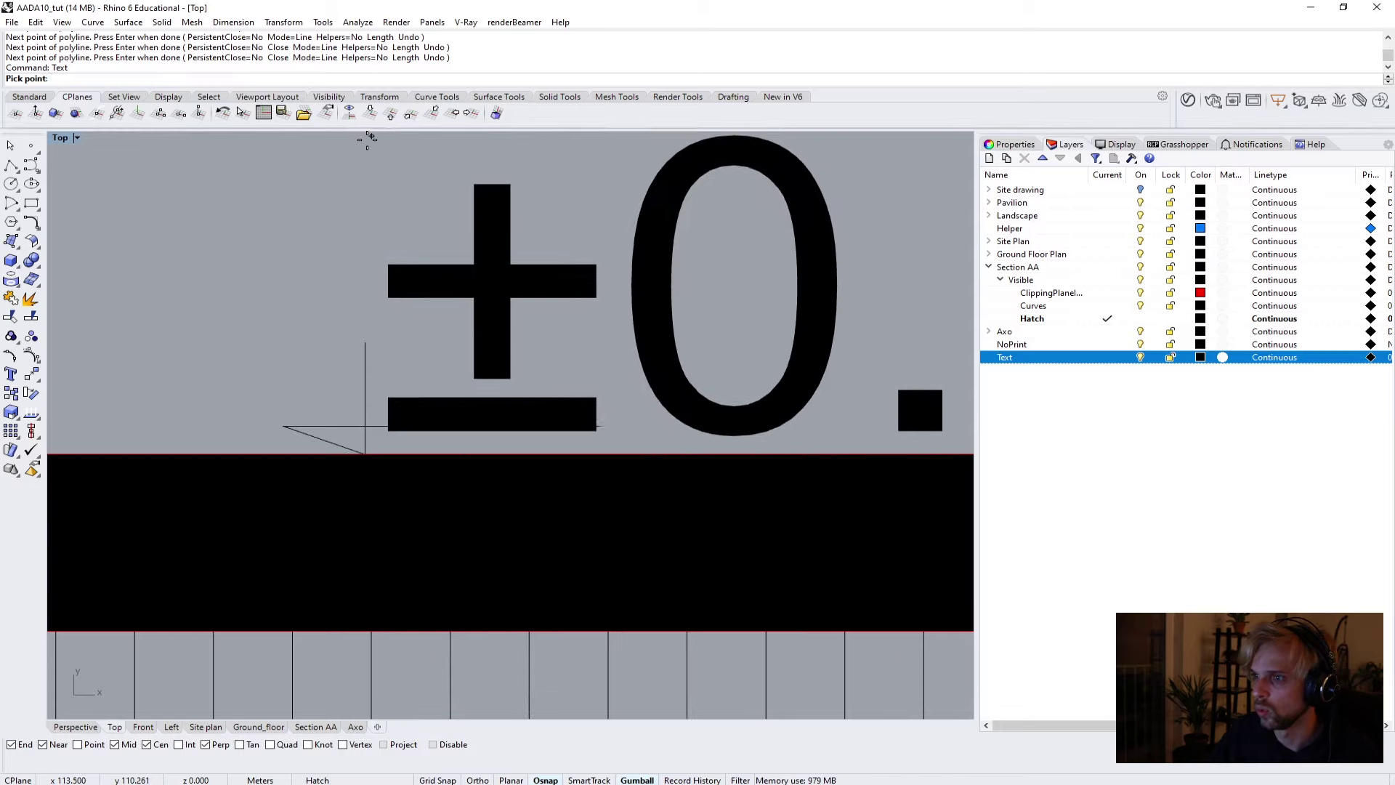
click(401, 176)
click(473, 273)
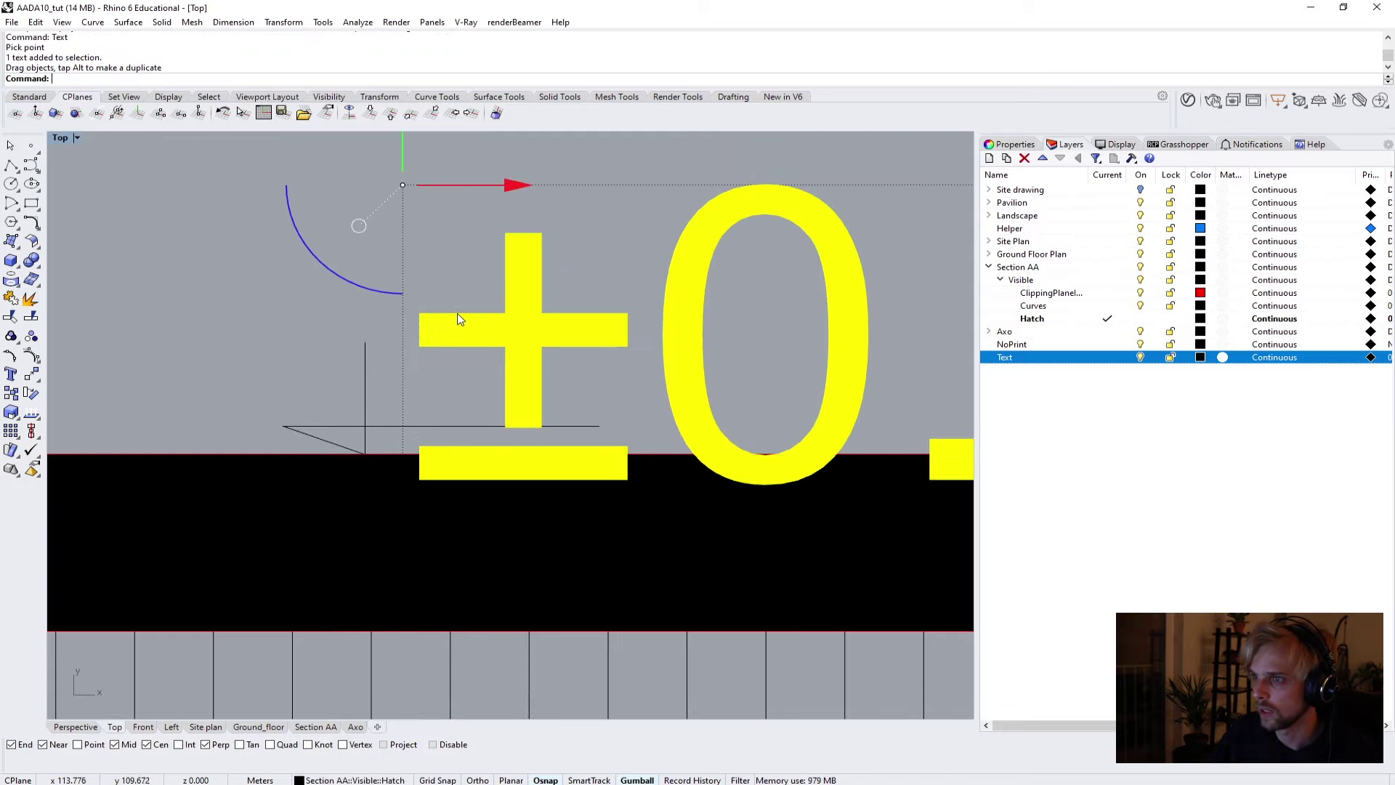
scroll(473, 356, down, 5)
right_drag(485, 311, 395, 283)
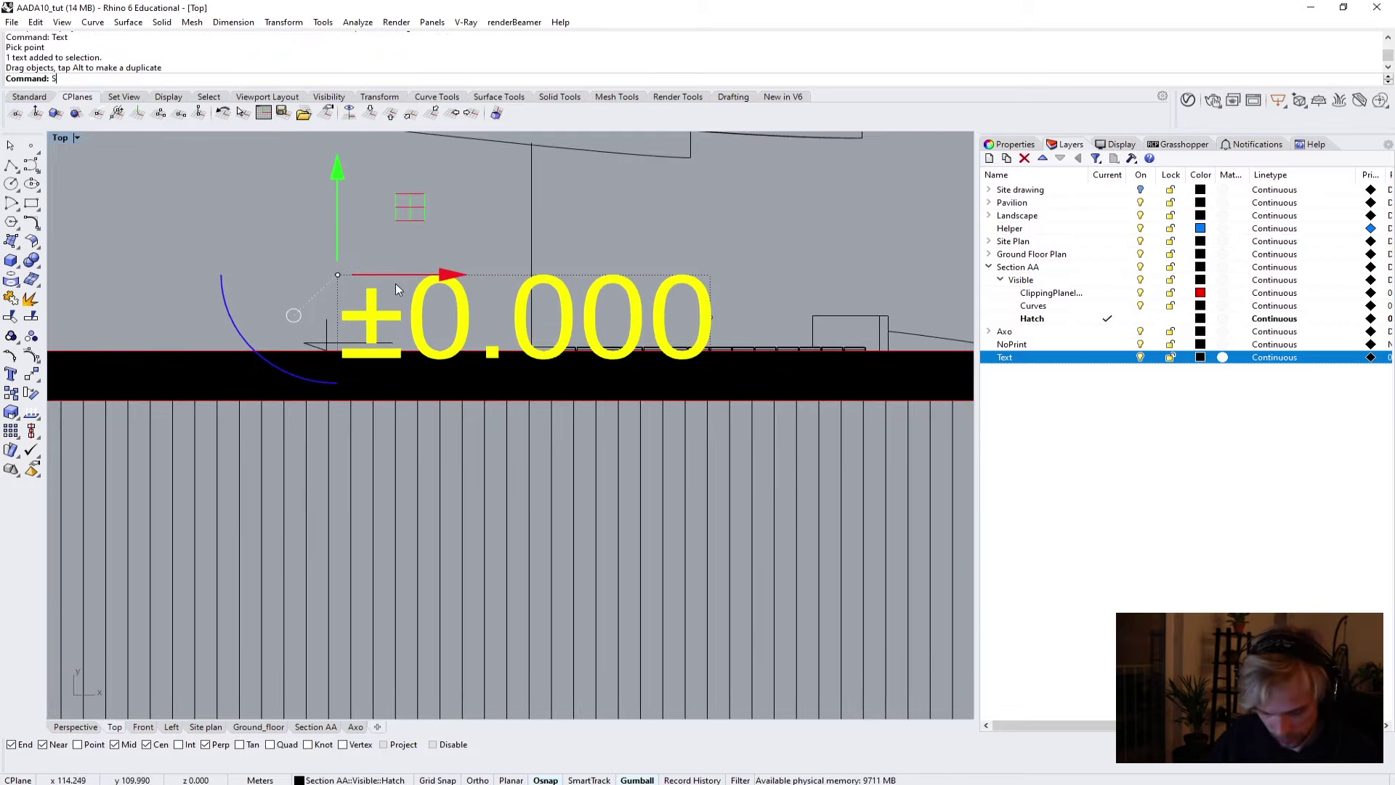
text(Scale1D)
key(Return)
click(337, 275)
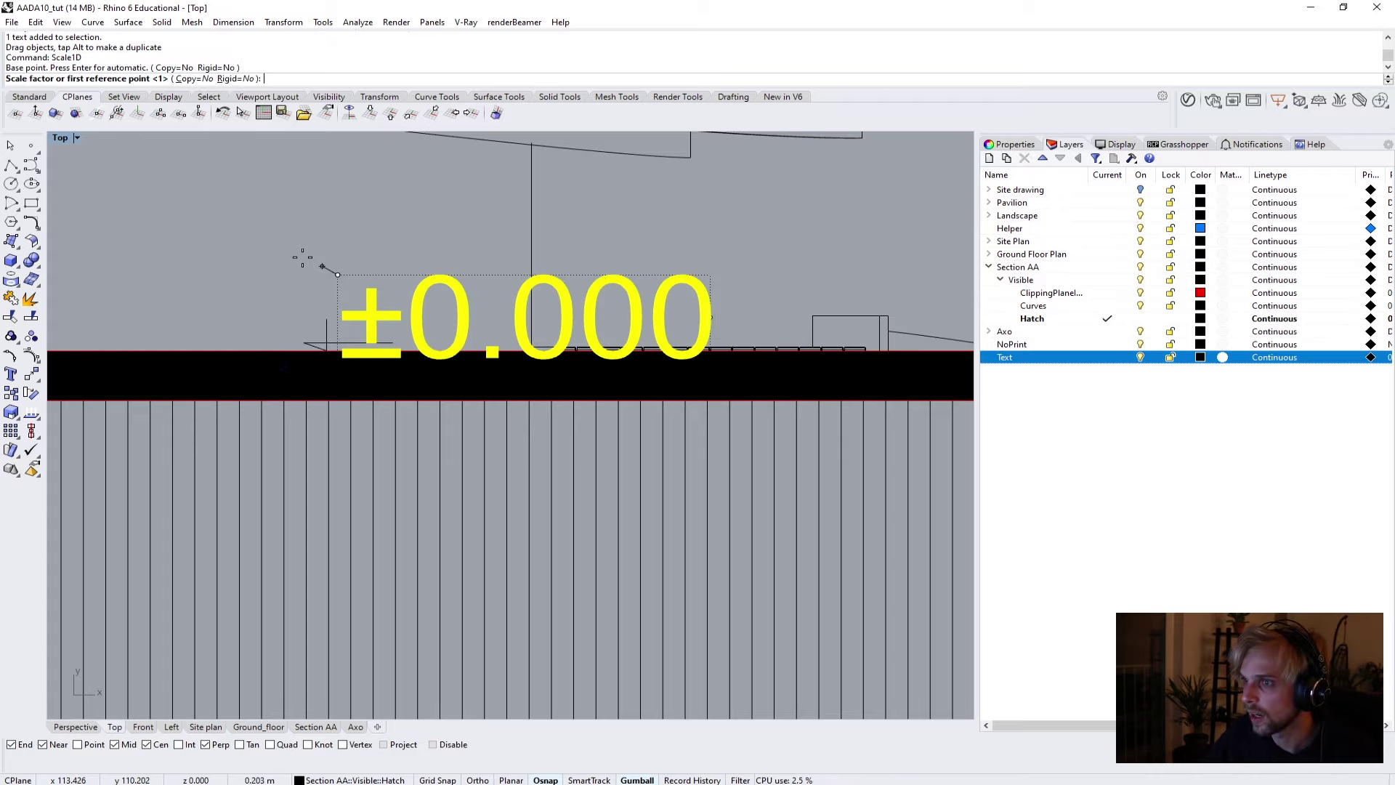
key(Escape)
key(Return)
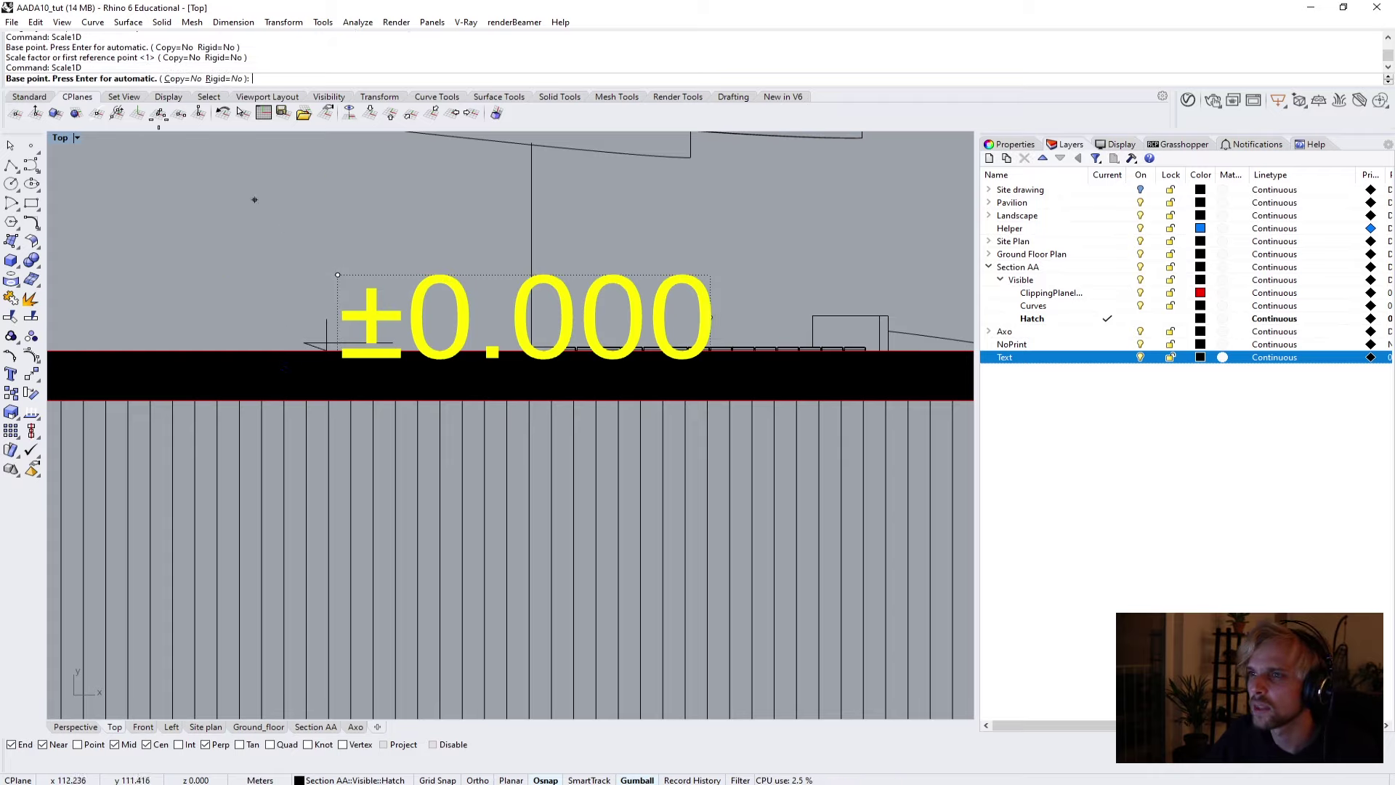
key(Escape)
Scale the ±0.000 text by 0.2 from its upper-left corner and move it just above the level marker's horizontal line.
text(Scale)
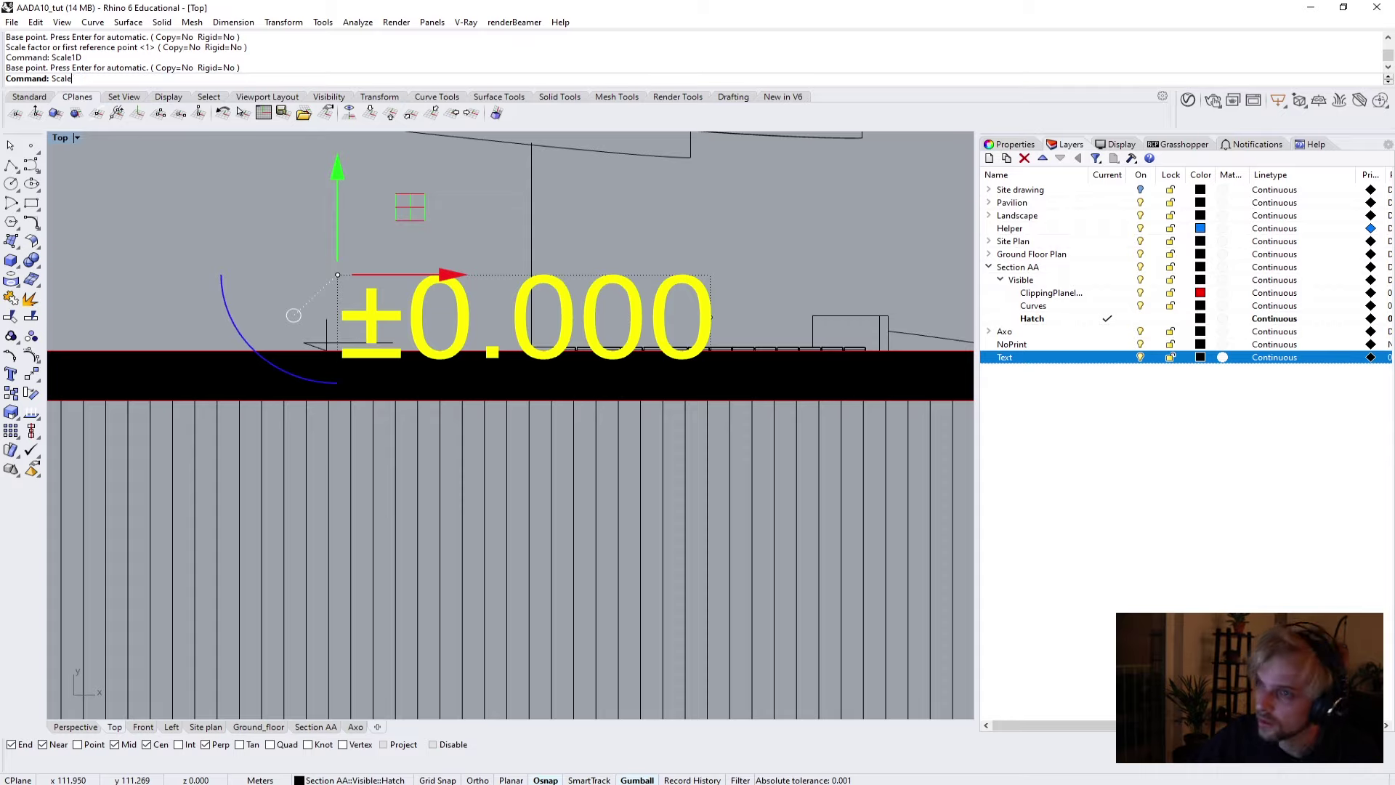
key(Return)
click(337, 274)
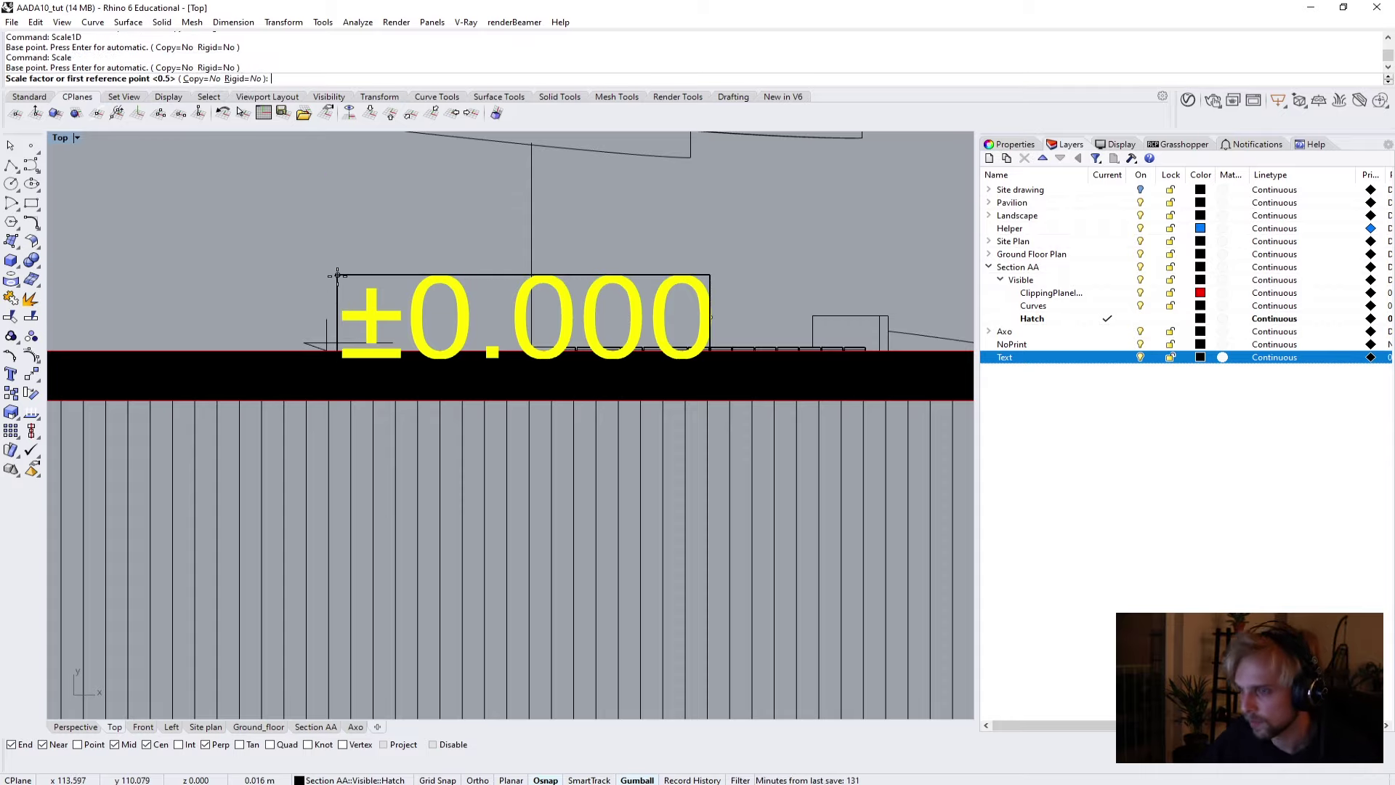
text(0.2)
key(Return)
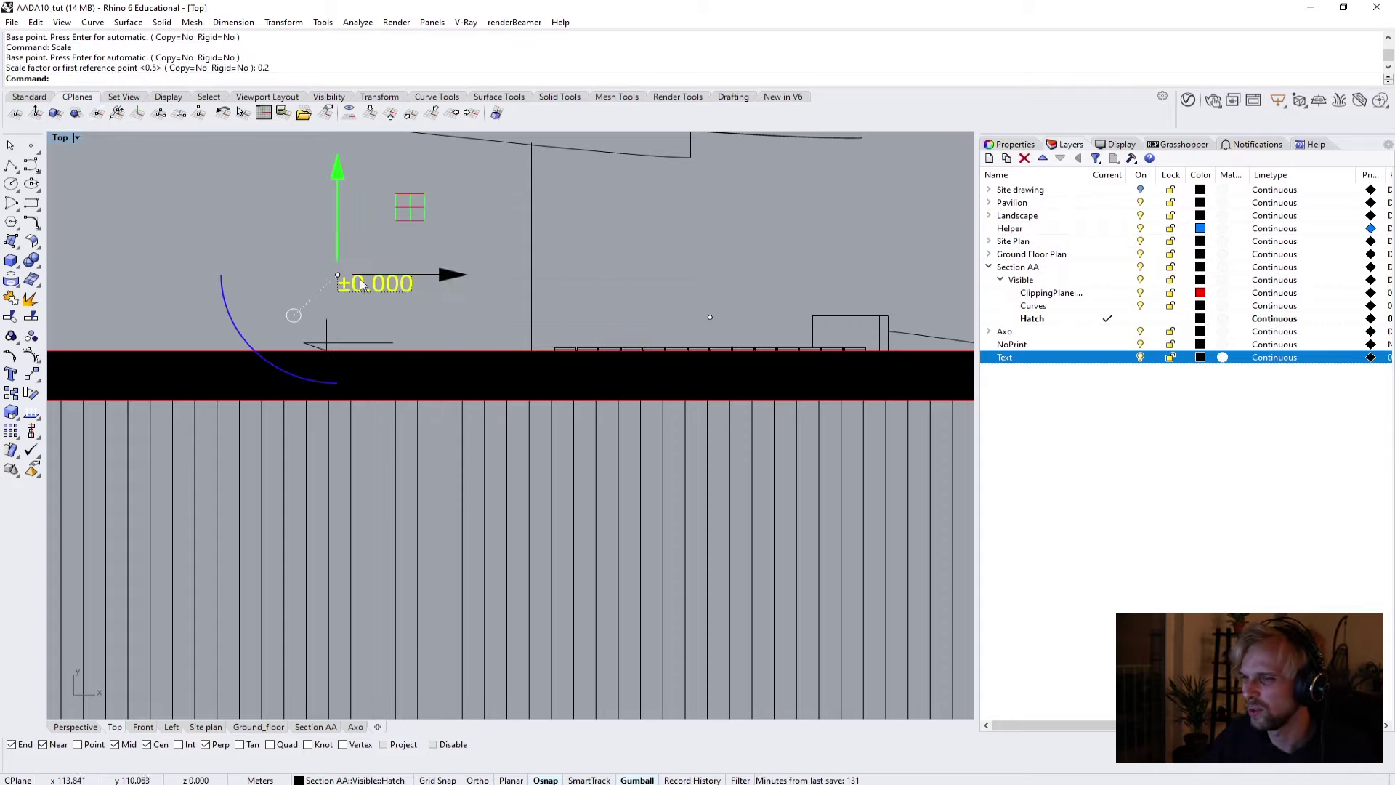
scroll(340, 250, up, 4)
drag(407, 219, 424, 264)
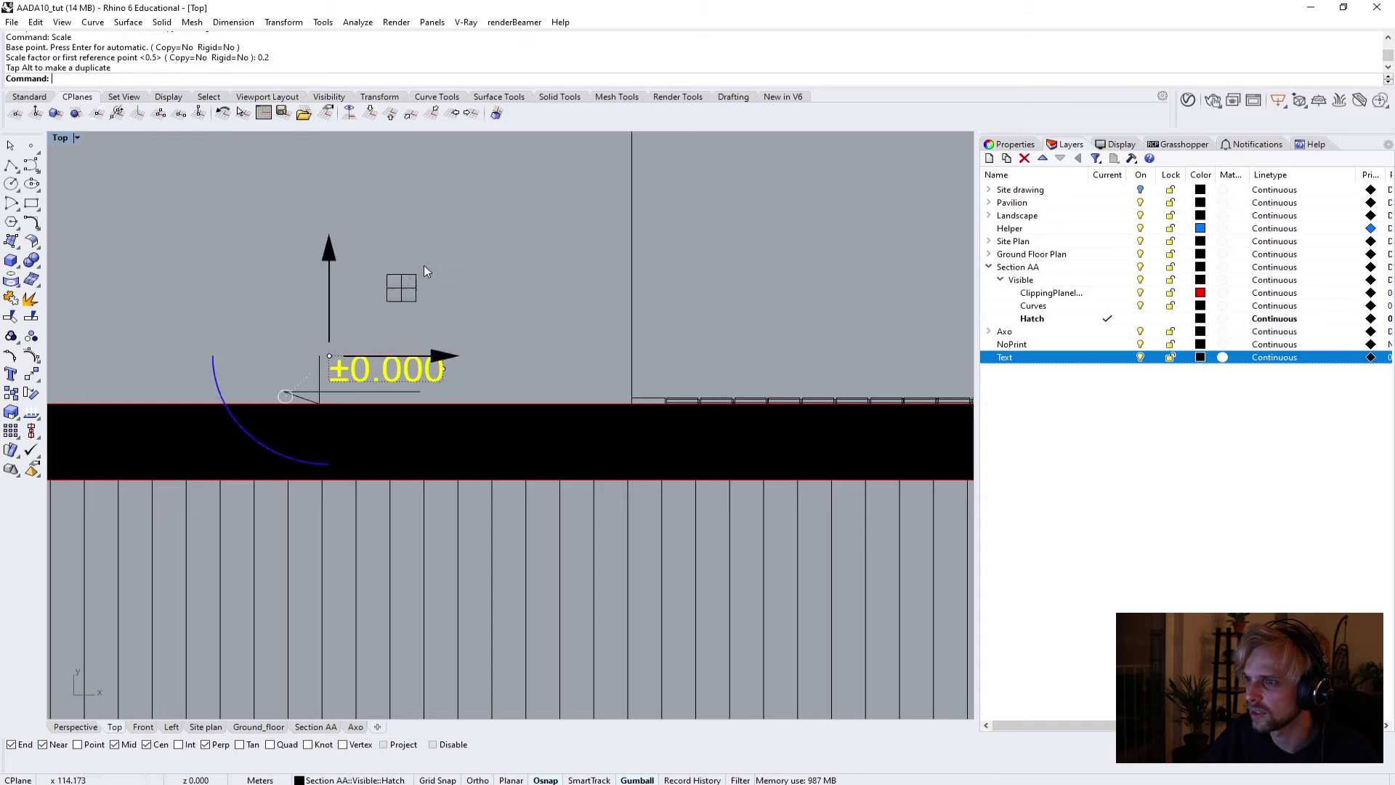
scroll(388, 329, down, 5)
scroll(357, 378, up, 8)
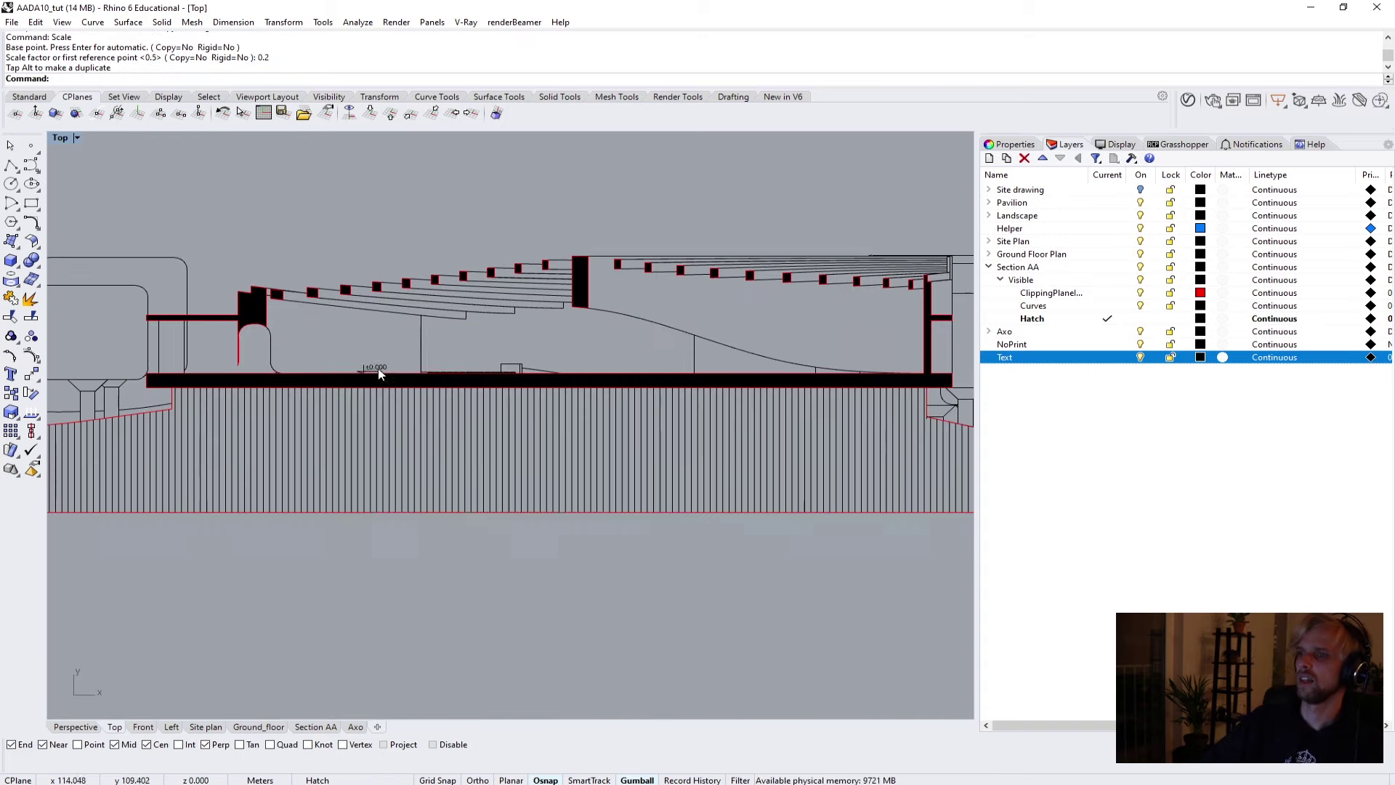
click(391, 346)
text(Scale1D)
key(Return)
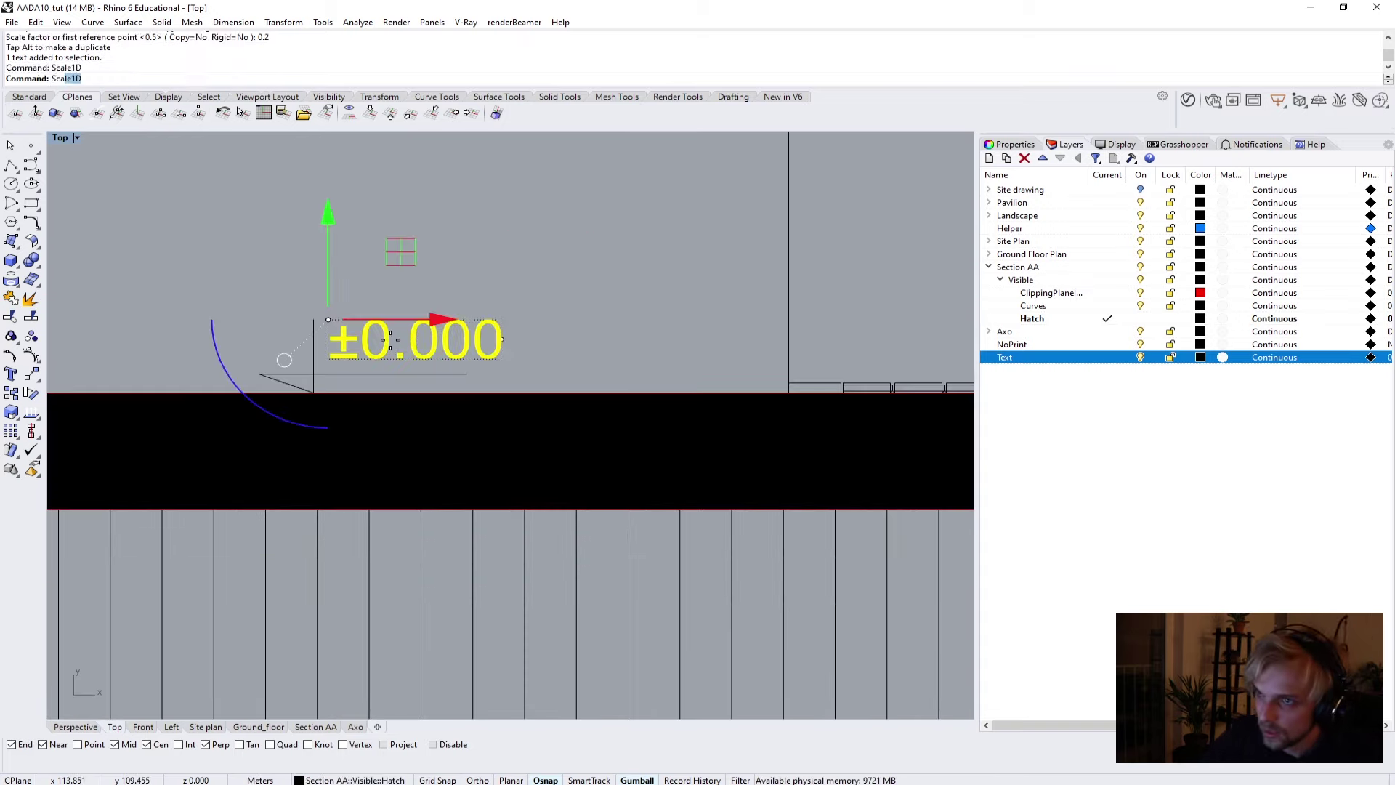
key(Escape)
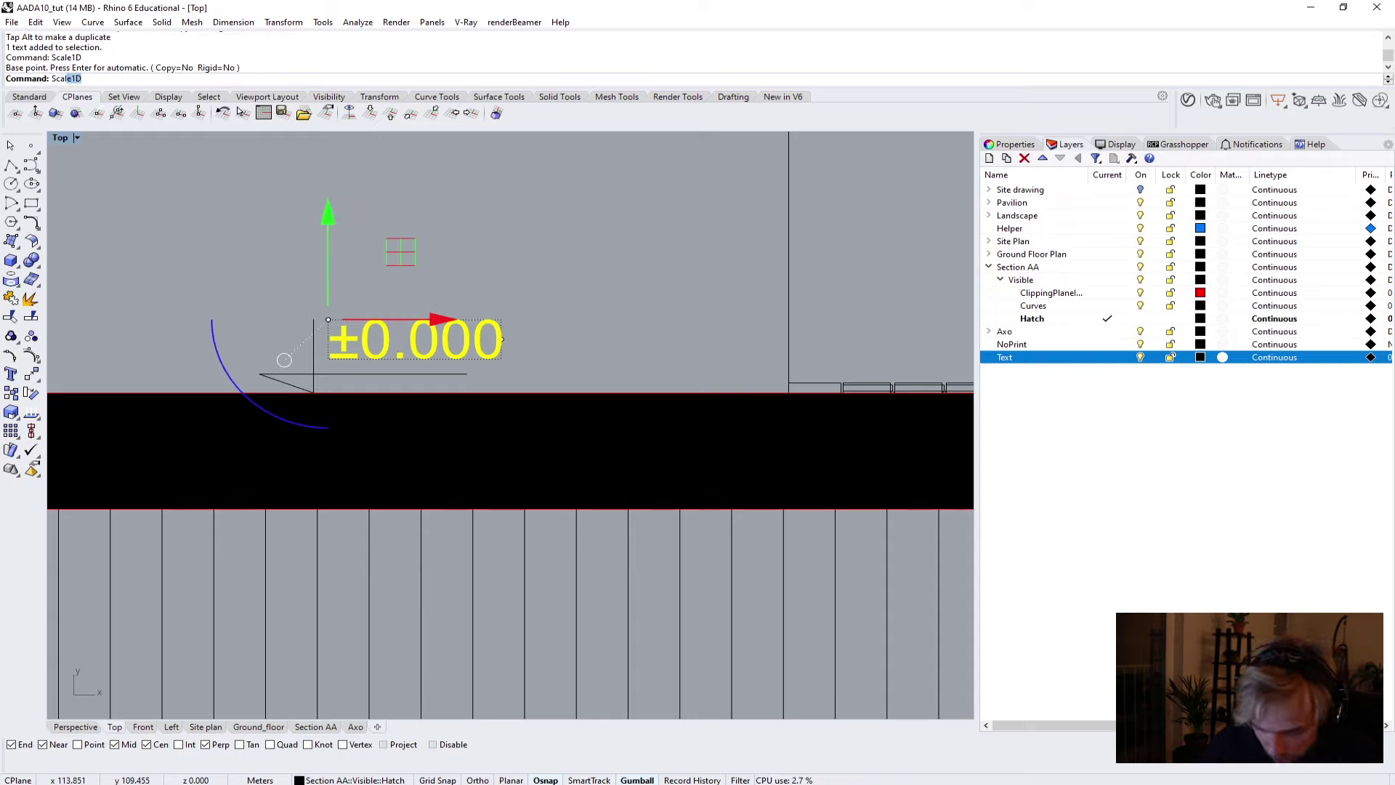
Enlarge the ±0.000 text by a factor of 2 about the marker's line crossing and move it back close above the marker.
text(Scale)
key(Return)
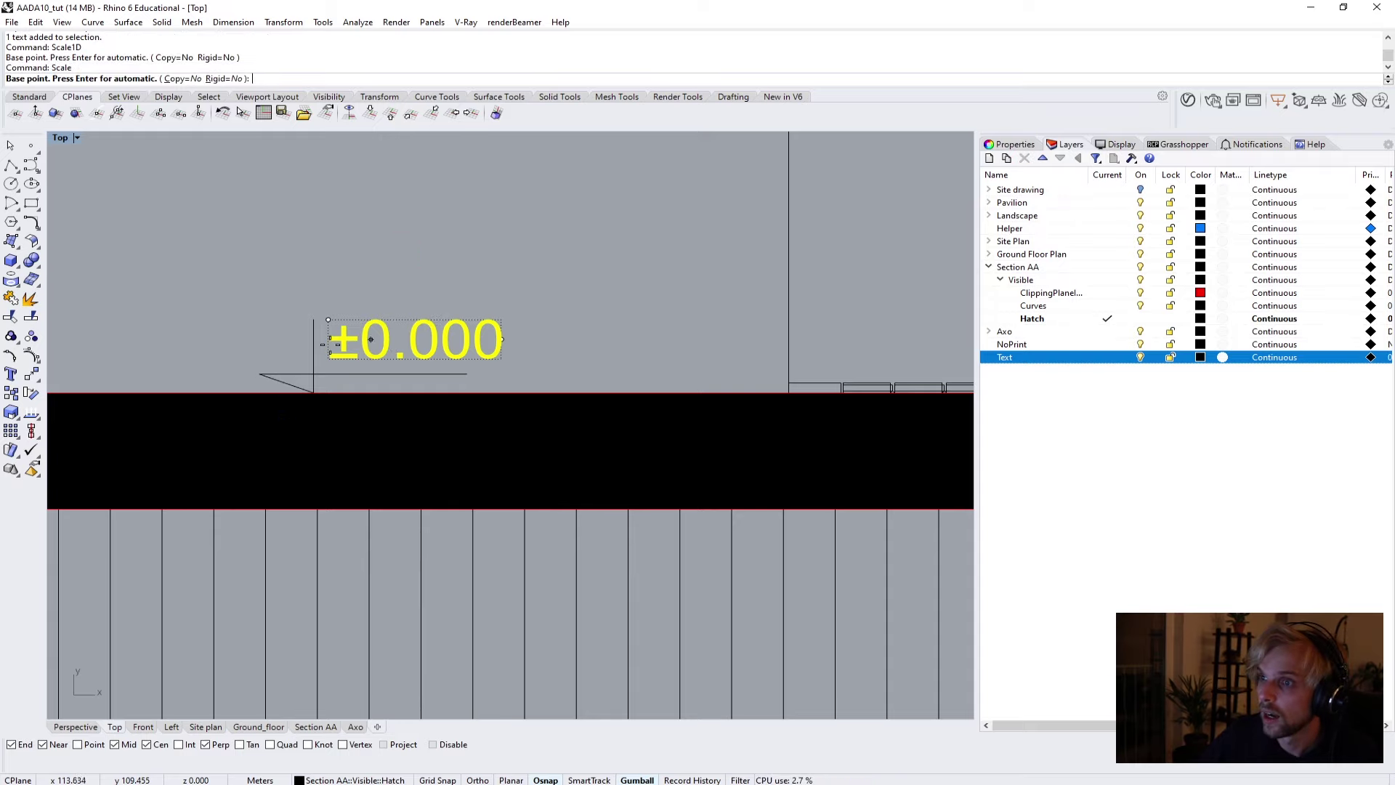
click(314, 376)
text(2)
key(Return)
click(447, 224)
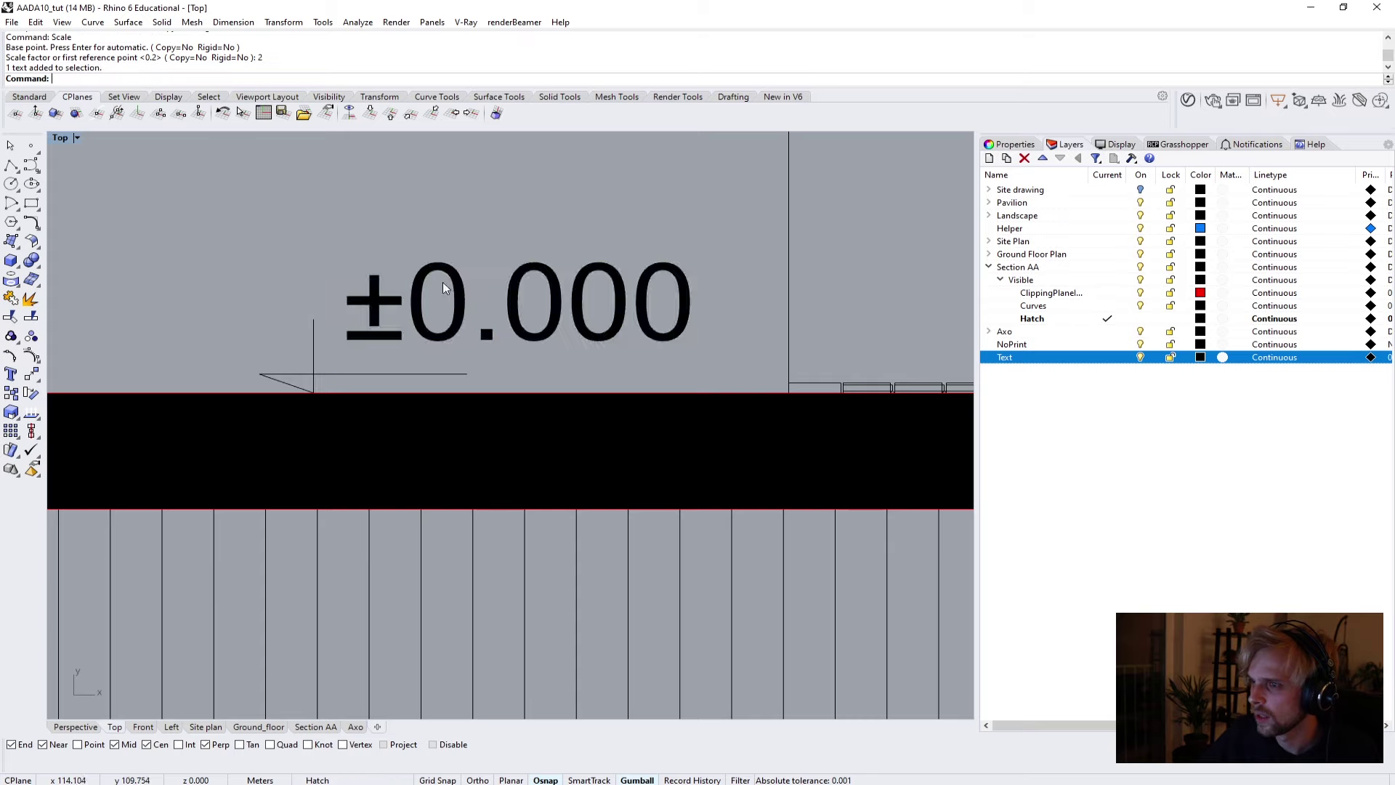
click(443, 282)
drag(421, 194, 404, 217)
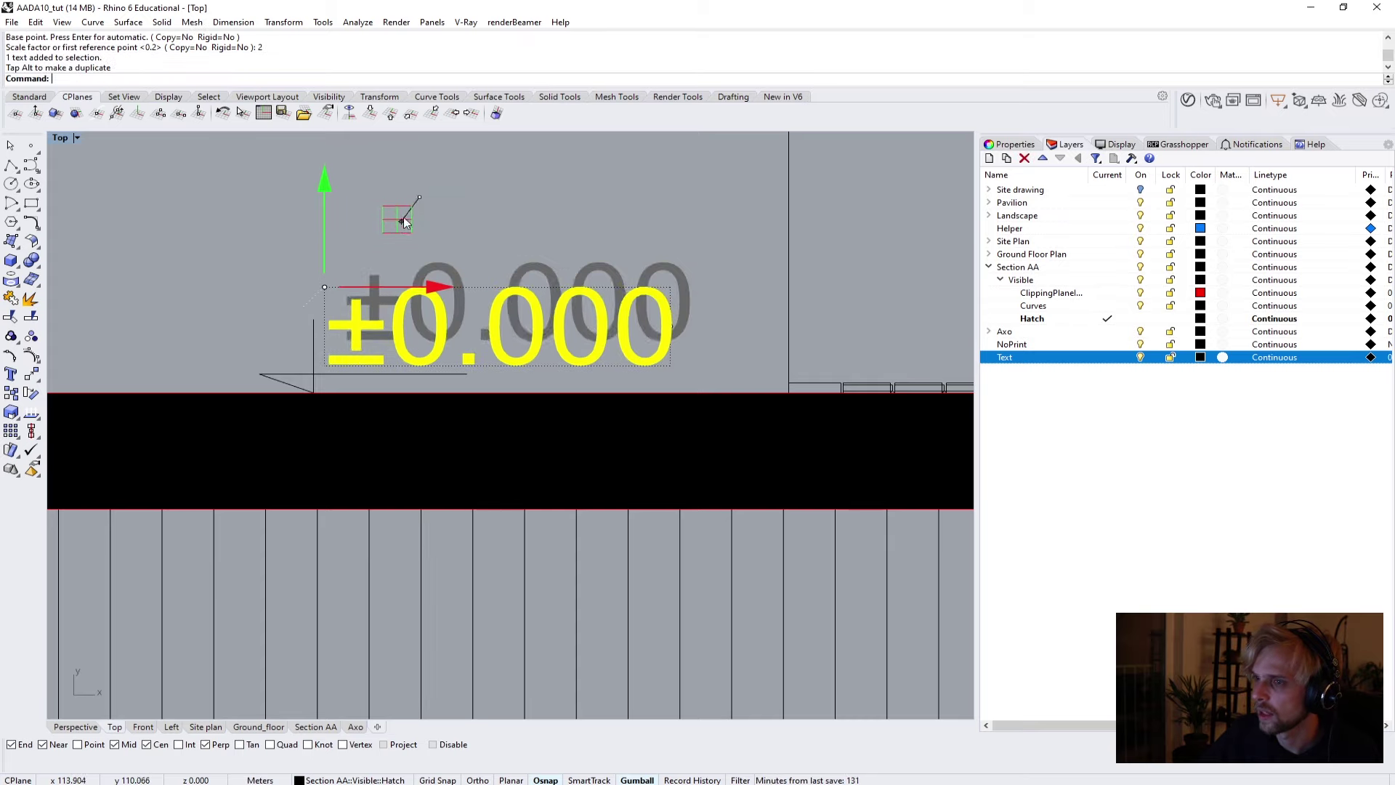
Scale the level-marker polyline by a factor of 2 about its lower tip on the slab's top edge.
key(Escape)
click(311, 374)
key(Return)
scroll(319, 393, up, 3)
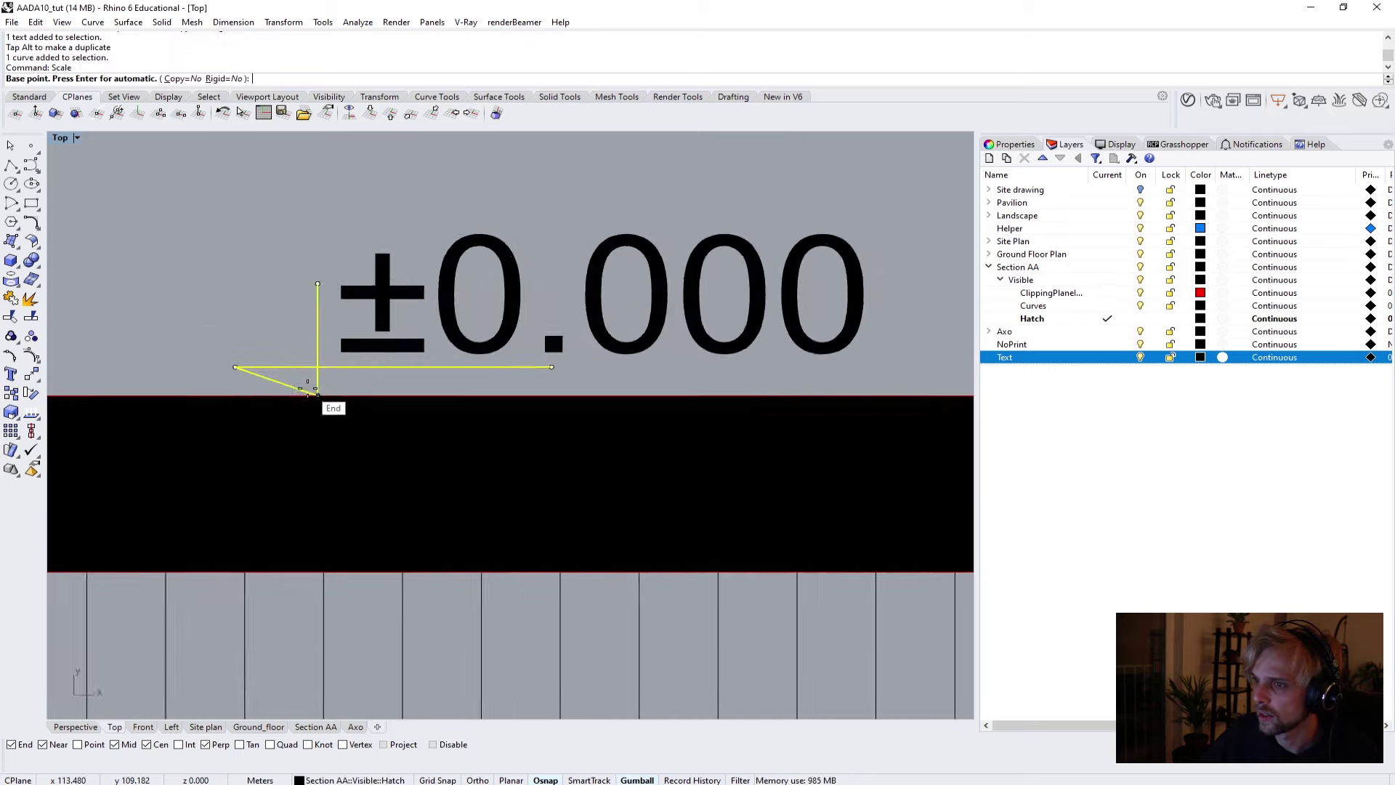
click(321, 396)
text(0)
key(Return)
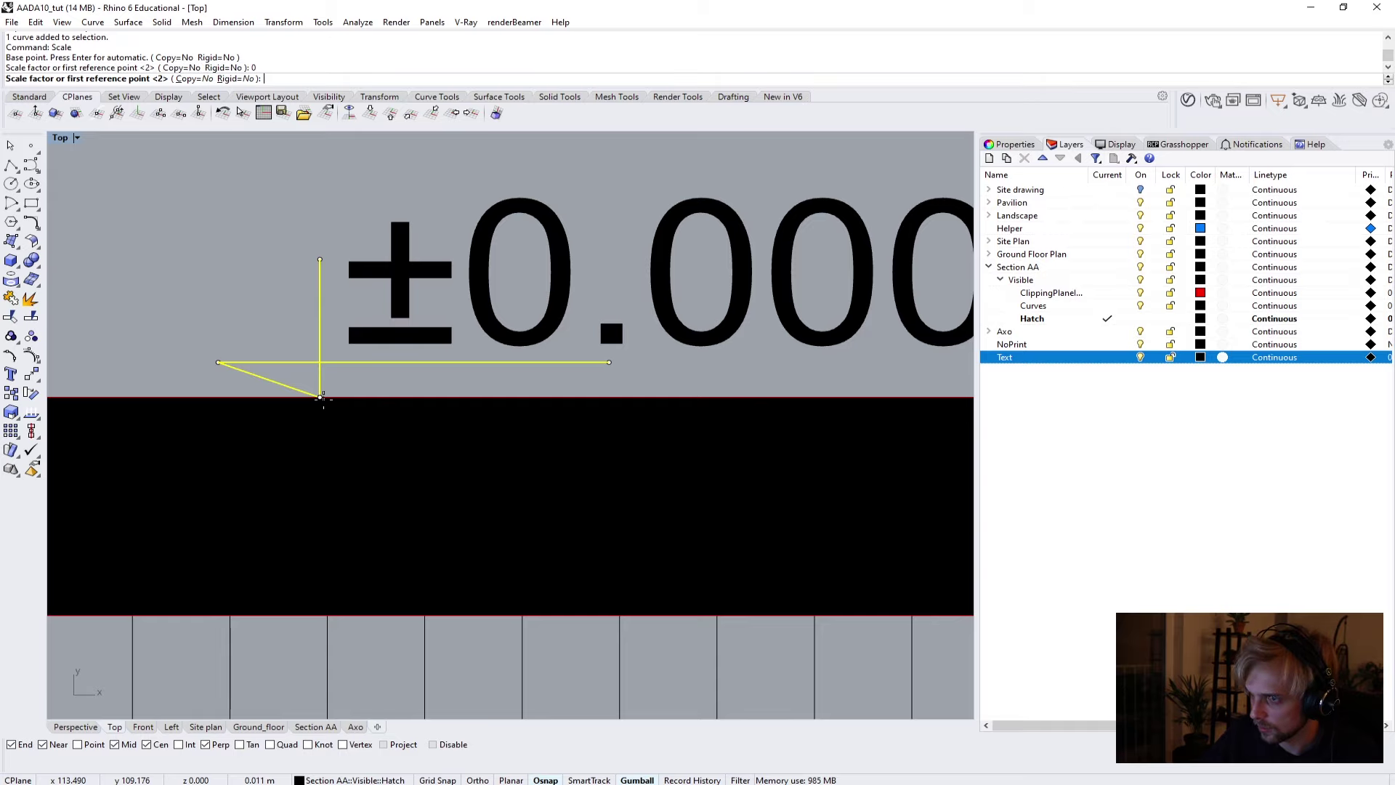
text(2)
key(Return)
Reposition the ±0.000 text so it sits directly on the enlarged marker's horizontal line, beside the vertical line.
click(491, 247)
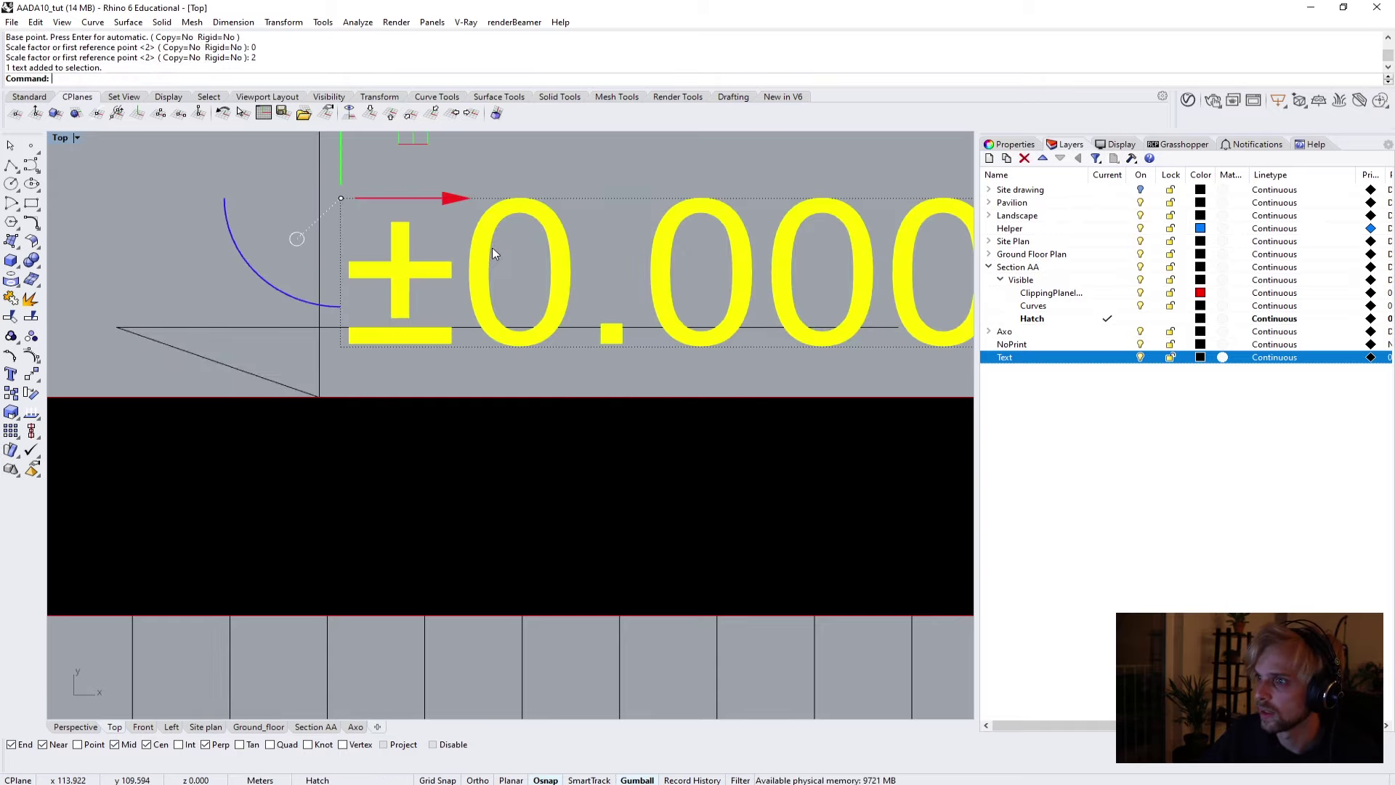
scroll(422, 349, down, 3)
right_drag(423, 350, 394, 393)
drag(431, 268, 433, 256)
click(509, 228)
scroll(459, 295, down, 2)
scroll(472, 393, up, 4)
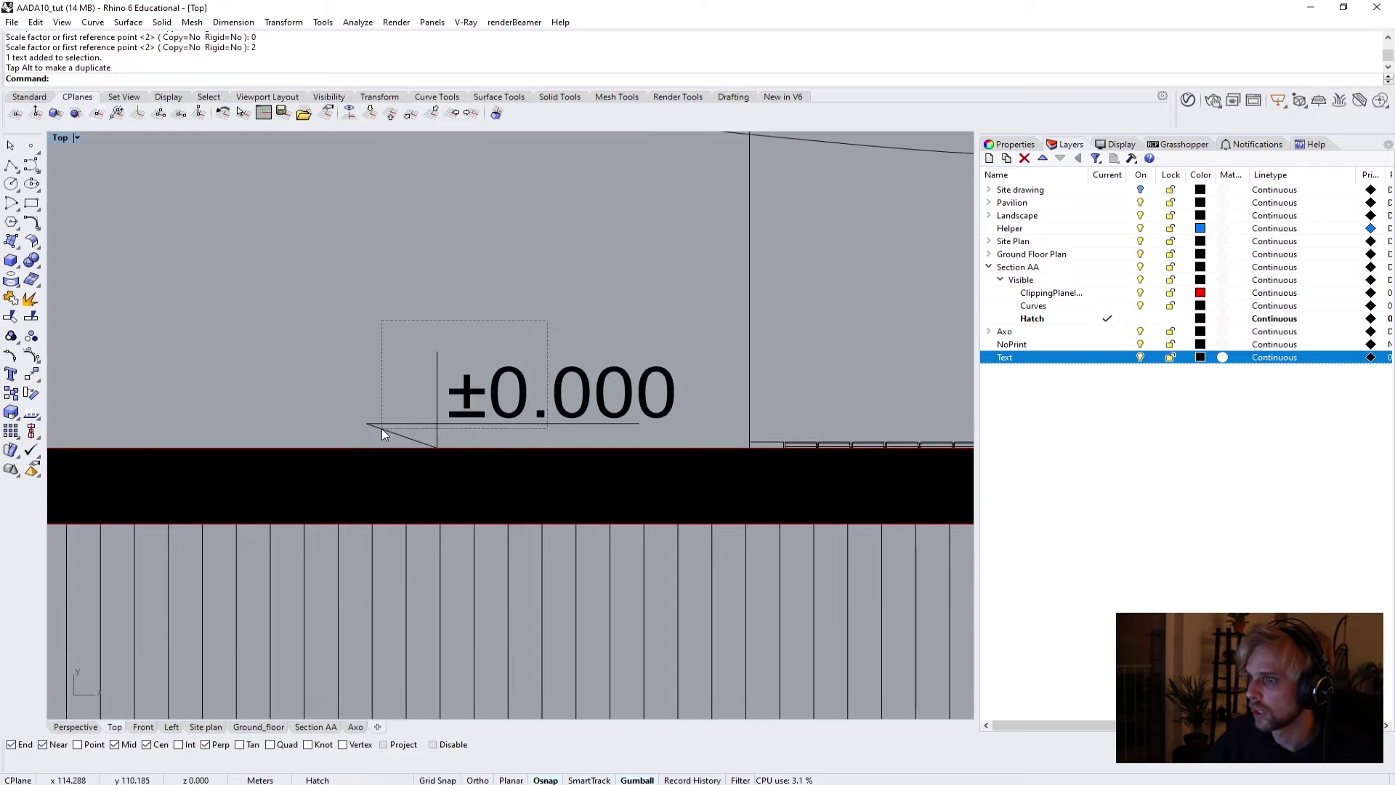
Copy the level marker and its ±0.000 text by the marker's lower tip onto the top edge of the thin raised slab.
drag(382, 429, 382, 428)
scroll(382, 429, down, 3)
scroll(503, 398, up, 2)
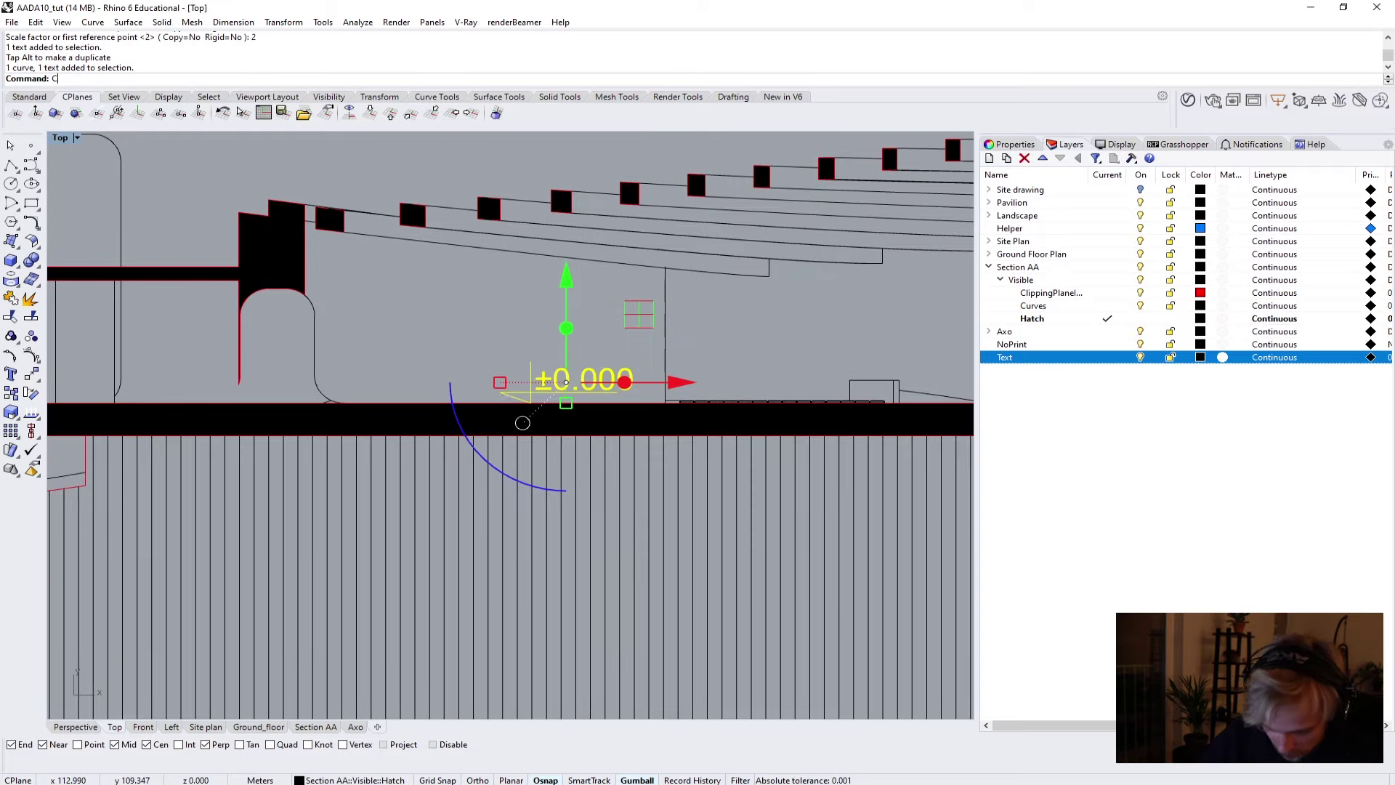
key(Return)
click(526, 398)
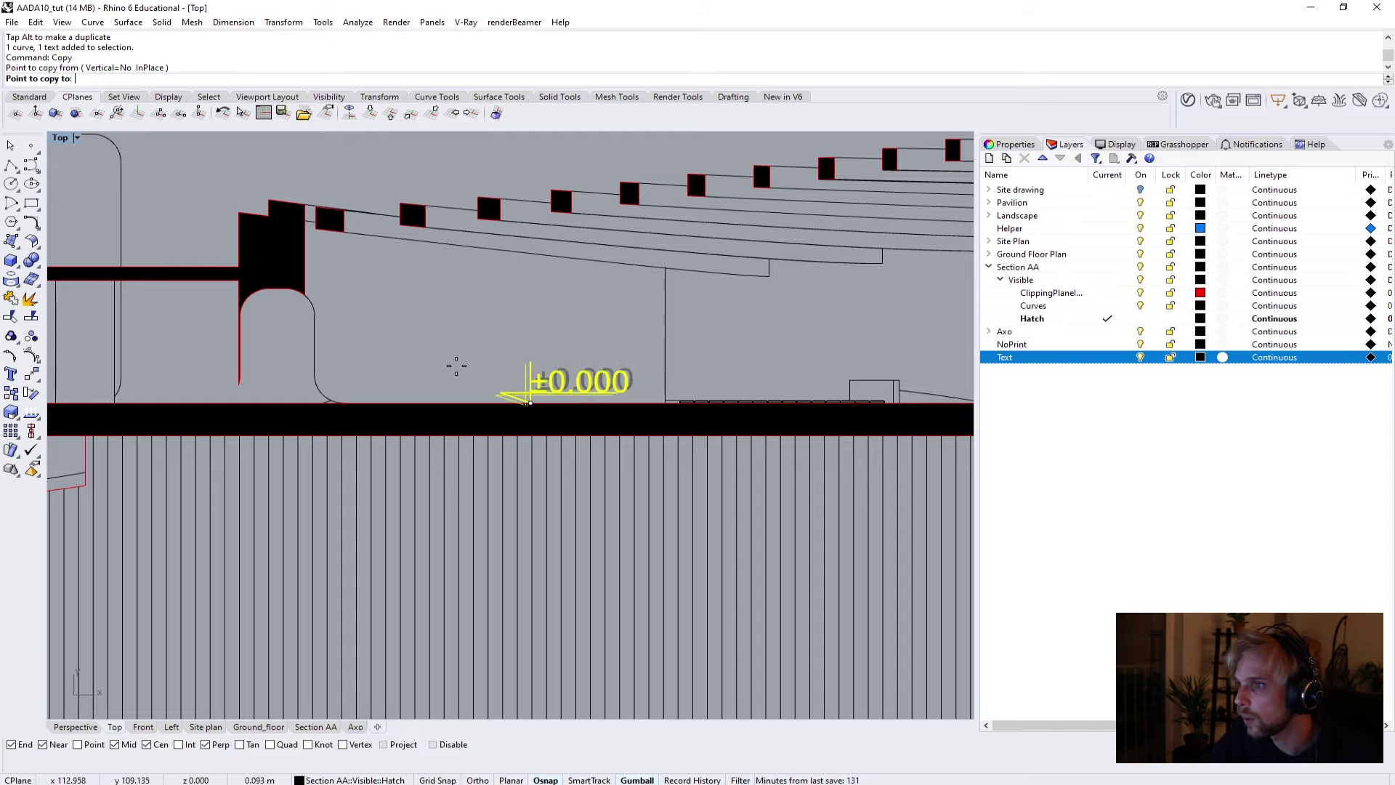
scroll(203, 275, up, 3)
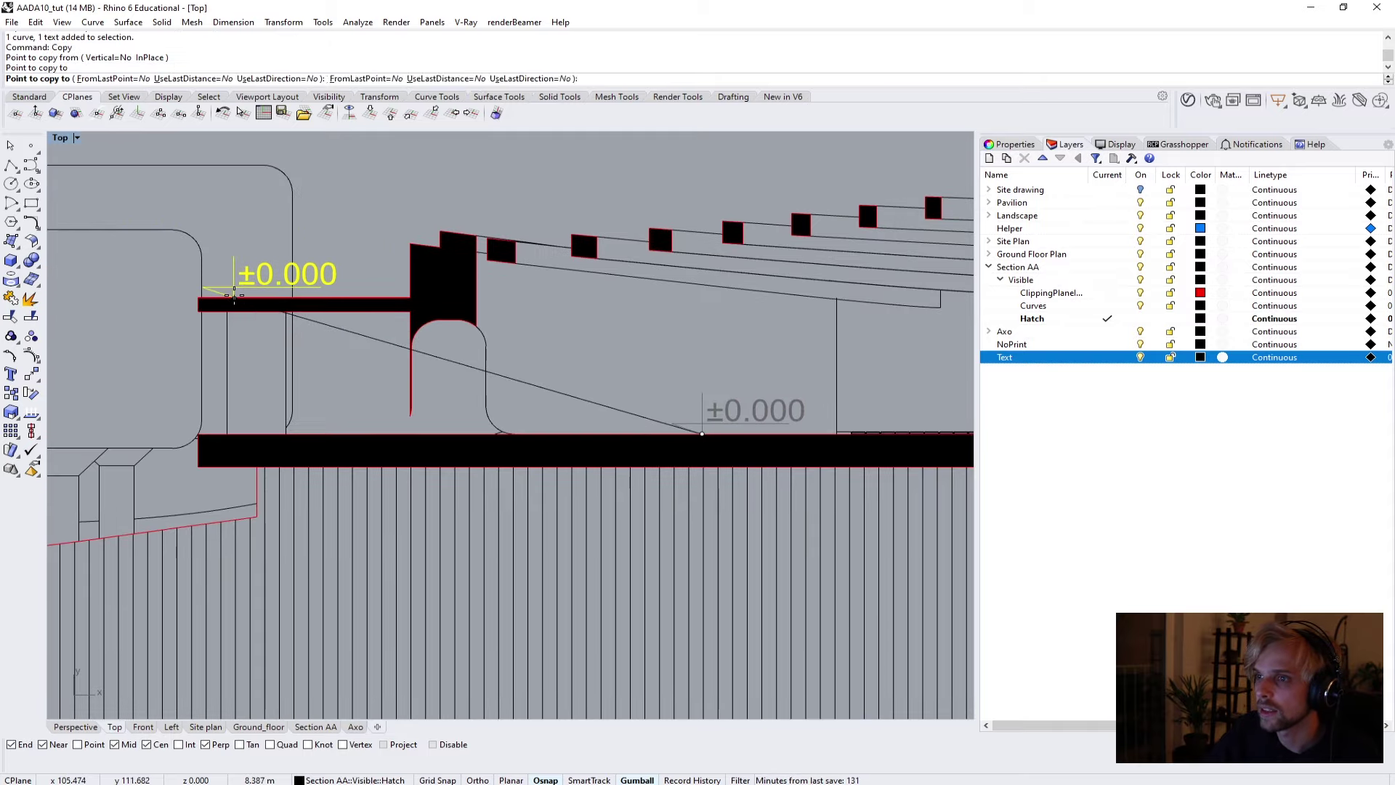
scroll(608, 224, down, 3)
scroll(399, 262, up, 4)
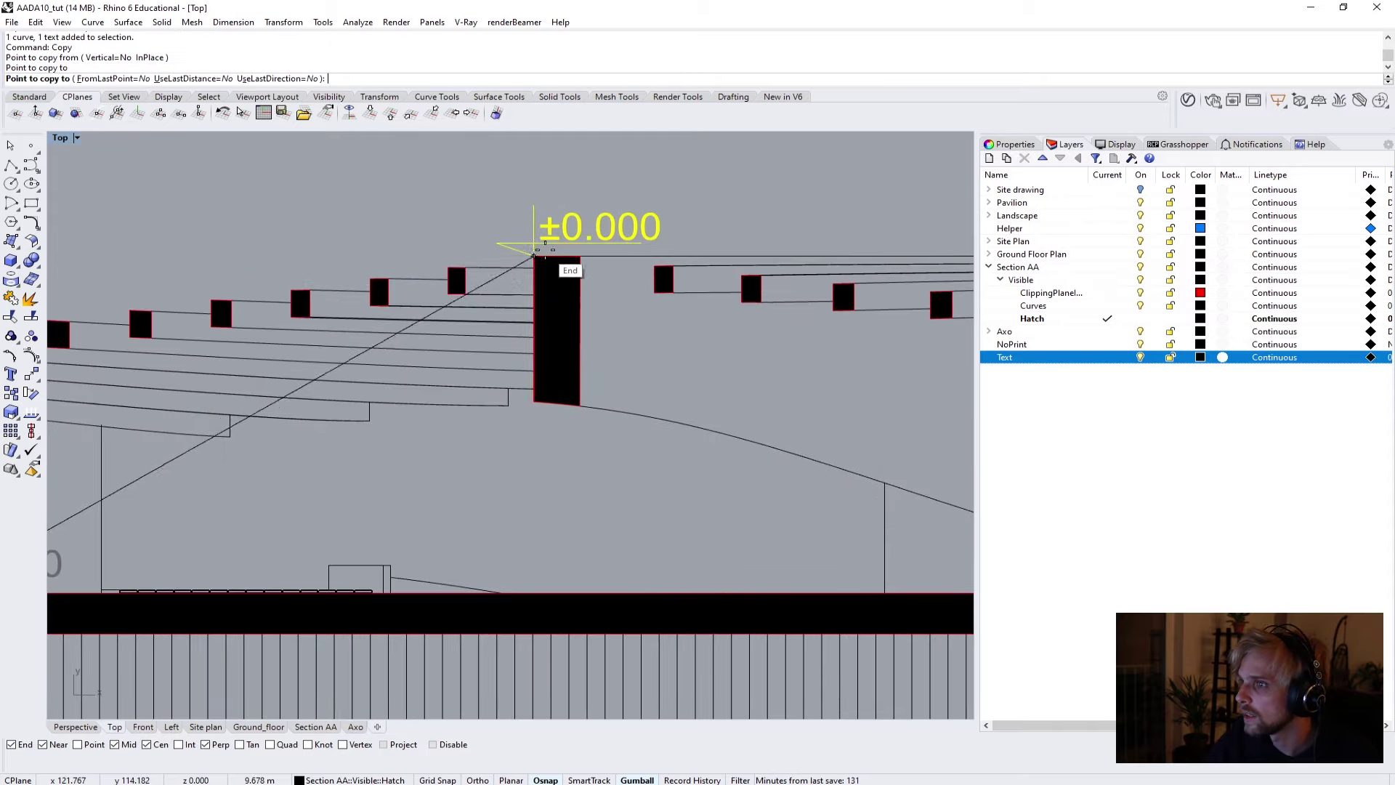
Place another copy of the level marker with its text on top of the tall central beam and finish copying.
click(556, 255)
scroll(407, 323, down, 4)
right_drag(386, 327, 327, 333)
scroll(592, 377, up, 10)
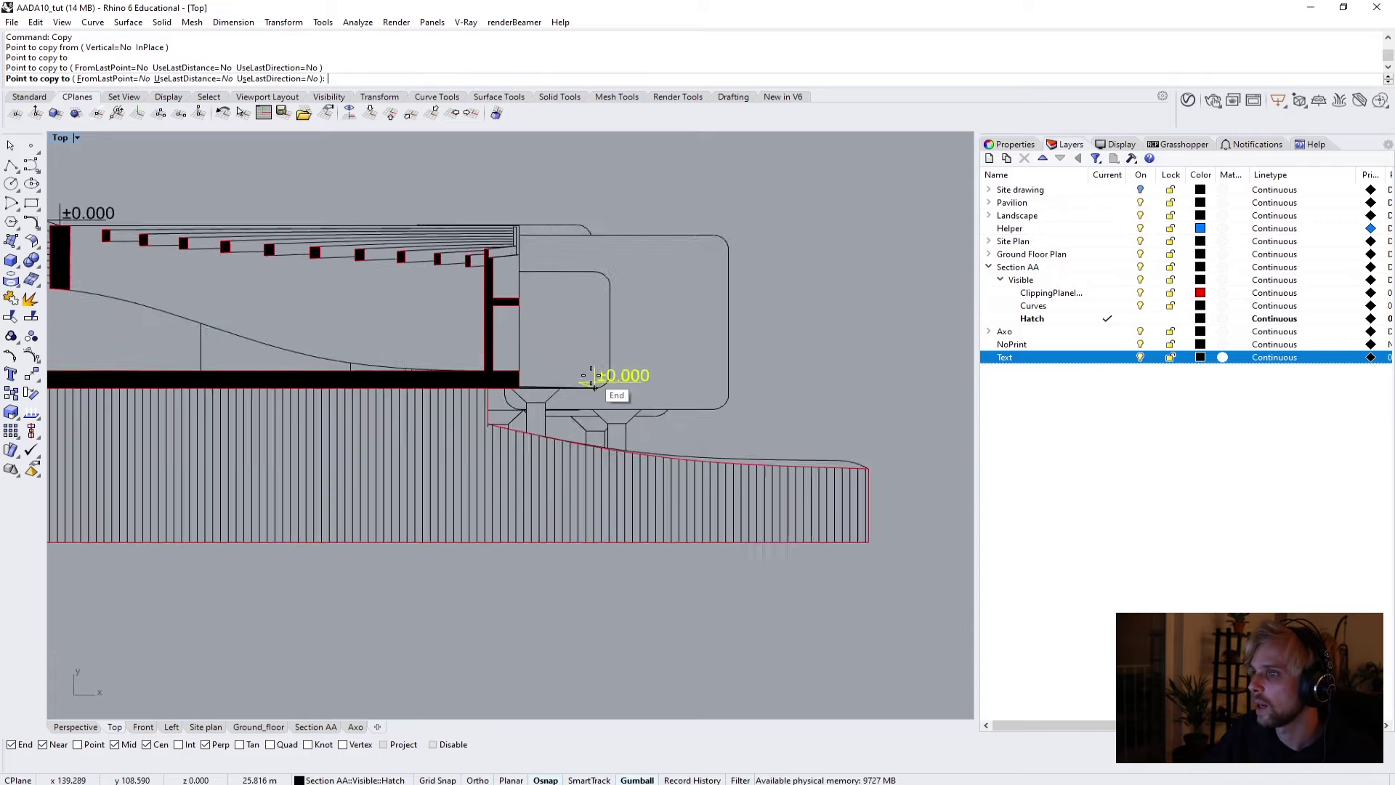
scroll(450, 397, down, 6)
right_drag(224, 420, 685, 430)
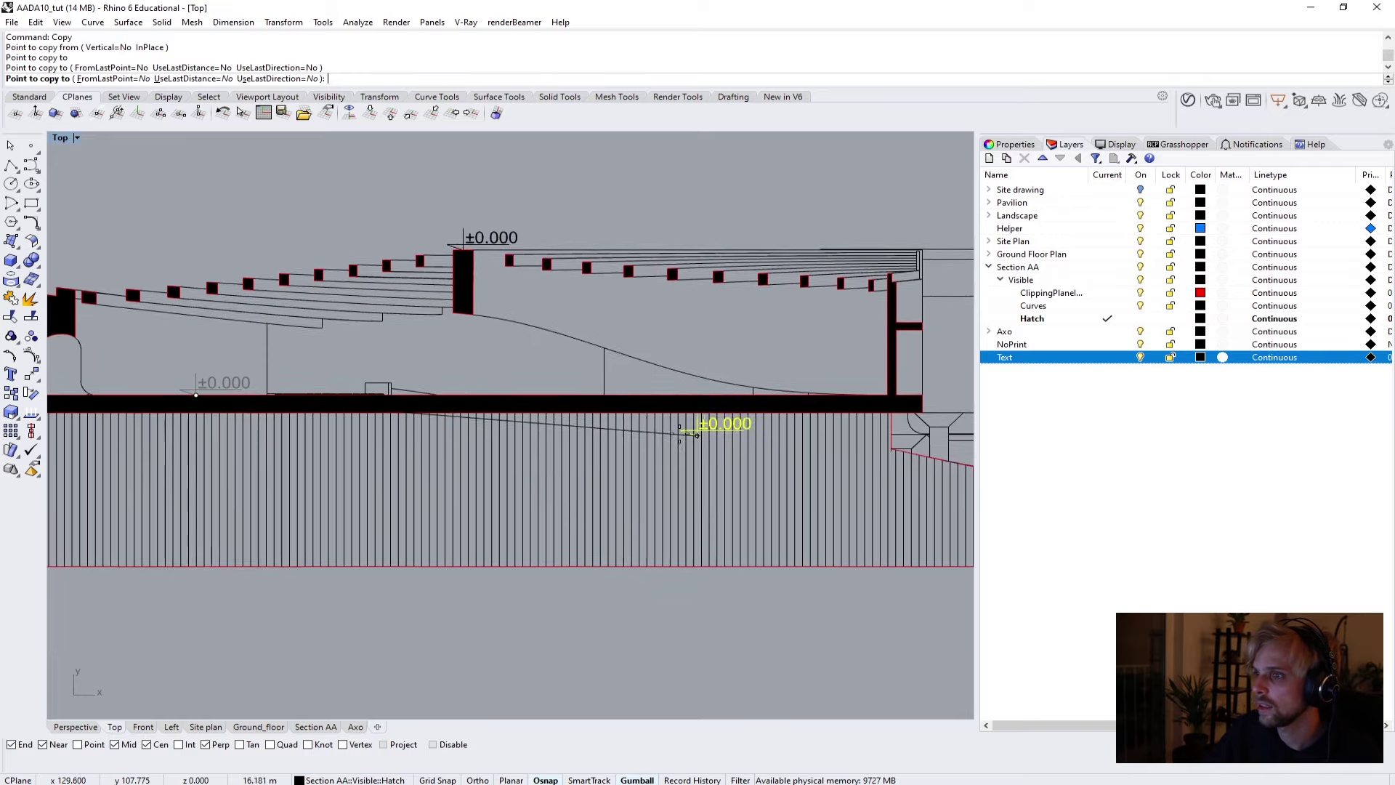
scroll(685, 430, down, 4)
scroll(237, 370, up, 4)
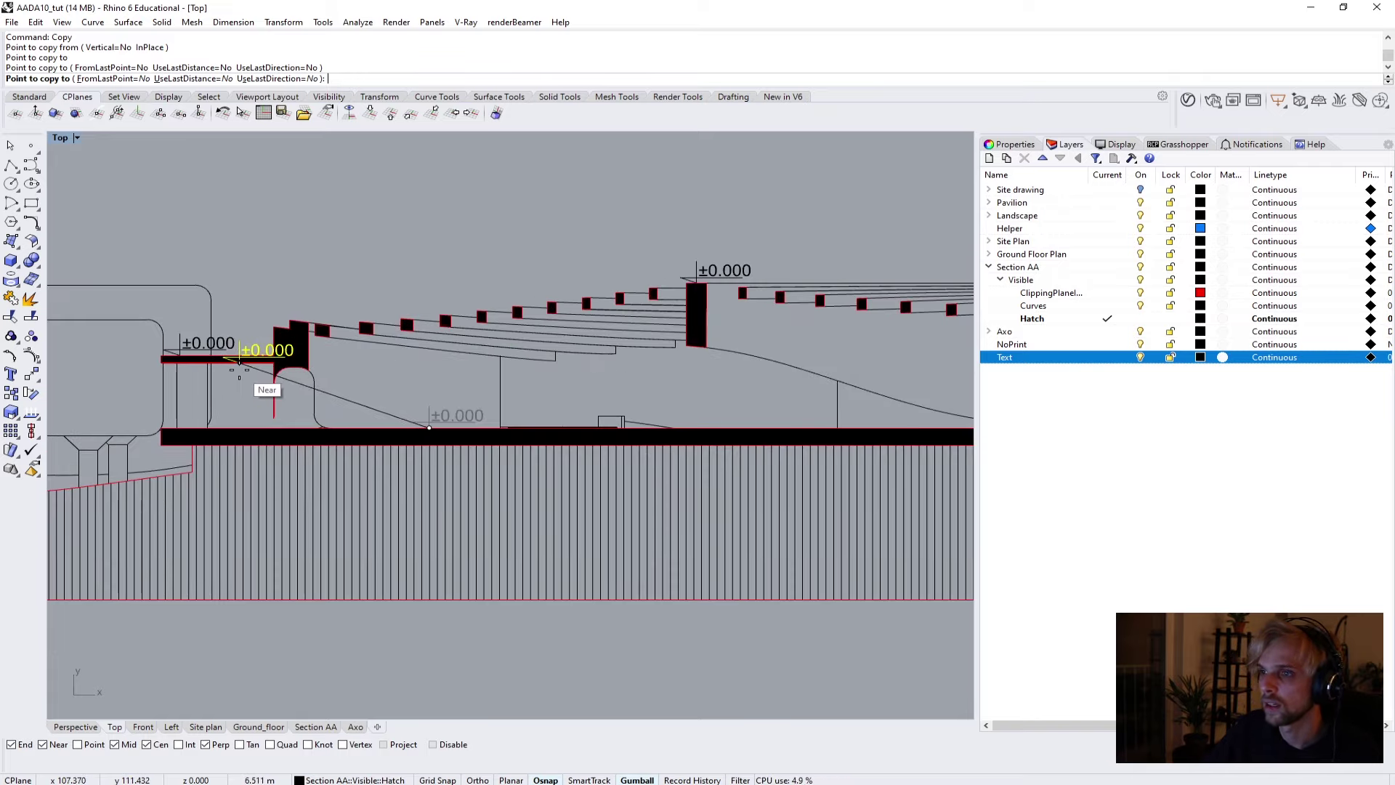
scroll(298, 407, up, 3)
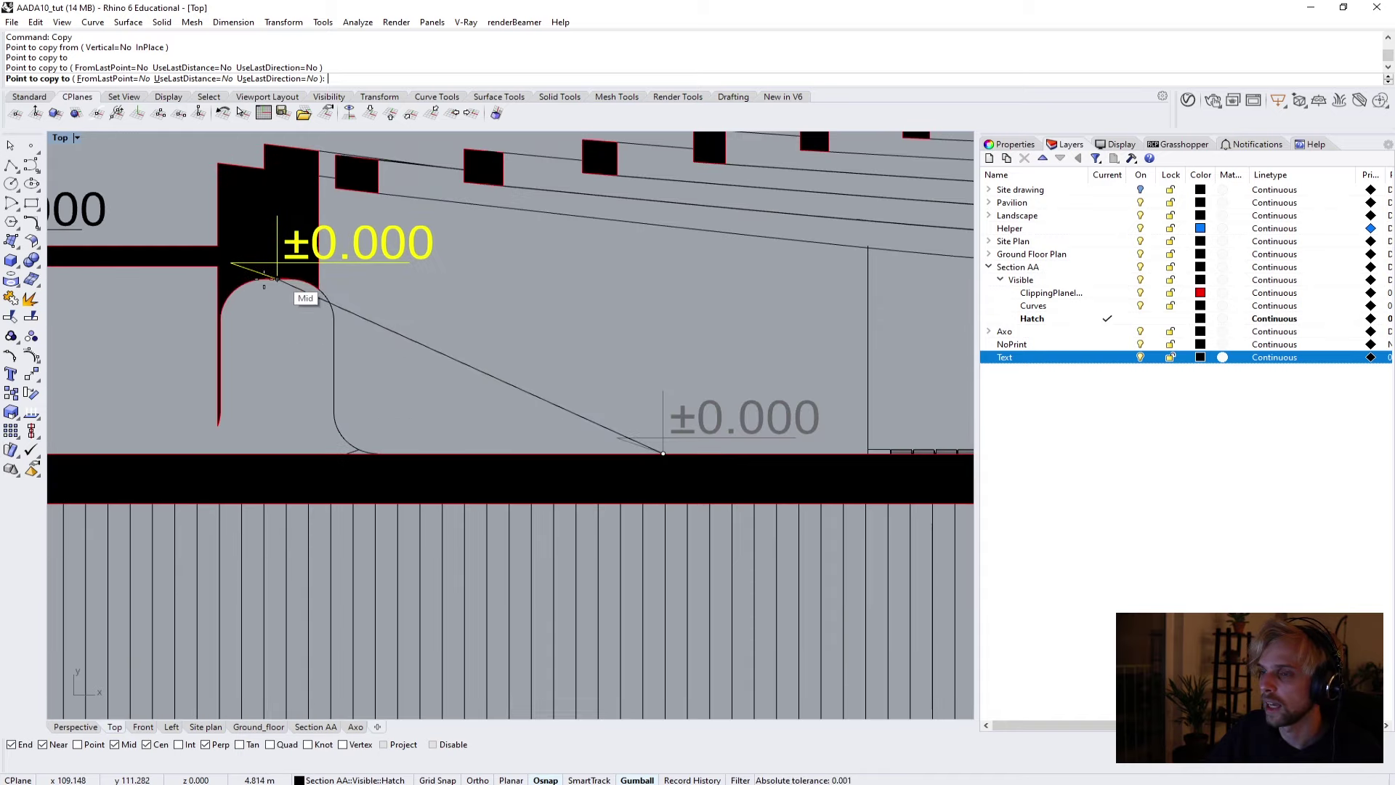
click(297, 296)
key(Return)
scroll(297, 296, down, 3)
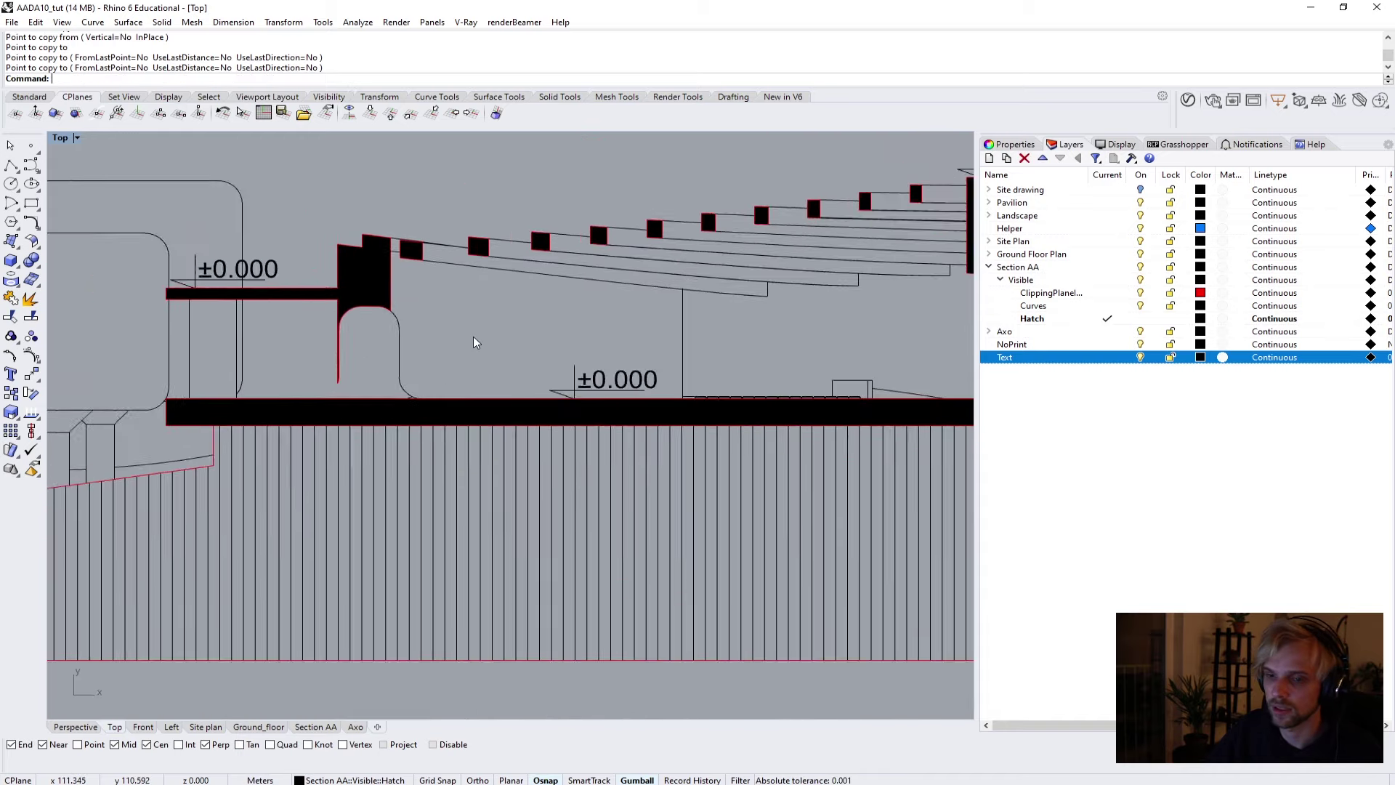
Measure the vertical distance from the marker tip on the thin raised slab down to the floor slab's top edge.
scroll(411, 324, up, 5)
click(572, 346)
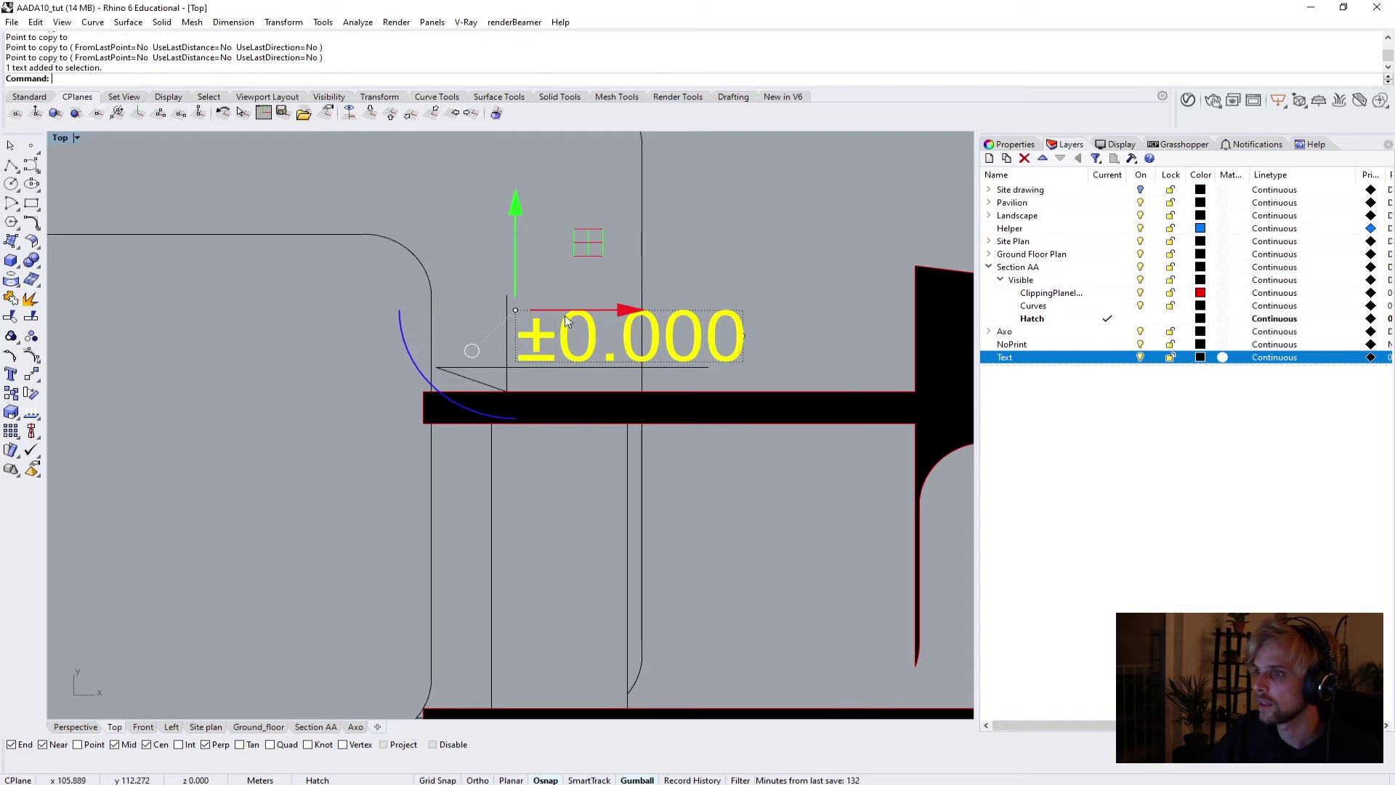
scroll(581, 377, down, 3)
text(Distance)
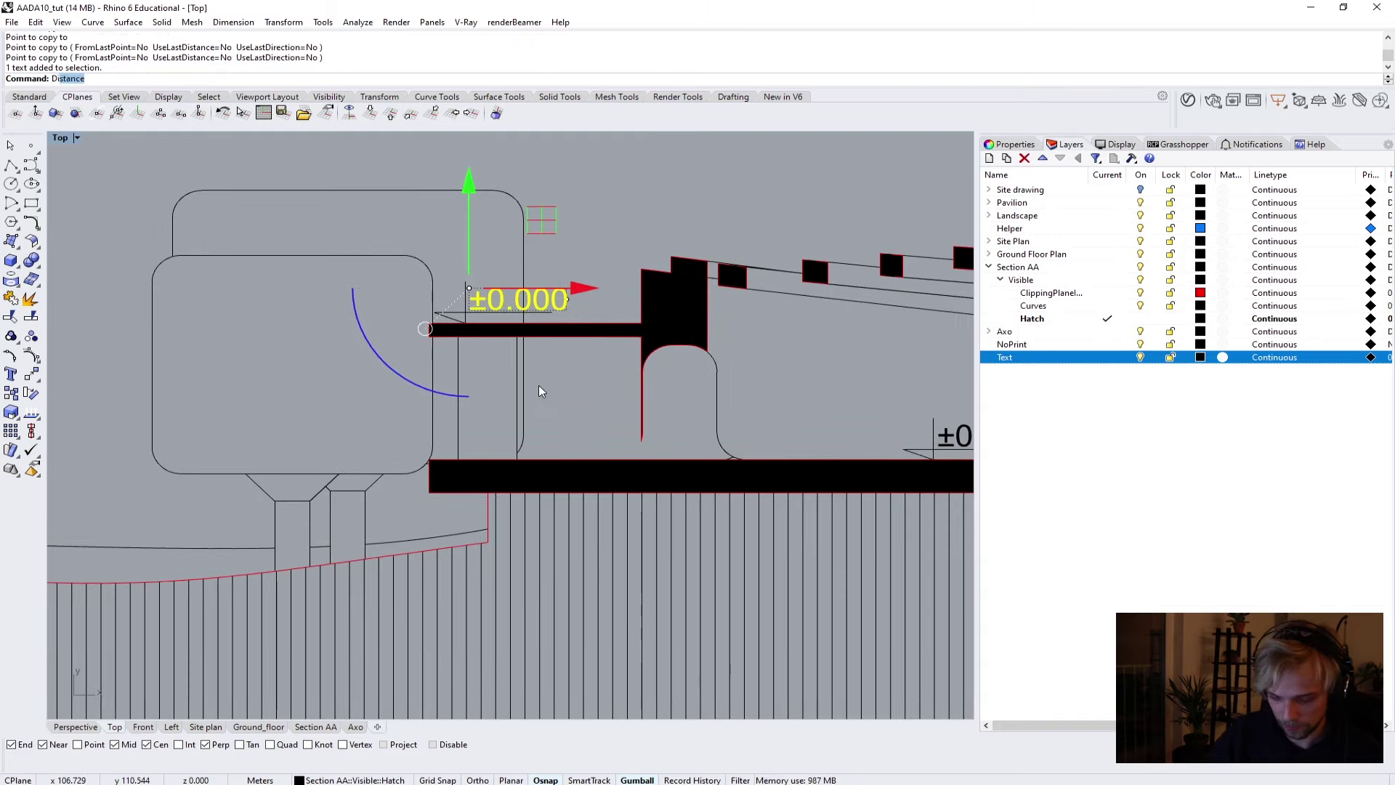
key(Return)
scroll(494, 342, up, 3)
click(447, 316)
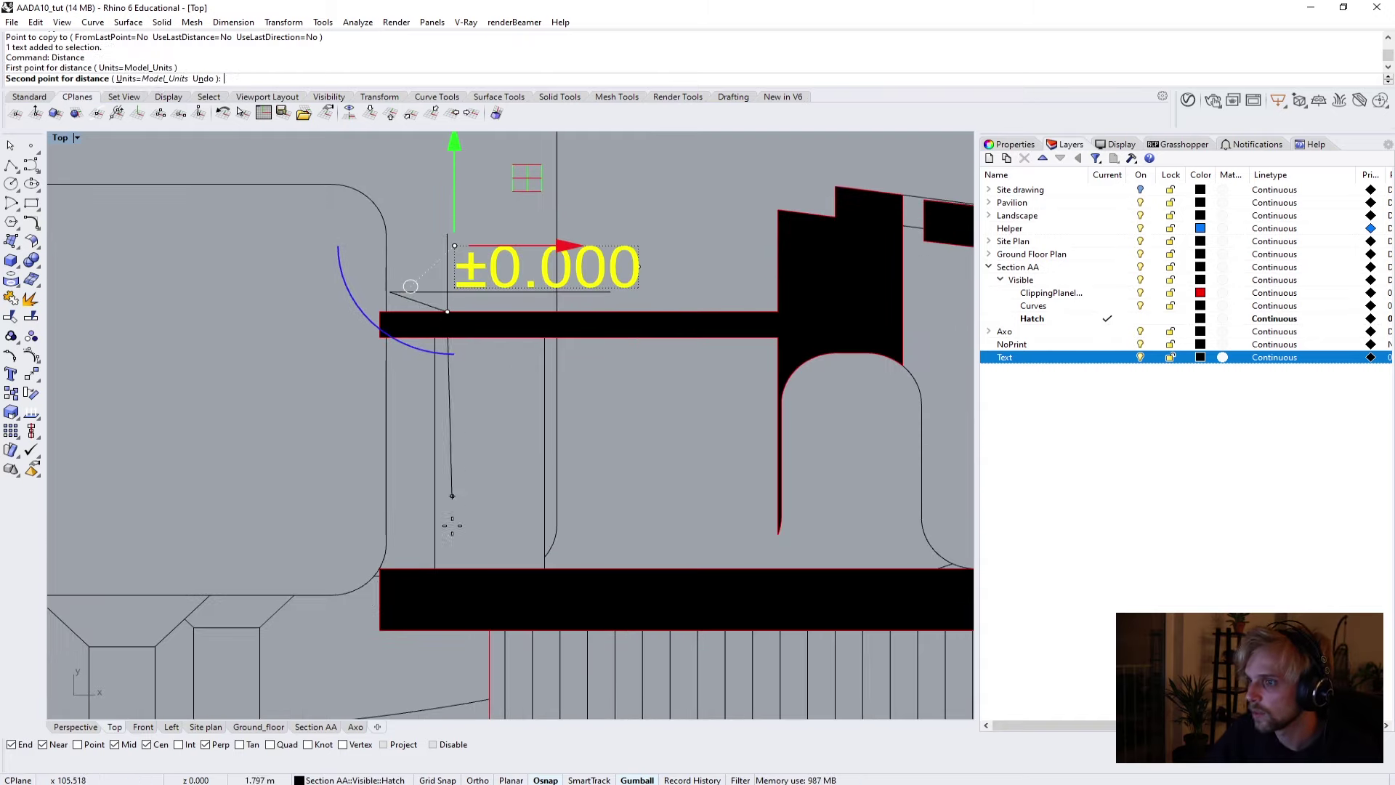
click(447, 569)
Change the level text above the thin raised slab to +2.500.
scroll(491, 252, up, 2)
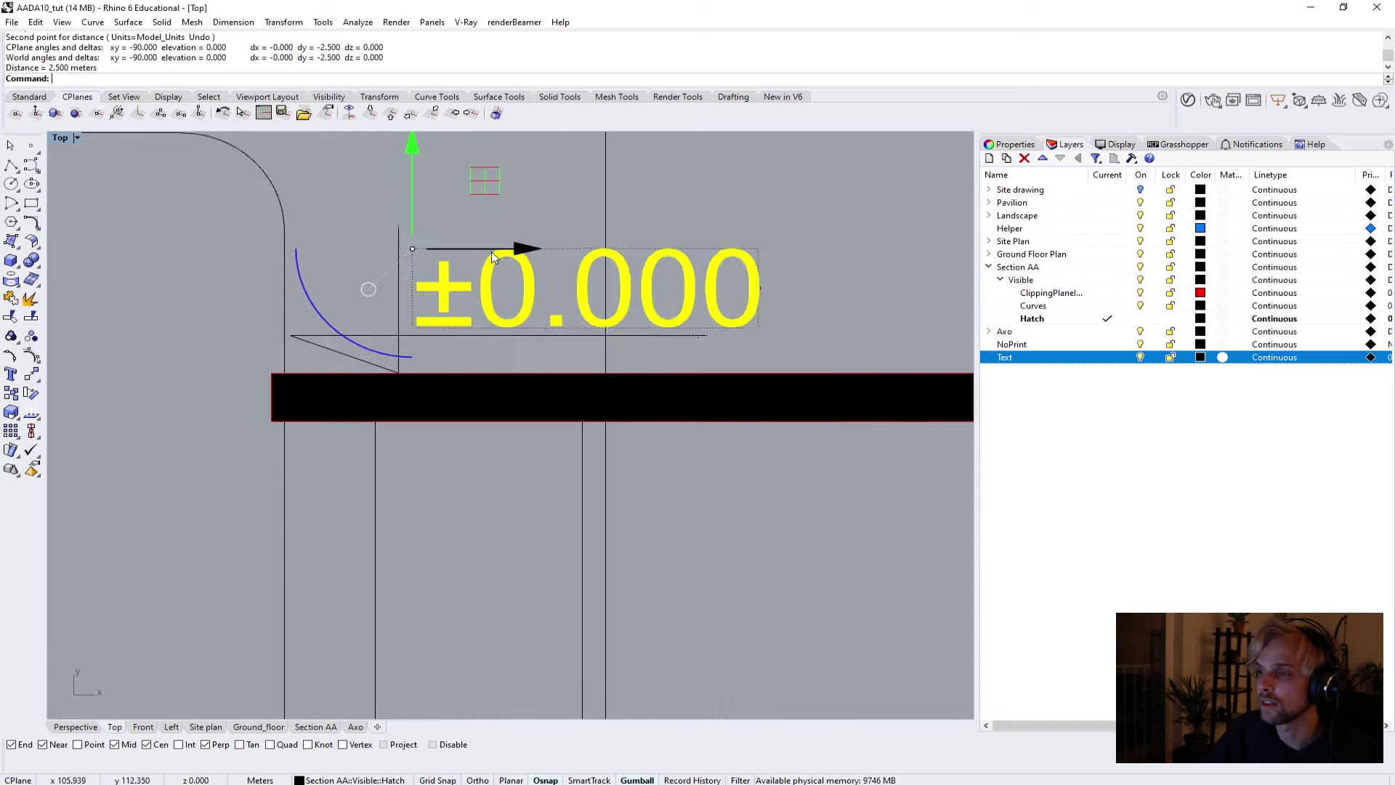
scroll(529, 289, up, 1)
scroll(530, 290, up, 3)
double_click(531, 290)
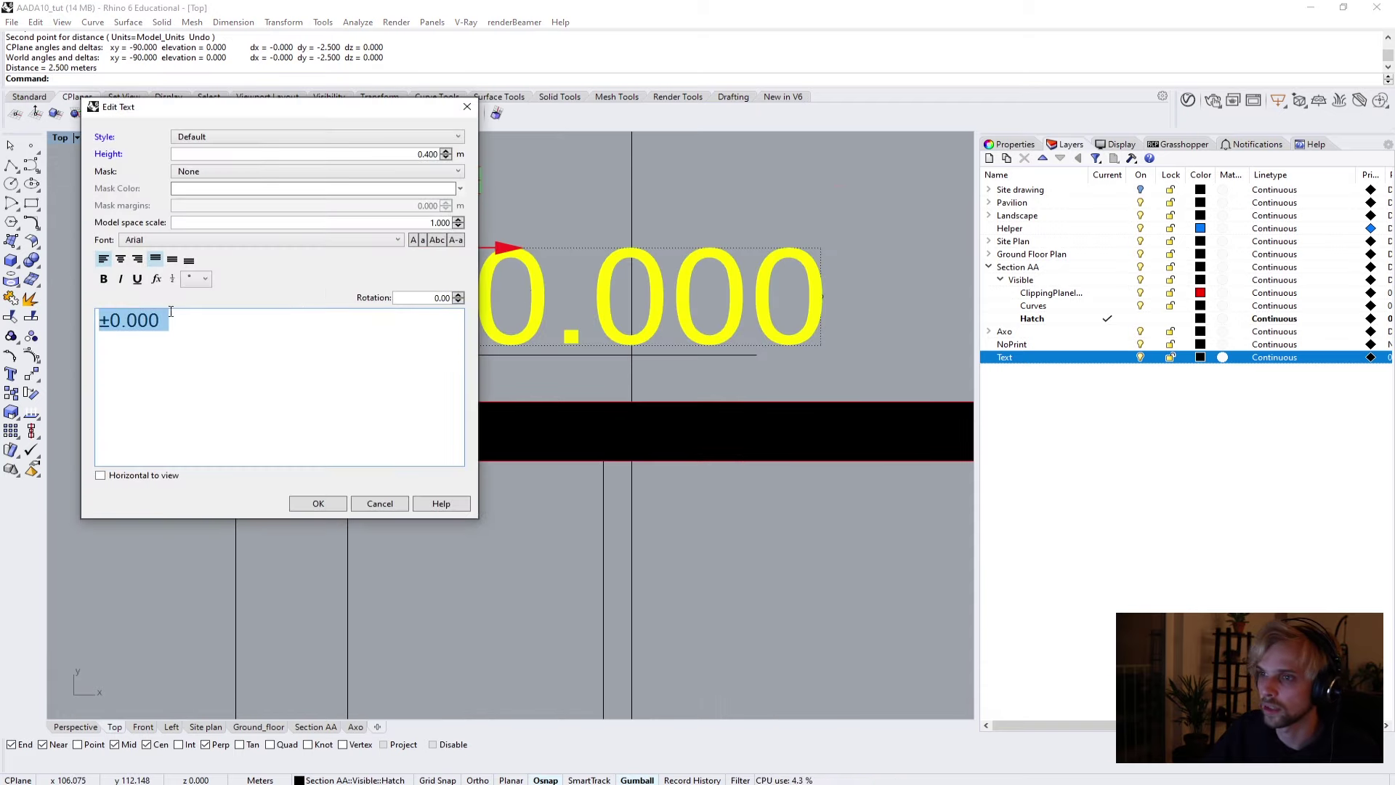
text(2.500)
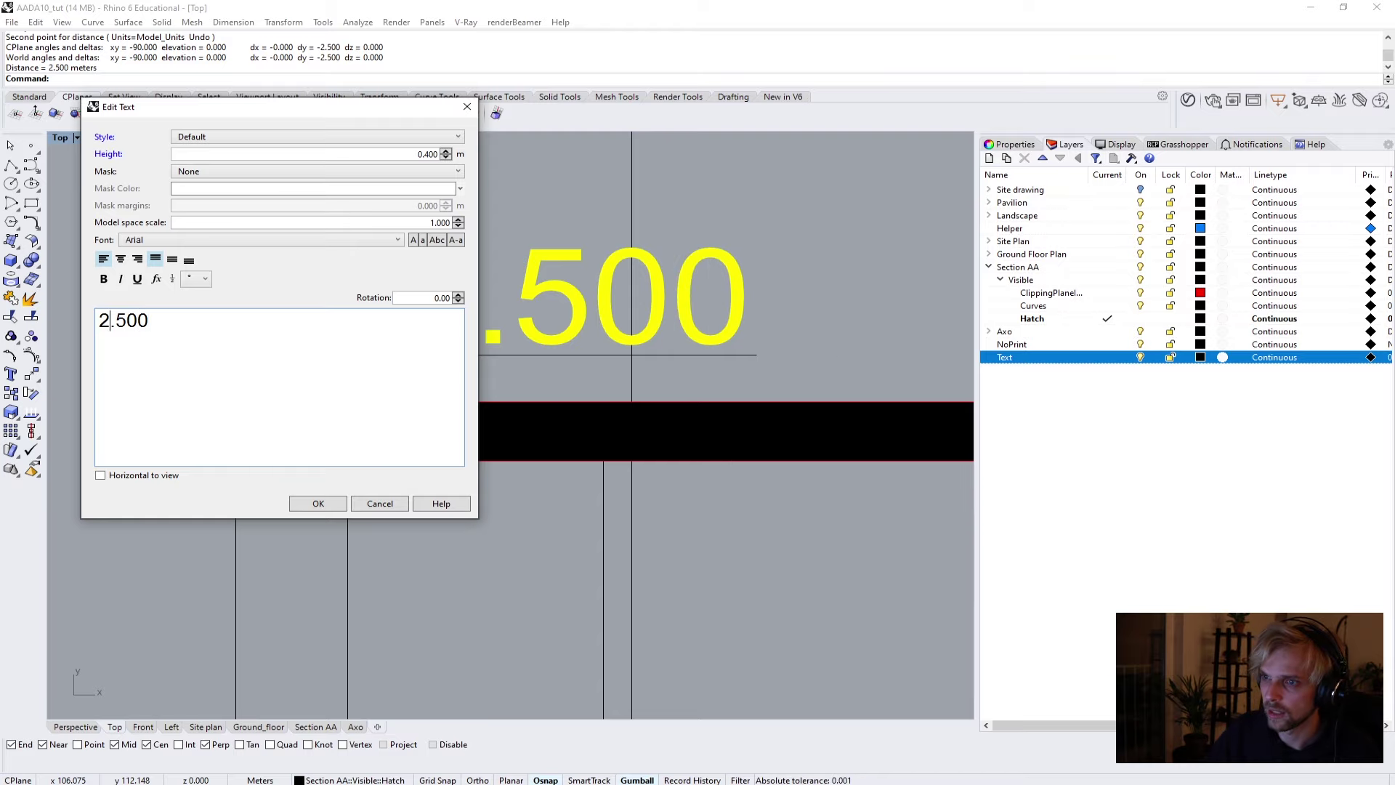
key(Home)
text(+)
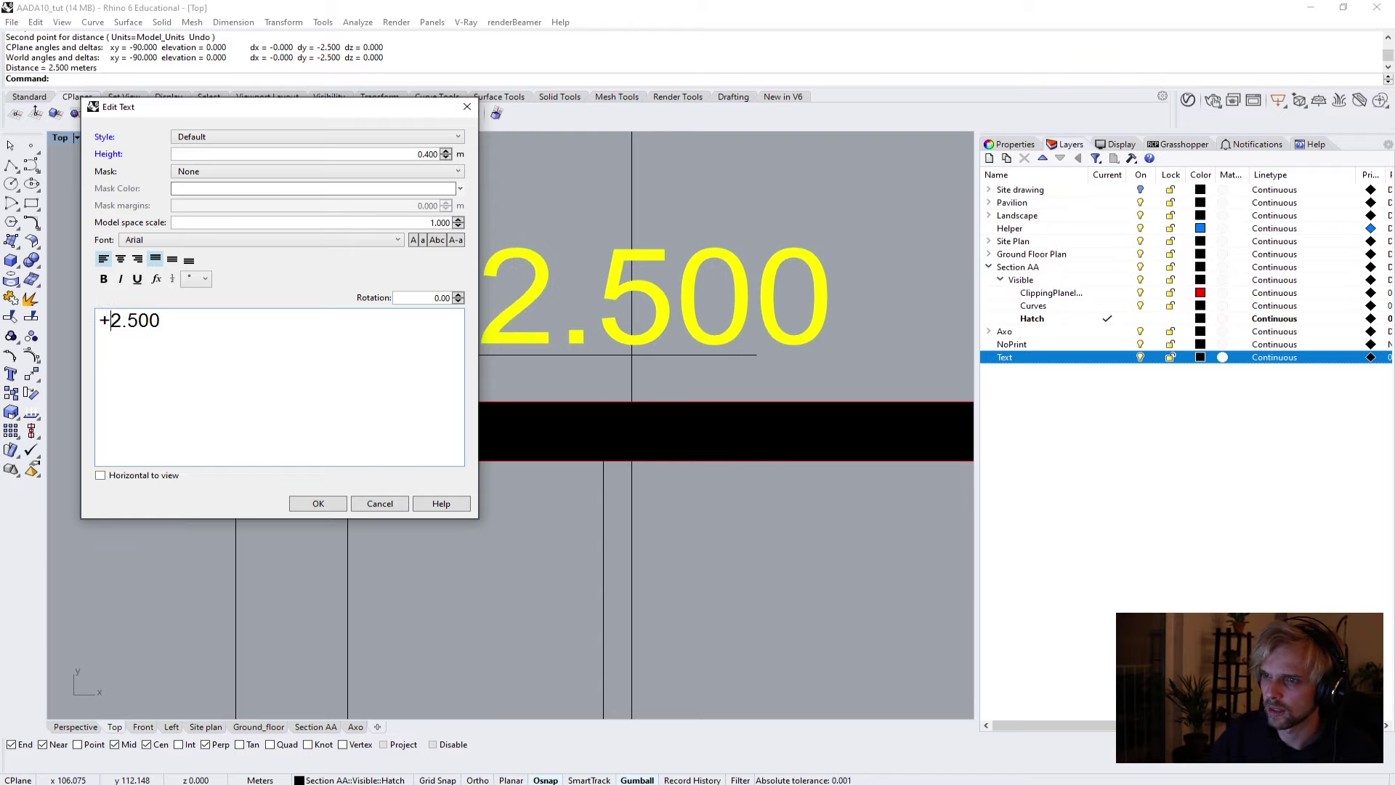
click(318, 503)
Measure the vertical distance from the tall central beam's top down to the floor slab's top edge.
scroll(700, 434, down, 5)
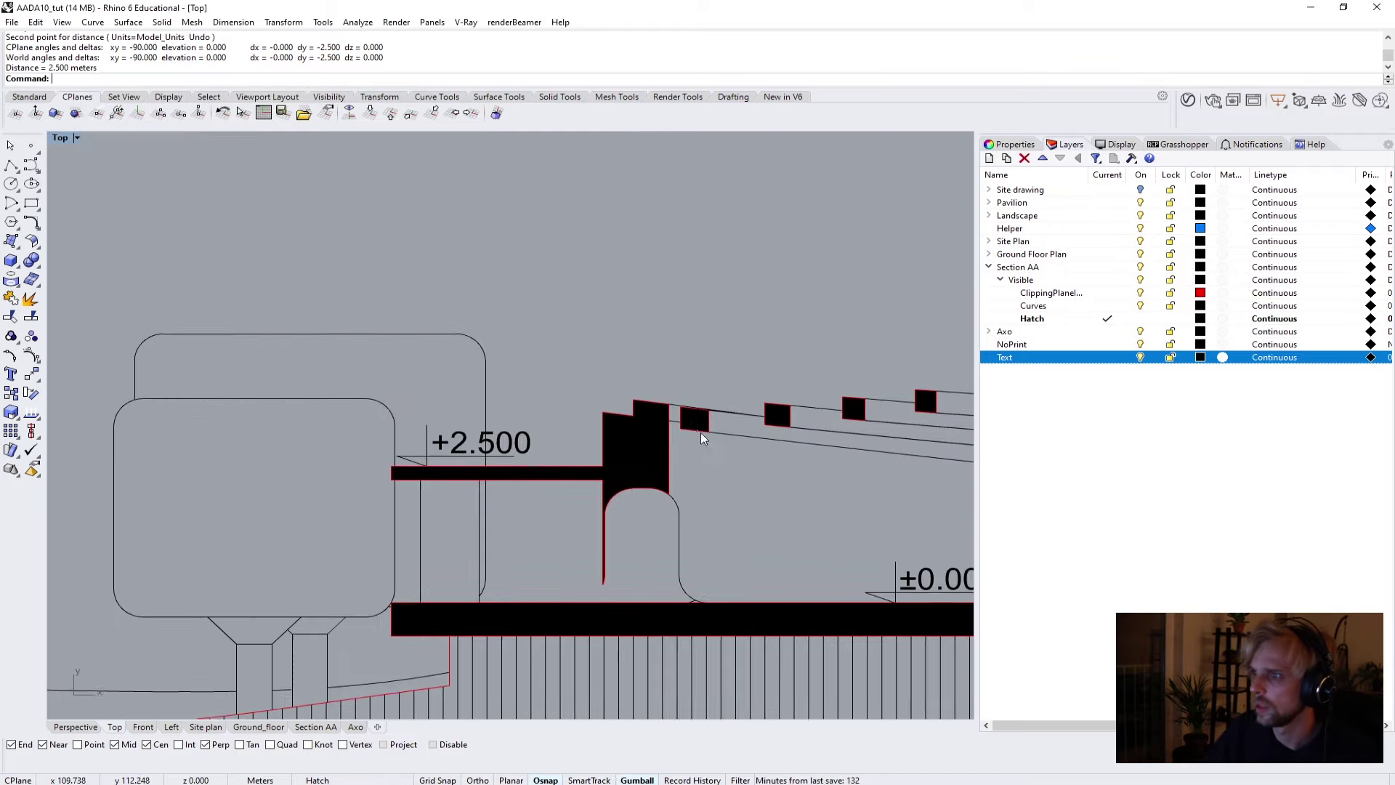
scroll(561, 322, up, 4)
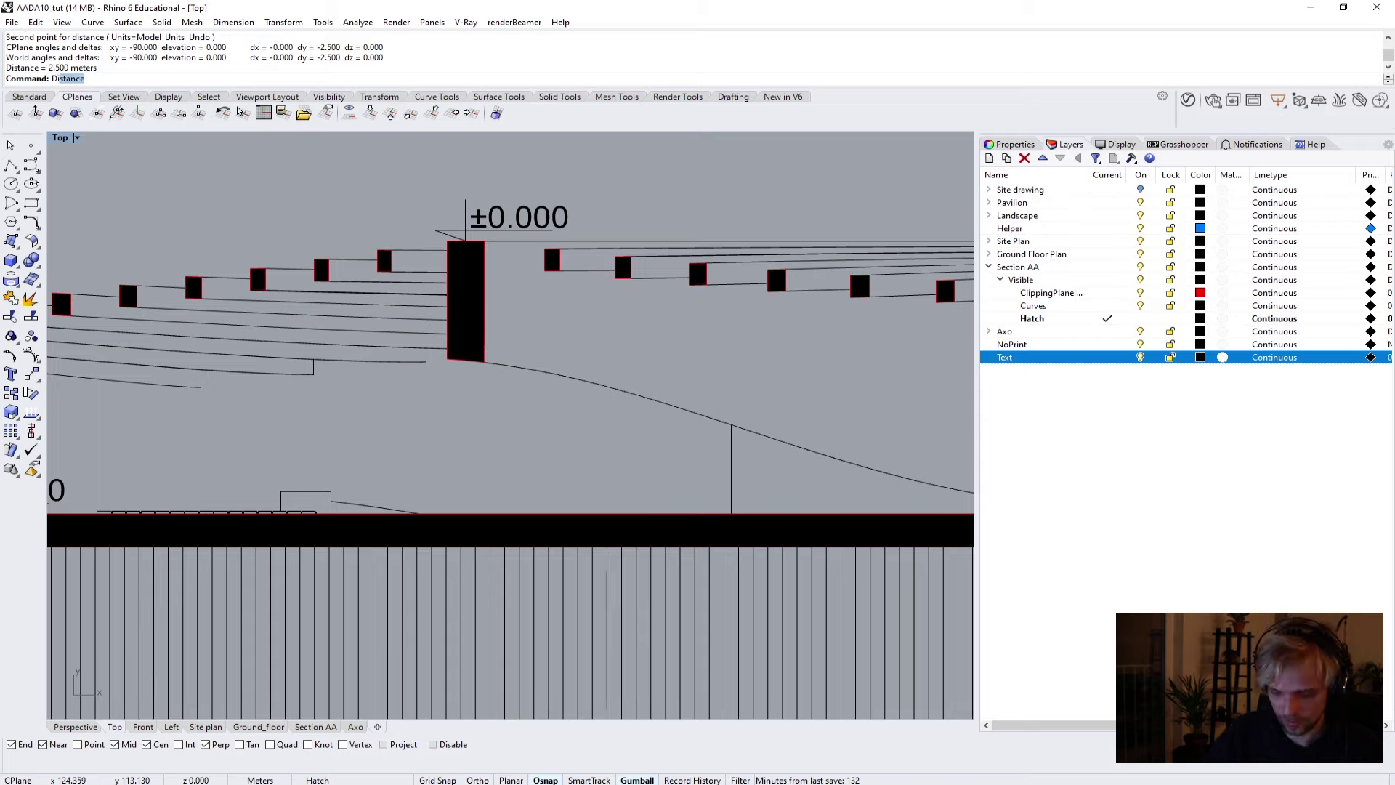
key(Return)
click(484, 240)
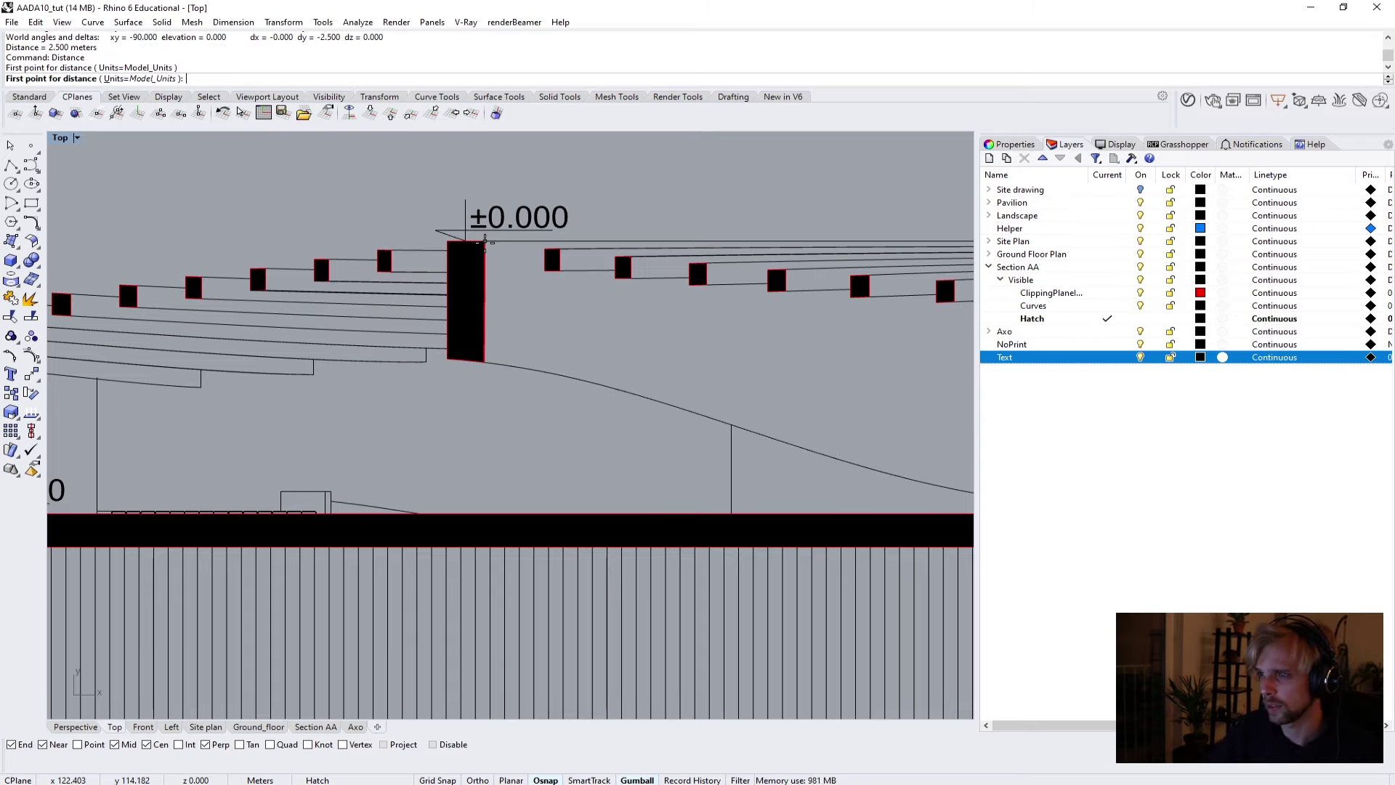
click(486, 513)
Change the level text above the tall central beam to +5.000.
scroll(443, 234, up, 2)
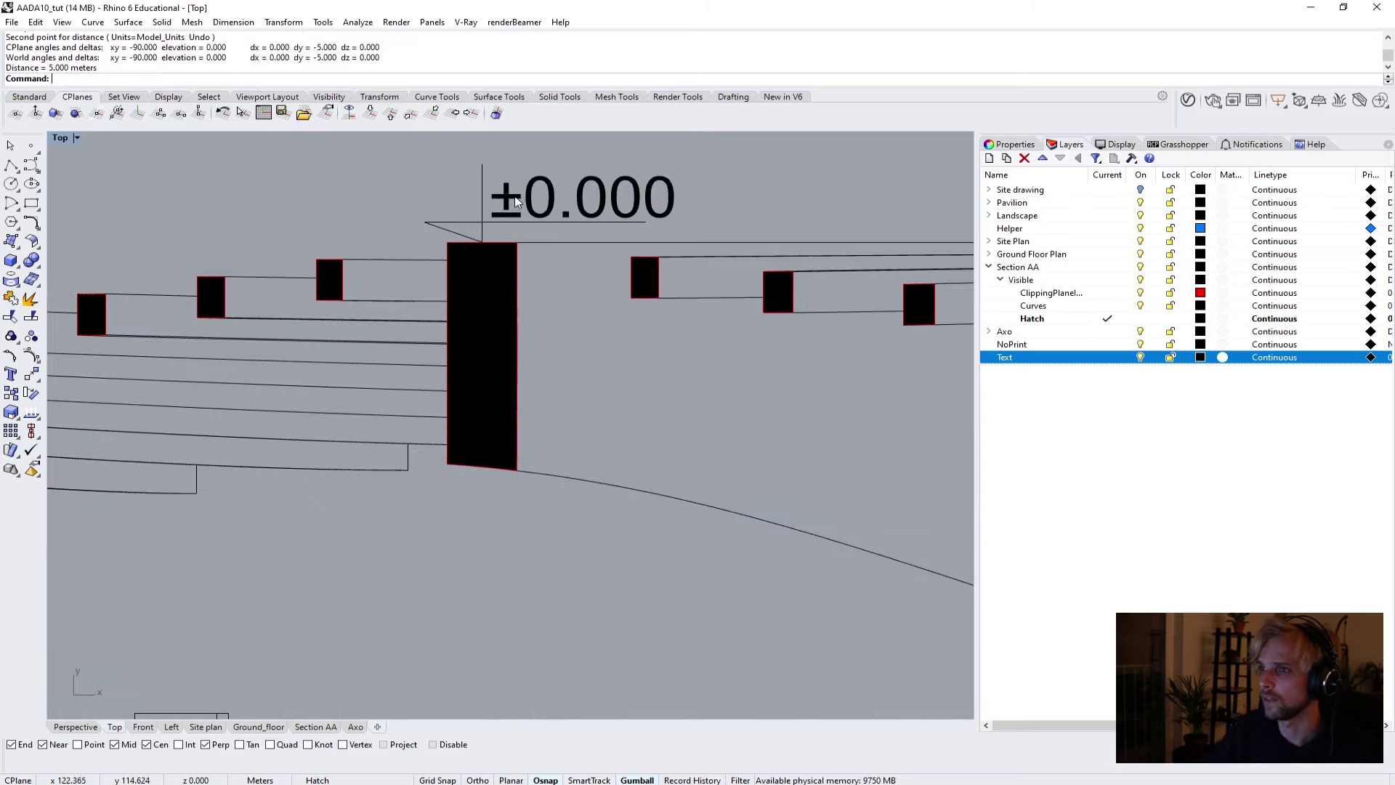
double_click(523, 196)
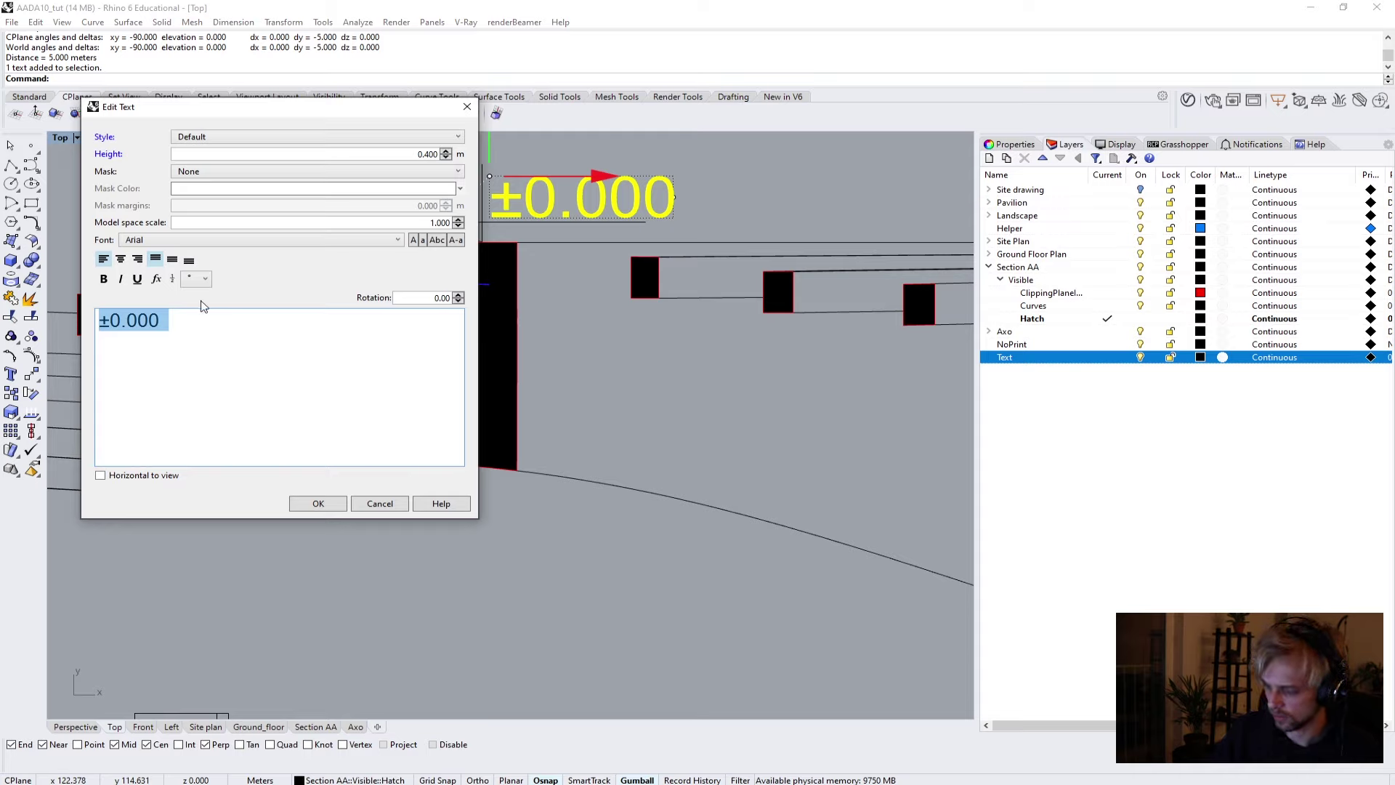
text(+5.000)
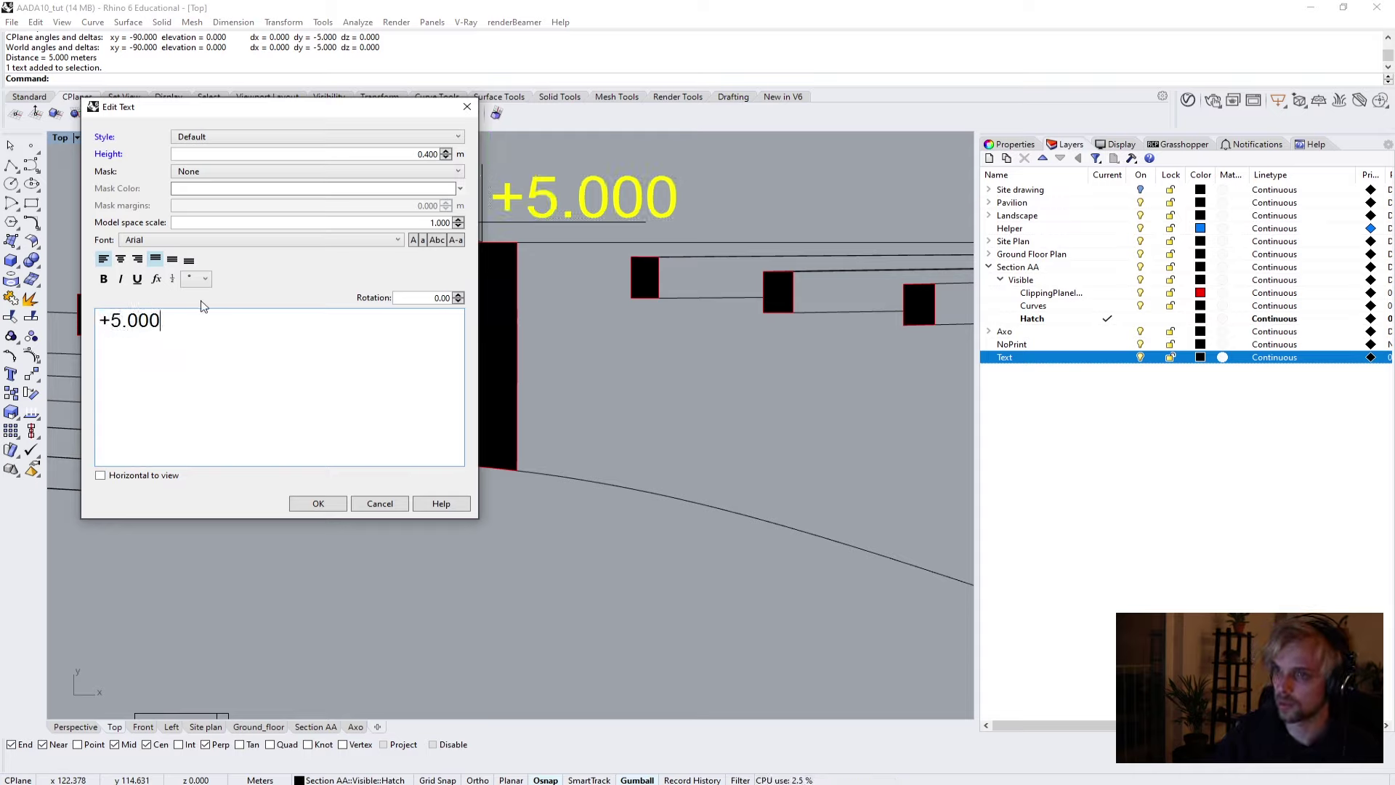
click(320, 505)
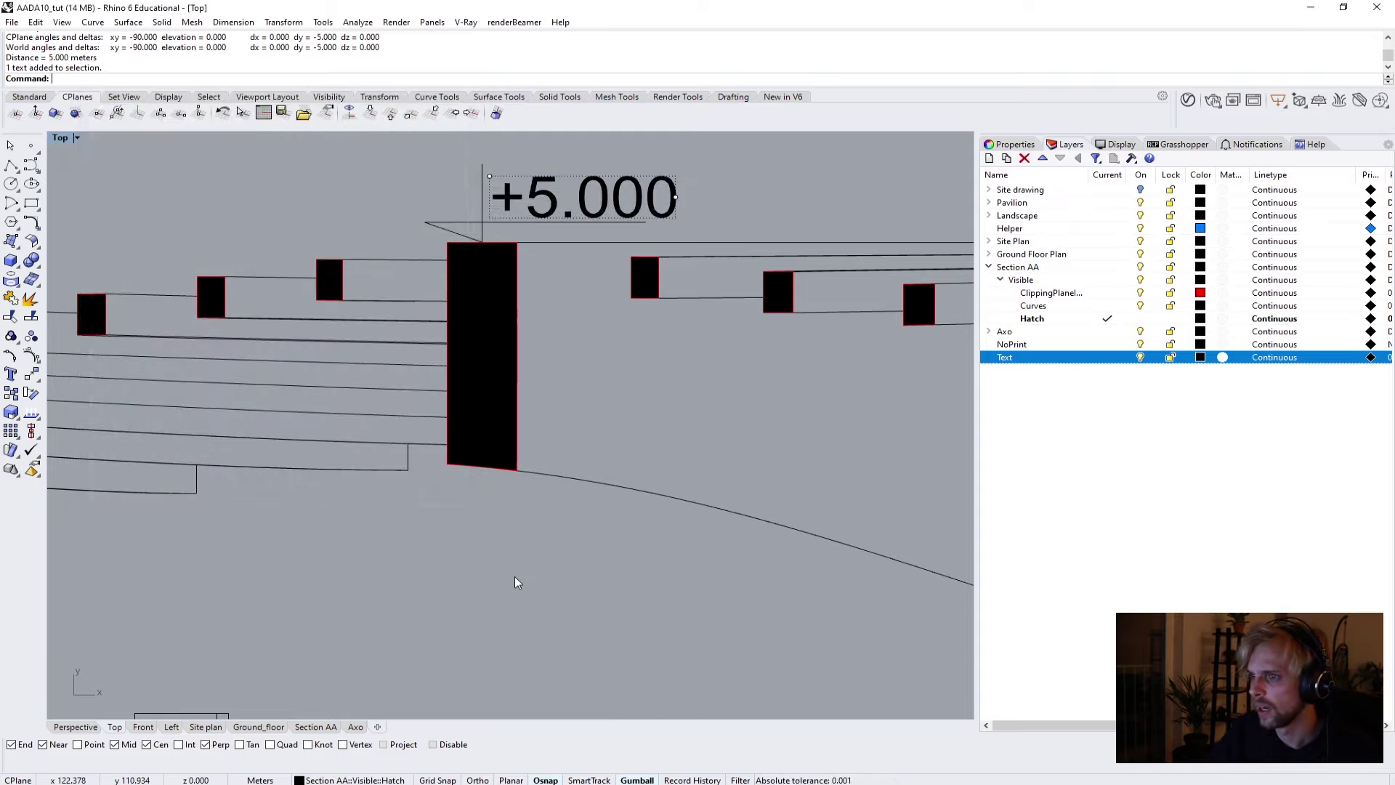
Examine the level markers' text size in the Section AA layout and try to select the objects on the Text layer.
scroll(514, 567, down, 4)
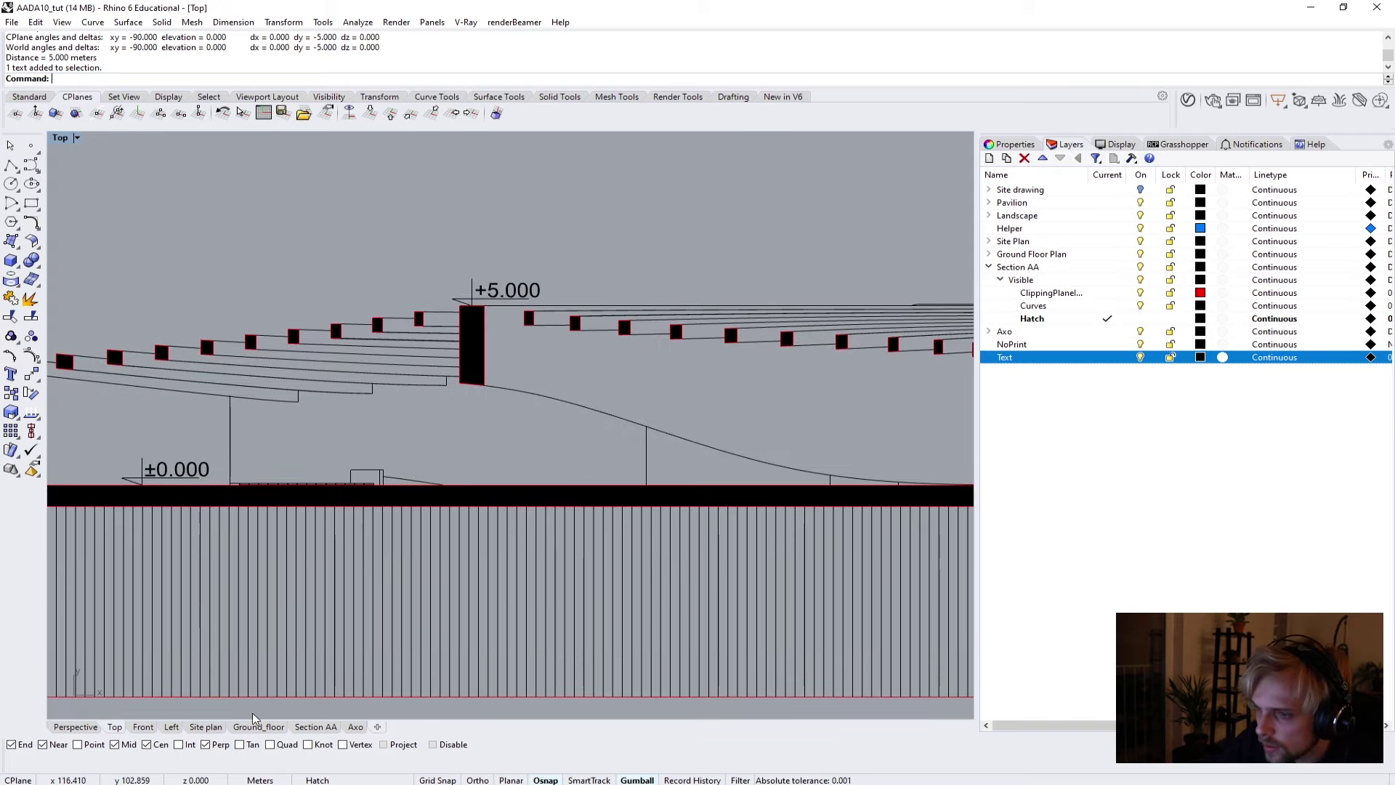
click(315, 727)
scroll(368, 483, down, 3)
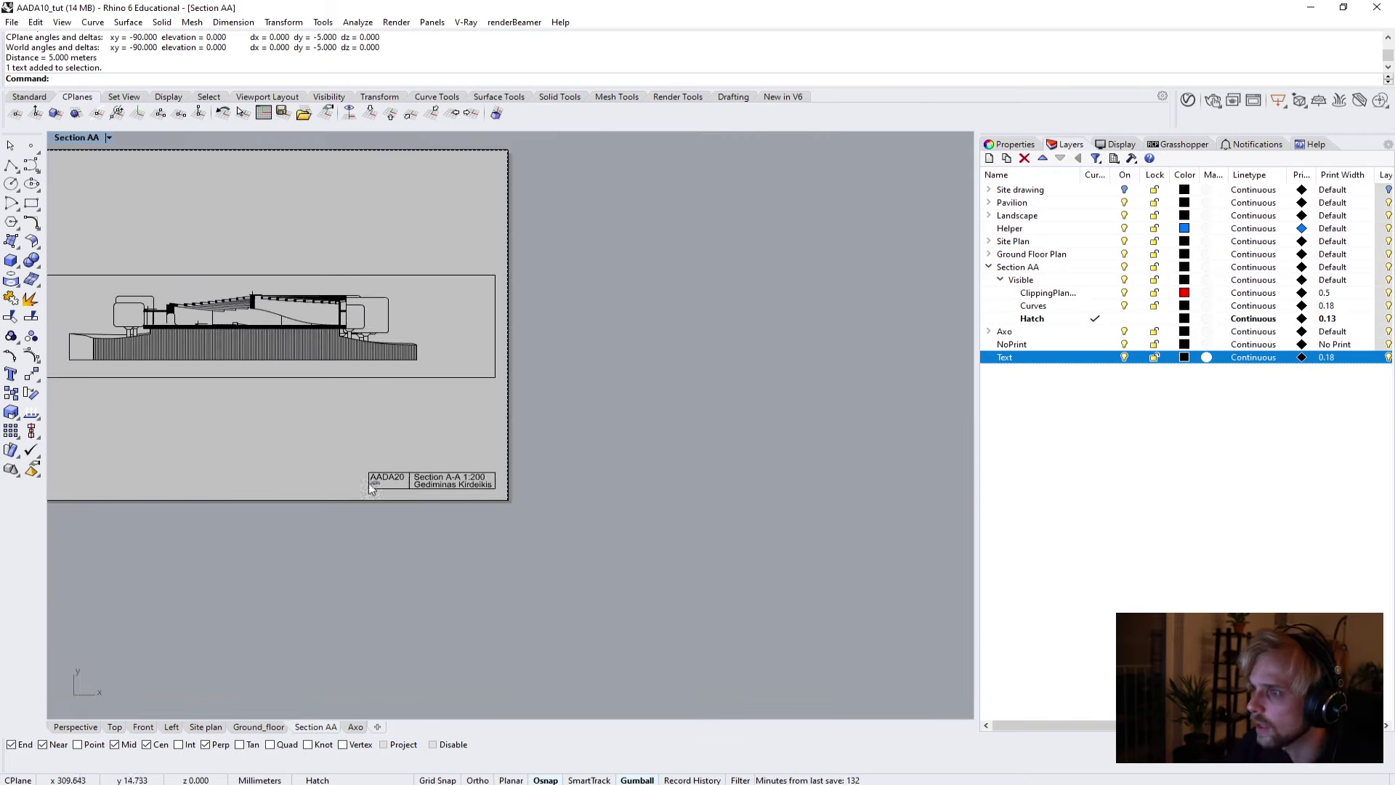
scroll(442, 385, up, 10)
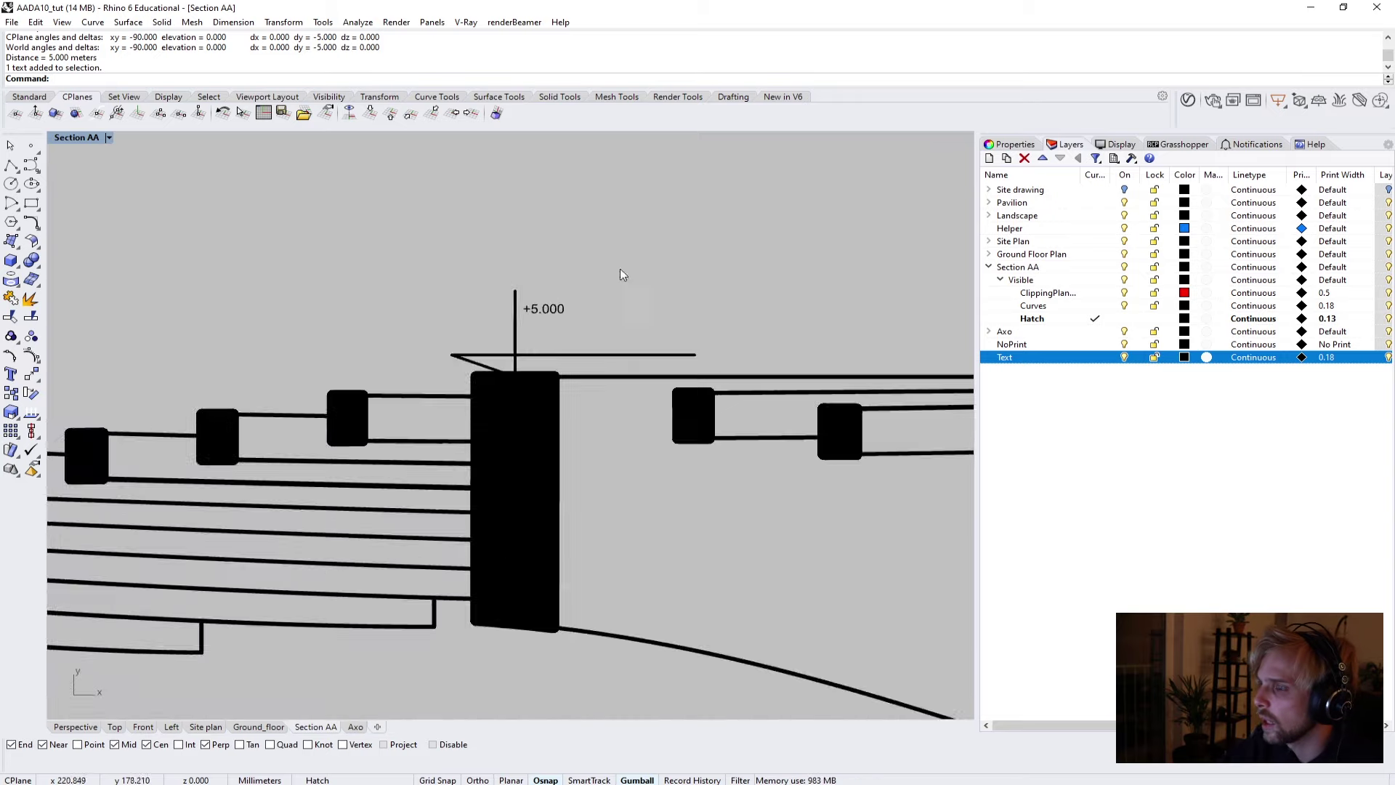
scroll(585, 332, down, 4)
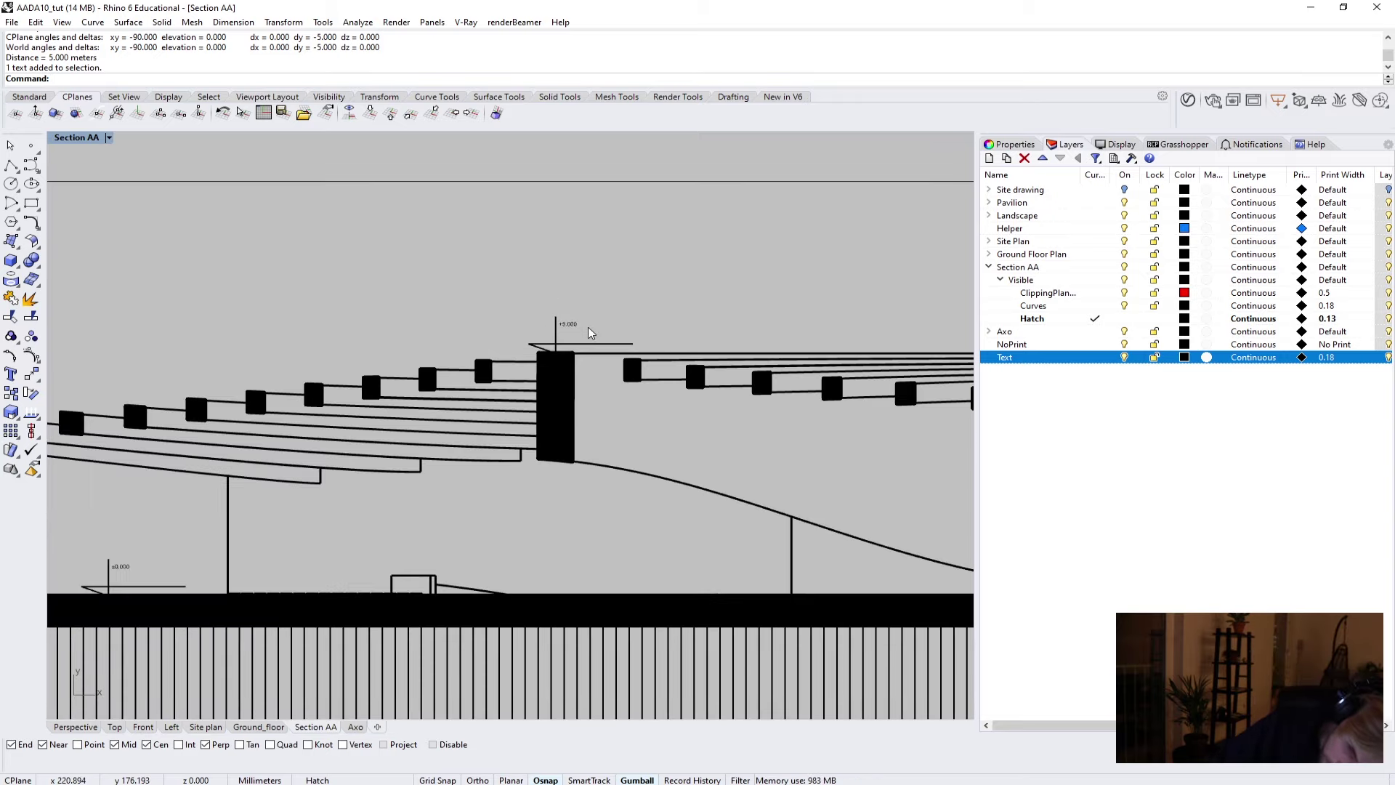
scroll(590, 331, down, 4)
scroll(654, 341, up, 8)
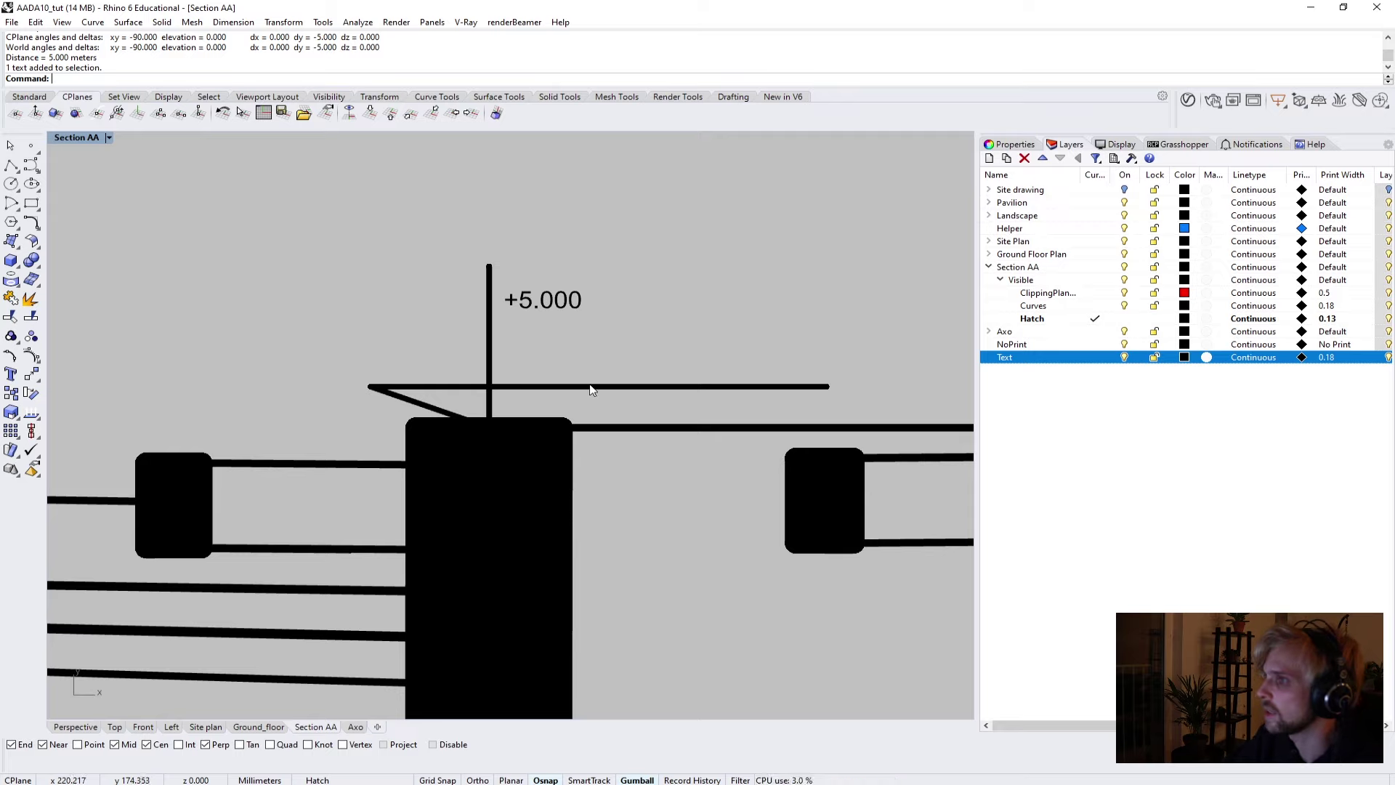
right_click(1031, 364)
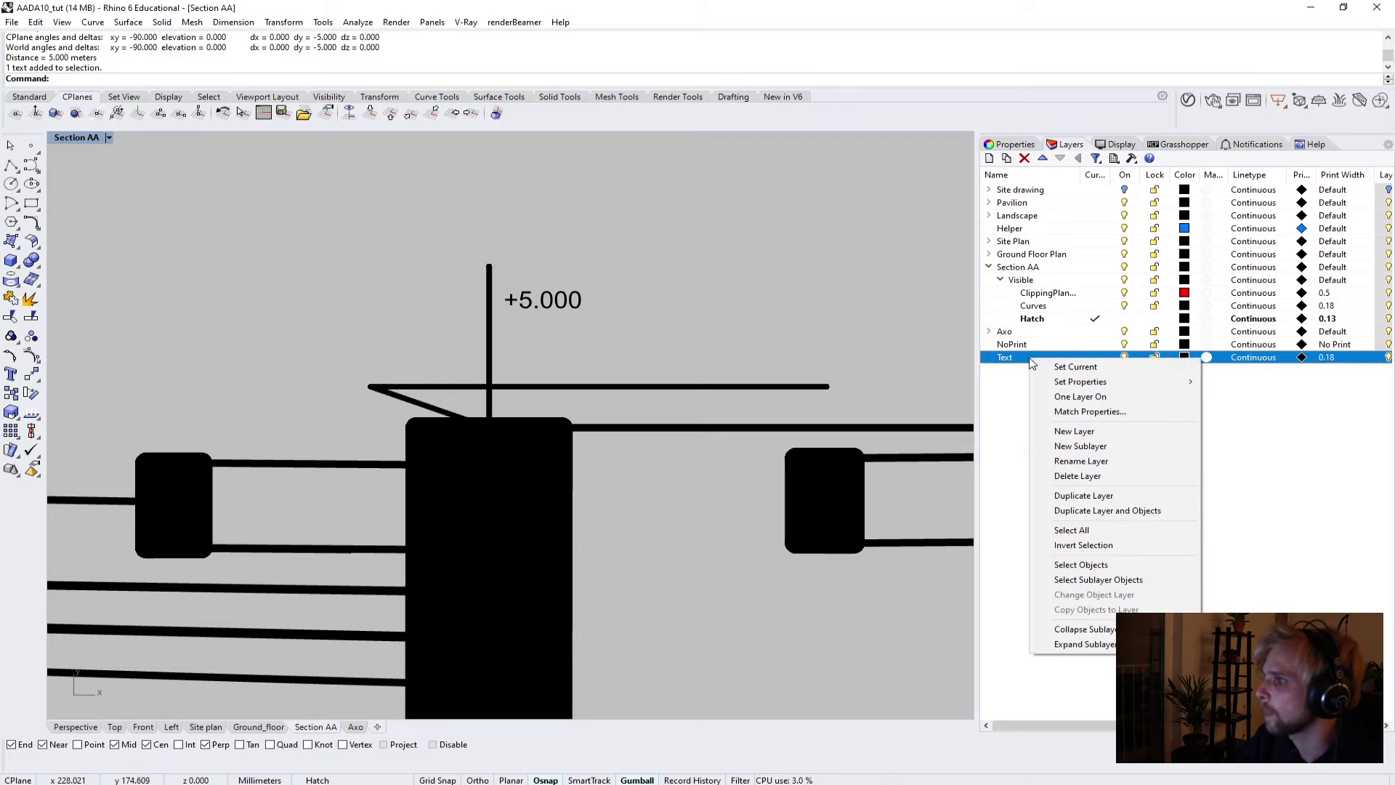
click(1057, 565)
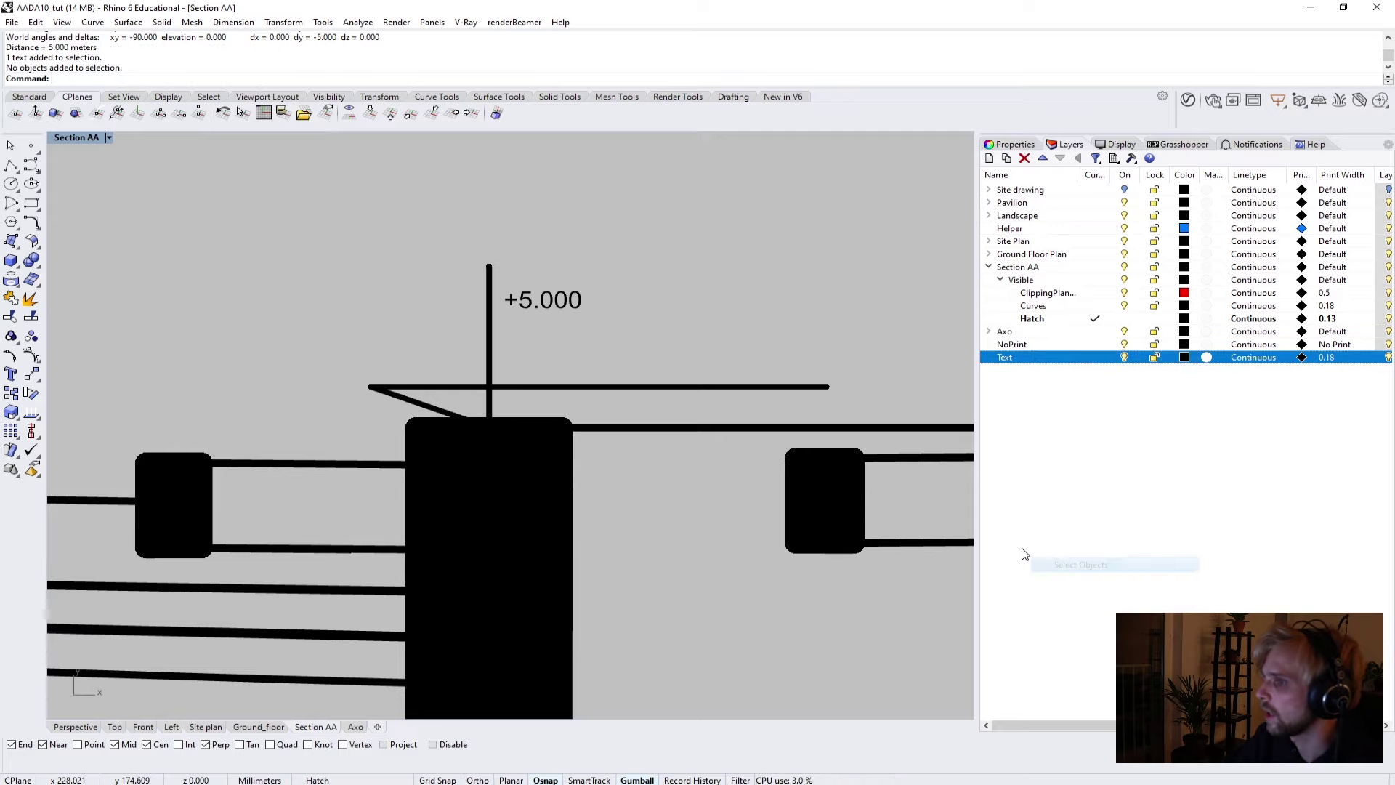
Try a model space scale of 200 on the level text above the tall central beam in the Perspective view.
click(76, 728)
scroll(298, 276, up, 8)
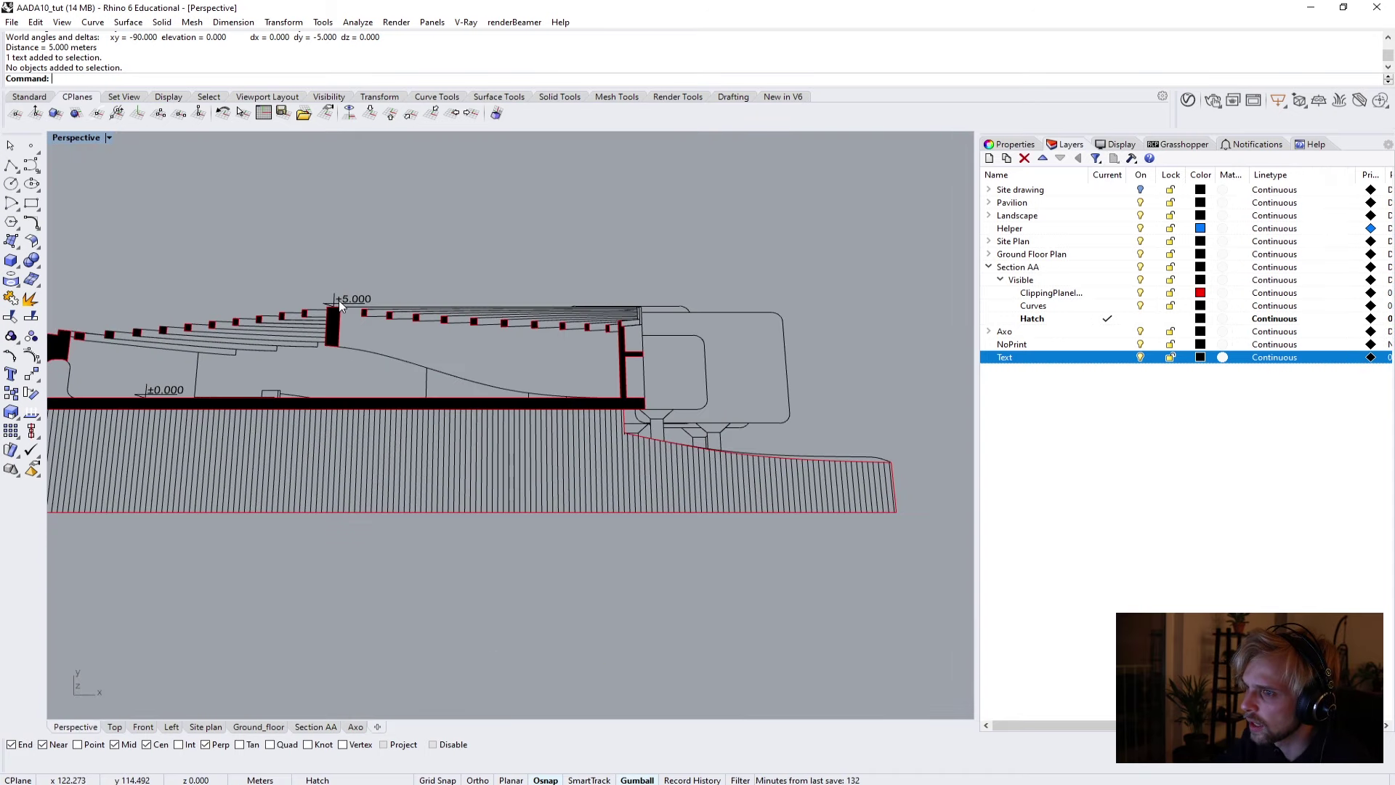
click(369, 299)
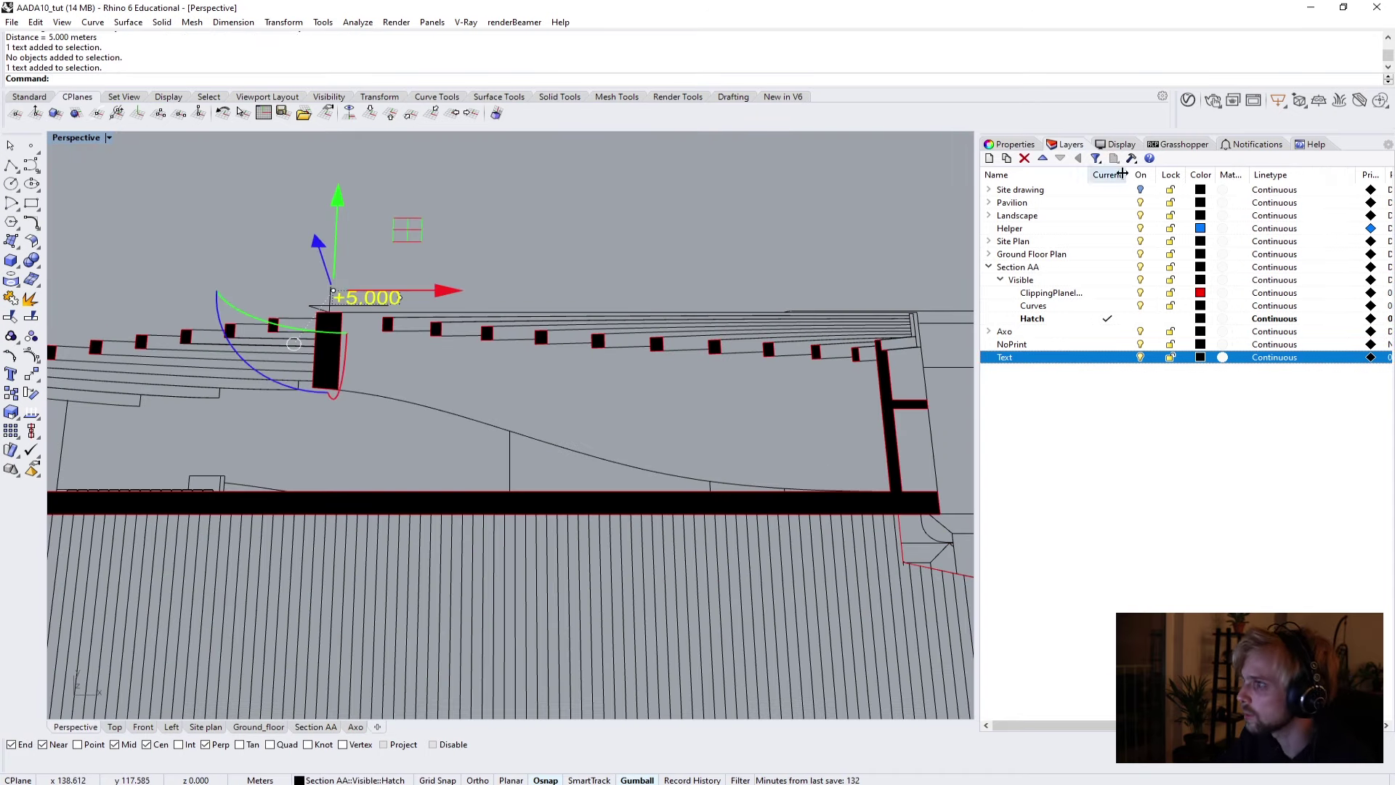
click(1003, 145)
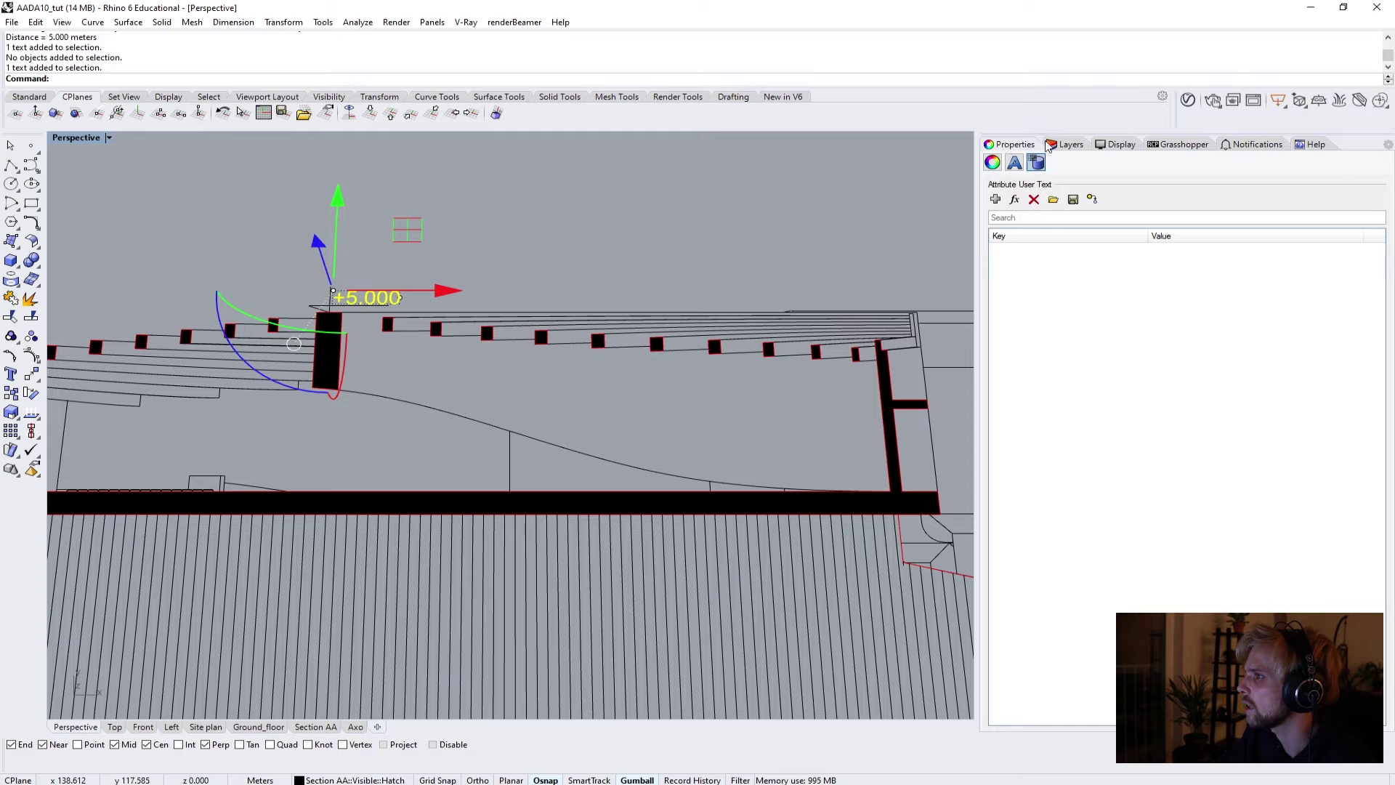
click(1065, 144)
click(1014, 145)
click(1014, 163)
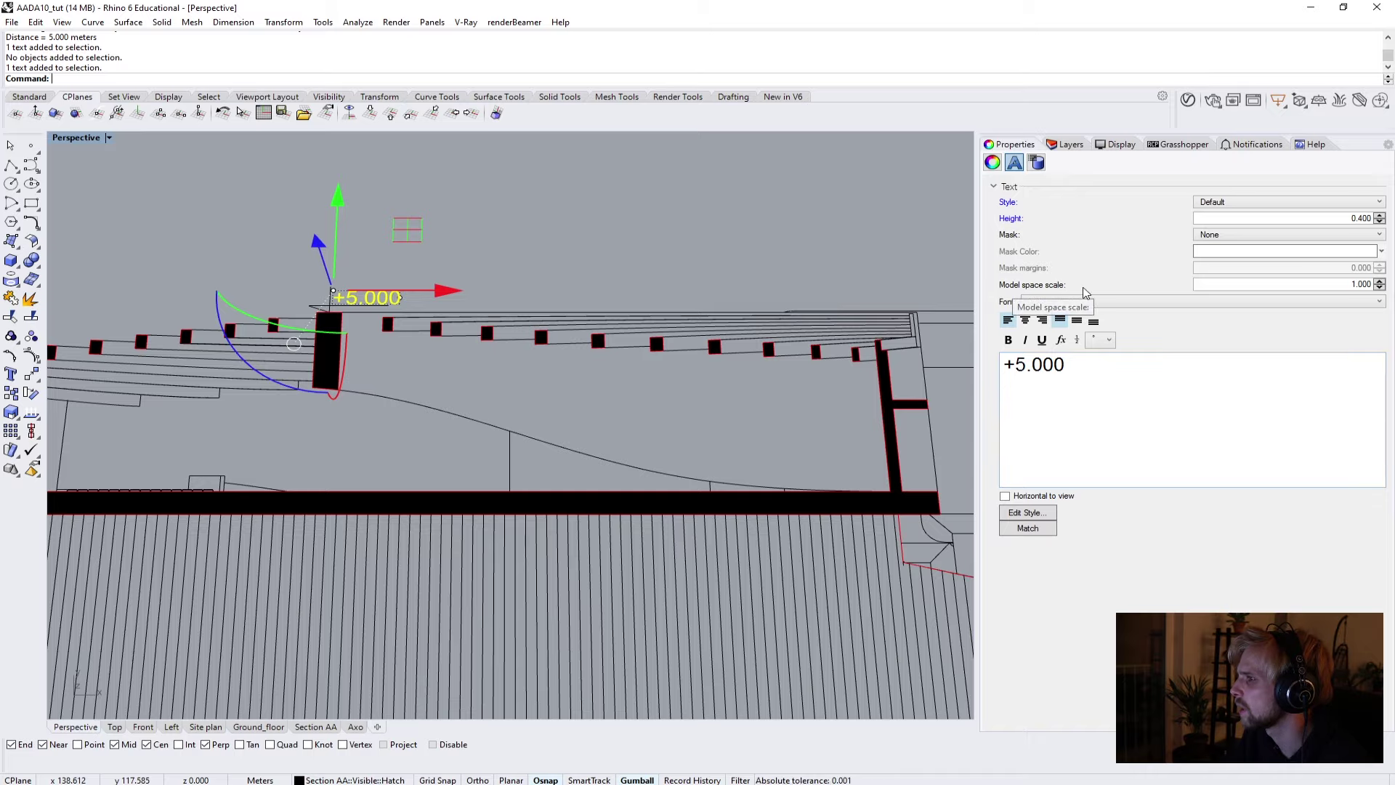
click(1341, 284)
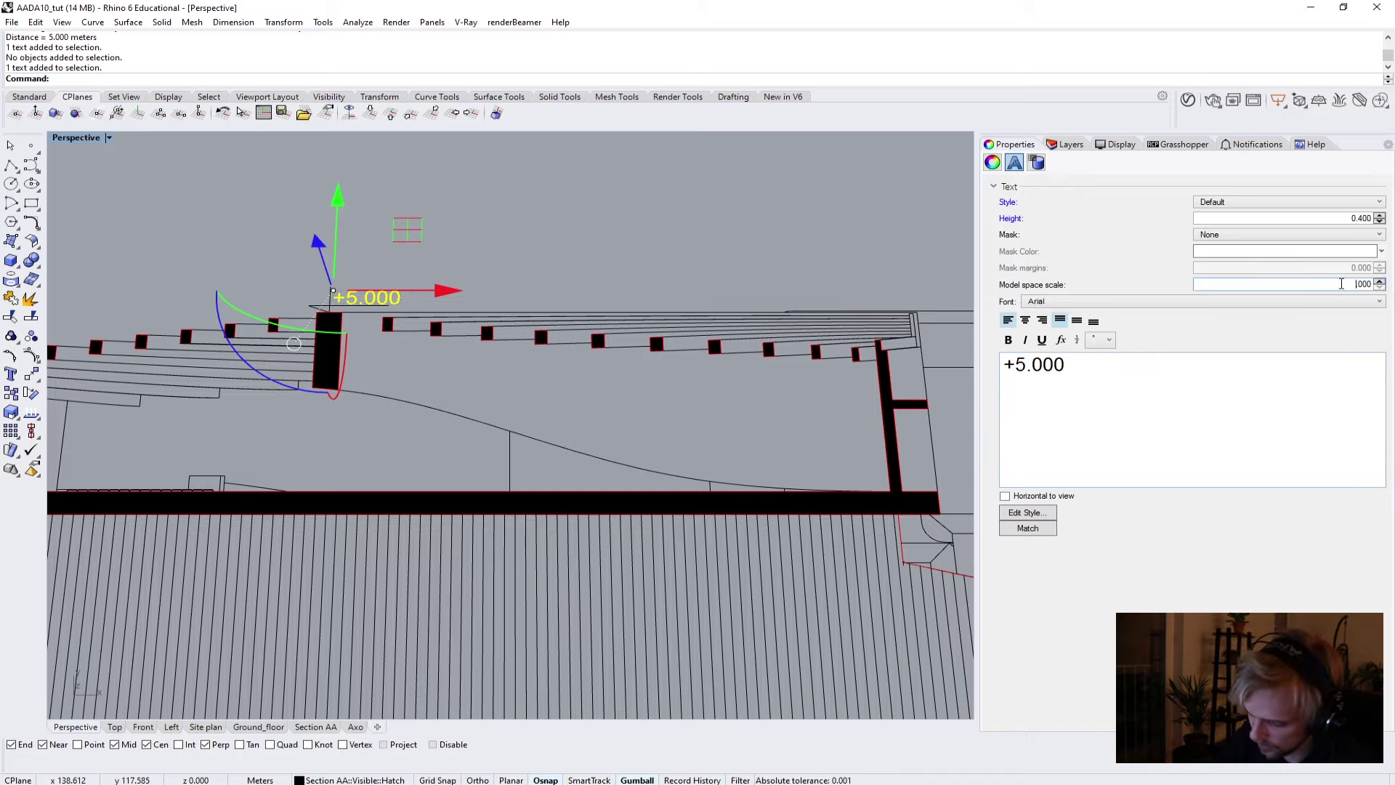
text(200)
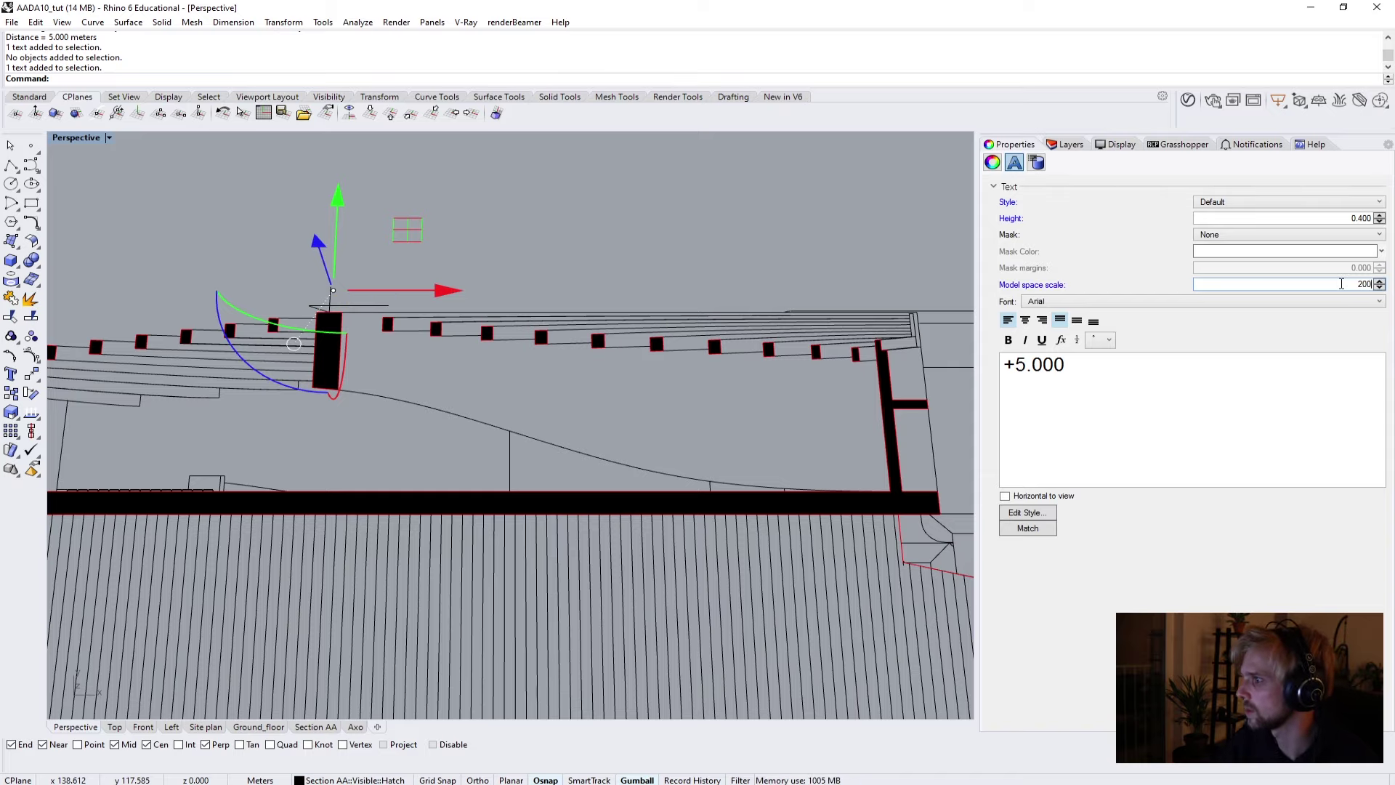
key(Return)
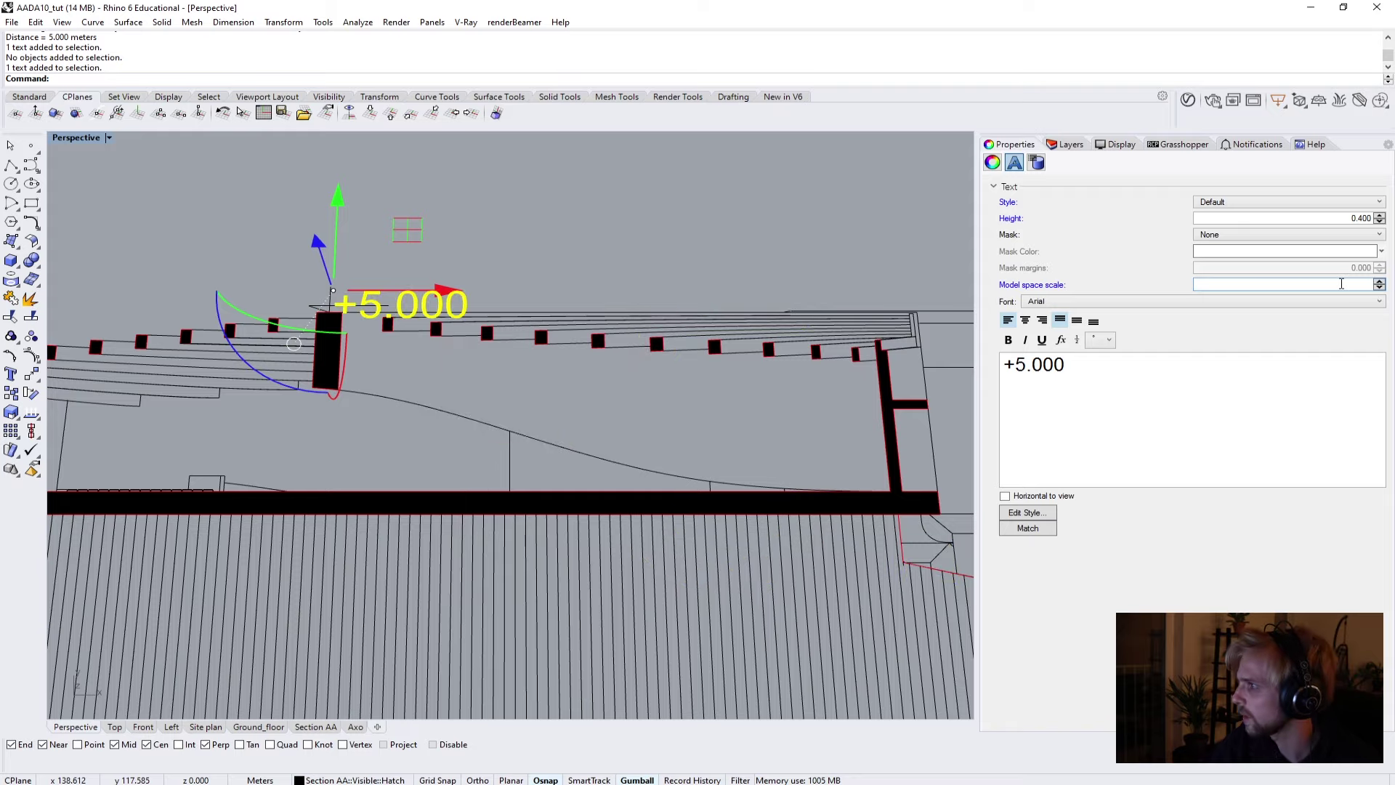
Set the model space scale of the level text above the tall central beam back to 1.
text(0)
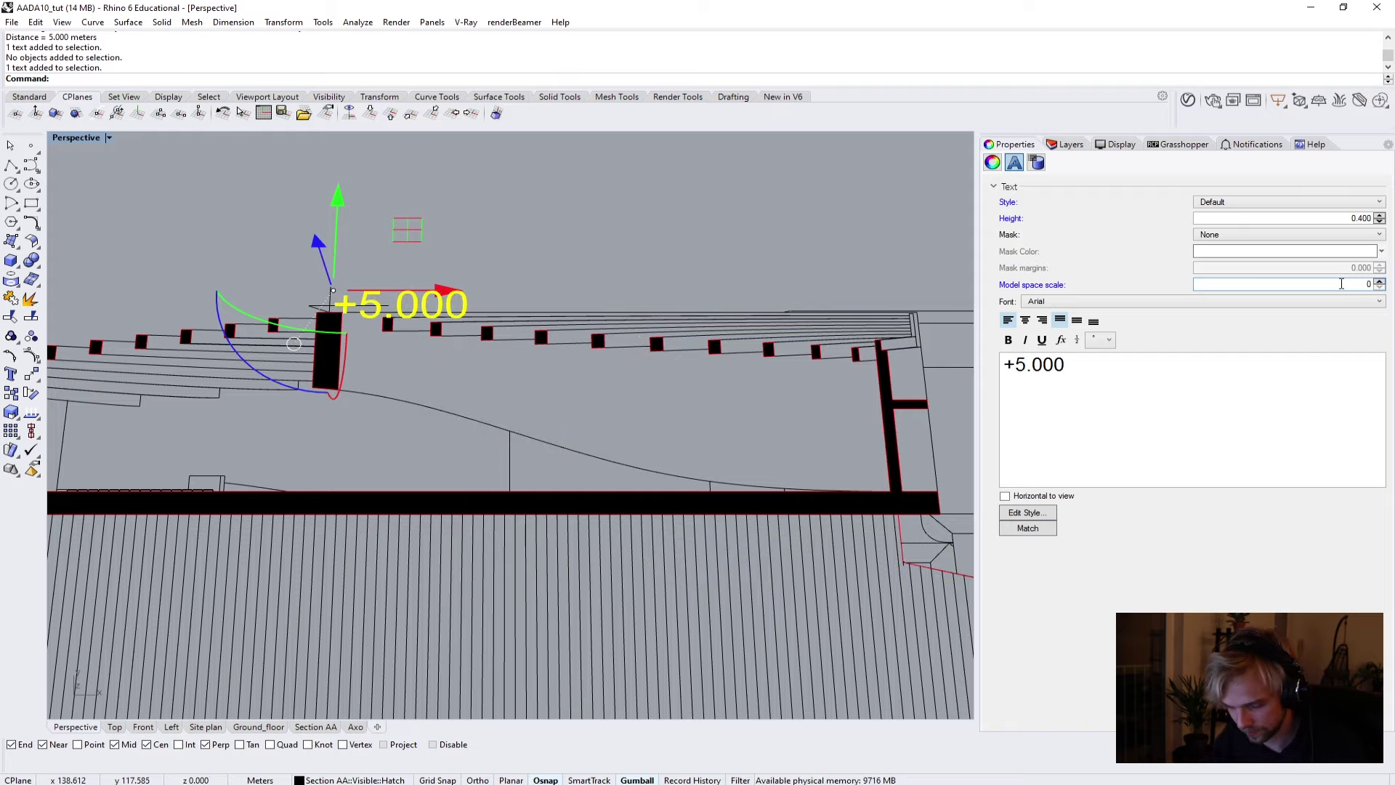
text(1)
key(Return)
click(832, 221)
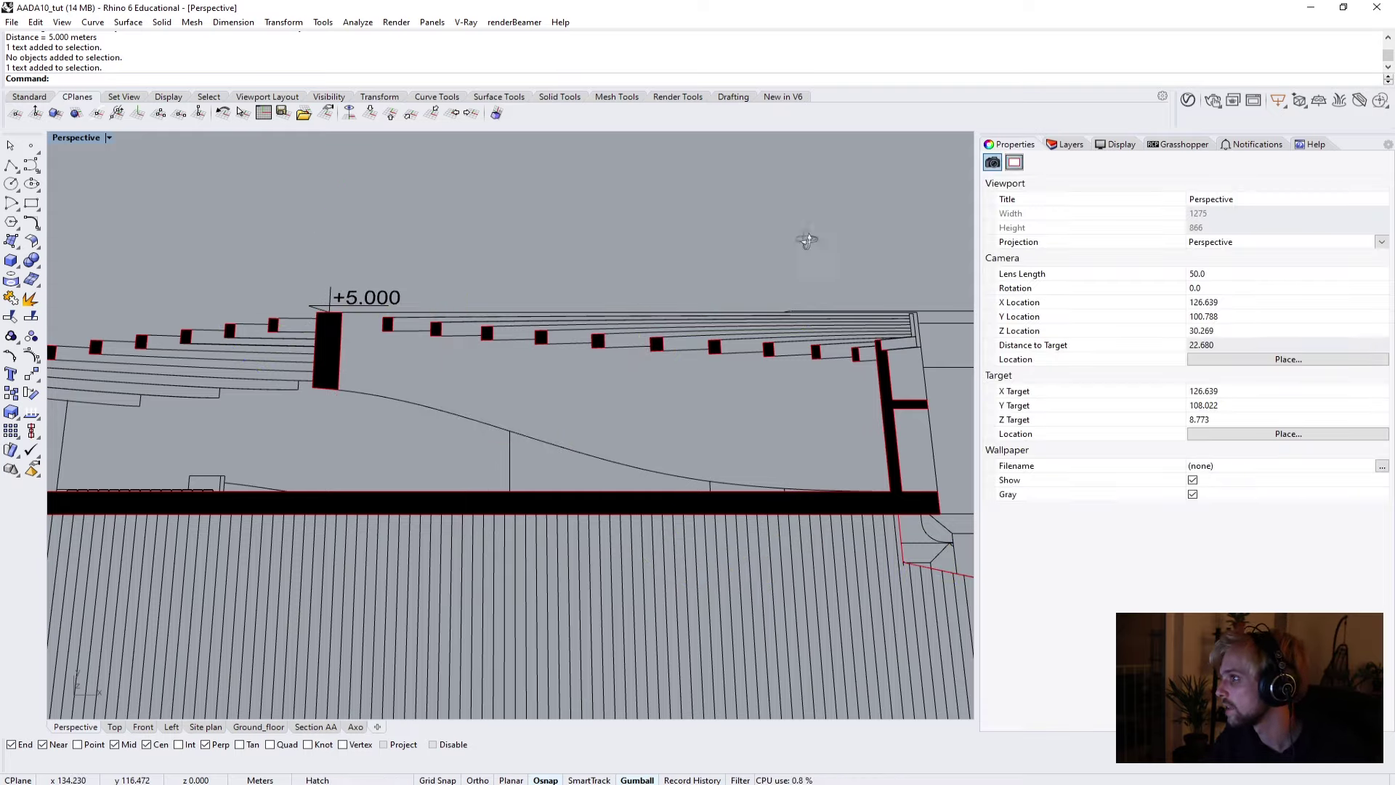
Delete the +5.000, ±0.000 and +2.500 level texts from the section drawing in the Top view, keeping their marker lines.
scroll(813, 316, down, 6)
scroll(743, 313, up, 5)
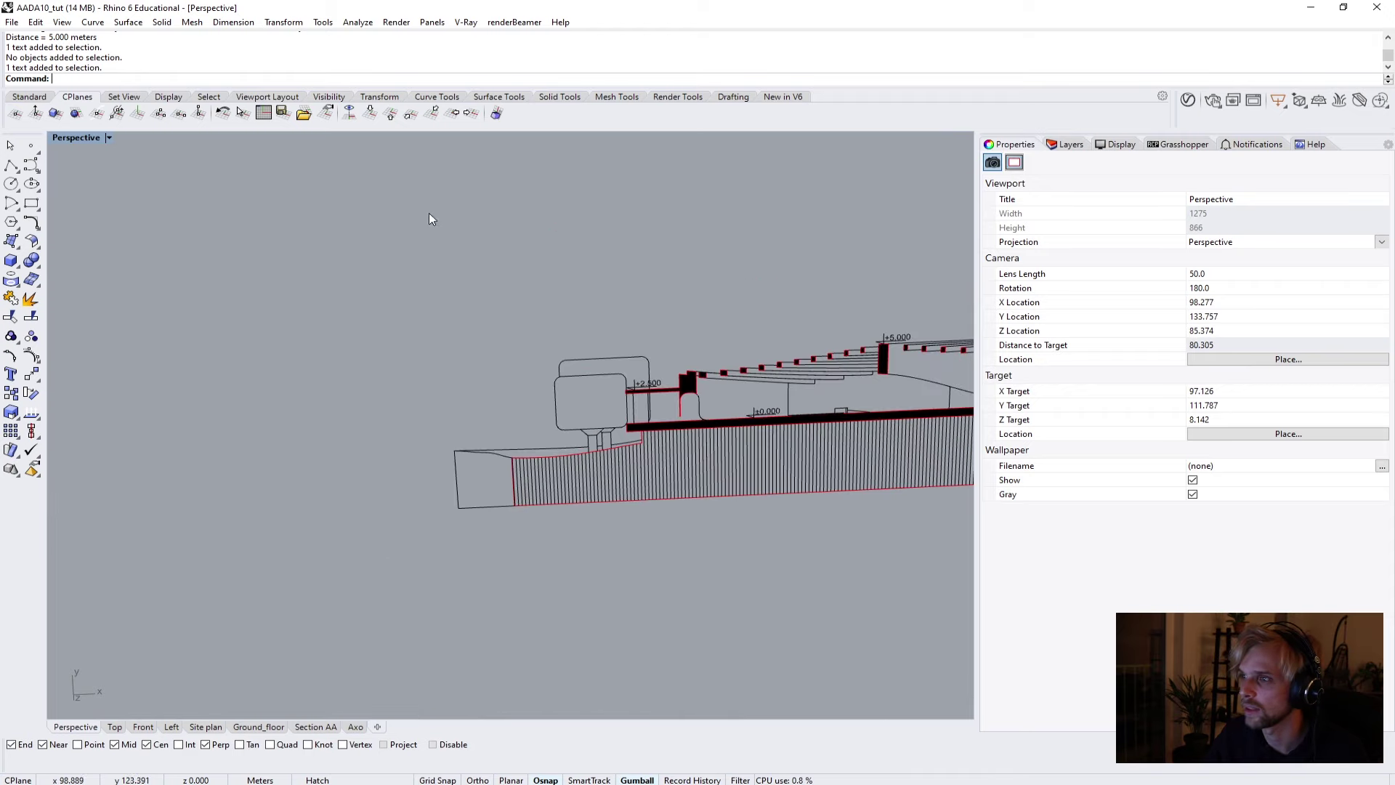
double_click(78, 142)
double_click(59, 137)
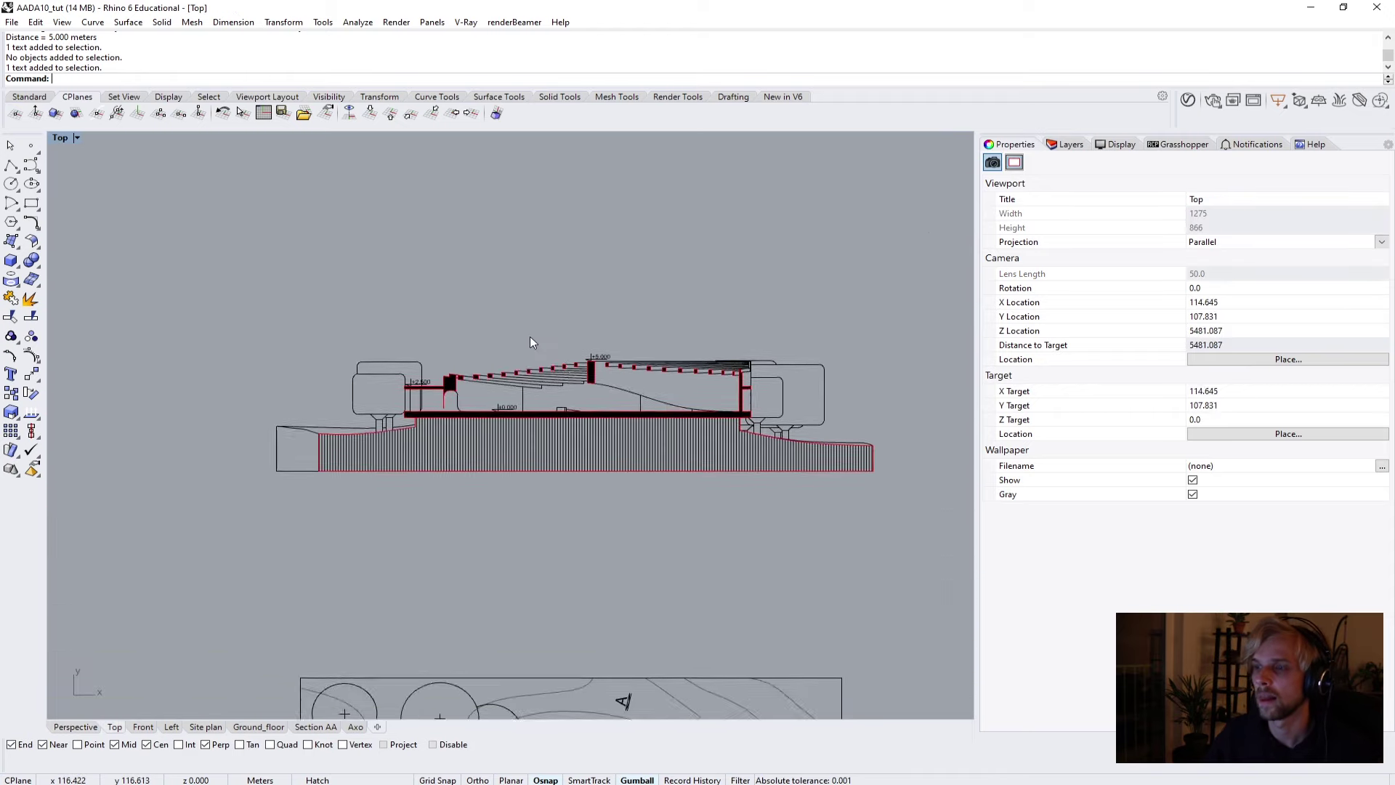
scroll(530, 337, up, 4)
scroll(454, 282, down, 2)
scroll(536, 315, up, 2)
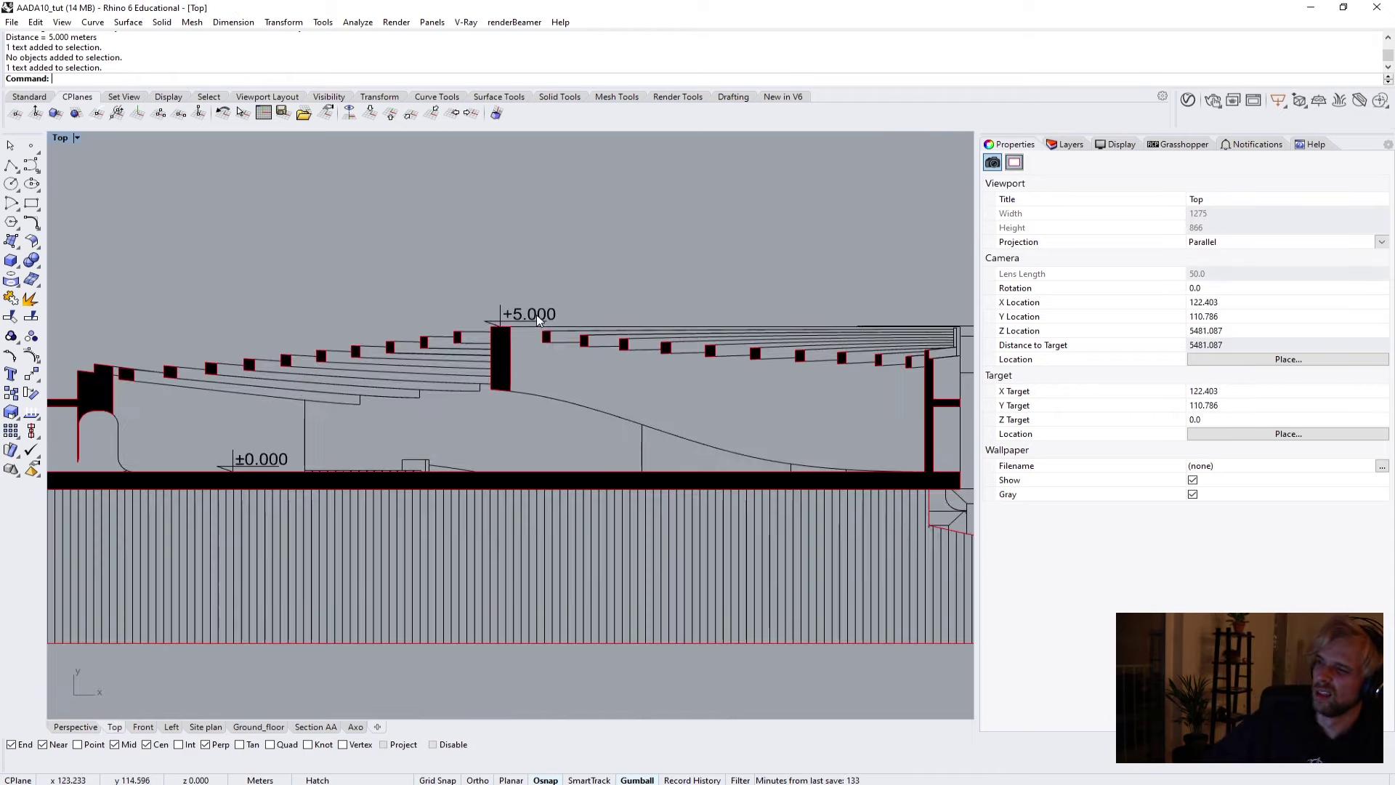
click(537, 315)
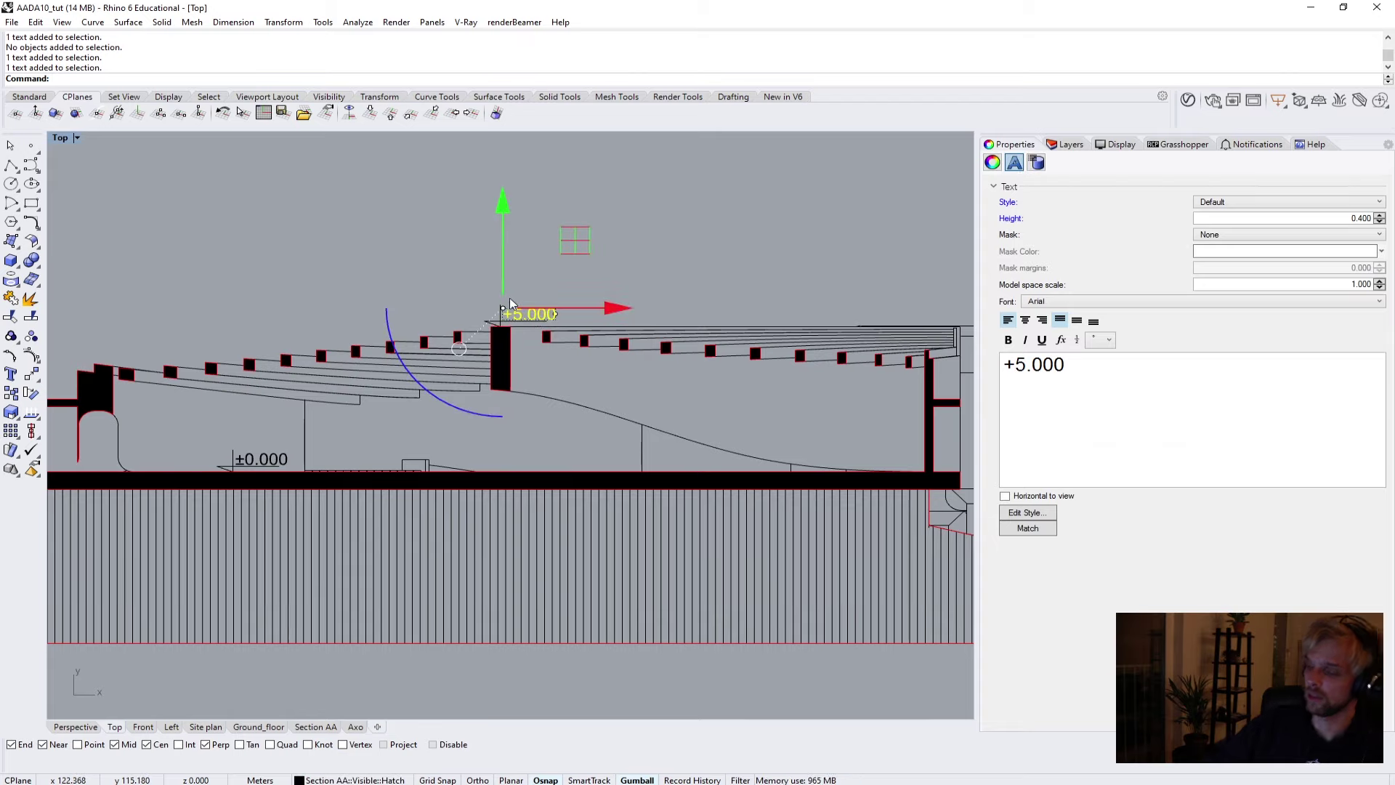
key(Delete)
click(267, 459)
key(Delete)
right_drag(267, 459, 606, 441)
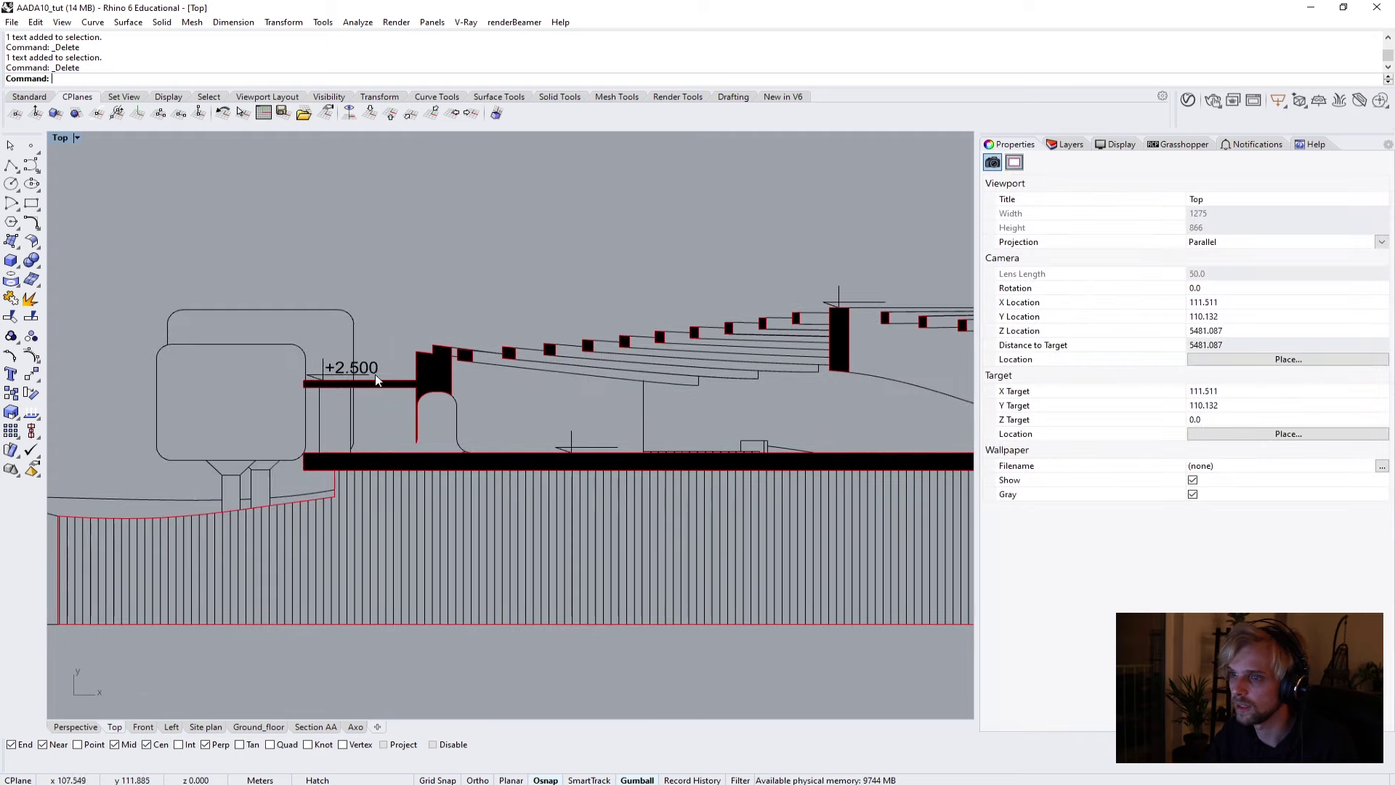
click(349, 368)
key(Delete)
scroll(351, 367, up, 2)
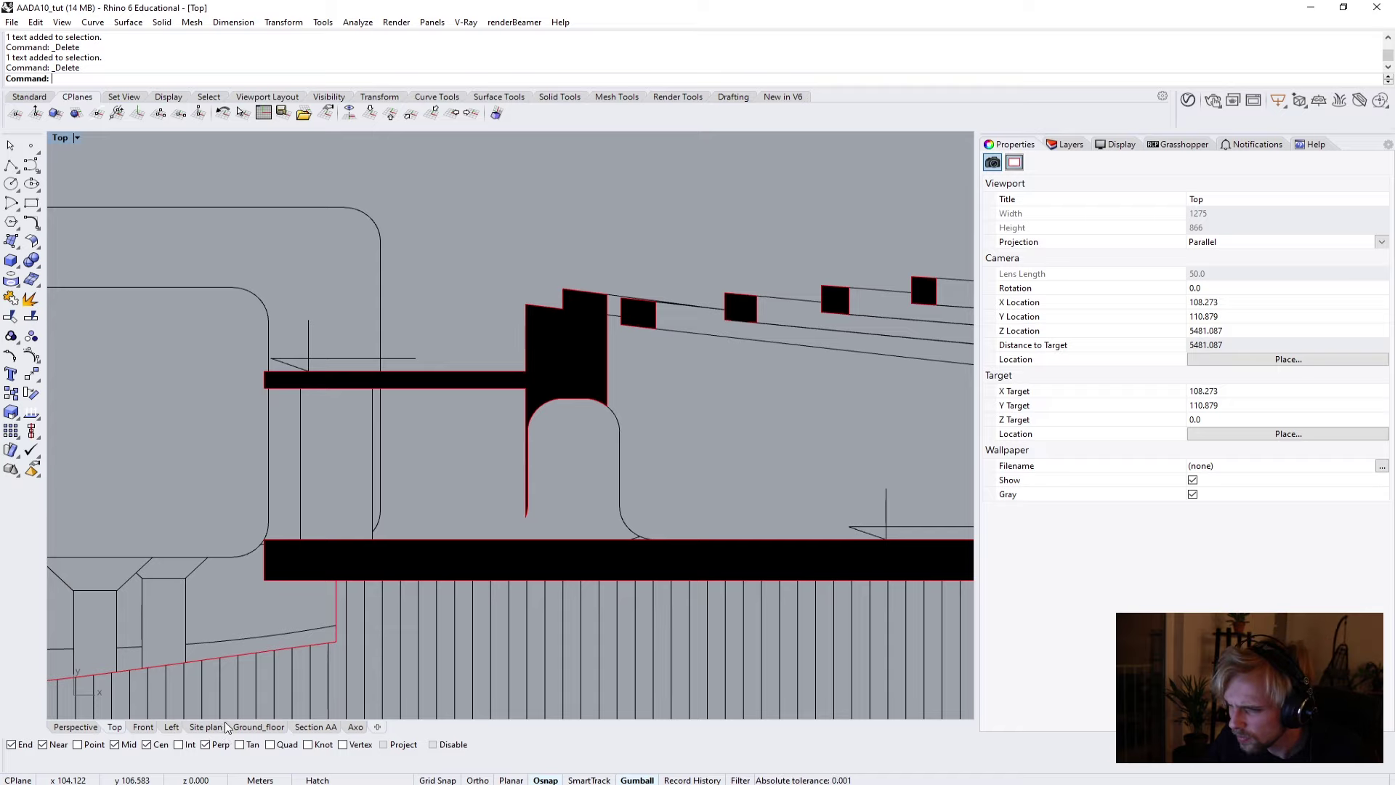
Place a ±0.000 text with a height of 1 mm beside the floor slab's level marker in the Section AA layout and select it.
click(315, 726)
scroll(577, 561, down, 4)
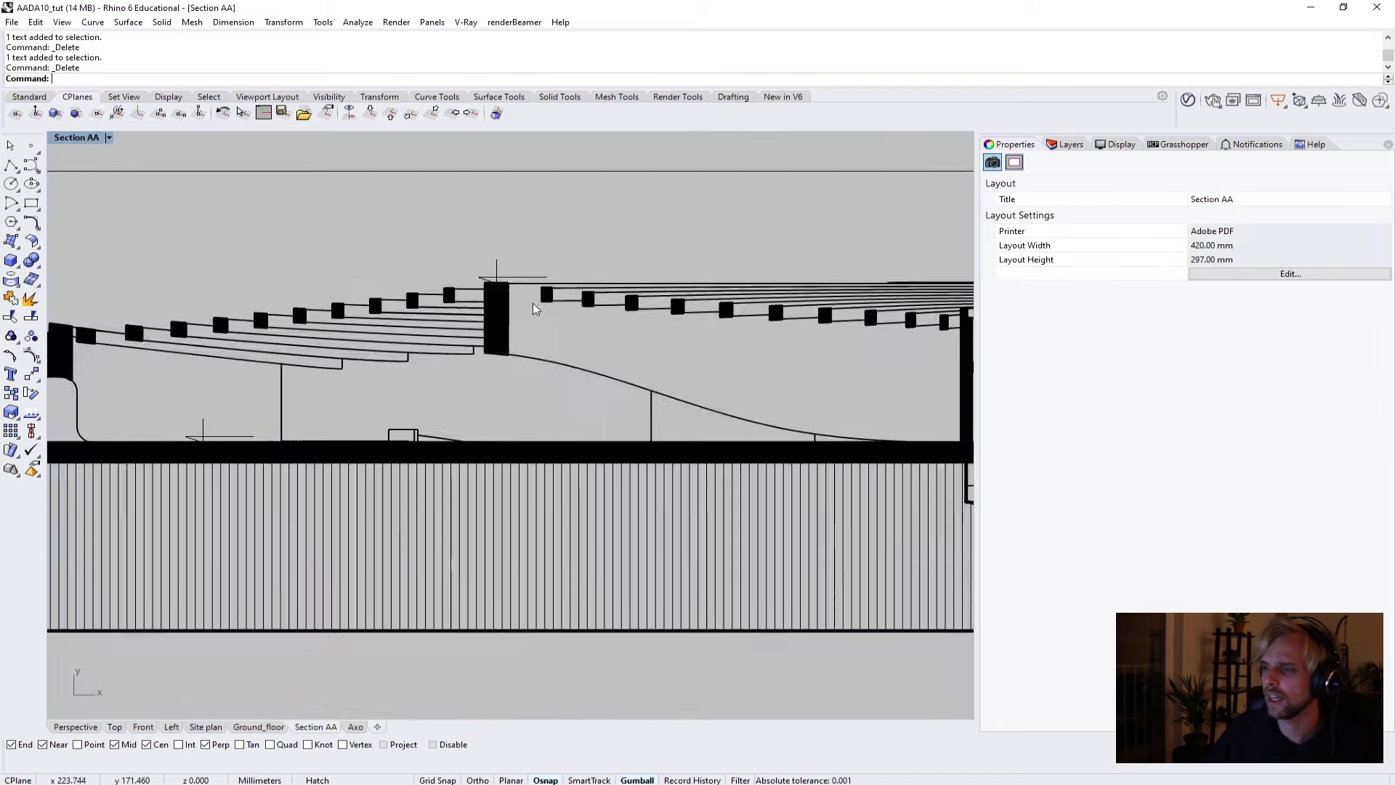
scroll(432, 395, up, 3)
scroll(425, 447, up, 4)
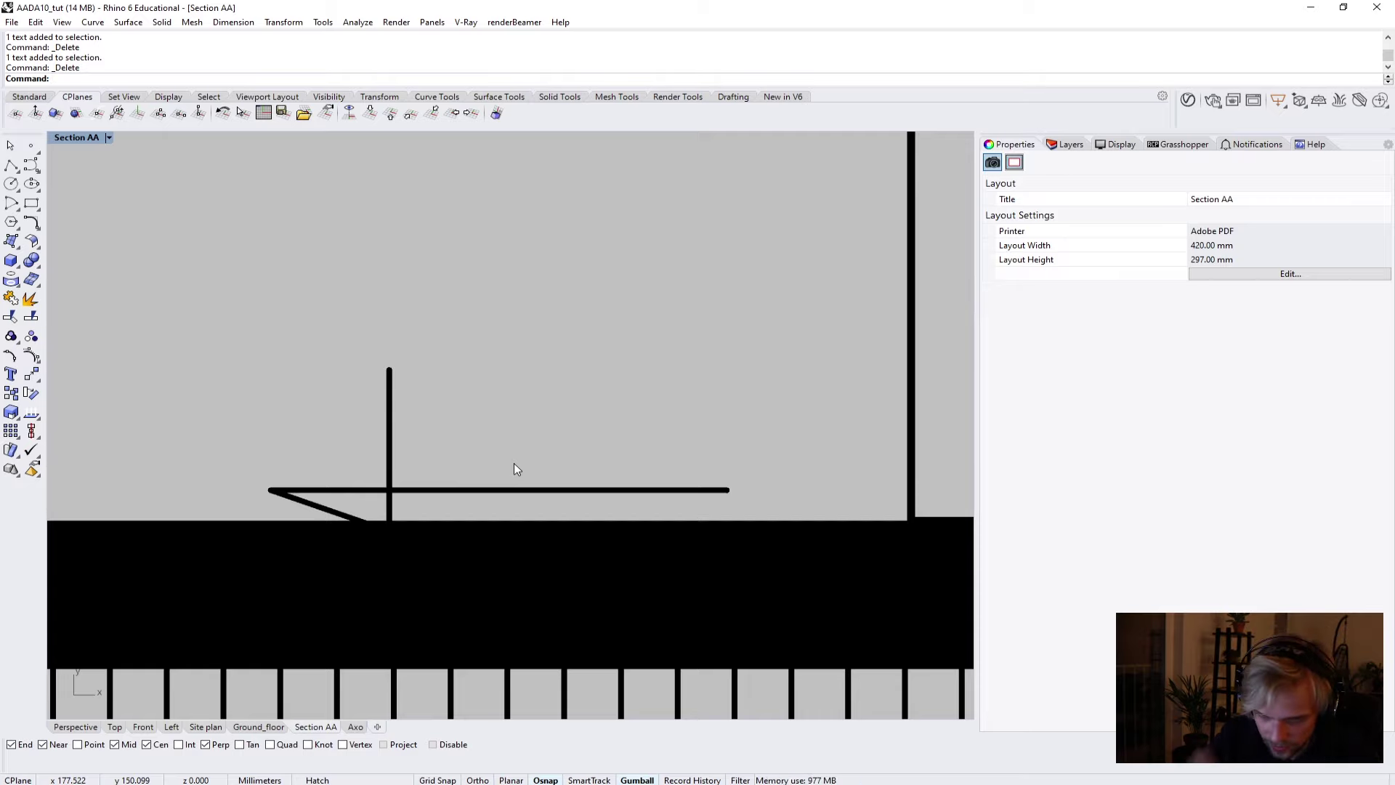
key(Return)
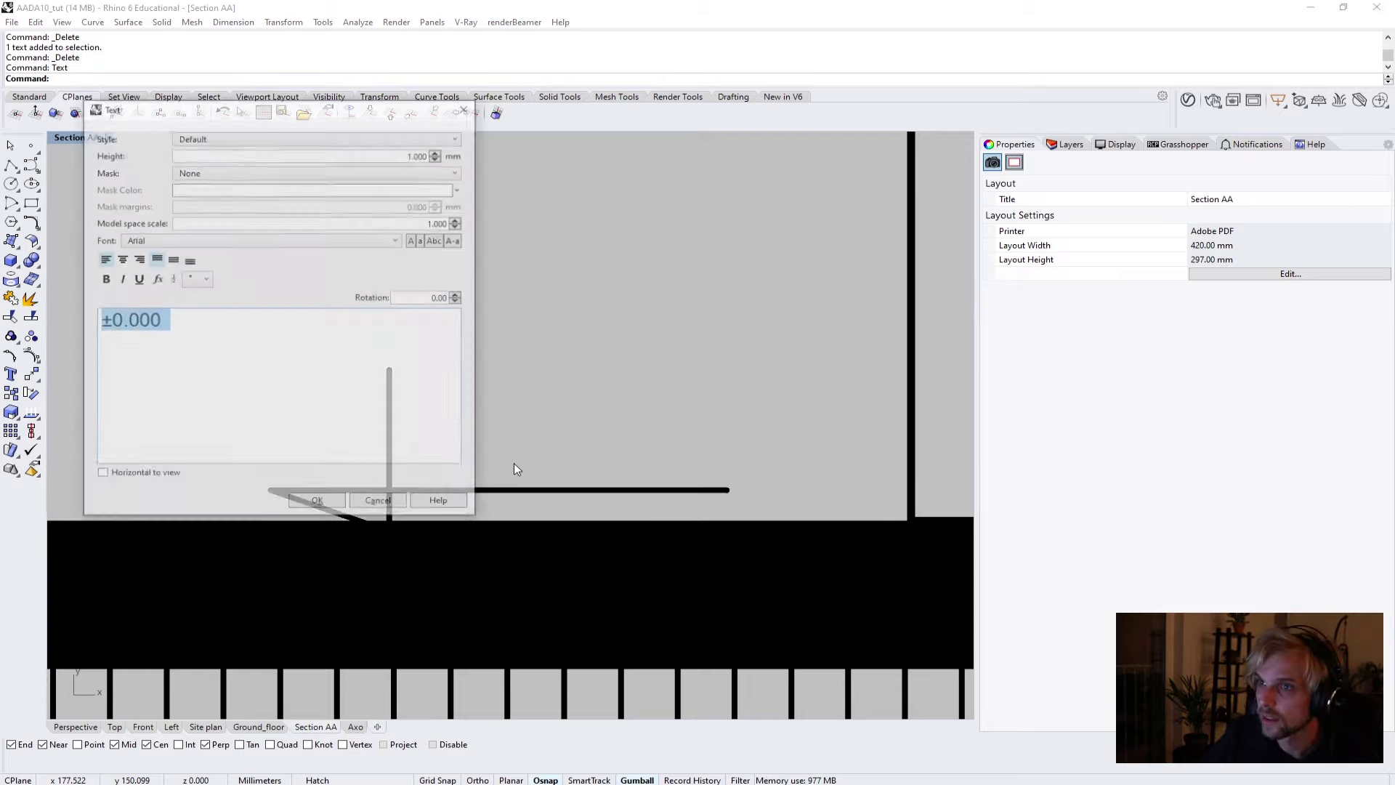
click(323, 502)
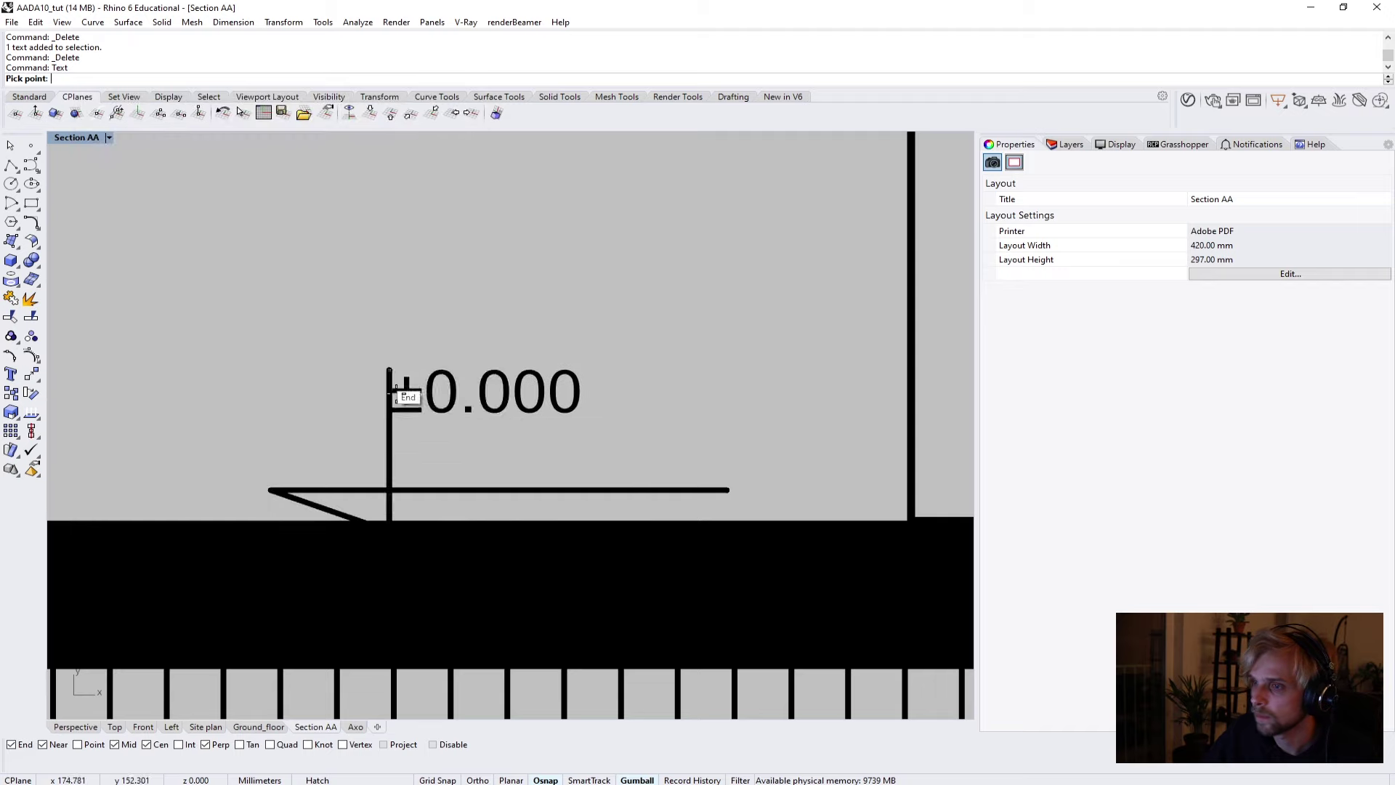
click(438, 462)
click(438, 462)
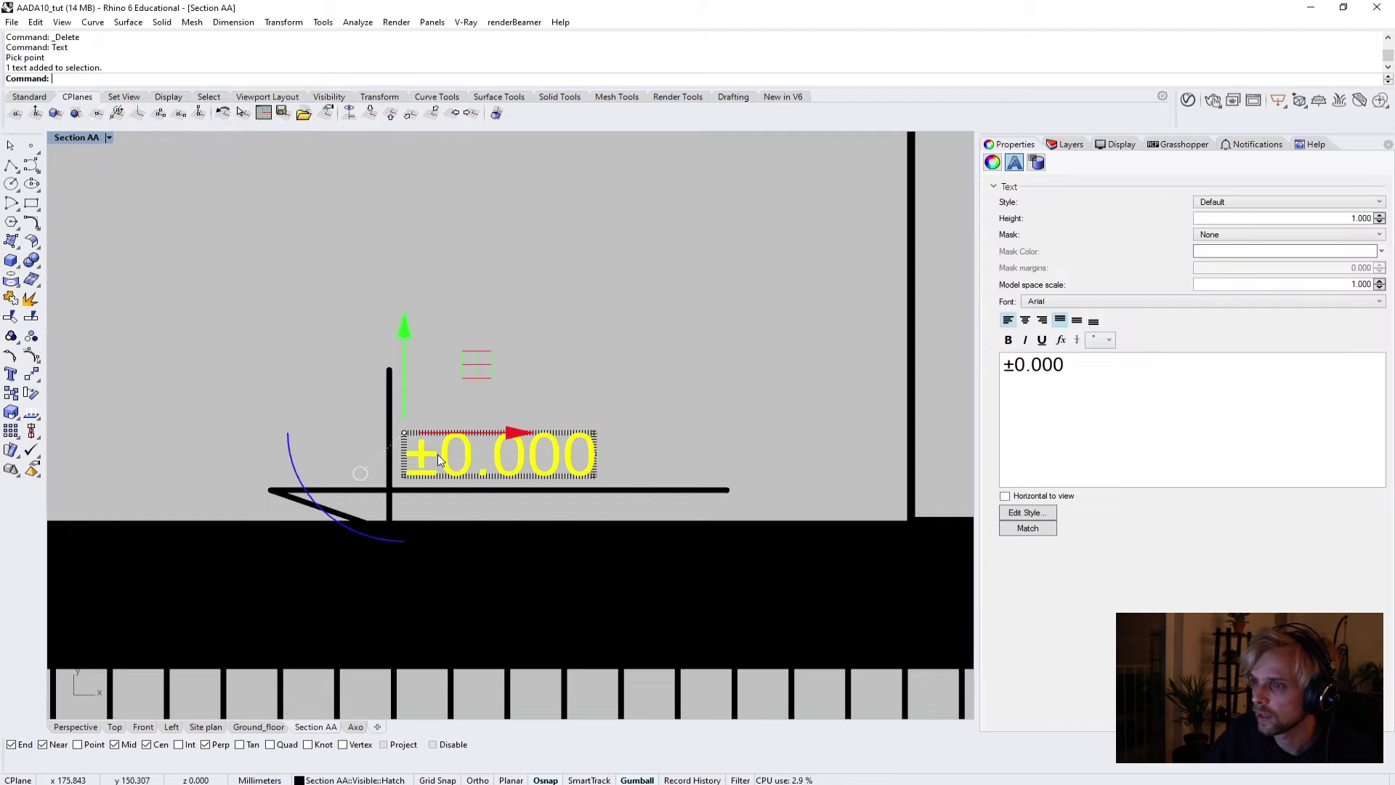
key(Return)
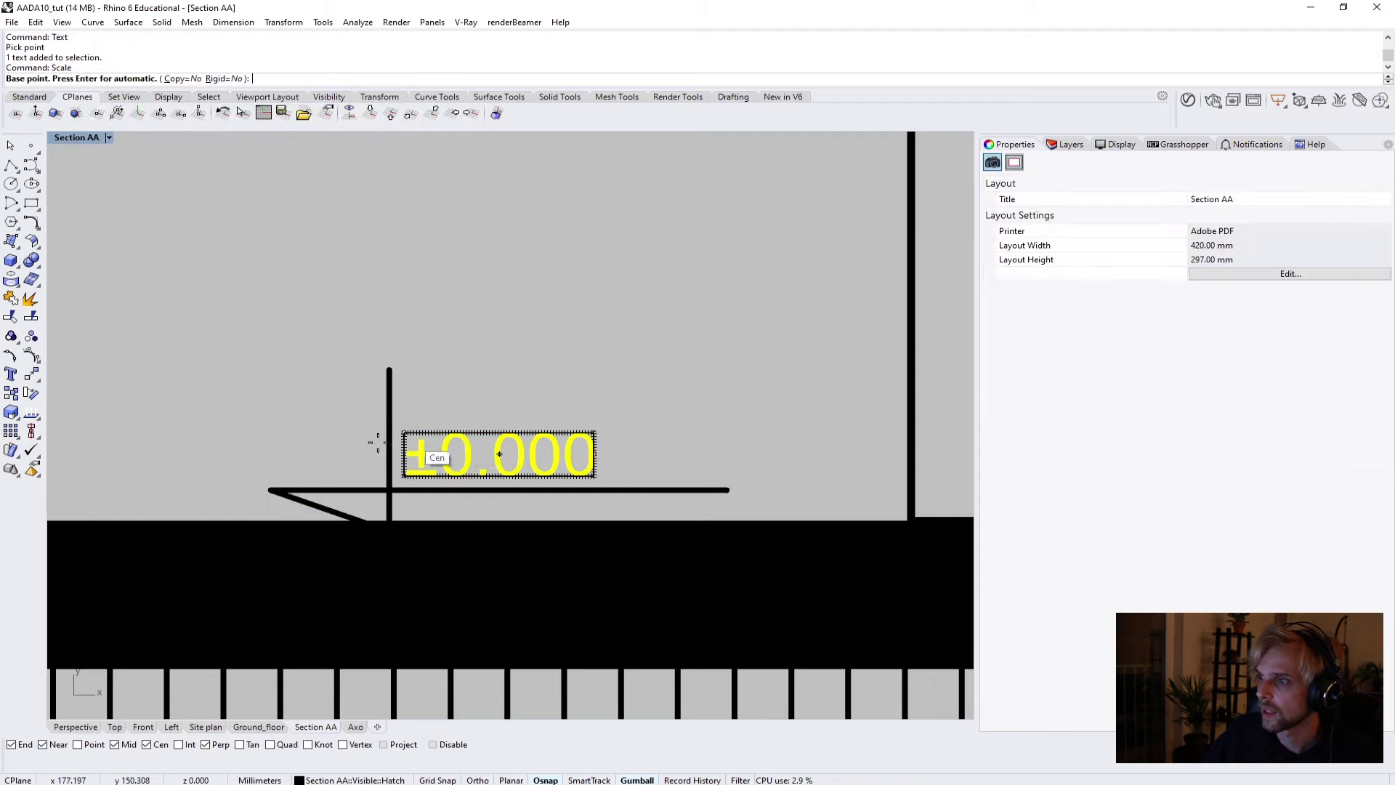
click(389, 492)
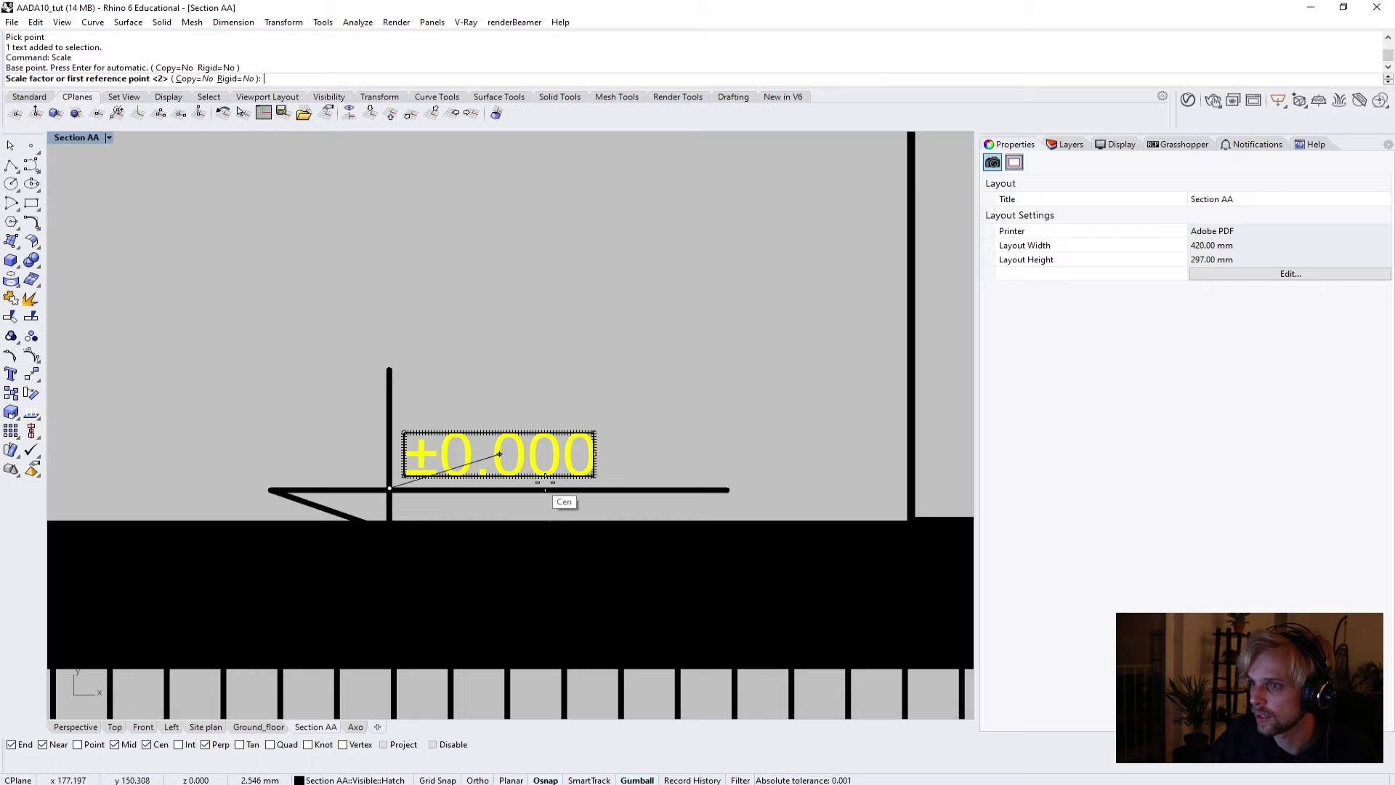
key(Escape)
Scale the ±0.000 text by a factor of 2 from its lower-left corner.
key(Return)
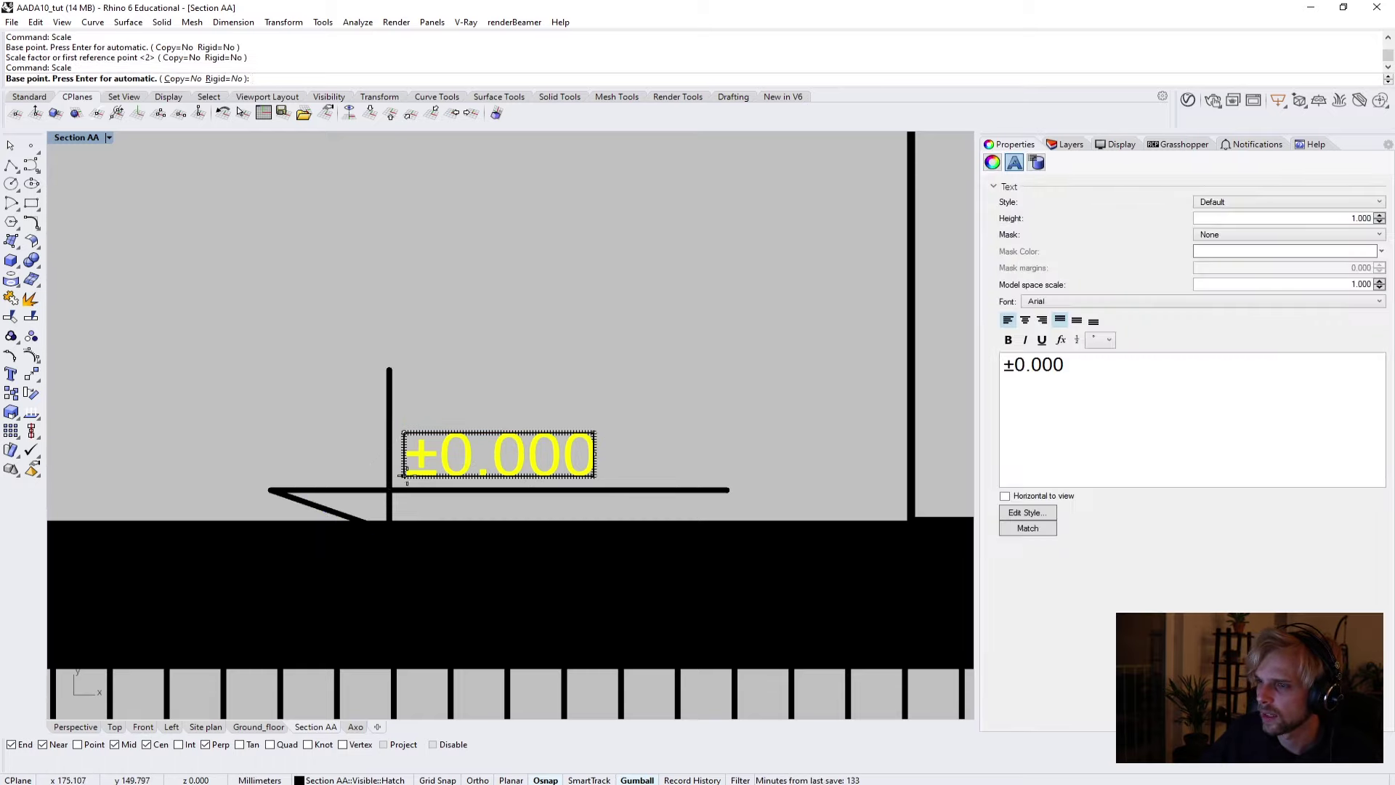
click(404, 475)
text(2)
key(Return)
key(Escape)
scroll(436, 452, down, 10)
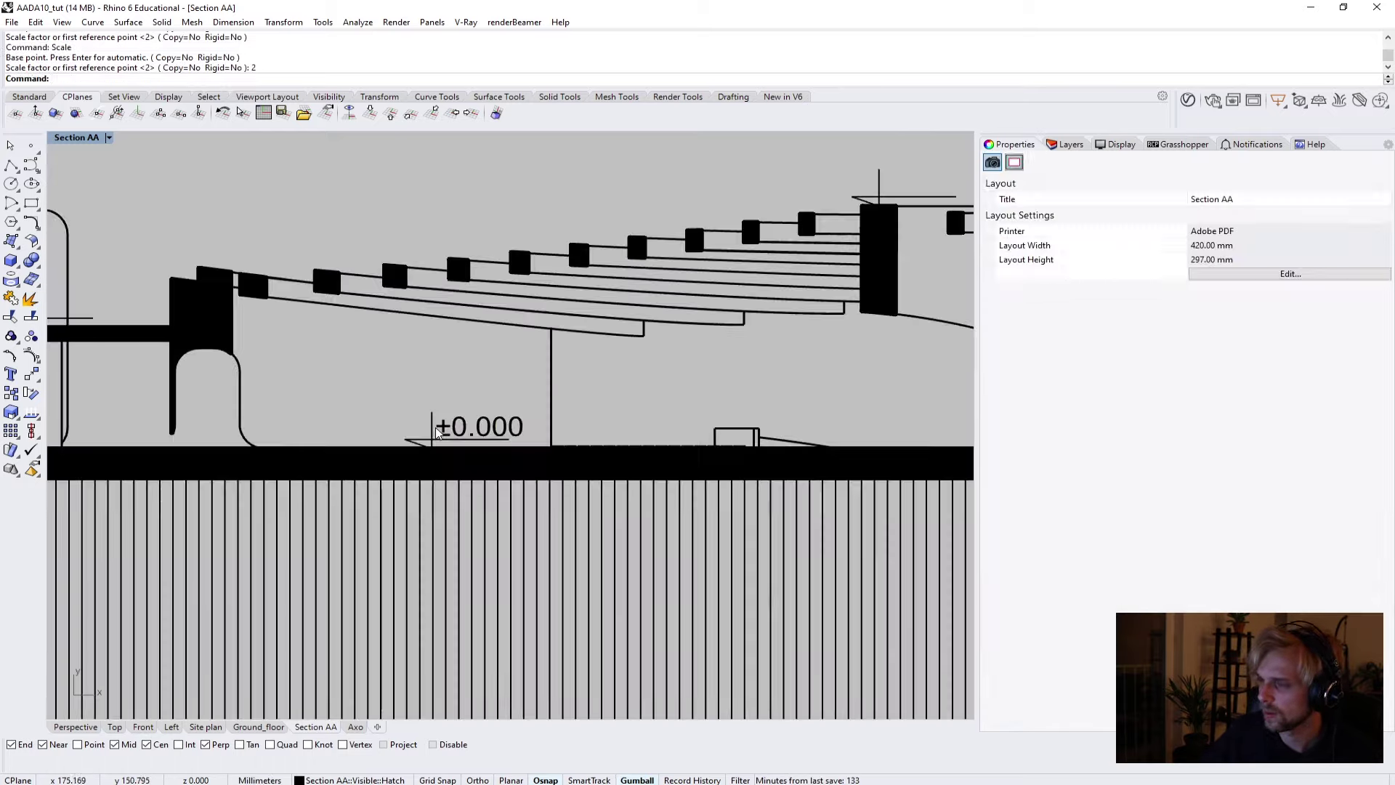
scroll(447, 428, up, 8)
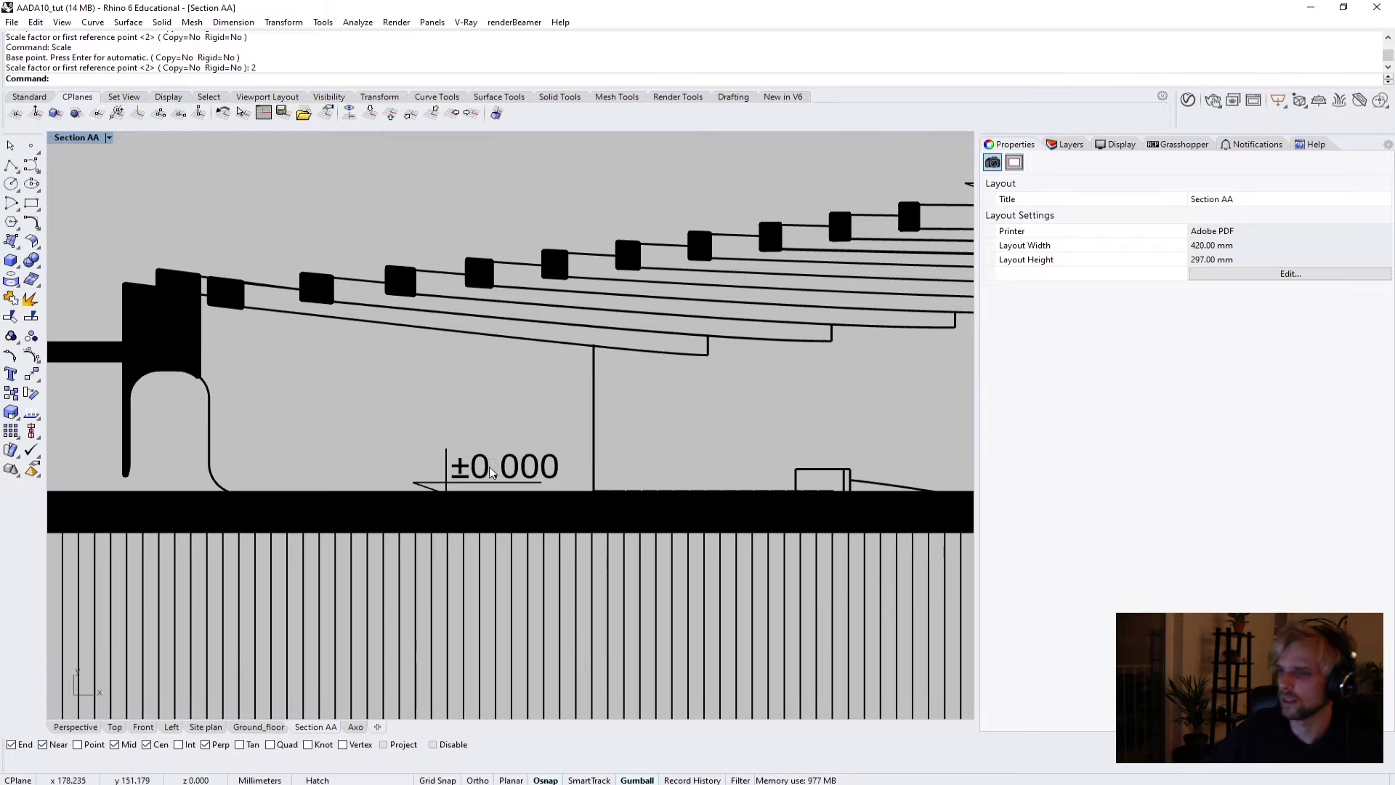
Copy the ±0.000 text from the floor marker's upper line end to the matching point on the marker above the thin raised slab.
click(484, 481)
text(Copy)
key(Return)
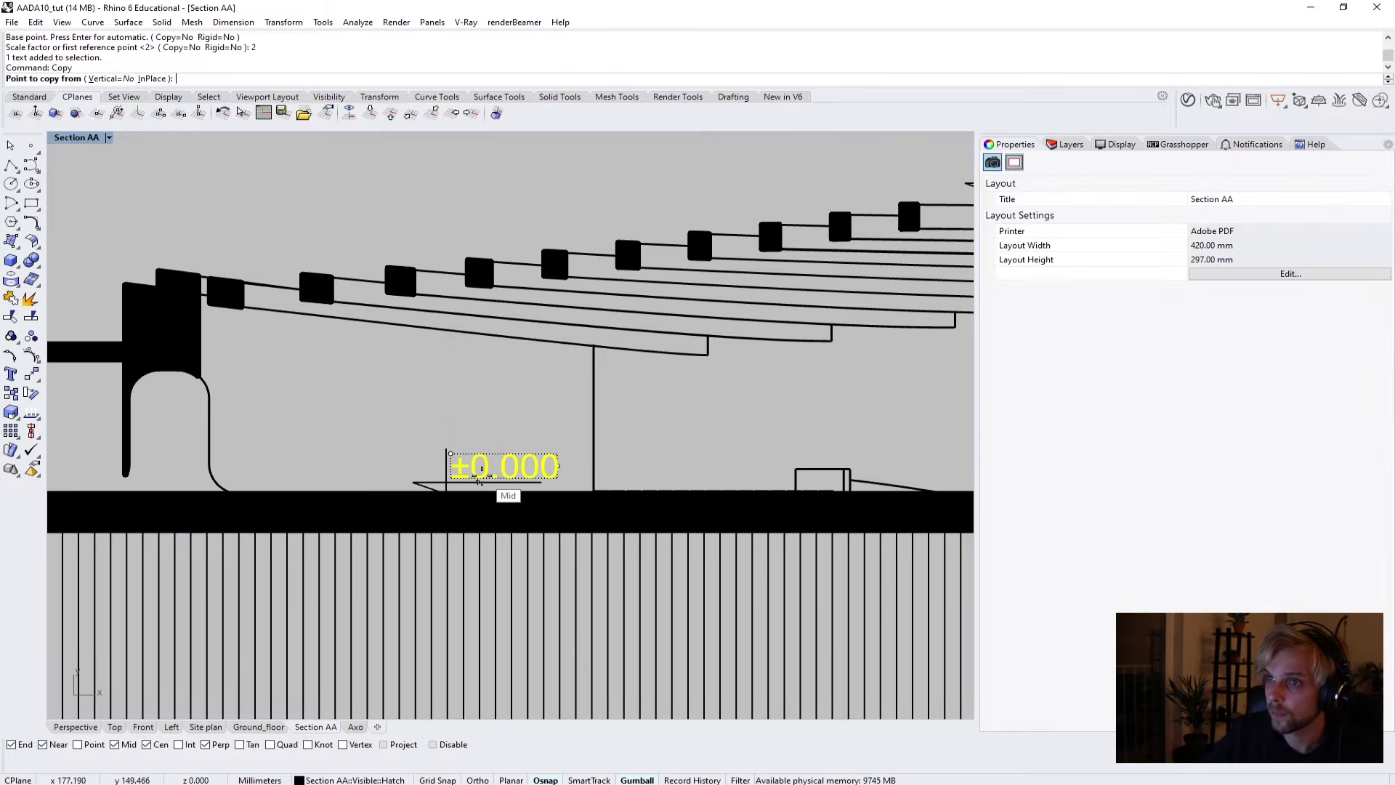
scroll(465, 436, up, 4)
click(470, 400)
scroll(473, 404, down, 5)
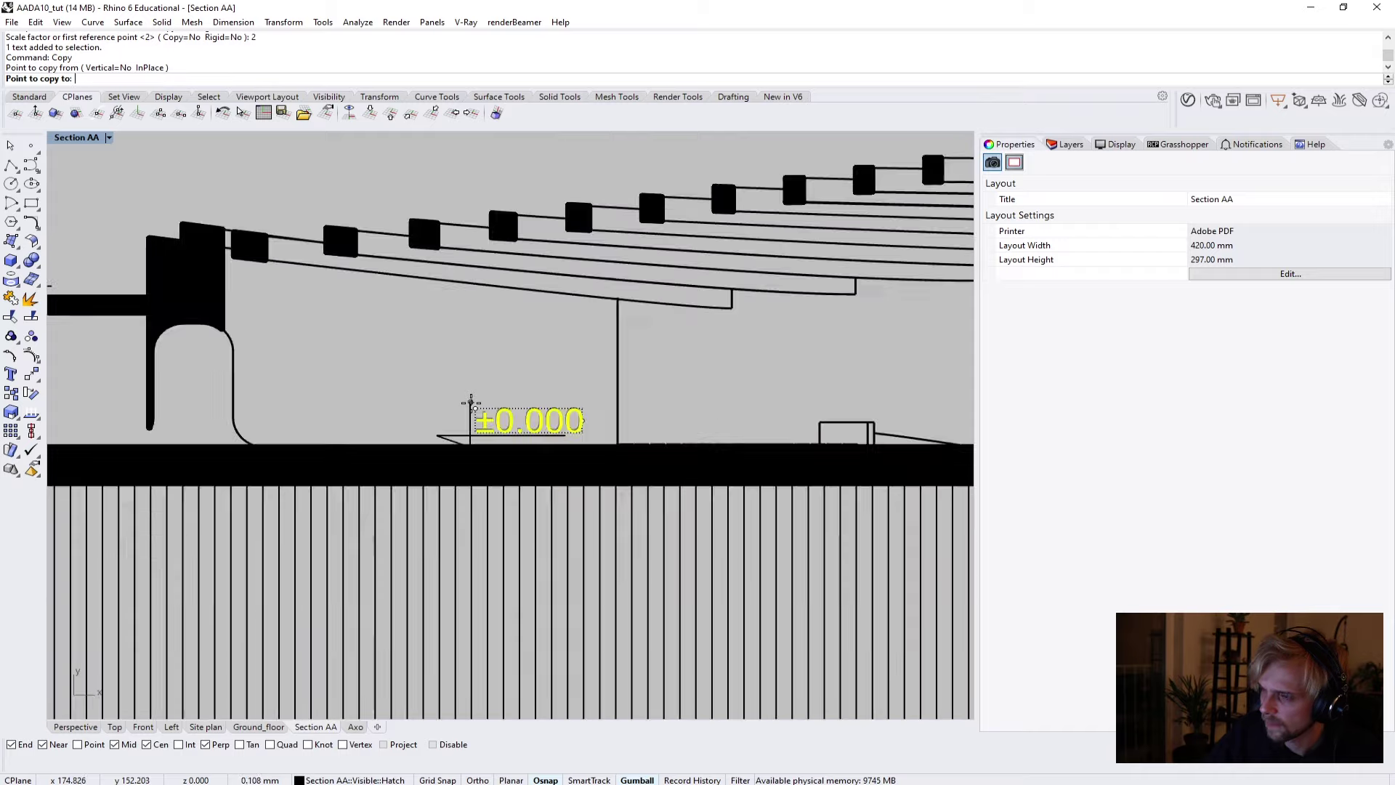
scroll(367, 360, up, 6)
click(363, 349)
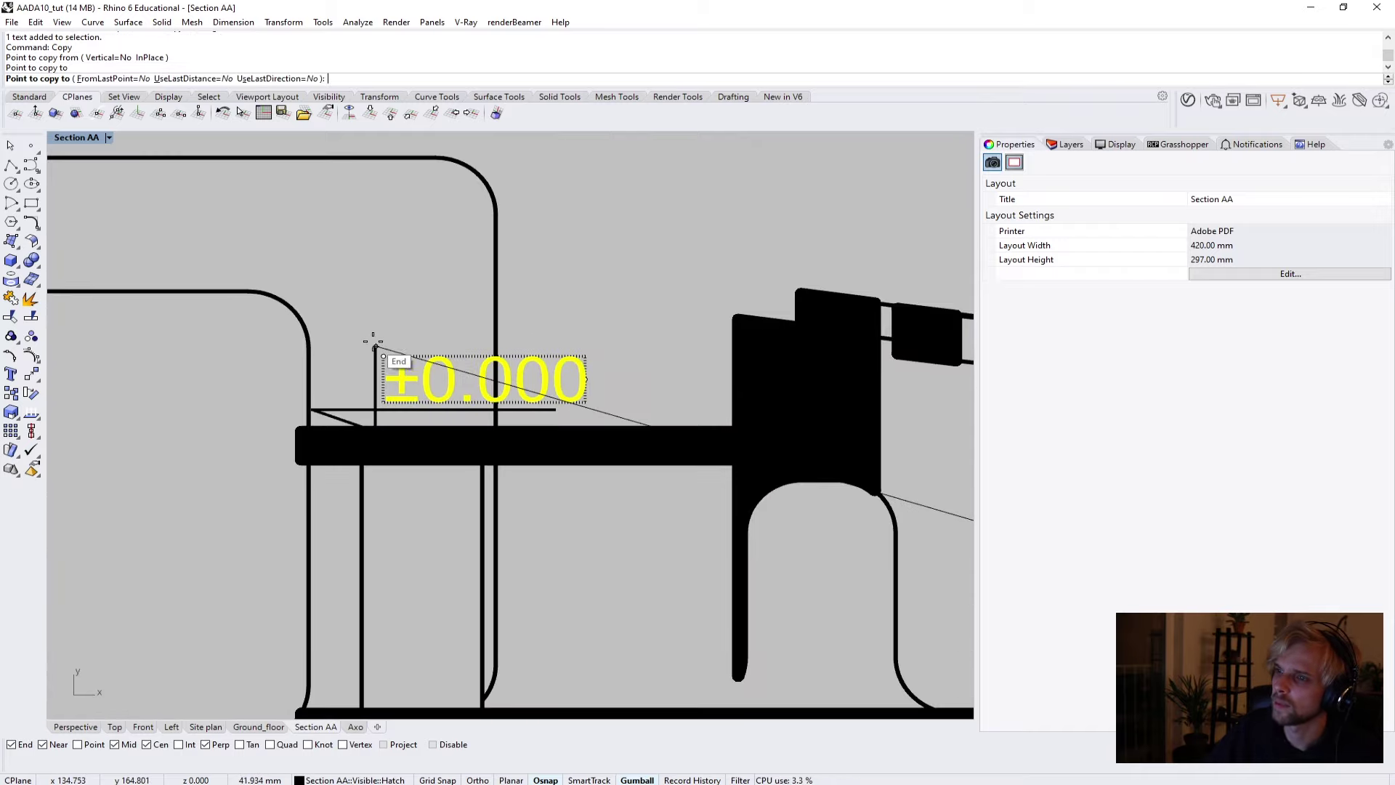
Place another copy of the ±0.000 text at the upper line end of the marker above the tall central beam.
scroll(685, 305, down, 5)
scroll(368, 374, up, 6)
scroll(500, 353, up, 6)
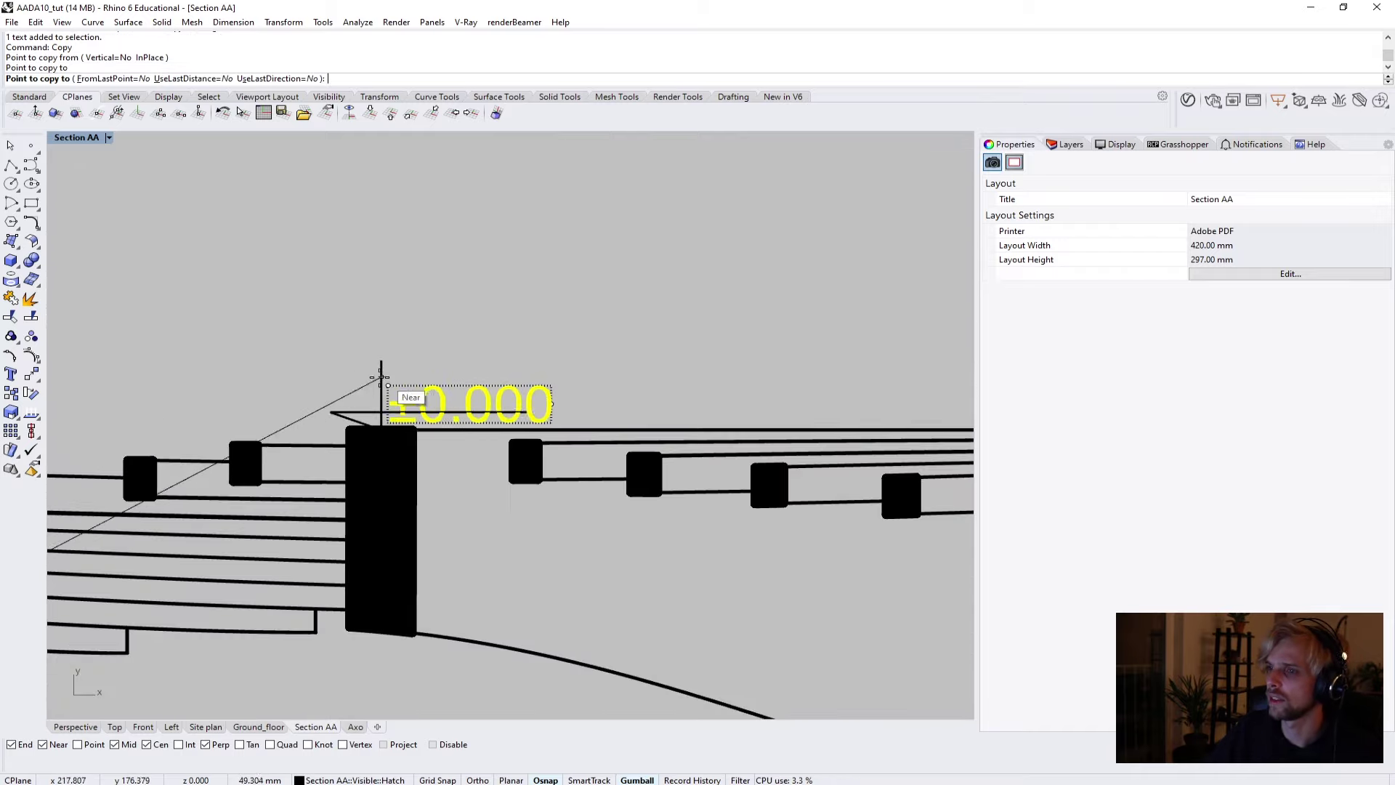
click(381, 360)
scroll(378, 357, down, 10)
key(Escape)
Change the copied level text above the thin raised slab to +2.500.
right_drag(231, 439, 483, 381)
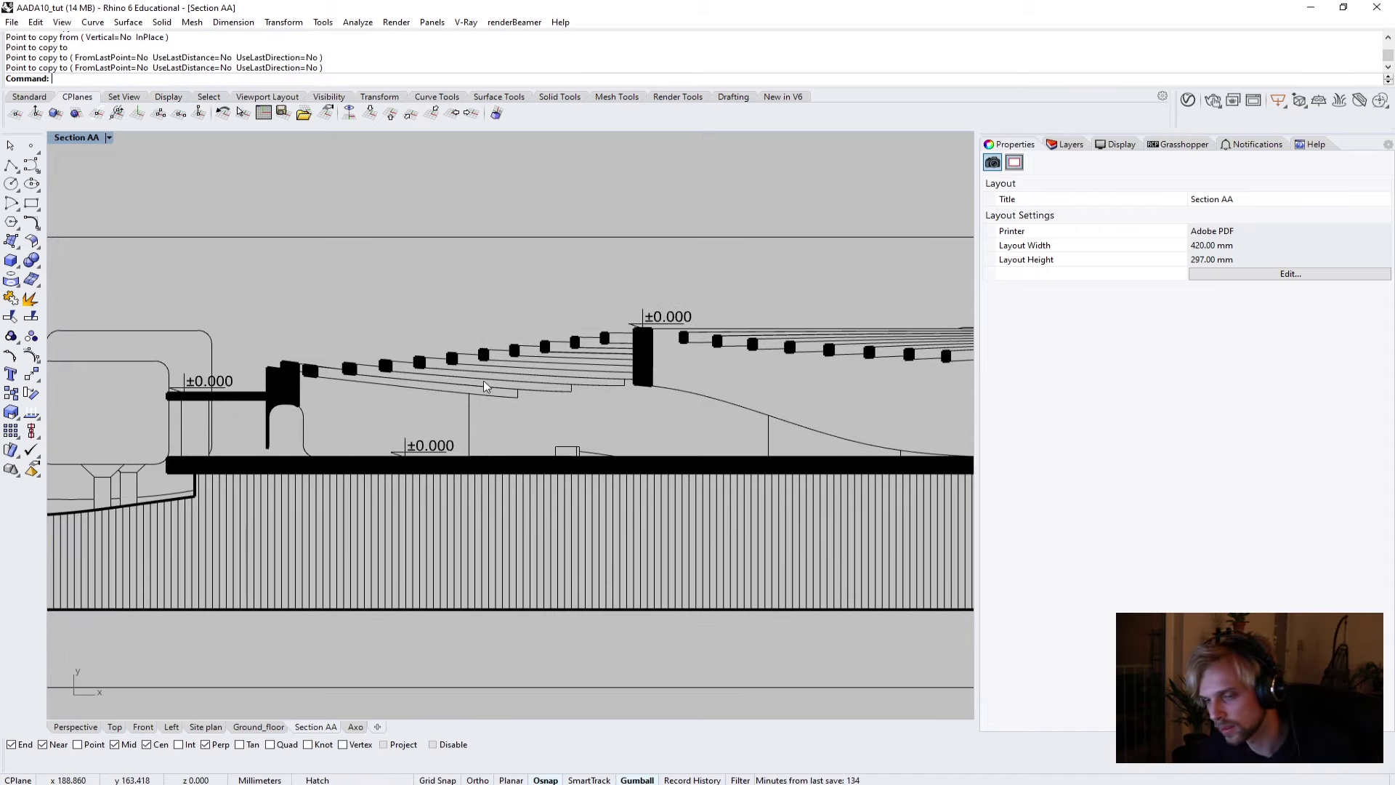
scroll(247, 381, up, 8)
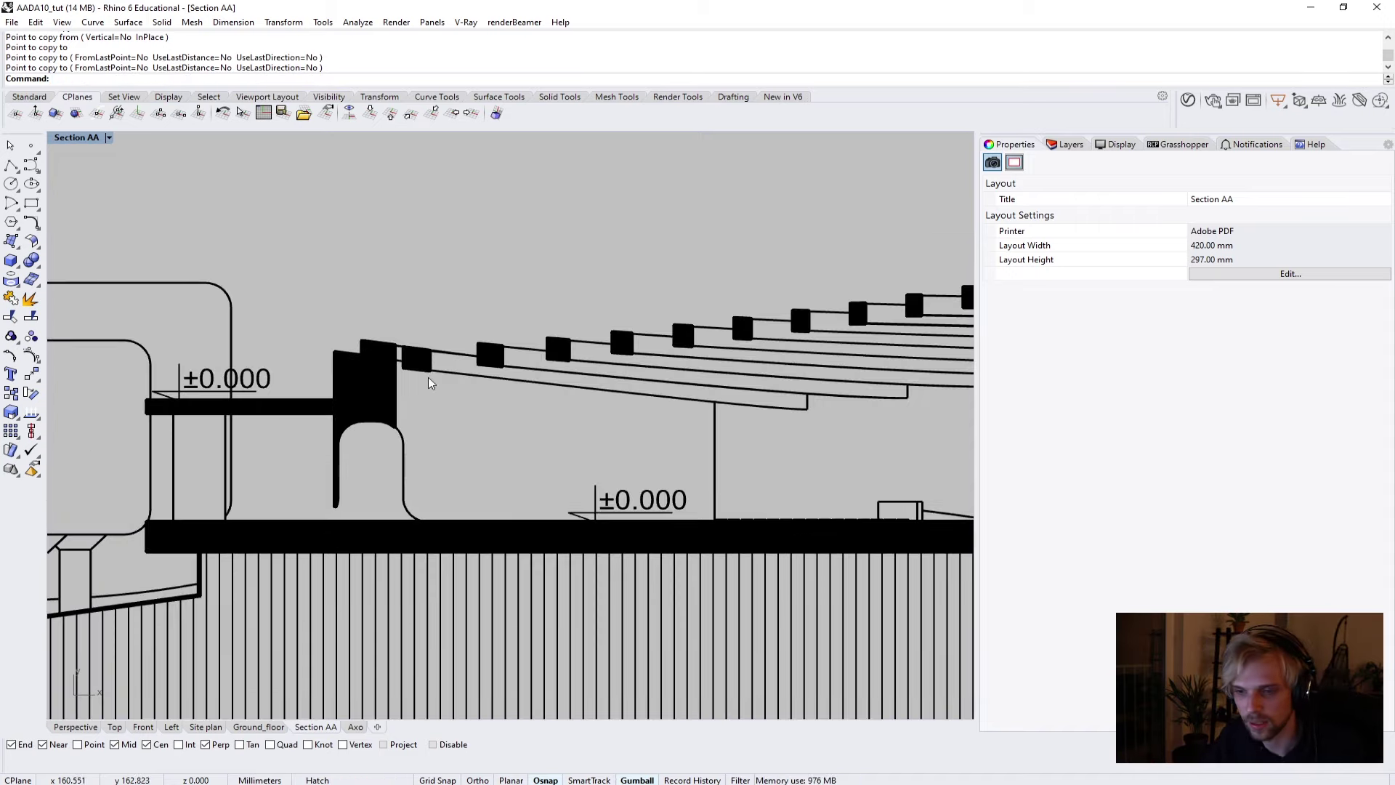
right_drag(185, 355, 411, 412)
scroll(411, 412, up, 3)
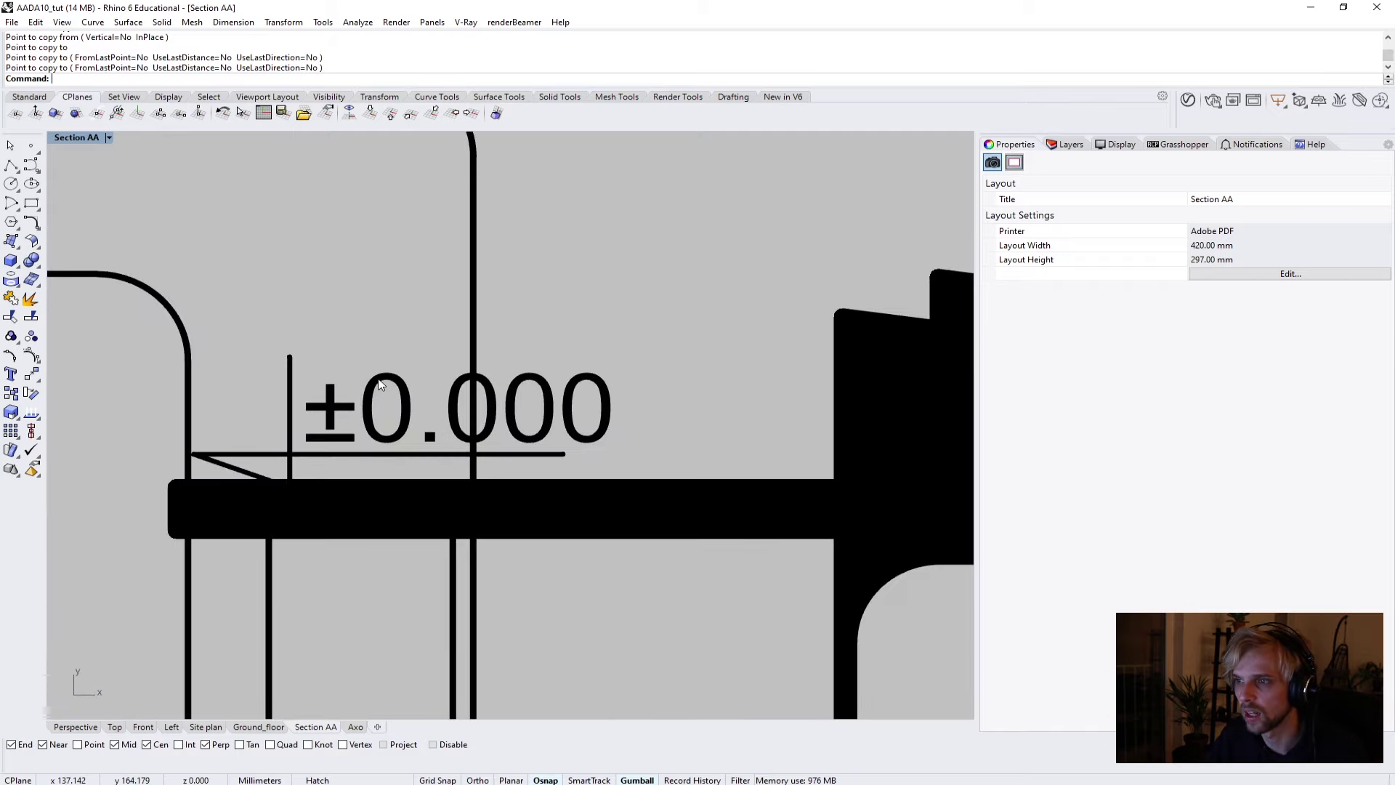
click(348, 407)
double_click(359, 407)
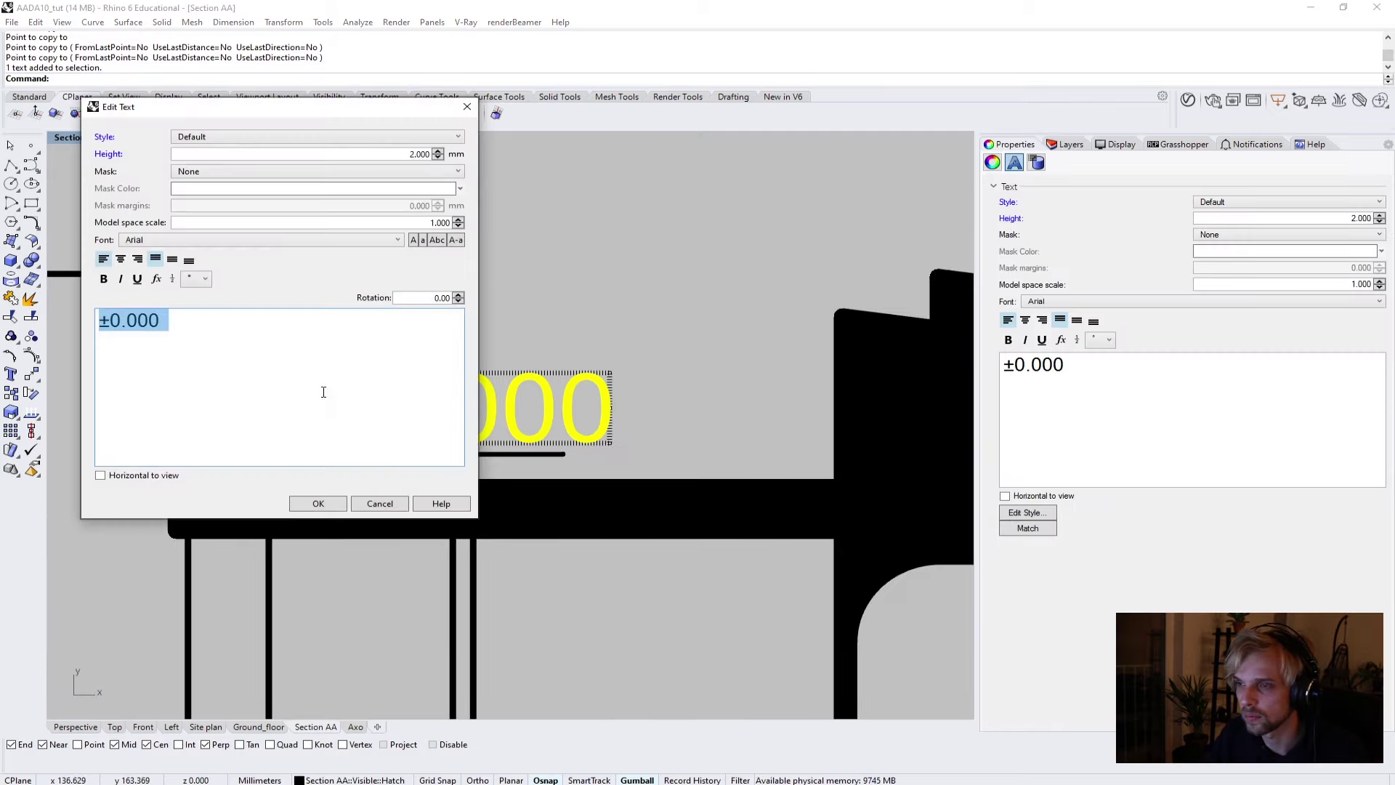
text(+2.500)
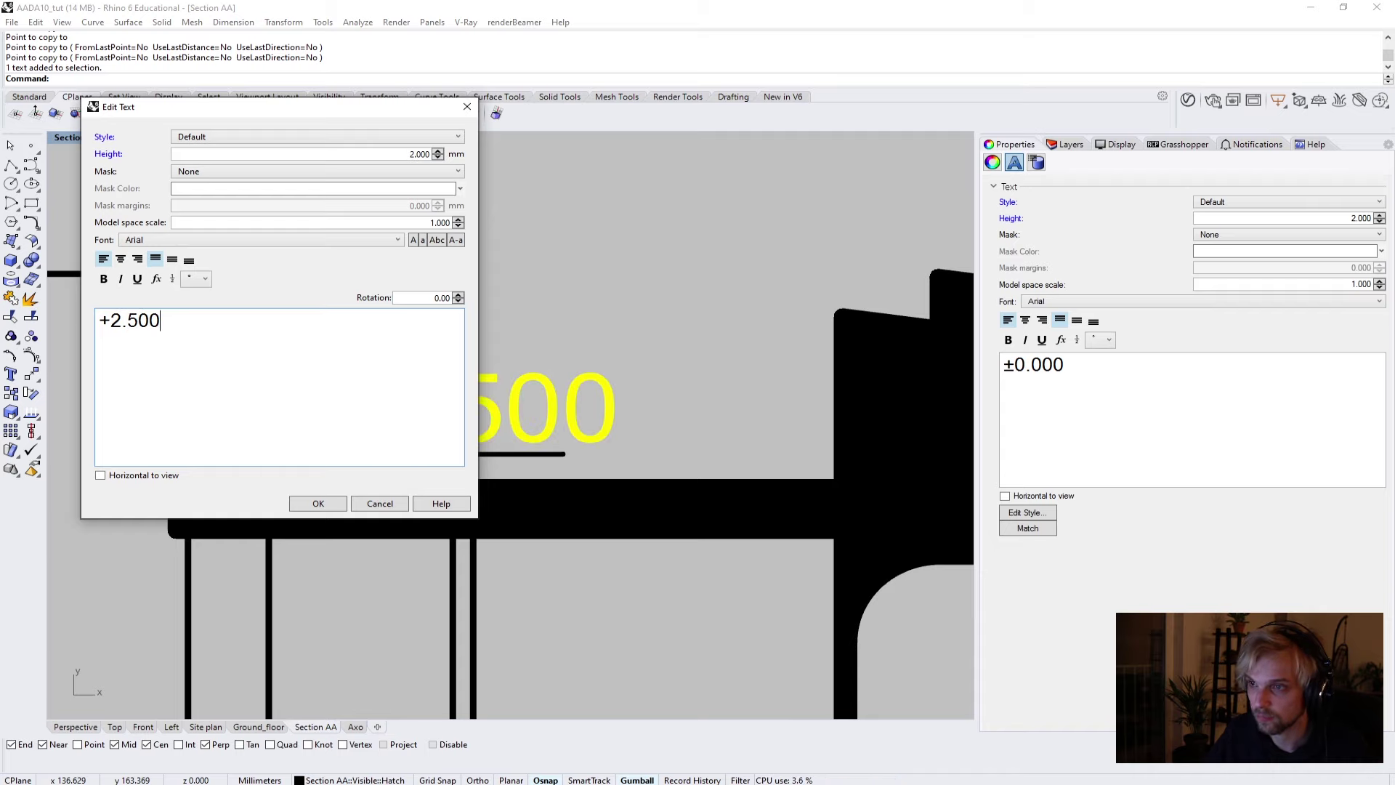
click(316, 503)
scroll(668, 314, down, 5)
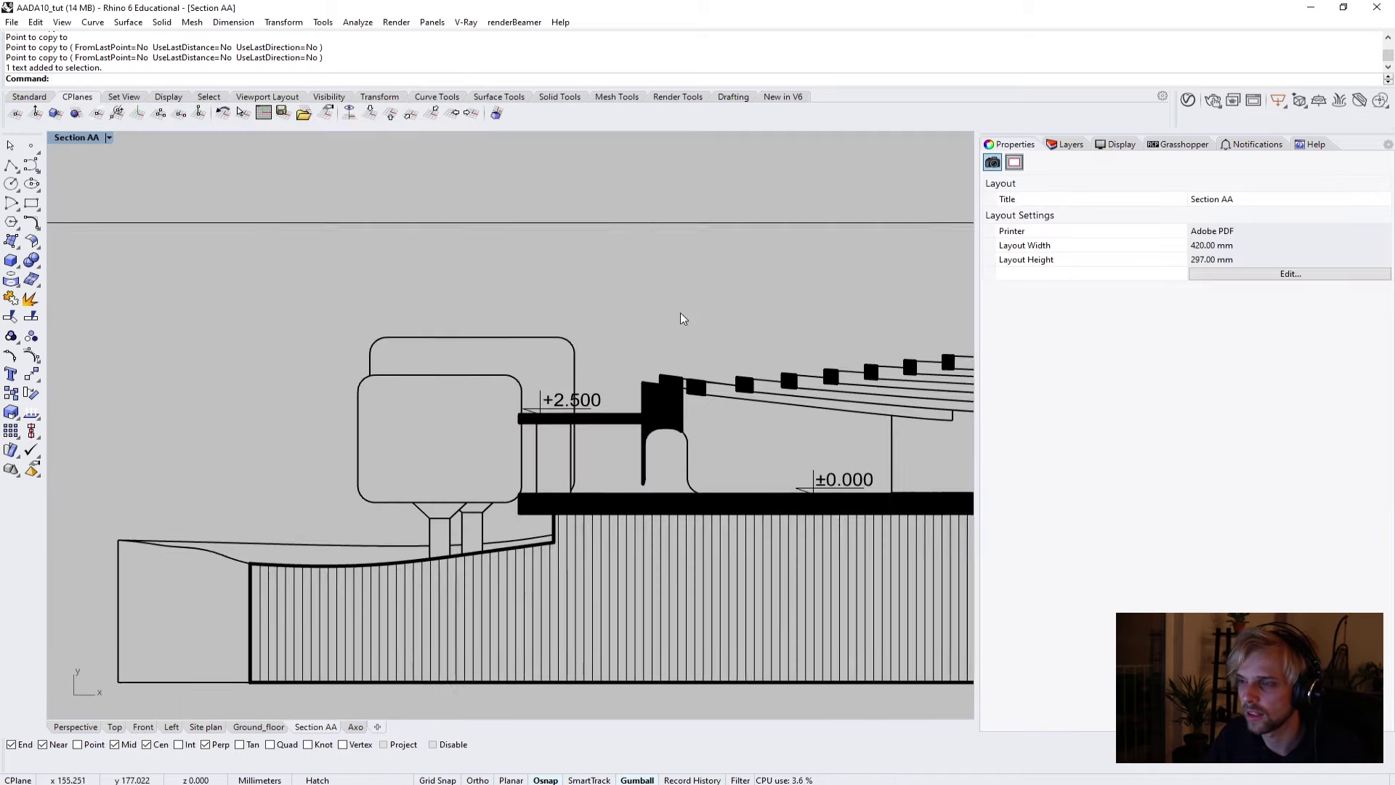
Change the copied level text above the tall central beam to +5.000.
scroll(649, 439, up, 3)
double_click(610, 394)
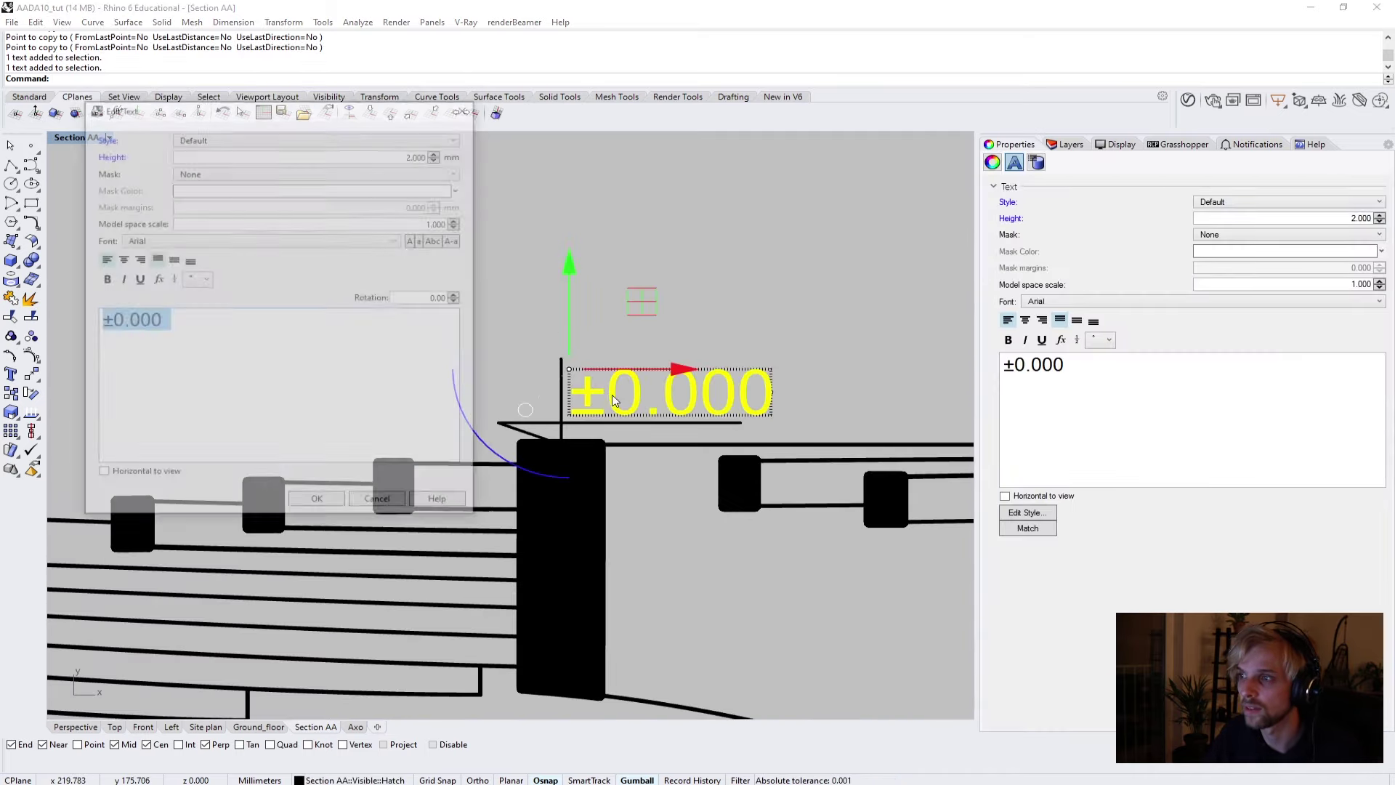
text(5.000)
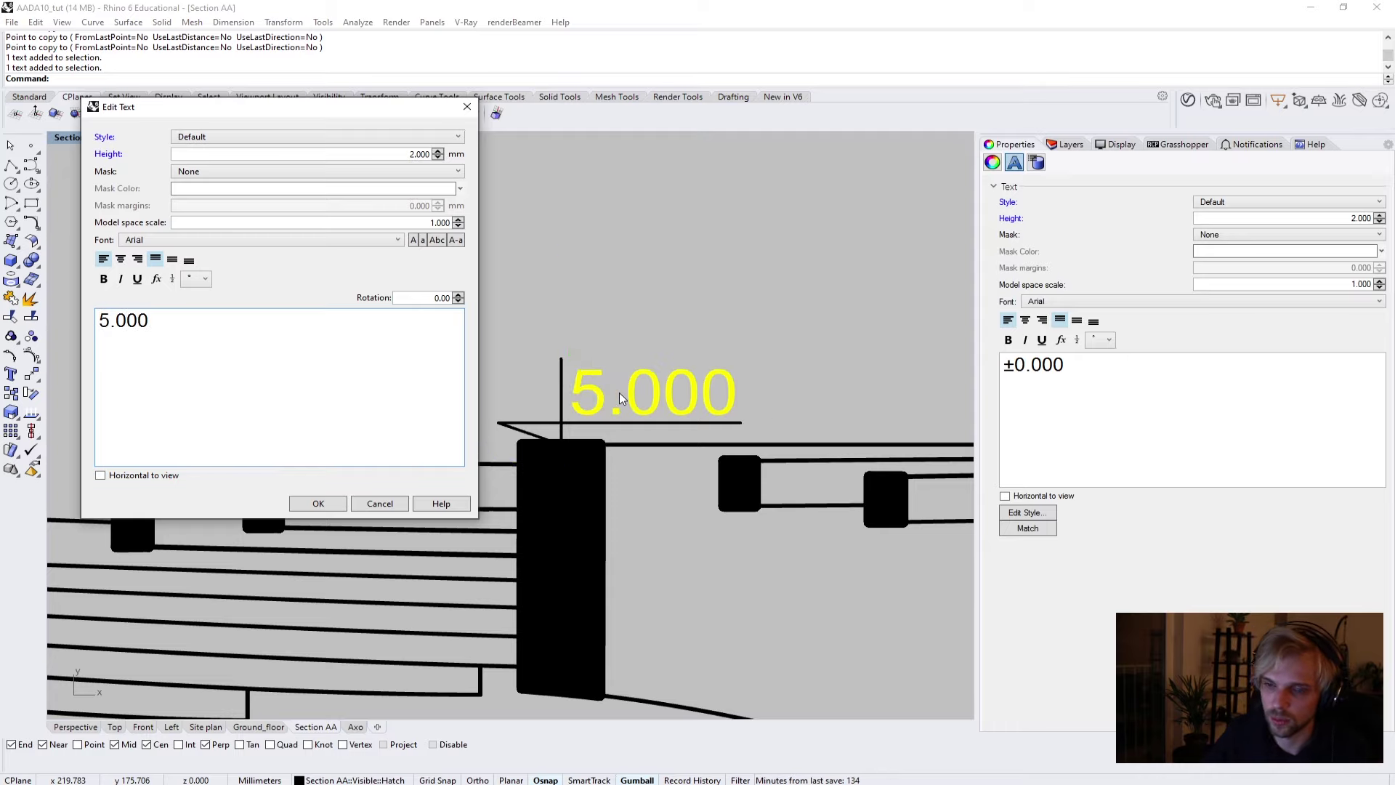
text(+)
click(318, 504)
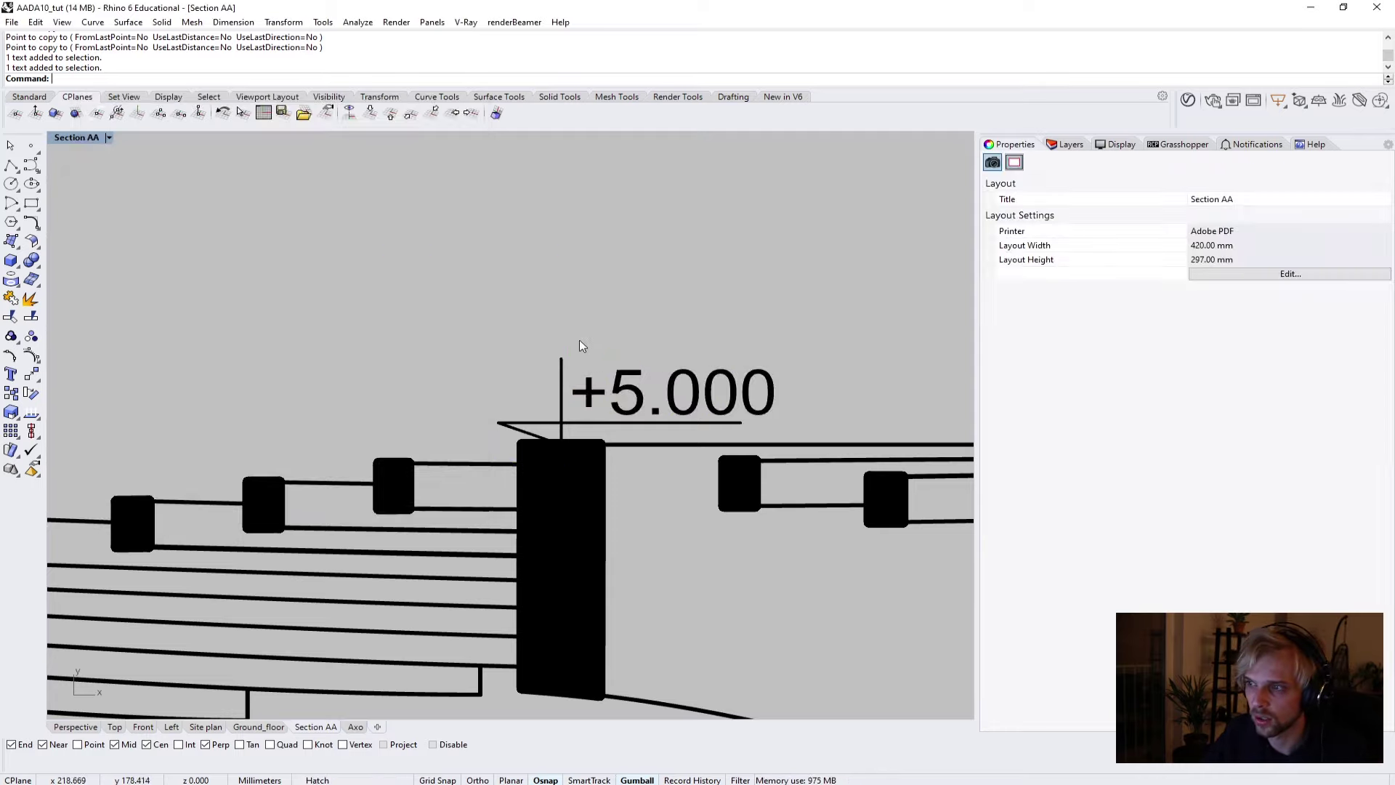
Leave the Section AA layout for the Top model view and frame the section drawing above the site plans.
scroll(592, 370, down, 5)
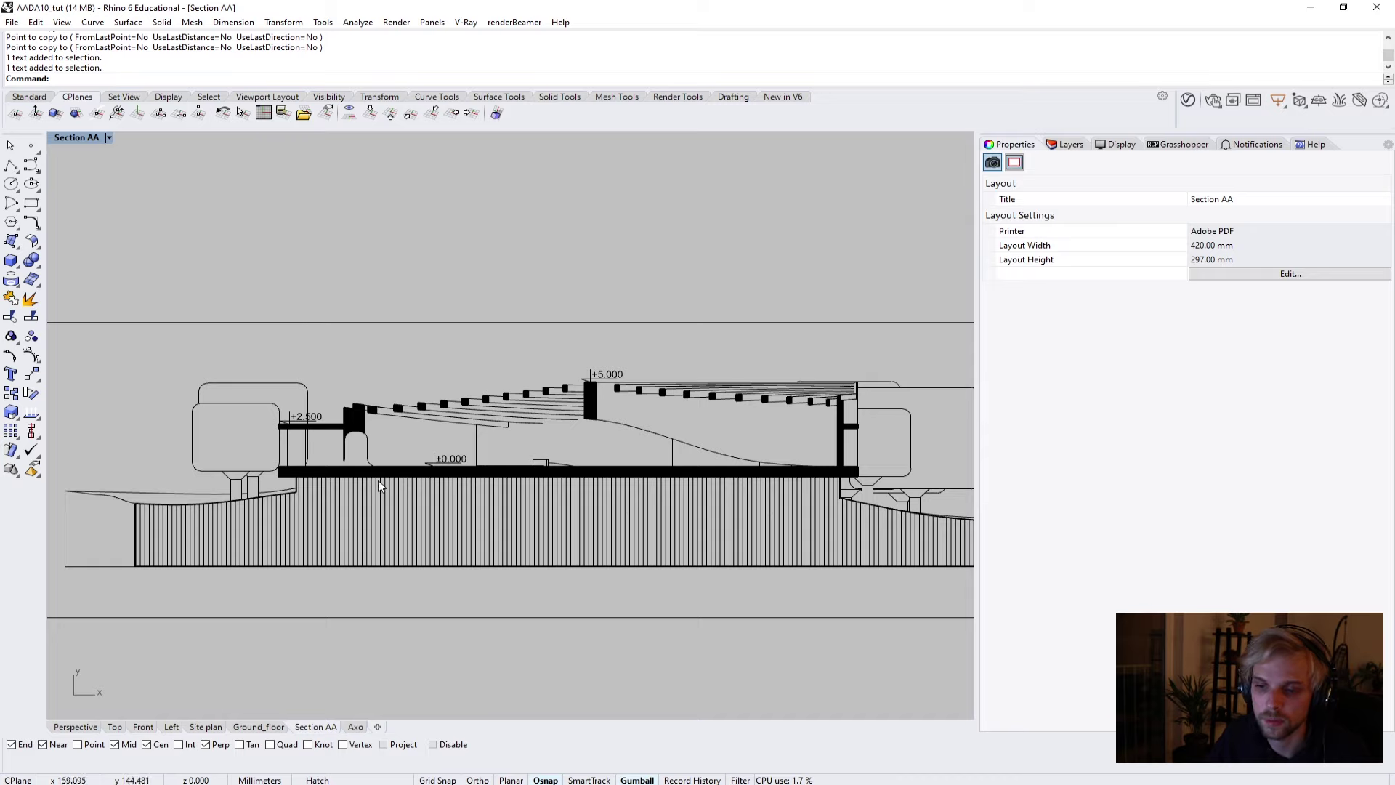
scroll(398, 477, down, 3)
scroll(557, 452, up, 7)
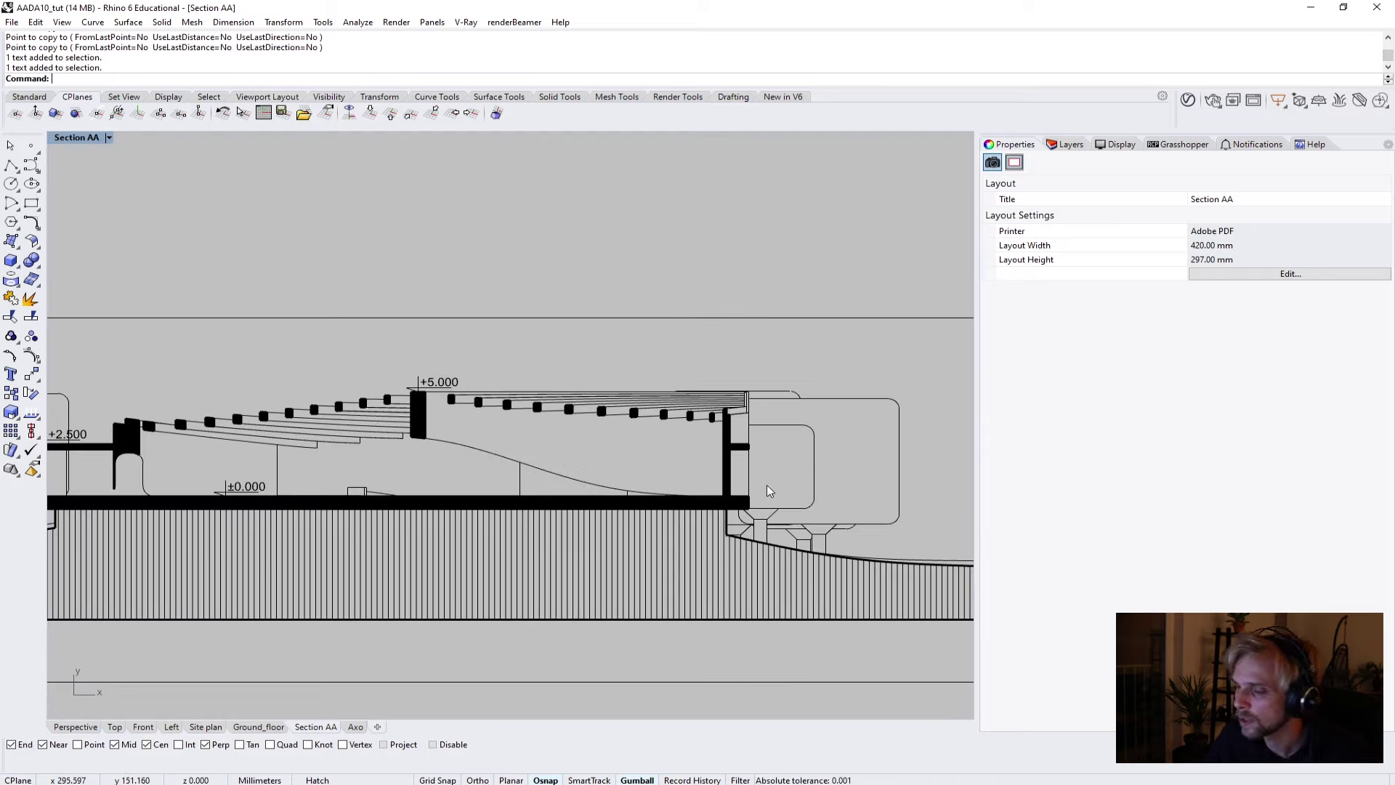
scroll(769, 491, down, 2)
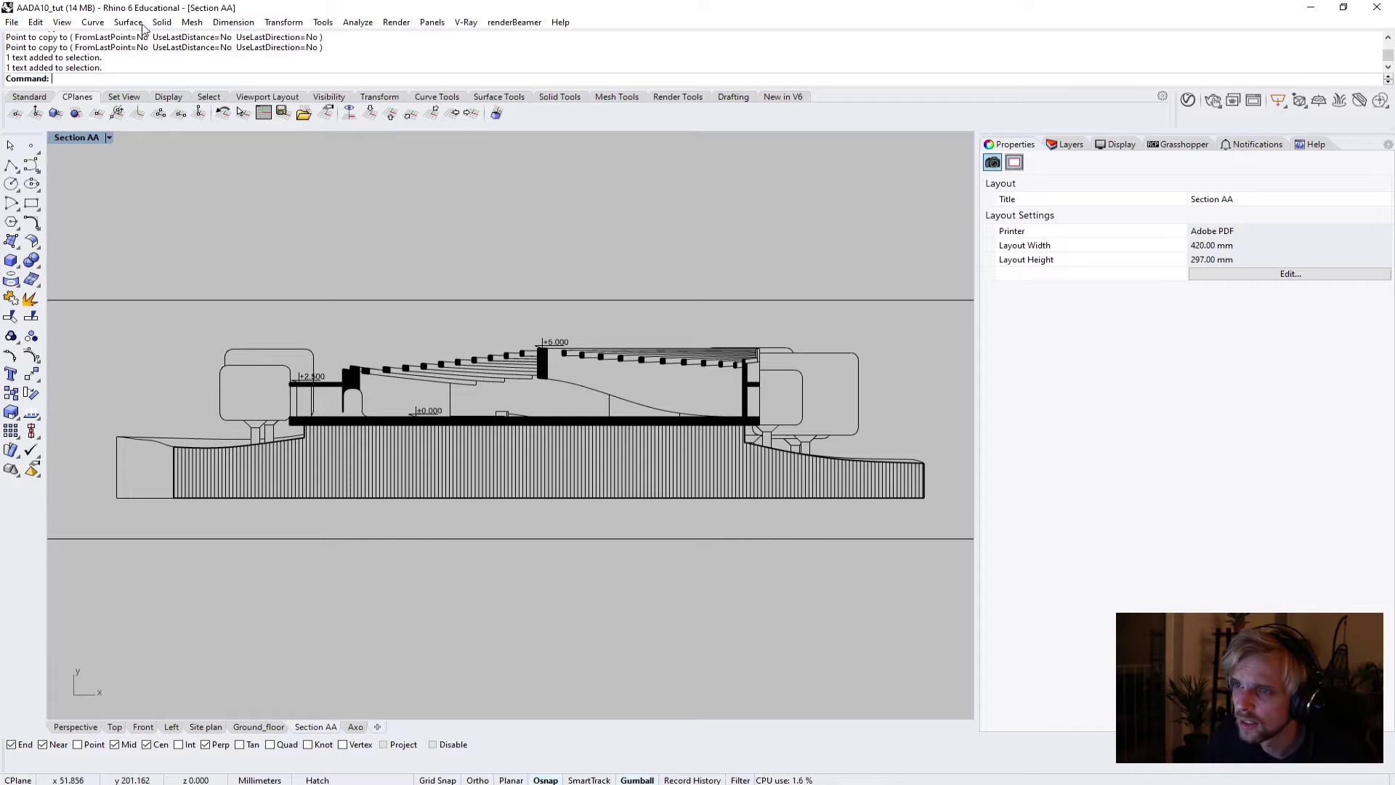
double_click(84, 137)
double_click(59, 138)
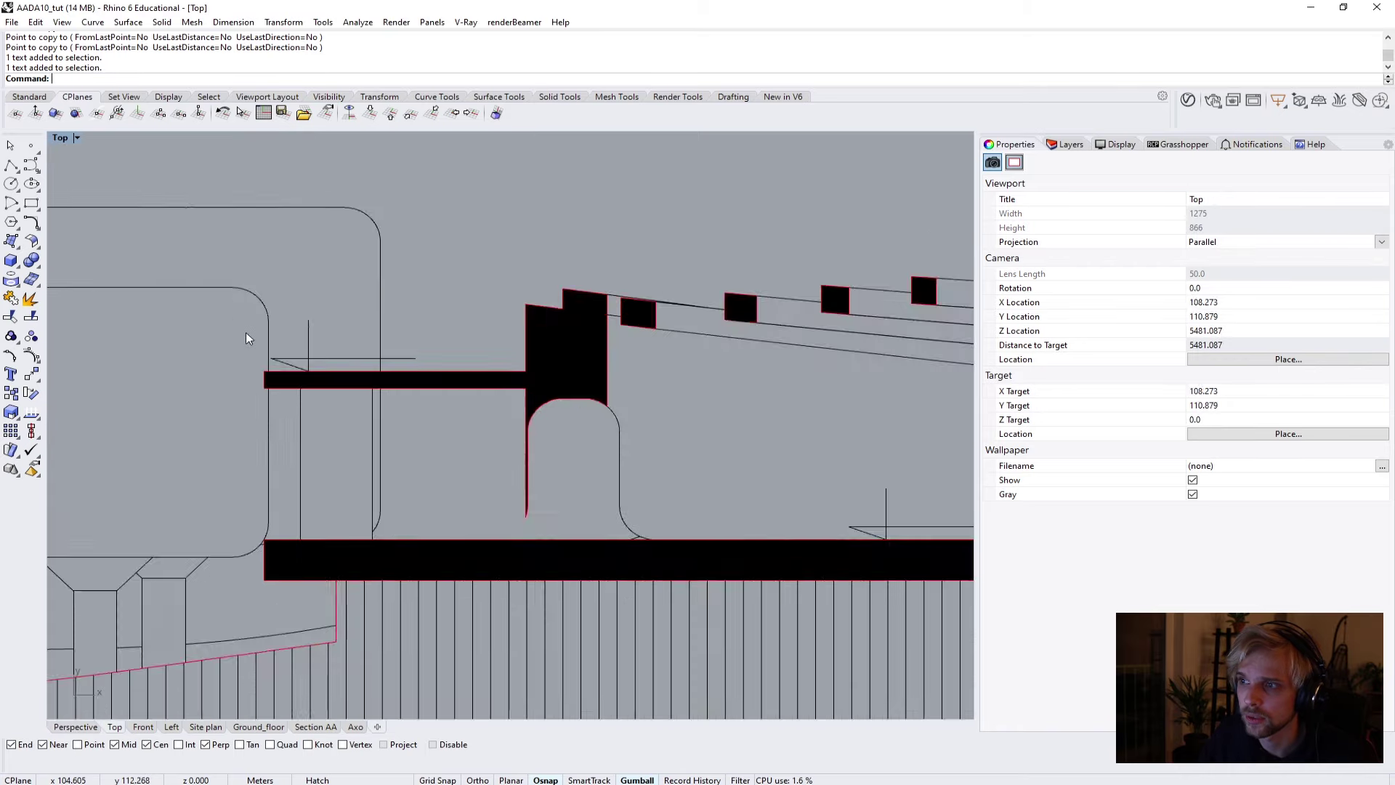
scroll(246, 333, down, 5)
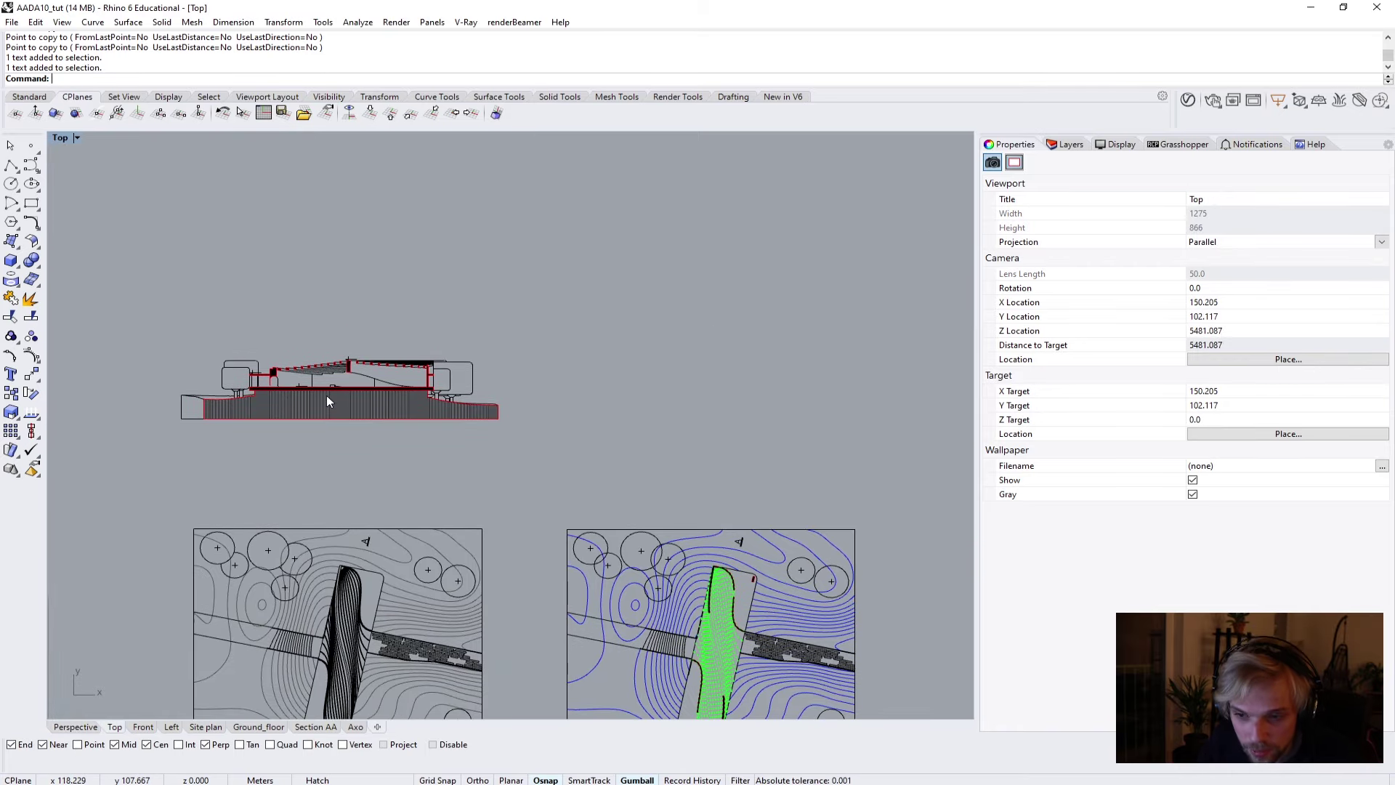
scroll(325, 395, up, 5)
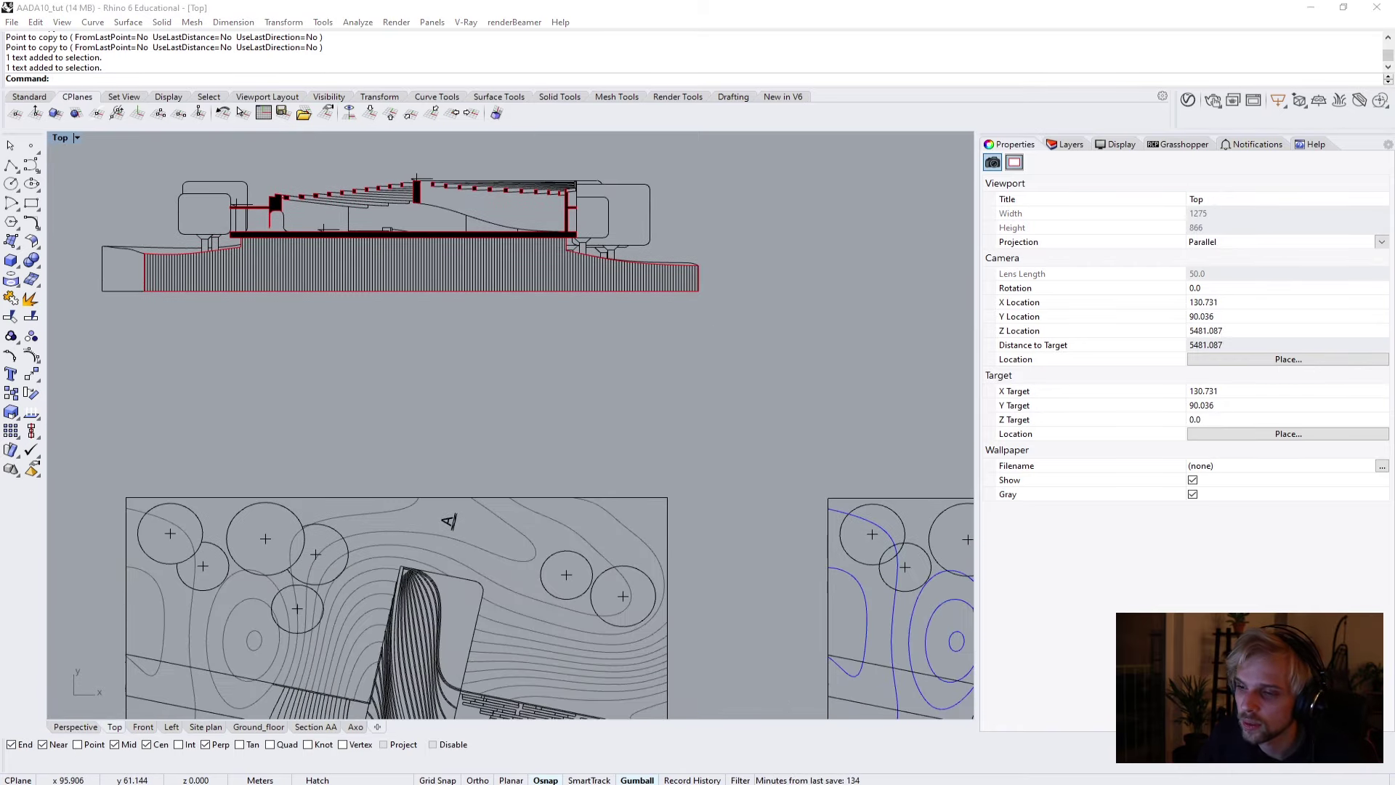
Switch to the Chrome browser, open pimpmydrawing.com and maximize the window.
key(super+1)
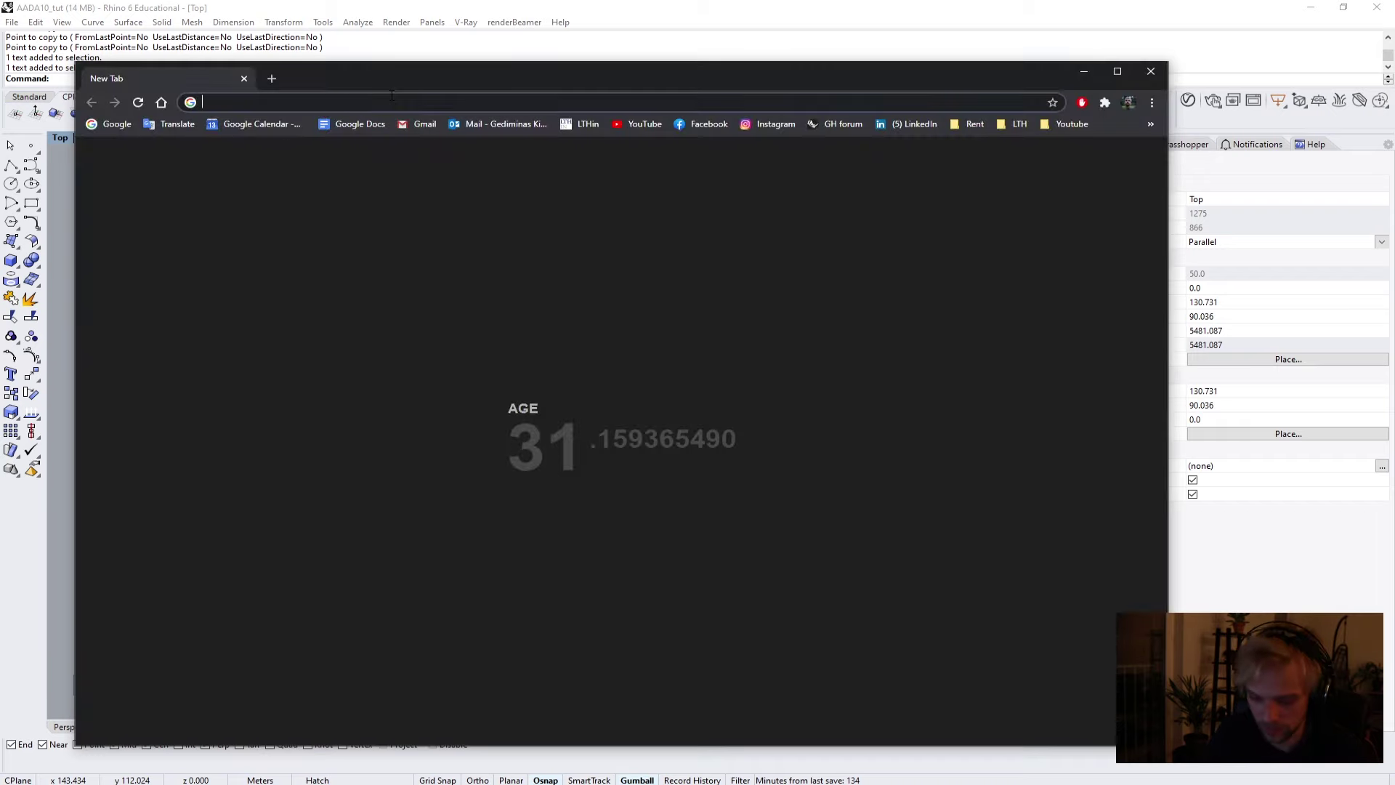
text(pimpmydrawing.com)
key(Return)
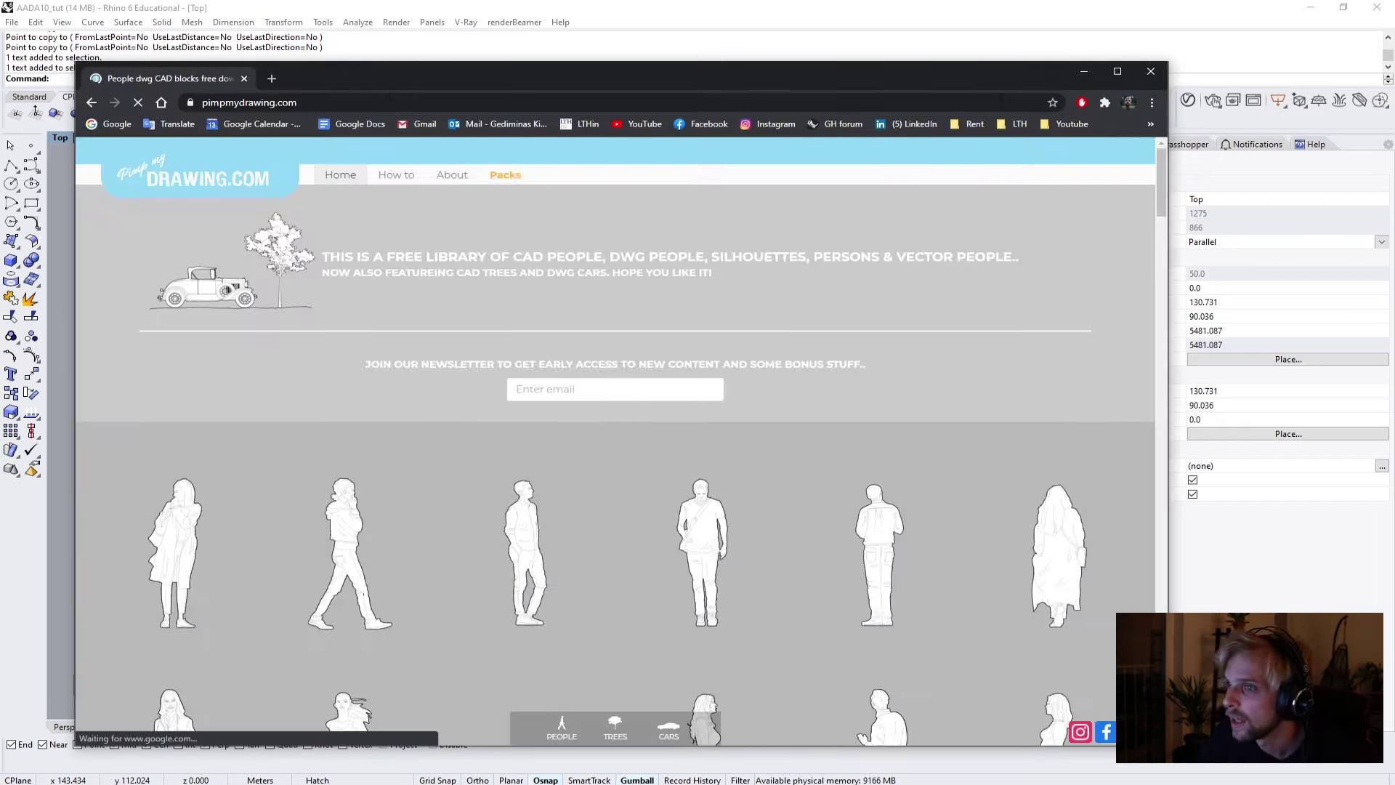
click(1117, 70)
Find the person walking away from the camera in the people library and download the figure as DWG.
scroll(530, 417, down, 6)
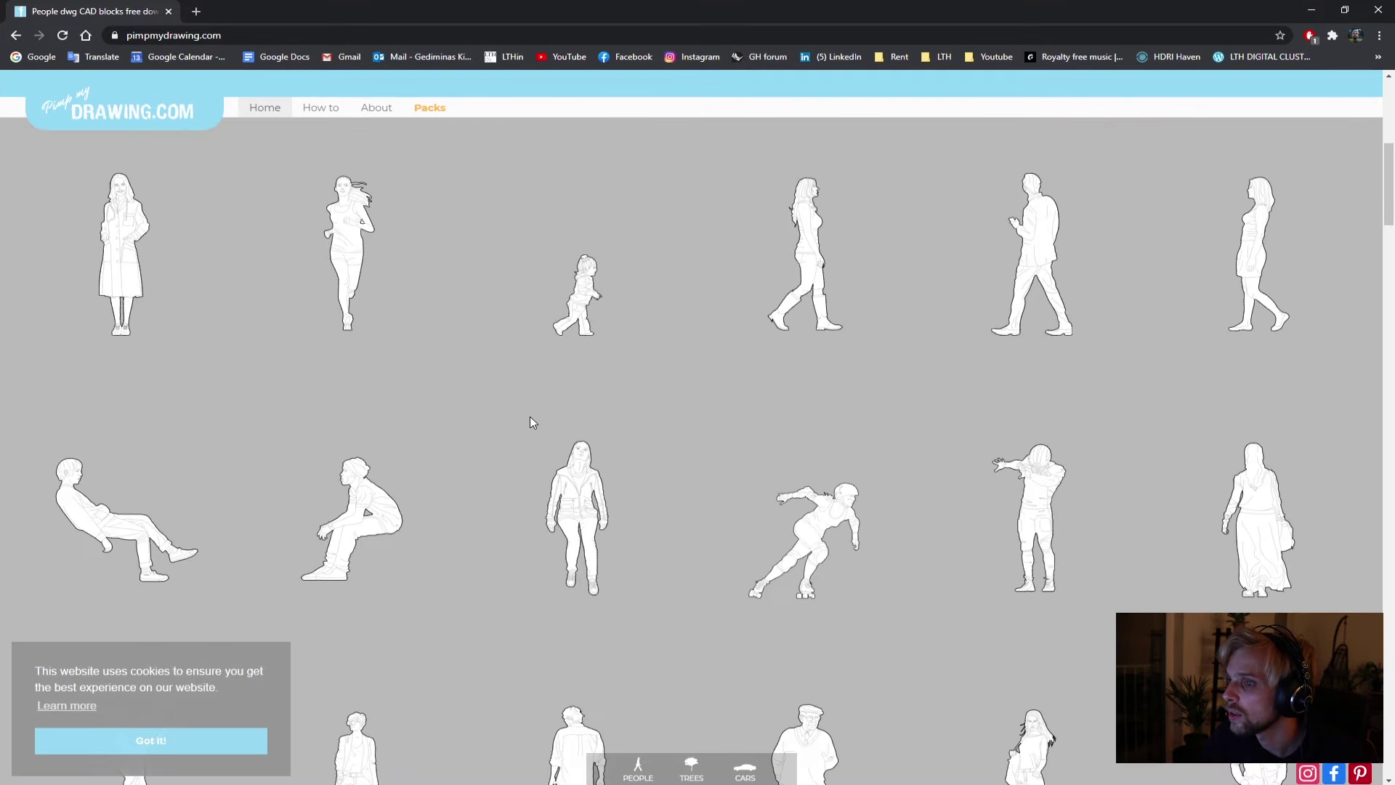
scroll(530, 423, down, 10)
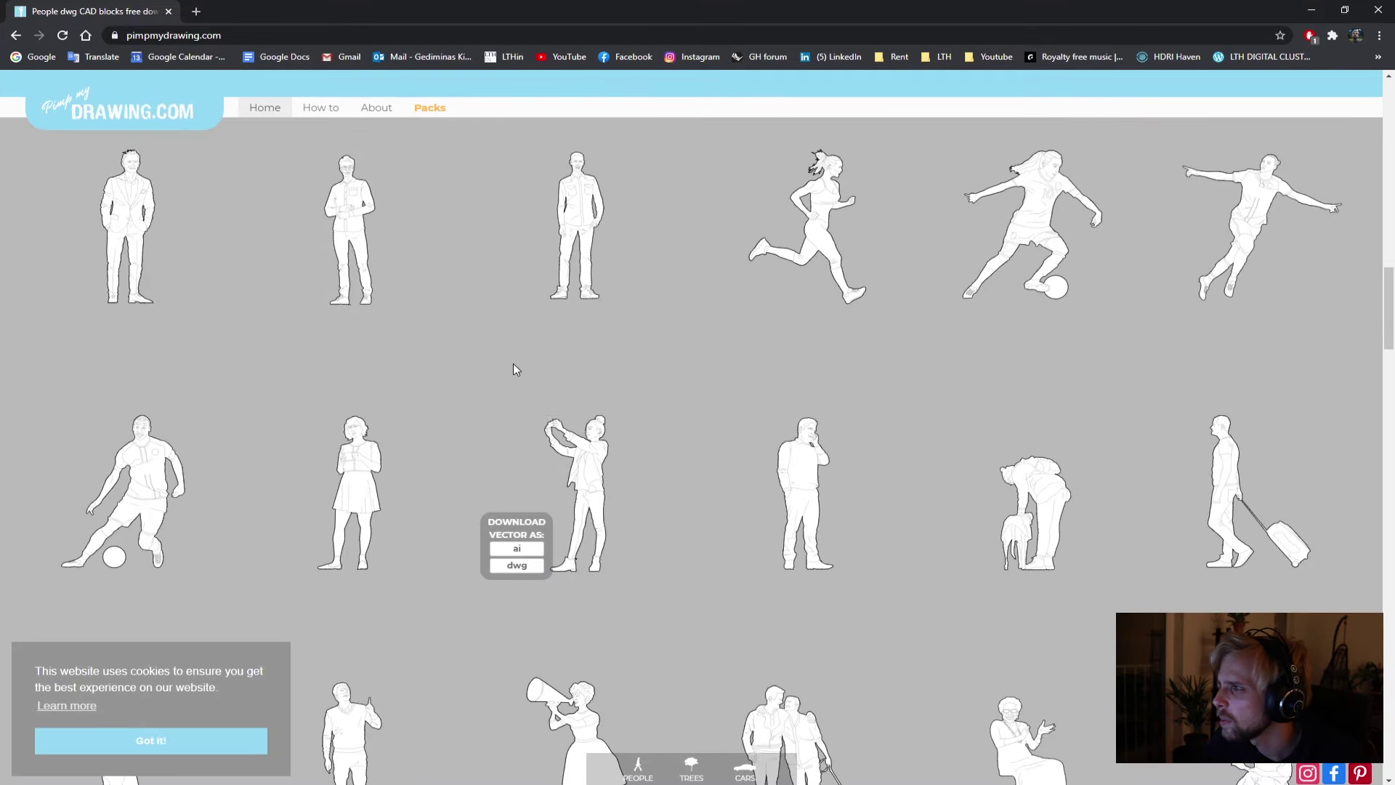
scroll(500, 342, down, 7)
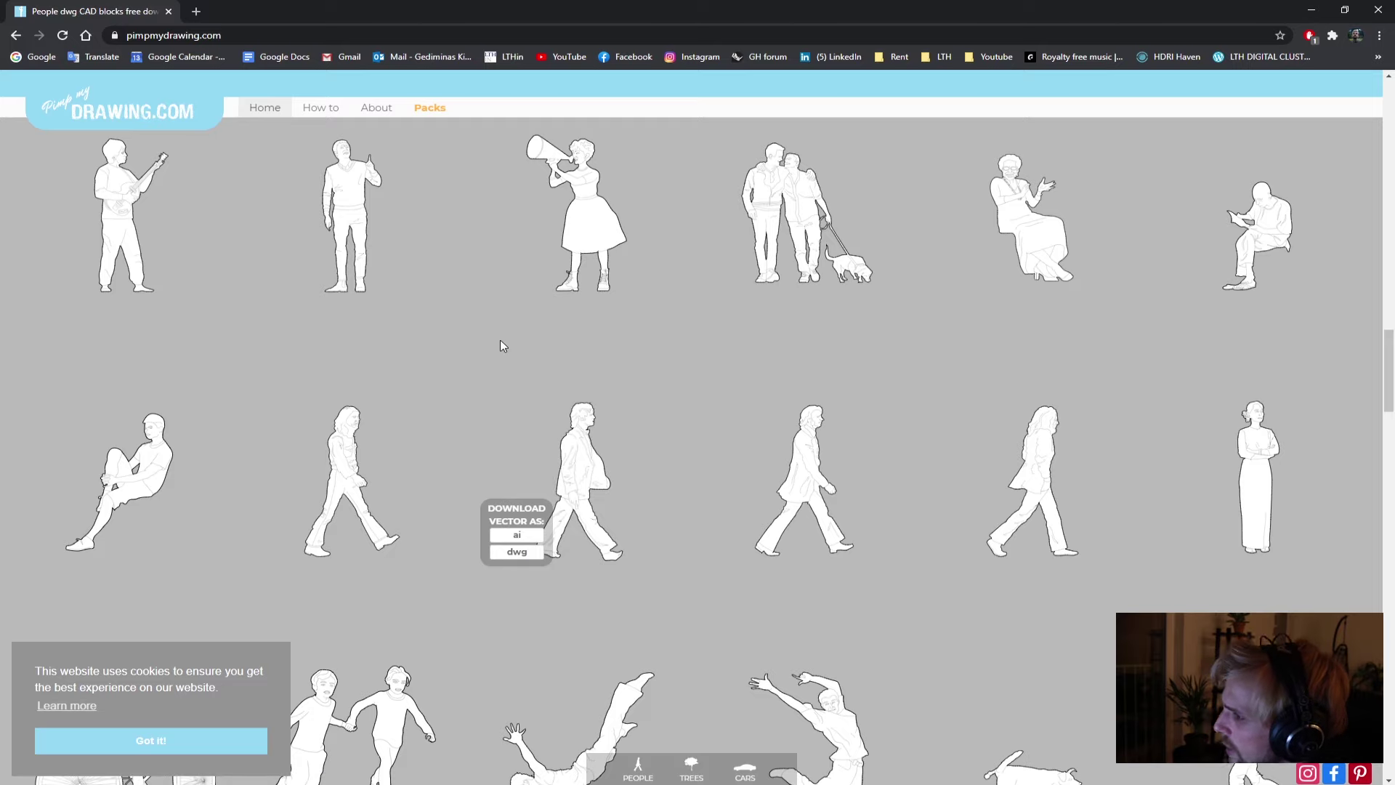
mouse_move(1268, 483)
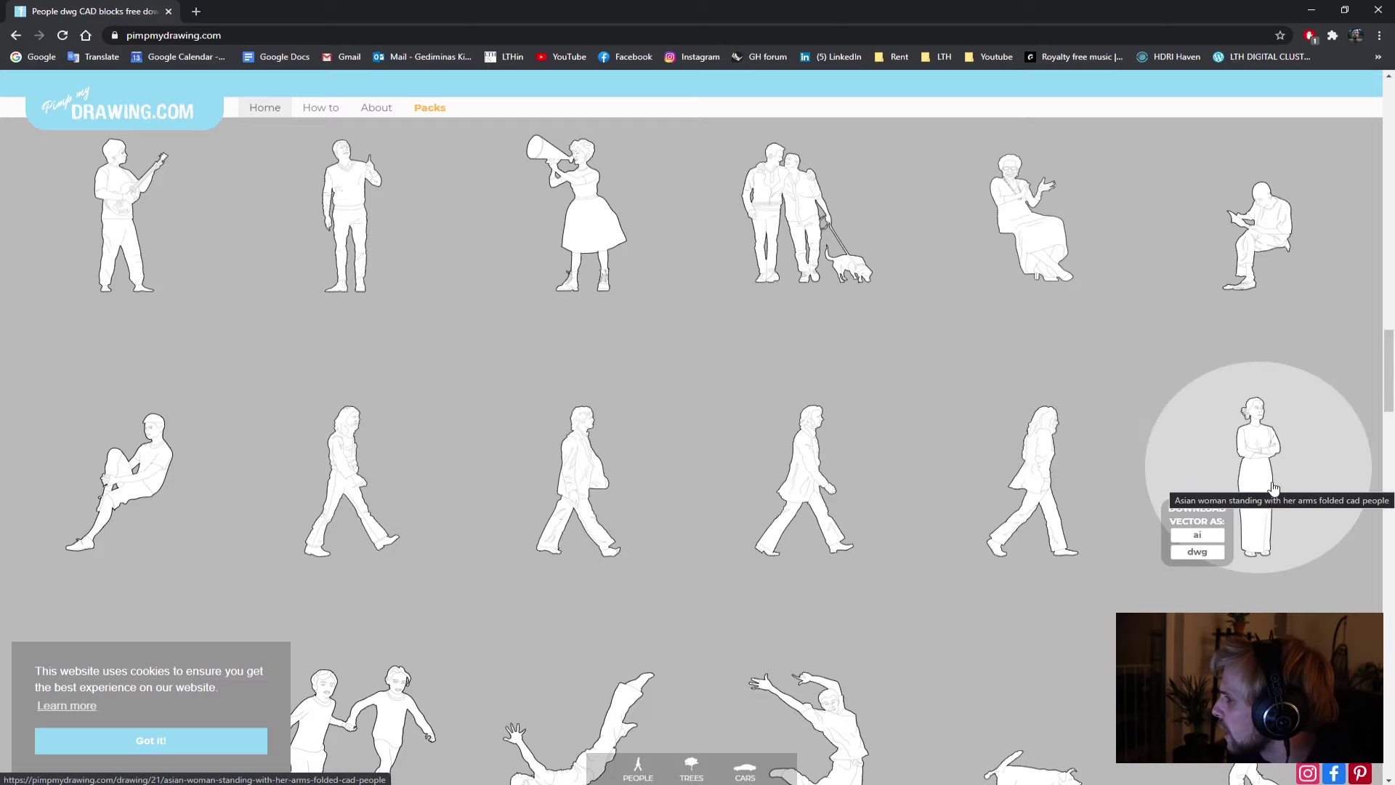
scroll(1268, 465, down, 4)
scroll(826, 408, down, 2)
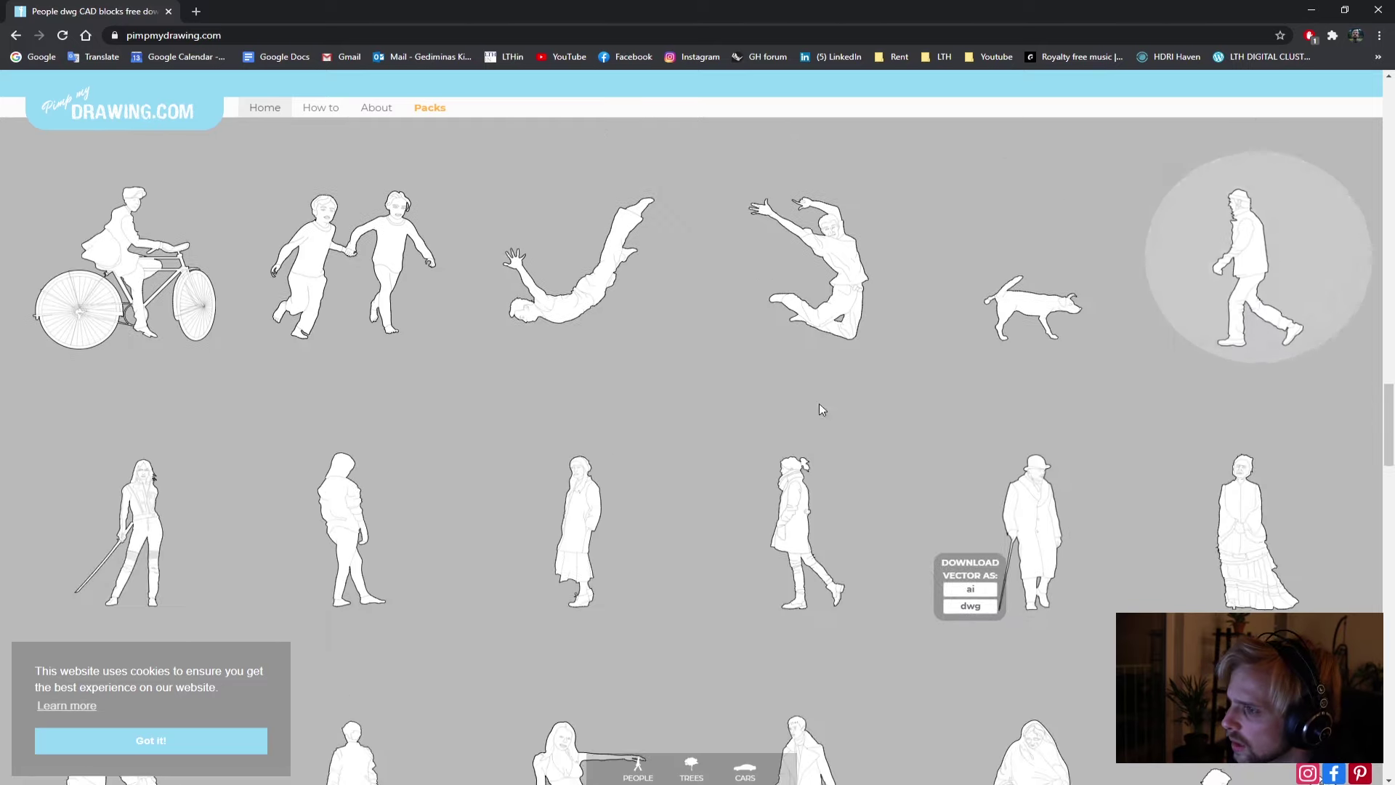
mouse_move(1093, 448)
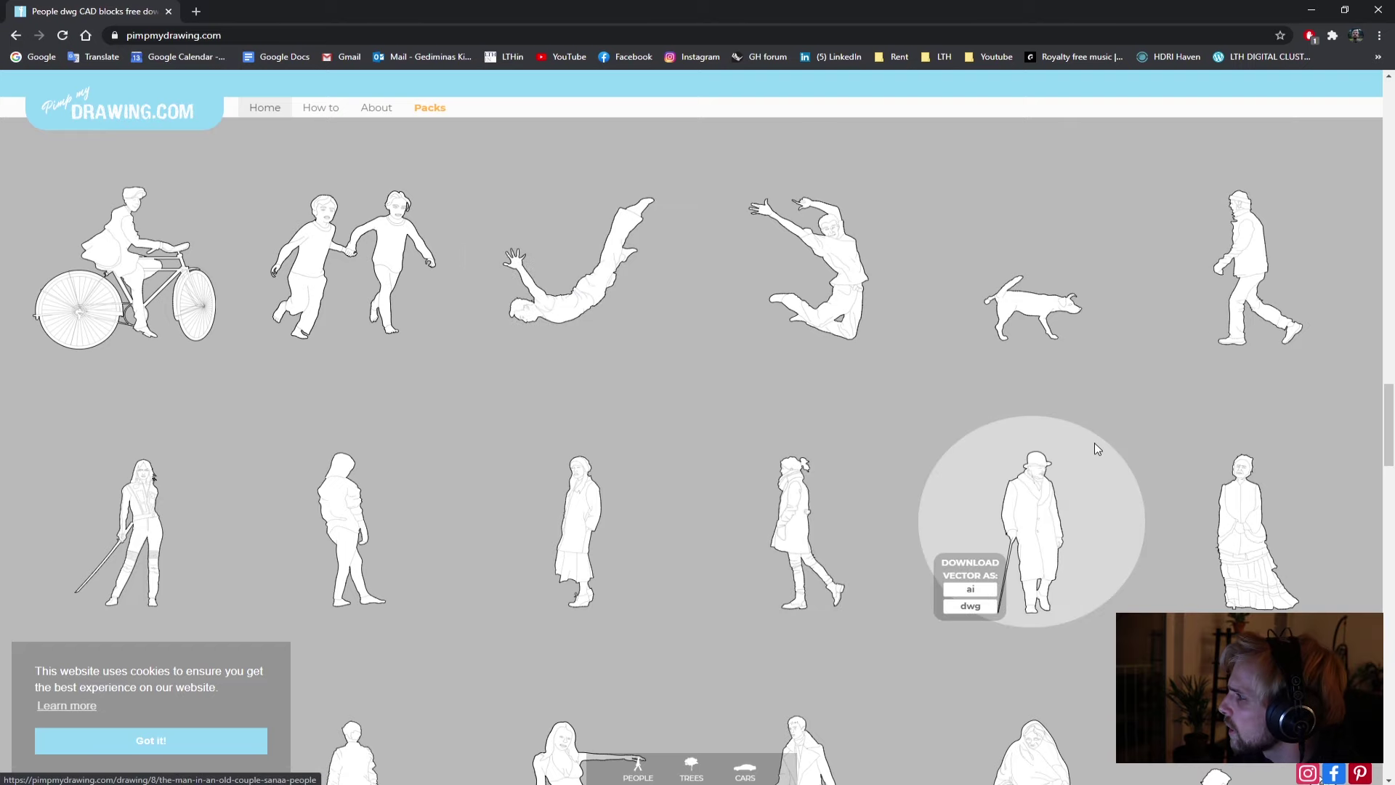
scroll(1093, 448, down, 2)
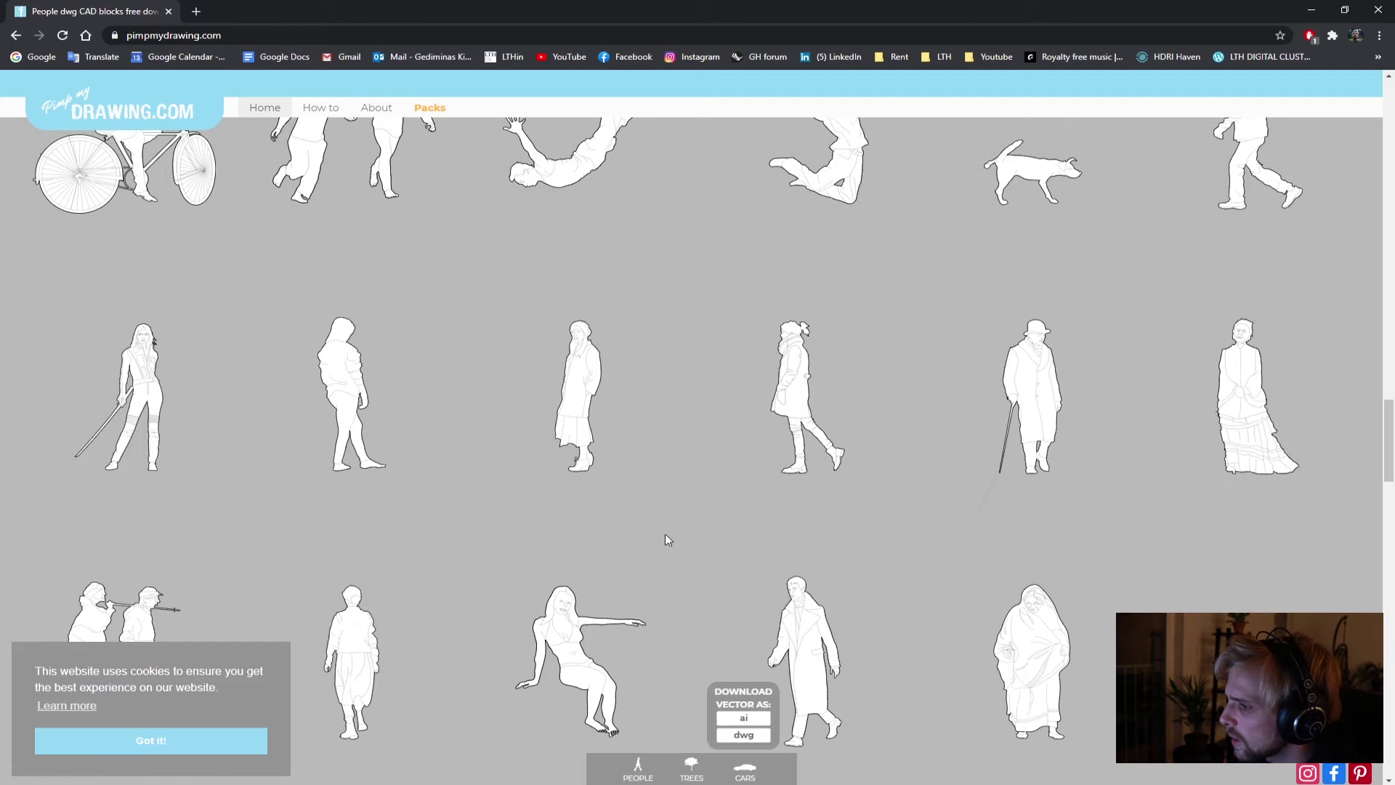
scroll(603, 529, down, 4)
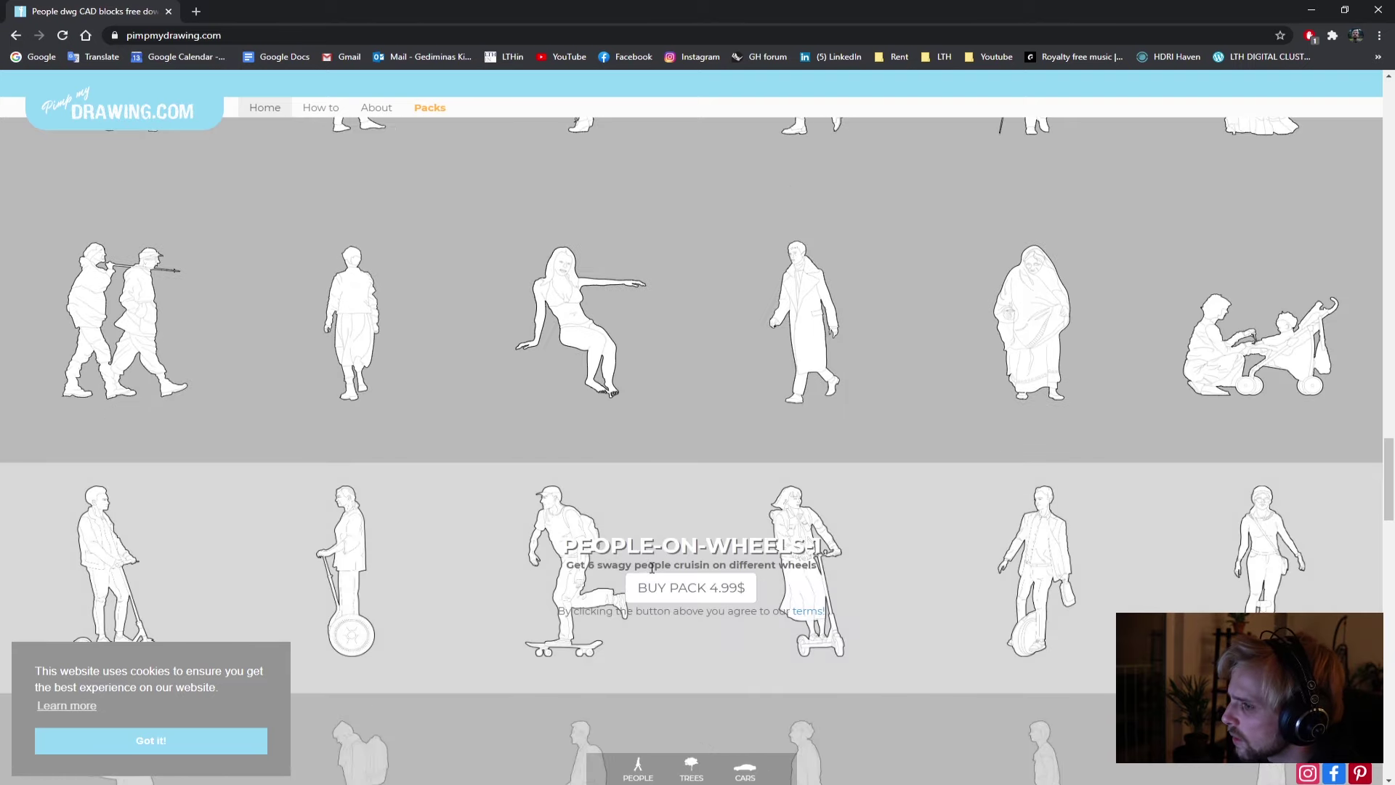
mouse_move(330, 294)
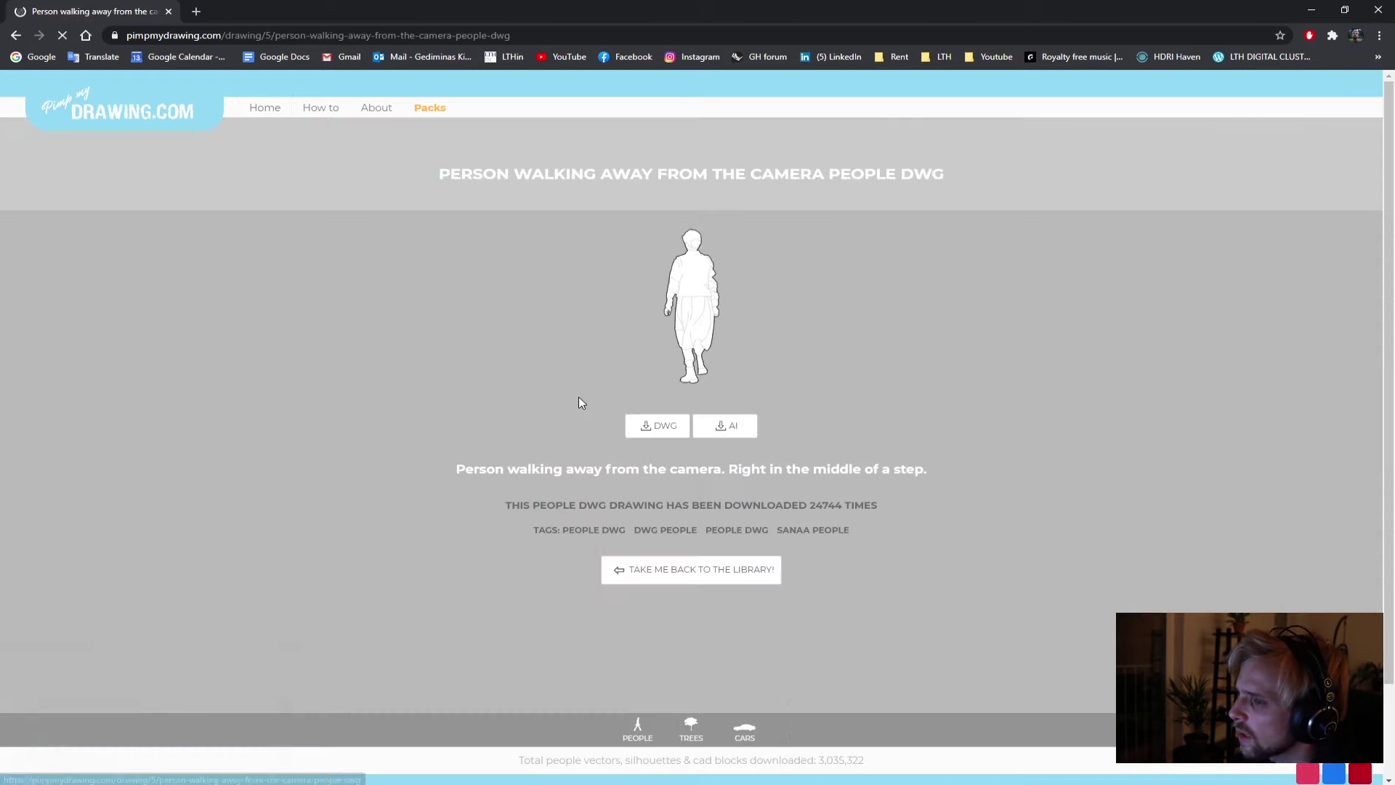
click(660, 432)
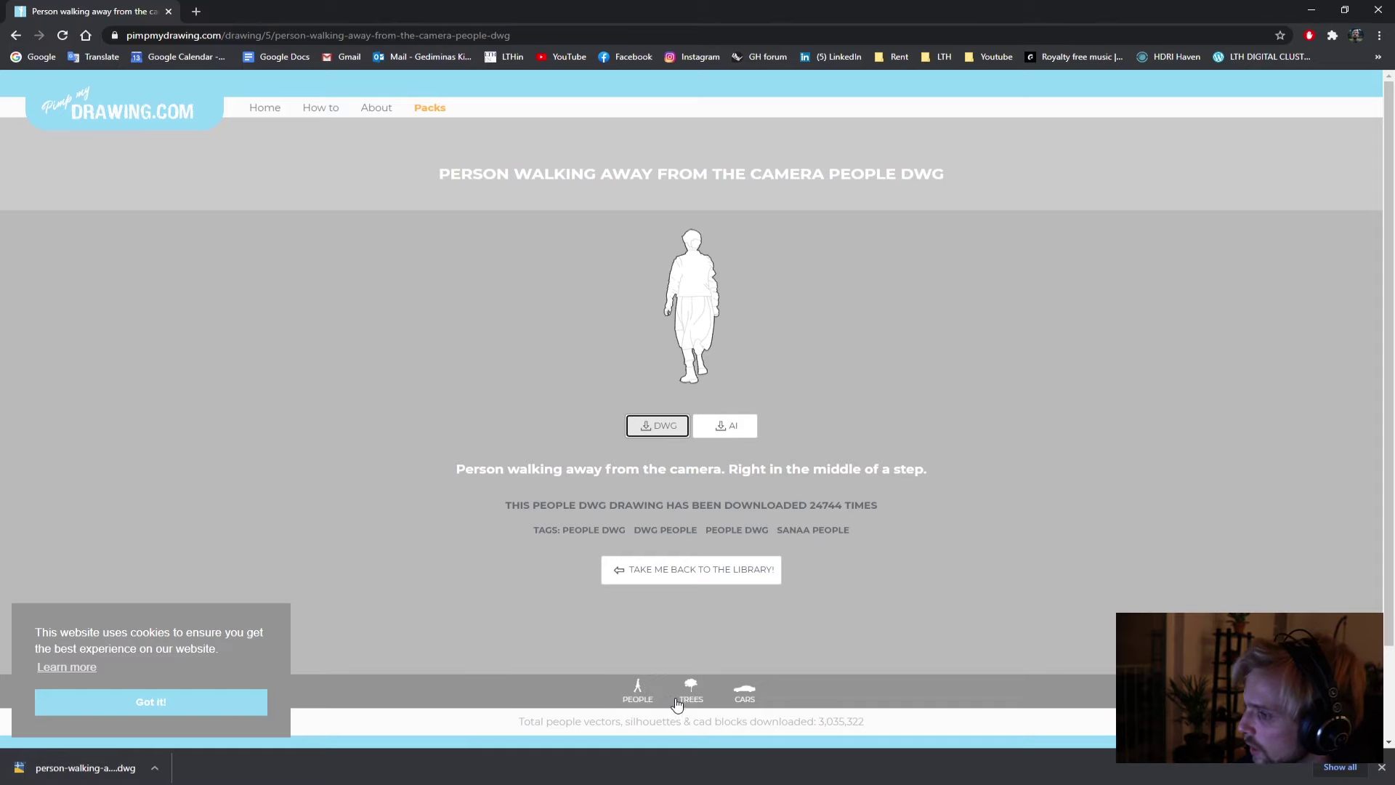
Open the trees library and download the apricot tree as DWG.
click(690, 696)
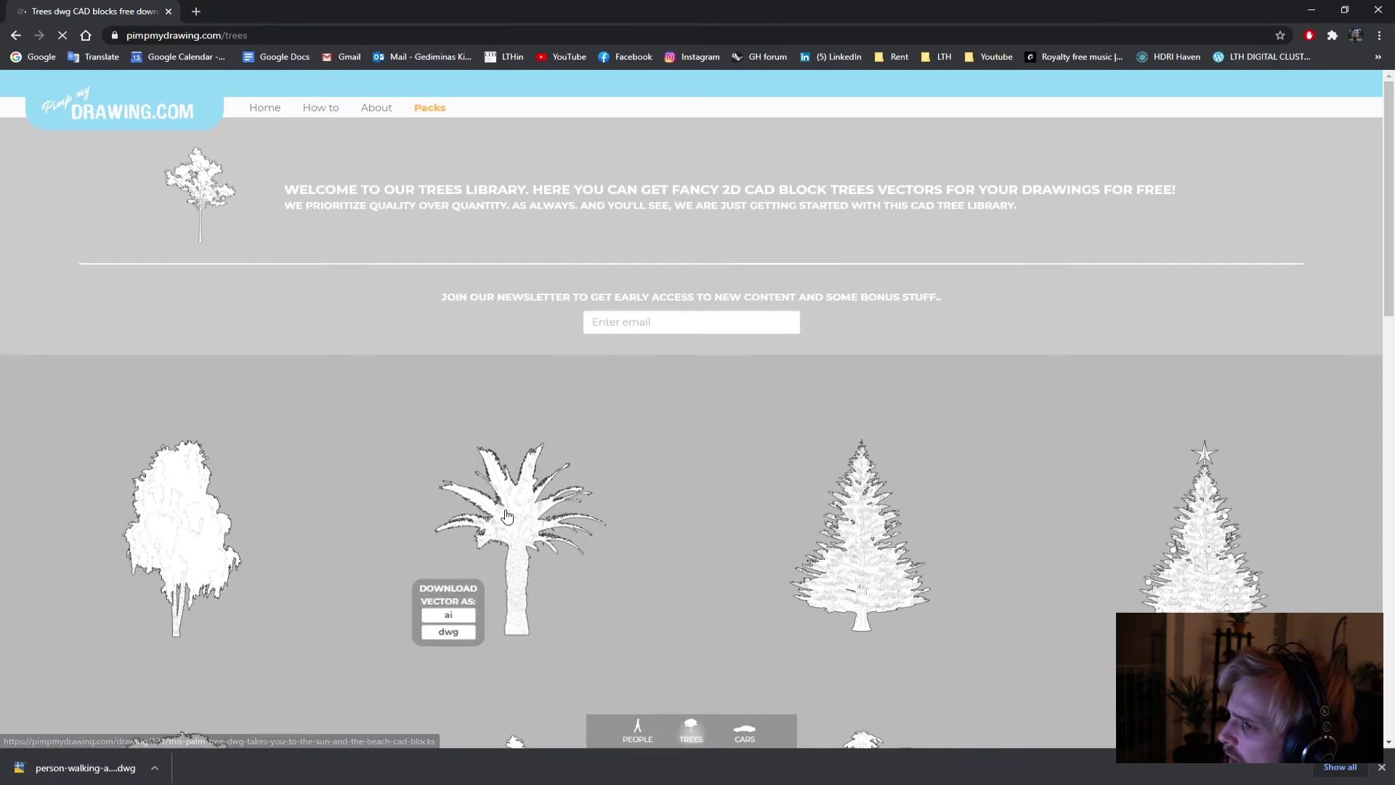
scroll(506, 516, down, 7)
scroll(449, 509, down, 3)
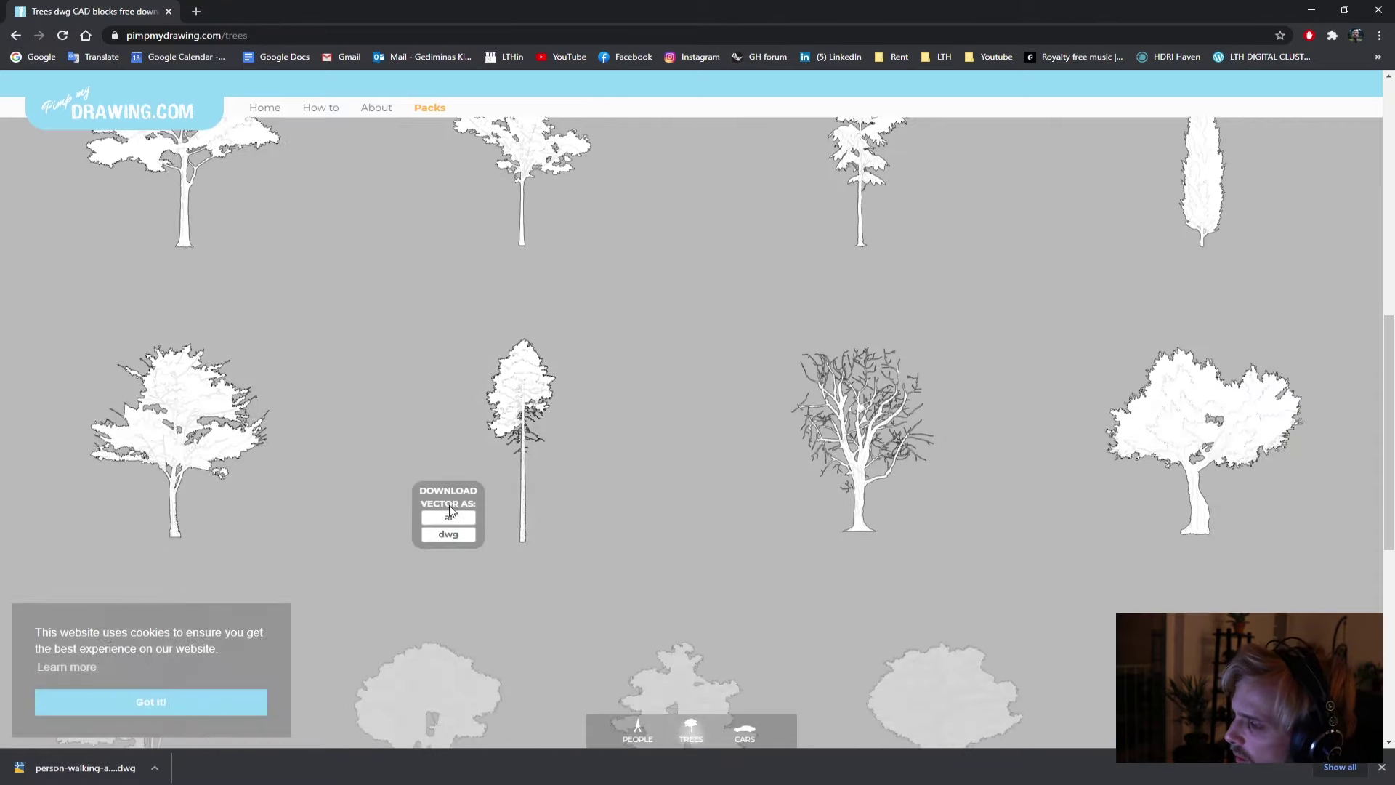
scroll(452, 505, up, 3)
scroll(452, 505, down, 3)
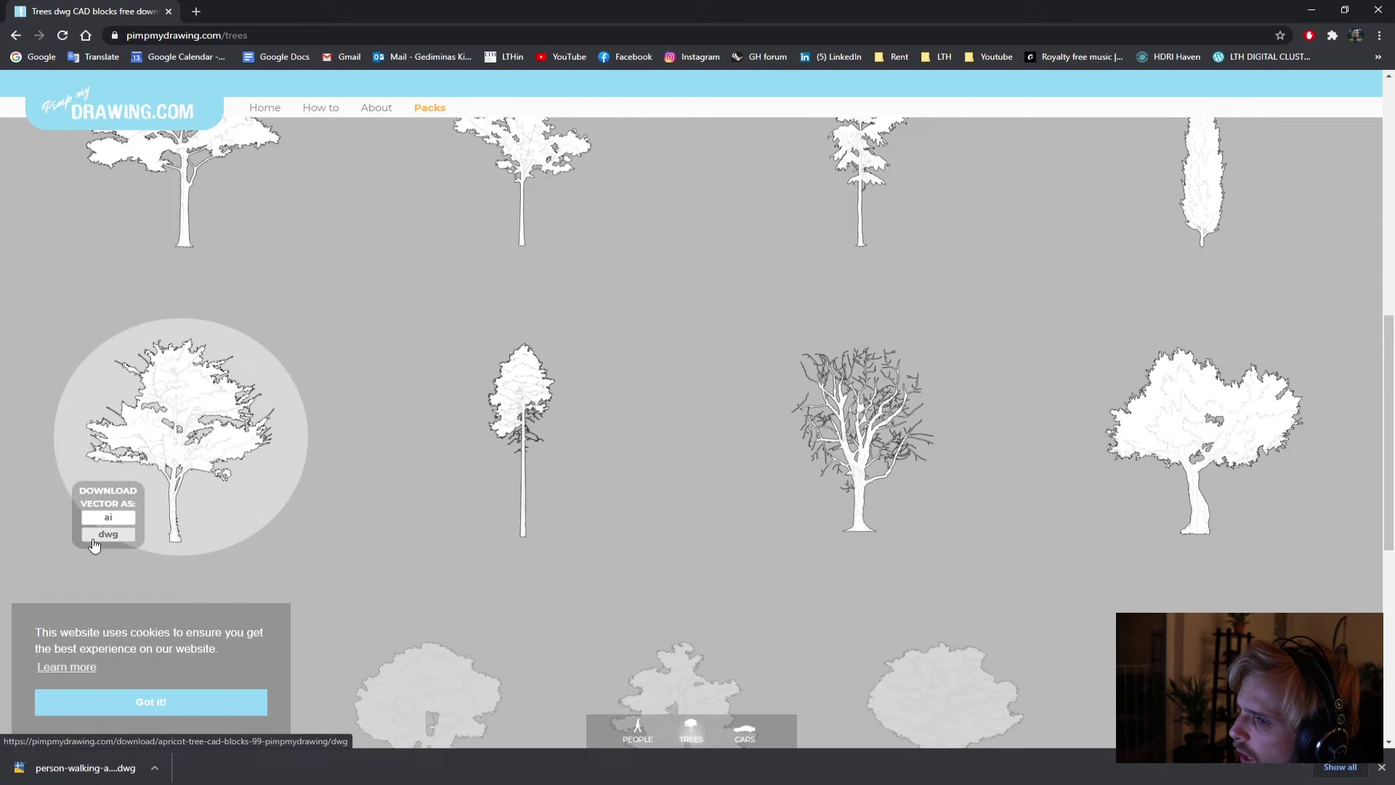
click(101, 536)
Look through the remaining trees and download the lush birch as DWG.
scroll(354, 429, down, 6)
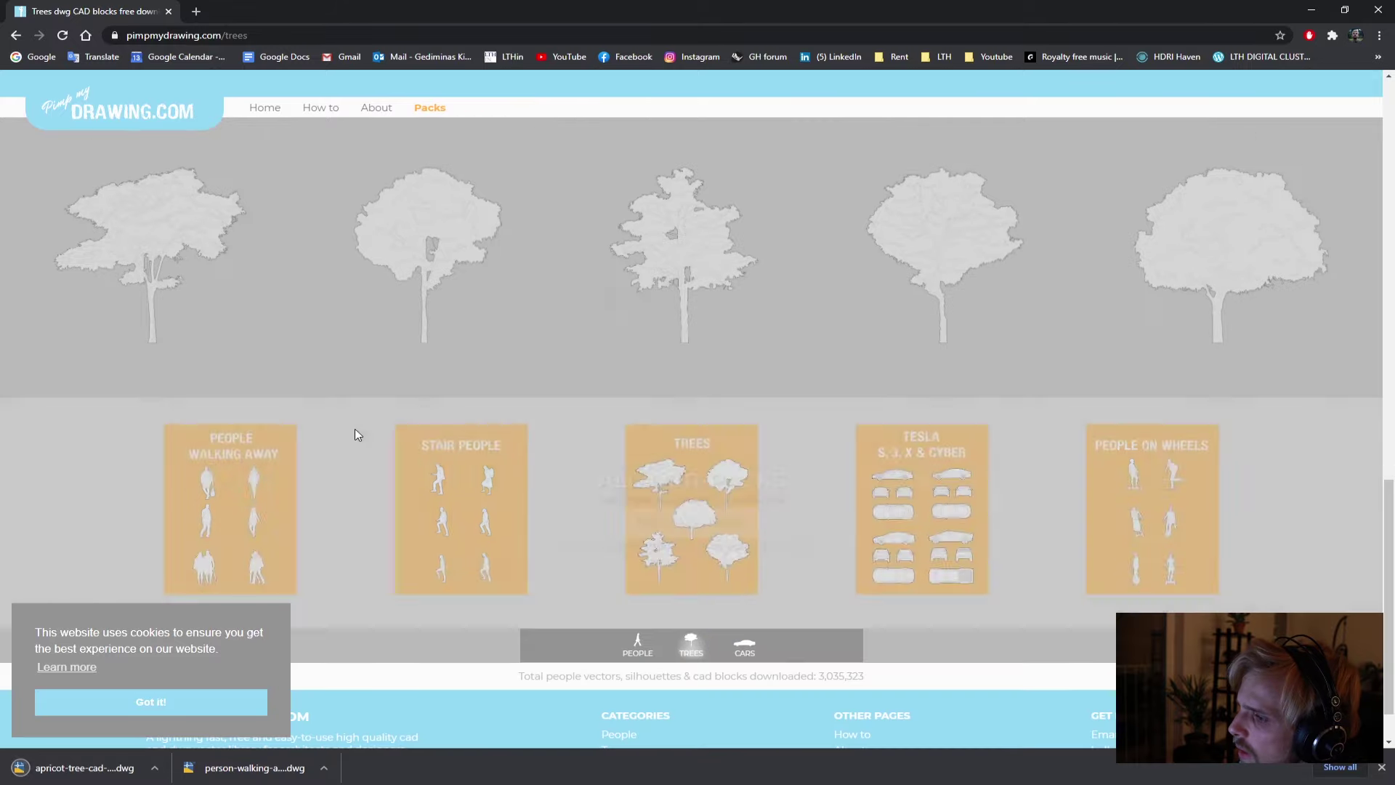
scroll(438, 232, up, 5)
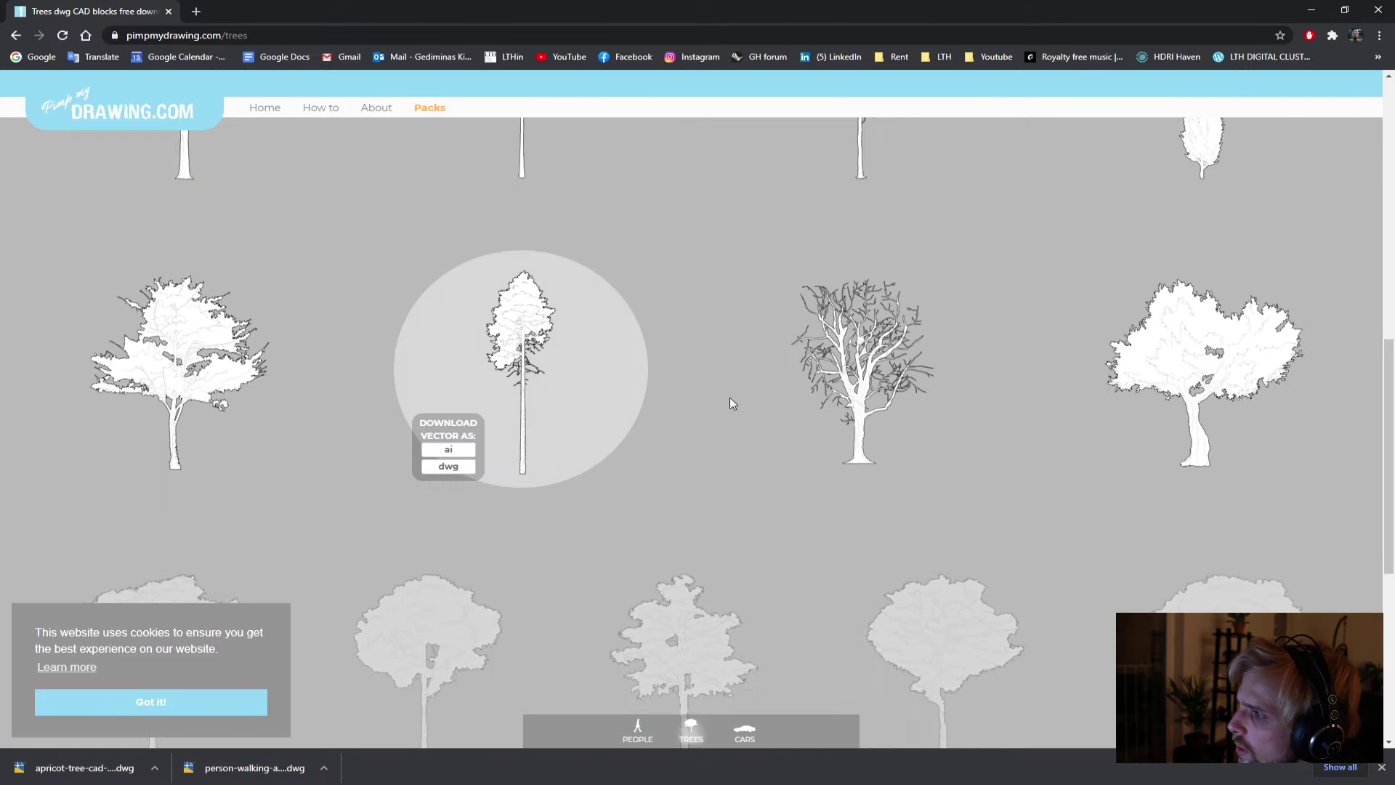
scroll(1224, 399, up, 7)
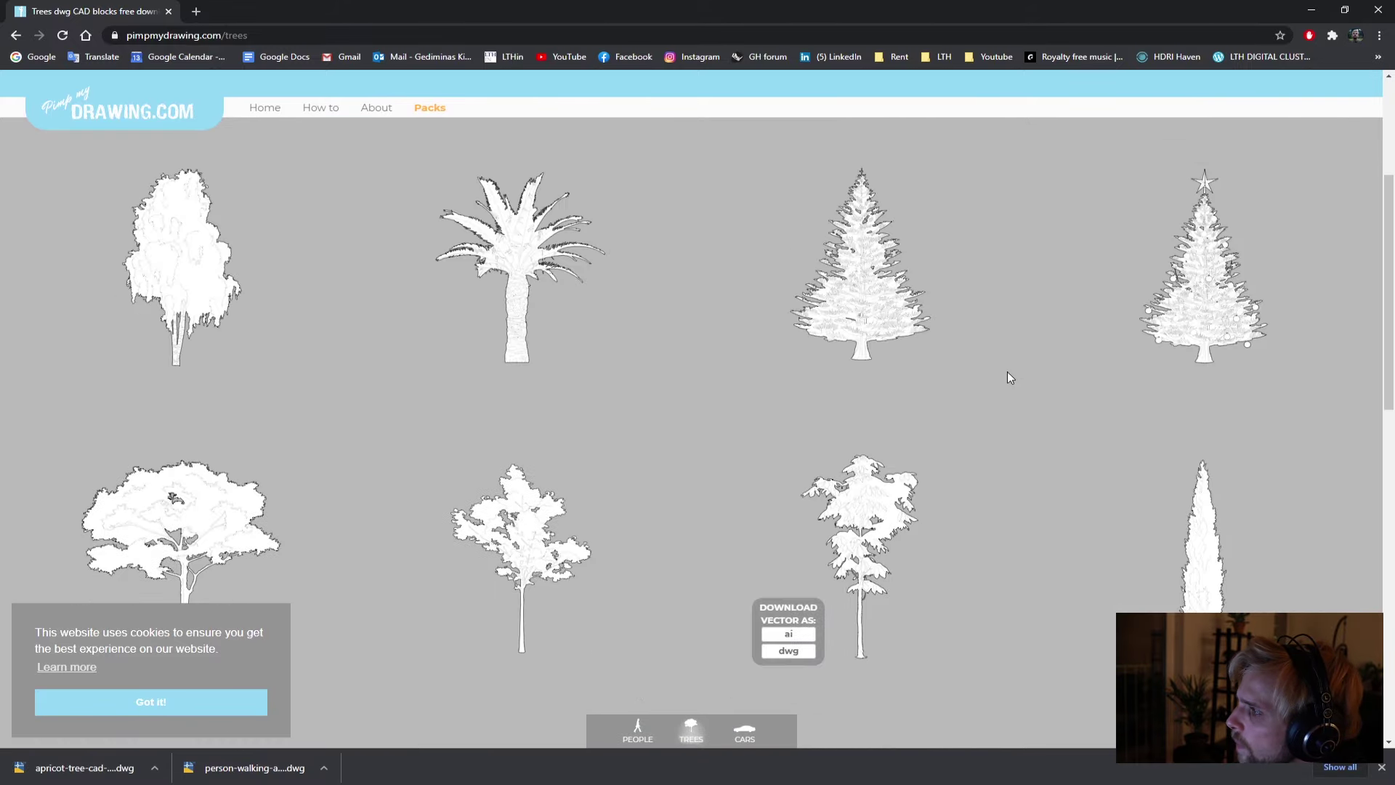
scroll(947, 370, up, 3)
scroll(280, 268, down, 4)
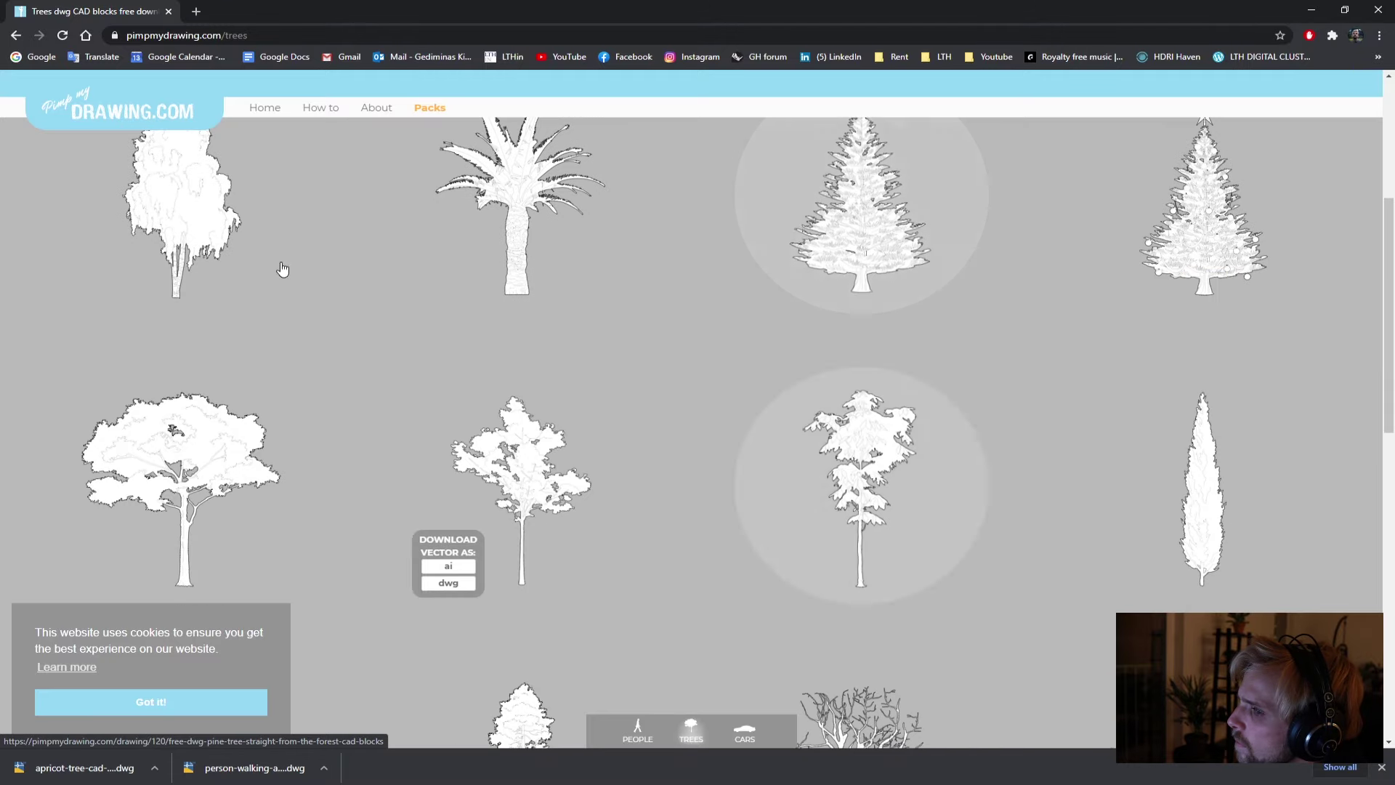
click(98, 293)
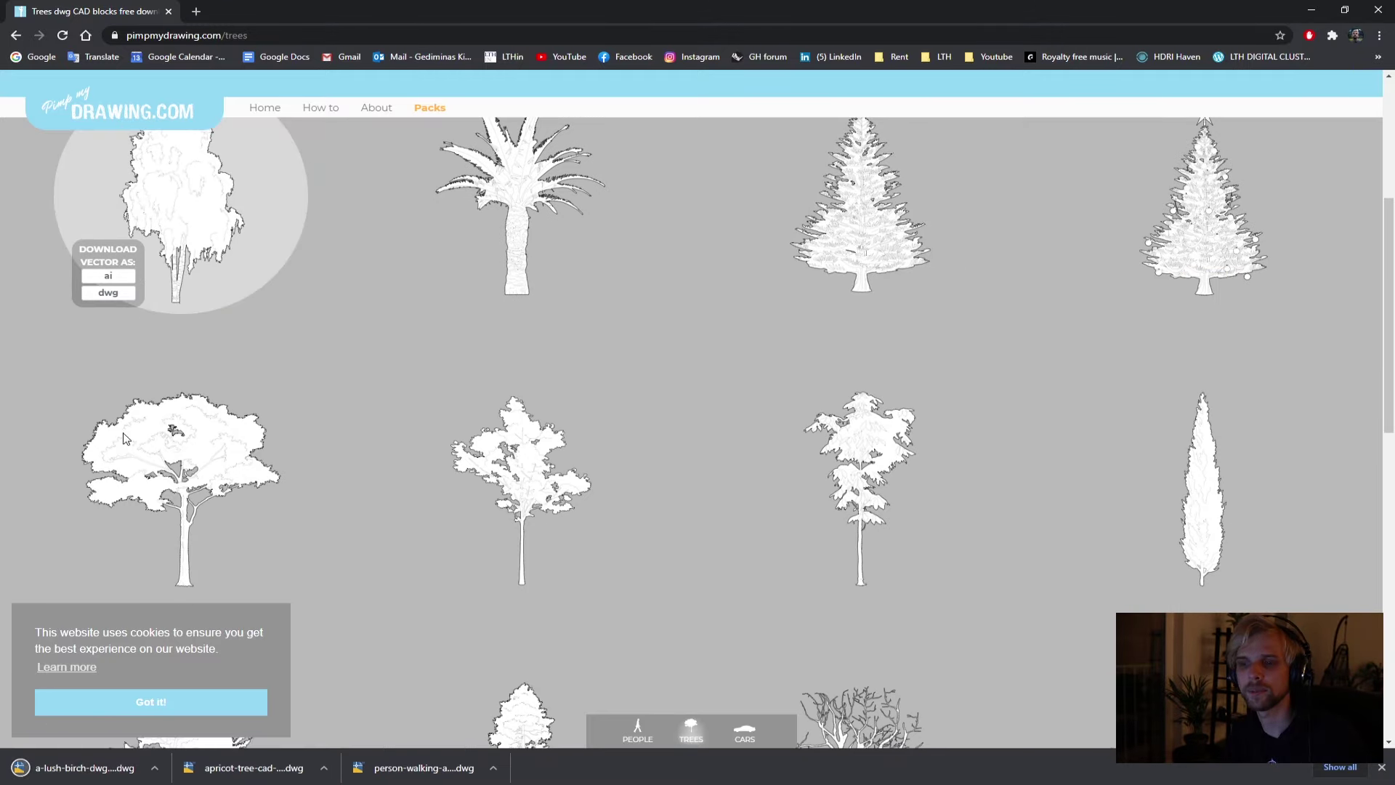
Show the downloaded birch file in its folder and paste all three downloaded DWG files into the Desktop folder.
right_click(85, 768)
click(153, 736)
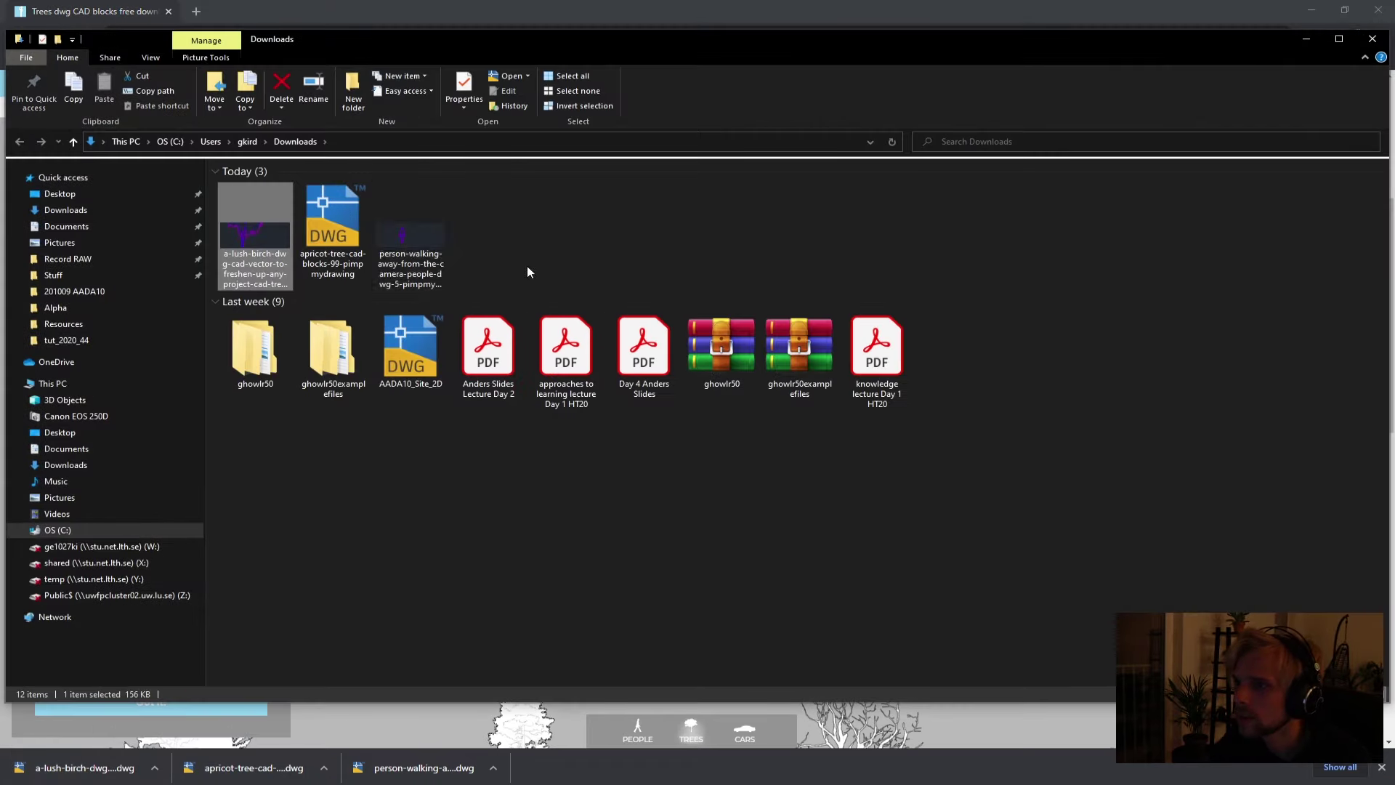
drag(526, 268, 290, 238)
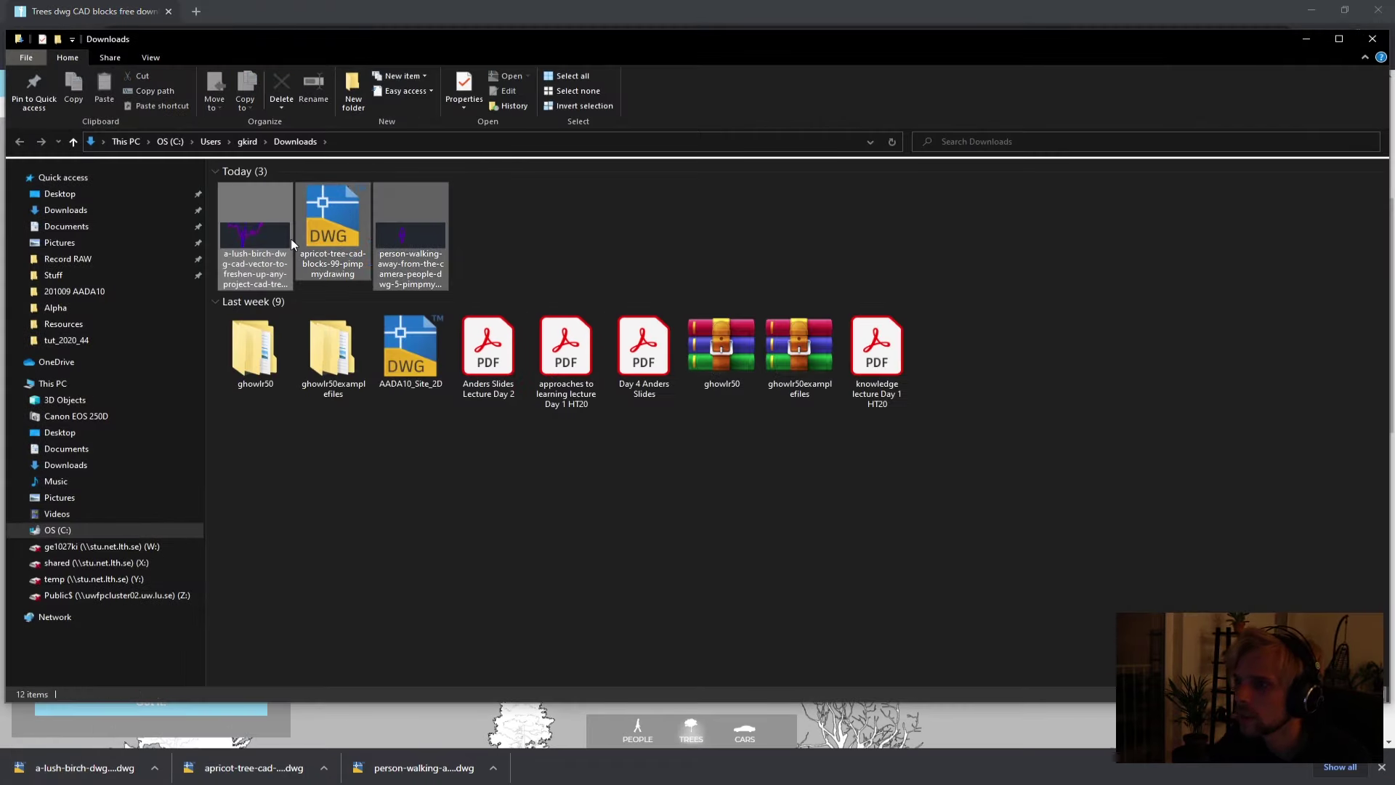
click(61, 193)
key(ctrl+v)
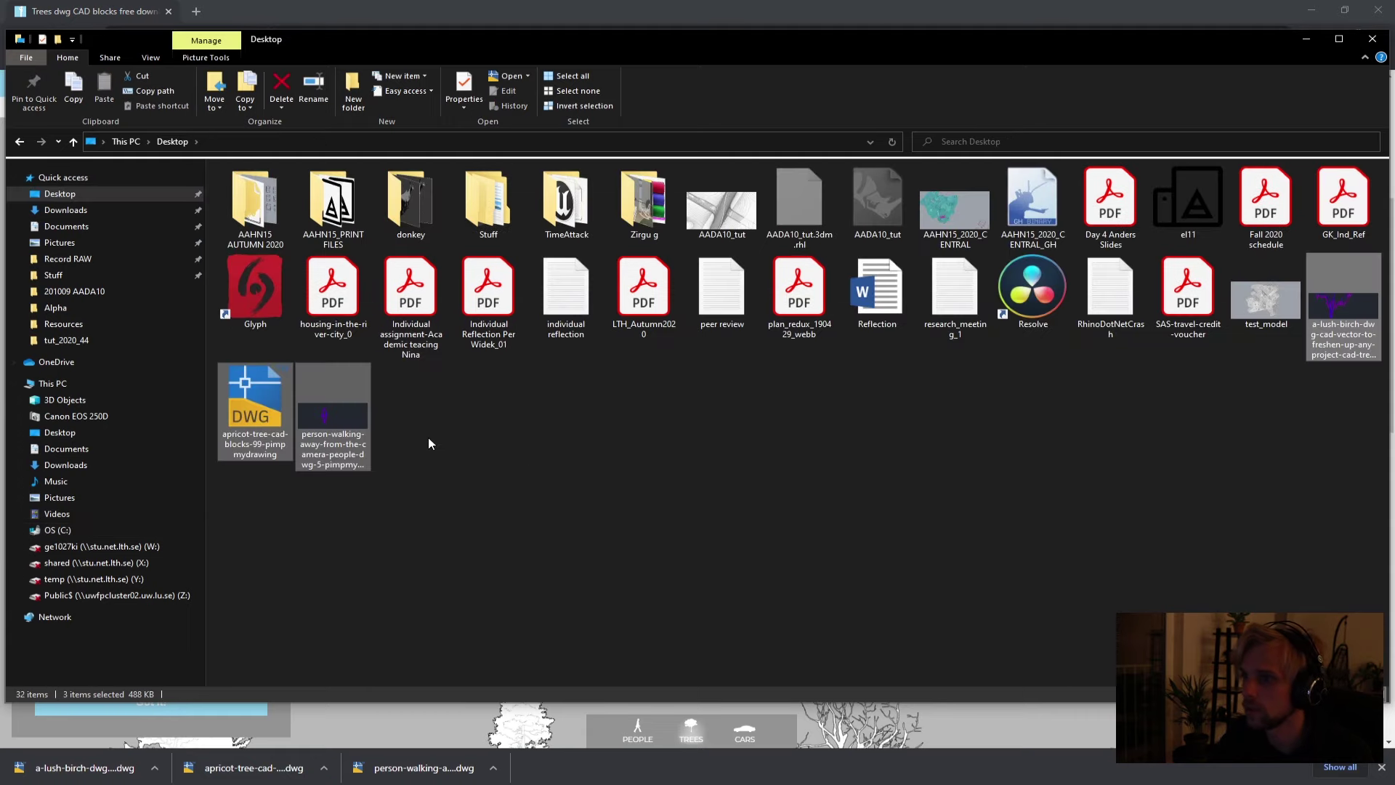
click(428, 437)
drag(1356, 323, 1278, 323)
click(261, 424)
click(426, 513)
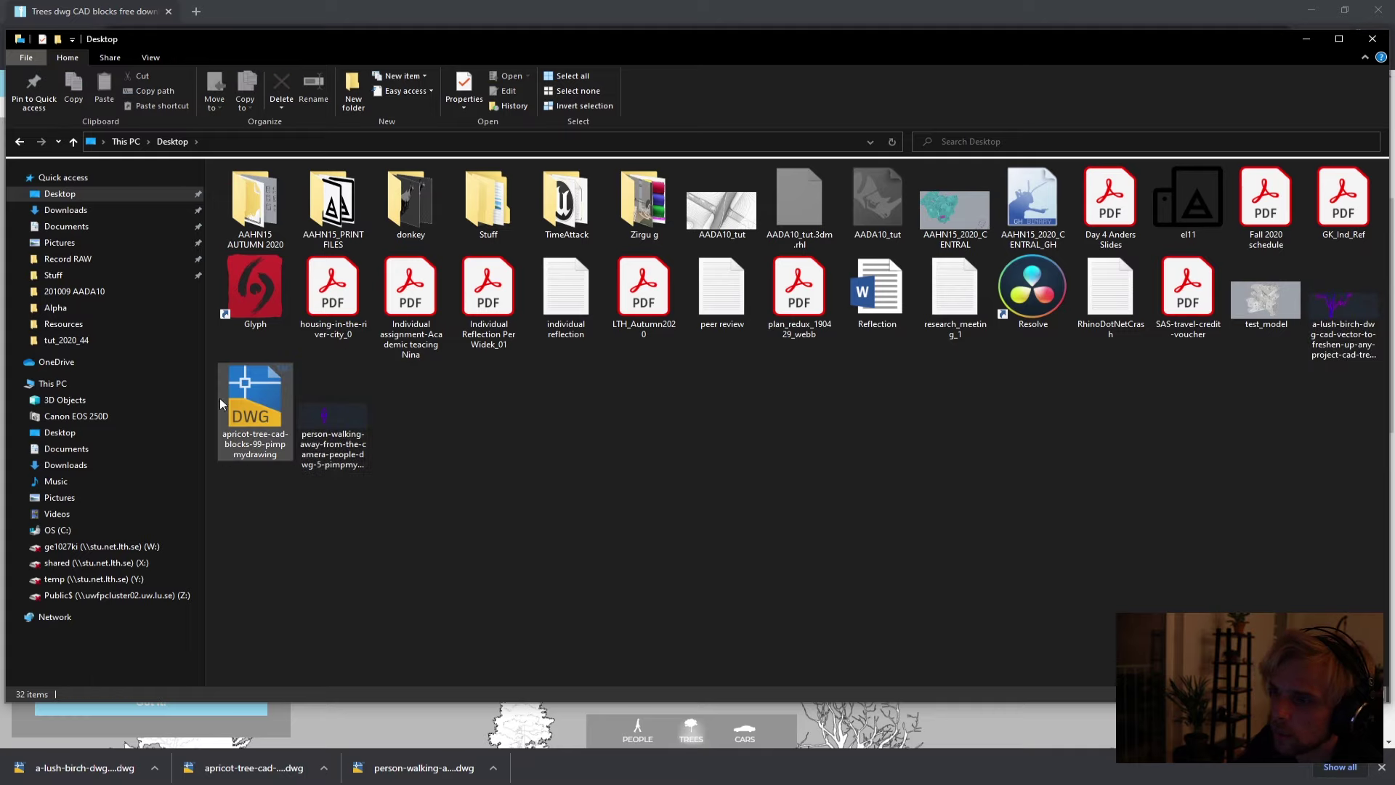
click(252, 409)
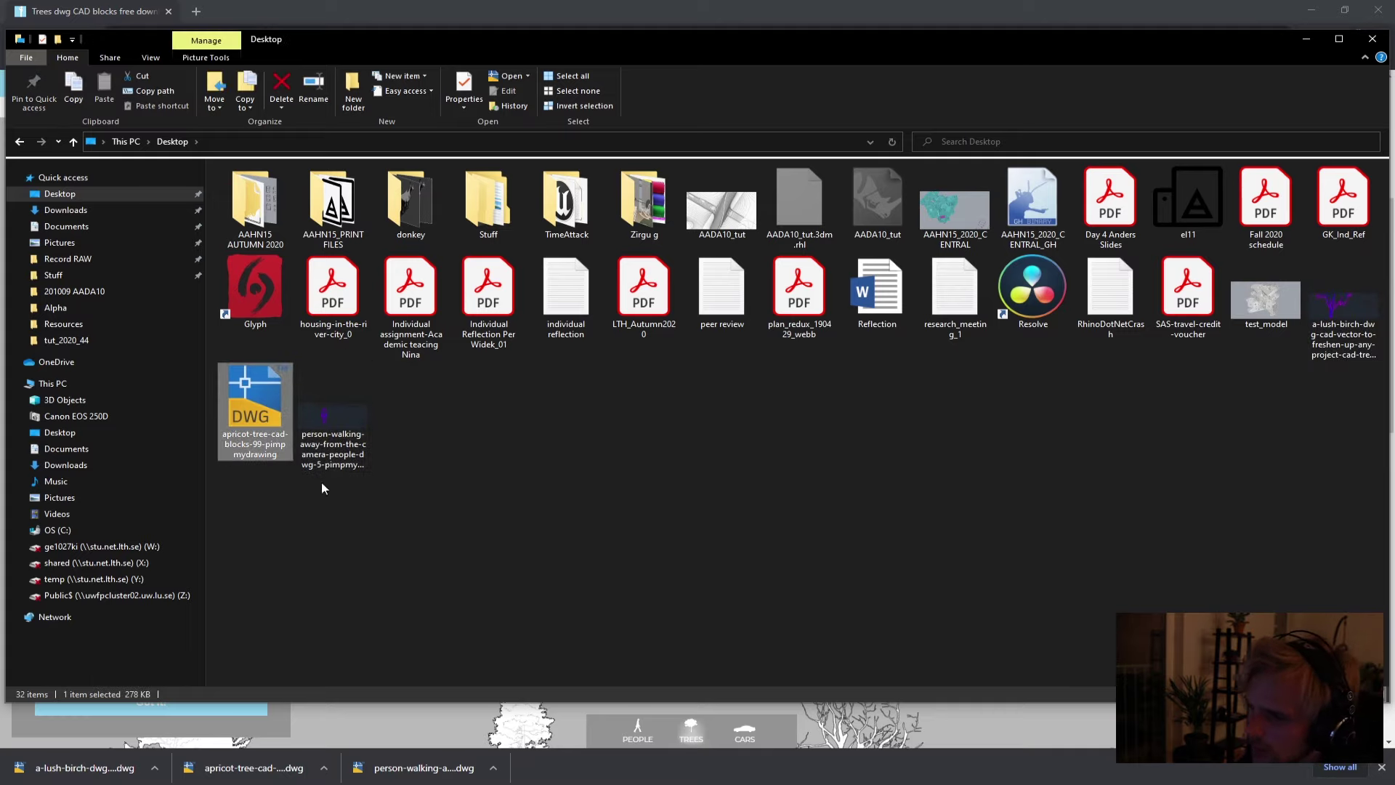
drag(430, 505, 353, 425)
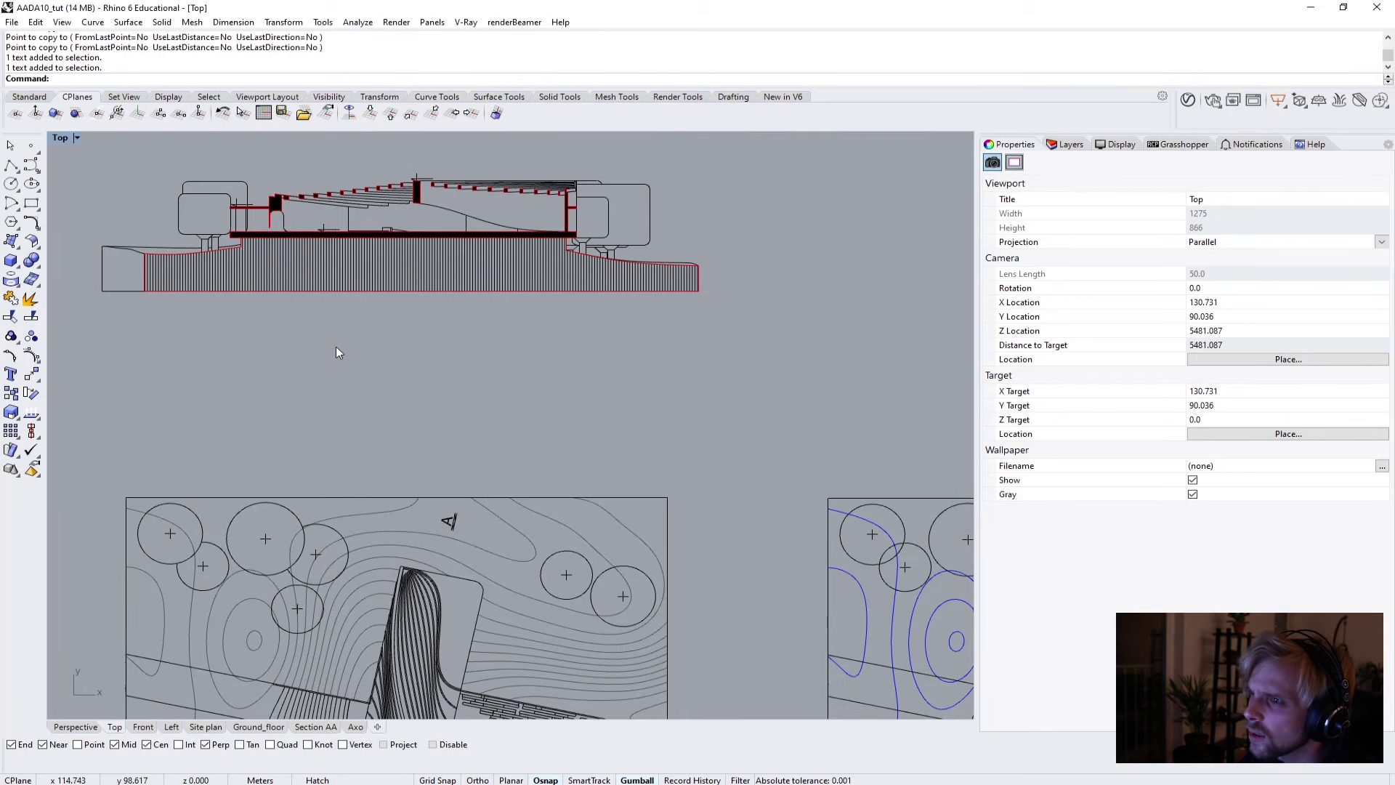
Import the person-walking-away DWG from the Desktop folder into the Rhino model, keeping the default import options with model units in meters.
mouse_move(343, 374)
right_down()
mouse_move(470, 429)
mouse_move(497, 471)
right_up()
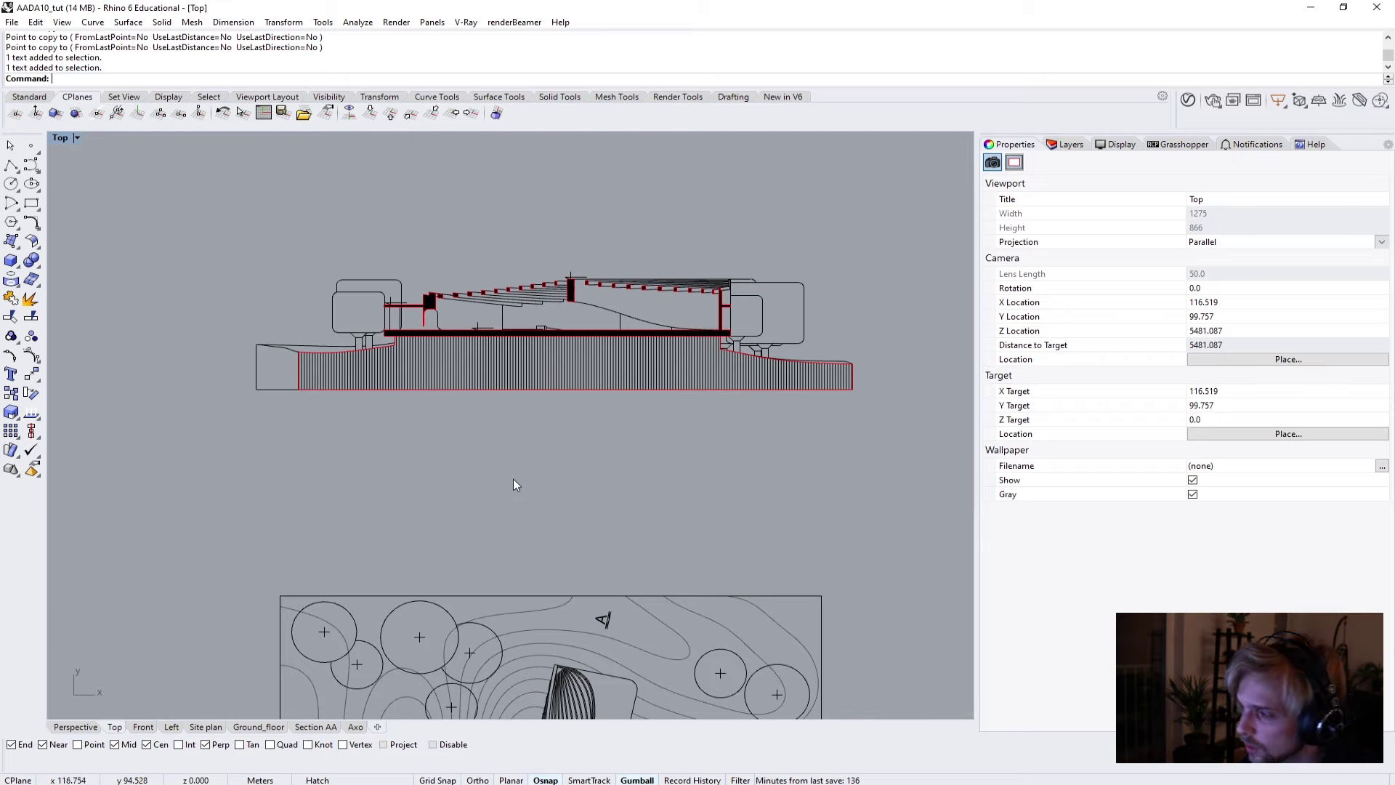
click(1067, 145)
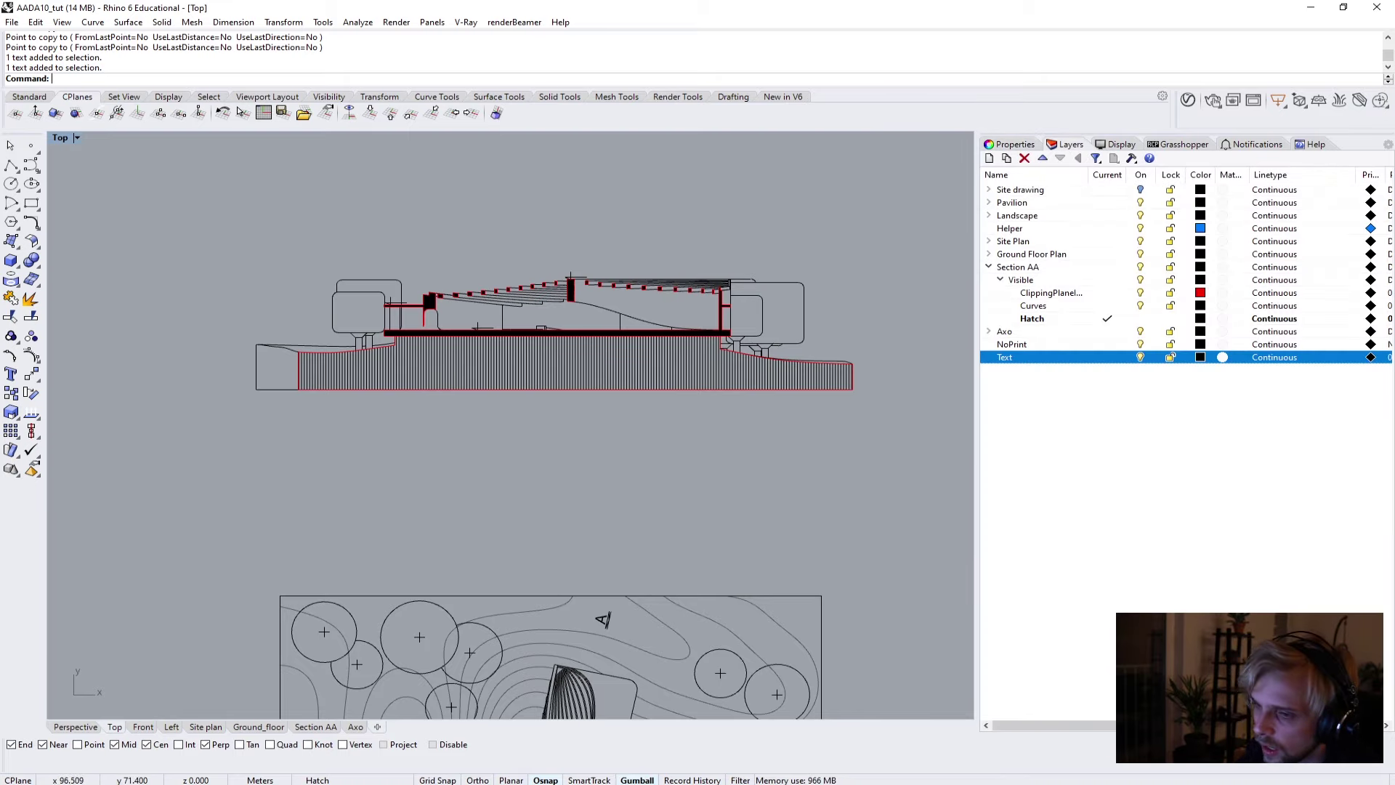
key(alt+Tab)
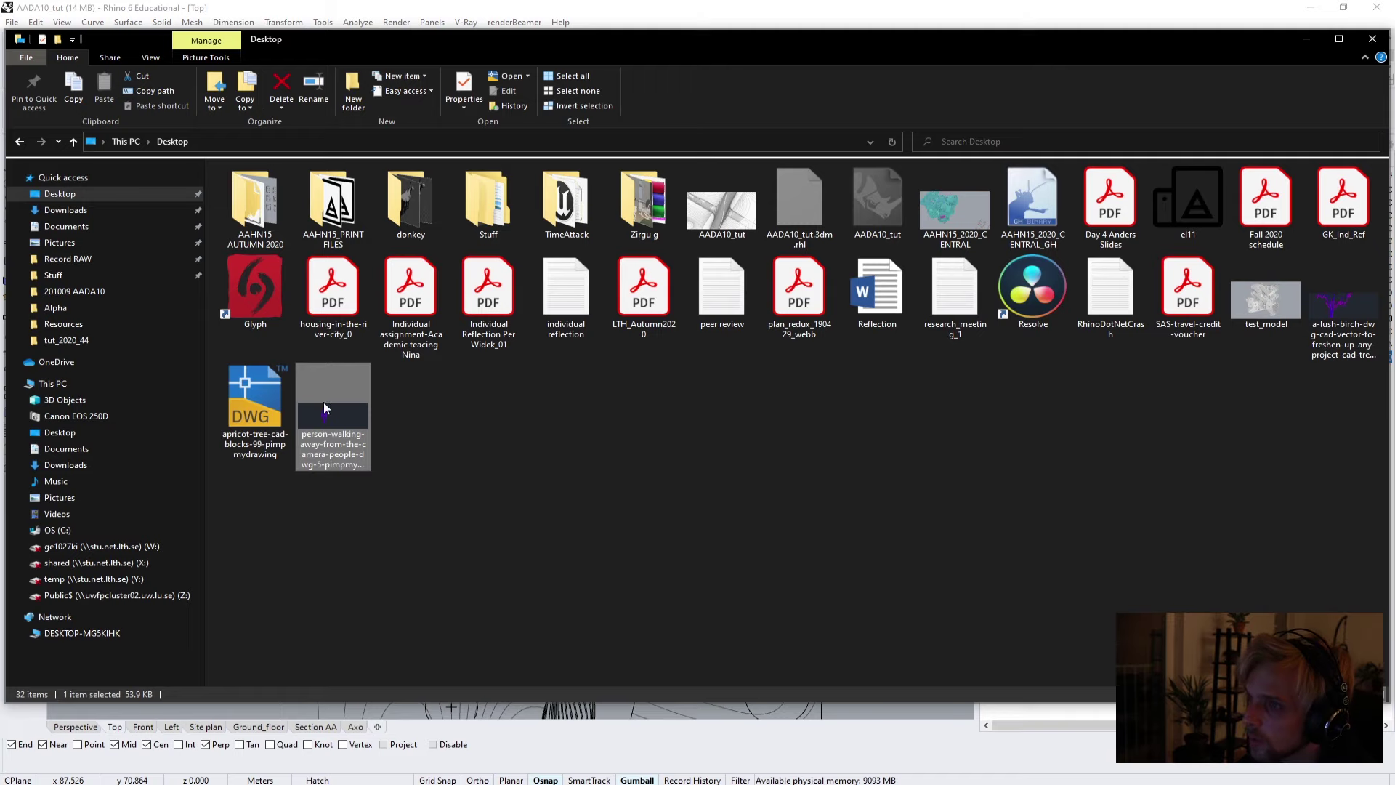
drag(310, 39, 915, 46)
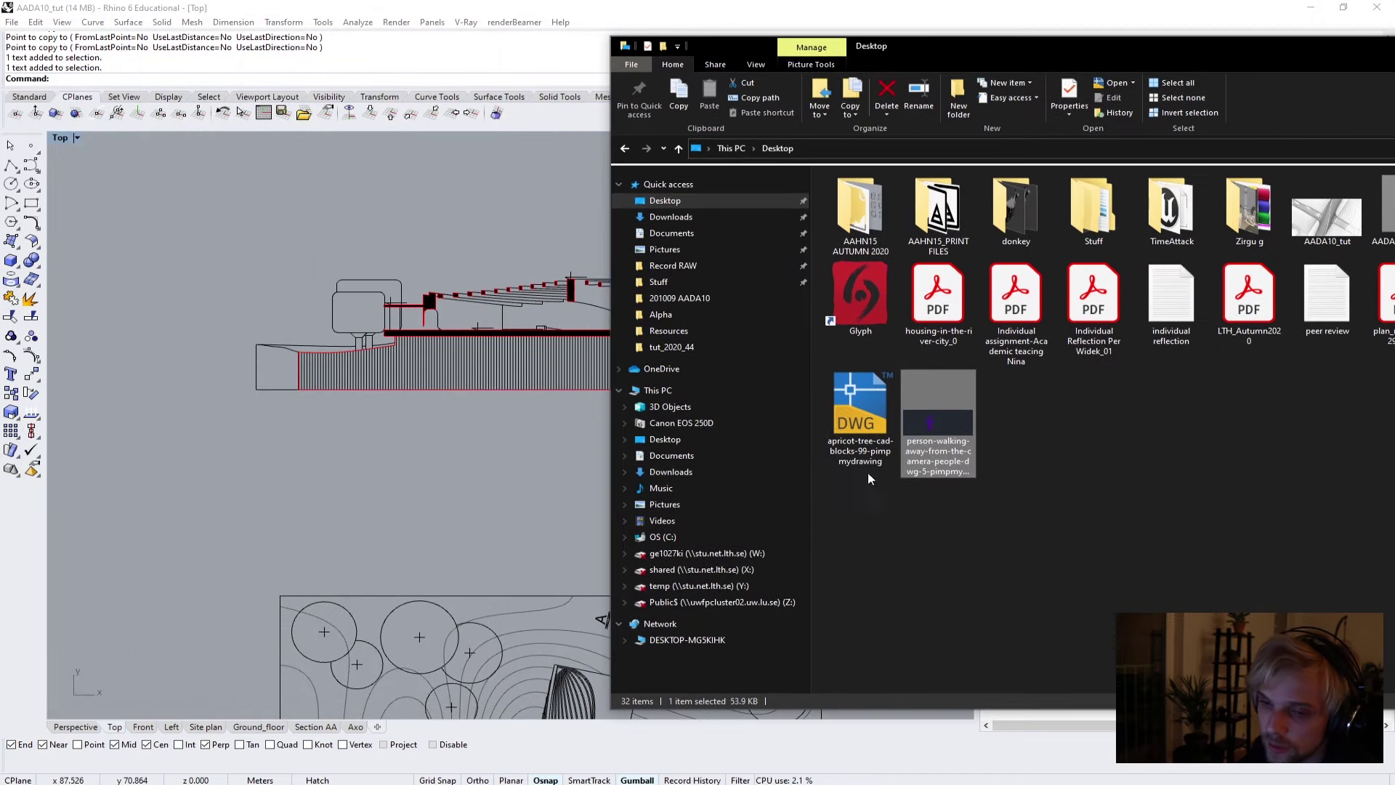
drag(933, 427, 275, 454)
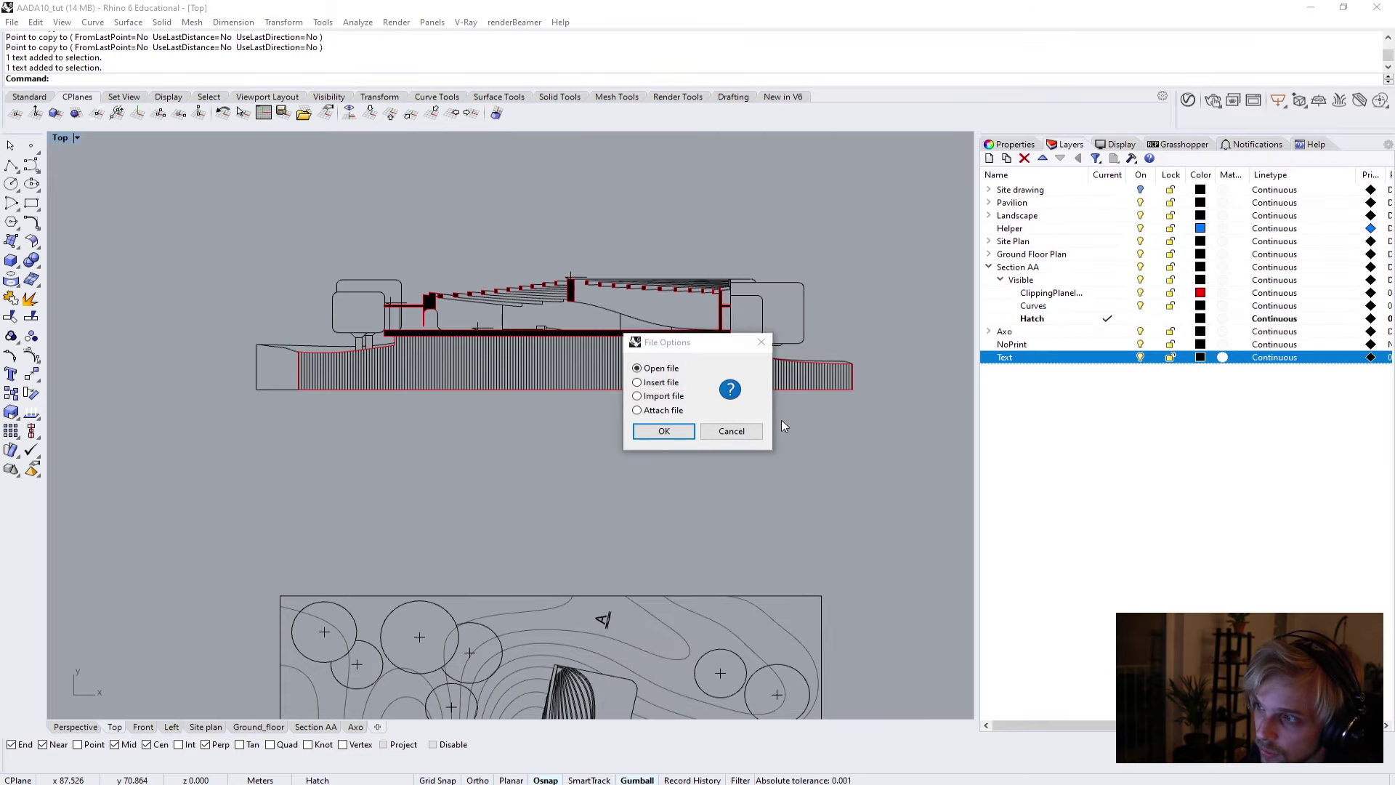
click(650, 396)
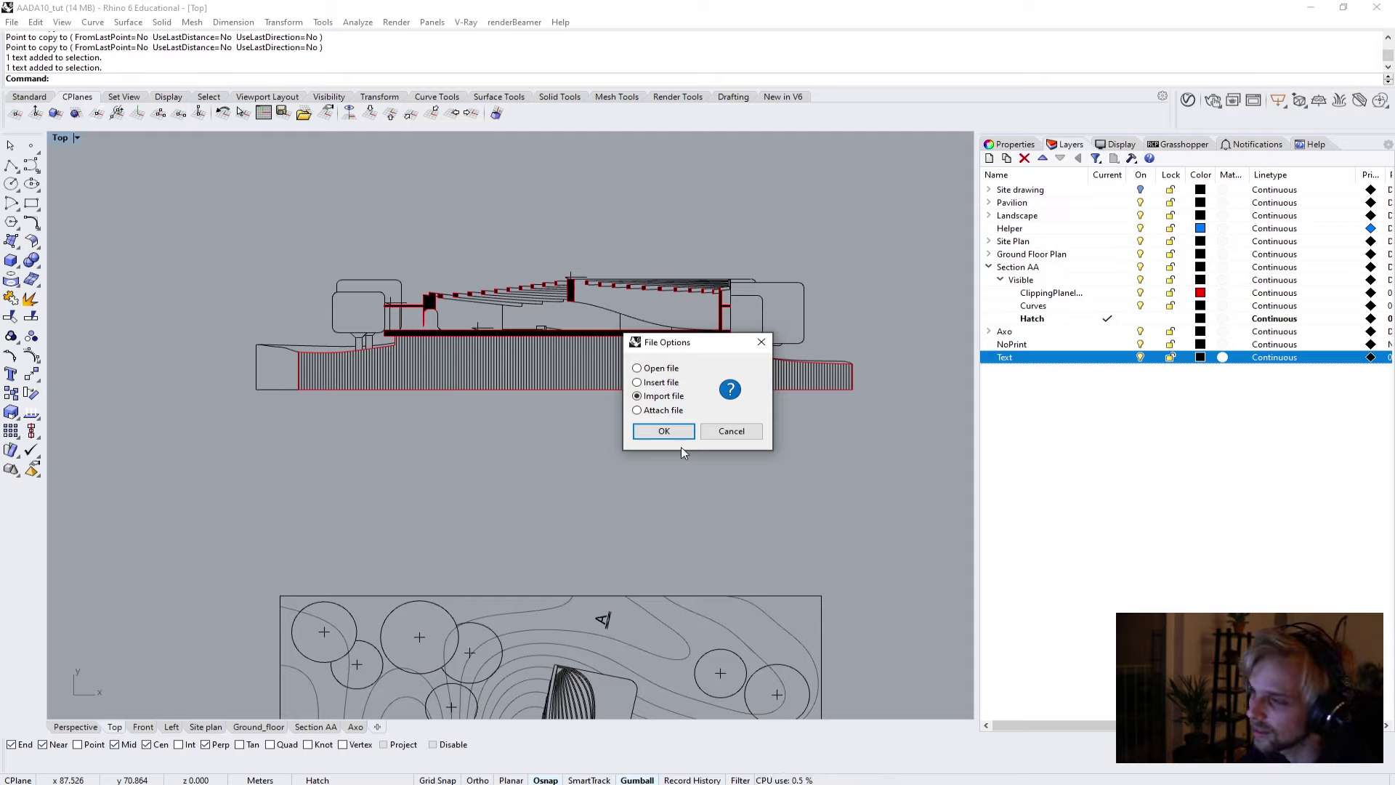
click(660, 435)
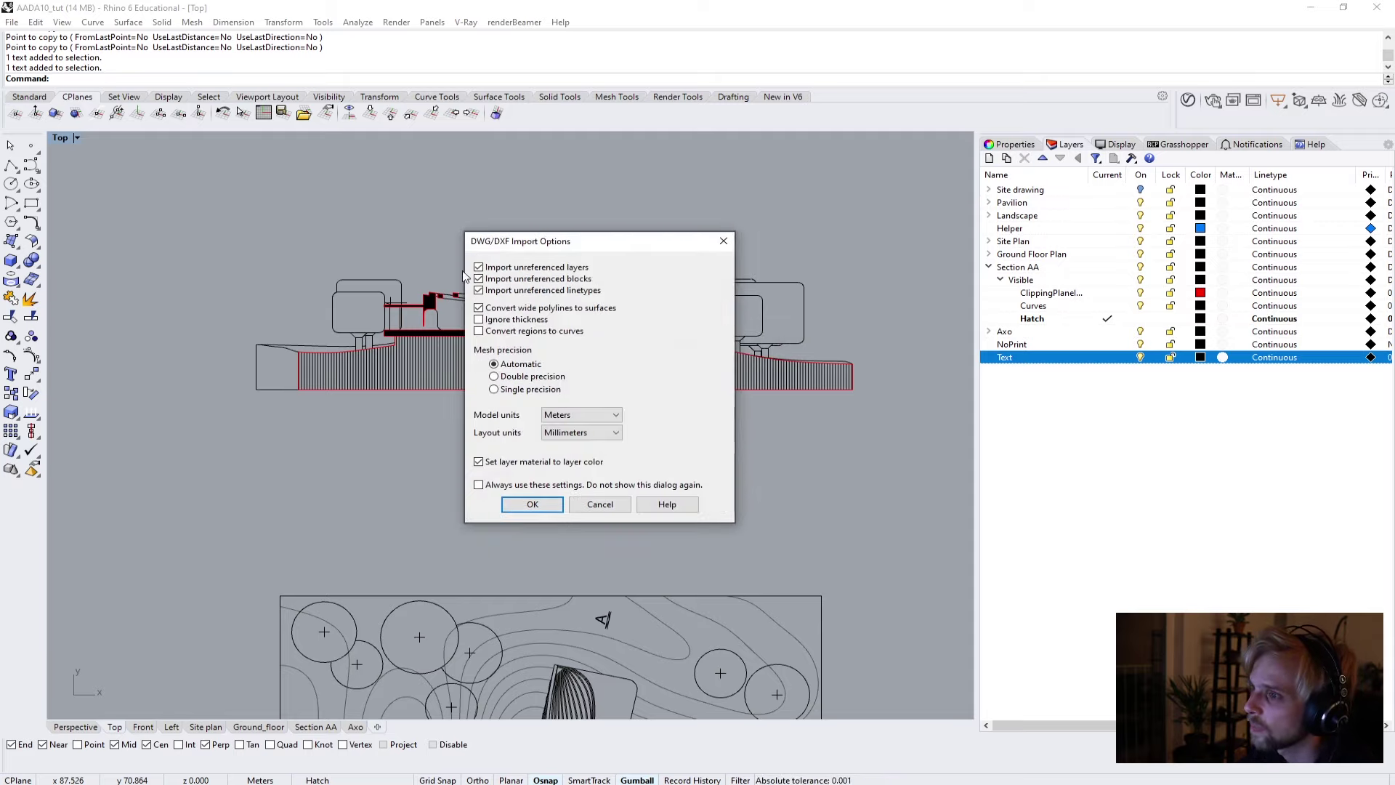
click(548, 499)
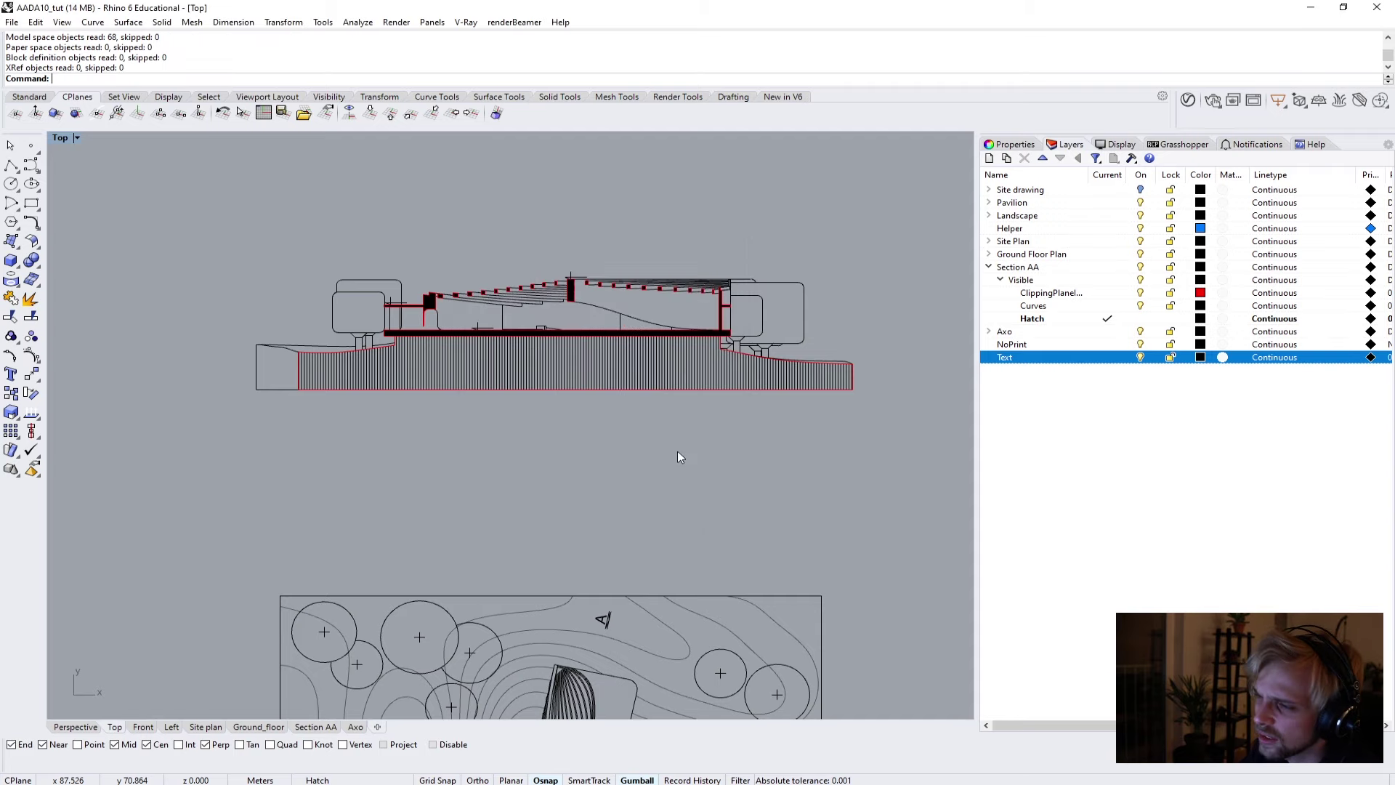
Move the oversized imported person figure clear of the pavilion drawings.
scroll(803, 473, down, 3)
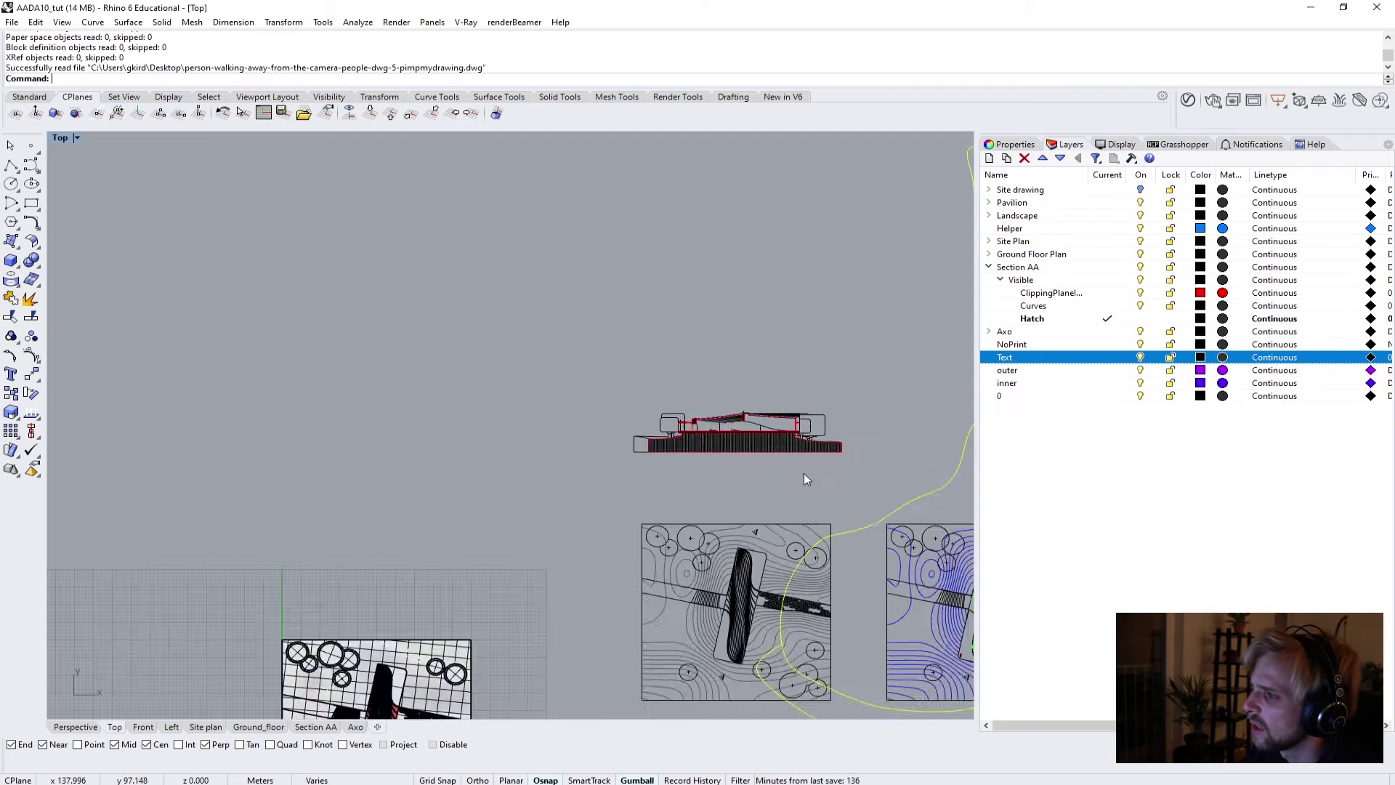
scroll(698, 487, up, 8)
scroll(592, 500, down, 2)
drag(593, 500, 663, 539)
scroll(663, 540, up, 1)
scroll(663, 539, up, 3)
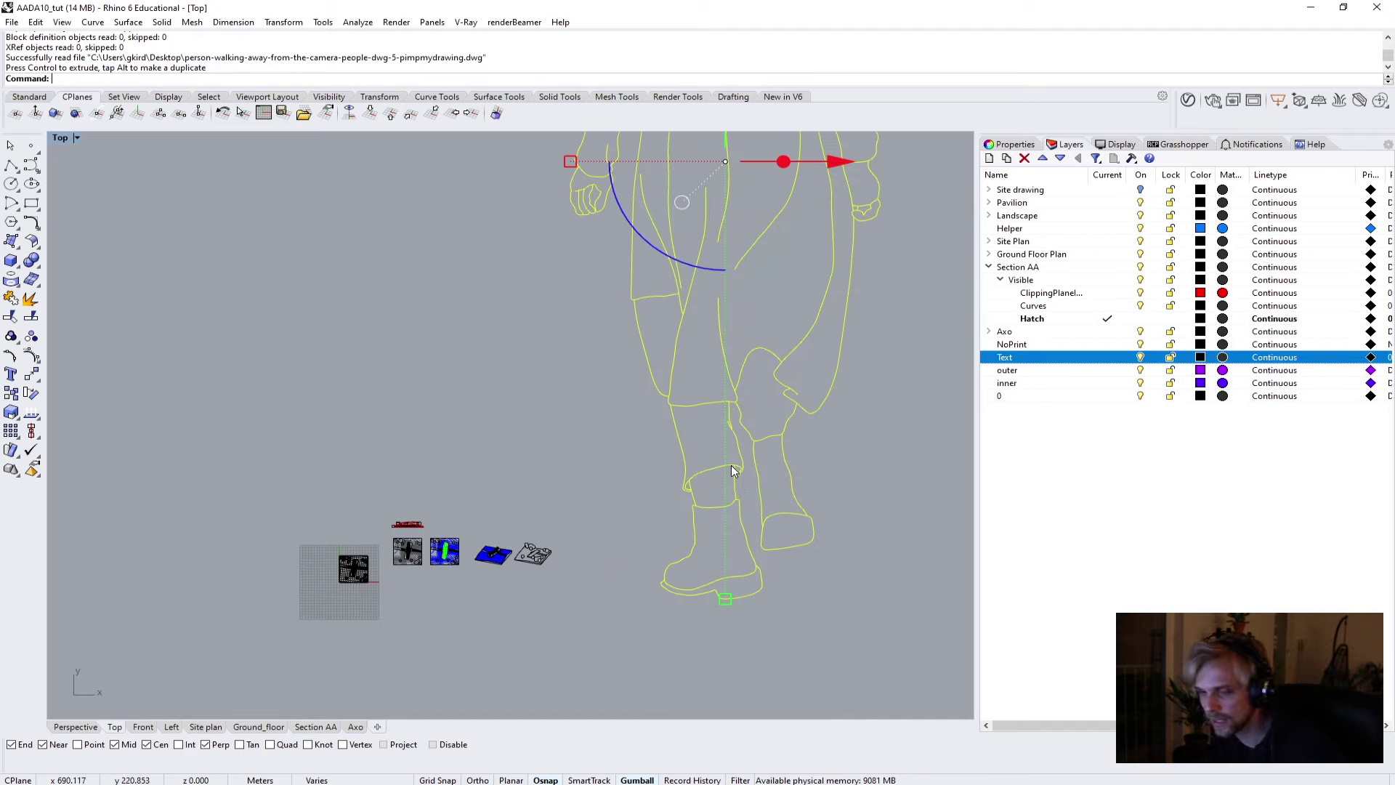
scroll(694, 561, down, 3)
right_drag(694, 560, 629, 531)
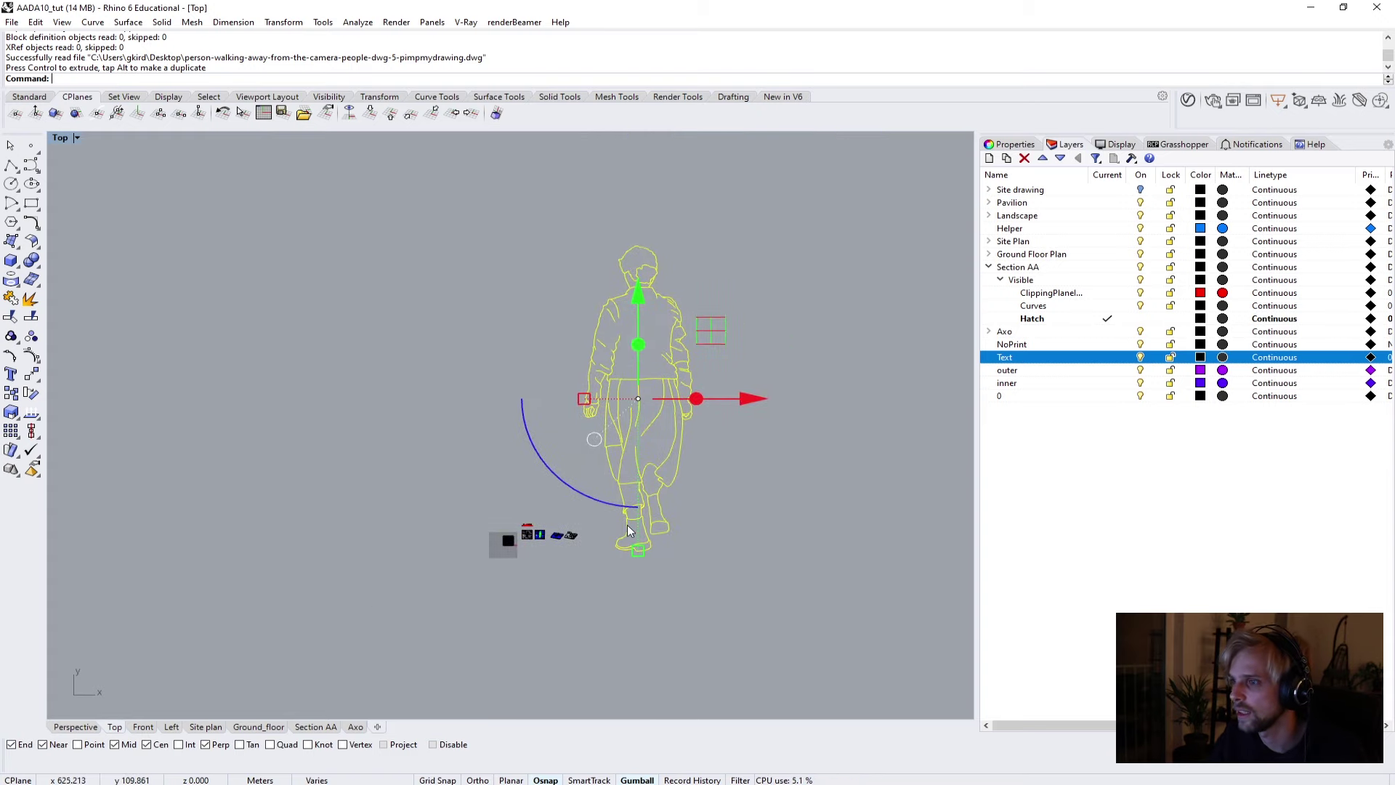
scroll(629, 531, up, 1)
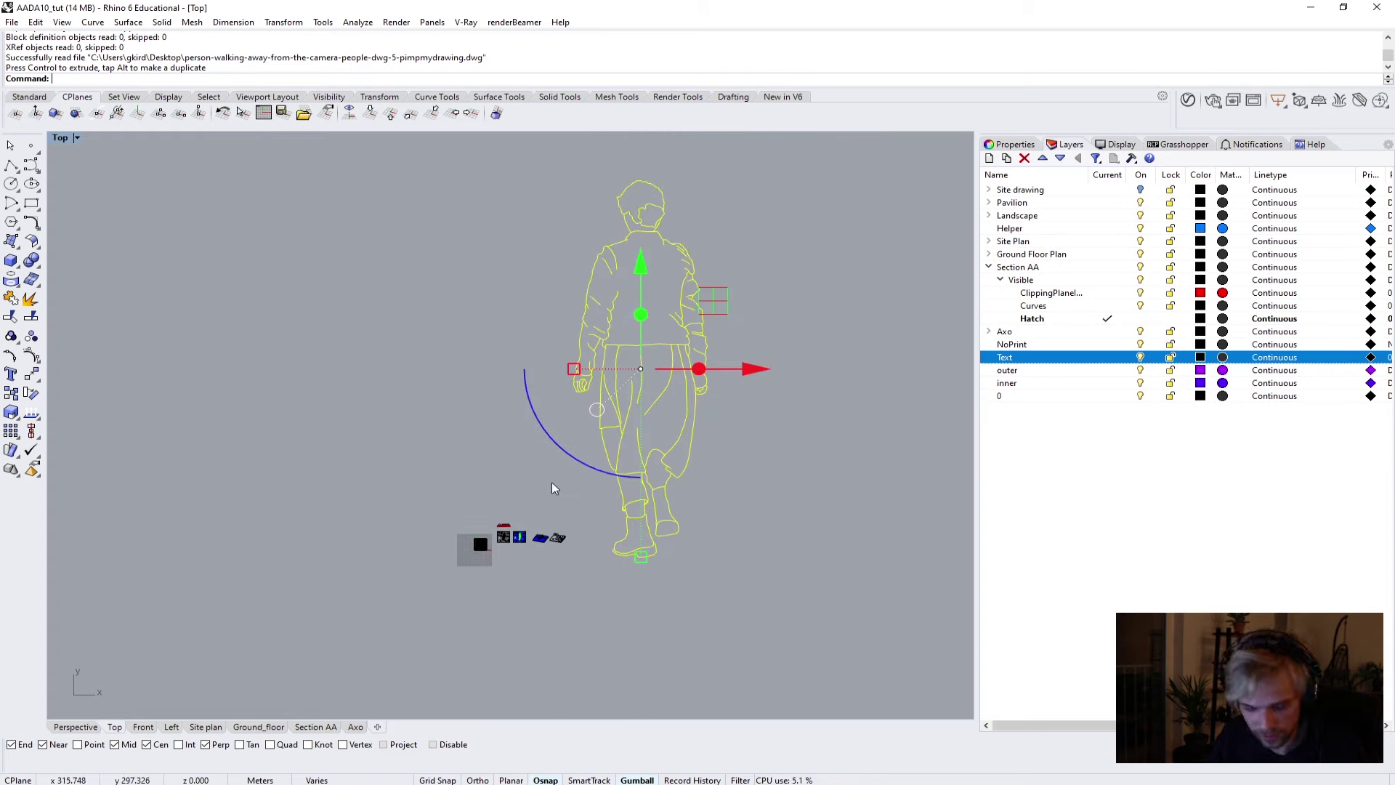
Measure the person figure's height from the sole of the lower boot to the top of the head.
text(s)
key(Return)
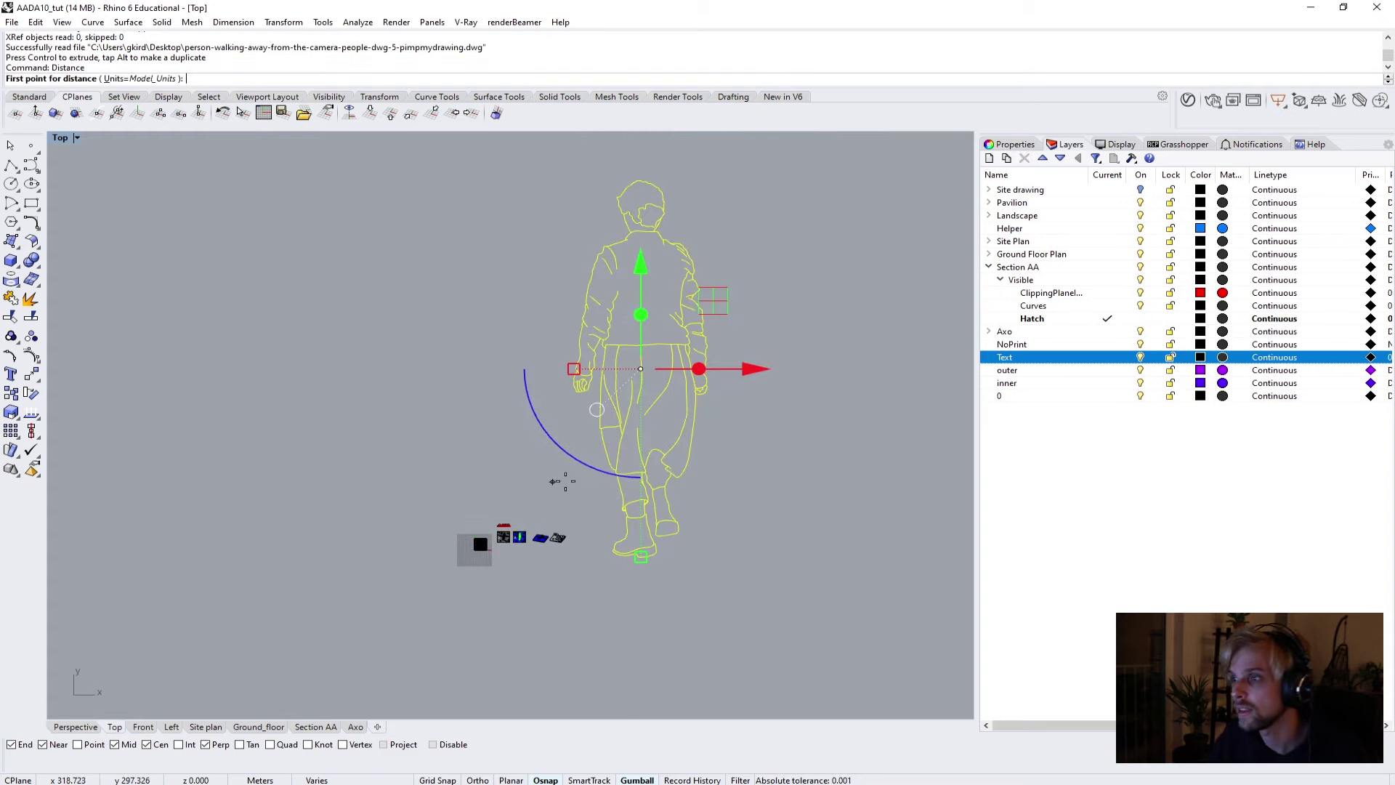
scroll(645, 557, up, 6)
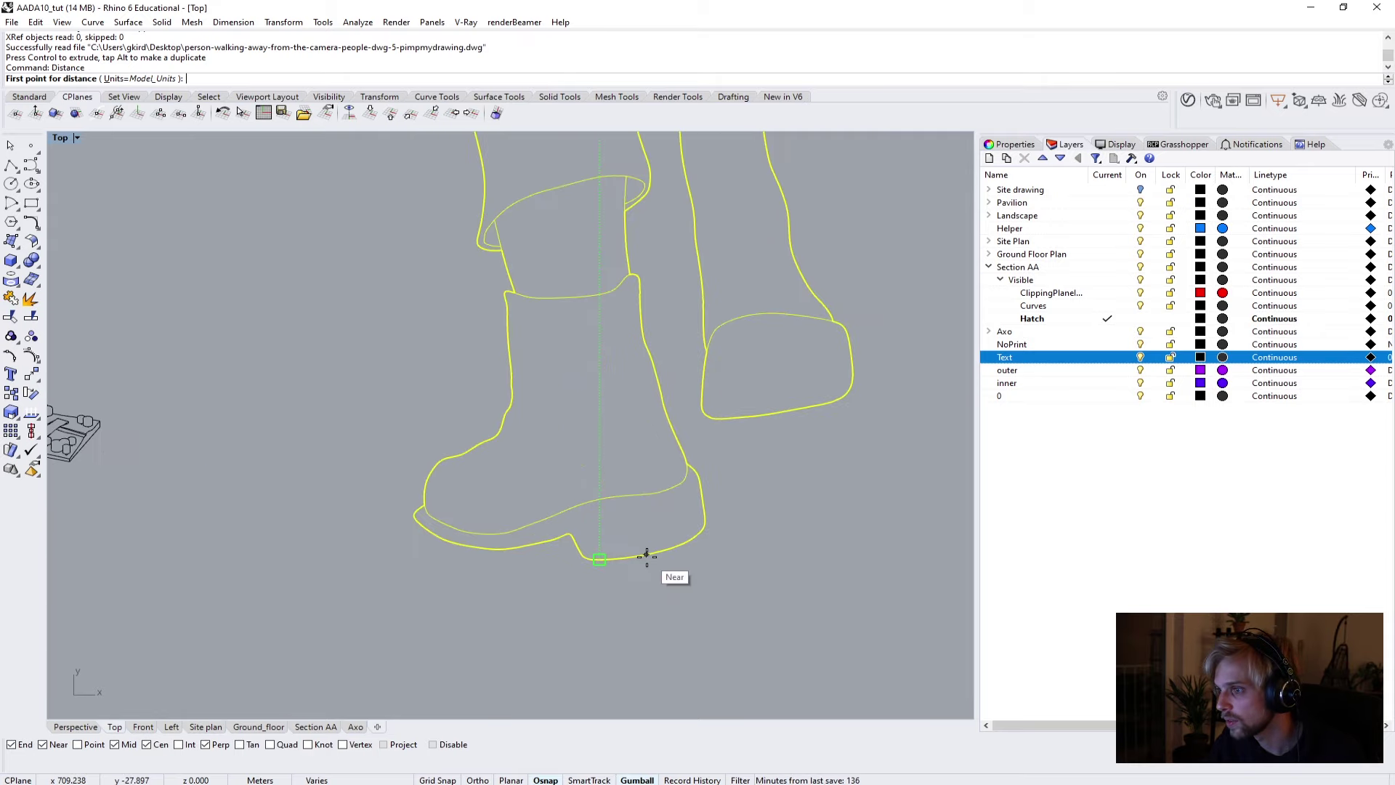
click(621, 563)
scroll(623, 560, down, 6)
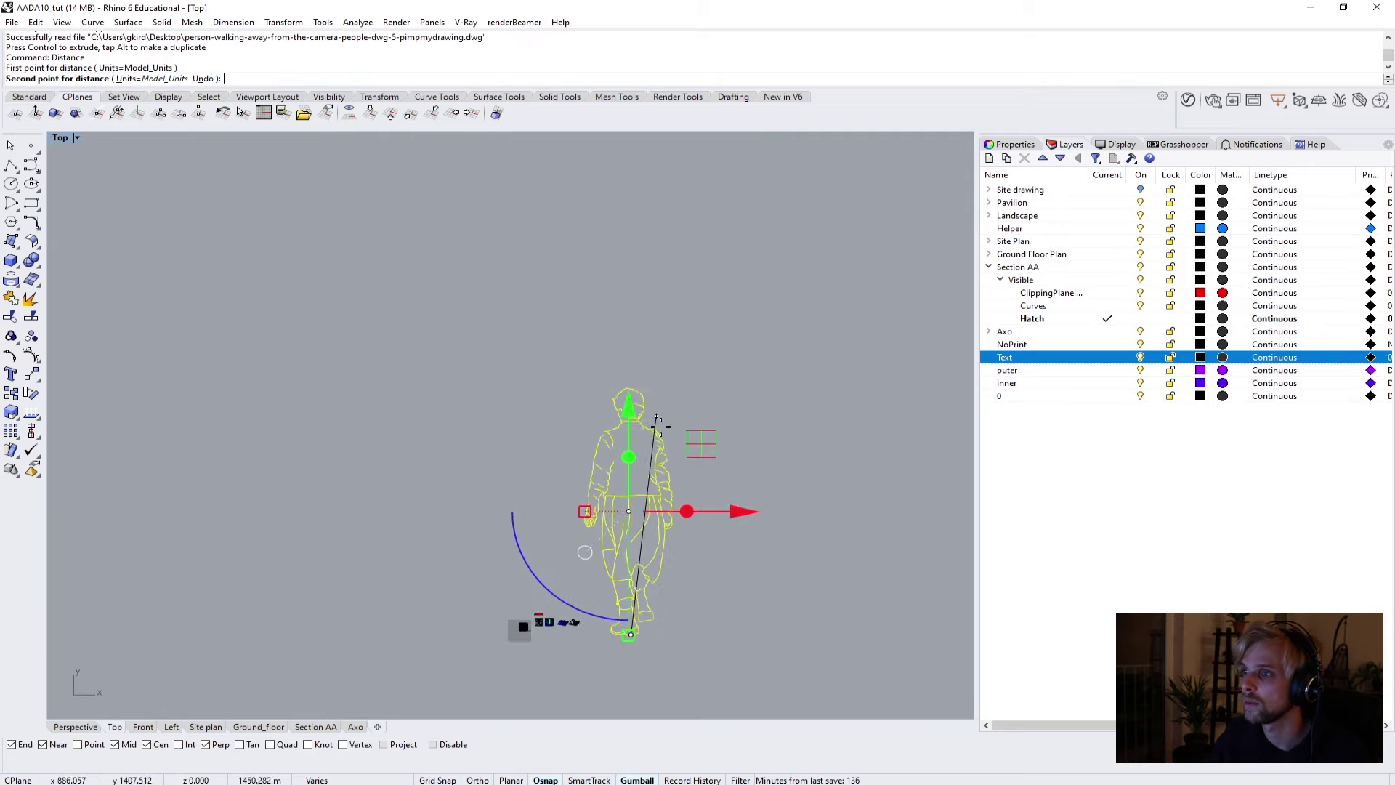
scroll(657, 420, up, 5)
click(623, 373)
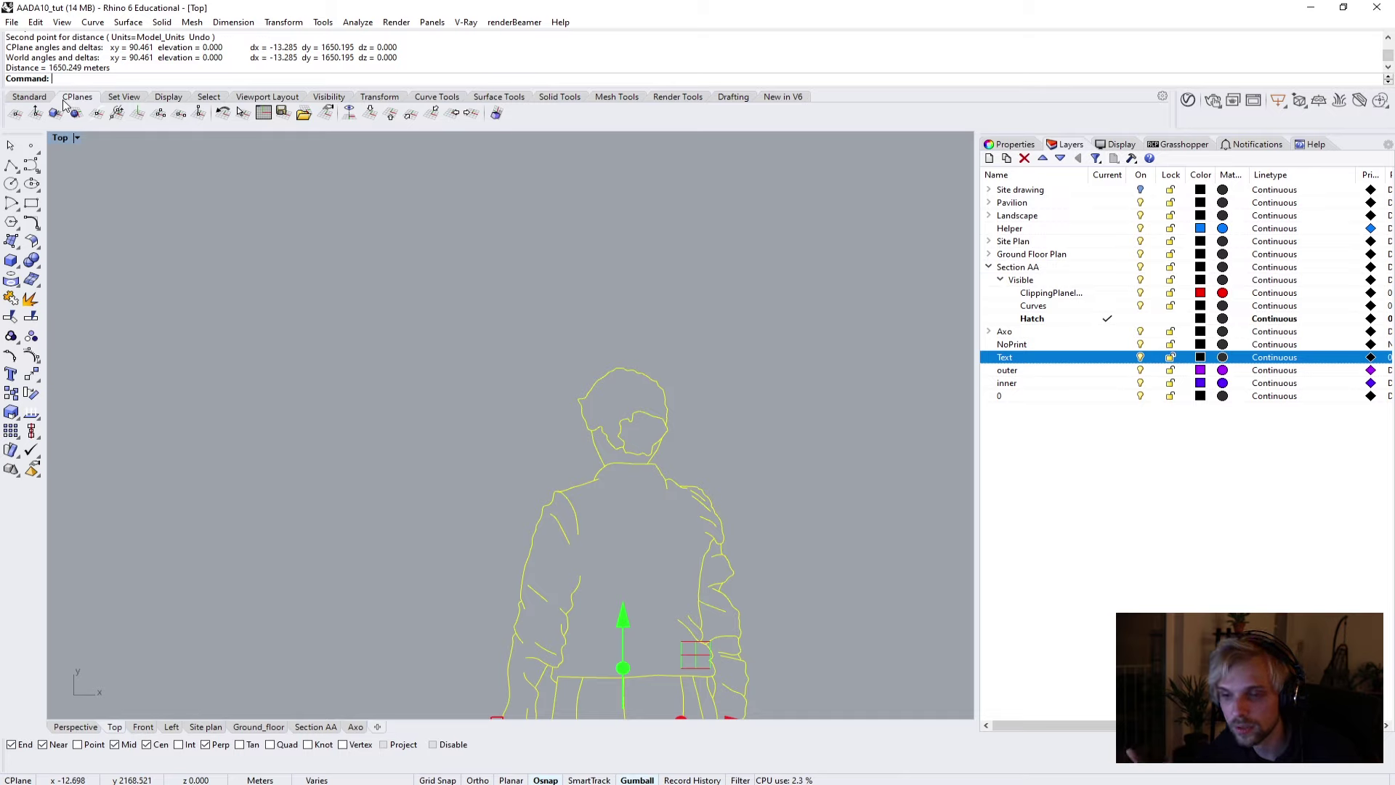
Scale the person figure by a factor of 0.001, using the sole of the lower boot as base point.
scroll(308, 372, down, 4)
right_drag(359, 266, 358, 263)
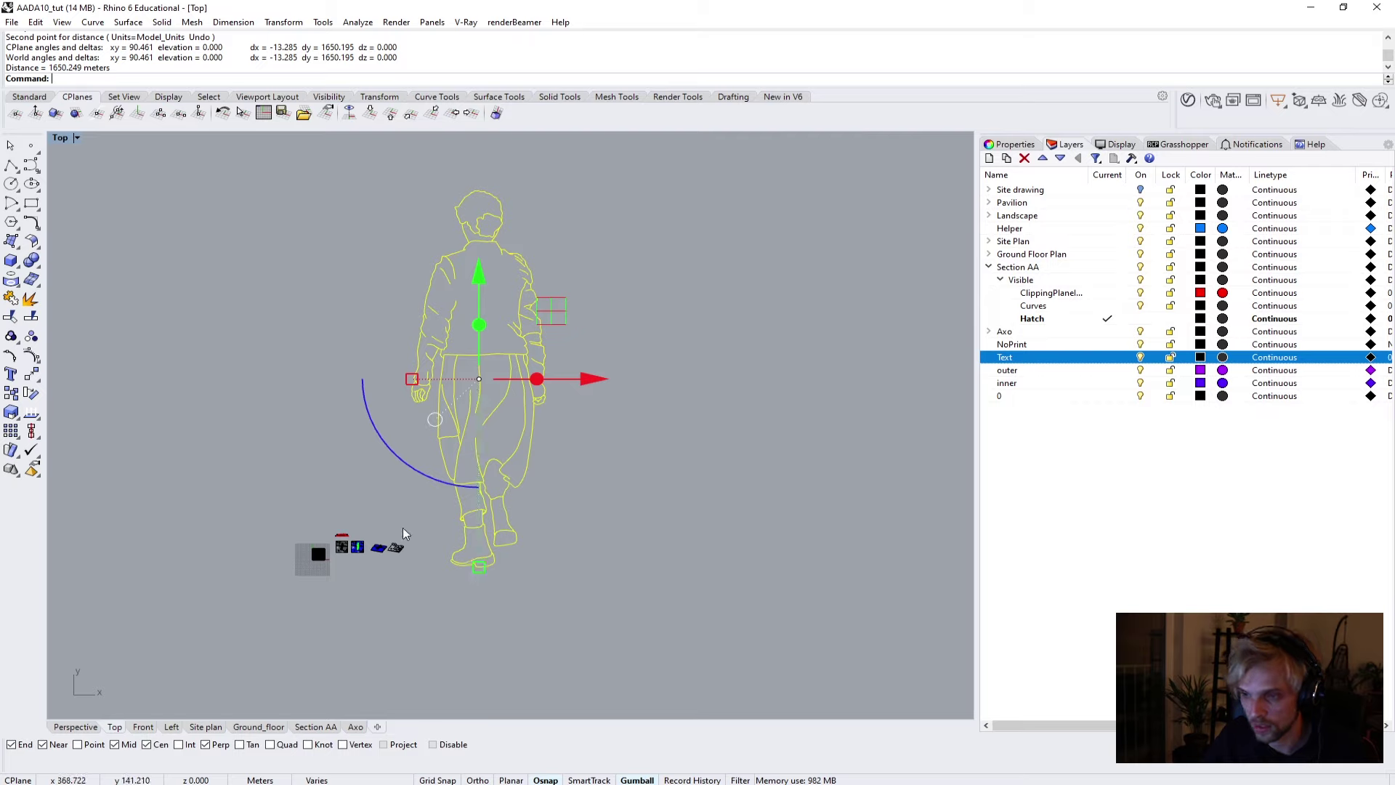
text(cale)
key(Return)
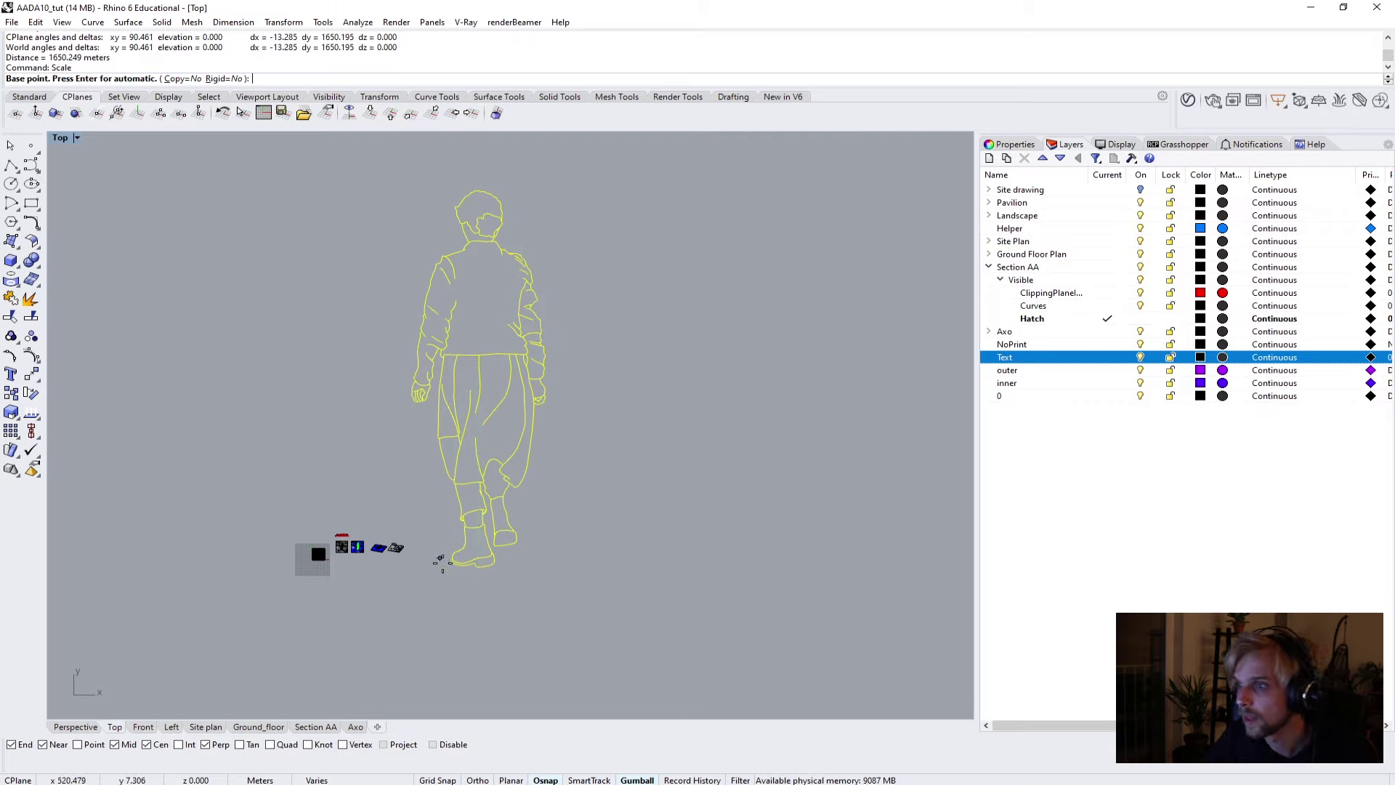
scroll(463, 579, up, 2)
click(483, 558)
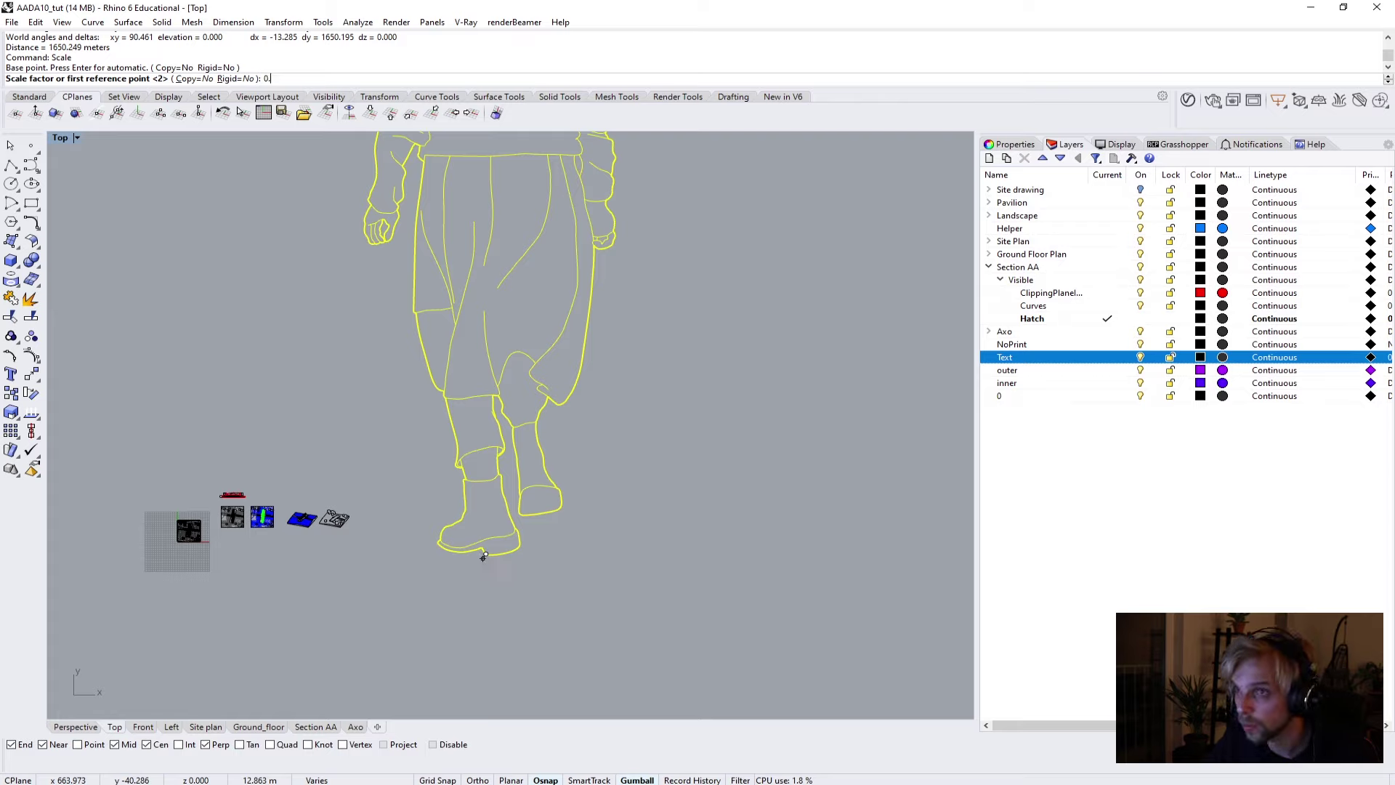
text(0.001)
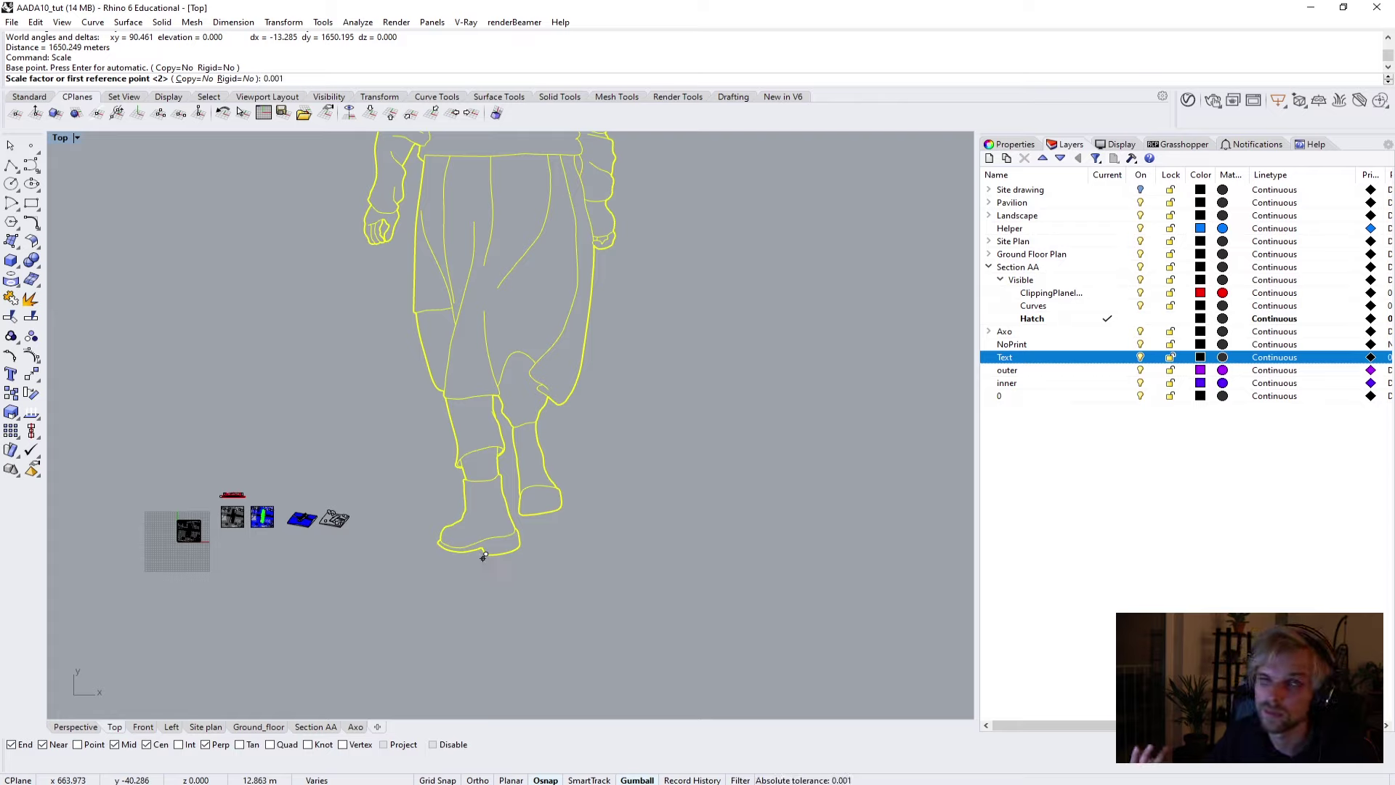
key(Return)
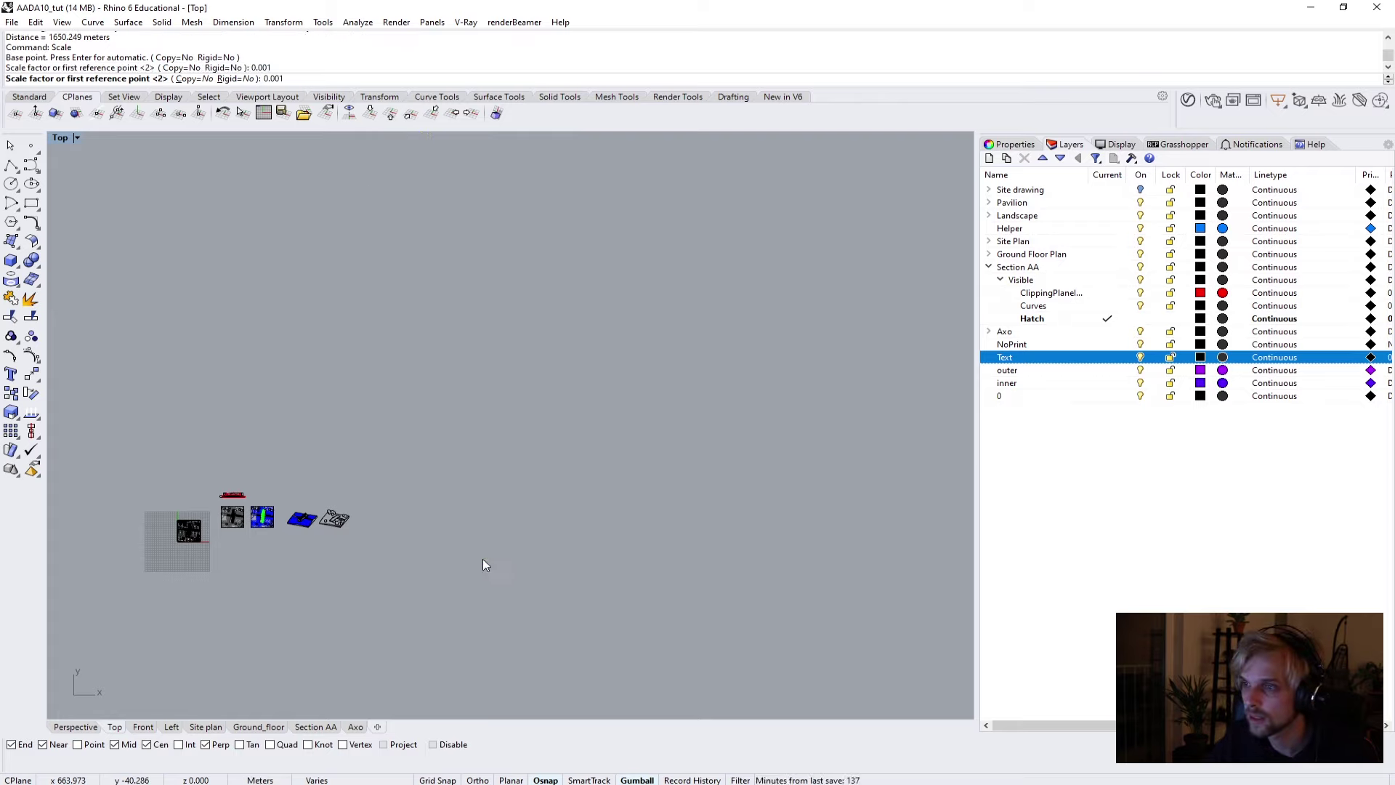
Move the scaled person to the section drawing and place it inside the arched opening below the stepped black wall.
drag(564, 490, 309, 430)
scroll(255, 456, up, 15)
scroll(240, 452, up, 10)
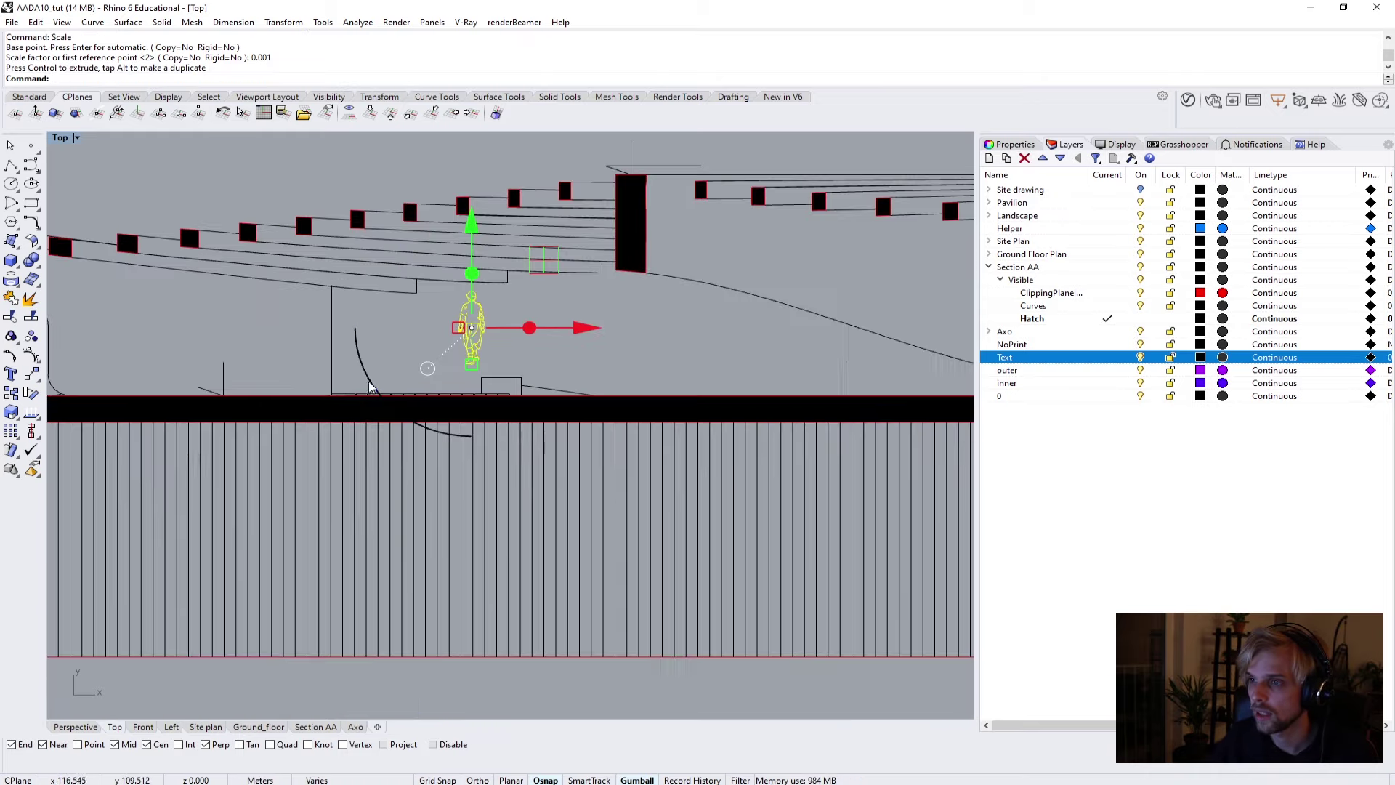
drag(469, 323, 434, 345)
scroll(402, 366, down, 10)
right_drag(311, 414, 538, 413)
drag(615, 328, 452, 326)
scroll(394, 367, up, 10)
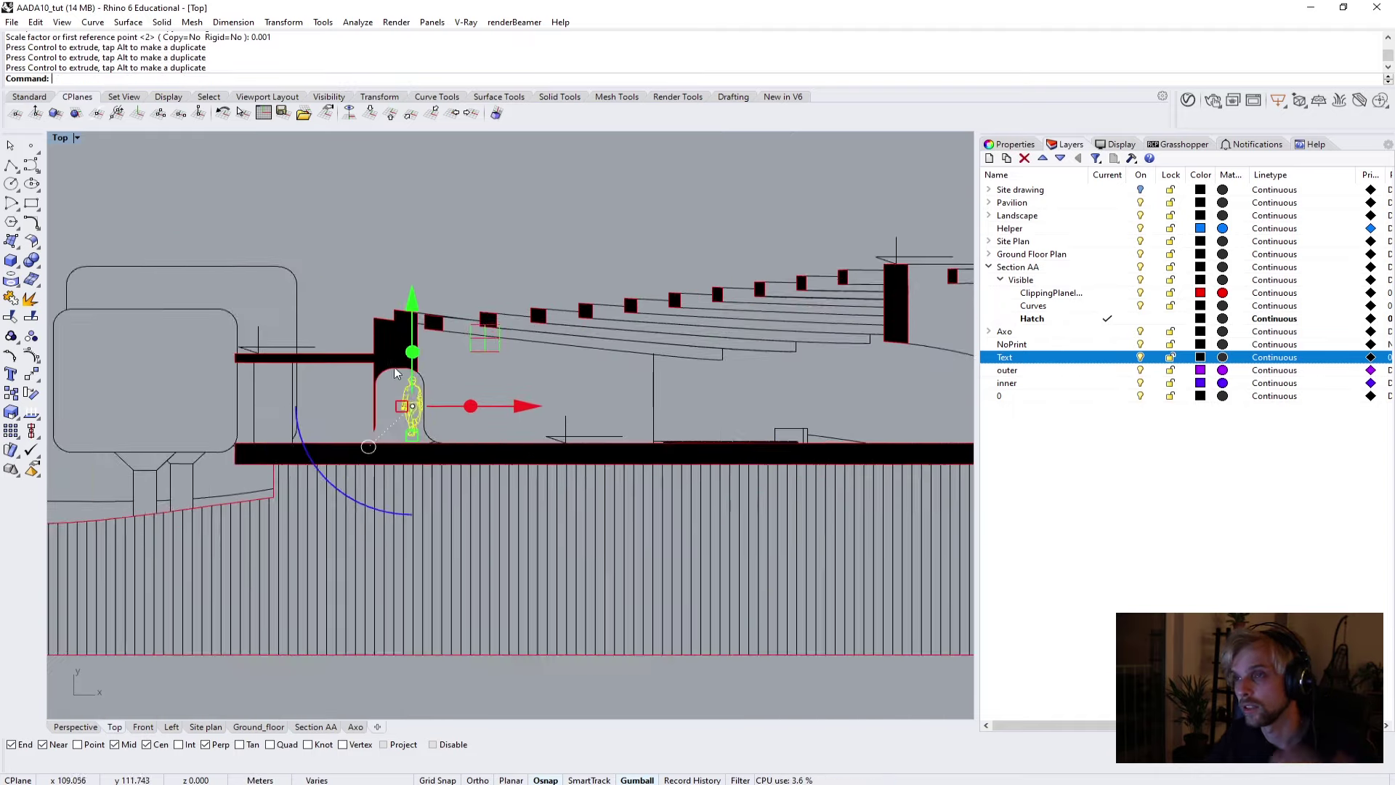
Move the person down by the sole of the lower boot onto the floor line inside the arch, and deselect it.
scroll(410, 441, down, 6)
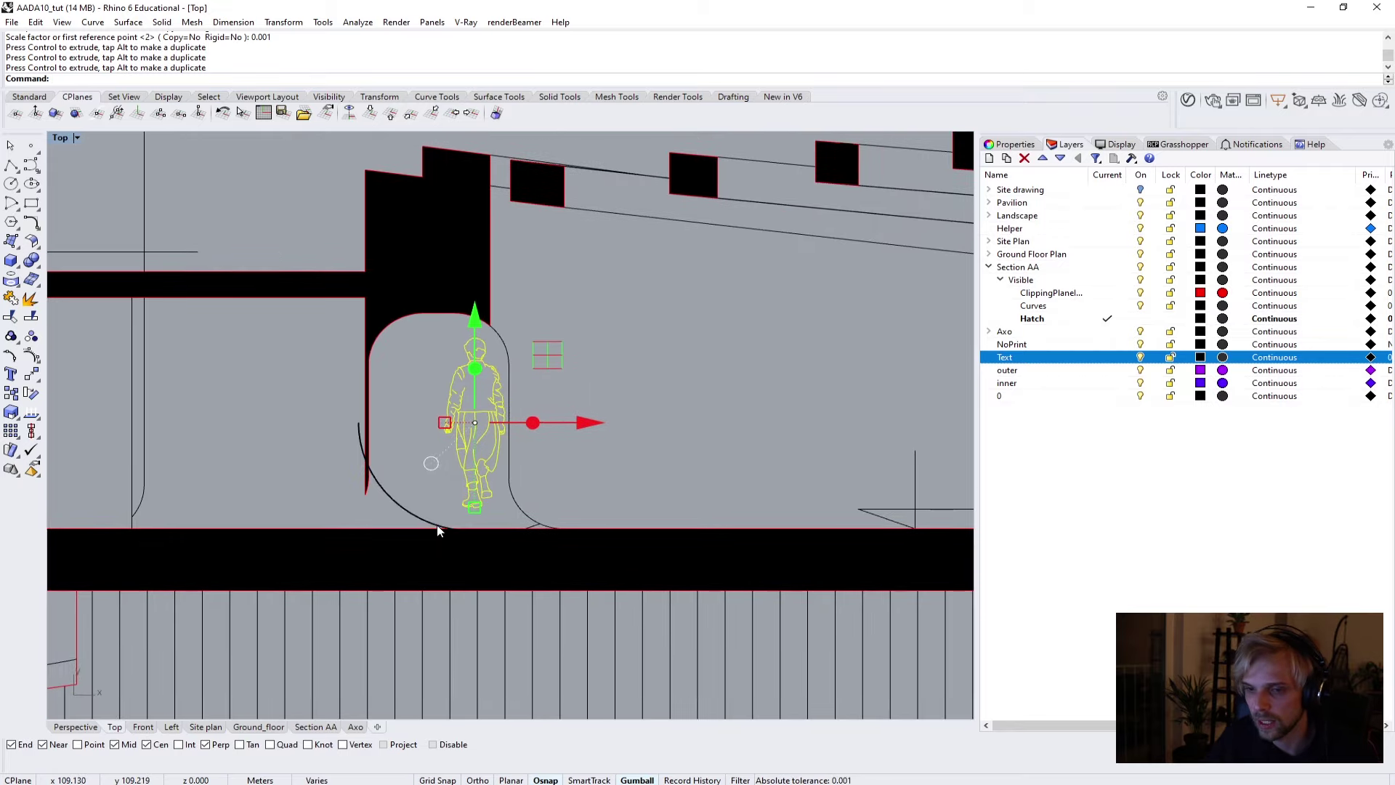
scroll(465, 513, up, 3)
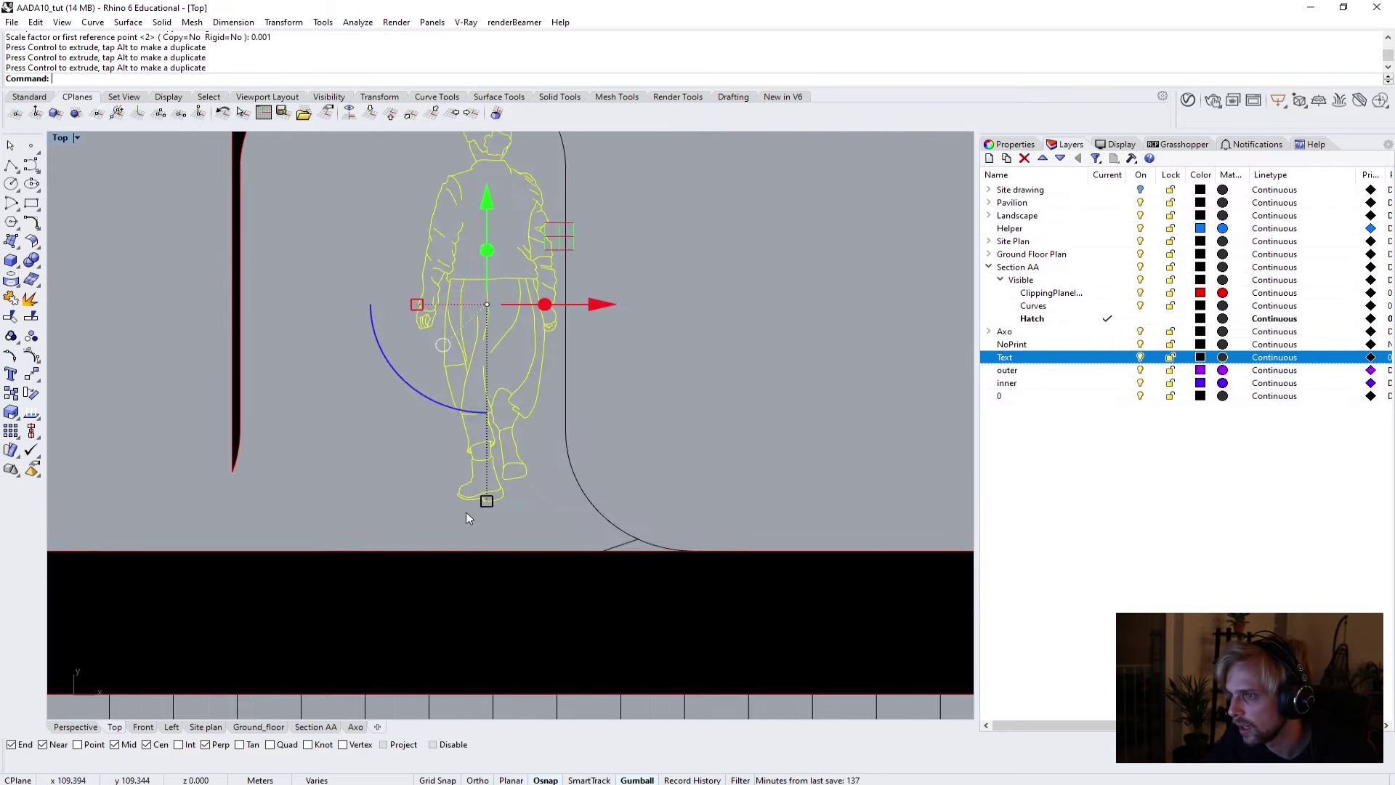
text(M)
key(Return)
text(M)
key(Return)
scroll(480, 499, up, 5)
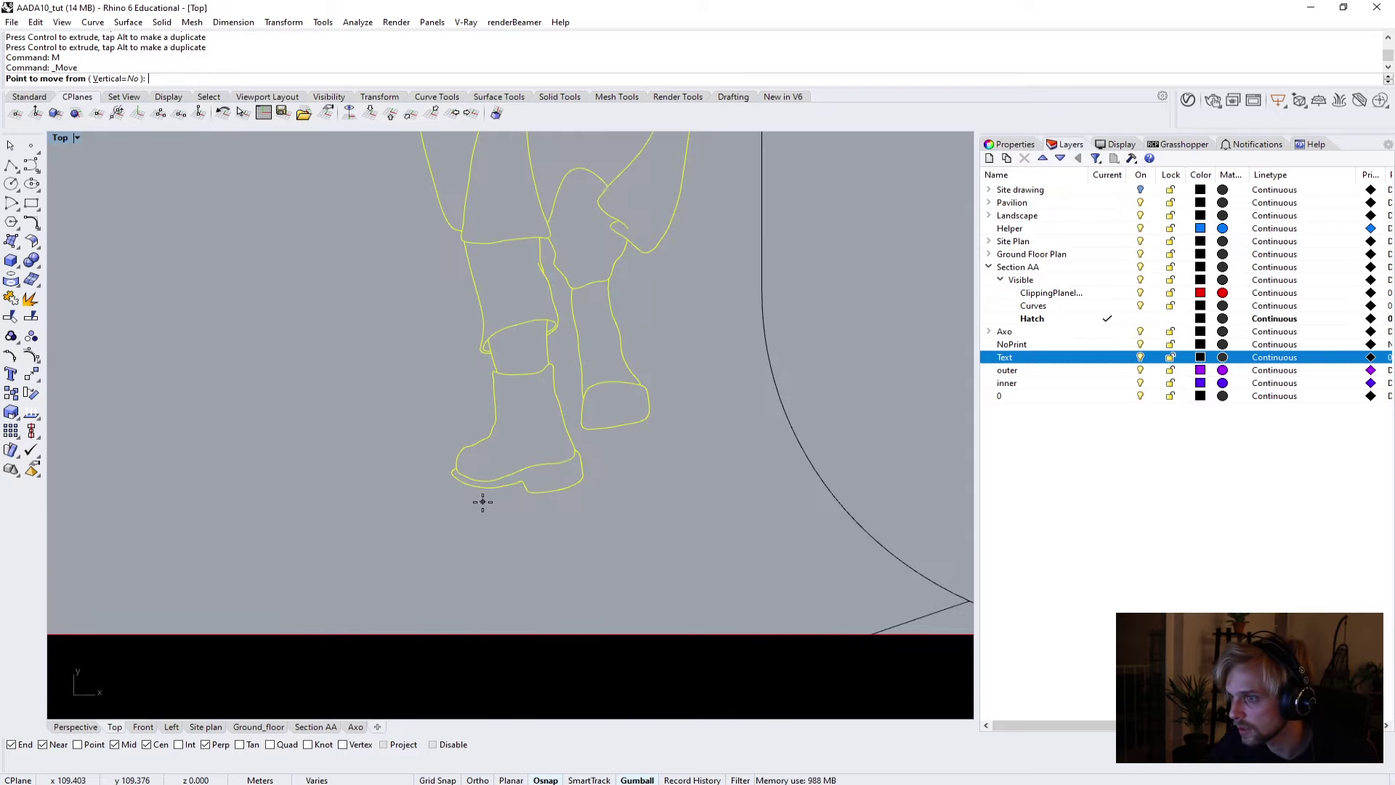
click(494, 481)
scroll(494, 481, down, 4)
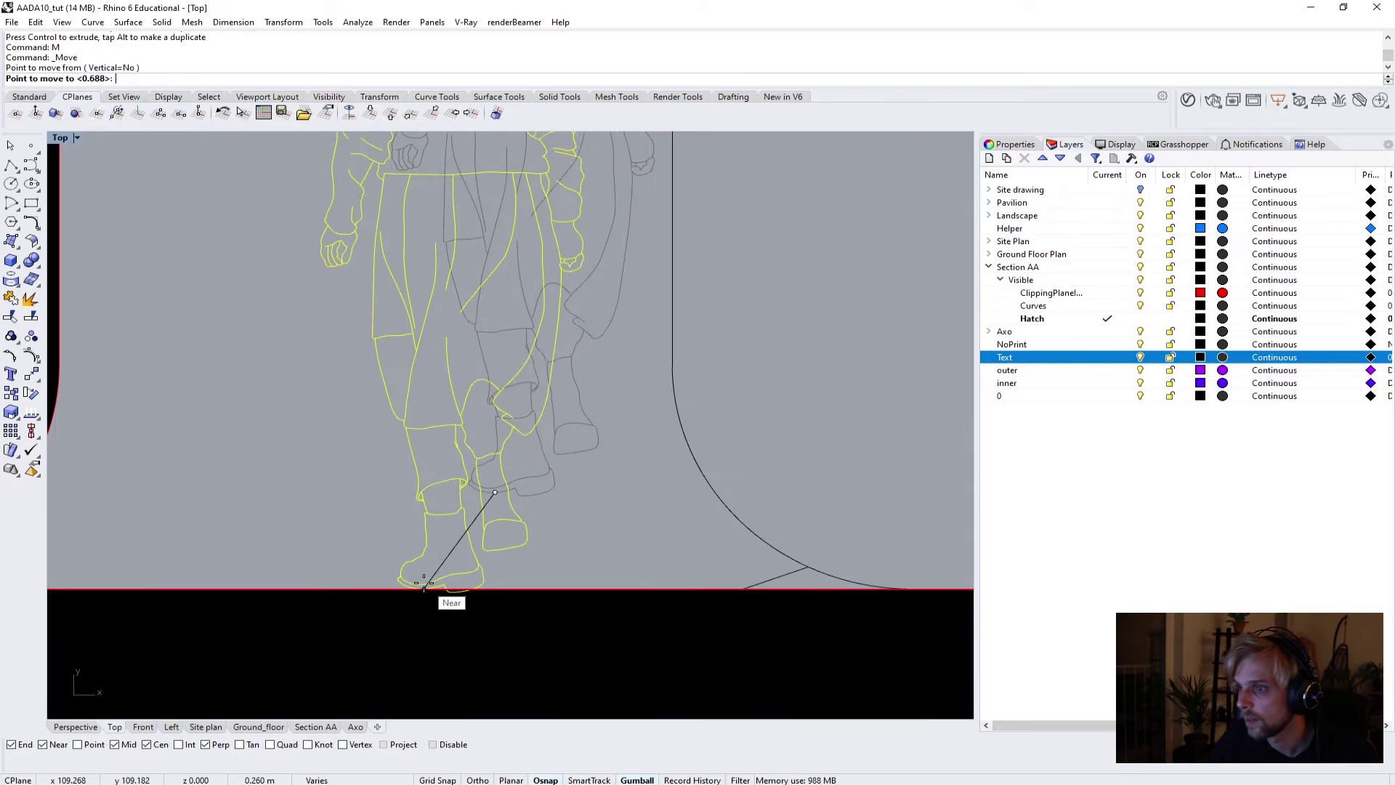
click(452, 585)
scroll(538, 530, up, 2)
scroll(515, 522, up, 4)
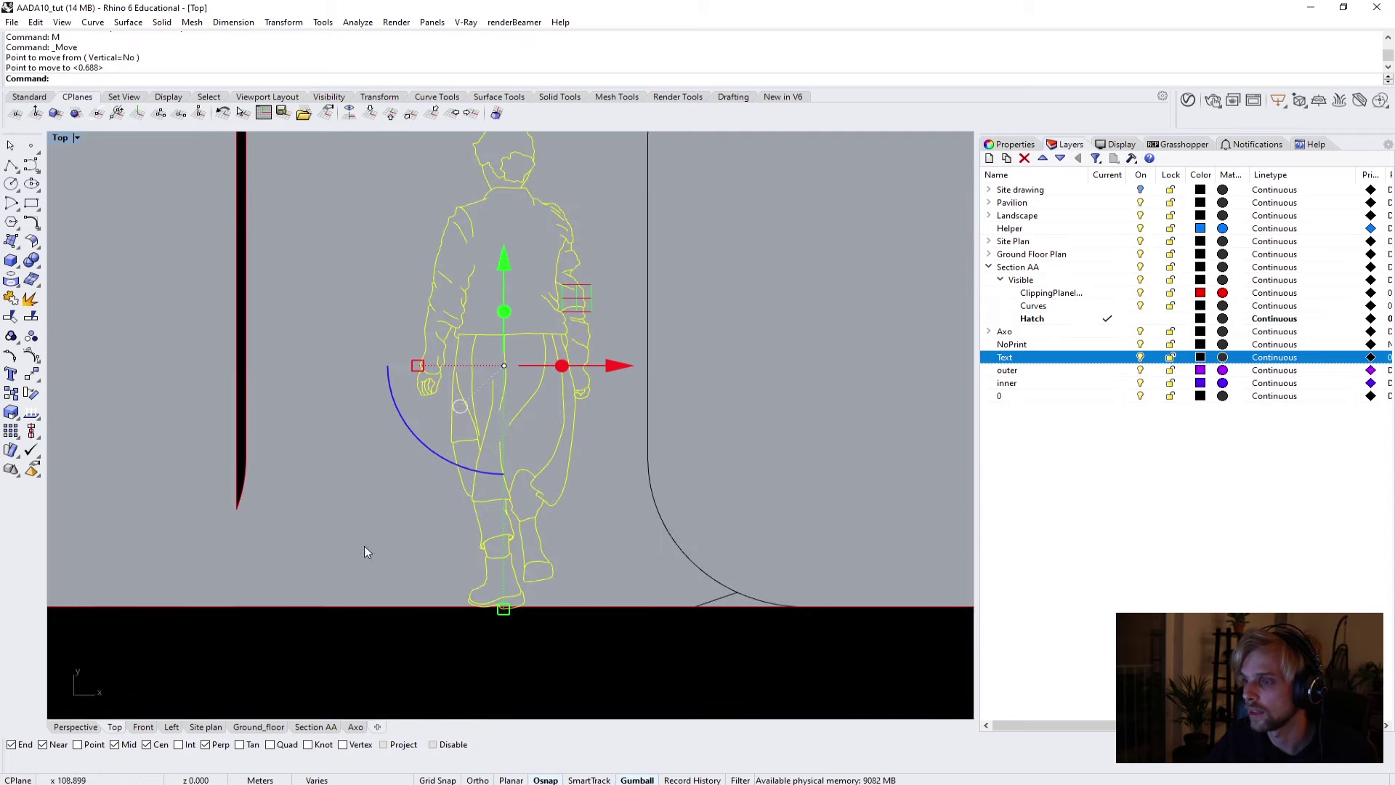
scroll(465, 564, down, 4)
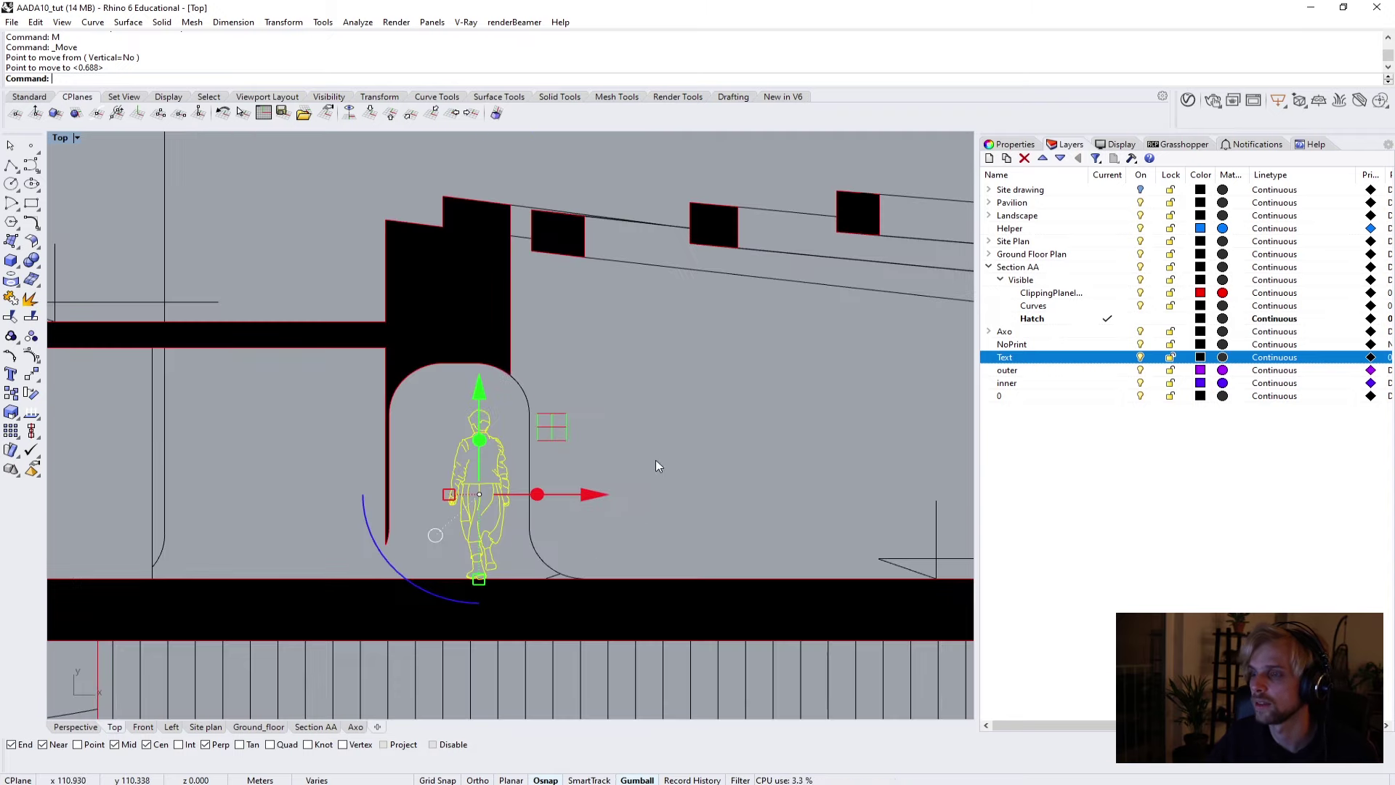
click(671, 424)
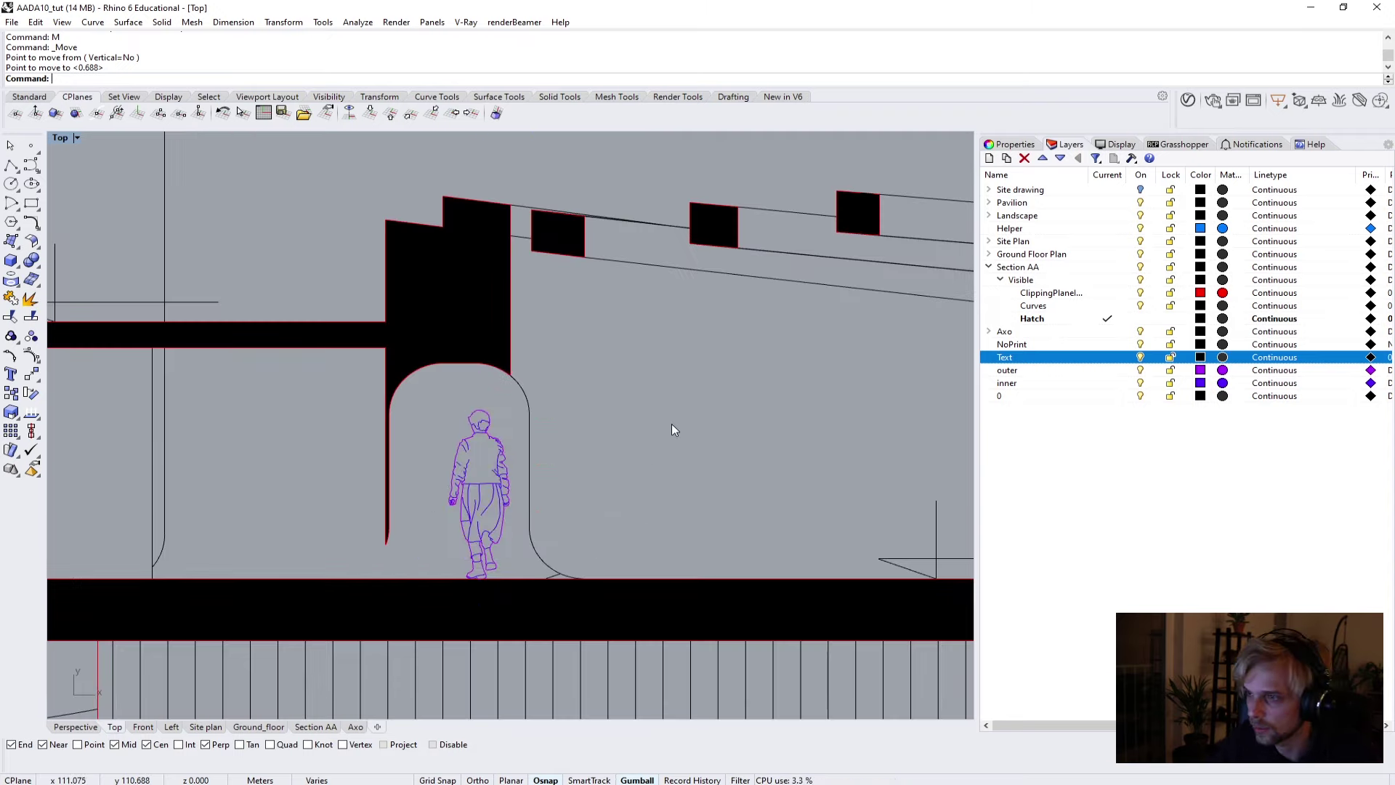
scroll(447, 497, up, 3)
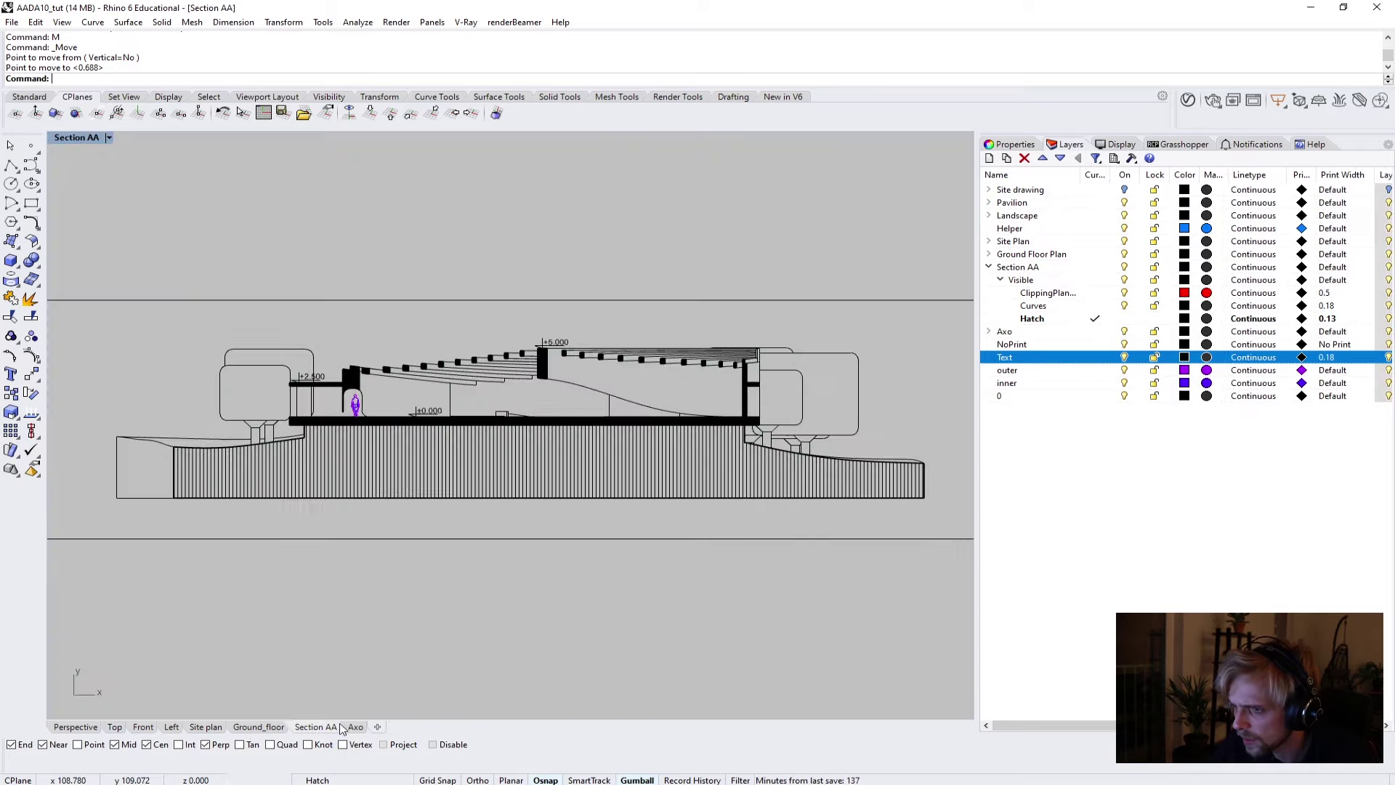
Switch to the Section AA layout and set the outer layer's print color to Black.
click(317, 726)
scroll(338, 391, up, 10)
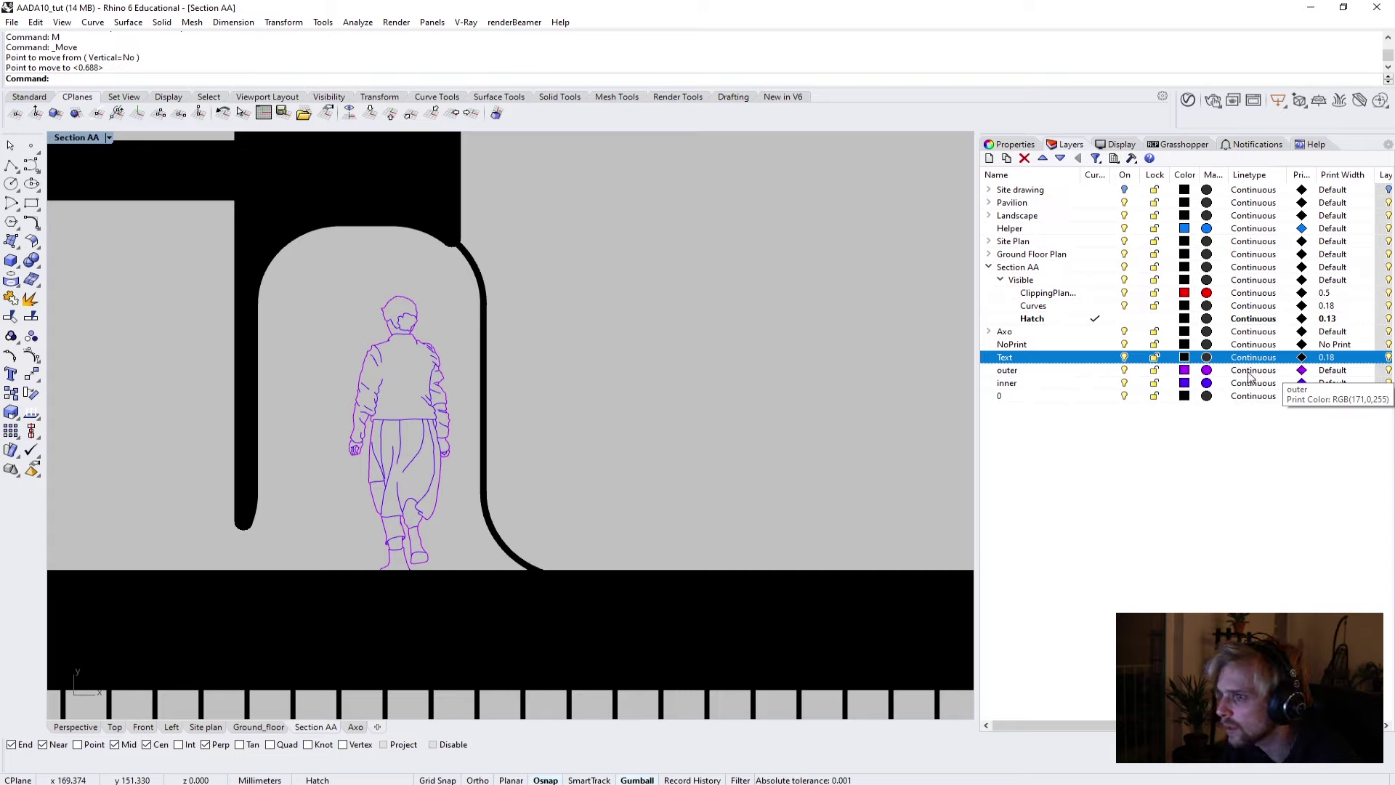
click(1302, 371)
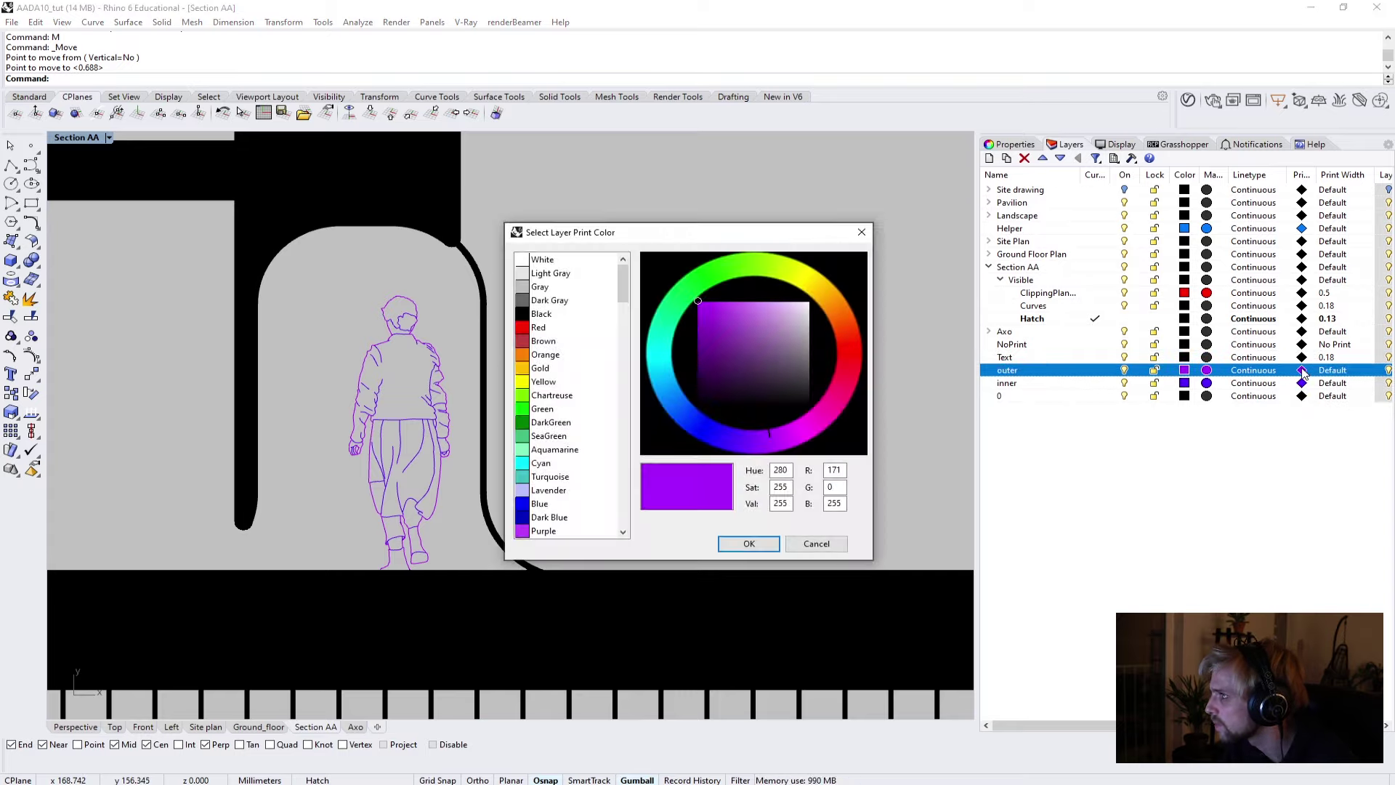
click(546, 315)
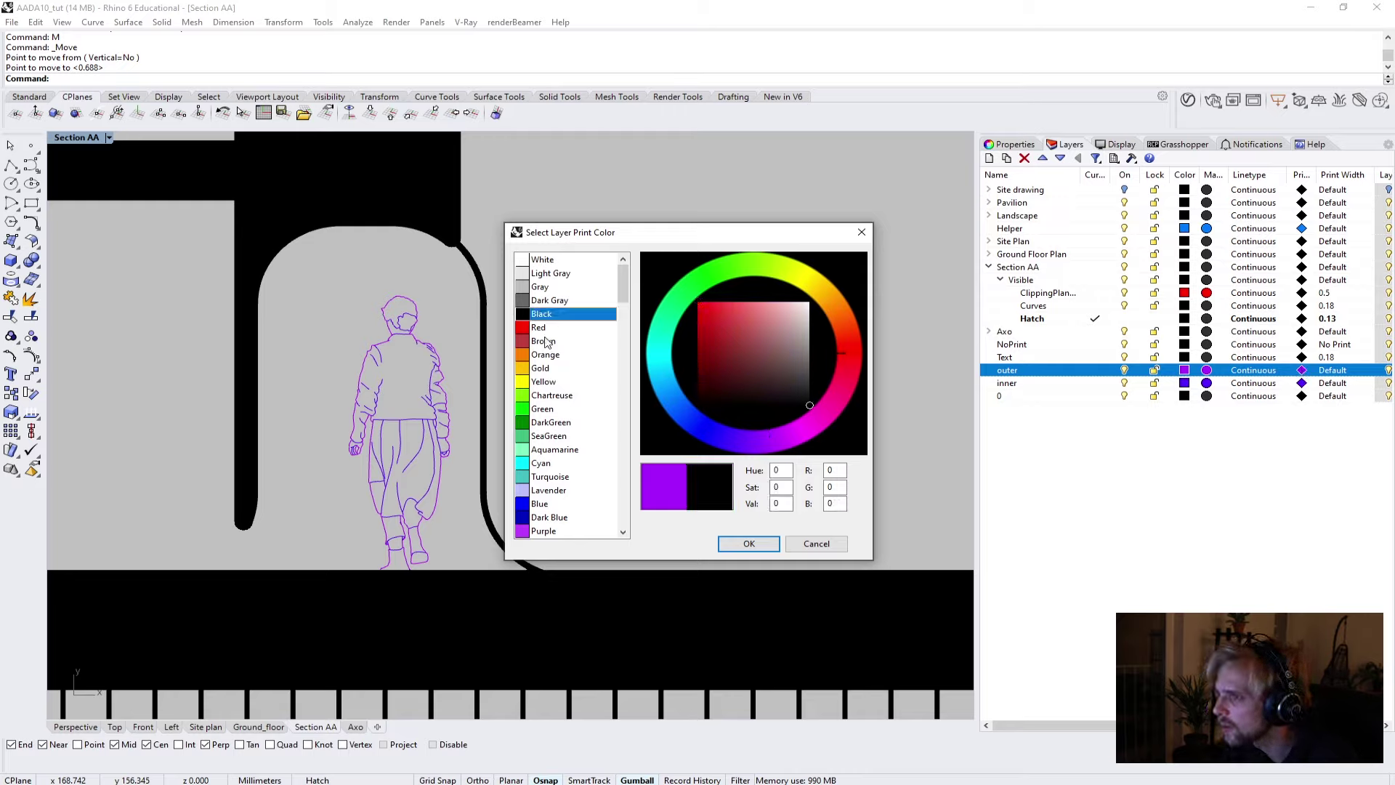
click(749, 543)
Try a print width of 0.18 for the outer layer.
click(1334, 371)
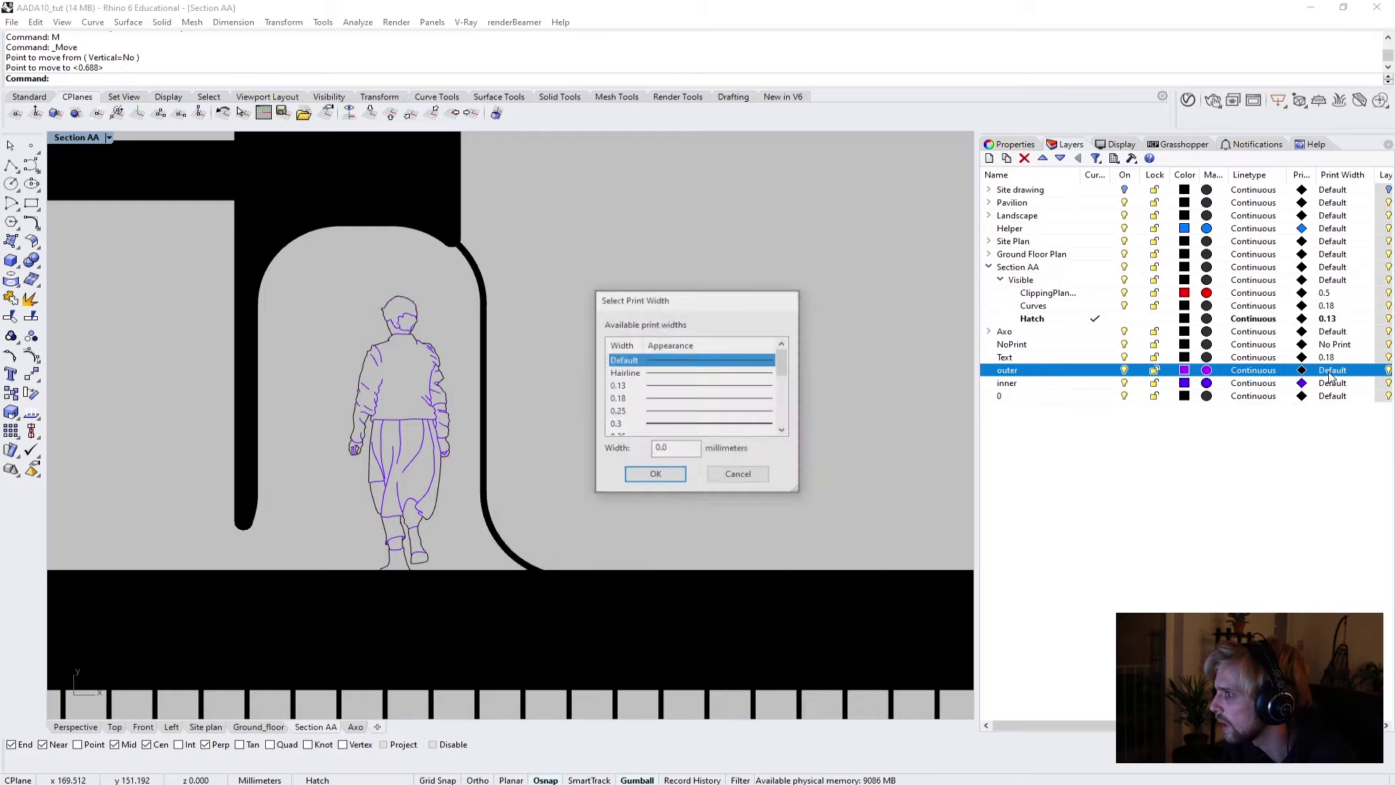
click(652, 399)
click(653, 476)
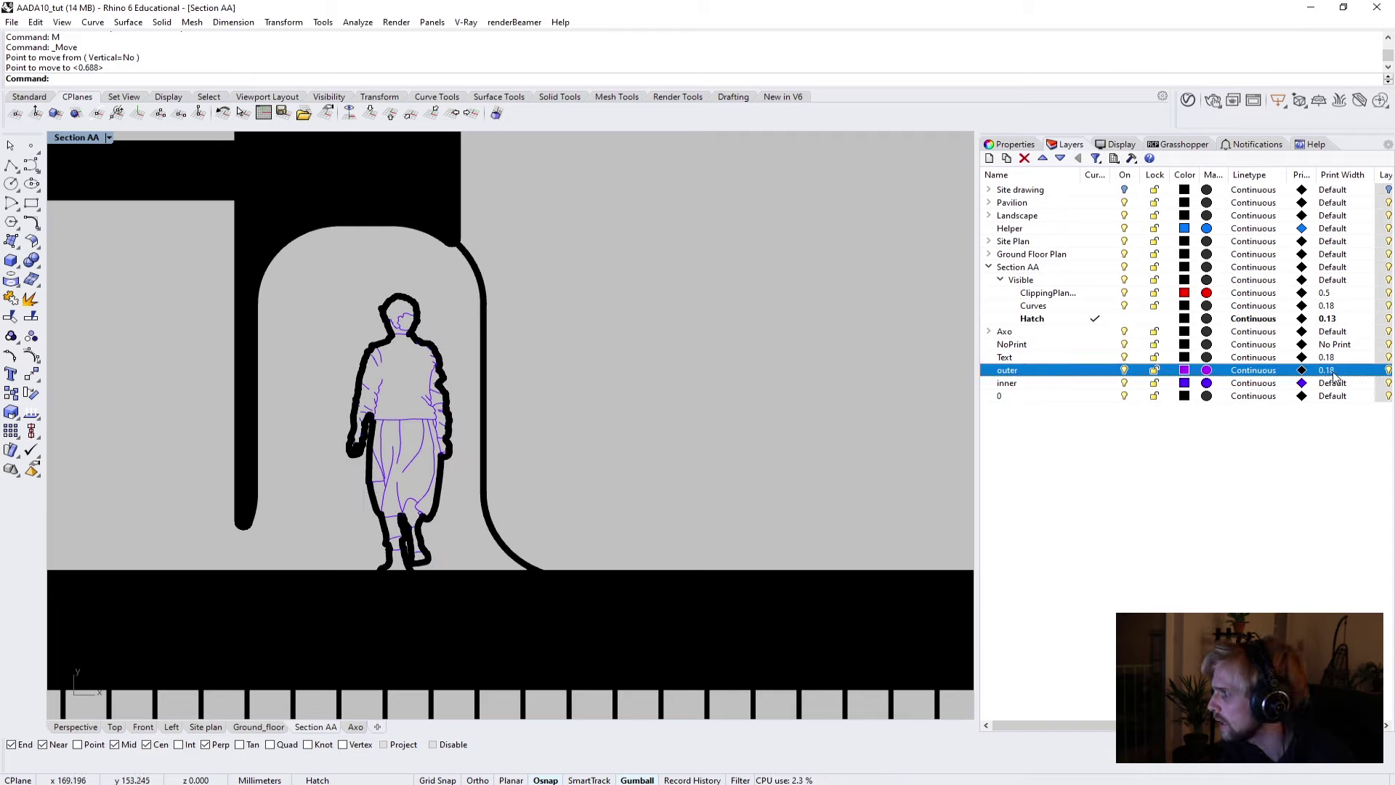
Set the outer layer's print width to 0.13 and check the person's outline in the section.
click(1333, 371)
click(650, 384)
click(654, 477)
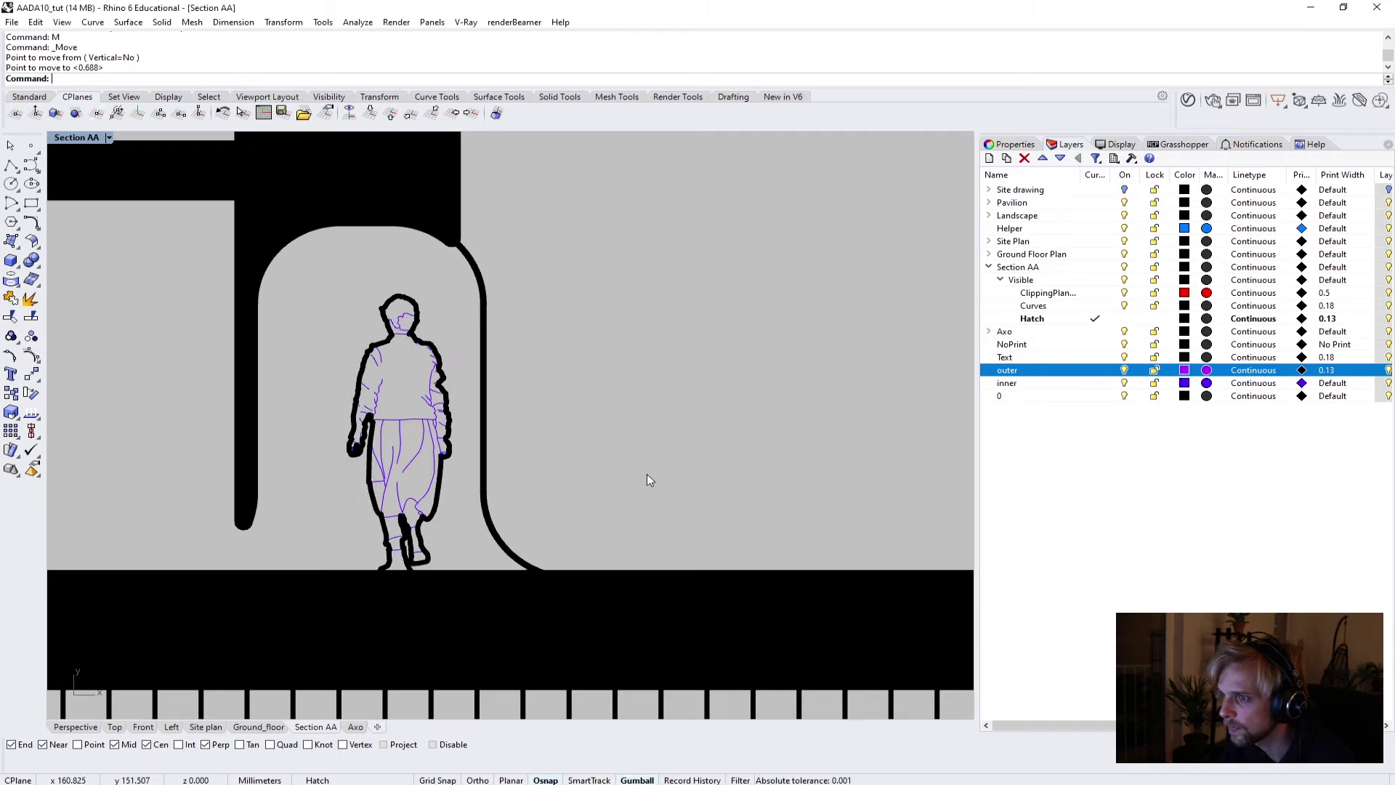
scroll(644, 472, down, 10)
scroll(498, 455, up, 5)
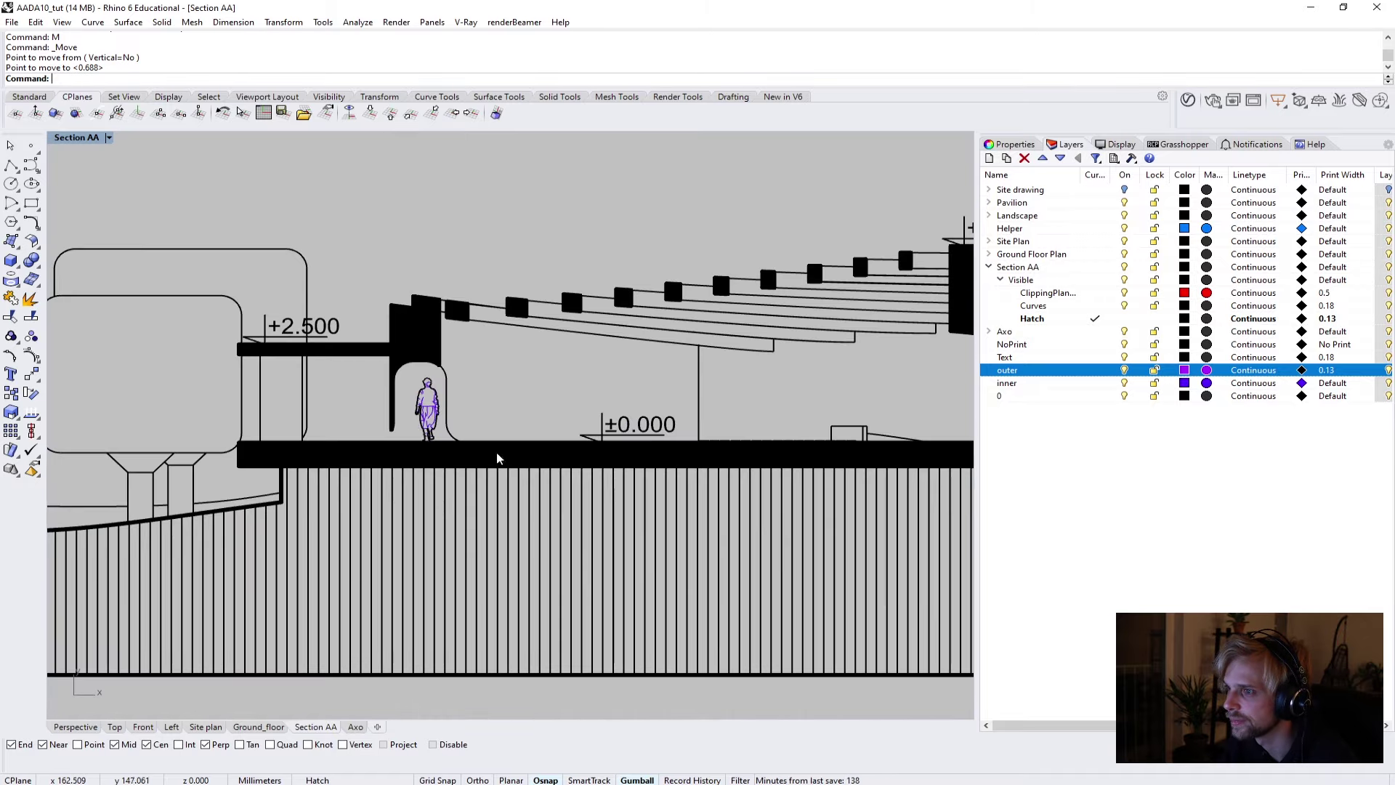
scroll(423, 416, up, 6)
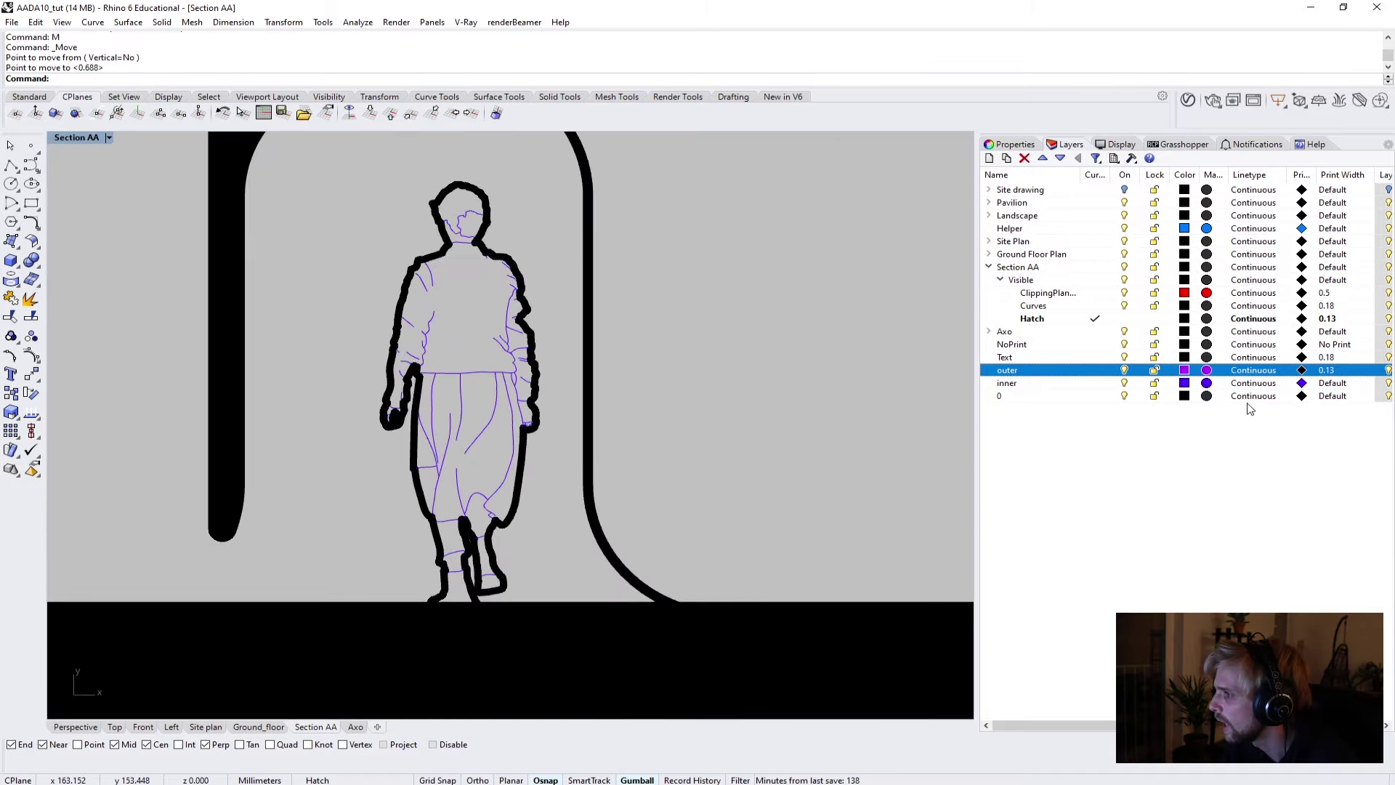
Try Gray as the inner layer's print color.
click(1301, 384)
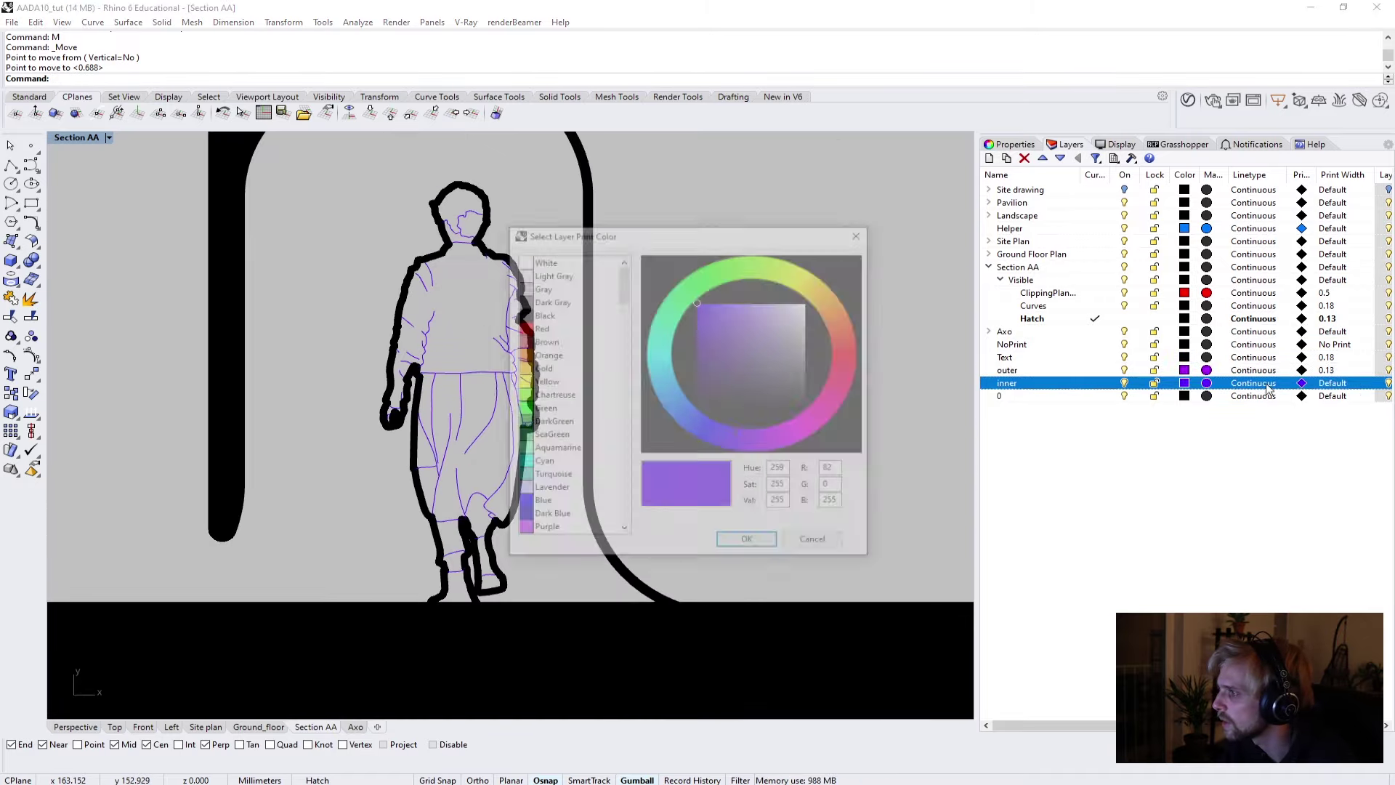
click(541, 287)
click(749, 543)
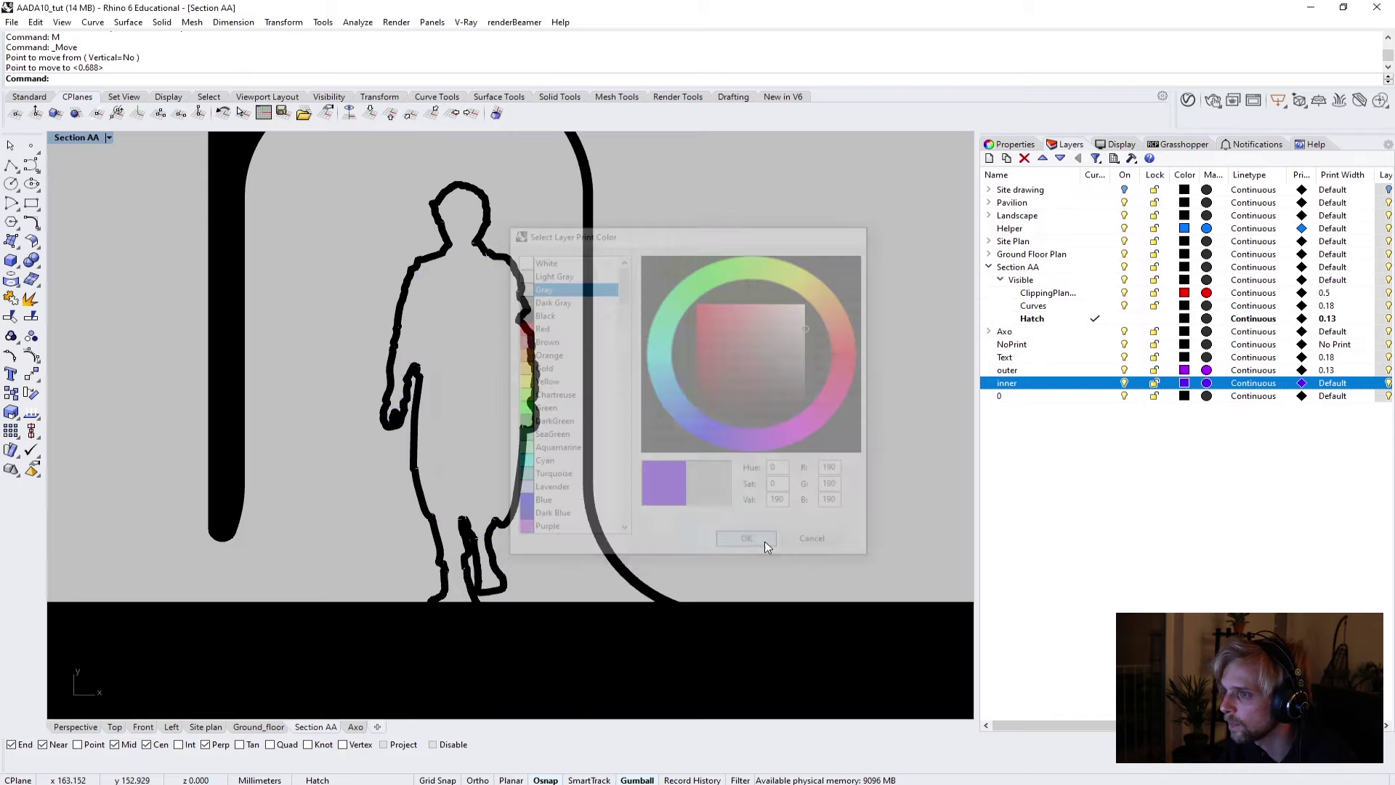
Set the inner layer's print color to Dark Gray and its print width to Hairline.
click(1302, 383)
click(541, 300)
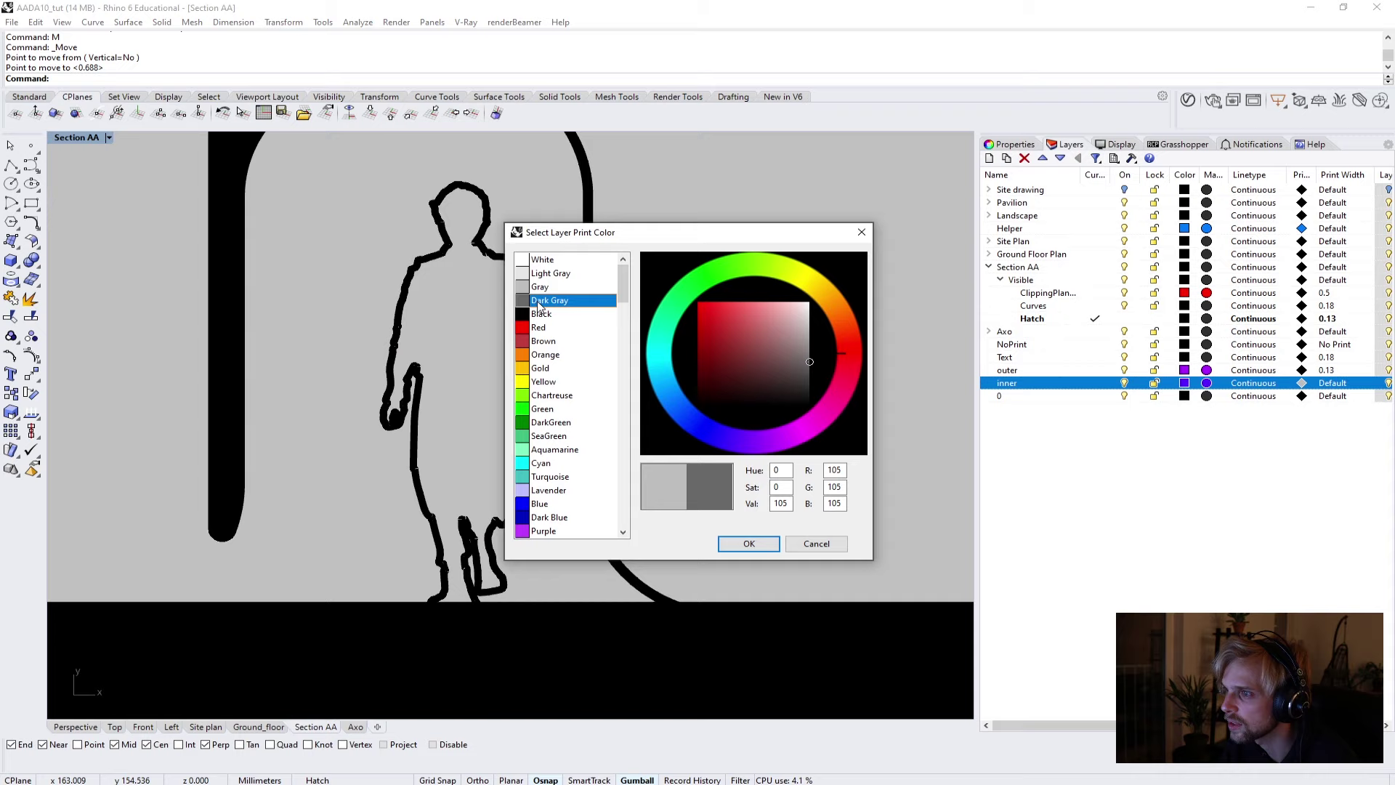
click(750, 543)
click(1327, 385)
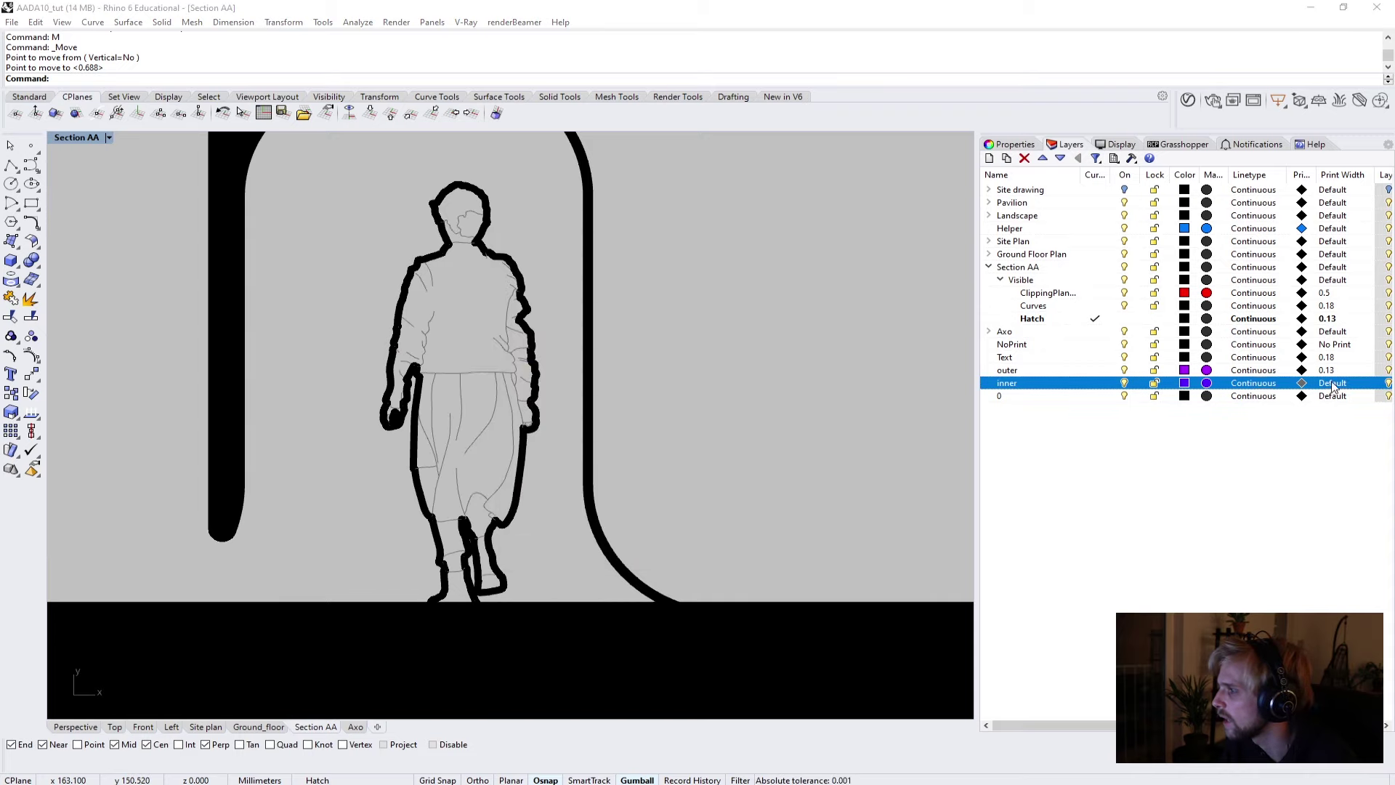
click(652, 373)
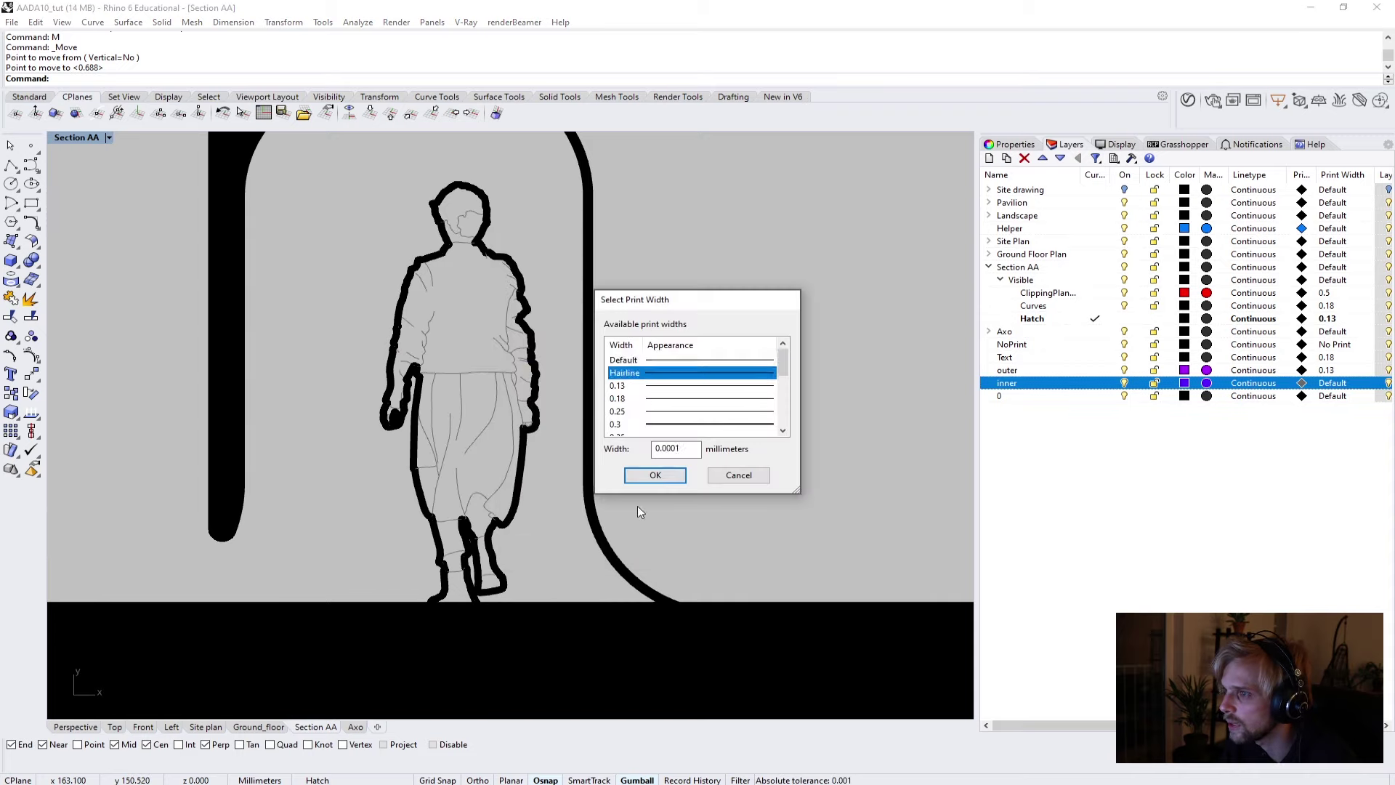
click(654, 475)
scroll(686, 455, down, 1)
scroll(685, 455, down, 3)
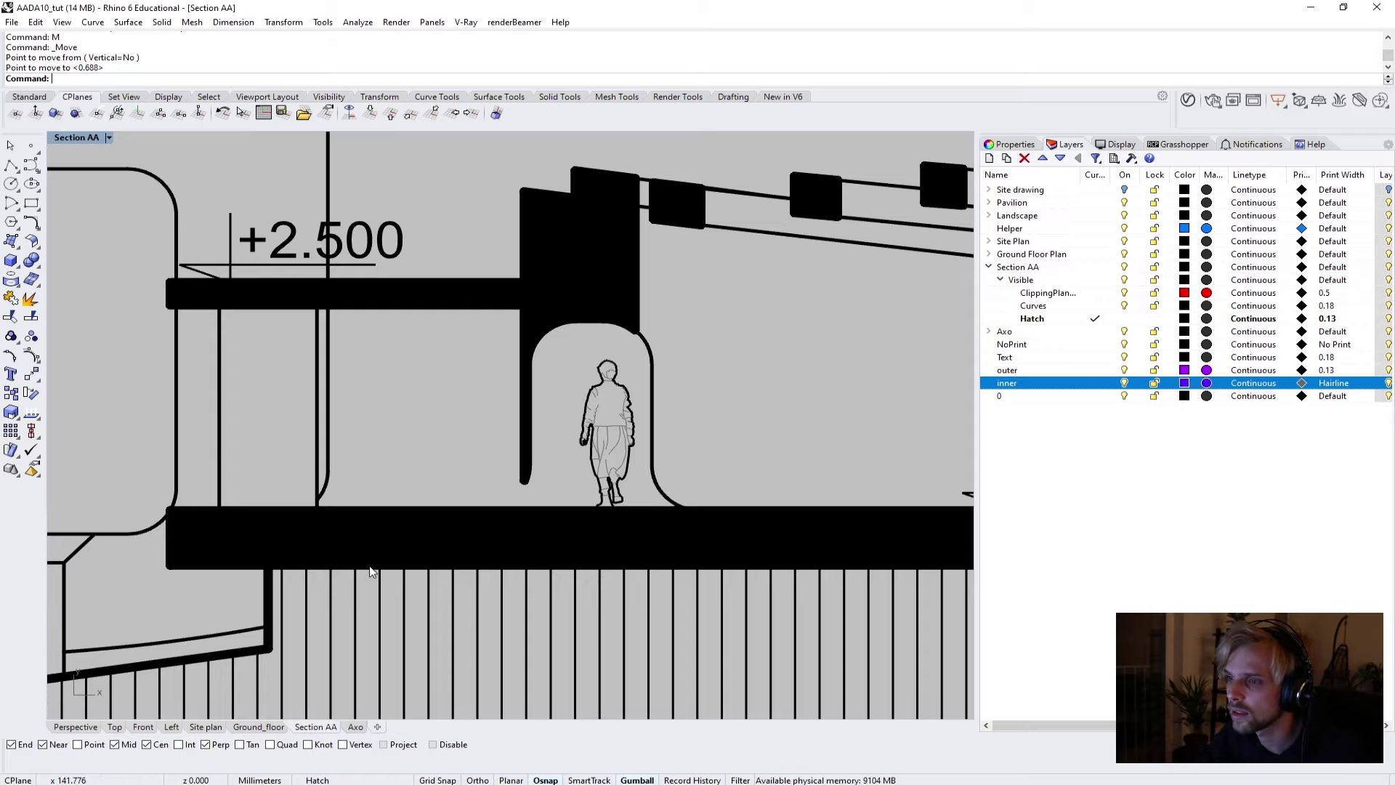
scroll(371, 572, down, 6)
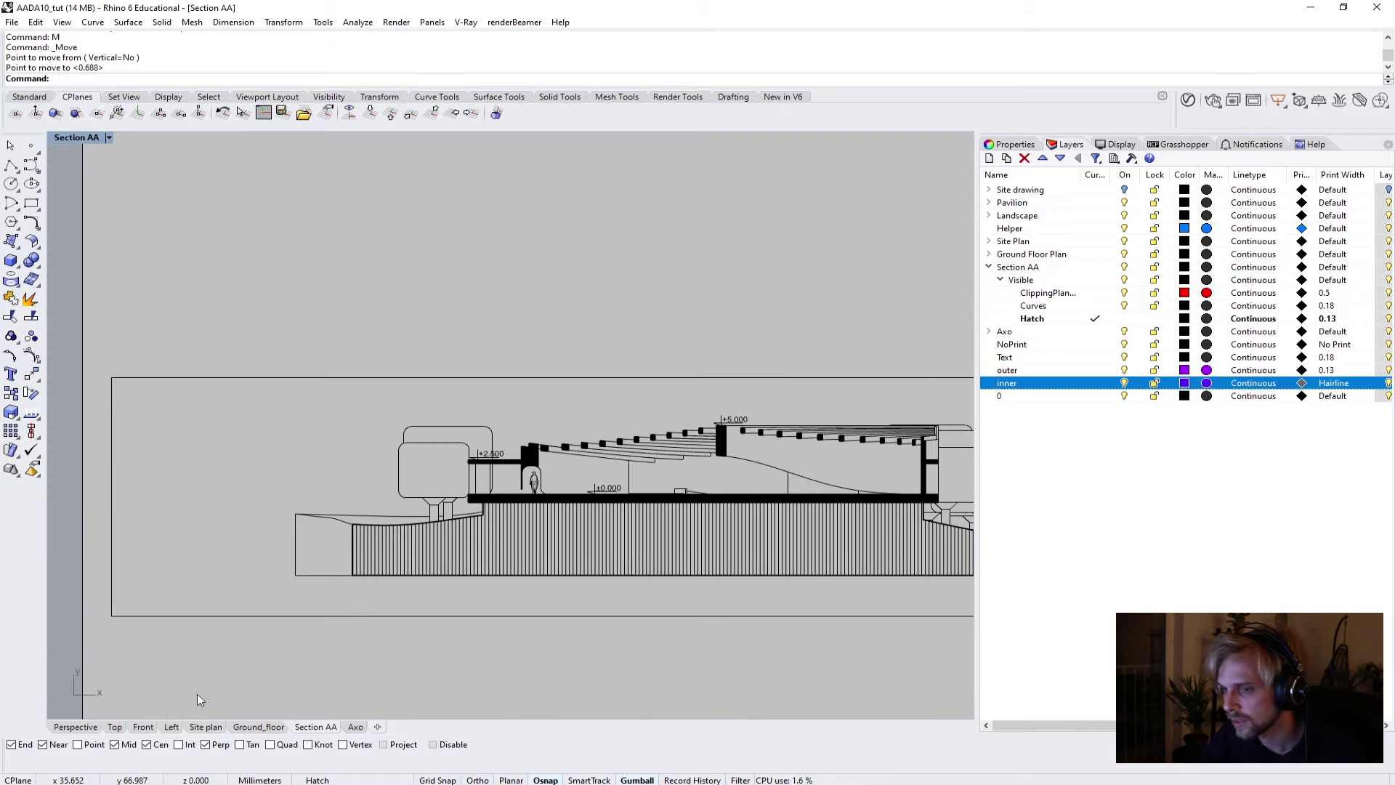
Return to the Top view and import apricot-tree-cad-blocks-99-pimpmydrawing.dwg from the Desktop.
double_click(76, 138)
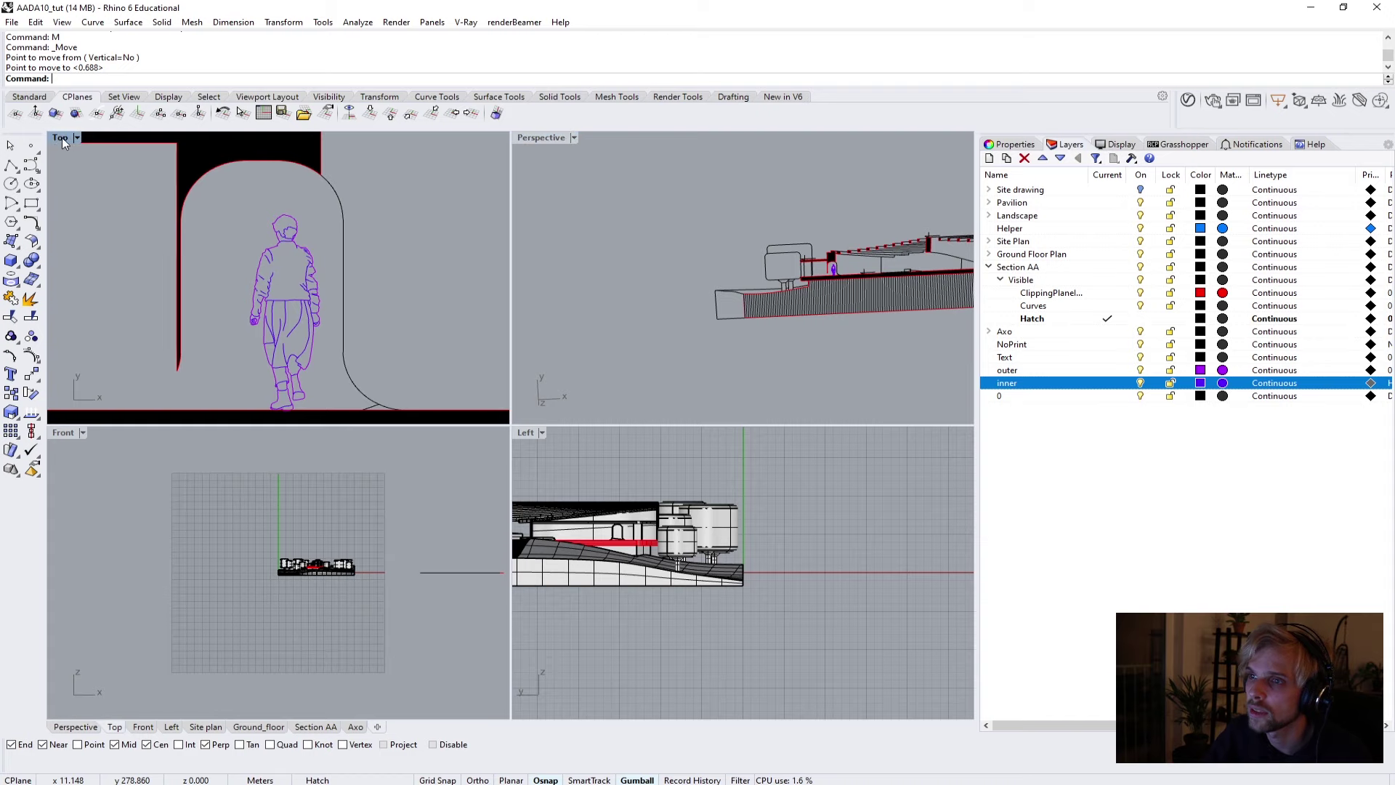
double_click(62, 137)
scroll(303, 311, down, 8)
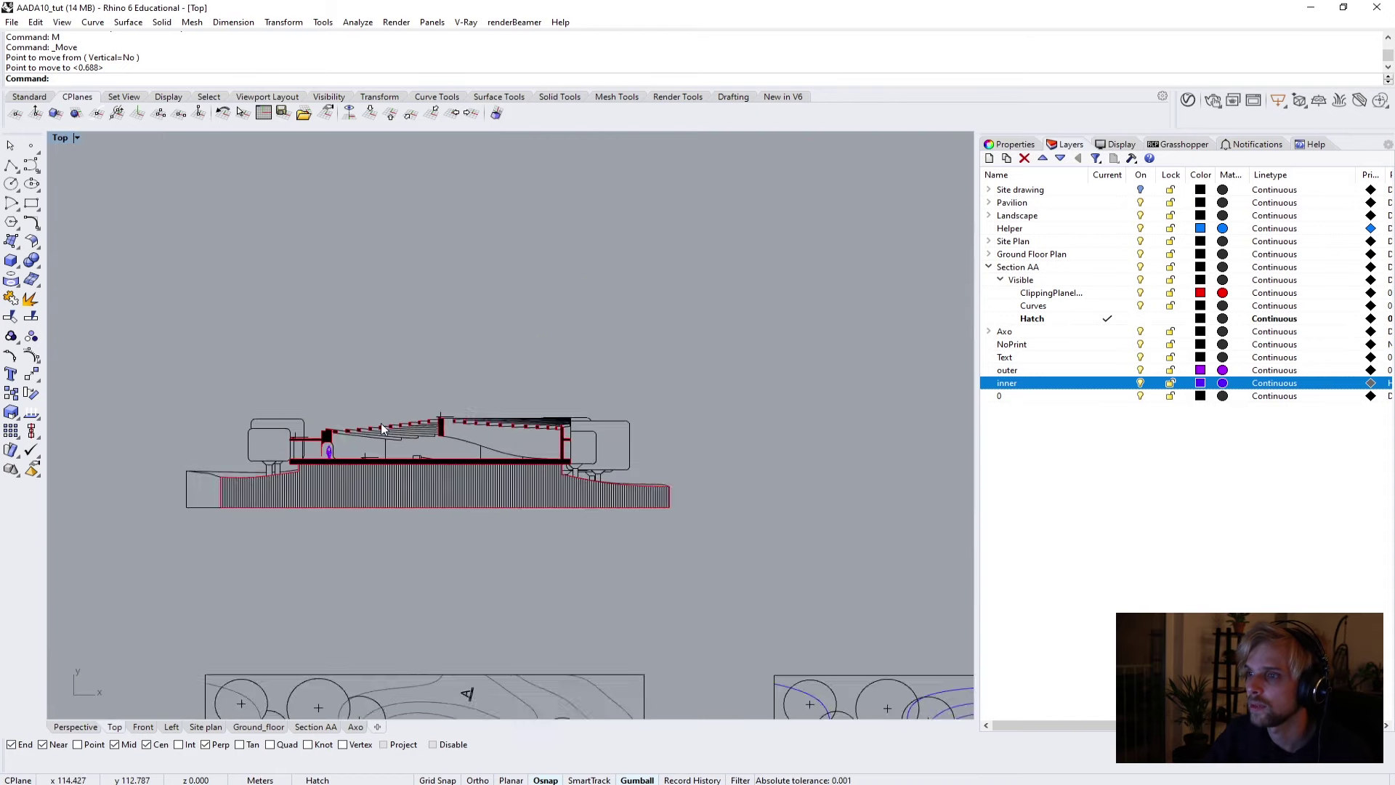
click(82, 783)
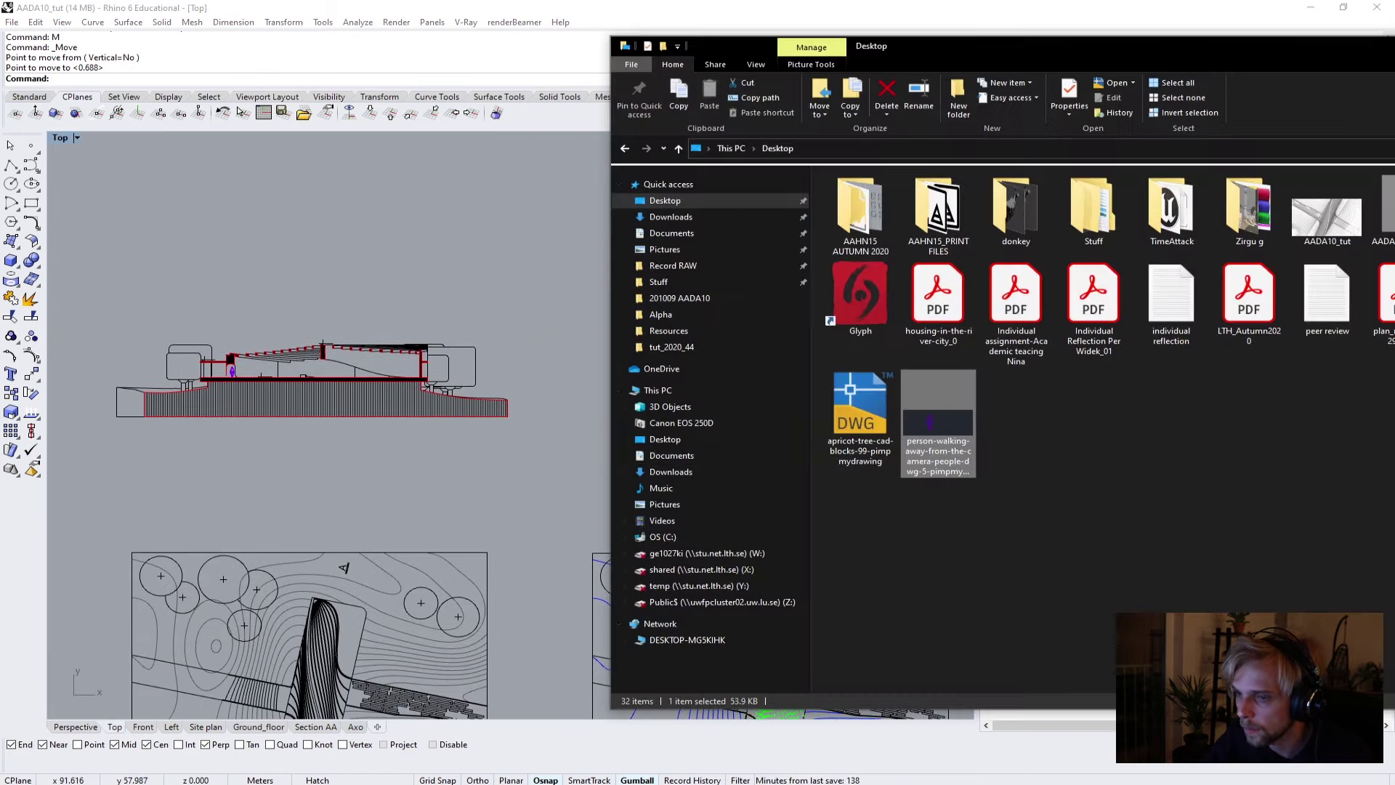
drag(868, 424, 516, 281)
click(663, 430)
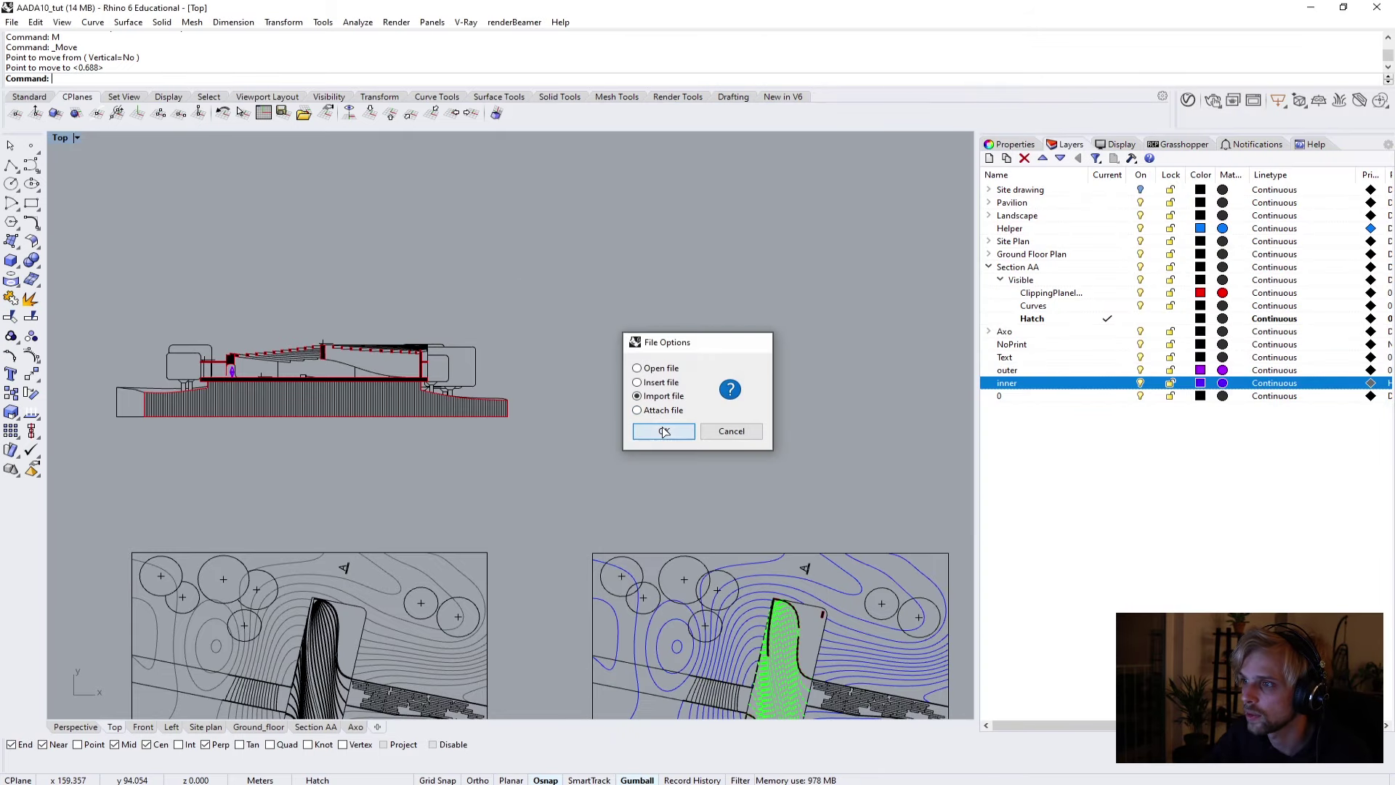
click(537, 498)
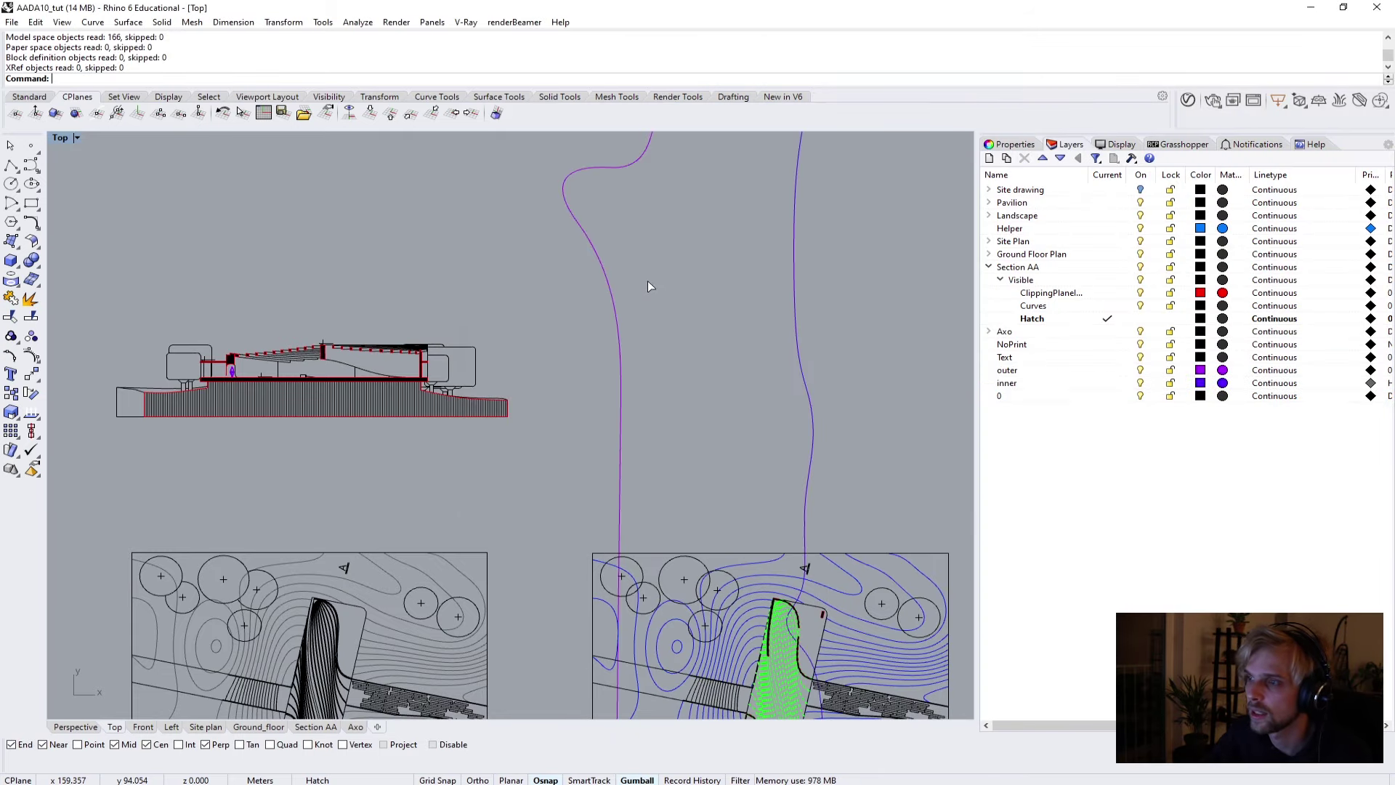
Move the oversized imported apricot tree clear of the pavilion drawings.
scroll(648, 334, down, 4)
scroll(393, 469, down, 3)
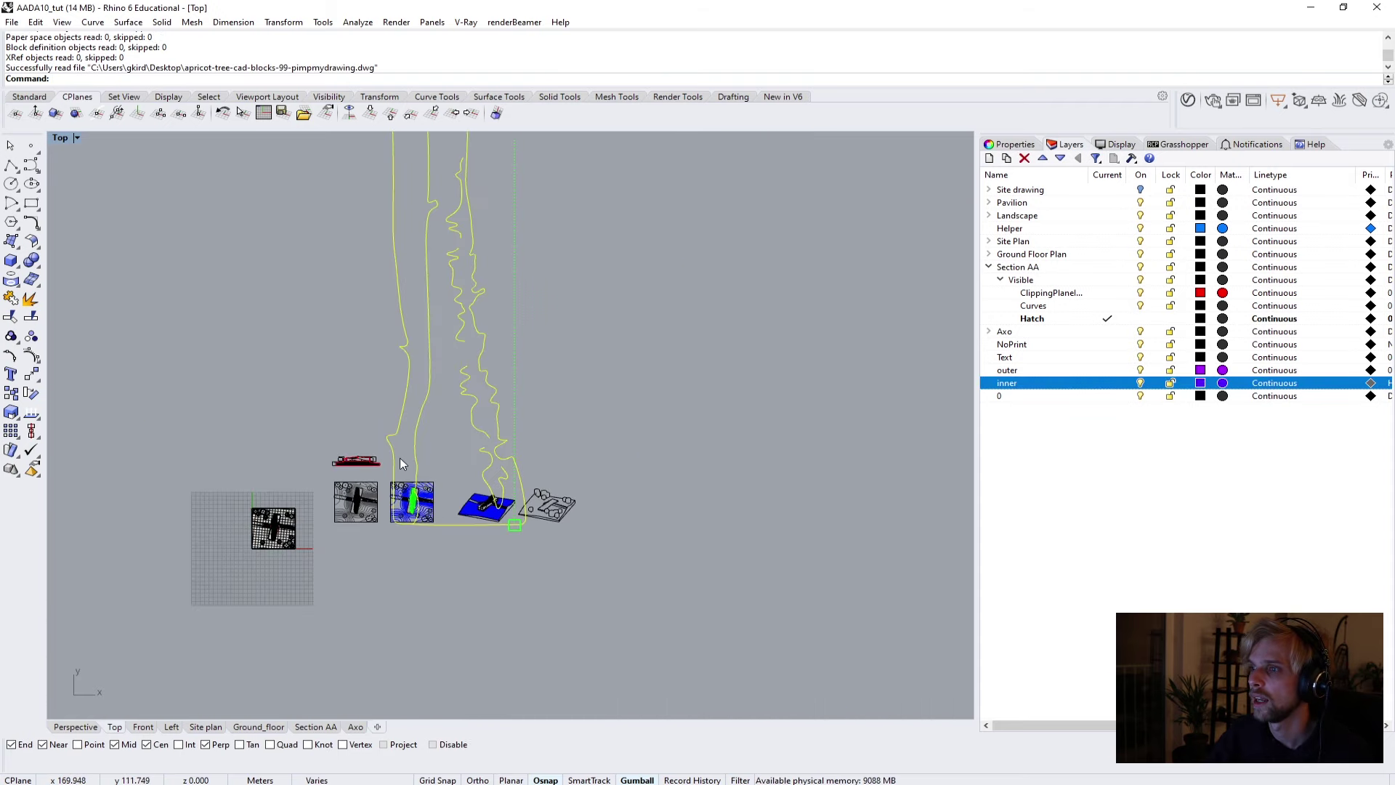
scroll(511, 383, up, 8)
click(531, 372)
drag(531, 368, 627, 357)
scroll(536, 563, up, 4)
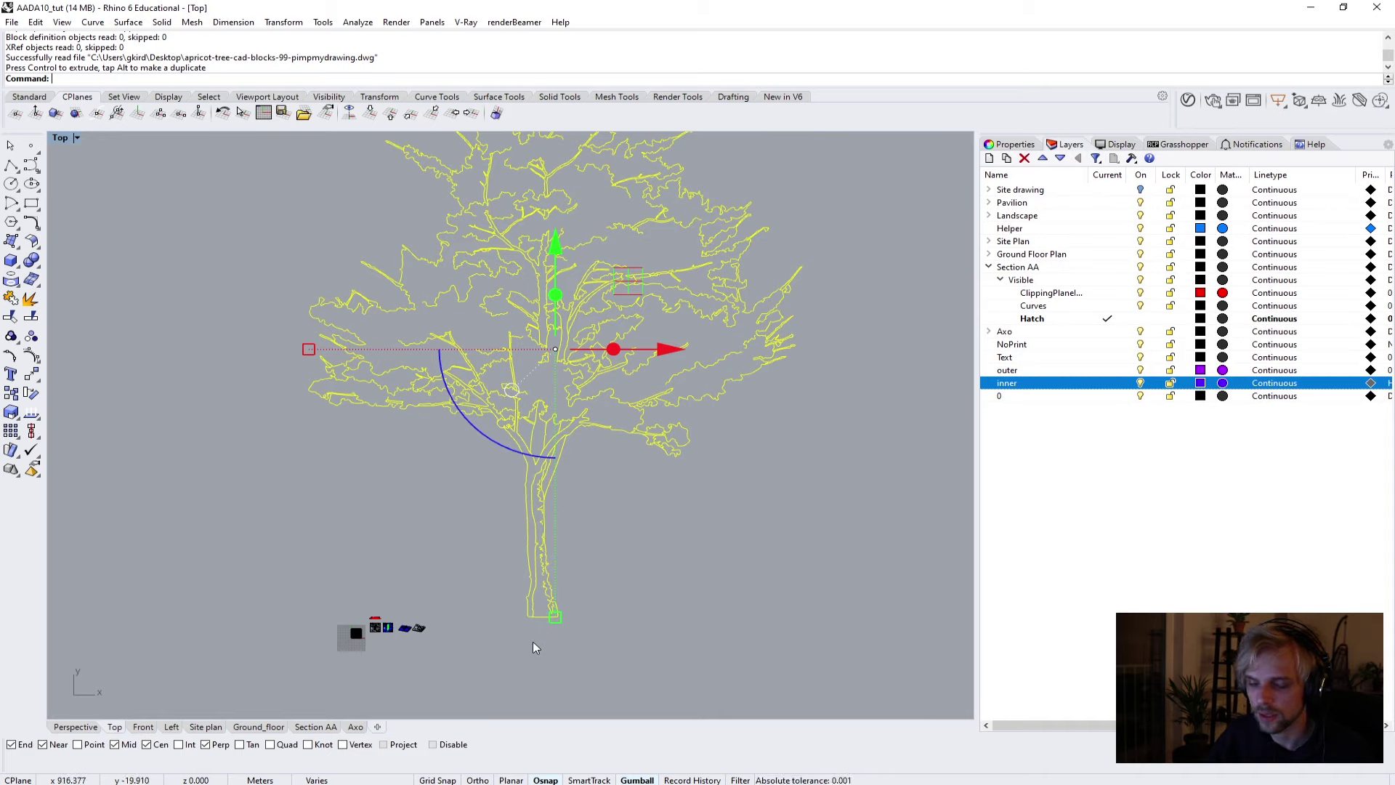
Scale the apricot tree down uniformly and move it back near the section drawing.
click(558, 620)
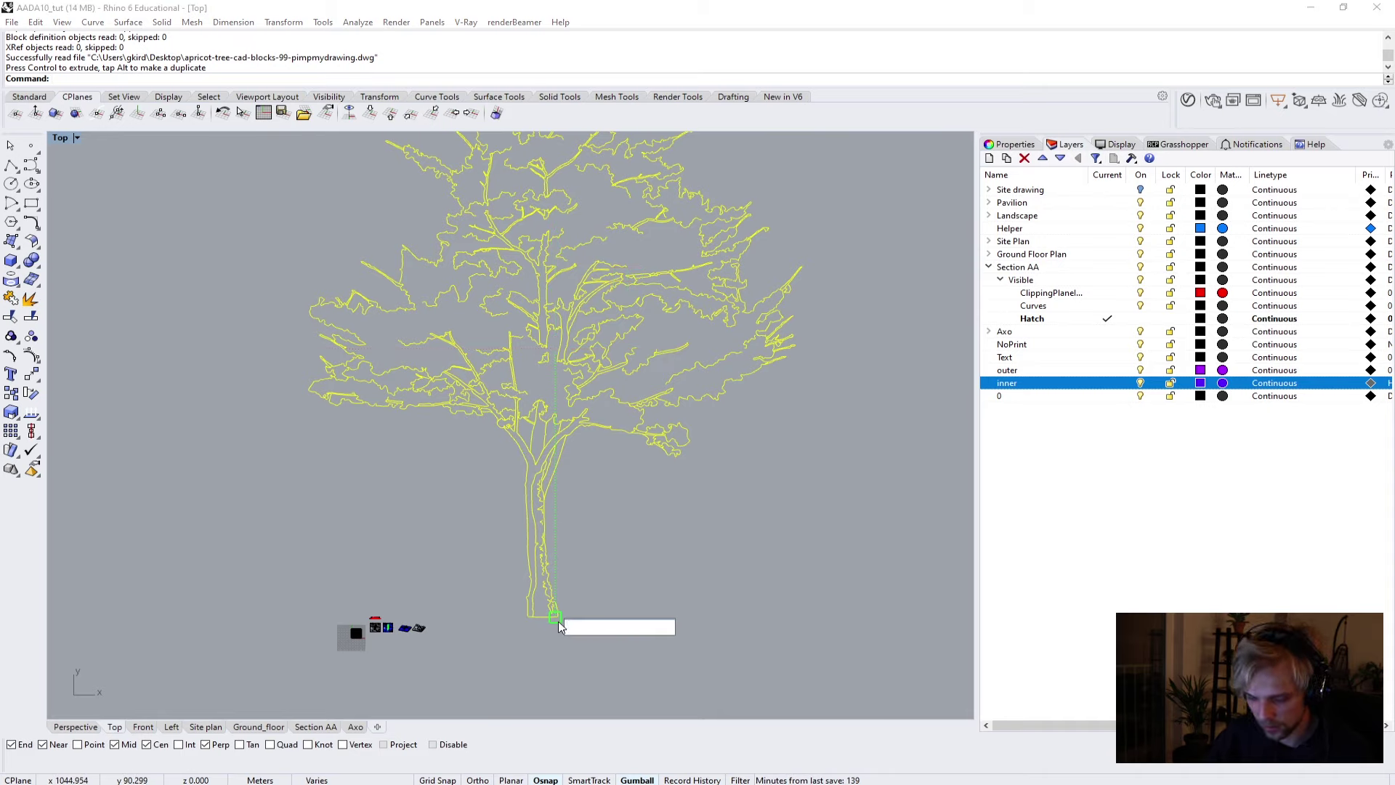
drag(560, 626, 560, 626)
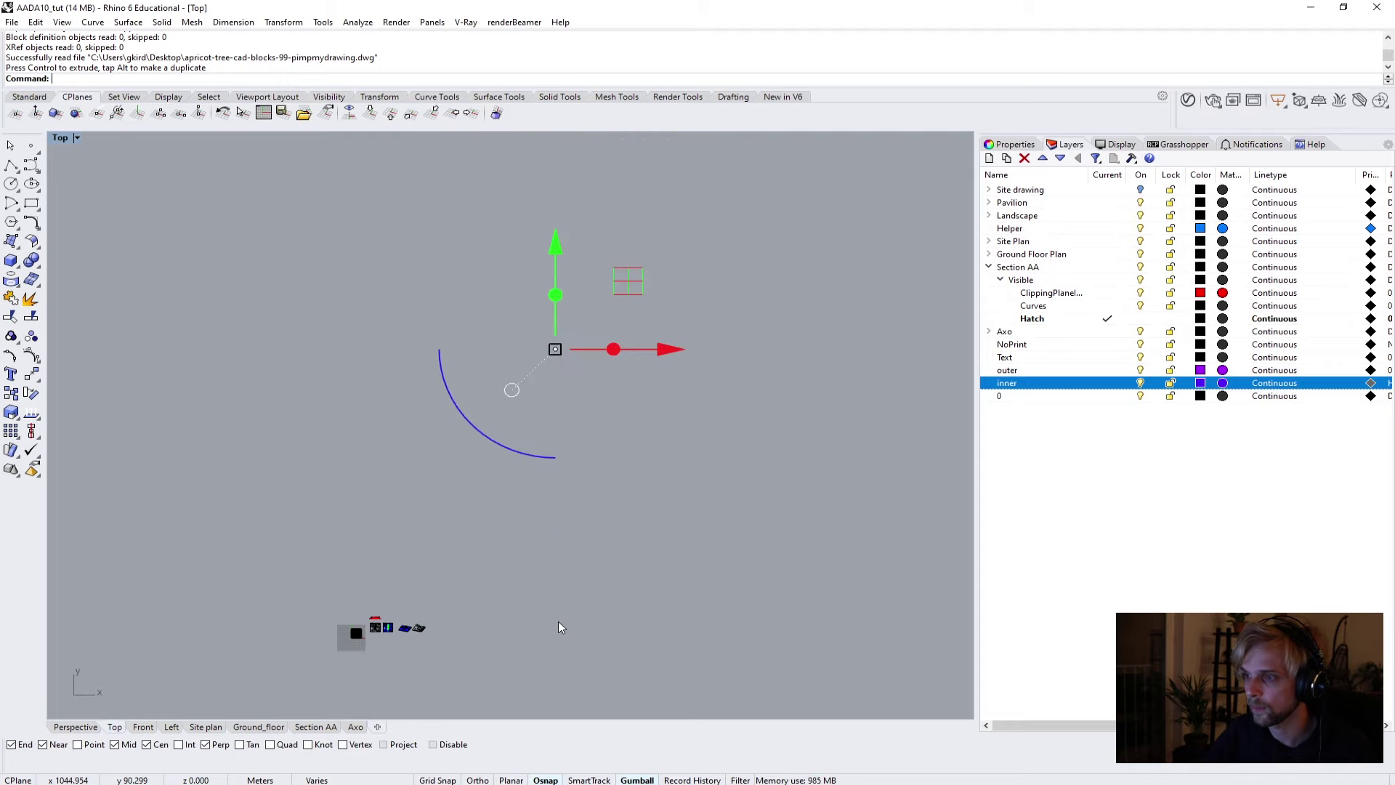
drag(627, 311, 433, 576)
text(ZS)
key(Return)
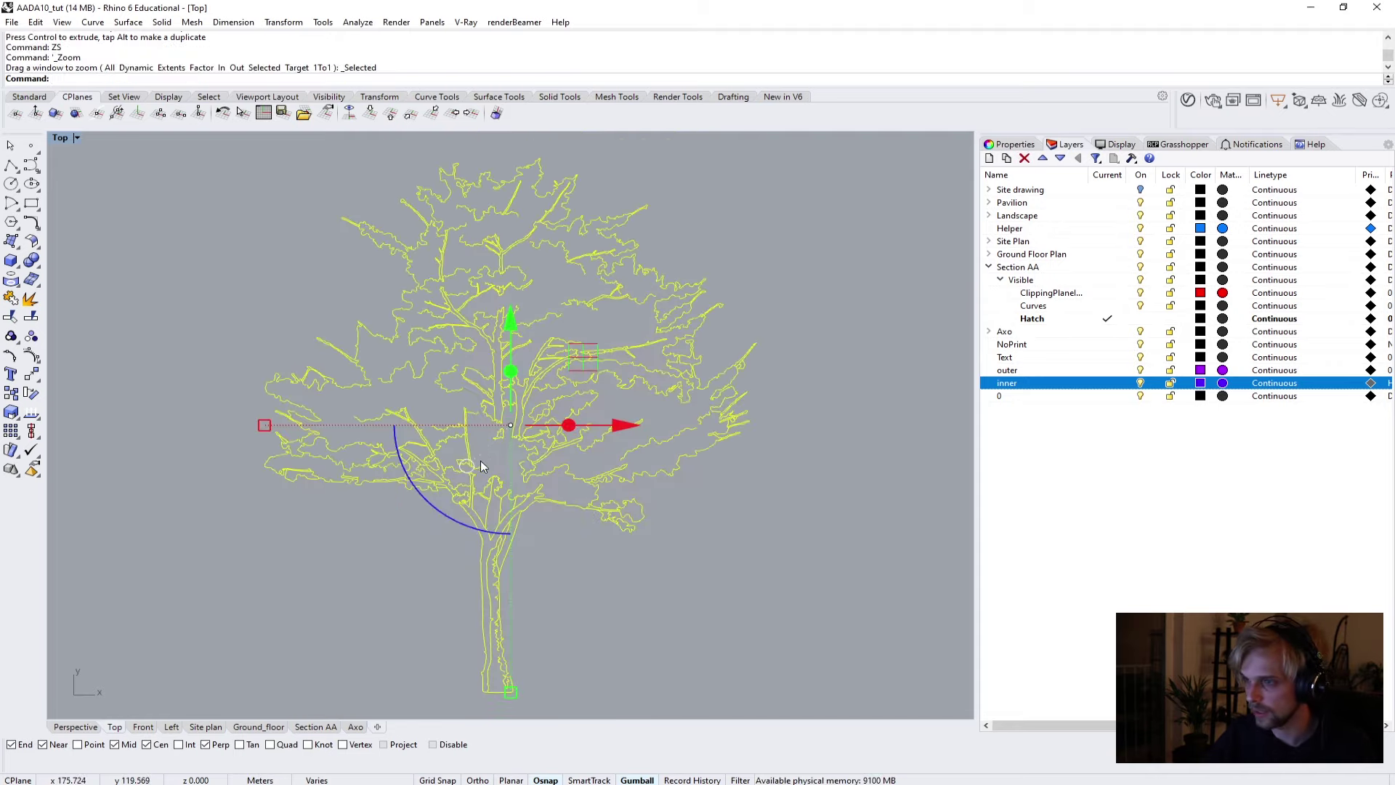
scroll(626, 420, down, 5)
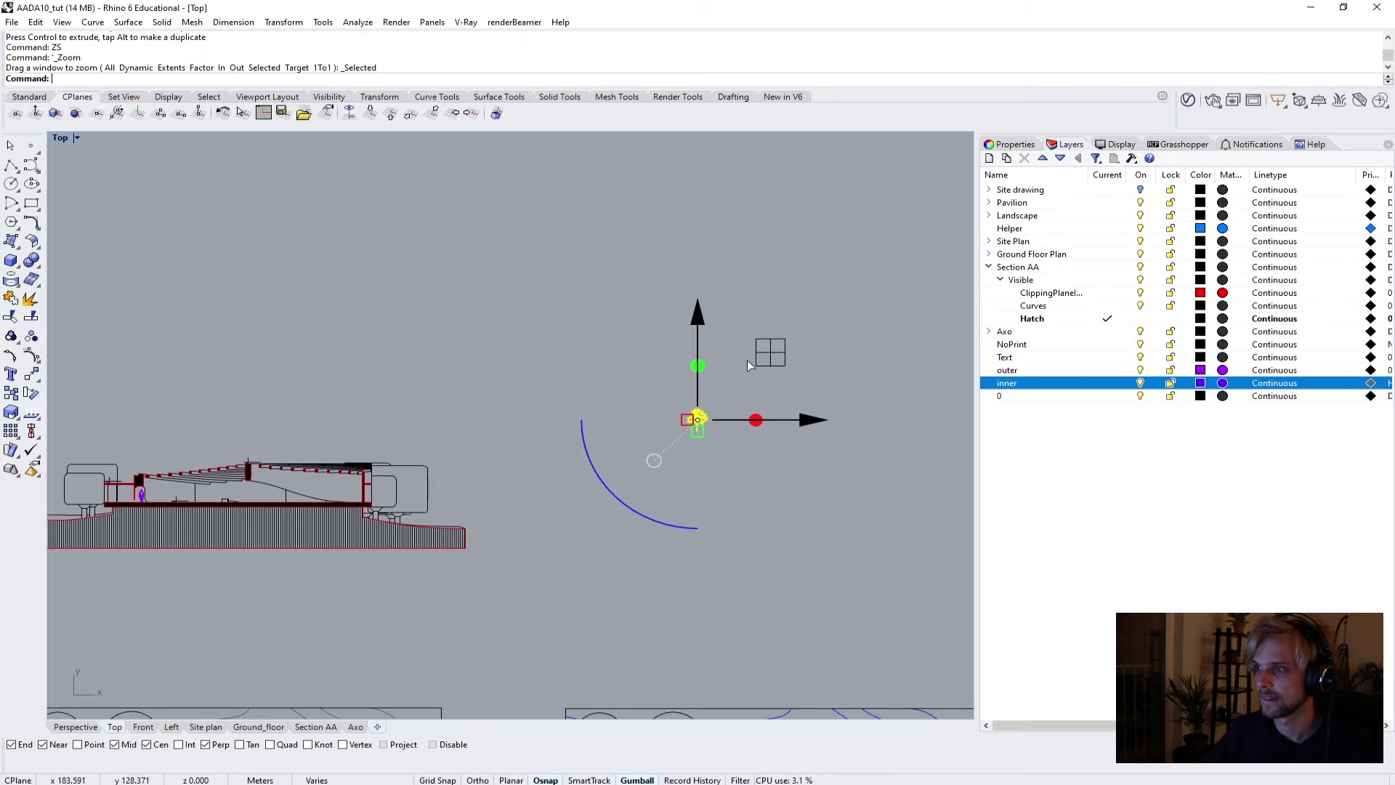
Place the apricot tree over the section's right-hand trees to compare sizes, and move it into the empty space beside the section.
drag(767, 351, 485, 421)
scroll(399, 513, up, 5)
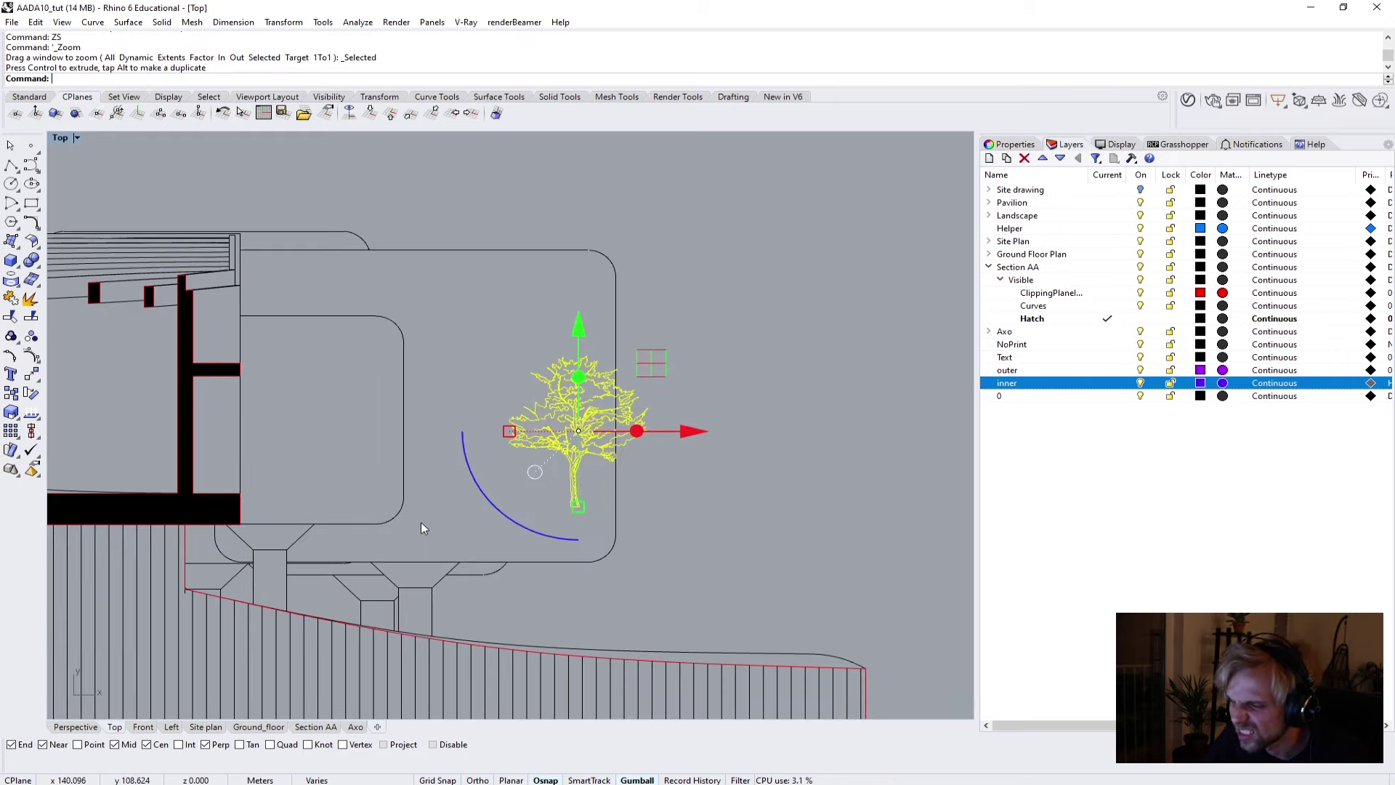
scroll(496, 526, down, 5)
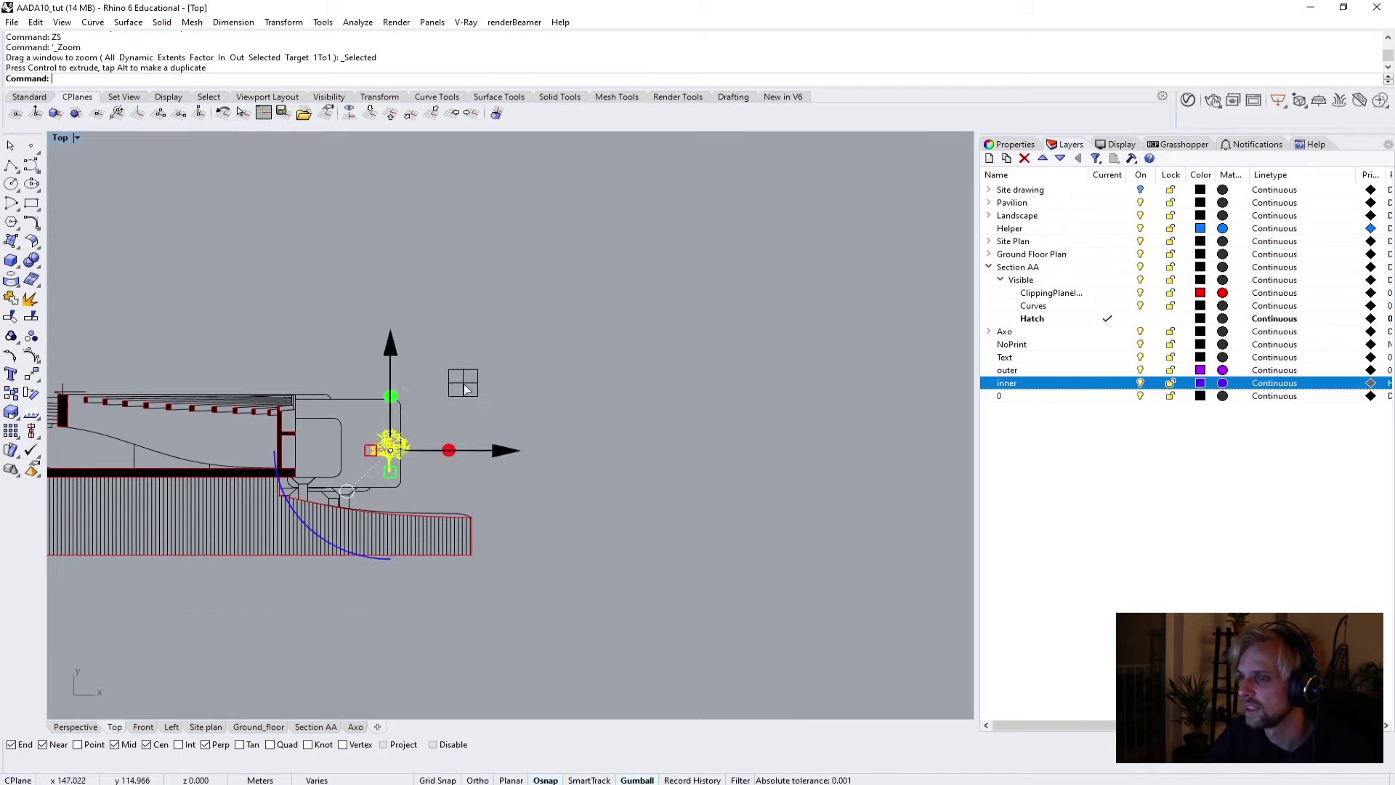
drag(455, 383, 781, 312)
click(757, 337)
scroll(757, 337, up, 8)
scroll(673, 483, up, 6)
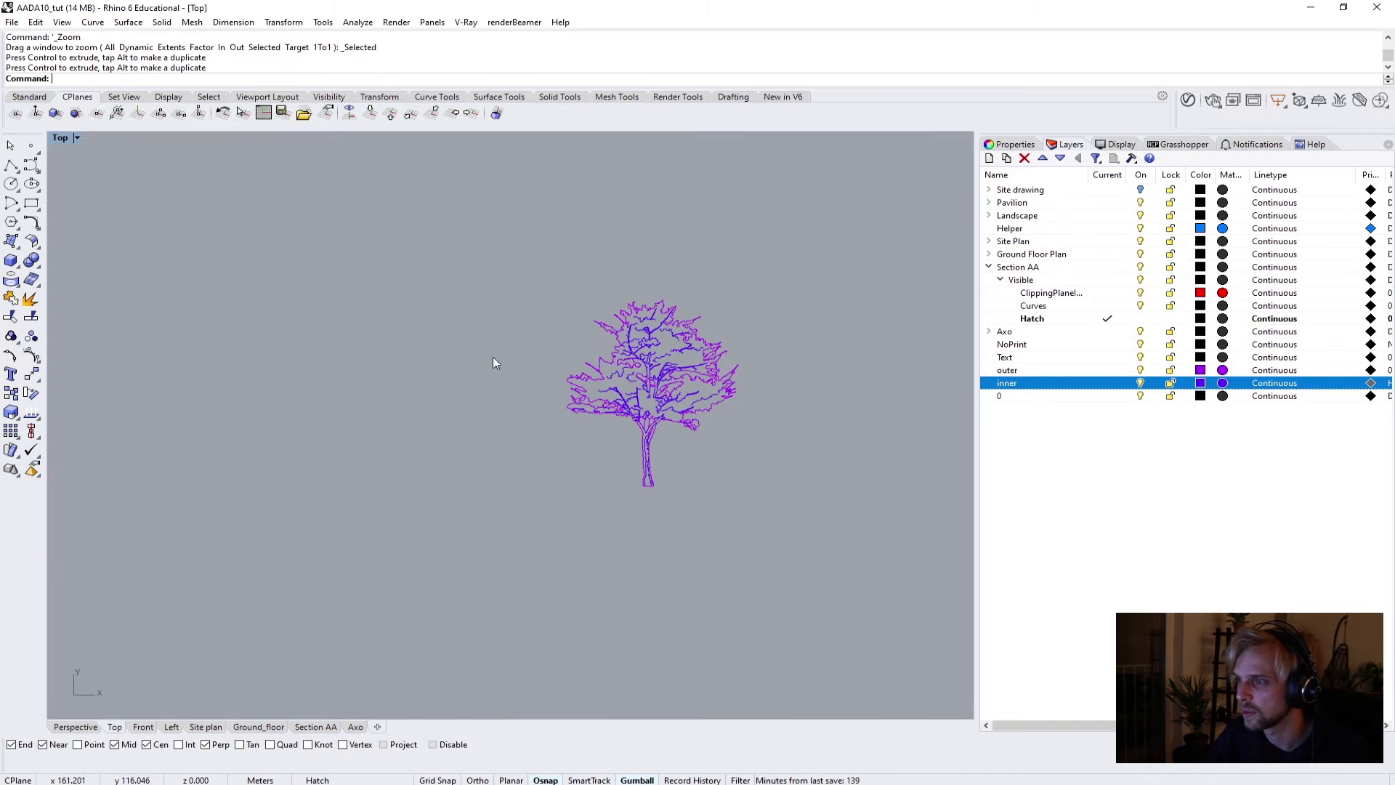
Import a-lush-birch-dwg-cad-vector-to-freshen-up-any-project-cad-trees-123-pimpmydrawing.dwg from the Desktop, with model units in Meters and layout units in Millimeters.
right_drag(473, 426, 298, 364)
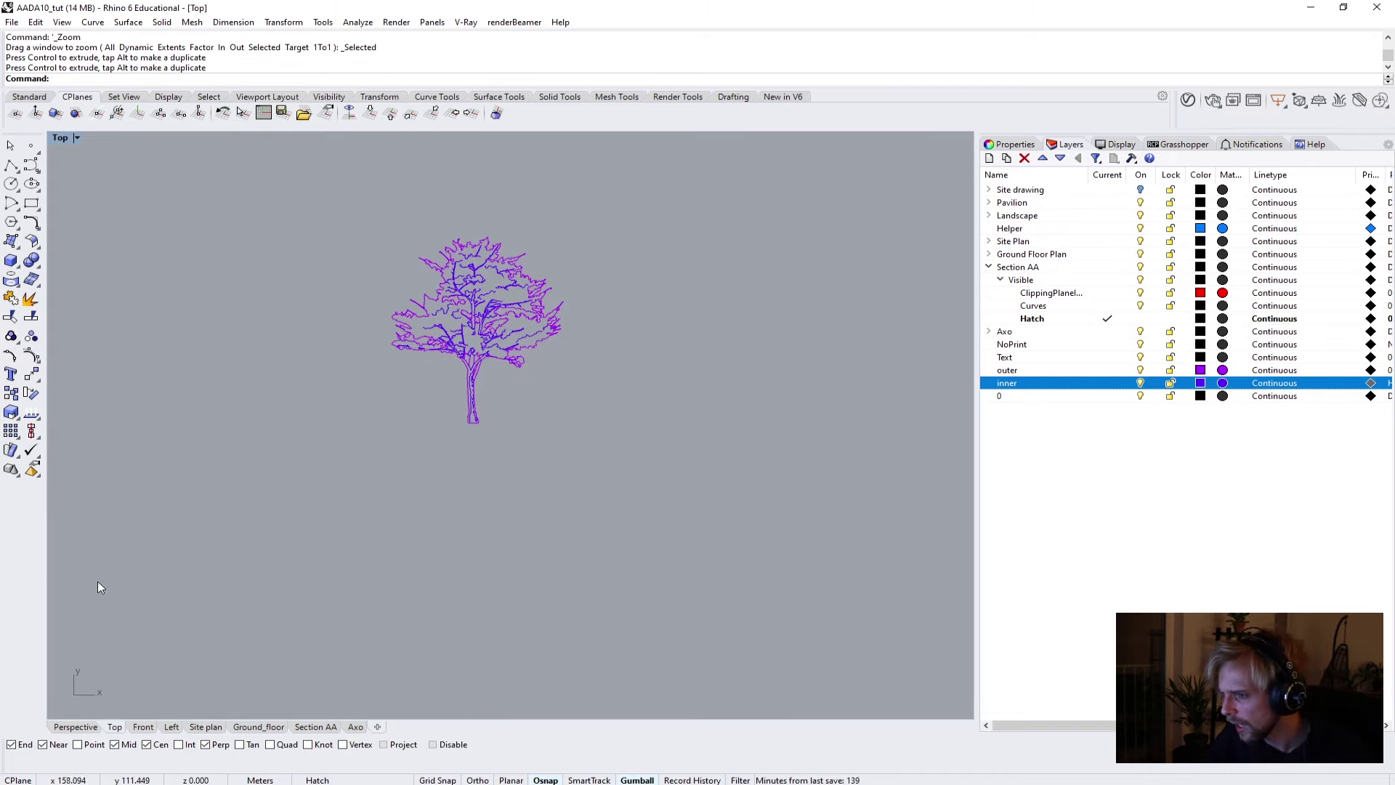
key(alt+Tab)
click(1000, 593)
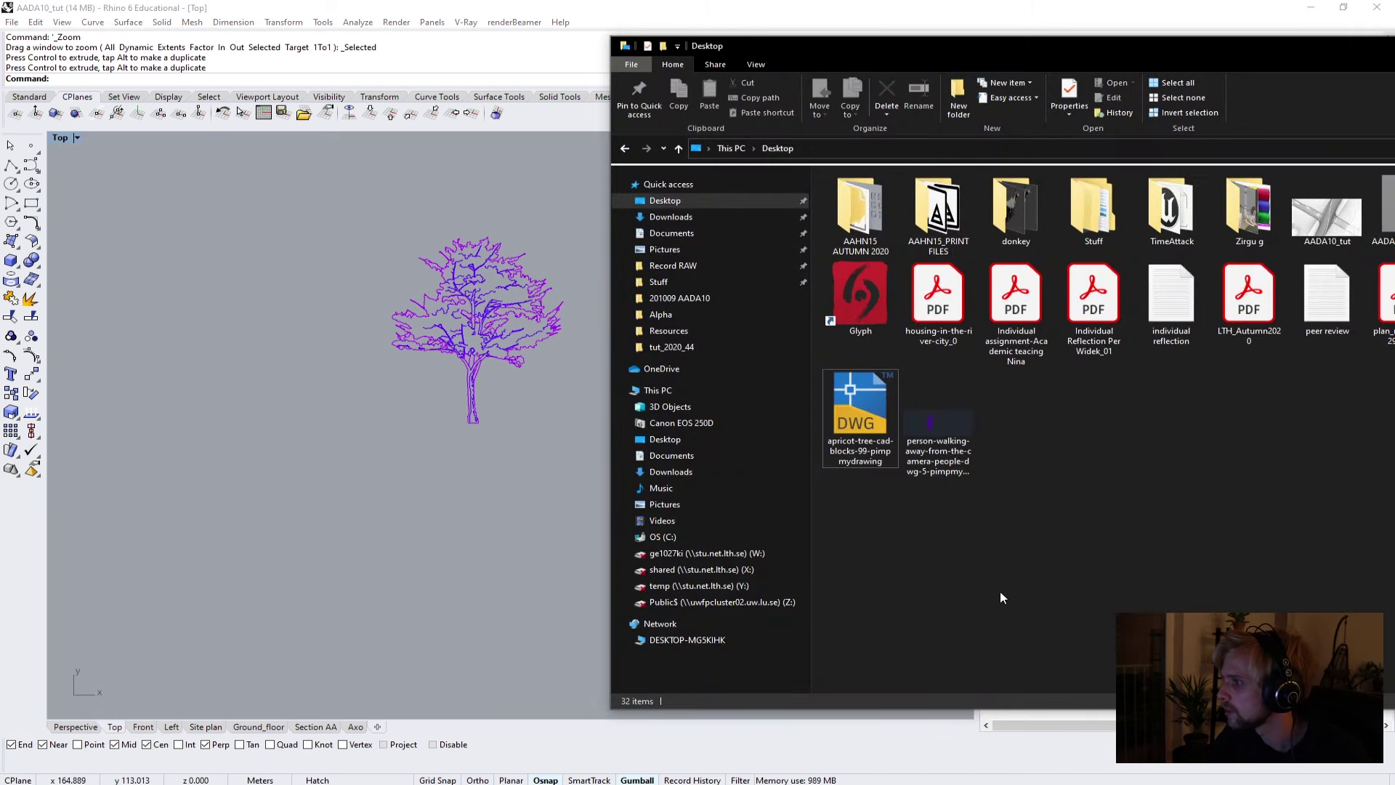
drag(1071, 46, 701, 98)
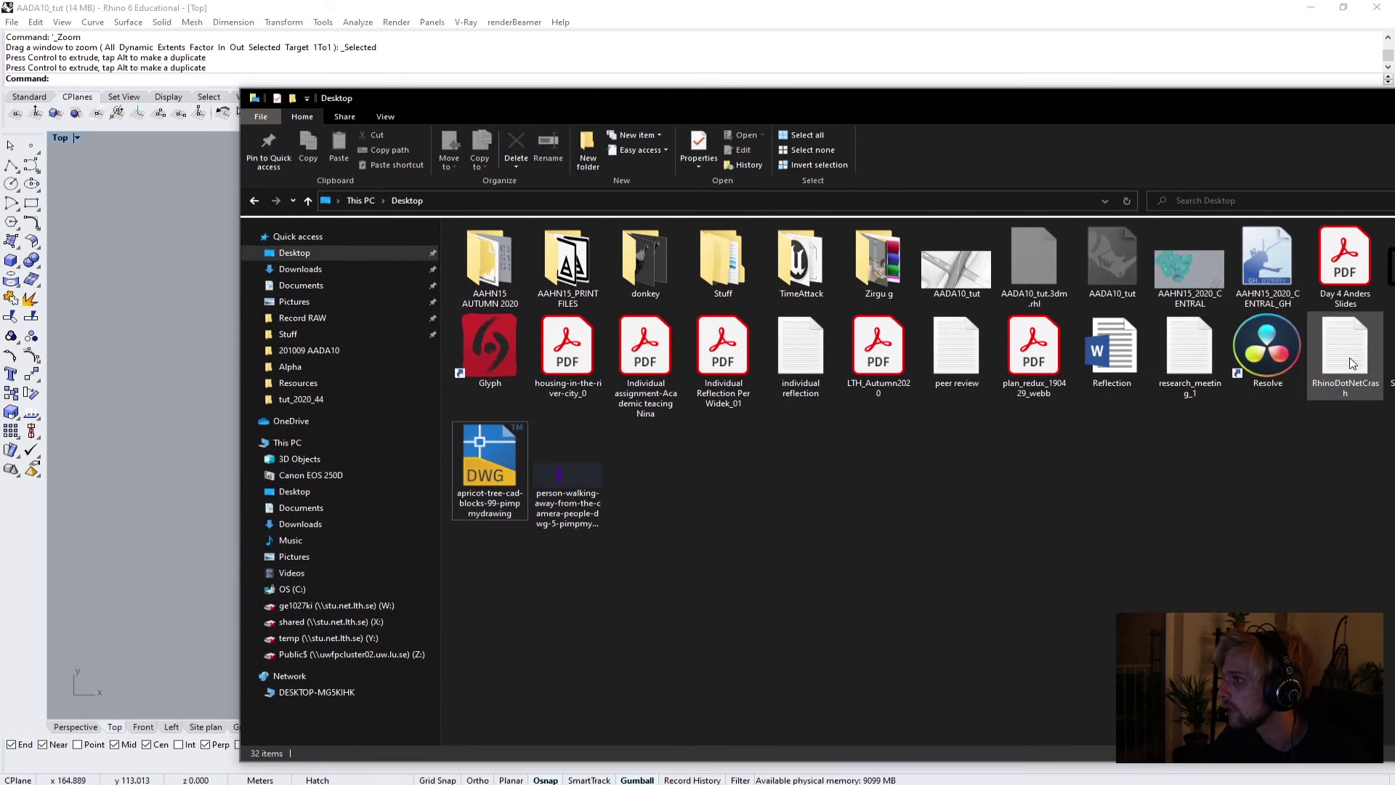
drag(826, 98, 802, 109)
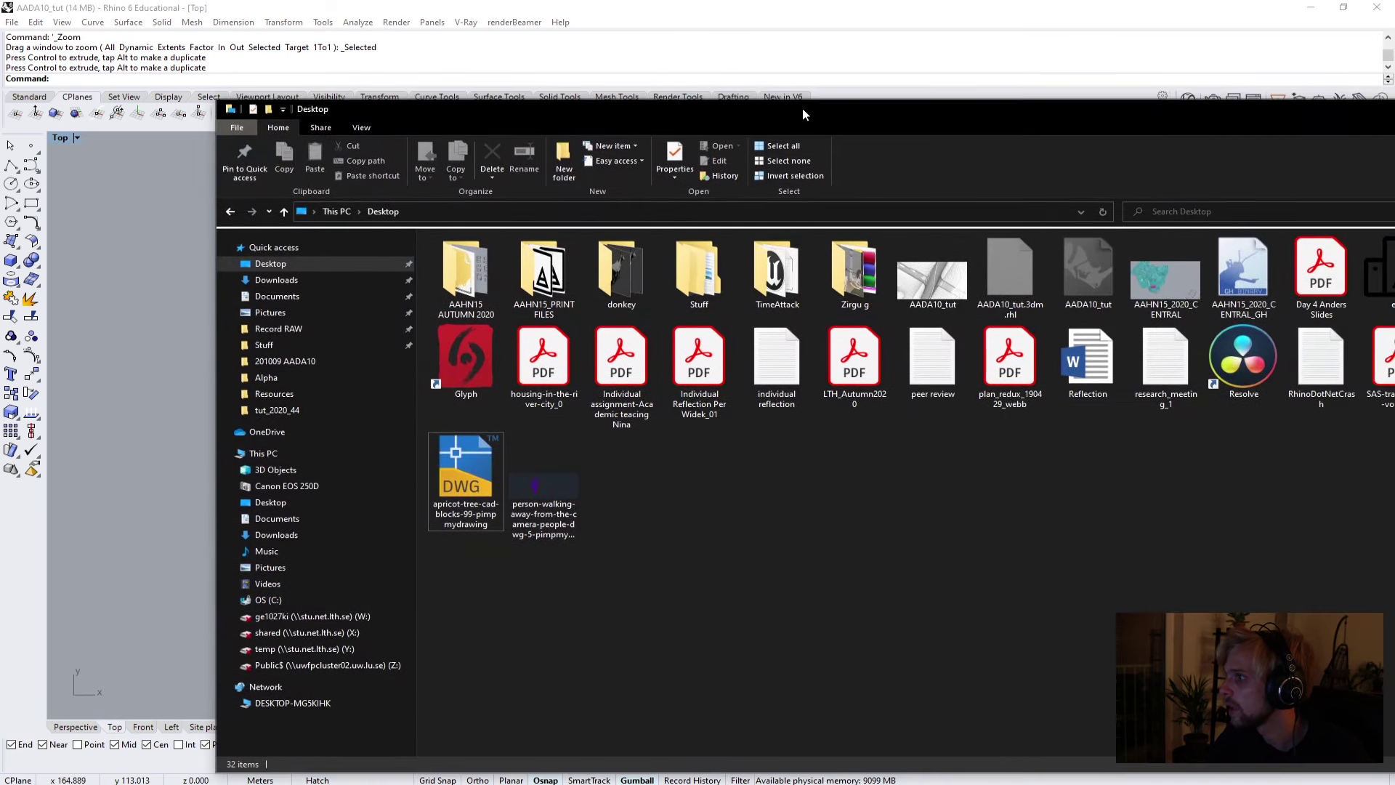
drag(1028, 126, 538, 128)
click(1064, 388)
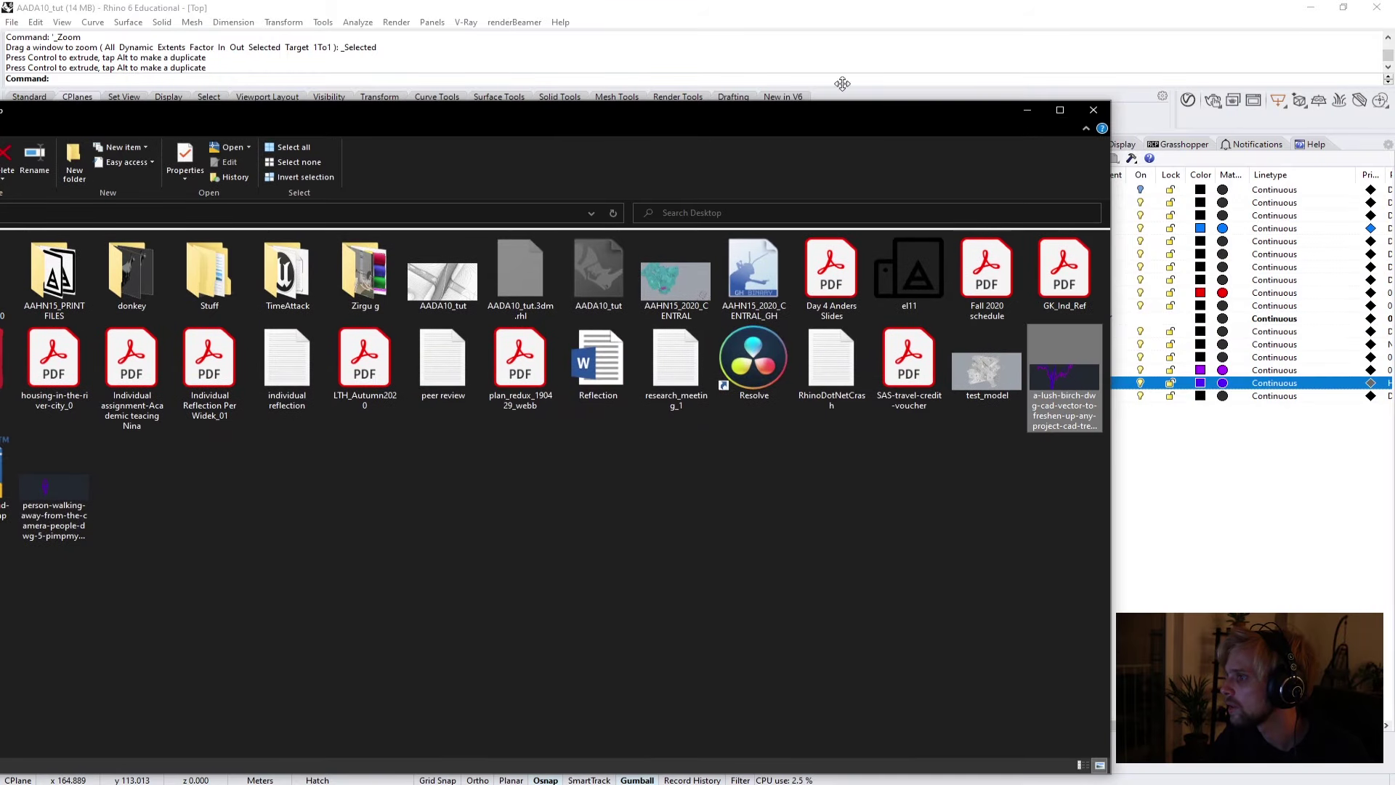
drag(830, 126, 288, 329)
drag(545, 594, 764, 381)
click(672, 428)
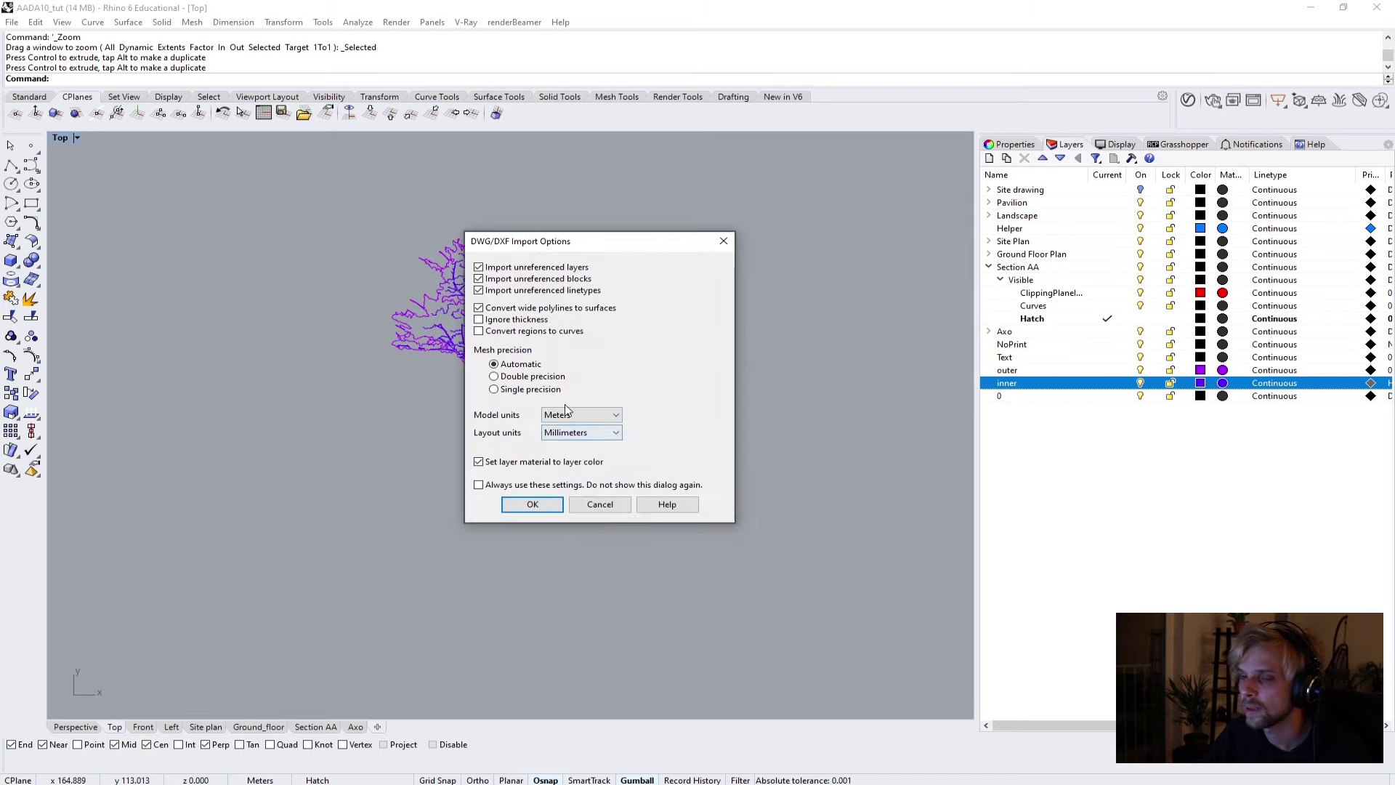
click(532, 505)
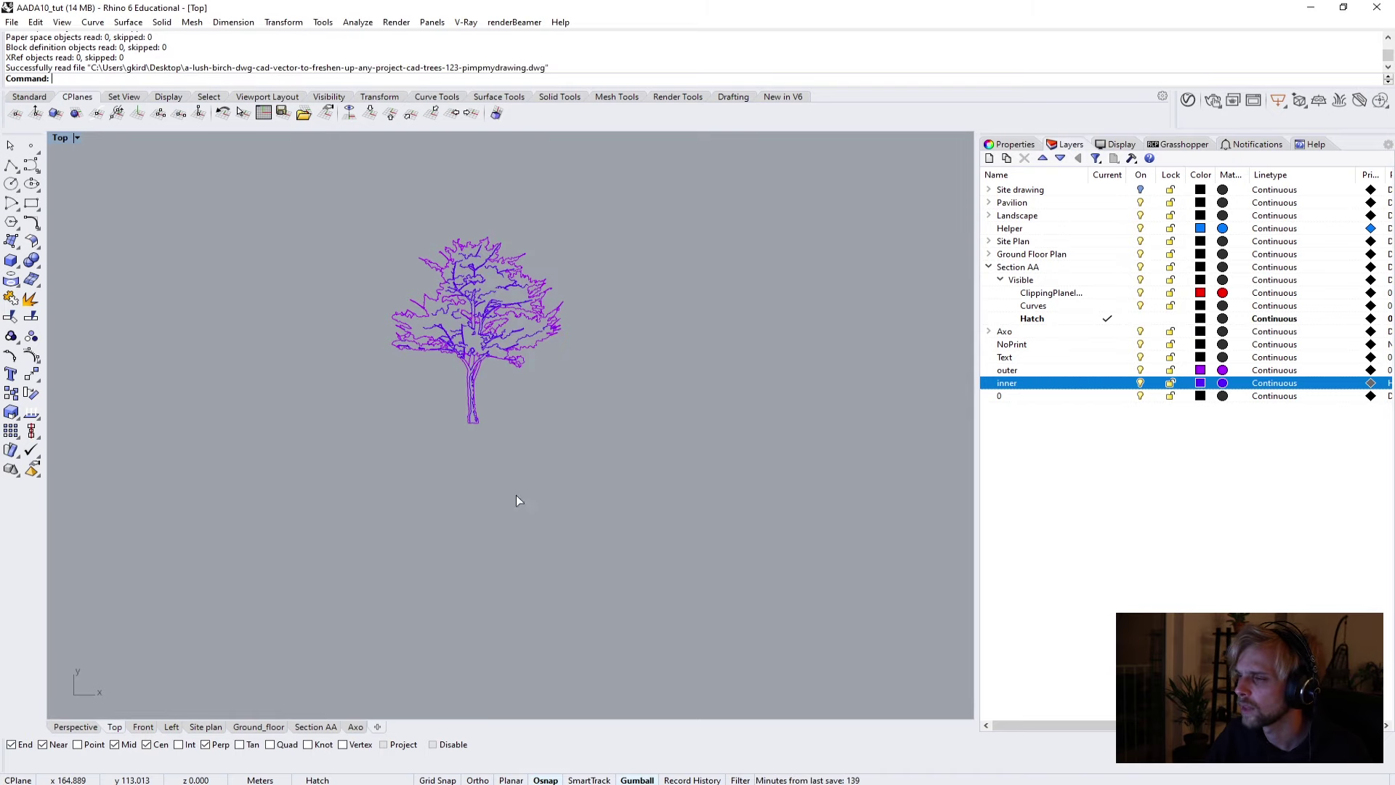
Scale the oversized imported birch tree down uniformly by a factor of 0.001.
scroll(482, 508, down, 10)
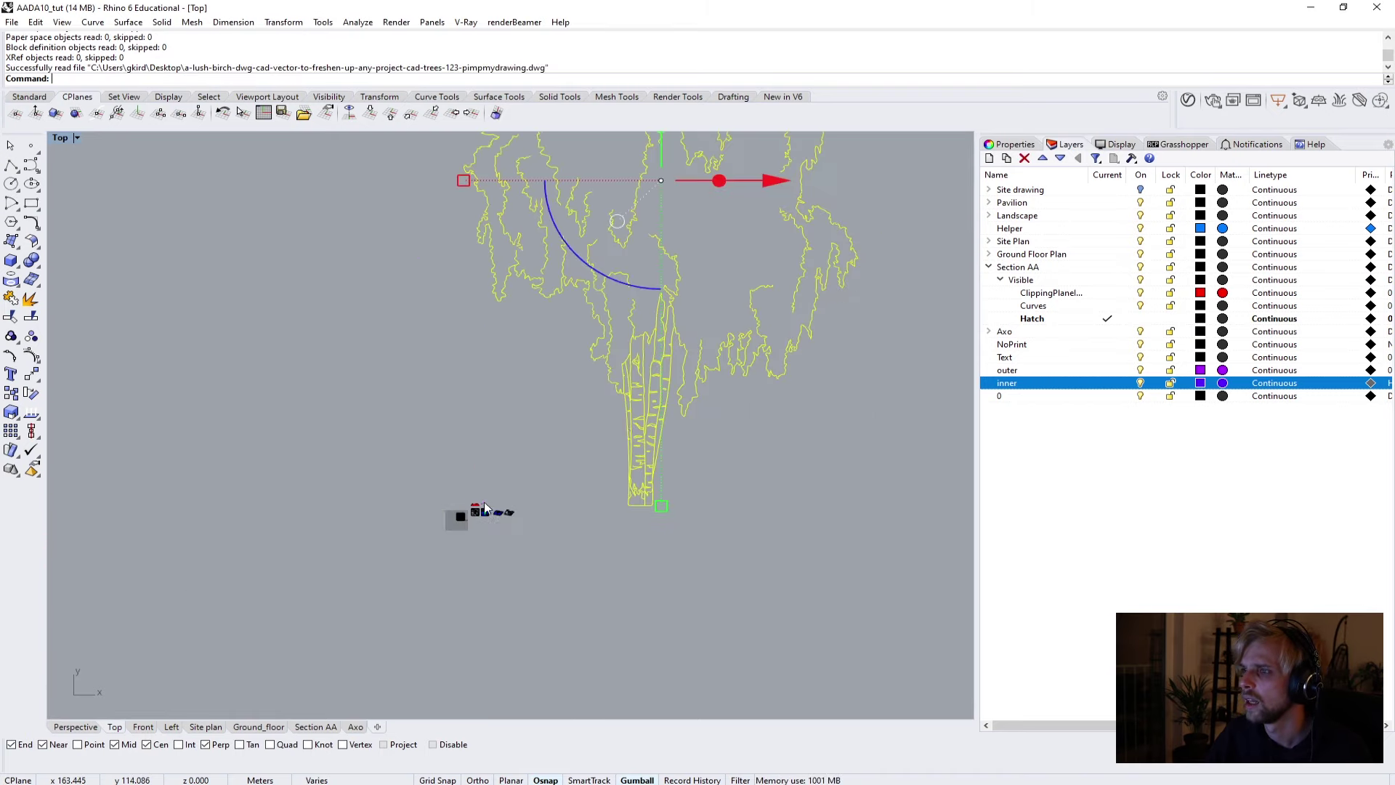
right_drag(616, 449, 549, 576)
click(594, 635)
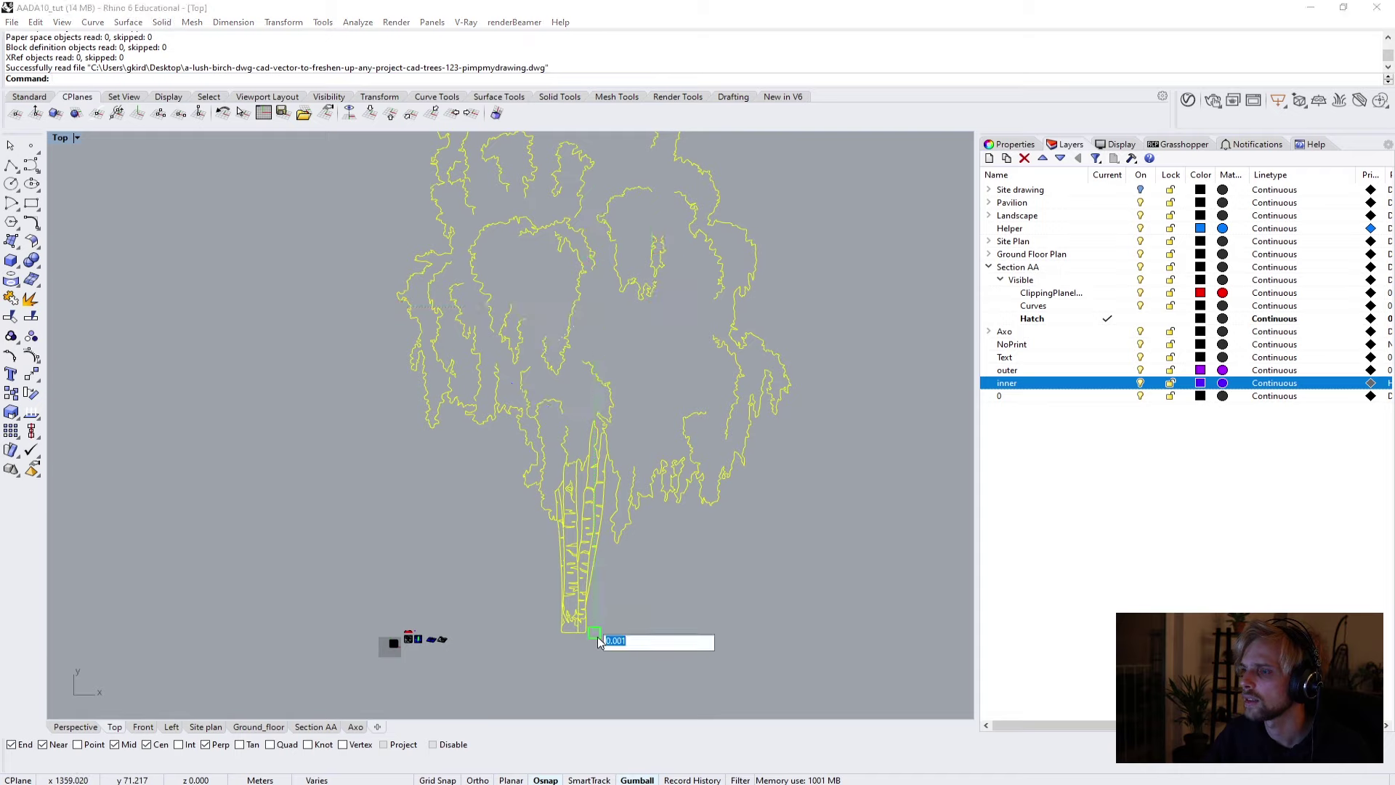
key(Return)
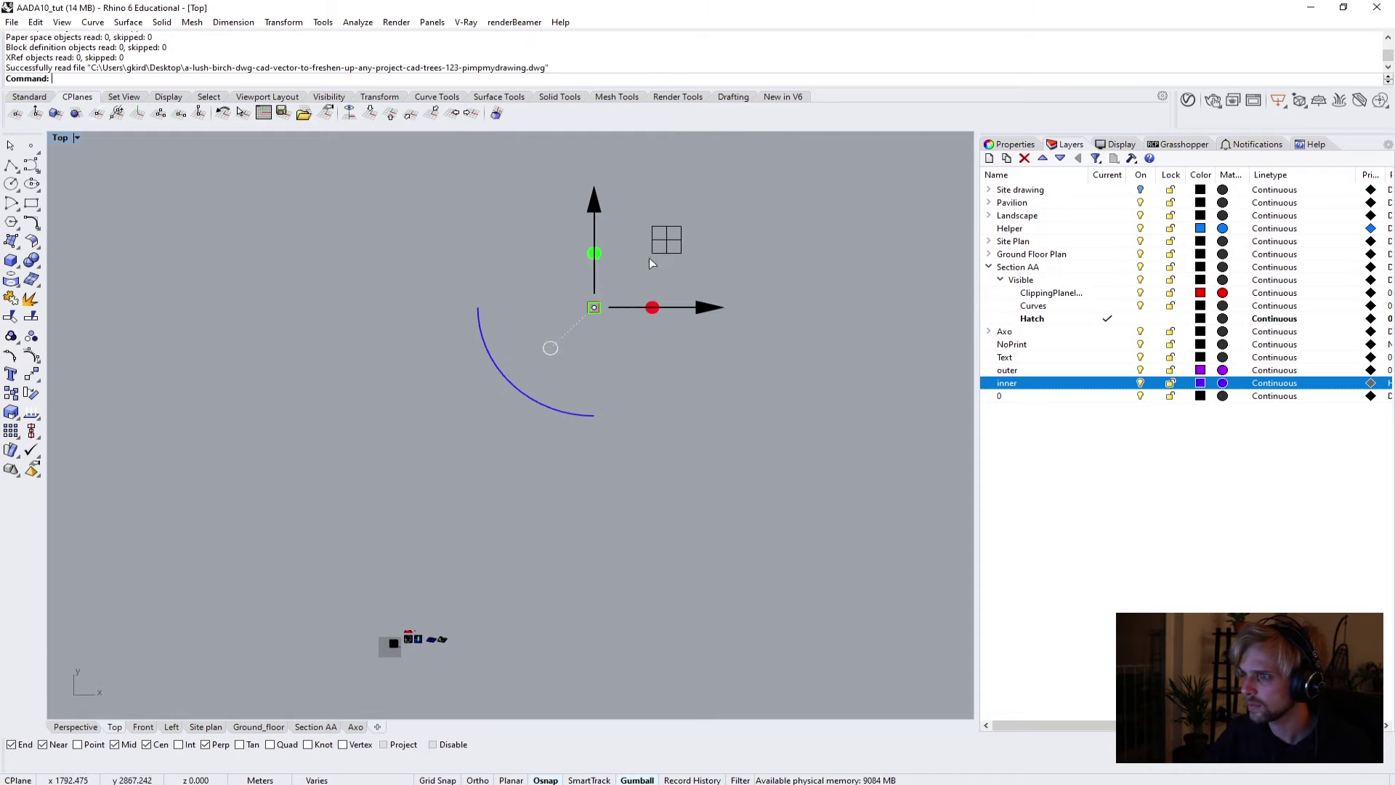
Move the scaled birch back toward the drawings and stand it beside the apricot tree.
drag(664, 238, 490, 563)
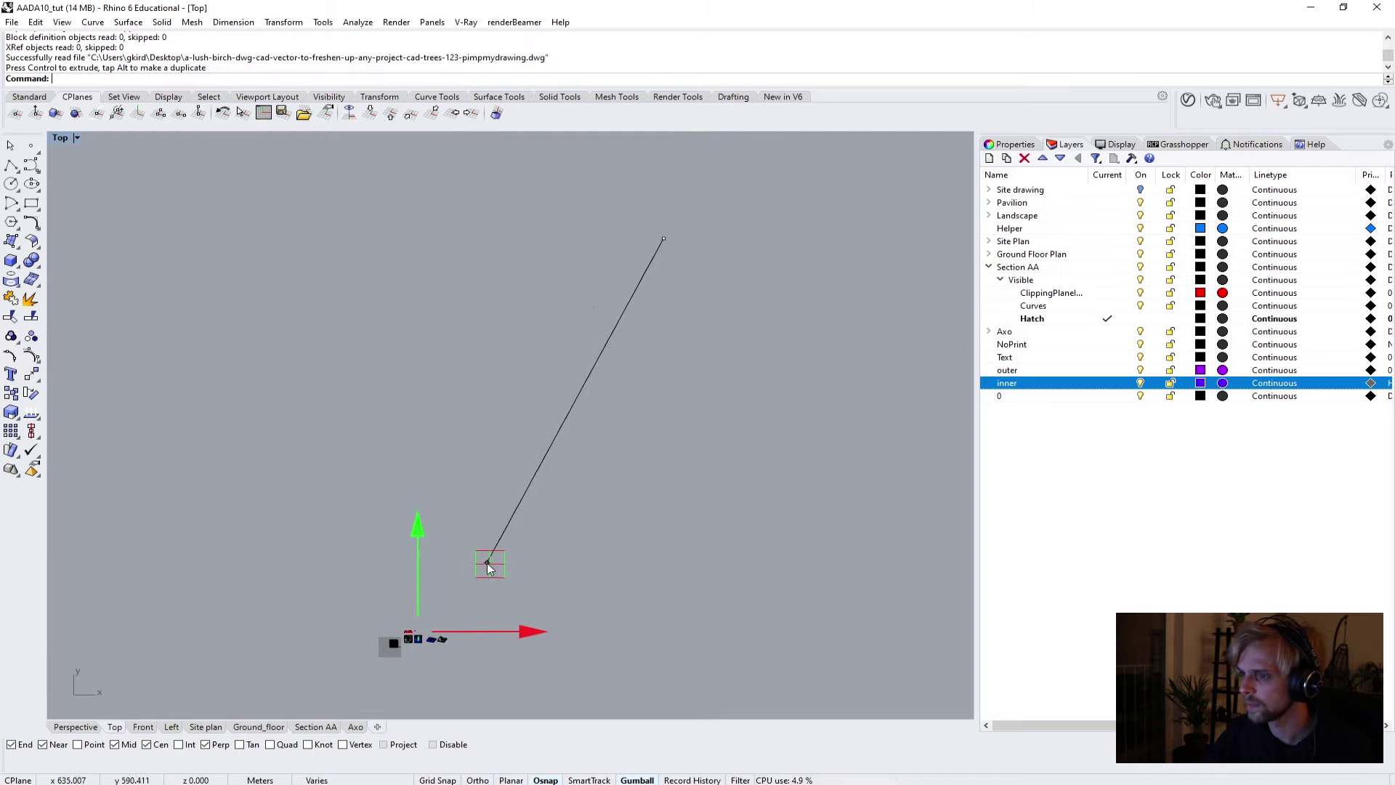
key(alt+Tab)
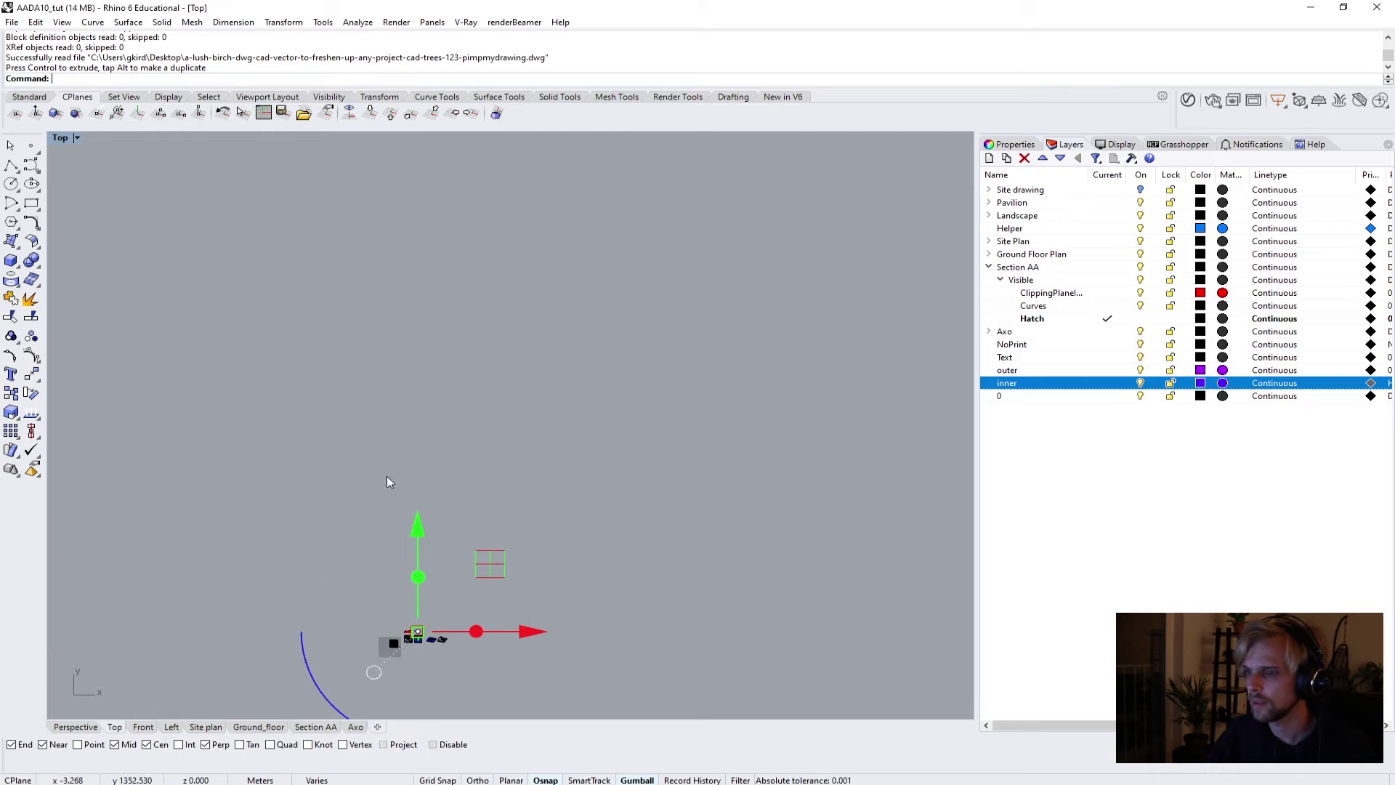
right_drag(398, 608, 532, 385)
scroll(539, 368, up, 20)
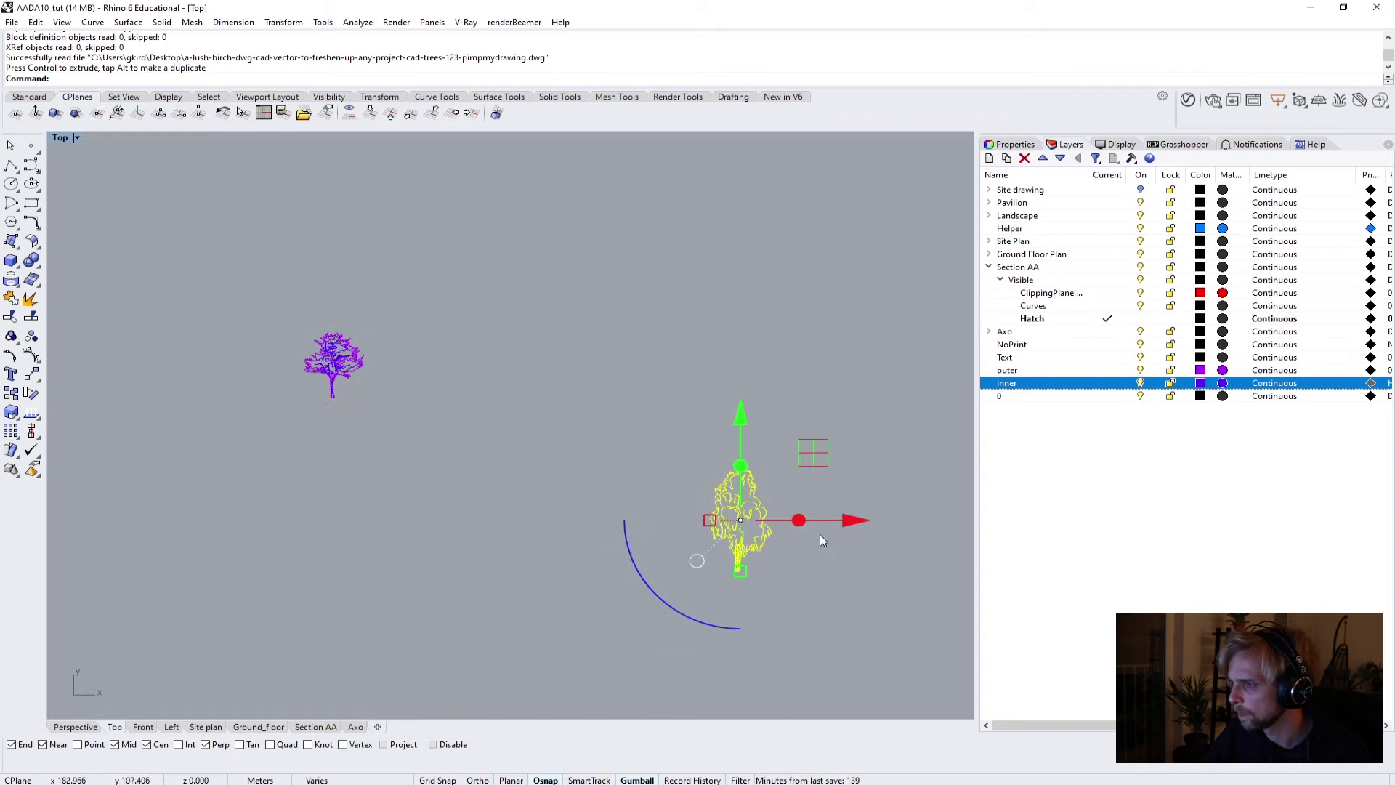
drag(812, 452, 491, 274)
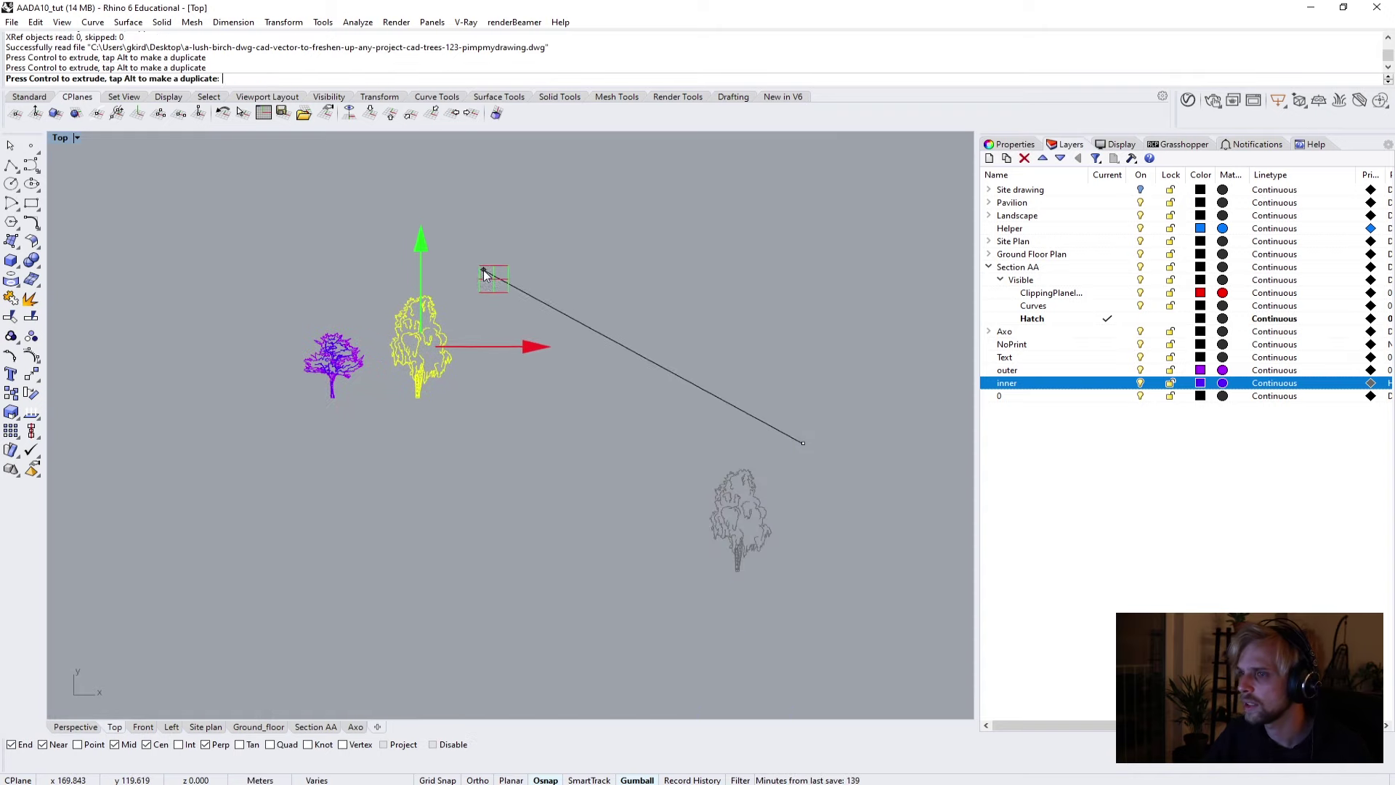
key(Escape)
scroll(328, 356, up, 5)
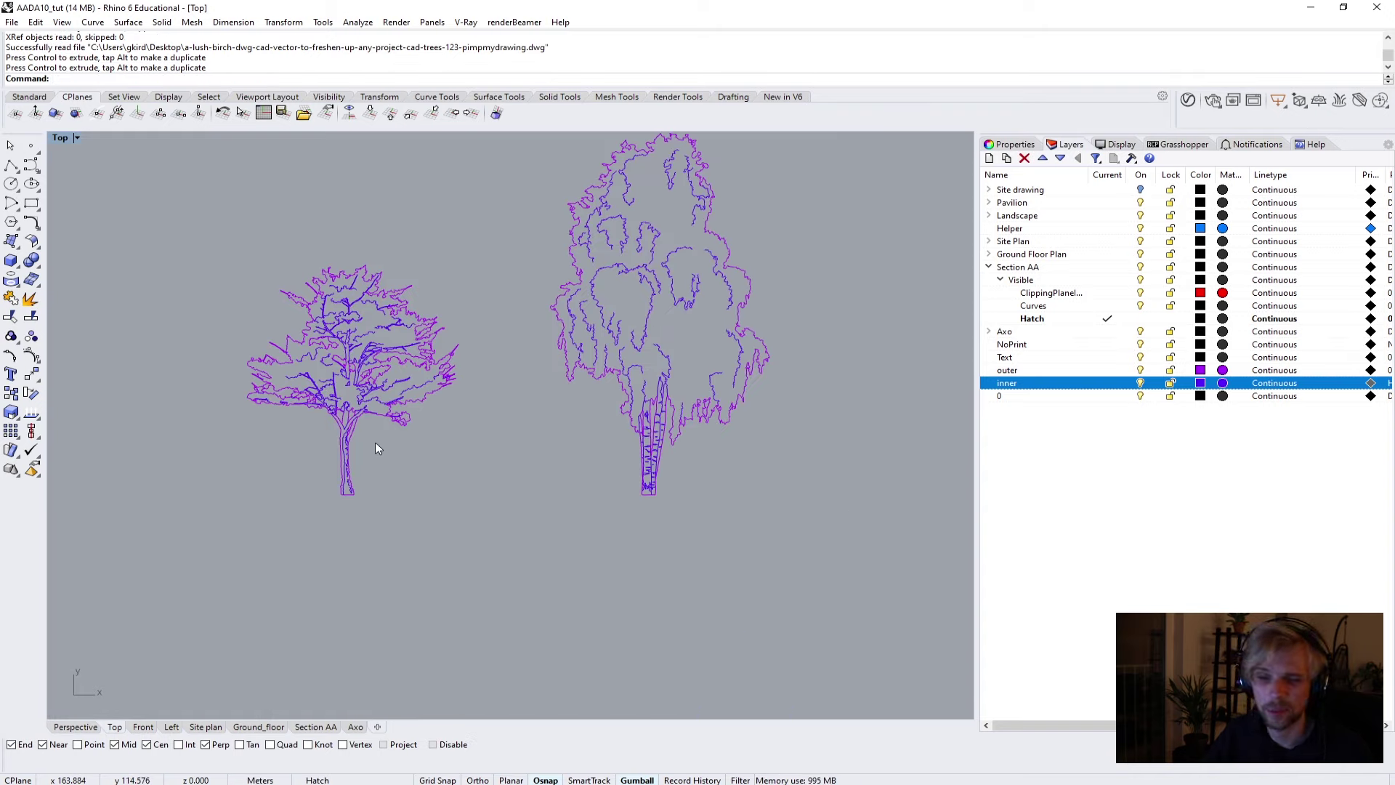
Examine the placeholder trees in the section and axonometric drawings against the imported apricot and birch trees.
scroll(305, 454, down, 7)
right_drag(326, 492, 609, 390)
scroll(404, 382, up, 6)
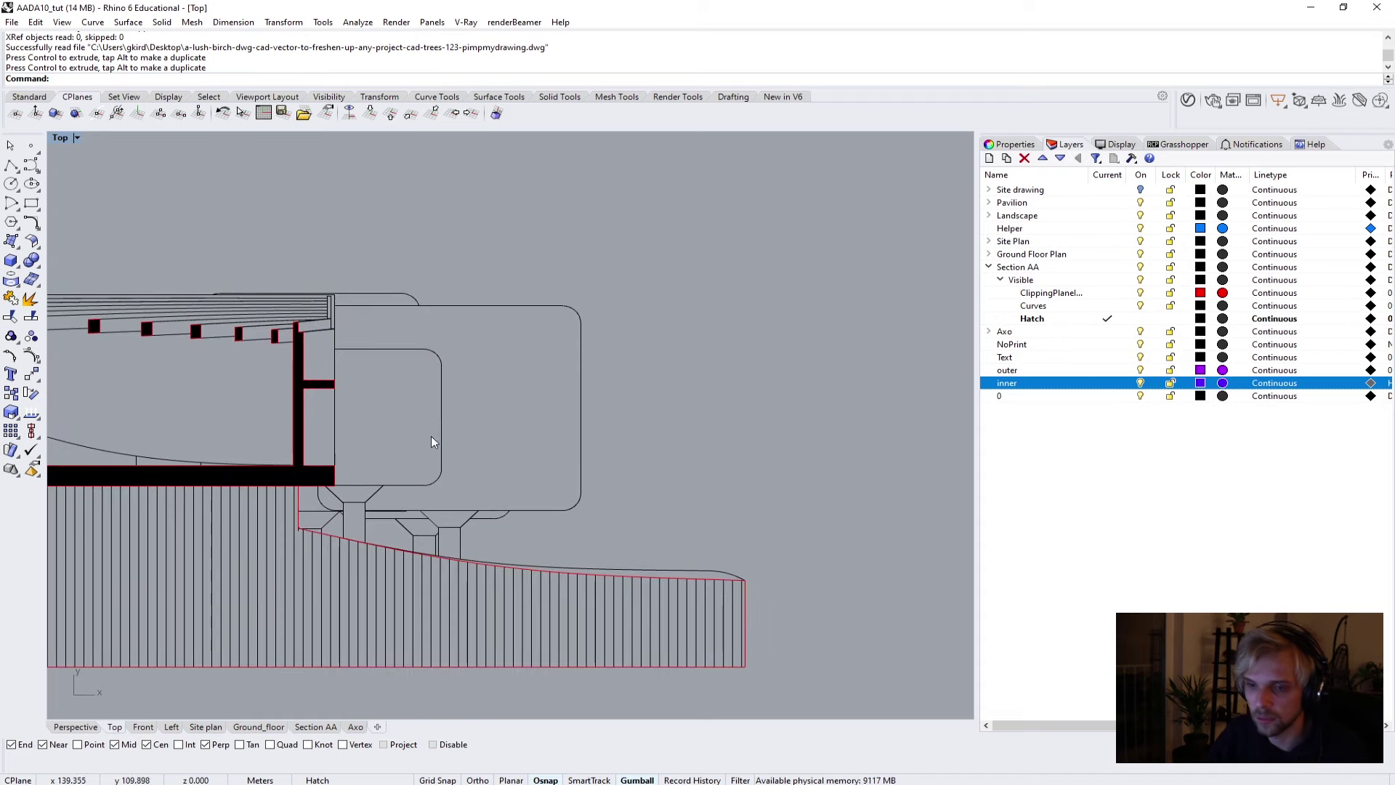
scroll(437, 419, down, 4)
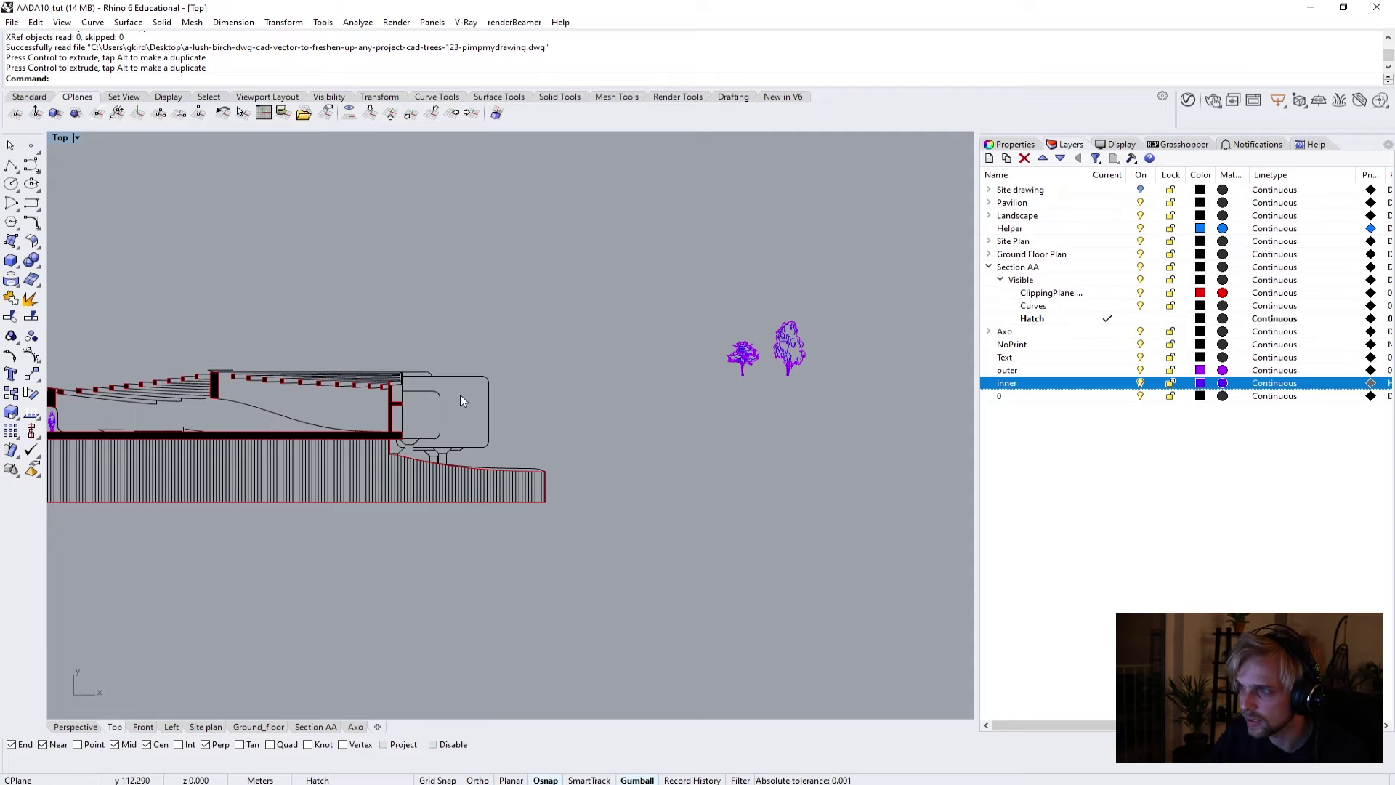
right_drag(393, 403, 629, 412)
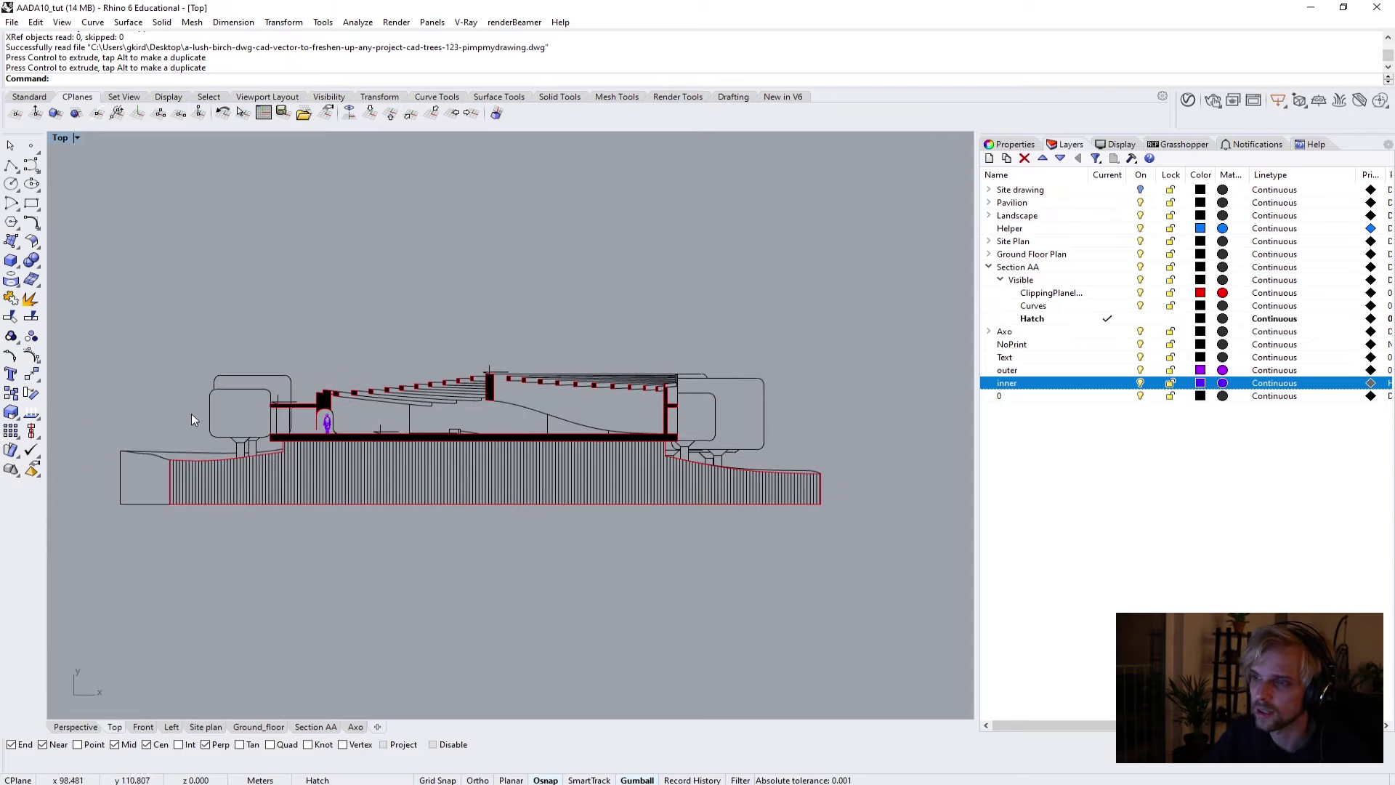
right_drag(572, 366, 203, 361)
scroll(722, 356, up, 10)
right_drag(241, 495, 529, 447)
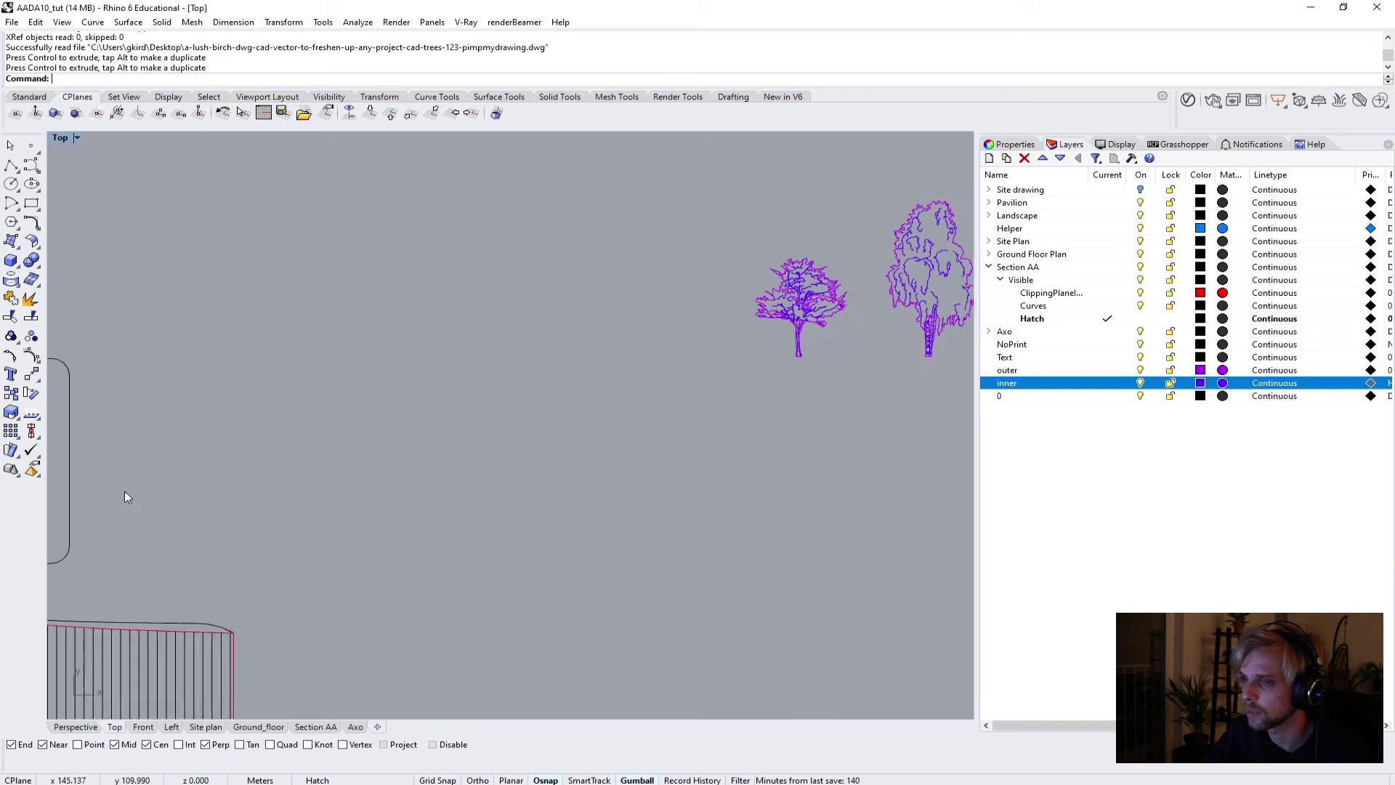
right_drag(124, 492, 168, 335)
scroll(522, 469, down, 20)
scroll(656, 495, up, 2)
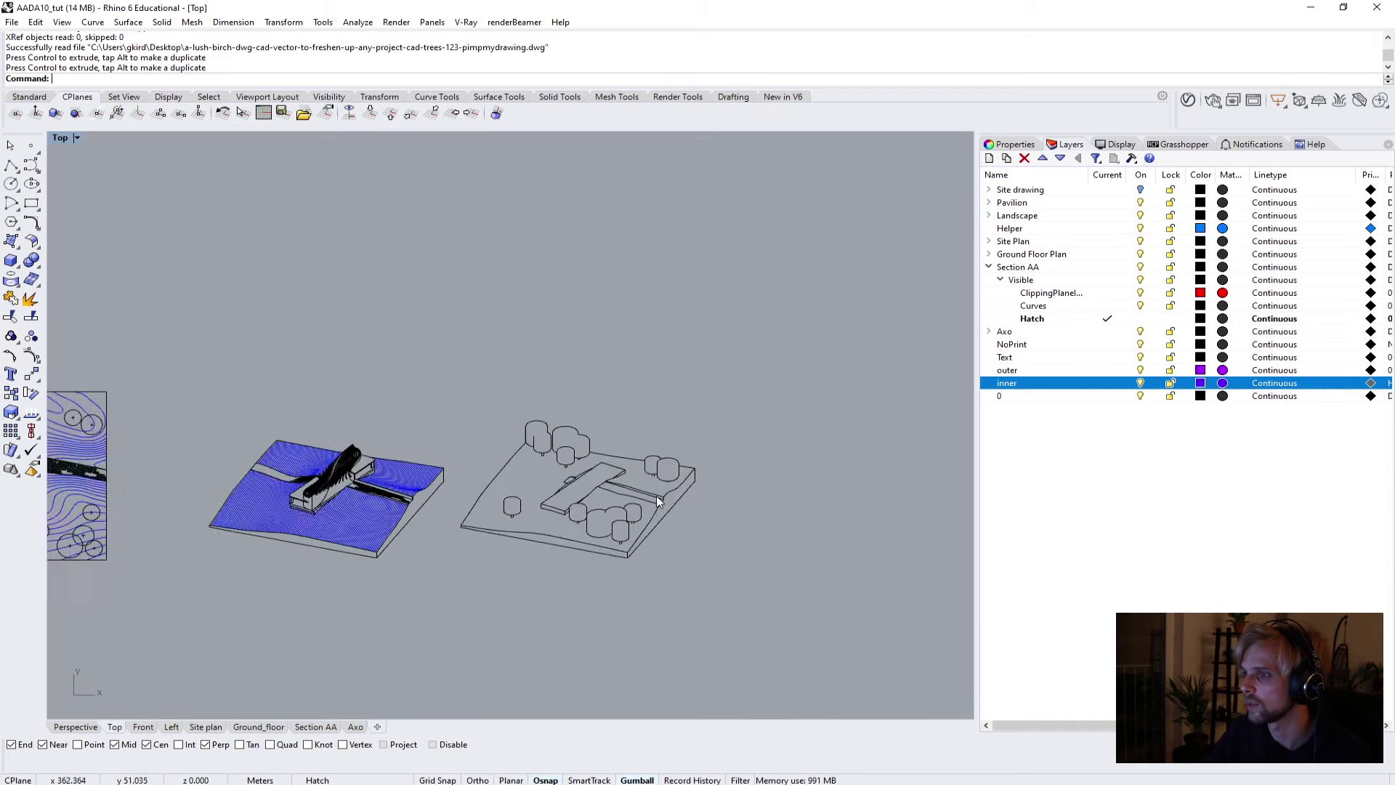
scroll(632, 491, up, 4)
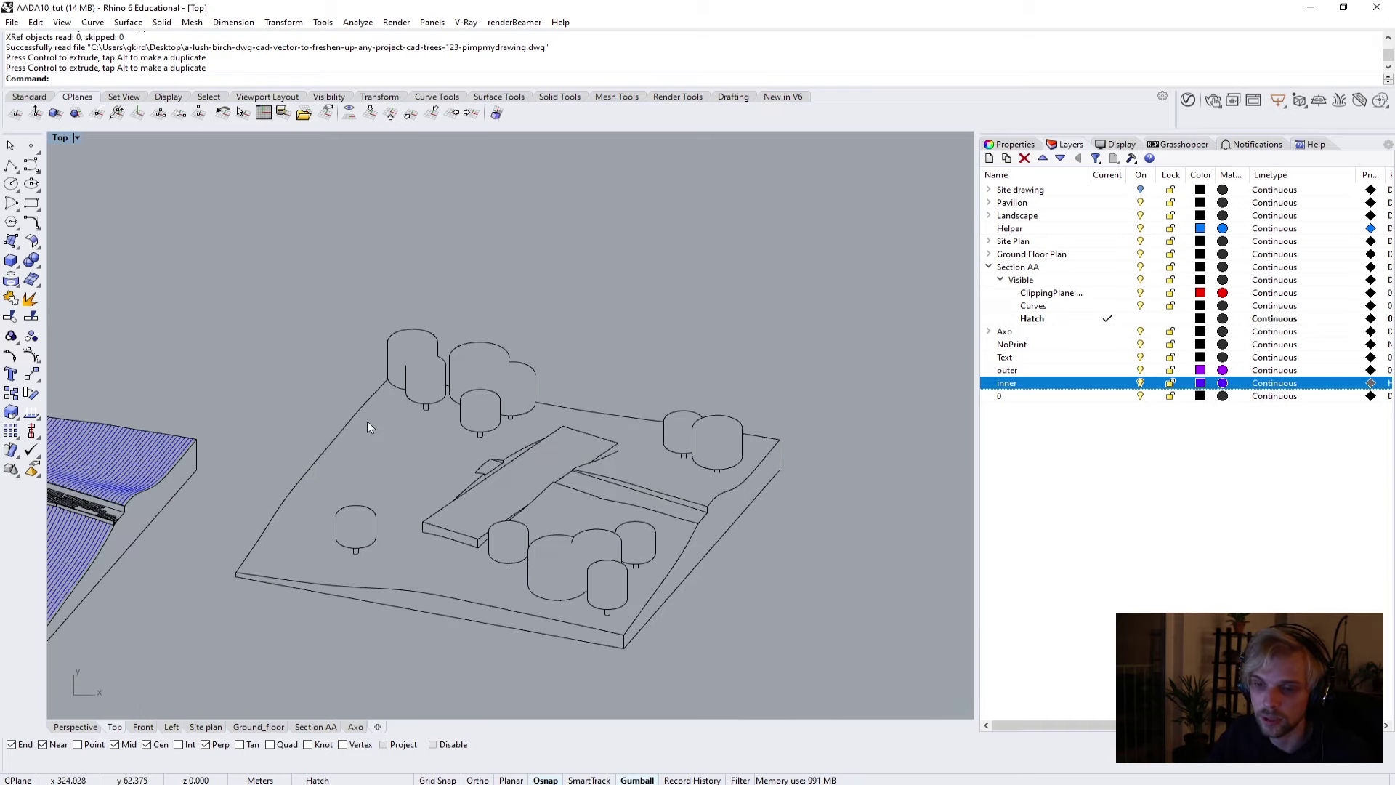
scroll(379, 411, down, 11)
mouse_move(69, 319)
right_down()
mouse_move(471, 356)
mouse_move(687, 415)
right_up()
scroll(687, 415, up, 16)
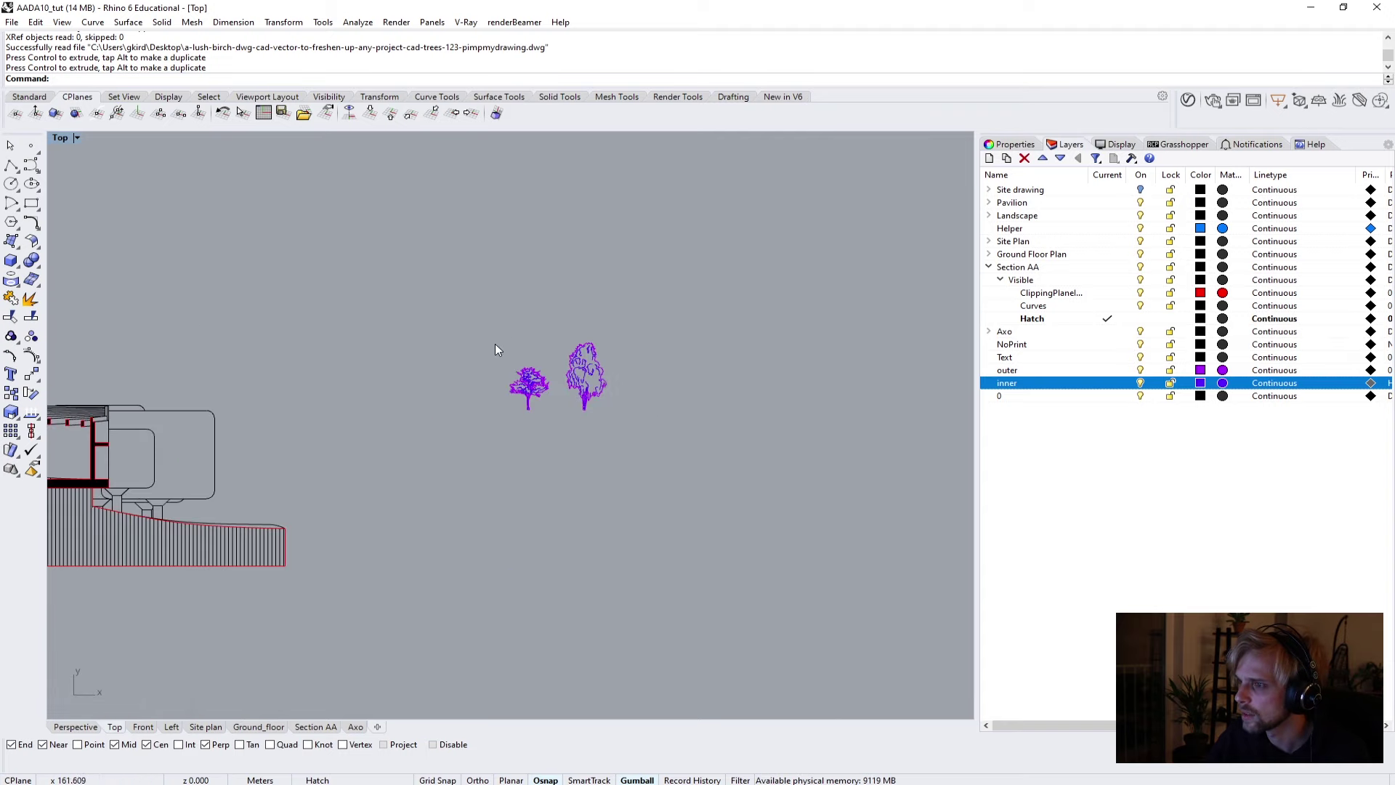
scroll(502, 356, up, 4)
scroll(665, 390, up, 4)
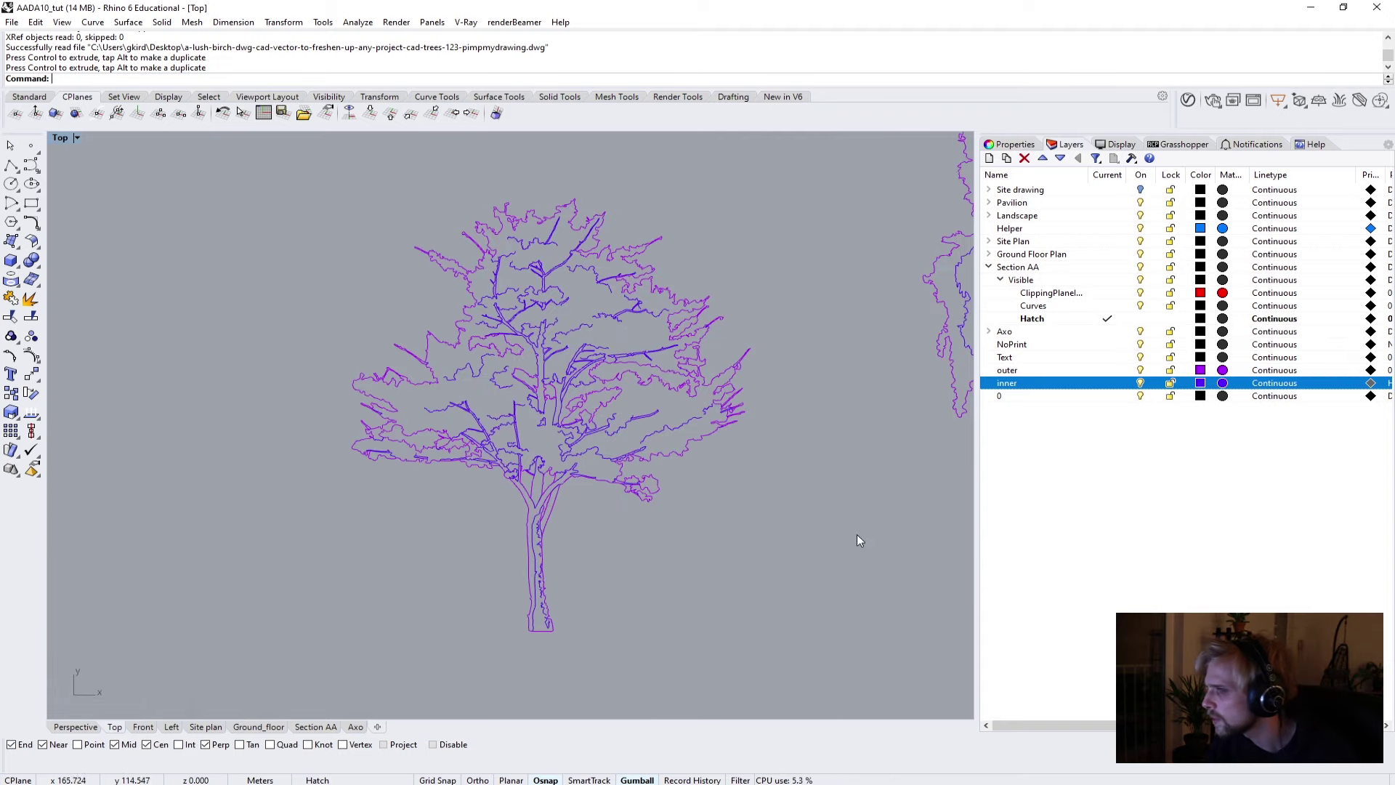
scroll(652, 613, down, 5)
drag(405, 315, 407, 318)
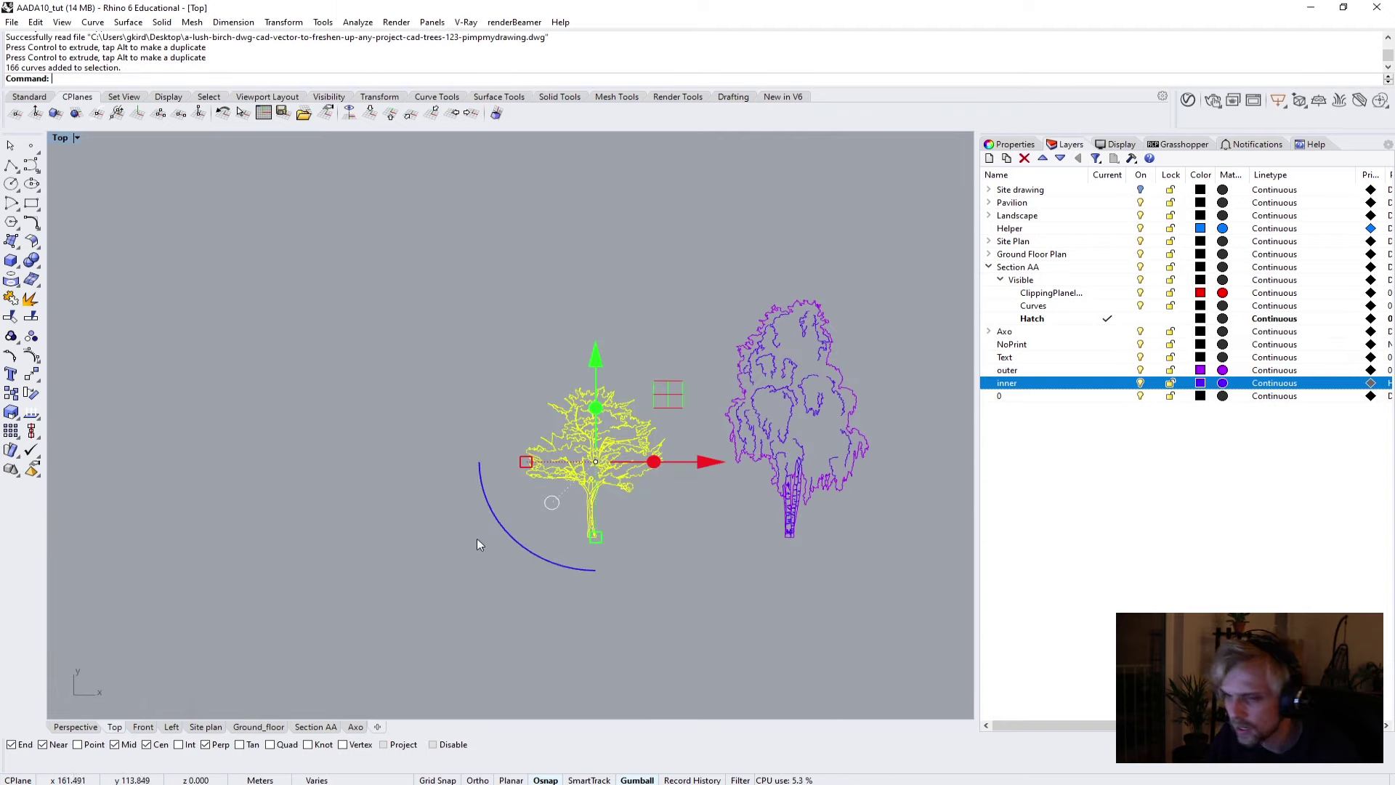
scroll(477, 534, down, 6)
right_drag(473, 532, 558, 405)
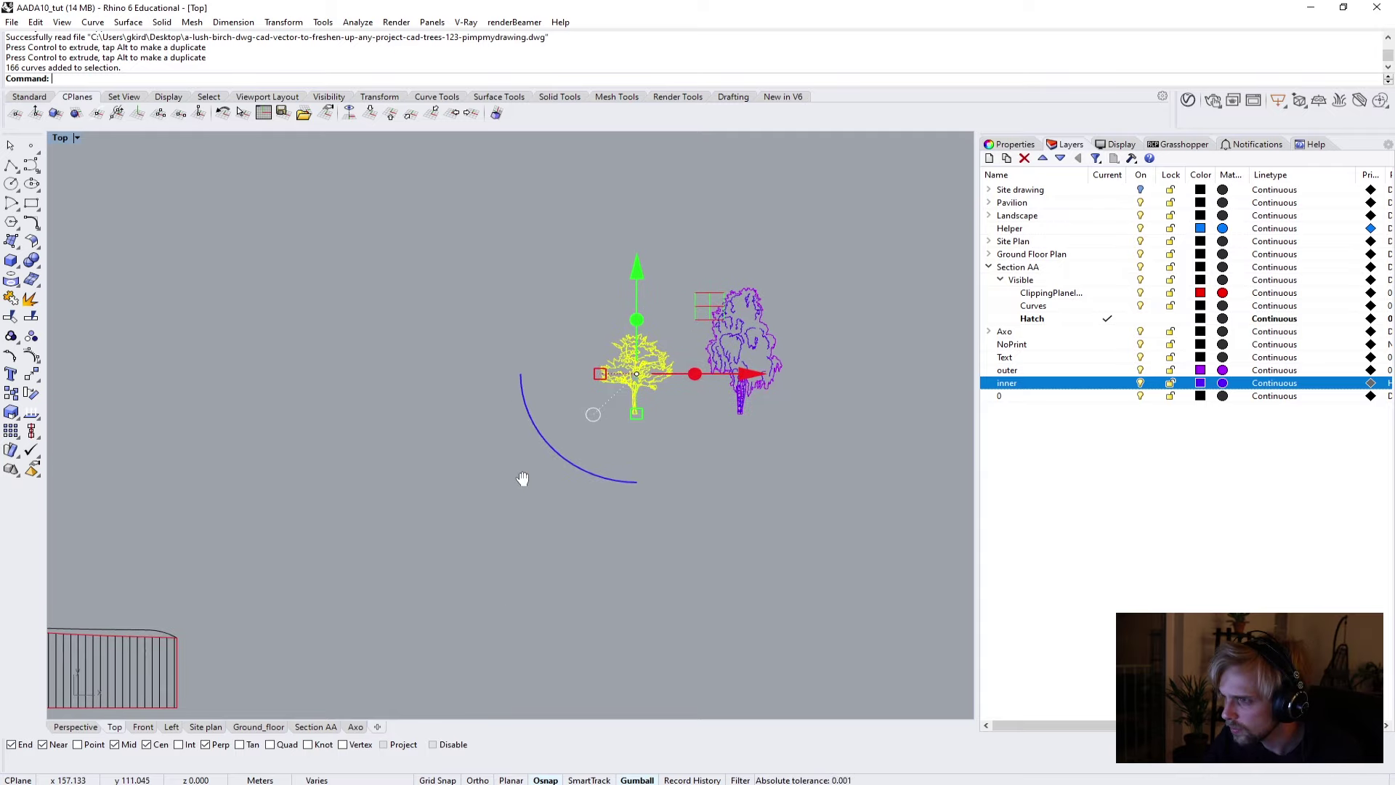
scroll(385, 486, down, 2)
mouse_move(385, 485)
right_down()
mouse_move(749, 372)
mouse_move(392, 440)
right_up()
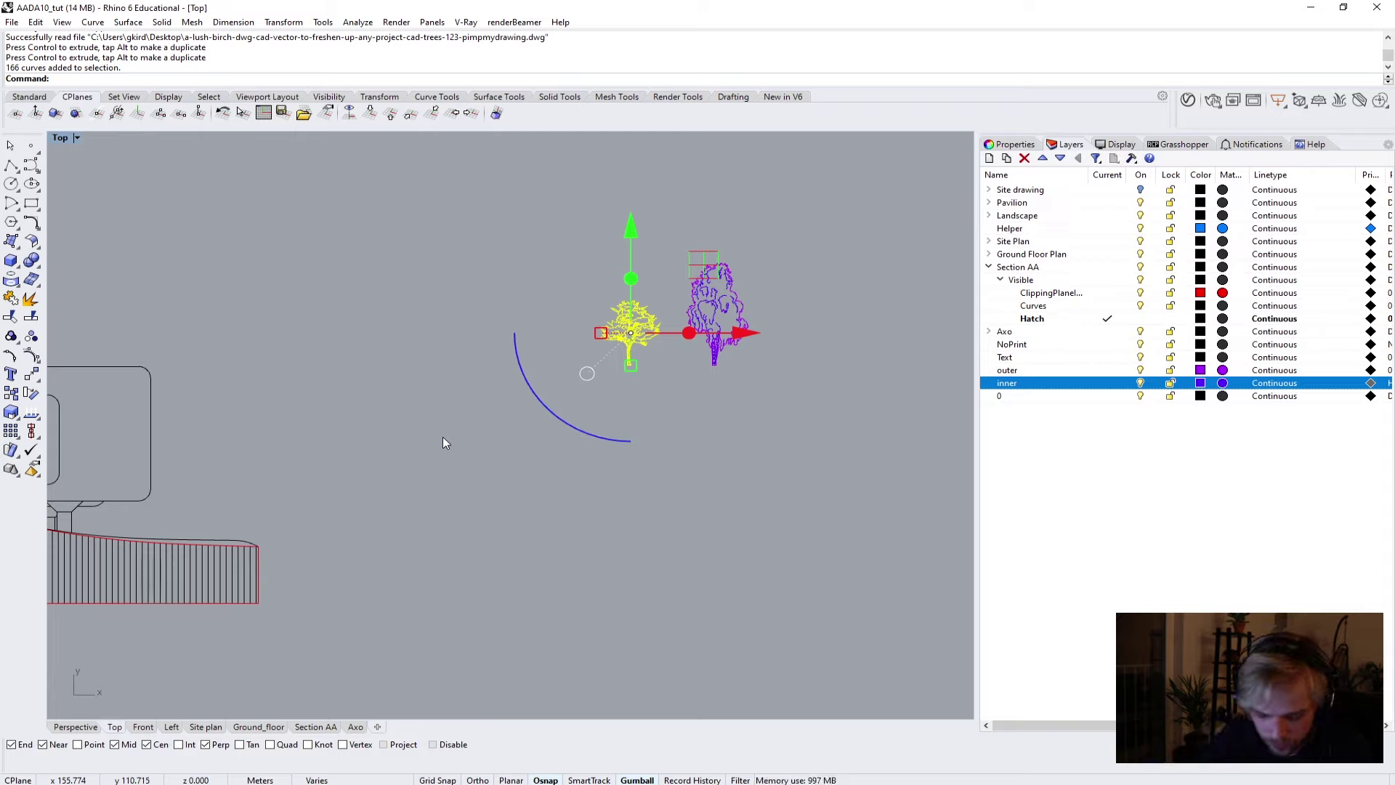
text(p)
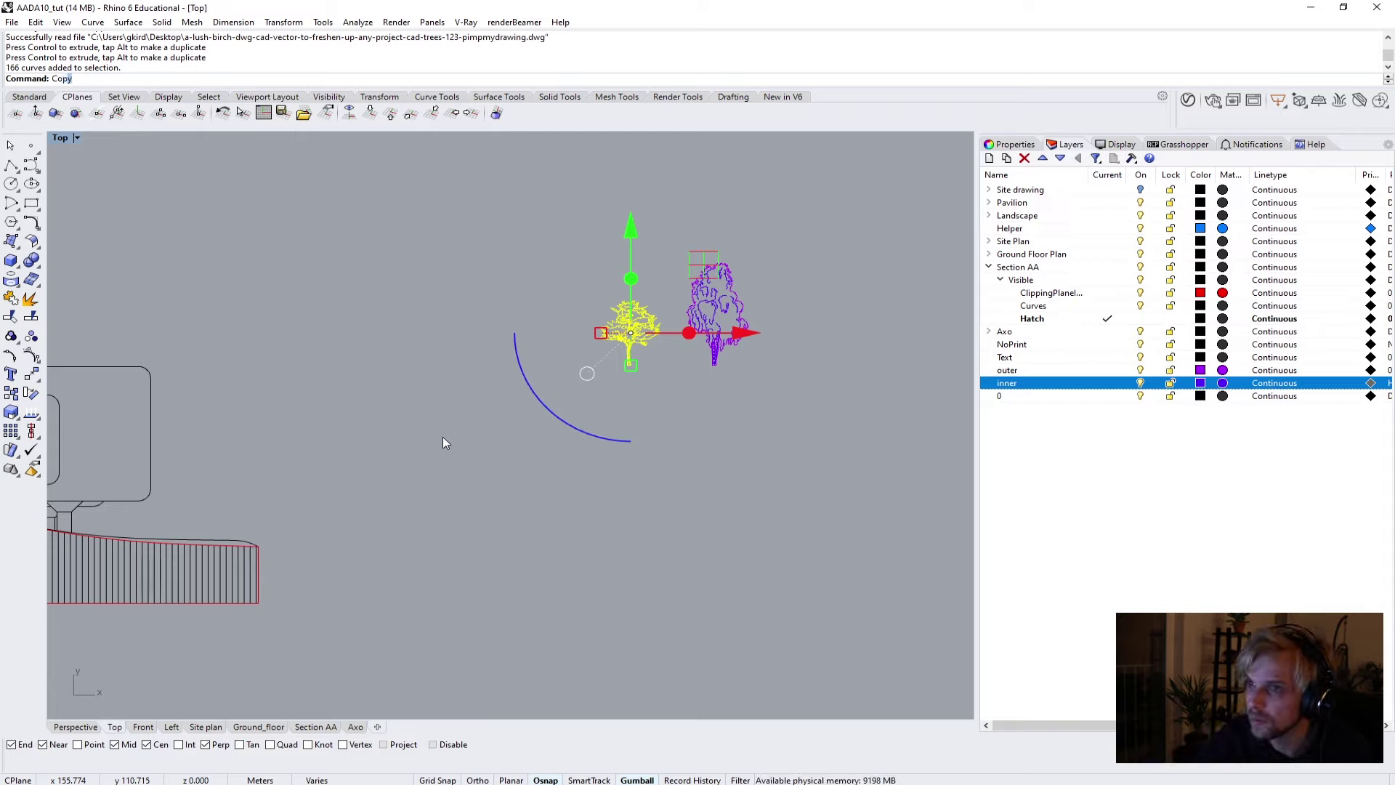
key(Escape)
key(Escape)
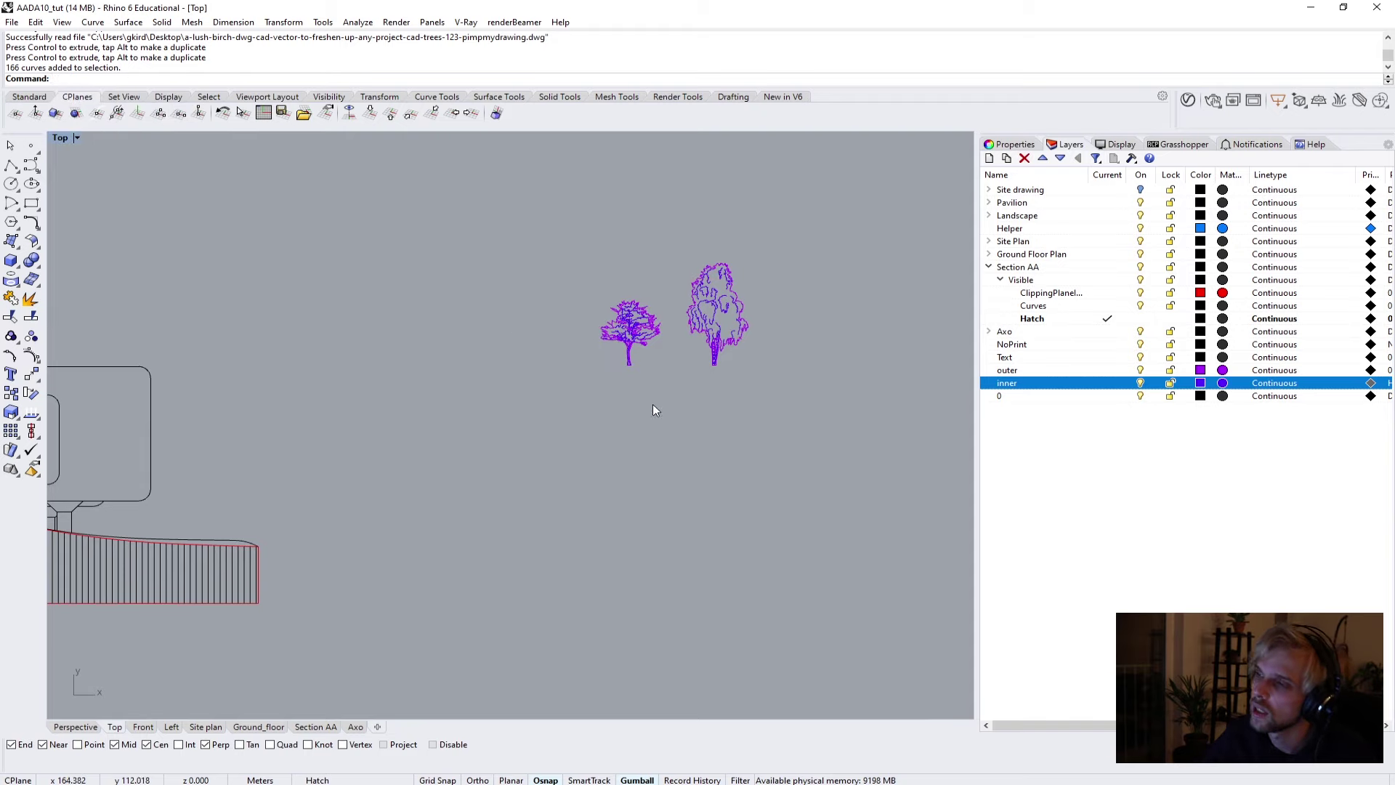
Duplicate the apricot tree and place the copy over the first placeholder trunk at the section's right end.
drag(569, 255, 571, 257)
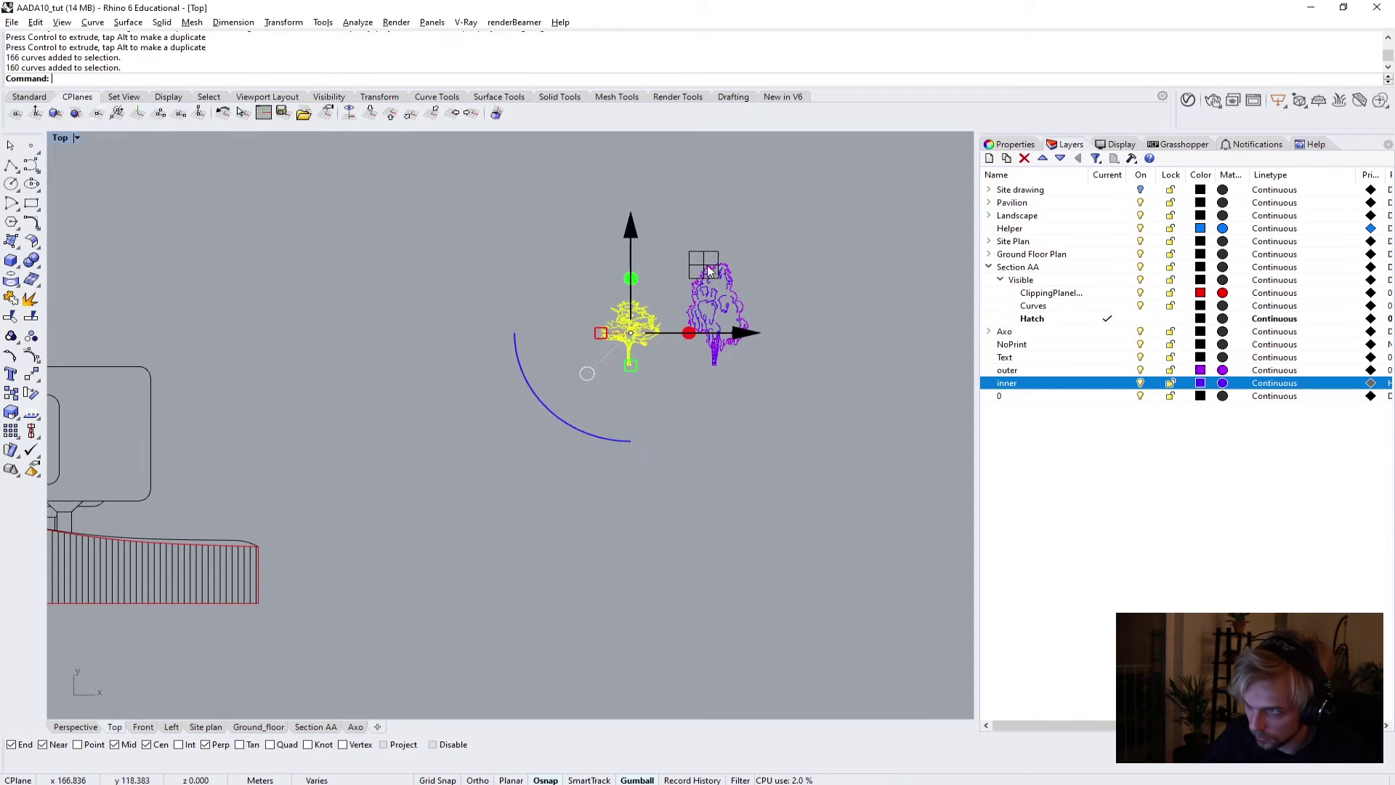
drag(639, 301, 478, 298)
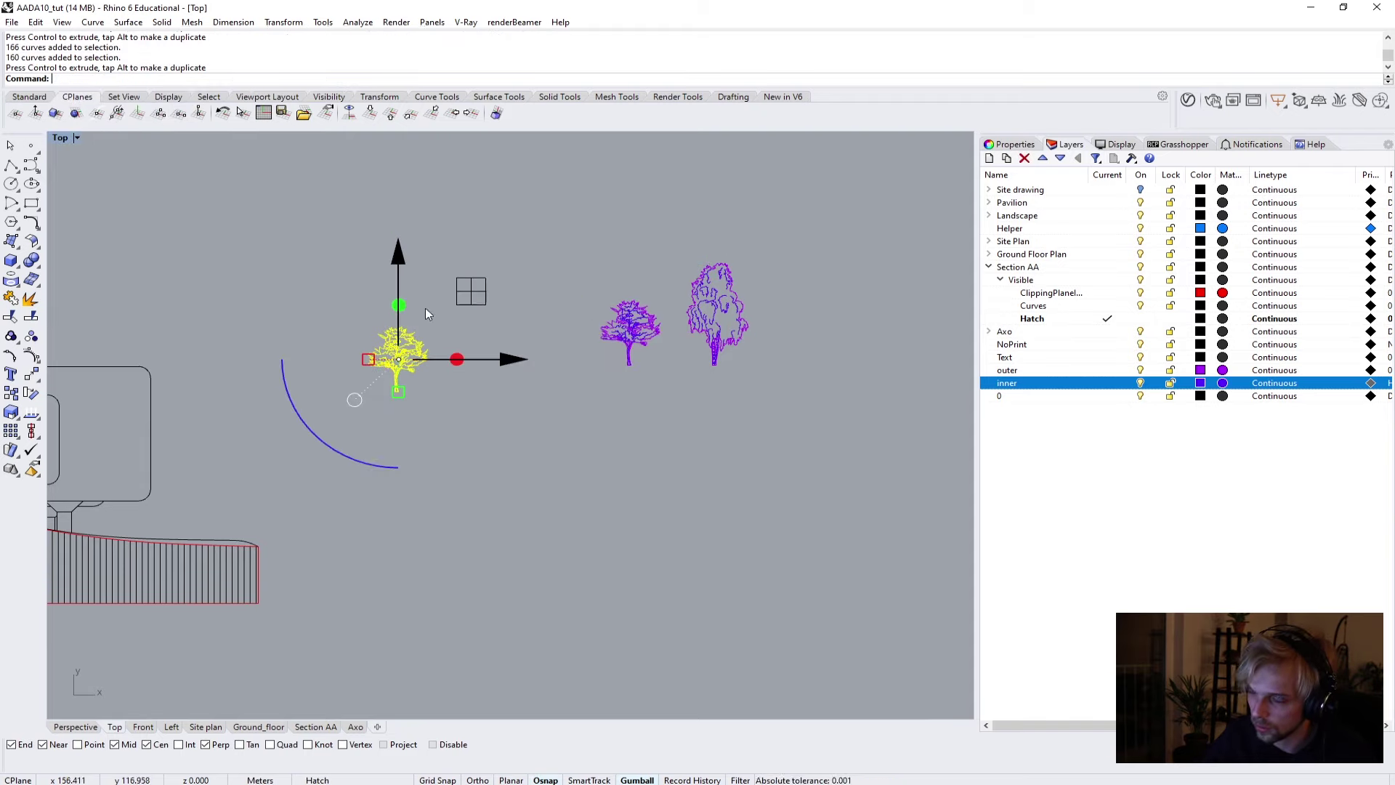
scroll(294, 390, down, 8)
right_drag(293, 390, 727, 390)
drag(838, 306, 697, 358)
scroll(579, 396, up, 10)
right_drag(755, 444, 726, 352)
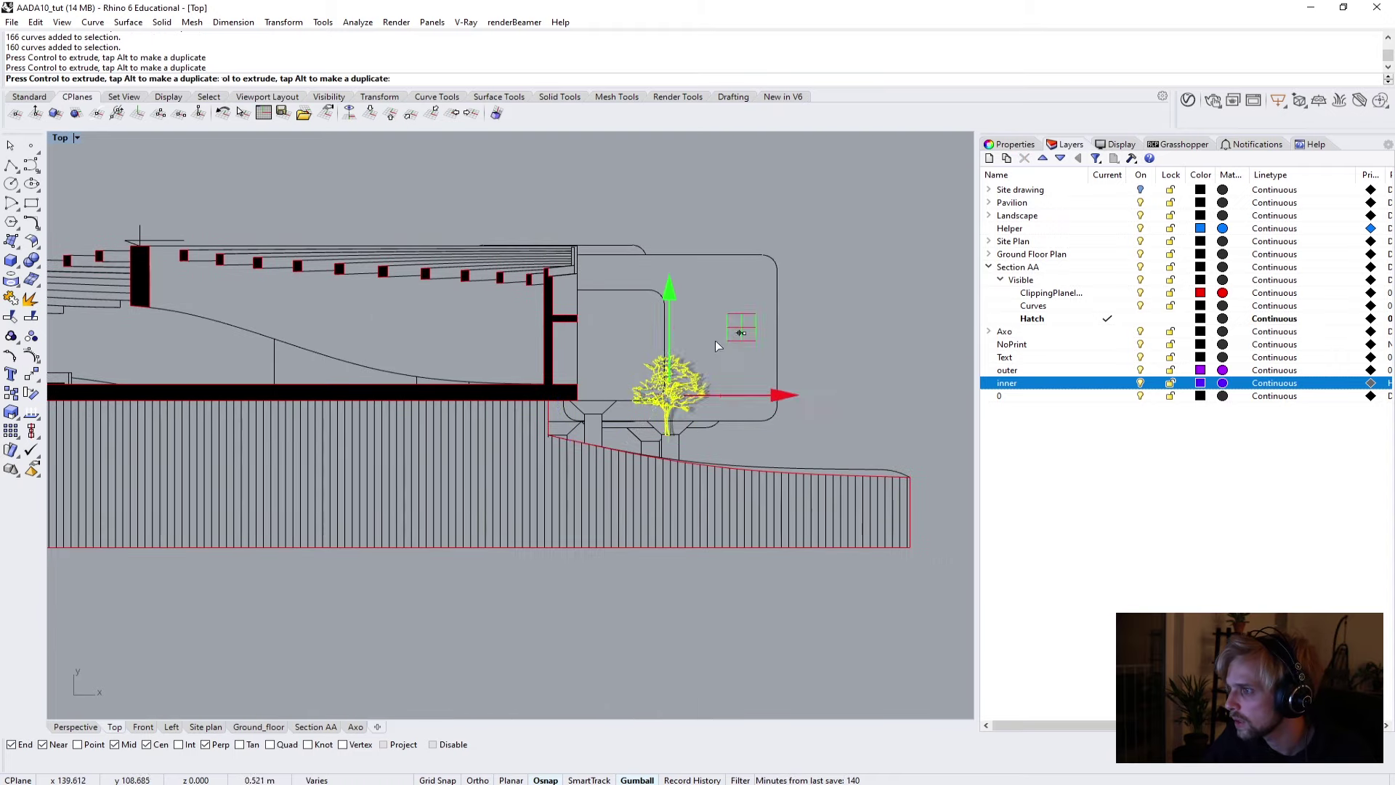
drag(744, 333, 669, 346)
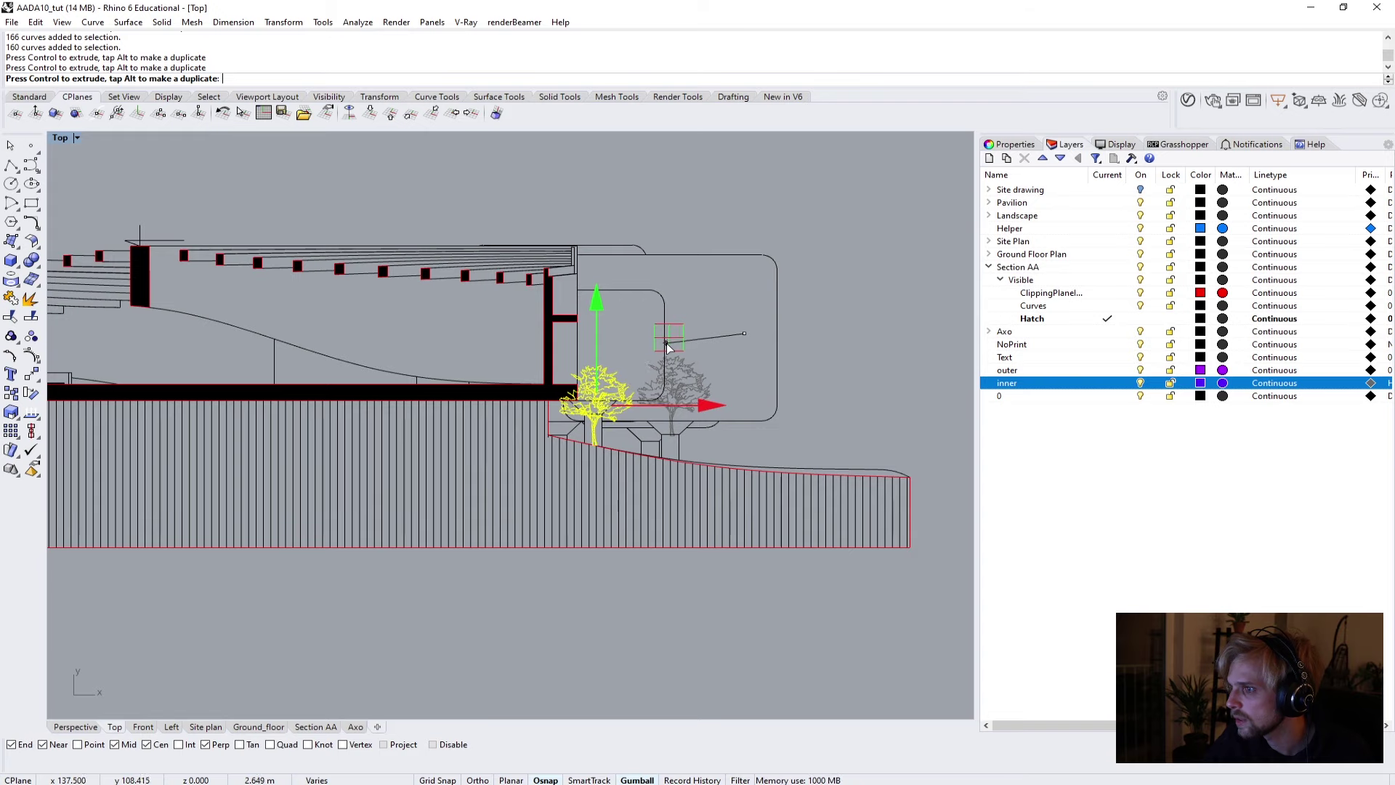
Scale the copied apricot tree up uniformly to suit the placeholder tree and adjust its height on the sloping ground.
scroll(592, 415, up, 3)
drag(590, 329, 590, 248)
drag(534, 342, 464, 343)
drag(590, 250, 590, 262)
Duplicate the birch tree and place the copy over the second placeholder trunk at the section's right end.
scroll(678, 395, down, 12)
right_drag(746, 414, 486, 429)
scroll(449, 374, up, 2)
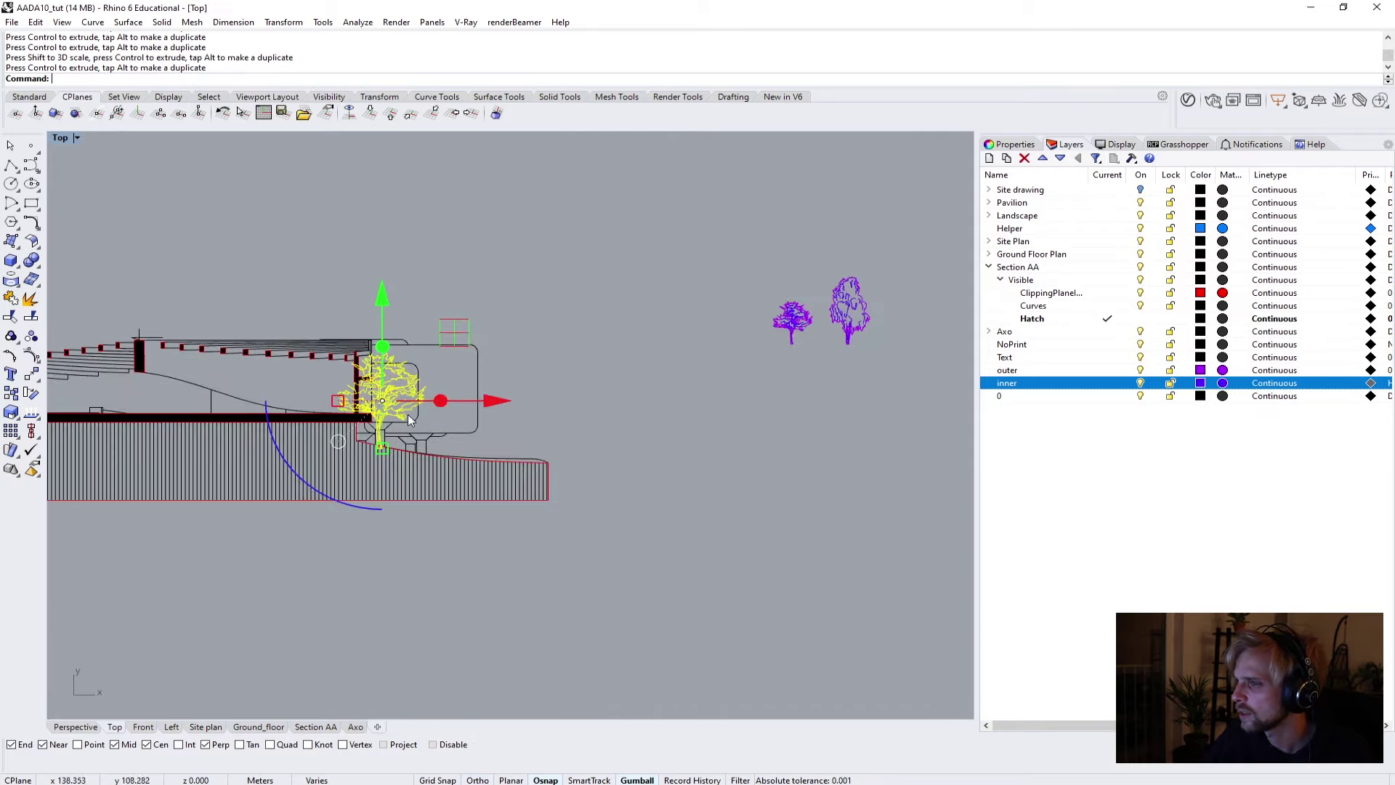
right_drag(874, 373, 782, 367)
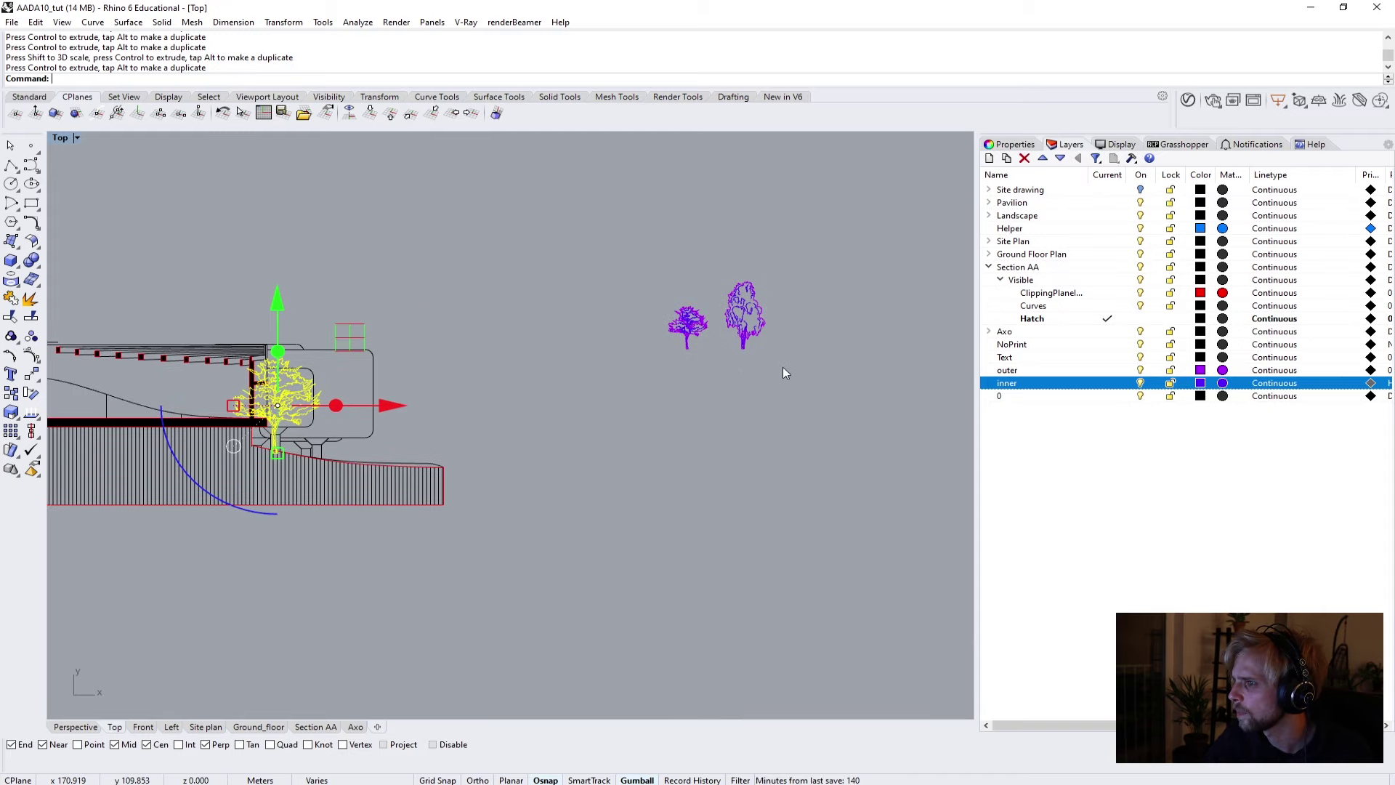
drag(803, 408, 717, 242)
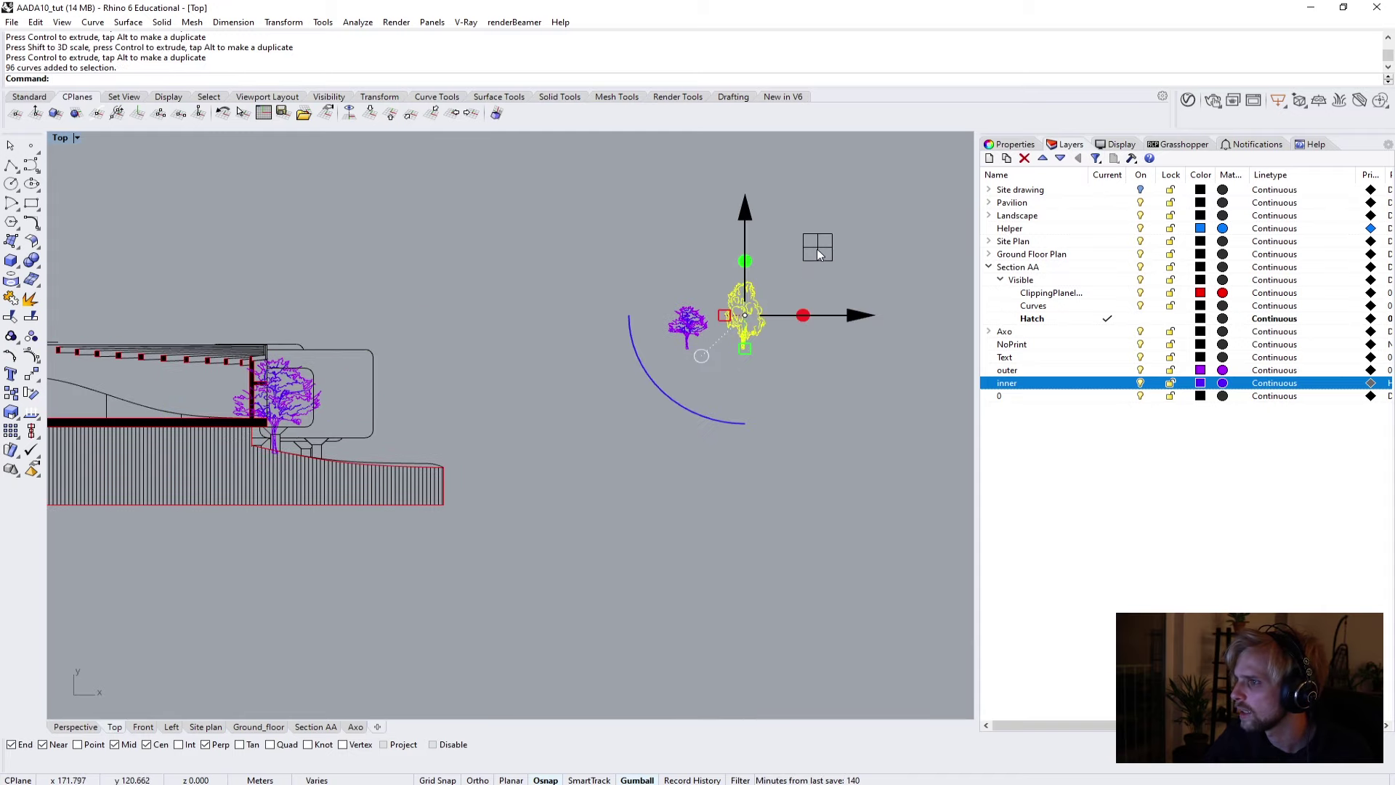
drag(824, 245, 397, 355)
Scale the copied birch up uniformly to suit the placeholder tree and raise it so its trunk stands on the slope.
scroll(273, 450, up, 3)
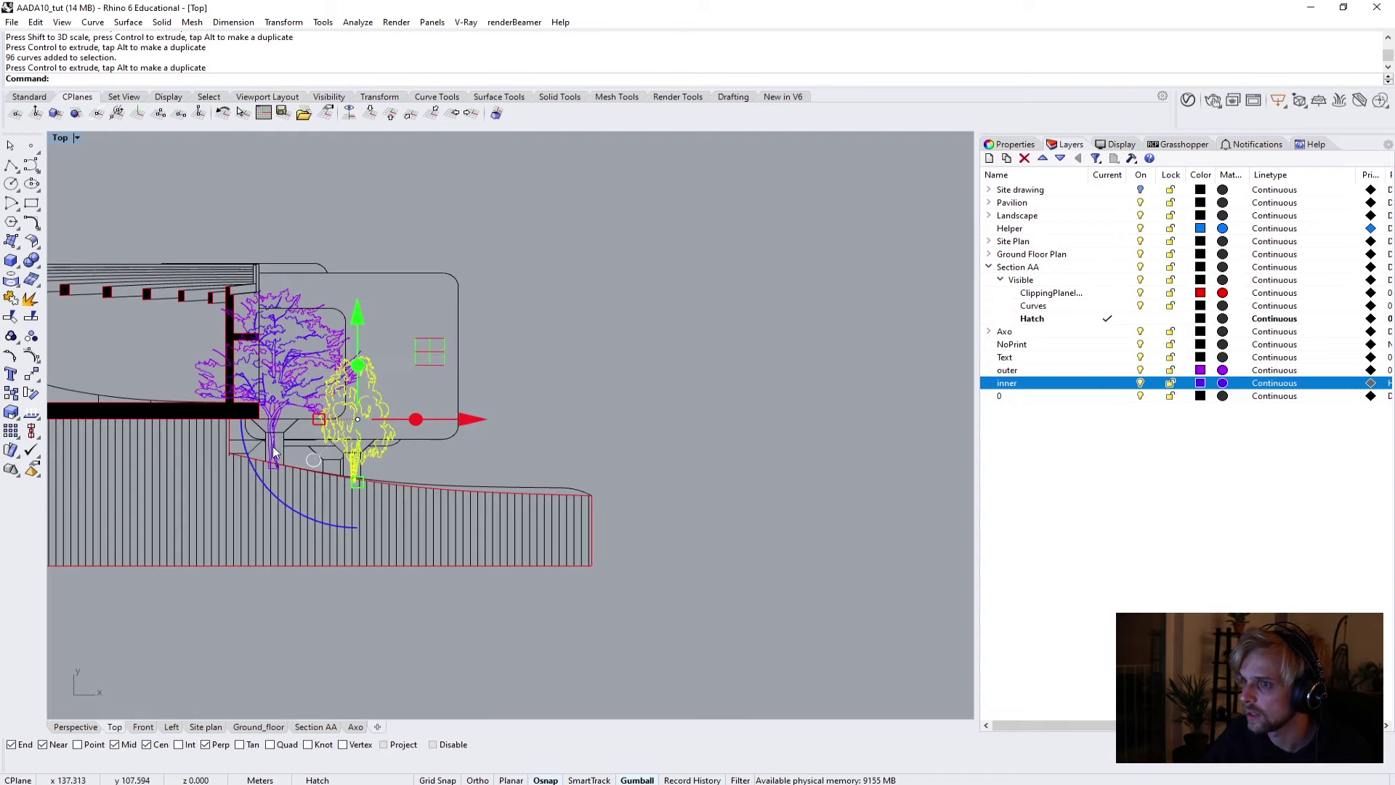
shift+drag(320, 420, 282, 422)
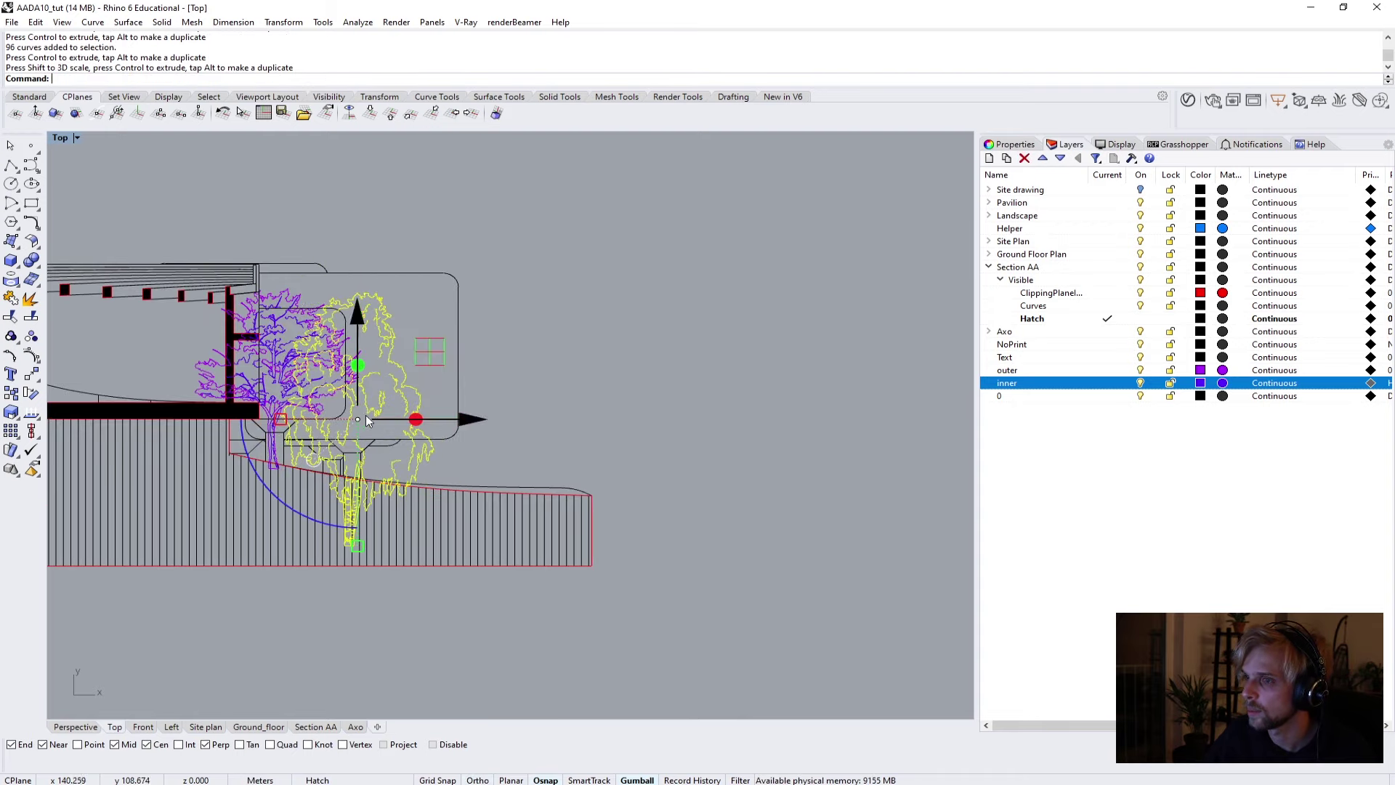
drag(365, 327, 365, 262)
click(683, 368)
Duplicate the apricot tree and place the copy on the sloping ground beside the enlarged birch at the section's right end.
scroll(683, 368, down, 4)
right_drag(737, 374, 499, 338)
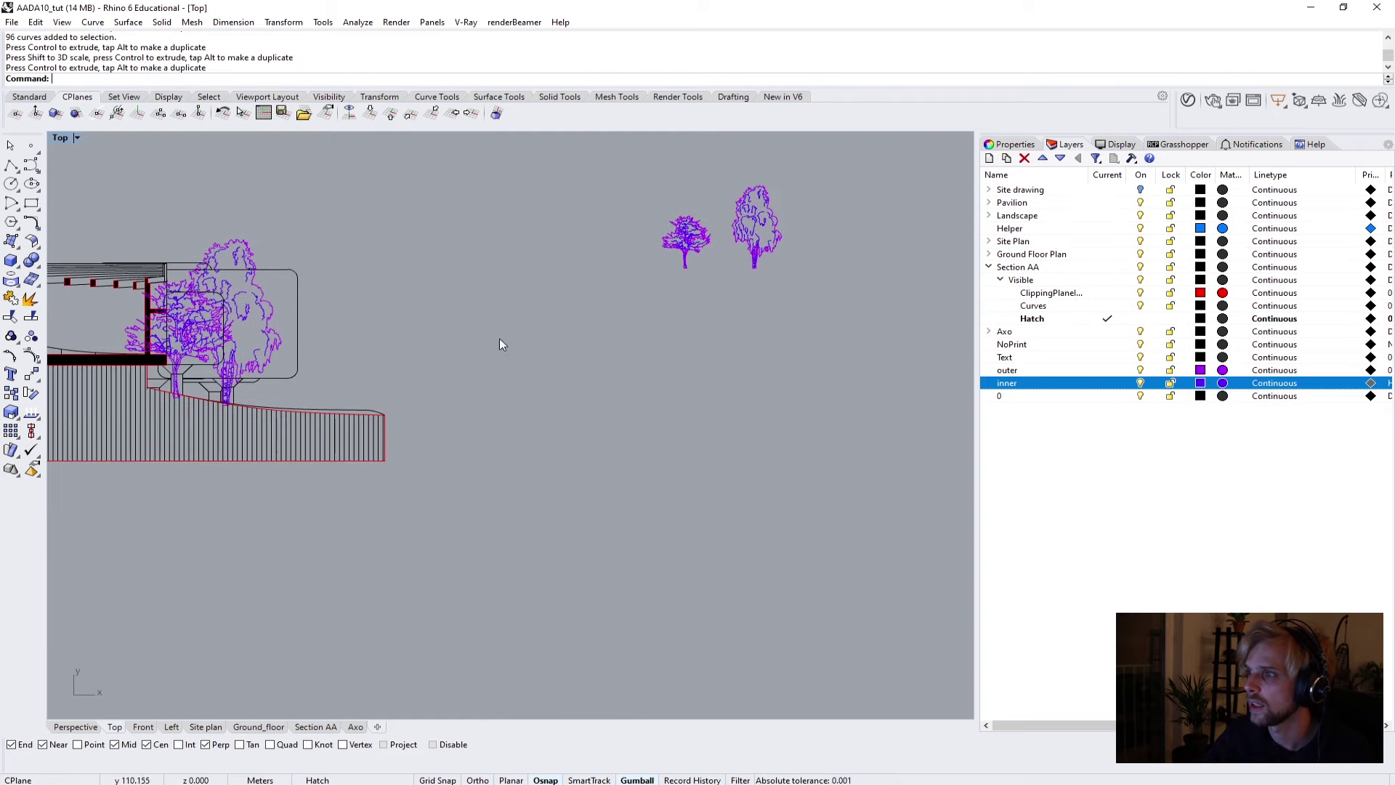
drag(705, 314, 637, 197)
scroll(654, 203, up, 1)
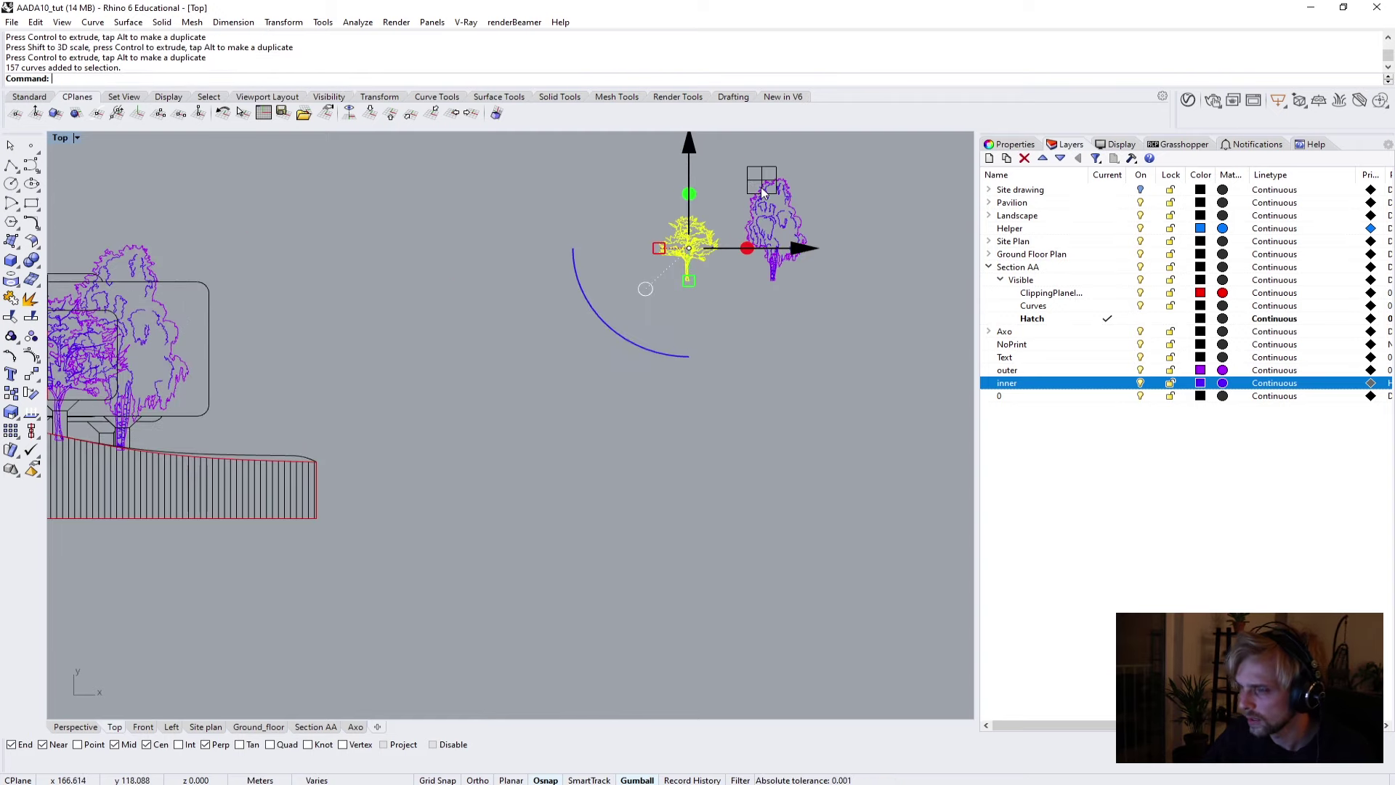
drag(763, 192, 252, 365)
scroll(154, 401, up, 8)
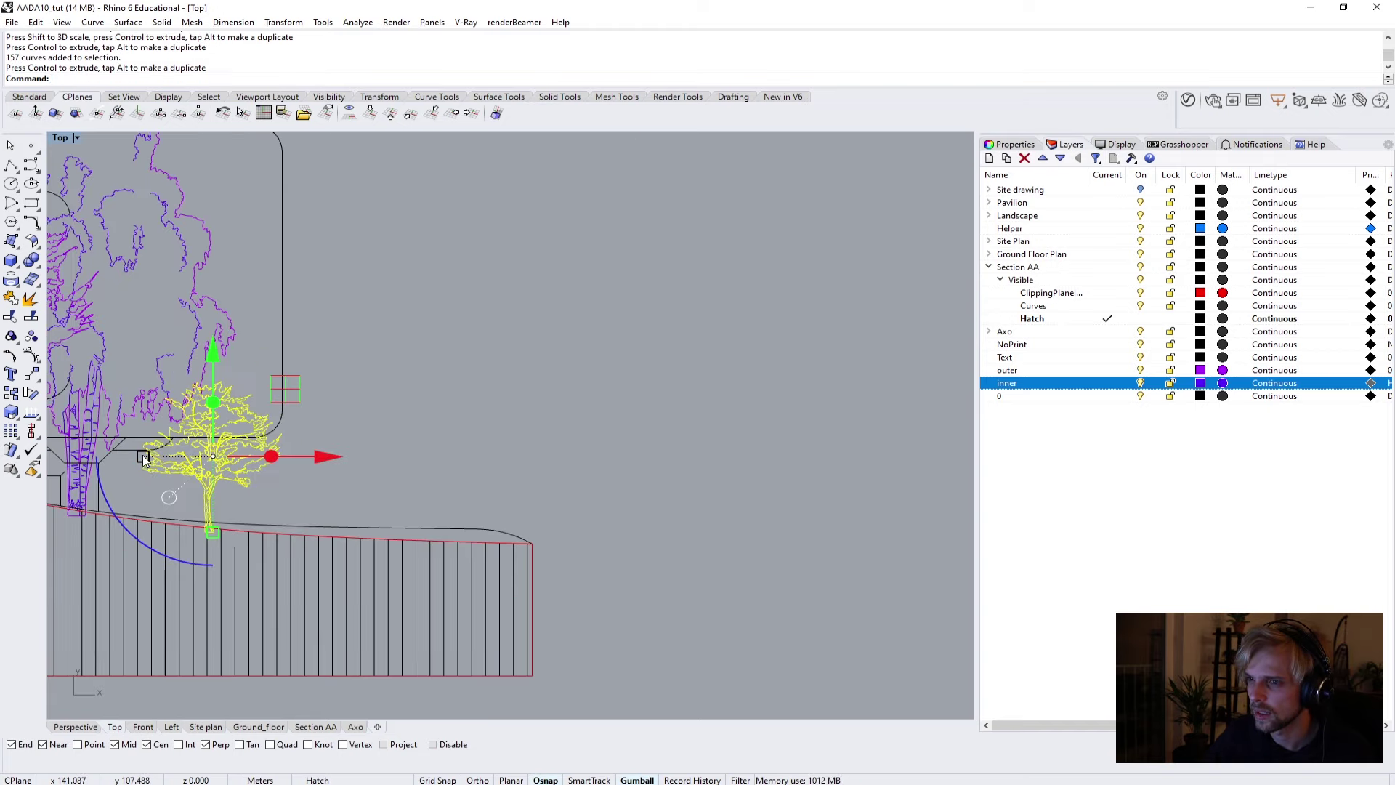
Scale the second apricot copy up uniformly and move it between the two trees already placed there.
shift+drag(144, 457, 77, 456)
right_drag(358, 411, 634, 457)
drag(562, 432, 396, 382)
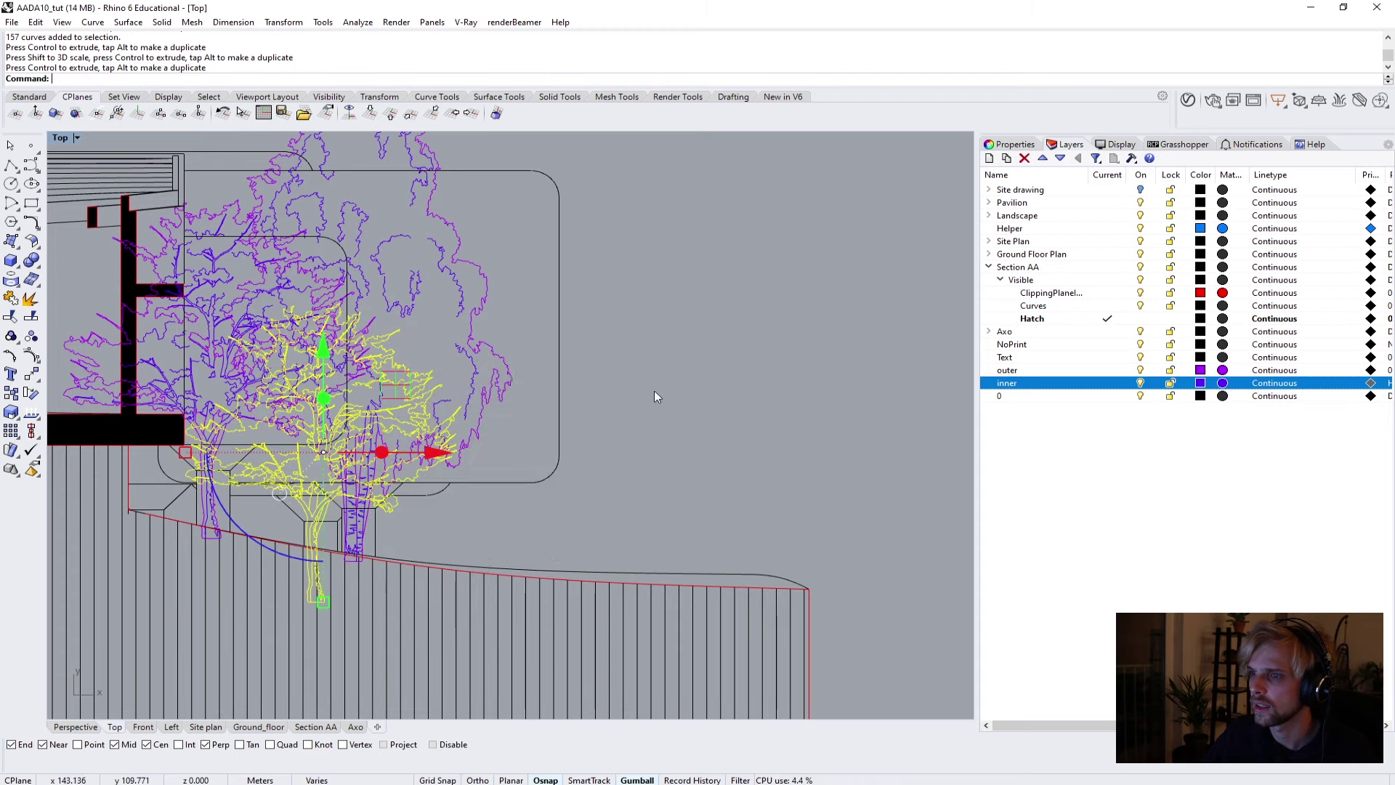
scroll(727, 424, down, 2)
scroll(726, 424, down, 4)
click(726, 415)
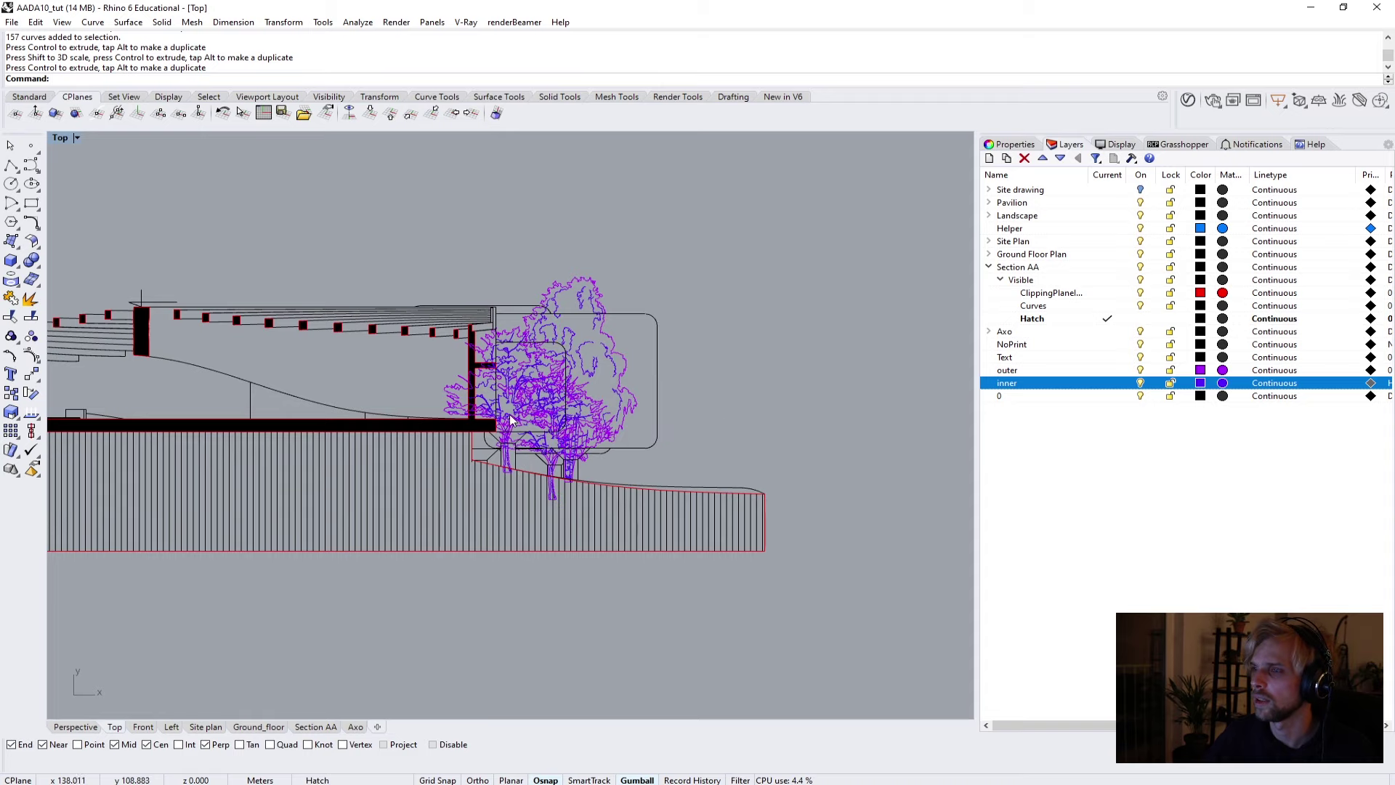
Duplicate the birch tree and place the copy over the placeholder trees at the section's left end.
scroll(636, 423, down, 3)
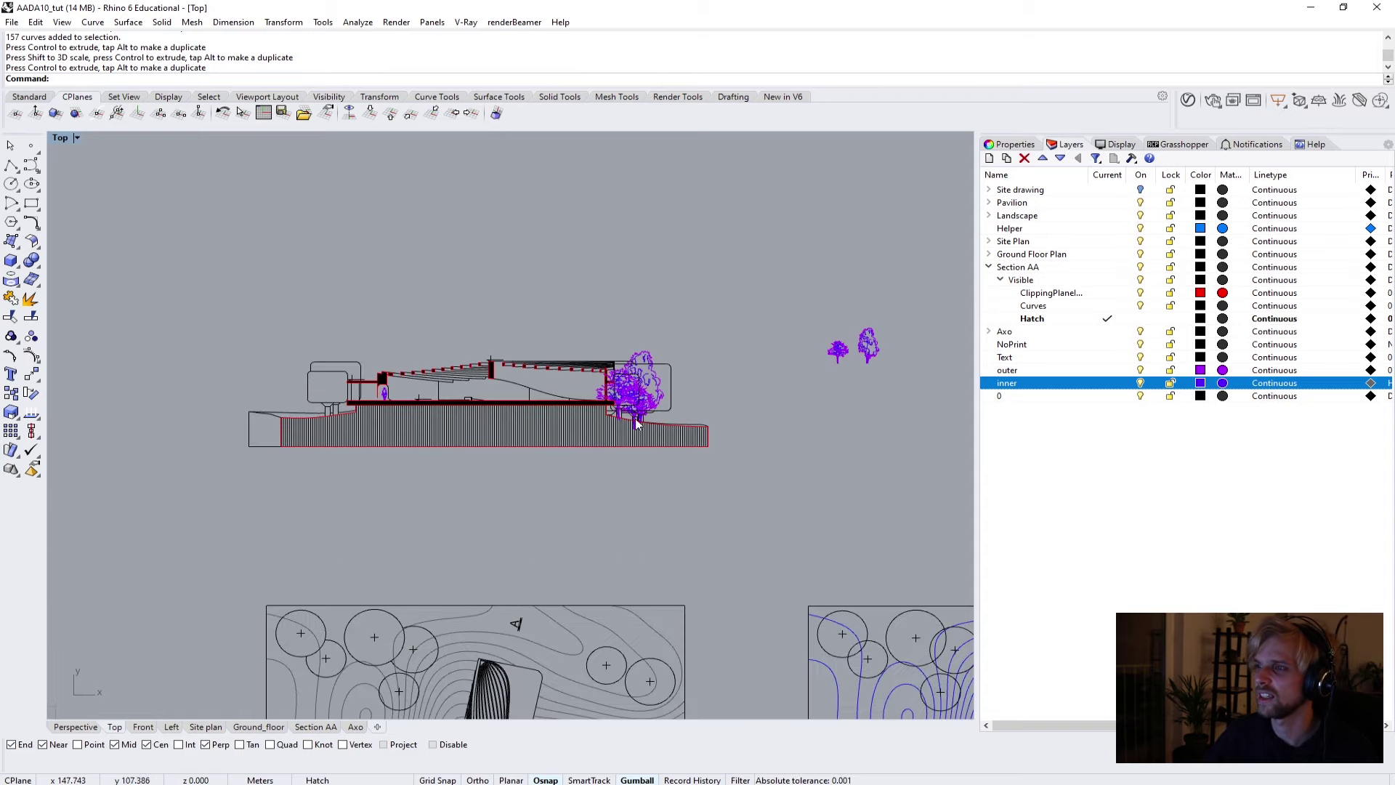
scroll(857, 378, up, 2)
drag(848, 286, 850, 288)
scroll(859, 294, down, 3)
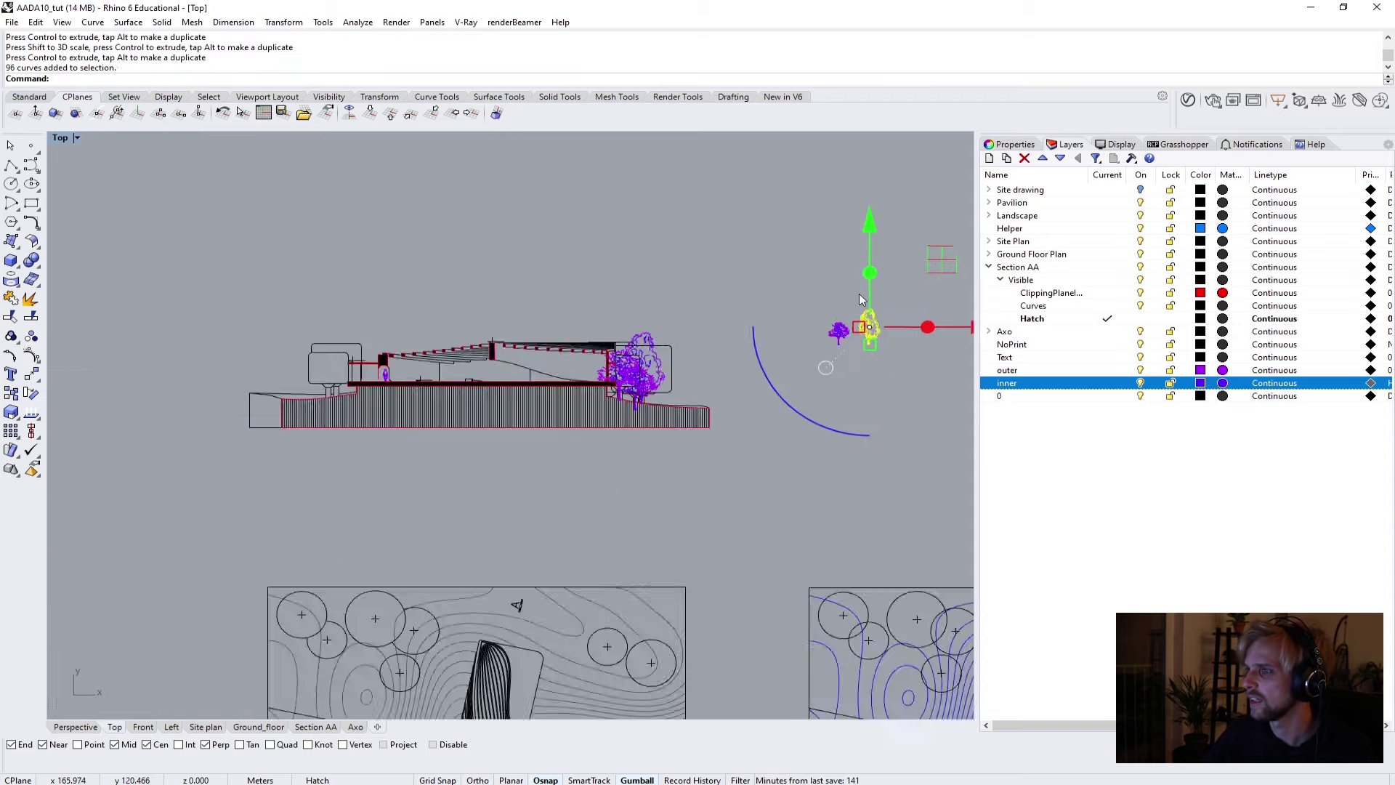
right_drag(954, 262, 866, 271)
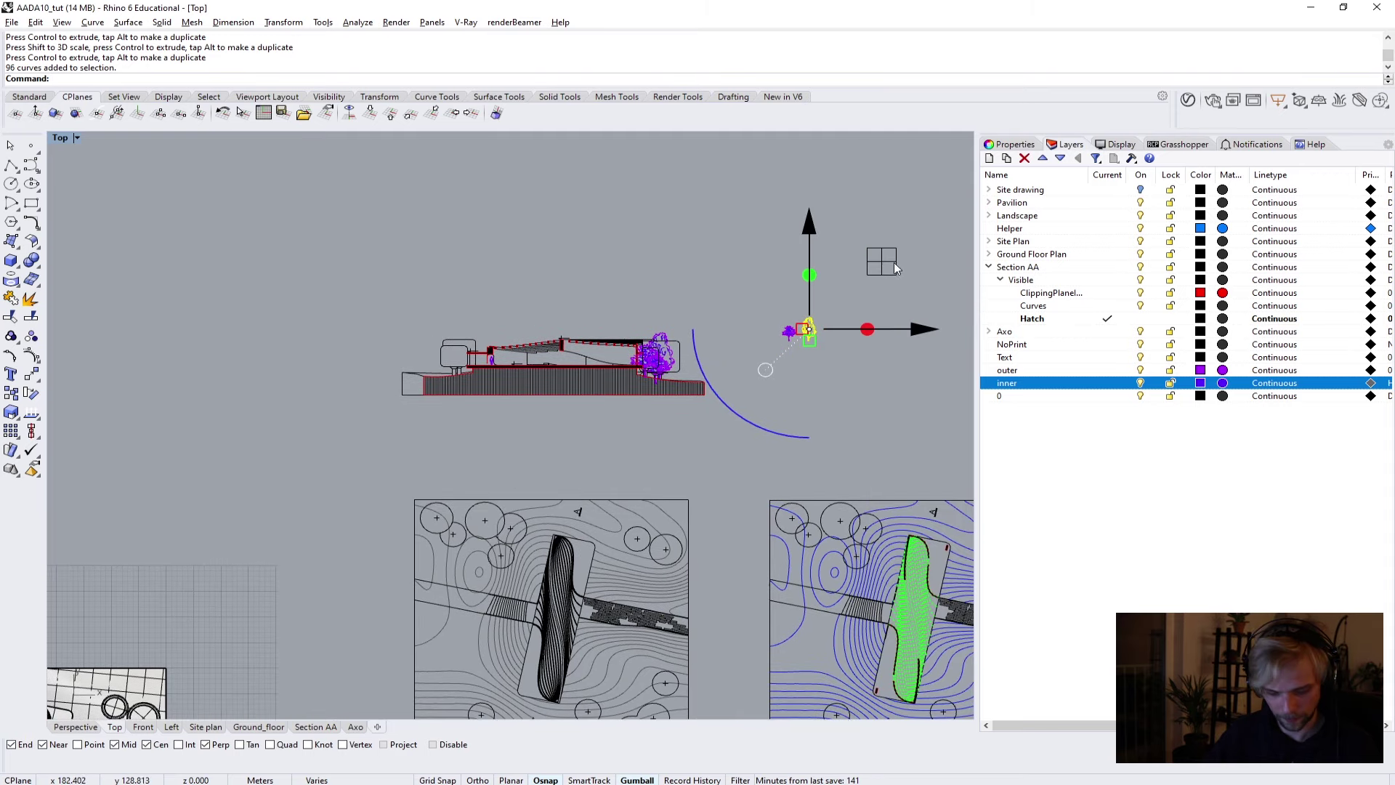
drag(883, 260, 485, 292)
Scale the left-end birch up uniformly and move it so its base meets the ground at the rear placeholder trunk.
scroll(509, 450, up, 3)
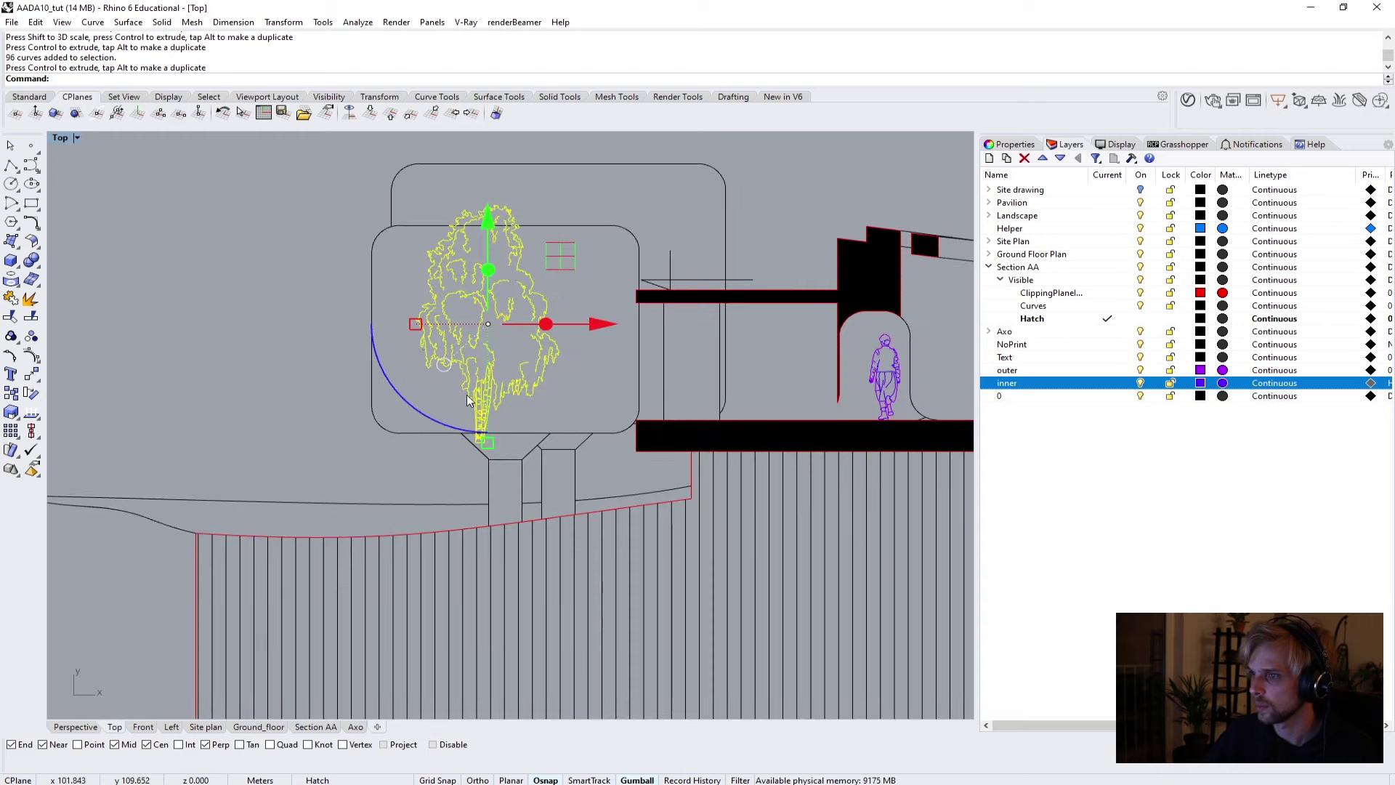
shift+drag(412, 326, 363, 326)
right_drag(560, 249, 518, 308)
drag(518, 308, 604, 306)
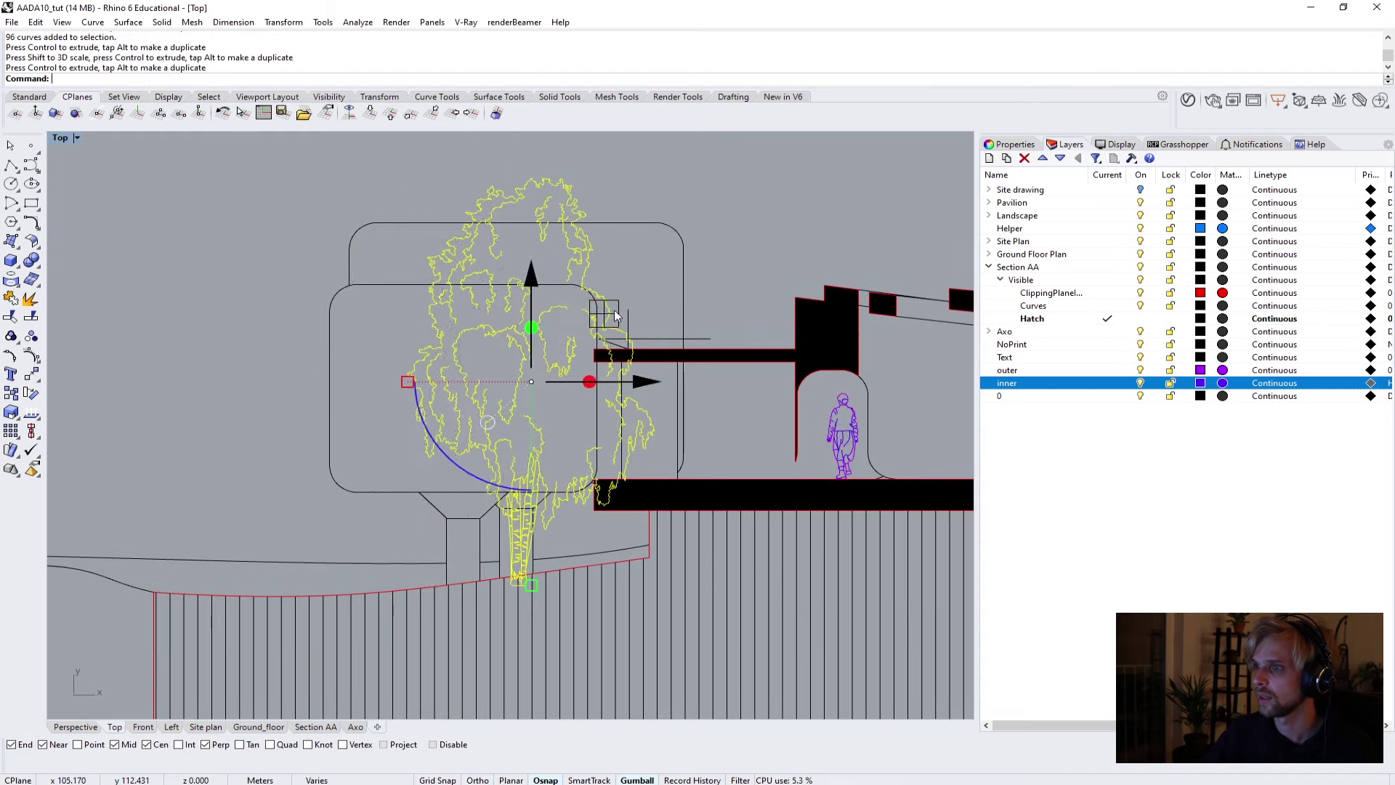
Duplicate the apricot tree and bring the copy to the placeholder trees at the section's left end.
scroll(604, 309, down, 10)
right_drag(763, 431, 146, 419)
right_drag(776, 305, 591, 361)
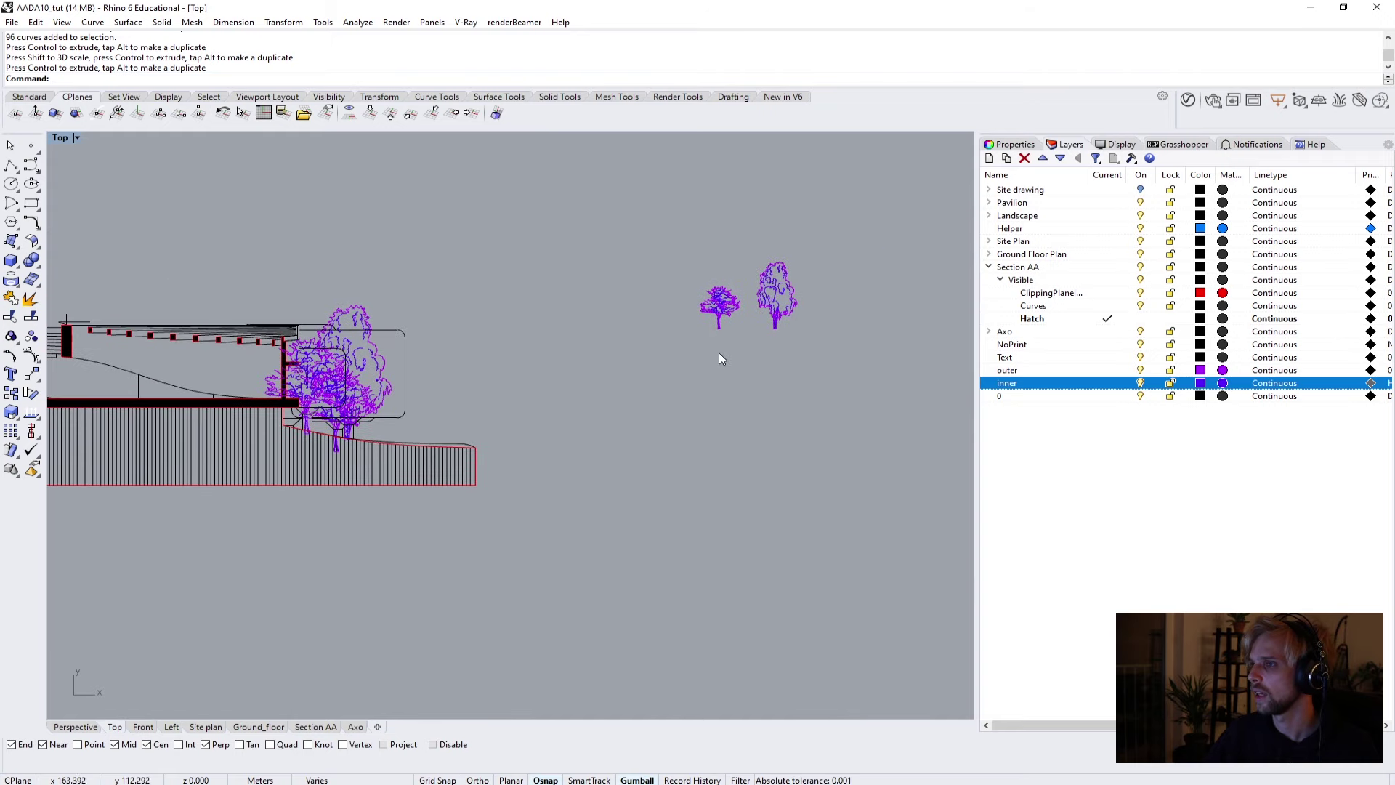
drag(694, 279, 691, 276)
scroll(691, 276, down, 8)
right_drag(664, 292, 783, 302)
drag(895, 237, 429, 318)
Try to scale the left-end apricot copy up over the front placeholder tree, and undo the scaling.
scroll(376, 346, up, 15)
right_drag(591, 328, 428, 426)
drag(465, 366, 503, 314)
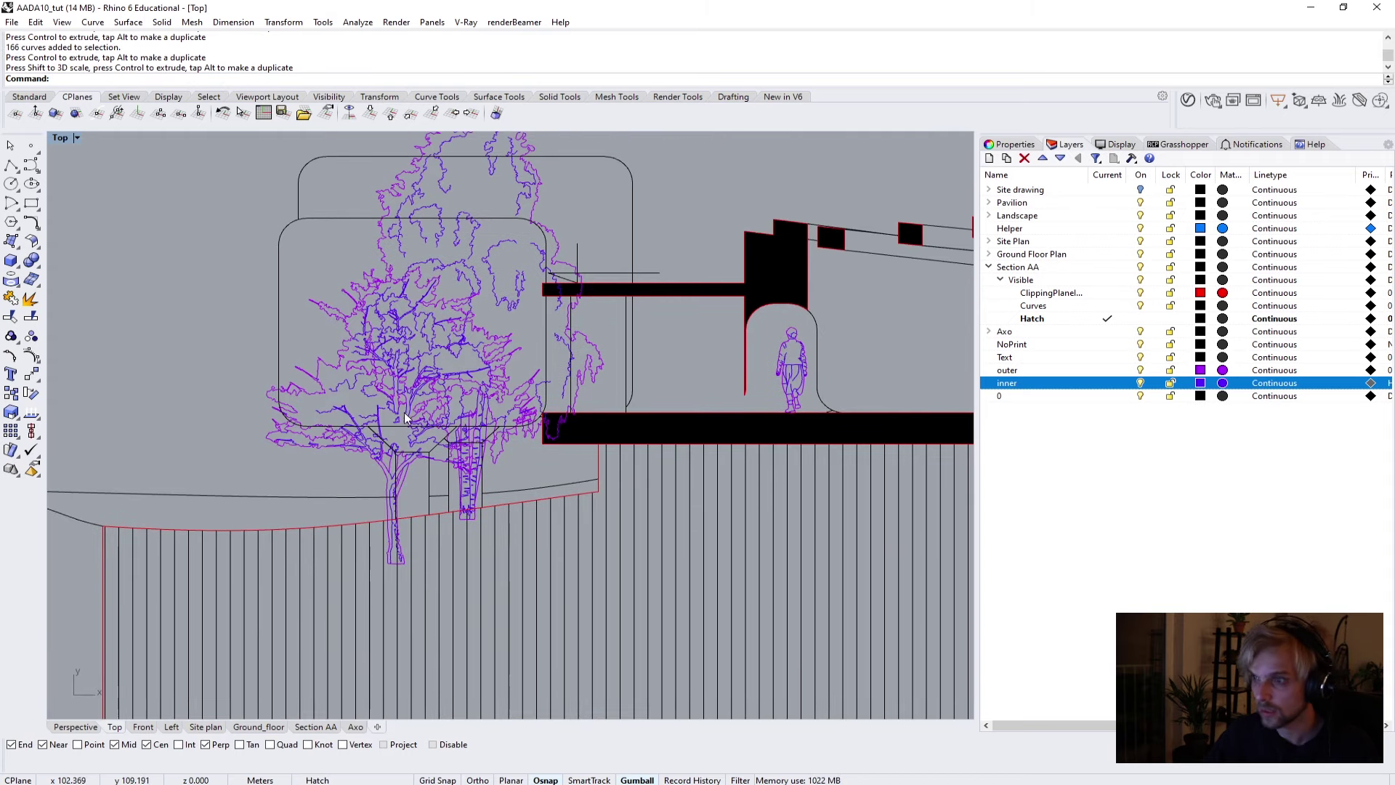
scroll(396, 487, down, 3)
scroll(377, 493, up, 2)
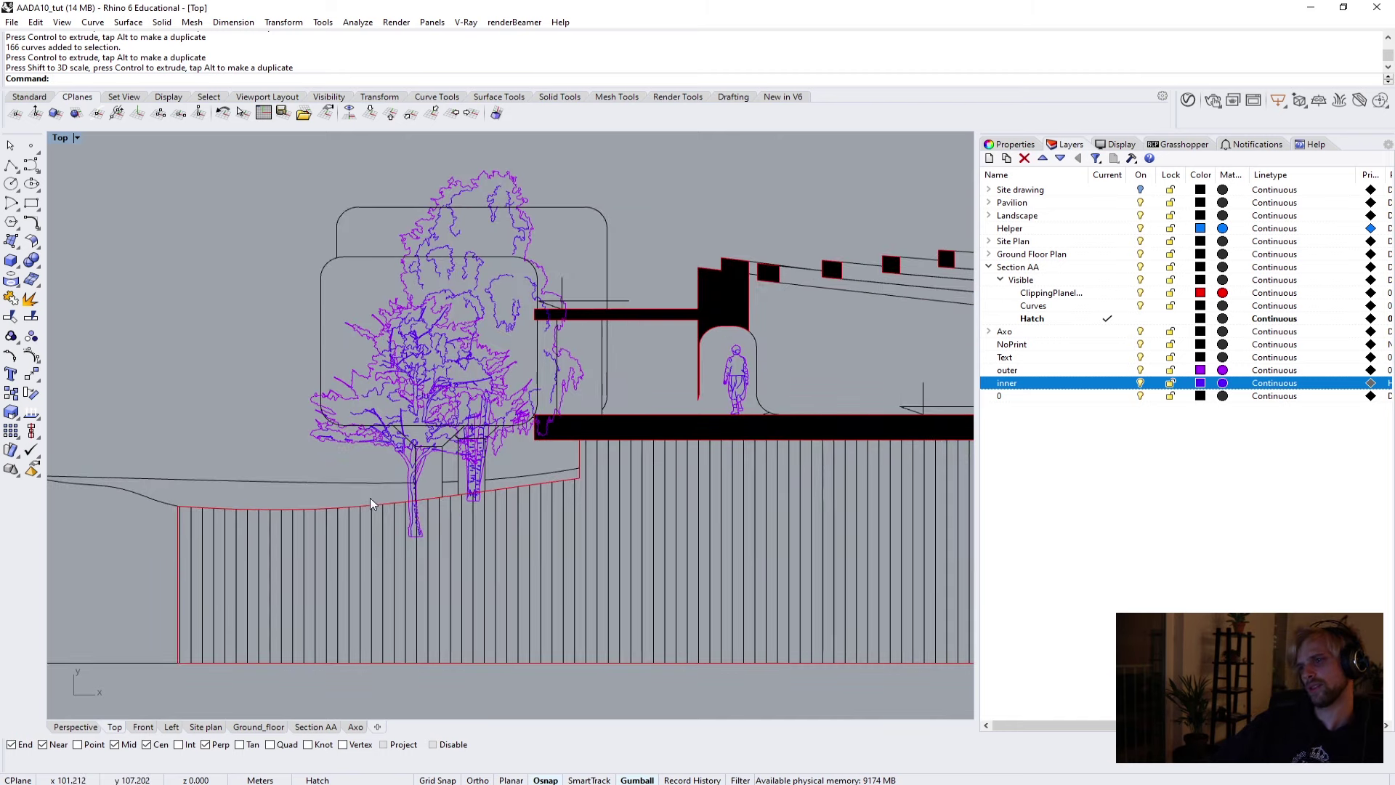
key(ctrl+z)
Rescale the left-end apricot tree uniformly and align its trunk with the front placeholder trunk.
drag(421, 311, 421, 282)
shift+drag(364, 388, 279, 388)
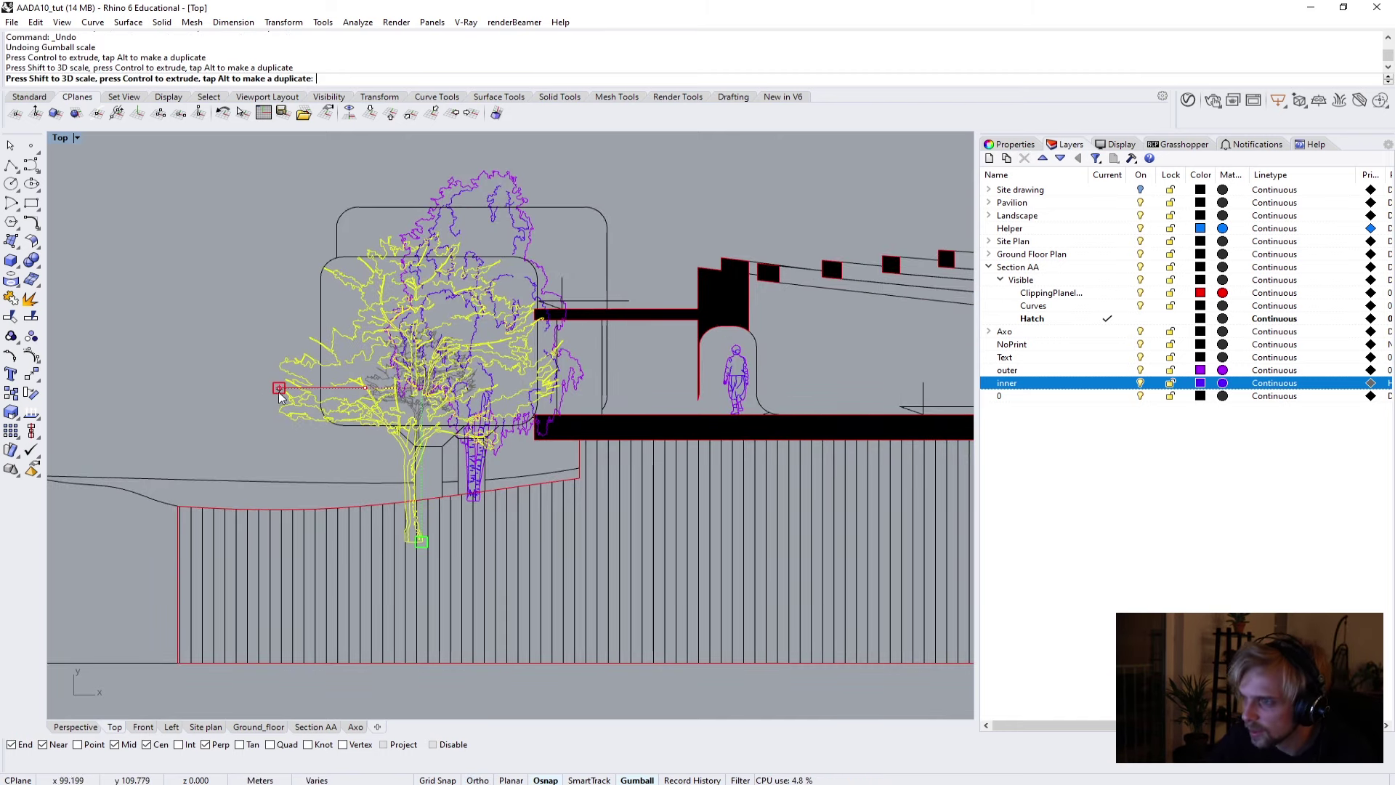
drag(490, 323, 505, 317)
click(725, 203)
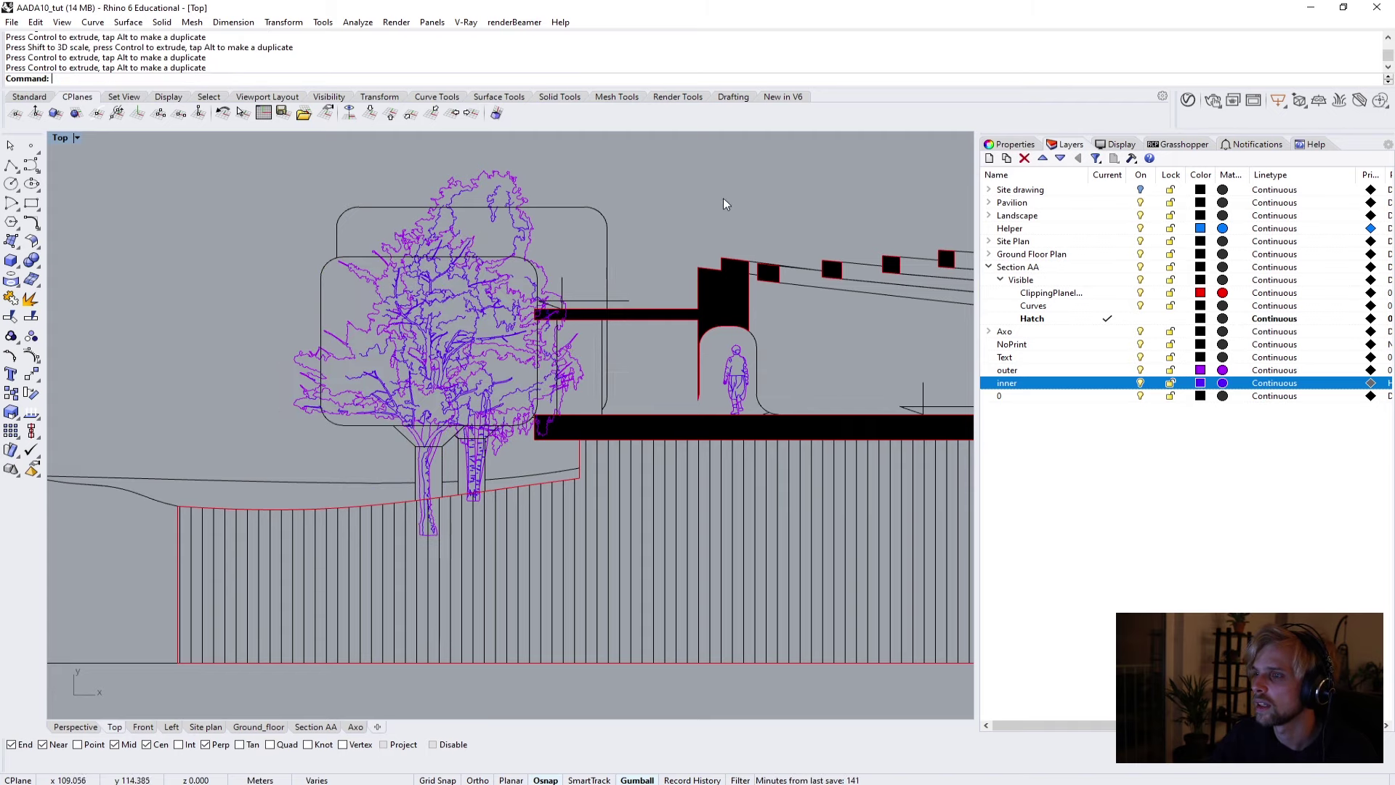
Isolate the section linework by hiding the inner, outer and Hatch layers and making Curves the current layer.
scroll(683, 403, down, 5)
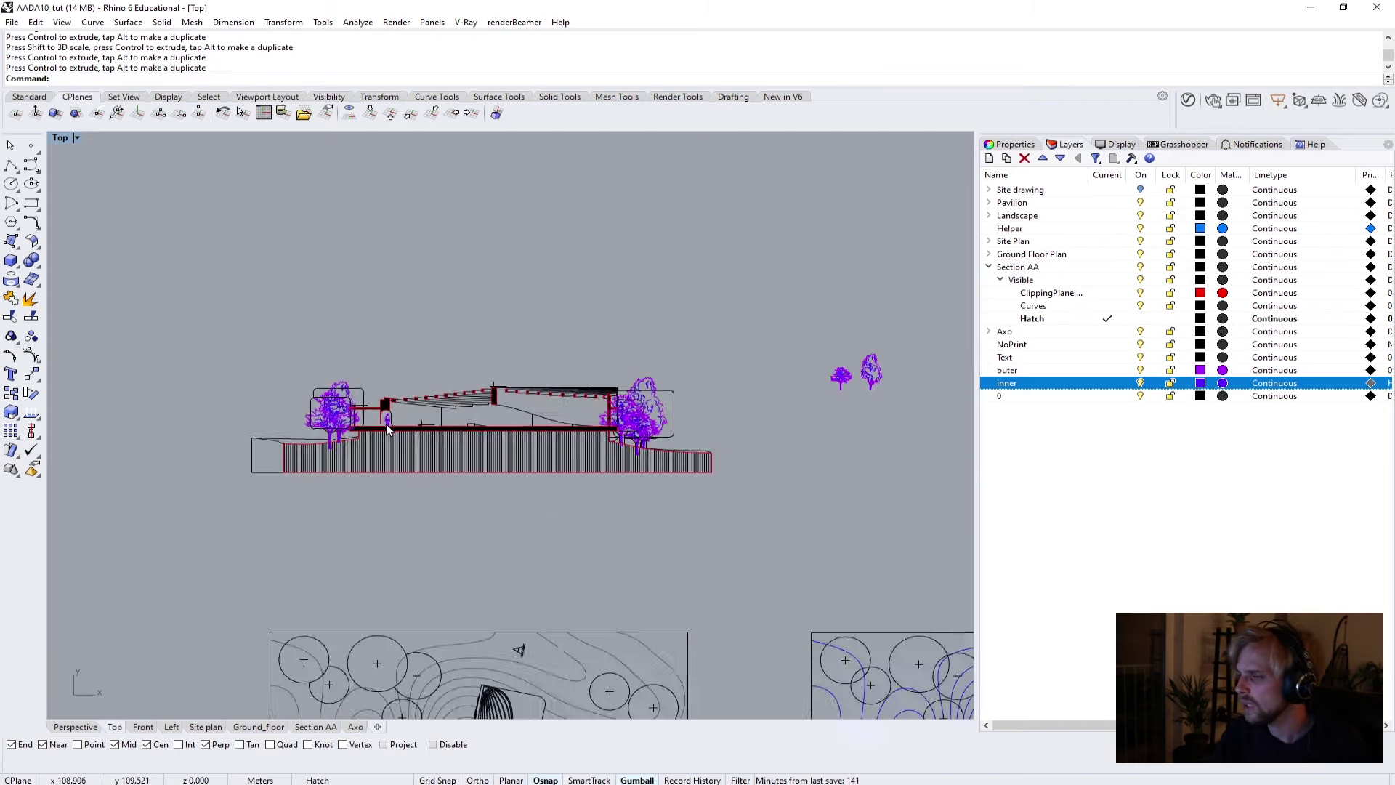
scroll(421, 443, up, 3)
right_drag(391, 427, 690, 522)
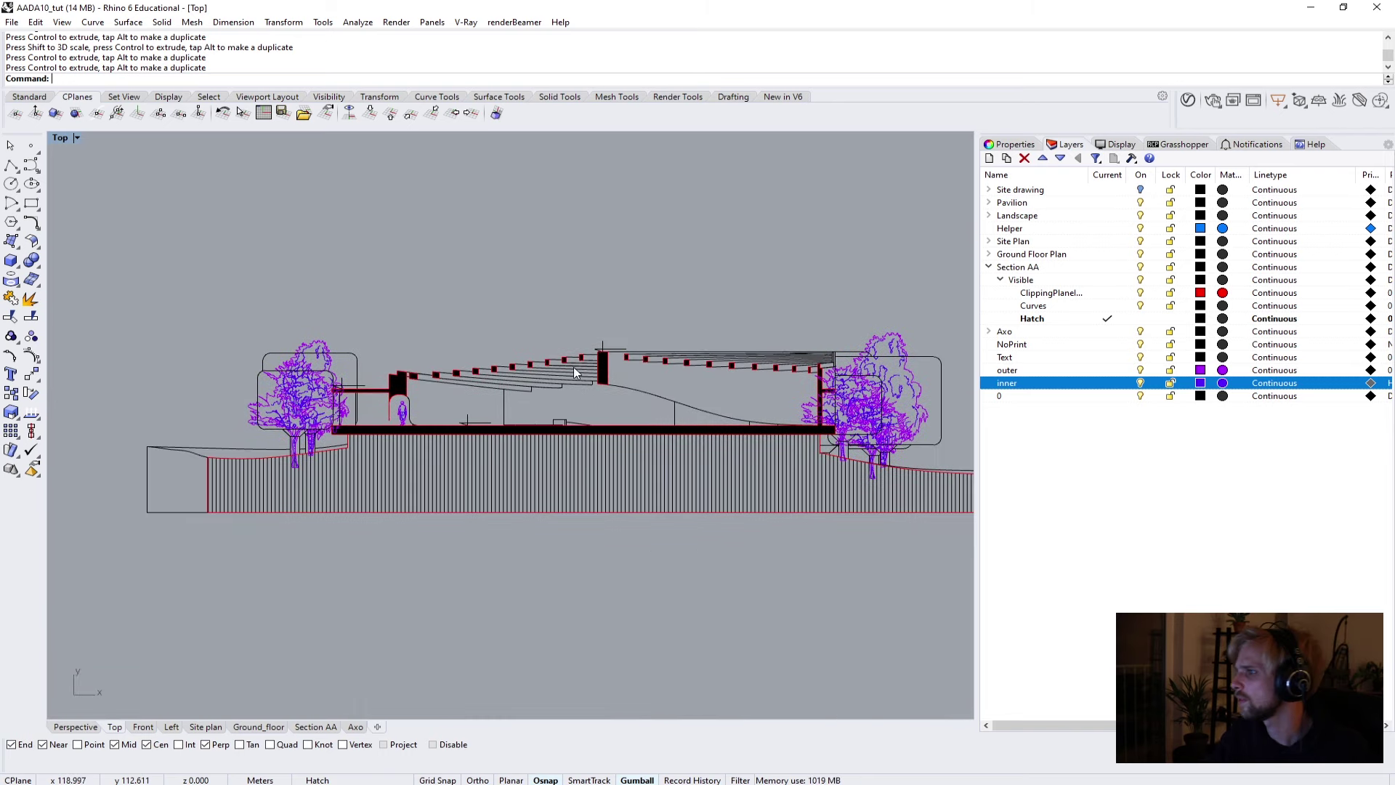
right_drag(653, 338, 560, 363)
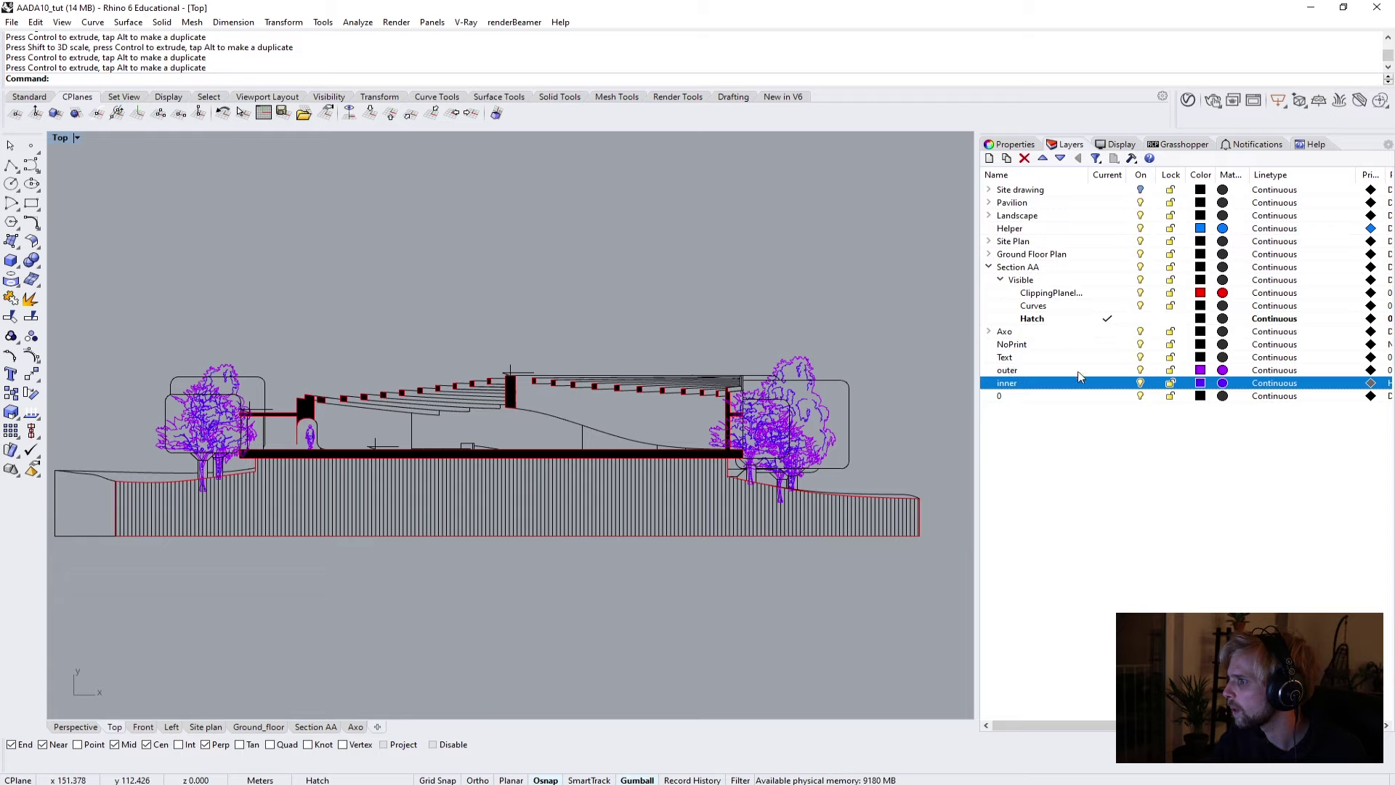
click(1140, 383)
click(1140, 370)
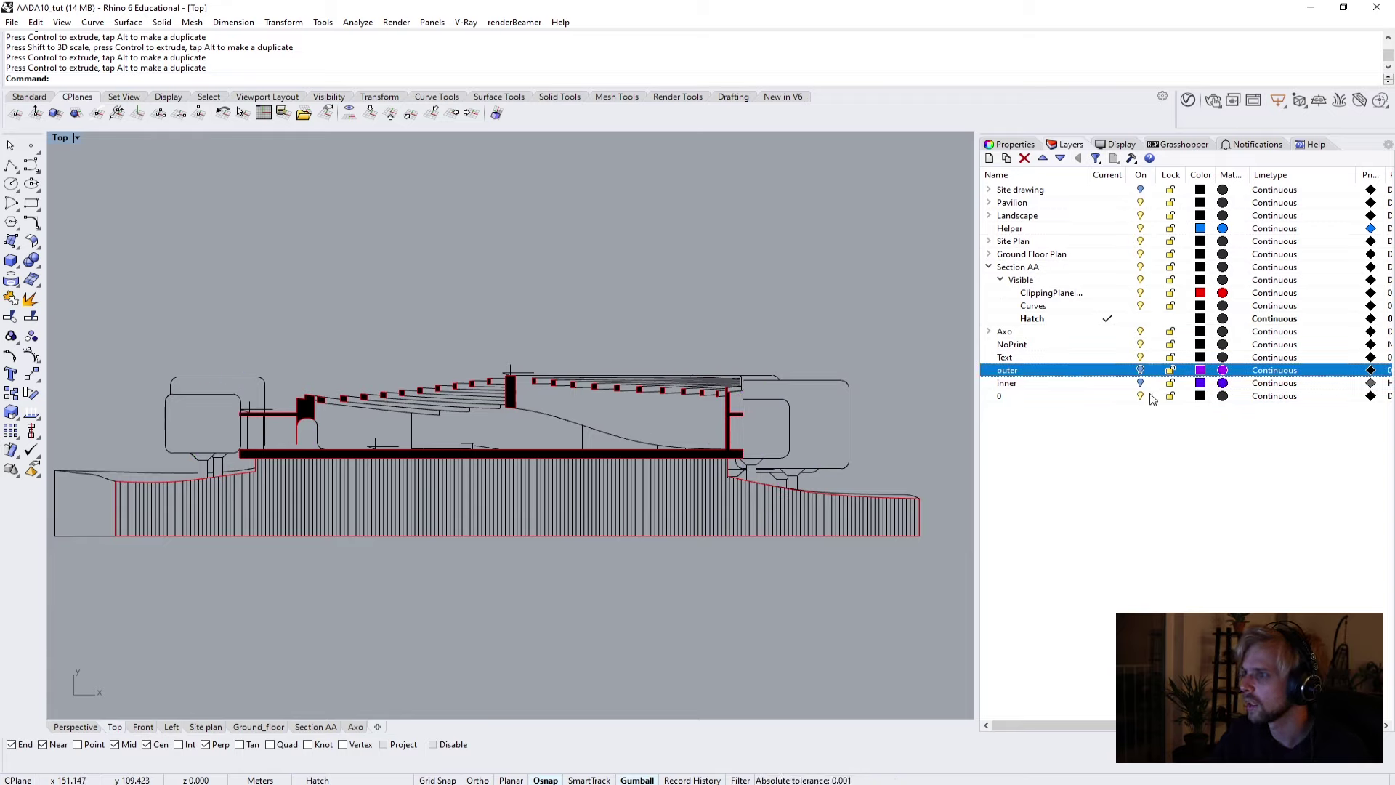
click(1140, 396)
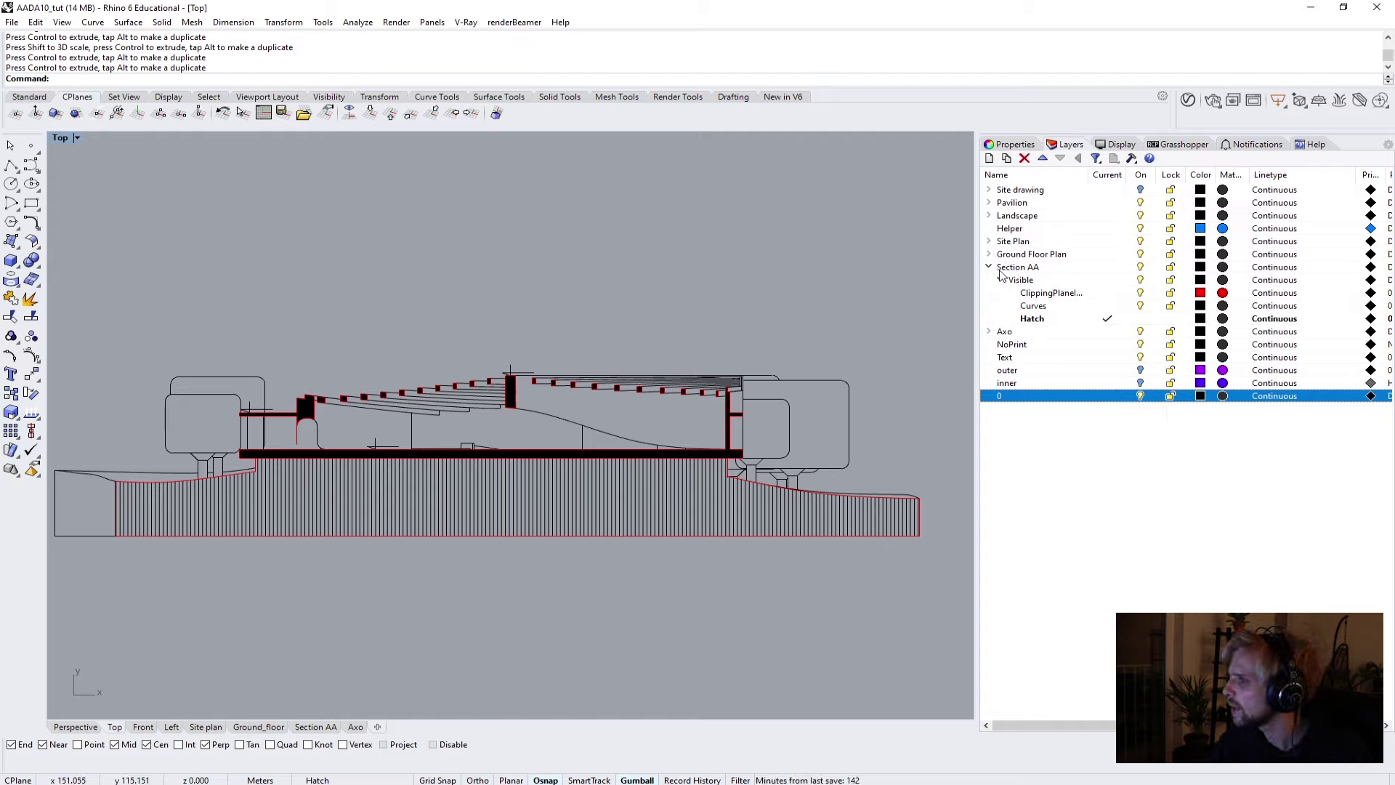
click(1090, 308)
click(1140, 319)
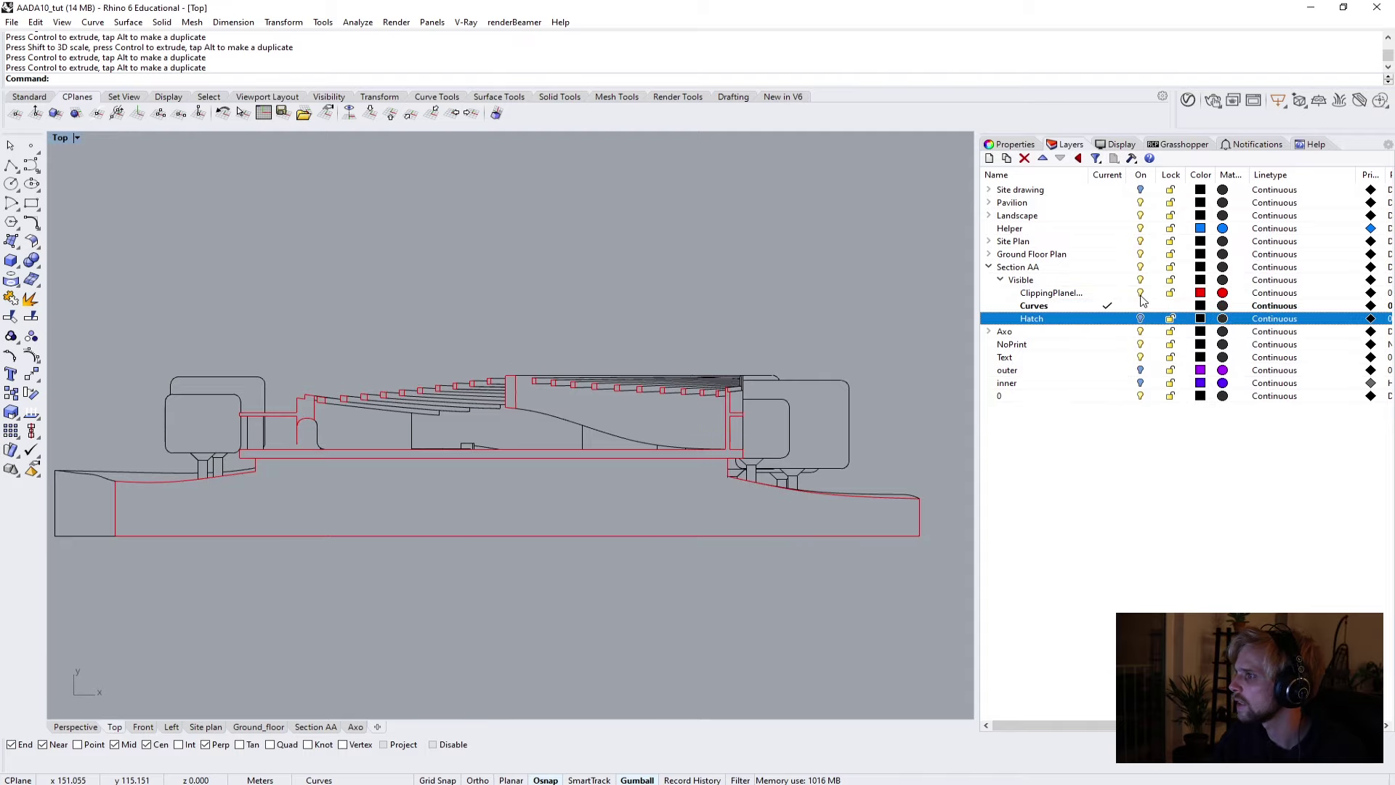
Hide the red clipping plane layer temporarily to inspect the curves around the left placeholder trees, and show it again.
click(1140, 293)
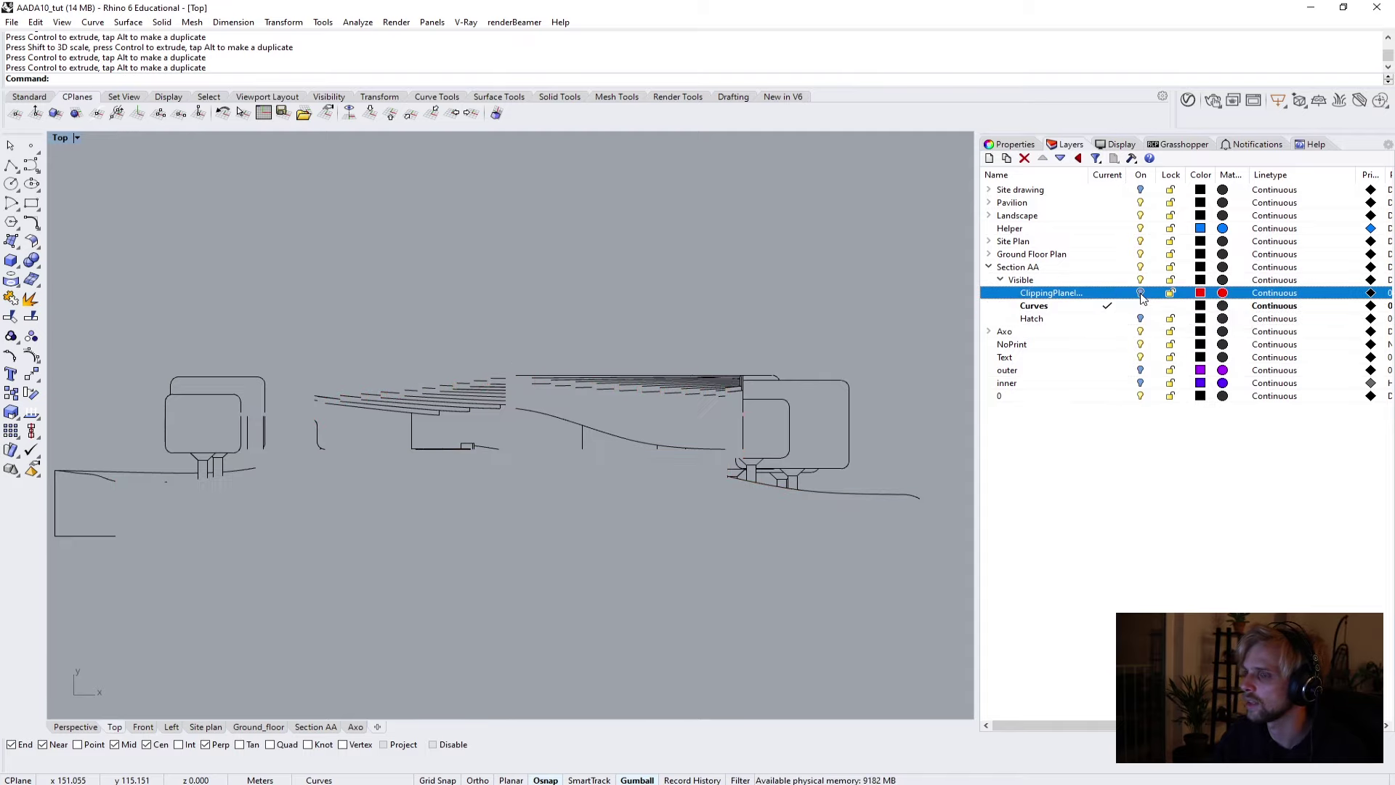
scroll(149, 387, up, 5)
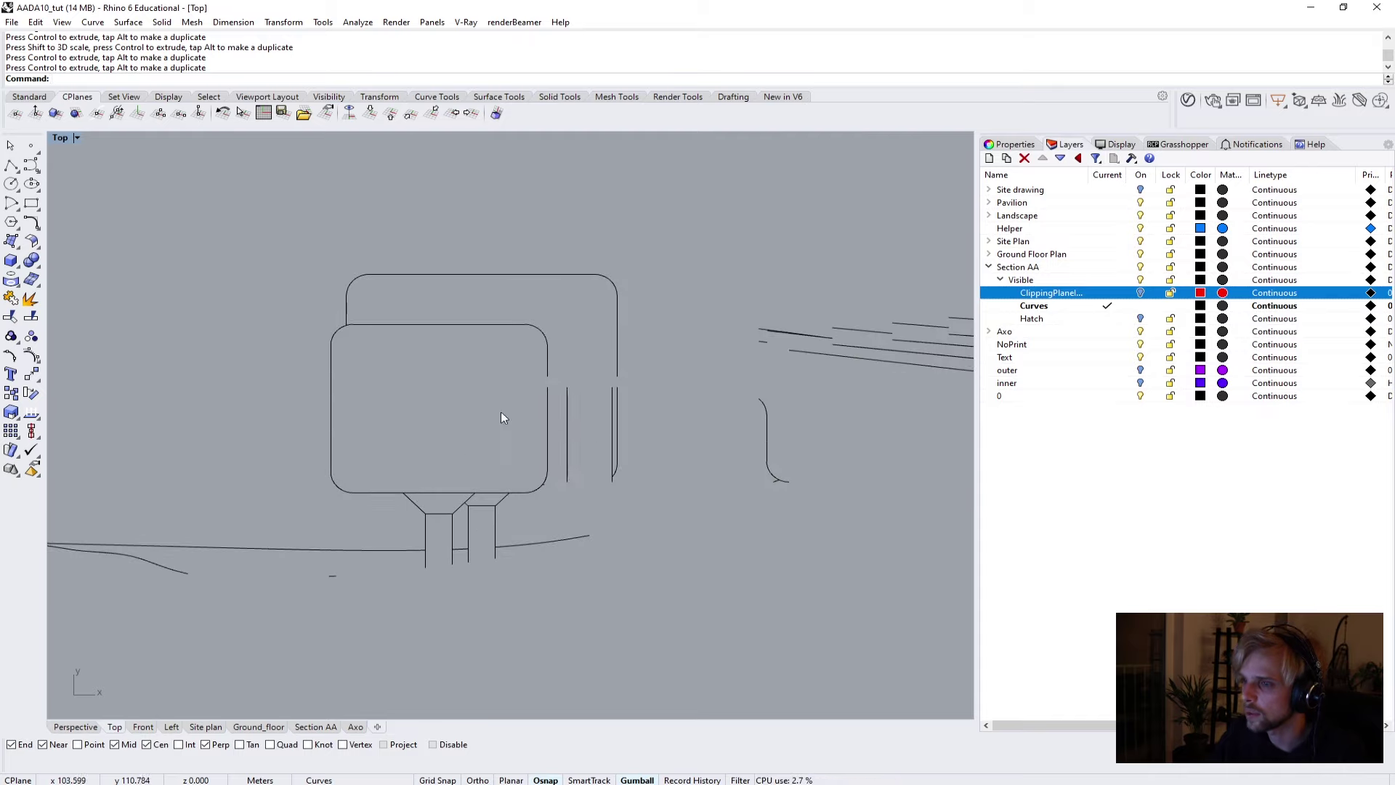
click(1140, 293)
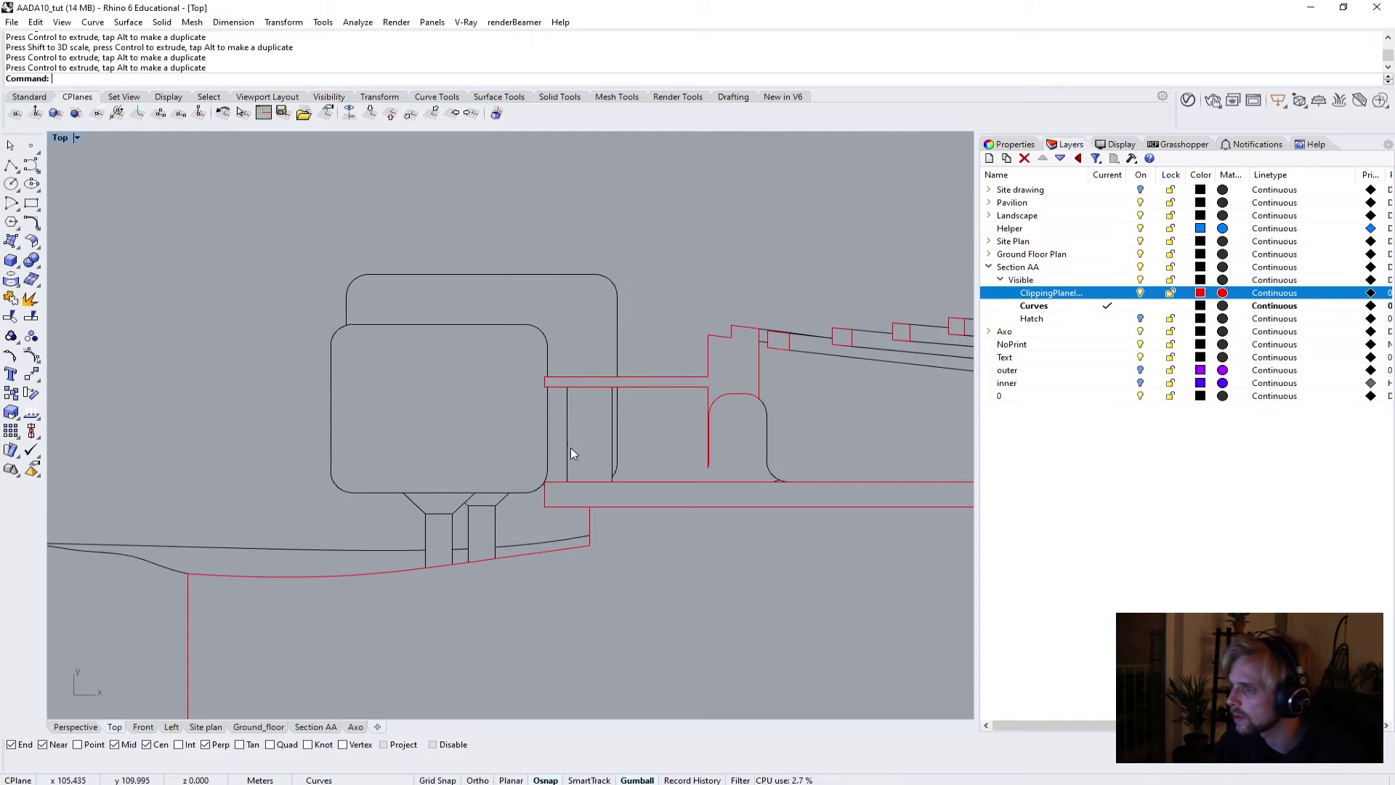
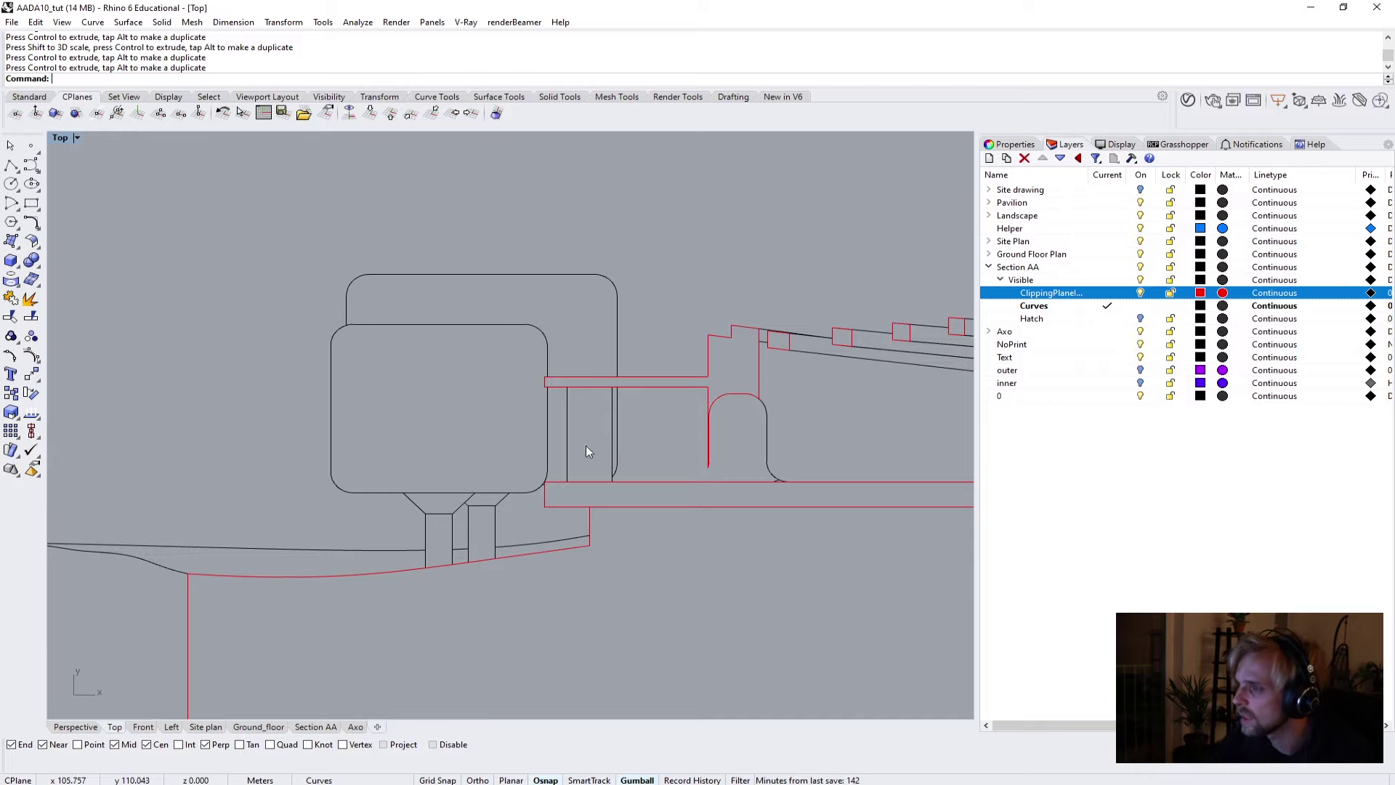
Delete the upper crown outlines of the two placeholder trees at the section's left end.
scroll(611, 437, up, 5)
drag(644, 552, 617, 495)
key(Delete)
scroll(614, 465, down, 5)
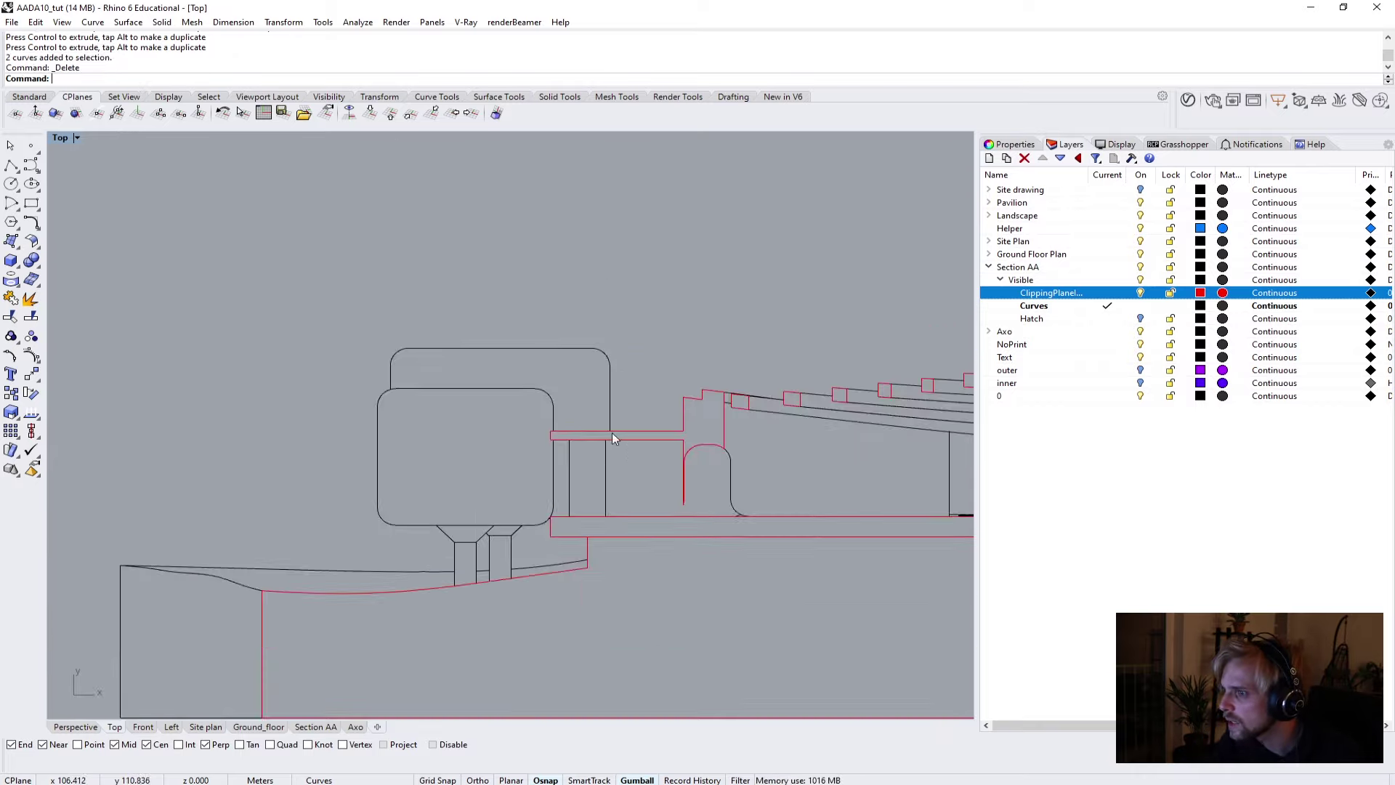
drag(303, 427, 305, 428)
key(Delete)
scroll(509, 509, up, 3)
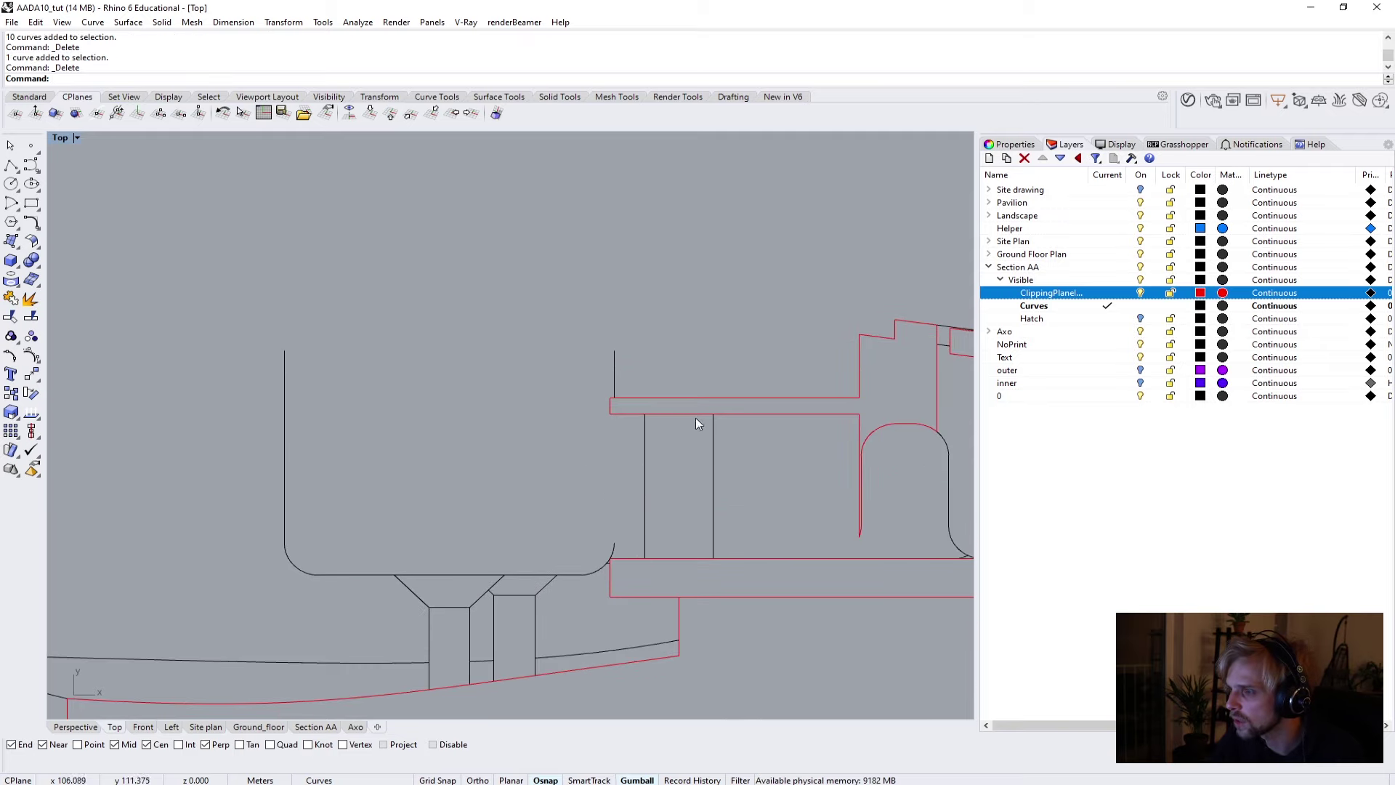
Delete the remaining crown and trunk curves of the left placeholder trees.
scroll(580, 598, up, 3)
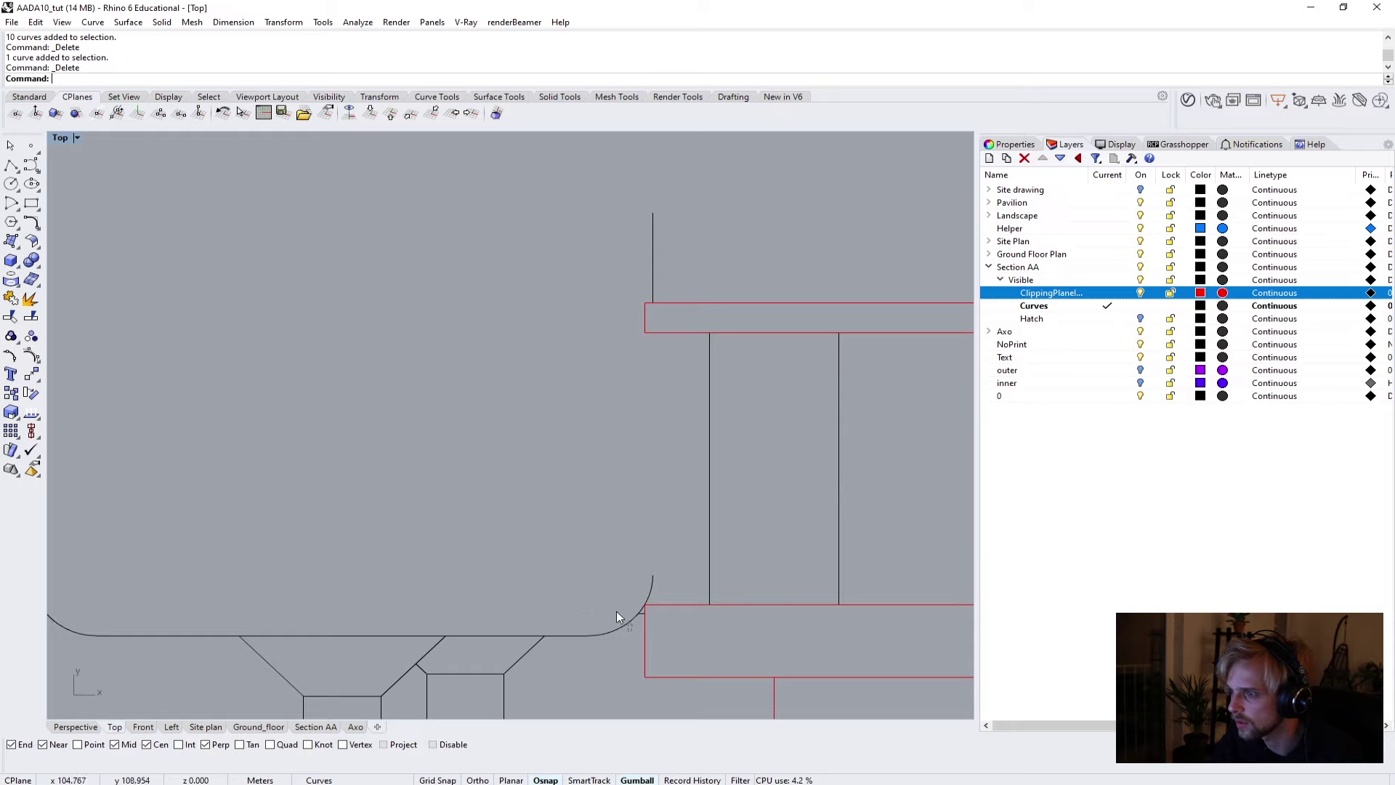
drag(616, 612, 649, 623)
key(Delete)
scroll(640, 616, up, 2)
key(Delete)
scroll(628, 569, down, 3)
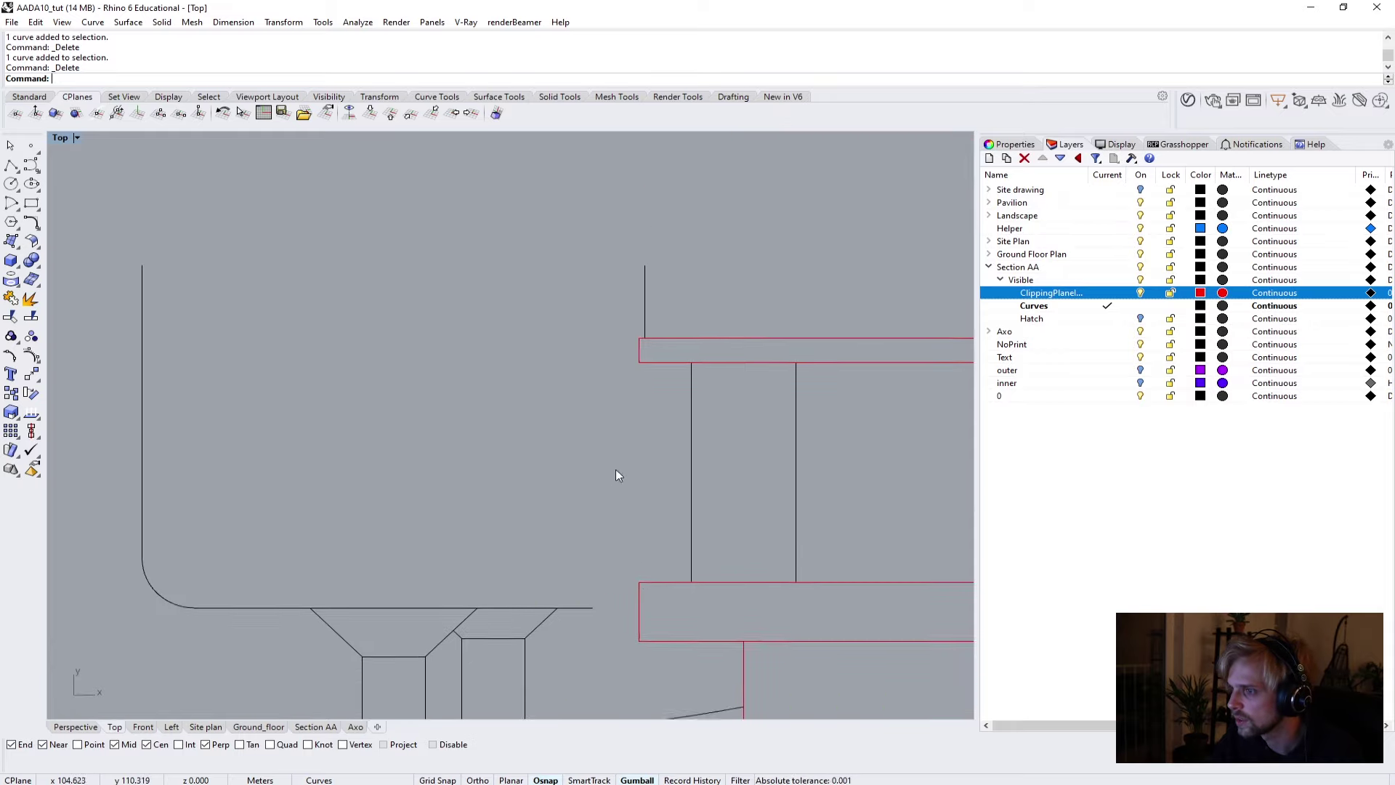
scroll(616, 476, down, 5)
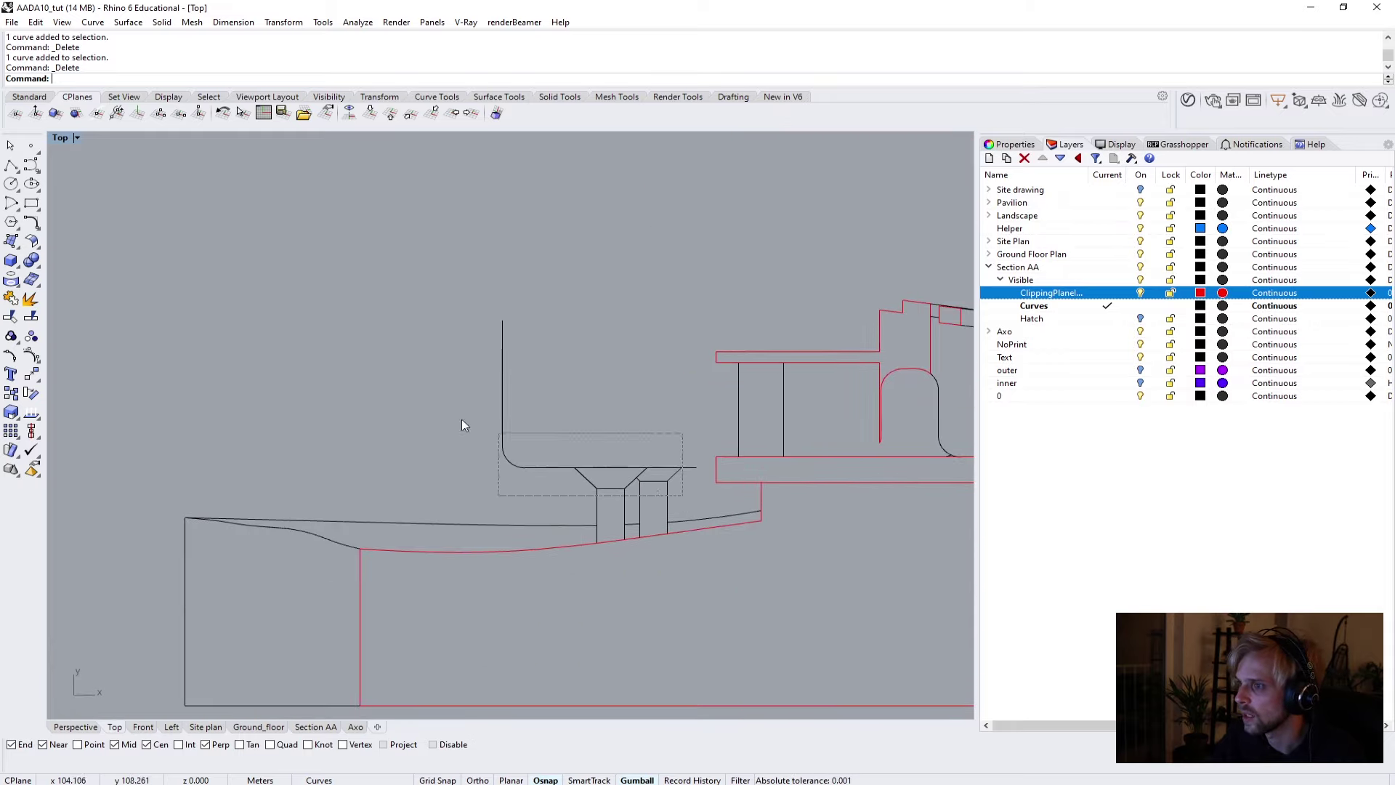
drag(394, 332, 394, 334)
key(Delete)
Bridge both gaps in the black terrain line where the left trunks stood with BlendCrv.
scroll(654, 538, up, 4)
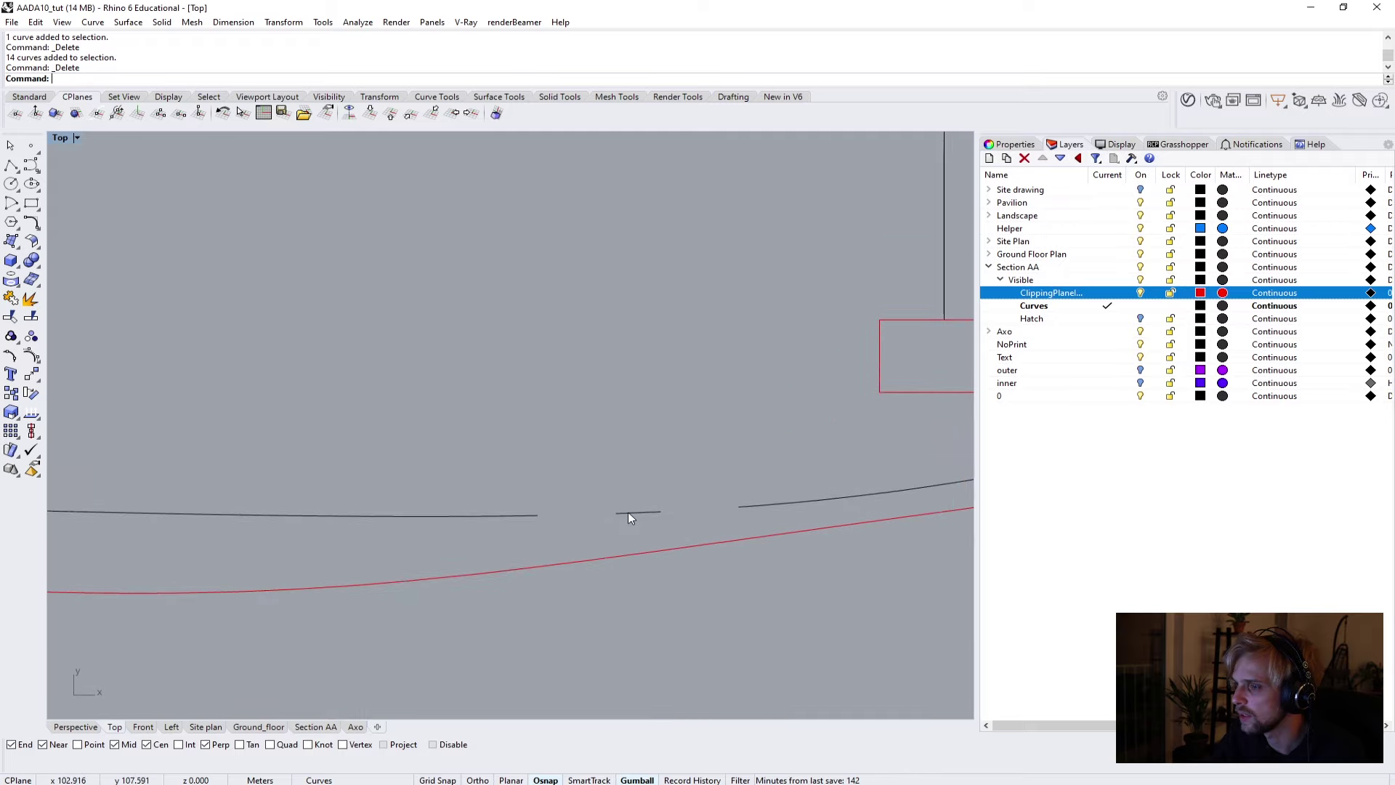
text(BlendCrv)
key(Return)
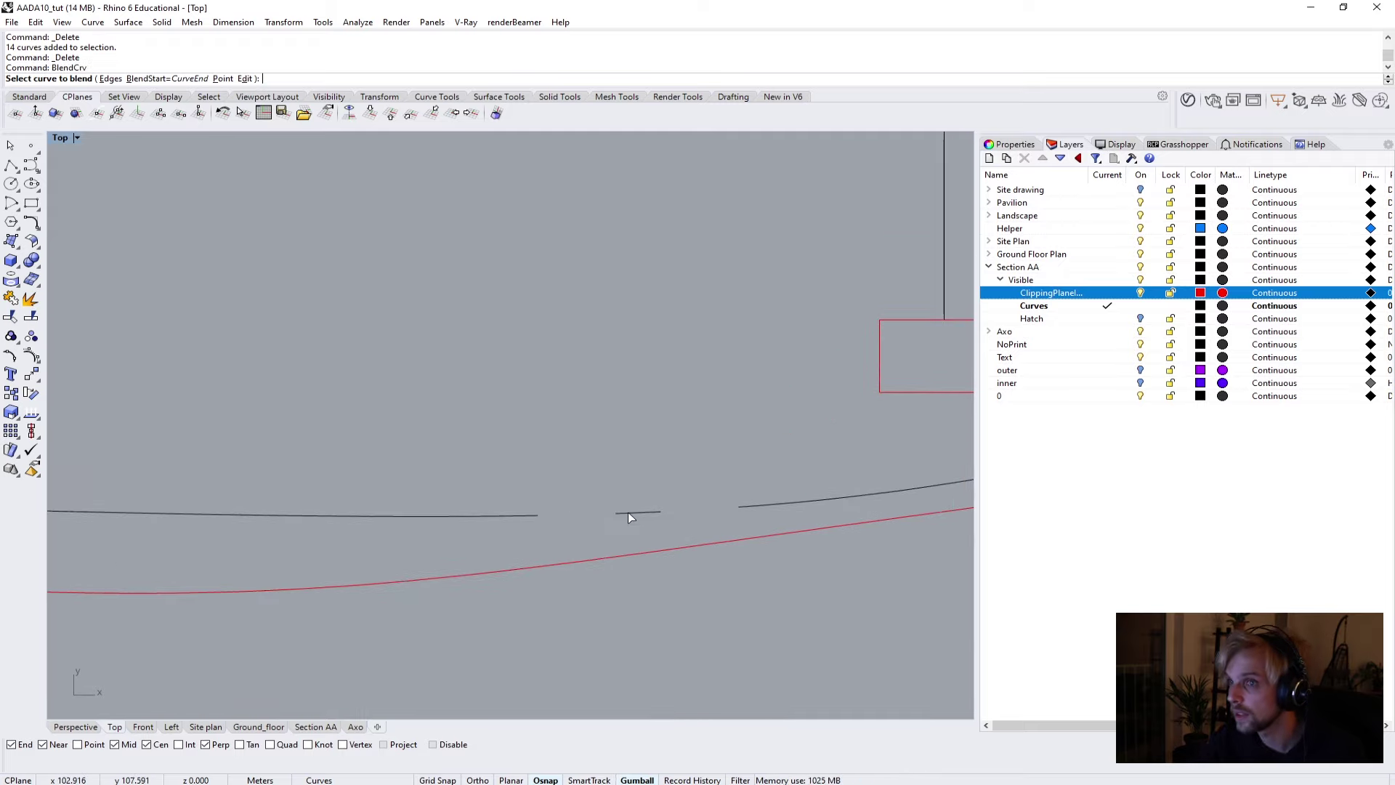
click(531, 516)
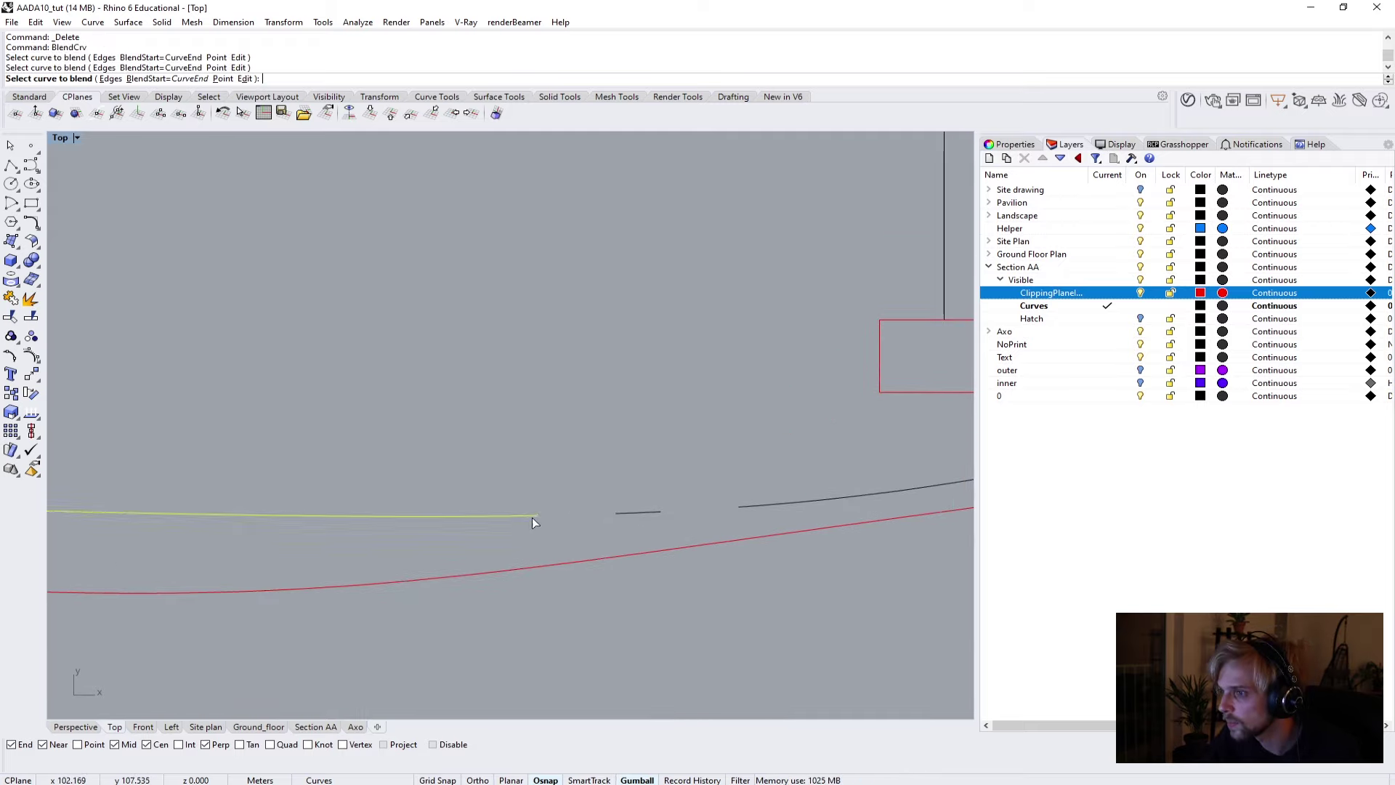
click(625, 514)
key(Return)
key(Return)
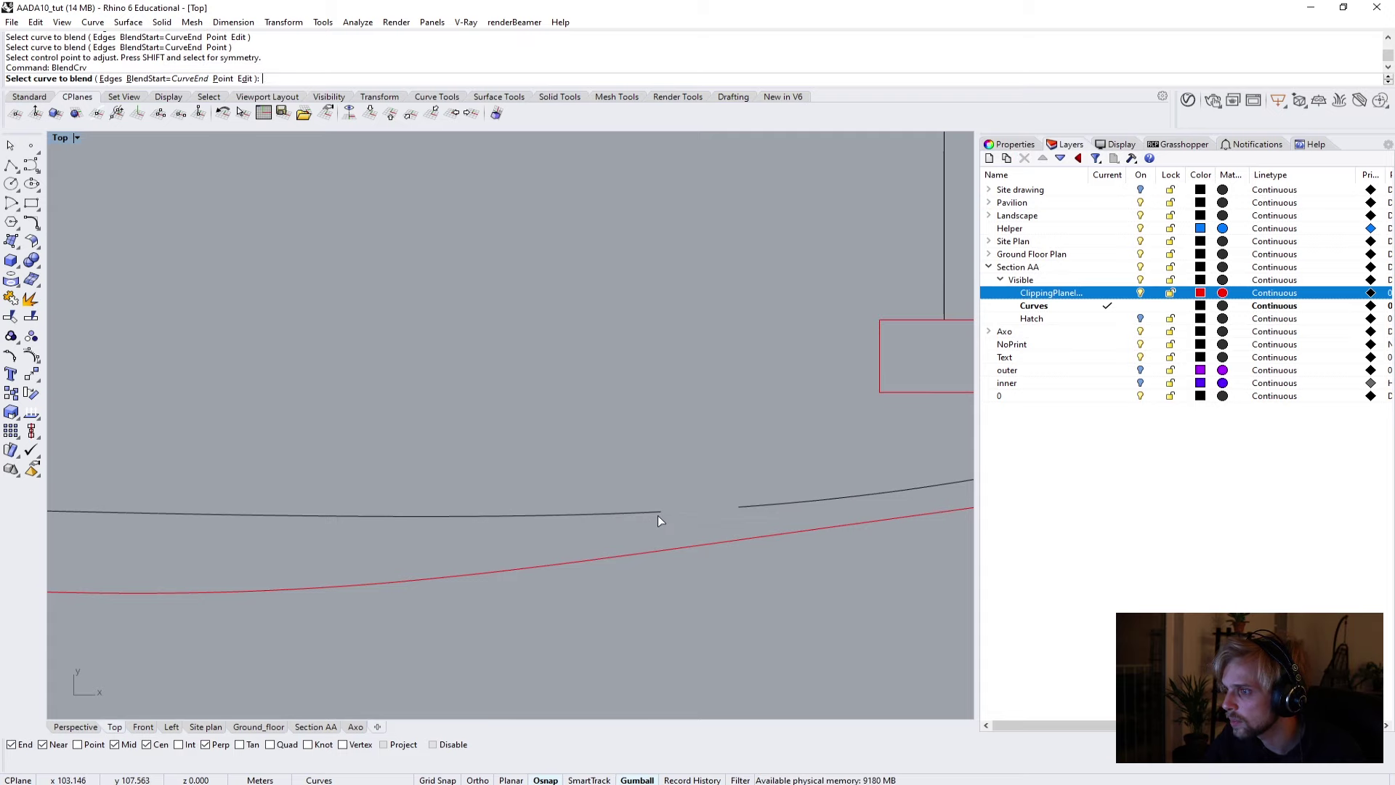
click(658, 514)
click(743, 507)
key(Return)
Delete the crown outlines of the placeholder trees at the pavilion's right end.
scroll(720, 509, down, 6)
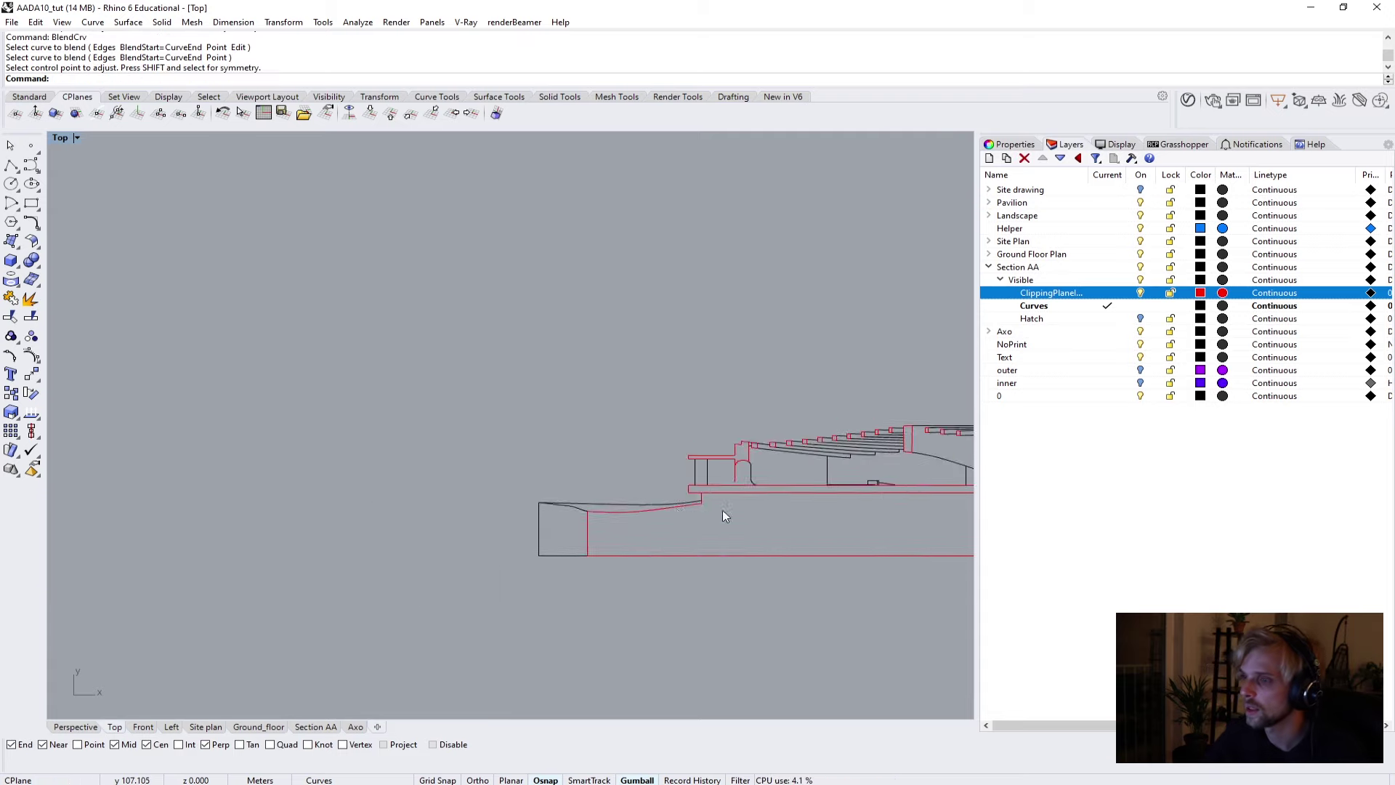
scroll(640, 487, up, 2)
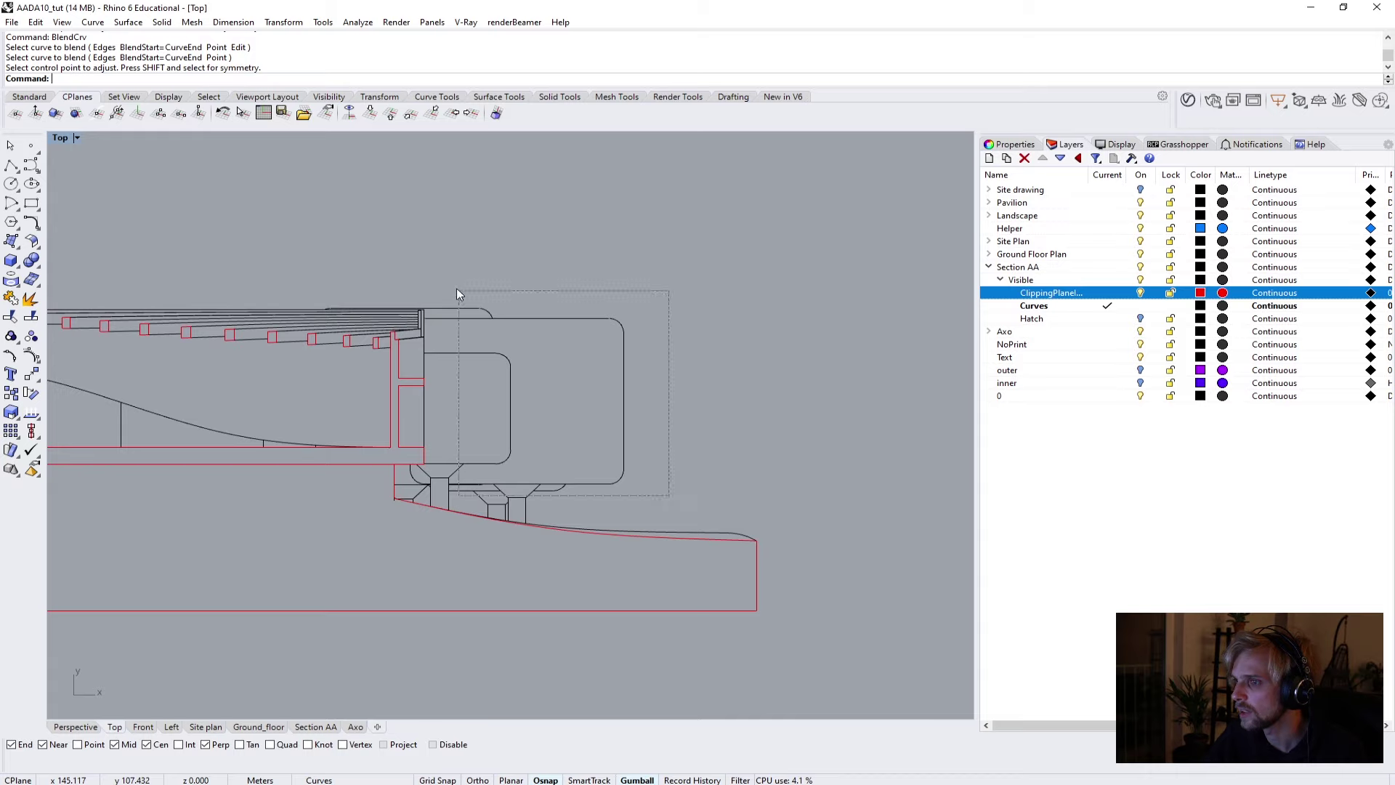
drag(456, 294, 447, 278)
key(Delete)
scroll(337, 351, up, 3)
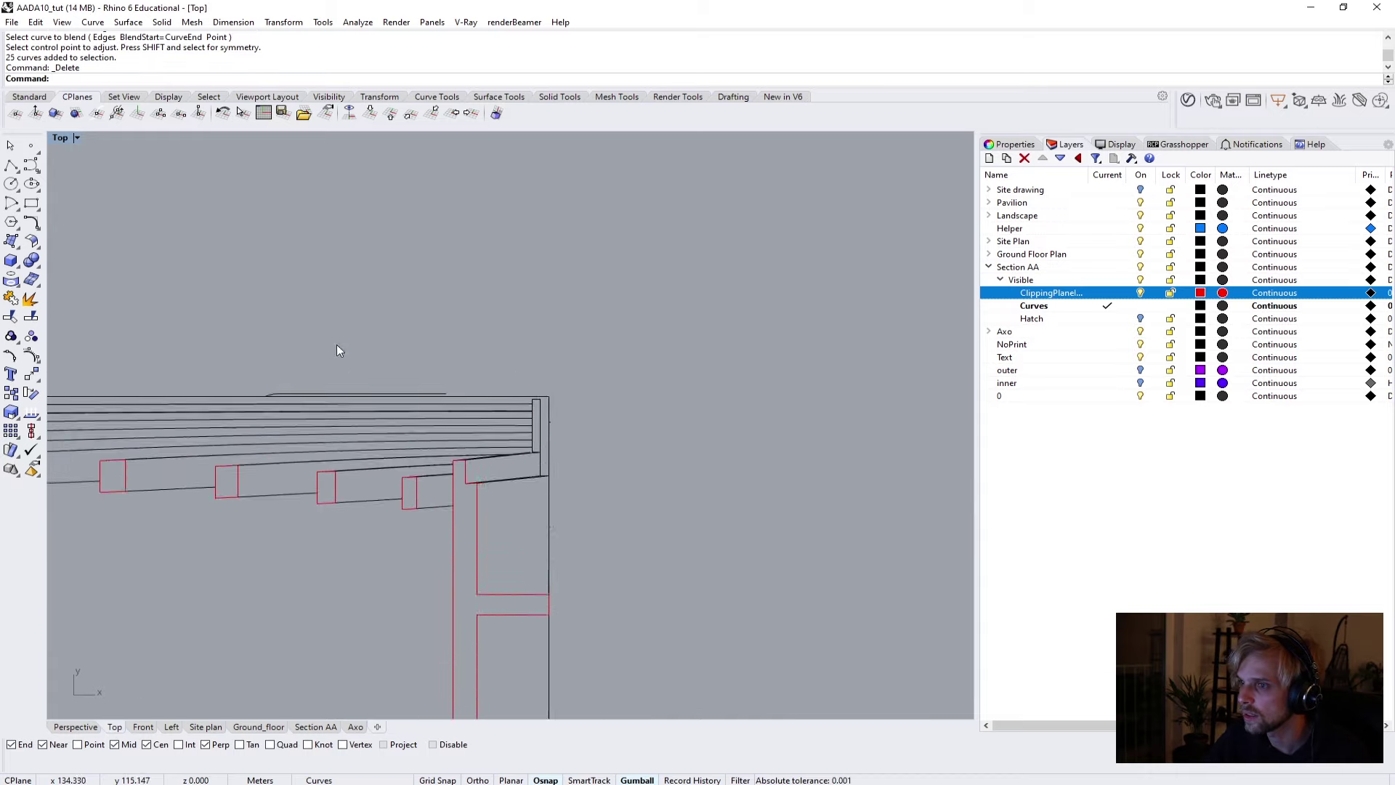
Delete the leftover crown fragments above the roof line and at the roof's right edge.
scroll(337, 350, up, 3)
drag(201, 435, 202, 436)
key(Delete)
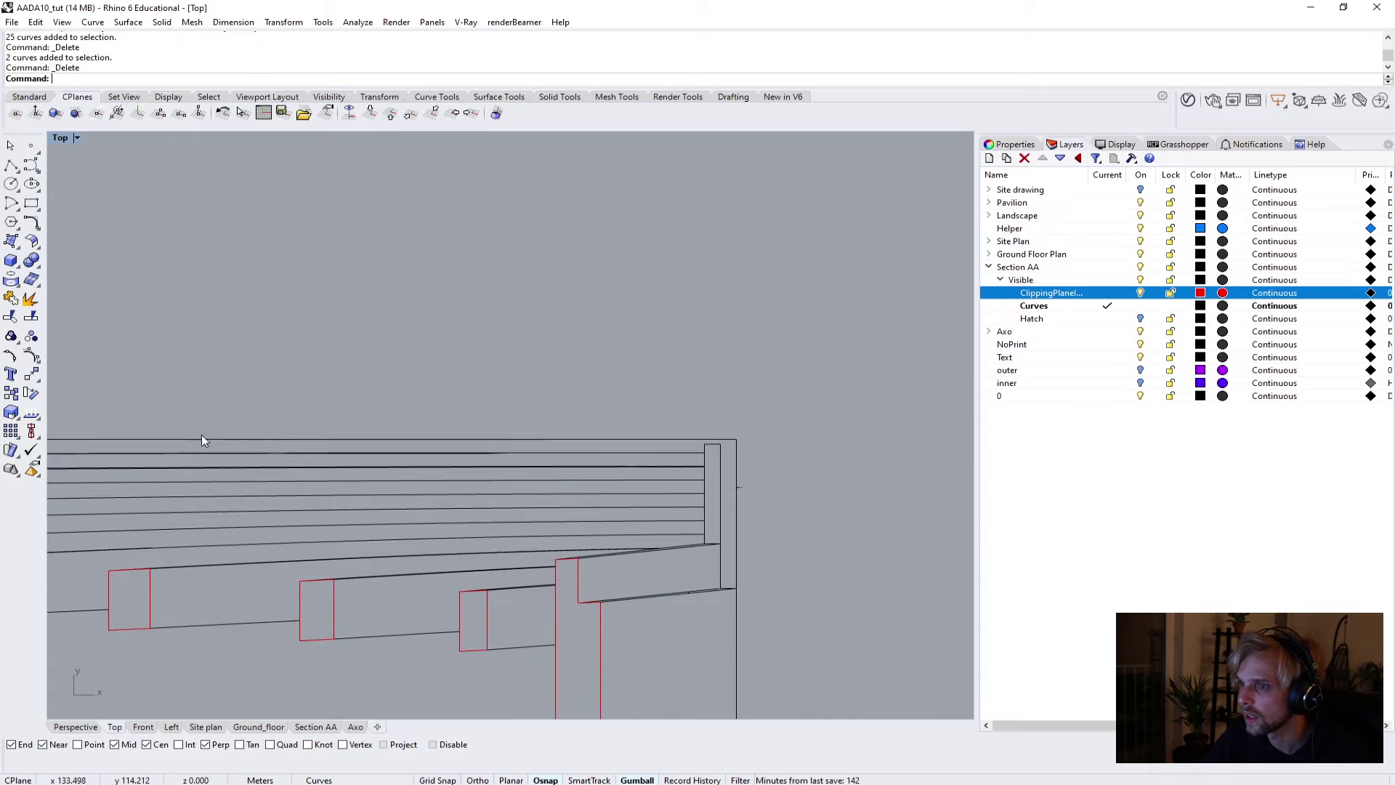
scroll(202, 436, down, 7)
scroll(480, 599, up, 5)
scroll(449, 355, up, 5)
drag(447, 364, 487, 408)
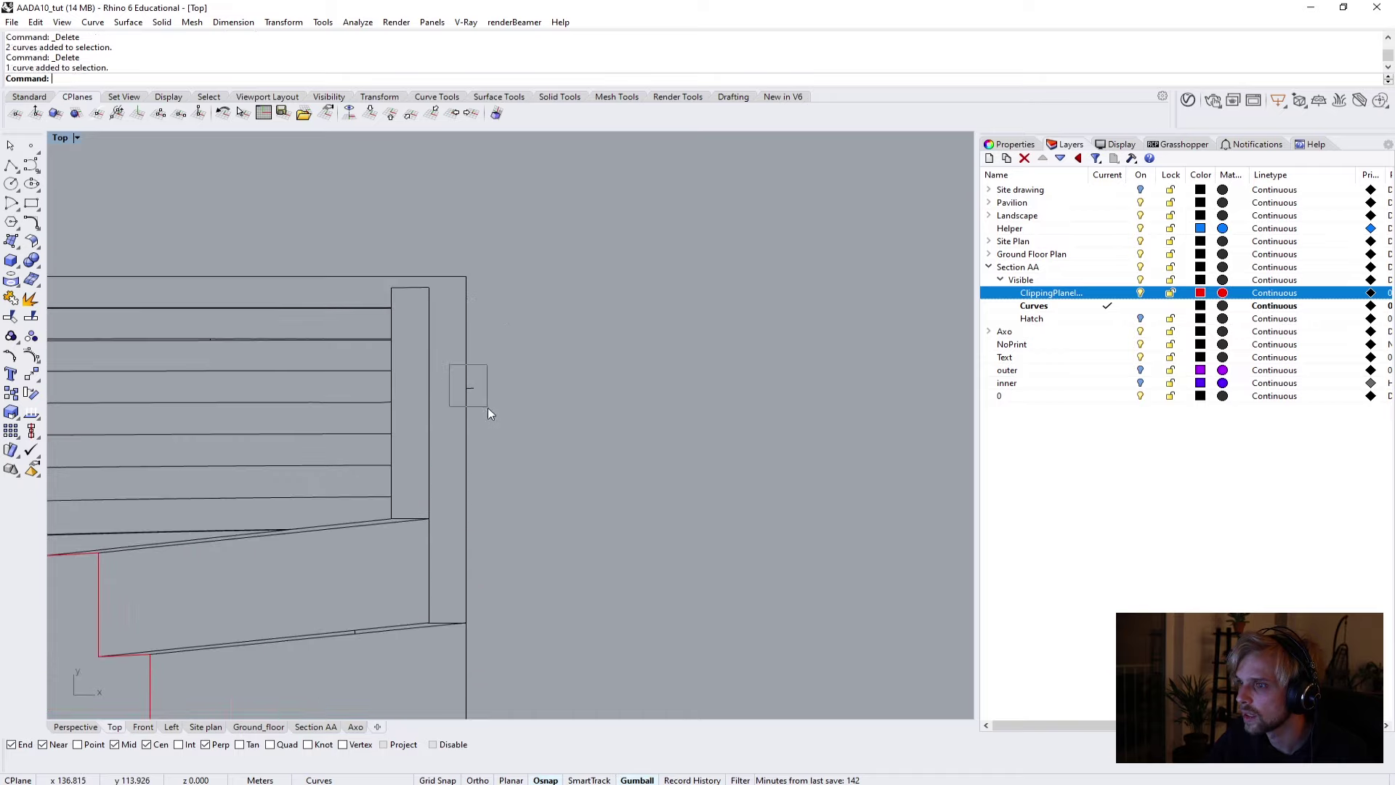
key(Delete)
Delete the two outer placeholder trunks standing on the right slope.
scroll(487, 408, down, 5)
right_drag(520, 469, 553, 104)
scroll(563, 385, down, 3)
scroll(878, 567, up, 3)
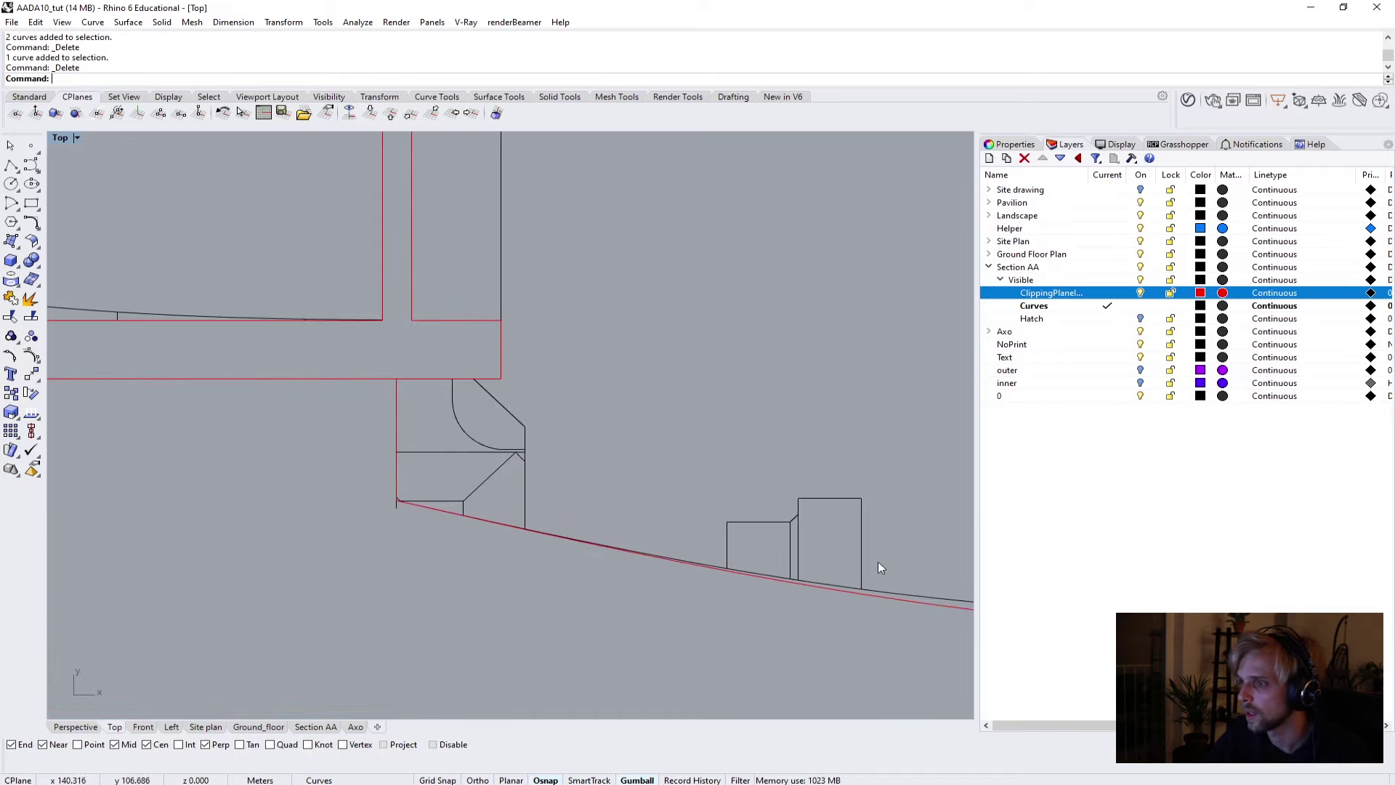
drag(876, 575, 709, 489)
key(Delete)
Delete the remaining placeholder tree fragments beneath the floor slab's right end.
drag(607, 499, 445, 416)
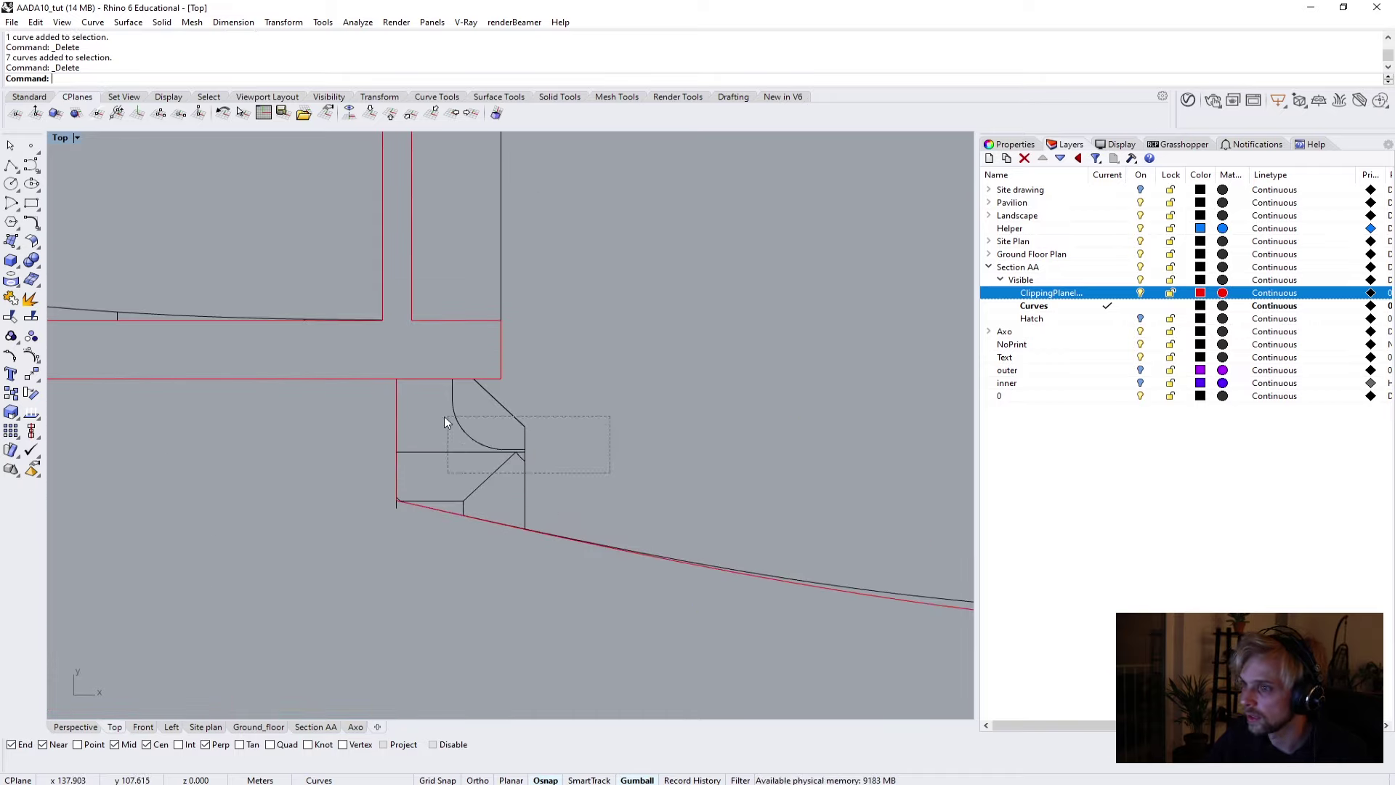
key(Delete)
click(451, 397)
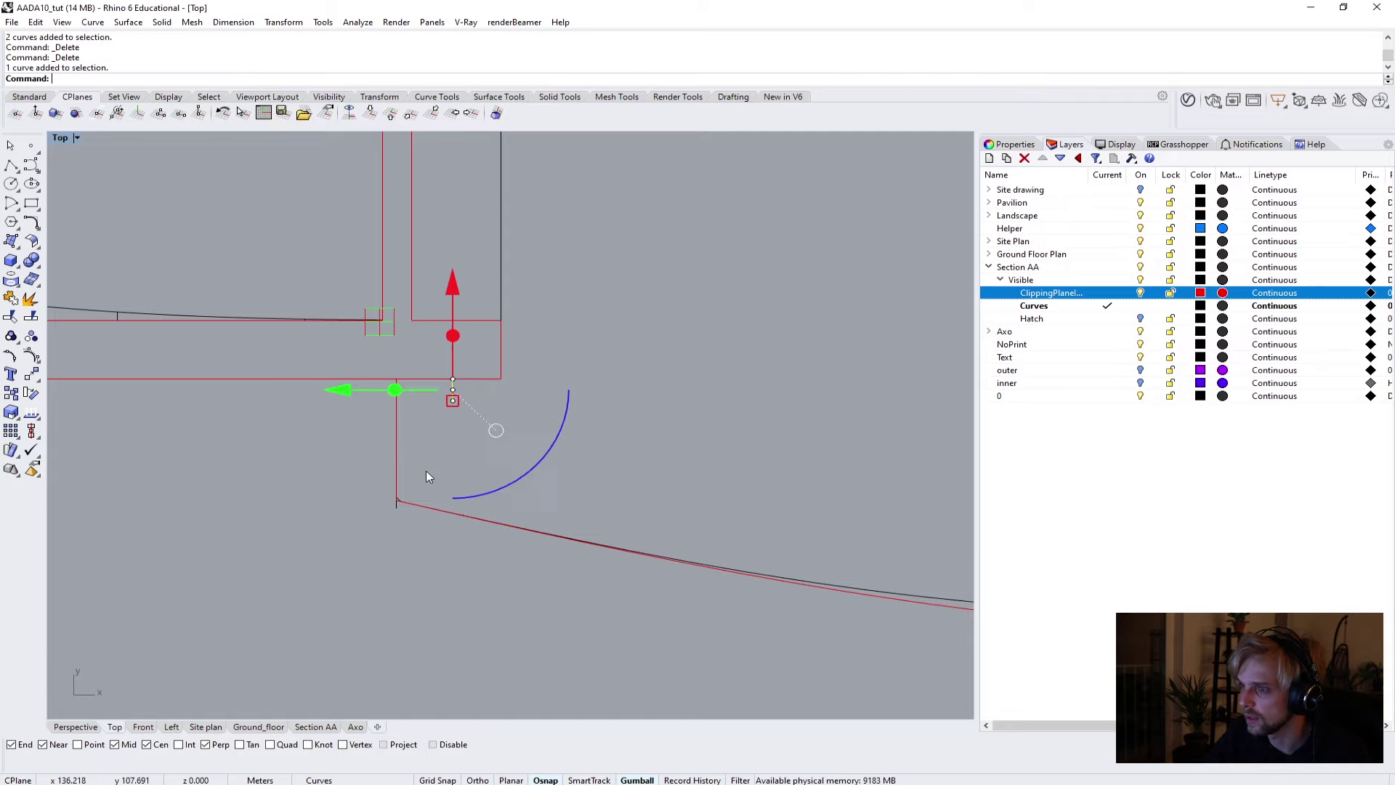
key(Delete)
drag(369, 480, 501, 567)
key(Delete)
Turn the outer layer back on to show the imported tree outlines over the cleaned section.
scroll(505, 568, down, 7)
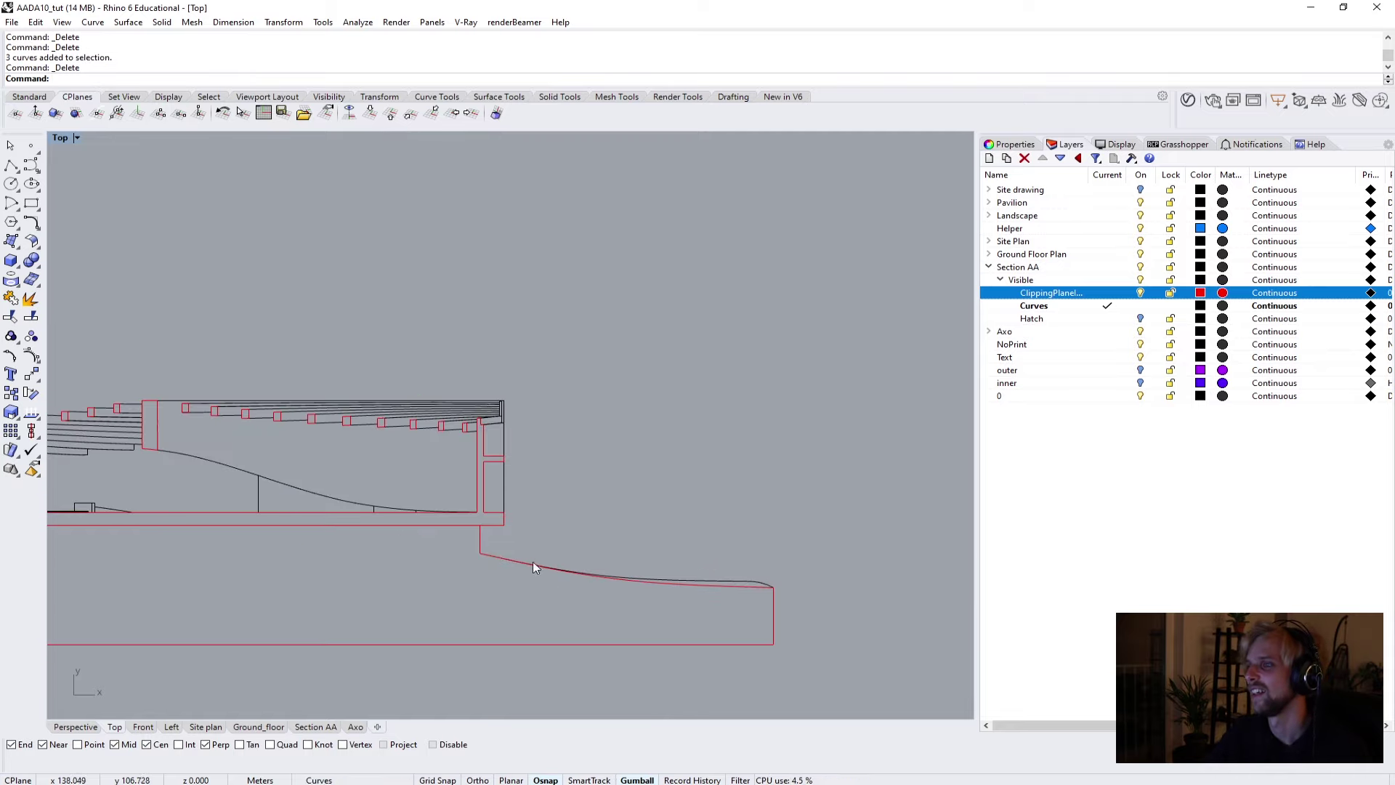
scroll(533, 562, down, 4)
right_drag(457, 531, 717, 548)
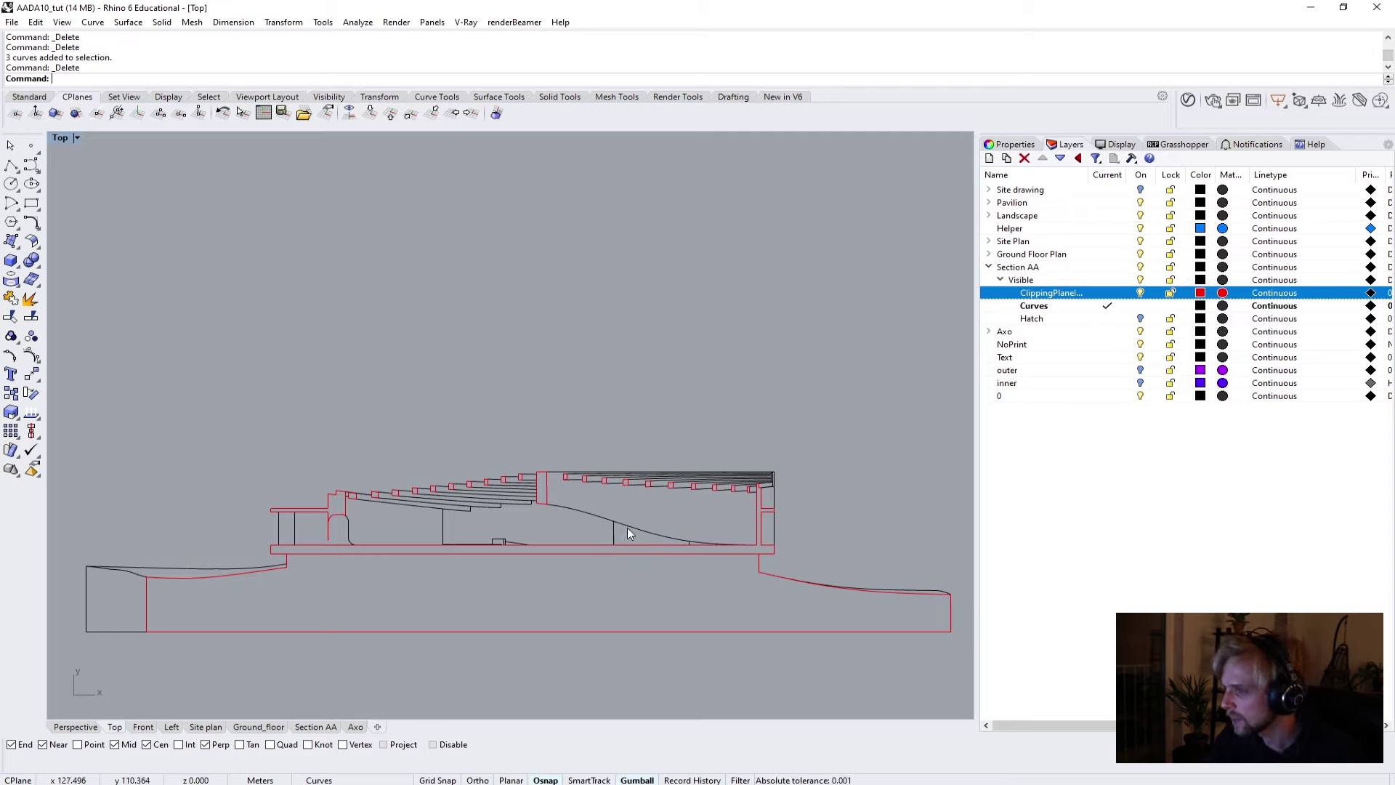
click(1140, 372)
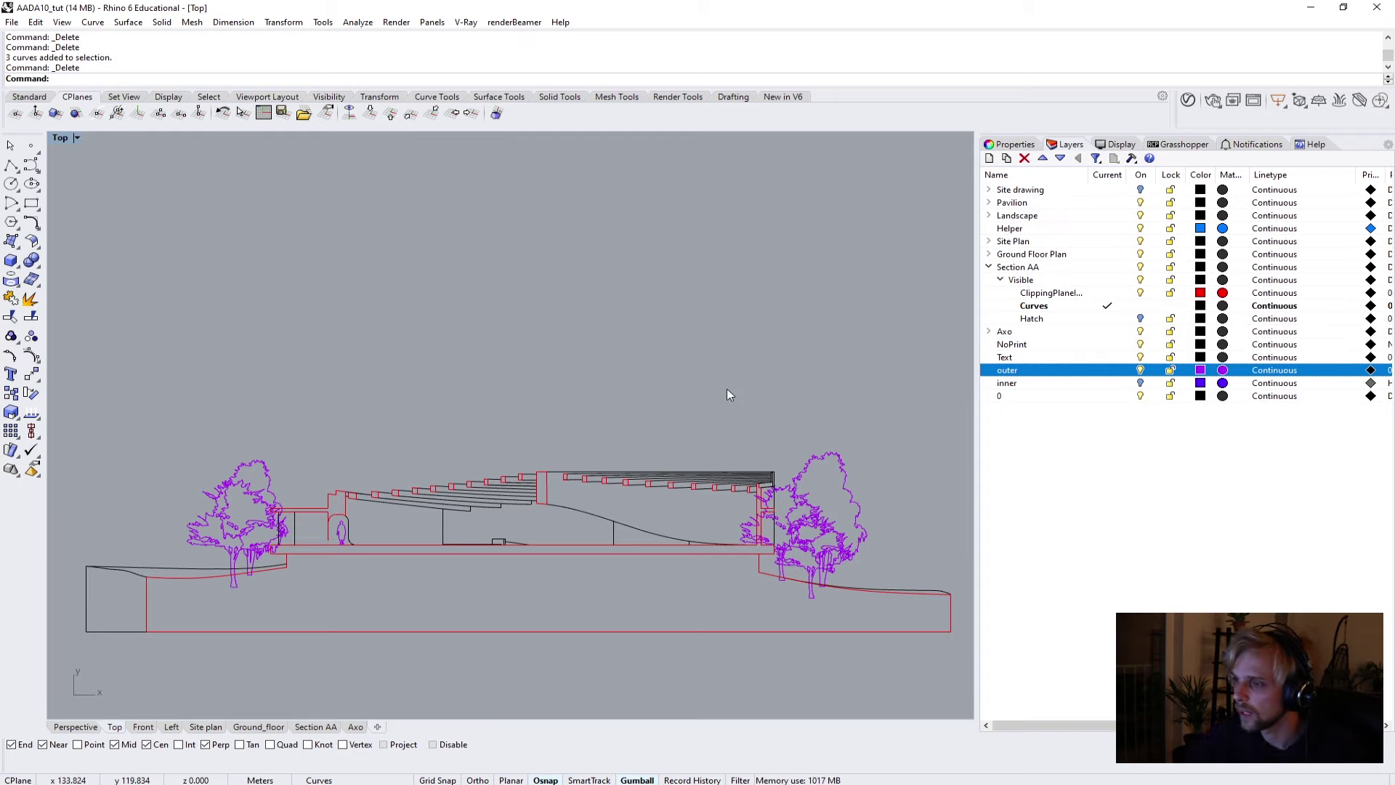
Use the large right tree's outline as the cutting object and trim the background tree's foliage lines inside its crown.
scroll(858, 502, up, 5)
click(804, 369)
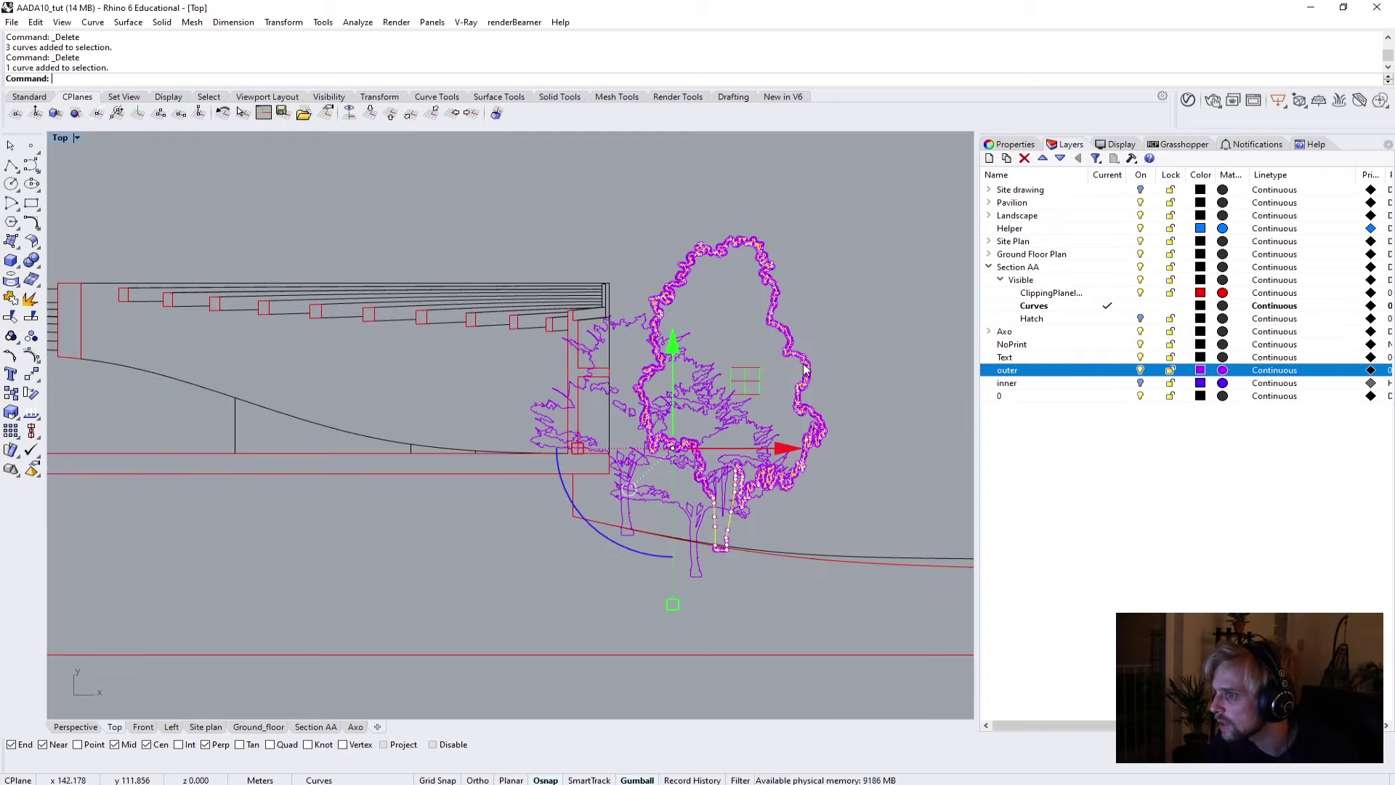
scroll(654, 418, up, 3)
text(t)
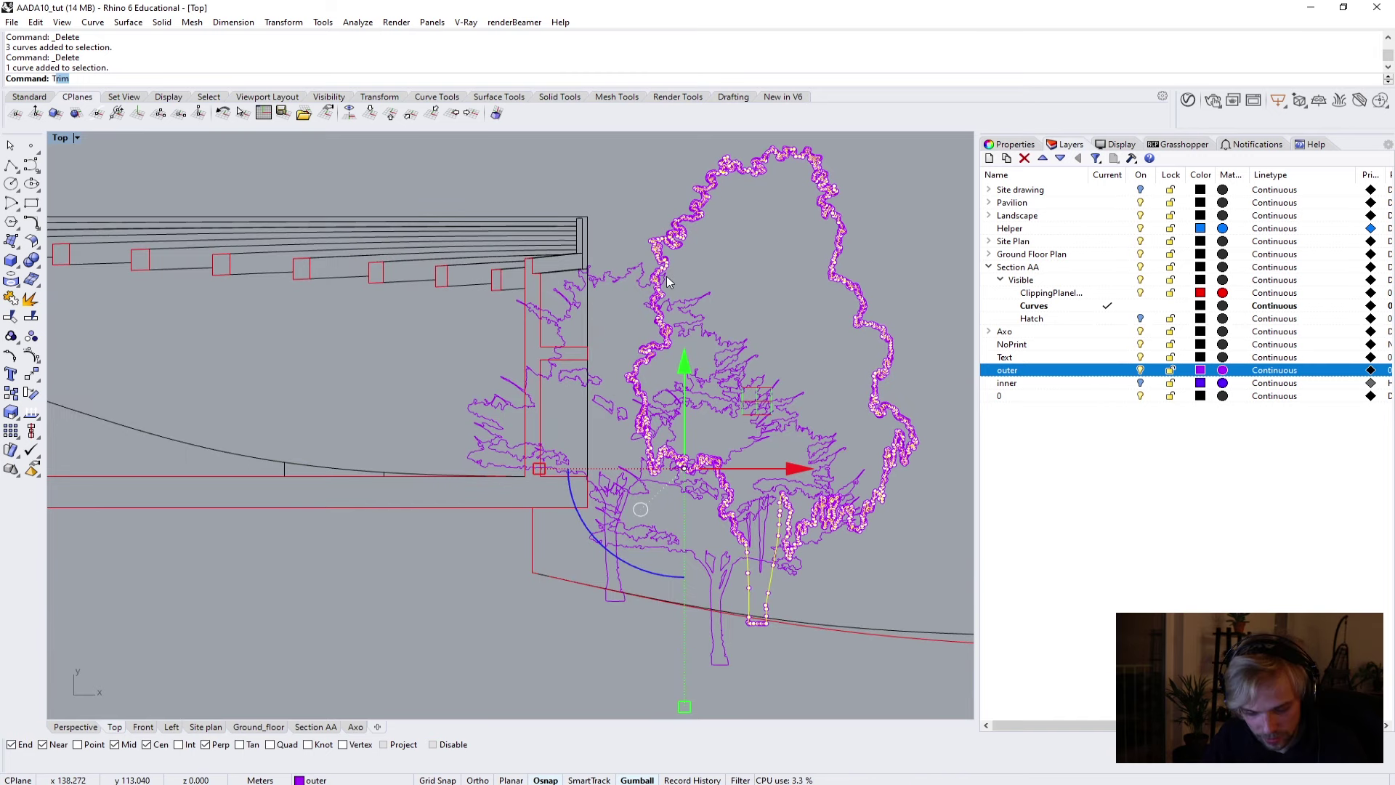
key(Return)
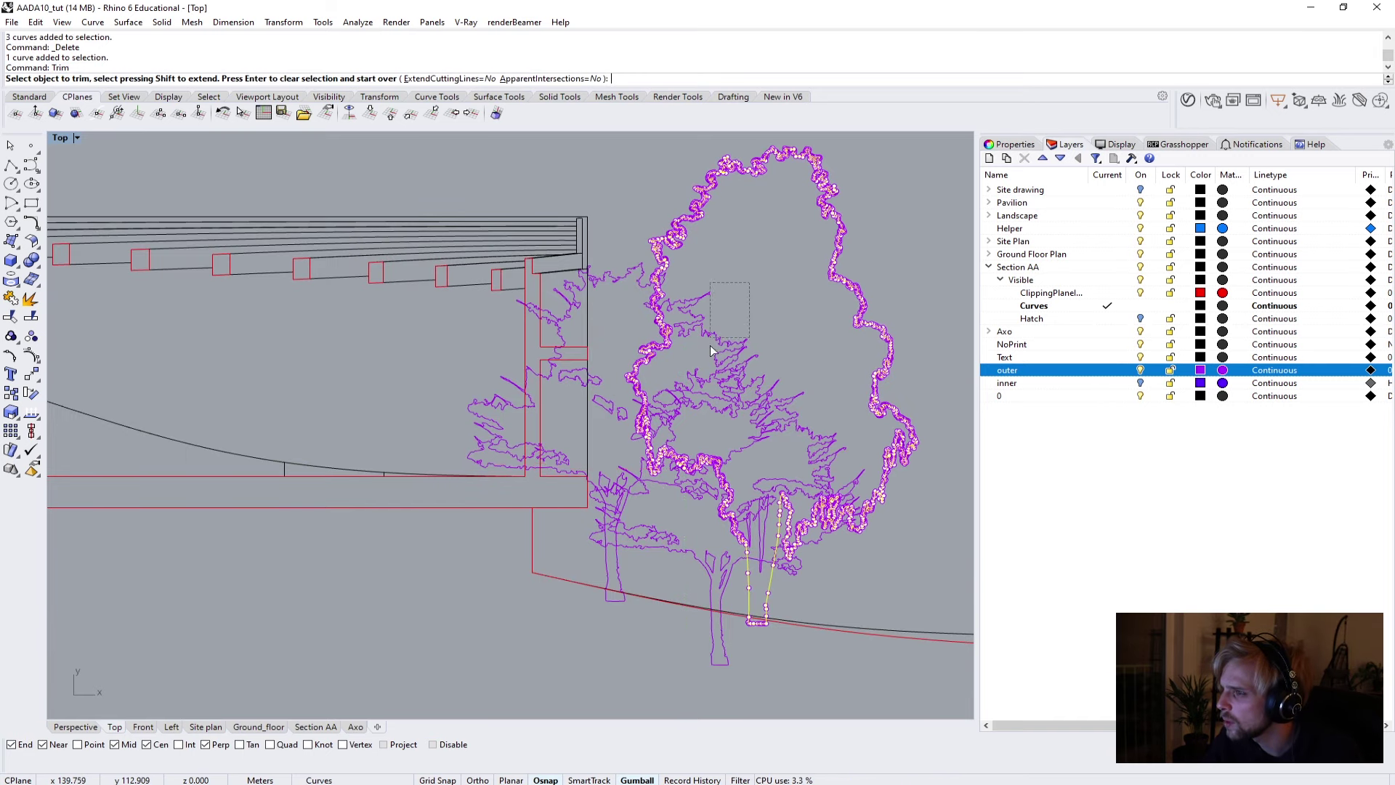
drag(709, 345, 710, 341)
scroll(654, 423, up, 14)
drag(682, 416, 678, 426)
scroll(744, 454, down, 4)
scroll(784, 511, down, 4)
right_drag(786, 512, 559, 332)
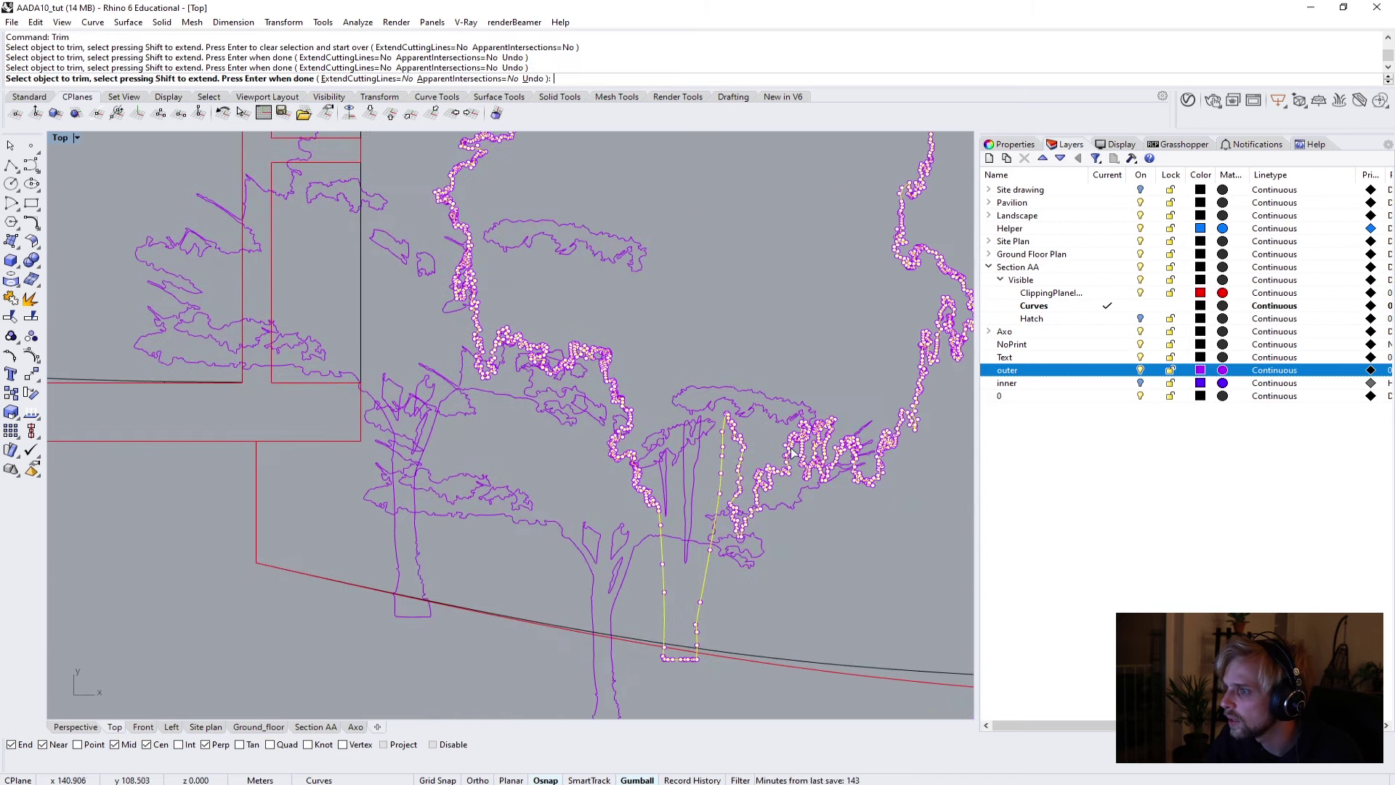
Trim the background foliage overlapping the large right tree's lower crown and branches, and finish the trim.
scroll(777, 415, up, 4)
right_drag(780, 454, 700, 400)
drag(655, 372, 654, 373)
scroll(747, 356, up, 4)
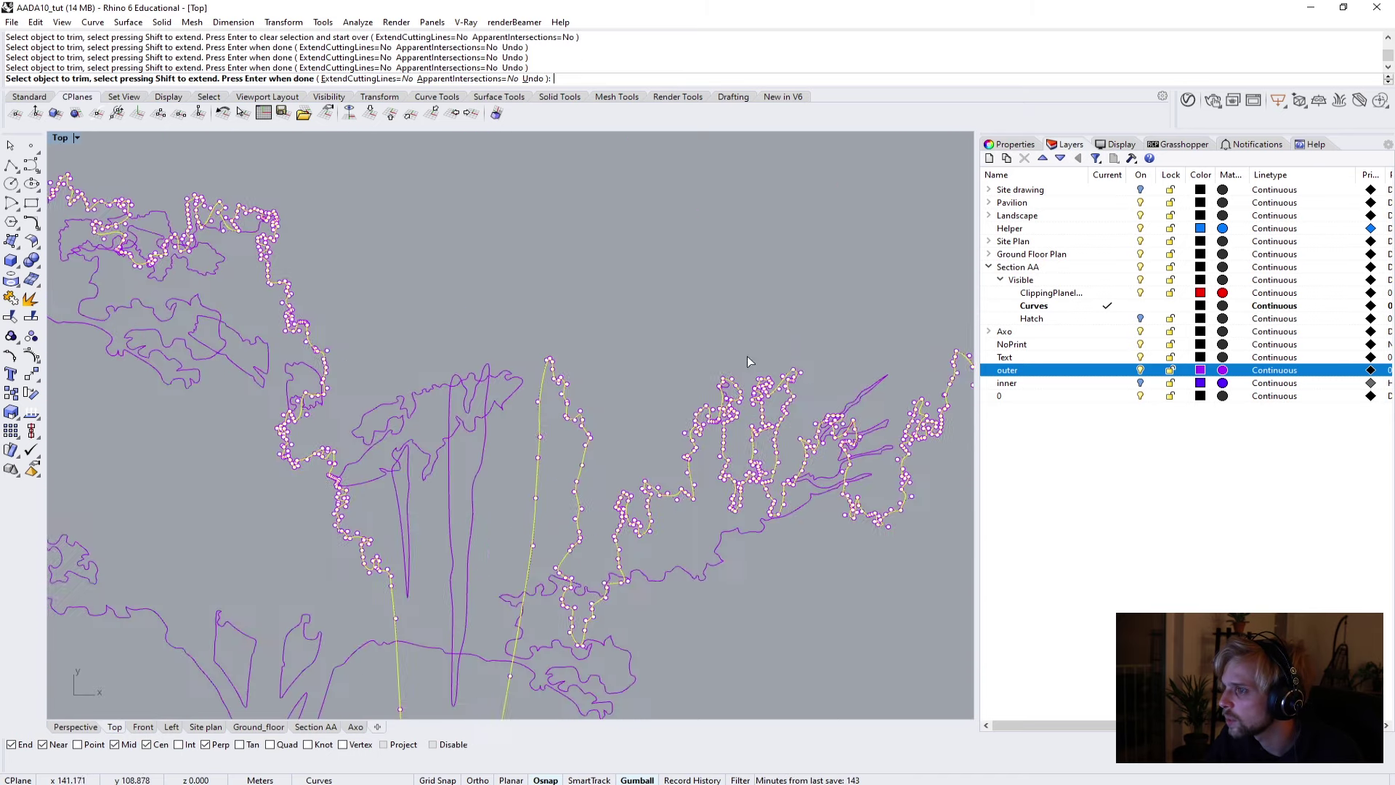
scroll(747, 357, down, 6)
right_drag(569, 436, 602, 365)
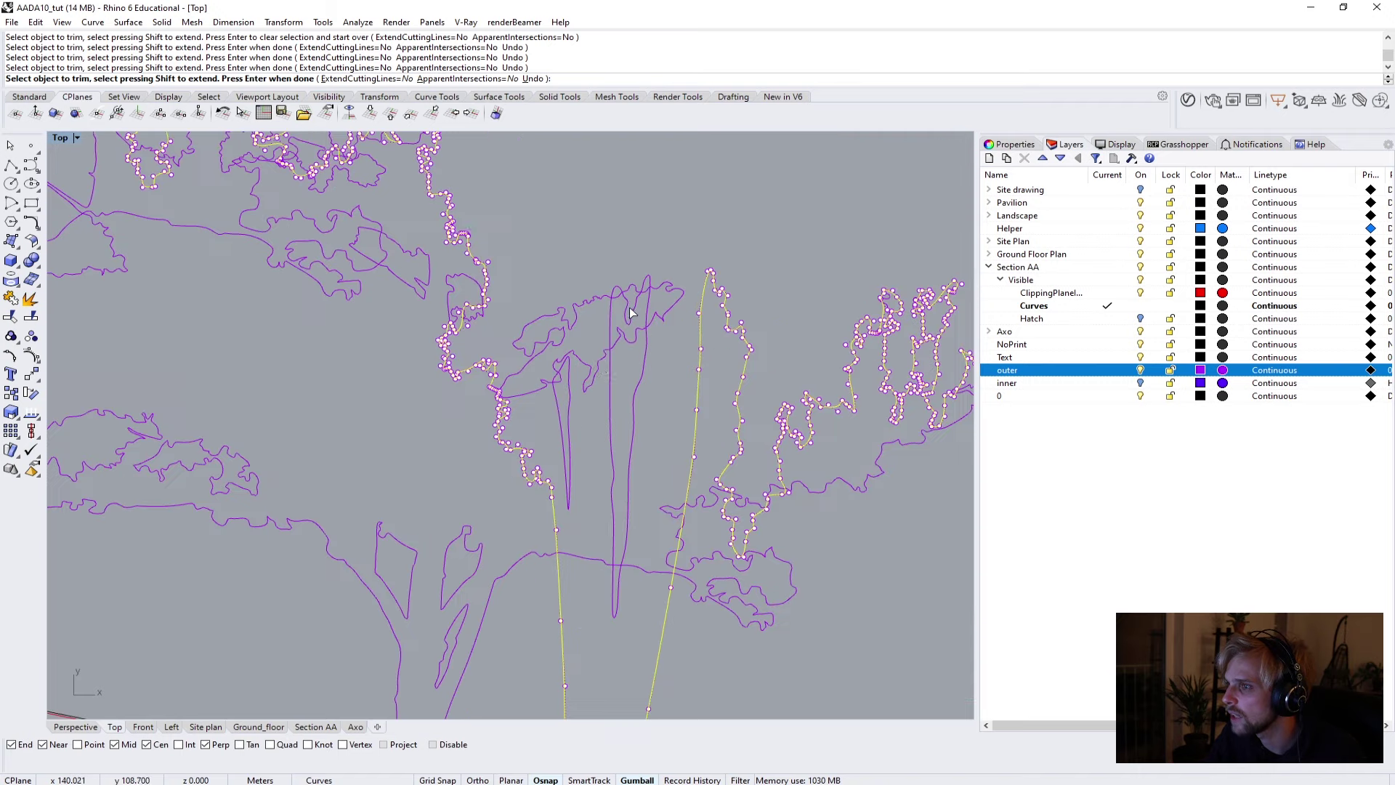
key(Return)
Delete the leftover foliage curve crossing the branches above the large right tree's trunk.
scroll(588, 374, down, 3)
scroll(588, 374, up, 3)
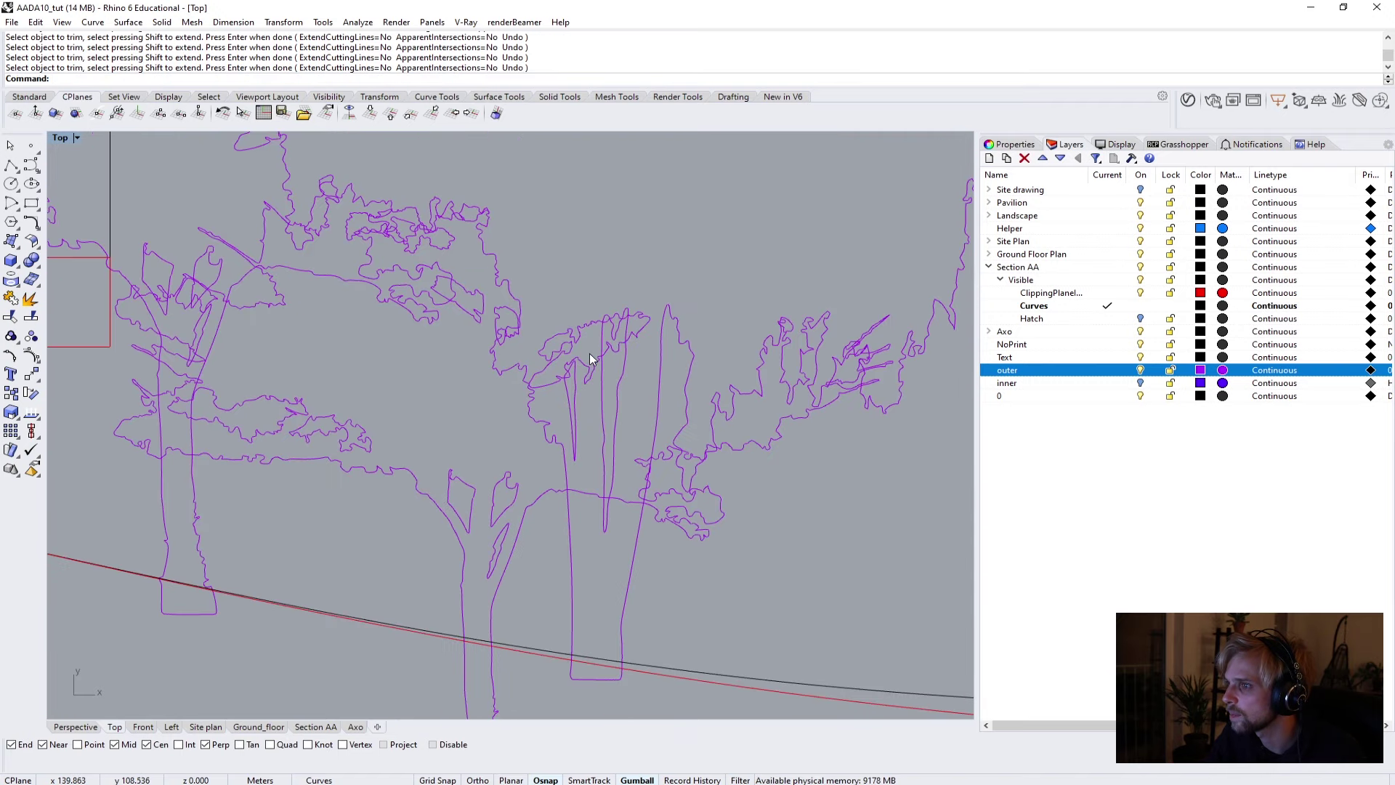
click(585, 356)
key(Delete)
scroll(580, 355, down, 2)
mouse_move(579, 354)
right_down()
mouse_move(538, 322)
mouse_move(566, 361)
right_up()
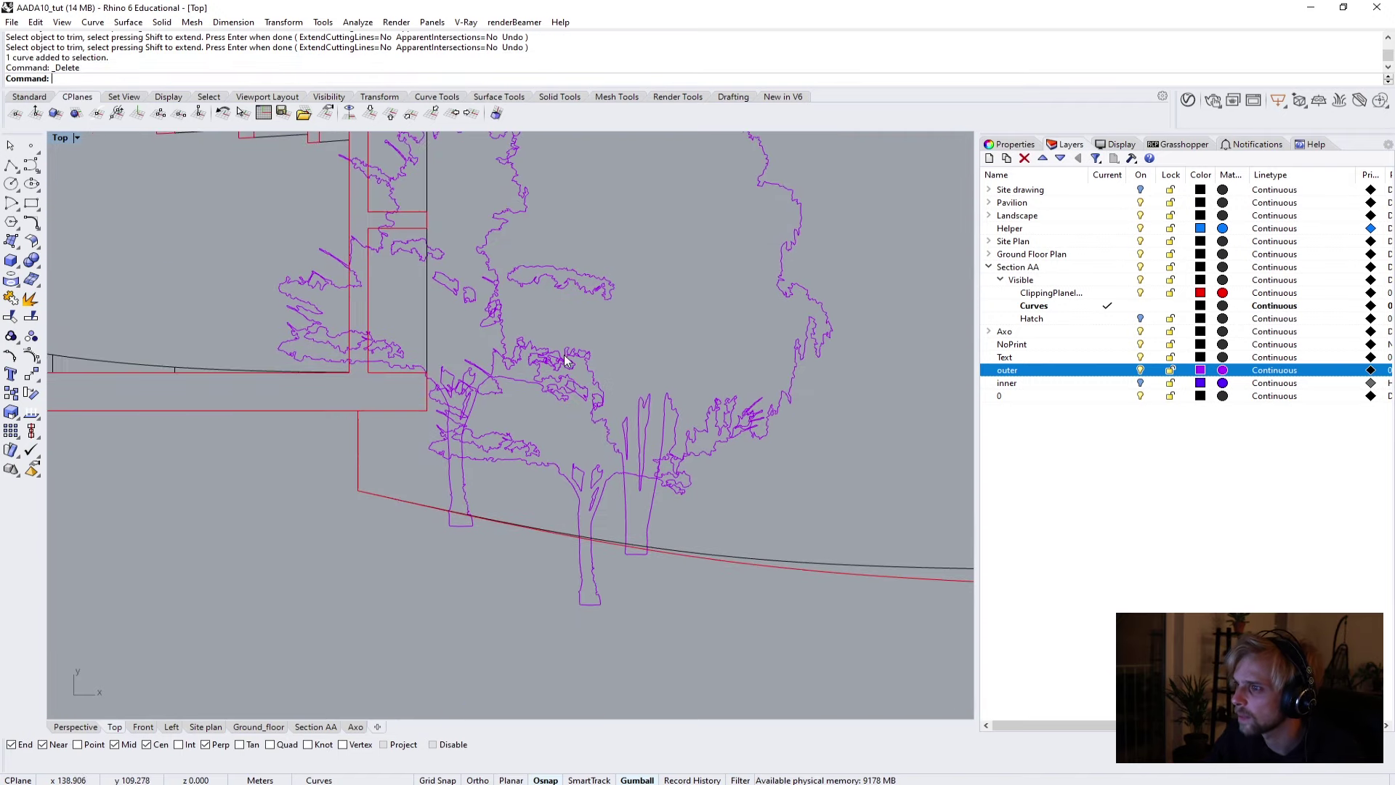
Trim the background tree's branch and foliage lines crossing the large right tree's trunk.
scroll(658, 488, up, 3)
click(652, 526)
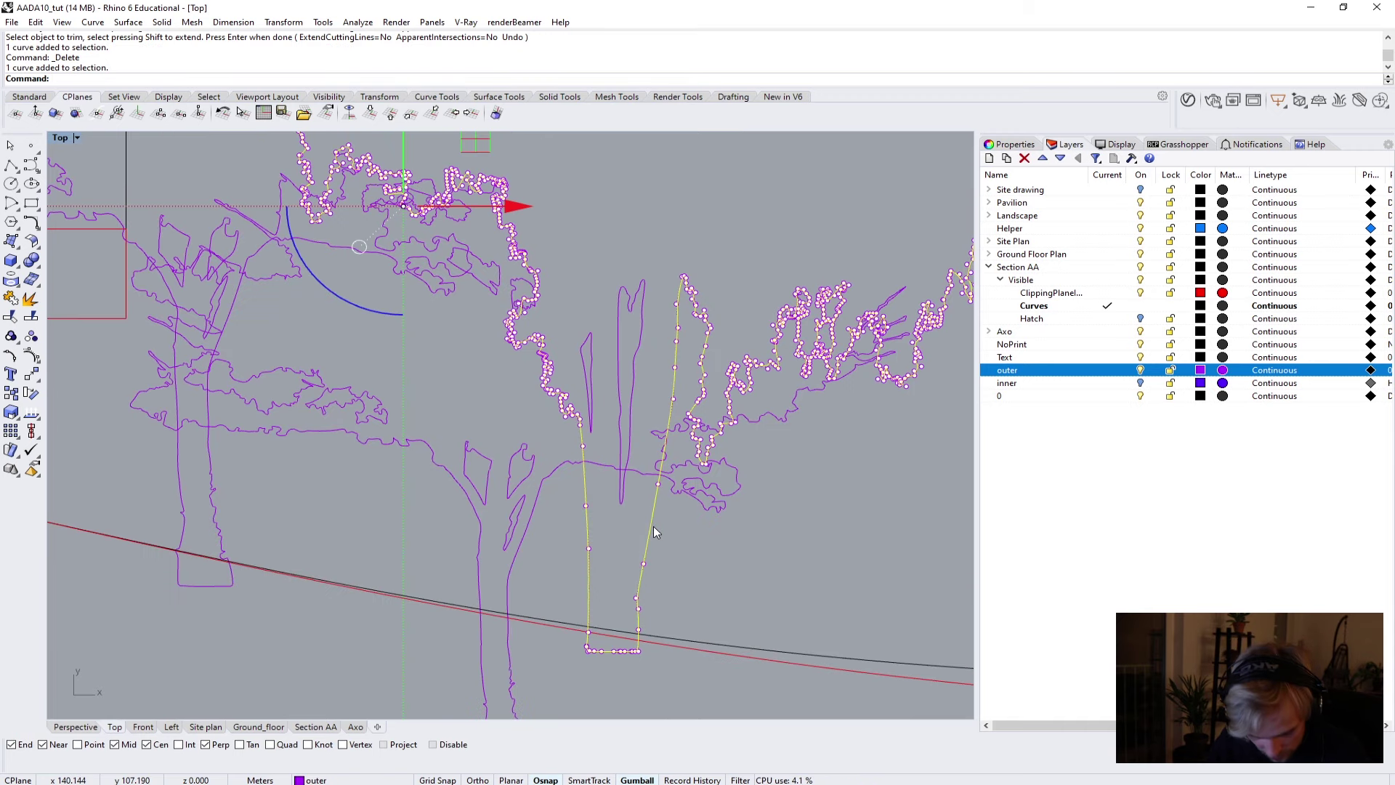
text(trim)
key(Return)
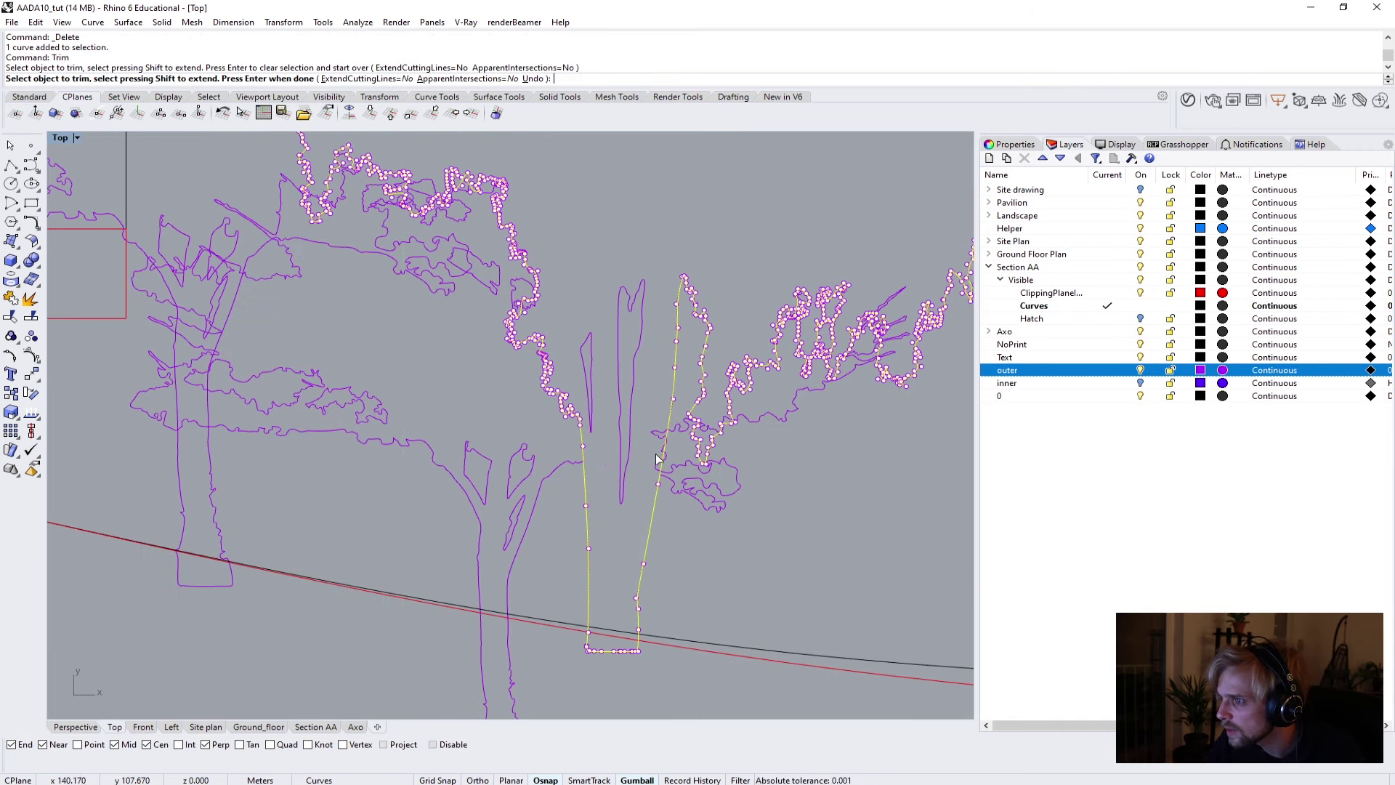
scroll(657, 459, up, 3)
click(632, 392)
click(655, 482)
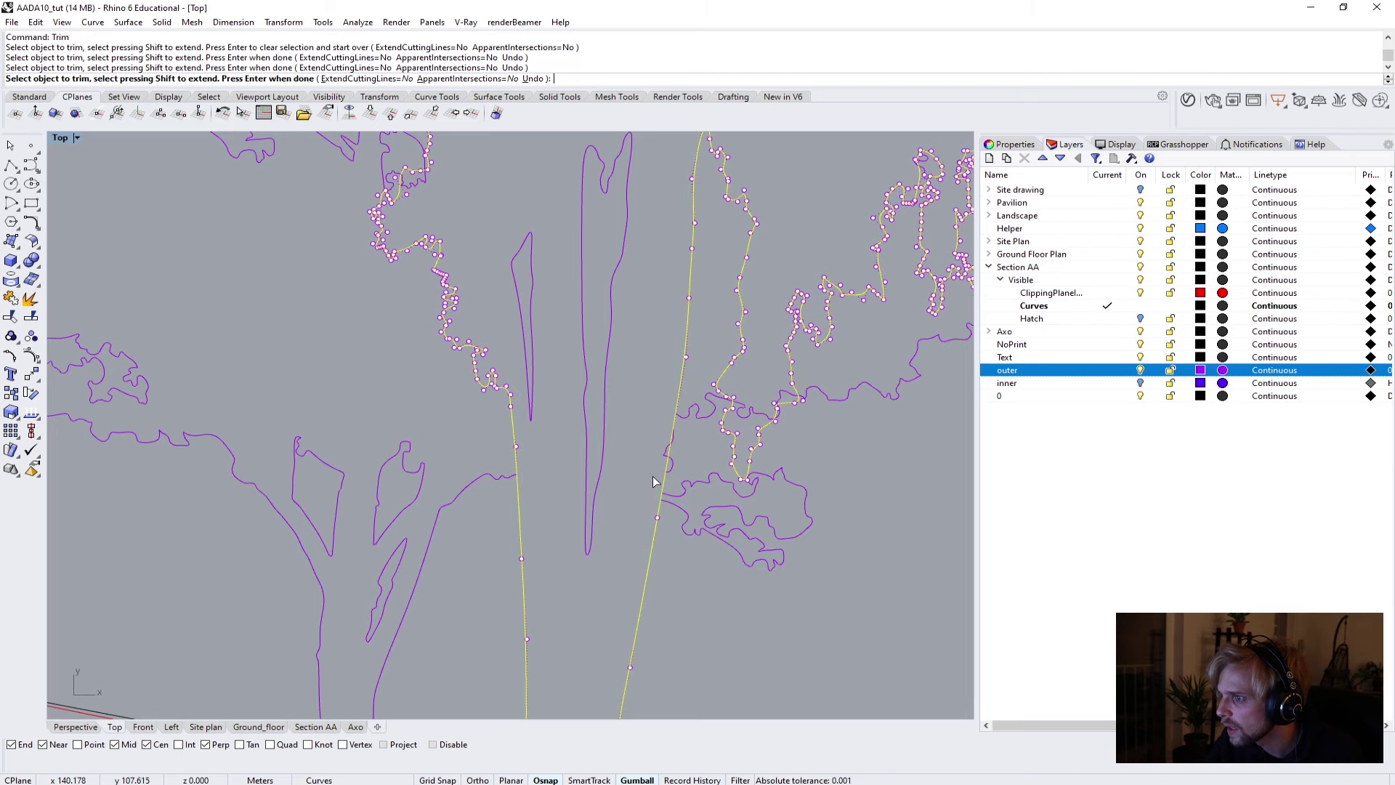
scroll(661, 457, up, 6)
click(662, 455)
scroll(497, 438, down, 14)
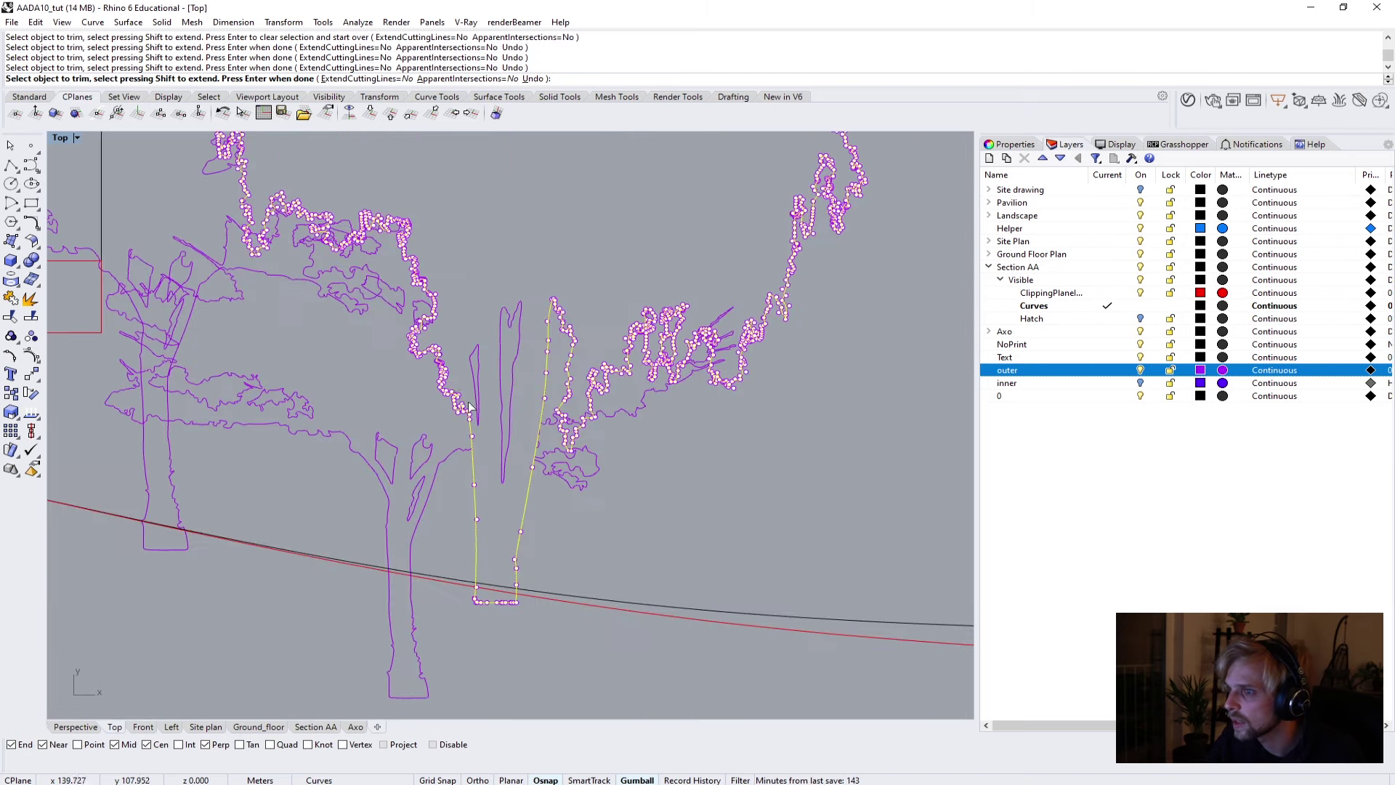
Trim the small background foliage pieces along the left edge of the large right tree's lower crown.
right_drag(424, 326, 493, 467)
scroll(416, 407, up, 6)
scroll(439, 412, down, 4)
scroll(525, 473, up, 8)
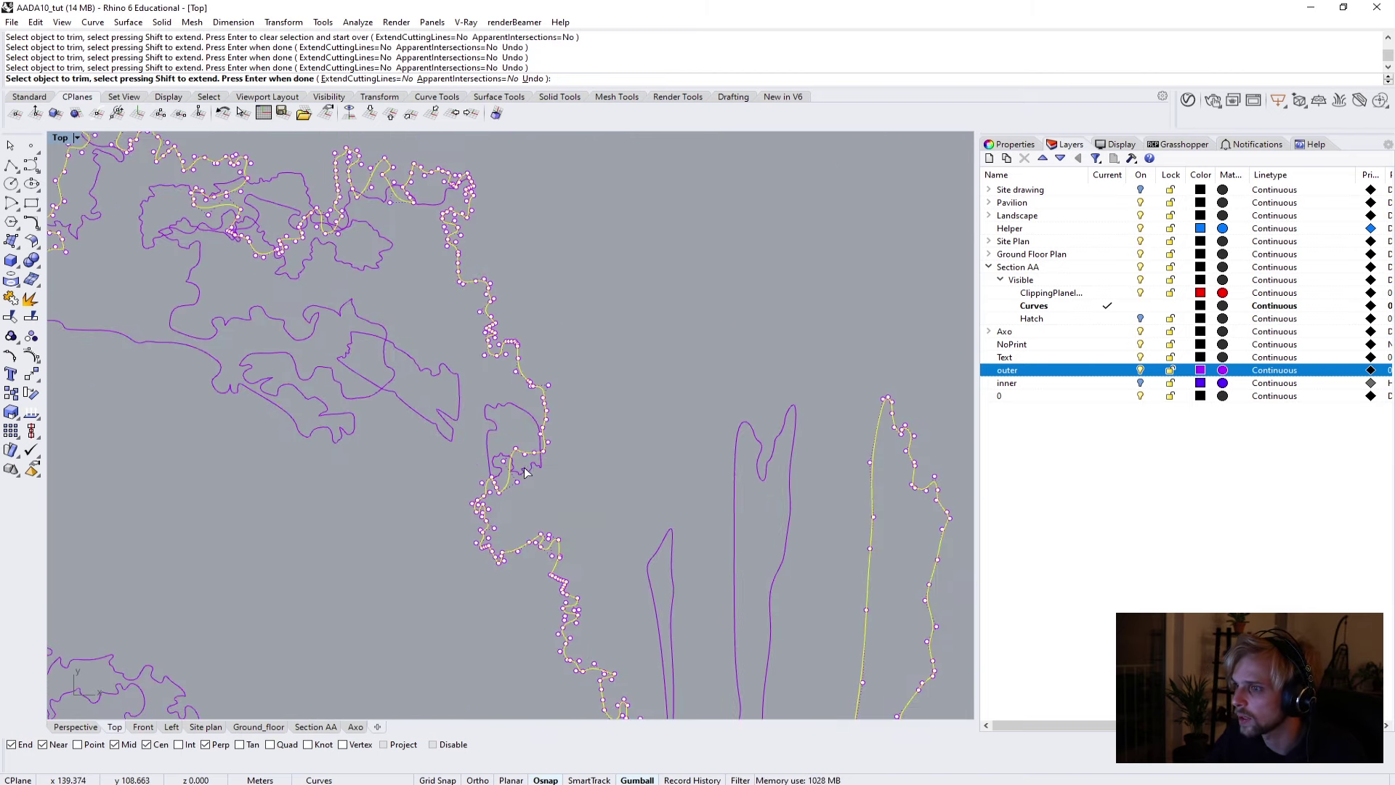
click(521, 468)
scroll(527, 457, down, 10)
scroll(560, 393, up, 3)
key(Return)
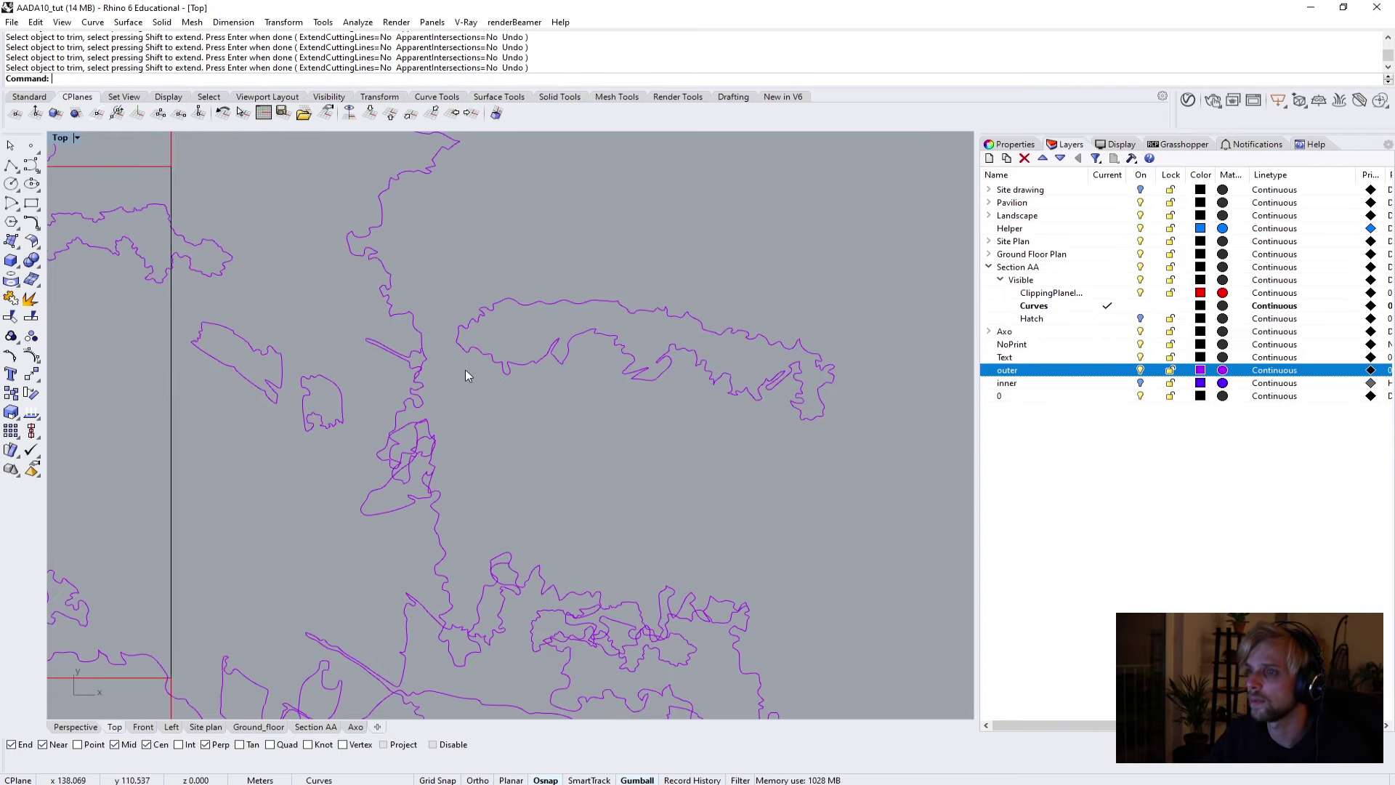
scroll(465, 370, down, 5)
scroll(509, 486, up, 2)
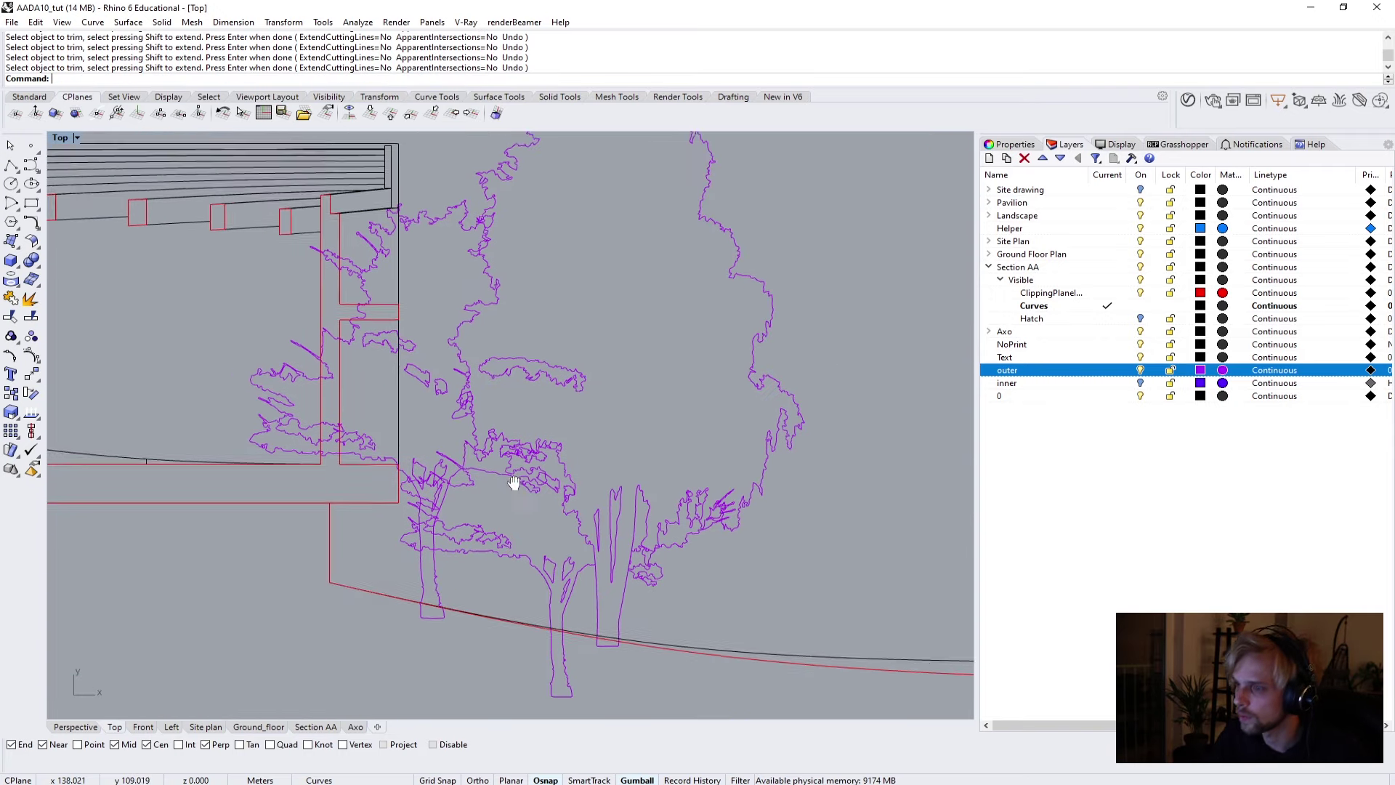
scroll(545, 502, up, 2)
click(587, 502)
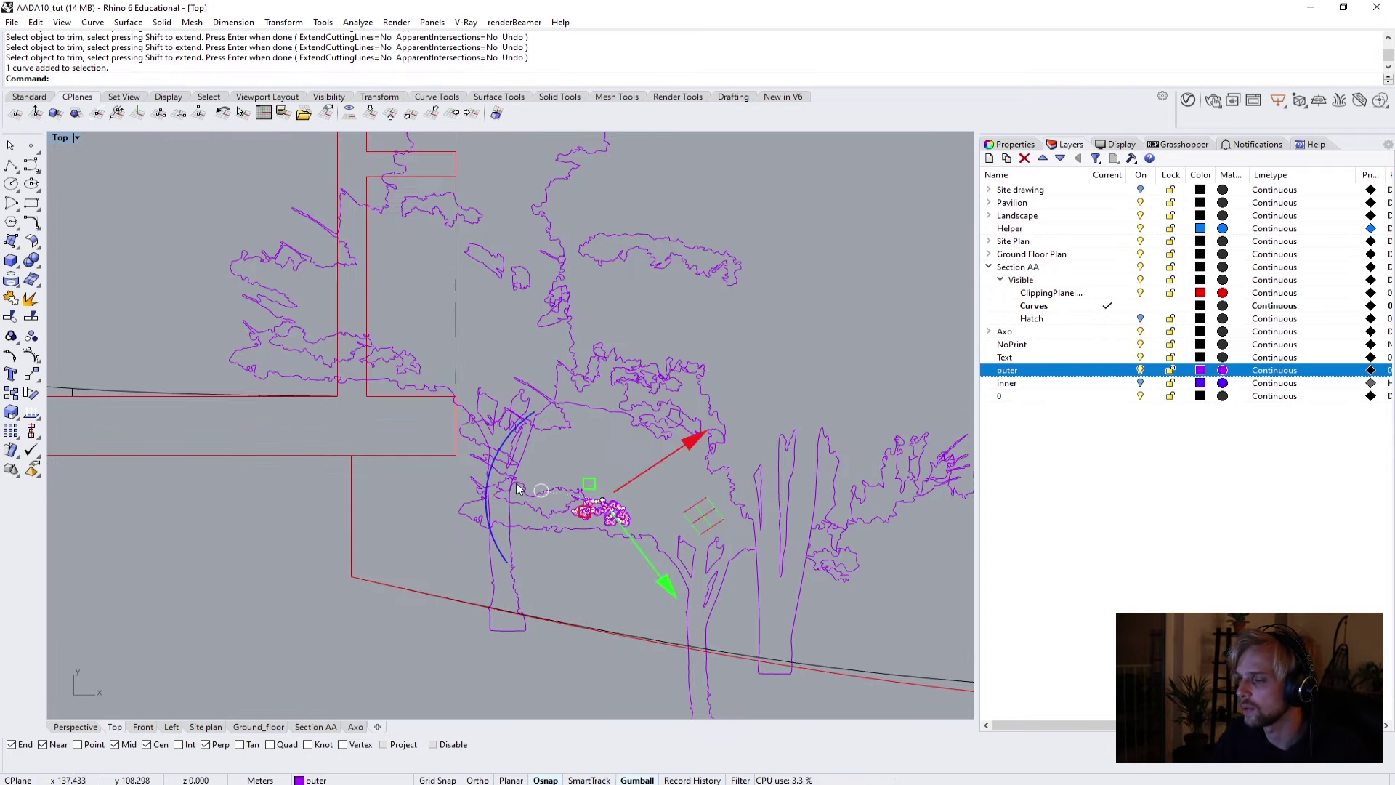
scroll(652, 586, down, 3)
scroll(658, 586, up, 3)
key(Escape)
Trim off the bases of the three tree trunks below the sloping terrain section line, and finish the trim.
click(723, 591)
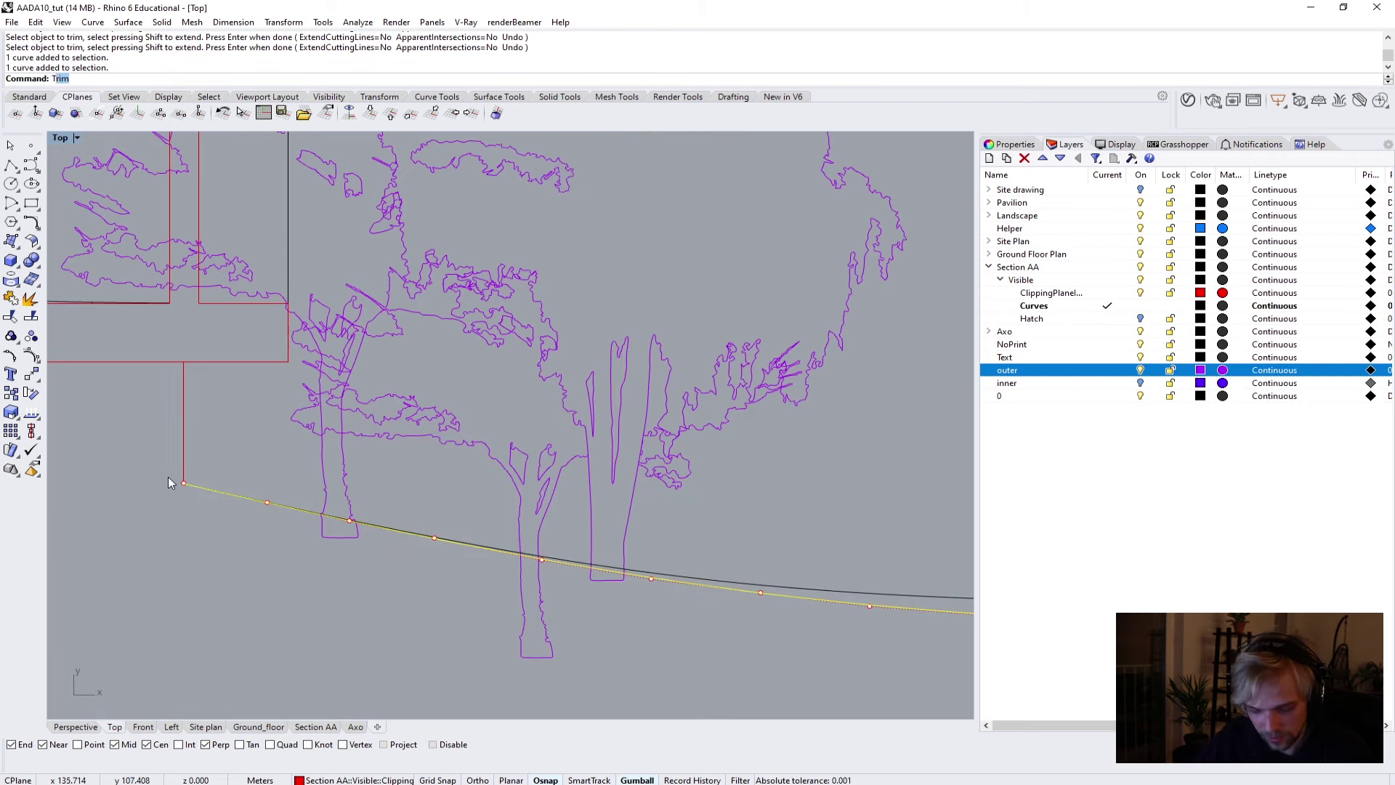
key(Return)
scroll(550, 581, up, 3)
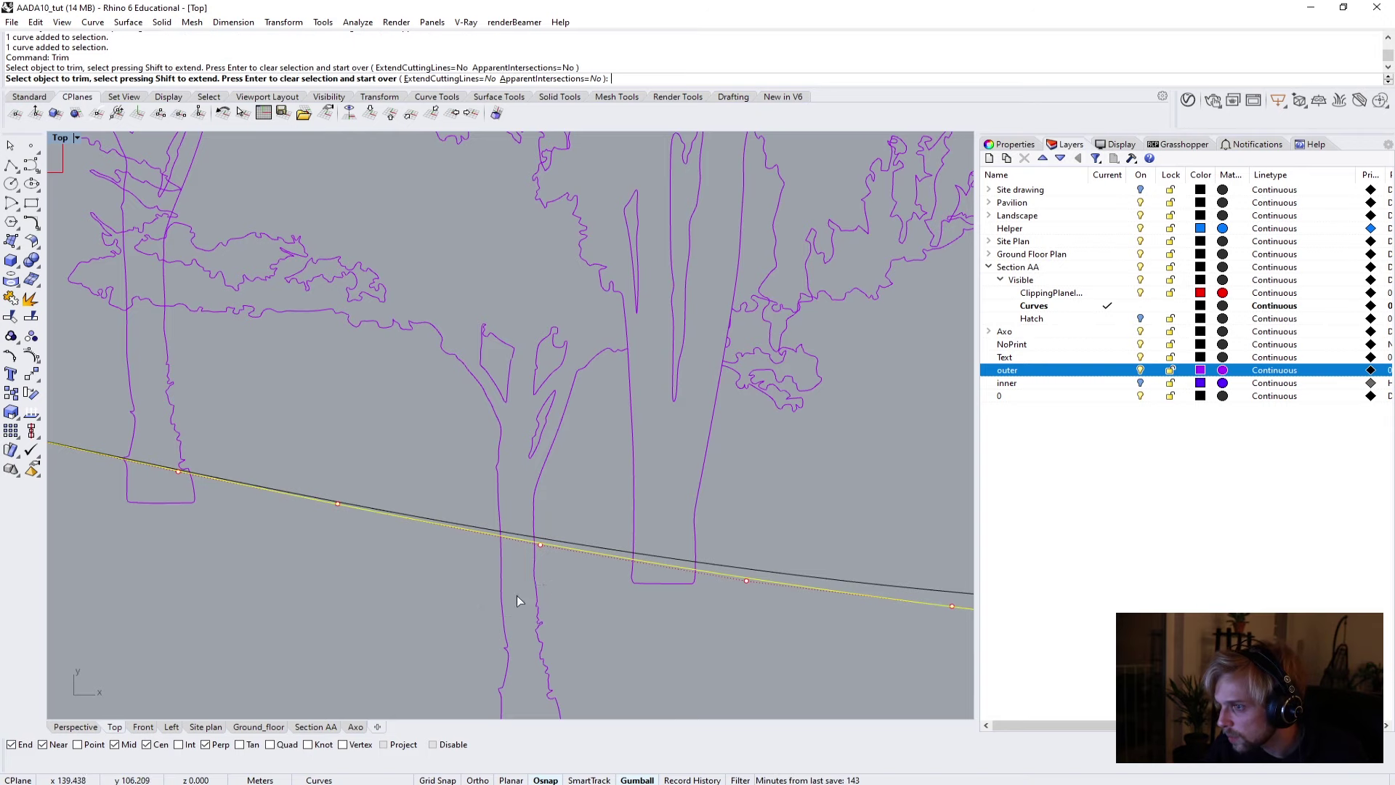
click(648, 585)
click(151, 502)
scroll(127, 511, down, 3)
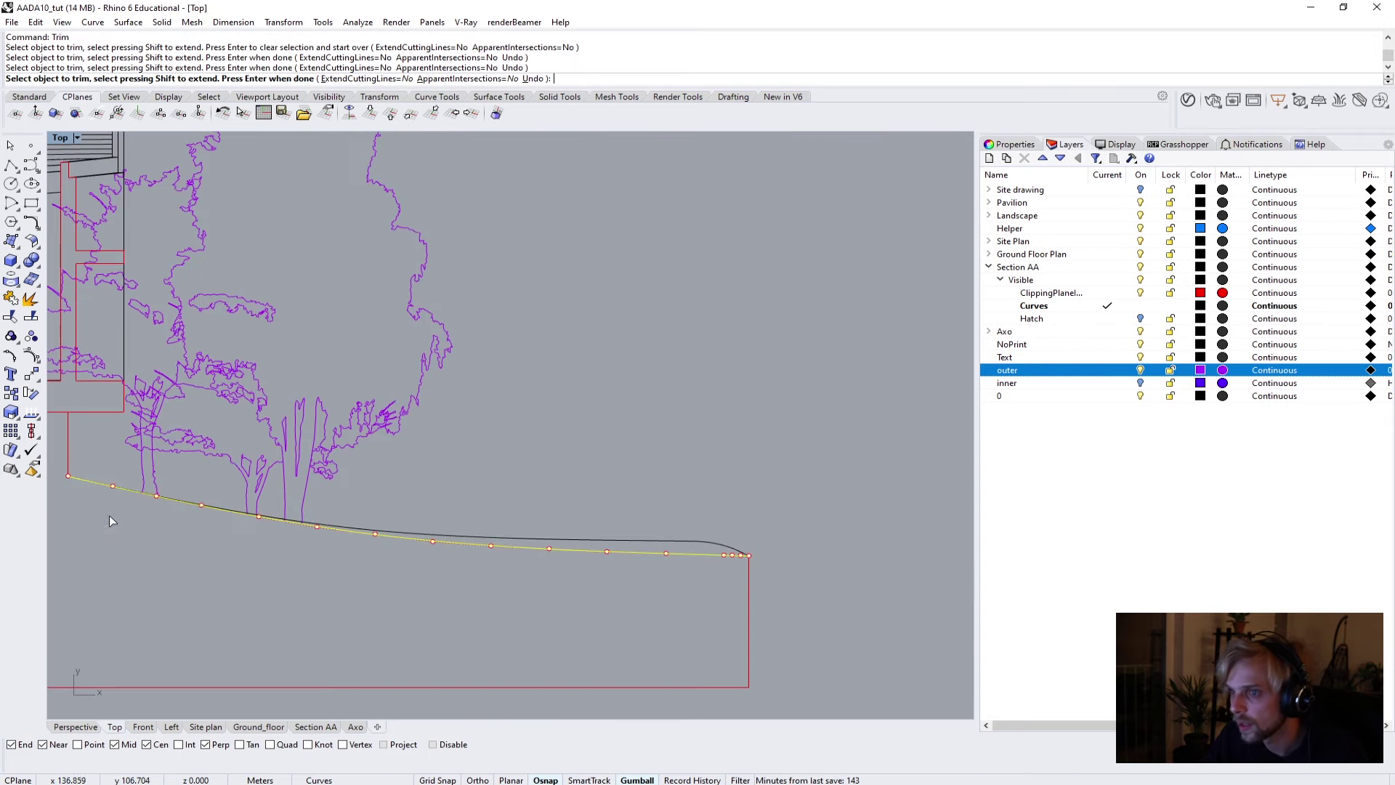
right_drag(58, 542, 411, 542)
key(Return)
key(Escape)
Start a trim with the vertical line segments along the pavilion's outer right edge as cutting edges.
right_drag(434, 343, 502, 463)
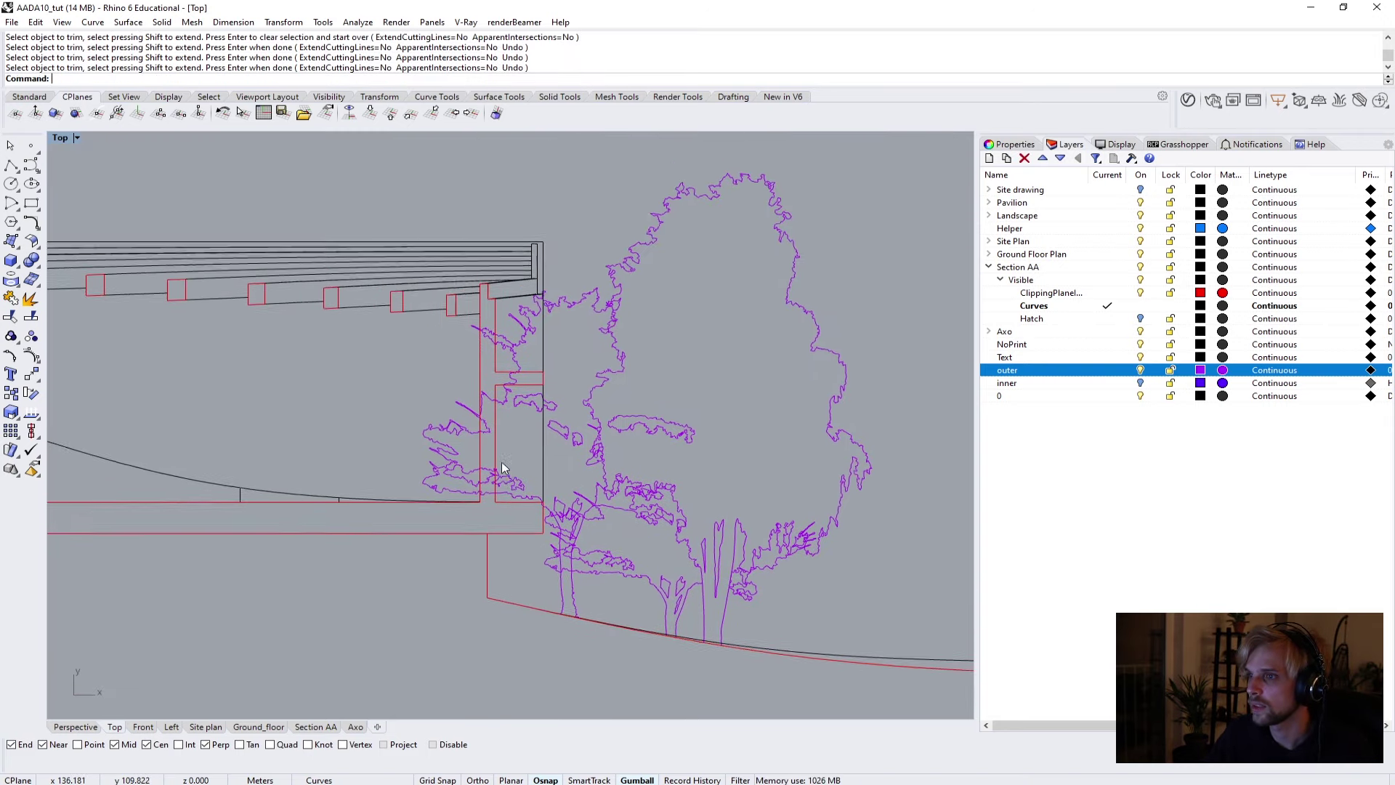
scroll(520, 392, up, 2)
click(558, 486)
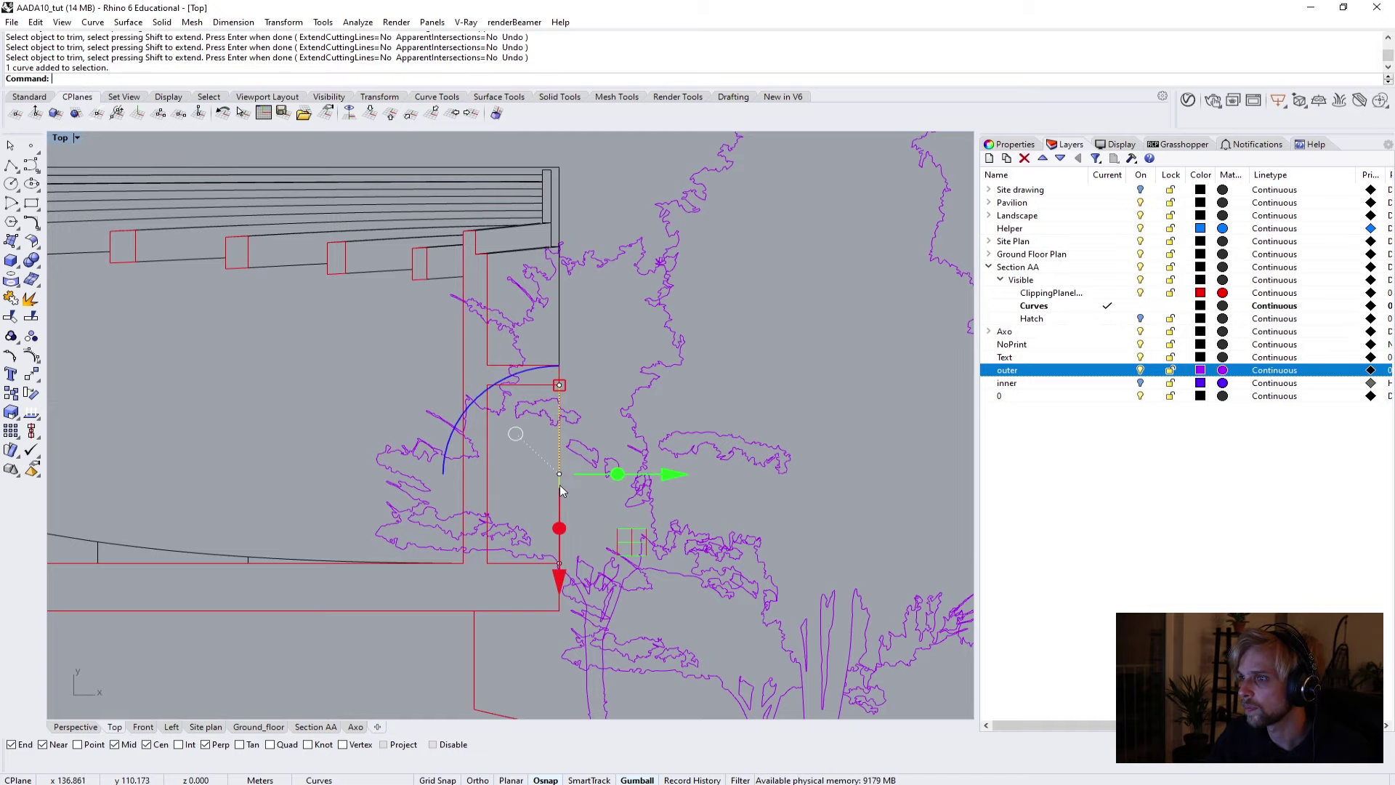
scroll(550, 377, up, 4)
scroll(551, 378, up, 4)
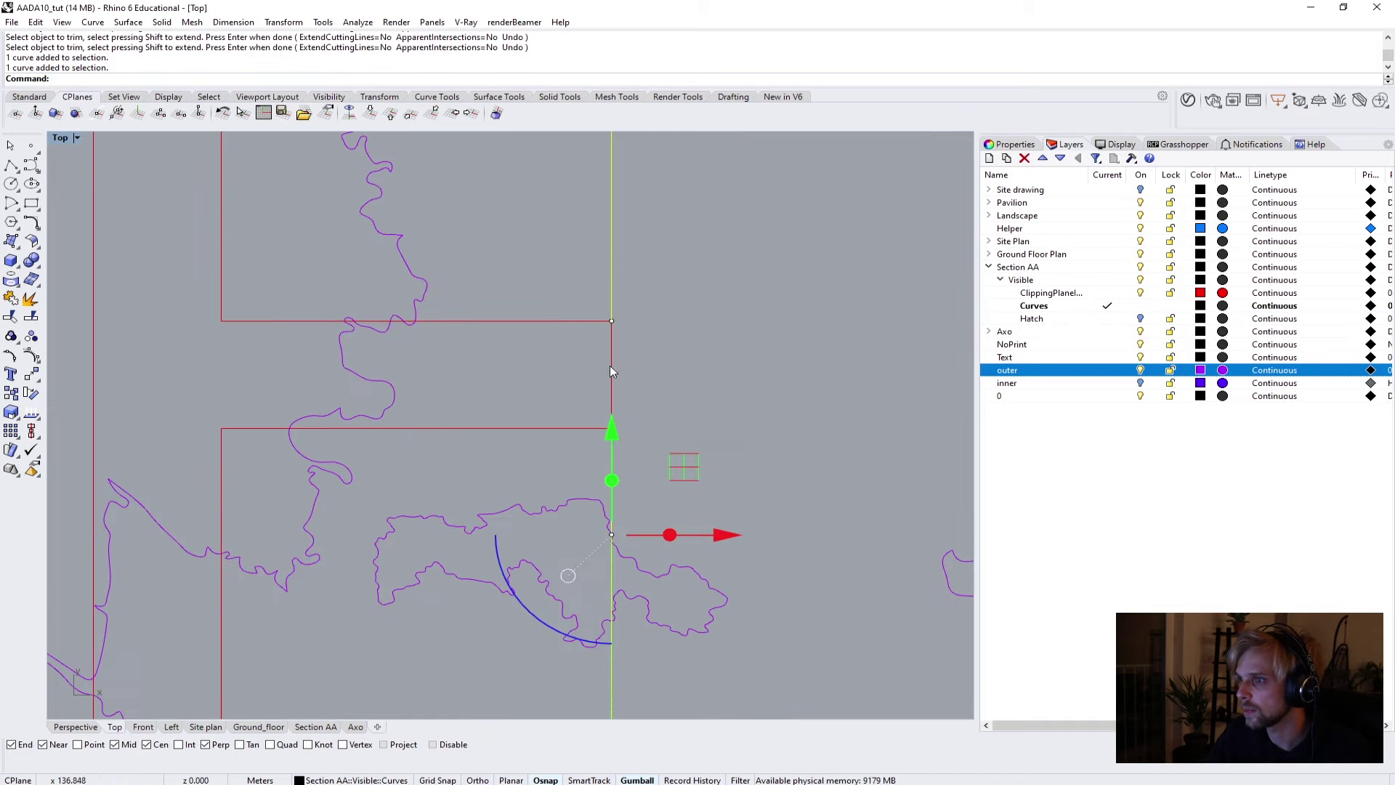
click(612, 363)
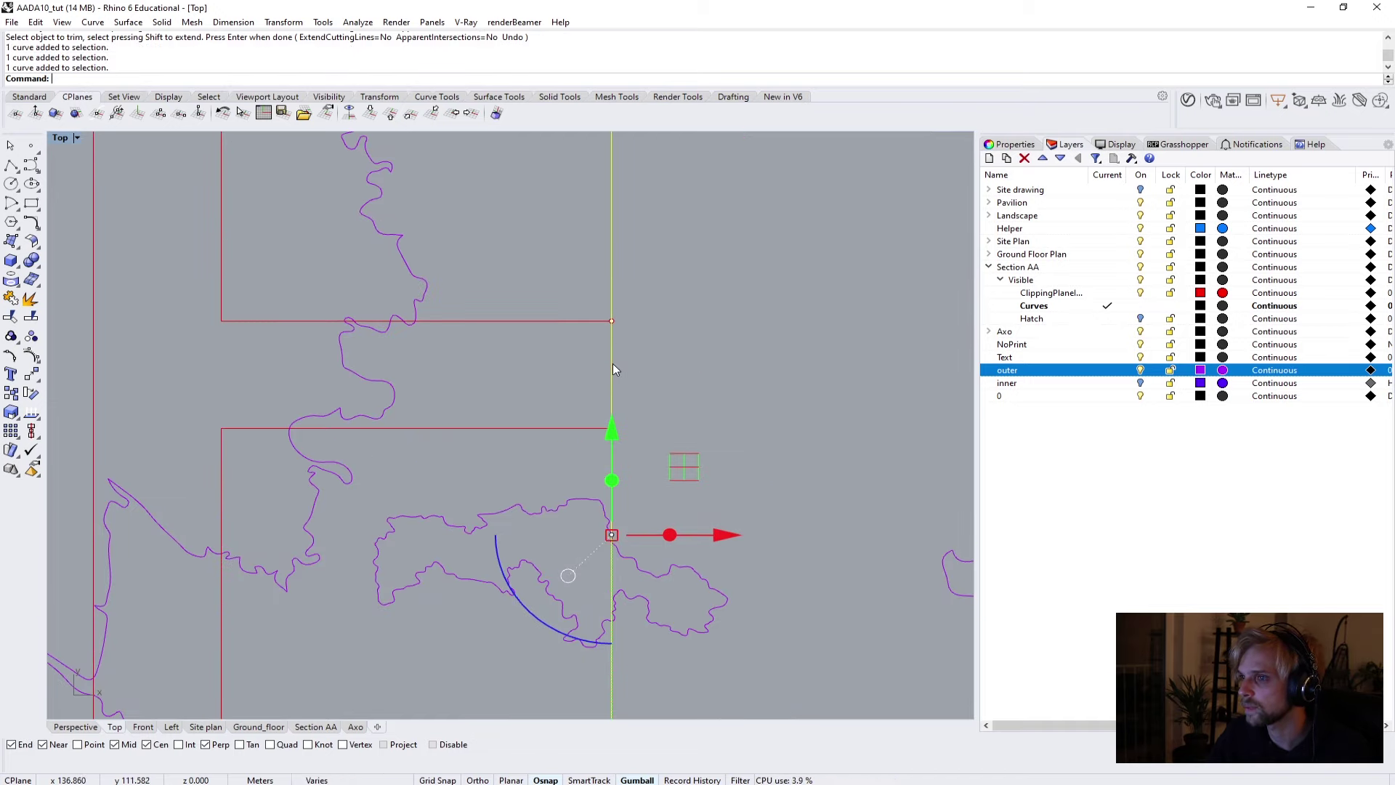
scroll(612, 363, down, 5)
scroll(553, 378, up, 2)
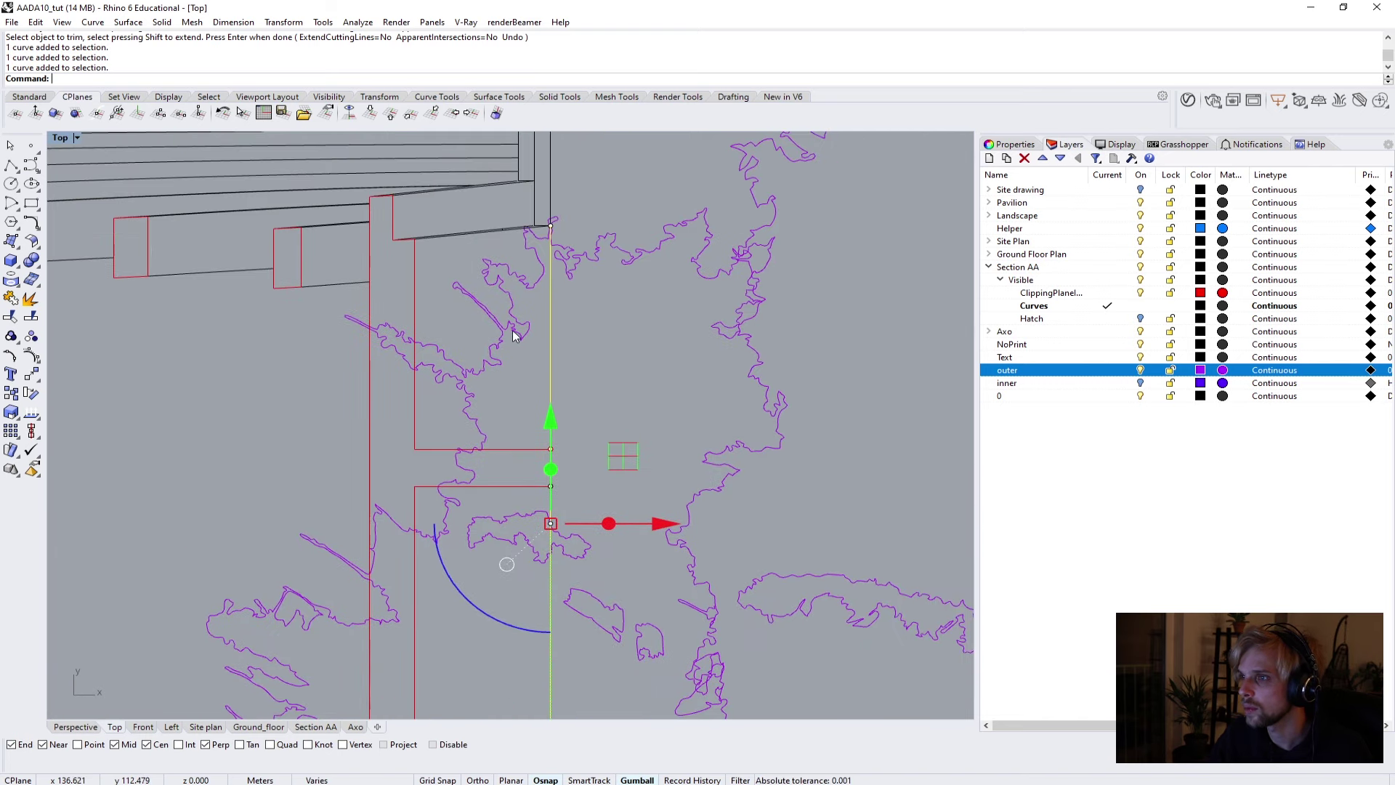
scroll(574, 203, up, 3)
click(548, 172)
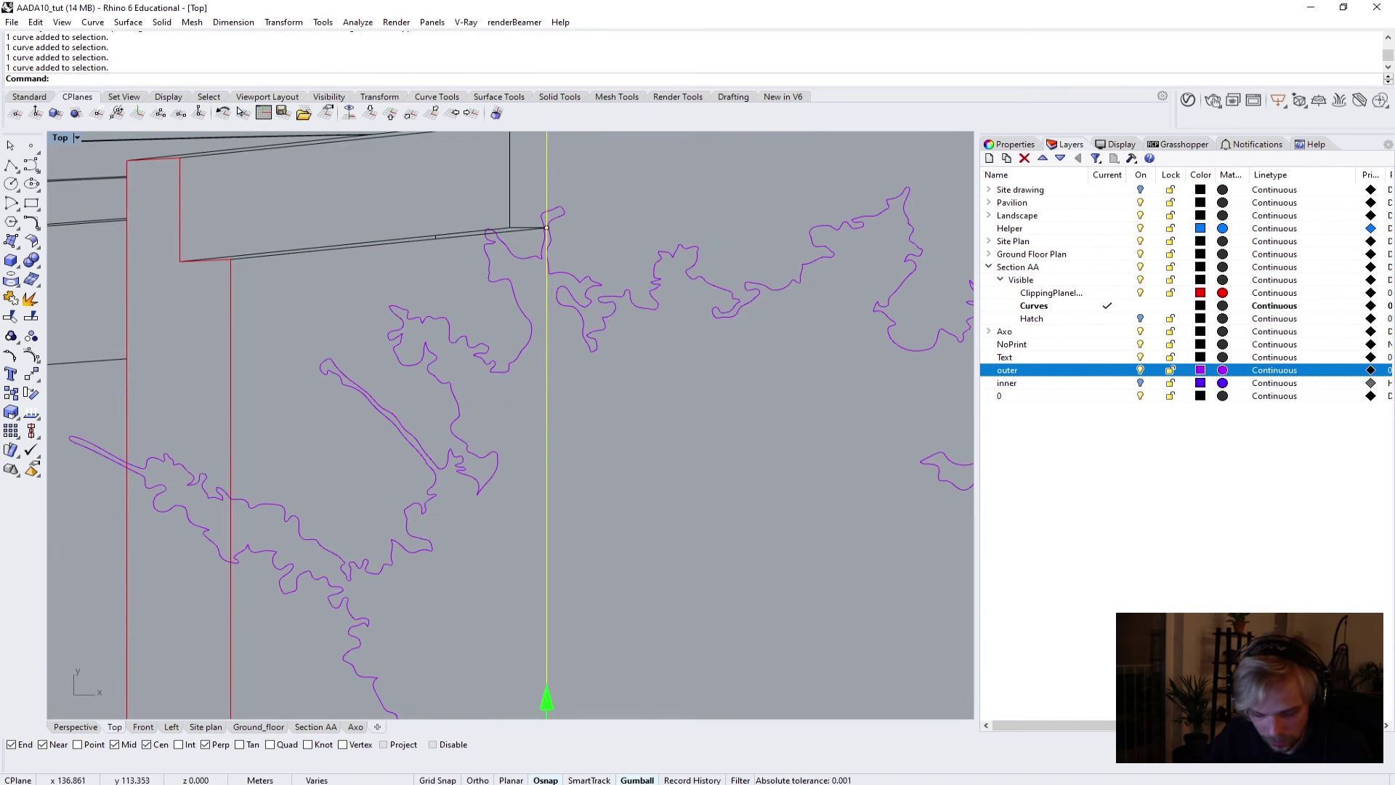
key(Return)
Try to trim the background tree's foliage inside the pavilion back to its outer right edge.
click(416, 351)
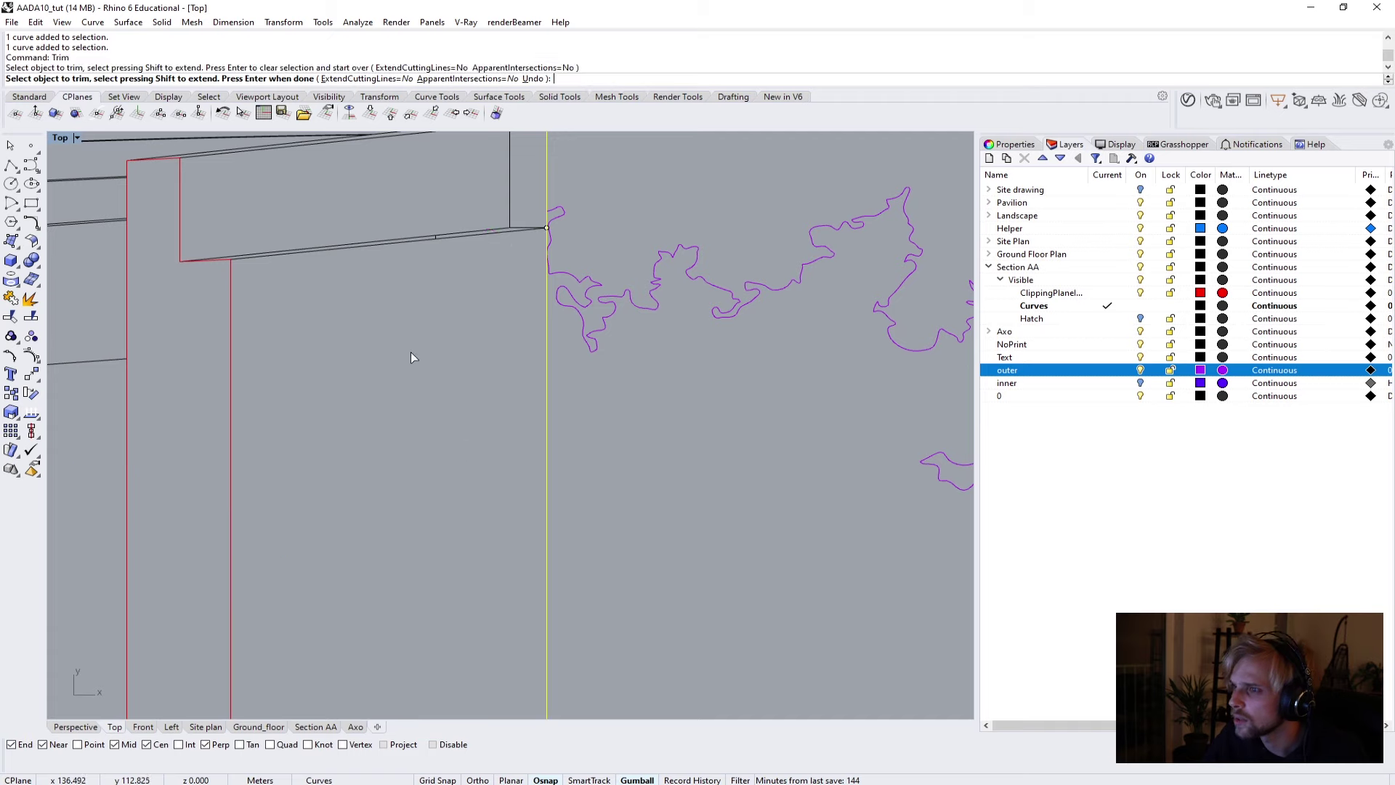
scroll(411, 351, down, 7)
right_drag(459, 495, 529, 366)
scroll(517, 369, up, 6)
click(450, 355)
right_drag(444, 438, 481, 320)
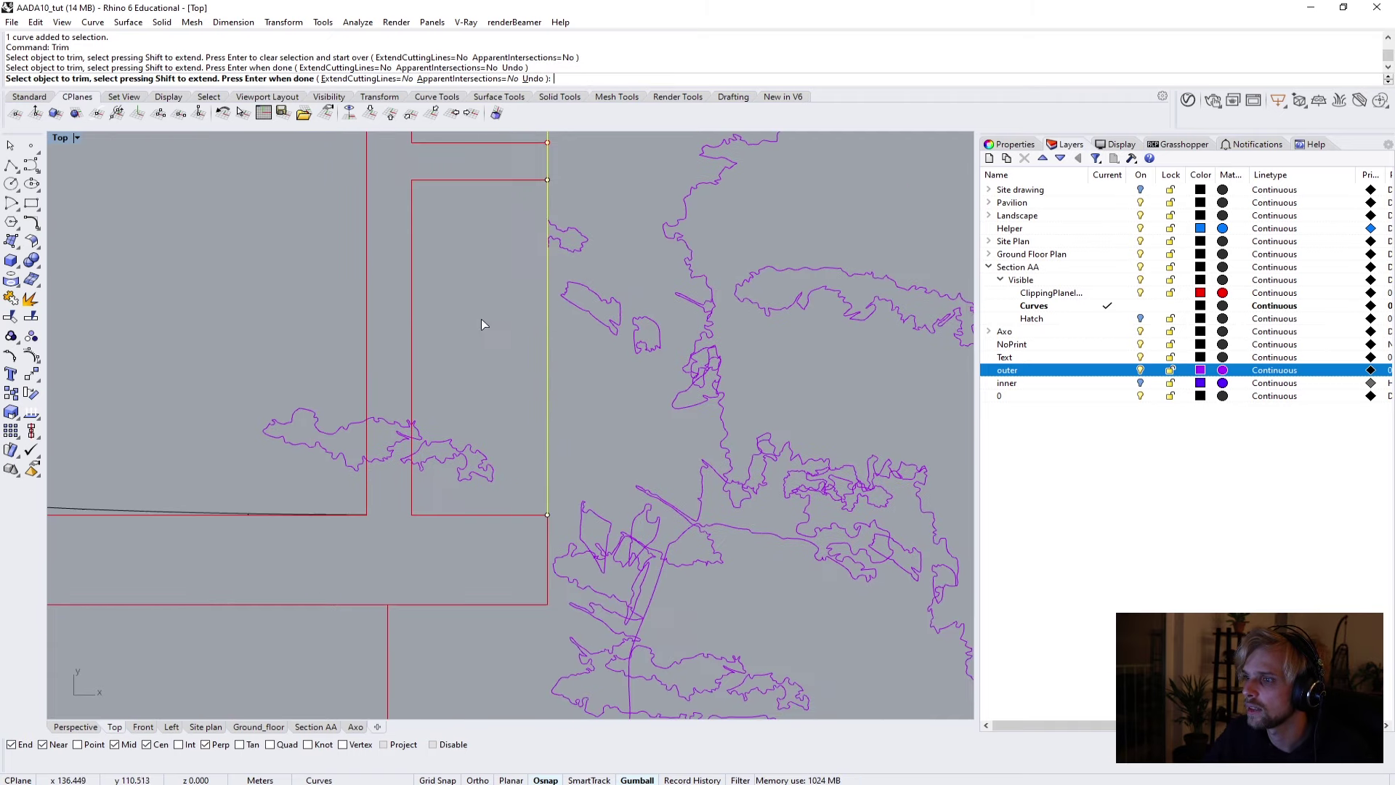
click(441, 455)
scroll(441, 456, down, 9)
scroll(450, 512, up, 6)
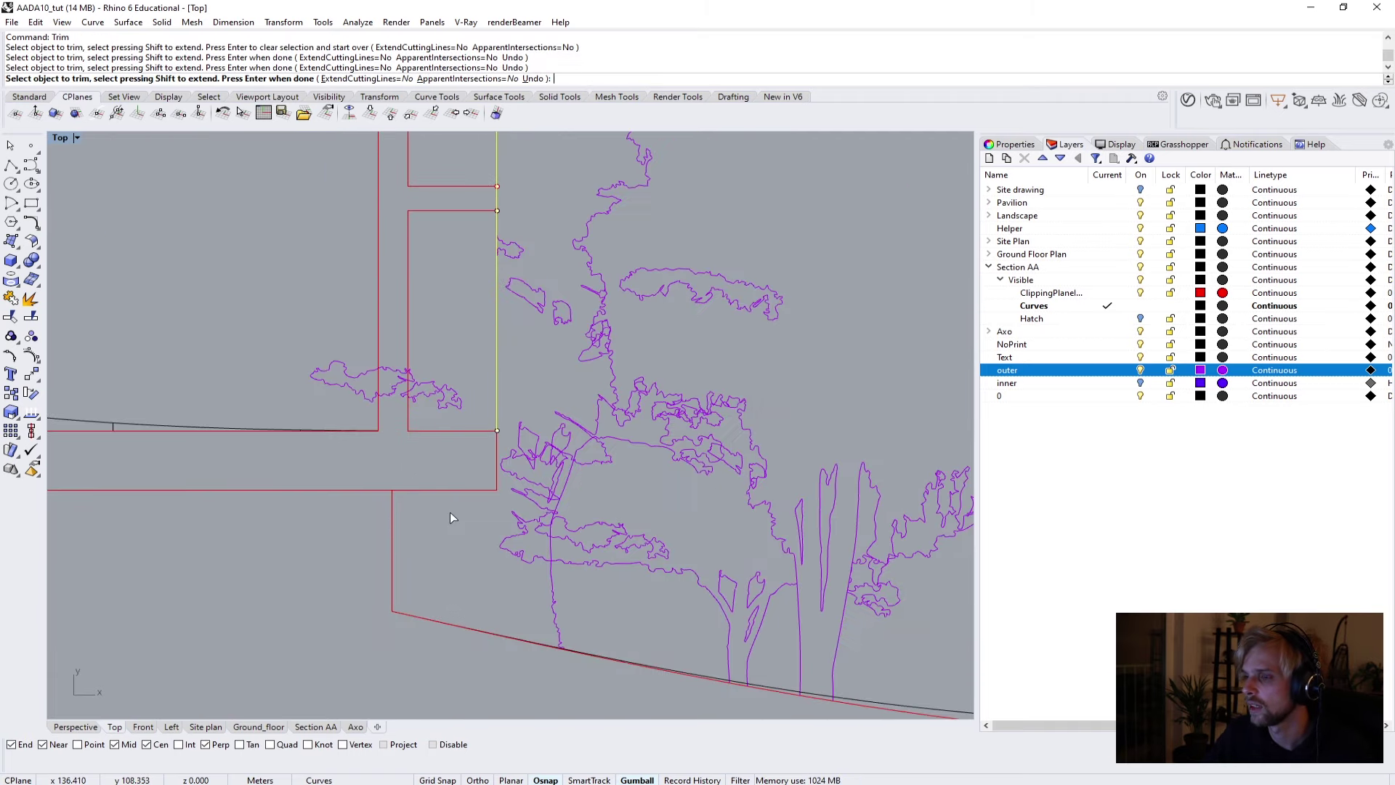
scroll(451, 513, down, 4)
Undo the foliage trims made along the pavilion's outer right edge.
key(ctrl+z)
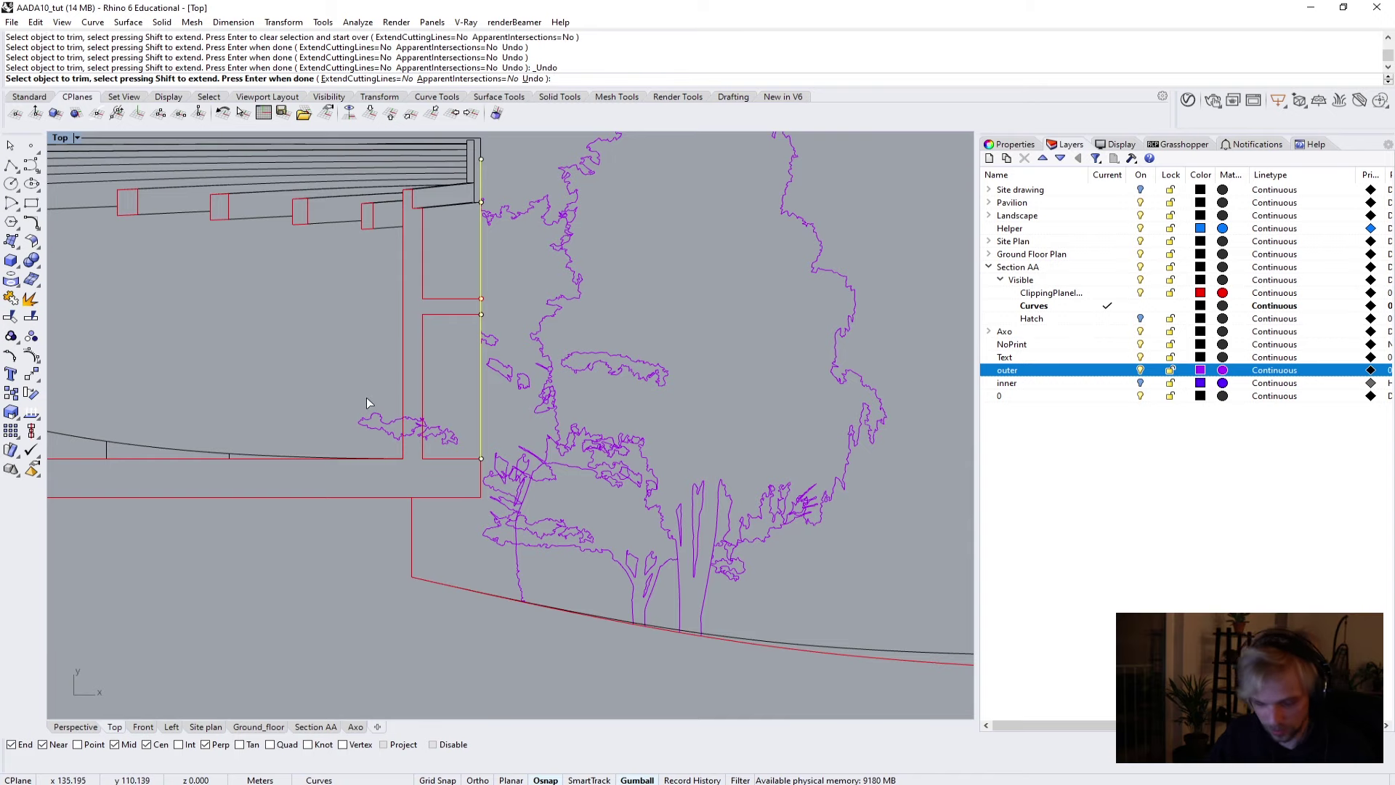
key(ctrl+z)
key(ctrl+z)
Add the floor slab's outer edge to the cutting edges and trim the foliage overlapping the pavilion, then finish the trim.
scroll(436, 487, up, 3)
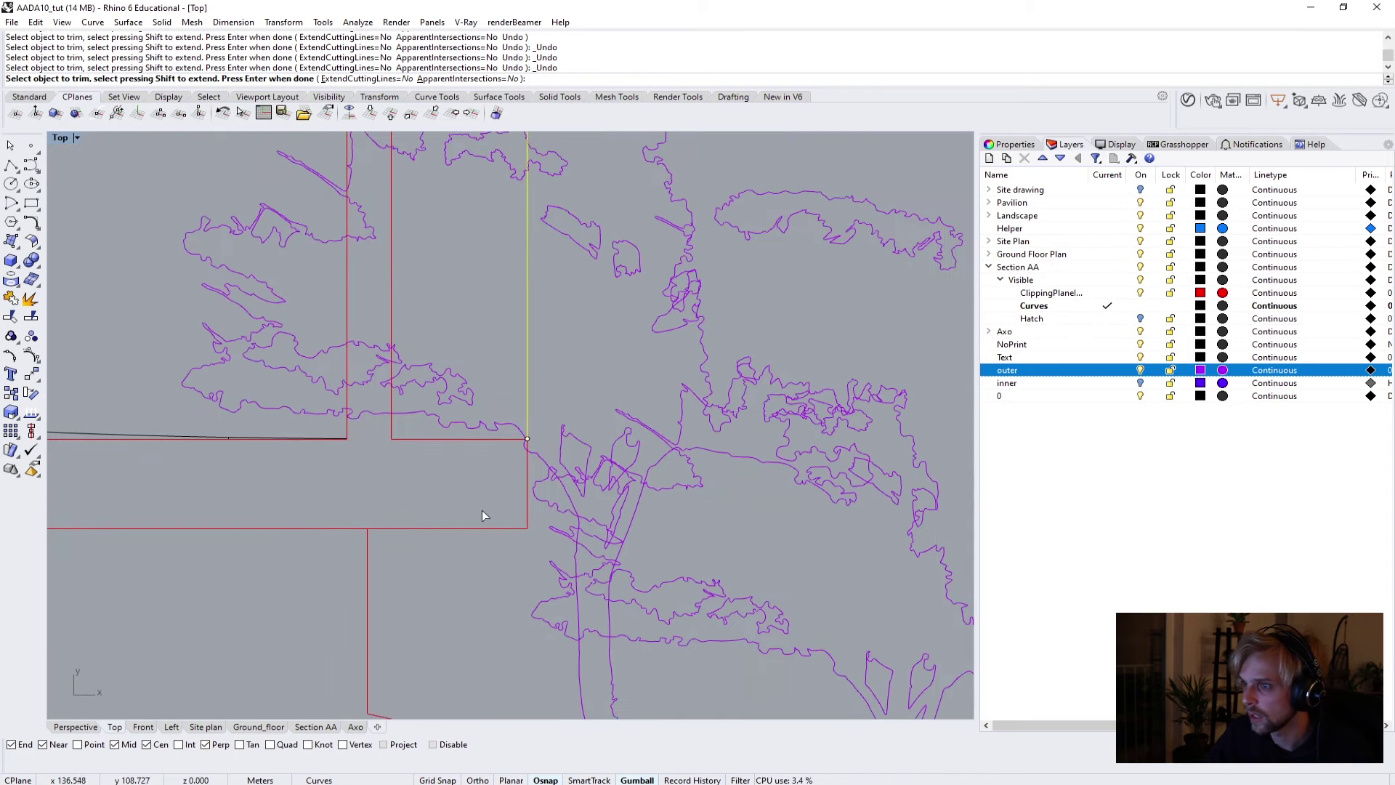
scroll(509, 463, up, 3)
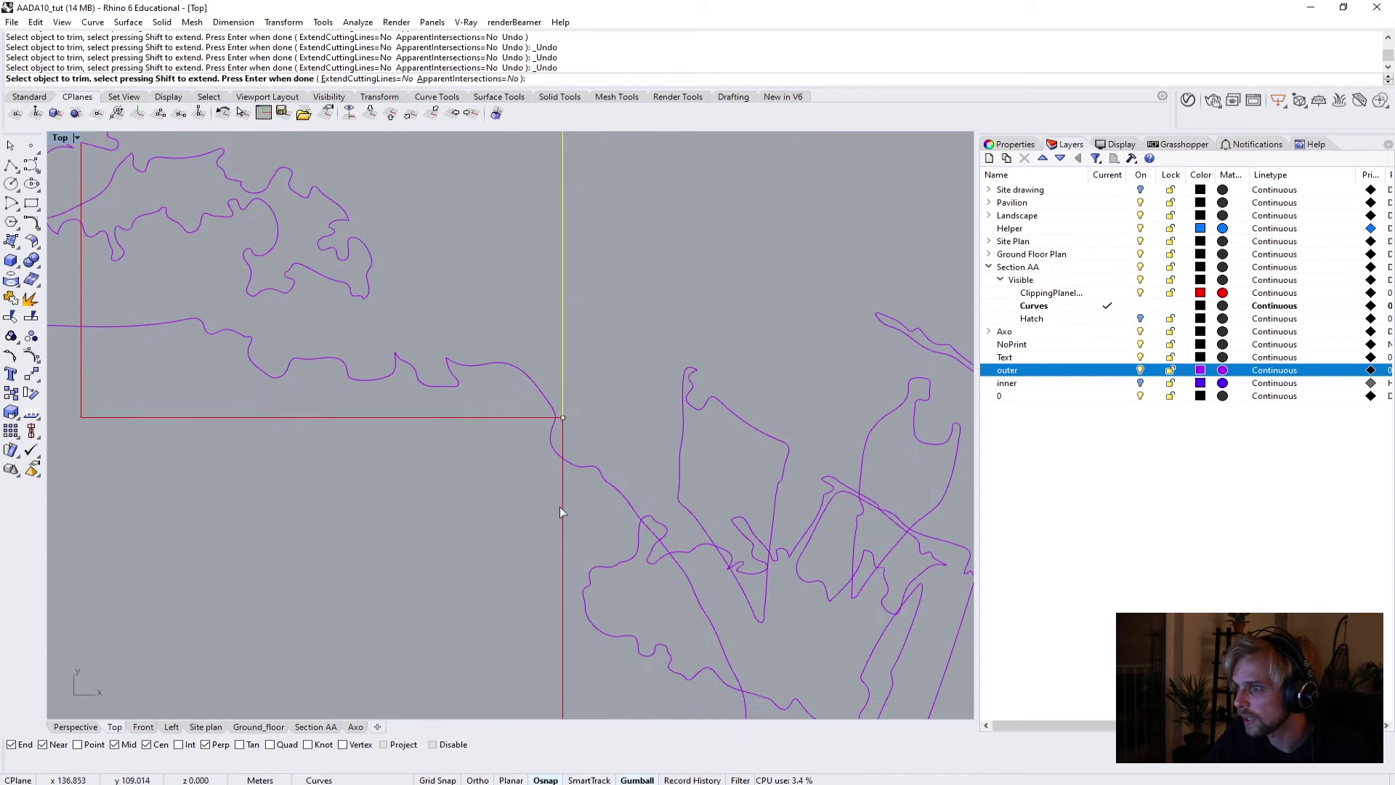
click(560, 508)
click(564, 511)
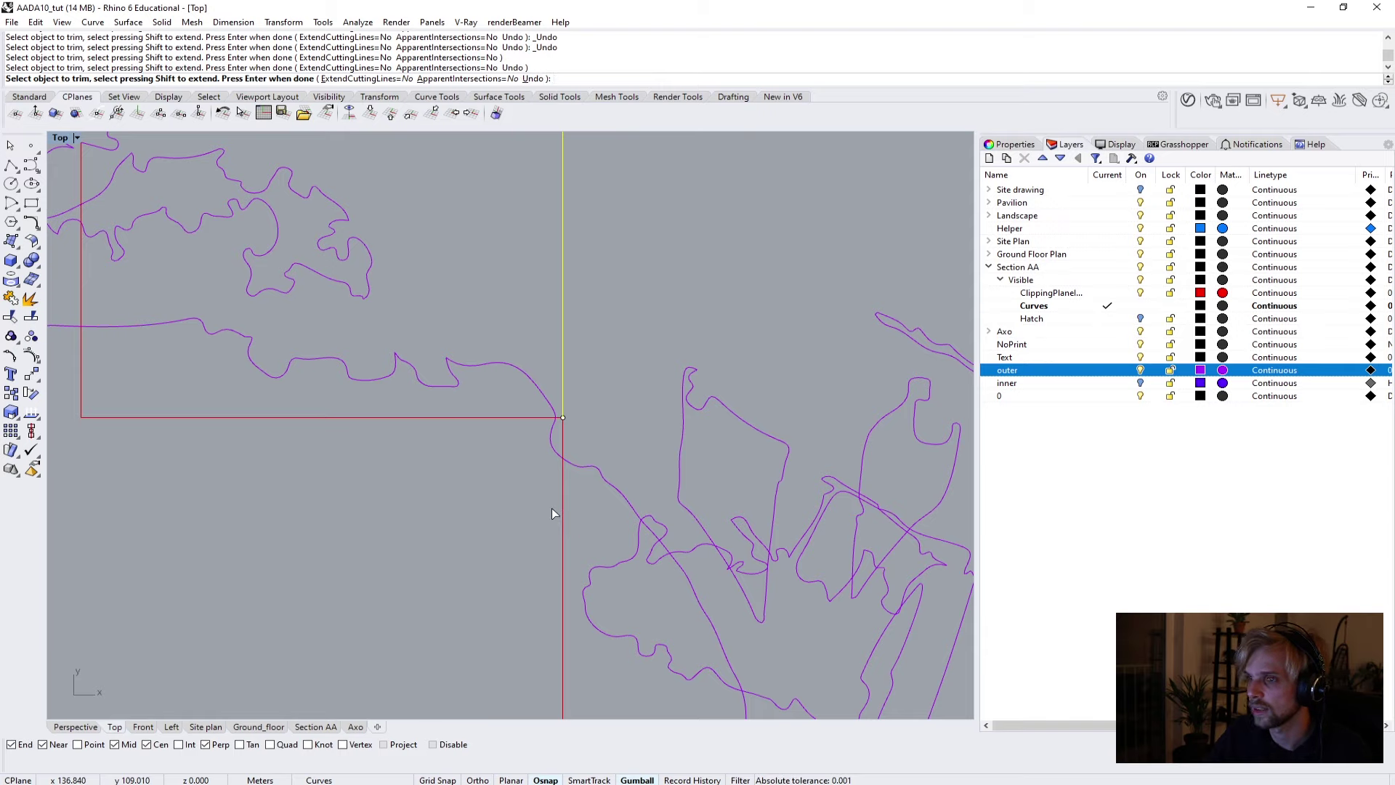
key(Return)
click(564, 512)
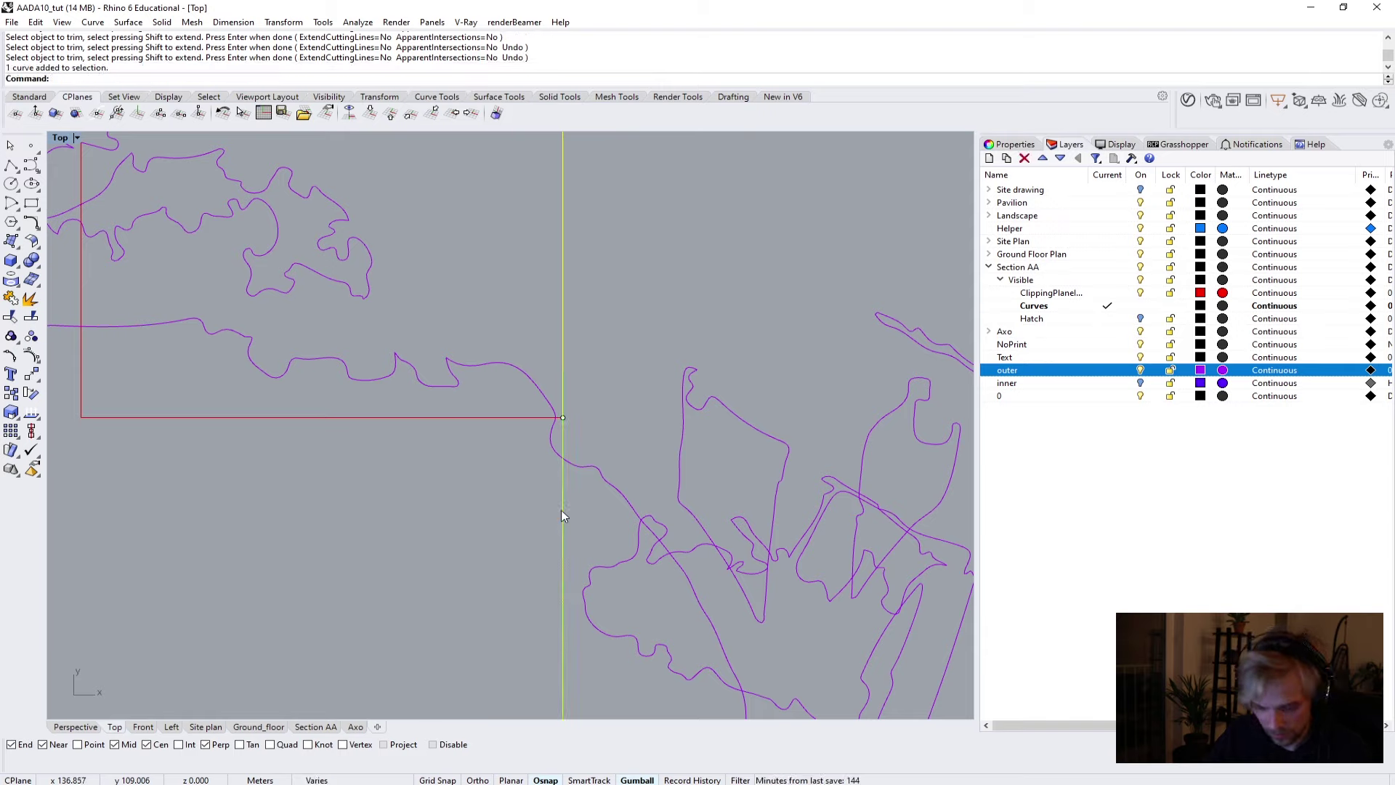
key(Return)
scroll(465, 436, down, 3)
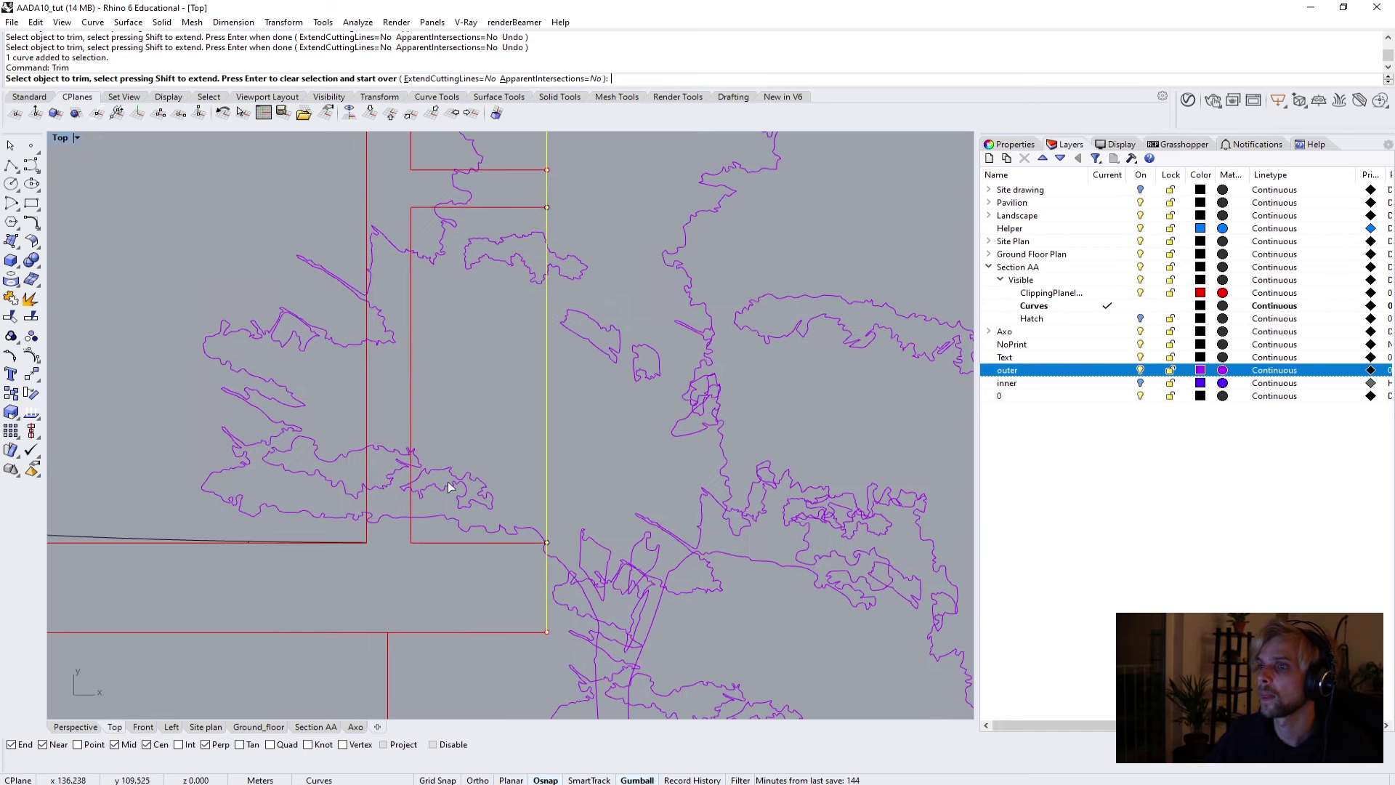
click(438, 518)
scroll(468, 368, up, 4)
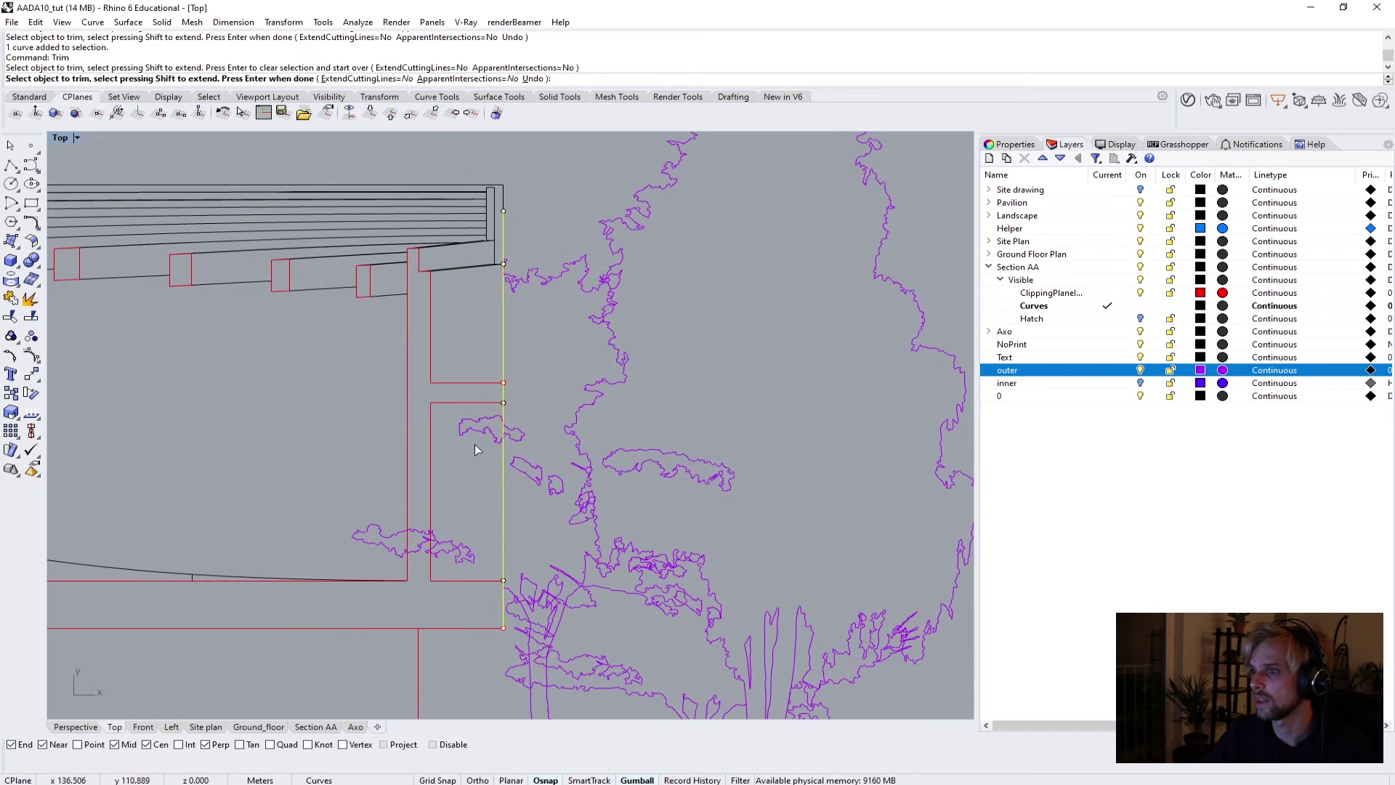
scroll(476, 446, up, 4)
click(472, 411)
key(Return)
key(Escape)
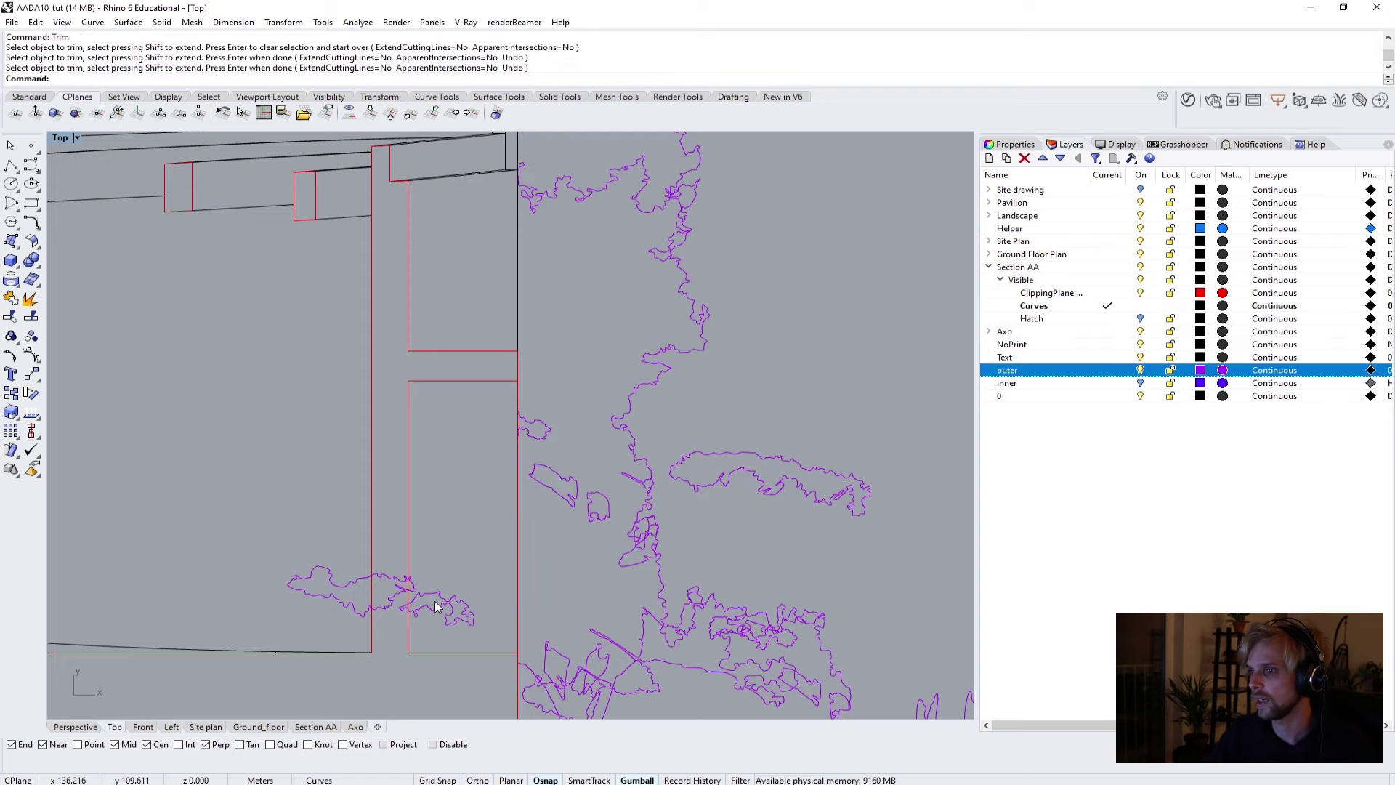
Delete the two leftover foliage curves around the pavilion's lower right wall.
click(436, 607)
key(Delete)
click(348, 579)
key(Delete)
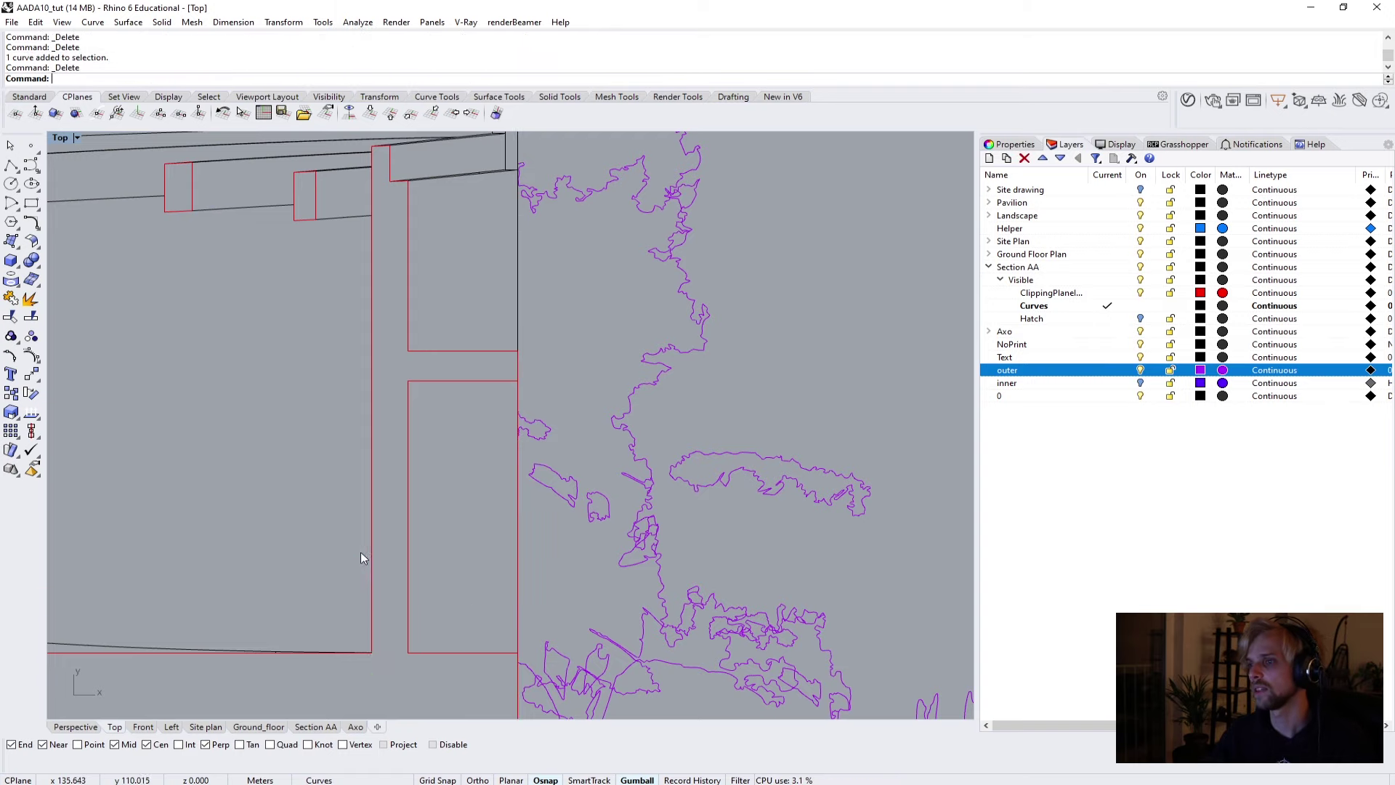
Trim the foliage crossing the upper branches of the tree nearest the pavilion, using its trunk and branch outlines as cutting edges.
scroll(360, 558, down, 4)
scroll(560, 528, up, 5)
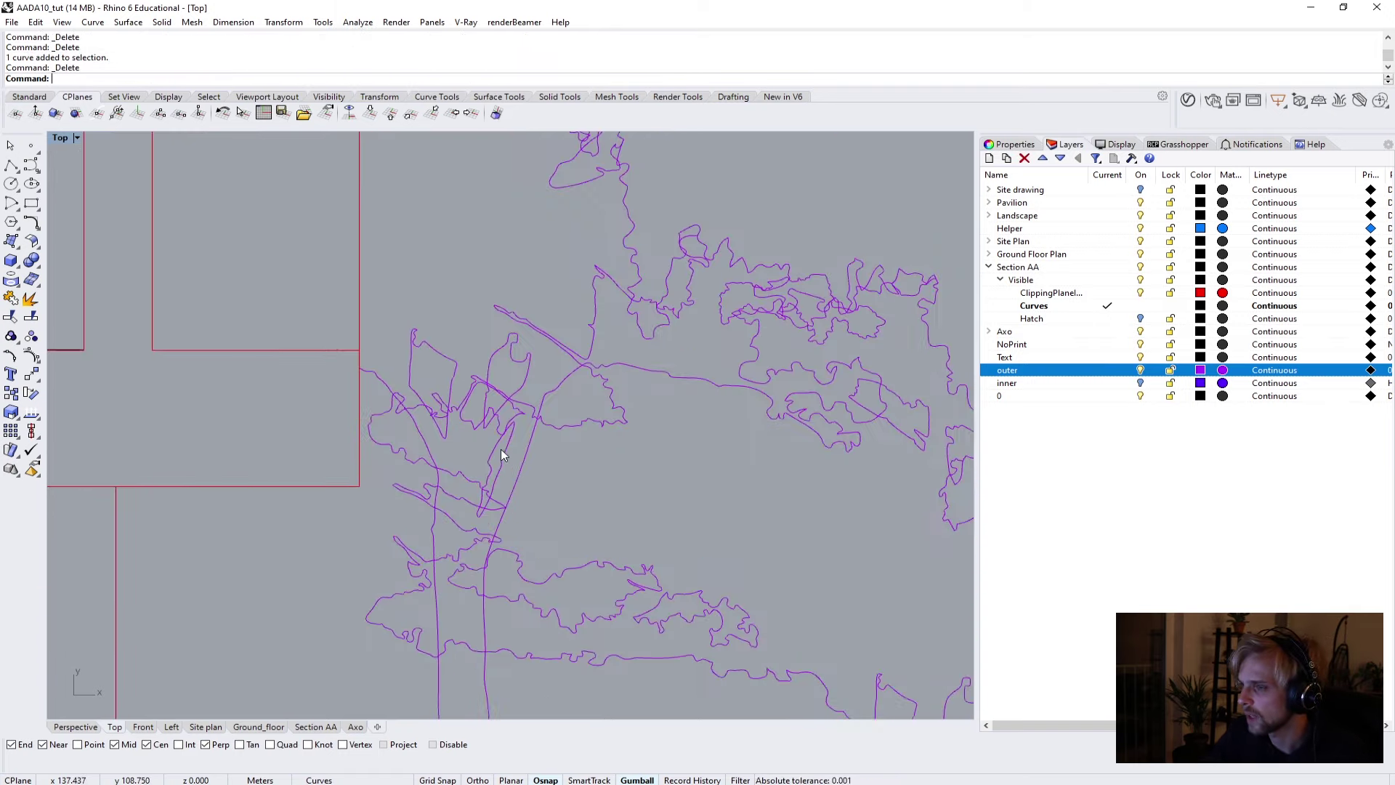
click(517, 472)
scroll(522, 472, down, 2)
scroll(521, 472, up, 2)
shift+click(523, 452)
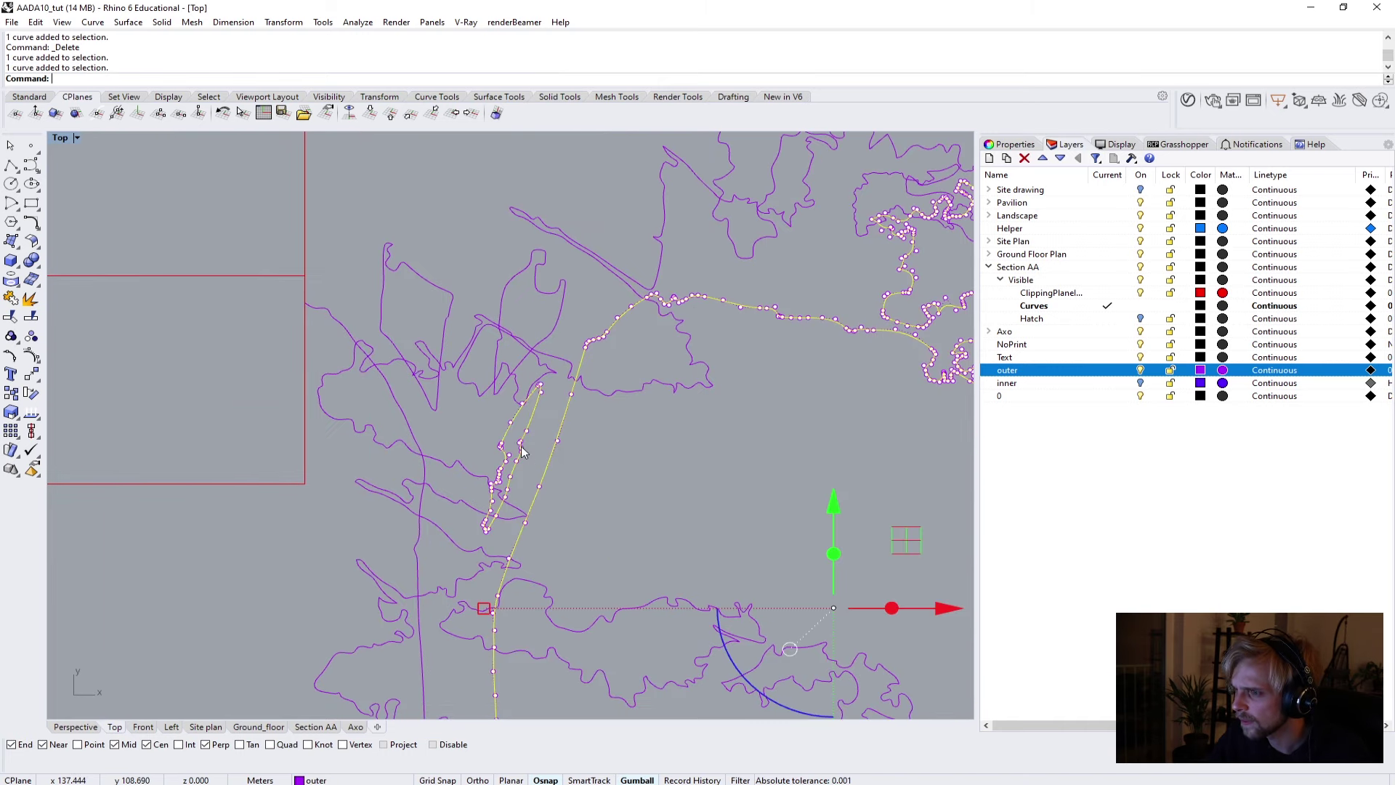
shift+click(440, 406)
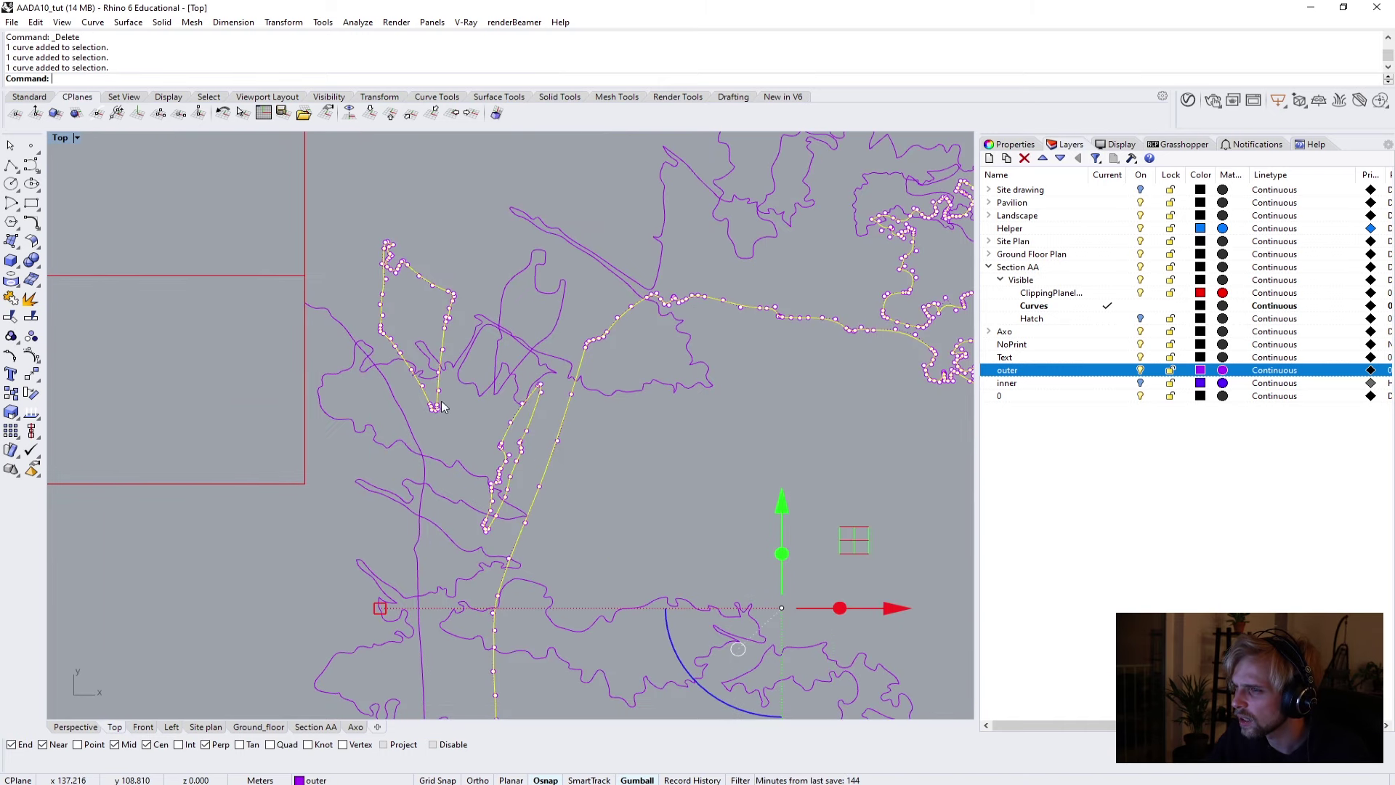
shift+click(418, 475)
scroll(449, 567, down, 2)
scroll(519, 407, up, 3)
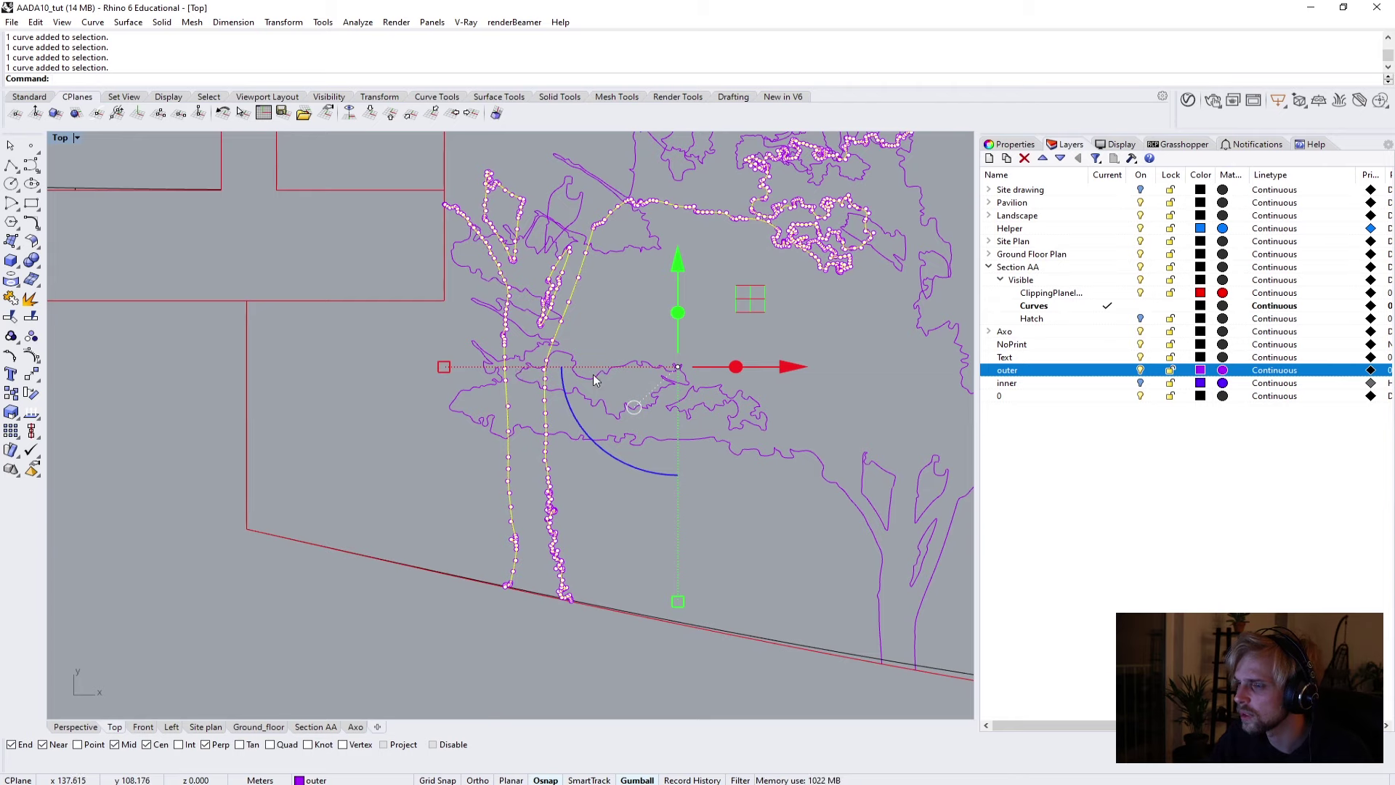
right_drag(594, 380, 594, 474)
scroll(572, 329, up, 2)
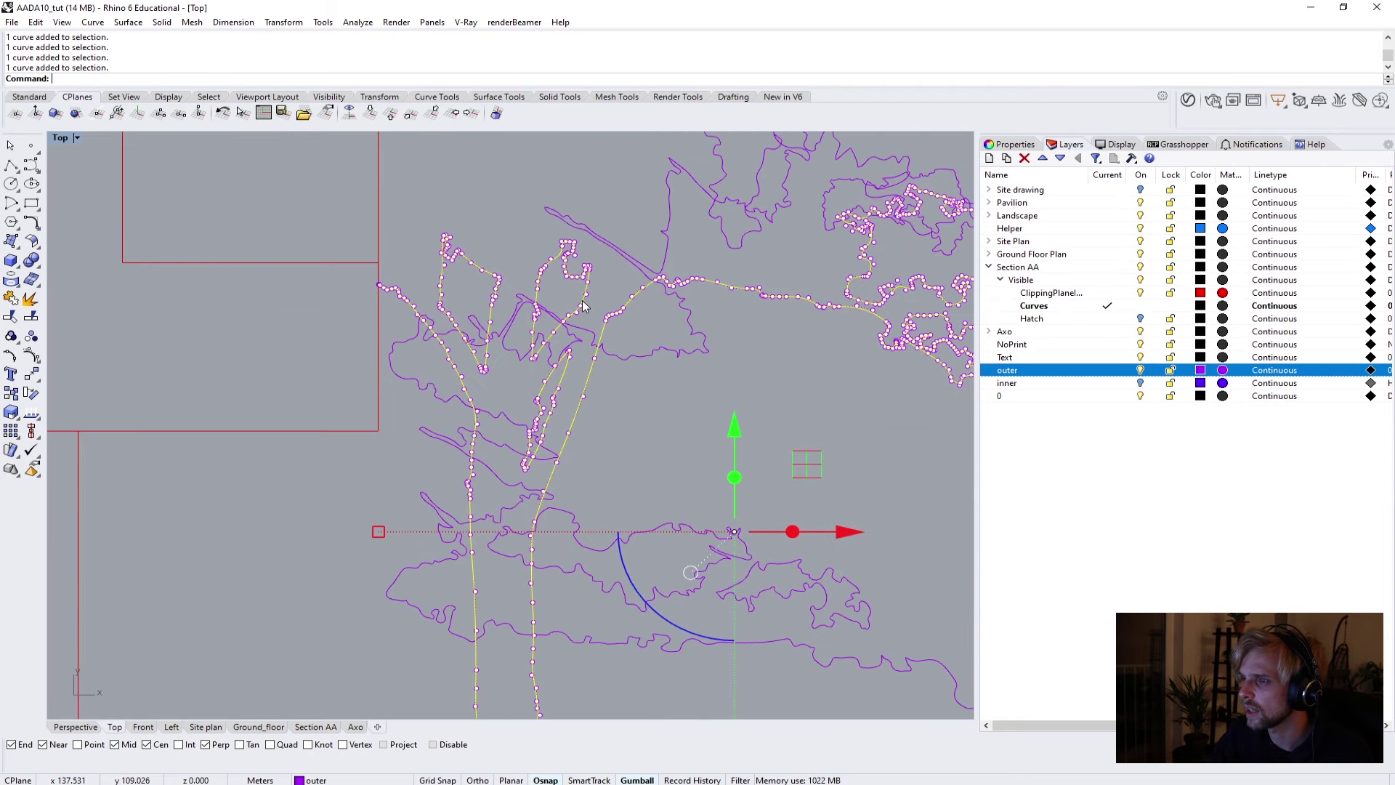
text(trim)
key(Return)
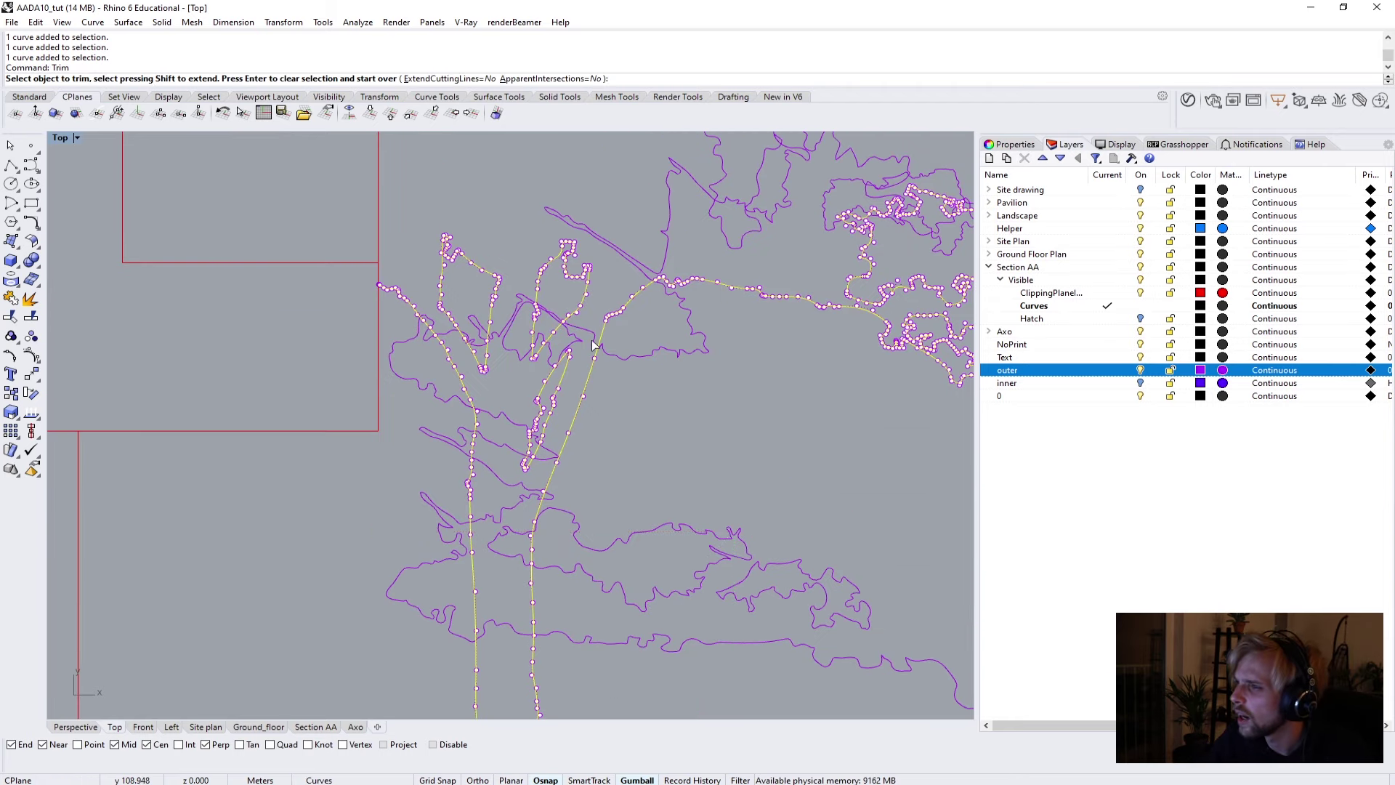
scroll(591, 349, up, 3)
click(579, 304)
click(507, 363)
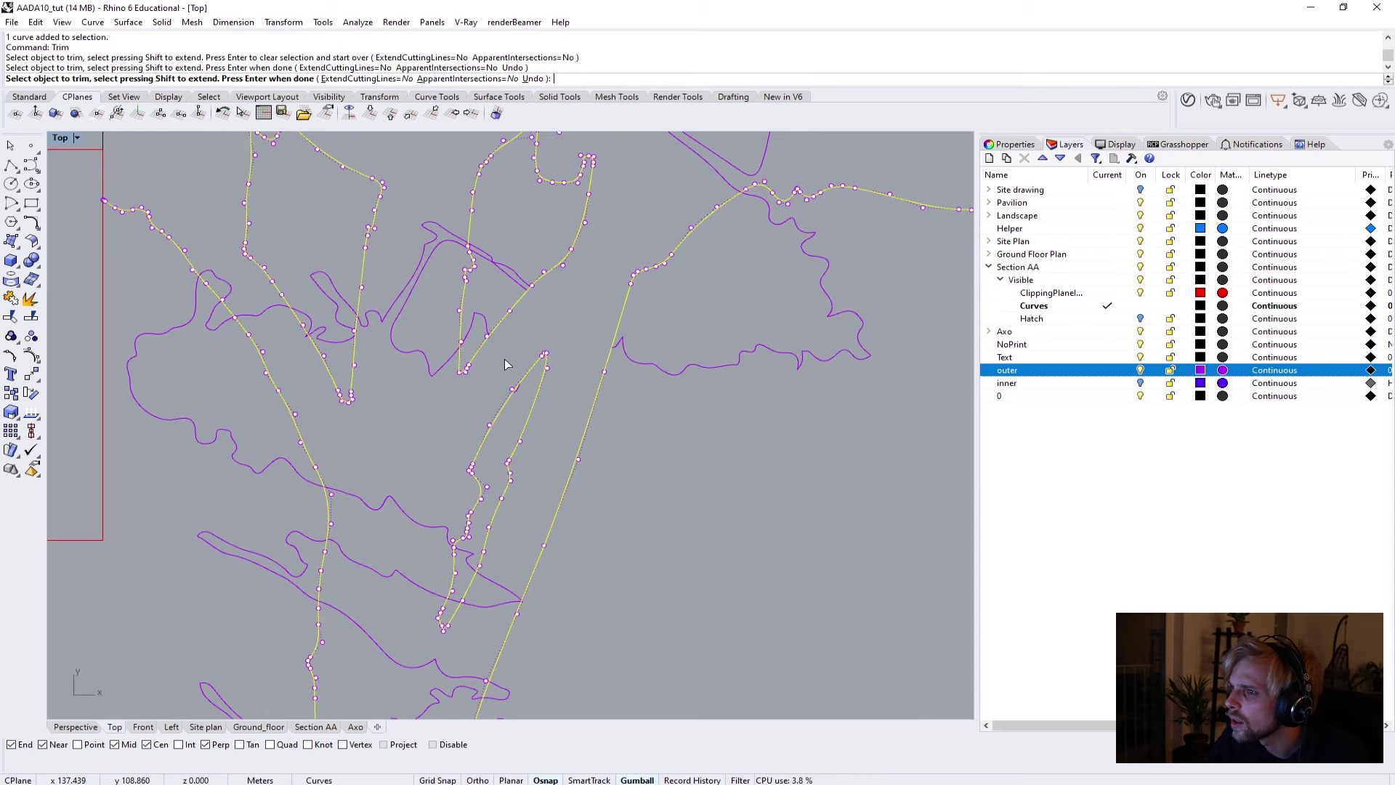
Trim the background foliage lines crossing the trunk of the tree nearest the pavilion.
drag(375, 477, 375, 477)
right_drag(409, 559, 459, 337)
drag(456, 641, 416, 407)
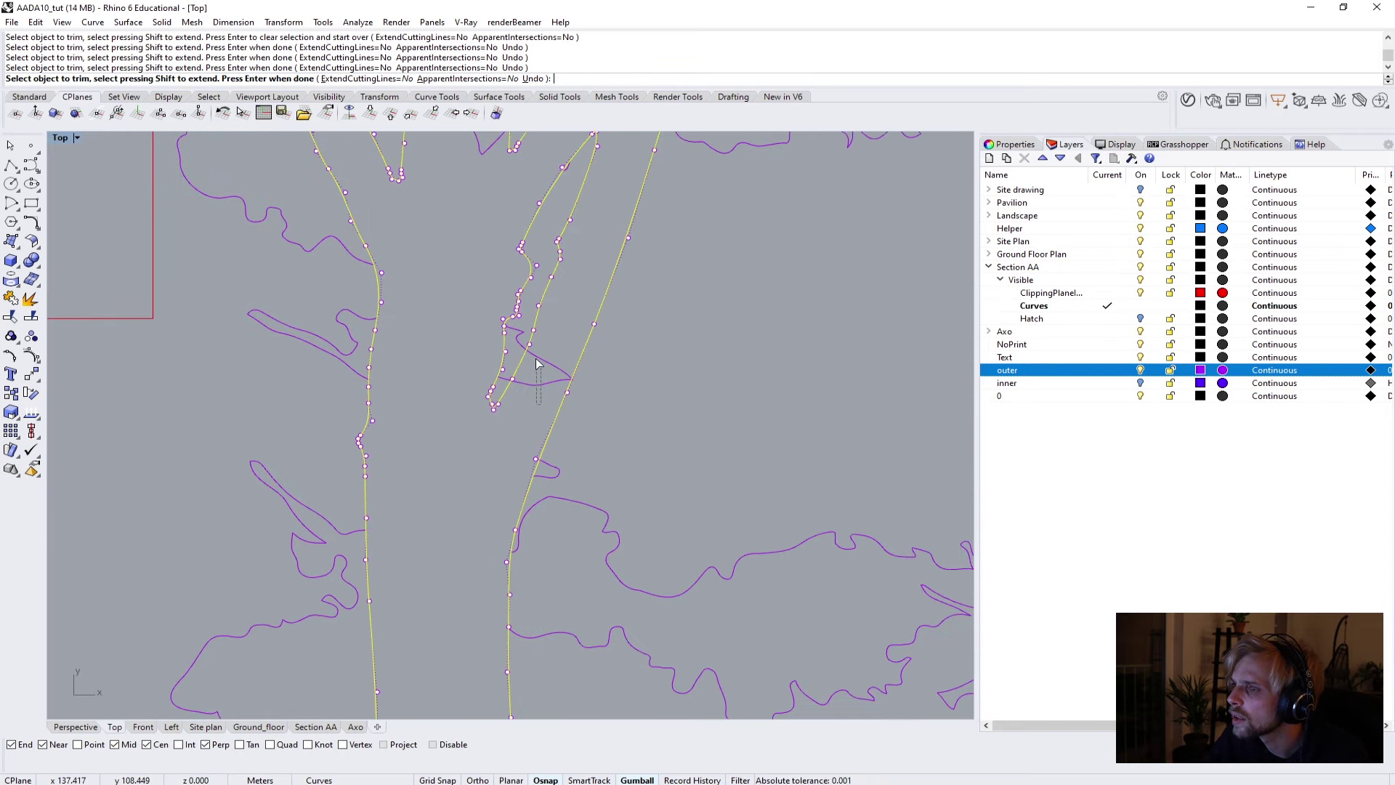
drag(537, 359, 536, 350)
scroll(545, 305, down, 6)
Trim the remaining foliage pieces crossing the upper left branch of the tree nearest the pavilion, and finish the trim.
right_drag(523, 301, 501, 424)
scroll(495, 369, up, 8)
drag(497, 372, 456, 167)
right_drag(531, 226, 507, 337)
click(281, 381)
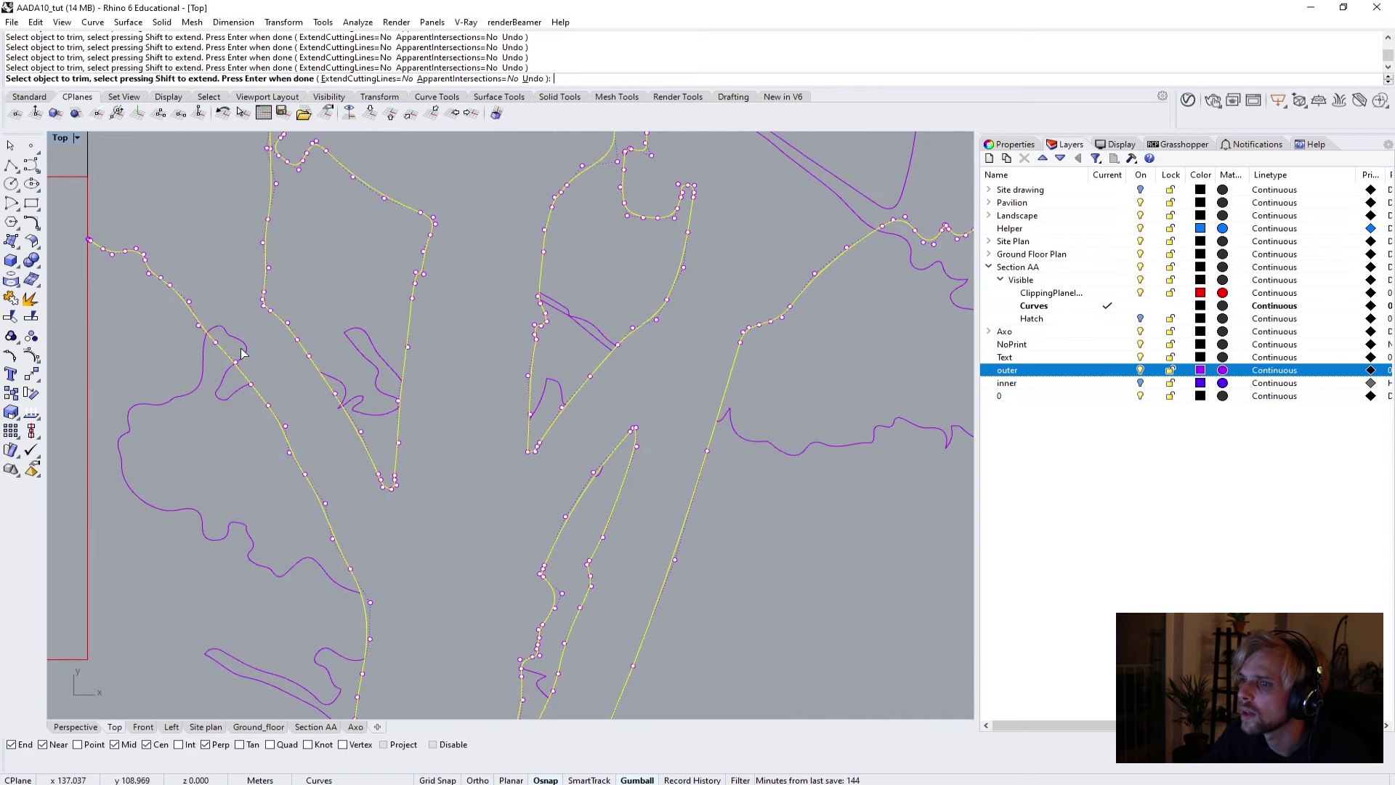
scroll(242, 354, down, 5)
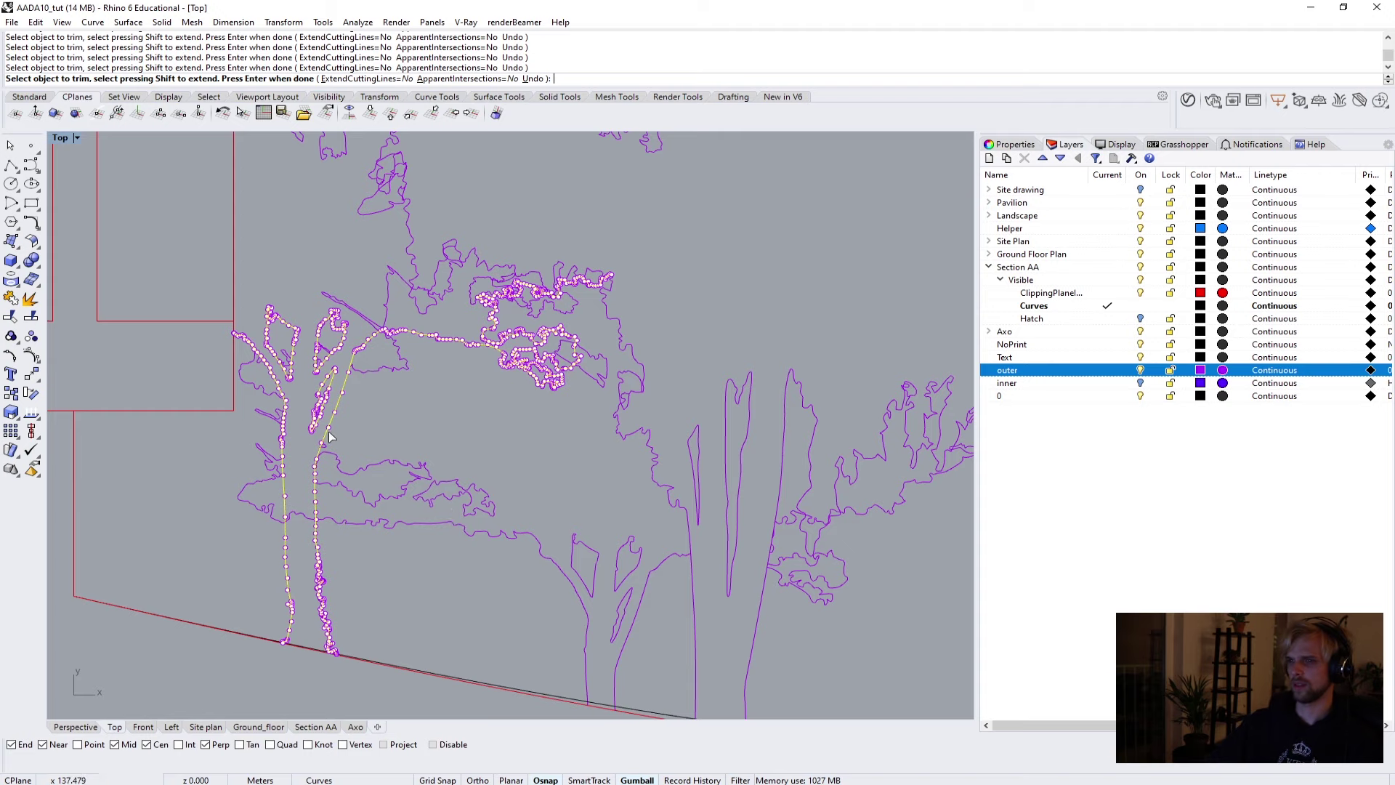
key(Return)
Trim the twig and foliage lines above the branch bend of the tree nearest the pavilion, using its trunk and branch outline as cutting edge.
scroll(465, 287, down, 4)
scroll(489, 483, up, 6)
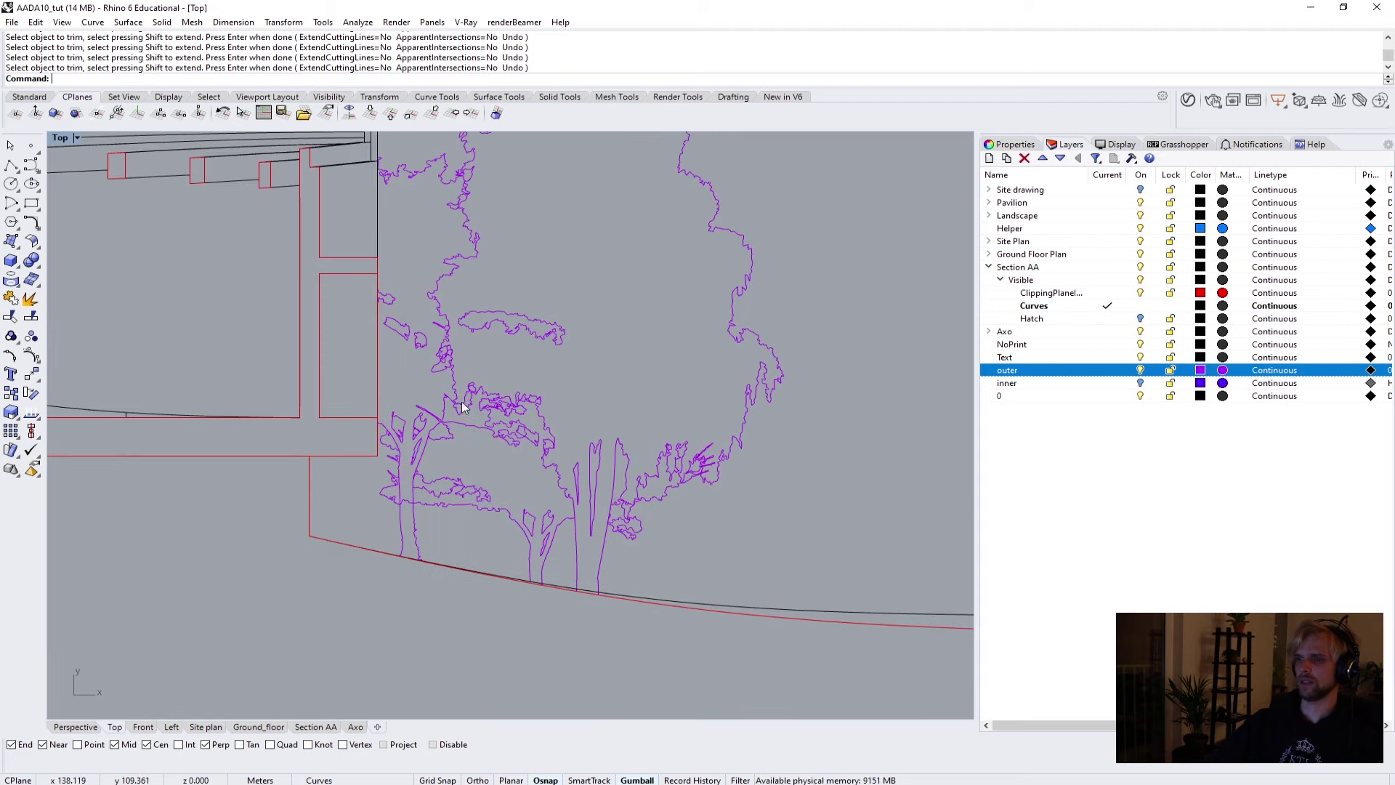
click(493, 495)
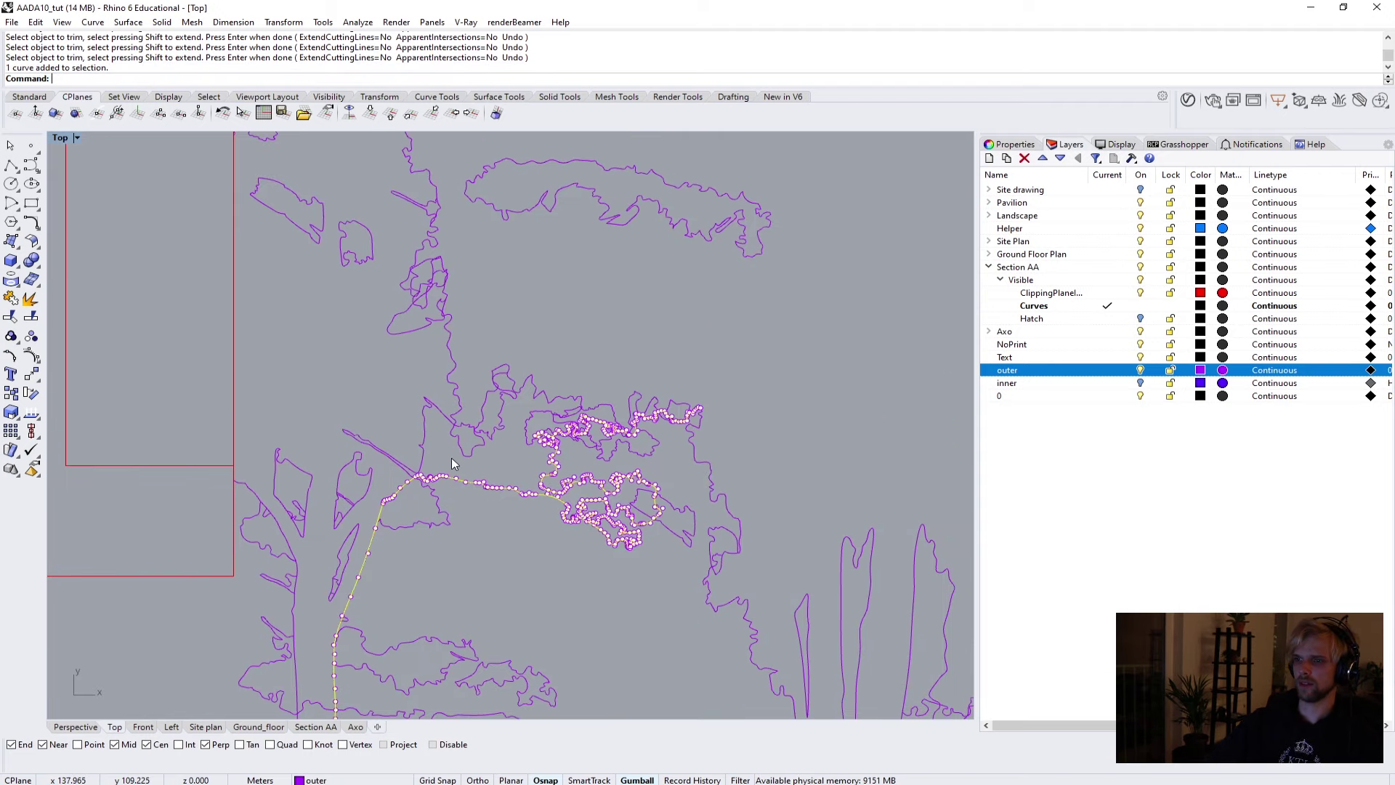
key(Return)
scroll(428, 486, up, 3)
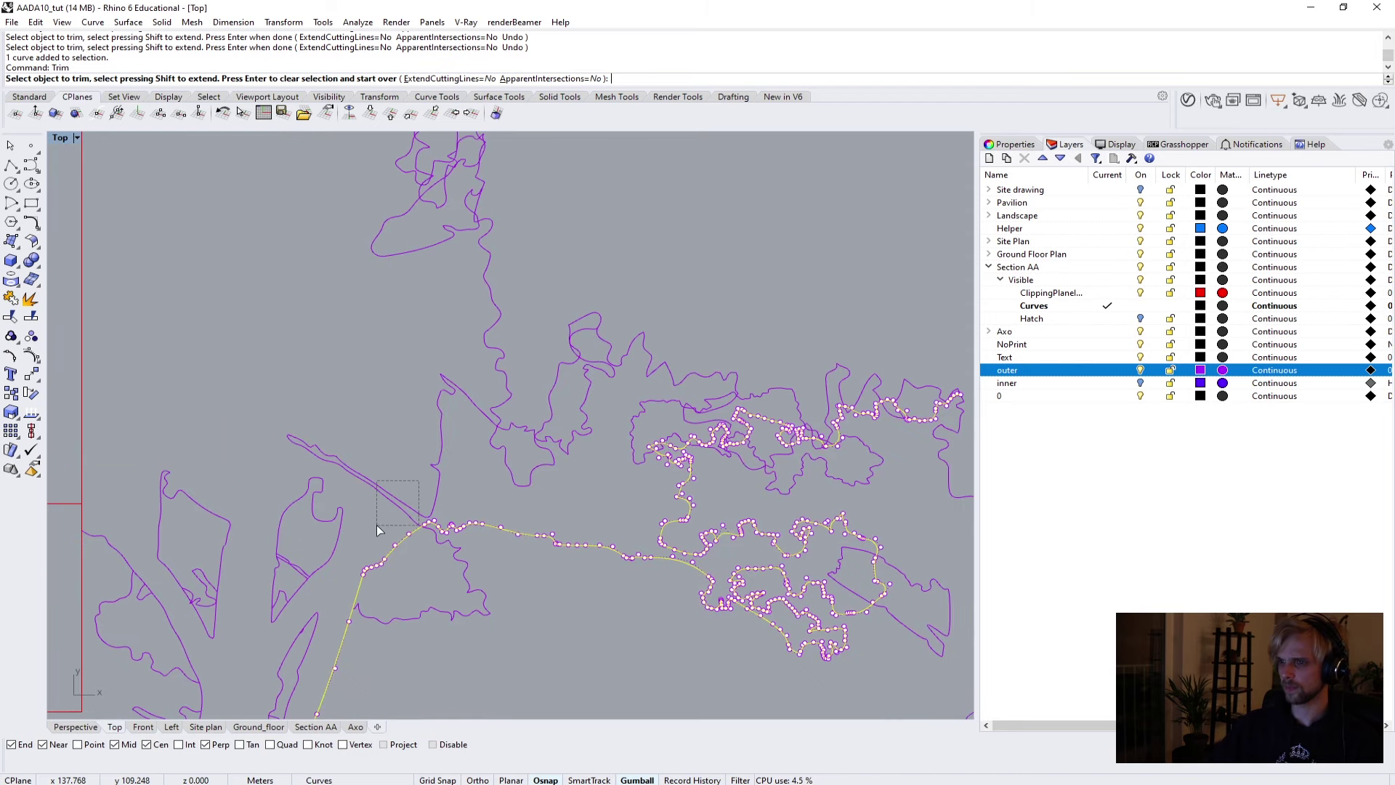
drag(379, 512, 379, 513)
right_drag(571, 453, 364, 433)
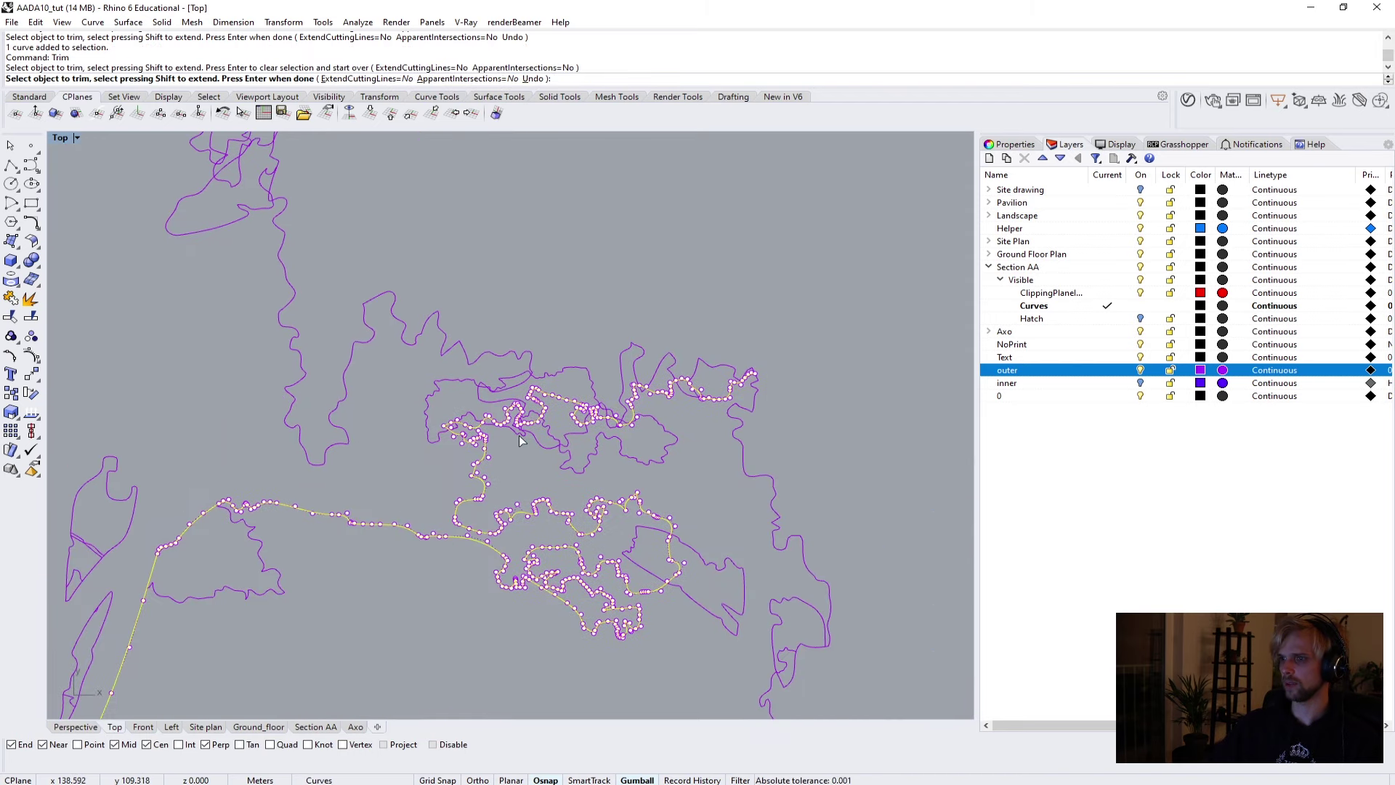
Trim the background foliage crossing the leafy cluster at the end of that branch, then finish the trim and clear the selection.
scroll(633, 568, up, 6)
drag(643, 583, 629, 525)
scroll(615, 497, down, 10)
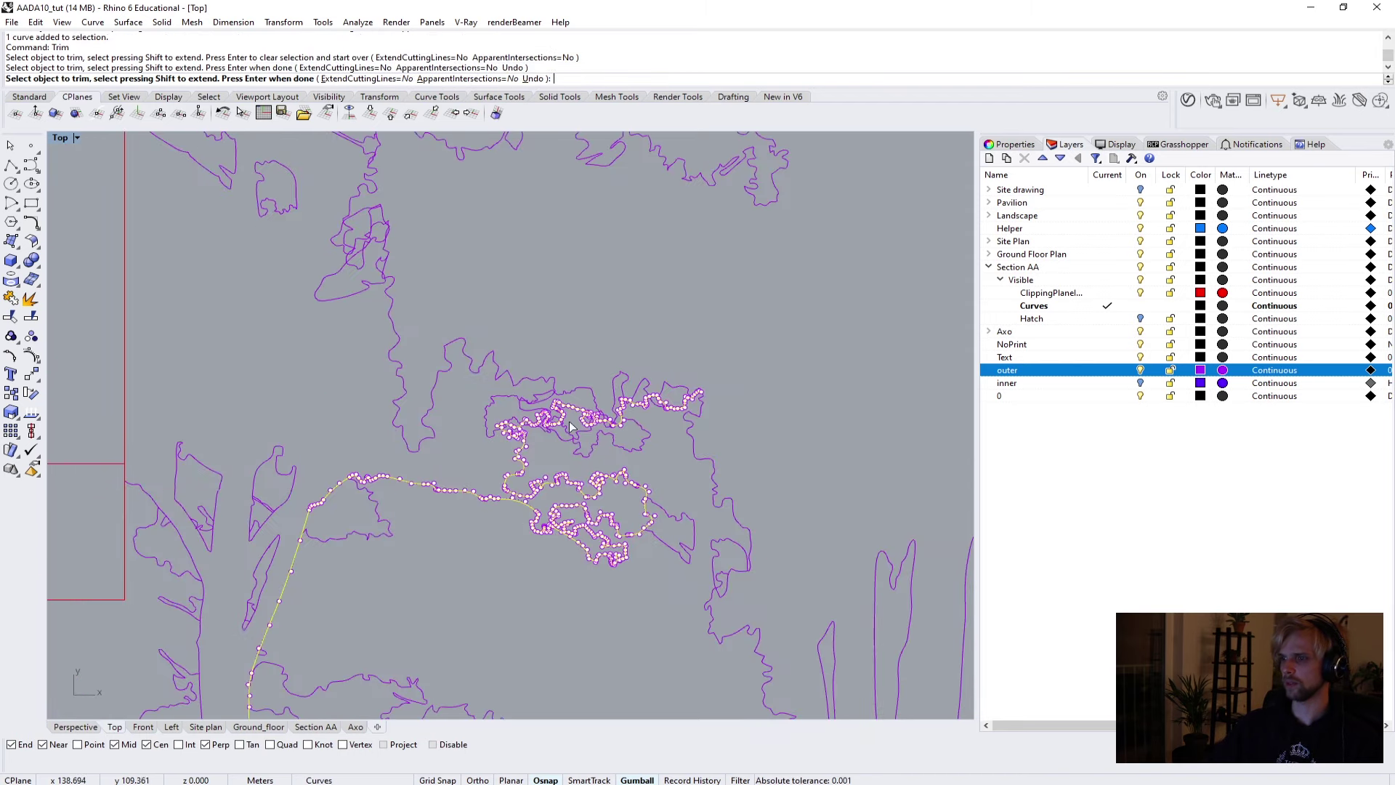
scroll(534, 428, up, 4)
scroll(473, 400, up, 6)
drag(469, 472, 416, 371)
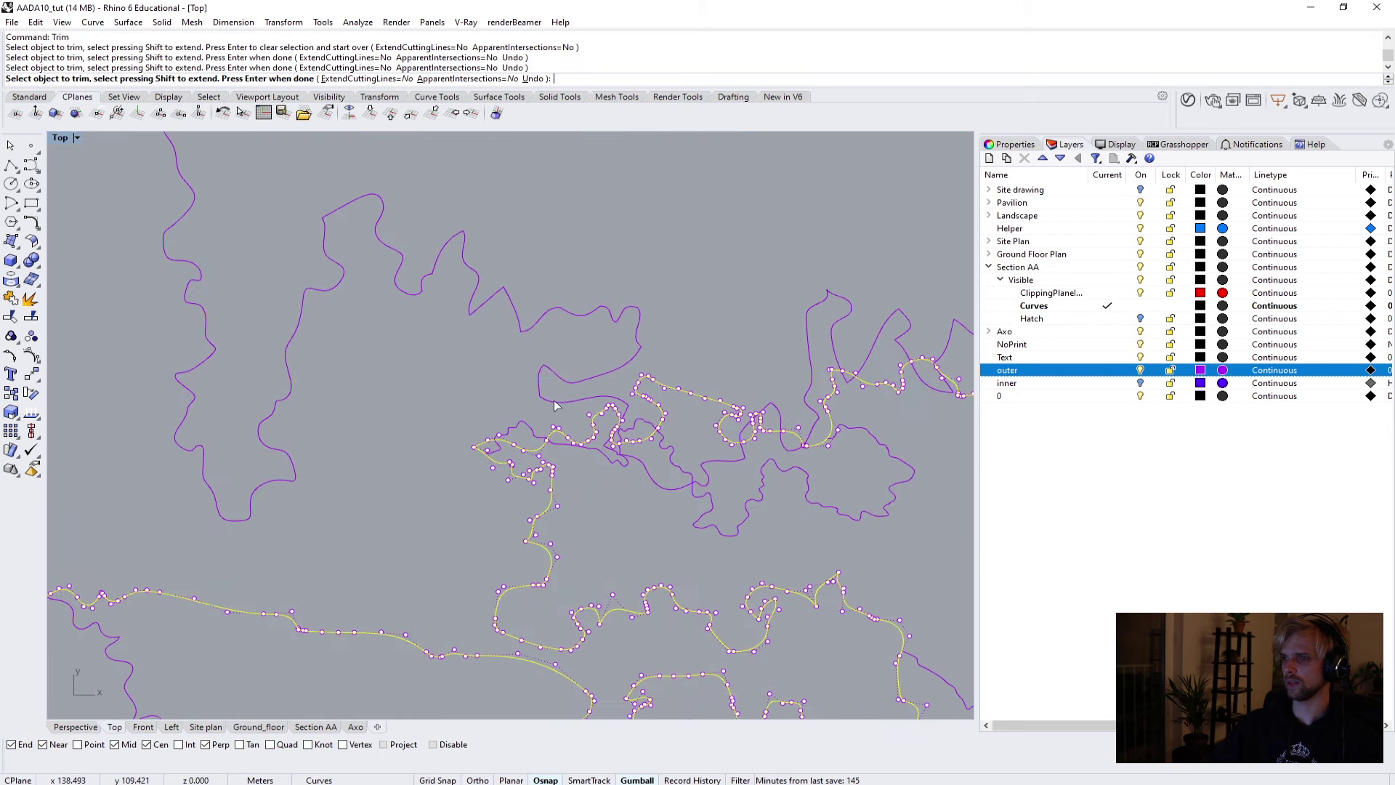
scroll(622, 419, down, 2)
scroll(621, 420, down, 4)
scroll(617, 413, up, 5)
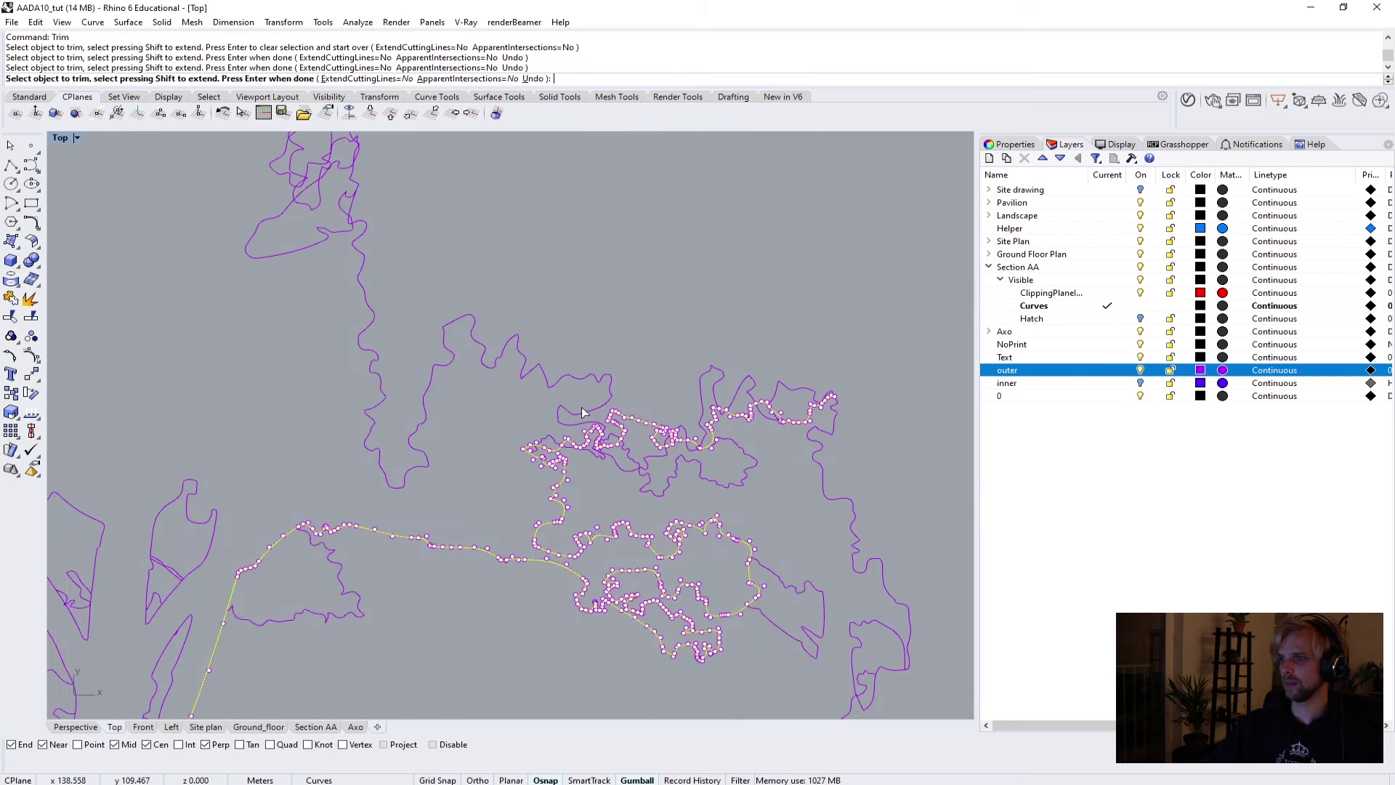
scroll(623, 483, down, 1)
right_drag(634, 470, 476, 336)
key(Return)
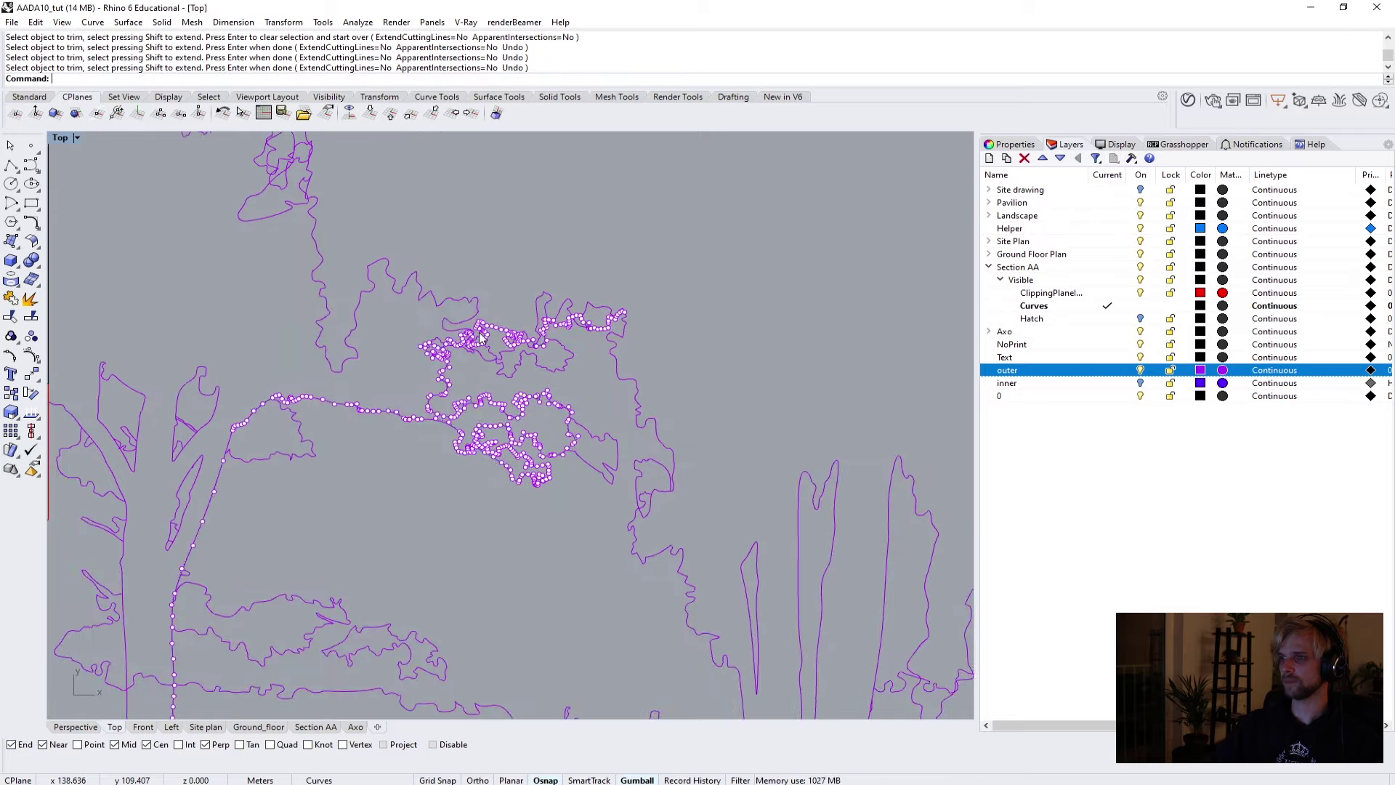
scroll(474, 335, down, 10)
key(Escape)
Trim the trunk bases of the two trees at the pavilion's other end below the red terrain section line.
scroll(465, 342, up, 2)
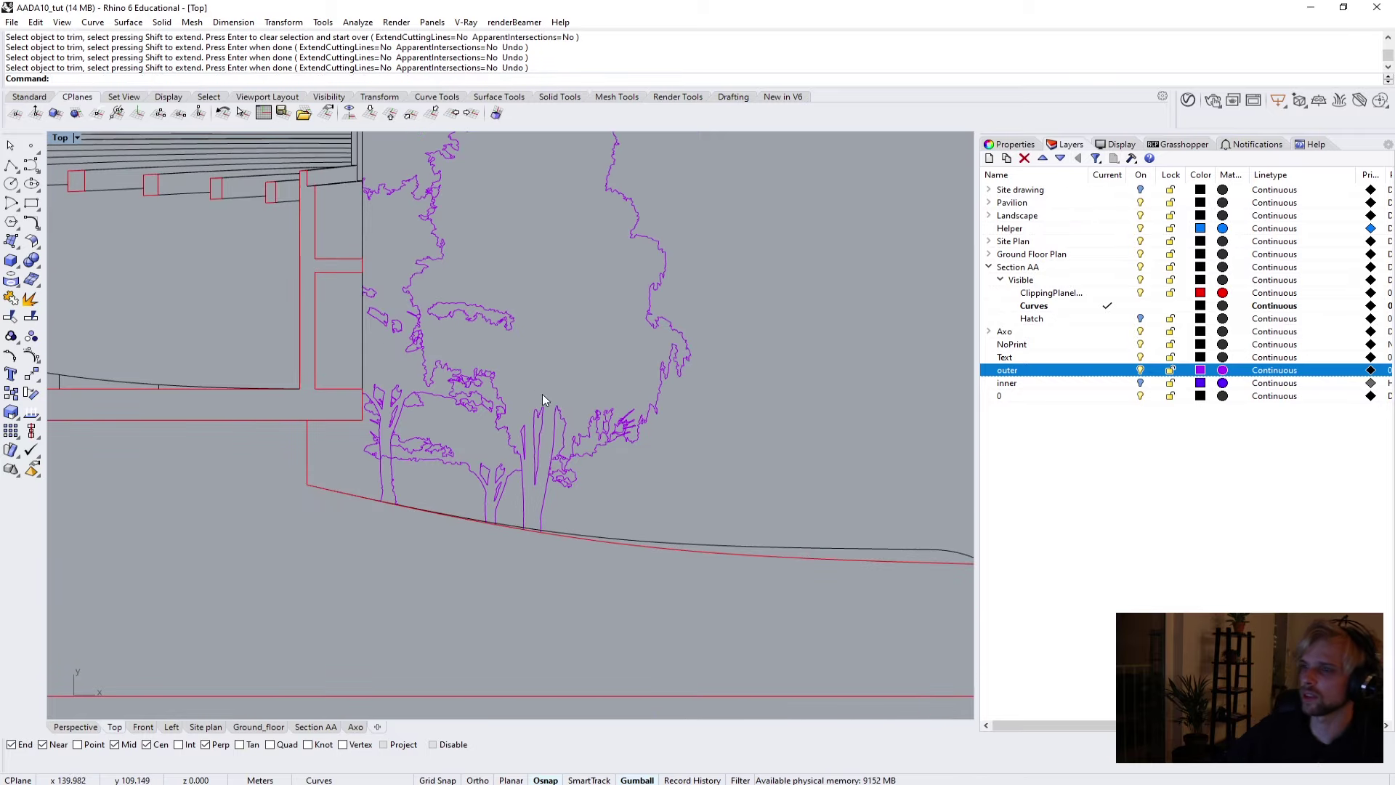
scroll(558, 397, down, 10)
right_drag(519, 391, 618, 388)
right_drag(437, 390, 750, 375)
scroll(290, 349, up, 5)
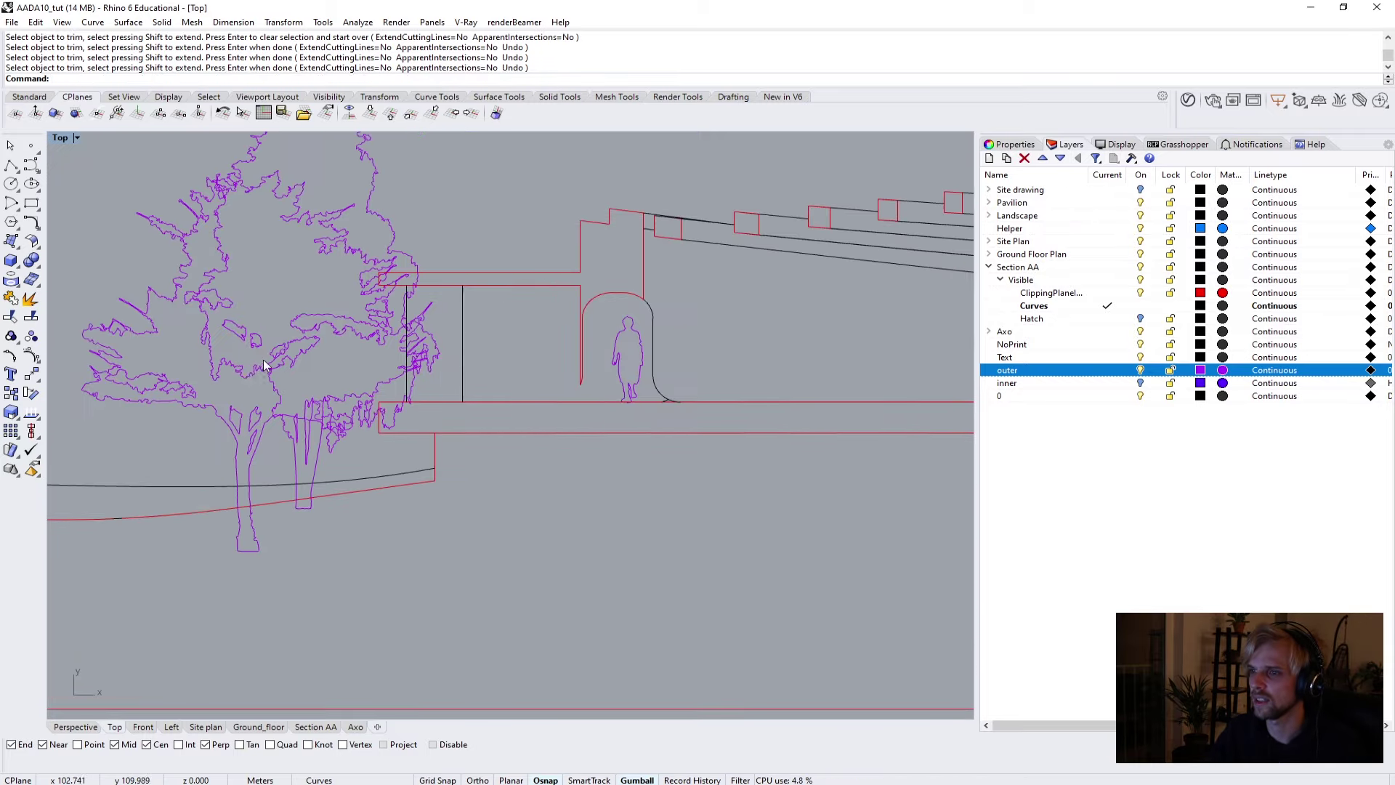
click(515, 529)
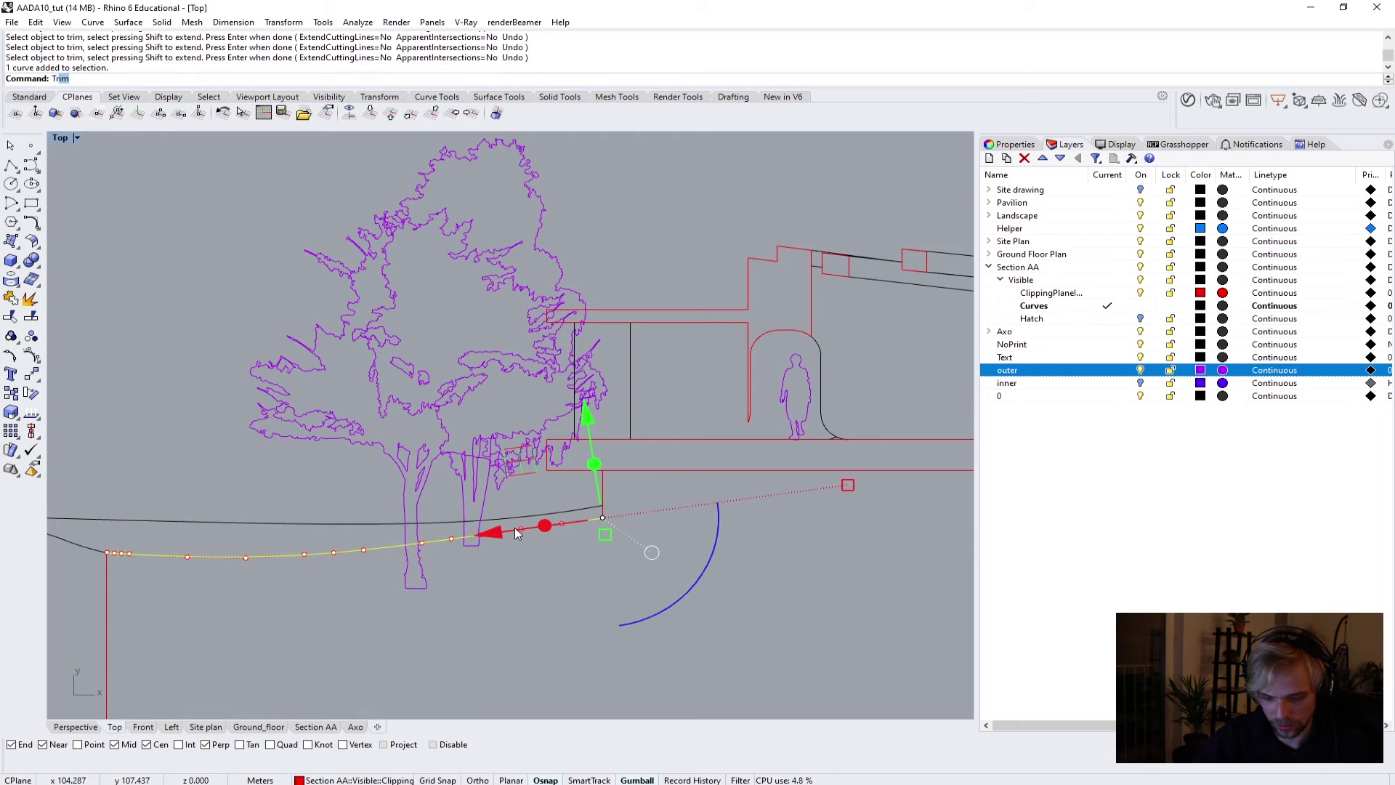
text(Trim)
key(Return)
scroll(502, 589, up, 3)
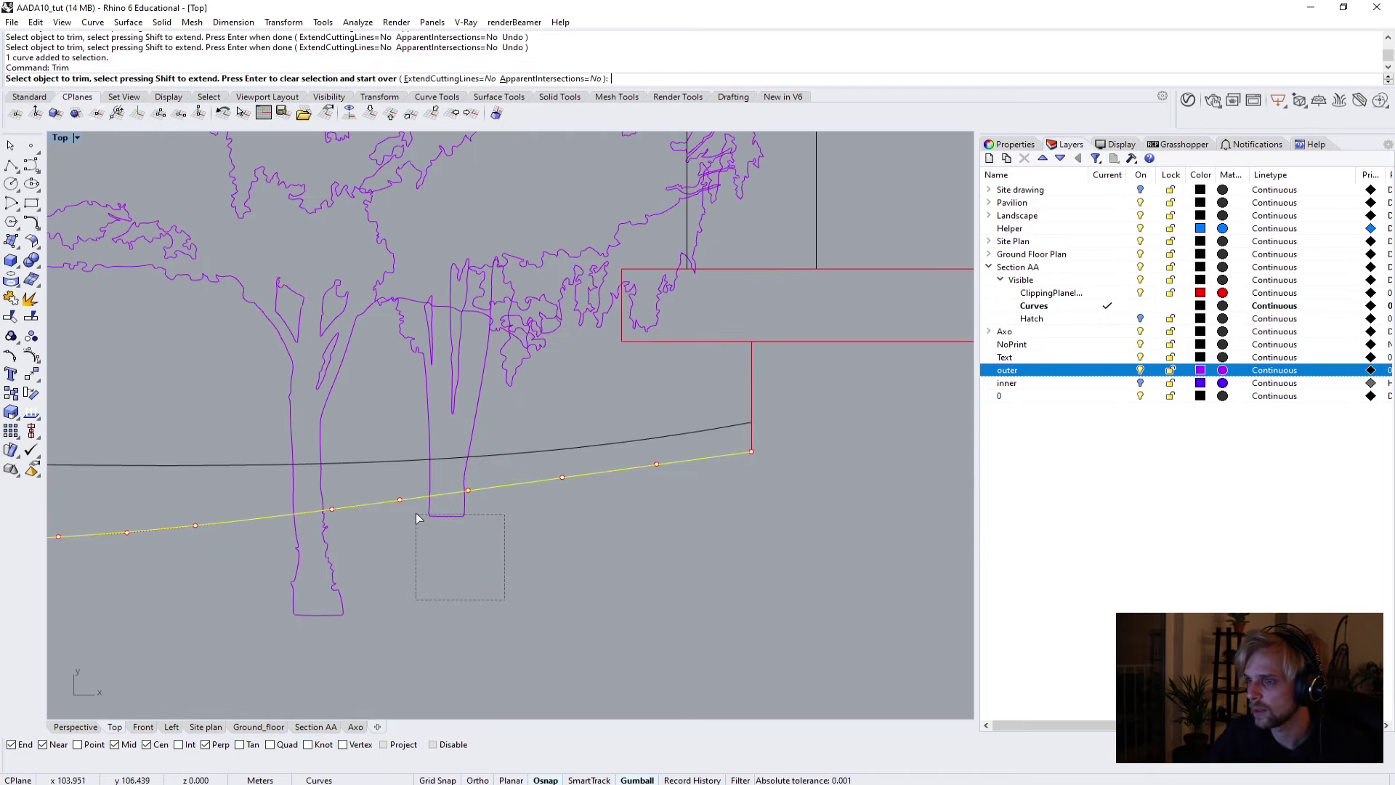
drag(418, 517, 416, 514)
scroll(337, 522, down, 4)
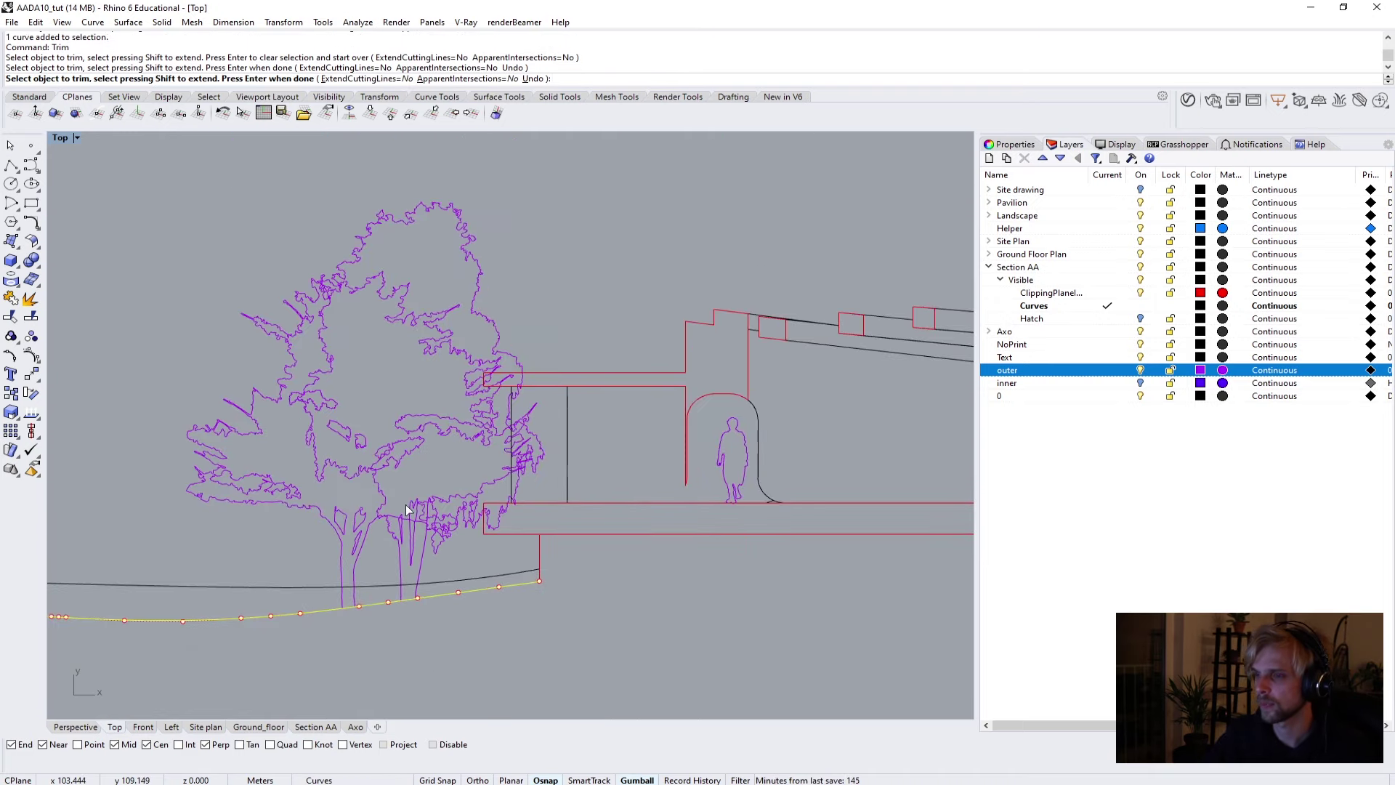
scroll(406, 510, up, 5)
key(Return)
Trim the branch line crossing the two narrow slit outlines inside the trunk nearest the pavilion, using each slit as cutting edge.
click(438, 477)
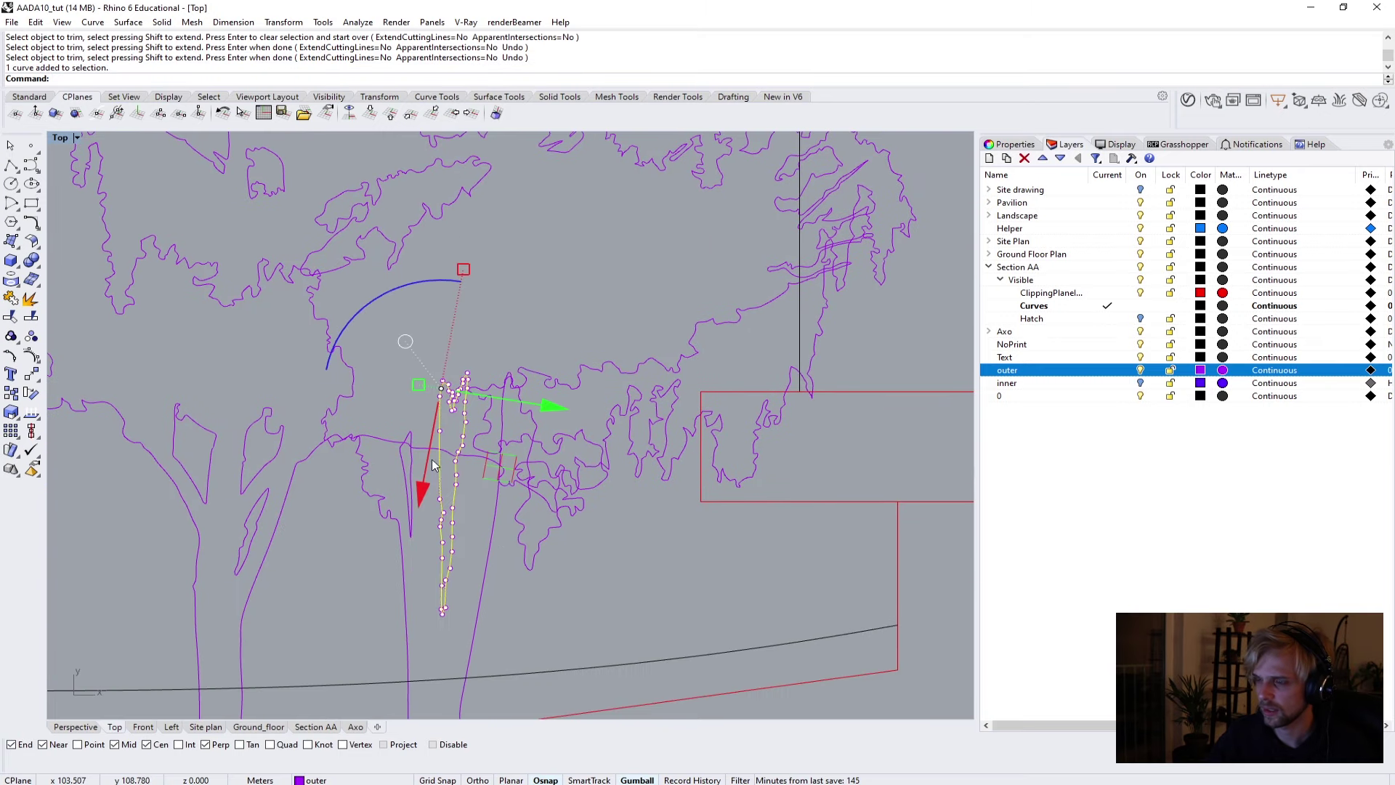
text(Trim)
key(Return)
scroll(431, 450, up, 3)
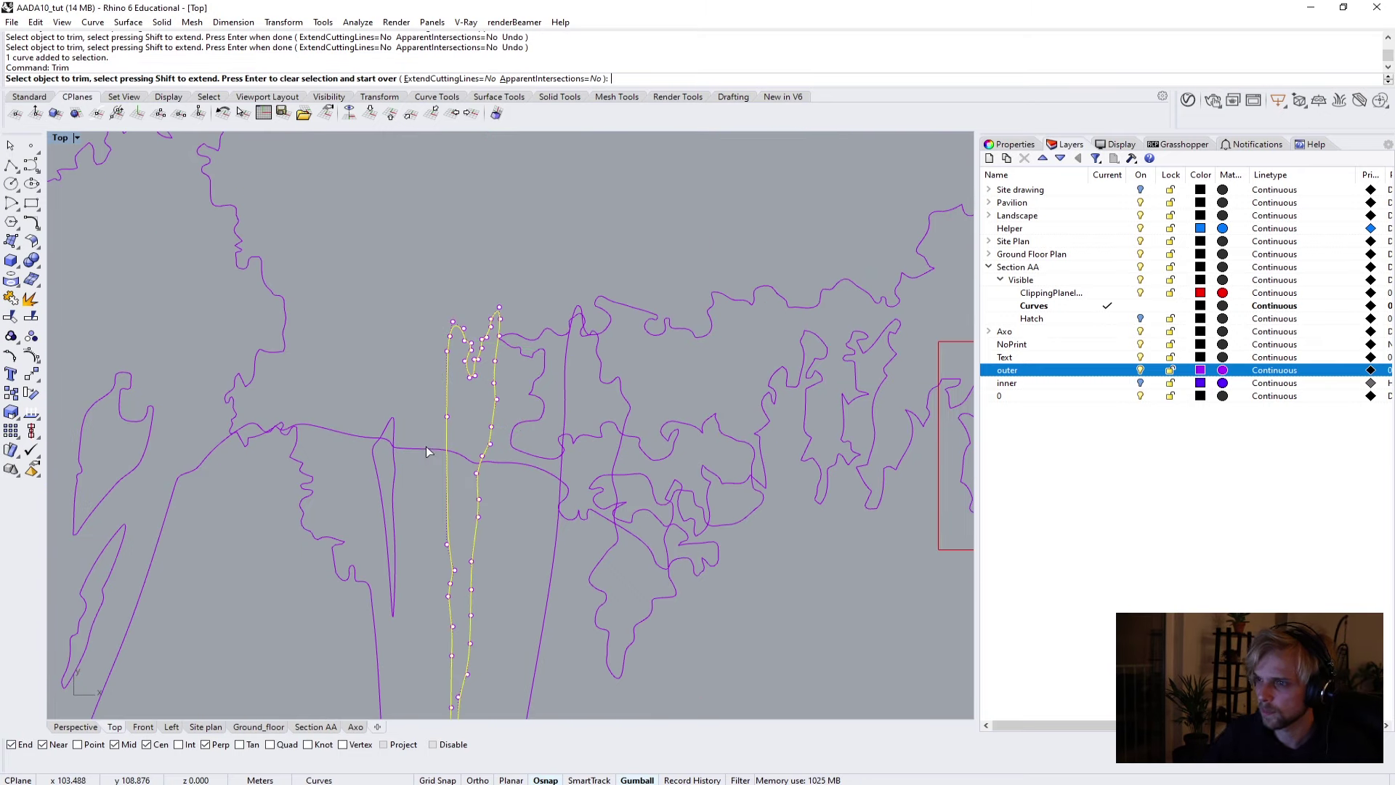
click(459, 460)
key(Return)
click(393, 440)
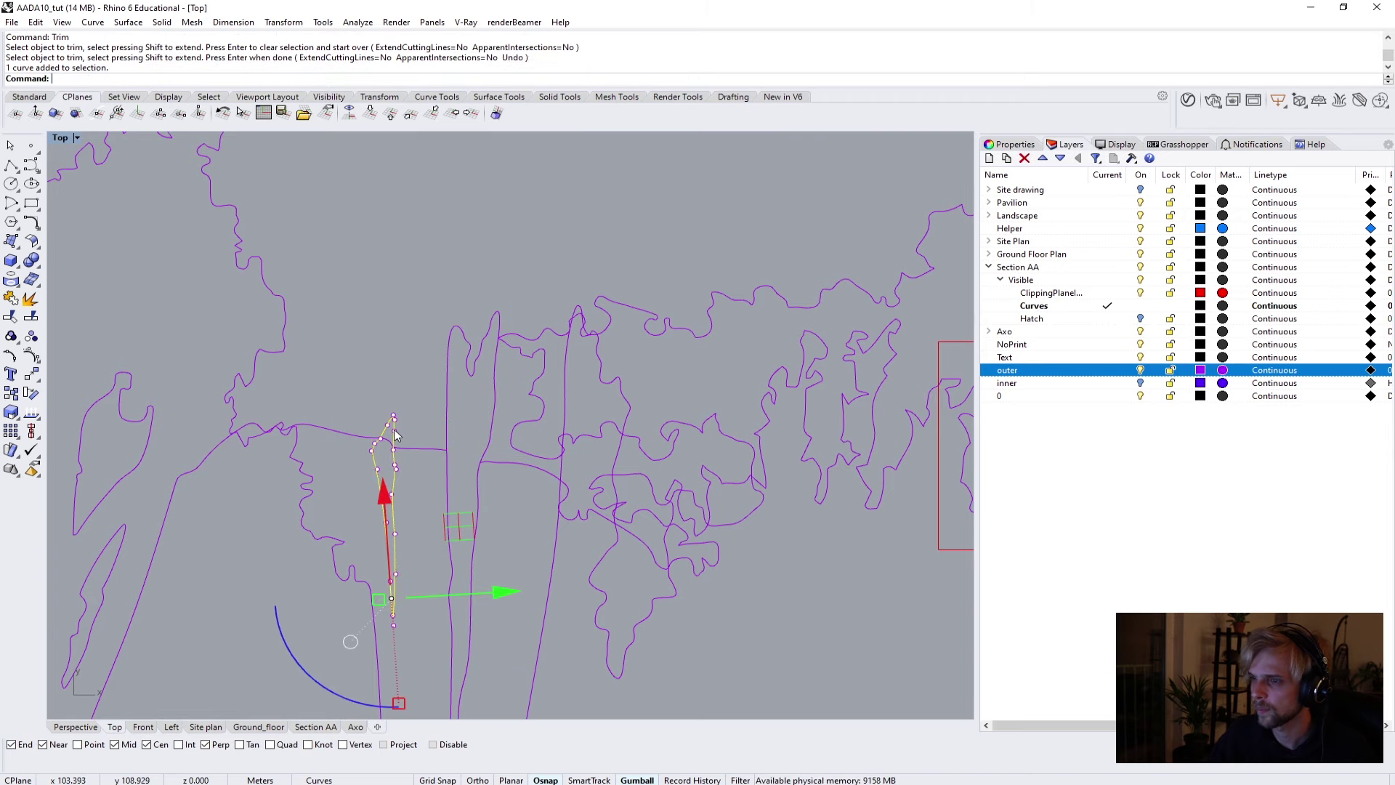
key(Return)
click(386, 441)
key(Return)
scroll(407, 448, down, 4)
scroll(407, 448, down, 3)
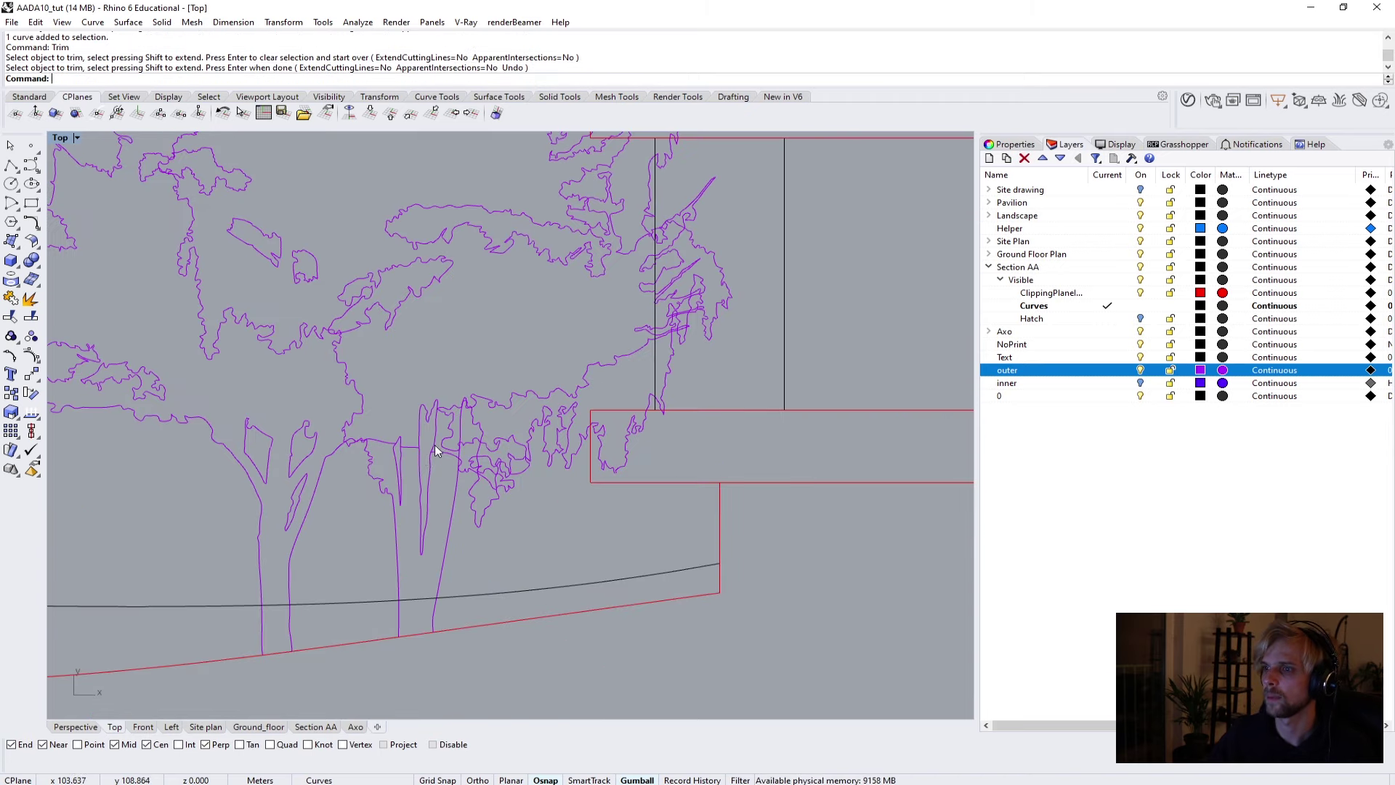
scroll(294, 443, up, 3)
click(255, 449)
key(Escape)
Trim the neighbouring tree's branch lines crossing the trunk nearest the pavilion, using that tree's trunk and crown outline as cutting edge.
right_drag(216, 452, 541, 338)
scroll(504, 353, down, 7)
right_drag(516, 405, 417, 605)
scroll(405, 590, down, 3)
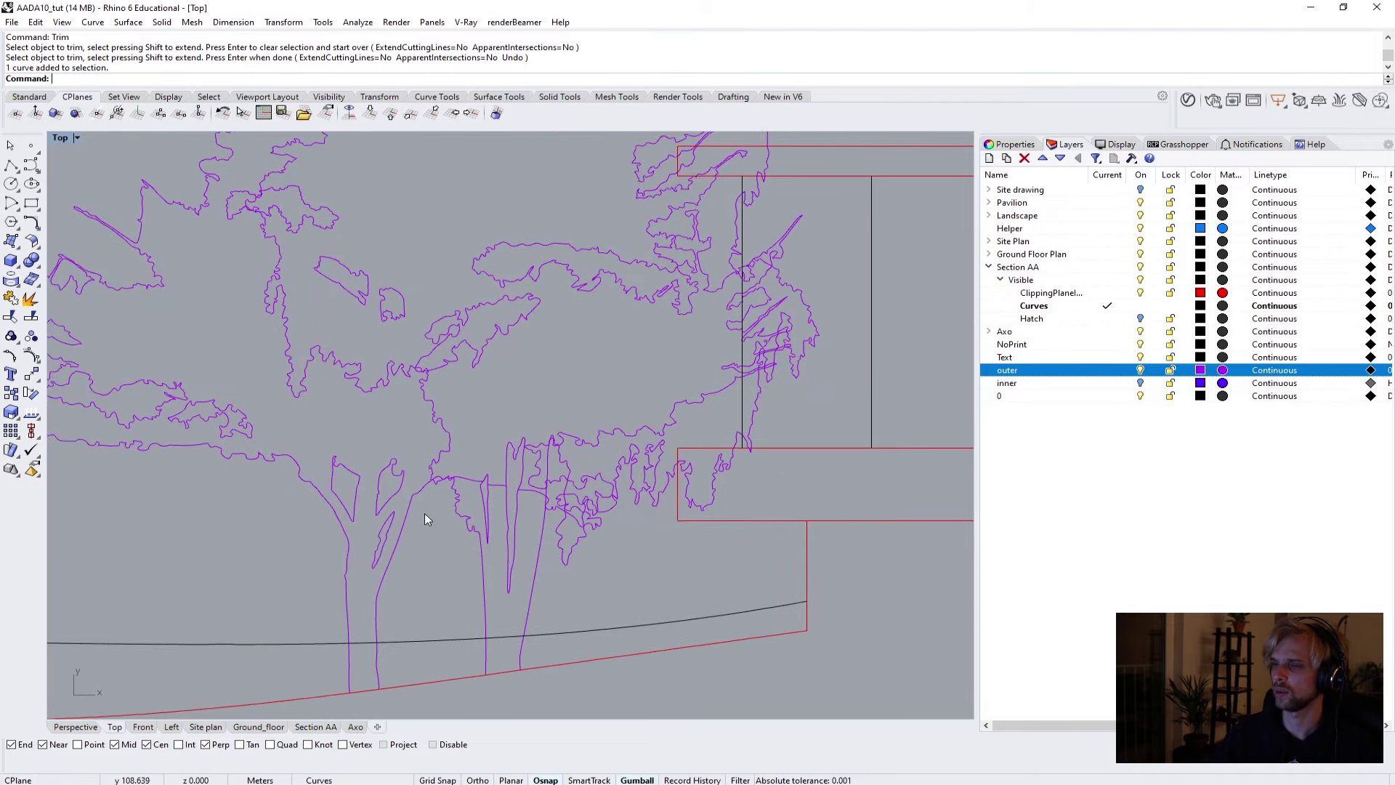
scroll(451, 531, up, 4)
click(427, 484)
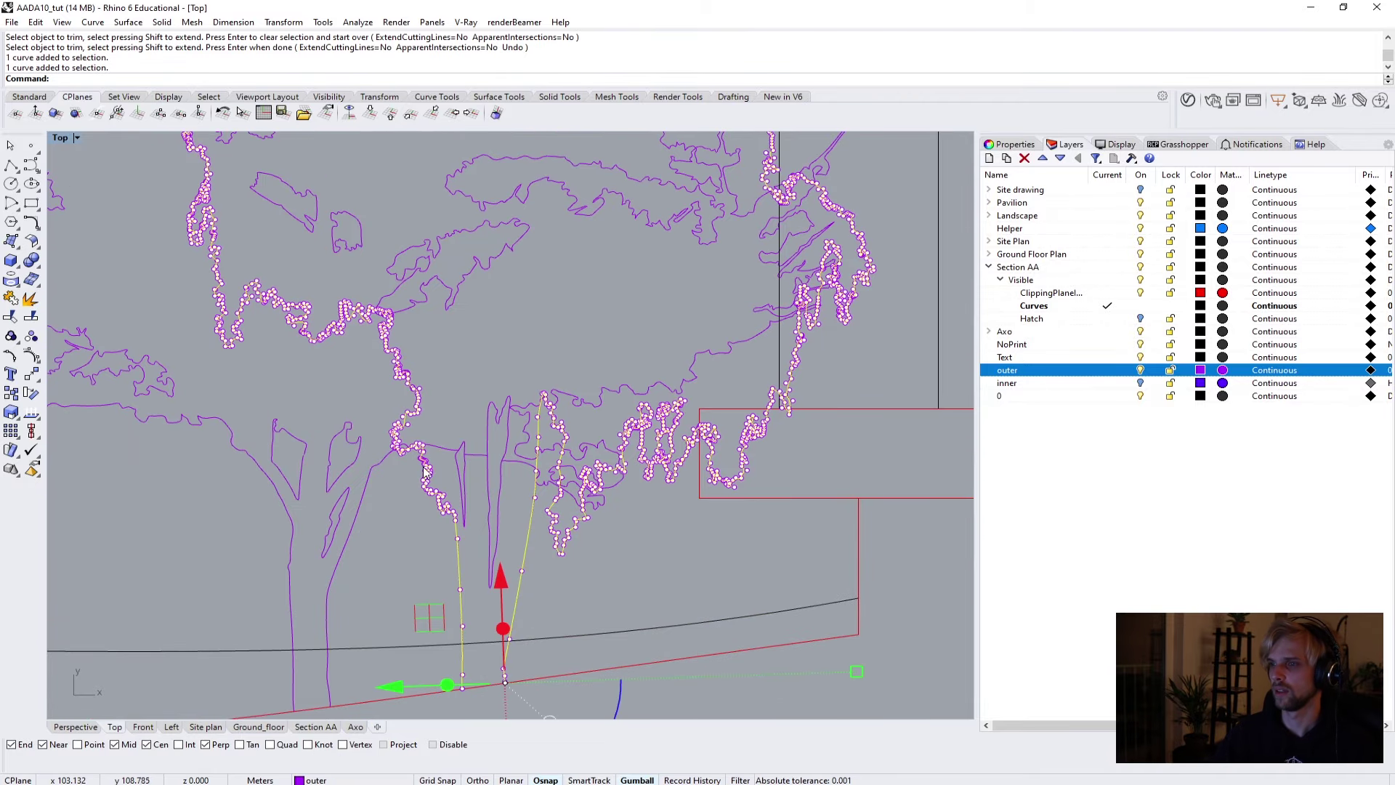
key(Return)
scroll(439, 462, up, 4)
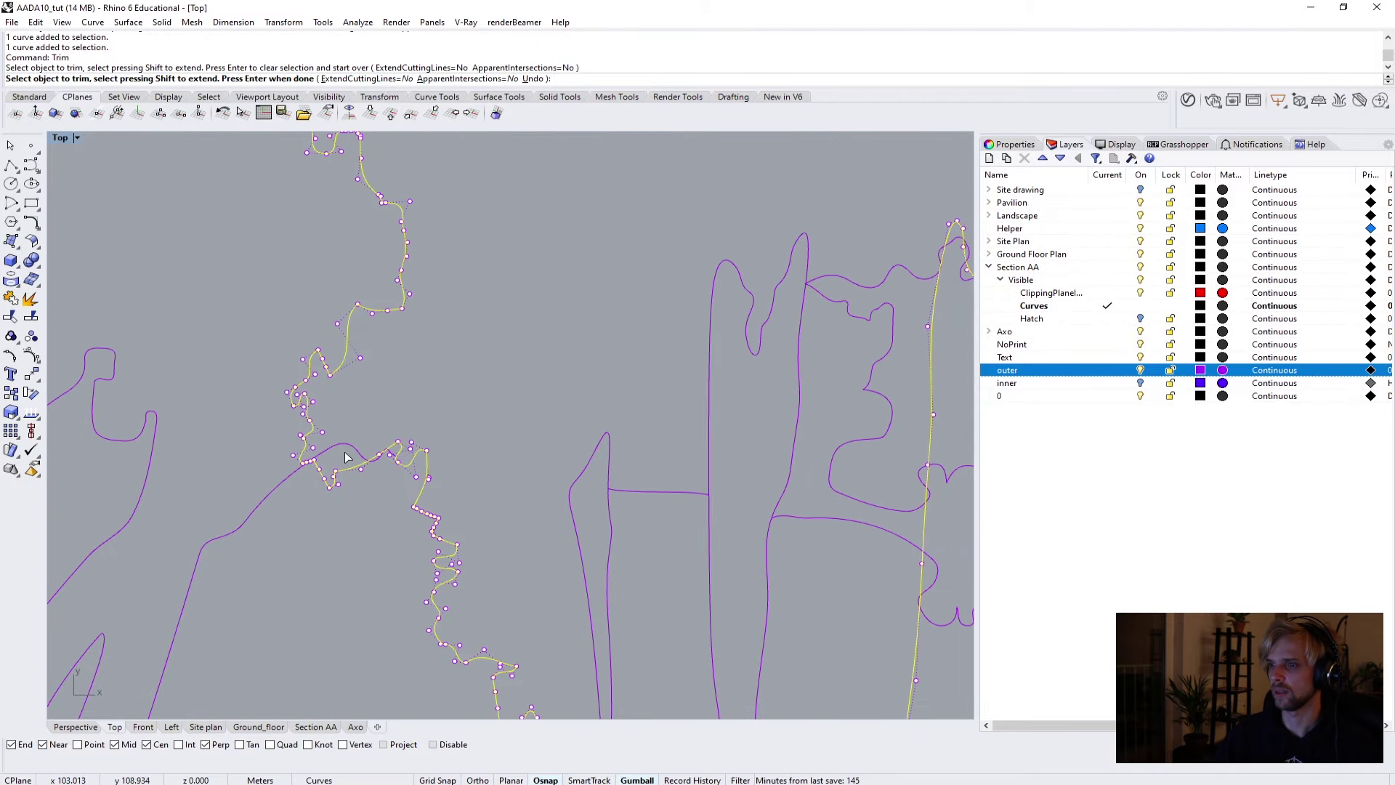
scroll(346, 456, down, 4)
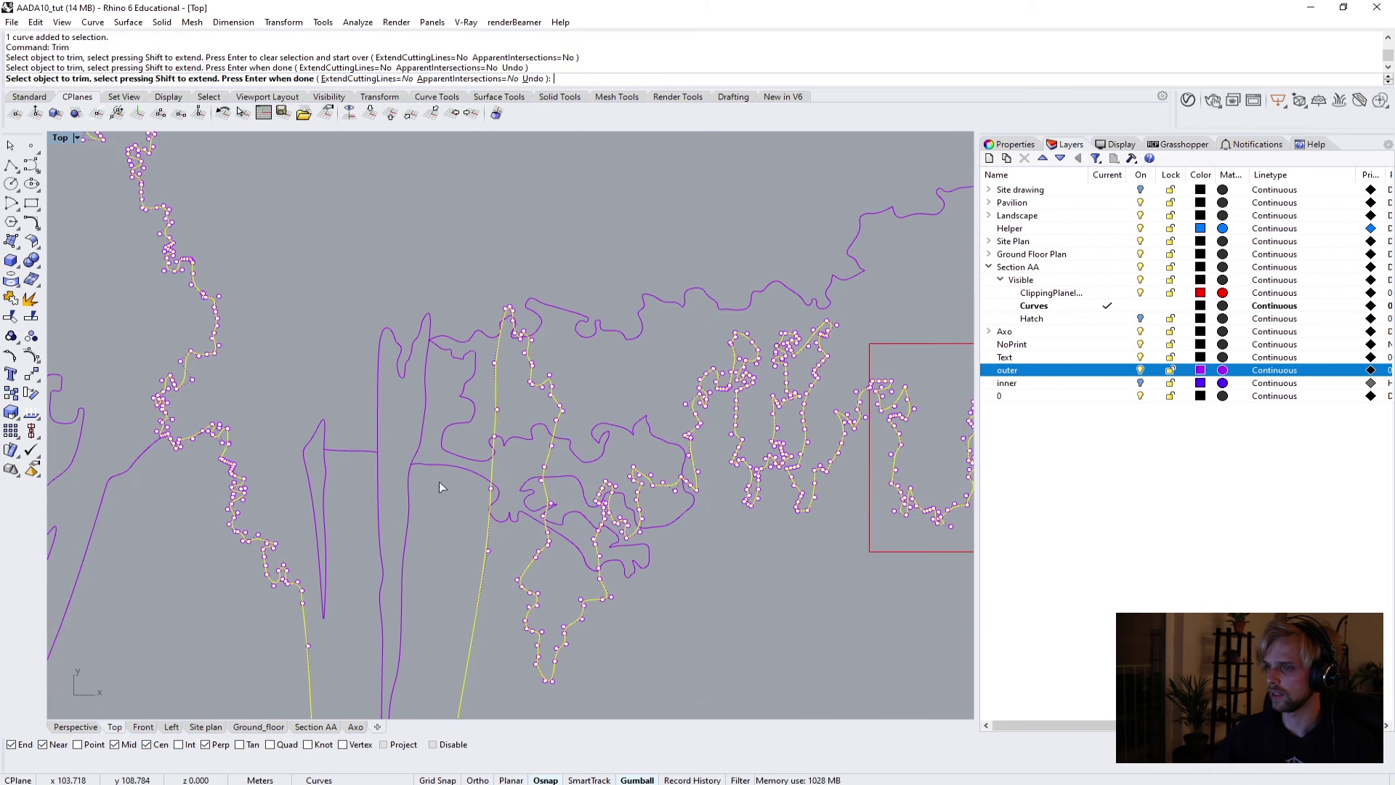
click(448, 450)
right_drag(612, 468, 532, 469)
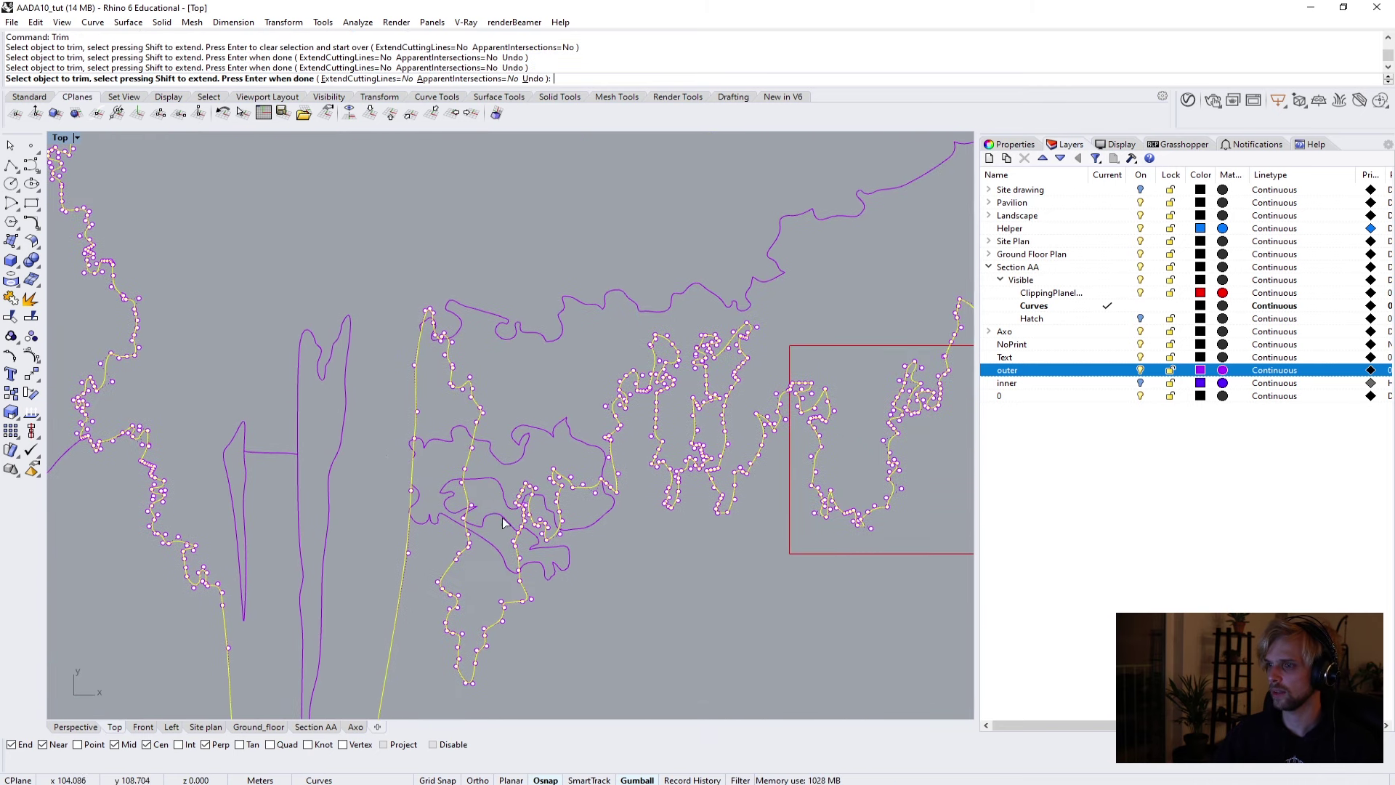
Trim the neighbouring tree's foliage loops and long foliage edge inside the lower crown beside the trunk.
click(494, 484)
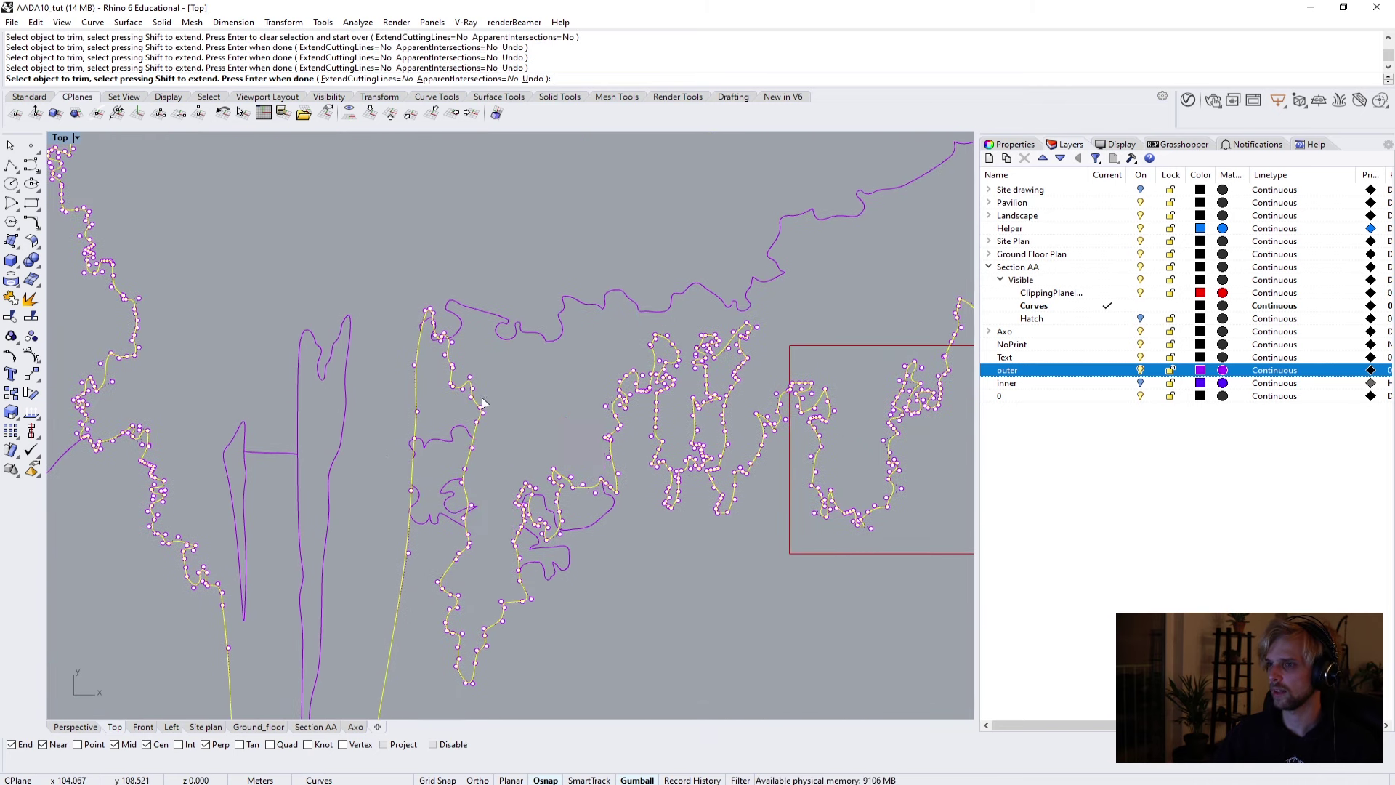
click(546, 507)
scroll(530, 507, down, 3)
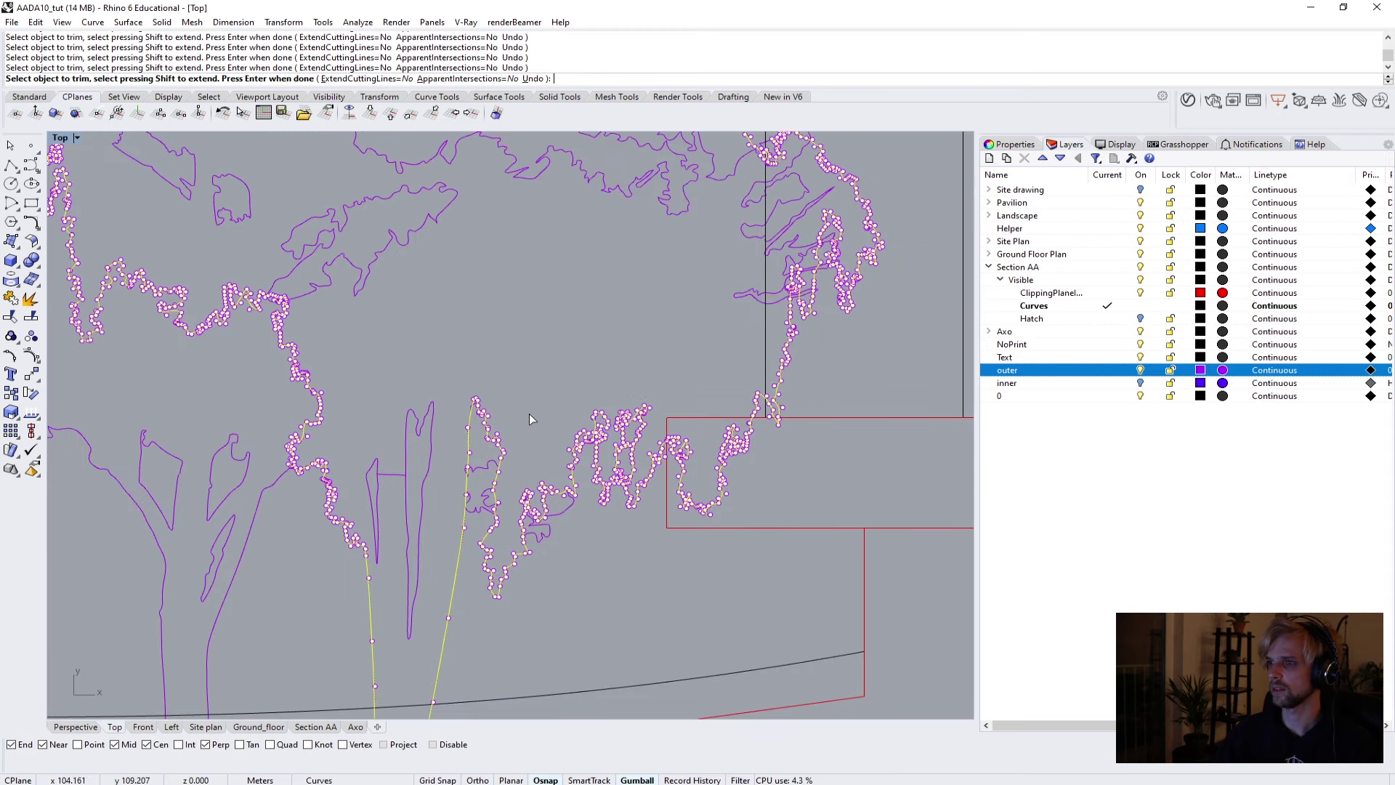
scroll(643, 461, up, 4)
right_drag(493, 396, 560, 478)
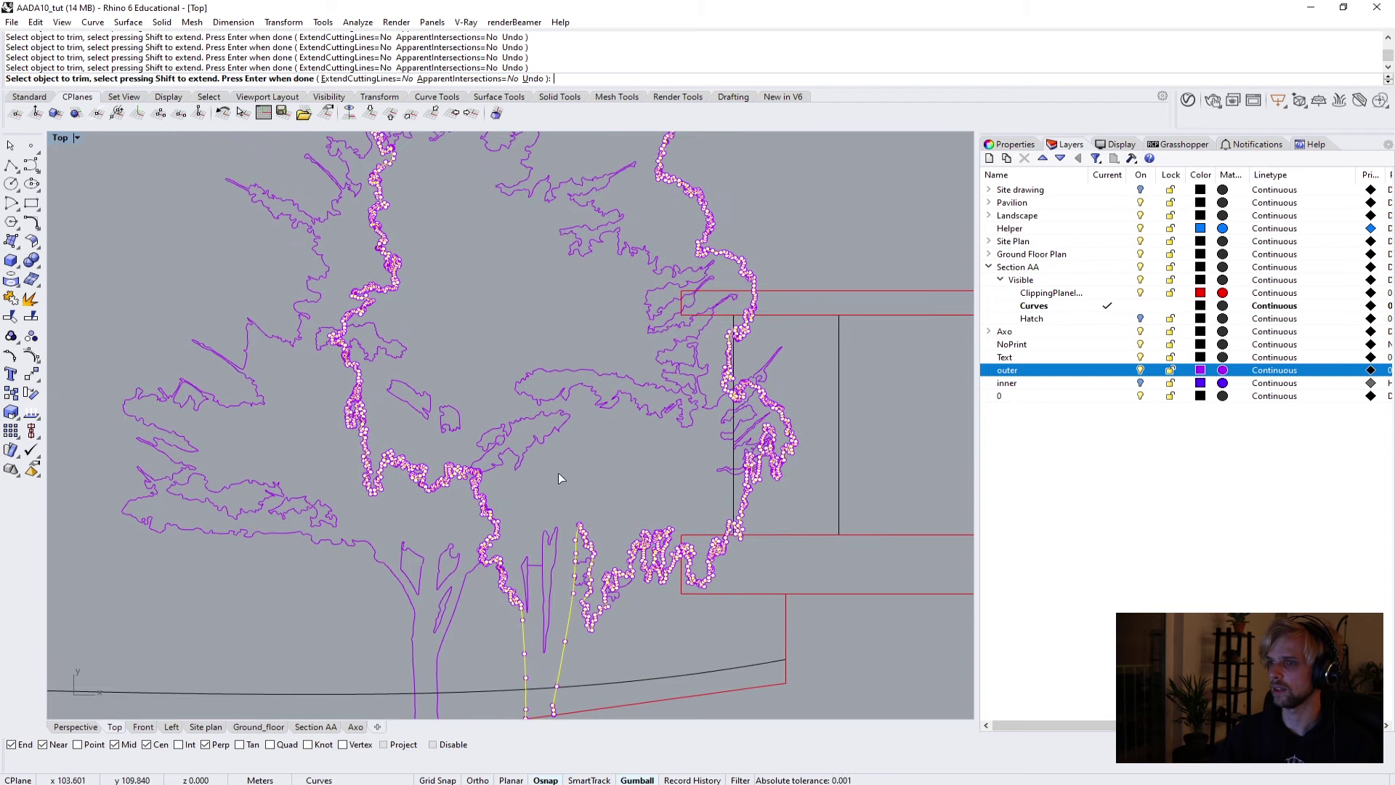
scroll(739, 415, up, 5)
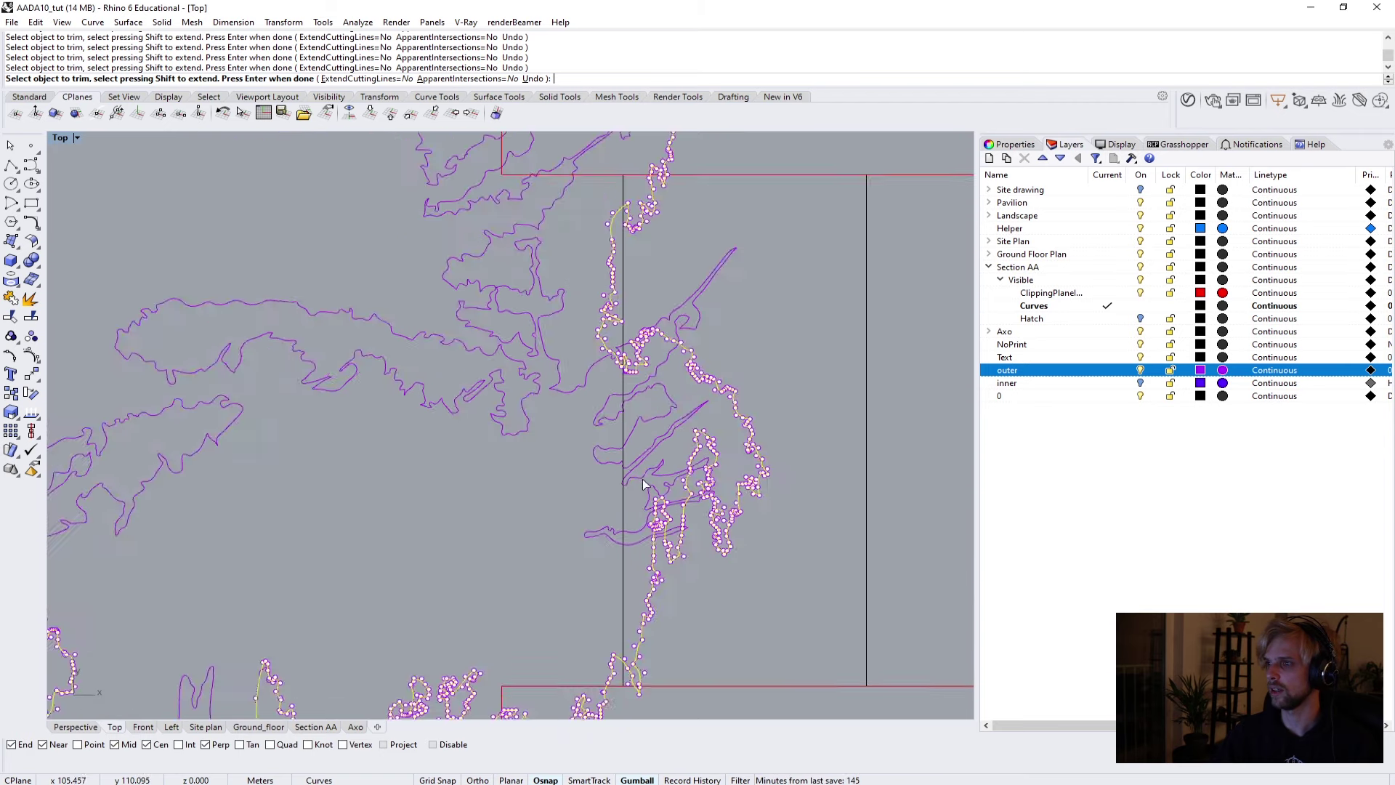
Trim the remaining neighbouring branches and foliage inside the upper and middle crown outline, finish the trim and clear the selection.
drag(591, 486, 537, 333)
right_drag(464, 356, 555, 529)
scroll(555, 529, down, 4)
scroll(555, 529, down, 4)
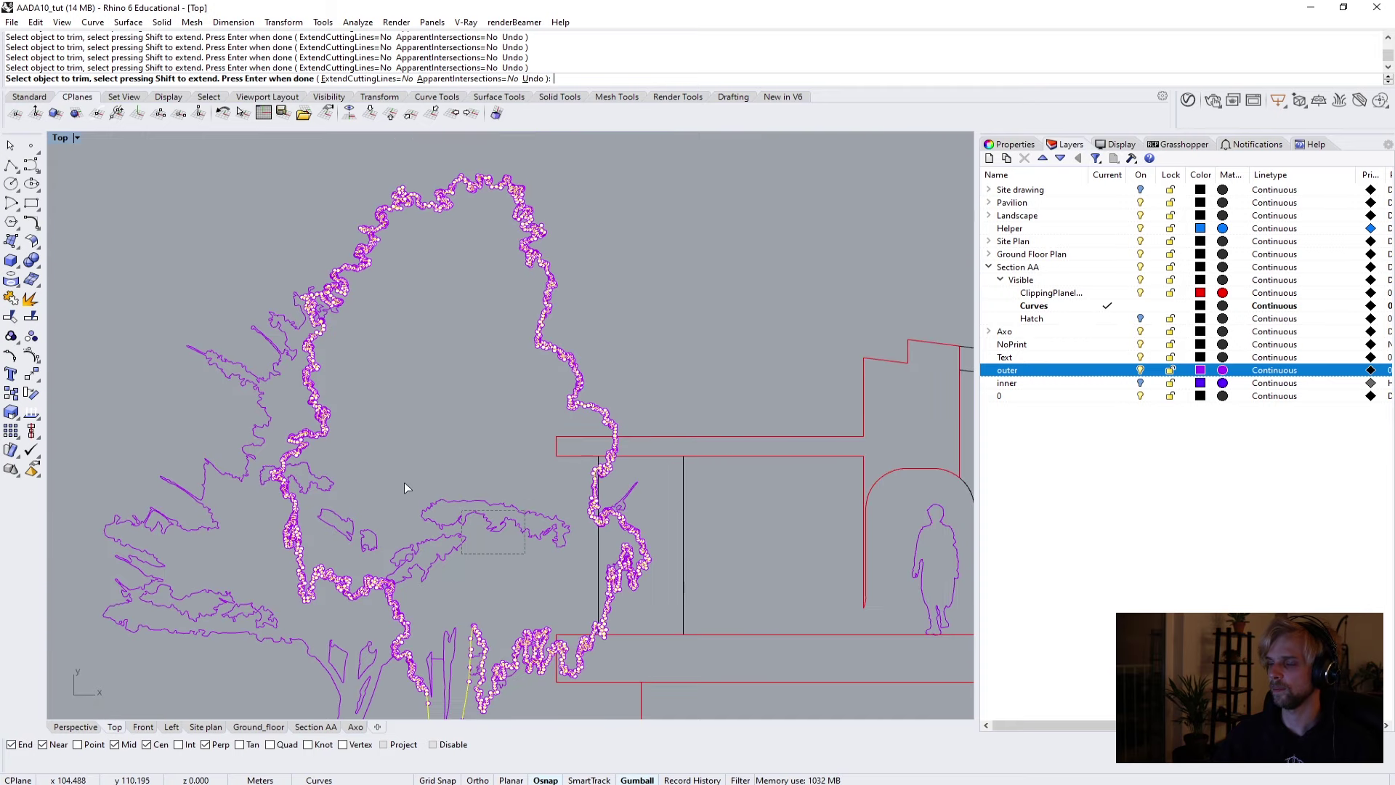
drag(404, 451, 404, 452)
scroll(330, 557, up, 4)
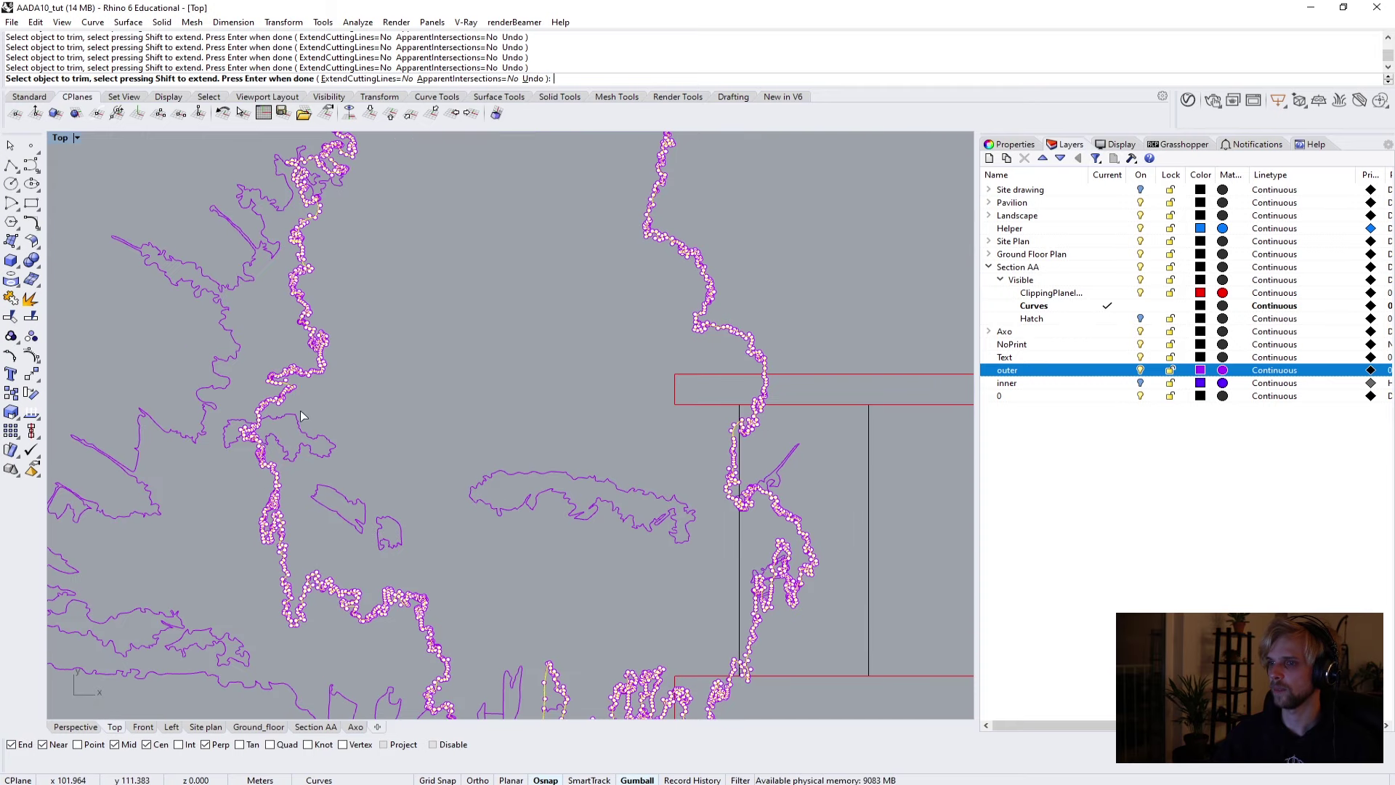
scroll(334, 473, down, 8)
key(Return)
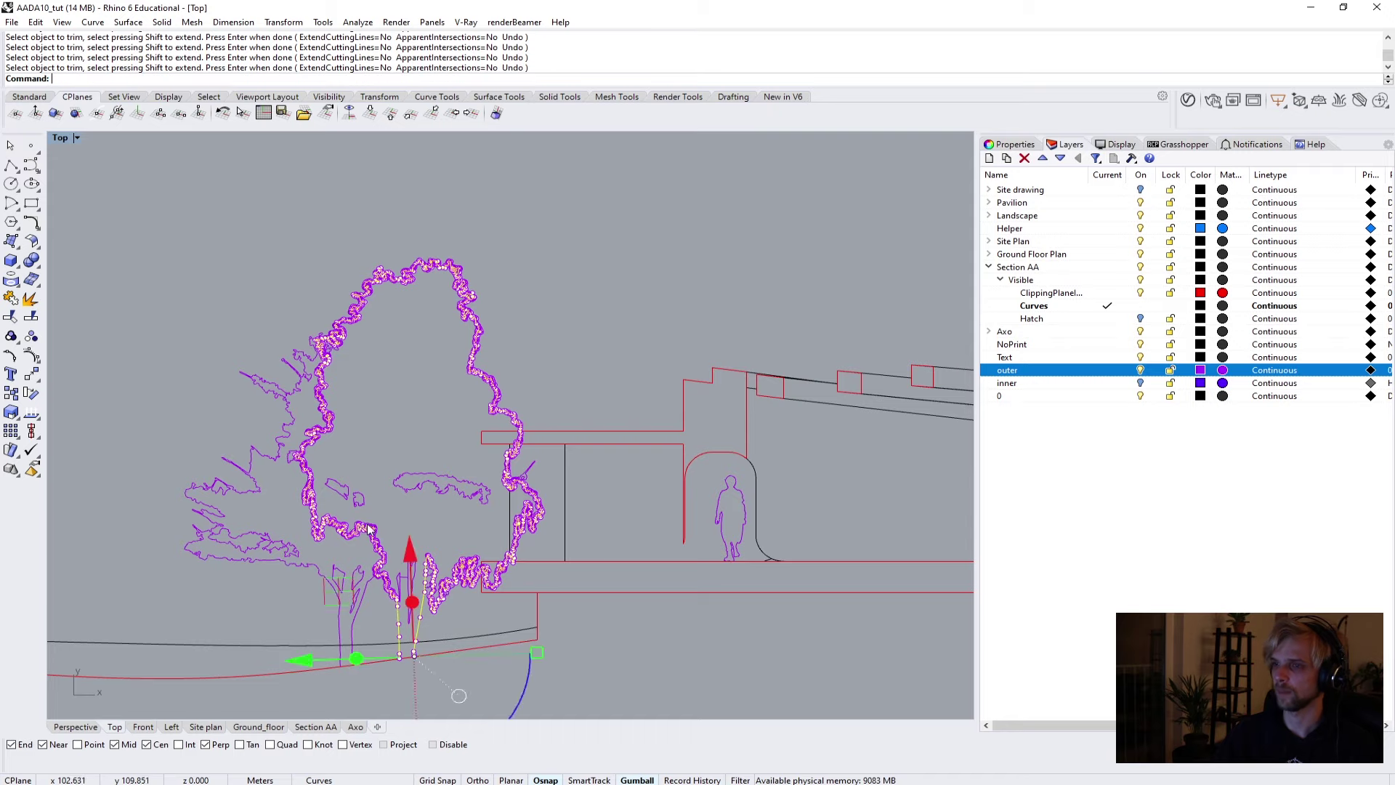
key(Escape)
Delete the leftover branch line between the trunk slits and the leftover foliage piece beside the trunk's upper edge.
drag(433, 498, 333, 491)
scroll(443, 525, up, 5)
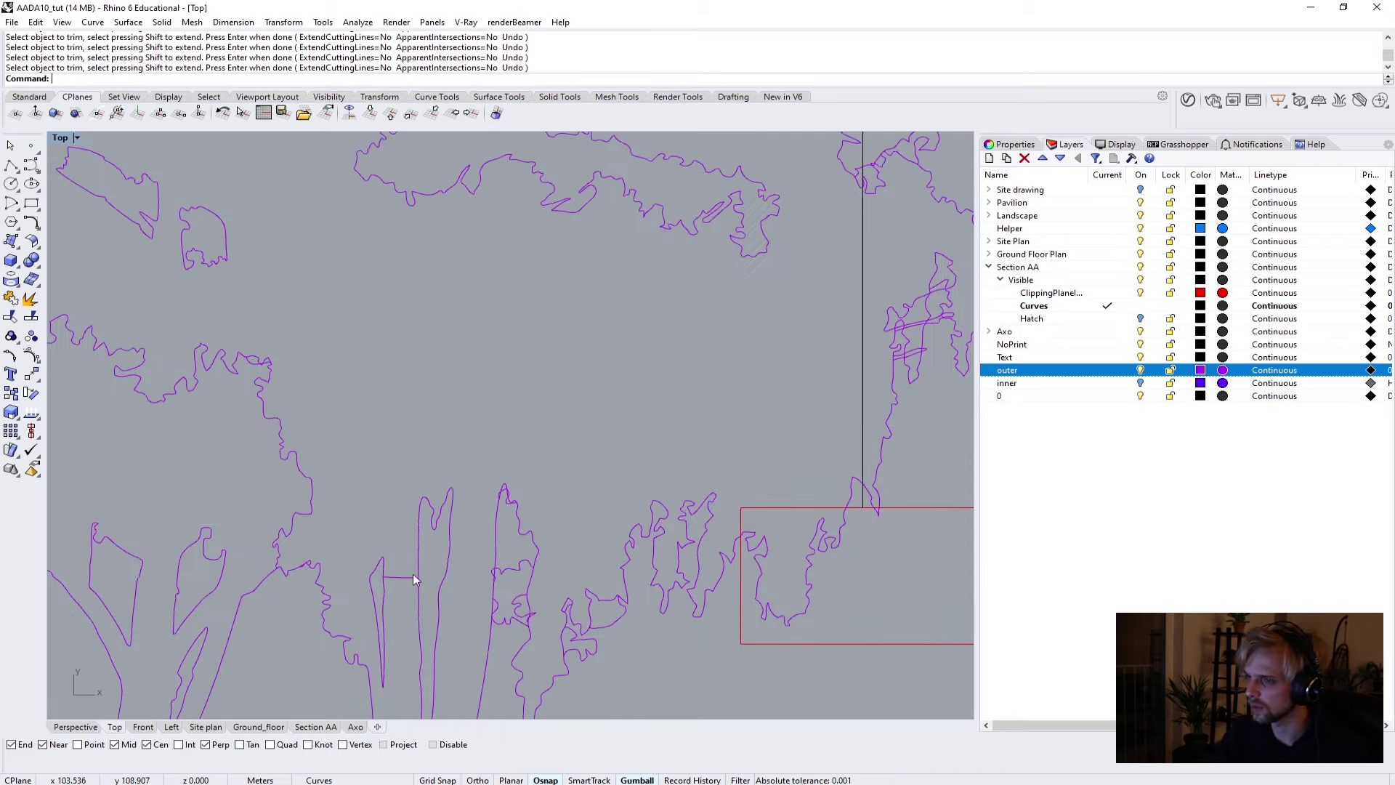
click(413, 579)
key(Delete)
click(505, 571)
key(Delete)
scroll(509, 641, down, 5)
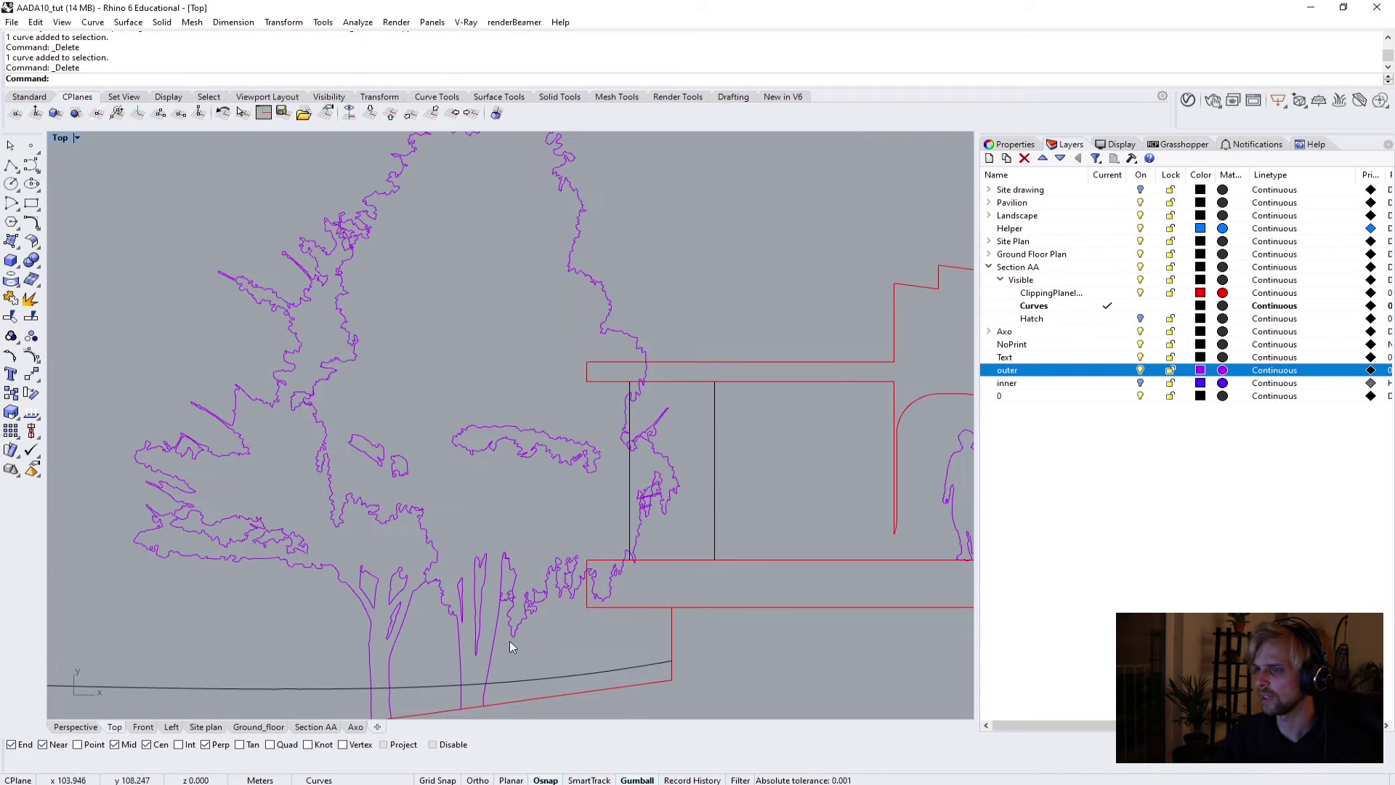
scroll(472, 472, down, 4)
Trim the tree's crown outline overlapping and just below the roof slab, using the floor slab, wall and roof slab edges as cutting edges.
scroll(531, 428, up, 2)
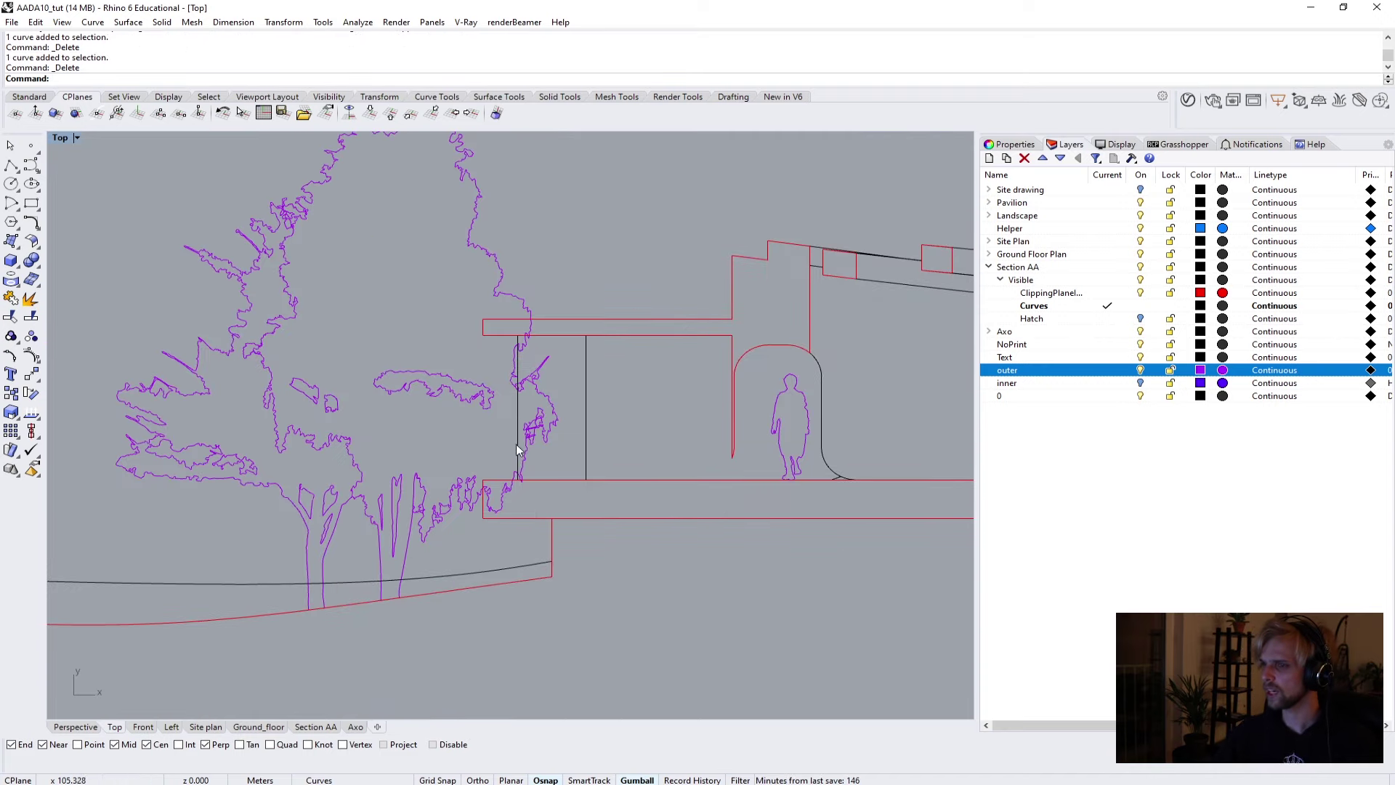
scroll(509, 461, up, 3)
click(472, 424)
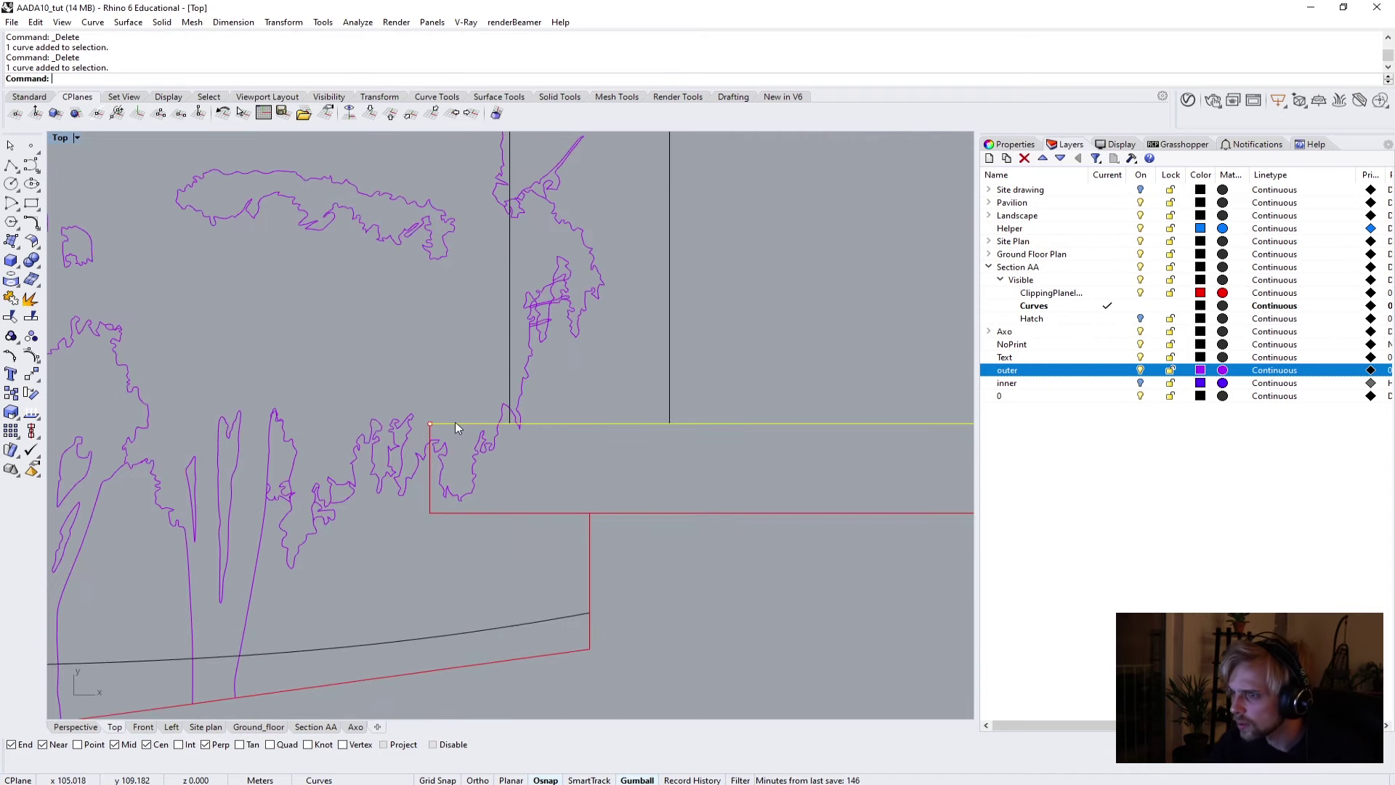
shift+click(431, 476)
shift+click(510, 316)
right_drag(505, 344, 472, 618)
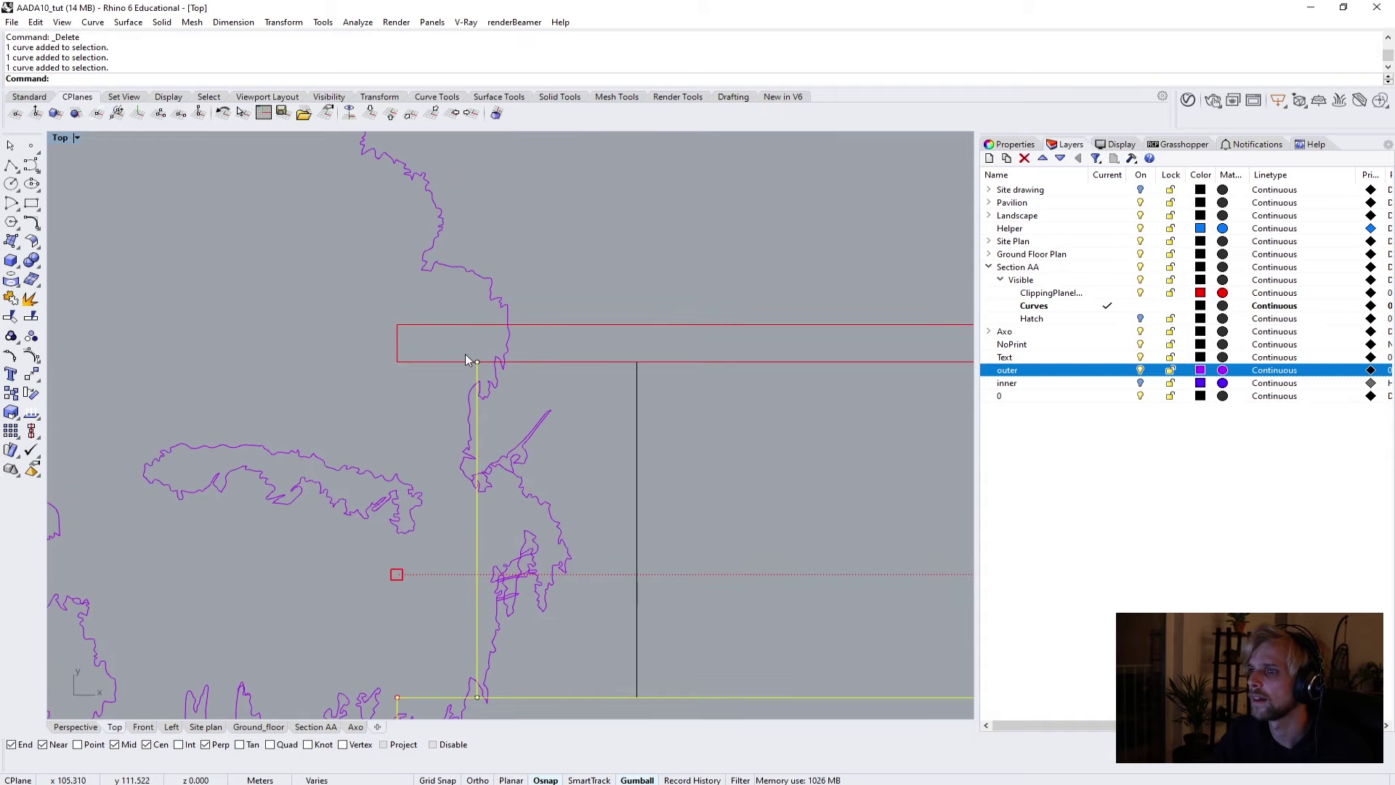
shift+click(440, 361)
shift+click(463, 325)
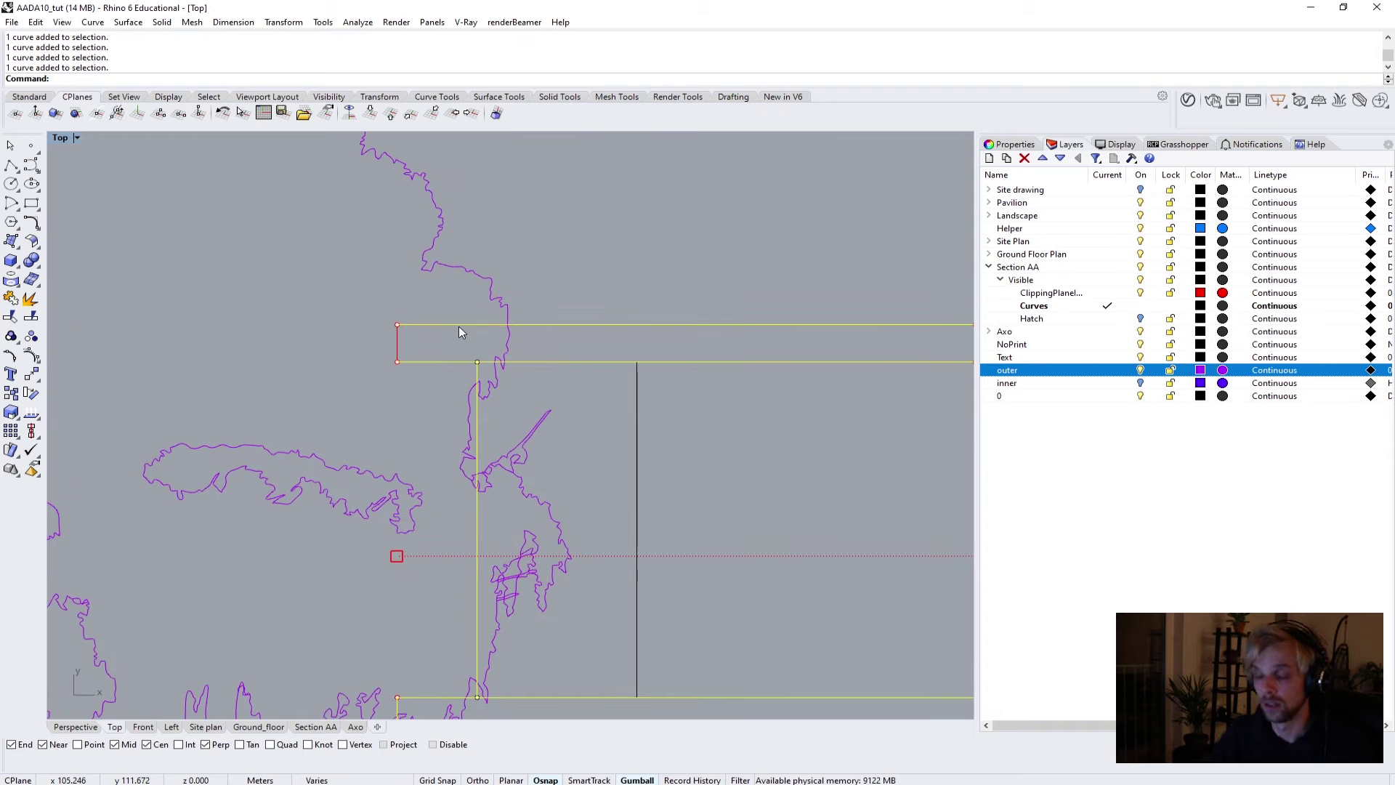
text(trim)
key(Return)
scroll(489, 352, up, 3)
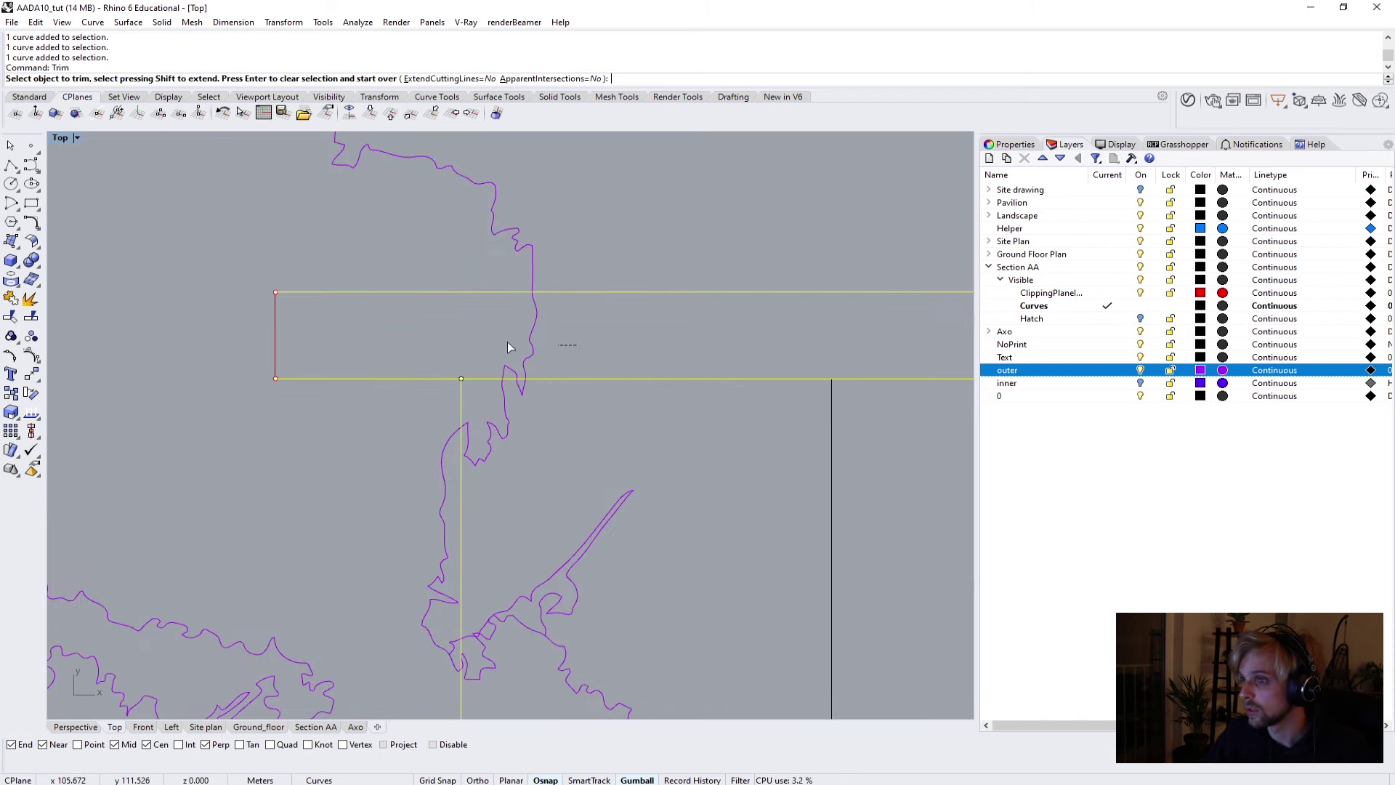
click(530, 342)
drag(481, 404, 479, 403)
scroll(505, 376, up, 4)
click(500, 372)
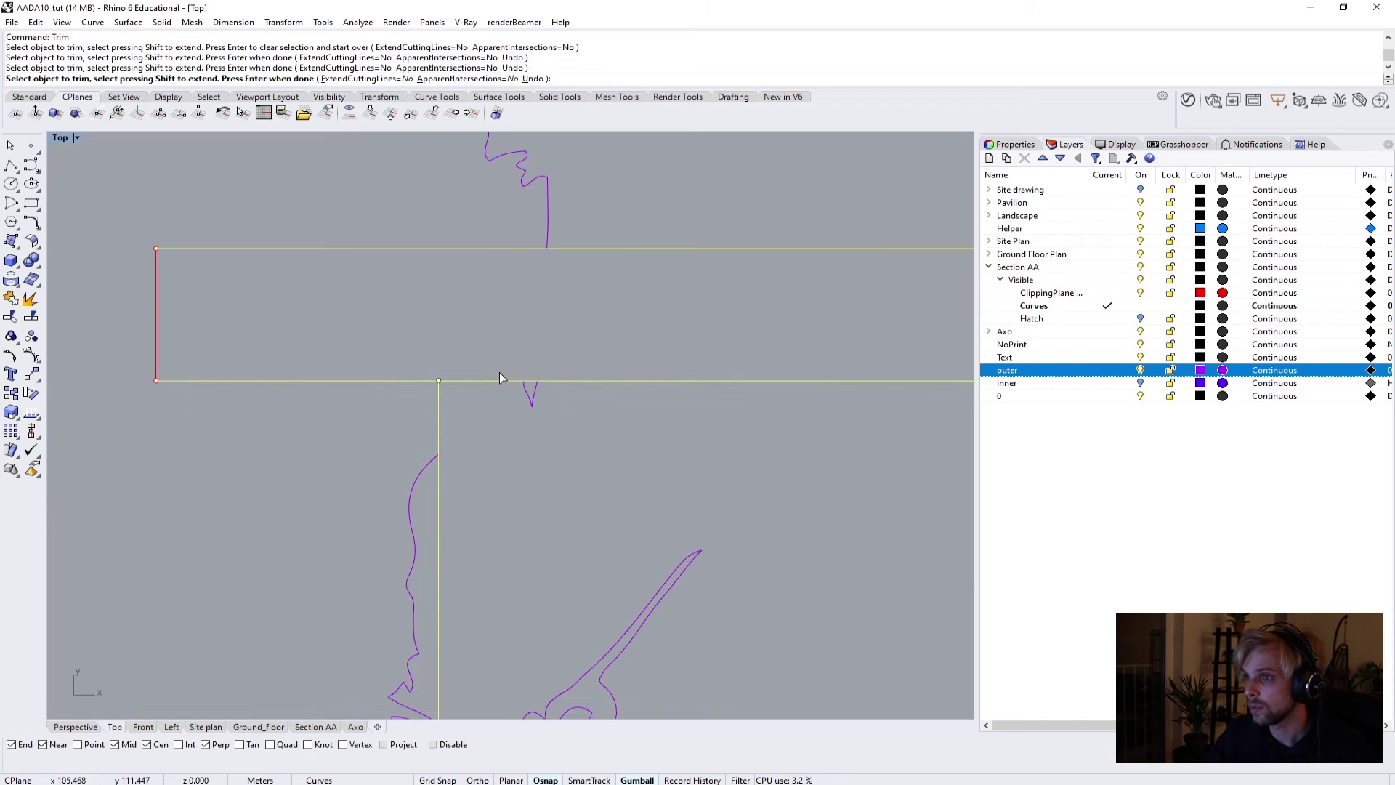
click(529, 396)
Trim the crown pieces reaching past the wall line and into the floor slab's end, and finish the trim.
scroll(517, 476, down, 10)
right_drag(491, 618, 544, 402)
scroll(560, 393, up, 2)
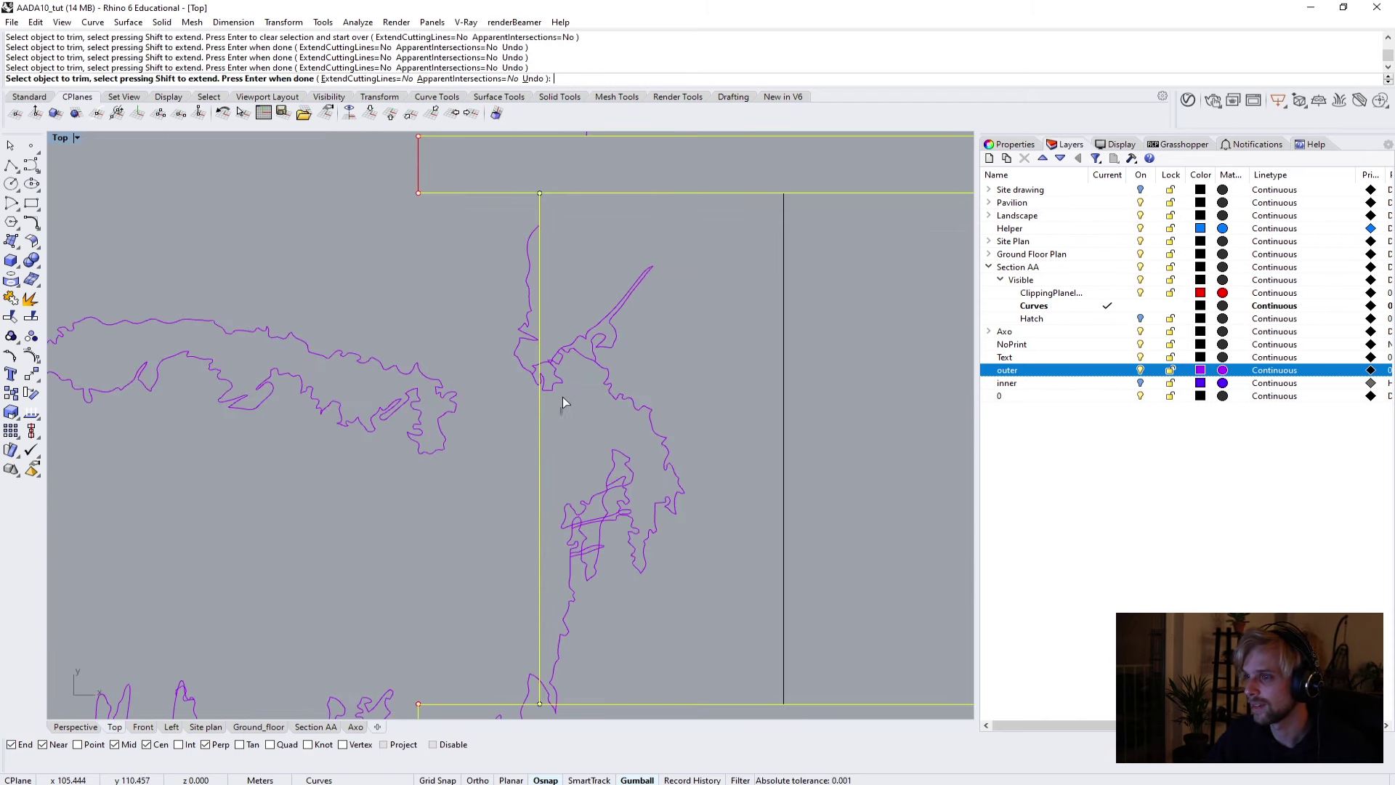
drag(547, 329, 546, 327)
scroll(544, 375, up, 6)
scroll(545, 380, down, 12)
right_drag(560, 516, 560, 371)
scroll(523, 430, up, 2)
scroll(523, 430, up, 4)
click(433, 412)
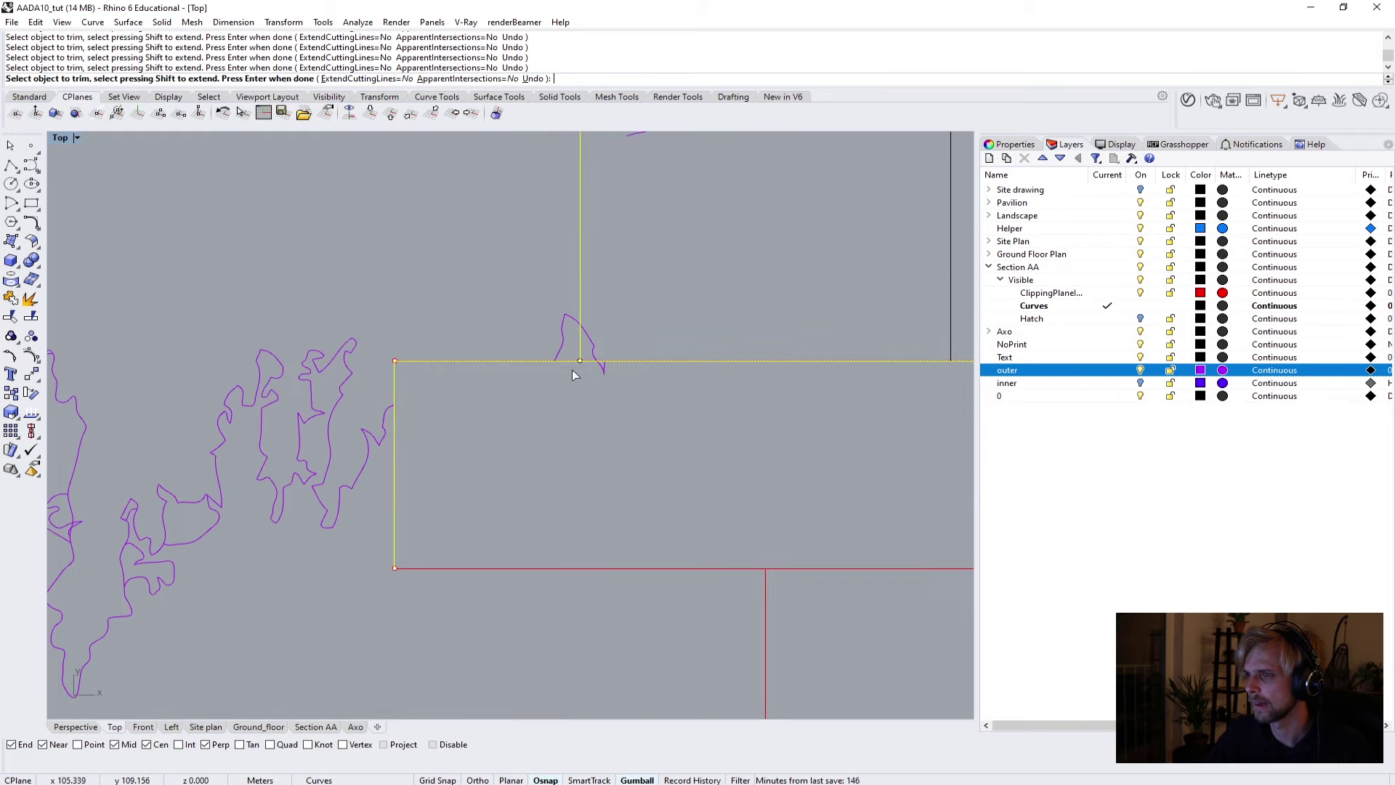
key(Return)
Delete the leftover crown stub on top of the floor slab and the two leftover branch pieces behind the wall line.
scroll(618, 365, up, 2)
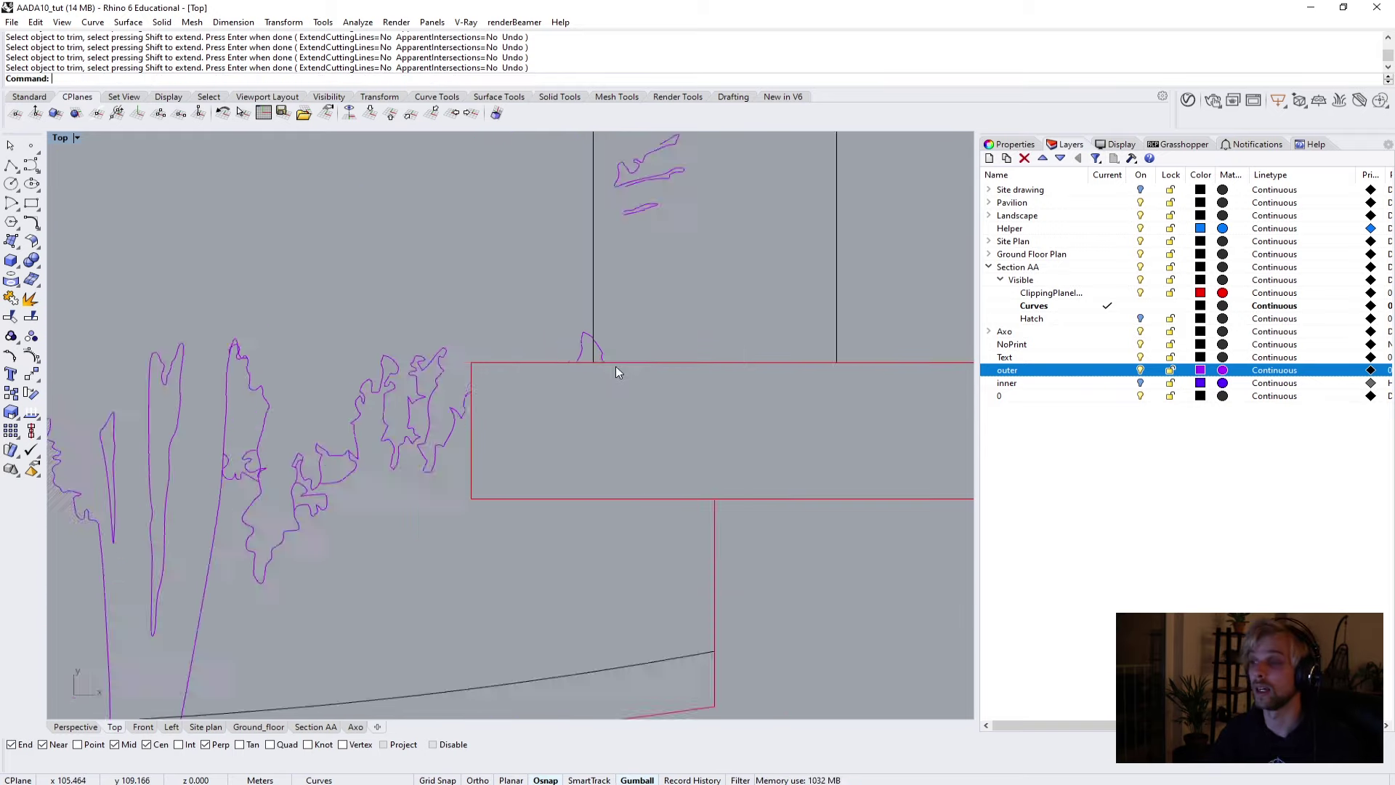
scroll(616, 366, down, 2)
click(617, 359)
key(End)
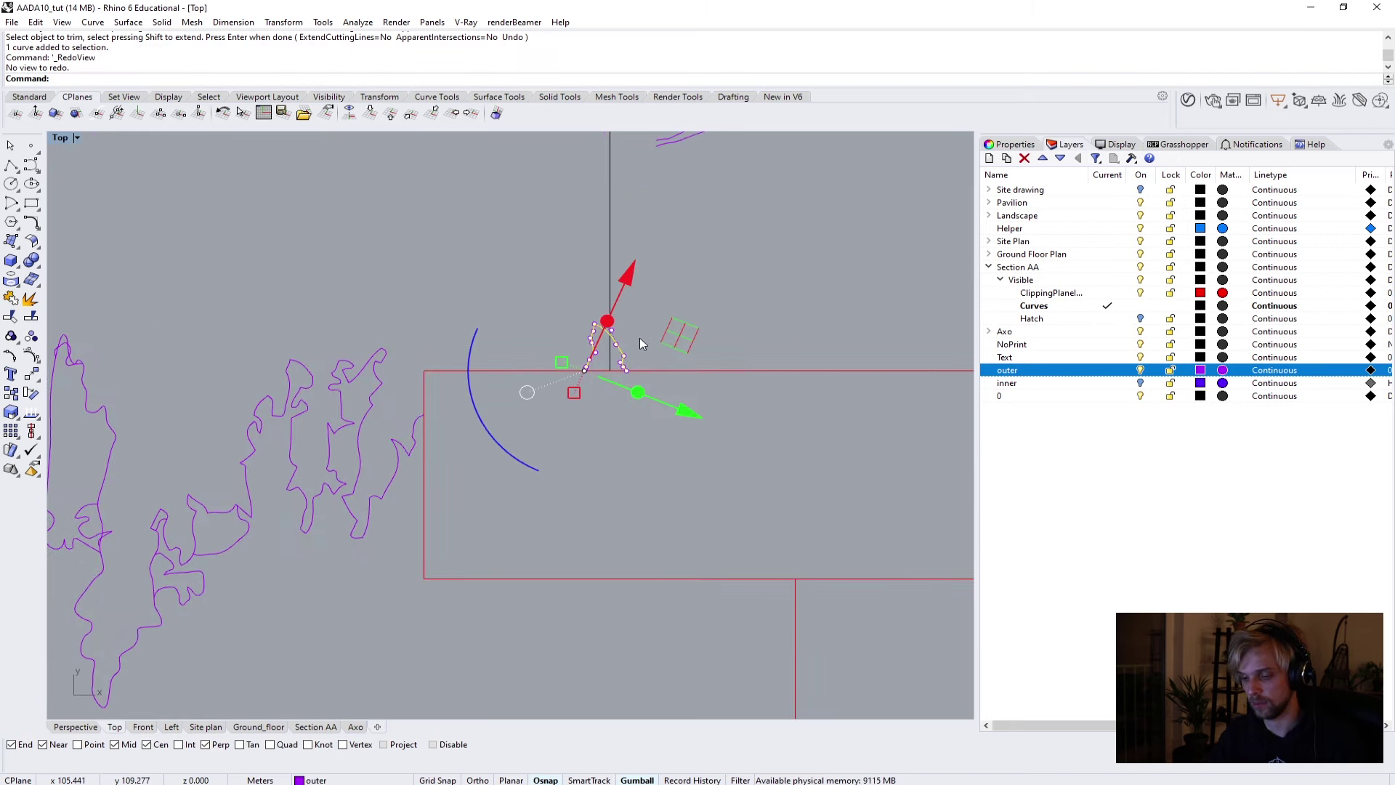
key(Delete)
scroll(638, 338, down, 3)
scroll(617, 385, down, 3)
drag(609, 333, 607, 327)
key(Delete)
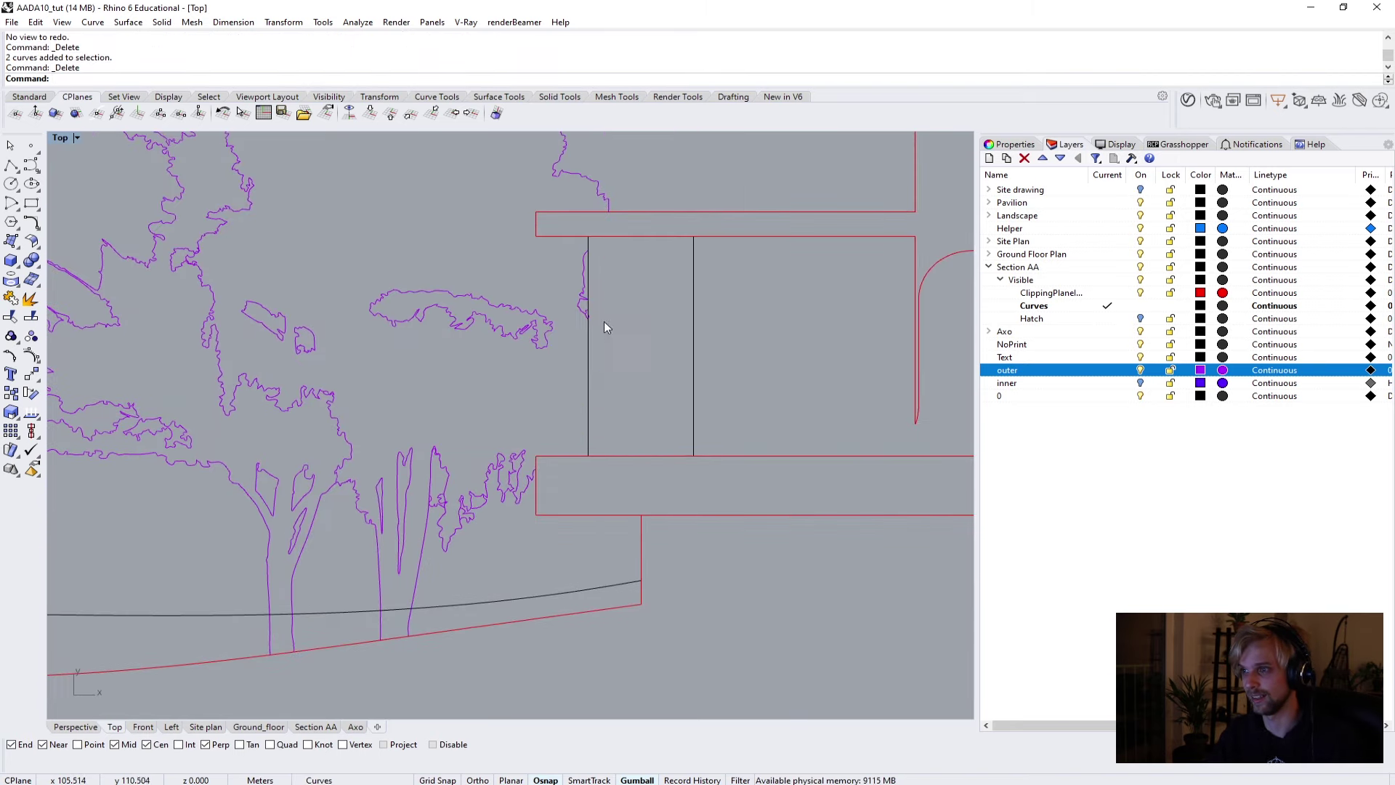
Trim the background terrain line where it crosses the two tree trunks, using the tree outlines as cutting edges.
scroll(611, 338, down, 4)
right_drag(635, 369, 549, 405)
scroll(418, 436, up, 15)
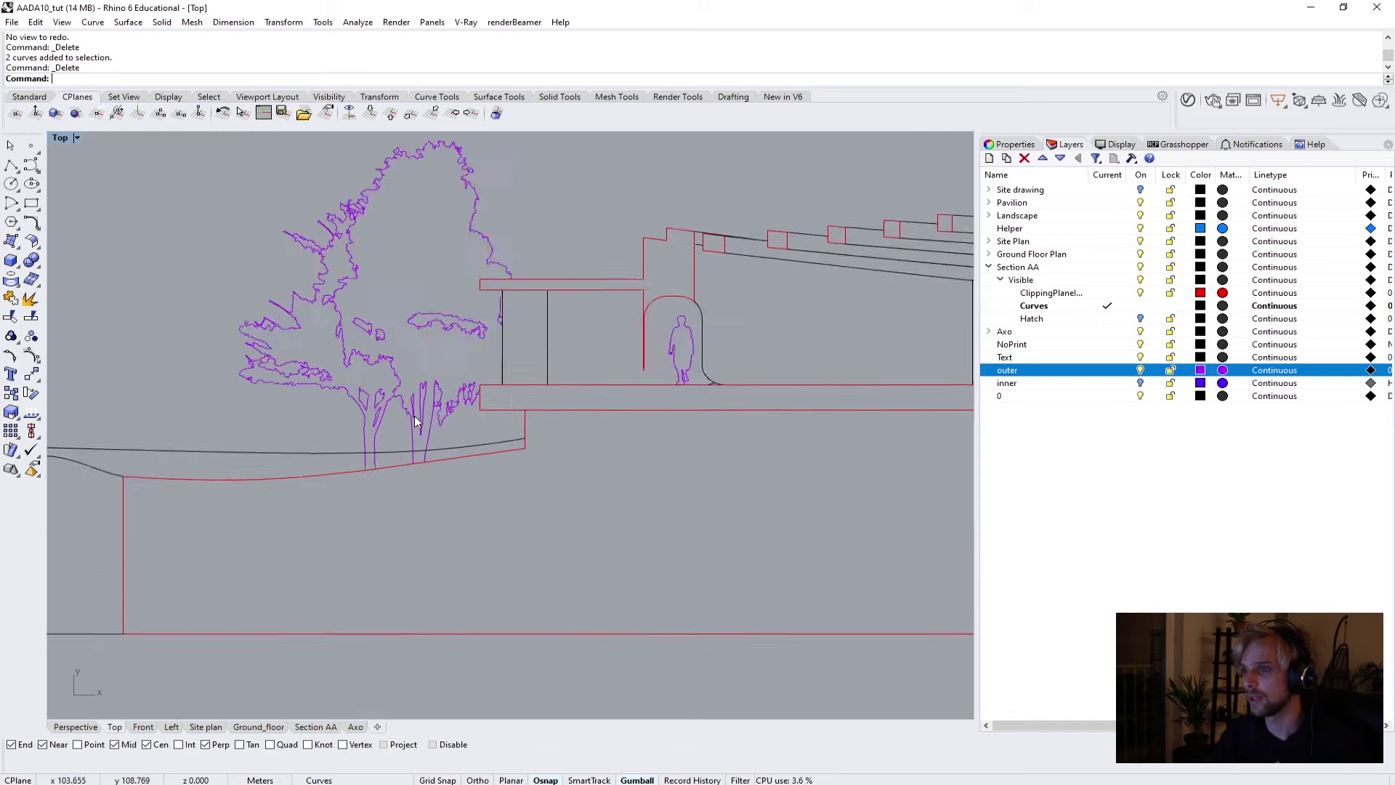
right_drag(450, 487, 611, 435)
drag(327, 391, 323, 392)
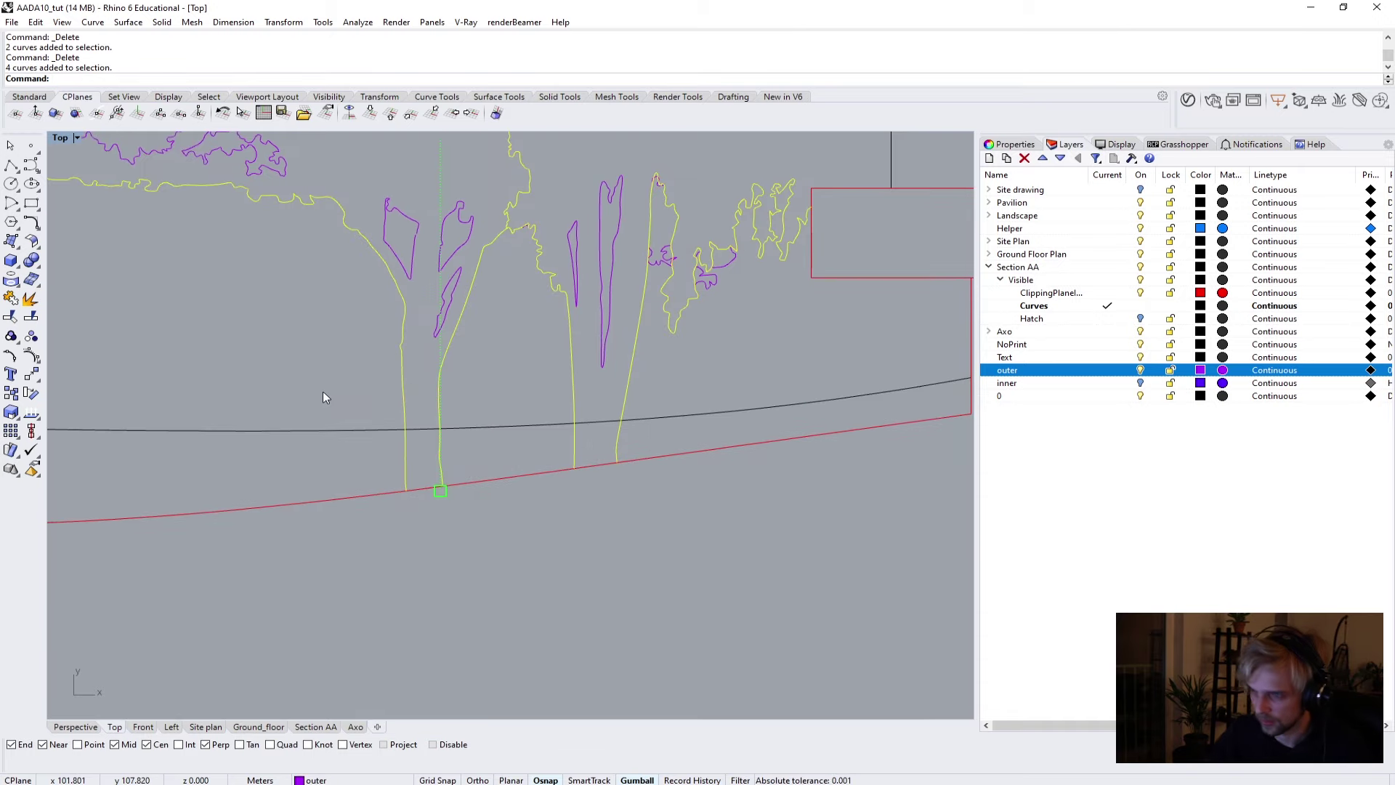
text(trim)
key(Return)
click(411, 429)
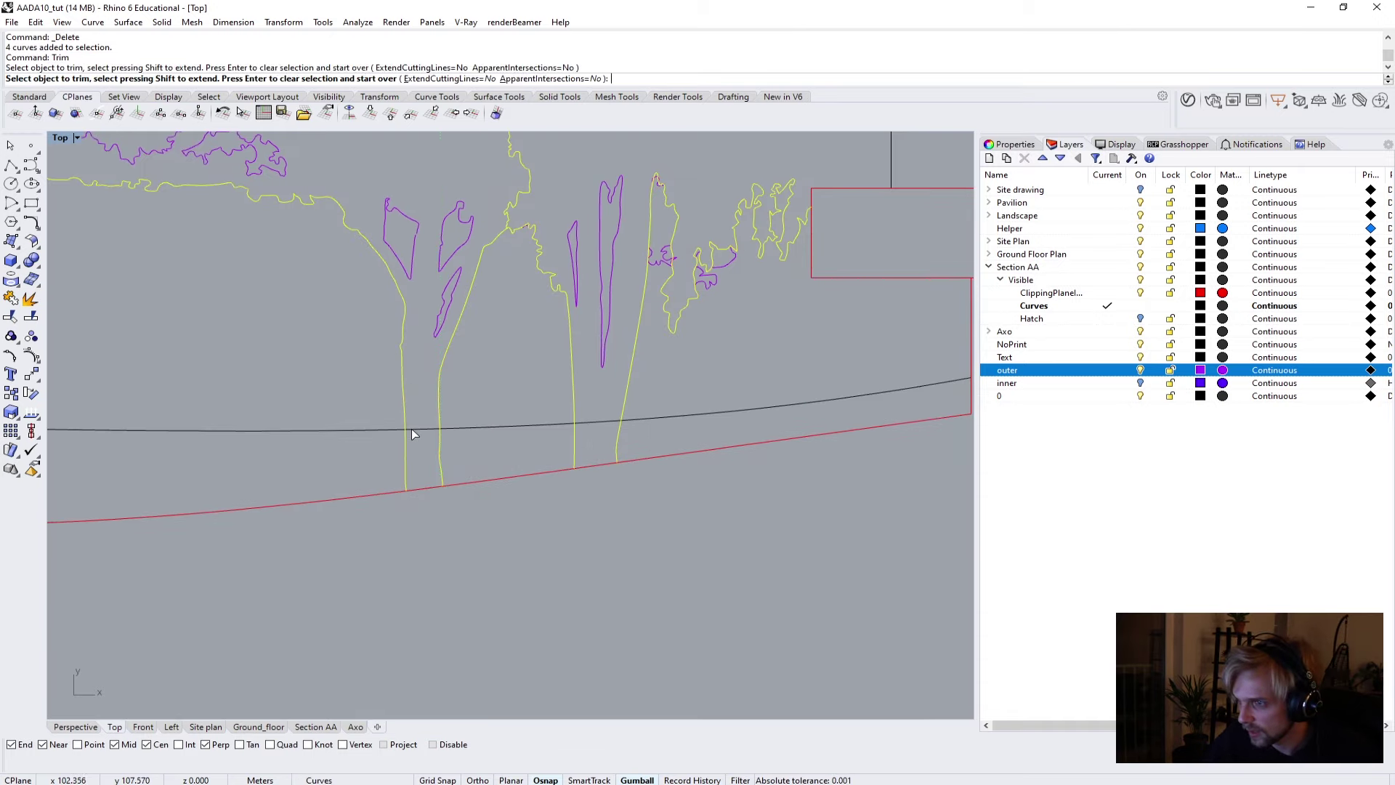
click(588, 420)
key(Return)
Show the section's Hatch layer and inspect the trimmed tree's line weights in the Section AA layout.
scroll(588, 420, down, 12)
right_drag(654, 408, 379, 428)
scroll(381, 429, down, 12)
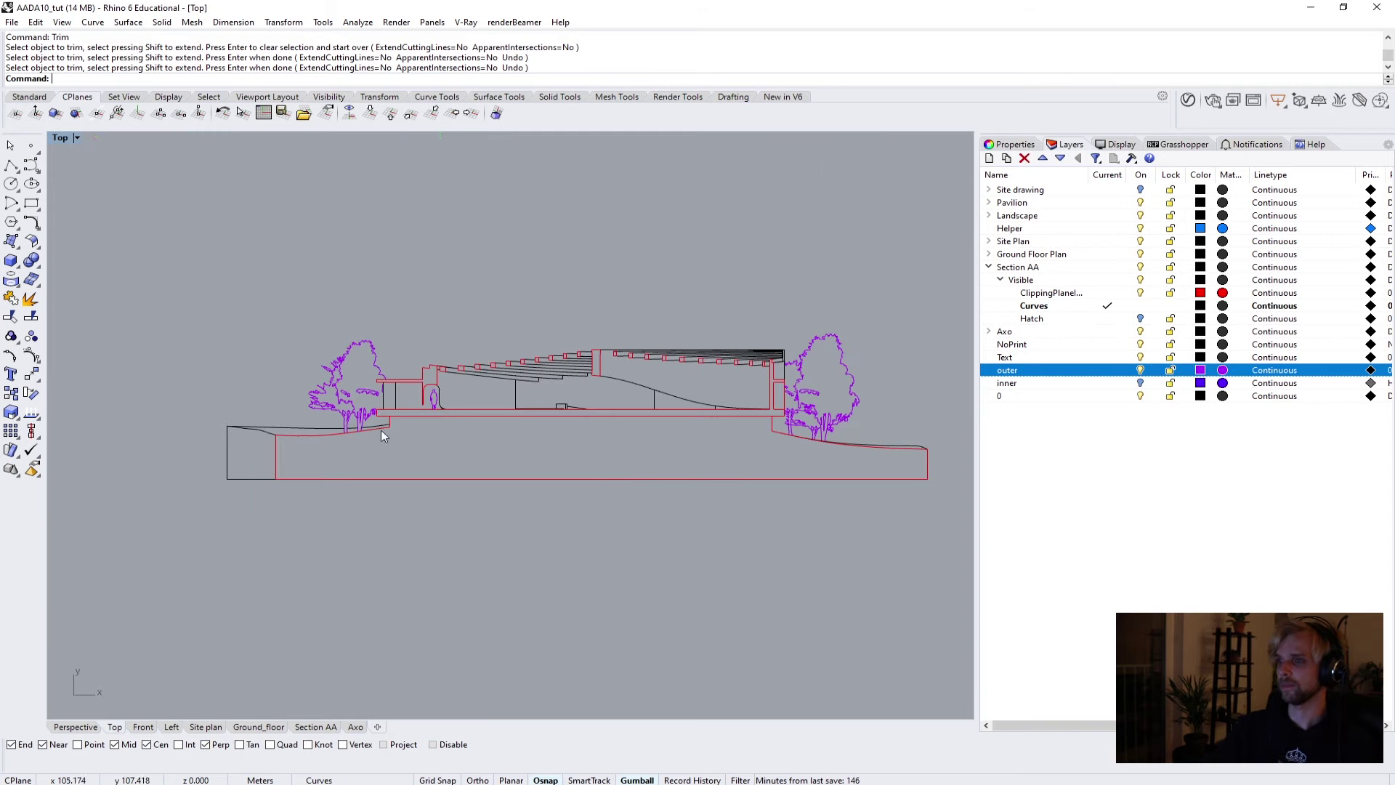
click(1141, 319)
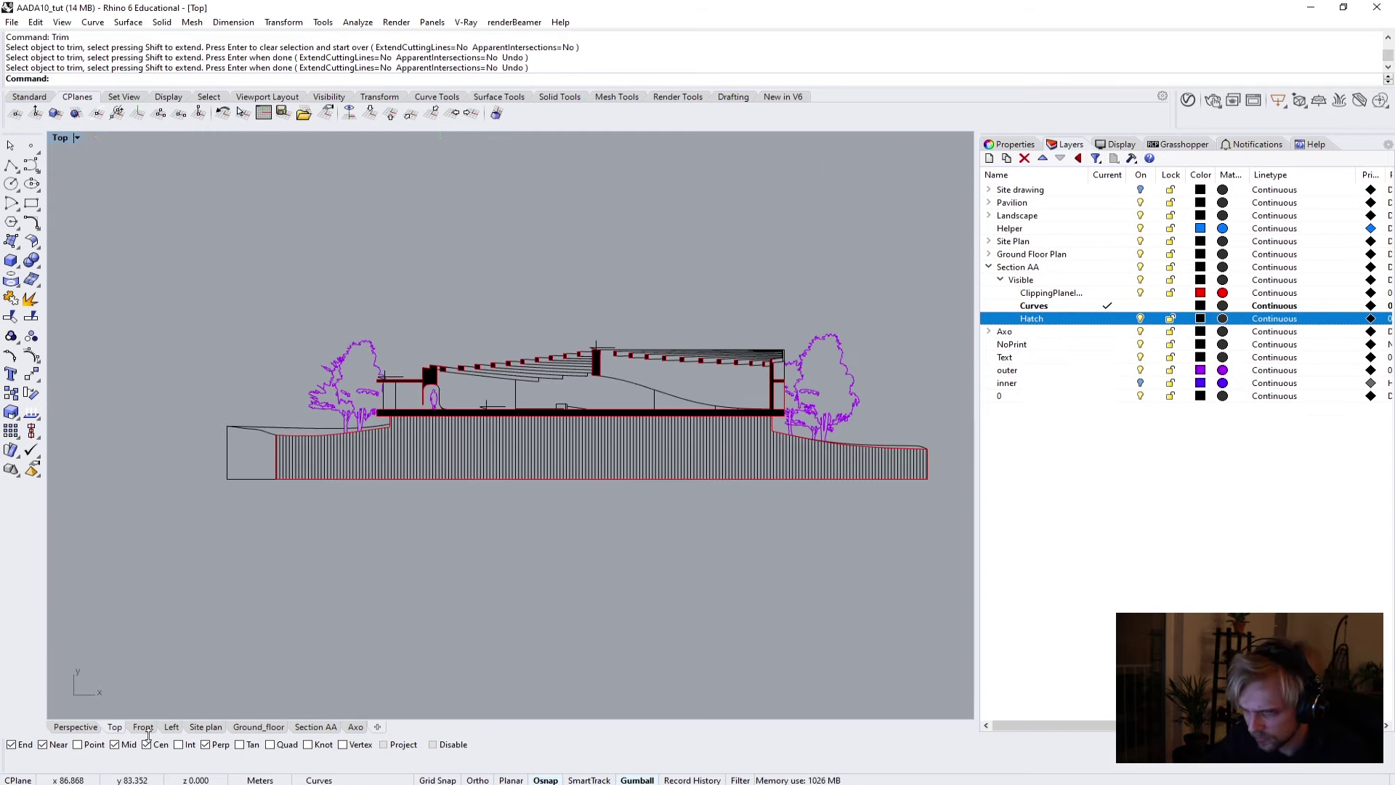
click(313, 728)
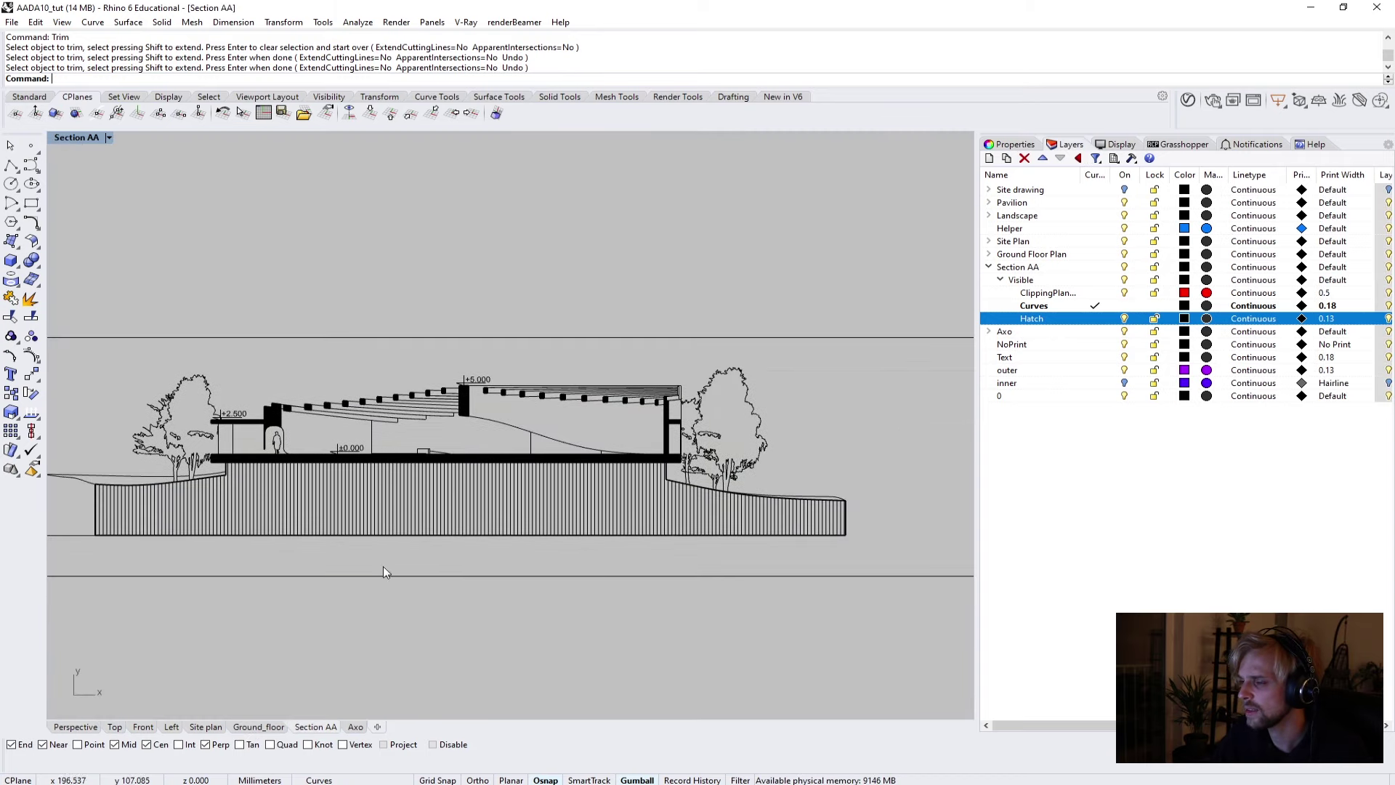
scroll(220, 448, up, 6)
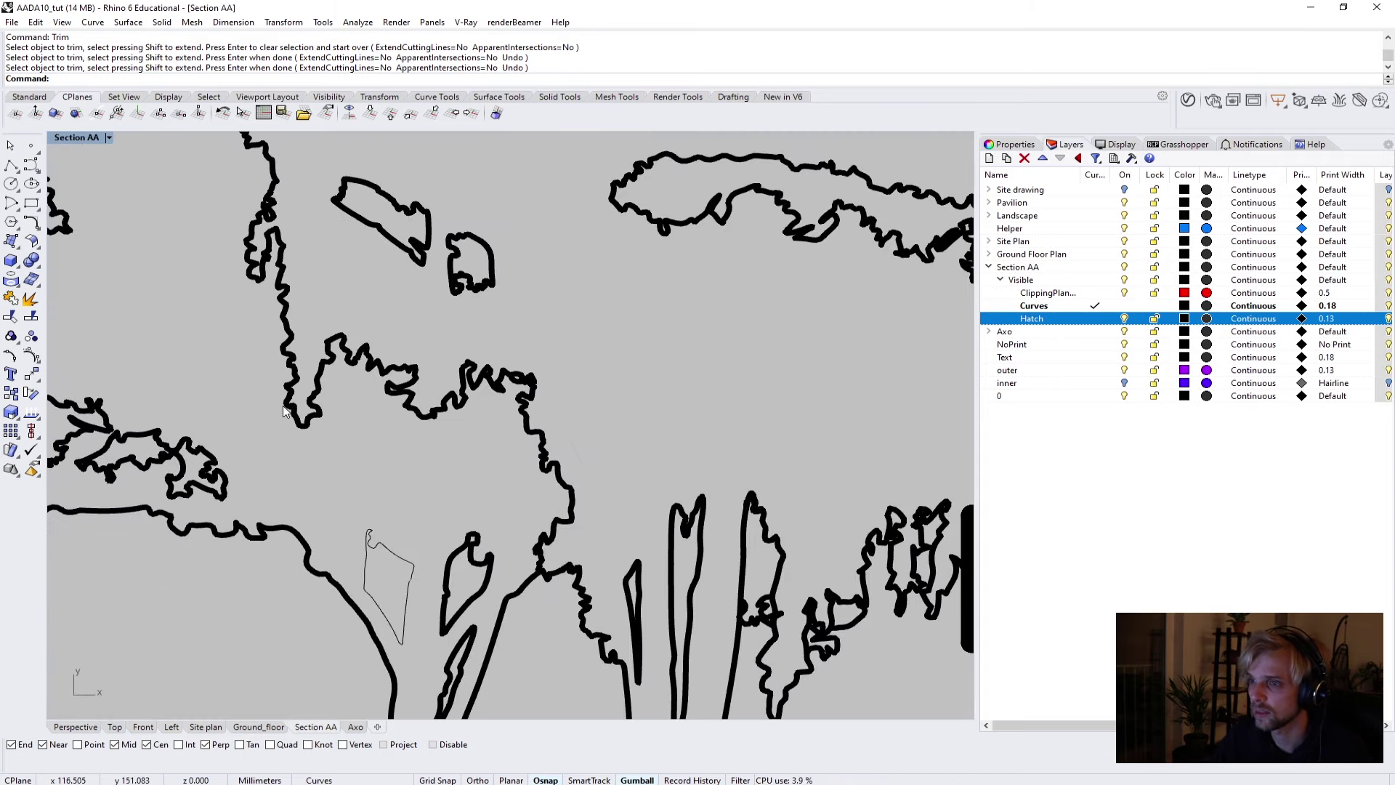
scroll(396, 559, up, 3)
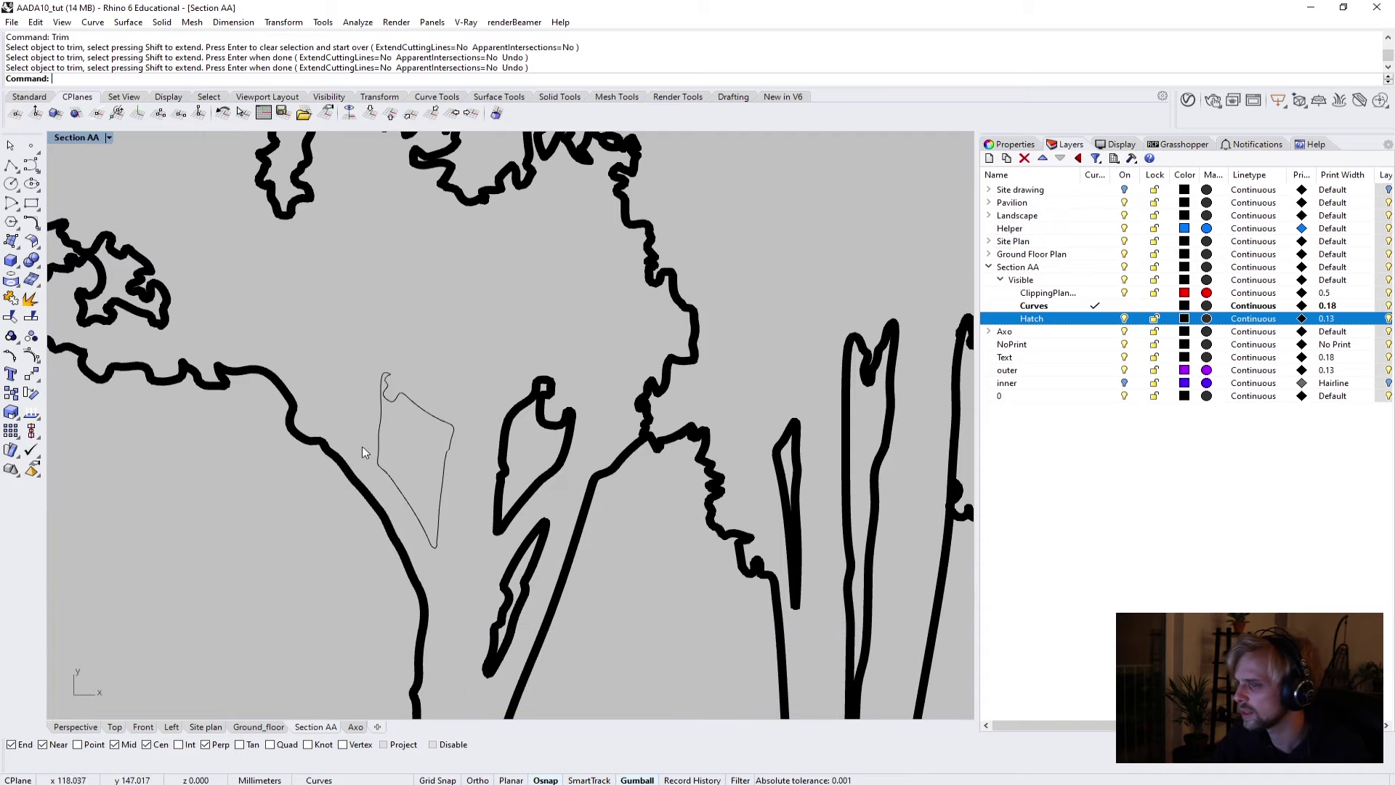
Try to assign the thin branch-opening outline above the tree's trunk to the outer layer in the Top view.
click(80, 727)
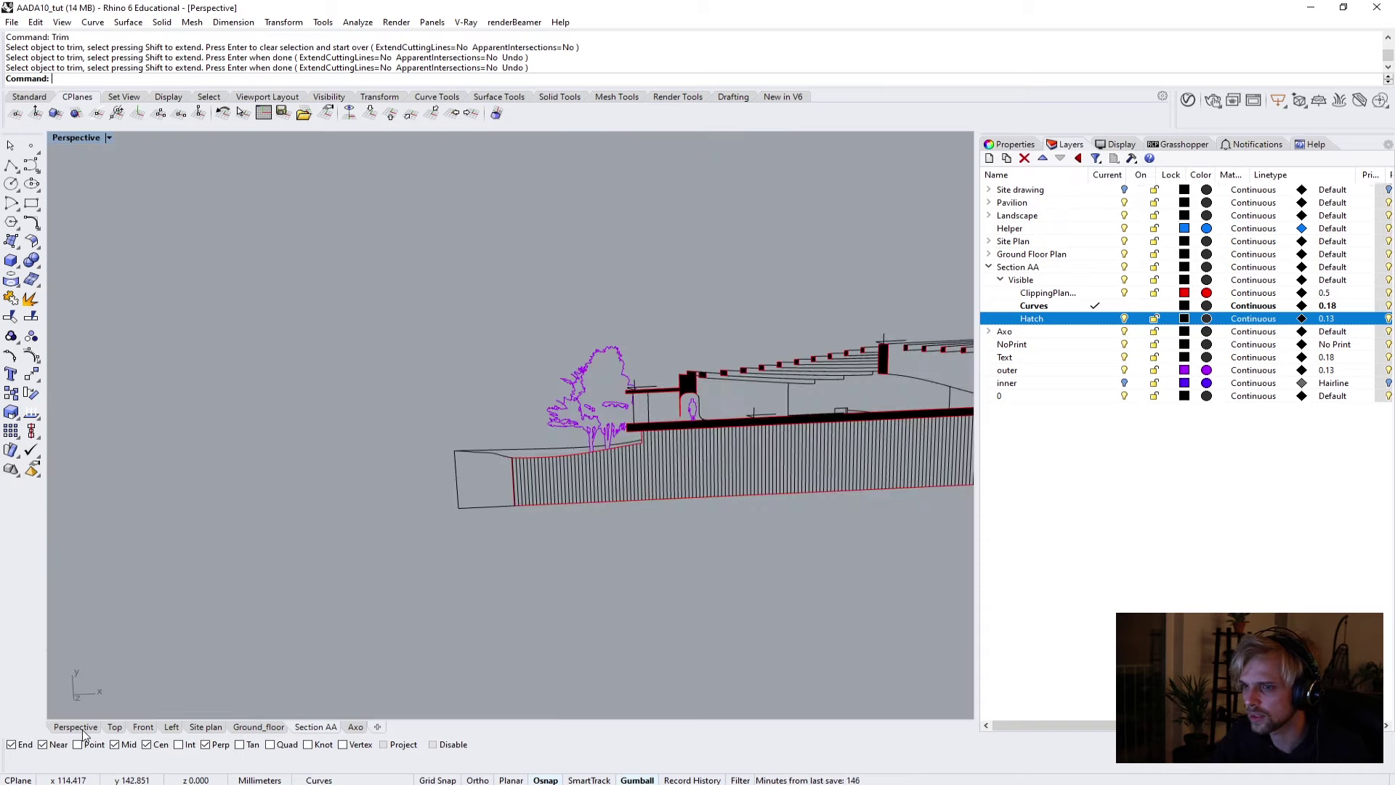
scroll(509, 451, up, 5)
scroll(738, 408, up, 2)
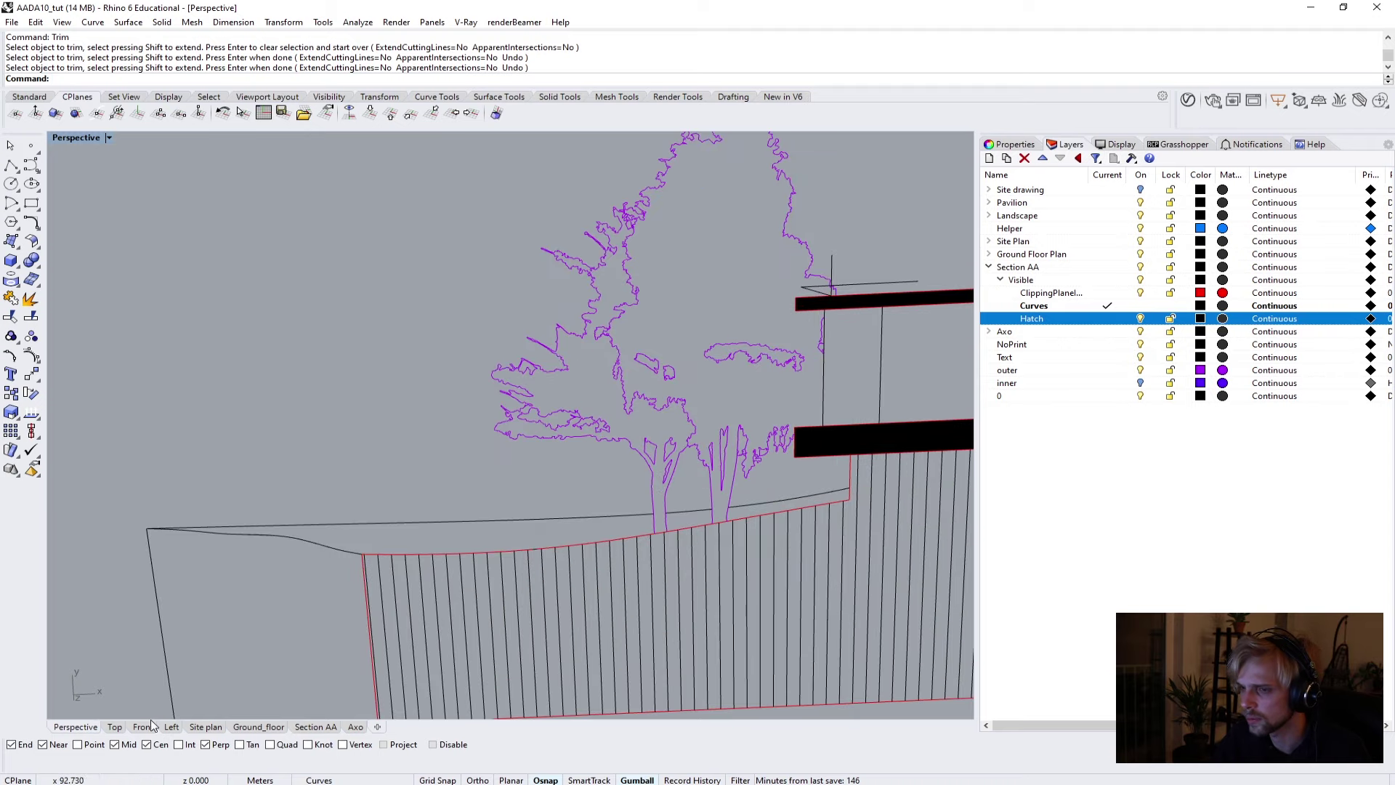
click(315, 727)
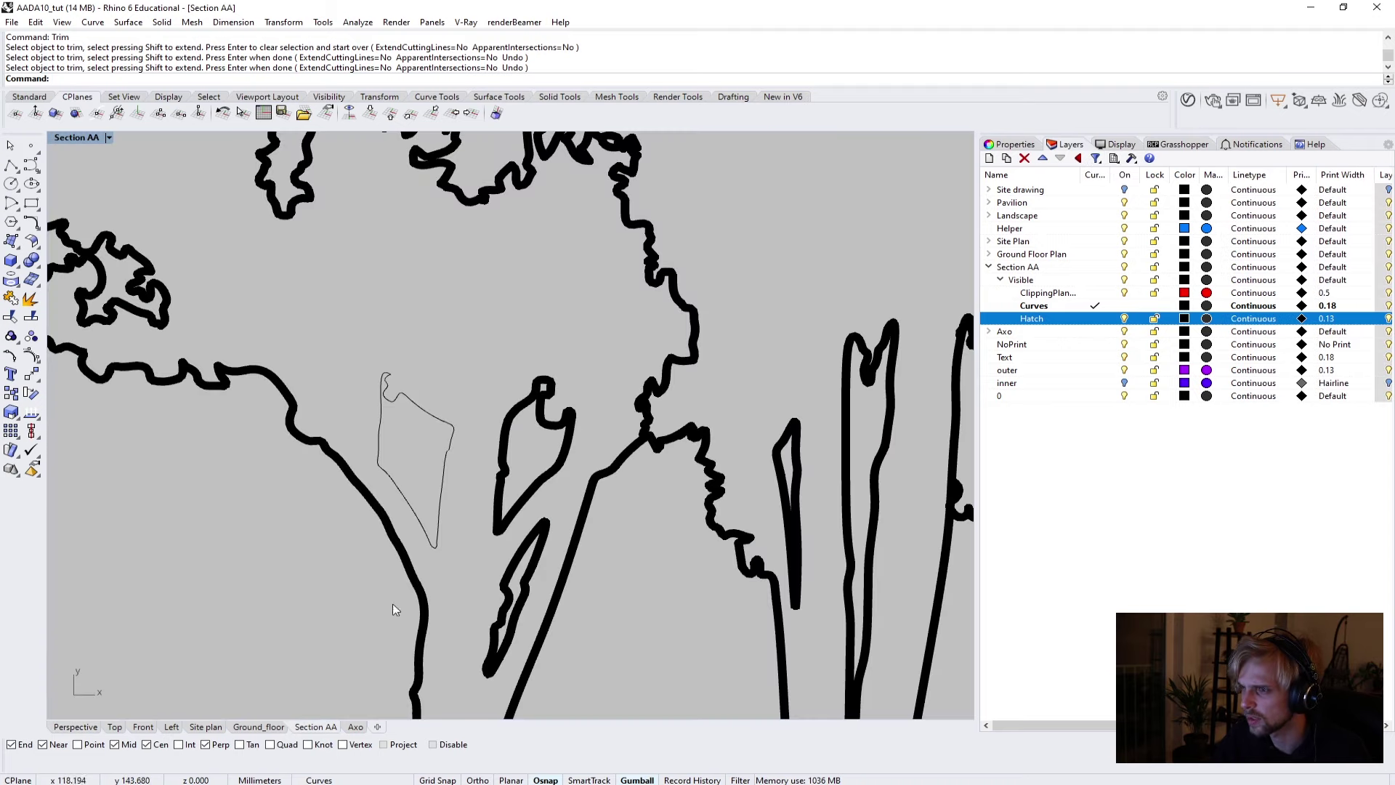
scroll(469, 454, down, 6)
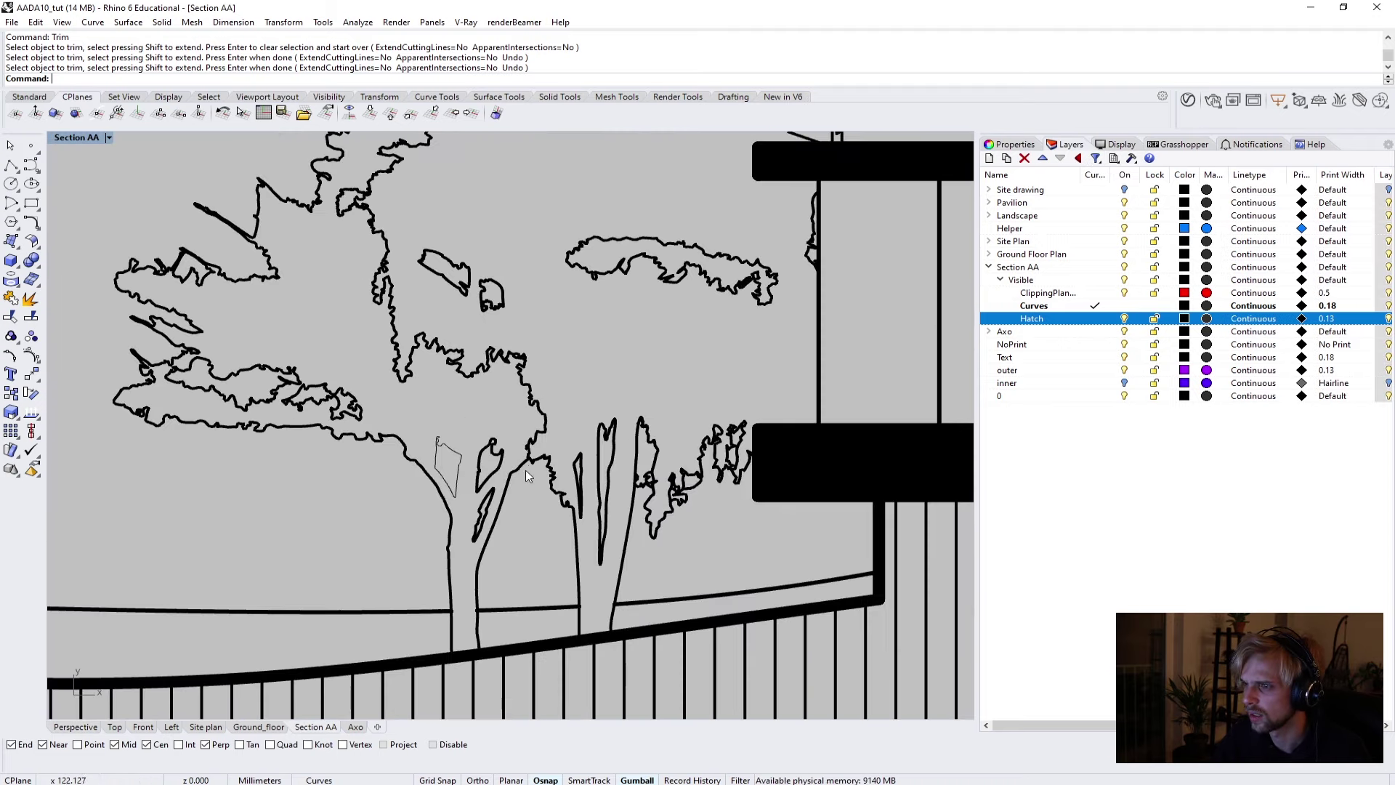
click(114, 727)
scroll(342, 420, up, 5)
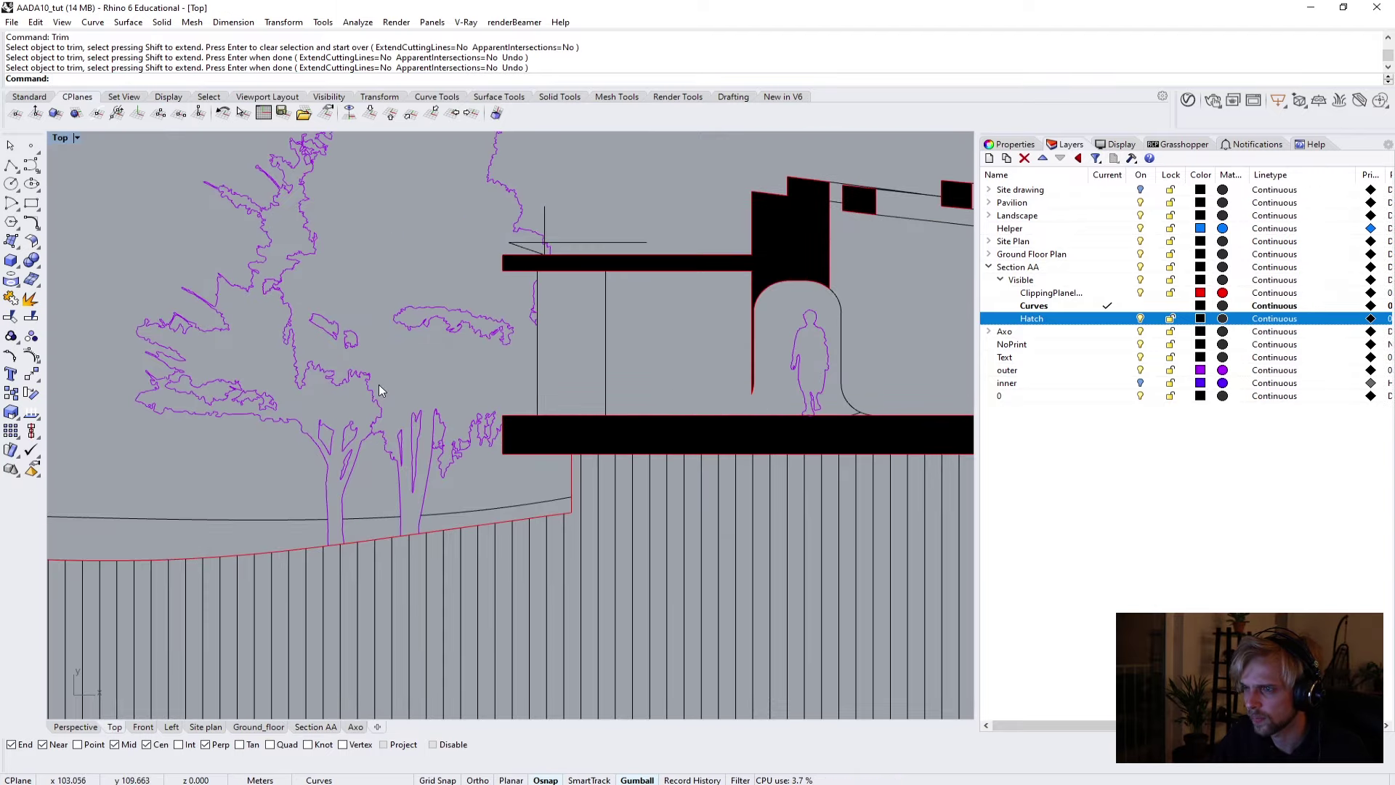
scroll(378, 390, up, 6)
click(371, 363)
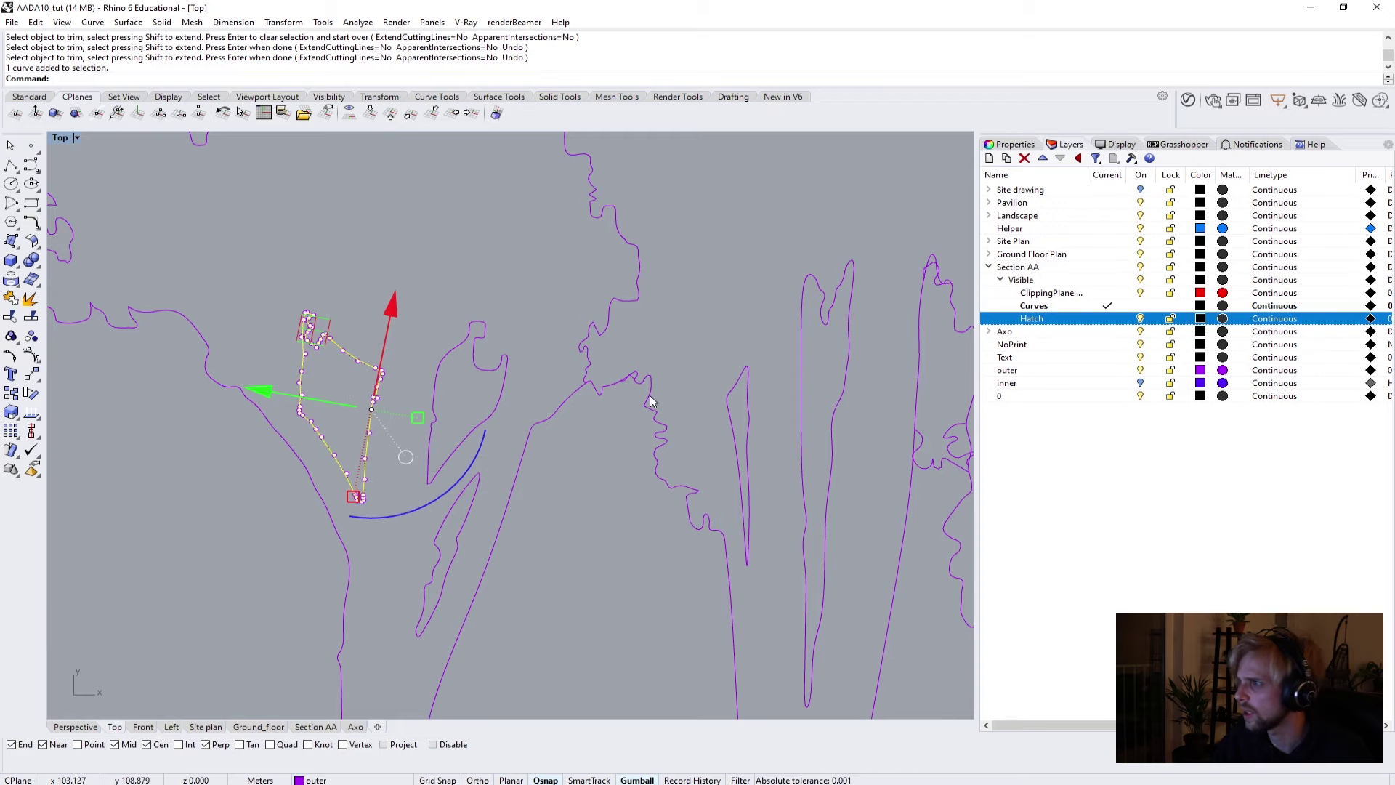
right_click(1088, 371)
click(1137, 596)
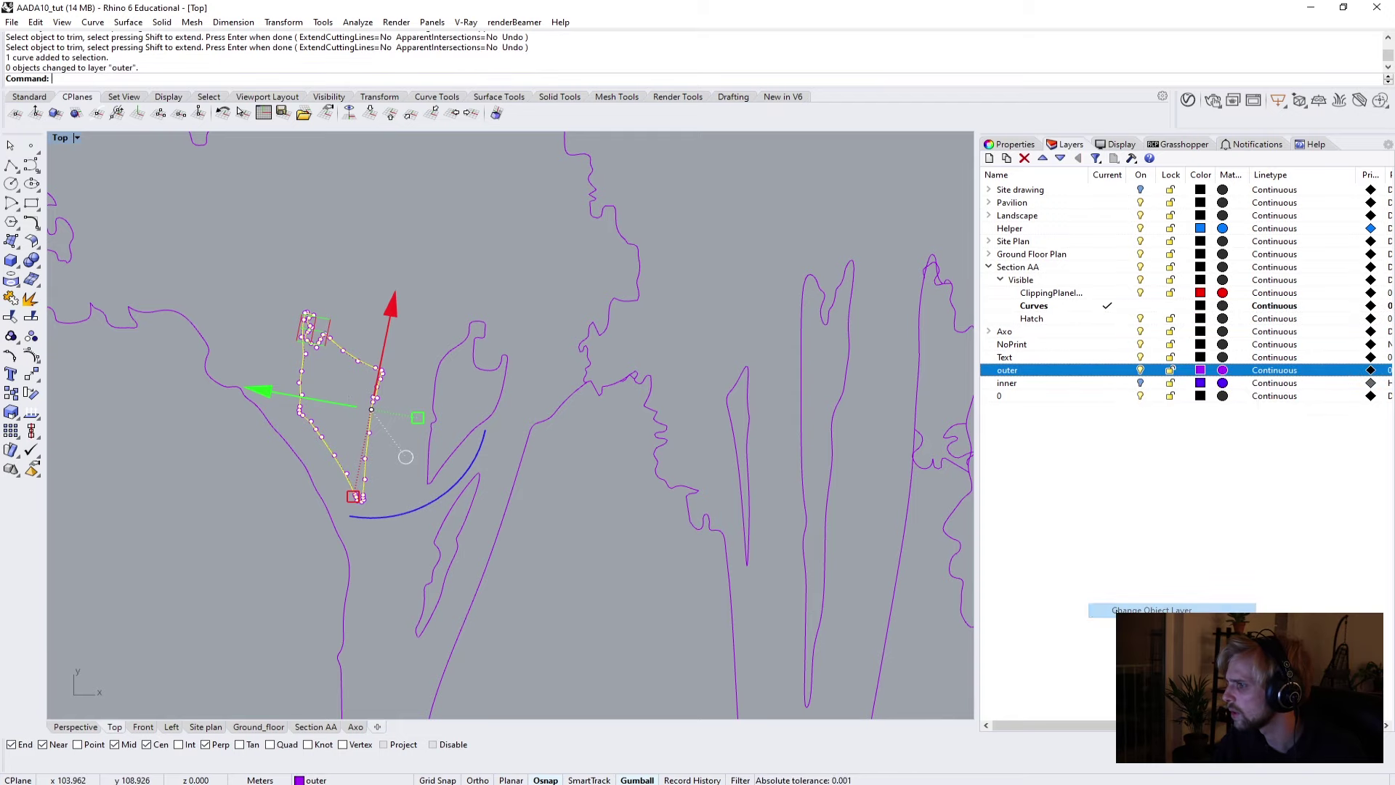
key(Escape)
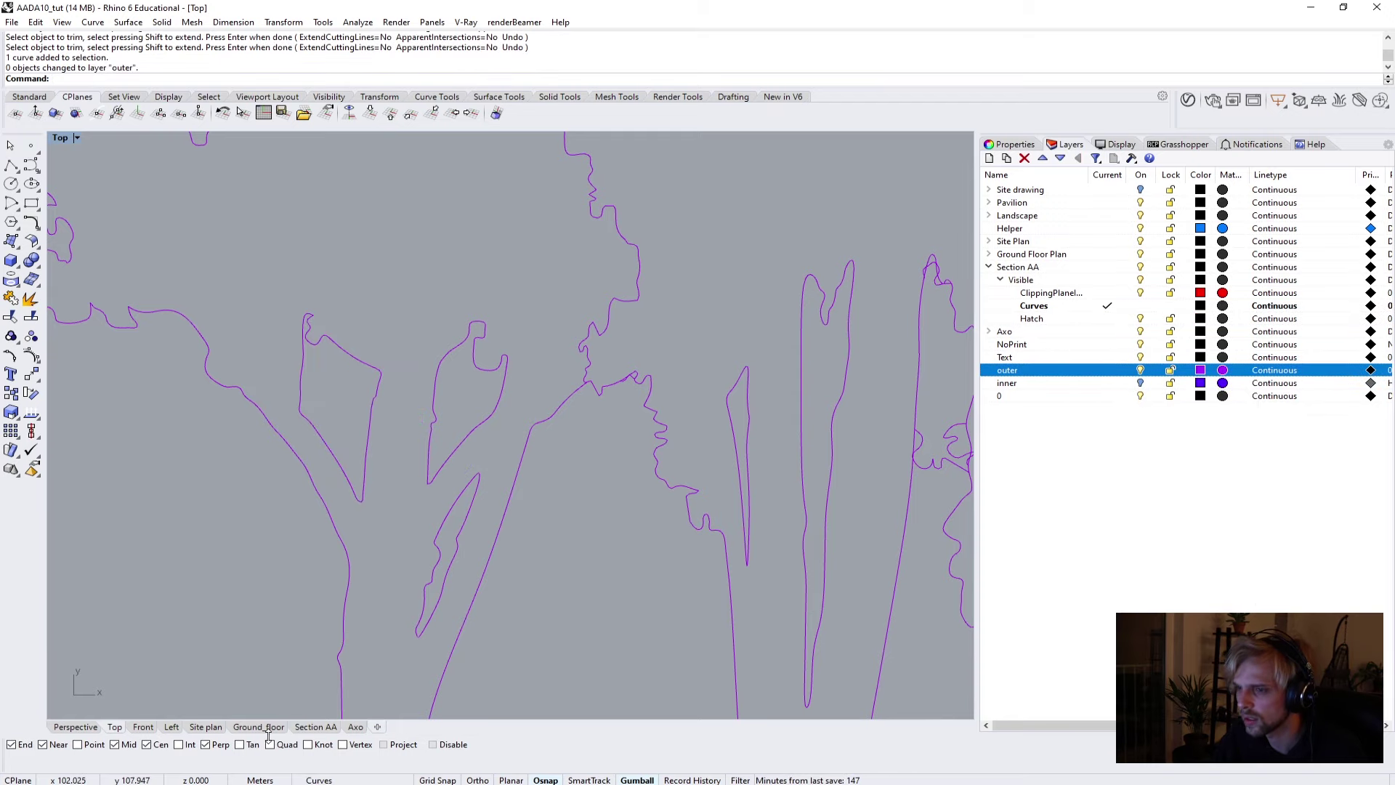
Recheck the thin branch-opening outline in the Section AA layout and delete it from the model.
click(316, 726)
scroll(455, 434, up, 5)
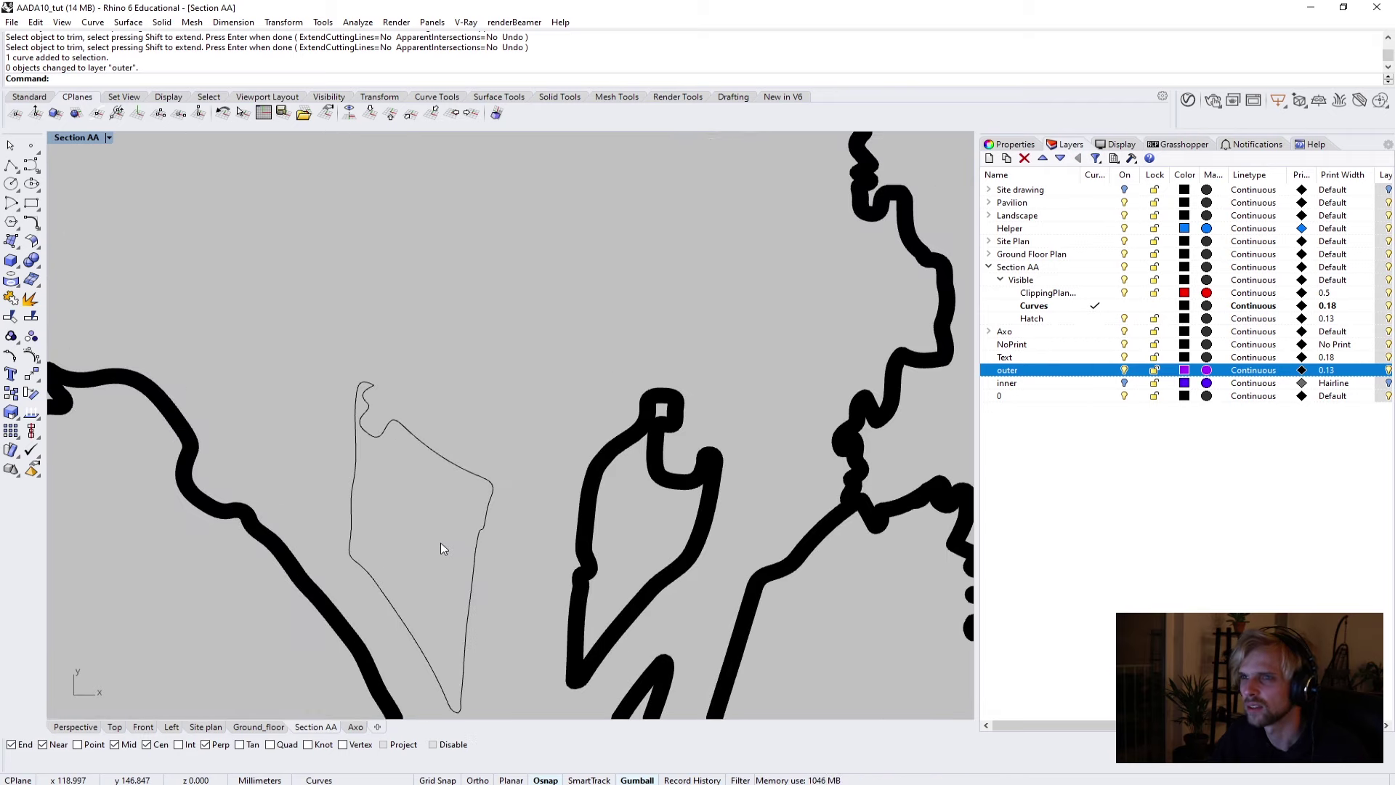
scroll(440, 542, down, 5)
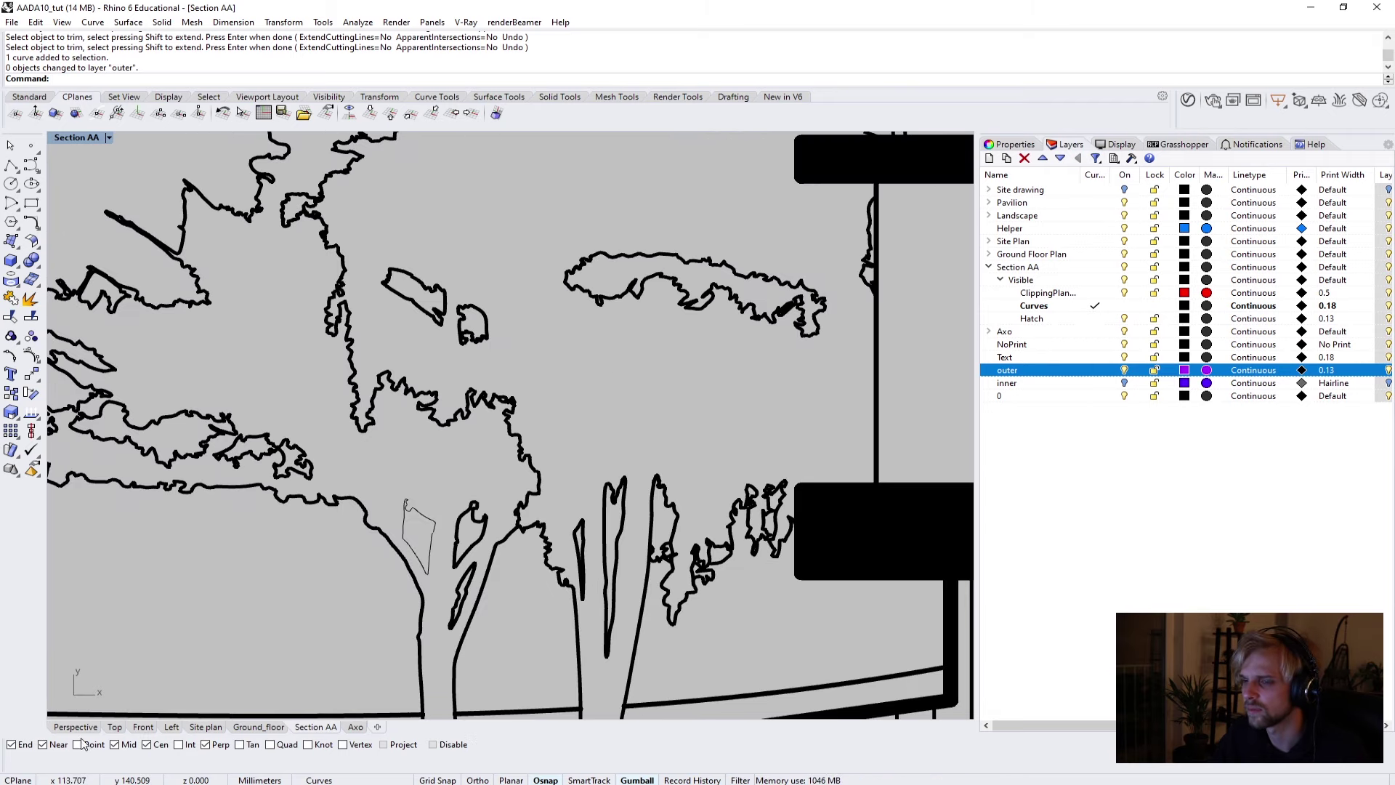
click(75, 726)
scroll(665, 436, up, 5)
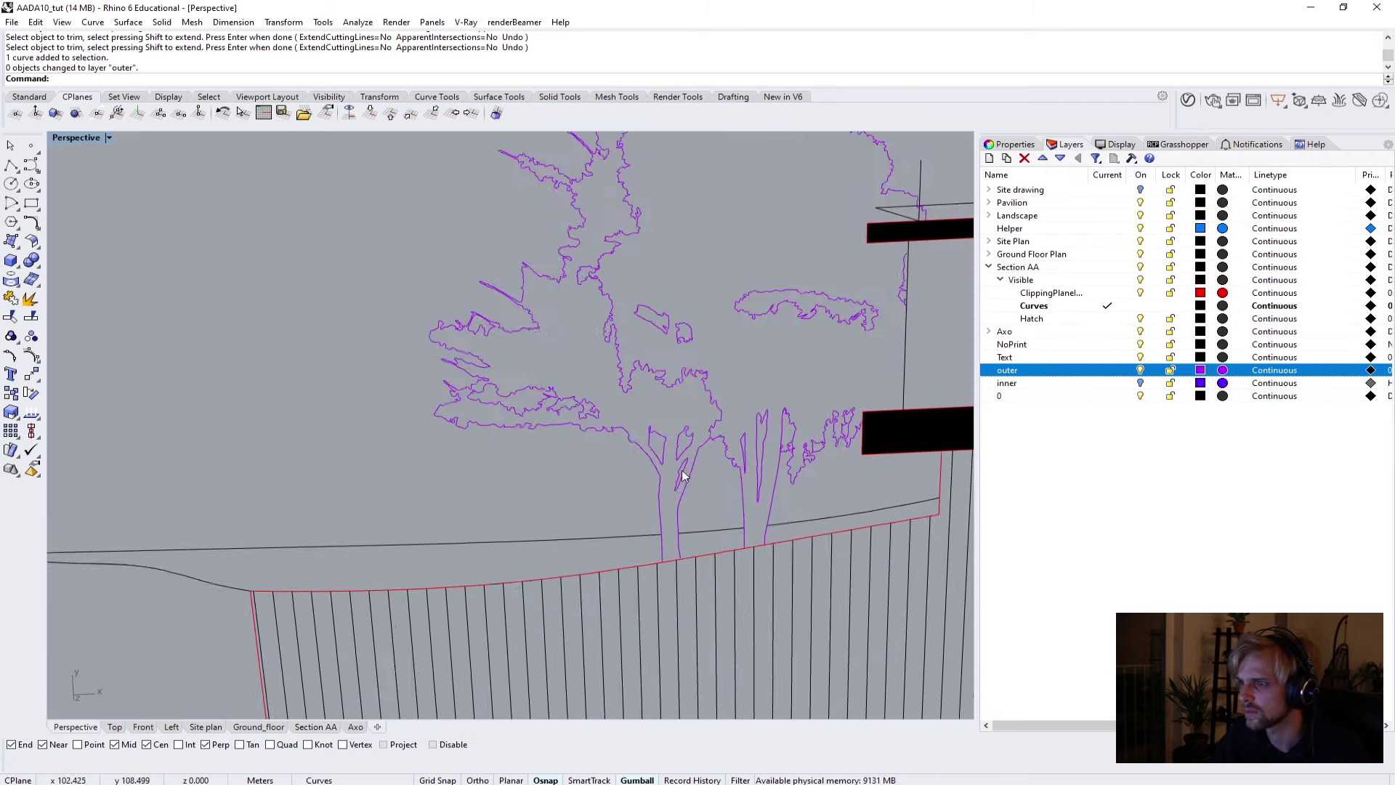
click(657, 442)
key(Delete)
scroll(656, 442, down, 5)
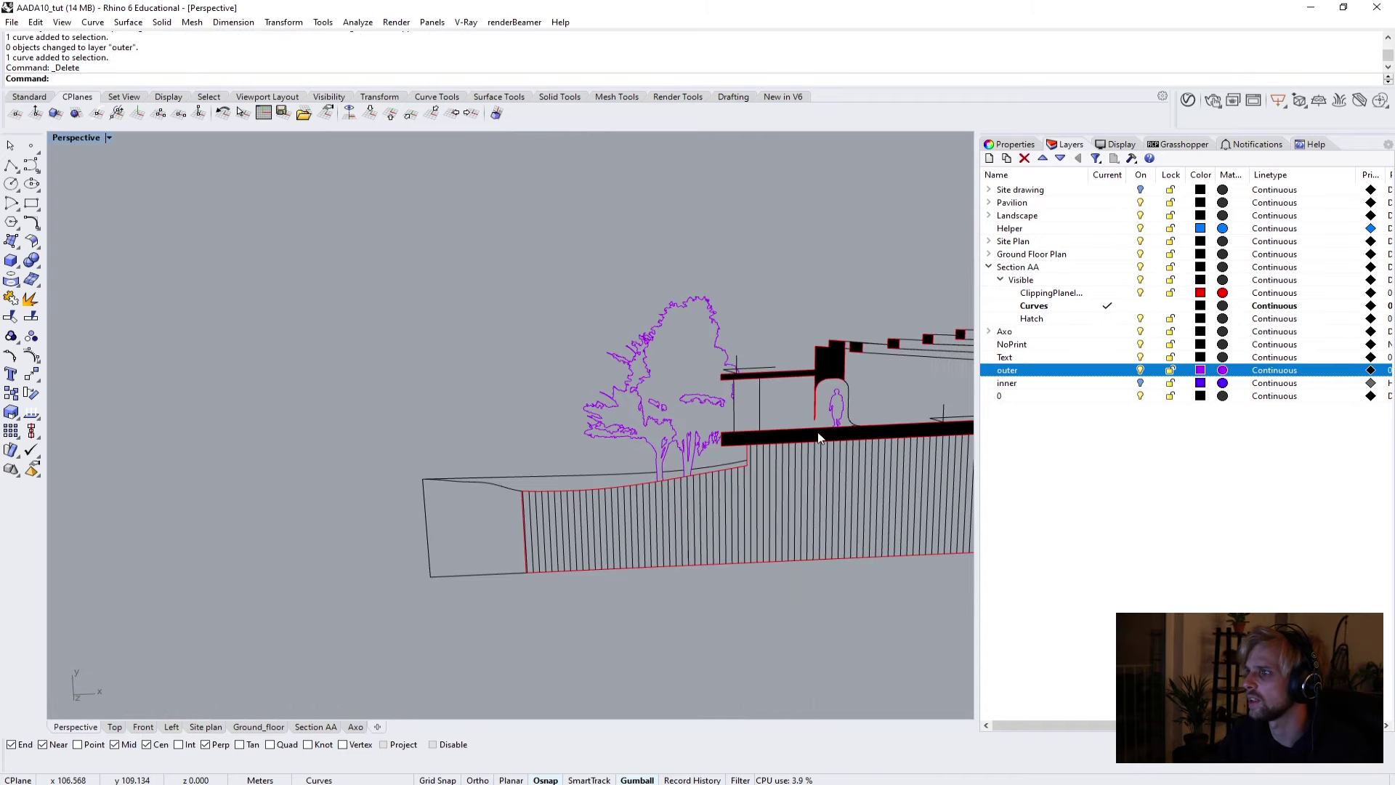
Show the inner layer and delete it together with all its objects.
click(1140, 384)
scroll(590, 404, down, 5)
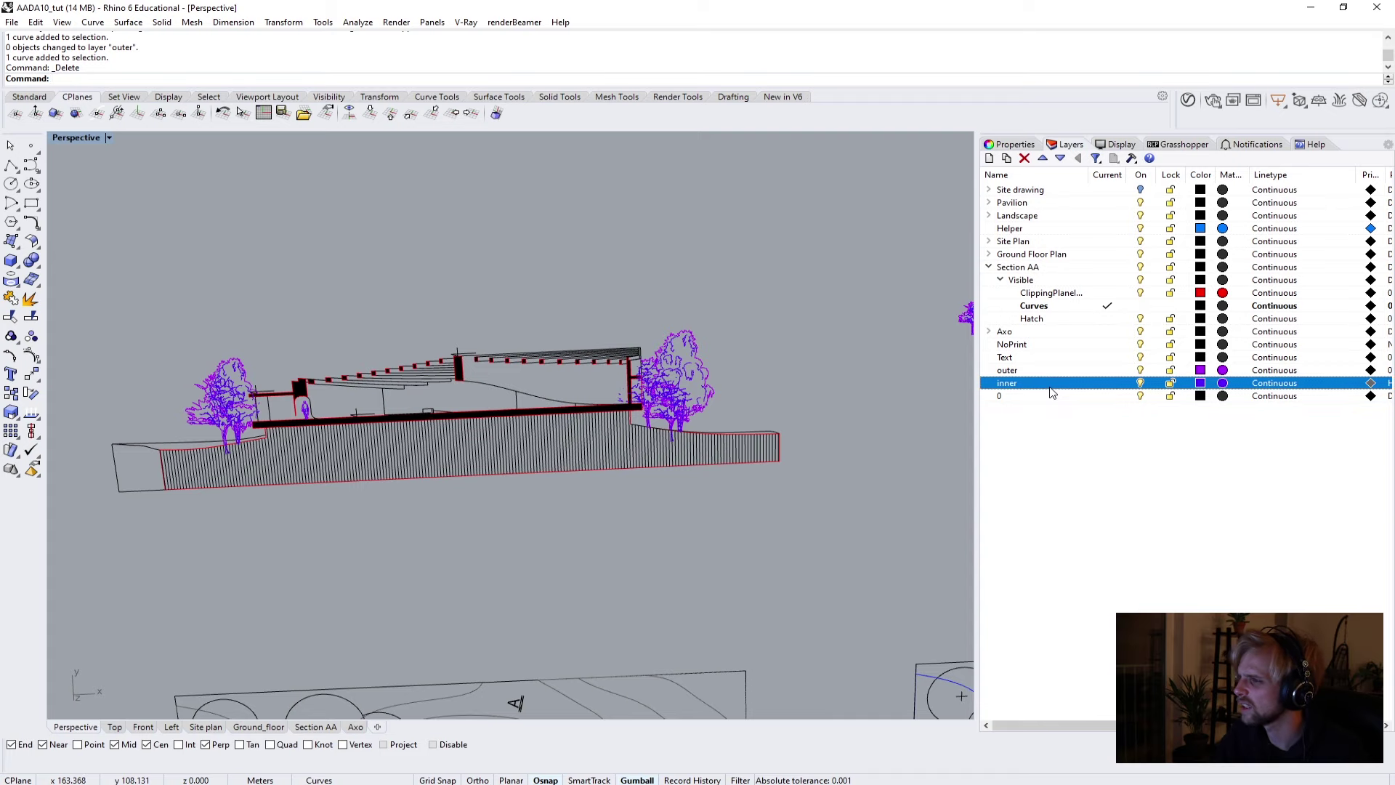
click(1024, 158)
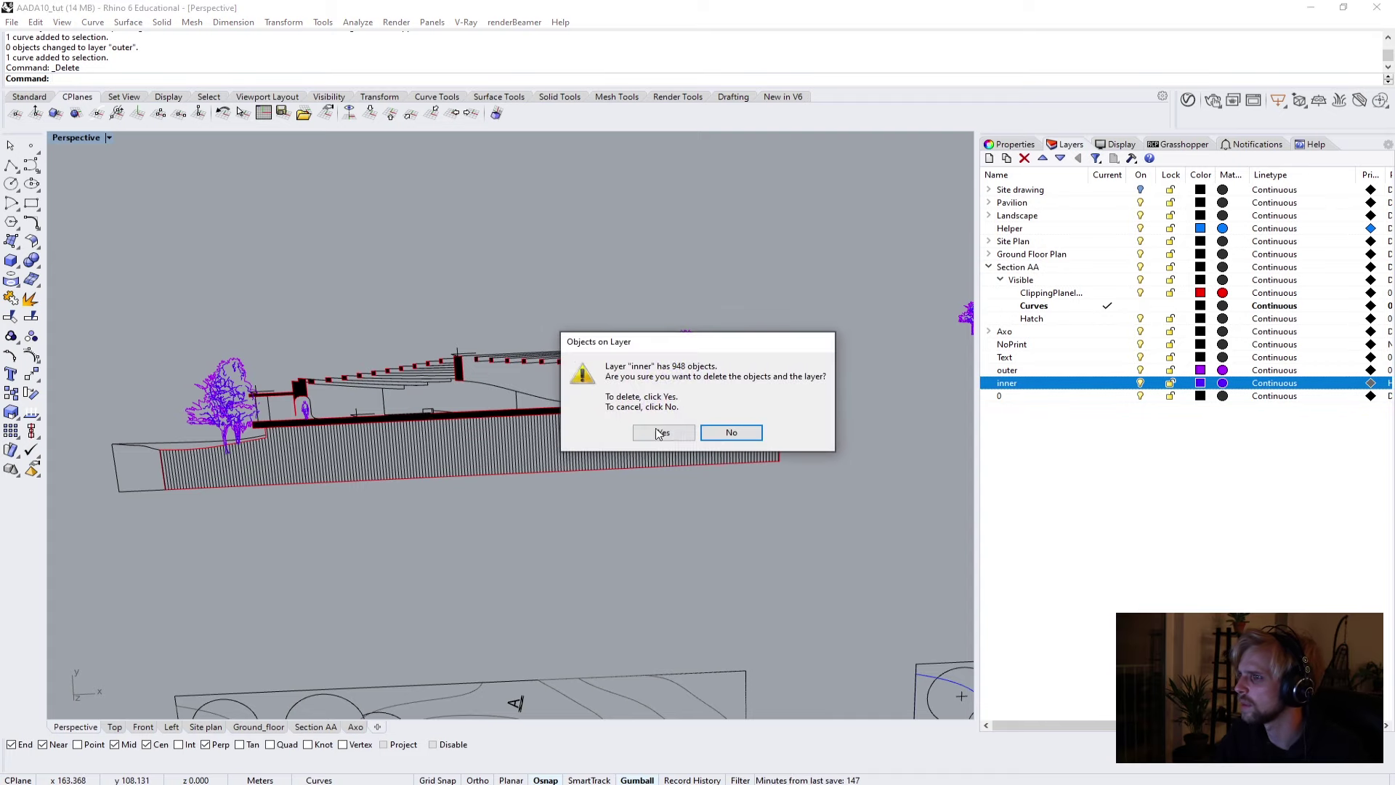
click(663, 433)
Select the spare imported tree outlines beside the section and move them over to the pavilion's axonometric model.
scroll(600, 442, down, 4)
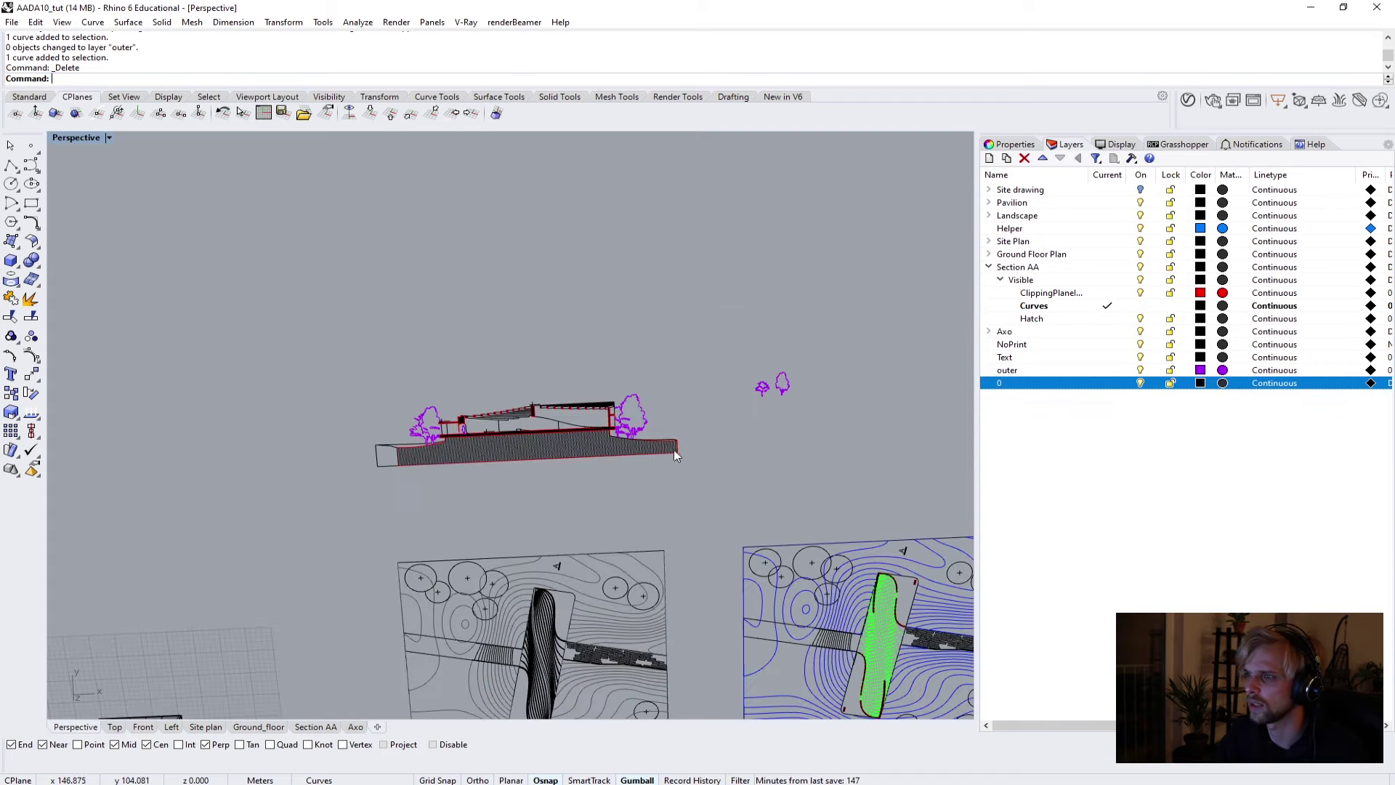
shift+right_drag(599, 418, 243, 338)
scroll(440, 282, up, 7)
drag(541, 368, 328, 266)
scroll(355, 285, down, 9)
shift+right_drag(446, 403, 436, 345)
drag(431, 186, 906, 325)
shift+right_drag(905, 325, 482, 369)
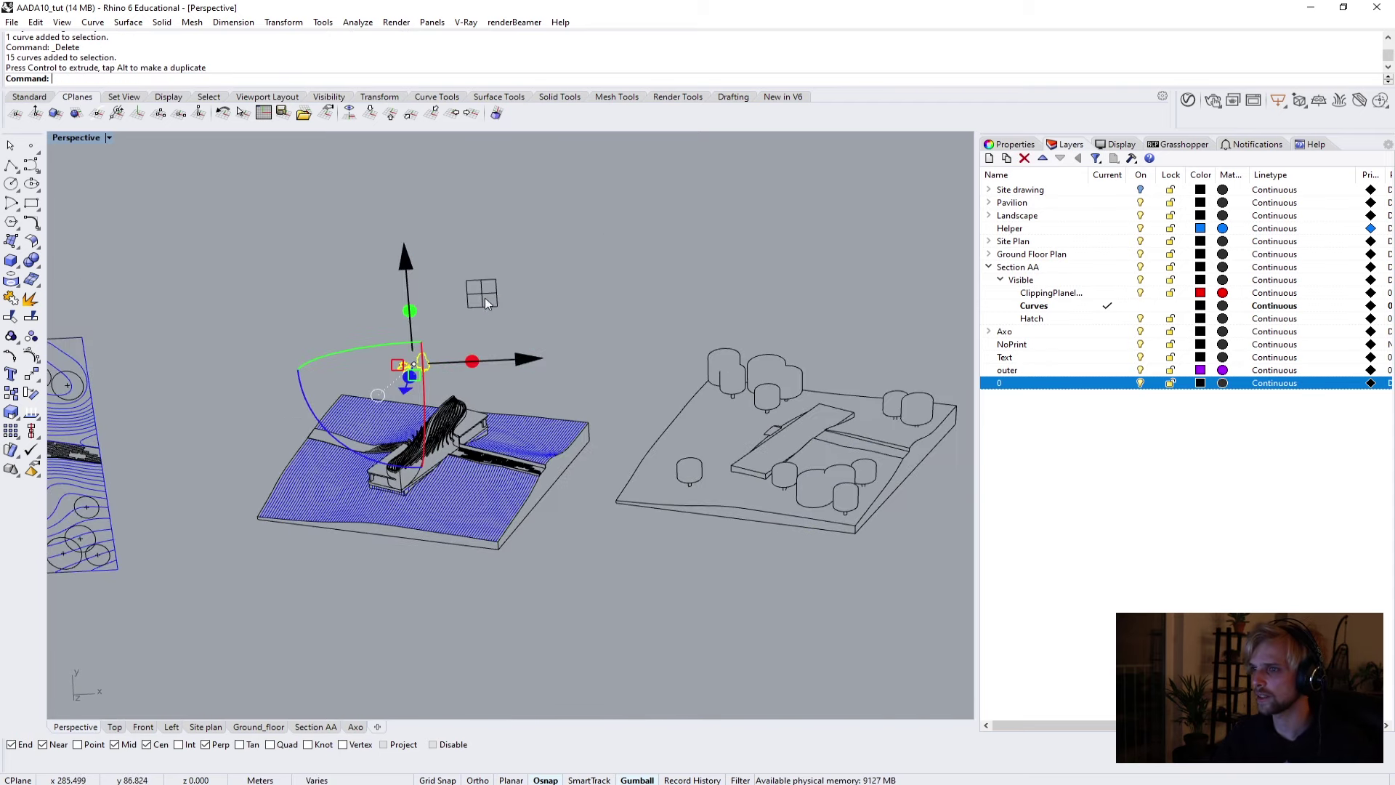
Move the two tree outlines over beside the upper-left corner of the simplified axonometric line drawing.
drag(485, 298, 743, 273)
click(706, 393)
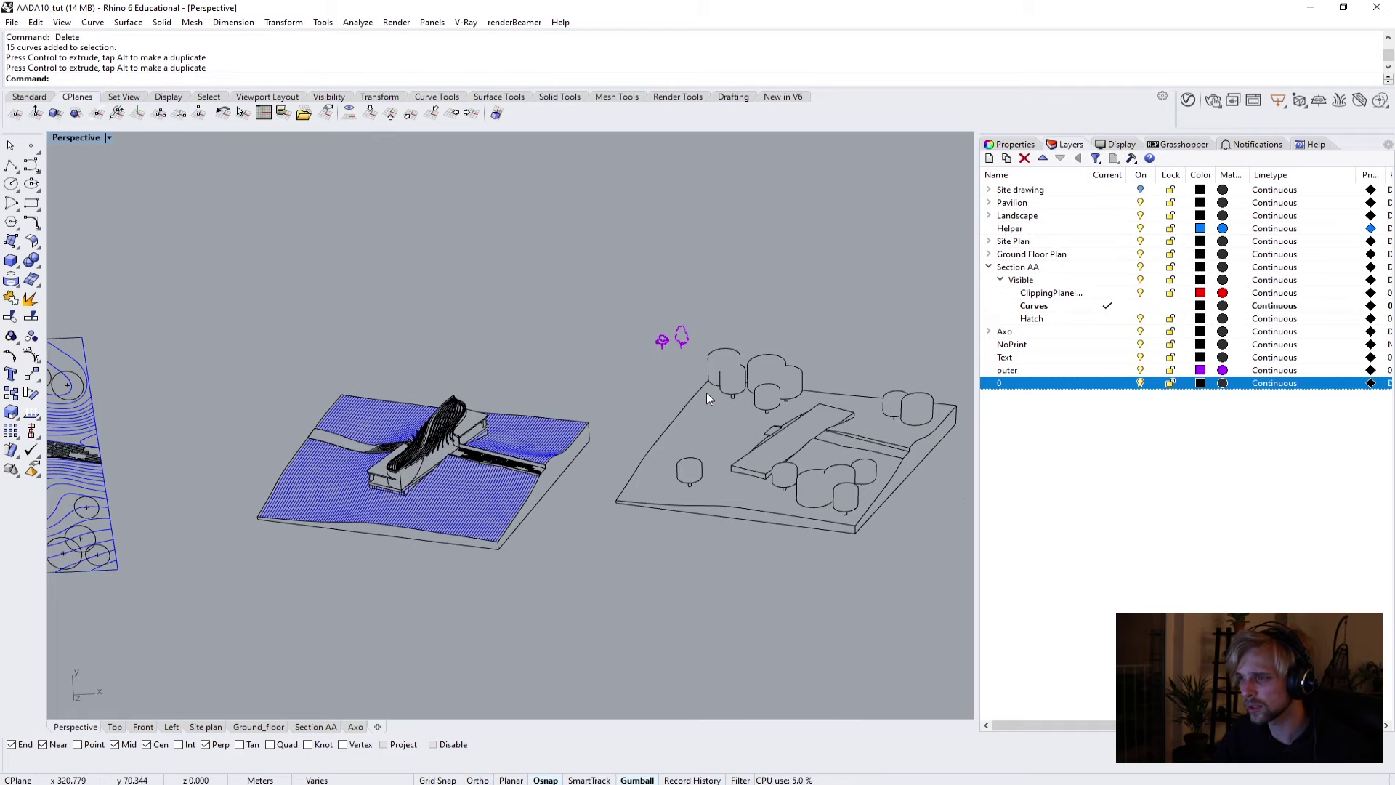
scroll(706, 393, up, 10)
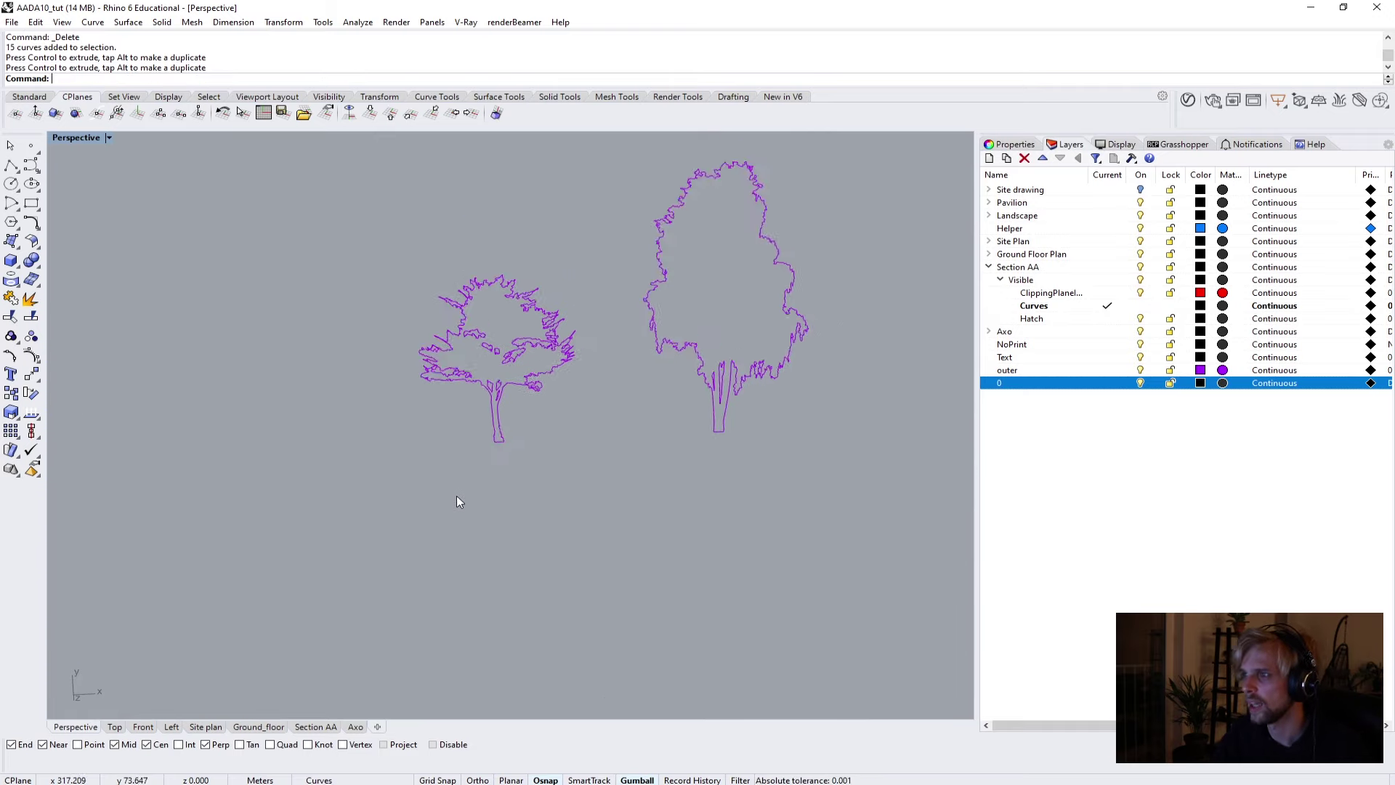
scroll(465, 489, down, 15)
shift+right_drag(452, 497, 551, 408)
scroll(631, 388, up, 7)
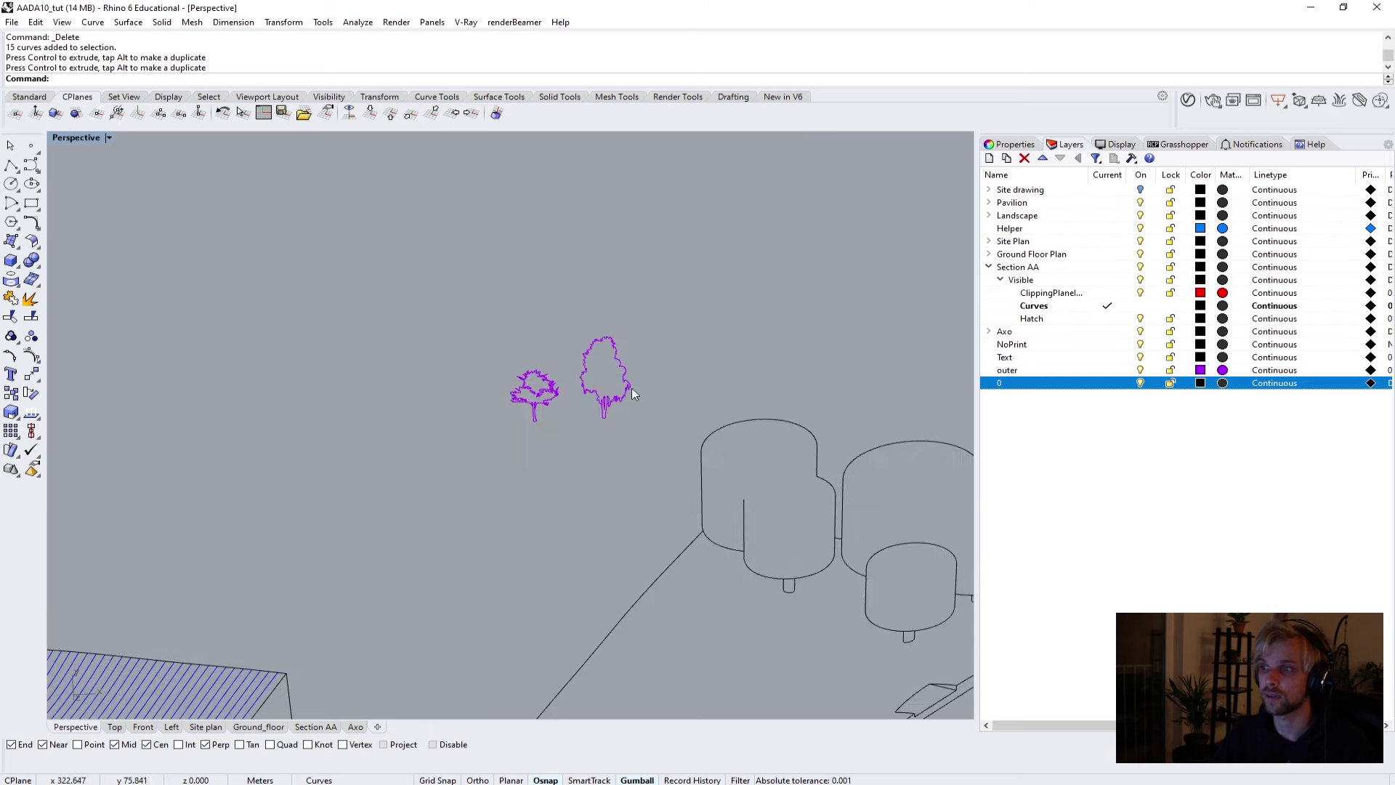
drag(643, 423, 596, 409)
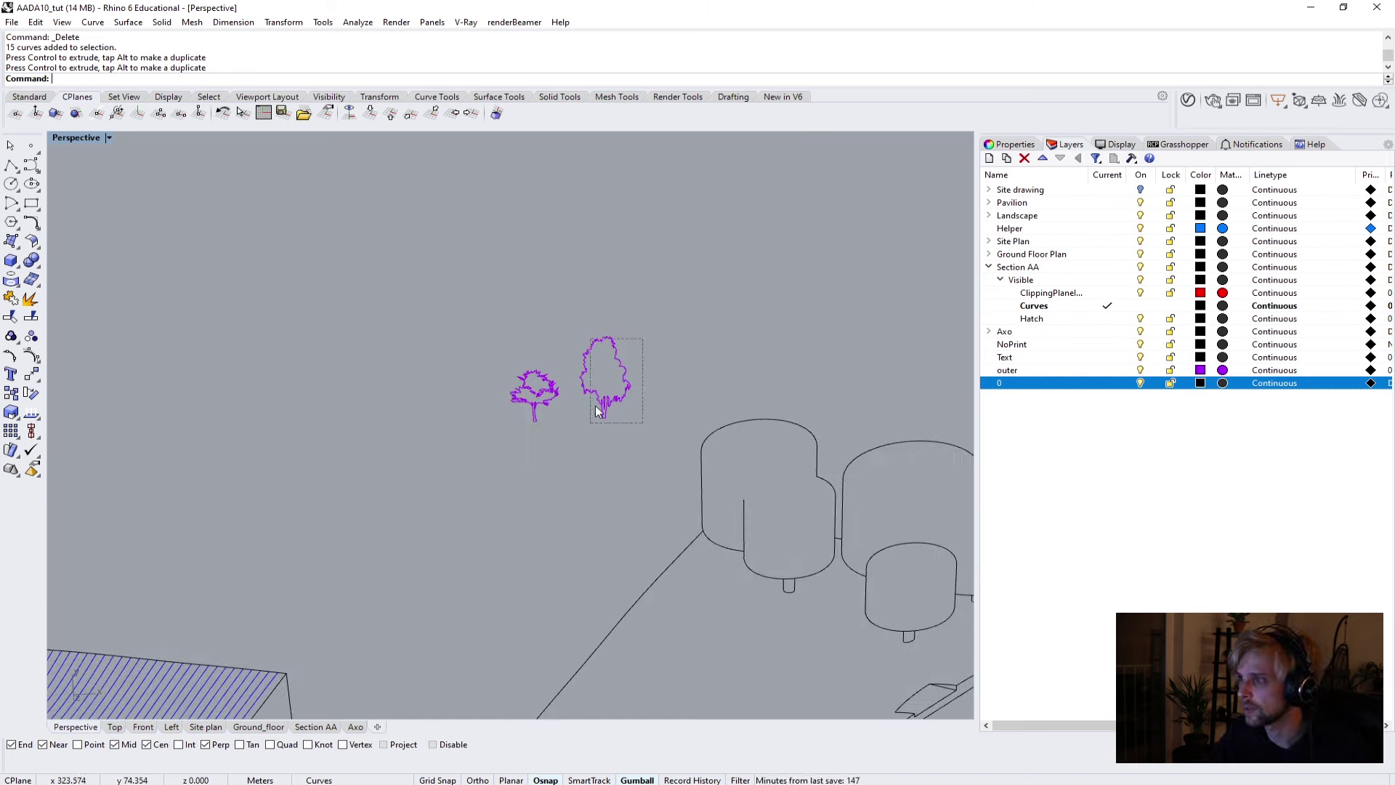
drag(462, 296, 459, 294)
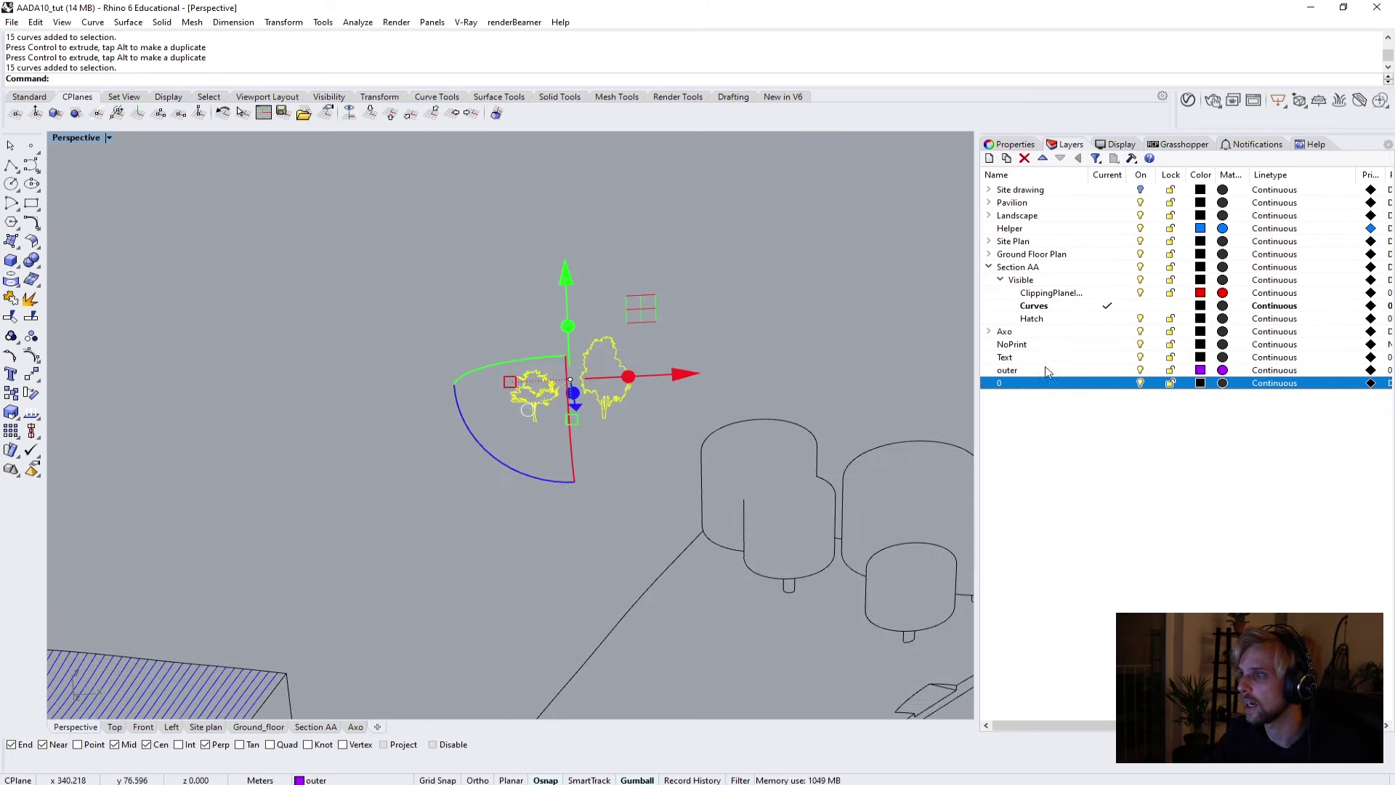
click(560, 549)
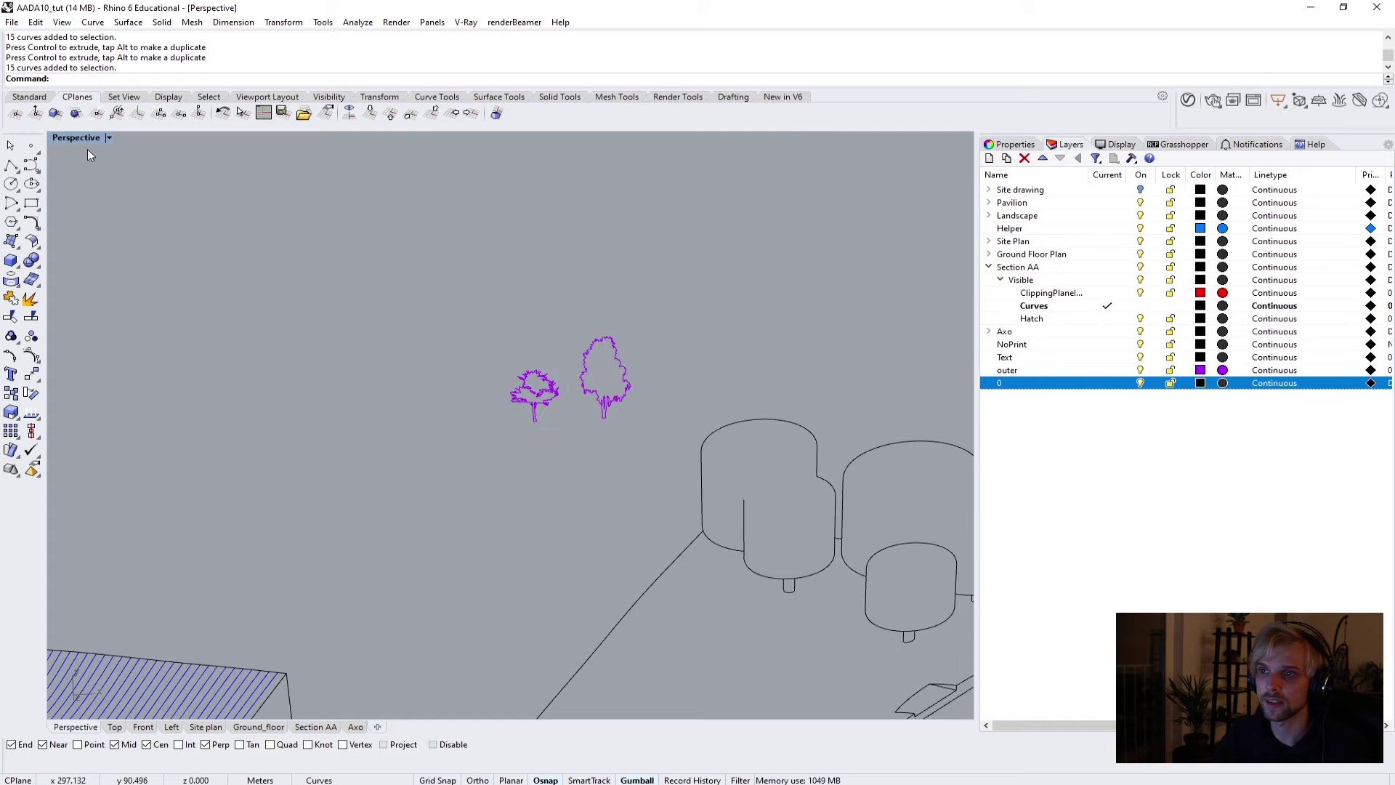
In the Top view, create a new layer named Hatch tree below the outer layer.
double_click(69, 137)
double_click(69, 137)
scroll(330, 385, down, 4)
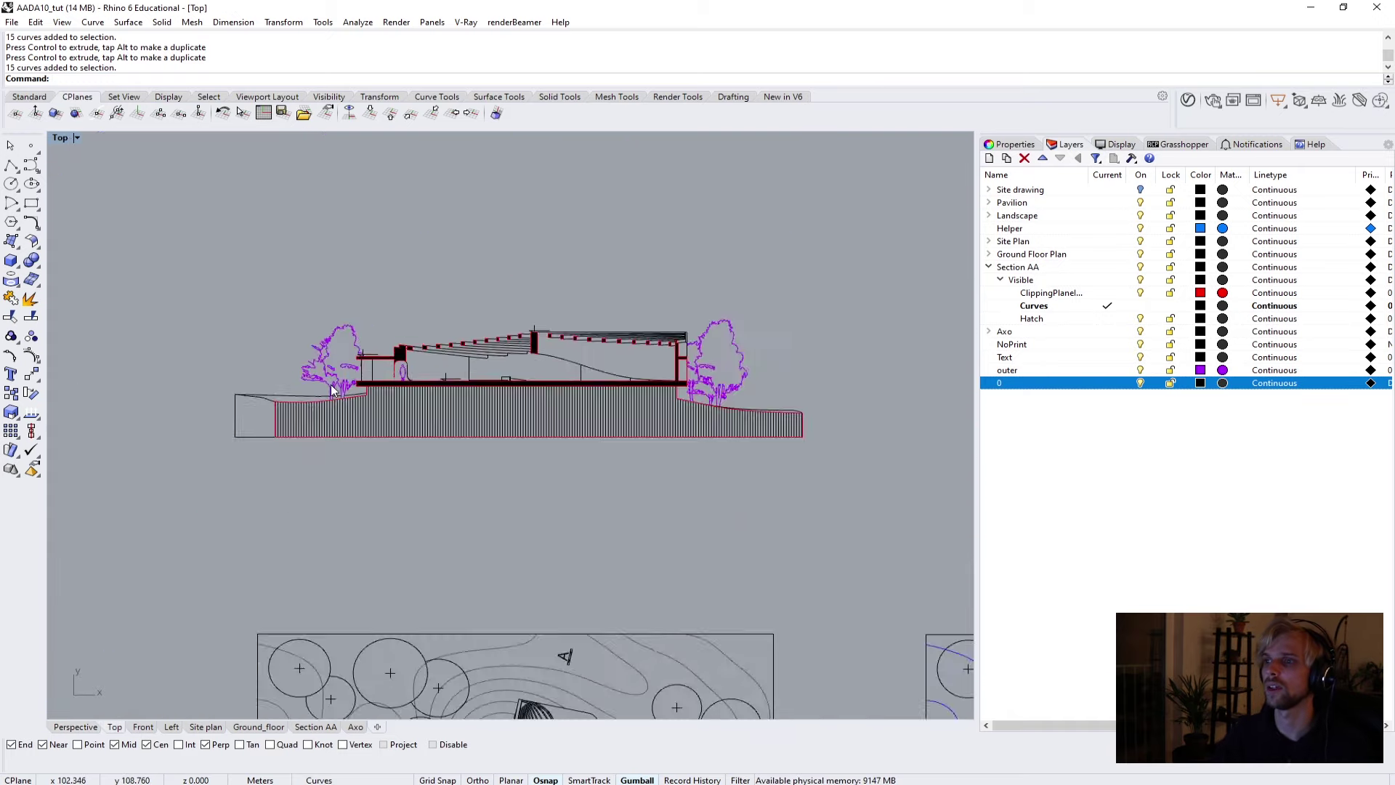
scroll(331, 387, down, 9)
right_drag(540, 395, 61, 356)
scroll(724, 501, up, 9)
scroll(449, 384, up, 14)
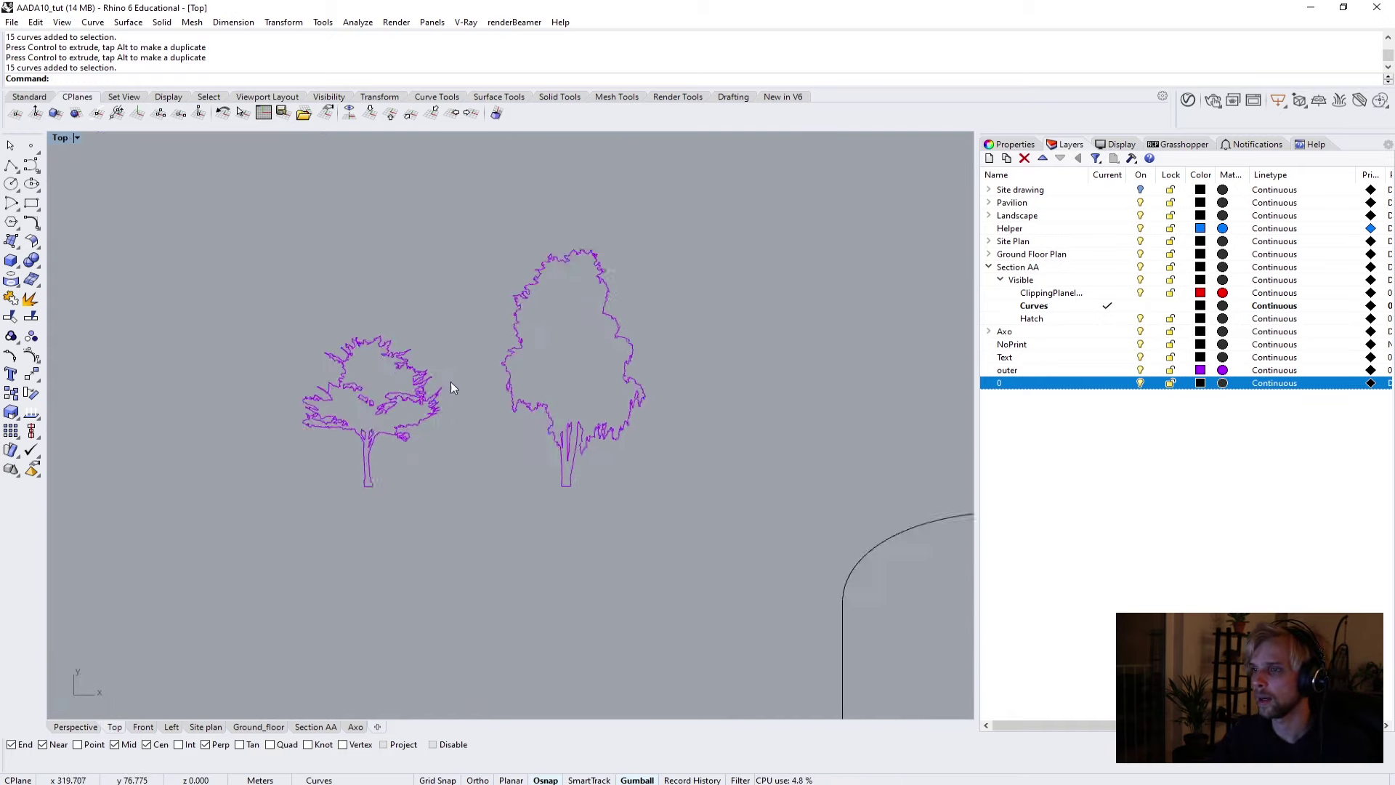
scroll(451, 388, up, 2)
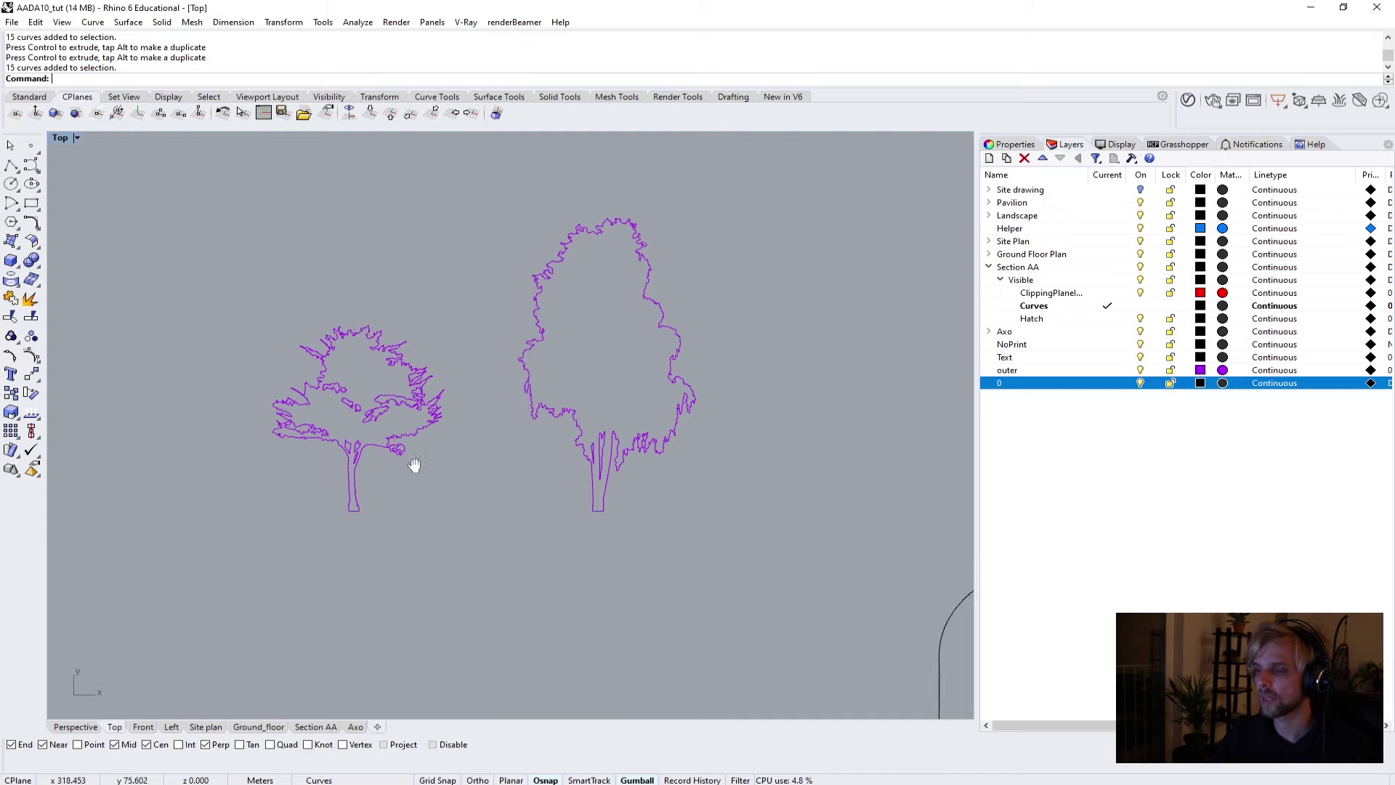
click(988, 158)
text(H)
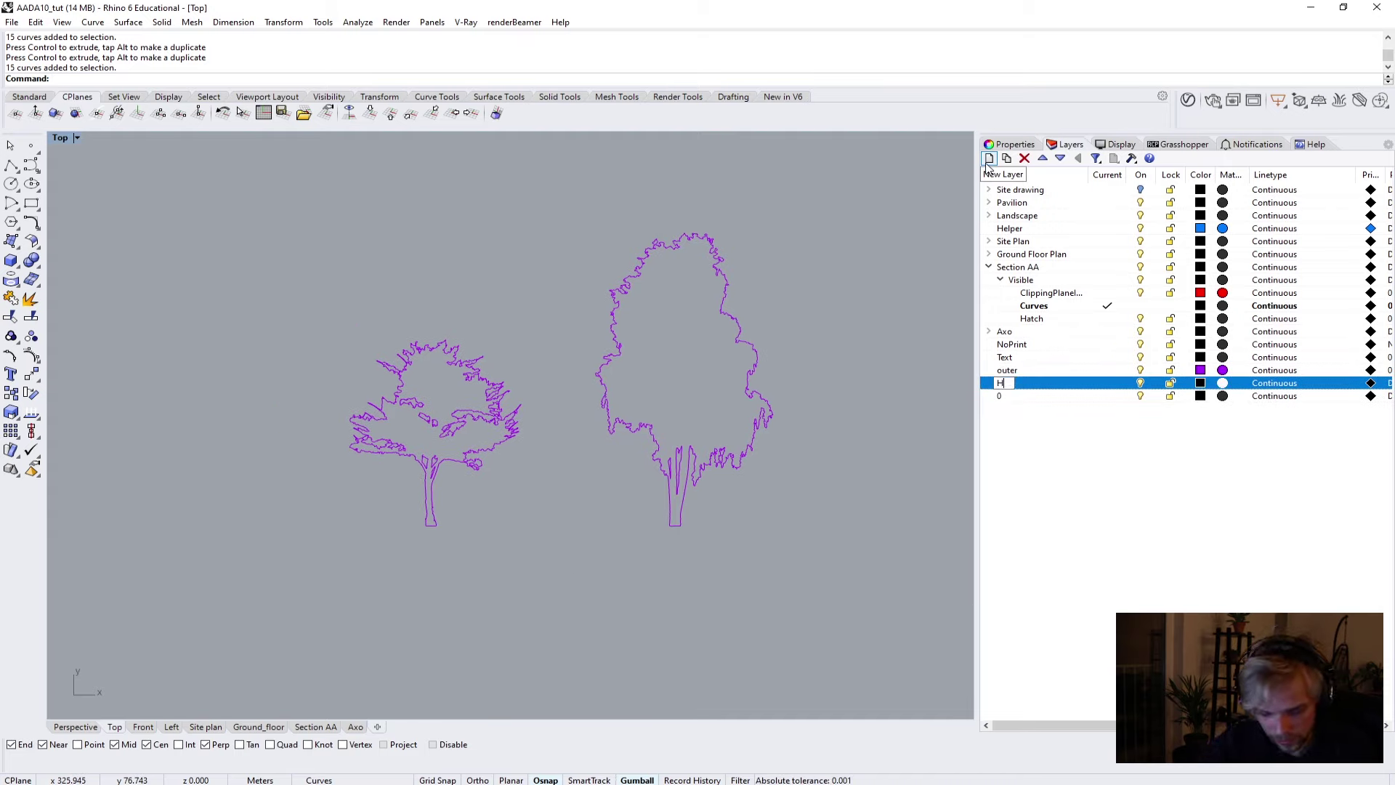
text(atch tree)
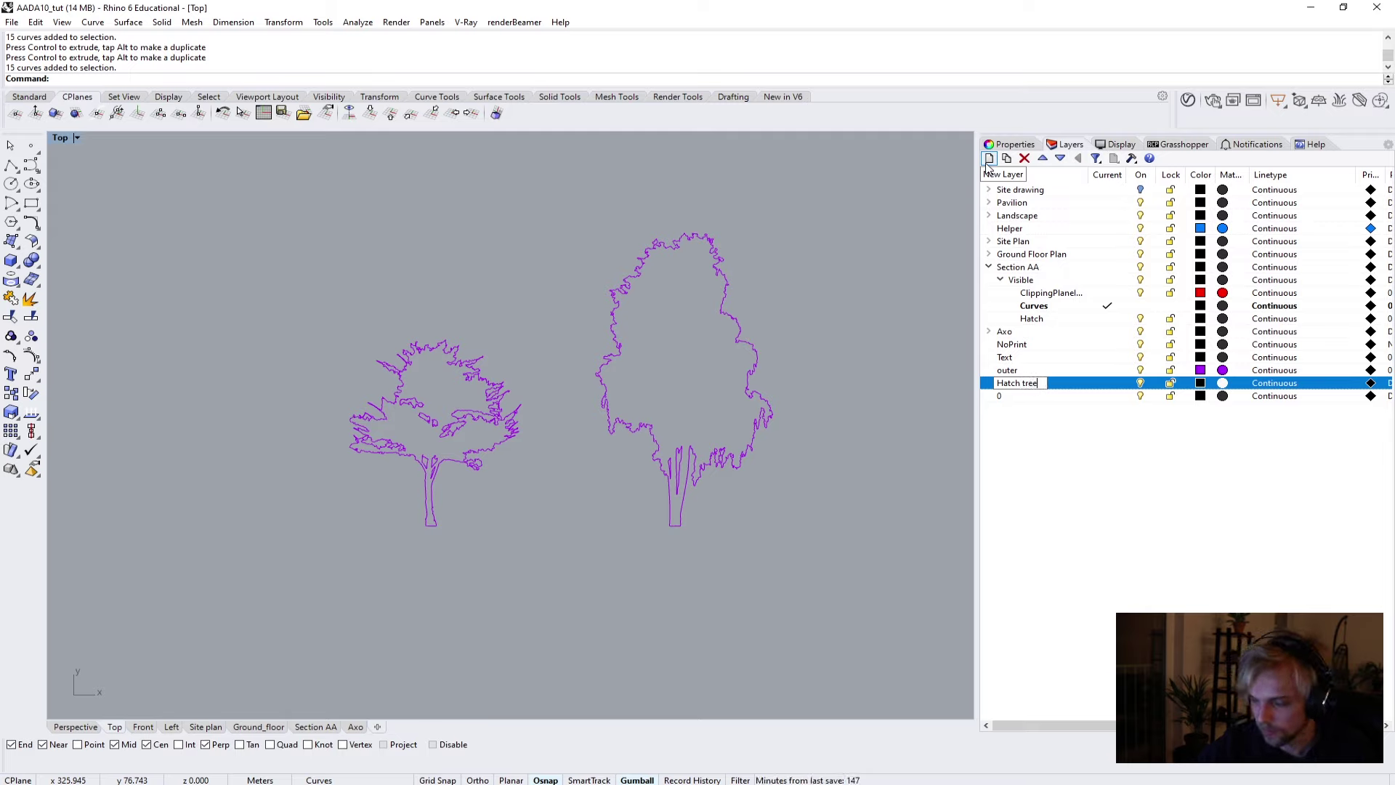
key(Return)
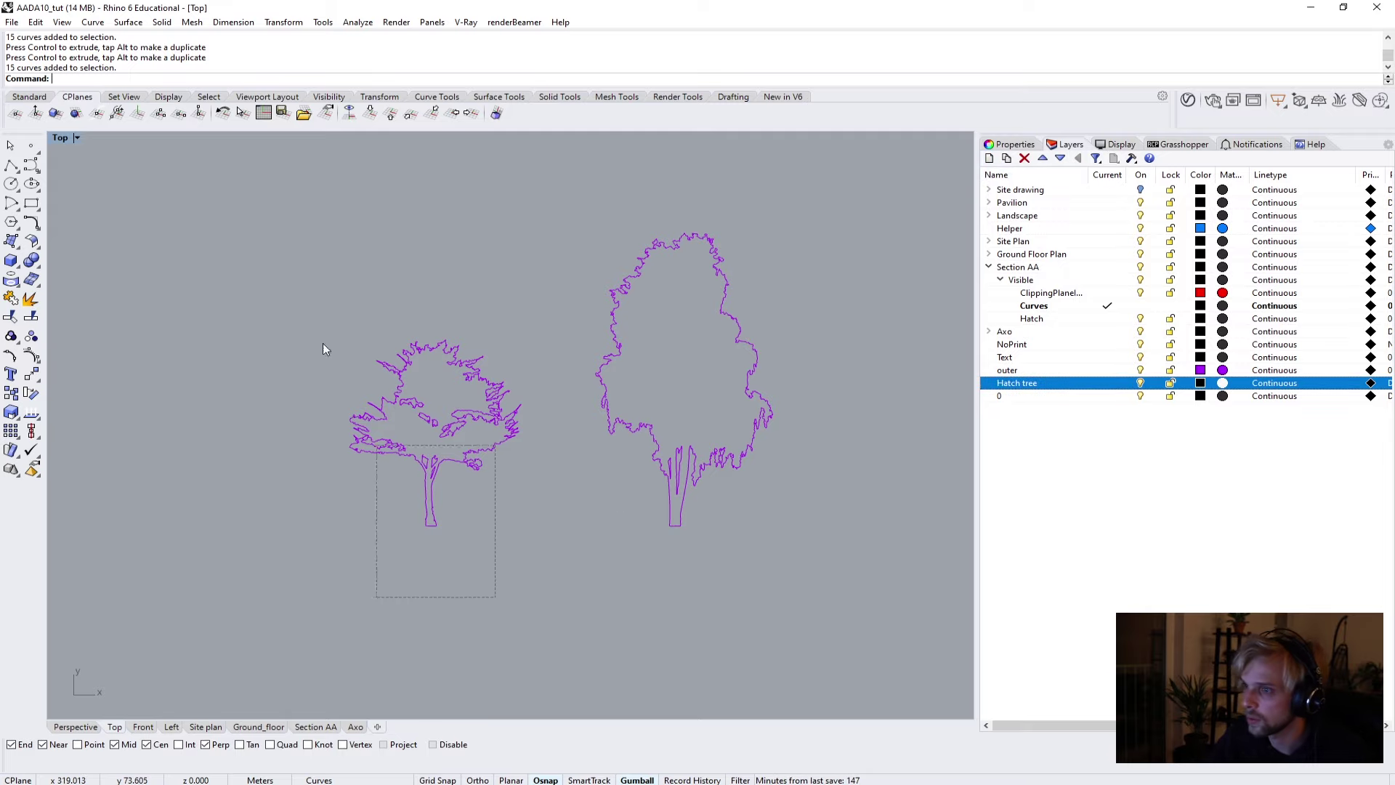
Make the Hatch tree layer current and try to hatch the smaller tree's outlines.
drag(322, 343, 320, 339)
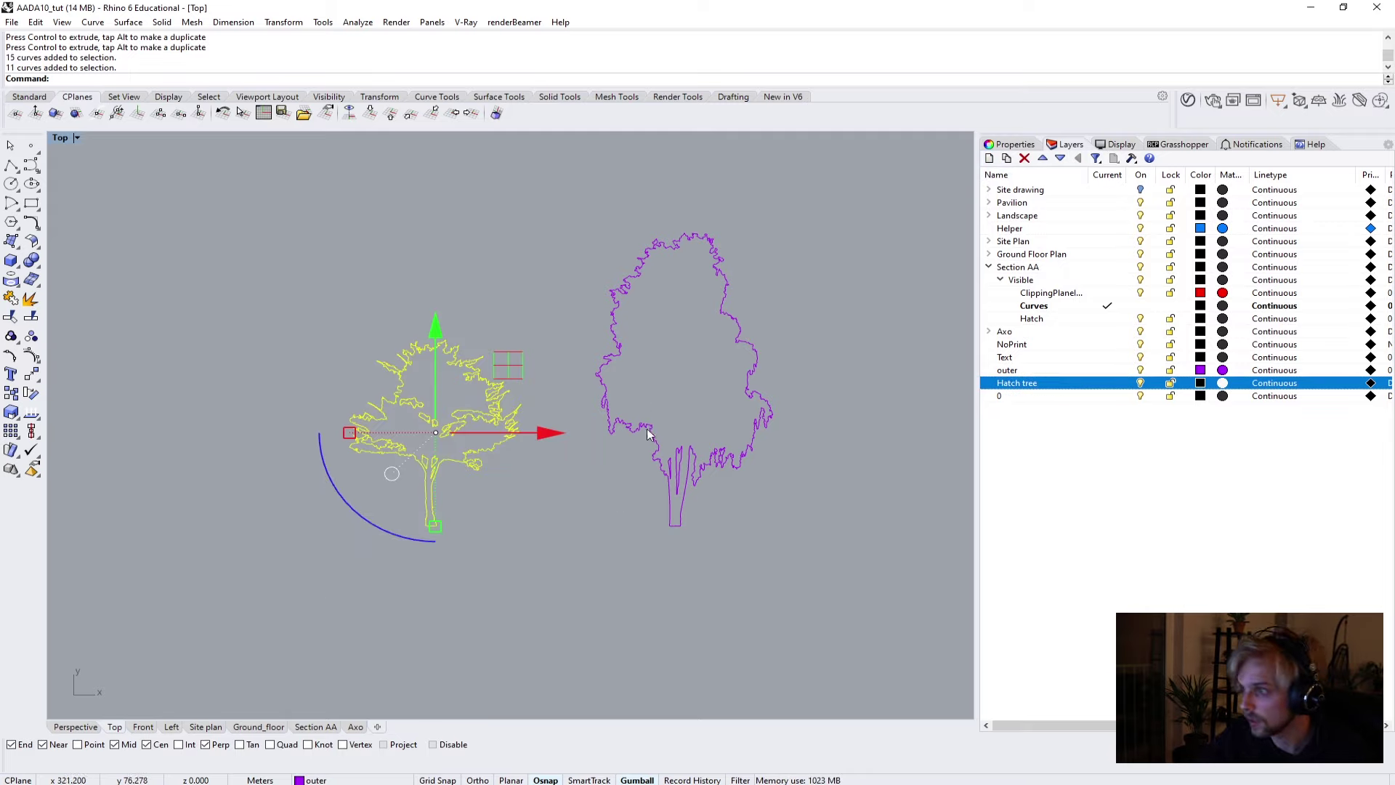
click(1106, 382)
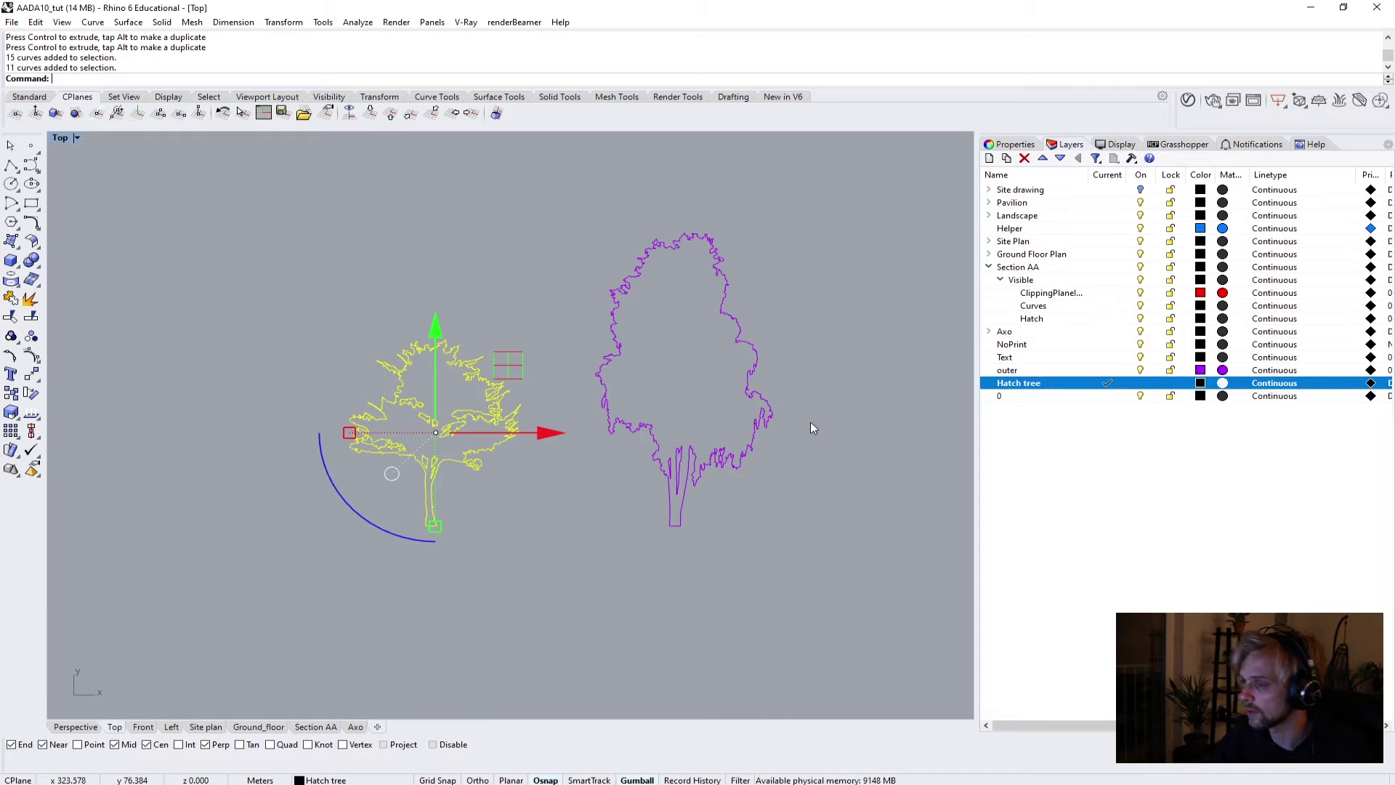
key(Return)
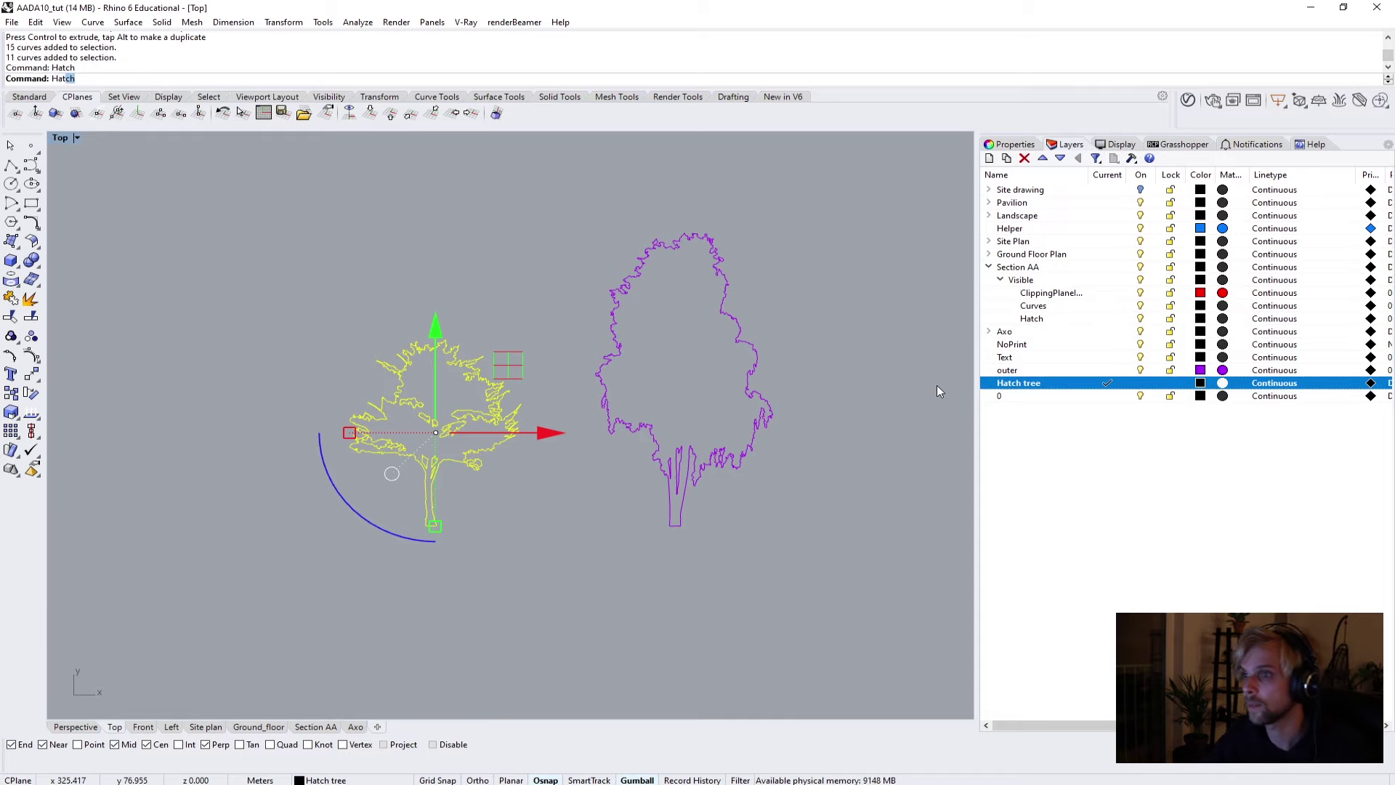
key(Return)
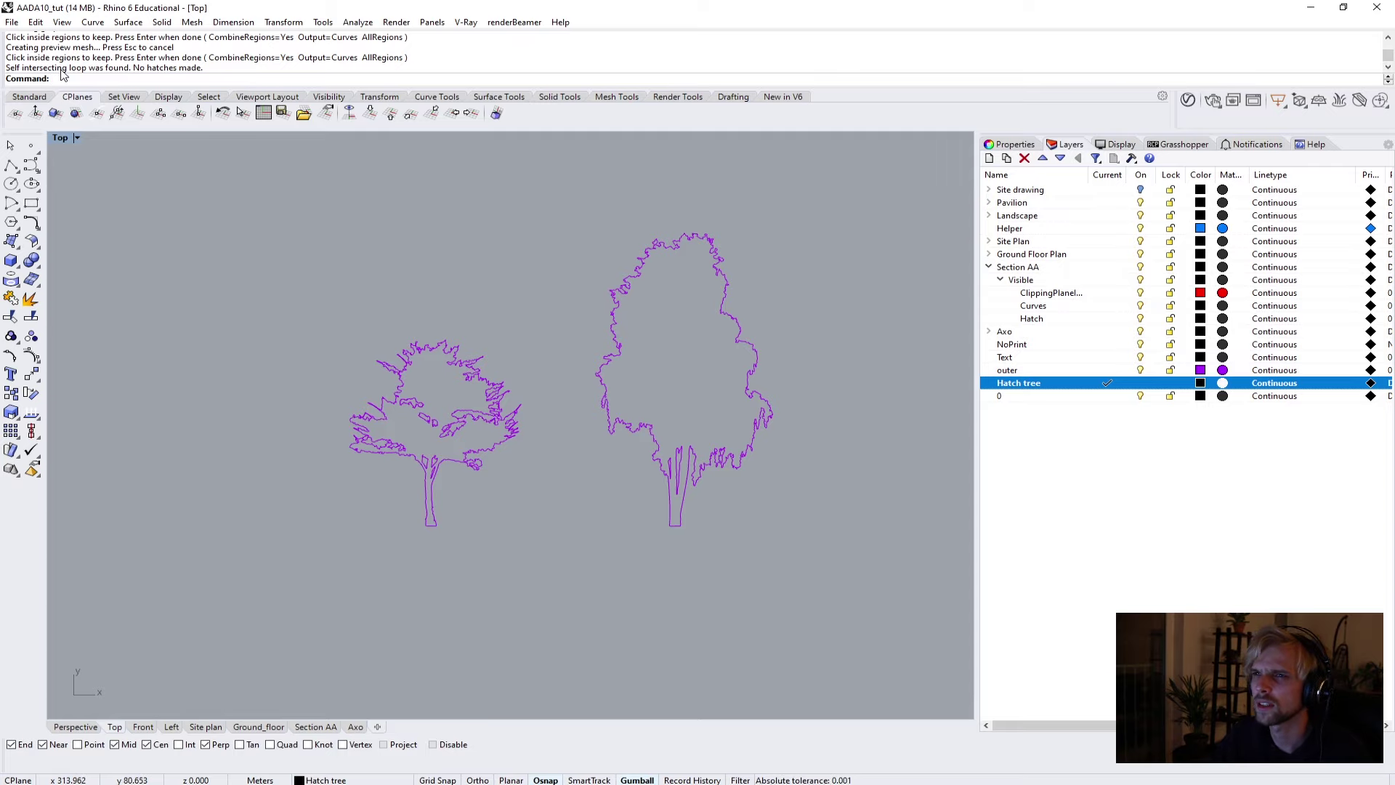
Try to hatch the larger tree's crown from its outline curves.
scroll(429, 509, up, 4)
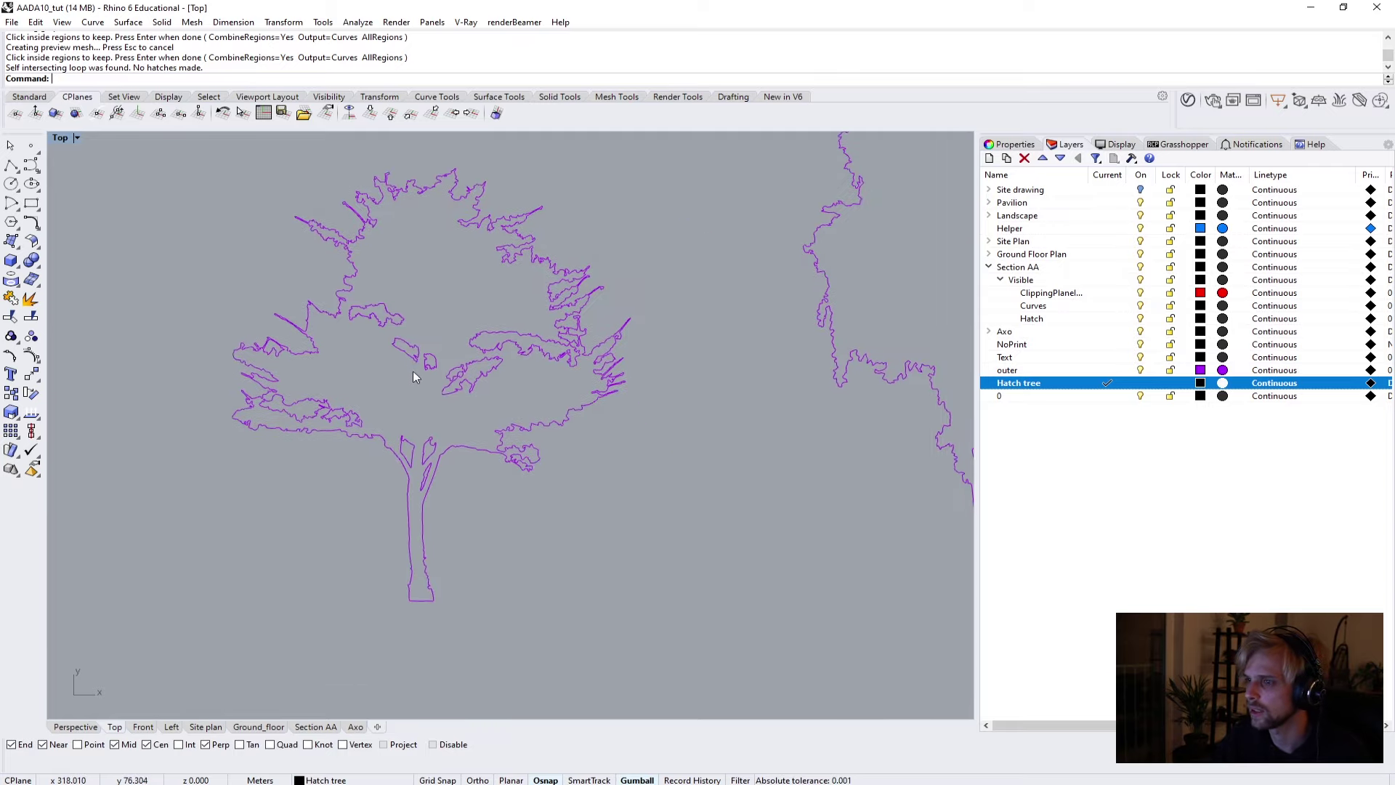
scroll(436, 406, down, 6)
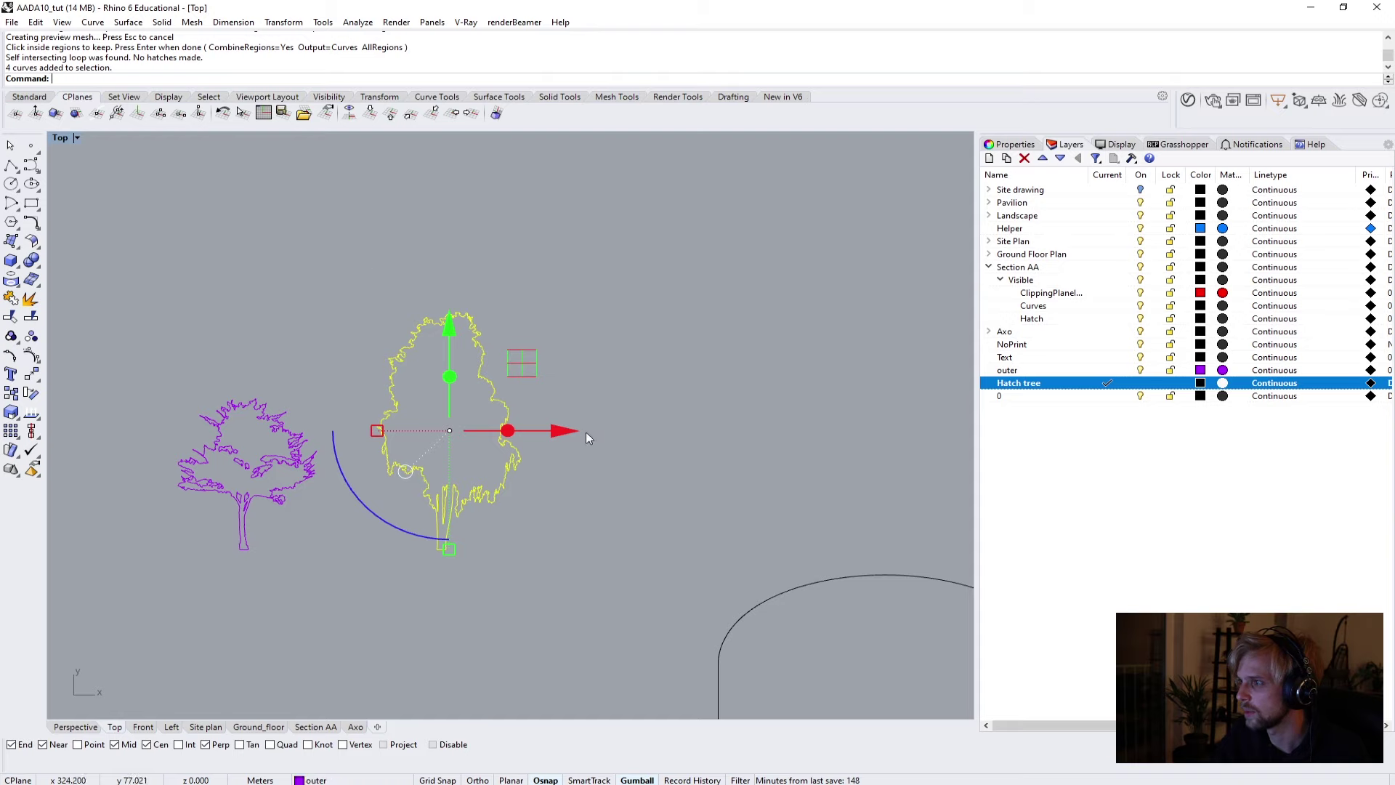
key(Return)
click(431, 411)
key(Return)
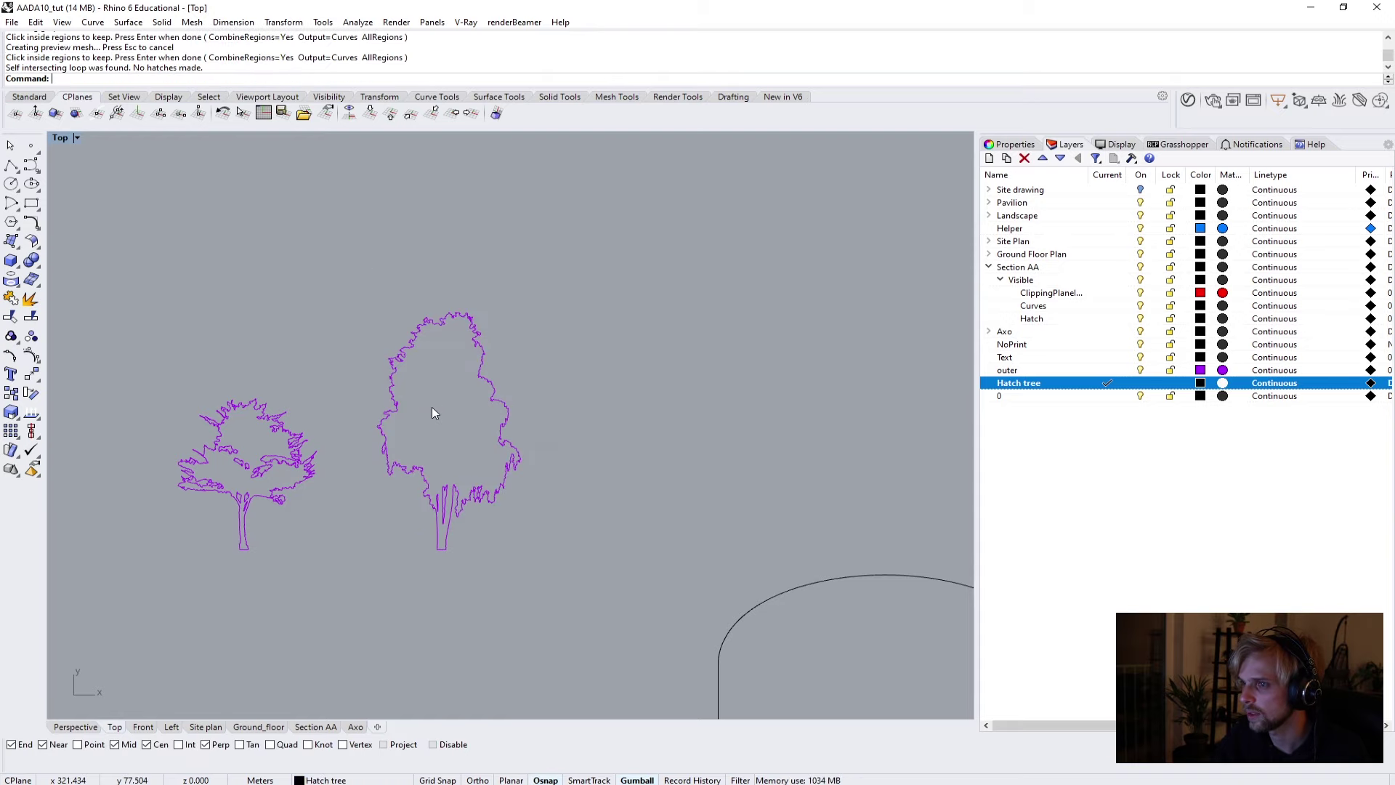
scroll(426, 362, up, 5)
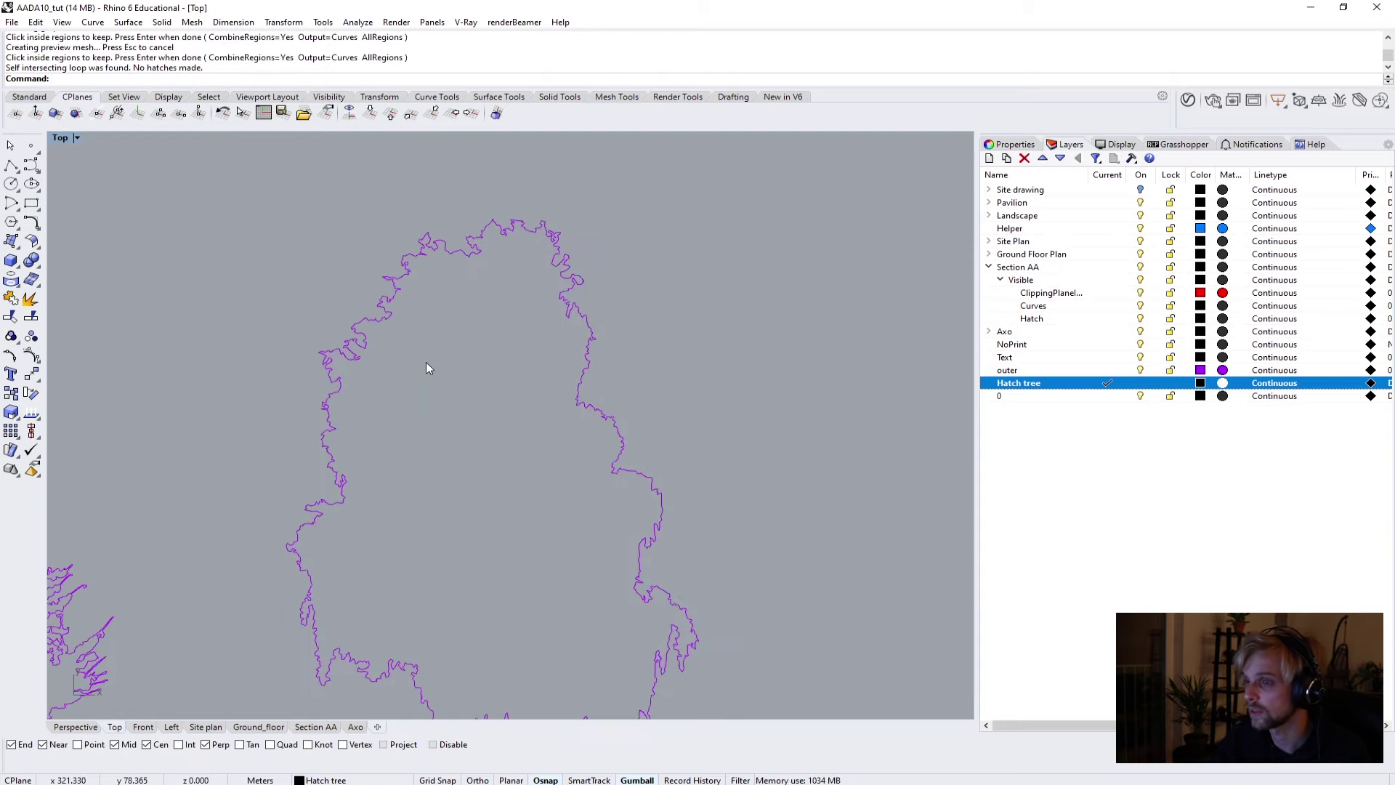
right_drag(426, 362, 416, 337)
scroll(416, 337, down, 5)
drag(583, 503, 324, 271)
click(269, 242)
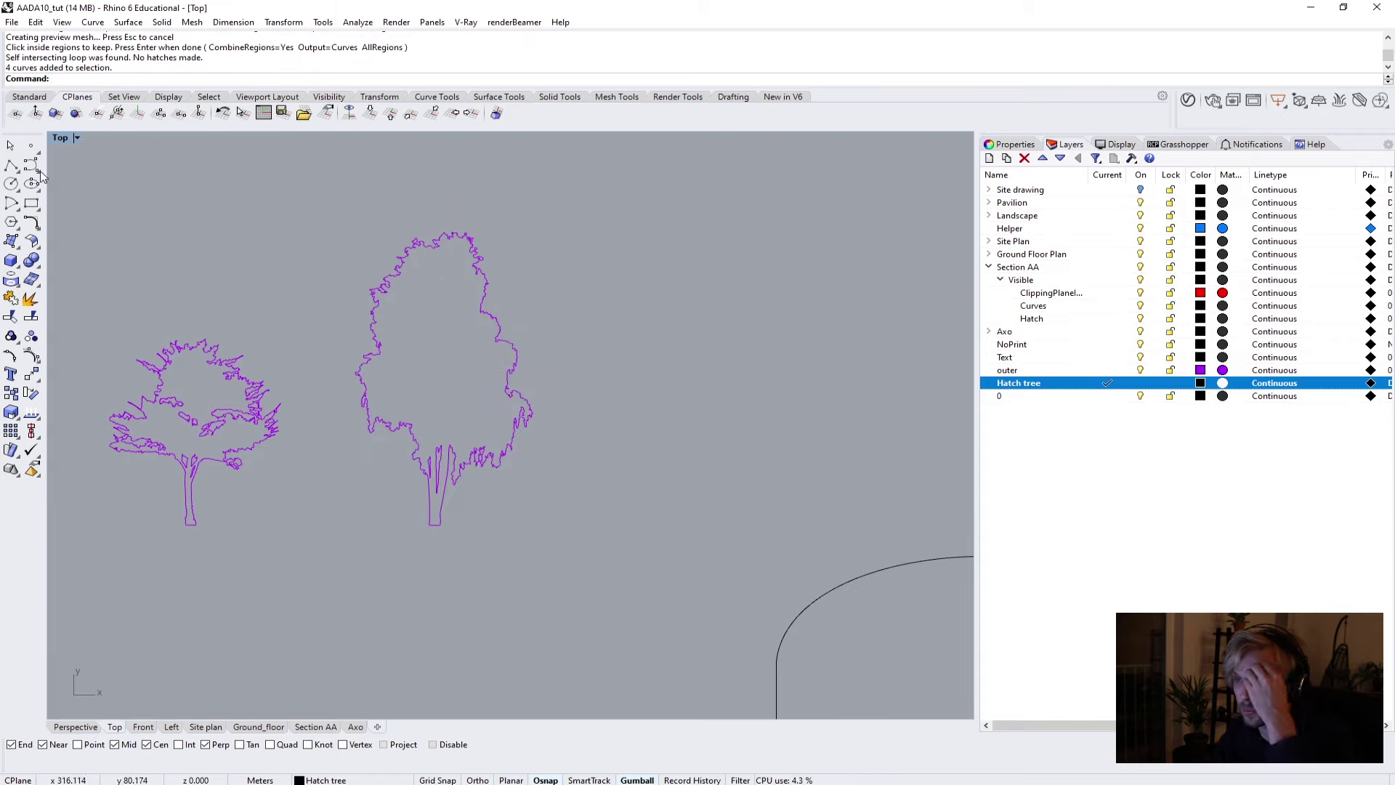
Draw a diagonal line across the larger tree's crown and select it together with the tree's outlines.
click(11, 167)
click(335, 296)
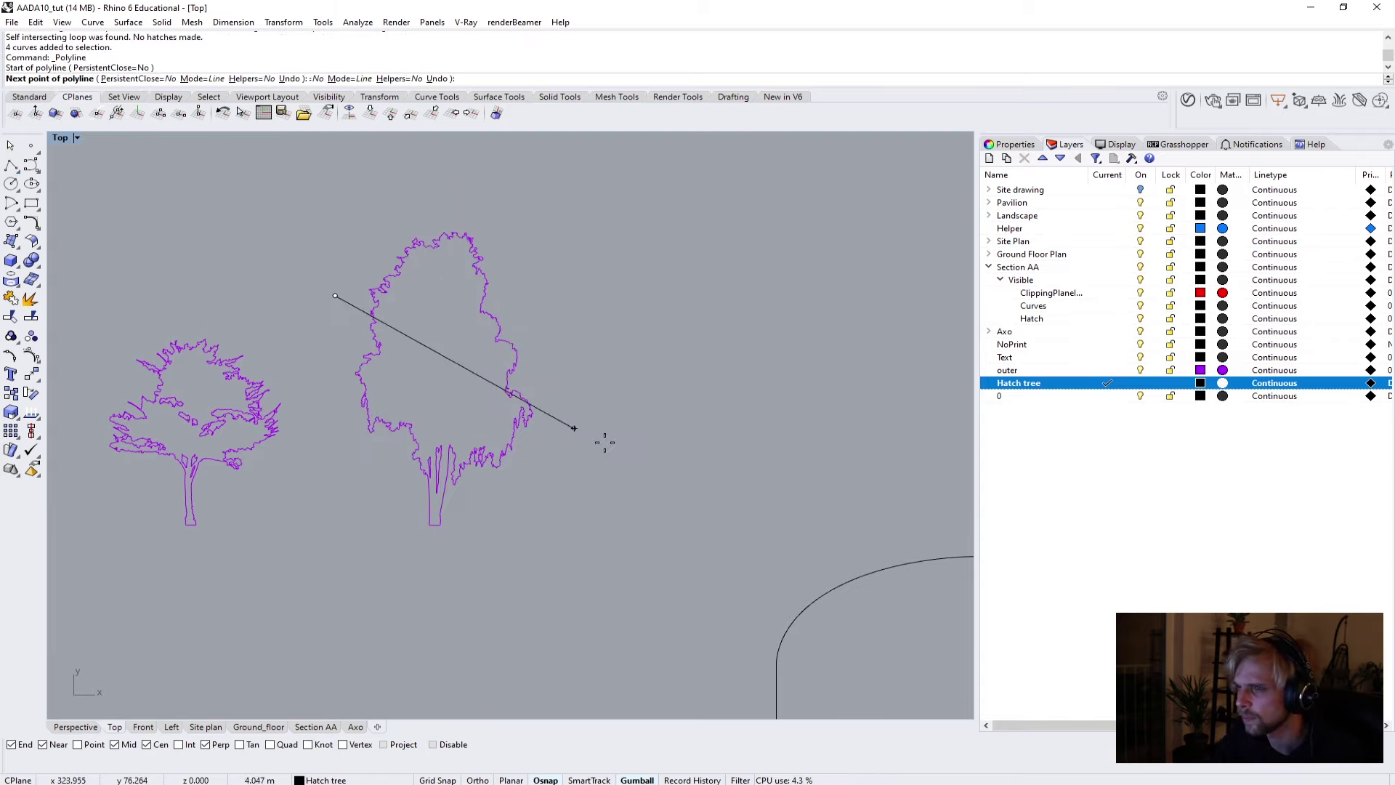
click(634, 457)
key(Return)
scroll(381, 268, up, 2)
drag(612, 578, 276, 245)
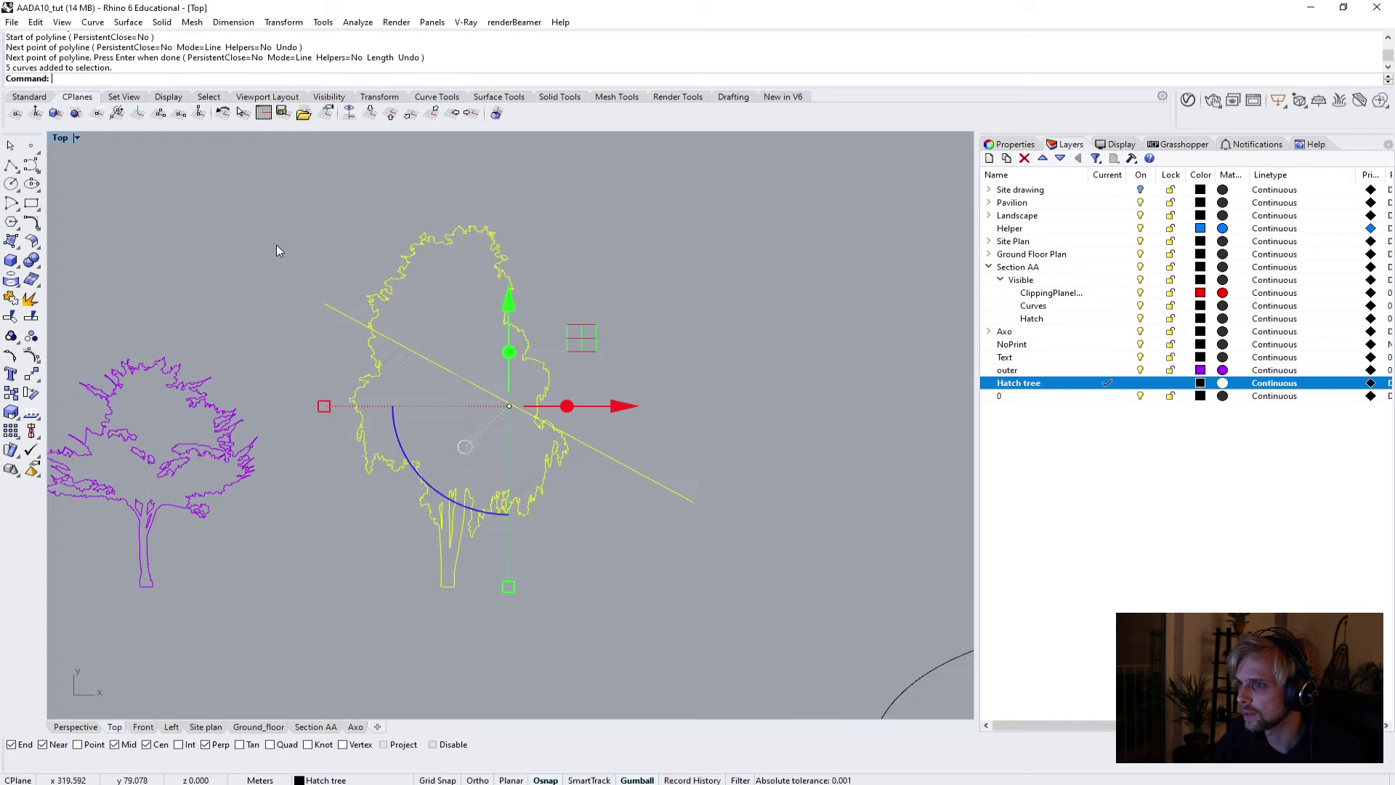
key(Return)
click(422, 311)
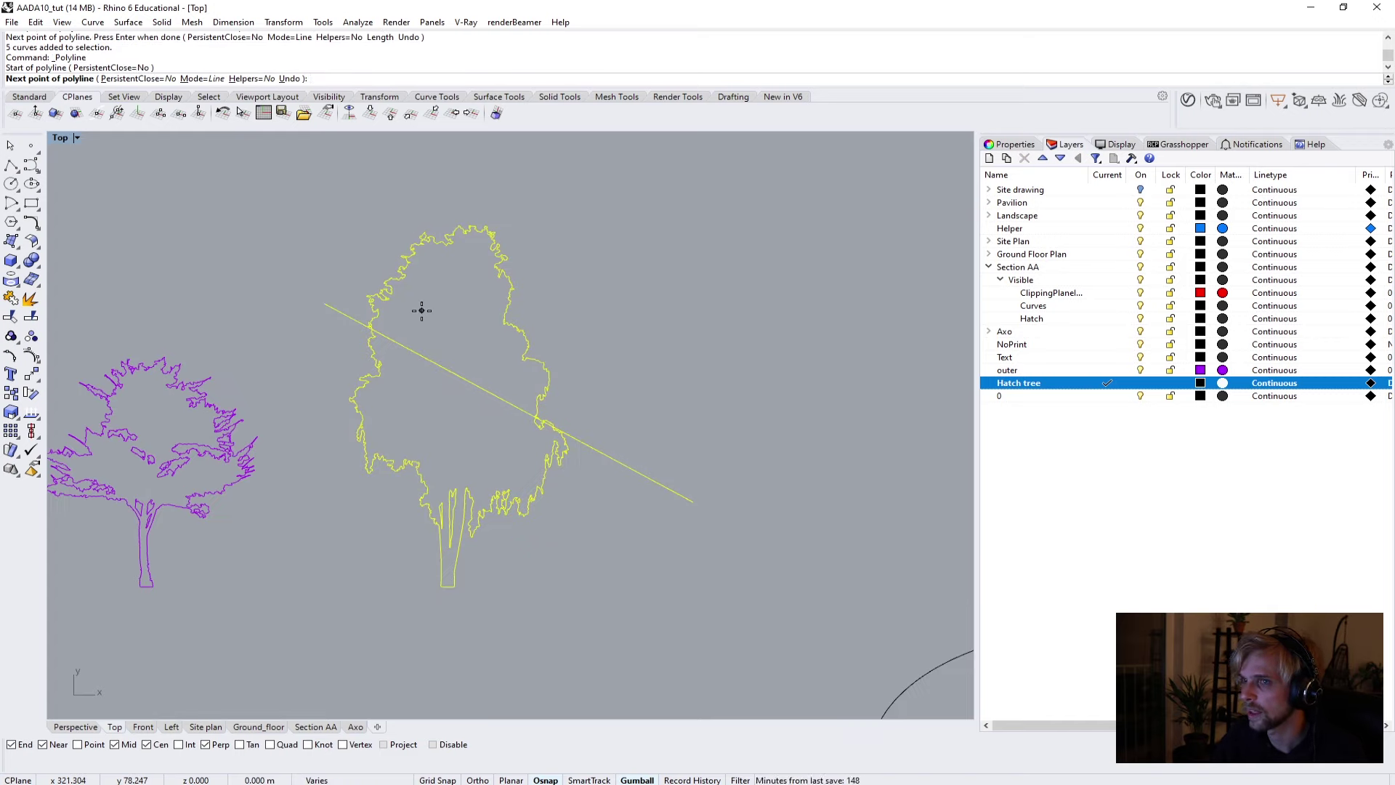
key(Escape)
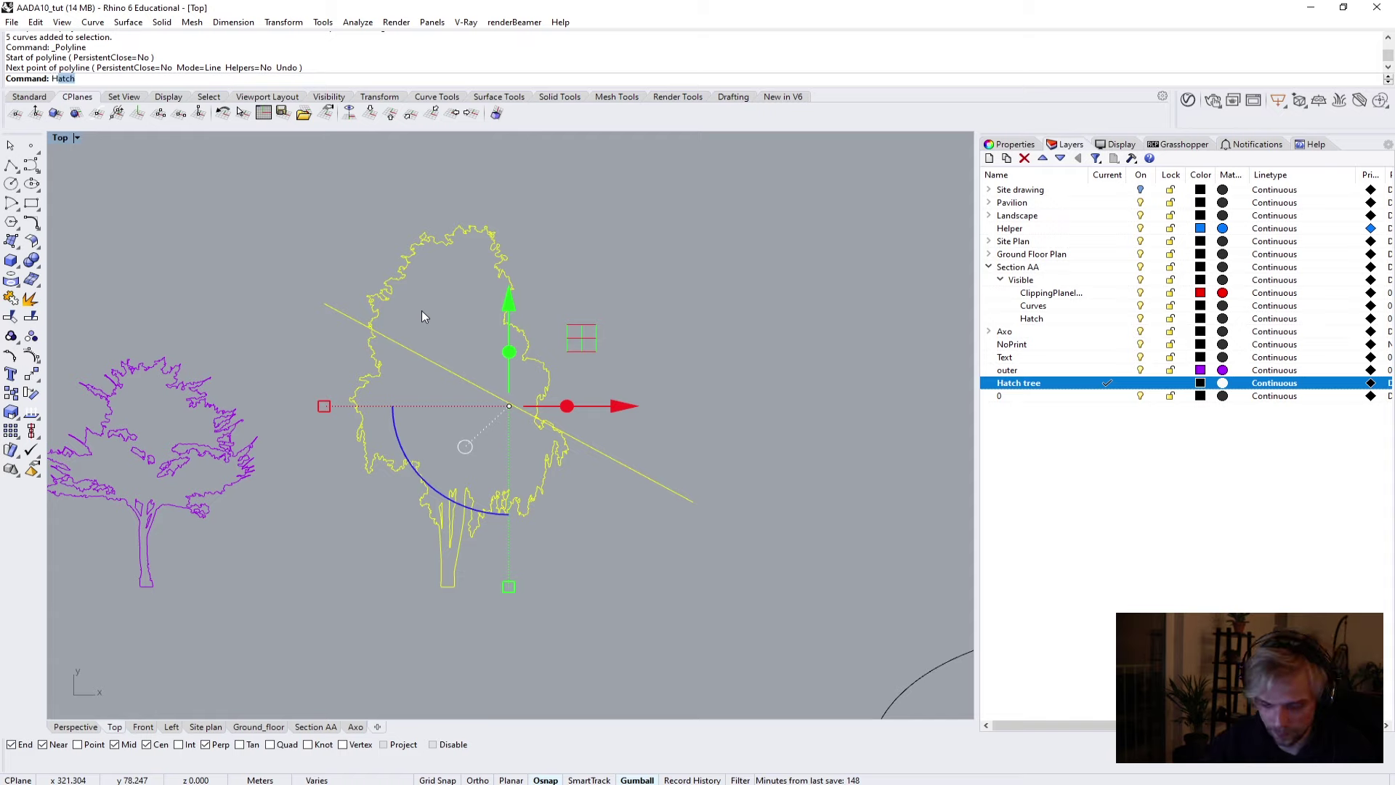
Hatch the larger tree's crown region above the diagonal line with the Solid pattern.
text(Ha)
key(Return)
click(424, 316)
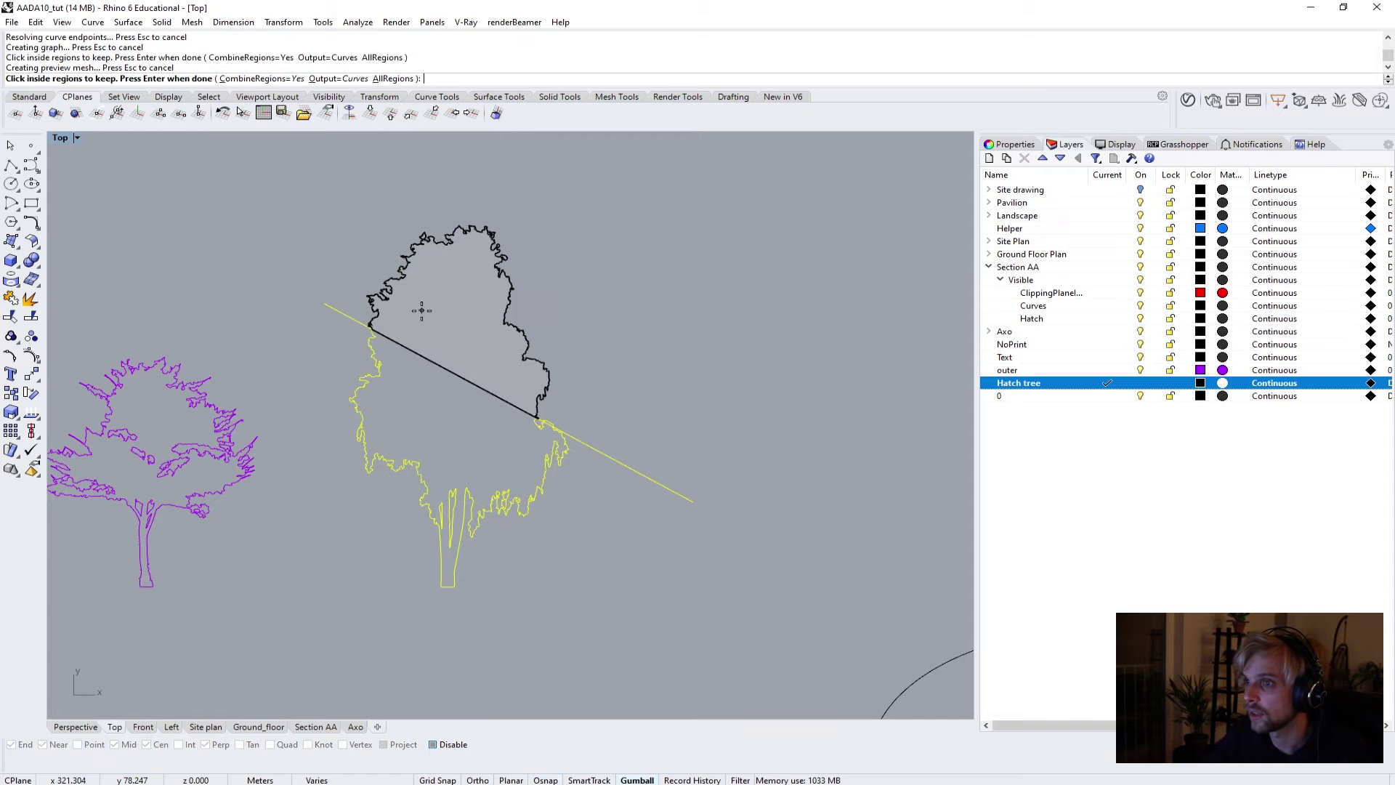
key(Return)
click(699, 280)
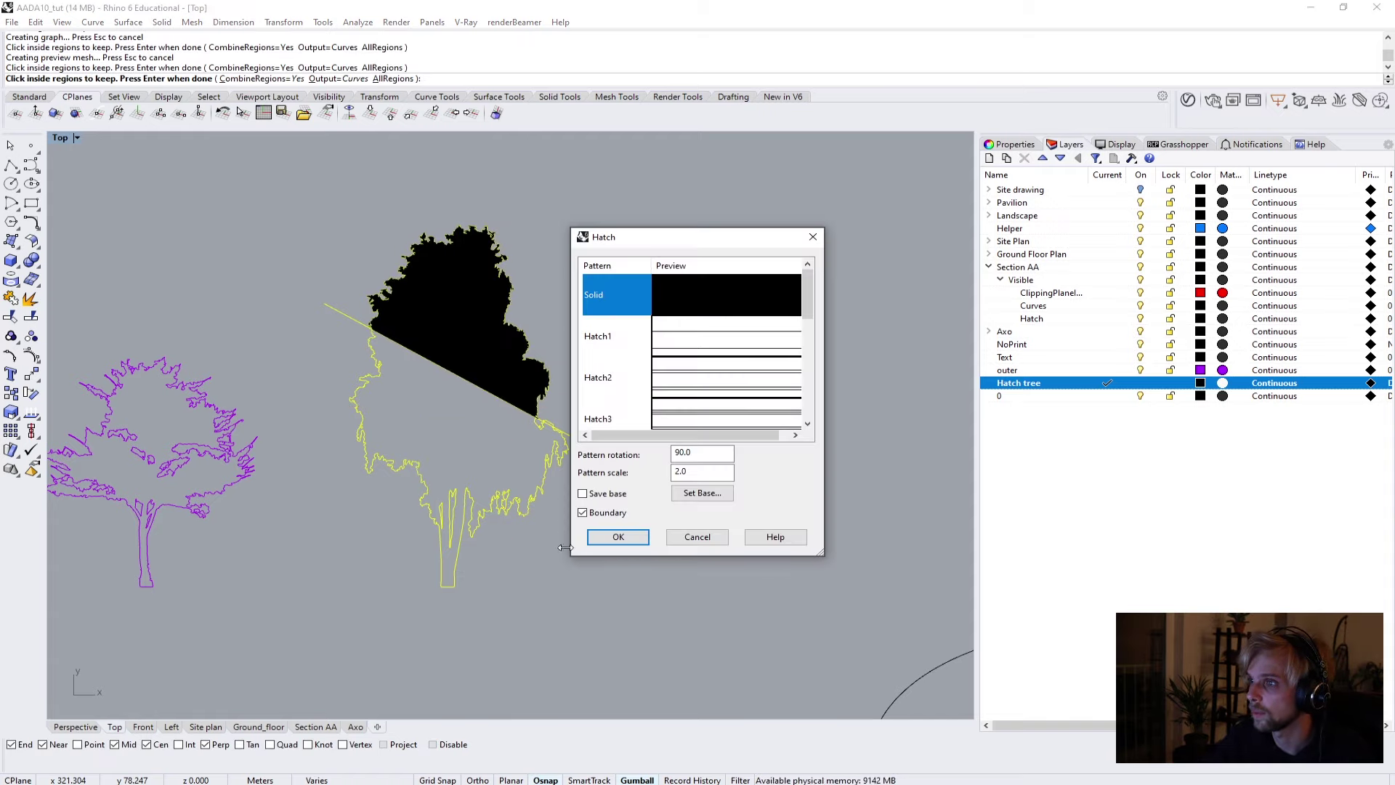
click(617, 538)
click(259, 378)
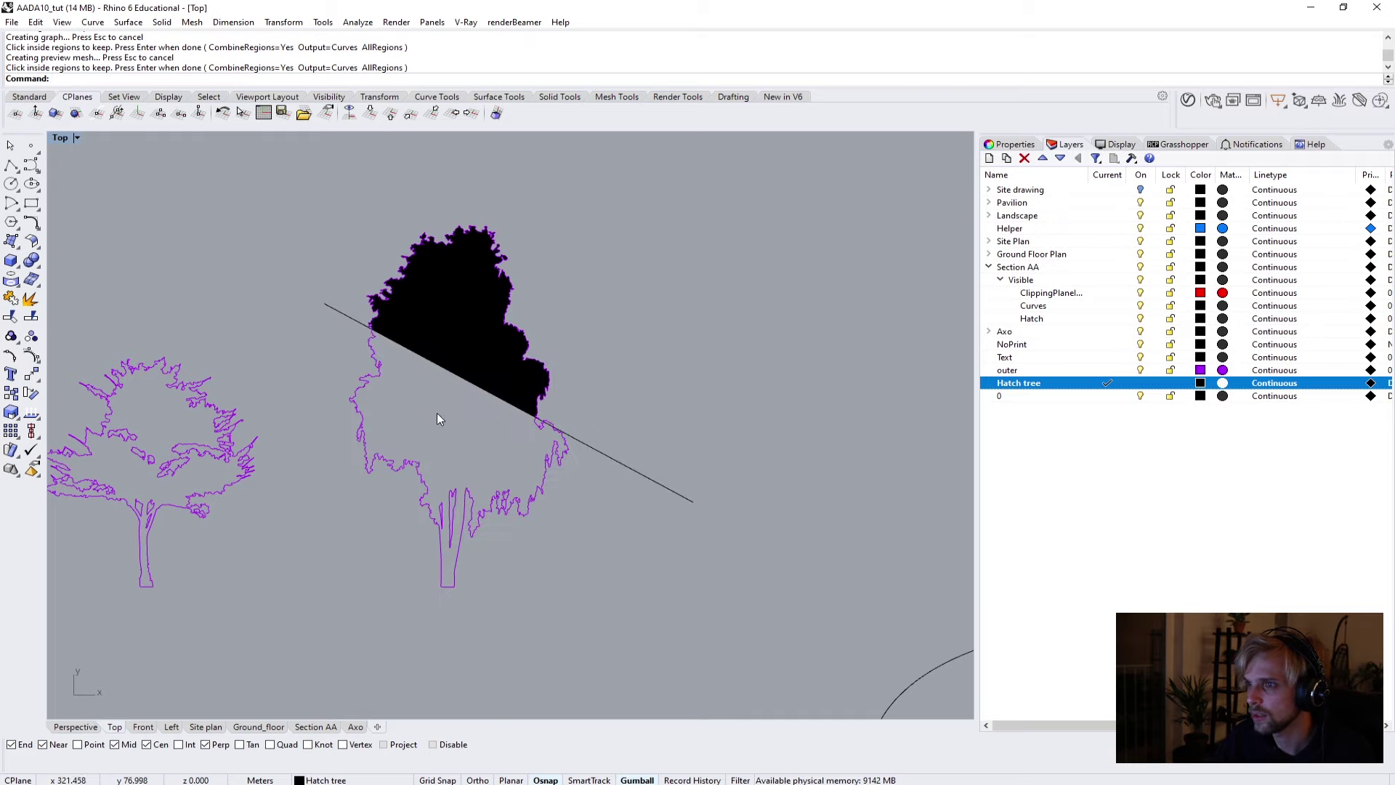
Try to hatch the larger tree's remaining region below the diagonal line, including its trunk.
key(Return)
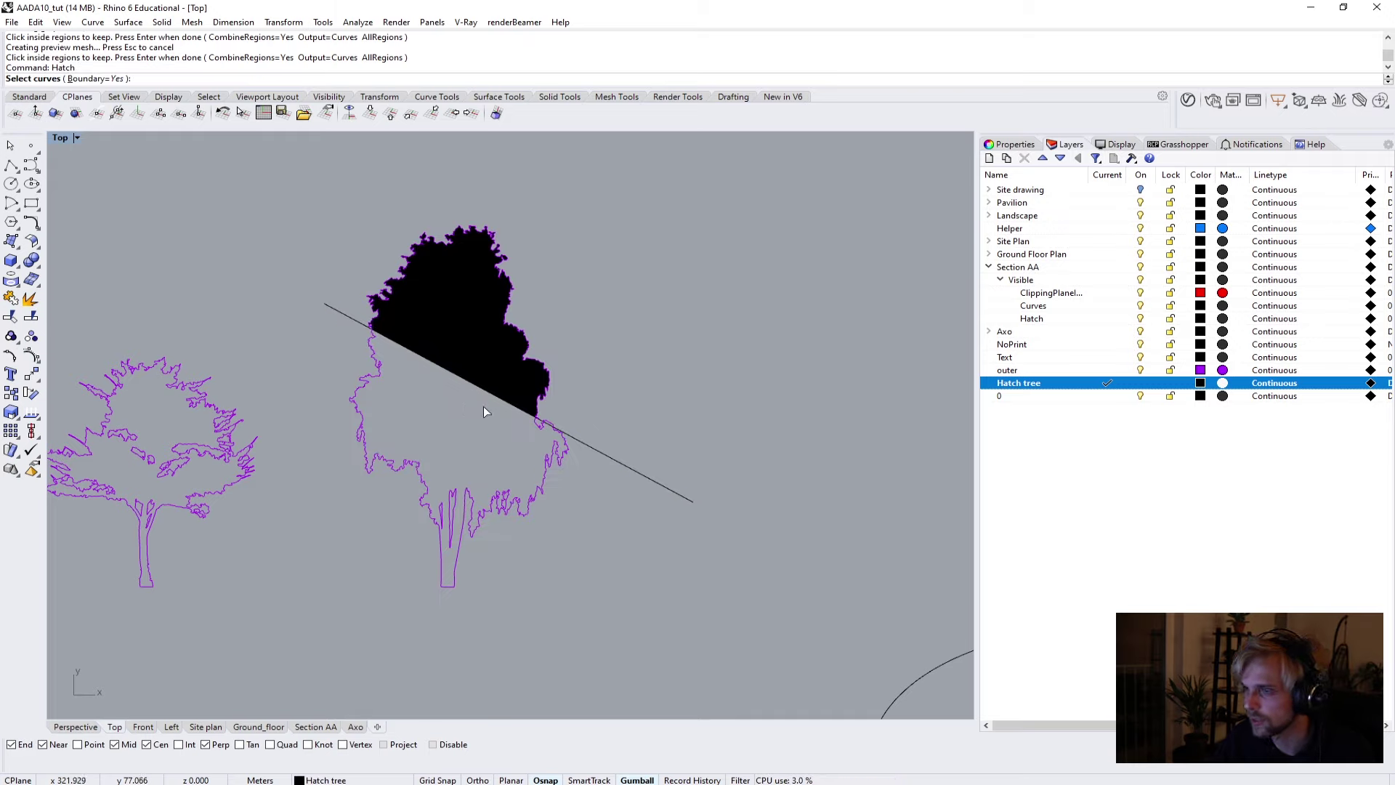
click(520, 515)
key(Return)
click(484, 446)
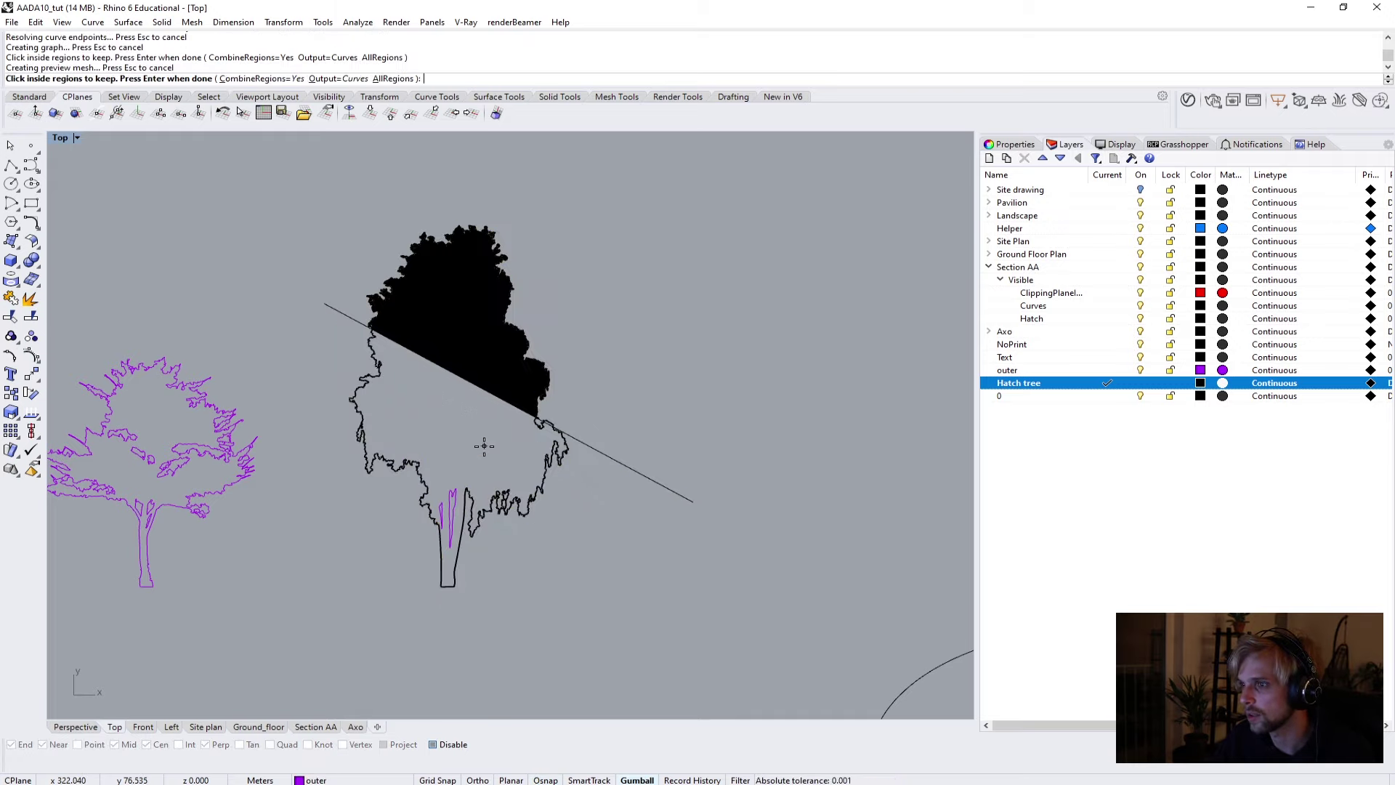
key(Return)
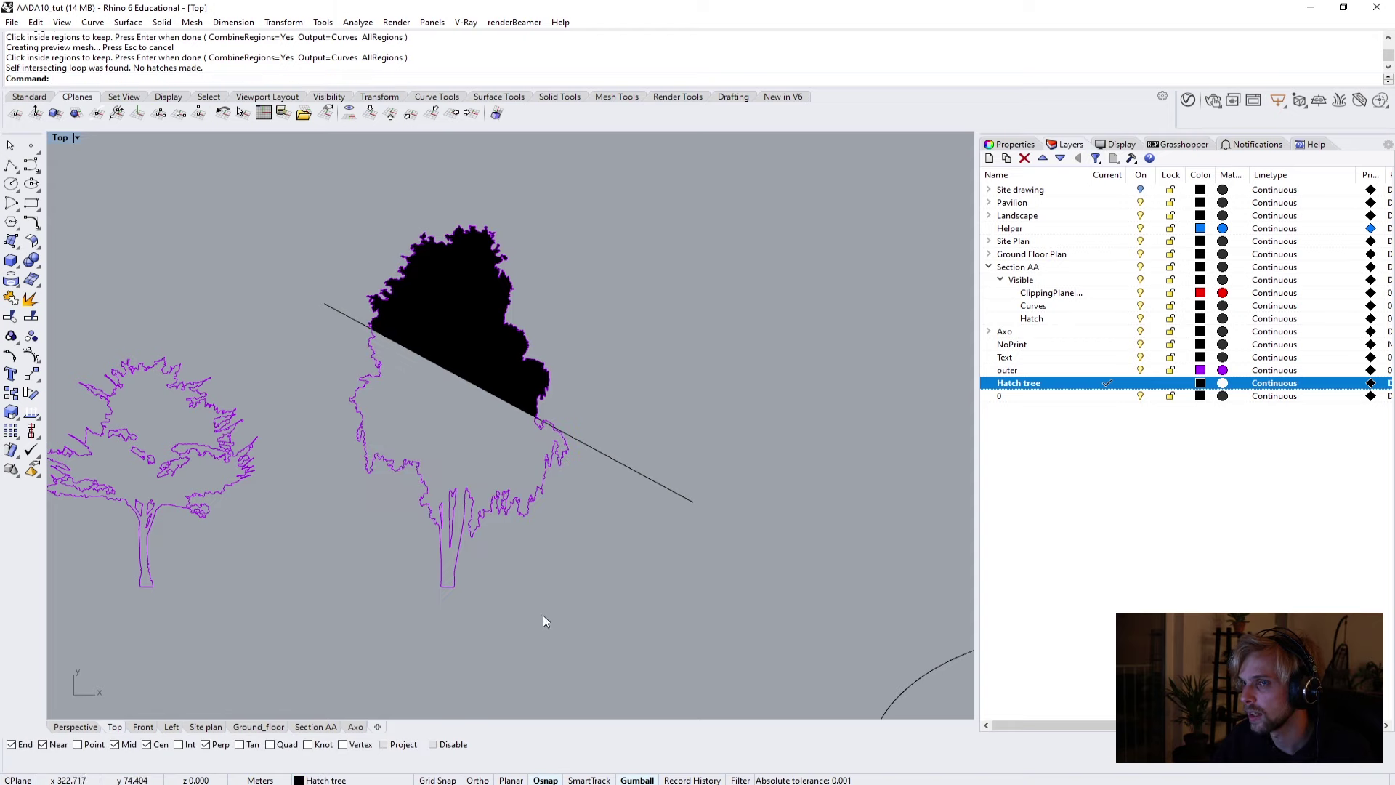
click(10, 166)
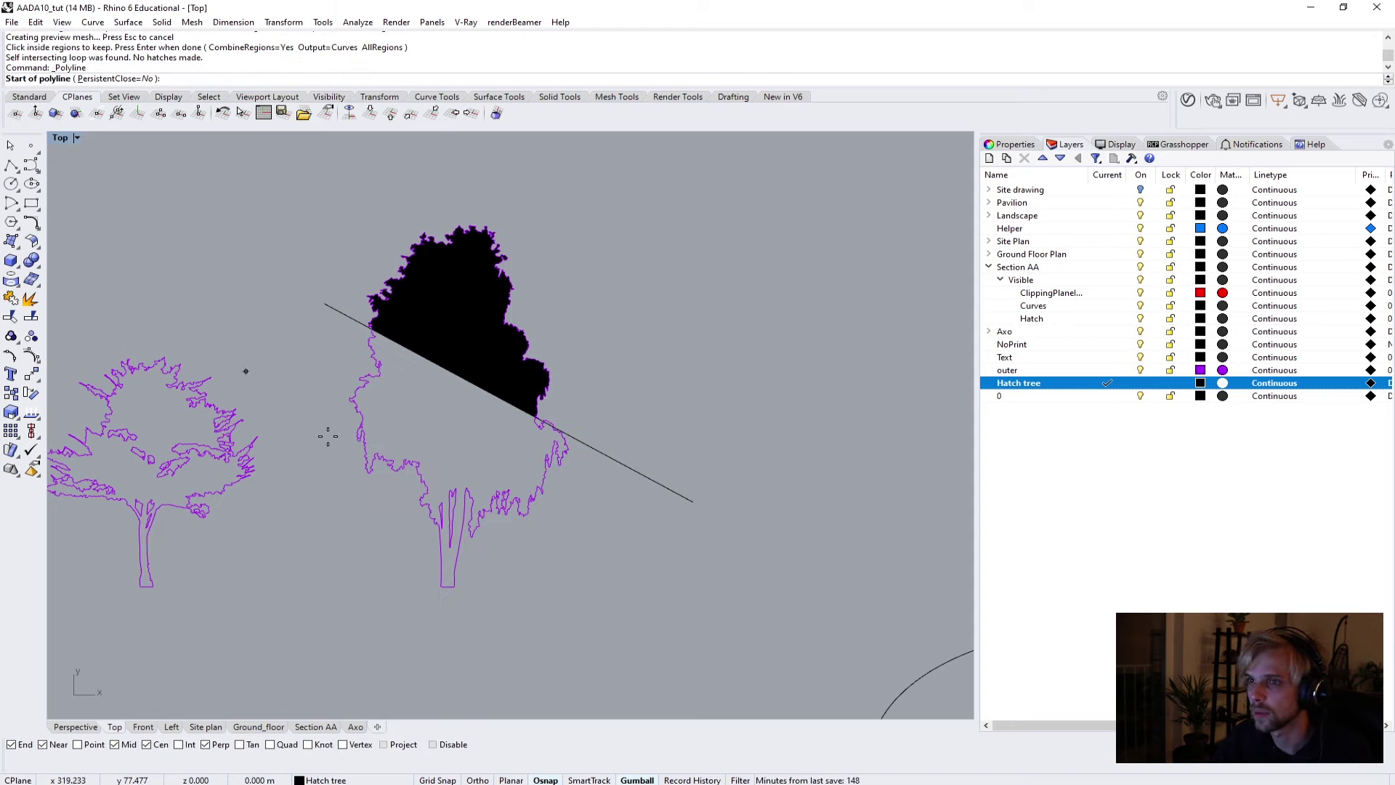
click(318, 437)
click(614, 524)
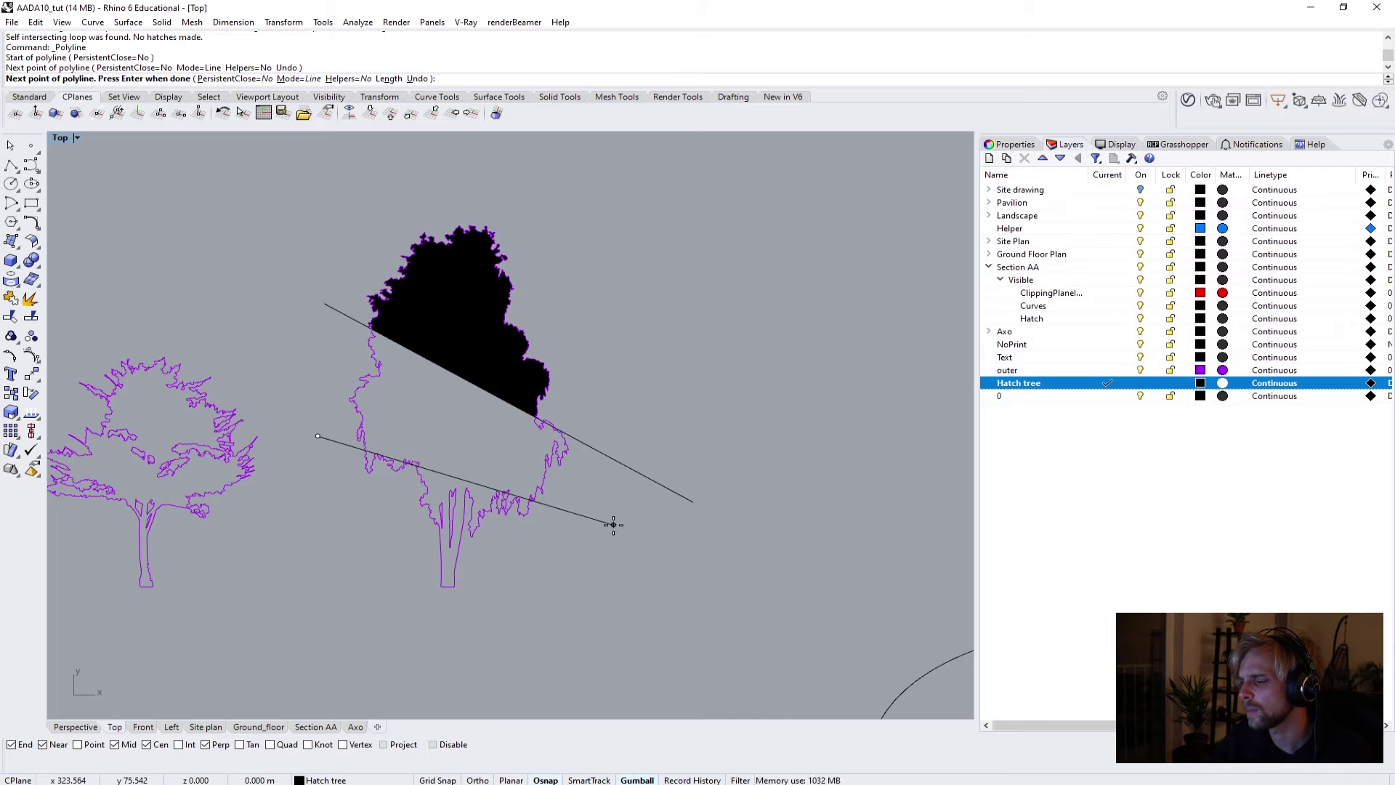
key(Escape)
Draw a second slanted dividing line across the lower part of the larger tree's crown.
key(Return)
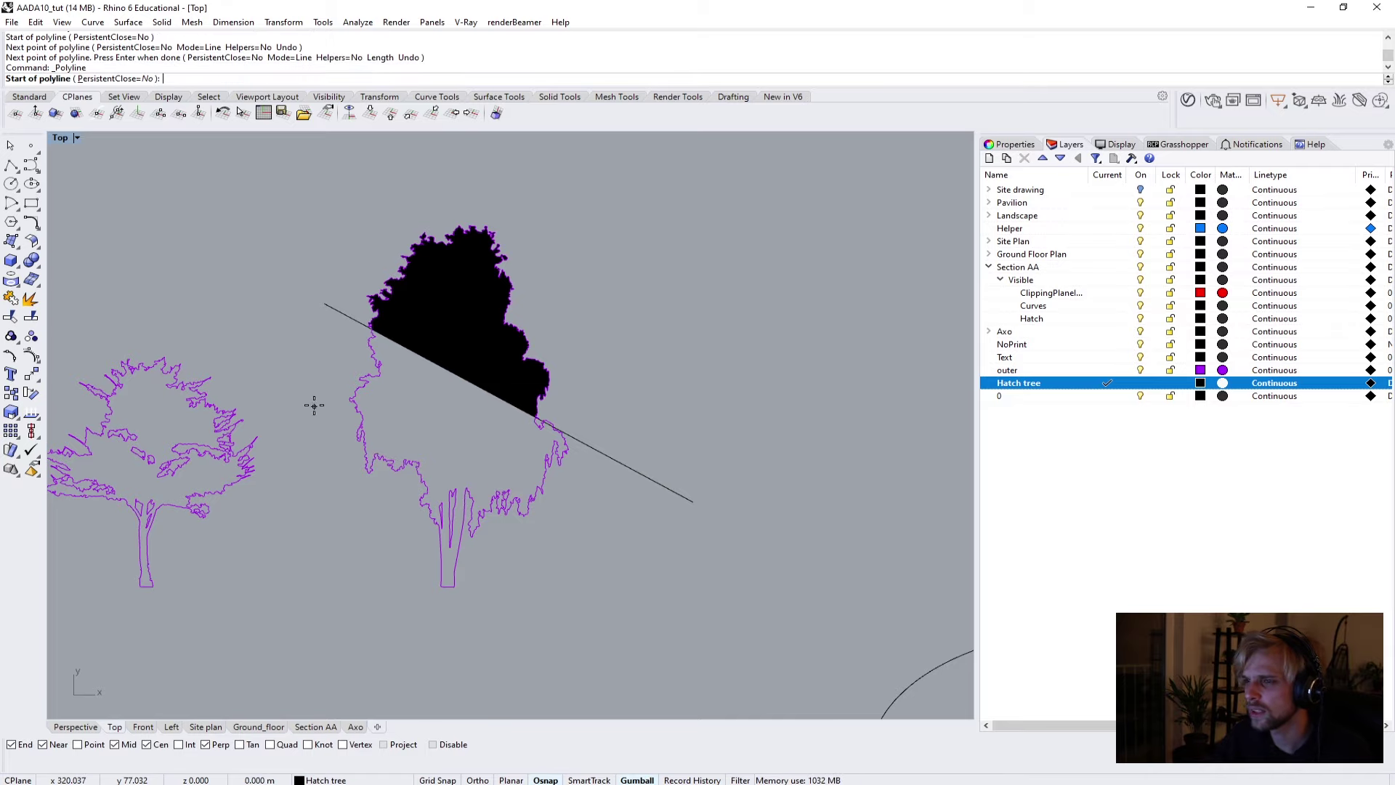
click(314, 405)
click(626, 513)
key(Return)
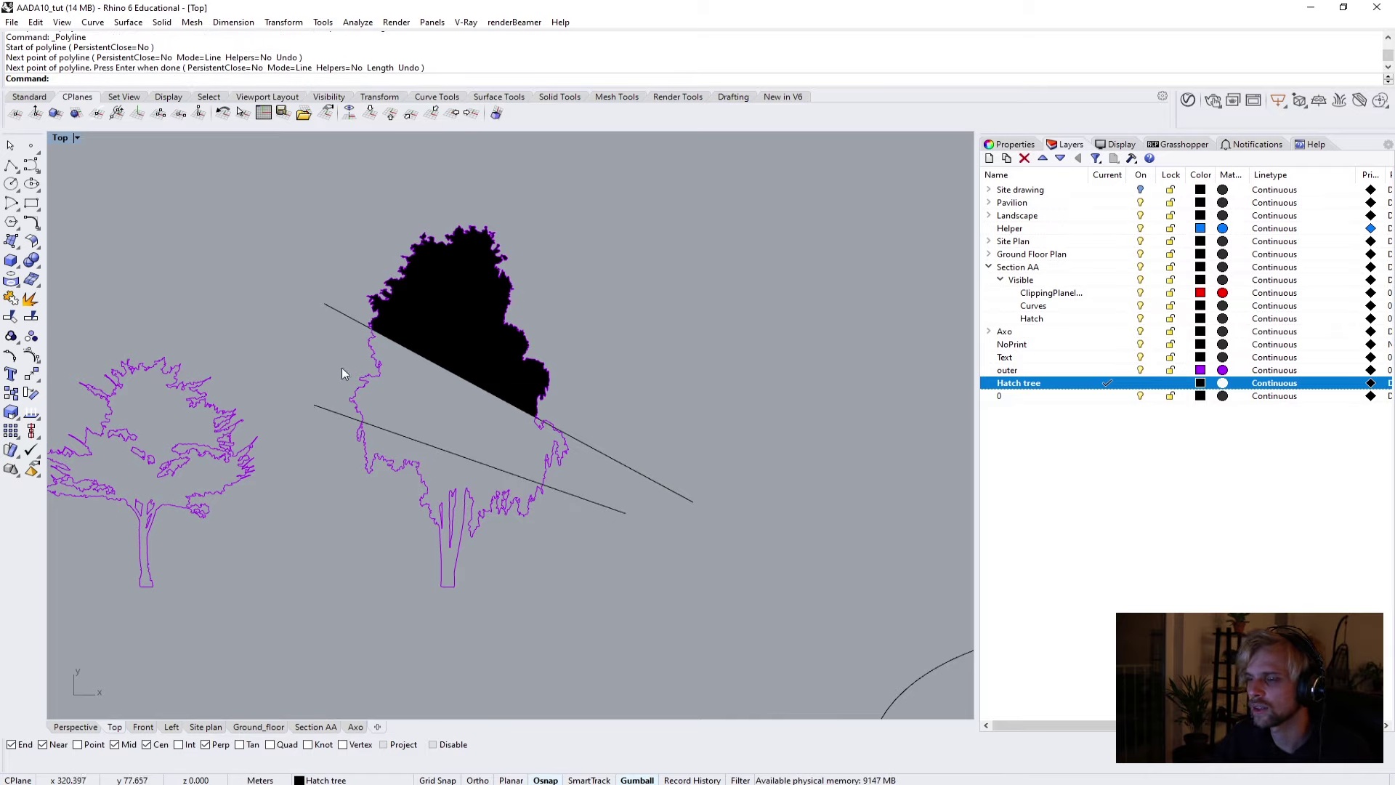
Try to hatch the larger tree's crown region between the two slanted dividing lines.
drag(329, 371, 328, 371)
key(Return)
scroll(392, 399, up, 3)
click(409, 401)
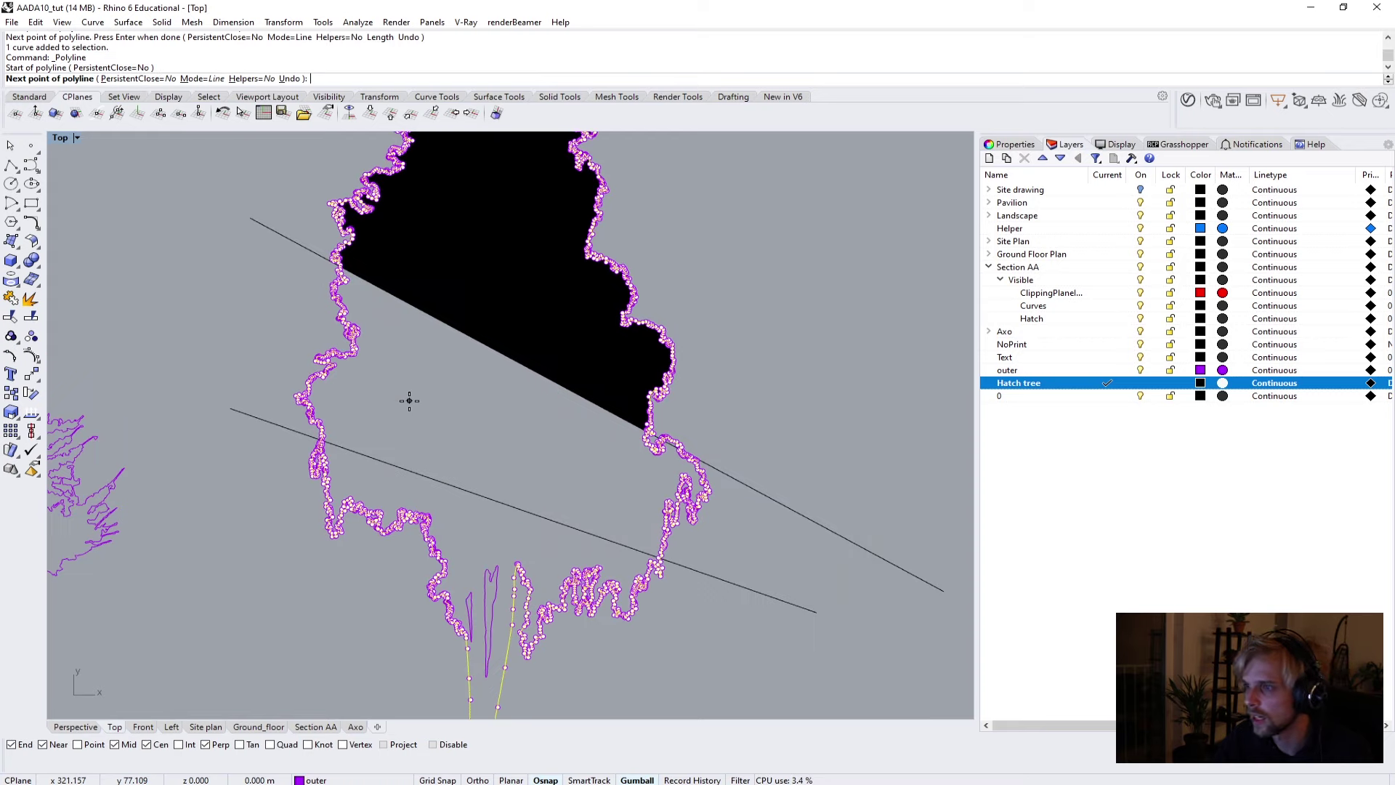
key(Escape)
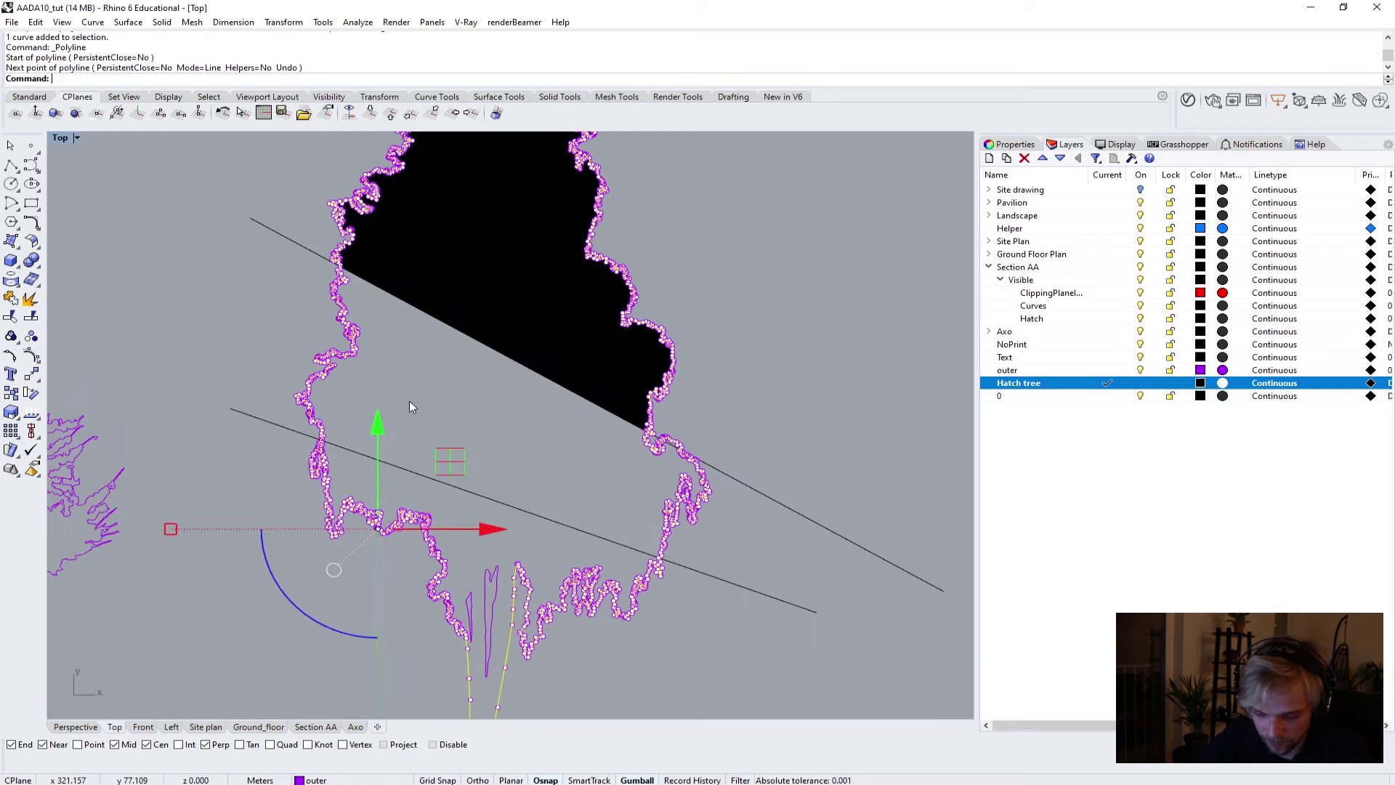
text(Hatch)
key(Return)
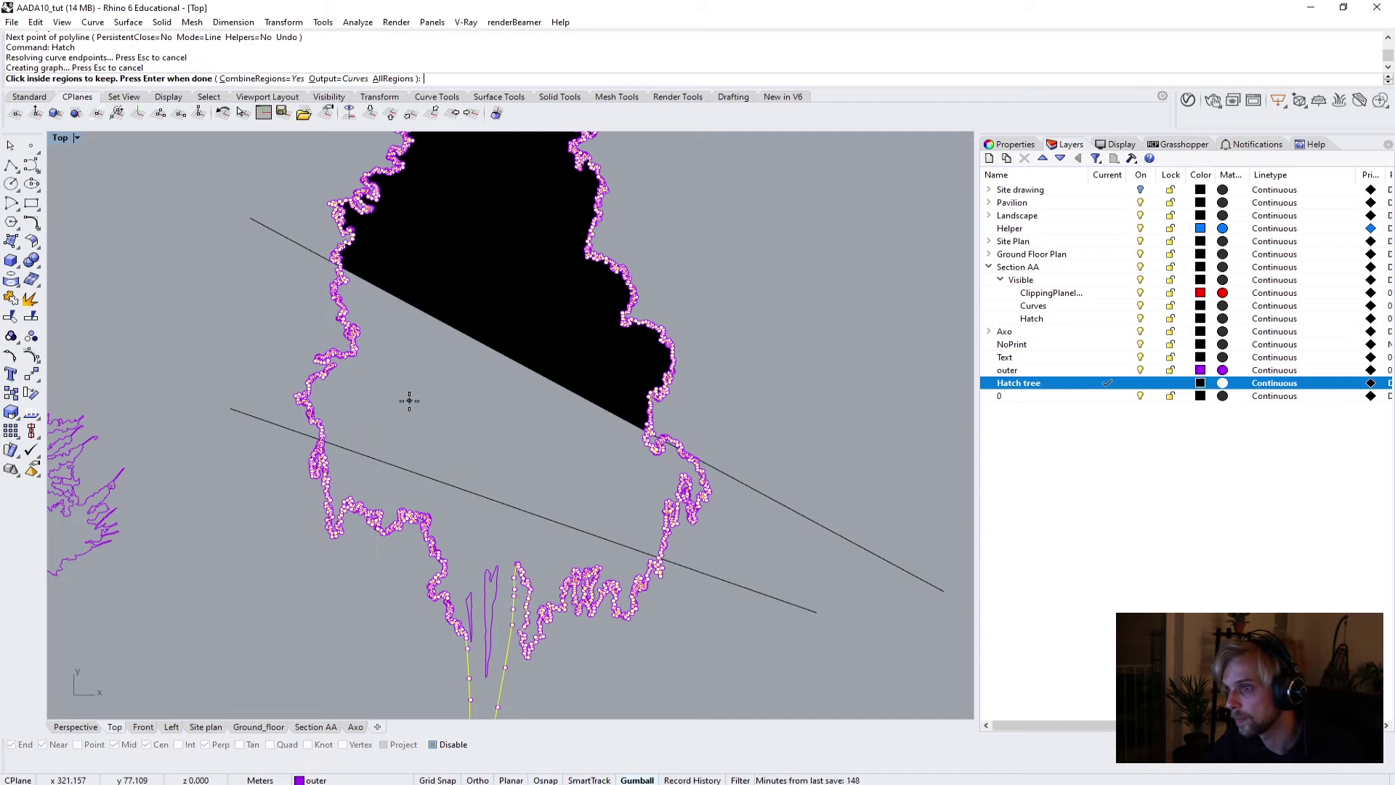
click(409, 400)
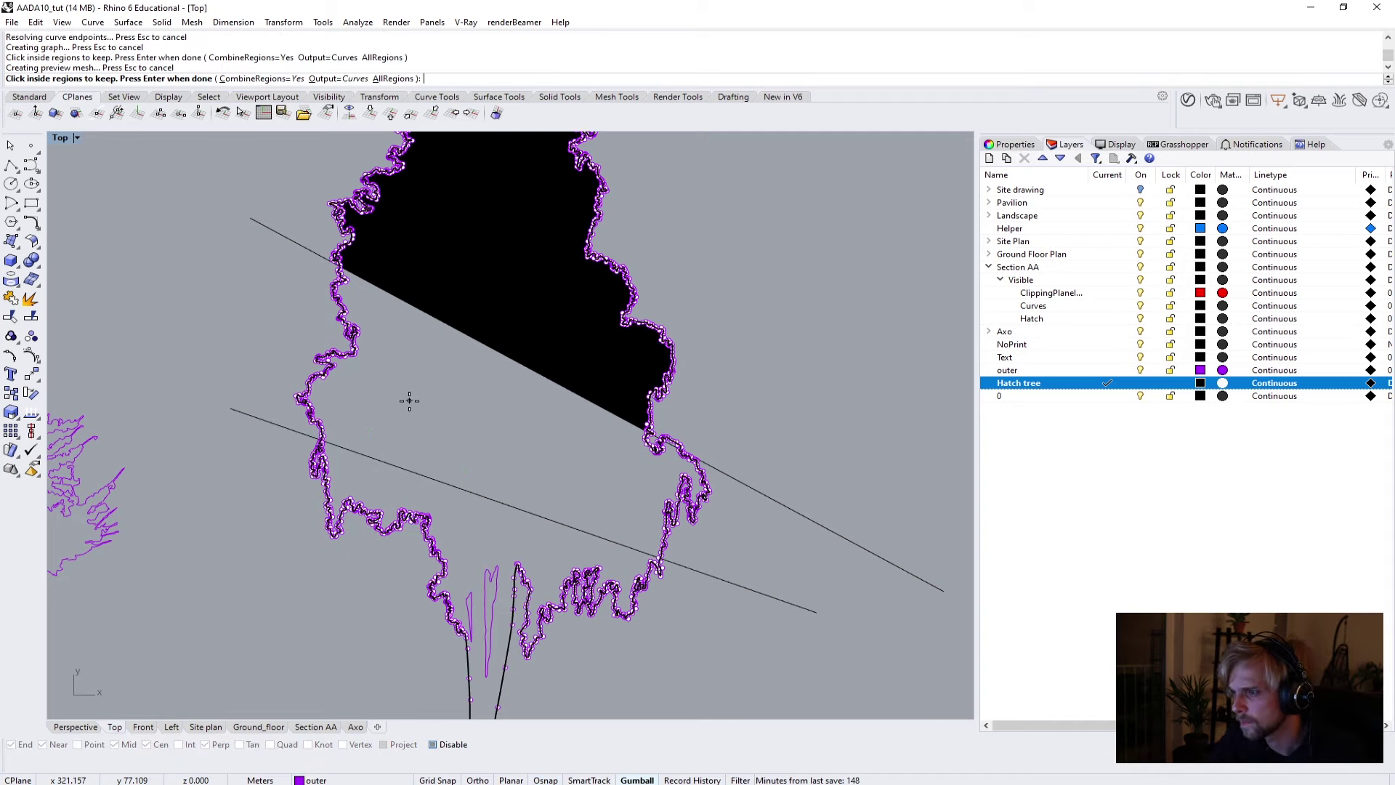
key(Return)
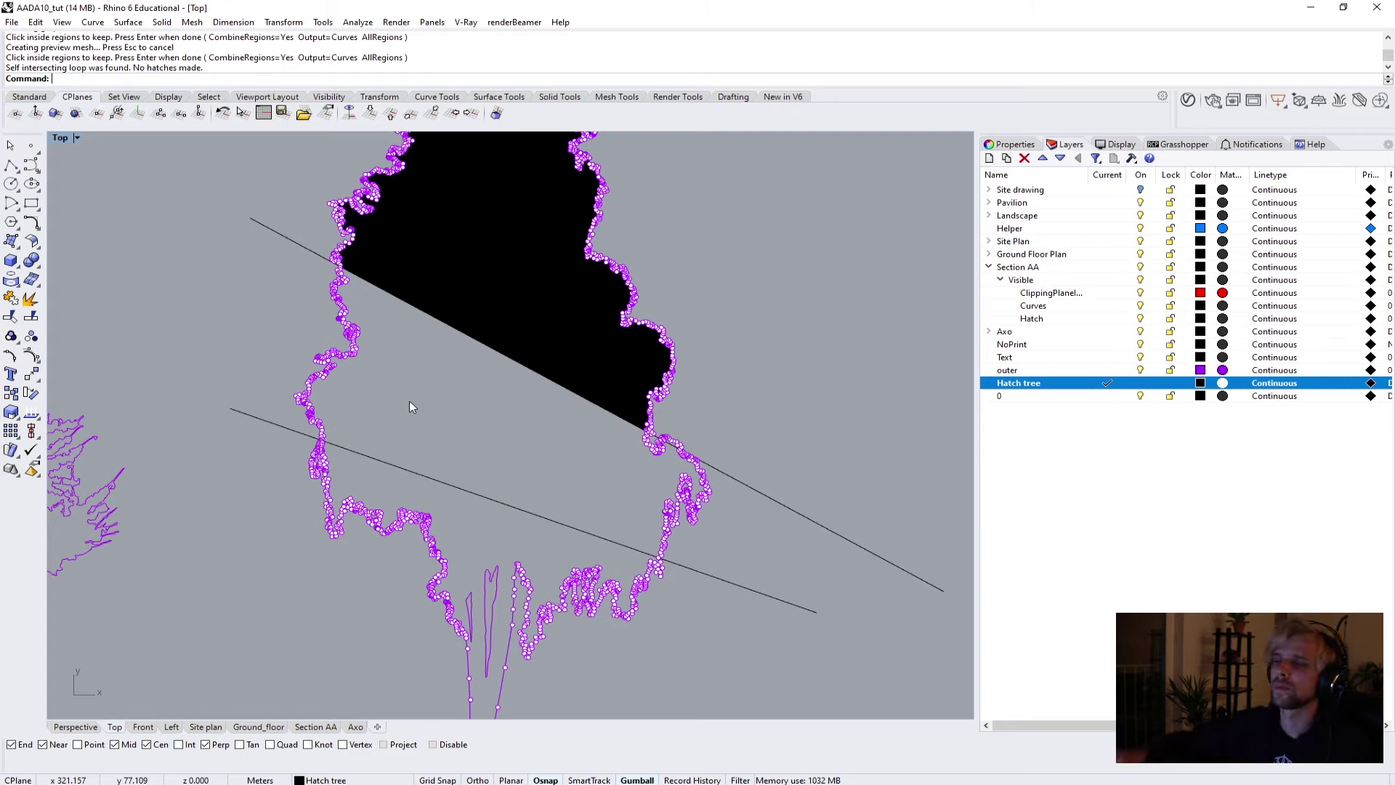
key(Escape)
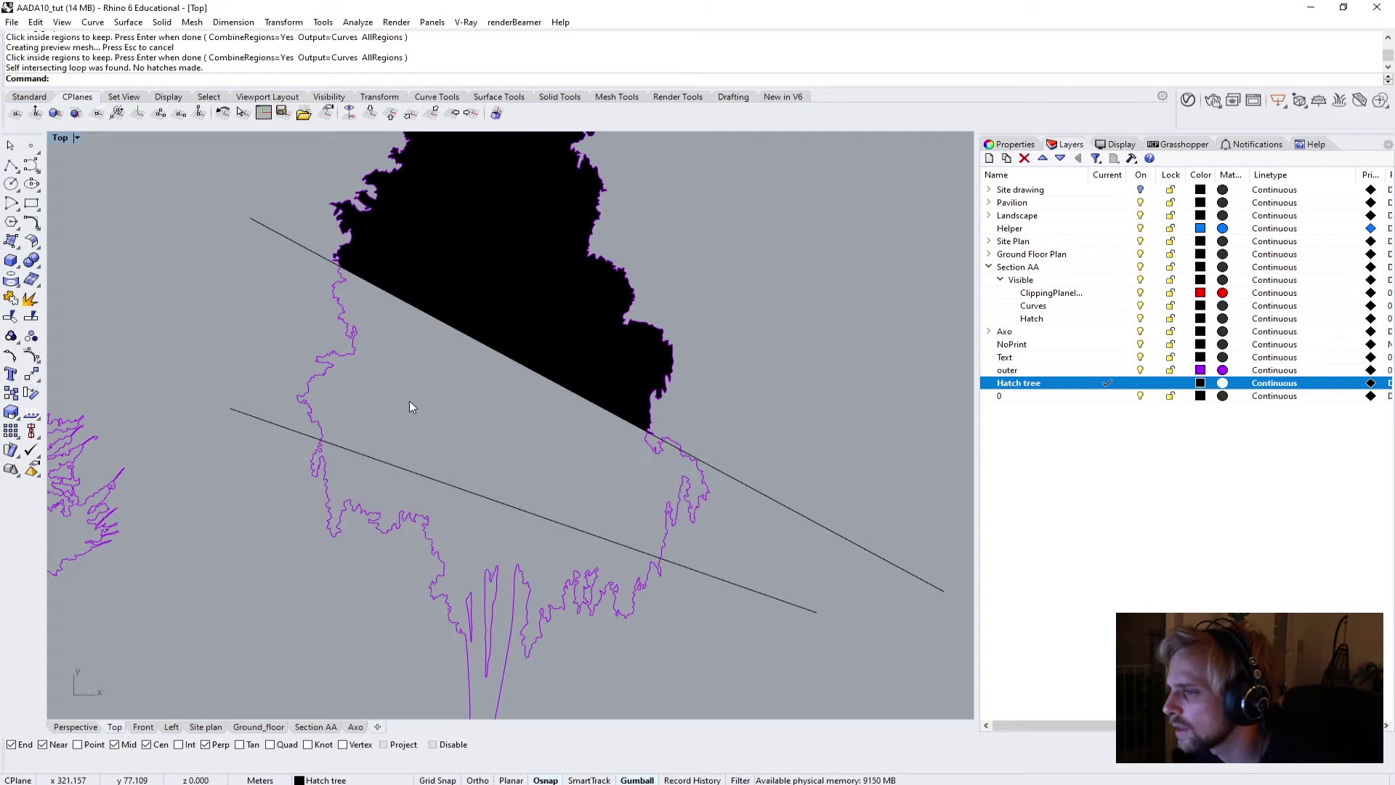
Rebuild the larger tree's outer outline curve with a point count of 1000 and degree 3, deleting the input.
scroll(307, 378, up, 4)
click(332, 359)
scroll(332, 358, down, 2)
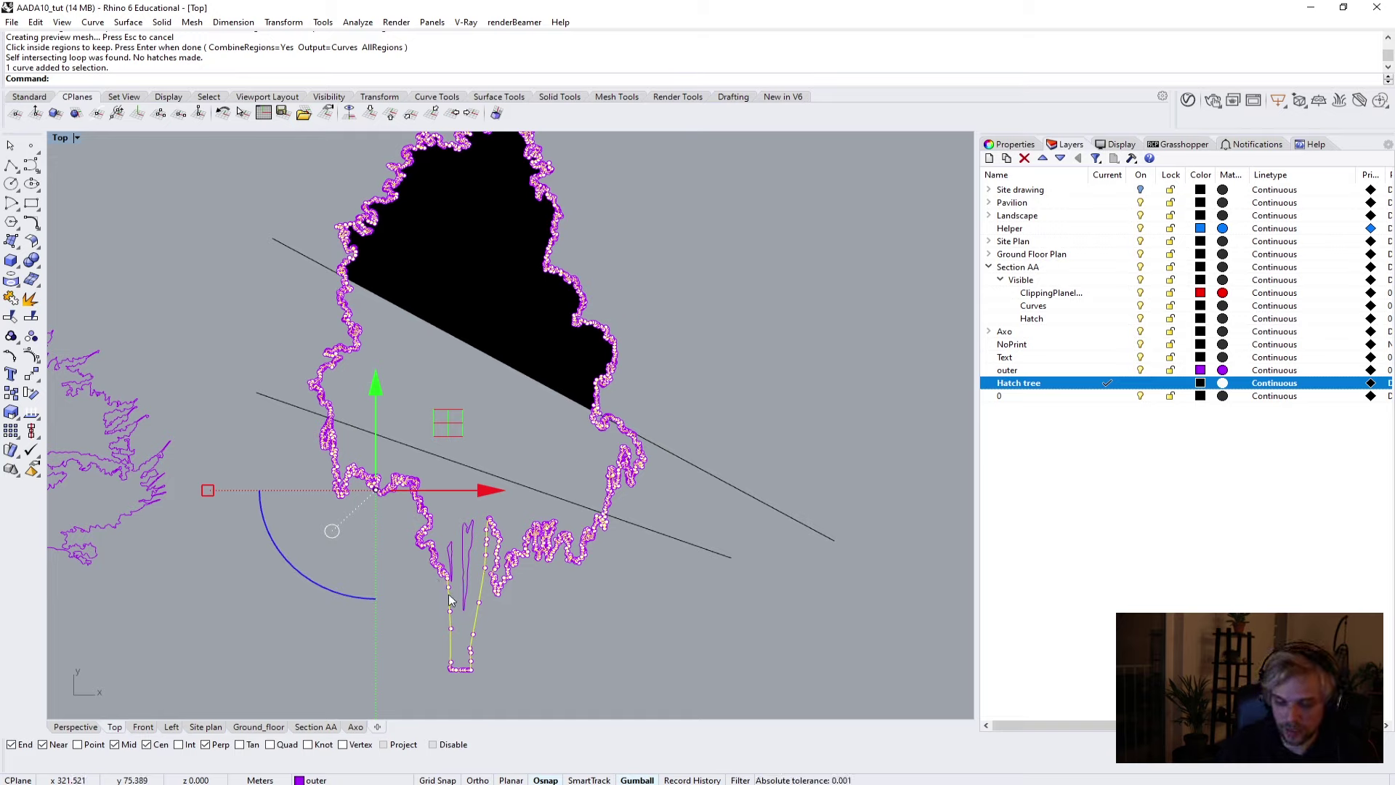
text(rebuild)
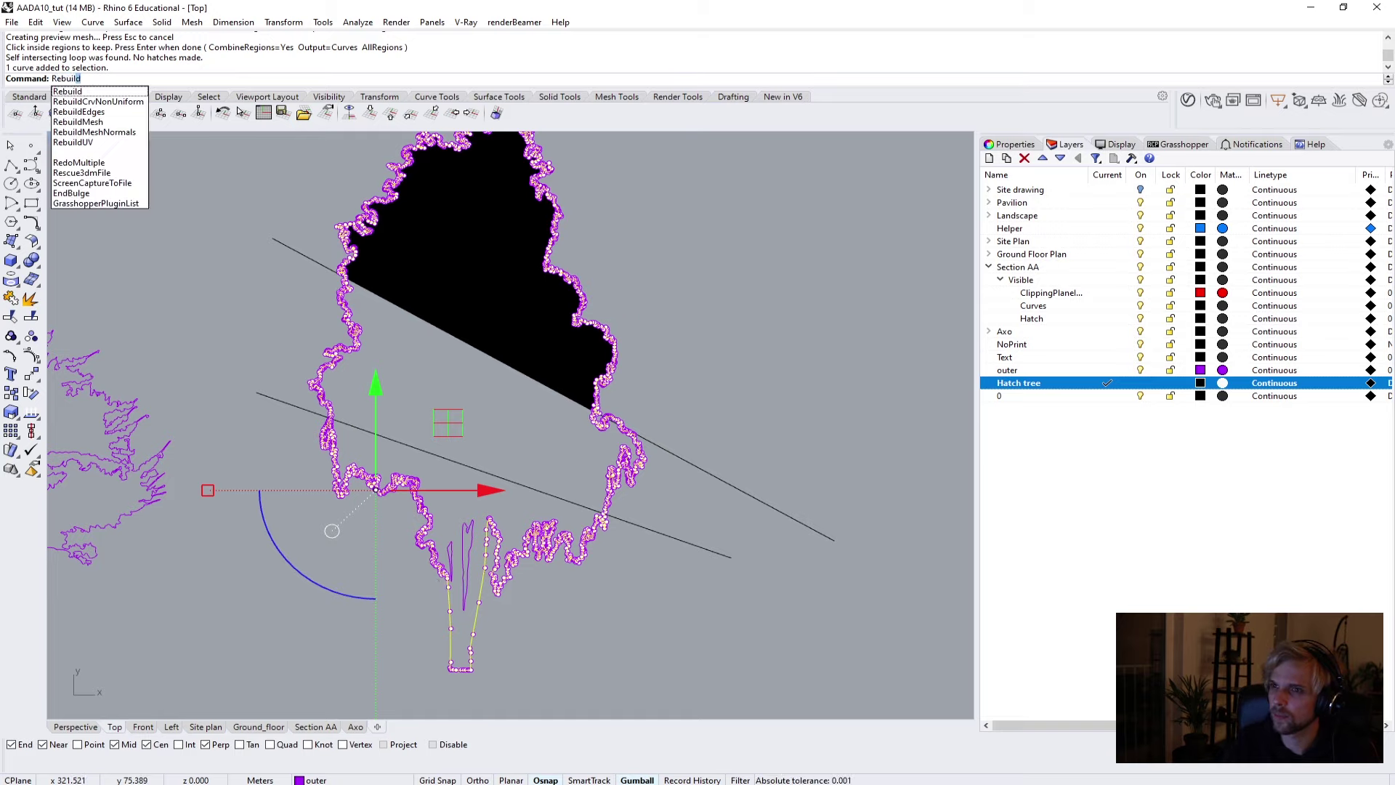
key(Return)
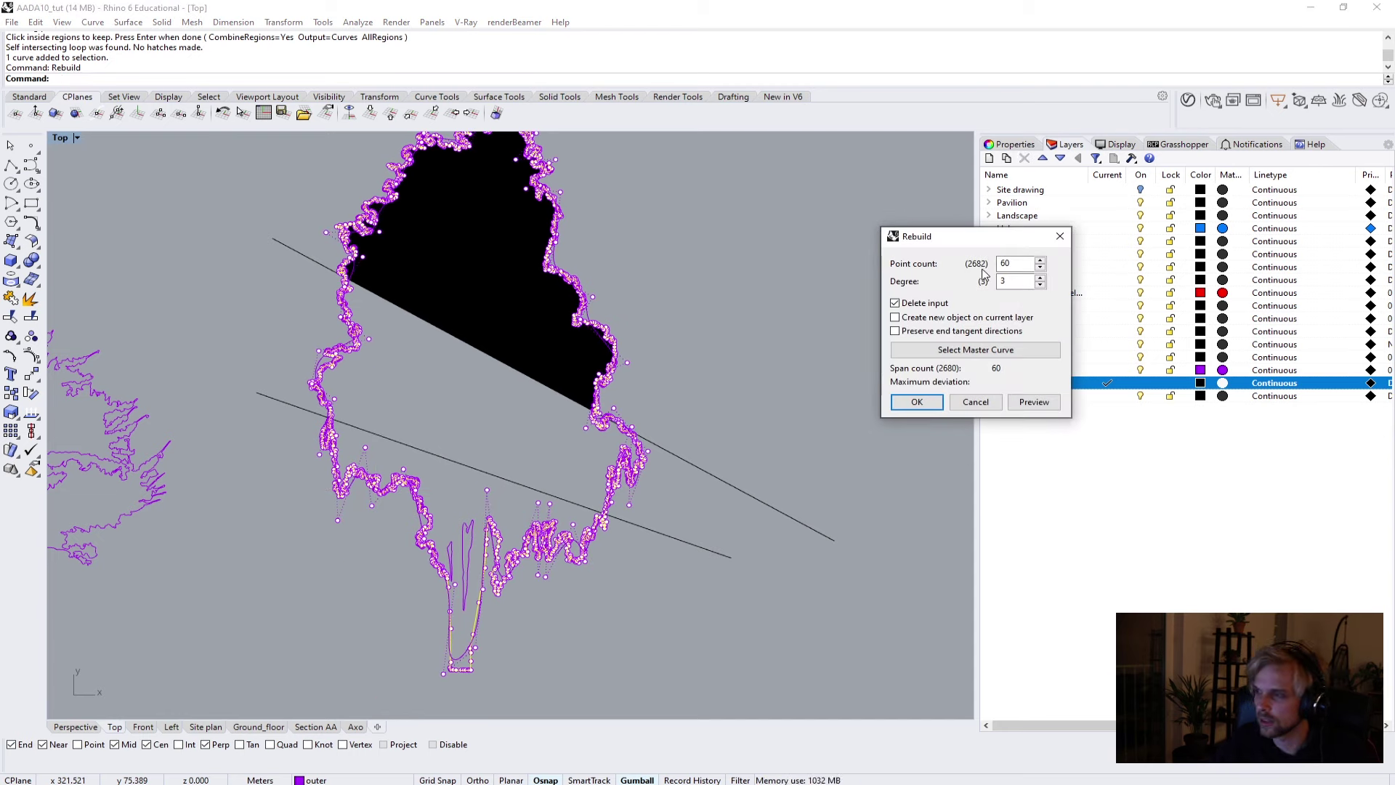
double_click(997, 266)
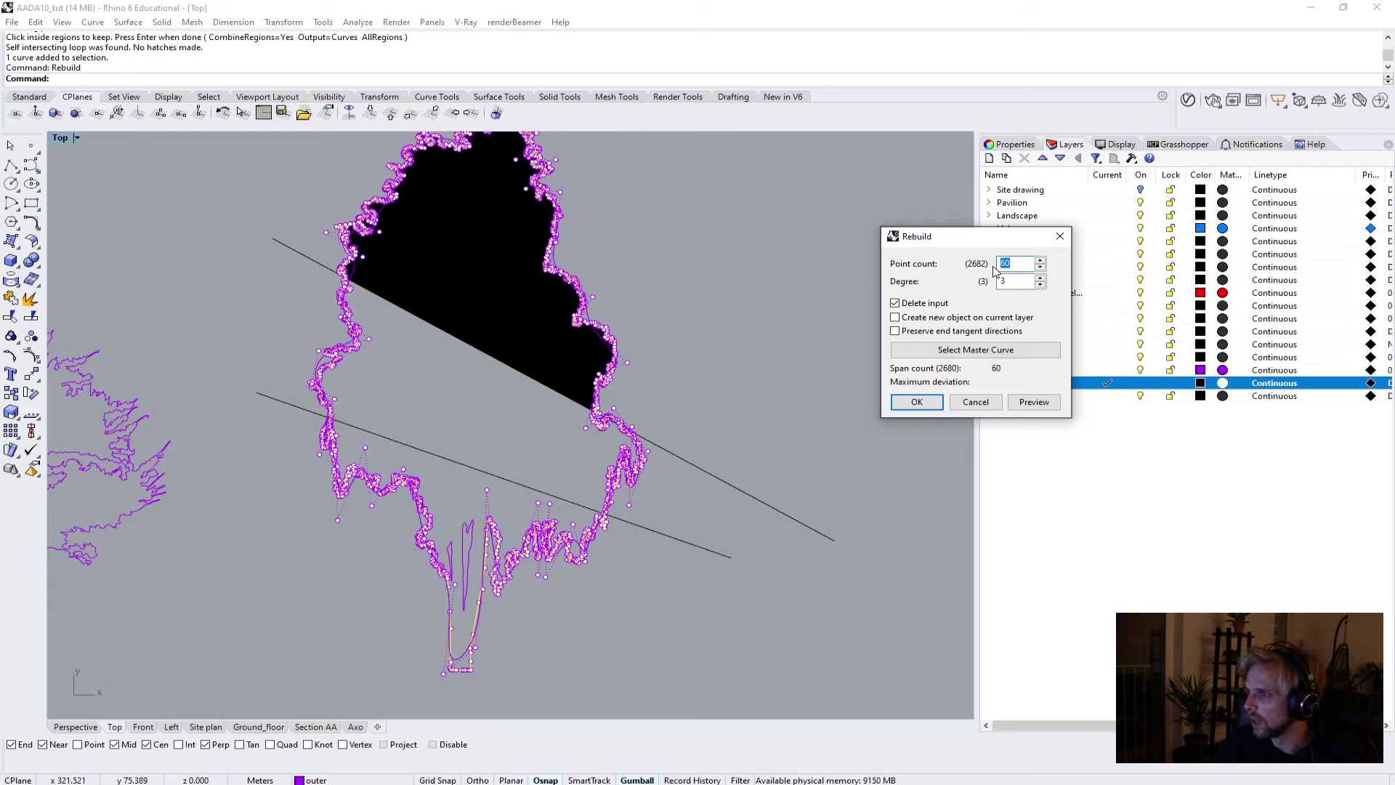
text(100)
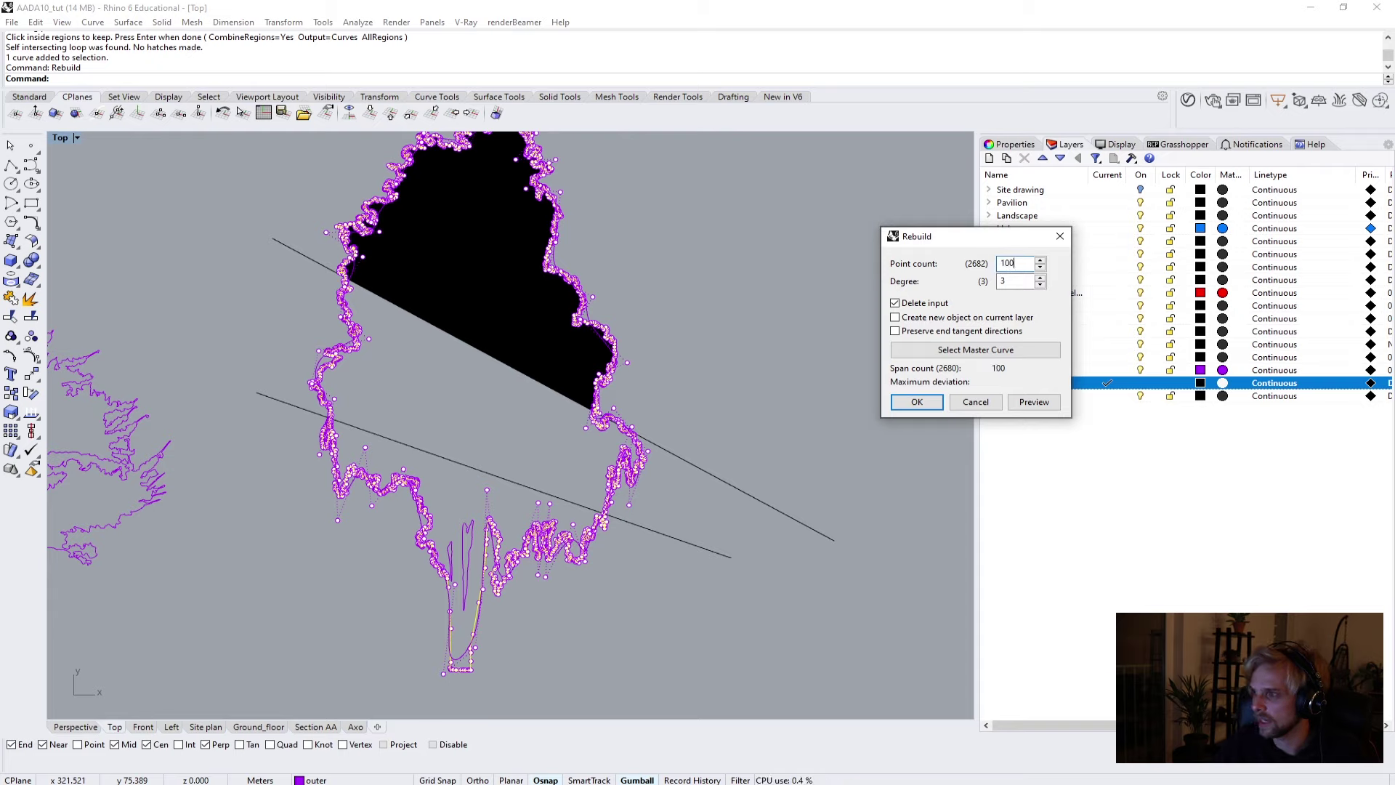
text(0)
key(Return)
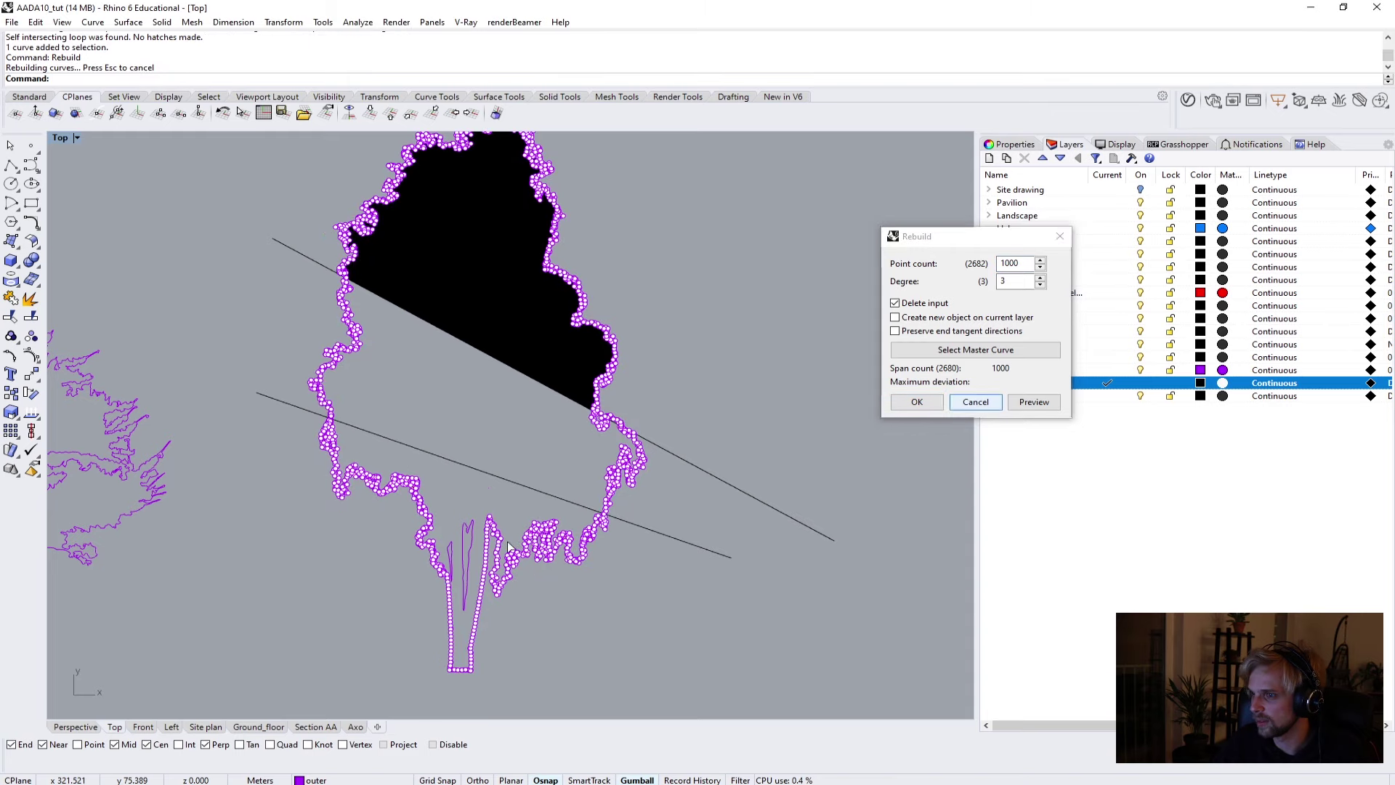
scroll(535, 560, up, 10)
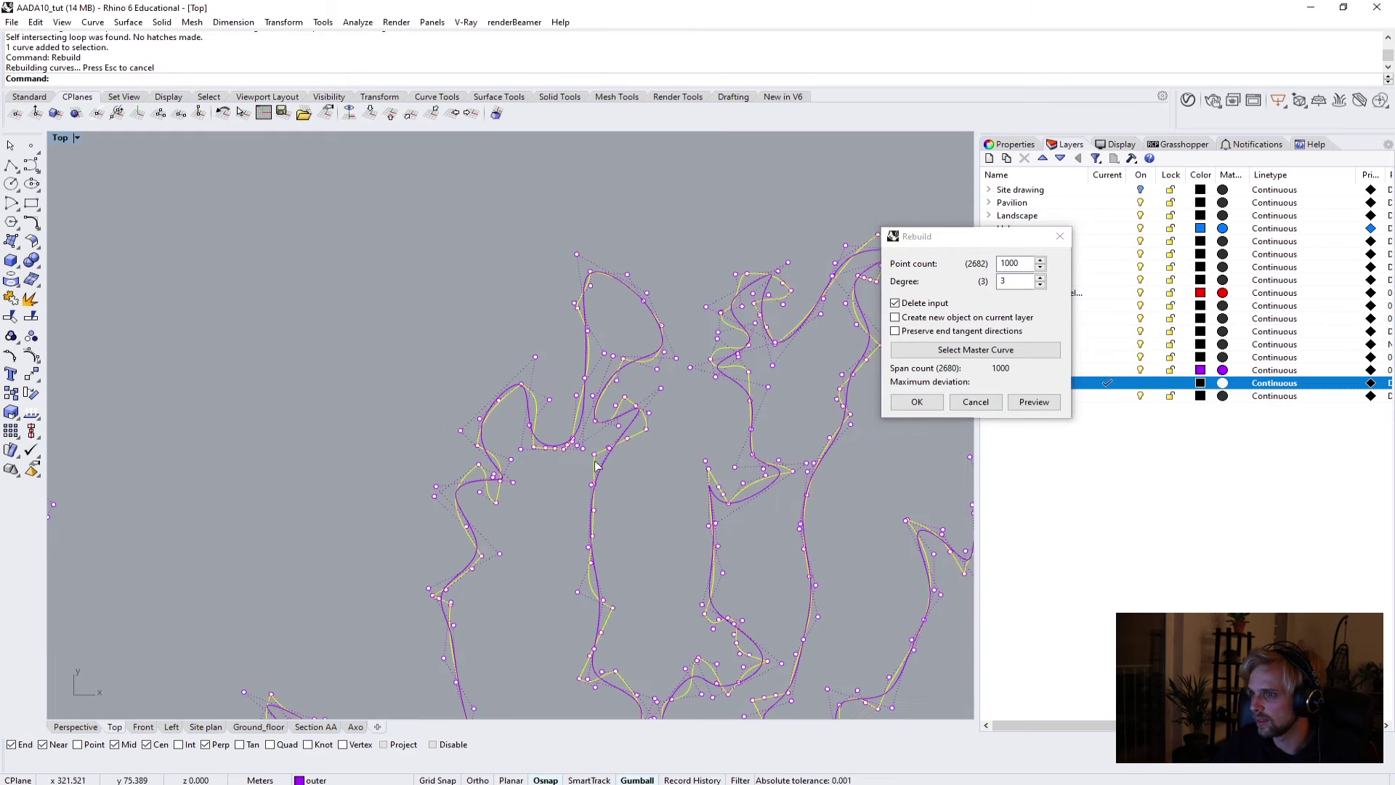
click(909, 405)
Delete the solid hatch on the larger tree's upper crown and the two slanted dividing lines.
scroll(543, 412, down, 10)
click(385, 255)
scroll(379, 253, down, 10)
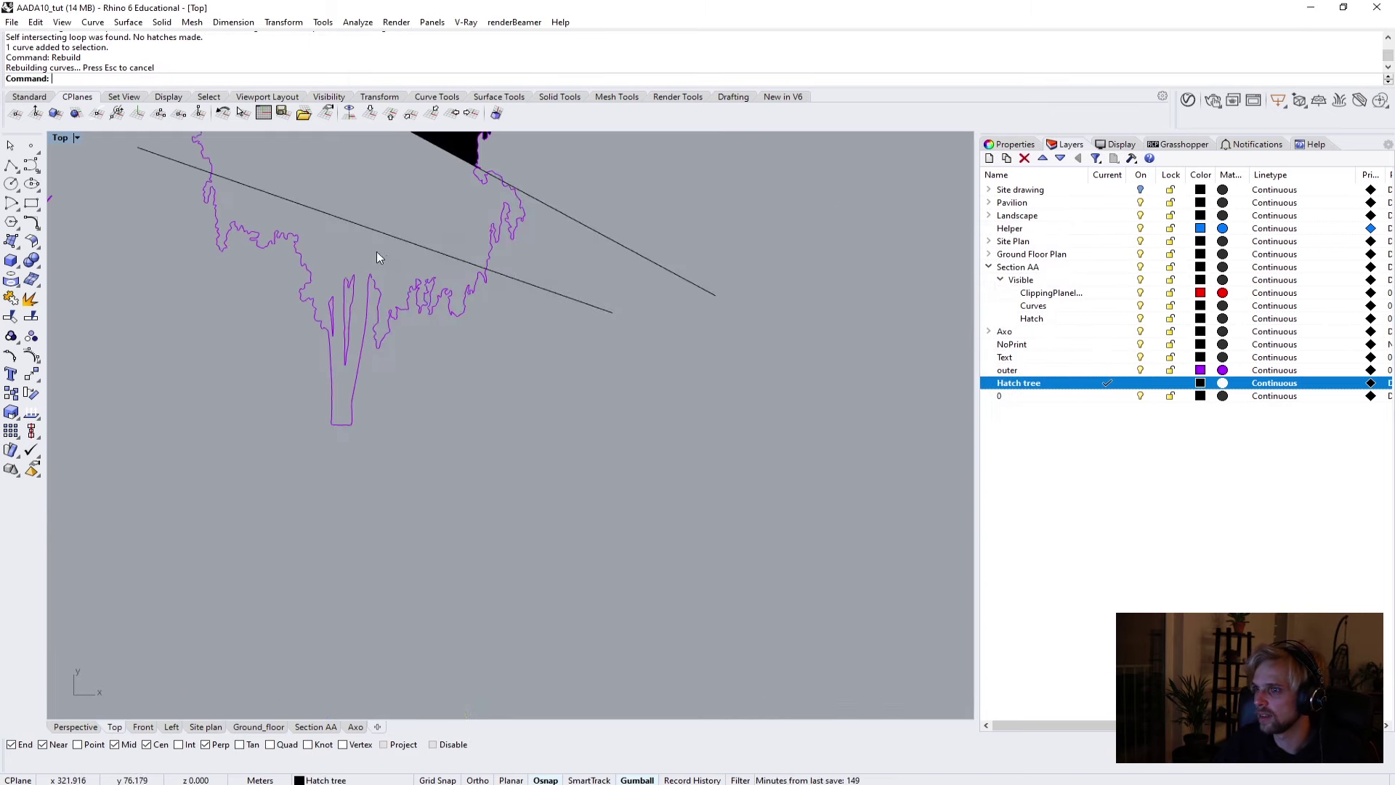
right_drag(377, 251, 435, 521)
click(474, 402)
key(Delete)
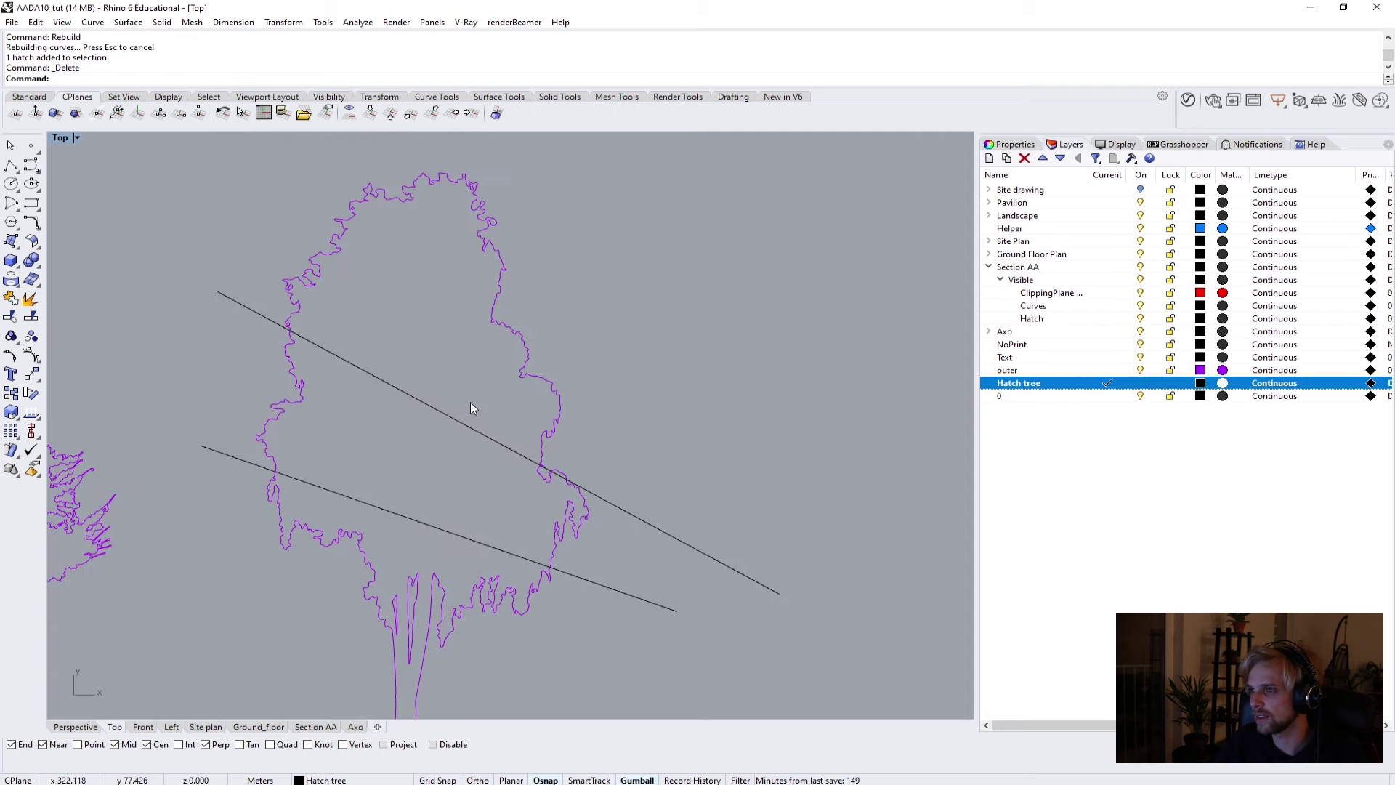
drag(469, 402, 429, 560)
key(Delete)
Hatch the larger tree's entire crown and trunk with the Solid pattern, leaving the gaps between the trunk branches open.
click(506, 580)
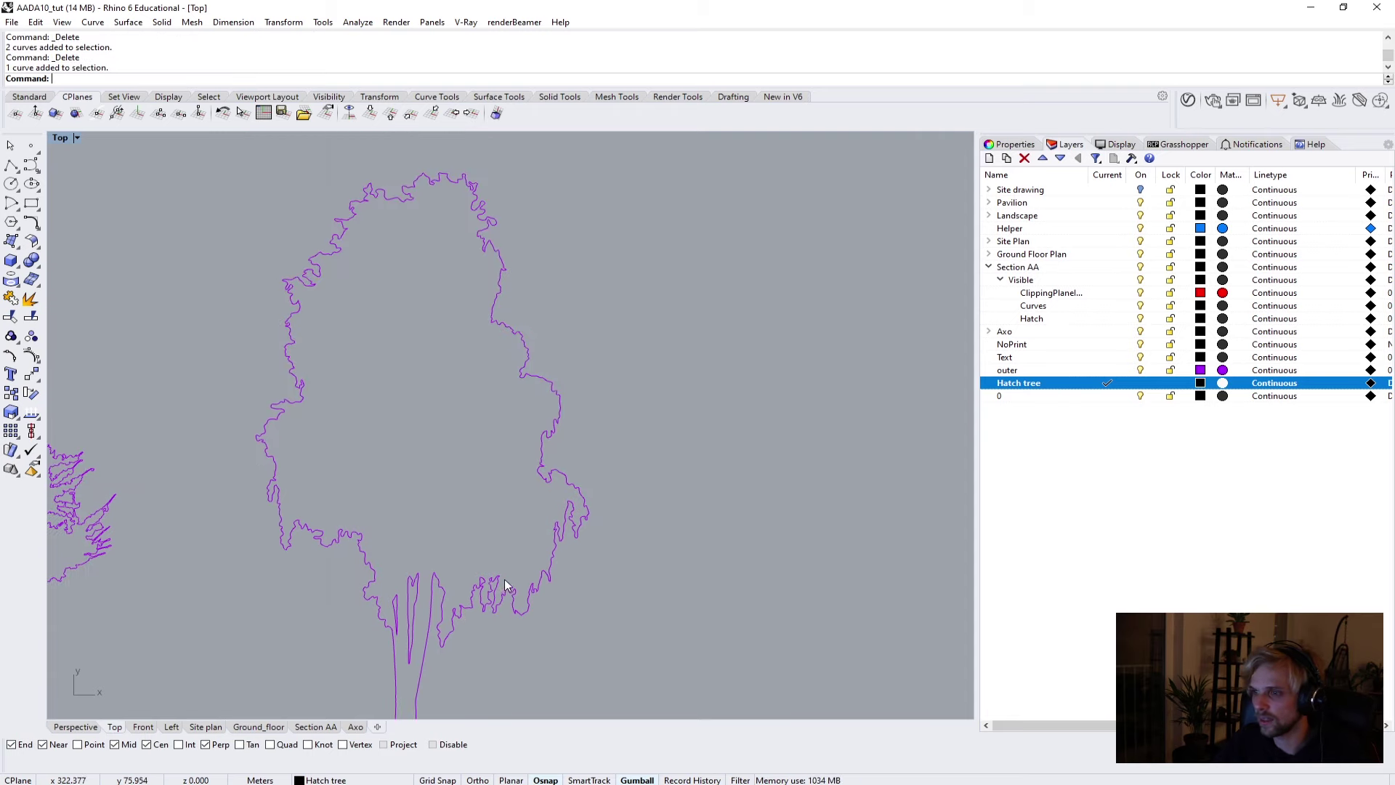
click(517, 677)
right_drag(518, 677, 550, 532)
drag(530, 555, 344, 377)
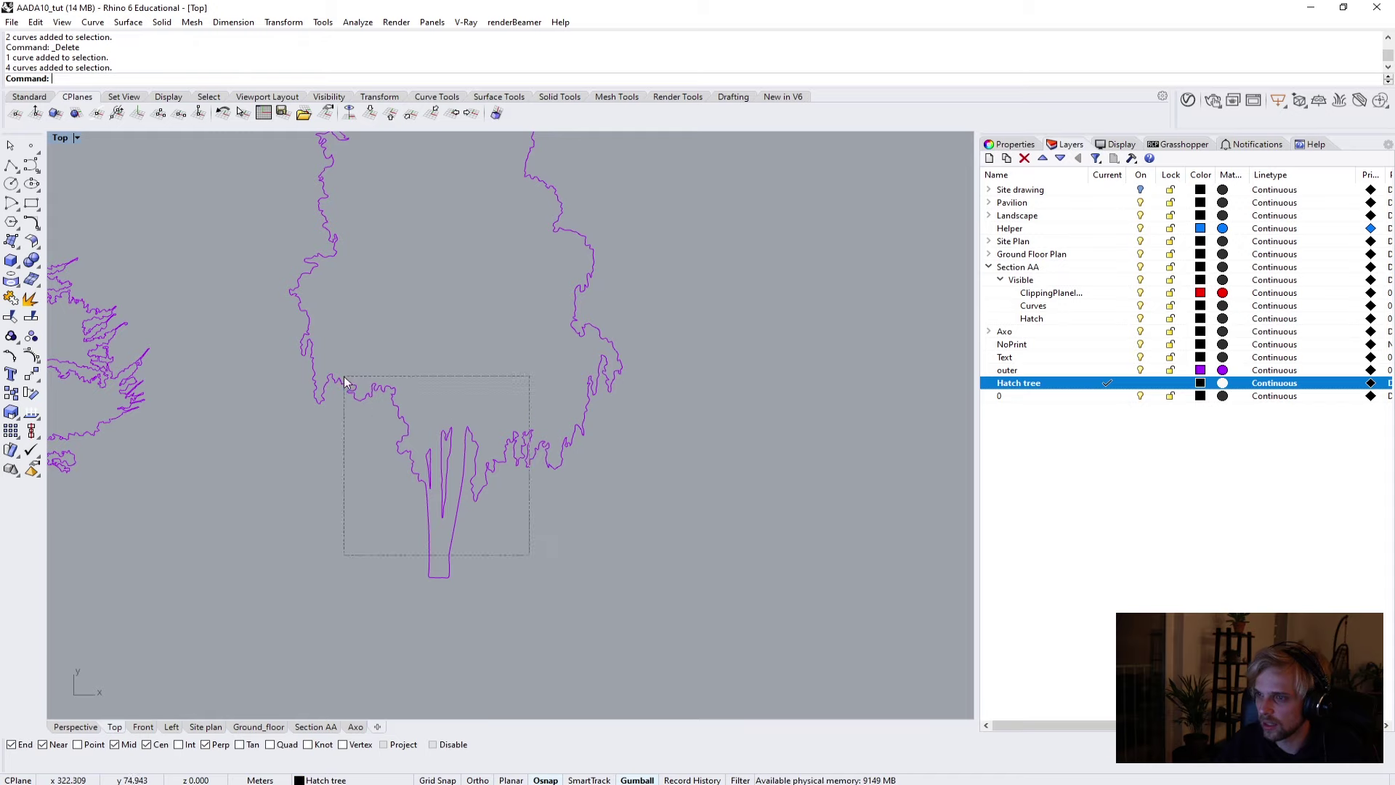
key(Return)
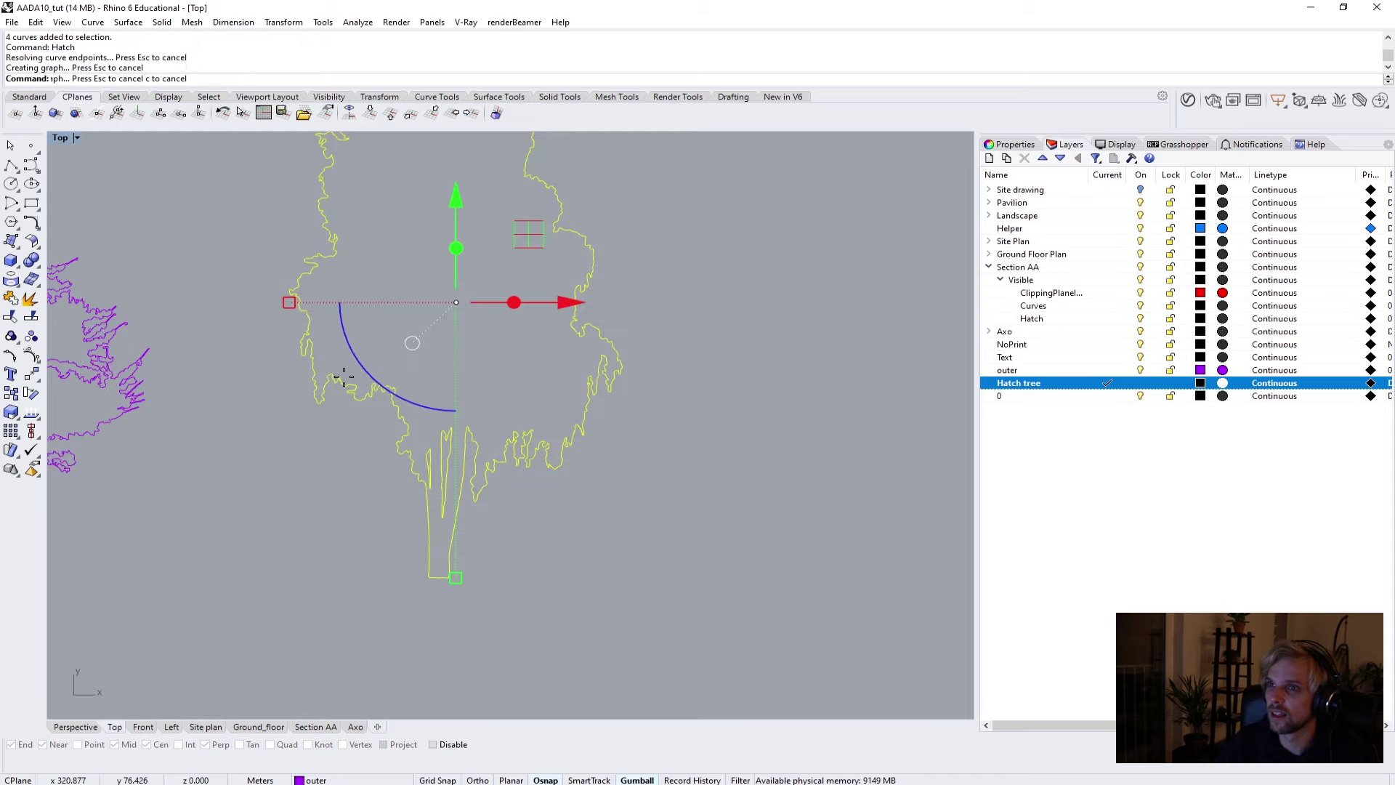
click(375, 312)
key(Return)
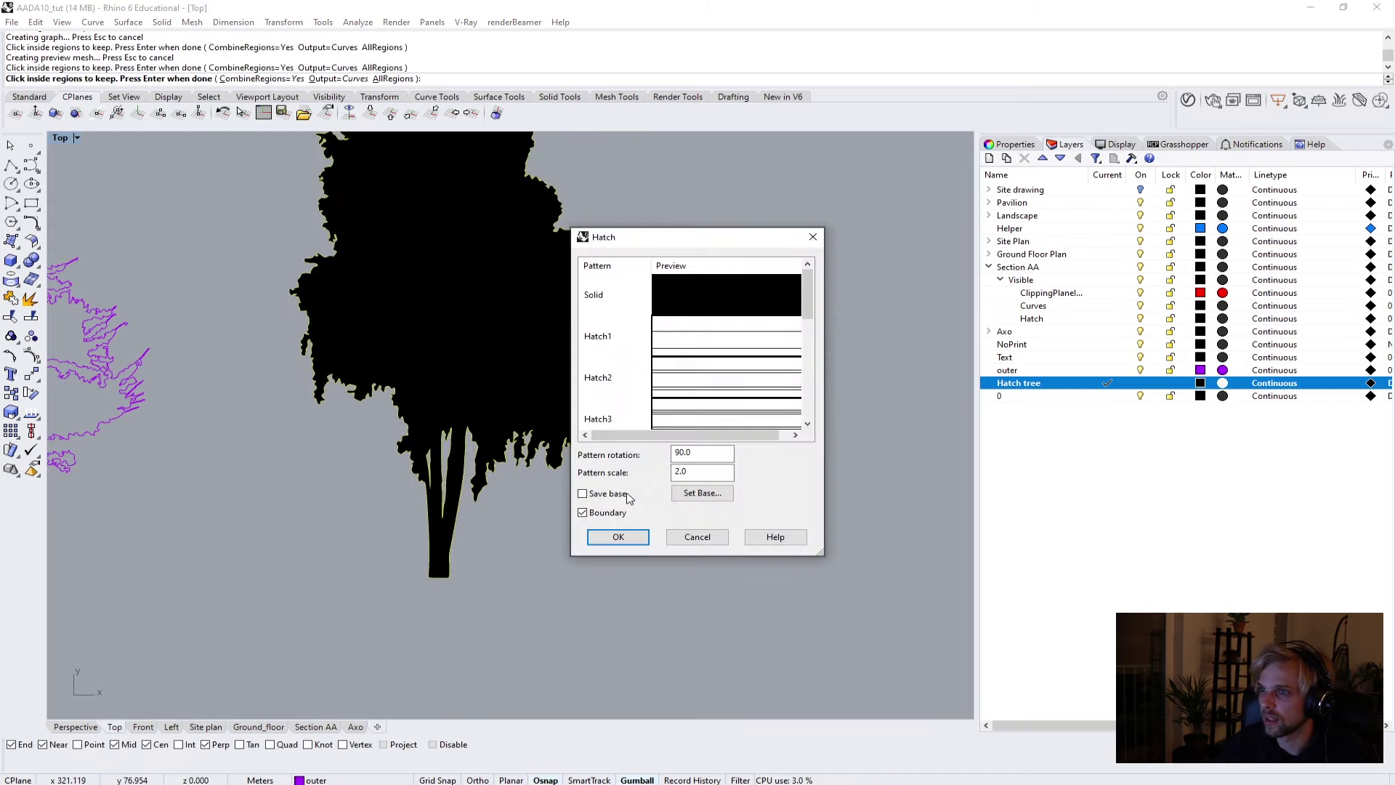
click(633, 537)
key(Escape)
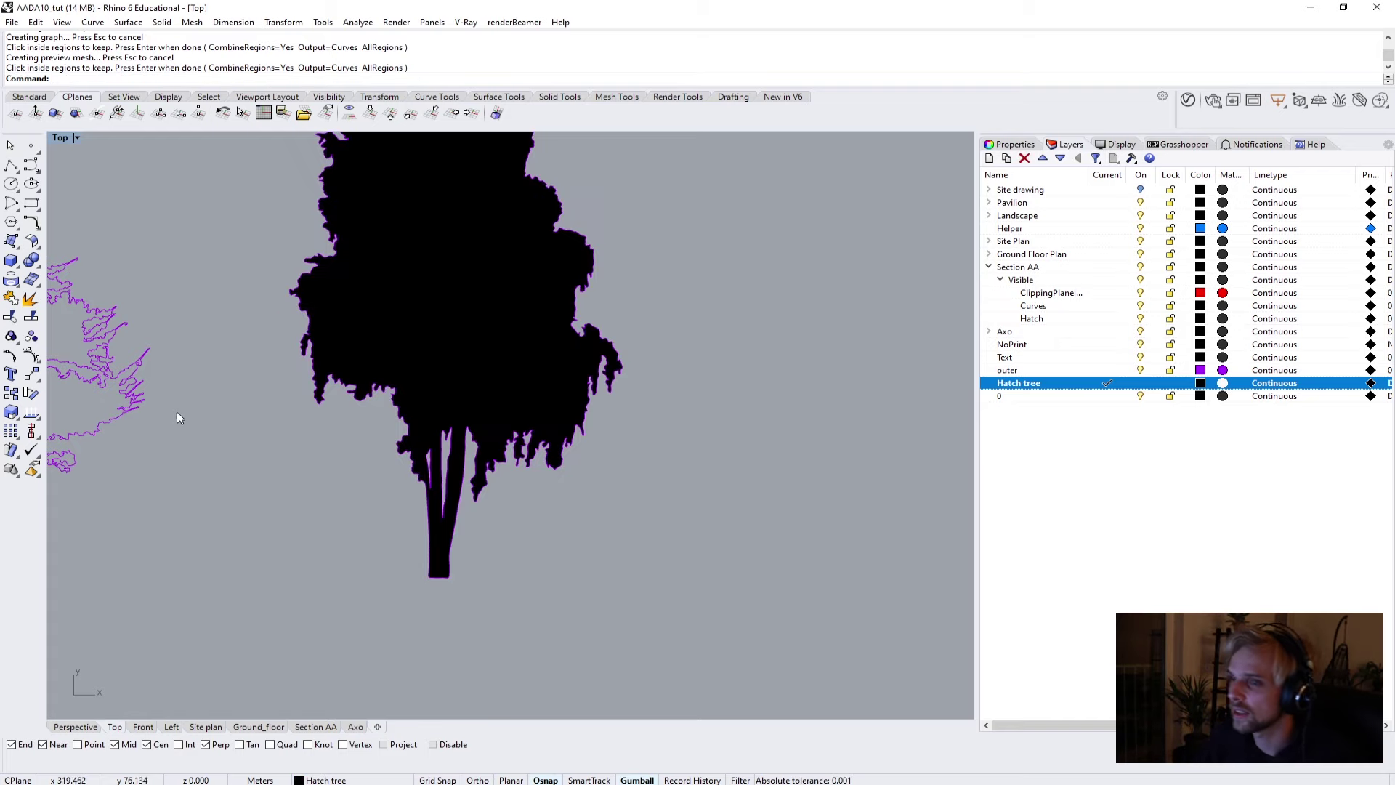
Rebuild the smaller tree's outer outline curve with a point count of 1000 and degree 3.
right_drag(177, 411, 526, 463)
click(330, 425)
drag(510, 616, 318, 547)
click(287, 559)
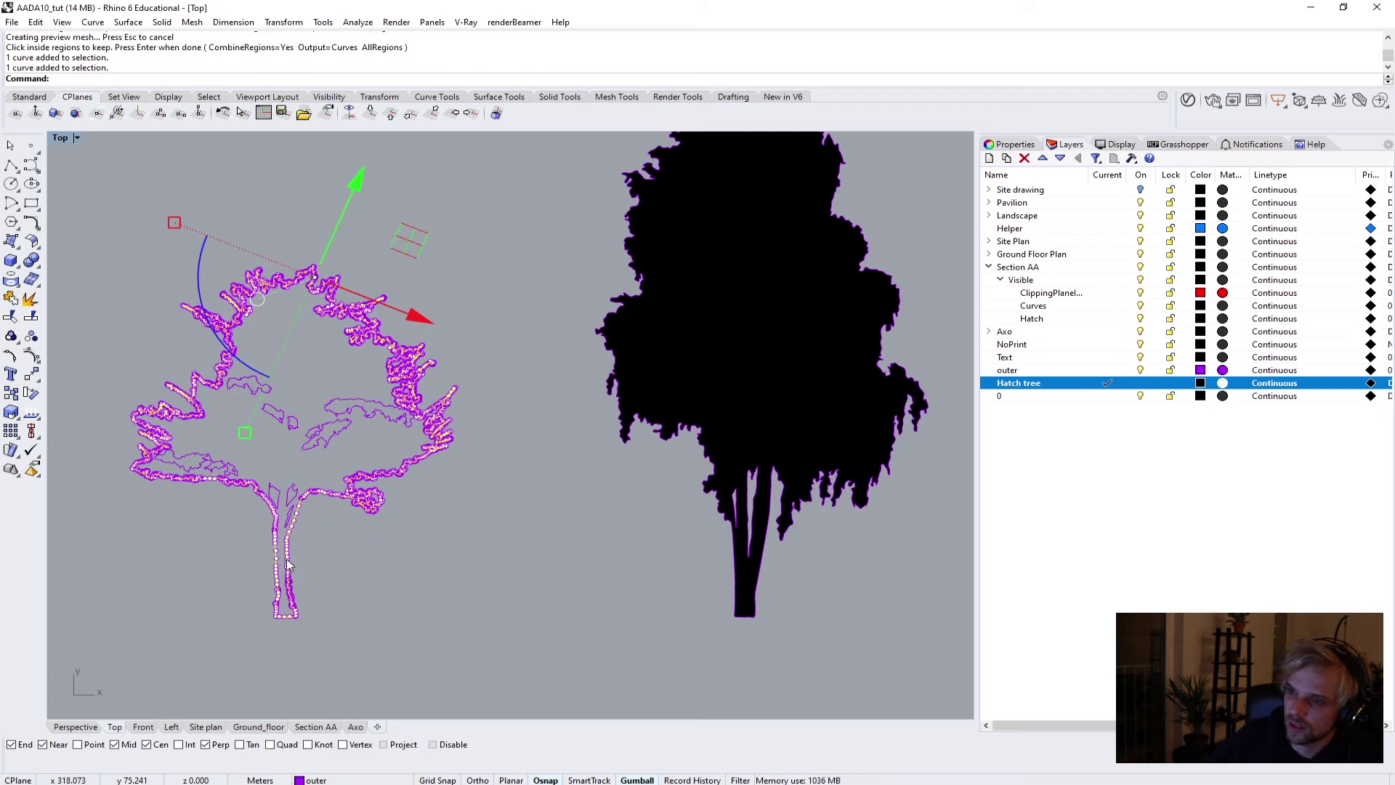
text(Rebuild)
key(Return)
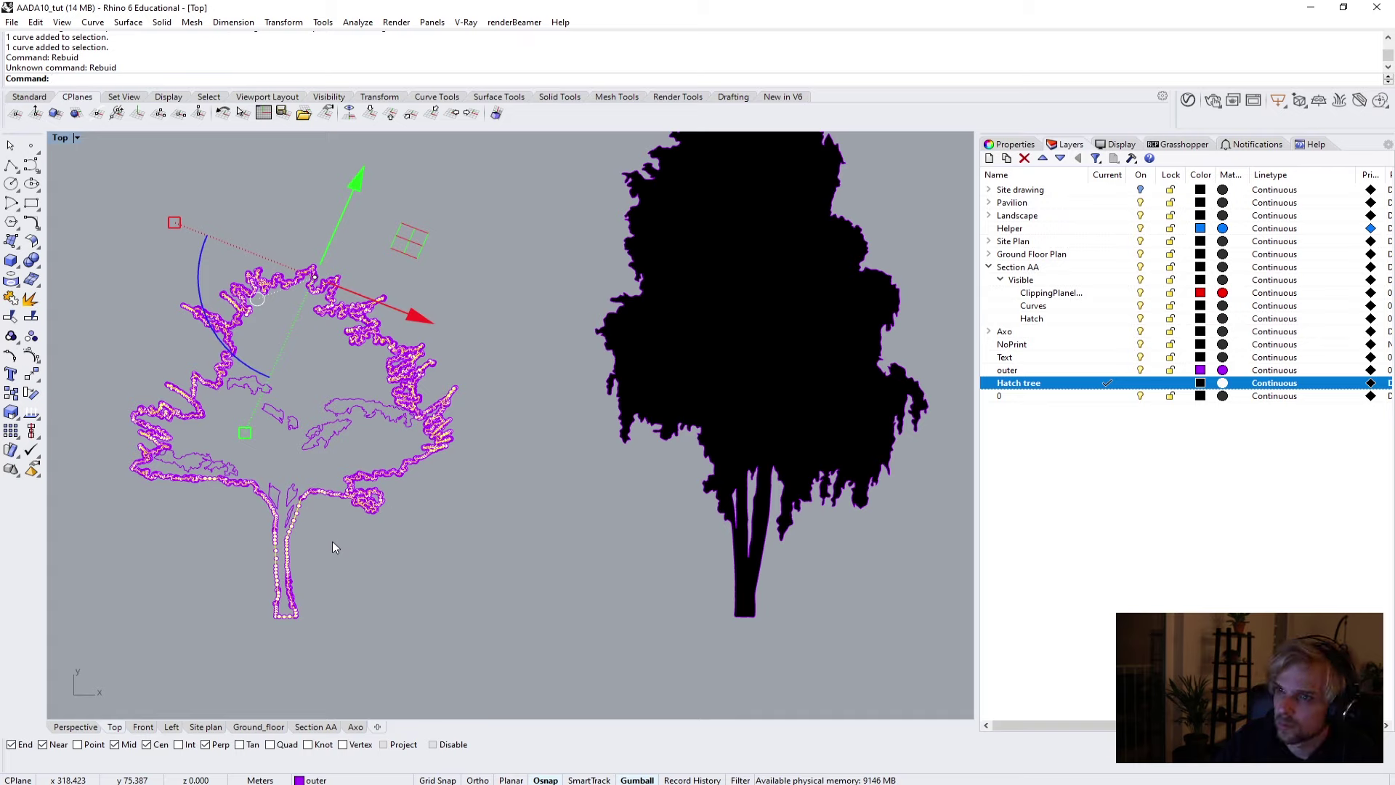
text(Rebui)
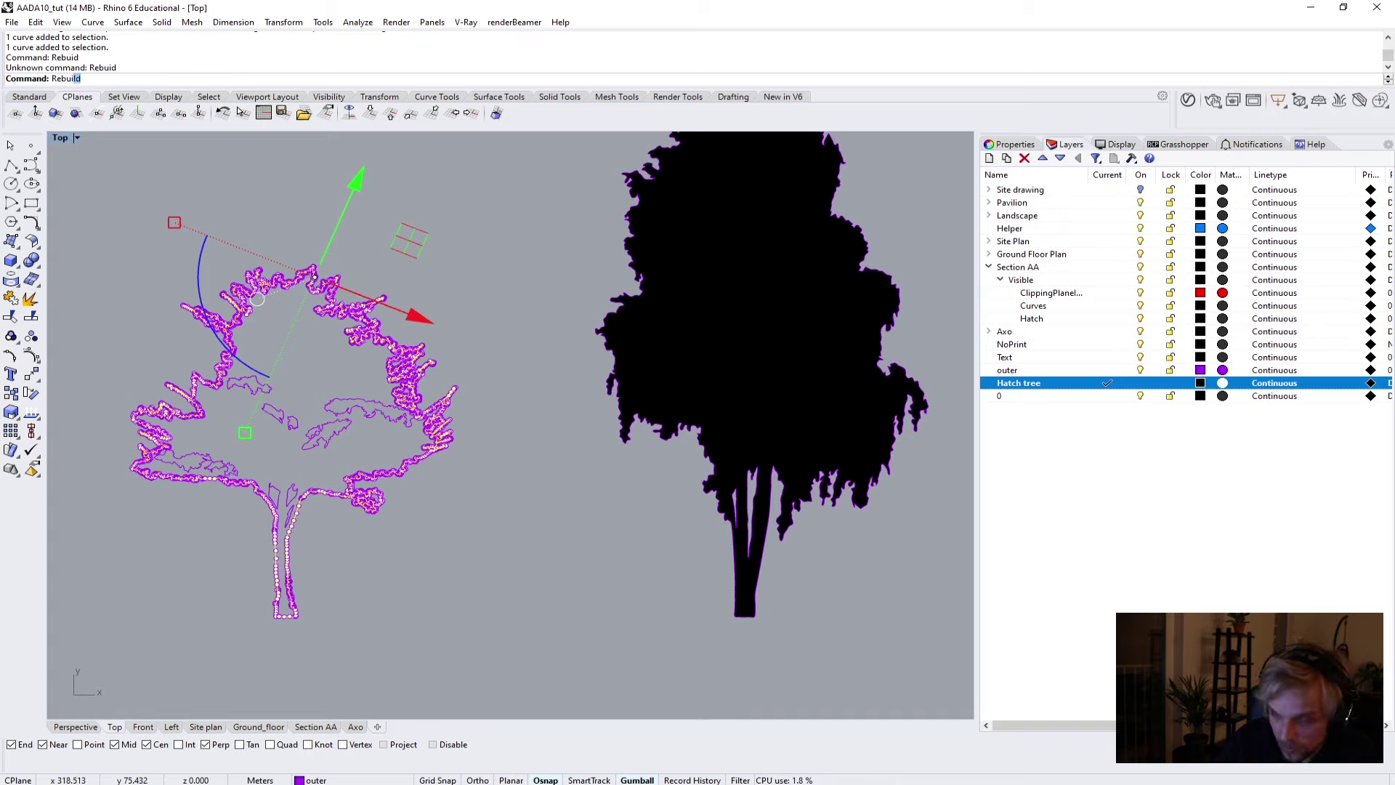
key(Return)
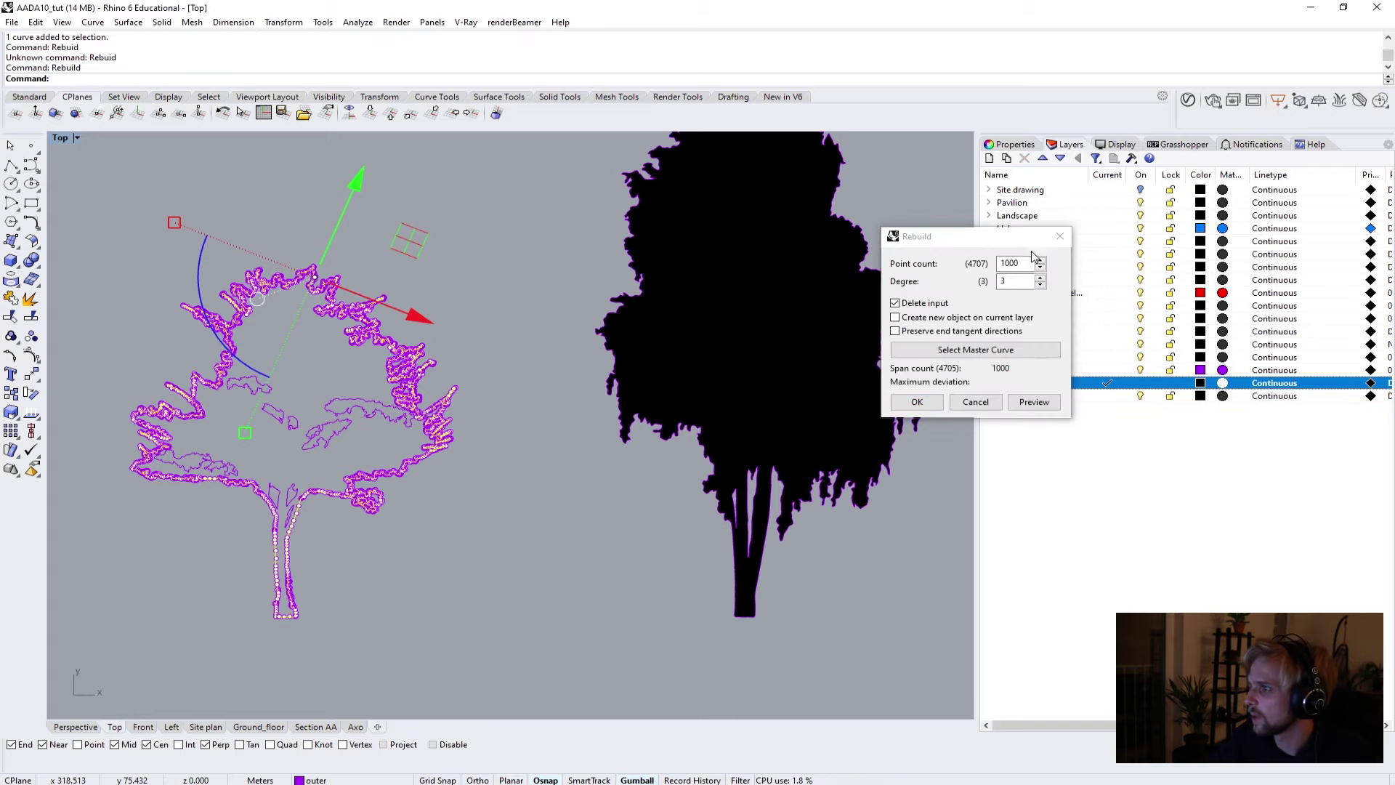
click(914, 404)
Rebuild the long upper opening curve inside the smaller tree's crown with a reduced point count.
scroll(347, 388, up, 5)
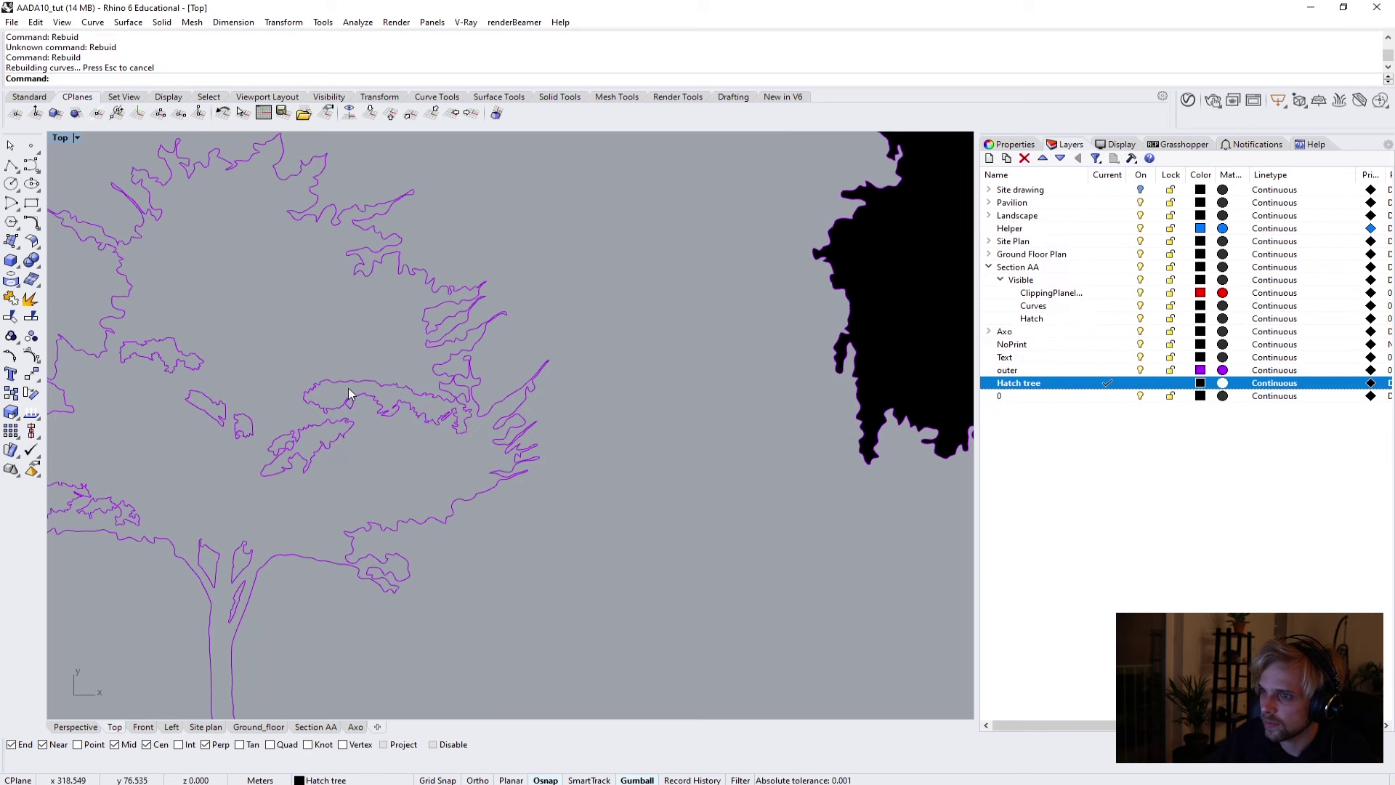
click(356, 409)
key(Return)
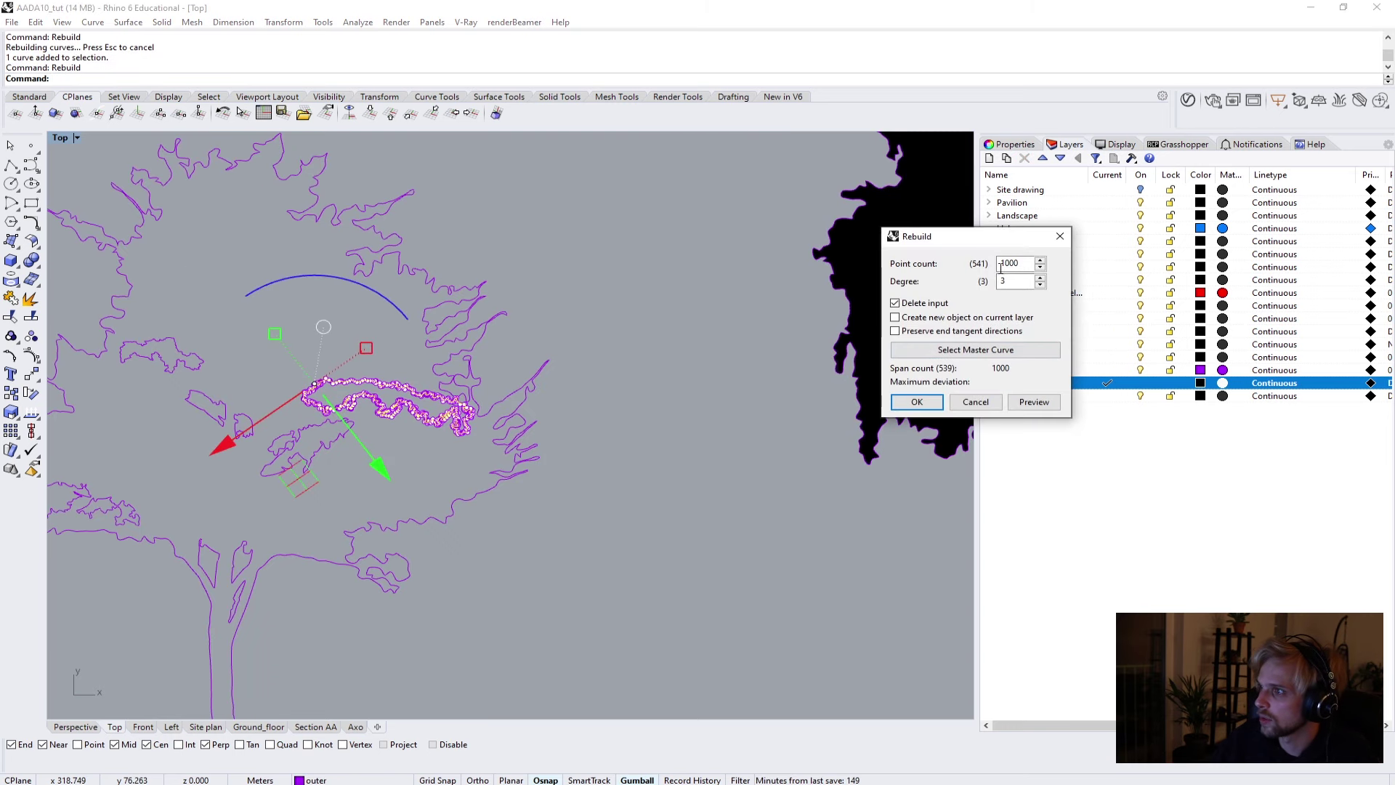
text(30)
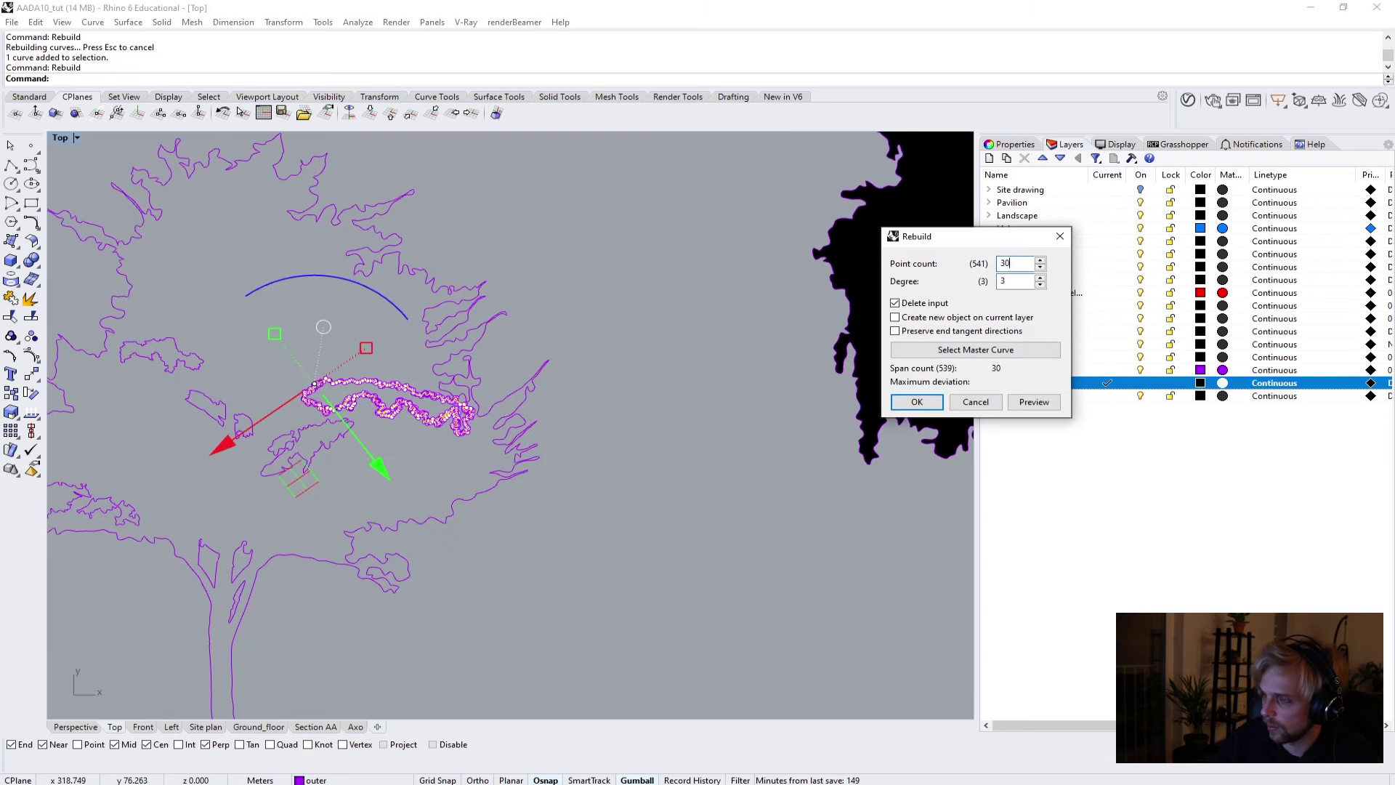
click(908, 404)
click(364, 470)
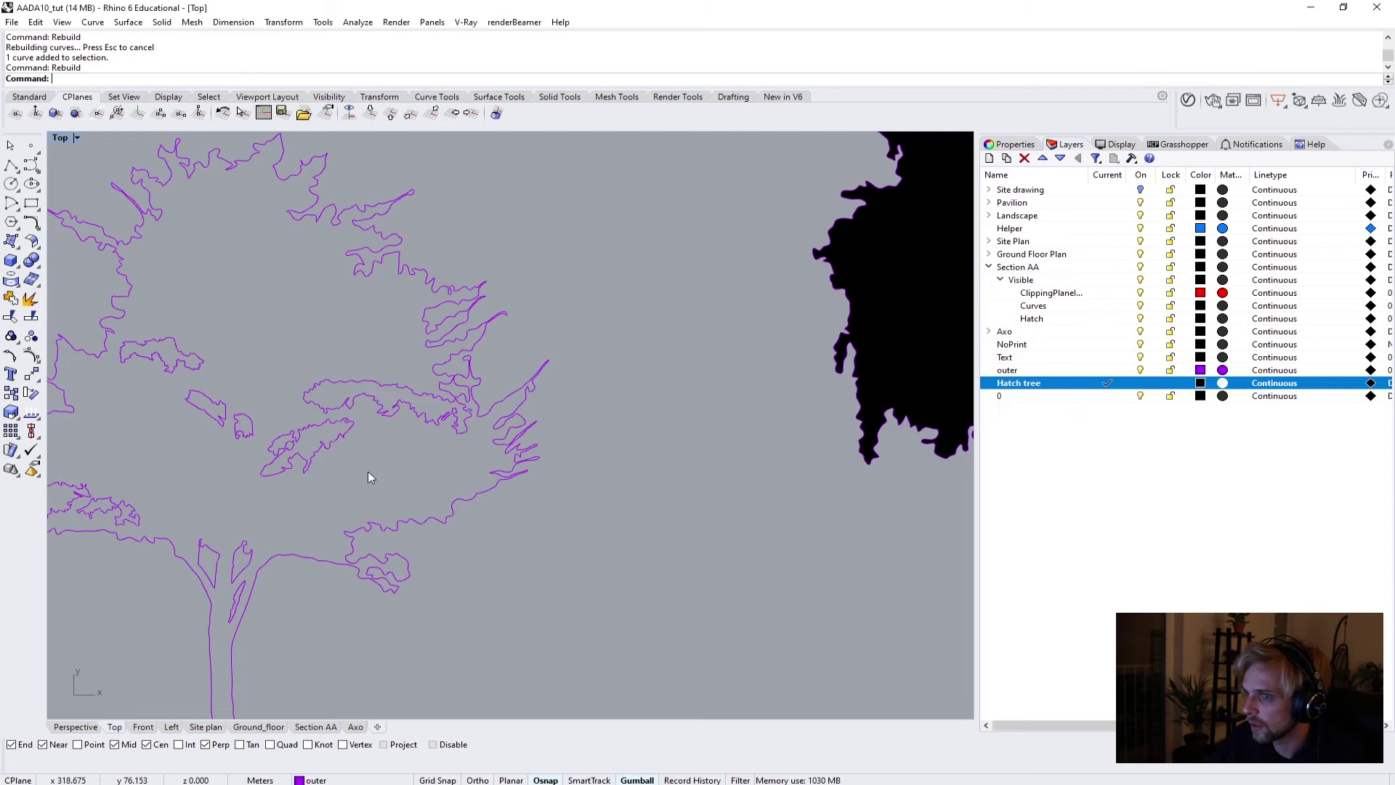
Rebuild the slanted opening curve just below the long one in the smaller tree's crown with the same point count.
right_drag(354, 473, 478, 442)
drag(456, 462, 366, 421)
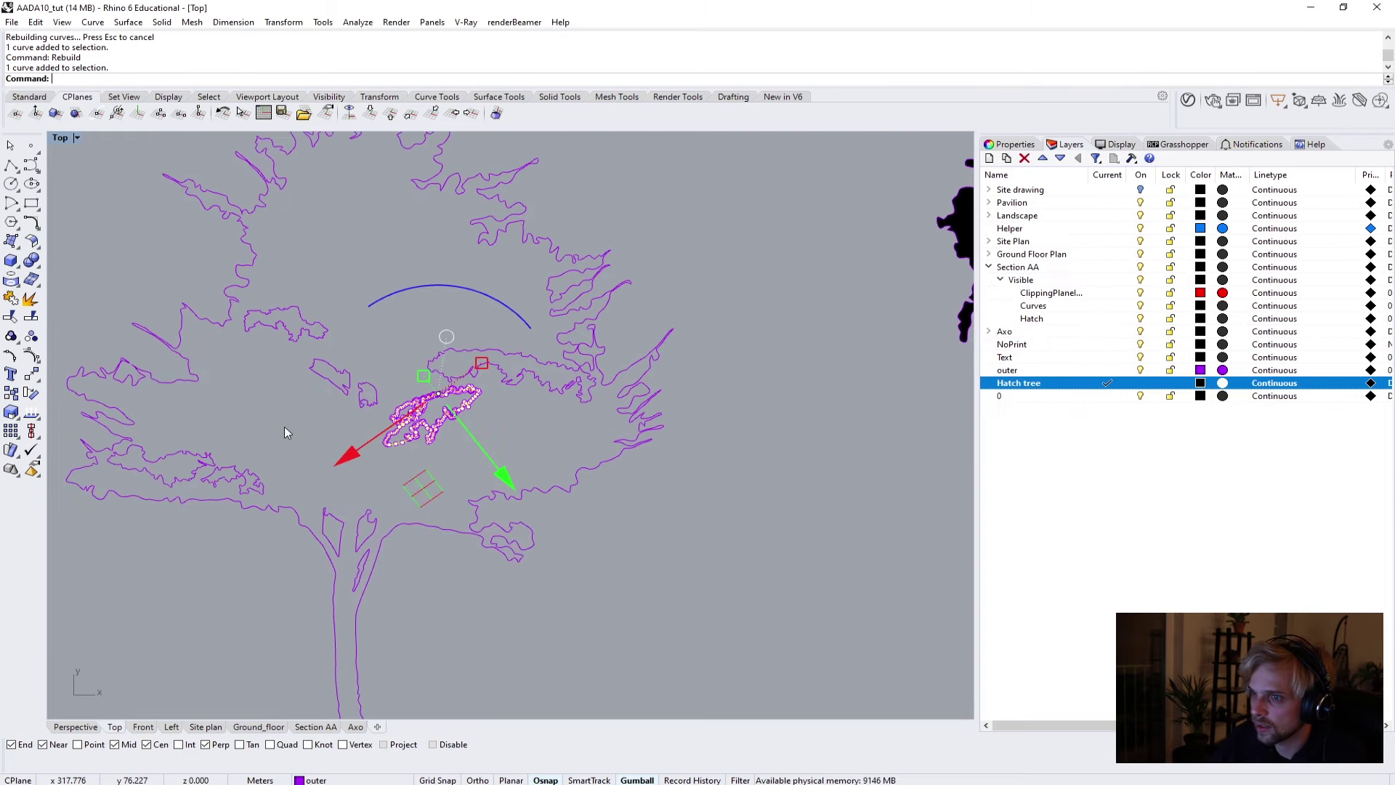
key(Return)
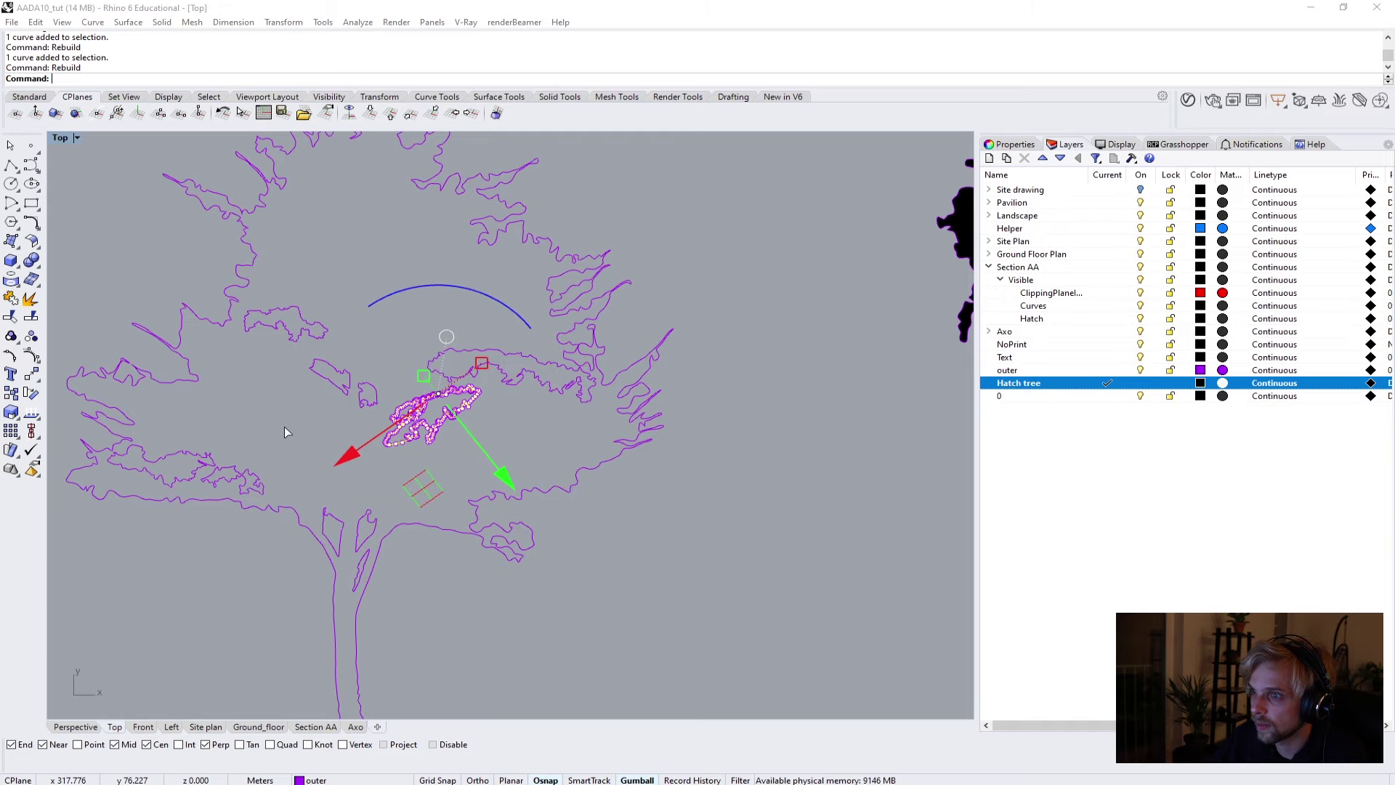
key(Return)
click(267, 426)
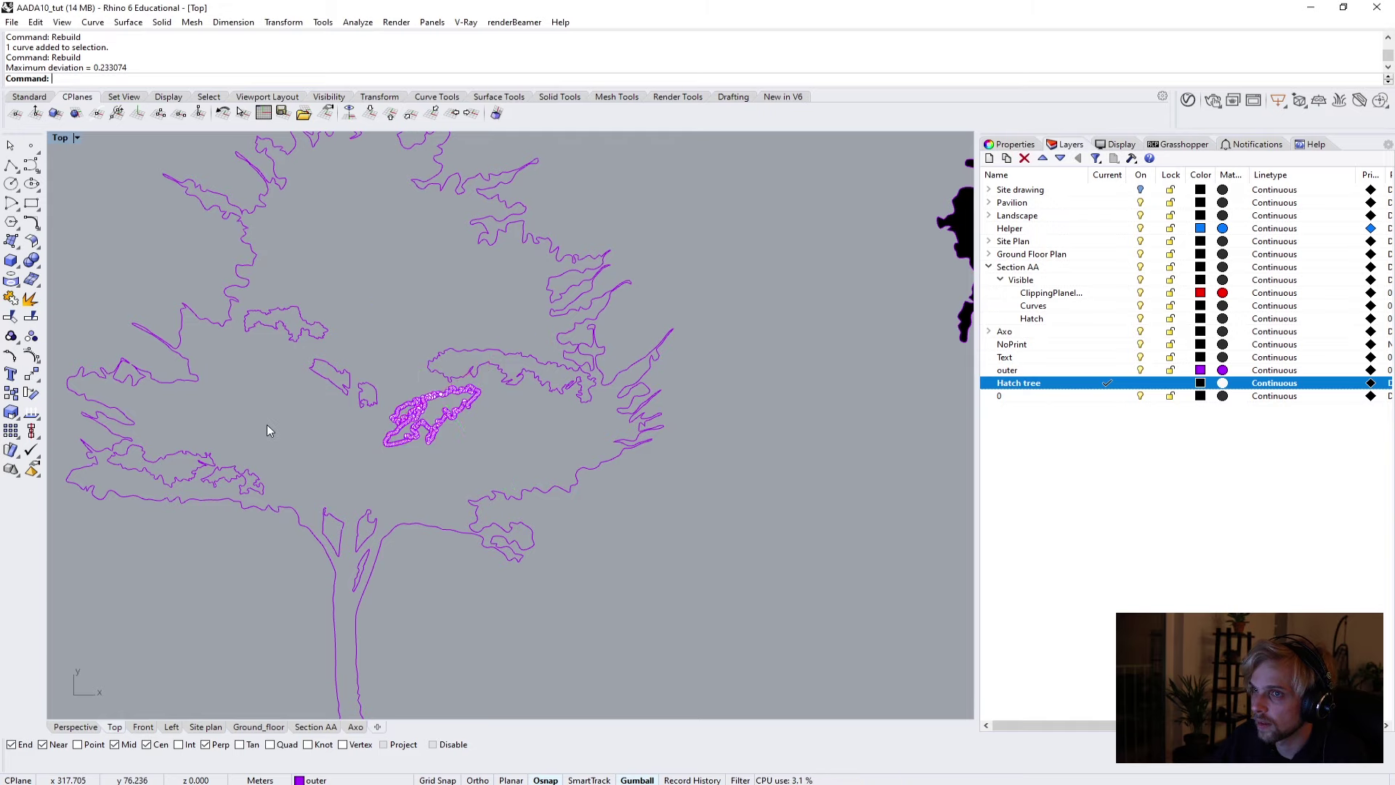
Try to hatch the smaller tree's crown and trunk region using all of its outline curves.
scroll(290, 435, up, 8)
right_drag(291, 435, 538, 403)
scroll(494, 423, down, 6)
click(394, 446)
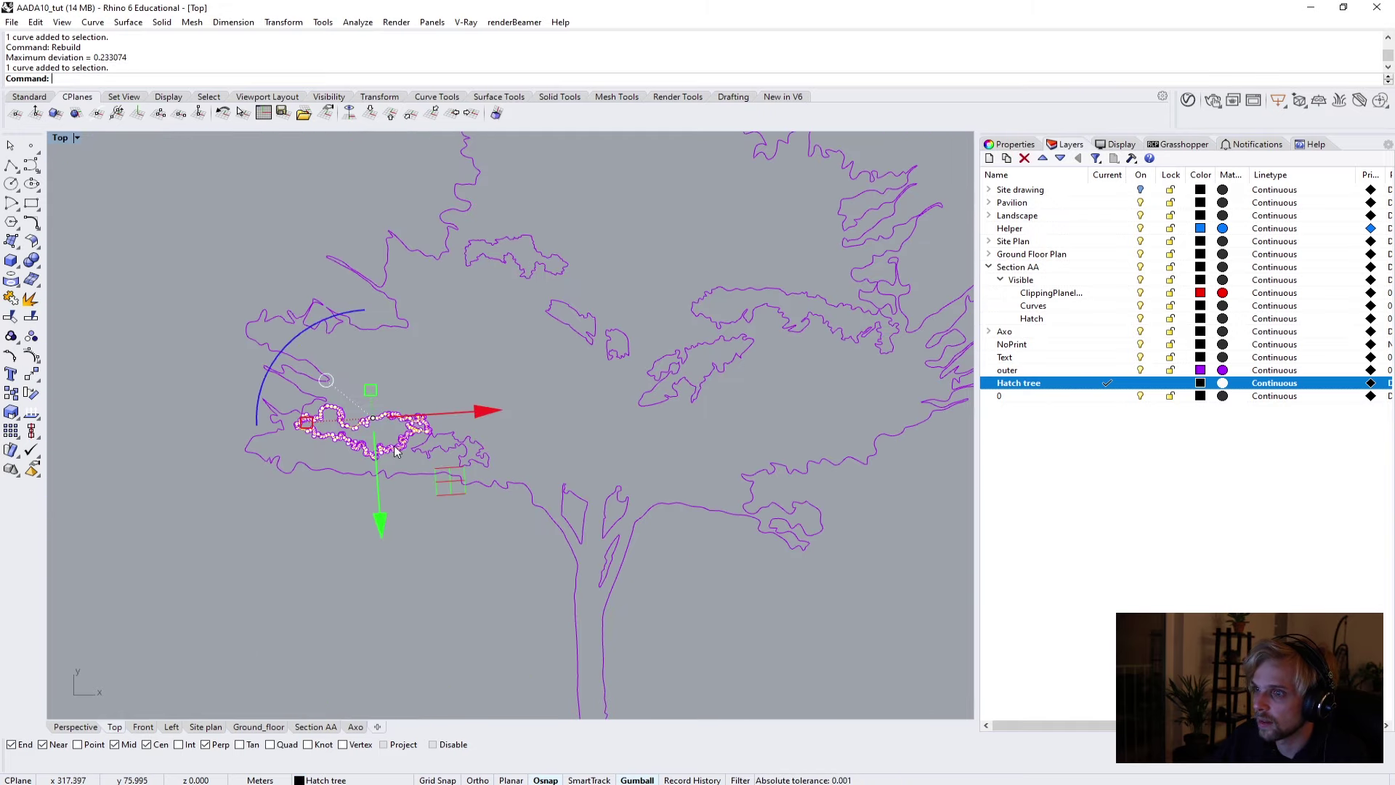
scroll(539, 430, down, 11)
click(683, 521)
drag(680, 572, 387, 241)
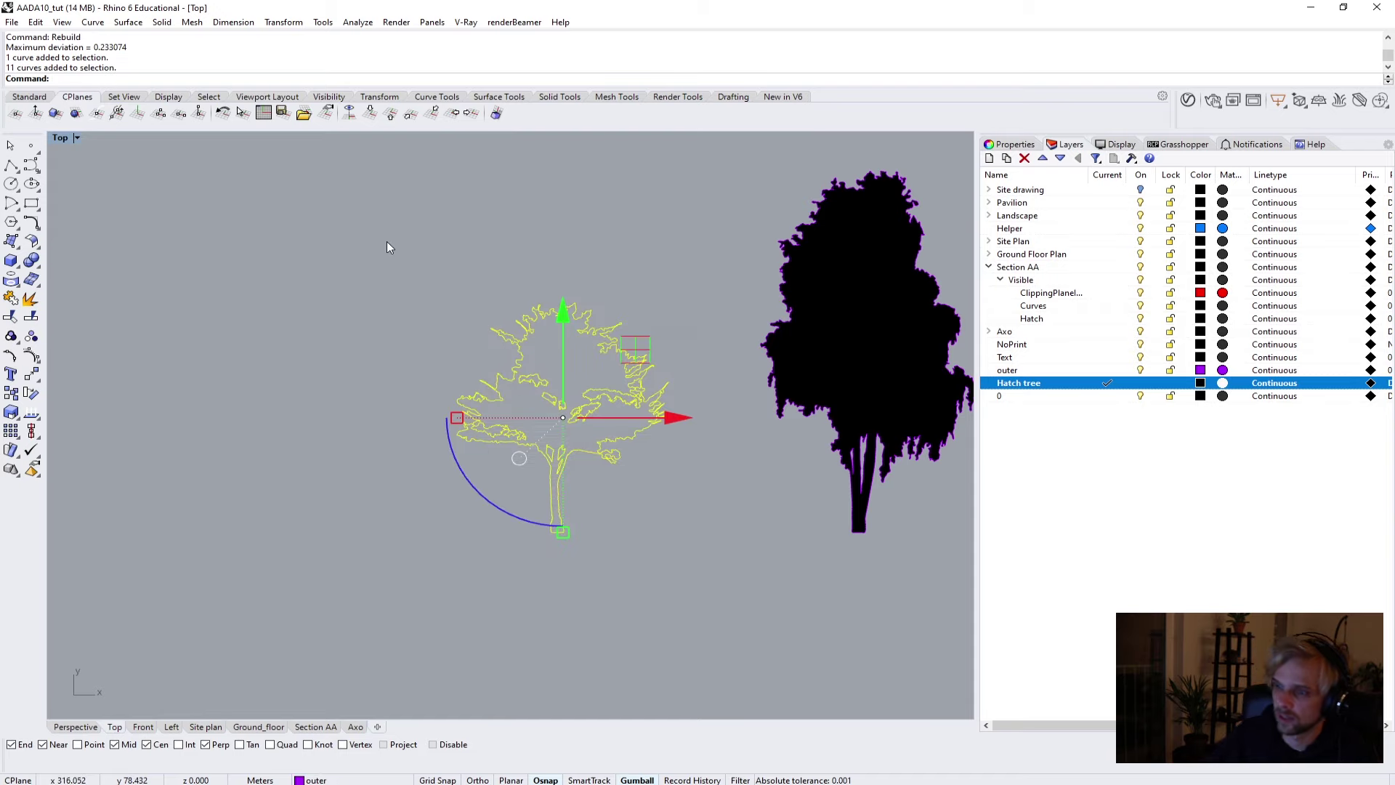
text(hatch)
key(Return)
click(569, 357)
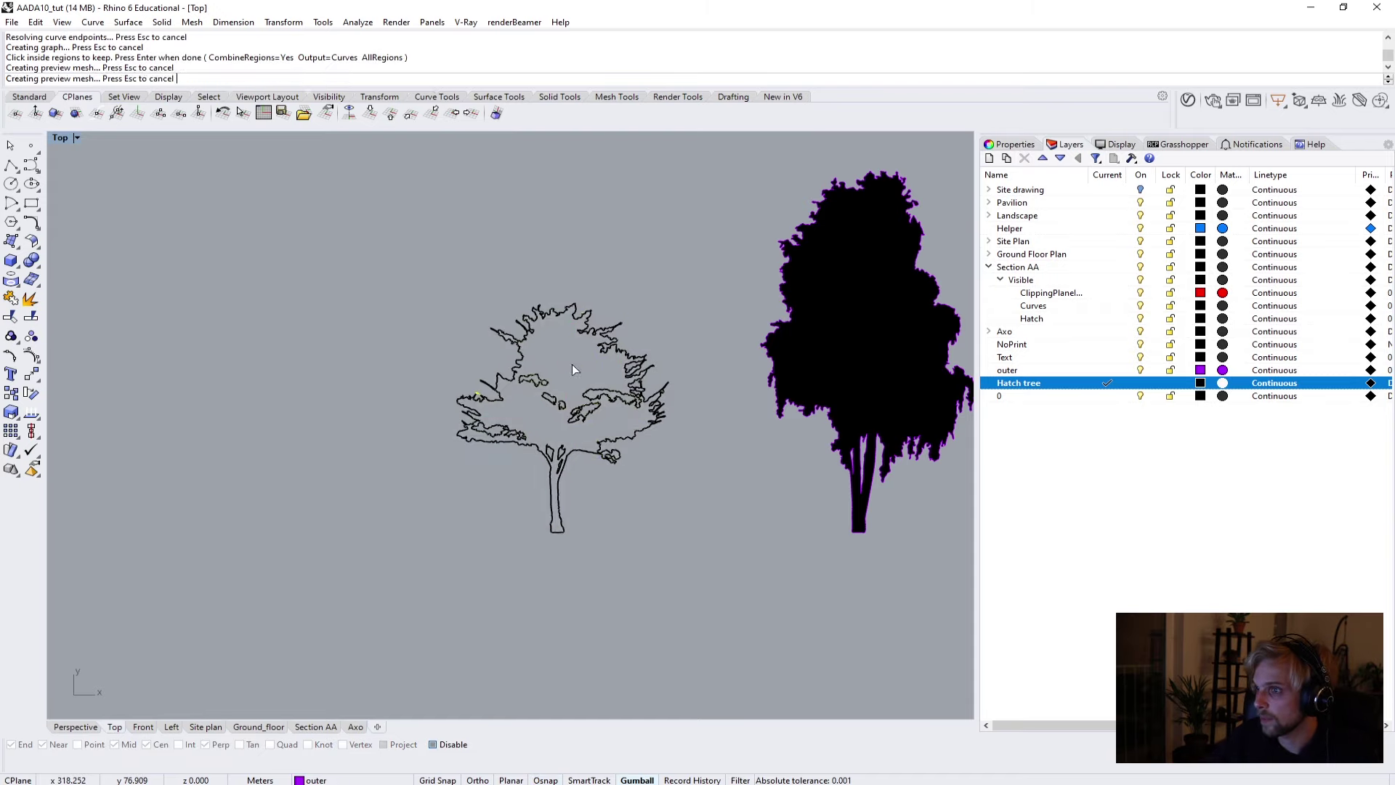
key(Return)
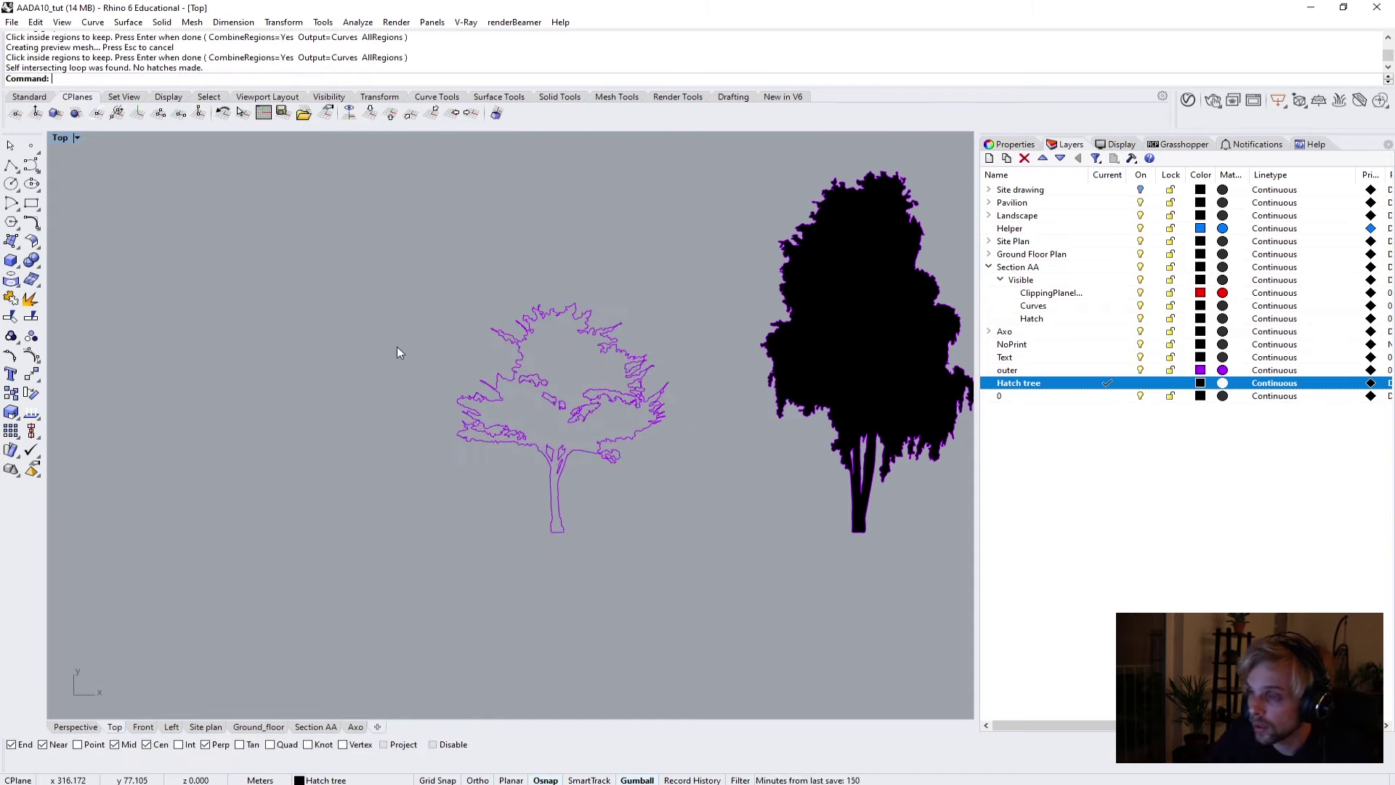
Delete the long upper opening curve and the slanted one below it inside the smaller tree's crown.
scroll(582, 427, up, 5)
drag(589, 380, 496, 276)
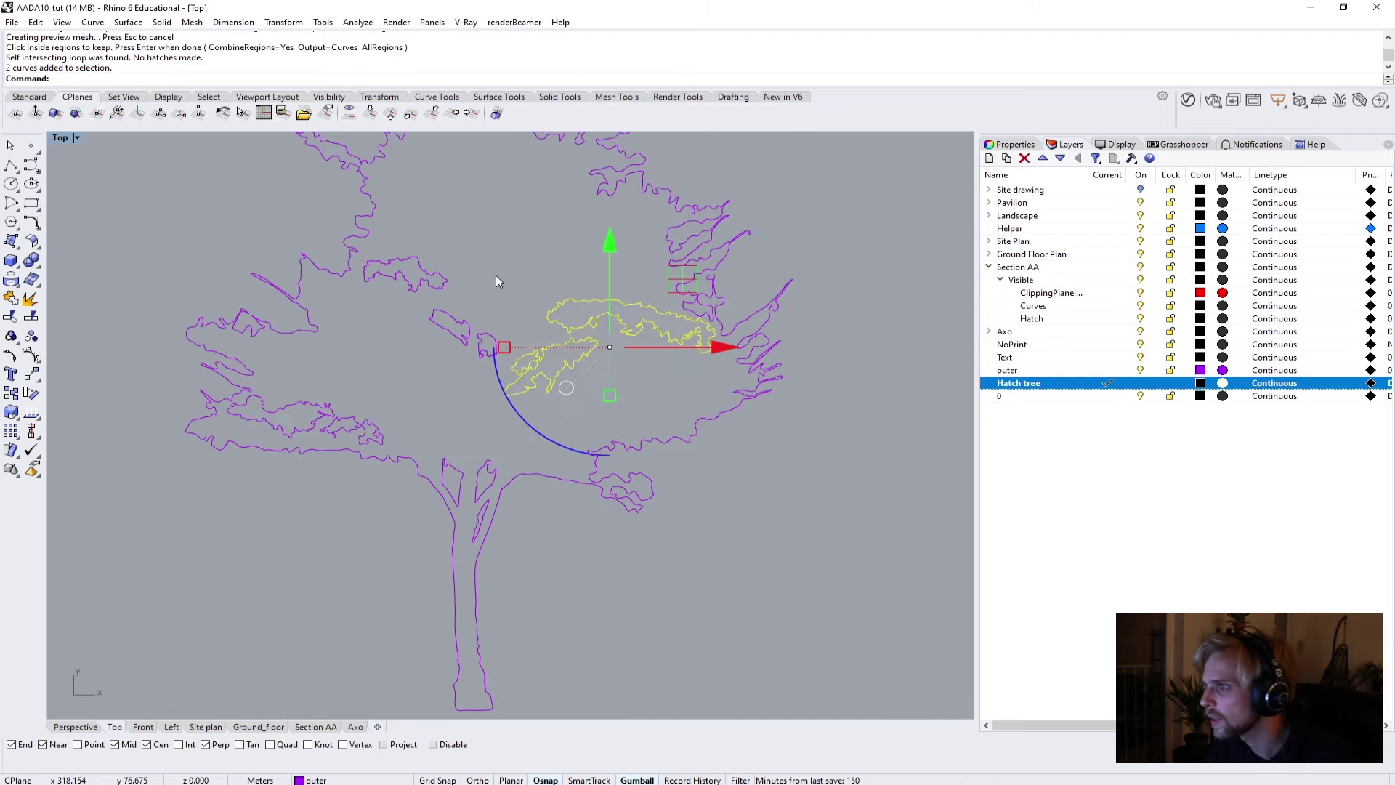
key(Delete)
drag(491, 377, 446, 349)
Try to hatch the smaller tree's crown and trunk region using all of its remaining curves.
key(Return)
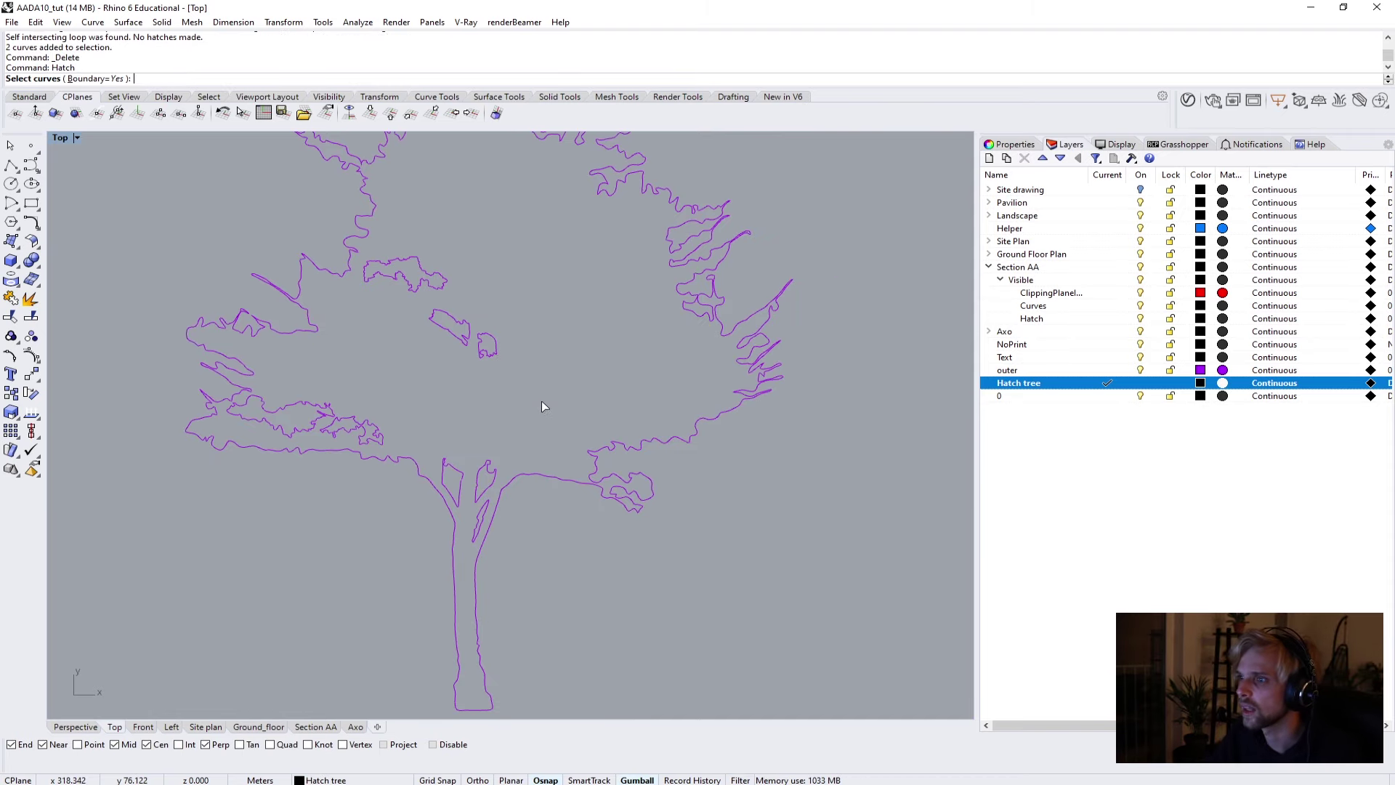
scroll(647, 535, down, 5)
drag(658, 594, 378, 311)
key(Return)
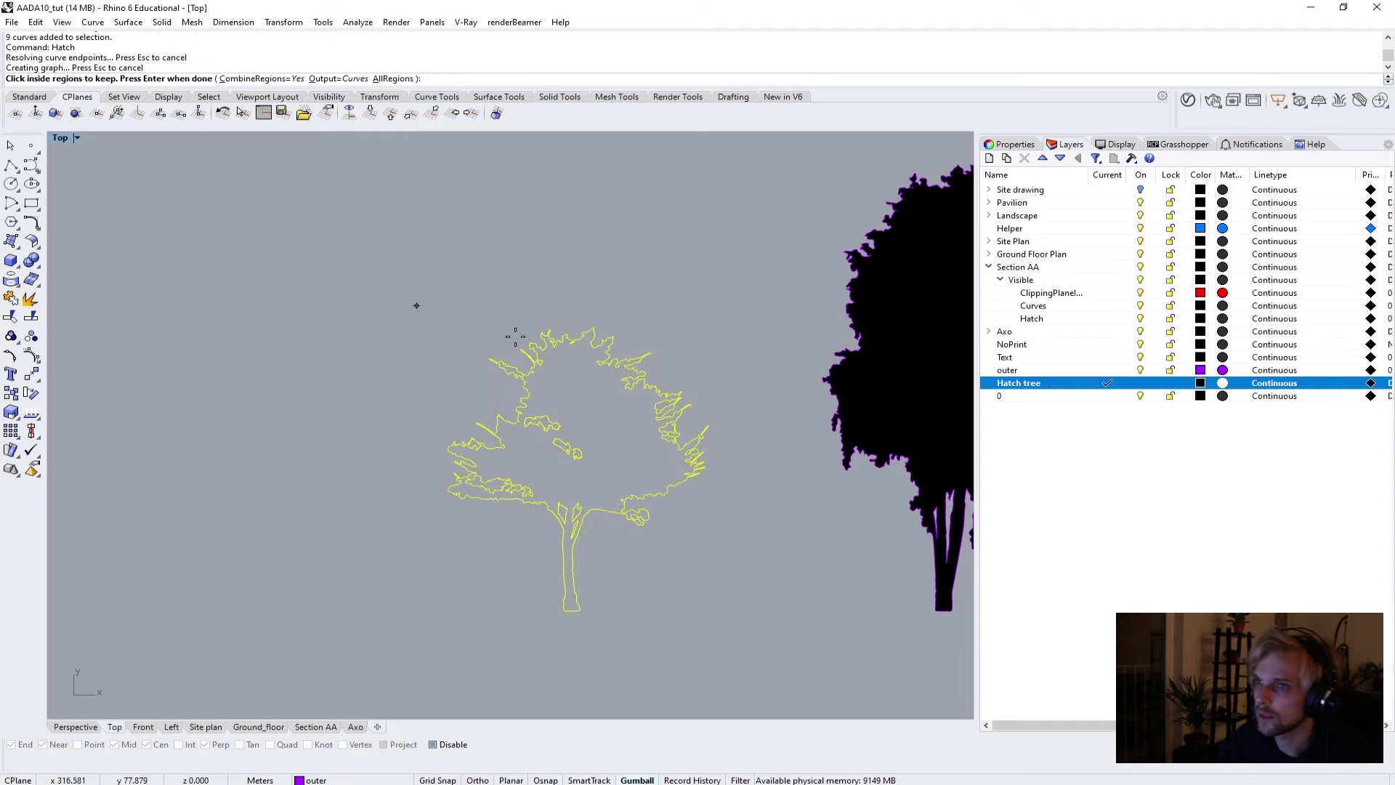
click(639, 421)
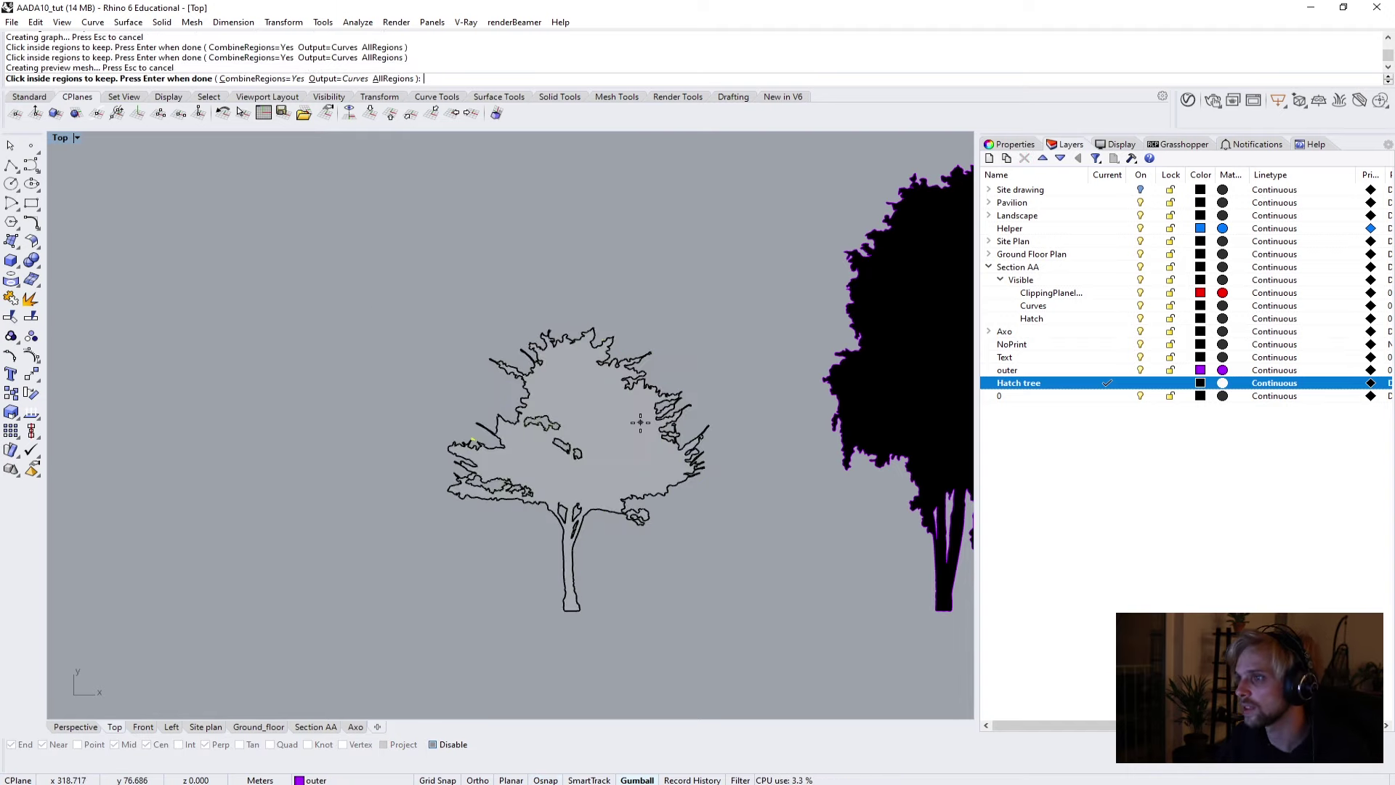
key(Return)
Delete the remaining opening curves inside the smaller tree's crown, keeping those at the trunk fork.
scroll(486, 439, up, 6)
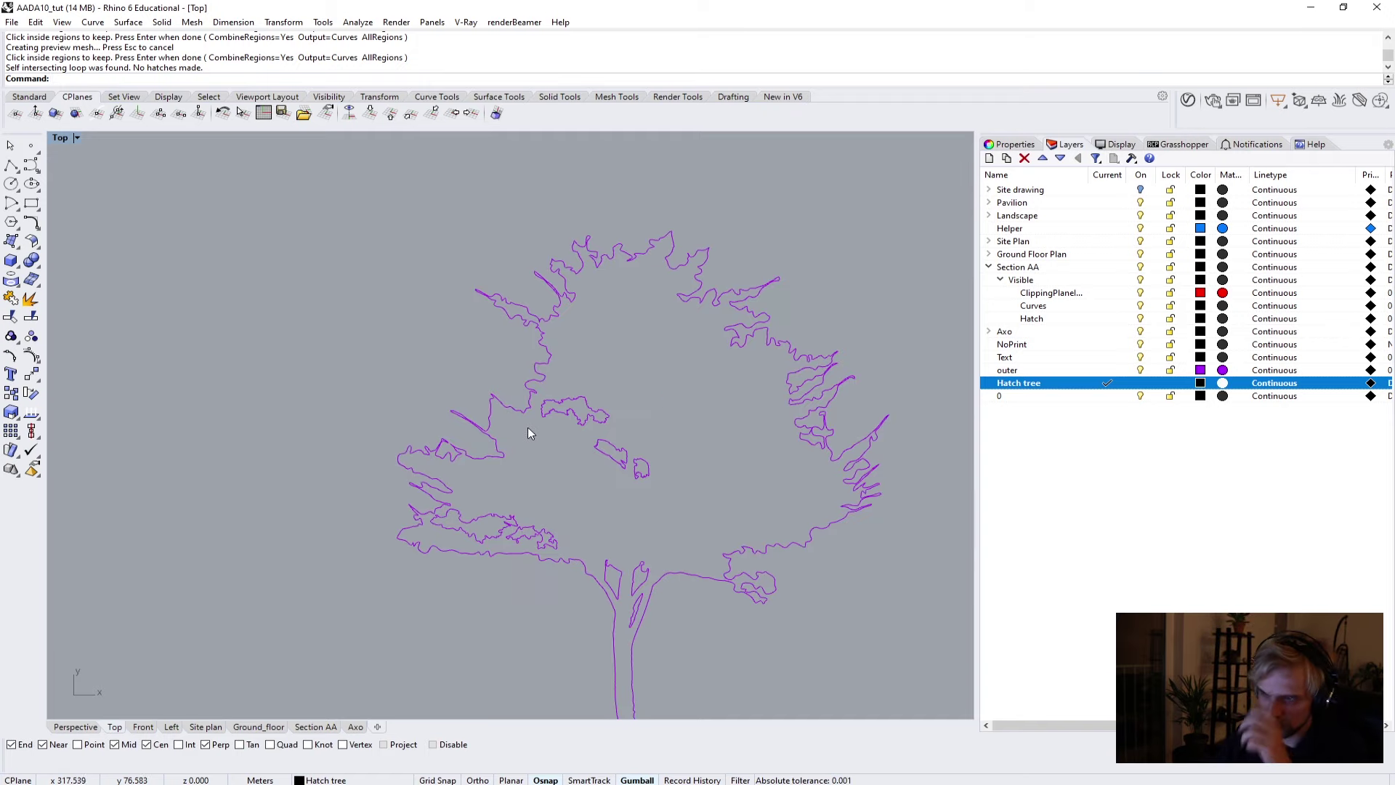
drag(749, 574, 614, 418)
key(Delete)
drag(433, 616, 433, 617)
scroll(433, 617, down, 5)
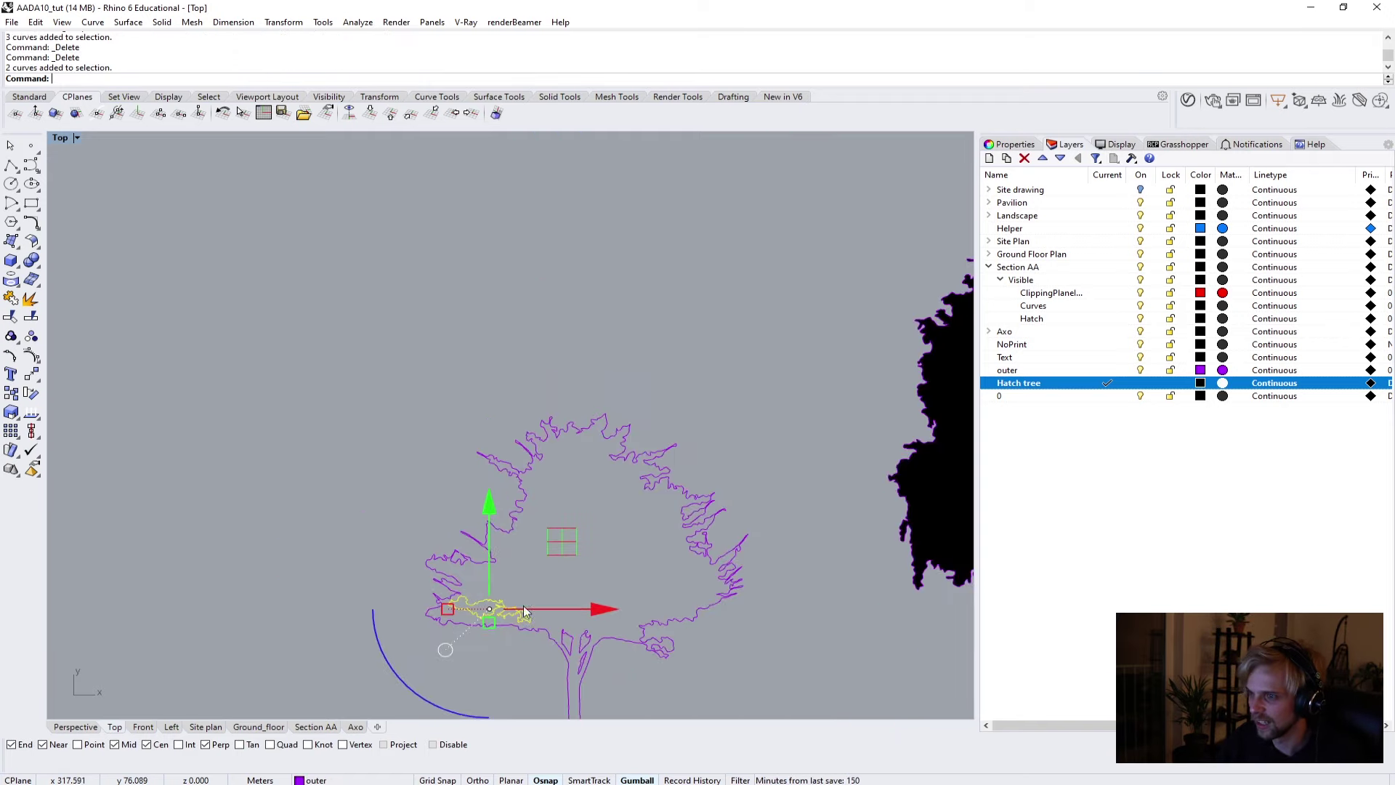
key(Delete)
Try to hatch the smaller tree using only its outer outline and the trunk-fork opening curves.
scroll(597, 661, up, 4)
drag(701, 592, 344, 230)
text(Hatch)
key(Return)
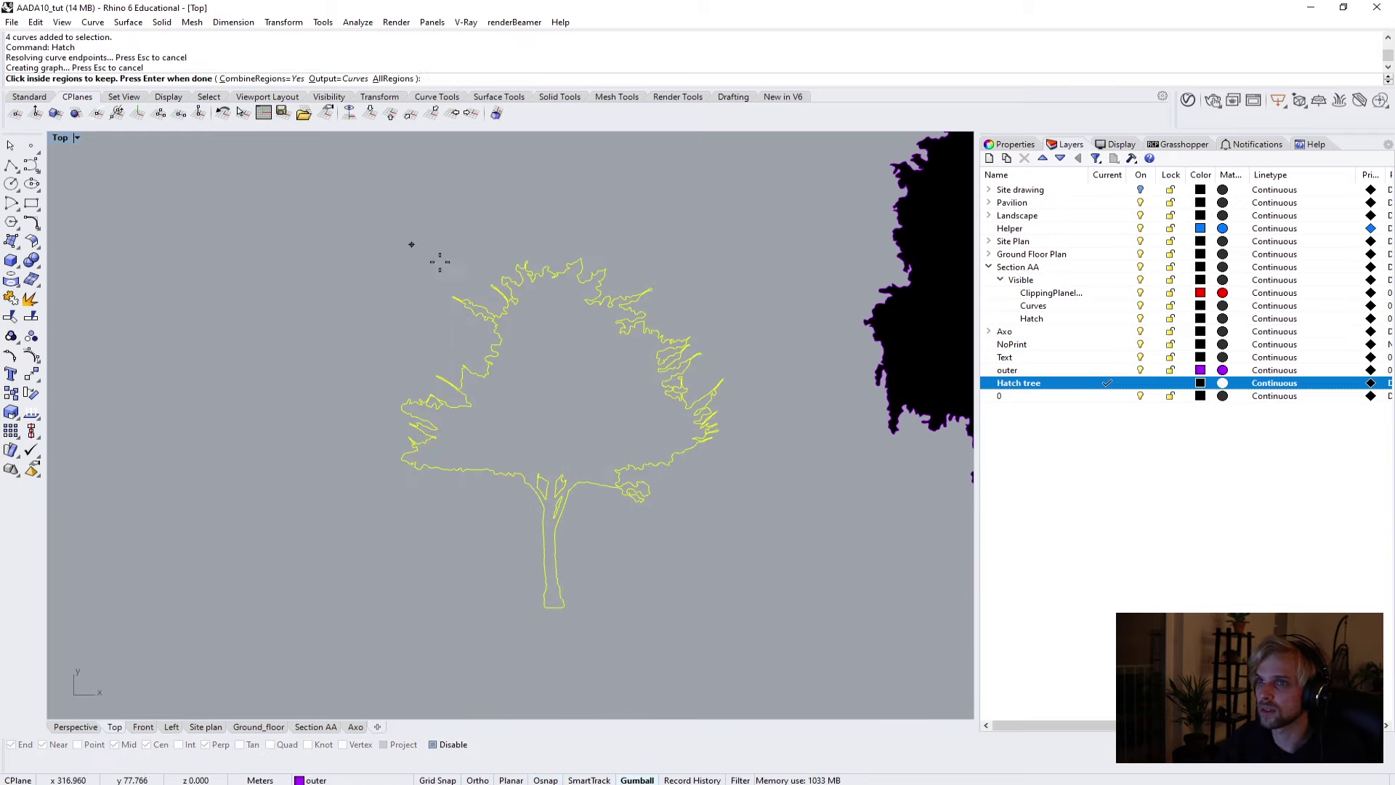
click(573, 380)
key(Return)
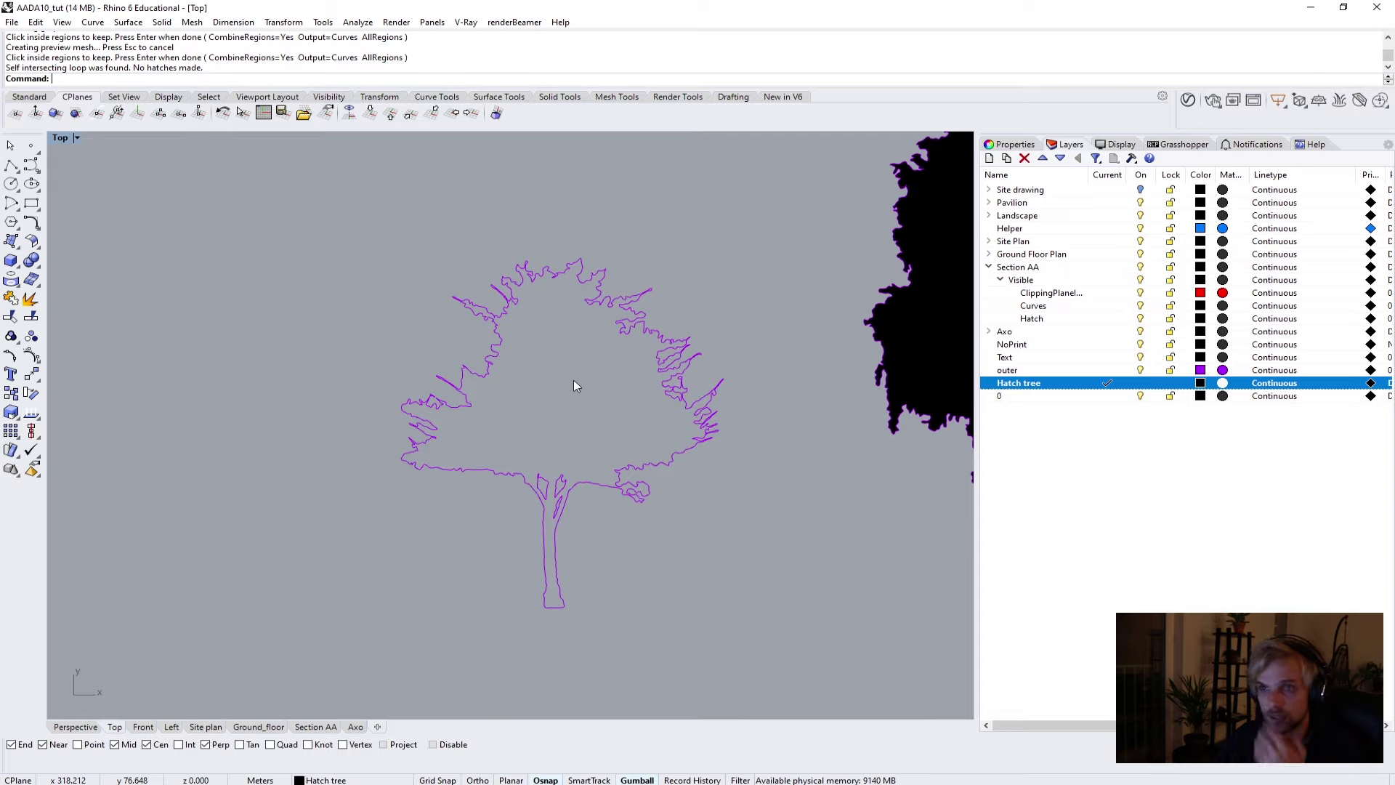
scroll(531, 497, up, 5)
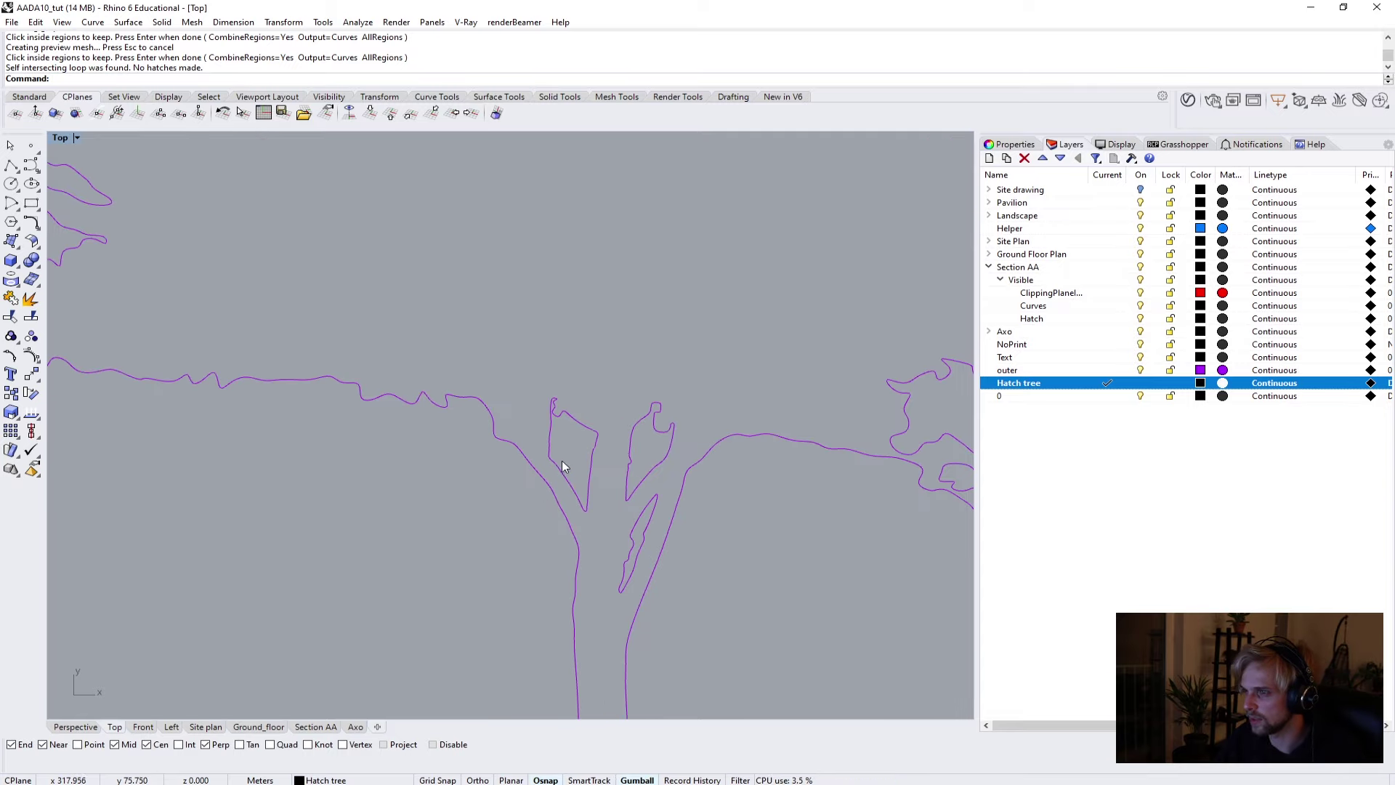
click(574, 422)
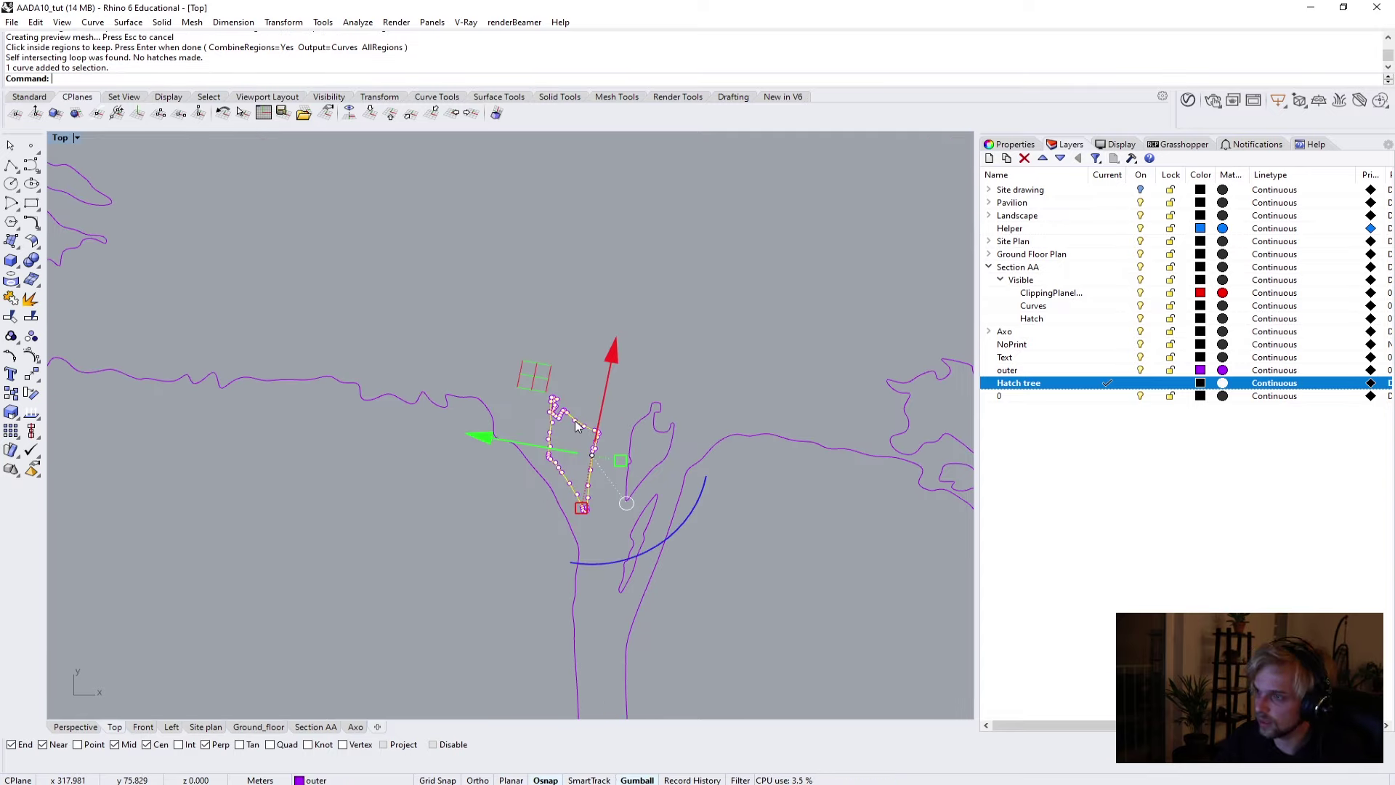
key(Escape)
Rebuild the smaller tree's outer outline curve with a point count of 500 and degree 3.
scroll(363, 400, down, 2)
right_drag(356, 396, 628, 536)
scroll(325, 396, up, 4)
click(405, 445)
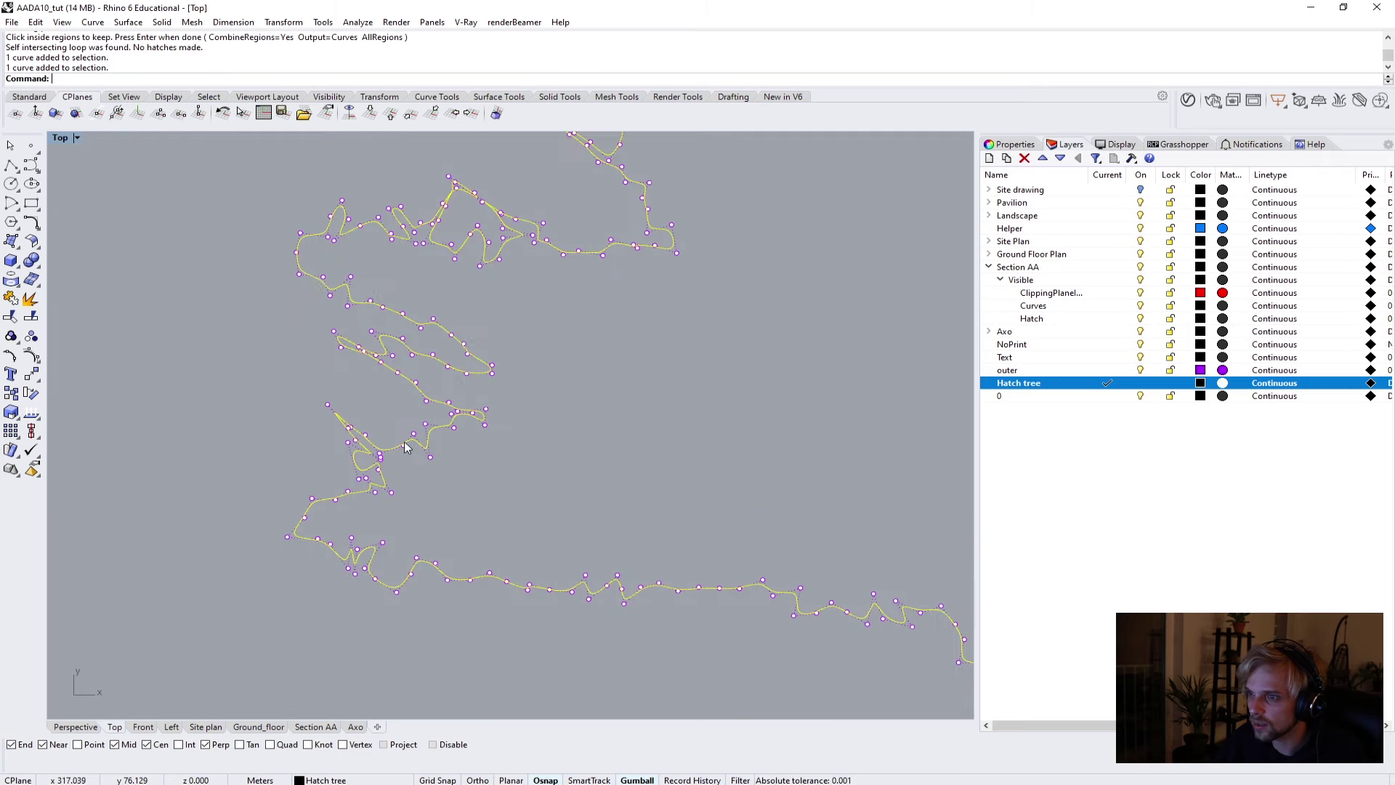
text(Rebuild)
key(Return)
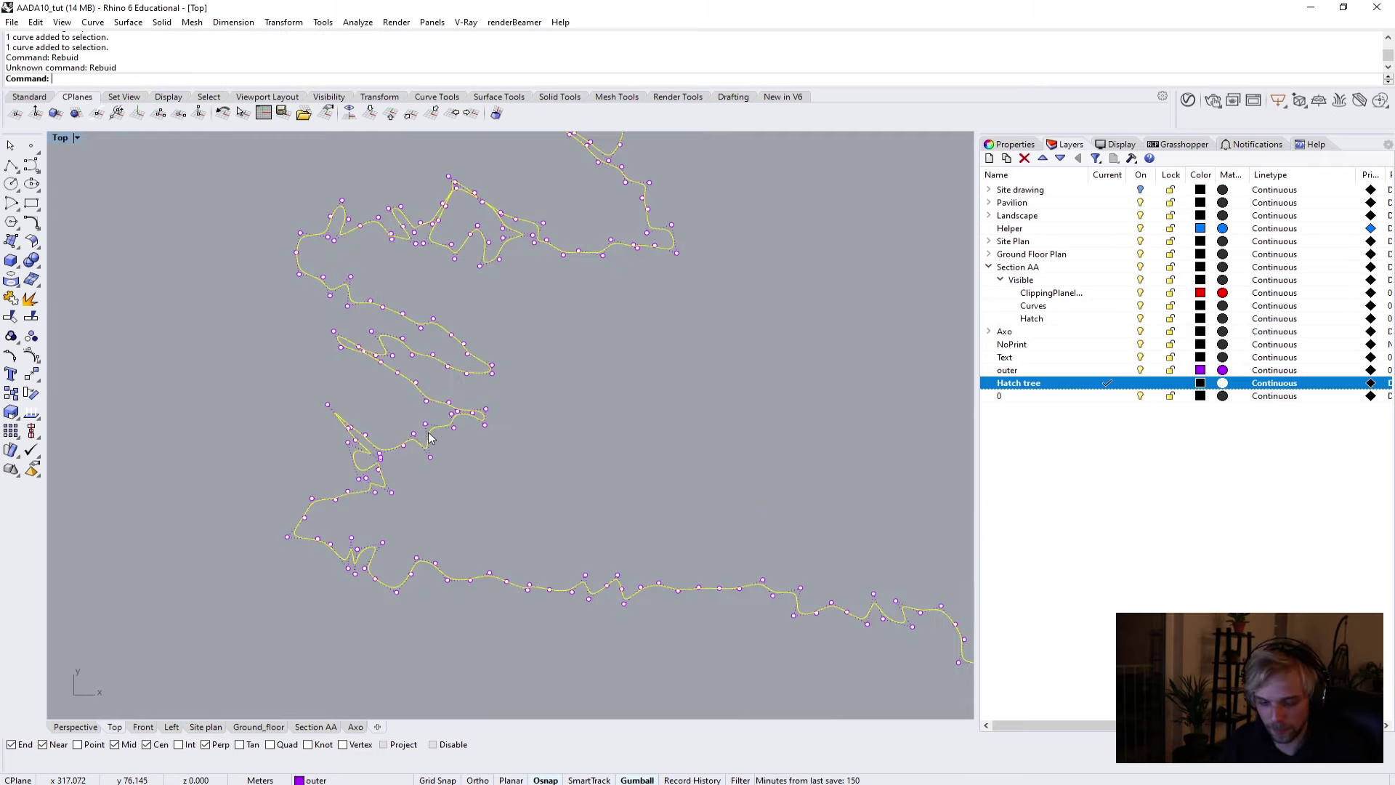
text(Rebuild)
key(Return)
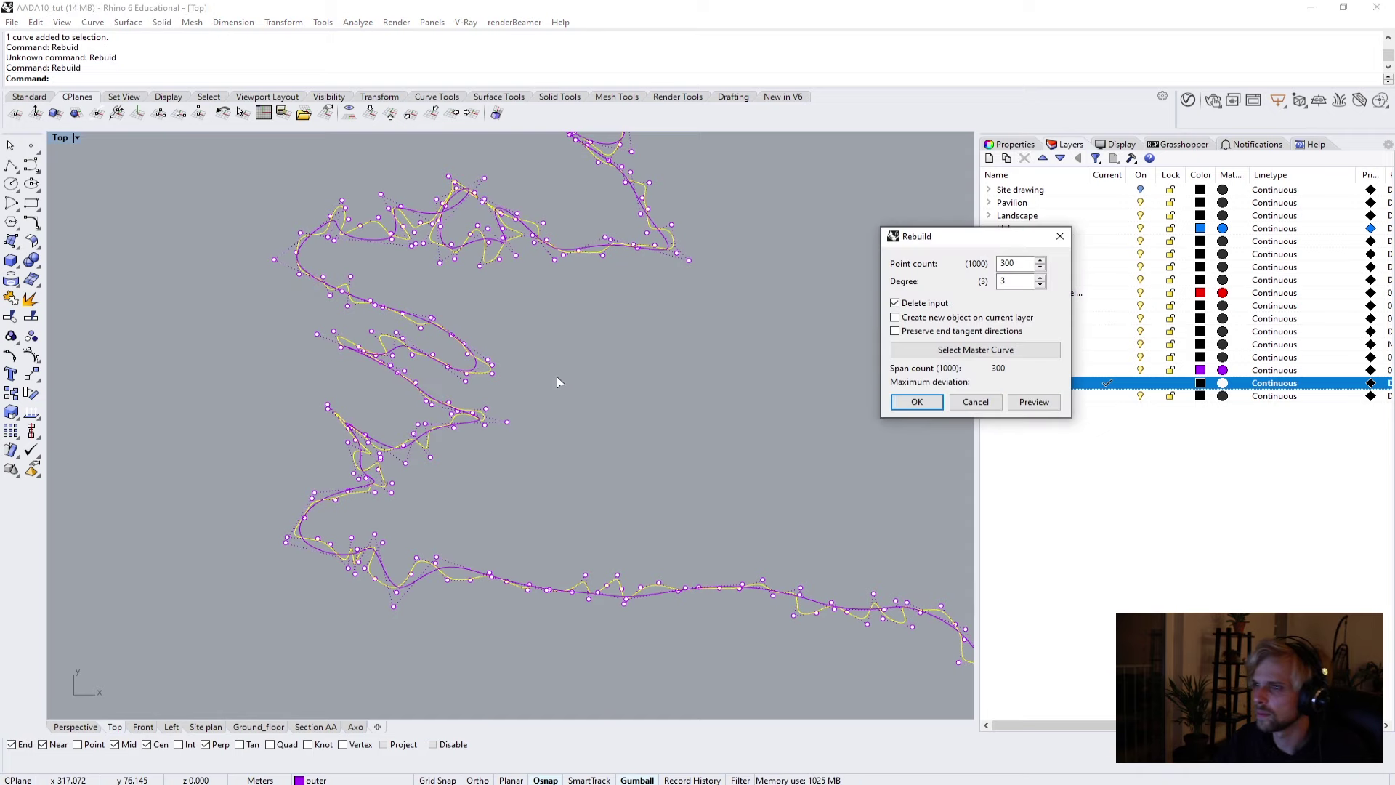
double_click(1012, 263)
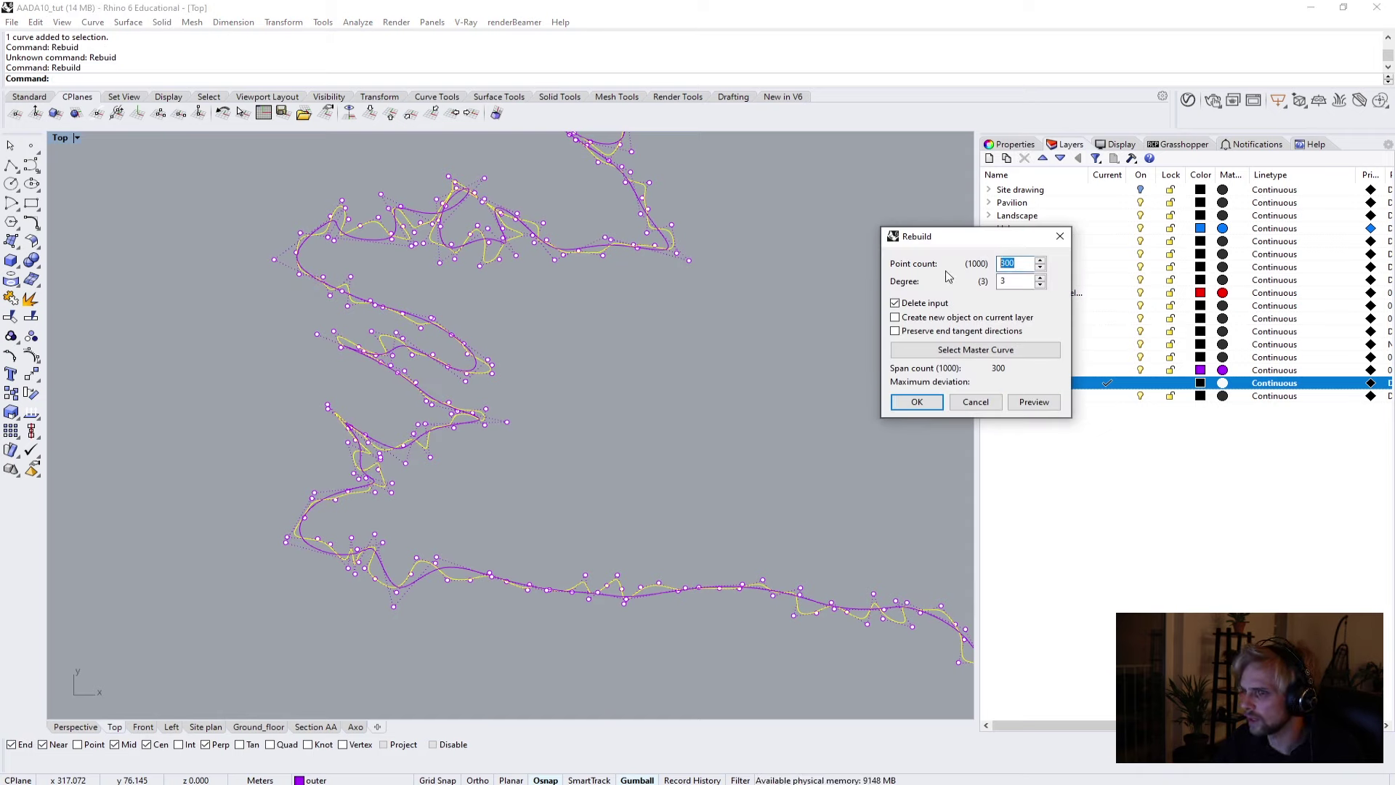
text(5200)
click(917, 321)
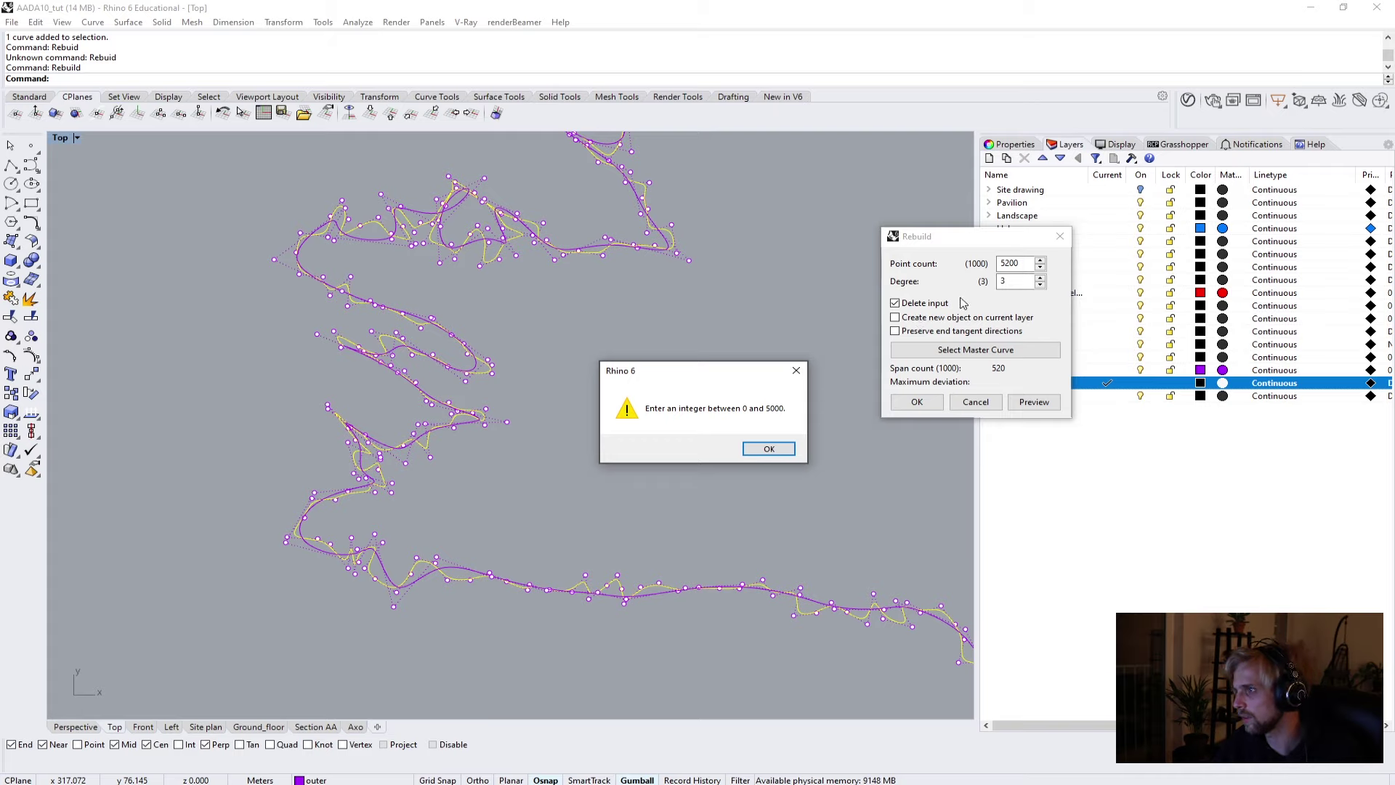
click(767, 448)
double_click(1012, 263)
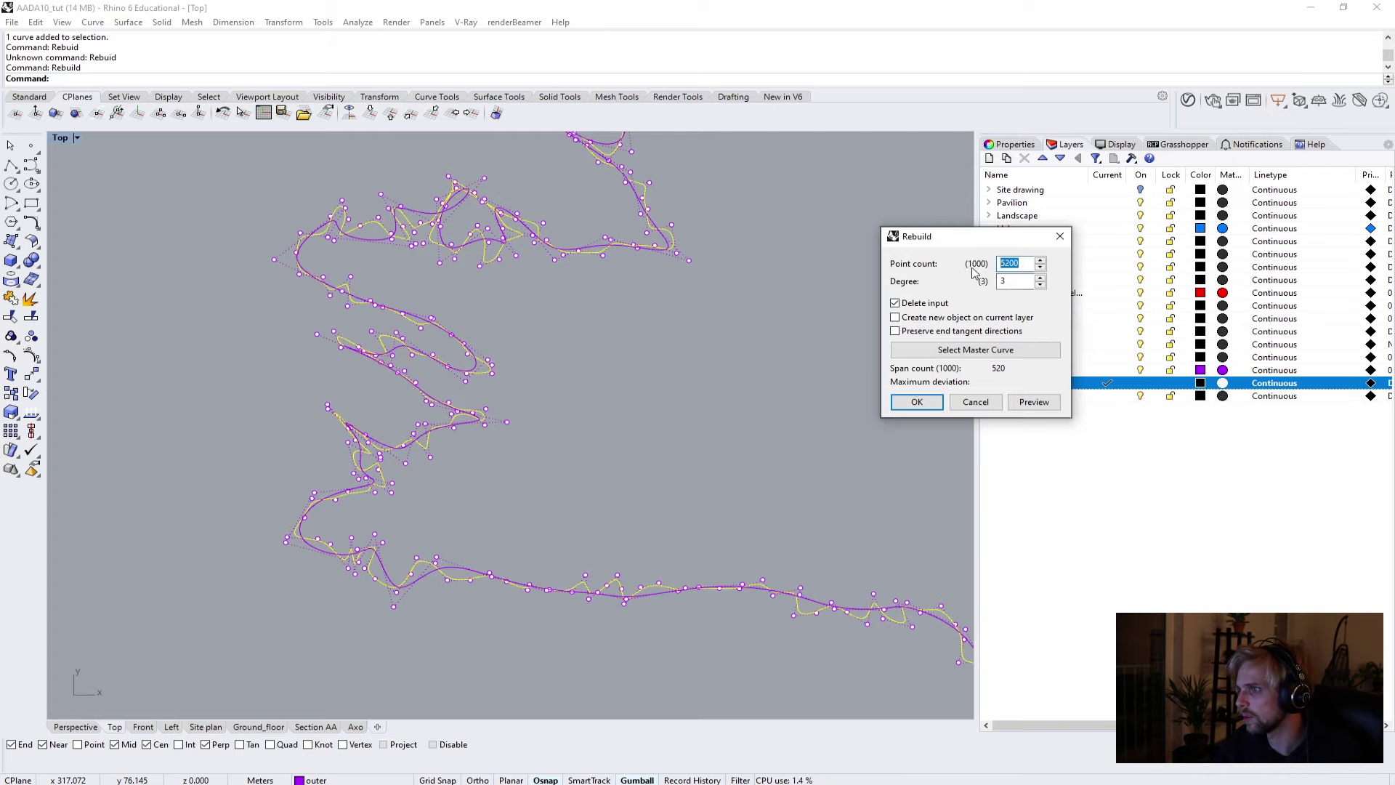
text(500)
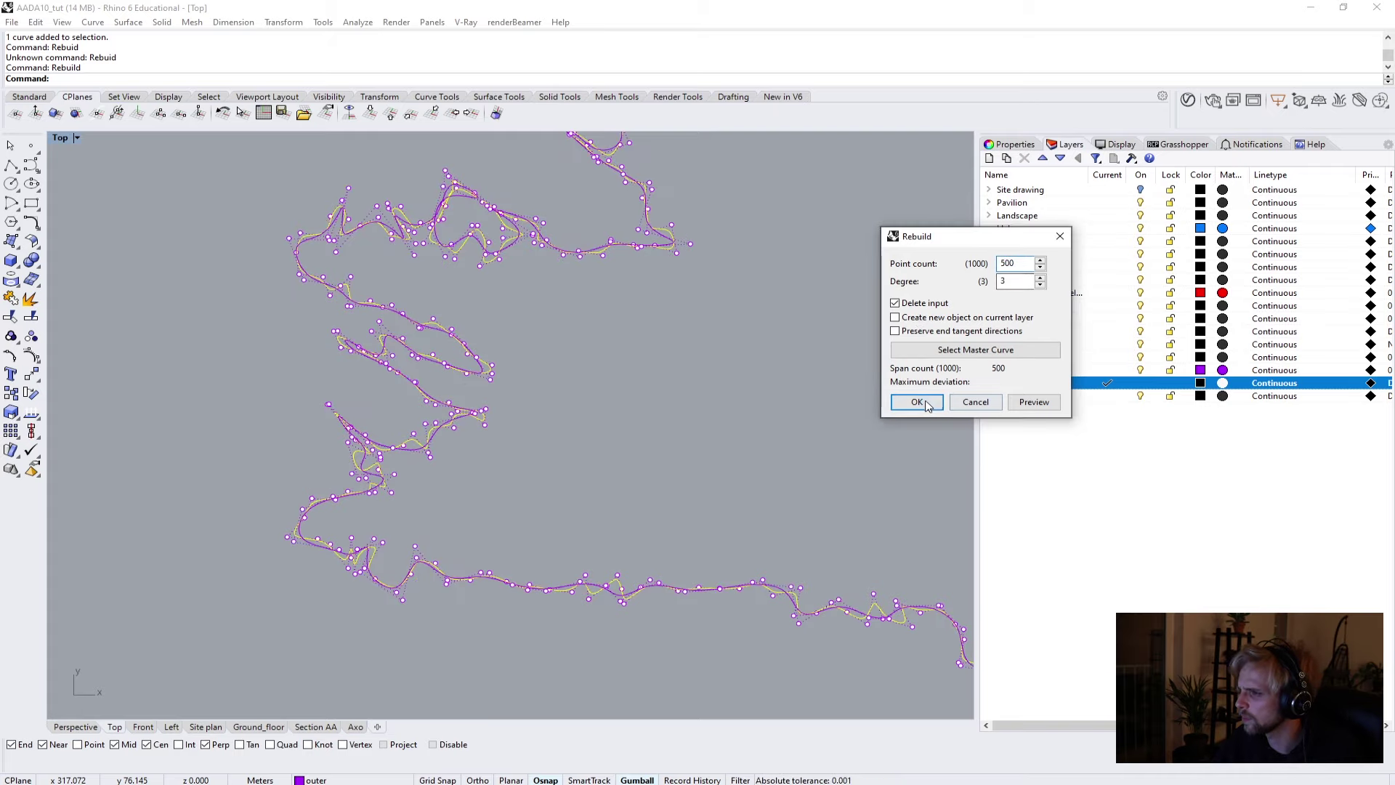
click(917, 401)
Delete the three small opening curves at the fork of the smaller tree's trunk.
scroll(614, 436, down, 5)
click(412, 384)
scroll(574, 432, up, 5)
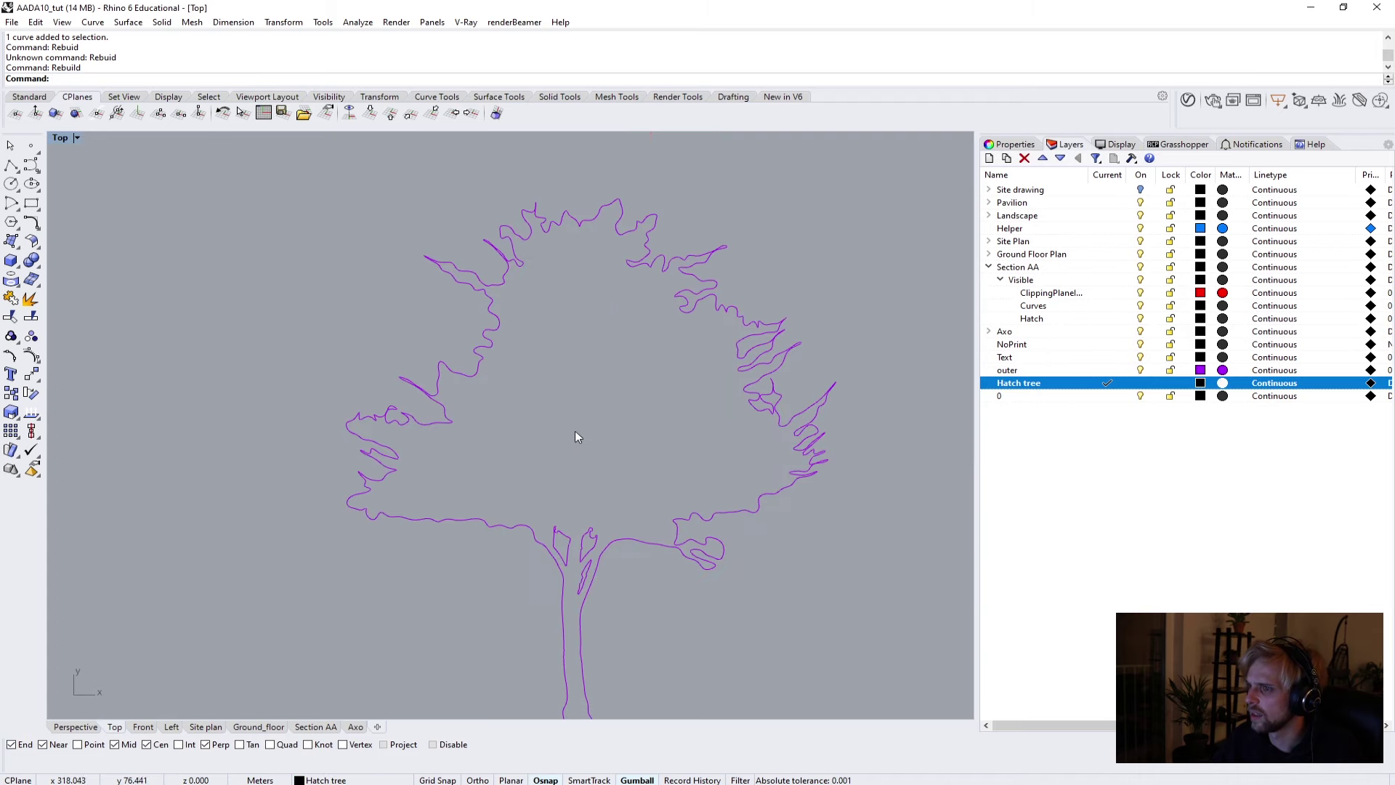
click(590, 545)
key(Delete)
key(Delete)
drag(523, 482, 609, 606)
key(Delete)
scroll(629, 568, down, 12)
scroll(628, 561, up, 8)
right_drag(662, 542, 469, 460)
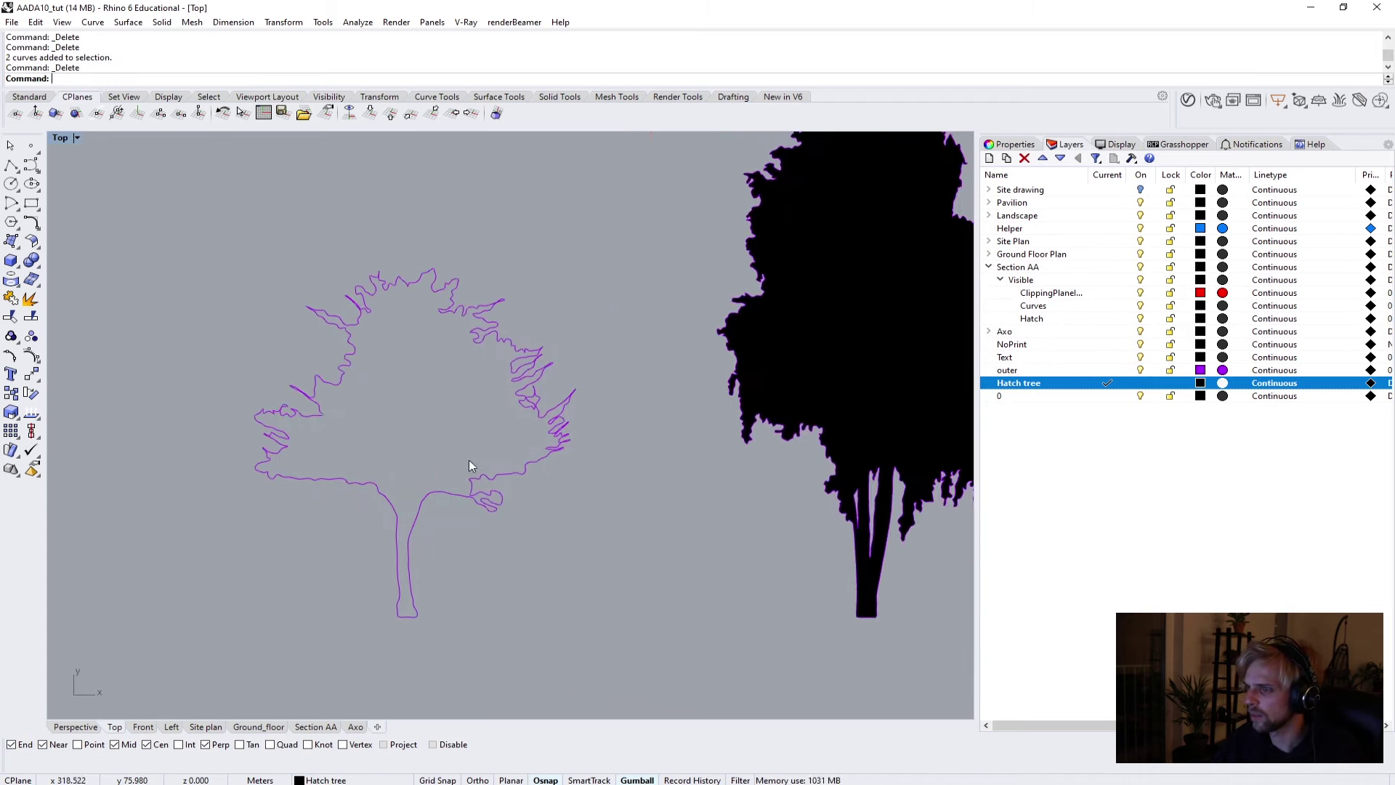
Fill the smaller tree's outer outline with a Solid hatch.
click(426, 491)
text(Hatch)
key(Return)
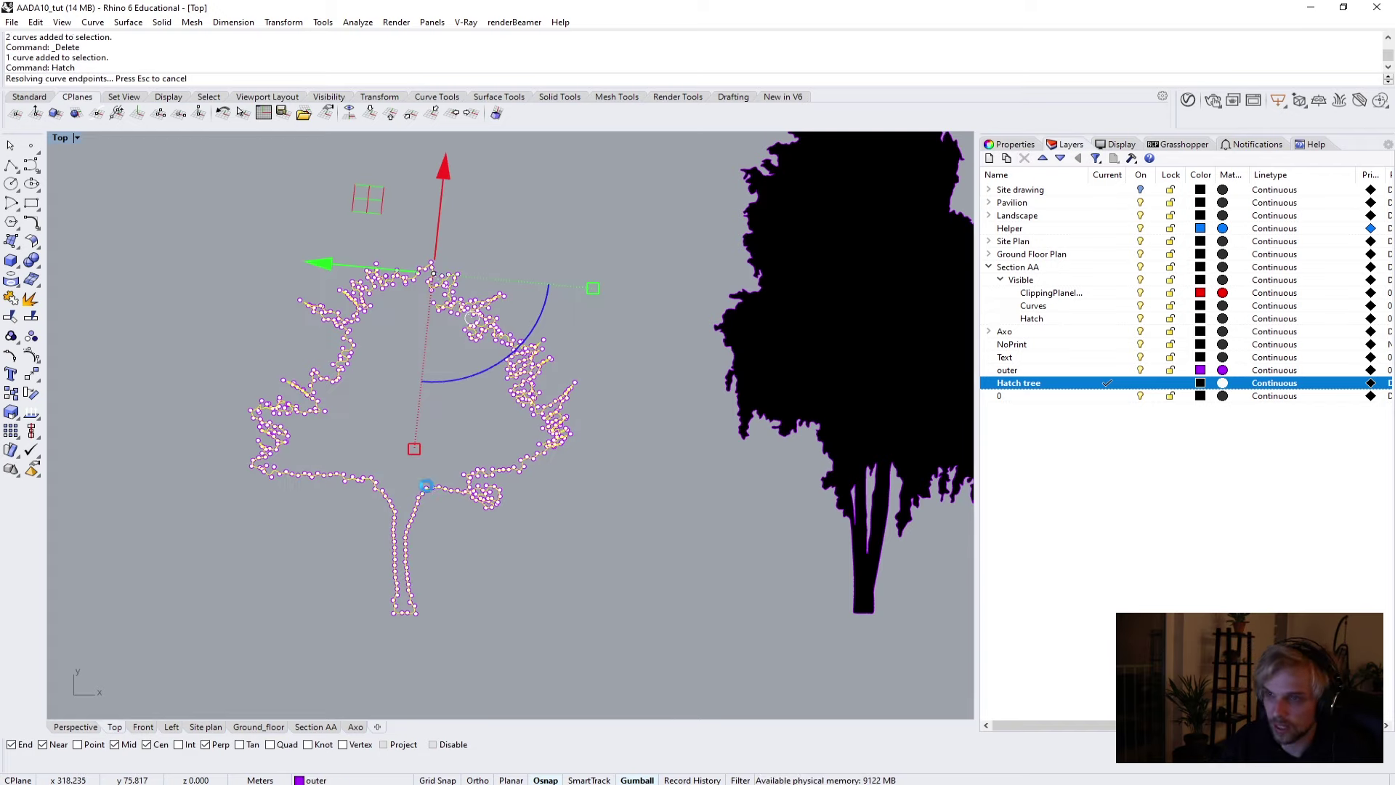
click(411, 456)
key(Return)
key(Return)
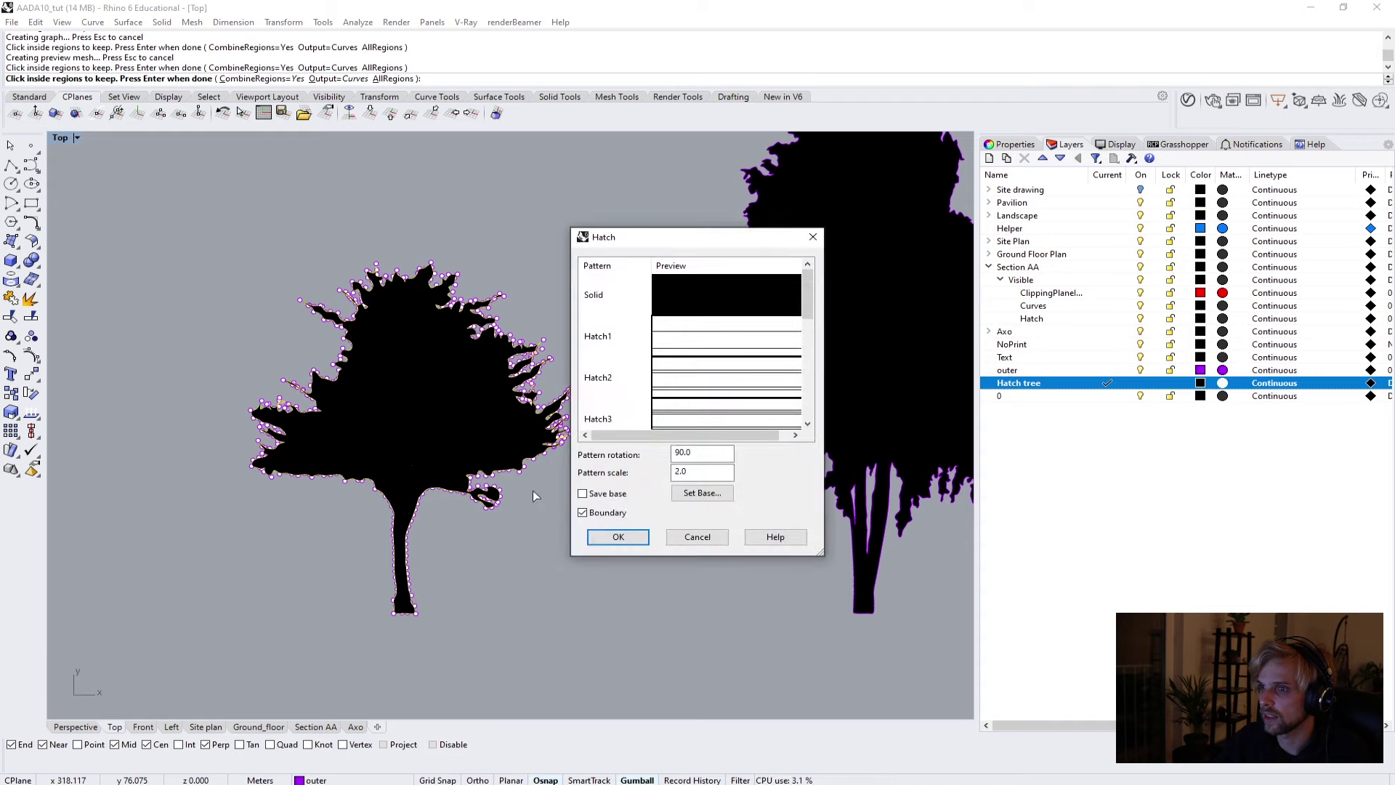
click(619, 537)
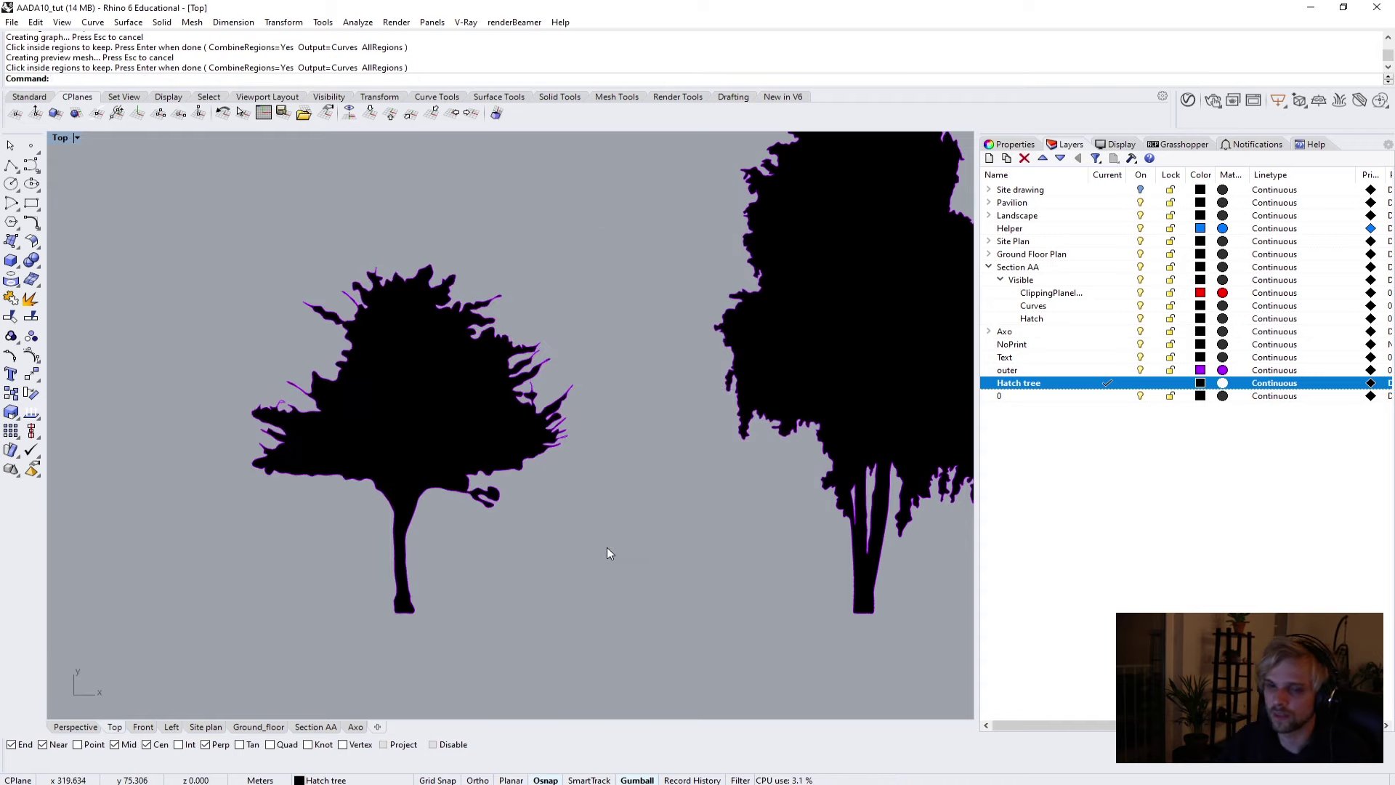
click(487, 411)
click(638, 530)
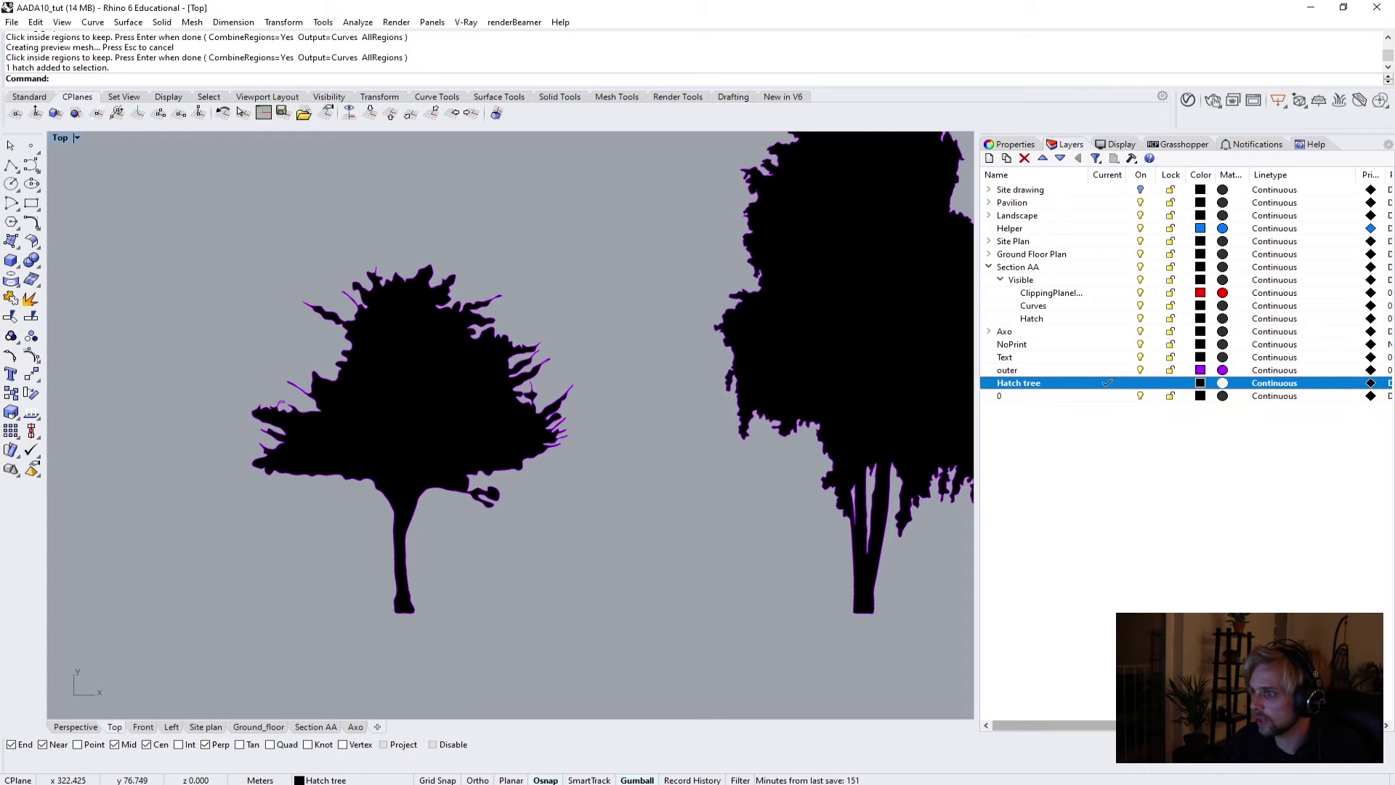
Set the Hatch tree layer's print color to white.
drag(1232, 725, 1297, 725)
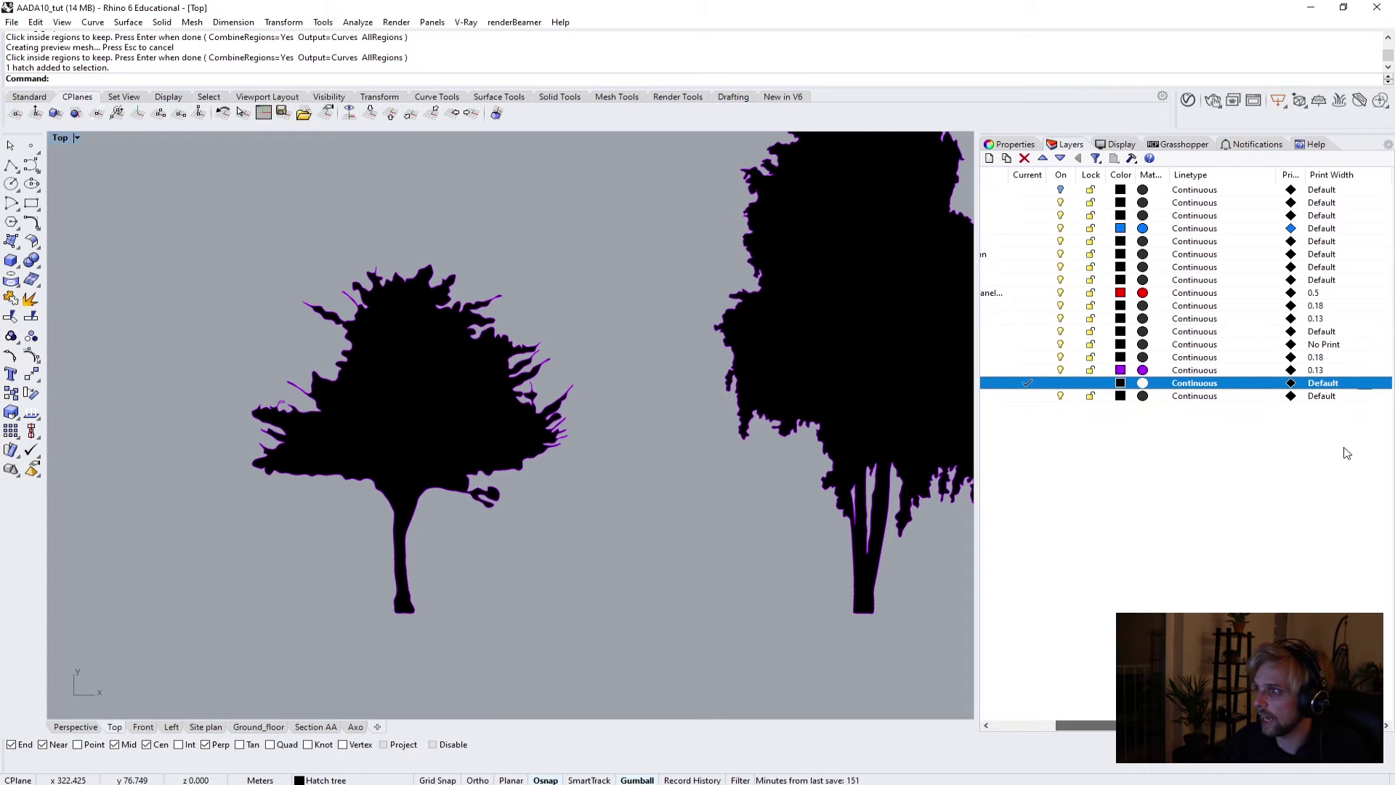
click(1291, 384)
drag(769, 402, 920, 230)
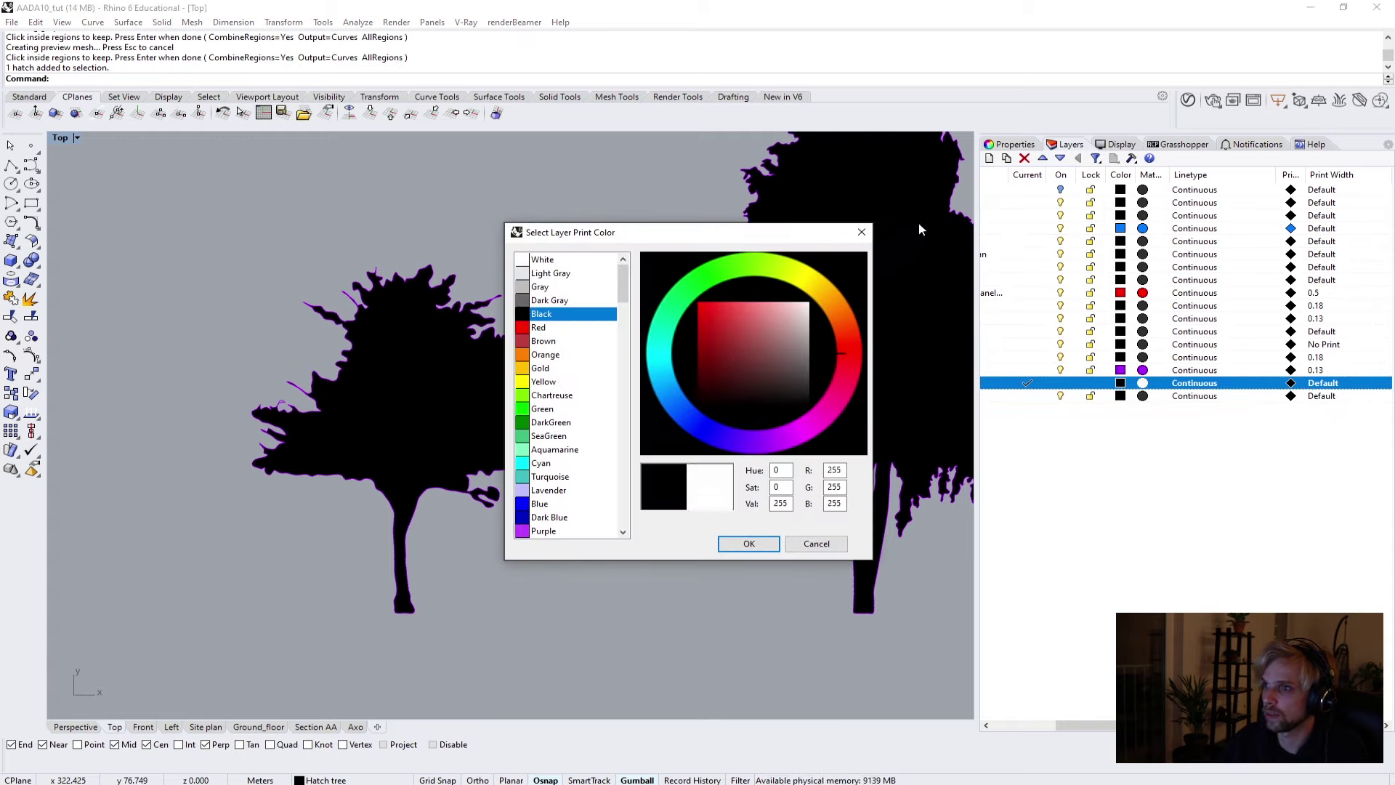
click(733, 544)
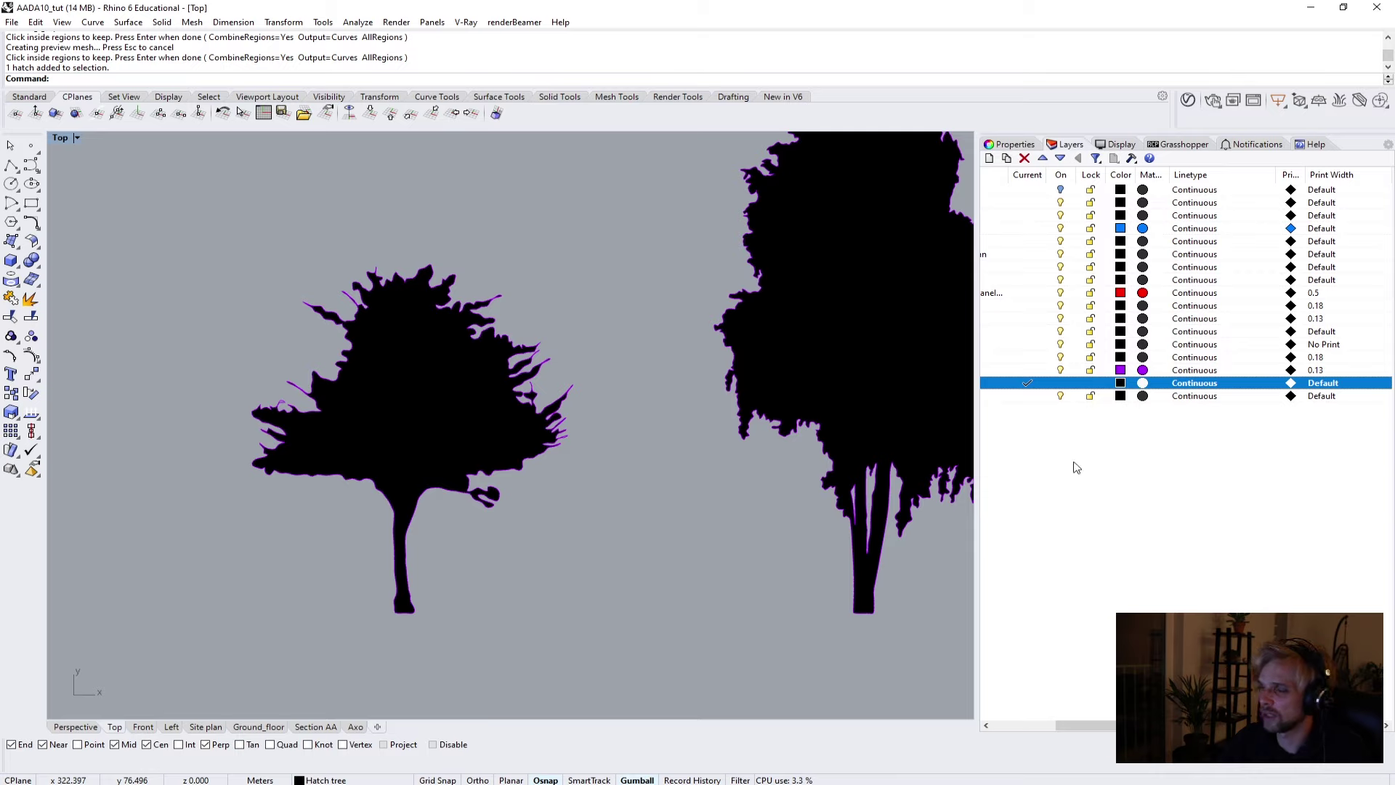
scroll(696, 544, down, 3)
scroll(607, 484, up, 2)
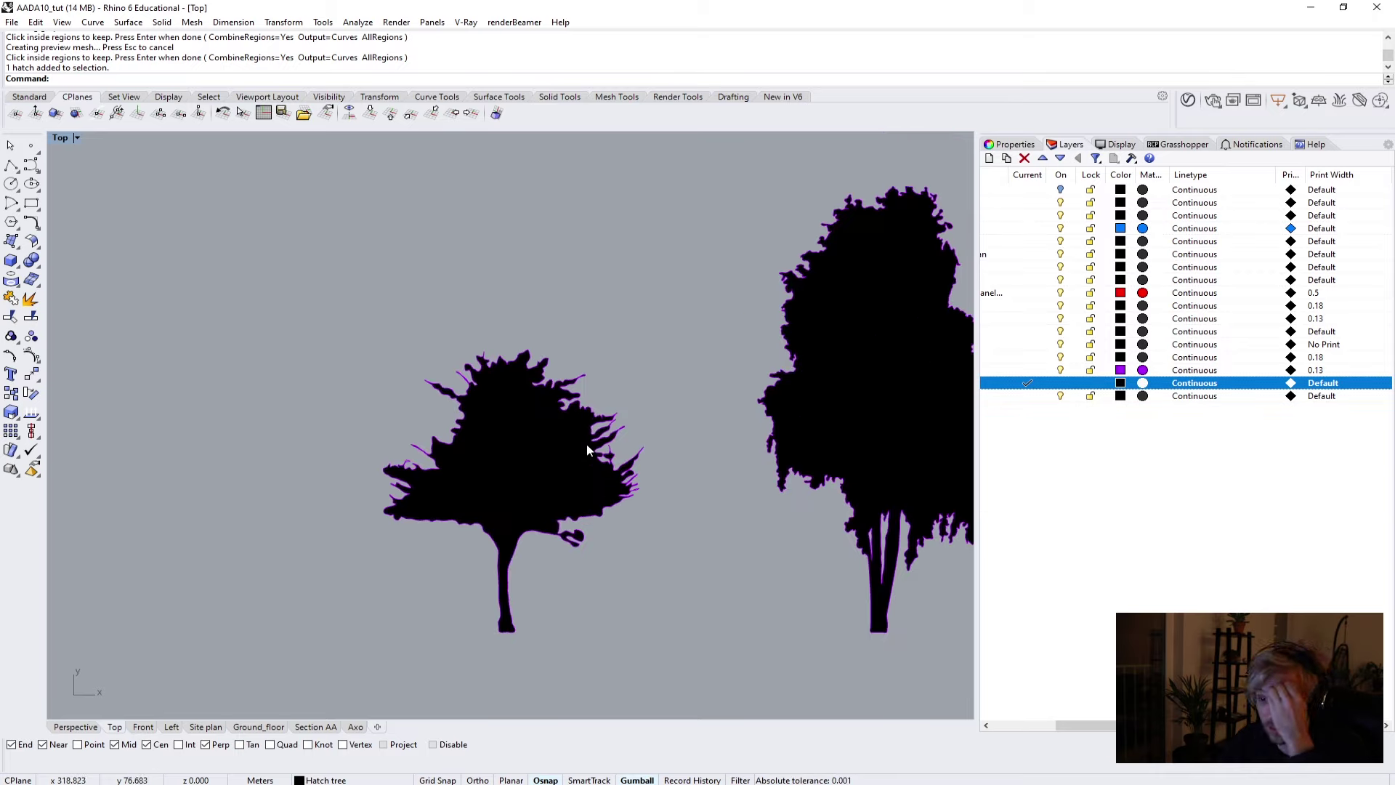
Move the smaller tree's hatch and outline onto the rear-left group of tree cylinders in the axonometric drawing.
scroll(586, 445, down, 5)
drag(625, 565, 459, 412)
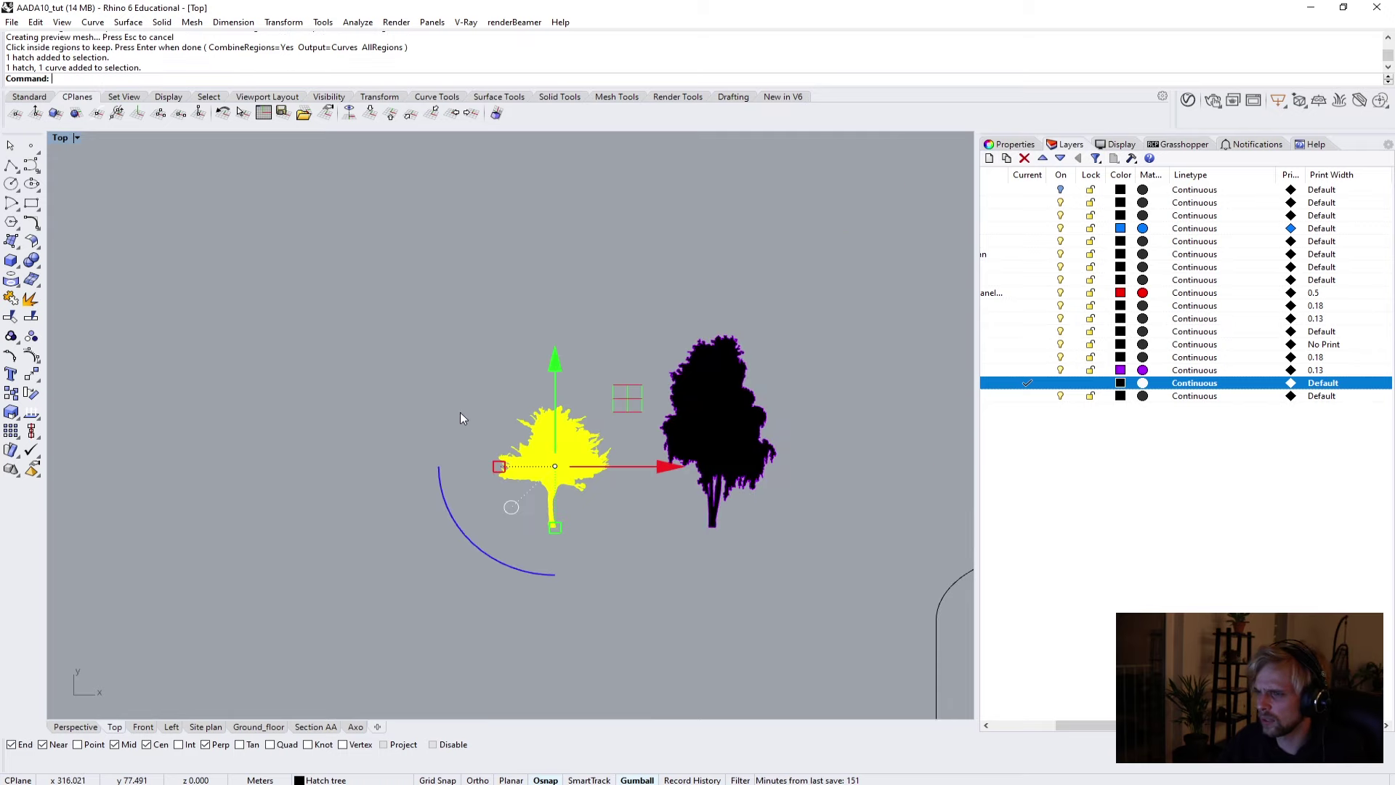
scroll(461, 412, down, 5)
right_drag(577, 516, 451, 327)
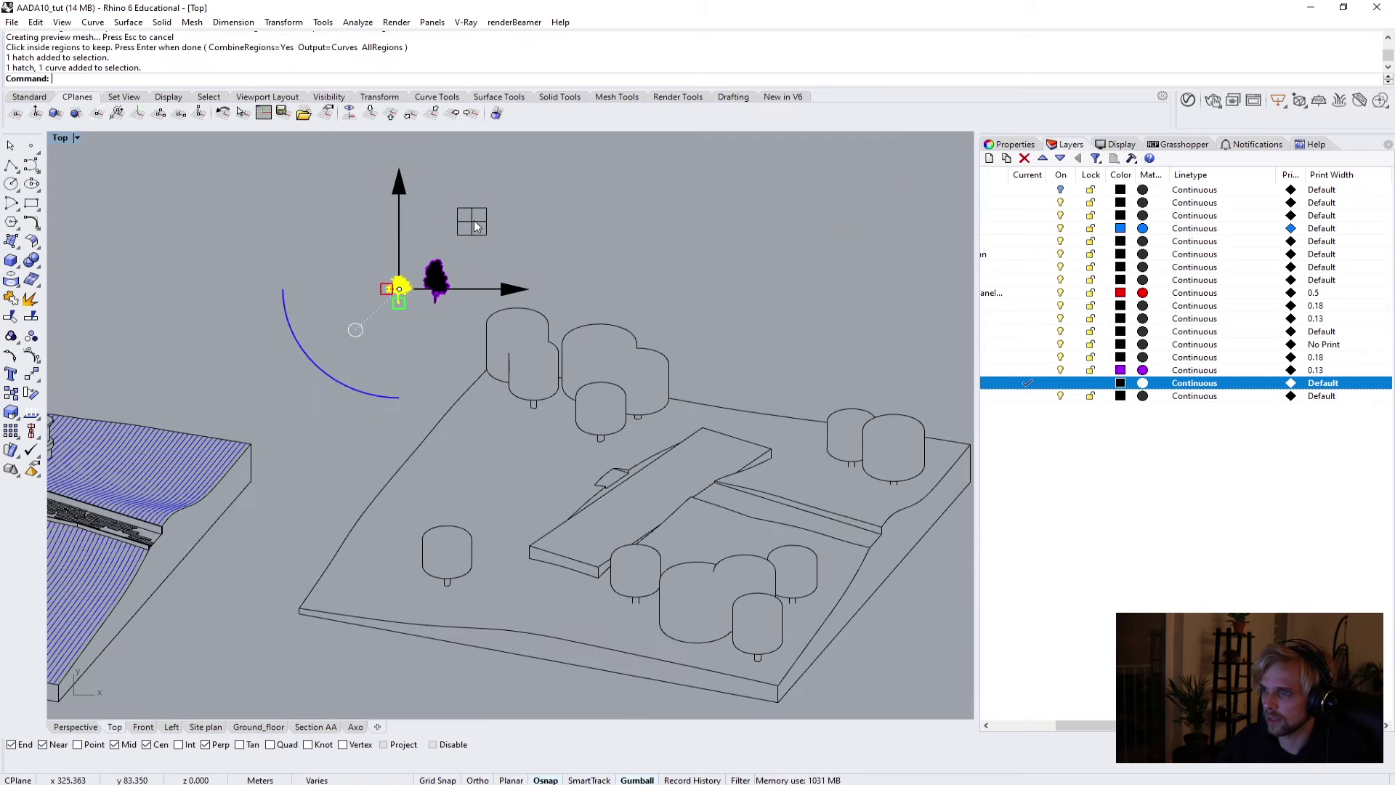
drag(476, 226, 608, 322)
Enlarge the smaller tree and shift it upward to fit the front cylinder of the rear-left group.
scroll(541, 343, up, 8)
scroll(441, 500, up, 8)
shift+drag(478, 448, 324, 489)
scroll(403, 473, down, 6)
drag(497, 369, 500, 302)
scroll(500, 305, down, 13)
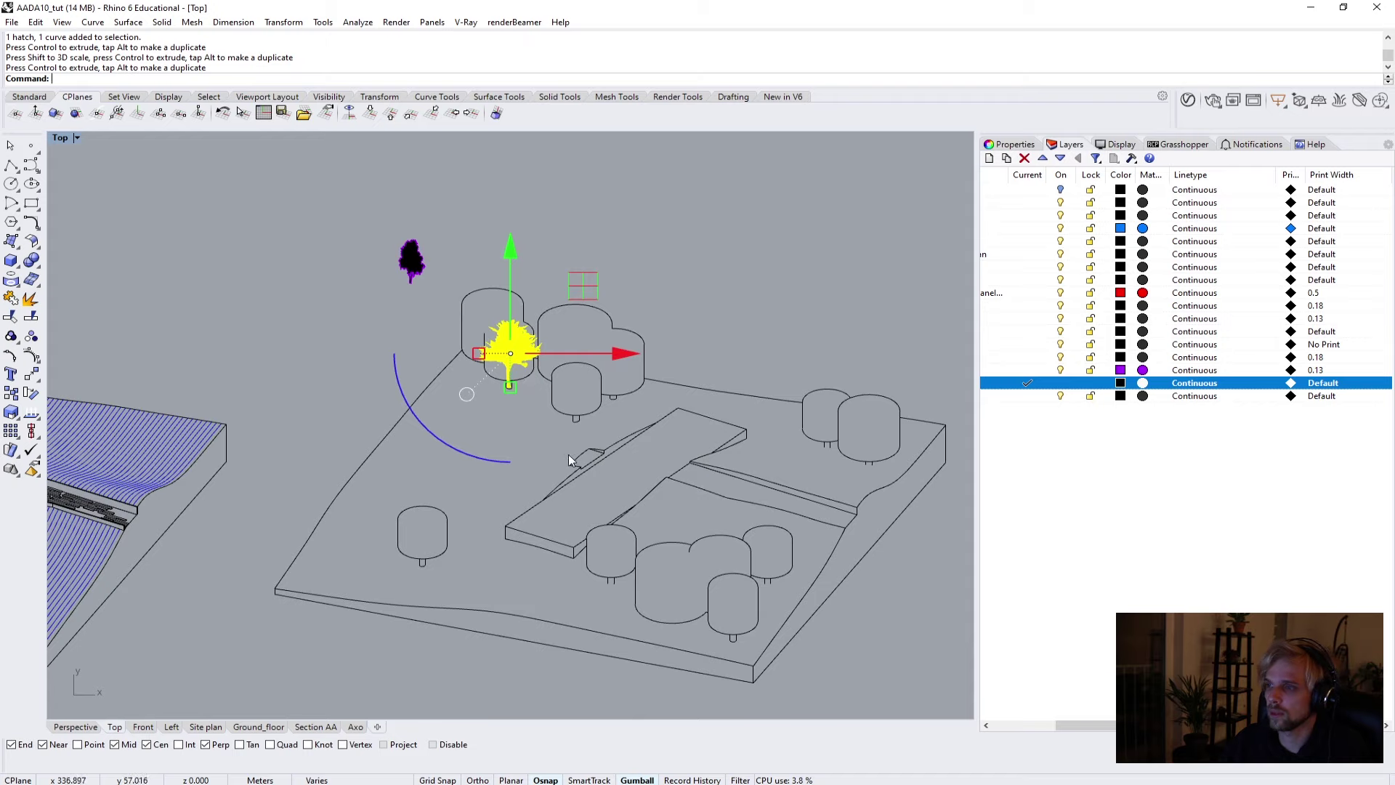
Move the larger tree's hatch and curves onto the tall cylinder behind the placed smaller tree.
scroll(439, 276, up, 5)
drag(436, 311, 296, 181)
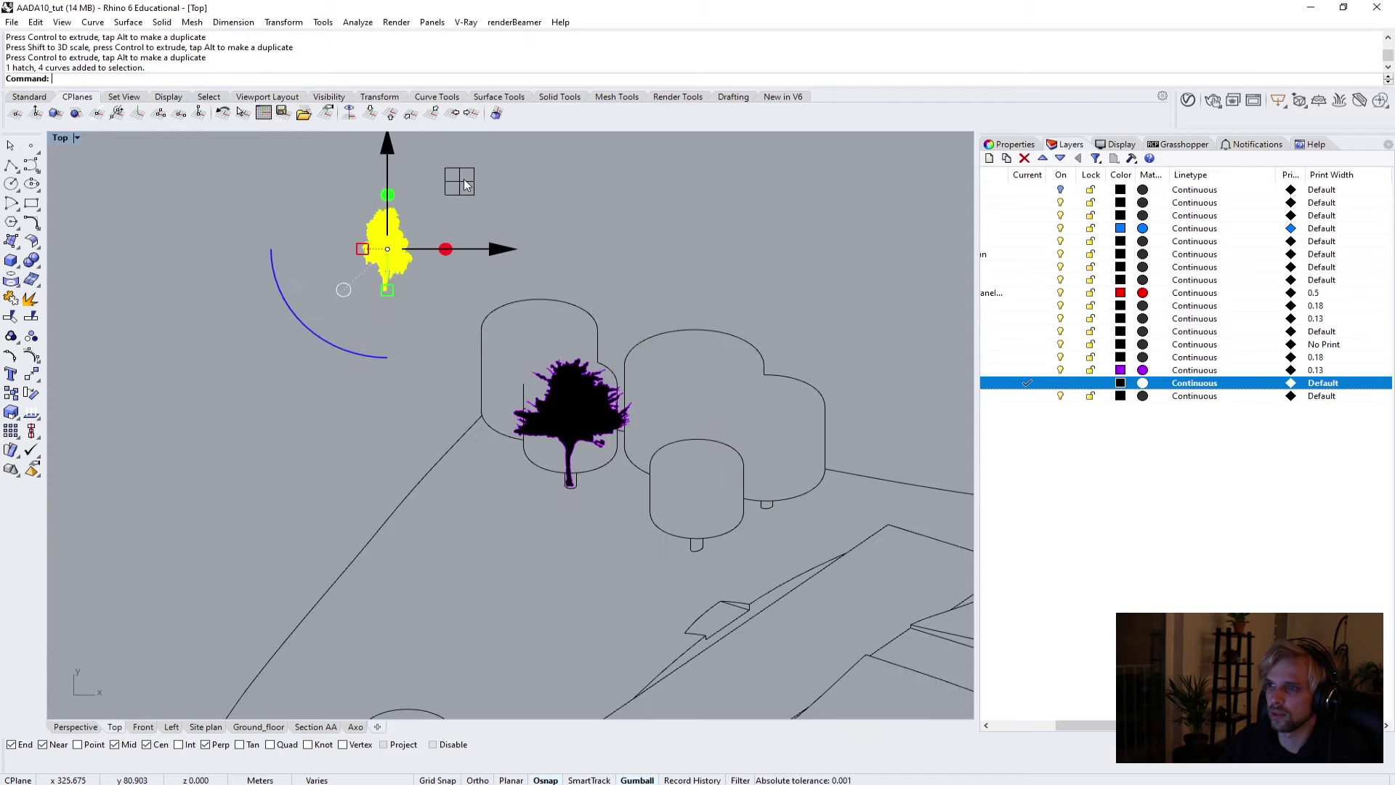
drag(465, 185, 603, 331)
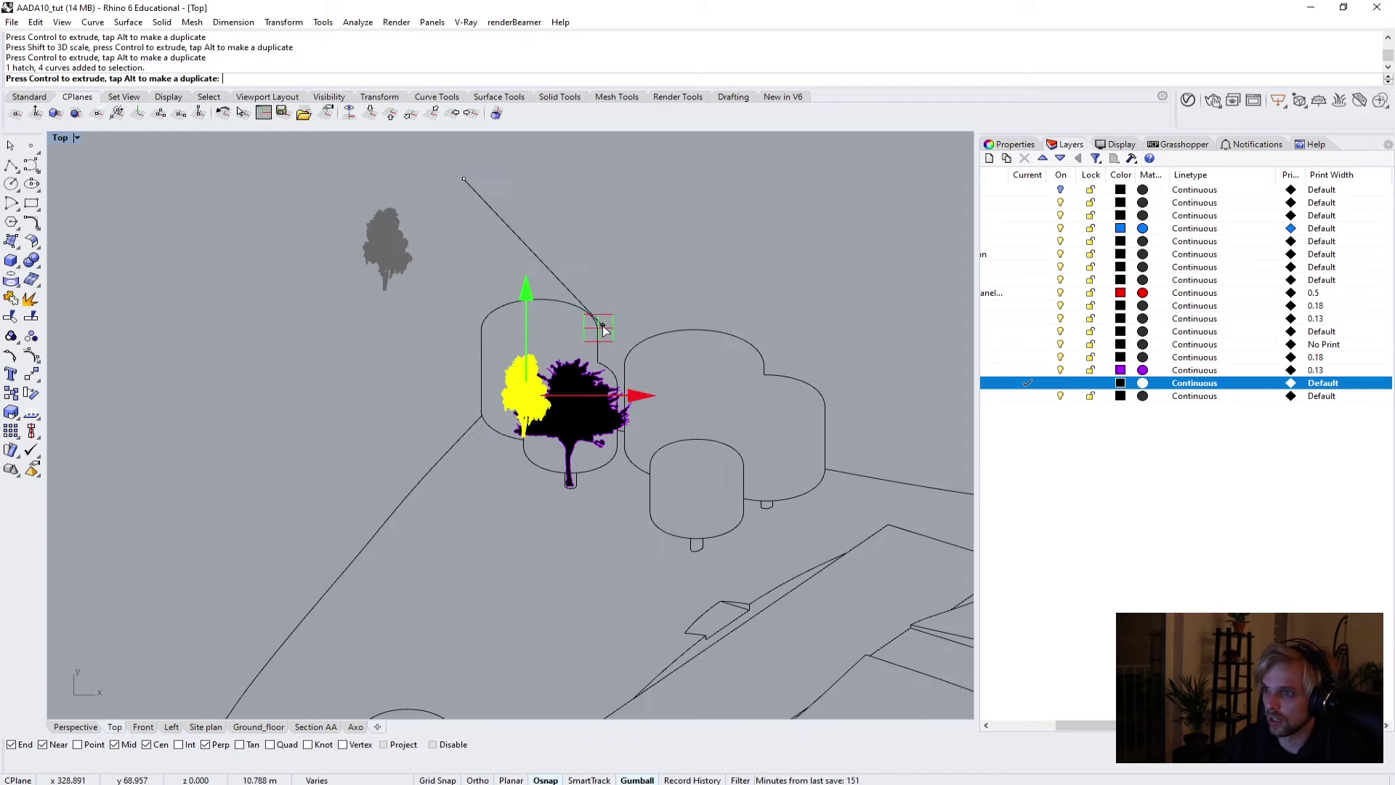
Adjust the larger tree's position, enlarge it and shift it upward to fit the tall cylinder.
scroll(530, 359, up, 3)
drag(556, 381, 582, 391)
drag(494, 444, 460, 444)
drag(543, 347, 542, 292)
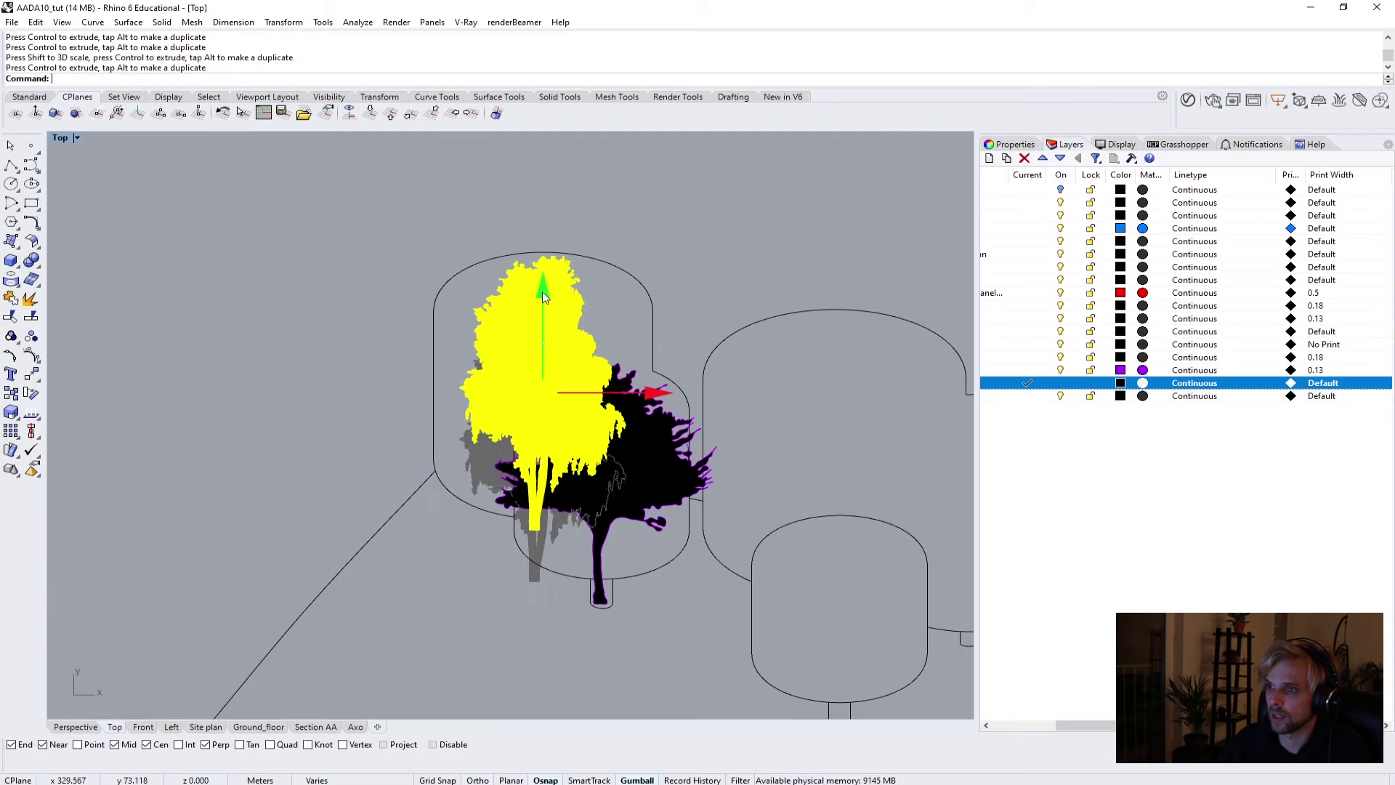
Copy the larger tree onto the large cylinder of the neighbouring tree group.
scroll(542, 292, down, 6)
right_drag(584, 354, 483, 288)
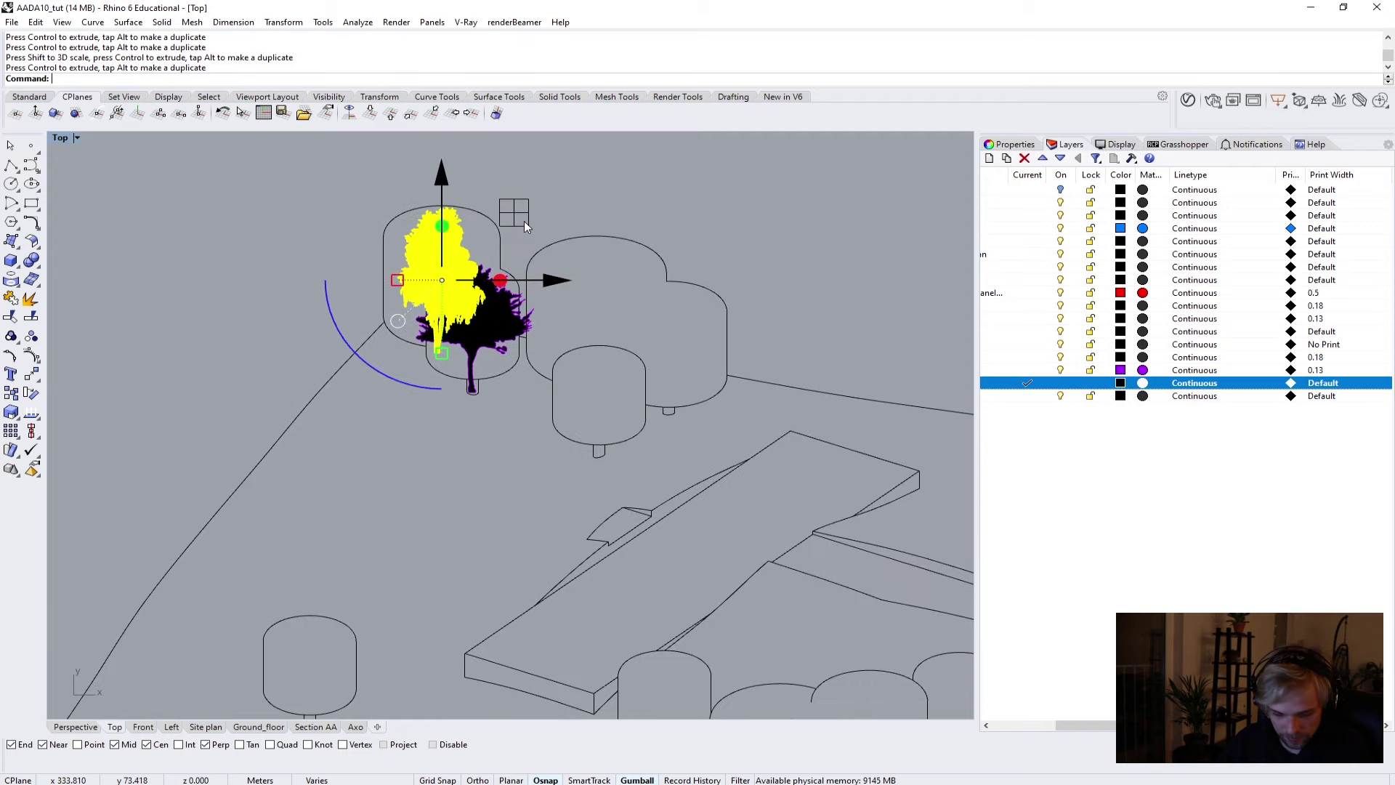
drag(521, 219, 680, 256)
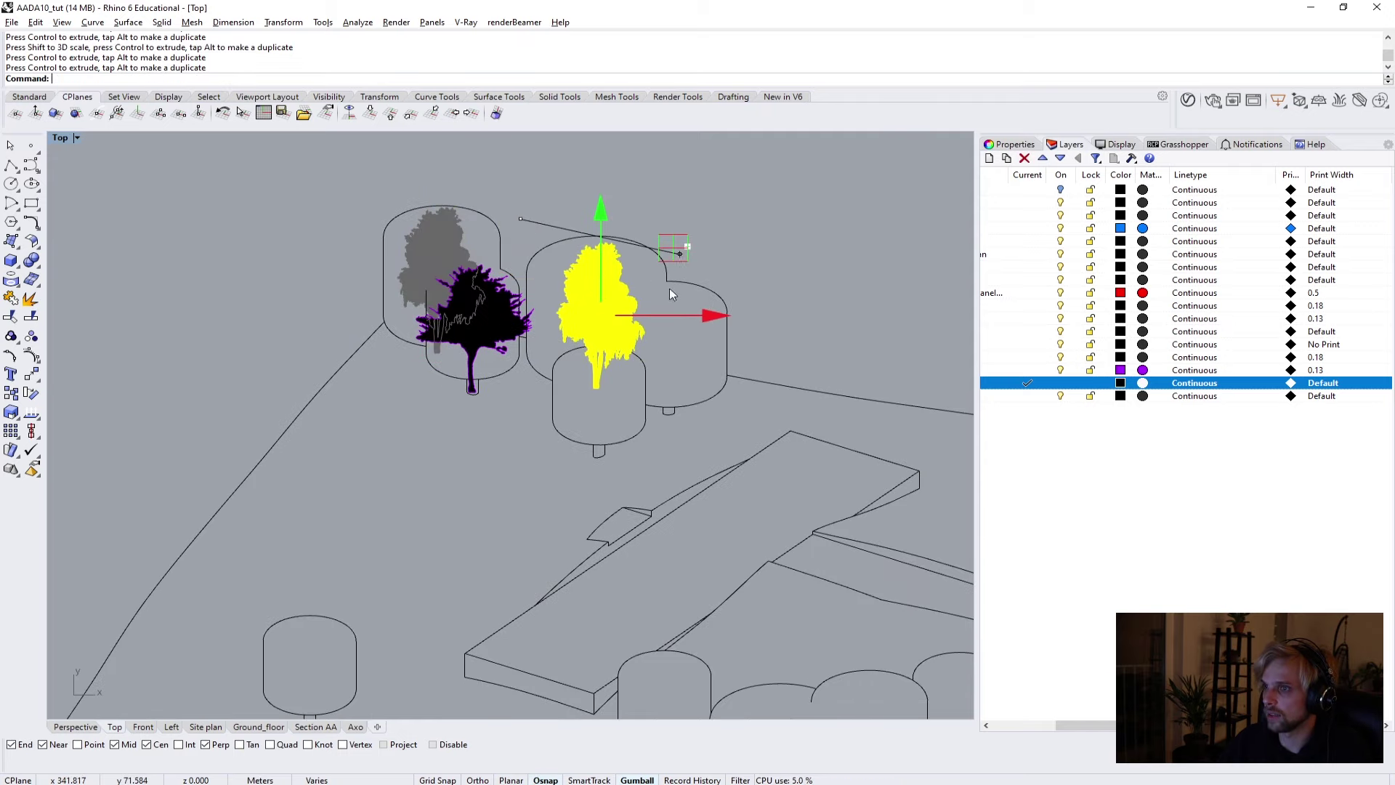
Enlarge the copied larger tree to fit its cylinder and copy the smaller tree onto that group's two remaining cylinders, adjusting the fit.
mouse_move(556, 316)
shift+mouse_down()
mouse_move(536, 317)
mouse_move(548, 316)
shift+mouse_up()
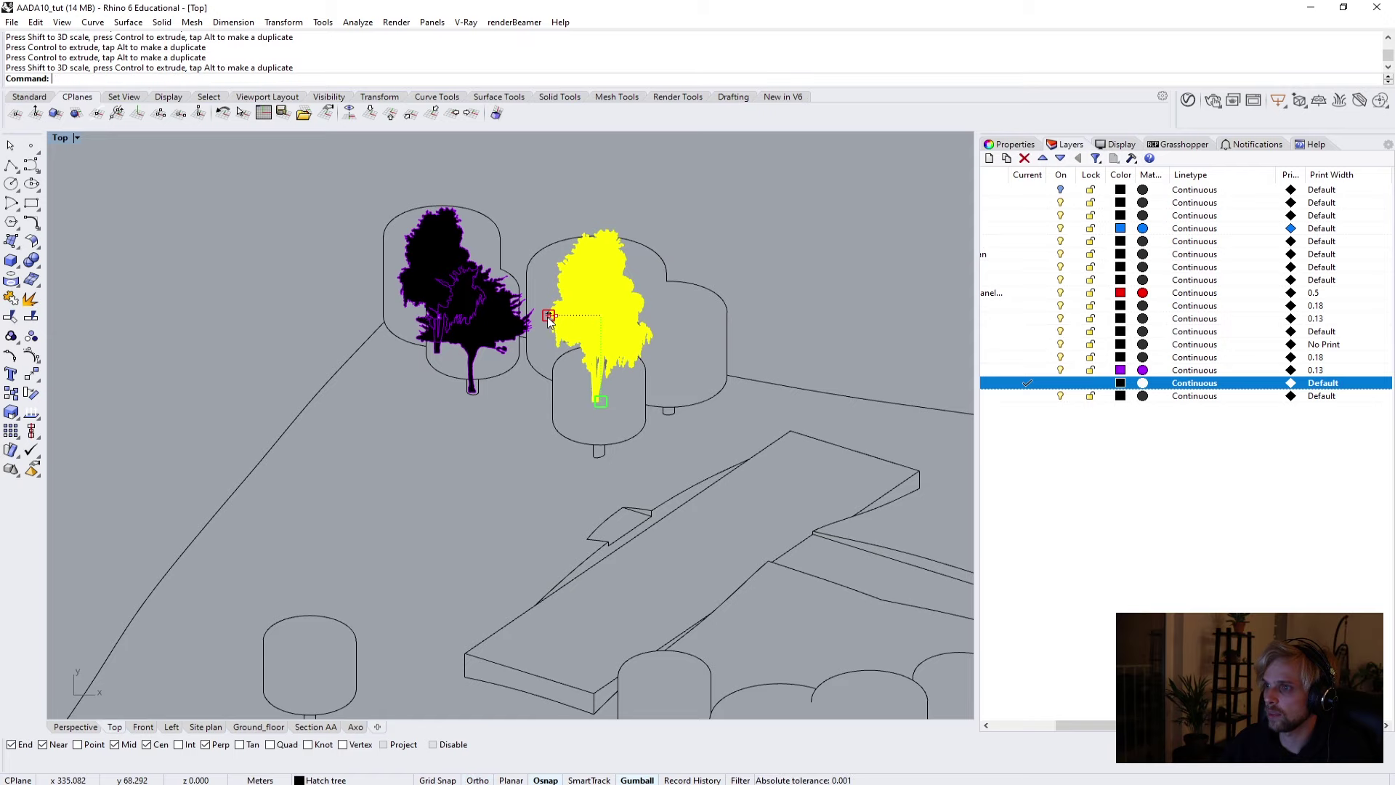
scroll(469, 369, up, 6)
click(516, 436)
mouse_move(529, 455)
mouse_down()
mouse_move(474, 407)
mouse_move(508, 442)
mouse_up()
click(460, 359)
scroll(460, 359, down, 3)
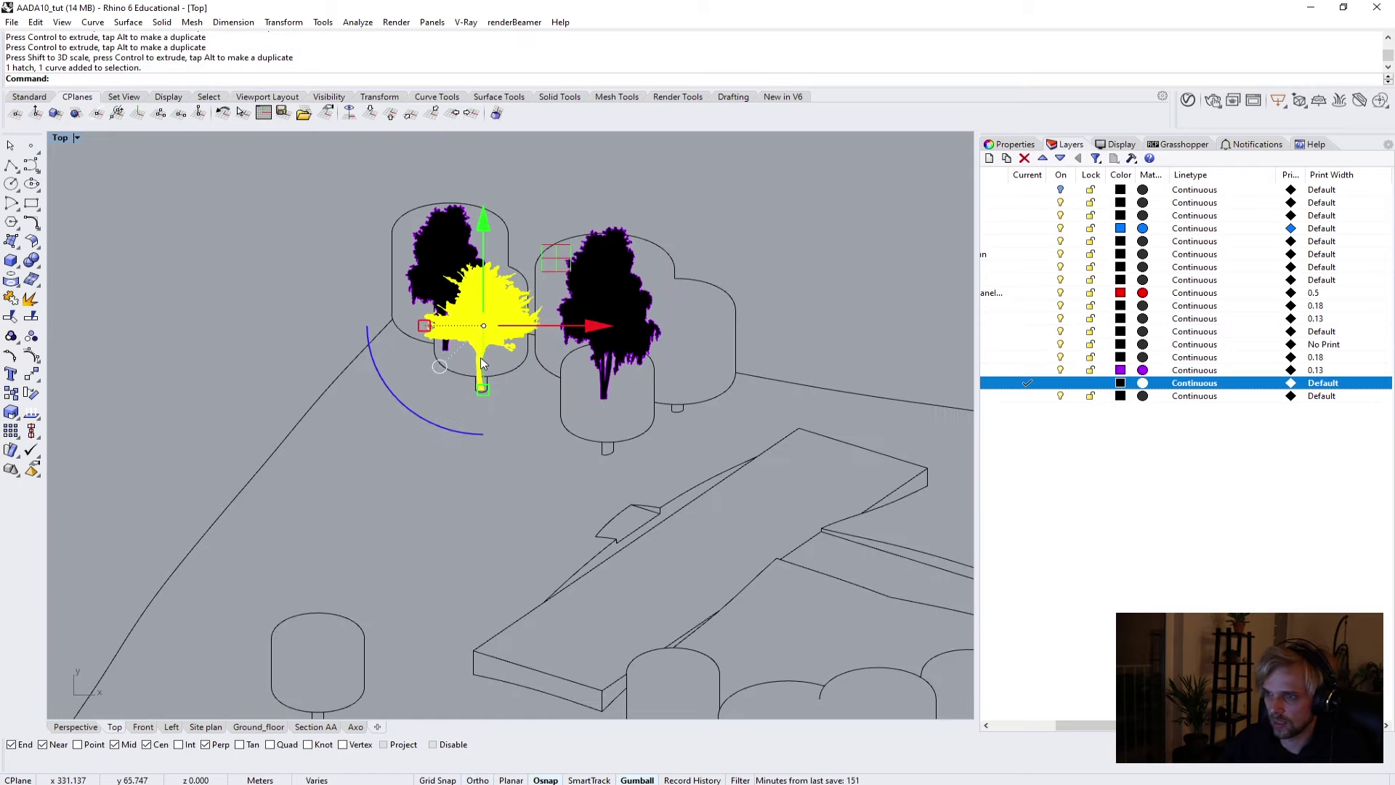
drag(555, 276, 683, 326)
key(alt)
shift+drag(559, 386, 566, 387)
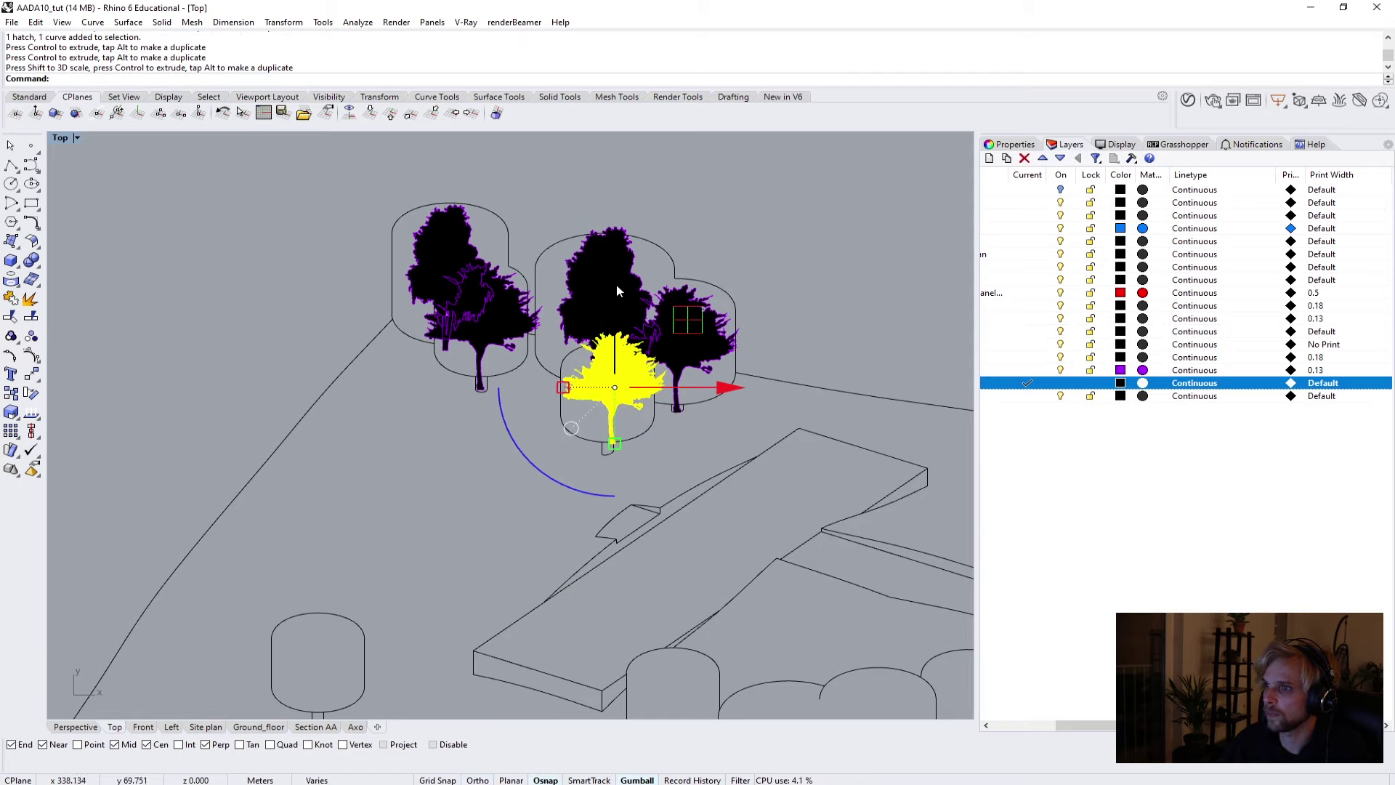
drag(617, 288, 617, 298)
Copy the smaller tree onto the lone cylinder, the three small cylinders of the front group and the smaller rear-right cylinder.
scroll(616, 320, down, 10)
right_drag(585, 433, 601, 365)
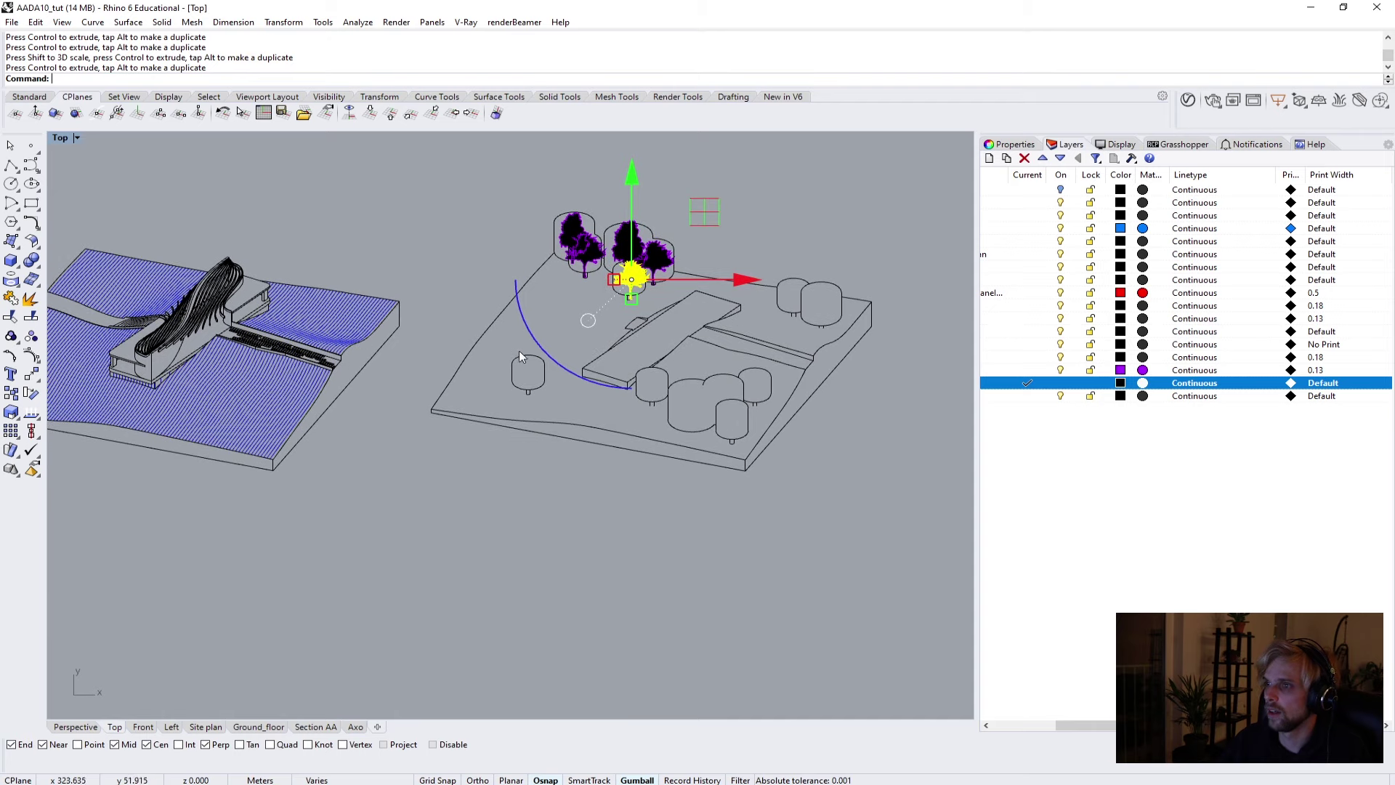
scroll(513, 352, up, 8)
scroll(549, 329, down, 6)
right_drag(589, 311, 572, 366)
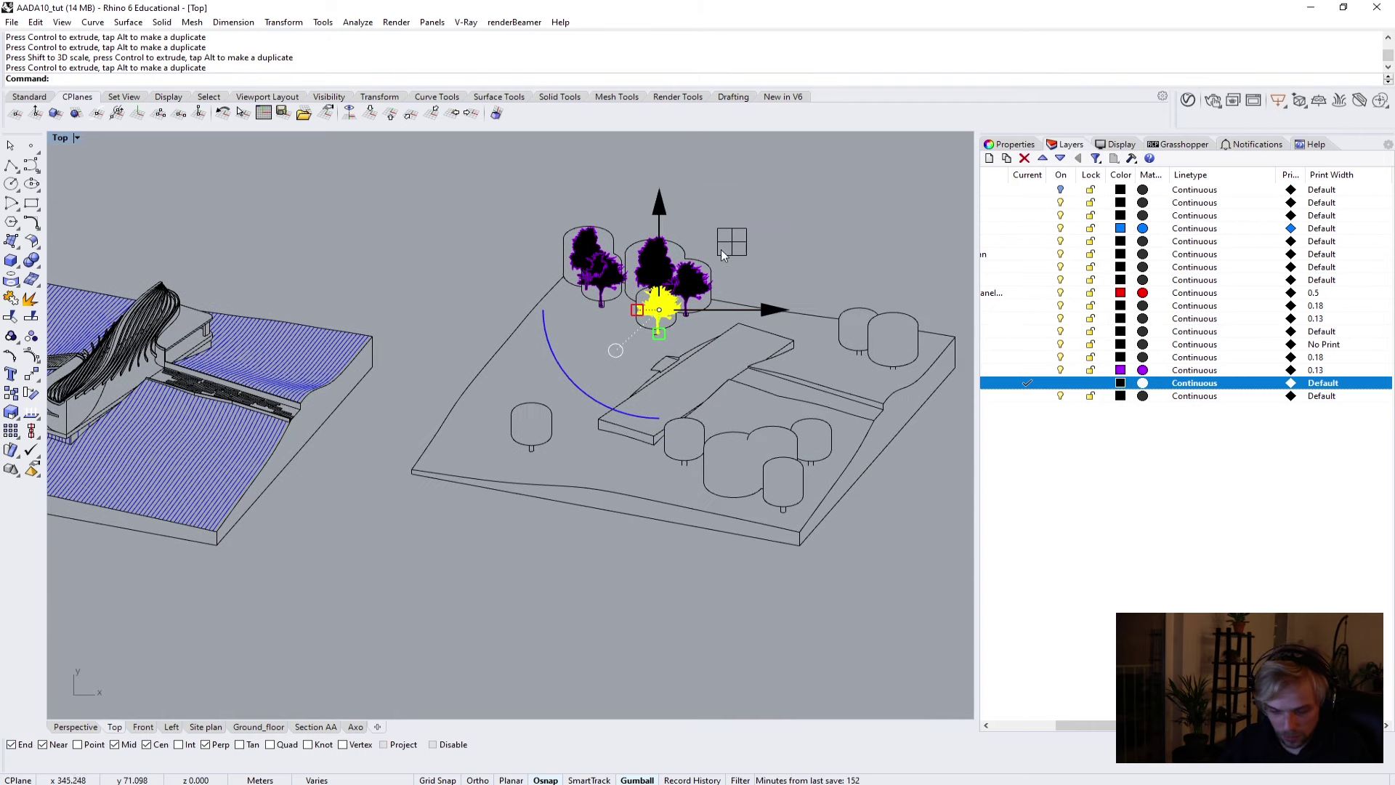
drag(735, 235, 854, 410)
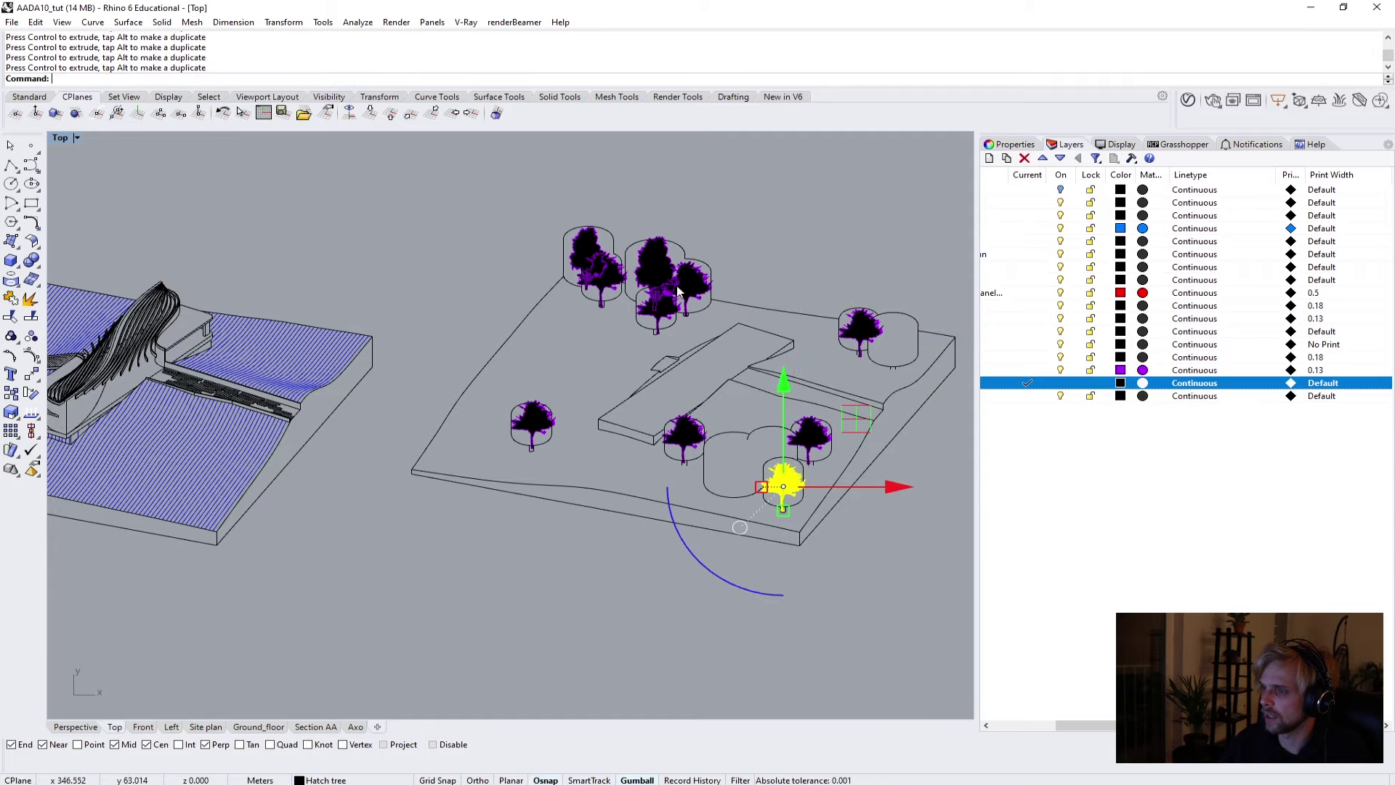
Copy the larger tree's hatch and curve from the rear-left group onto the front group's big cylinder, then enlarge and shift it upward to fit.
scroll(600, 239, up, 4)
scroll(582, 247, up, 2)
scroll(570, 251, up, 2)
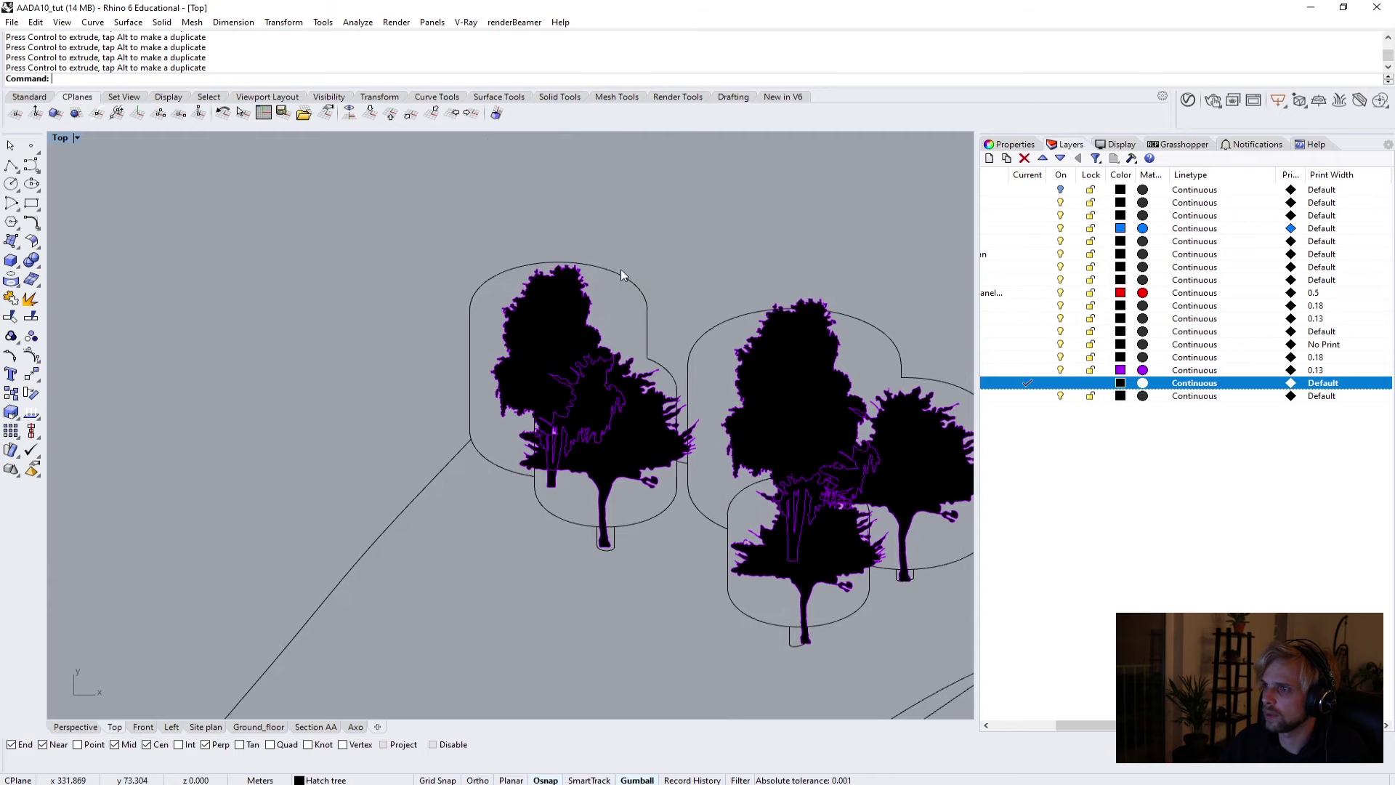
drag(558, 313, 547, 320)
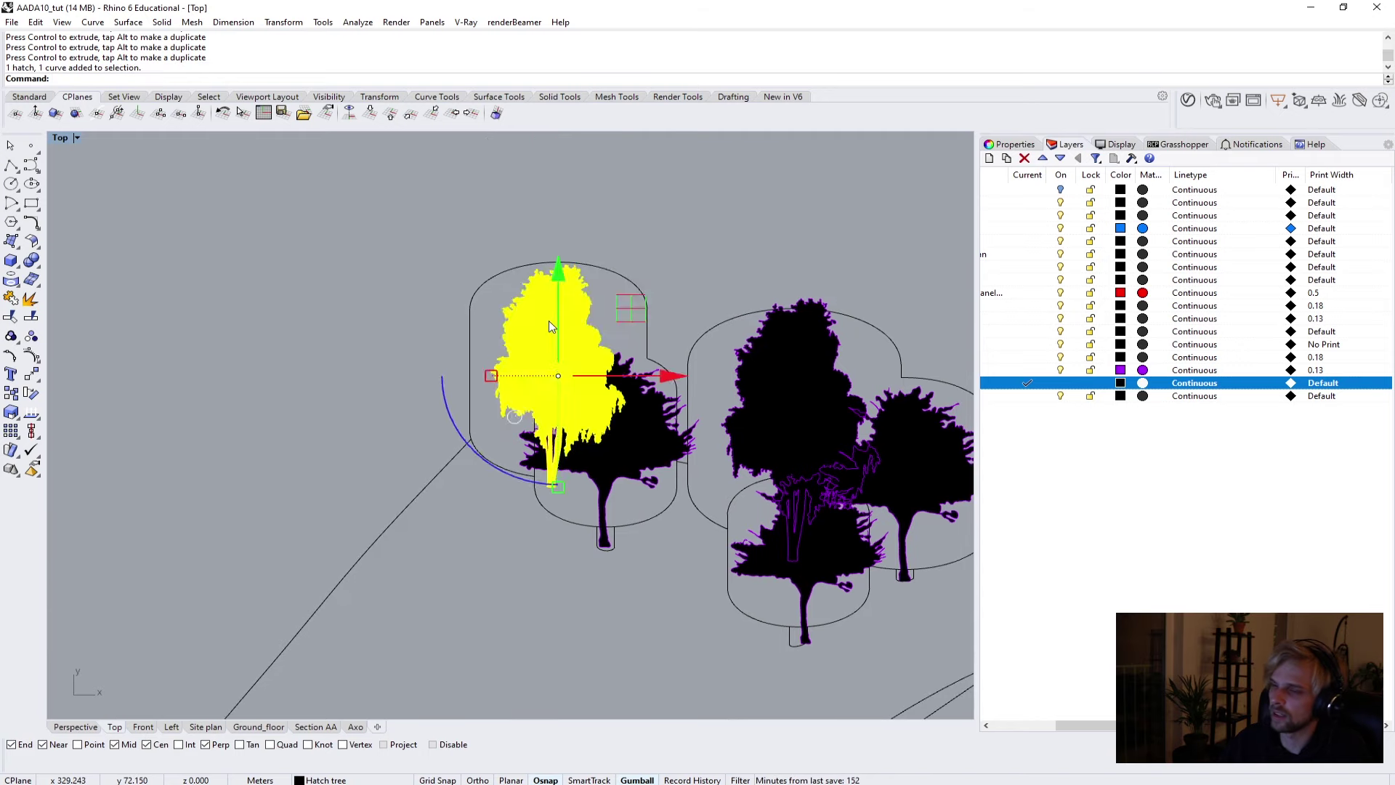
scroll(533, 277, down, 4)
right_drag(533, 278, 517, 359)
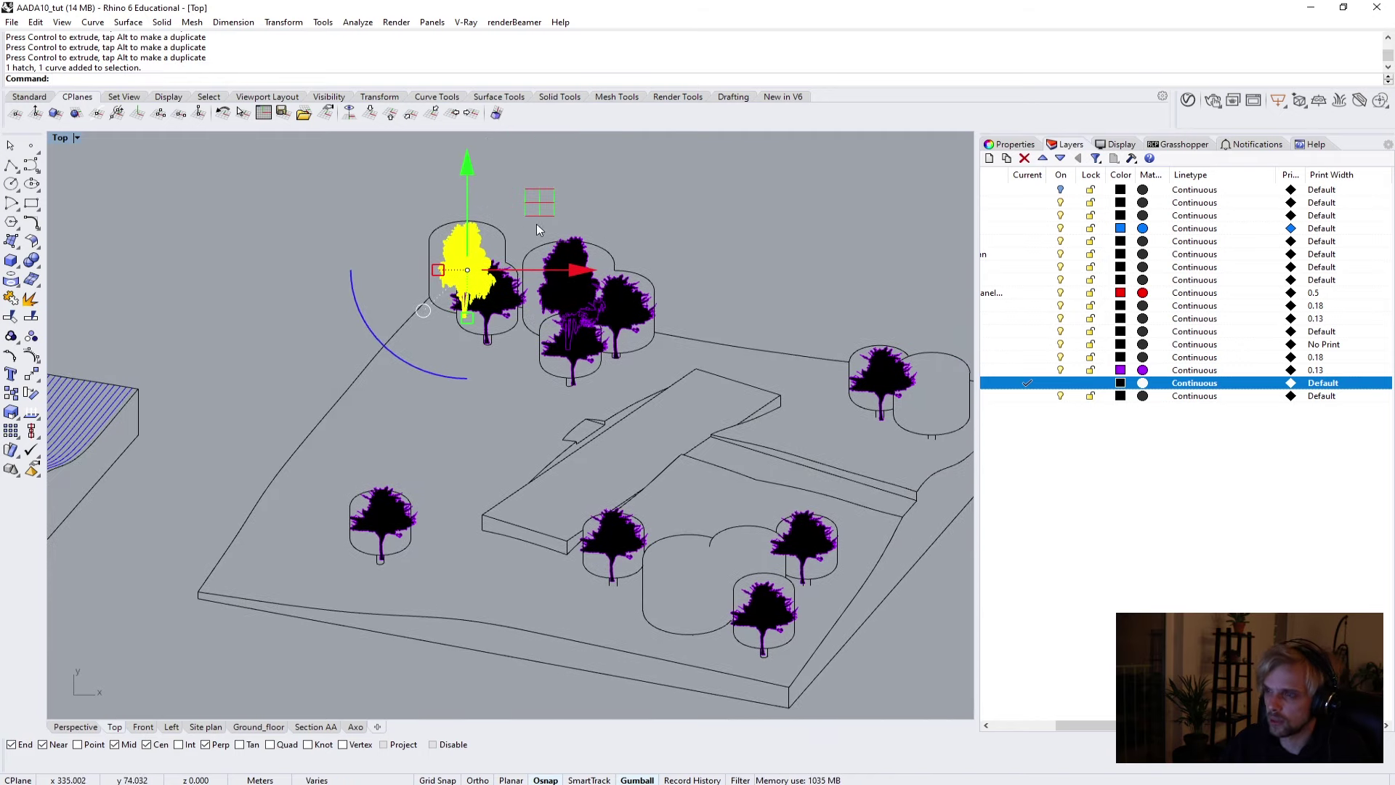
drag(542, 207, 765, 532)
drag(662, 595, 642, 602)
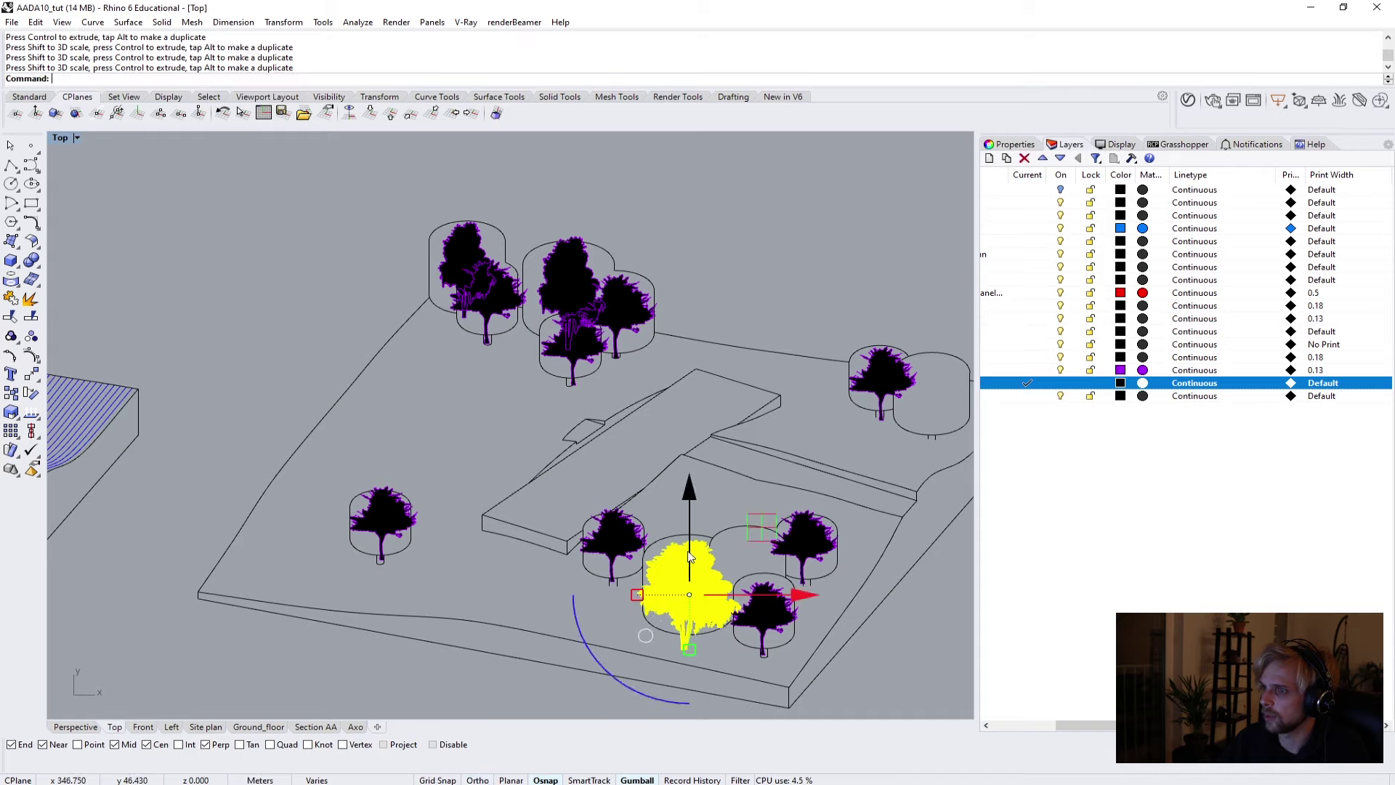
drag(689, 504, 689, 496)
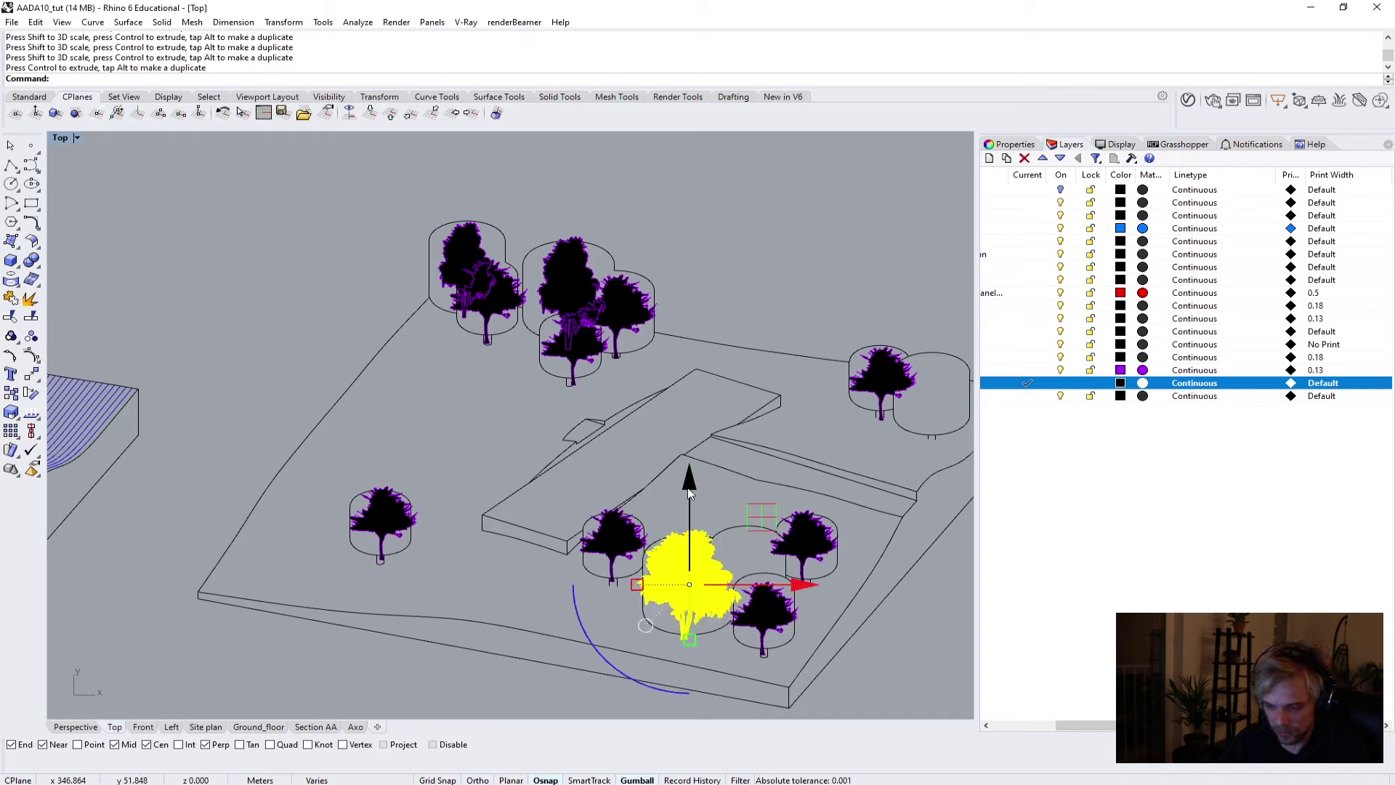
Copy the larger tree onto the front group's remaining cylinder at a reduced size, and from there onto the larger rear-right cylinder.
drag(767, 518, 701, 577)
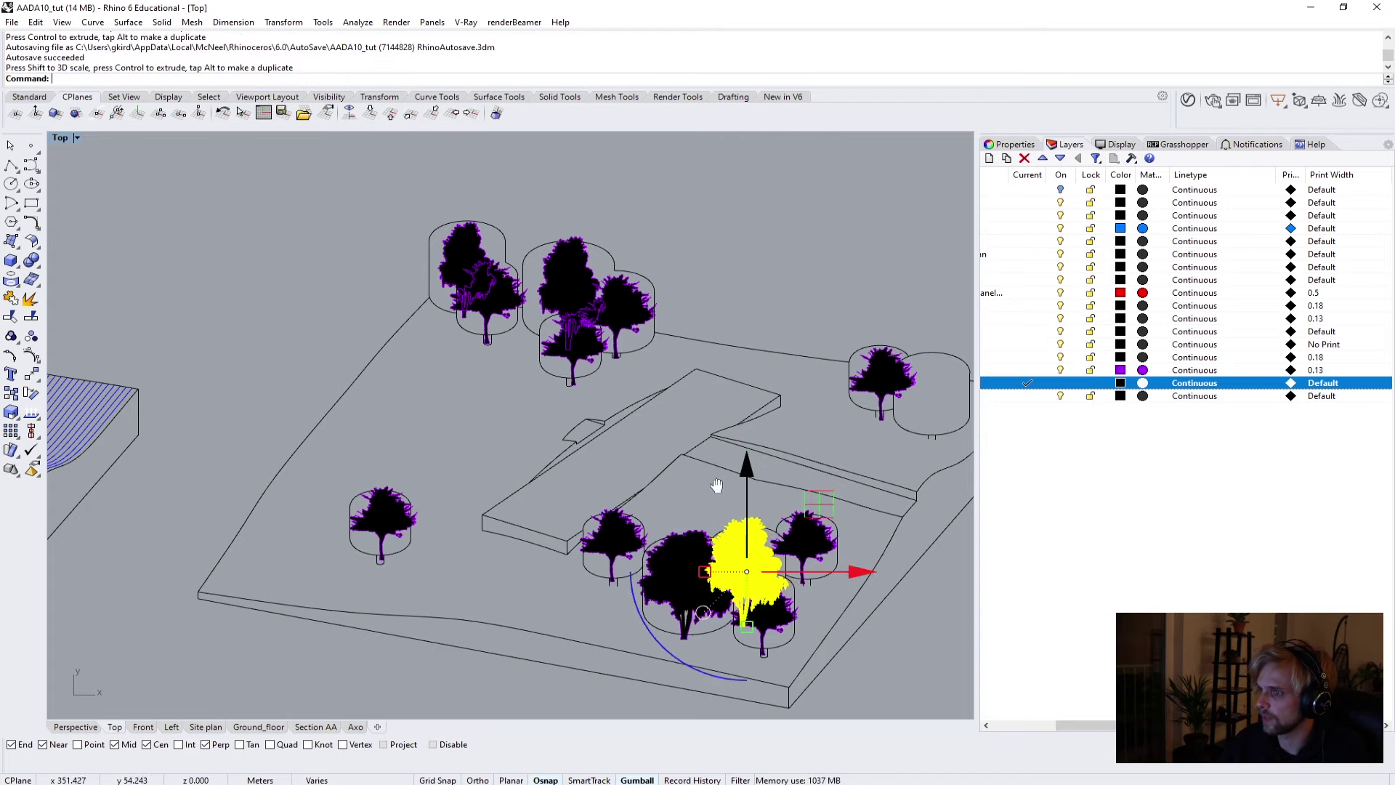
right_drag(797, 521, 659, 601)
drag(671, 595, 859, 406)
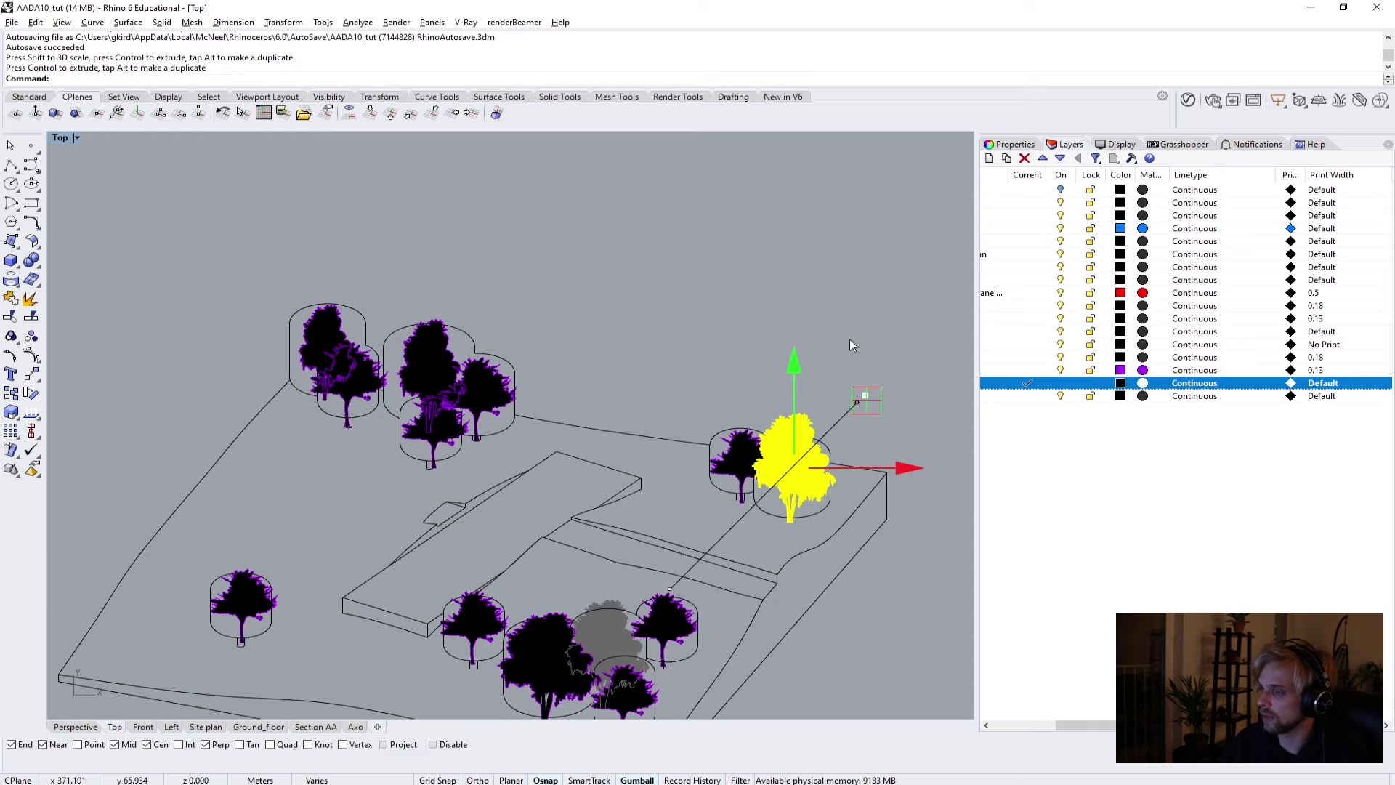
click(849, 341)
scroll(817, 365, down, 8)
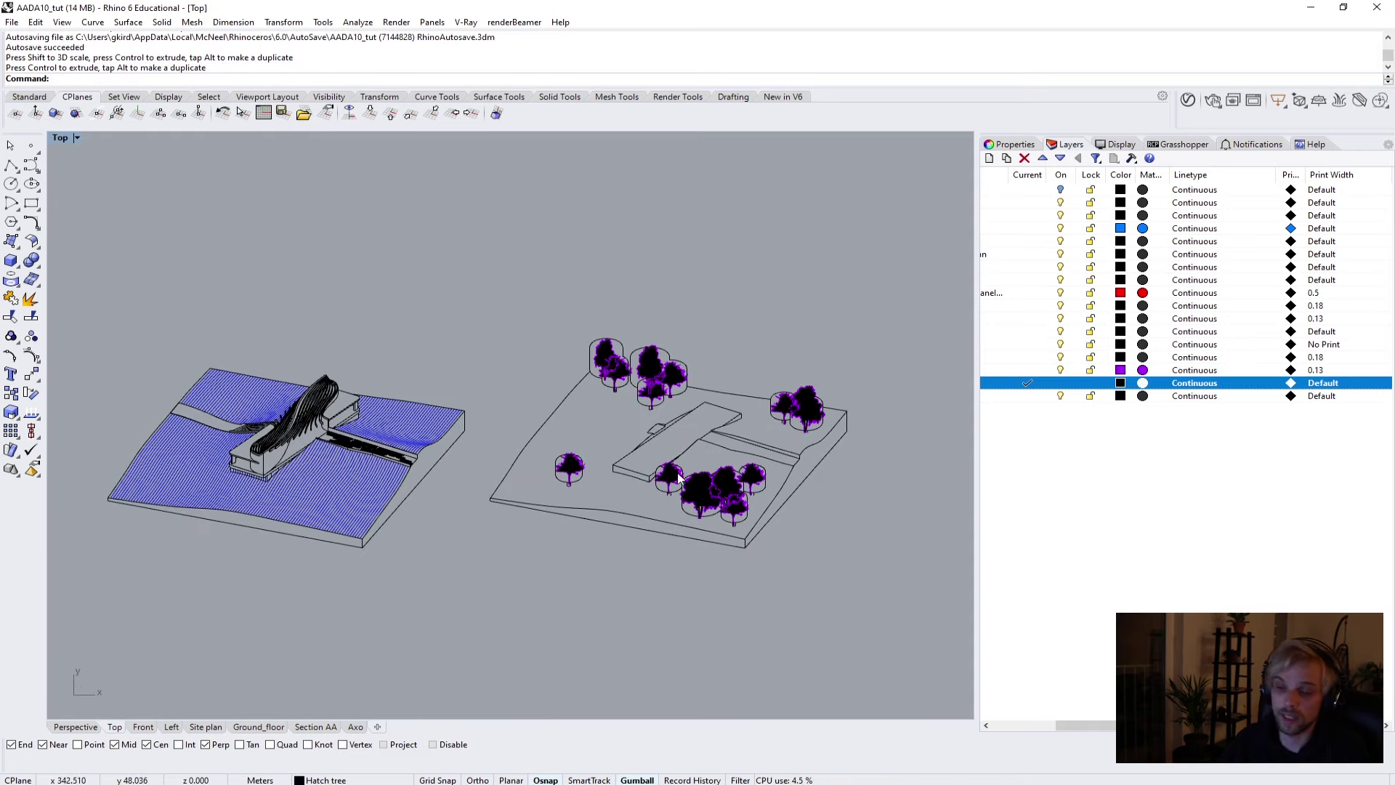
scroll(584, 451, up, 2)
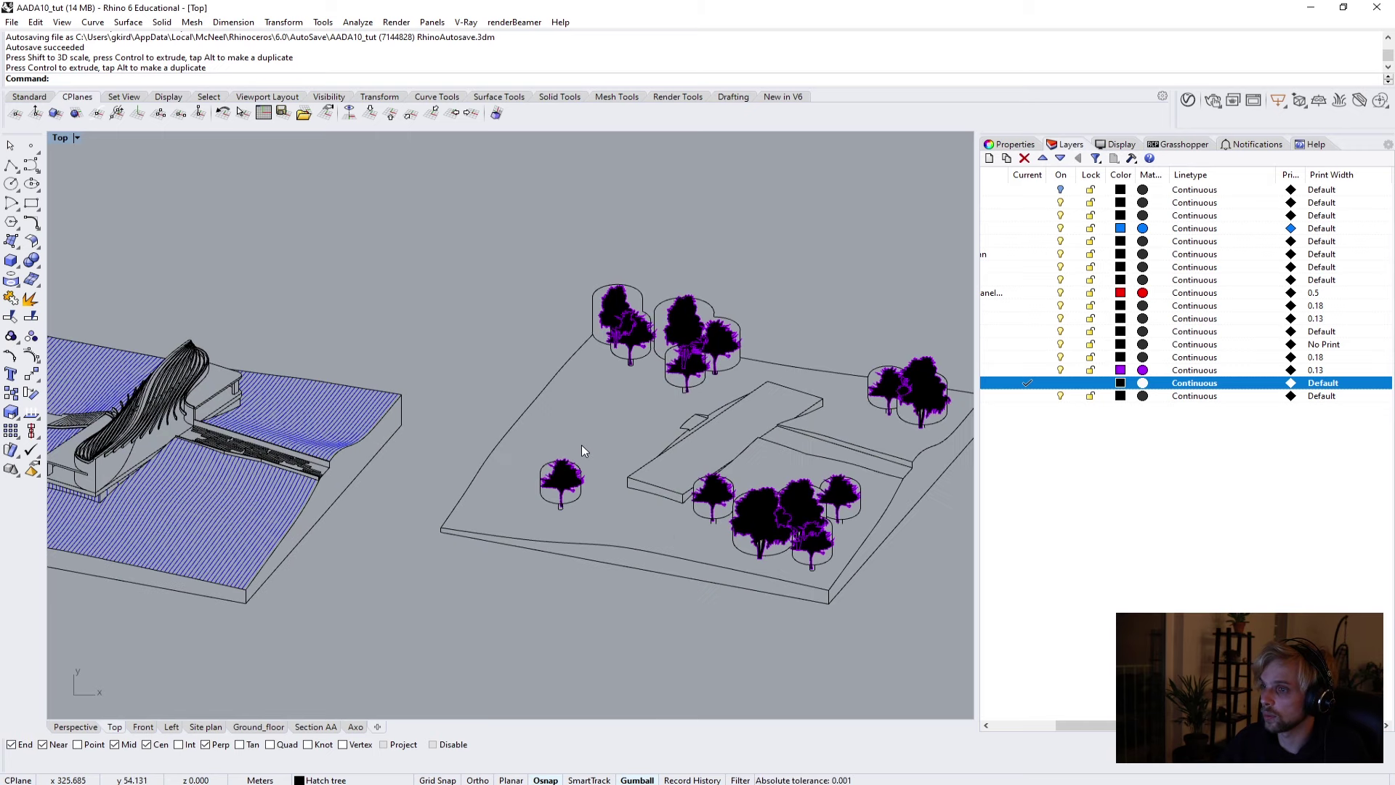
Select all objects on the outer and Hatch tree layers.
drag(1109, 724, 1046, 724)
right_click(1029, 372)
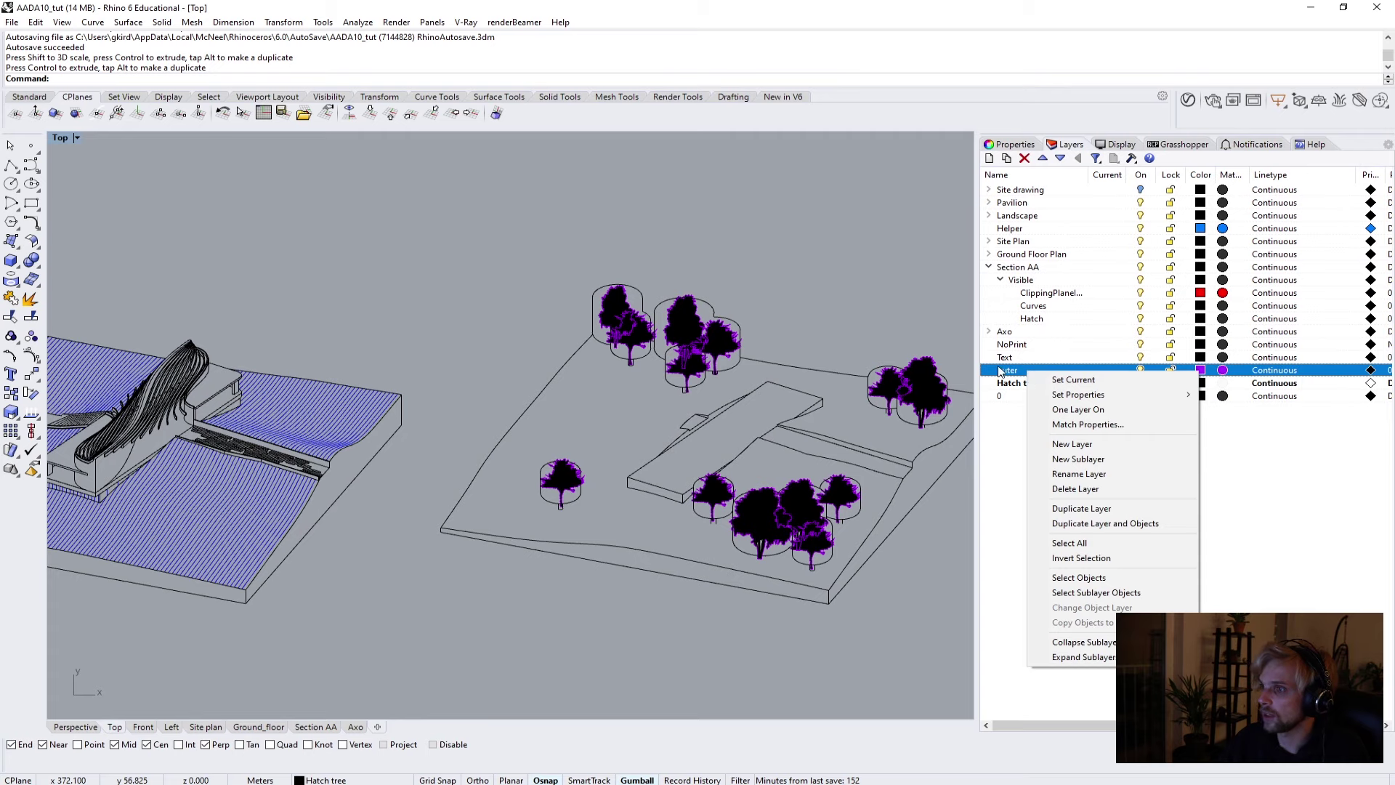
click(1079, 576)
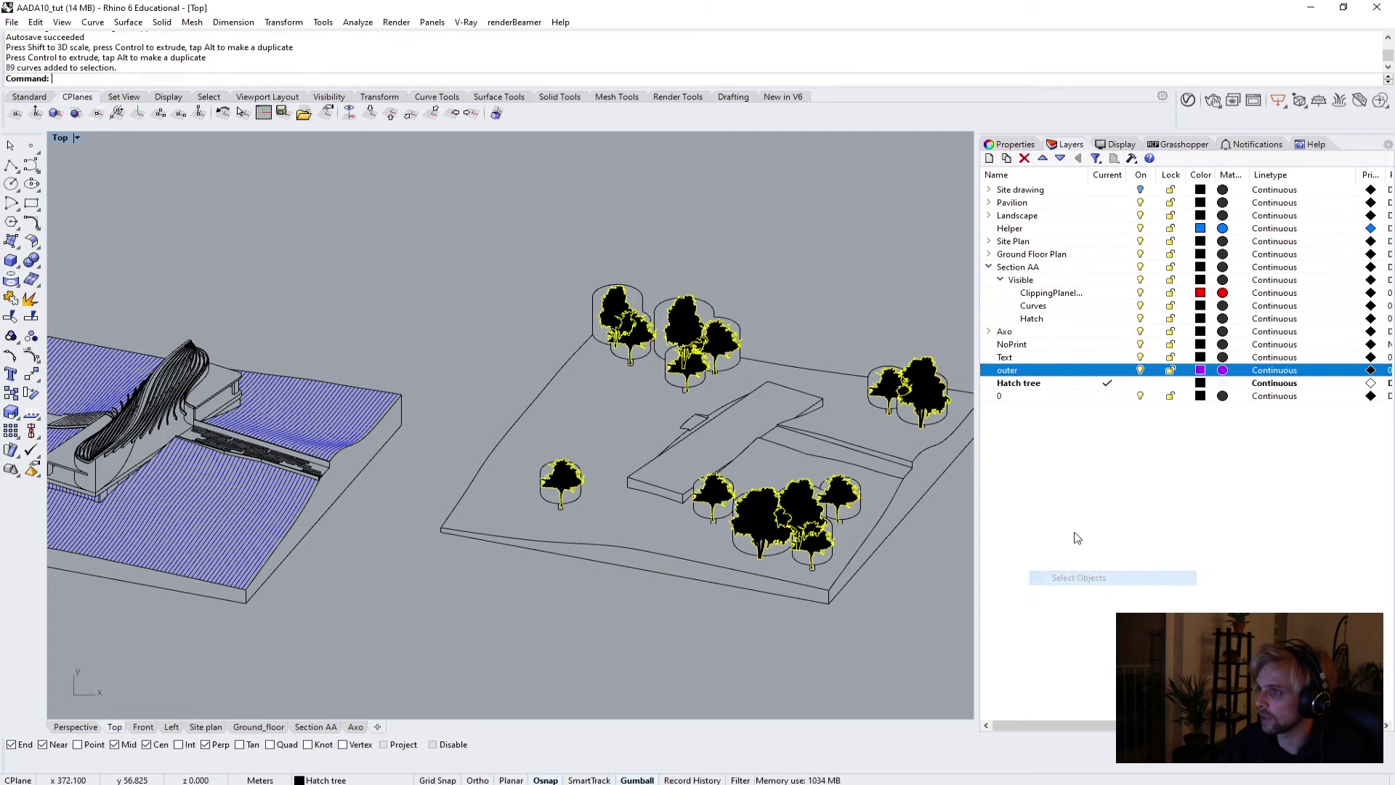
right_click(1024, 383)
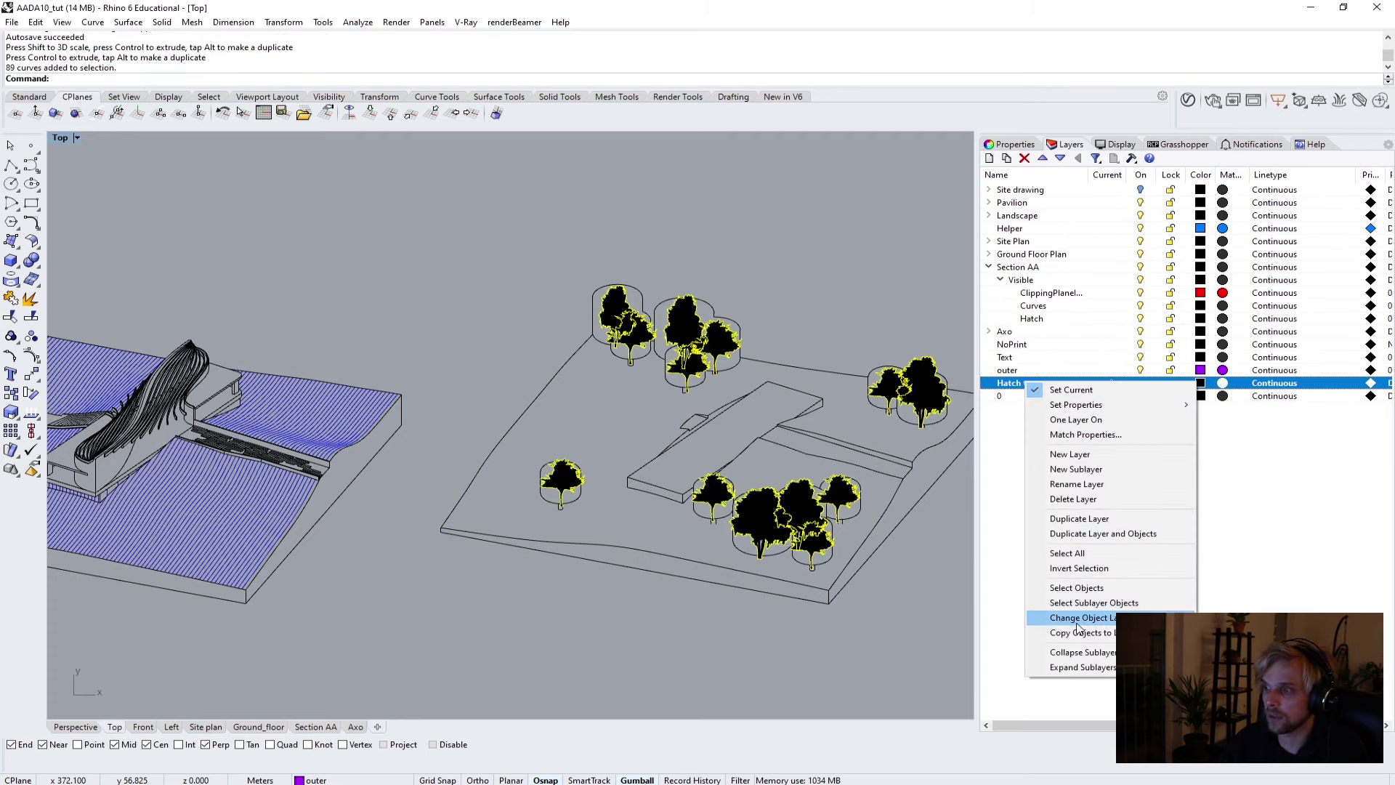
click(1075, 588)
scroll(613, 376, down, 15)
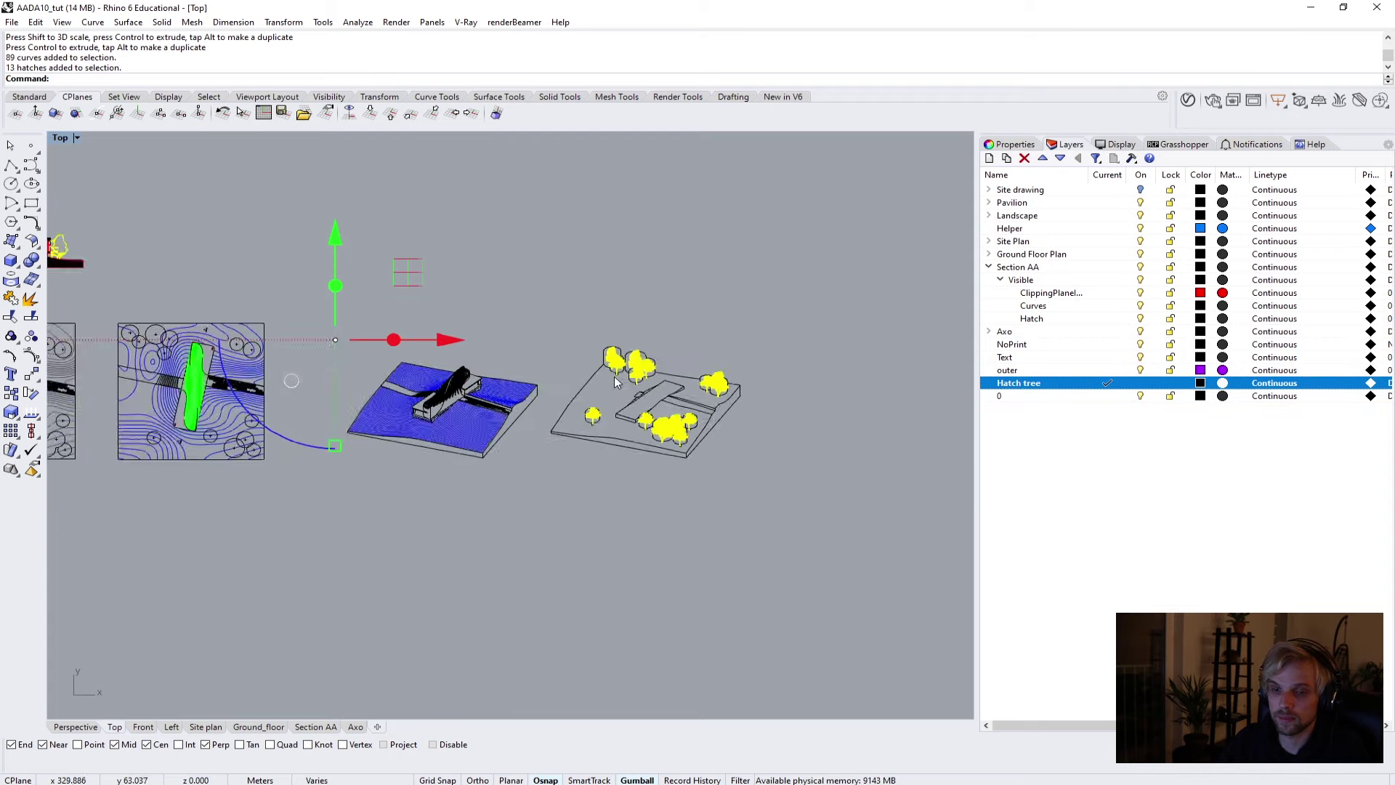
Remove the section drawing's tree and figure outlines from the selection, keeping only the axonometric trees selected.
right_drag(396, 322, 630, 403)
scroll(630, 405, up, 9)
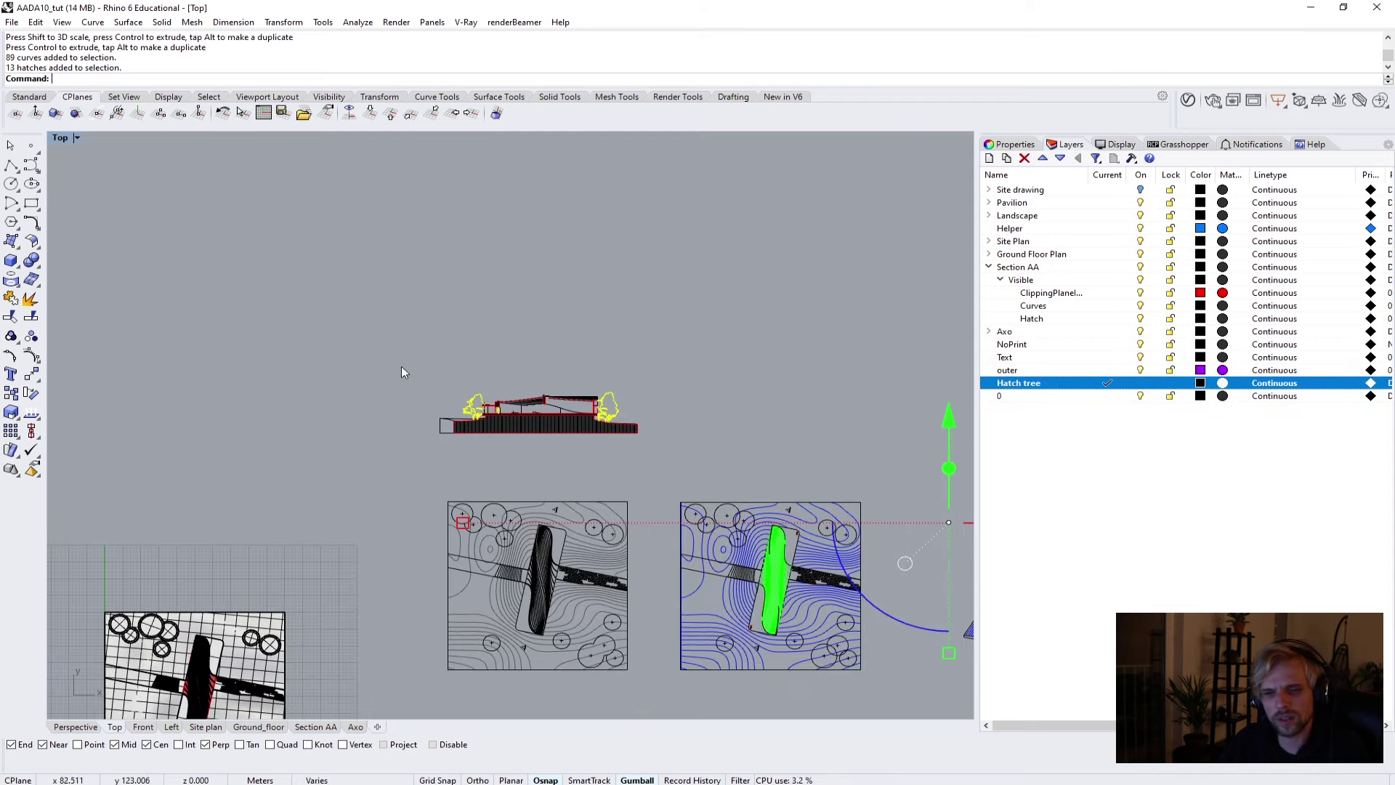
scroll(506, 387, up, 4)
scroll(609, 446, up, 5)
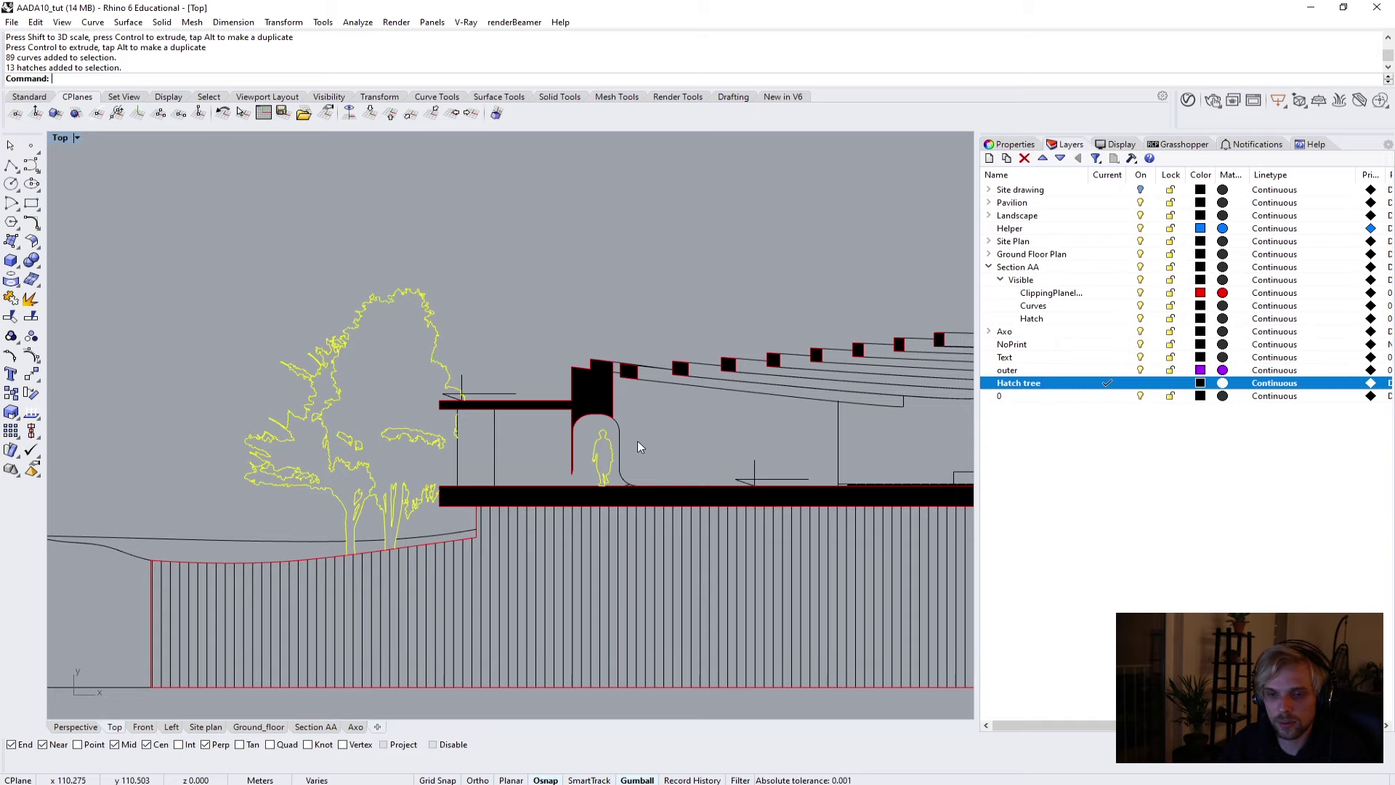
scroll(638, 442, down, 9)
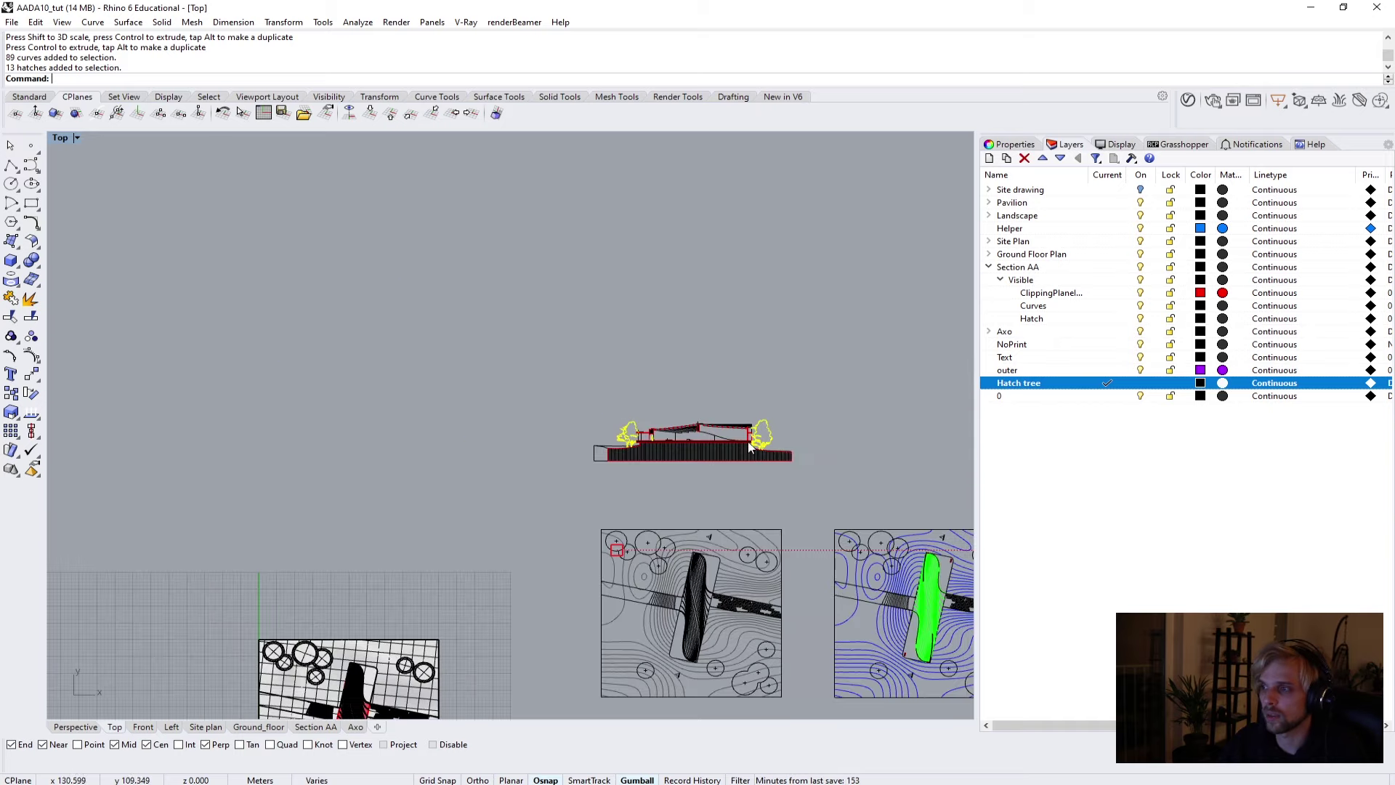
right_drag(750, 448, 466, 394)
right_drag(863, 541, 752, 472)
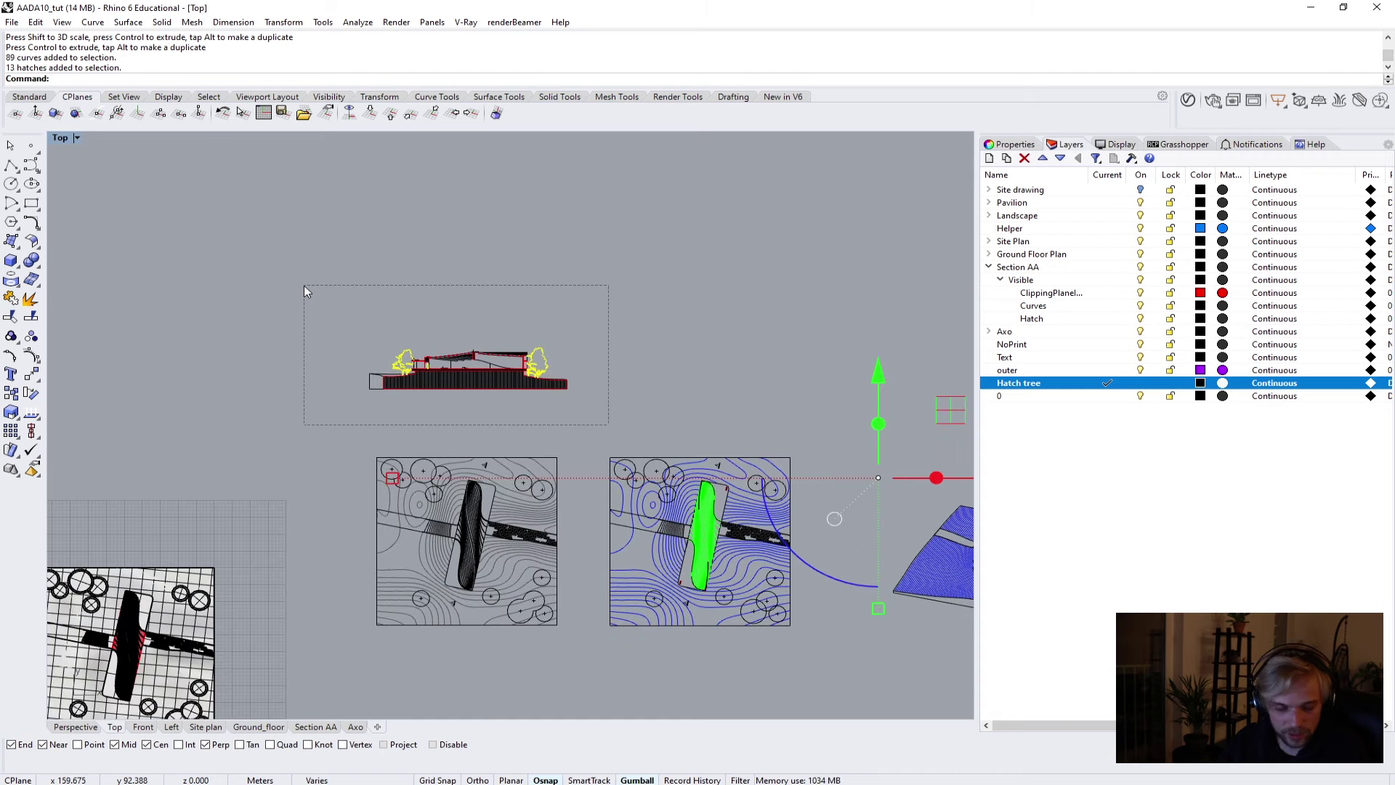
ctrl+drag(304, 285, 304, 286)
scroll(412, 300, down, 10)
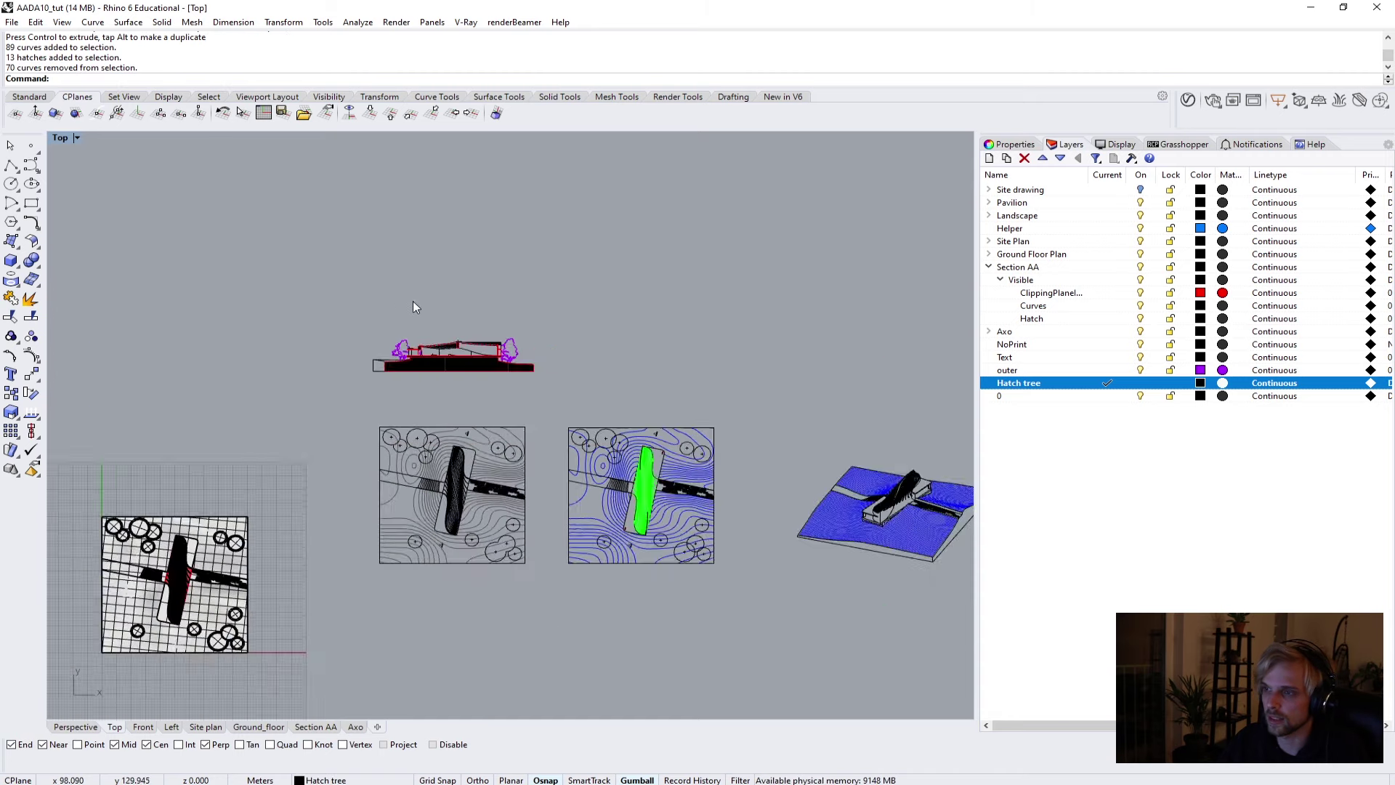
Move the selected trees from the placeholder terrain's lower front corner to the matching corner of the finished axonometric.
right_drag(772, 397, 469, 328)
scroll(363, 326, up, 15)
scroll(534, 403, up, 2)
scroll(486, 460, down, 4)
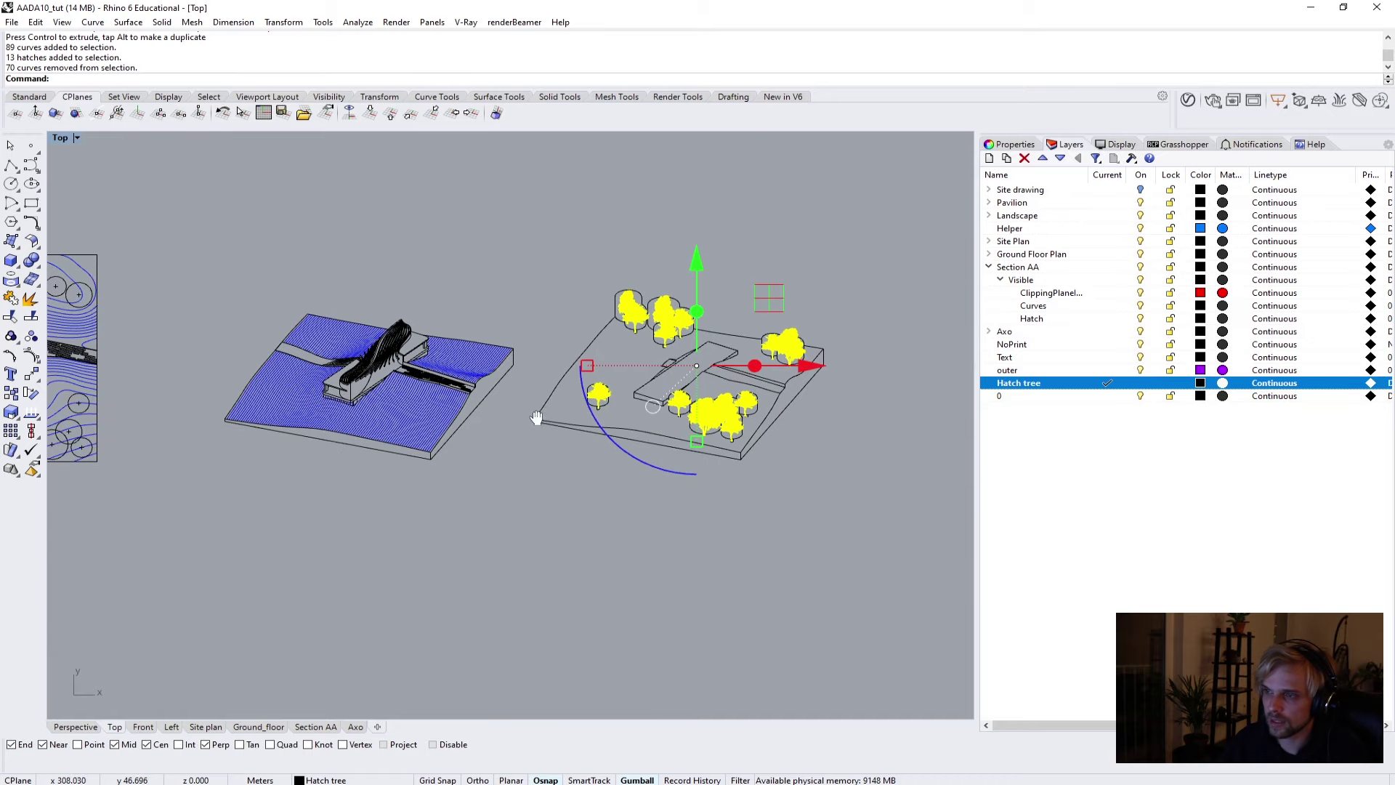
scroll(486, 460, up, 2)
key(Return)
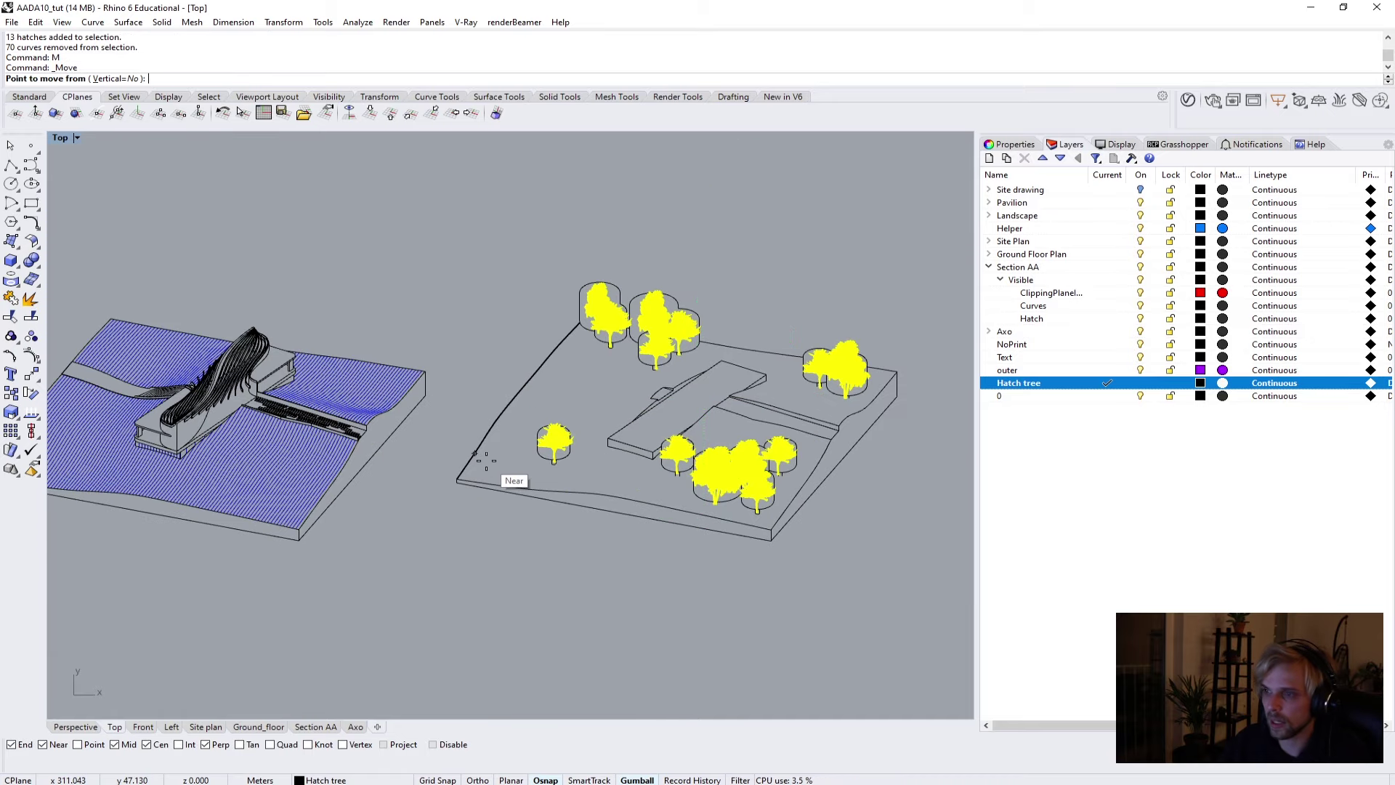
scroll(781, 541, up, 4)
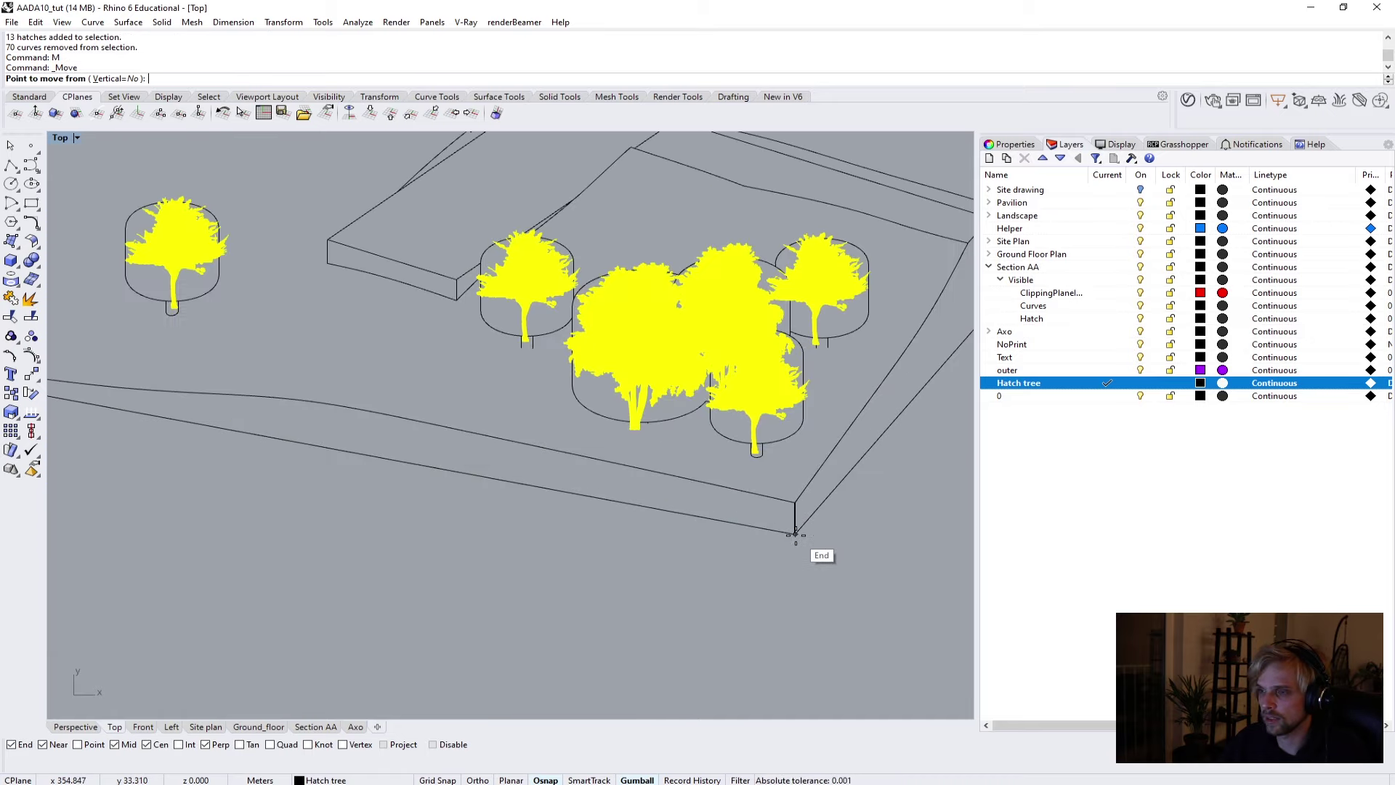
click(796, 534)
scroll(795, 537, down, 4)
scroll(543, 533, up, 4)
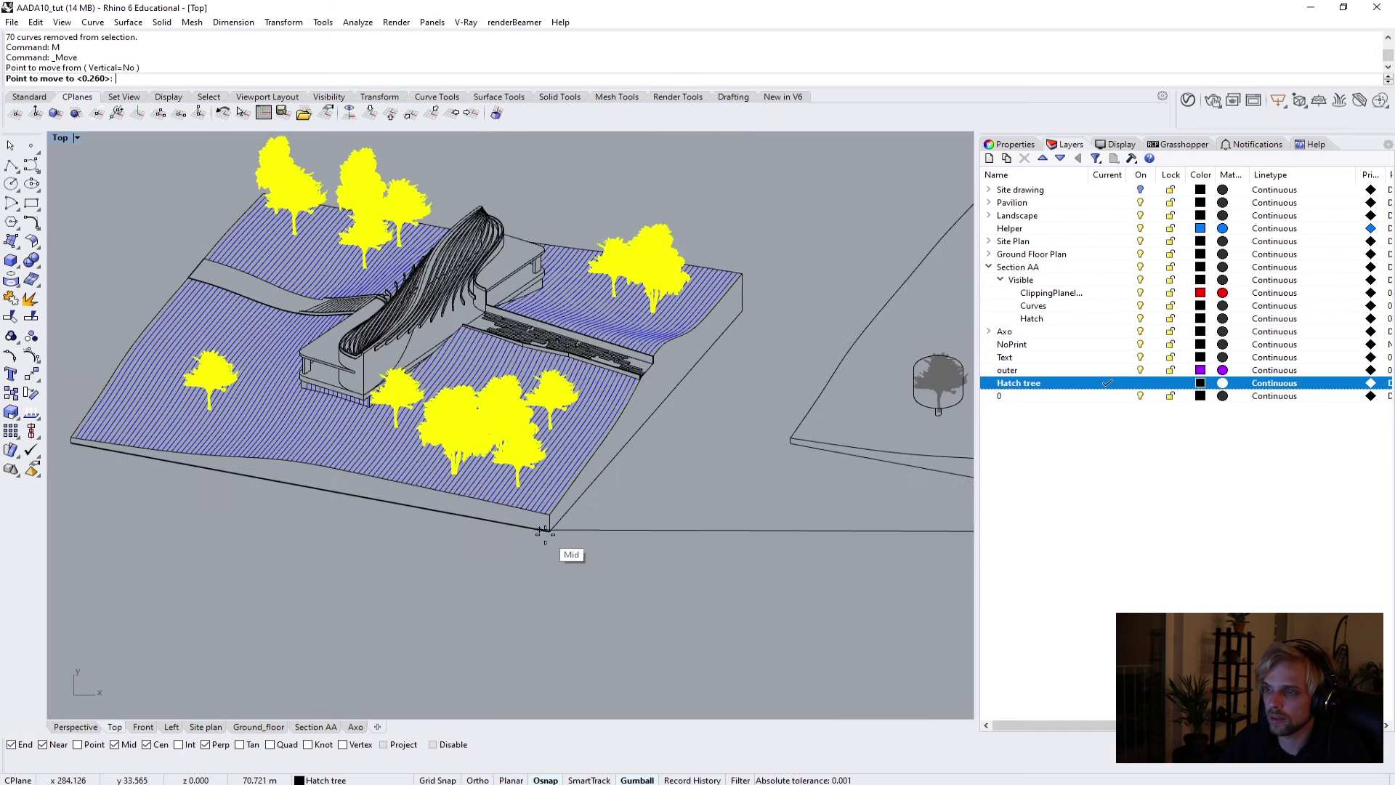
click(550, 533)
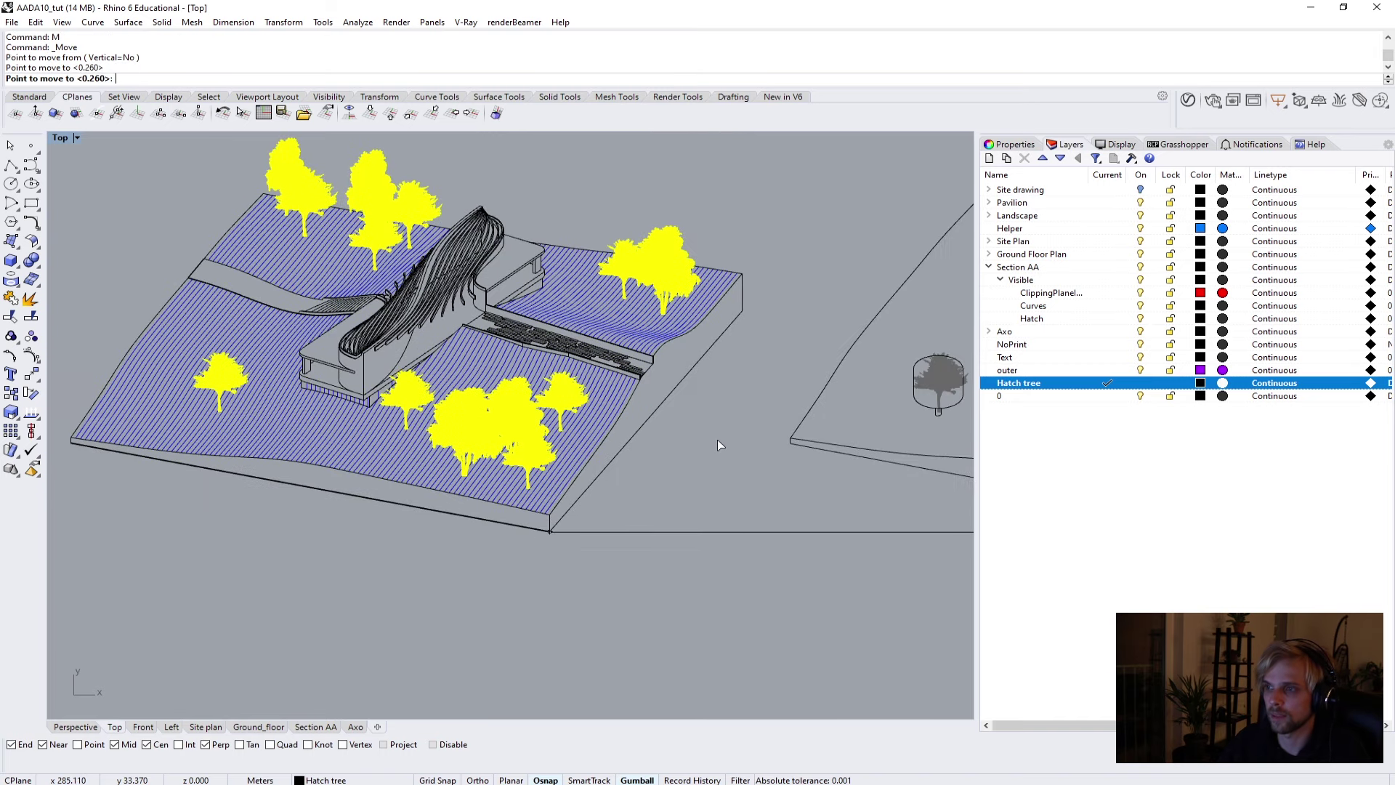
click(547, 519)
key(Escape)
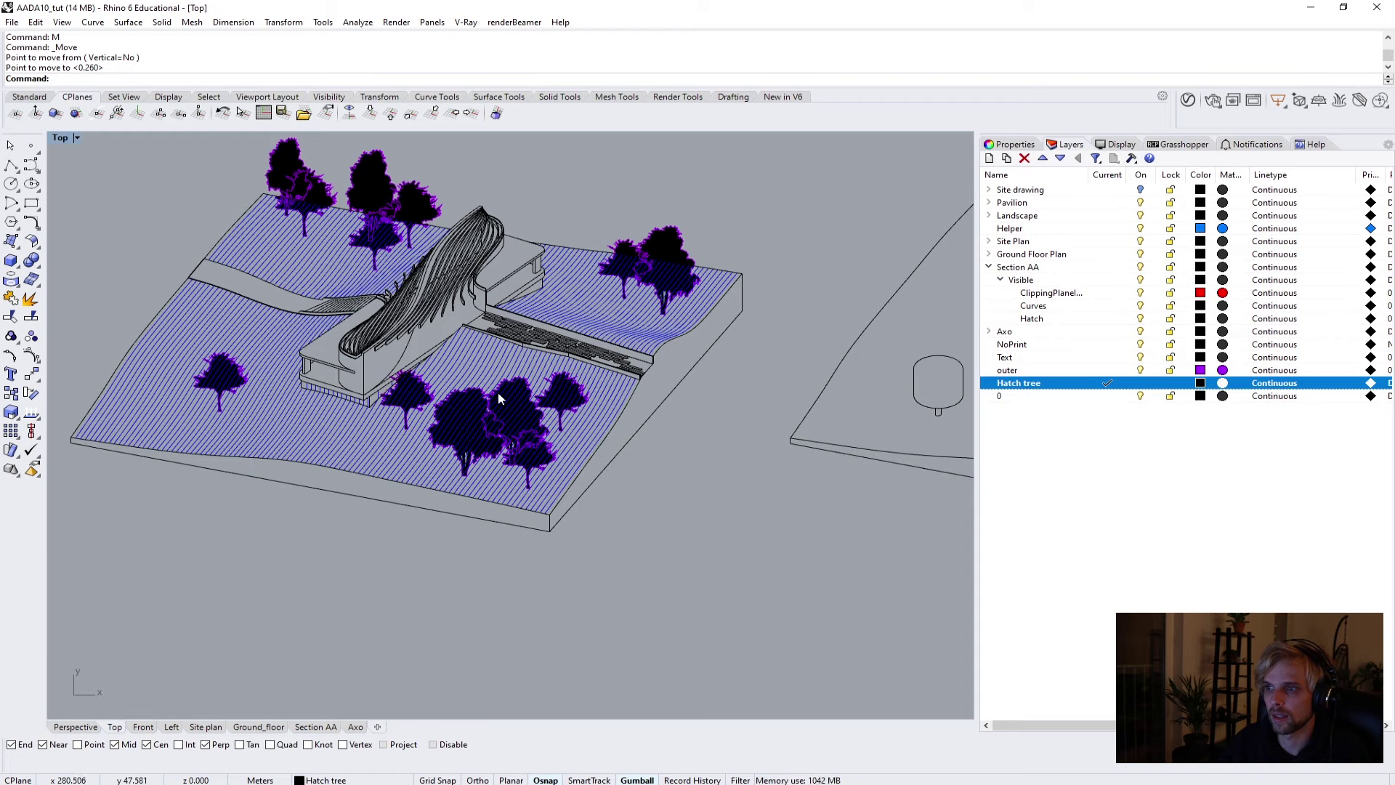
Examine the tree placement on the finished axonometric and how the white tree hatches display in the Axo layout.
scroll(509, 400, up, 12)
scroll(509, 399, down, 8)
right_drag(550, 371, 560, 501)
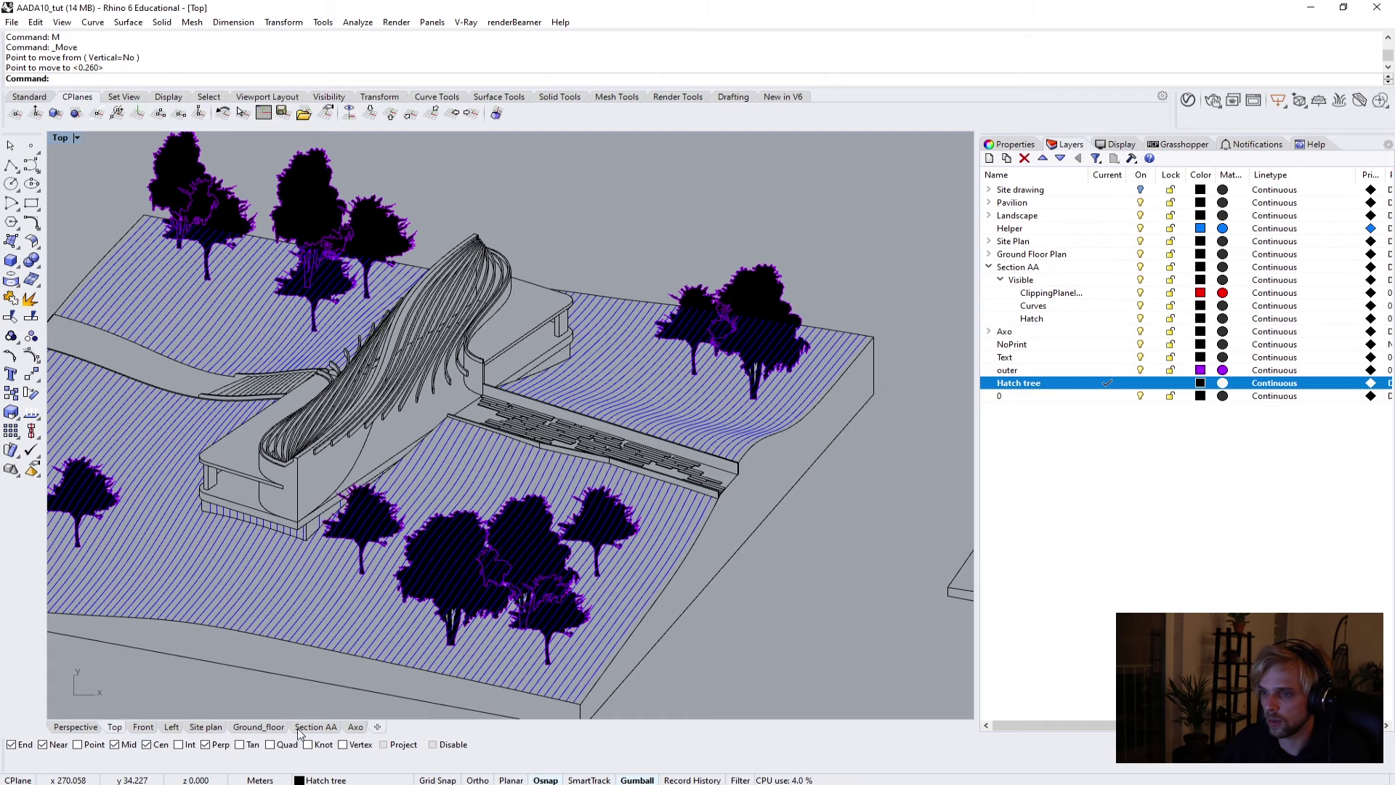
click(237, 728)
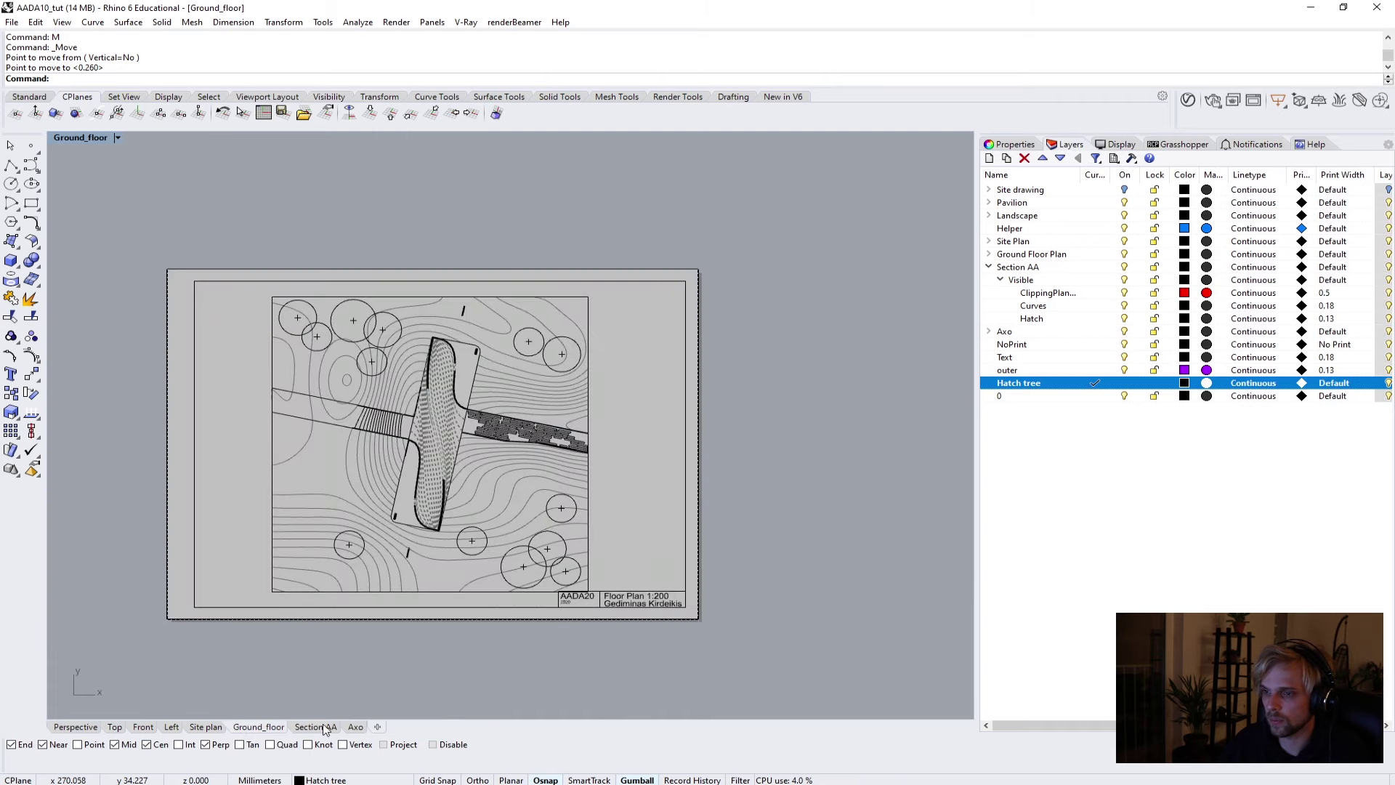
click(355, 727)
scroll(388, 491, down, 5)
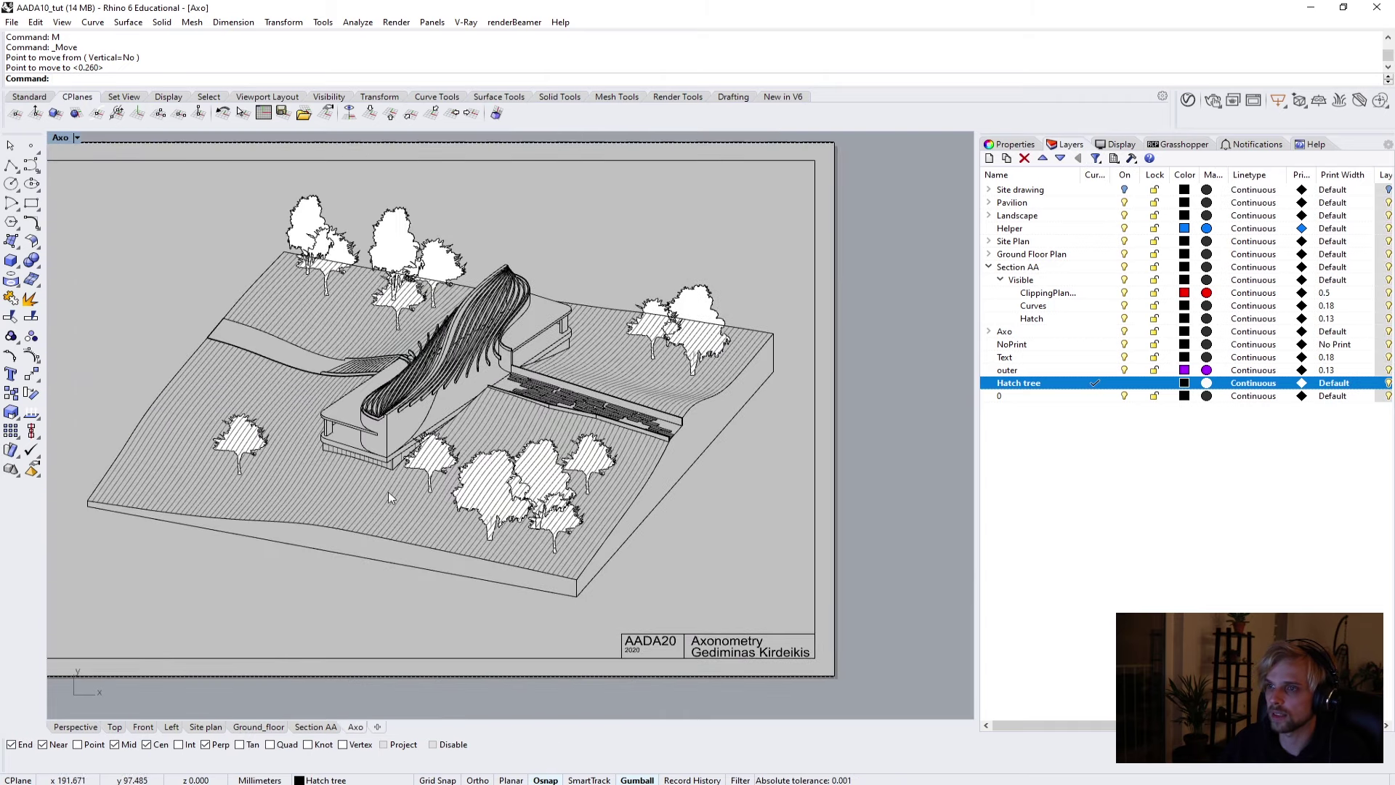
scroll(388, 491, up, 2)
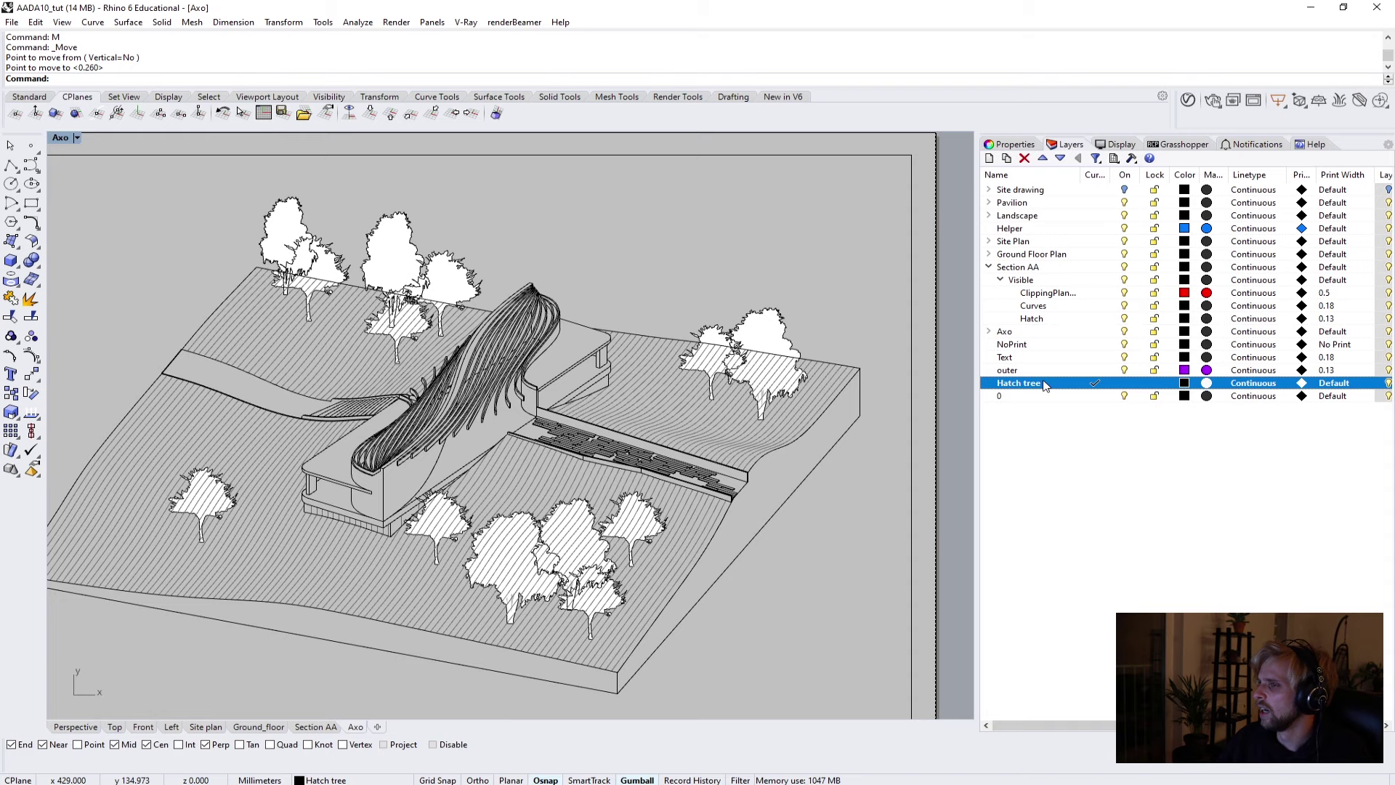
Reorder the layer list so the Axo layer sits directly below the Hatch tree layer.
click(1011, 332)
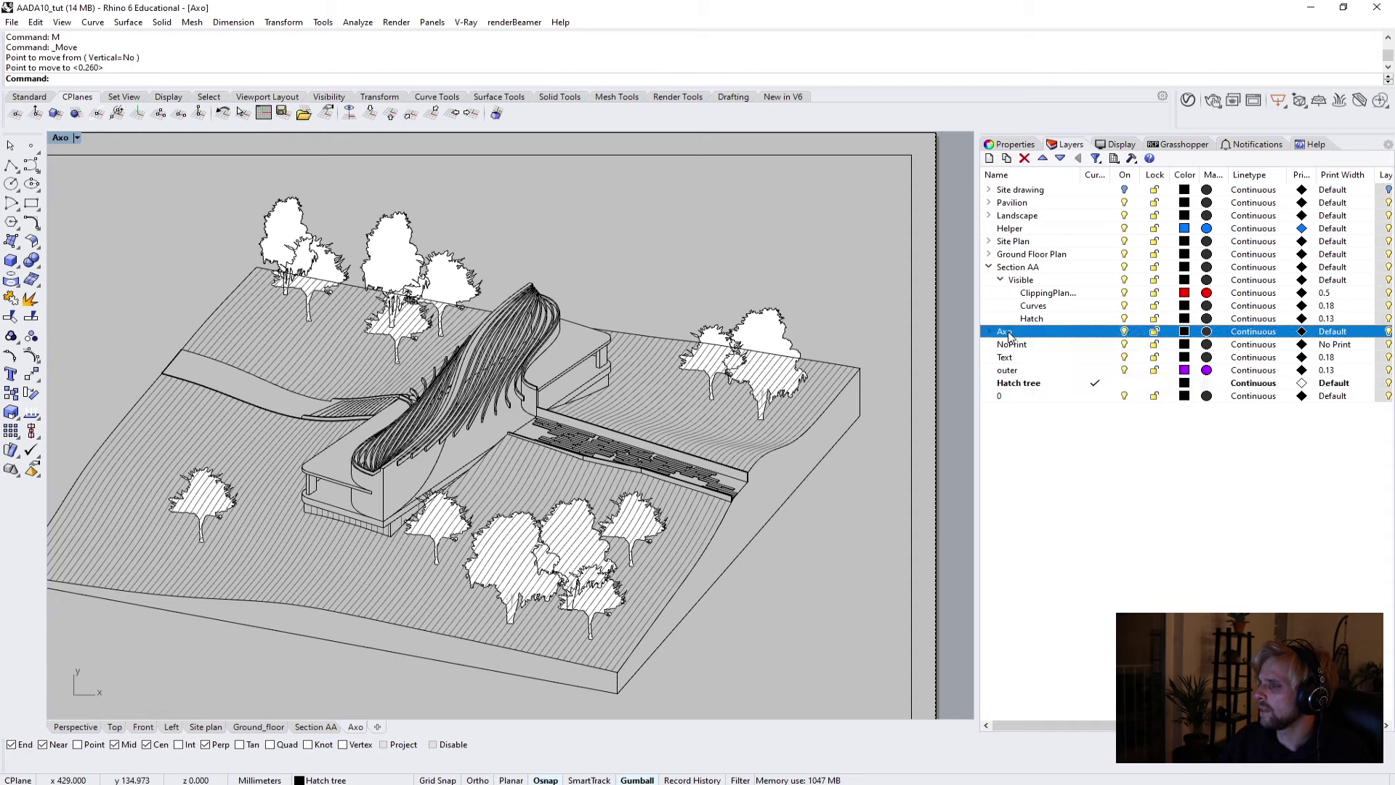
click(1061, 159)
click(1061, 159)
click(1061, 159)
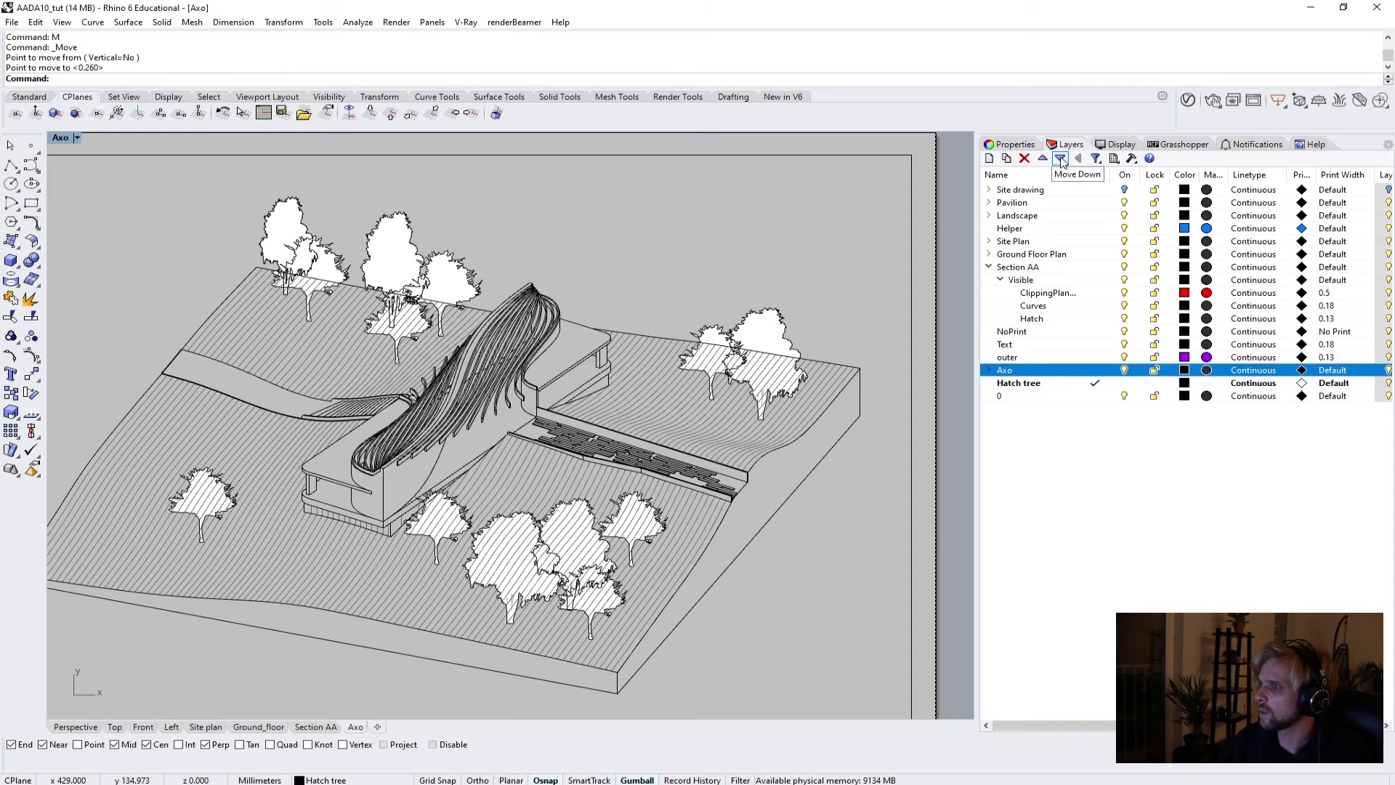
click(1061, 159)
click(1068, 497)
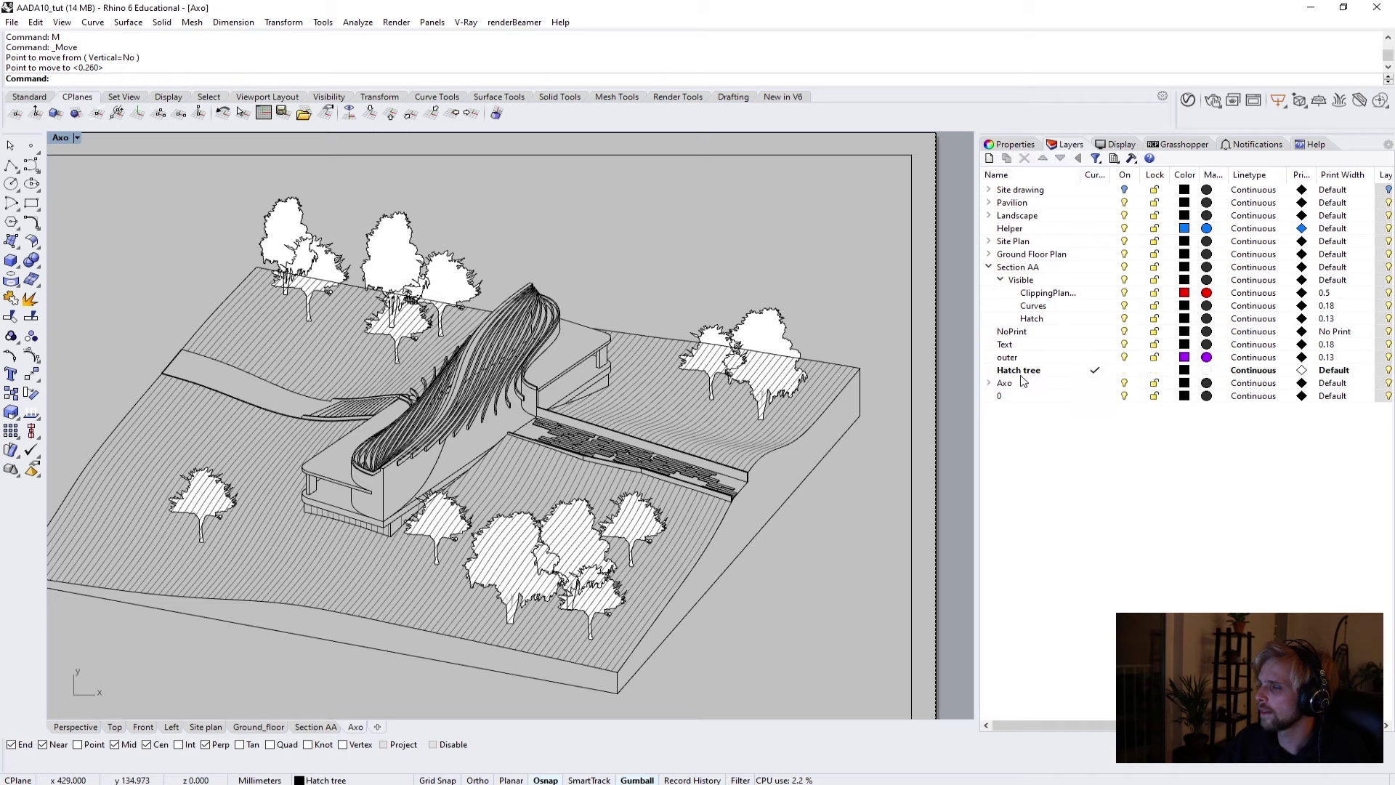
Nest the Hatch tree layer as a sublayer of Visible within the Axo layer.
click(1019, 372)
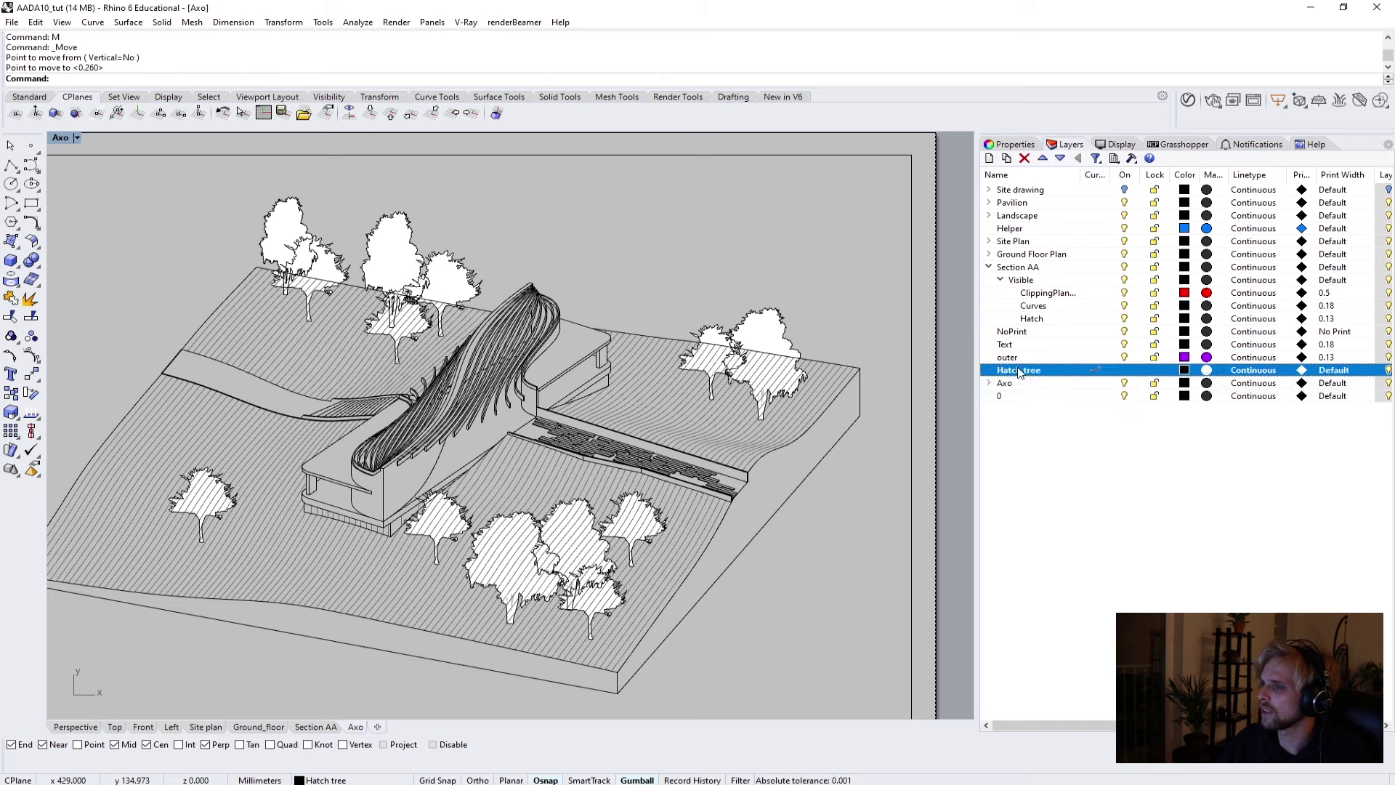
drag(1028, 376, 1039, 393)
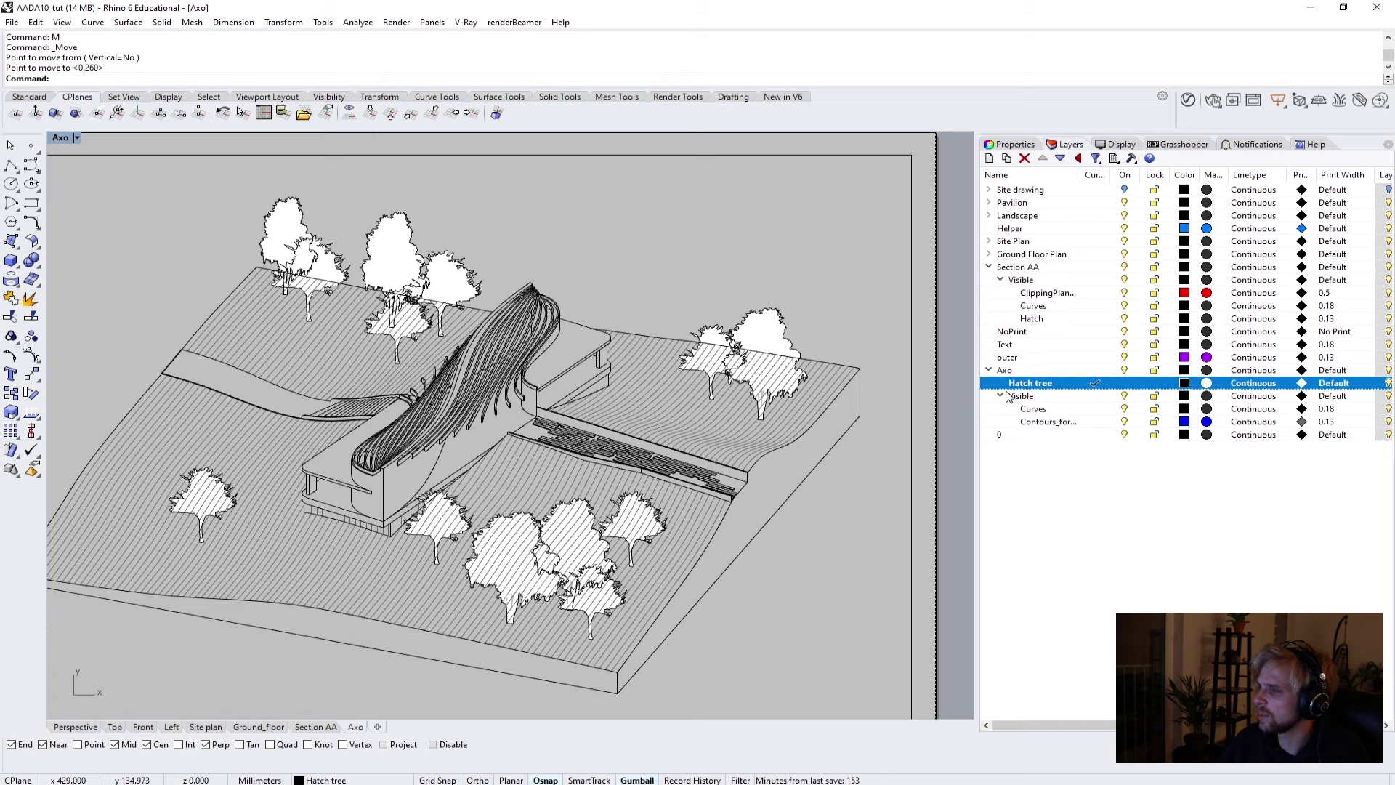
drag(1033, 386, 1036, 397)
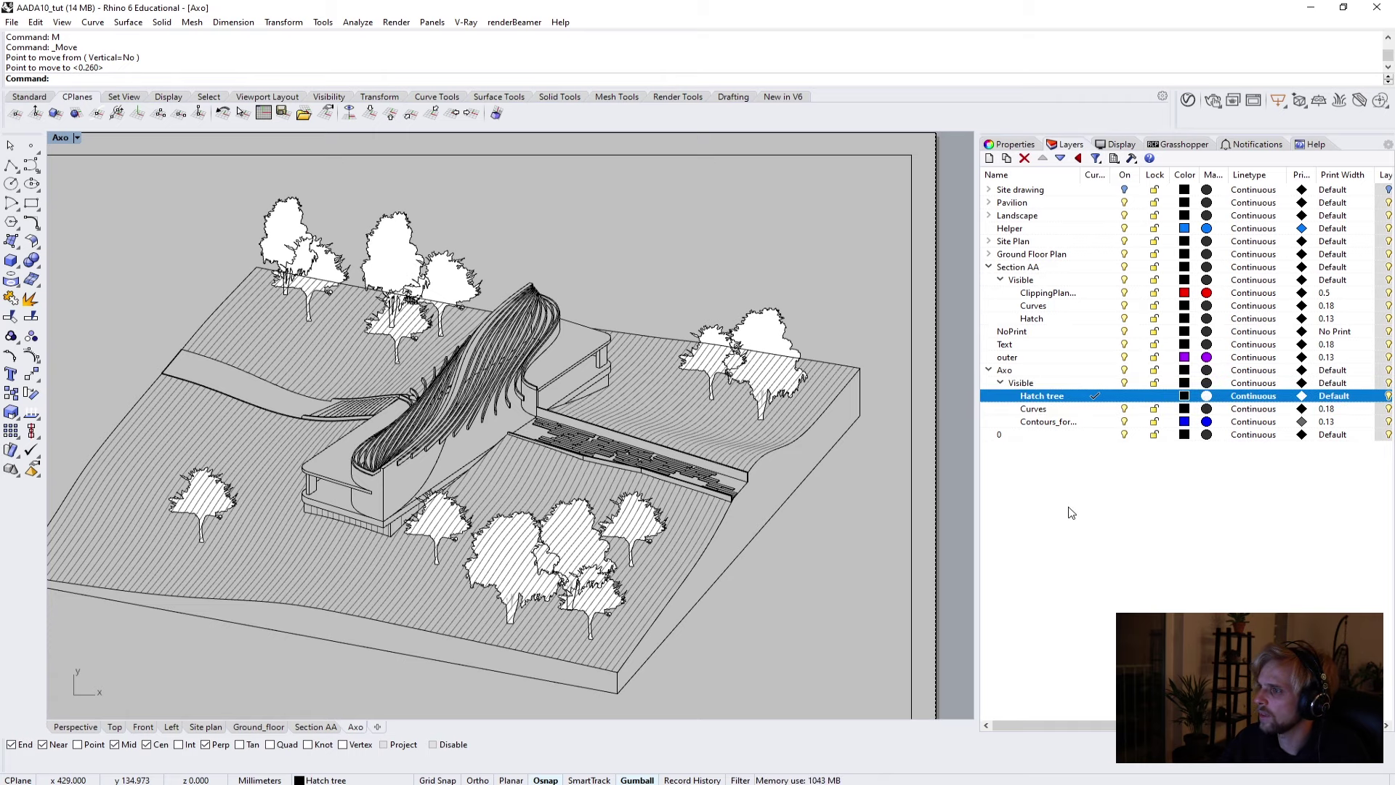
click(1081, 520)
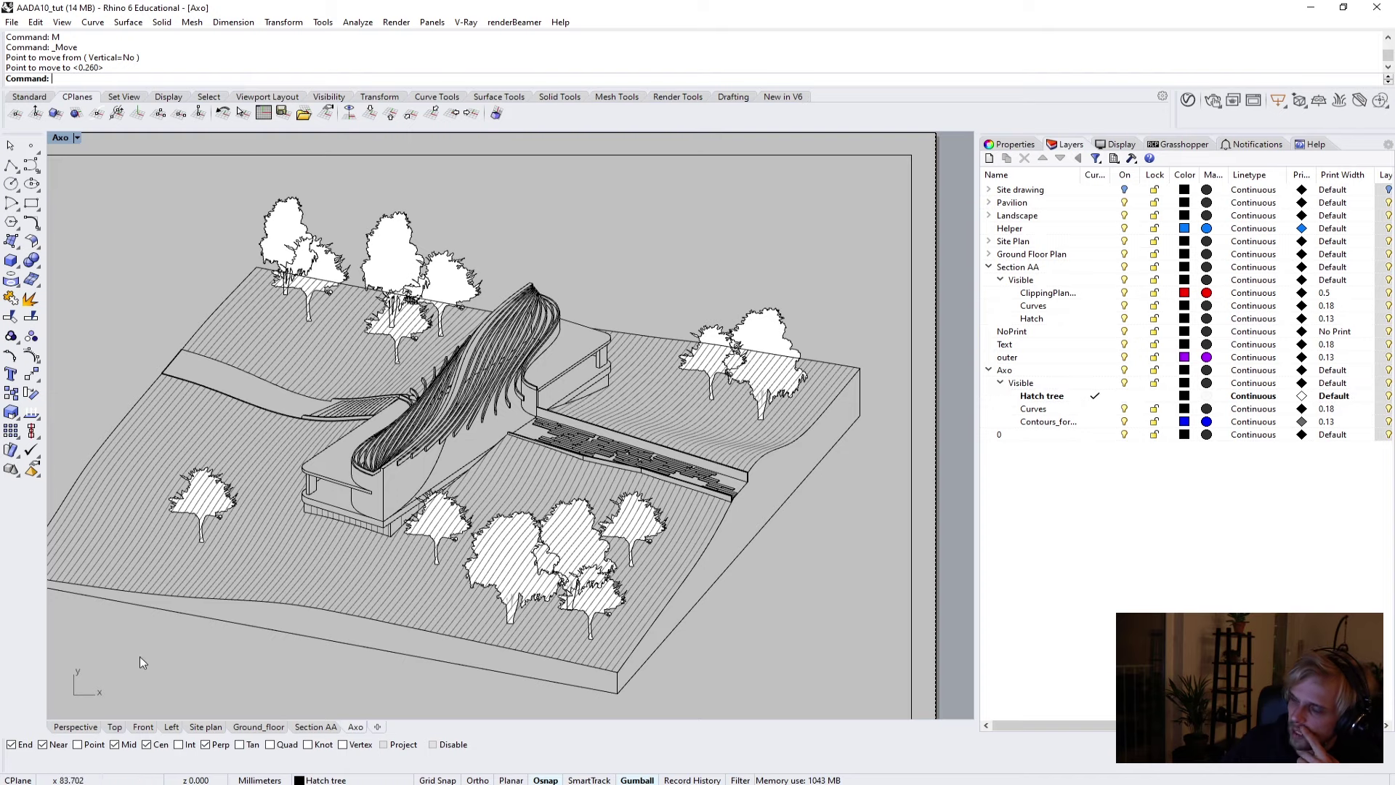
In the Perspective view, select all objects on the Hatch tree sublayer of the axonometric drawing.
click(66, 728)
scroll(356, 591, down, 4)
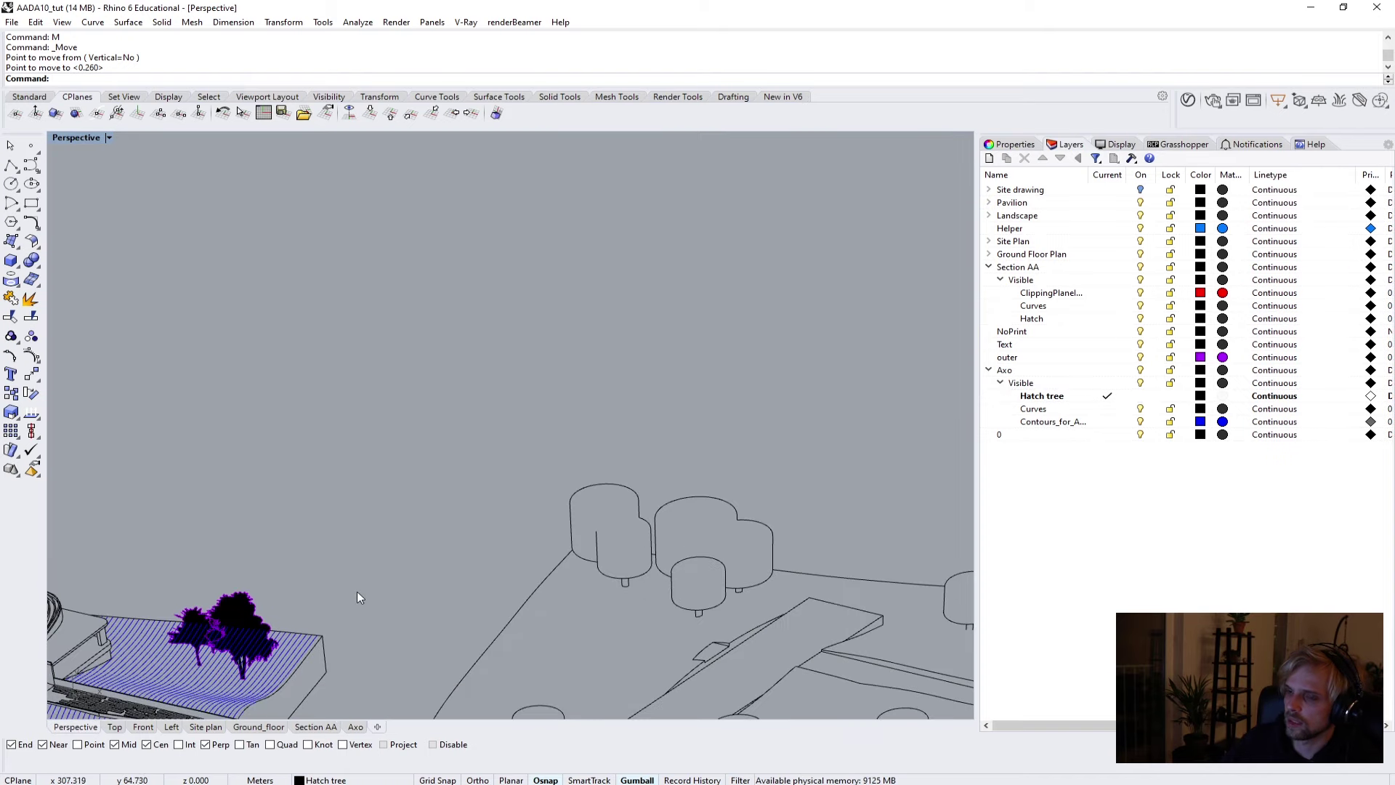
shift+right_drag(356, 592, 602, 347)
mouse_move(433, 480)
shift+right_down()
mouse_move(471, 460)
mouse_move(336, 385)
shift+right_up()
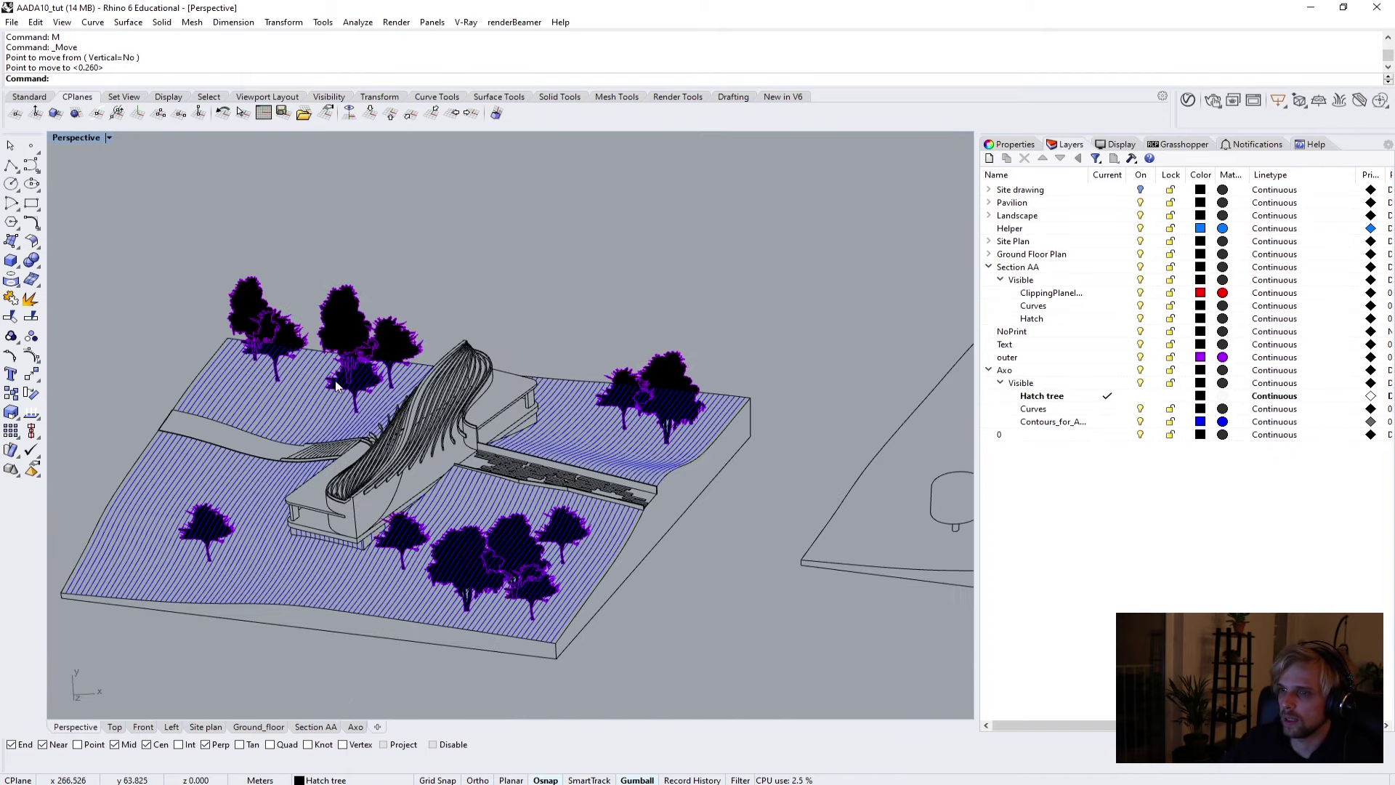
right_click(1055, 405)
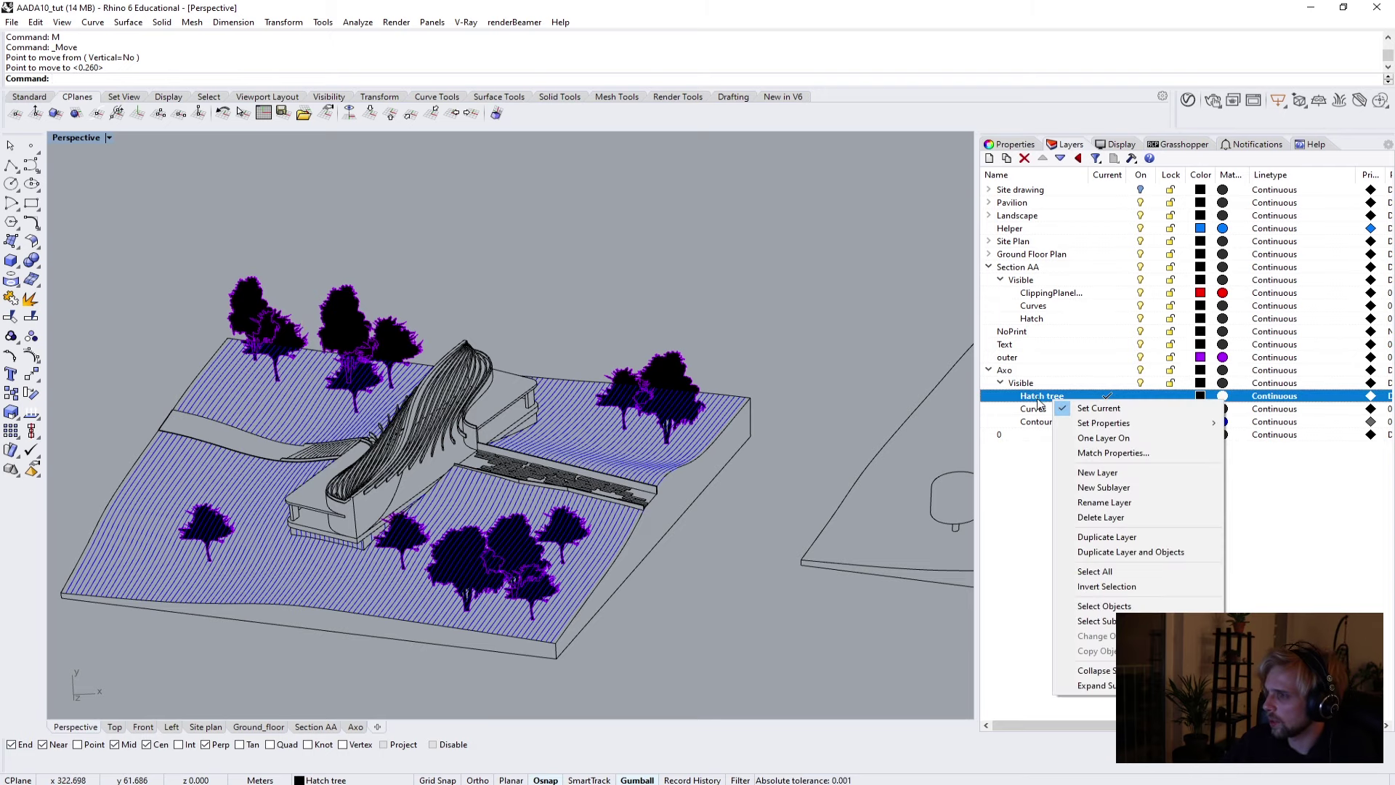
click(1104, 605)
mouse_move(727, 451)
right_down()
mouse_move(573, 367)
mouse_move(660, 347)
right_up()
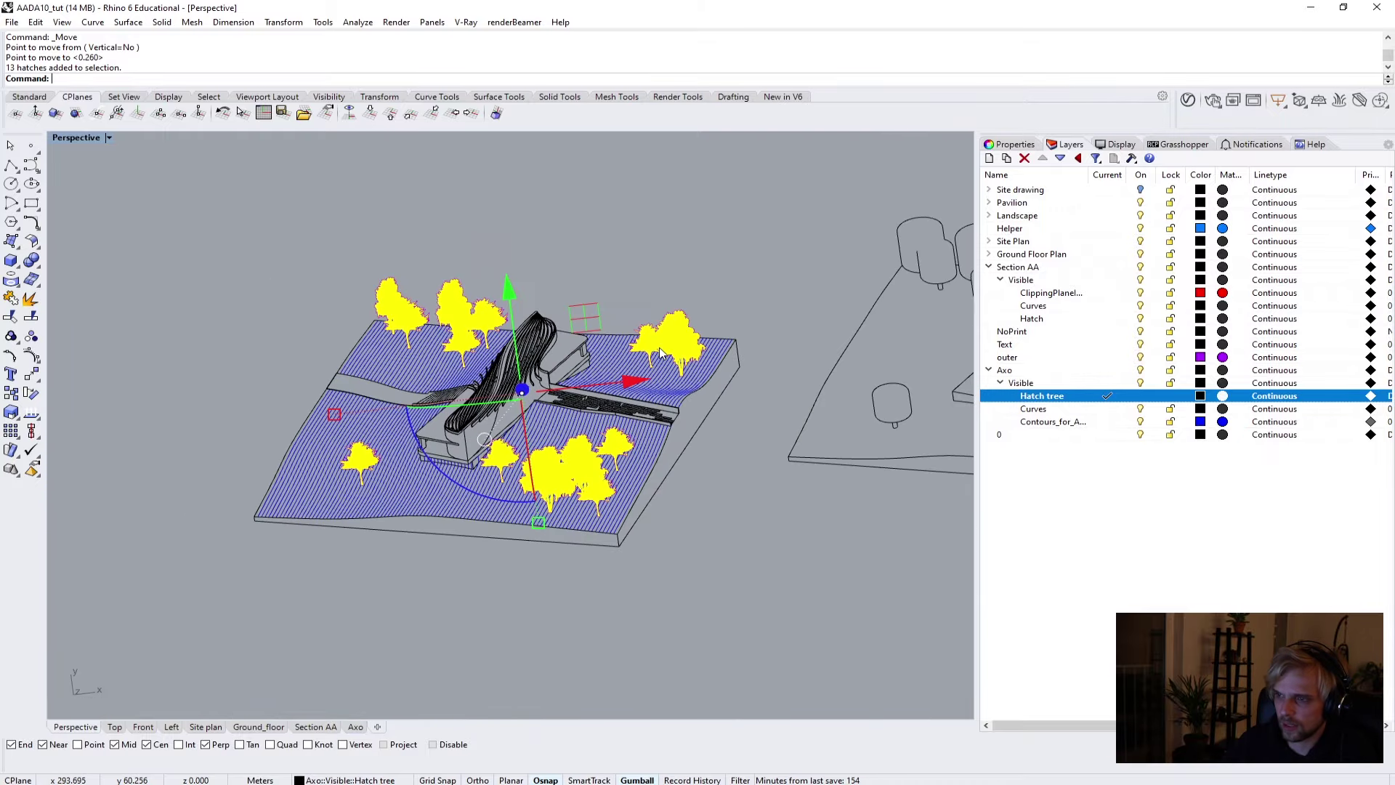
text(To)
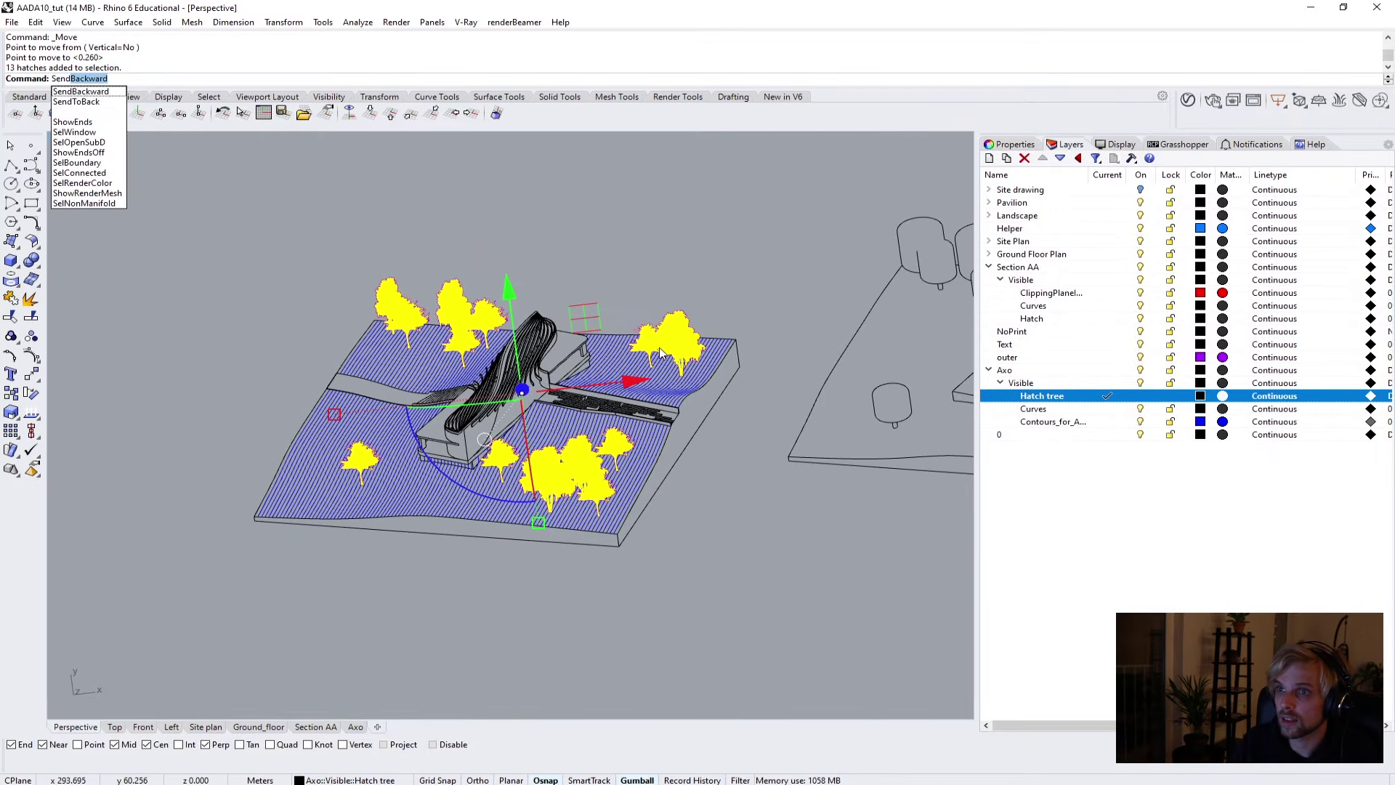
text(Back)
key(Return)
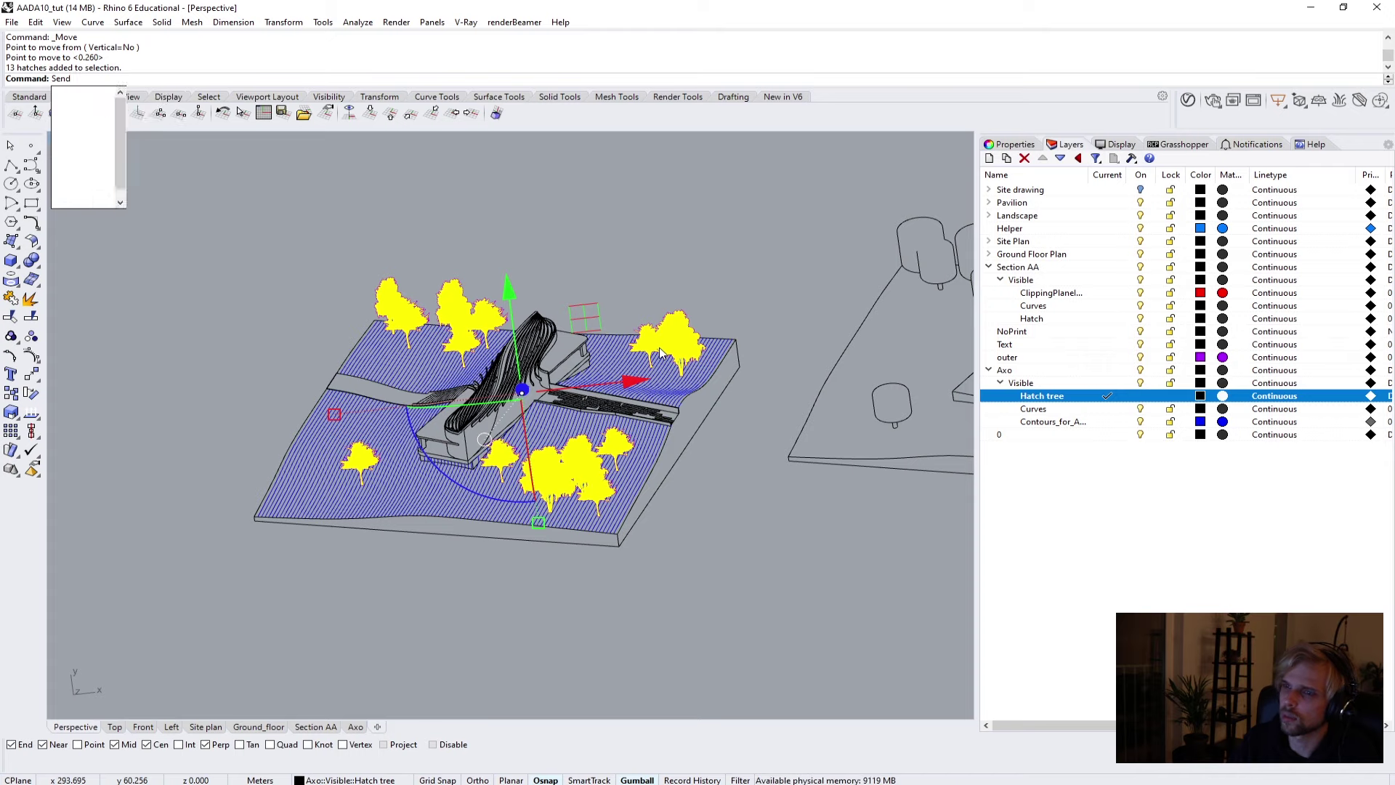
Bring the selected tree hatches to the front of the draw order with BringToFront and check them in the Axo layout.
text(Bring)
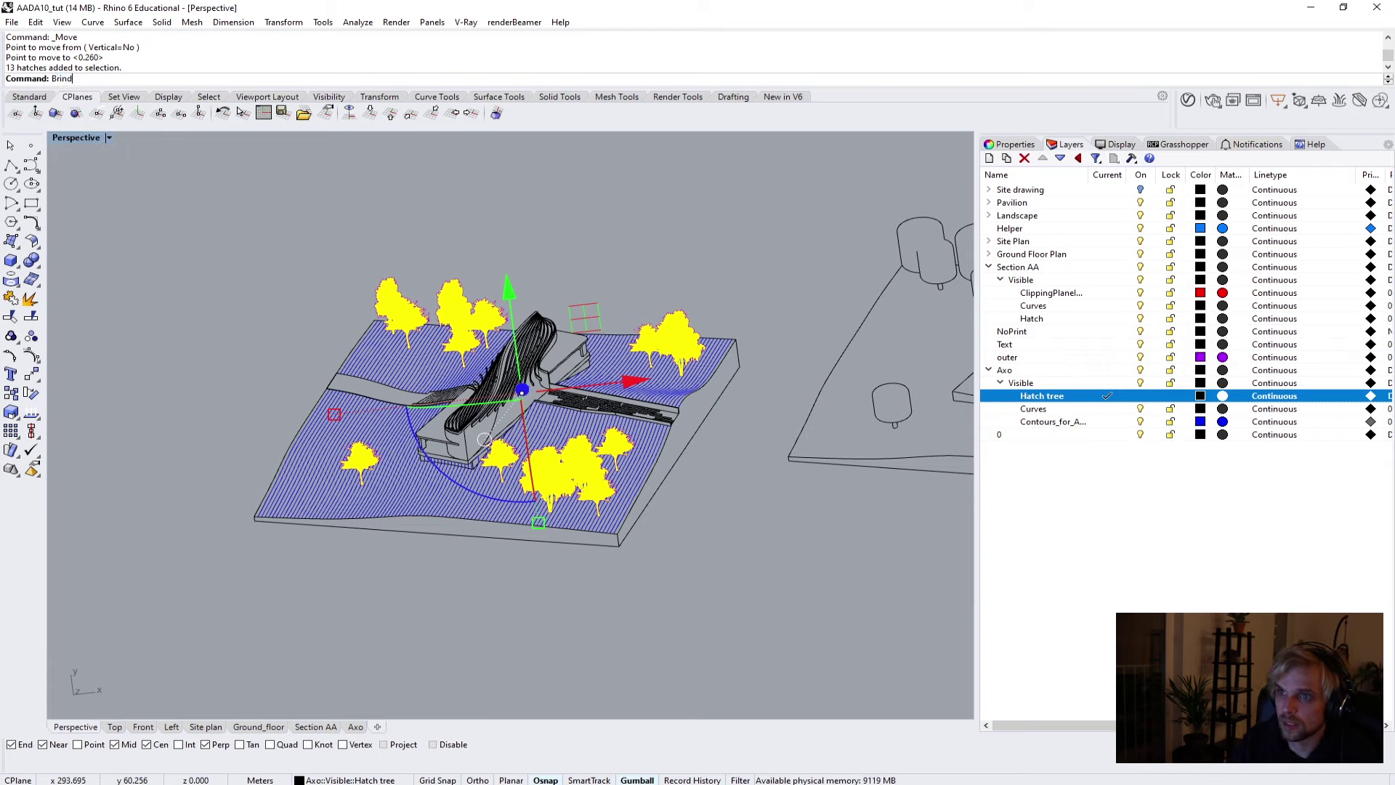
text(To)
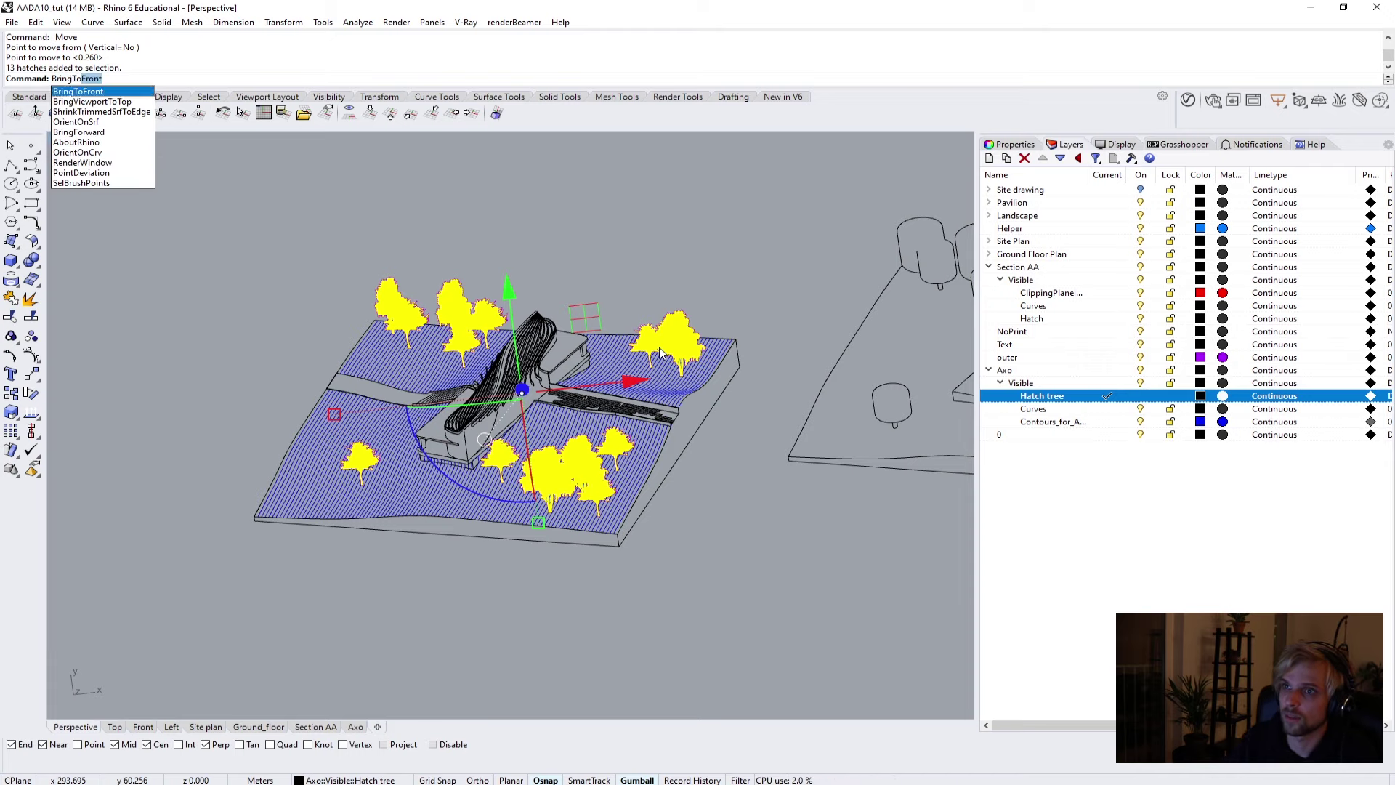
key(Return)
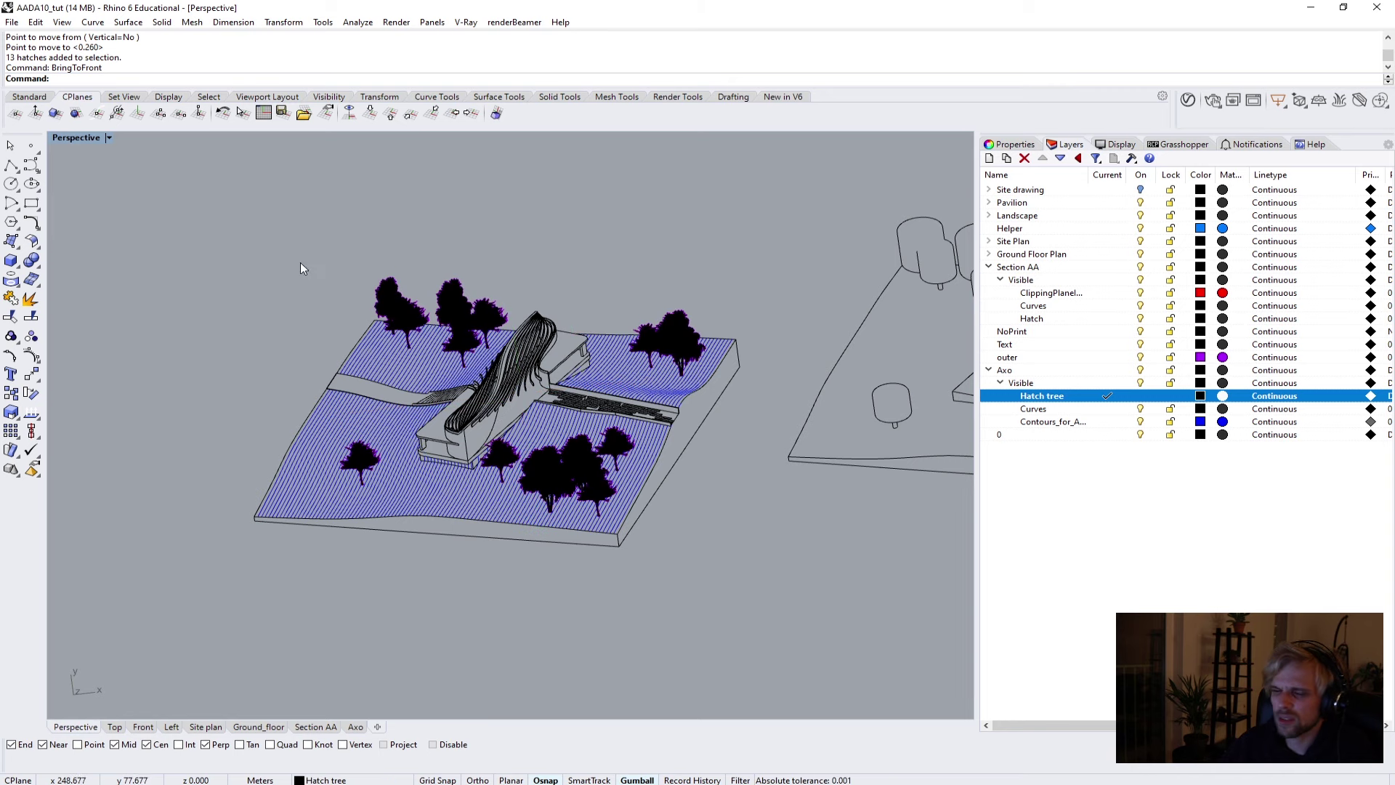
click(356, 727)
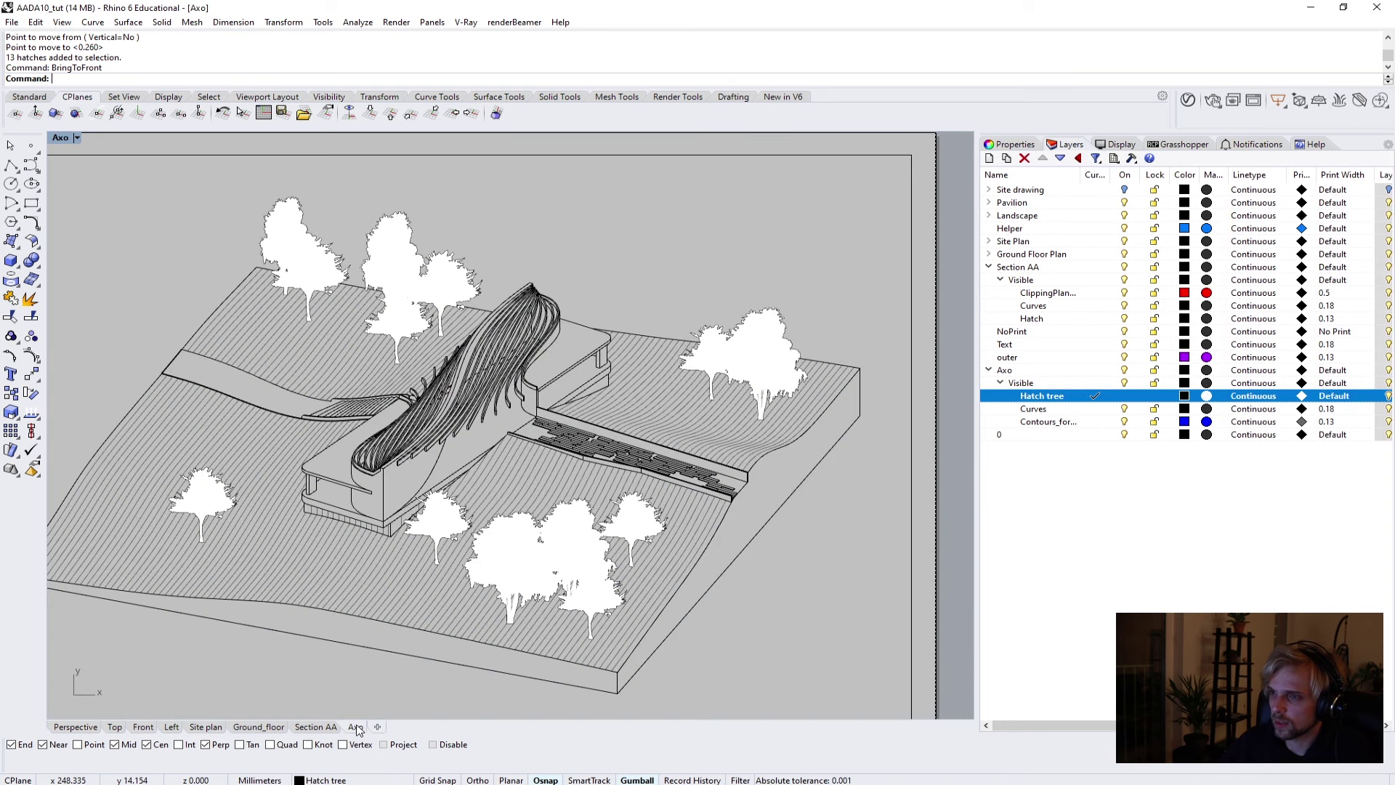
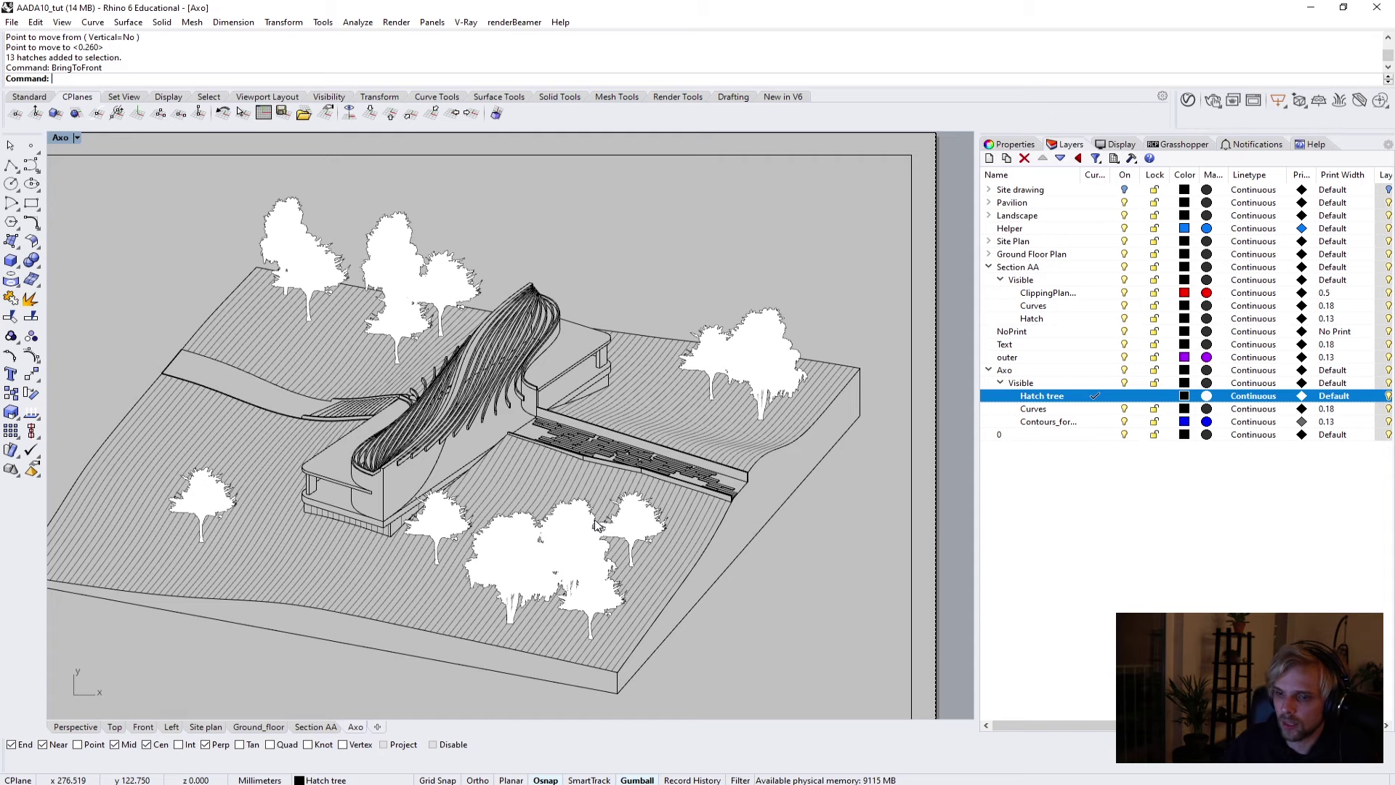
Examine the Axo layout and its title block, and compare the drawing with the Perspective view.
scroll(798, 411, down, 5)
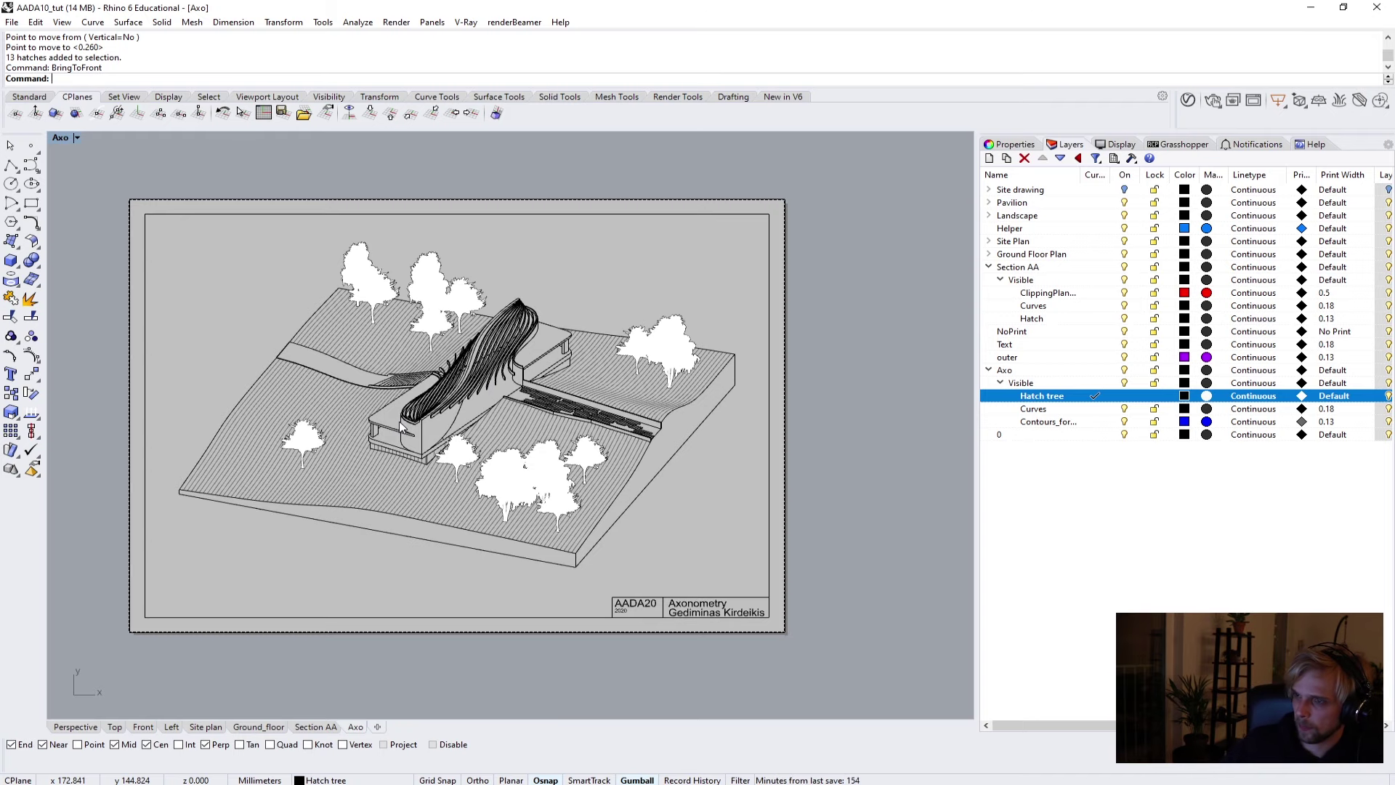
scroll(490, 387, up, 3)
scroll(577, 546, down, 3)
scroll(677, 614, up, 4)
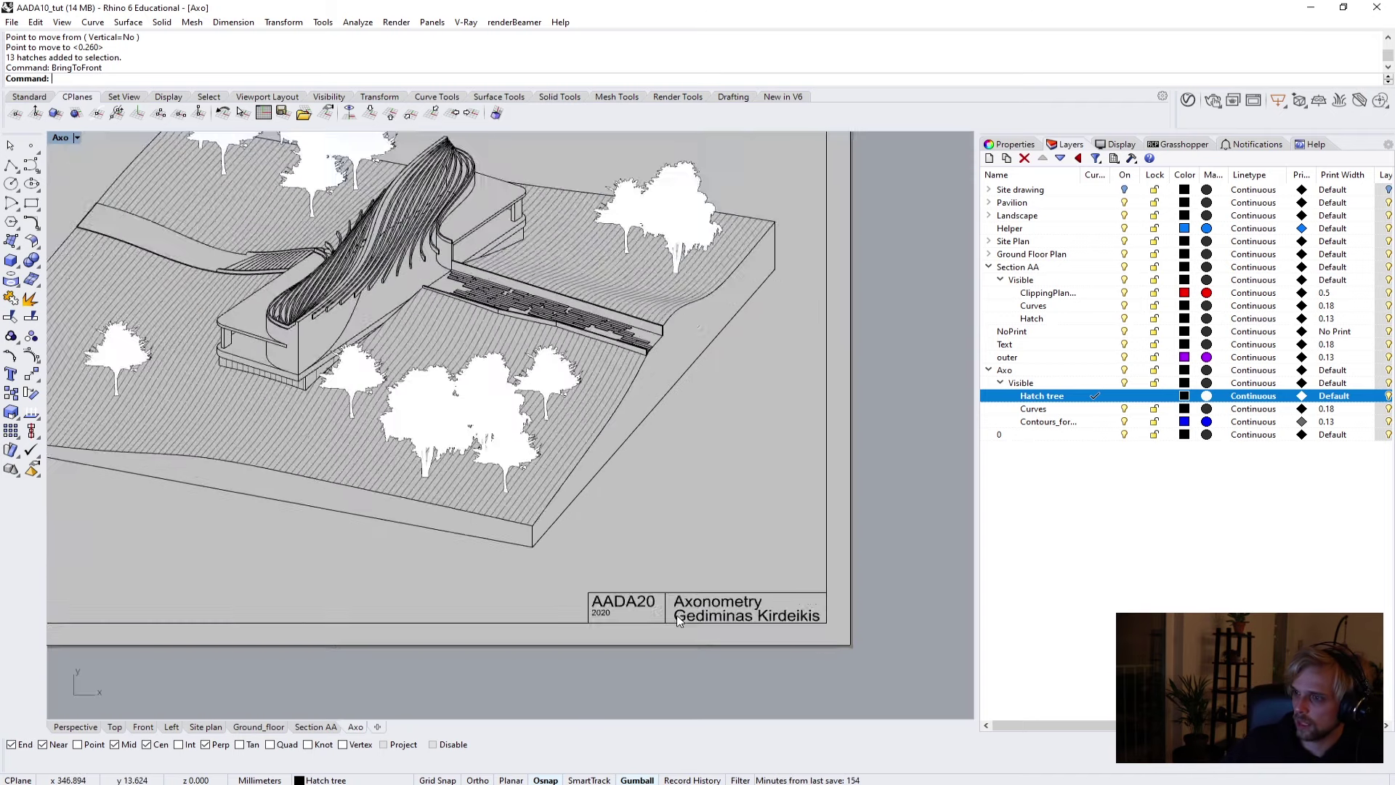
scroll(739, 627, up, 3)
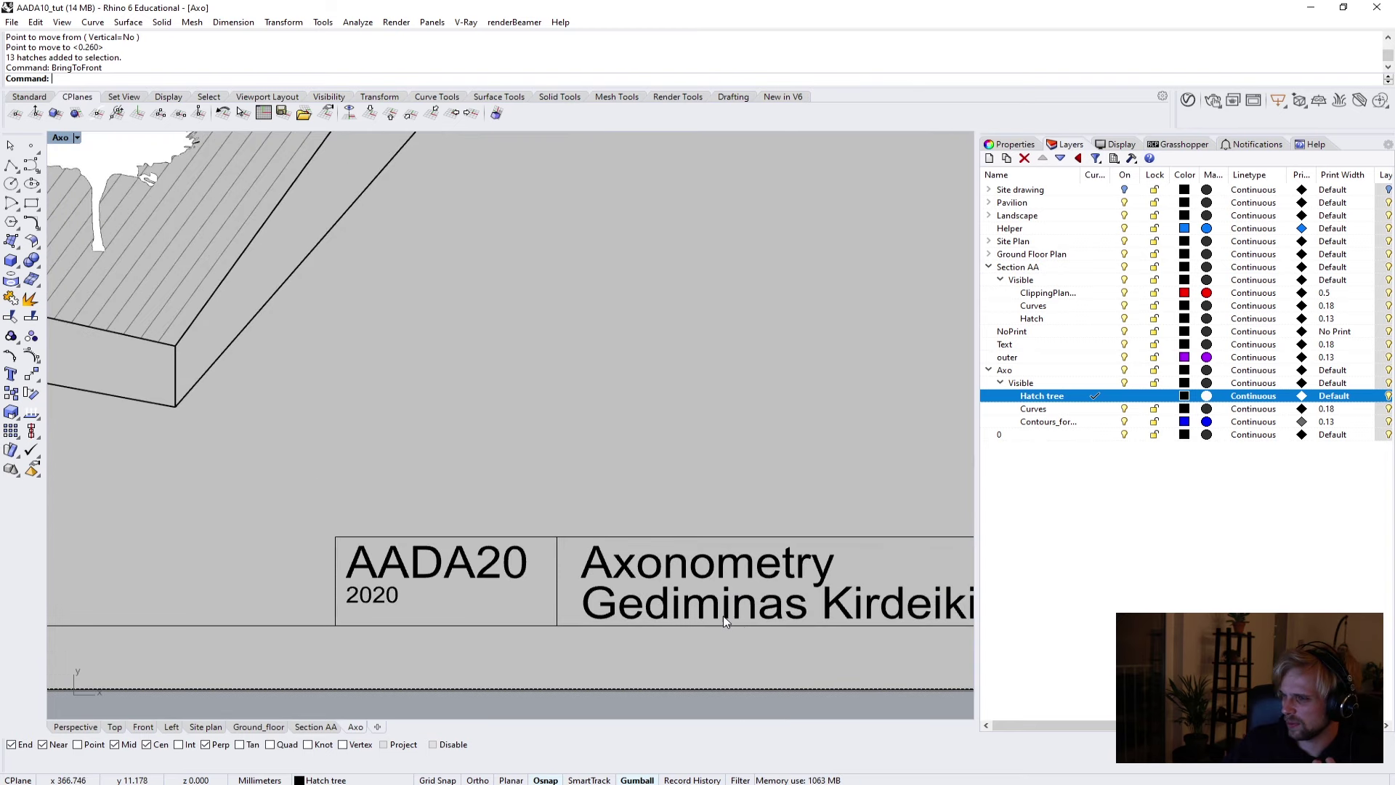
scroll(716, 625, down, 2)
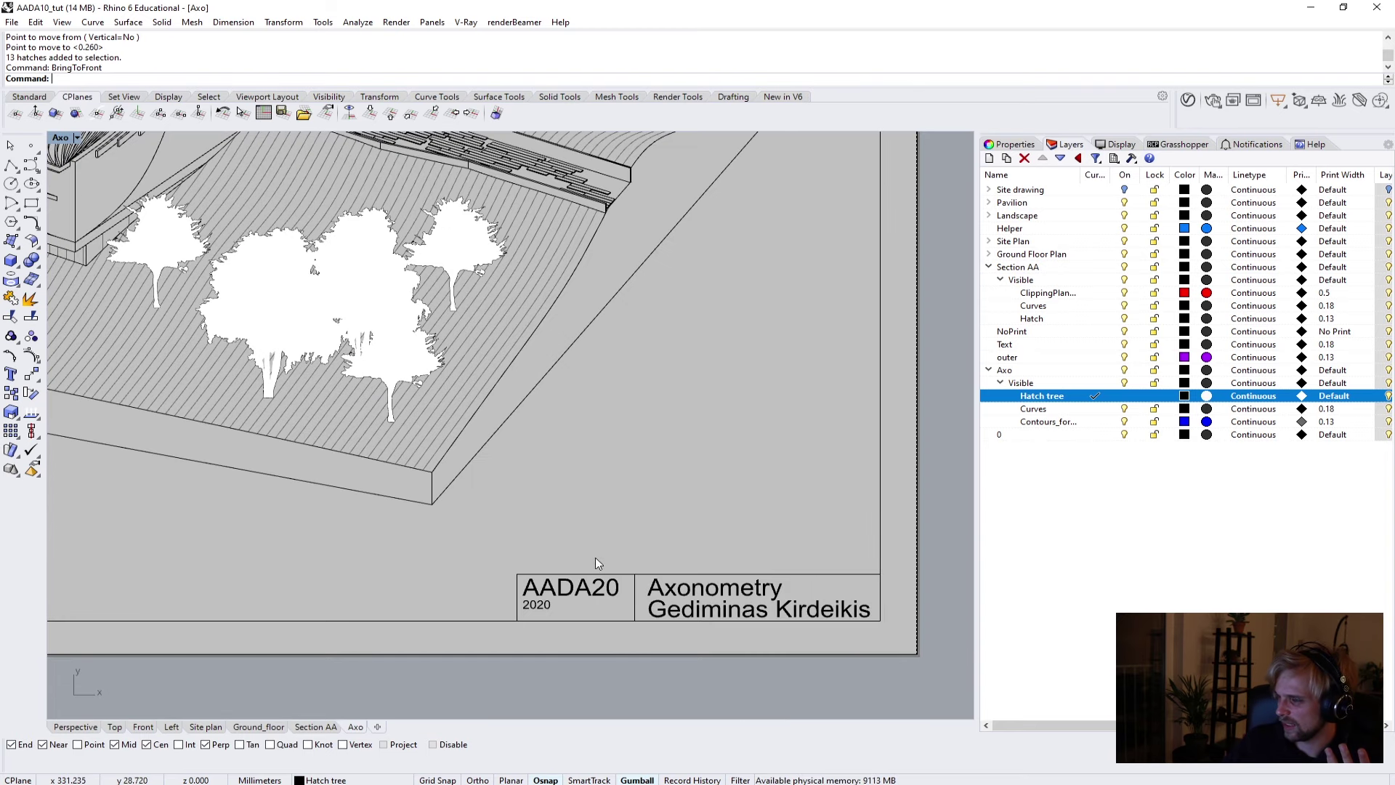
click(75, 726)
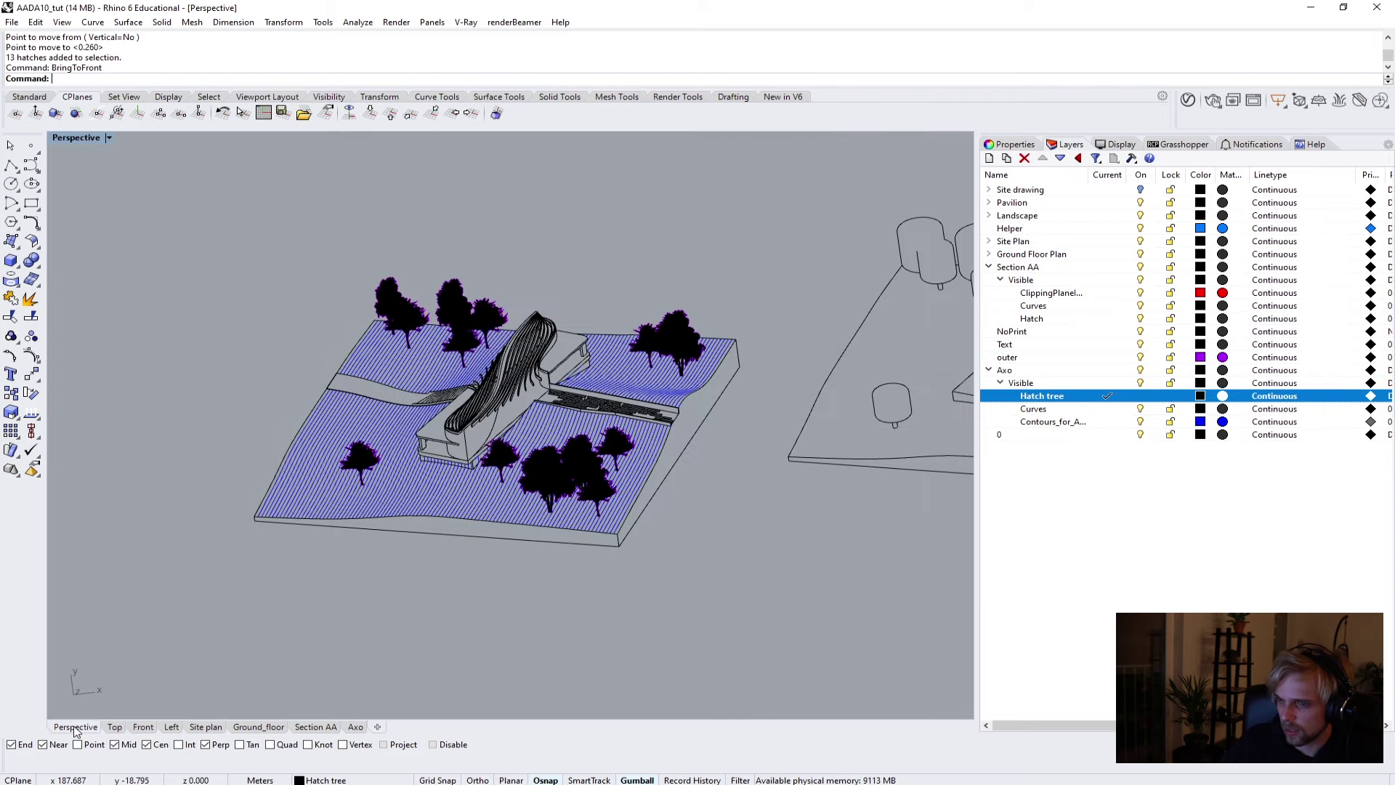
click(356, 727)
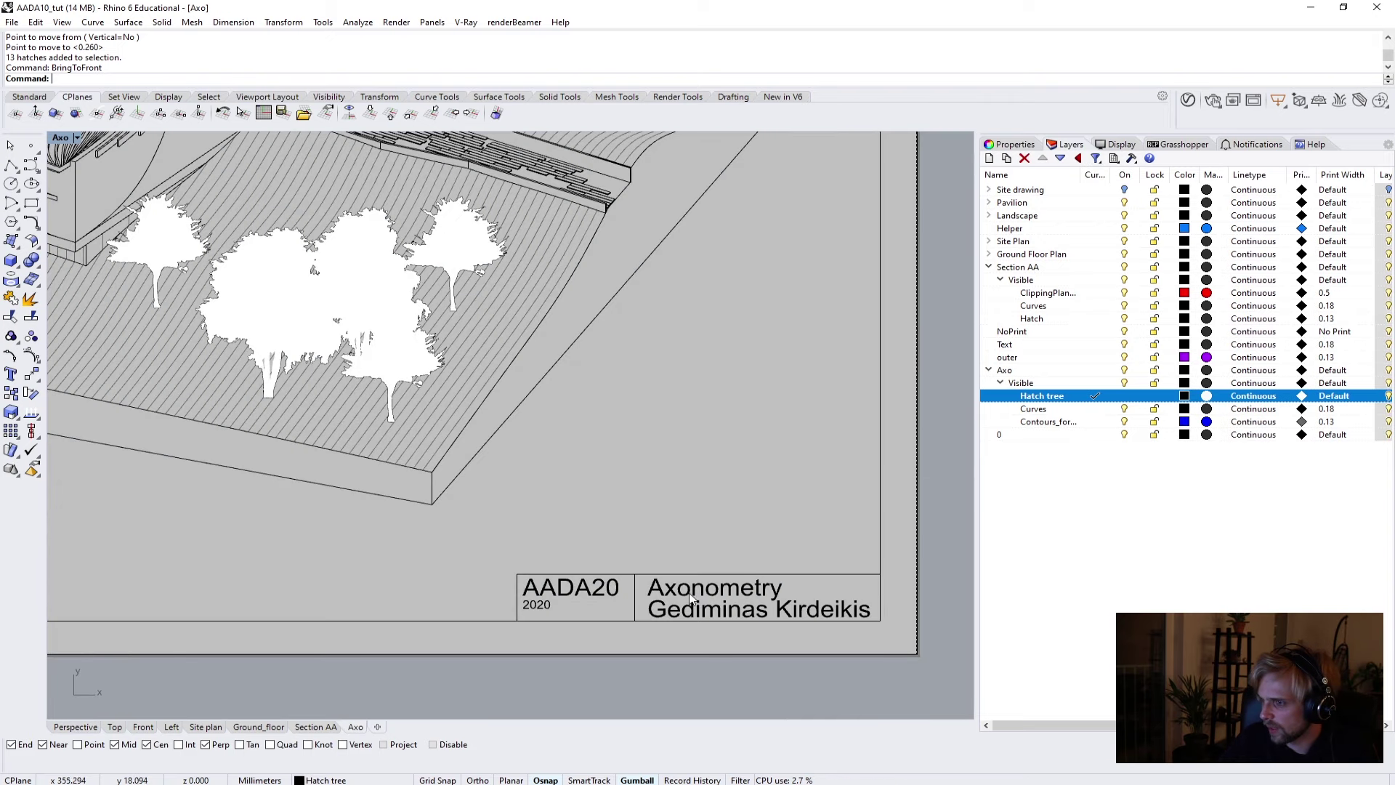
Try scaling the Axonometry title in the title block by 0.5 from its upper-left corner.
click(710, 591)
scroll(700, 590, up, 3)
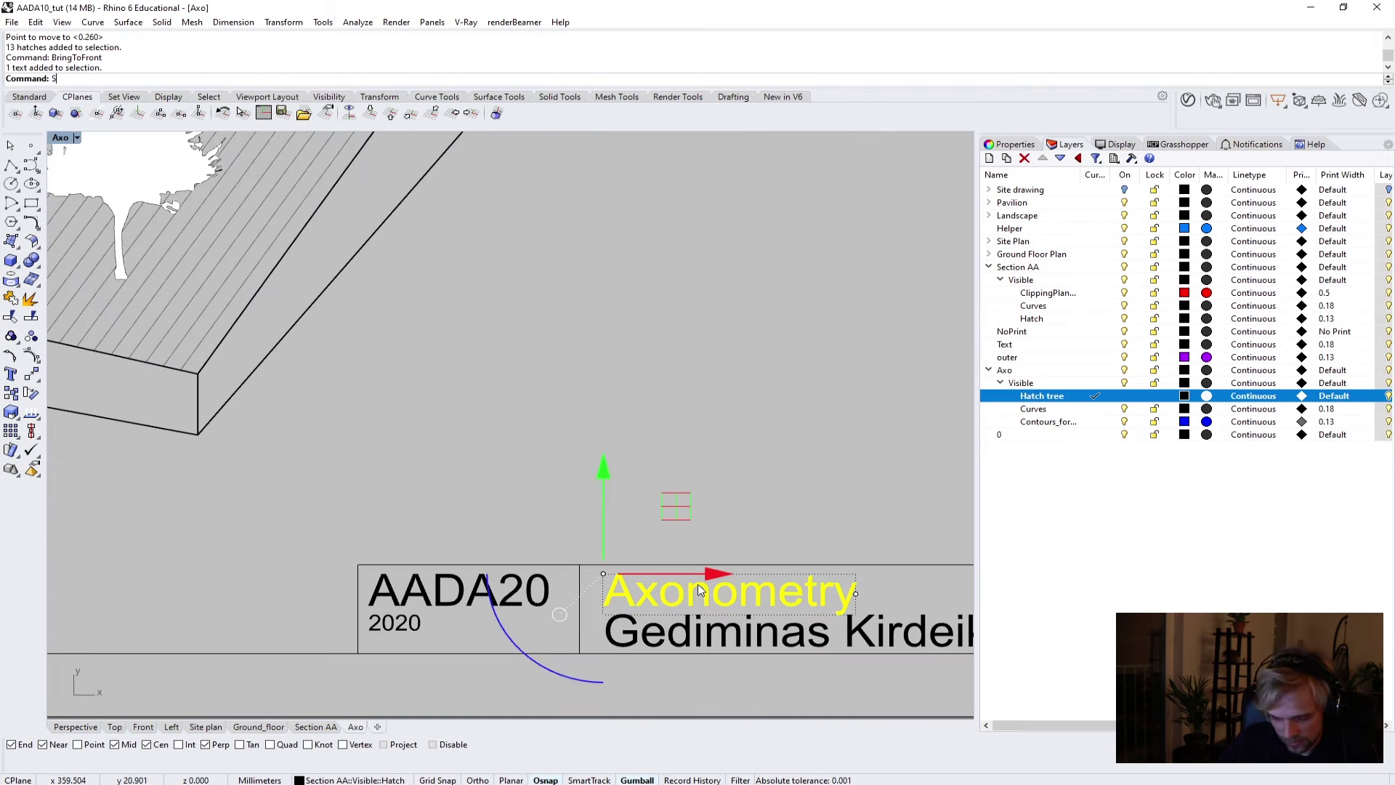
text(scale)
key(Return)
click(601, 575)
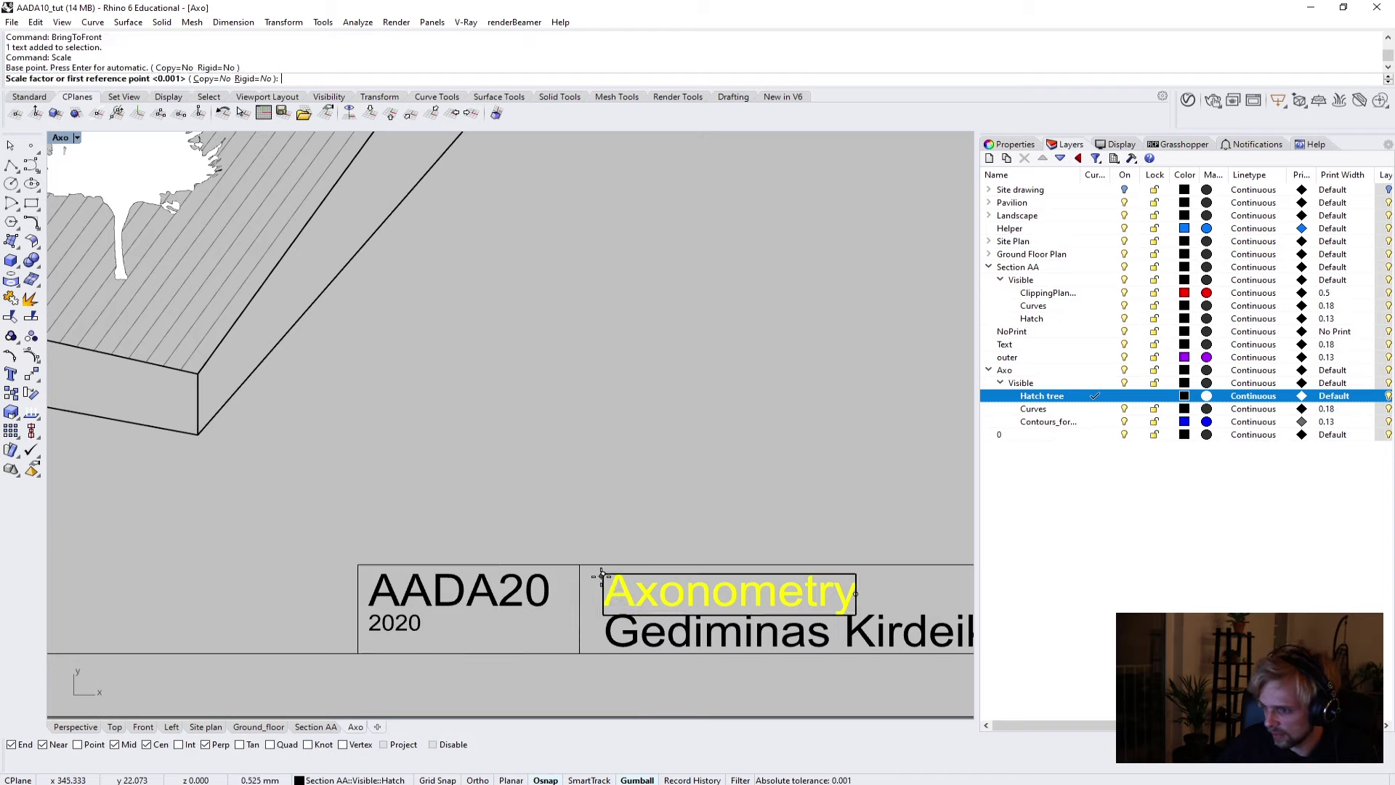
text(0.)
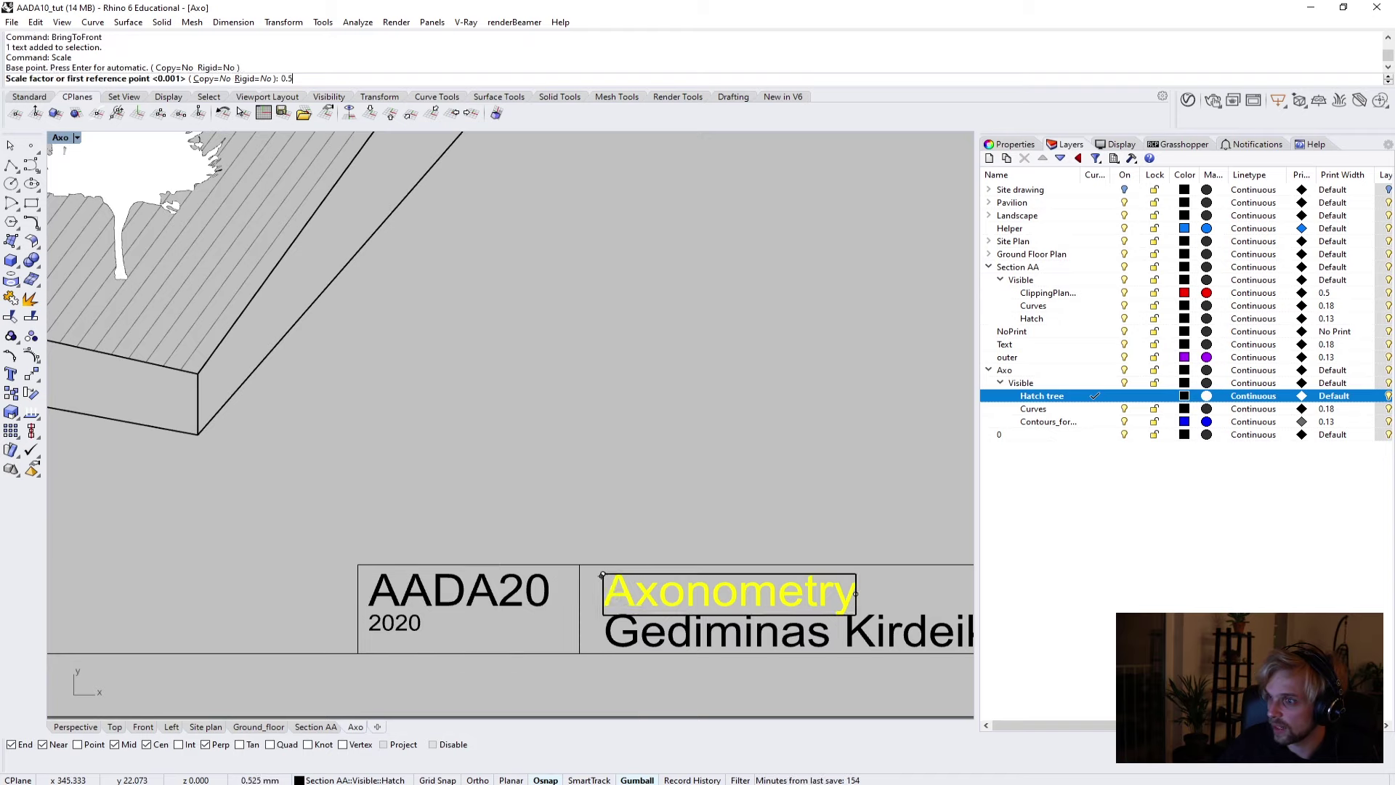
text(5)
key(Return)
key(ctrl+z)
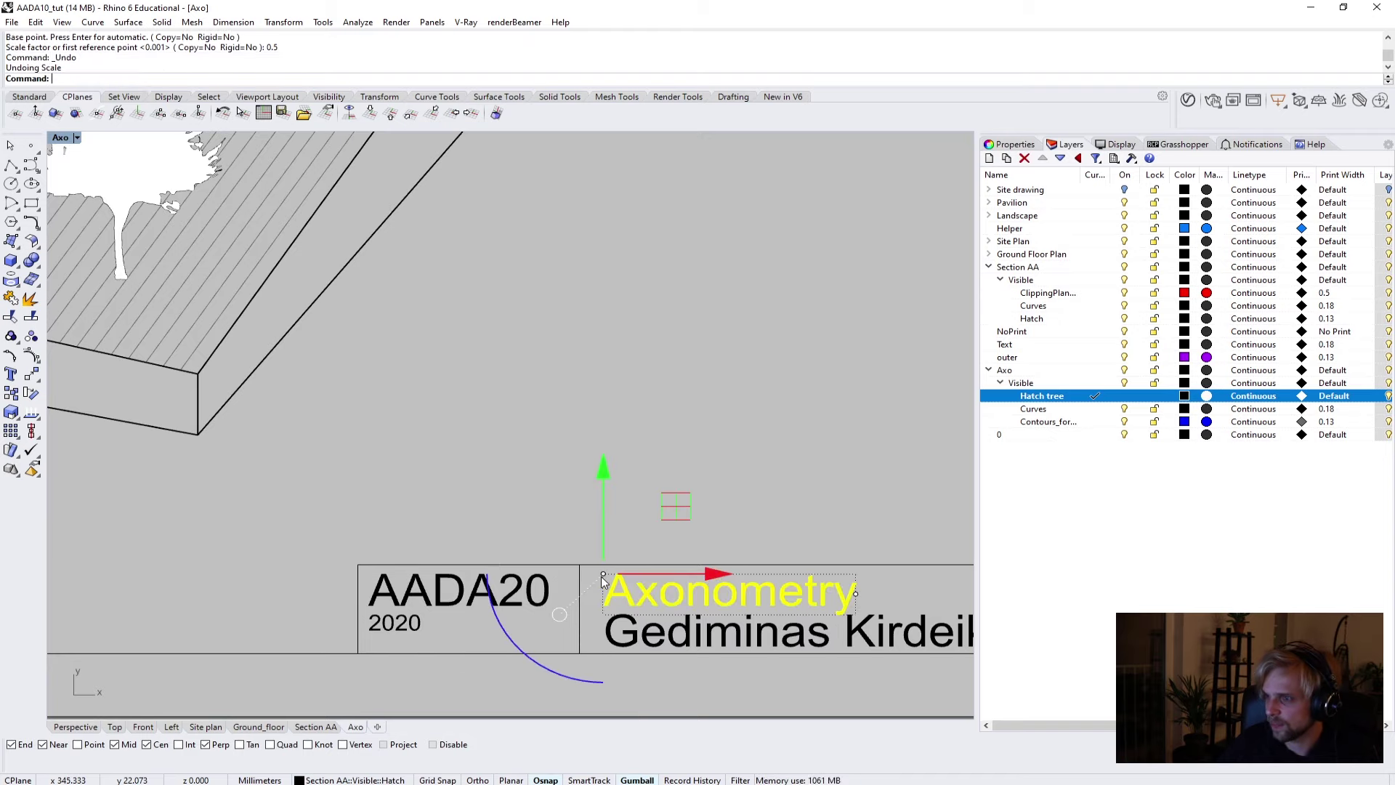
Scale the selected Axonometry title by a factor of 0.5 from its upper-left corner.
key(Return)
click(603, 575)
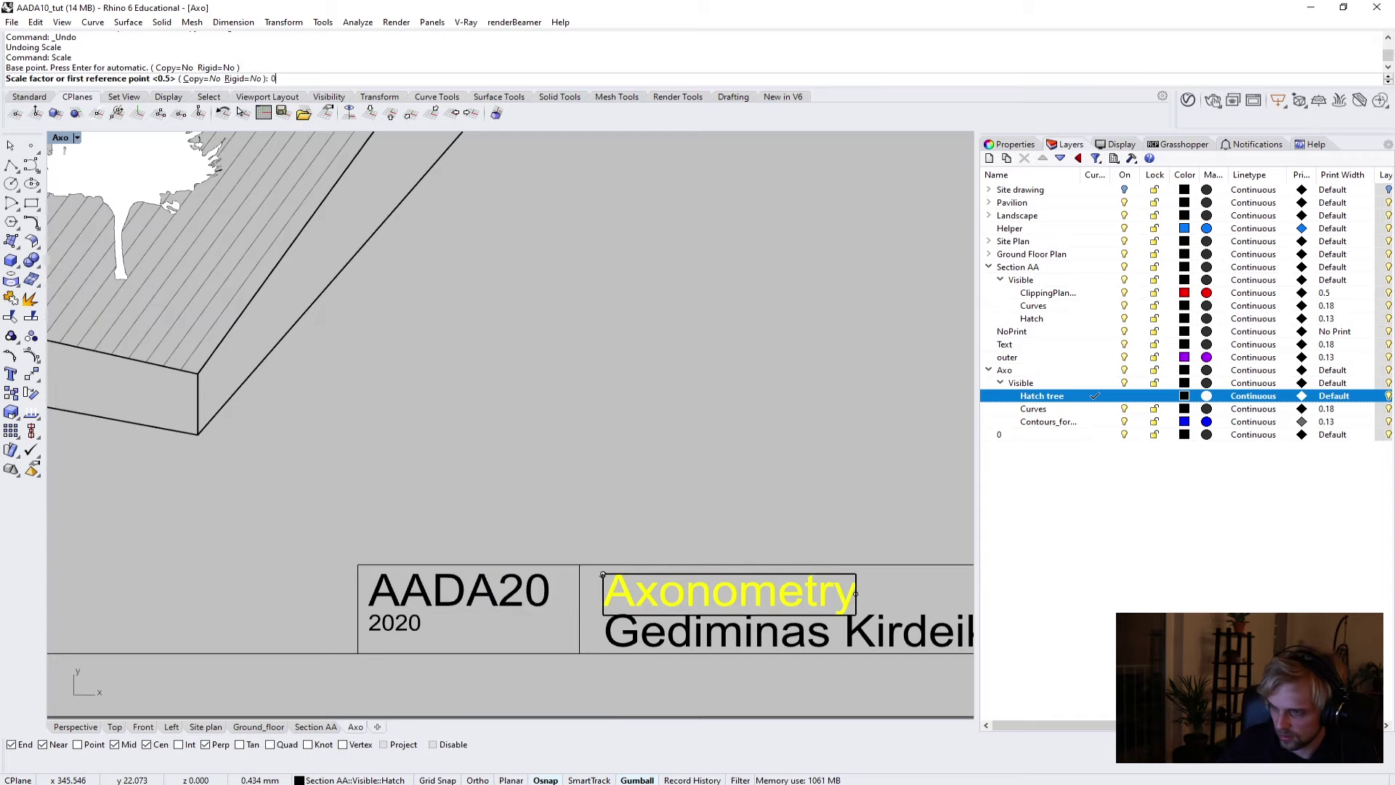
text(0.)
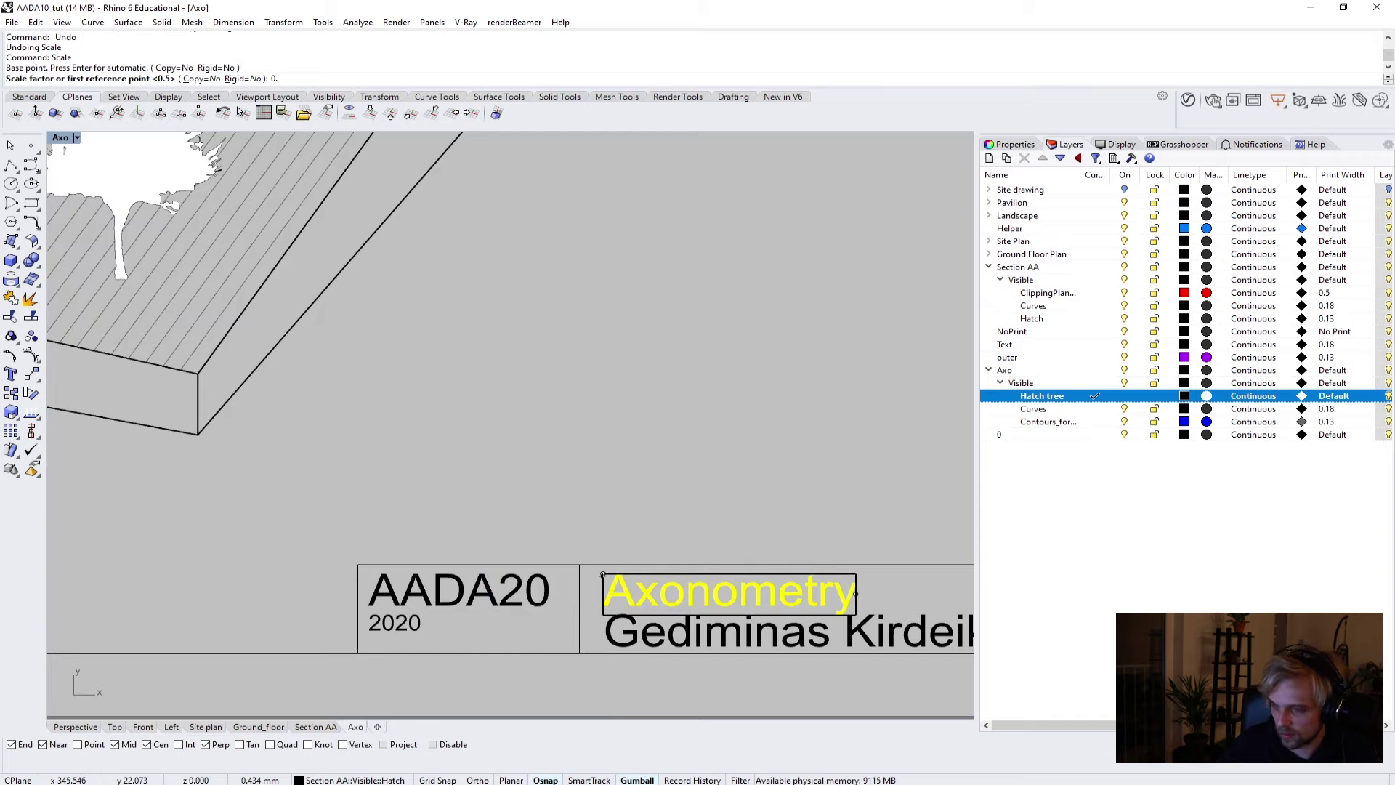
text(5)
key(Return)
scroll(501, 621, down, 5)
scroll(507, 616, up, 2)
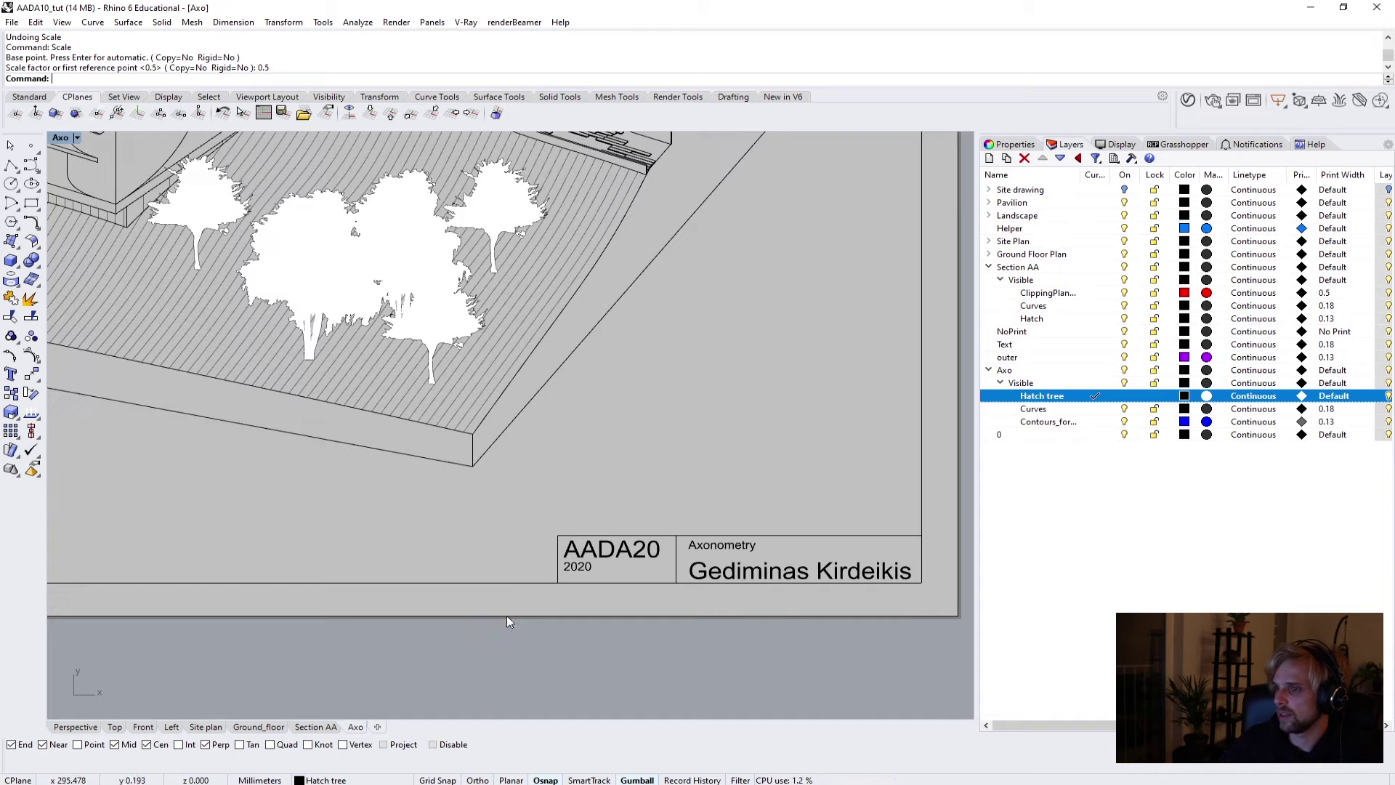
Move the author's name in the Axo title block up slightly, closer to the Axonometry title.
scroll(507, 616, up, 3)
click(669, 539)
click(672, 550)
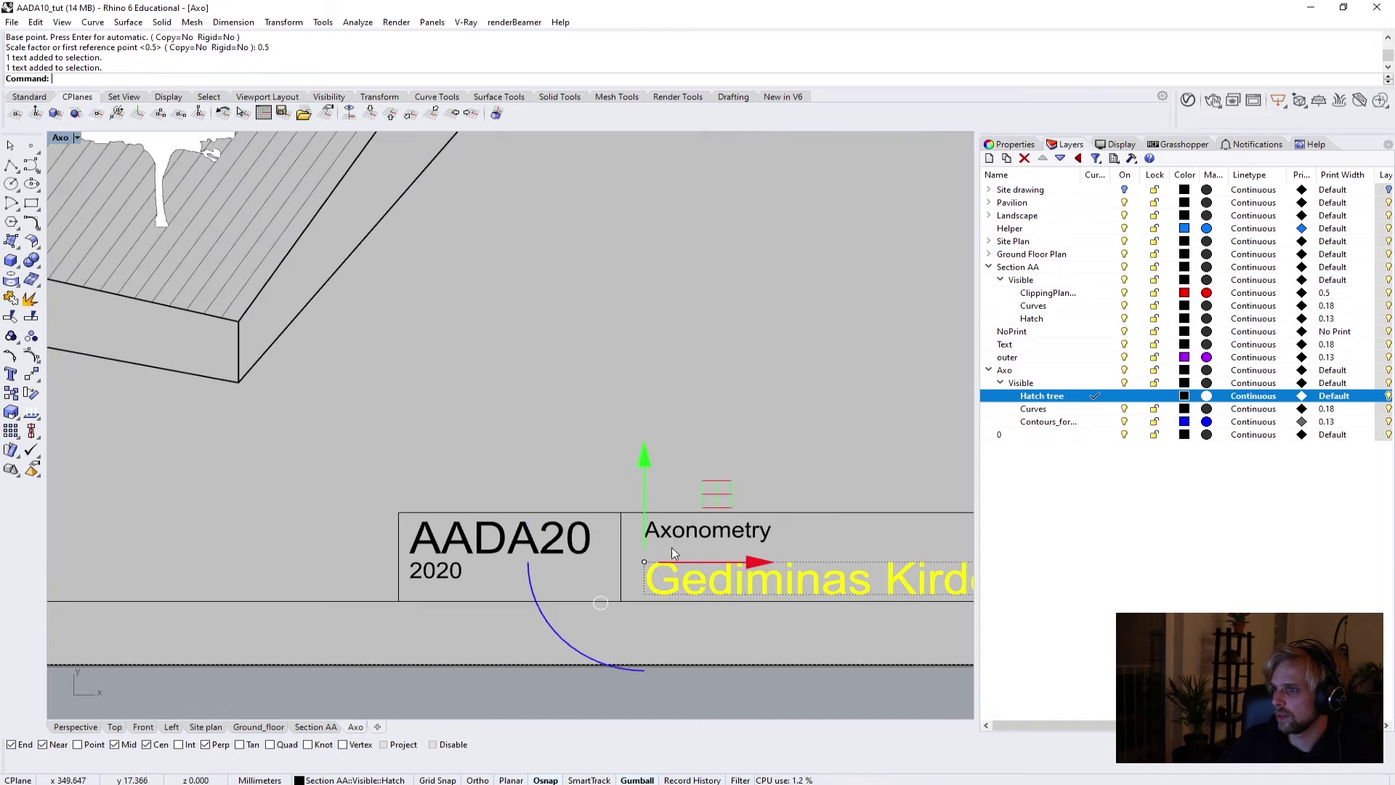
drag(645, 465, 645, 448)
click(694, 649)
scroll(691, 648, down, 10)
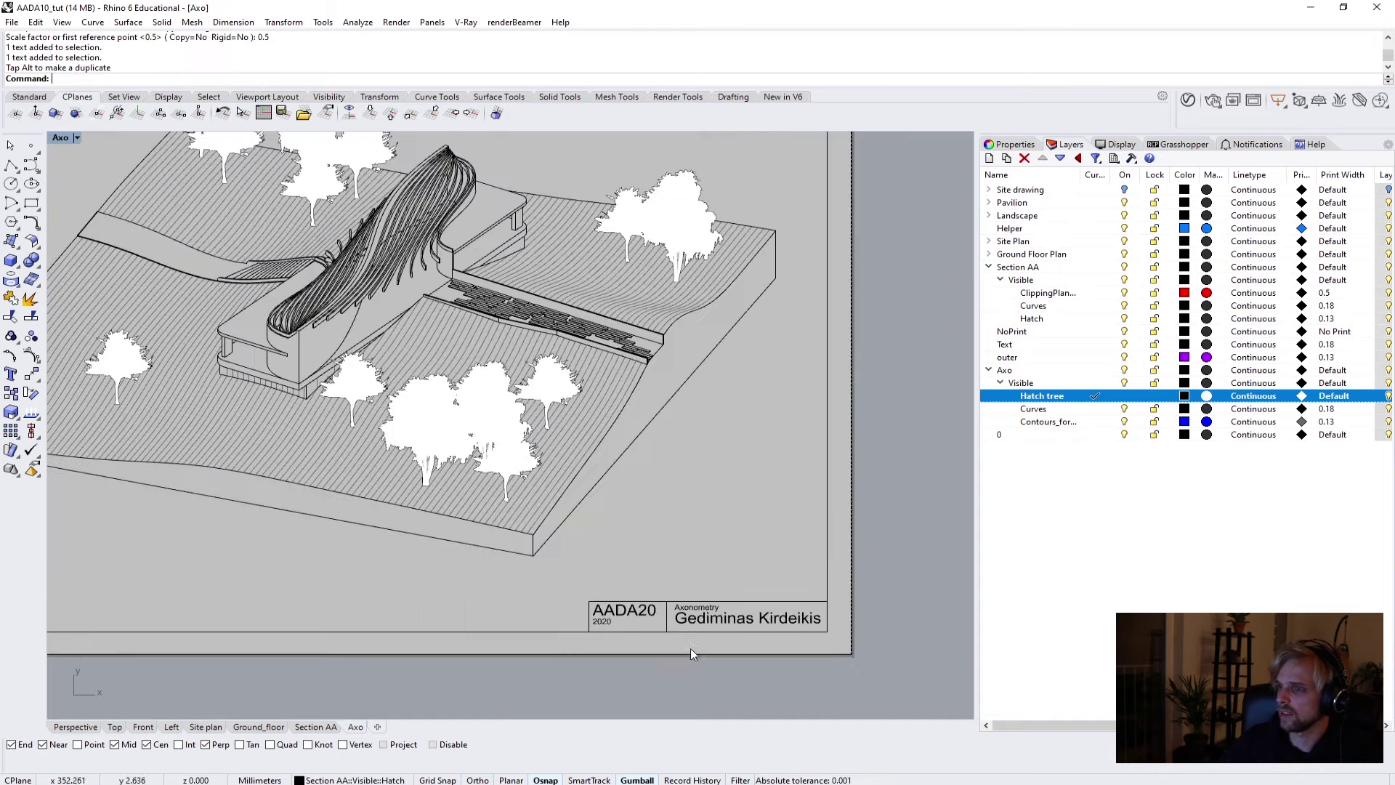
scroll(690, 648, up, 4)
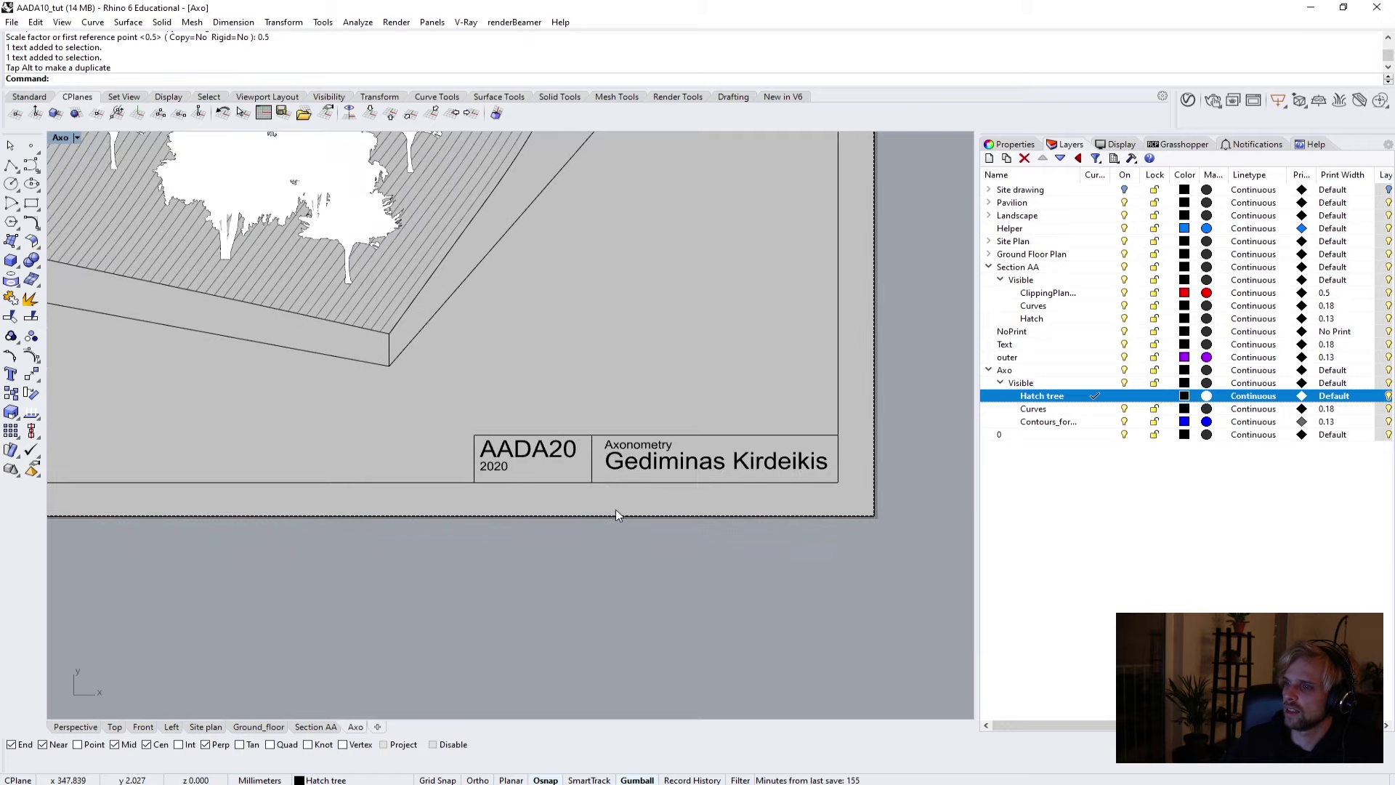
On the Section AA layout, scale the Section A-A 1:200 title by 0.5 from its upper-left corner.
click(315, 726)
scroll(704, 634, down, 5)
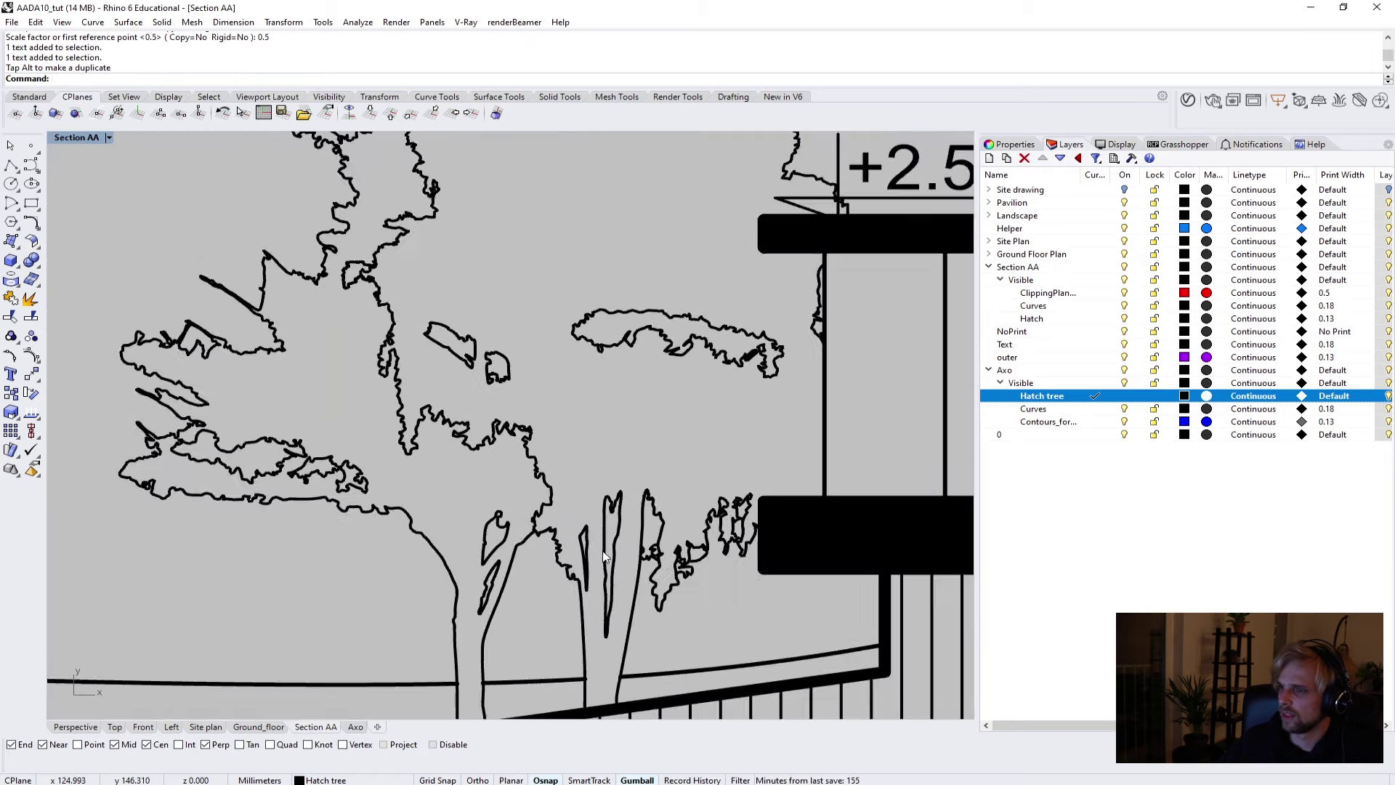
right_drag(704, 629, 569, 377)
scroll(542, 548, up, 10)
click(585, 541)
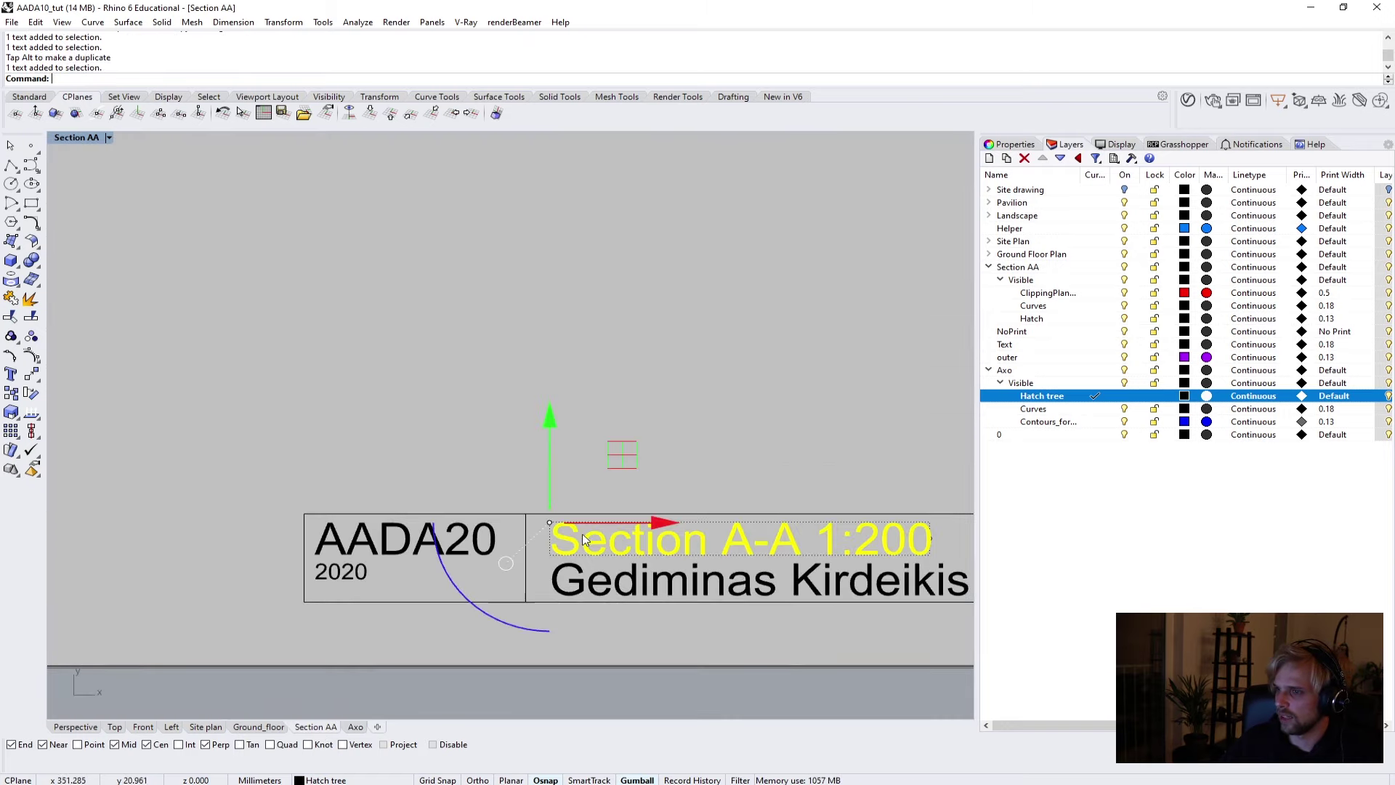
right_click(570, 536)
click(550, 522)
text(0.5)
key(Return)
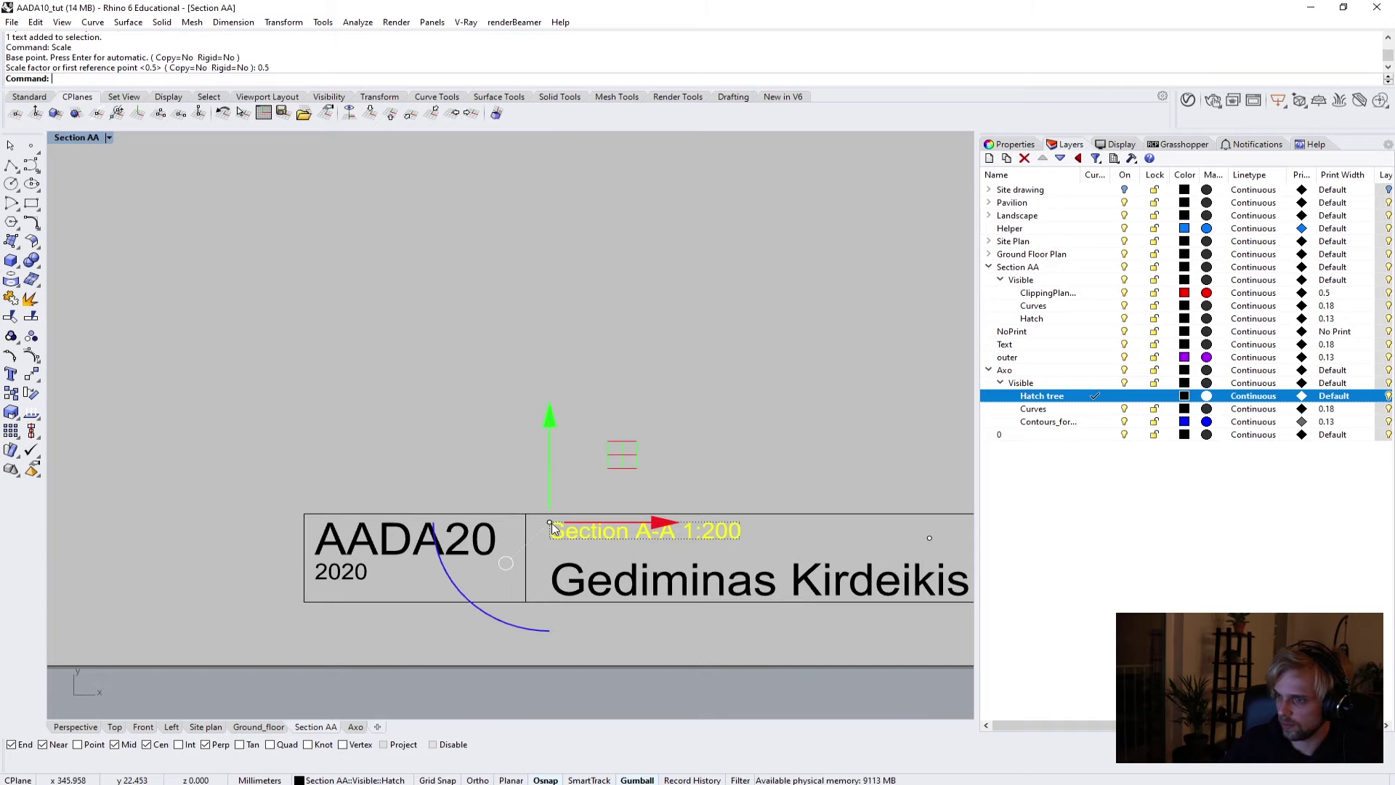
On the Ground_floor layout, scale the Floor Plan 1:200 title by 0.5 from its upper-left corner.
click(267, 728)
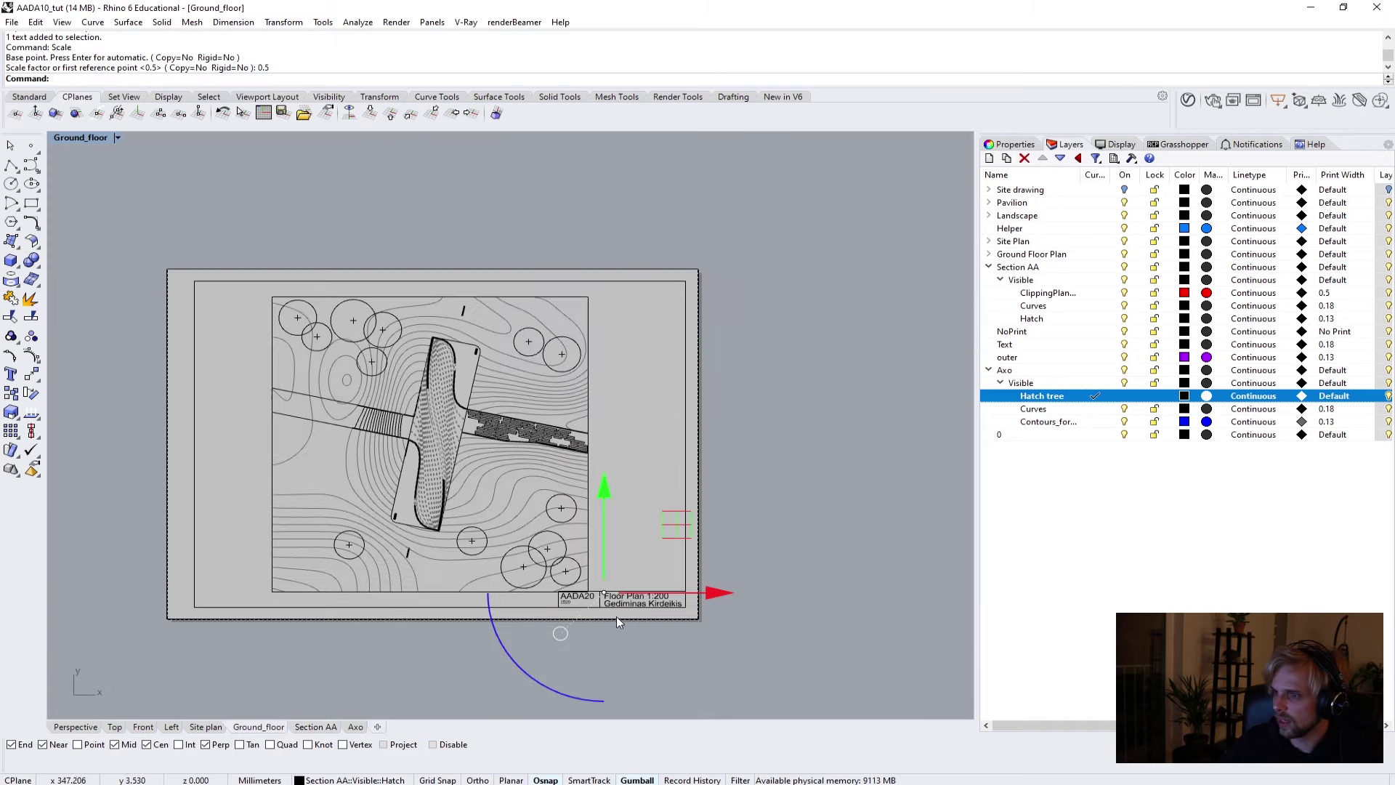
scroll(616, 622, up, 5)
click(622, 549)
key(Return)
click(521, 525)
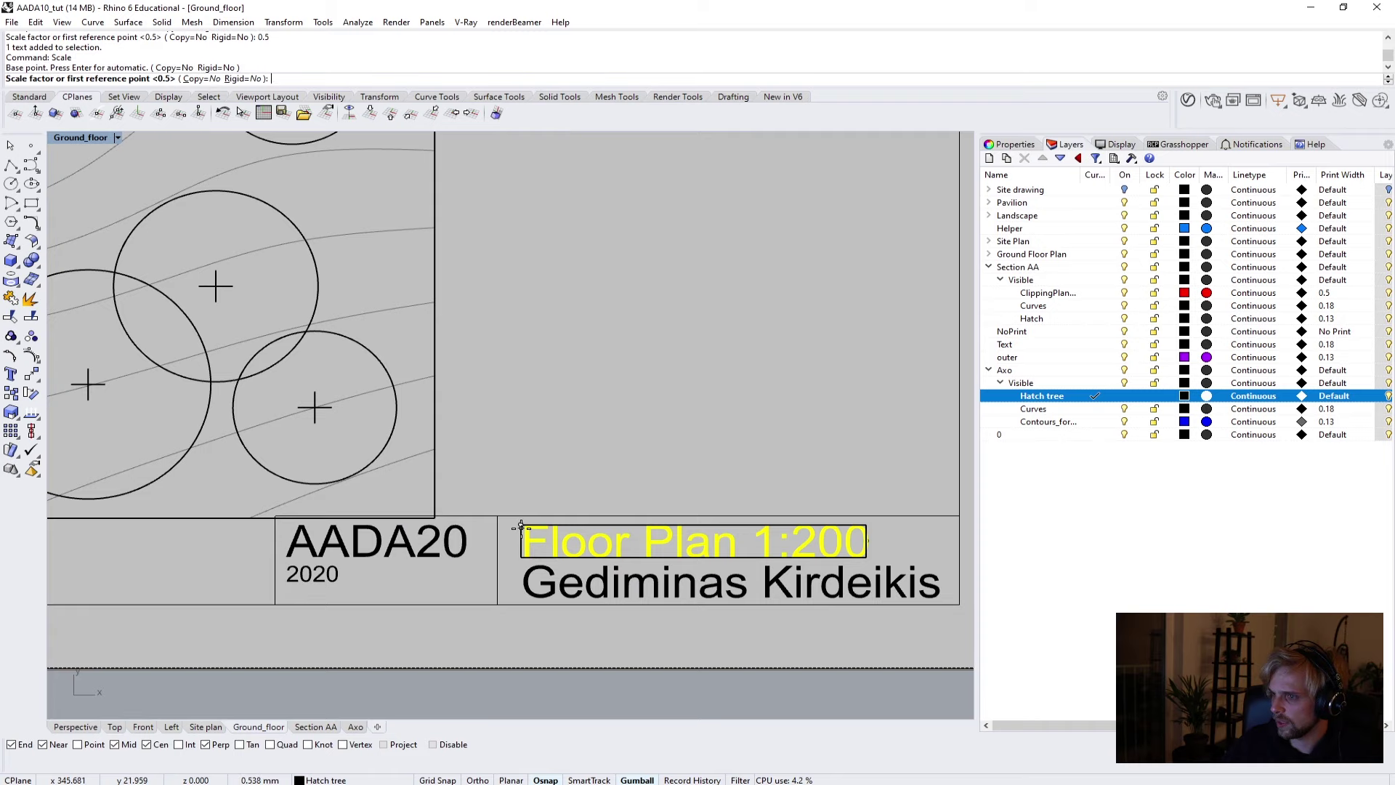
key(Return)
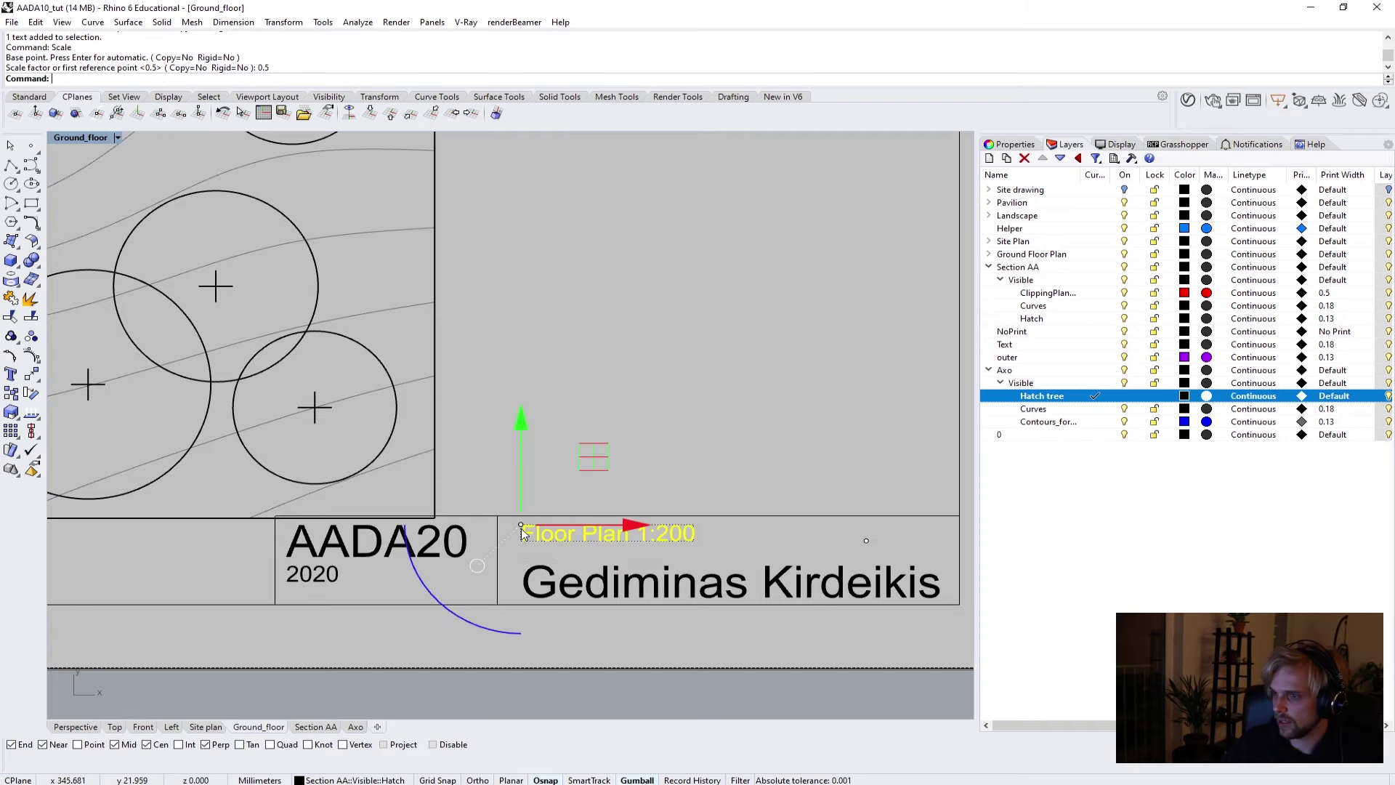
On the Site plan layout, scale the Site Plan 1:200 title by 0.5 from its upper-left corner.
click(209, 730)
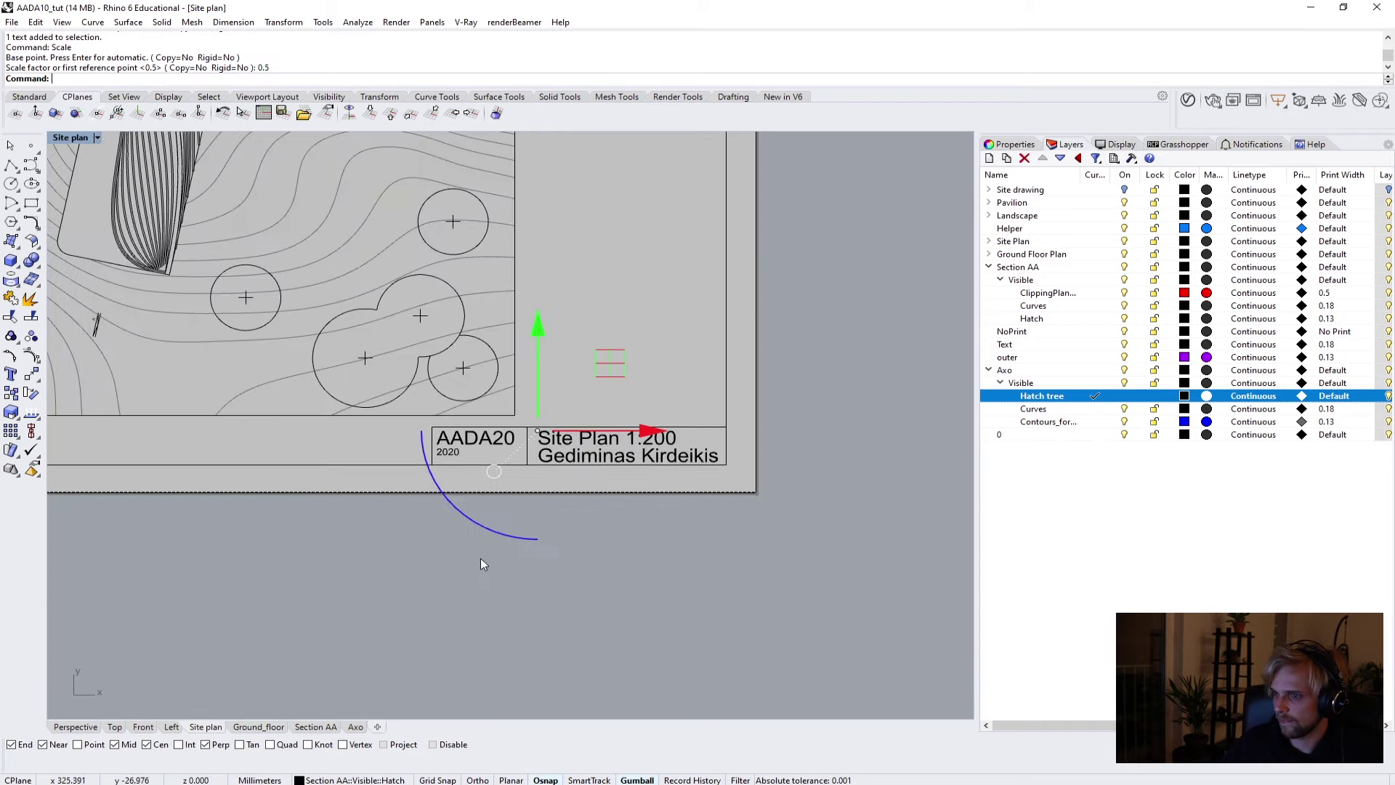
scroll(556, 446, up, 3)
click(567, 432)
key(Return)
click(513, 412)
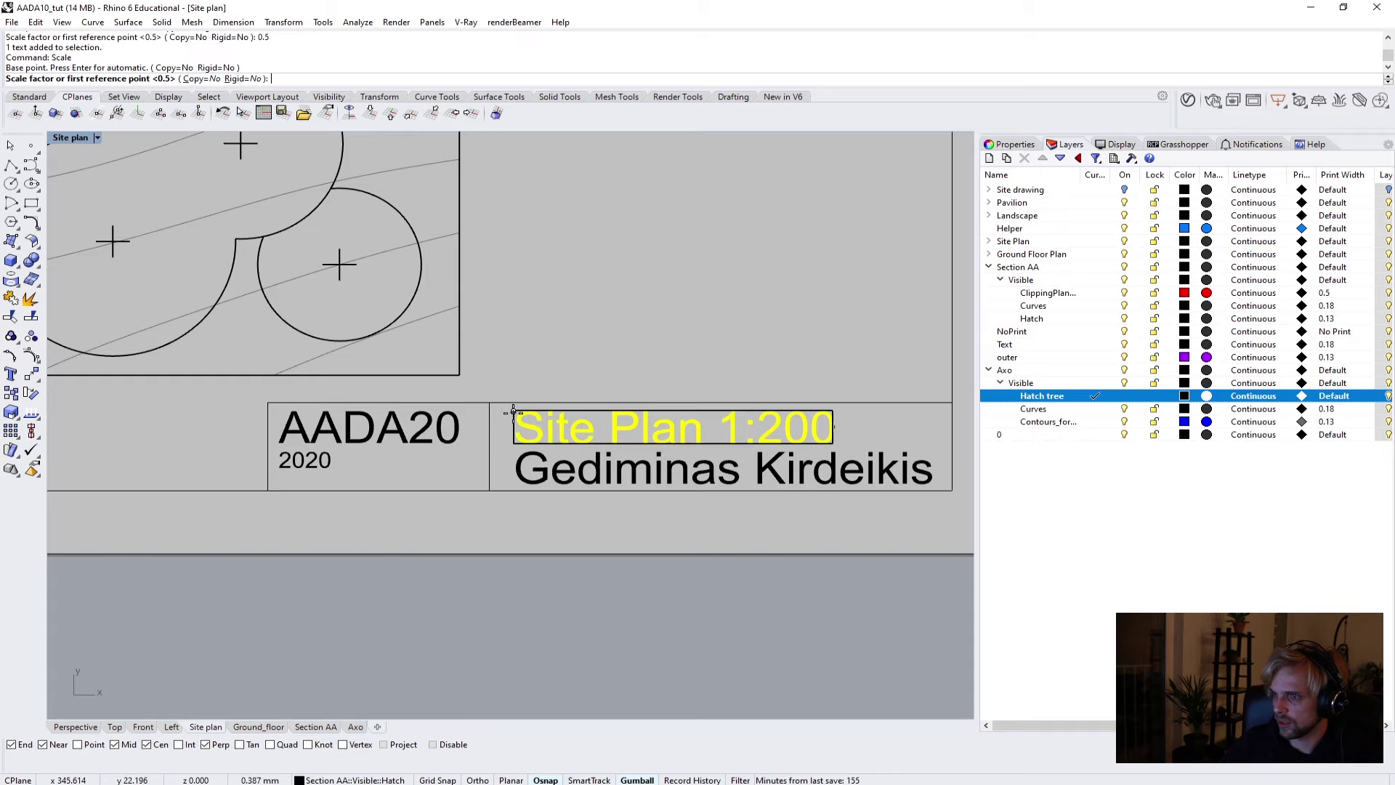
text(0.5)
key(Return)
Move the author's name in the Site plan title block up, just beneath the drawing title.
click(560, 473)
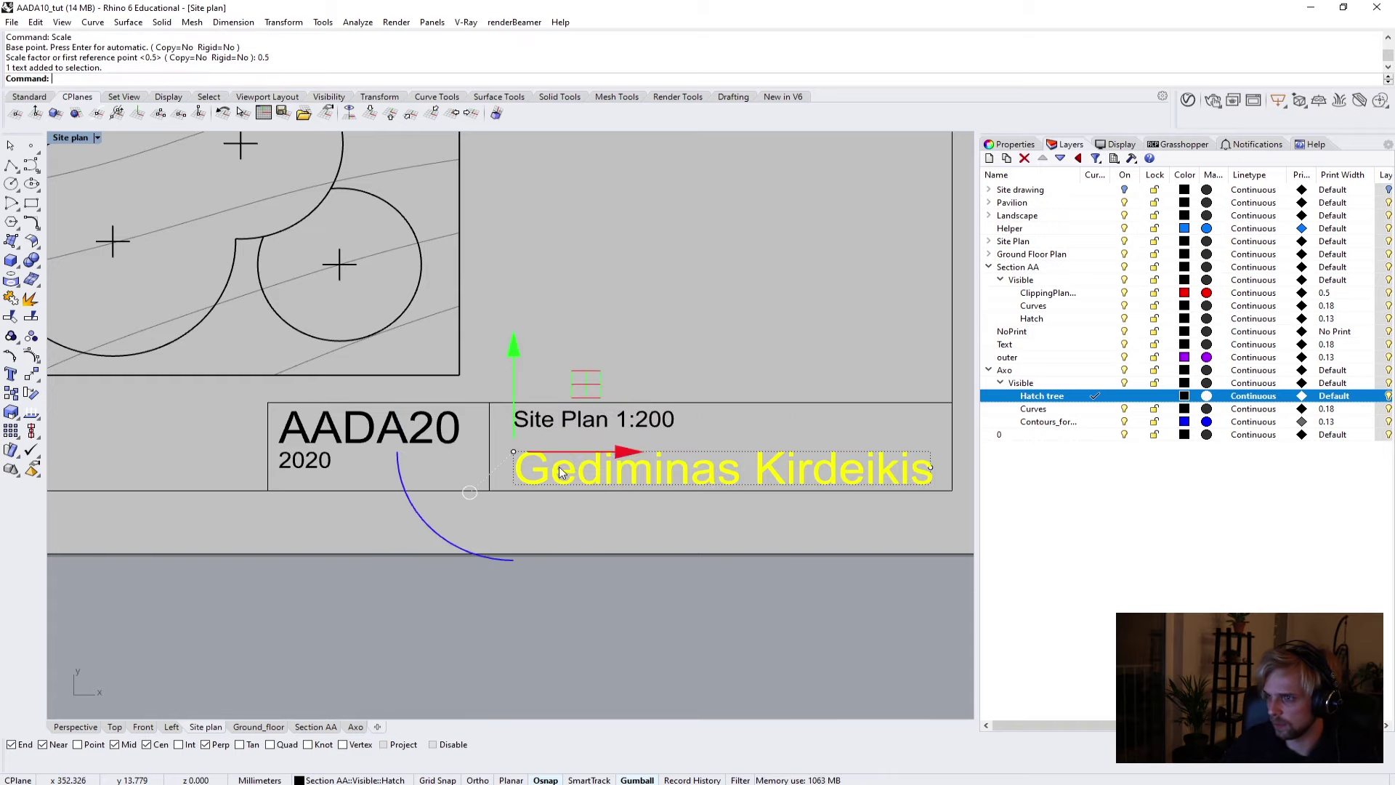
drag(512, 361, 522, 341)
click(510, 660)
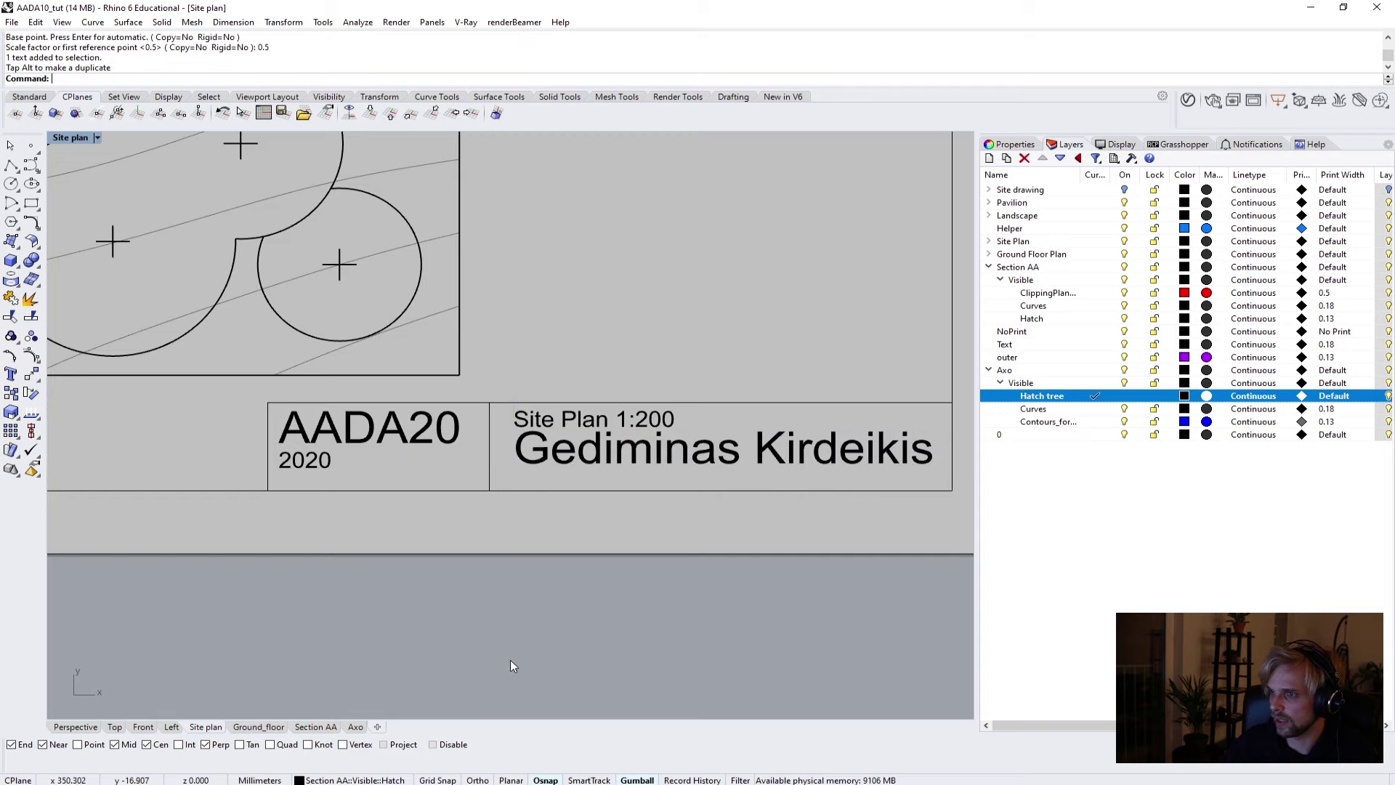
On the Ground_floor layout, move the author's name up, just beneath the Floor Plan 1:200 title.
click(257, 726)
click(549, 574)
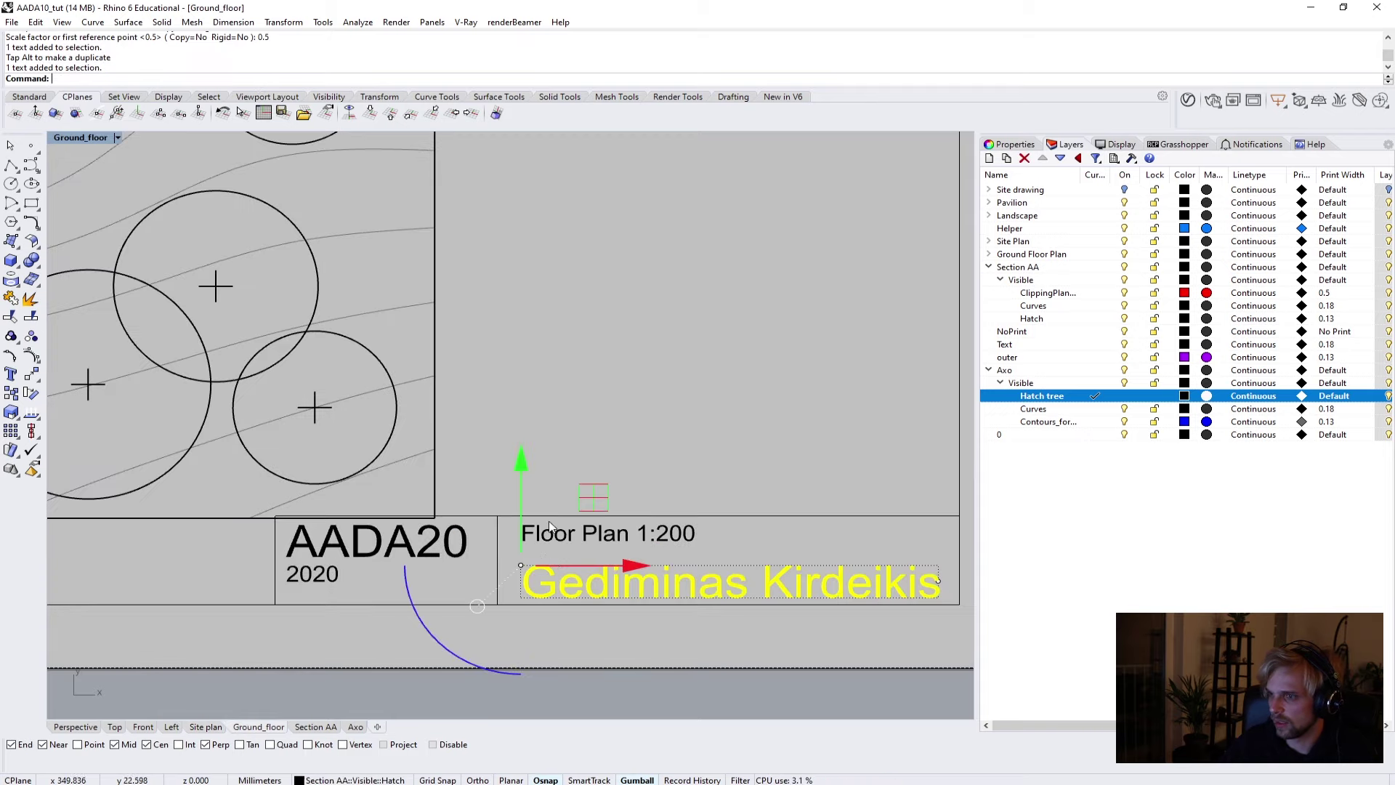
mouse_move(523, 493)
mouse_down()
mouse_move(521, 456)
mouse_move(521, 476)
mouse_up()
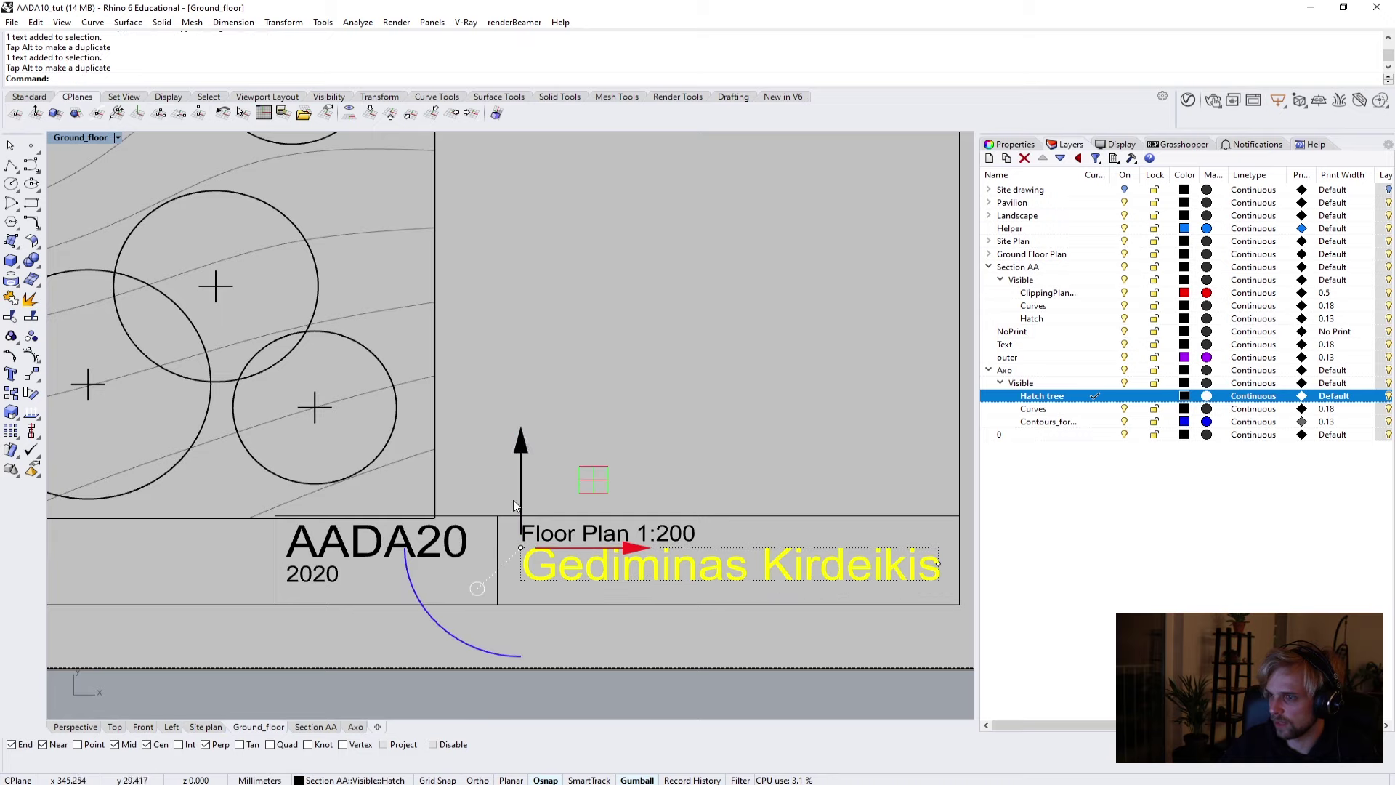
click(542, 697)
On the Section AA layout, move the author's name up, just beneath the Section A-A 1:200 title.
click(315, 727)
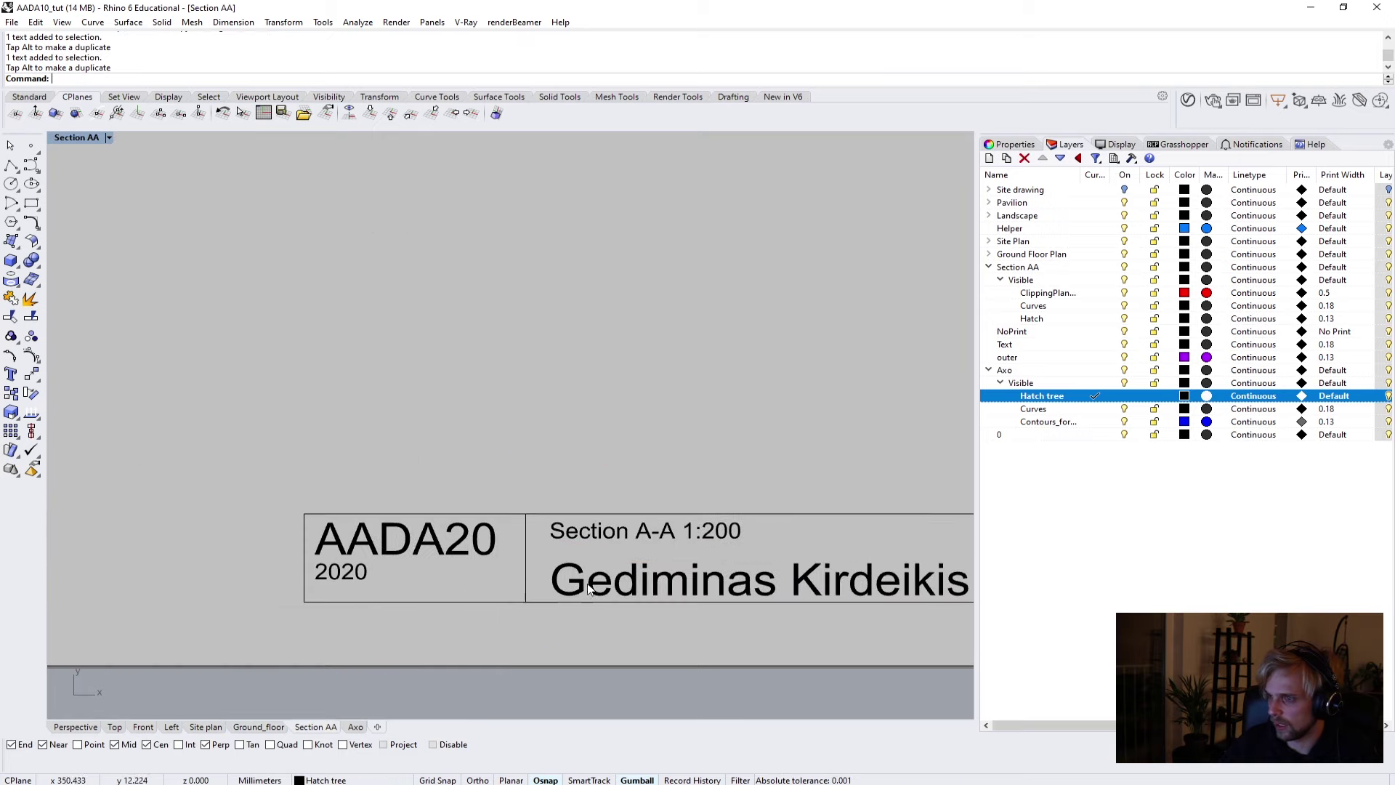
click(595, 581)
mouse_move(550, 485)
mouse_down()
mouse_move(557, 465)
mouse_move(565, 476)
mouse_up()
click(609, 683)
scroll(592, 661, down, 8)
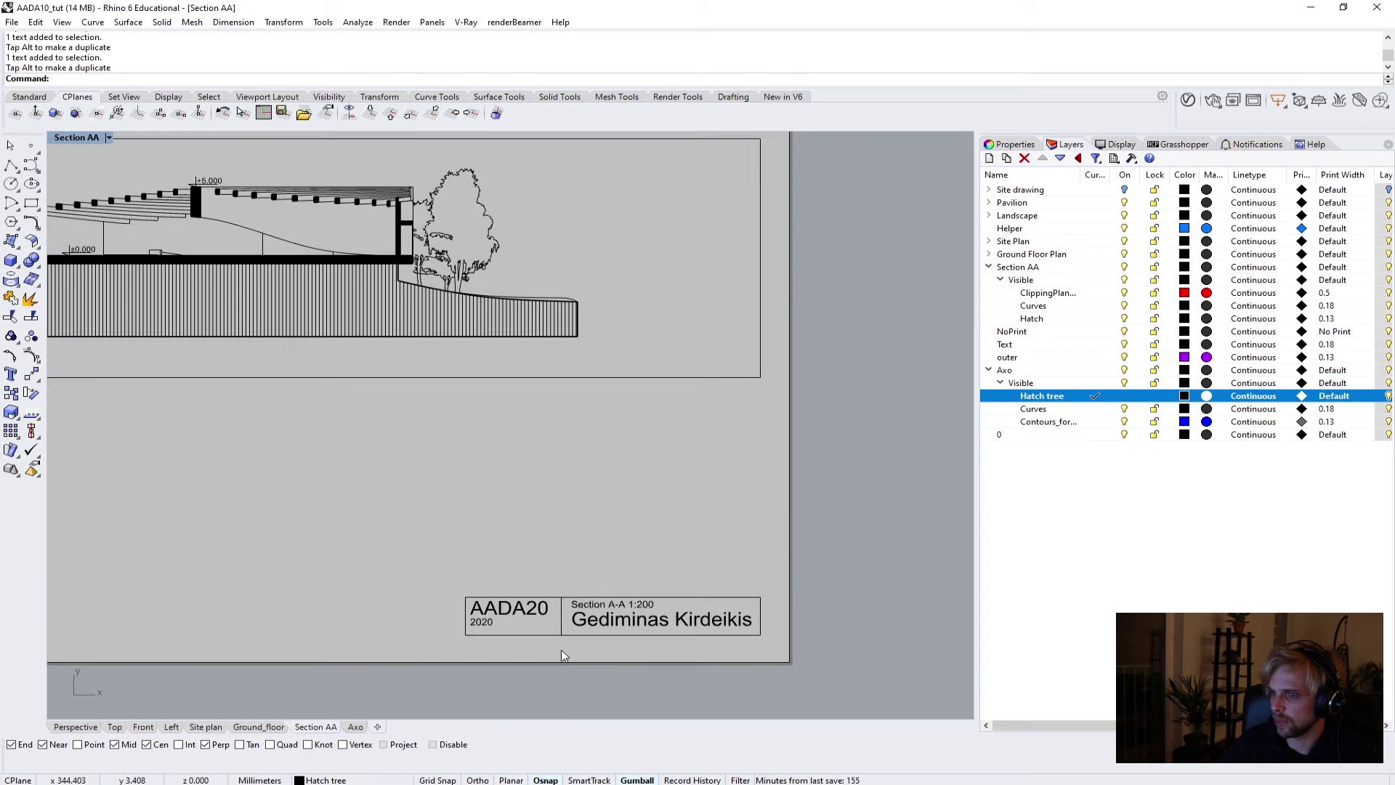
right_drag(561, 649, 465, 570)
Inspect the Axo layout's title block and the linework of the pavilion's curved roof up close.
click(356, 726)
scroll(481, 559, down, 4)
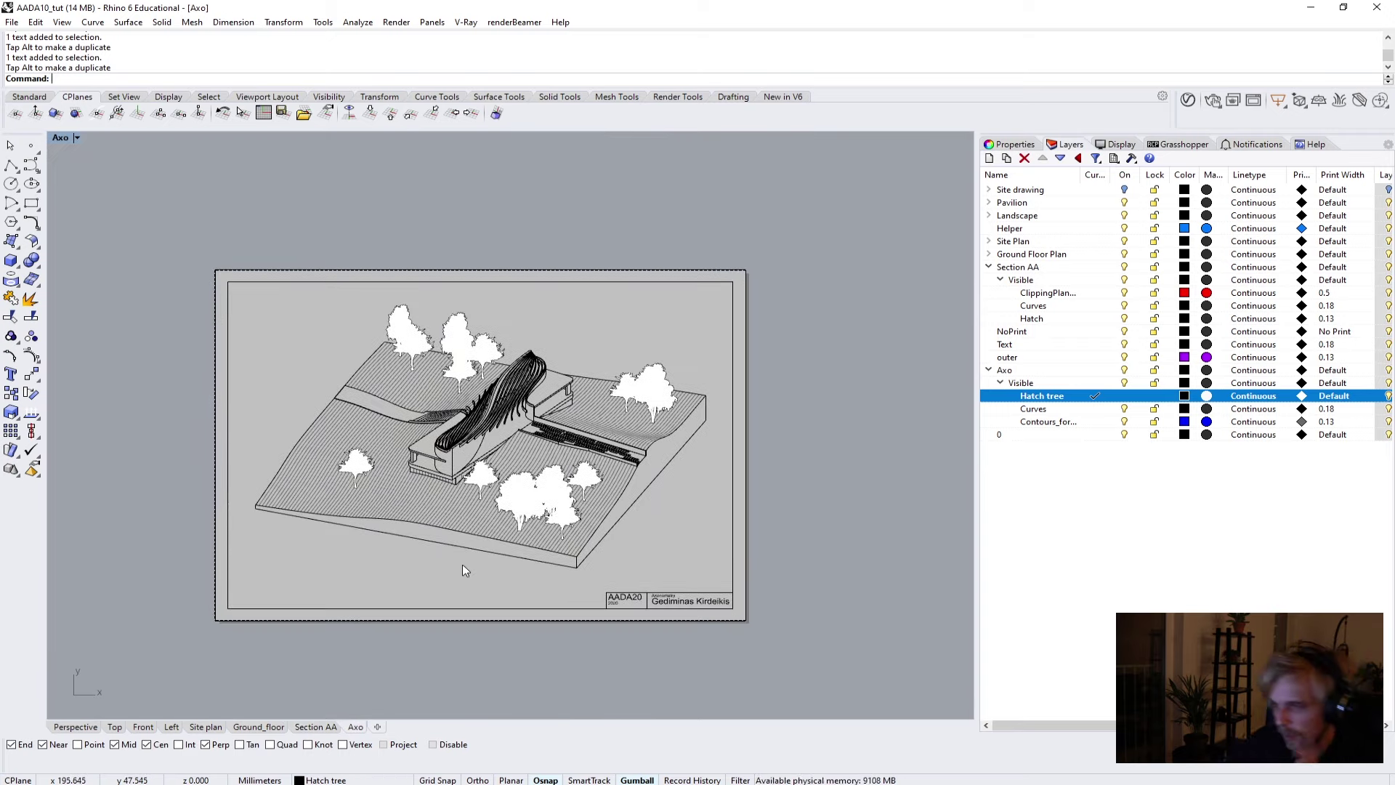
scroll(630, 594, up, 5)
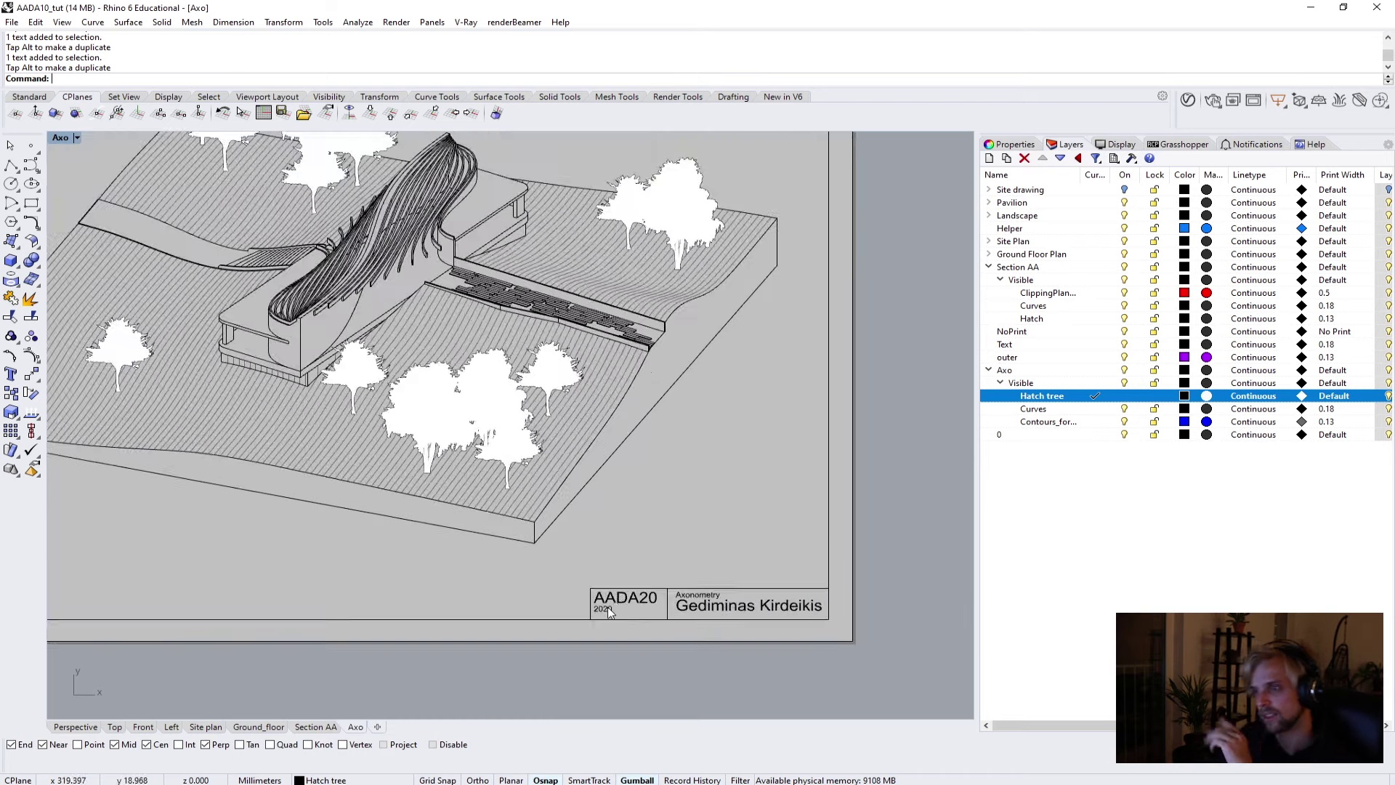
scroll(622, 603, down, 6)
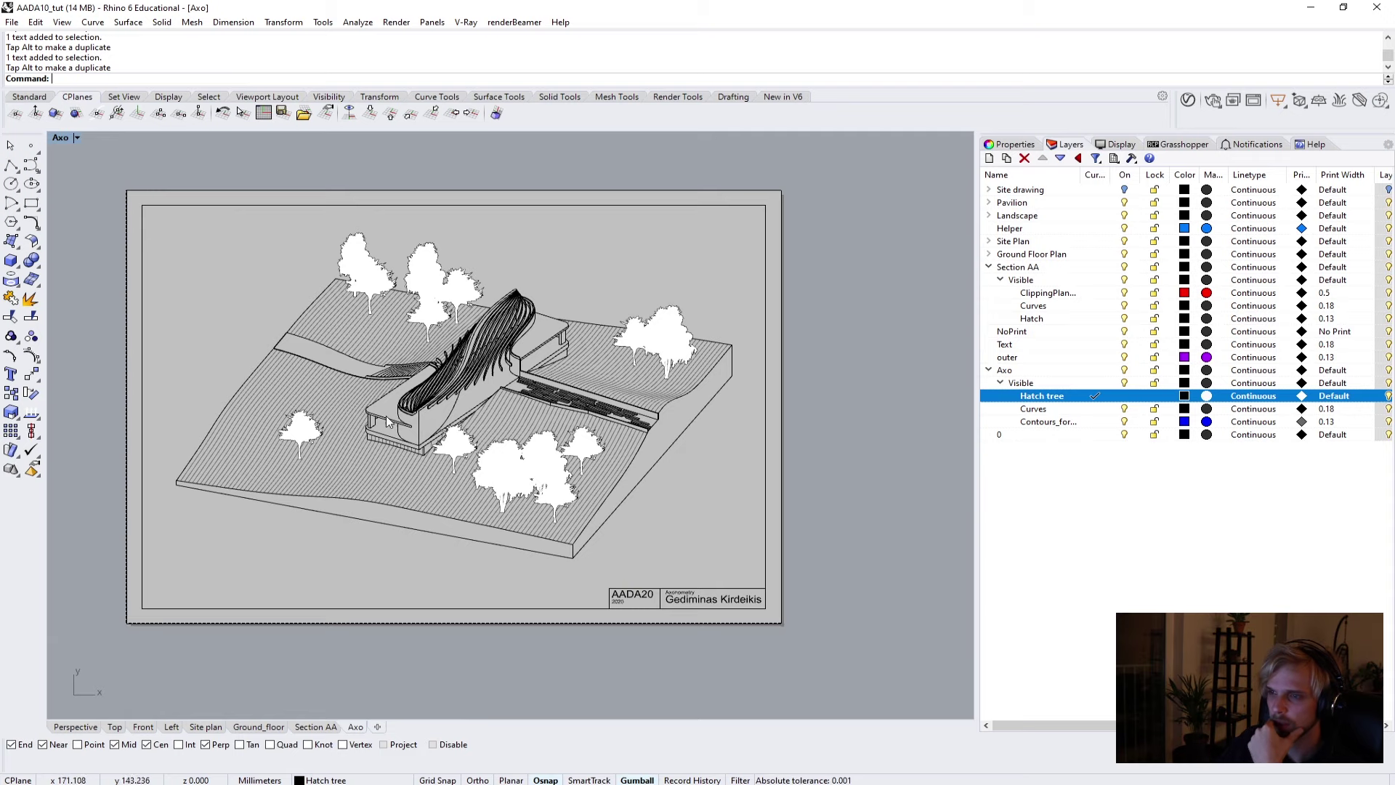
scroll(399, 424, up, 10)
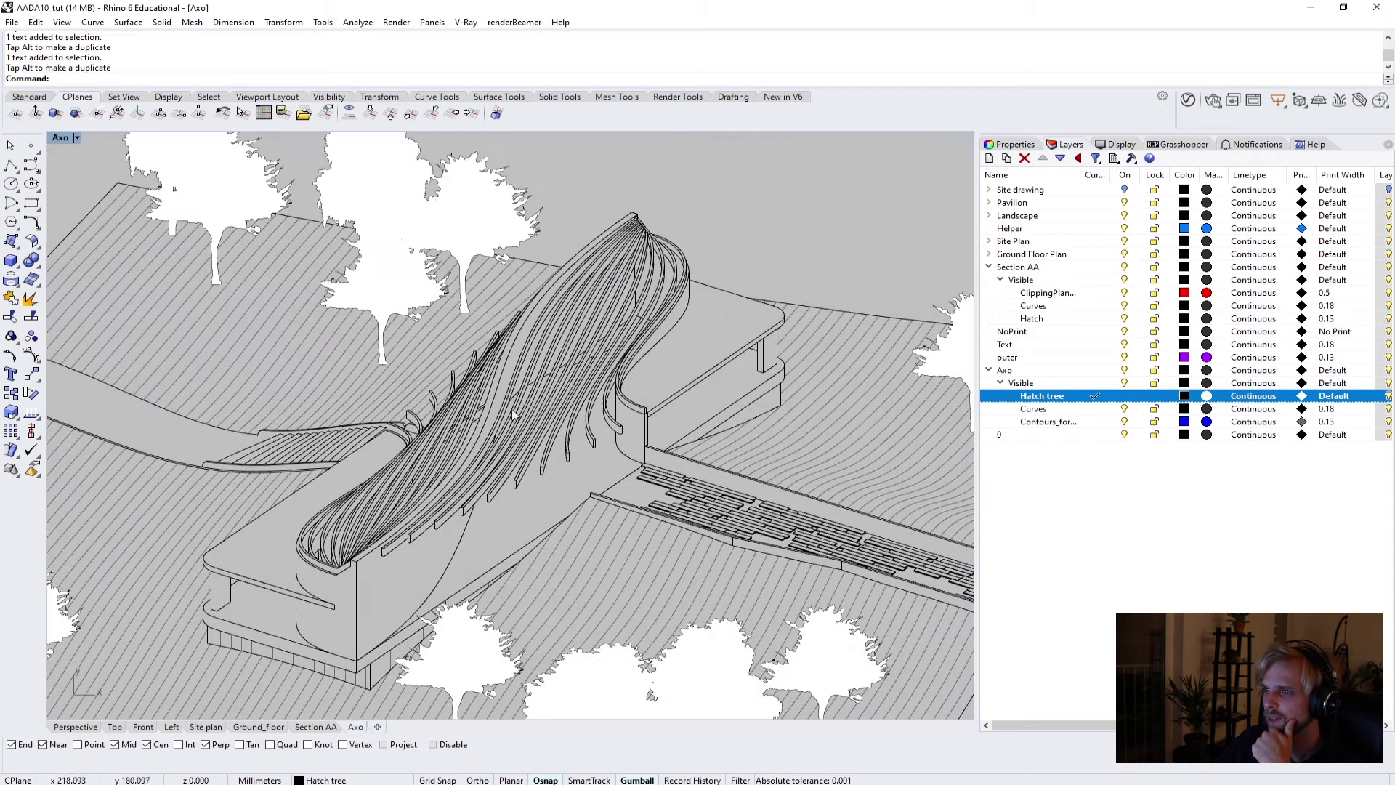
scroll(619, 425, up, 8)
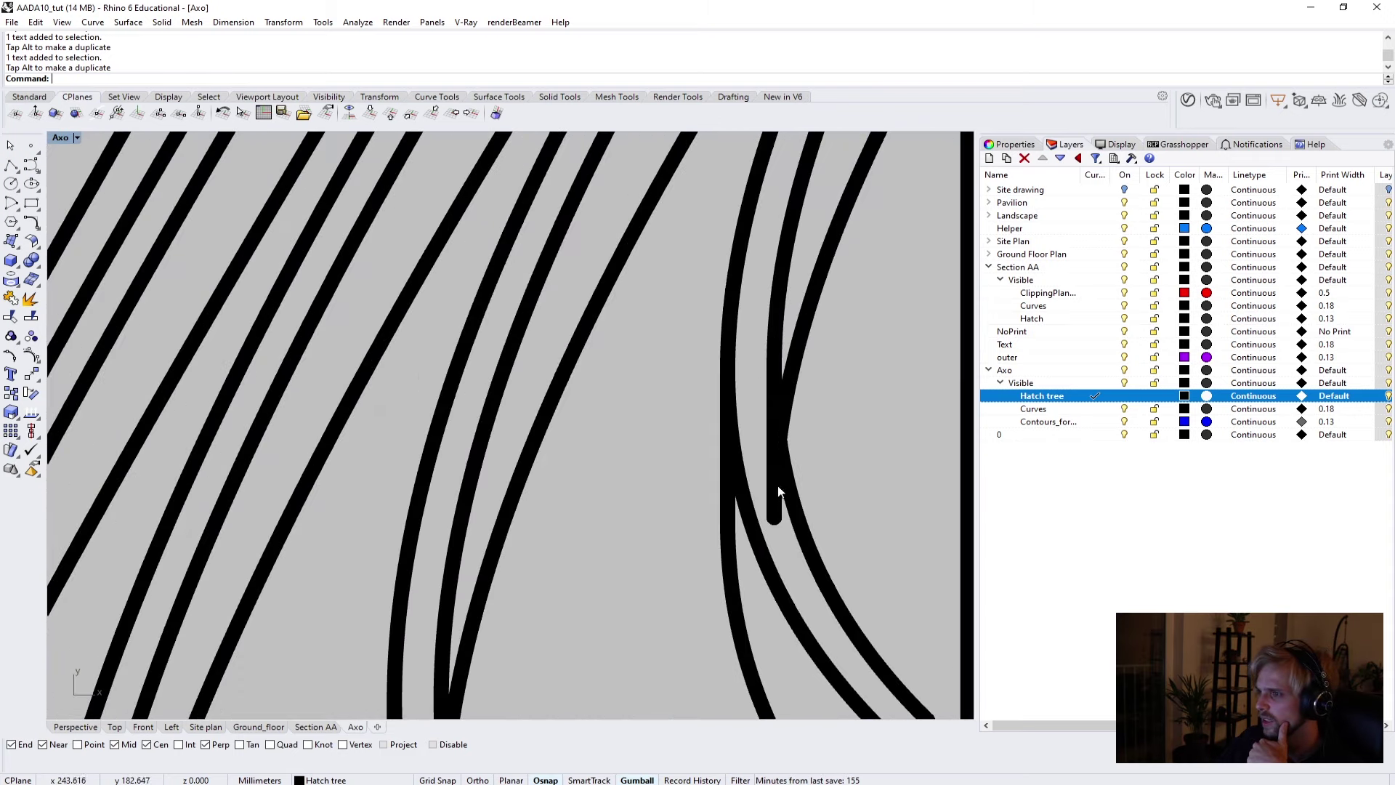
Examine the Section AA layout up close, from the cut roof and level marks to the vertically hatched ground.
scroll(766, 499, down, 15)
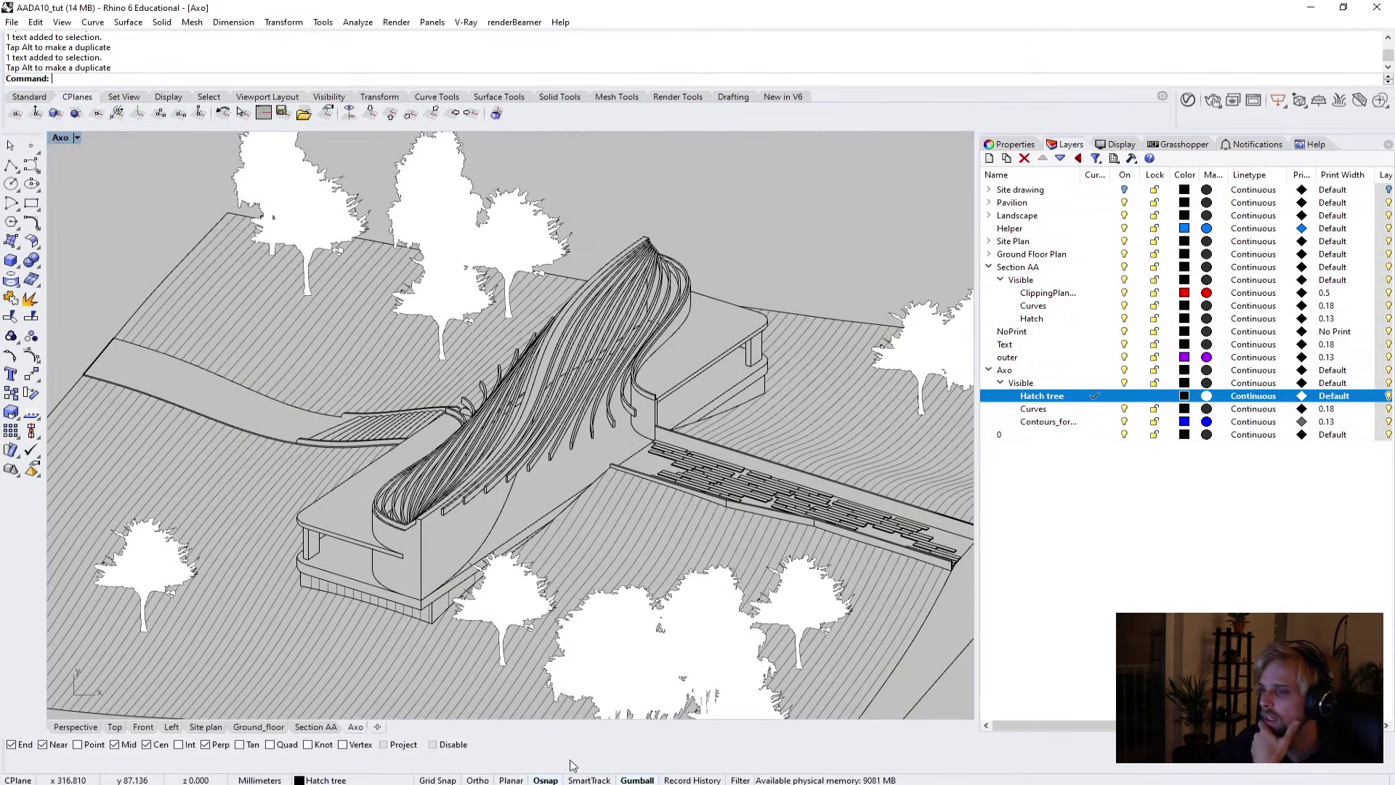
click(312, 729)
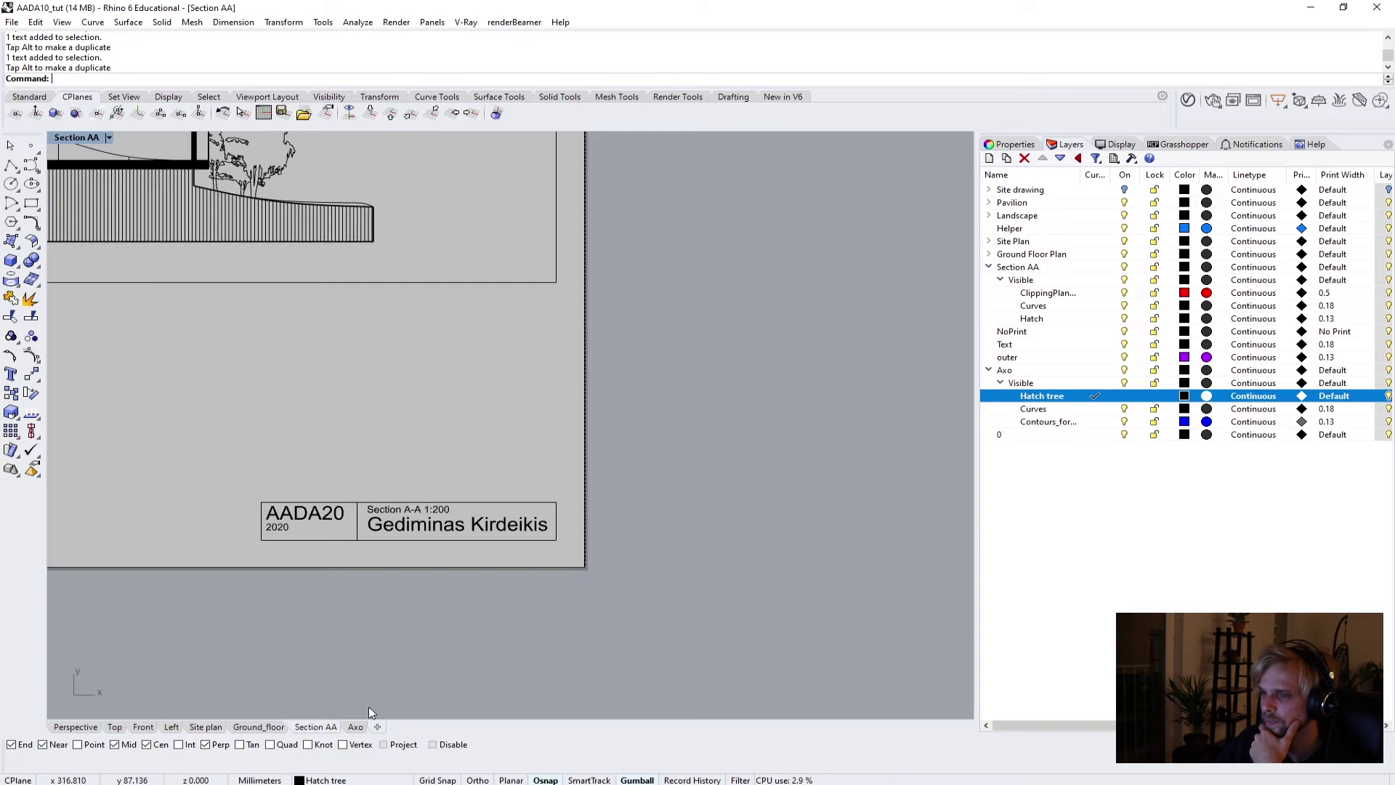
scroll(407, 447, down, 12)
right_drag(351, 424, 606, 519)
scroll(518, 481, up, 2)
scroll(518, 475, up, 12)
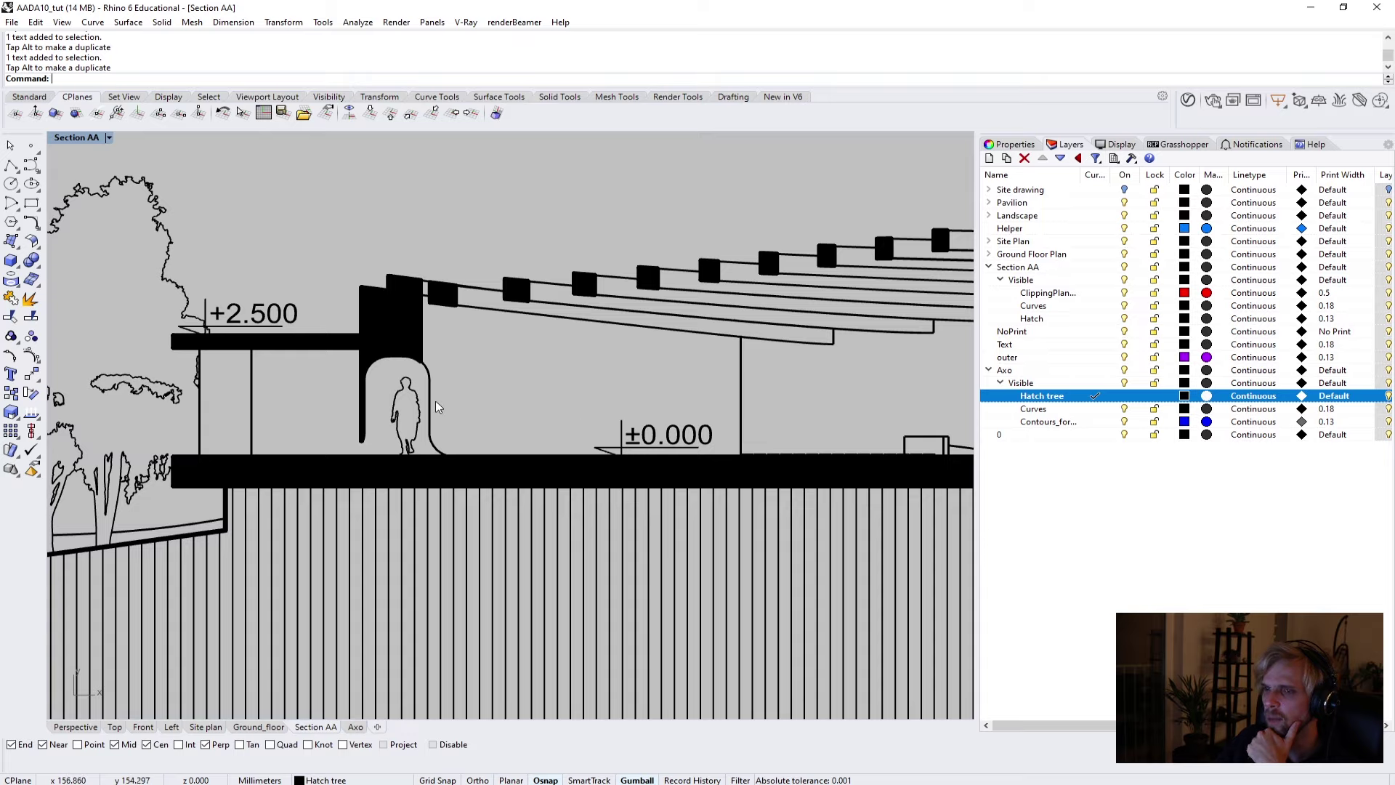
scroll(436, 404, down, 4)
right_drag(308, 427, 470, 430)
scroll(378, 505, down, 2)
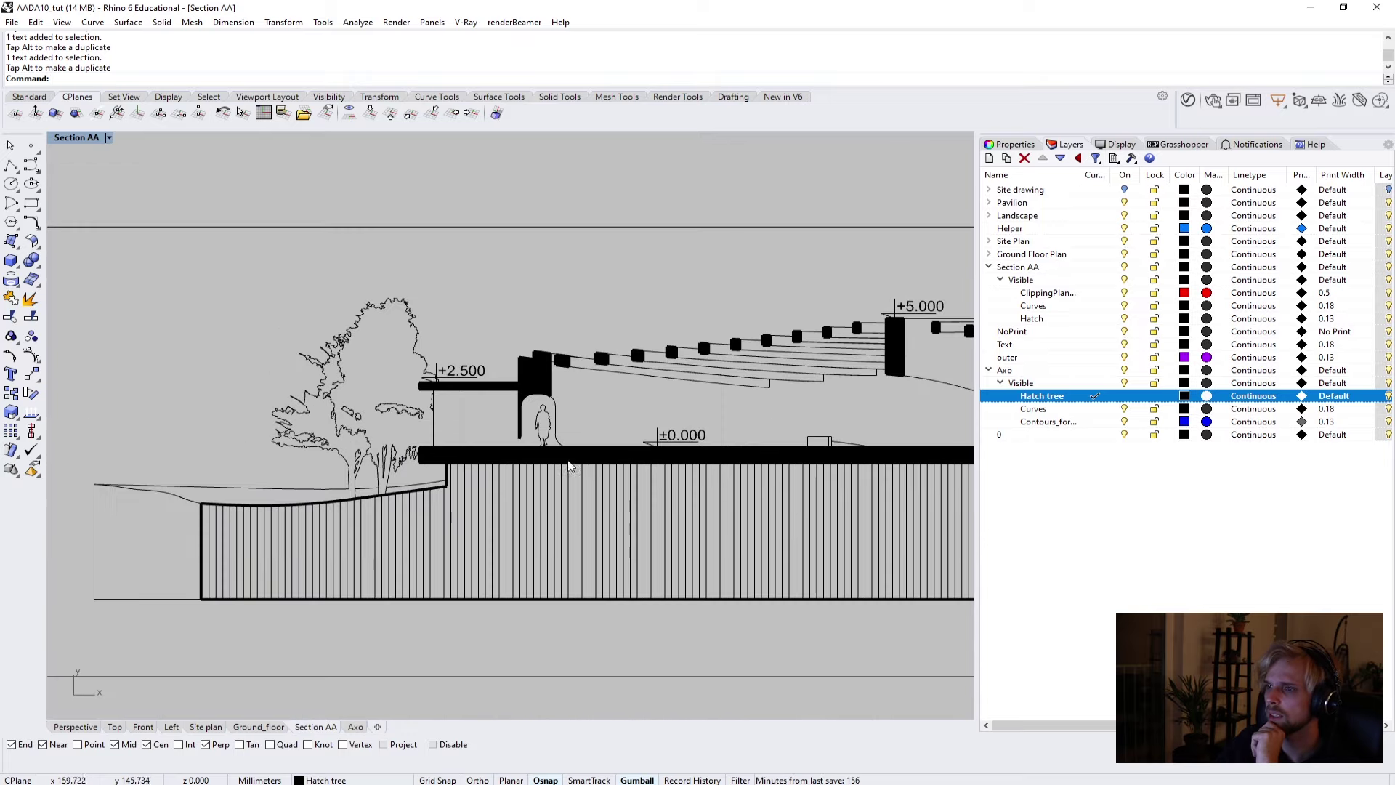
scroll(508, 445, up, 6)
scroll(766, 466, down, 2)
right_drag(767, 466, 509, 494)
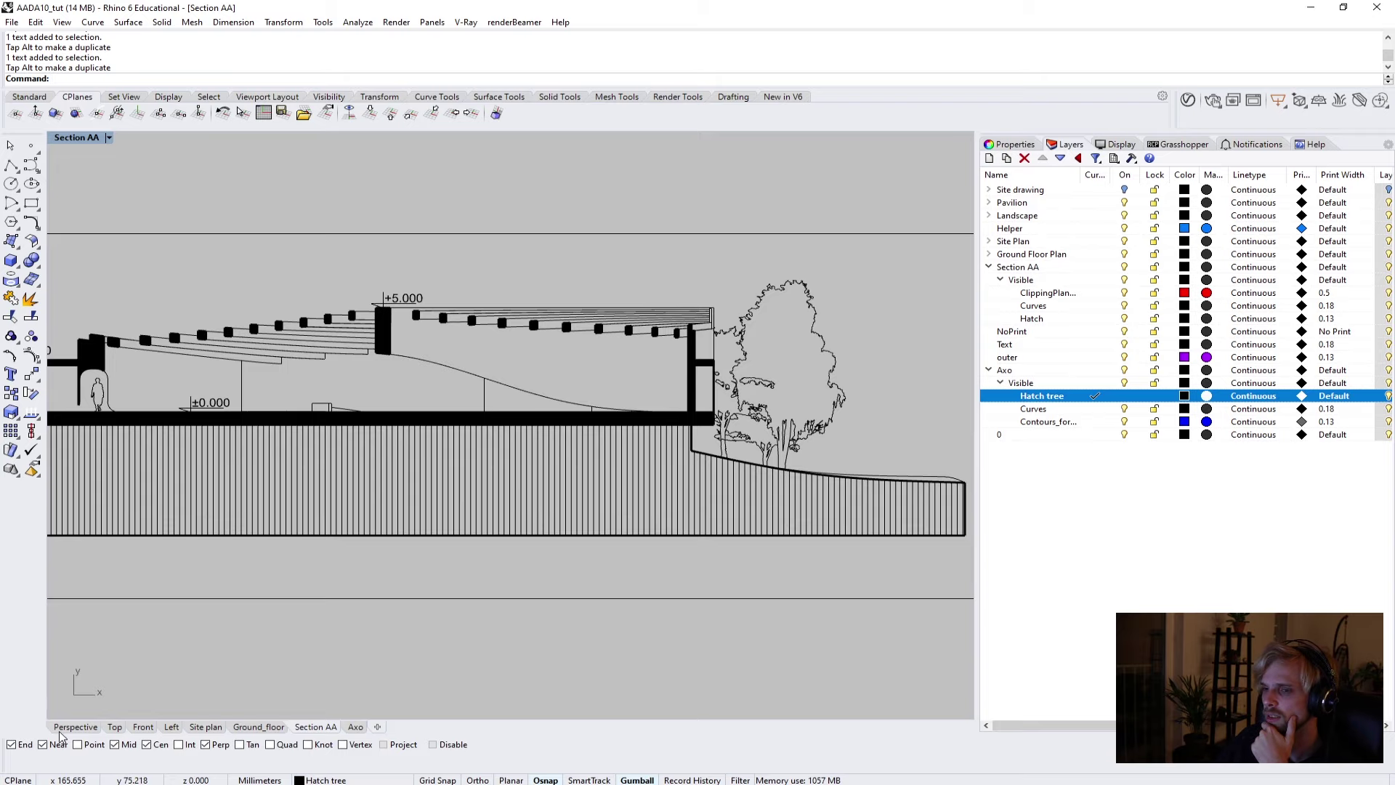
scroll(311, 483, down, 5)
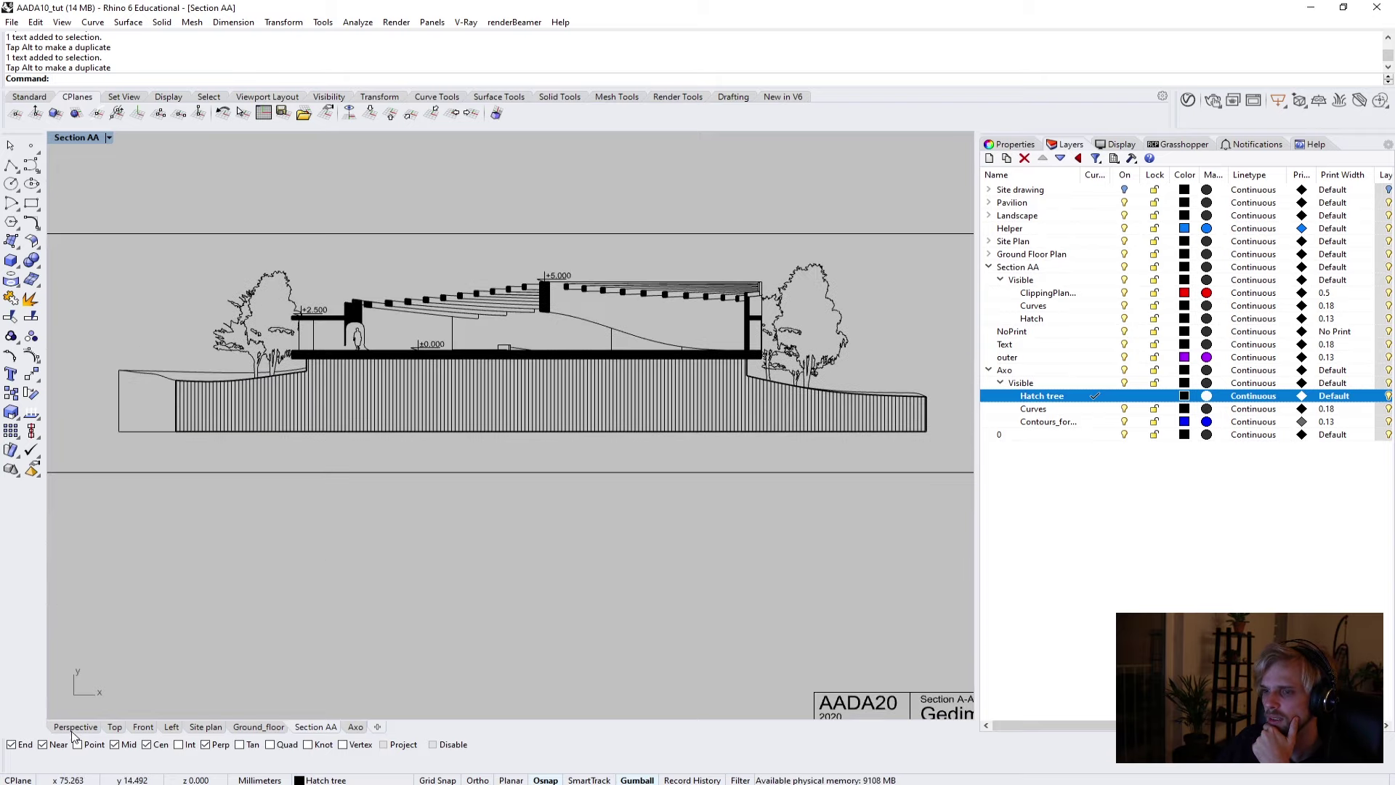
In the Perspective model view, set the pattern rotation of the section drawing's ground hatch to 45.
click(76, 726)
scroll(575, 396, down, 8)
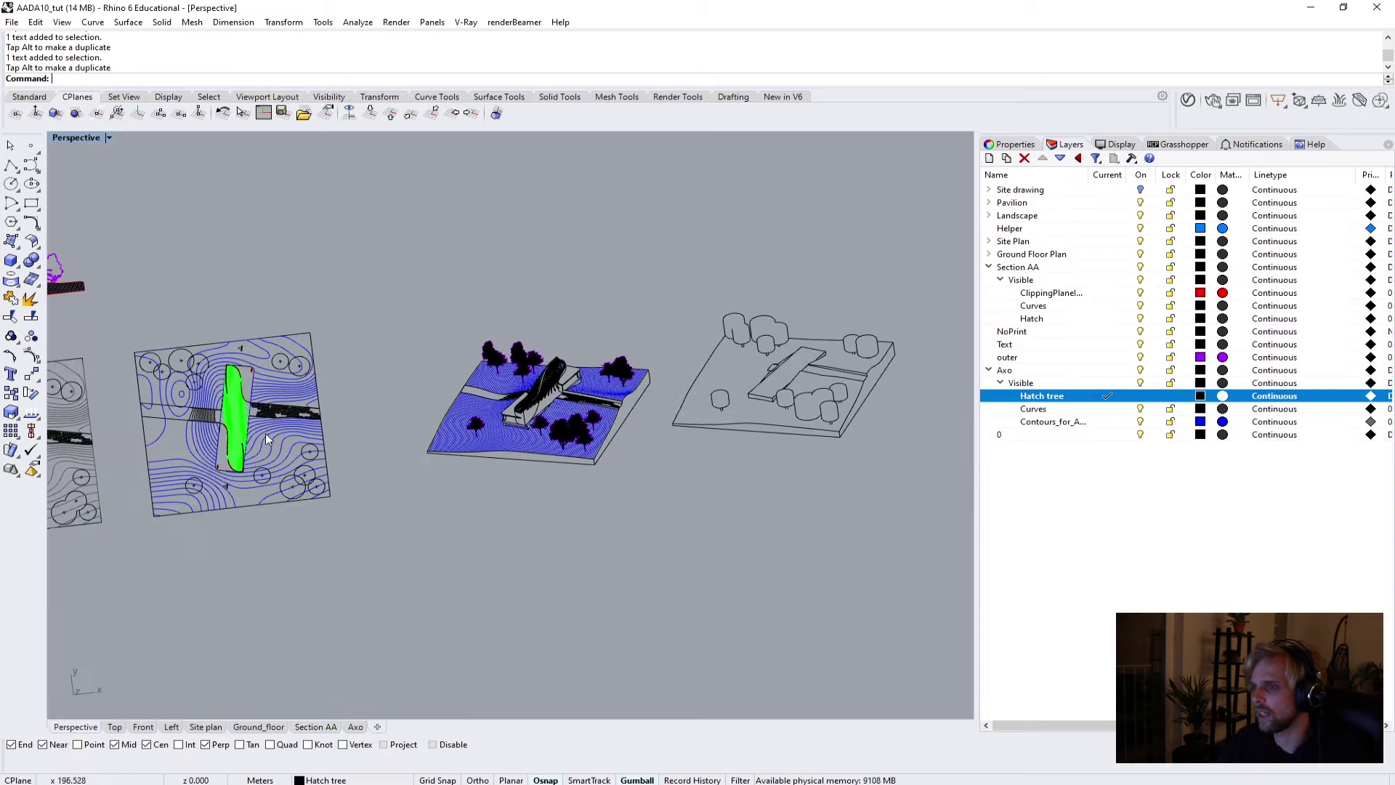
shift+right_drag(243, 430, 826, 414)
scroll(508, 280, up, 12)
click(414, 340)
shift+right_drag(415, 343, 585, 374)
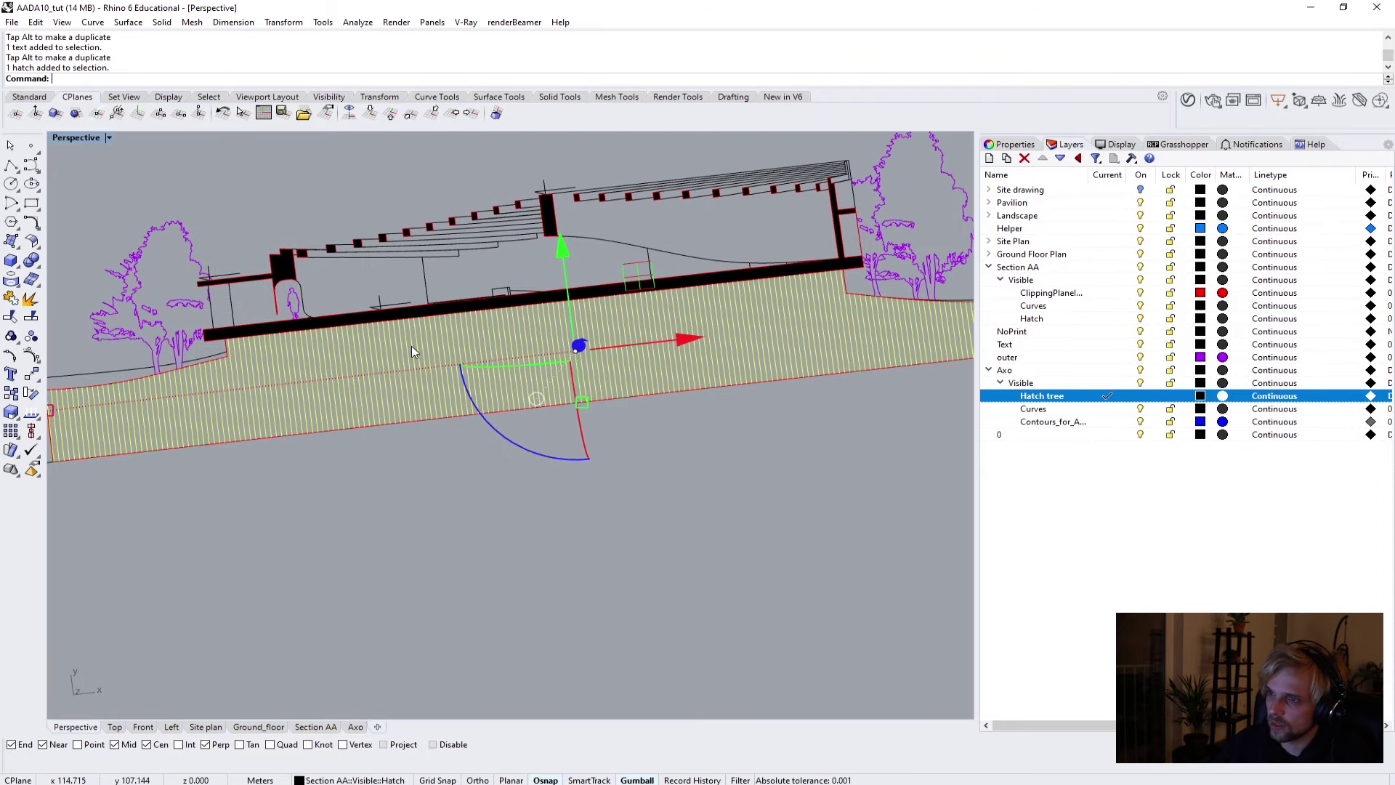
right_drag(424, 374, 511, 491)
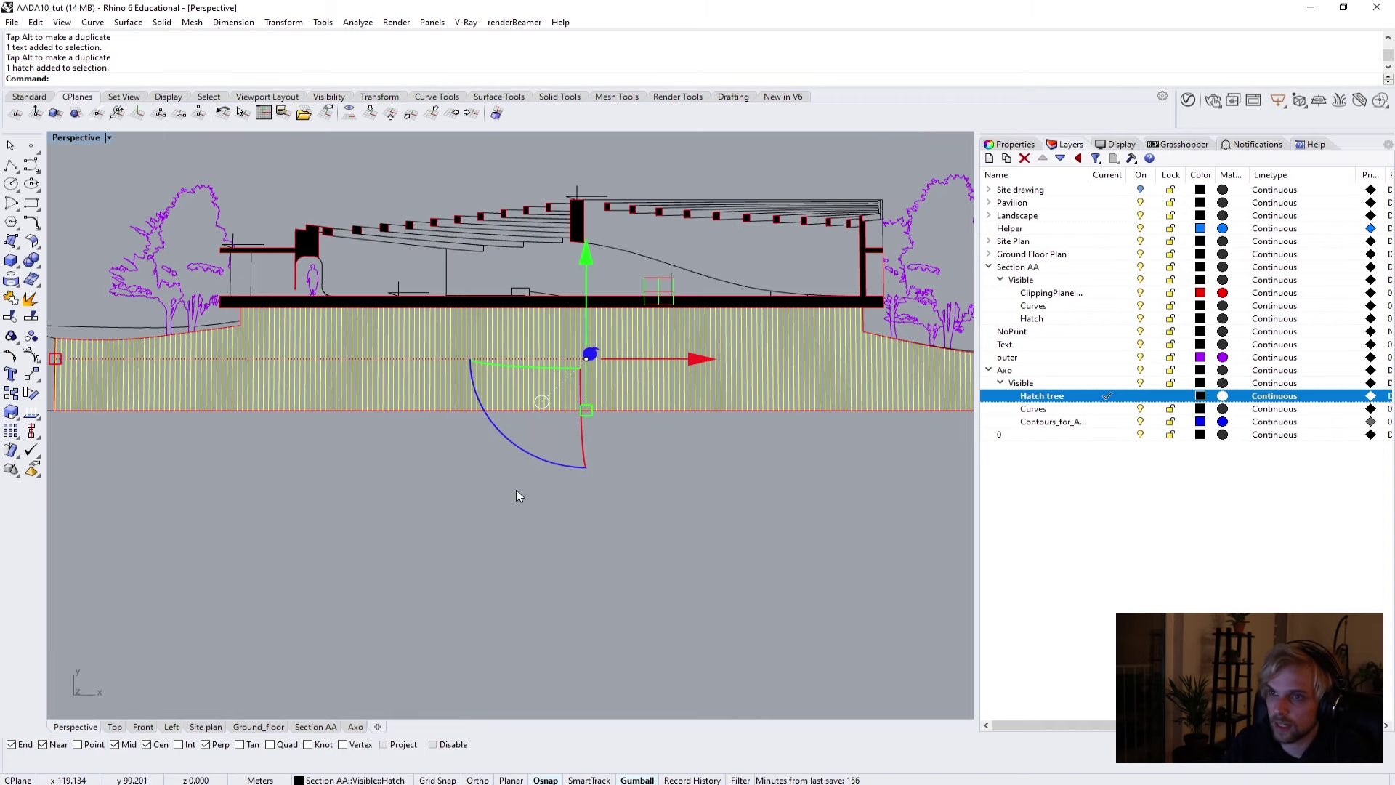
key(Return)
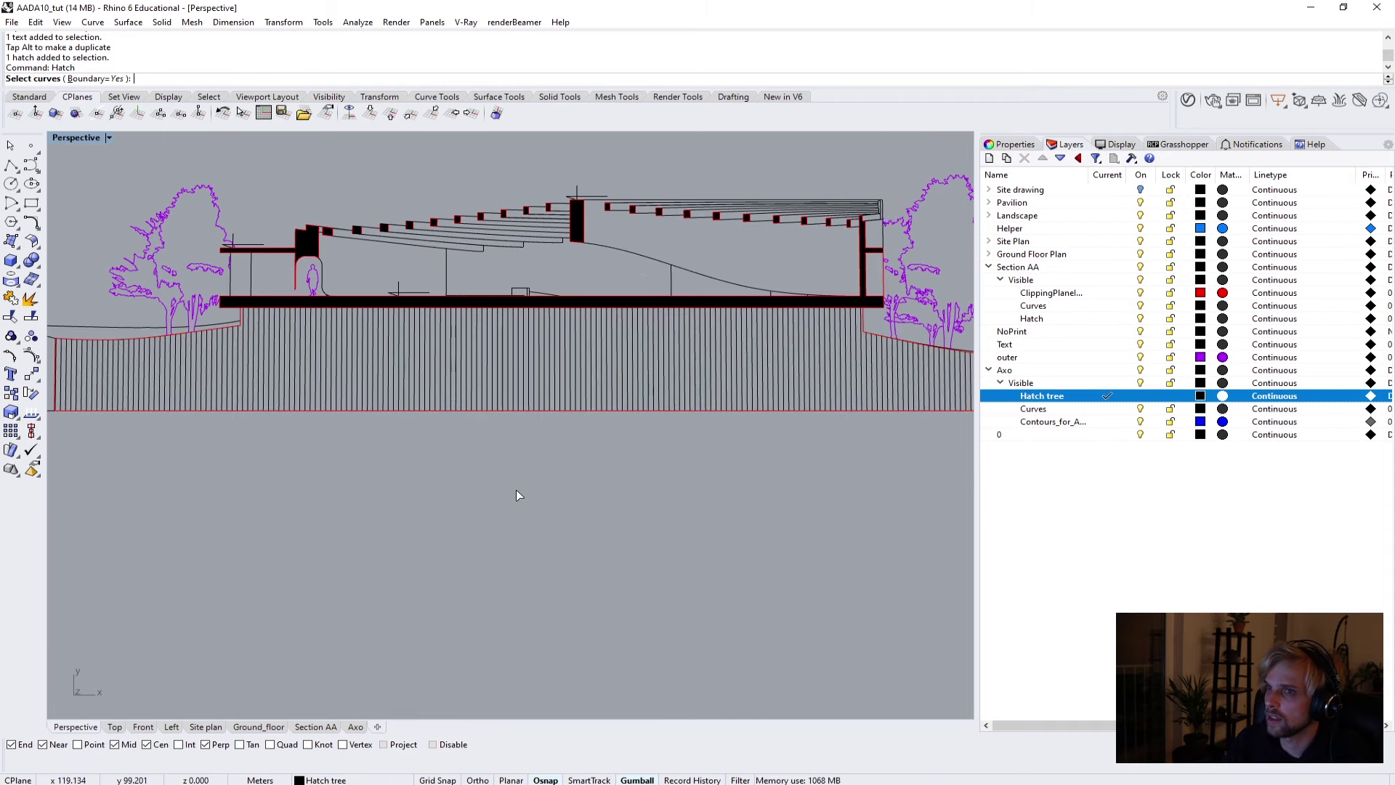
key(Escape)
click(448, 364)
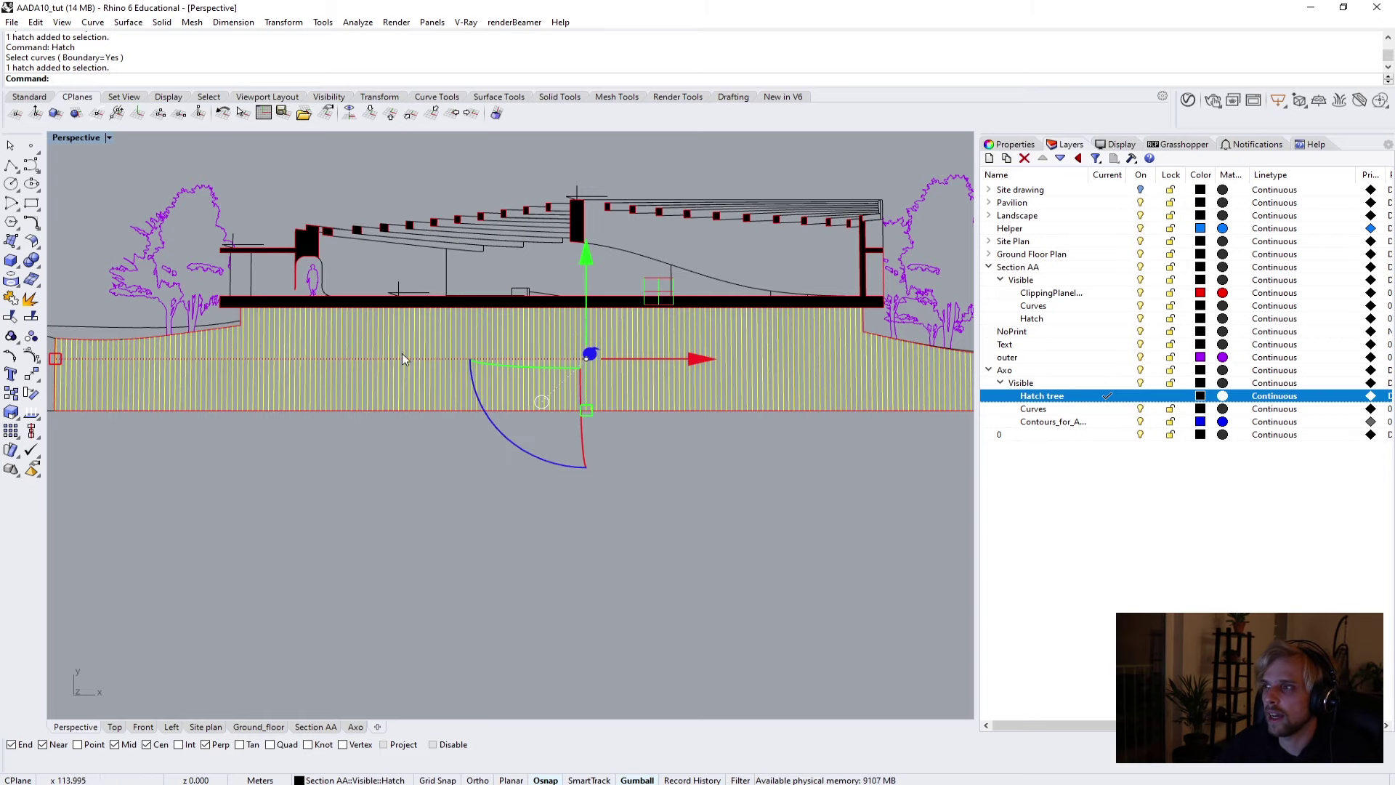
click(1014, 144)
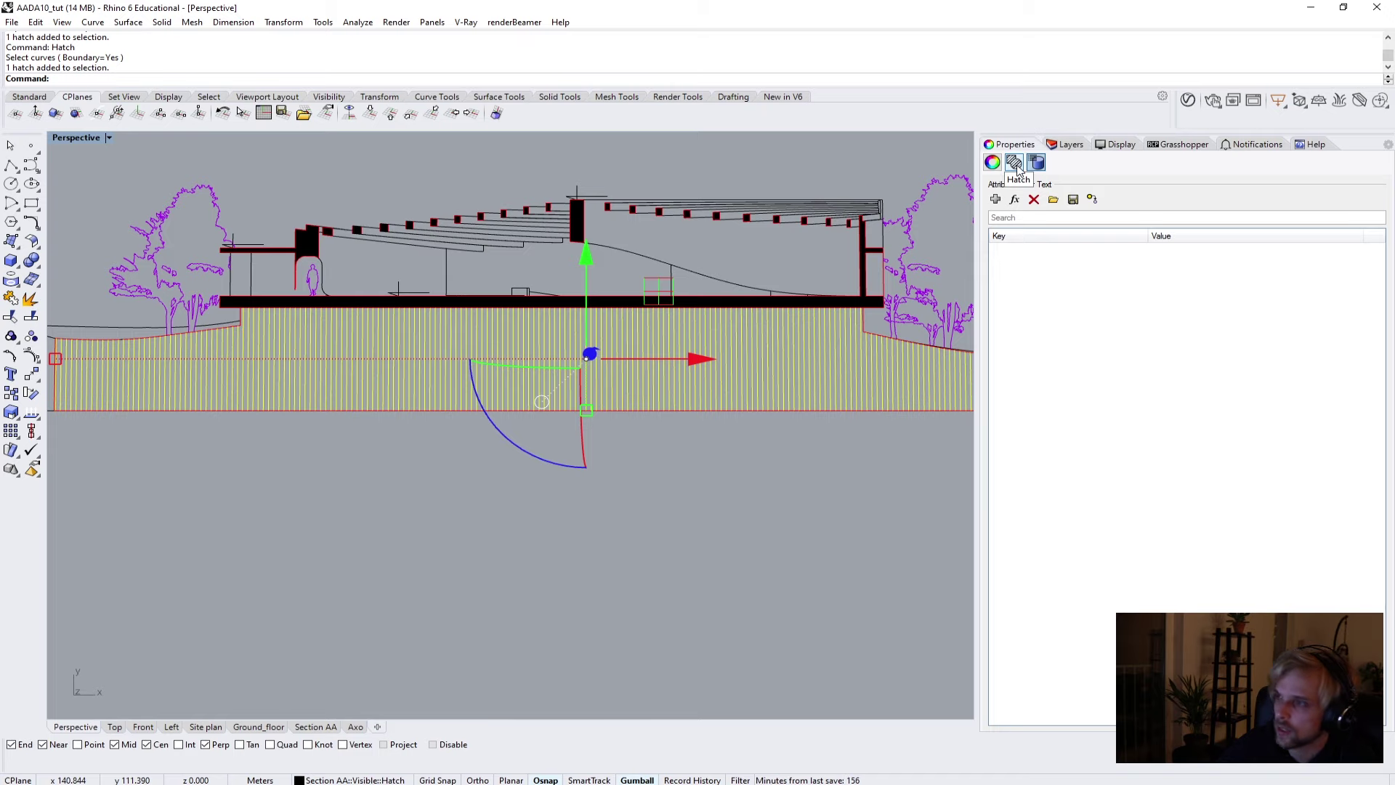
click(1016, 166)
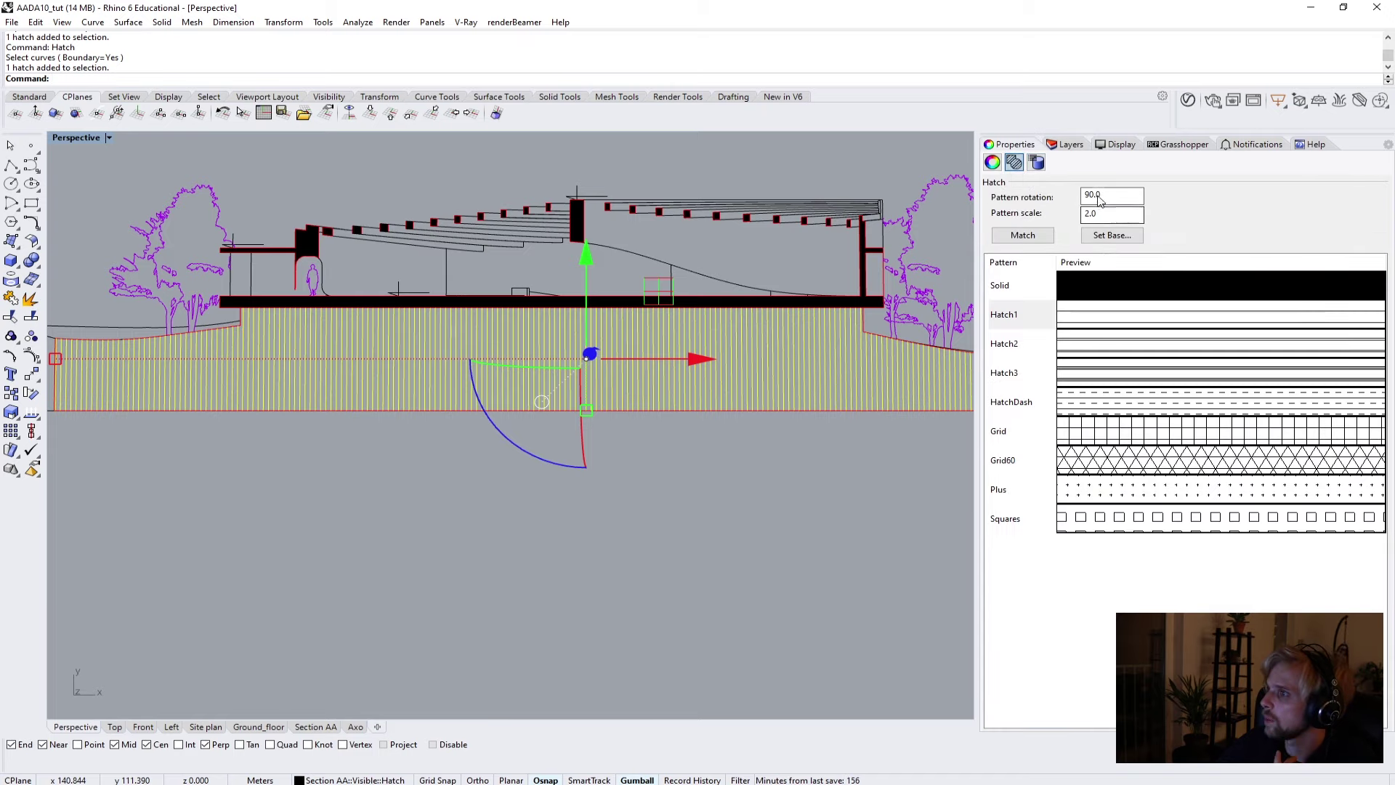
drag(1112, 197, 1050, 198)
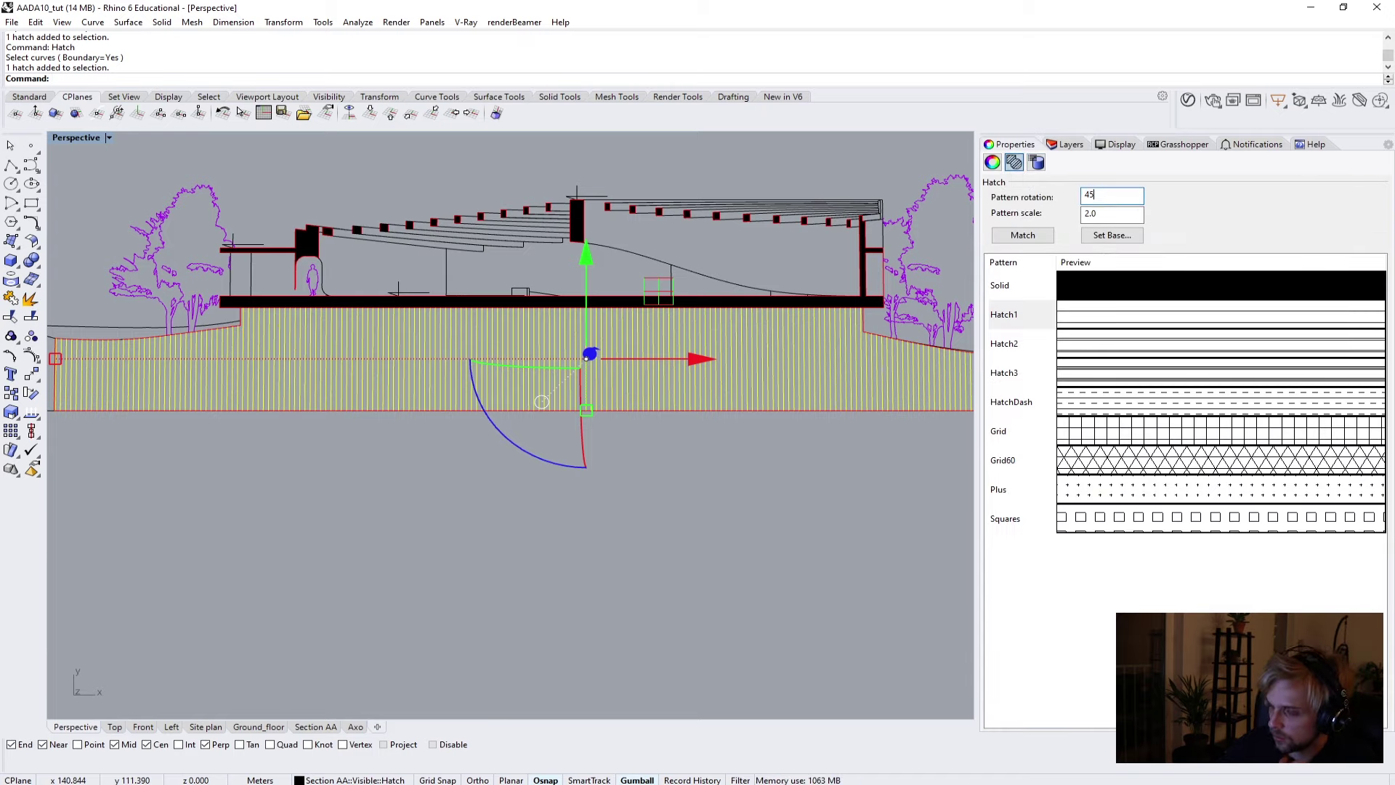
key(Return)
Set the pattern scale of the section's ground hatch to 1 and deselect it.
click(1109, 220)
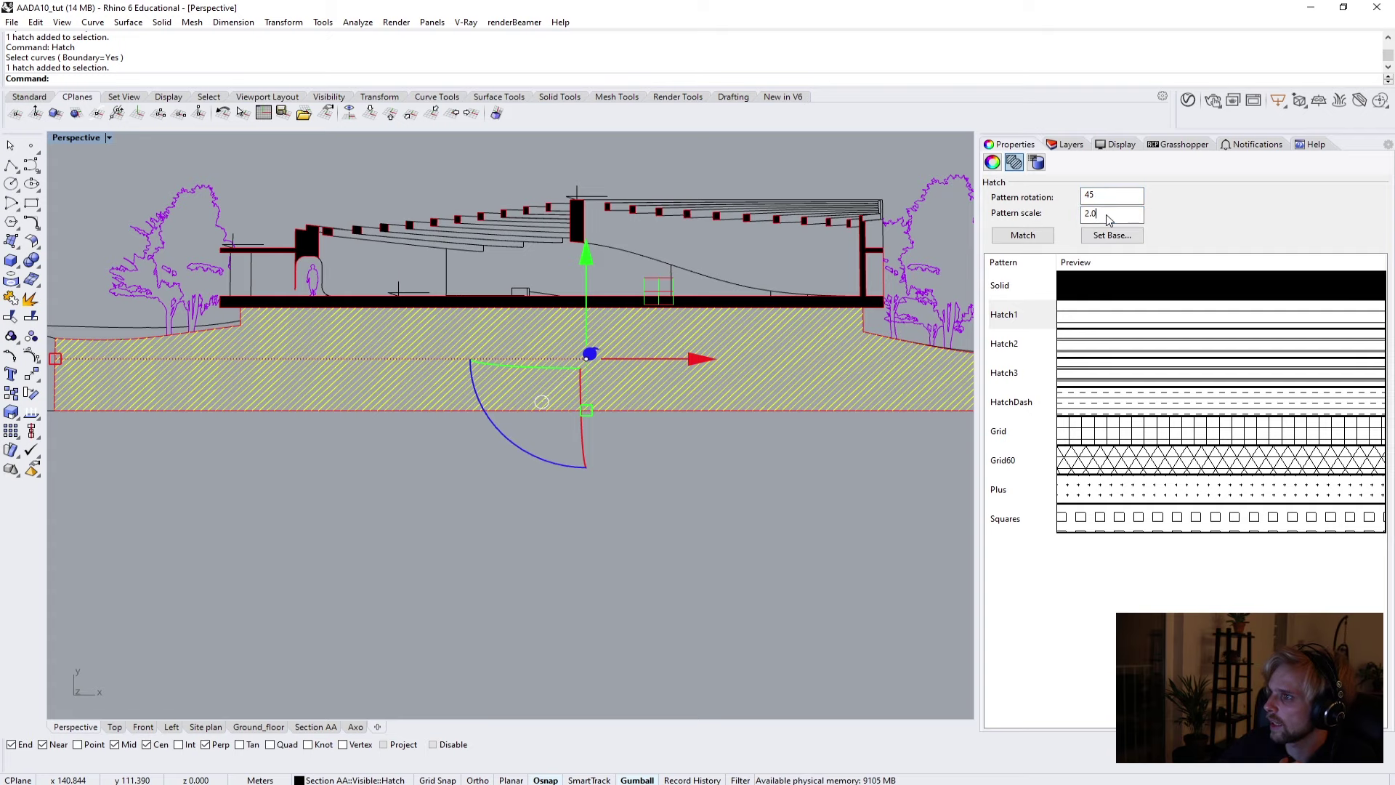
key(BackSpace)
key(BackSpace)
key(BackSpace)
text(1)
key(Return)
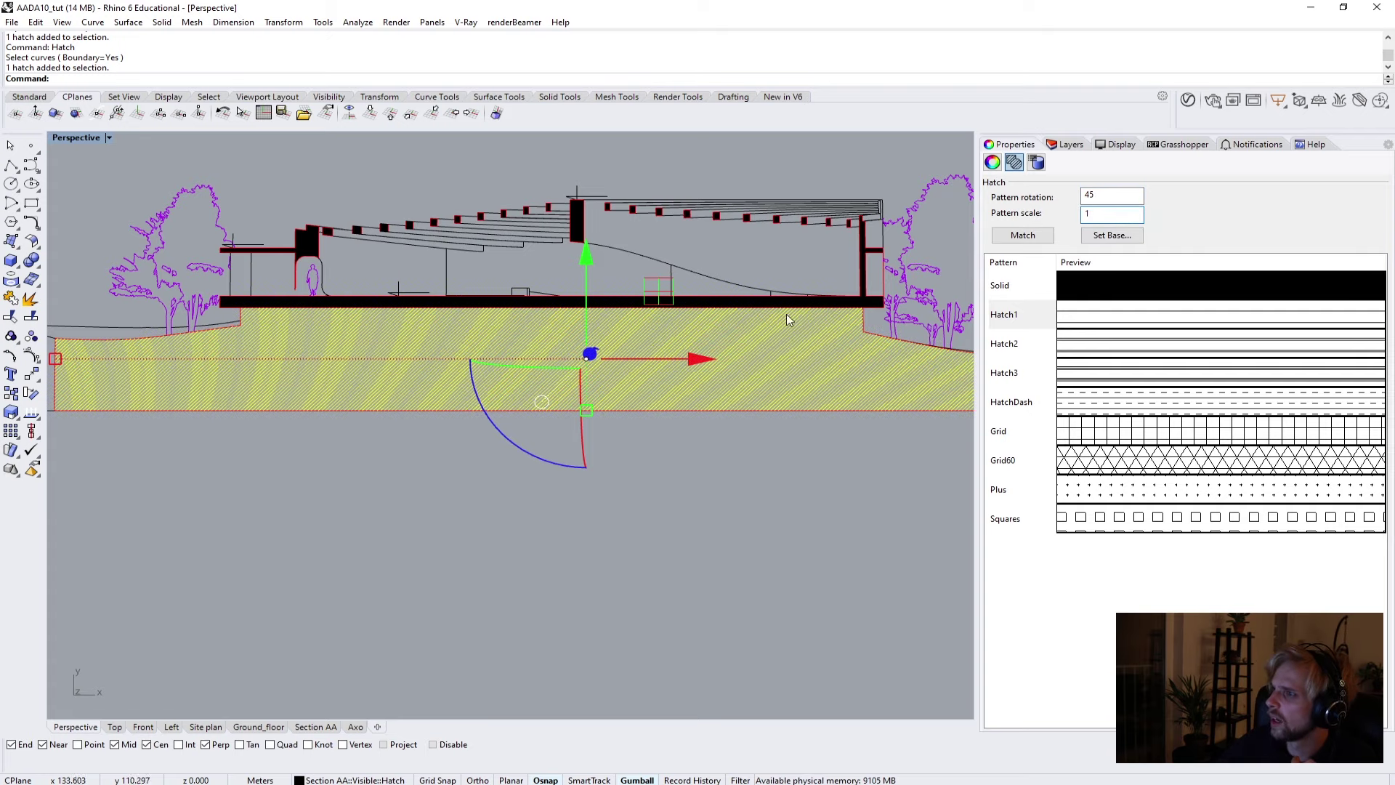
click(577, 535)
Check the density and line direction of the ground hatch in the model and on the Section AA layout.
scroll(291, 379, up, 5)
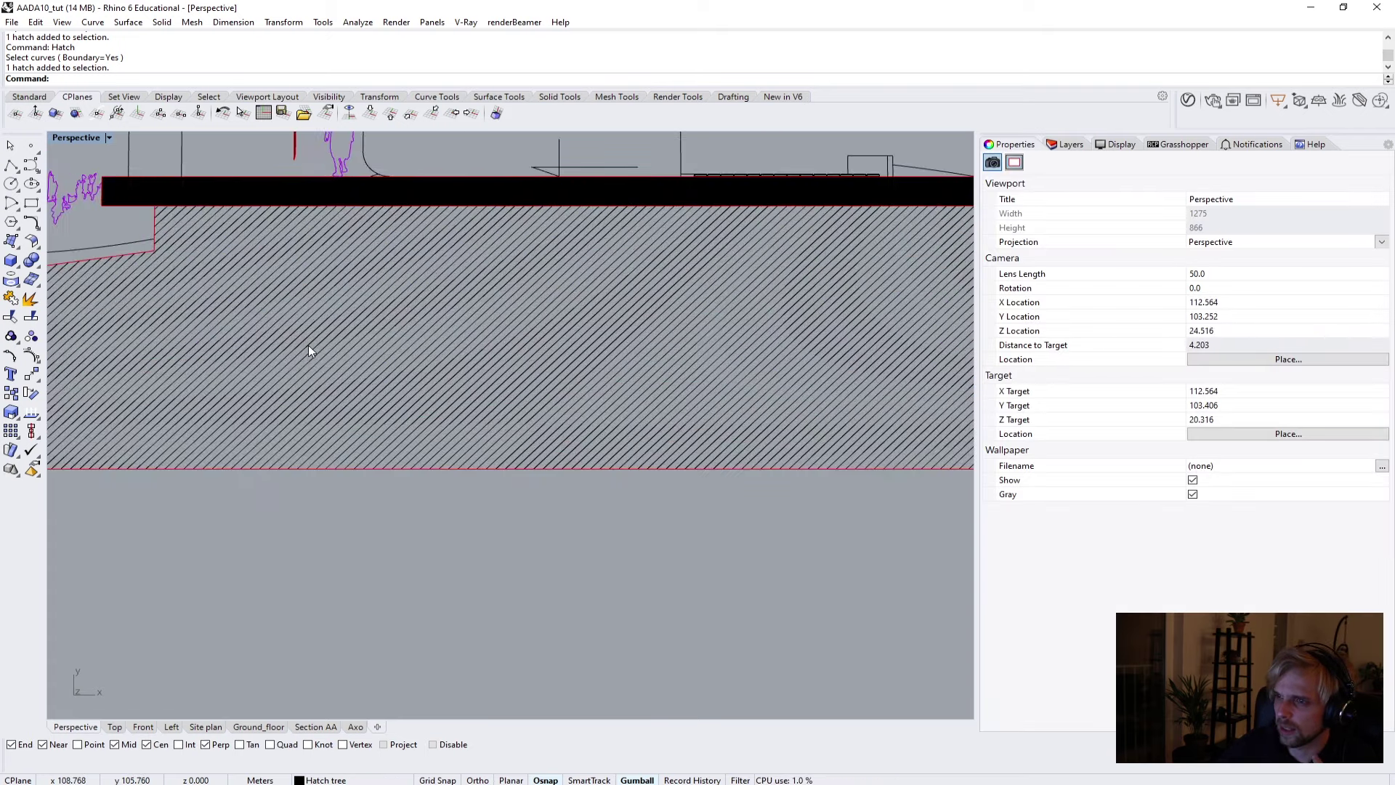
scroll(338, 352, down, 4)
click(314, 728)
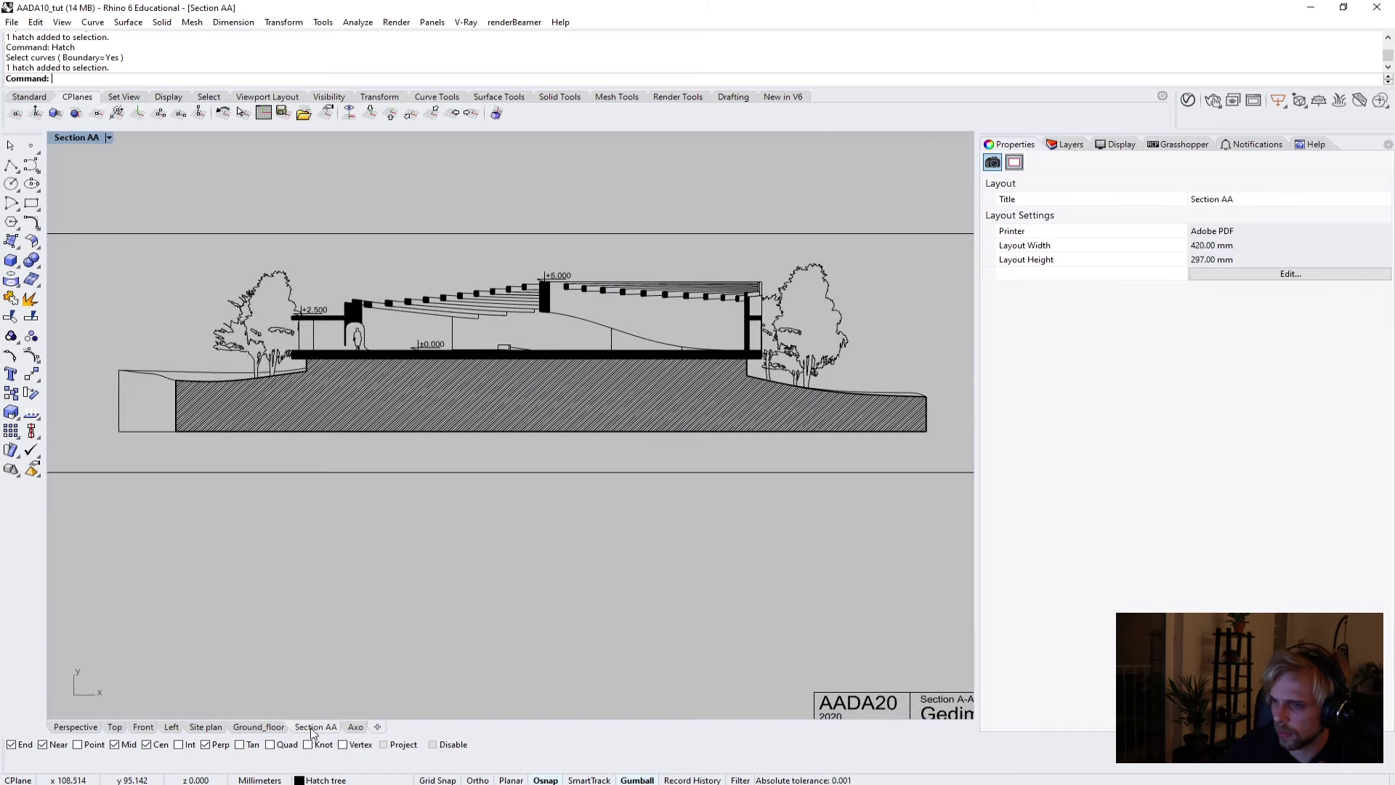
scroll(409, 459, up, 5)
scroll(295, 455, down, 4)
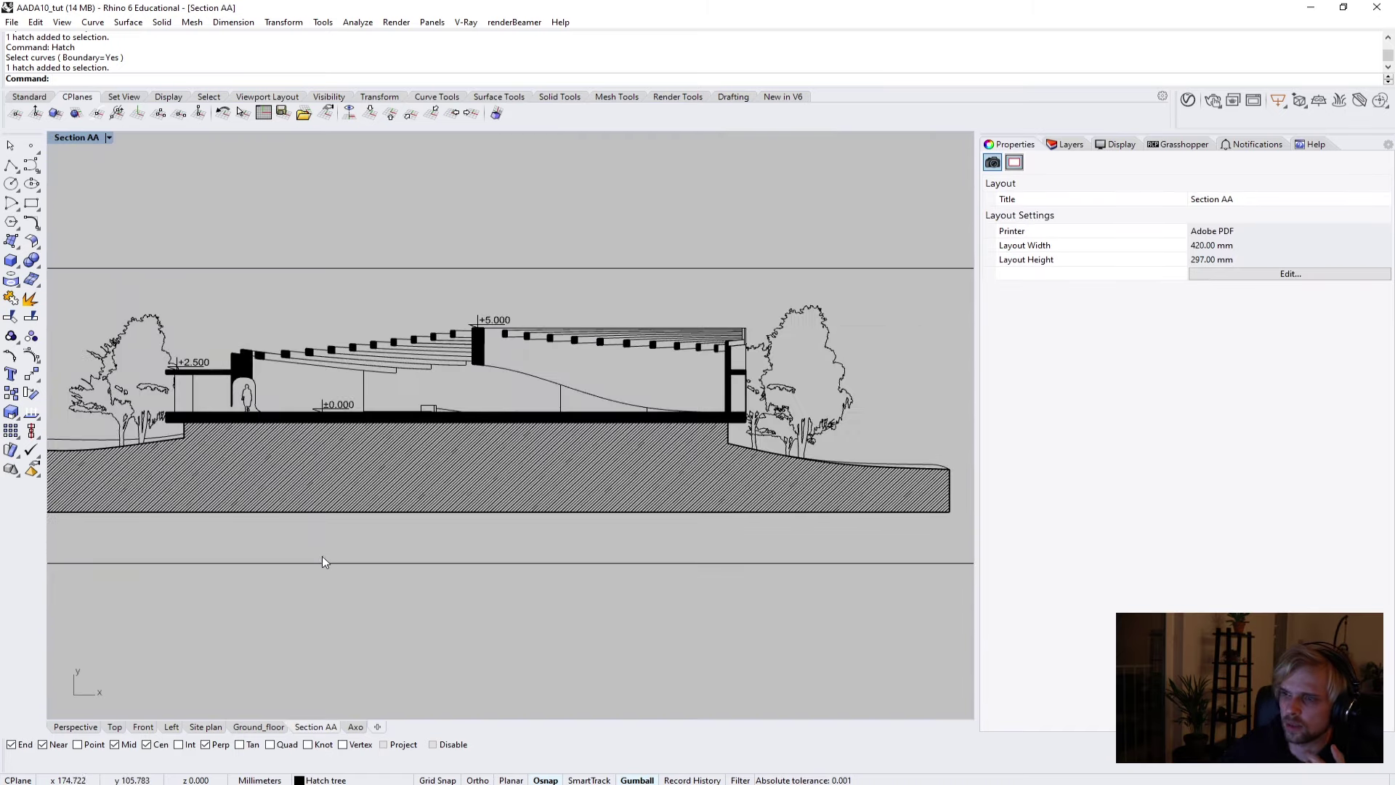
scroll(384, 454, up, 4)
scroll(415, 412, down, 5)
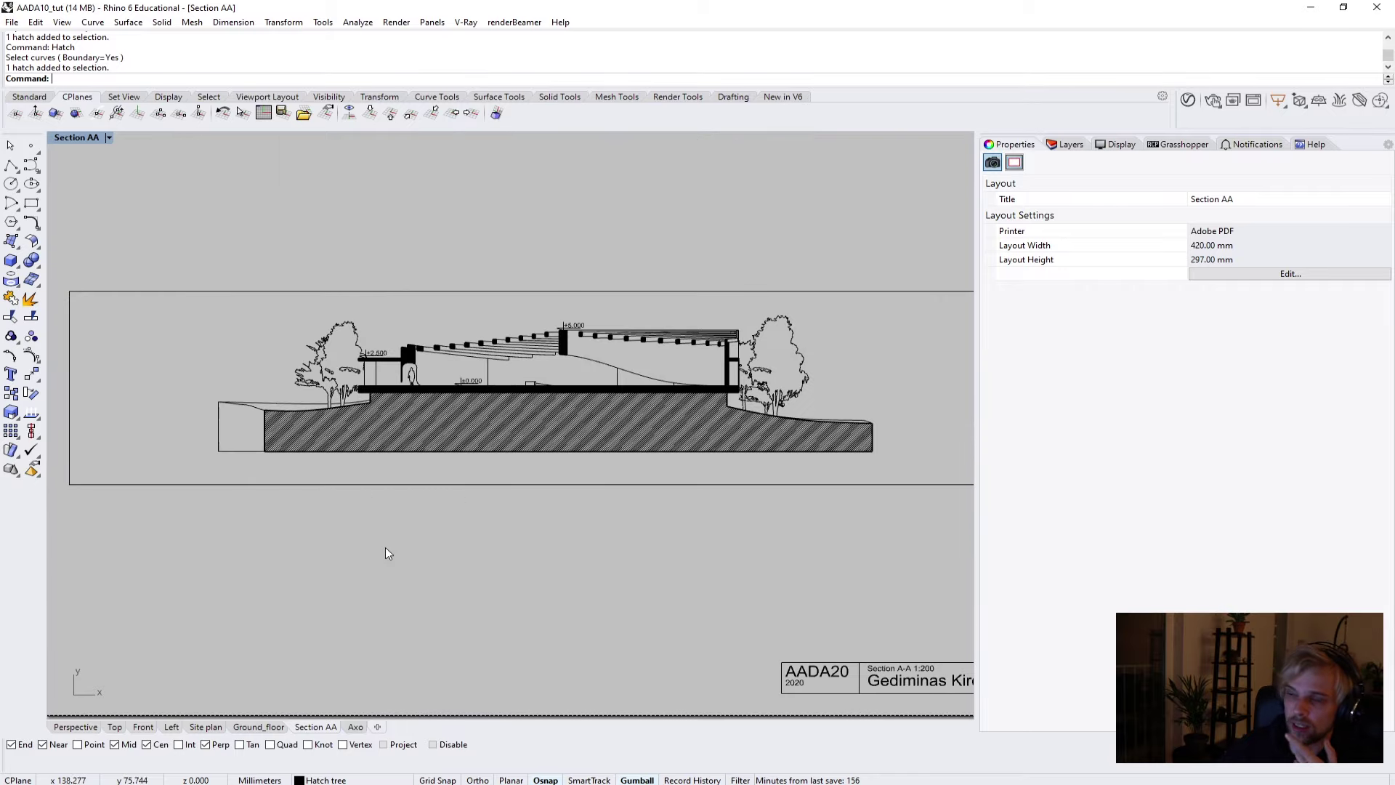
scroll(478, 486, up, 4)
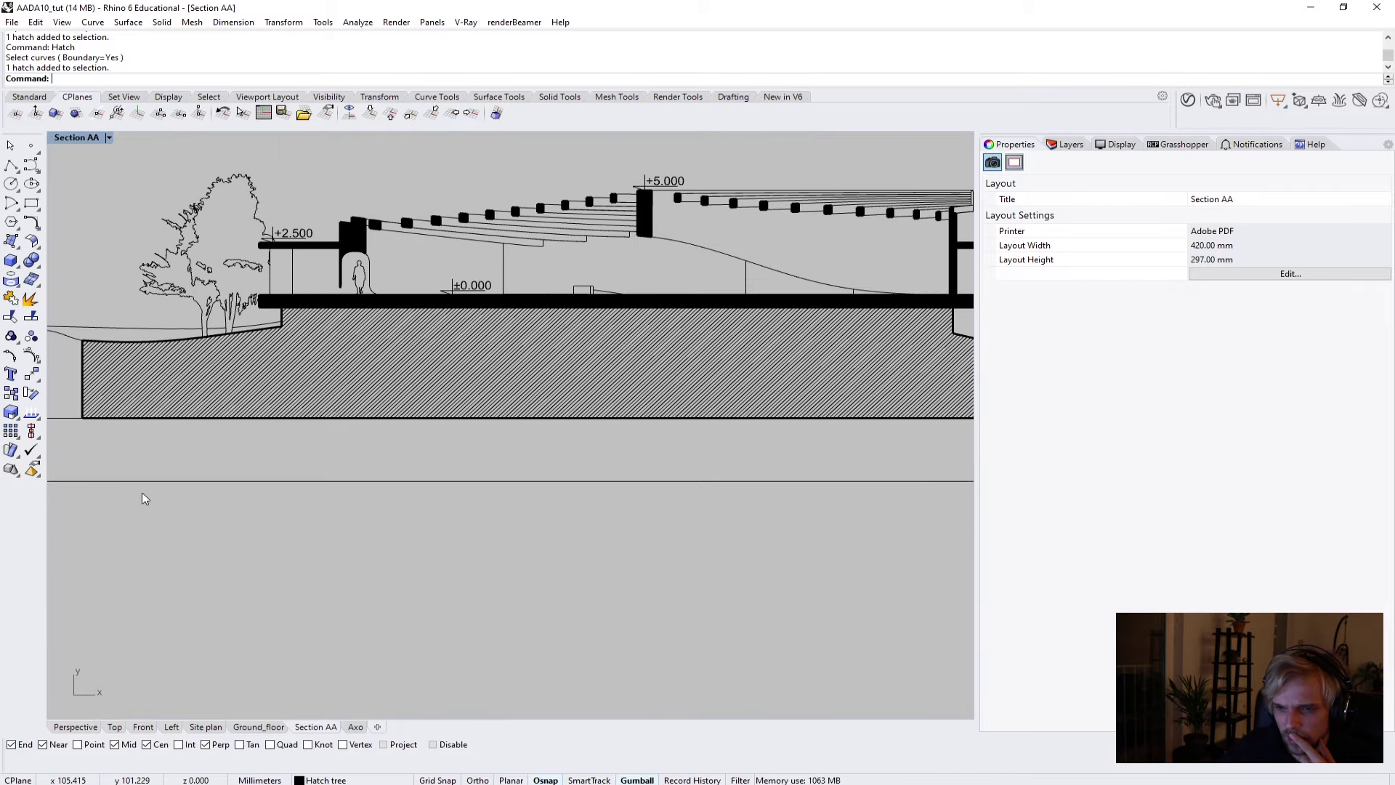
scroll(316, 561, down, 4)
scroll(316, 561, up, 3)
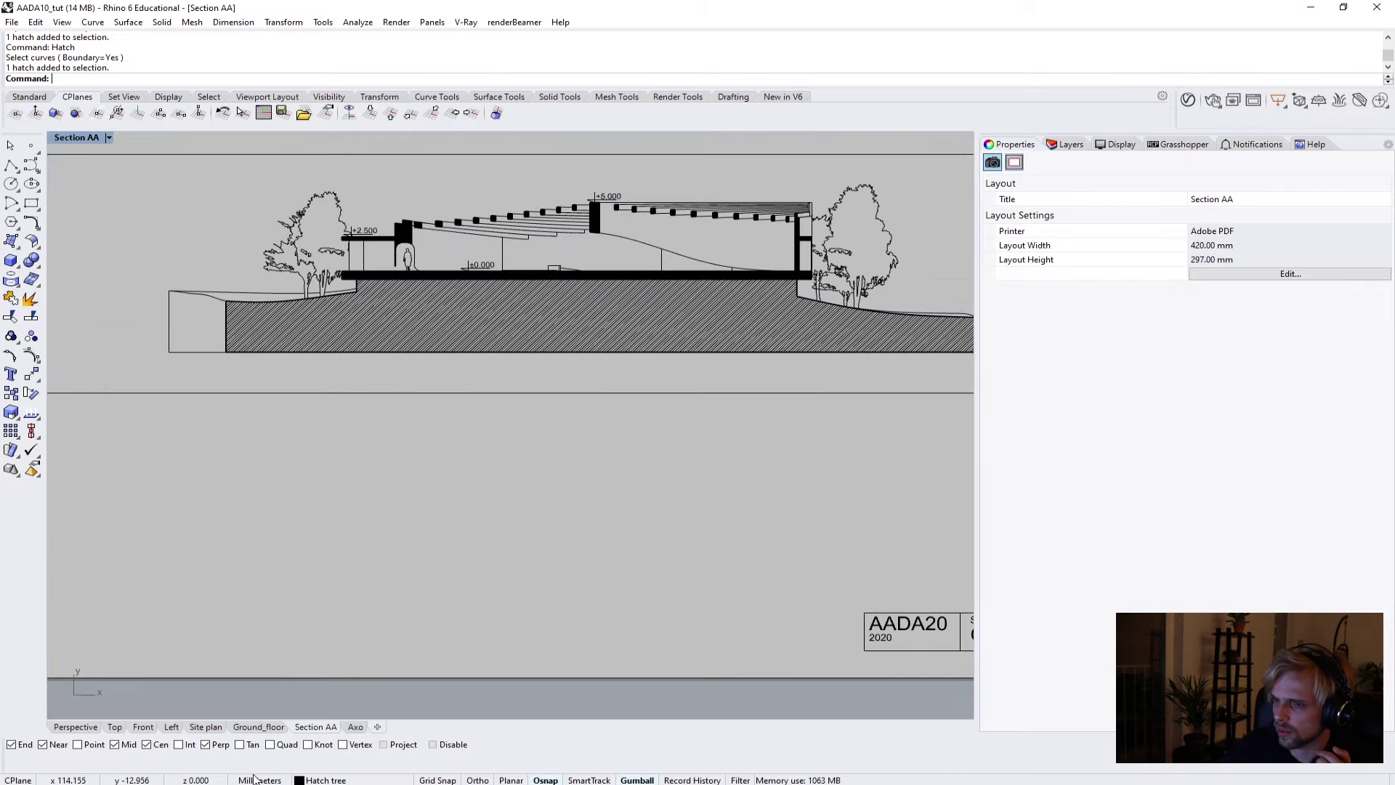
Check the section mark on the Ground_floor layout and delete the section letter A above the pavilion in the site plan drawing.
click(249, 727)
scroll(470, 555, down, 5)
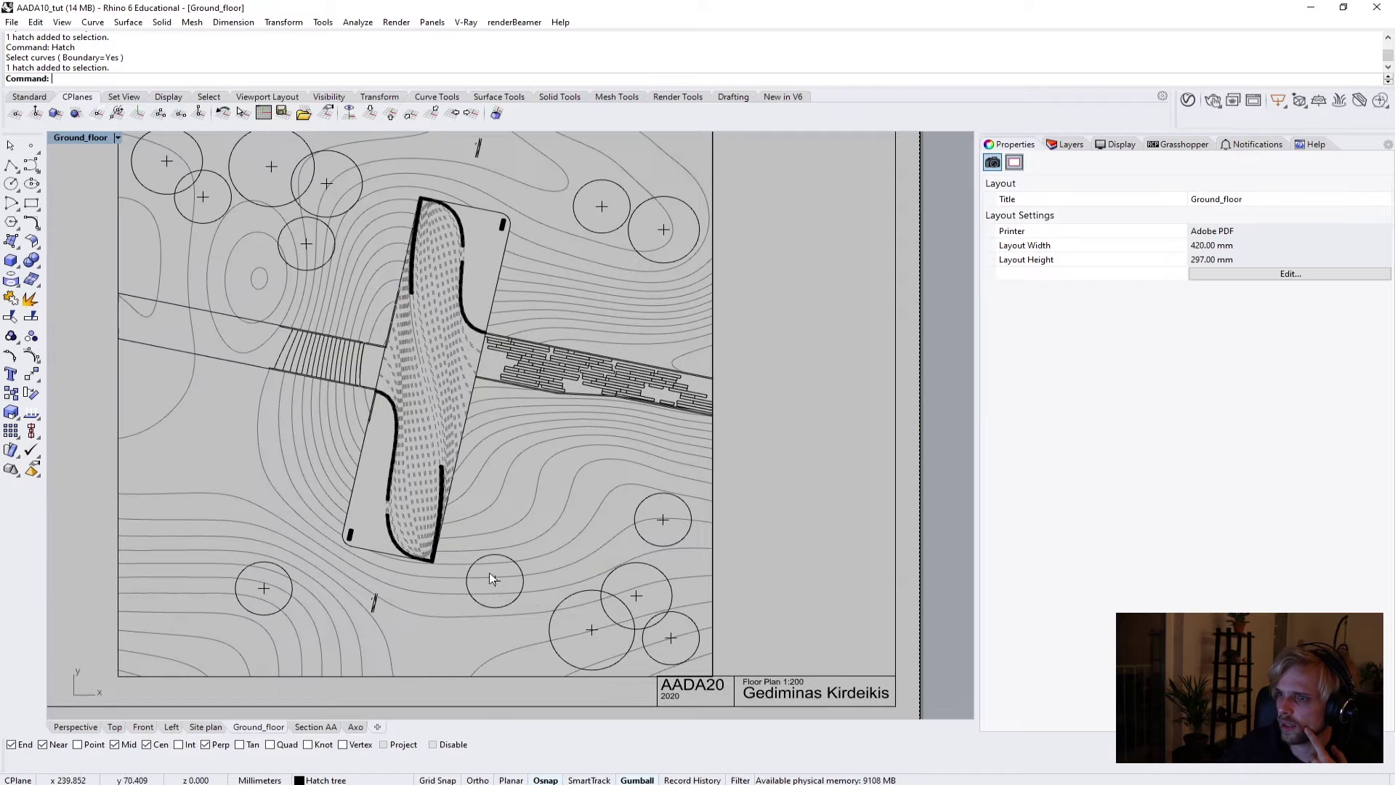
scroll(429, 585, up, 8)
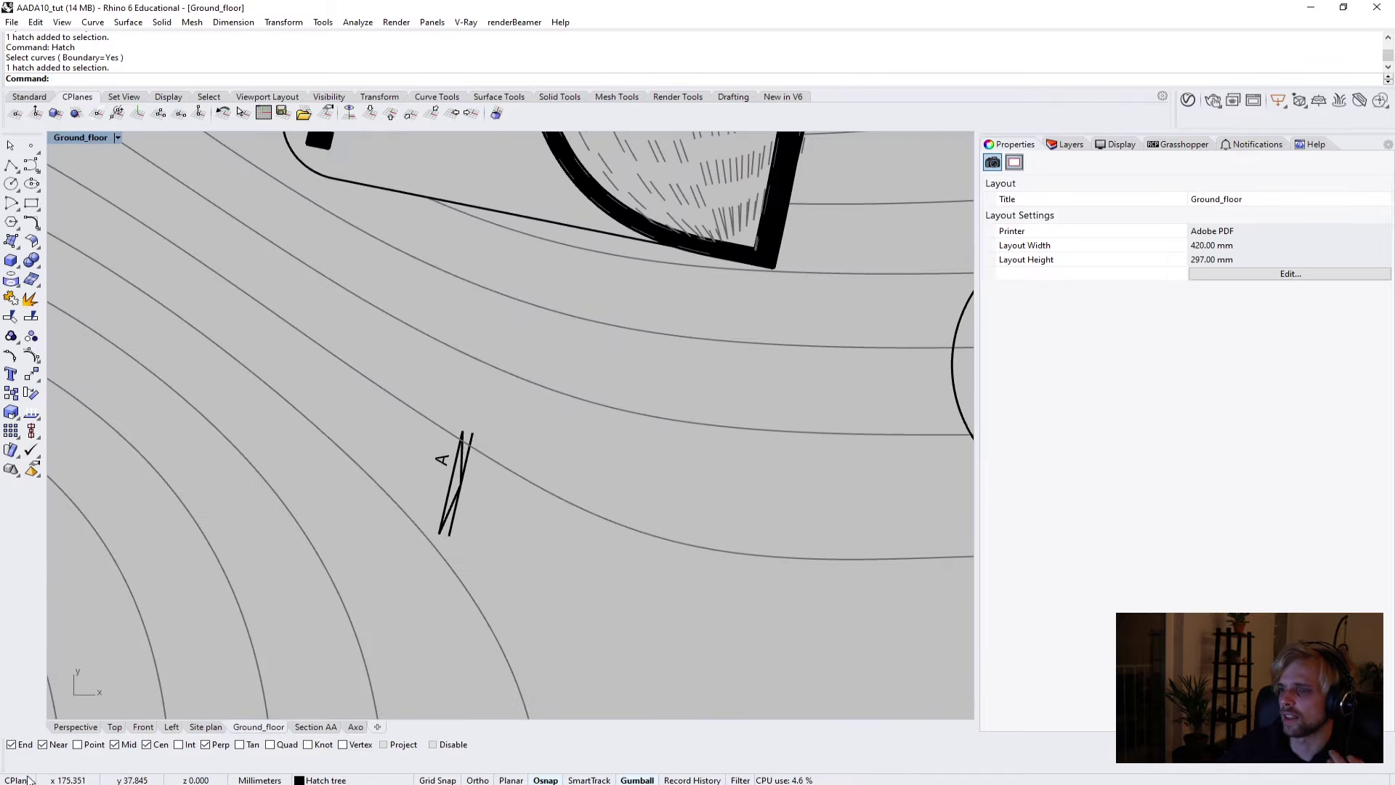
click(75, 727)
scroll(336, 471, down, 6)
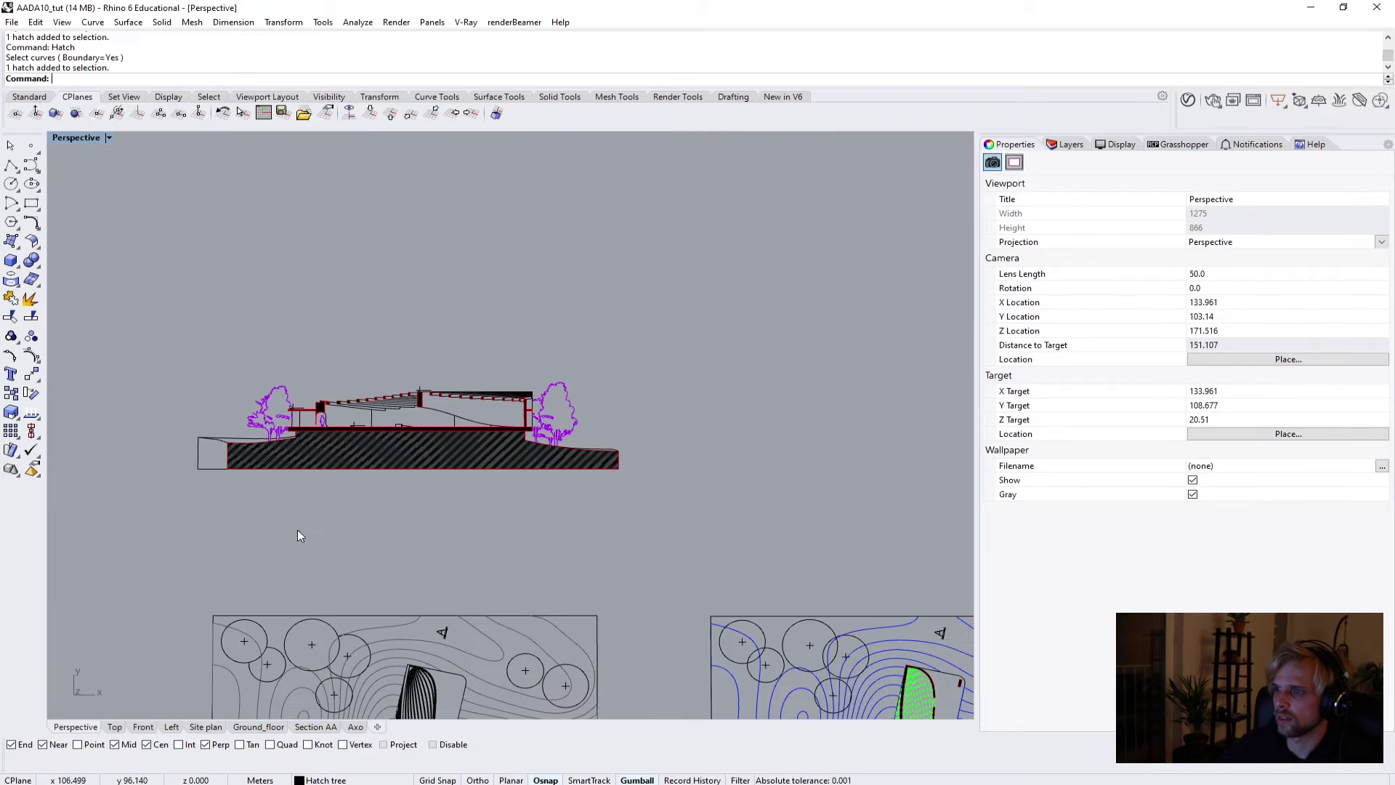
mouse_move(395, 604)
right_down()
mouse_move(405, 595)
mouse_move(388, 607)
right_up()
right_click(370, 39)
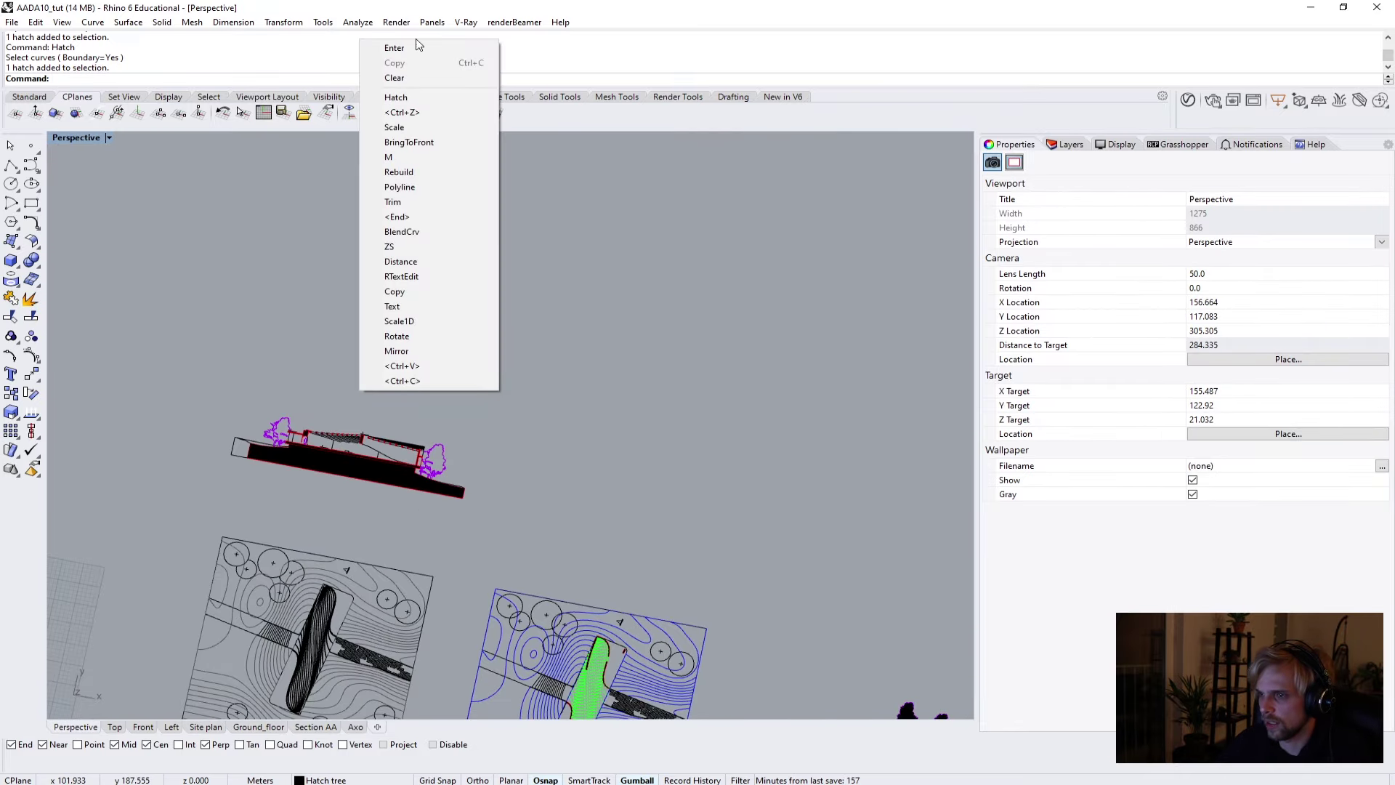
click(261, 368)
scroll(262, 372, up, 6)
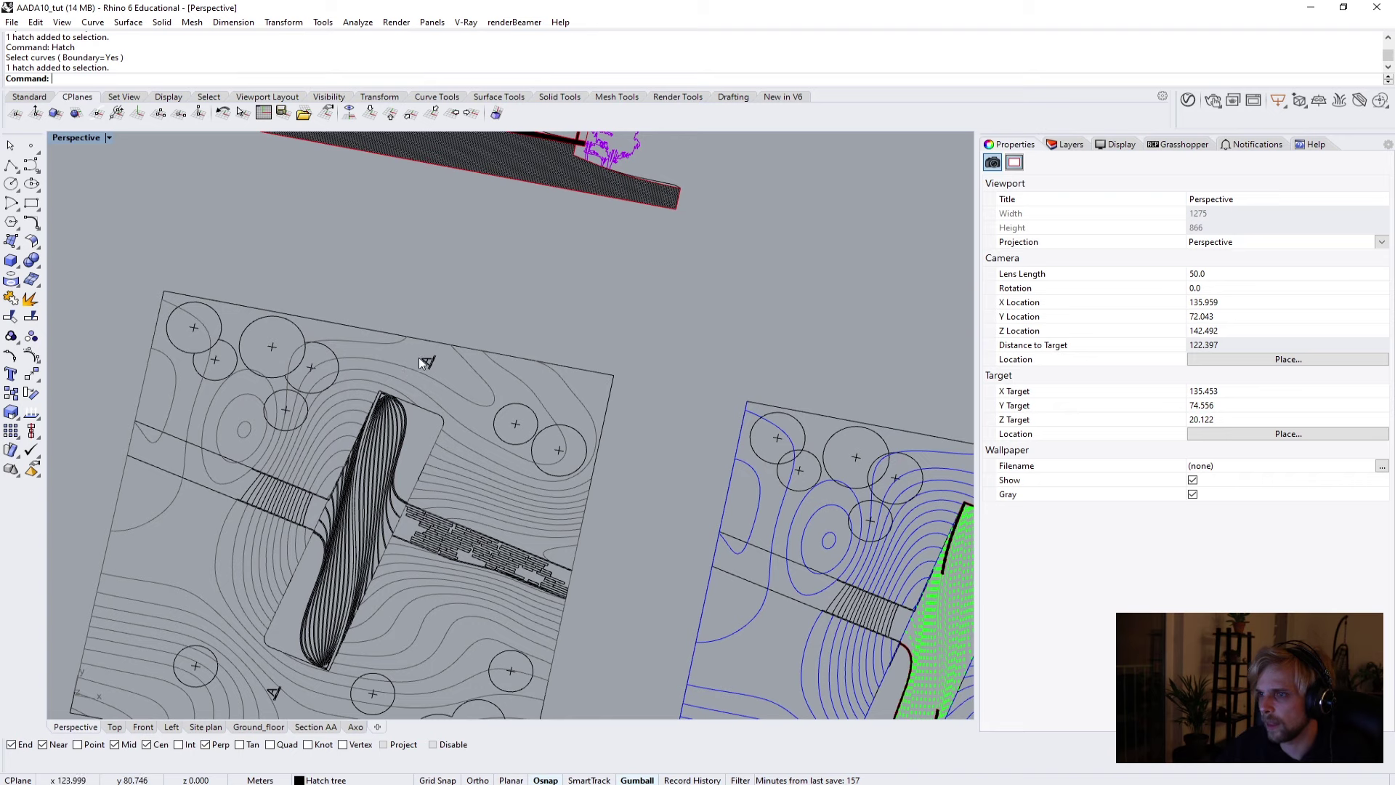
click(423, 363)
key(Delete)
scroll(313, 552, up, 6)
click(298, 574)
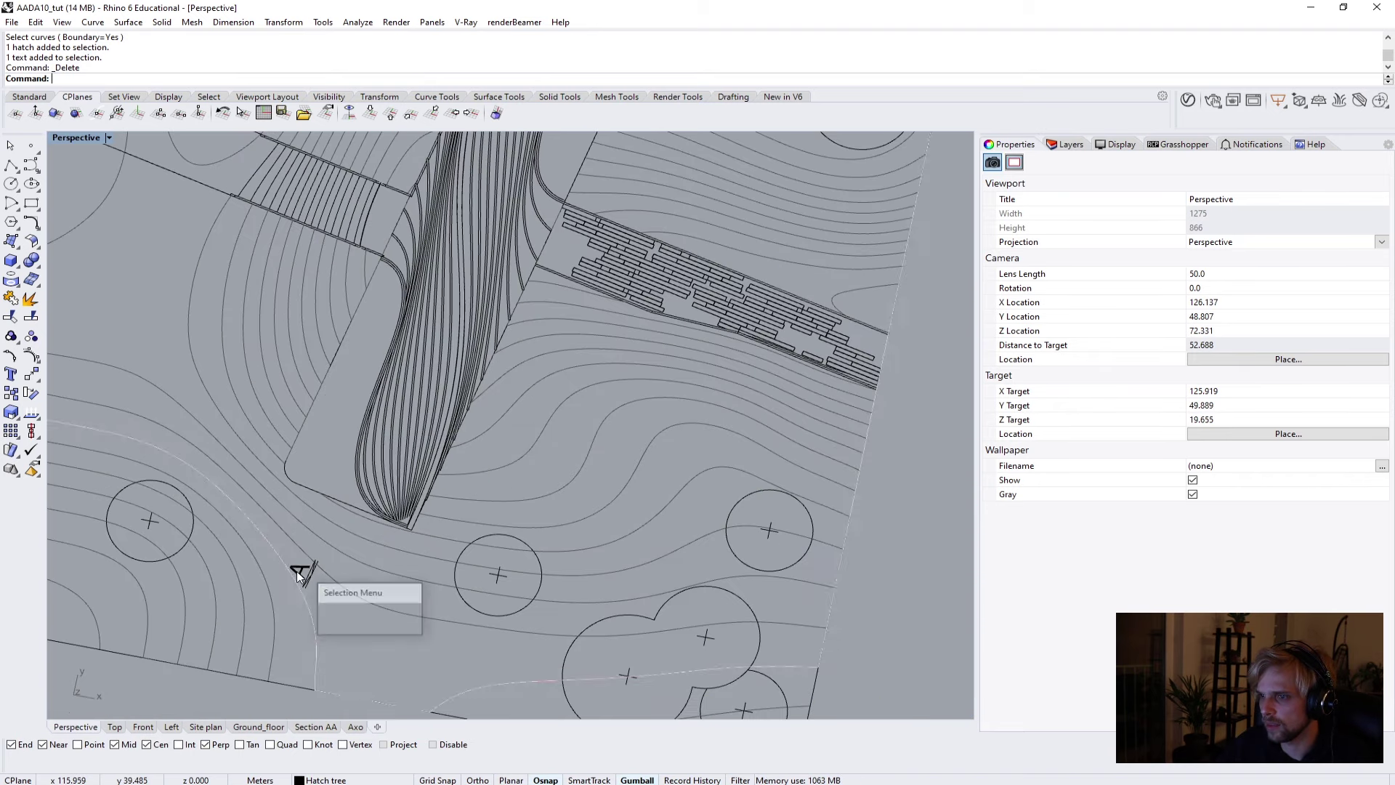
click(297, 572)
key(Delete)
key(ctrl+z)
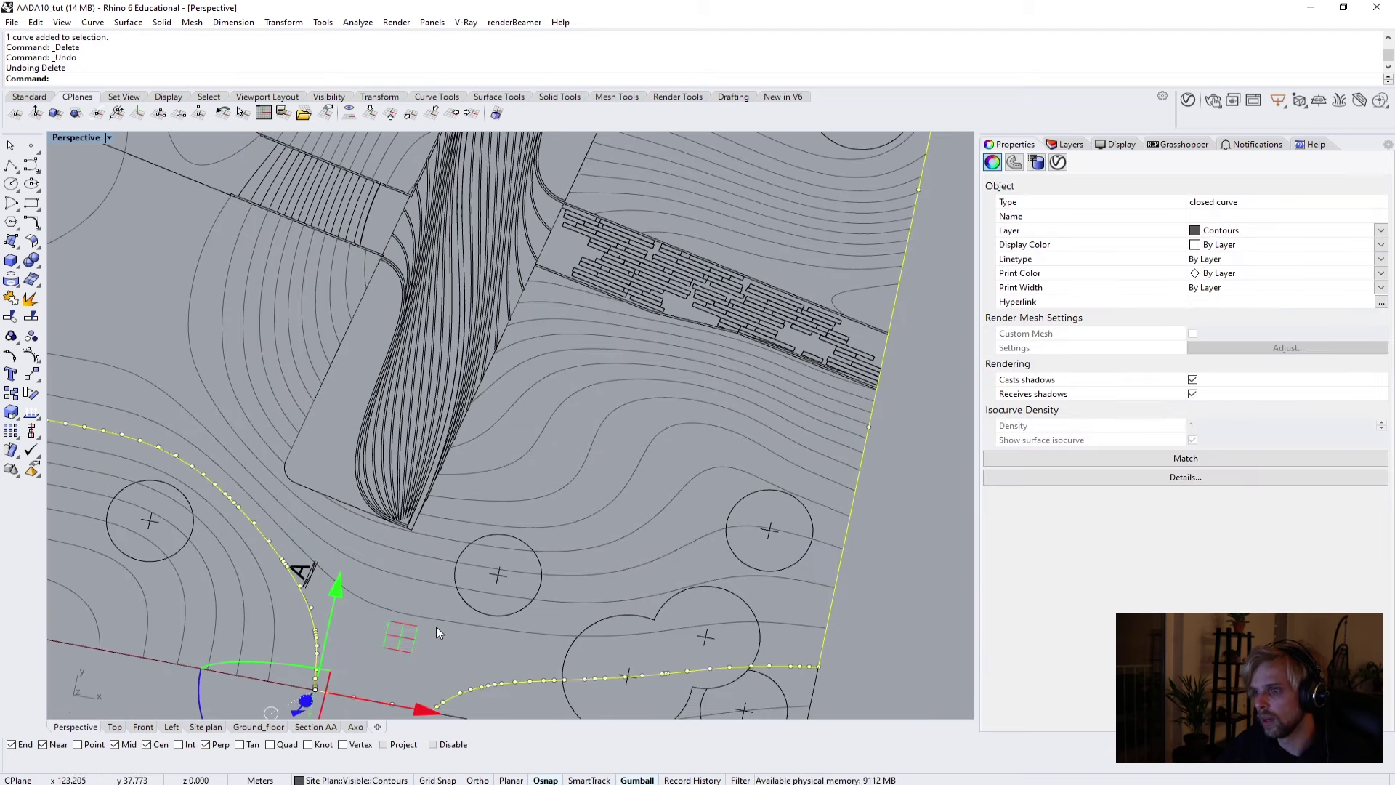
key(Escape)
In the Top view, delete the section letter A below the pavilion in the site plan drawing.
double_click(76, 138)
click(60, 138)
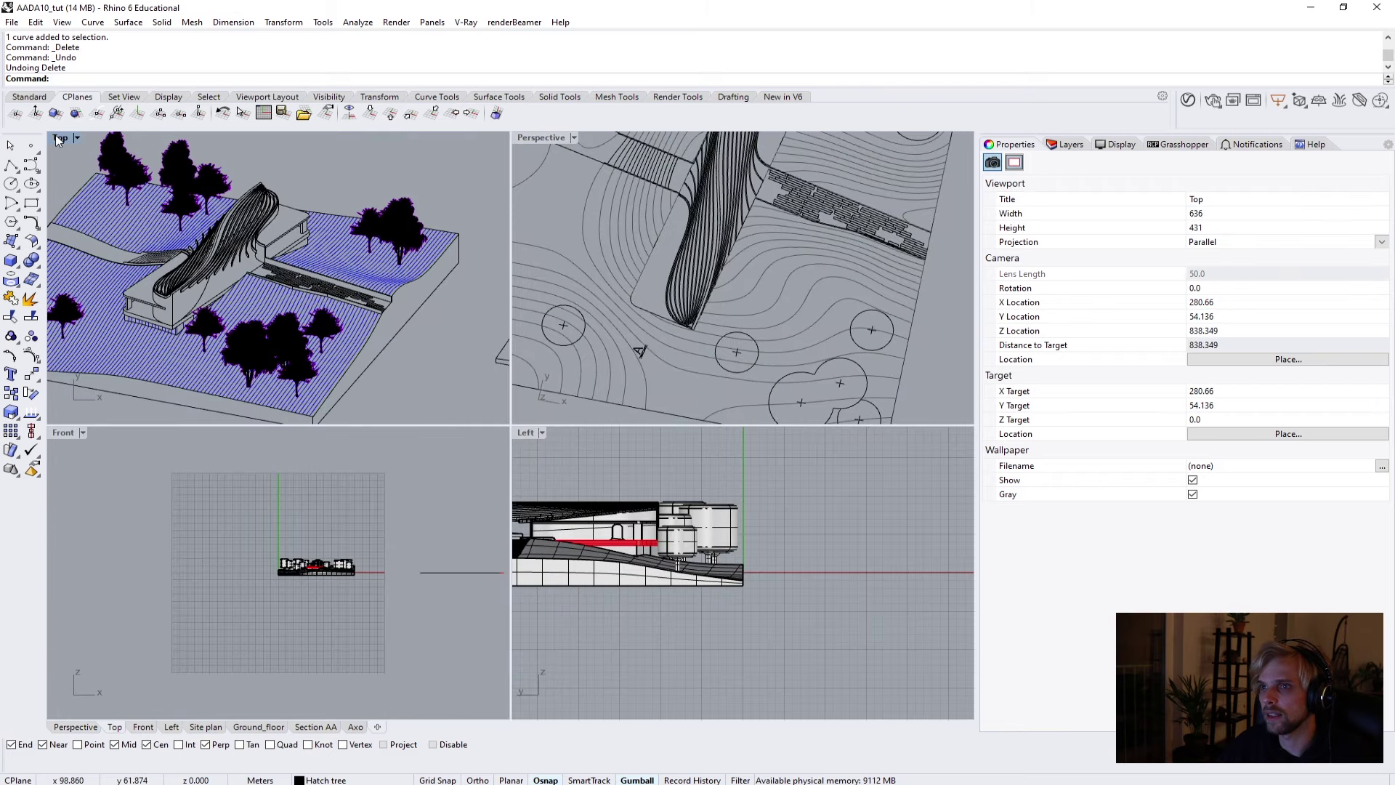
double_click(59, 138)
scroll(450, 422, down, 3)
scroll(448, 420, up, 6)
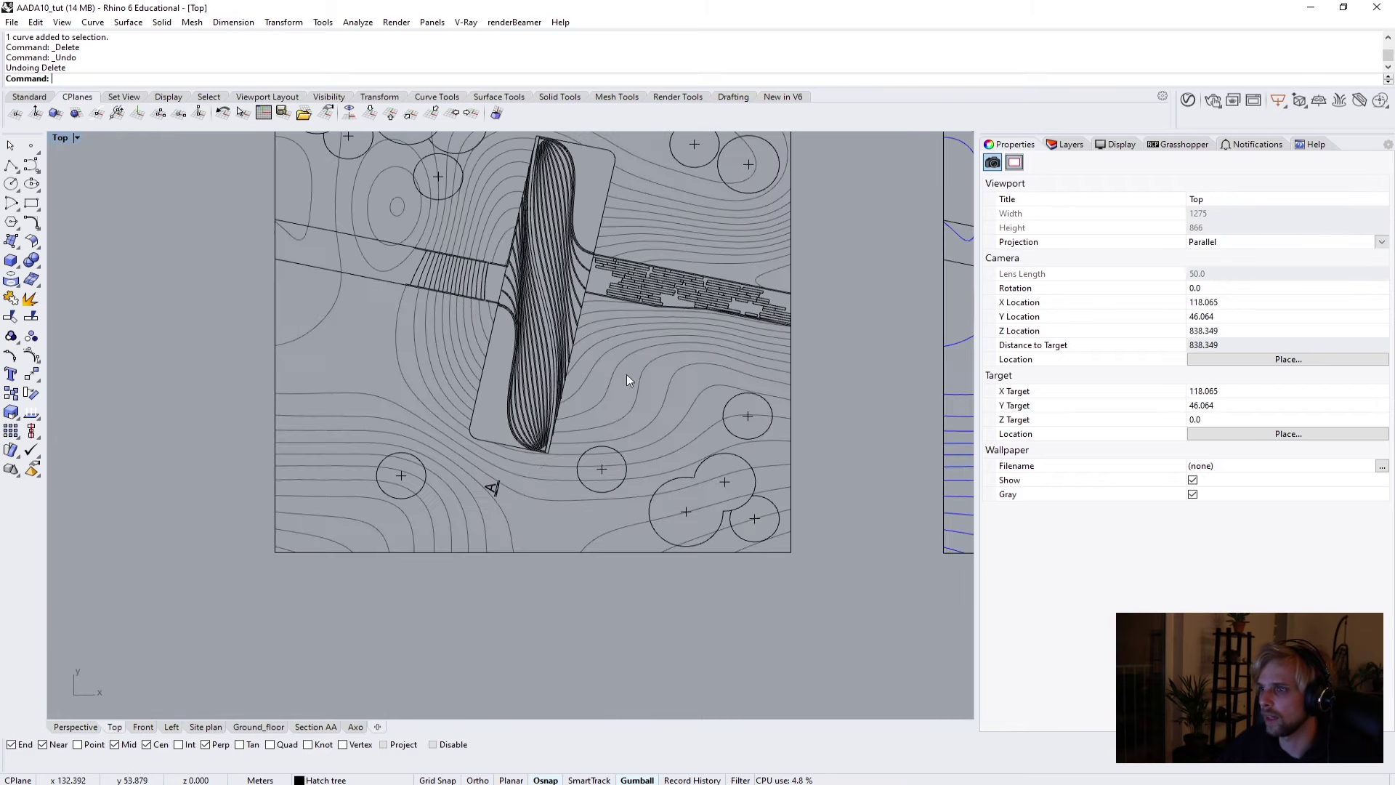
scroll(522, 467, up, 12)
click(414, 536)
key(Delete)
Delete both section letters A, above and below the pavilion, from the floor plan drawing.
scroll(454, 477, down, 12)
right_drag(677, 374, 194, 457)
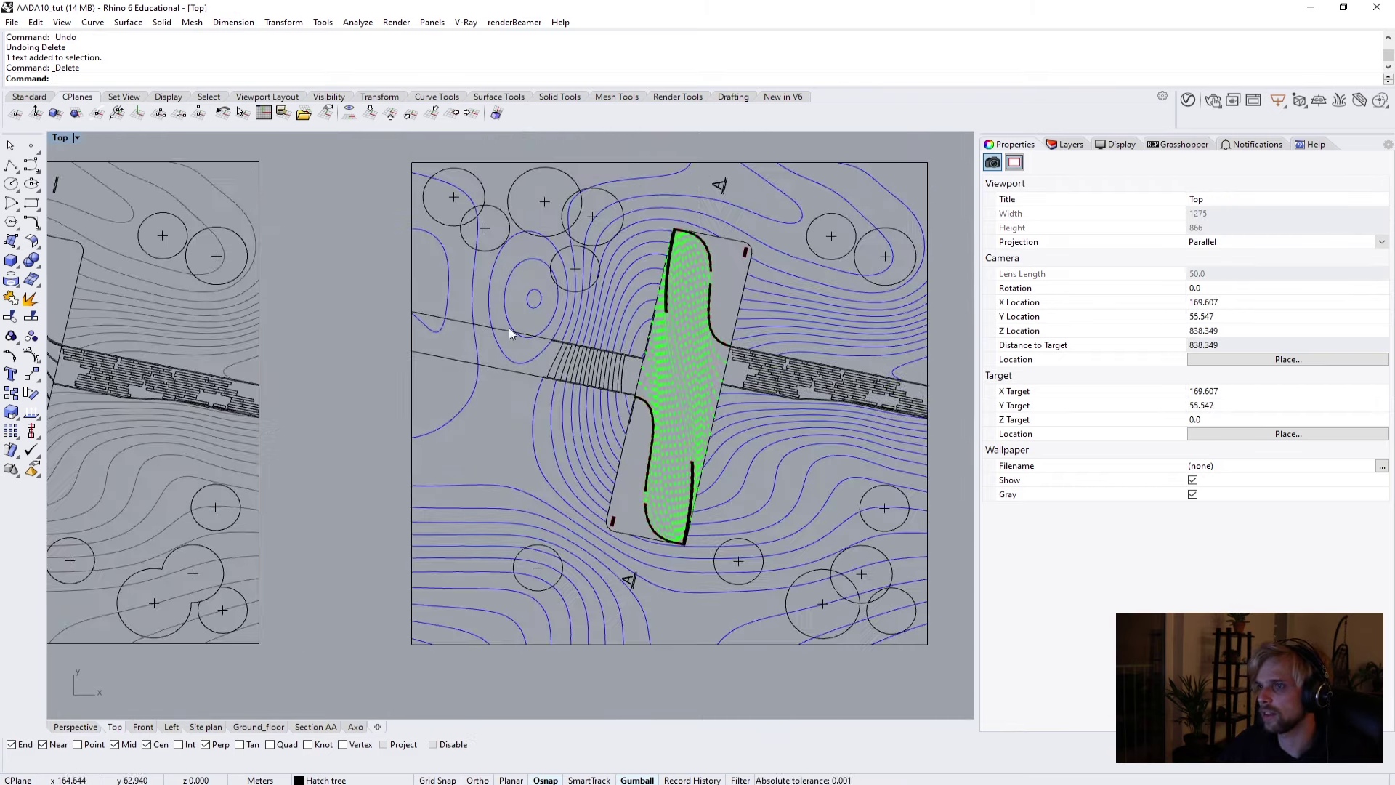
click(717, 183)
key(Delete)
scroll(659, 391, up, 3)
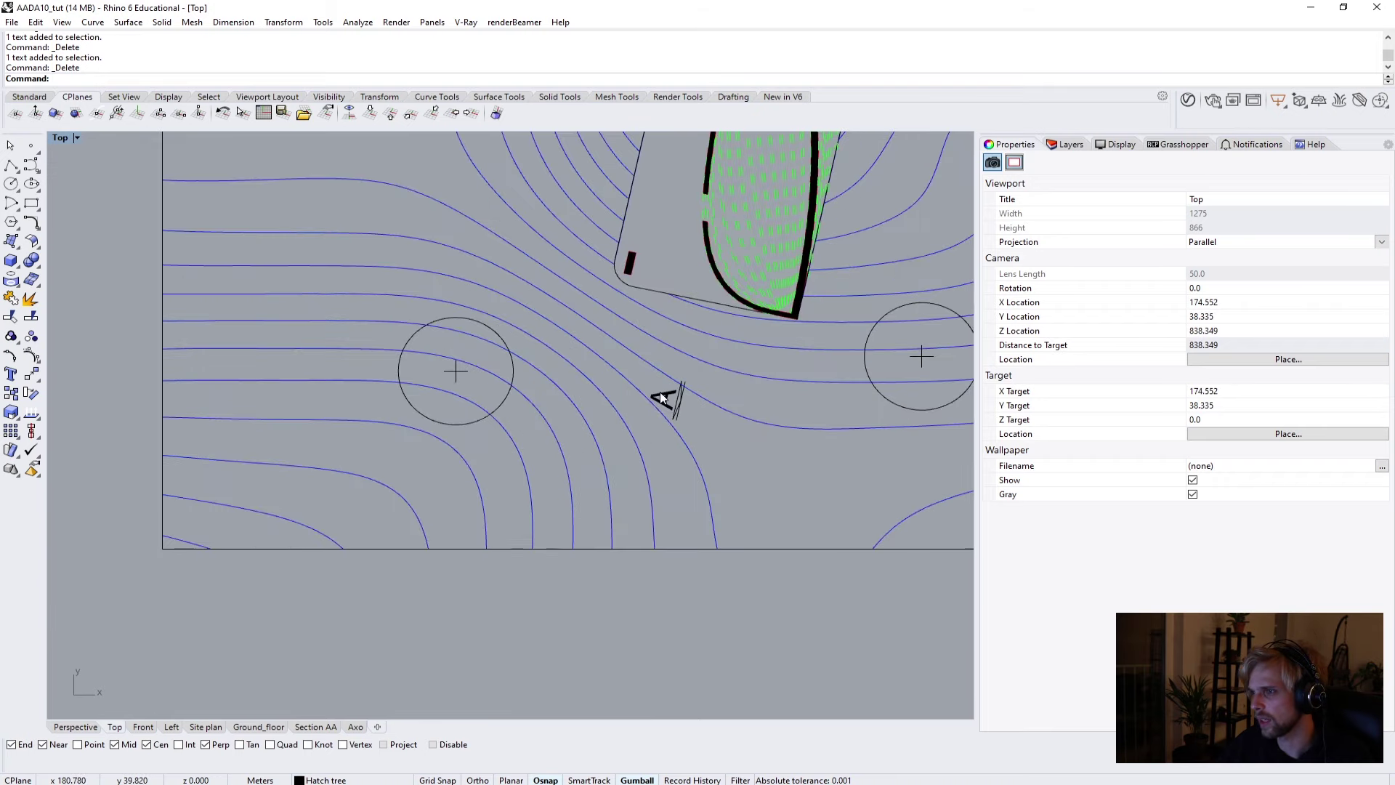
scroll(660, 381, down, 5)
scroll(660, 381, down, 5)
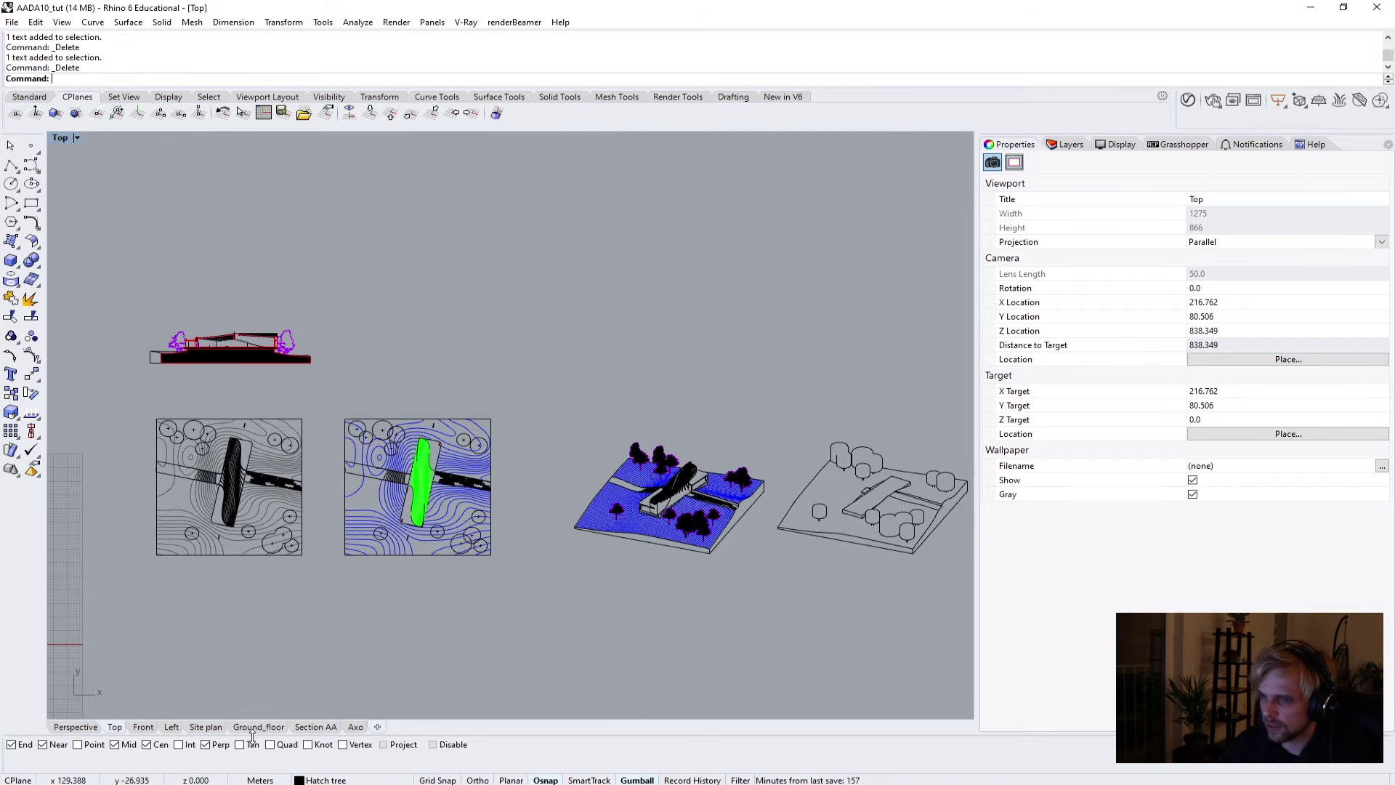
On the Ground_floor layout, place a text letter A beside the section mark below the pavilion.
click(259, 728)
scroll(485, 359, down, 6)
scroll(392, 441, up, 8)
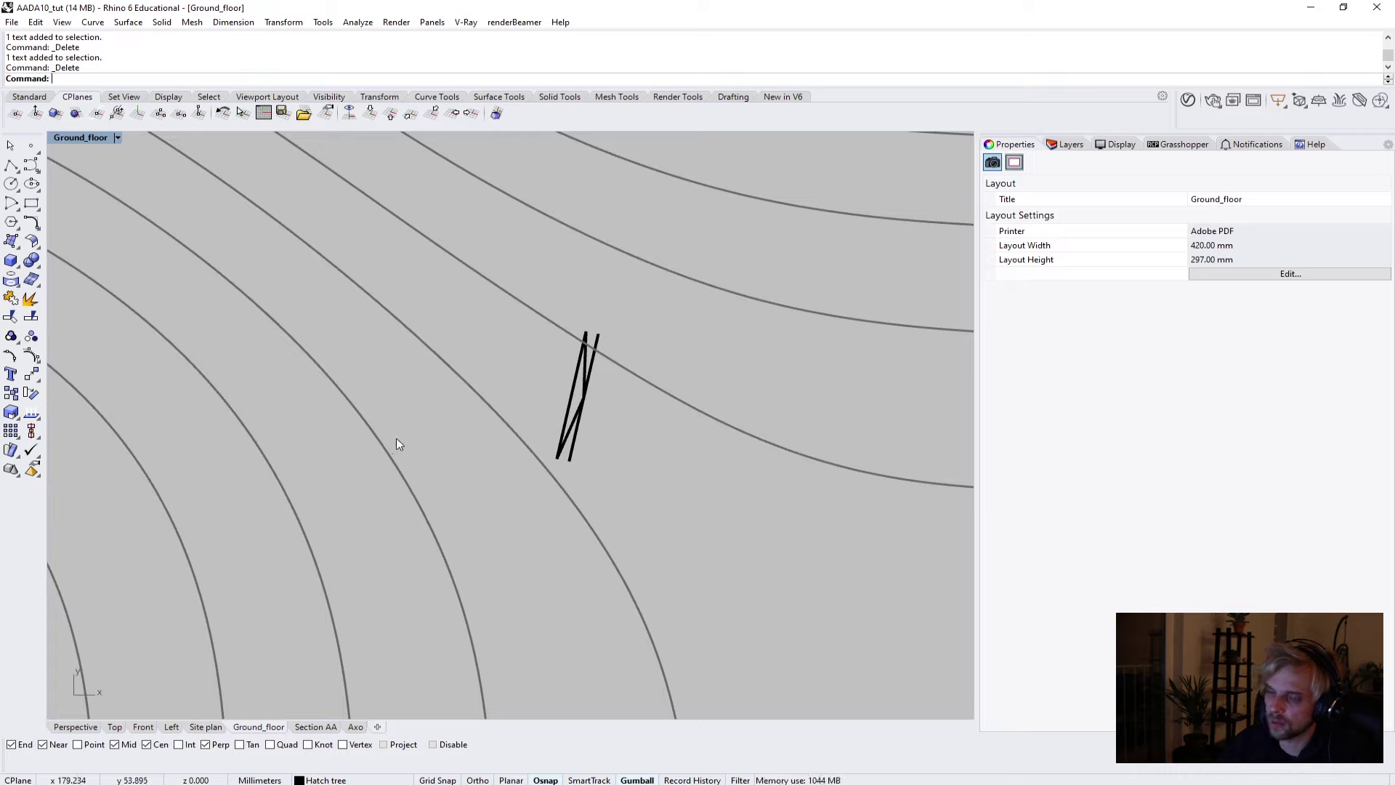
text(ext)
key(Return)
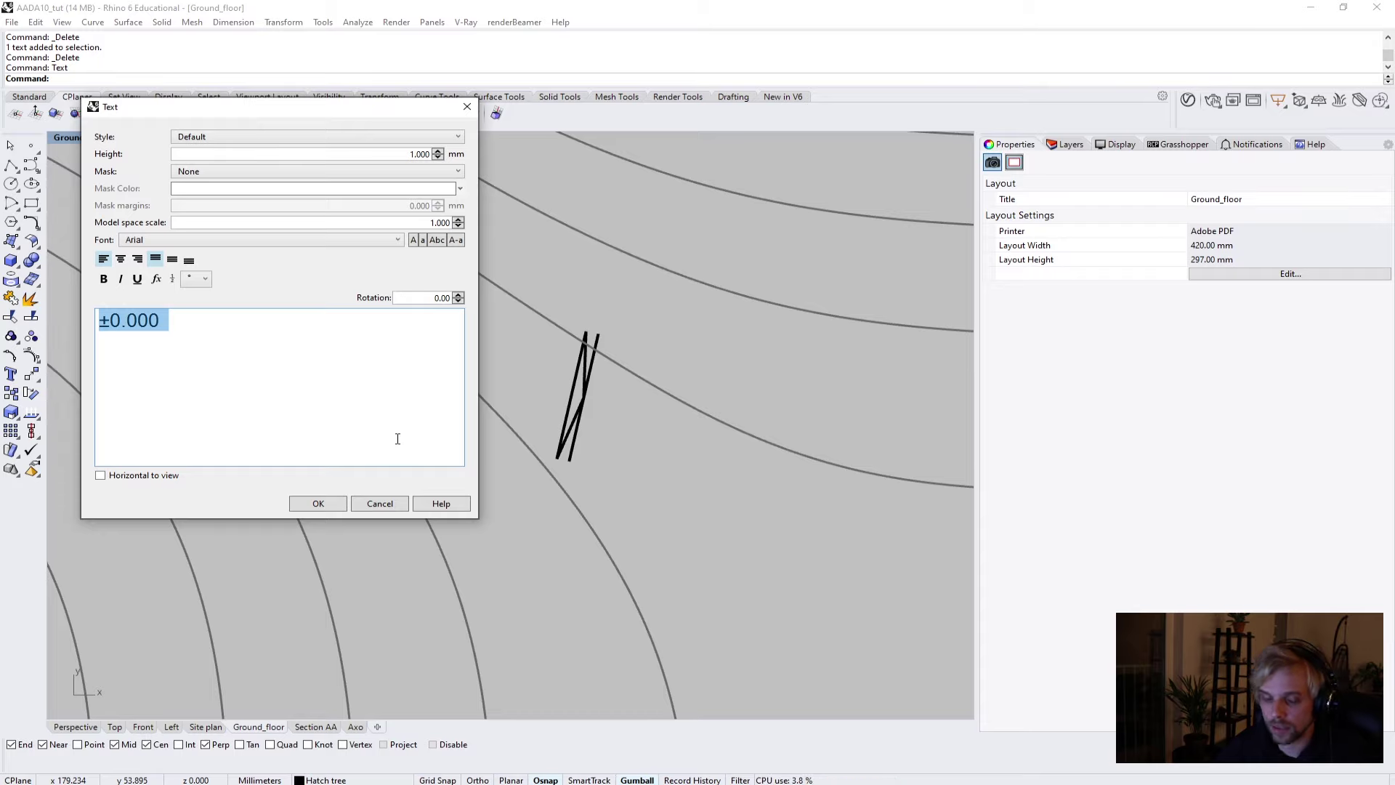
text(A)
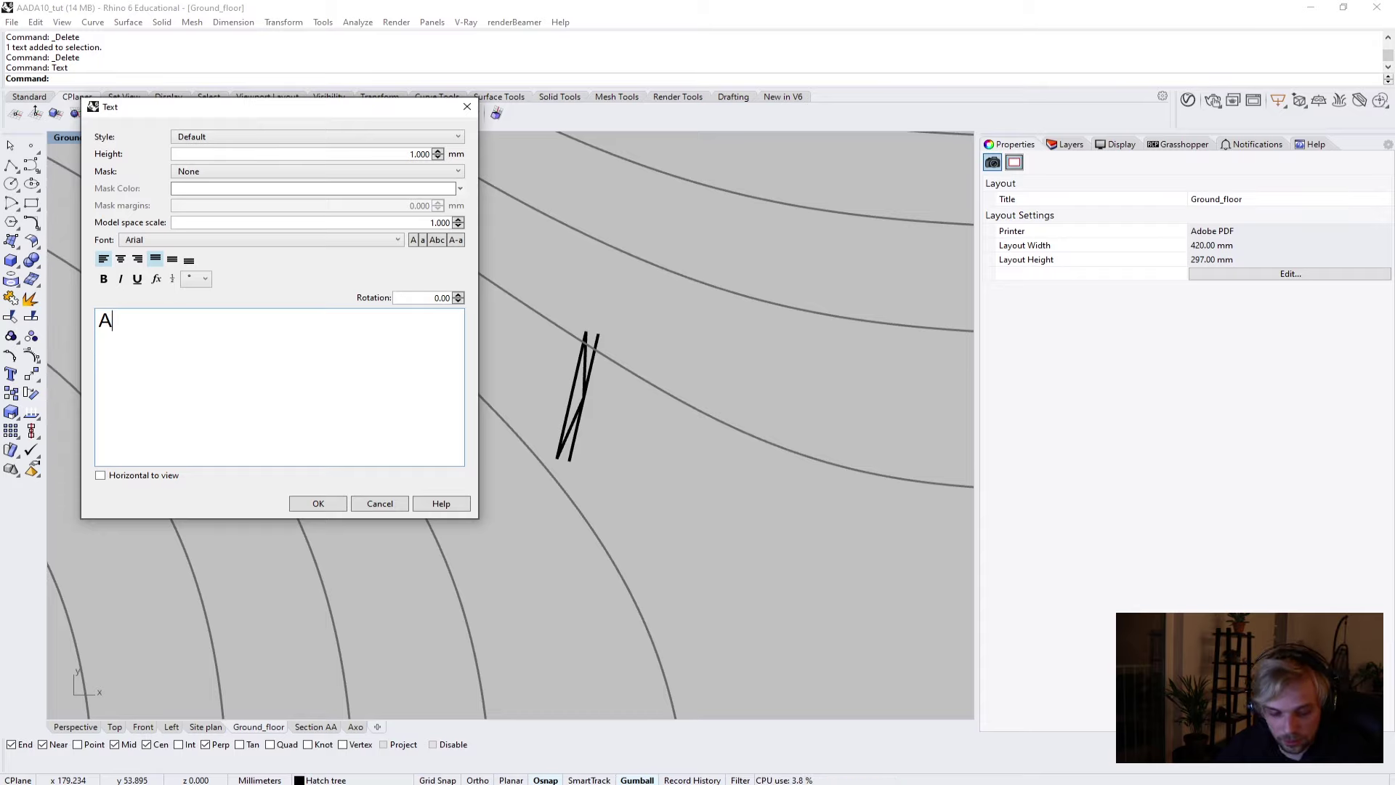
click(340, 503)
click(528, 368)
scroll(530, 367, up, 3)
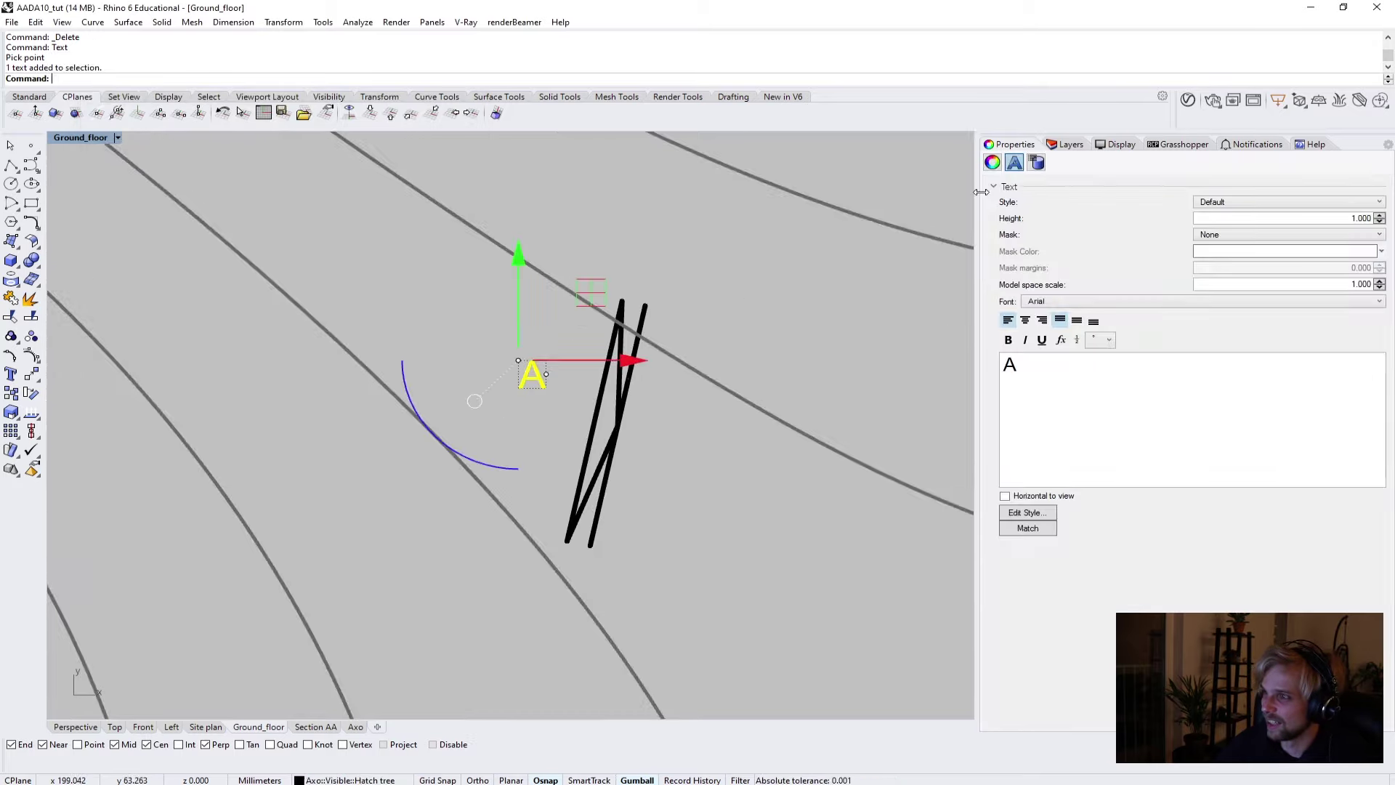
Assign the new section letter A to the Text layer.
click(1068, 145)
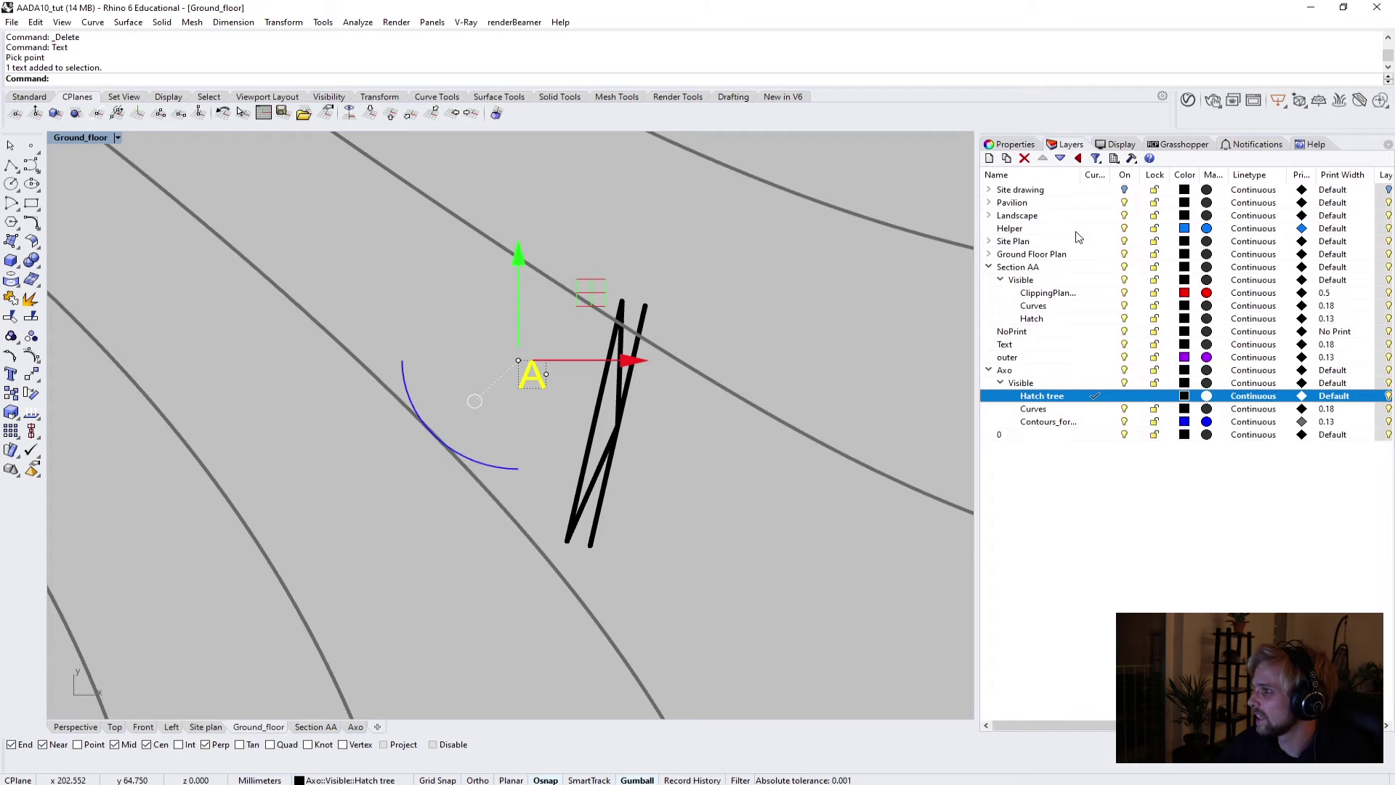
right_click(1021, 346)
click(1057, 583)
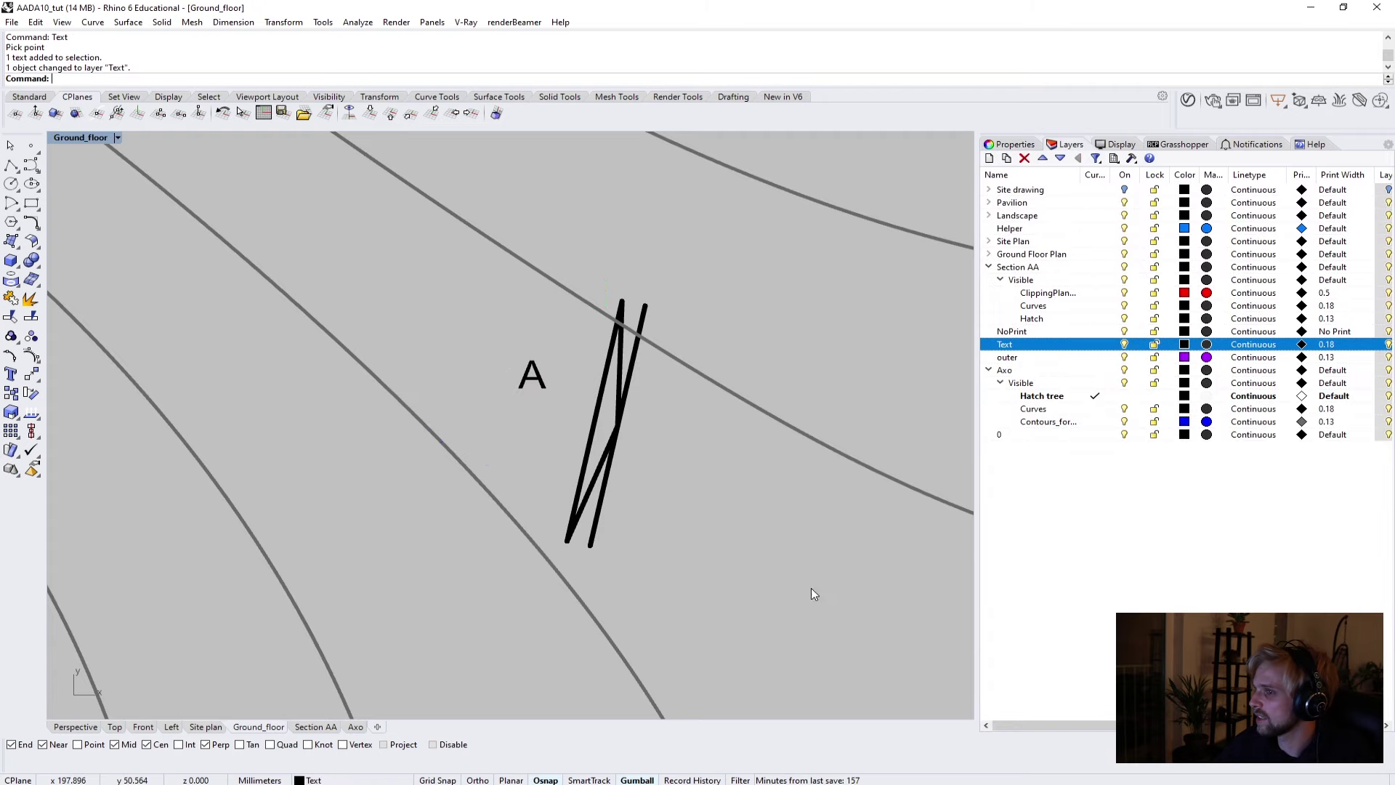
Scale the section letter A by a factor of 5 from a point on its edge.
click(545, 381)
text(scale)
key(Return)
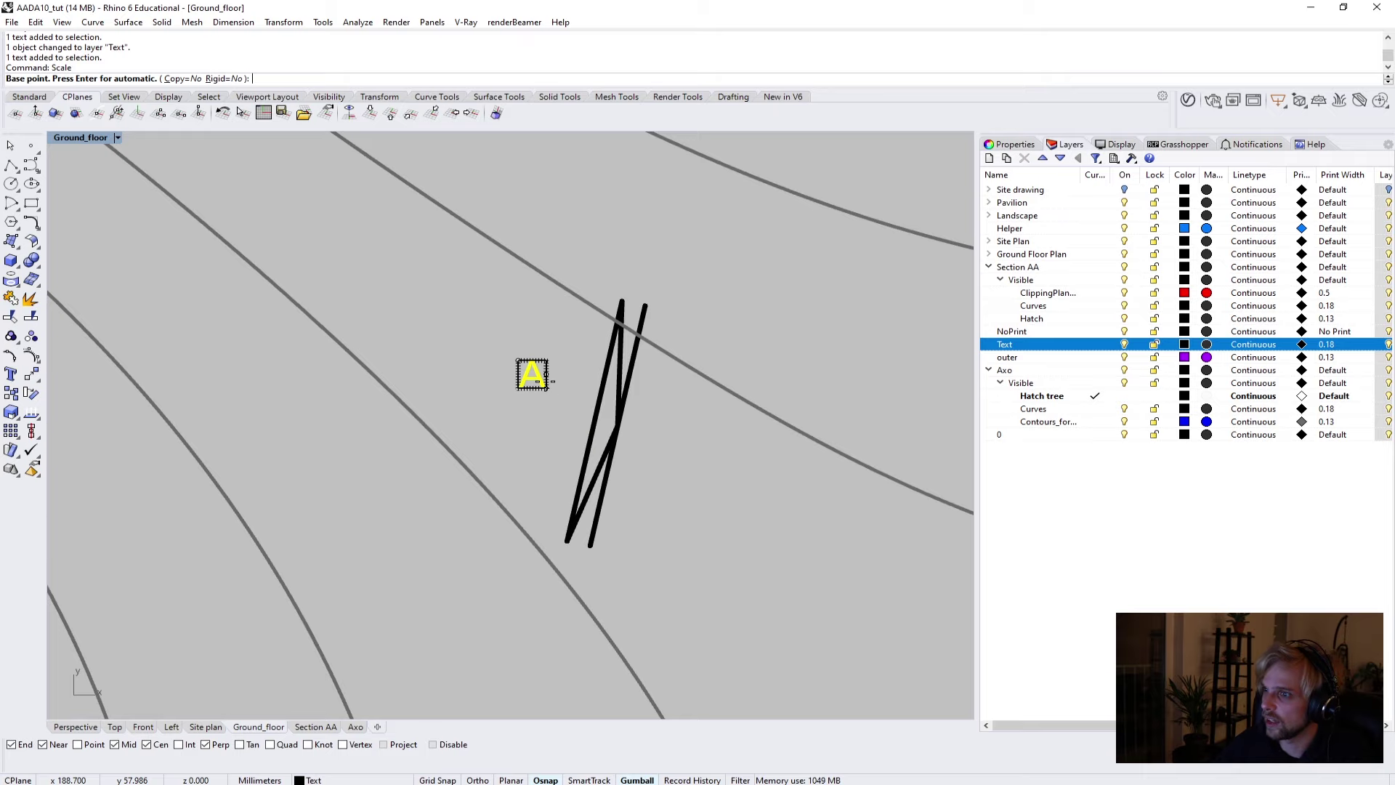
click(550, 380)
text(5)
key(Return)
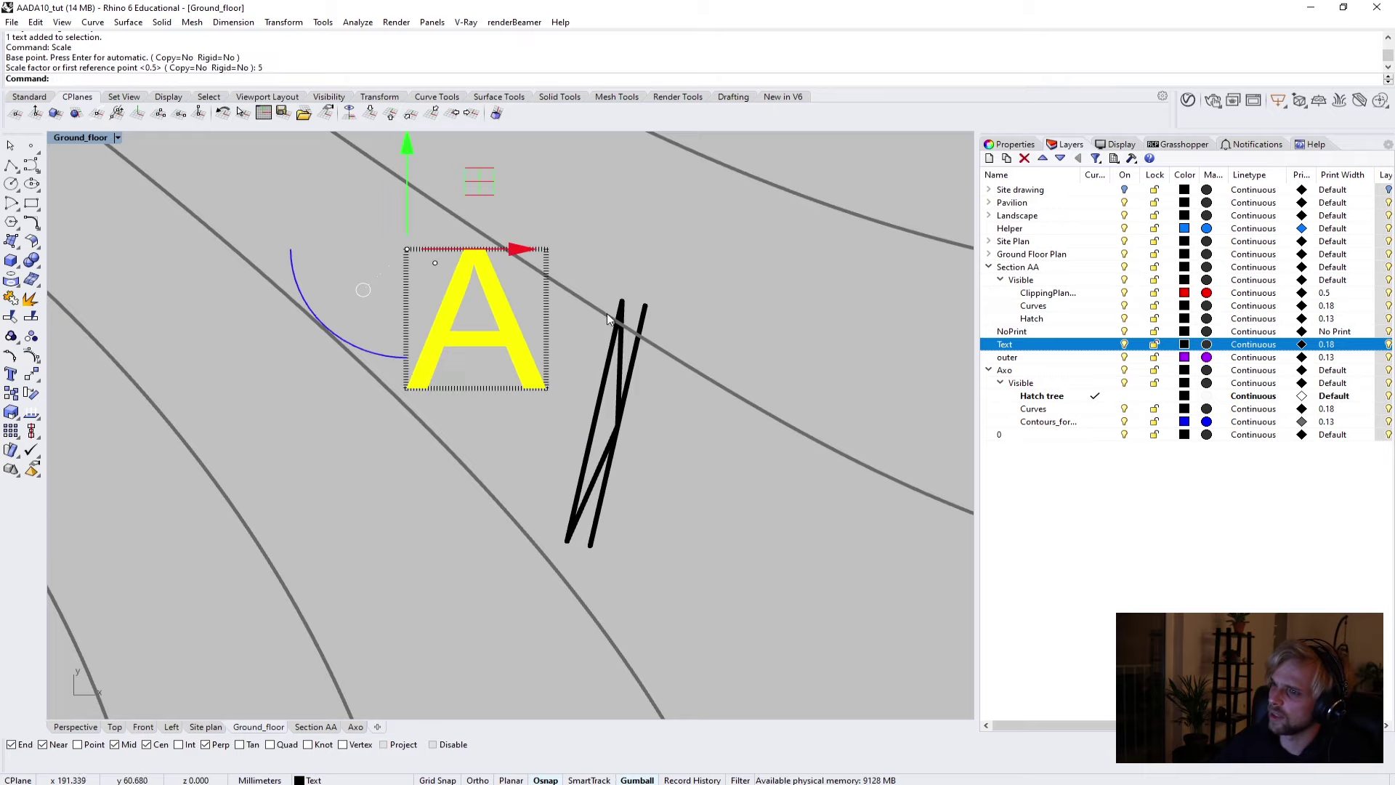
Rotate the letter A to line up with the slanted section mark and move it right beside the mark.
scroll(412, 316, down, 5)
scroll(399, 356, up, 4)
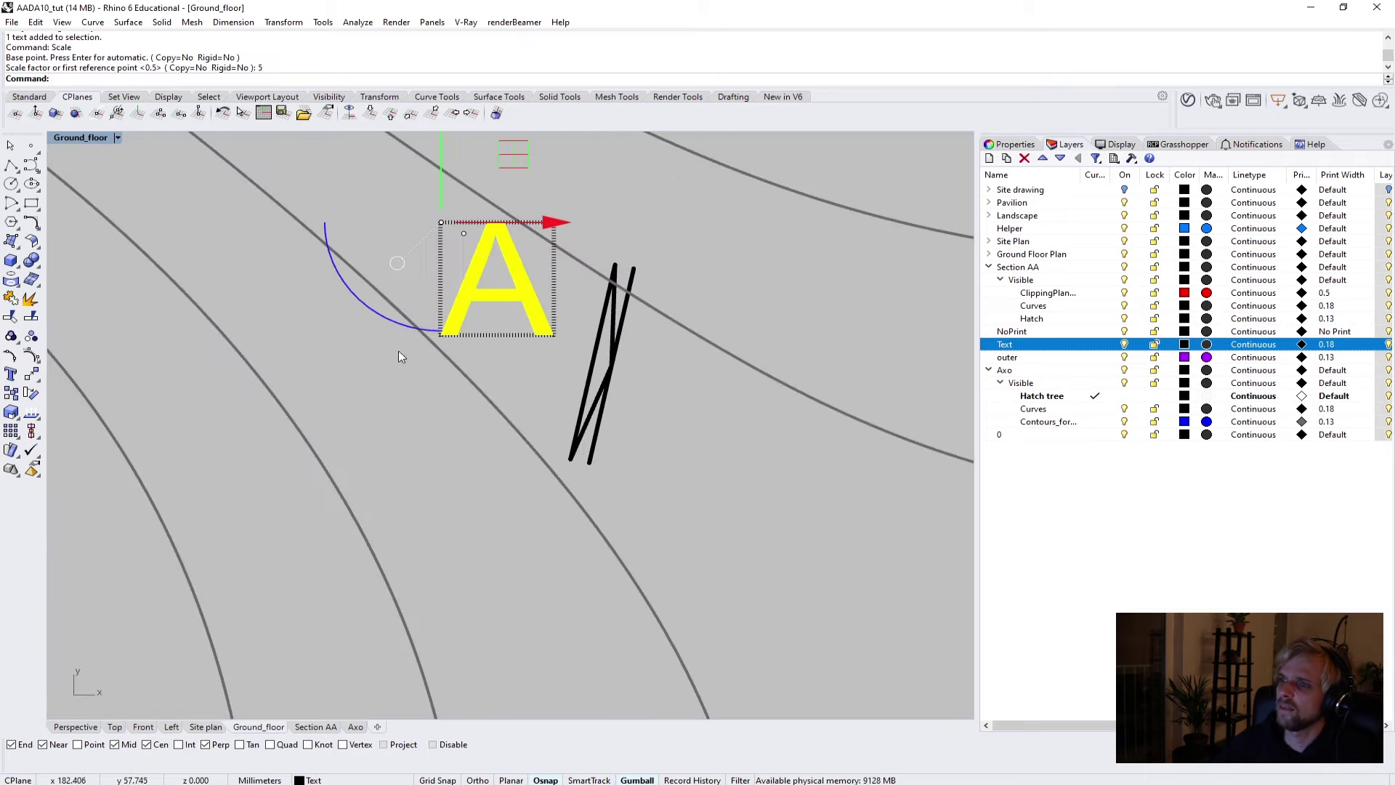
drag(380, 320, 520, 233)
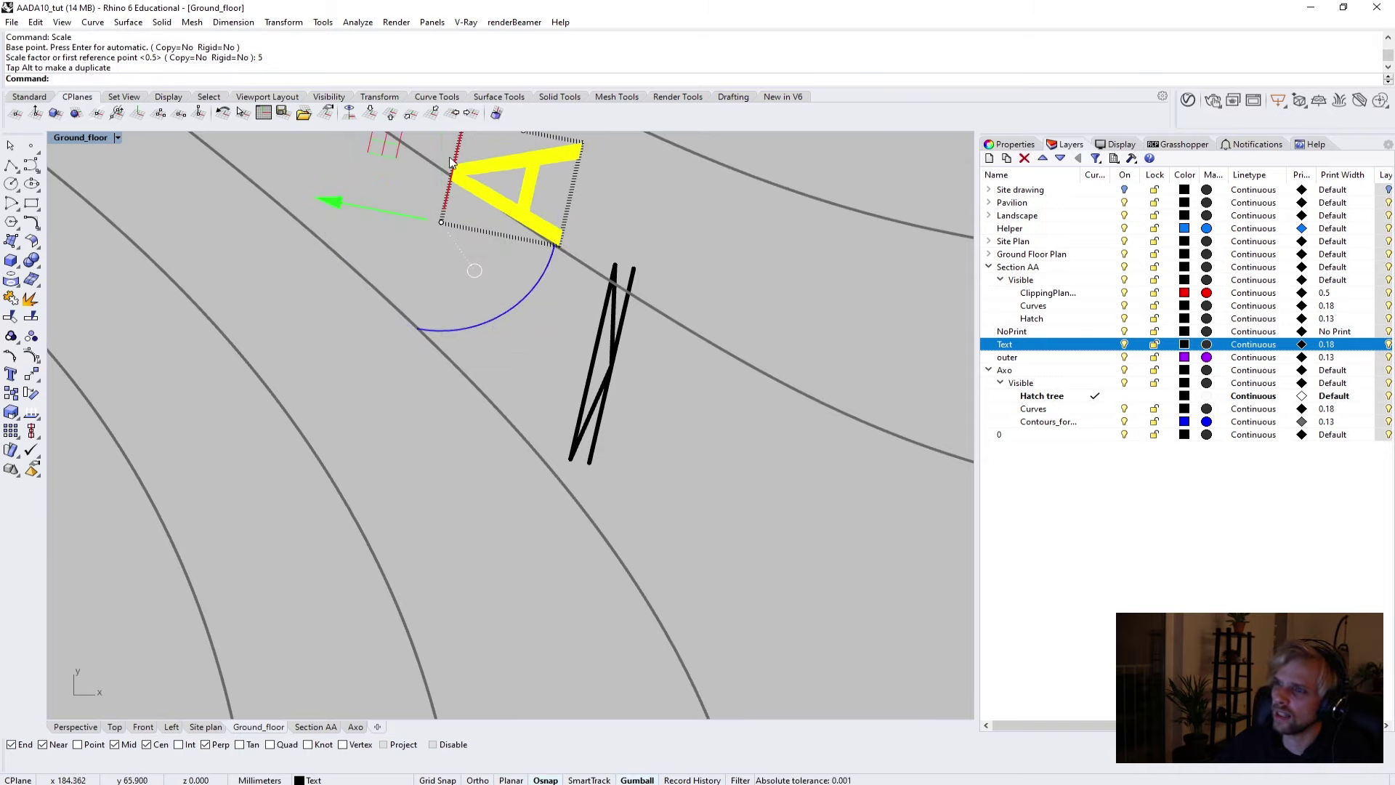
drag(397, 240, 379, 304)
Copy the letter A from the midpoint of the lower section mark to the matching point of the mark above the pavilion.
text(C)
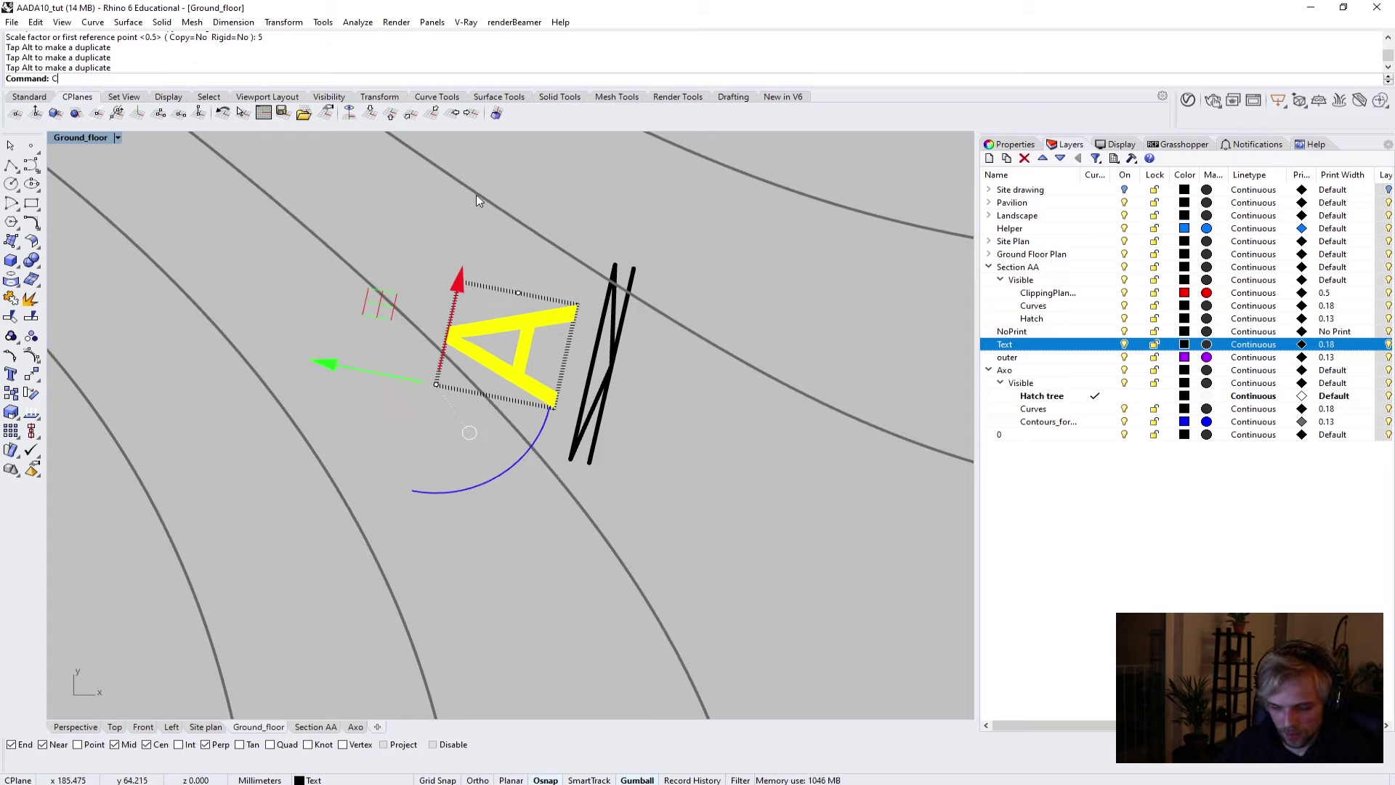
text(opy)
key(Return)
click(617, 372)
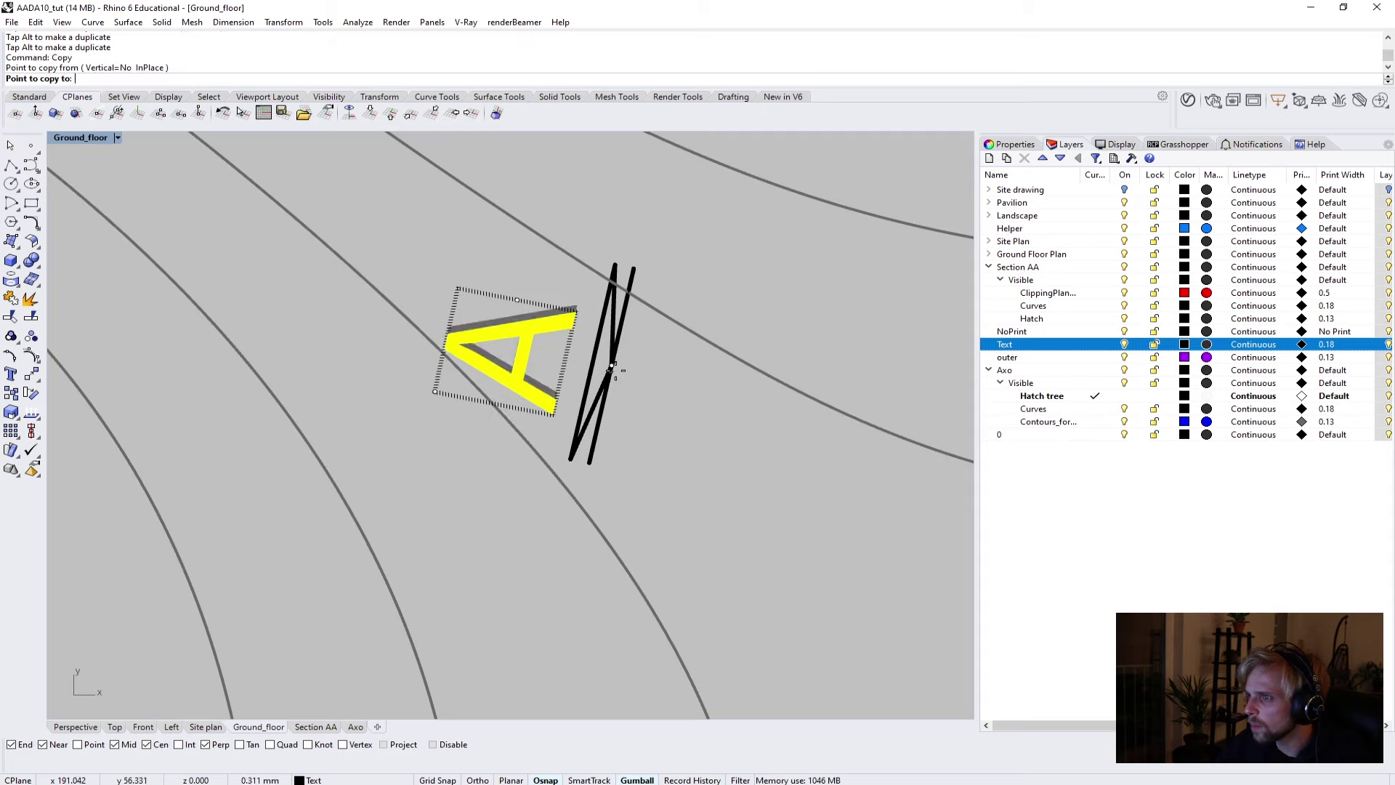
scroll(613, 367, down, 10)
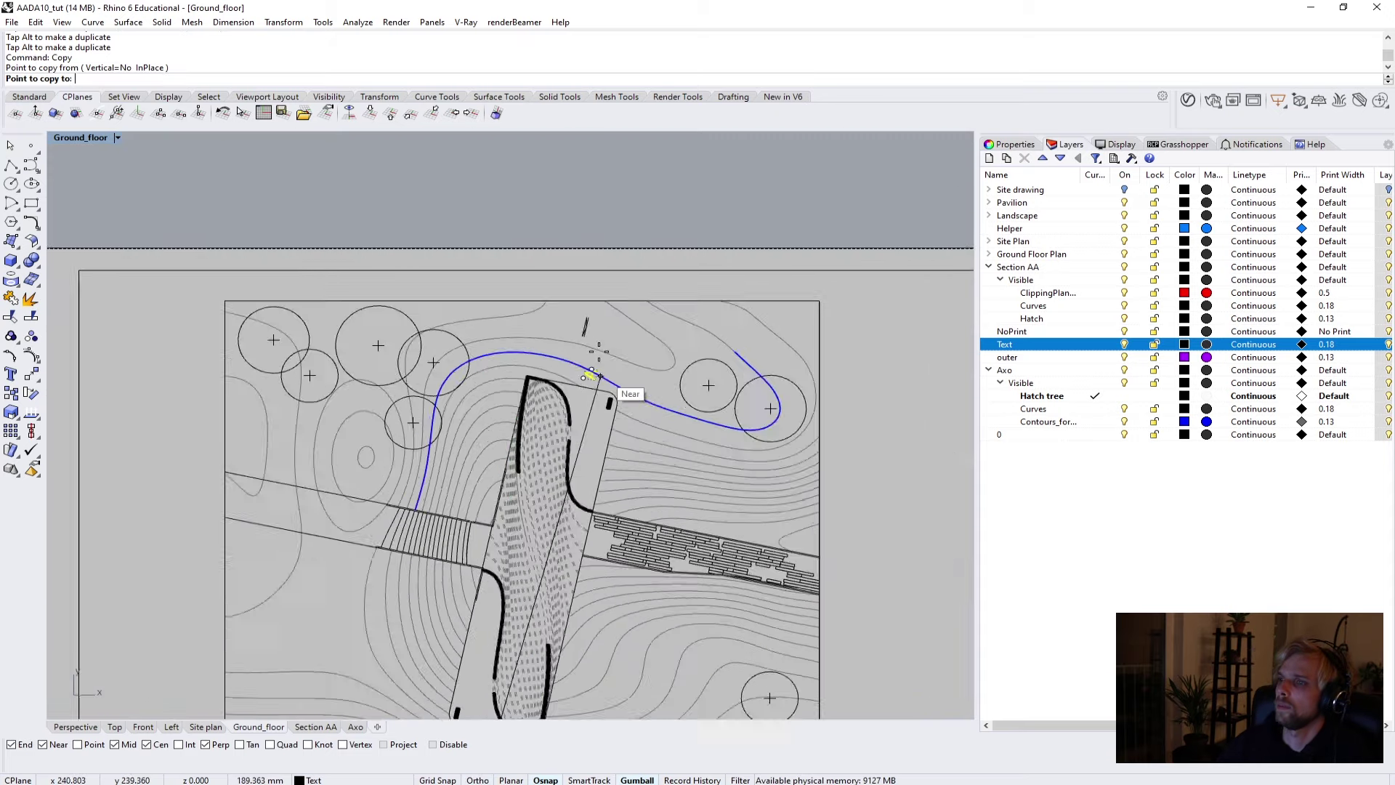
scroll(589, 325, up, 15)
click(584, 330)
key(Return)
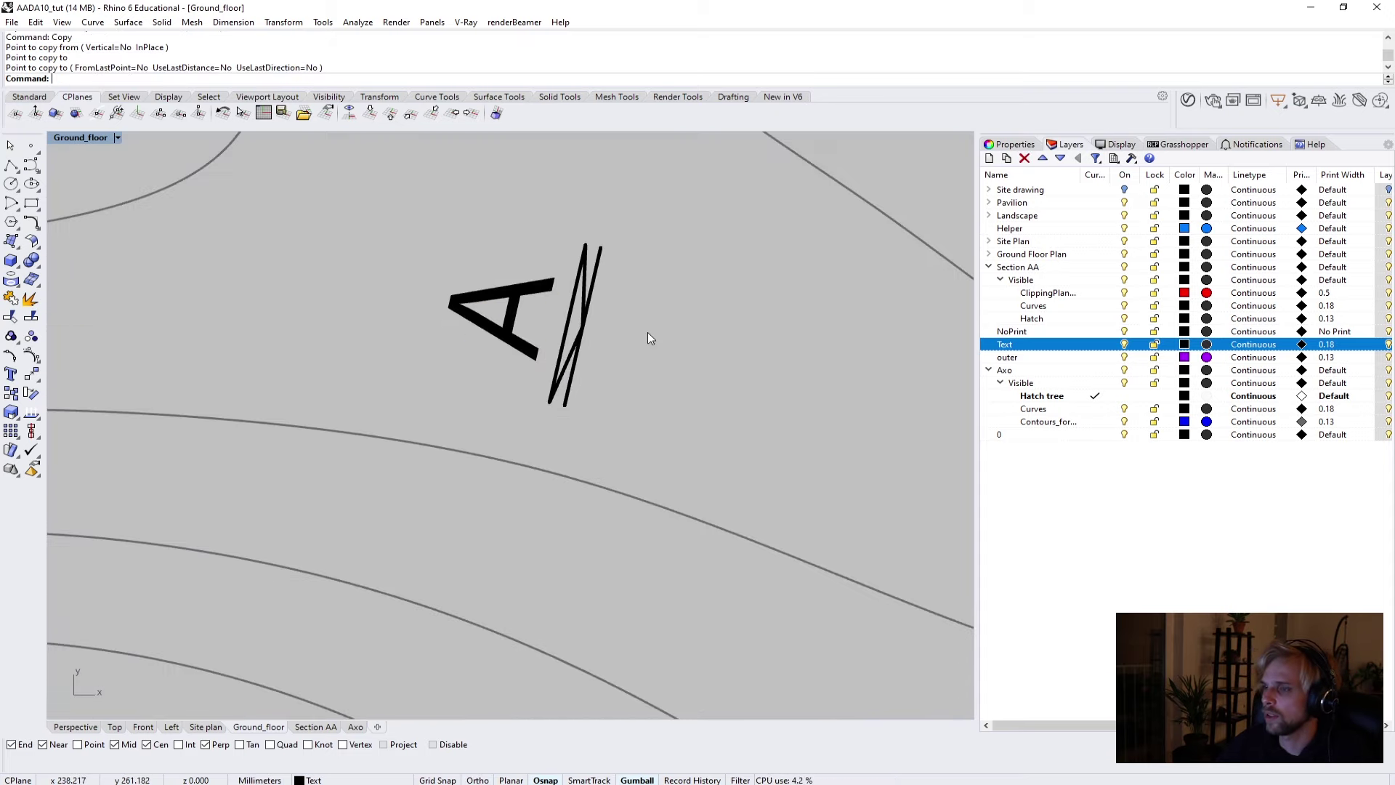
Select both section letters A on the Ground_floor layout and copy them to the clipboard.
scroll(639, 333, down, 8)
click(557, 325)
scroll(547, 352, down, 8)
right_drag(578, 466, 629, 252)
right_drag(565, 542, 613, 256)
scroll(516, 533, up, 8)
shift+click(487, 534)
key(ctrl+c)
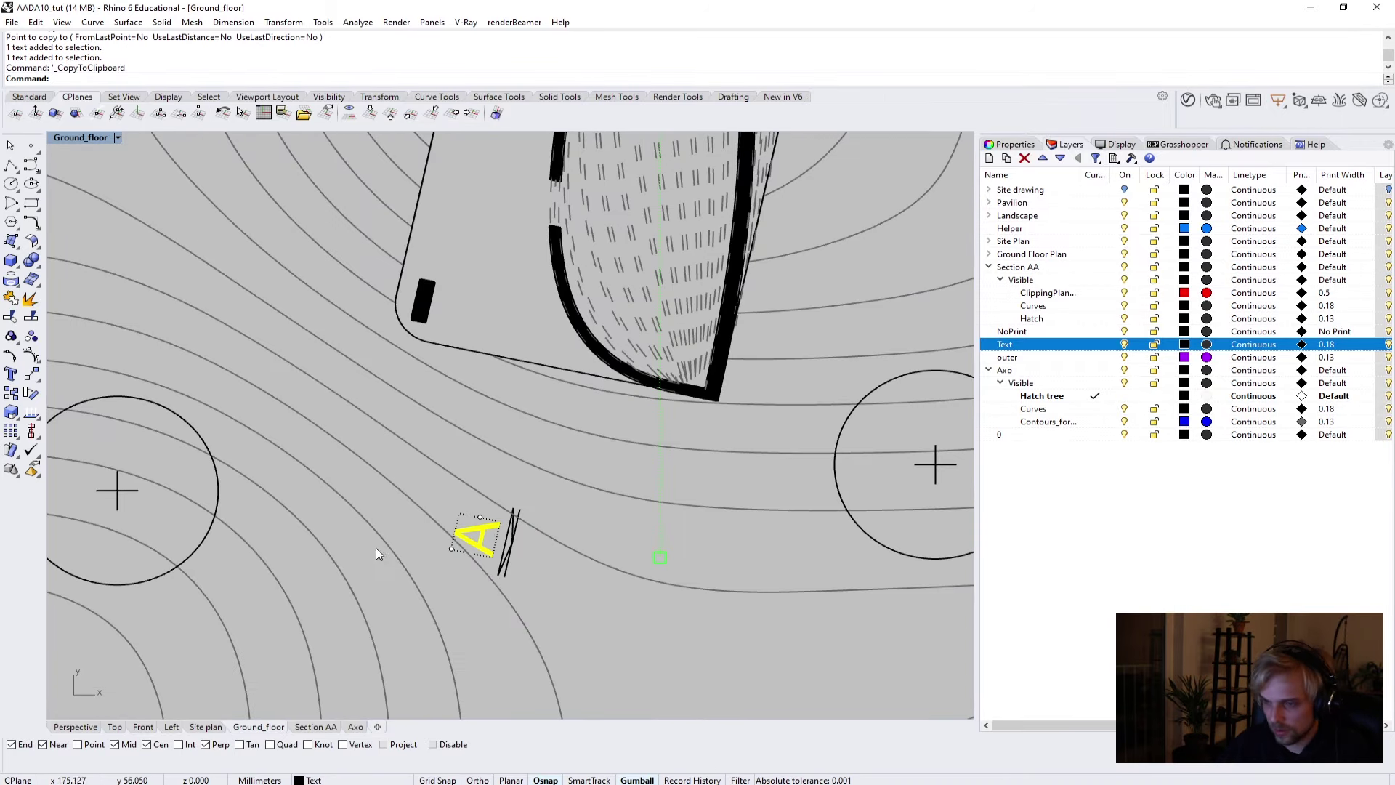
Paste the two section letters A into the Site plan layout.
click(206, 726)
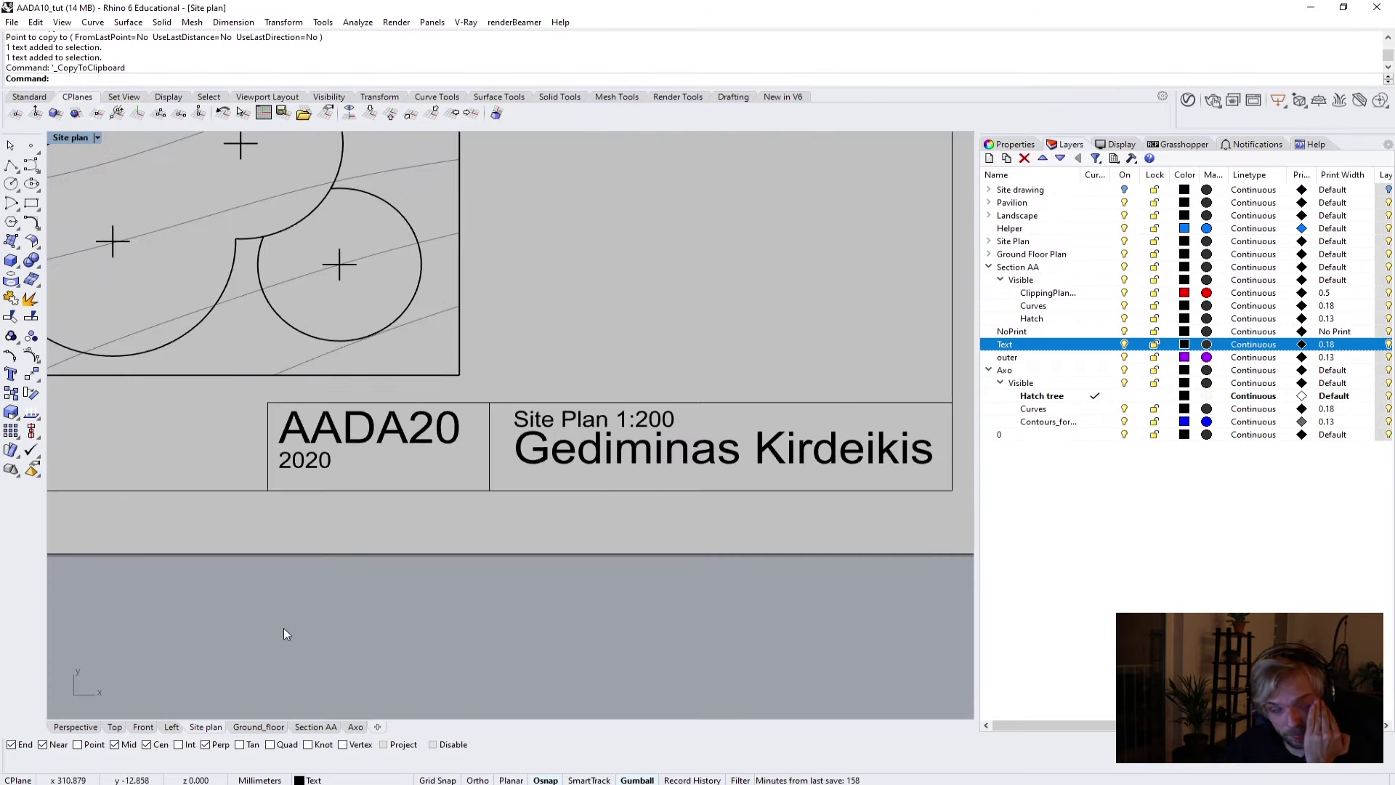
scroll(291, 590, down, 3)
scroll(291, 587, down, 8)
right_drag(291, 587, 472, 622)
scroll(424, 556, up, 10)
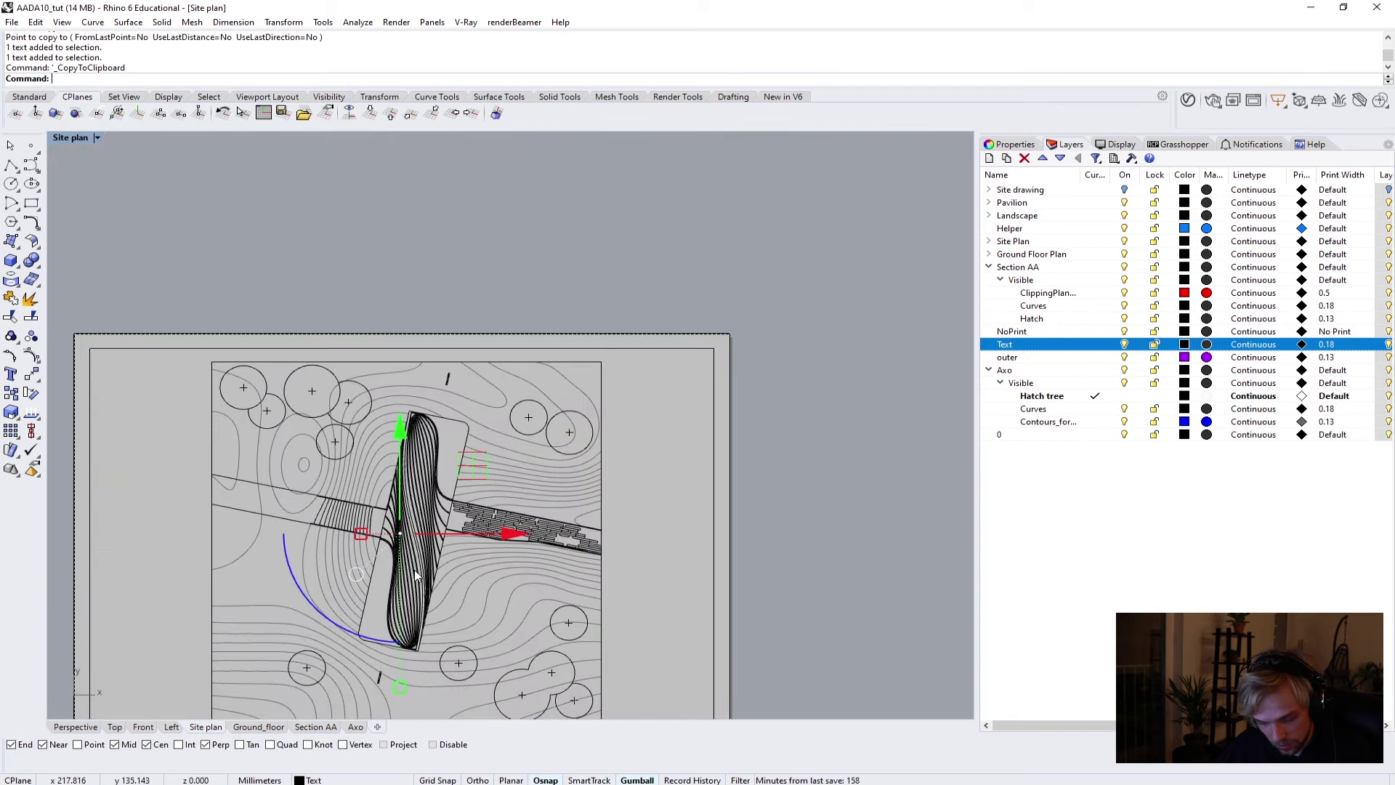
key(ctrl+v)
key(Escape)
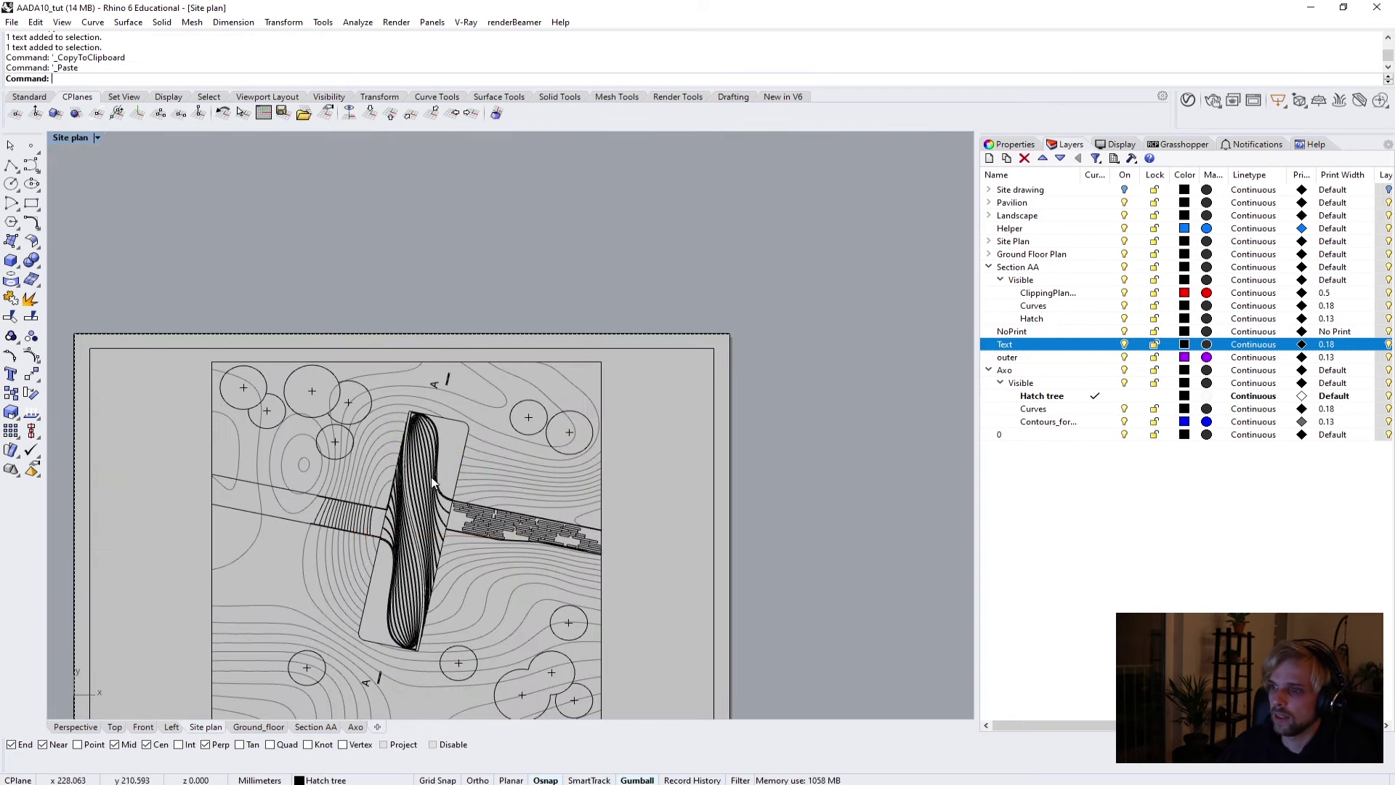
Move the pasted letter A below the pavilion right up to its section mark.
scroll(415, 523, up, 10)
click(365, 456)
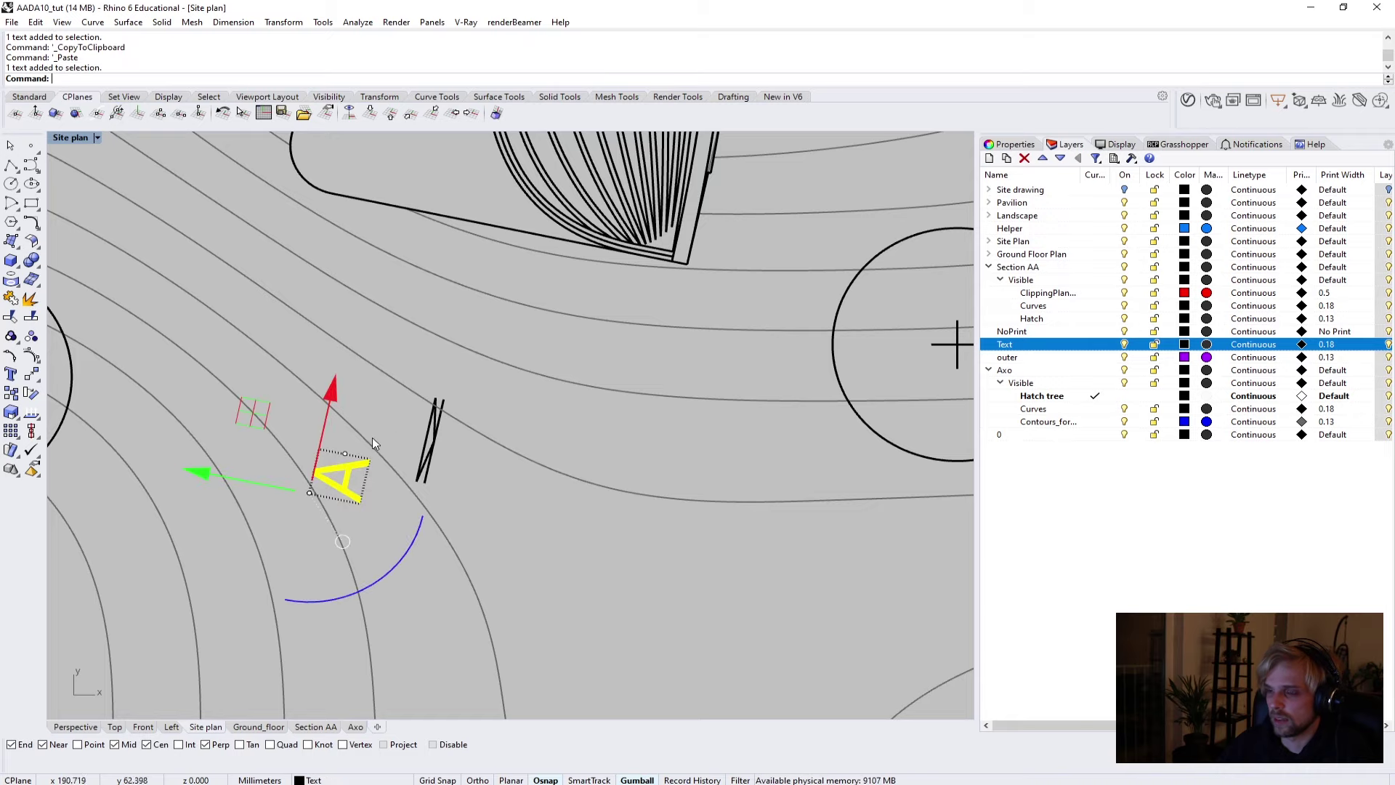
drag(259, 417, 314, 380)
scroll(568, 381, down, 6)
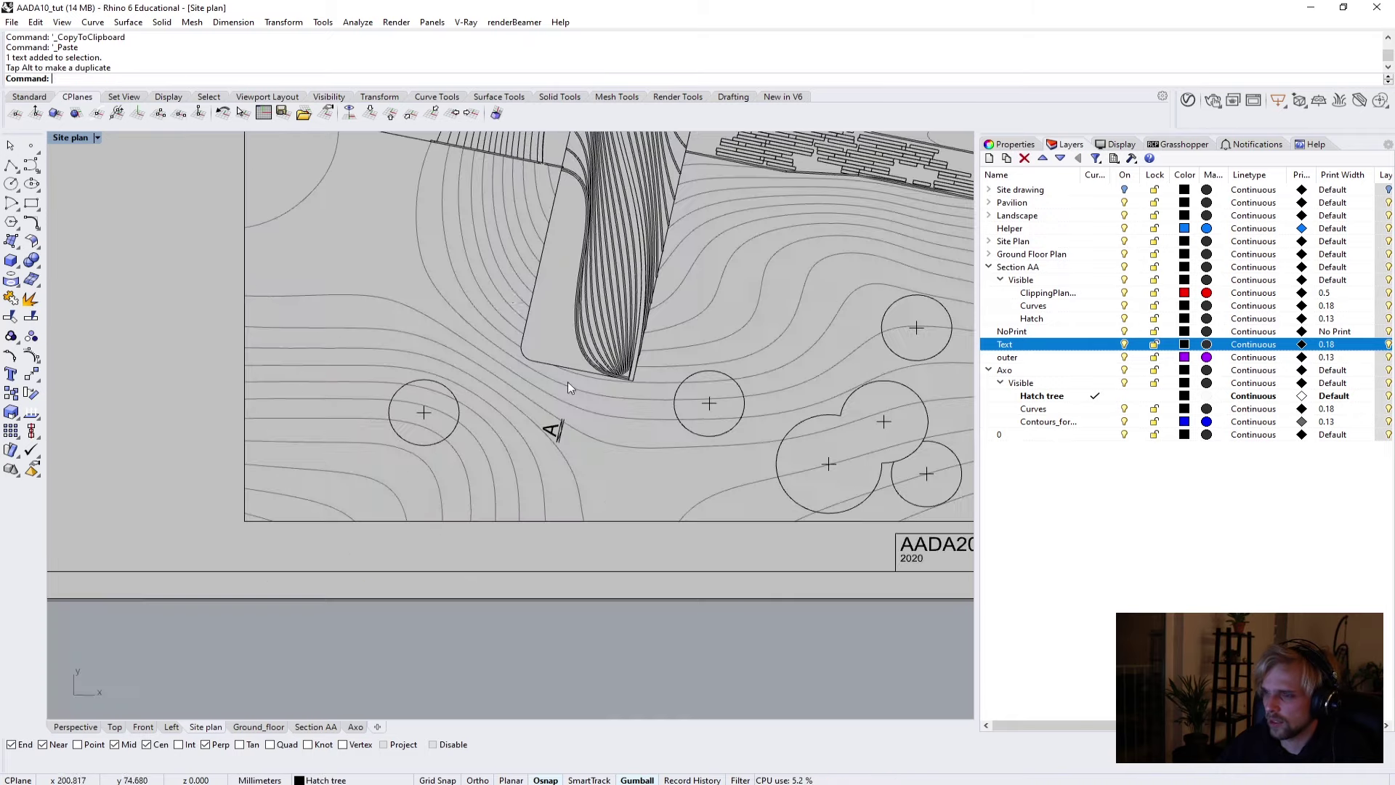
Move the pasted letter A above the pavilion right up to its section mark.
scroll(379, 573, down, 8)
scroll(439, 414, up, 14)
click(425, 376)
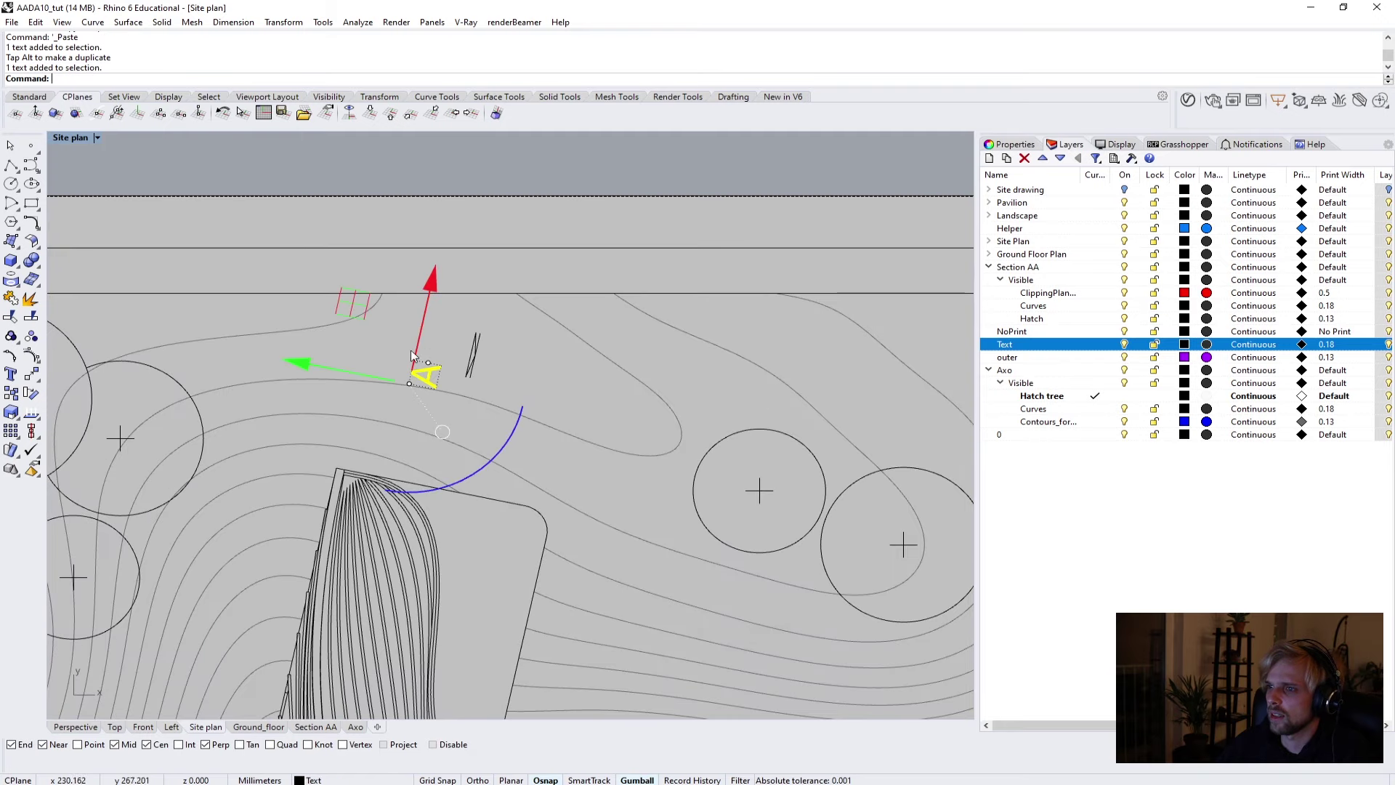
drag(353, 305, 378, 285)
key(Escape)
scroll(607, 427, down, 5)
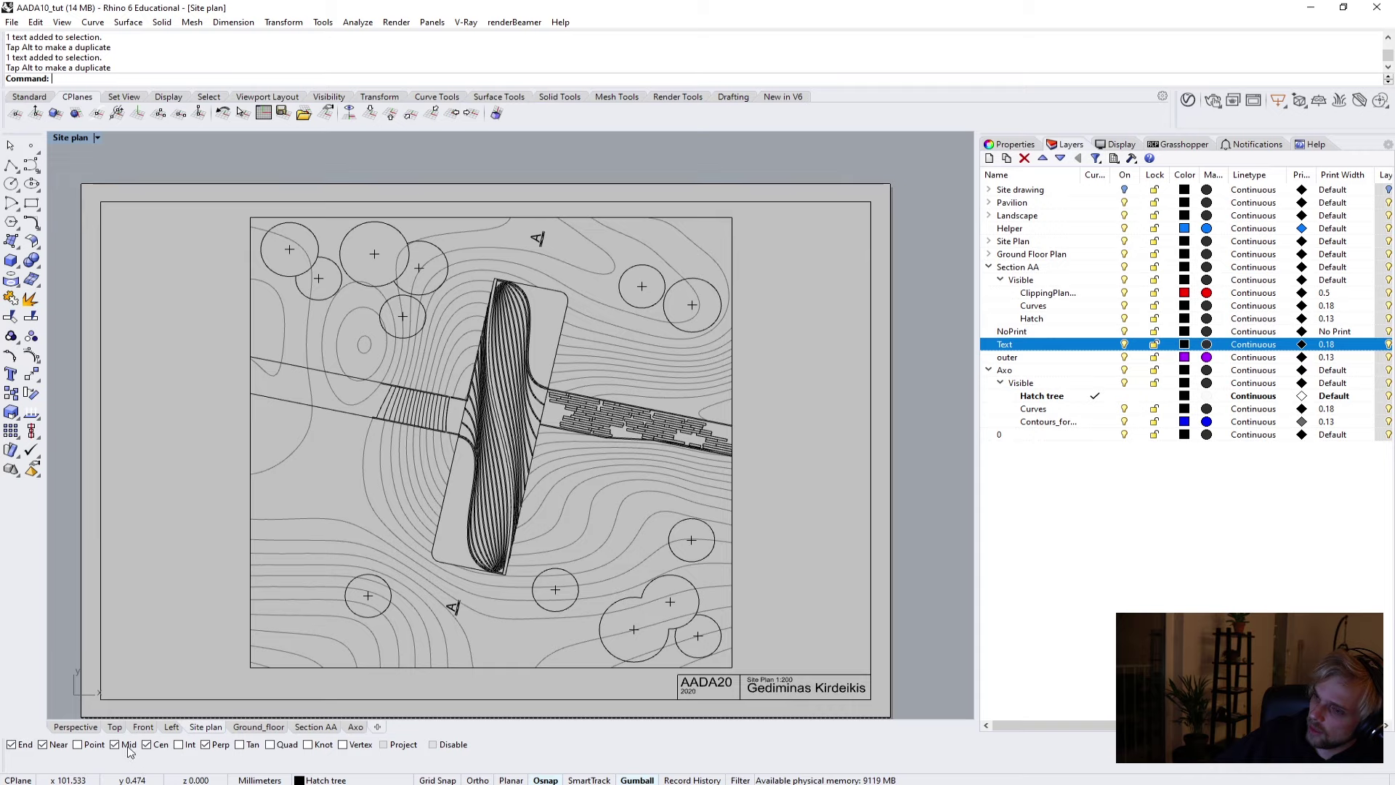
Review the Site plan, Ground_floor, Section AA and Axo layouts, checking section marks, drawings and title blocks.
scroll(206, 664, up, 5)
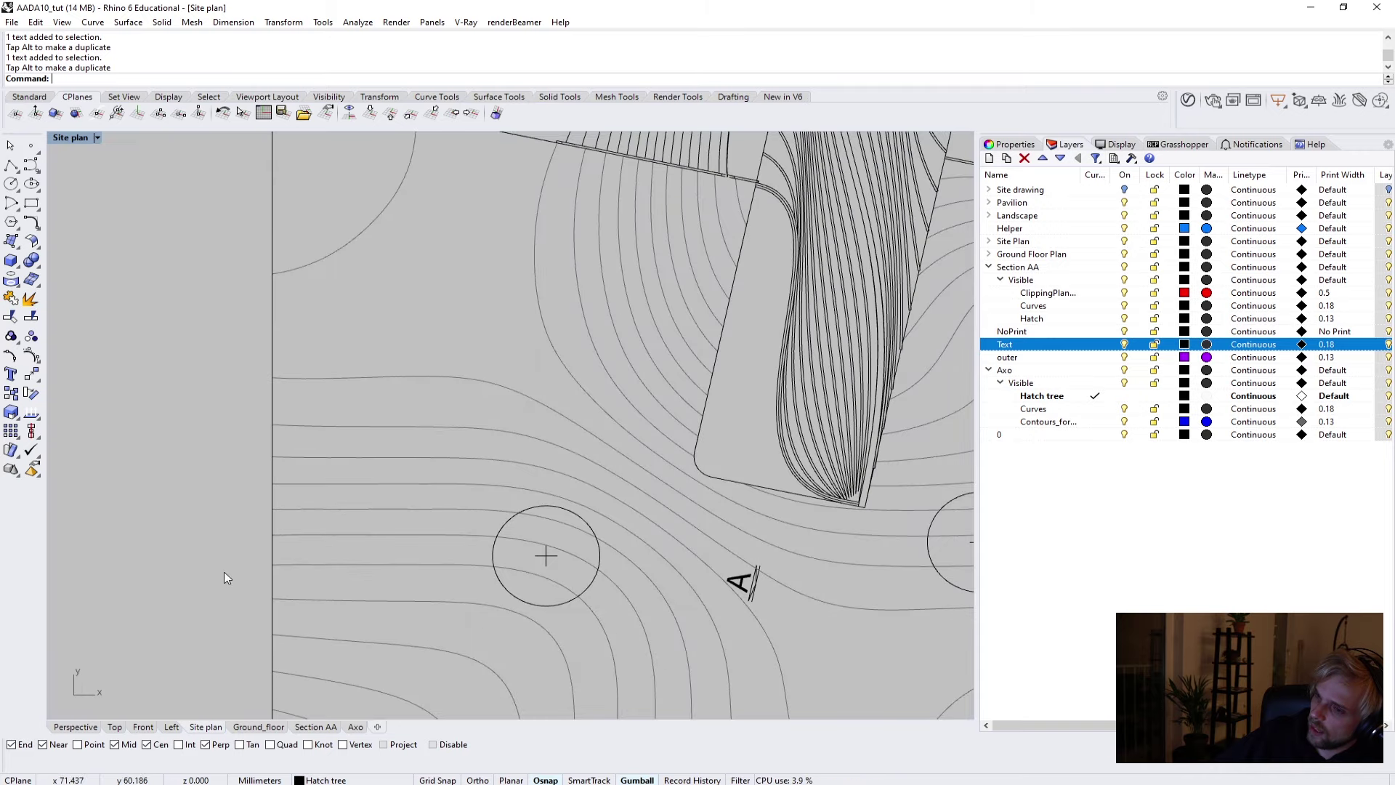
scroll(404, 574, down, 5)
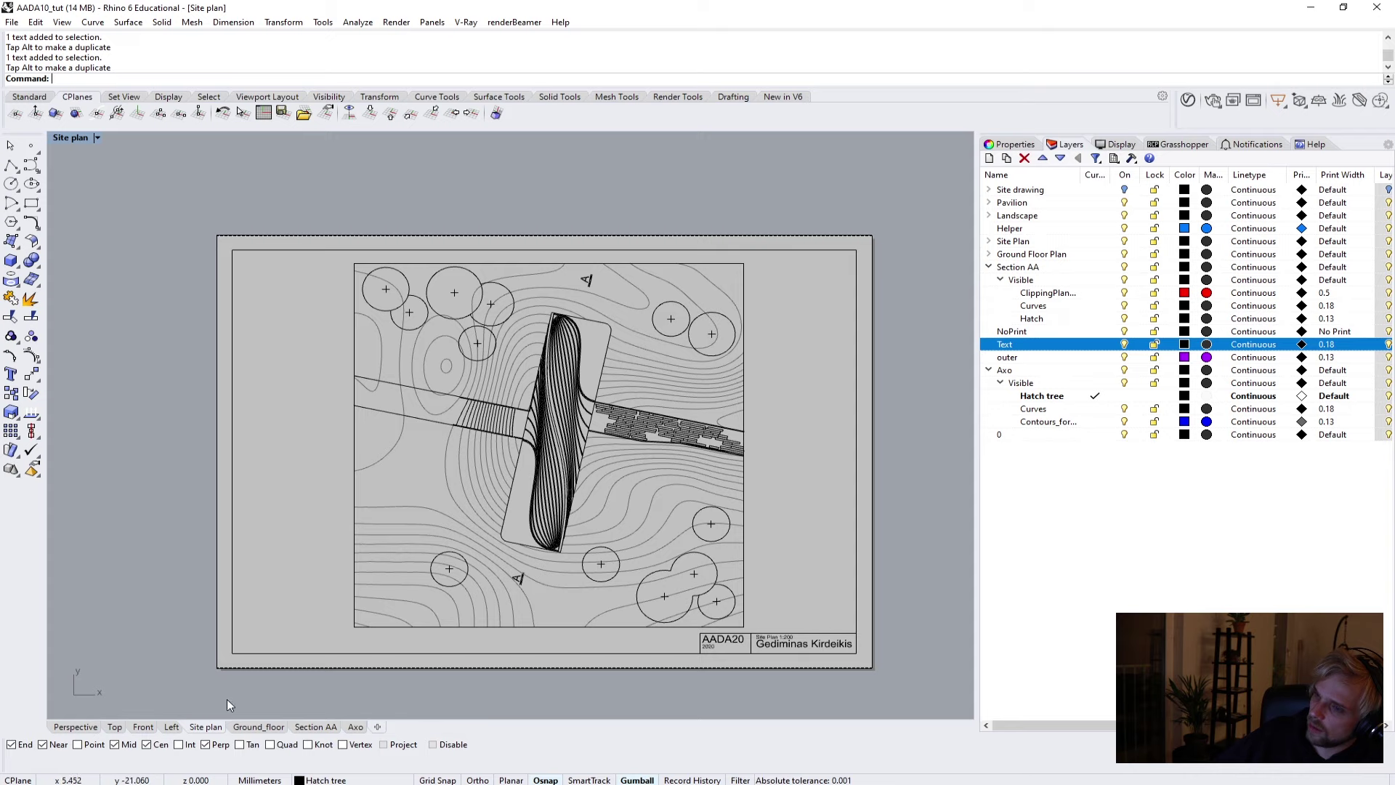
click(239, 727)
scroll(359, 587, down, 5)
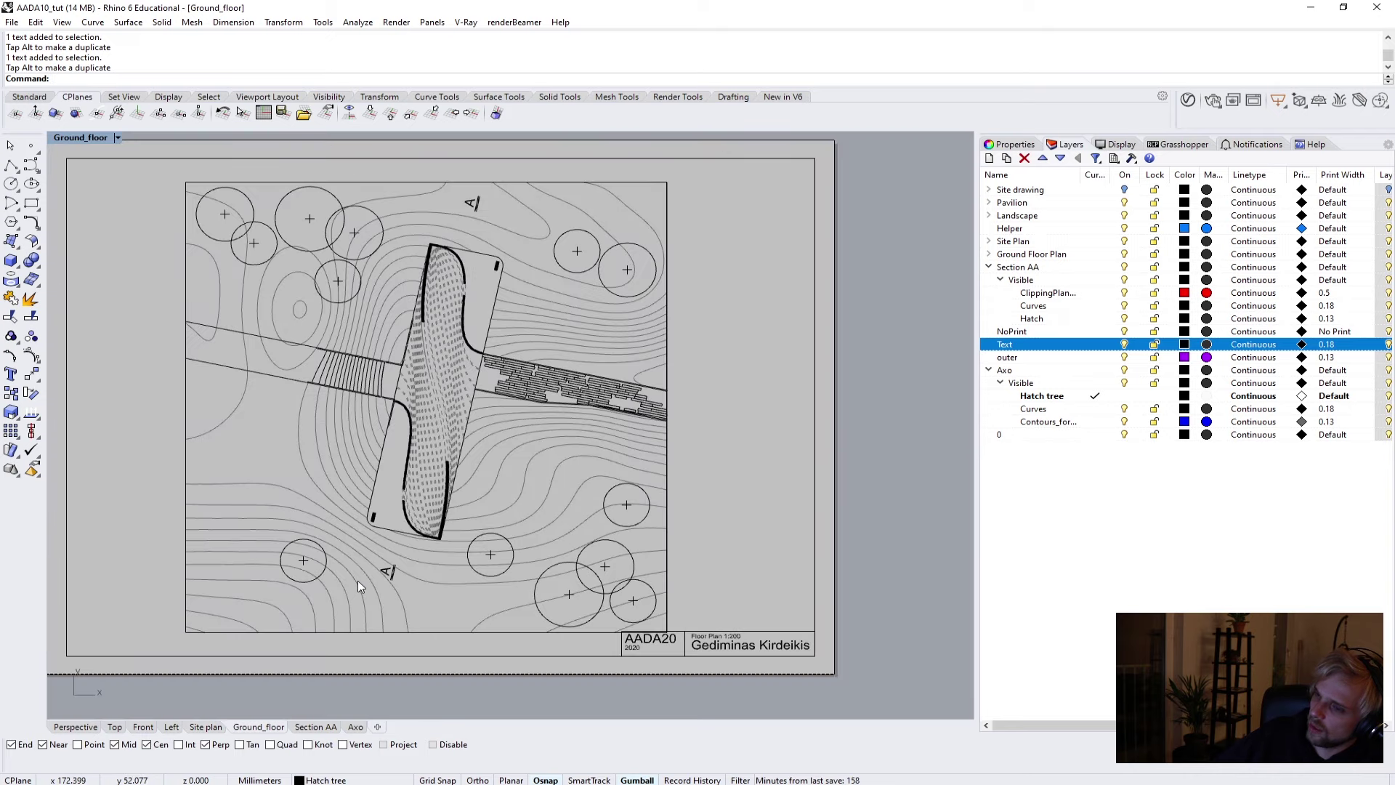
click(315, 728)
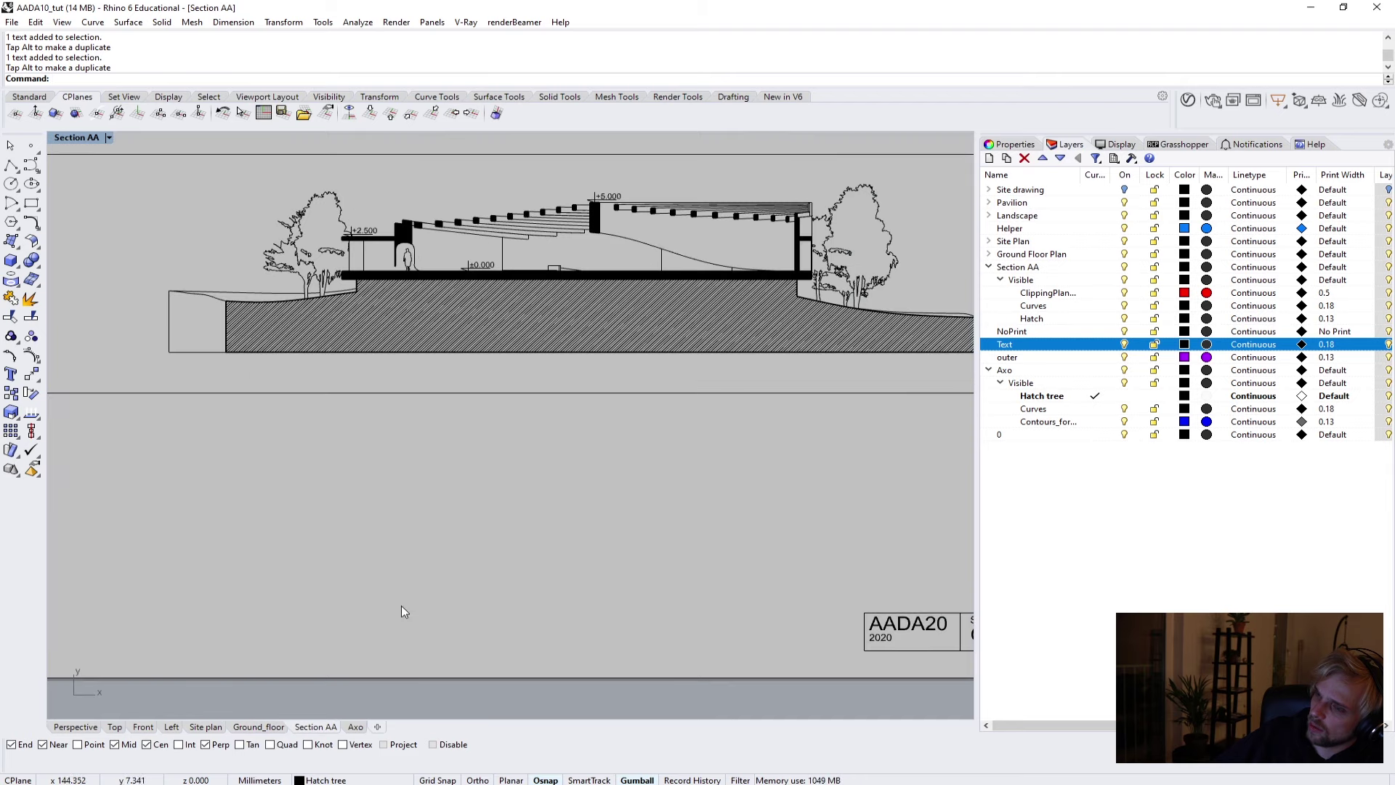
scroll(401, 604, down, 5)
click(354, 728)
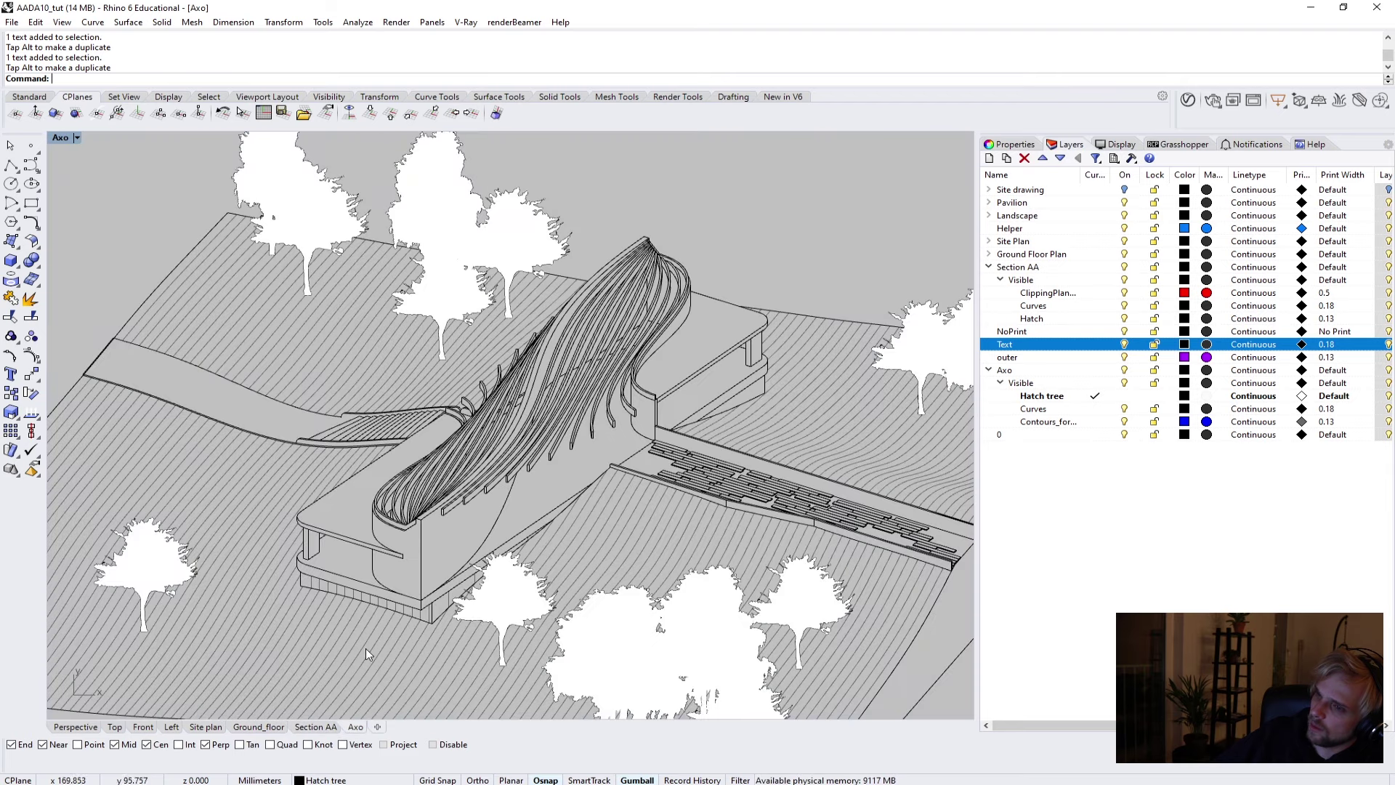
scroll(370, 576, down, 5)
scroll(369, 574, down, 3)
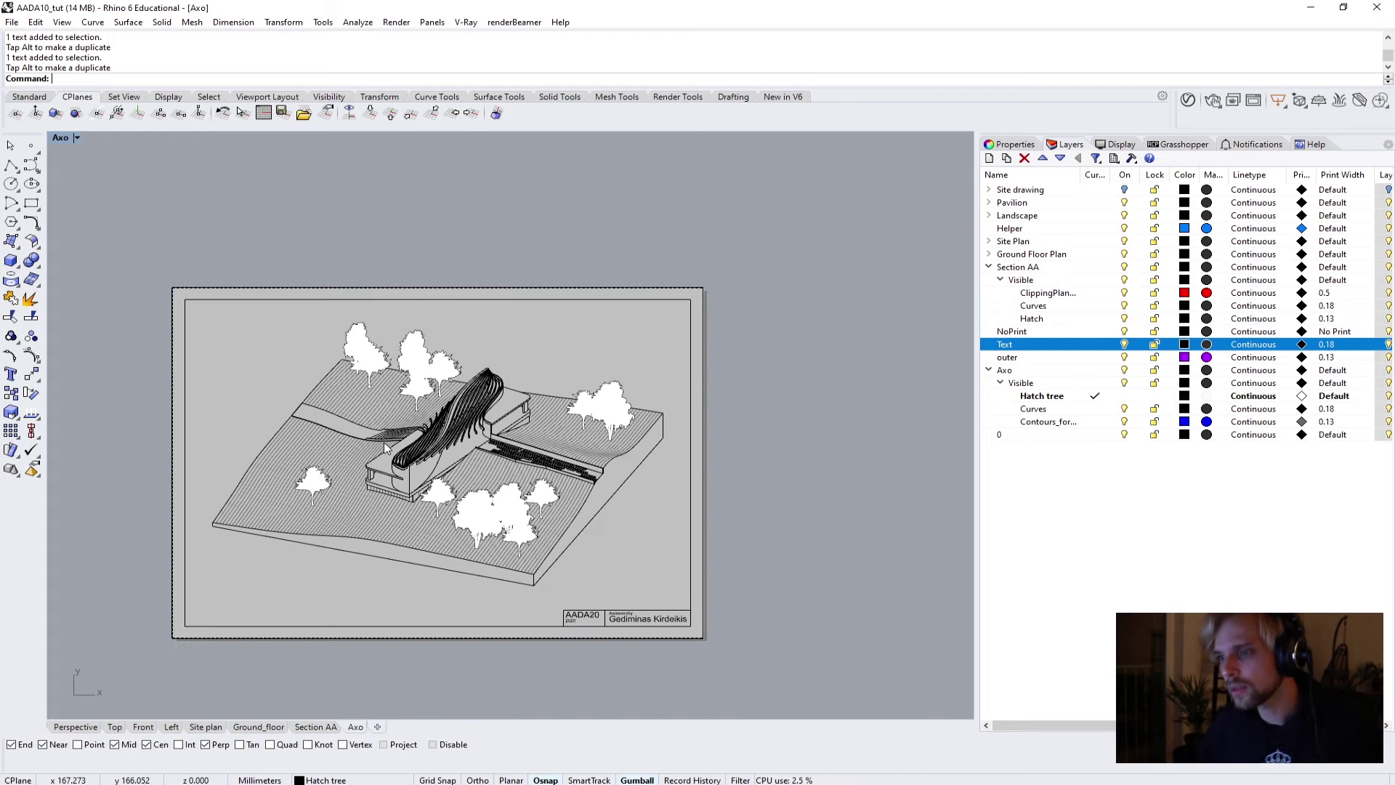
click(247, 727)
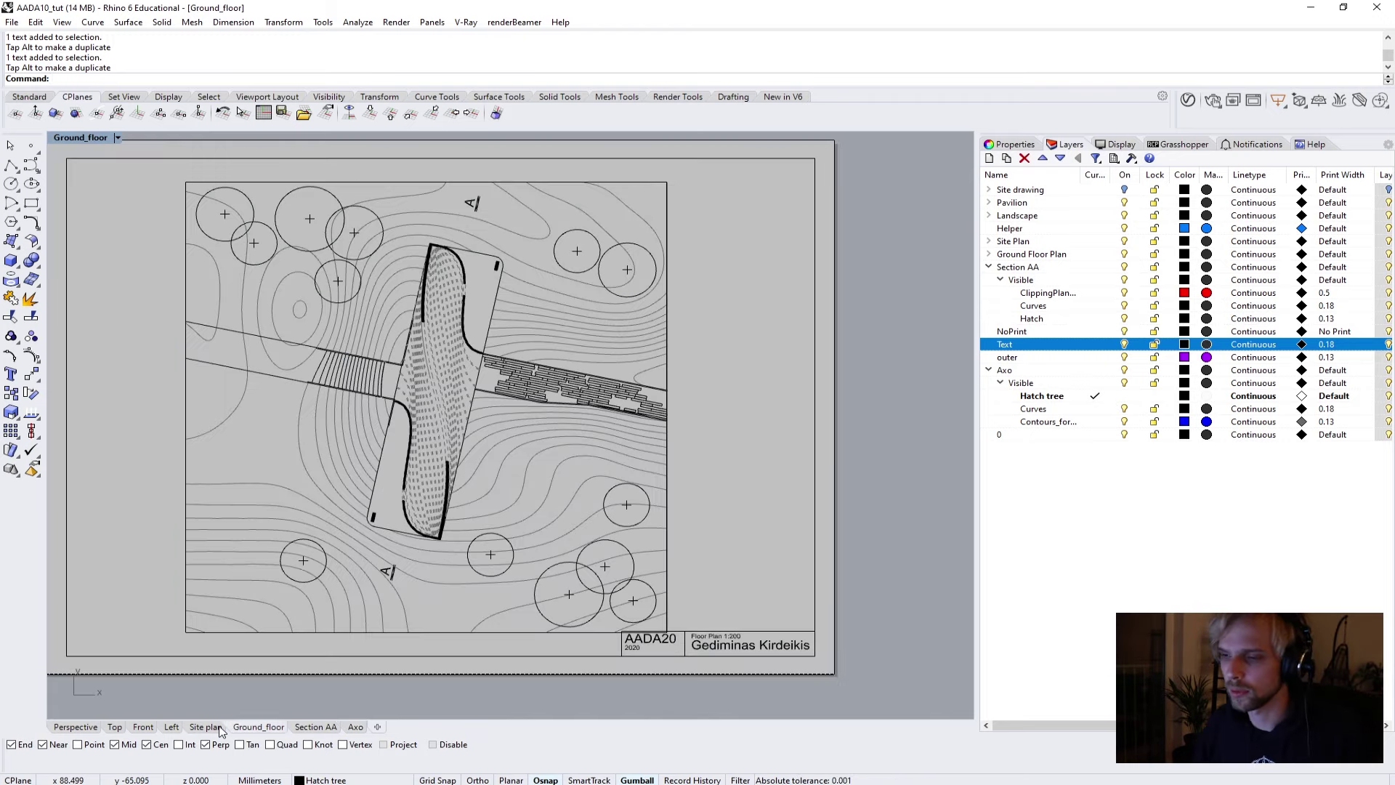
click(218, 728)
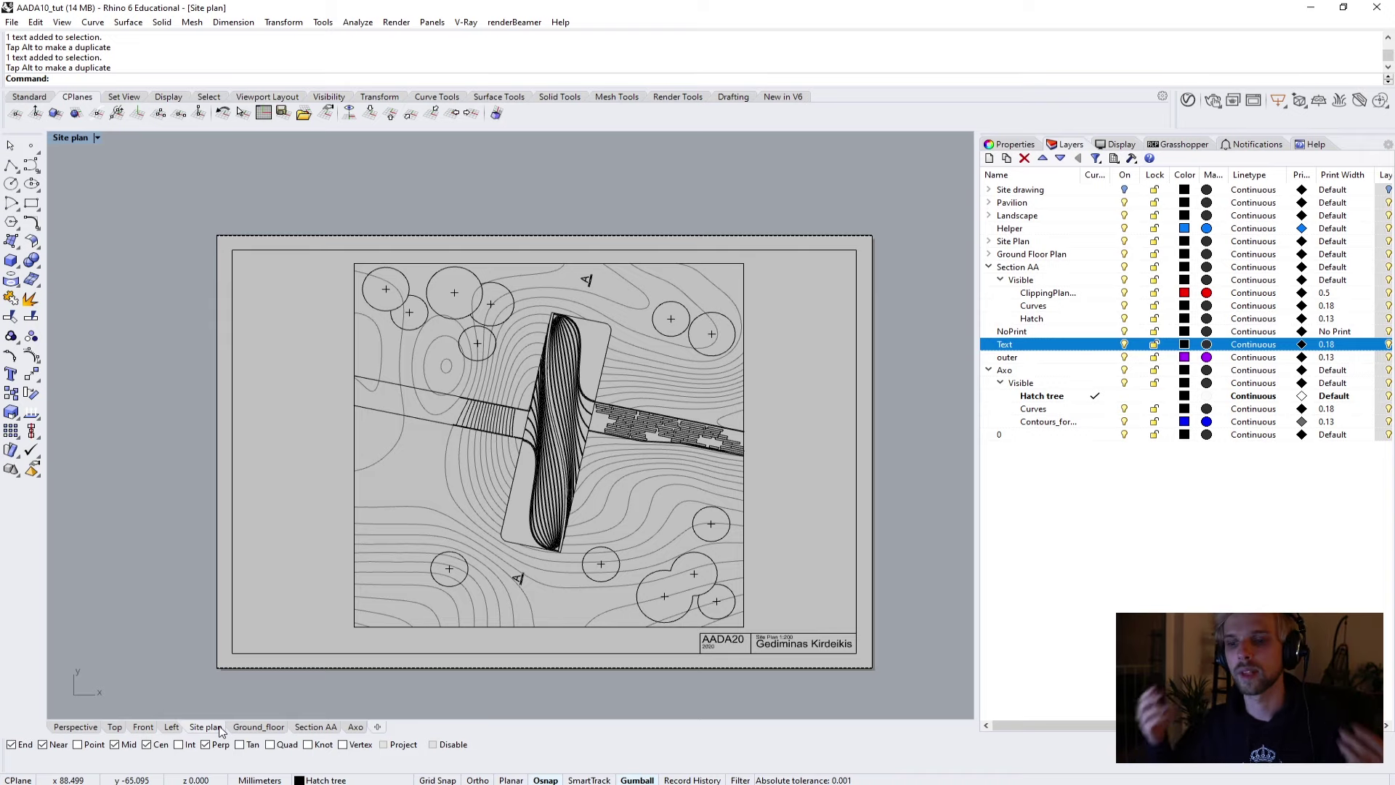
Save the file and open the print setup for the Site plan layout with Adobe PDF as the destination.
key(ctrl+s)
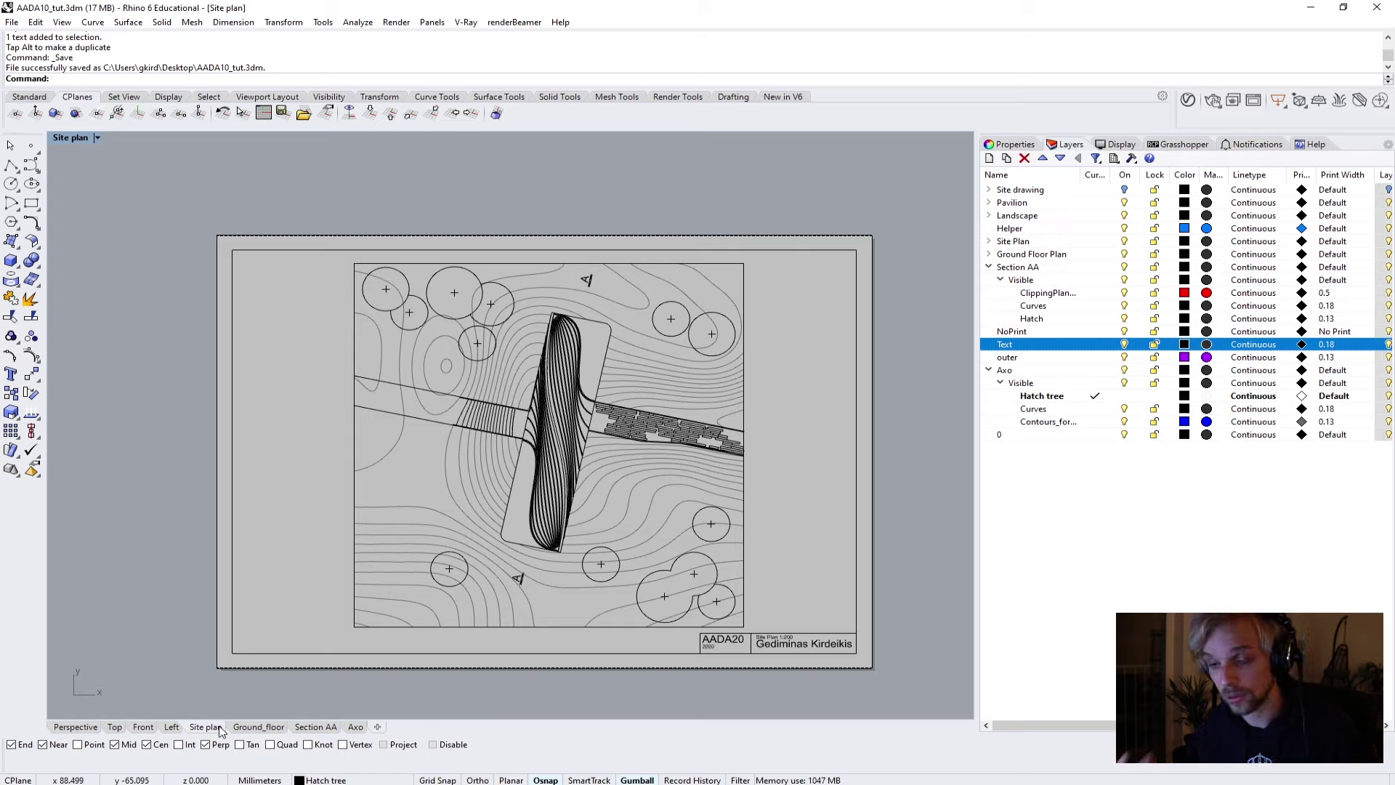
key(ctrl+p)
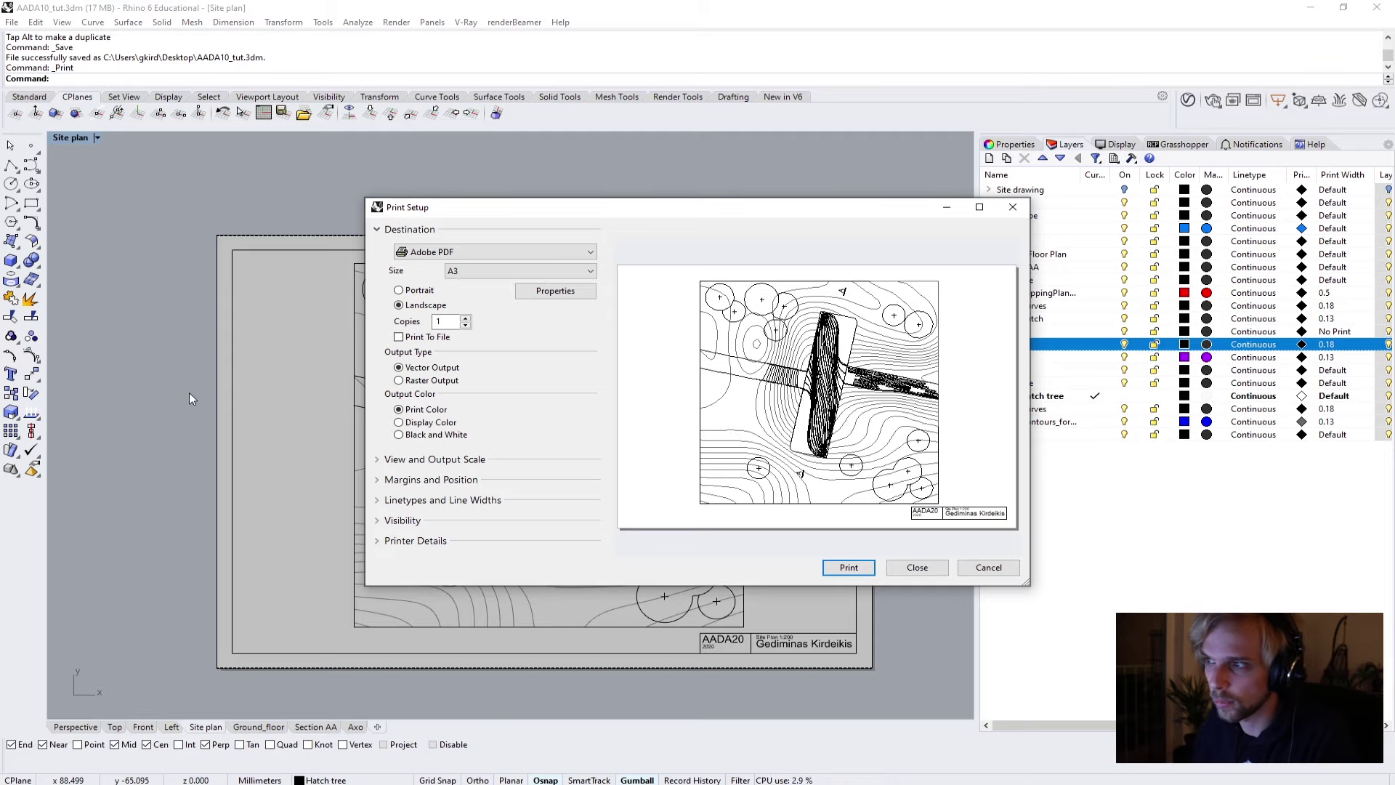
drag(642, 207, 541, 173)
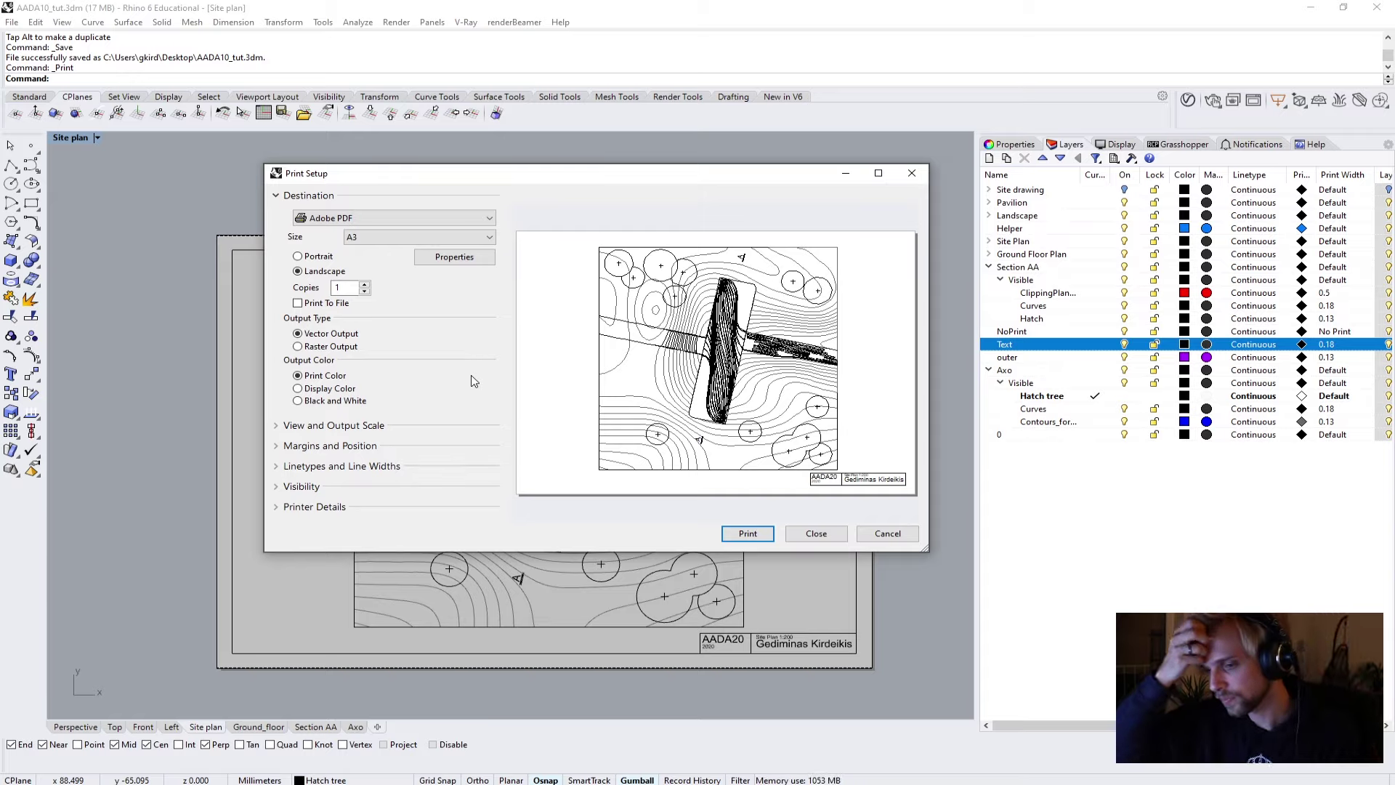
click(326, 218)
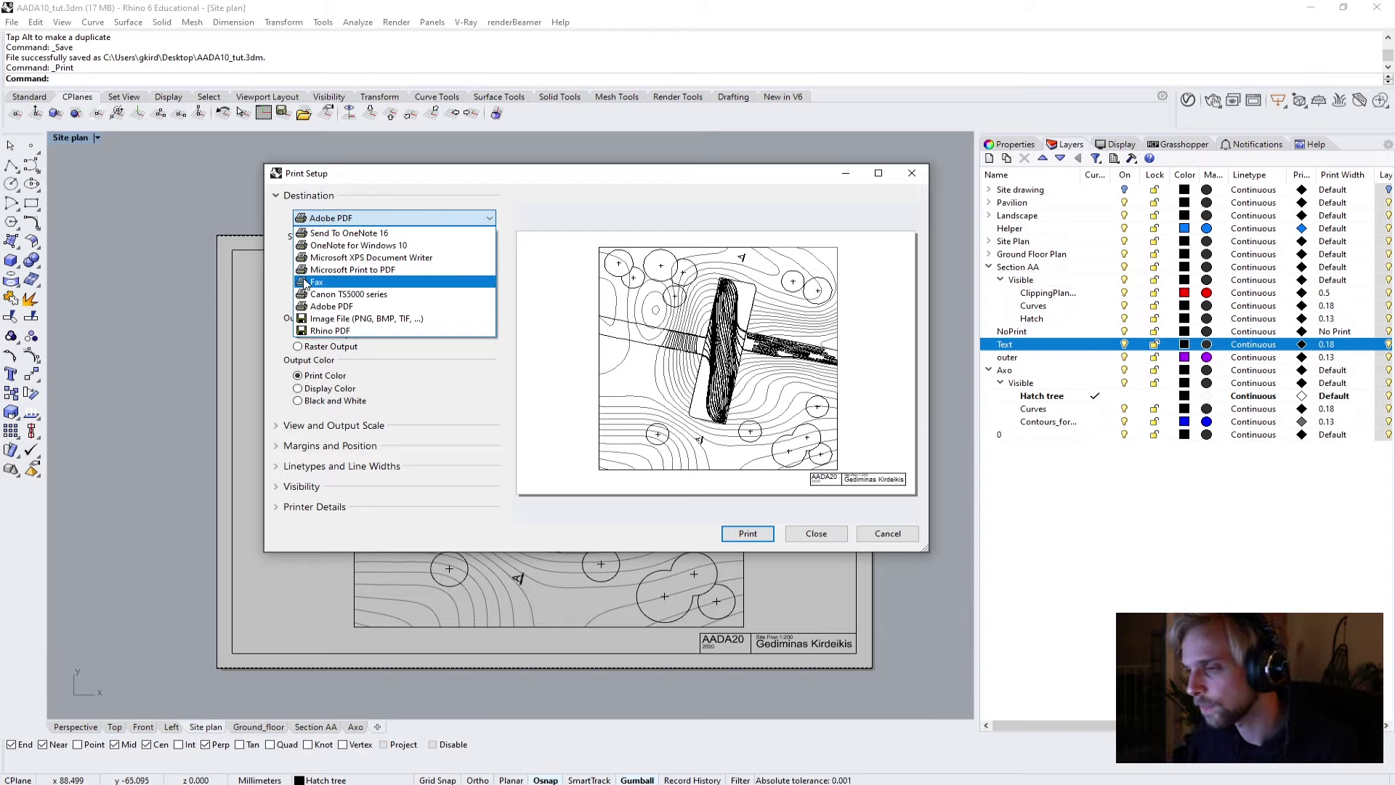
click(341, 307)
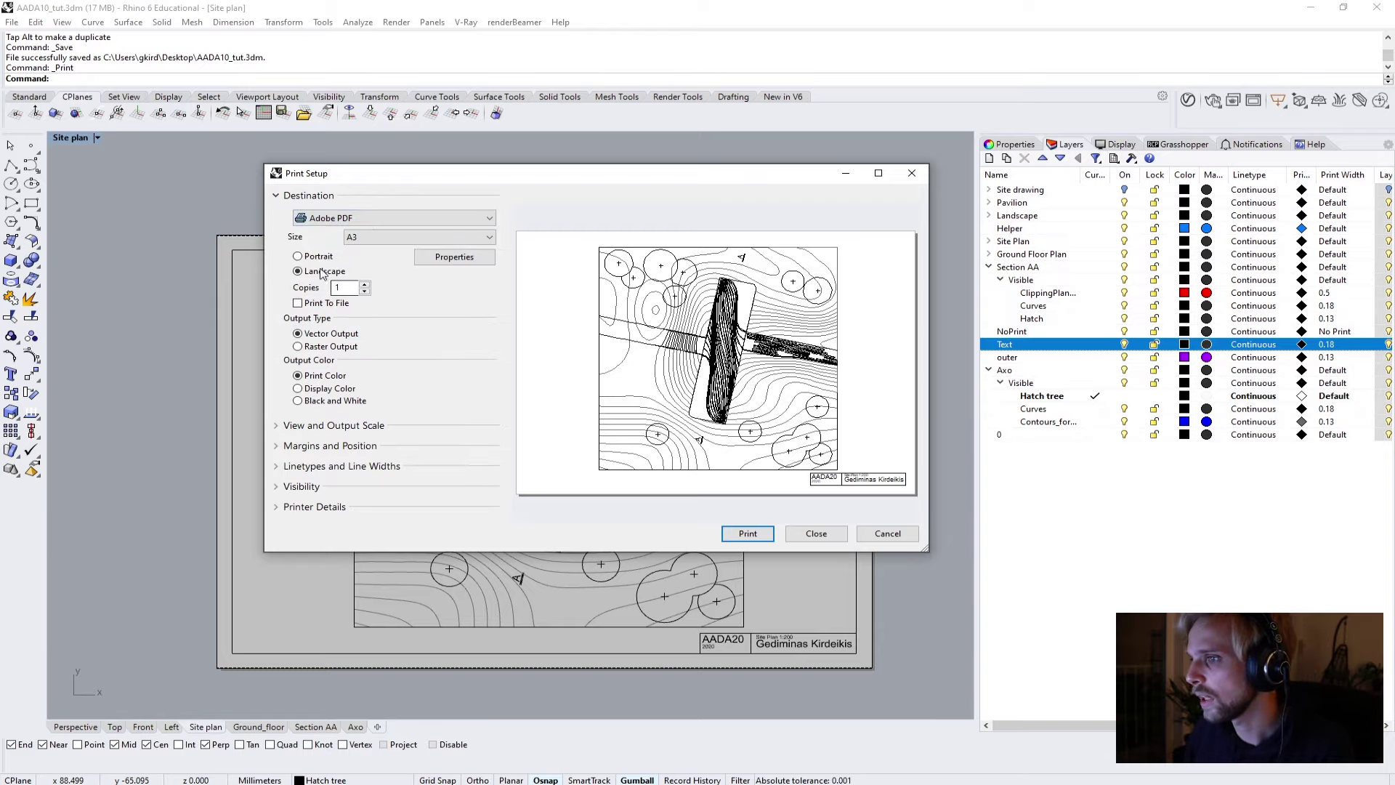
Set the print range to All Layouts, keeping Adobe PDF as the destination.
click(396, 218)
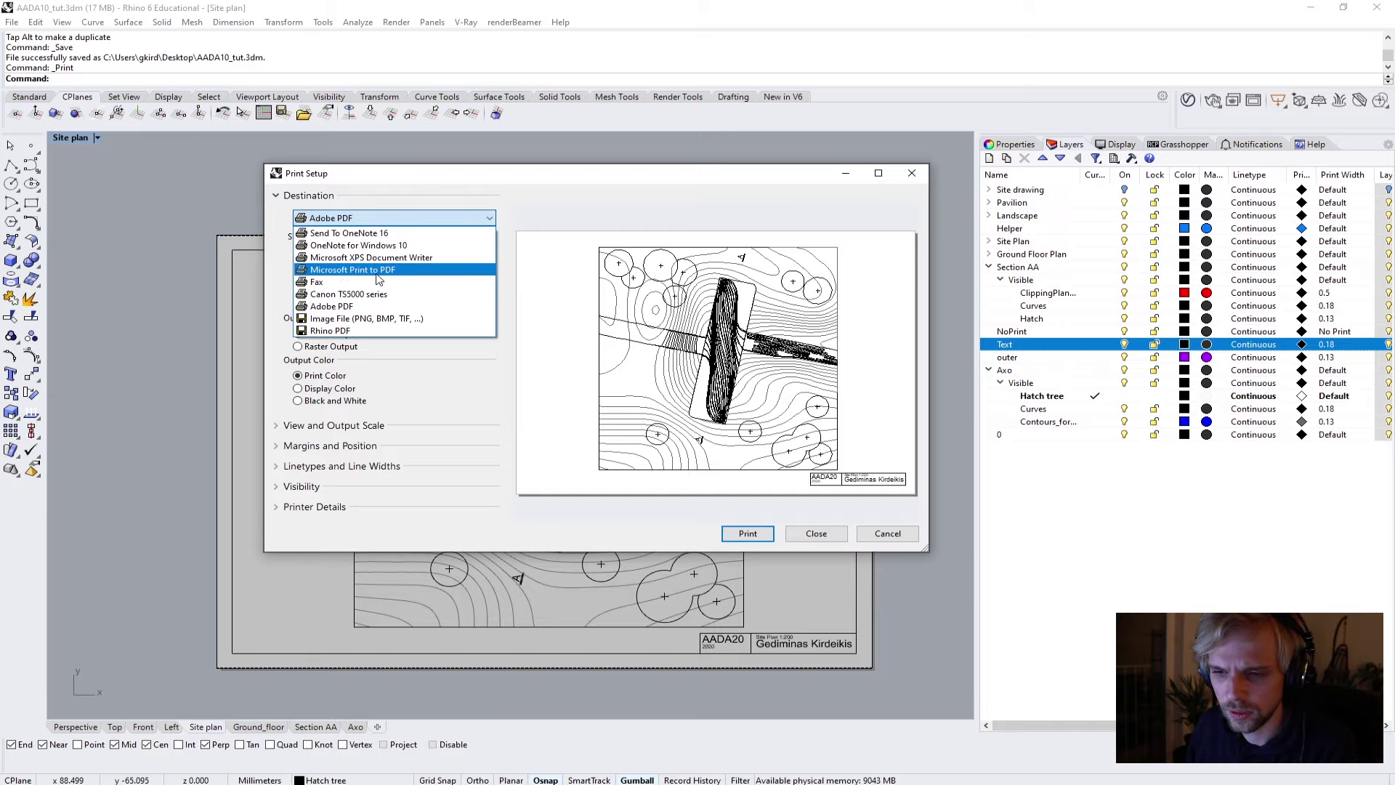
click(351, 219)
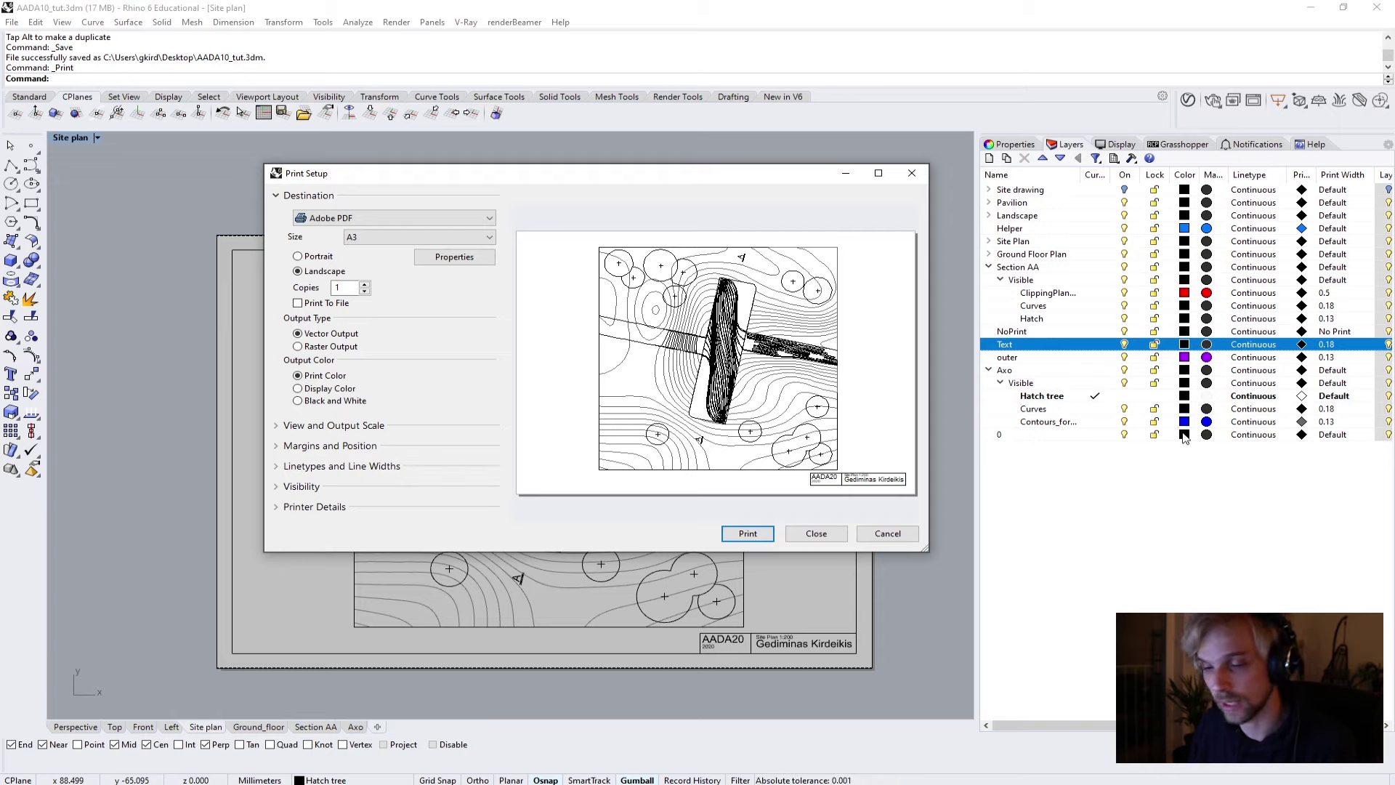
click(282, 431)
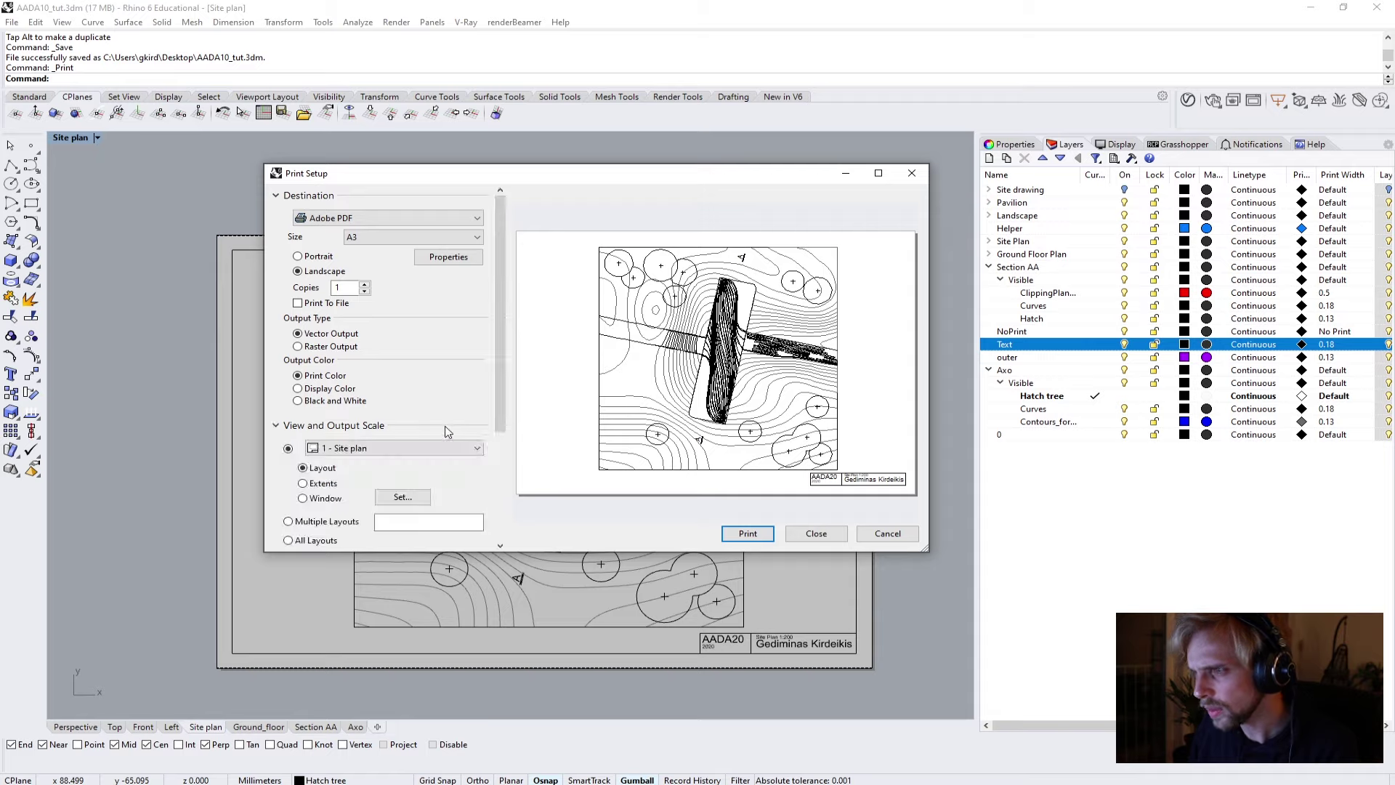
drag(503, 412, 496, 483)
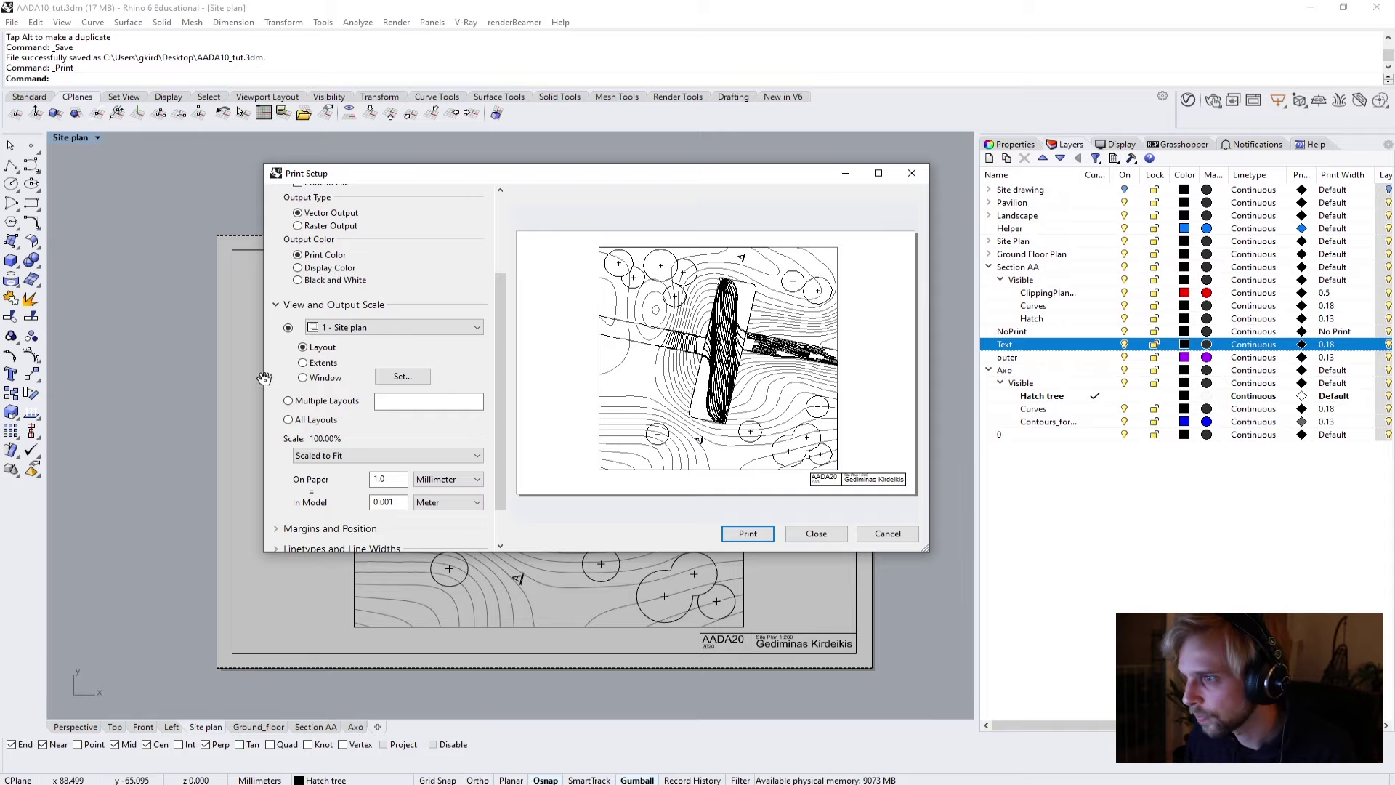
click(289, 421)
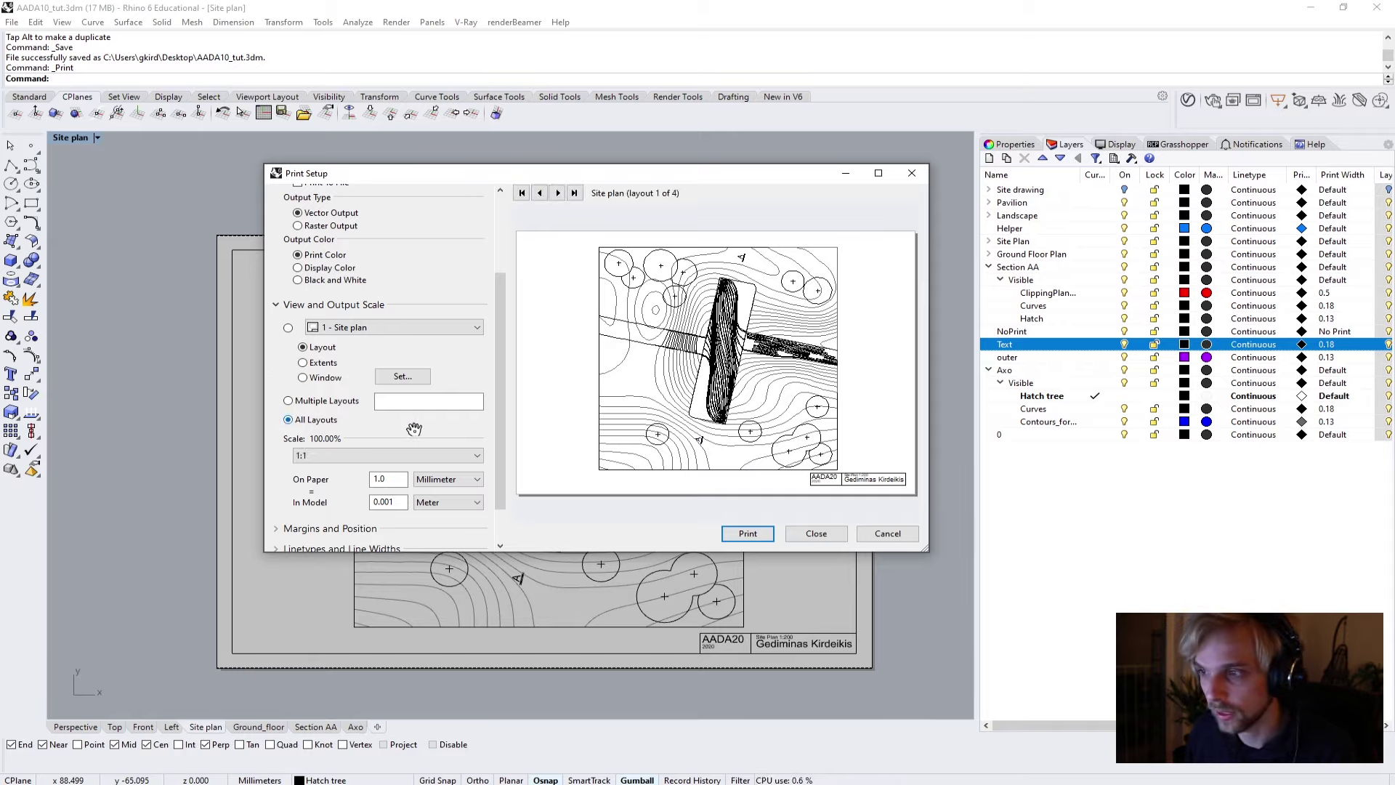
scroll(498, 399, down, 2)
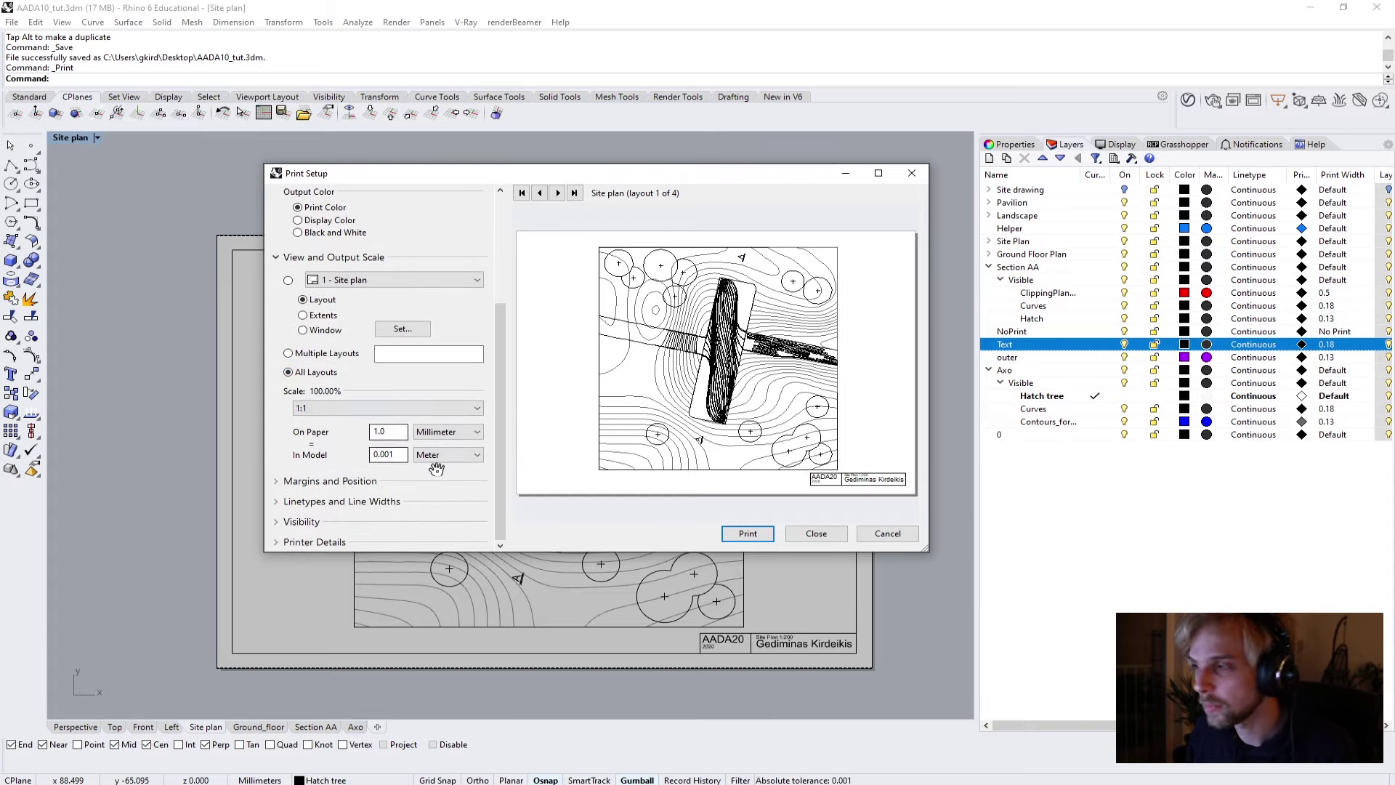
Review the print setup for all layouts, checking paper size, output type, output color, scale and the Site plan preview.
drag(369, 181, 697, 249)
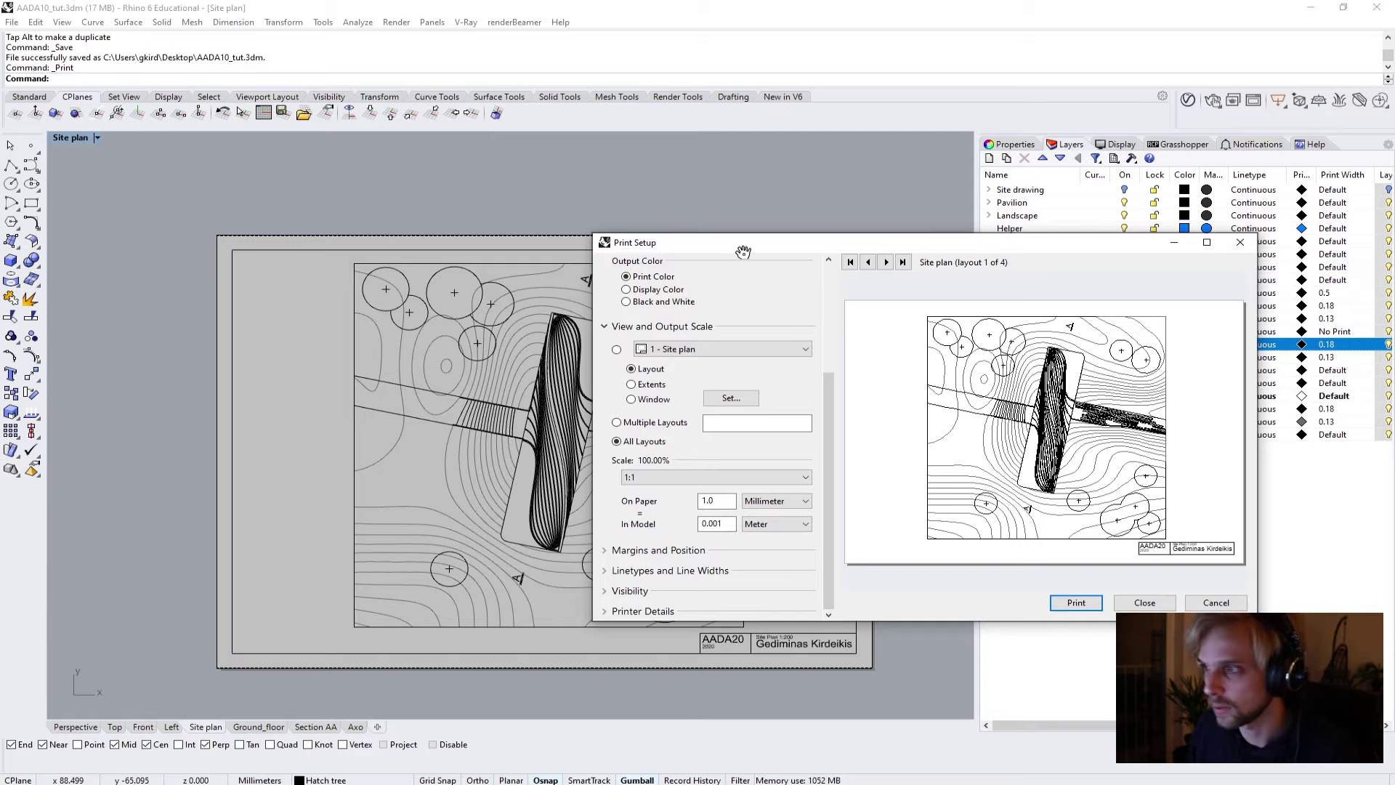
drag(737, 253, 384, 179)
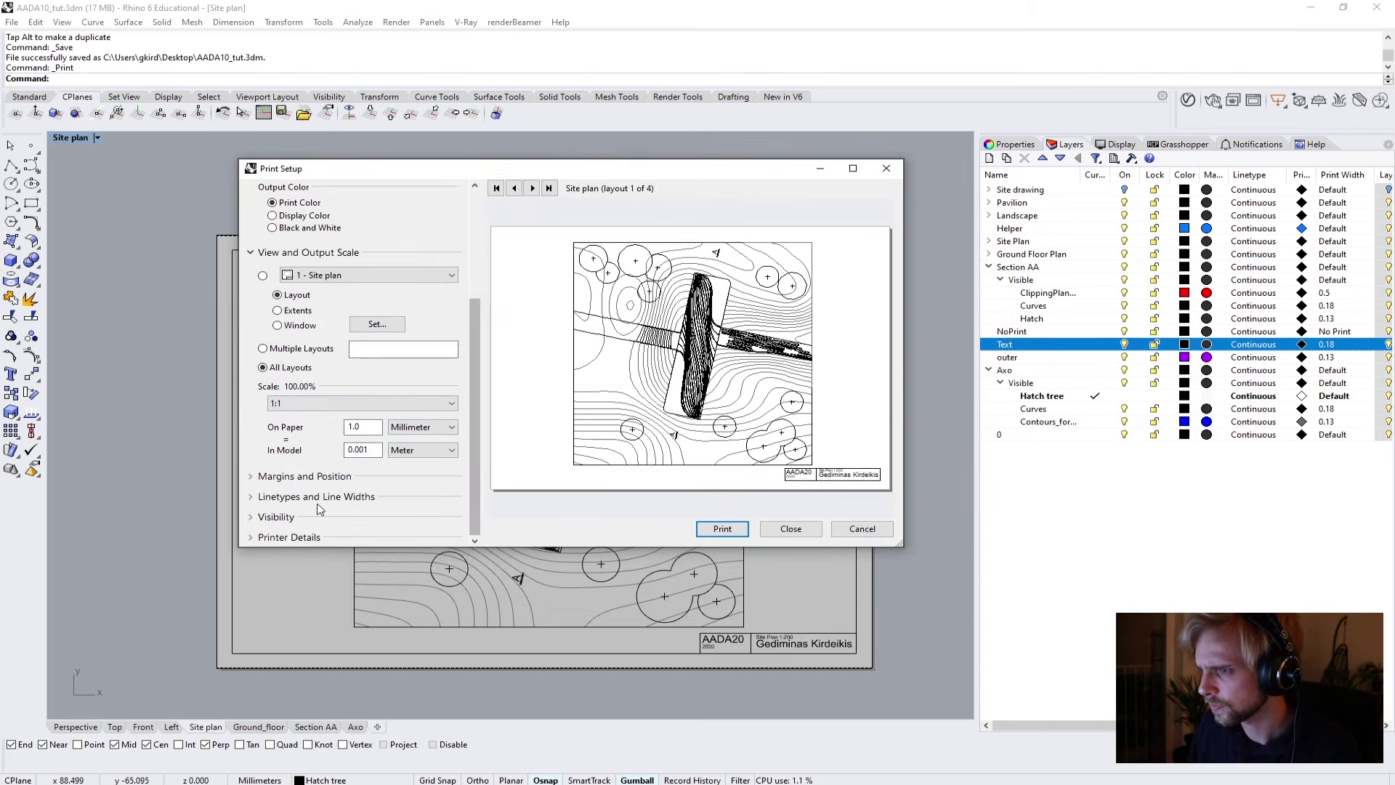
click(258, 478)
click(278, 478)
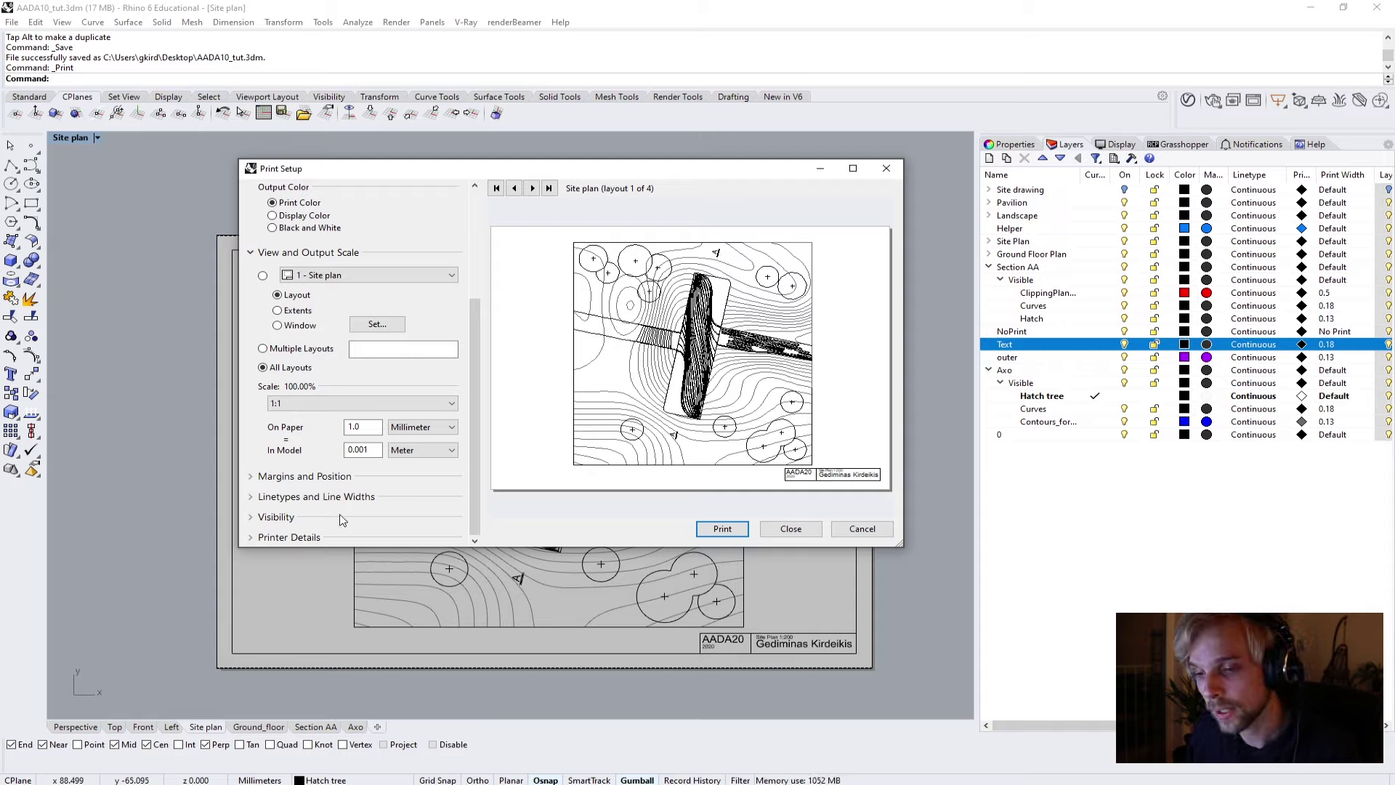
scroll(474, 452, up, 2)
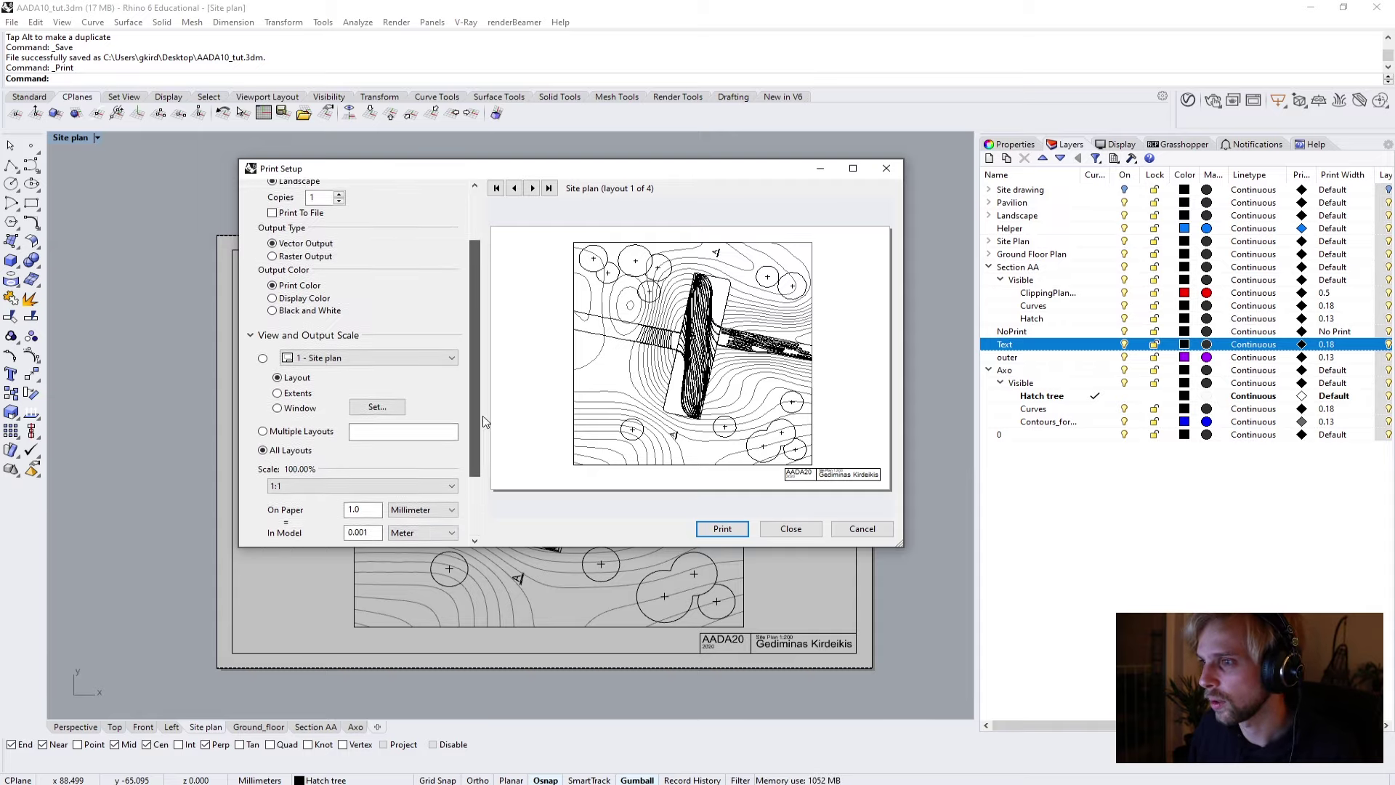
scroll(484, 421, up, 2)
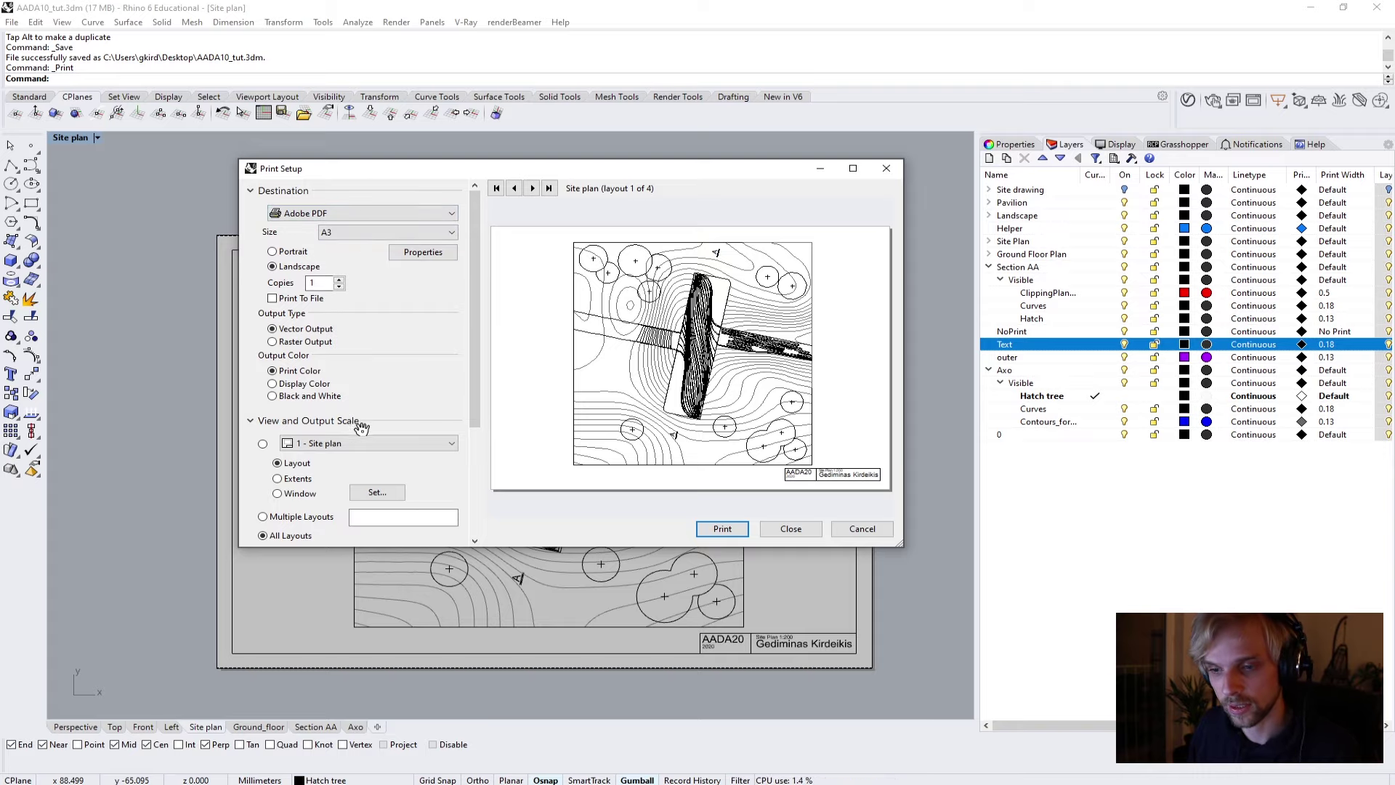
scroll(472, 332, down, 3)
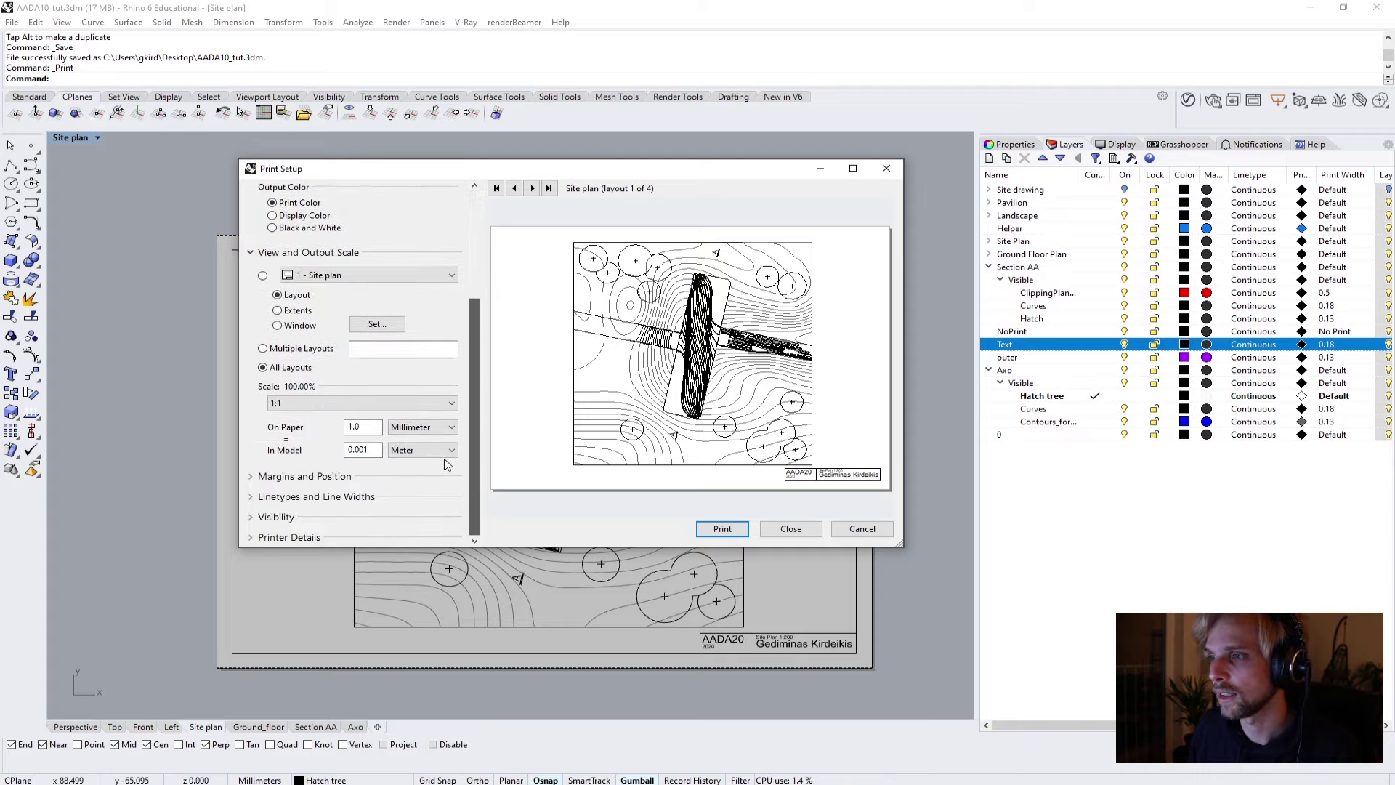
click(274, 369)
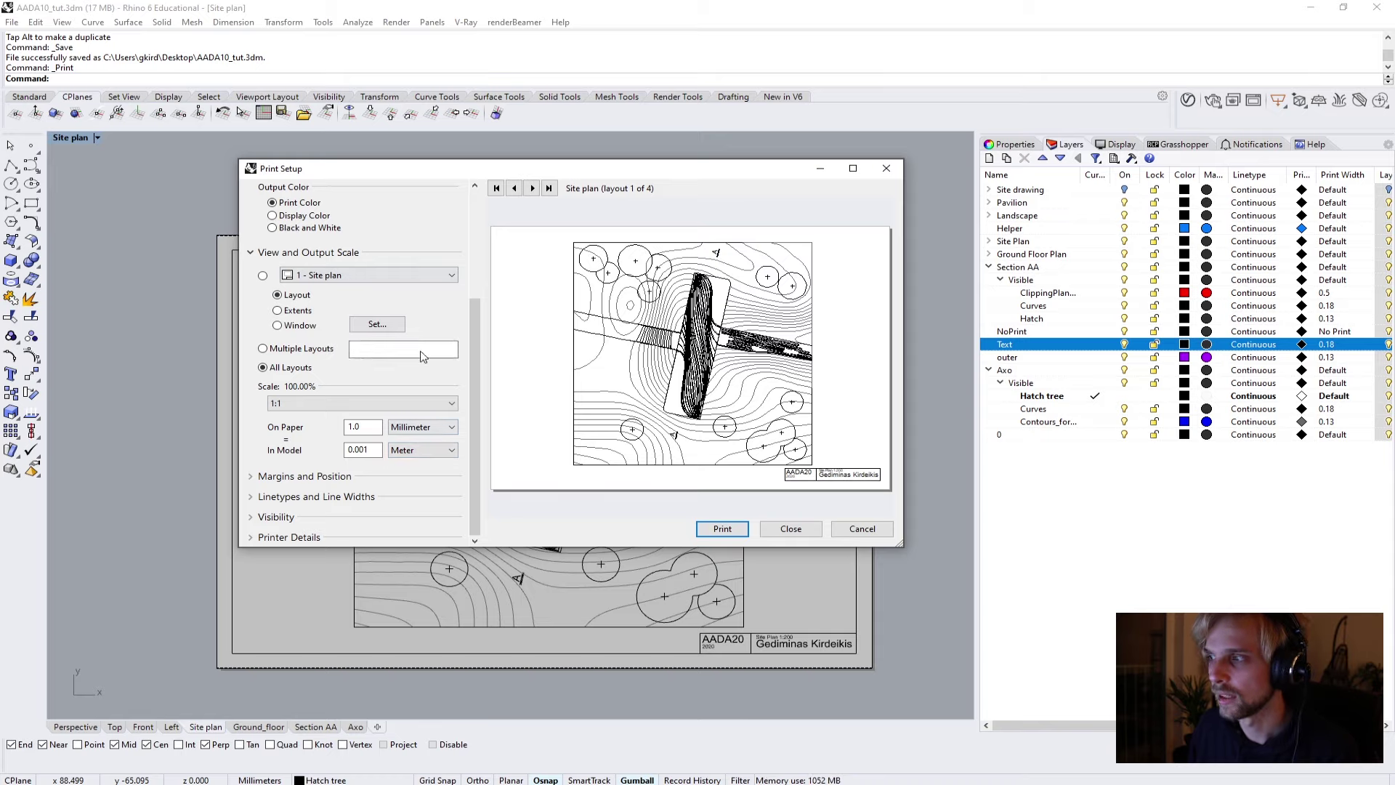
Print all layouts and save the PDF to the Desktop as AADA10_tut.
click(722, 529)
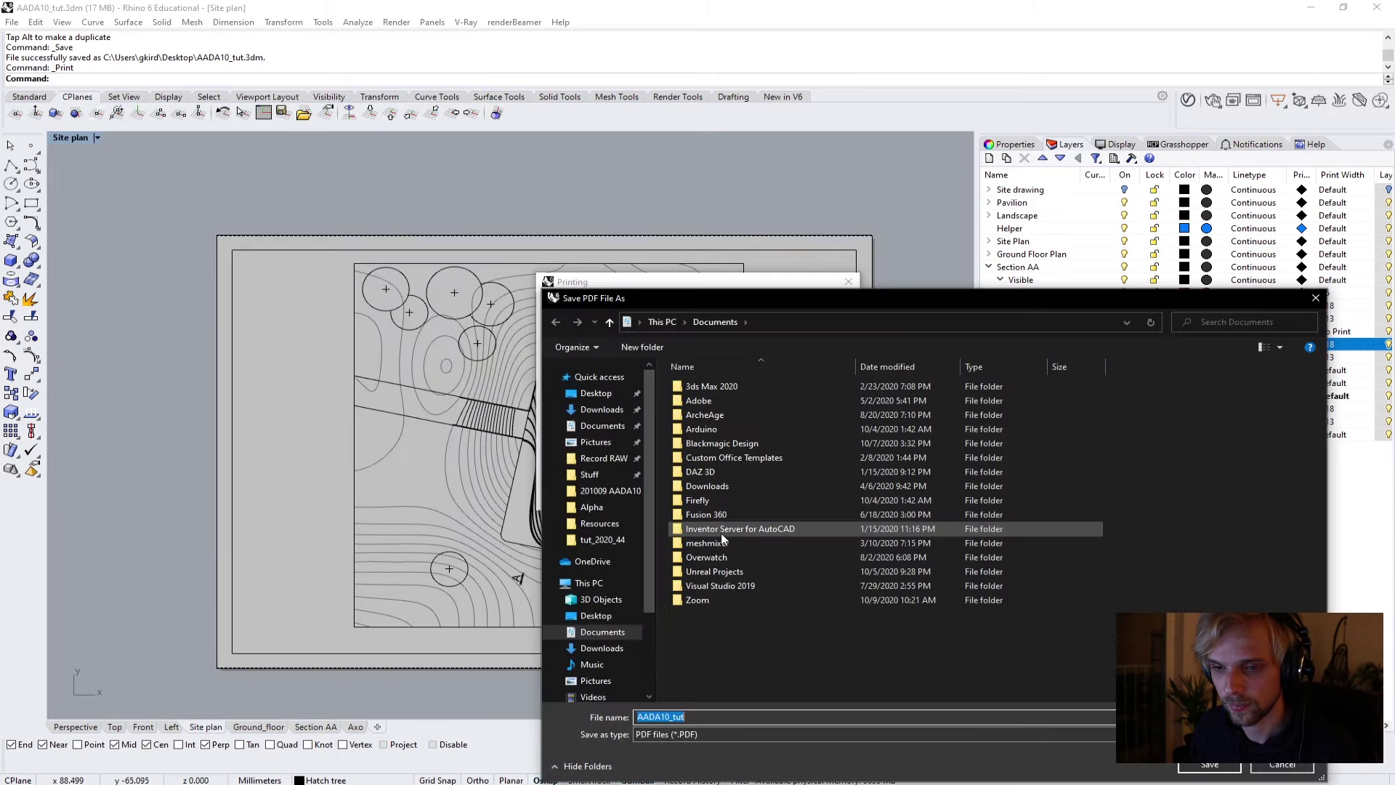
drag(741, 295, 581, 217)
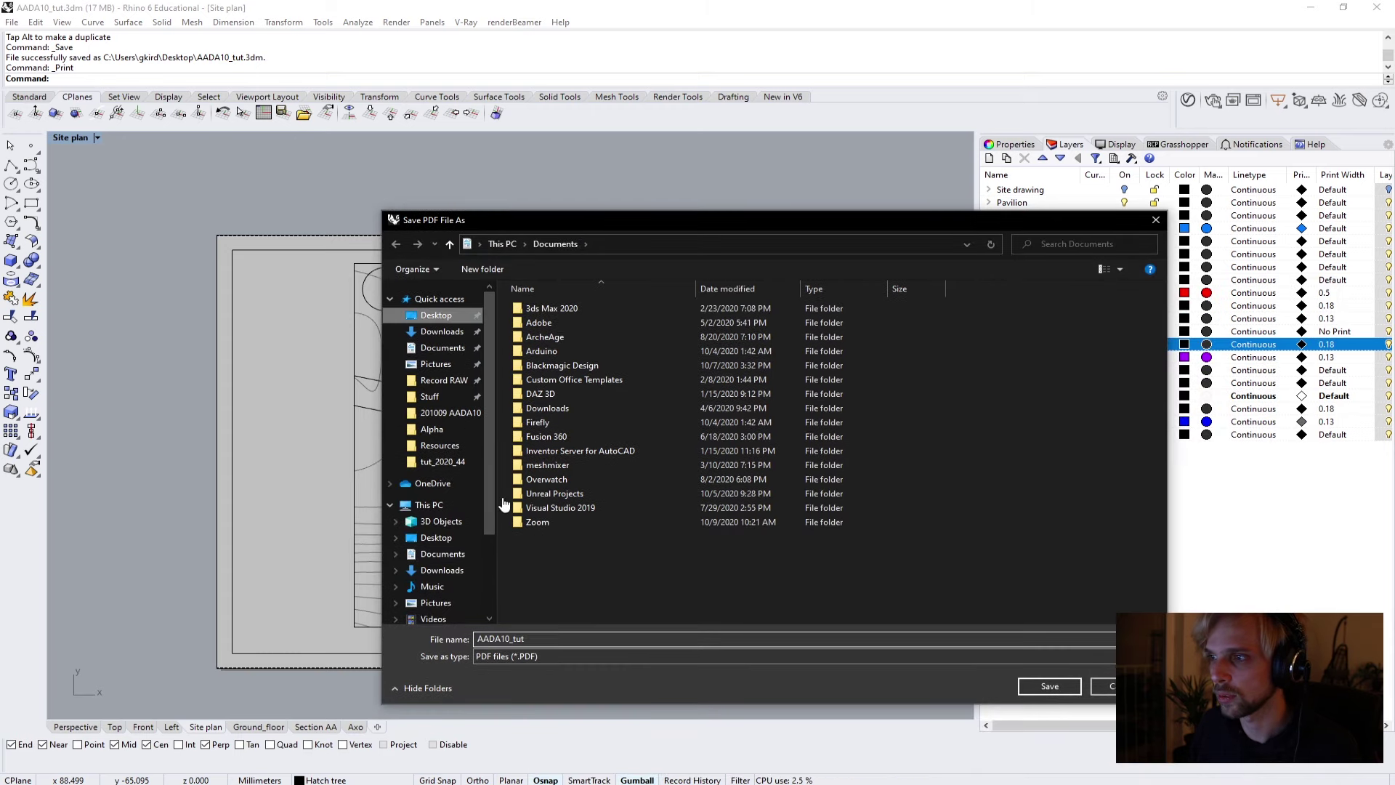
click(557, 640)
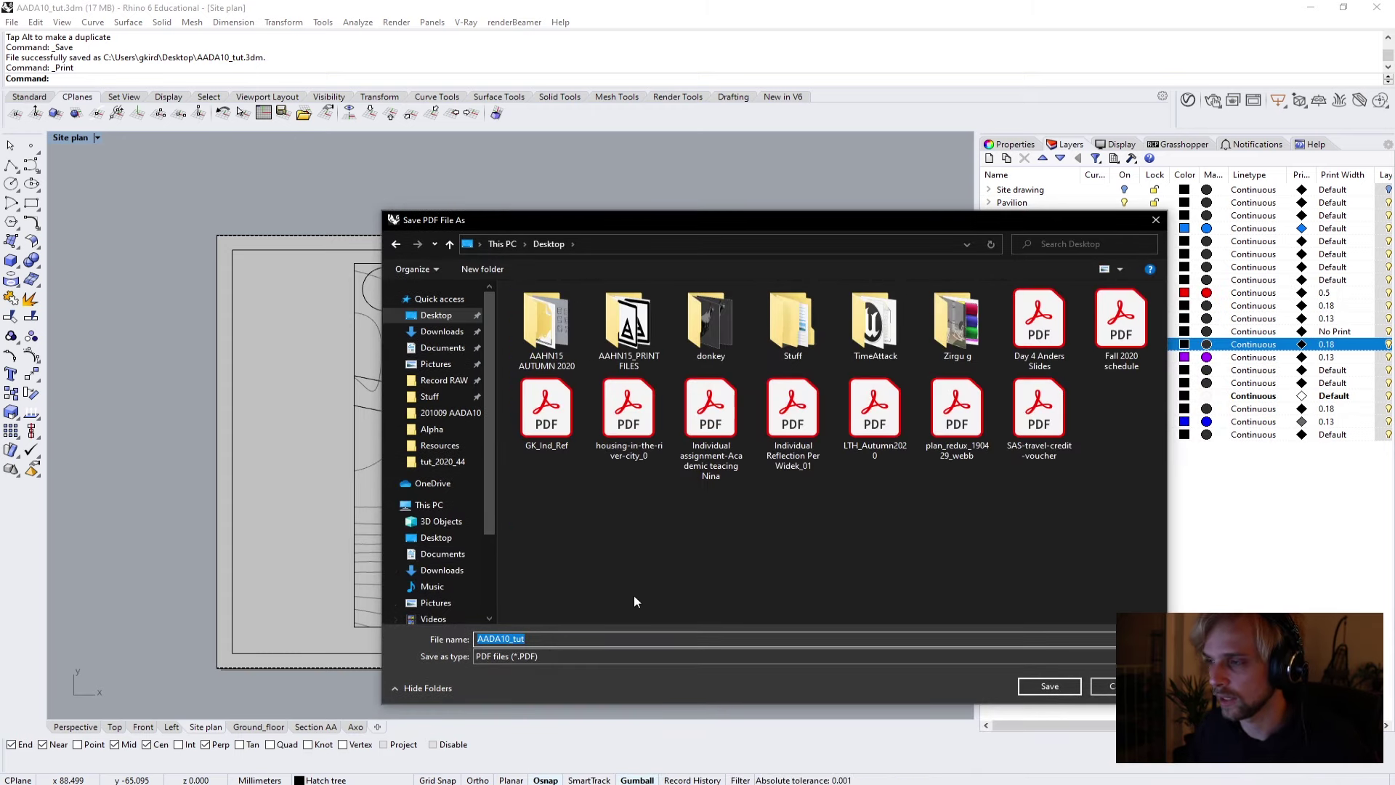
click(1060, 687)
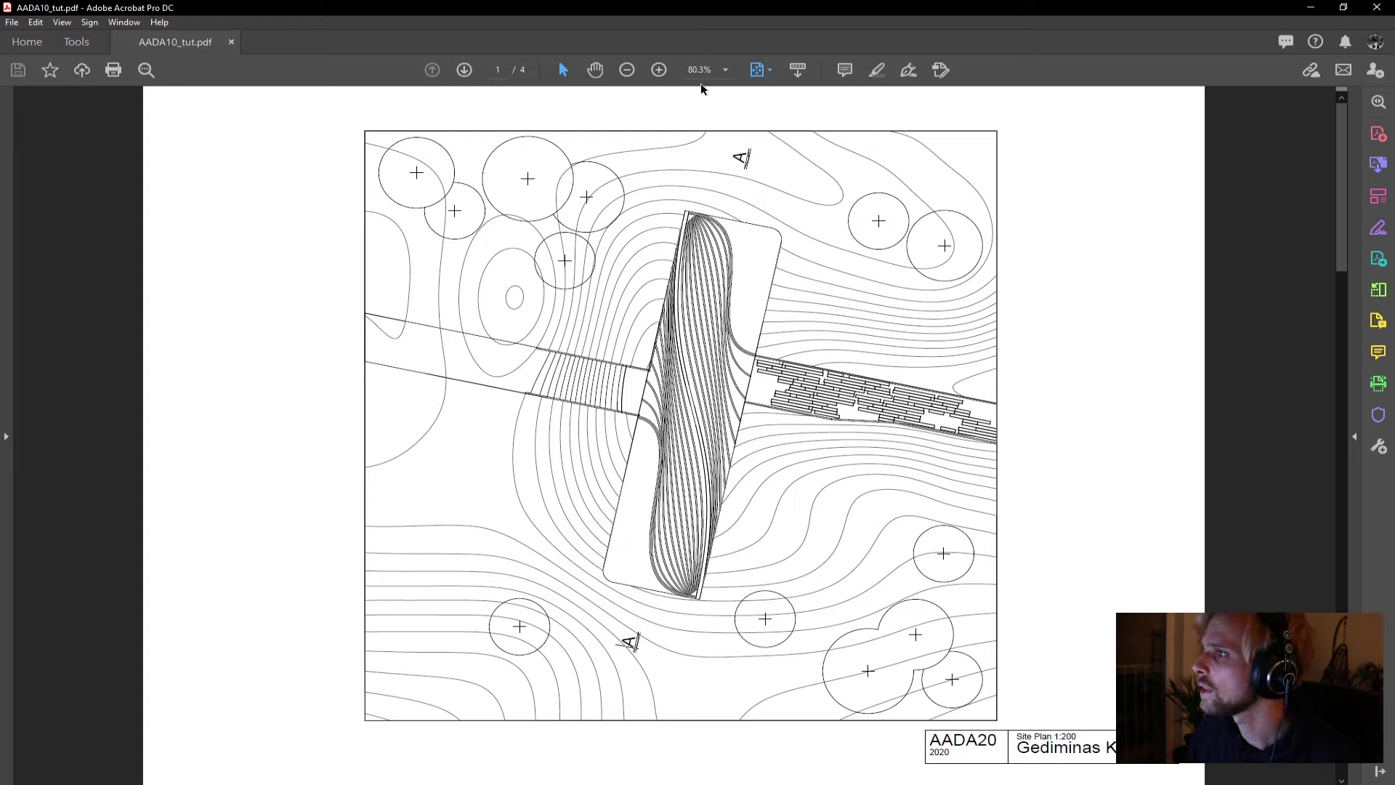
Page through the printed PDF full screen in Adobe Acrobat, checking the site plan, floor plan, section and axonometry drawings.
click(726, 72)
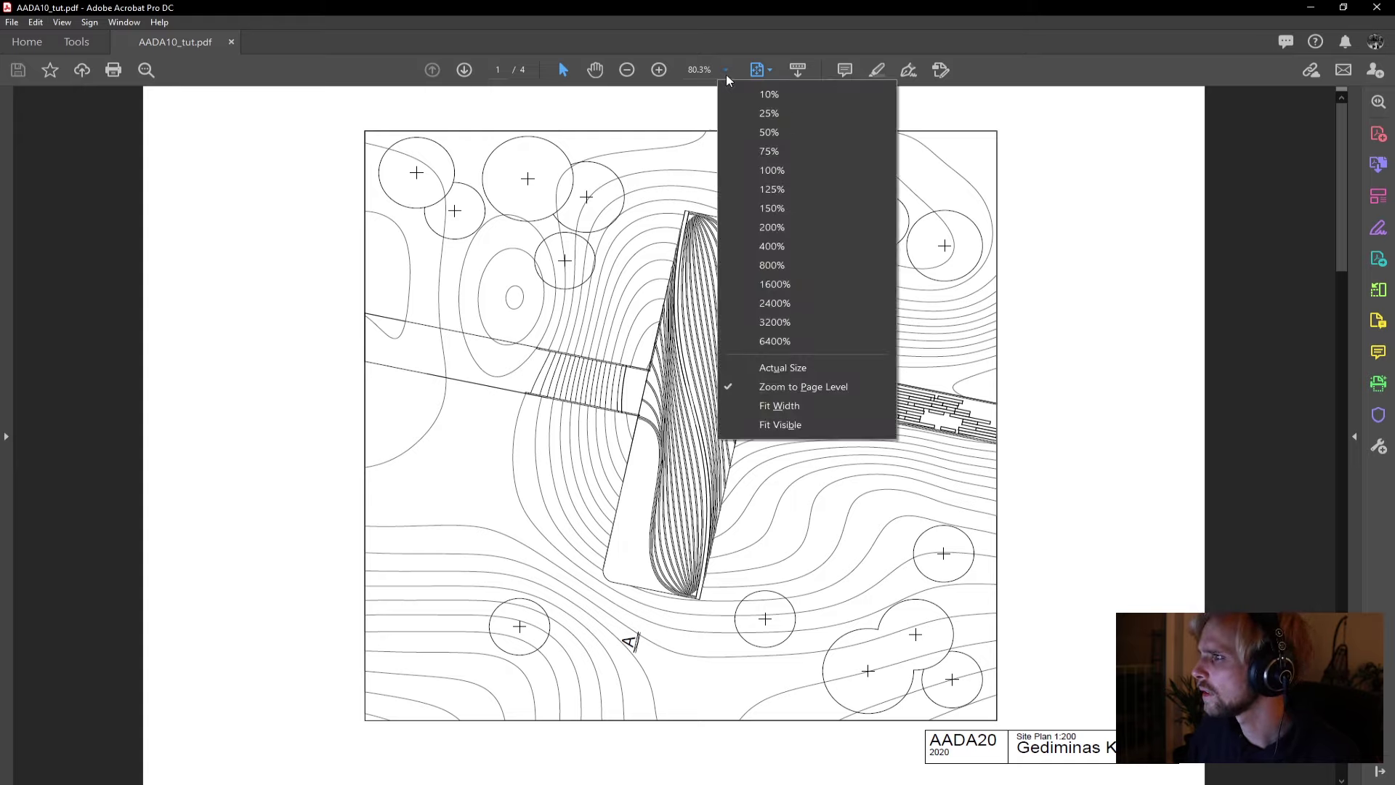
click(725, 73)
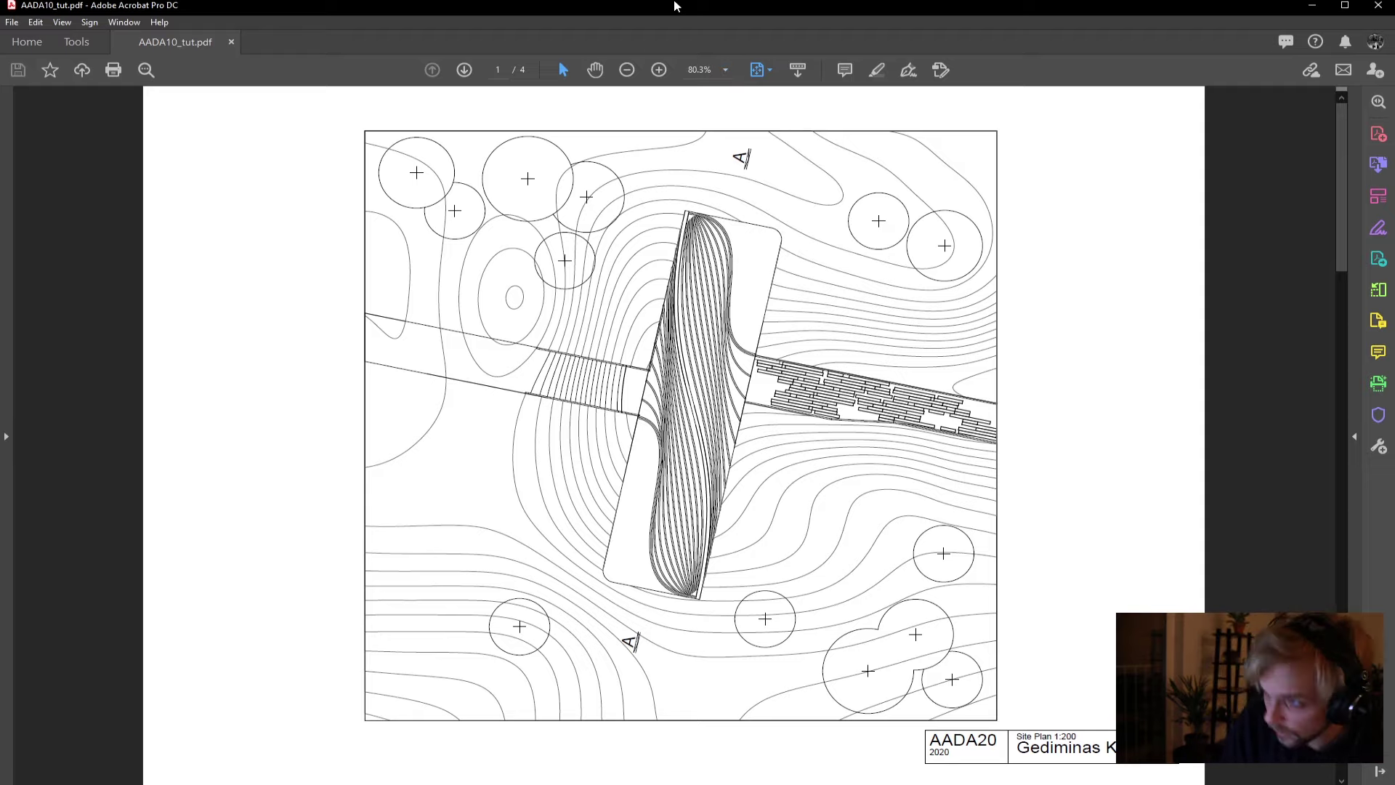
key(ctrl+l)
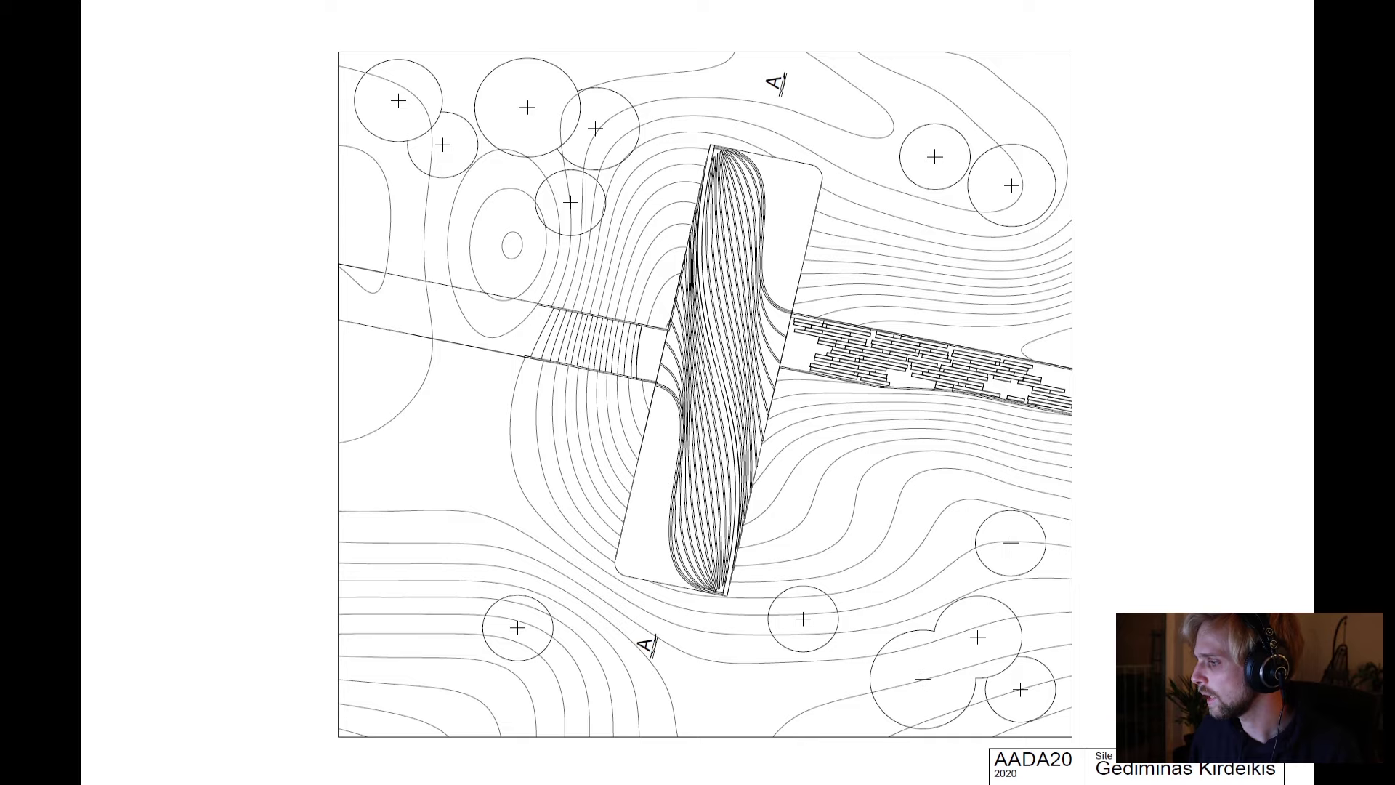
click(951, 279)
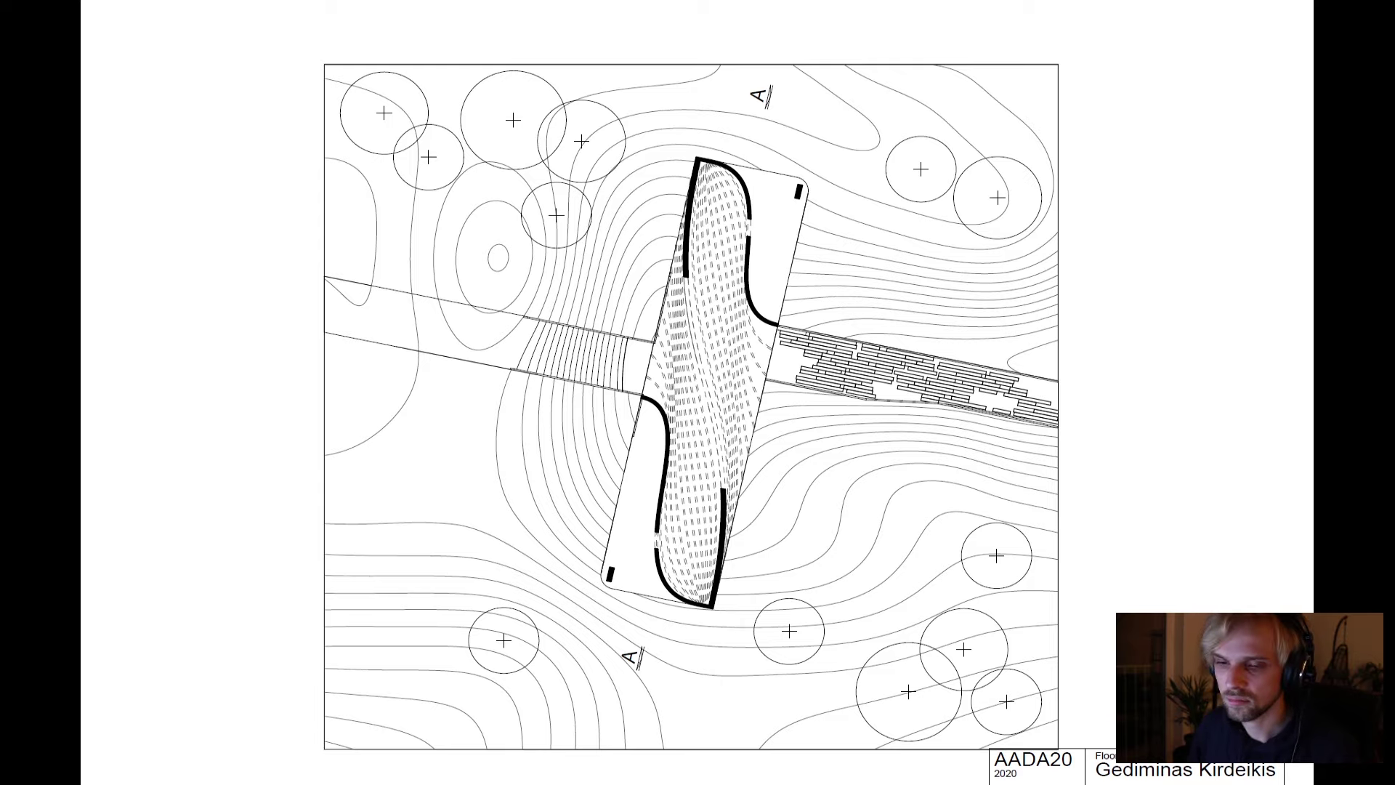
key(Right)
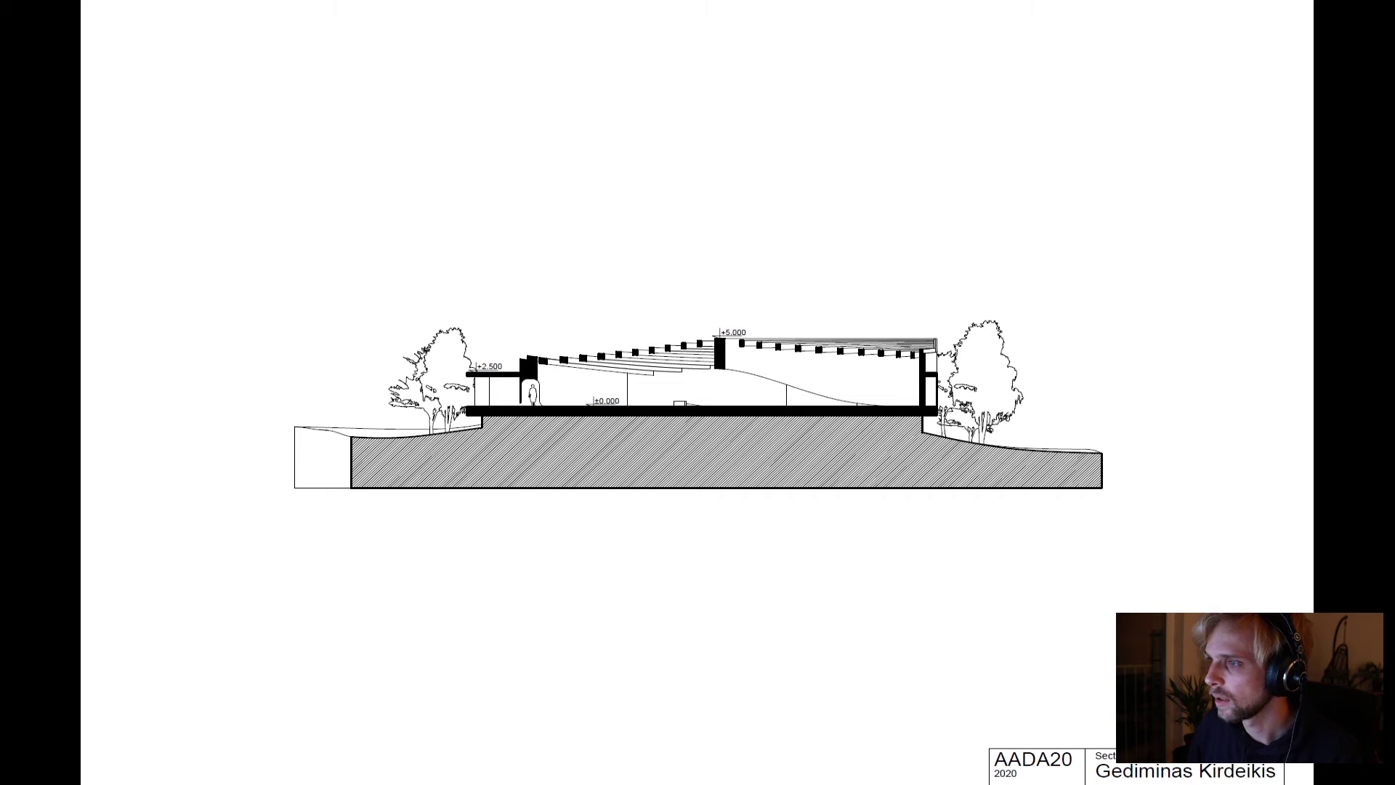
key(Left)
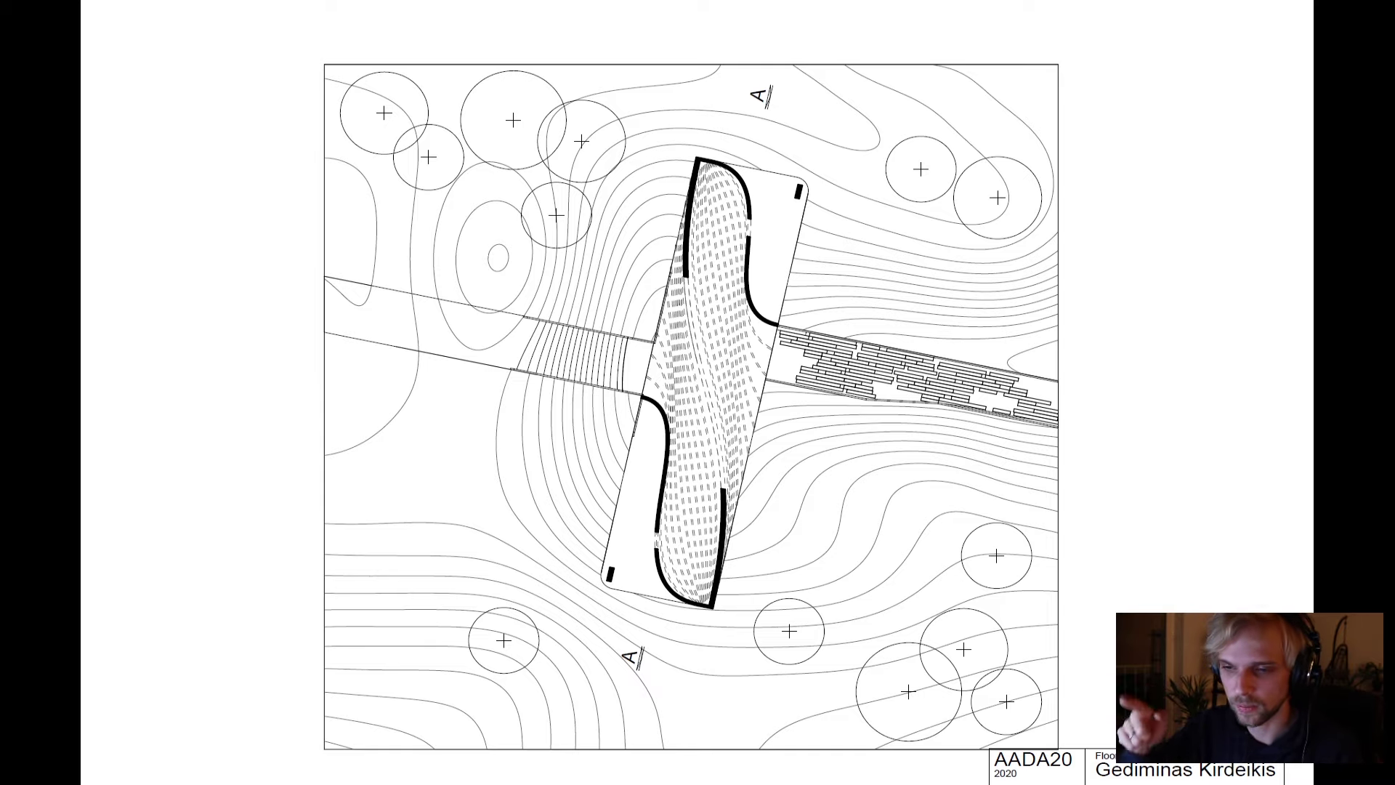
key(Right)
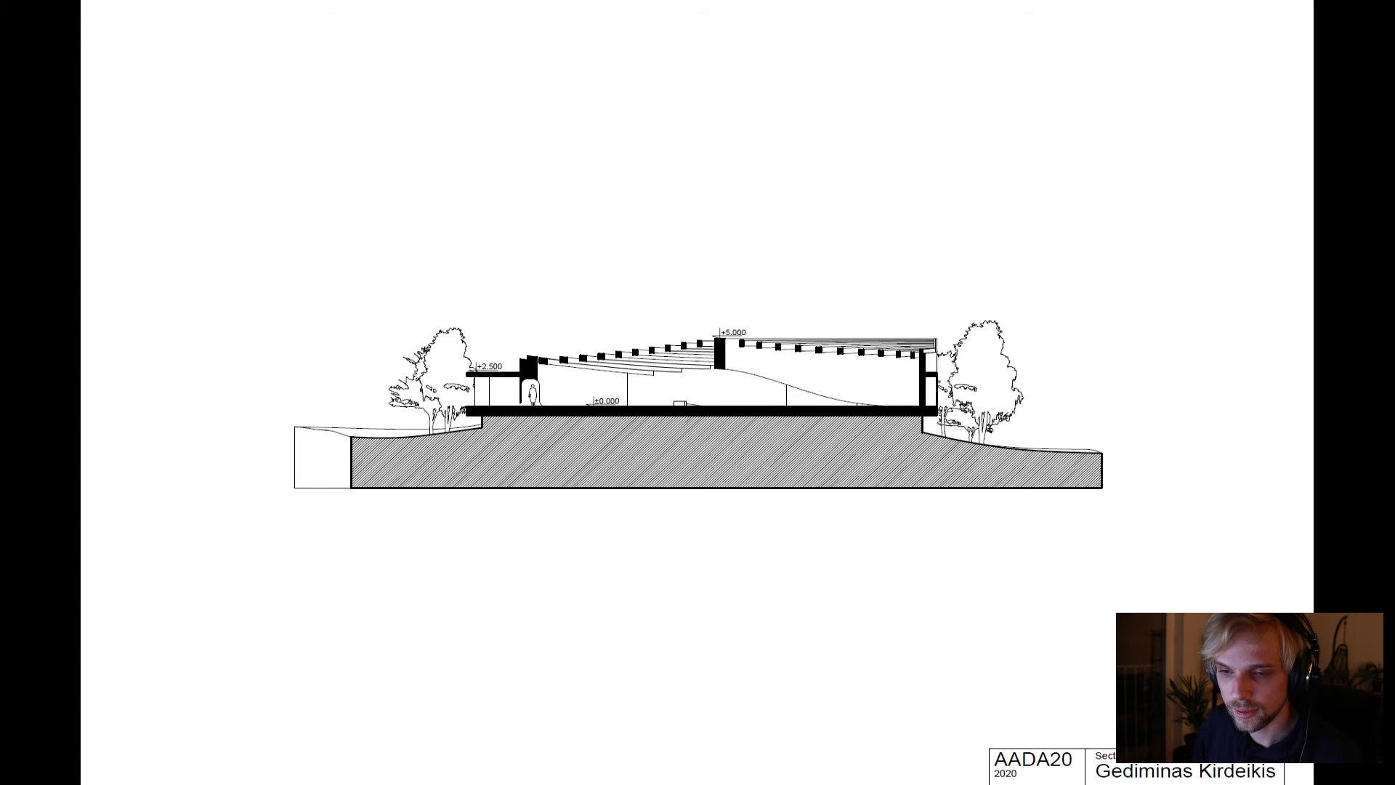
key(Right)
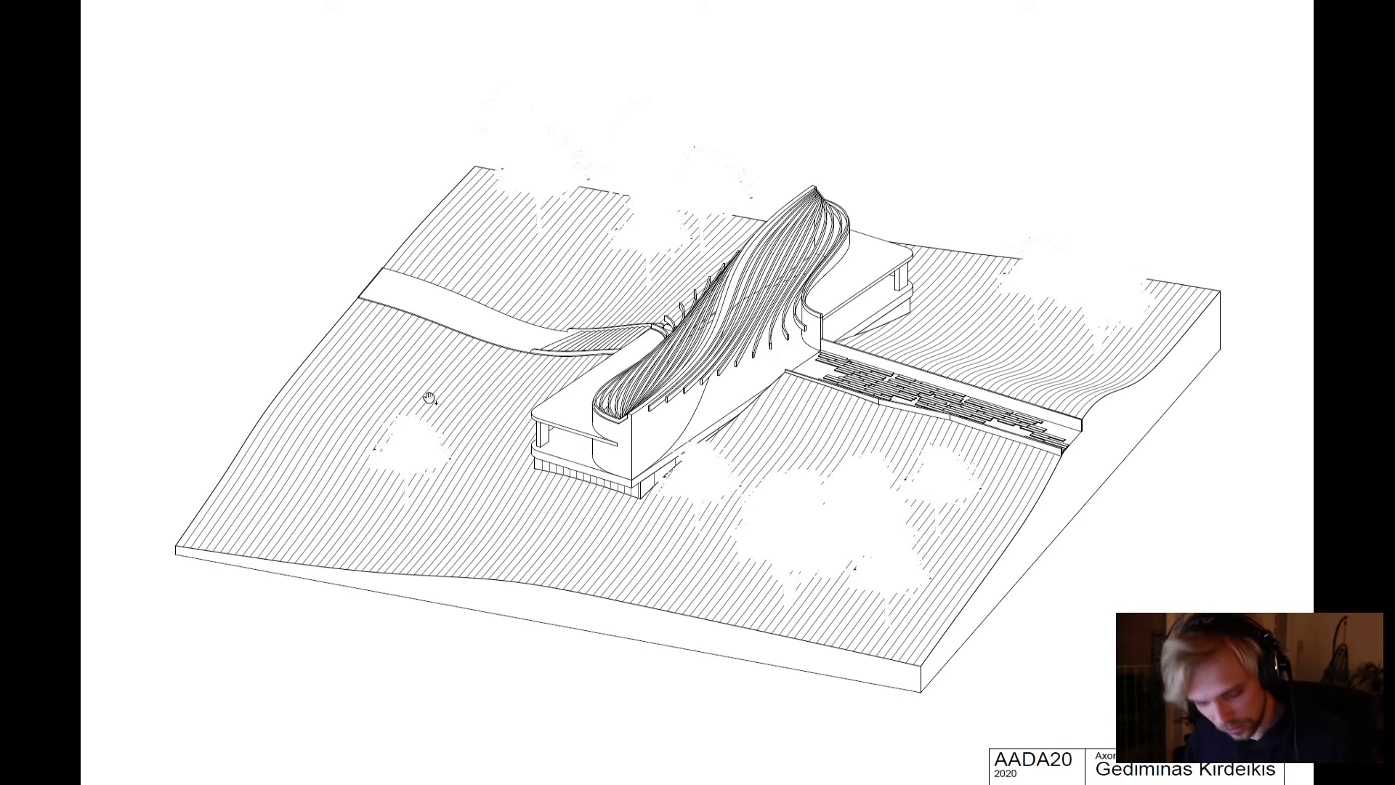
click(400, 433)
key(Escape)
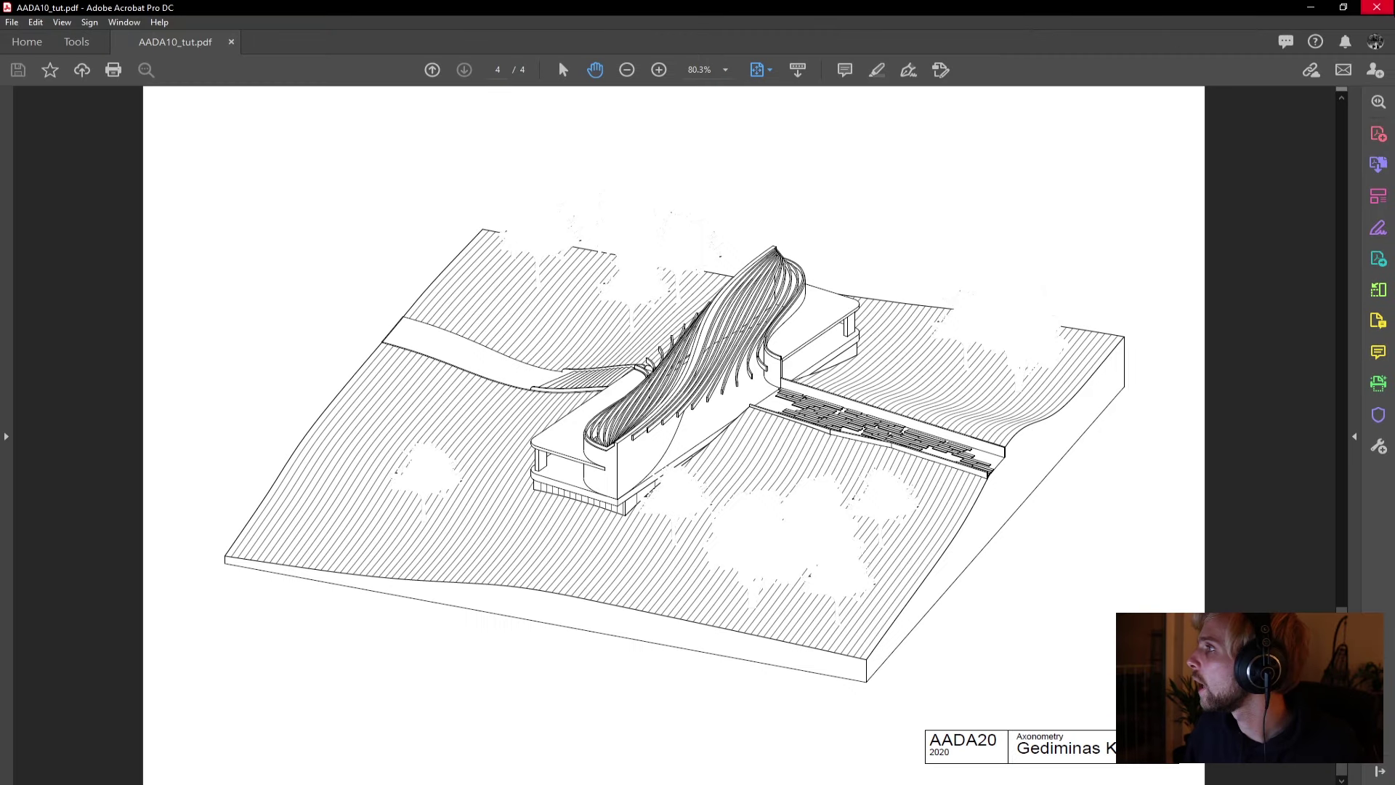
Switch back to Rhino and bring all tree outline curves on the outer layer to the front in the Top view.
key(alt+Tab)
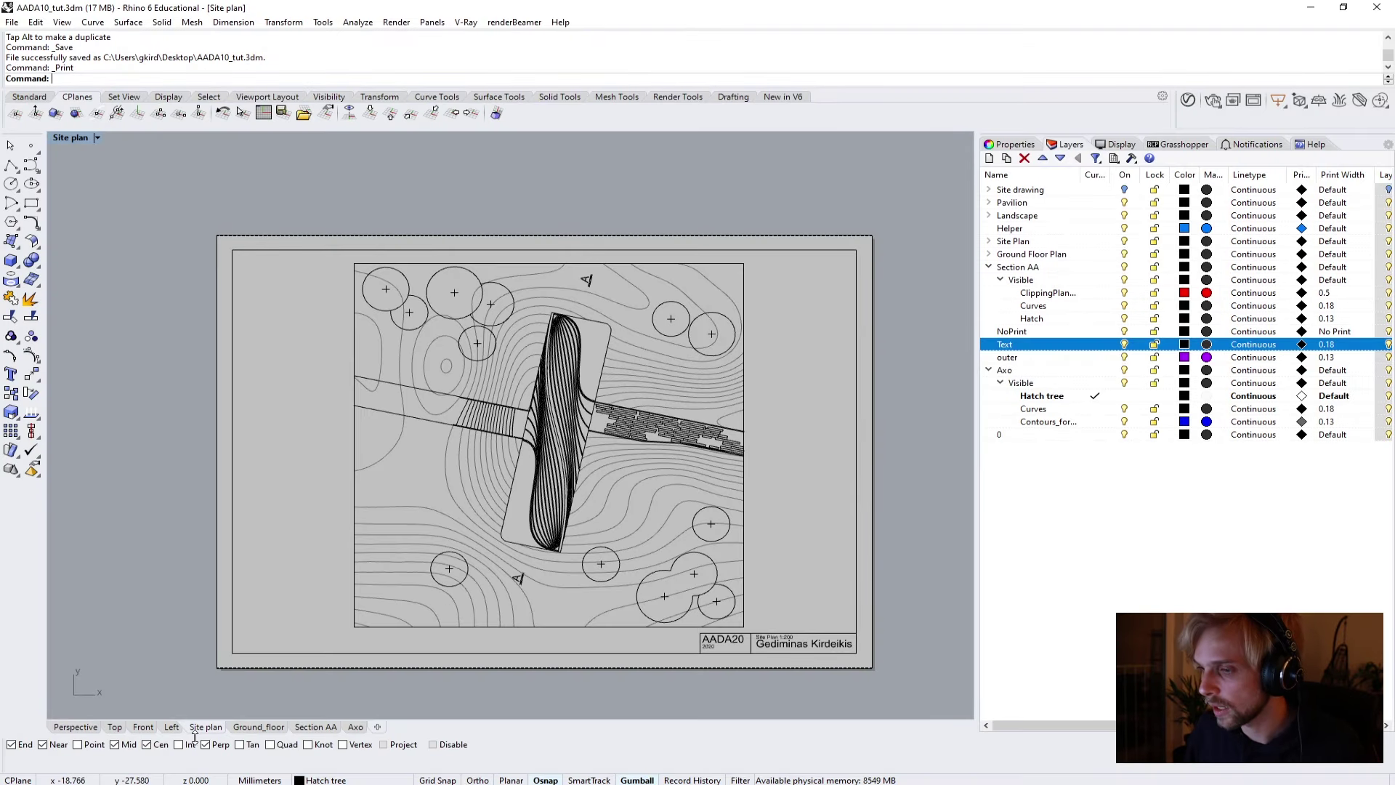
click(76, 727)
click(115, 726)
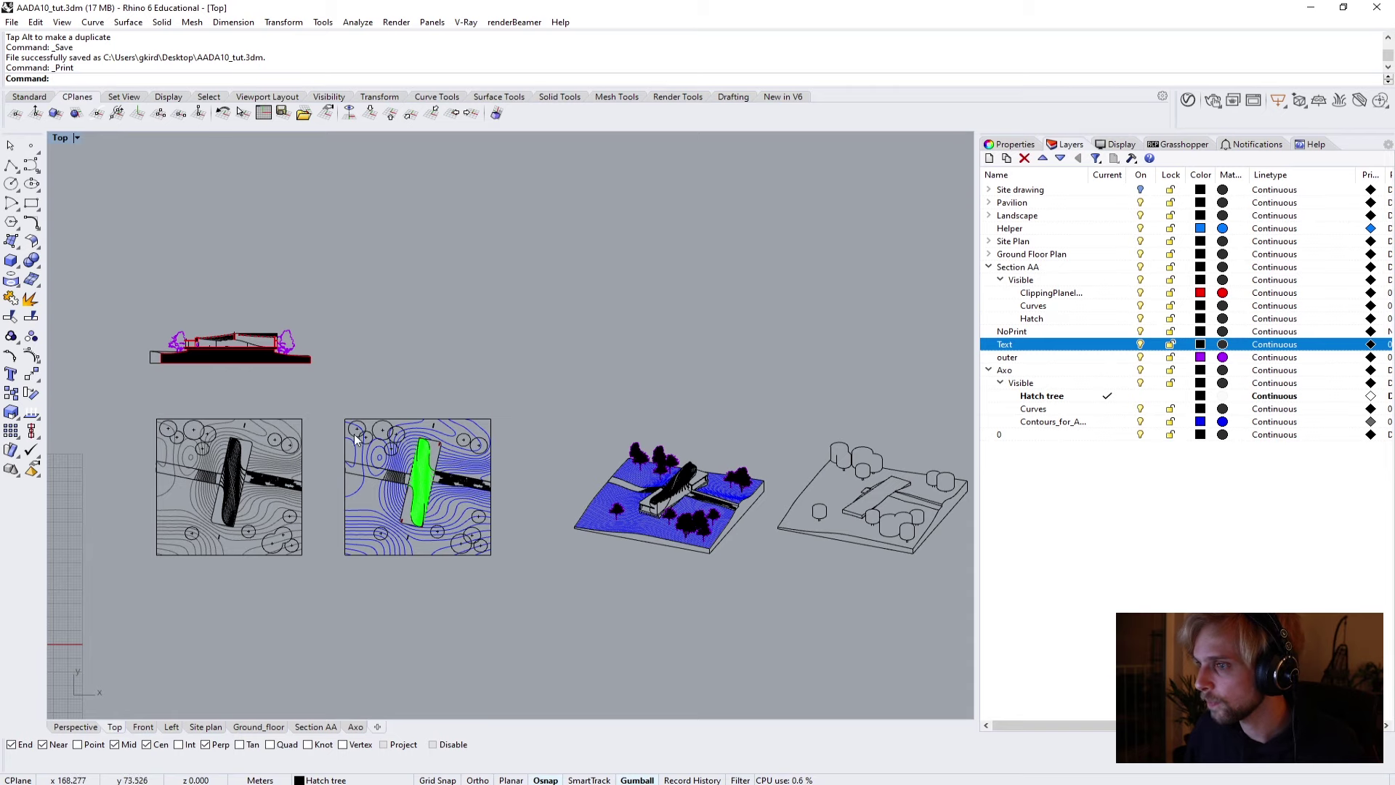
right_drag(355, 434, 434, 484)
scroll(415, 469, up, 10)
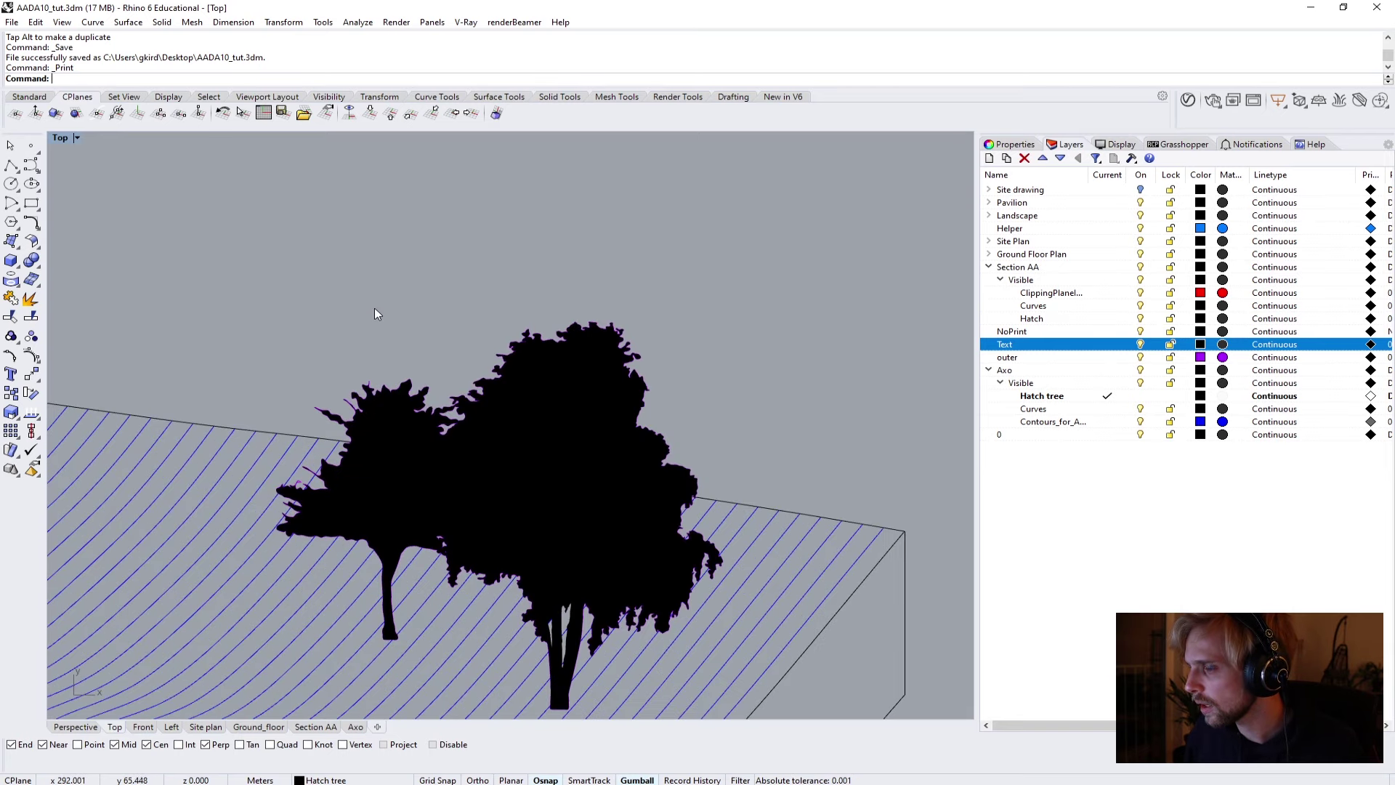
right_click(1073, 361)
click(1121, 566)
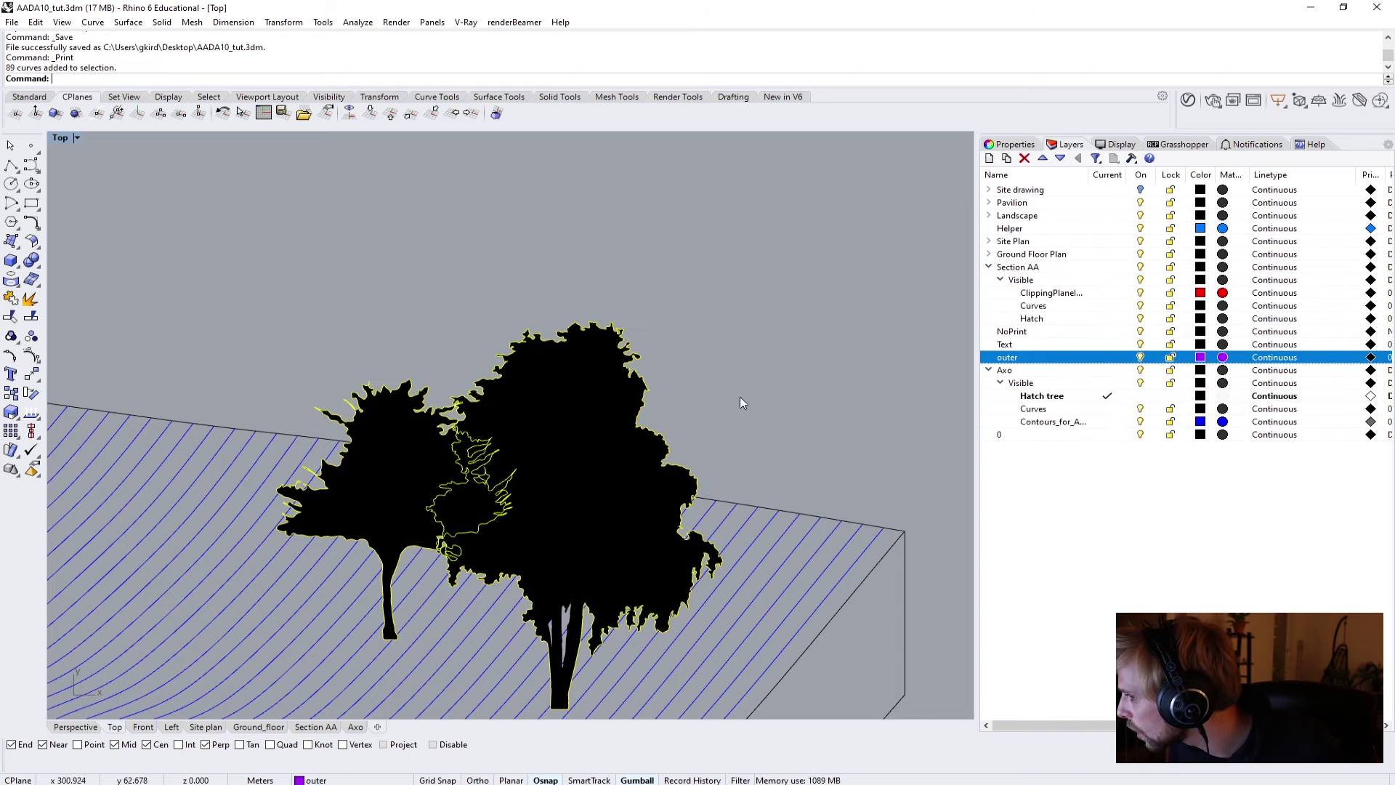
scroll(739, 396, down, 5)
right_drag(606, 423, 661, 367)
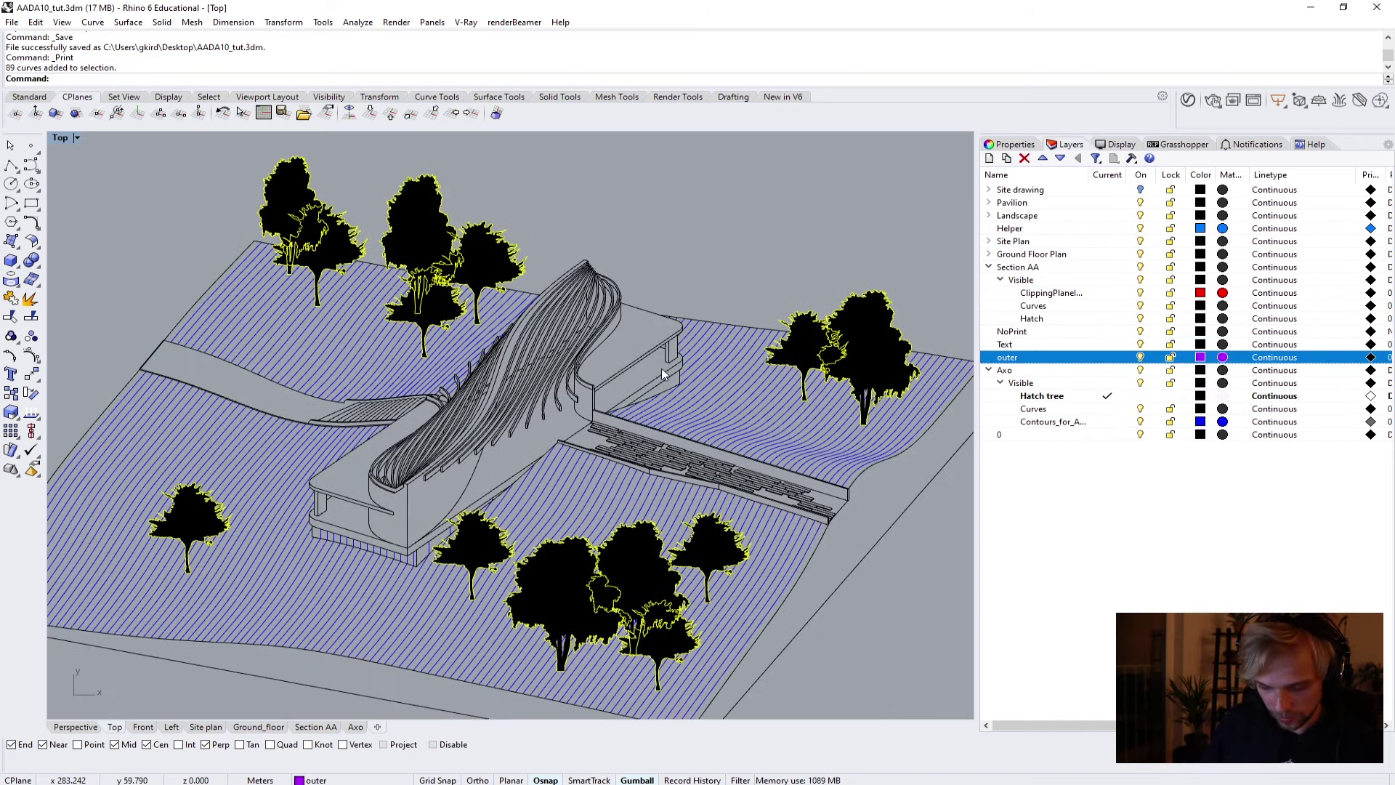
text(BringToFront)
key(Return)
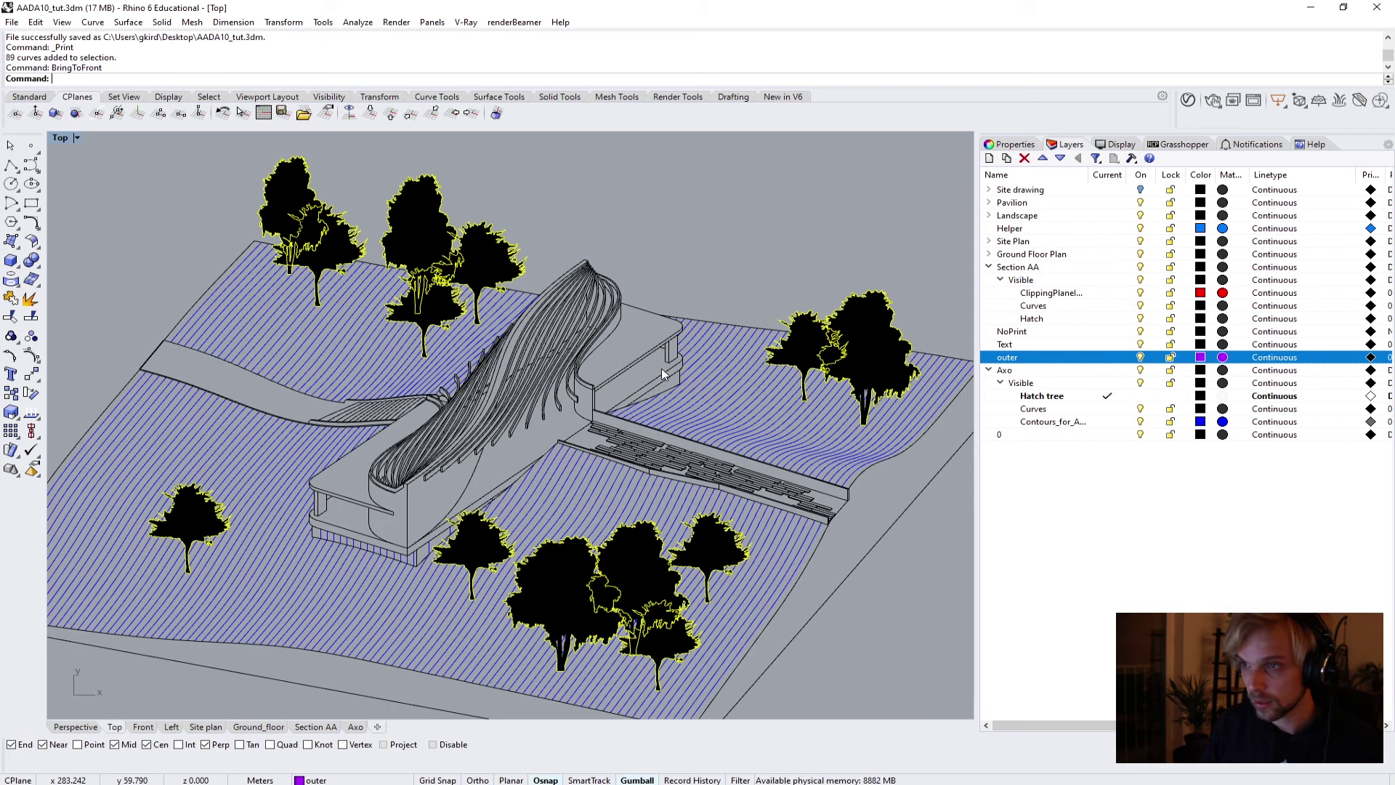
text(To)
key(Escape)
key(Escape)
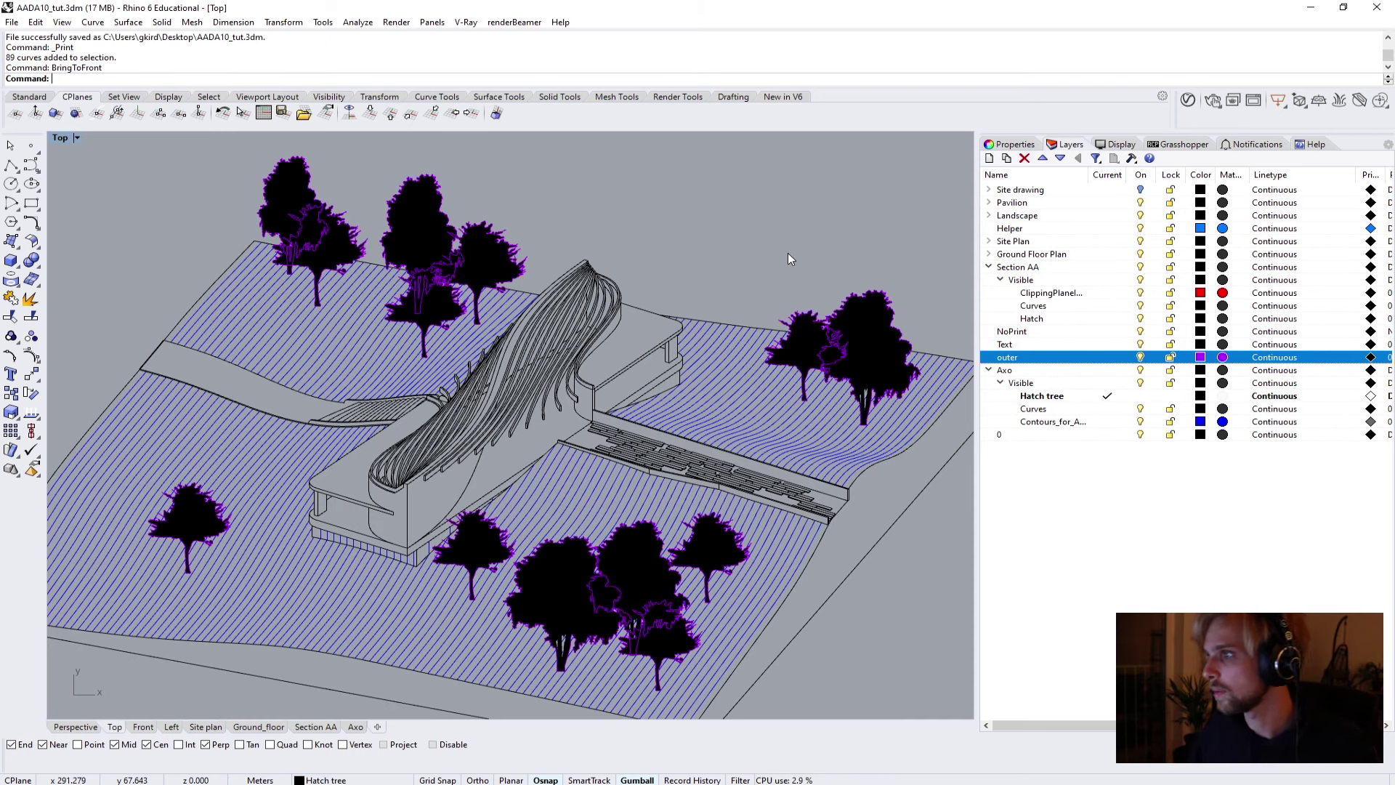
Inspect the overlapping tree outlines and hatches in front of the pavilion in the axonometric drawing.
right_drag(643, 516, 684, 338)
scroll(625, 471, up, 6)
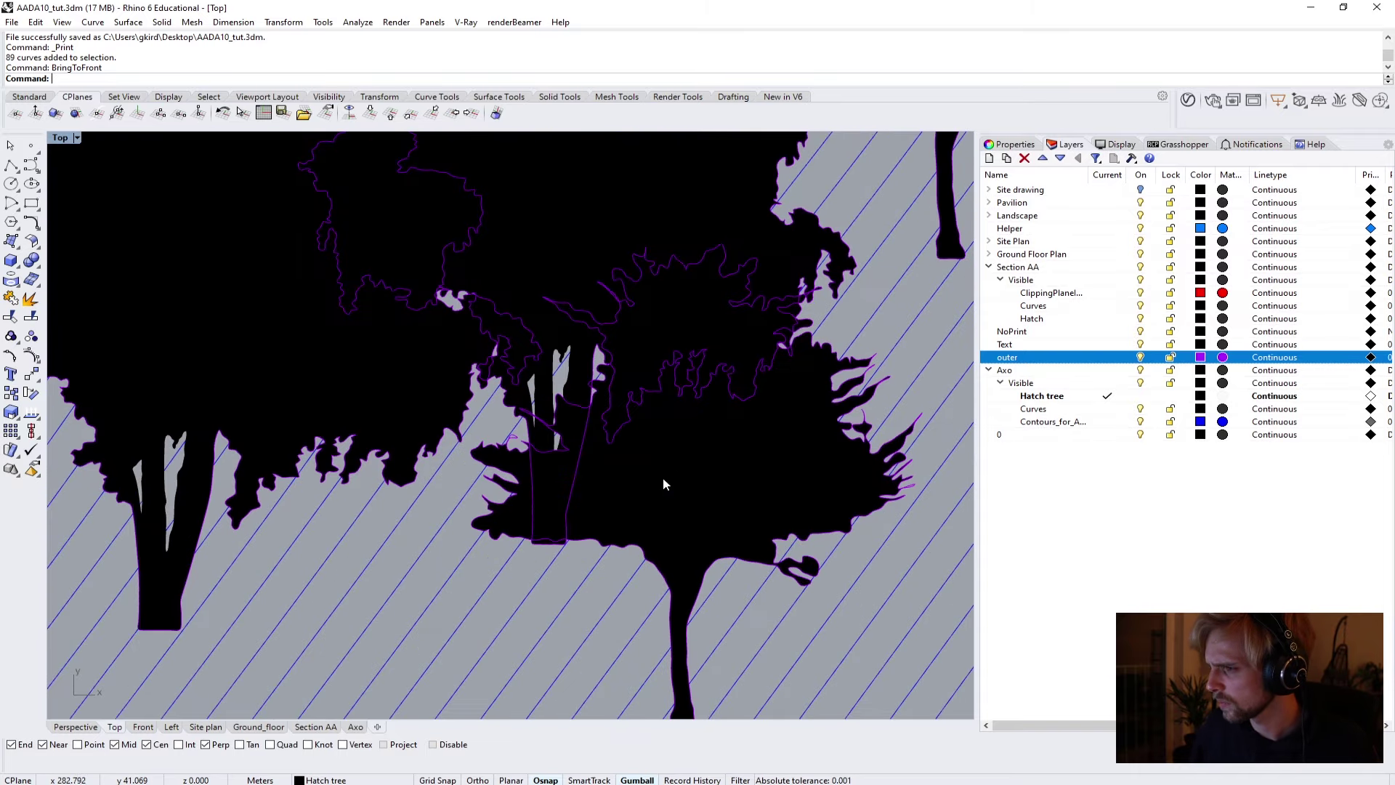
scroll(664, 482, down, 5)
scroll(664, 485, down, 5)
scroll(667, 505, up, 6)
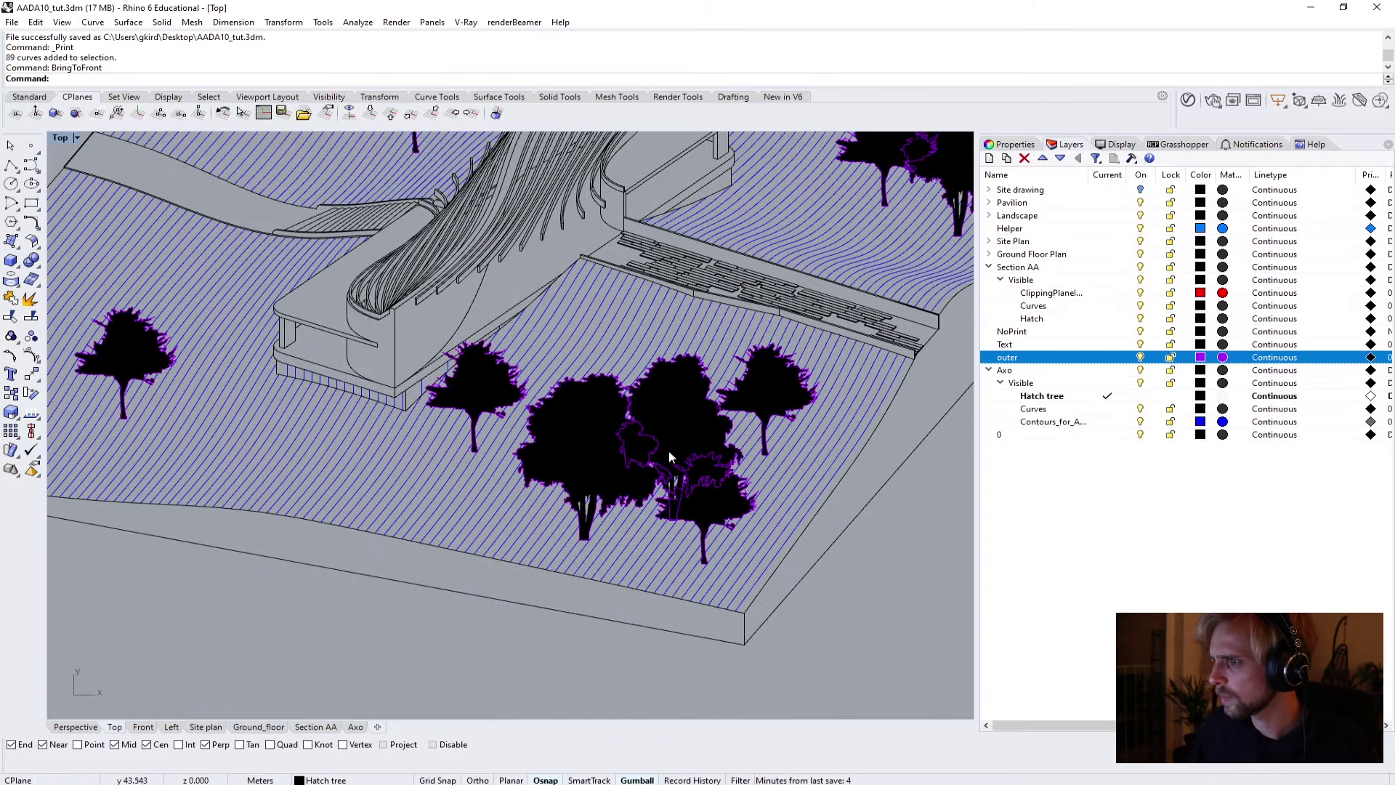
Print all layouts again and save the PDF to the Desktop, named AADA10_ followed by the author's surname and first name.
scroll(669, 513, down, 6)
scroll(612, 483, up, 5)
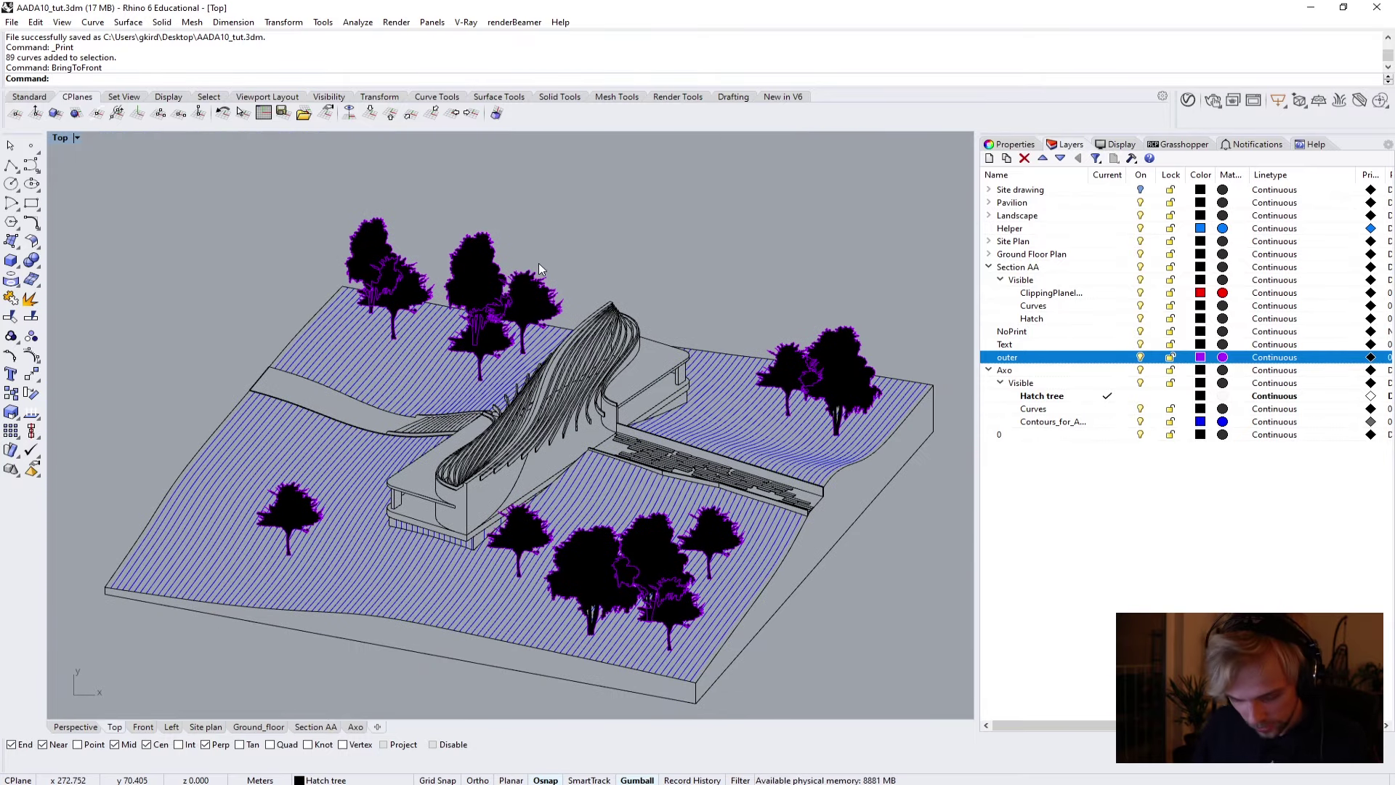
key(ctrl+p)
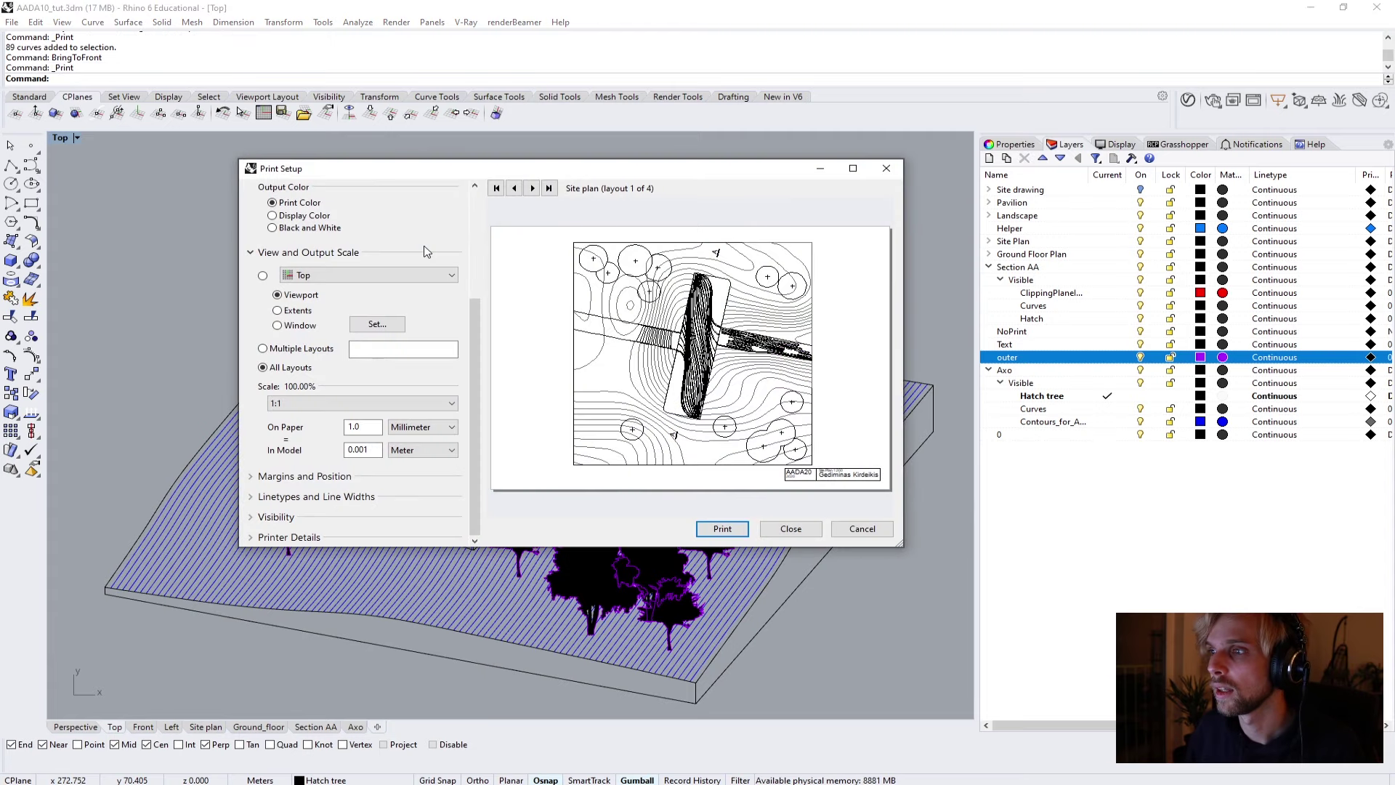
click(718, 530)
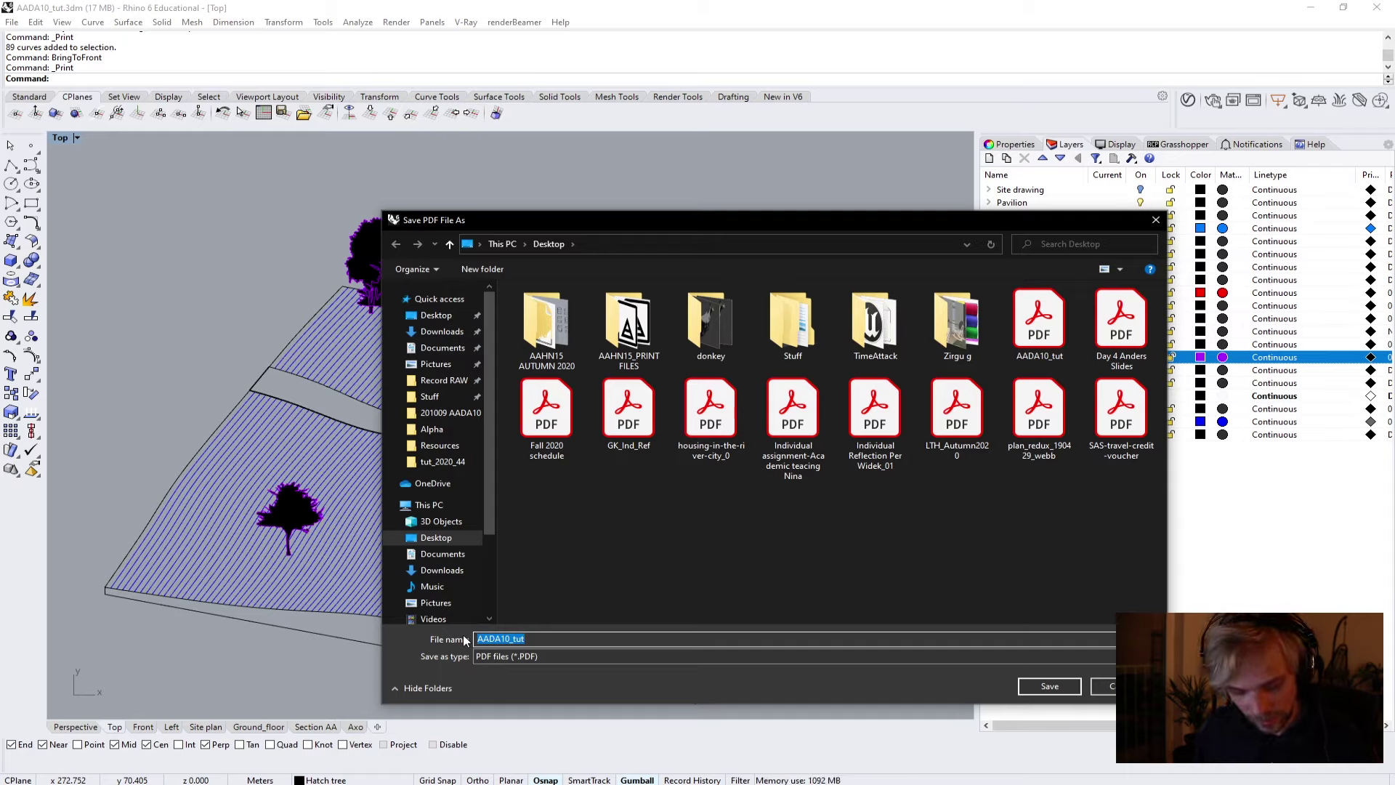
text(AA)
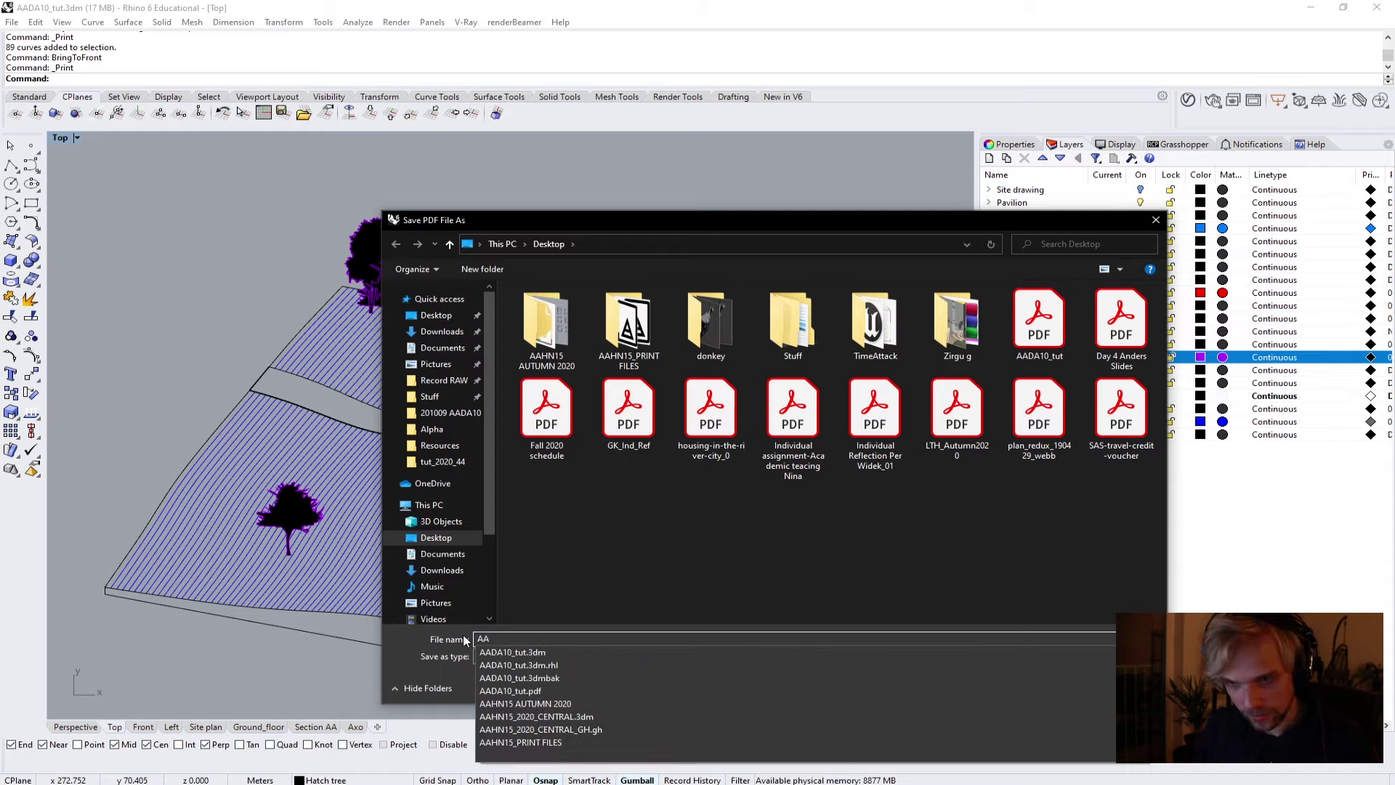
text(DA10_)
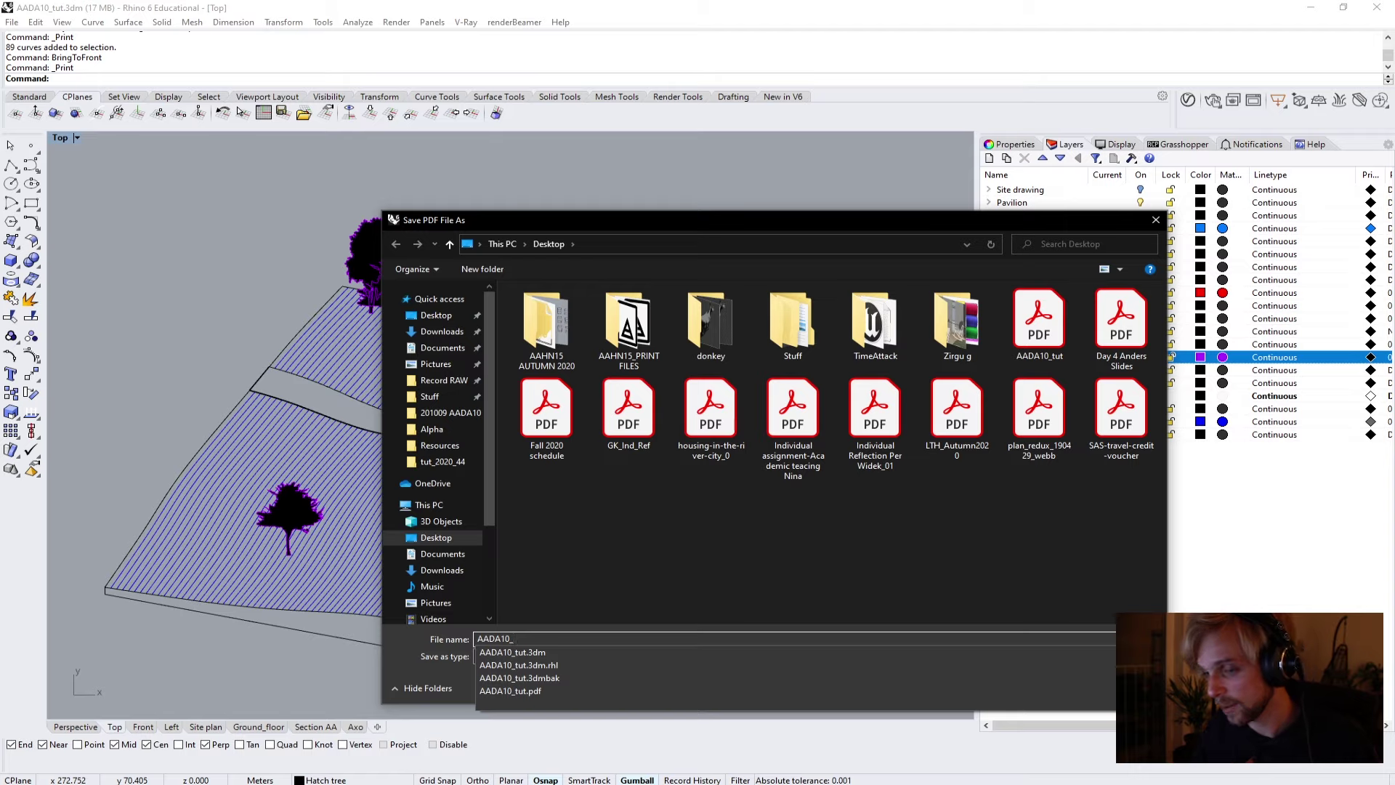
text(K)
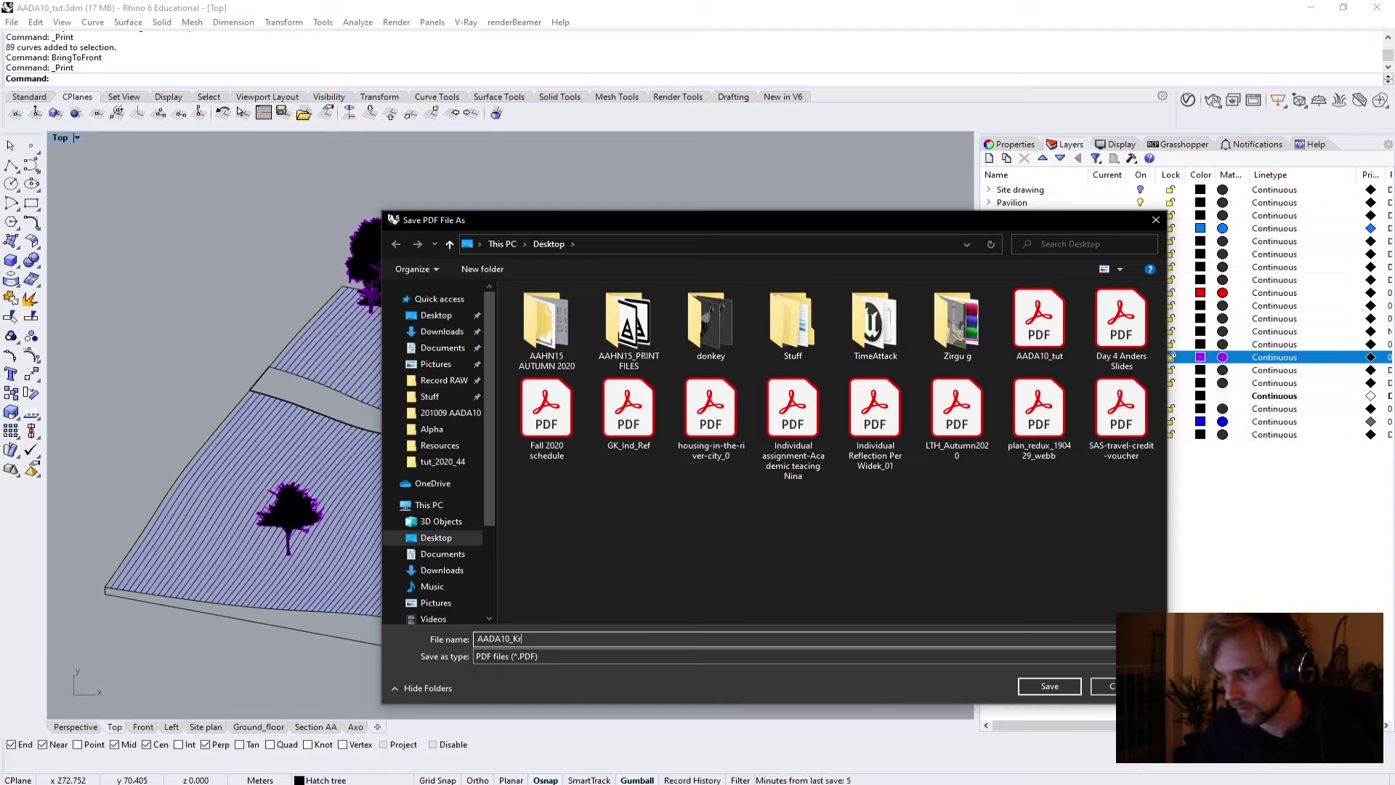
text(irdeikis)
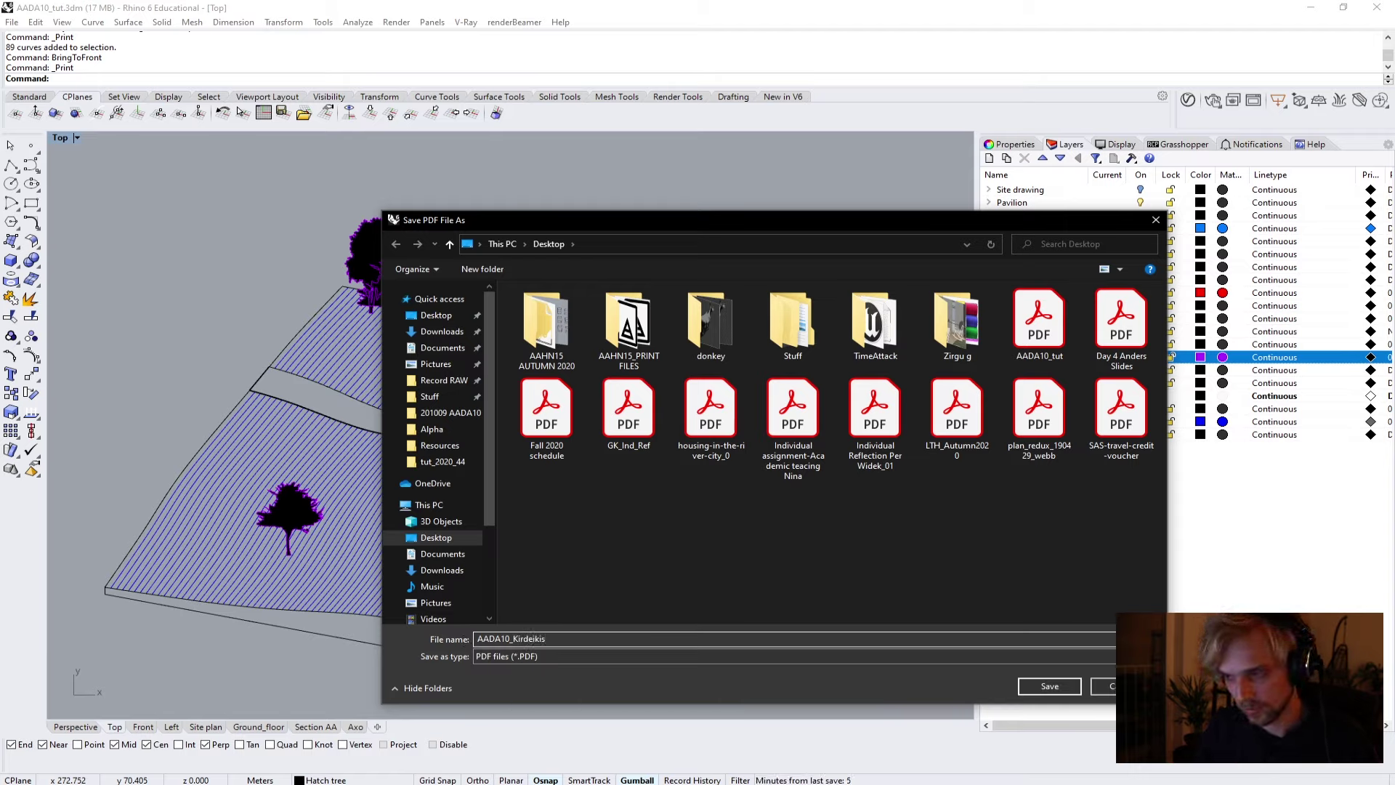
text(_)
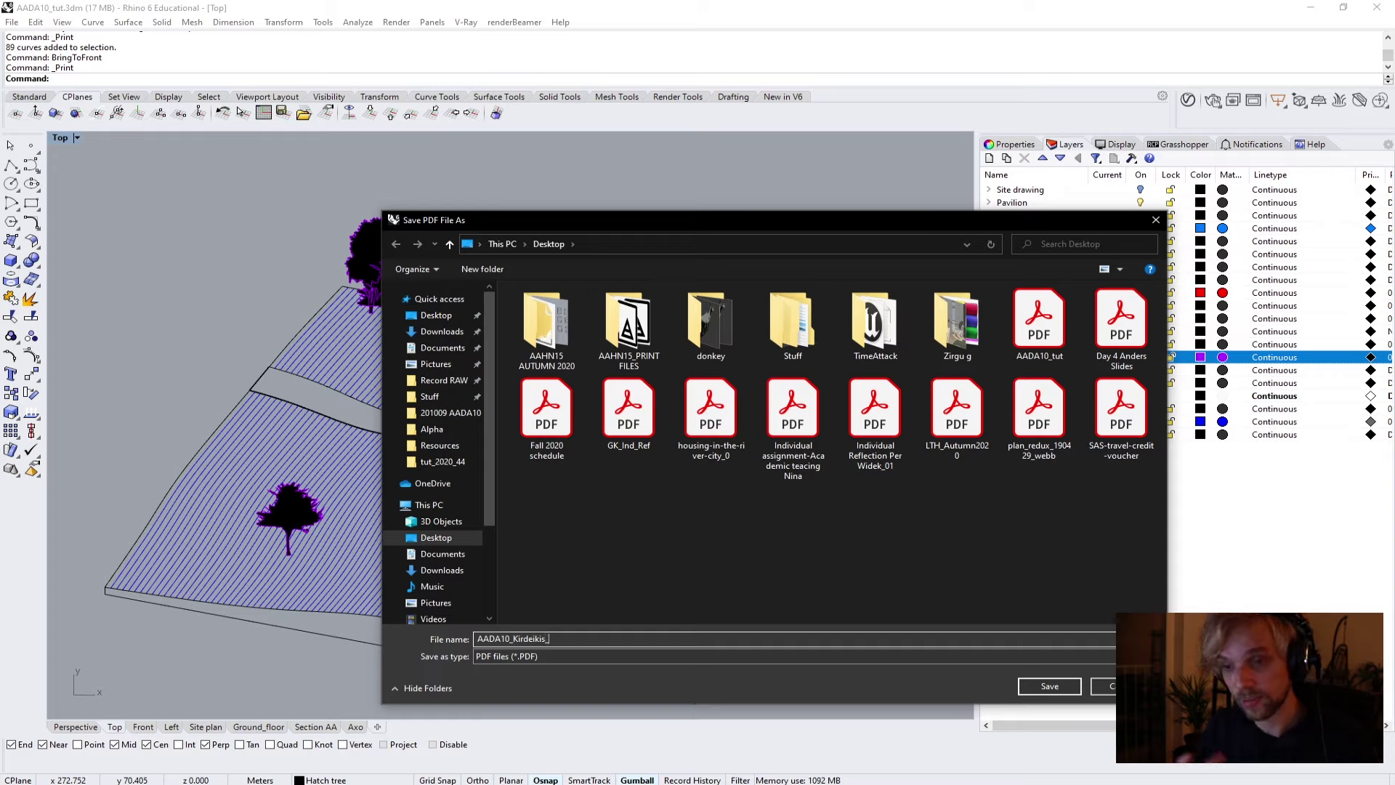
text(Gediminas)
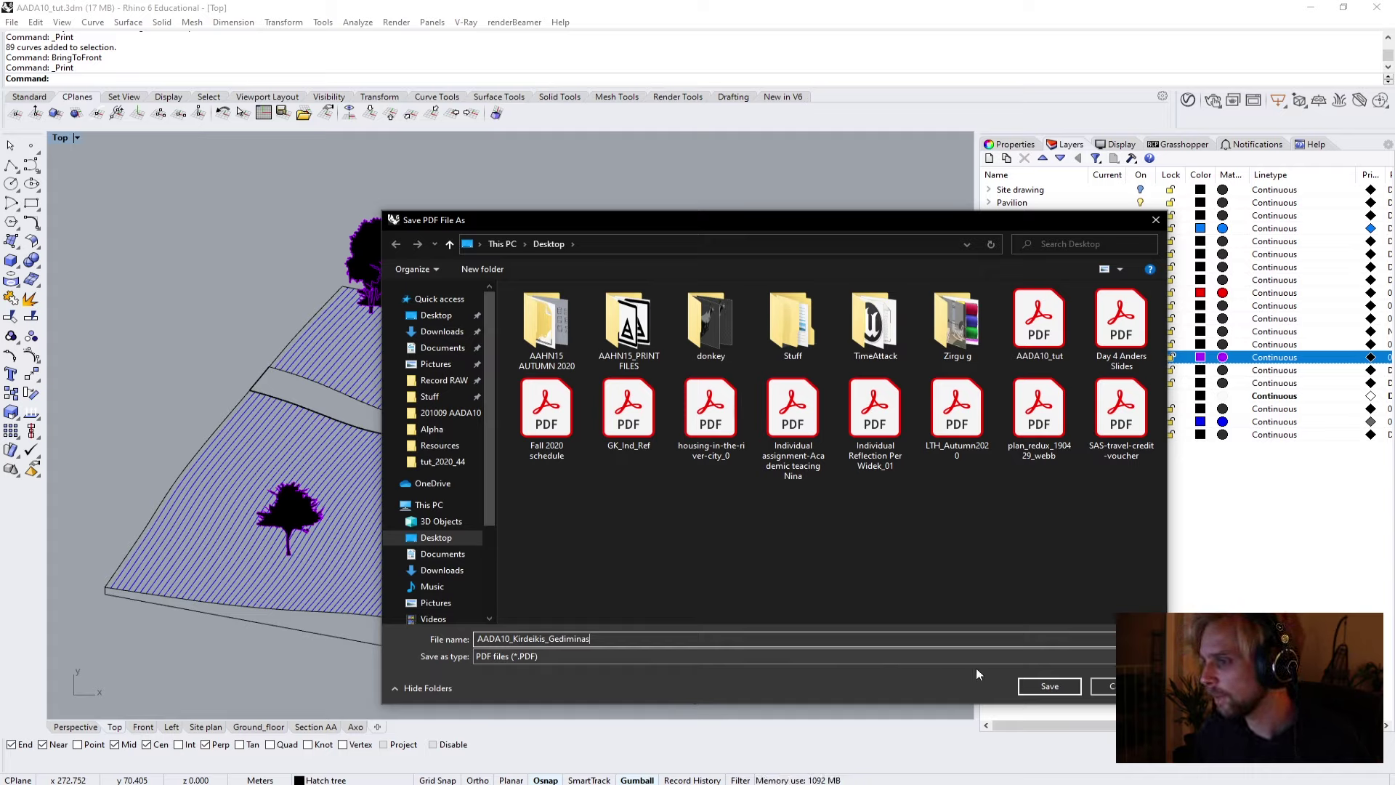
click(1044, 686)
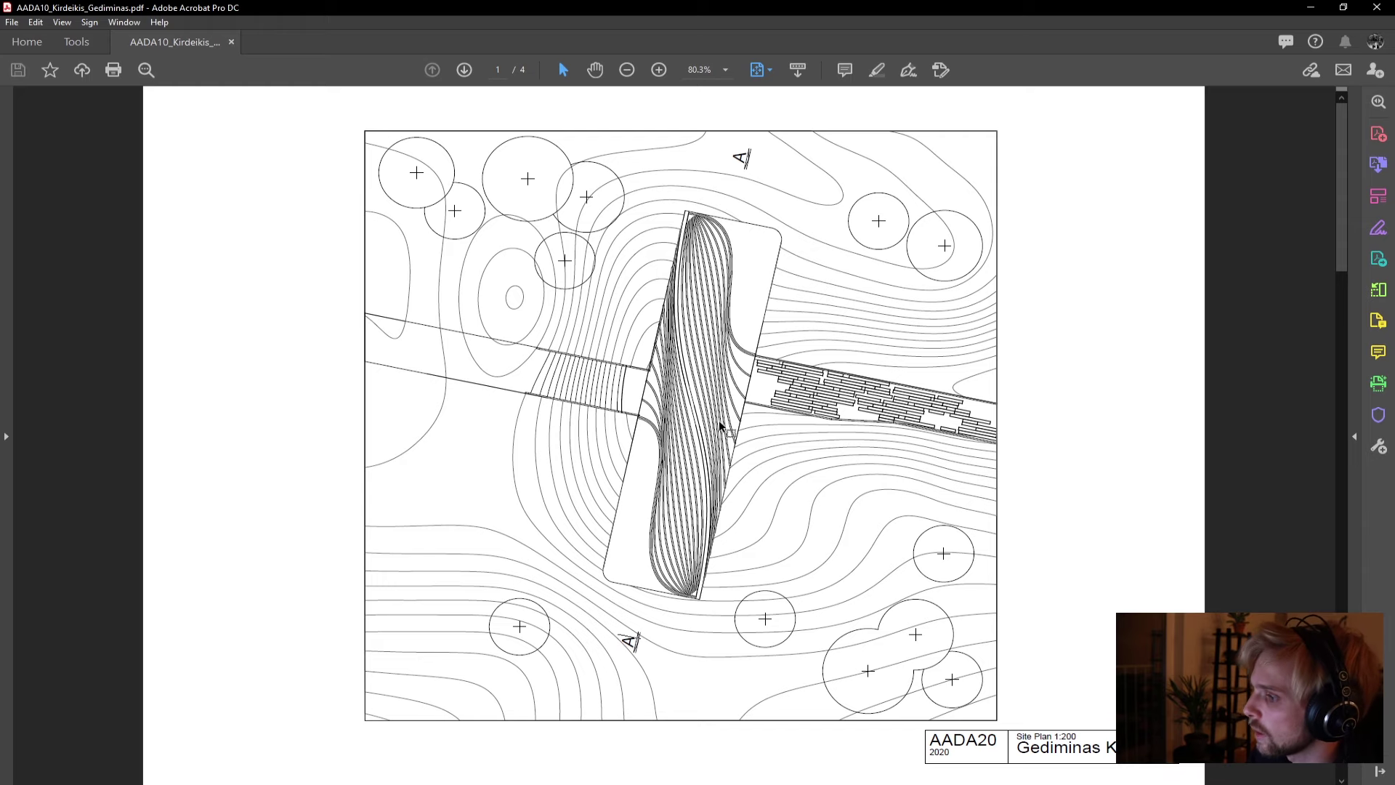
Page through the reprinted PDF in Adobe Acrobat, check the tree outlines in the axonometry, and close the file.
scroll(770, 392, down, 2)
scroll(768, 390, down, 1)
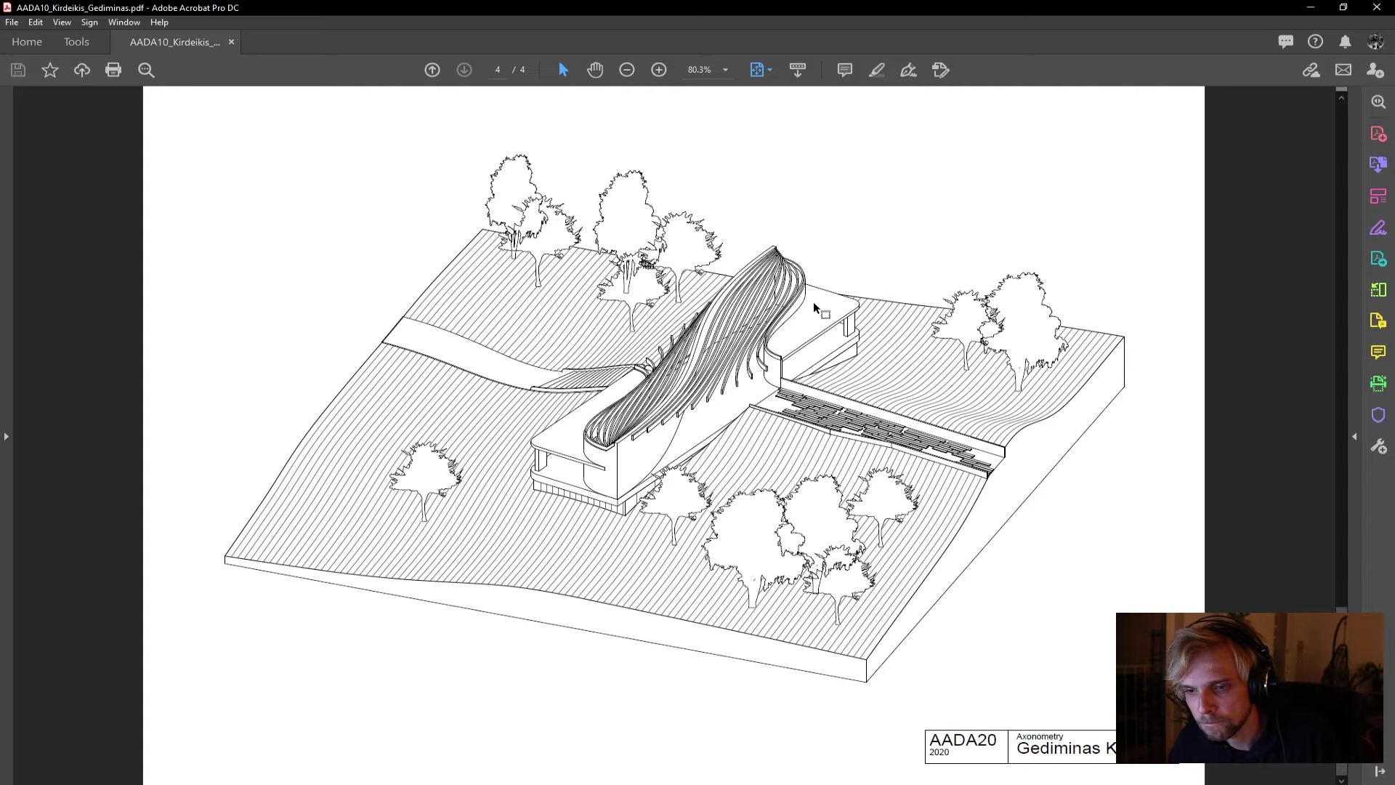
scroll(796, 404, up, 4)
scroll(796, 404, up, 2)
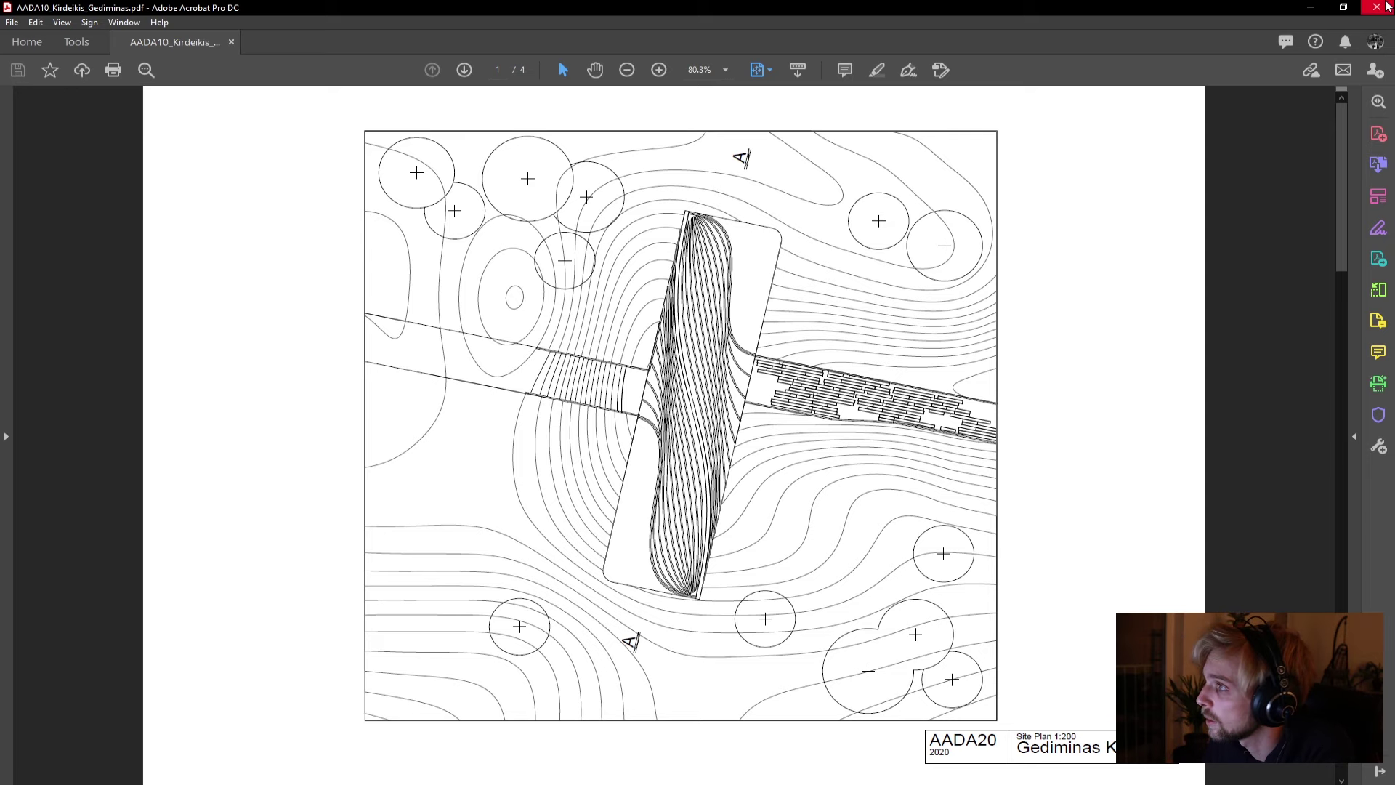
click(1384, 7)
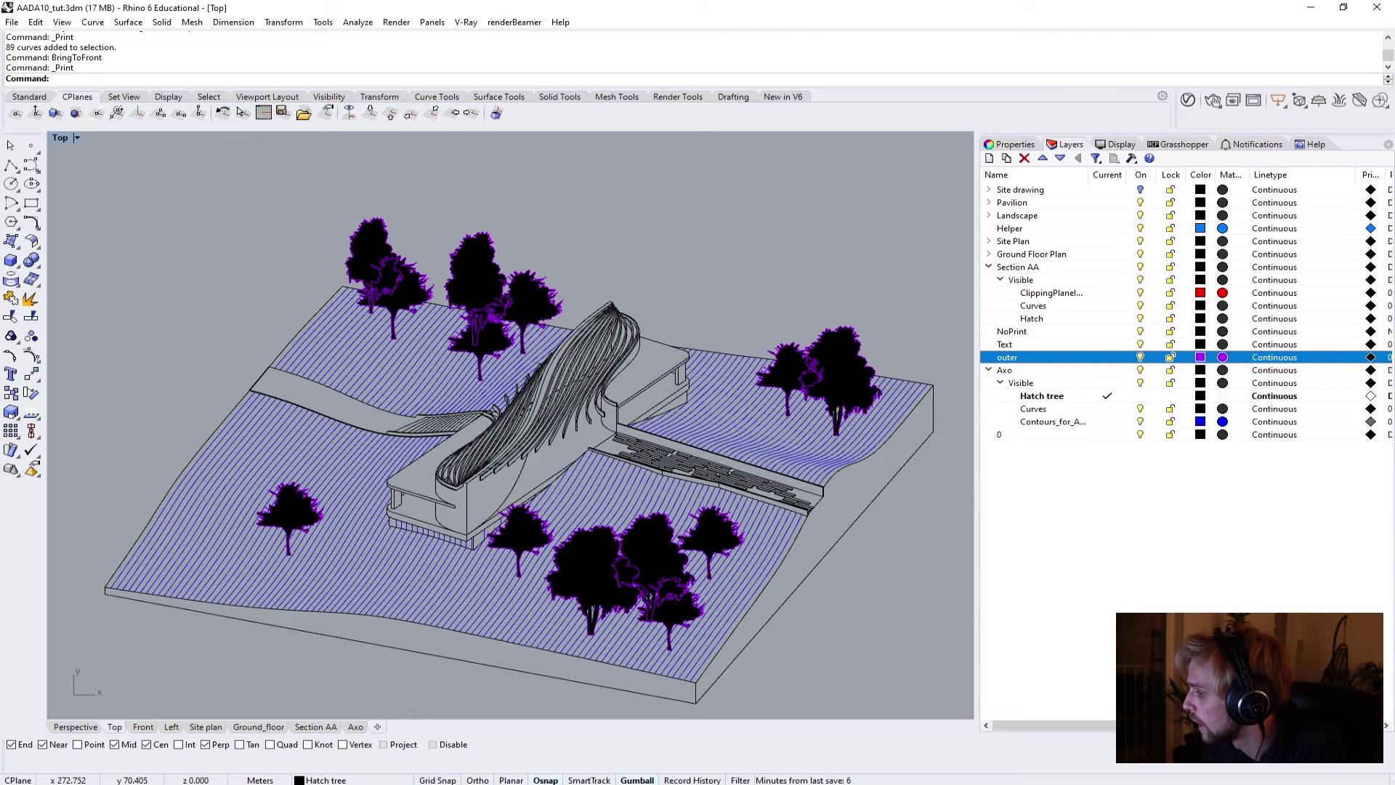
Connect to the LU VPN in the Windows network settings and close the settings.
click(1268, 784)
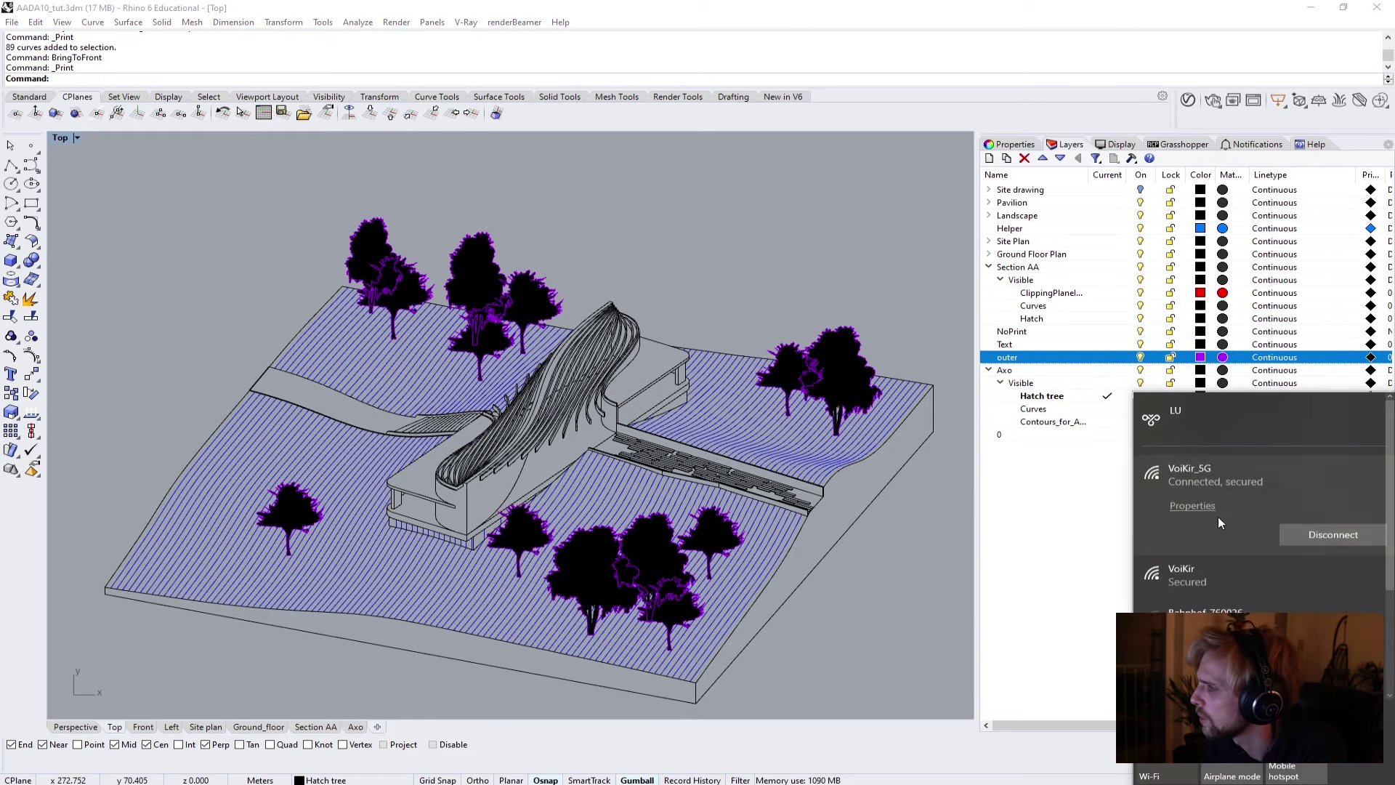
click(1219, 440)
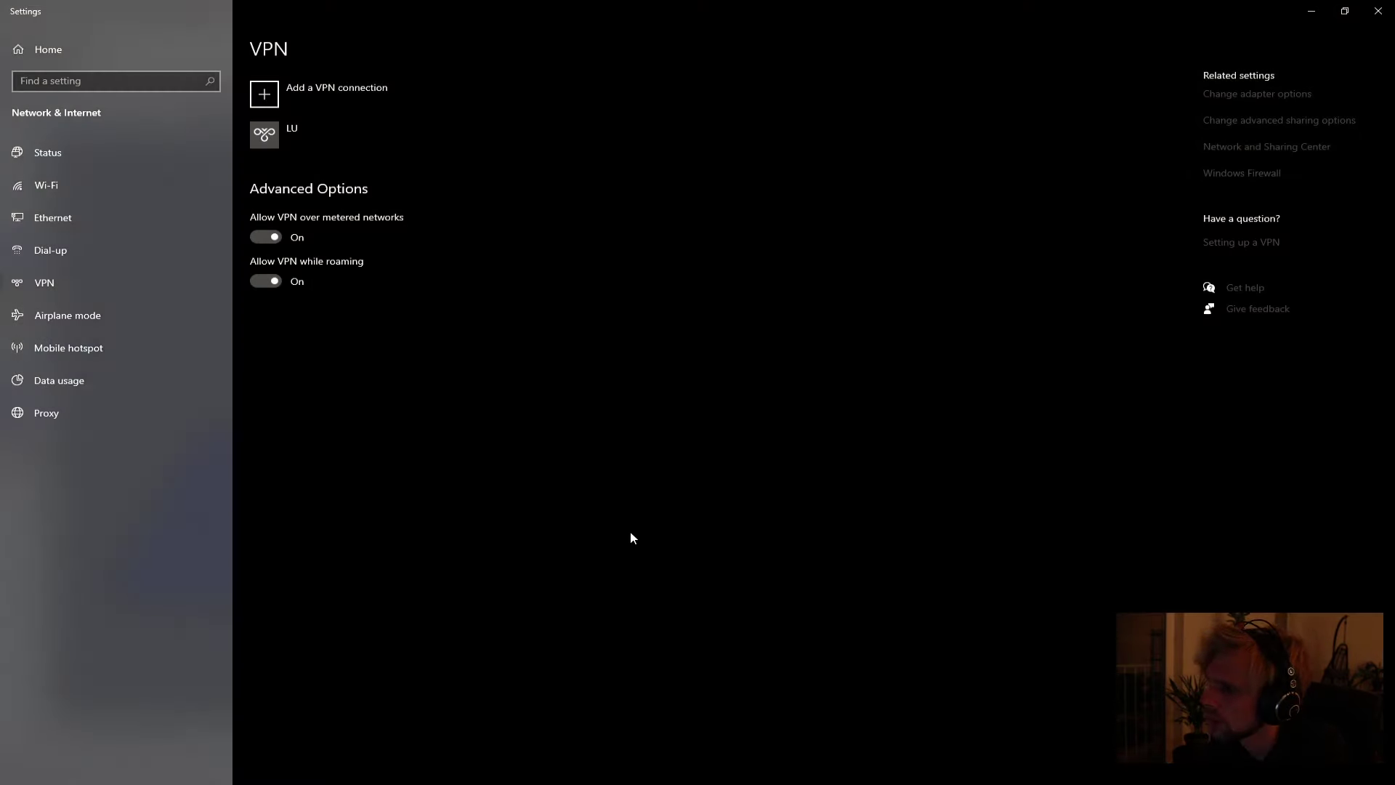
click(302, 135)
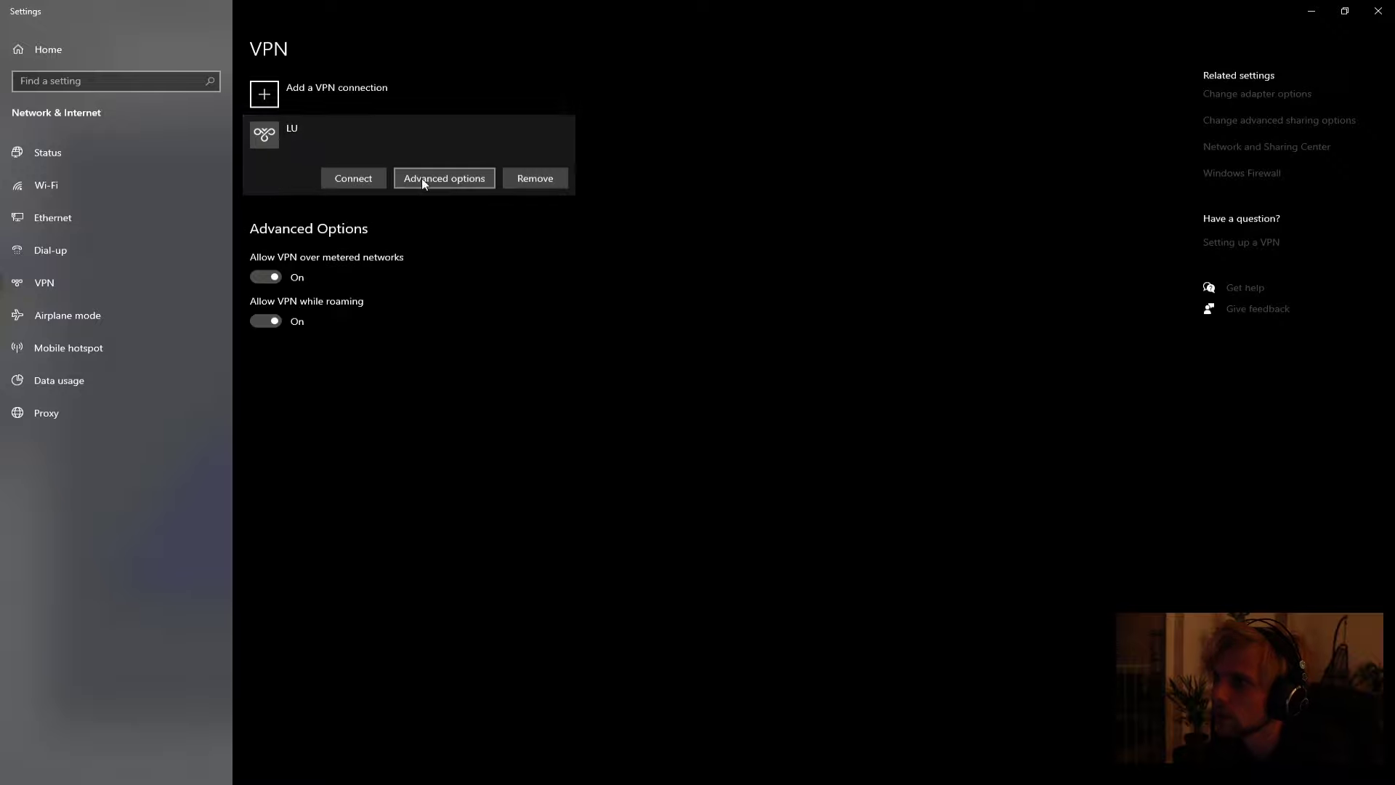
click(373, 181)
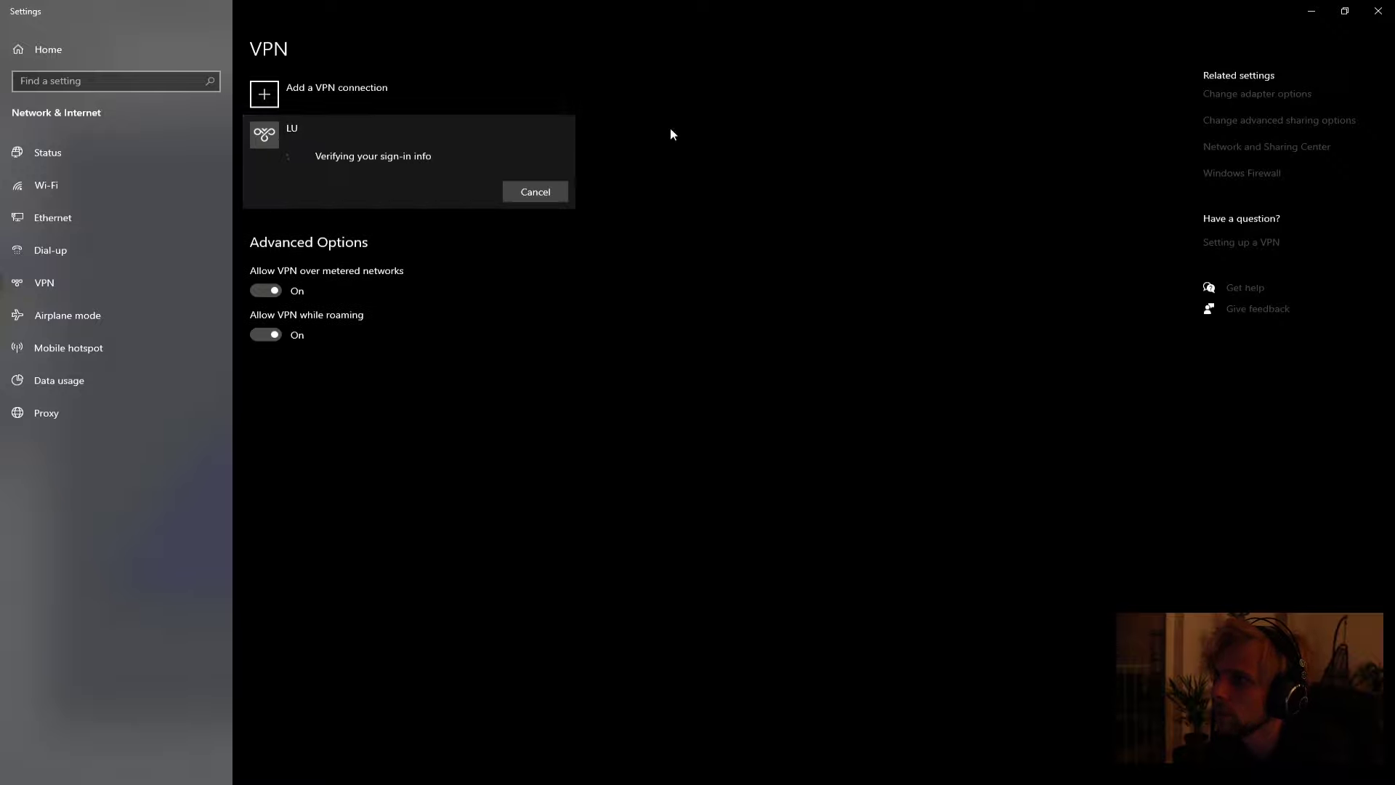
click(1377, 12)
Minimize the open windows and open the Unprotected folder on the temp (Y:) network drive in File Explorer.
click(1319, 9)
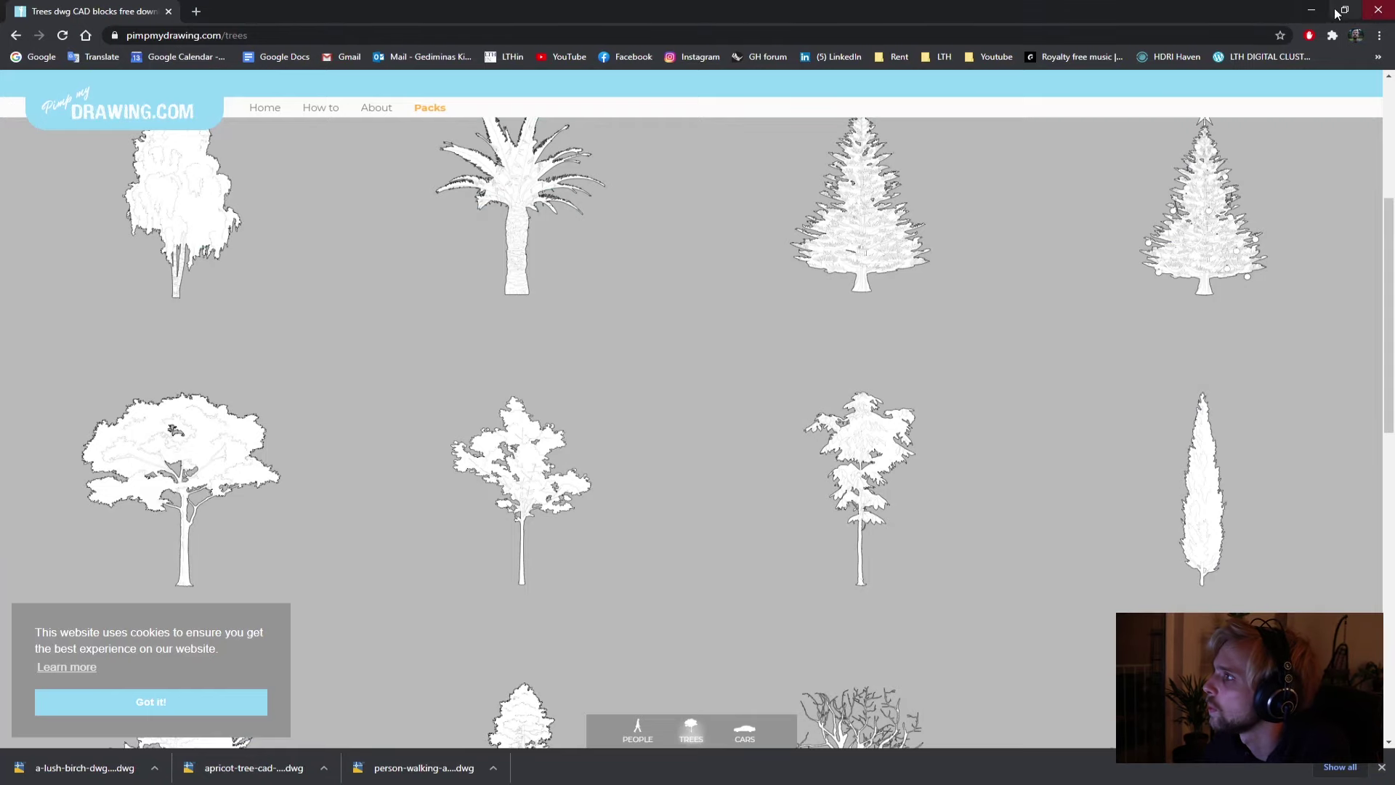
click(1319, 9)
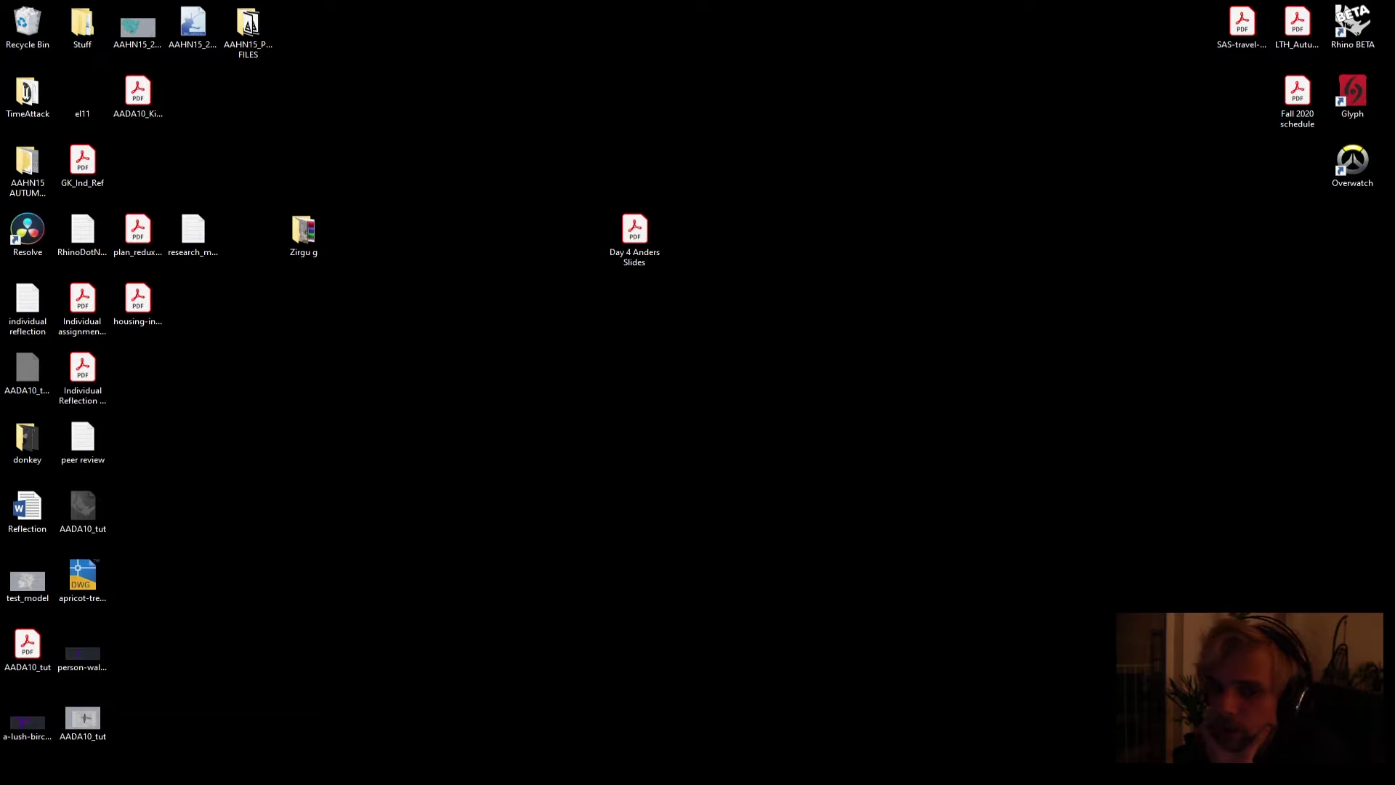
drag(0, 120, 771, 0)
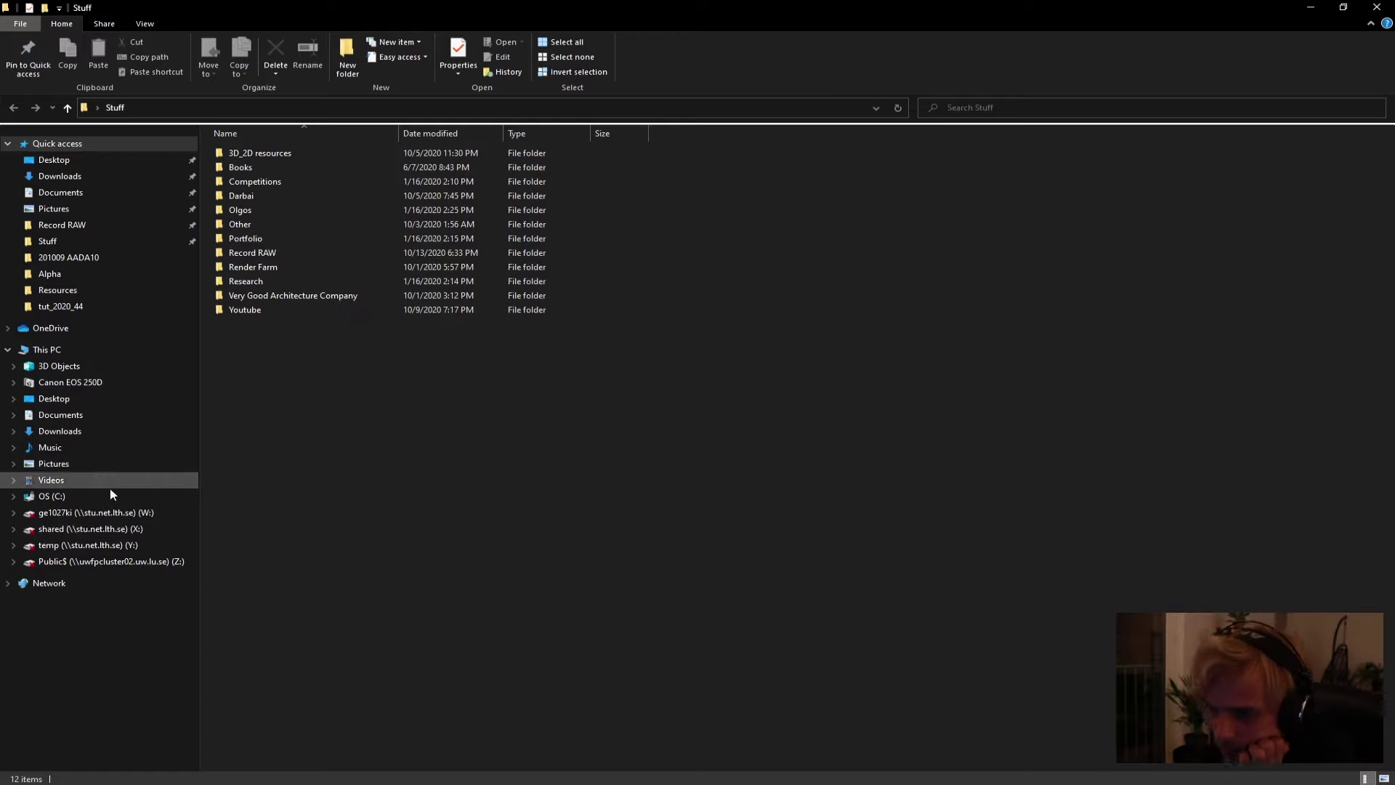
click(70, 547)
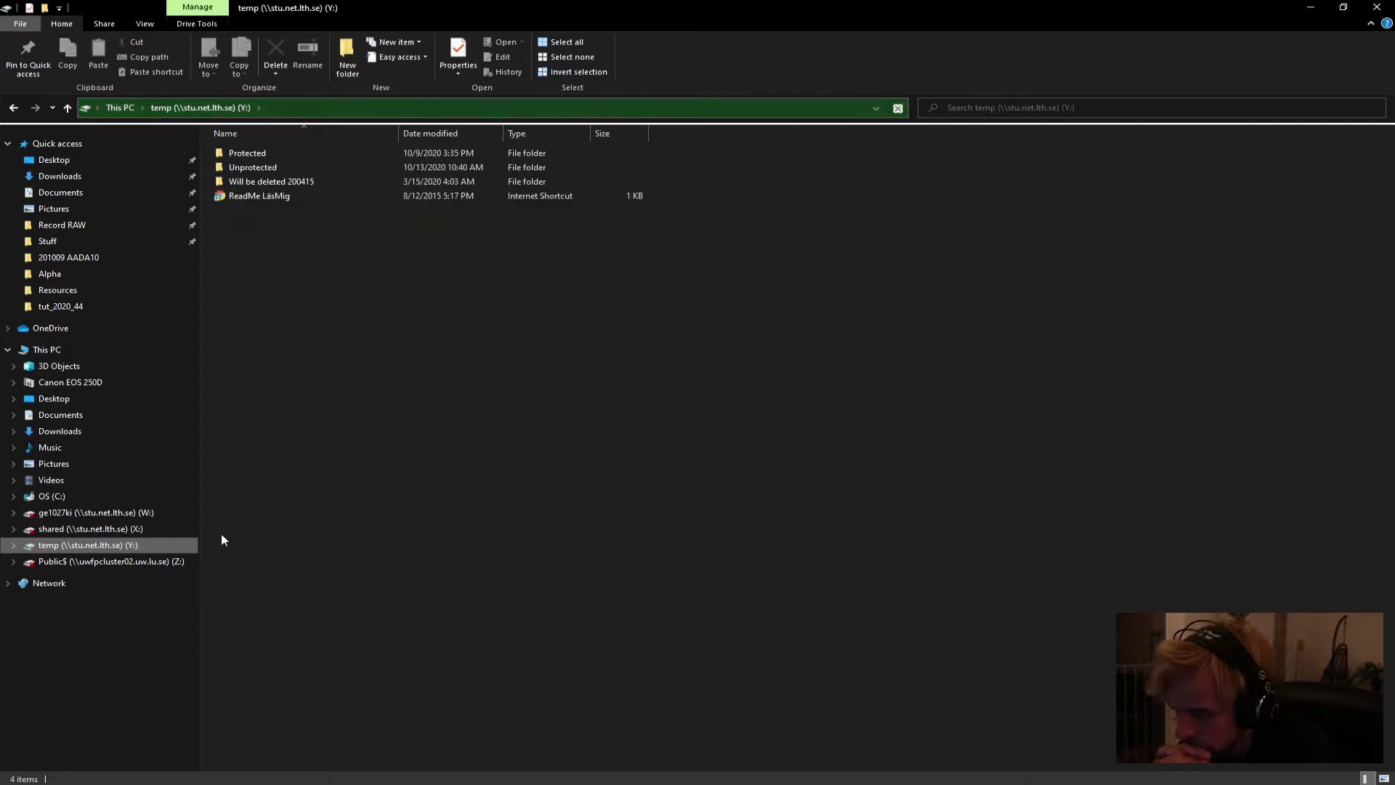
double_click(260, 167)
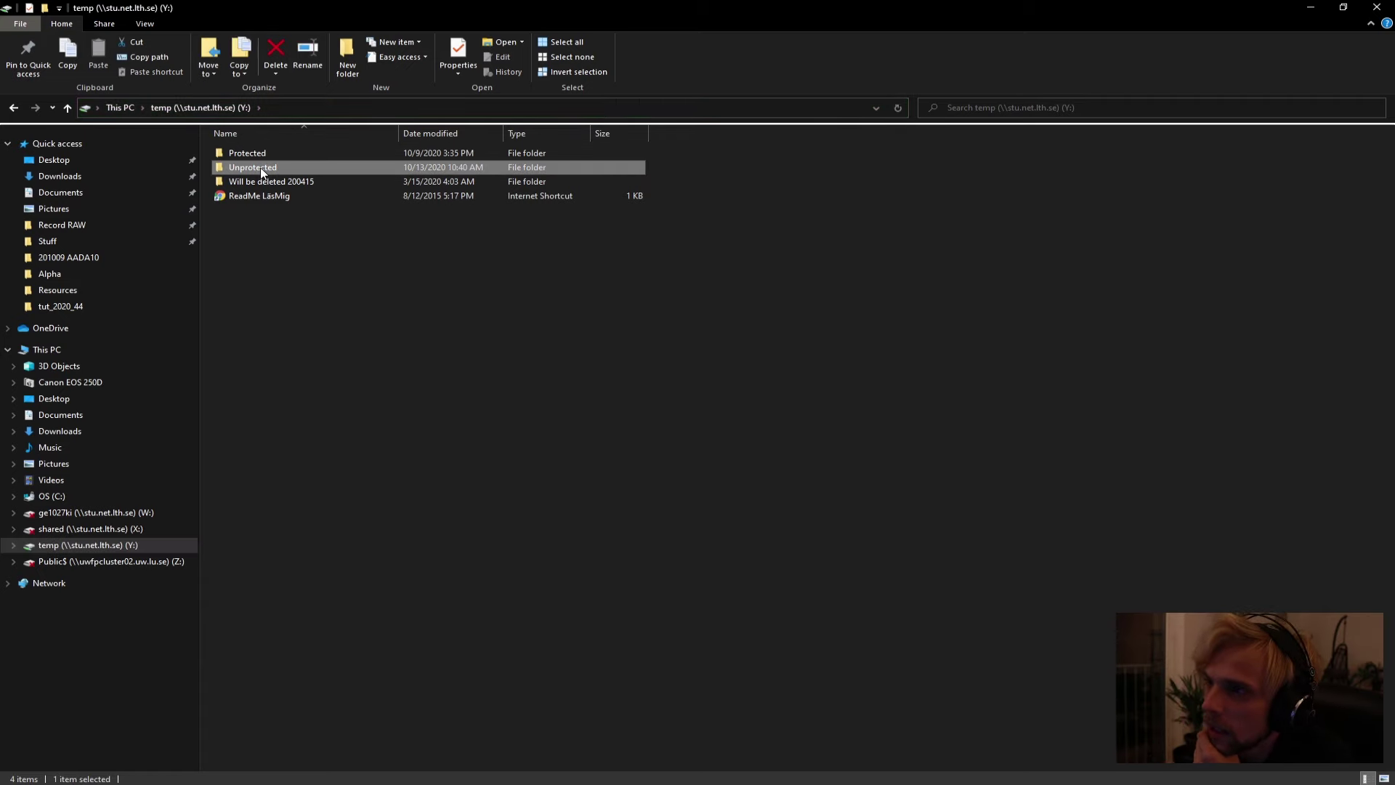
Create a new folder named AADA10 Handin inside the Unprotected folder.
right_click(685, 418)
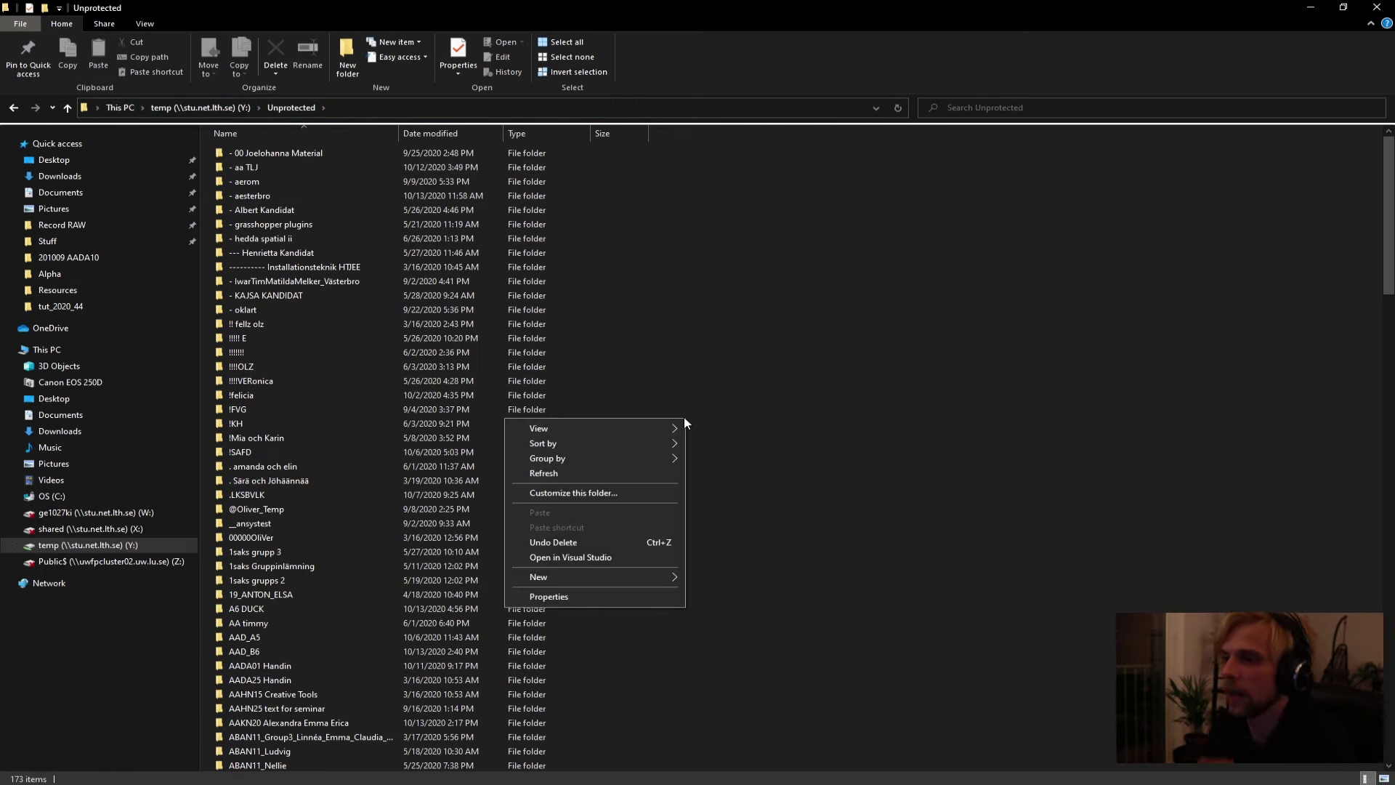
mouse_move(596, 575)
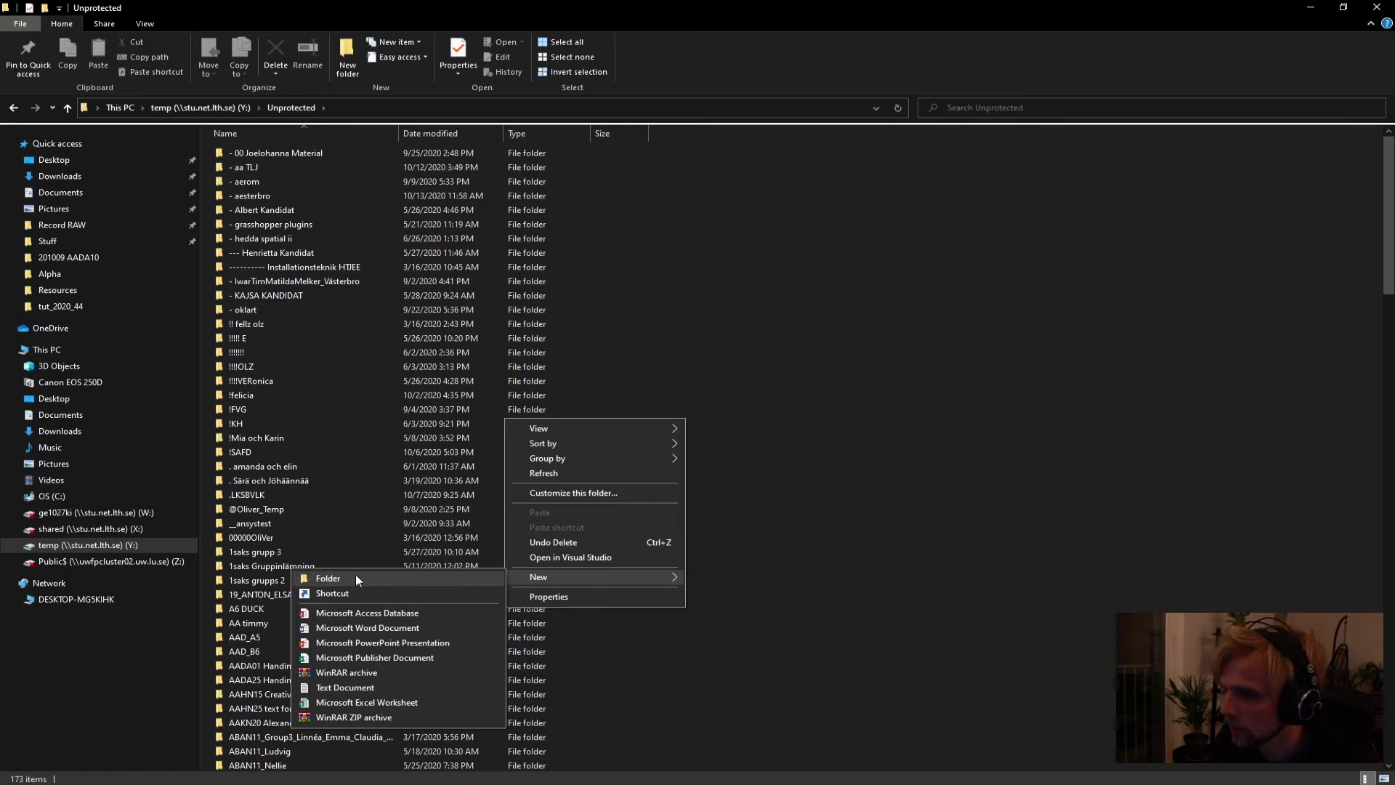
click(329, 581)
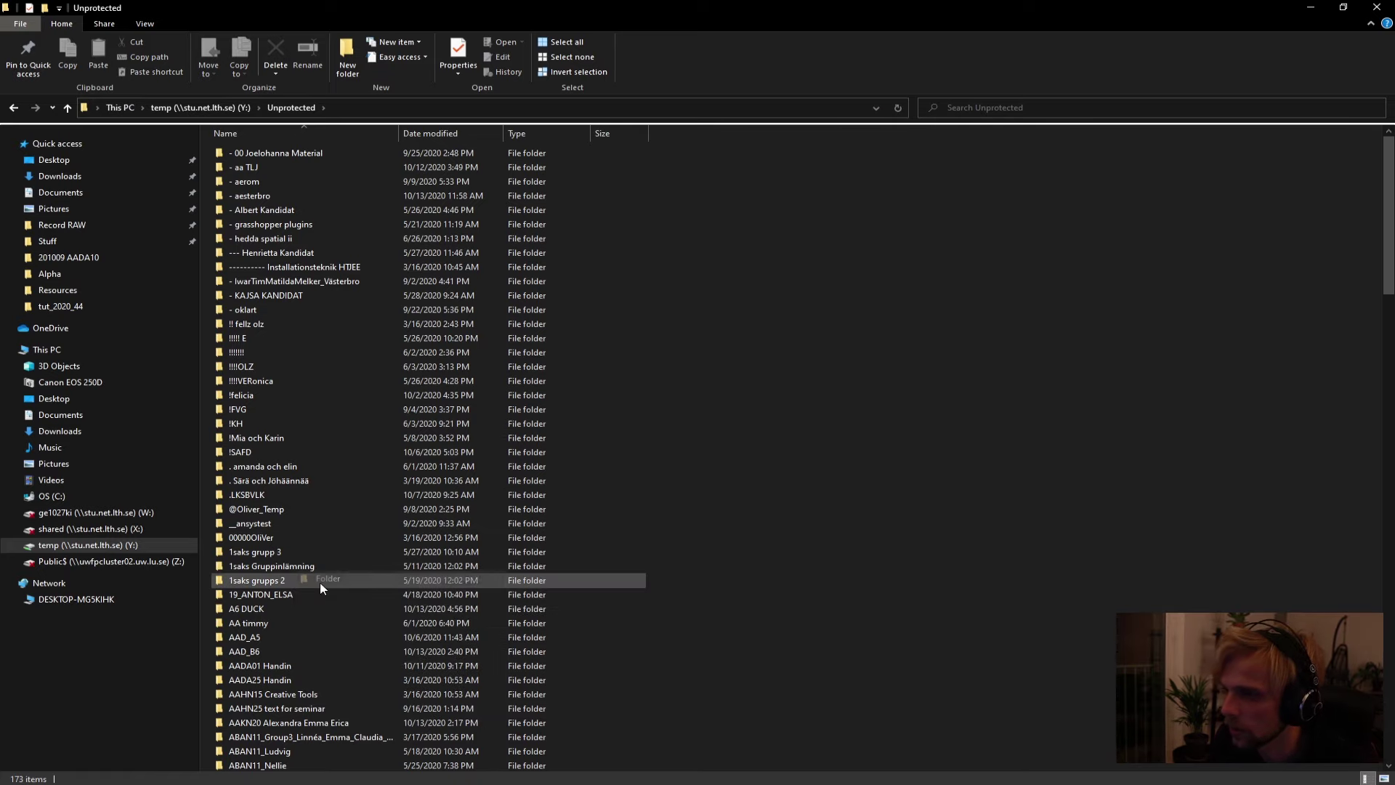
text(AA)
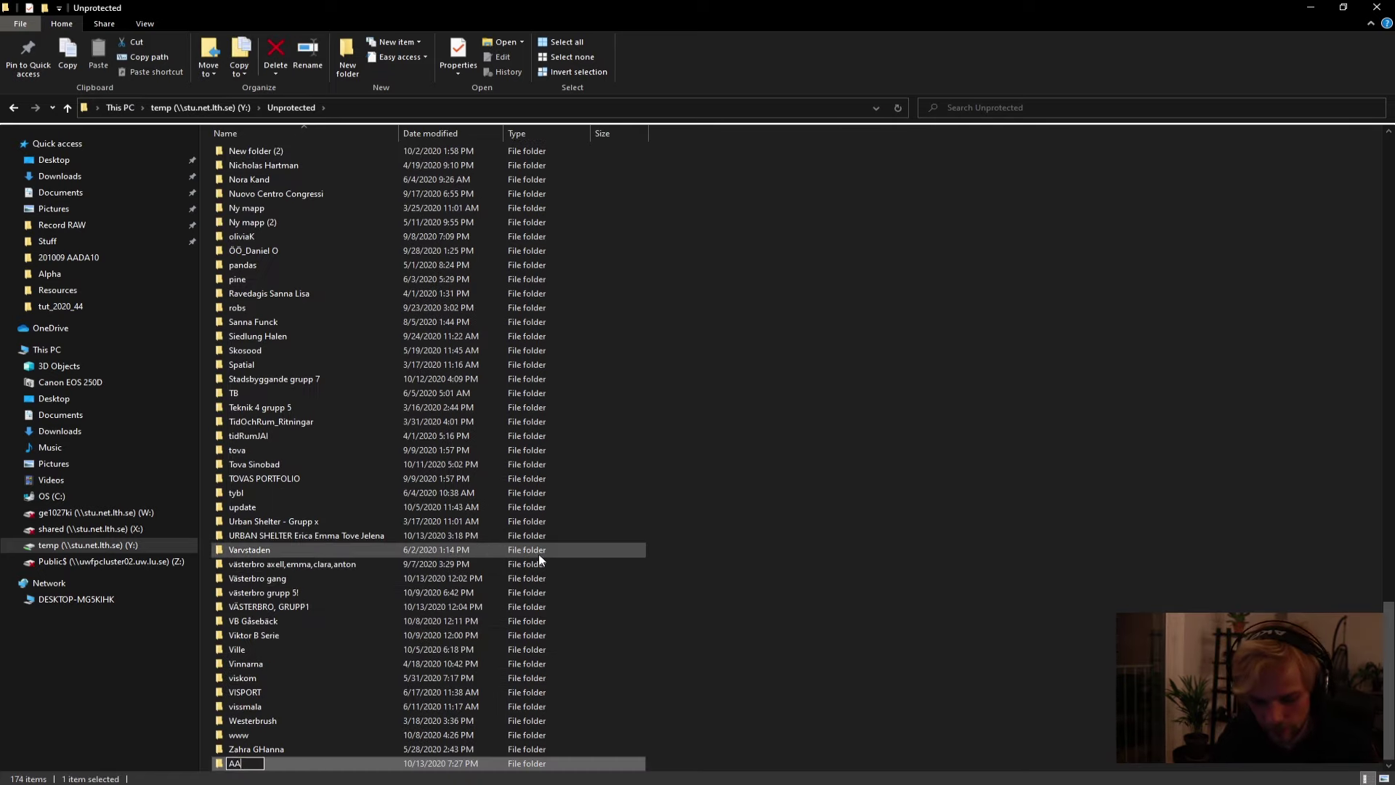
text(DA10 Handin)
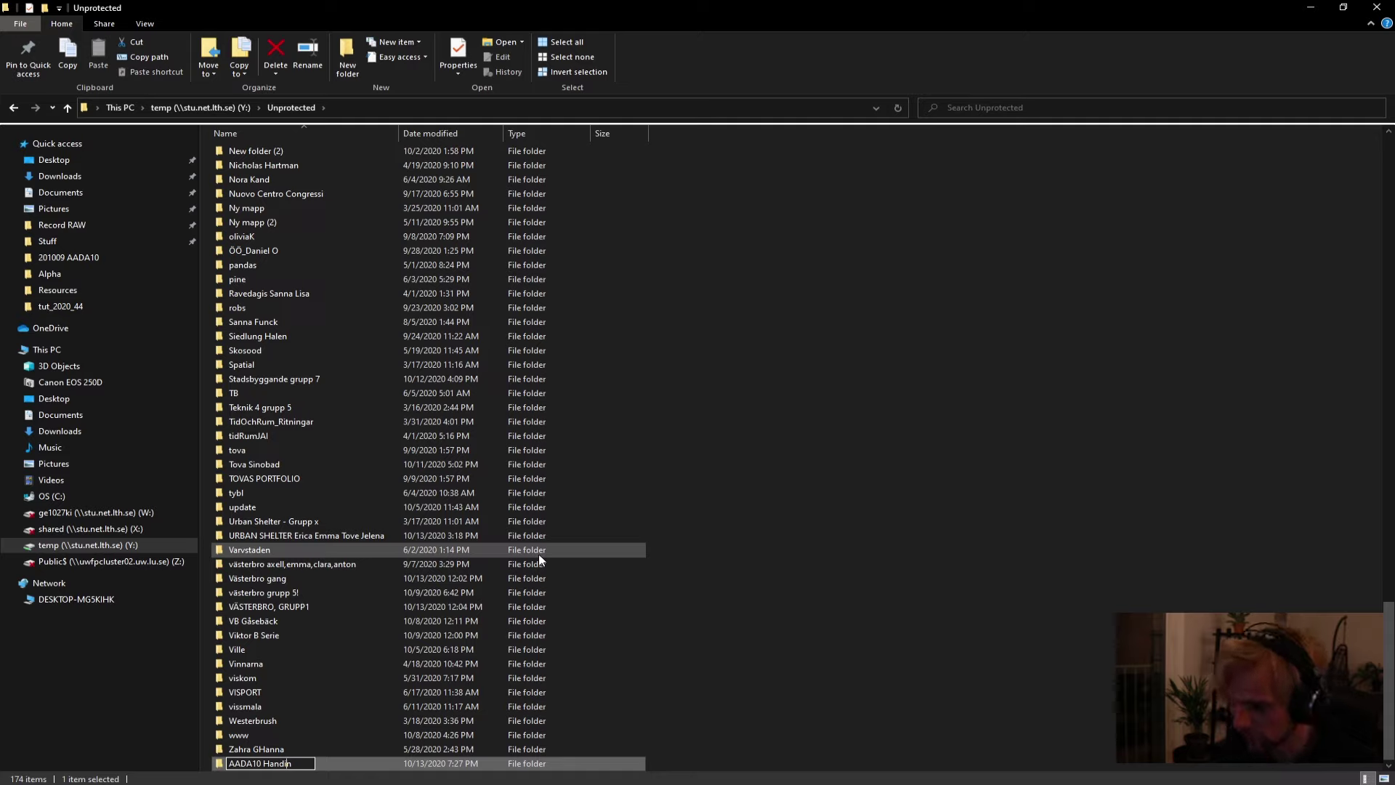
key(Return)
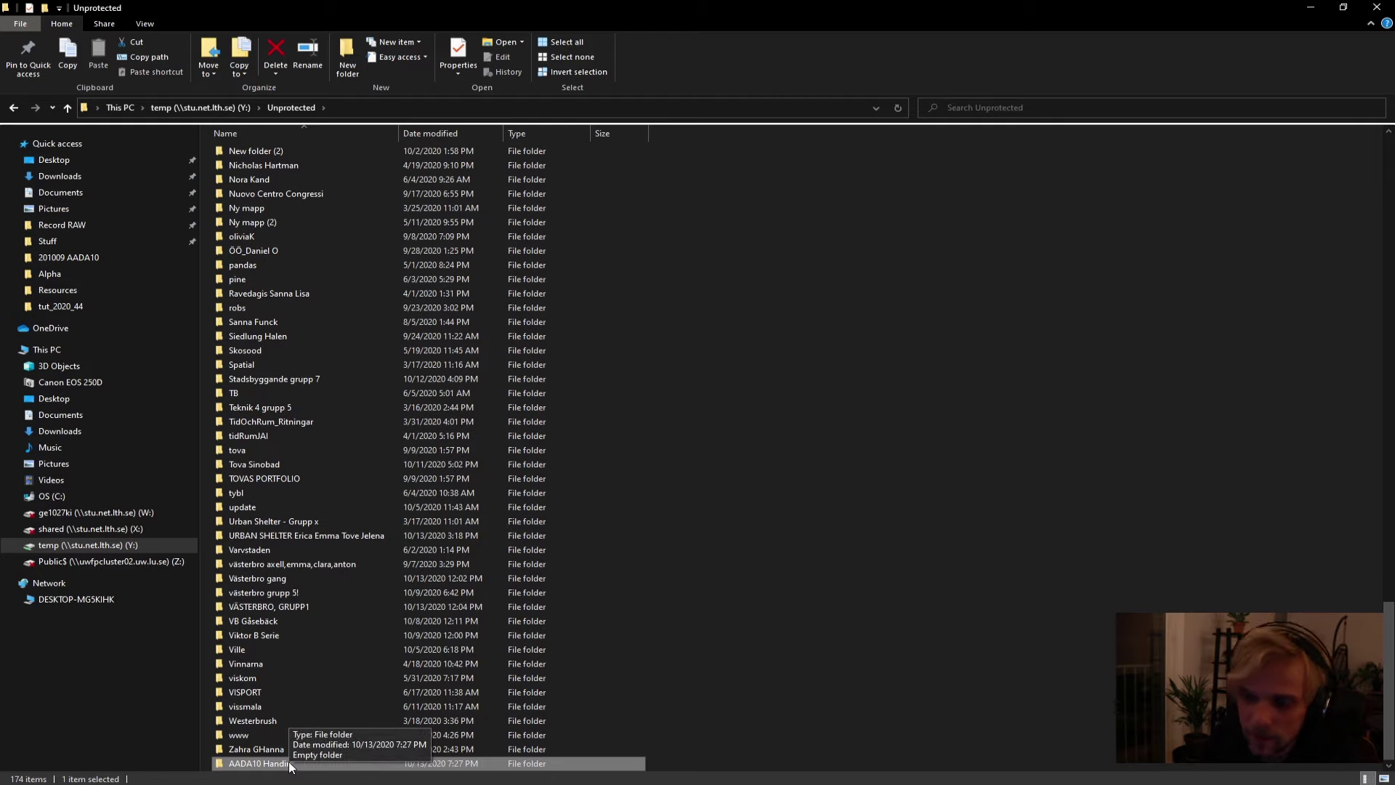
Reload the Unprotected folder from the temp (Y:) drive and open the AADA10 Handin folder.
click(782, 430)
scroll(509, 171, up, 12)
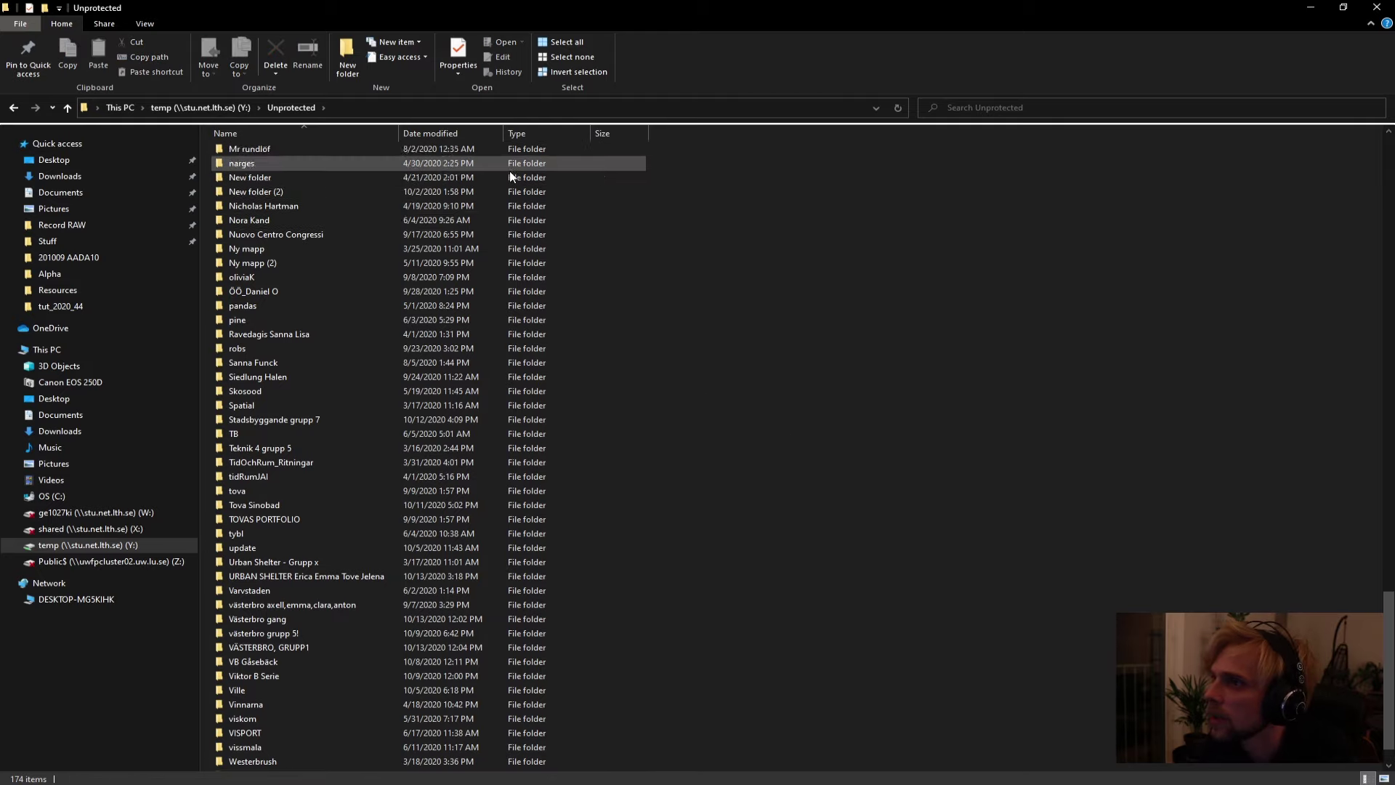
scroll(581, 262, up, 10)
click(218, 108)
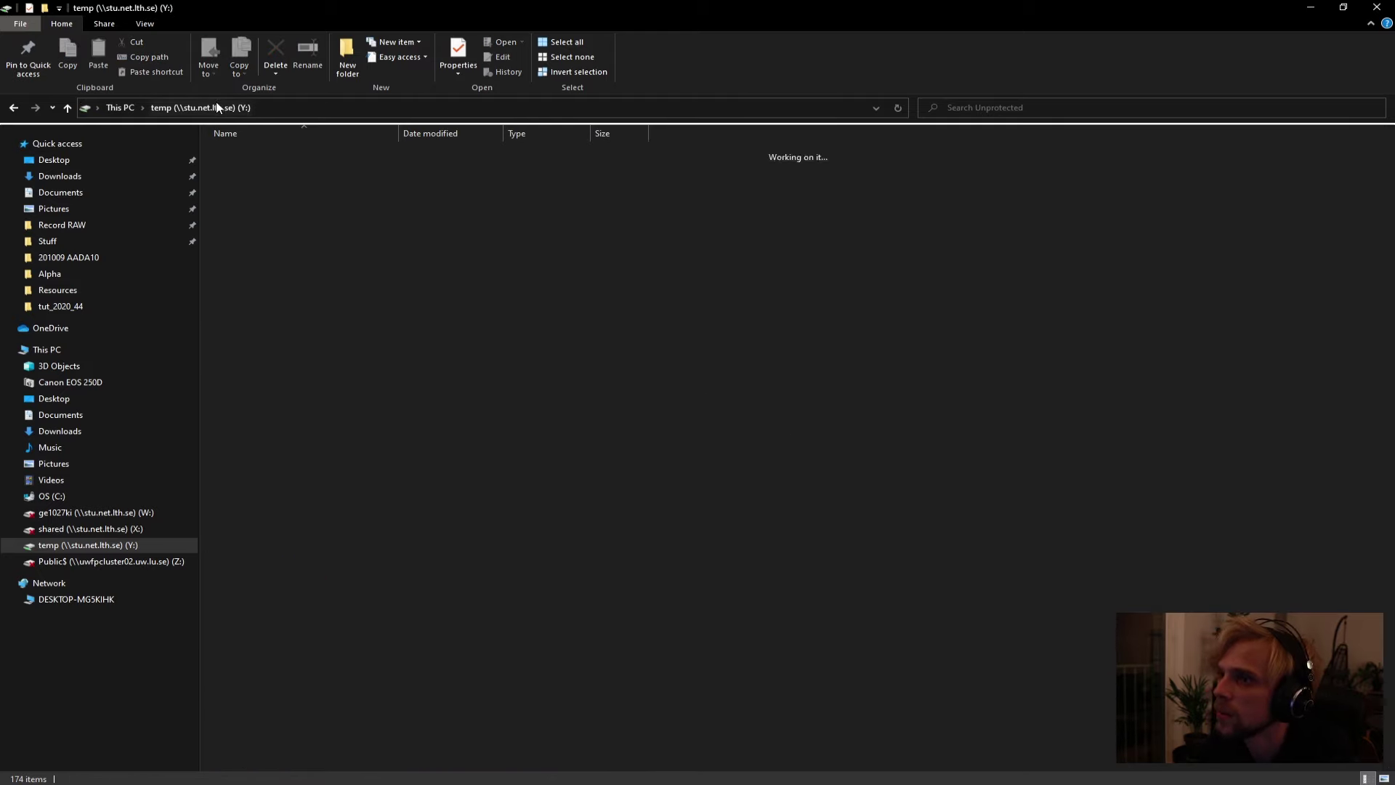
double_click(237, 166)
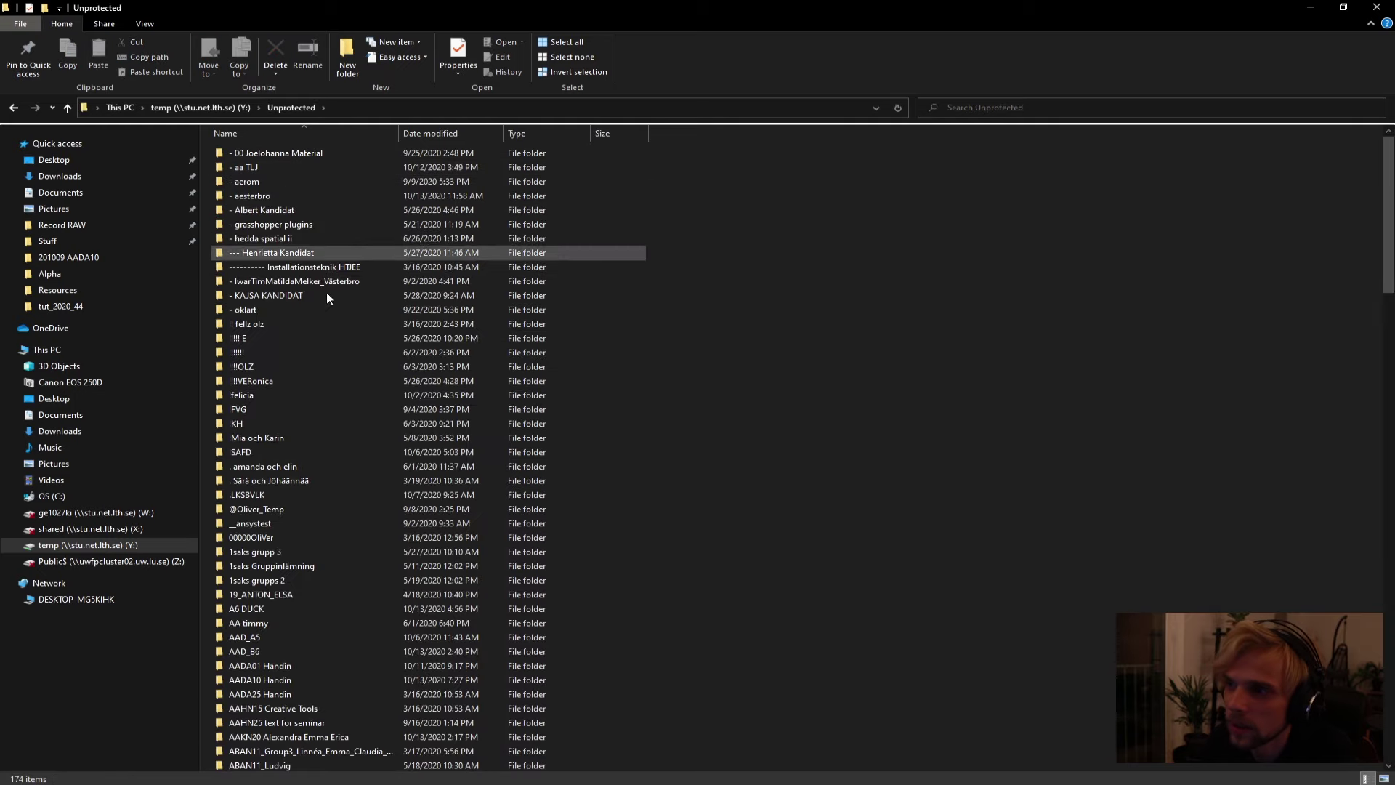
scroll(291, 456, down, 7)
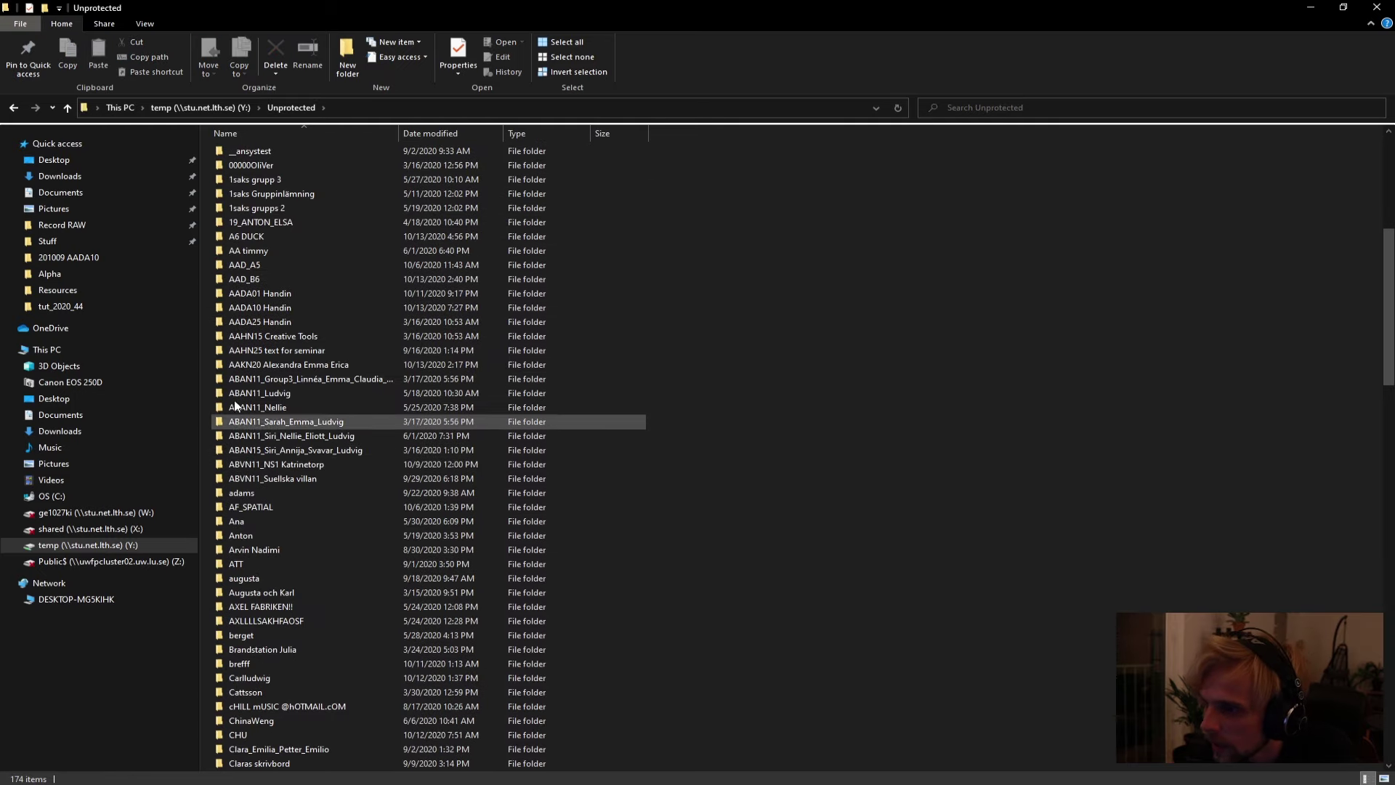
double_click(247, 312)
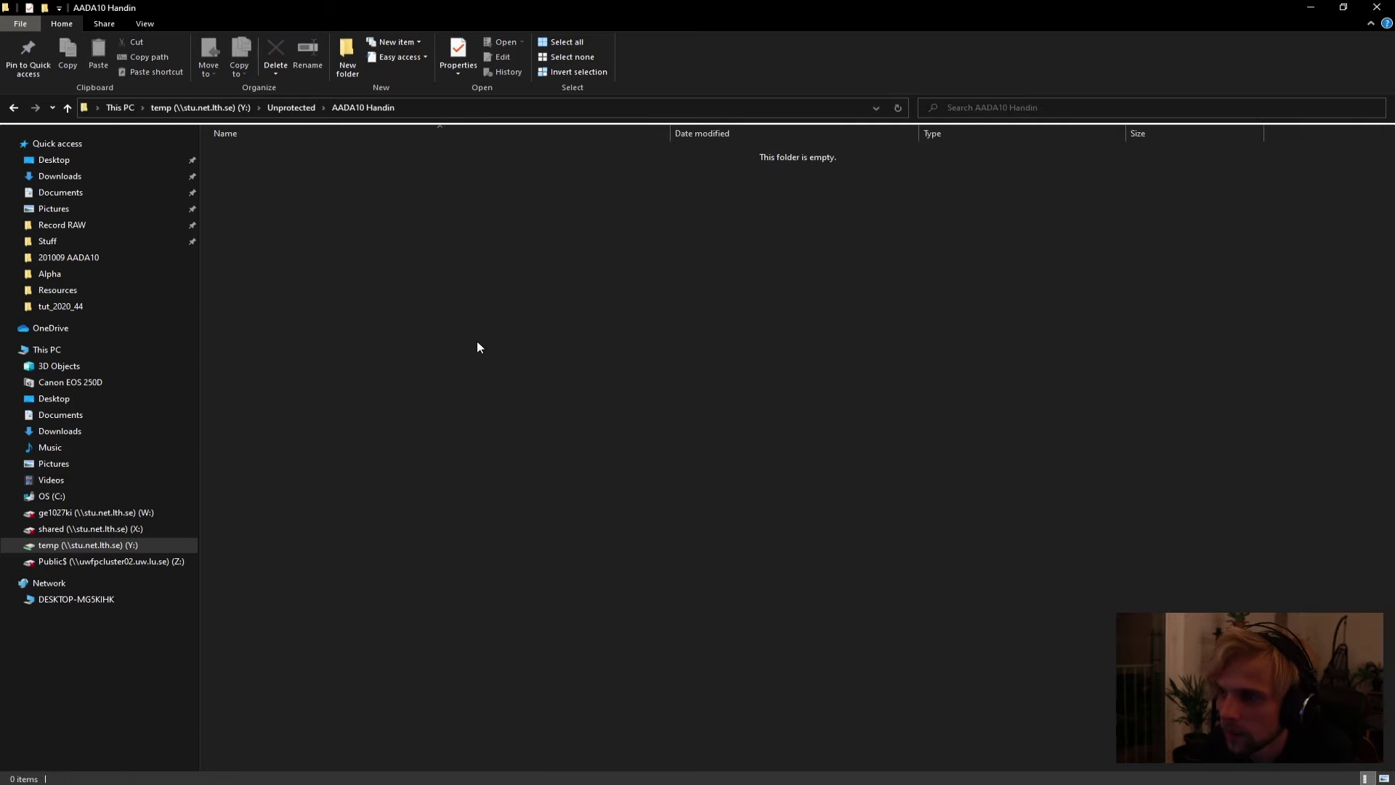
Shrink and move the AADA10 Handin window beside the Desktop icons, and select the newly printed PDF on the Desktop.
click(1343, 7)
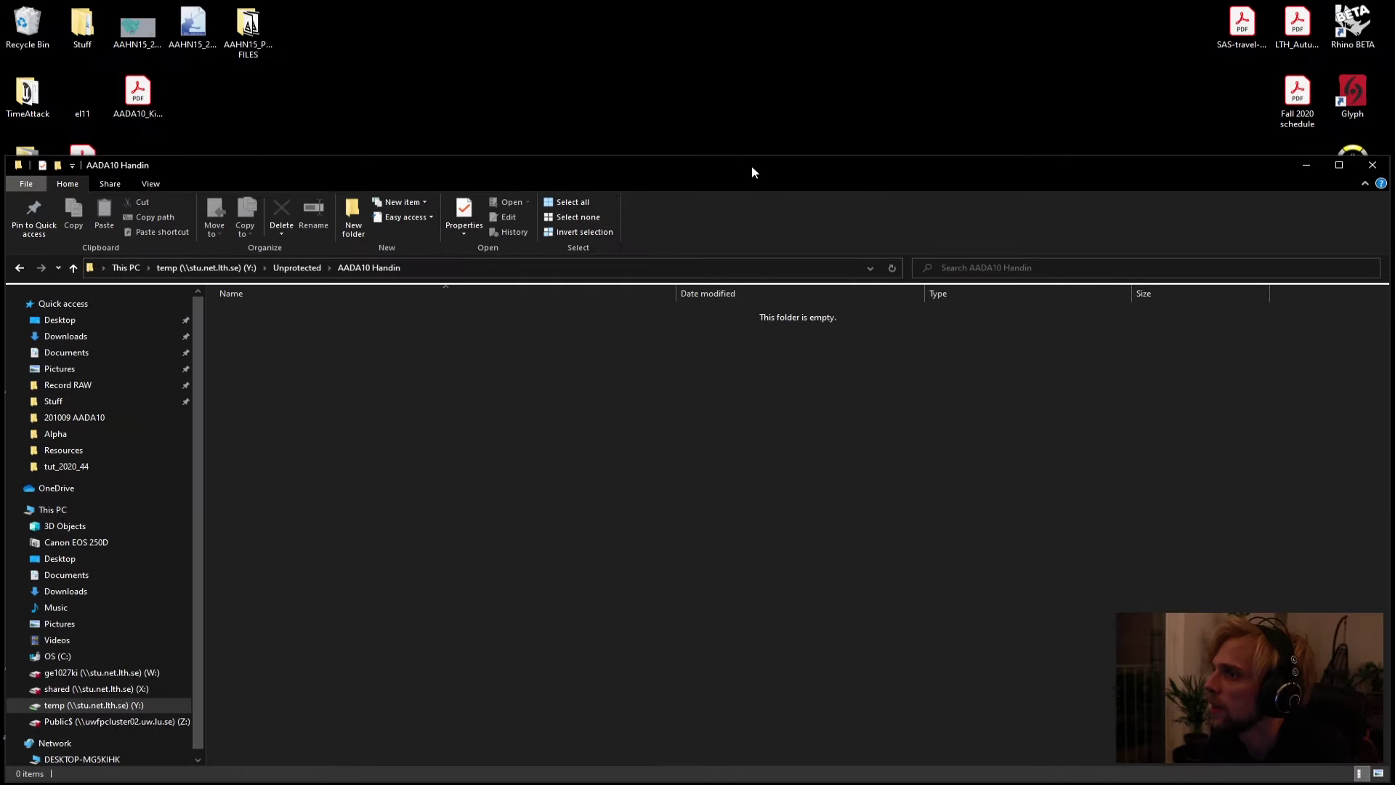
drag(752, 172, 1009, 109)
click(149, 123)
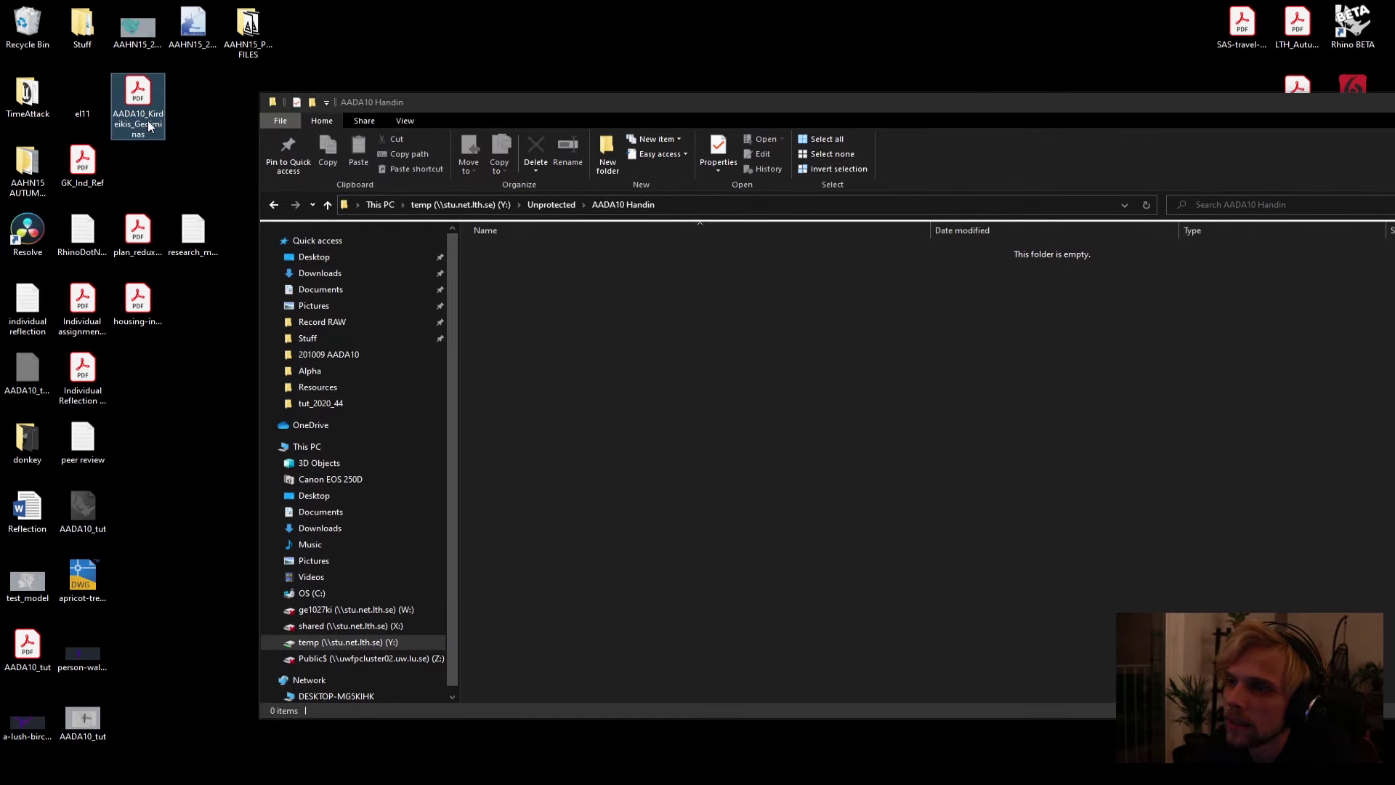